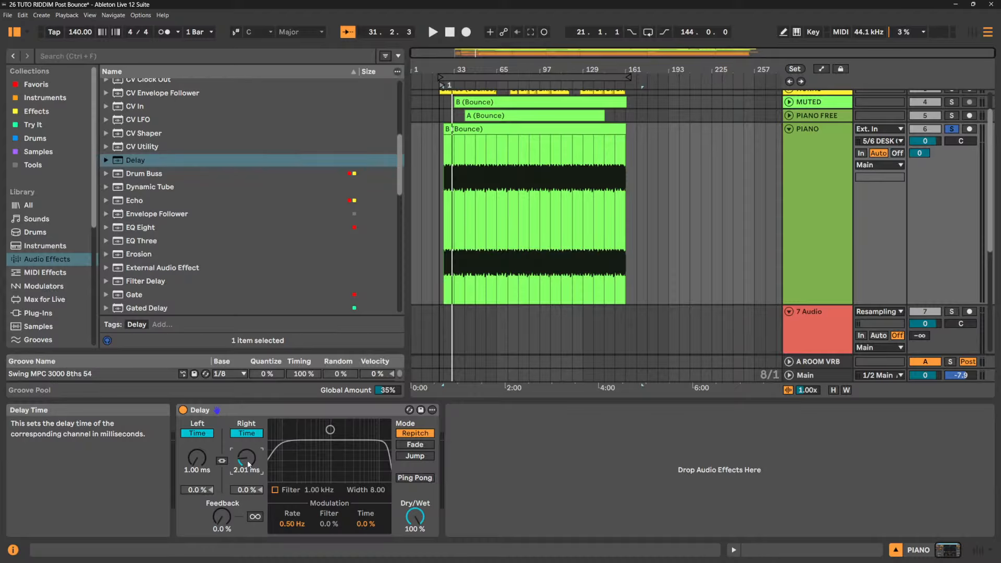
- Play the PIANO track and lower the Delay's right delay time to 1.00 ms
key("space")
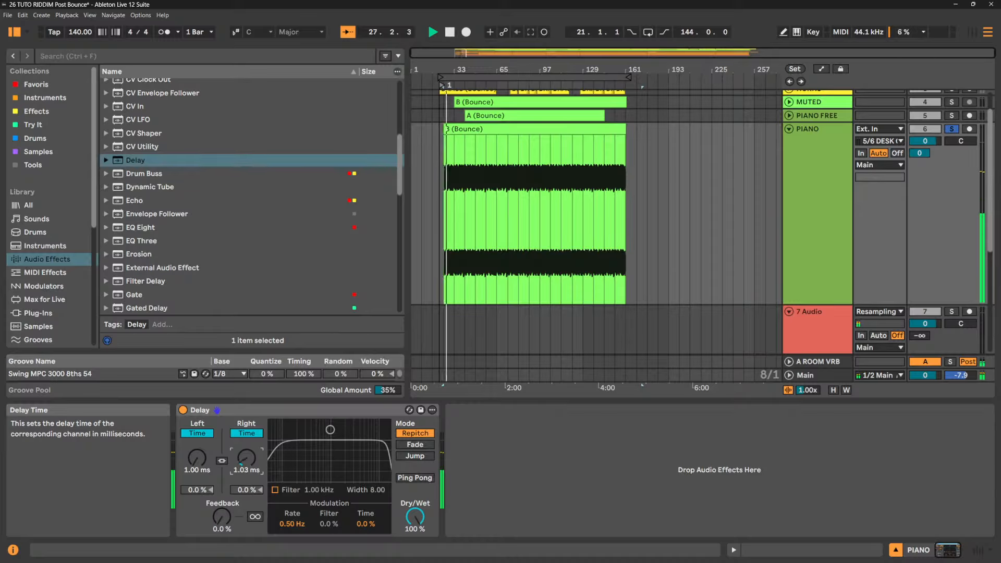
left_click_drag(247, 458, 249, 465)
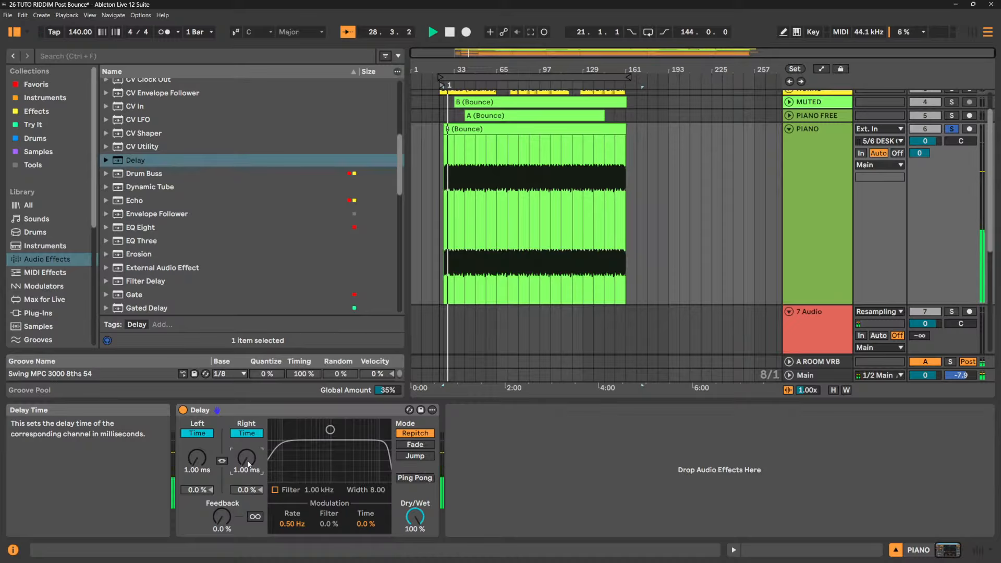
key("space")
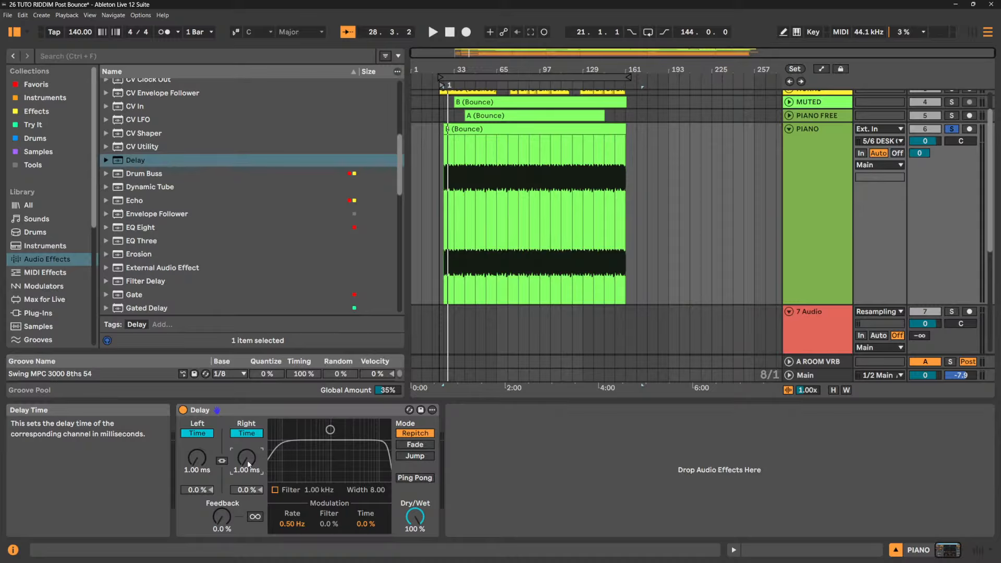
- Locate Delay in the Audio Effects list and select the Delay device on the PIANO track
left_click_drag(399, 137, 413, 71)
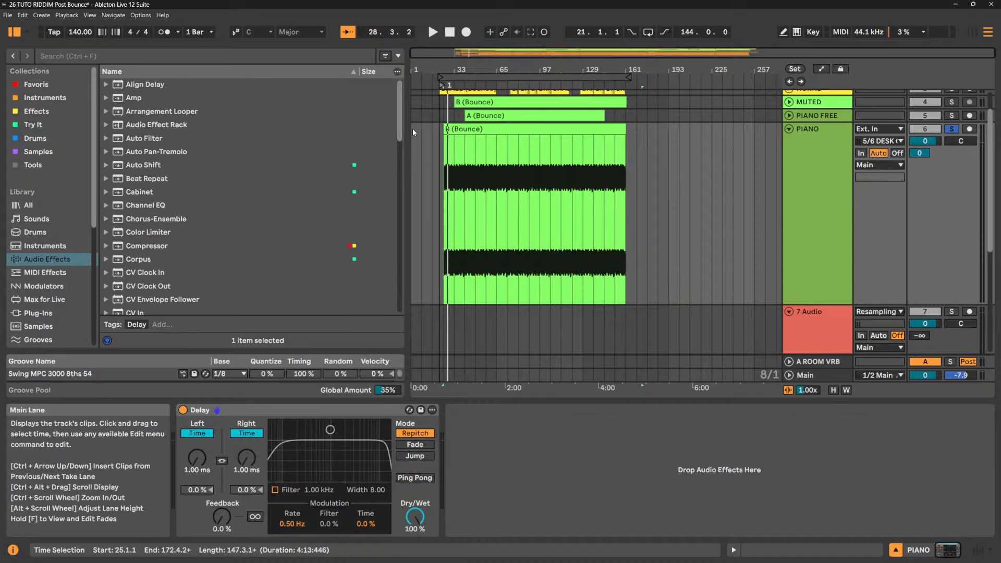
left_click_drag(401, 134, 401, 160)
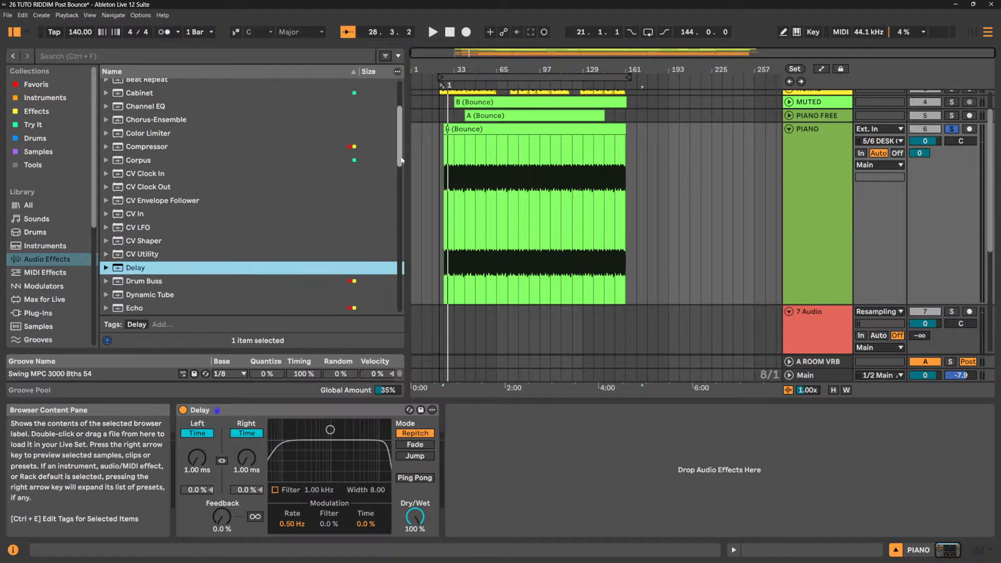
left_click(283, 409)
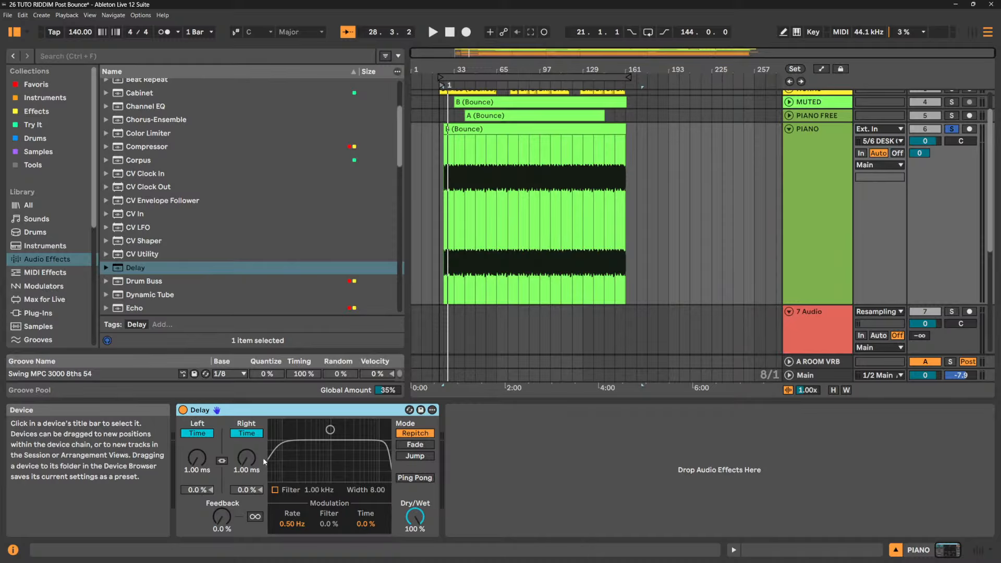
- Play the PIANO track from bar 33 while sweeping the right delay time up to about 24 ms and back to 1.00 ms
left_click(456, 201)
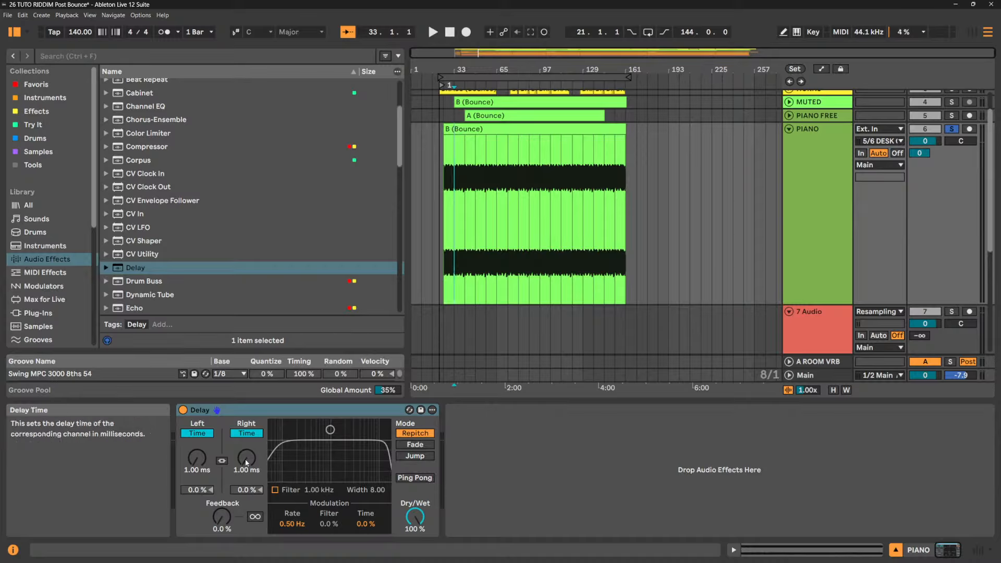
key("space")
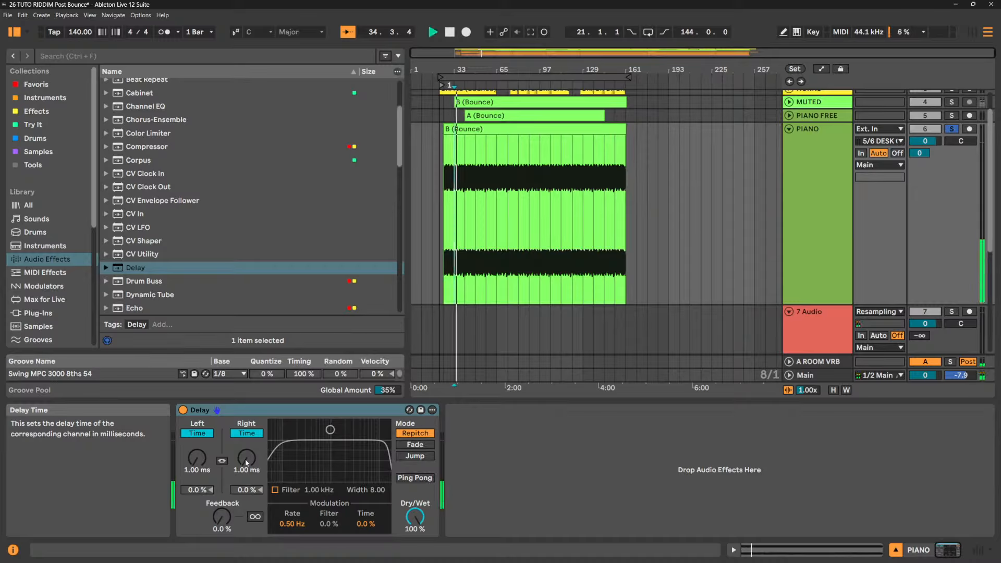
left_click(245, 459)
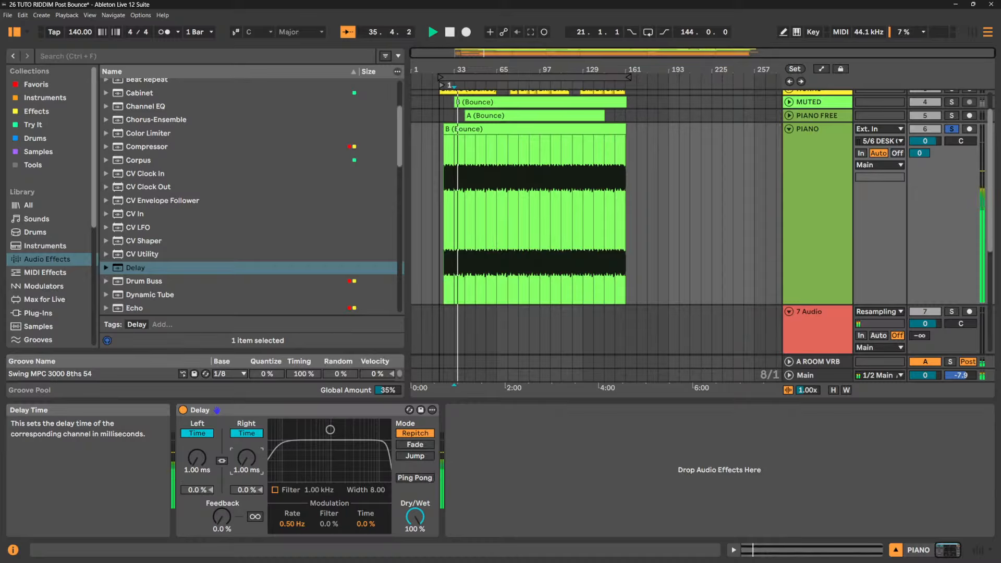
left_click_drag(245, 459, 245, 420)
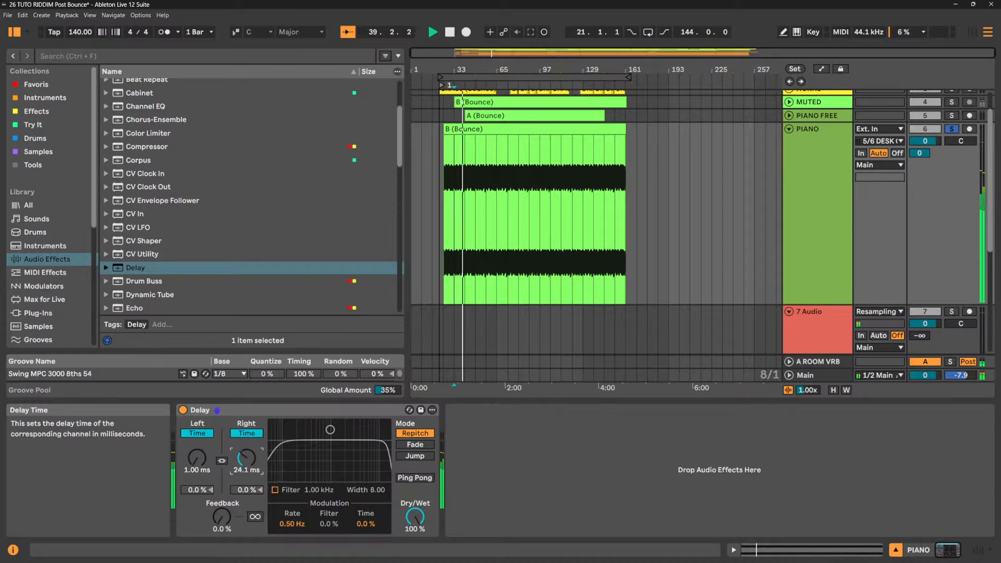
left_click_drag(245, 420, 245, 459)
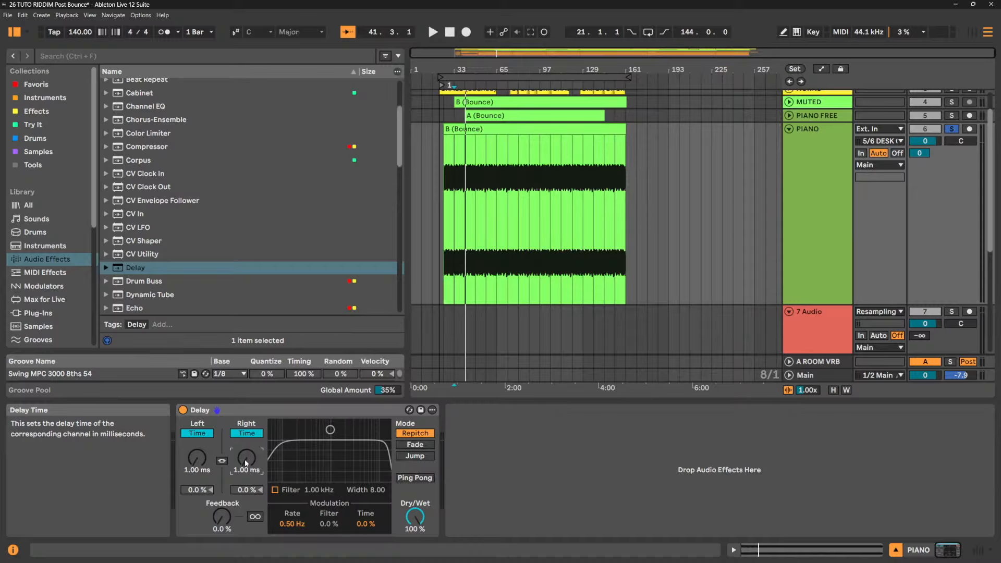
- Audition the piano again with the right delay time raised as far as 45.5 ms, and return it to 1.00 ms
key("space")
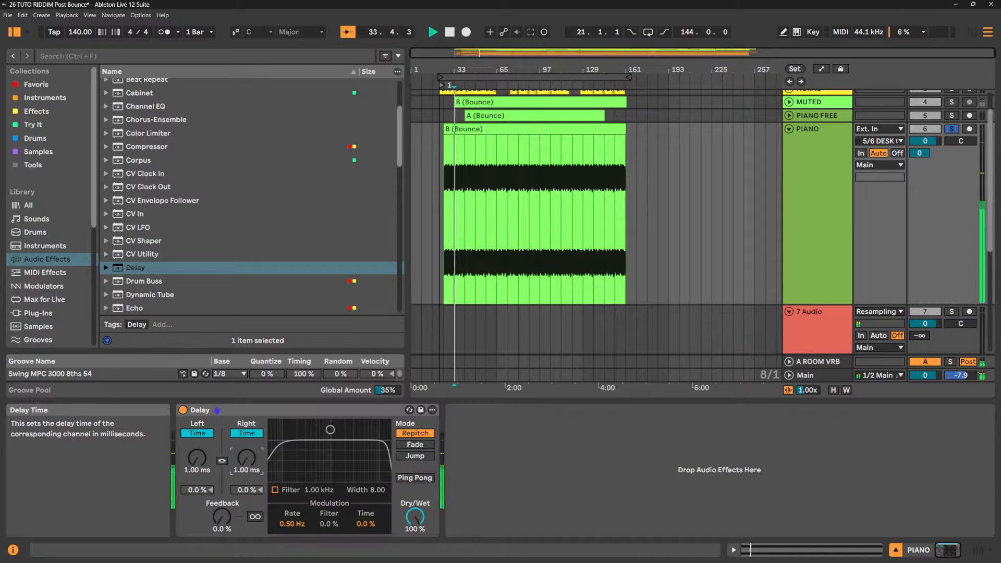
left_click_drag(245, 459, 245, 446)
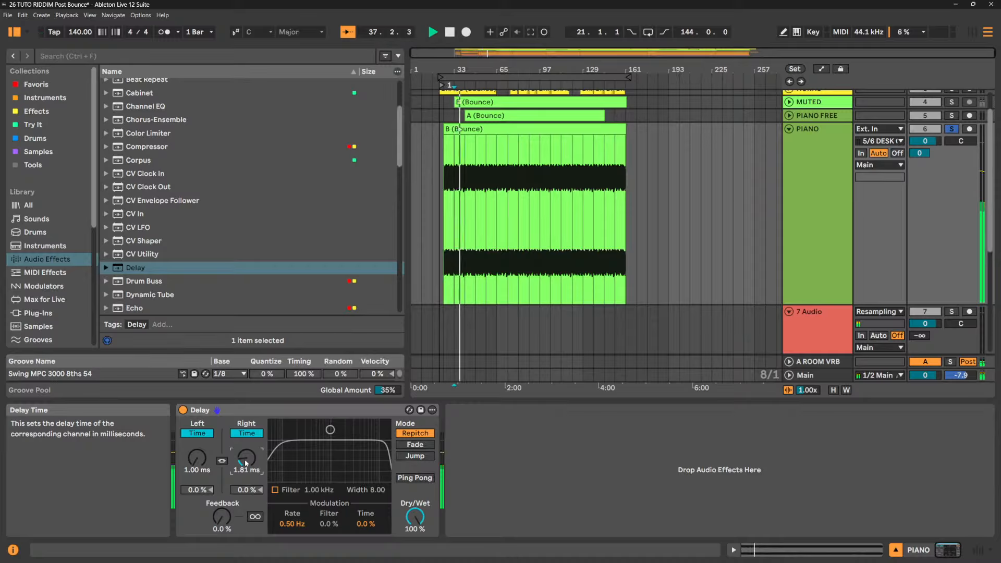
mouse_move(246, 459)
left_mouse_down()
mouse_move(246, 441)
mouse_move(245, 466)
mouse_move(245, 456)
left_mouse_up()
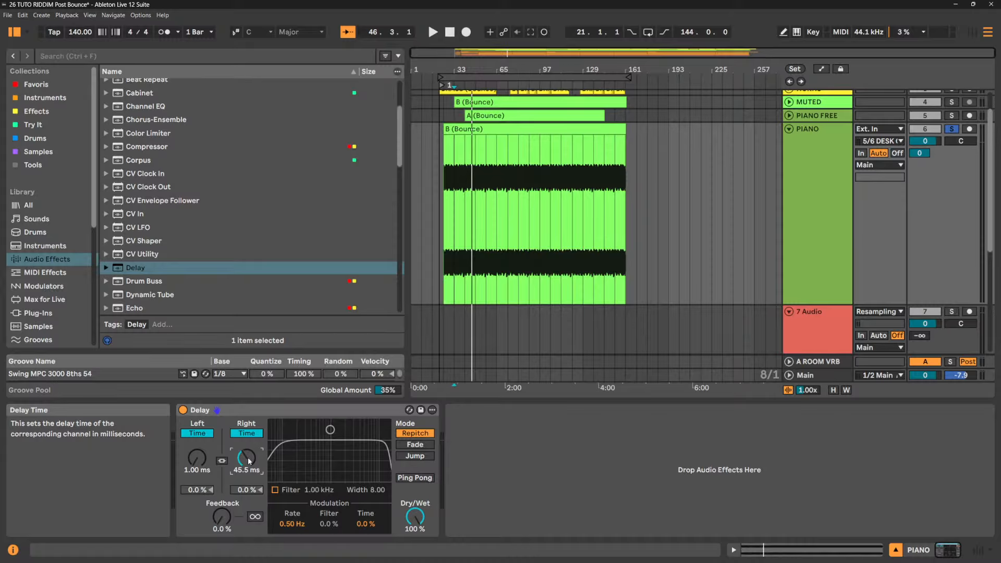
key("space")
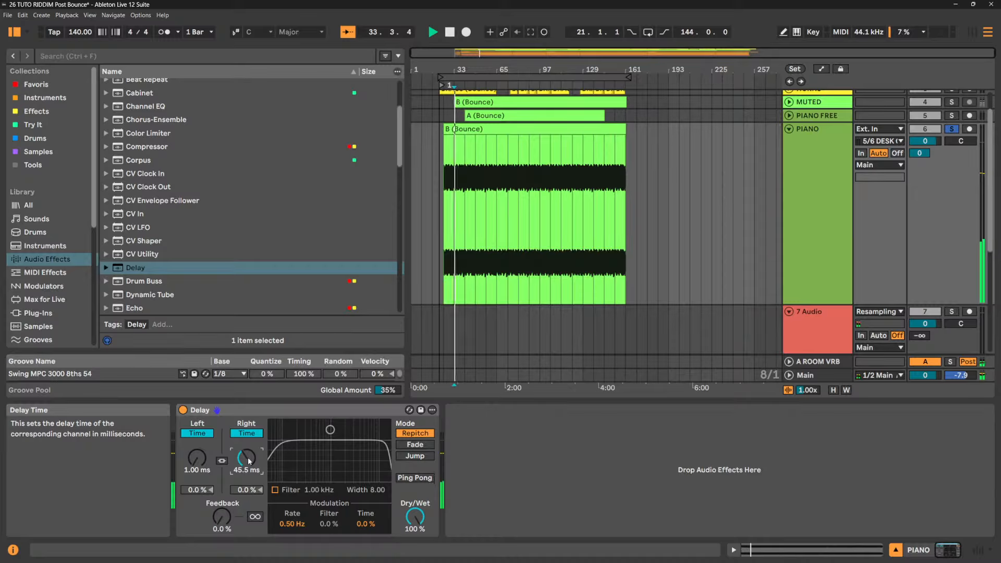
left_click_drag(247, 460, 248, 506)
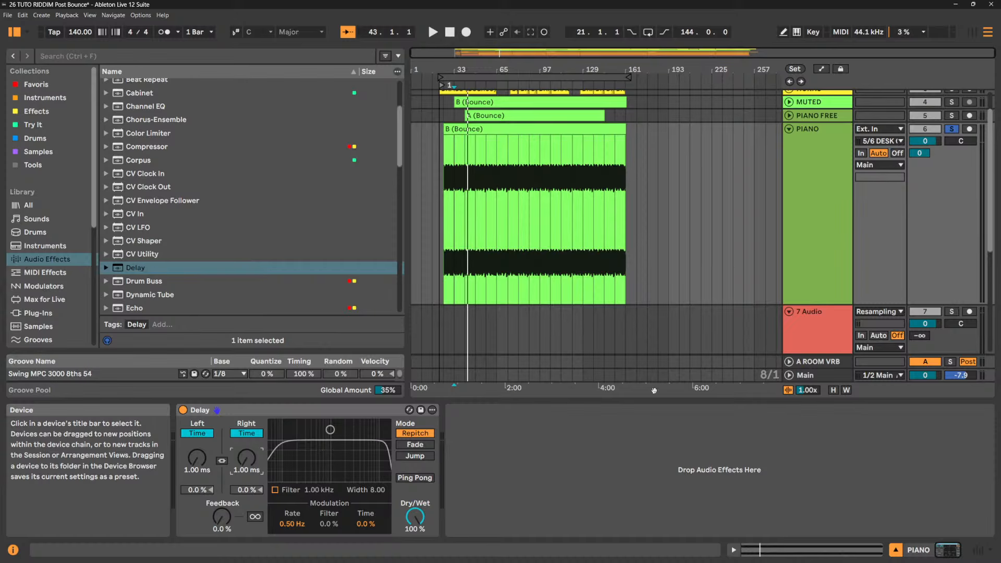
- Fold the PIANO track and play the PERCS track soloed and unfolded from bar 25
double_click(507, 131)
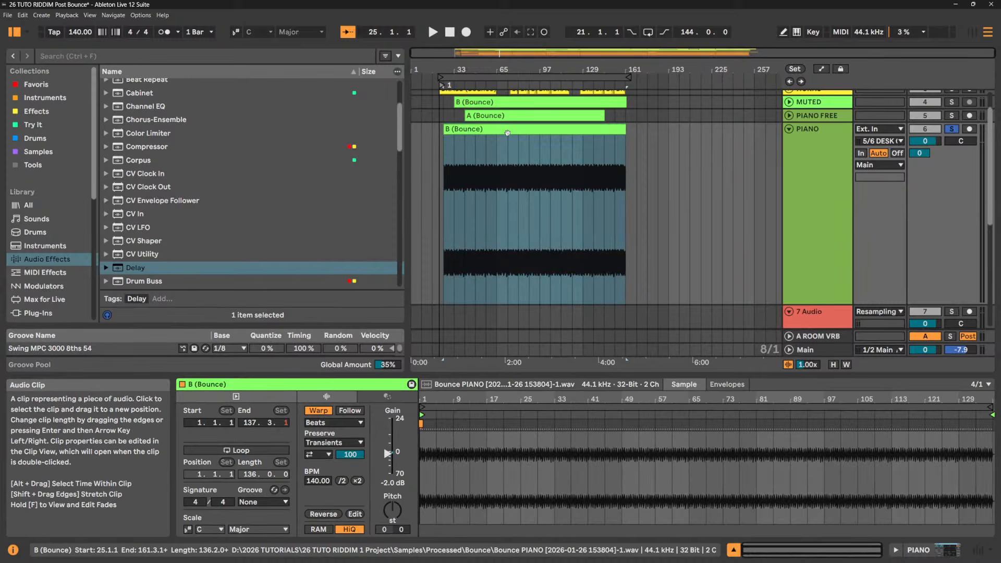
left_click(790, 129)
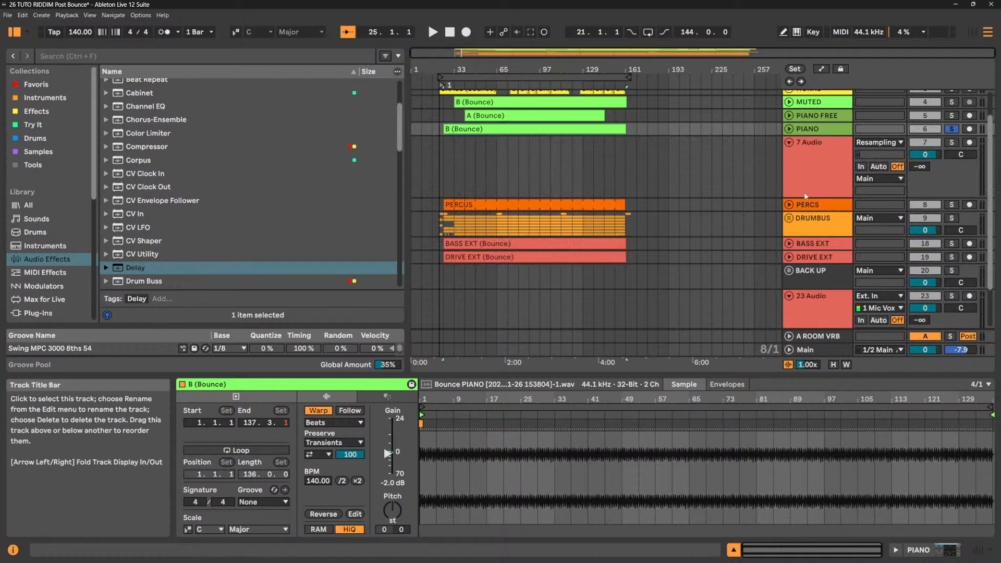
left_click(952, 204)
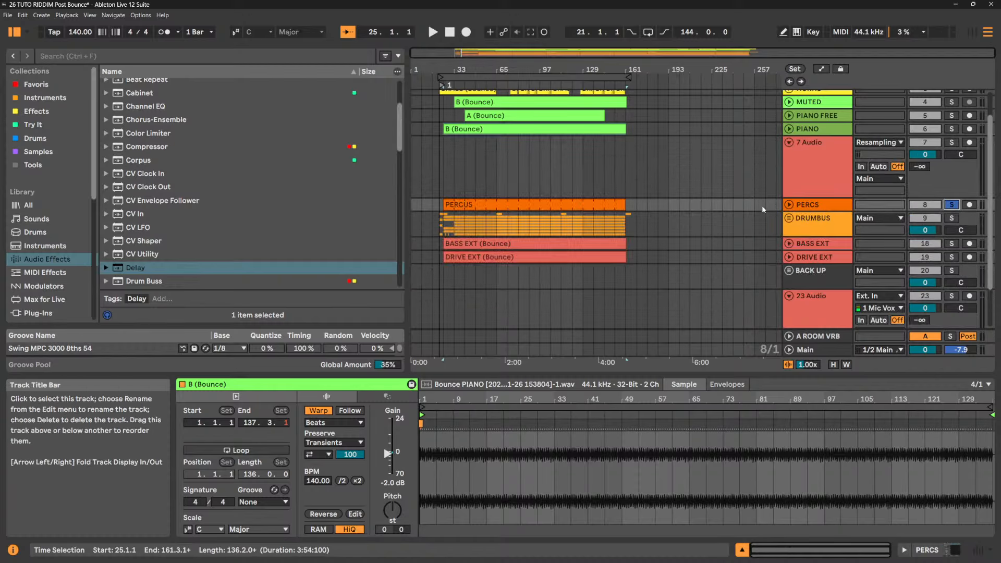
key("space")
left_click(790, 205)
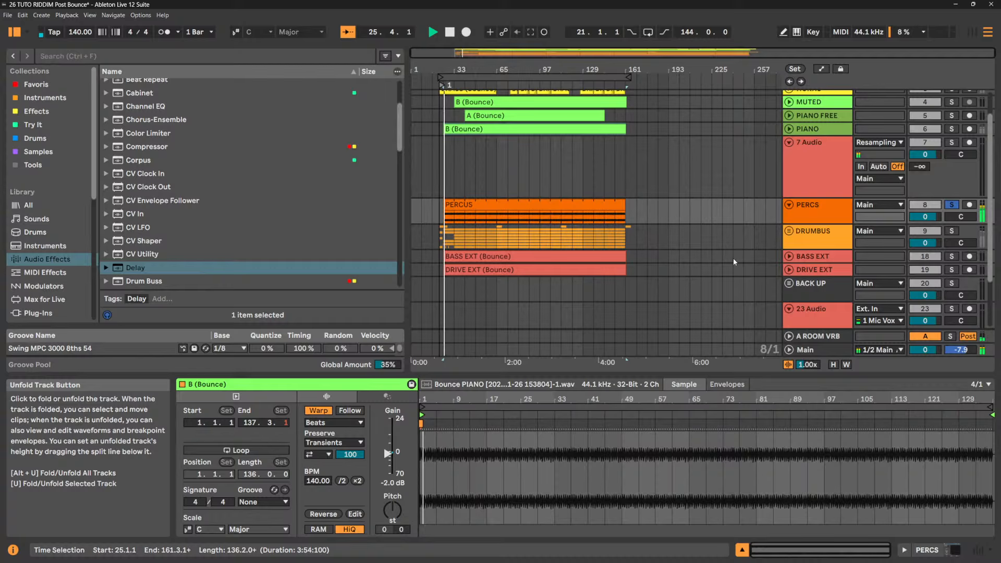
- Open the PERCUS clip in an enlarged clip view and audition it
left_click(572, 204)
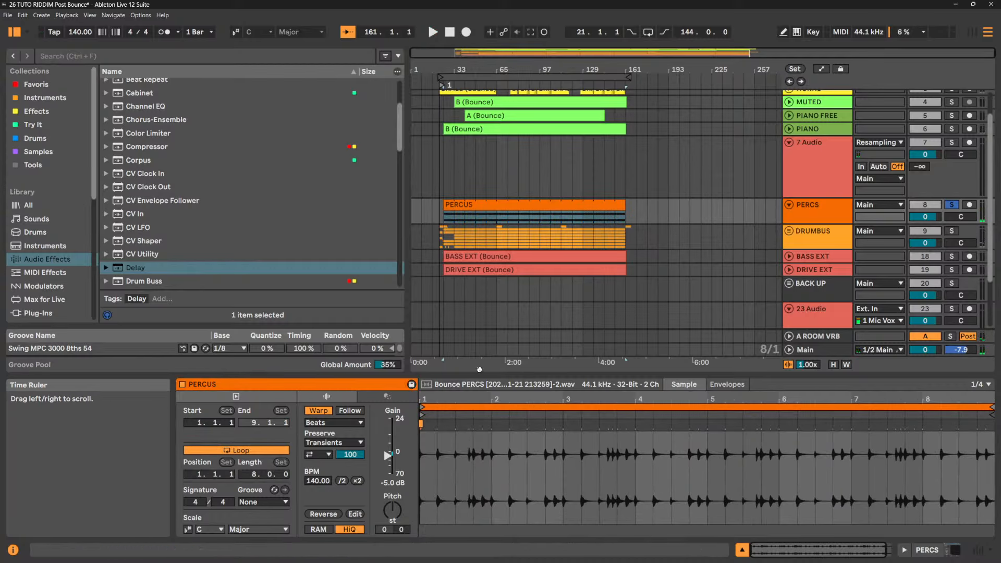
left_click_drag(483, 373, 488, 317)
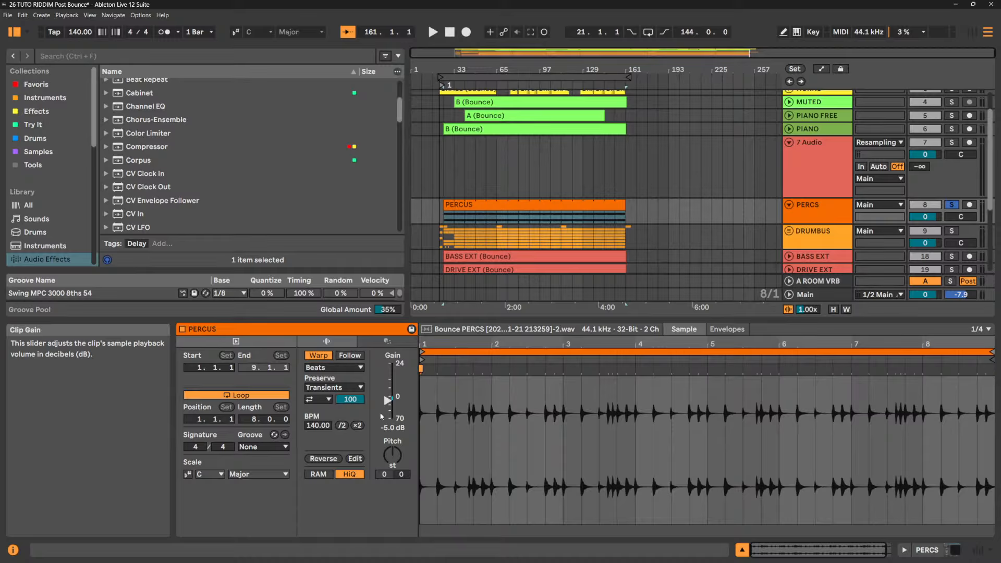
key("space")
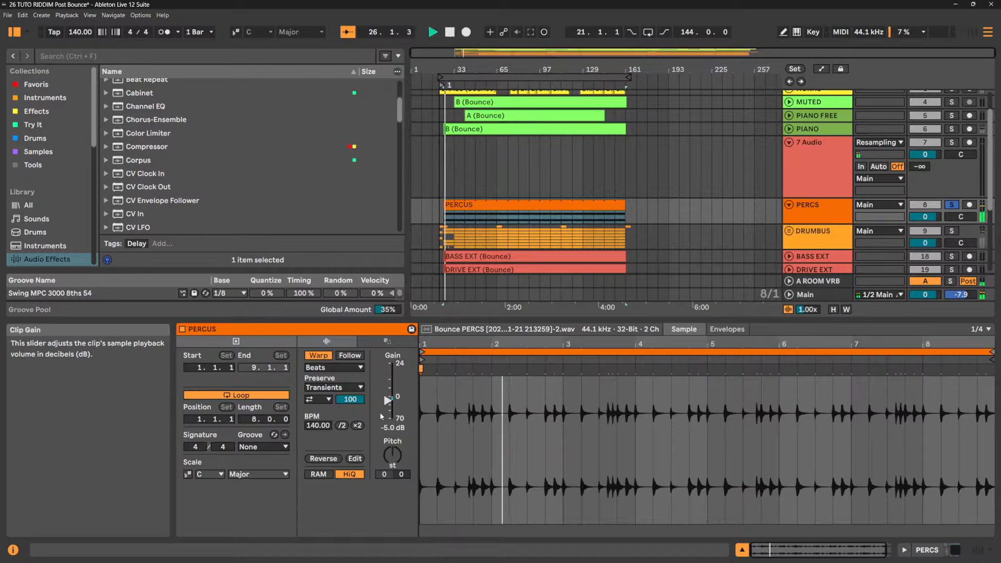
key("space")
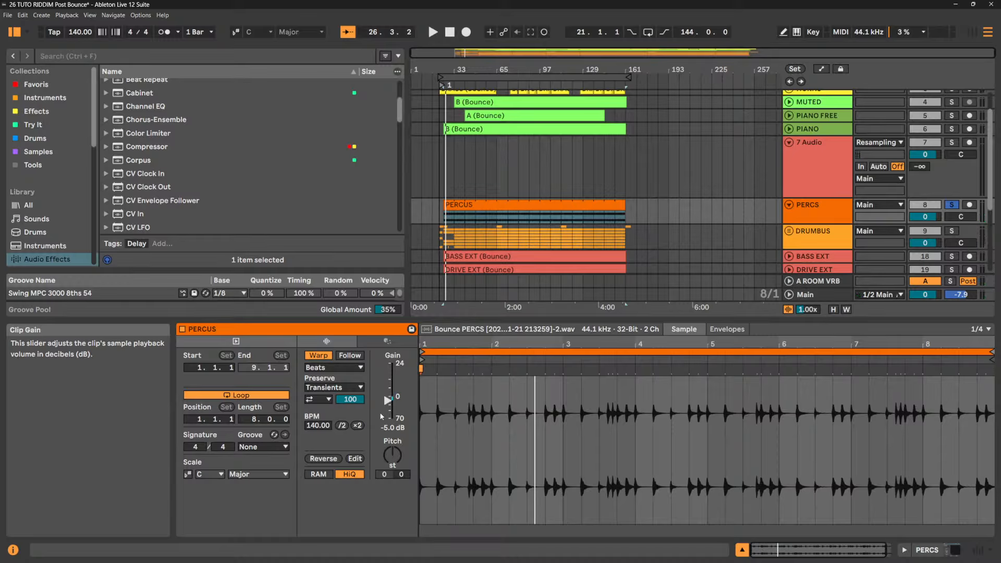
- Select the hit from 2.4.1 to 2.4.3 in the PERCUS sample and transpose the clip +6 semitones during playback
left_click_drag(521, 348, 600, 429)
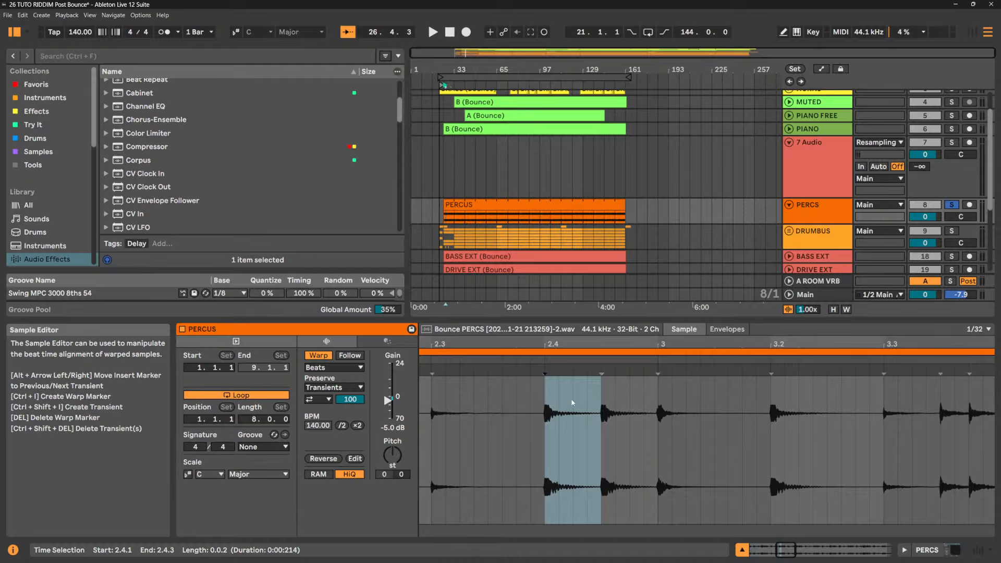
key("space")
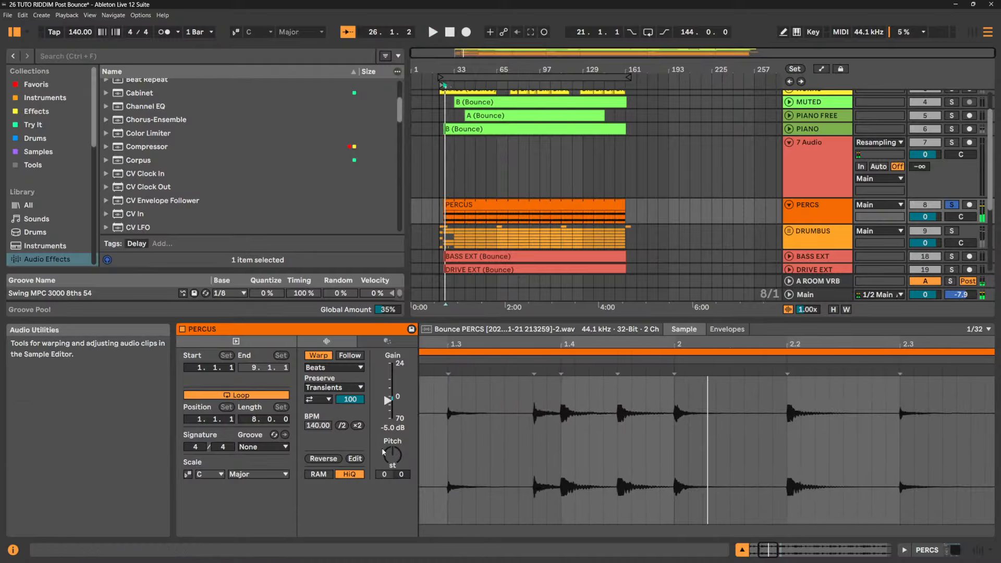
left_click_drag(393, 455, 393, 452)
key("space")
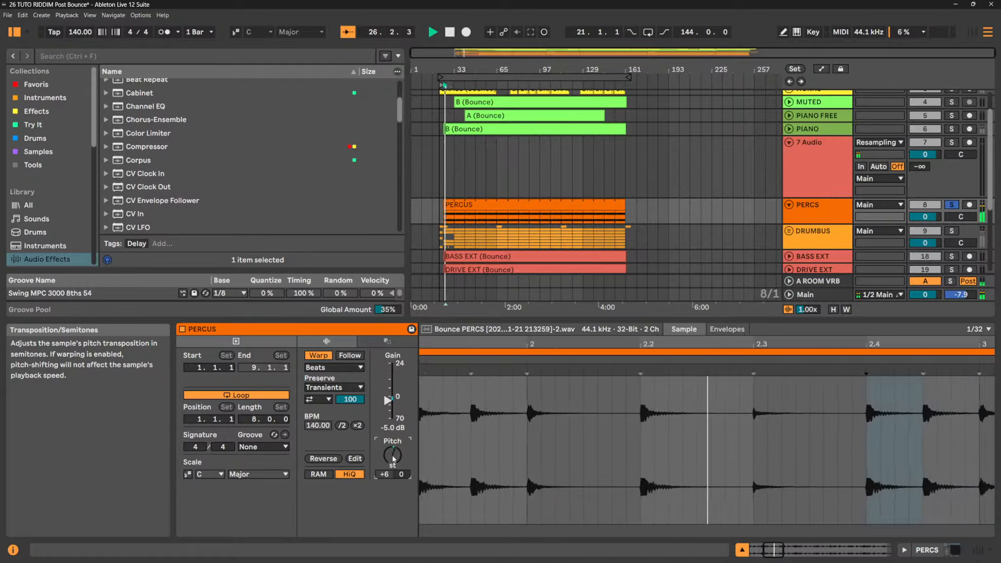
key("space")
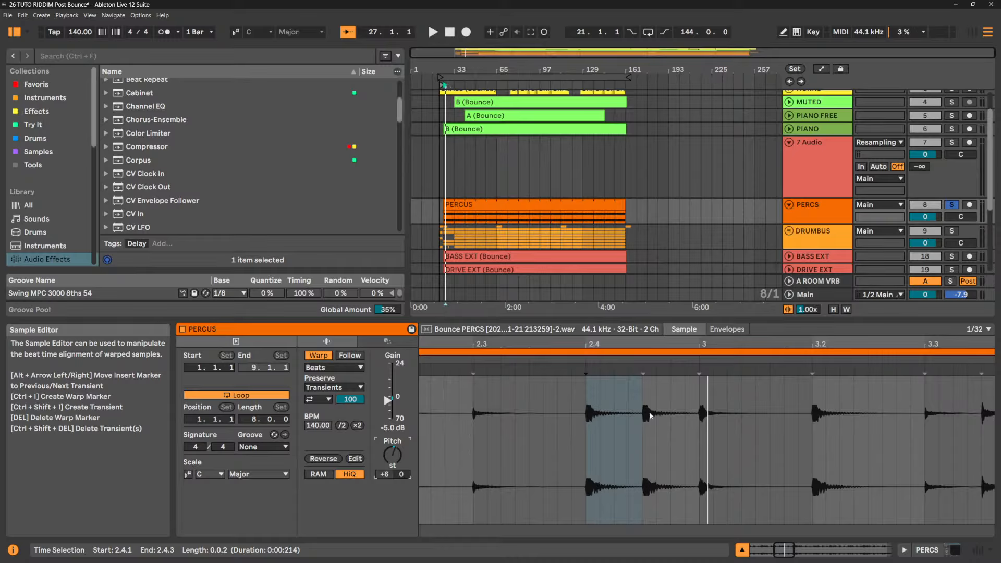
- Enlarge the sample editor further, reselect the segment from 2.4.1 to 2.4.3 and audition the transposed percussion
left_click_drag(612, 313, 613, 190)
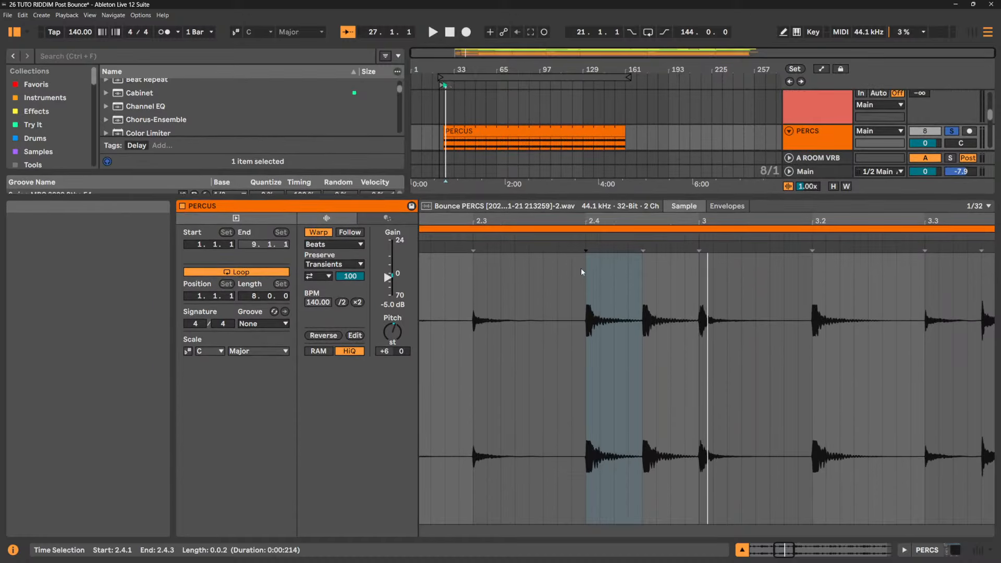
left_click_drag(585, 271, 644, 283)
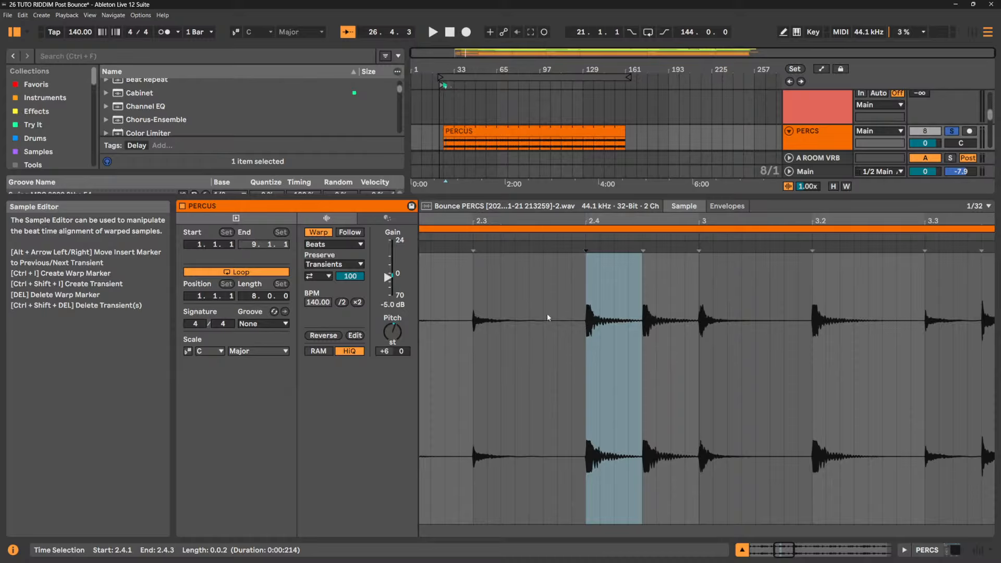
left_click(464, 350)
key("space")
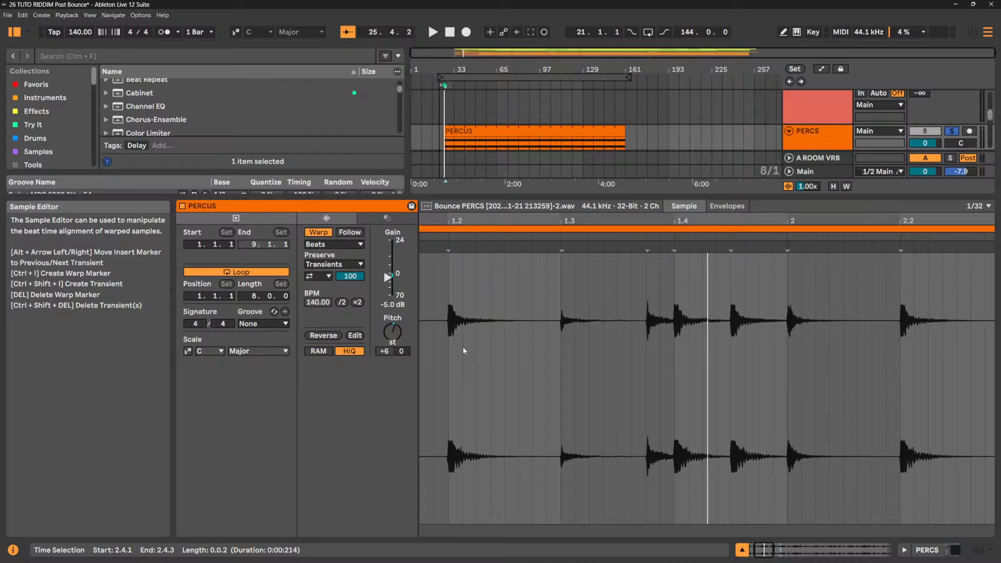
key("space")
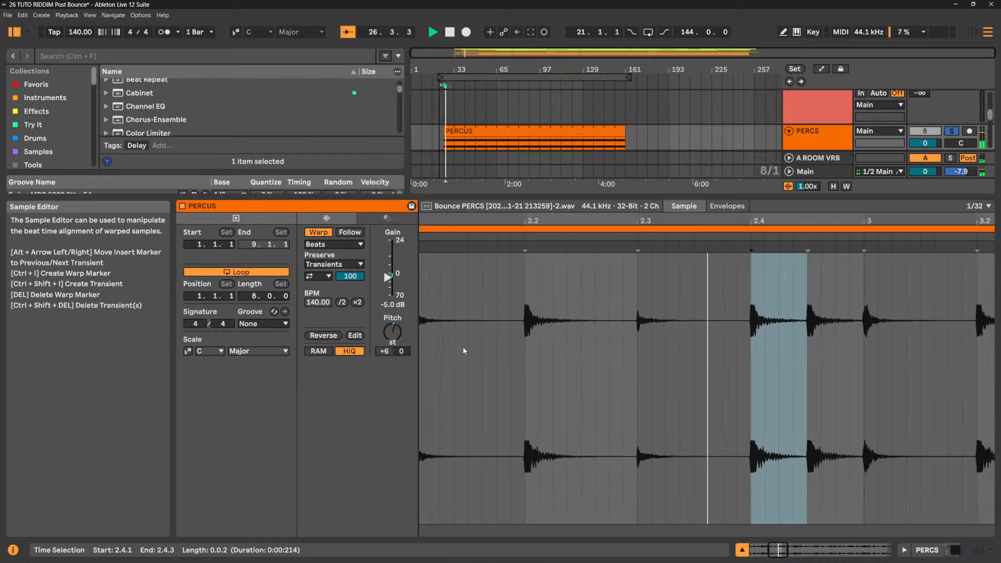
key("space")
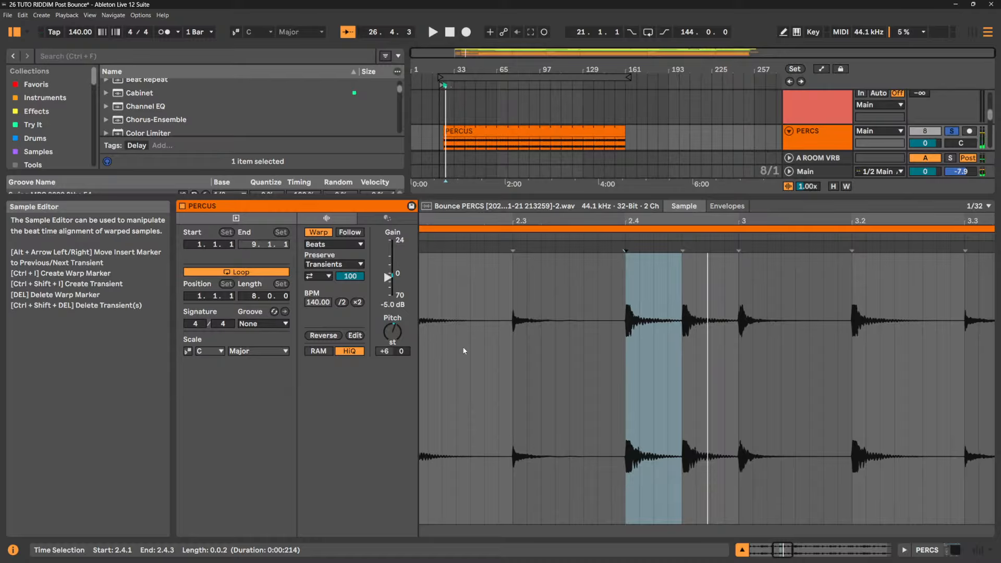
- Set the PERCUS clip's Transient Loop Mode to Off in the Beats warp settings
left_click(312, 277)
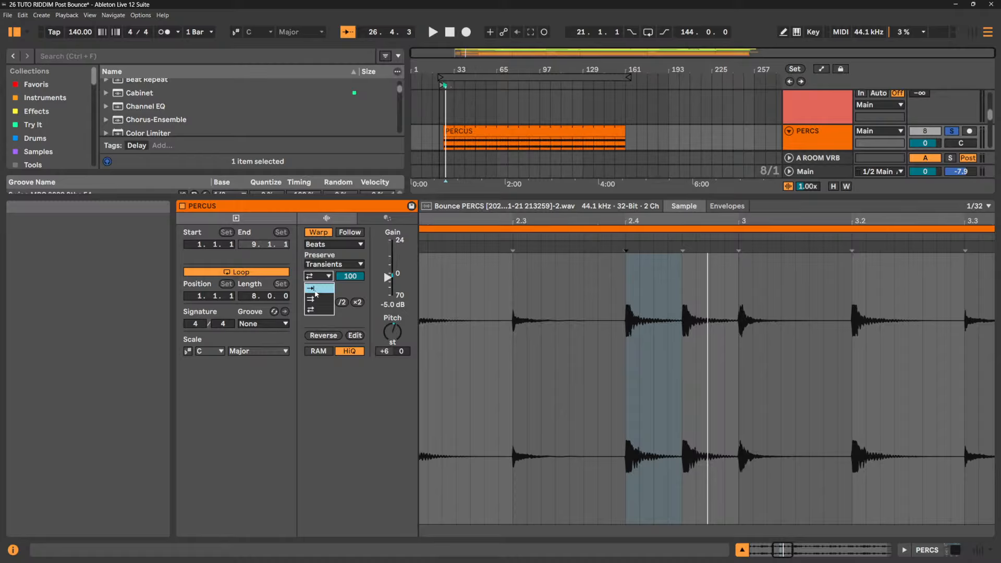
left_click(316, 291)
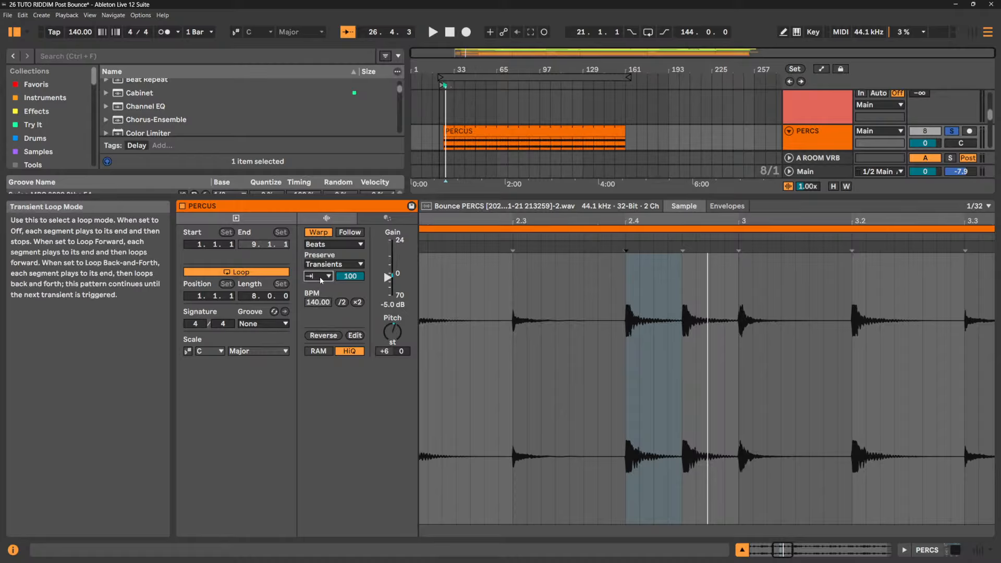
- Audition the PERCUS clip with the current transient setting and select the short gap from 2.1.4+ to 2.2.1
key("space")
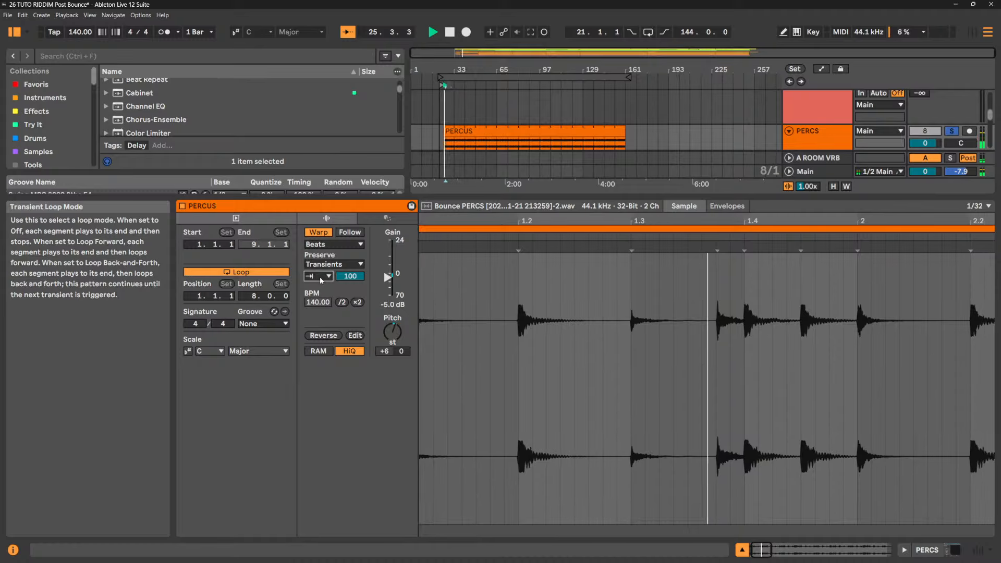
key("space")
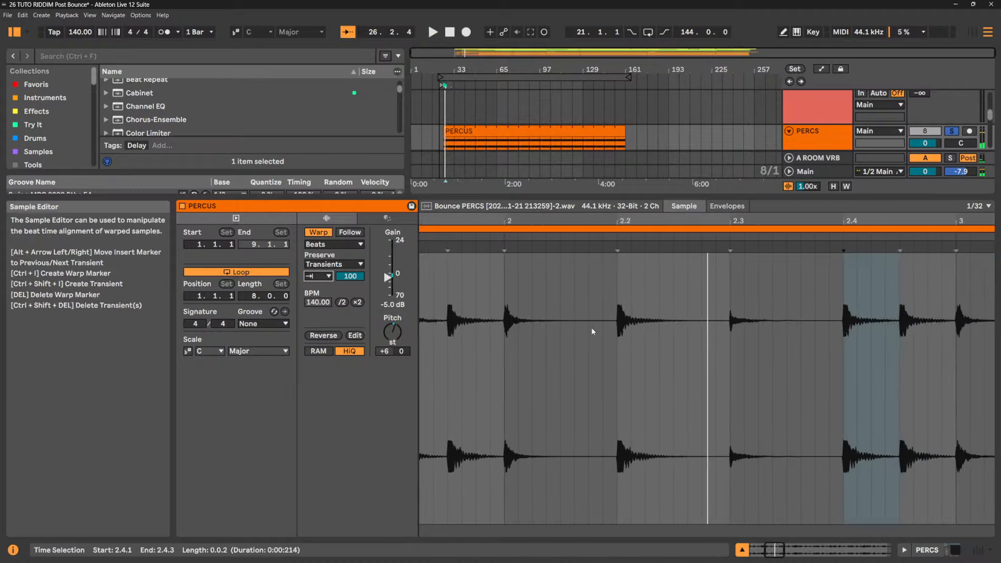
left_click_drag(602, 330, 616, 332)
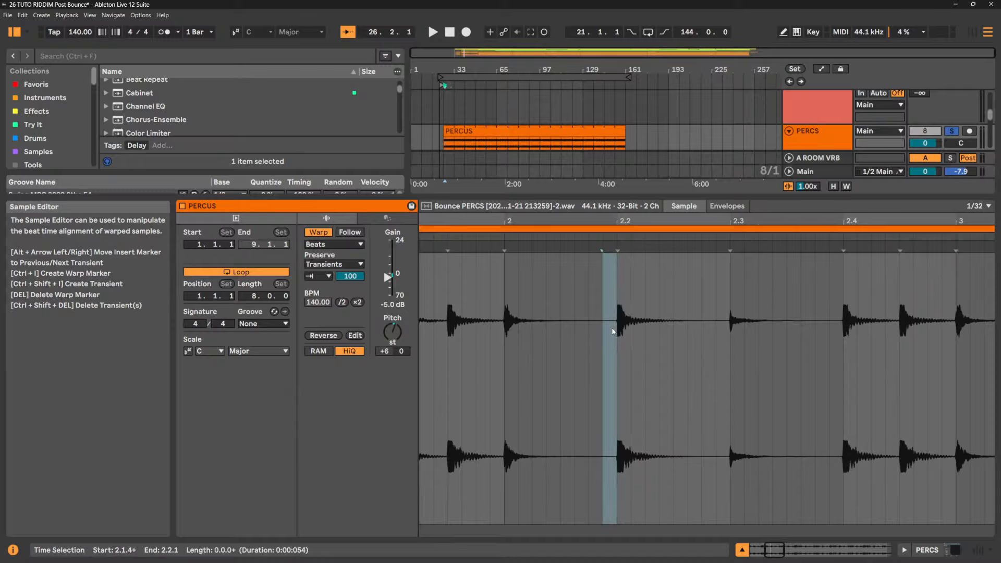
- Lower the PERCUS clip's transposition to about -11 semitones during playback, then stop and reset it to 0
key("space")
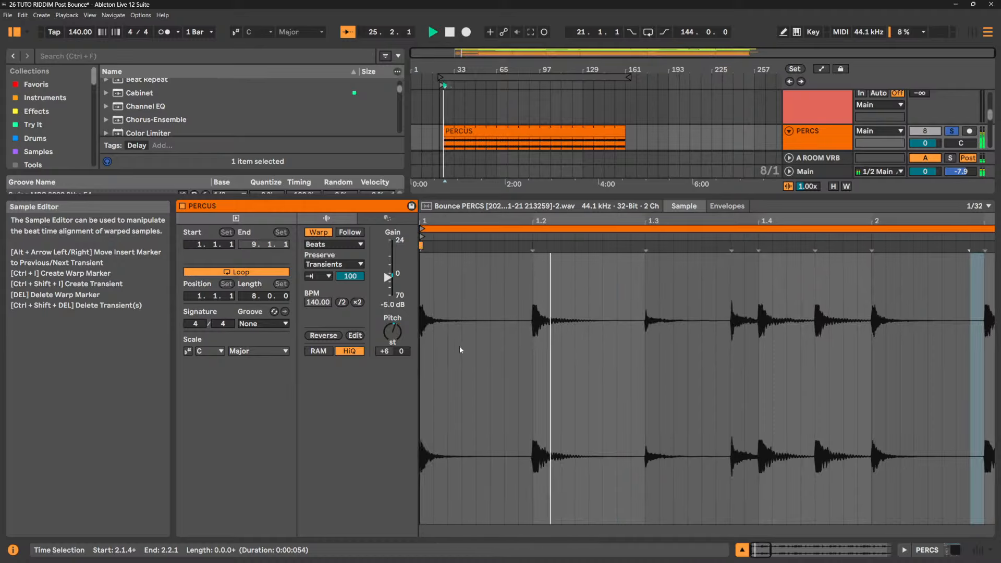
left_click_drag(384, 351, 385, 378)
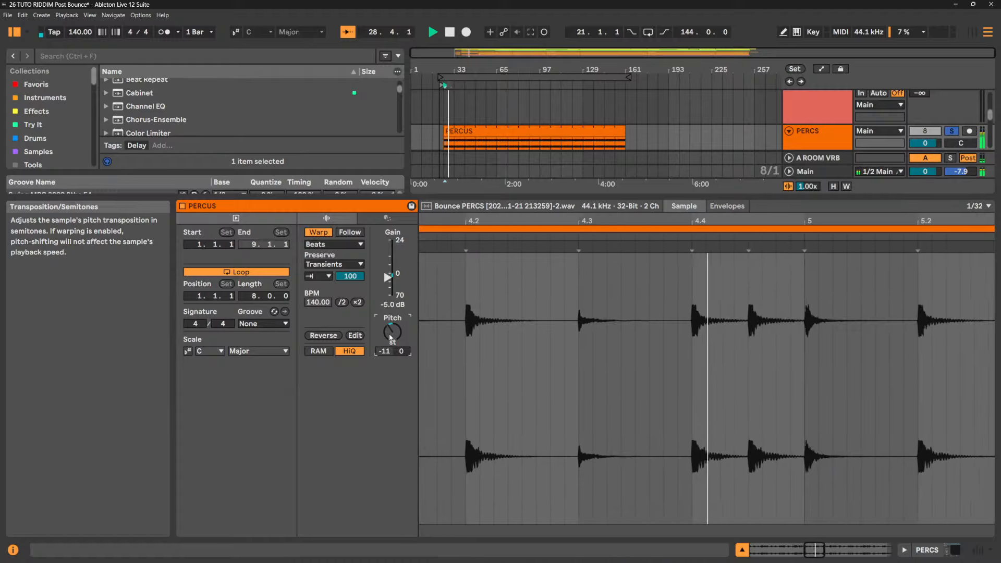
key("space")
key("Delete")
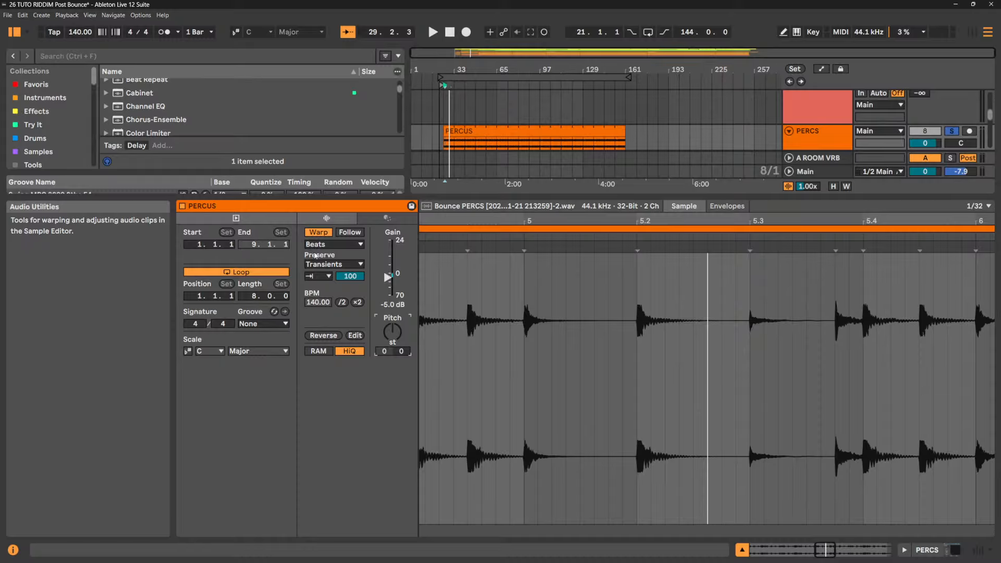
- Examine the available warp modes for the PERCUS clip, keeping Beats selected
left_click(340, 244)
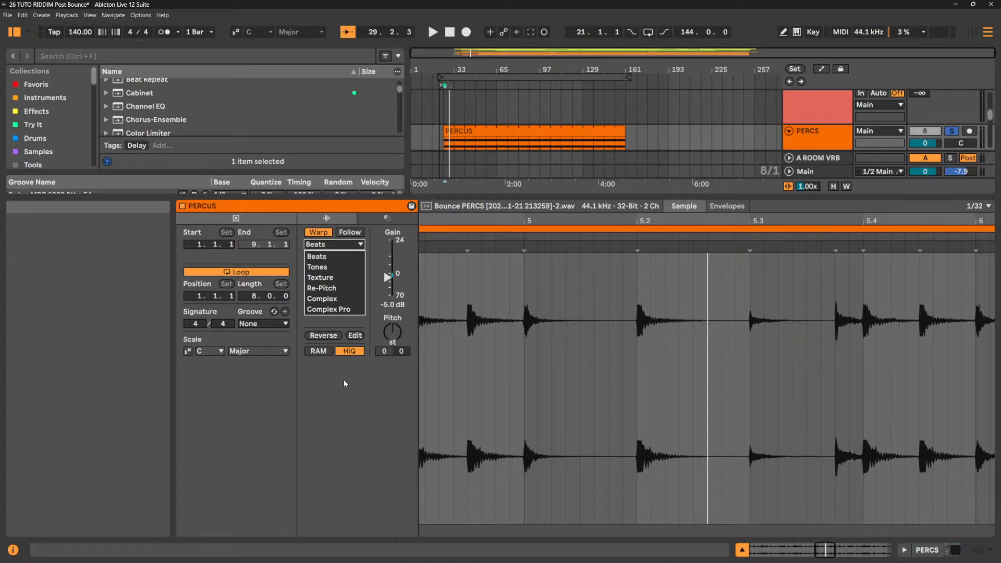
left_click(349, 394)
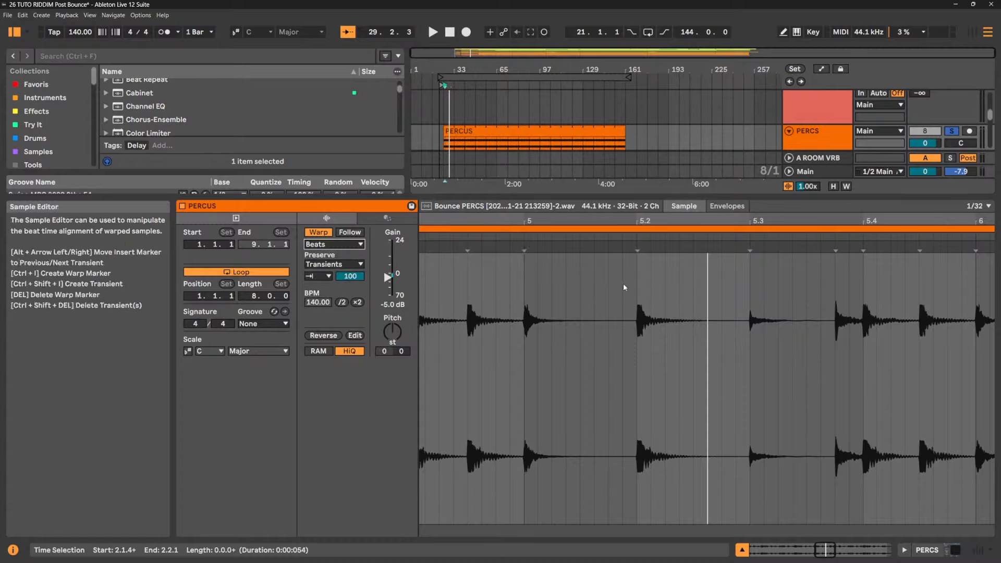
left_click(316, 248)
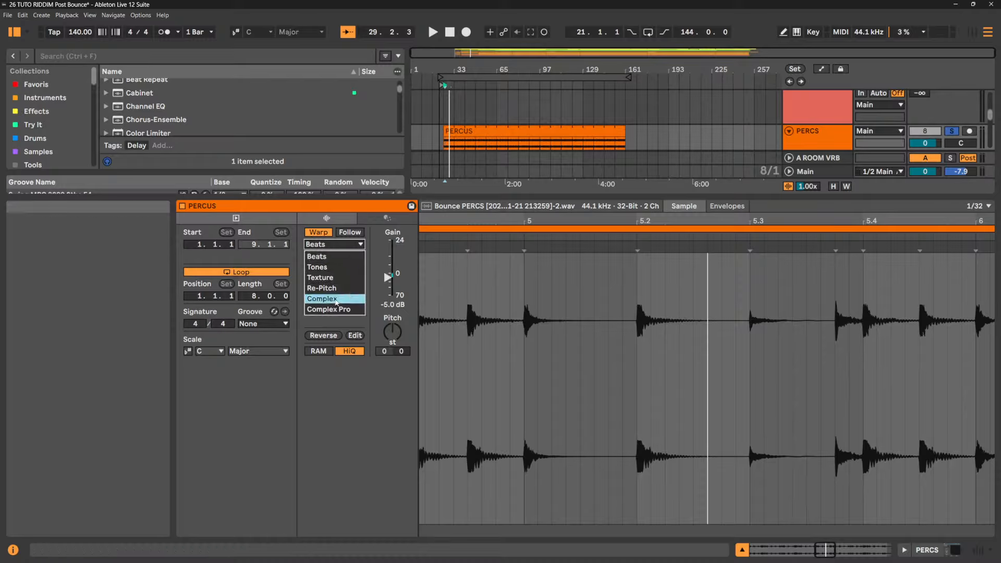
left_click(354, 417)
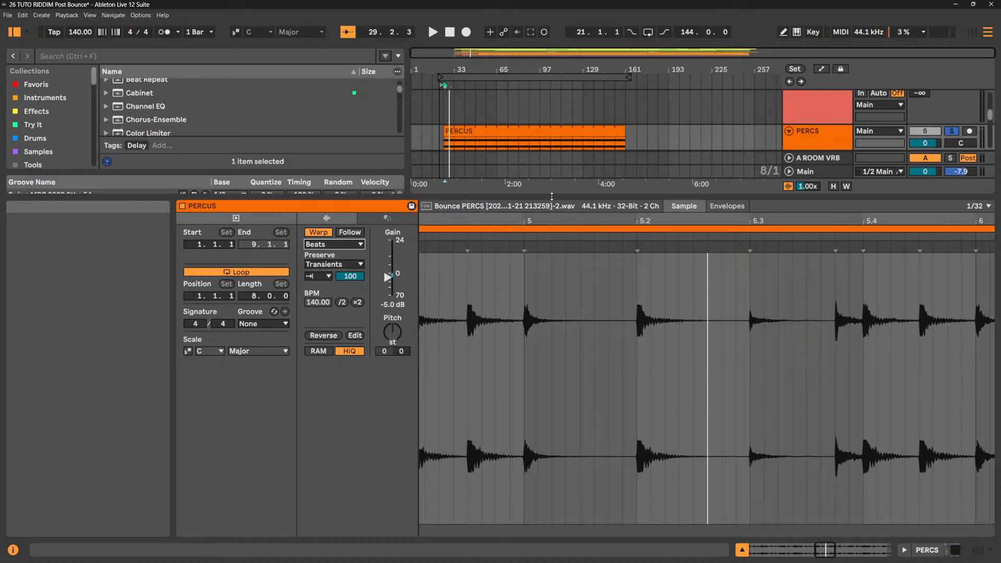
- Shrink the clip view and delete the empty 7 Audio track above PERCS
left_click_drag(553, 197, 578, 416)
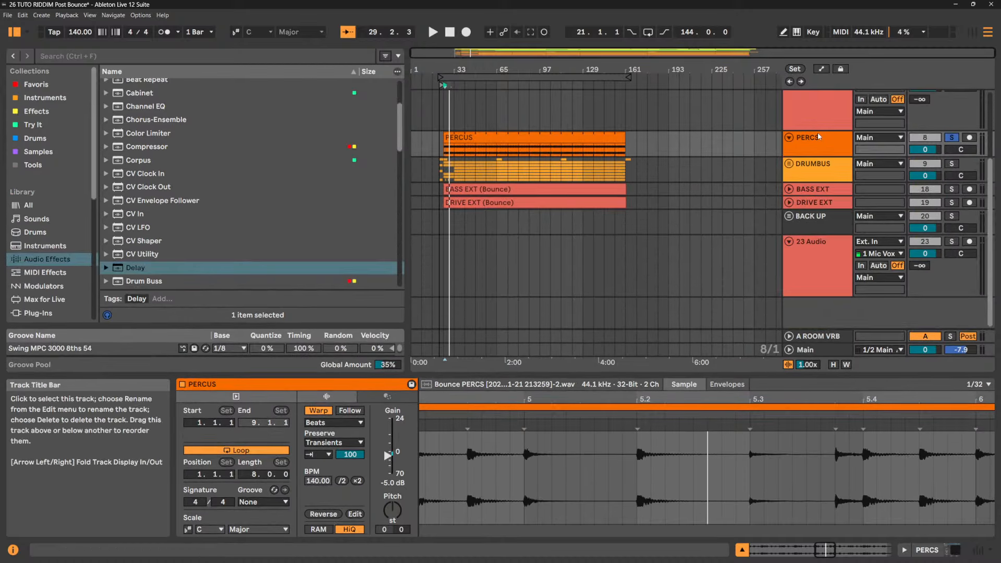
scroll(812, 151, "up", 3)
left_click(808, 162)
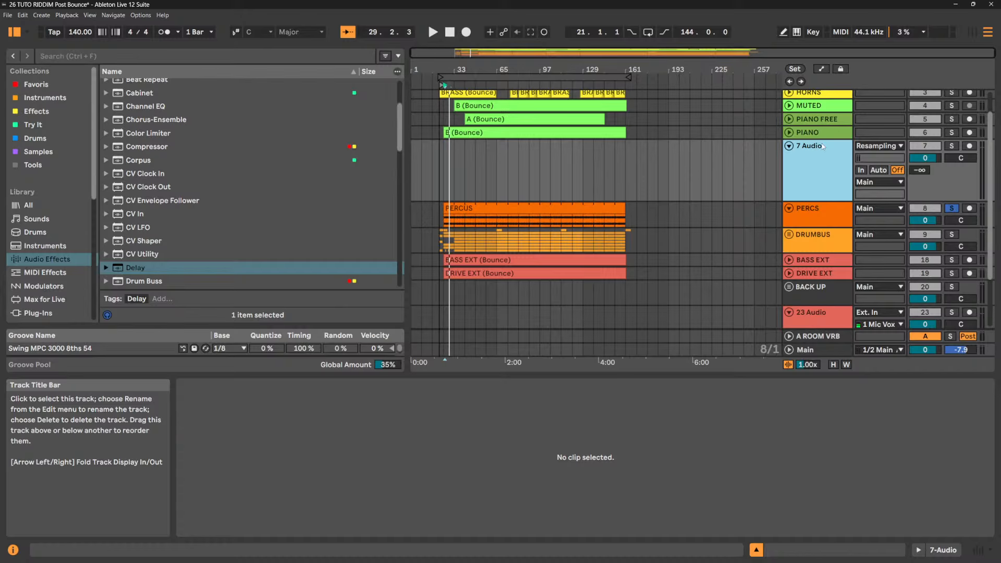
key("Delete")
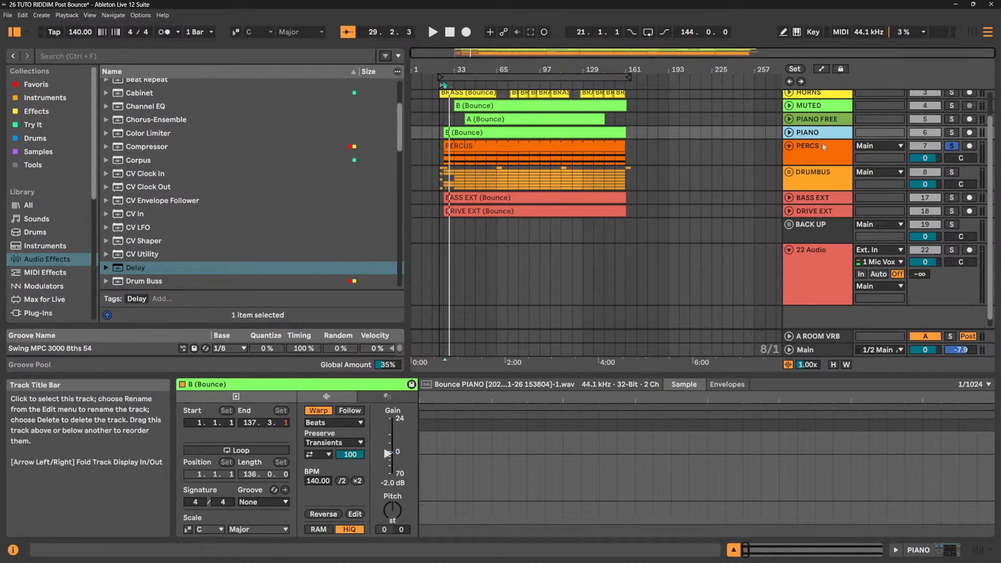
- Show the PIANO track's Delay device and solo PIANO in place of PERCS
left_click(831, 137)
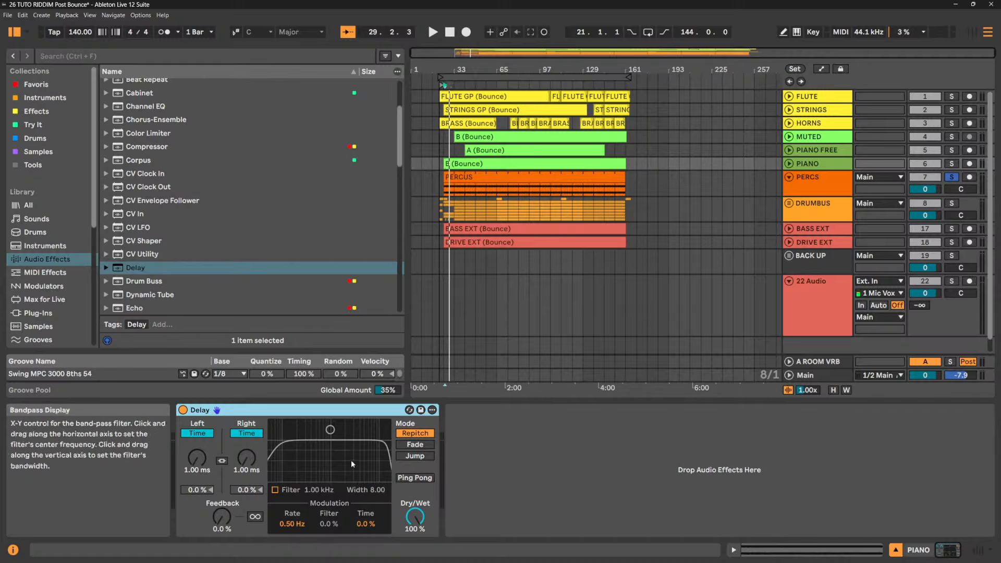
key("space")
left_click(243, 464)
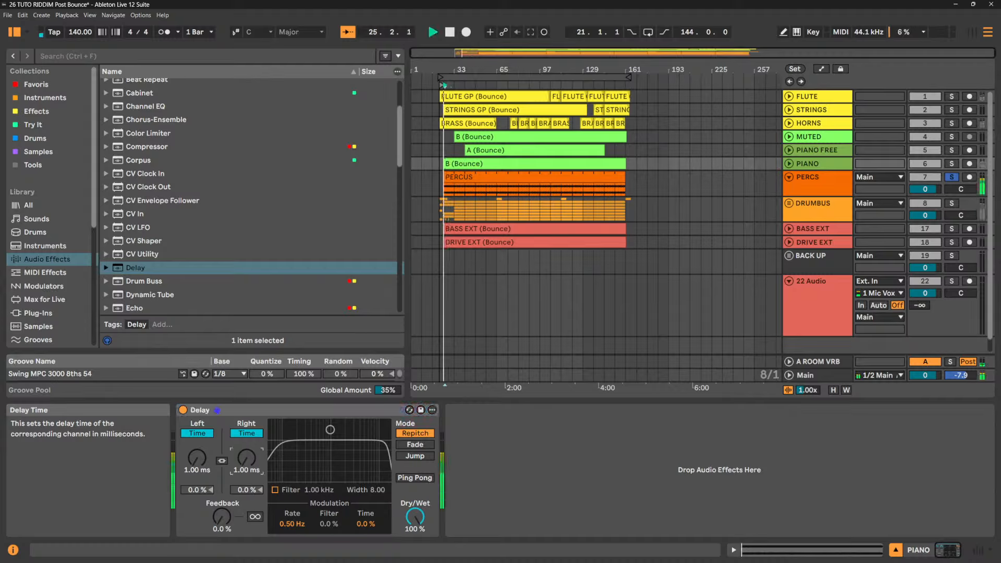
key("space")
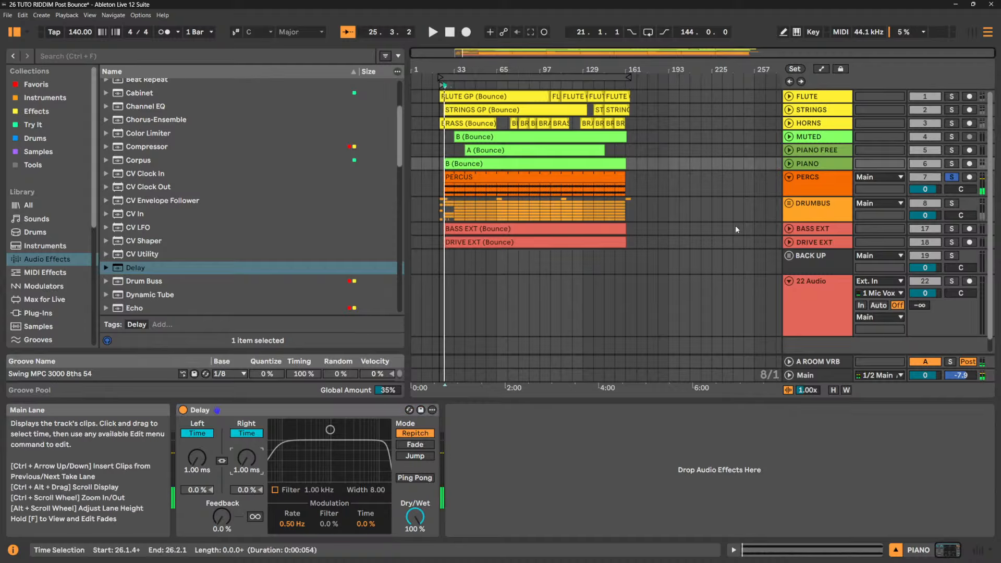
left_click(952, 163)
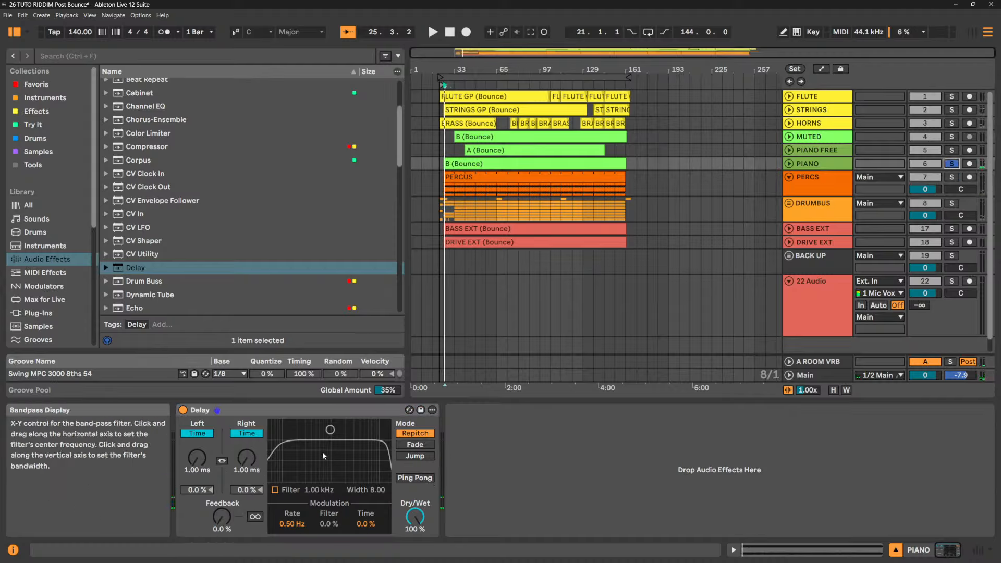
- Audition the soloed piano while sweeping the Delay's right-channel time, ending back at 1.00 ms
left_click(244, 465)
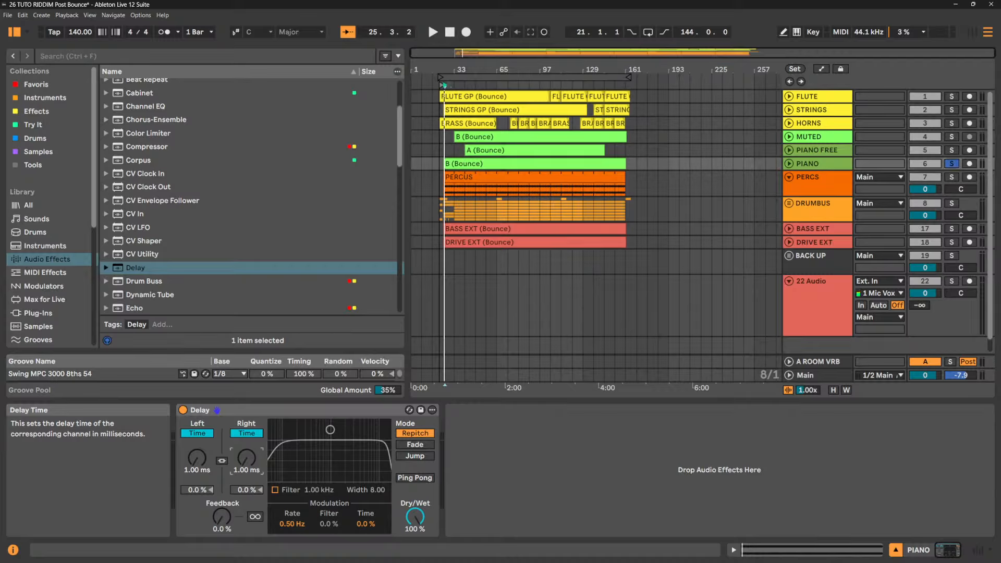
key("space")
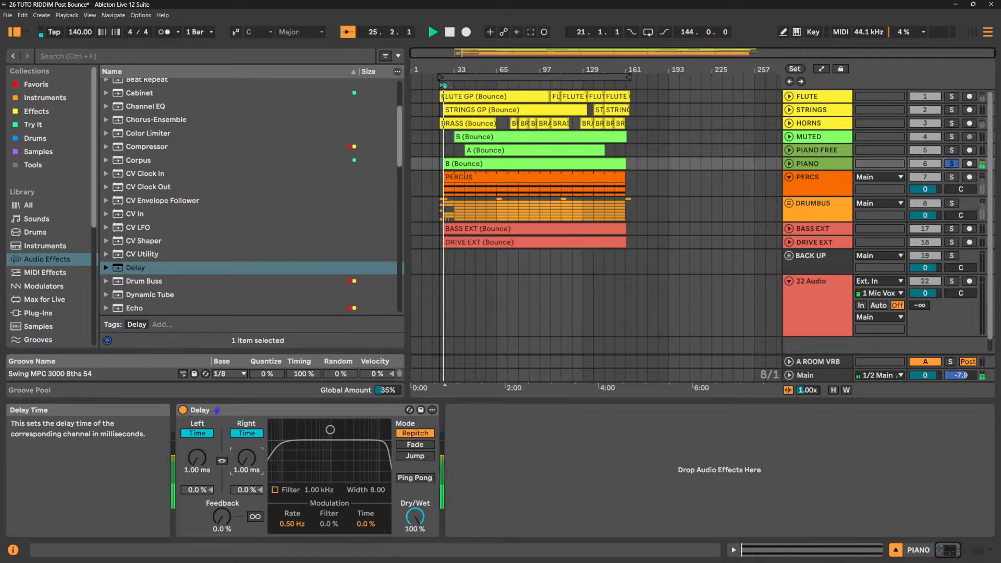
mouse_move(244, 465)
left_mouse_down()
mouse_move(244, 420)
mouse_move(244, 438)
left_mouse_up()
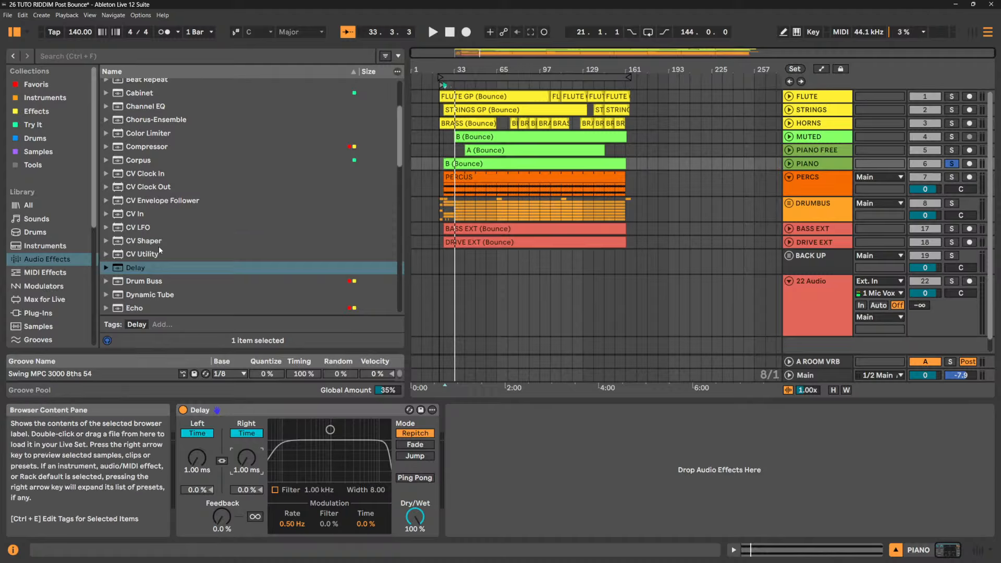
- Add a Utility after the Delay on the PIANO track and enable Mono
scroll(160, 248, "down", 9)
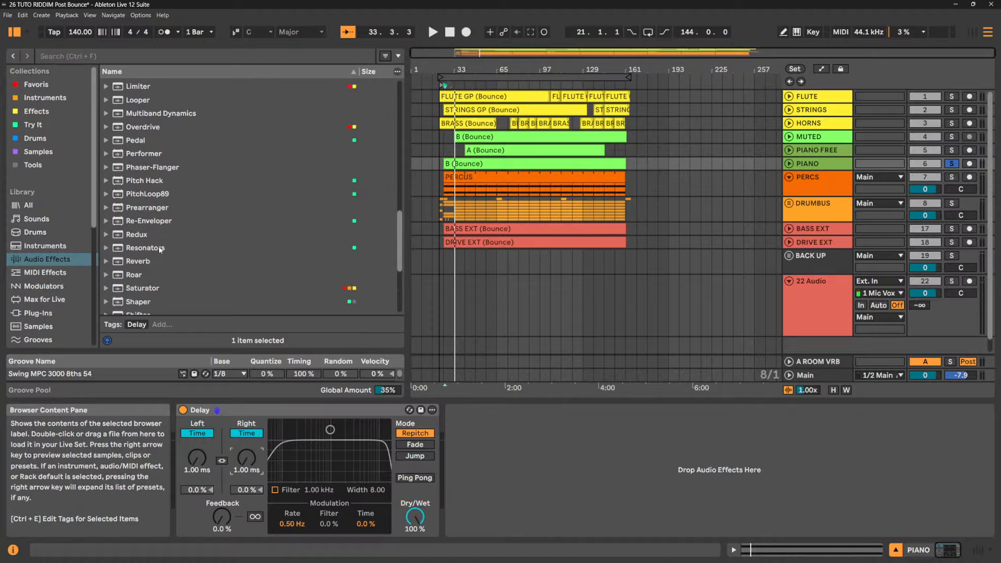
scroll(159, 249, "down", 5)
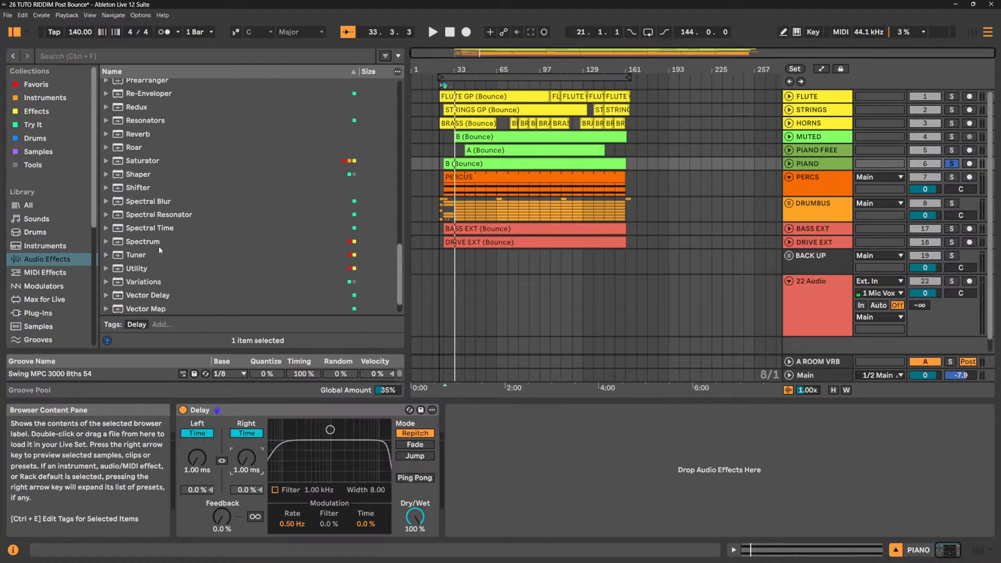
left_click_drag(146, 255, 494, 476)
left_click(471, 501)
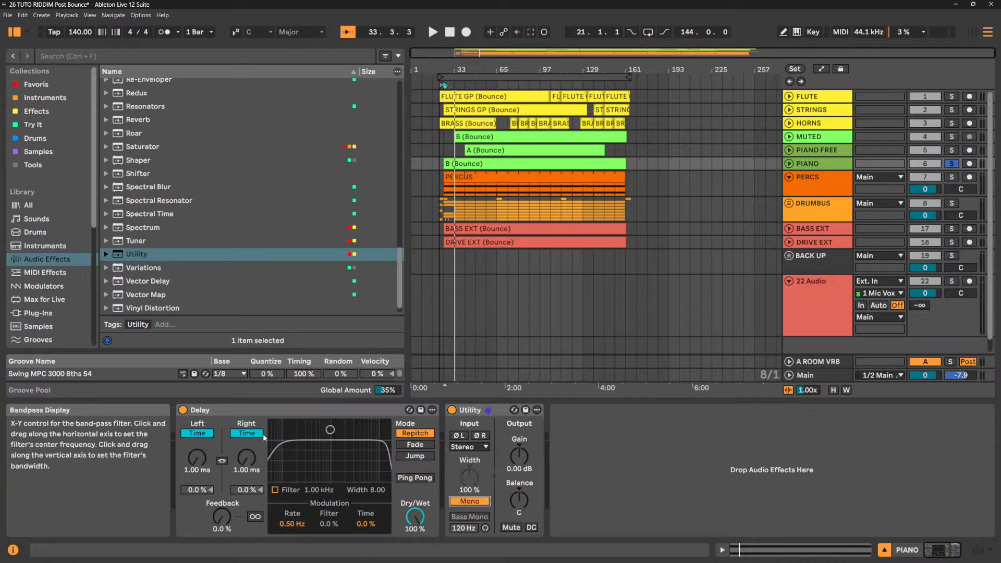
- Play the mono-summed piano and raise the Delay's right-channel time to 1.81 ms
key("space")
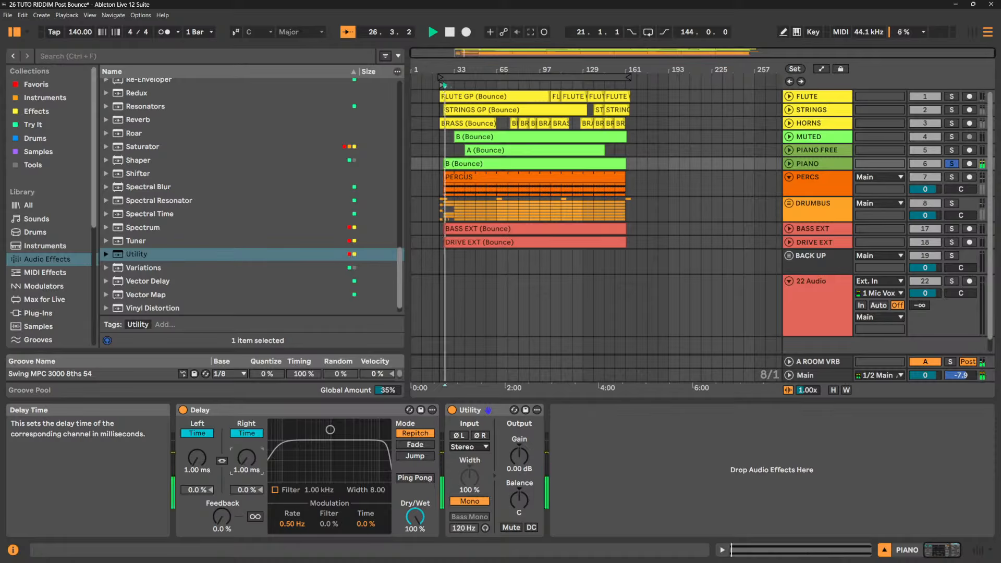
left_click_drag(246, 462, 245, 455)
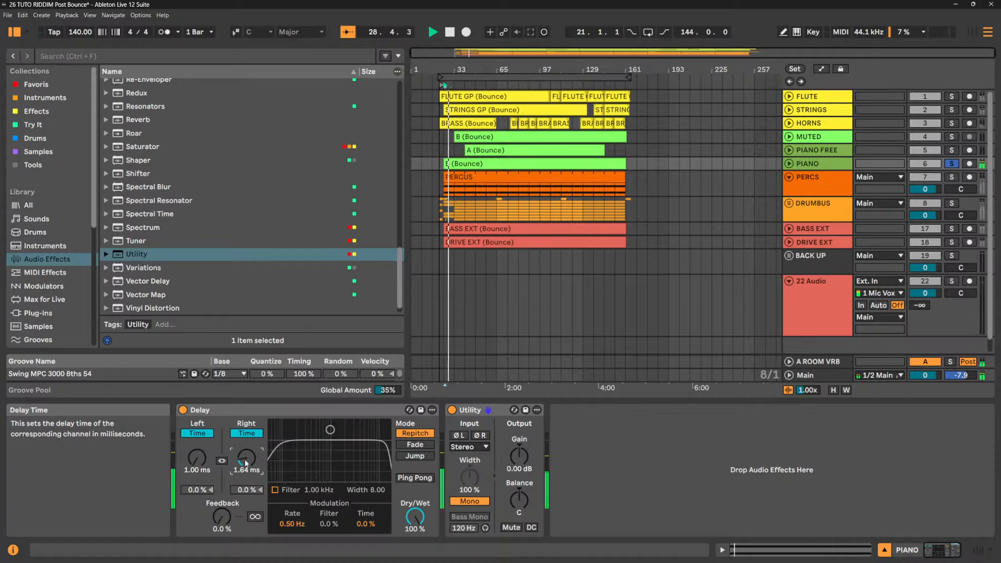
left_click_drag(245, 455, 245, 453)
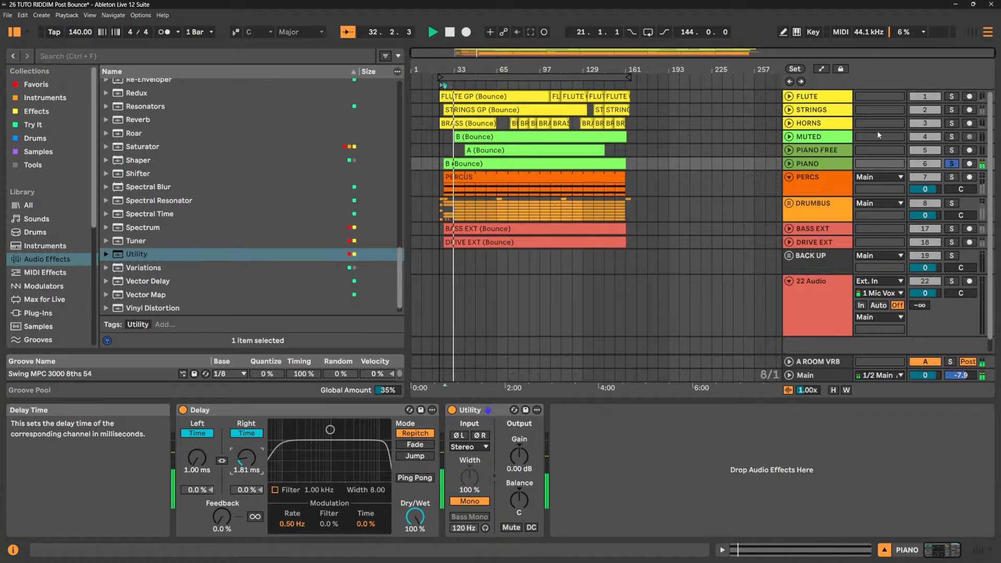
- Unfold the PIANO track, zoom in on the note at 37.4 and select it through just past bar 38
left_click(789, 163)
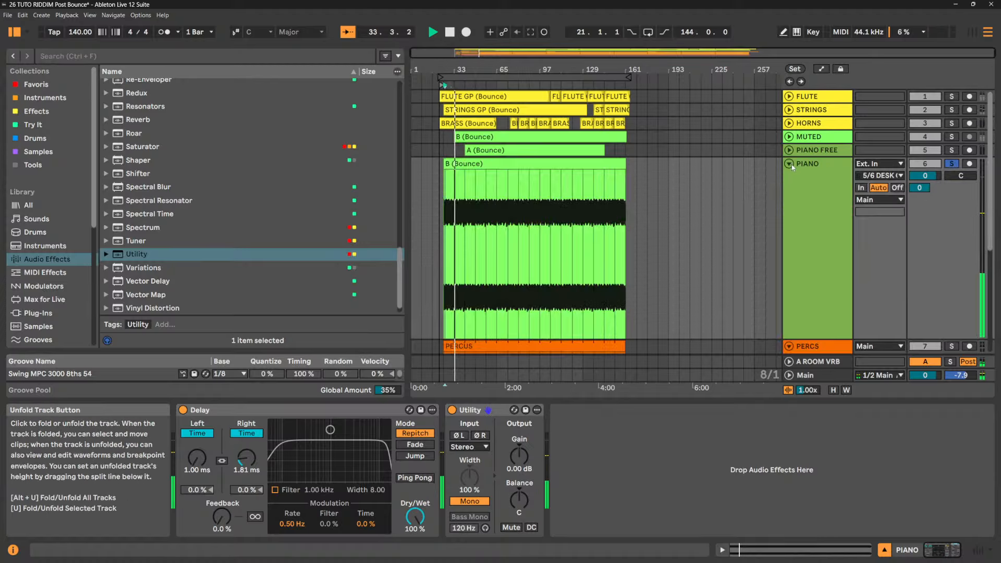
left_click_drag(462, 70, 475, 203)
left_click_drag(460, 70, 596, 279)
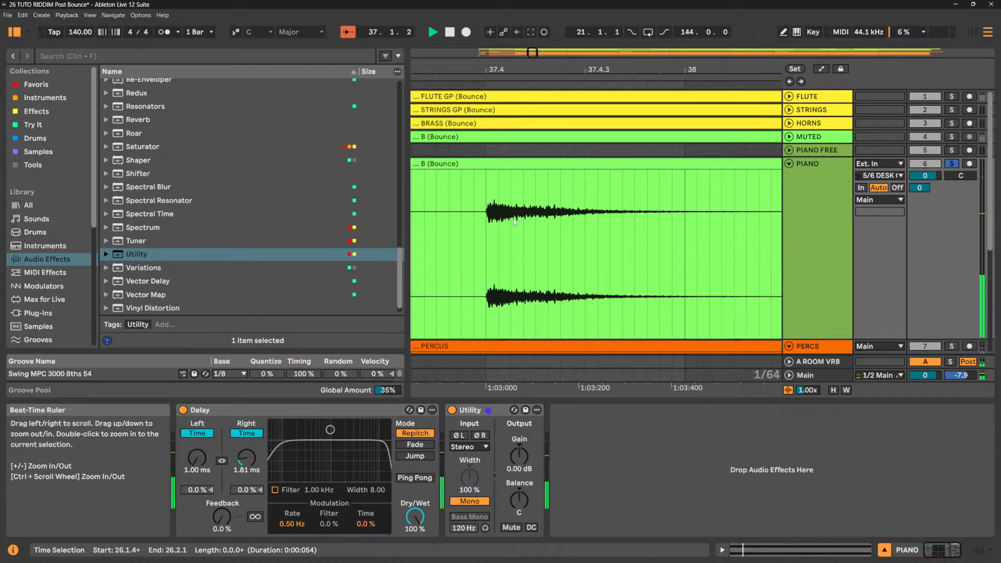
left_click_drag(489, 242, 699, 227)
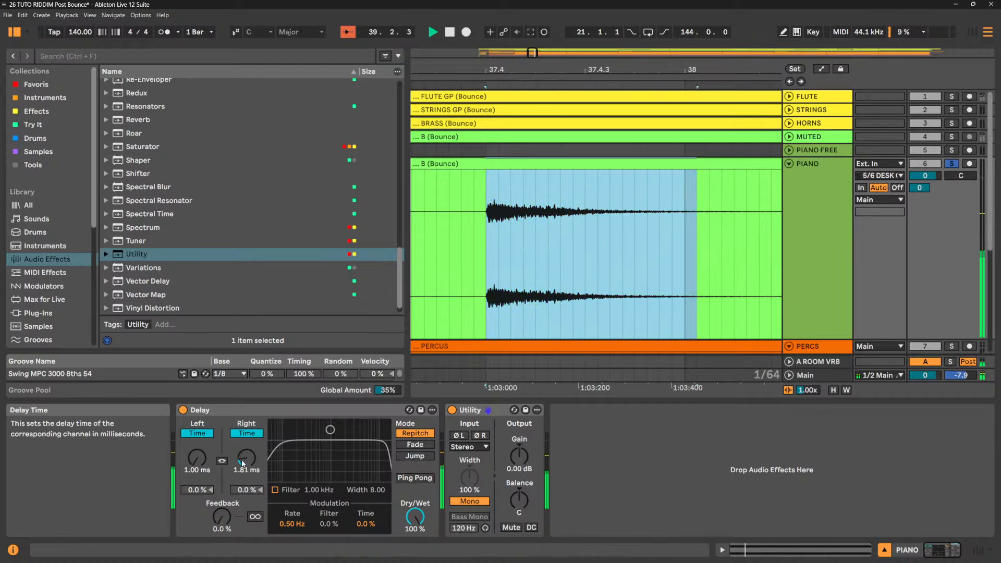
- Sweep the Delay's right-channel time, return it to 1.00 ms, and unsolo the PIANO track after stopping playback
mouse_move(249, 469)
left_mouse_down()
mouse_move(250, 442)
mouse_move(250, 452)
left_mouse_up()
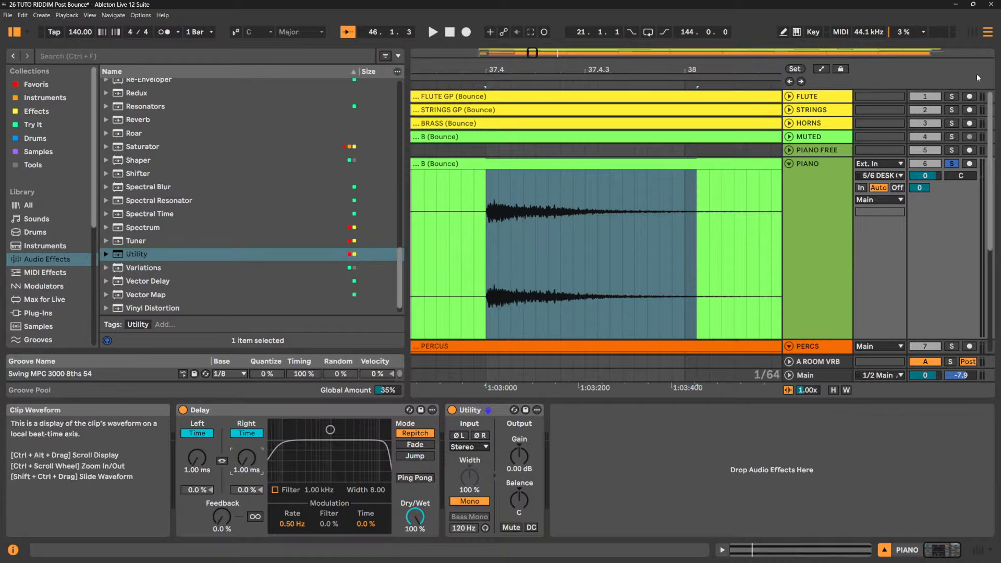
left_click(954, 163)
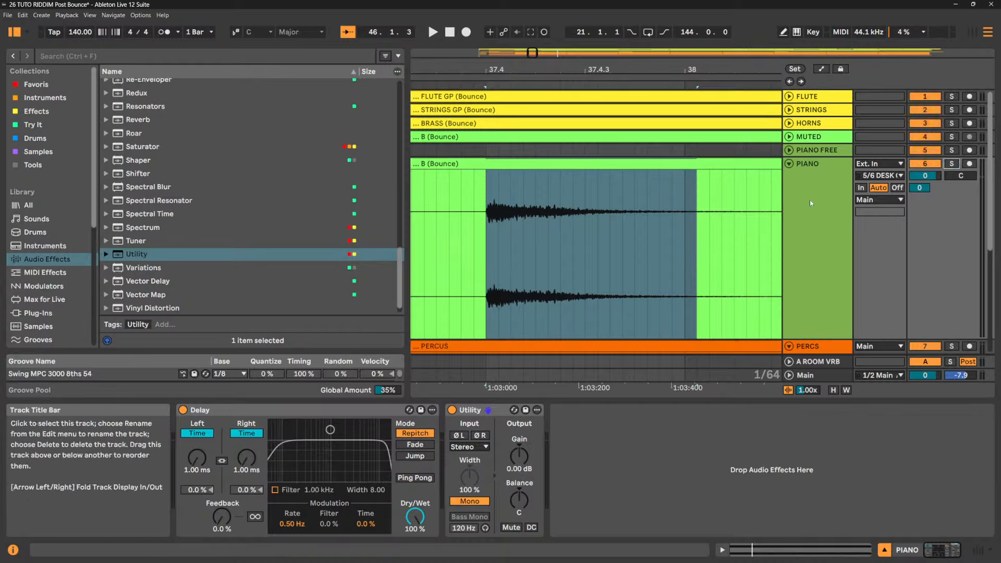
- Reduce the PIANO track's height in the arrangement and select its Delay device
scroll(820, 313, "down", 2)
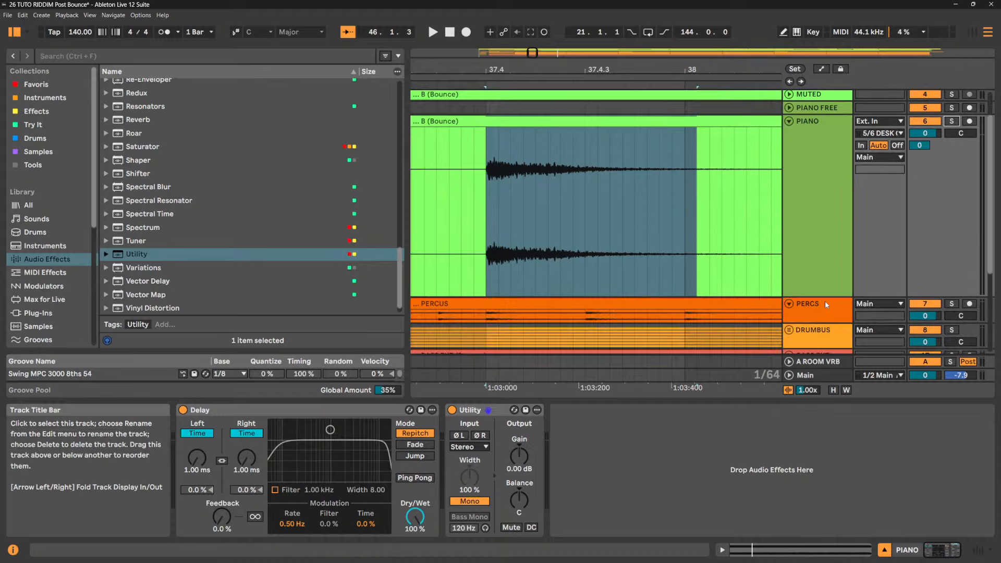
left_click_drag(833, 298, 828, 192)
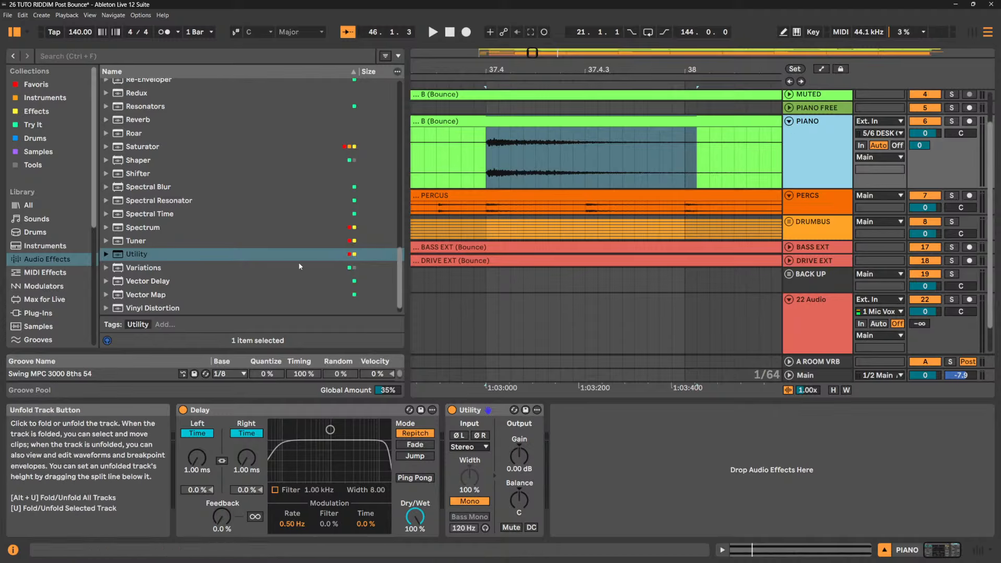
scroll(205, 229, "up", 6)
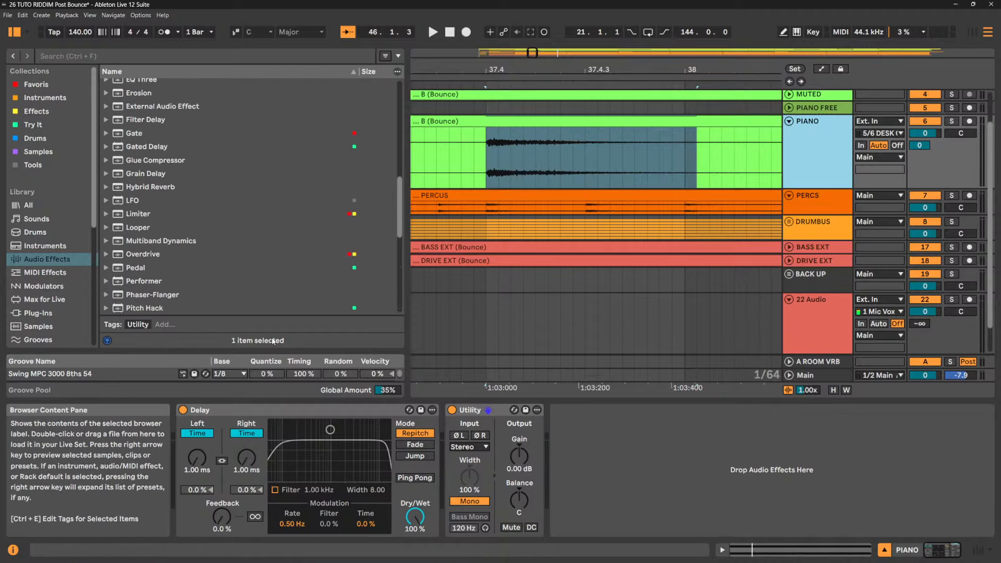
left_click(358, 413)
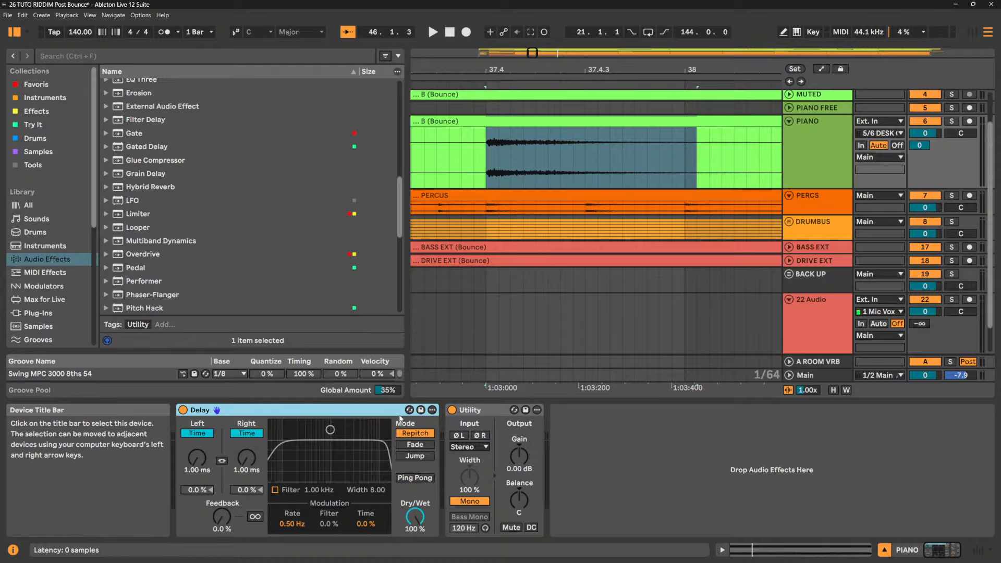
- Delete the Delay and Utility devices from the PIANO track and fold the track
key("Delete")
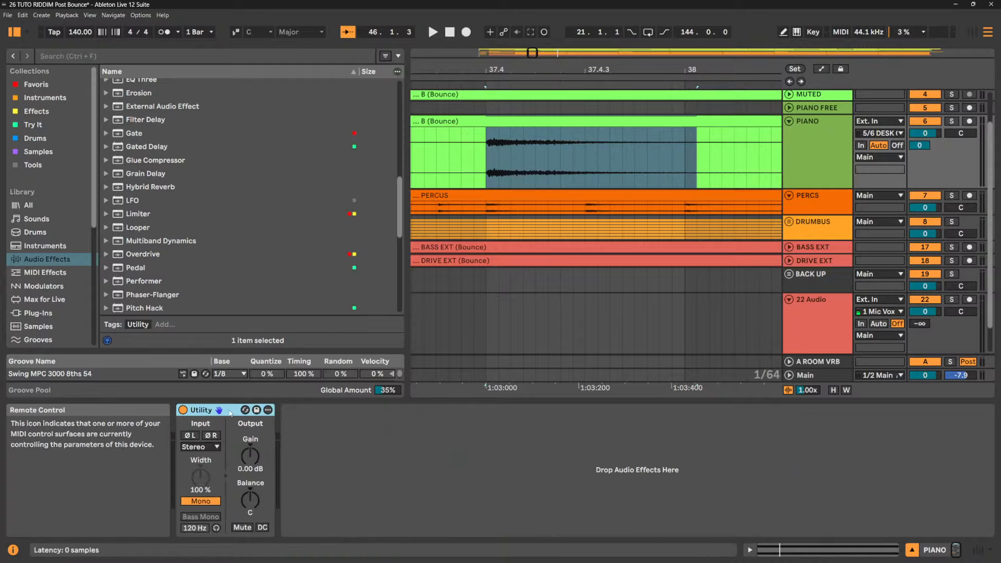
key("Delete")
scroll(230, 218, "up", 15)
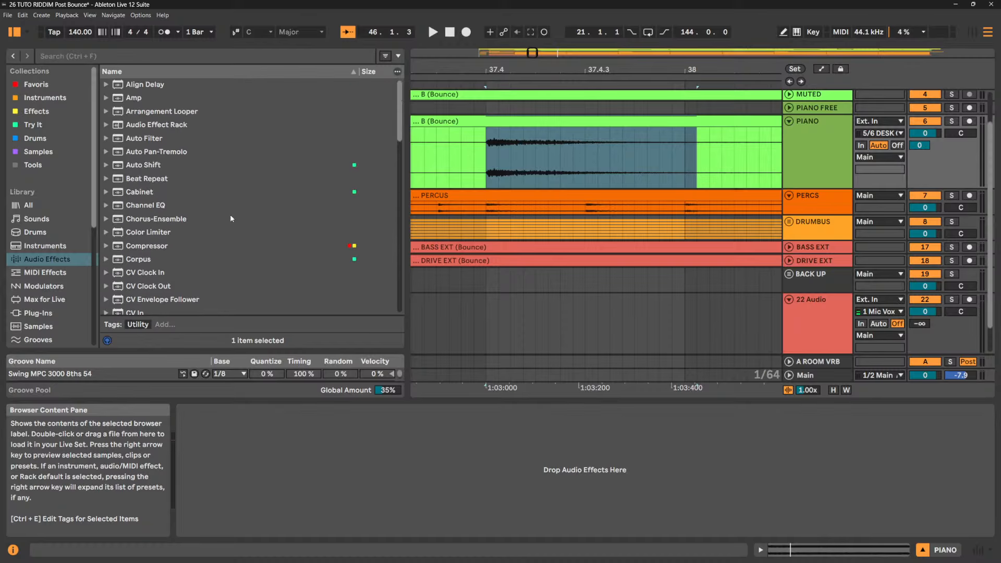
left_click(790, 122)
- Unfold and solo the MUTED track, and play it on its own
scroll(821, 112, "up", 3)
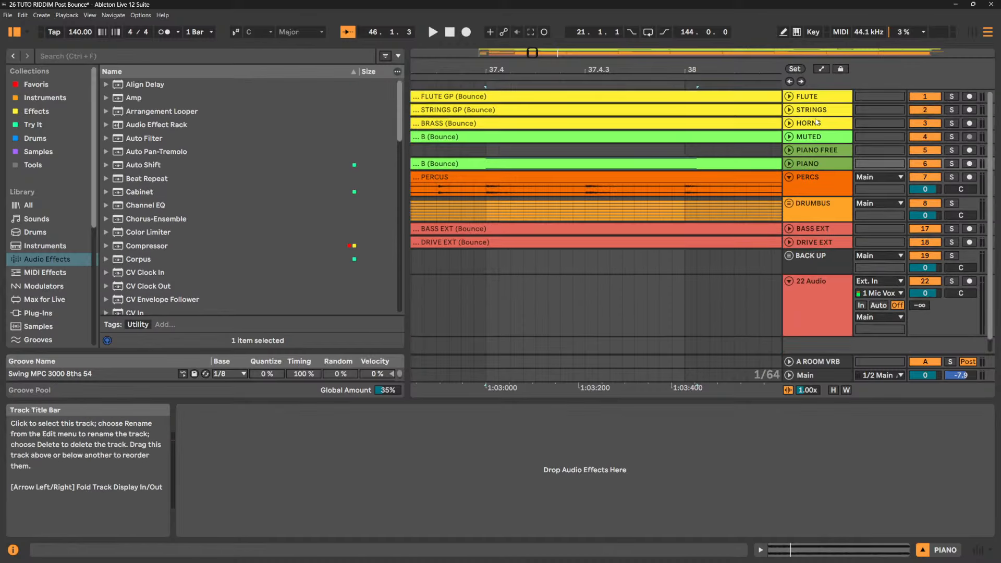
left_click(789, 137)
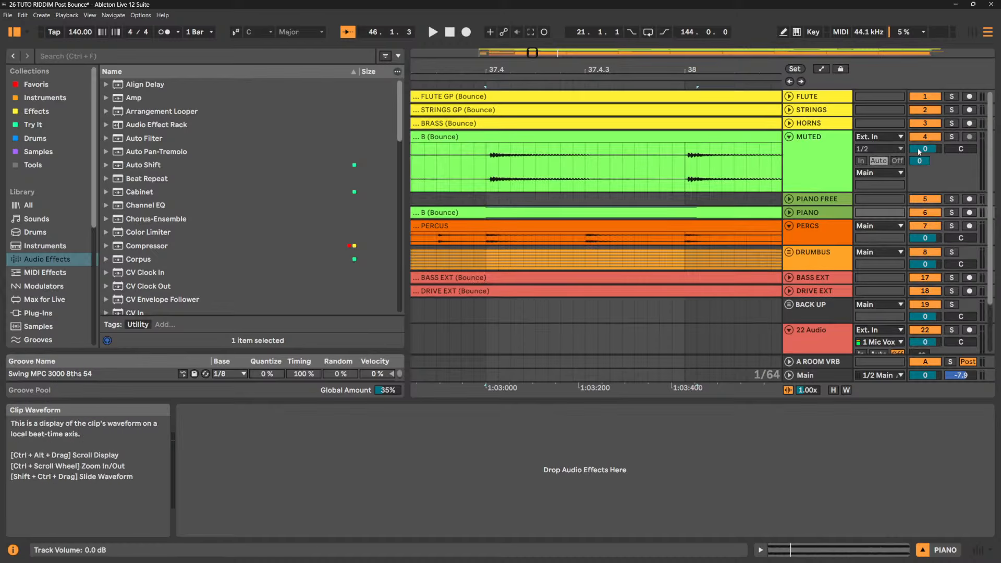
left_click(952, 137)
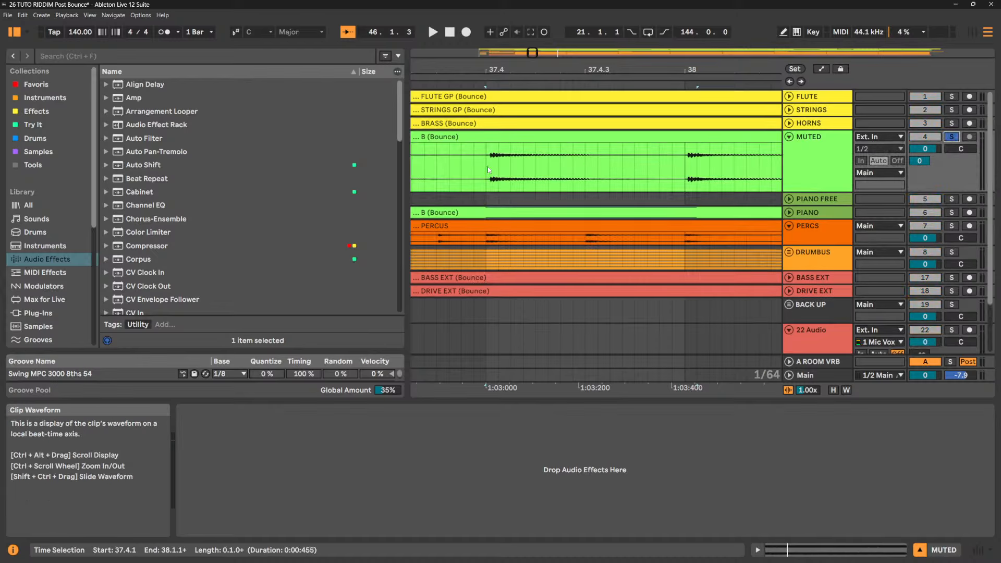
key("space")
- Add Amp to the MUTED track, switch through the Clean, Boost, Blues and Rock models, and return to Clean
left_click_drag(134, 97, 316, 454)
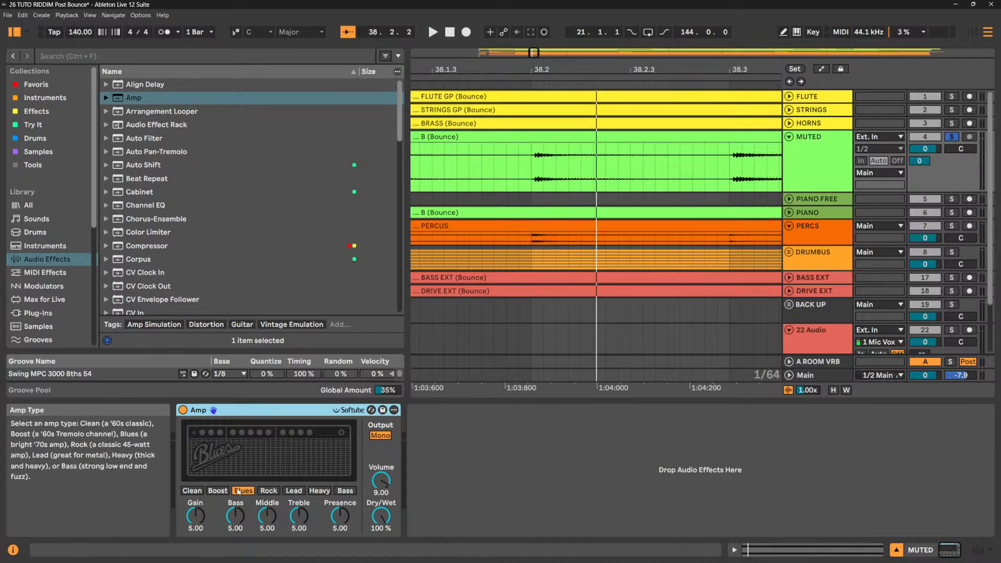
left_click(192, 492)
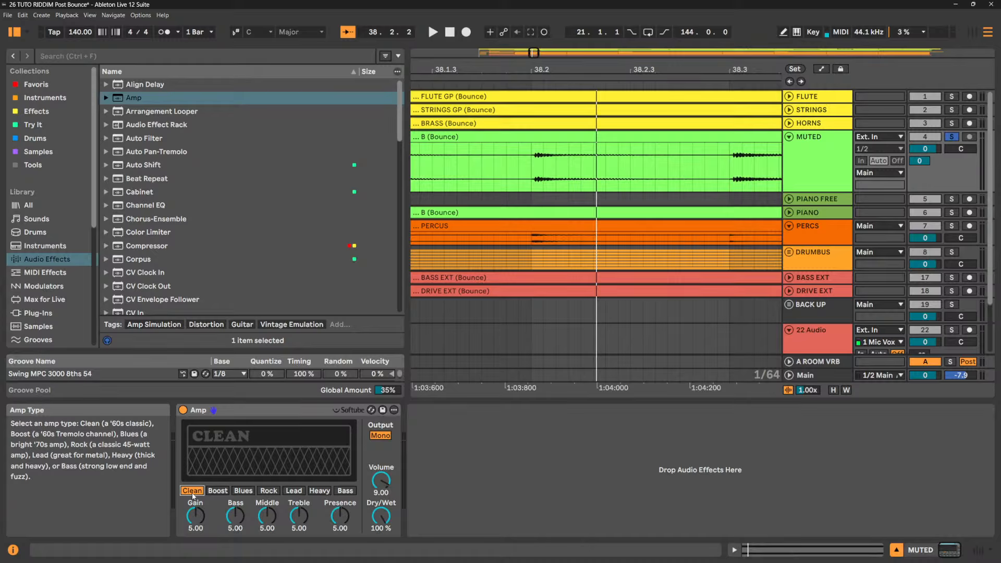
left_click(219, 493)
left_click(240, 493)
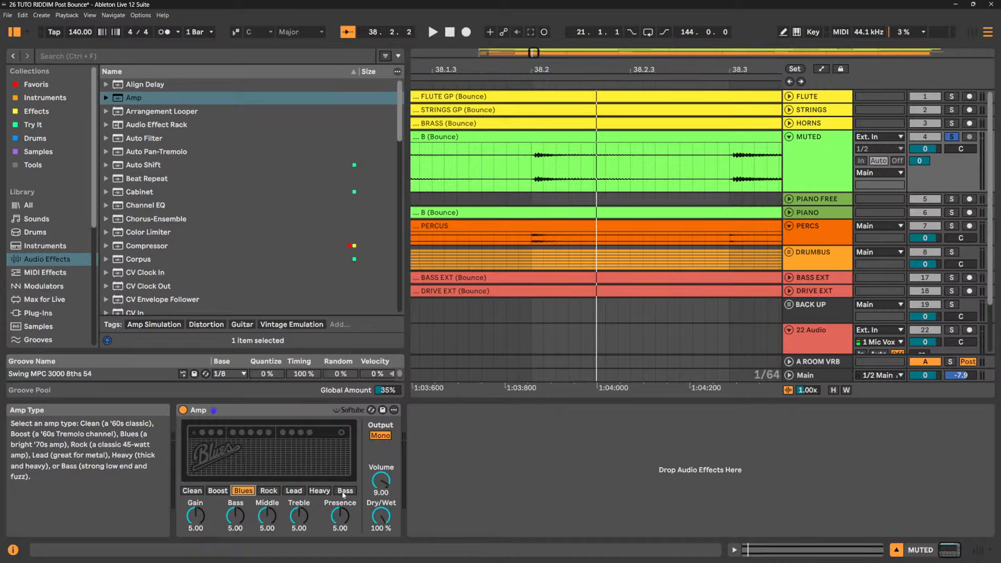
left_click(278, 492)
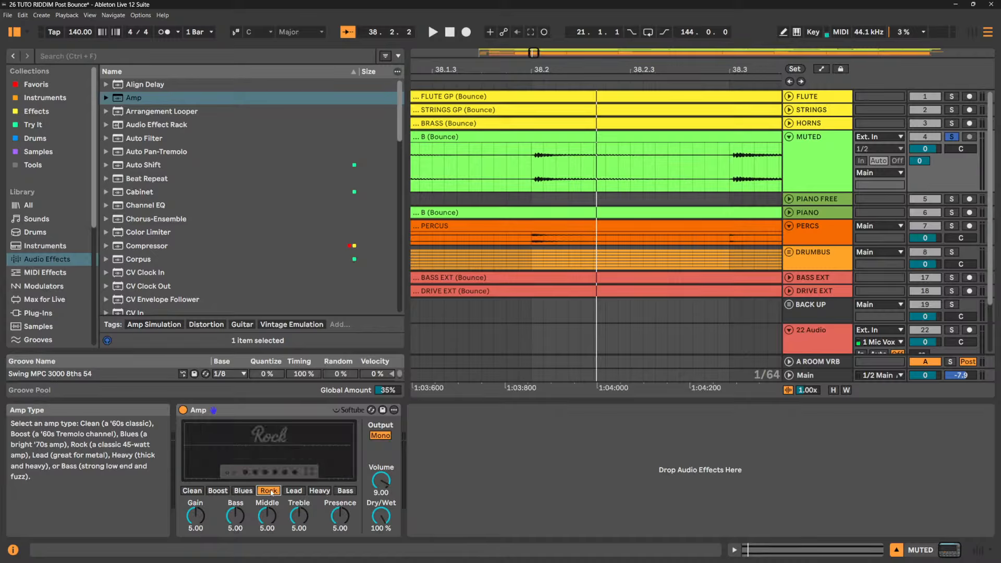
left_click(192, 491)
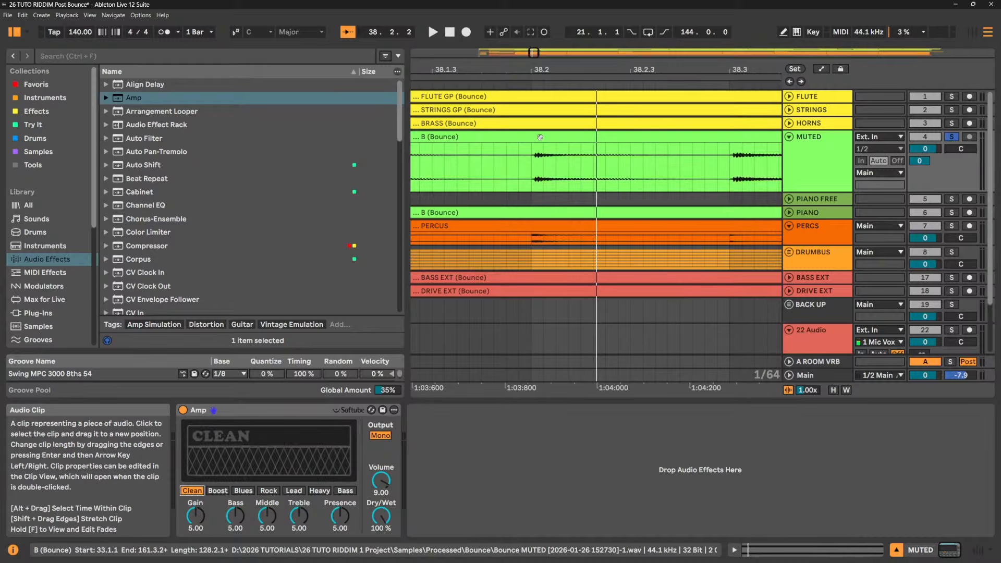
- Place the insert mark at 38.2 on the MUTED track and switch the Amp model through Boost, Blues, Rock, Lead, Heavy and Bass
left_click(532, 161)
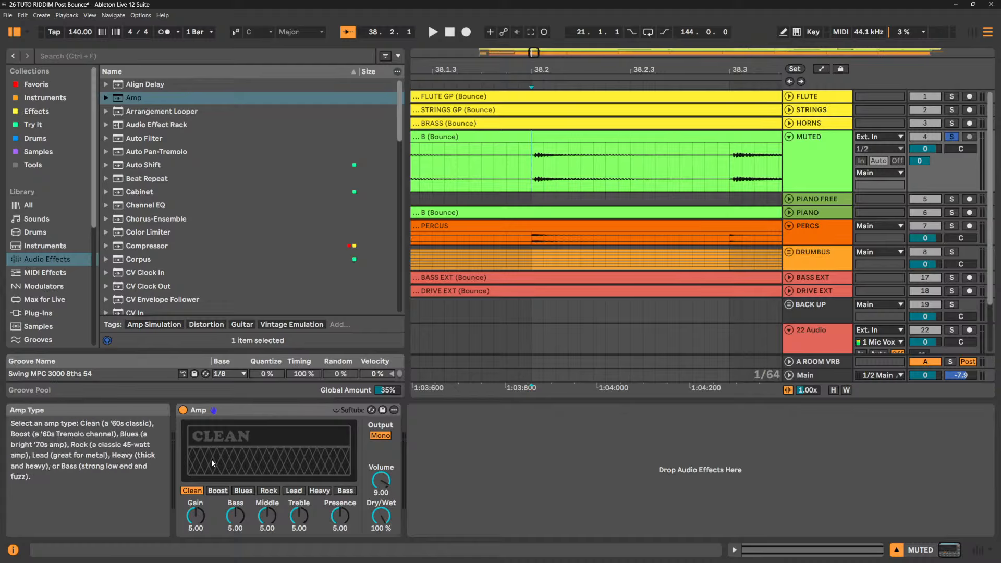
left_click(219, 491)
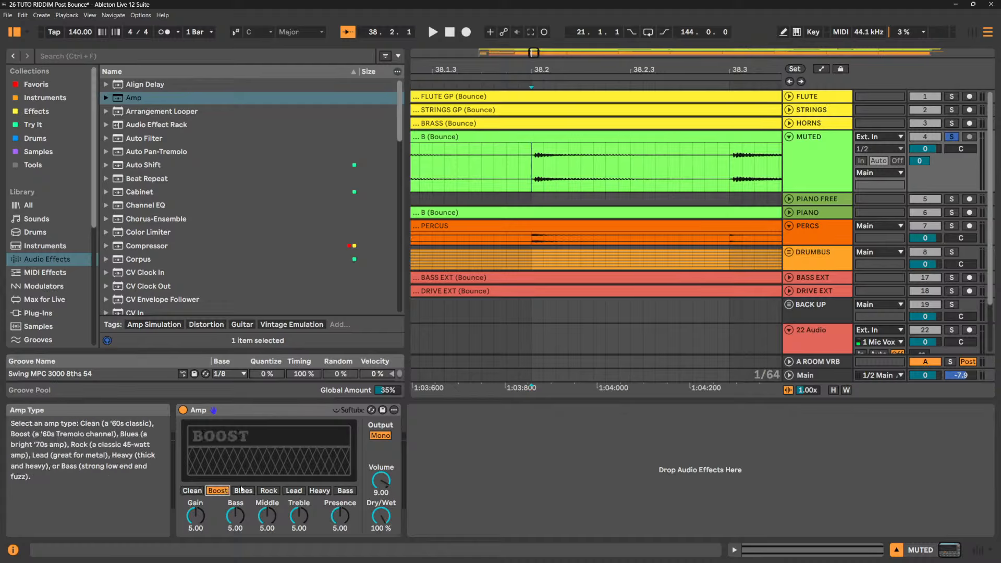
left_click(243, 491)
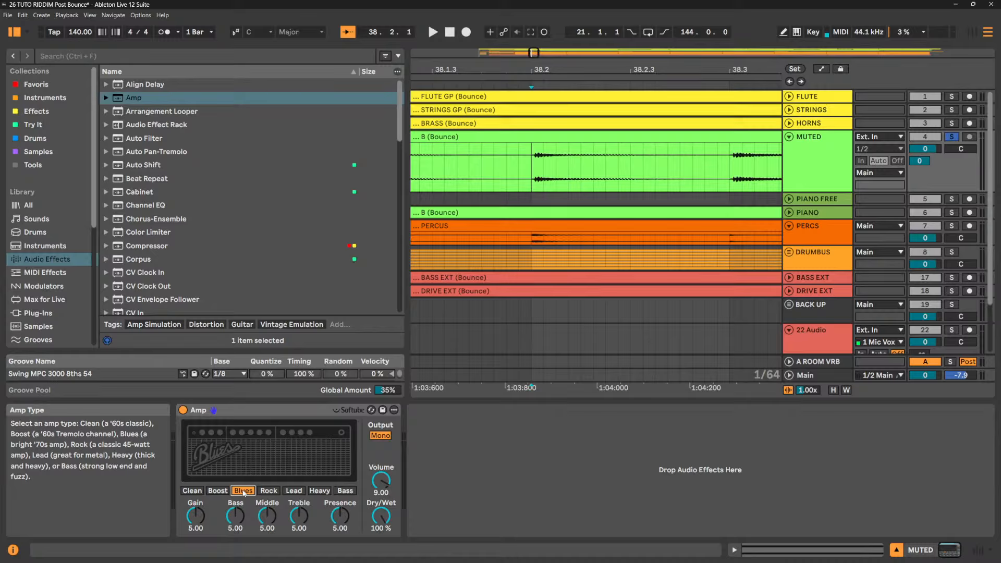
left_click(269, 492)
left_click(294, 493)
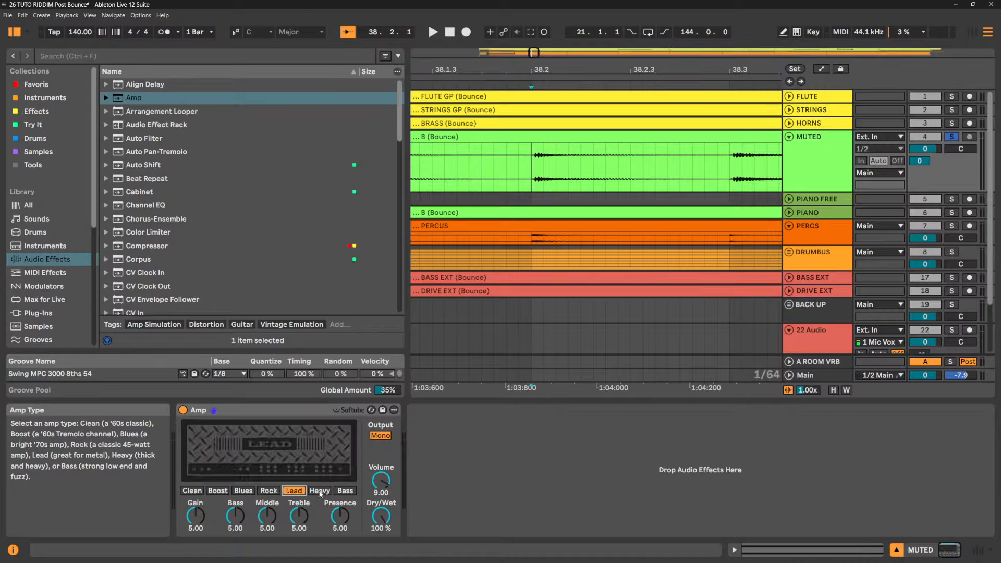
left_click(320, 492)
left_click(342, 491)
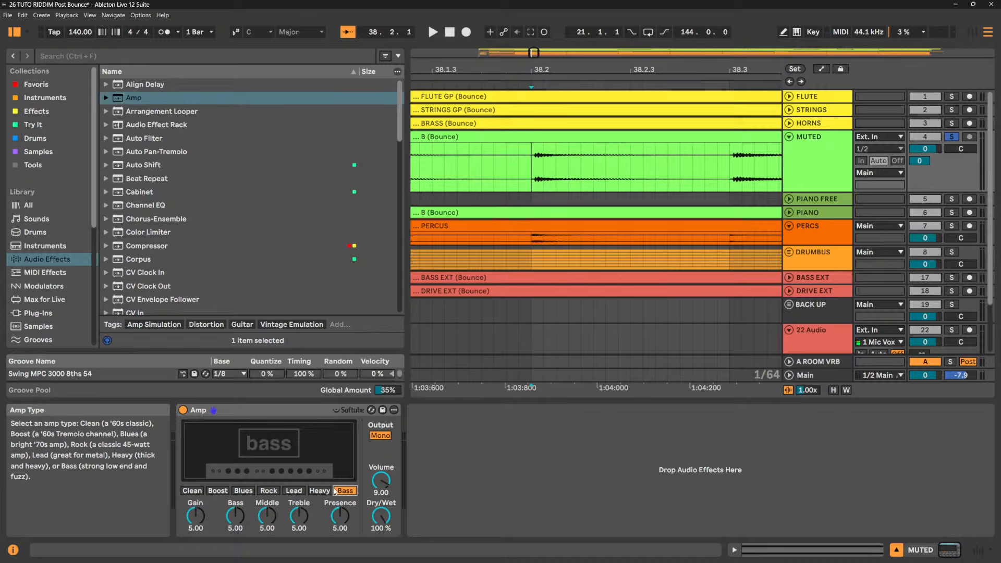
- Switch the Amp model back through Heavy, Lead, Rock and Boost to Clean
left_click(320, 491)
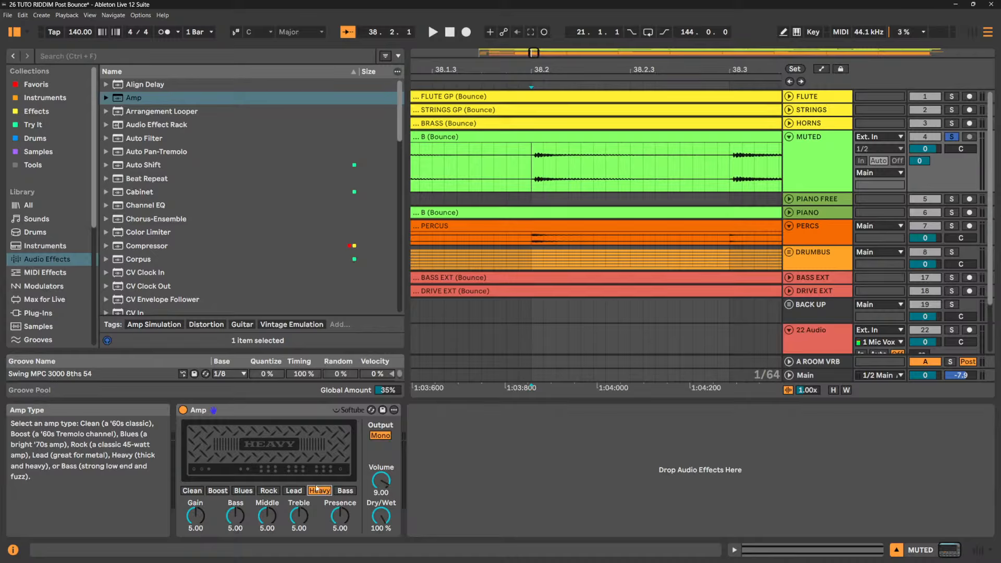
left_click(295, 490)
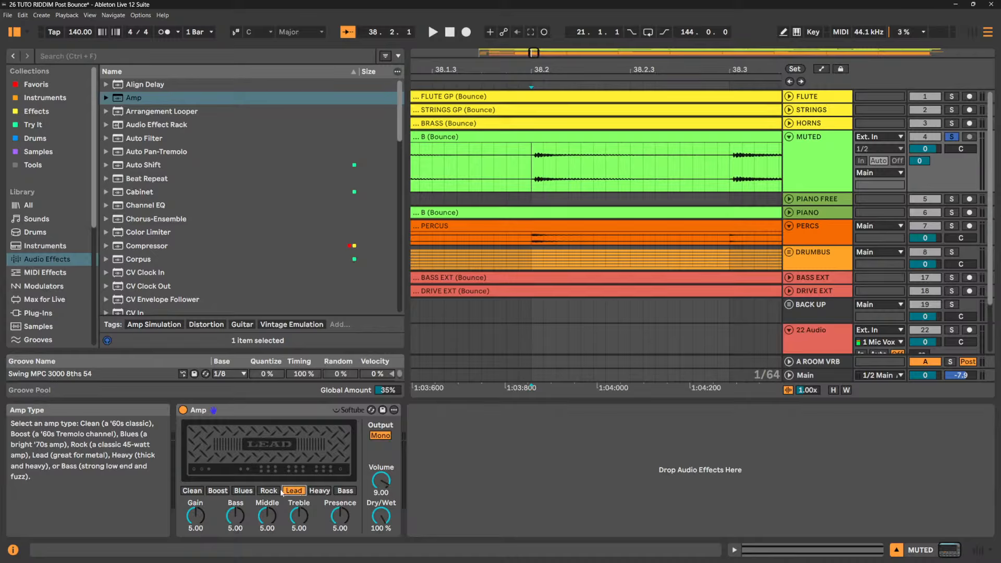
left_click(271, 491)
left_click(216, 493)
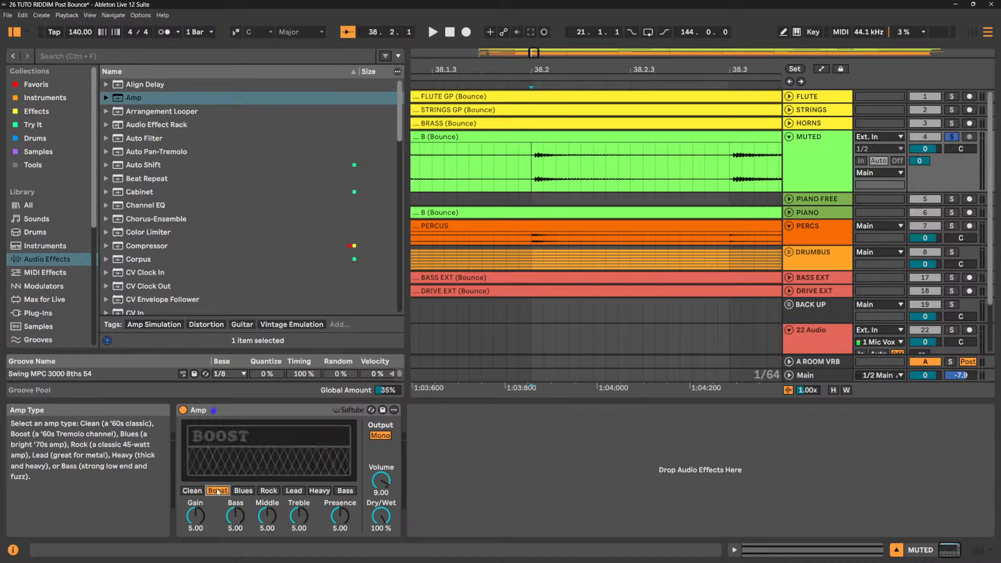
left_click(191, 492)
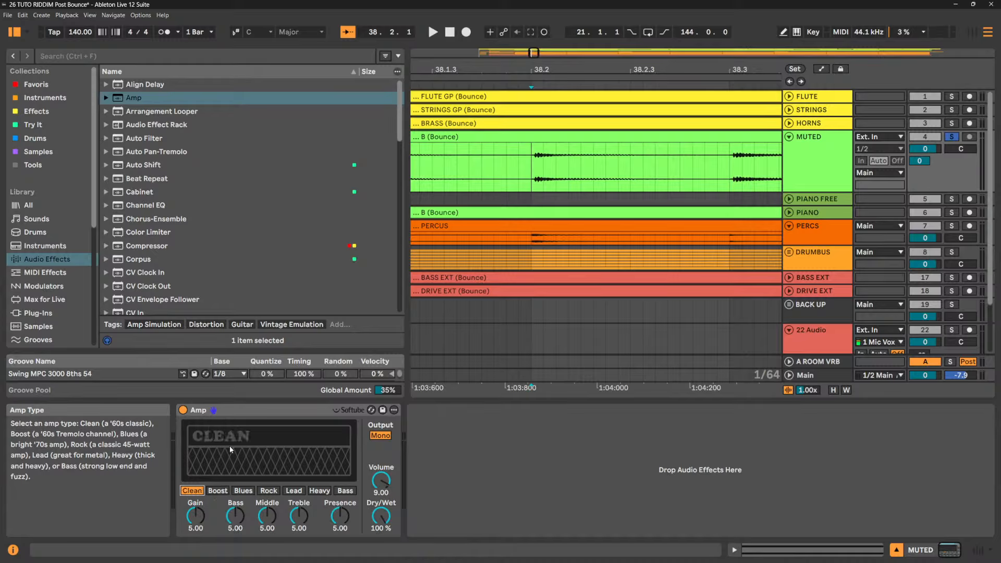
- Switch the Amp through every model from Boost to Bass once more and set it back to Clean
left_click(217, 492)
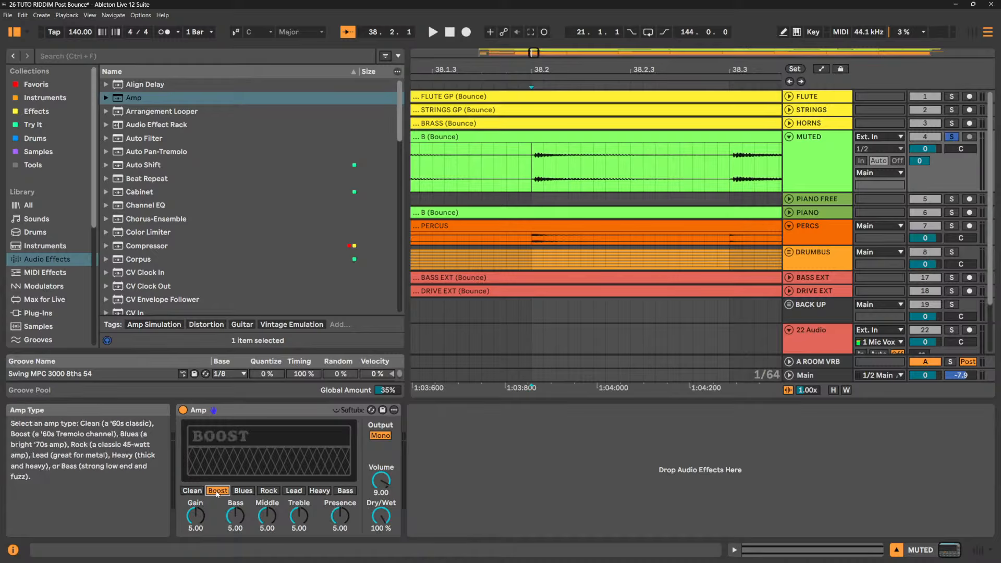
left_click(250, 494)
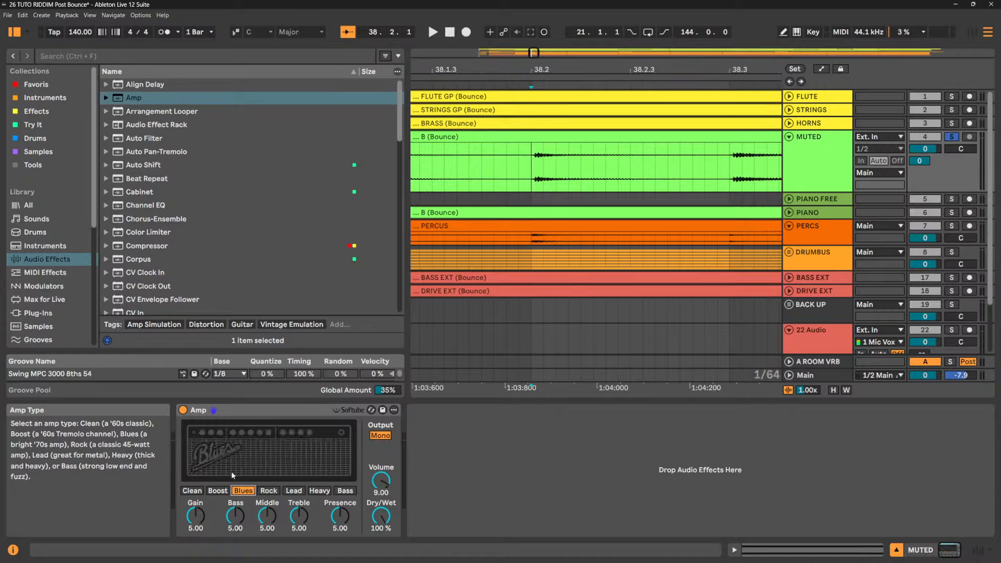
left_click(269, 492)
left_click(296, 492)
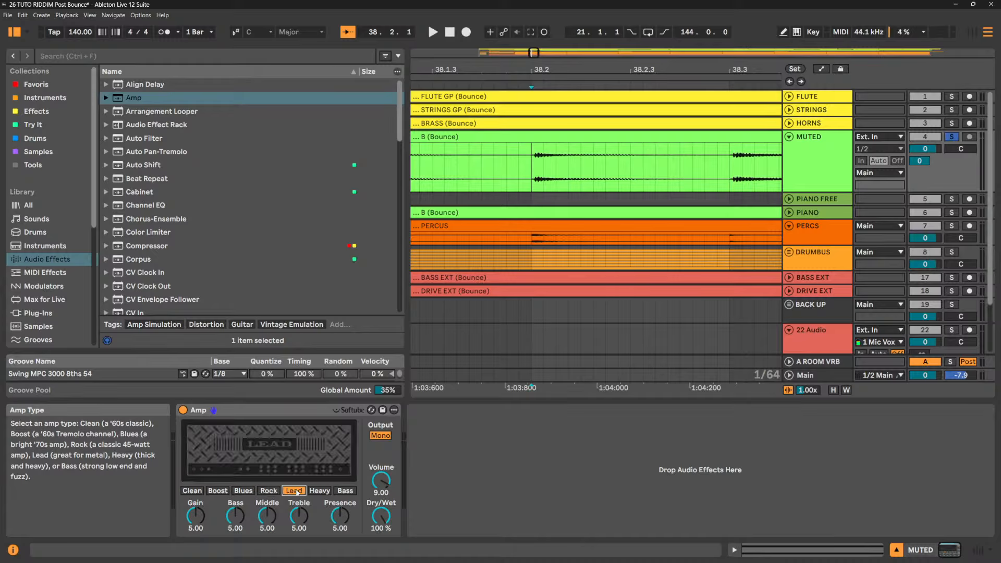
left_click(324, 496)
left_click(346, 493)
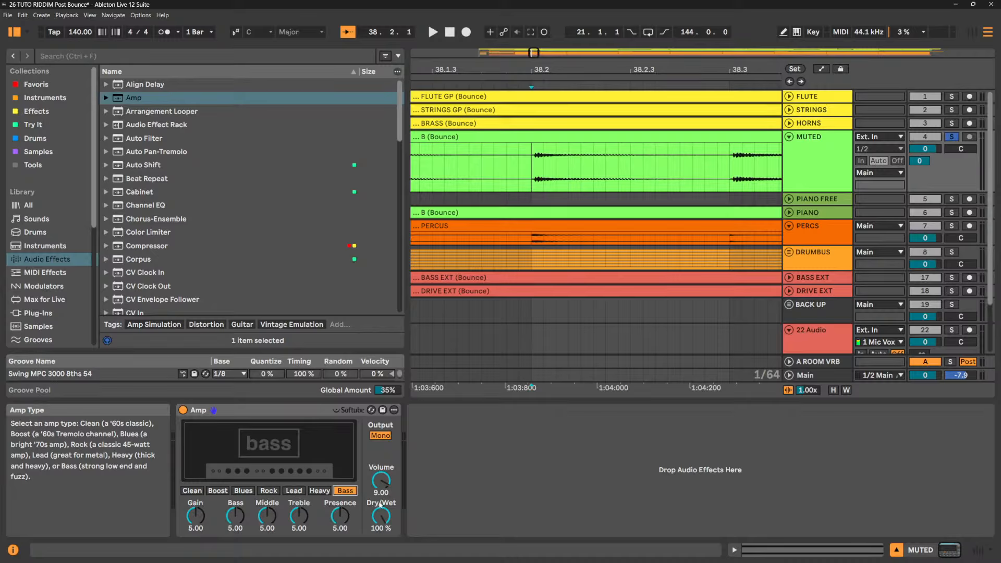
left_click(199, 492)
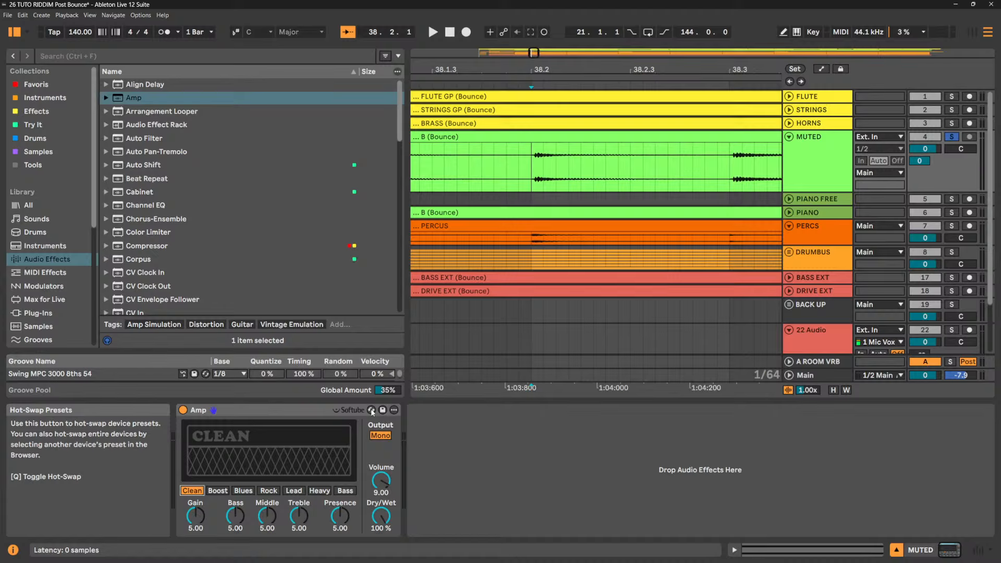
- Look through the Amp presets in the browser and fold the list
left_click(106, 98)
scroll(150, 204, "down", 3)
scroll(150, 203, "up", 3)
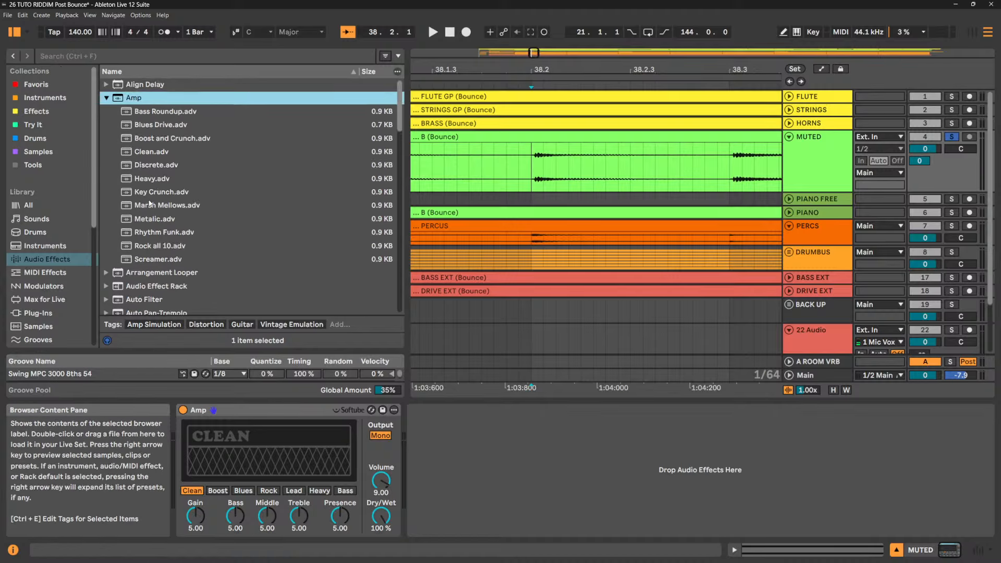
left_click(106, 97)
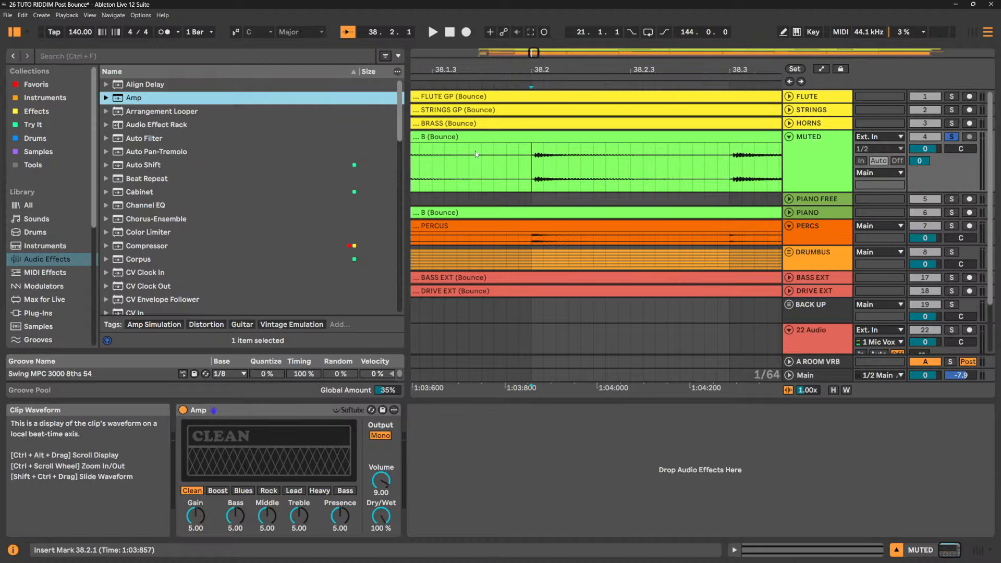
- Bypass the Amp, play the MUTED track from 38.2, and reactivate the Amp during playback to compare
left_click(533, 165)
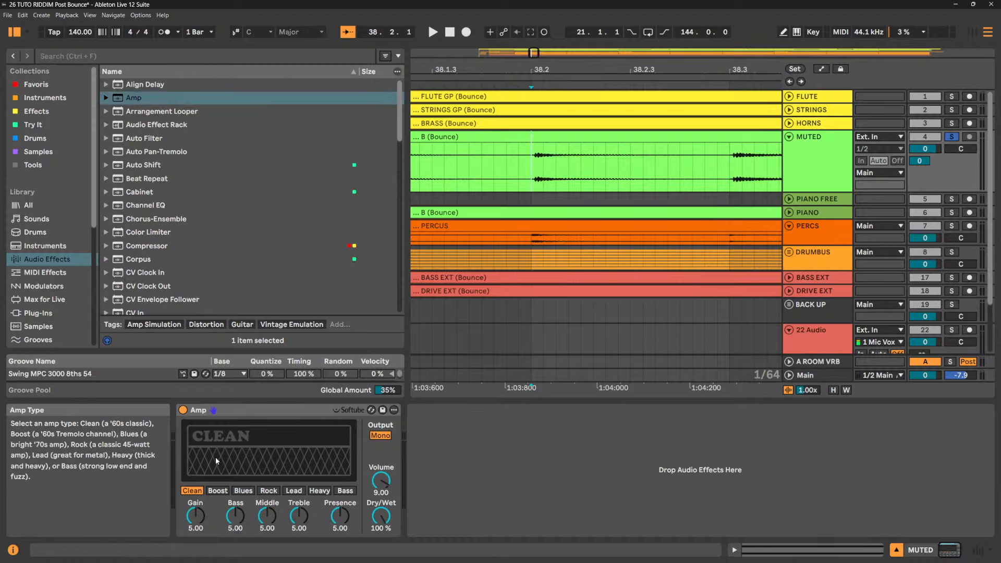
left_click(183, 411)
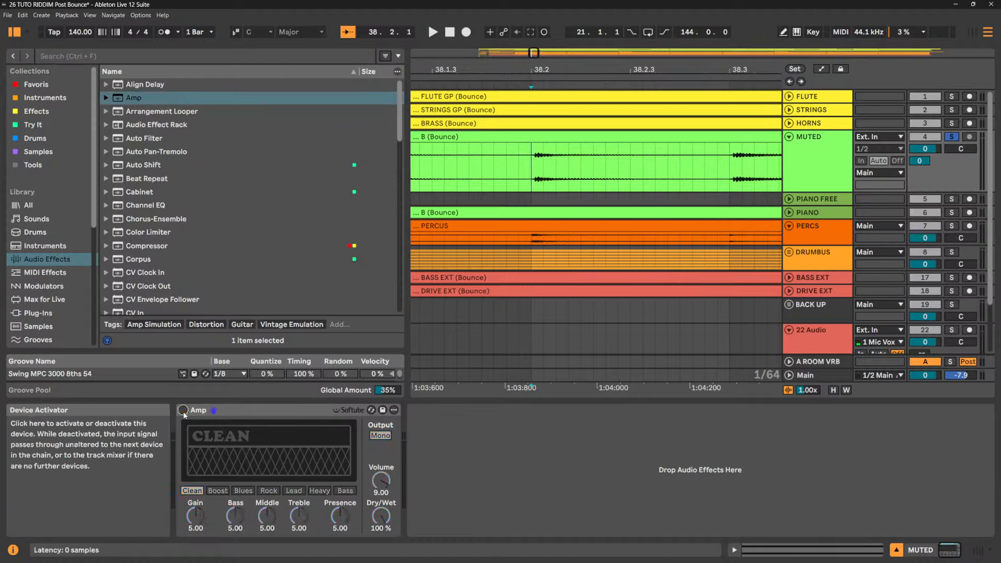
key("space")
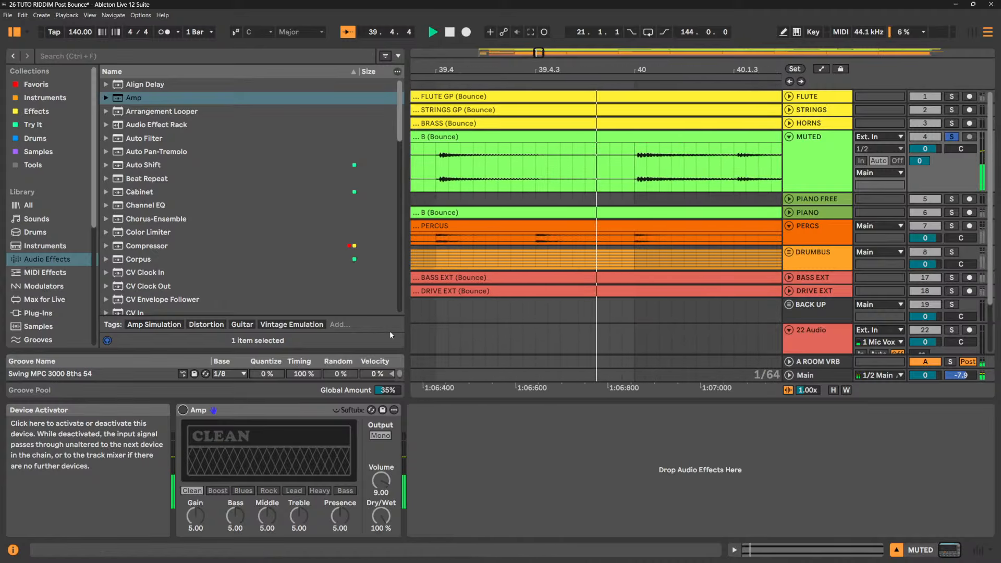
left_click(183, 411)
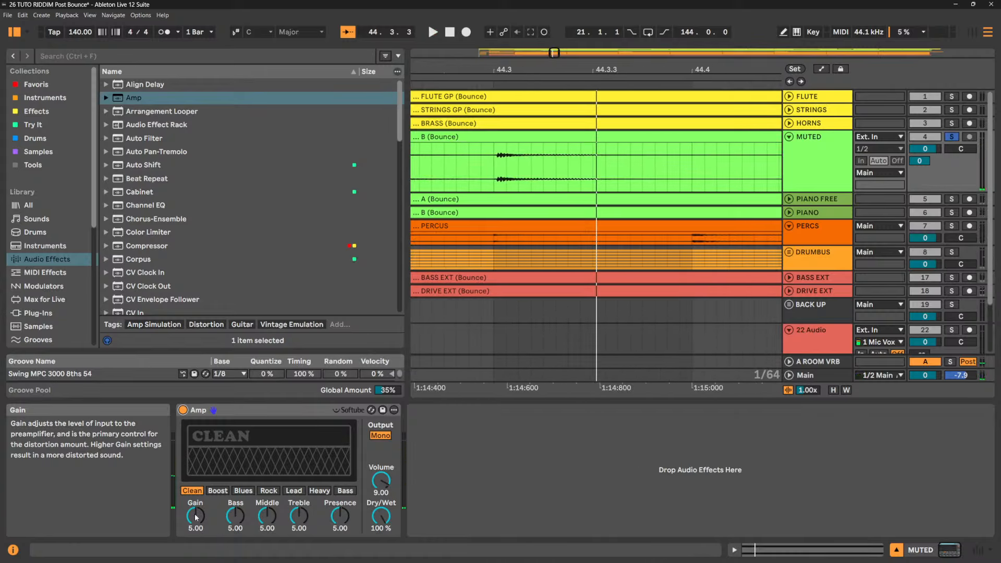
- Sweep the Clean amp's Gain during playback, reset it to 5.00, and set Presence to 2.62
left_click_drag(195, 515, 195, 537)
key("Delete")
key("space")
left_click_drag(196, 523, 197, 514)
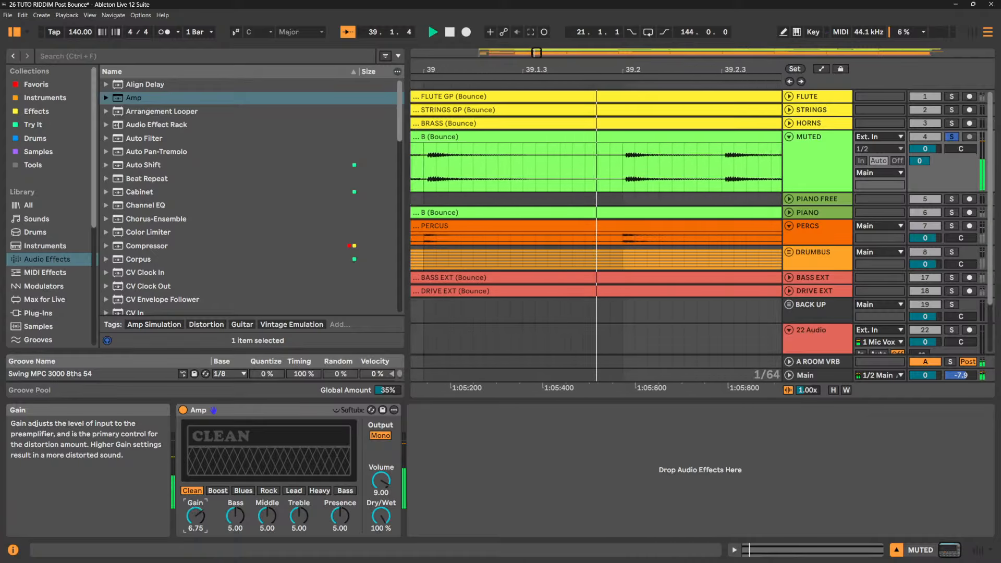
key("Delete")
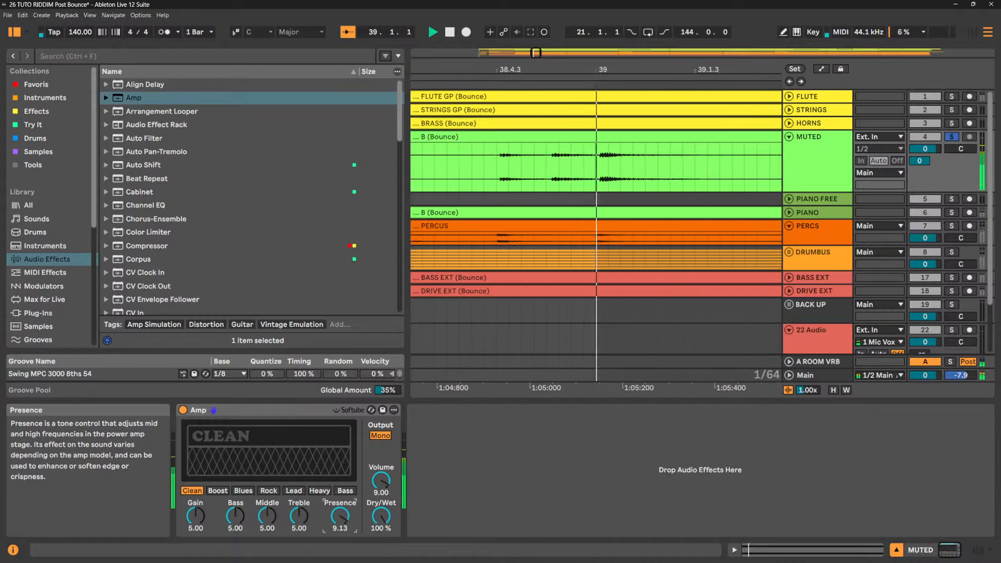
mouse_move(341, 521)
left_mouse_down()
mouse_move(341, 470)
mouse_move(341, 553)
mouse_move(341, 526)
left_mouse_up()
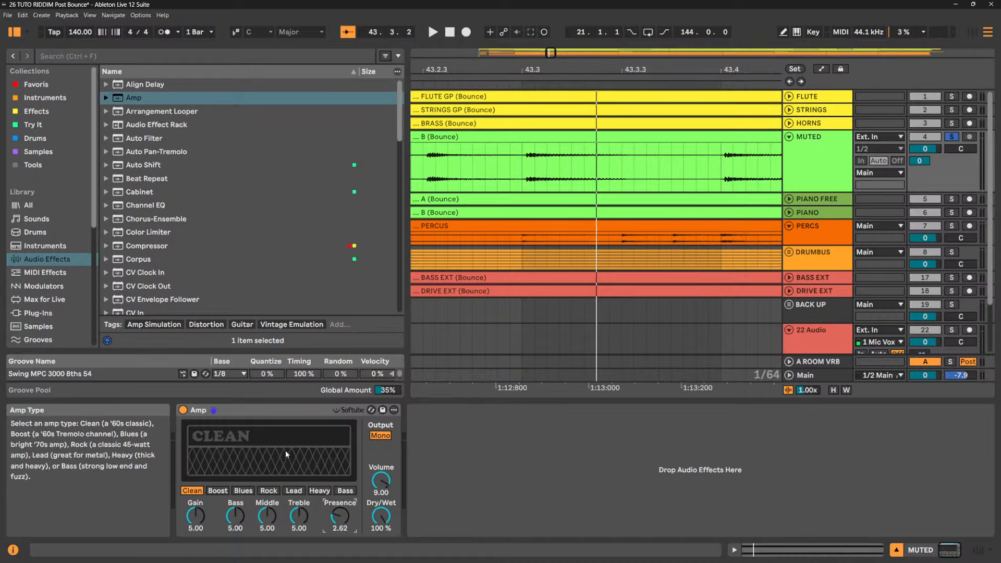
- Set the MUTED track's external input channel to 4 Guitar
left_click(884, 146)
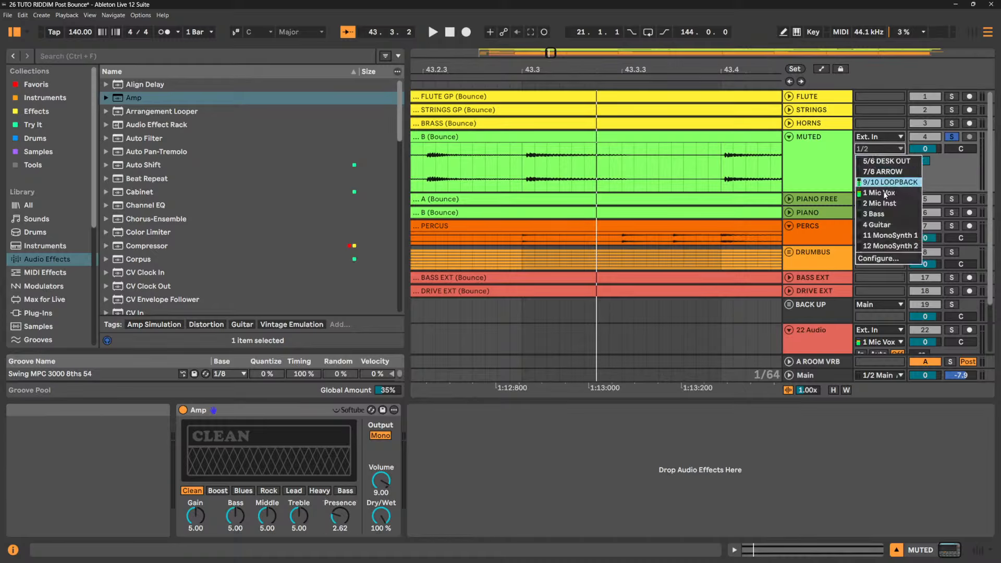
left_click(874, 219)
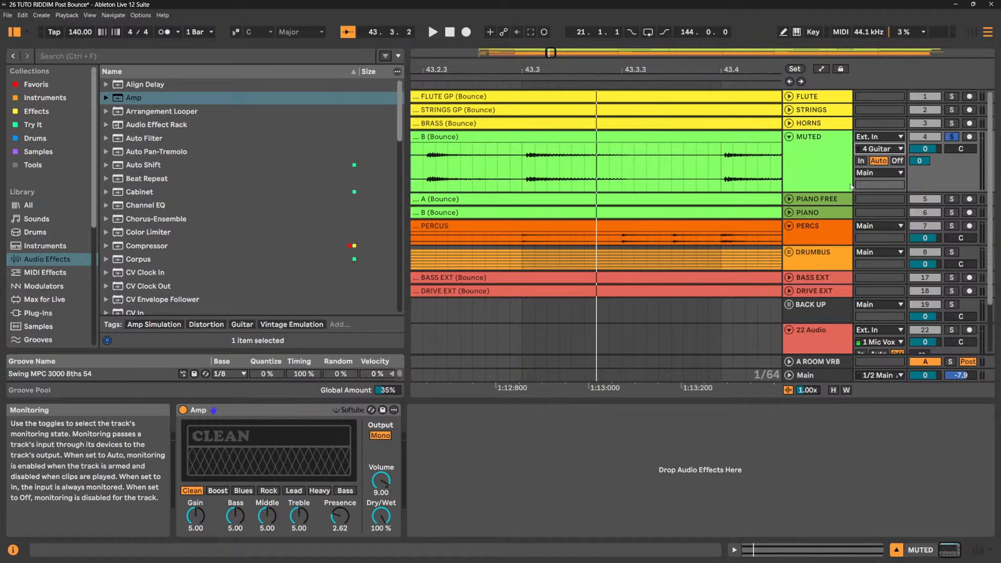
- Switch the MUTED track's monitoring to In, check it in the Session View, and return to the Arrangement View
left_click(862, 161)
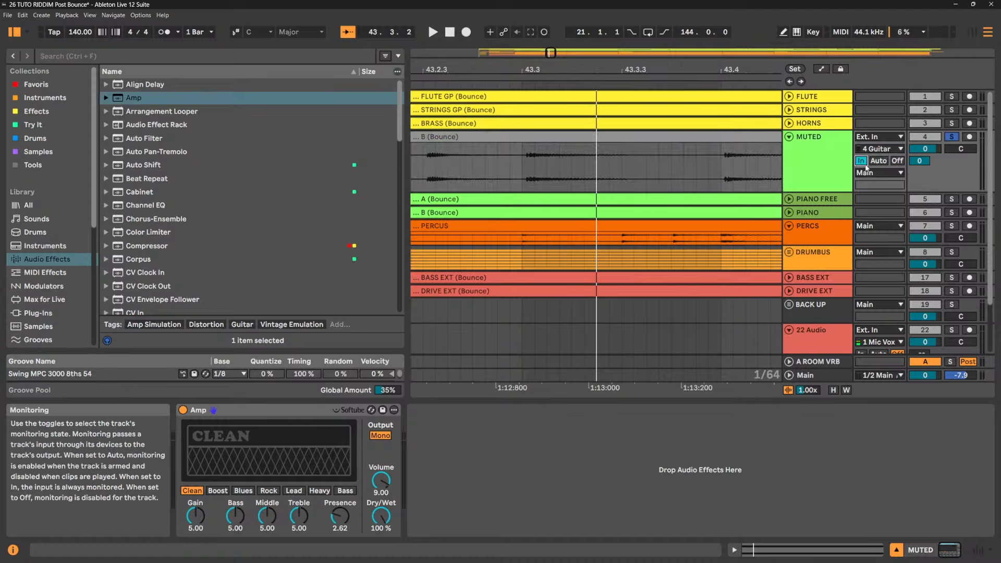
key("Tab")
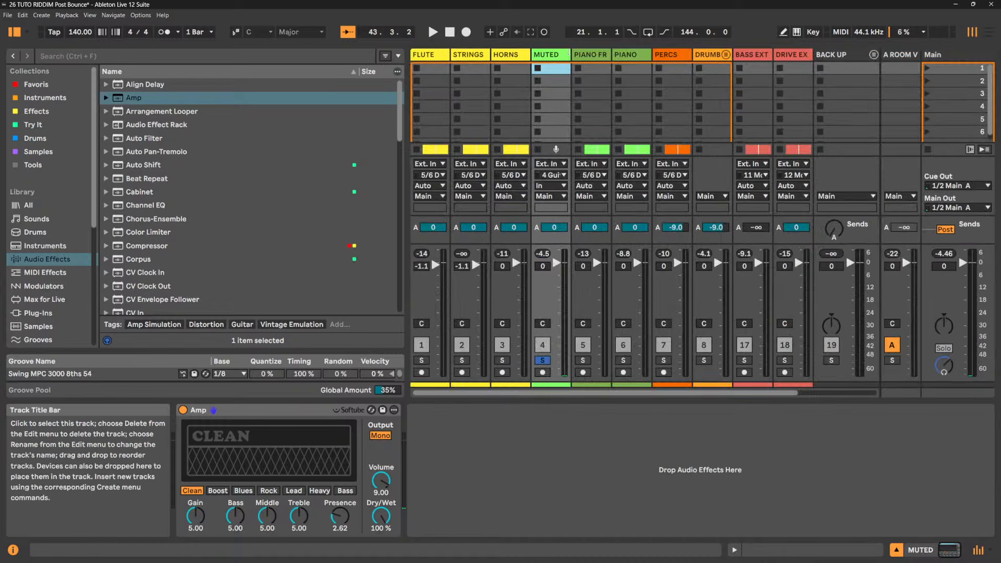
left_click_drag(571, 54, 606, 55)
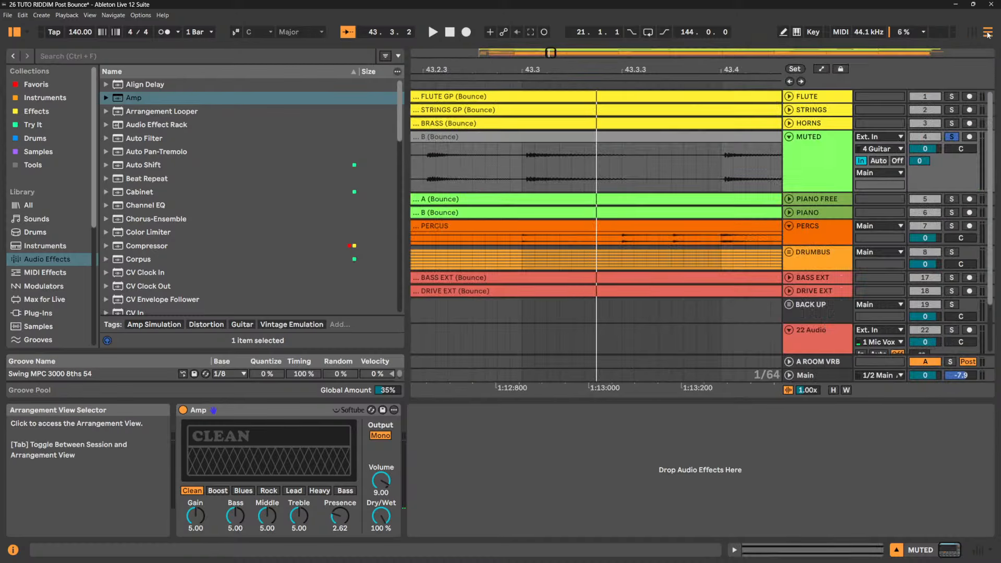
left_click(988, 32)
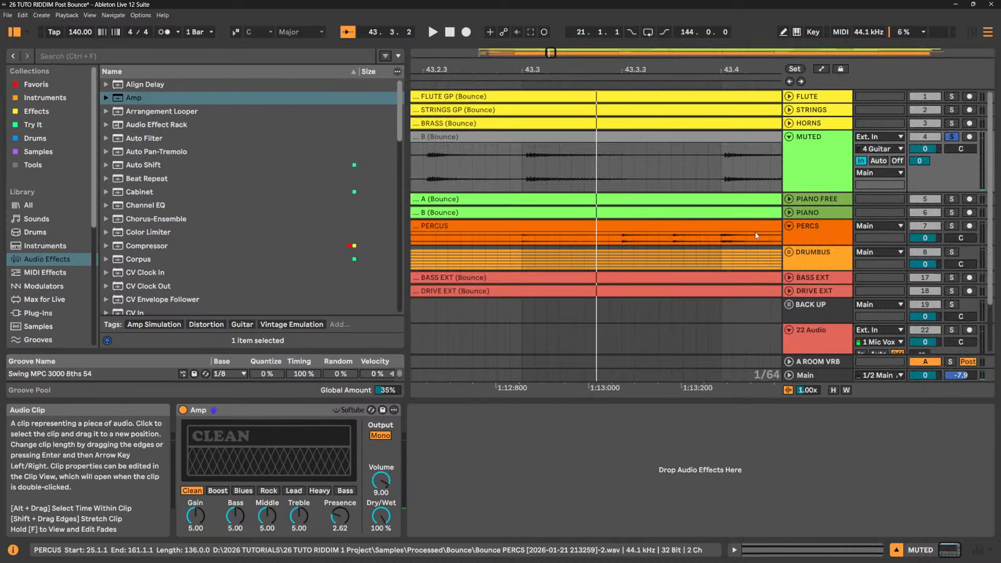
- Return the MUTED track's monitoring to Auto and set its input to No Input
left_click(881, 164)
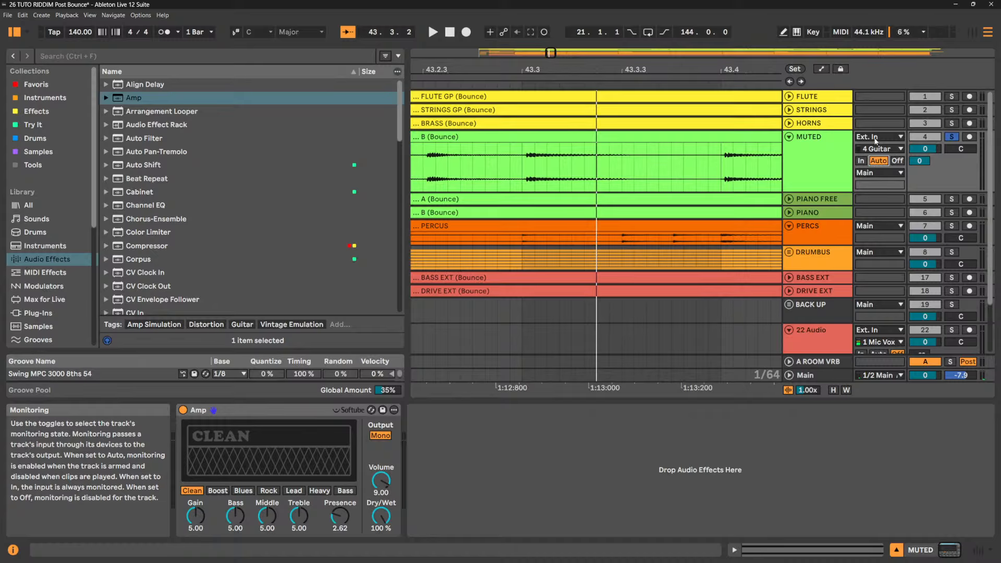
left_click(876, 137)
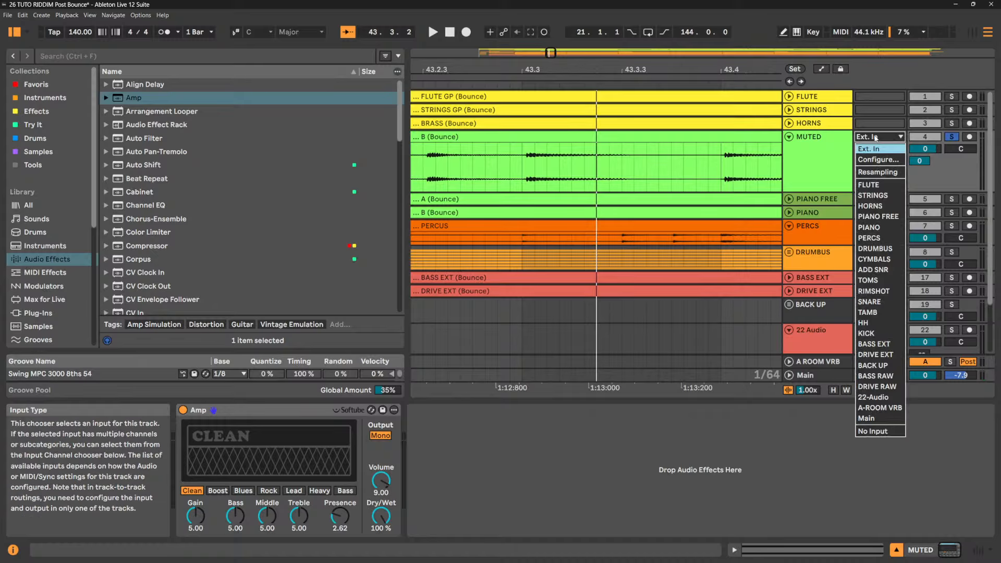
left_click(869, 432)
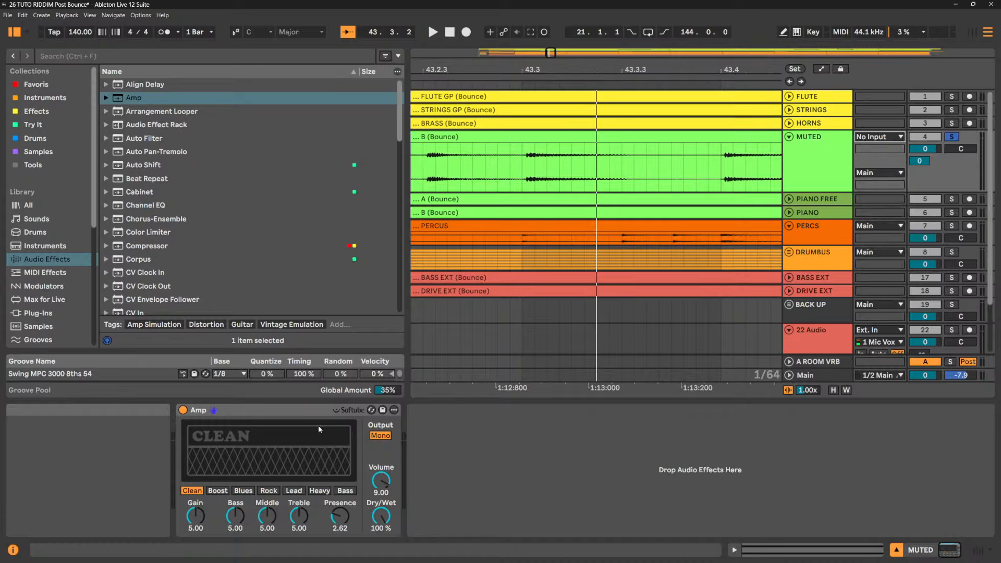
- Play the MUTED track and audition the Amp's Blues, Rock, Lead and Bass models, lowering Gain to 1.51 on Rock
key("space")
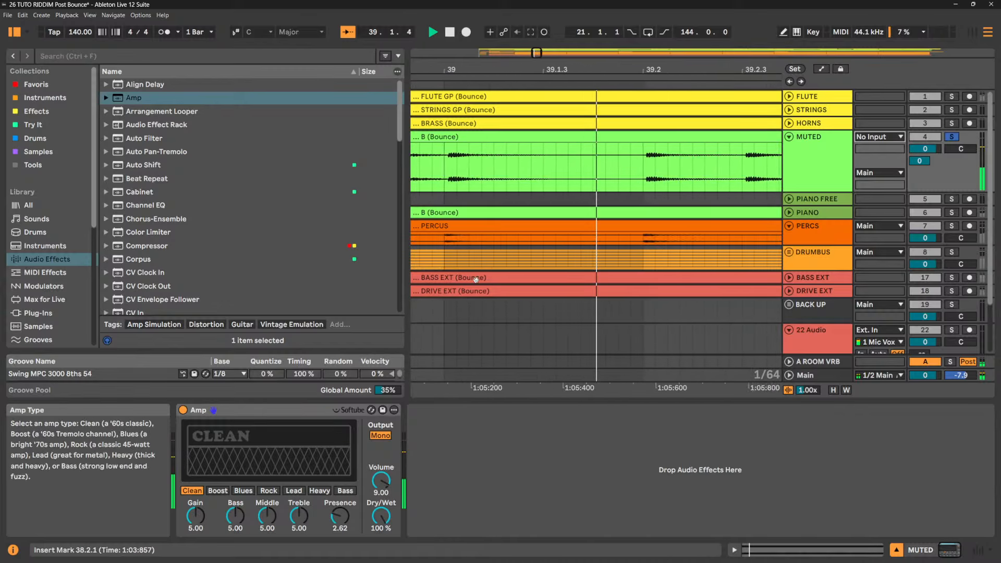
left_click(225, 491)
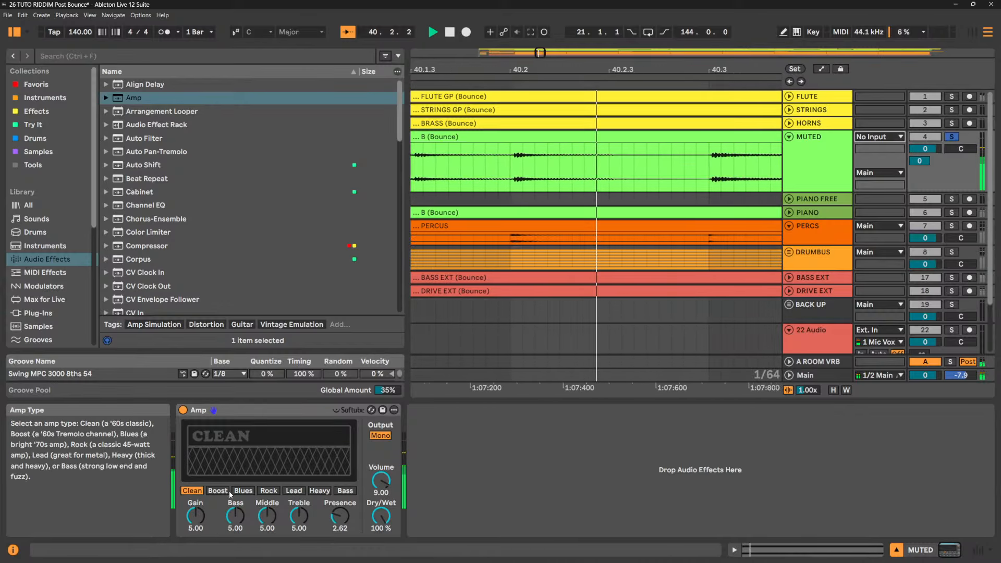
left_click(243, 491)
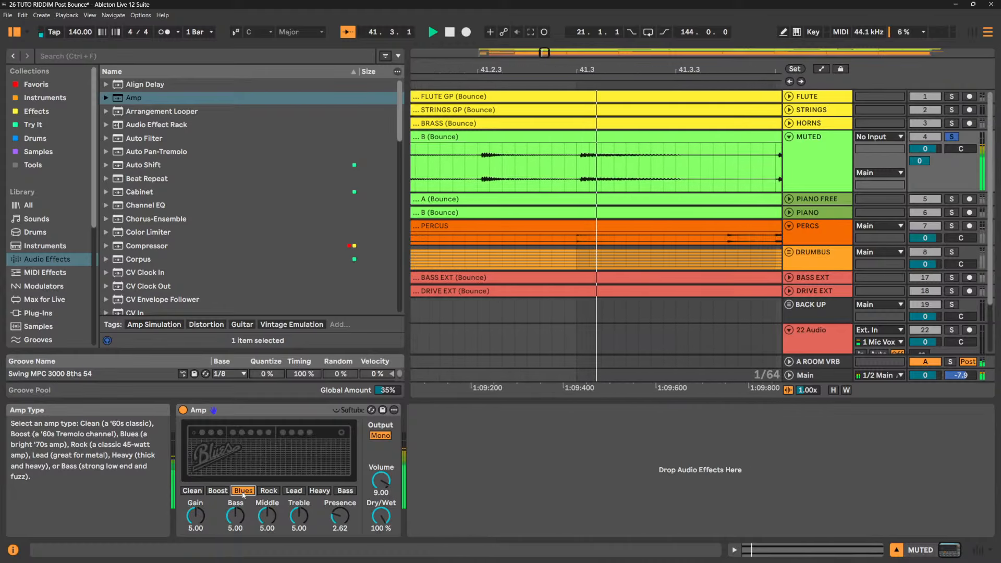
left_click(269, 492)
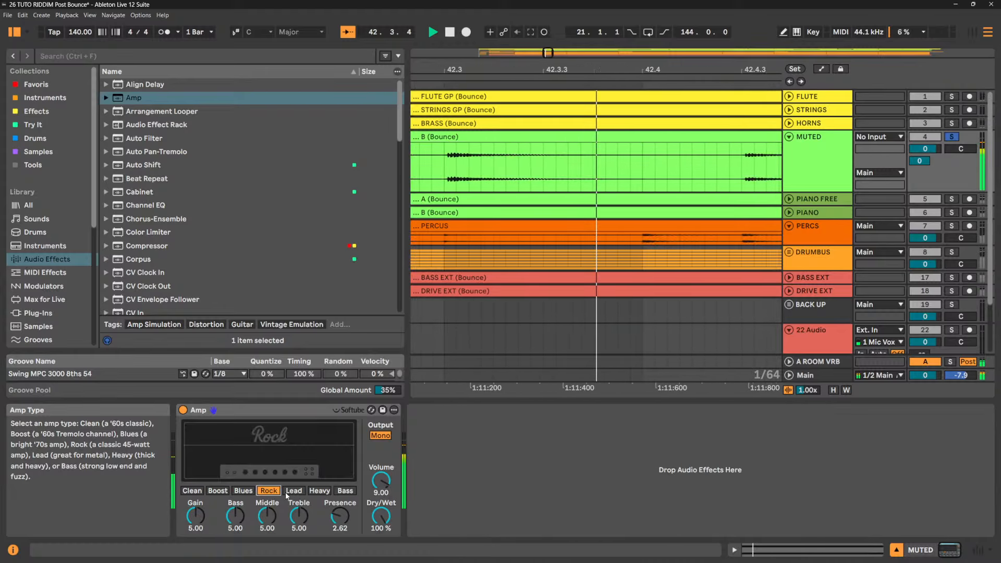
left_click_drag(196, 516, 196, 551)
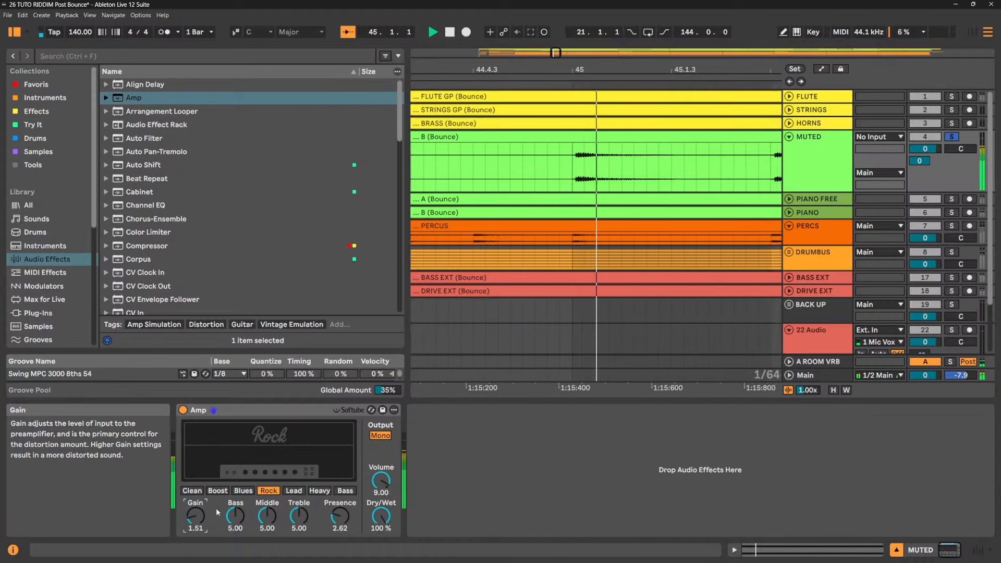
left_click(319, 491)
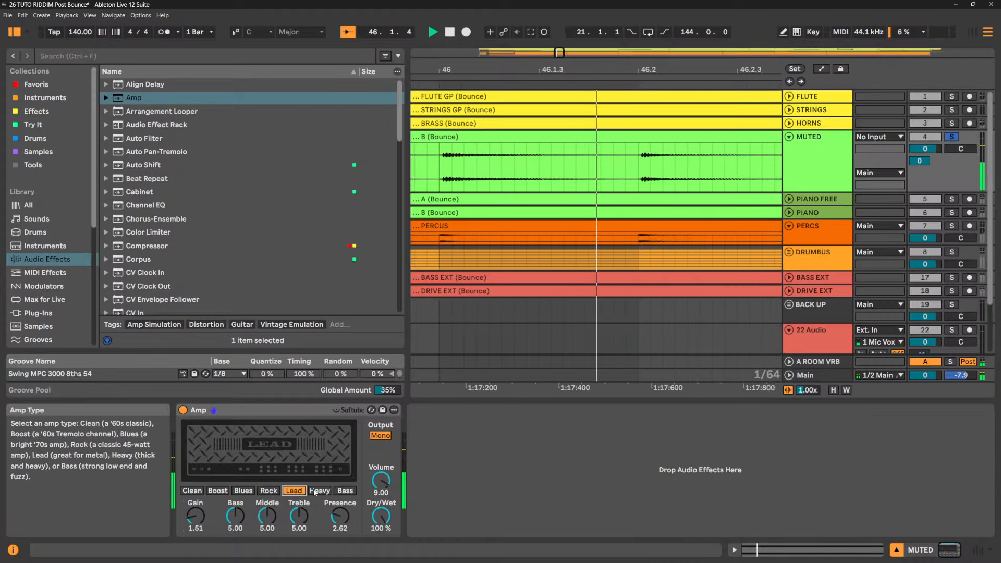
left_click(345, 490)
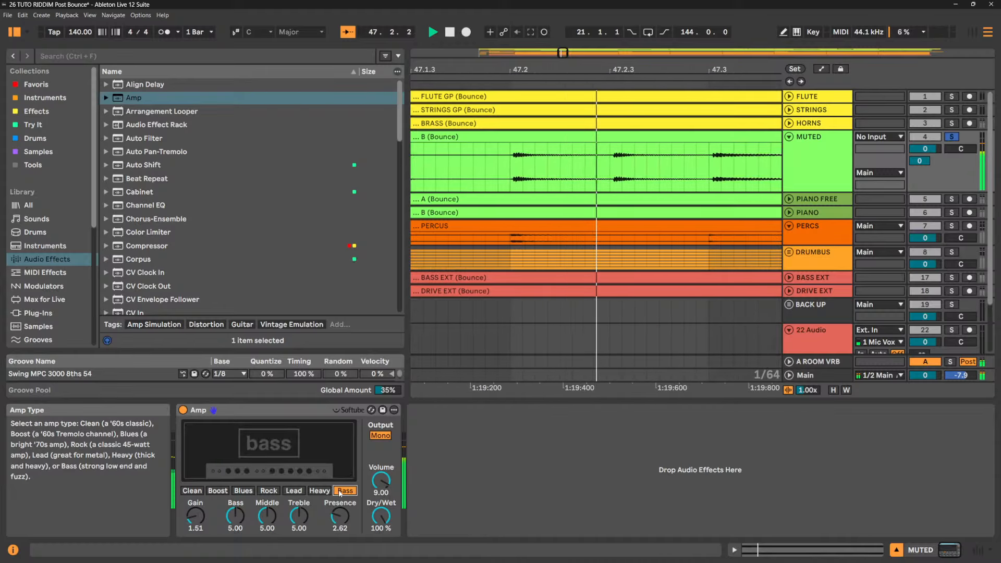
- Try the Bass model with Gain at 2.94, reset Gain to 5.00, and return to the Clean model
left_click_drag(191, 524, 190, 514)
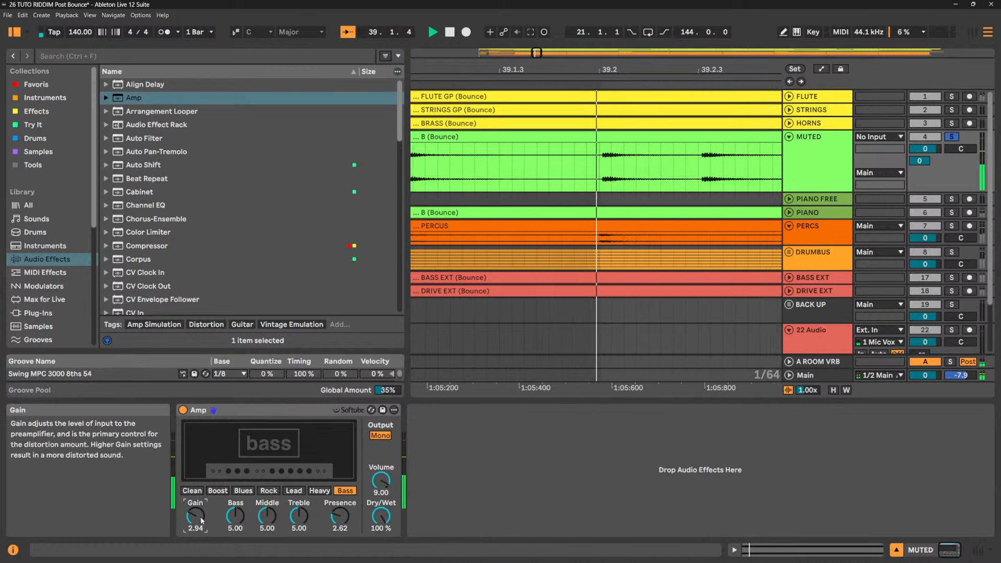
key("Delete")
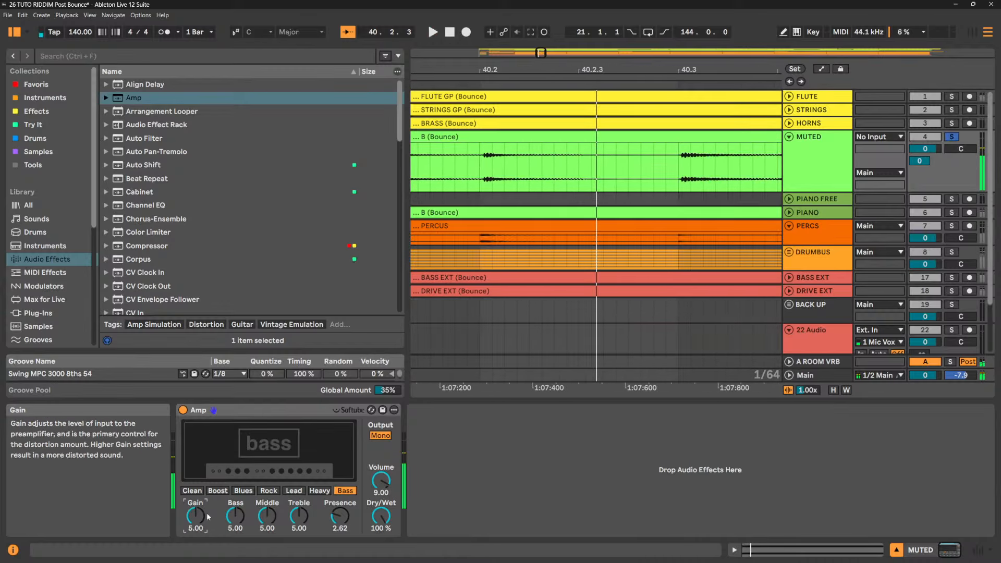
left_click(192, 491)
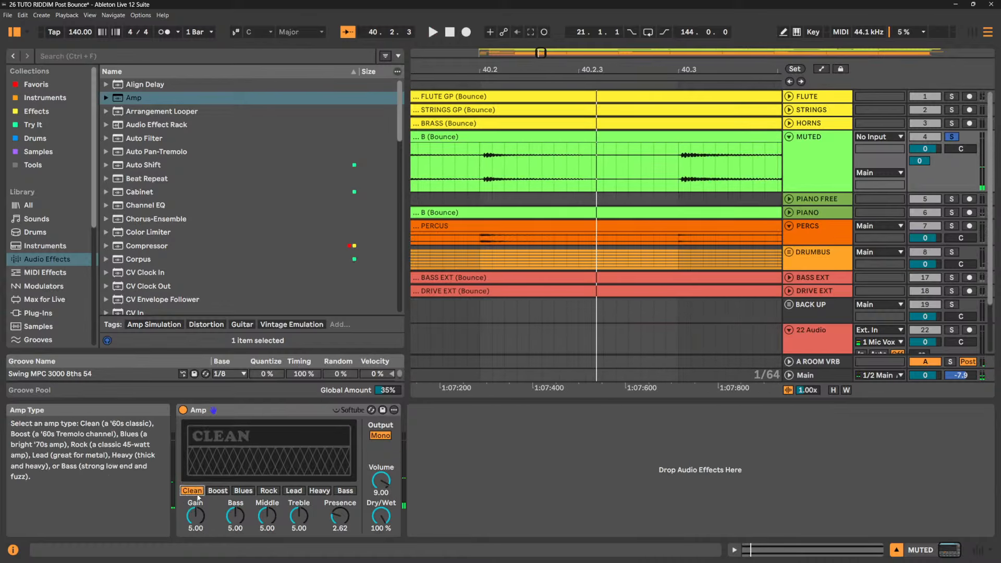
- Compare the Clean and Boost models during playback, choose Blues, and set Middle to 4.37
key("space")
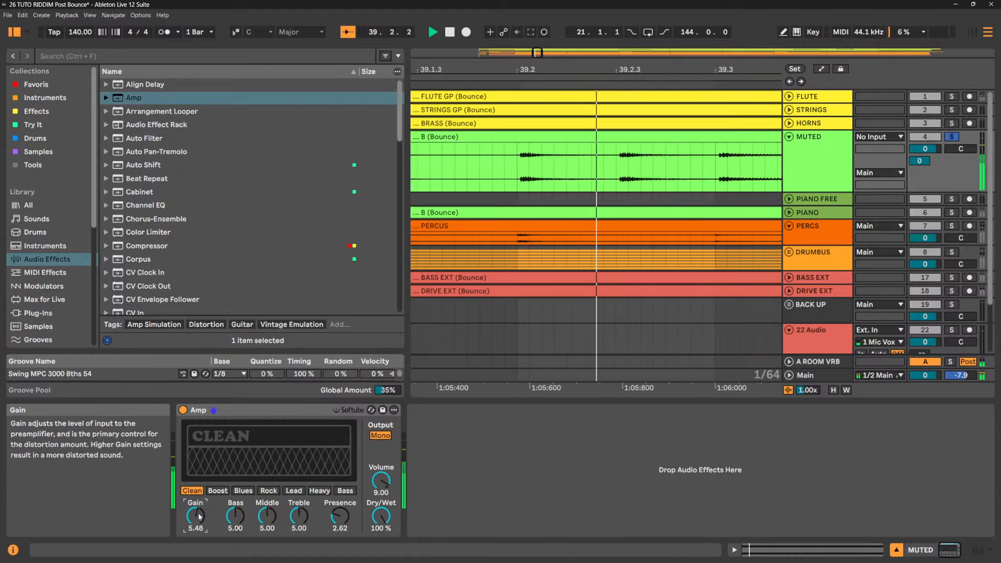
left_click(217, 491)
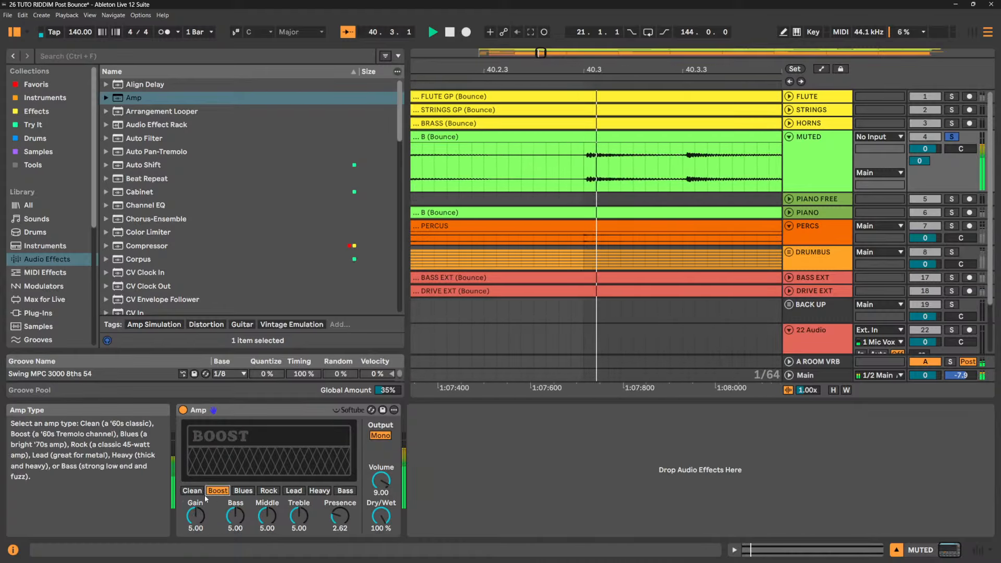
left_click(192, 491)
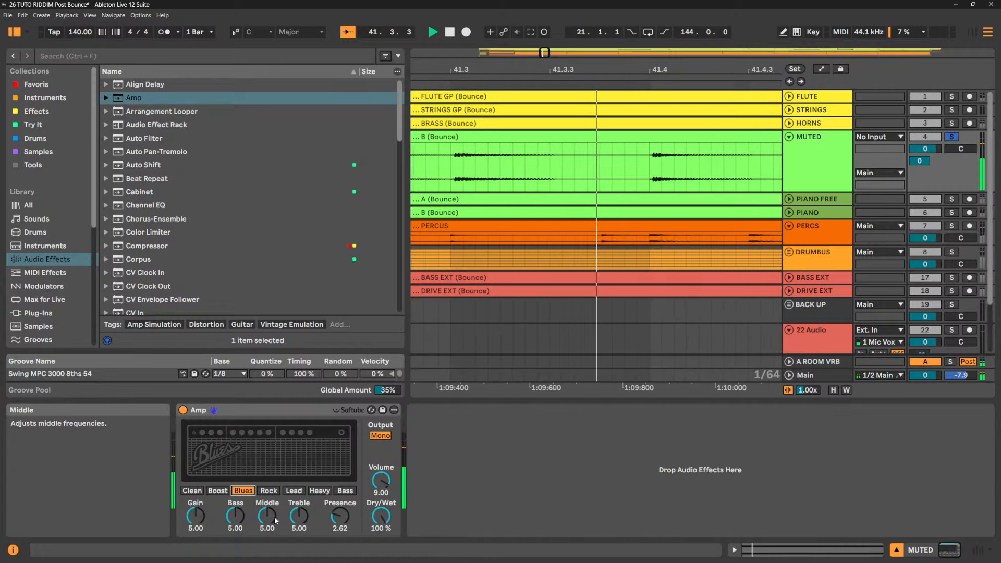
left_click_drag(275, 517, 274, 525)
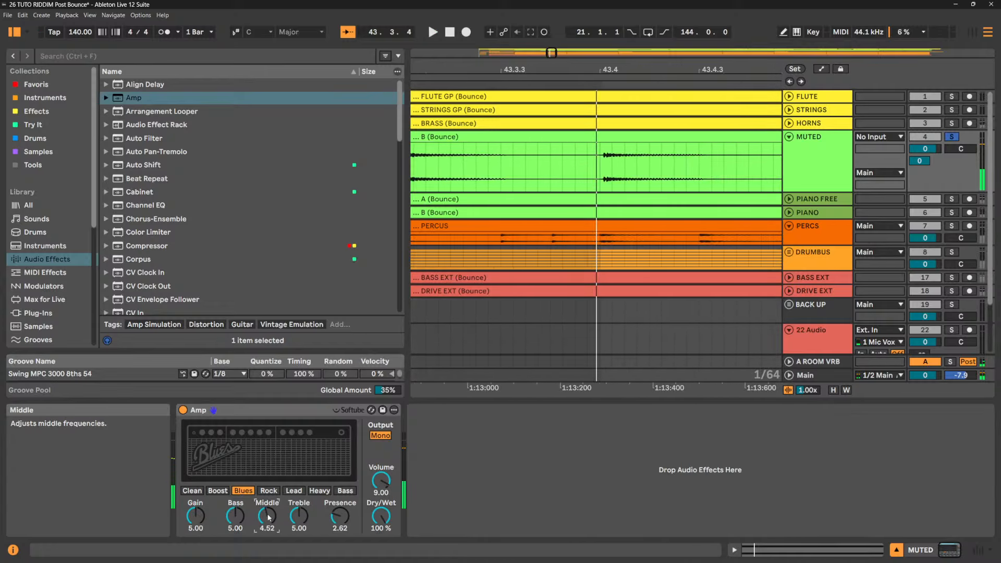
- Bypass and reactivate the Amp during playback to compare, switch its output to Dual, and restart playback
left_click(183, 411)
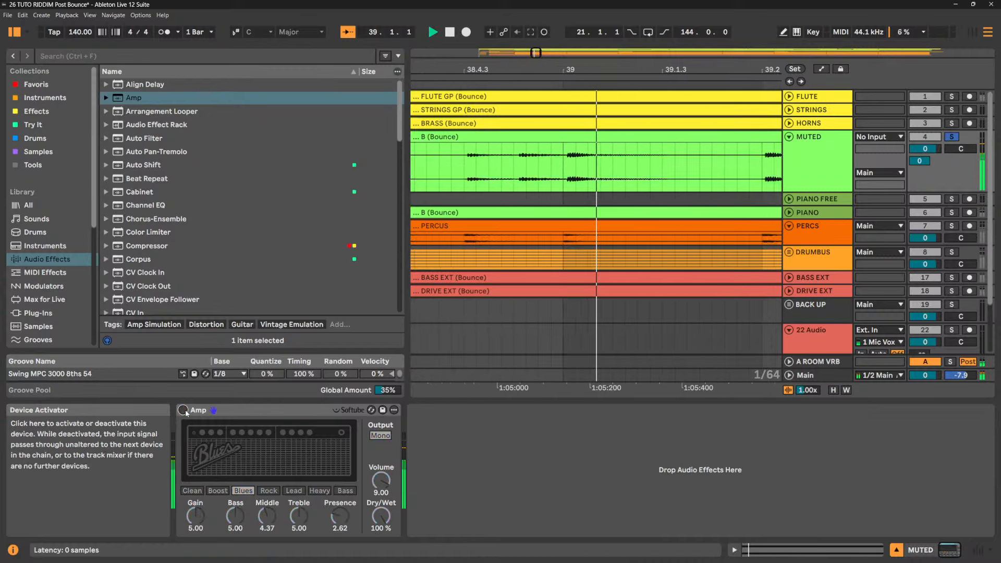
left_click(183, 411)
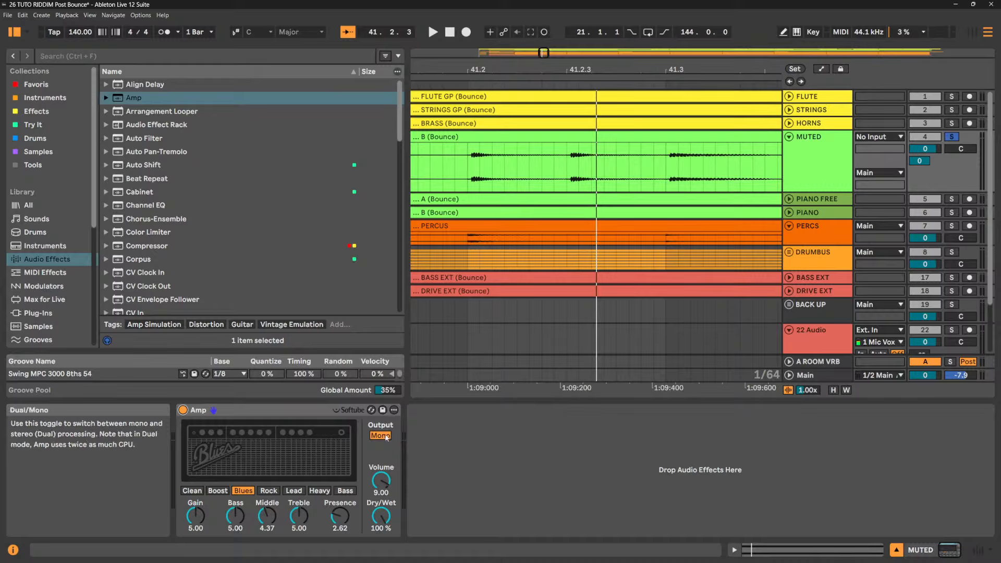
left_click(386, 437)
key("space")
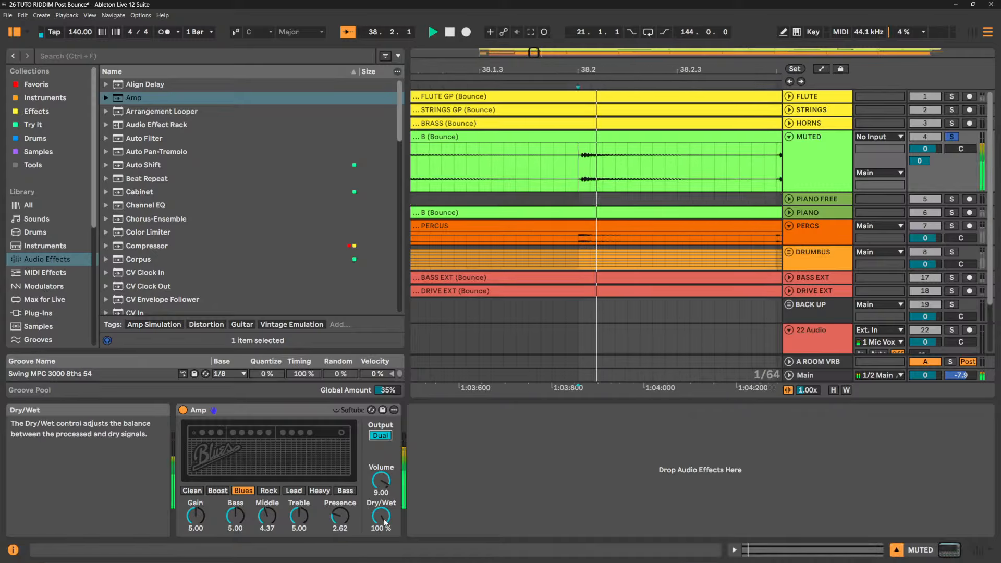
- Lower the Amp's Dry/Wet to 0 % during playback, raise it to 44.4 %, and set Middle to 4.76
left_click_drag(384, 522, 384, 562)
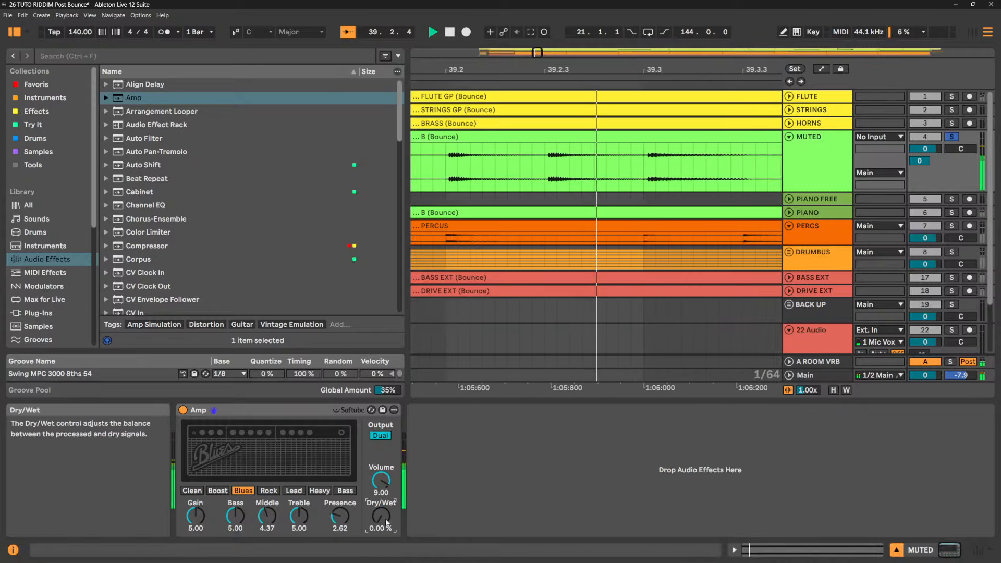
key("space")
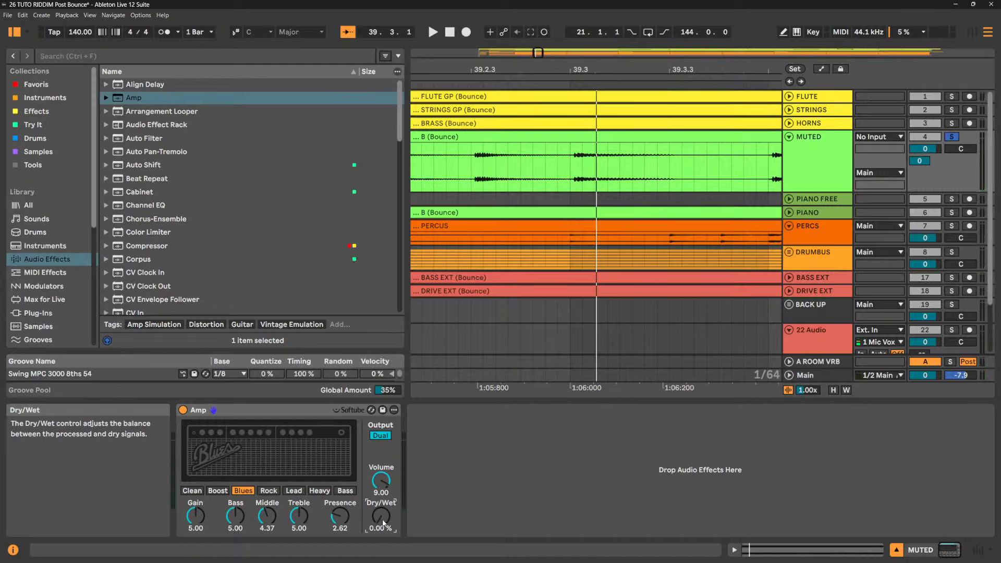
key("space")
left_click_drag(383, 524, 384, 506)
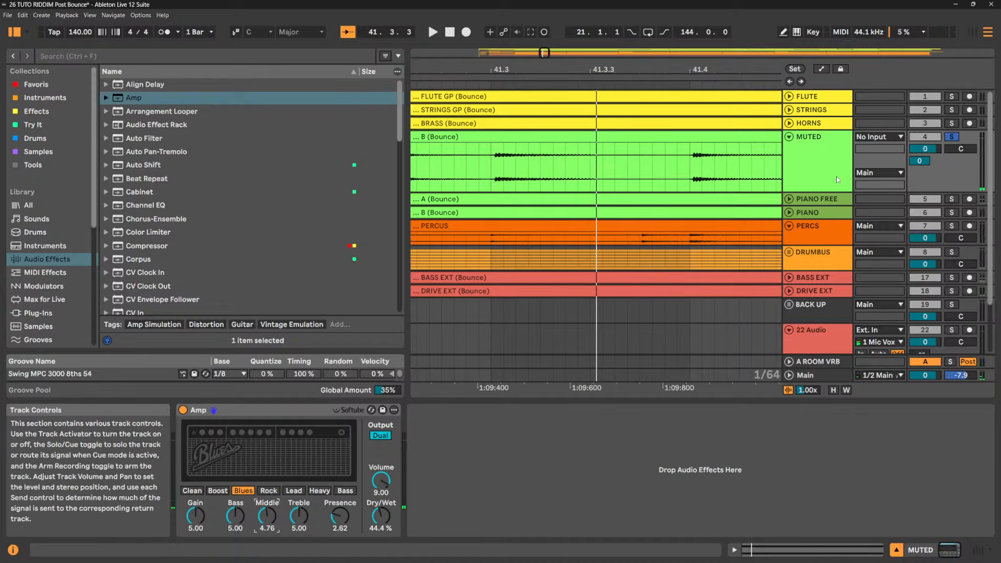
- Unfold and solo the BASS EXT track, and play it with the timeline zoomed out to show bars 39 to 41
scroll(811, 162, "down", 3)
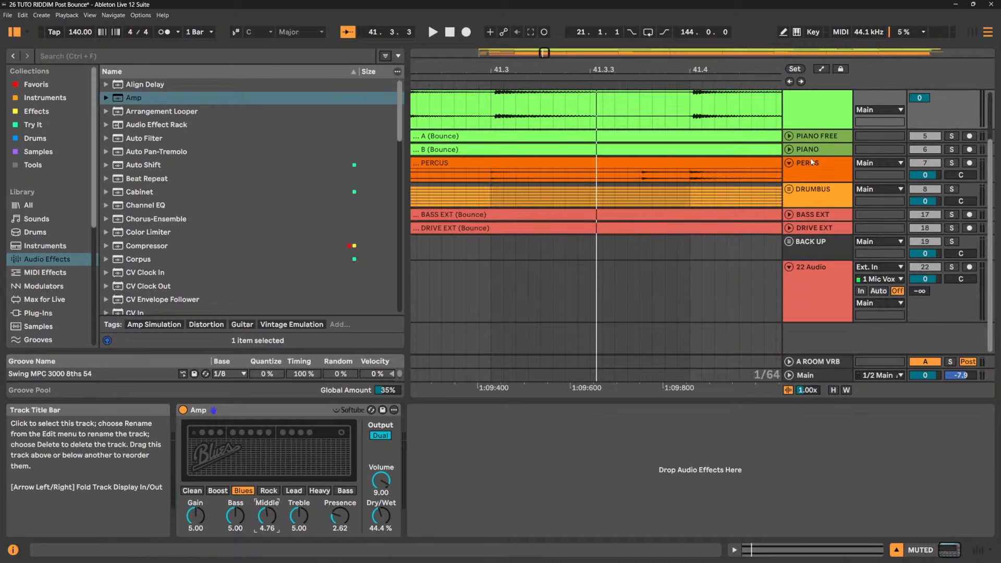
left_click(796, 217)
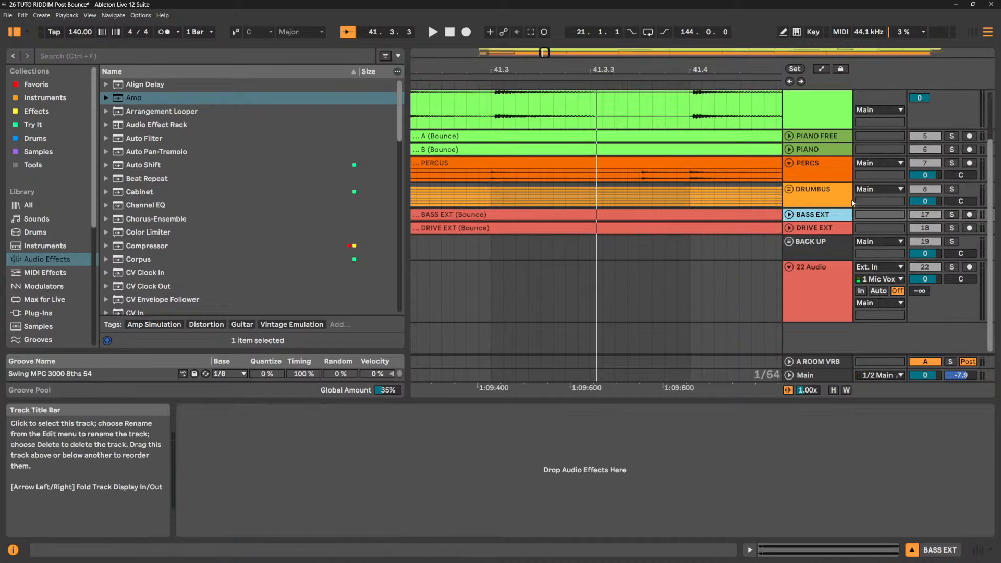
left_click(789, 214)
left_click(952, 214)
key("space")
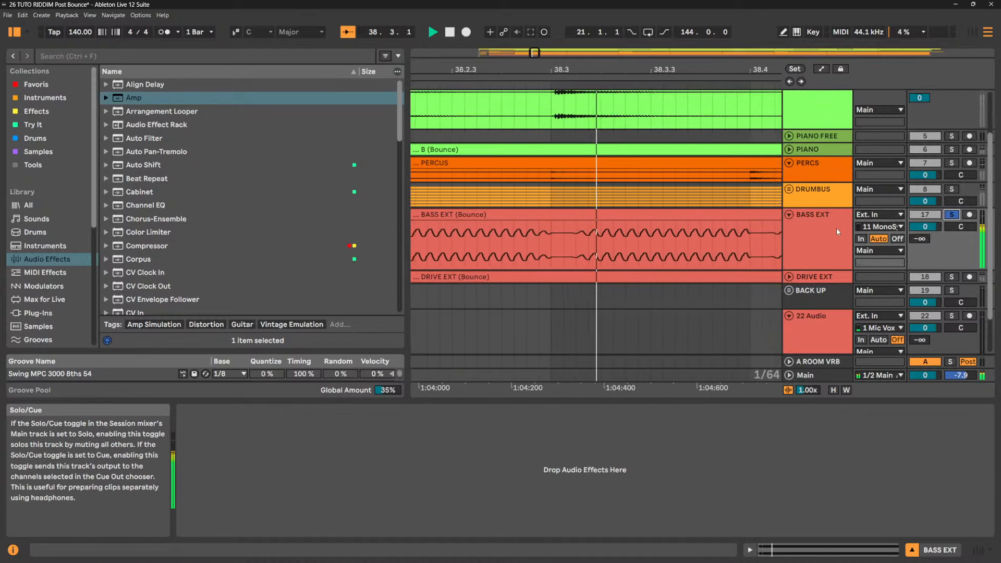
left_click_drag(583, 70, 584, 34)
key("space")
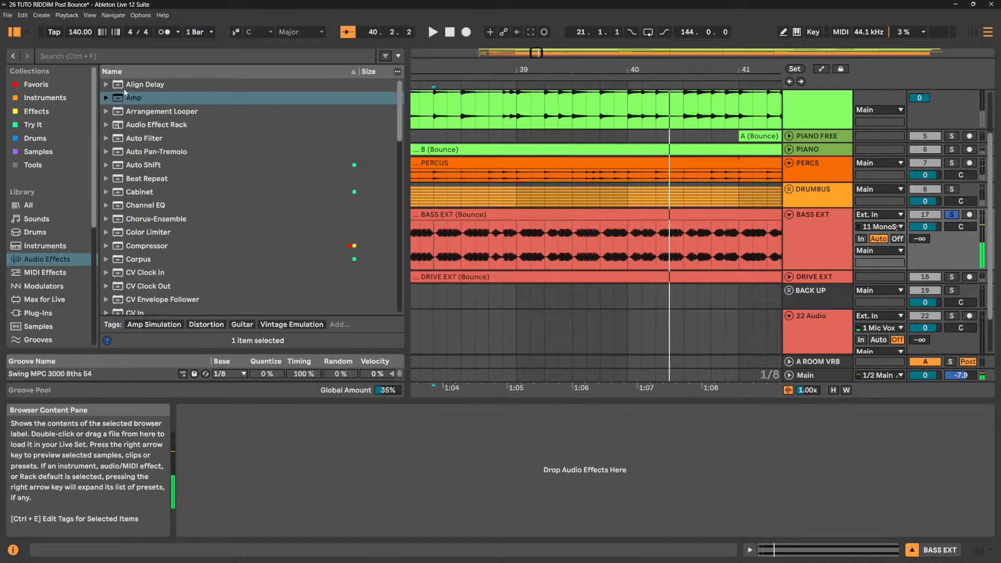
- Add an Amp to BASS EXT with the Bass model, 0 % Dry/Wet and Dual output, and start playback
double_click(142, 99)
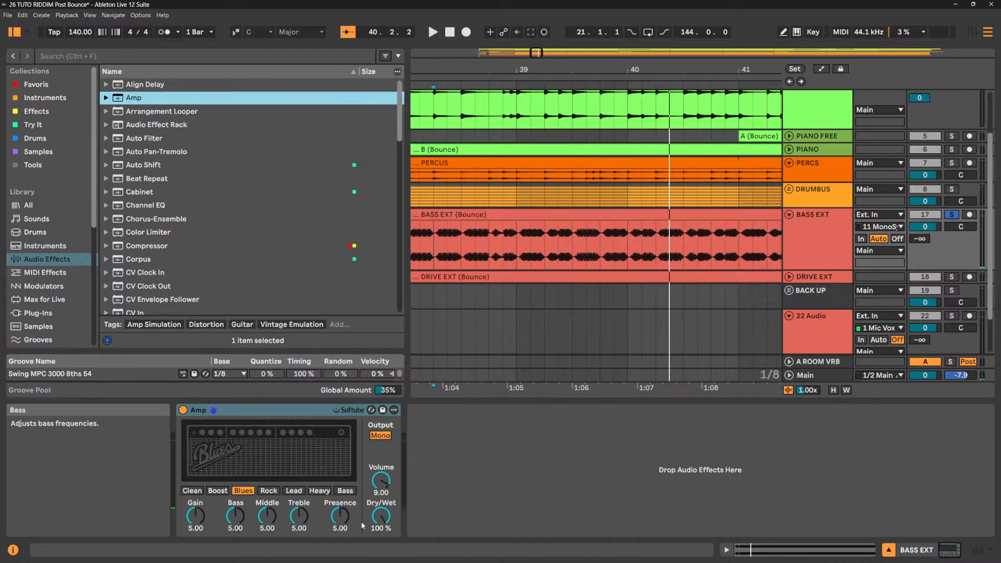
left_click(345, 491)
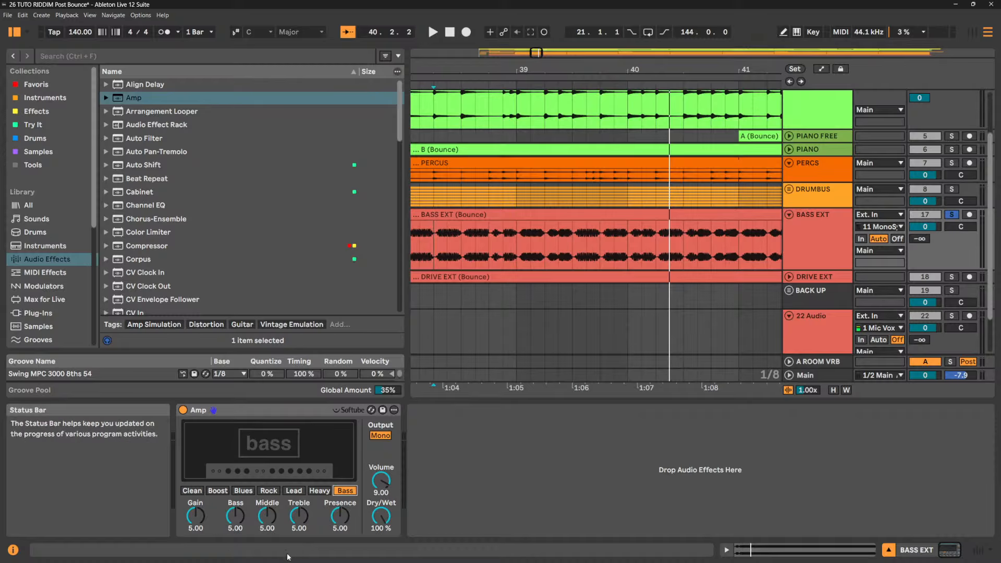
left_click_drag(387, 515, 387, 553)
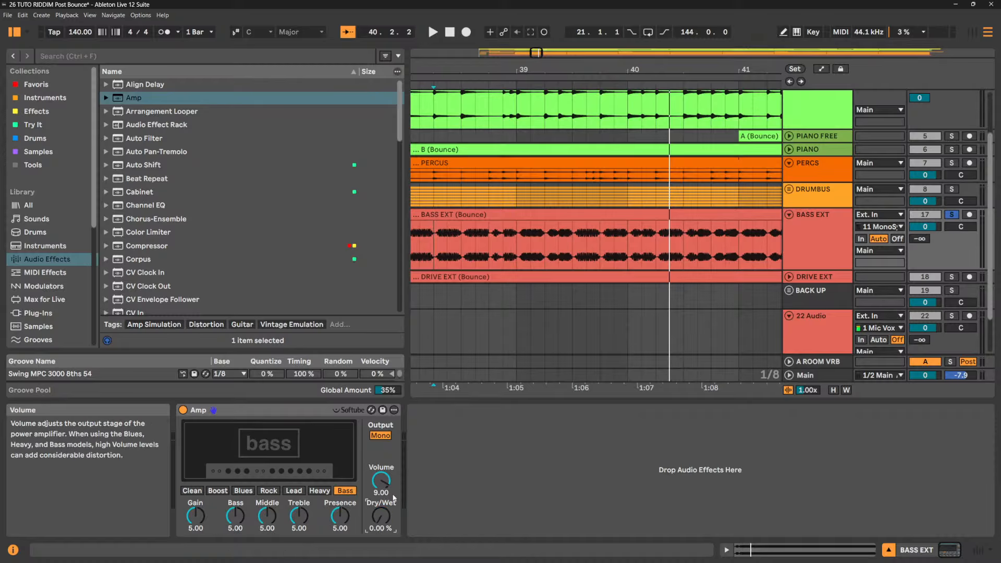
left_click(381, 435)
key("space")
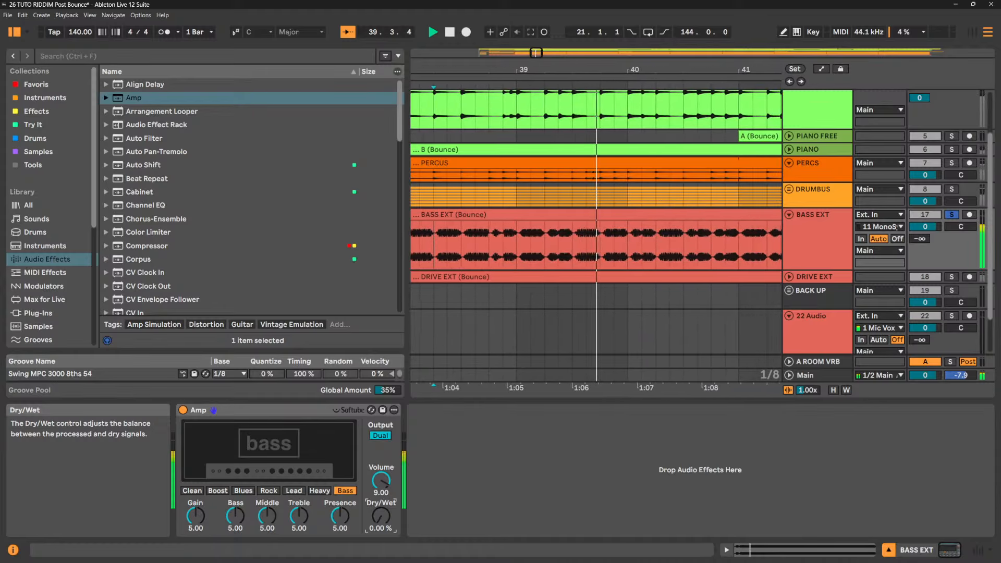
- Try the BASS EXT Amp's Dry/Wet at 0 % and 20.6 % during playback, stop, and set it to 100 %
left_click_drag(382, 516, 381, 492)
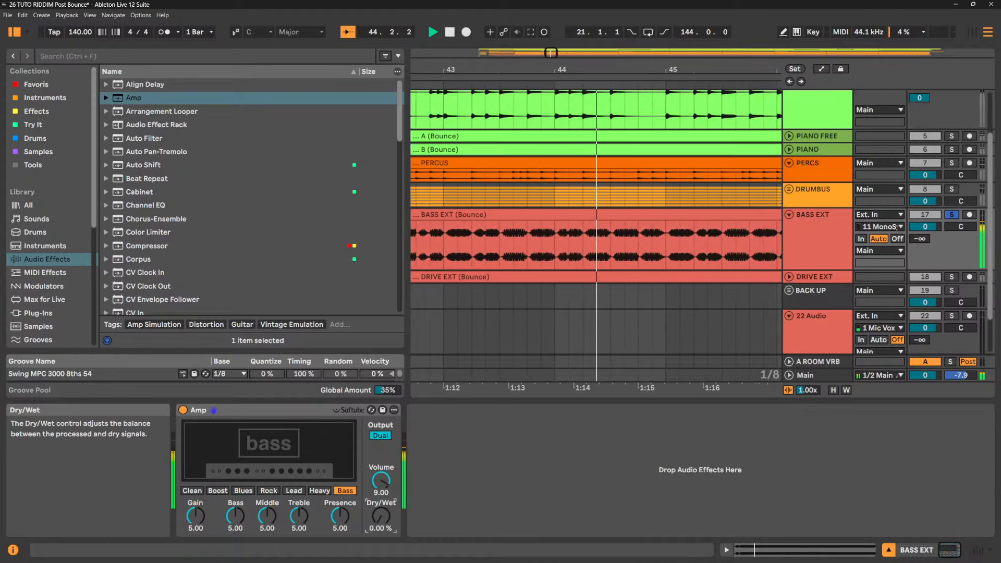
left_click_drag(381, 516, 382, 520)
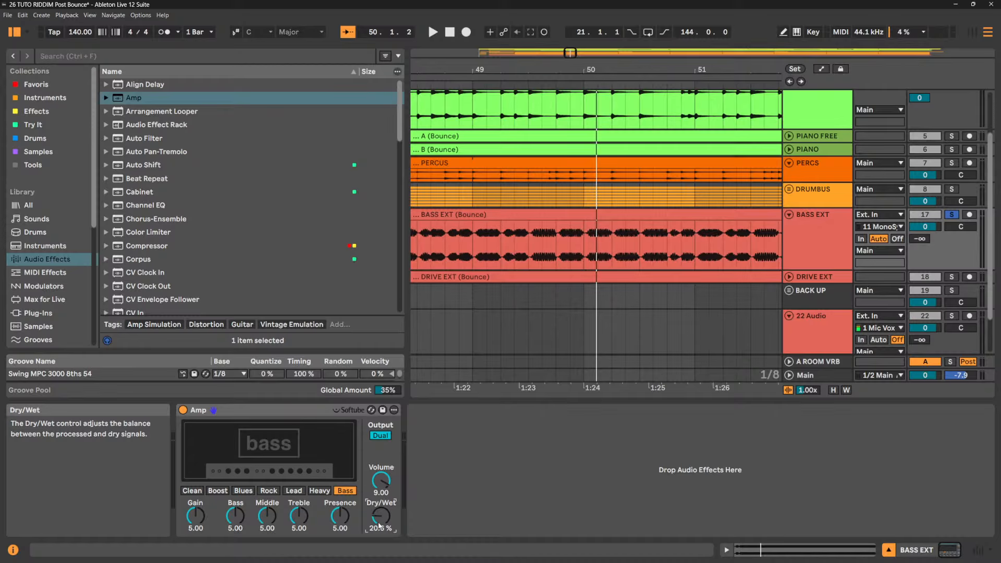
key("space")
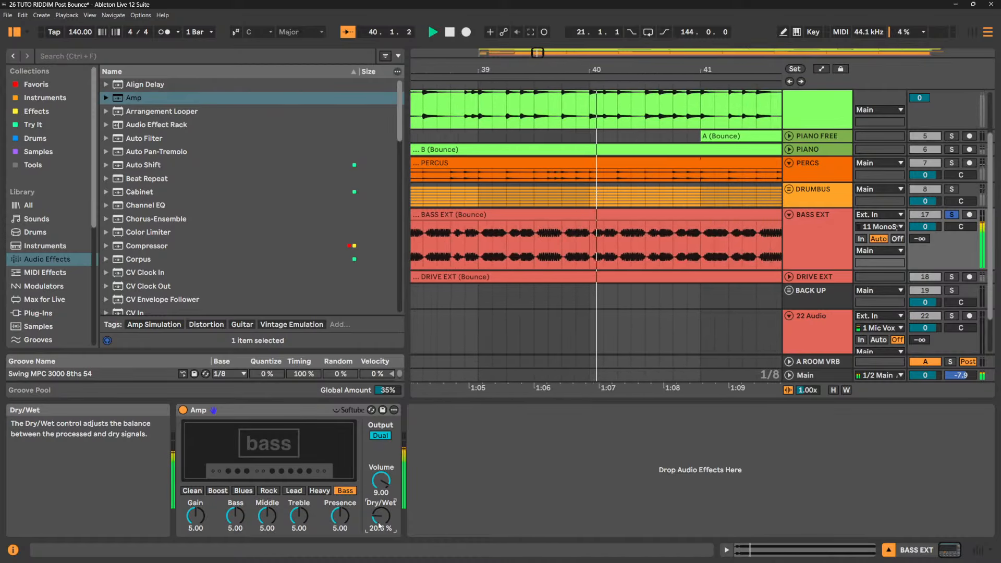
key("space")
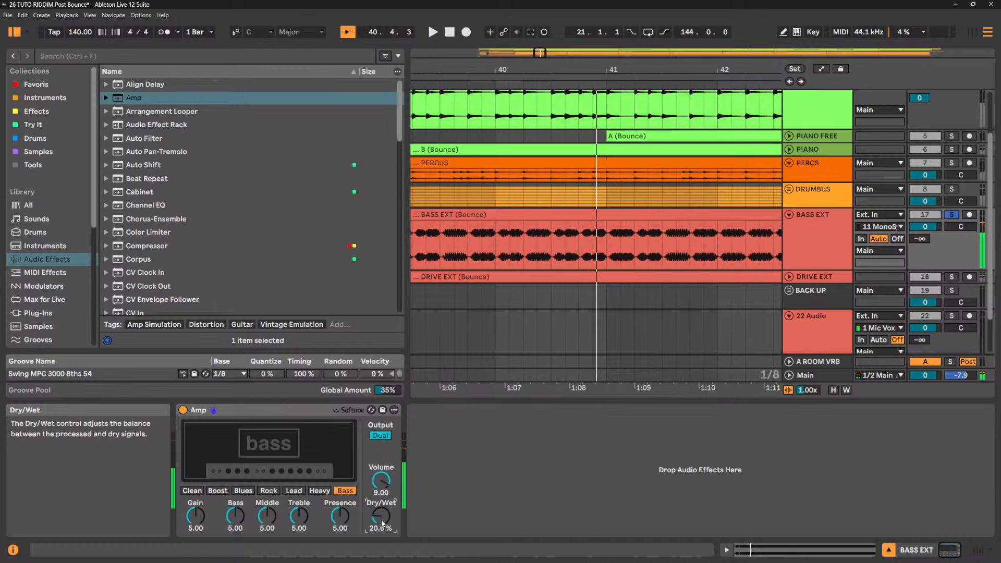
left_click_drag(380, 515, 380, 491)
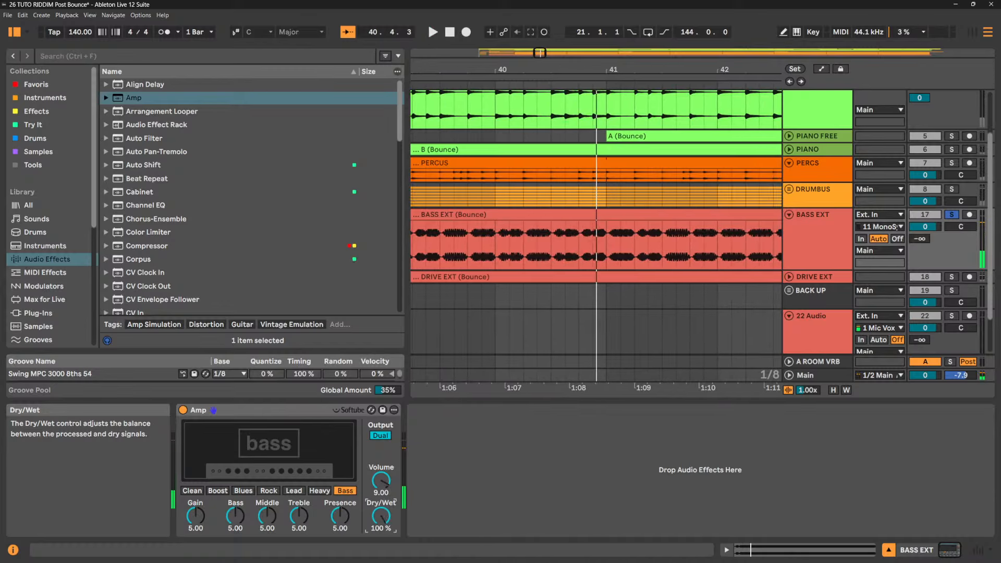
left_click(292, 410)
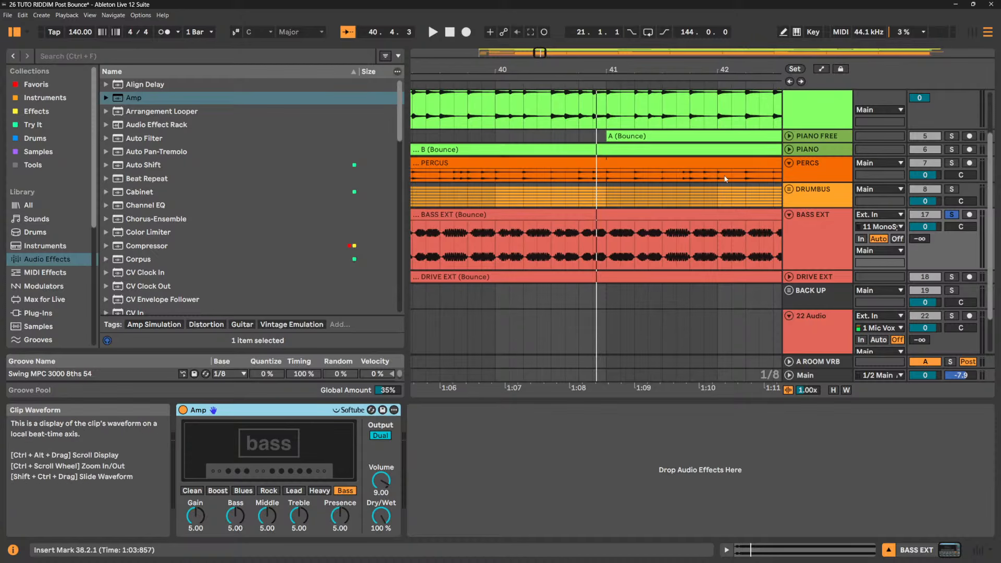
- In the Session mixer, set the MUTED track's input to Ext. In, channel 4 Guitar, with monitoring on In
key("Tab")
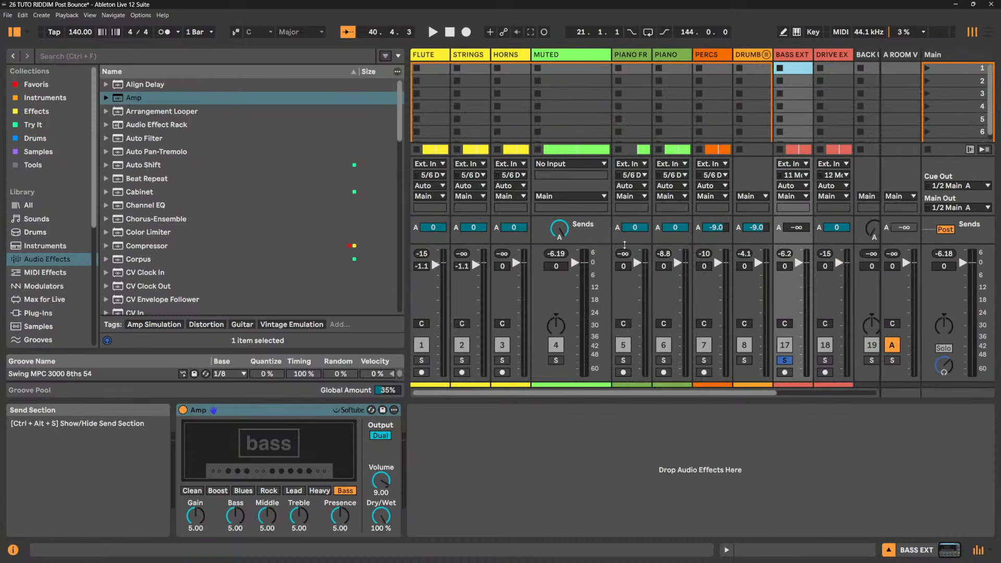
left_click(574, 165)
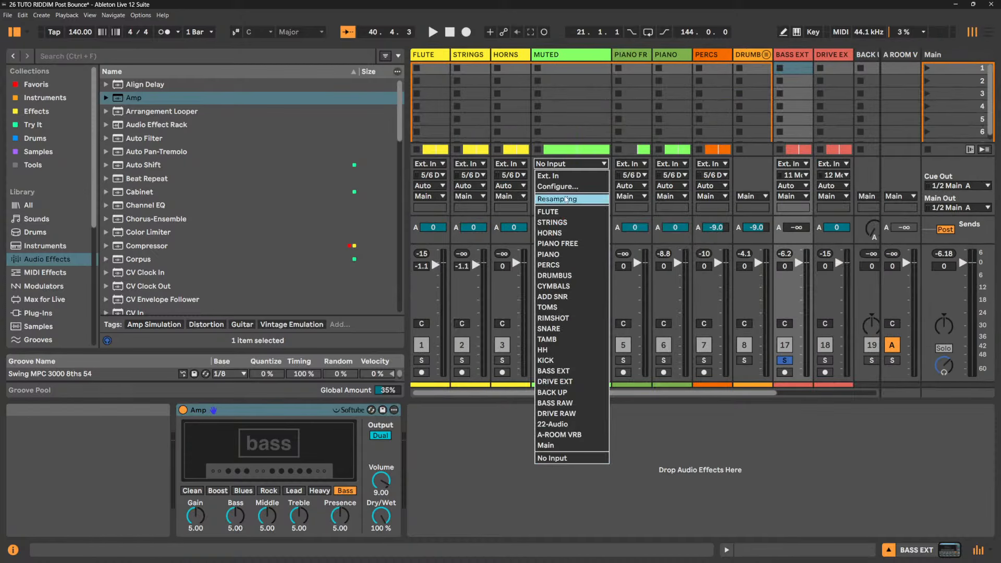
left_click(570, 178)
left_click(581, 173)
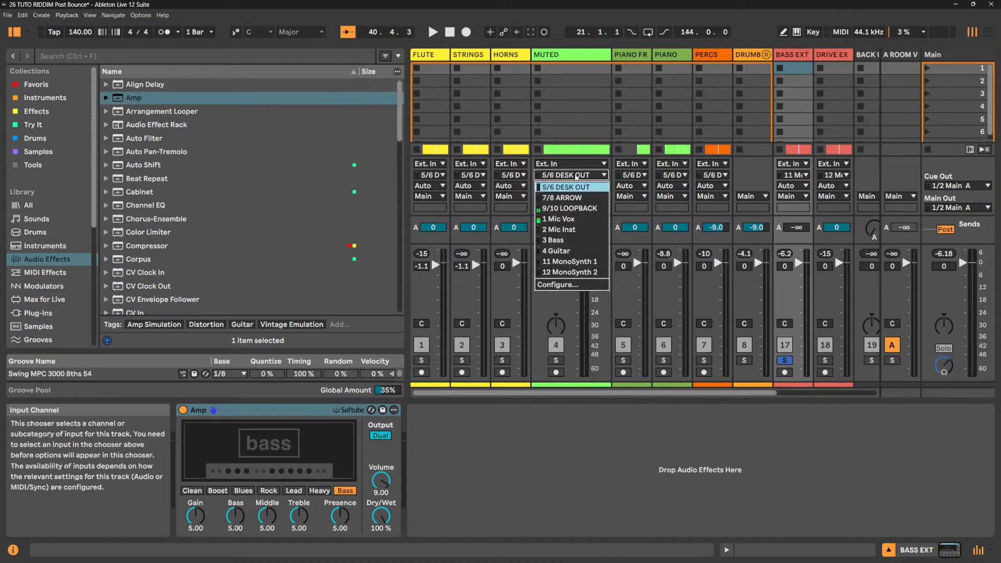
left_click(573, 251)
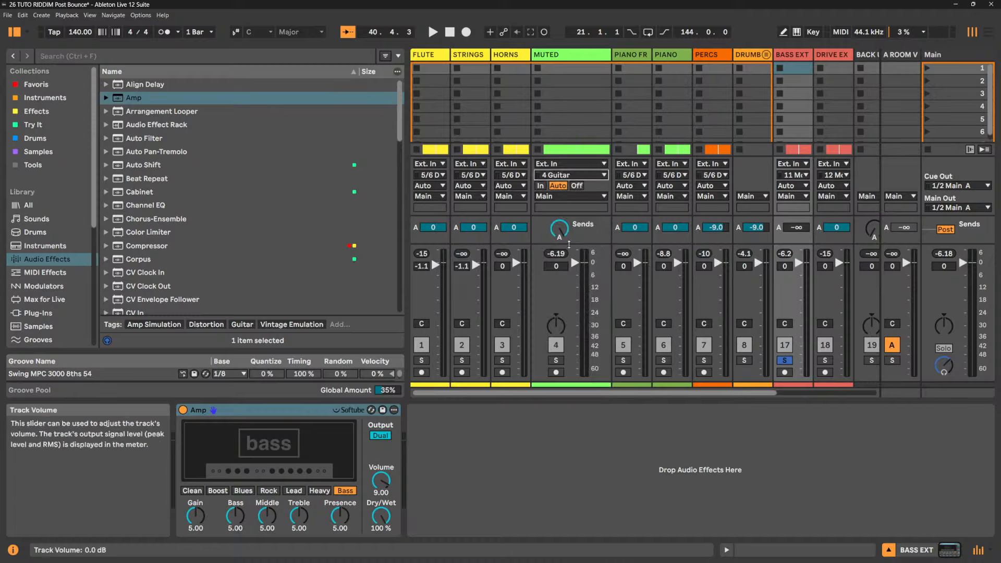
left_click(542, 186)
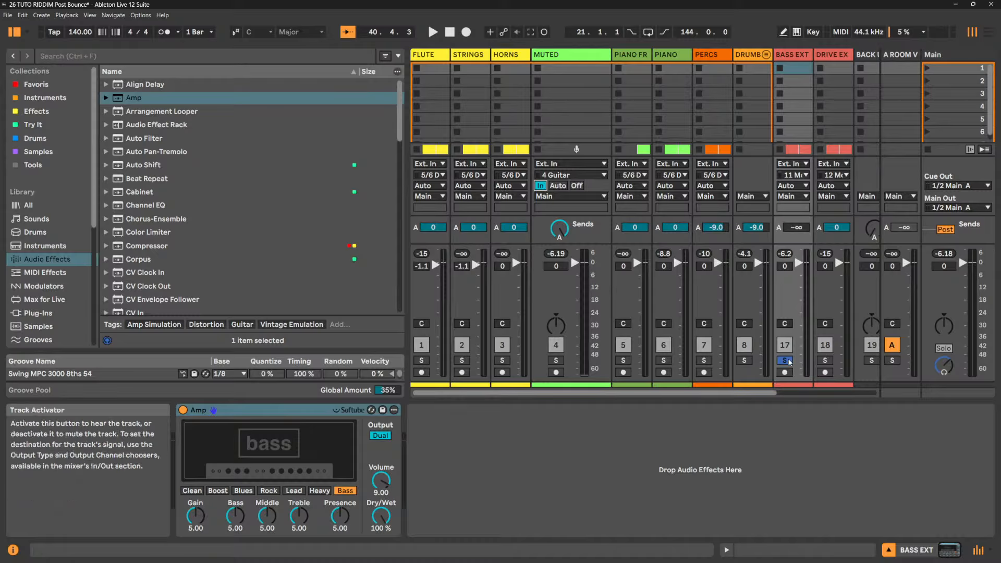
- Unsolo BASS EXT, return MUTED's monitoring to Auto, arm it for recording, and set its volume to -25.0 dB
left_click(785, 360)
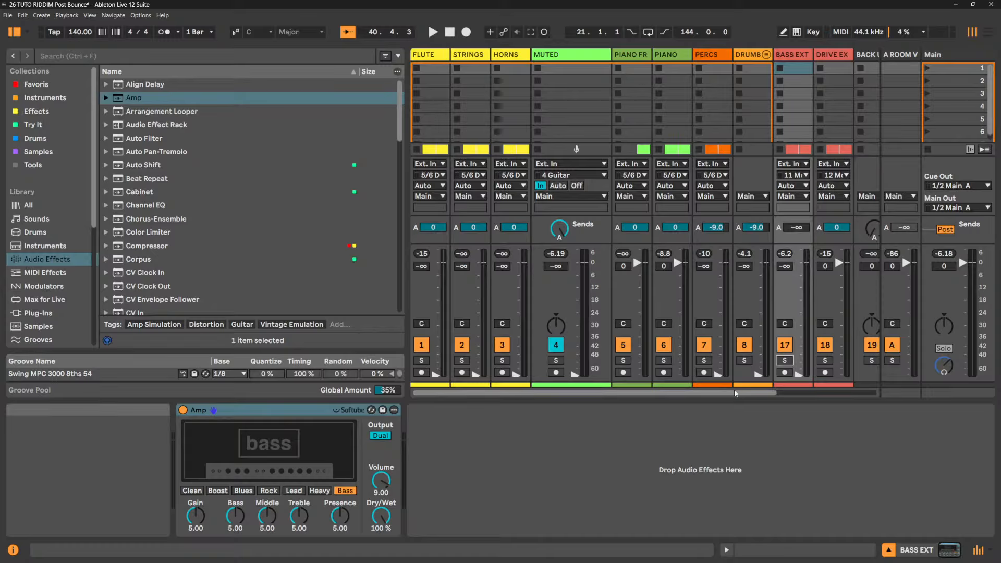
left_click(558, 186)
left_click(556, 373)
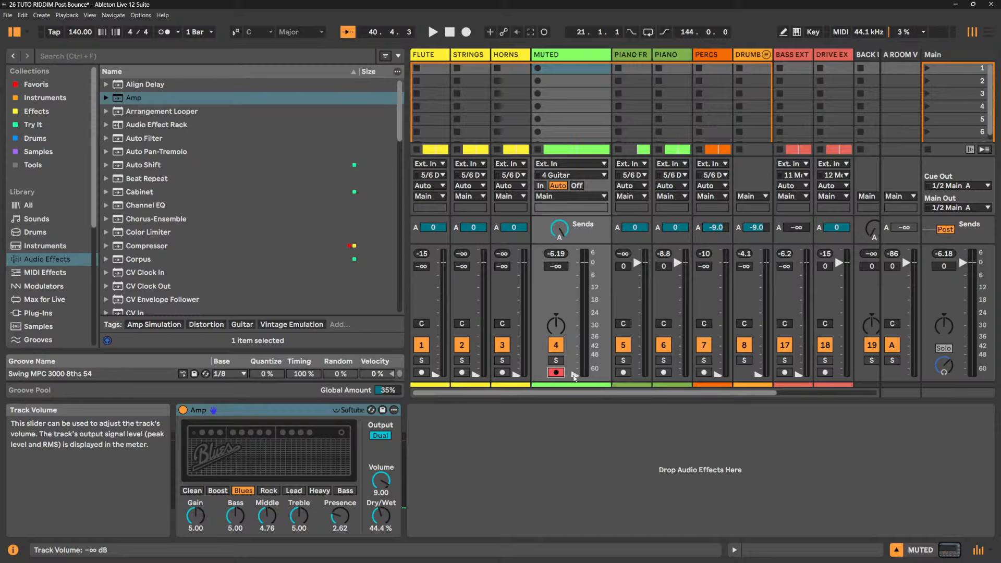
left_click_drag(574, 376, 574, 318)
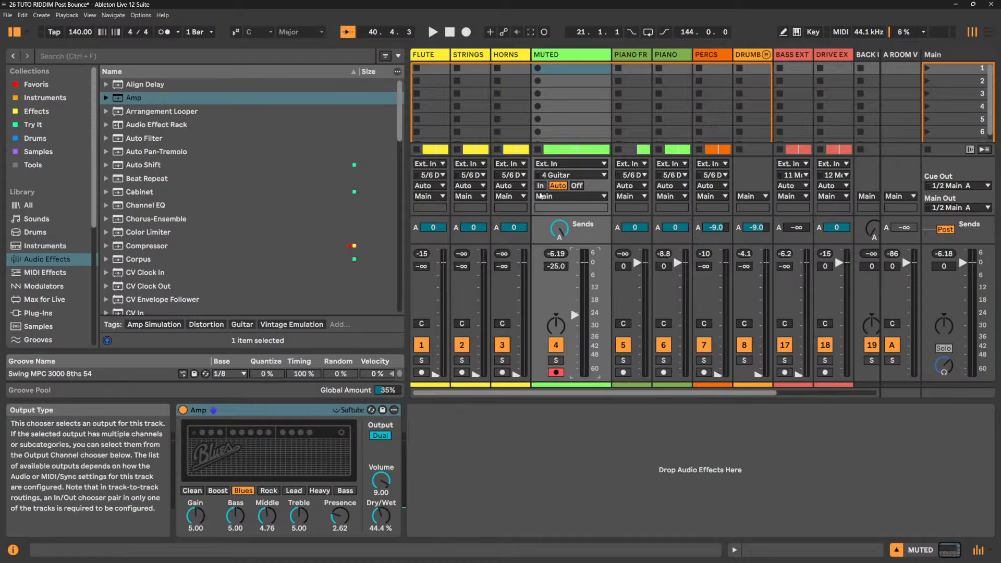
- Compare In and Auto monitoring on the MUTED track, disarming and rearming its recording, and finish armed on Auto
left_click(540, 187)
left_click(556, 187)
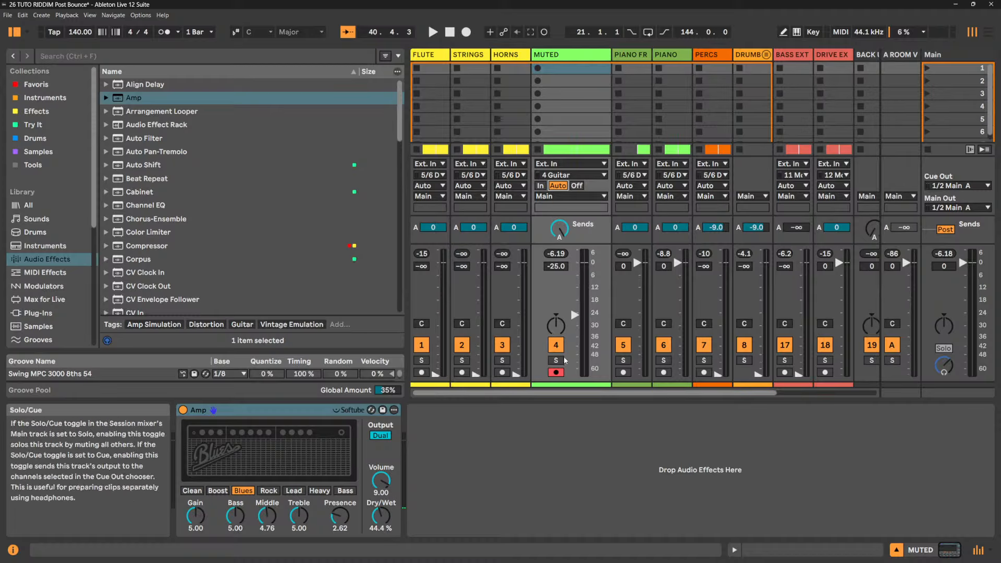
left_click(540, 186)
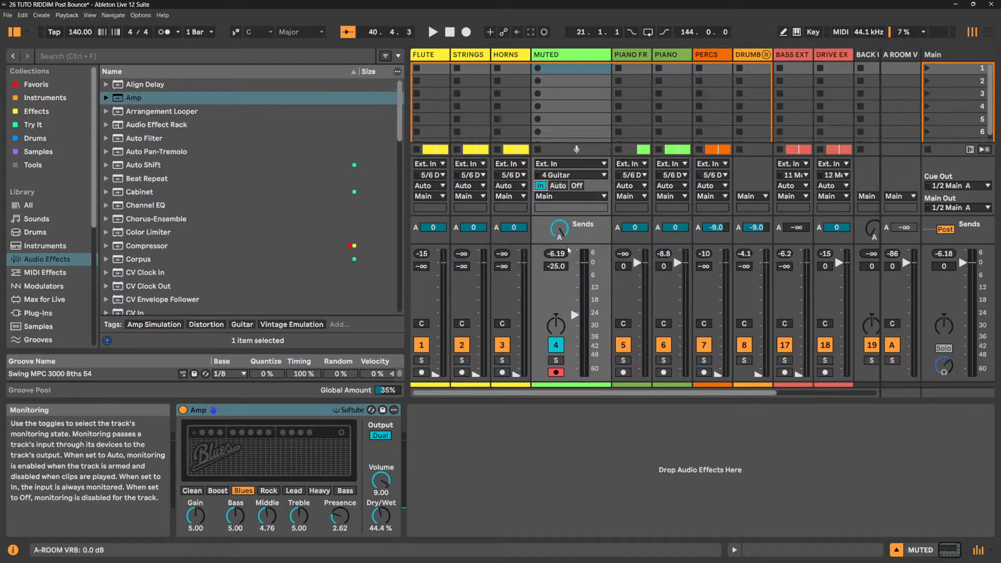
left_click(555, 372)
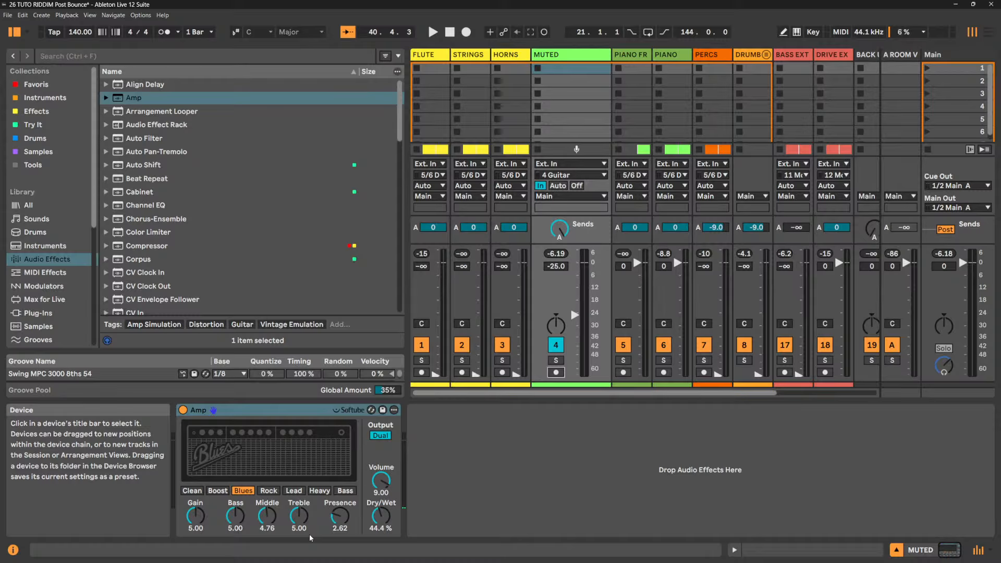
left_click(556, 372)
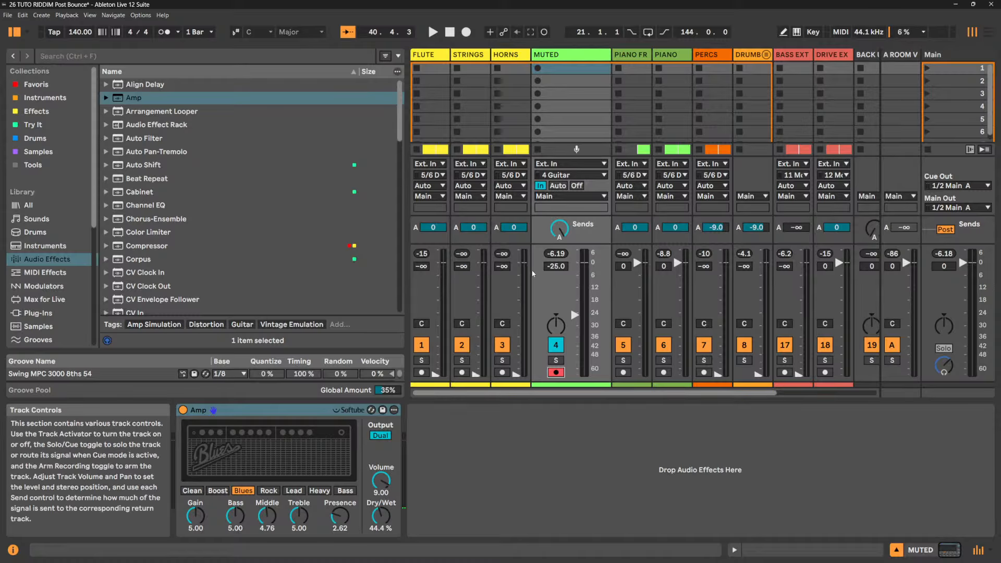
left_click(558, 185)
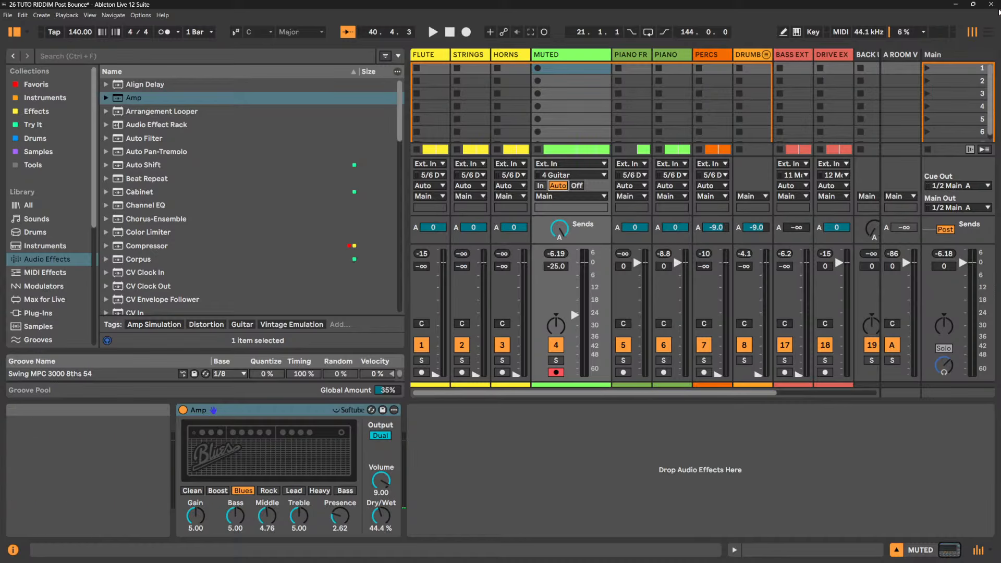
- Return to the Arrangement and demonstrate MUTED's monitoring by setting it to In and back to Auto
left_click(988, 33)
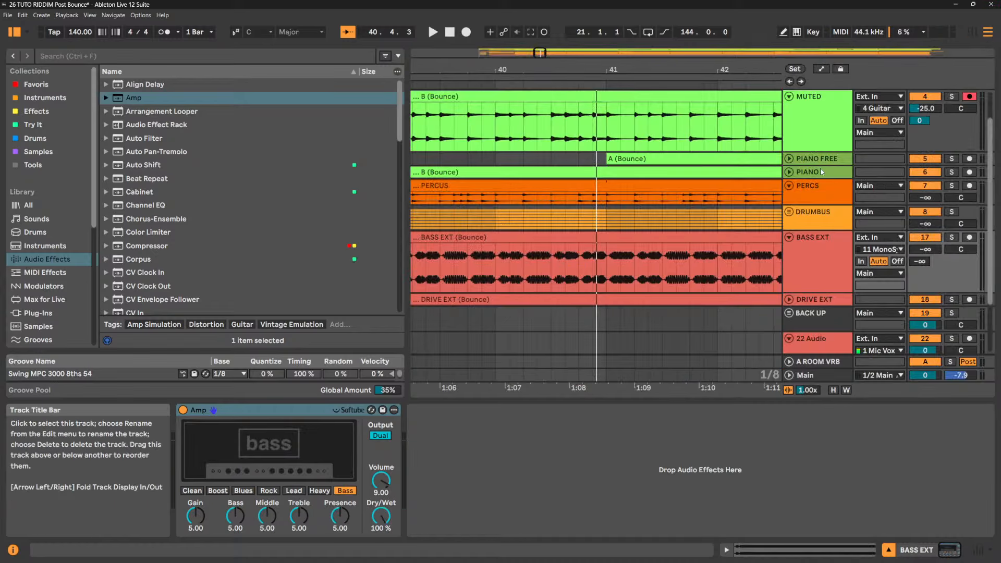
left_click(861, 120)
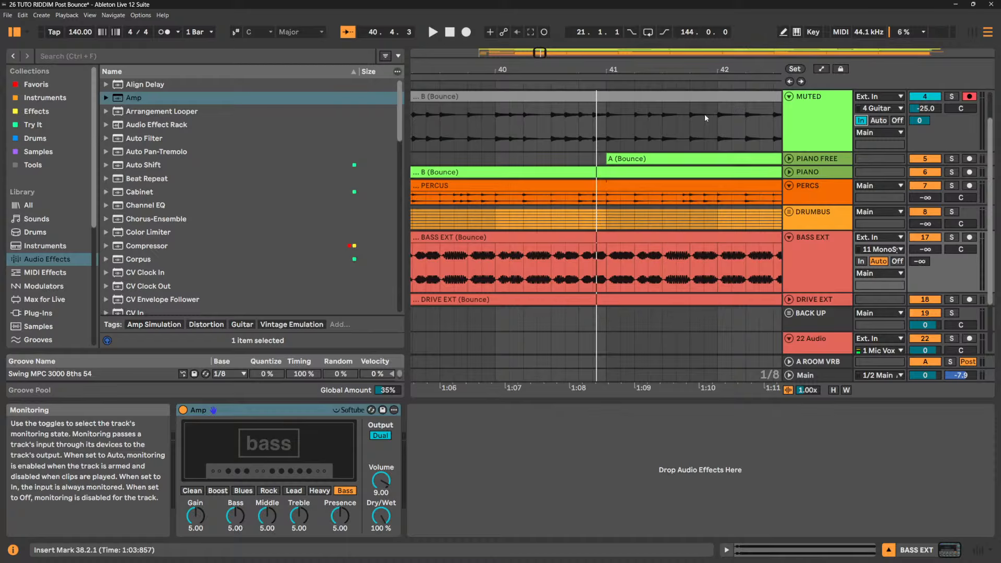
left_click_drag(716, 71, 687, 31)
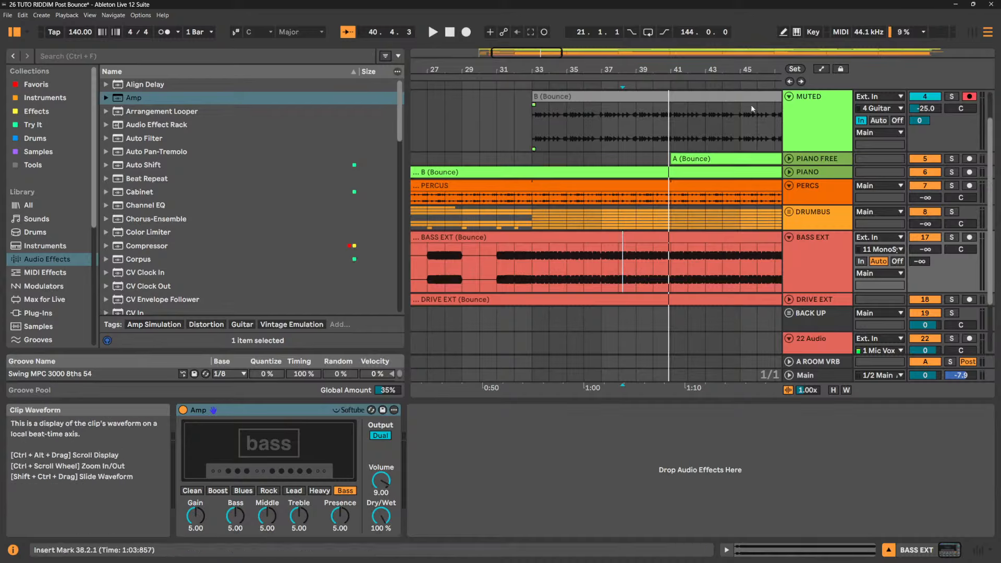
left_click(879, 121)
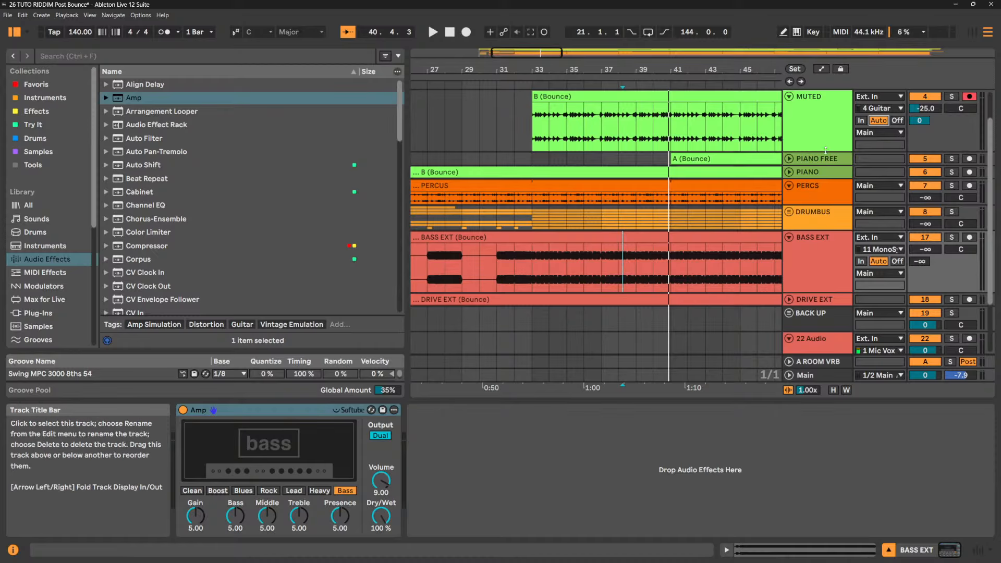
- Enlarge the MUTED track's height in the Arrangement, select the track, and select its Amp device
left_click_drag(826, 152, 826, 224)
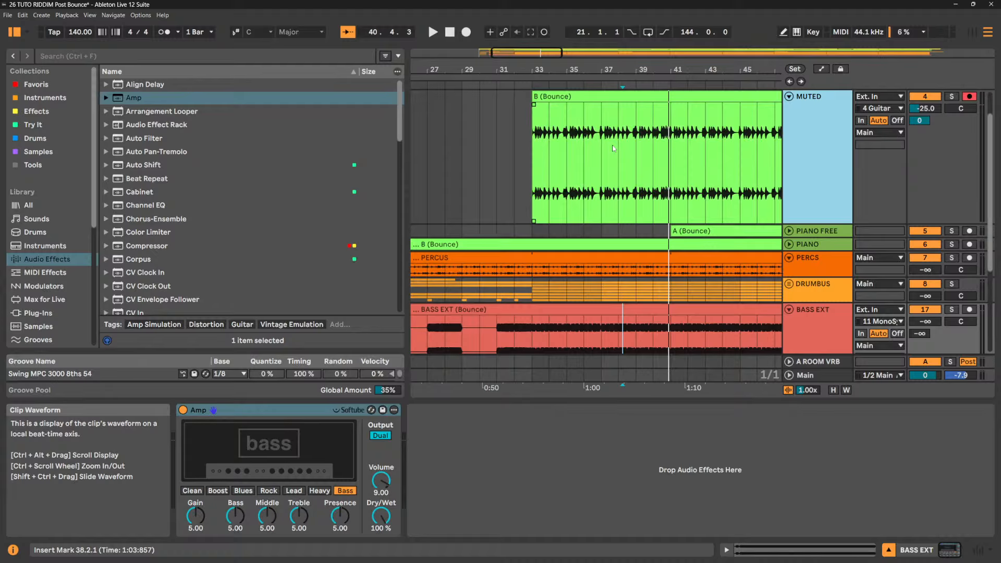
left_click(816, 120)
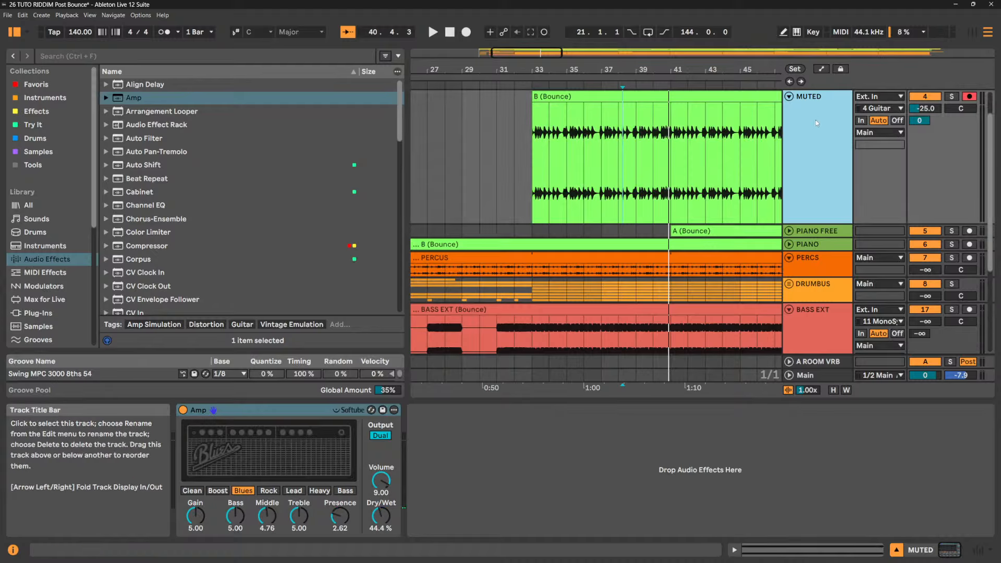
left_click(290, 410)
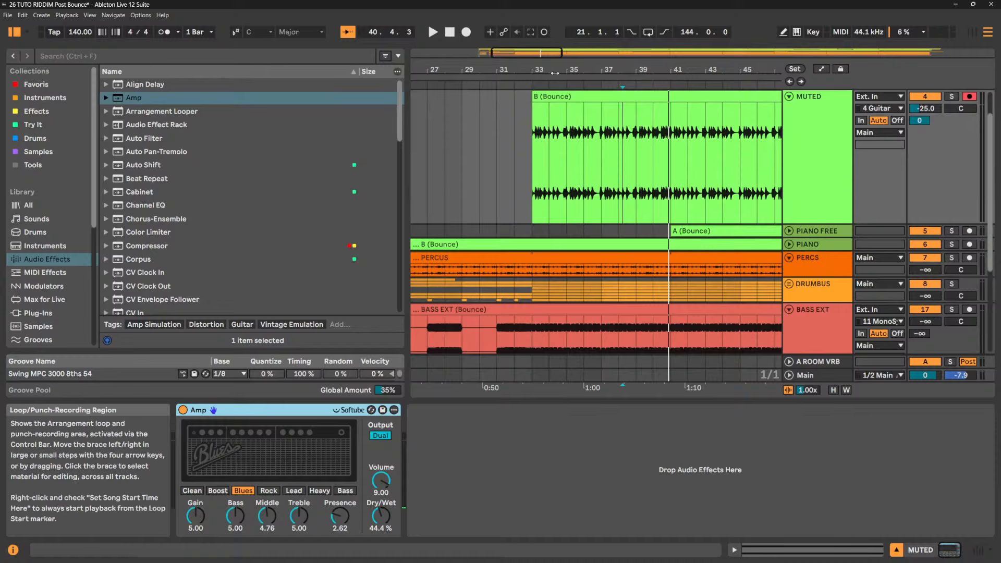
- Examine the MUTED clip's waveform around bar 35 and the neighbouring tracks around bar 40, up close and in overview
left_click_drag(563, 73, 563, 94)
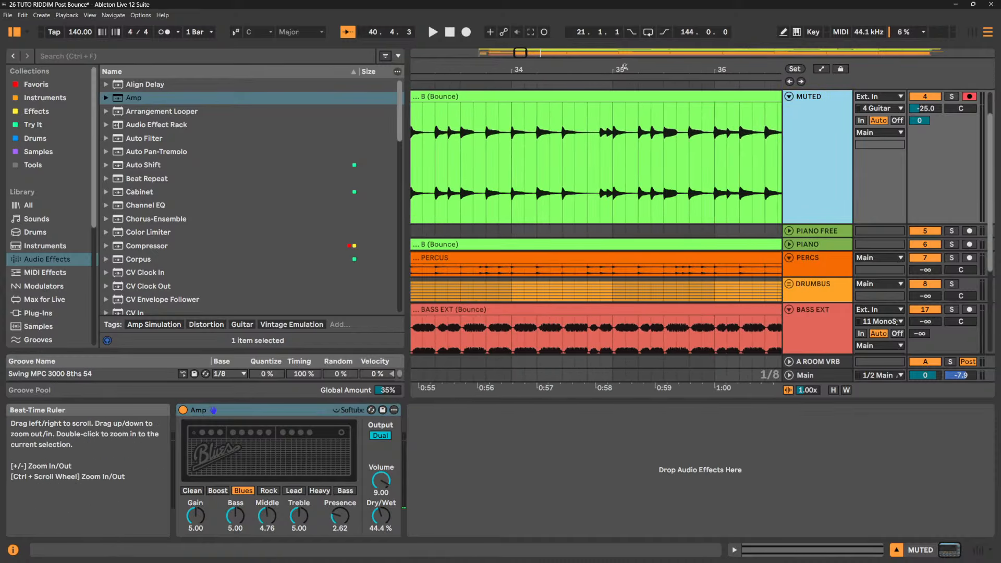
left_click_drag(625, 67, 624, 97)
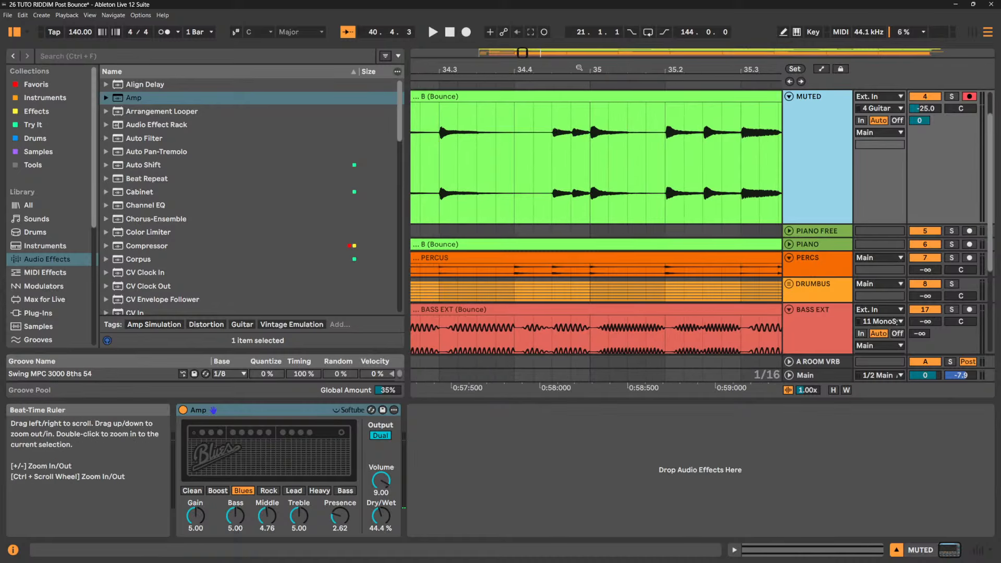
left_click_drag(579, 73, 579, 37)
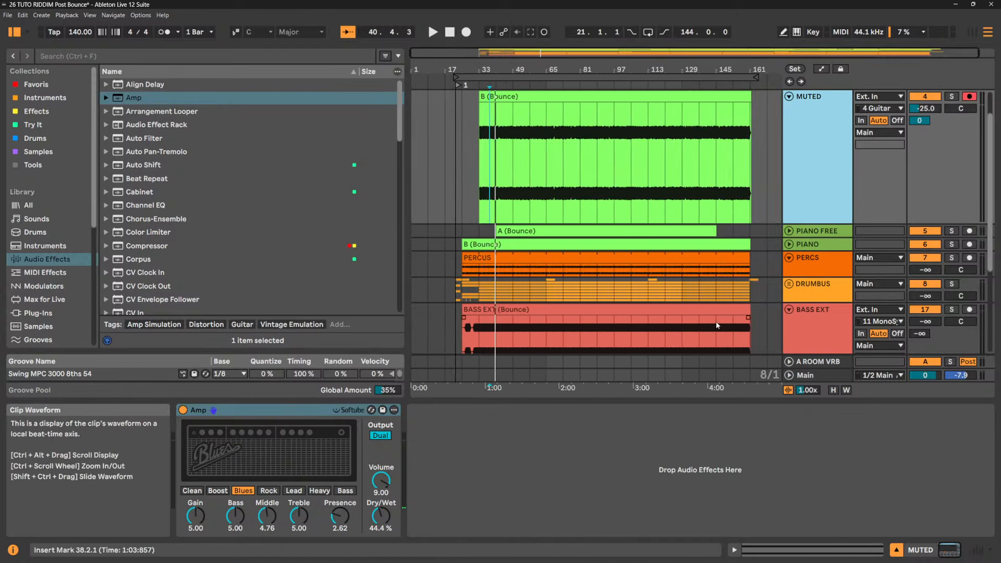
scroll(722, 310, "down", 2)
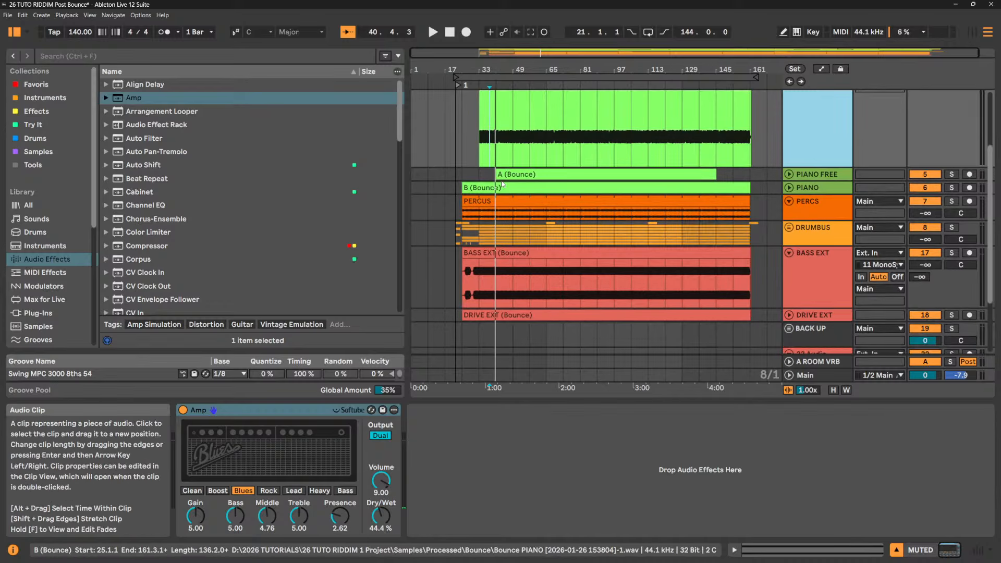
left_click_drag(491, 69, 491, 102)
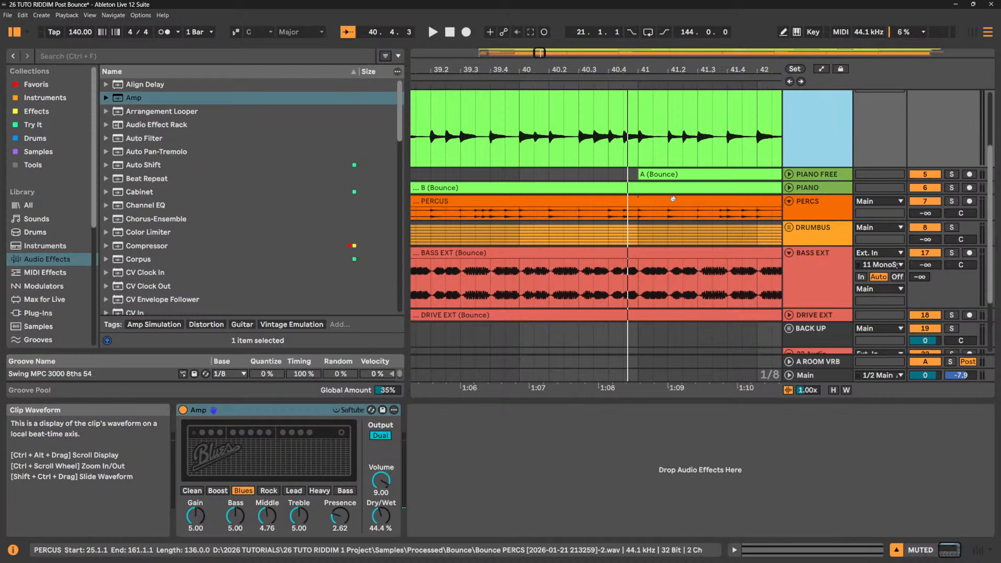
scroll(674, 199, "up", 3)
left_click_drag(613, 68, 469, 34)
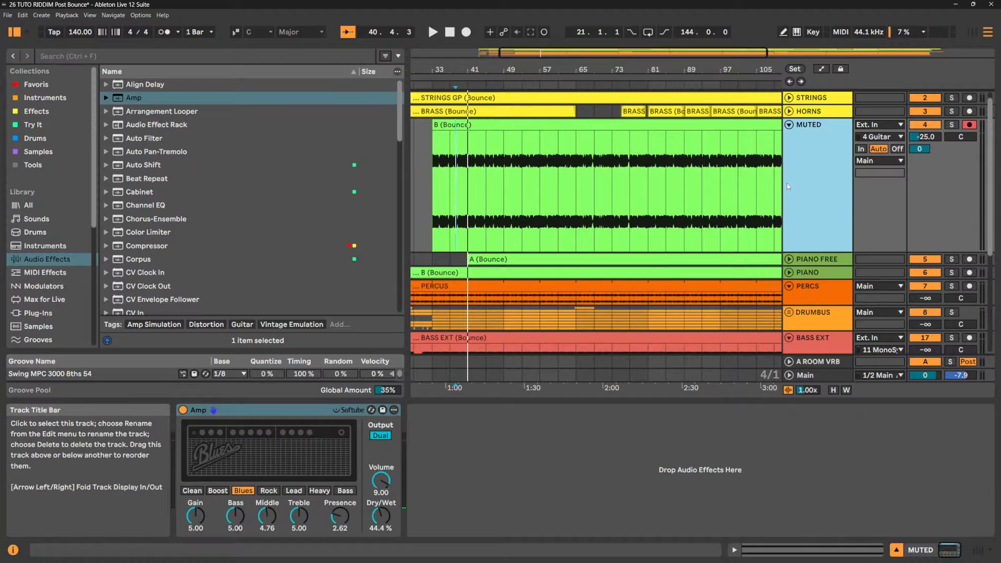
- Select the B (Bounce) clip on the MUTED track and bring the BASS EXT track into view
mouse_move(681, 560)
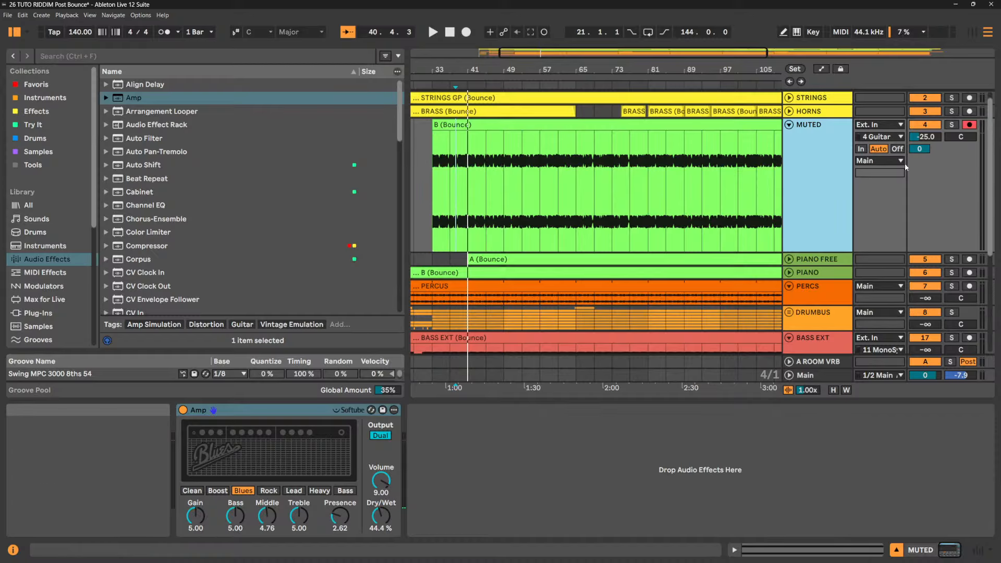
left_click(495, 125)
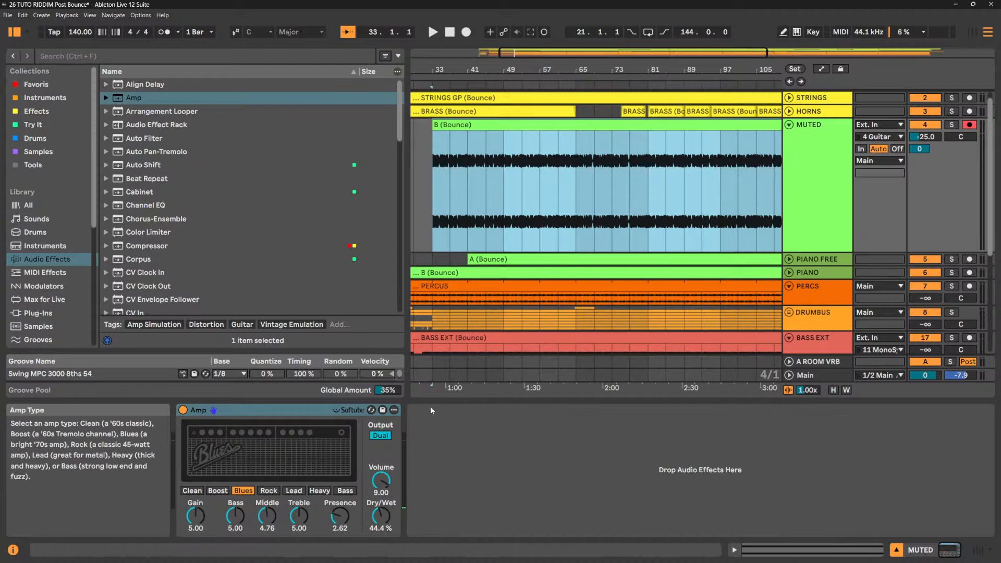
scroll(861, 355, "down", 3)
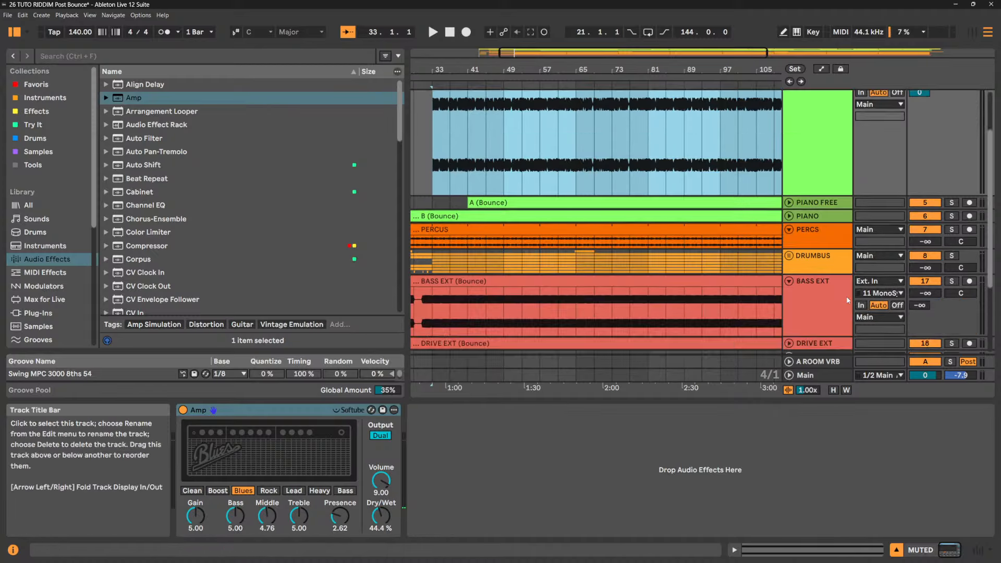
- Solo the BASS EXT track, play it from bar 49, and reset its volume to 0 dB
left_click(952, 282)
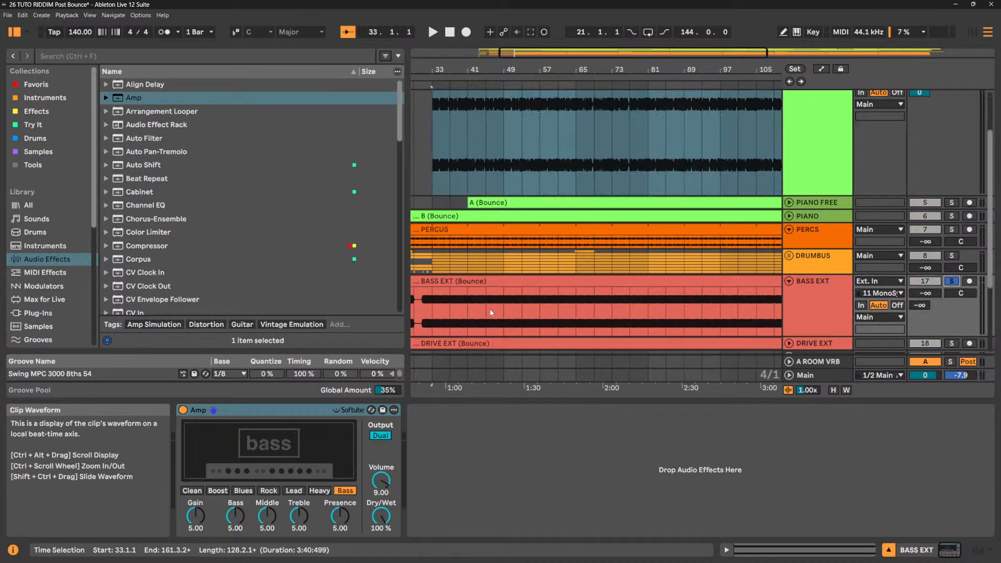
left_click(503, 306)
key("space")
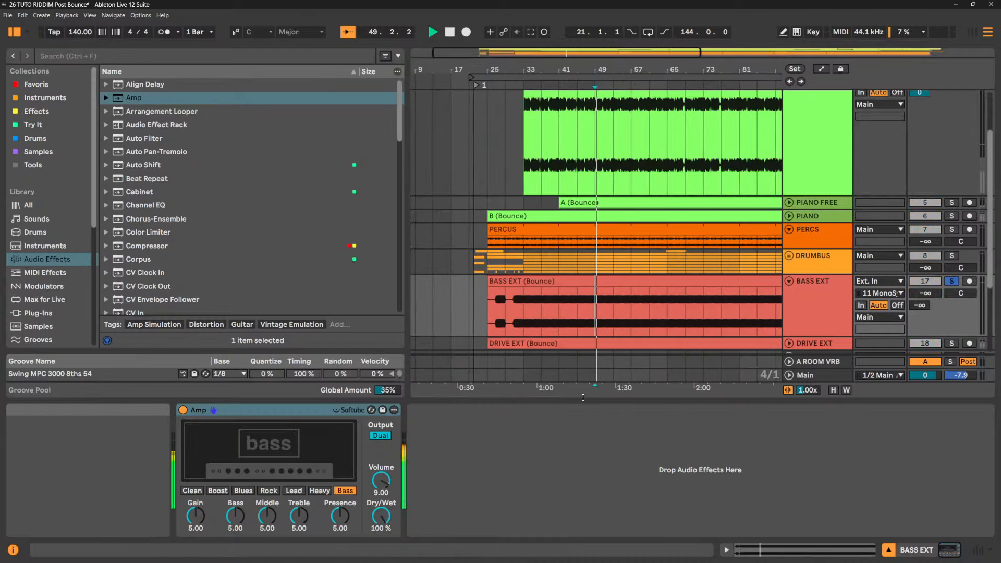
double_click(937, 294)
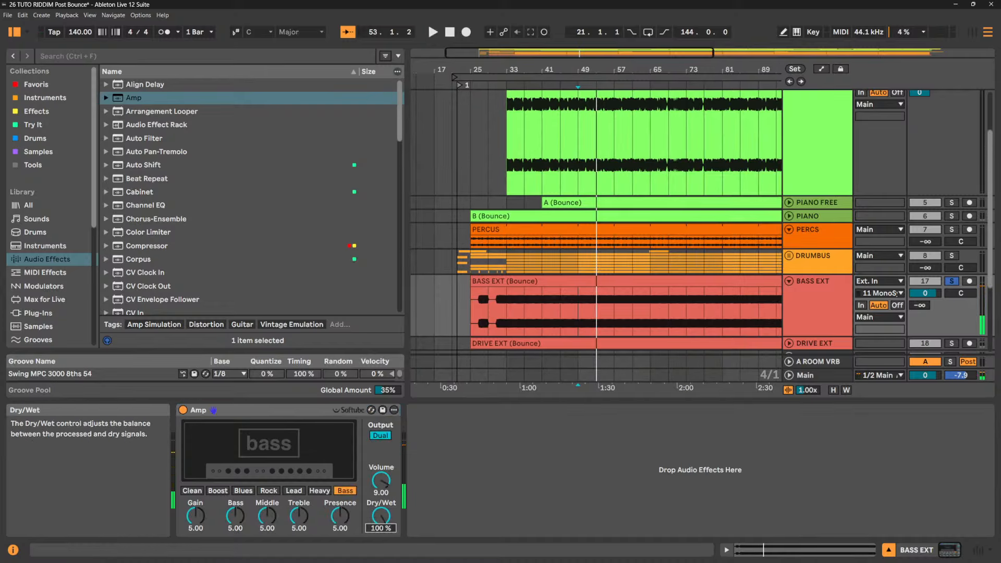
left_click_drag(381, 517, 381, 492)
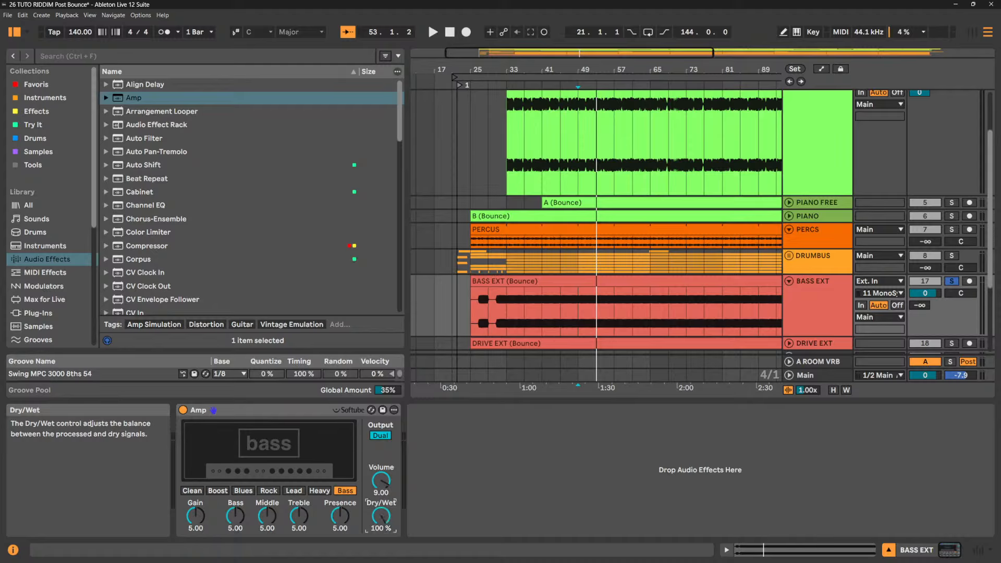
- Group BASS EXT's Amp into an Audio Effect Rack, show the rack's chain list, and select the Amp chain
left_click(312, 413)
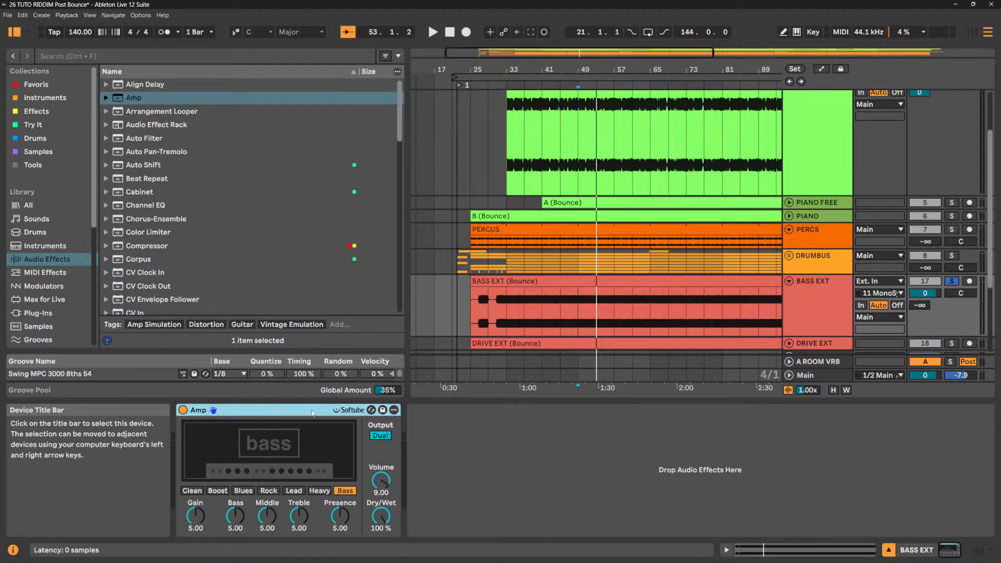
key("ctrl+g")
left_click(184, 423)
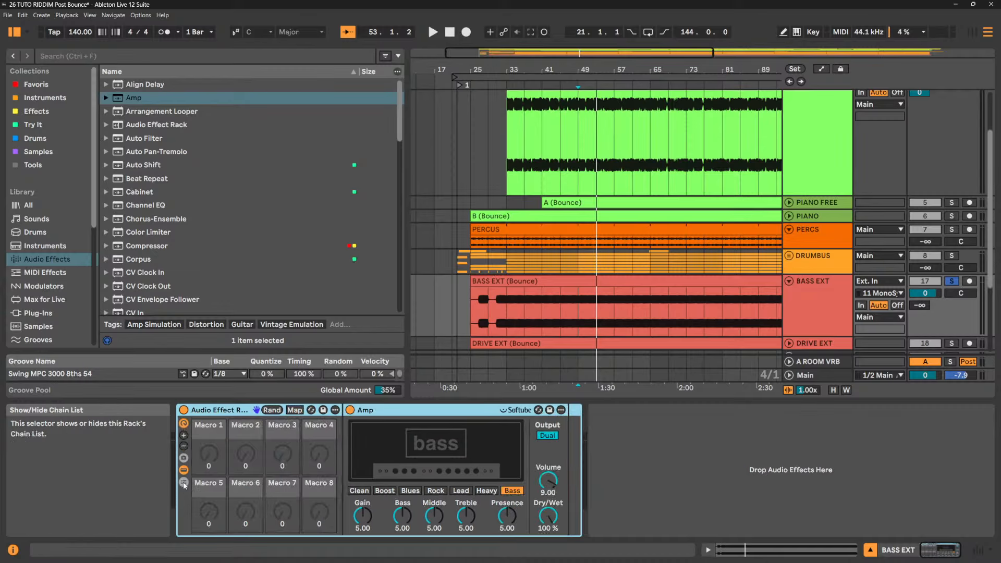
left_click(183, 483)
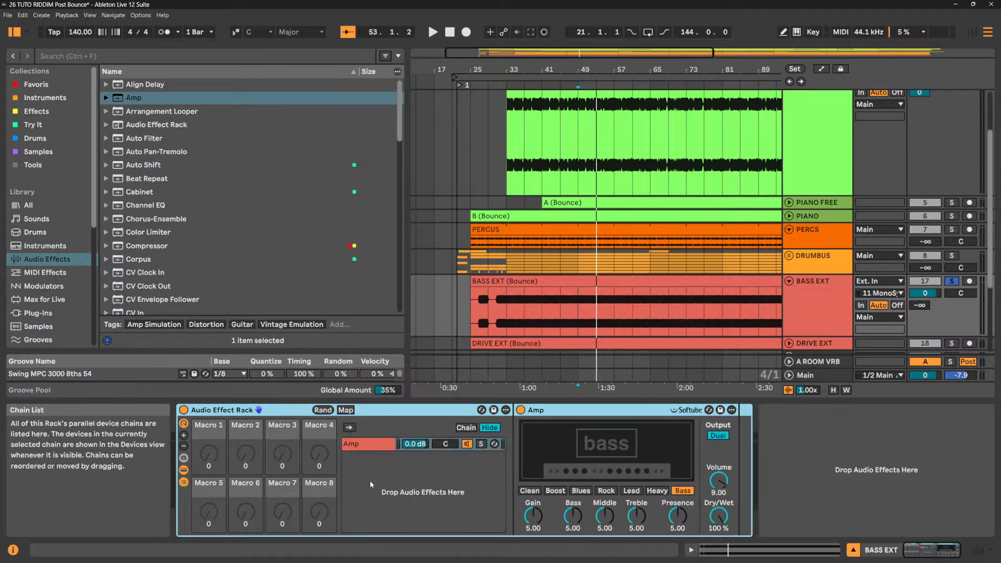
left_click(381, 451)
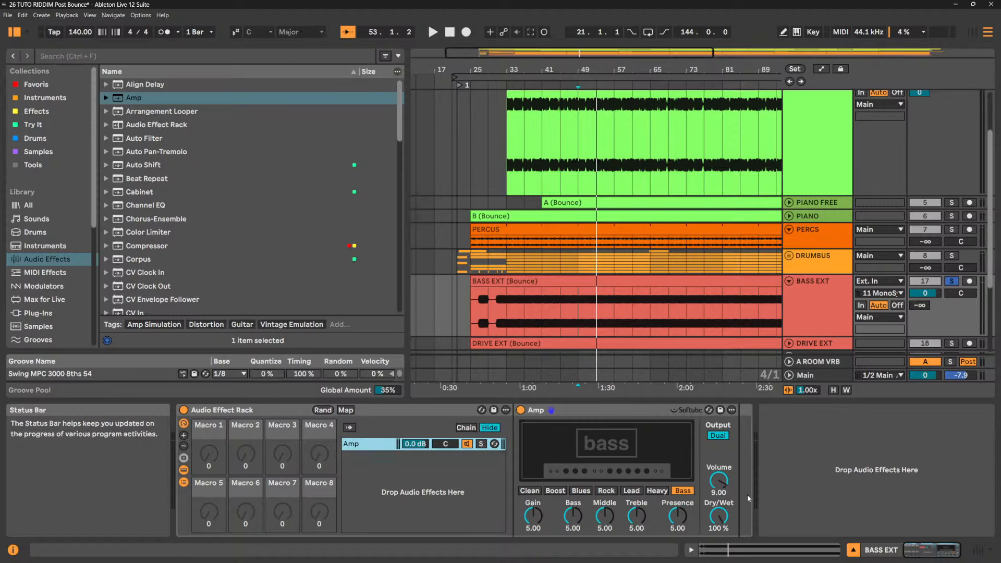
- Create a second, empty chain in the BASS EXT rack and rename it DRY
left_click(390, 468)
right_click(391, 469)
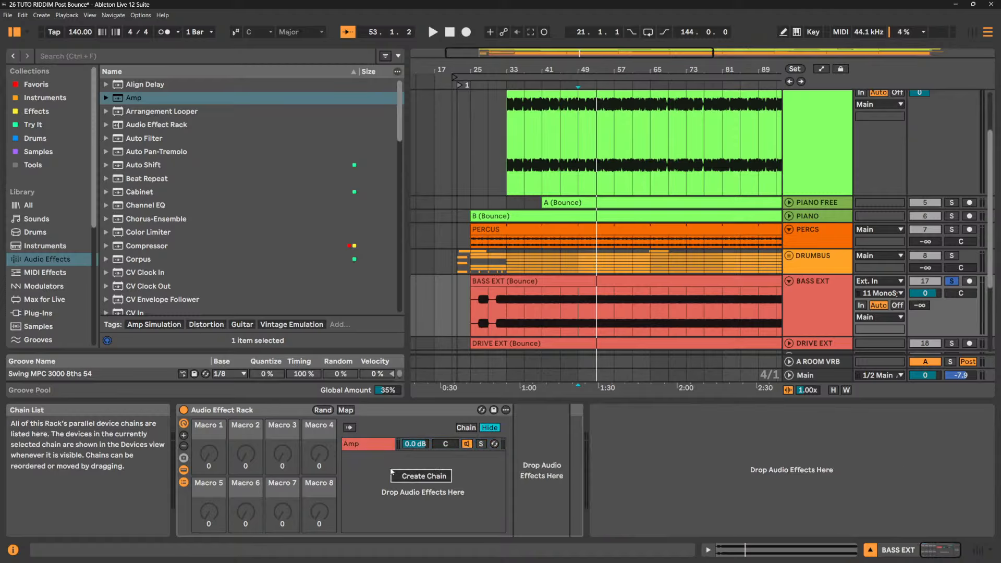
left_click(404, 474)
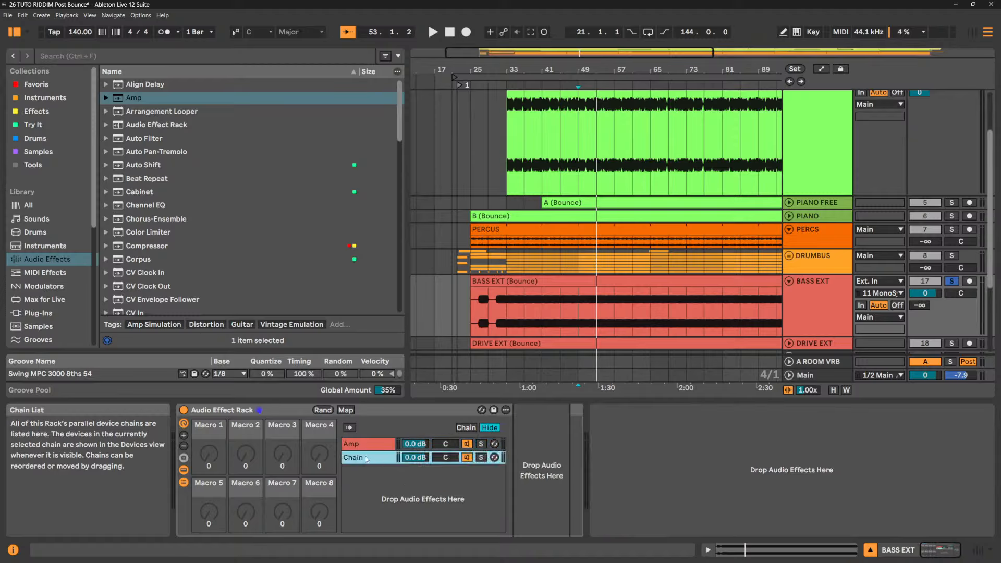
key("ctrl+r")
type("DRY")
key("Return")
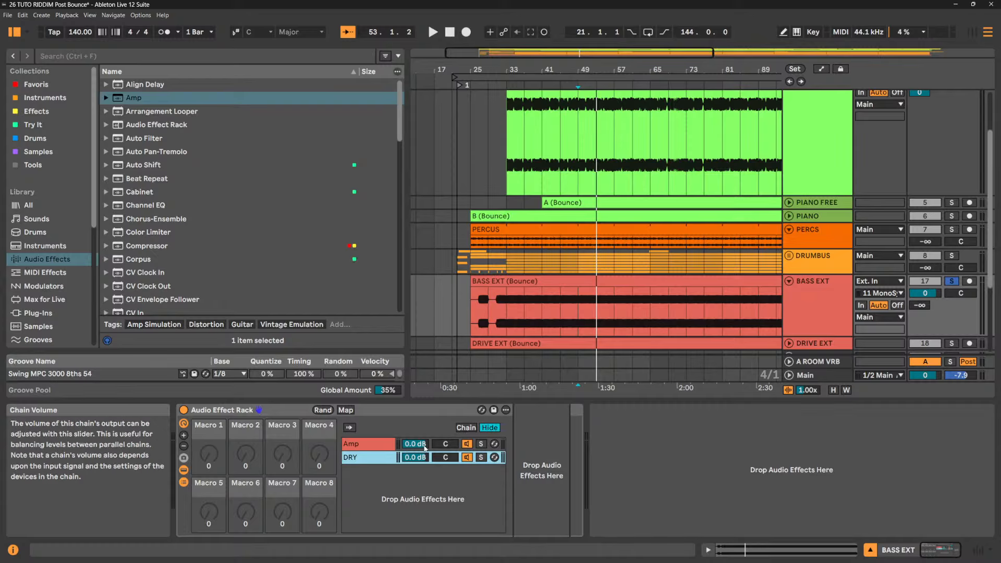
- Mute the DRY chain and set the Amp chain's volume to -6.0 dB
mouse_move(420, 443)
left_mouse_down()
mouse_move(422, 423)
mouse_move(423, 449)
left_mouse_up()
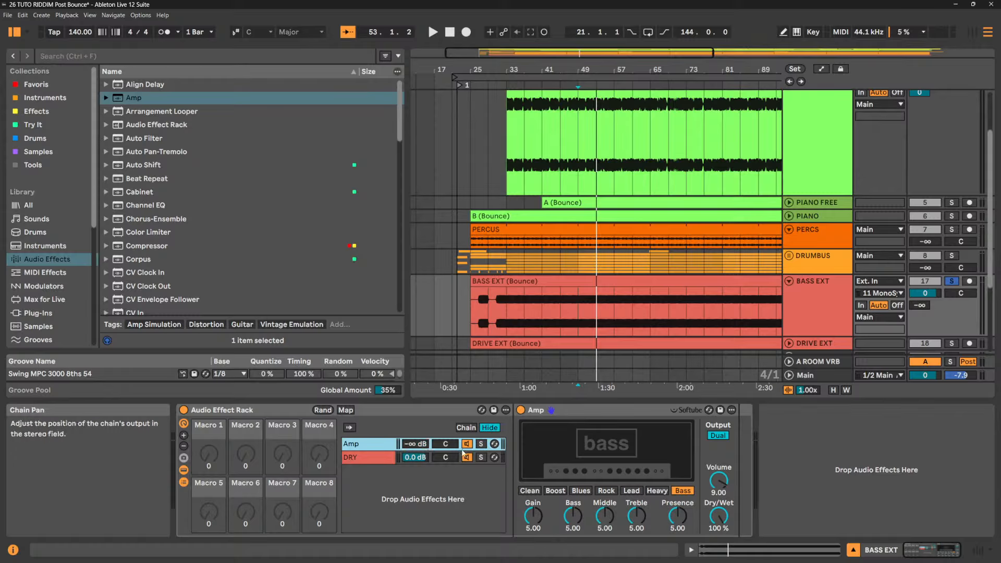
left_click(467, 457)
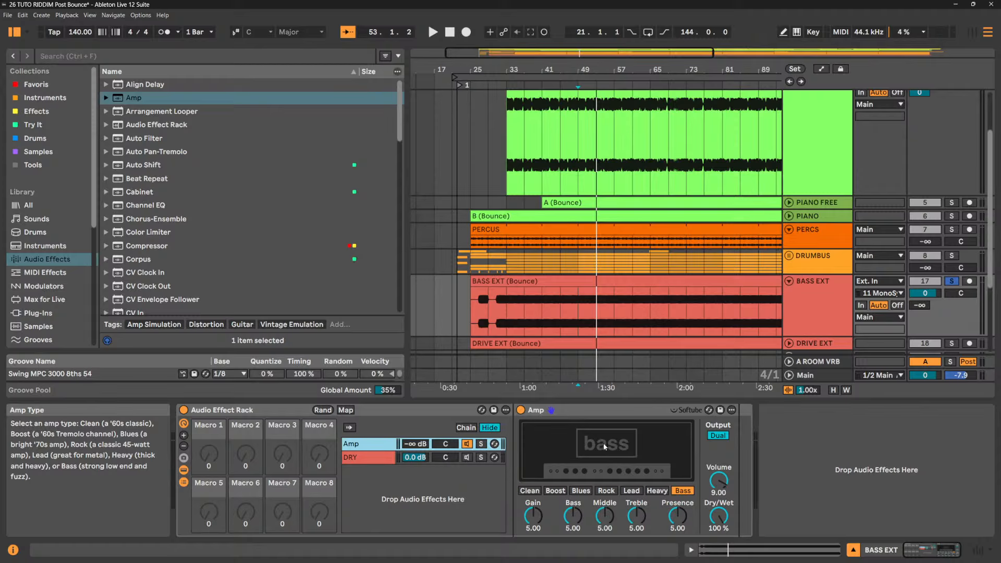
left_click_drag(422, 444, 422, 427)
- Play the soloed bass while setting the Amp's Middle to 5.71 and Gain to 6.59
key("space")
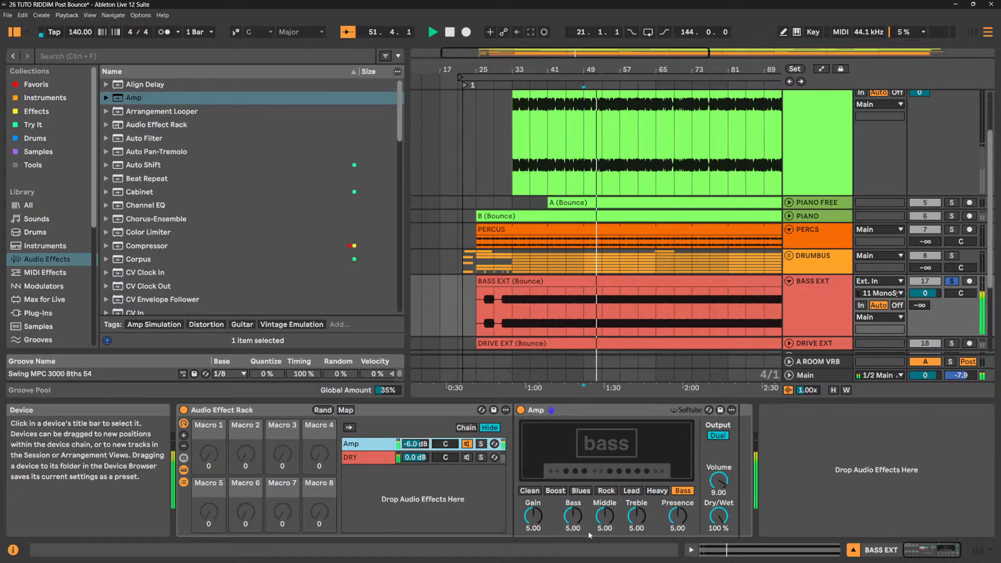
left_click_drag(573, 517, 573, 558)
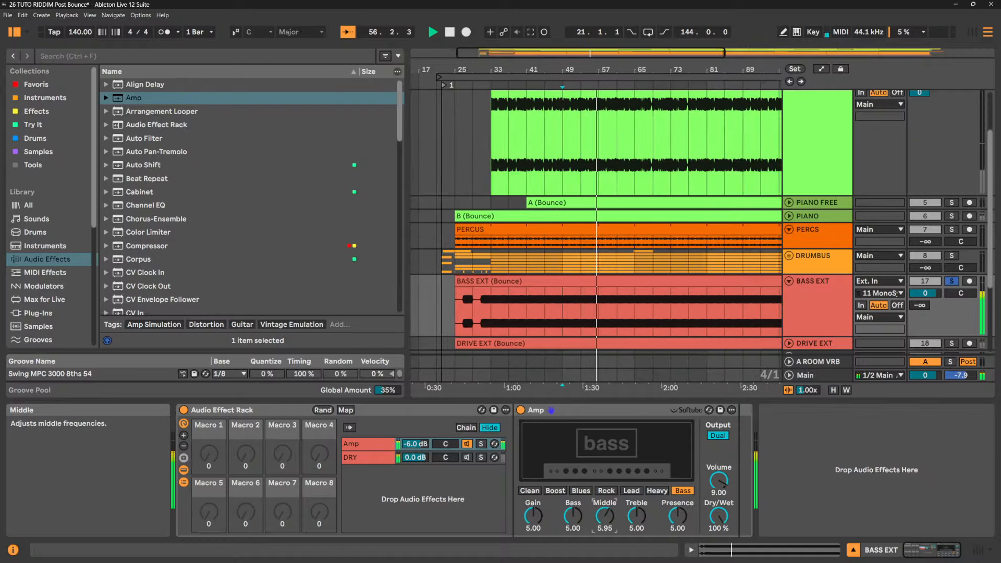
left_click(533, 516)
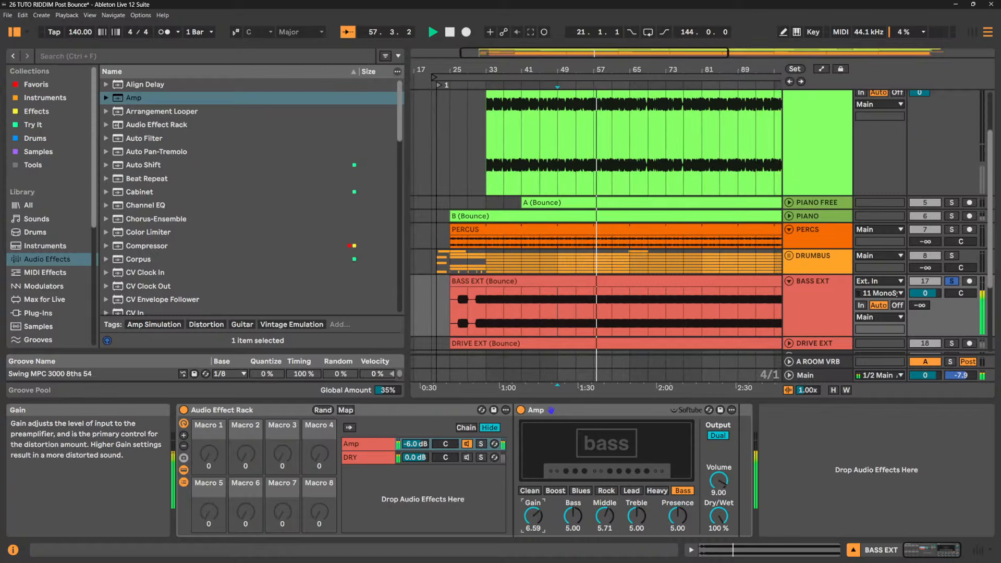
- Compare the DRY chain alone with the Amp chain, enable both, and blend the Amp chain in at -12.7 dB
left_click(467, 457)
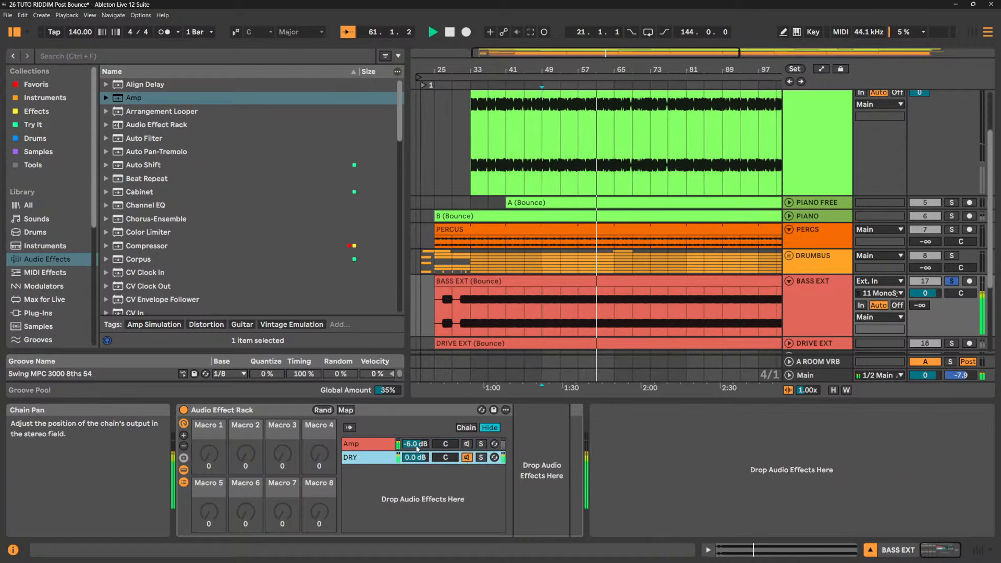
left_click(469, 443)
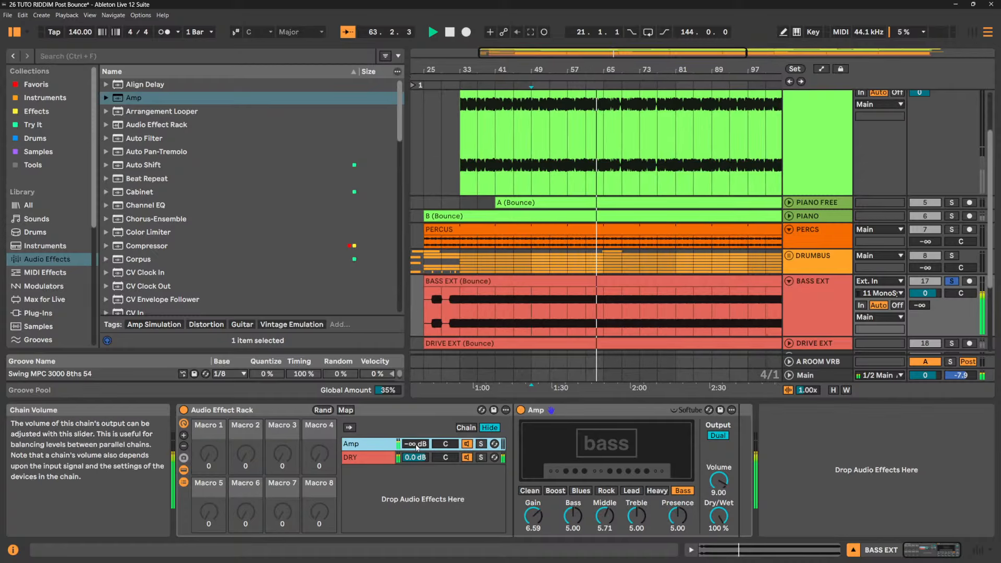
left_click_drag(415, 444, 416, 434)
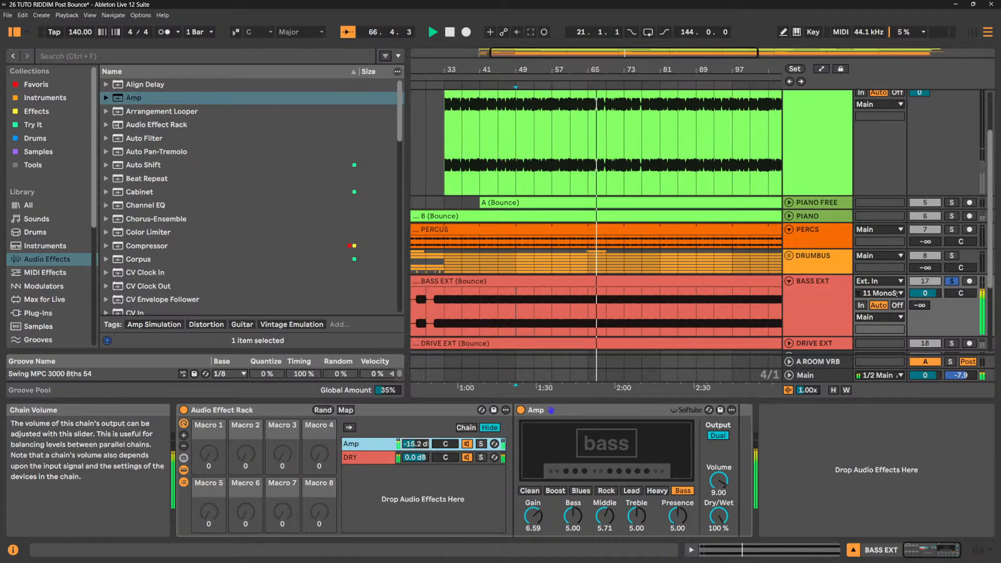
left_click_drag(415, 444, 416, 443)
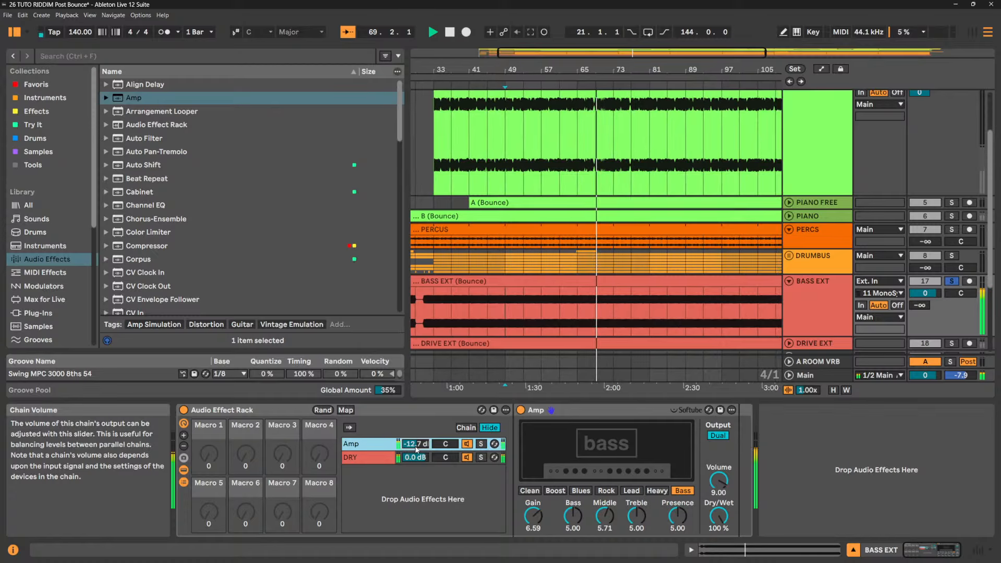
- Raise BASS EXT's send to A ROOM VRB to 0 dB and delete the DRY chain from the rack
left_click_drag(920, 306, 920, 250)
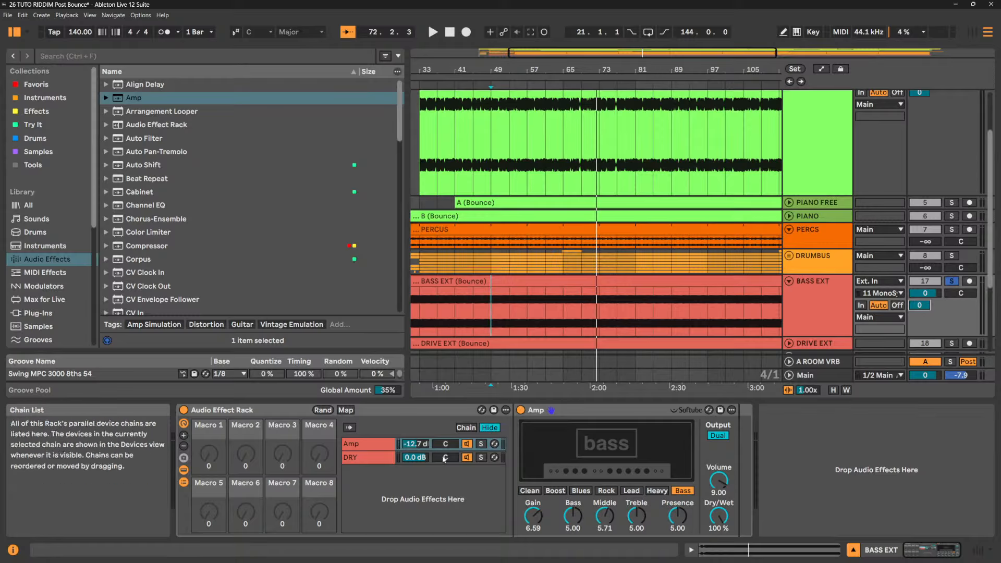
left_click(381, 459)
key("Delete")
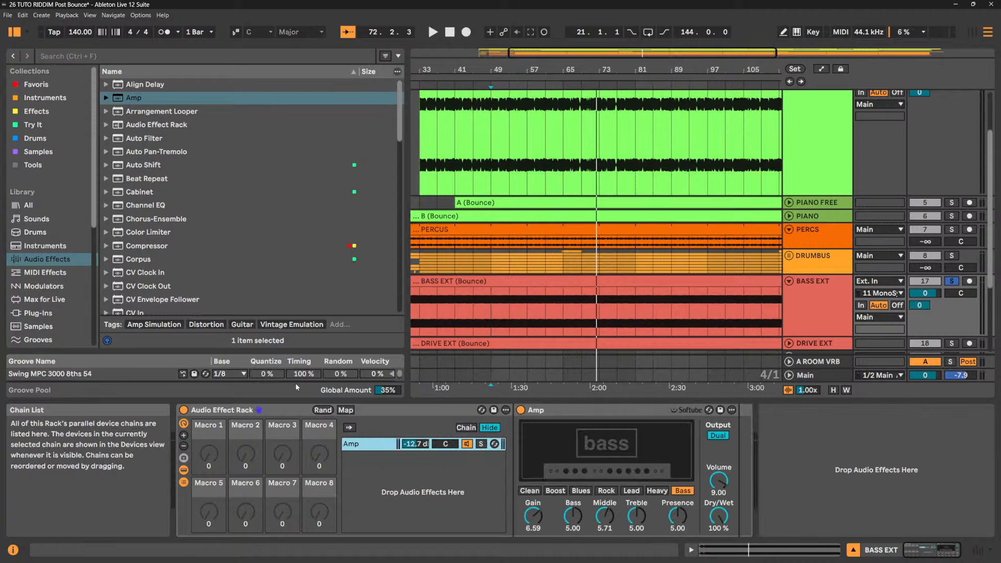
- Cut the Audio Effect Rack from the BASS EXT track
left_click(247, 410)
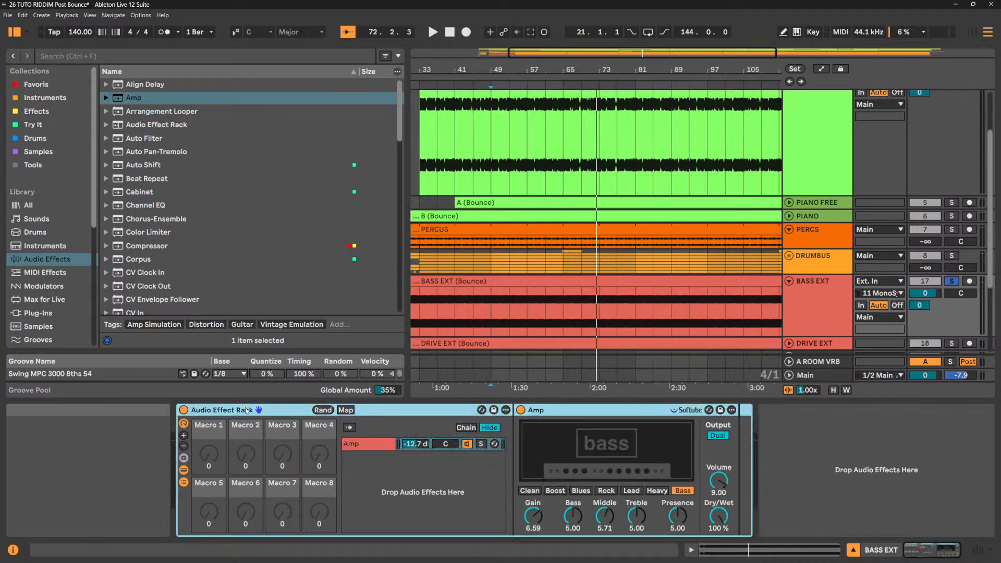
right_click(286, 408)
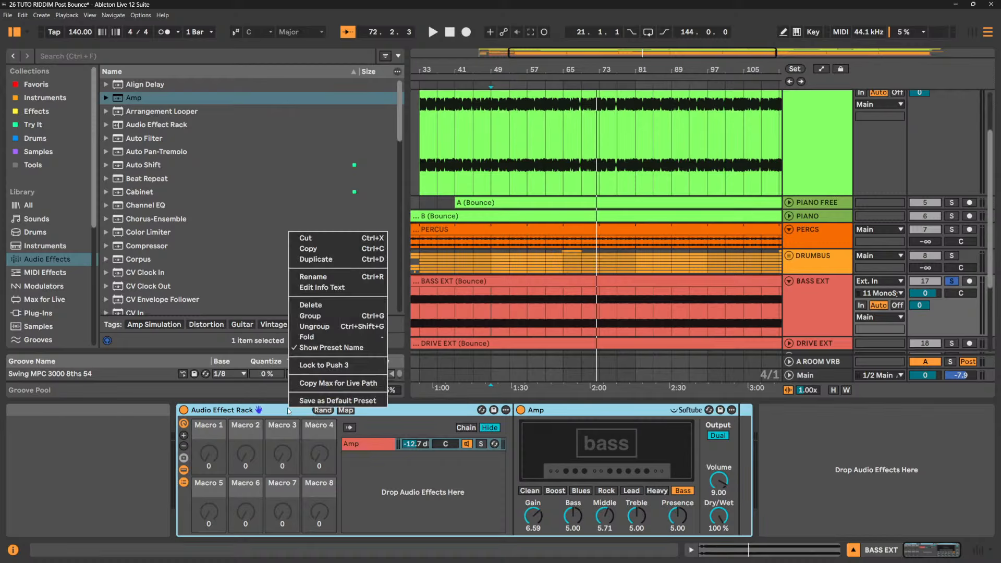
left_click(307, 243)
left_click(815, 288)
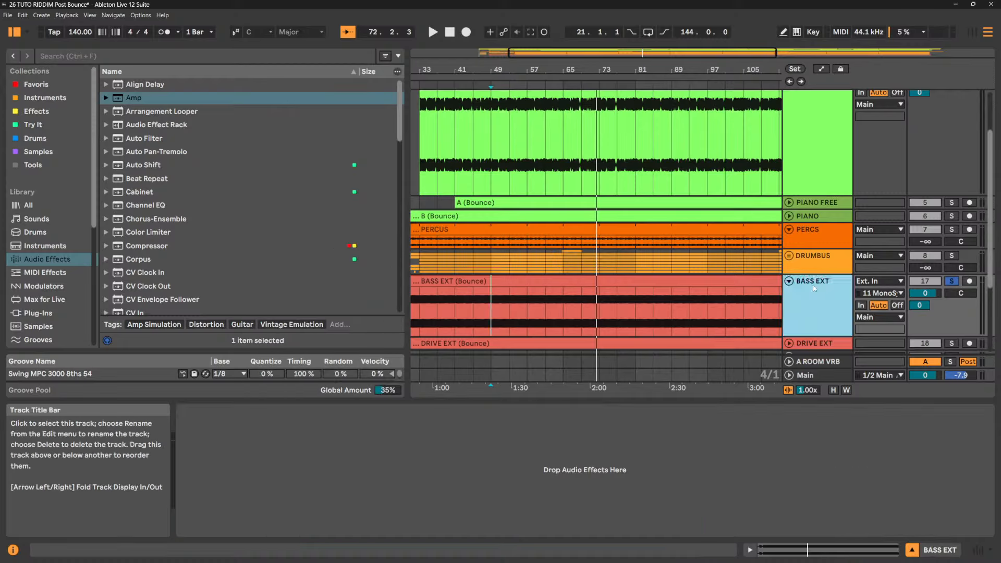
- Unfold the DRIVE EXT track, solo it, and play it from bar 101
scroll(812, 289, "down", 3)
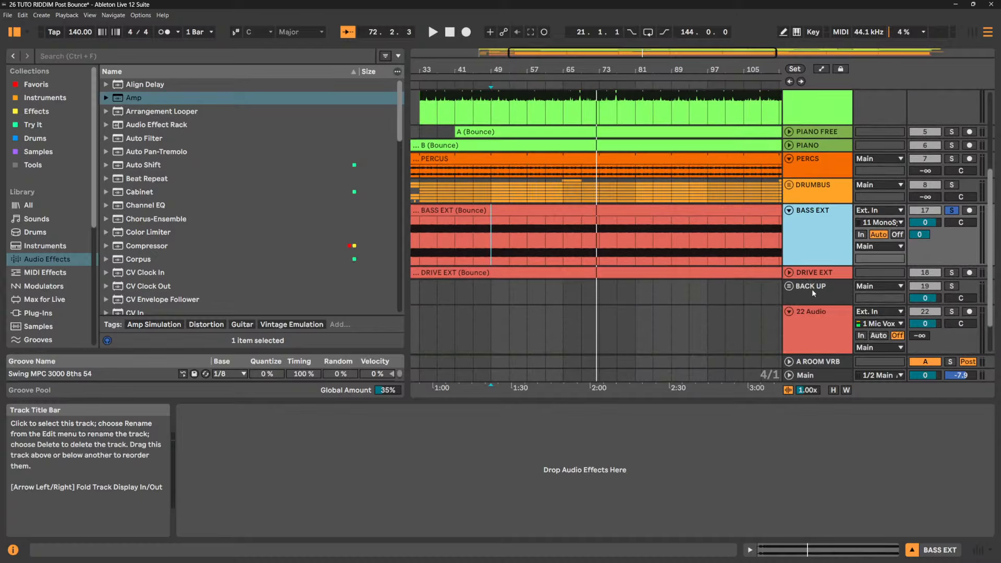
left_click(789, 273)
left_click(723, 299)
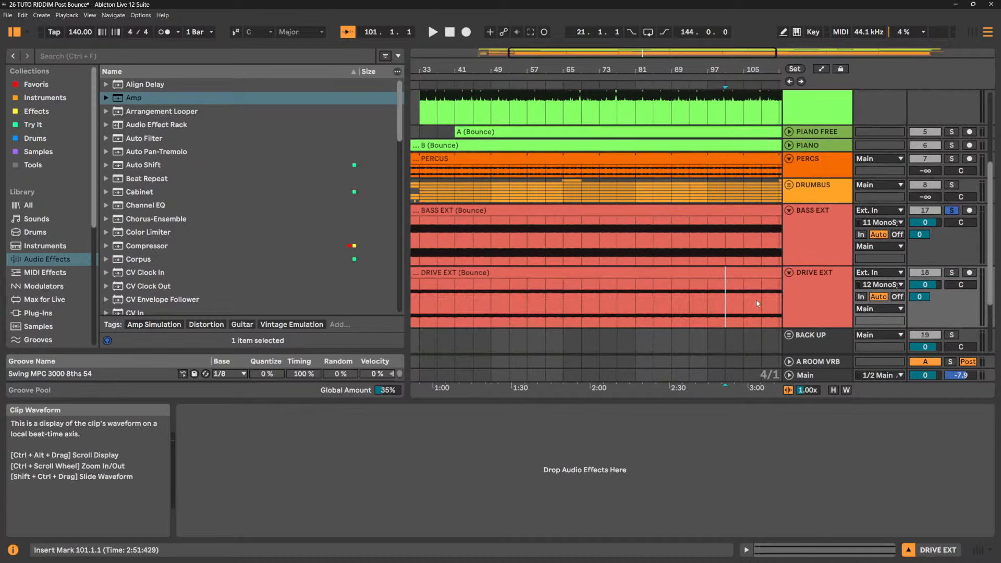
left_click(953, 273)
key("space")
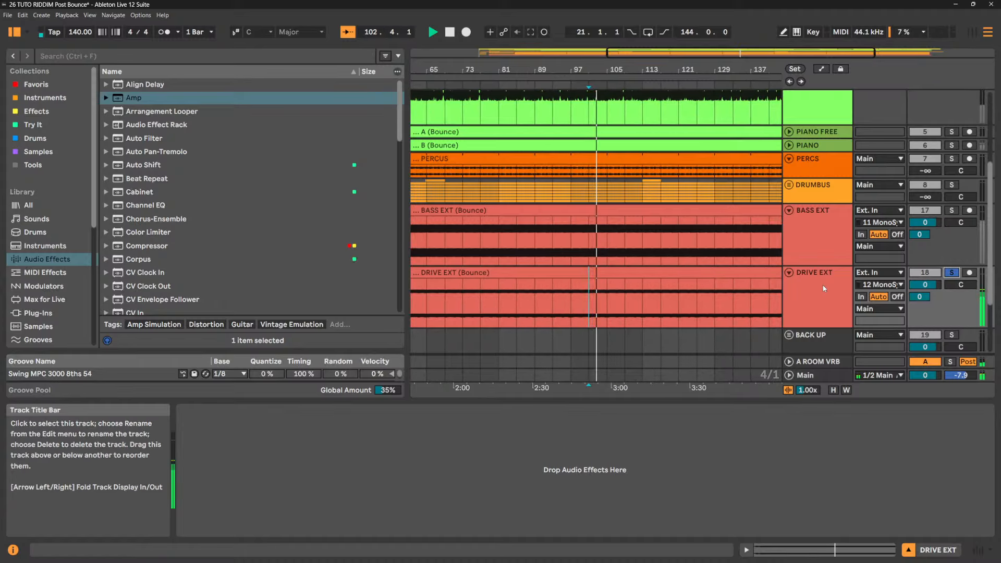
- Paste the rack onto DRIVE EXT, set its Amp chain to -6.8 dB, and adjust Bass to 1.43, Middle to 4.44 and Treble to 5.87
right_click(429, 459)
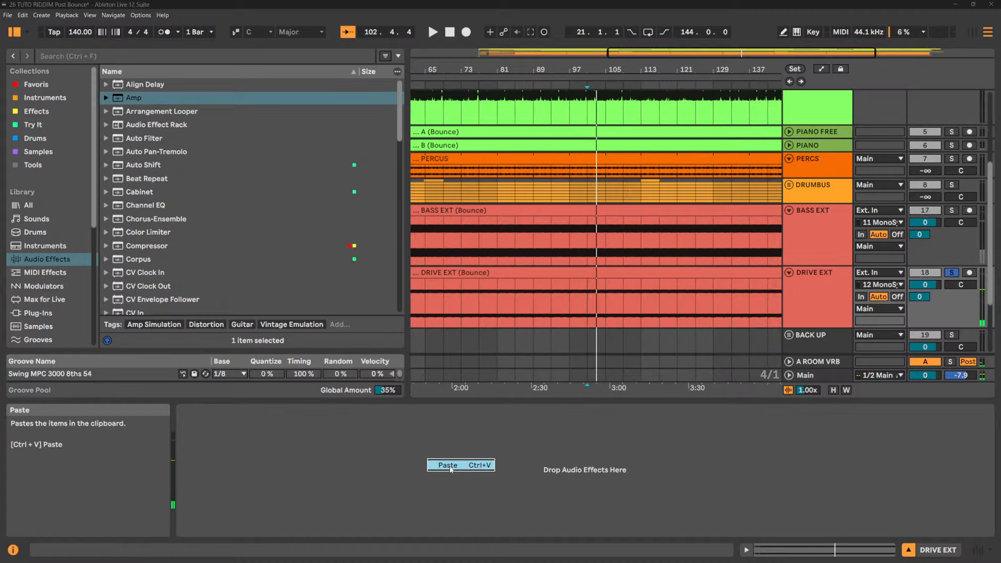
left_click(449, 466)
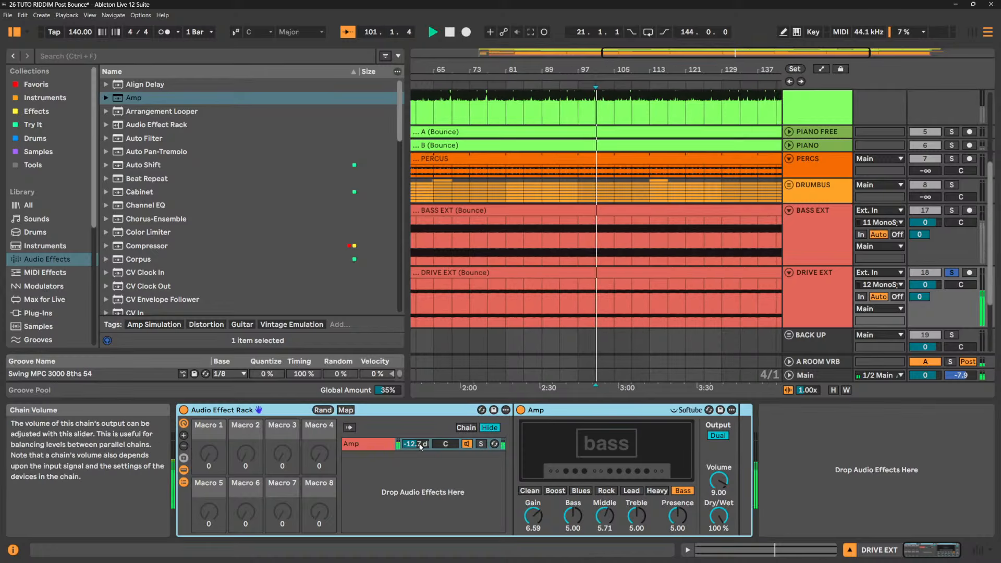
left_click_drag(424, 448, 436, 459)
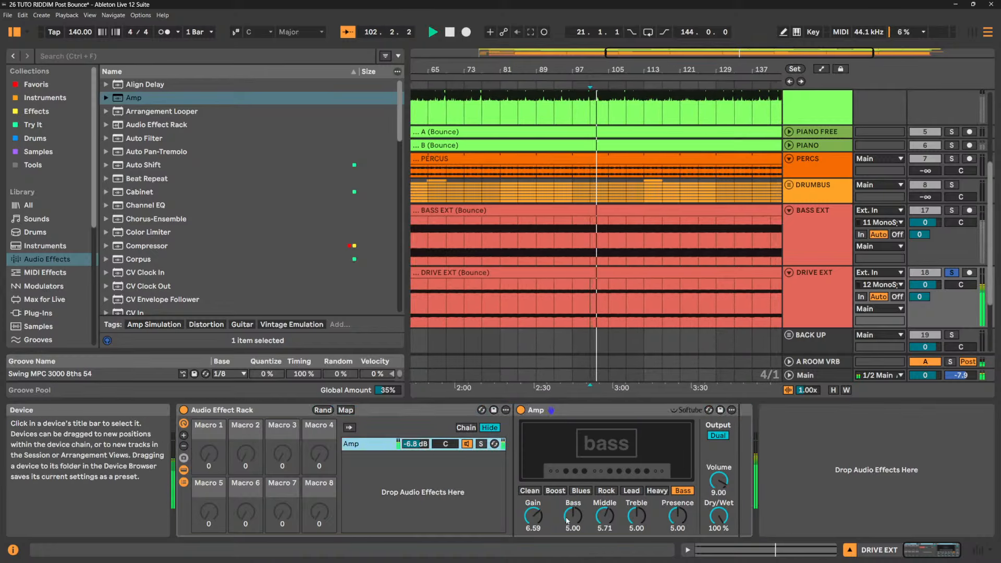
left_click_drag(573, 516, 636, 519)
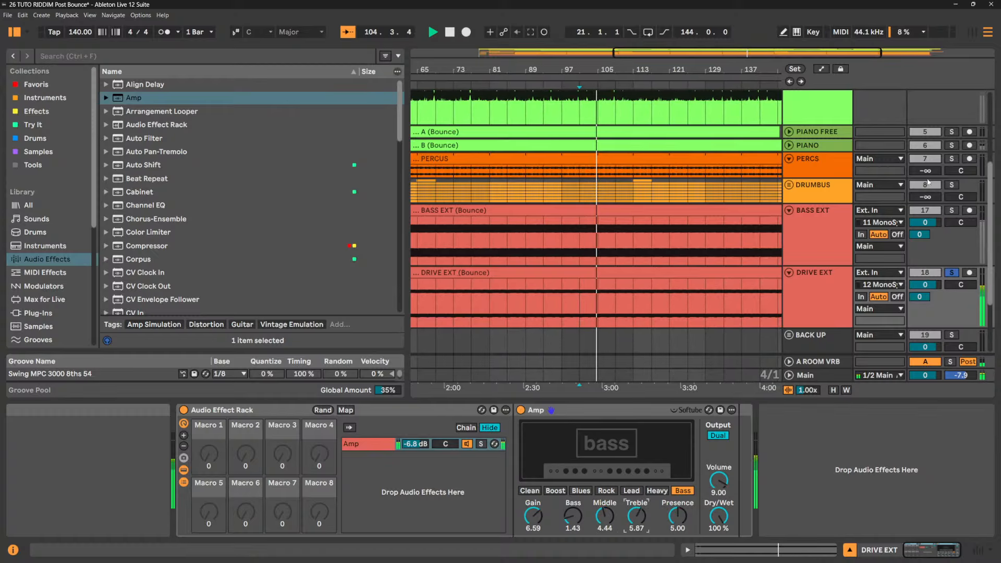
- Solo BASS EXT together with DRIVE EXT, and set Dry/Wet on DRIVE EXT's Amp to 0.00 %
left_click(951, 210)
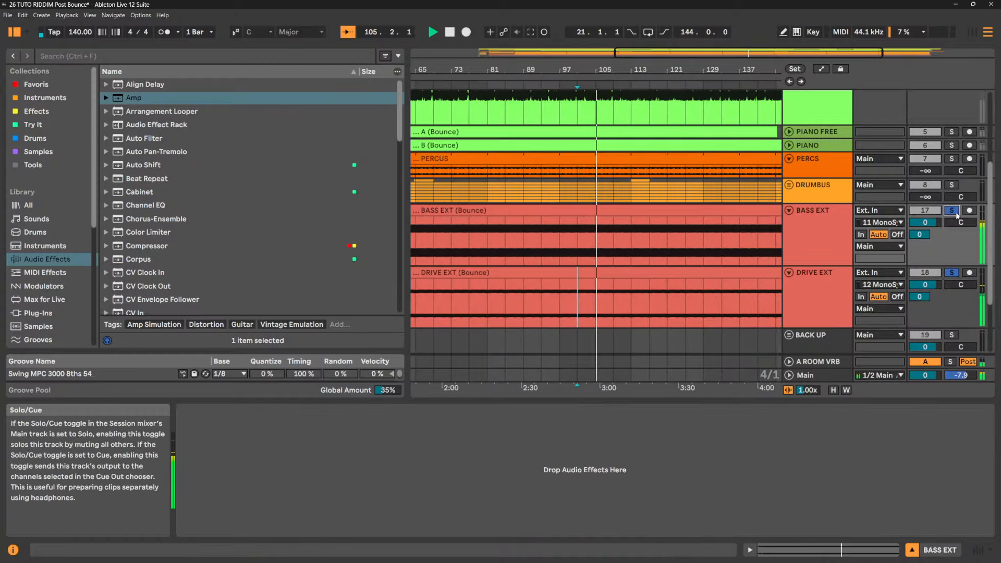
left_click(847, 289)
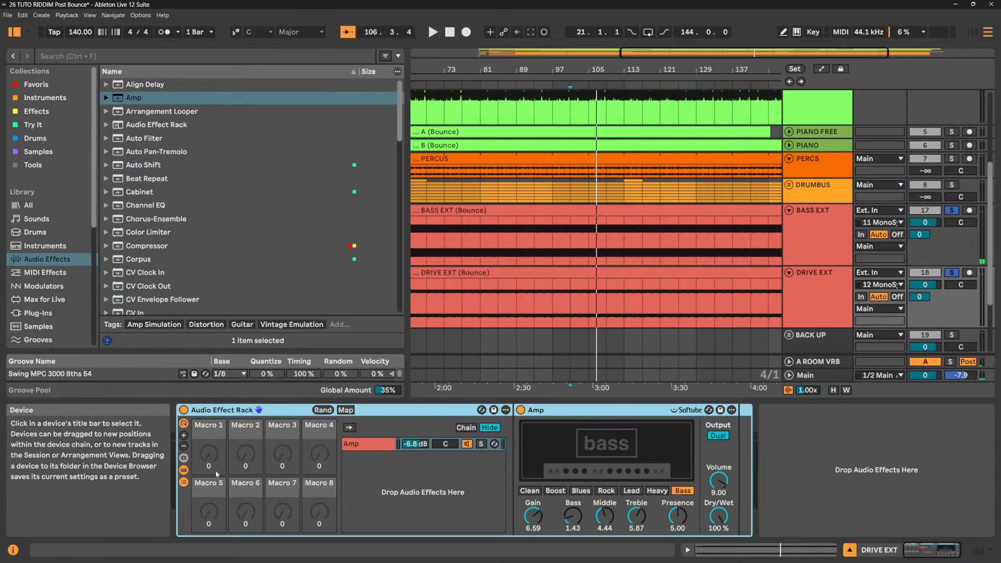
left_click_drag(719, 516, 718, 542)
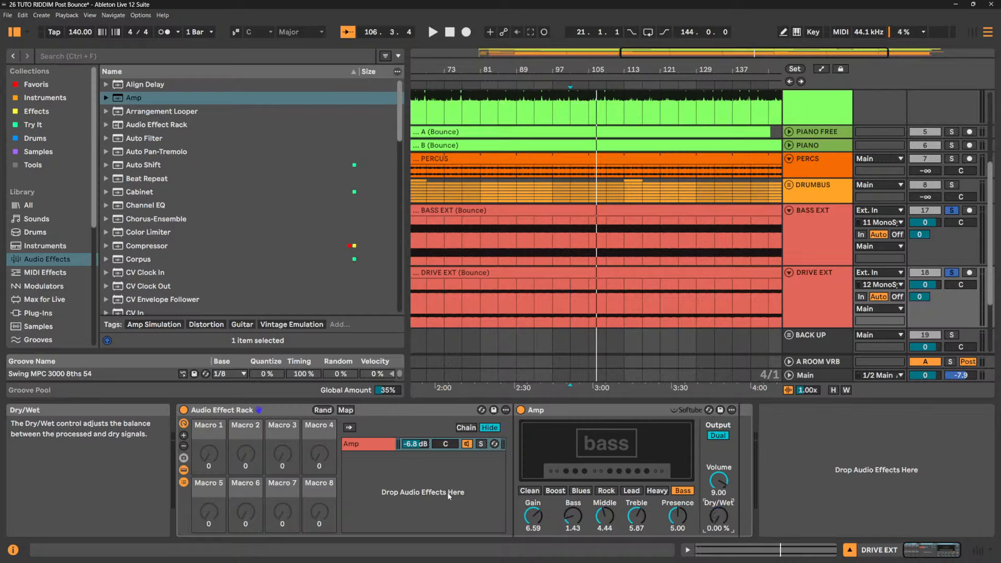
- Create a parallel chain named DRY in DRIVE EXT's rack, and insert EQ Eight before Amp in the Amp chain
right_click(365, 473)
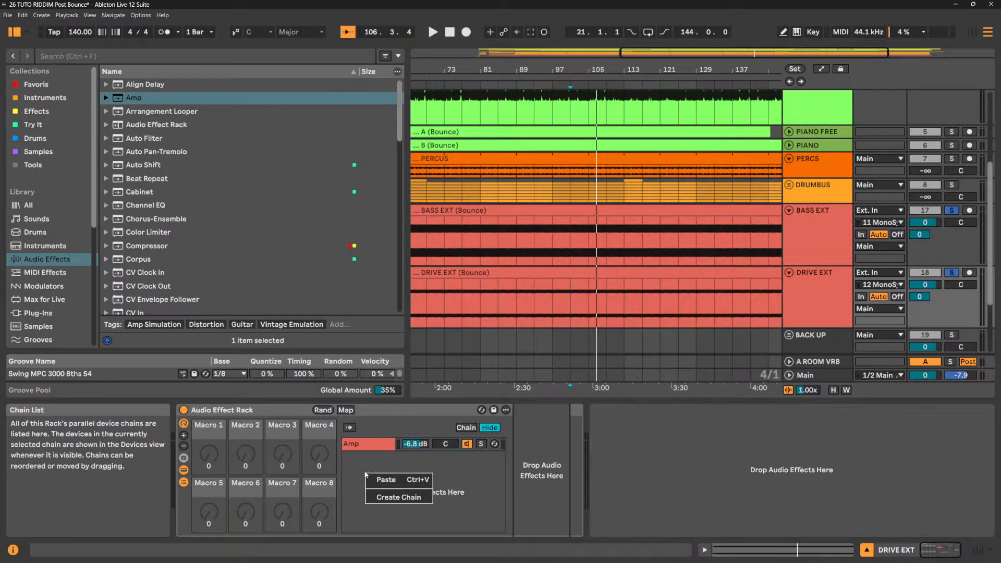
left_click(387, 498)
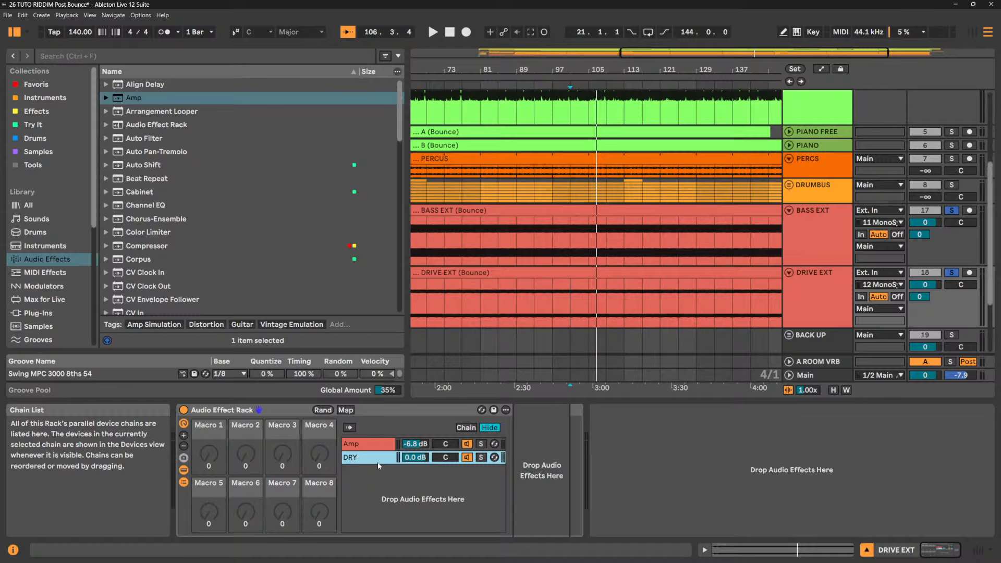
left_click(373, 445)
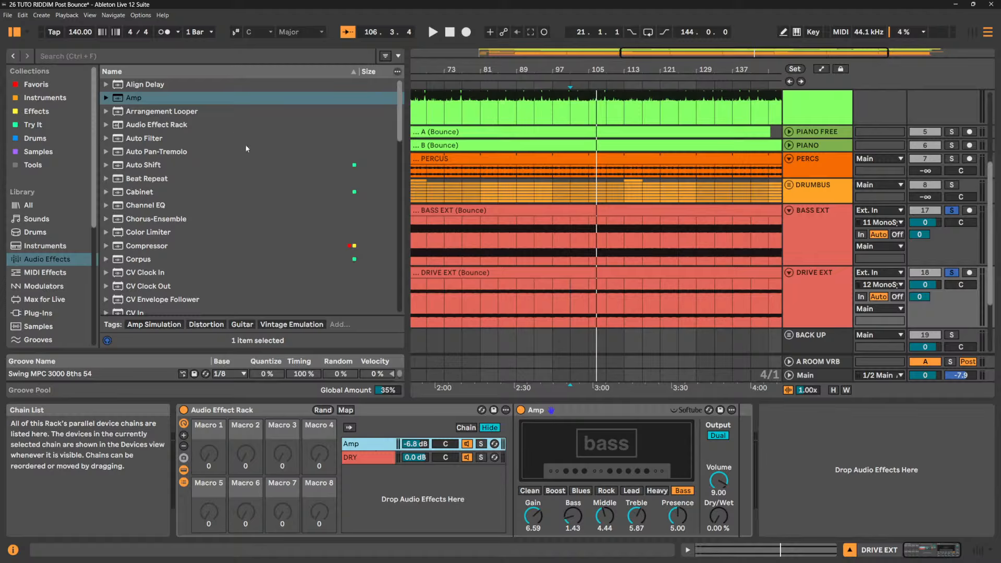
scroll(170, 170, "down", 3)
scroll(165, 232, "down", 2)
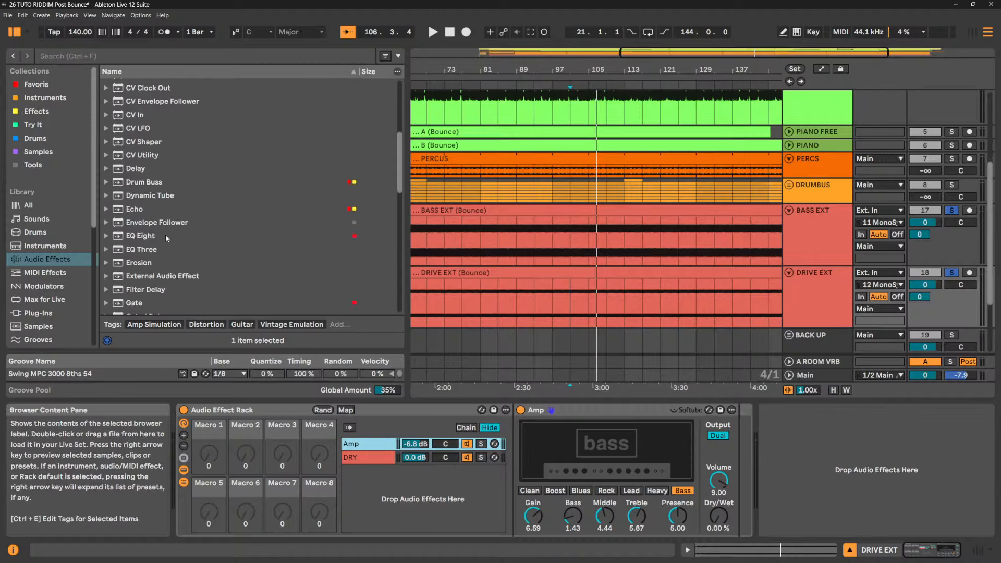
left_click(149, 237)
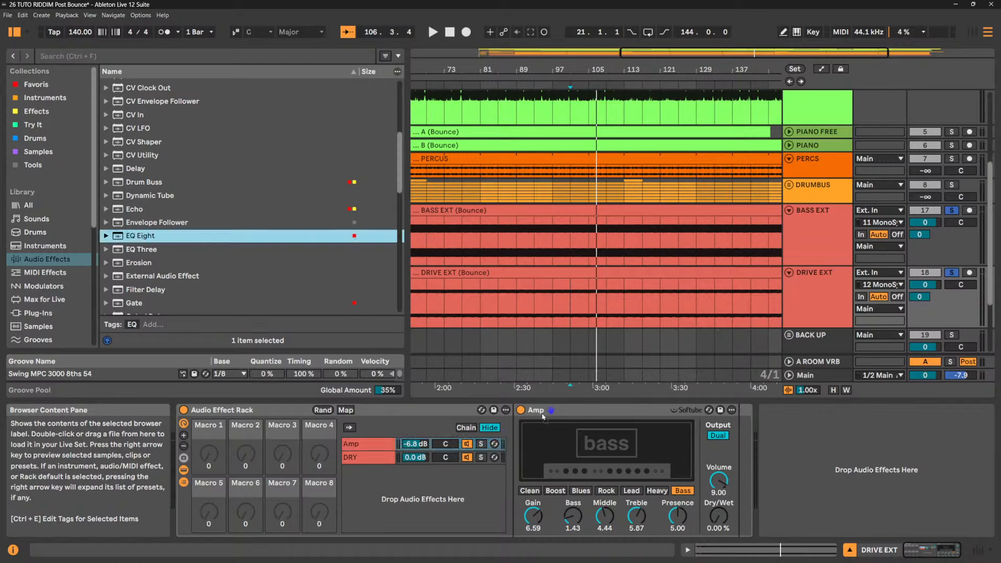
left_click_drag(542, 417, 535, 462)
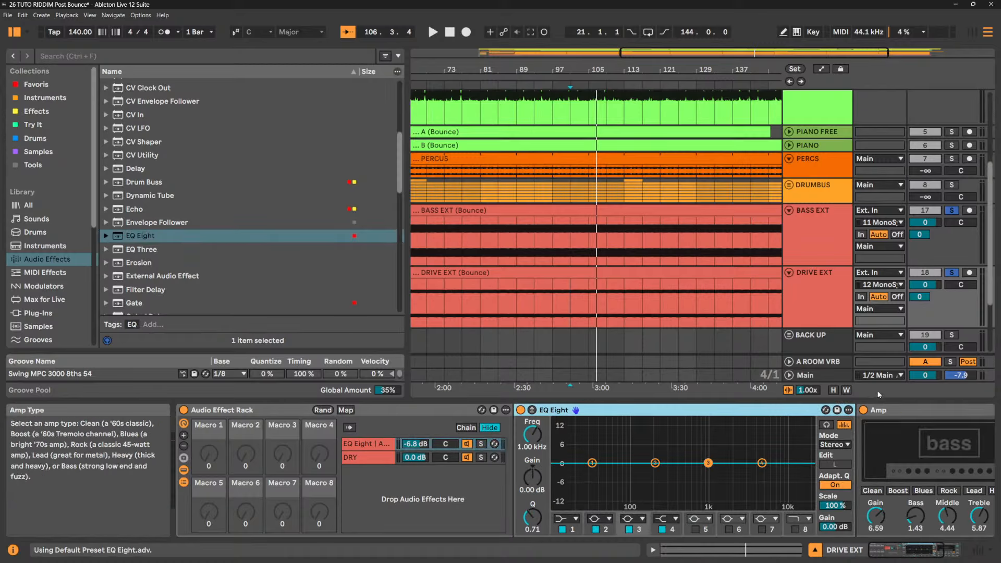
- Start playback and isolate DRIVE EXT's processed chain by deactivating the DRY chain and clearing the BASS EXT solo
key("space")
left_click(467, 458)
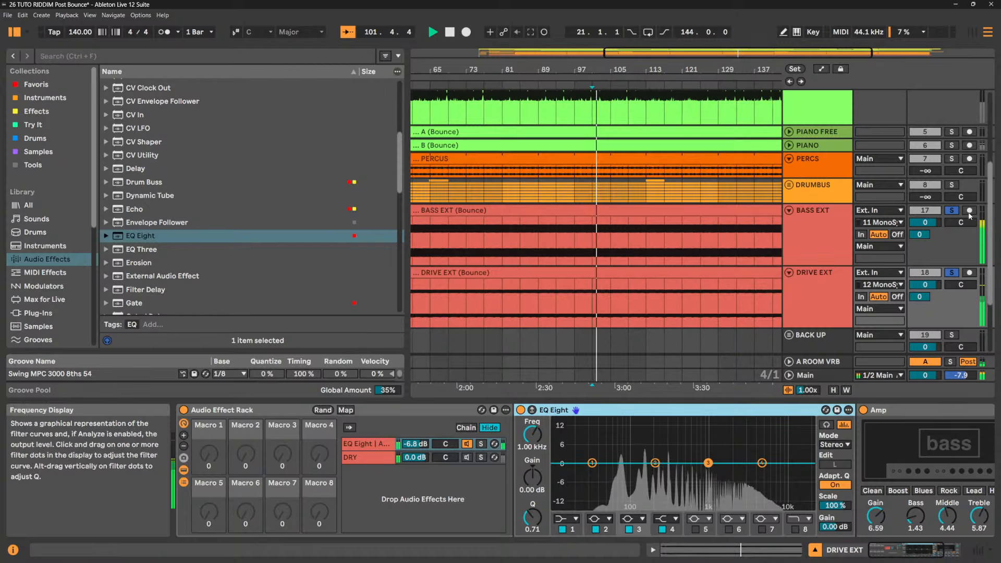
left_click(952, 210)
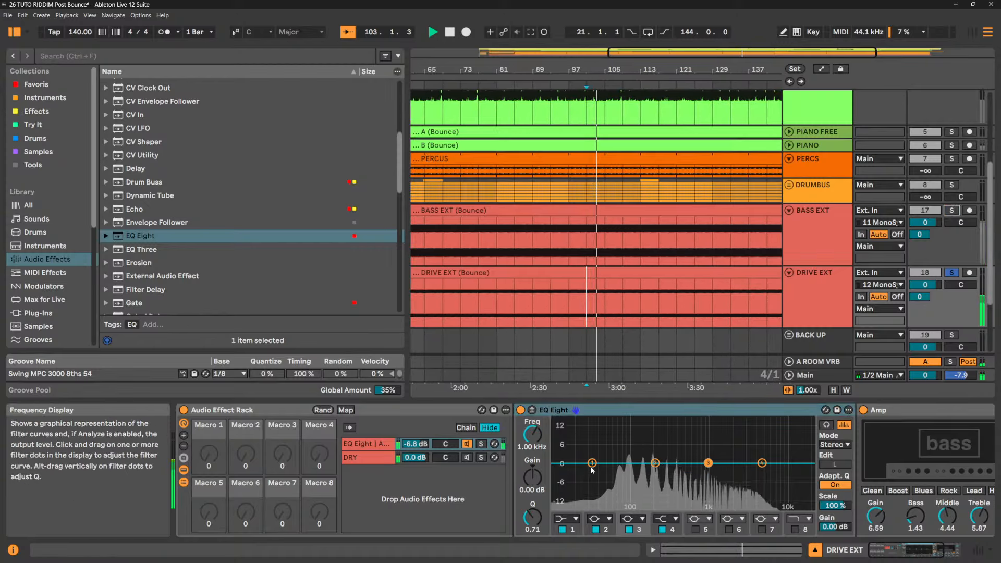
- Make EQ Eight's first band a low-cut filter at 188 Hz, and set the Amp's Gain to 7.62
left_click(562, 520)
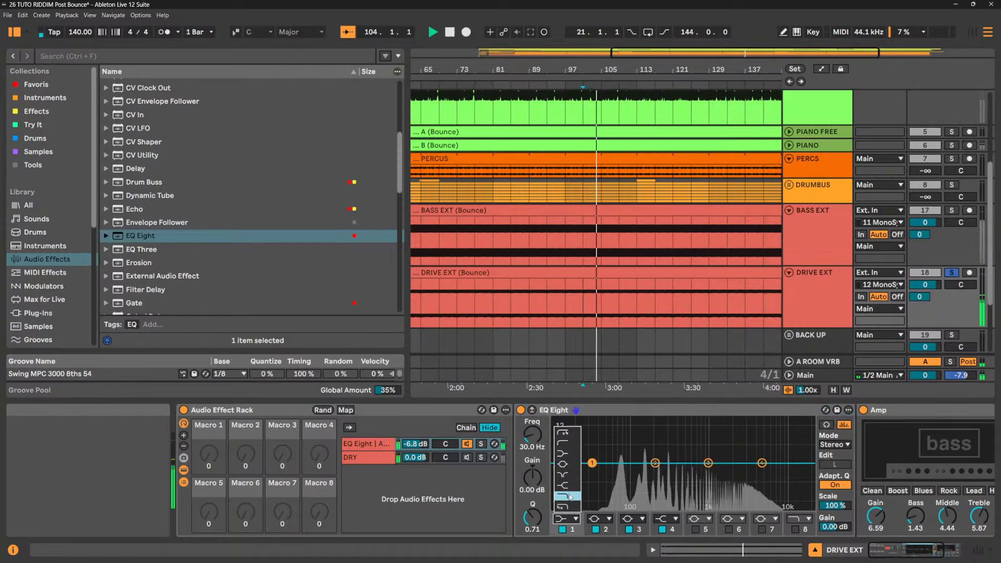
left_click(566, 432)
left_click_drag(592, 474, 653, 474)
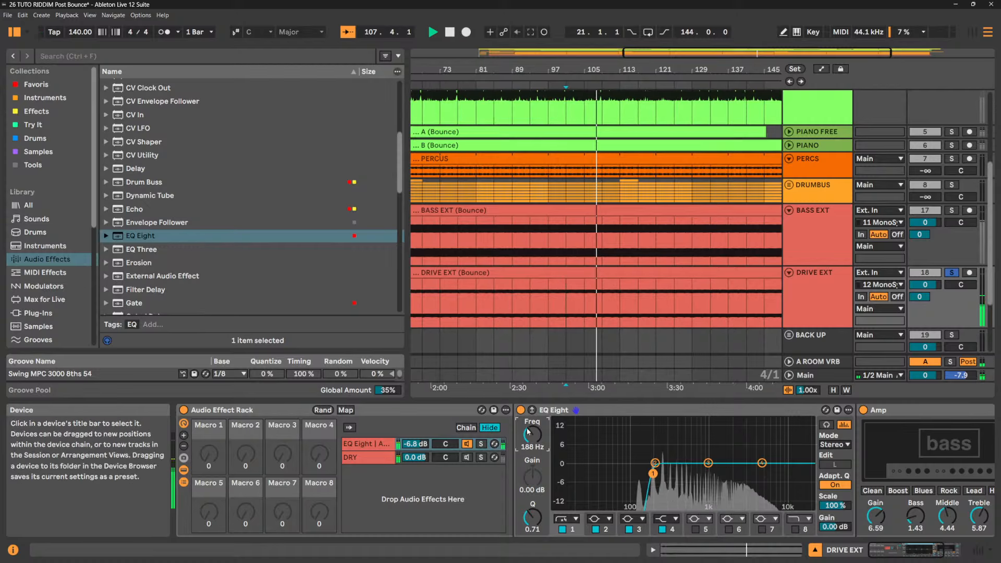
left_click_drag(882, 515, 882, 504)
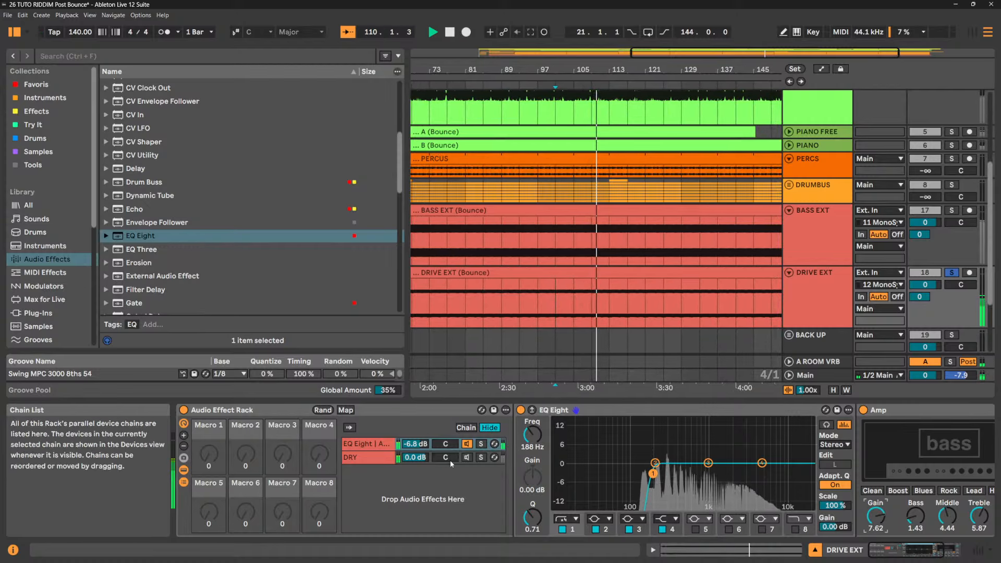
- Reactivate the DRY chain and the BASS EXT solo, and lower DRIVE EXT's track volume to -7.5 dB
left_click(467, 458)
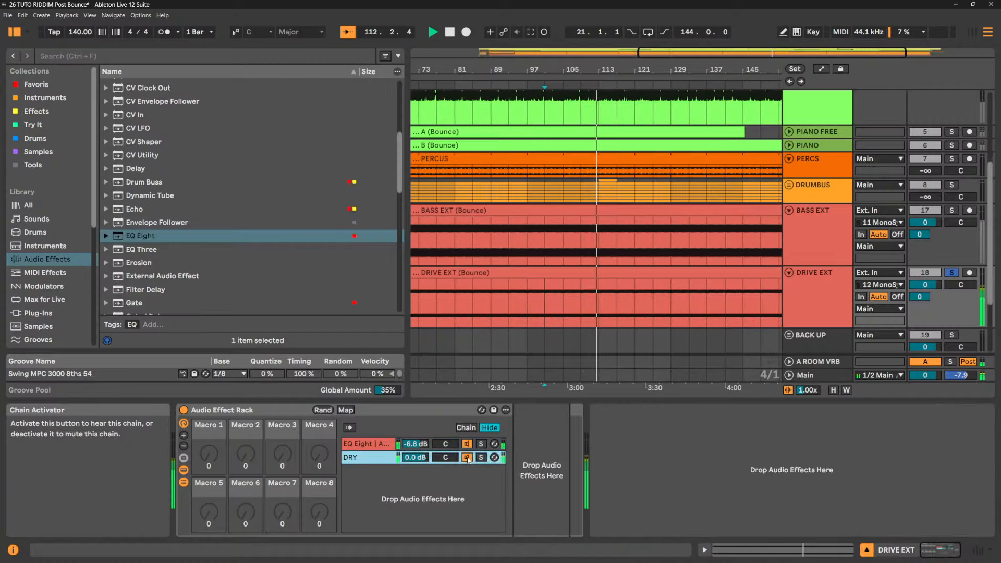
left_click(952, 211)
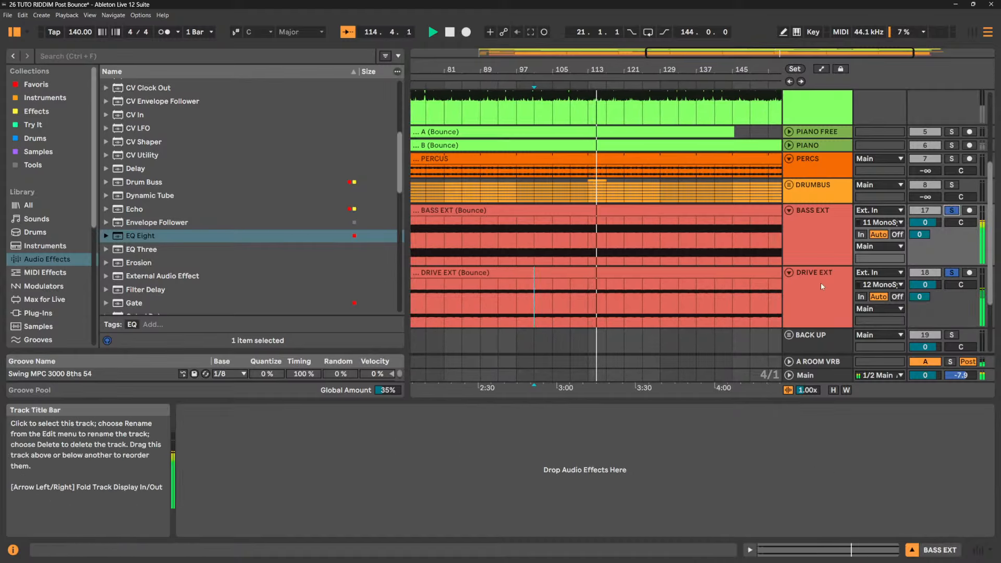
left_click_drag(926, 284, 926, 301)
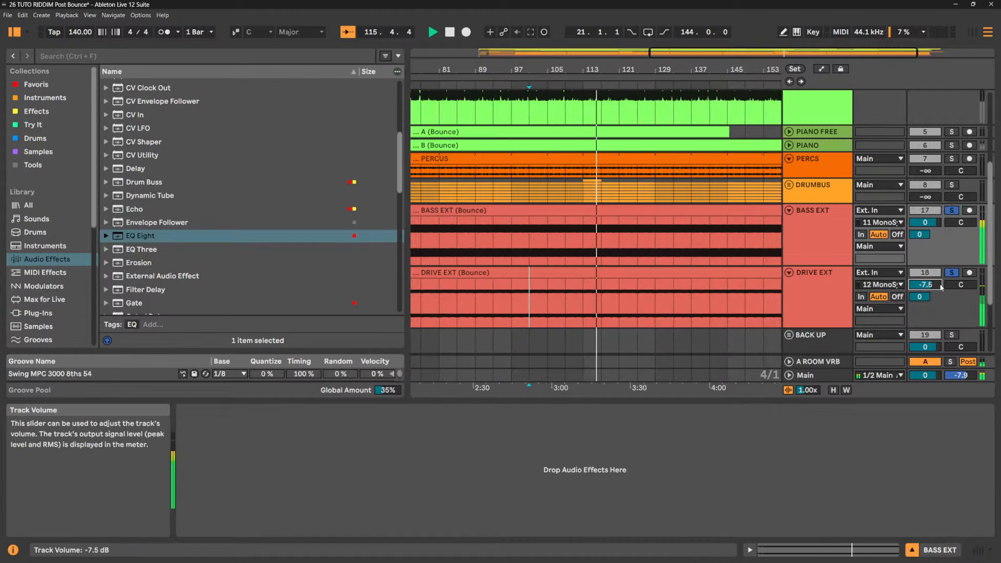
- Stop playback and delete the Audio Effect Rack from the DRIVE EXT track
scroll(318, 220, "up", 3)
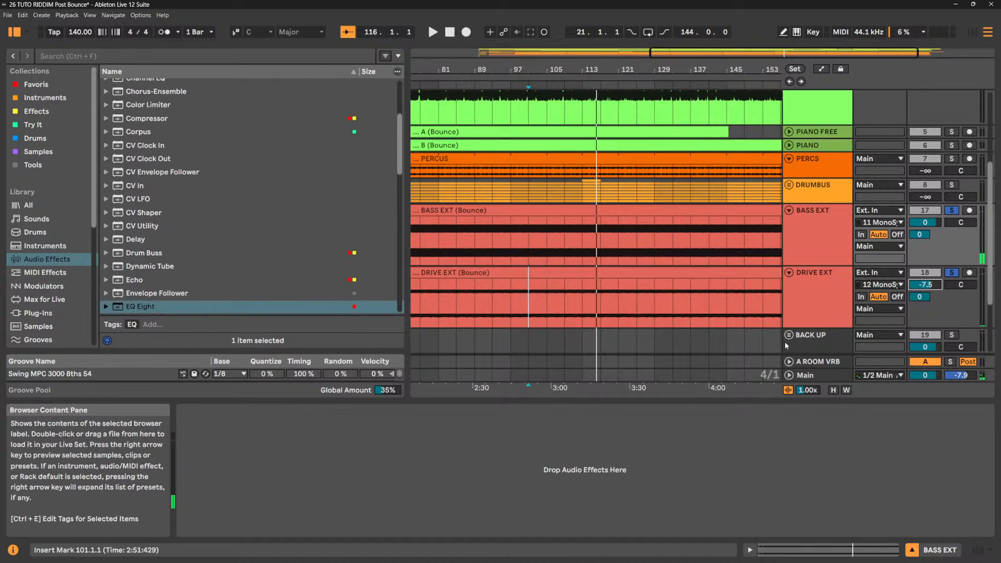
left_click(827, 286)
left_click(254, 411)
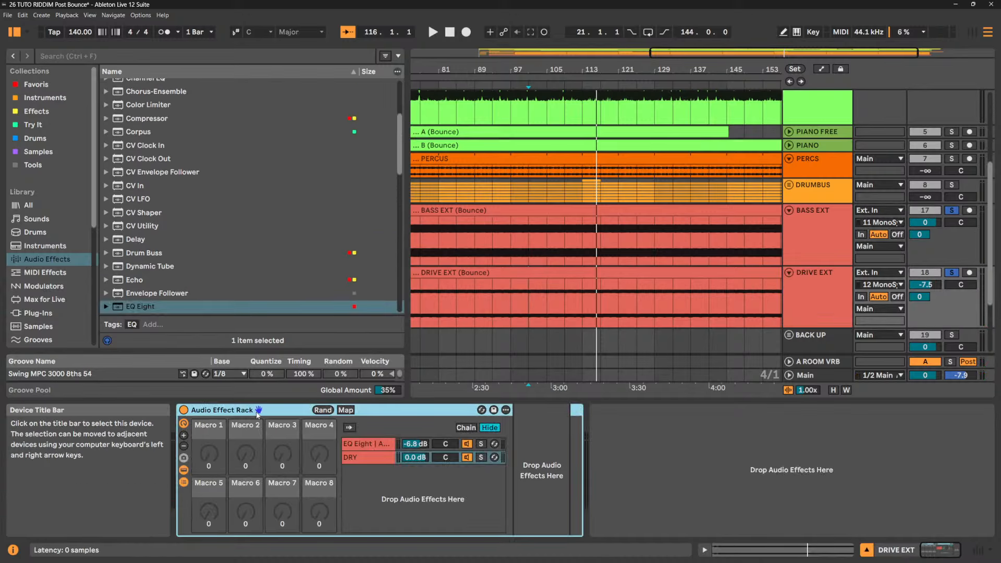
key("Delete")
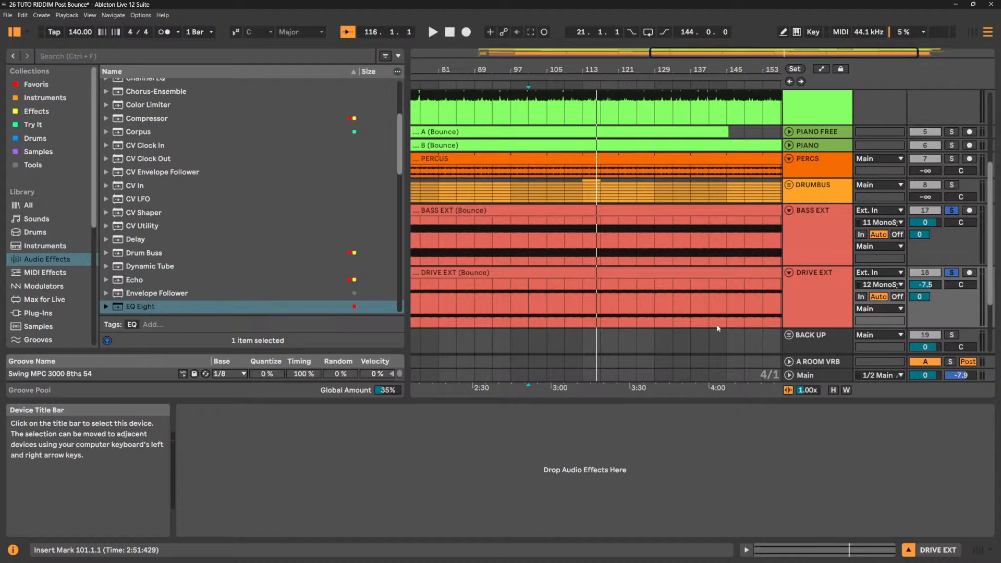
- Clear the solos on BASS EXT and DRIVE EXT, switching the DRIVE EXT track off and back on
left_click(953, 273)
left_click(933, 274)
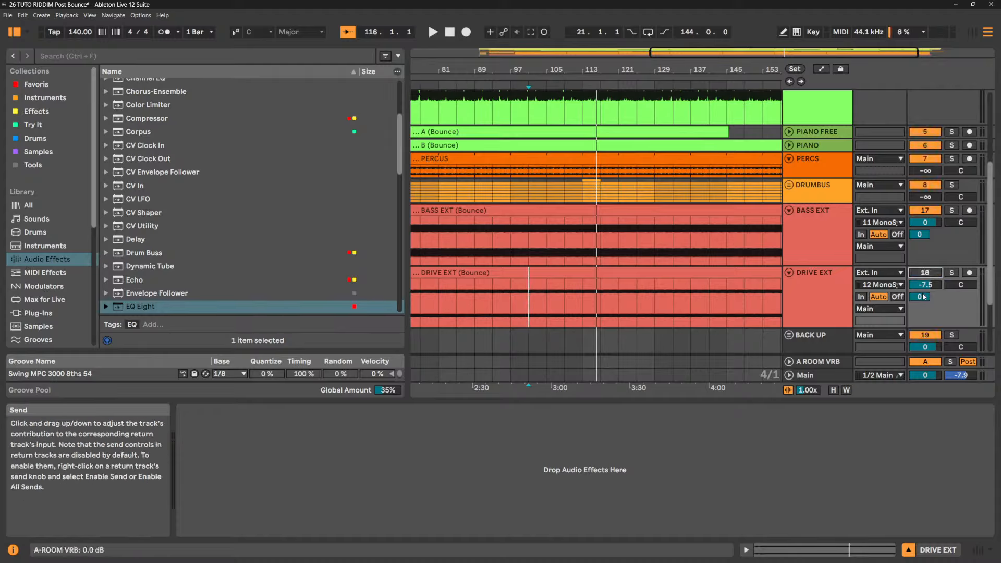
left_click(931, 285)
left_click(816, 281)
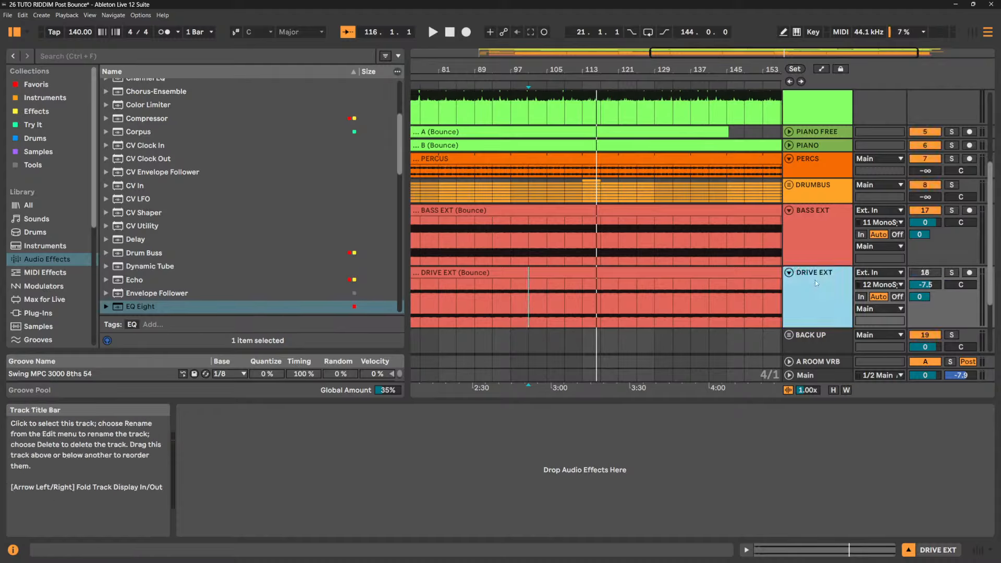
left_click(926, 273)
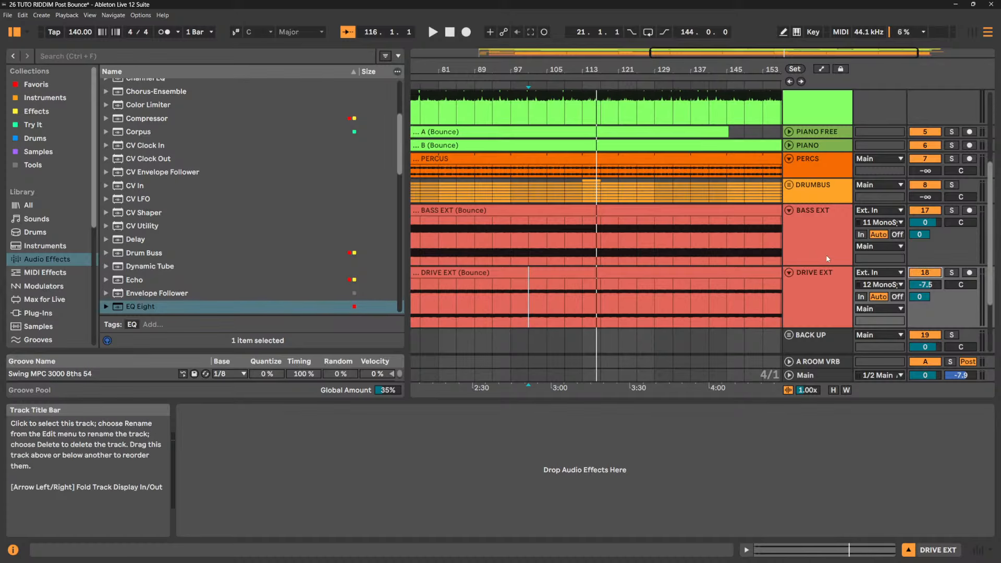
- Play the MUTED track from bar 133 and reset its volume to 0 dB
scroll(827, 259, "up", 5)
left_click(676, 195)
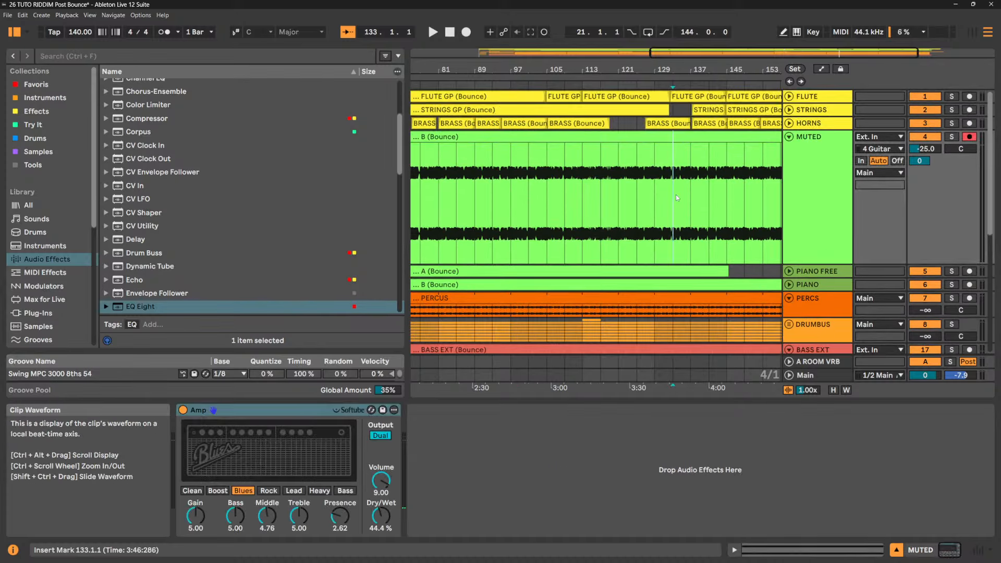
key("space")
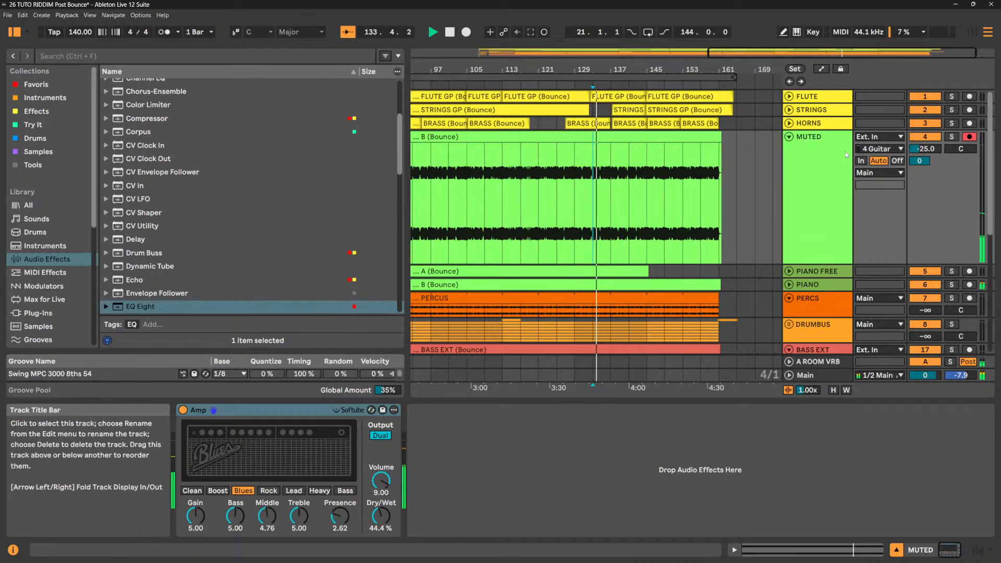
double_click(933, 149)
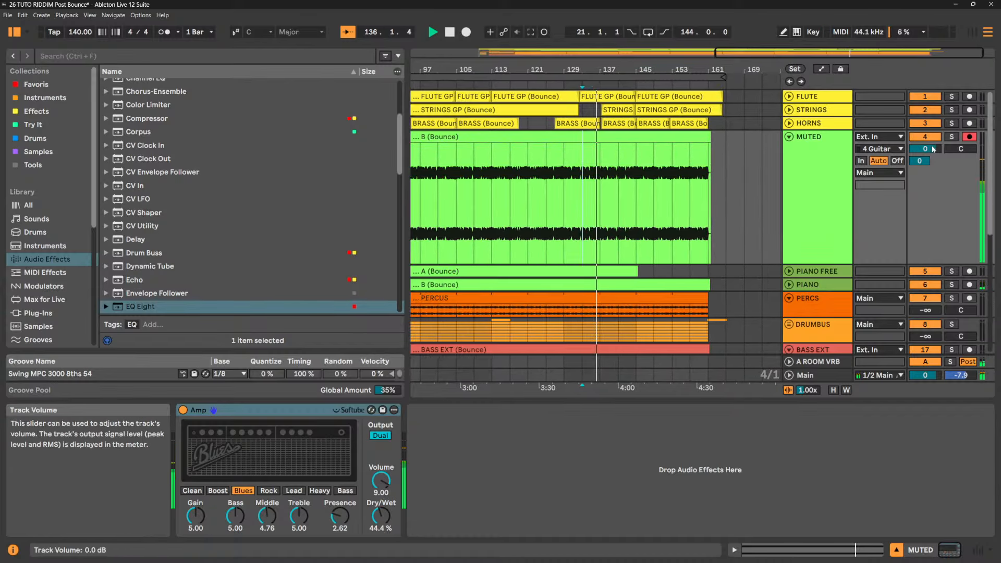
- Show the Session View mixer and compare the MUTED track's level during playback with its Amp off and on
key("Tab")
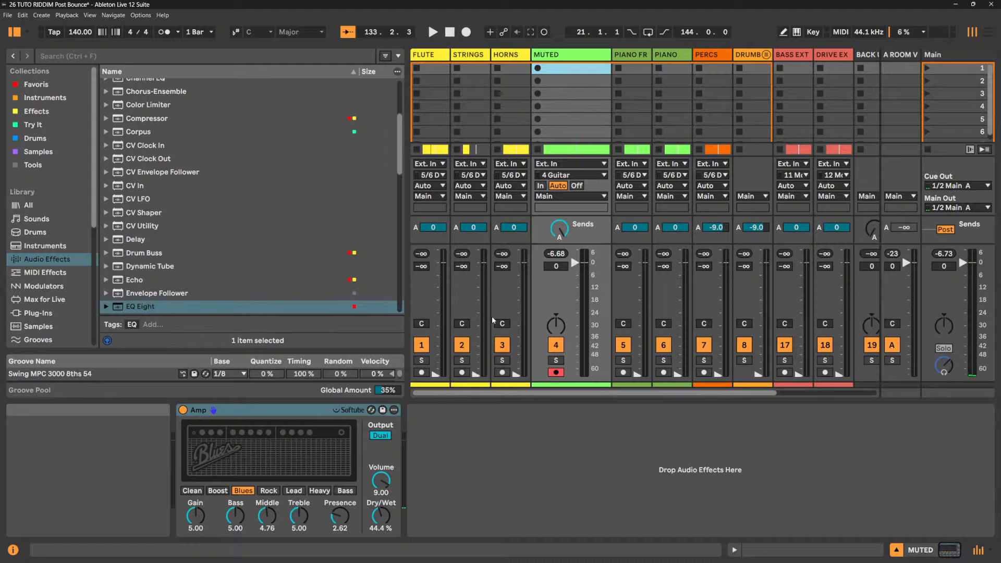
left_click(183, 411)
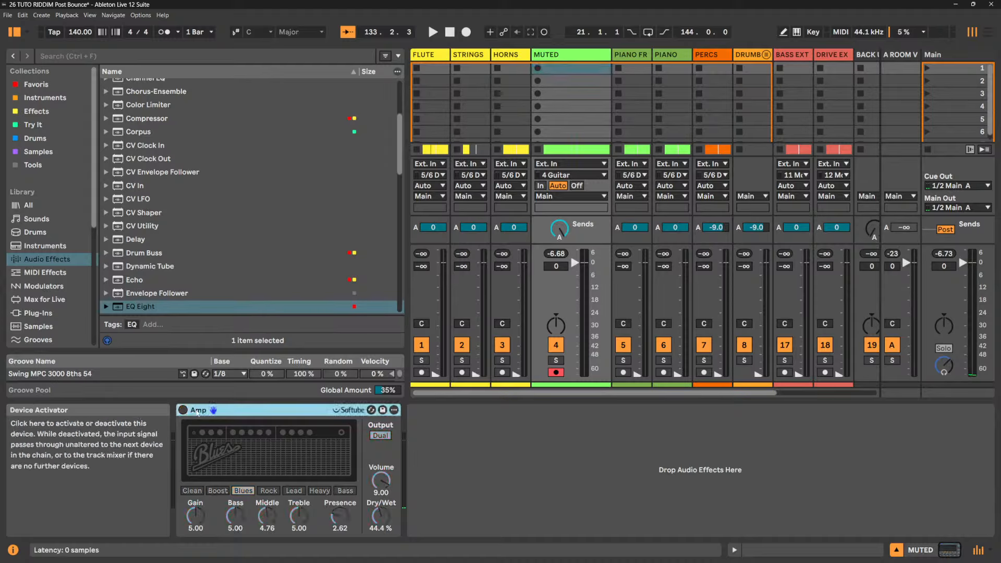
key("space")
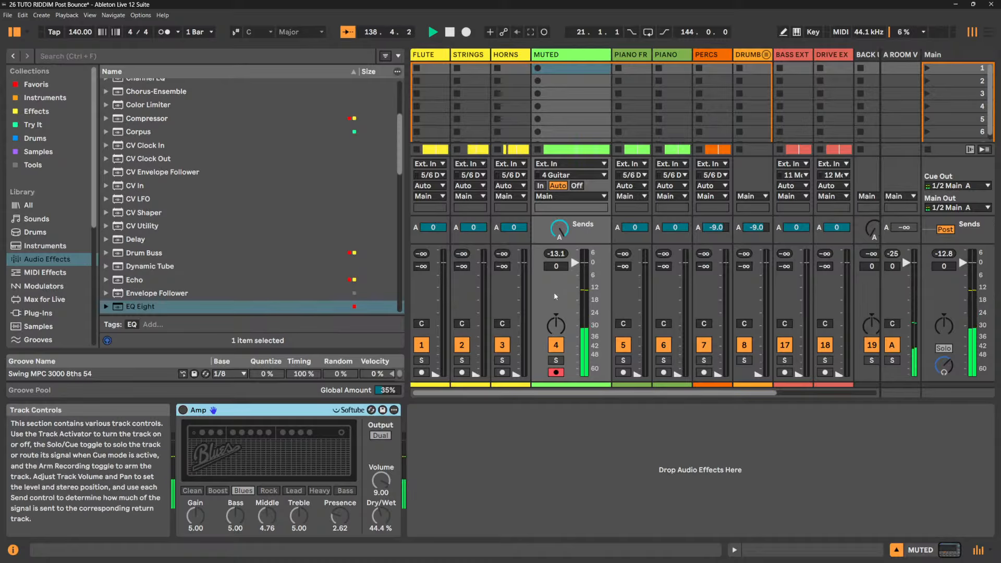
left_click(183, 410)
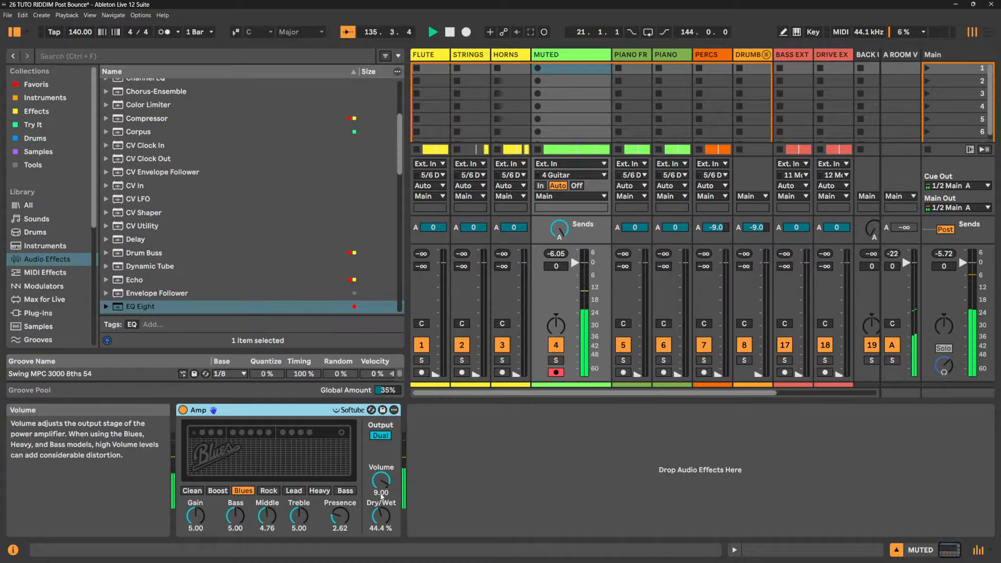
- Set the Volume of the MUTED track's Amp to 3.00
left_click(381, 496)
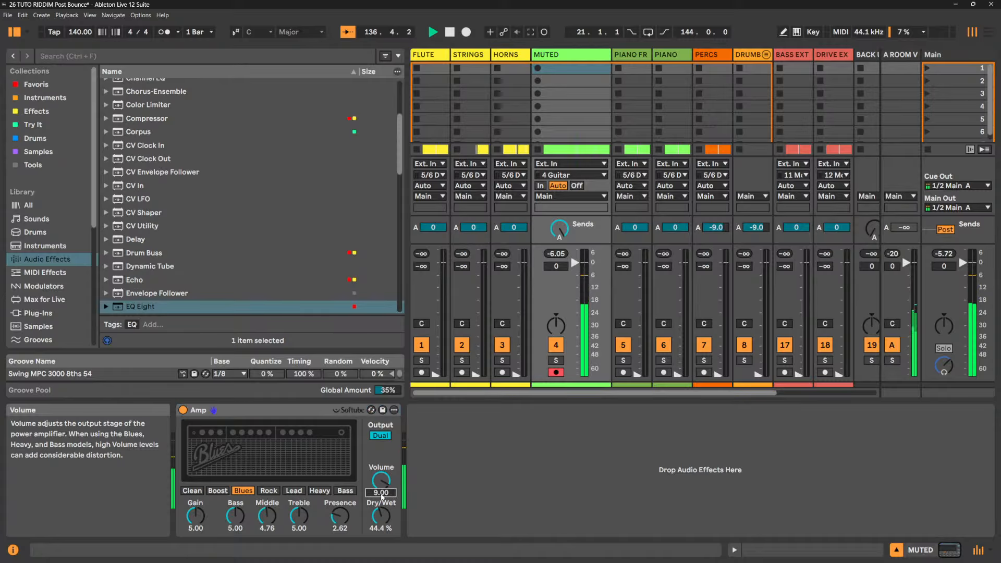
type("3")
key("Return")
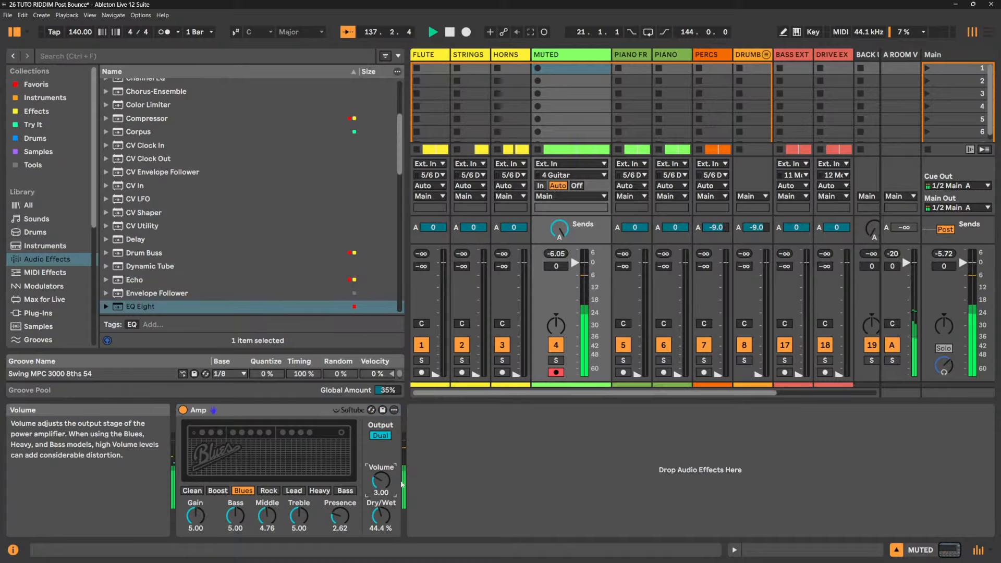
- Reset MUTED's peak level reading, and compare the bypassed and active Amp at the new volume
left_click(558, 254)
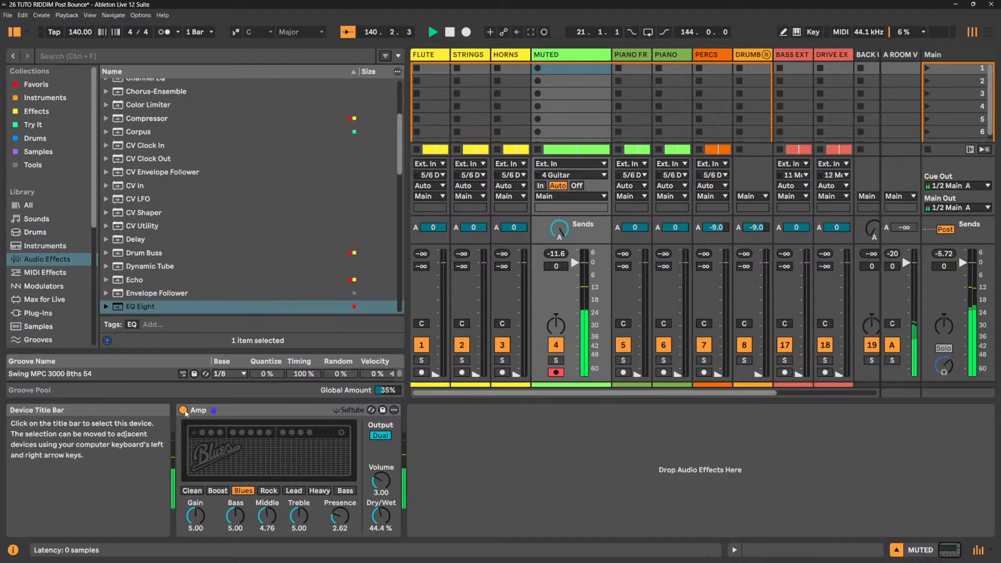
left_click(183, 411)
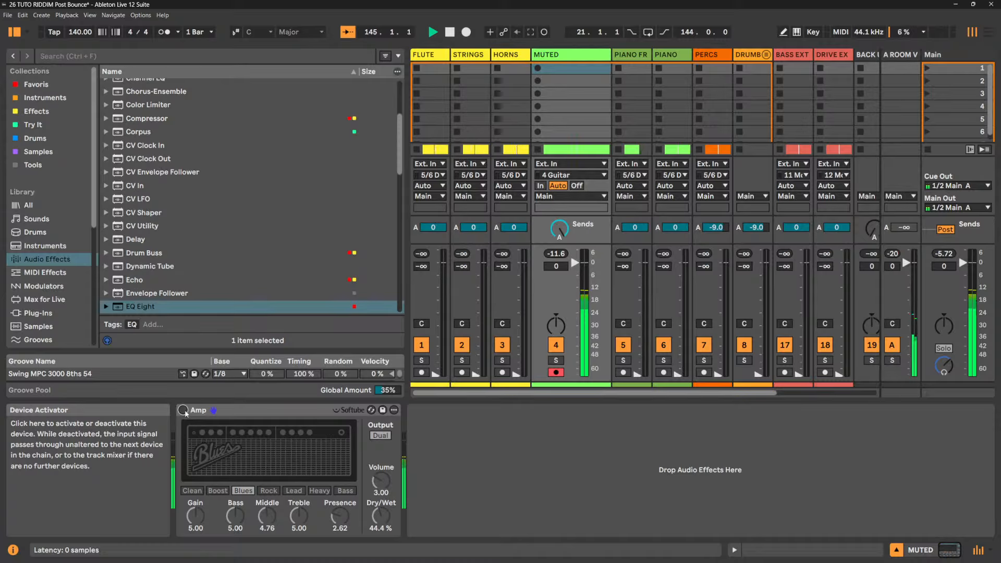
left_click(183, 411)
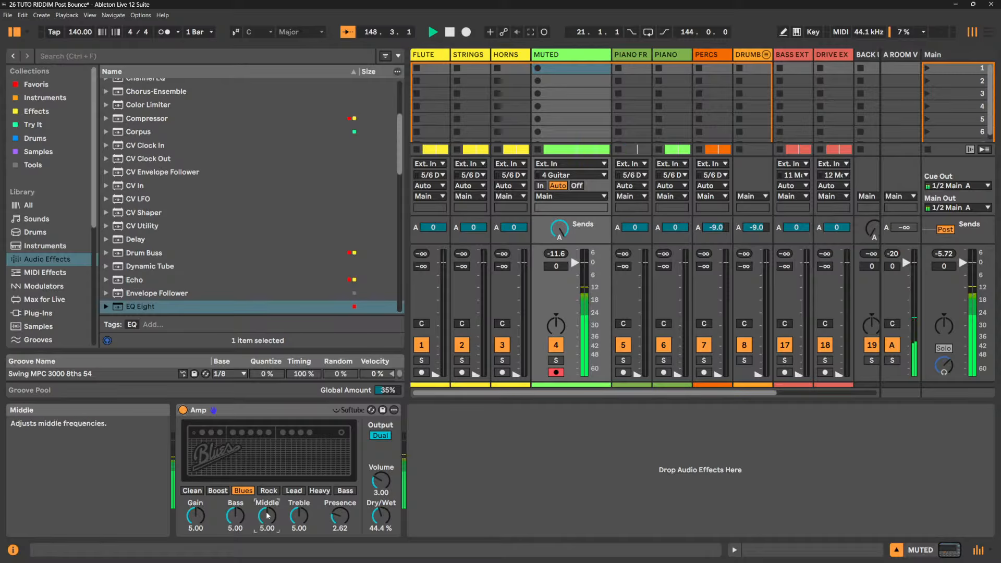
- Set the MUTED Amp's Gain to 5.40, Bass to 3.17, Treble to 5.48, Presence to 4.84 and Dry/Wet to 33.3 %
left_click_drag(236, 517, 235, 520)
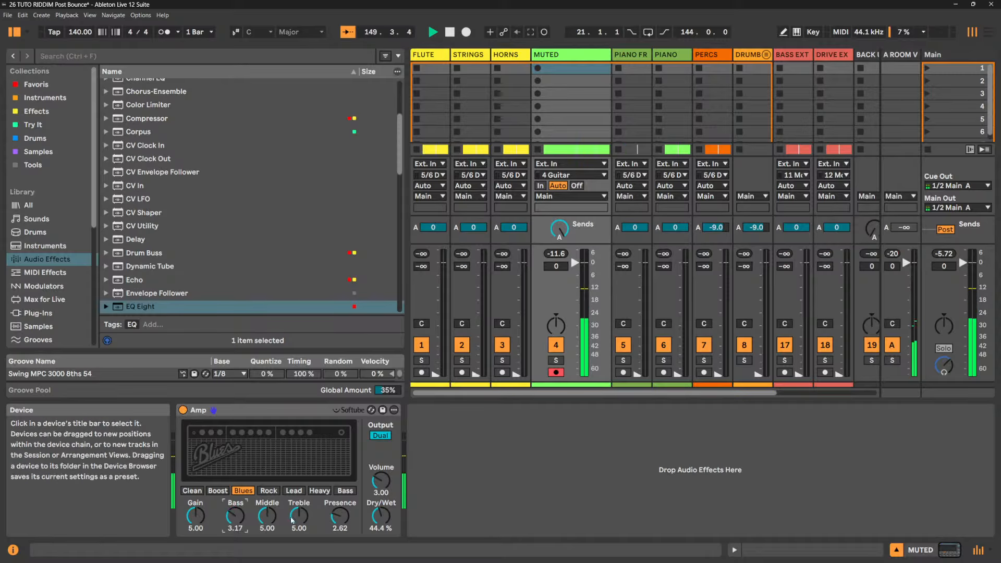
left_click_drag(299, 516, 299, 513)
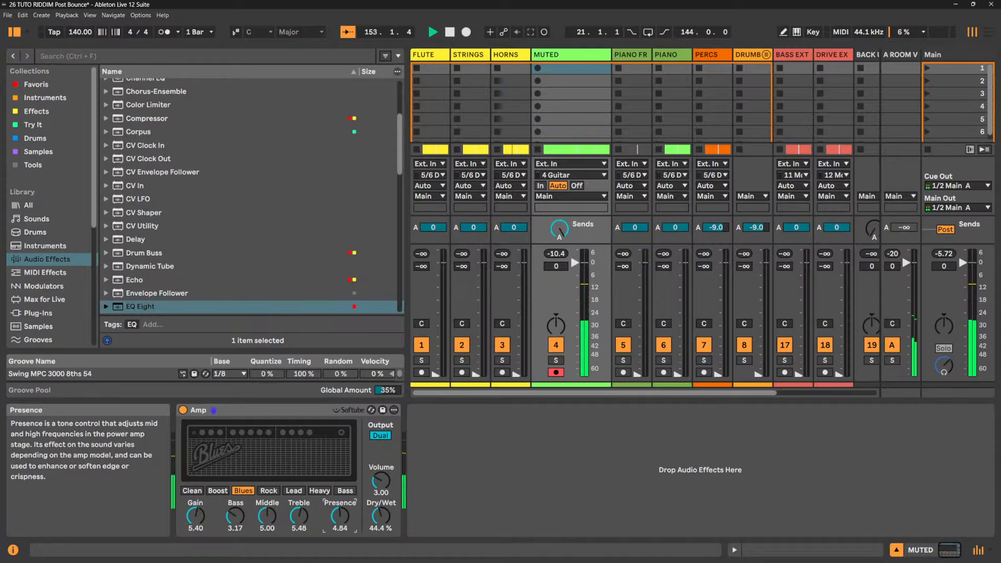
left_click(381, 528)
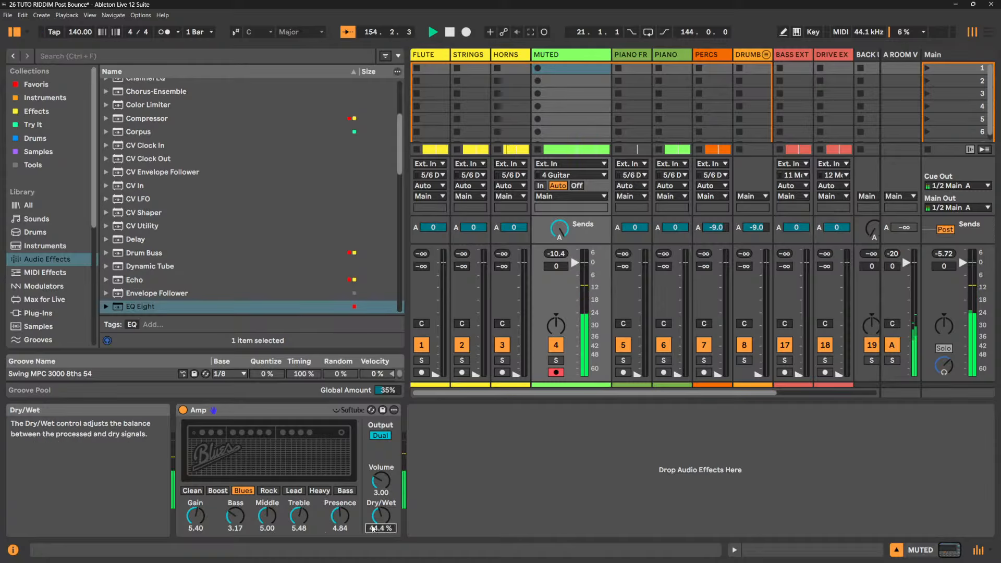
type("33")
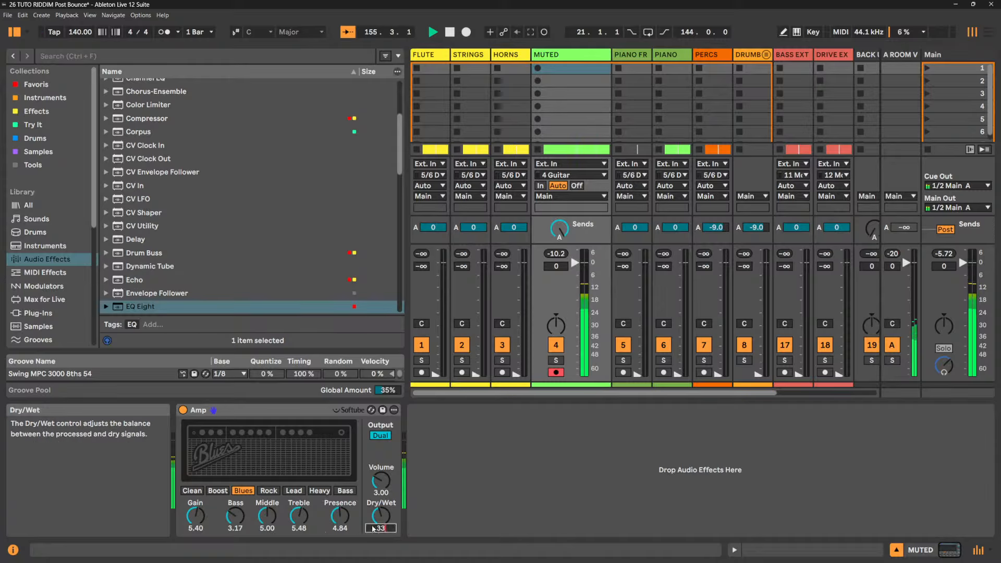
type(".3")
key("Return")
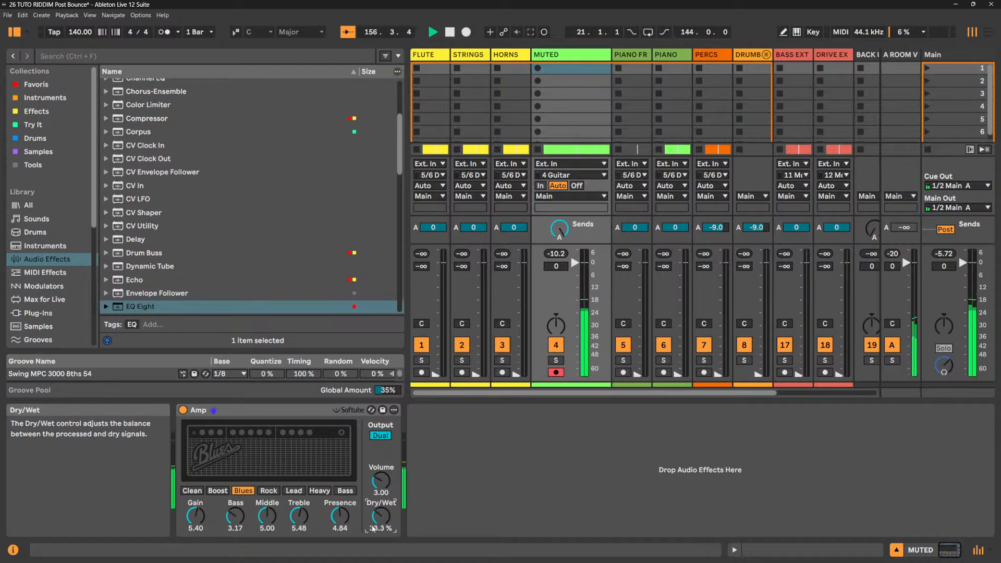
- Return to the start of the audio effects list and narrow the MUTED track's column in the mixer
scroll(190, 177, "up", 4)
scroll(190, 176, "up", 1)
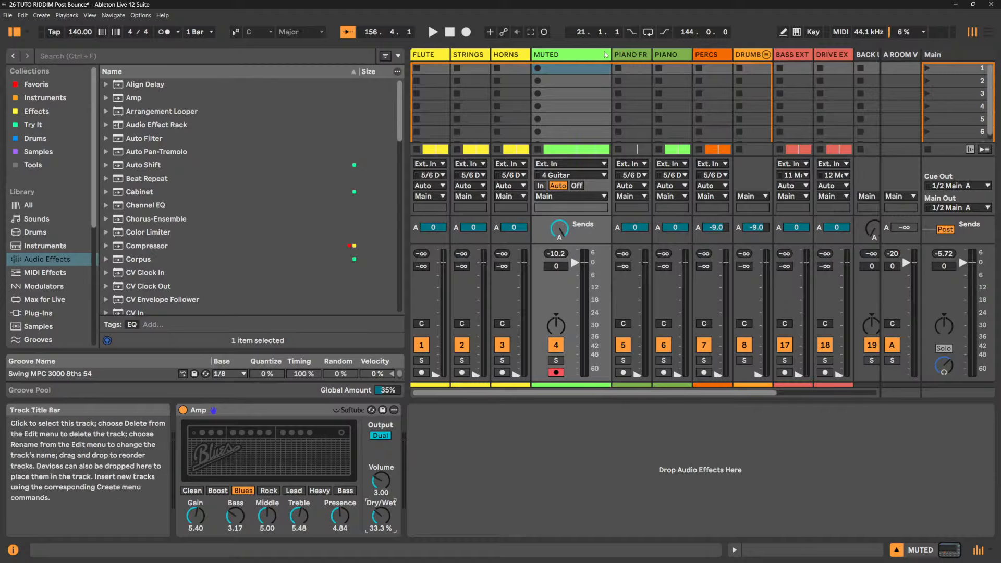
left_click_drag(611, 55, 587, 56)
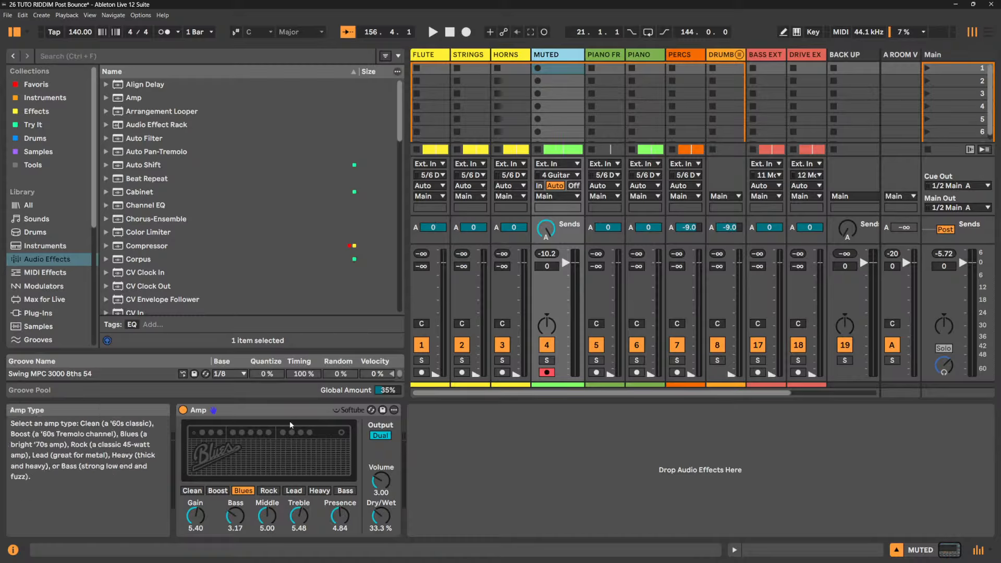
- Add an Arrangement Looper after the Amp on the MUTED track and look at the Max for Live devices in the browser
double_click(177, 112)
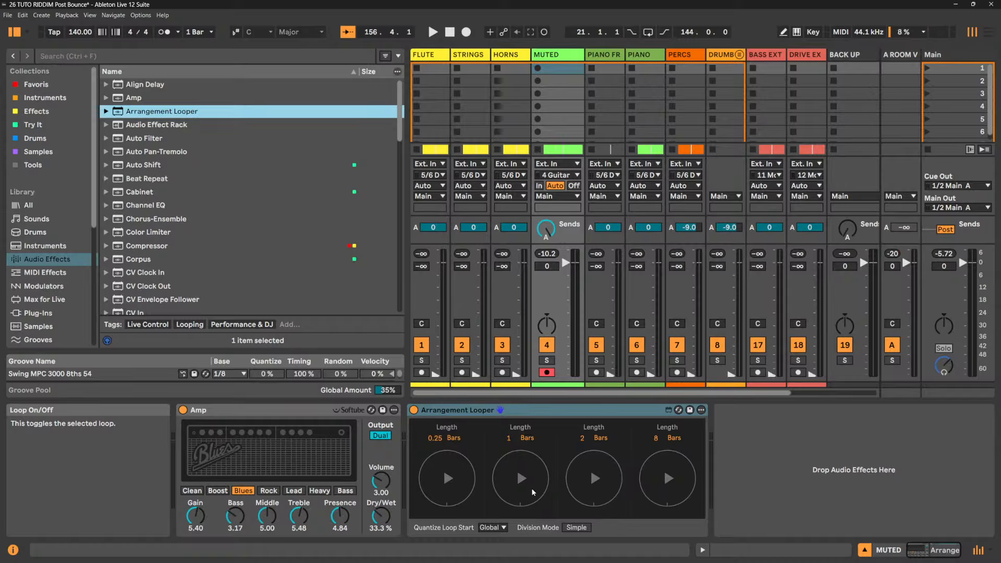
left_click(569, 412)
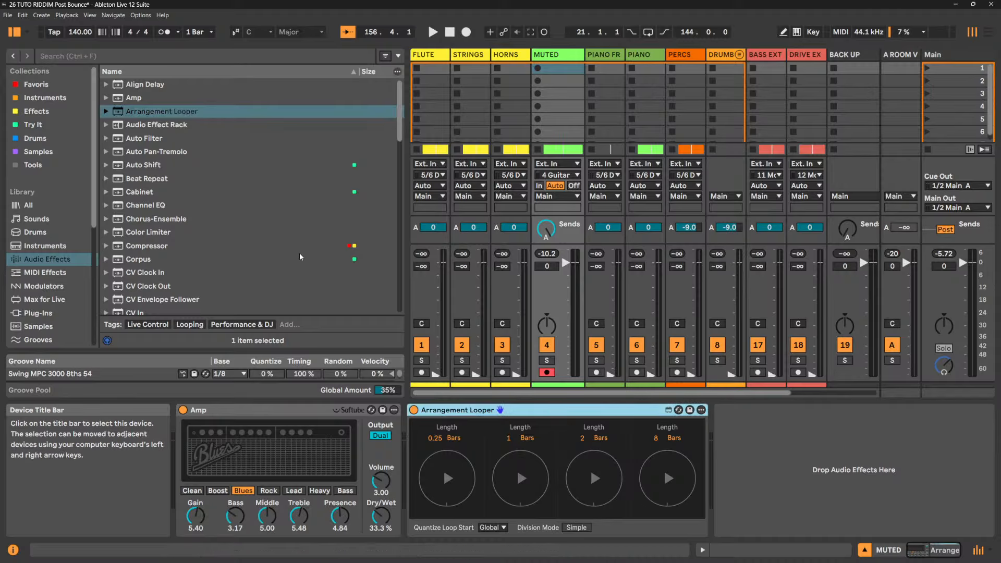
scroll(32, 287, "down", 1)
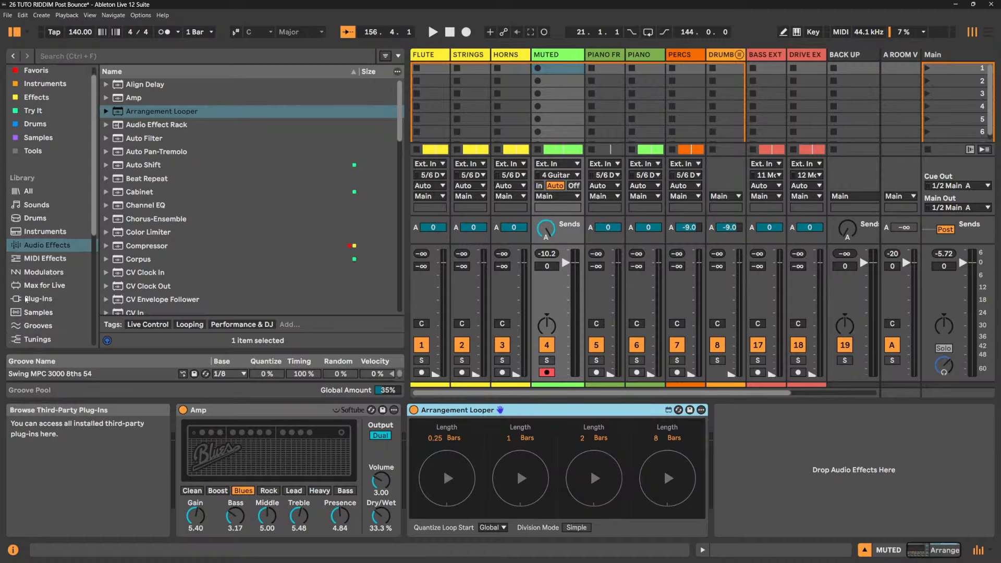
left_click(32, 287)
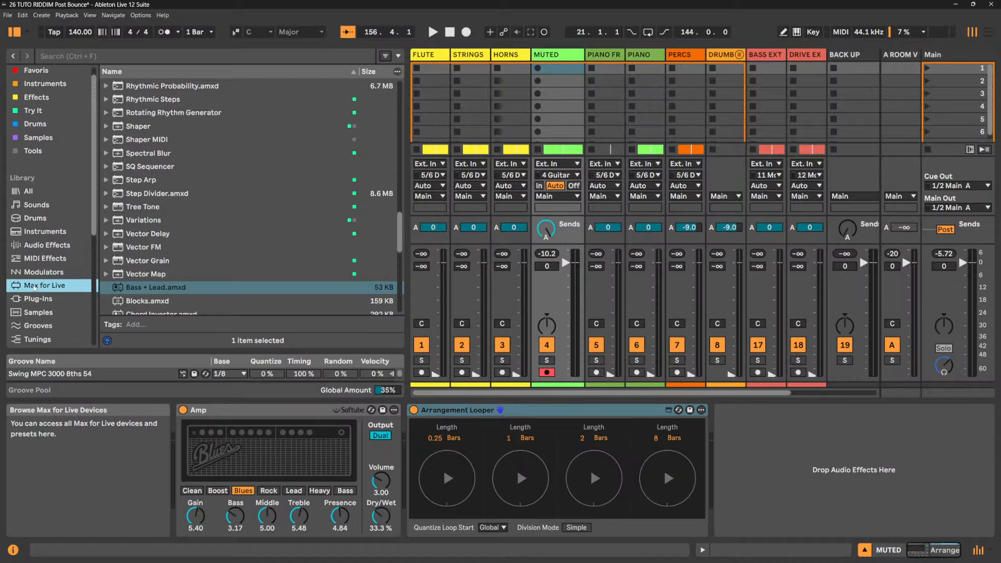
left_click(42, 247)
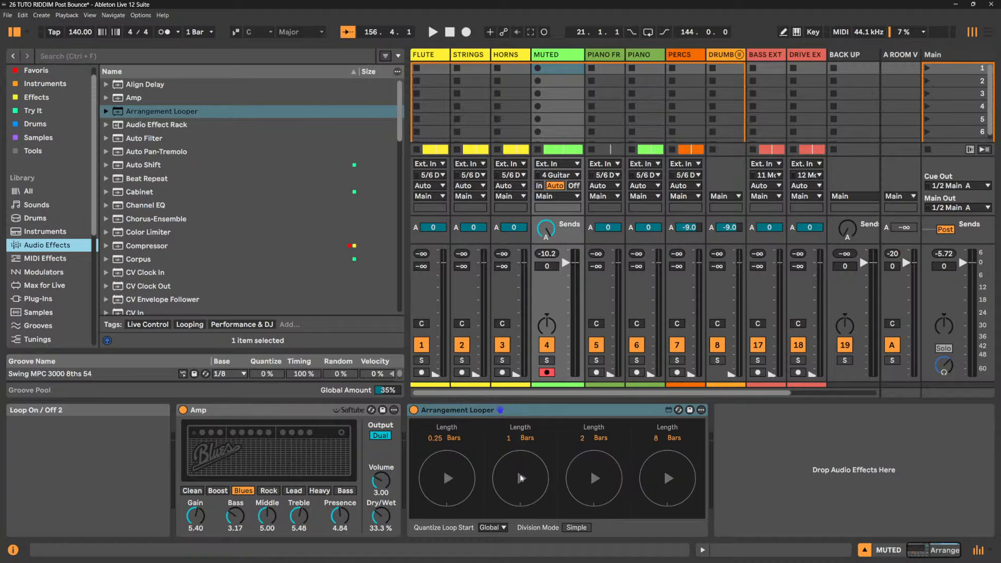
left_click(578, 415)
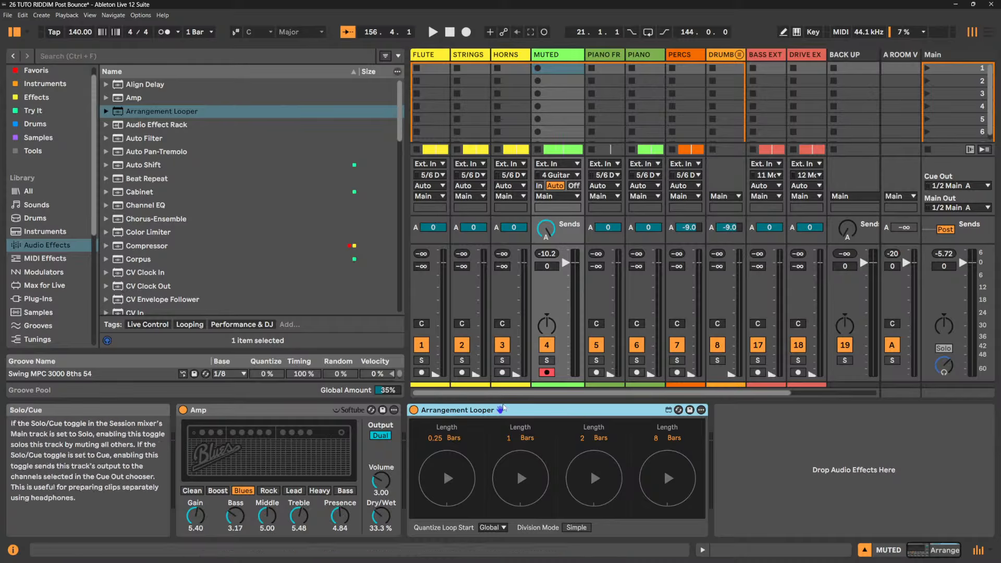
- Browse the installed Packs and expand Performance Pack by Iftah to examine its devices
left_click_drag(400, 140, 400, 159)
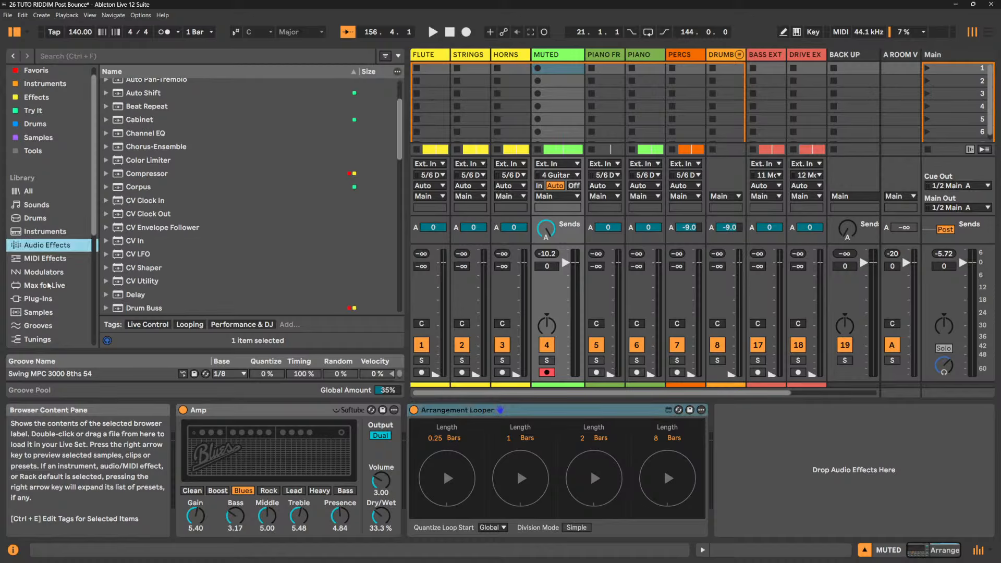
scroll(48, 286, "down", 4)
scroll(48, 286, "down", 2)
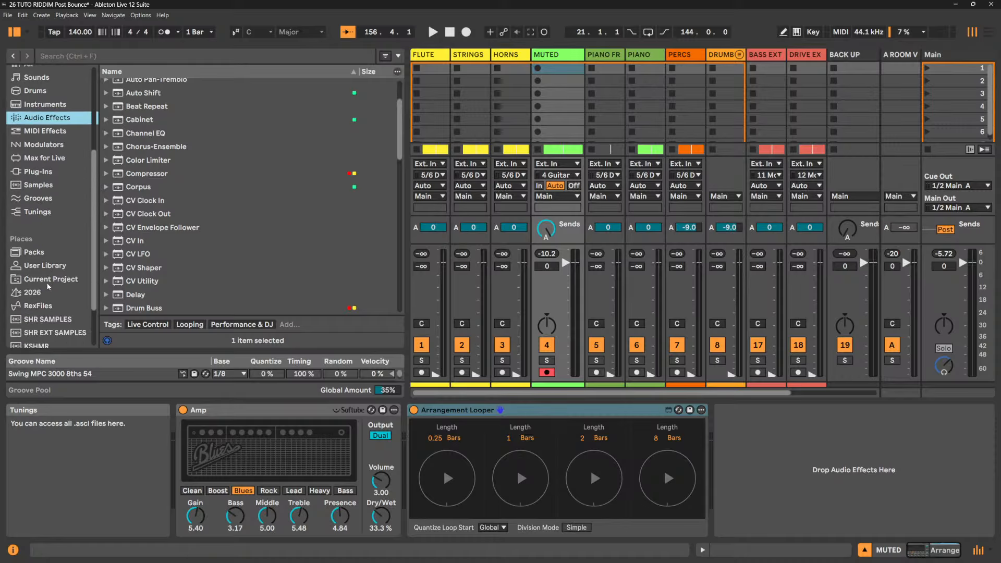
left_click(33, 253)
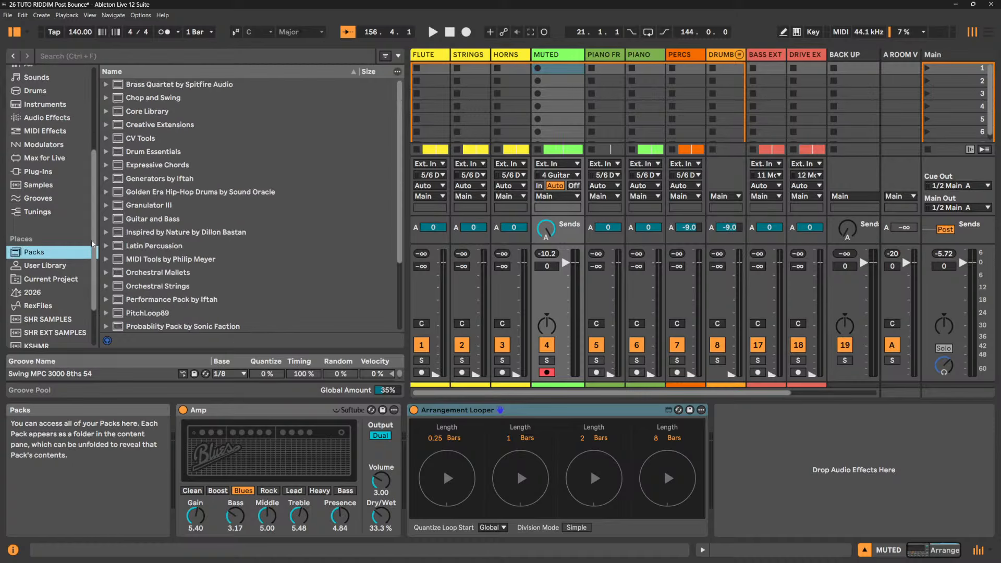
scroll(198, 217, "down", 4)
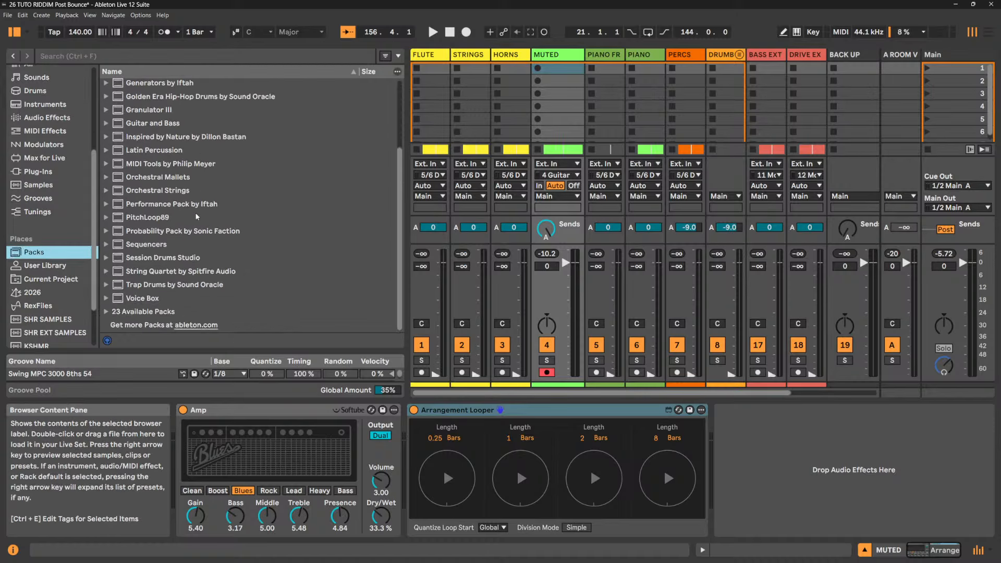
scroll(197, 217, "up", 4)
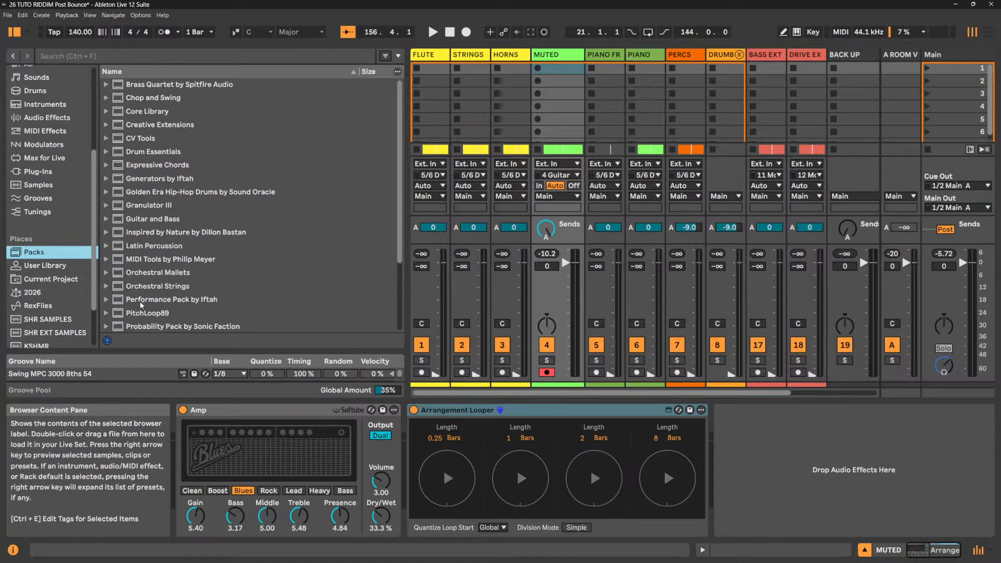
left_click(105, 301)
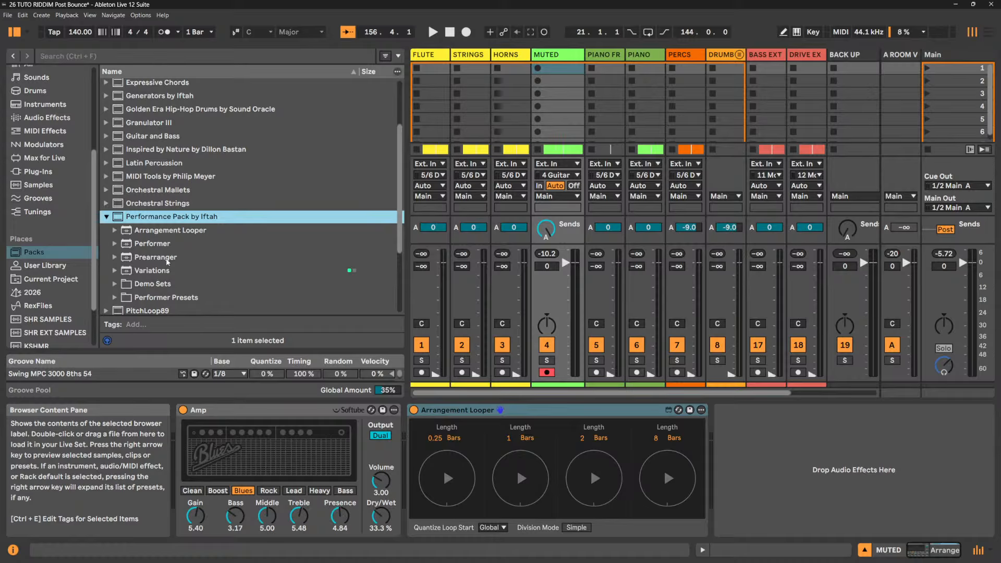
- Compare the Arrangement View with the Session View, and end in the Arrangement View
left_click(988, 32)
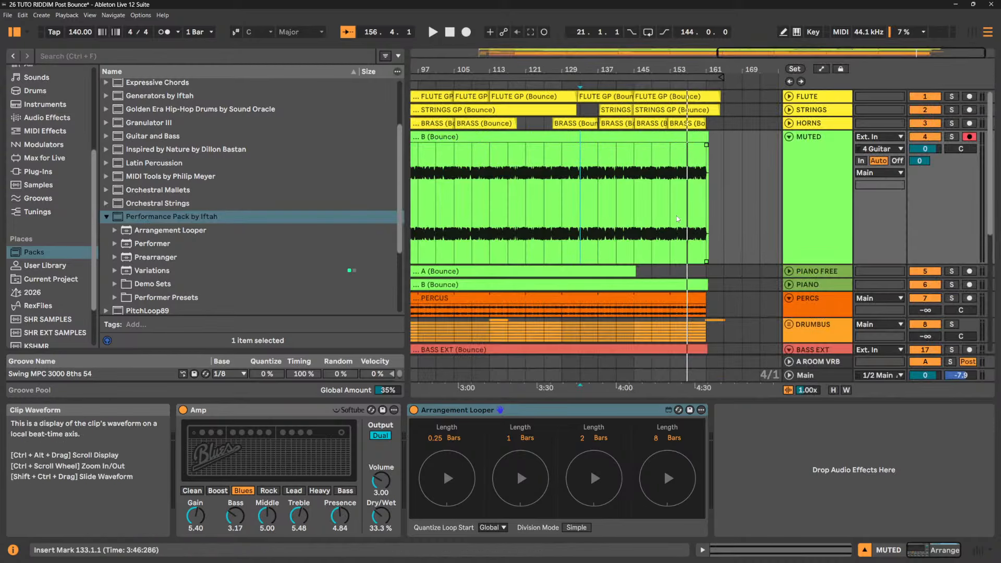
left_click(973, 32)
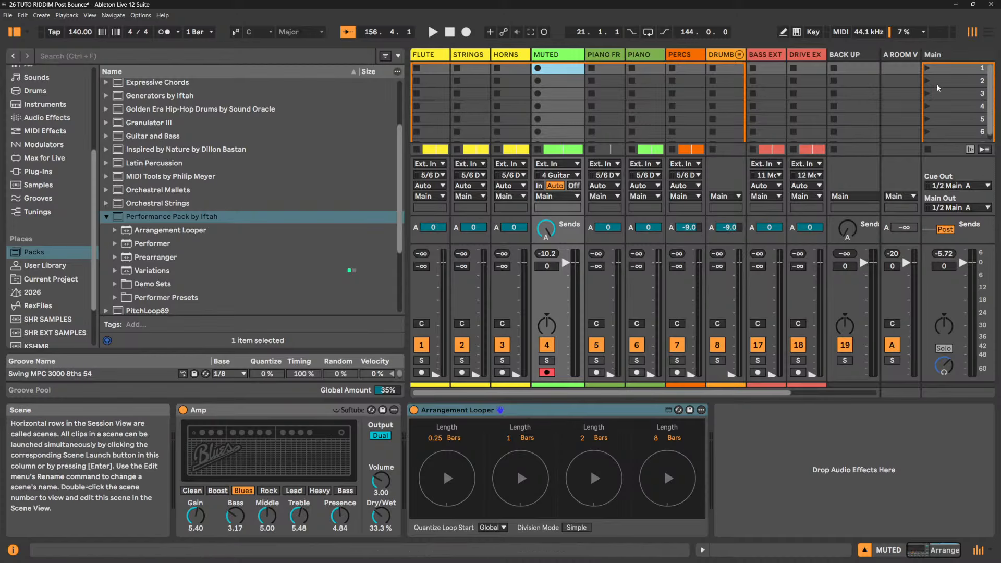
left_click(989, 32)
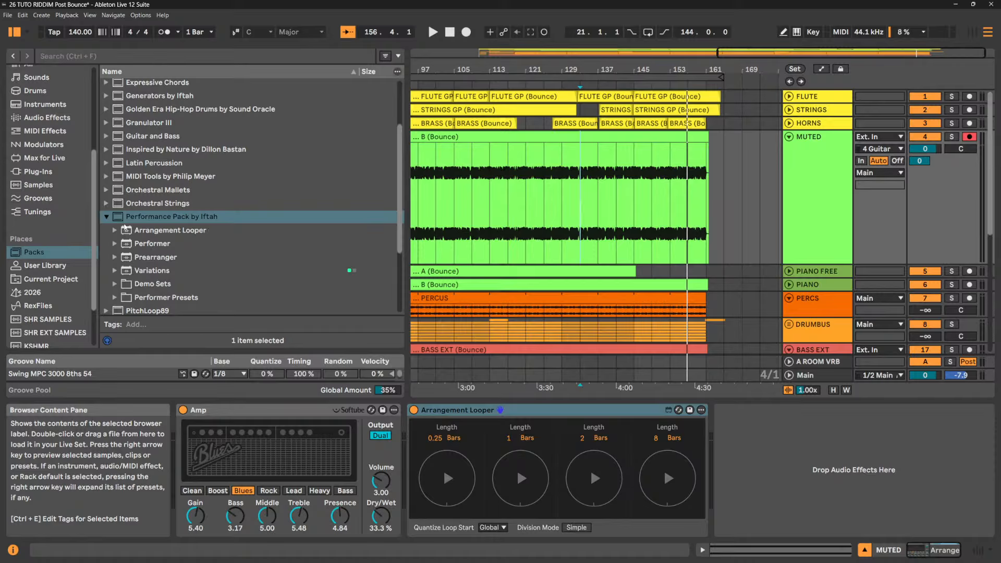
- Collapse Performance Pack by Iftah, return to the audio effects list, and delete the Arrangement Looper from the MUTED track
left_click(107, 217)
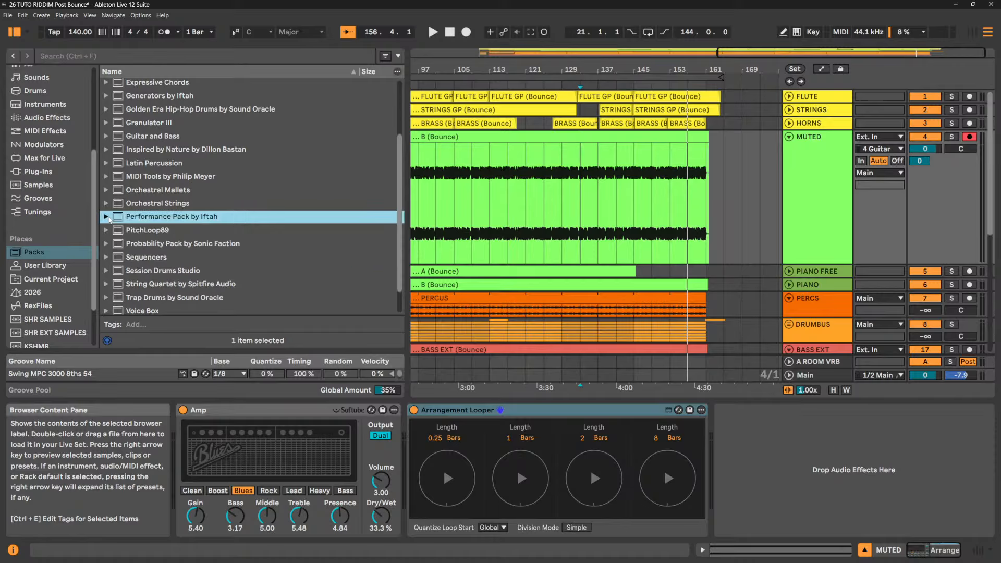
scroll(110, 219, "up", 2)
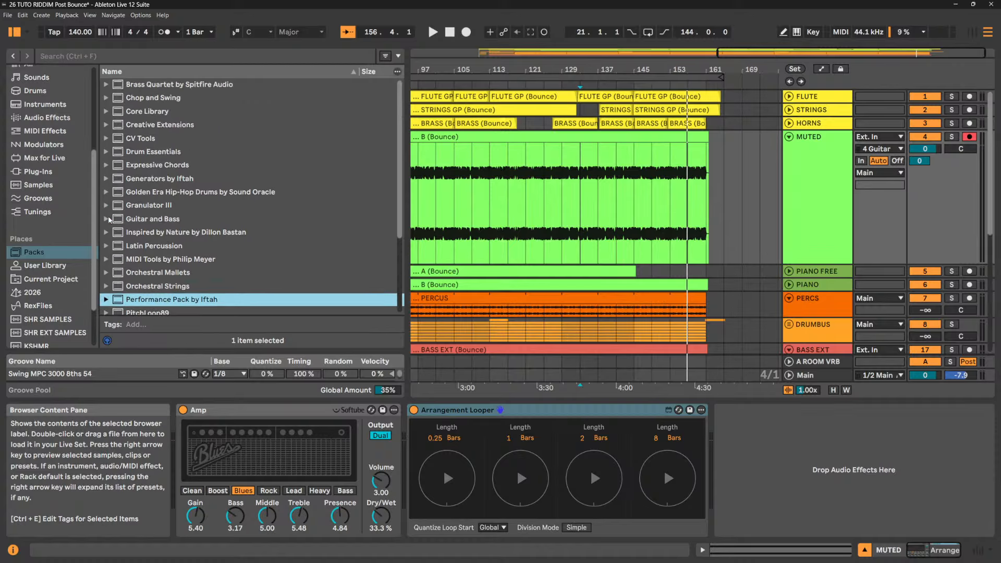
left_click(49, 119)
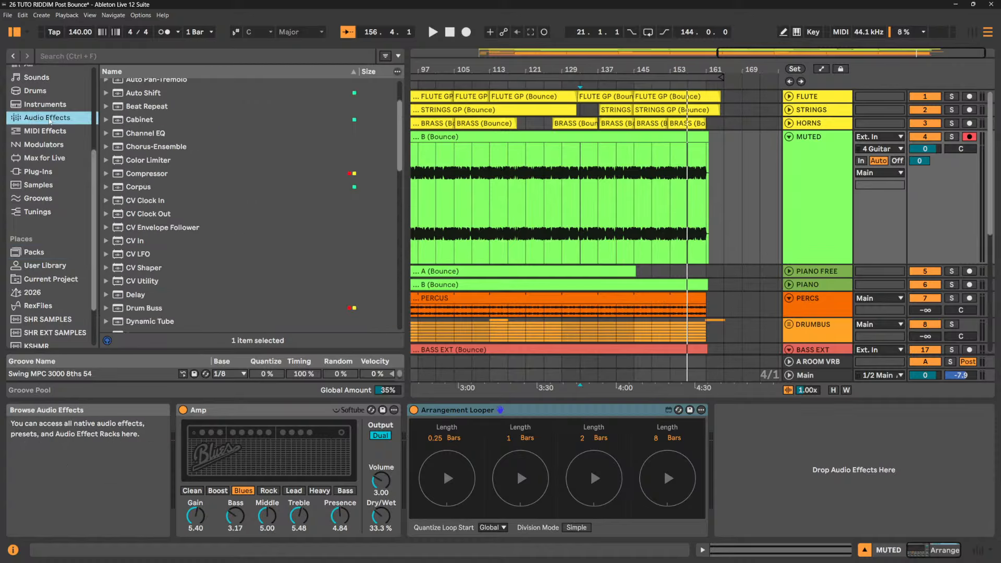
scroll(264, 166, "up", 2)
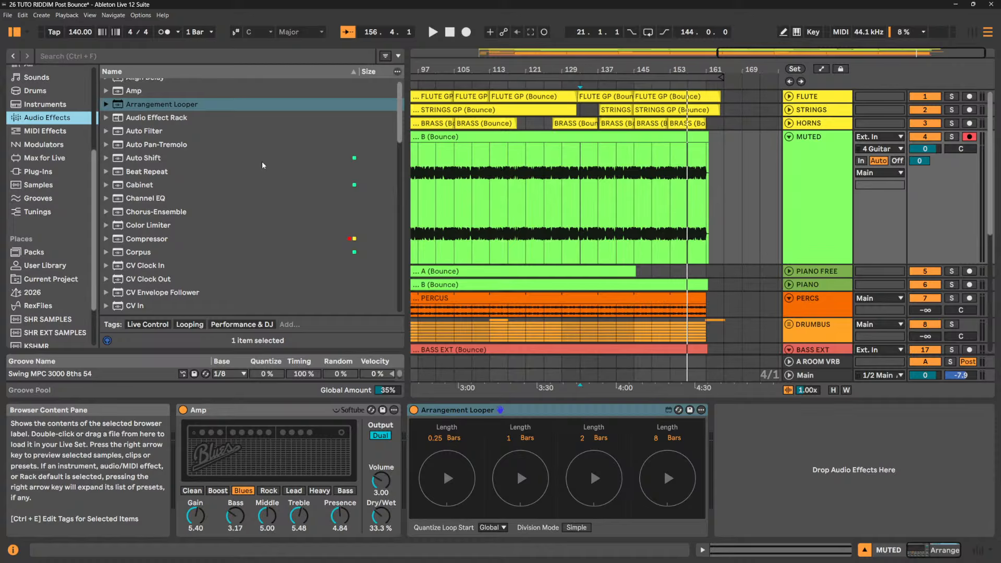
scroll(263, 166, "up", 1)
left_click(554, 414)
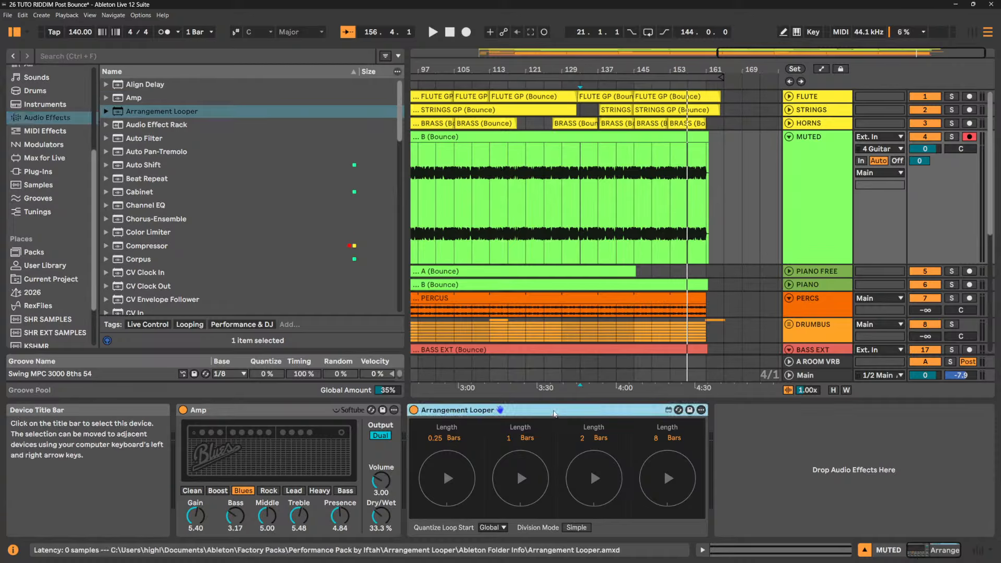
key("Delete")
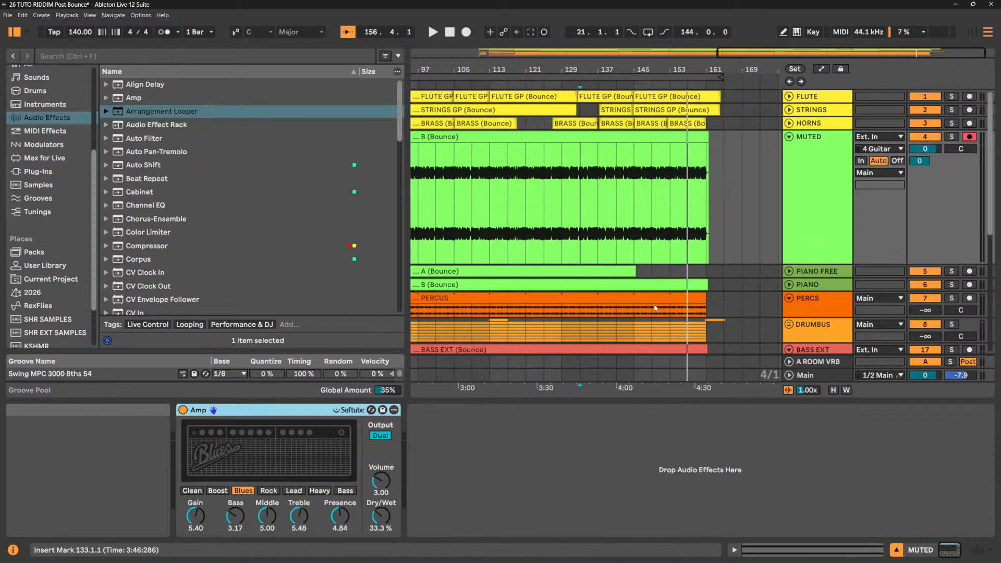
- Fold the MUTED track, and solo and unfold the DRUMBUS group
left_click(789, 137)
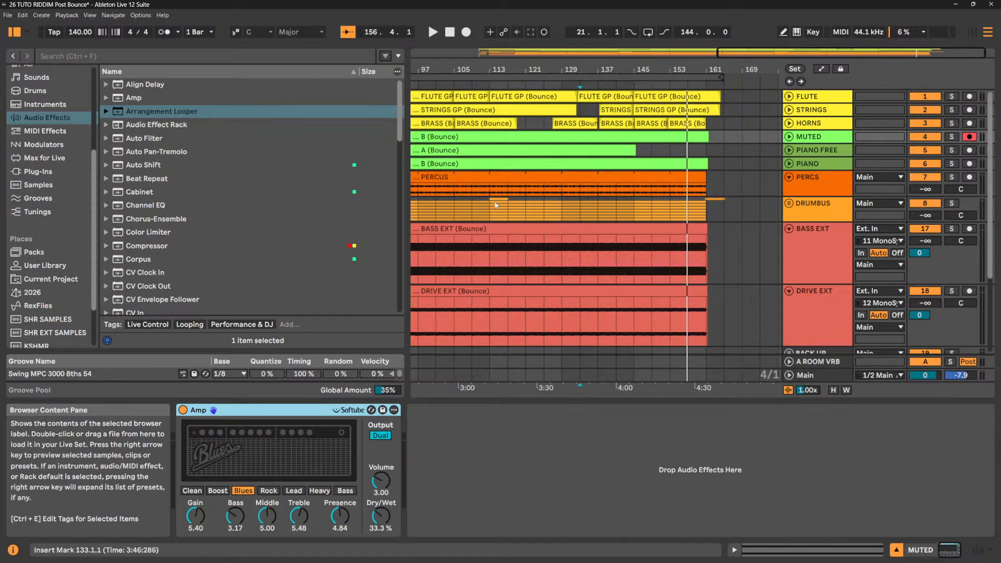
left_click(952, 203)
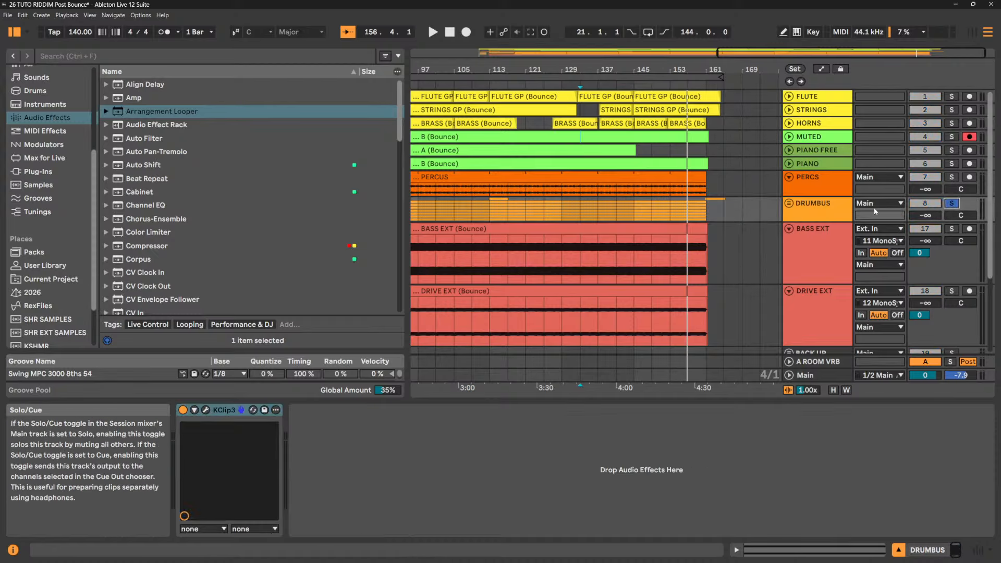
left_click(789, 203)
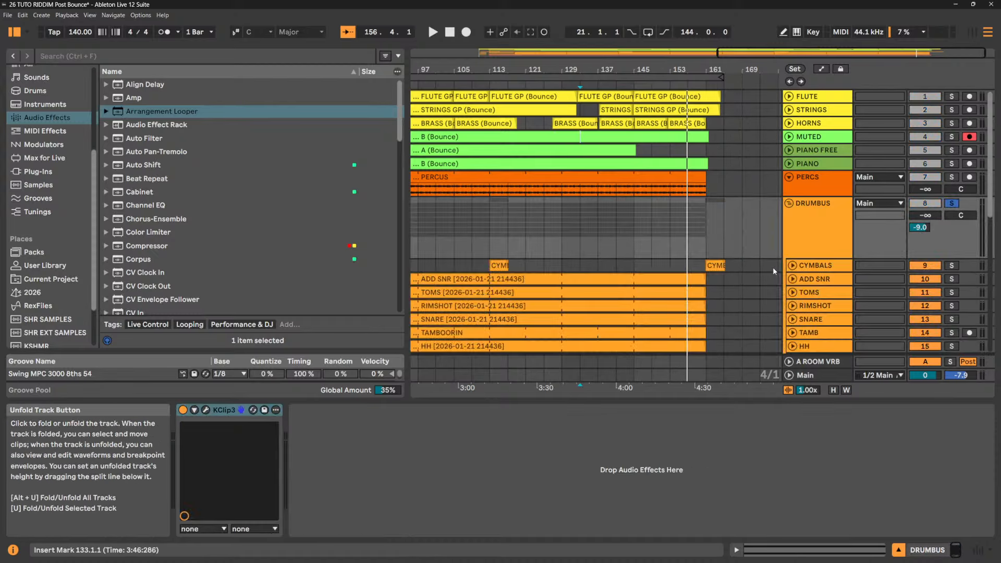
- Unfold all the drum tracks from CYMBALS to KICK inside the DRUMBUS group to show their waveforms
scroll(814, 250, "down", 4)
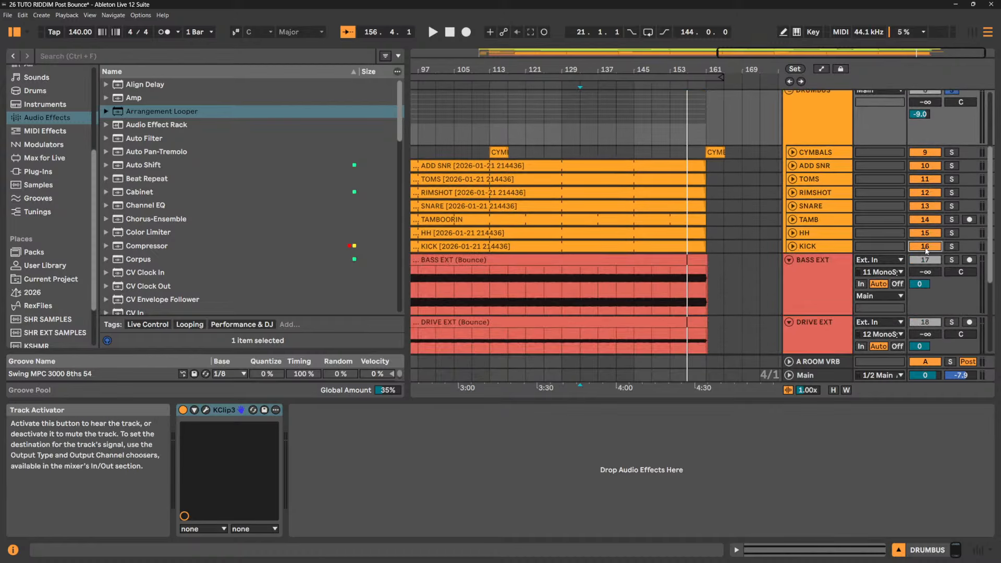
left_click(826, 247, "shift")
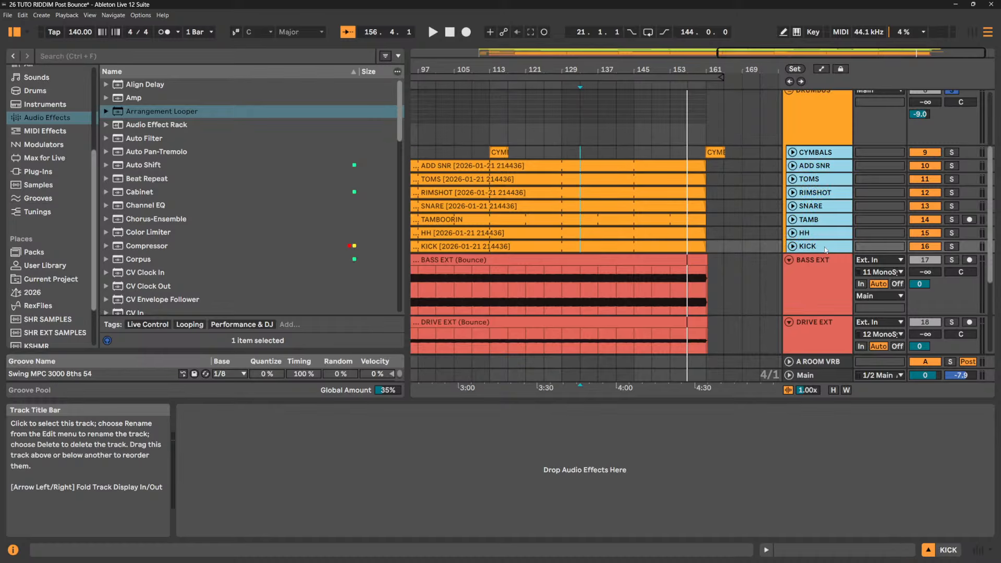
left_click(794, 247)
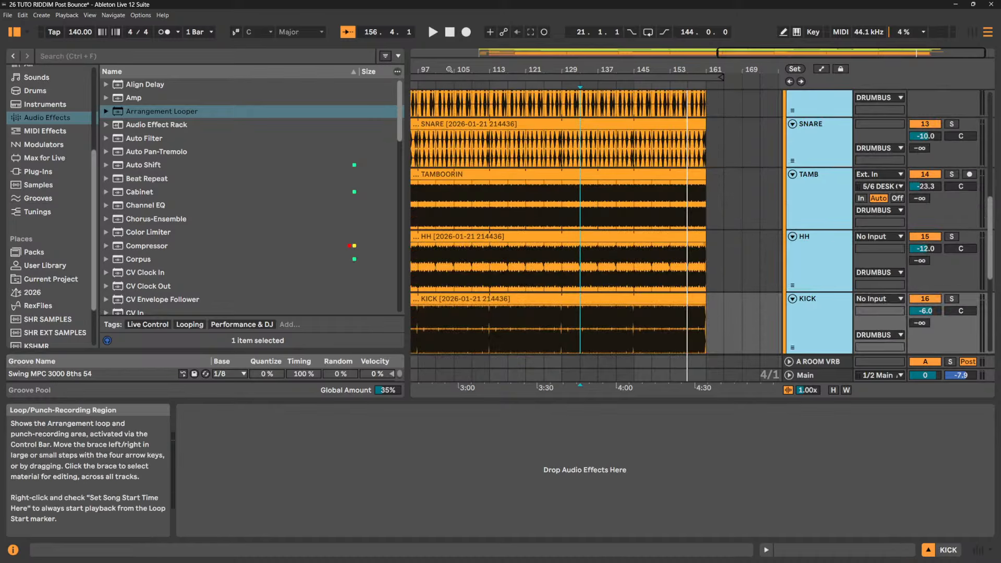
left_click_drag(449, 70, 443, 196)
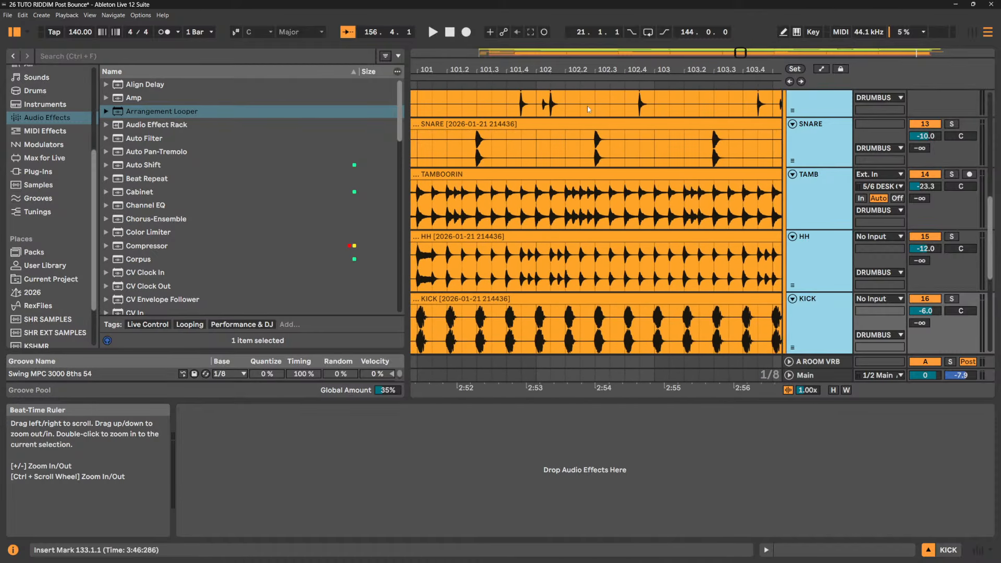
- Narrow the browser to widen the arrangement, and play the soloed drums from bar 133
left_click_drag(410, 236, 147, 235)
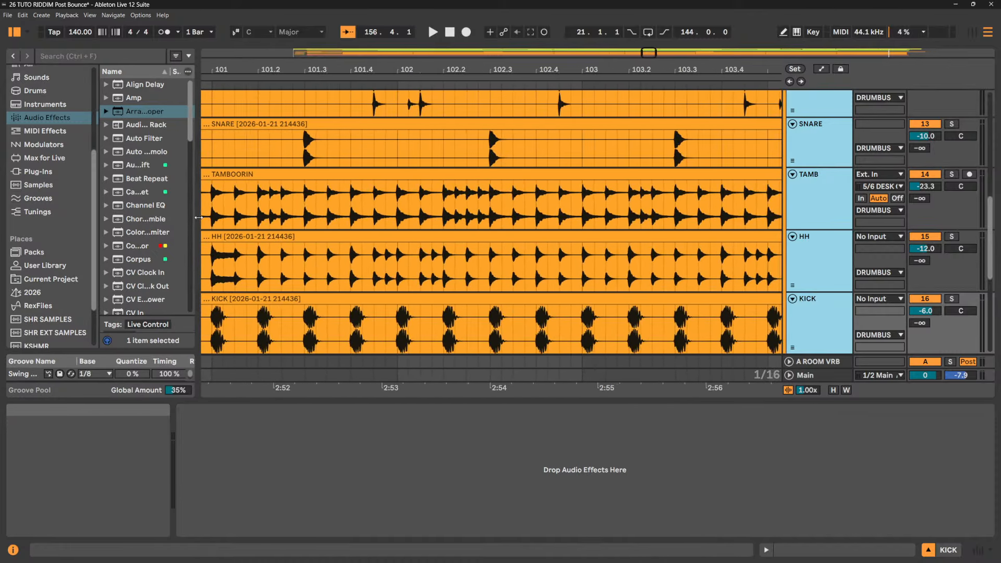
left_click_drag(281, 70, 302, 3)
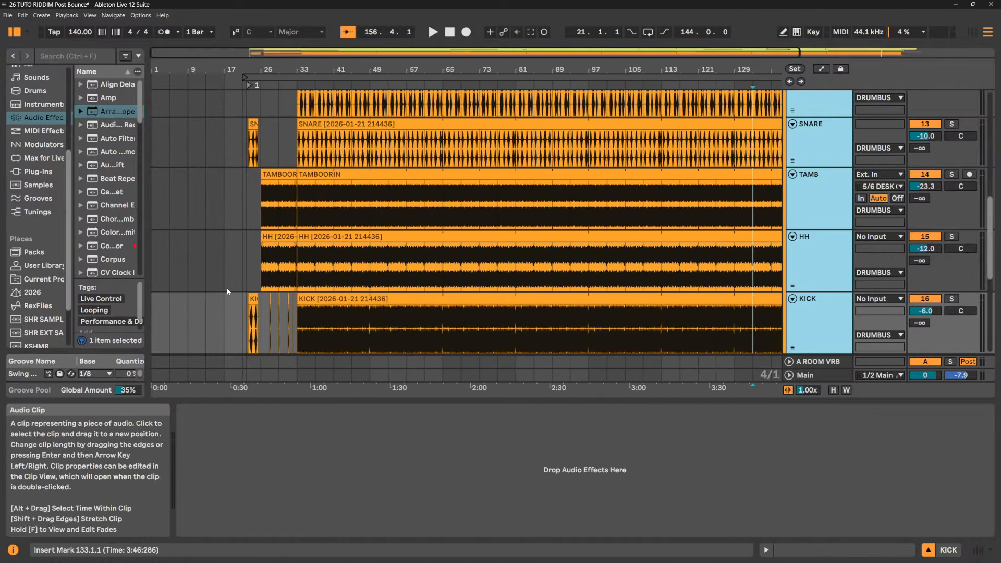
key("space")
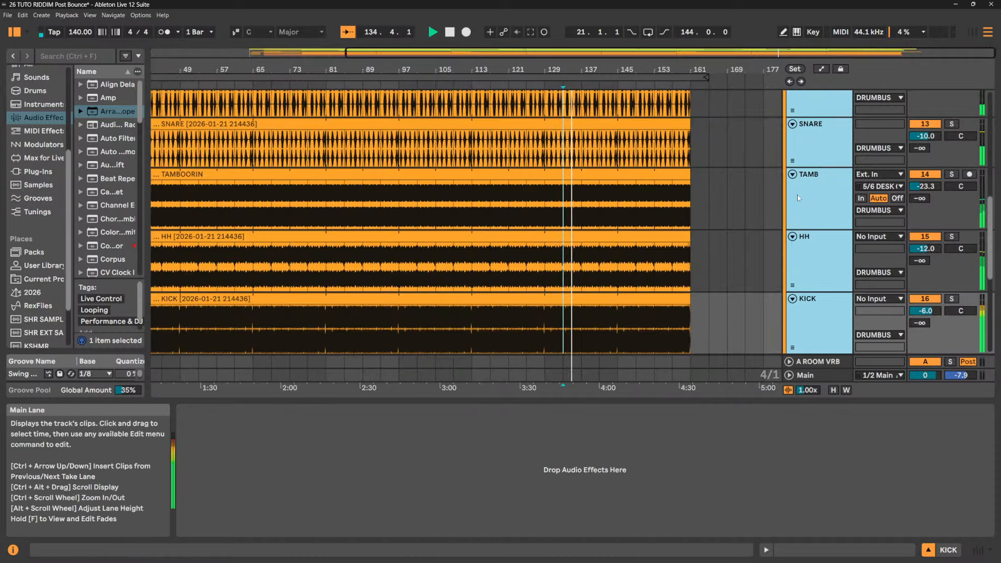
- Unsolo the DRUMBUS group and listen to the full riddim with the group selected
scroll(806, 188, "up", 10)
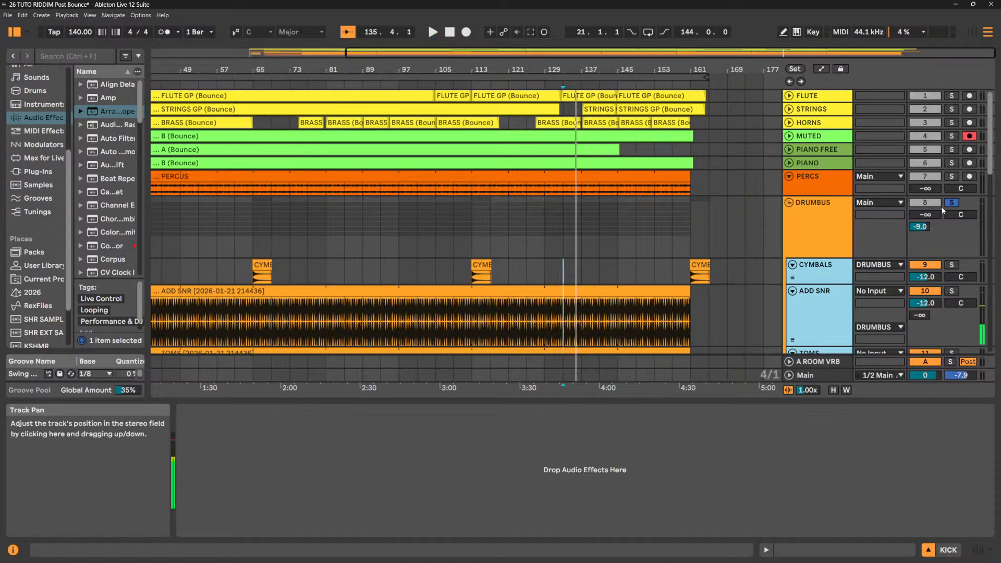
left_click(952, 202)
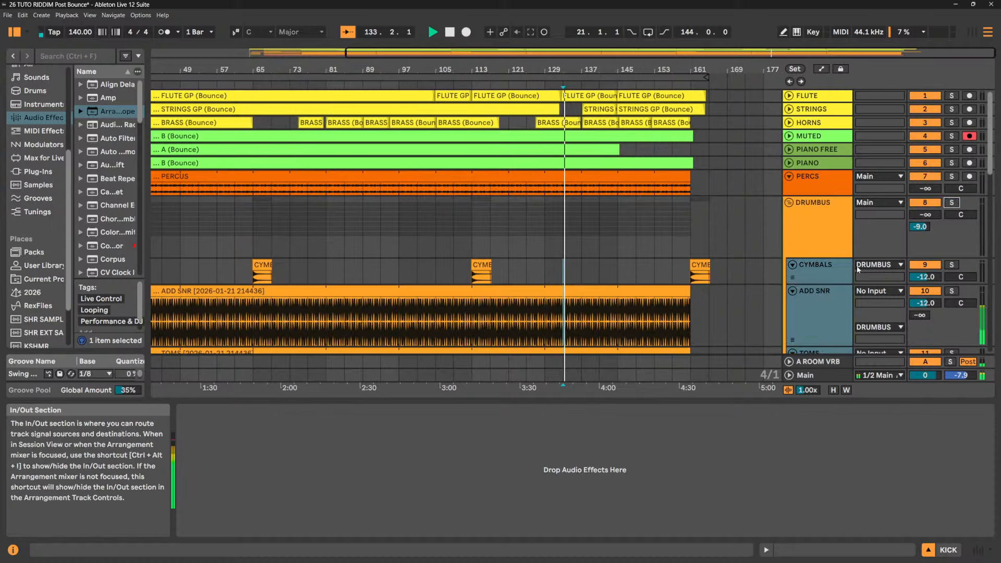
key("space")
left_click(827, 232)
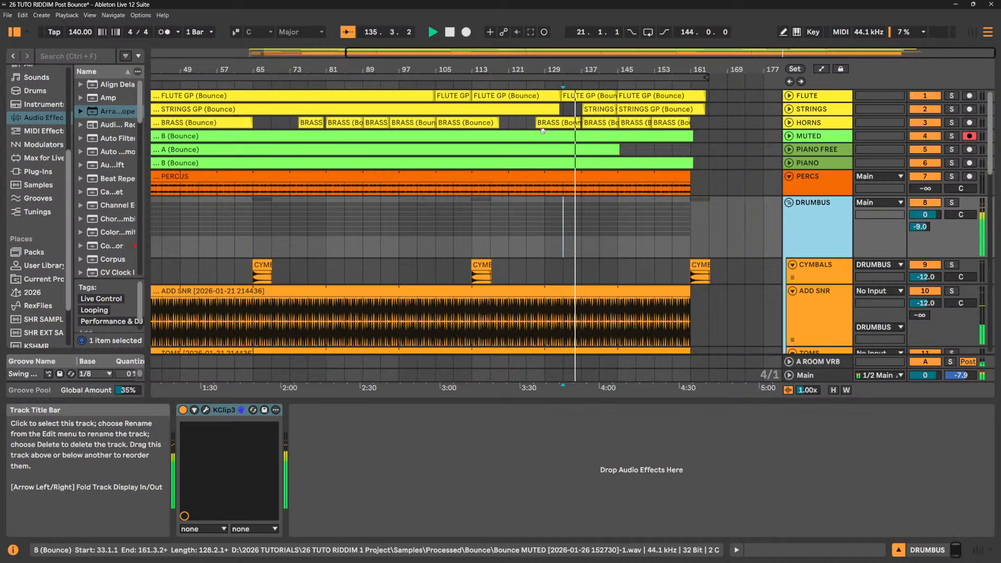
key("space")
- Play the arrangement from the first TOMS clip in the intro at bar 22
left_click_drag(207, 69, 311, 211)
scroll(379, 208, "down", 3)
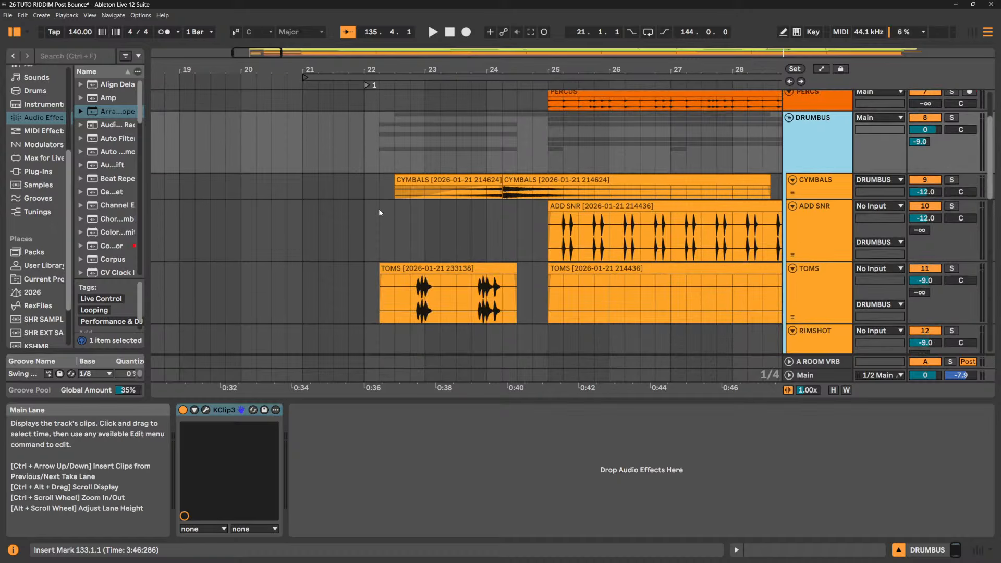
left_click(394, 268)
key("space")
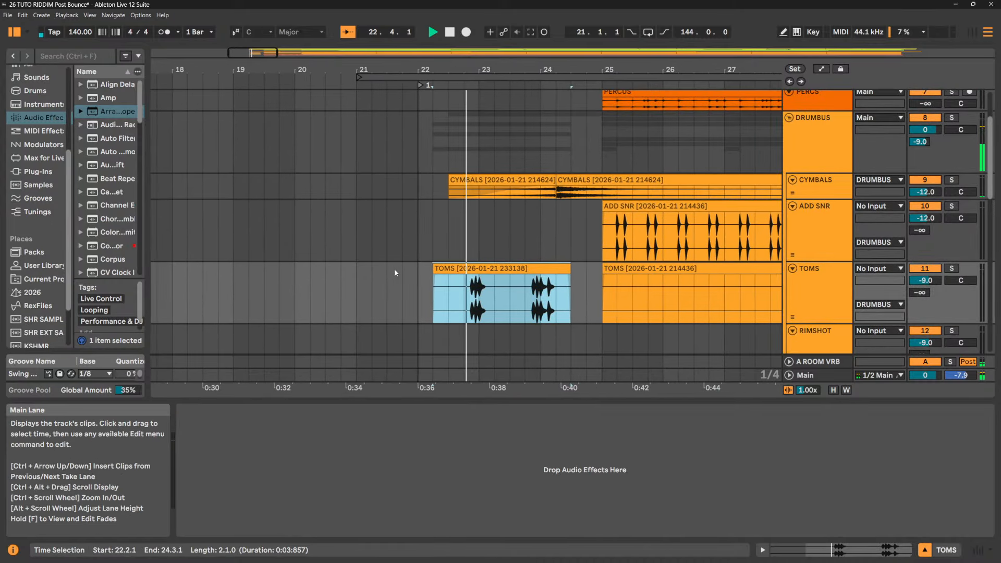
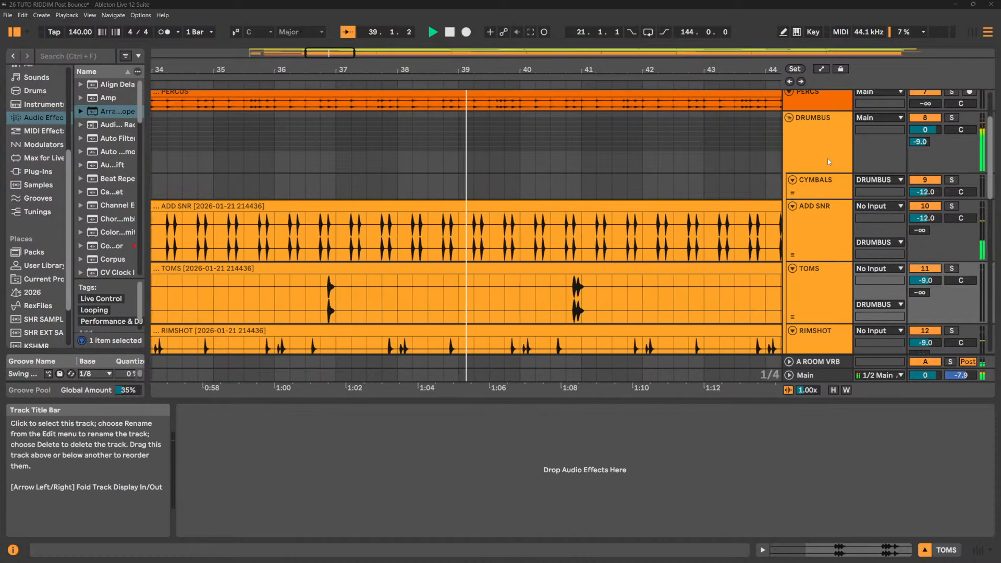
- Show the DRUMBUS group's devices, look over its drum tracks during playback, and stop the song
left_click(819, 144)
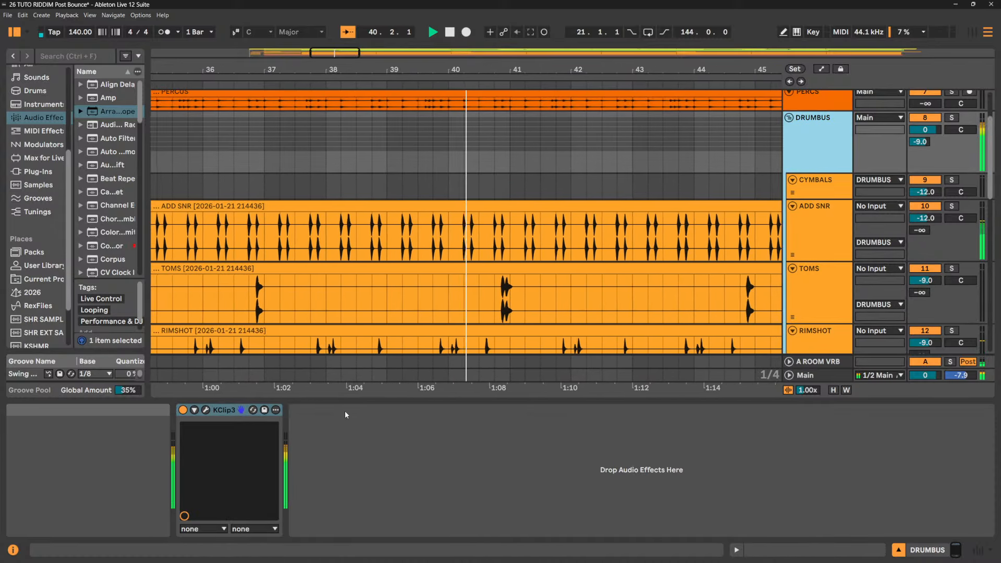
scroll(613, 254, "down", 1)
scroll(613, 254, "down", 5)
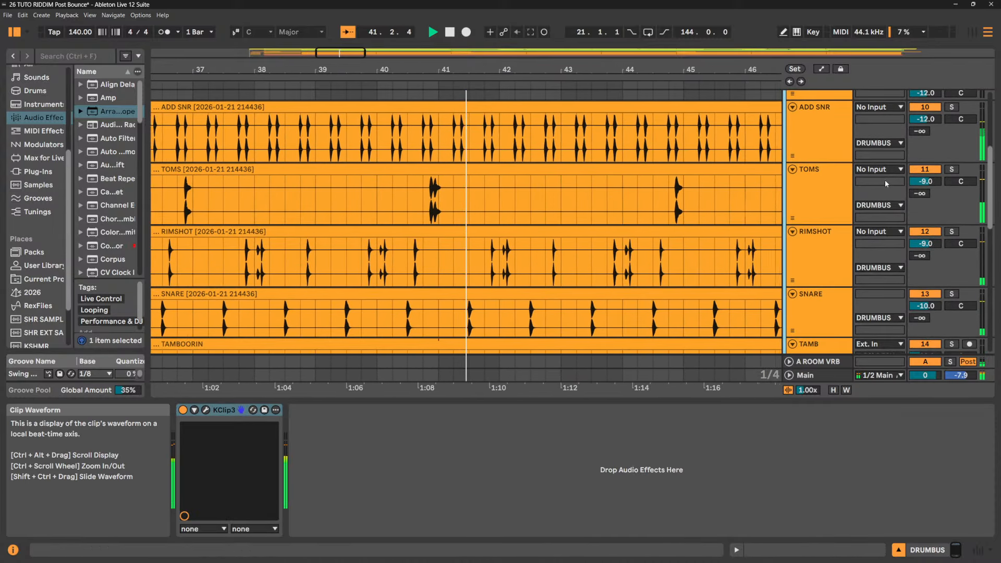
key("space")
scroll(817, 142, "up", 6)
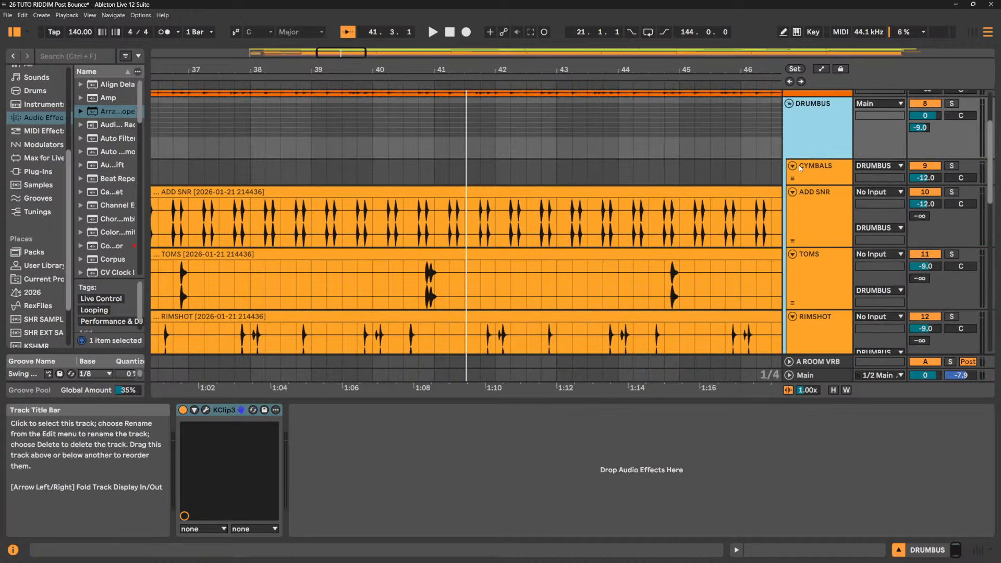
- Reduce the ADD SNR track's height and inspect the curve of its FabFilter Pro-Q 3
left_click_drag(838, 247, 843, 227)
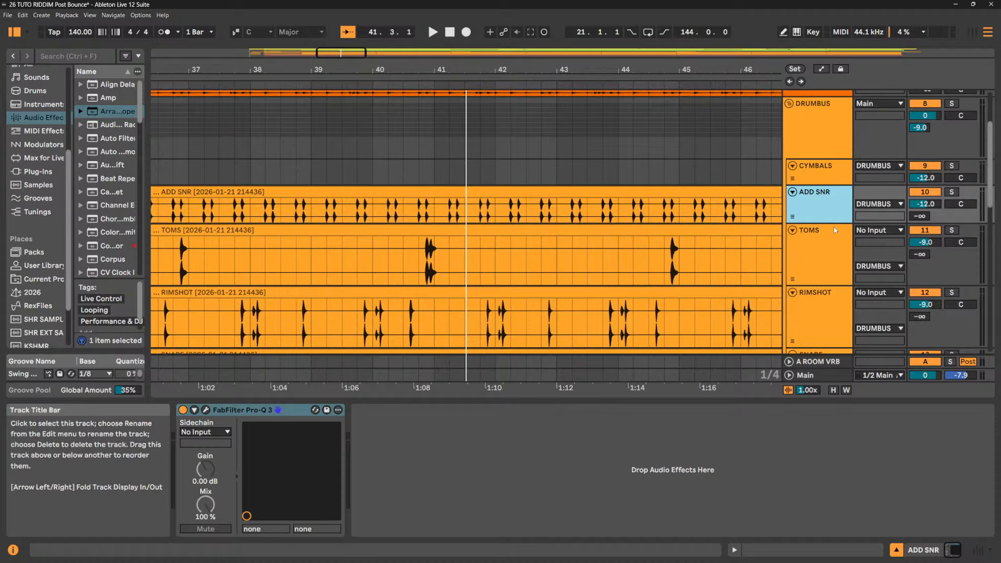
left_click(822, 173)
left_click(821, 197)
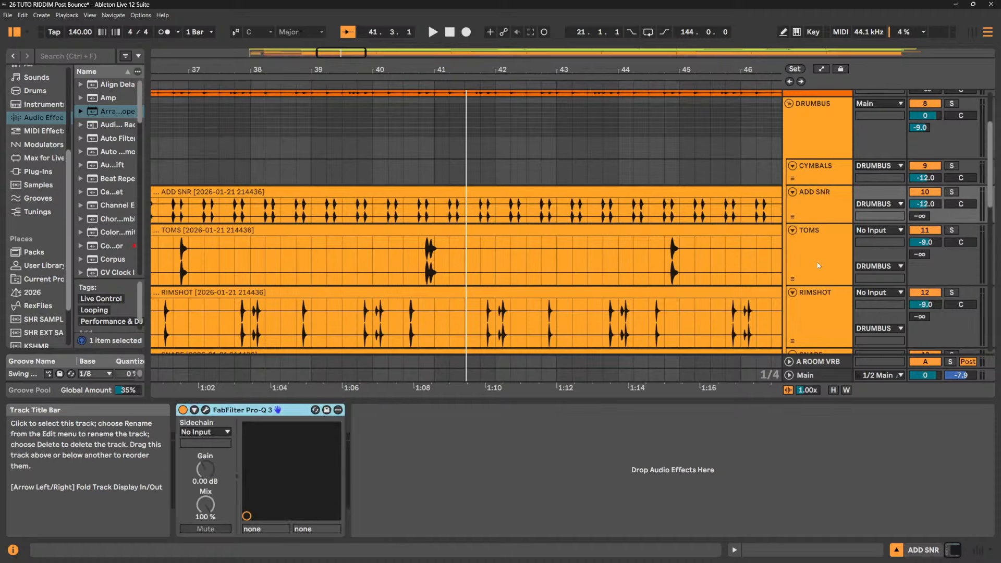
left_click(206, 410)
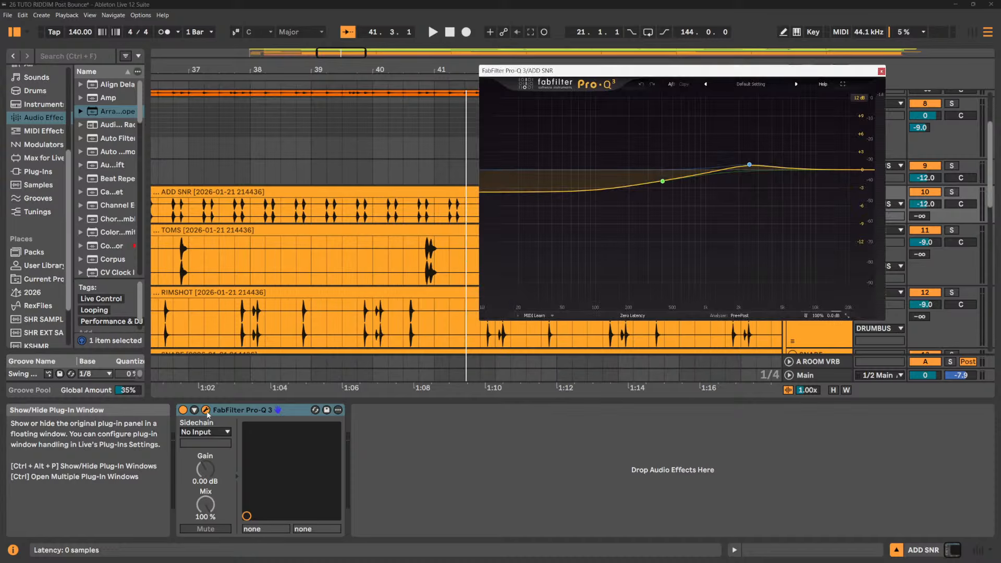
left_click(206, 410)
- Check the device chains of the drum tracks one by one, from TOMS and RIMSHOT to HH and KICK
scroll(855, 226, "down", 1)
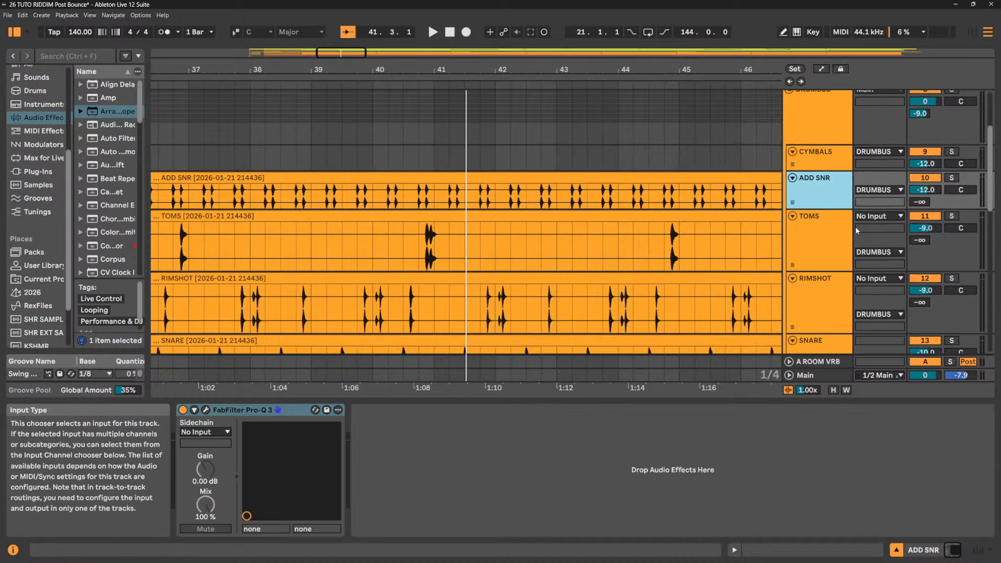
left_click(830, 236)
left_click(808, 287)
scroll(819, 311, "down", 2)
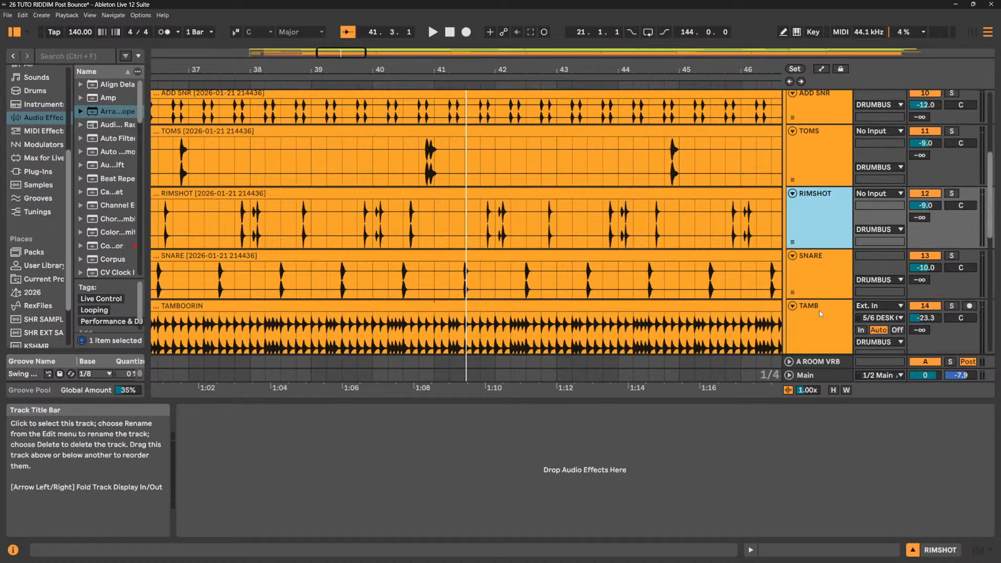
left_click(819, 281)
left_click(822, 327)
scroll(822, 324, "down", 2)
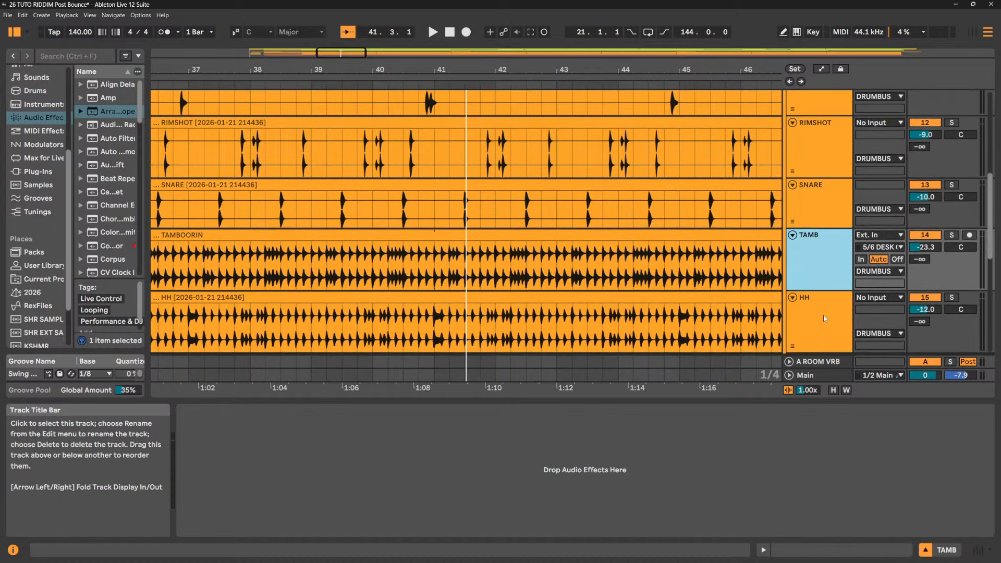
left_click(823, 316)
scroll(823, 316, "down", 2)
left_click(822, 314)
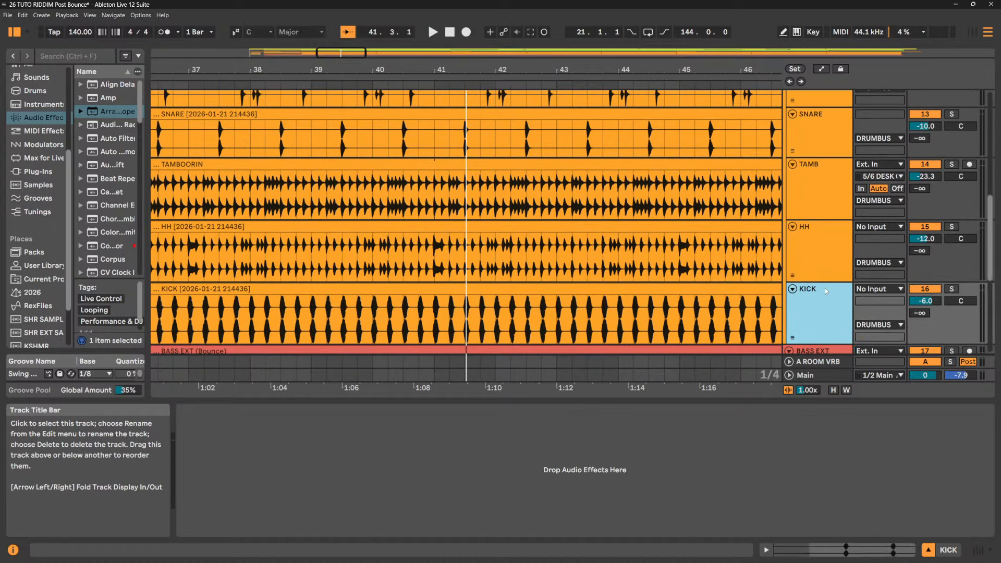
scroll(835, 267, "up", 3)
scroll(845, 246, "up", 5)
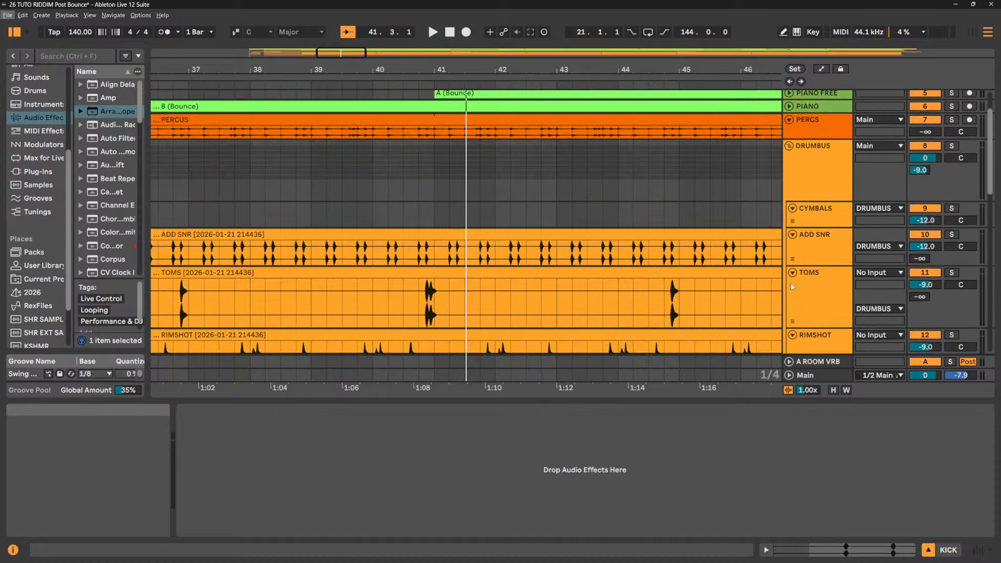
- View the drum channels in the Session View mixer, and return to the Arrangement View
key("Tab")
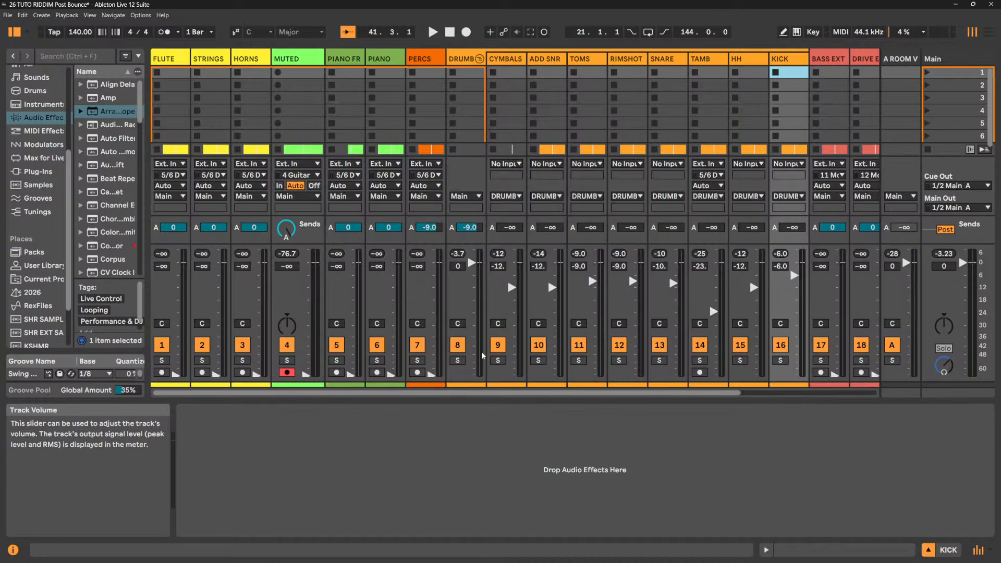
left_click_drag(540, 394, 609, 394)
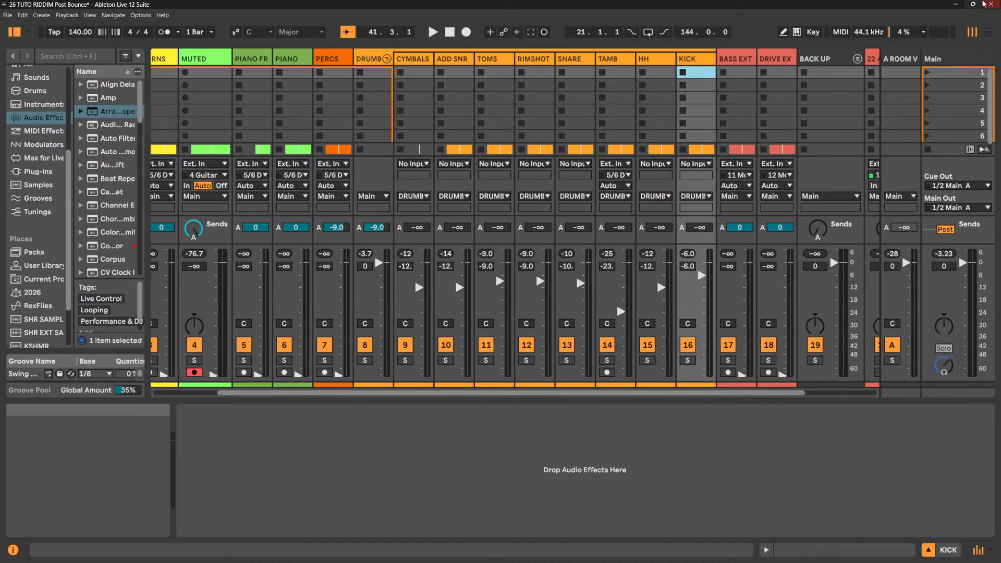
key("Tab")
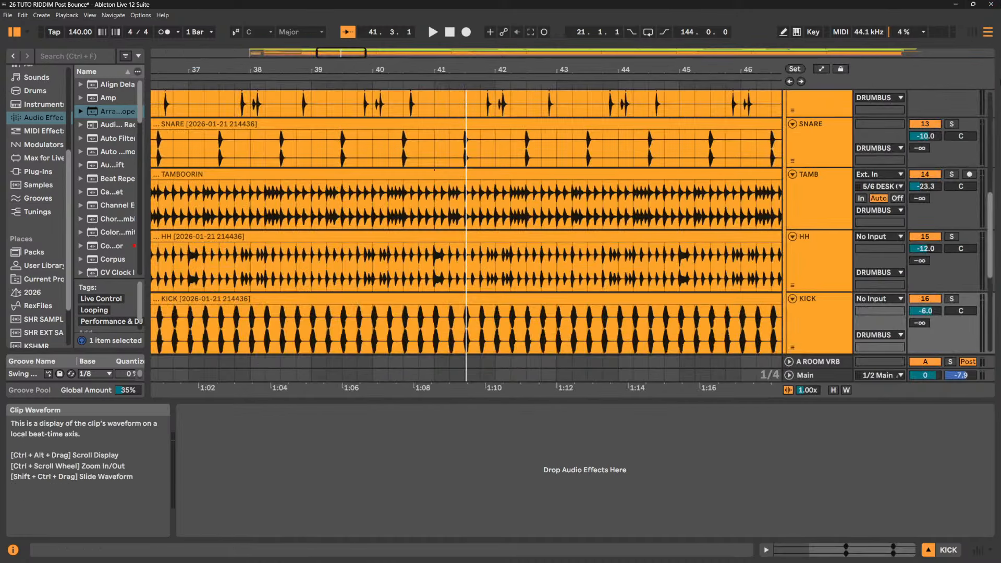
- Place the insert marker at 41.2.1 on the TAMB track and play from there in the Session View
left_click(448, 213)
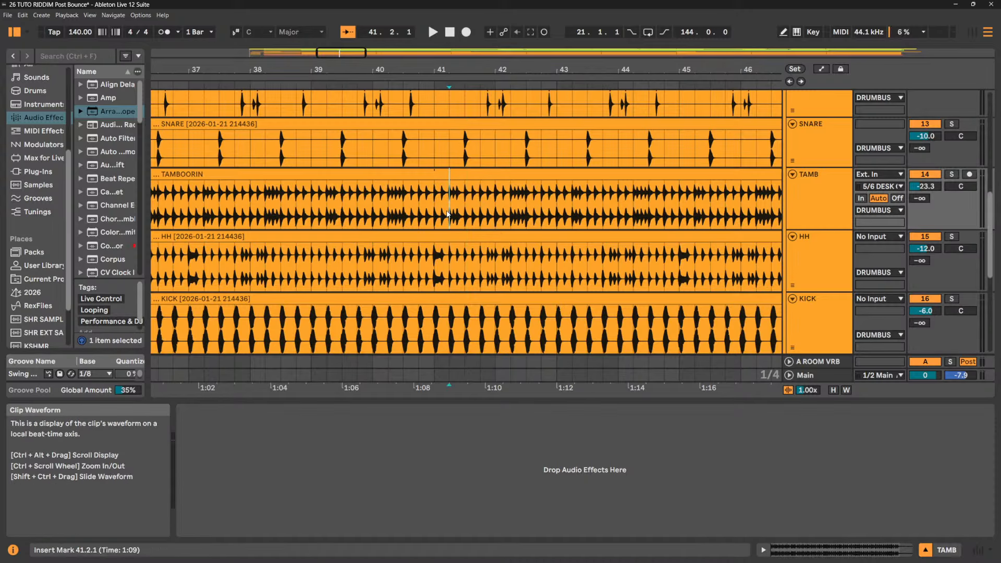
key("Tab")
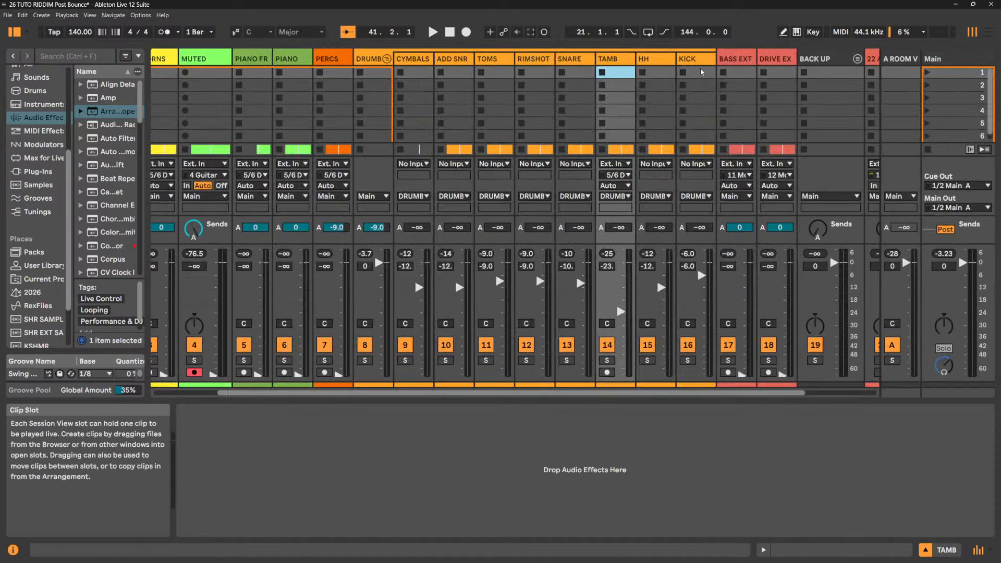
key("space")
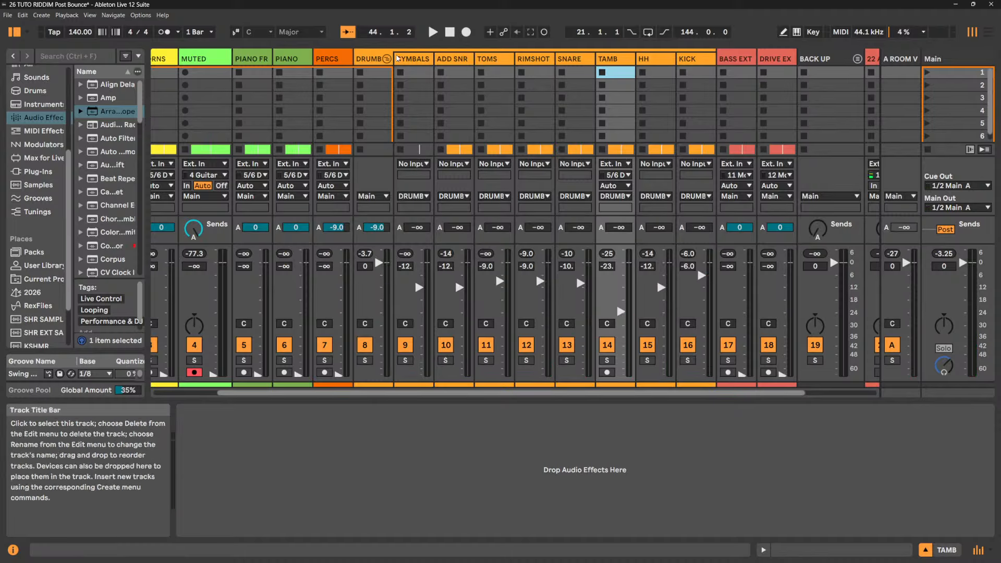
- Highlight the tracks from CYMBALS to KICK, and inspect KClip3 and its clipping modes on the DRUMBUS group
left_click(420, 59)
left_click(702, 60, "shift")
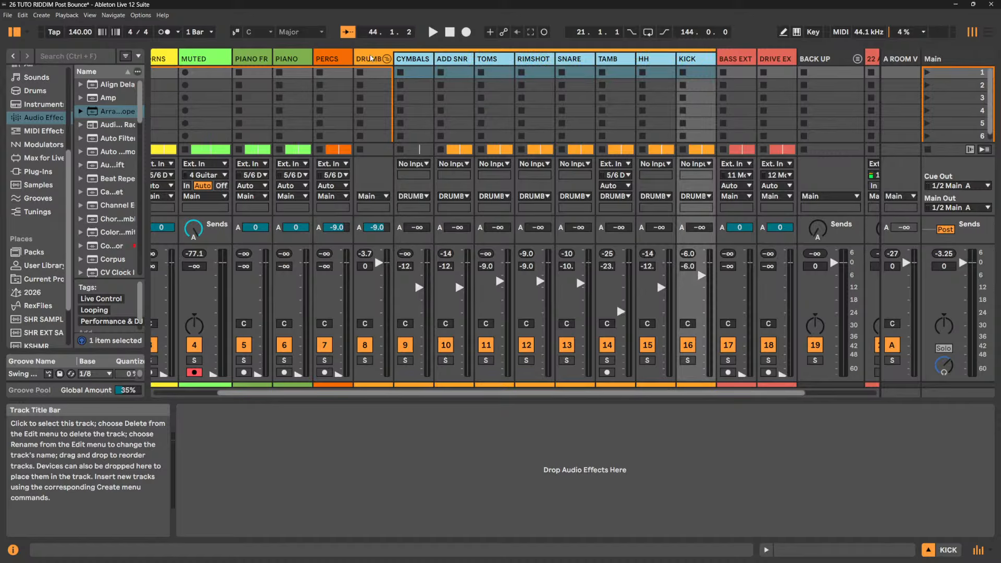
left_click(370, 59)
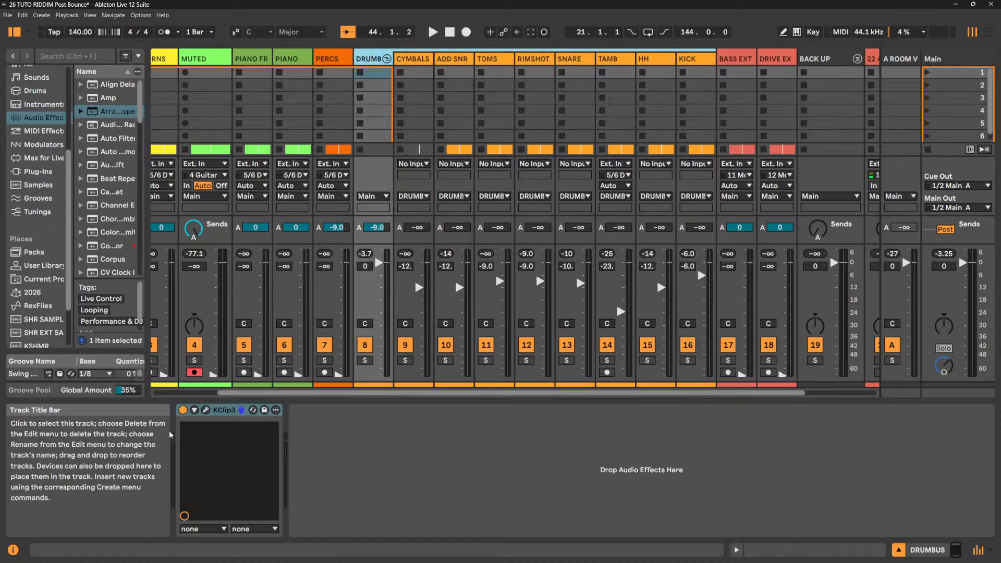
left_click(205, 411)
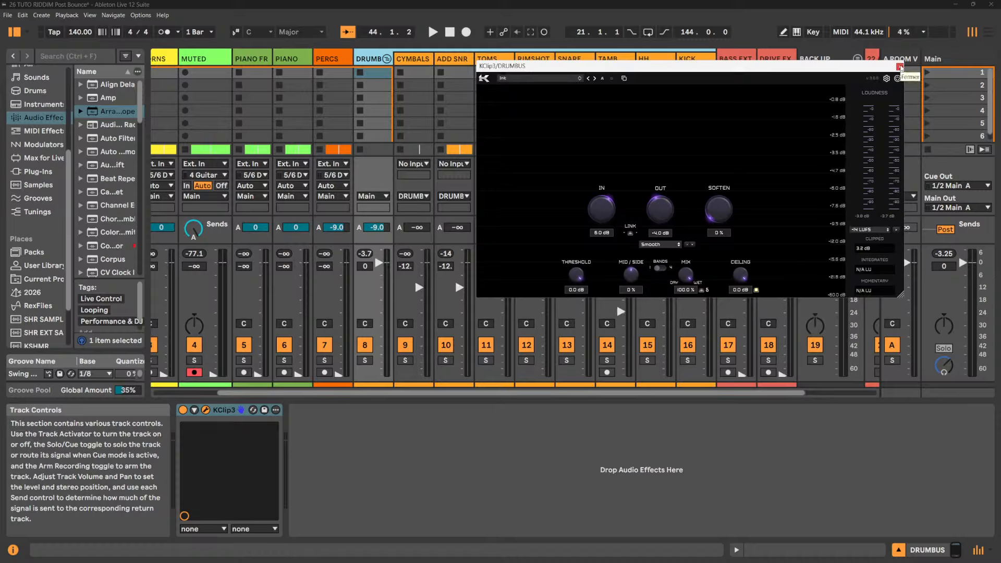
left_click(669, 248)
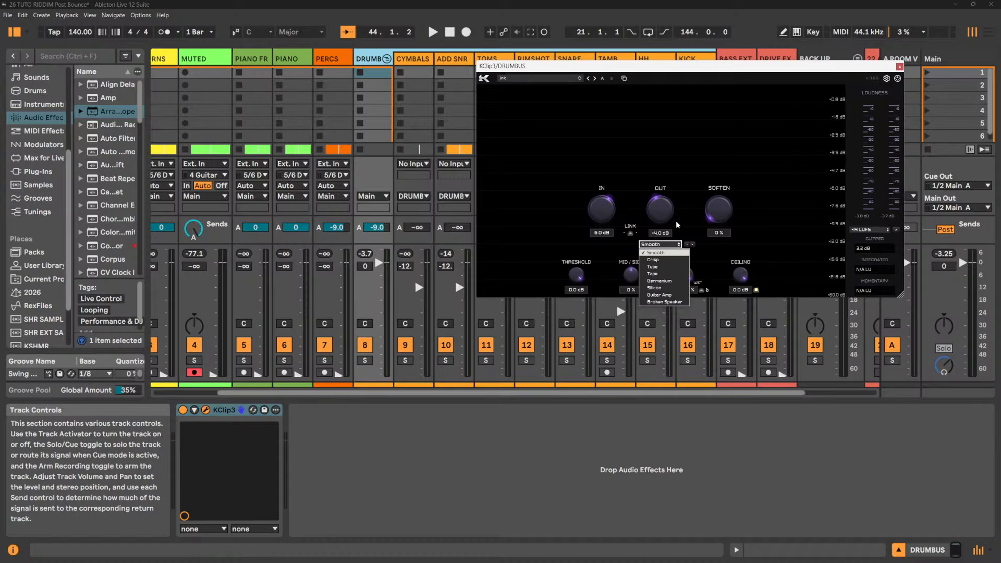
left_click(899, 67)
- Examine the Clipper device on the Main track, and return to KClip3 on the DRUMBUS group
left_click(944, 60)
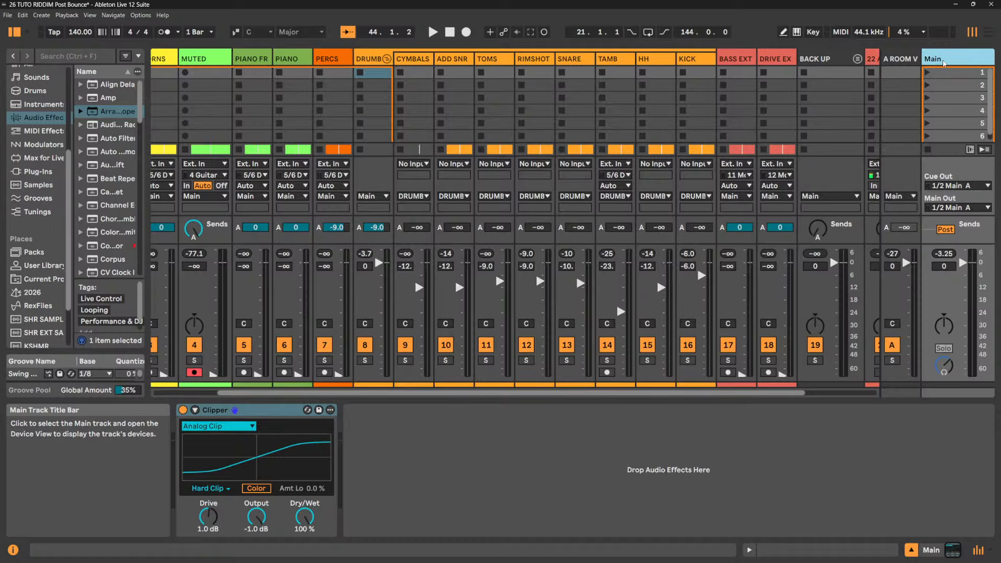
left_click(261, 413)
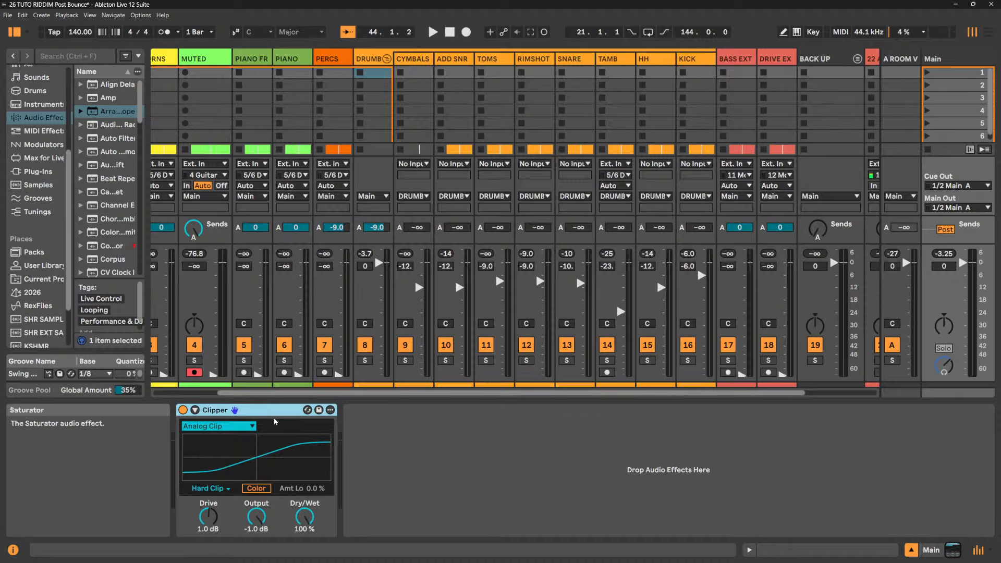
left_click(973, 61)
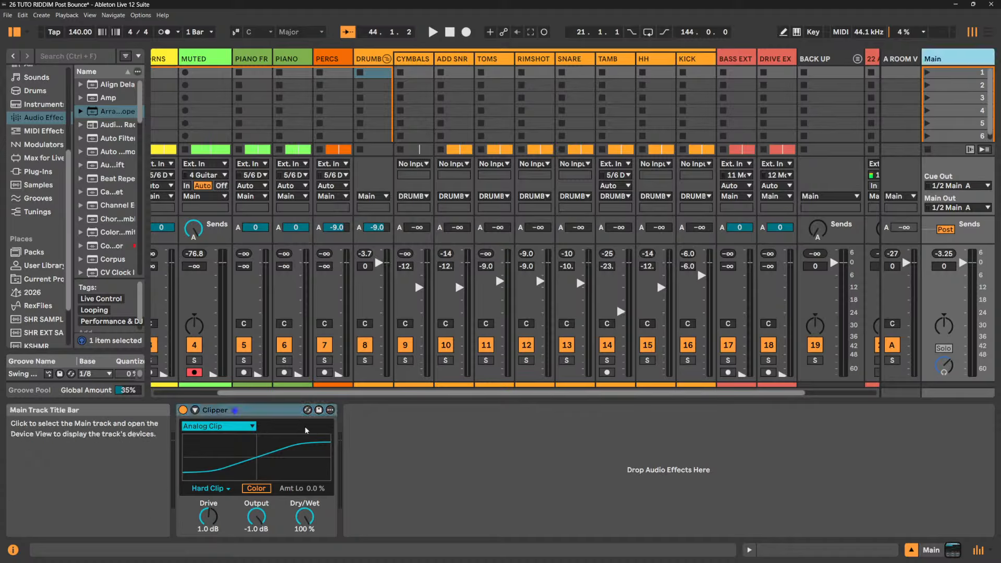
left_click(283, 416)
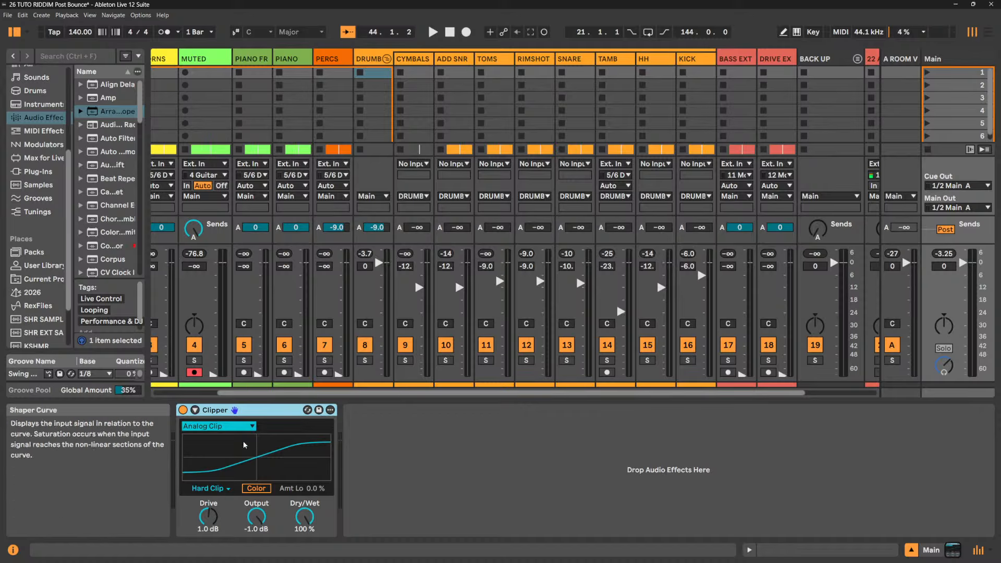
left_click(378, 59)
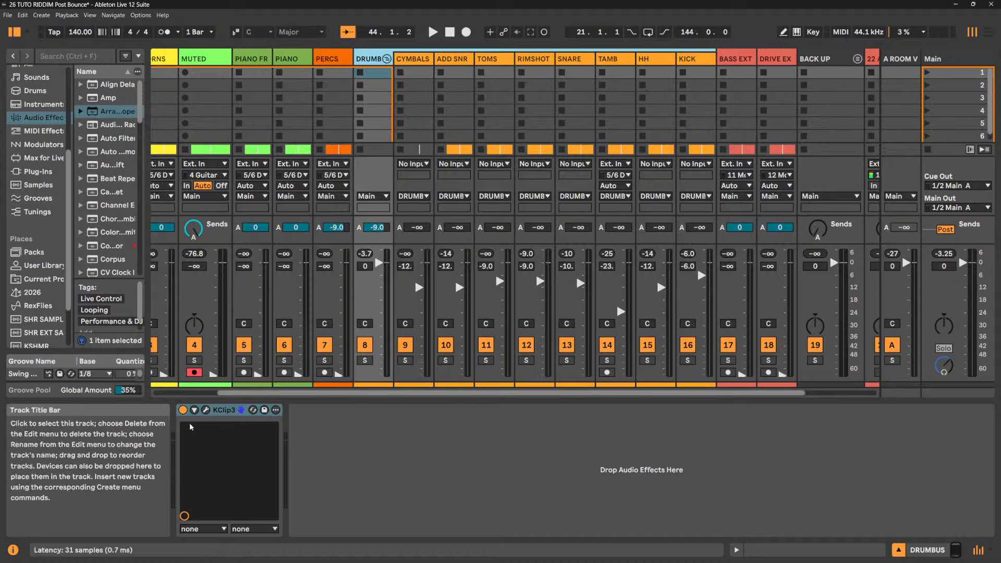
- Solo the KICK and SNARE tracks together, and compare them with the full mix during playback
left_click(700, 60)
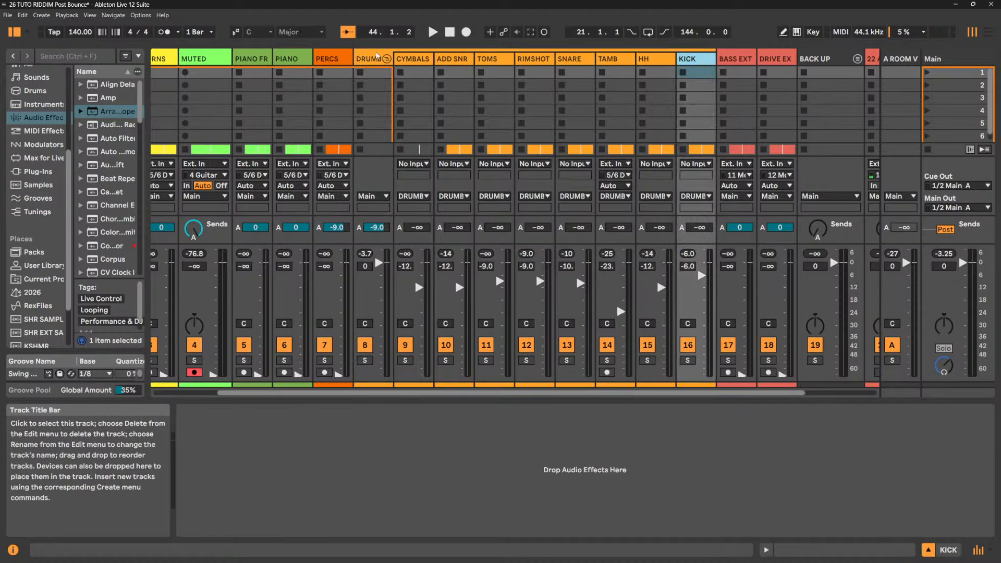
left_click(581, 63)
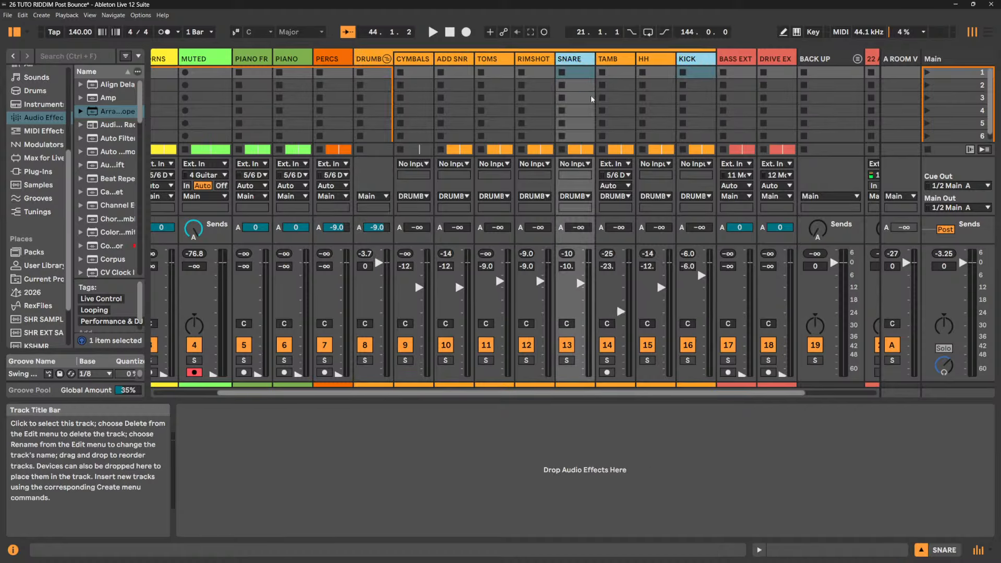
left_click(567, 361)
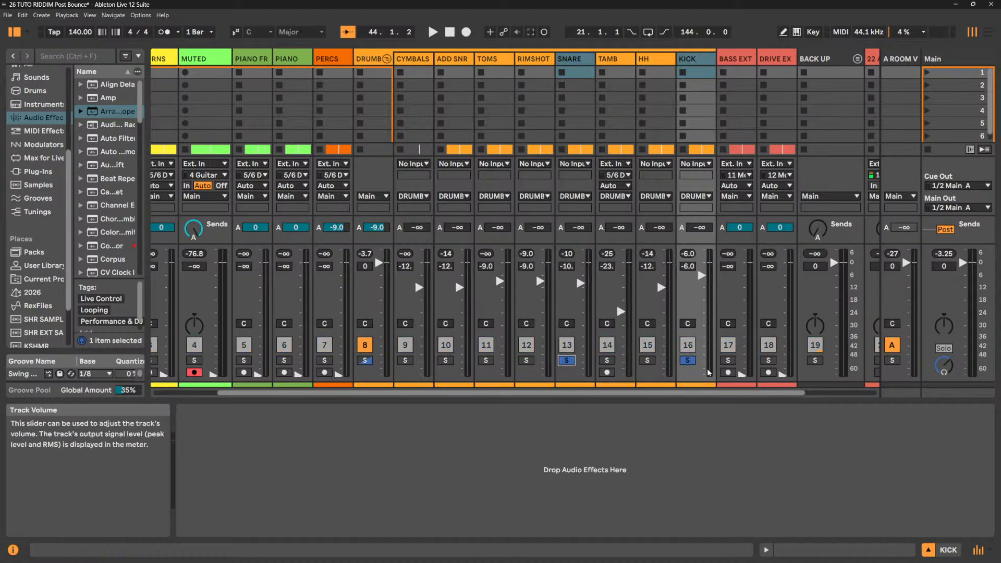
key("space")
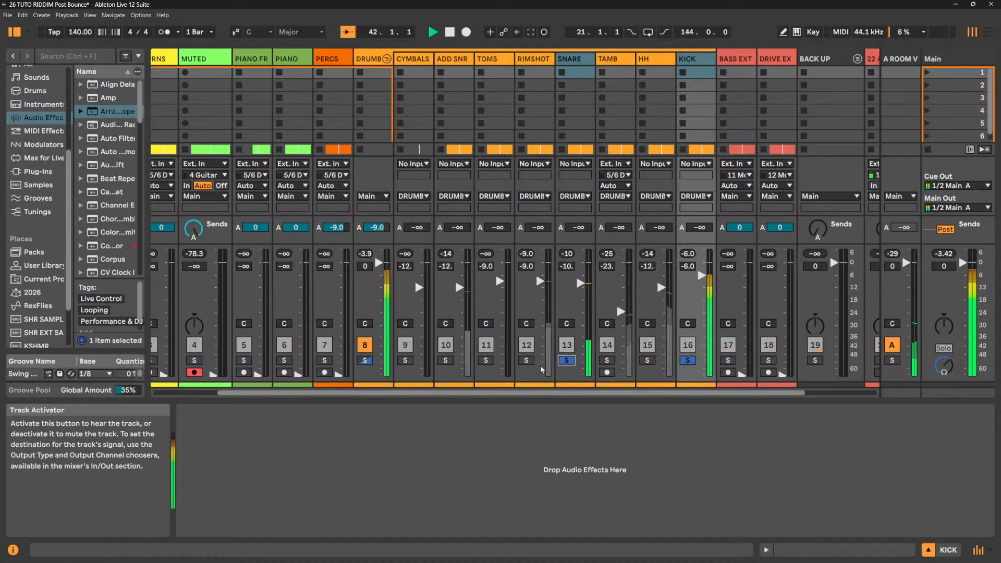
left_click(567, 361)
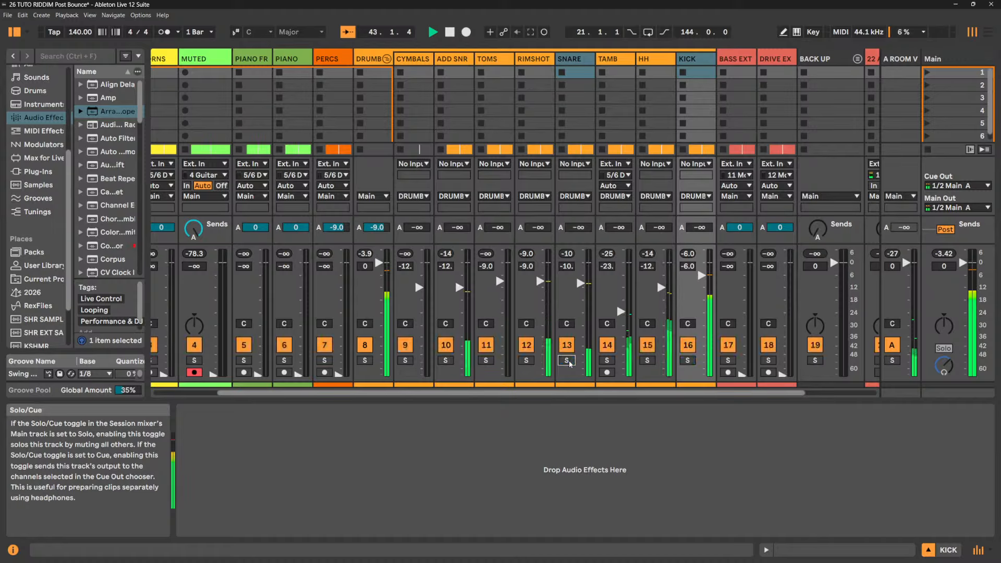
left_click(567, 361)
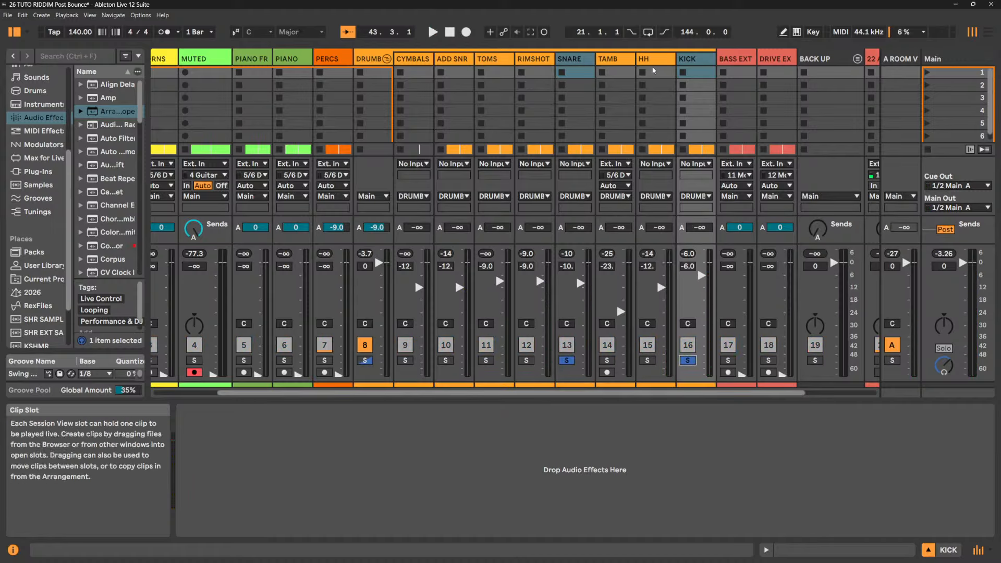
- Clear the solos on the KICK and SNARE tracks, and select only the KICK track
left_click(664, 58)
left_click(693, 59)
left_click(692, 361)
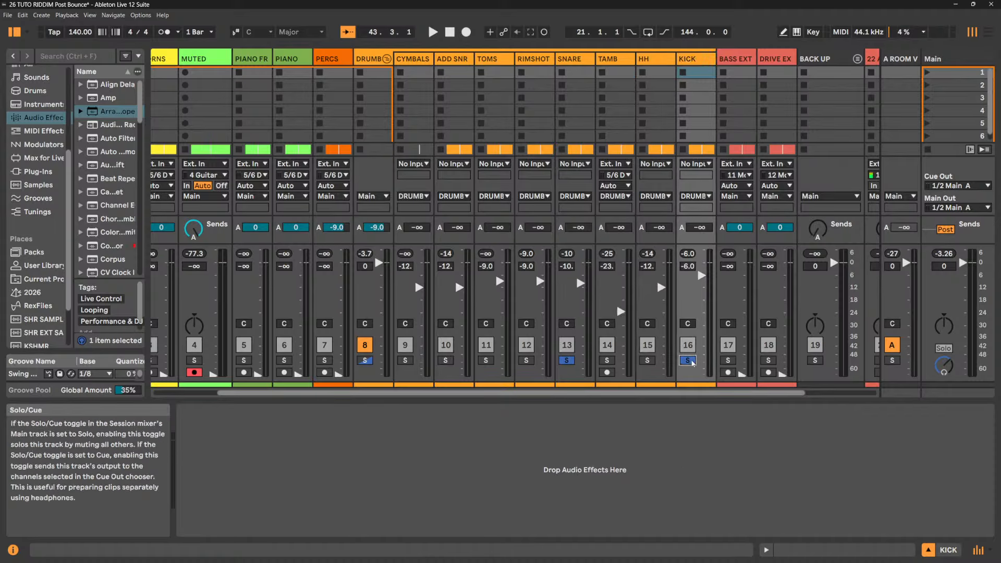
left_click(690, 361)
left_click(699, 59)
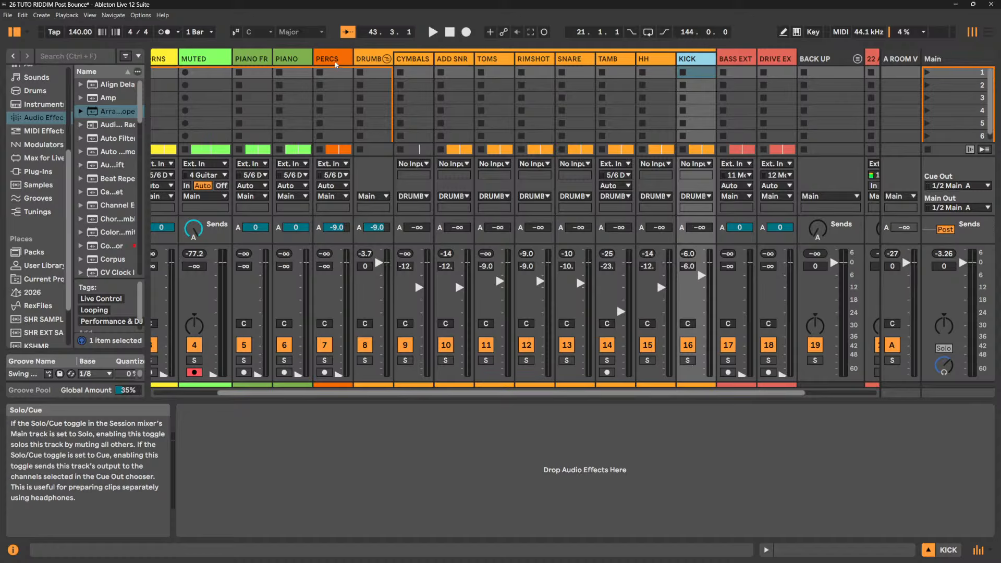
- Bypass KClip3 on the DRUMBUS group, and play the KICK in solo before adding the SNARE to the solo
left_click(371, 59)
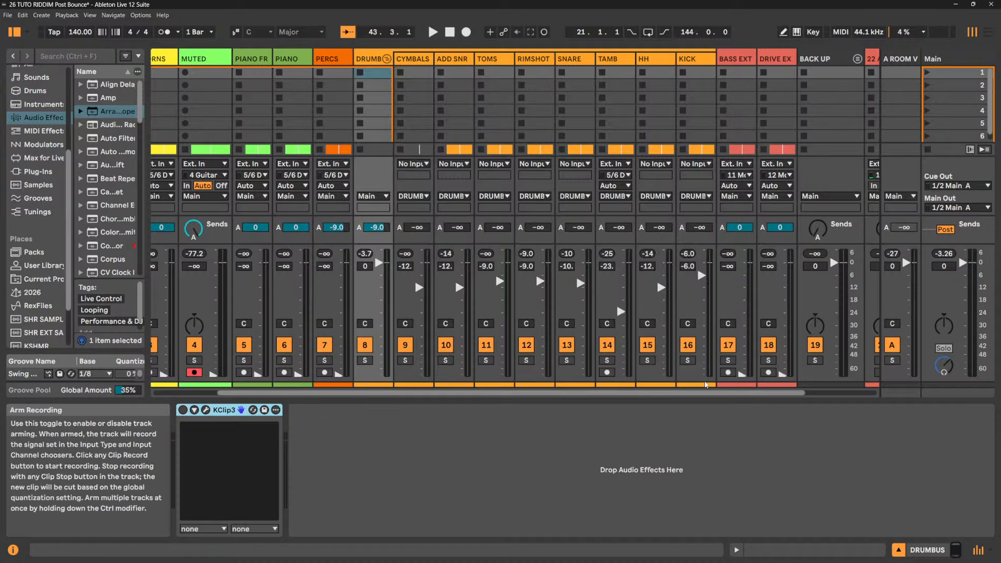
left_click(688, 360)
key("space")
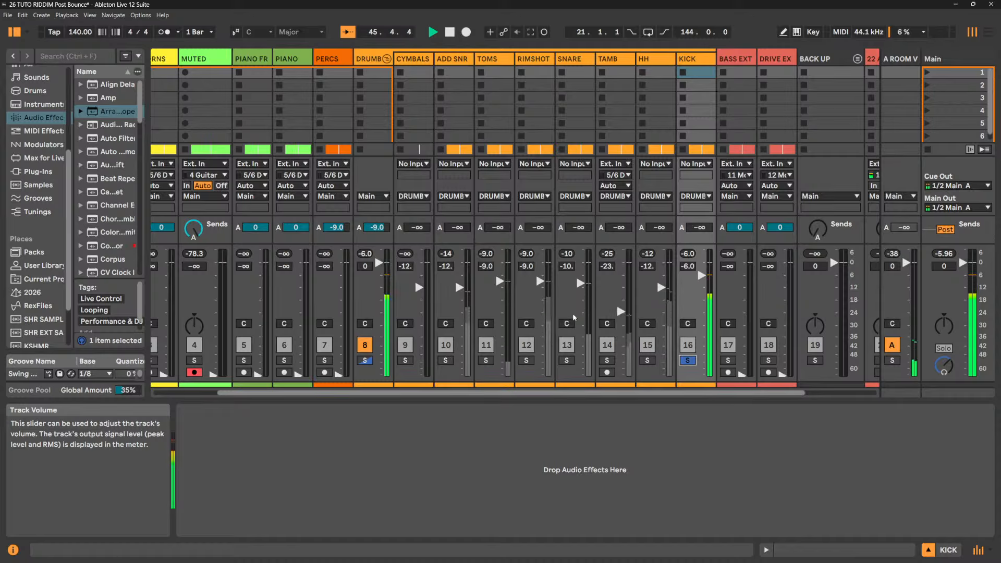
left_click(570, 362)
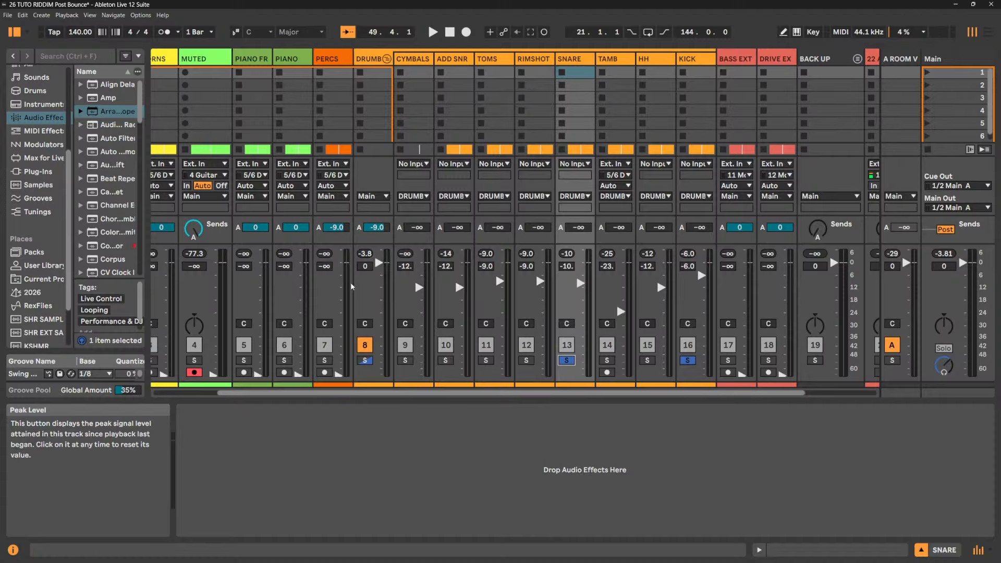
- Reset the DRUMBUS group's peak level, and examine the settings in its KClip3 plug-in window
left_click(371, 59)
left_click(366, 257)
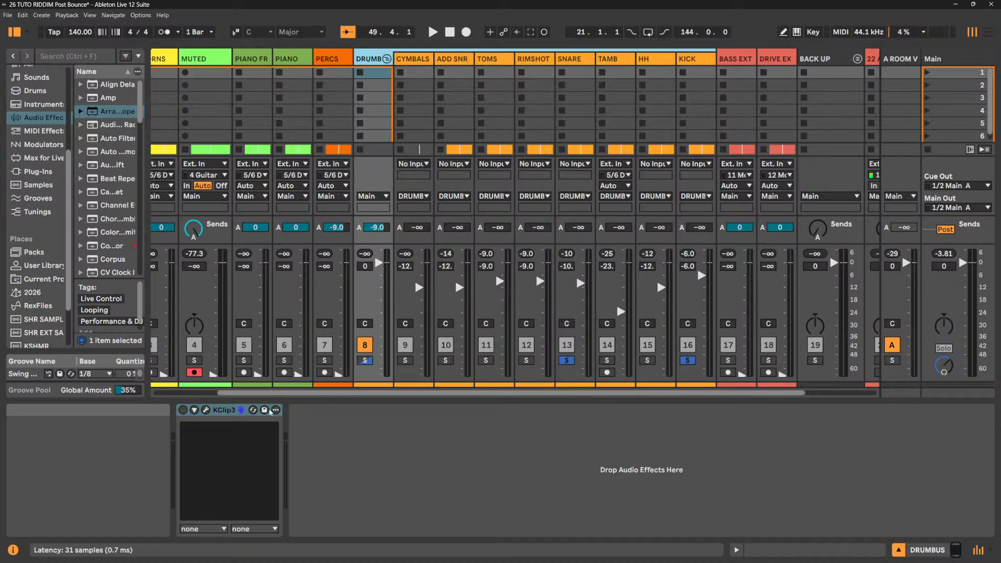
left_click(207, 410)
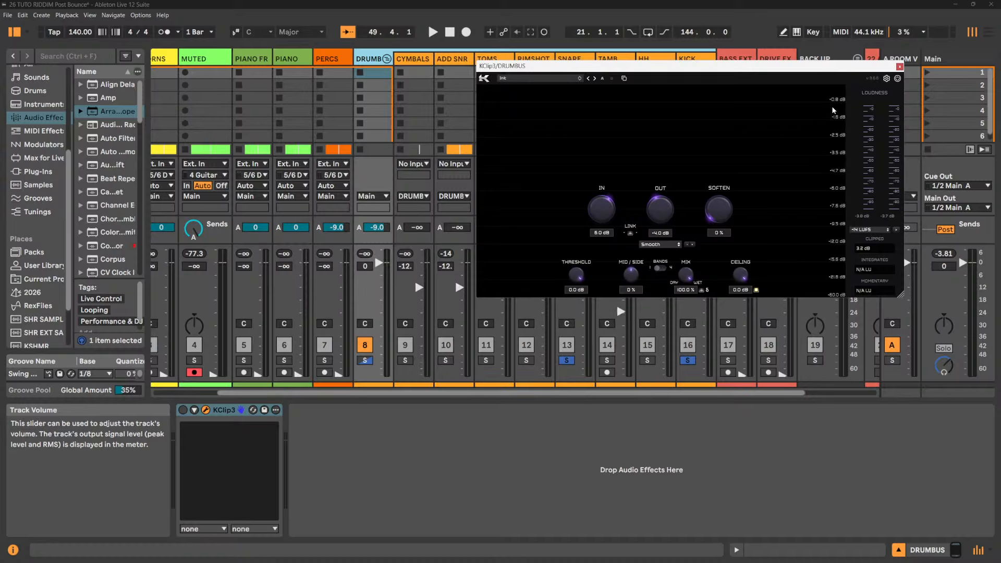
left_click(899, 66)
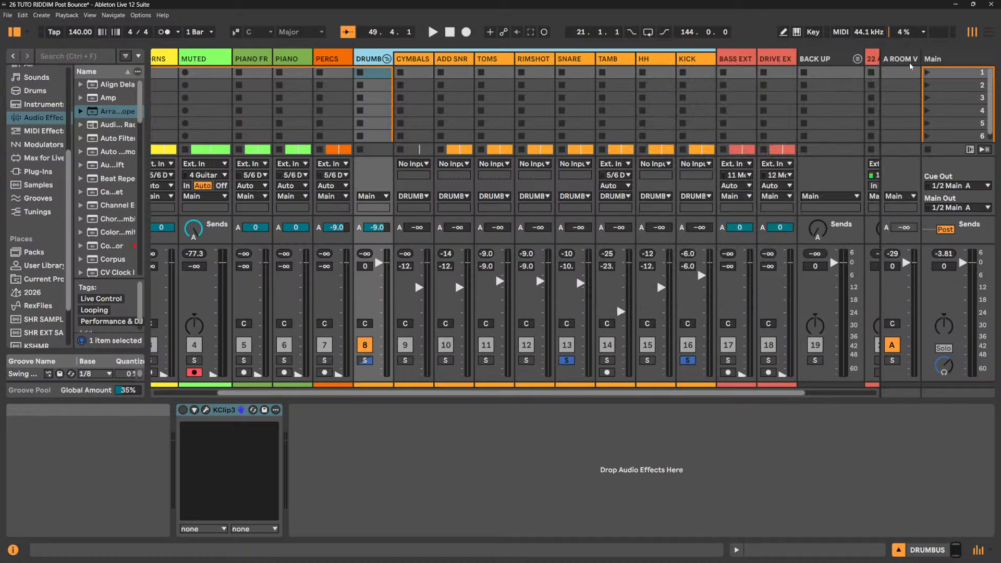
- Review the Main track Clipper's curve types and clip modes, keeping Analog Clip and Hard Clip
left_click(951, 66)
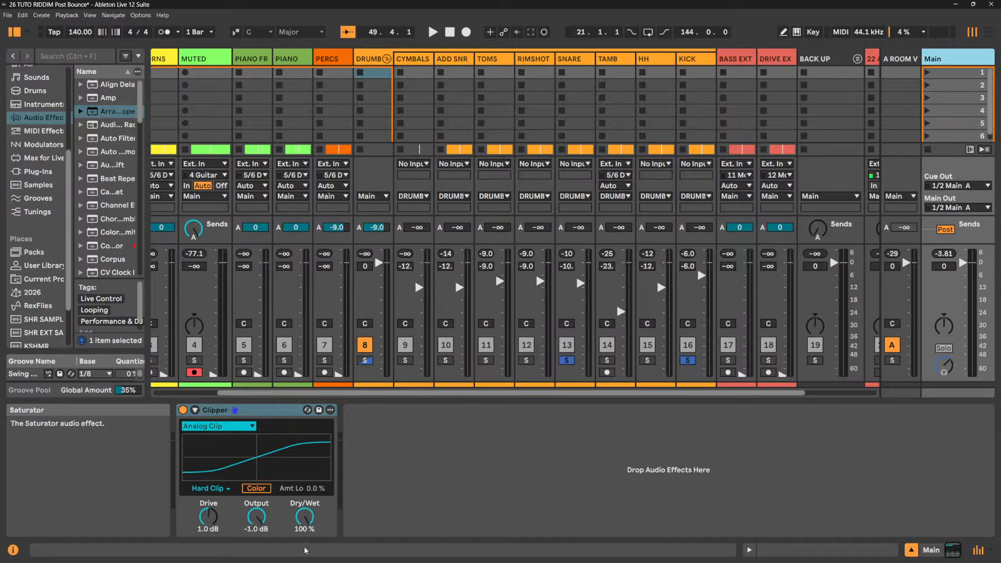
left_click(211, 427)
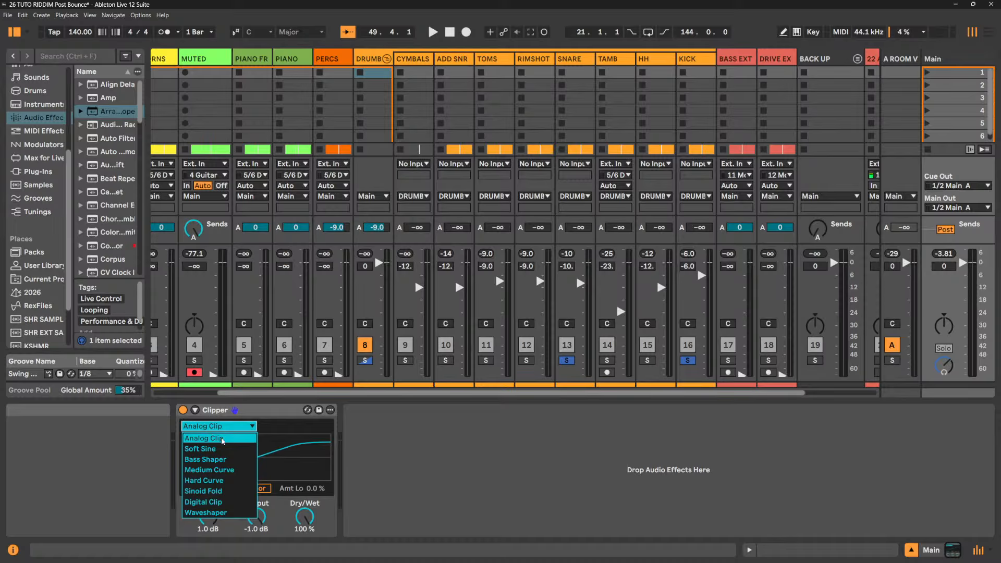
left_click(222, 439)
left_click(215, 489)
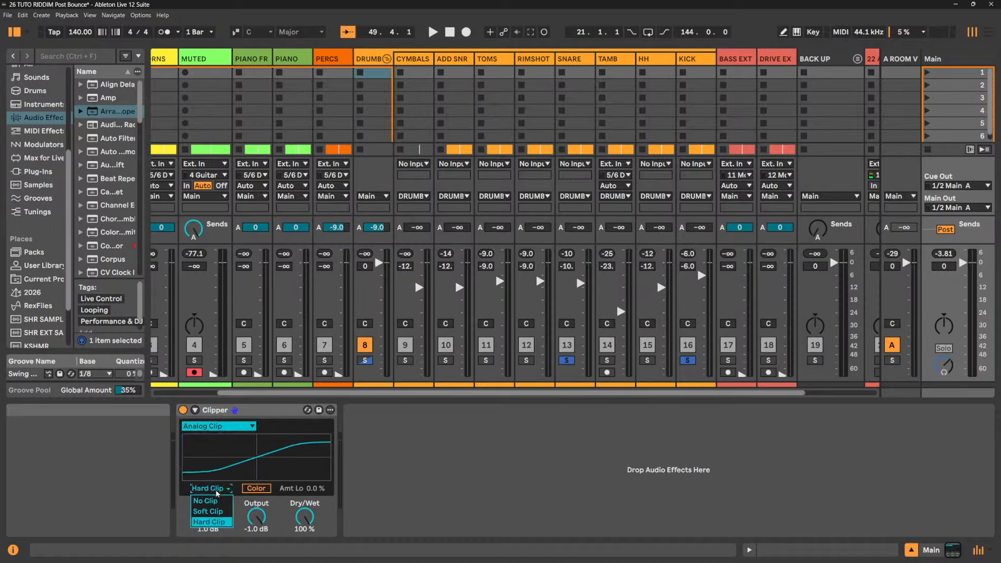
left_click(217, 524)
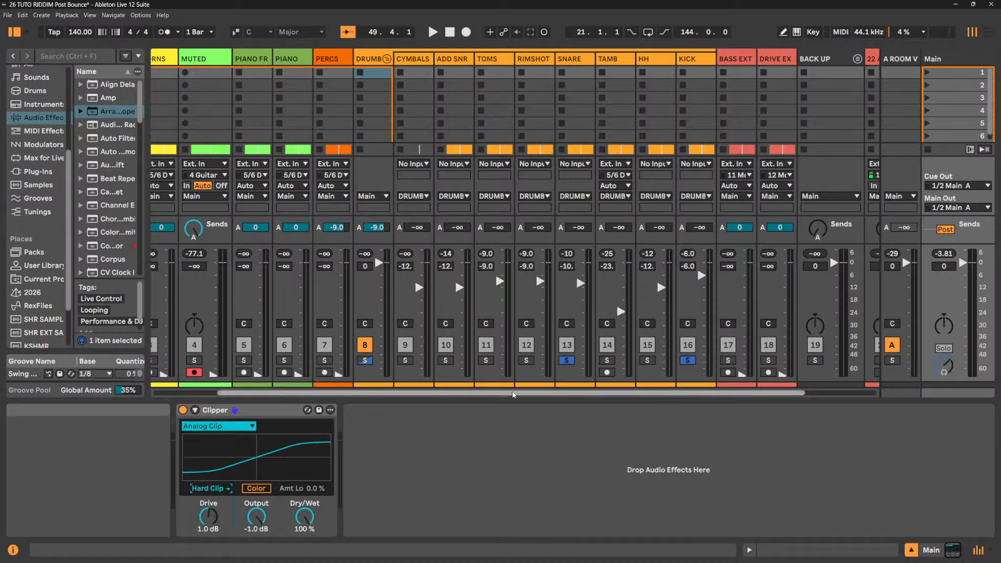
- Re-enable KClip3 on the DRUMBUS group, and play the soloed KICK and SNARE through it
left_click(370, 60)
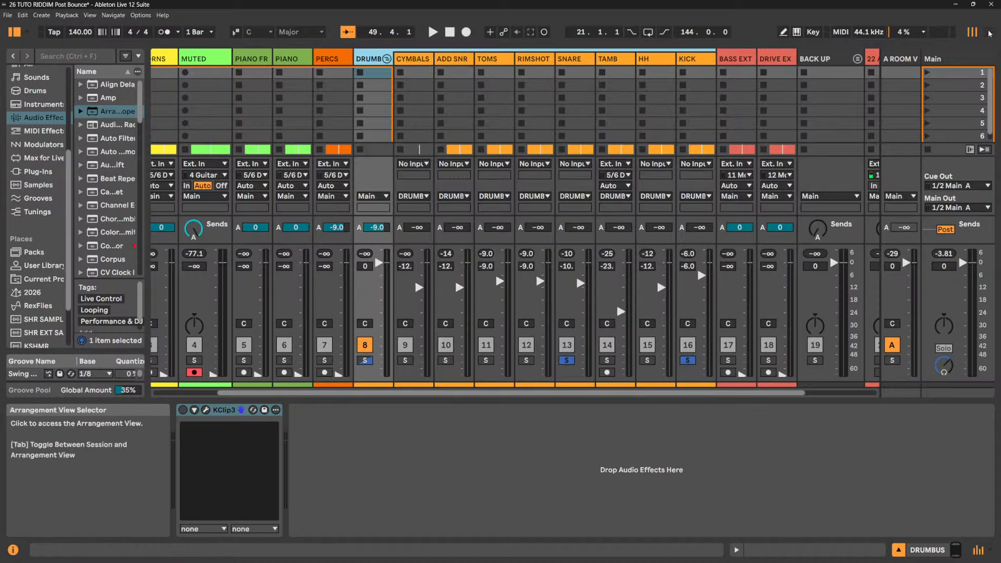
left_click(182, 410)
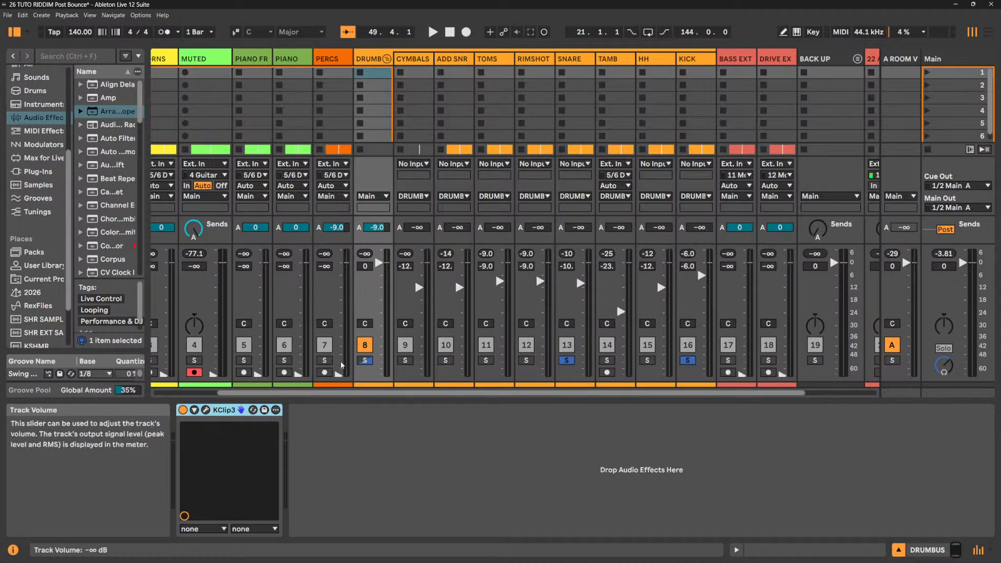
key("space")
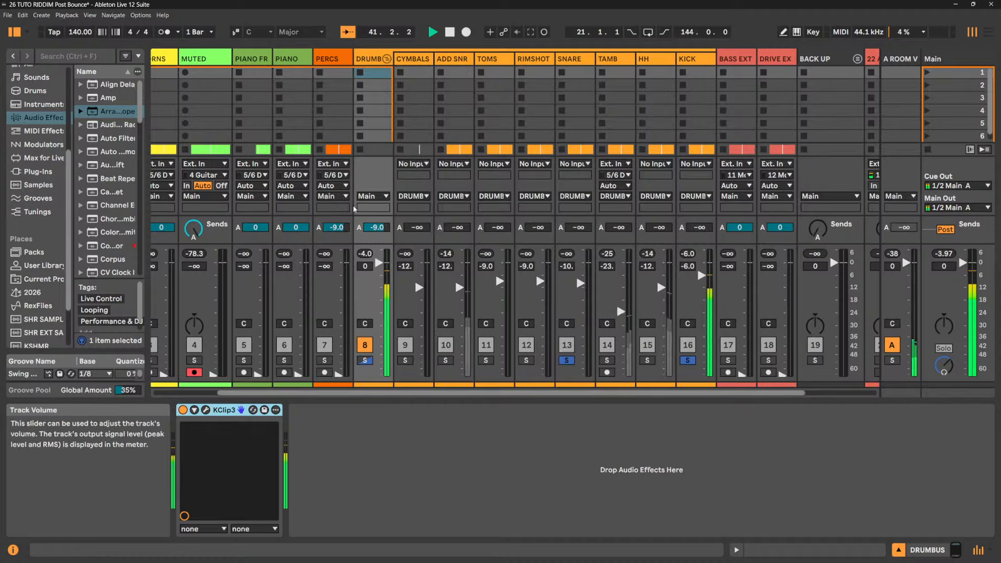
- Play the whole DRUMBUS group in solo, and clear the solo to hear the full mix
left_click(366, 361)
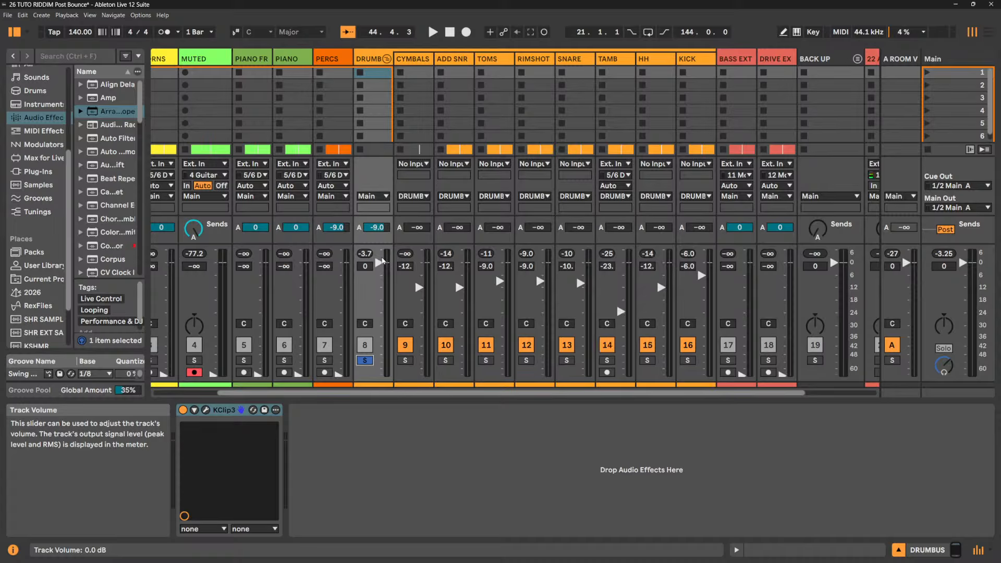
key("space")
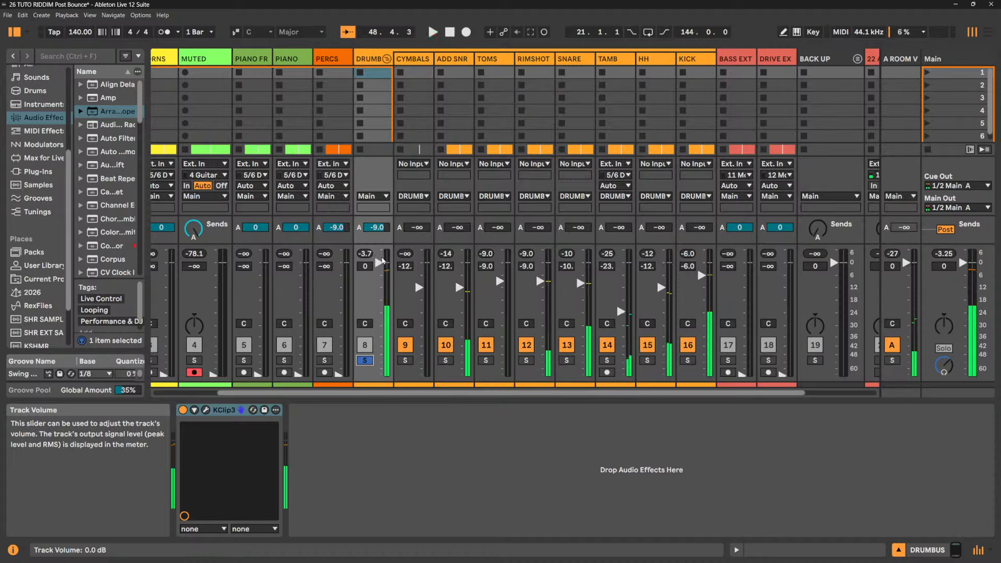
left_click(365, 360)
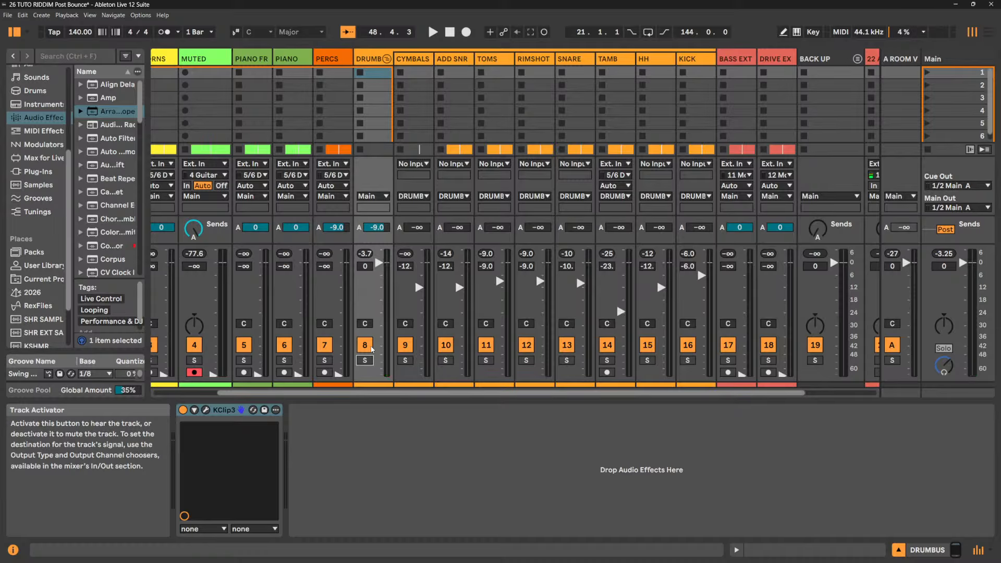
key("space")
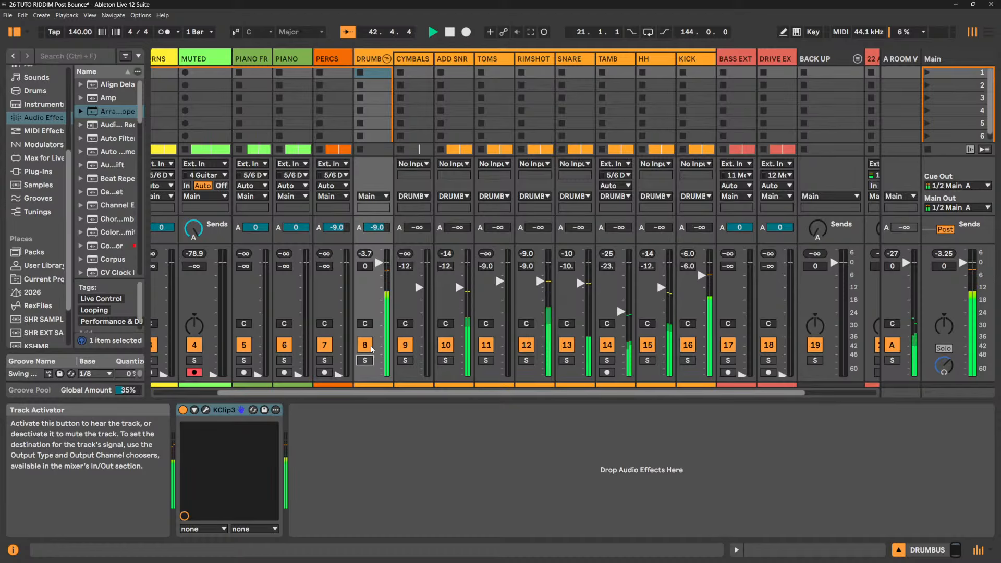
- Fold the DRUMBUS group, and widen both its mixer channel and the browser
left_click(386, 58)
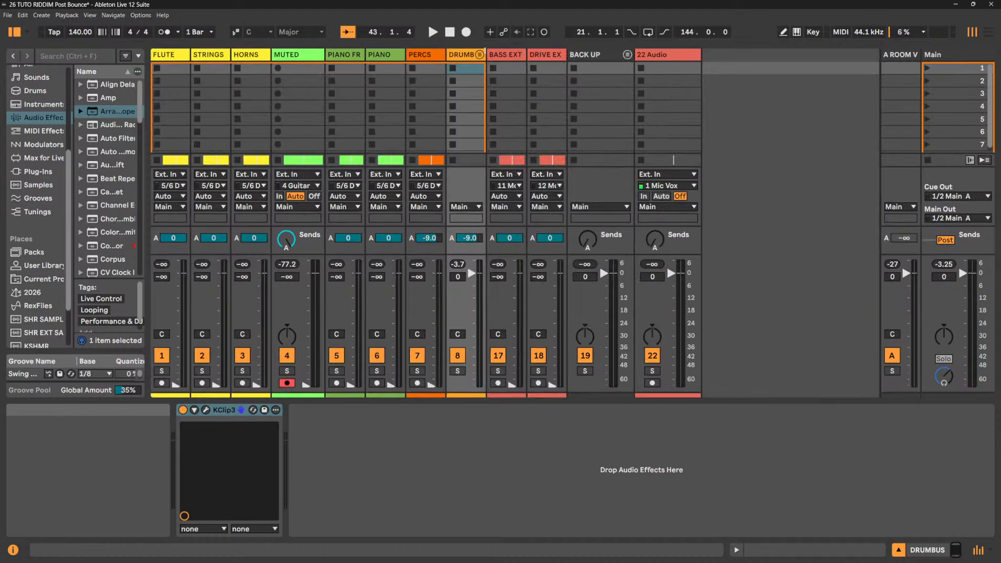
left_click_drag(486, 55, 499, 55)
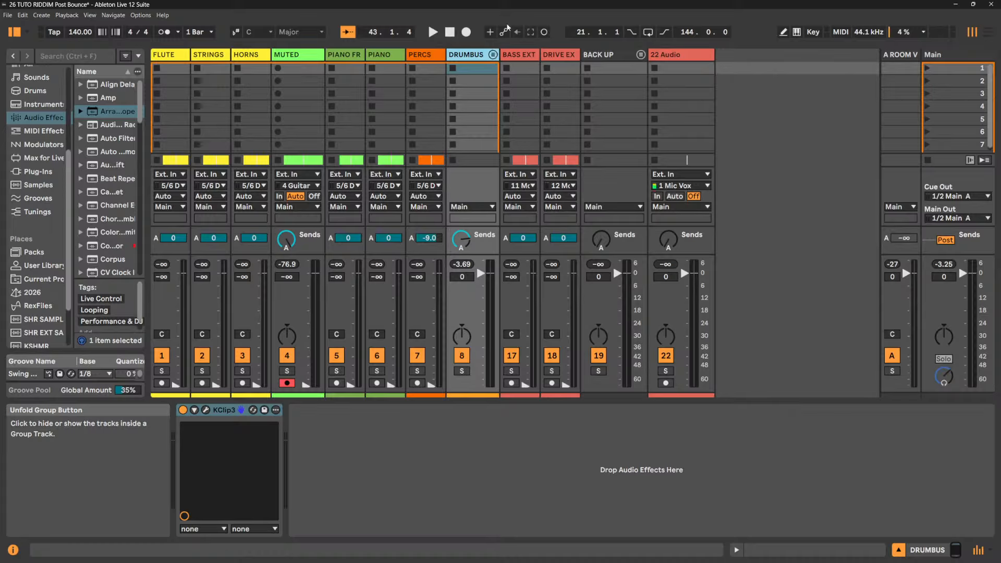
left_click_drag(145, 155, 275, 156)
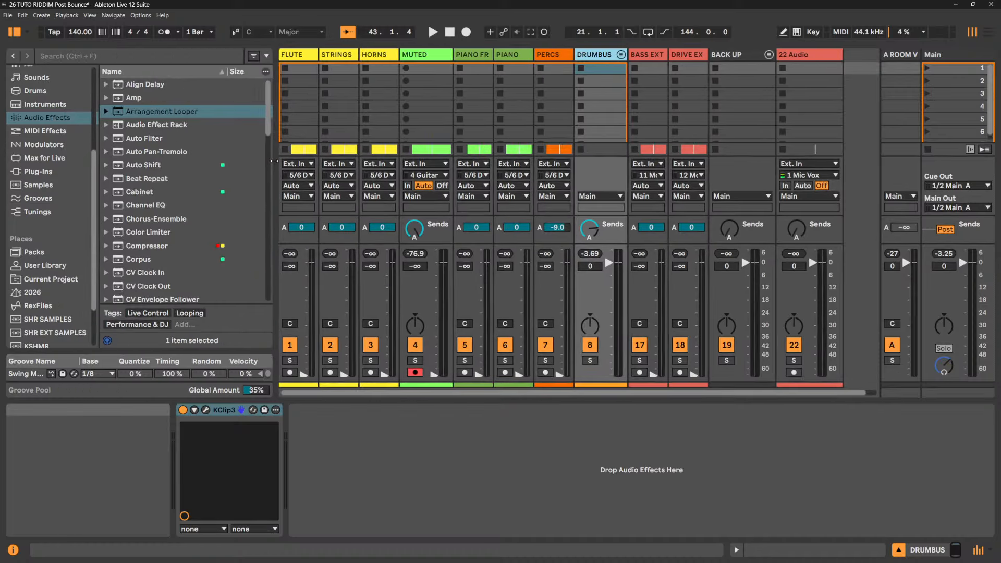
- Set the PERCS track's volume to 0 dB
left_click(149, 125)
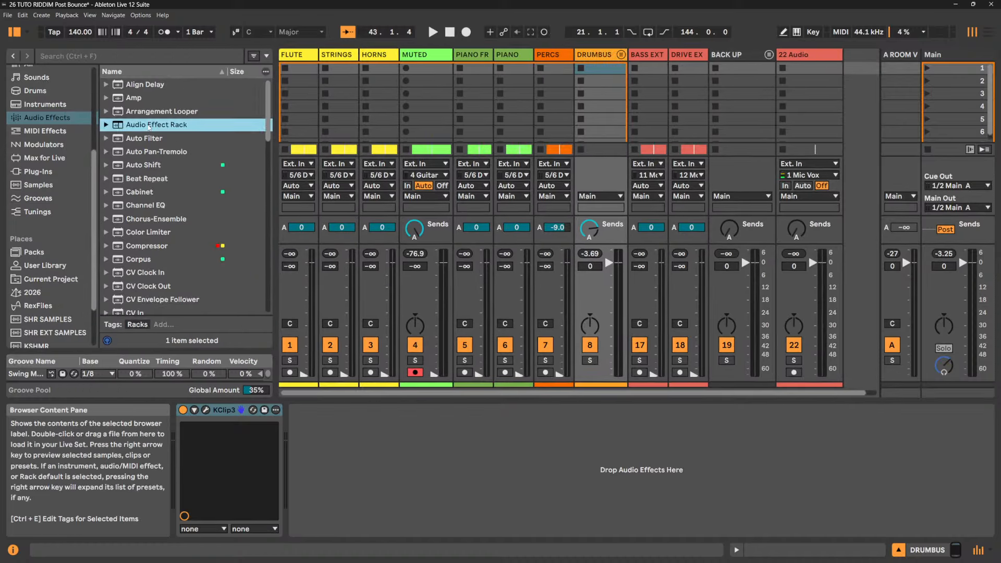
left_click(556, 55)
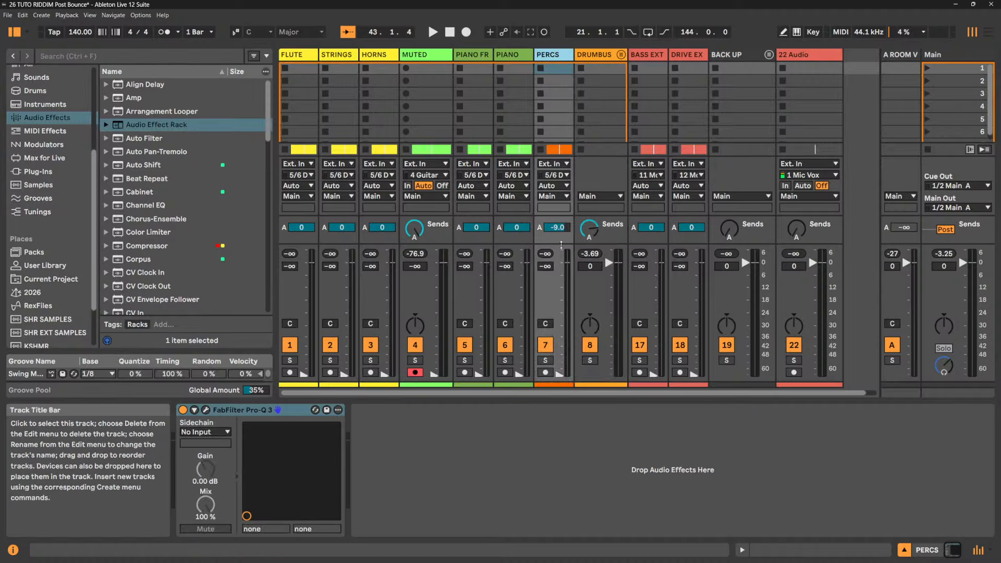
double_click(559, 374)
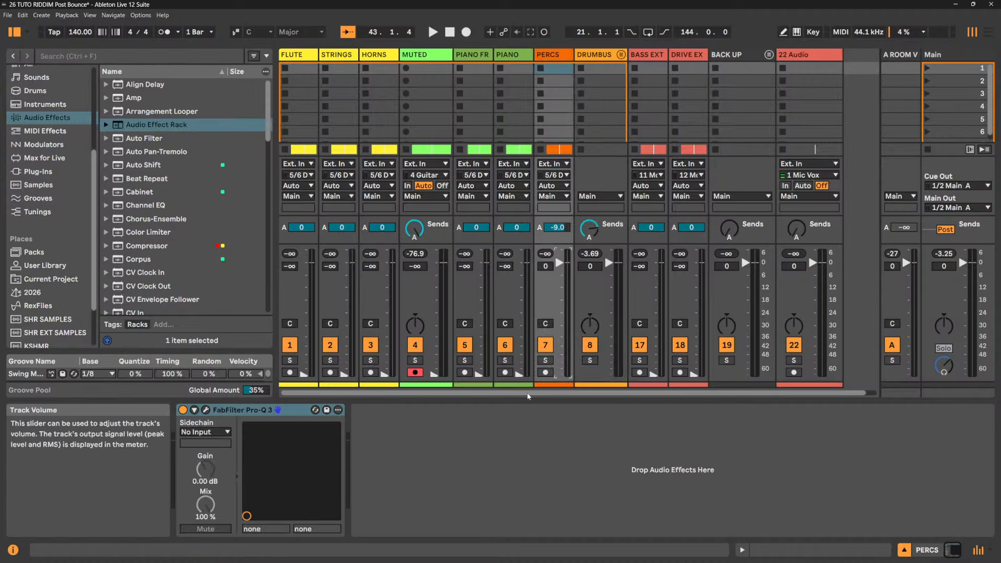
- Add an Audio Effect Rack after FabFilter Pro-Q 3 on the PERCS track, and load Amp inside it
left_click_drag(163, 125, 425, 445)
left_click(358, 424)
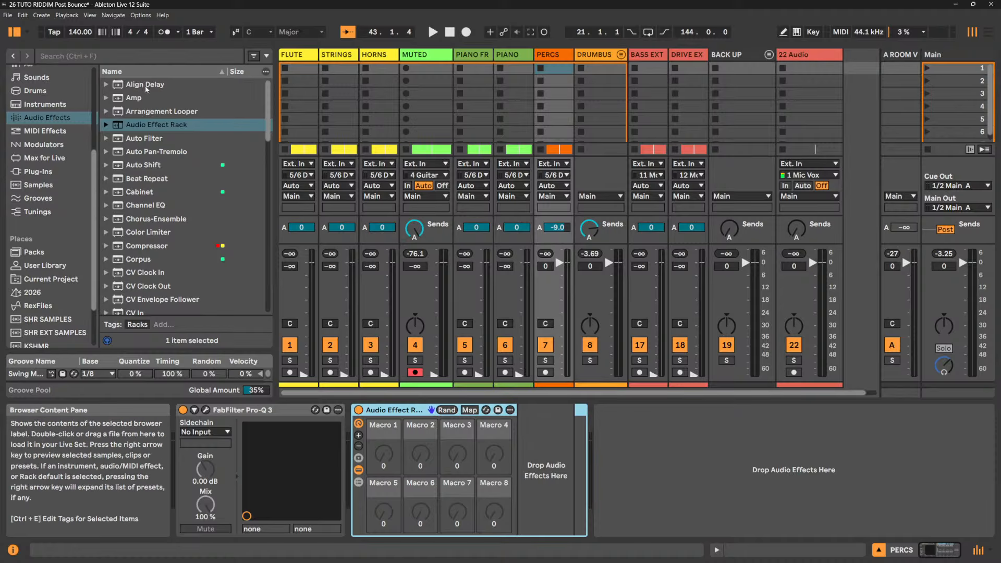
left_click(134, 98)
left_click_drag(509, 328, 555, 468)
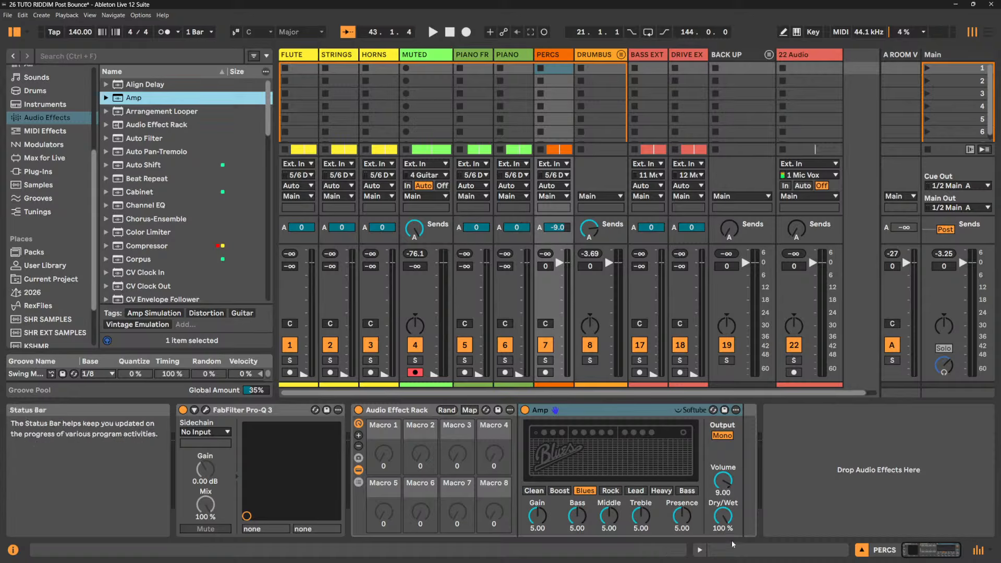
- Play the PERCS track in solo, and lower the Amp's Bass to 0.40
left_click(545, 360)
key("space")
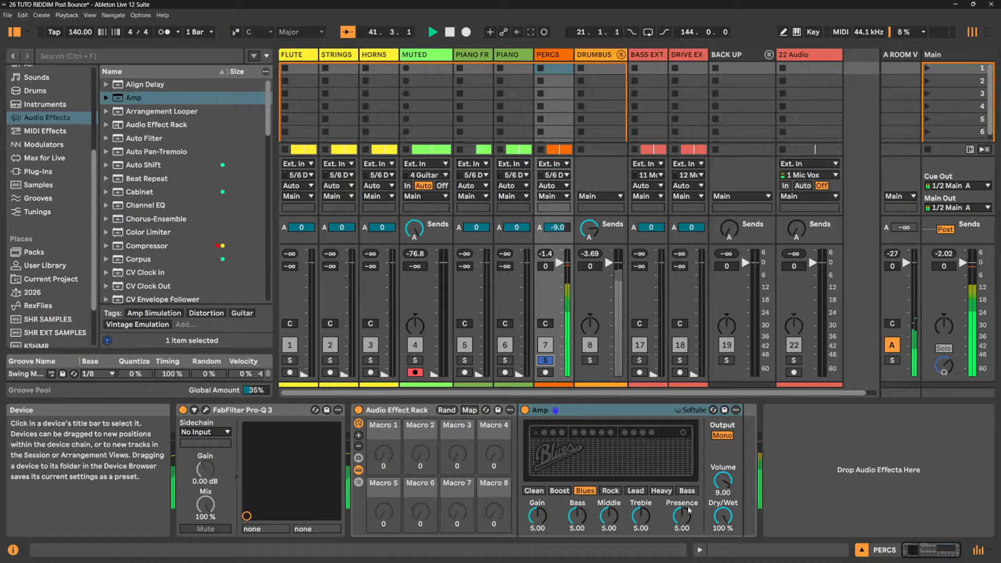
left_click_drag(576, 515, 577, 553)
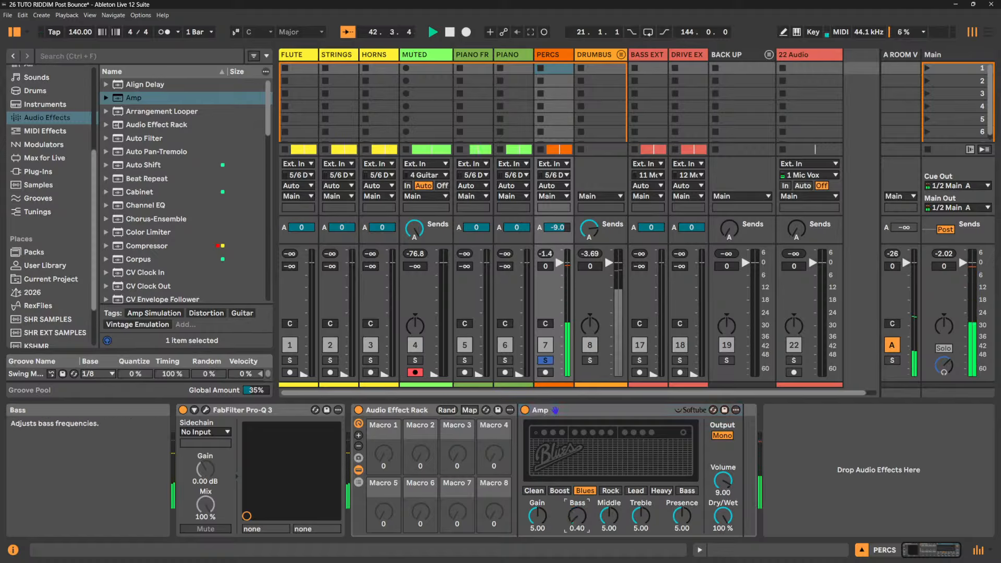
- Lower the Amp's Middle and Treble to 0.00, and raise its Presence to 7.54
left_click_drag(605, 518, 605, 552)
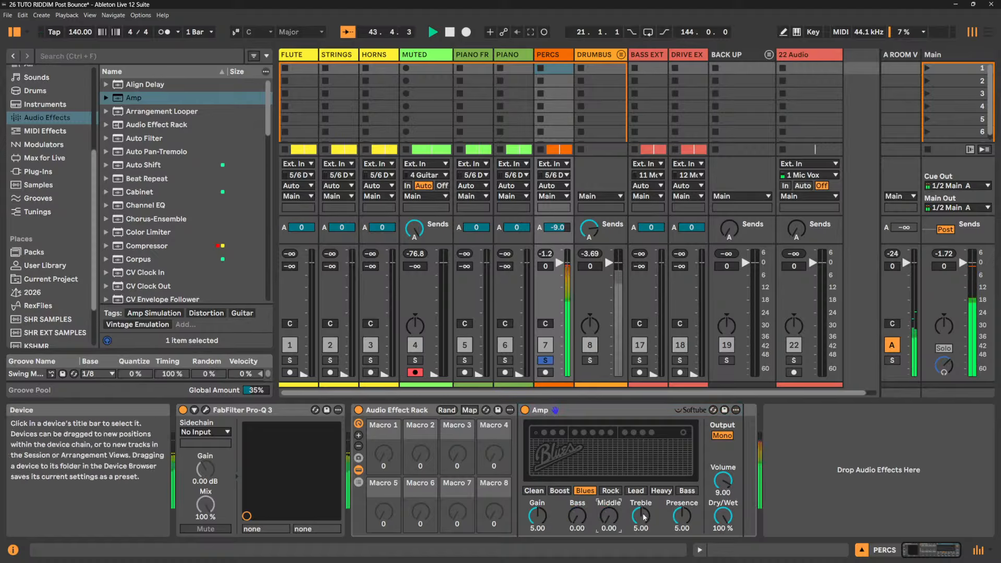
left_click_drag(641, 517, 641, 553)
mouse_move(688, 521)
left_mouse_down()
mouse_move(689, 506)
mouse_move(683, 512)
left_mouse_up()
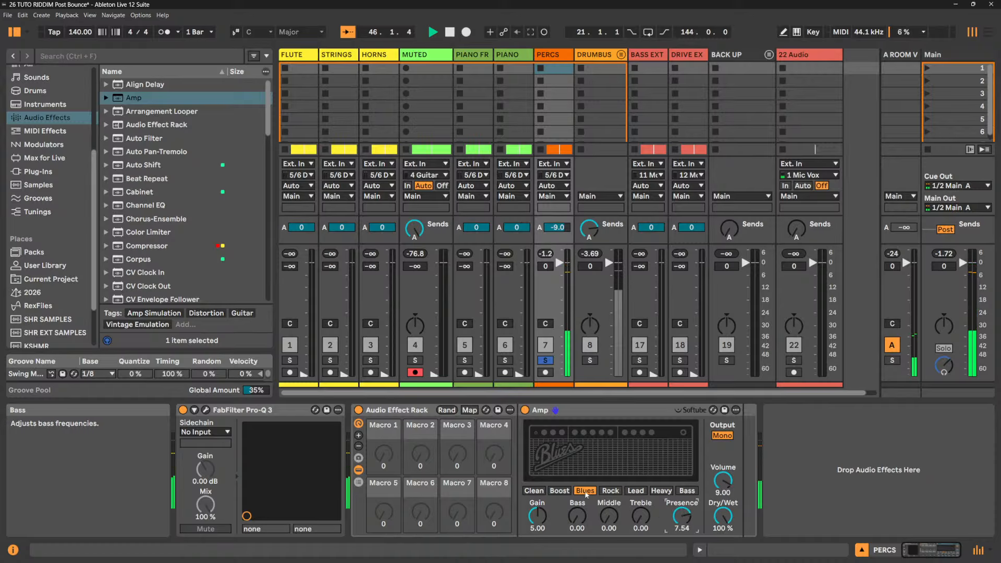
- Audition the Amp's Boost, Clean and Bass models, settle on Heavy, and lower the Gain to 1.67
left_click(560, 491)
left_click(532, 491)
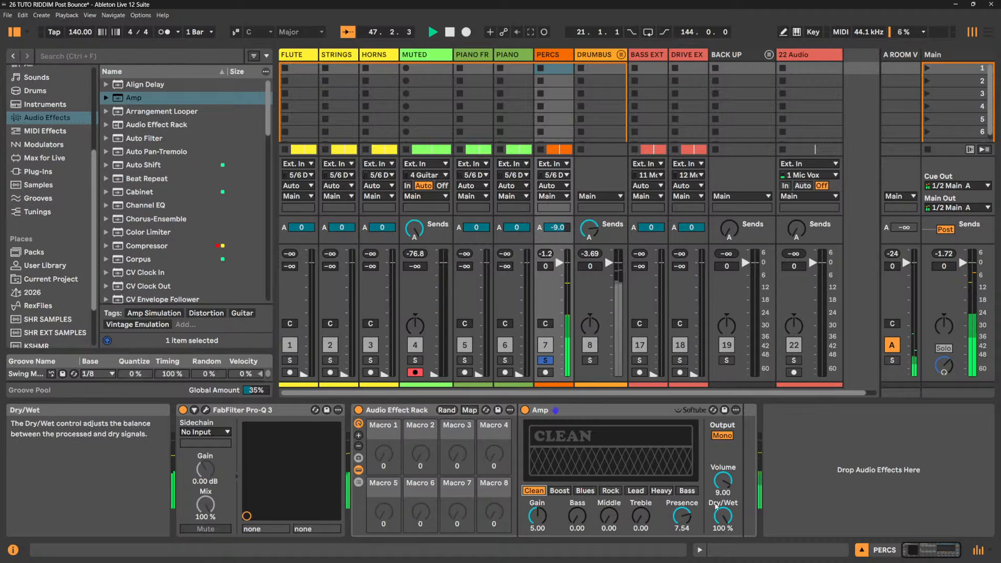
left_click(687, 491)
left_click(665, 492)
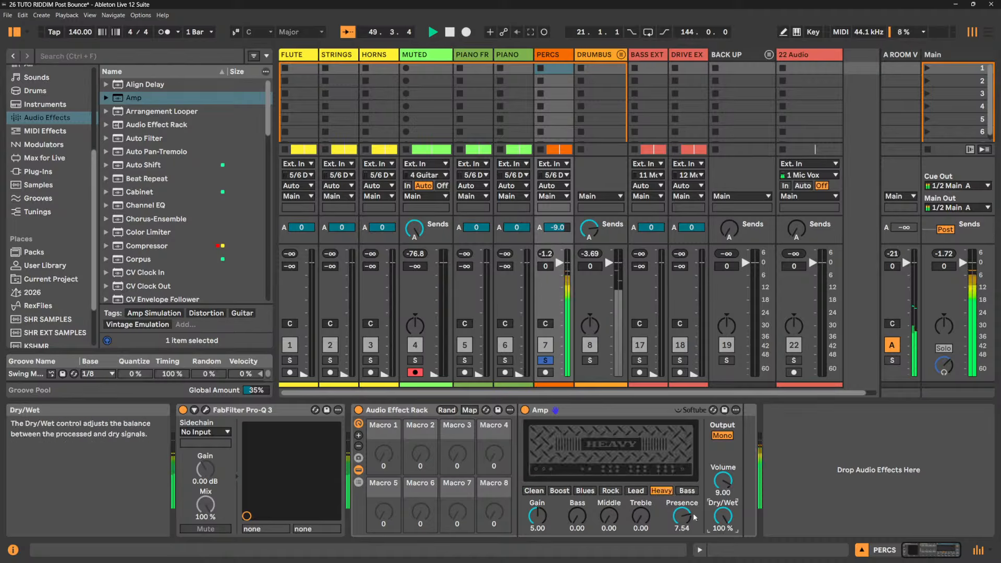
left_click_drag(538, 517, 538, 534)
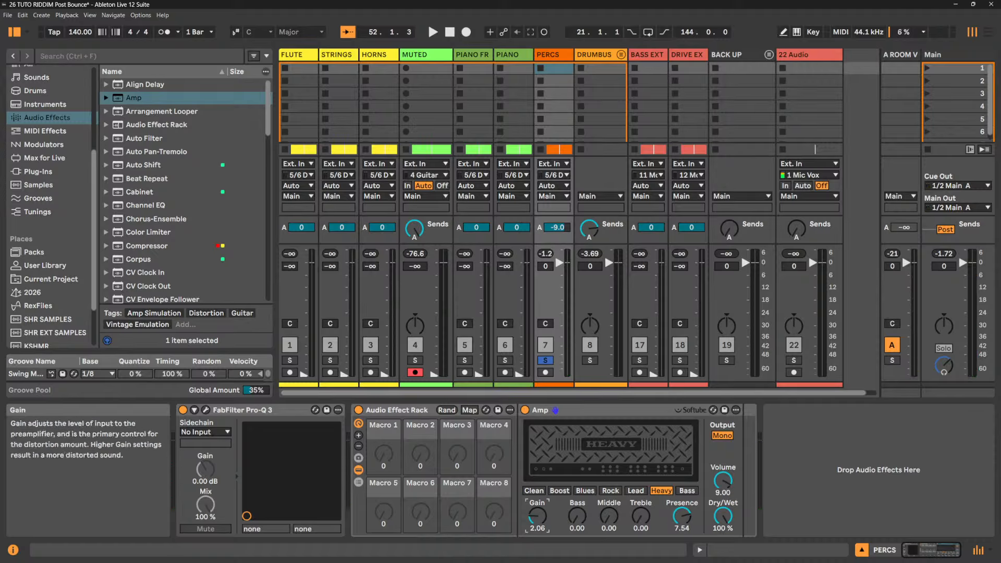
left_click_drag(531, 516, 531, 521)
left_click(410, 413)
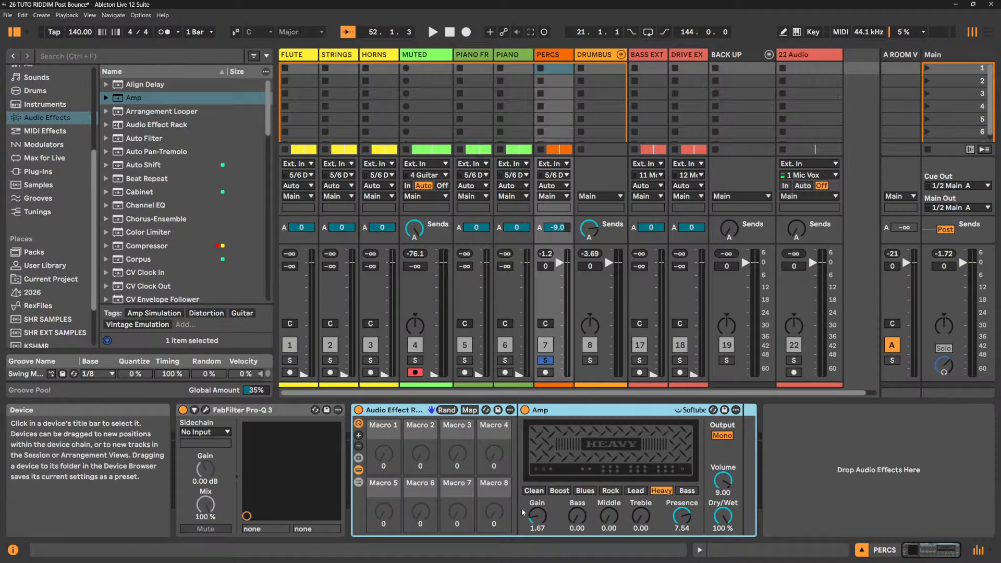
right_click(538, 512)
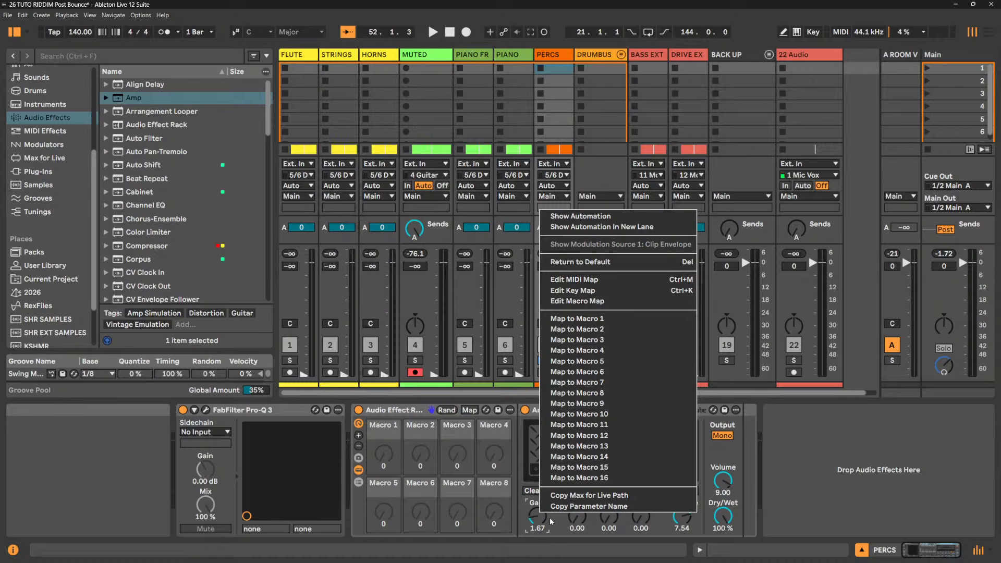
left_click(863, 464)
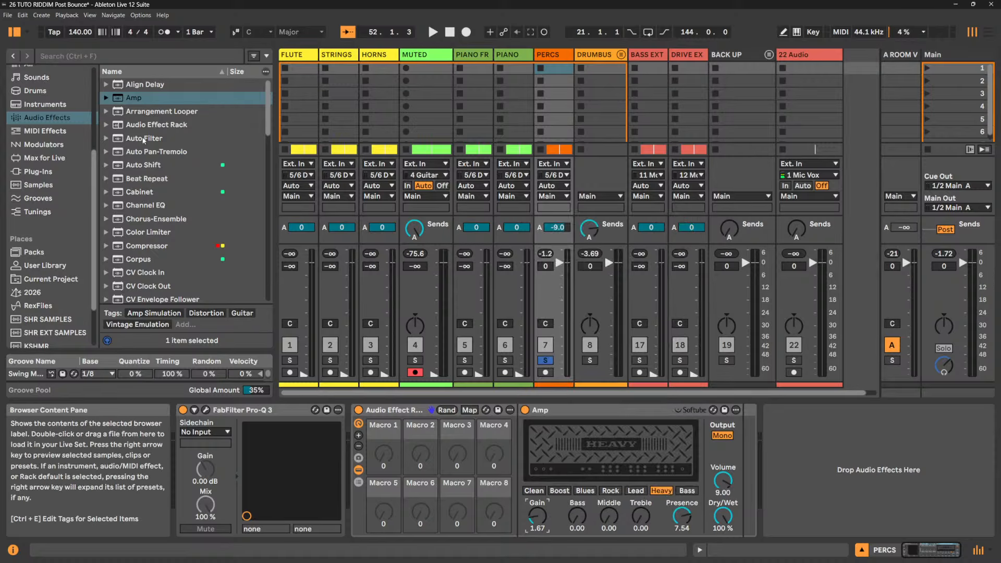
- Add Auto Filter after Amp inside the Audio Effect Rack, and map the Amp's Gain to Macro 1
left_click_drag(144, 138, 699, 451)
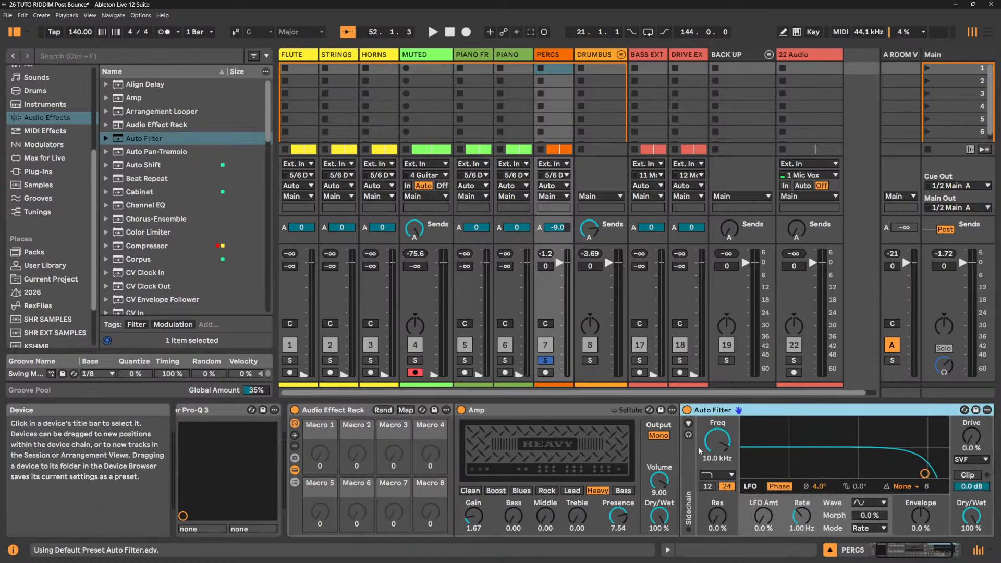
left_click_drag(890, 548, 881, 549)
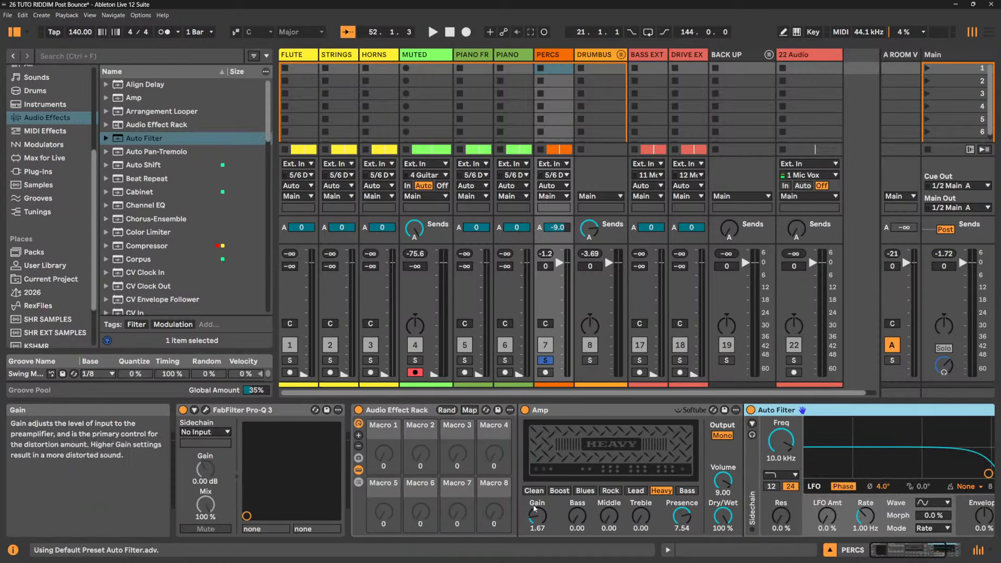
right_click(540, 514)
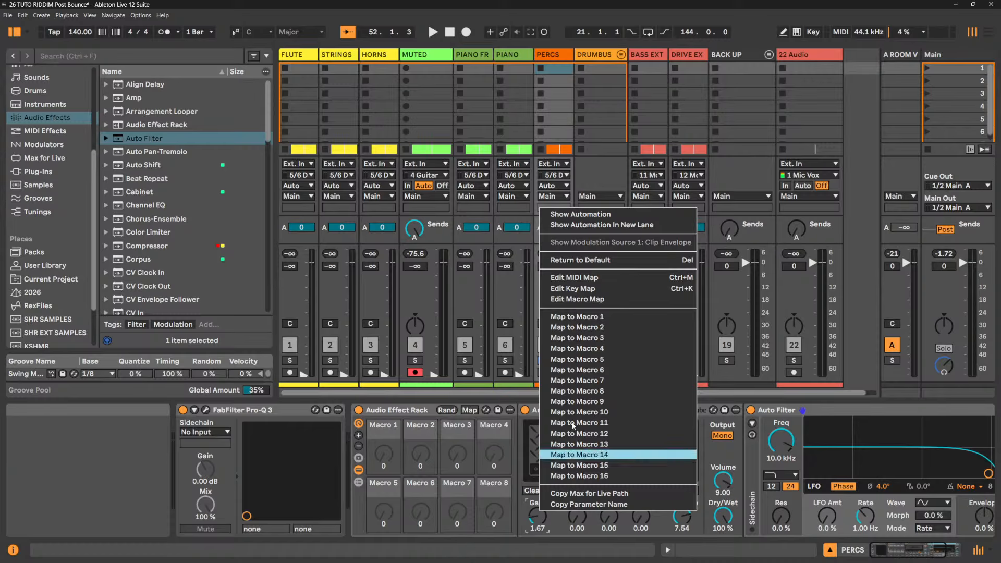
left_click(599, 317)
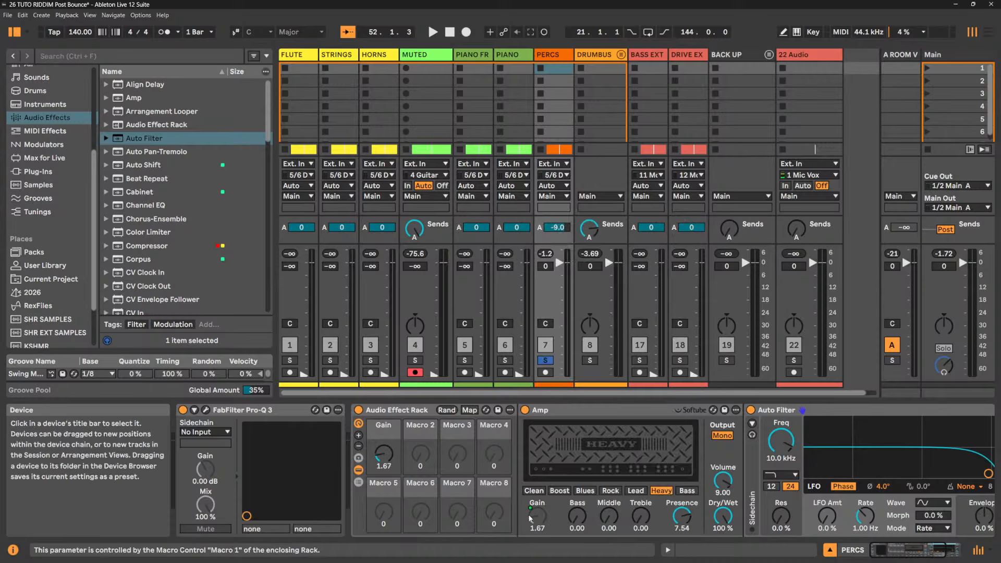
- Colour the rack's Gain macro Terracotta red
right_click(537, 518)
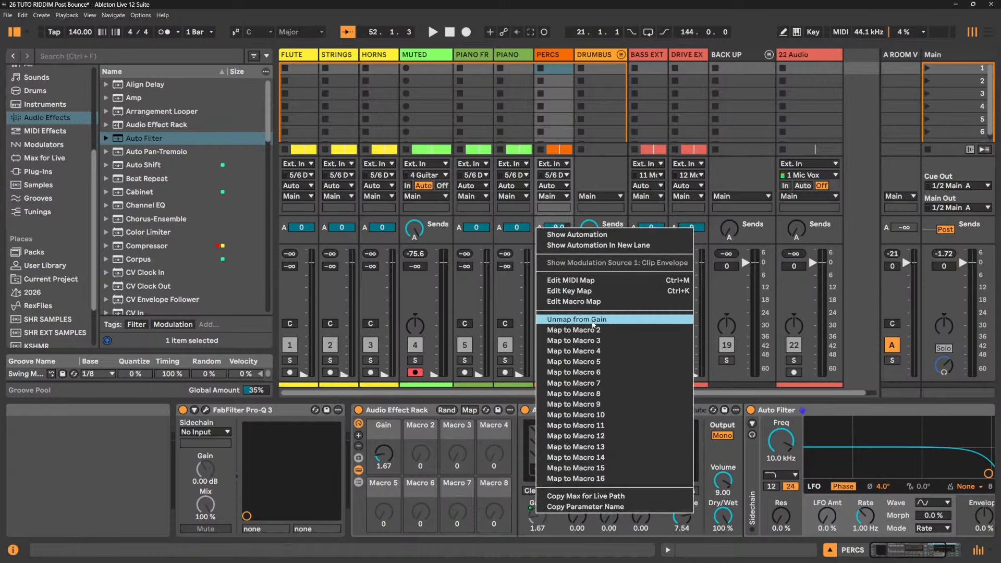
left_click(383, 425)
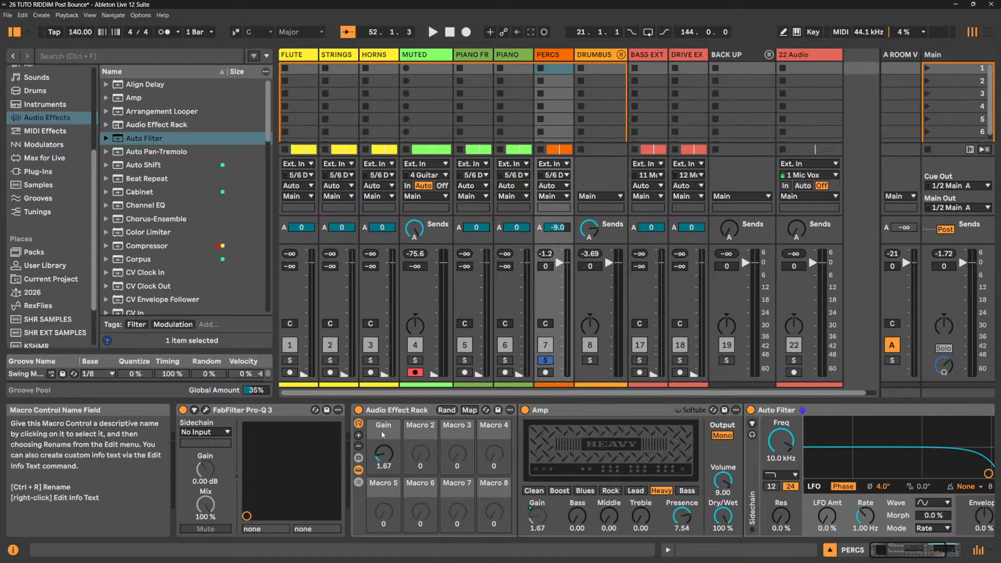
right_click(383, 425)
left_click(394, 388)
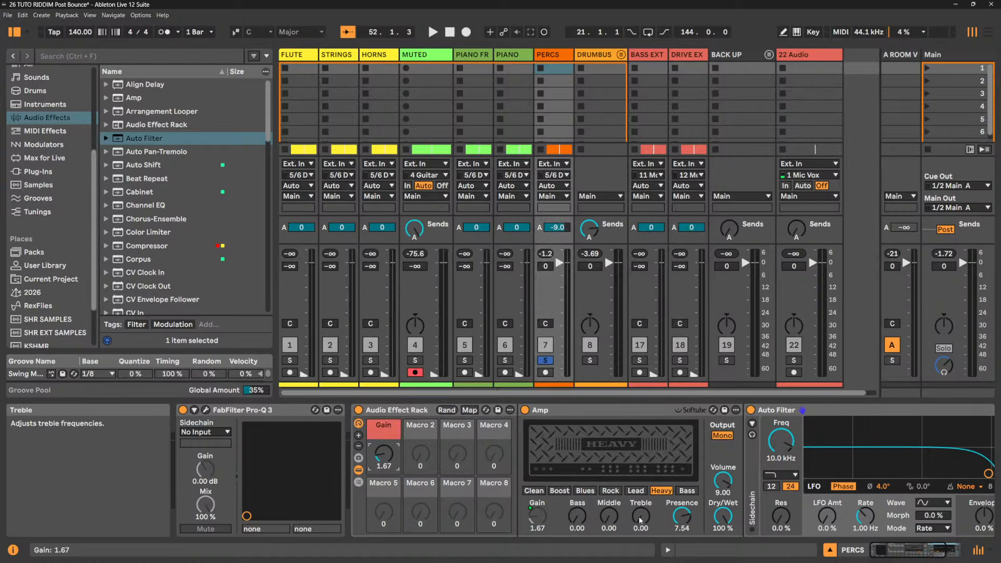
- Map the Amp's Bass, Middle and Treble to Macros 2, 3 and 4
right_click(584, 517)
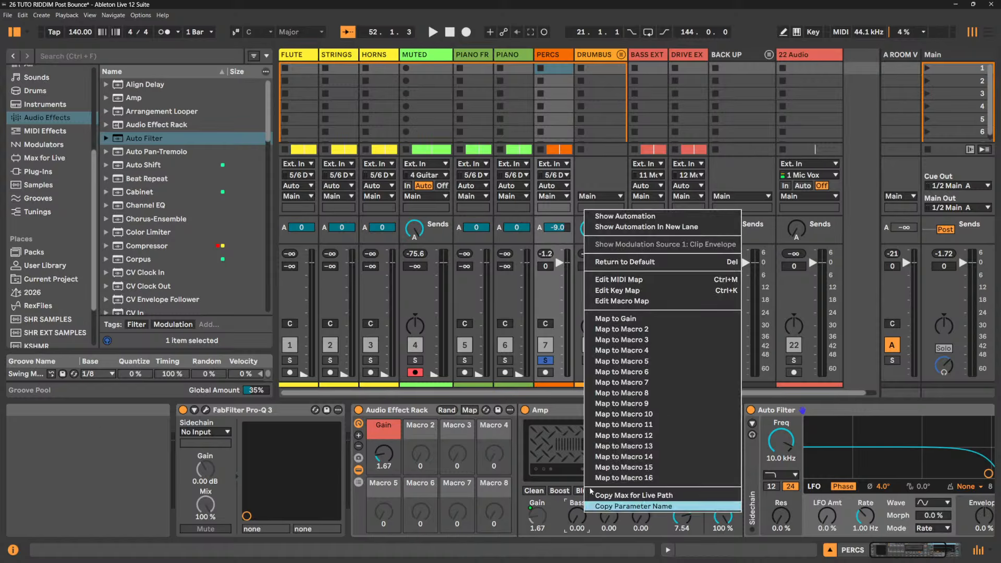
left_click(632, 333)
right_click(608, 515)
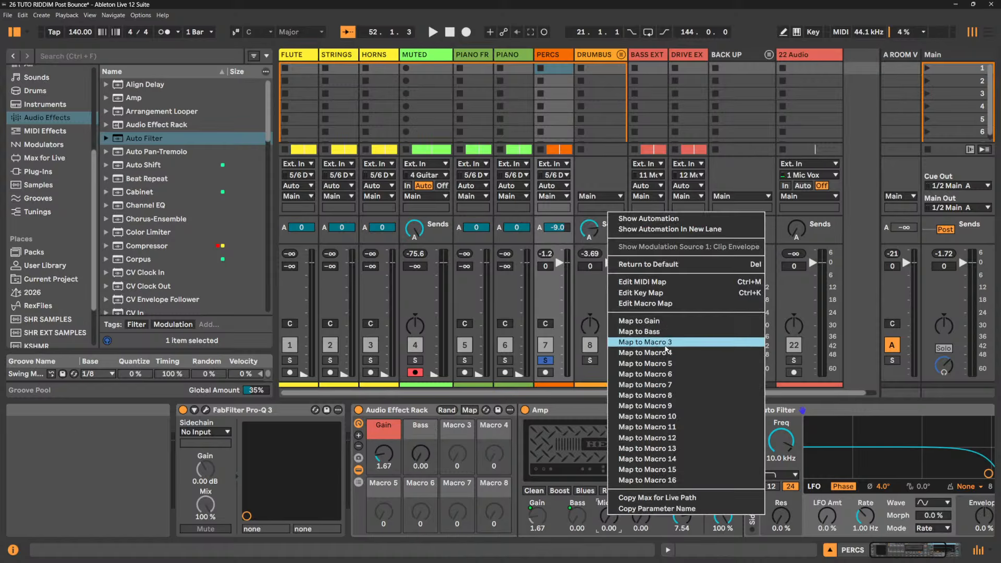
left_click(634, 340)
right_click(640, 514)
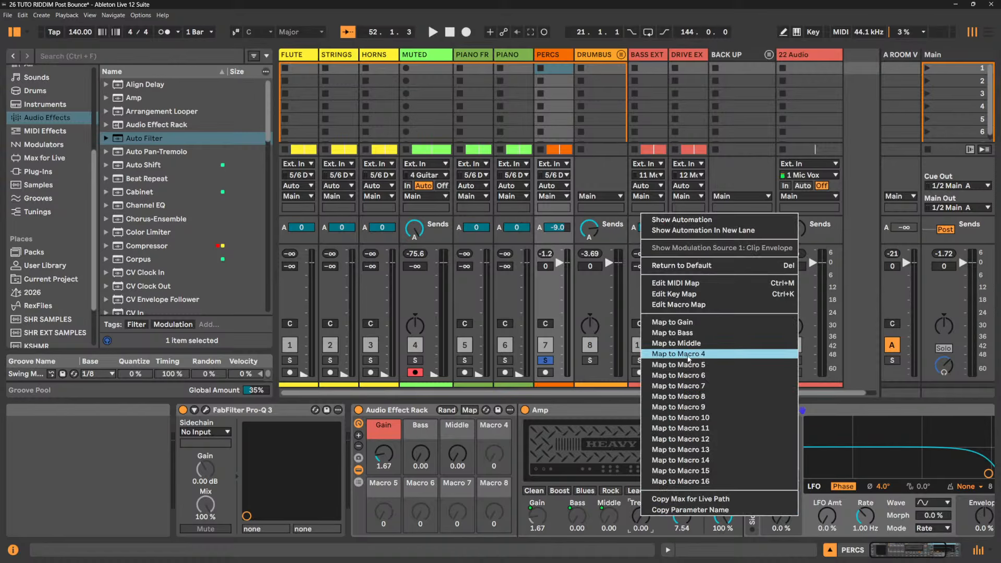
left_click(689, 356)
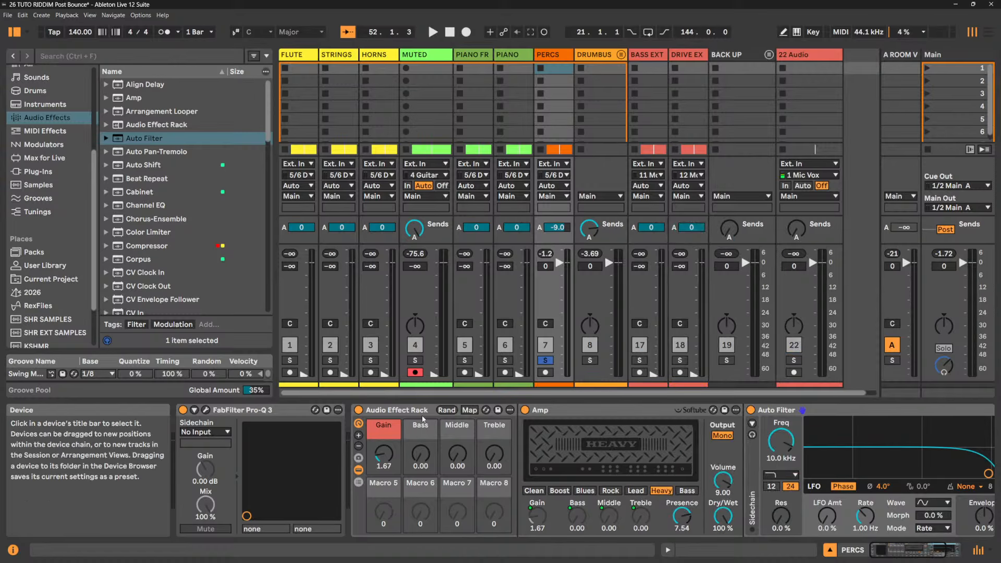
- Rename the Audio Effect Rack as DRIVE BOX
left_click(421, 410)
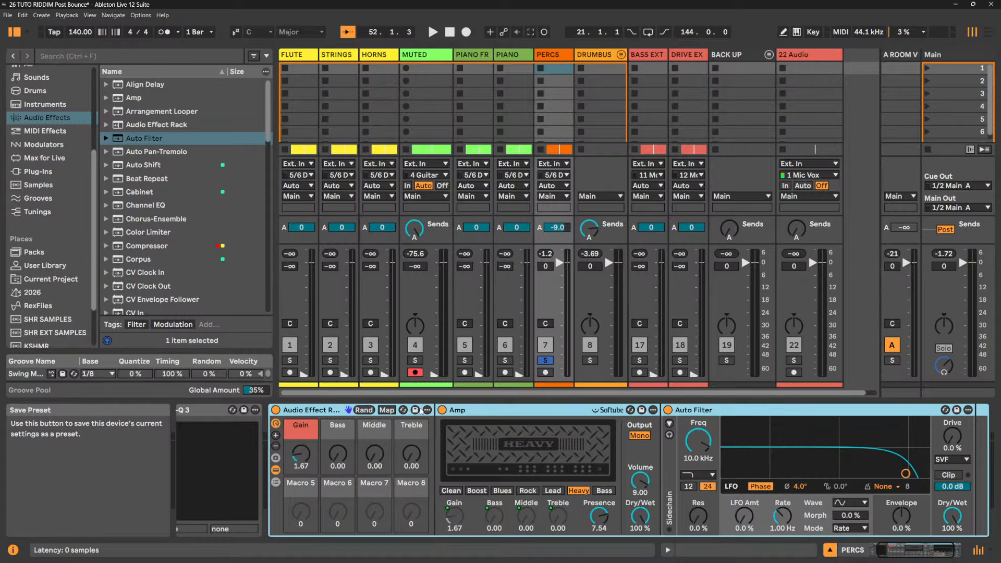
key("ctrl+r")
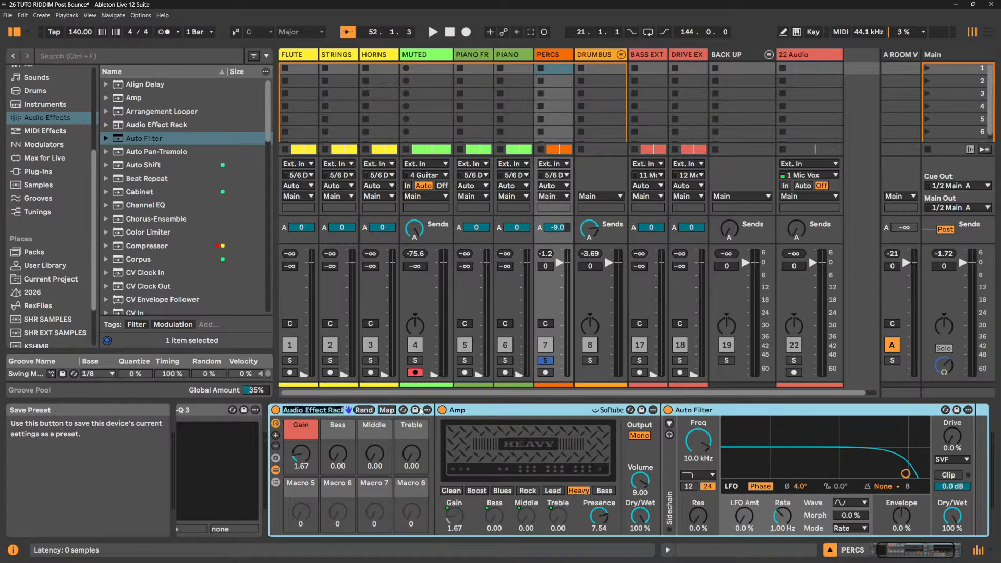
type("DRIVE")
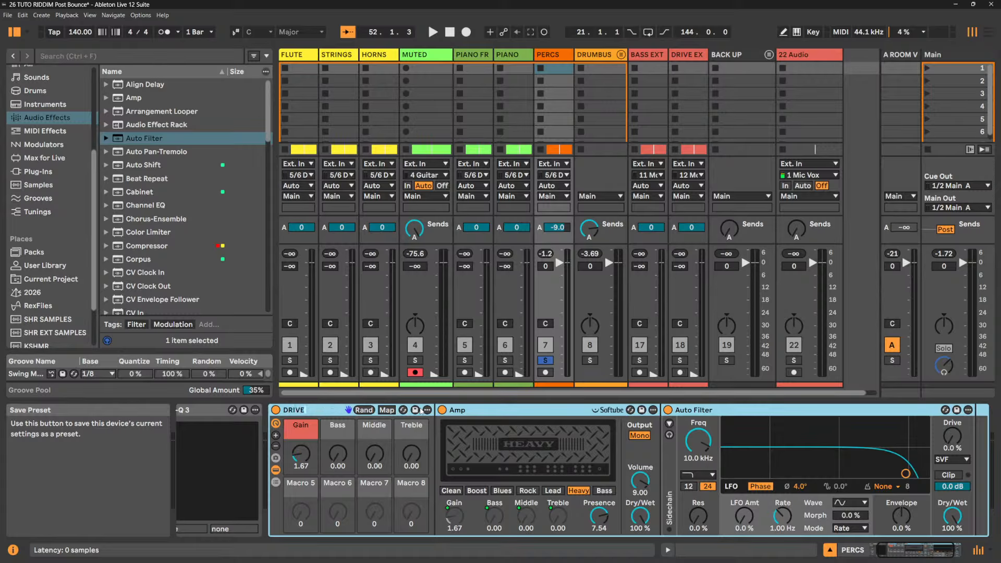
type(" BOX")
key("Return")
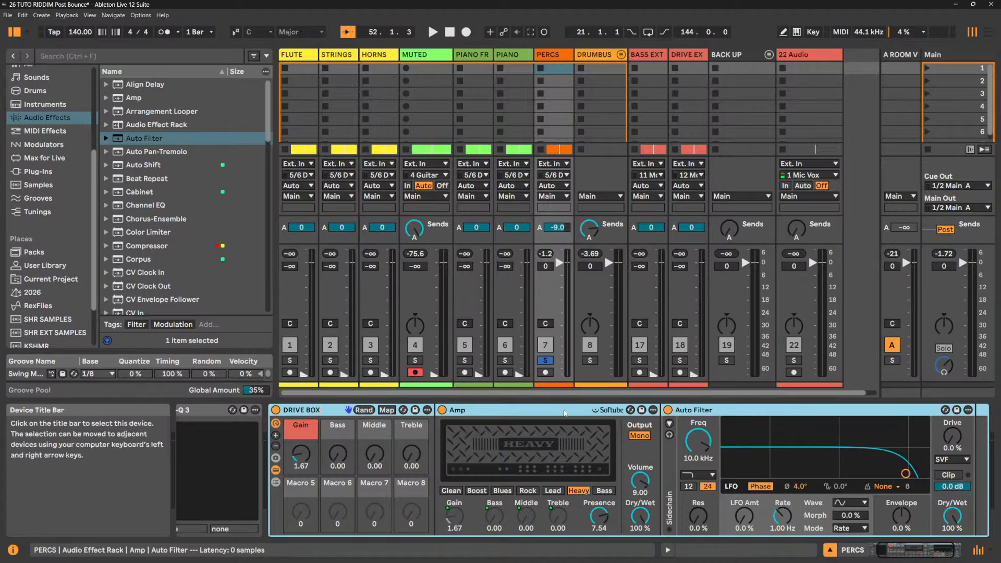
- Colour the Bass, Middle and Treble macros Terracotta red to match the Gain macro
right_click(345, 434)
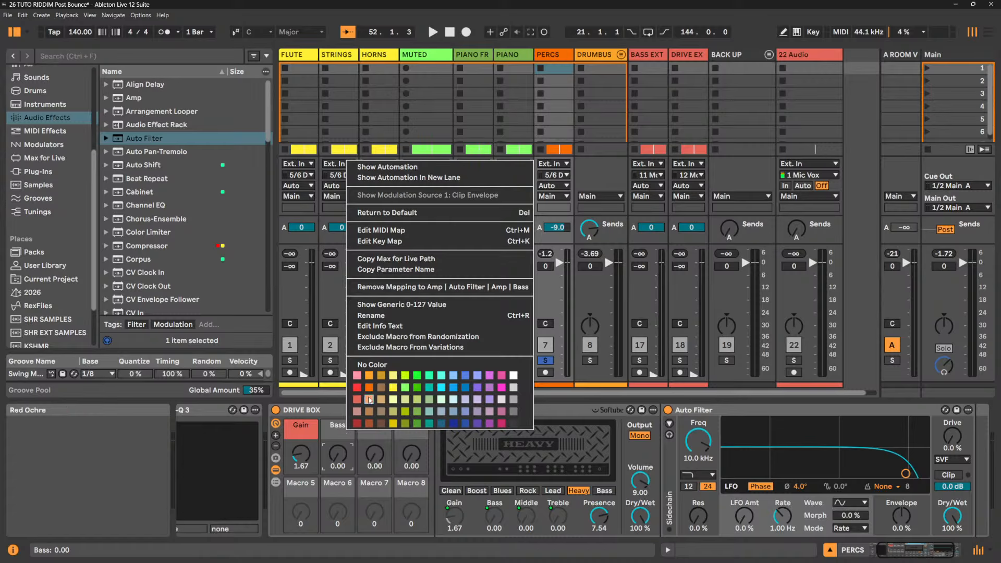
left_click(369, 400)
right_click(374, 434)
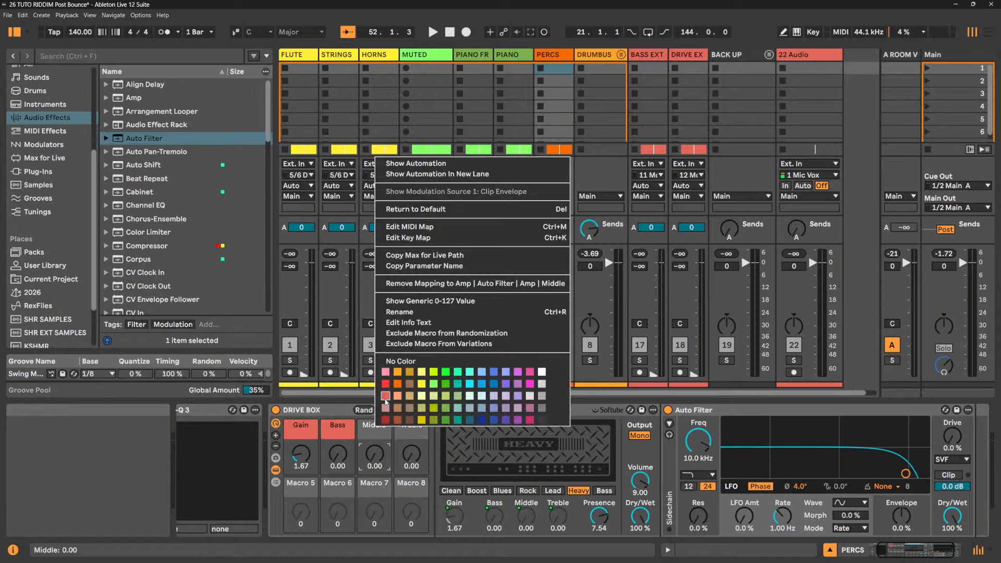
left_click(386, 400)
right_click(410, 434)
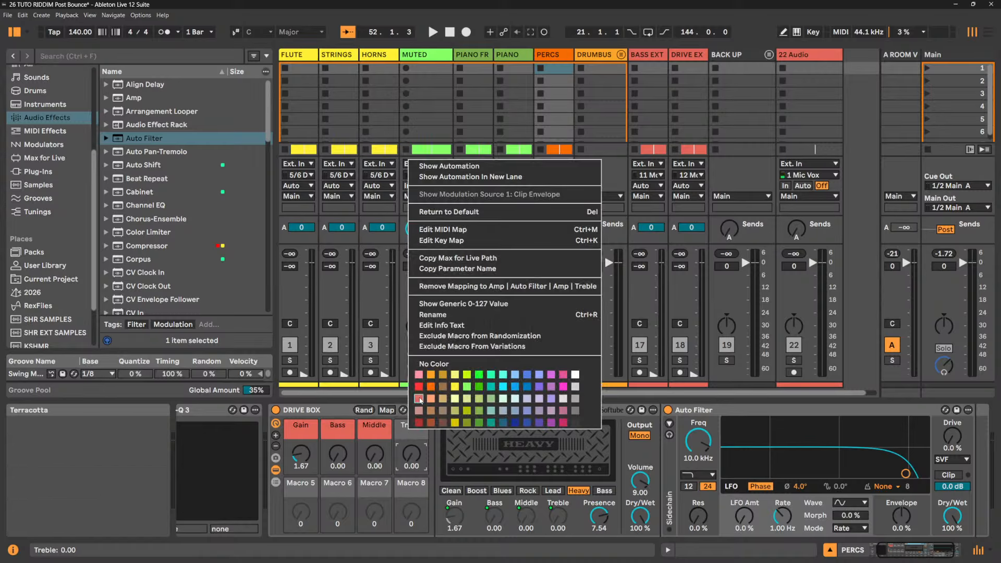
left_click(420, 400)
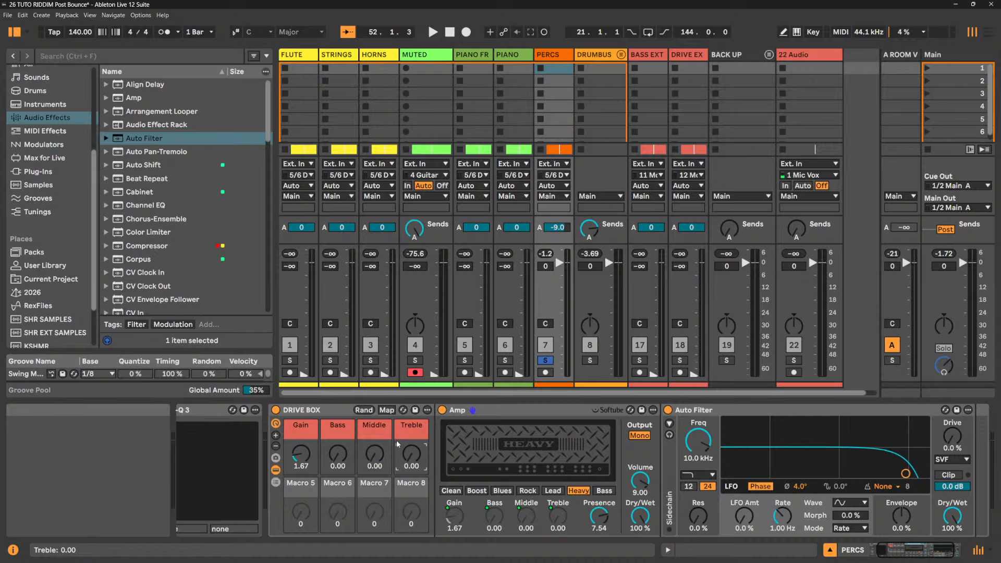
- Show DRIVE BOX's chain list, and create a second, empty chain named DRY
left_click(276, 484)
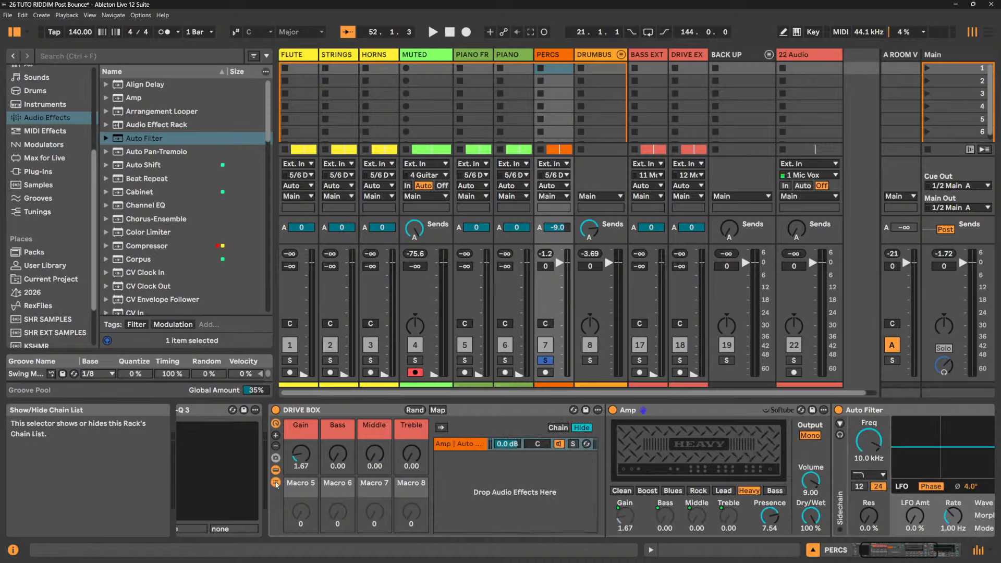
mouse_move(815, 520)
left_mouse_down()
mouse_move(816, 558)
mouse_move(815, 520)
left_mouse_up()
right_click(817, 520)
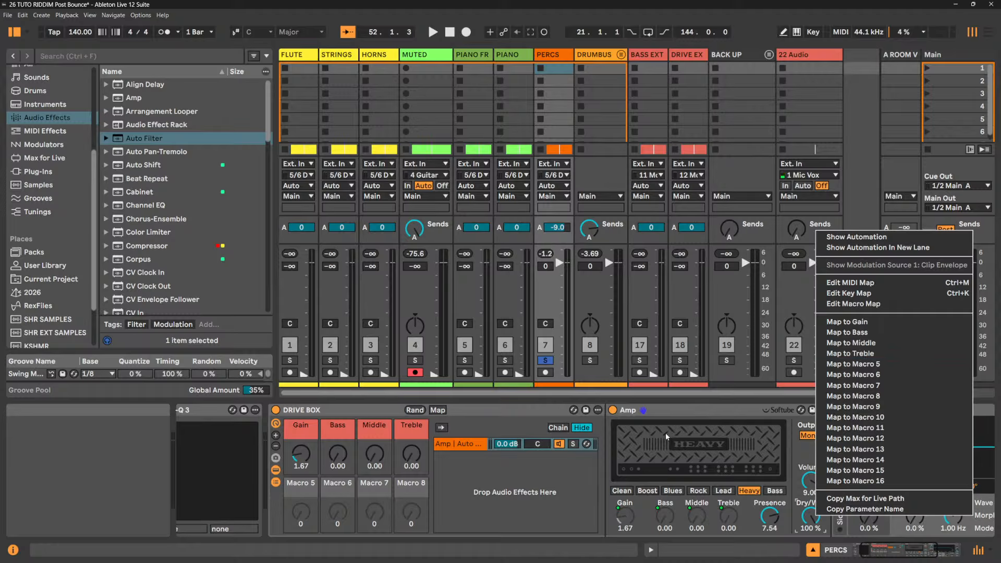
left_click(686, 406)
right_click(466, 478)
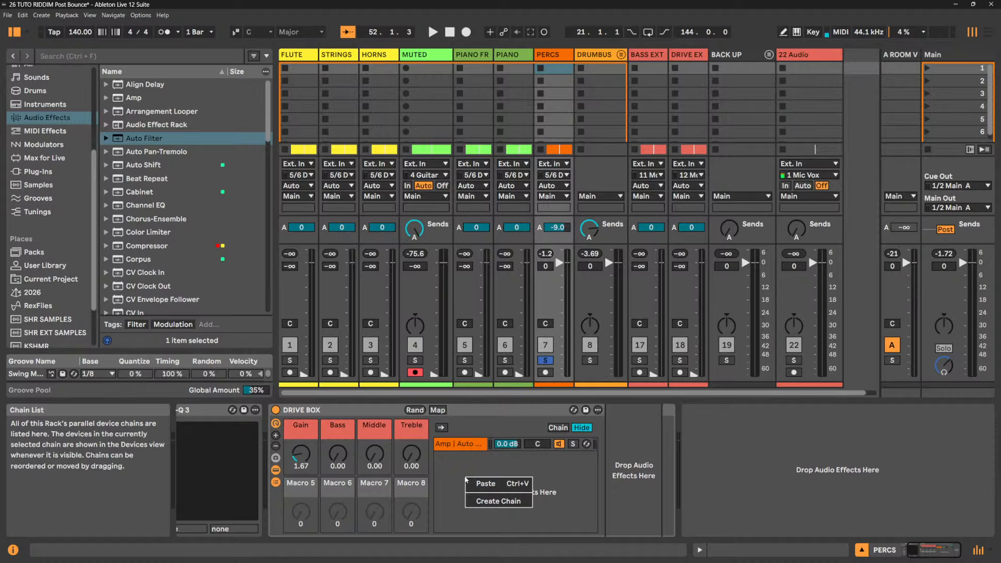
left_click(489, 501)
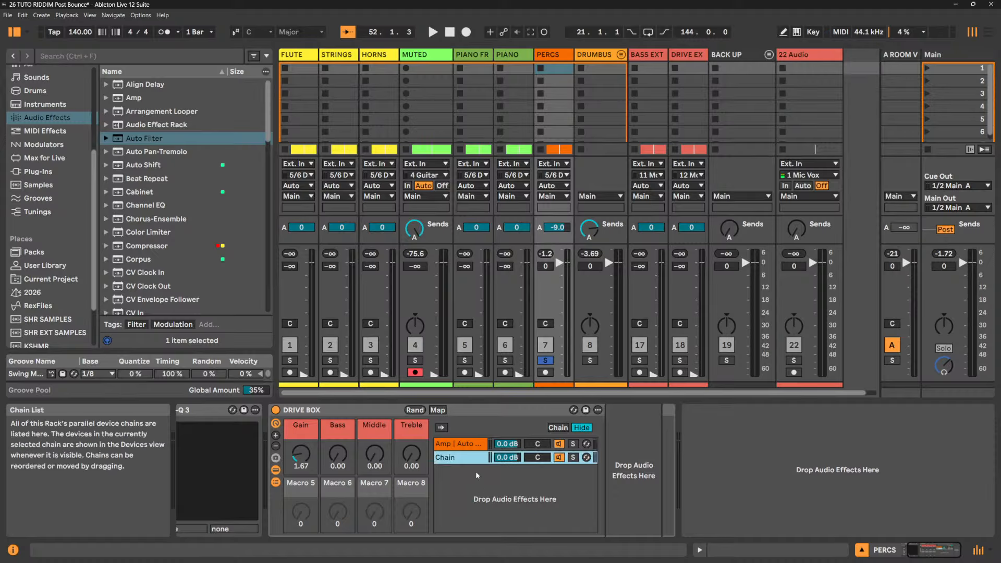
key("ctrl+r")
type("DRY")
key("Return")
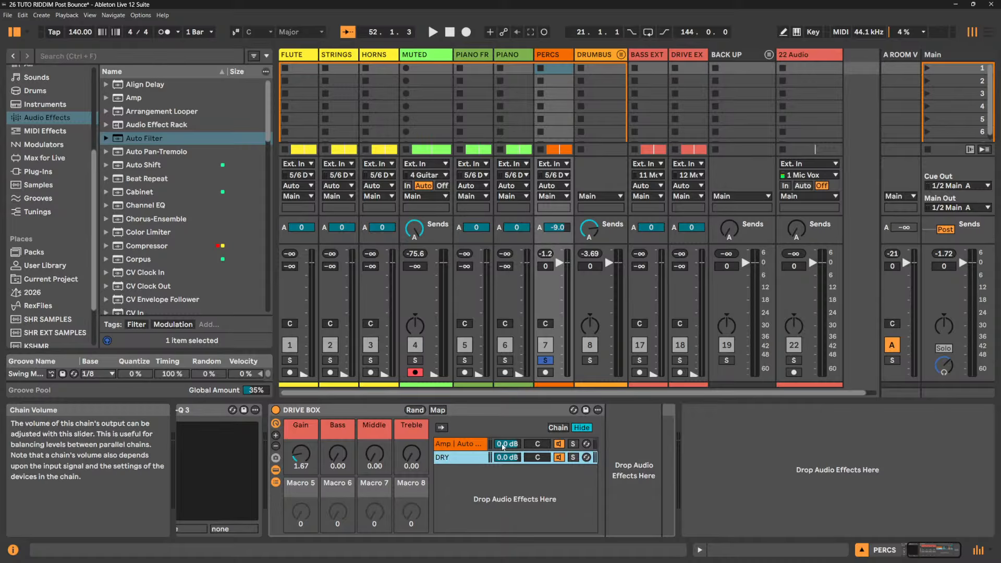
- Rename the chain holding Amp and Auto Filter as DRIVE CHAIN, and map its chain volume to Macro 5
left_click(502, 445)
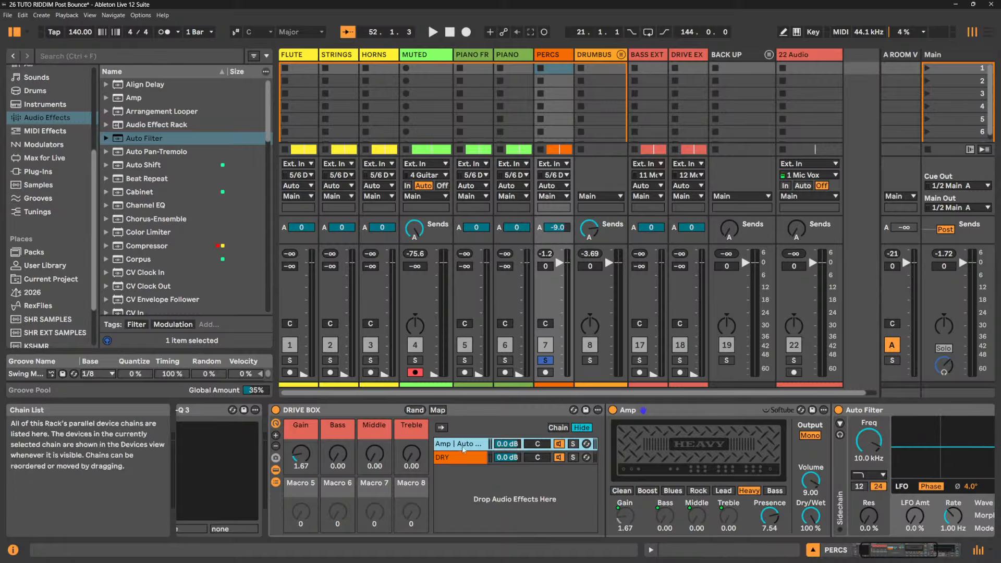
key("ctrl+r")
type("DRIVE CHAIN")
key("Return")
right_click(509, 445)
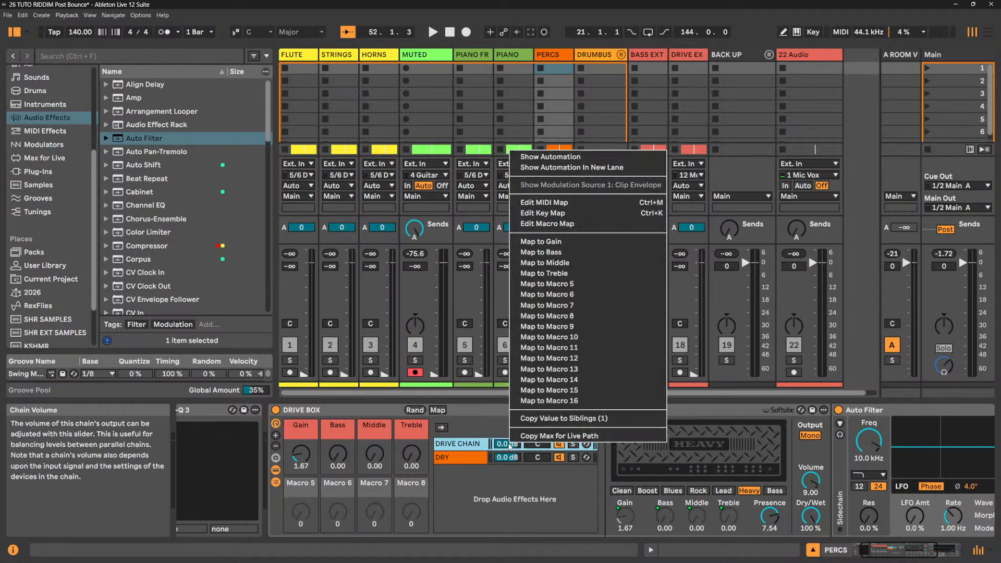
left_click(544, 283)
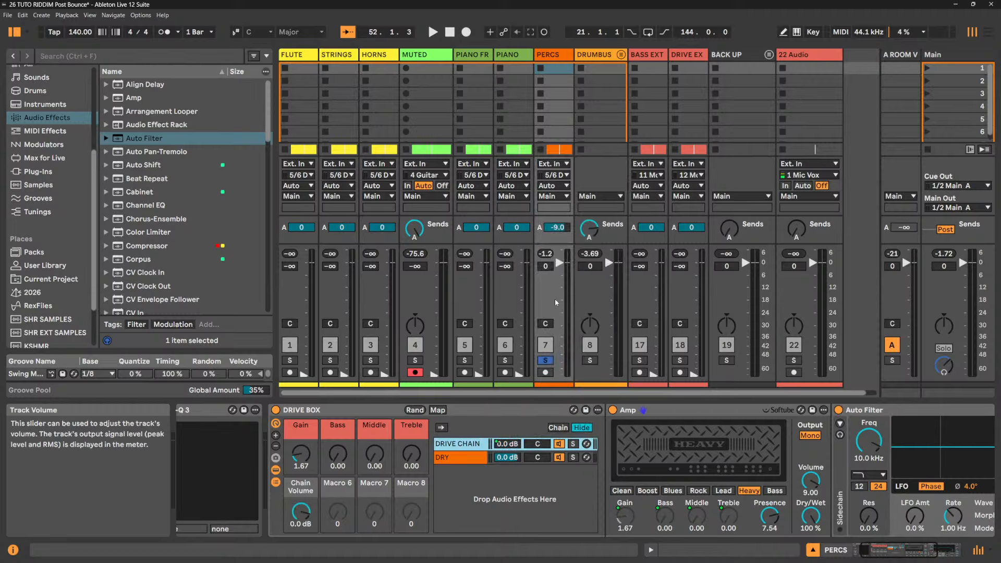
- Rename DRIVE BOX's Chain Volume macro as FX LEVEL, and colour it red to match the Gain macro
left_click(306, 489)
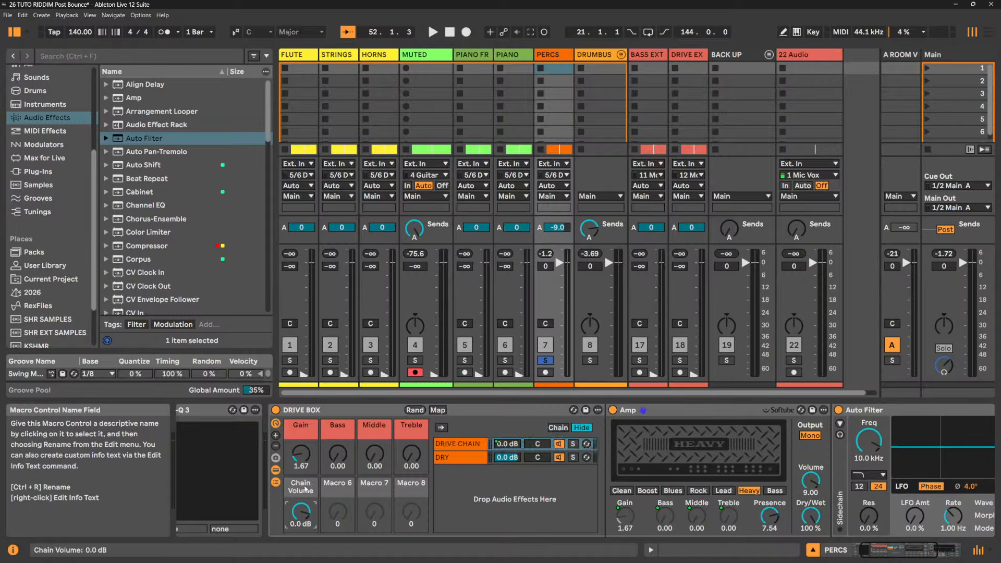
key("ctrl+r")
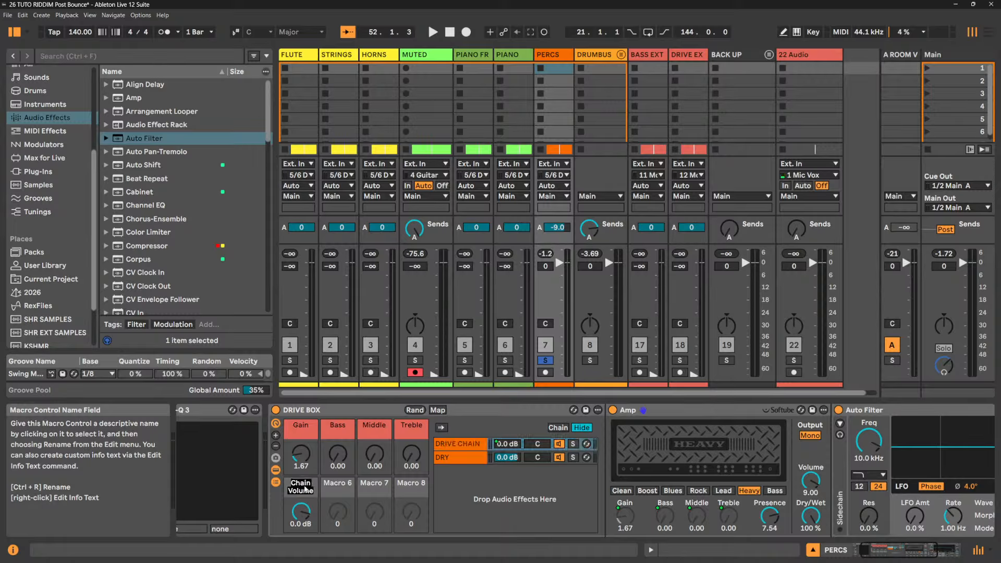
type("FX LEVEL")
key("Return")
right_click(305, 488)
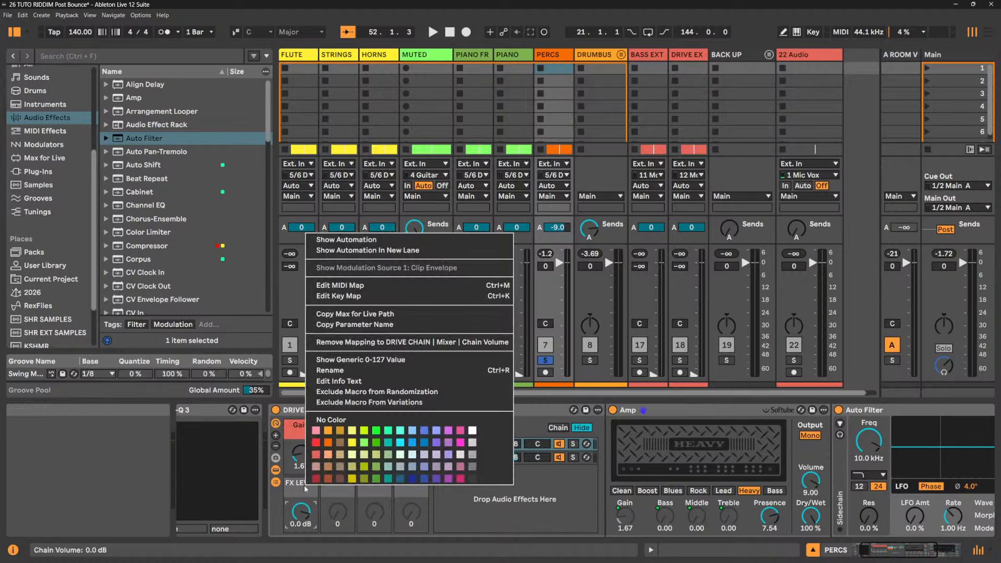
left_click(335, 473)
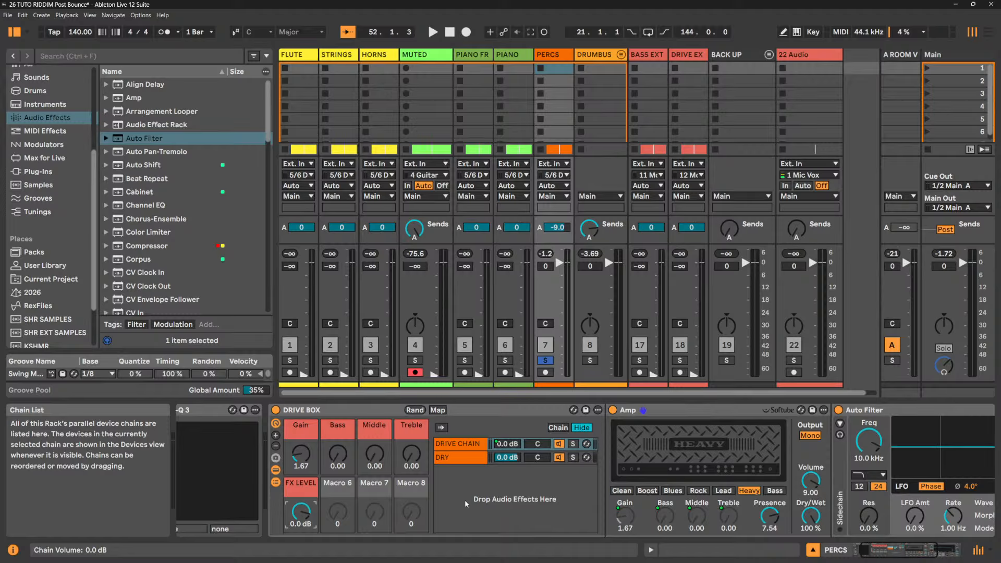
- Undo the fifth macro's colour, name and mapping, and map DRIVE CHAIN's chain volume to Macro 8 instead
key("ctrl+z")
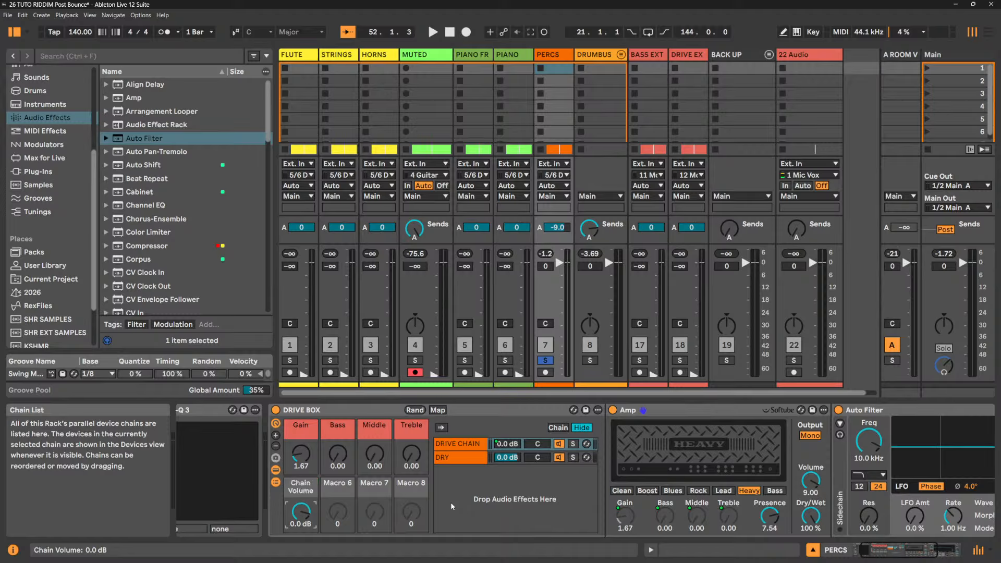
key("ctrl+z")
right_click(515, 456)
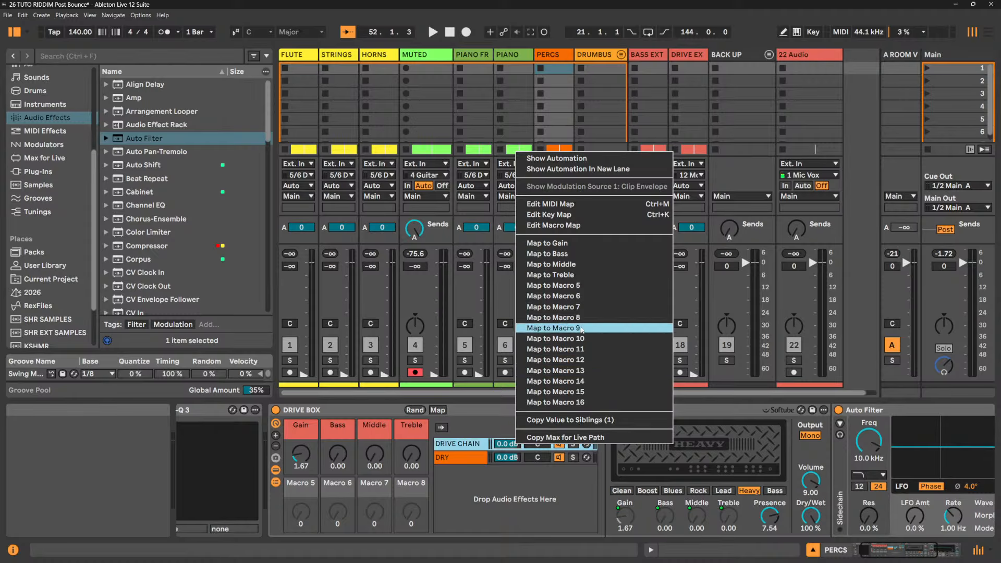
left_click(556, 317)
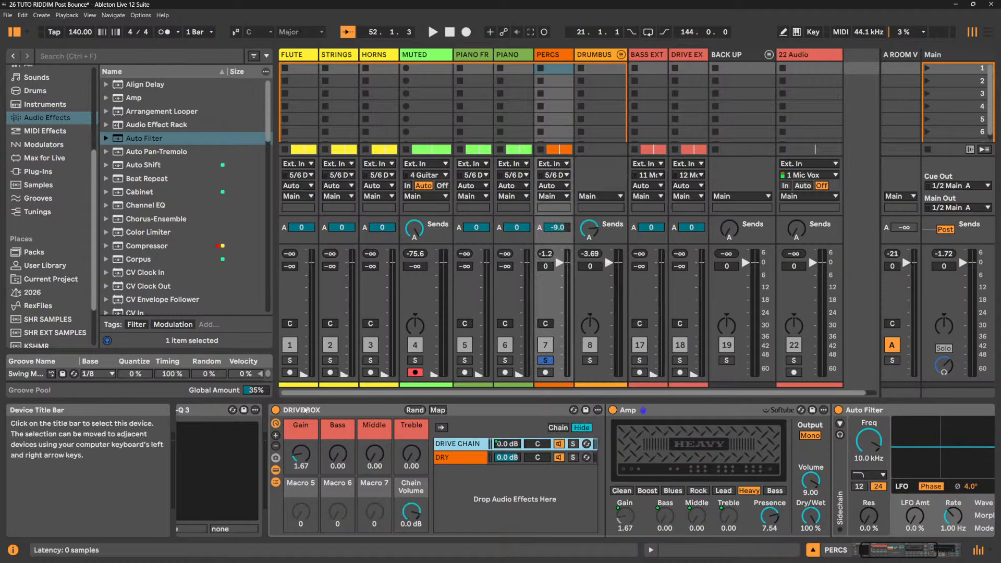
- Select Audio Effect Rack among the audio effects, and extend DRIVE BOX to 16 visible macro controls
left_click(165, 126)
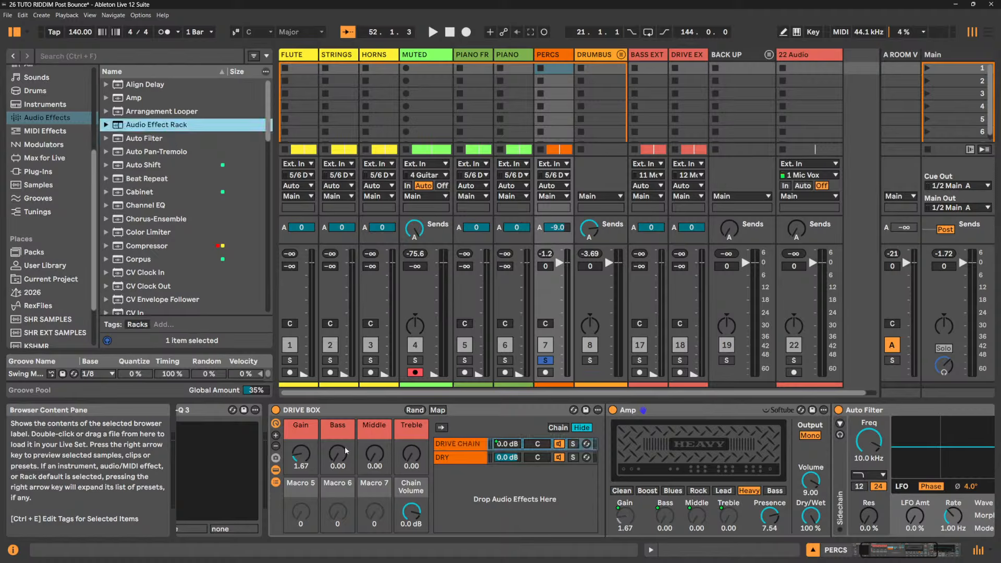
left_click(277, 437)
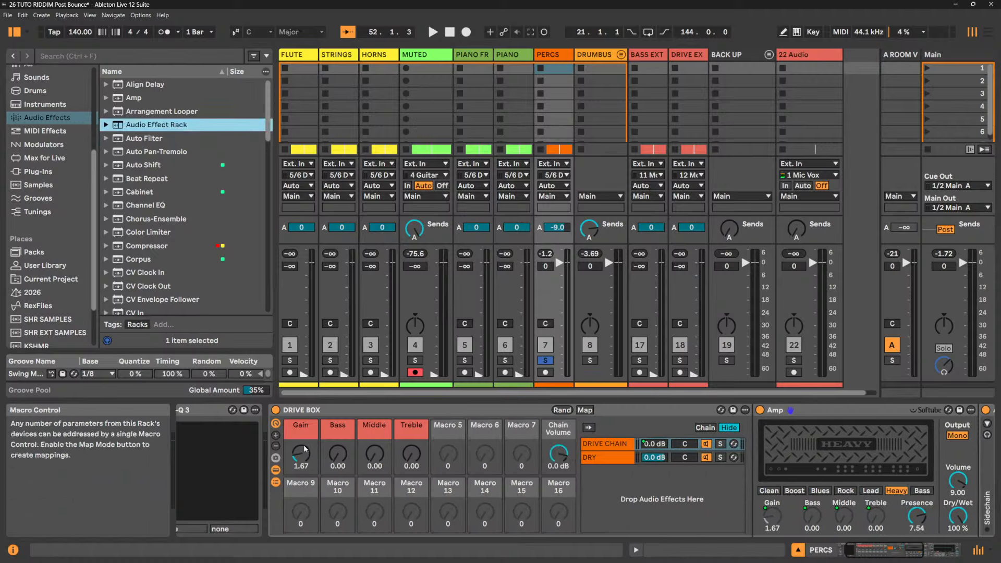
- Reduce the DRIVE BOX rack to eight visible macros and restyle the Chain Volume macro as FX LEVEL in the same red as Gain
left_click(276, 446)
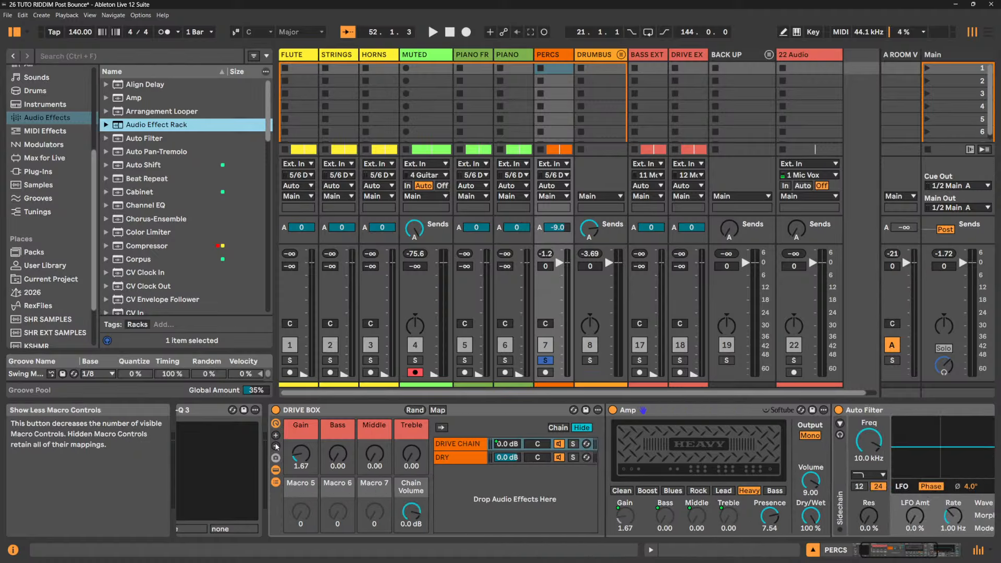
left_click(408, 487)
type("FX LEVEL")
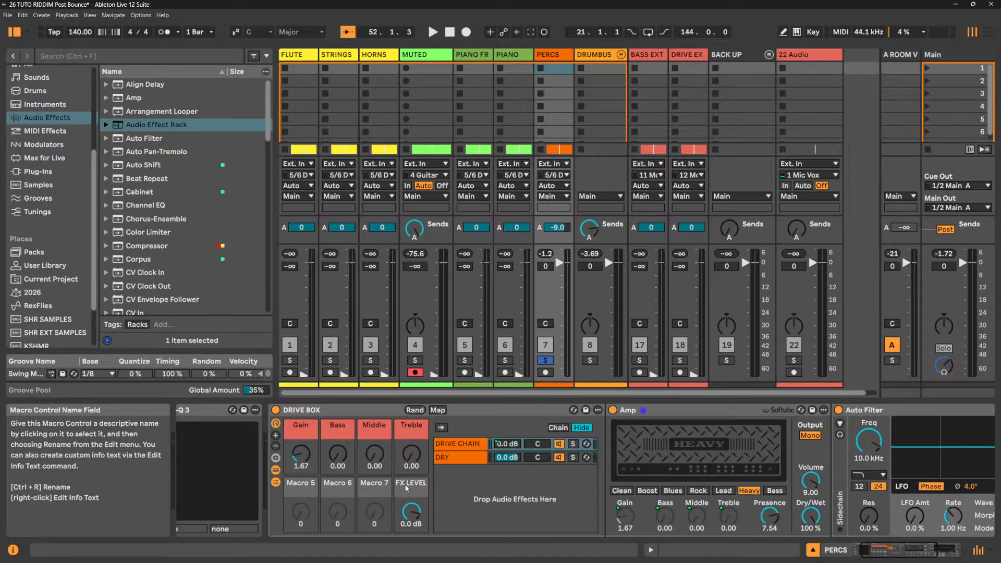
right_click(406, 487)
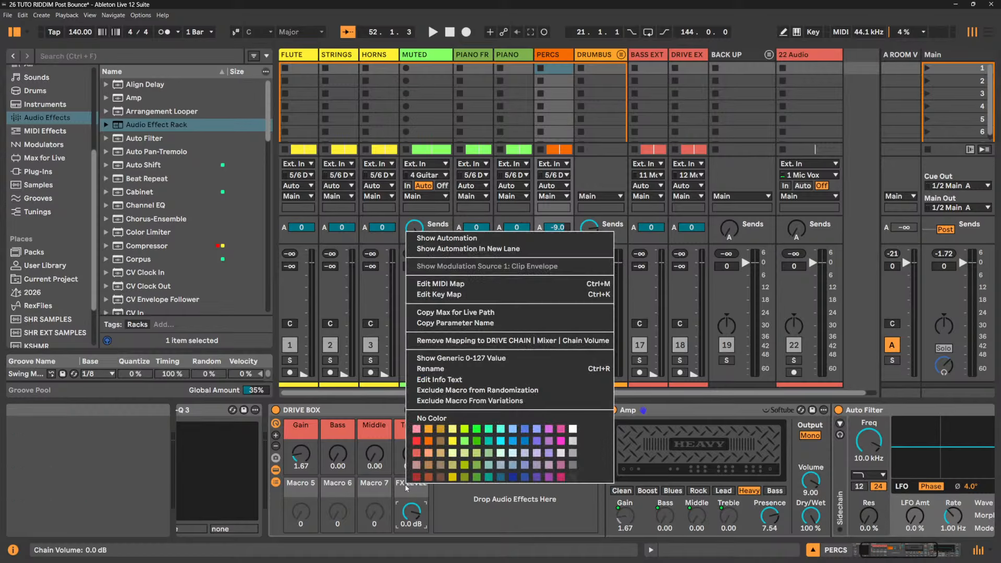
left_click(416, 452)
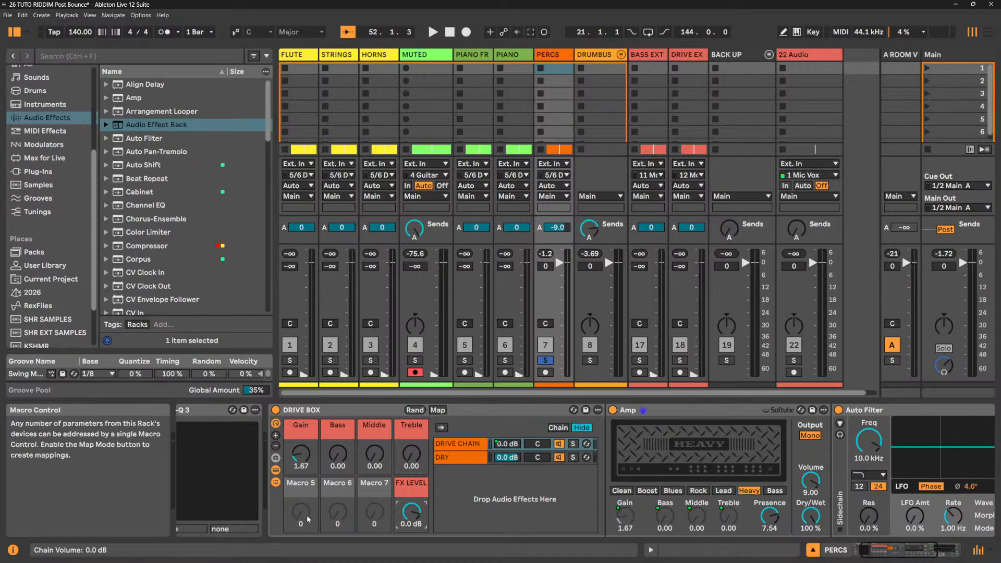
- Map the Auto Filter's frequency to Macro 9, its resonance to Macro 10 and its LFO amount to Macro 11
left_click(896, 552)
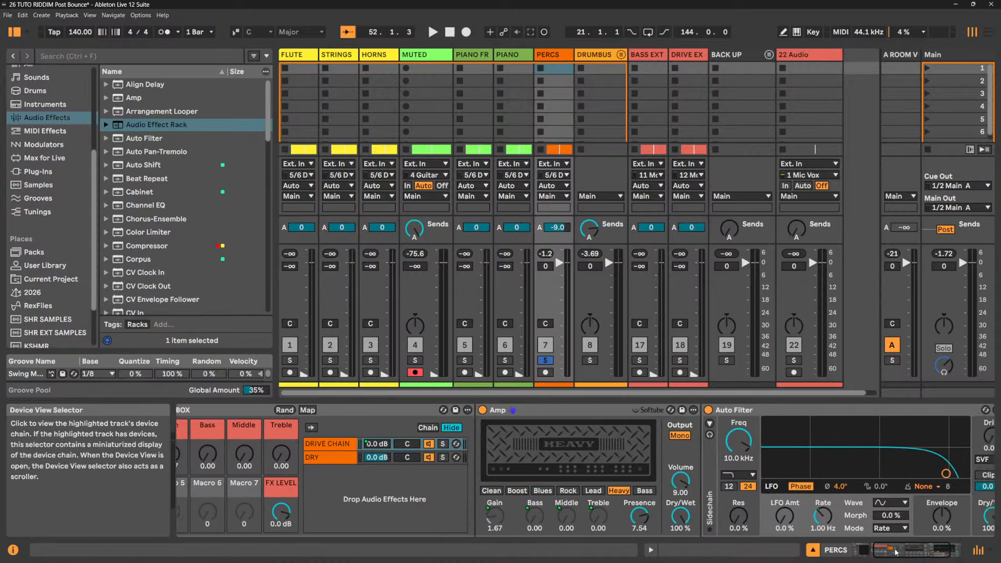
left_click_drag(896, 552, 899, 551)
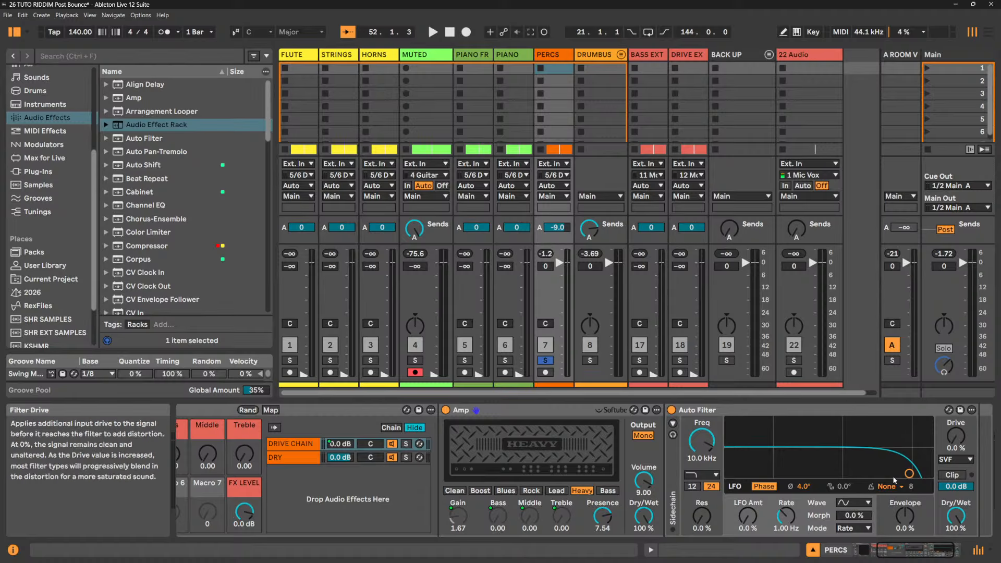
right_click(702, 446)
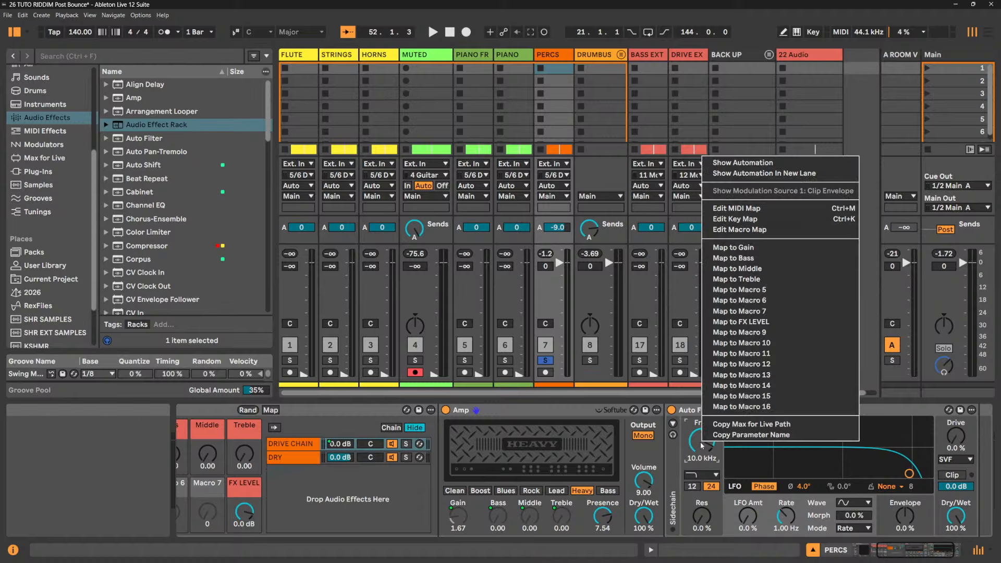
left_click(751, 332)
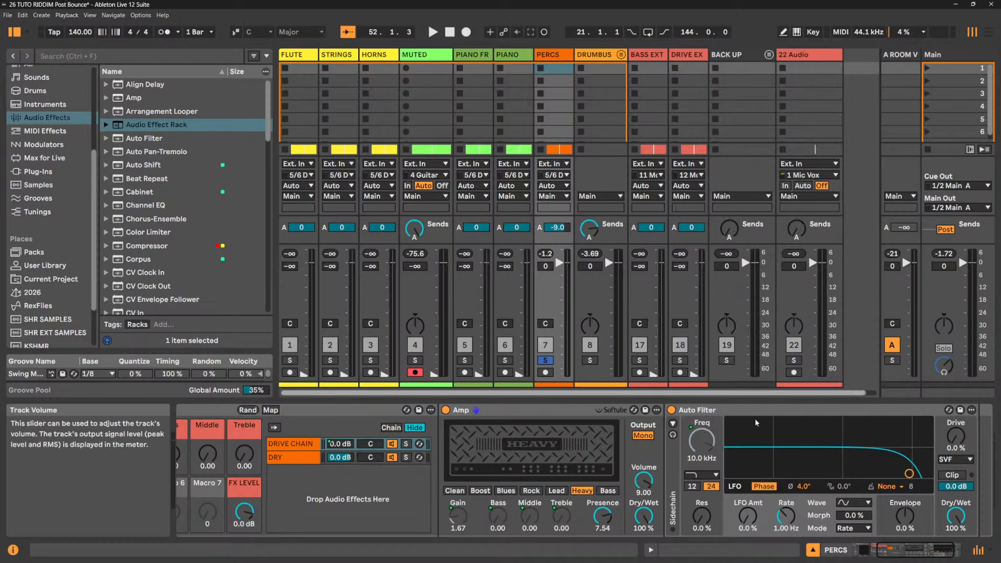
right_click(962, 438)
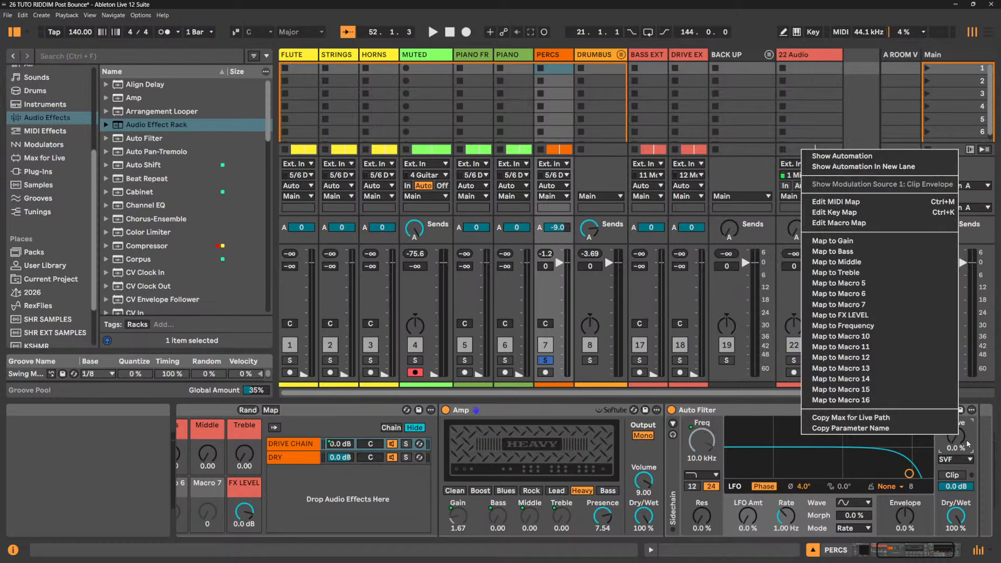
right_click(707, 517)
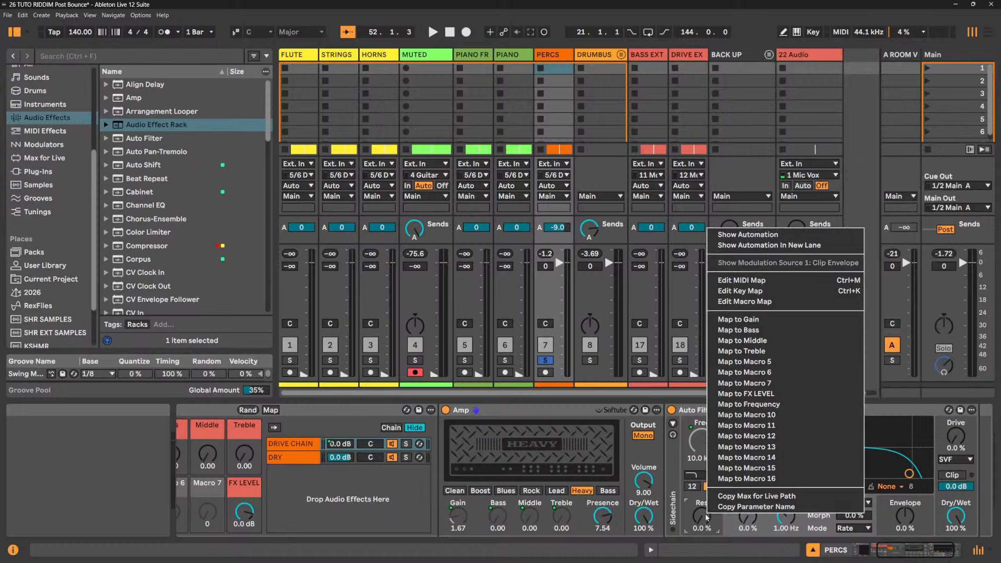
left_click(759, 416)
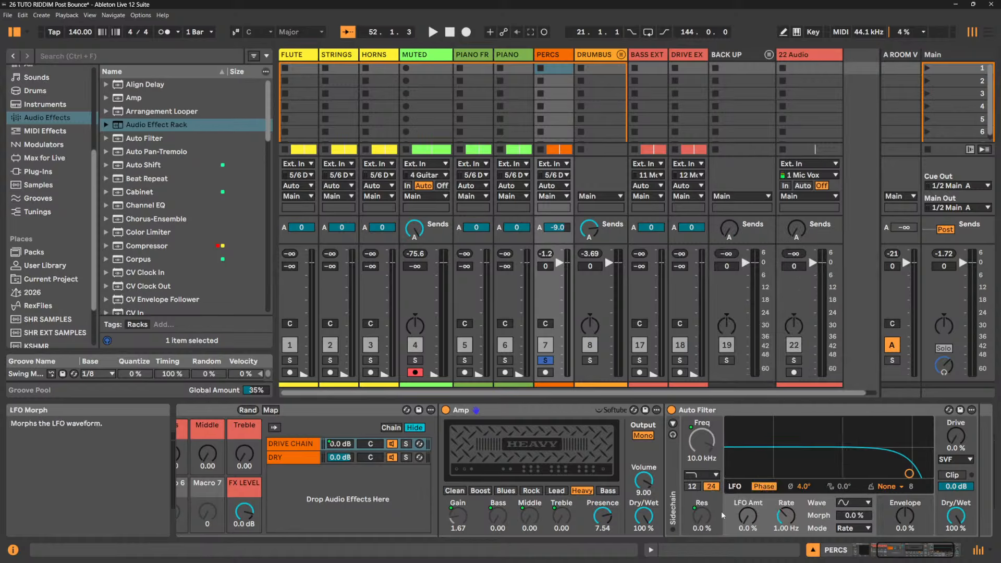
right_click(751, 518)
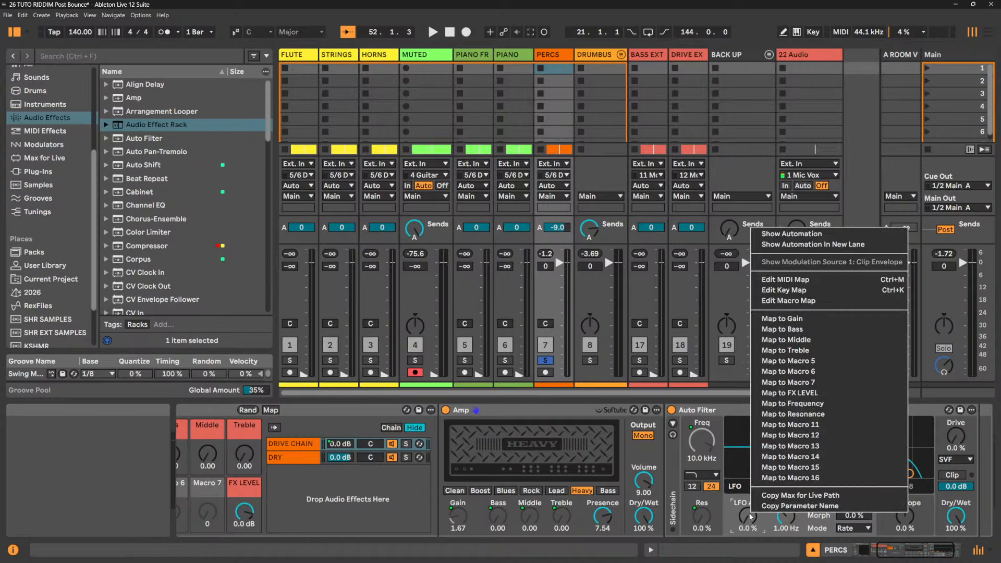
left_click(807, 428)
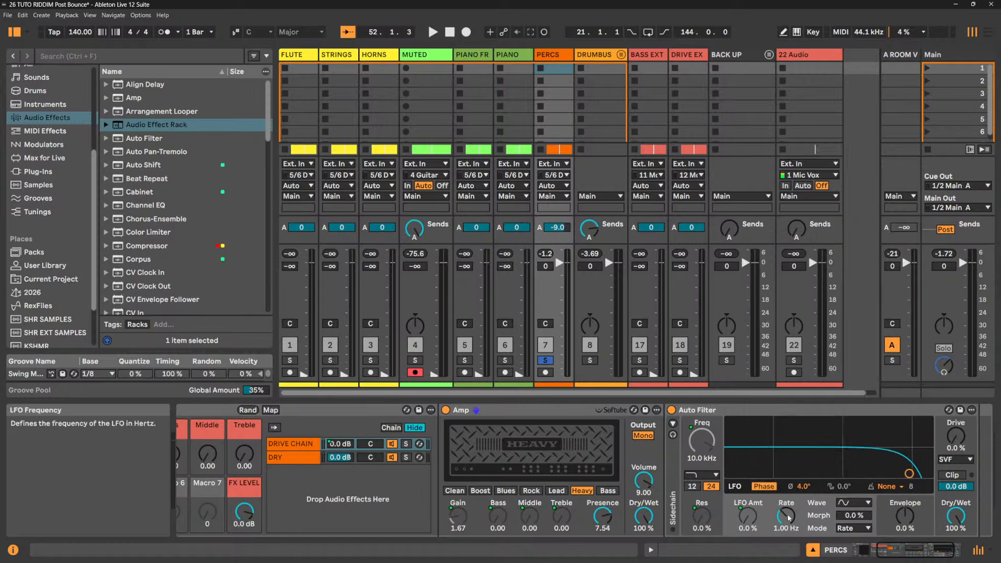
- Set the Auto Filter's LFO mode to Synced
left_click(846, 529)
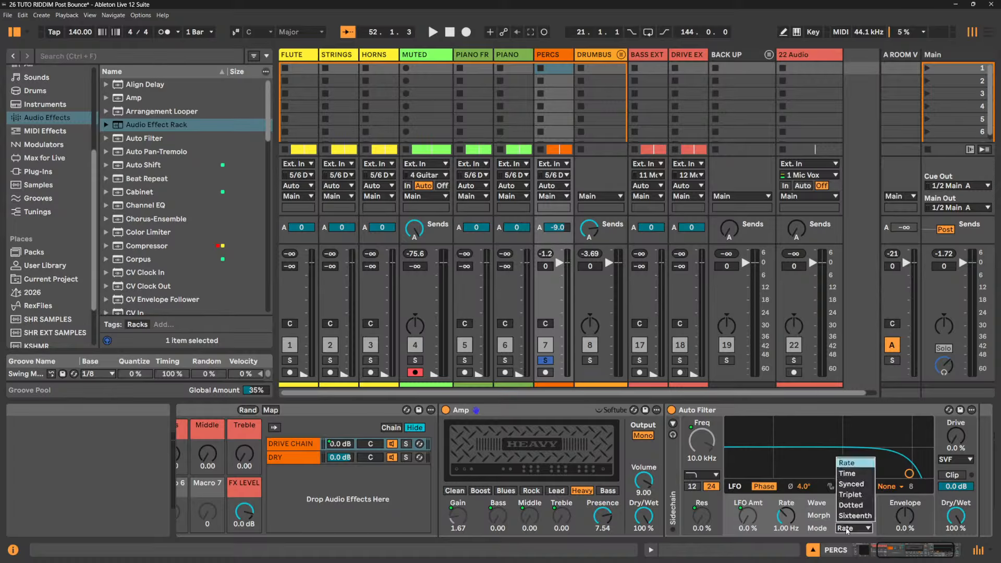
left_click(846, 529)
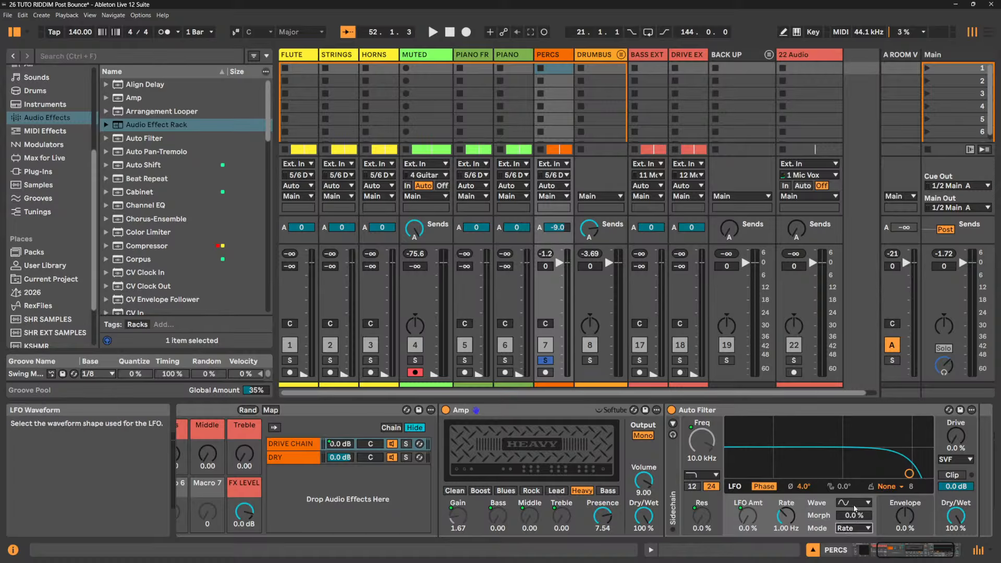
left_click(851, 530)
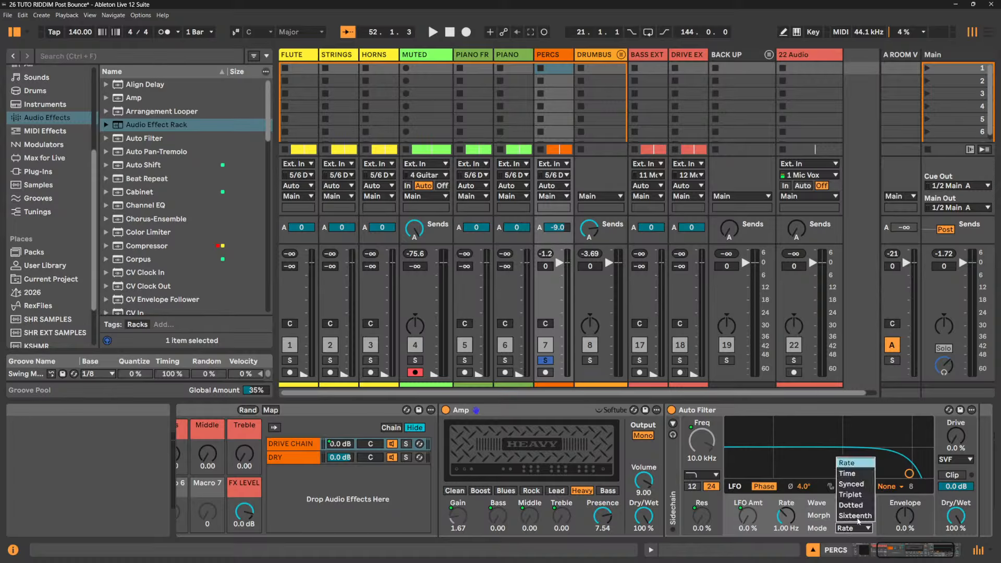
left_click(851, 484)
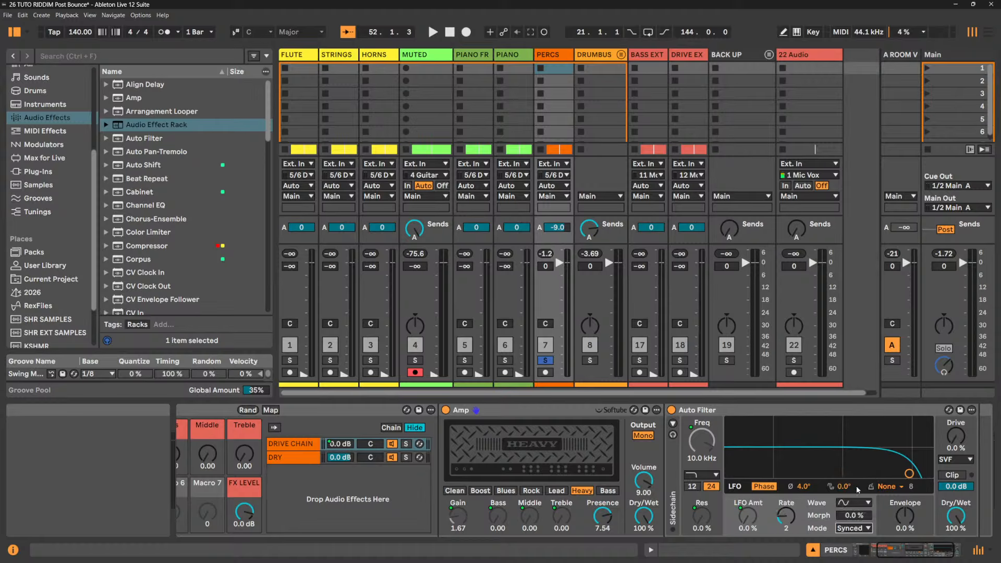
right_click(783, 516)
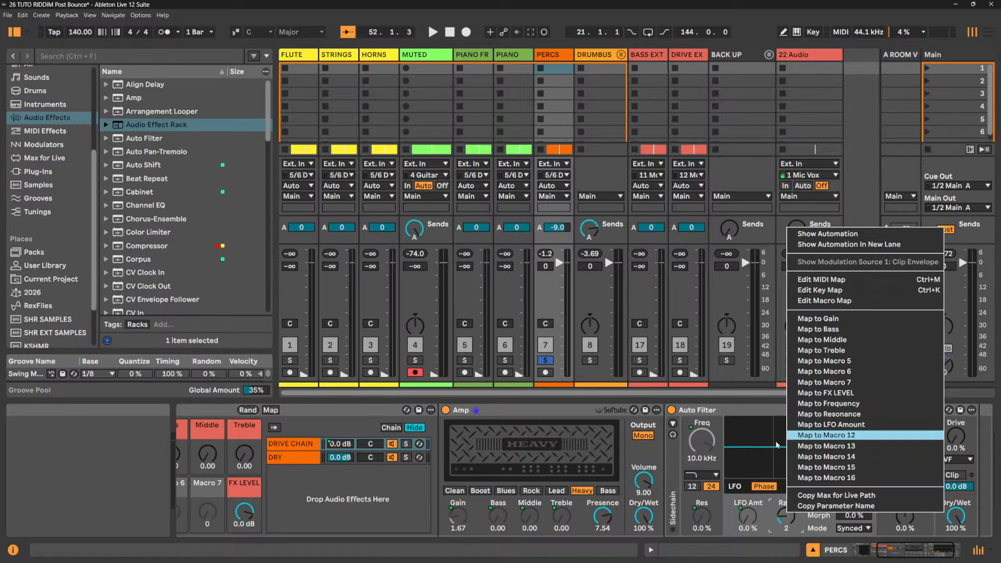
- Remap the Auto Filter's frequency to Macro 5, its resonance to Macro 6 and its LFO amount to Macro 7
right_click(705, 446)
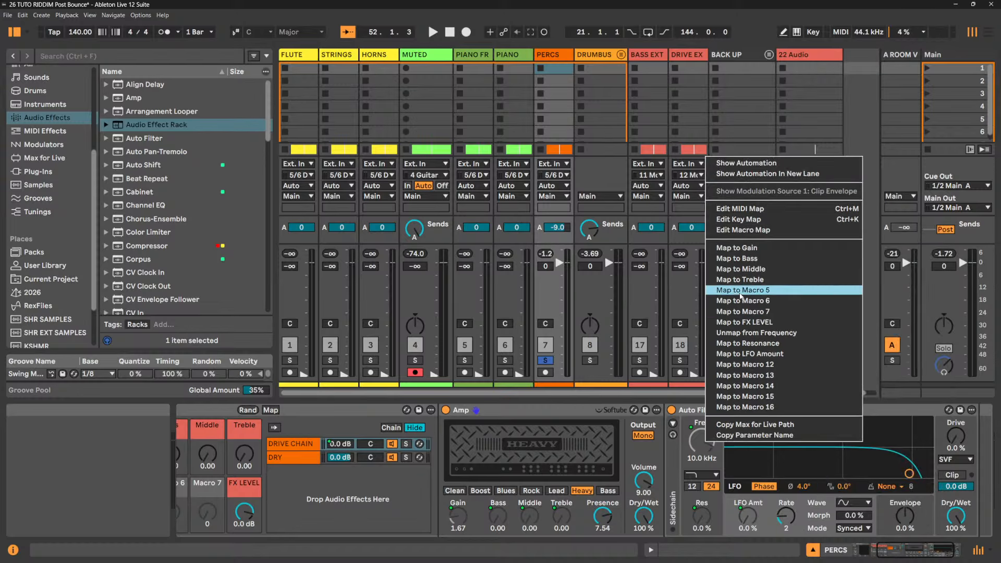
left_click(741, 291)
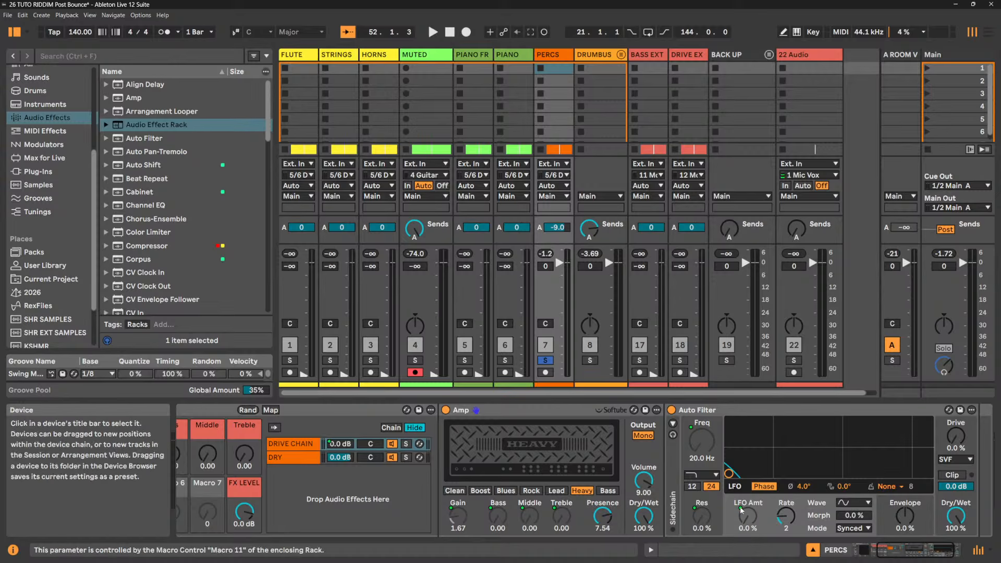
right_click(710, 519)
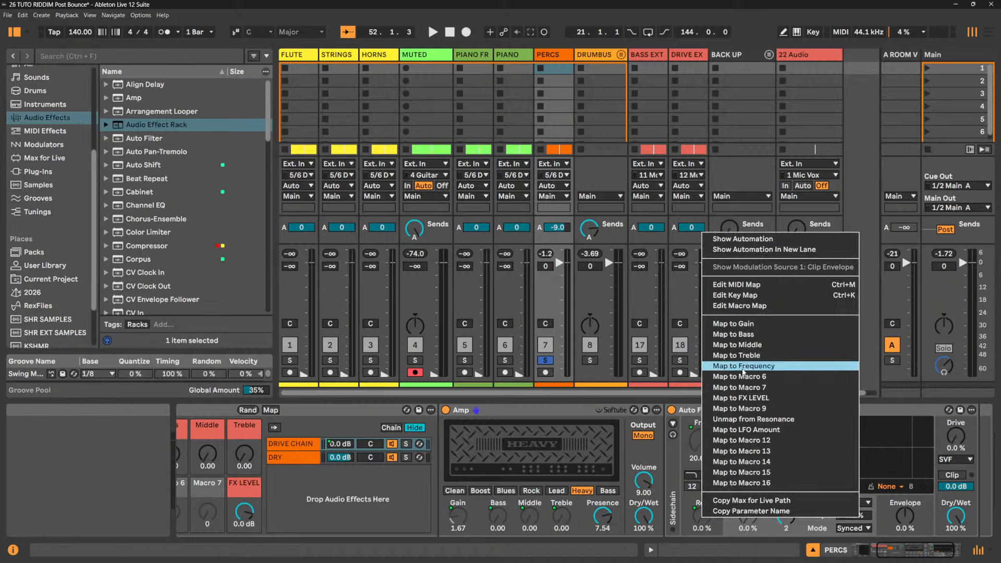
left_click(745, 378)
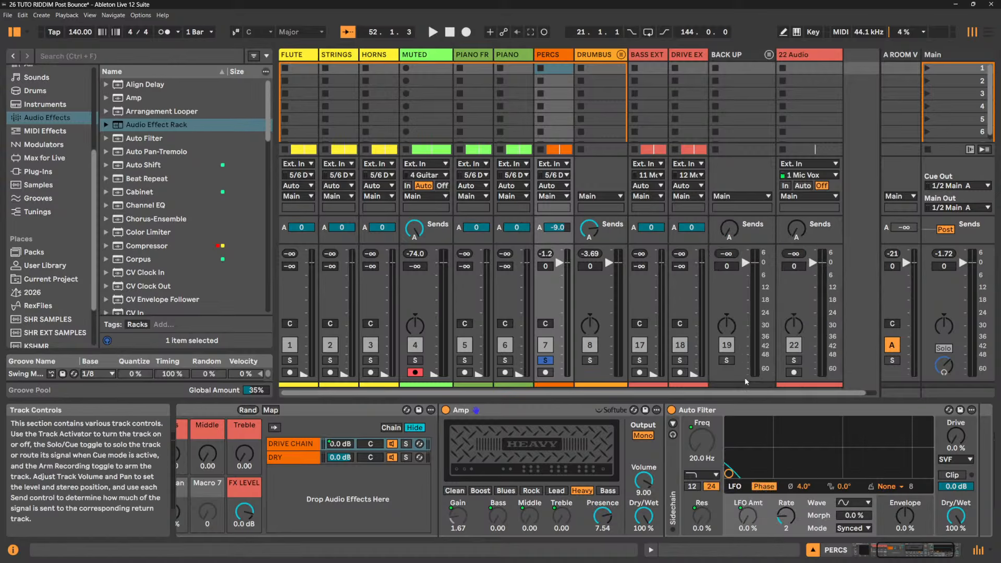
right_click(748, 519)
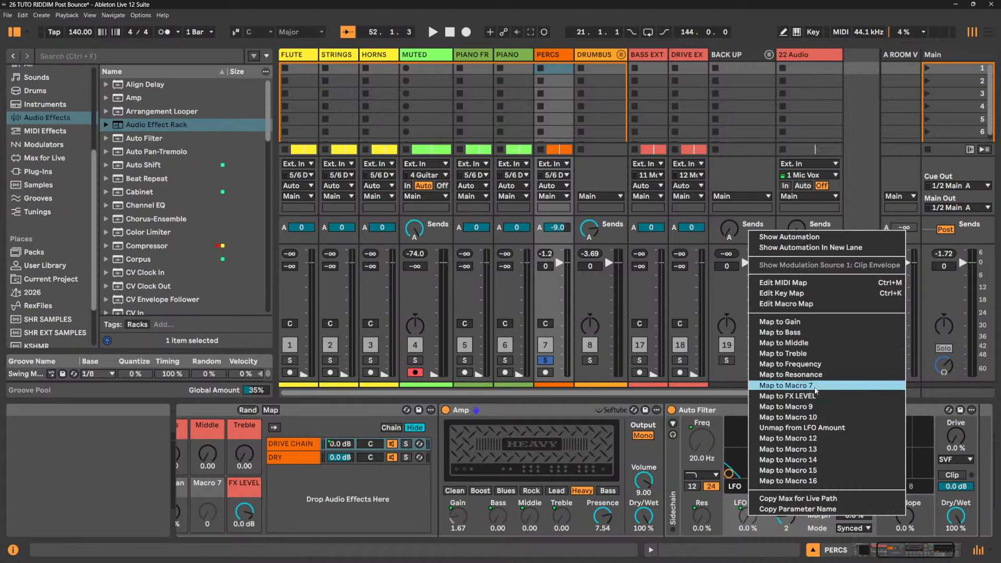
left_click(787, 385)
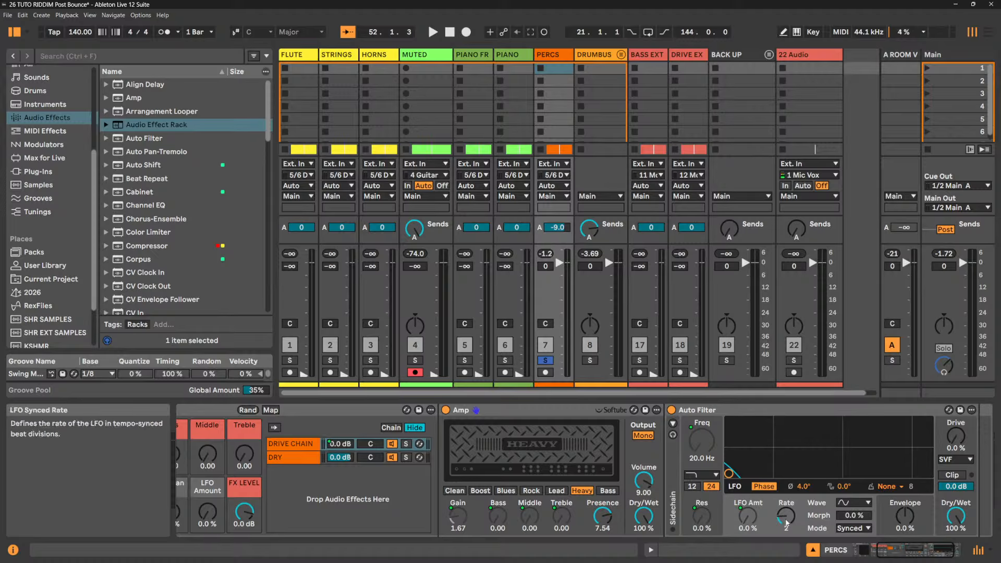
- Map the Auto Filter's LFO rate to Macro 9 and expand the DRIVE BOX rack to ten visible macros
right_click(786, 516)
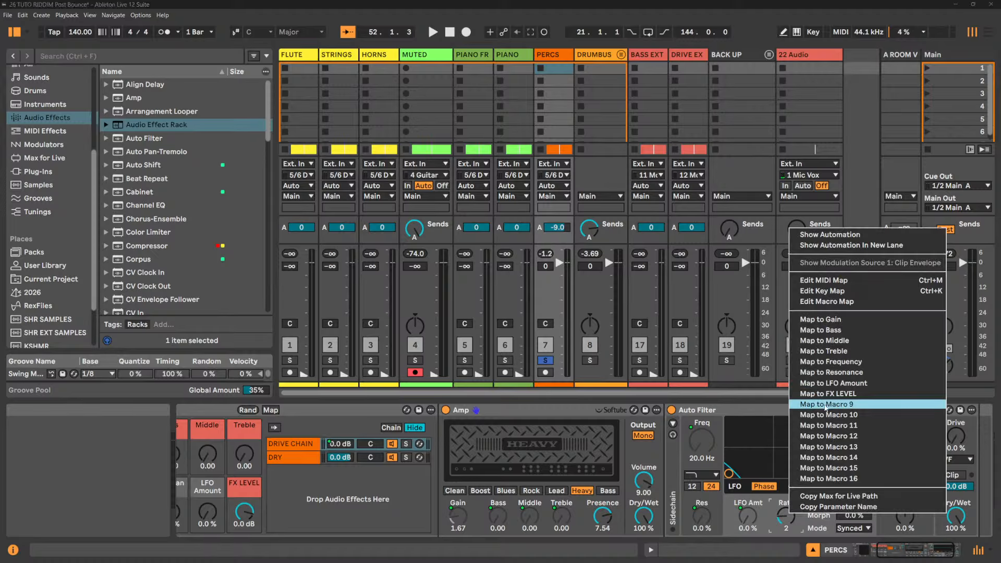
left_click(827, 406)
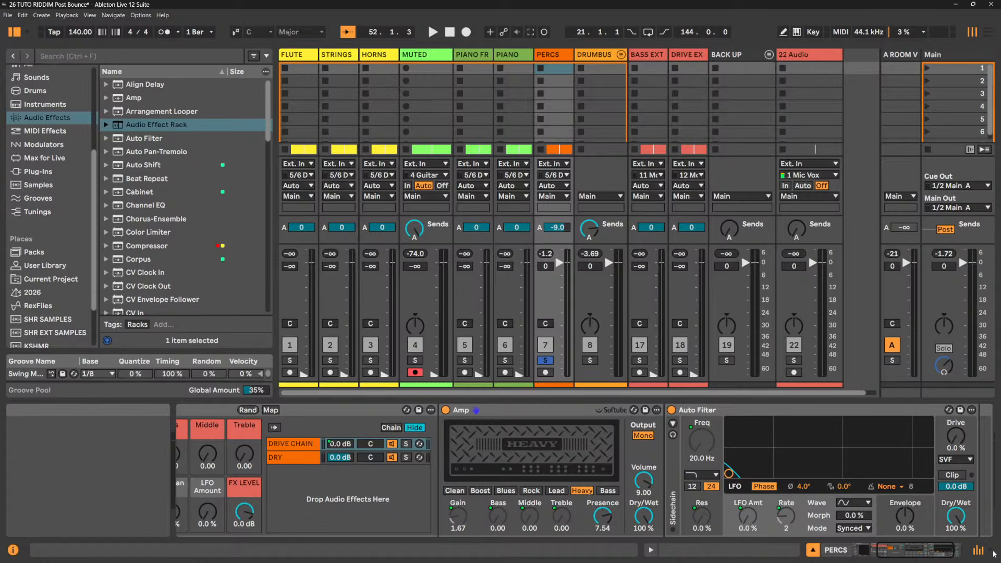
mouse_move(919, 557)
left_mouse_down()
mouse_move(894, 557)
mouse_move(902, 556)
left_mouse_up()
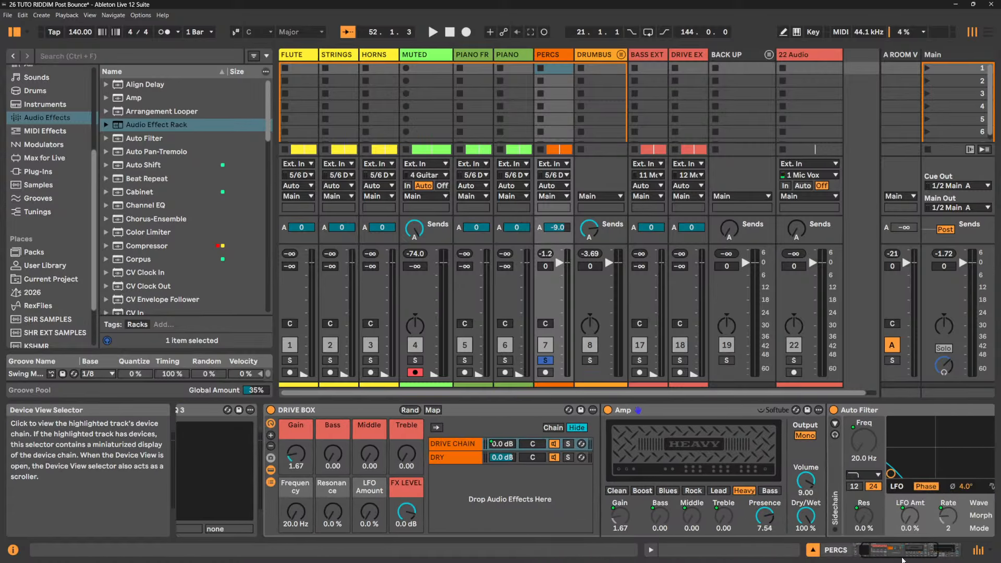
left_click(271, 435)
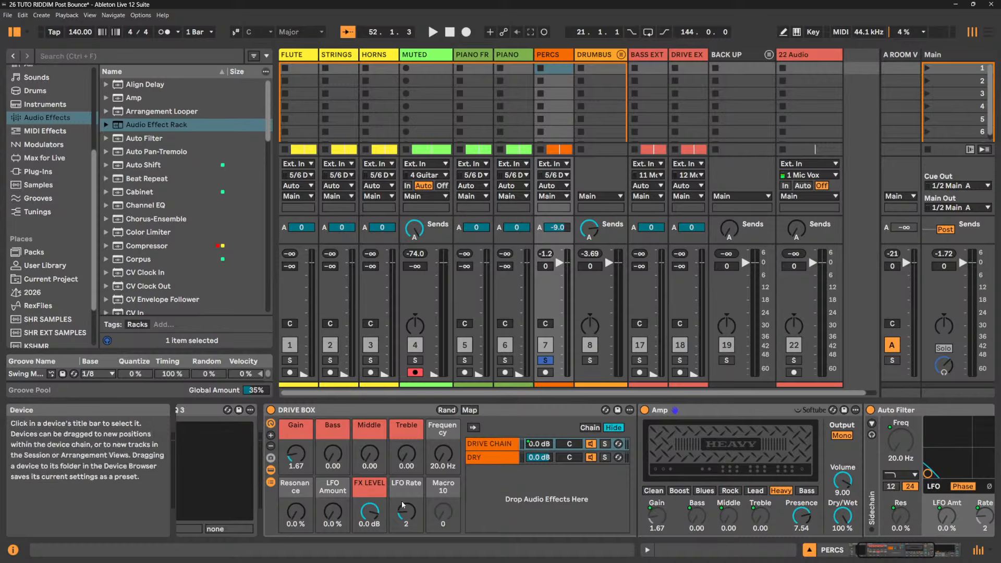
- Remove the chain volume mapping from the FX LEVEL macro and the LFO Synced Rate mapping from the LFO Rate macro
right_click(368, 511)
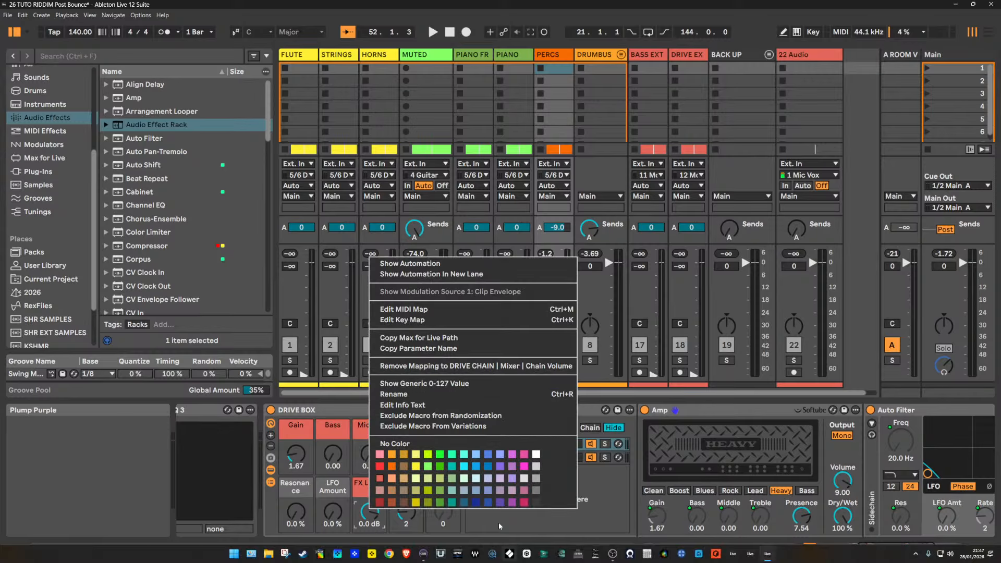
left_click(426, 367)
right_click(412, 503)
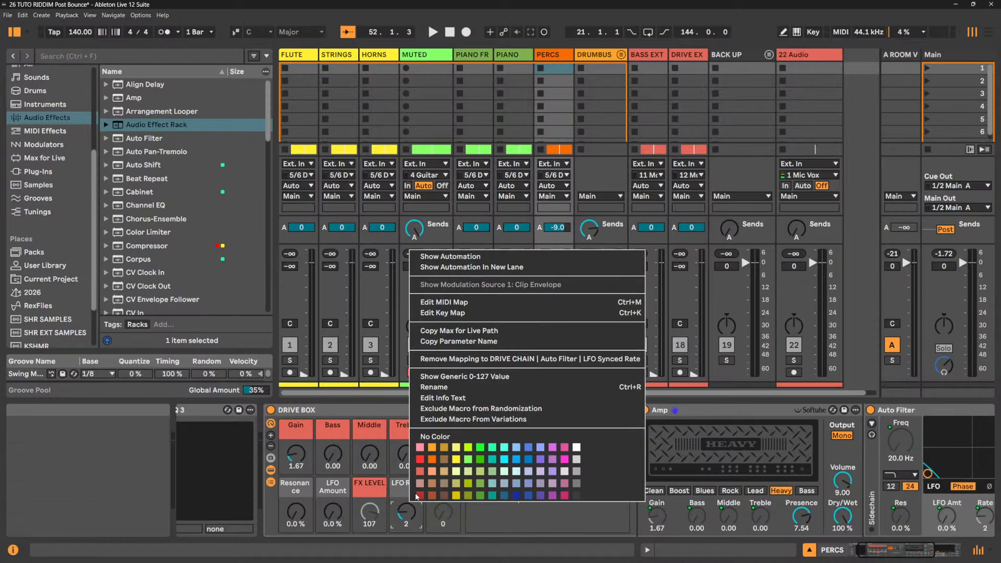
left_click(494, 360)
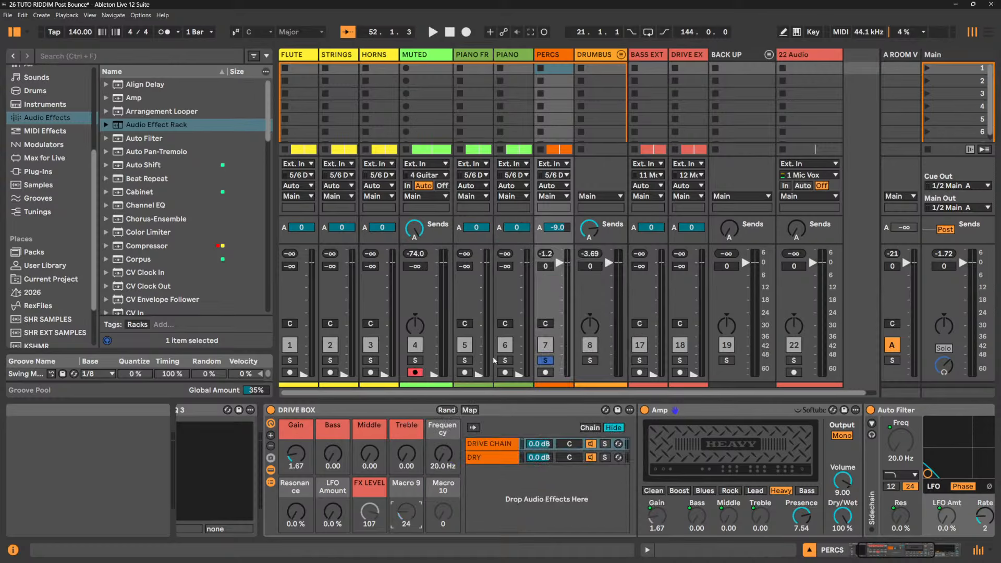
- Rename the FX LEVEL macro as LFO TIME
double_click(365, 488)
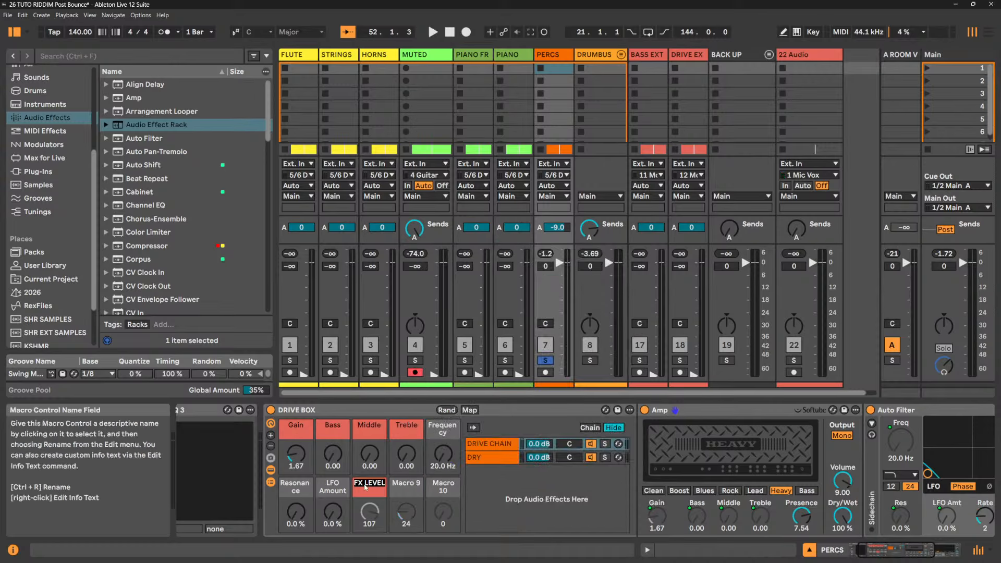
type("LFO TIME")
key("Return")
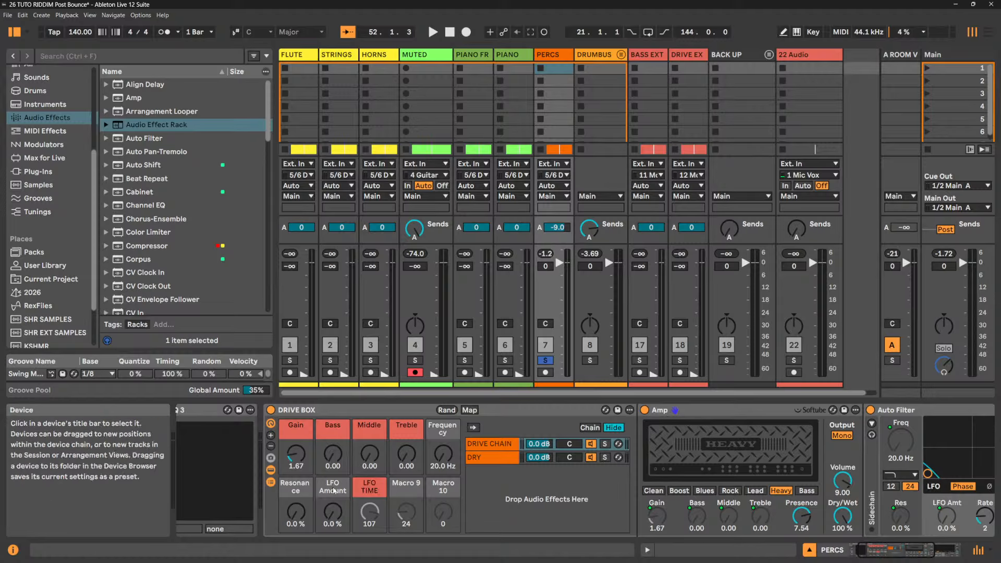
- Colour the LFO Amount and LFO TIME macros Terminal Green
right_click(334, 490)
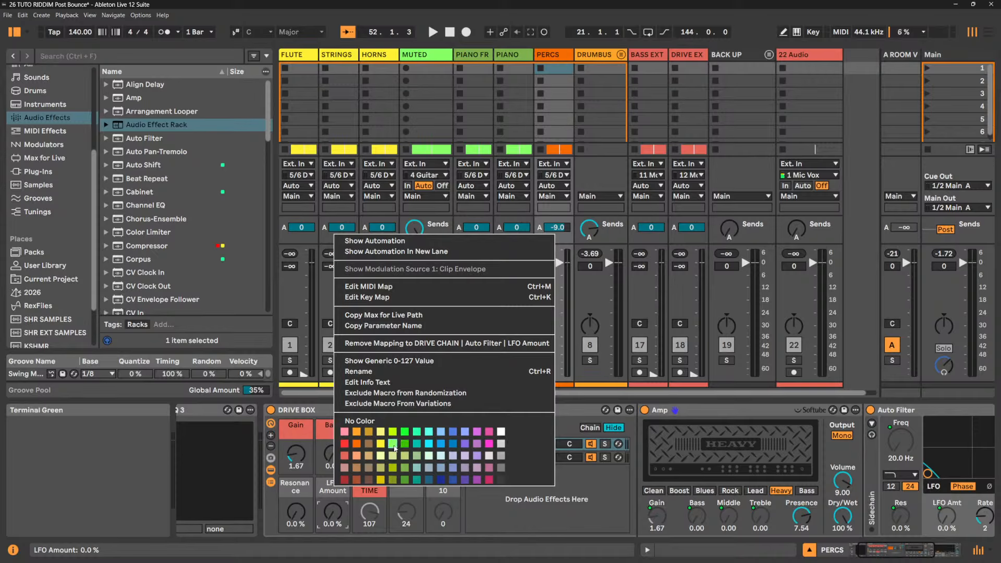
left_click(404, 444)
right_click(371, 489)
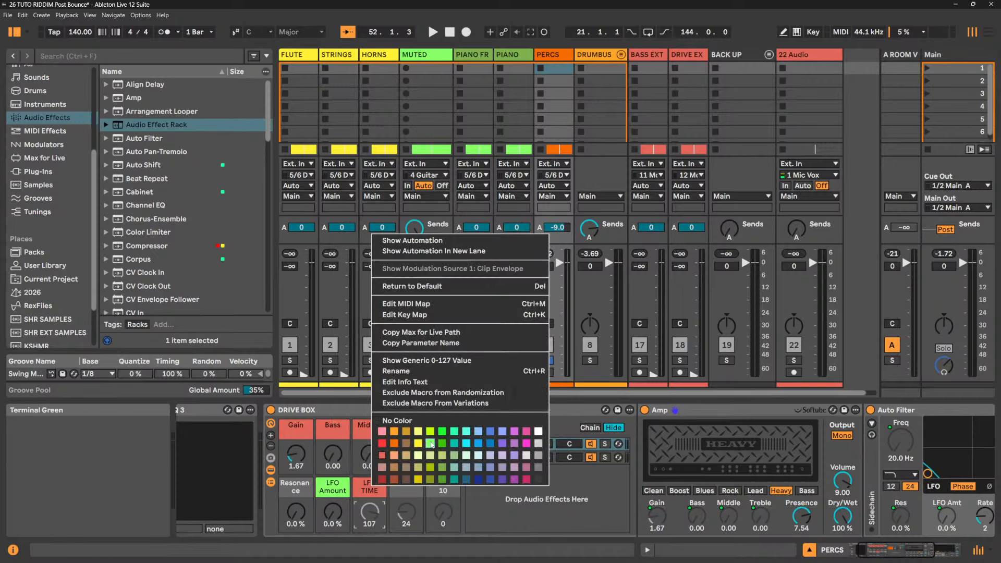
left_click(431, 444)
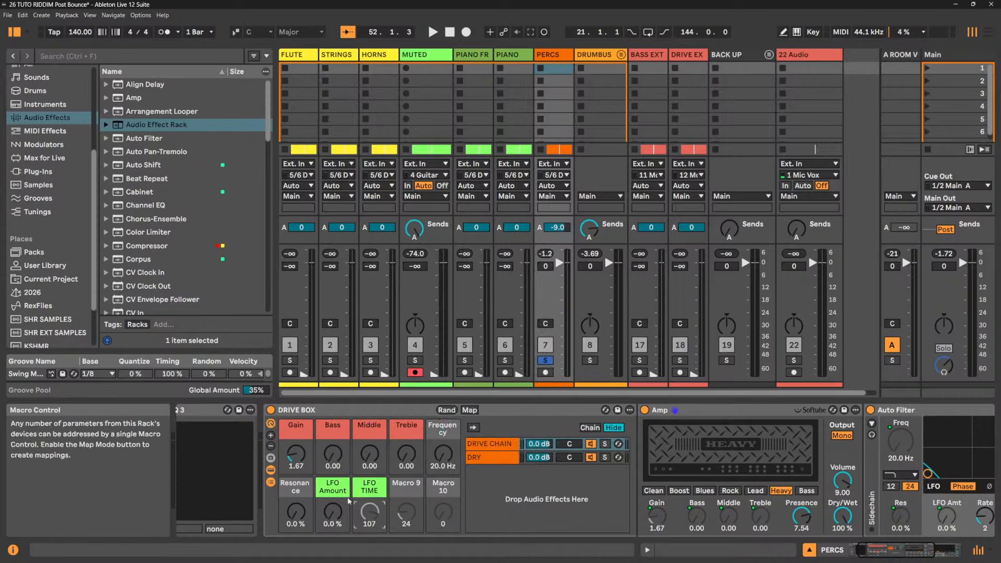
- Map the DRIVE CHAIN volume to Macro 9 and rename that macro as FX LEVEL
right_click(540, 447)
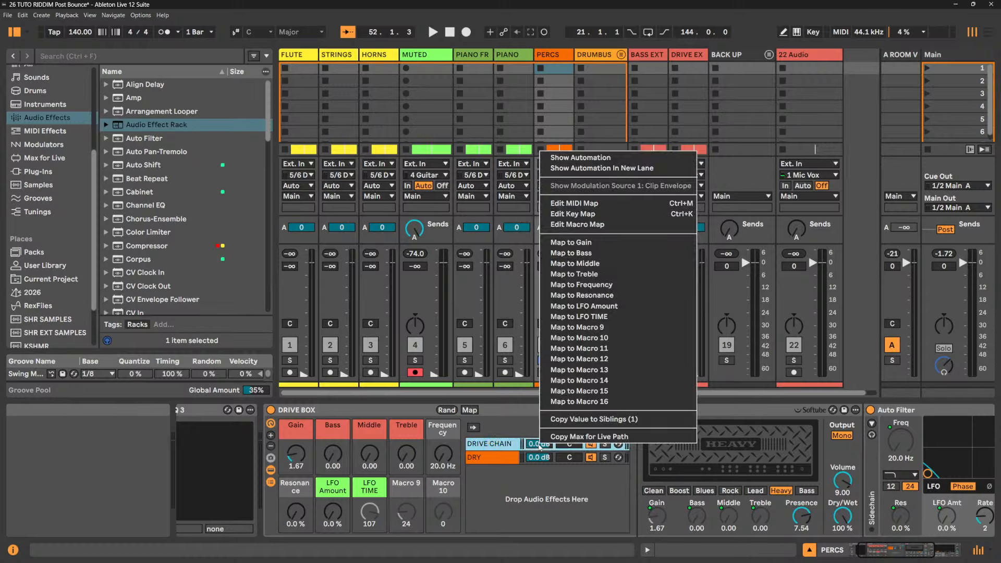
left_click(584, 327)
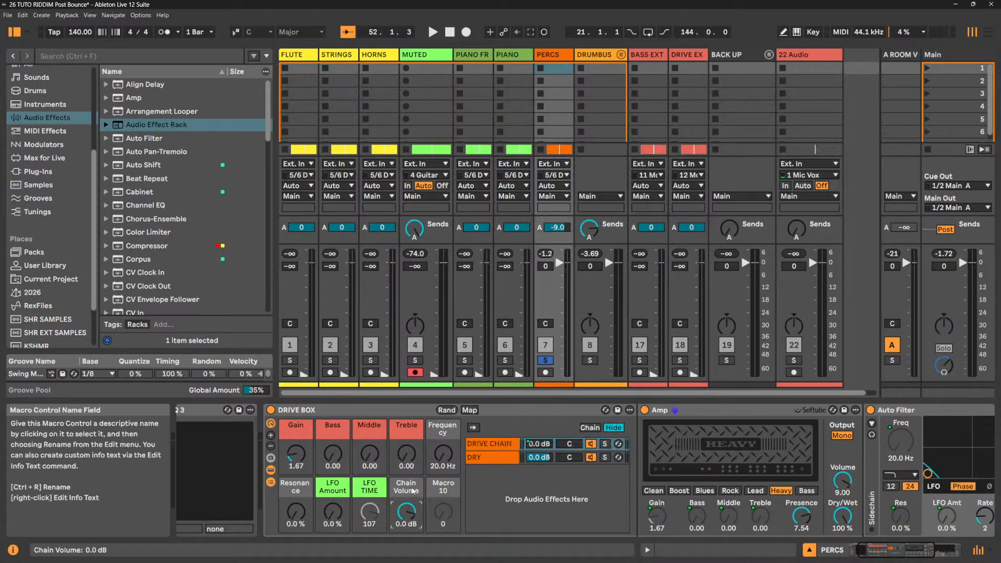
key("ctrl+r")
type("F")
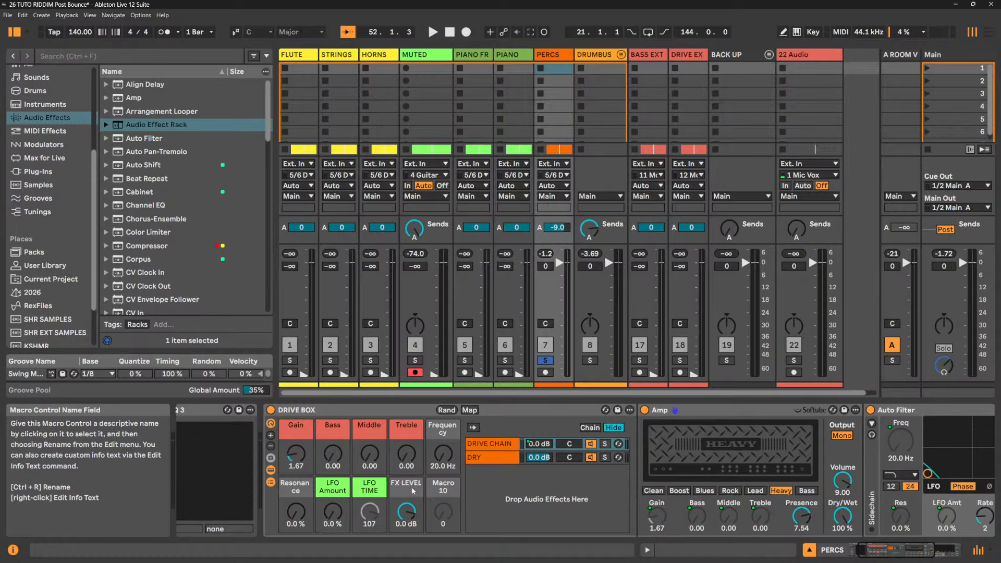
- Colour the FX LEVEL macro Terracotta to match the Amp macros
left_click(413, 491)
right_click(413, 490)
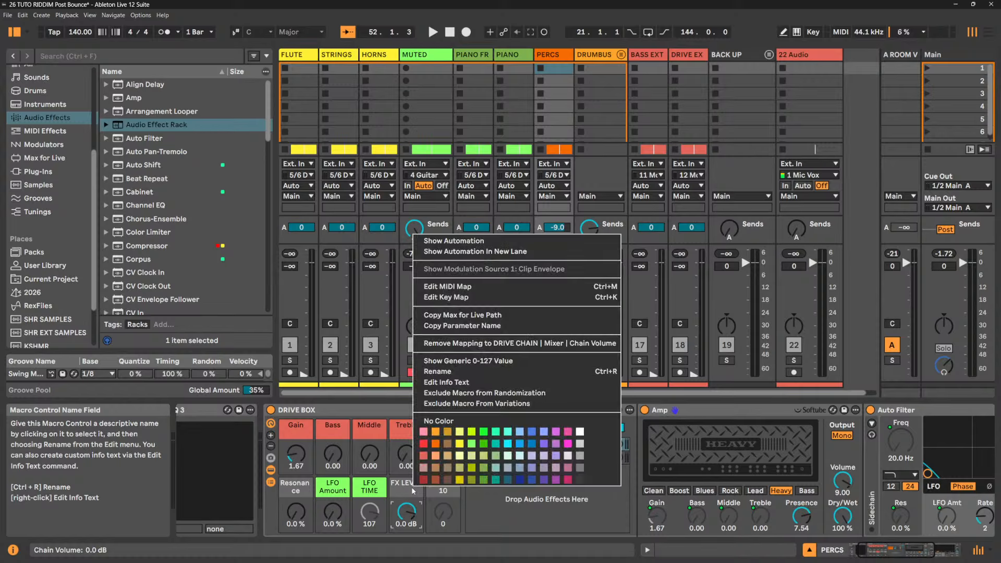
left_click(423, 458)
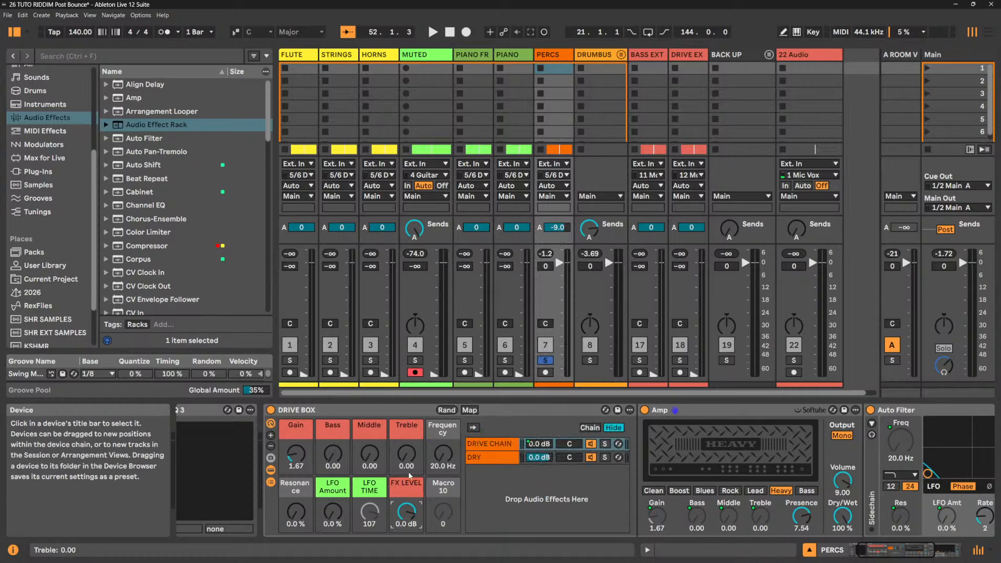
- Colour the Frequency and Resonance macros Frank Orange
right_click(440, 433)
left_click(301, 489)
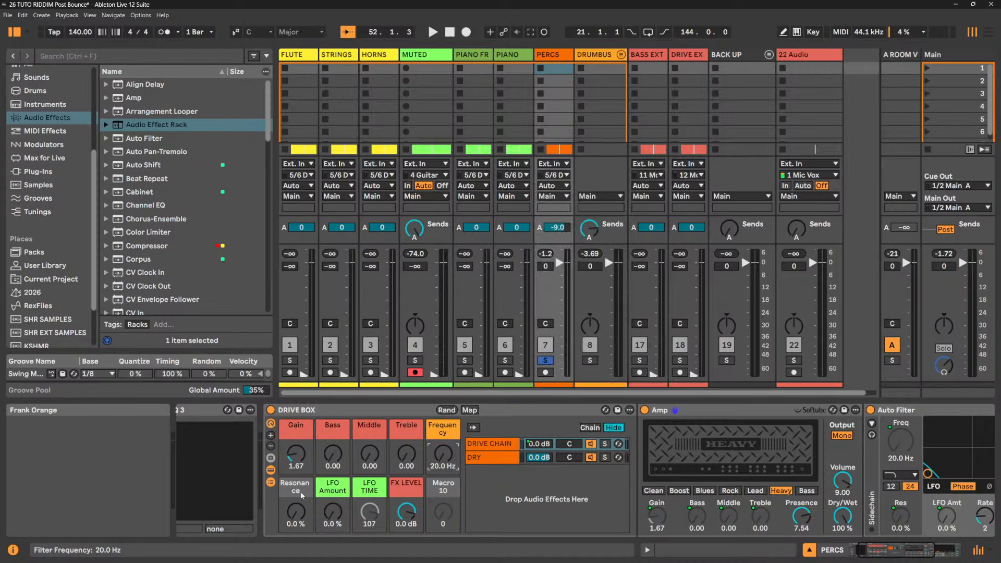
right_click(302, 490)
left_click(325, 430)
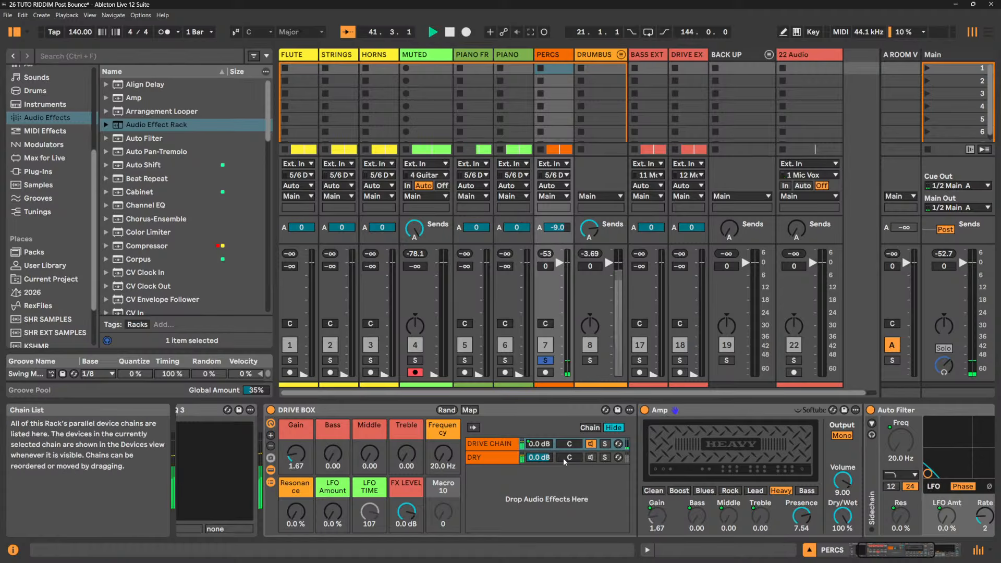
- Reactivate the DRY chain and map its volume to Macro 10
left_click(593, 460)
right_click(542, 457)
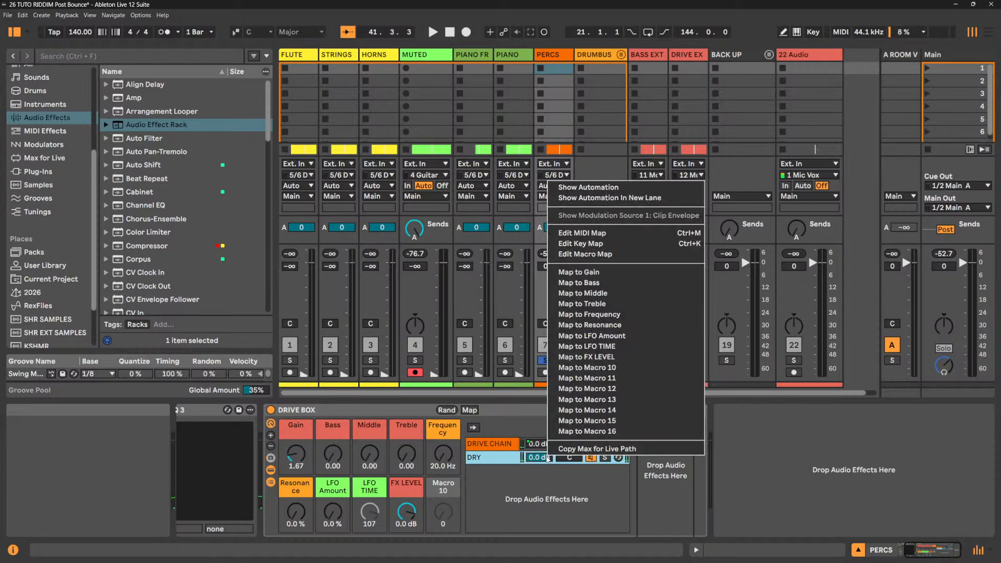
left_click(604, 367)
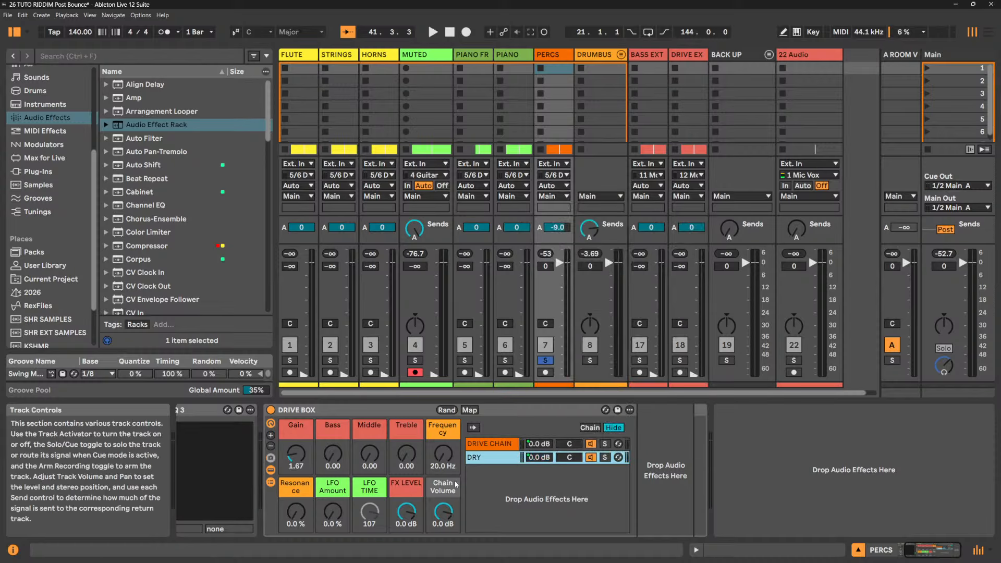
- Rename the DRY chain's volume macro as DRY LEVEL and colour it Terracotta
key("ctrl+r")
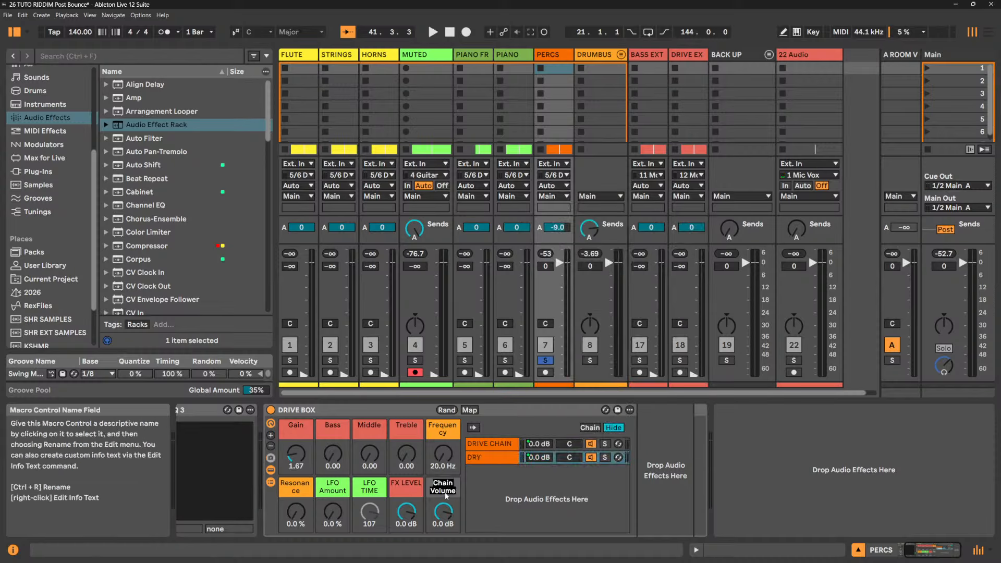
type("DRY LEVEL")
key("Return")
right_click(442, 488)
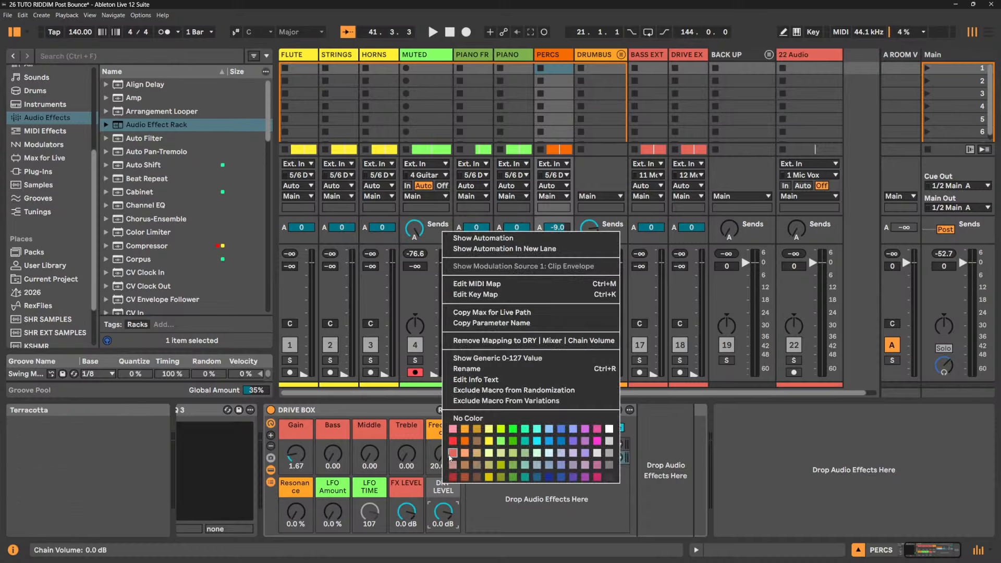
left_click(453, 452)
- During playback, set the Bass, Middle and Treble macros to 5.00 and the FX LEVEL macro to about 4.1 dB
key("space")
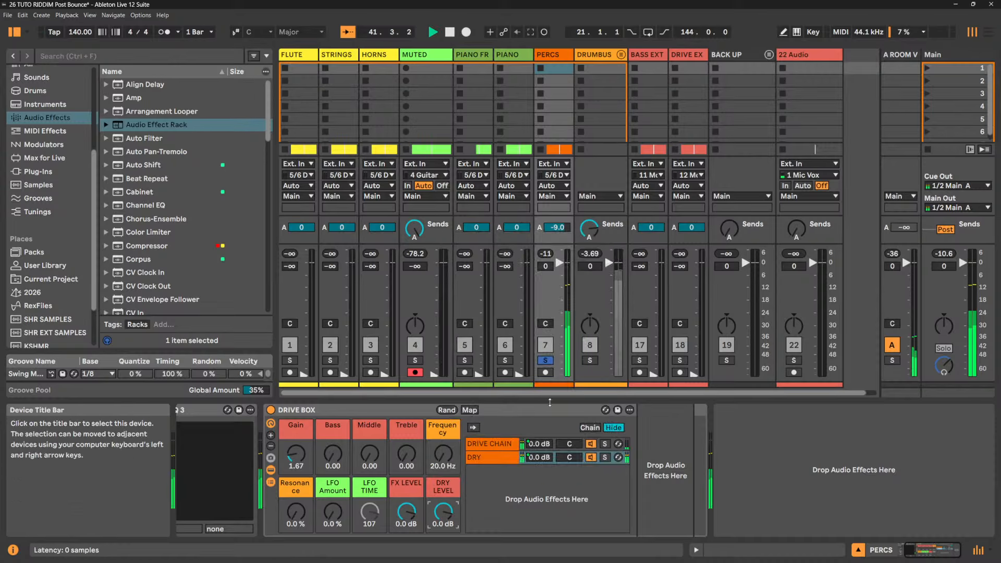
left_click_drag(332, 455, 407, 467)
left_click_drag(407, 511, 407, 504)
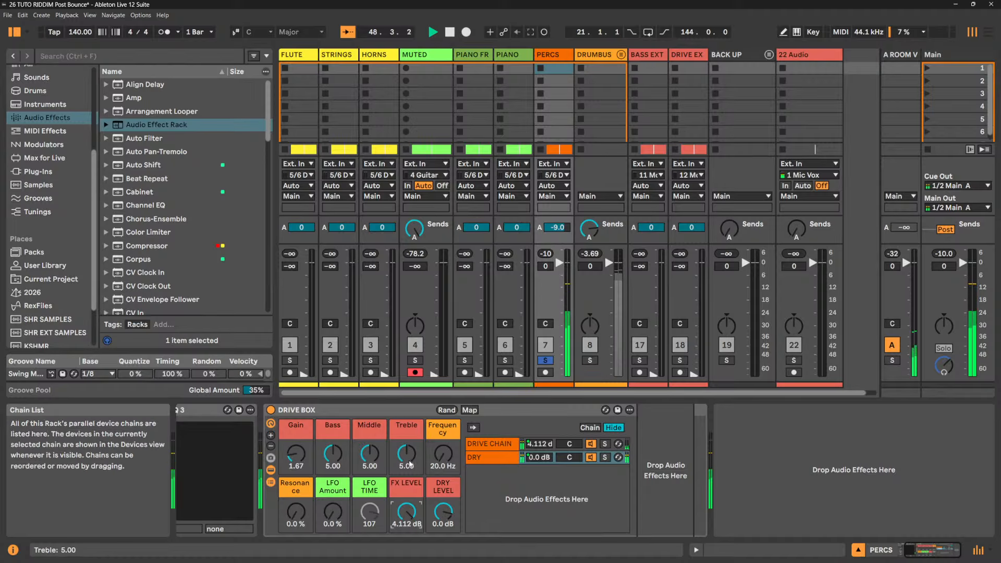
key("space")
- Map the Auto Filter's LFO rate in the DRIVE CHAIN to the LFO TIME macro
left_click(504, 444)
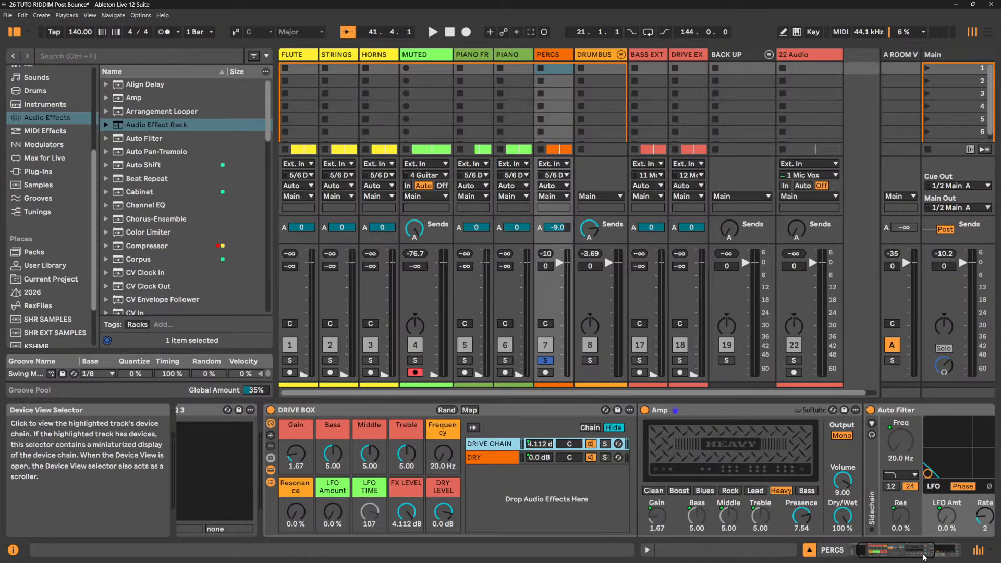
left_click_drag(913, 554, 918, 552)
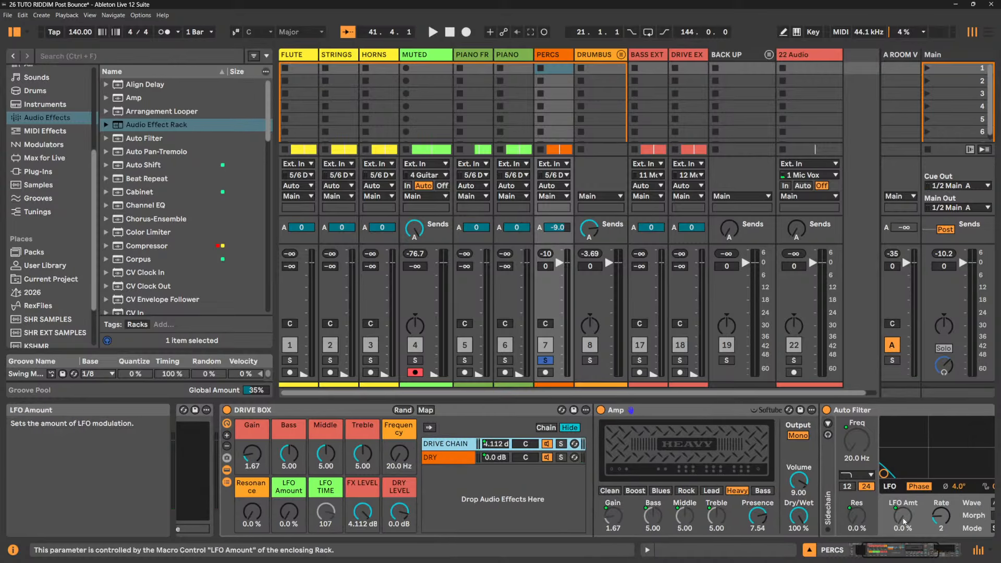
right_click(942, 520)
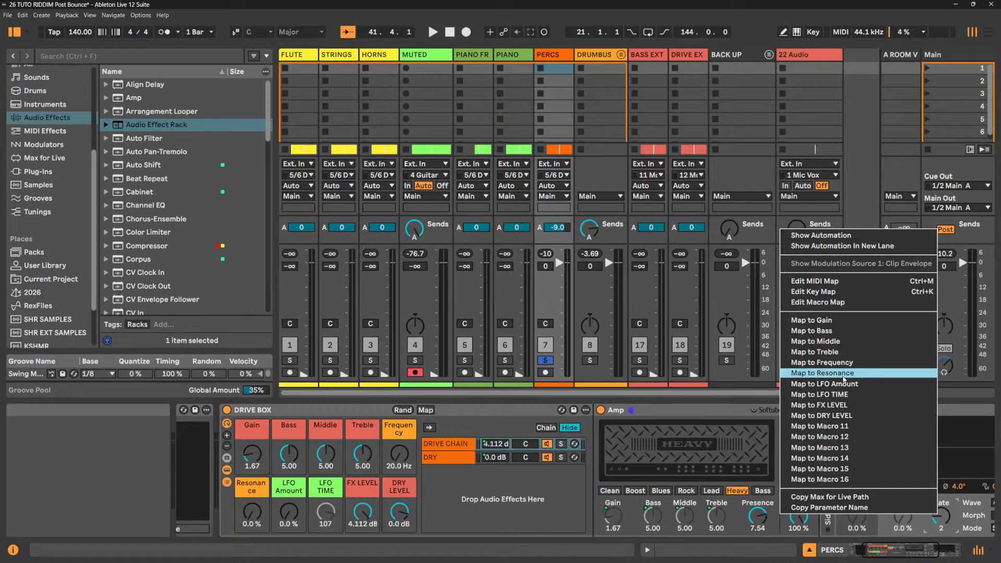
left_click(840, 395)
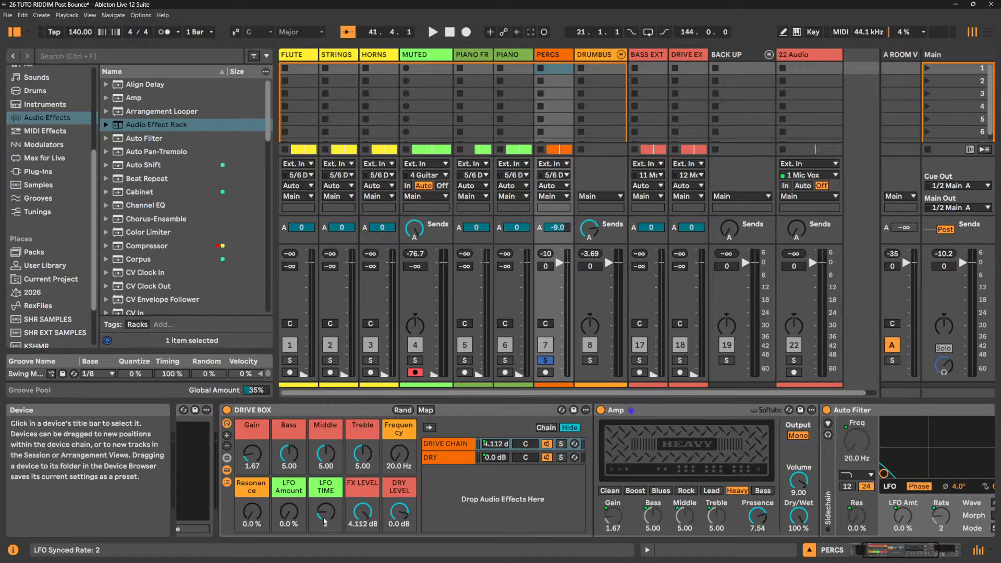
left_click(290, 515)
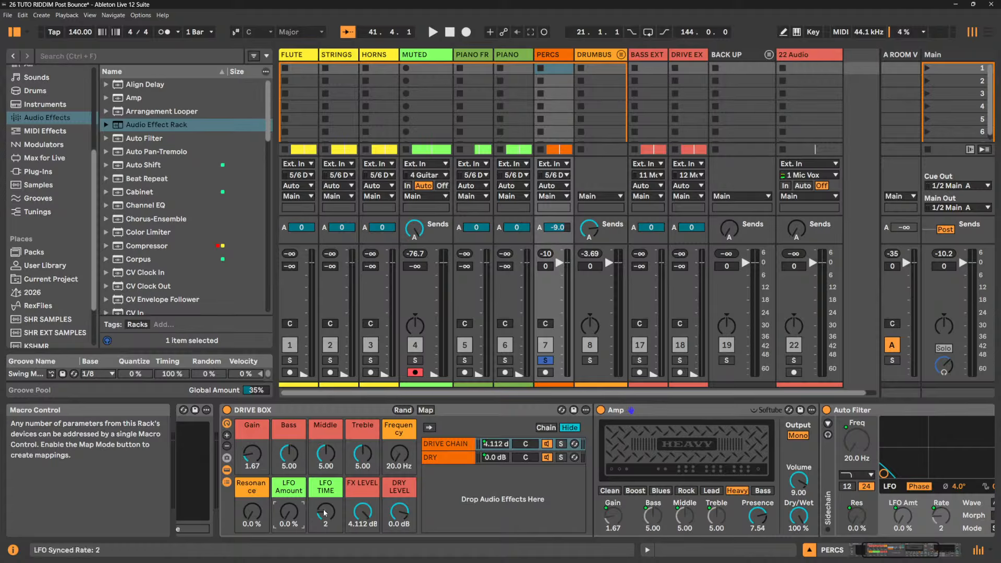
- Raise the Frequency macro to about 338 Hz during playback and switch the Auto Filter to High-pass
key("space")
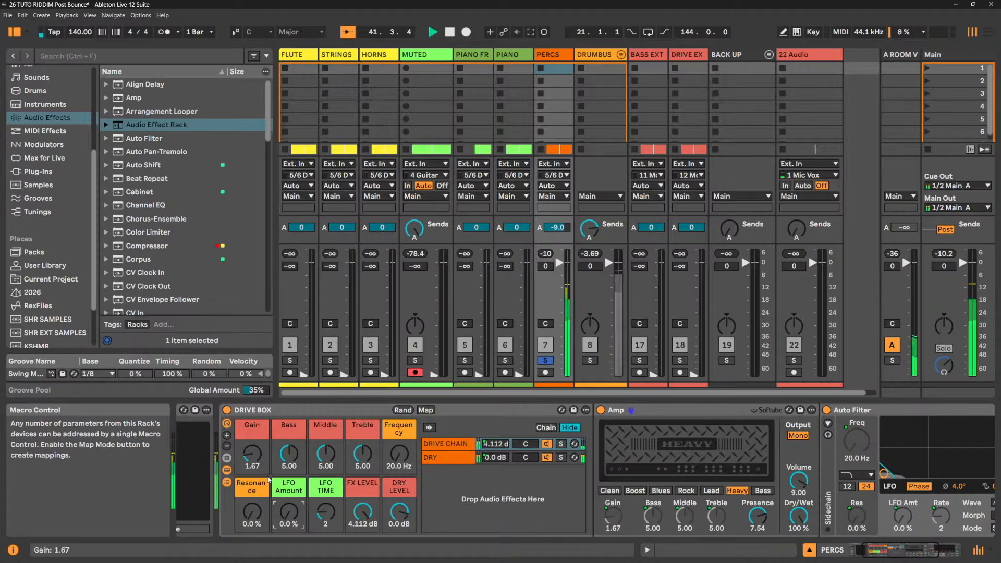
left_click_drag(400, 453, 399, 434)
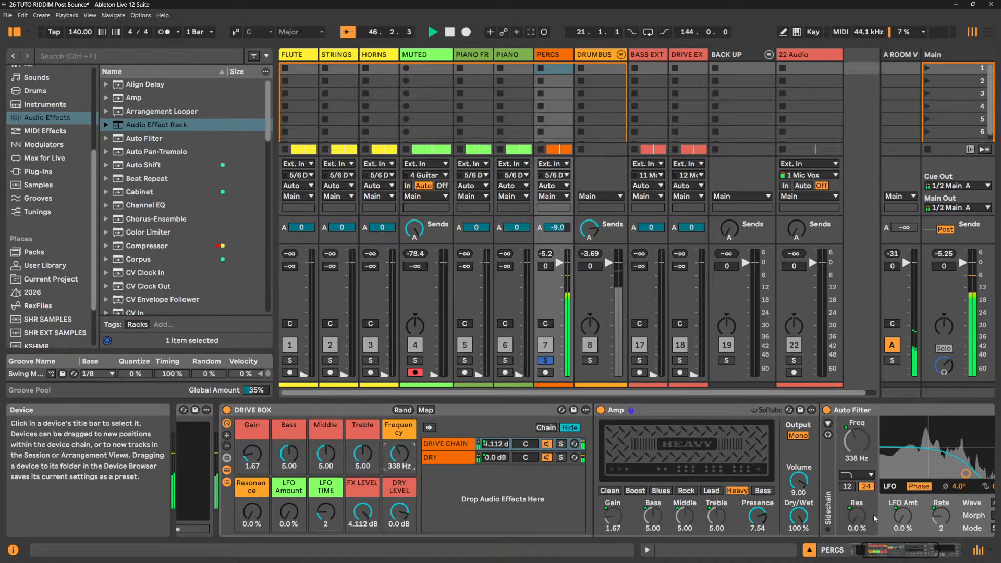
left_click(869, 476)
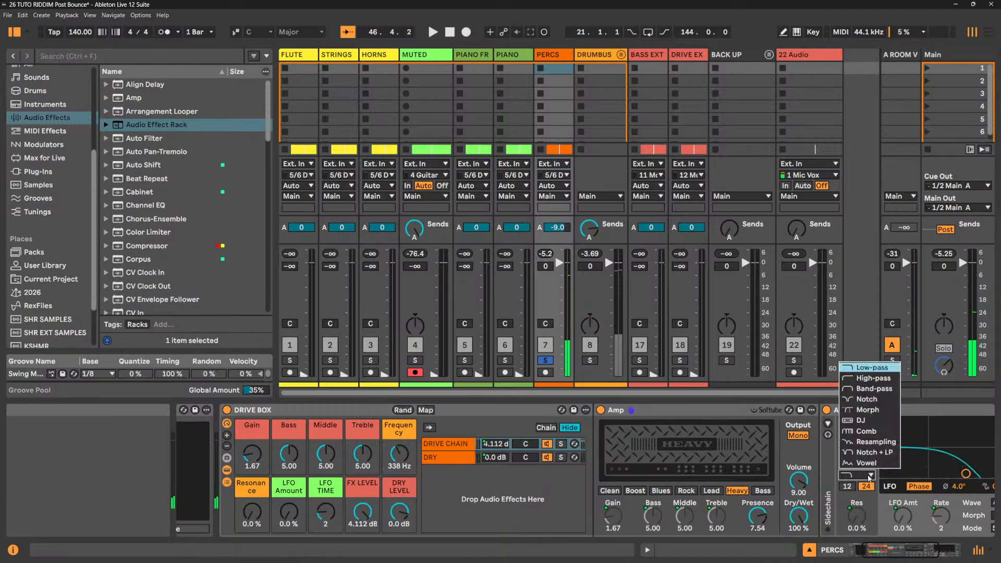
left_click(877, 381)
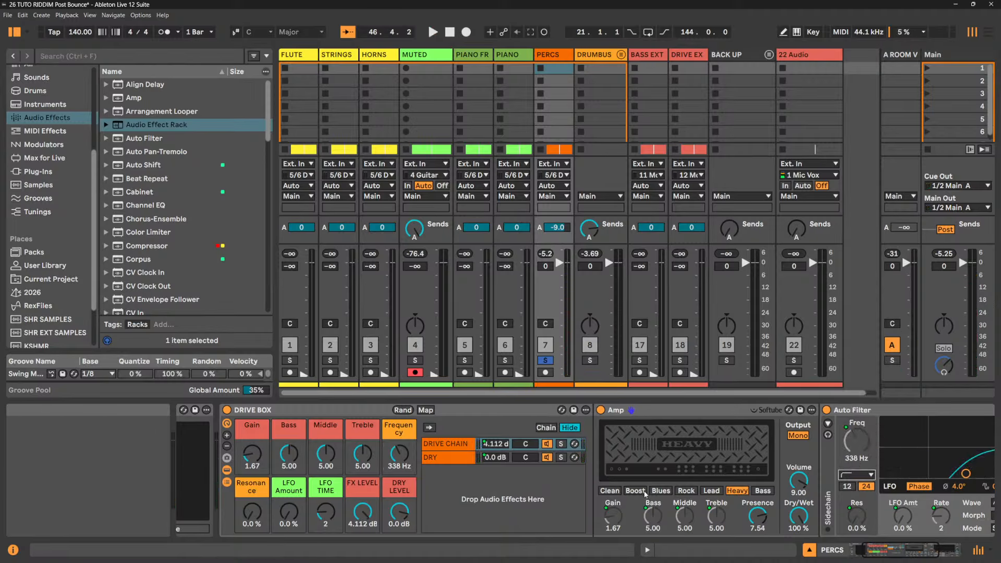
- During playback, lower the FX LEVEL macro to about -8.5 dB and the Frequency macro to about 219 Hz
key("space")
mouse_move(401, 458)
left_mouse_down()
mouse_move(400, 447)
mouse_move(401, 459)
left_mouse_up()
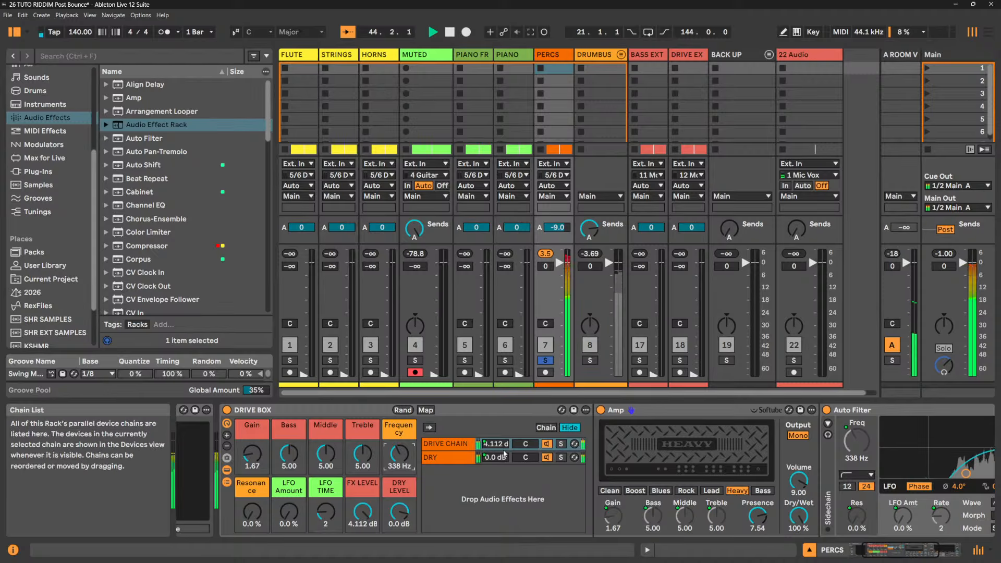
left_click_drag(496, 444, 496, 475)
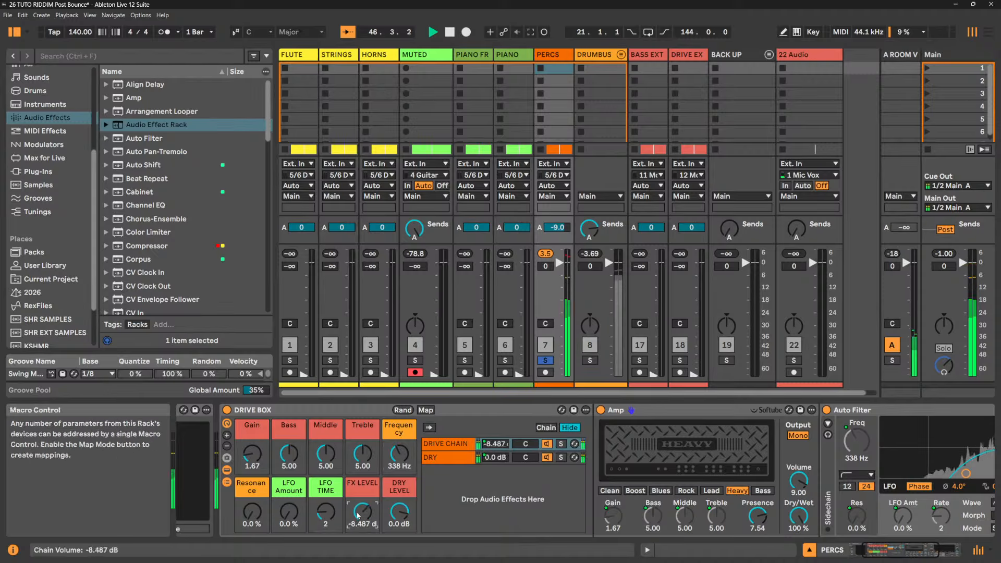
left_click_drag(399, 454, 399, 459)
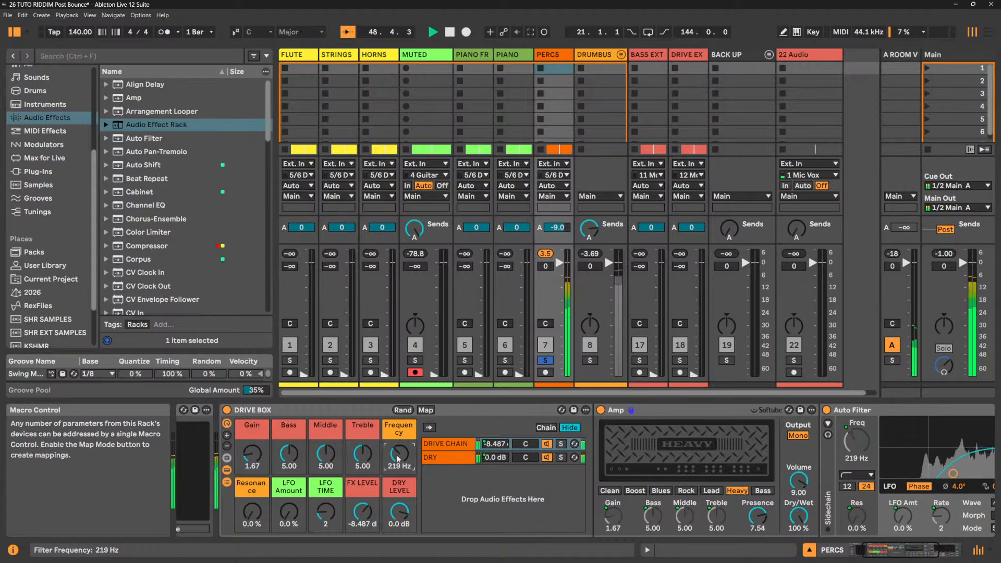
key("space")
- Set the Auto Filter type to Low-pass and raise the Frequency macro to about 853 Hz
left_click_drag(899, 551, 902, 550)
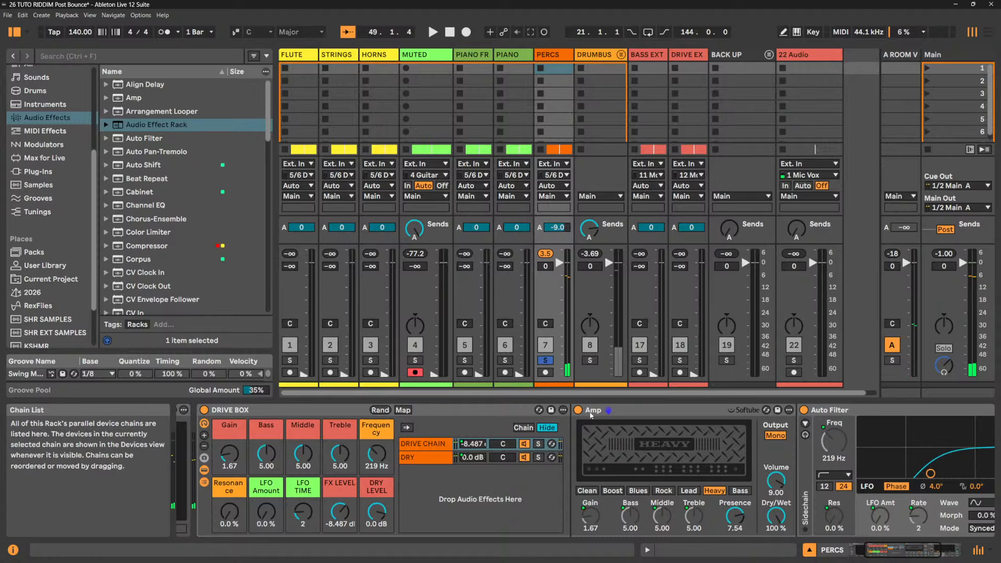
left_click(826, 476)
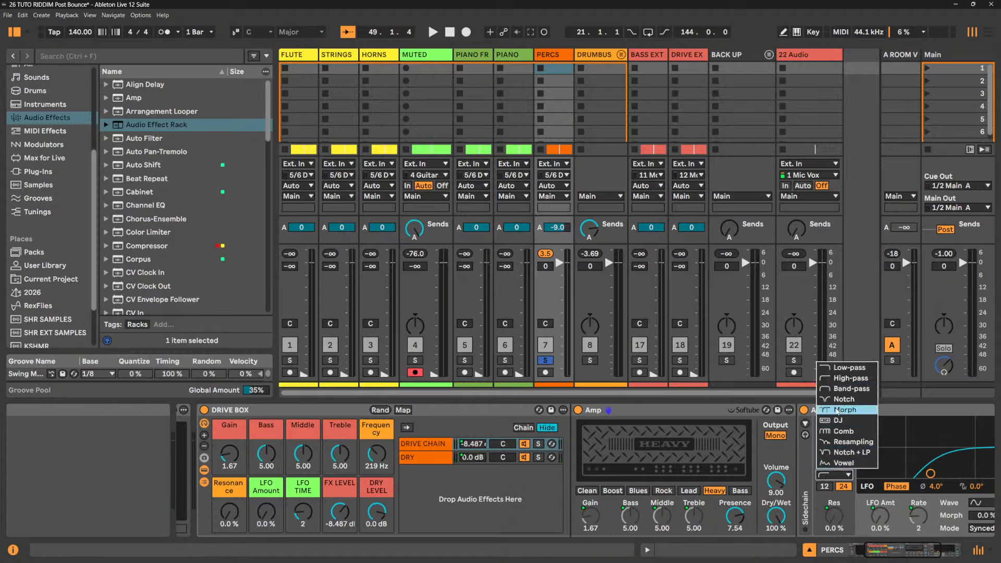
left_click(846, 370)
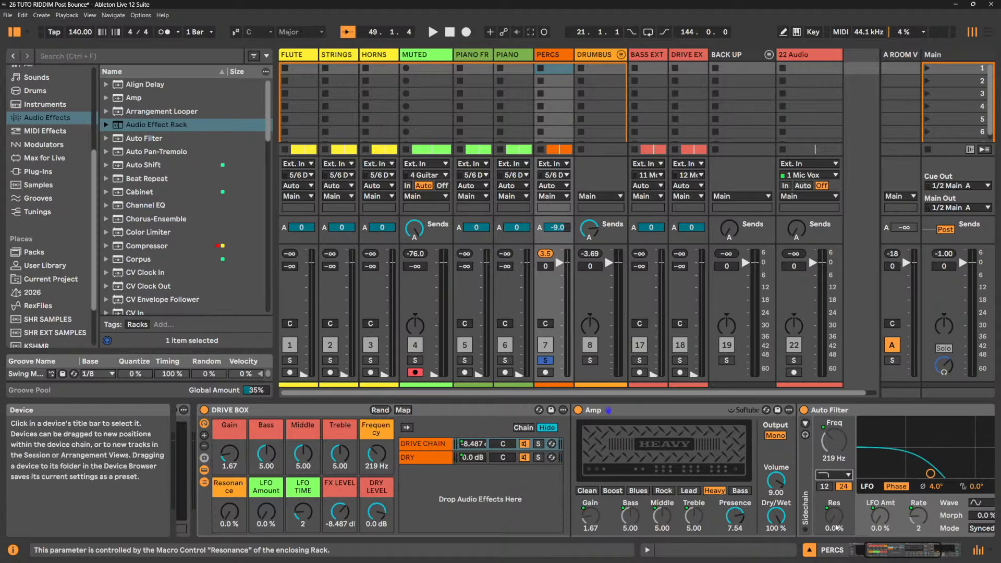
left_click_drag(377, 454, 377, 432)
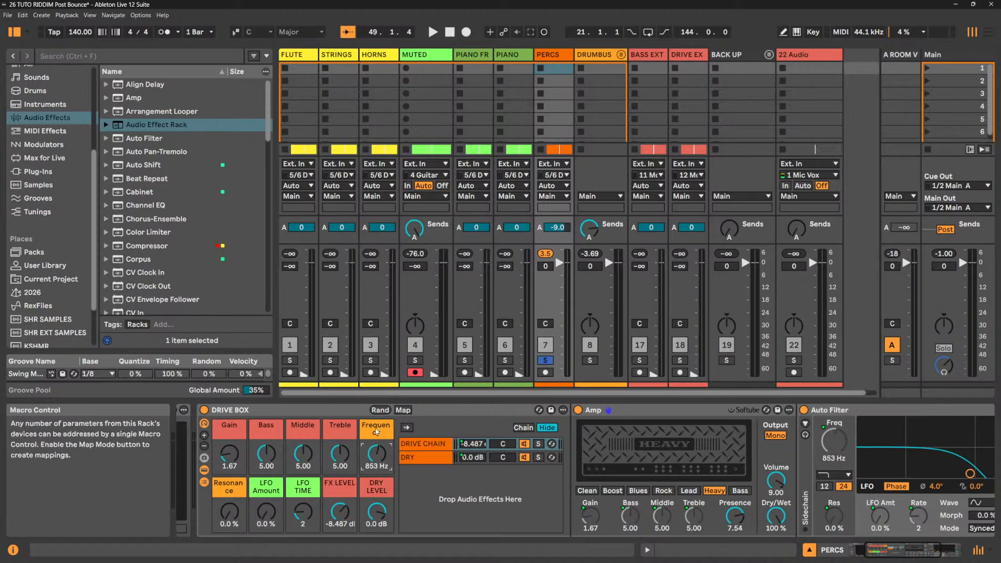
- Rename the Frequency macro as CUT
left_click(376, 432)
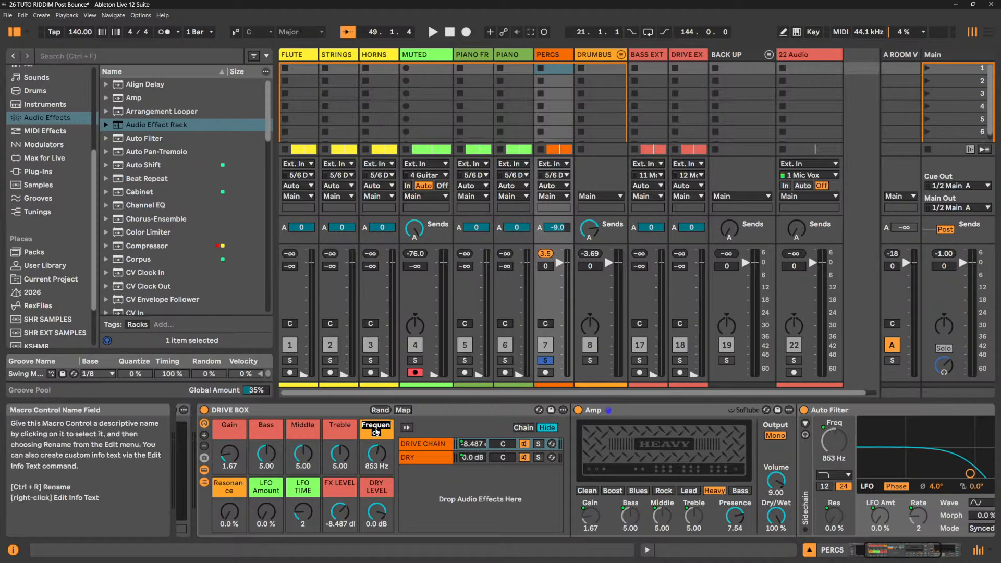
key("ctrl+r")
type("CUT")
key("Return")
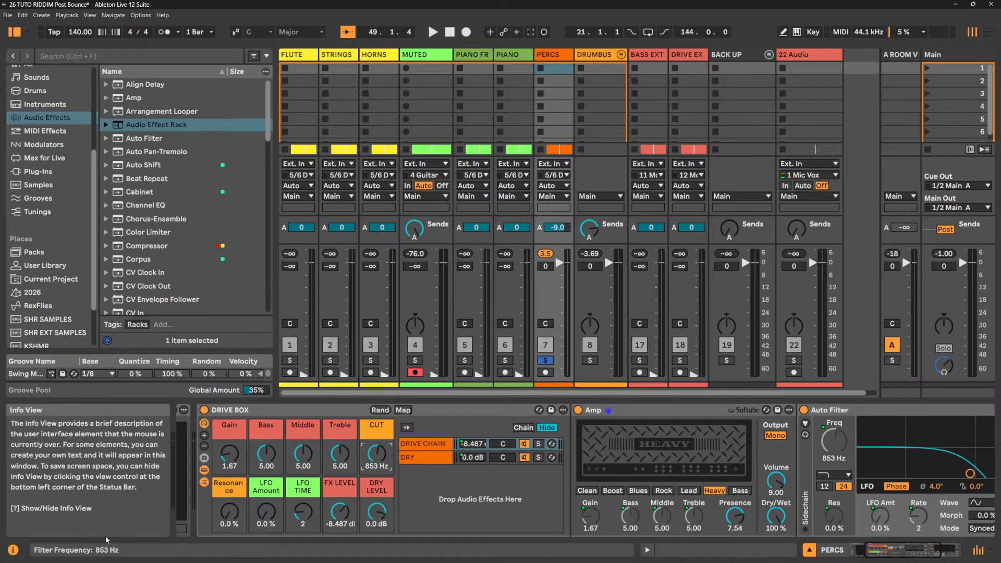
- Insert an EQ Eight between the Amp and the Auto Filter and set its band 1 to a low-cut filter during playback
scroll(115, 228, "down", 5)
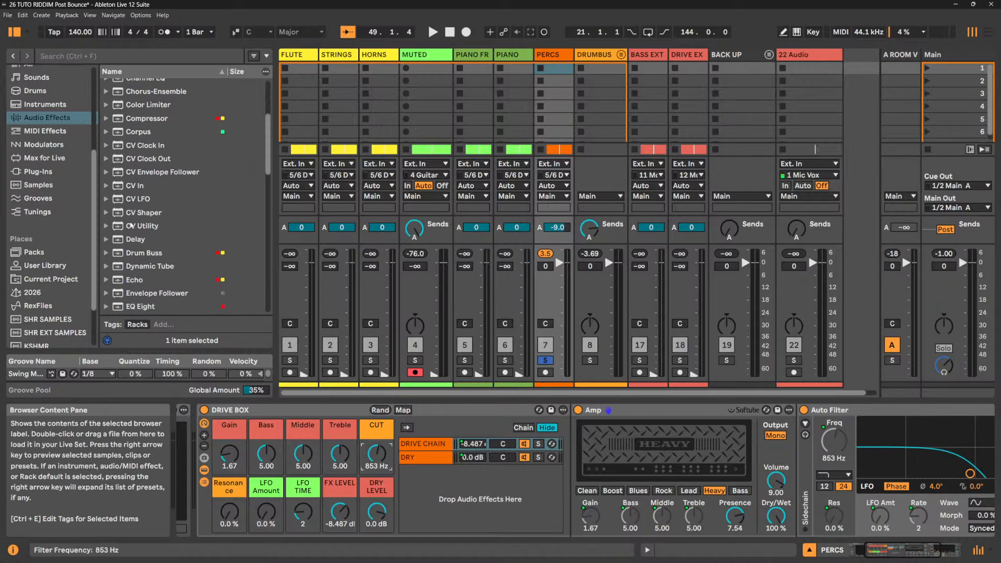
left_click_drag(145, 251, 775, 455)
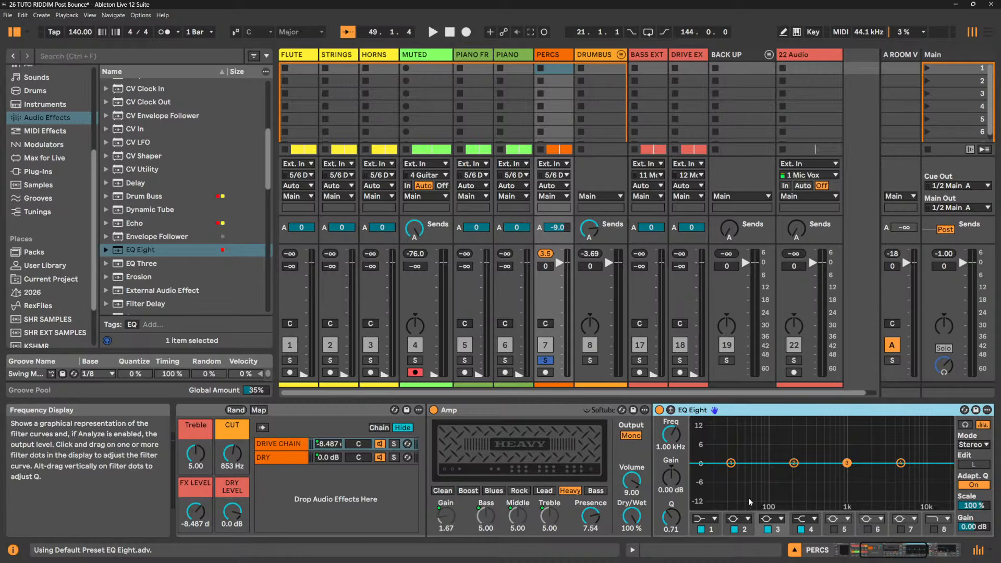
key("space")
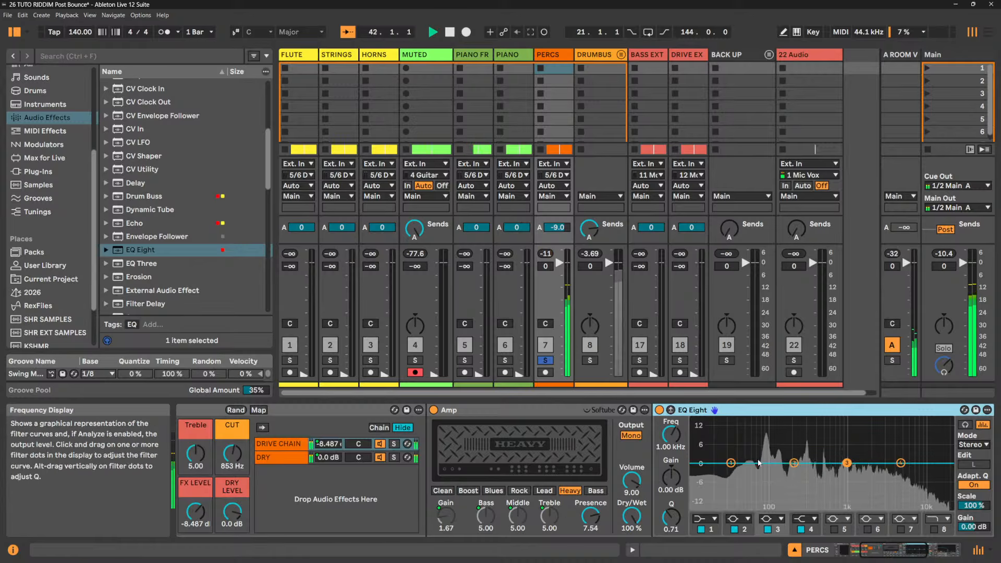
left_click(704, 518)
left_click(703, 443)
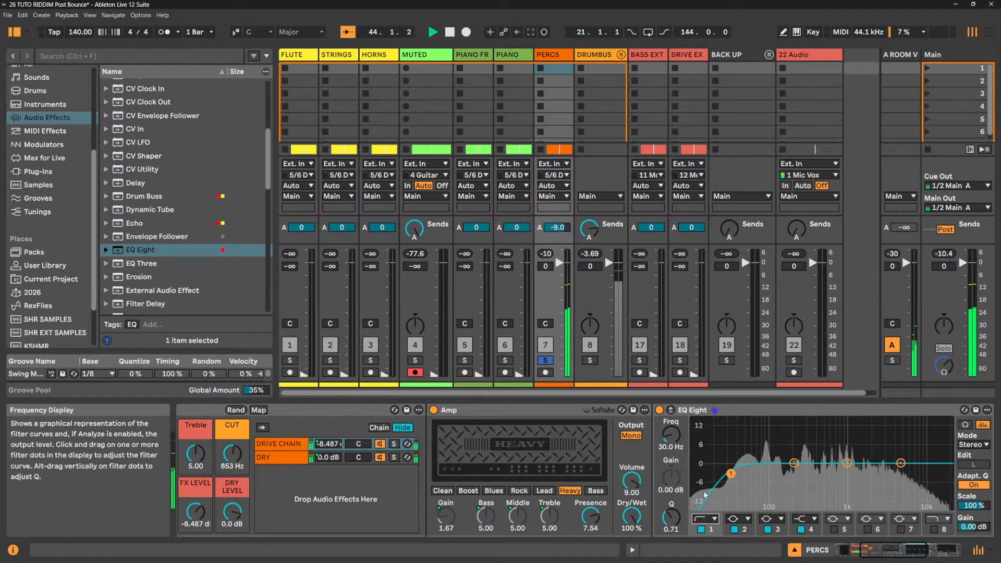
- Move the EQ Eight's low cut to about 100 Hz and dip band 2 to about -2.85 dB at 182 Hz
left_click(705, 518)
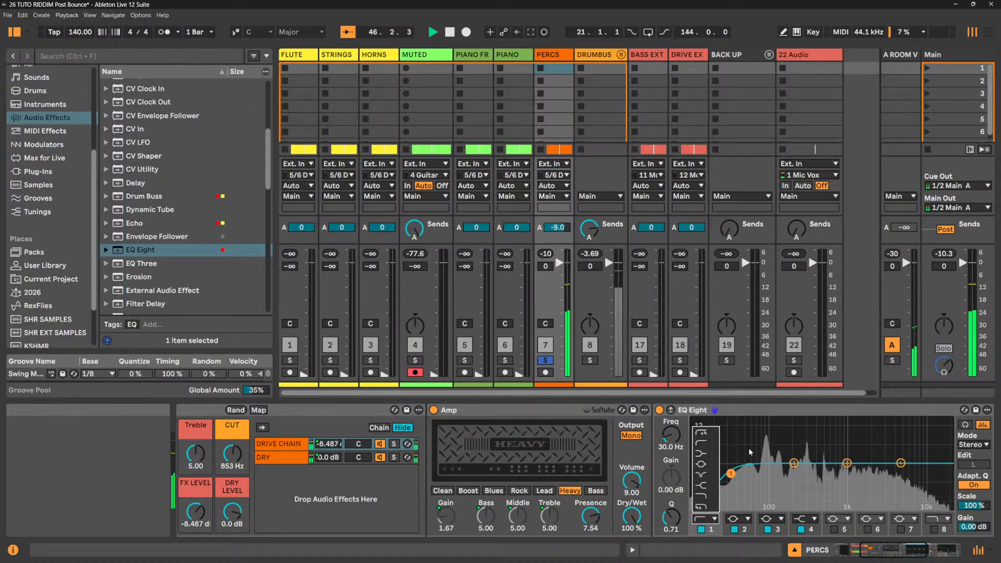
left_click(730, 476)
left_click_drag(730, 477, 791, 471)
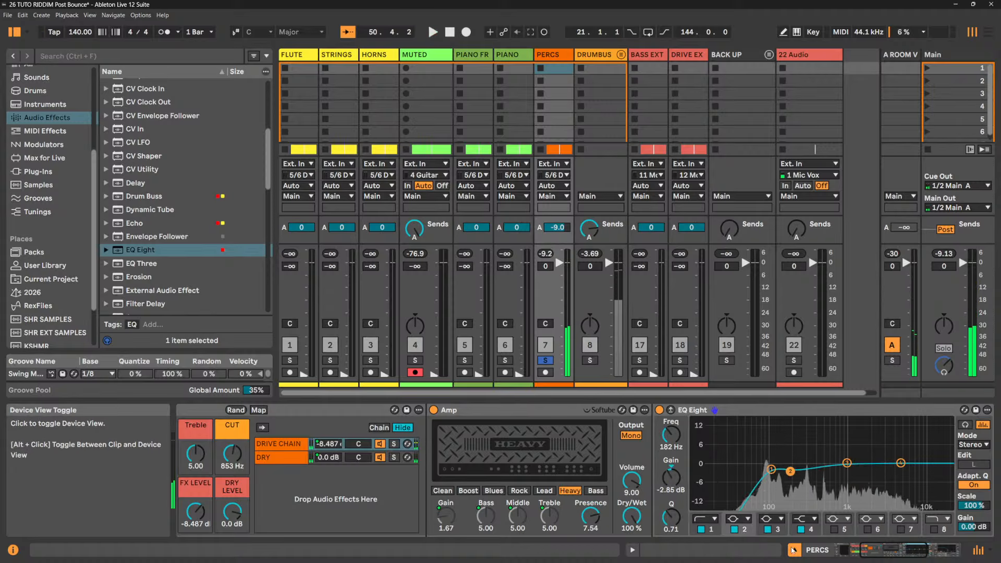
- Sweep the CUT macro up and down to 20 Hz during playback, and lower the DRY LEVEL macro to -∞ dB
left_click(879, 550)
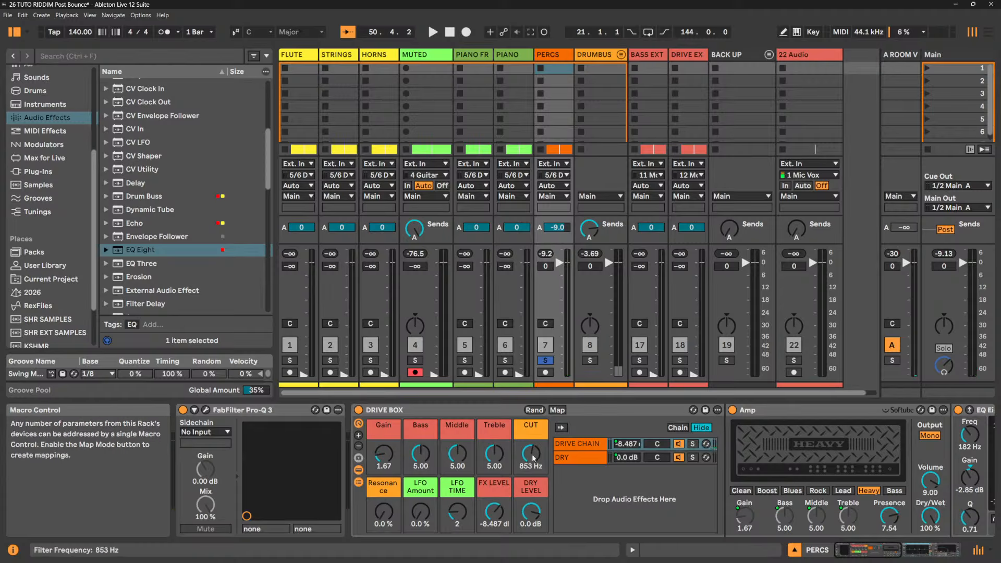
key("space")
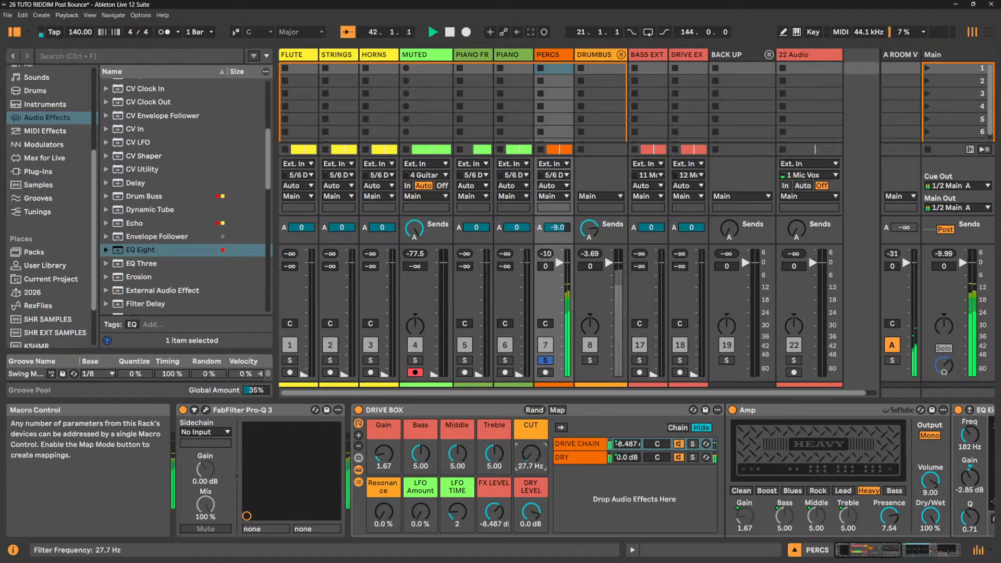
left_click_drag(531, 453, 531, 414)
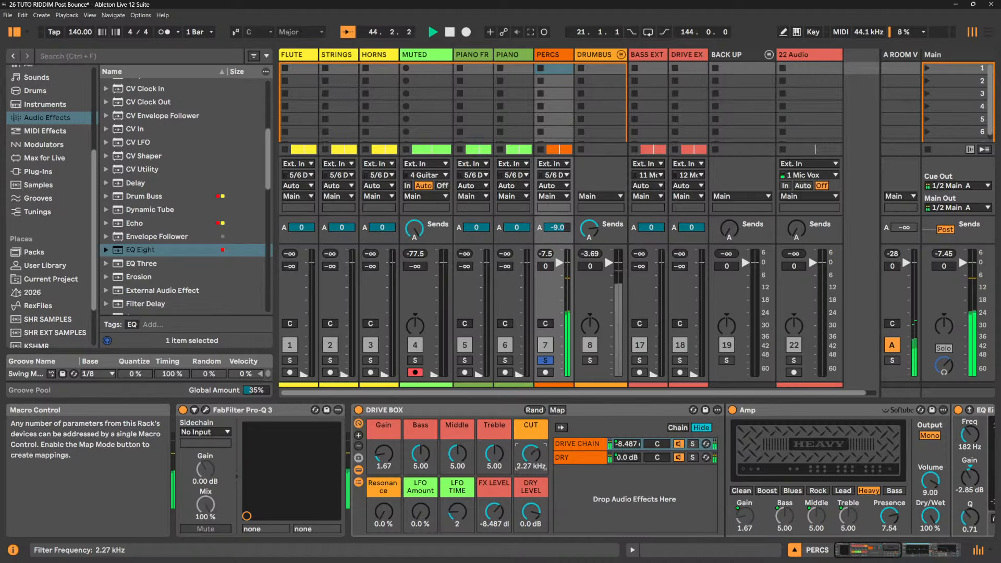
left_click_drag(531, 454, 530, 460)
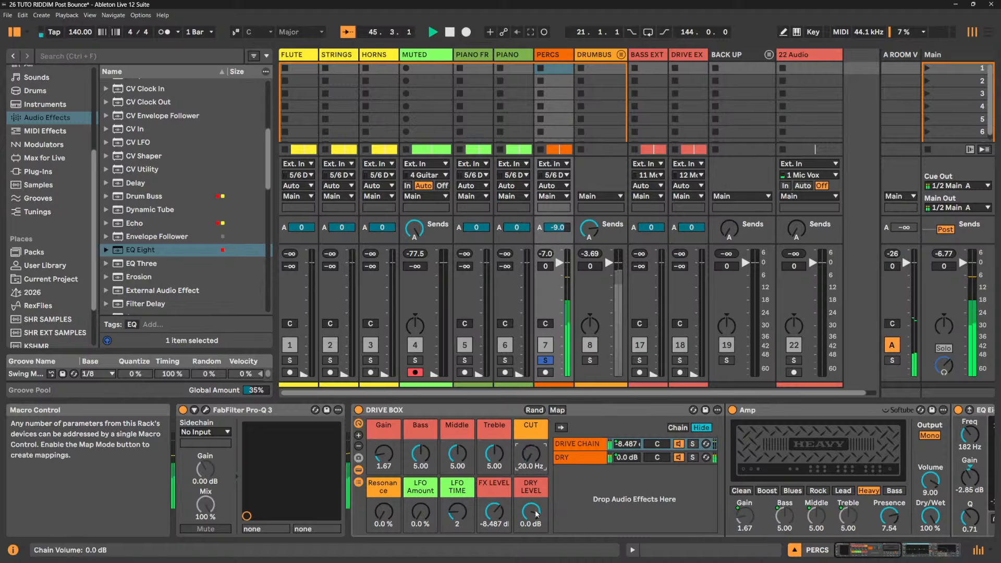
key("space")
left_click_drag(533, 513, 533, 559)
- During playback, raise the CUT macro to about 7.93 kHz and the Resonance macro to 38 %
left_click_drag(533, 452, 533, 433)
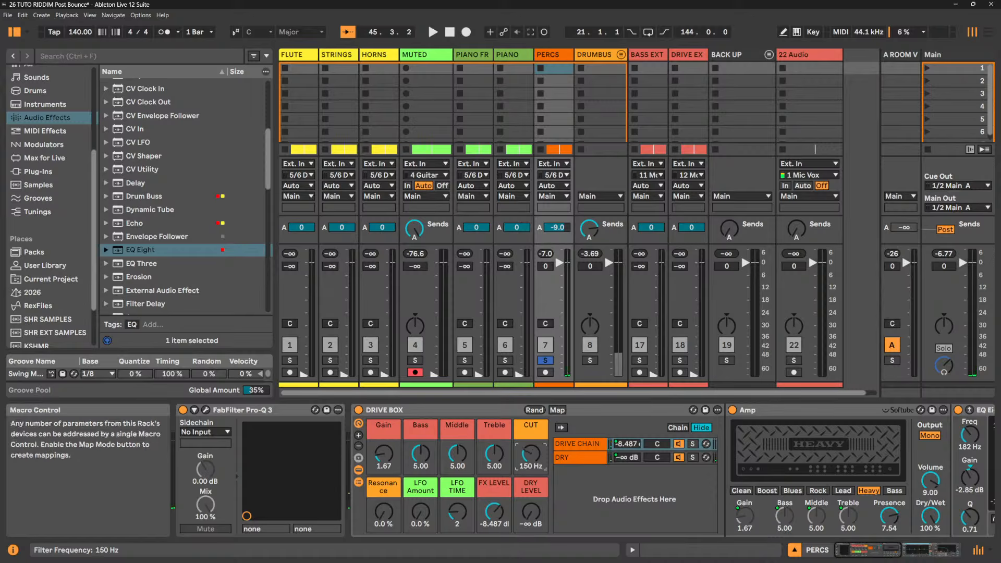
key("space")
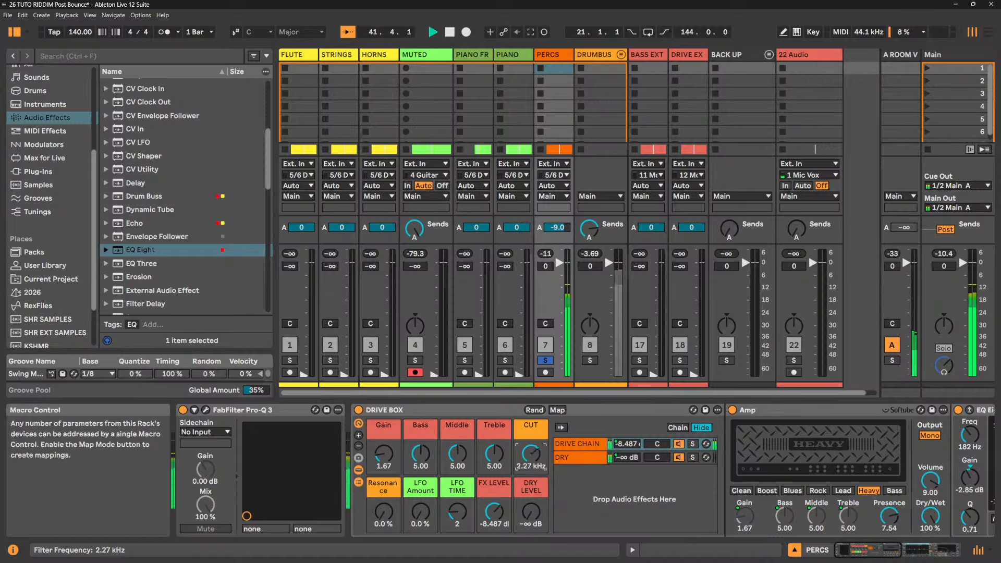
left_click_drag(531, 453, 531, 421)
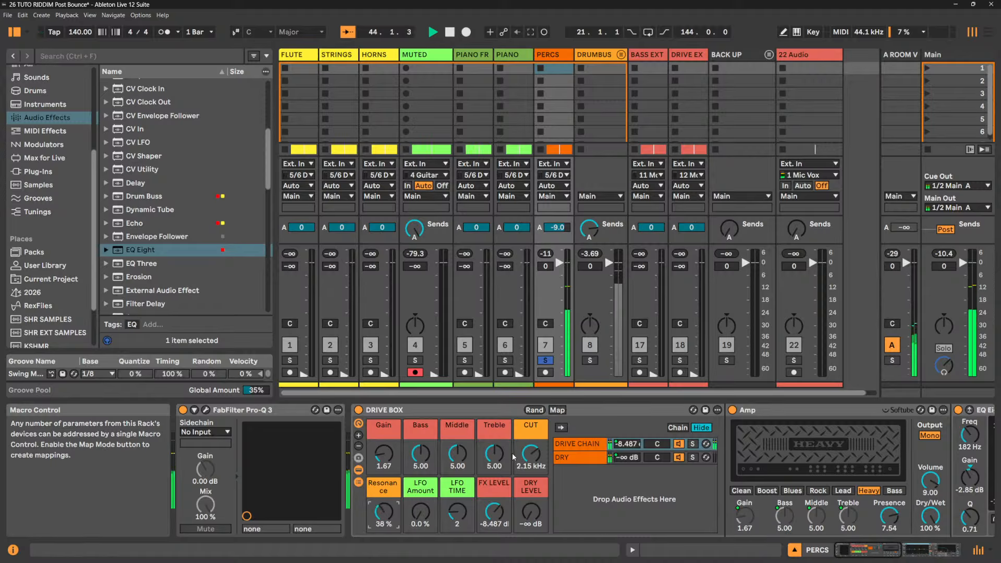
mouse_move(531, 453)
left_mouse_down()
mouse_move(531, 461)
mouse_move(531, 433)
mouse_move(531, 466)
mouse_move(531, 441)
left_mouse_up()
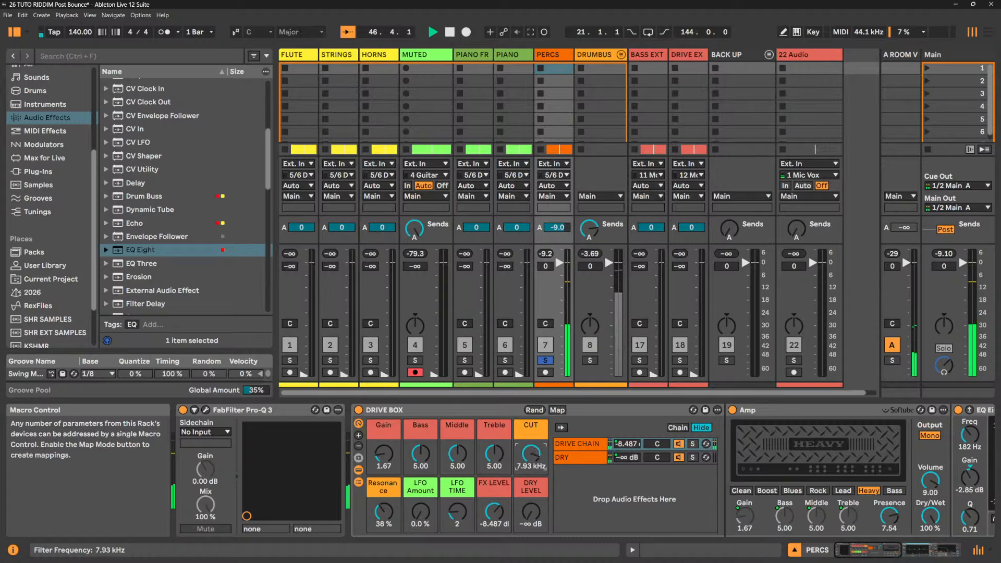
- Rename the Resonance macro as RESO
left_click(378, 487)
key("ctrl+r")
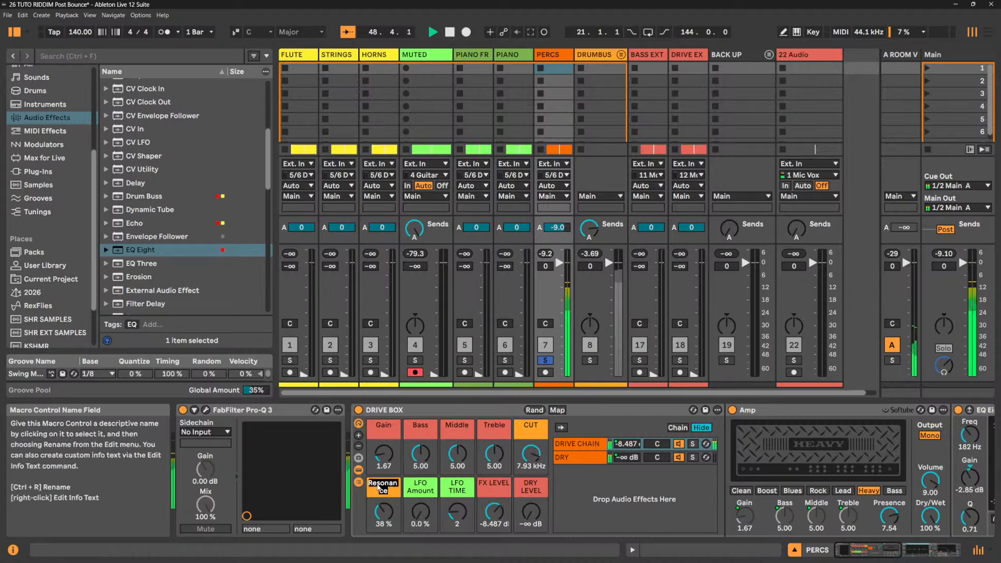
type("RESO")
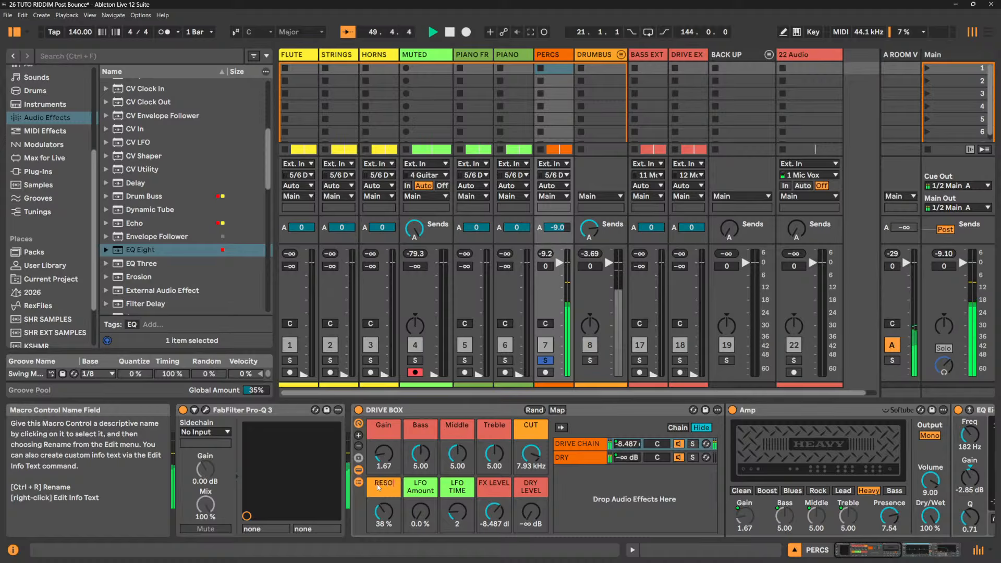
key("Return")
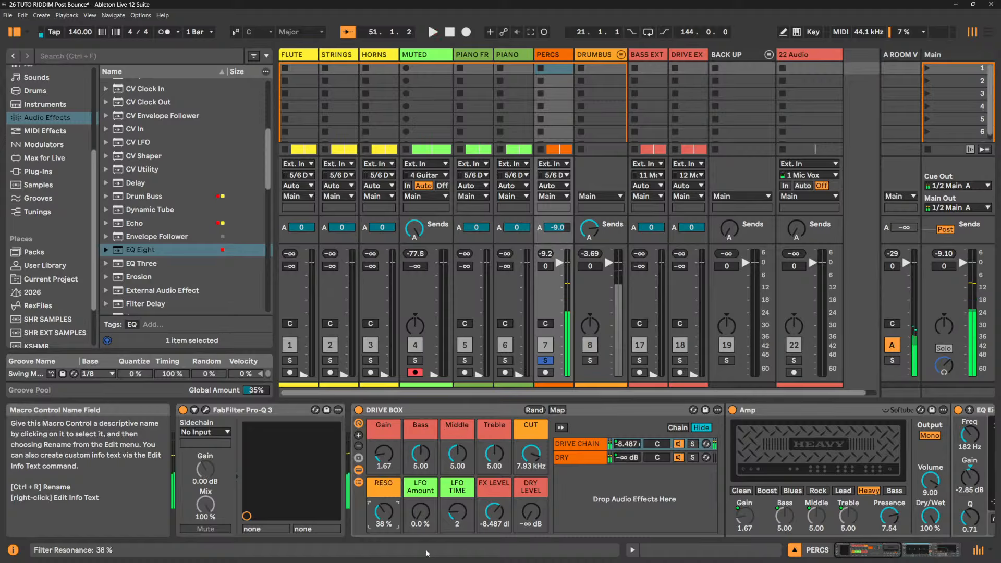
- Collapse the Amp and EQ Eight devices and select the Auto Filter
double_click(795, 409)
double_click(822, 409)
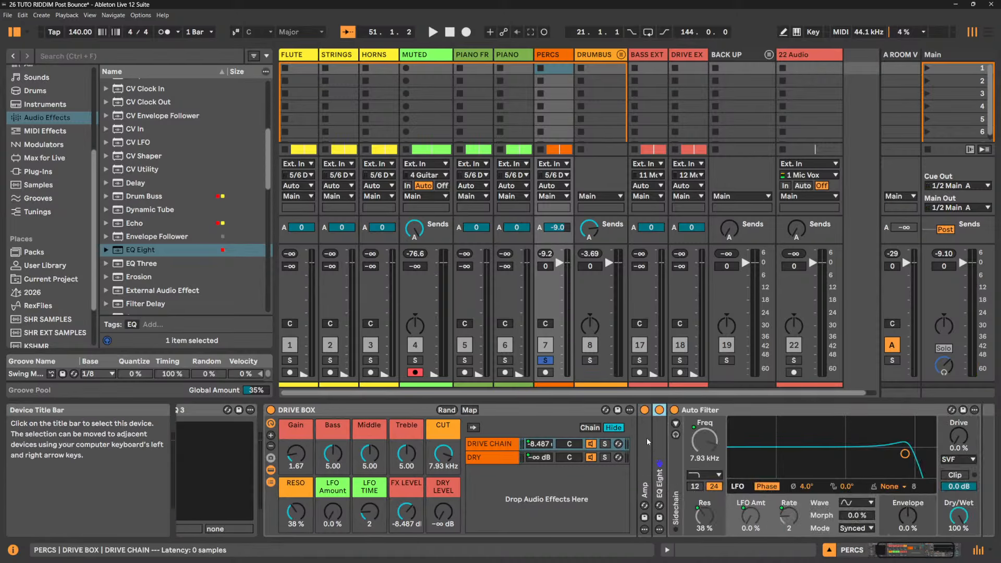
left_click(795, 411)
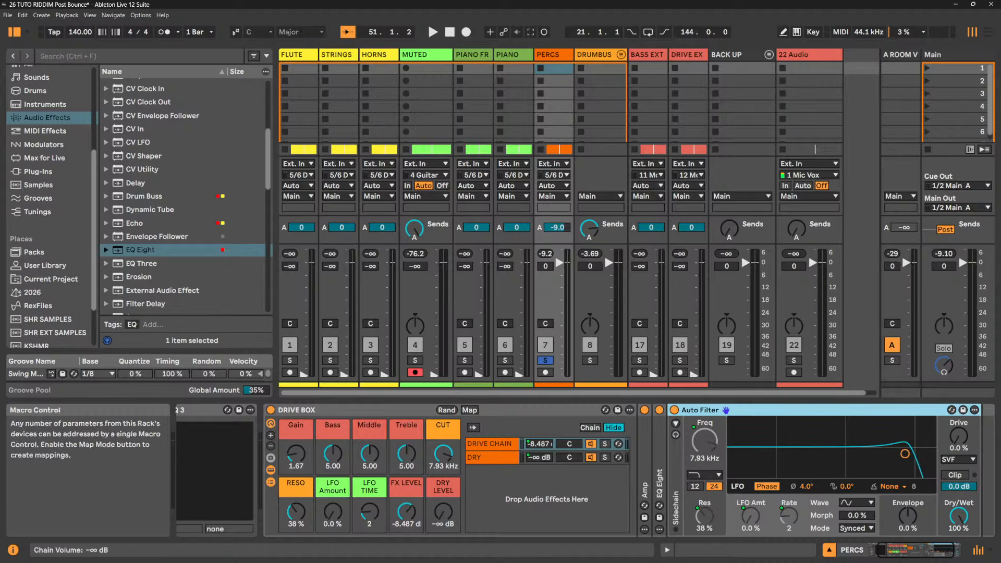
mouse_move(456, 513)
left_mouse_down()
mouse_move(456, 485)
mouse_move(444, 537)
mouse_move(447, 504)
mouse_move(447, 517)
left_mouse_up()
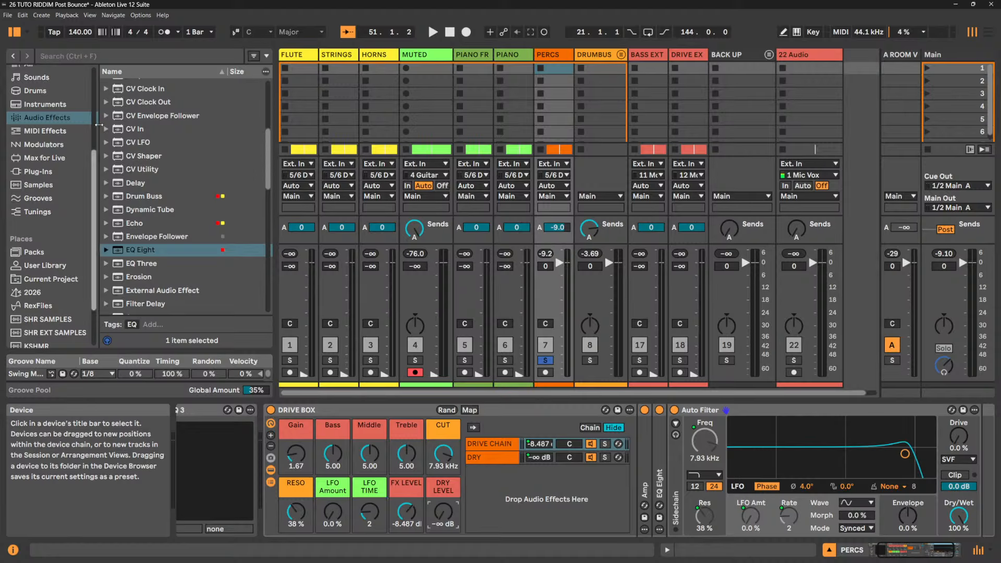
scroll(260, 216, "down", 3)
left_click_drag(259, 216, 274, 157)
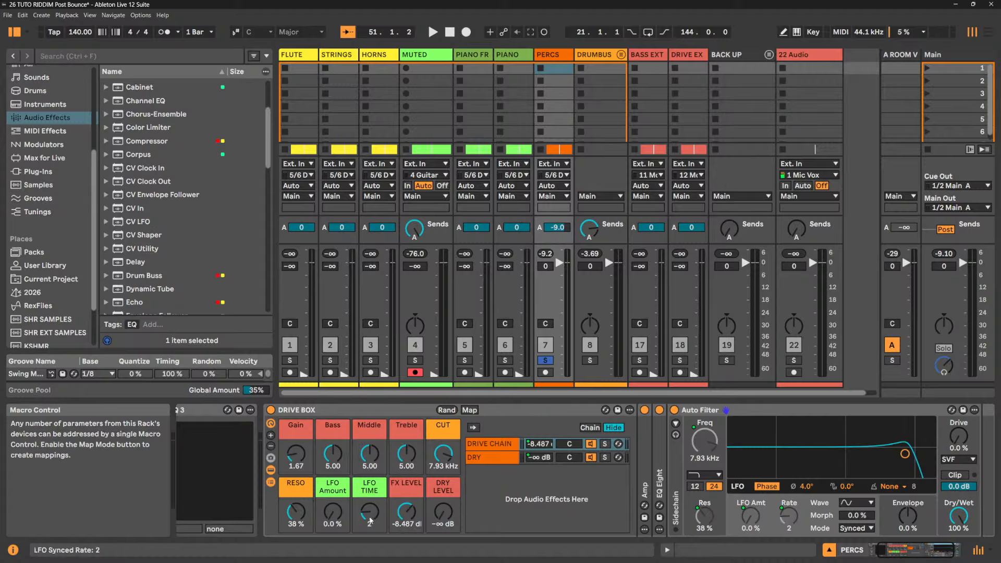
- Set the LFO TIME macro to 1/4 and raise the LFO Amount macro to about 74 % during playback
left_click_drag(370, 511, 369, 521)
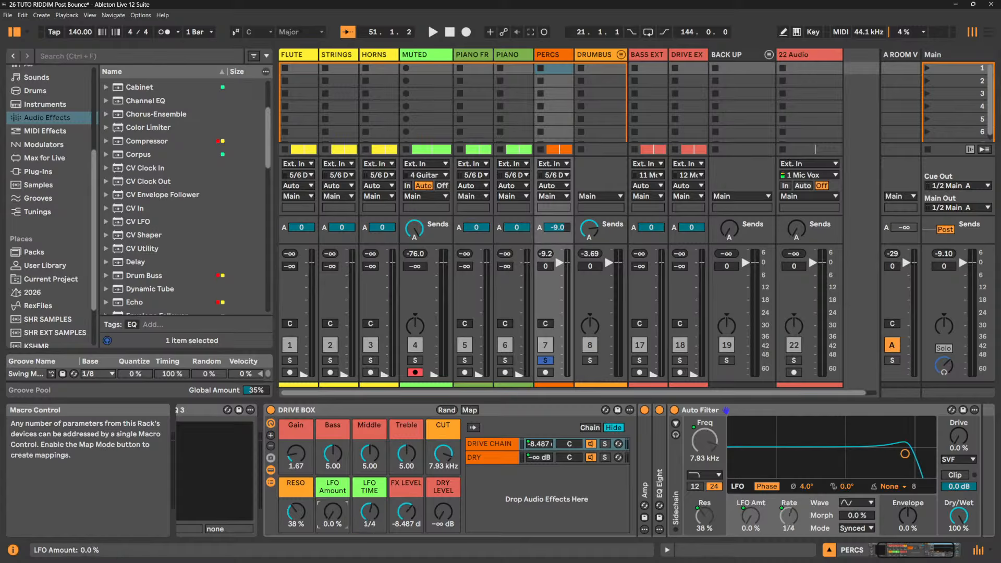
key("space")
left_click_drag(333, 514, 334, 506)
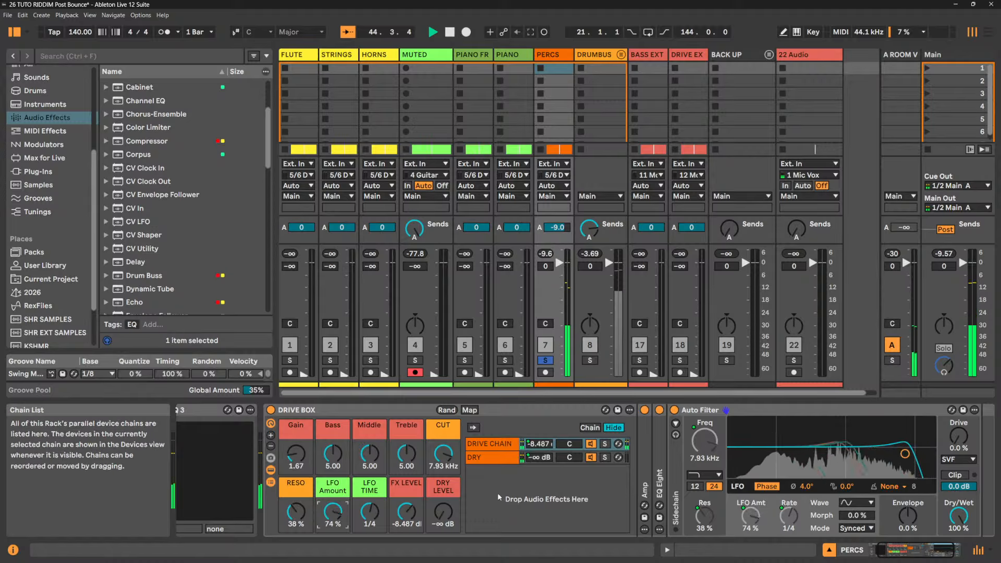
- Colour the DRY LEVEL and FX LEVEL macros black
right_click(446, 489)
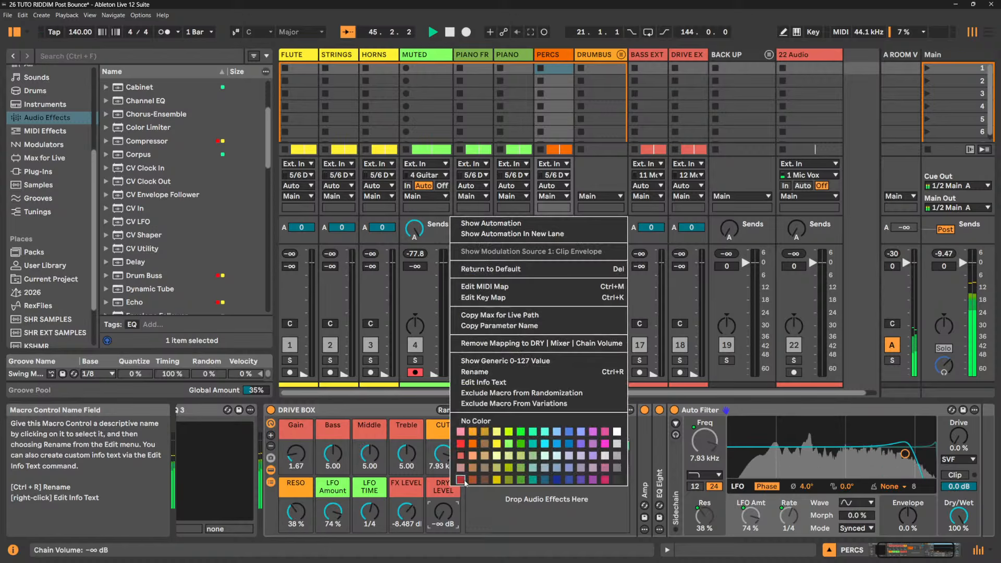
left_click(618, 480)
right_click(409, 490)
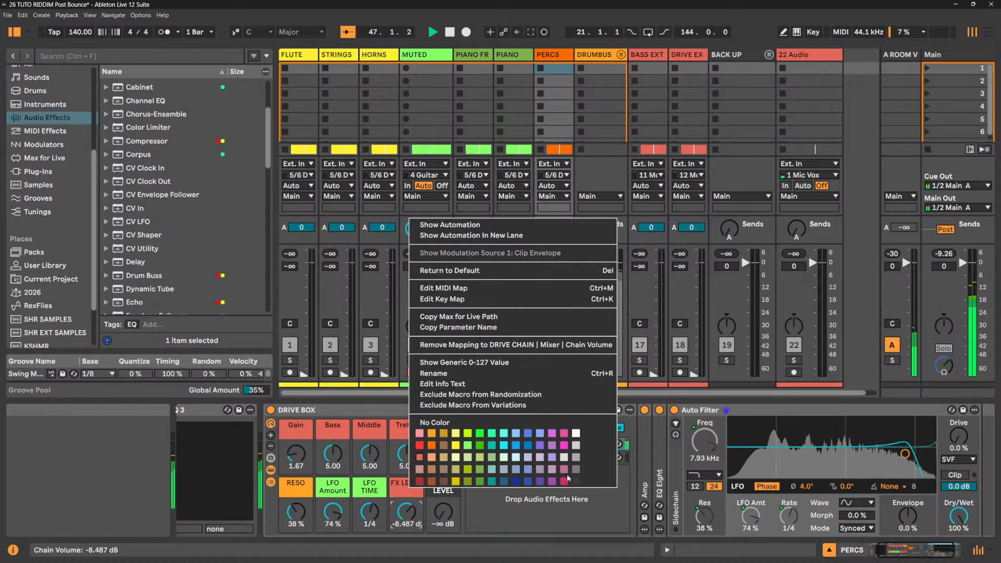
left_click(576, 482)
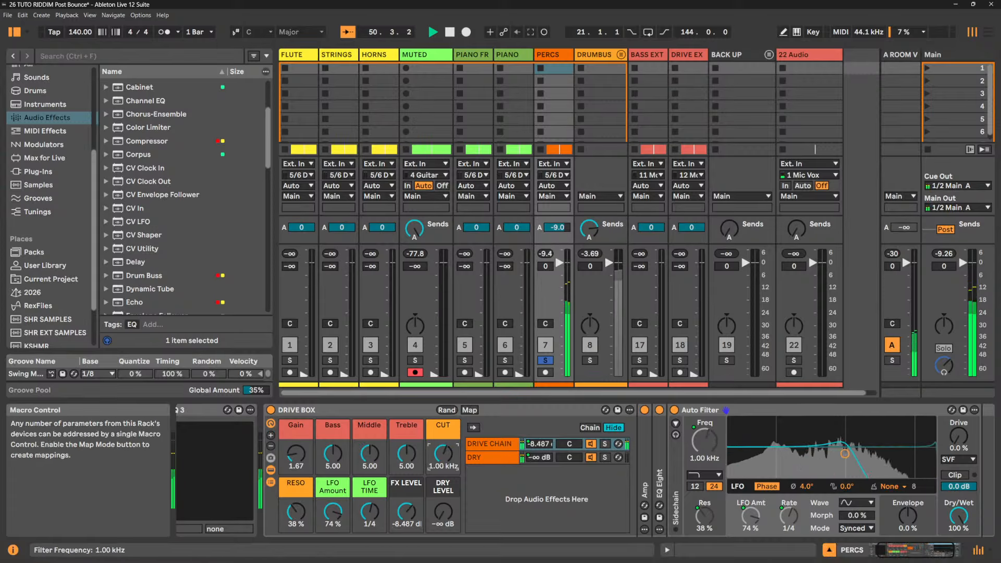
- Set the LFO TIME macro to 1/2 and the Auto Filter's LFO phase to 0.0°, auditioning the result in playback
left_click_drag(370, 512, 369, 507)
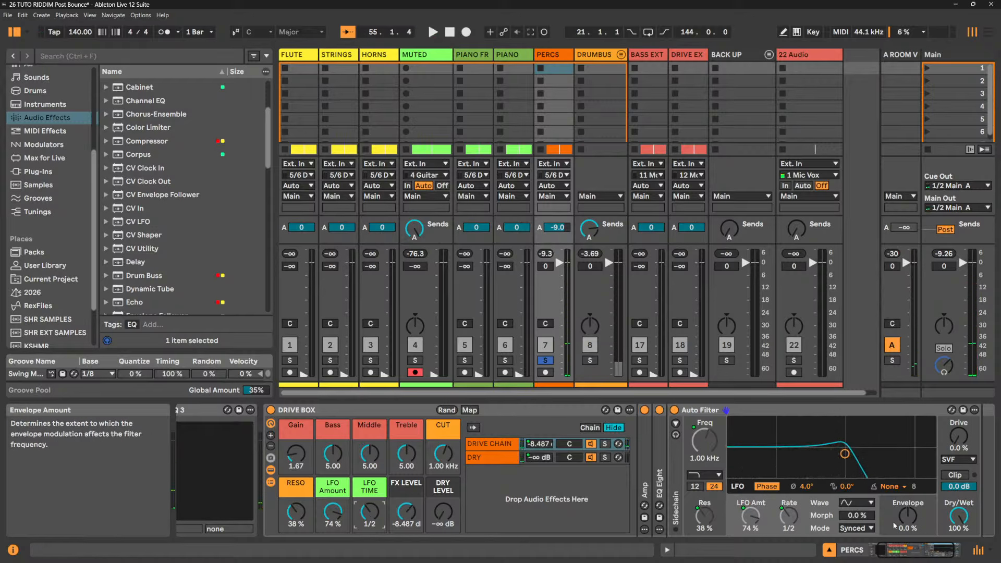
key("space")
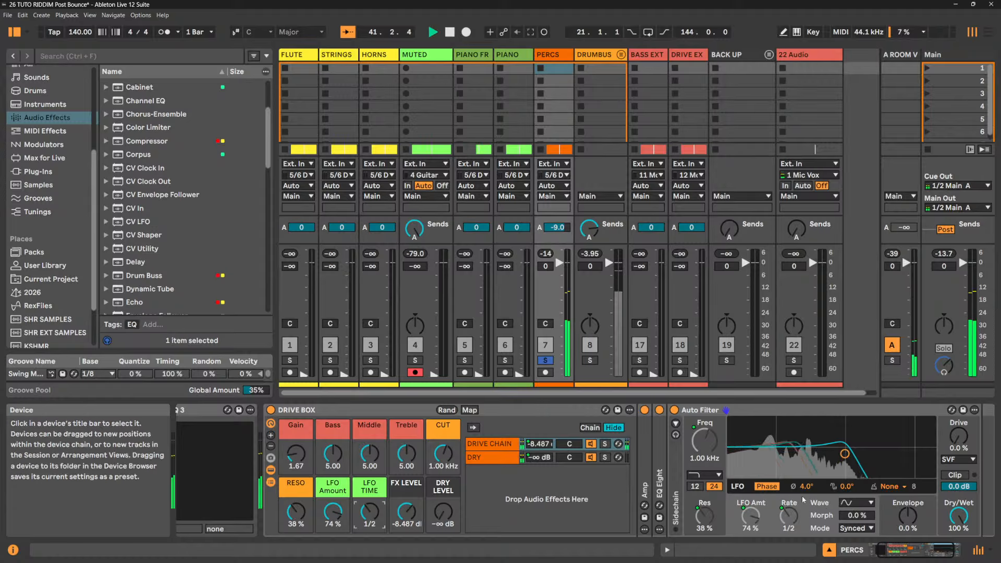
left_click_drag(805, 490, 805, 494)
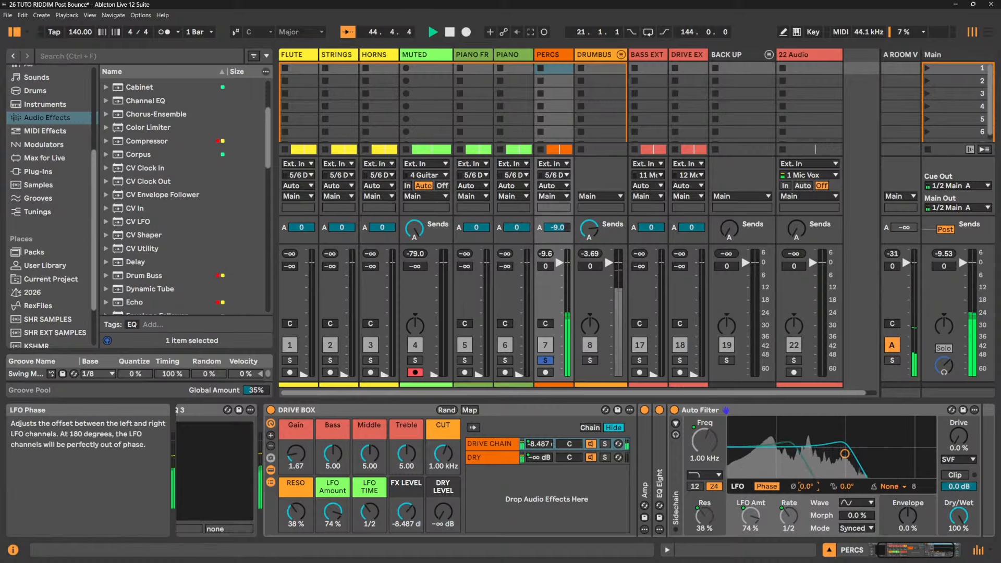
left_click_drag(806, 487, 808, 501)
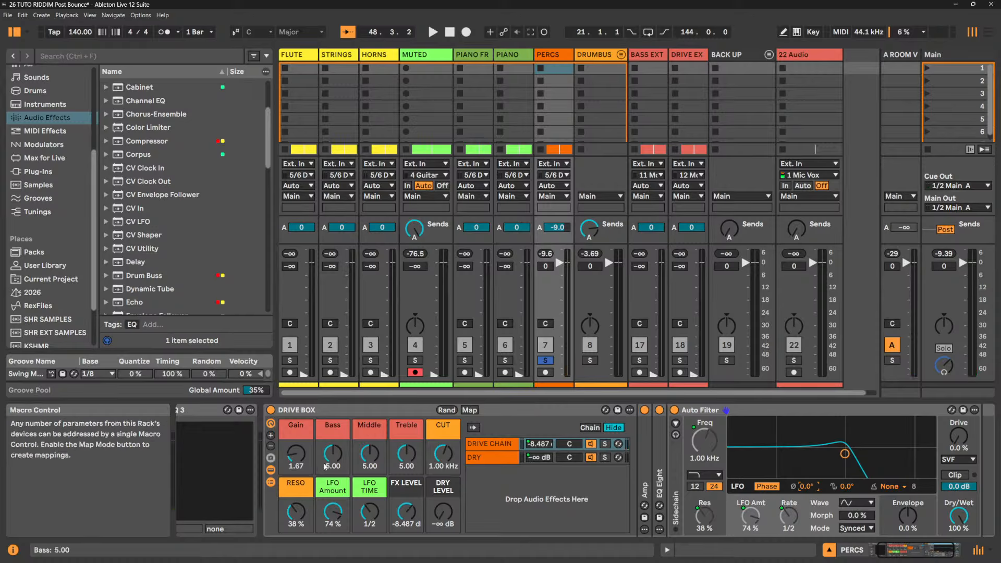
key("space")
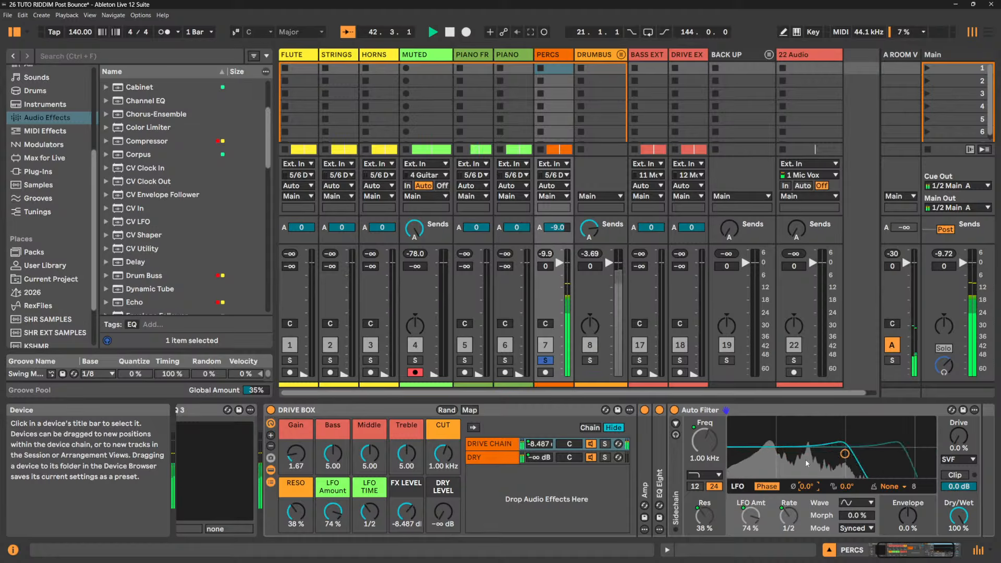
key("space")
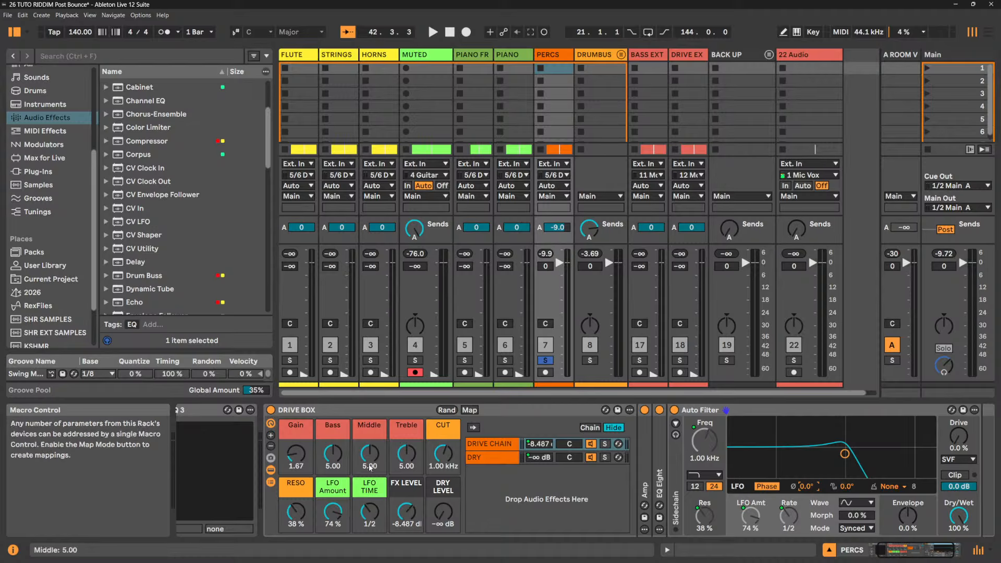
- Limit the DRY LEVEL and FX LEVEL macro mappings of the DRIVE BOX rack to a maximum of 0 dB
left_click(343, 414)
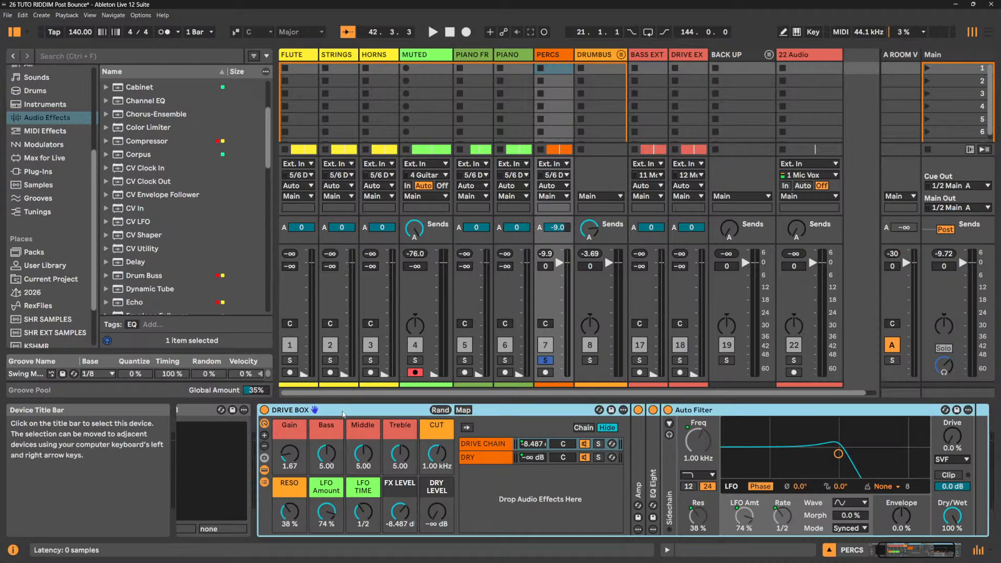
left_click(466, 411)
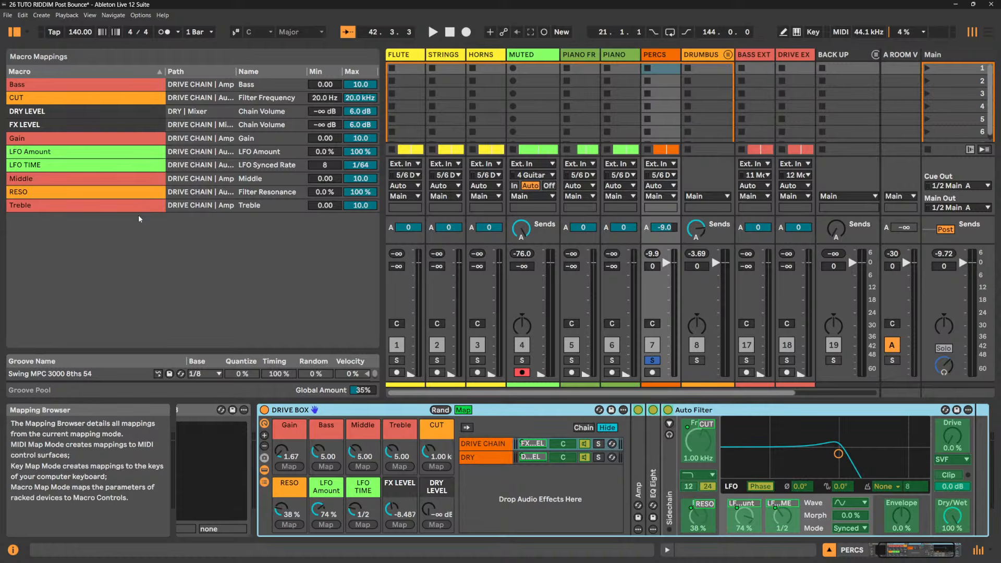
left_click(358, 116)
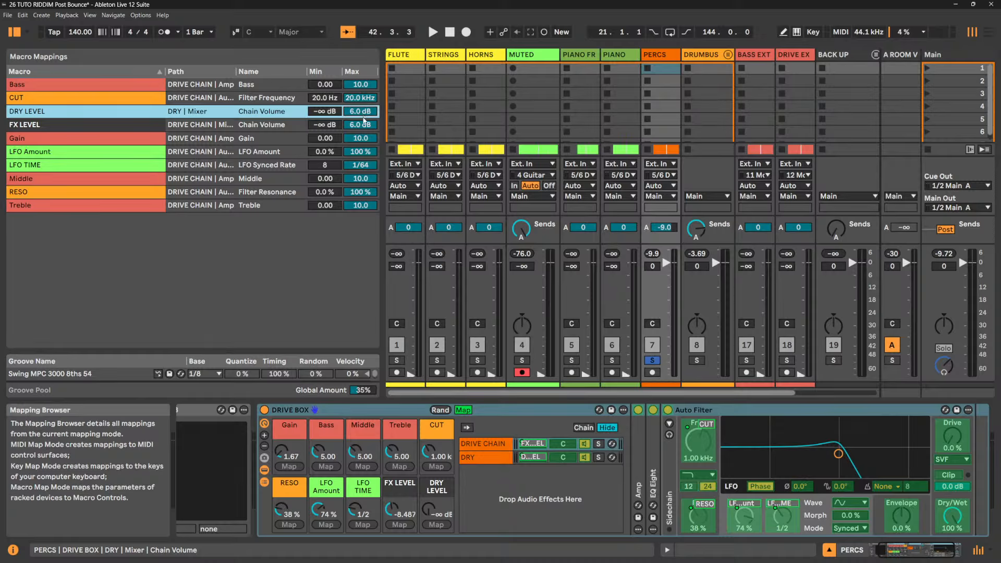
type("0")
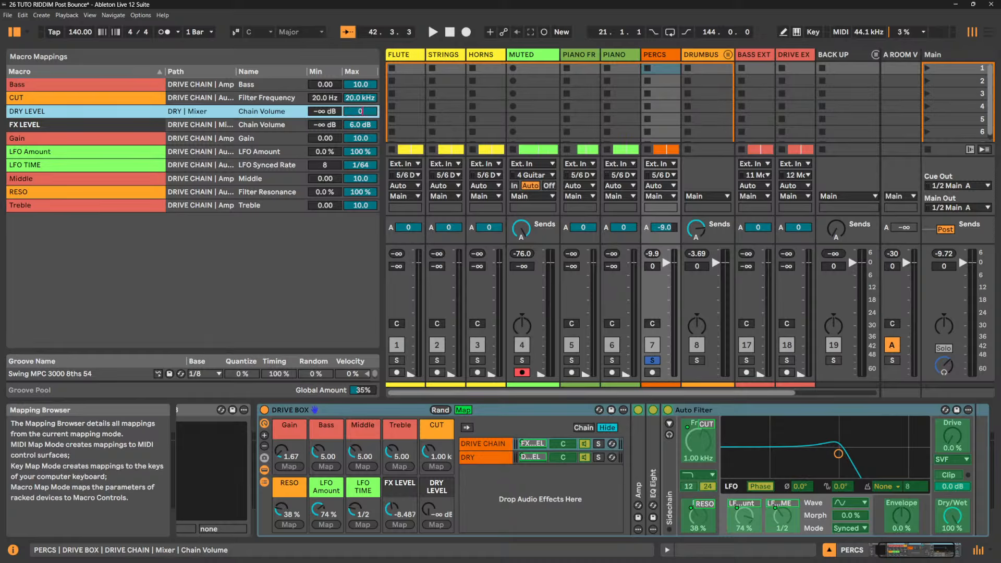
left_click(363, 126)
type("0")
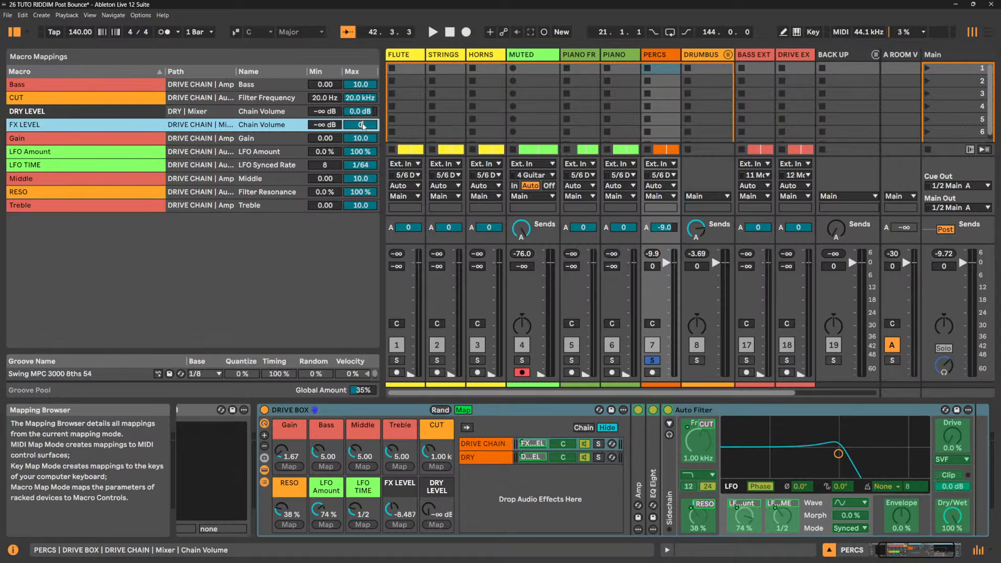
key("Return")
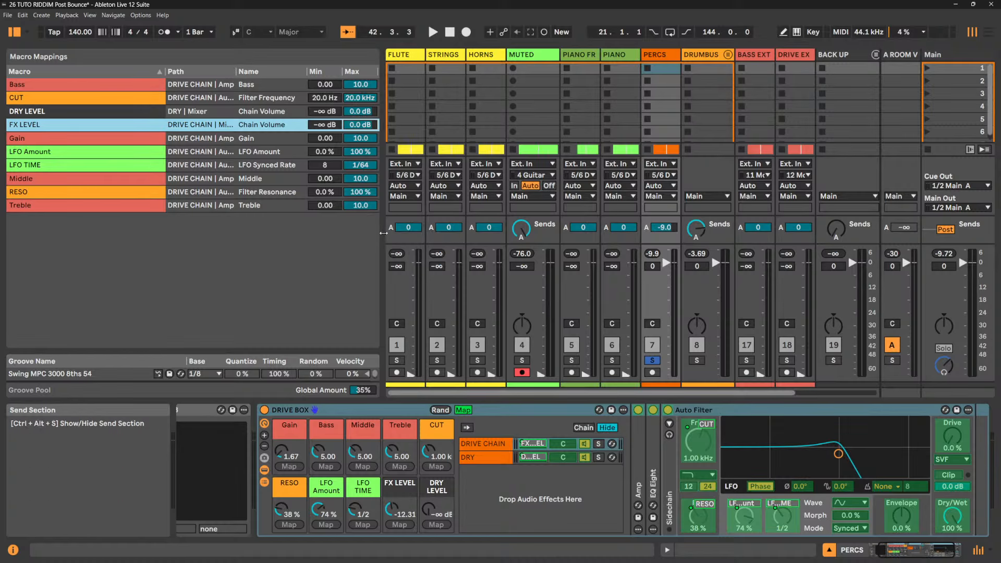
left_click_drag(384, 233, 187, 233)
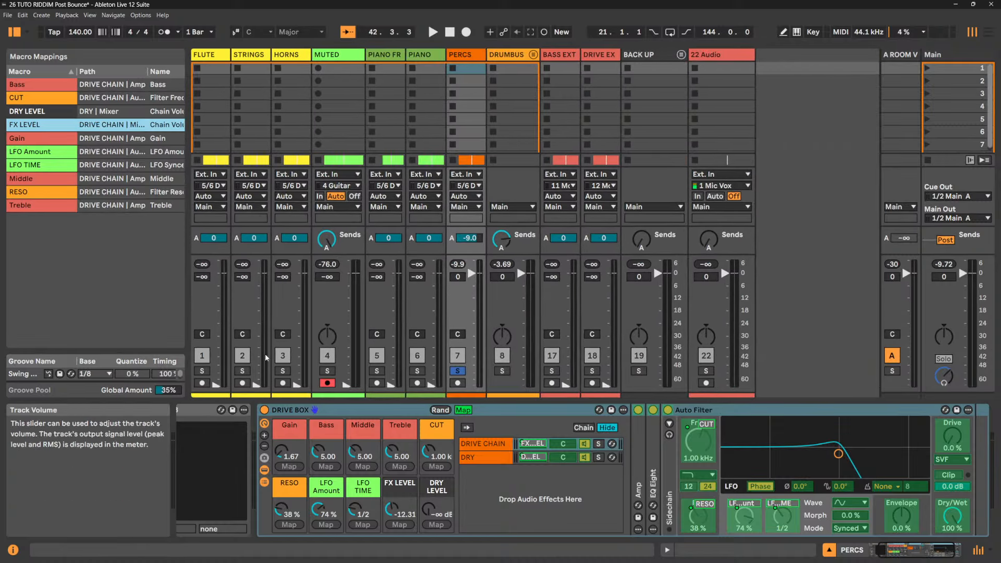
left_click(463, 410)
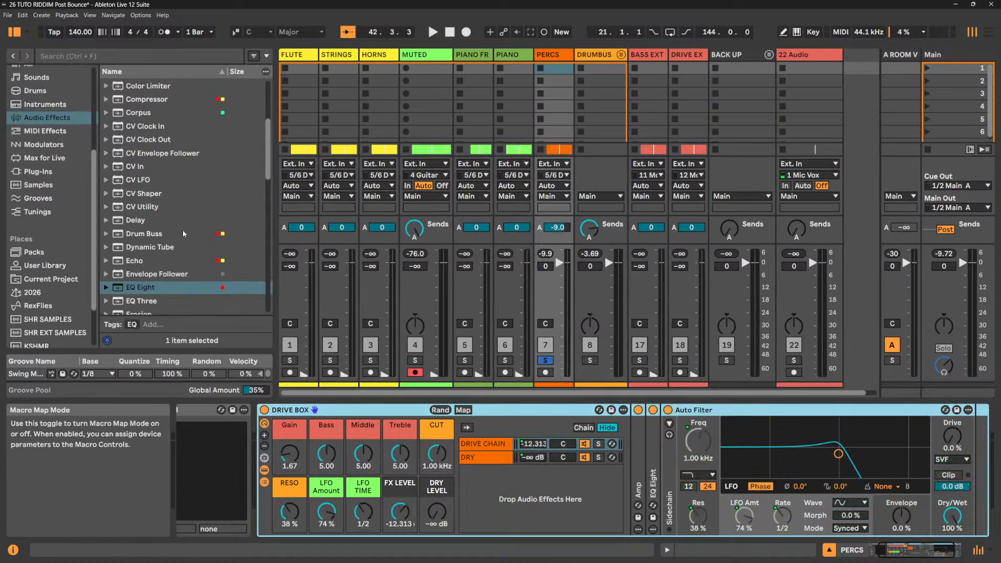
- Look through the saved racks in the EasyFx folder of the Favoris collection
scroll(25, 213, "down", 3)
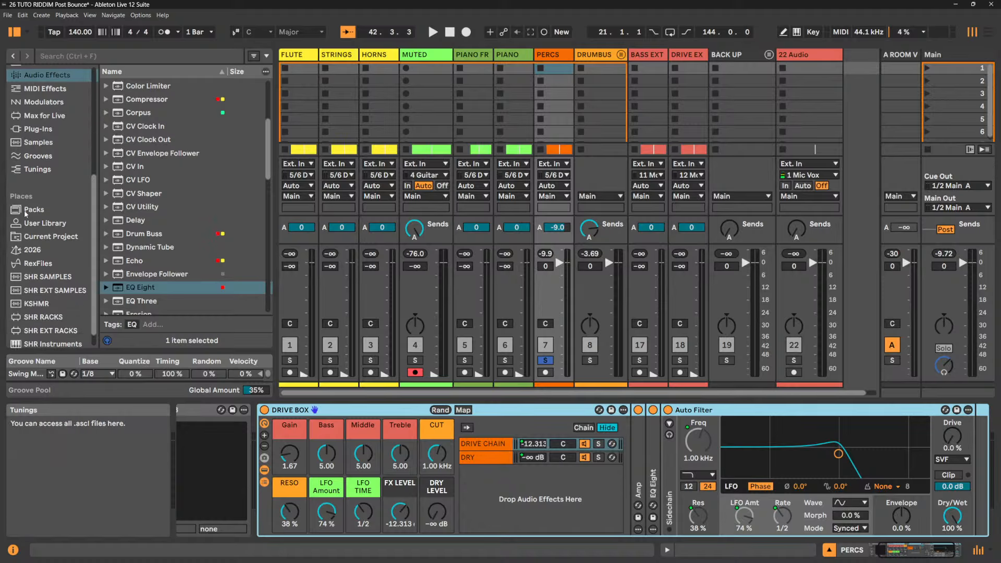
scroll(26, 213, "up", 9)
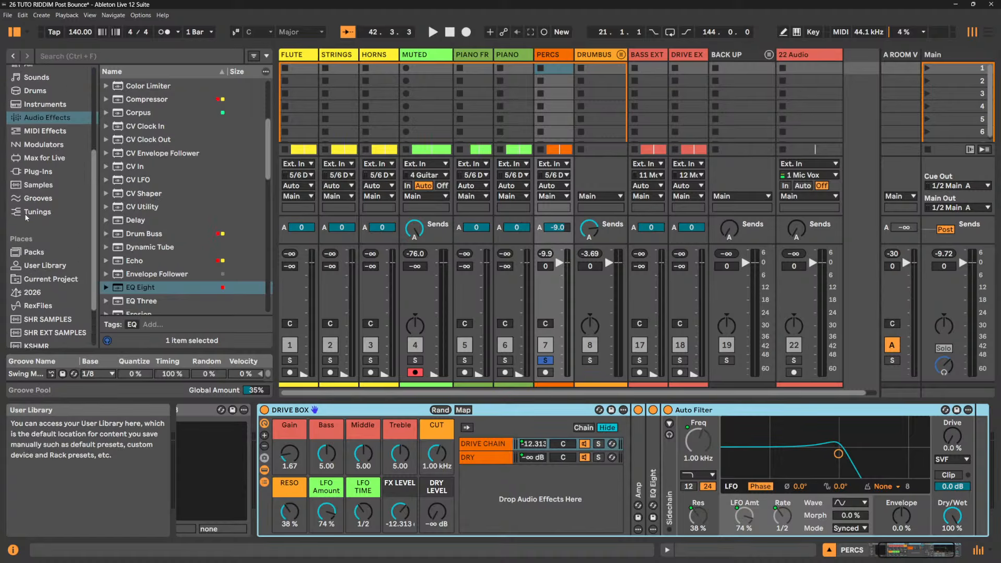
scroll(25, 217, "up", 4)
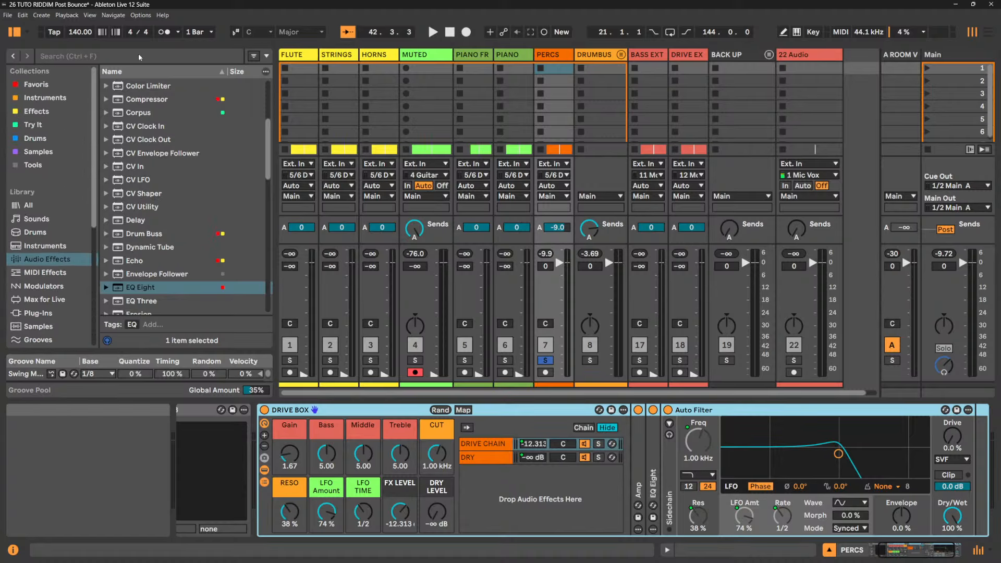
left_click(36, 84)
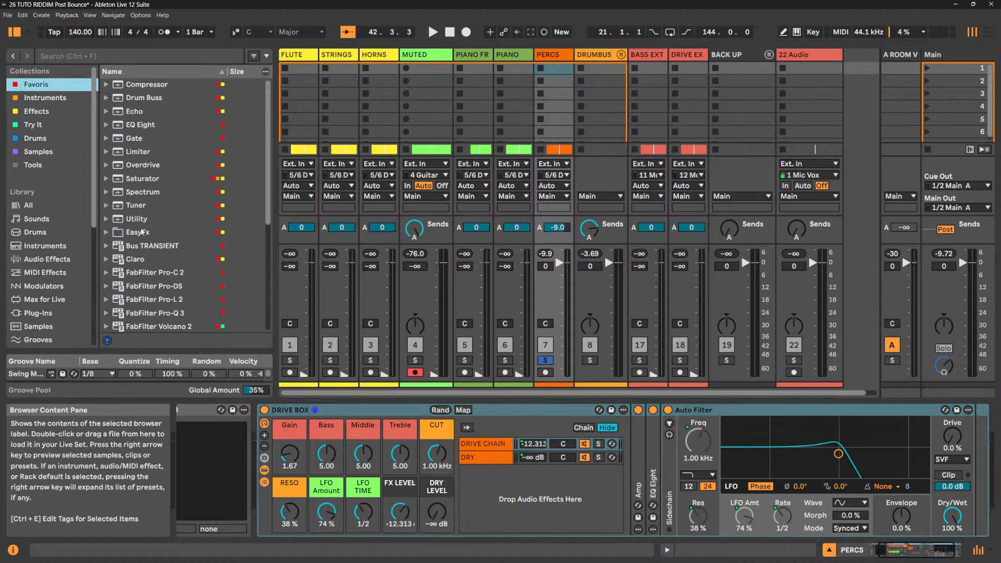
scroll(146, 202, "down", 1)
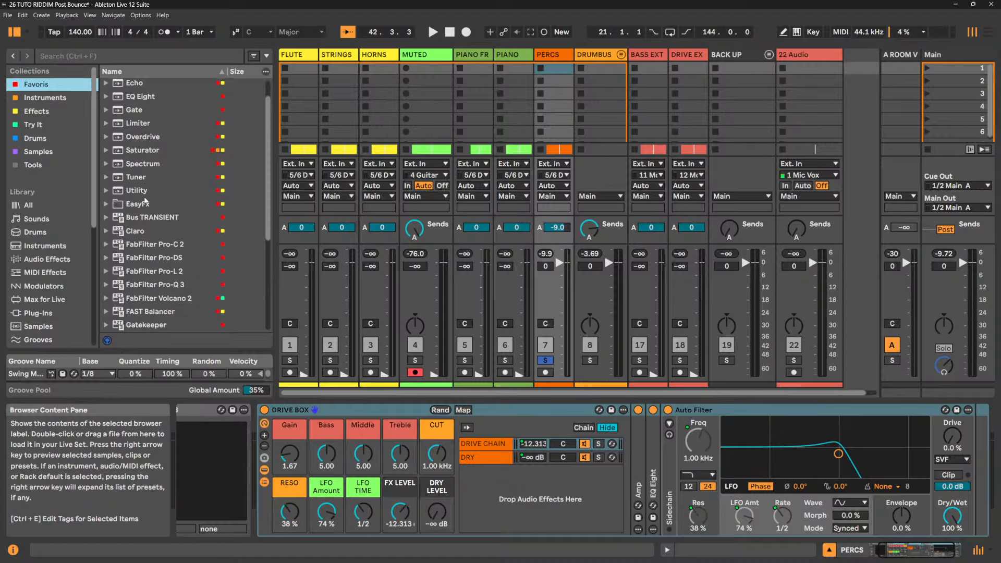
scroll(146, 201, "up", 1)
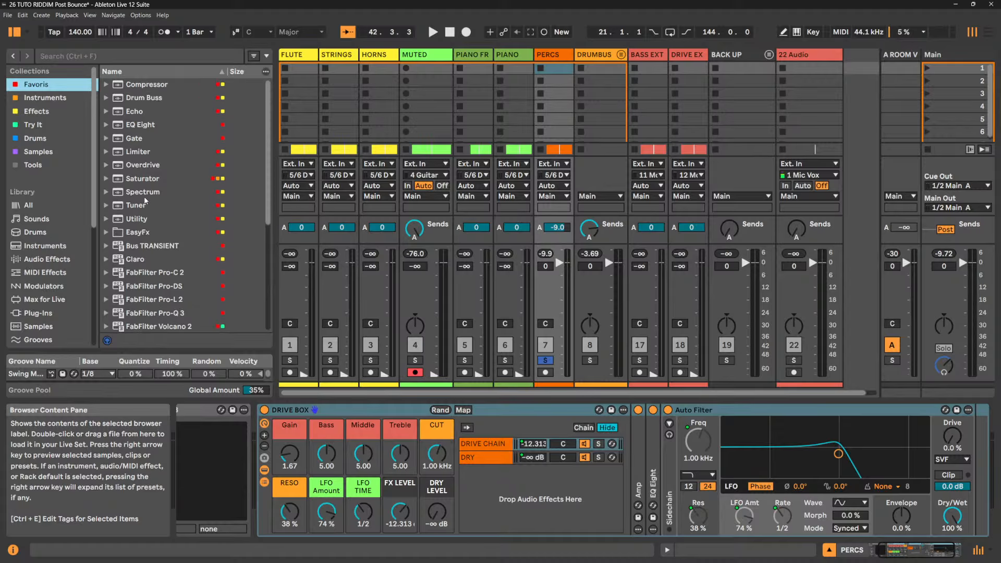
left_click(107, 232)
left_click_drag(315, 207, 403, 207)
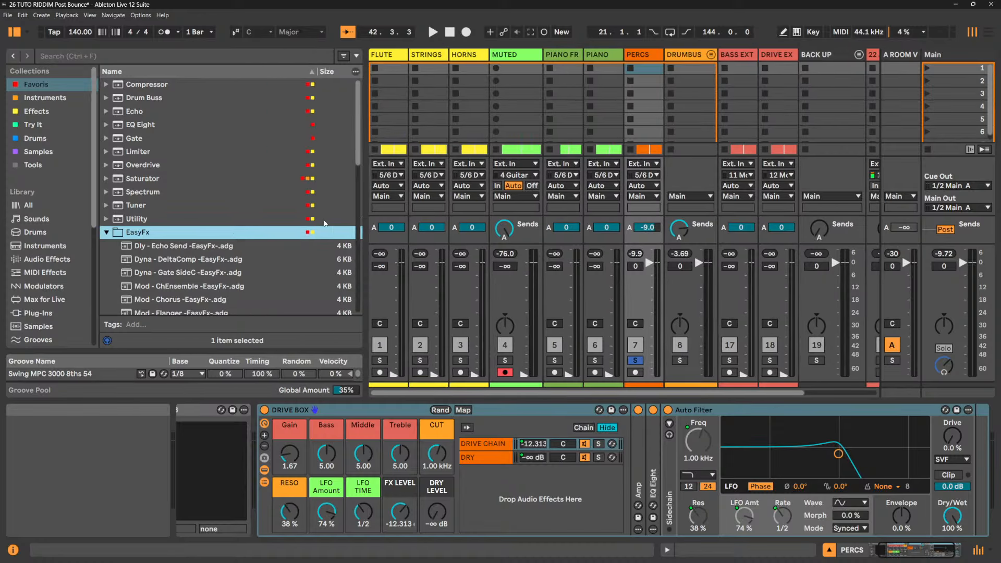
scroll(237, 214, "down", 4)
scroll(236, 214, "down", 1)
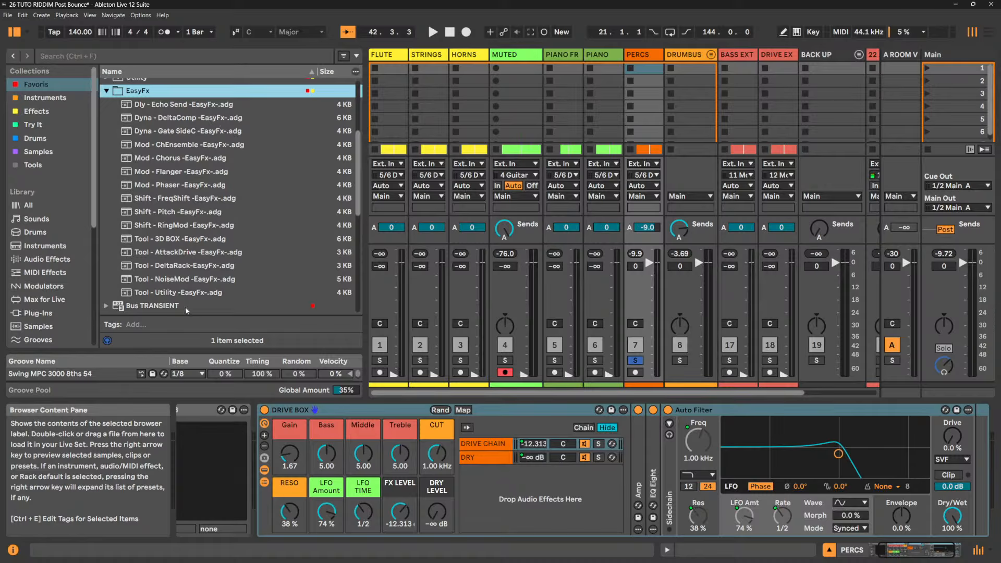
left_click(347, 411)
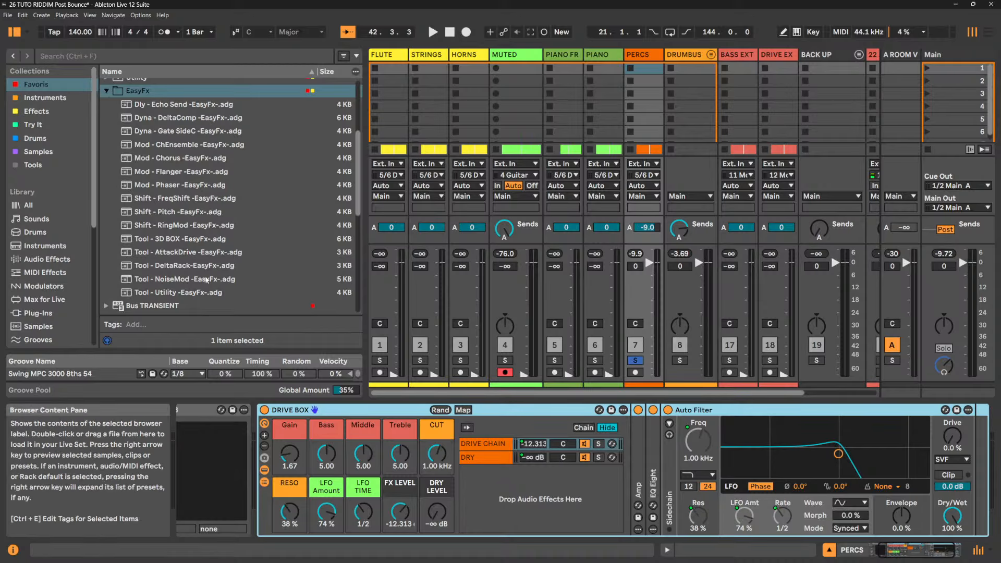
left_click(107, 92)
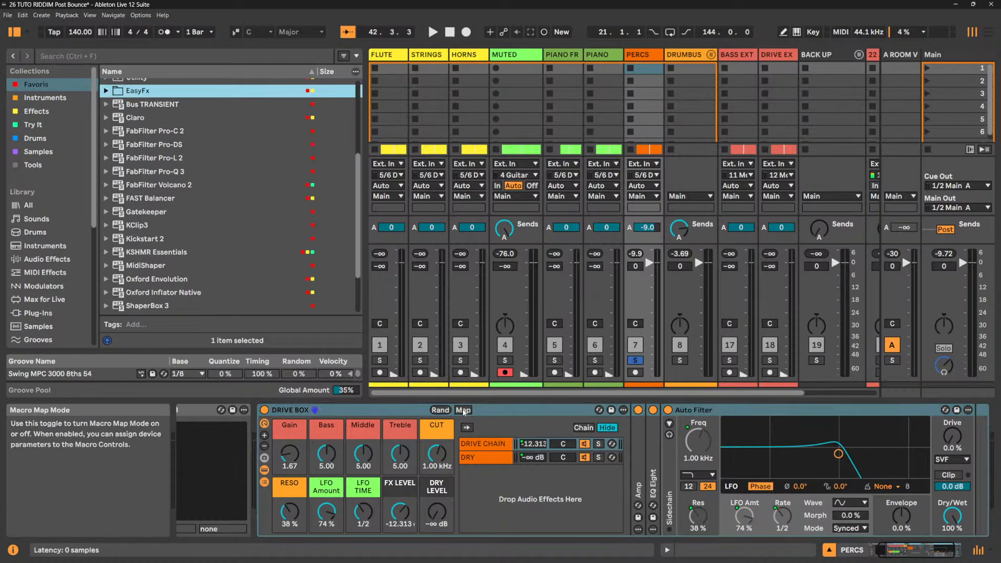
- Set the minimum of the CUT macro's Filter Frequency mapping to 150 Hz
left_click(463, 411)
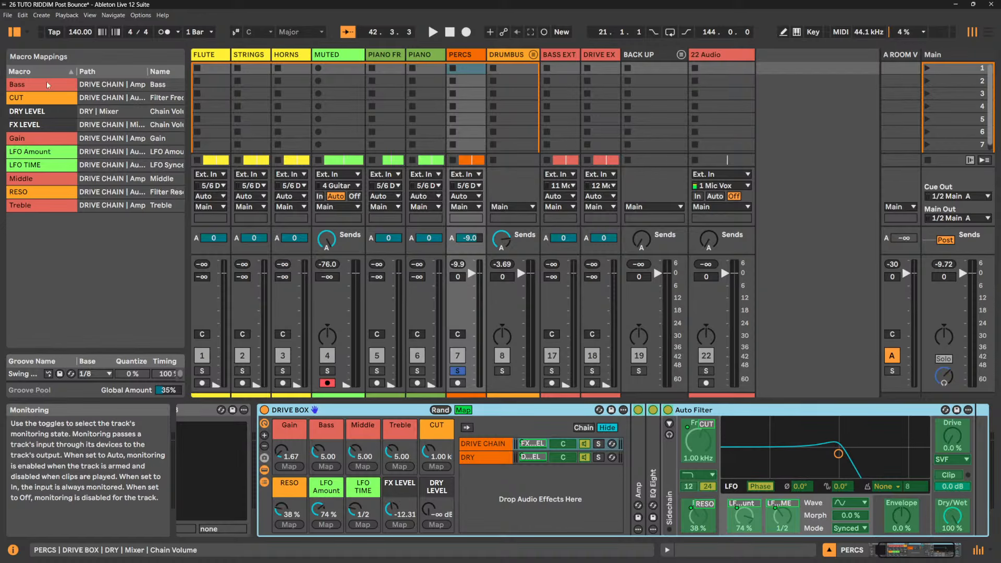
left_click_drag(187, 169, 398, 169)
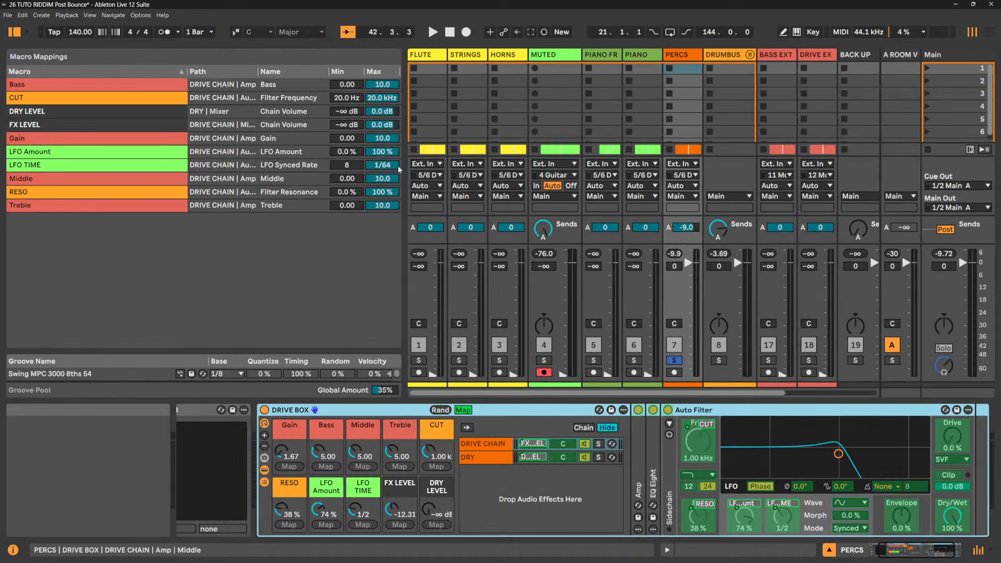
left_click(351, 98)
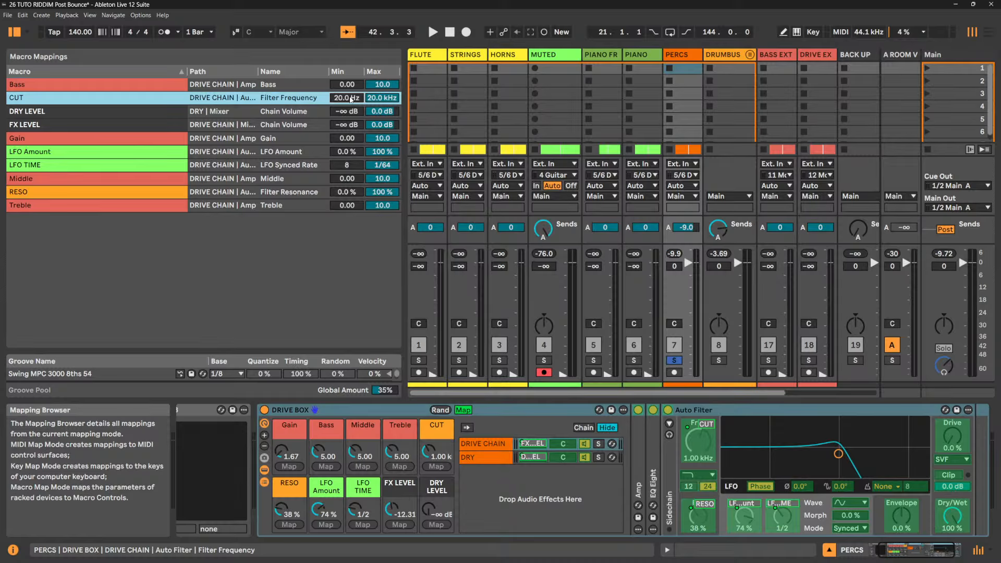
type("150")
key("Return")
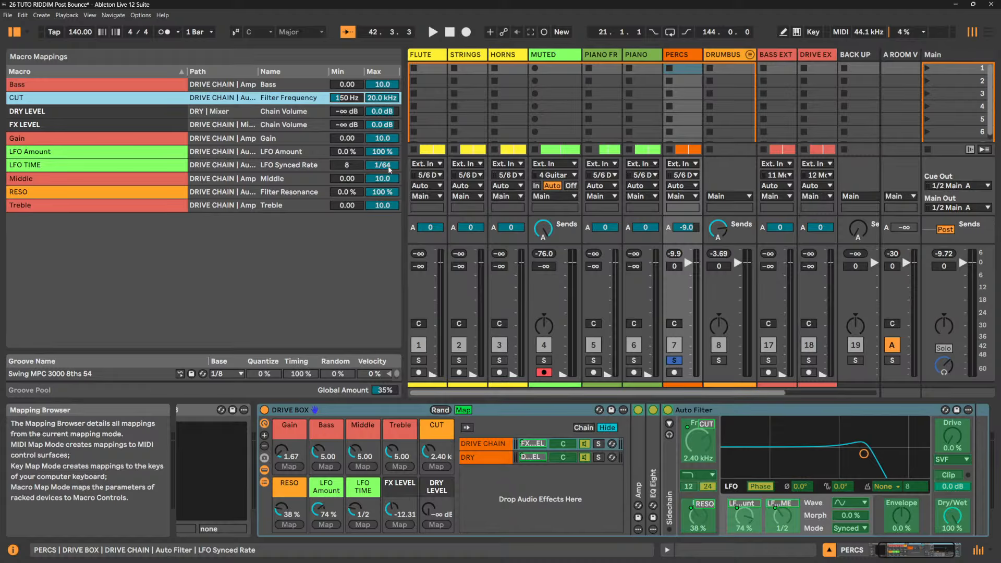
- Limit the LFO TIME macro to a range of 4 to 1/48 and the RESO macro to a maximum of 81 %
left_click(389, 167)
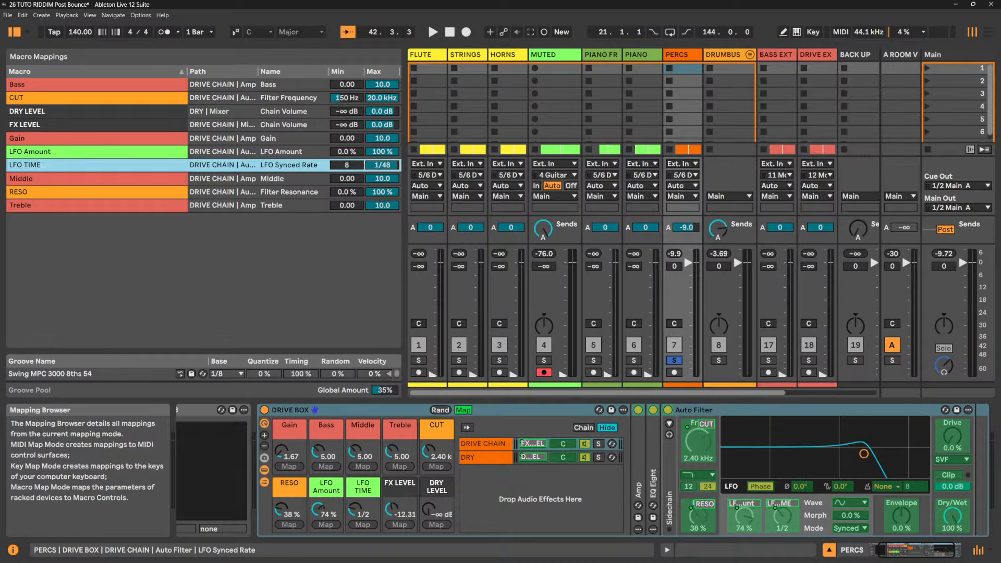
left_click_drag(358, 167, 358, 158)
left_click(388, 197)
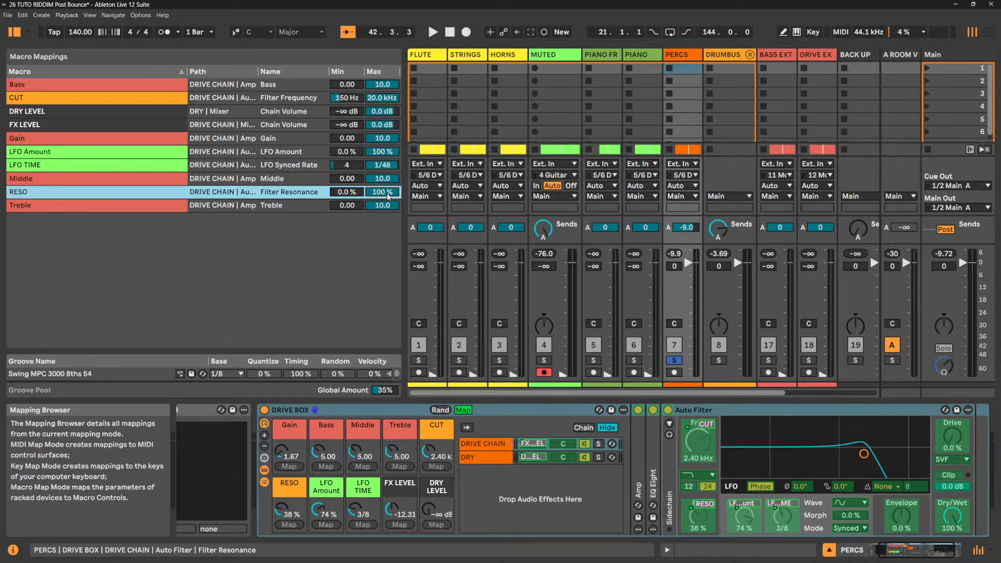
type("81")
key("Return")
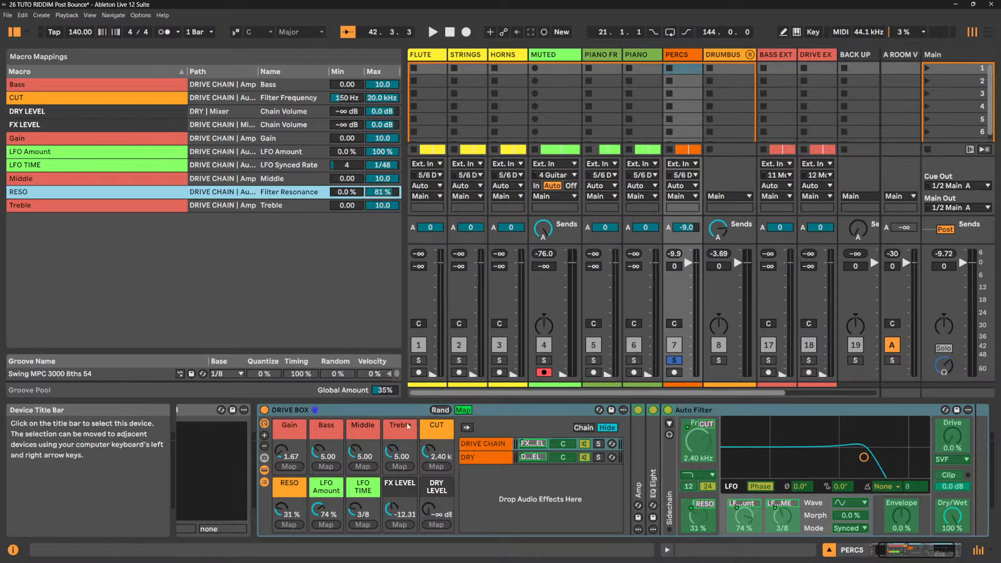
left_click(463, 410)
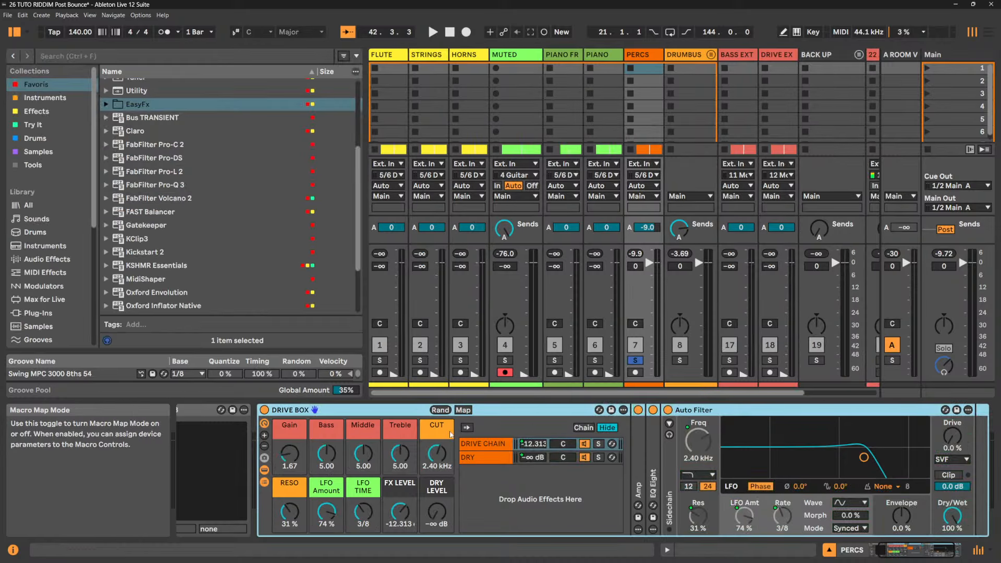
- Test the CUT macro from 150 Hz up to 20.0 kHz and raise the DRY LEVEL macro to 0.0 dB
left_click_drag(443, 462, 443, 503)
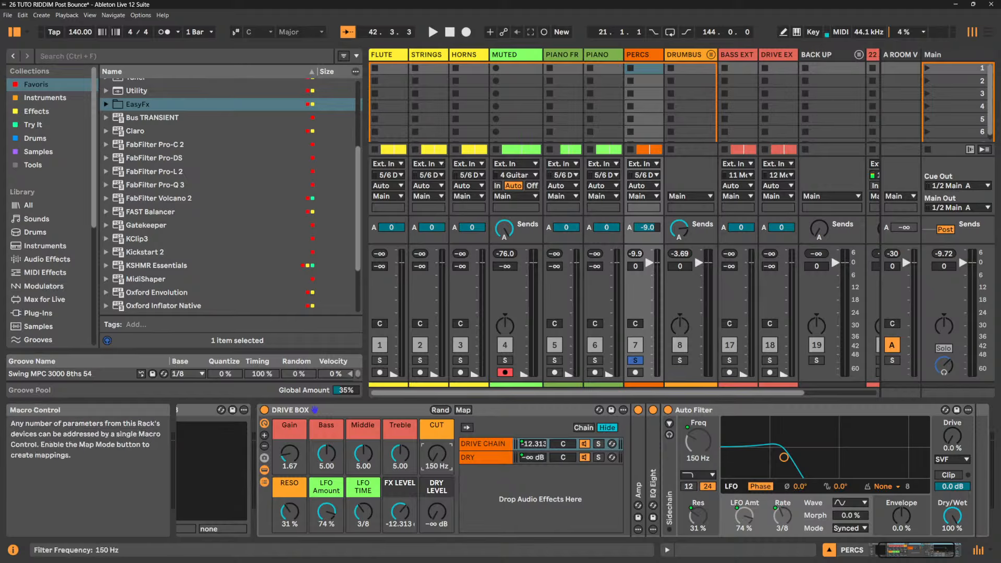
left_click_drag(437, 454, 437, 417)
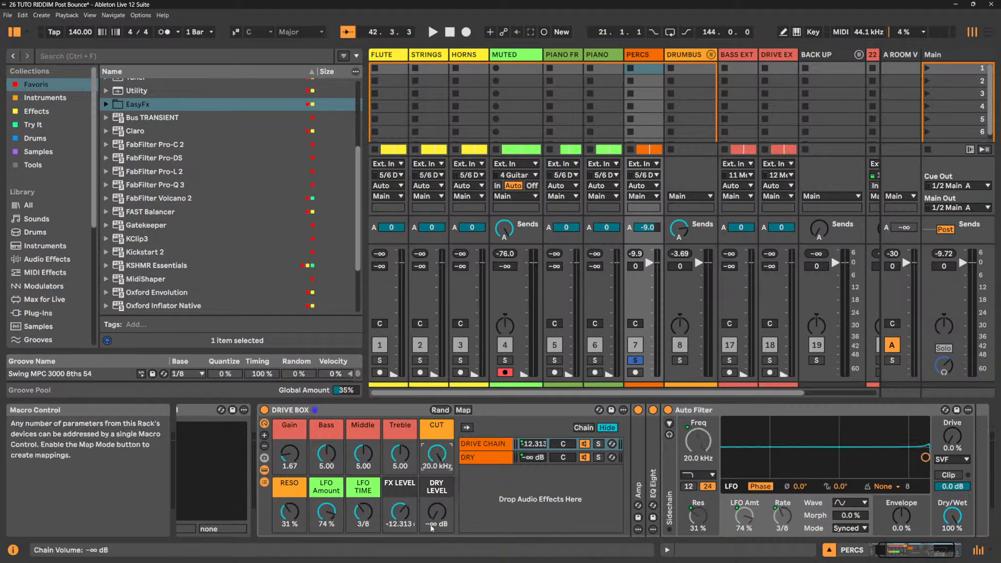
left_click_drag(437, 514, 437, 485)
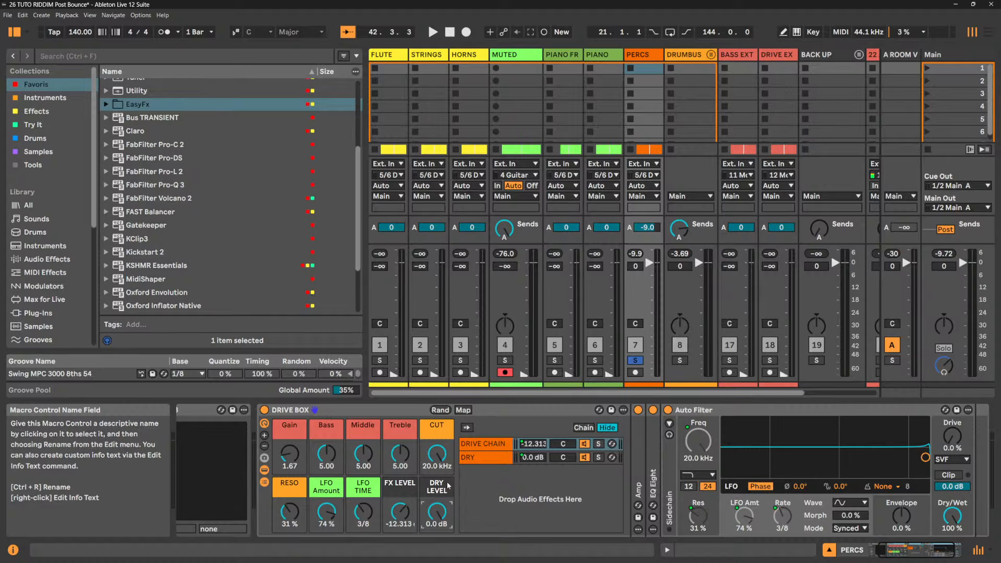
- Audition the rack in playback with LFO TIME at 1/32, LFO Amount at about 56 % and CUT at about 757 Hz
key("space")
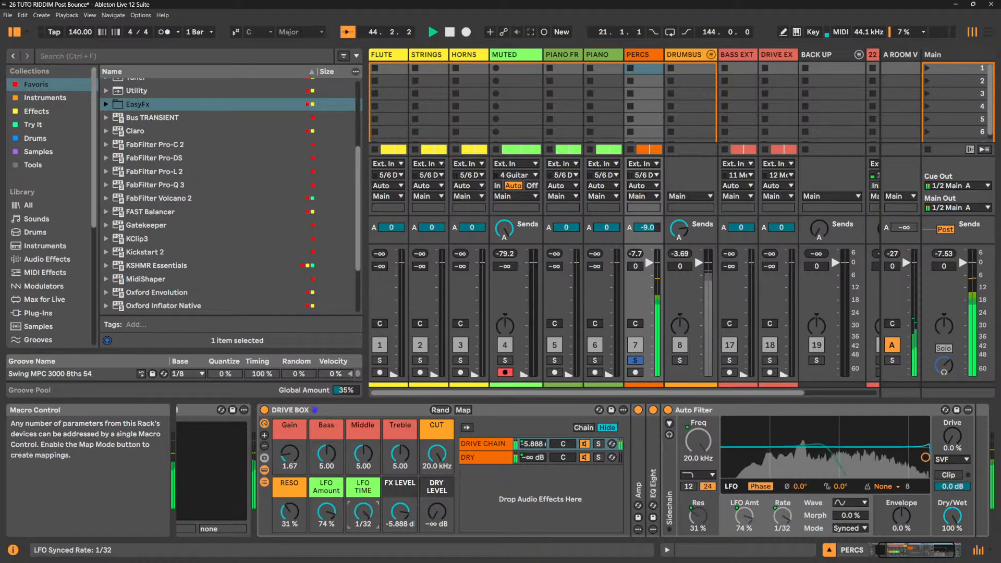
left_click_drag(363, 515, 325, 558)
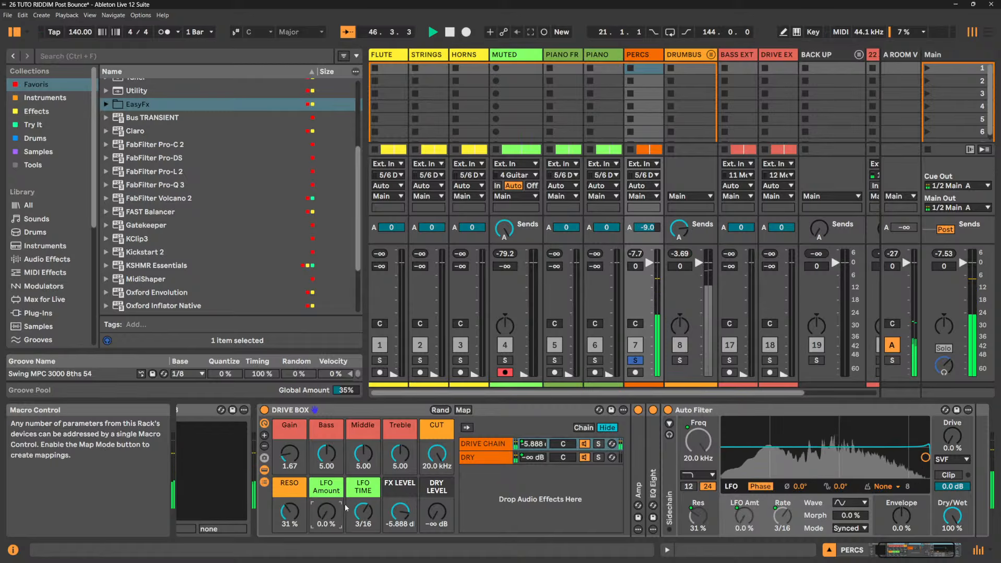
left_click_drag(364, 514, 328, 481)
left_click_drag(437, 454, 437, 487)
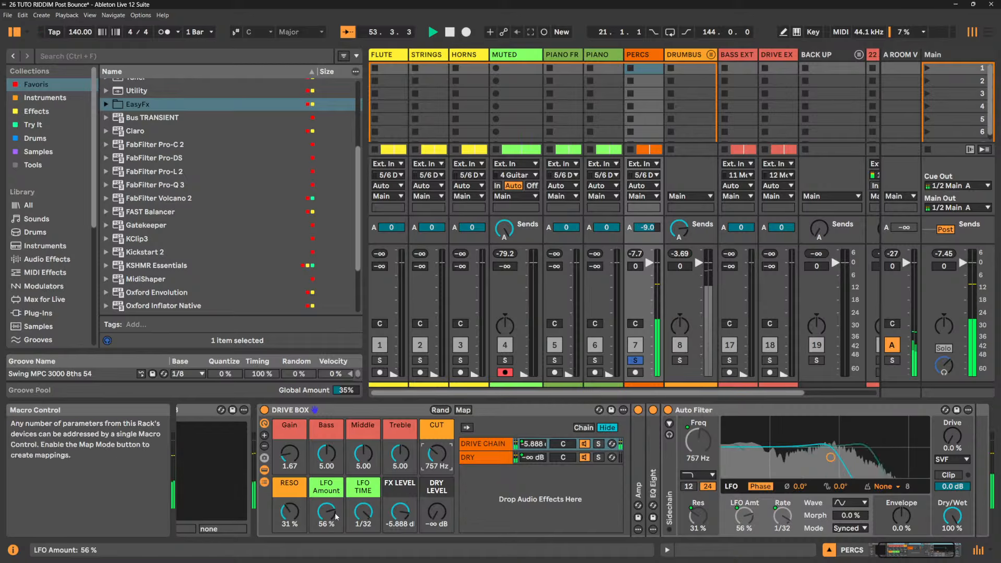
- Lower the LFO Amount macro to 0.0 % and raise the DRY LEVEL macro to 0.0 dB
left_click_drag(337, 517, 337, 549)
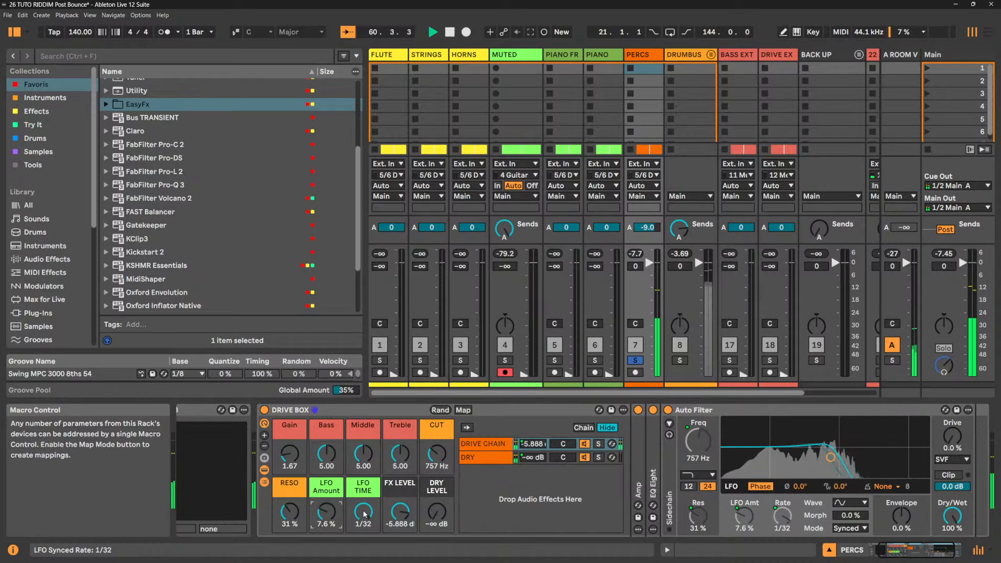
left_click_drag(327, 514, 326, 542)
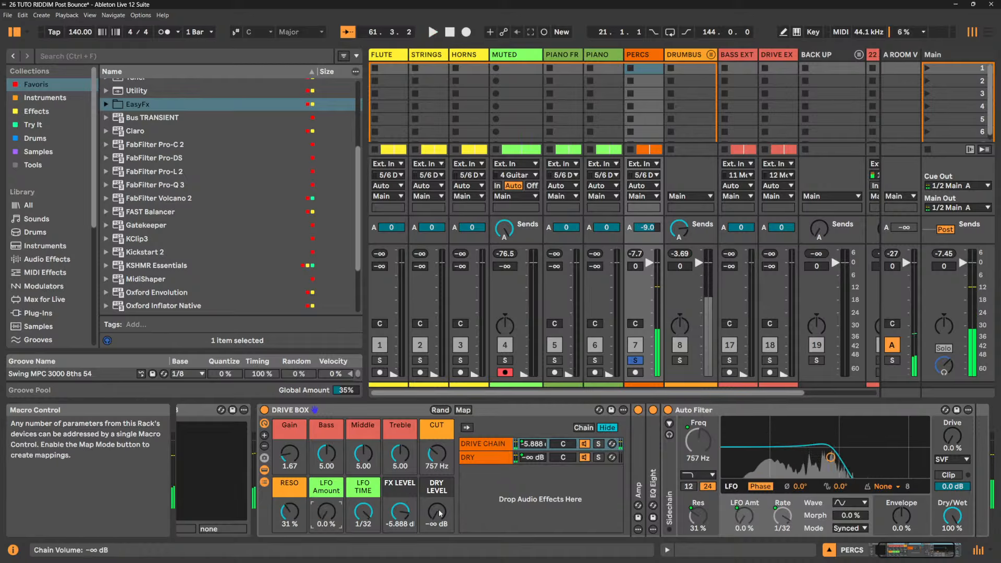
left_click_drag(439, 513, 440, 488)
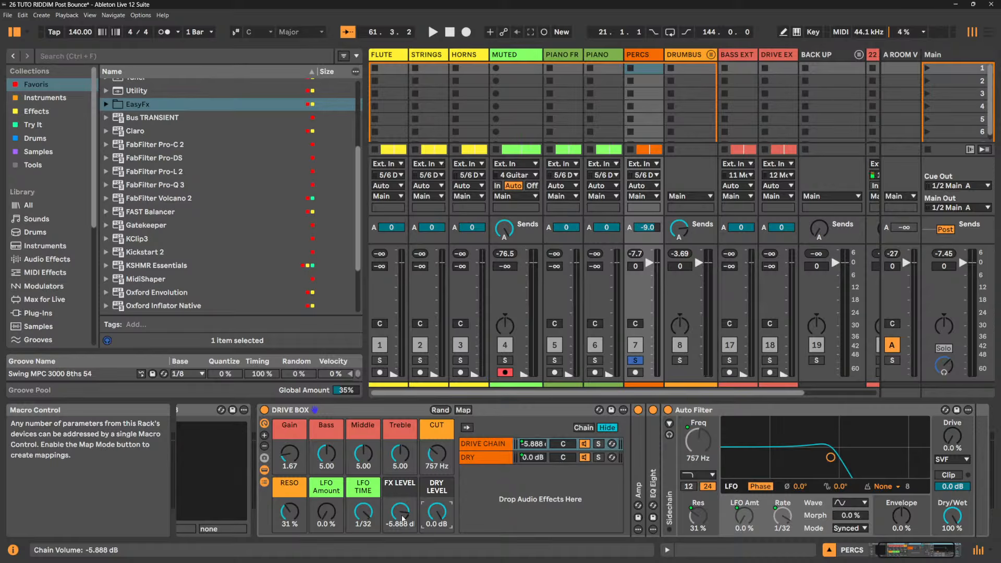
- Lower the FX LEVEL macro to −∞ dB and check the DRIVE CHAIN and DRY chains and the rack's macro mappings
left_click_drag(402, 518, 402, 543)
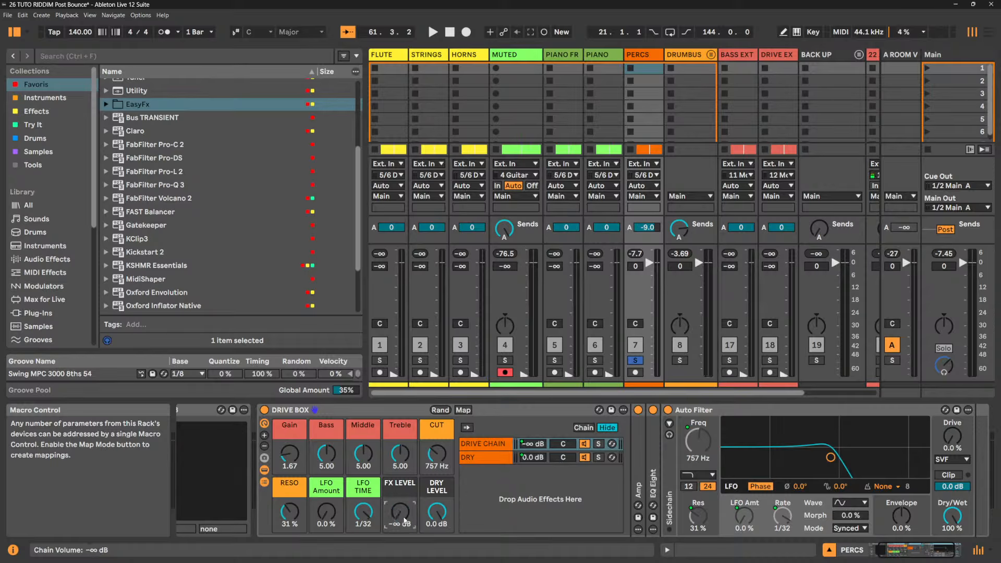
left_click(496, 462)
left_click(493, 445)
left_click(487, 460)
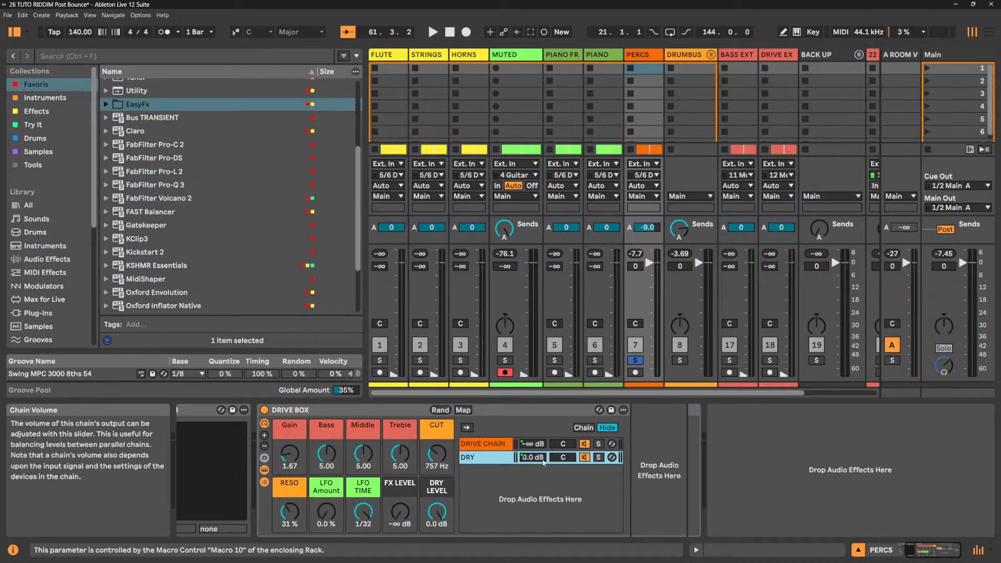
left_click(475, 445)
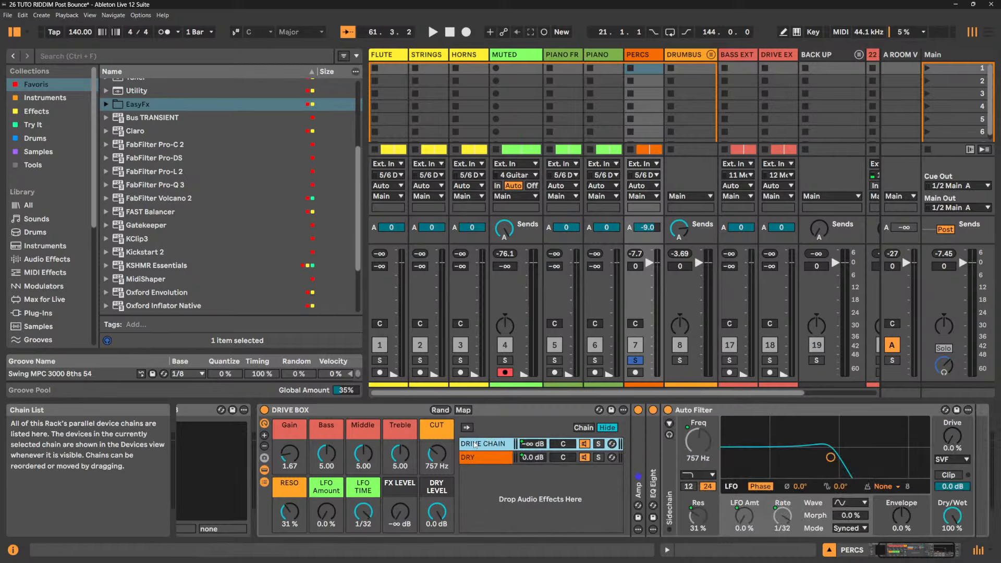
left_click(463, 411)
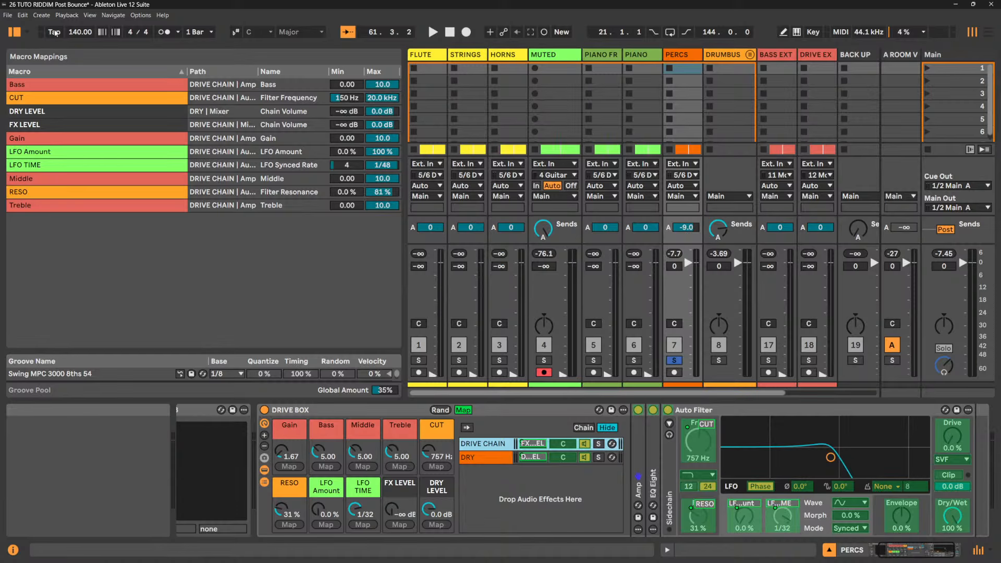
left_click(468, 412)
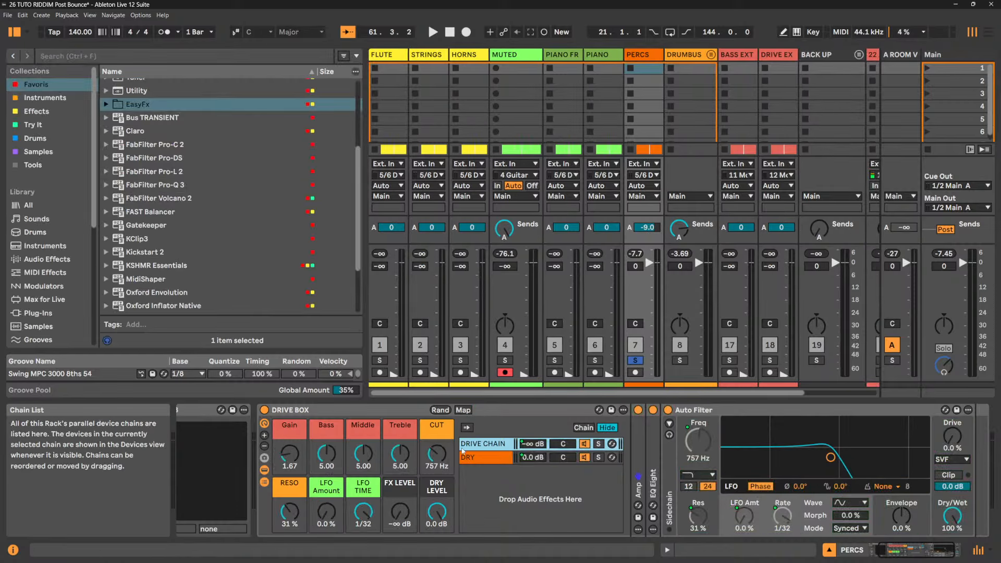
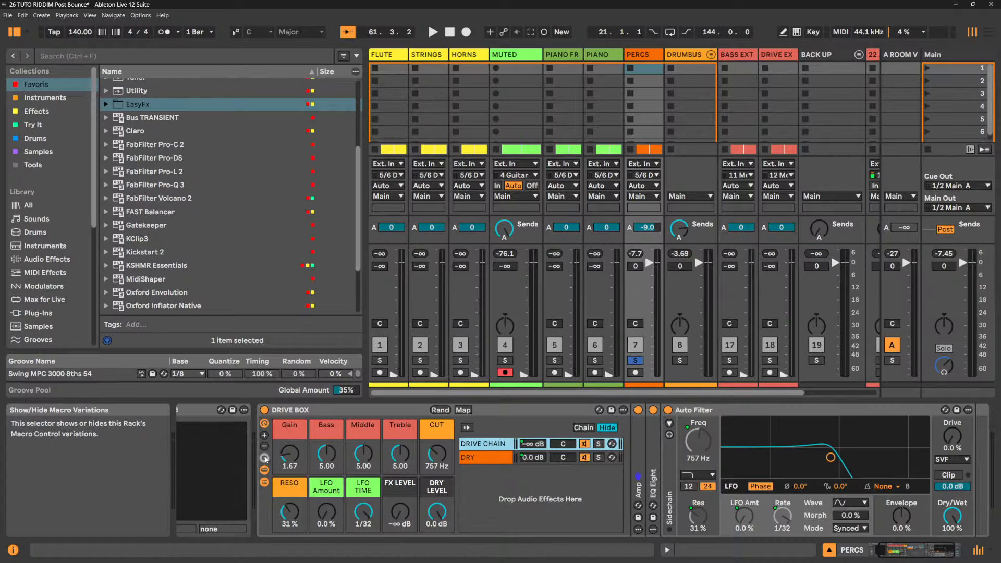
- Show the DRIVE BOX rack's macro variations and enlarge the interface zoom
left_click(265, 458)
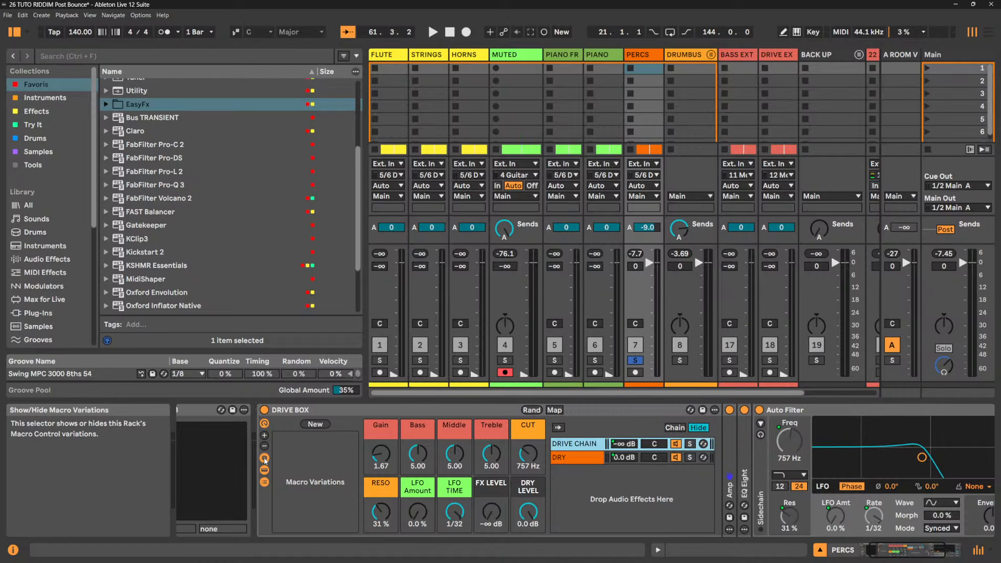
key("ctrl+plus")
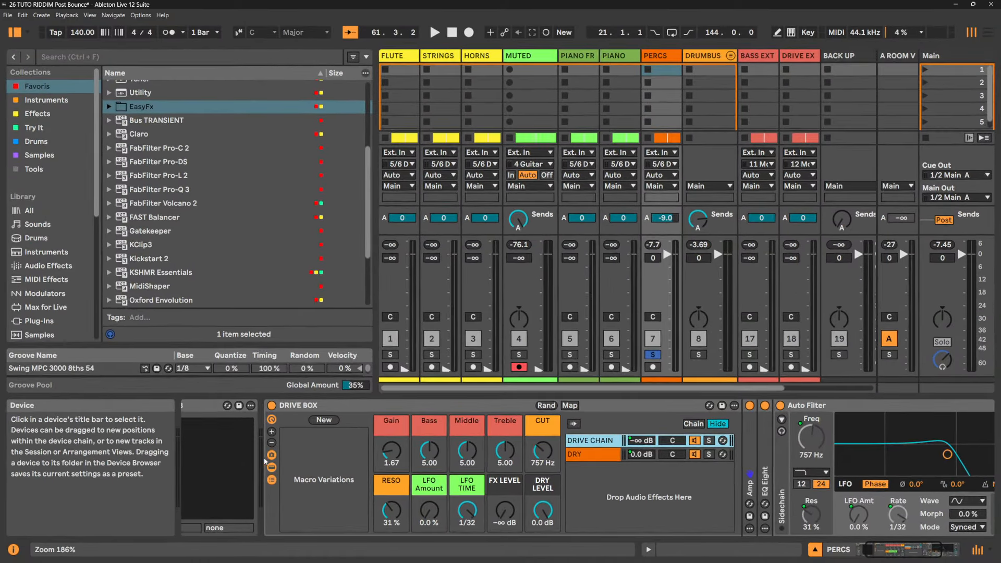
key("ctrl+plus")
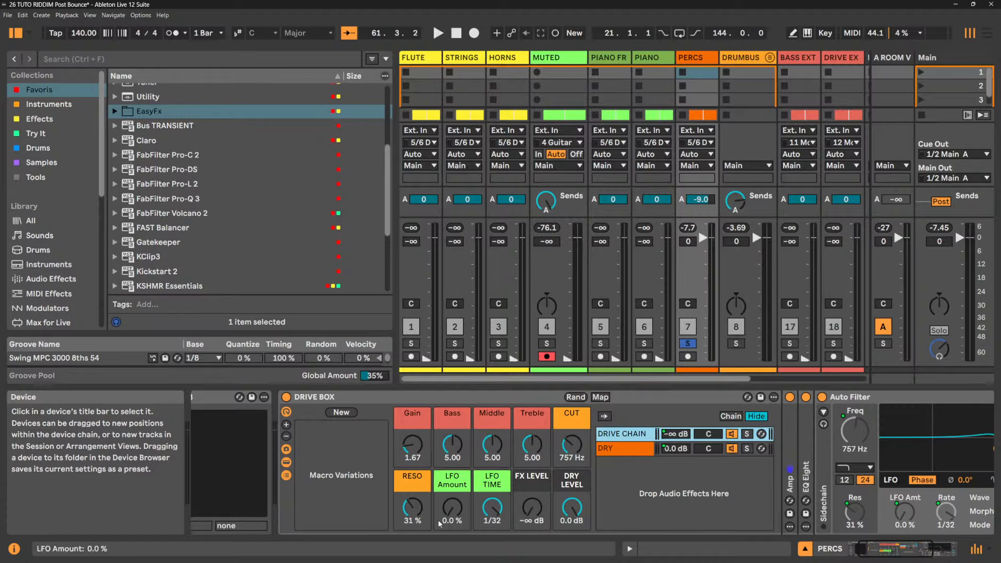
- Store the current DRIVE BOX macro settings as a new variation and name it BYPASS
left_click(530, 508)
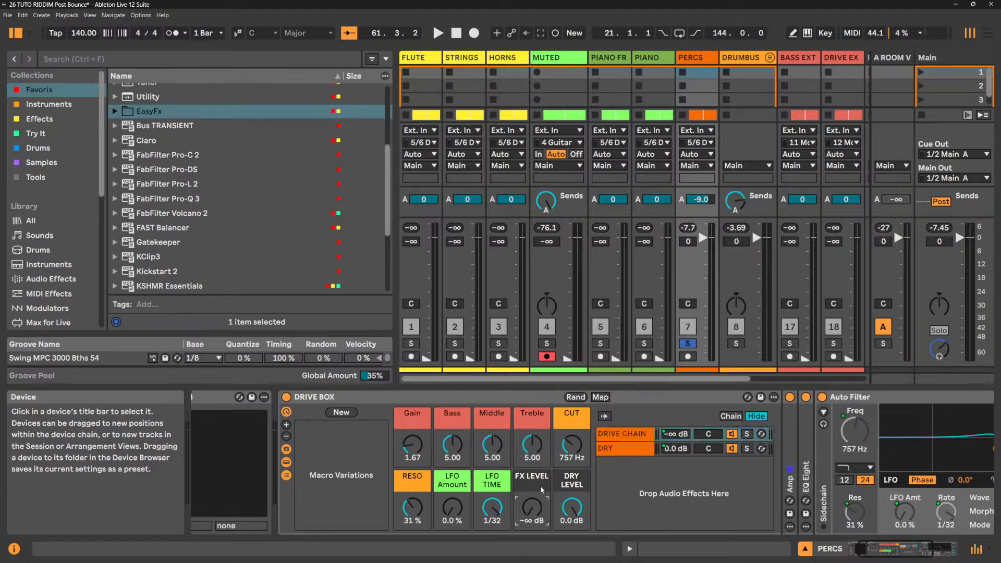
left_click(566, 510)
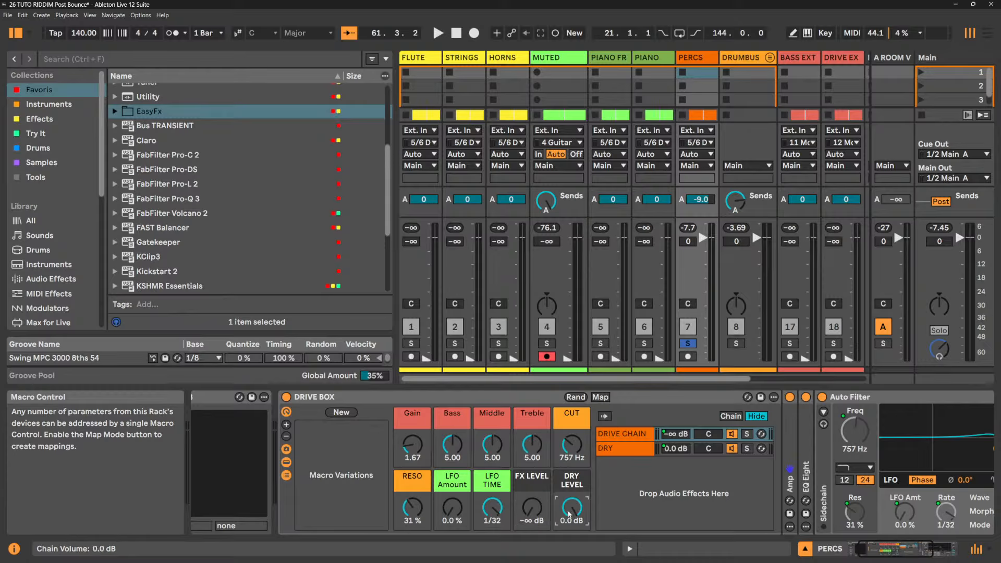
left_click(341, 412)
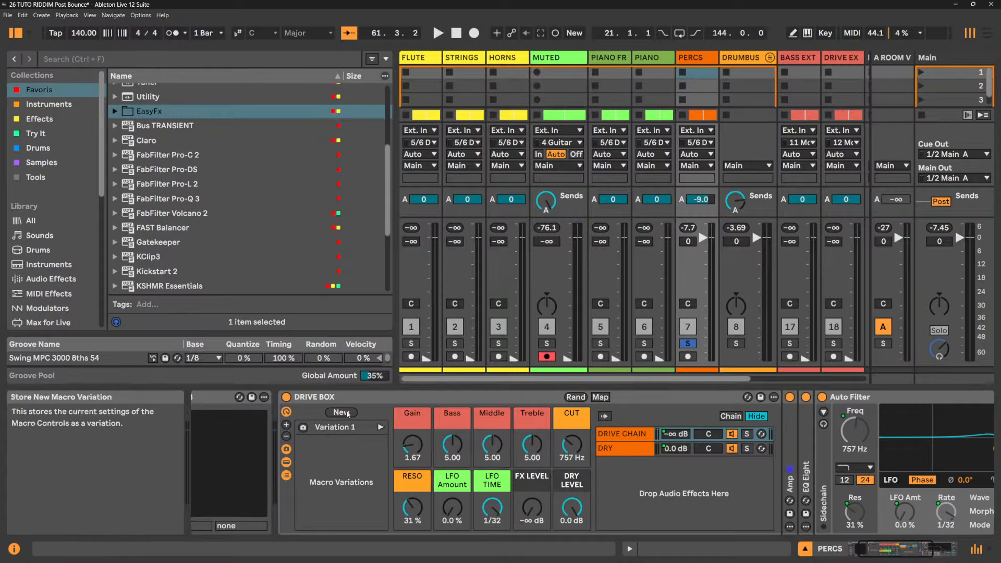
left_click(341, 433)
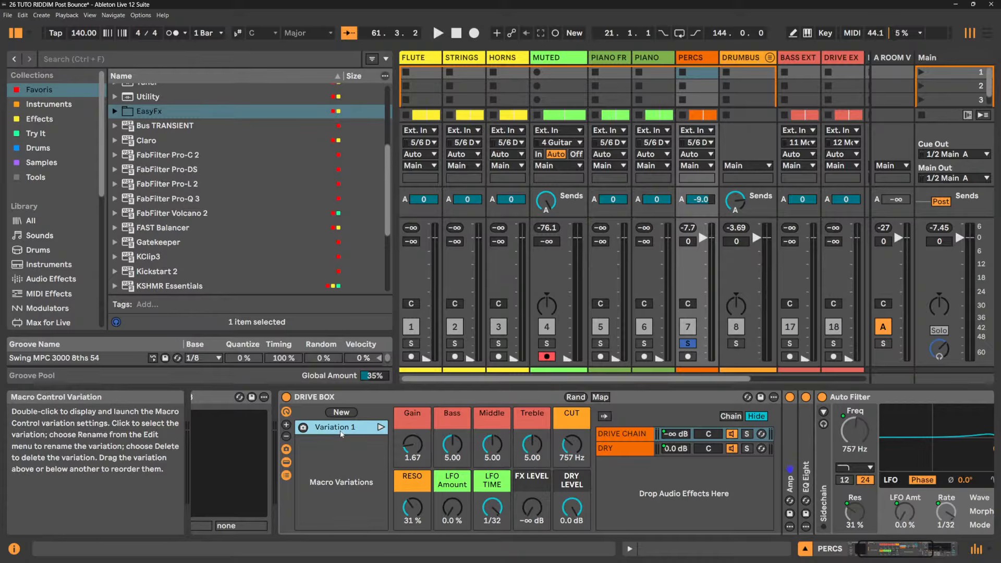
key("ctrl+r")
type("BY")
key("Return")
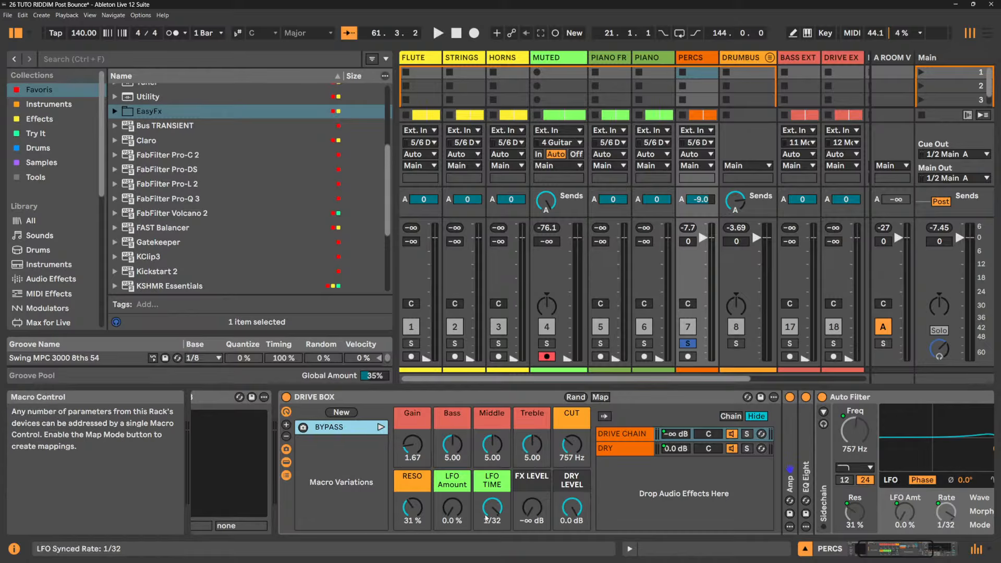
- Set CUT to 8.57 kHz, DRY LEVEL to −∞ dB and FX LEVEL to 0.0 dB, and audition the effect chain alone
left_click(452, 507)
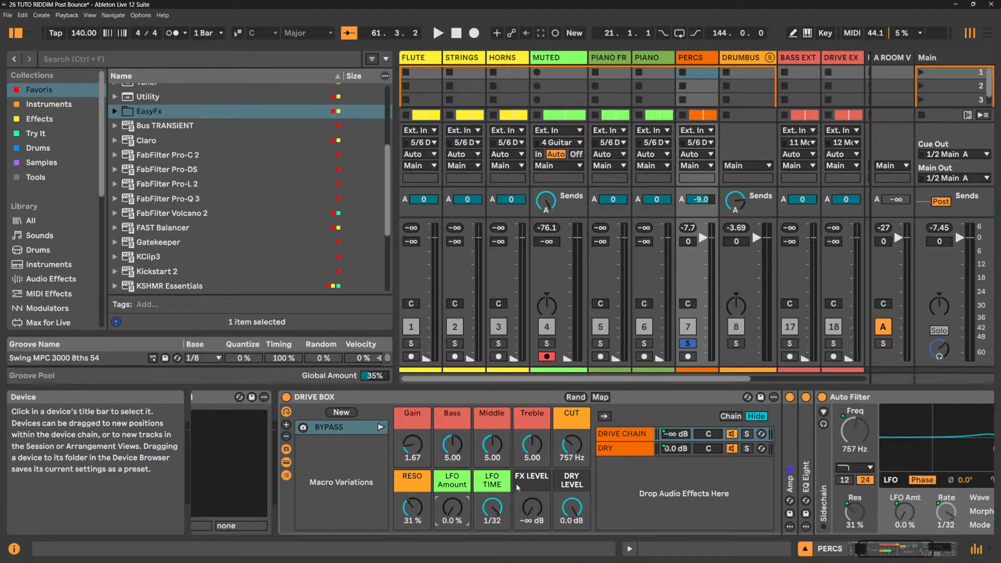
left_click_drag(572, 447, 572, 396)
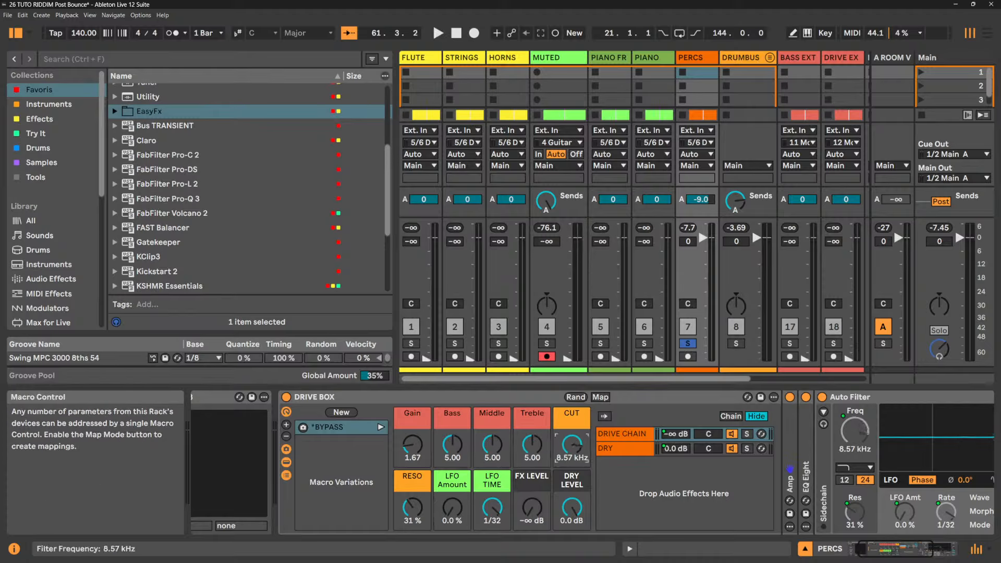
left_click_drag(573, 508, 572, 558)
left_click_drag(533, 509, 538, 514)
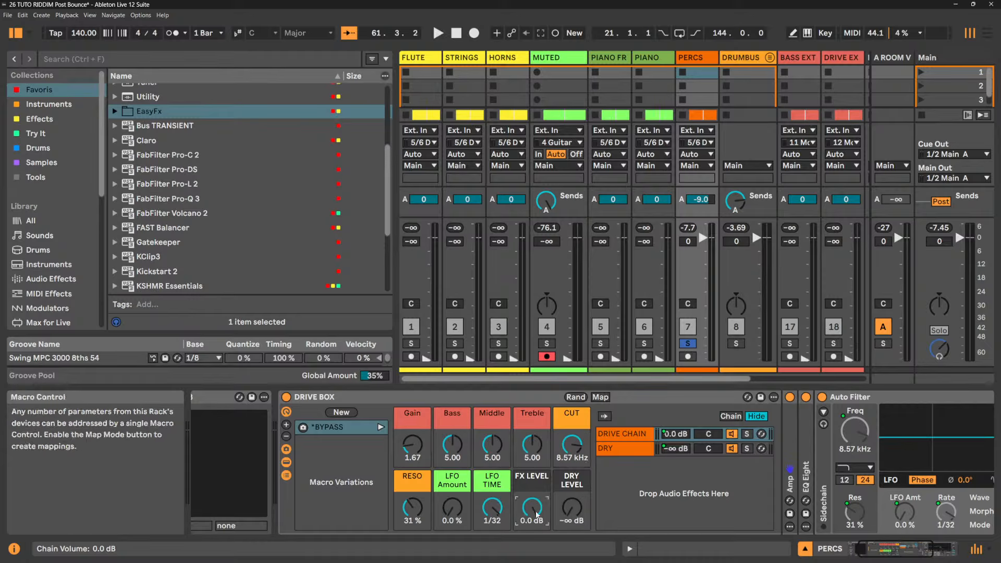
key("space")
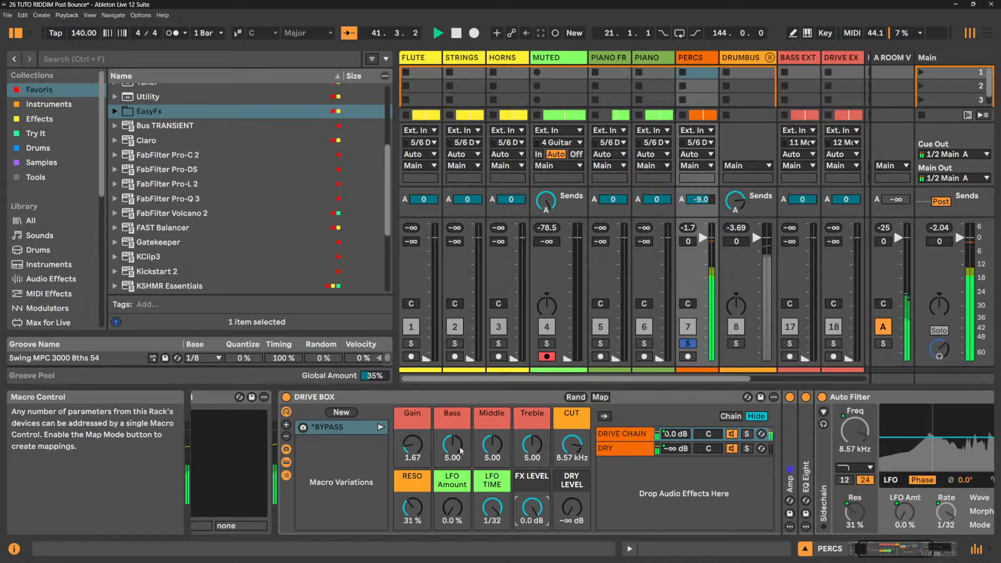
key("space")
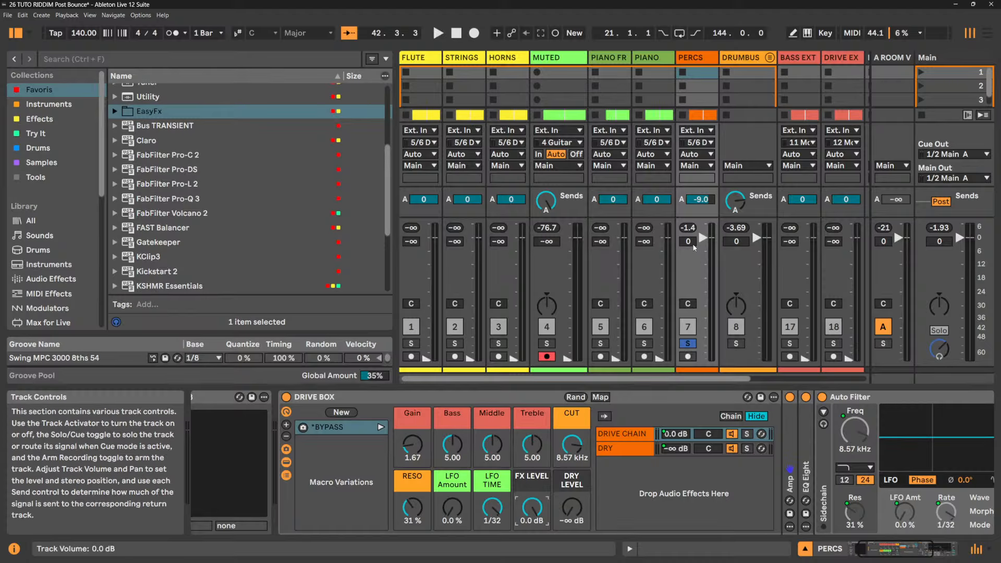
- Audition the dry signal alone with FX LEVEL at −∞ dB and DRY LEVEL at 0.0 dB to compare loudness
left_click_drag(531, 506, 531, 556)
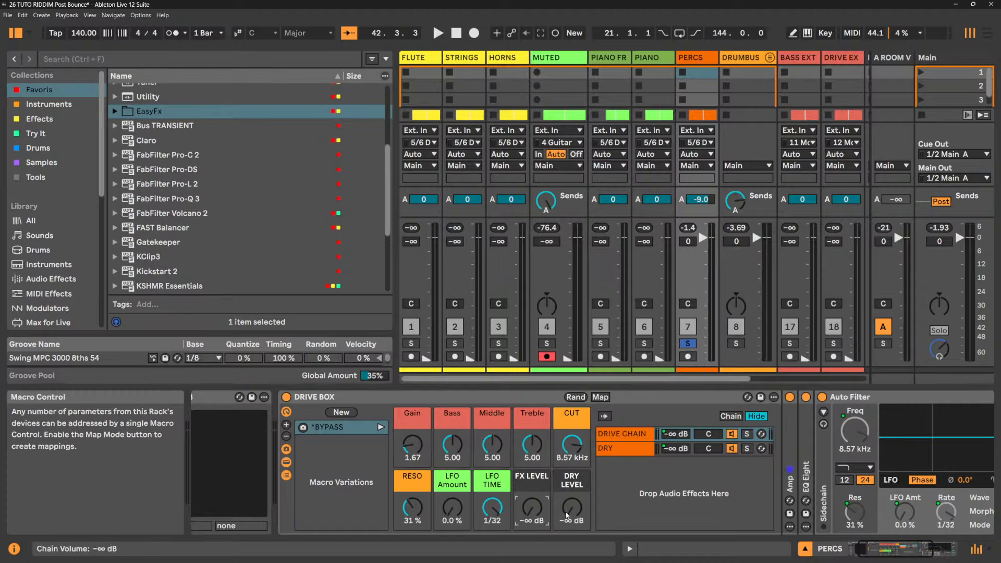
left_click_drag(572, 507, 572, 453)
key("space")
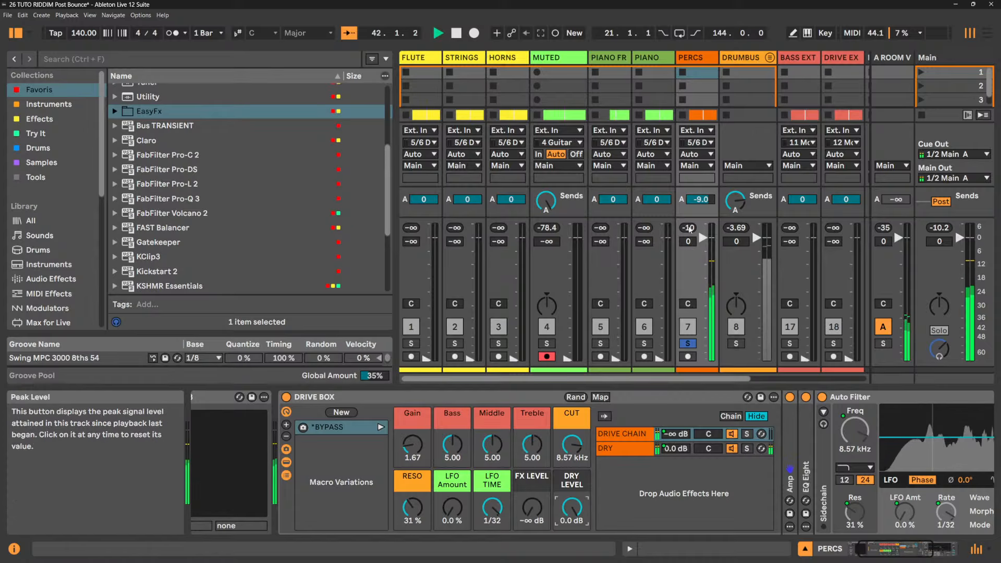
key("space")
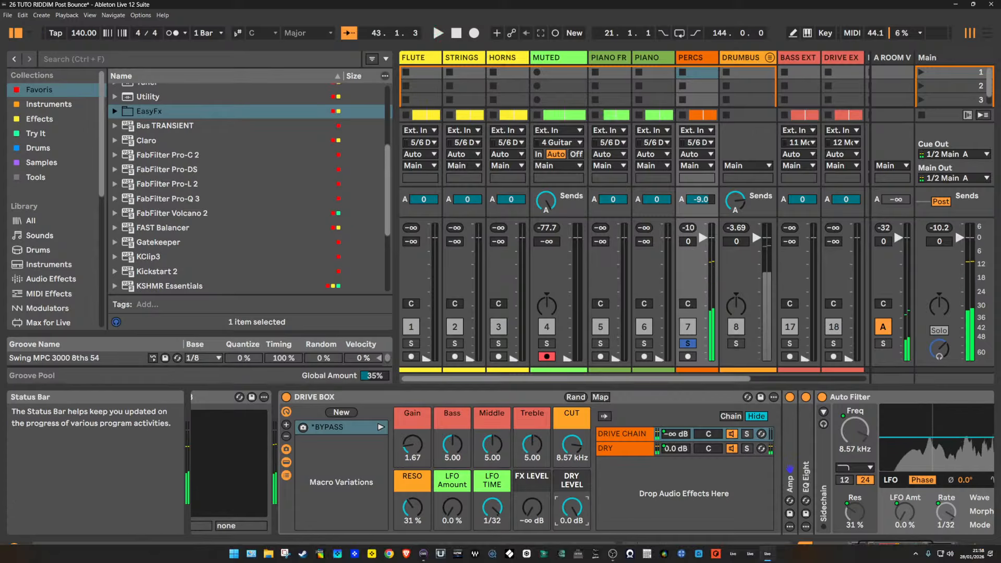
- Lower the DRY LEVEL macro to −∞ dB and set the FX LEVEL macro to -8.0 dB
left_click_drag(575, 510, 576, 558)
left_click_drag(532, 507, 532, 479)
key("space")
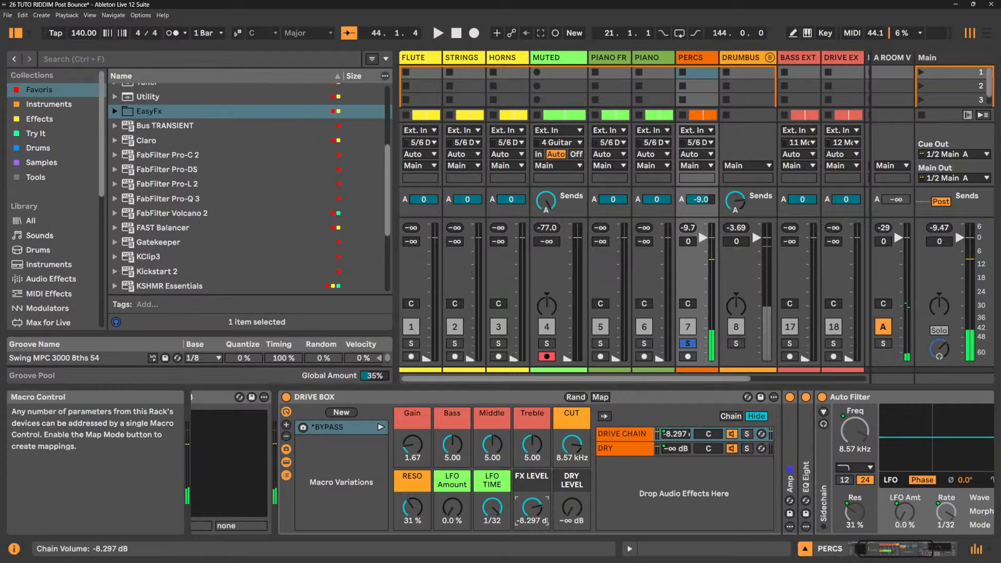
type("-8")
key("Return")
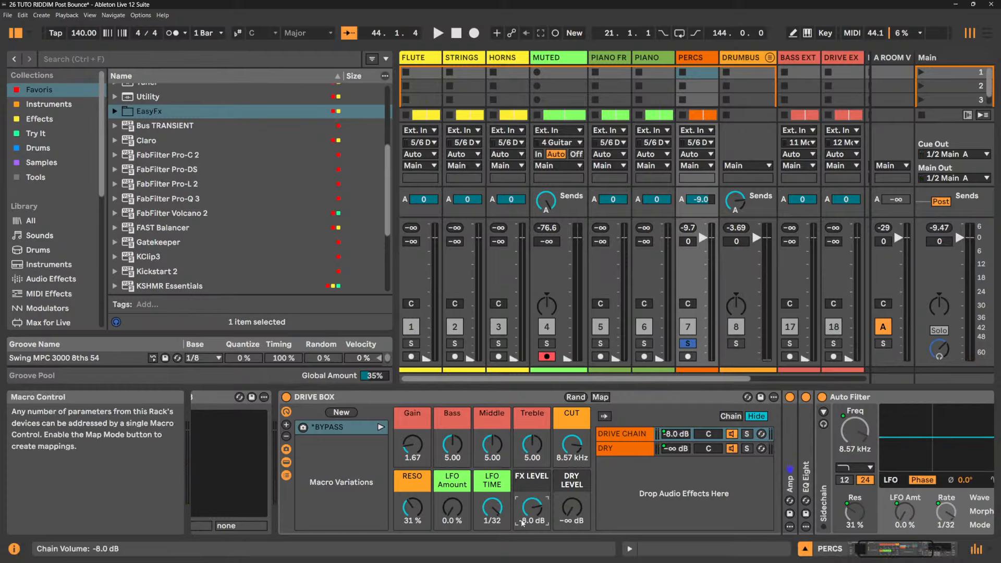
- Store the current macro settings as a second variation and name it FULL FX
left_click(340, 413)
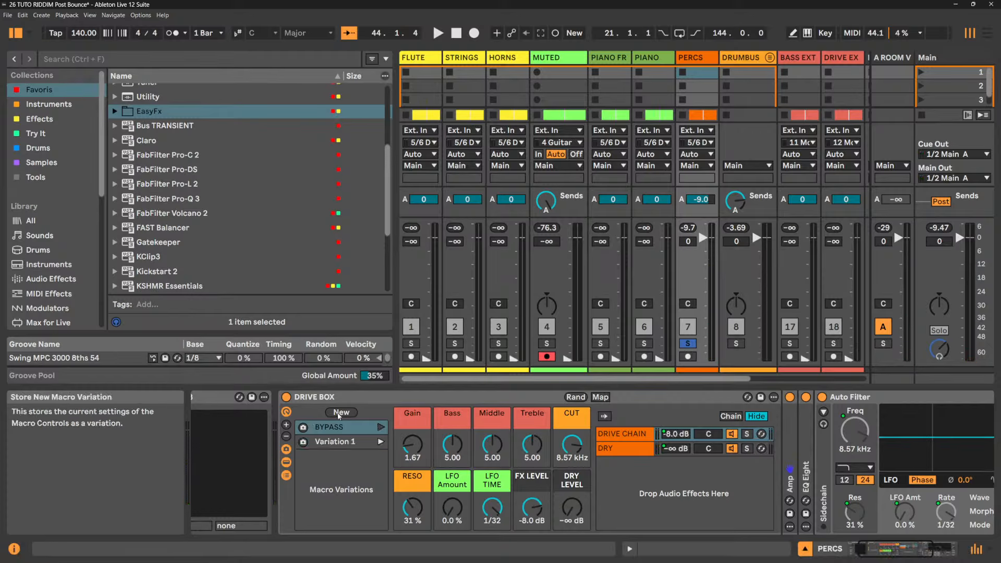
left_click(334, 443)
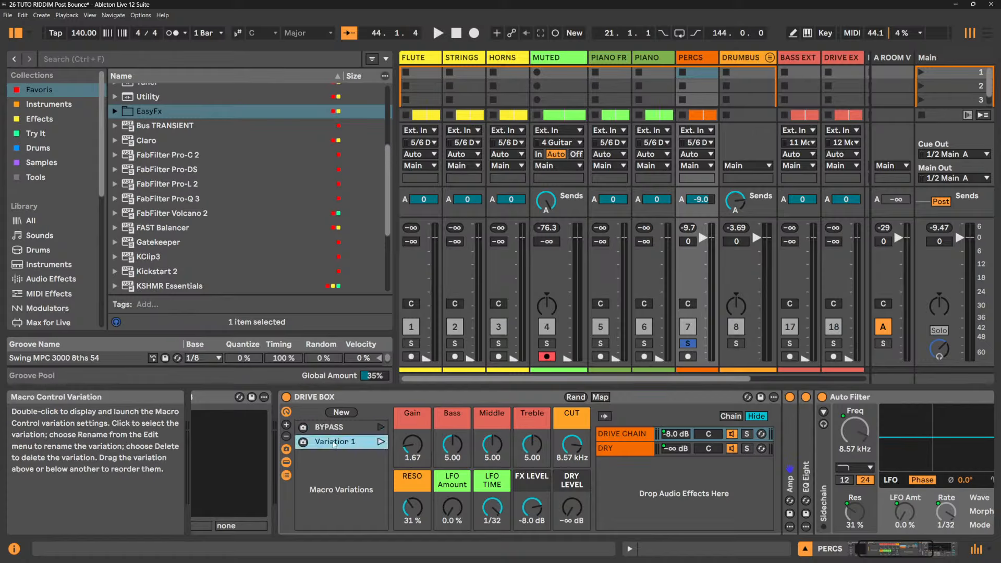
key("ctrl+r")
type("FU")
key("Return")
key("ctrl+r")
type("FU")
key("Return")
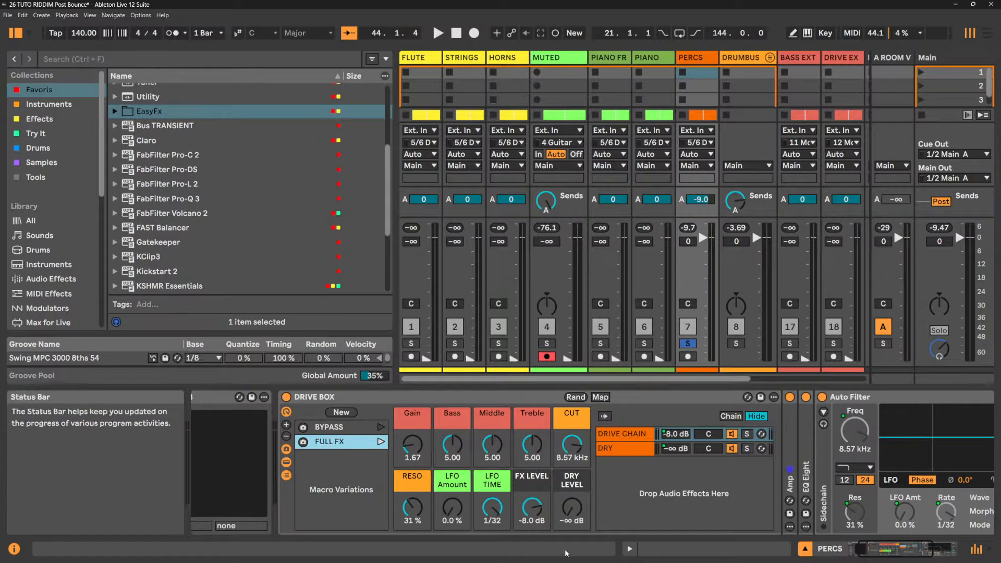
- While listening to playback, set DRY LEVEL to 0.0 dB, RESO to 15 % and FX LEVEL to -12.0 dB
key("space")
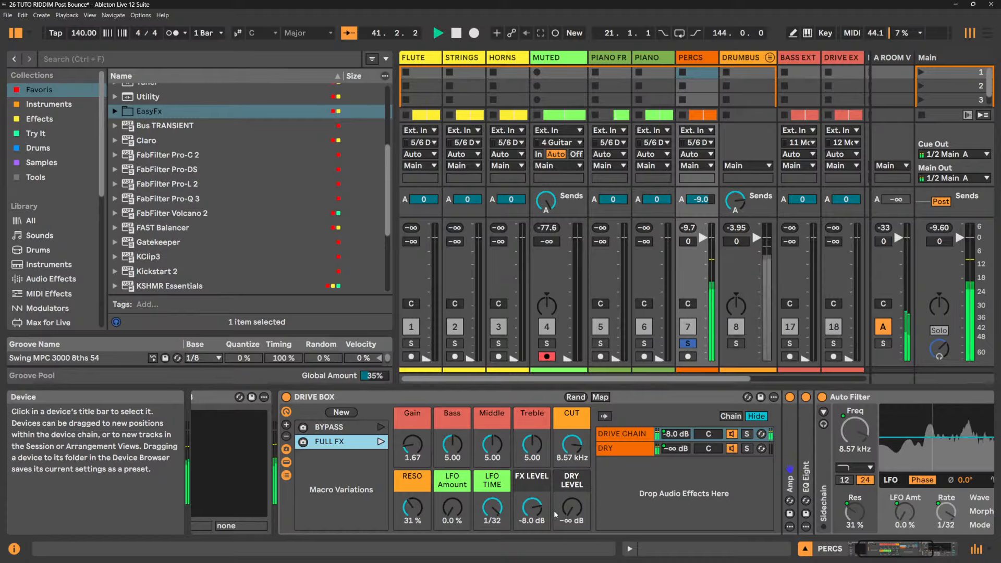
left_click_drag(577, 512, 532, 494)
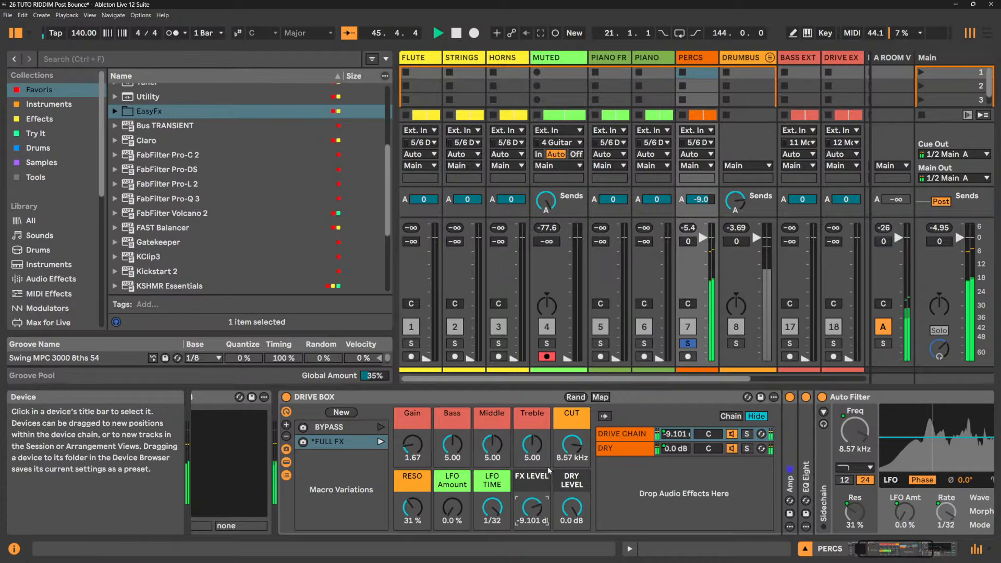
mouse_move(572, 444)
left_mouse_down()
mouse_move(572, 417)
mouse_move(573, 454)
mouse_move(572, 441)
left_mouse_up()
mouse_move(412, 507)
left_mouse_down()
mouse_move(412, 516)
mouse_move(412, 504)
left_mouse_up()
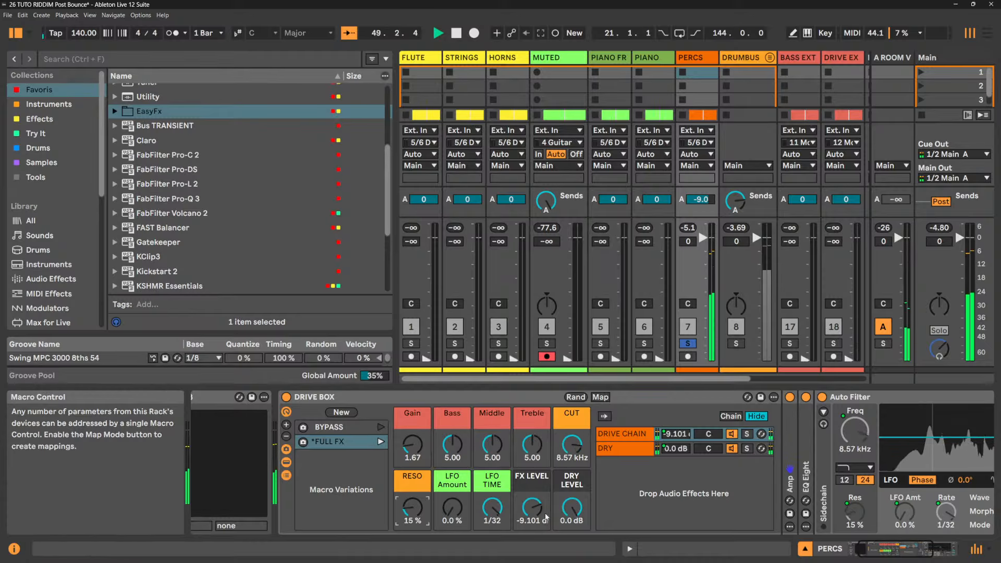
left_click_drag(532, 507, 532, 515)
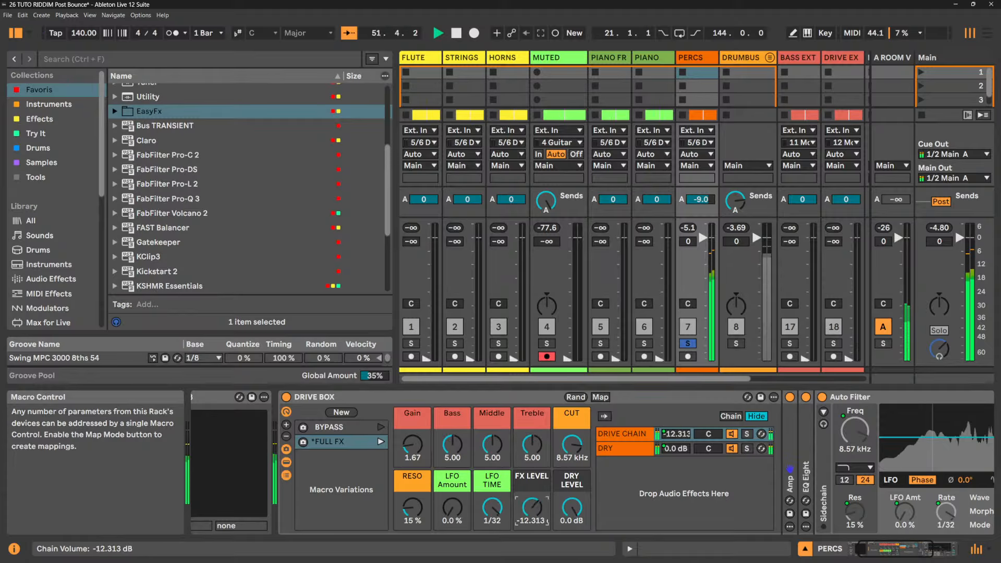
type("-12")
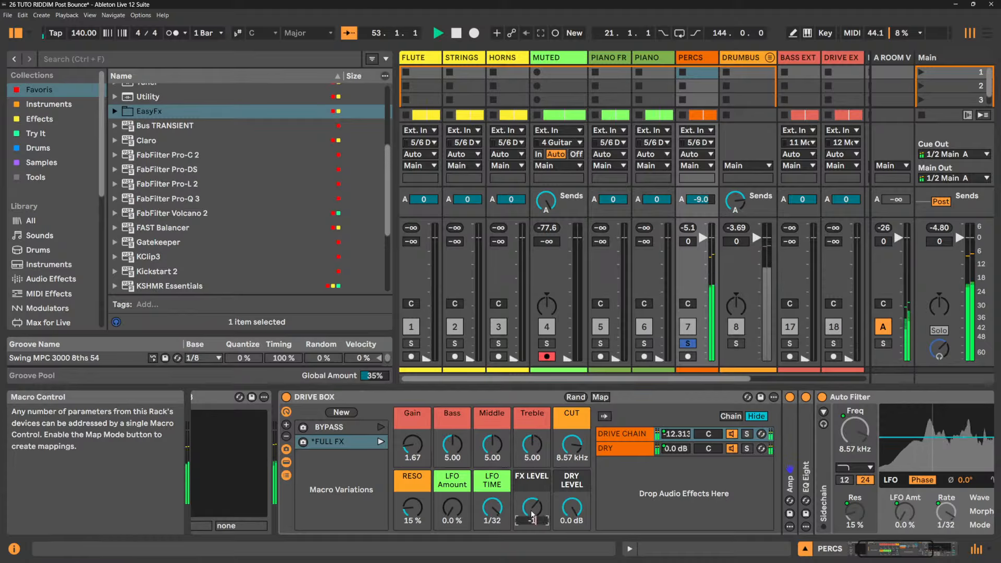
key("Return")
key("space")
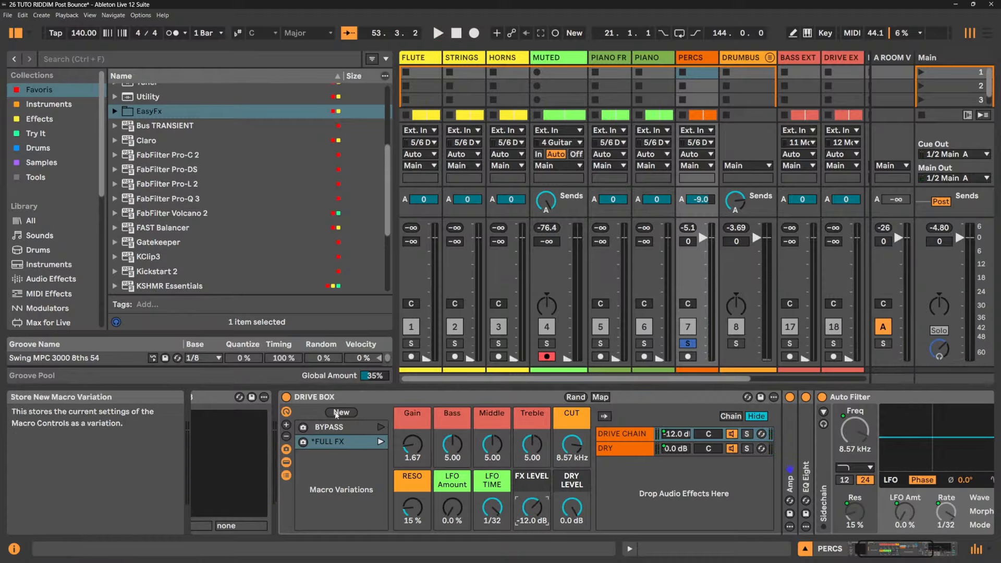
- Store the current macro settings as a third variation and name it BALANCED
left_click(340, 413)
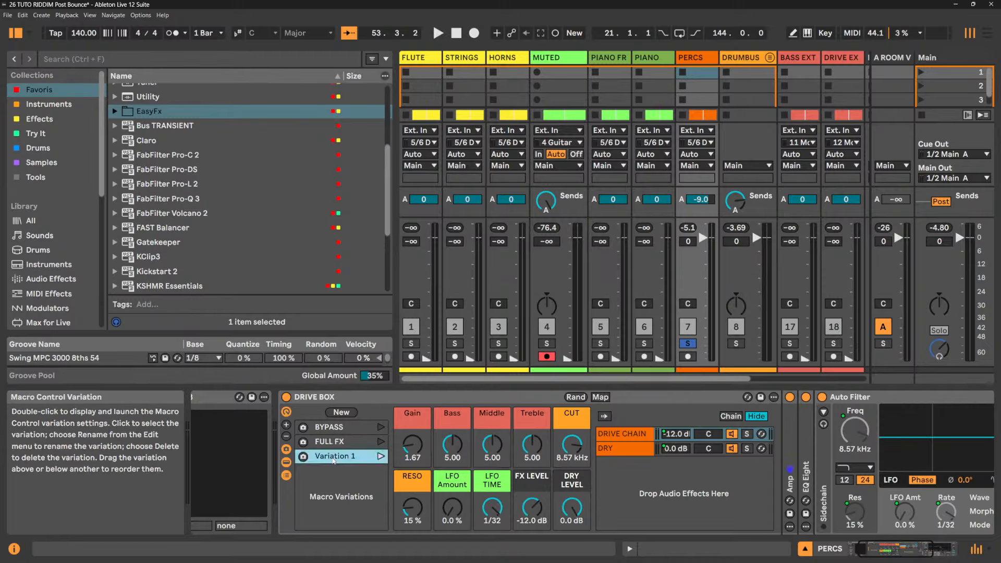
key("ctrl+r")
type("BALANCED")
key("Return")
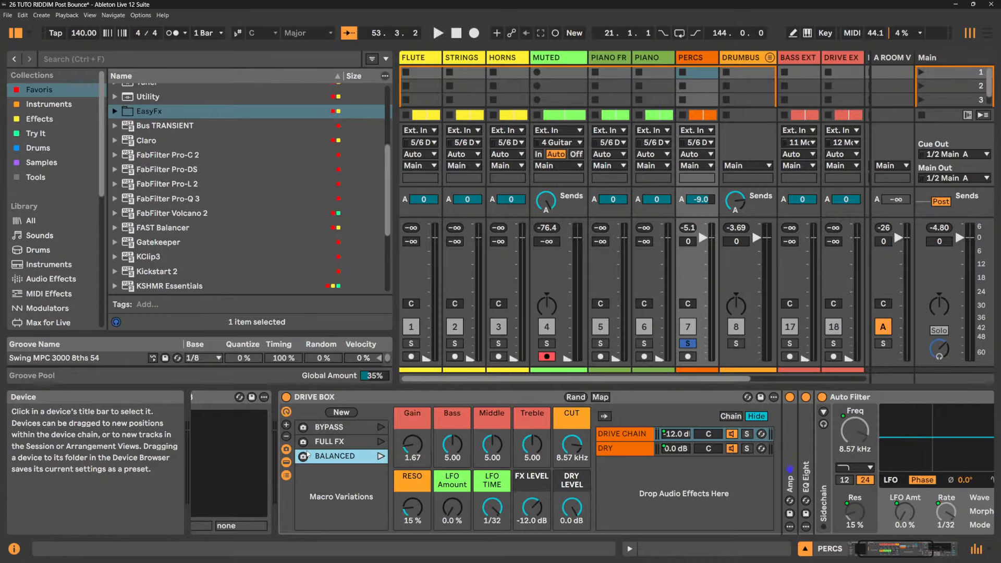
- Check the variation controls in MIDI mapping mode, and audition FULL FX, BYPASS and BALANCED during playback, ending on BALANCED
left_click(852, 33)
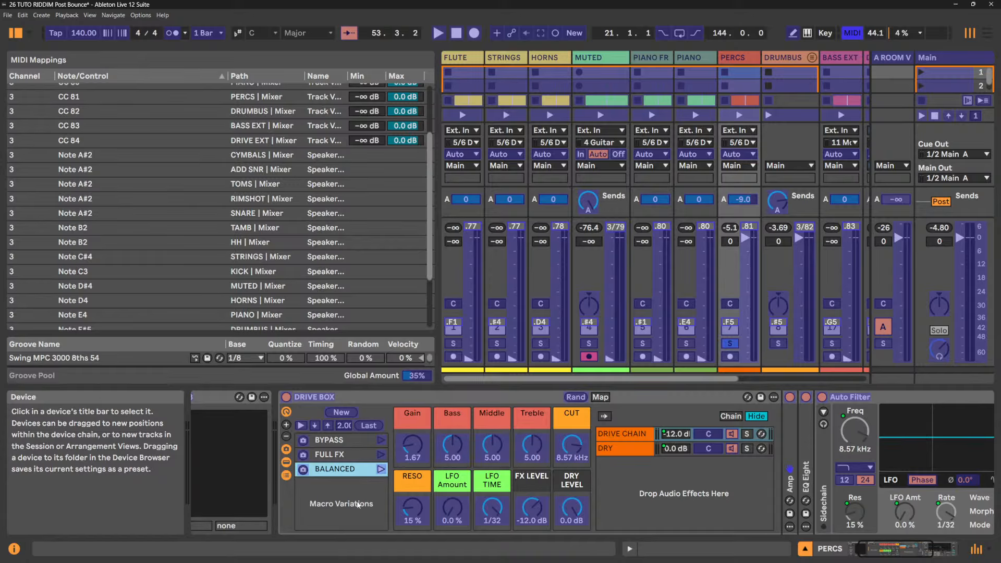
left_click(853, 33)
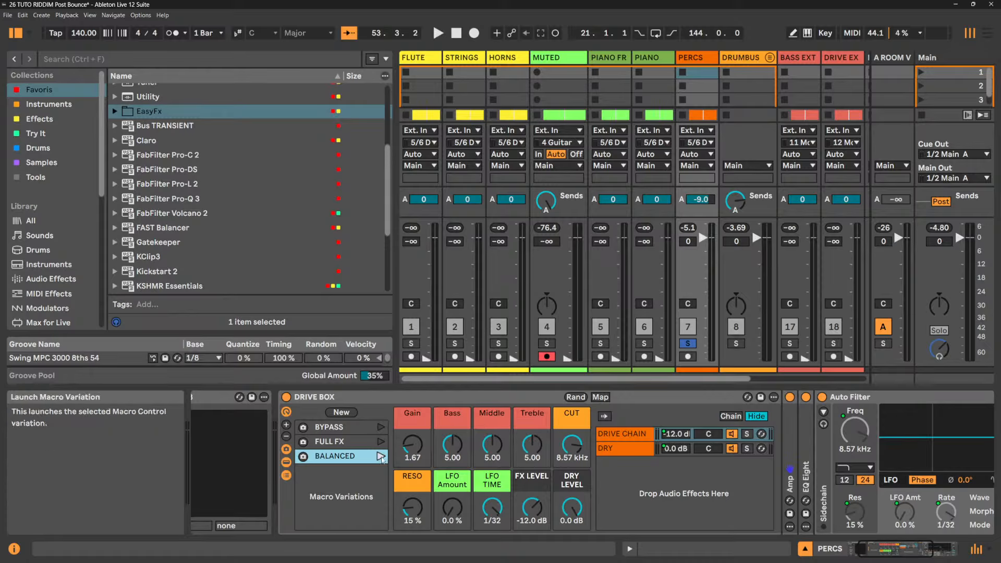
key("space")
left_click(381, 456)
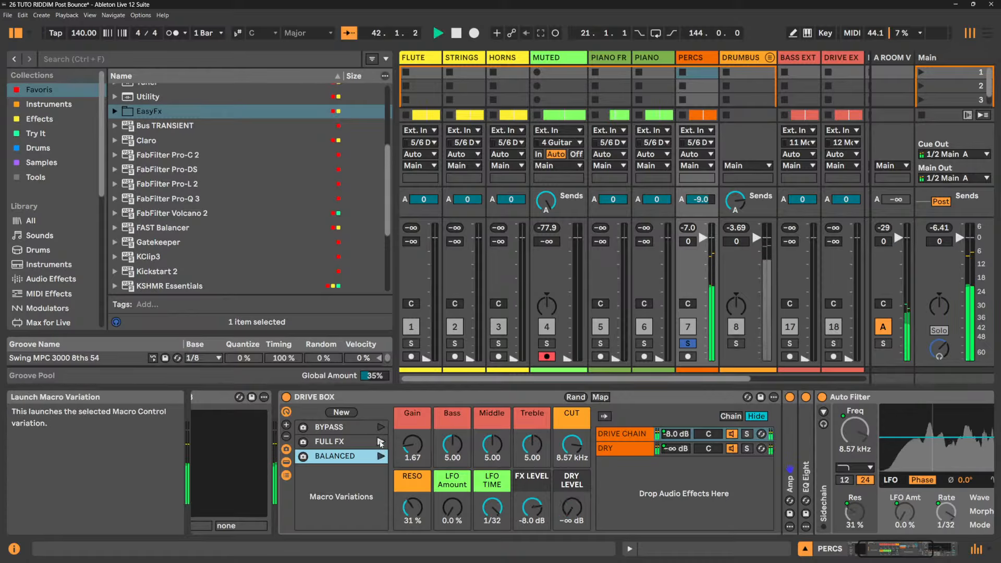
left_click(381, 427)
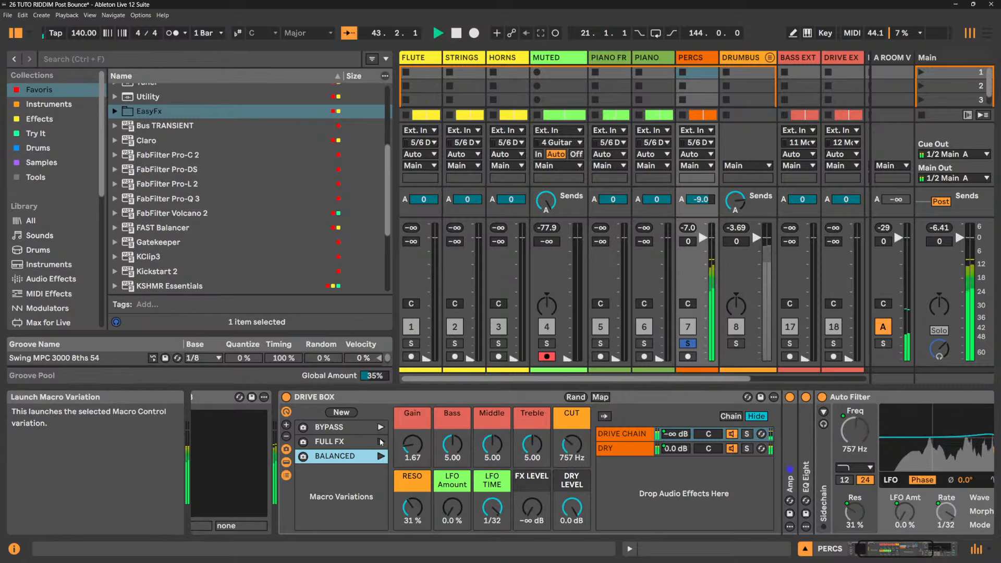
left_click(380, 459)
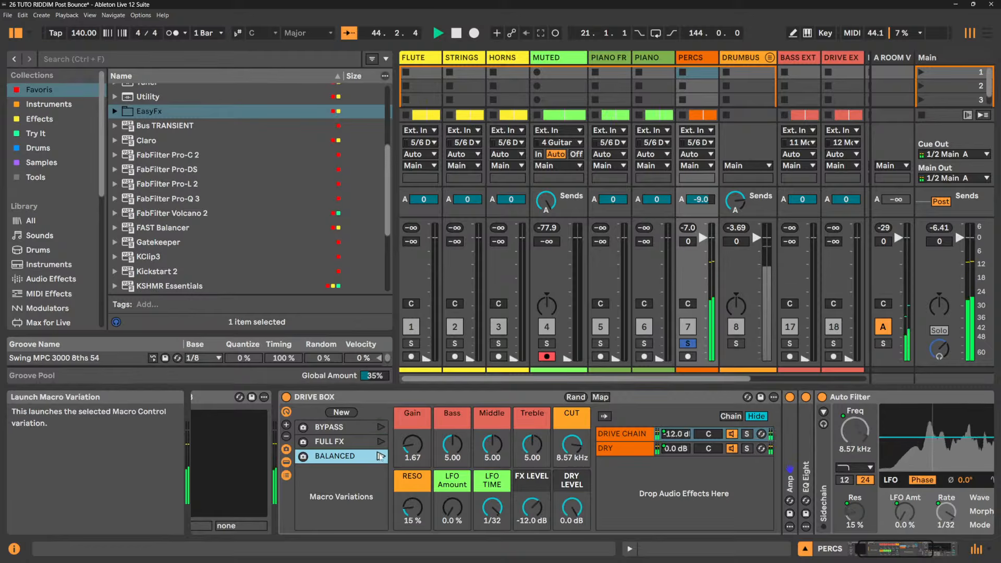
key("space")
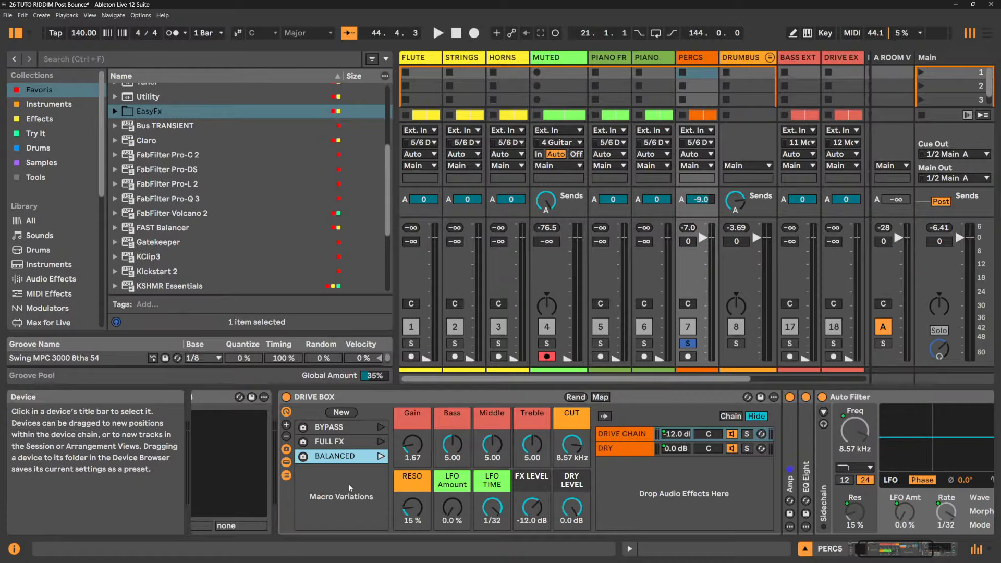
- Randomize the DRIVE BOX macro values several times, and recall the BYPASS variation
left_click(383, 396)
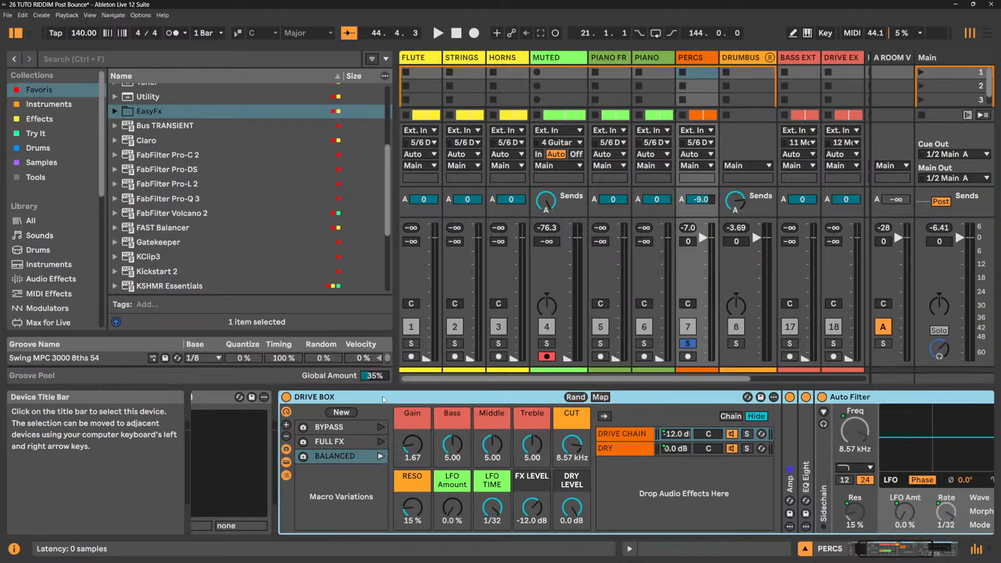
left_click(581, 400)
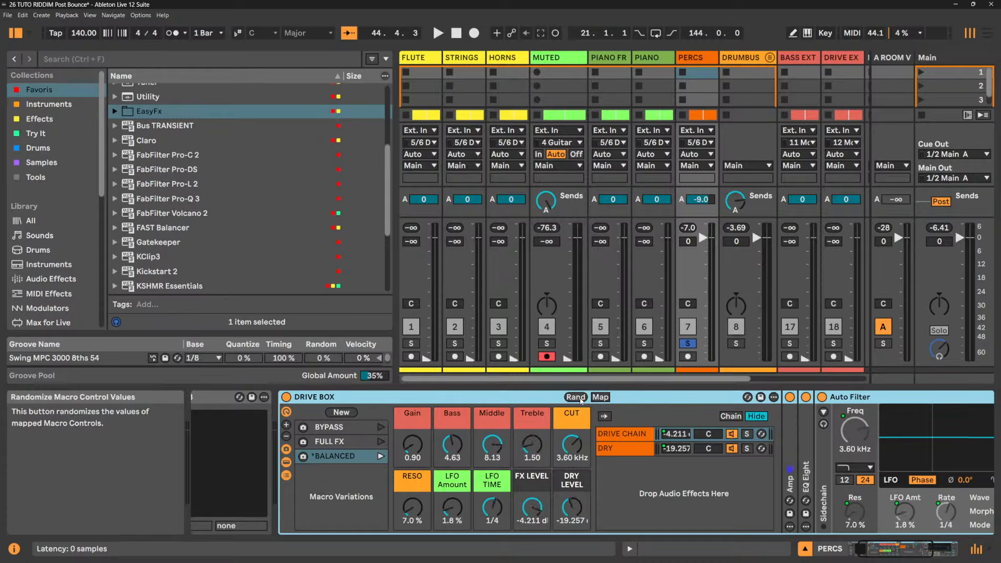
left_click(581, 400)
left_click(582, 400)
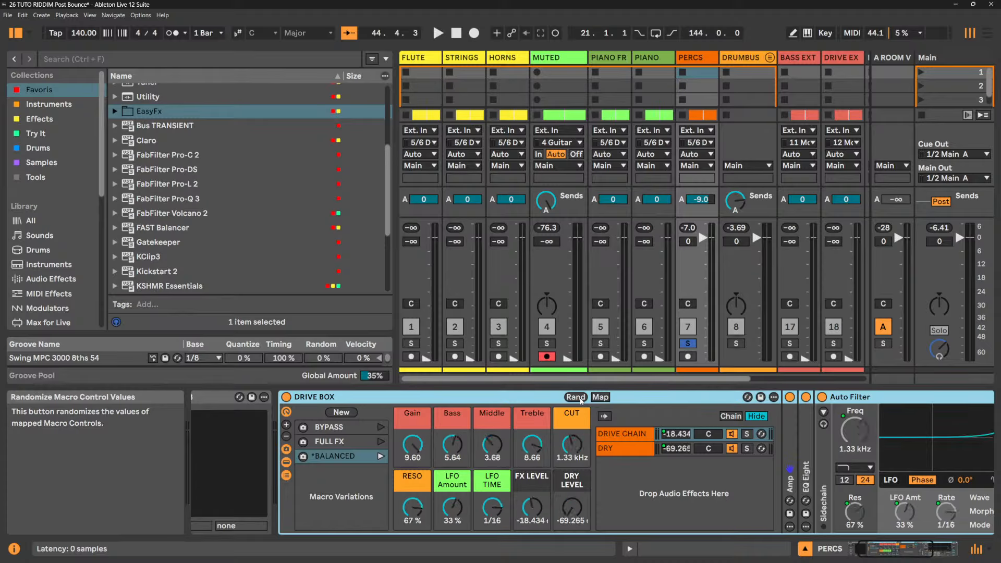
left_click(582, 400)
left_click(581, 400)
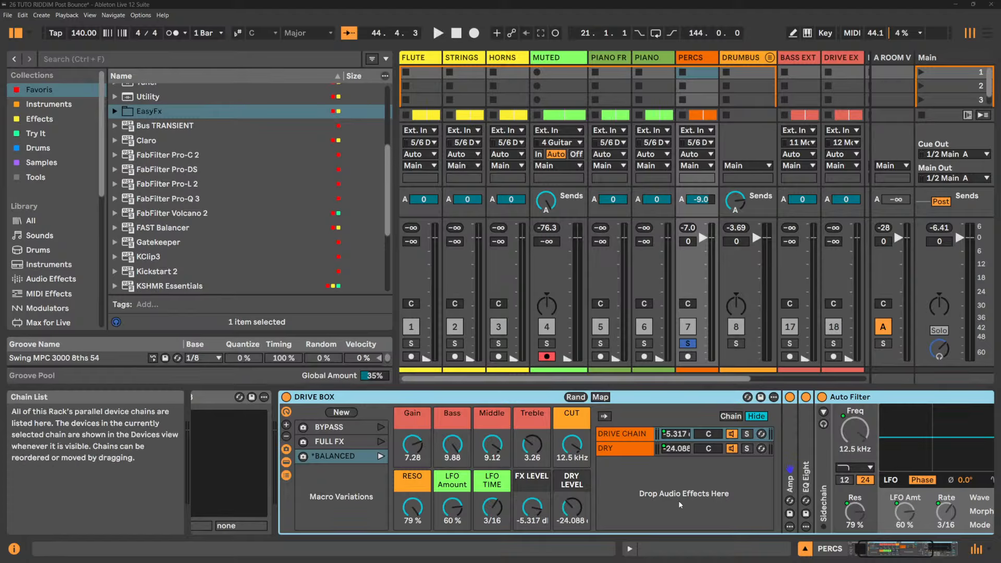
left_click(655, 504)
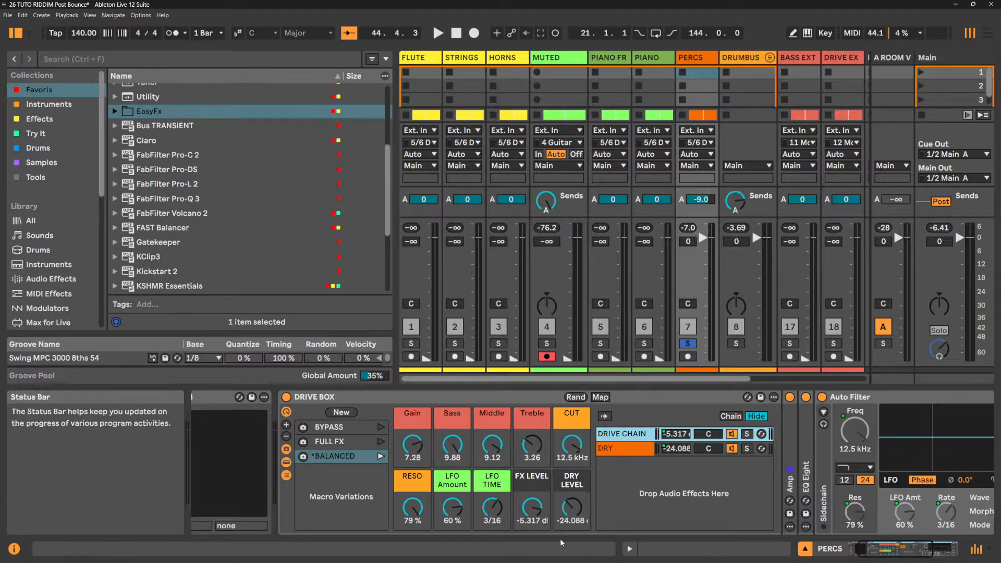
left_click(381, 428)
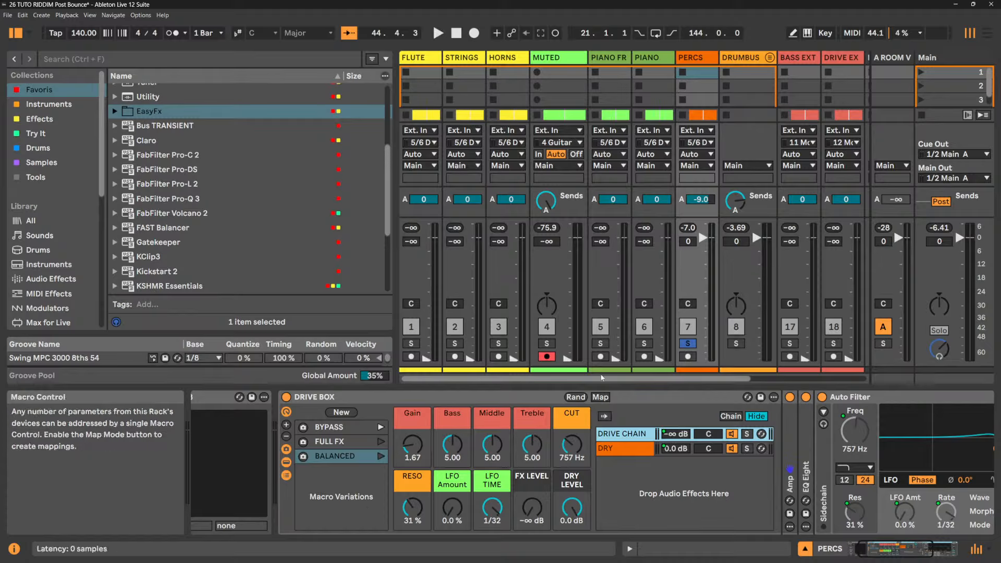
- Randomize the macro values again from the BYPASS settings, and restore them by relaunching BYPASS
left_click(577, 398)
left_click(577, 398)
left_click(577, 398)
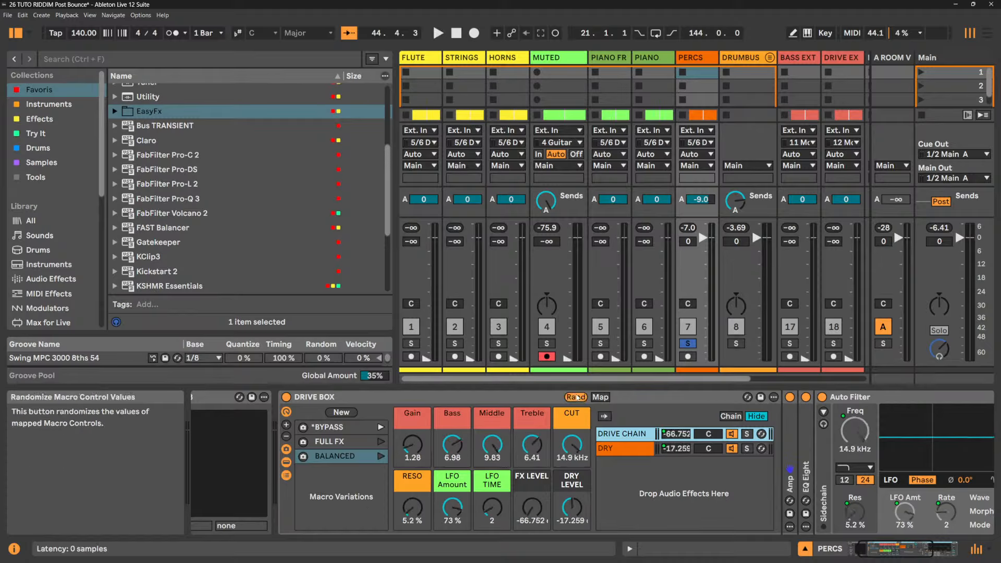
left_click(578, 398)
left_click(578, 398)
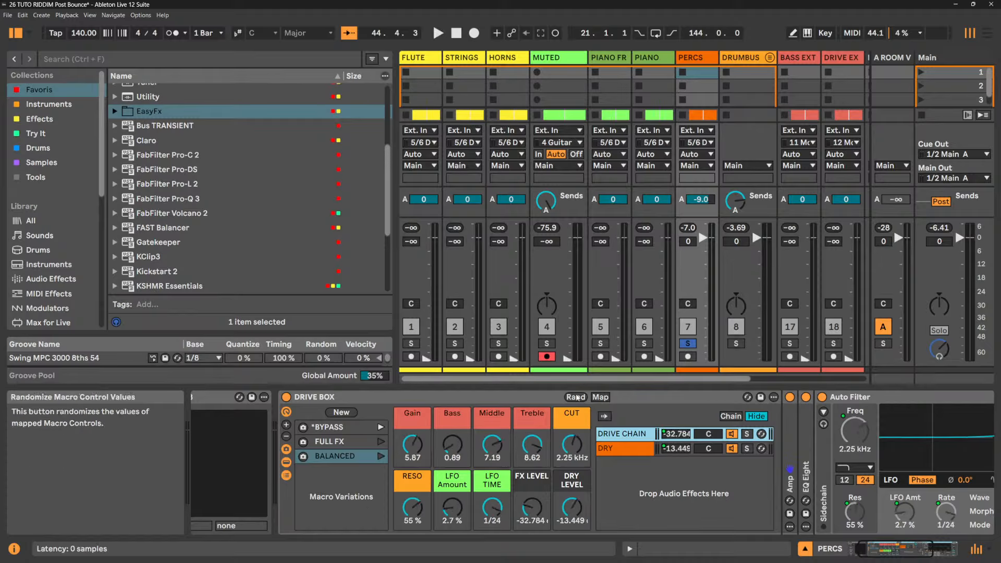
left_click(381, 427)
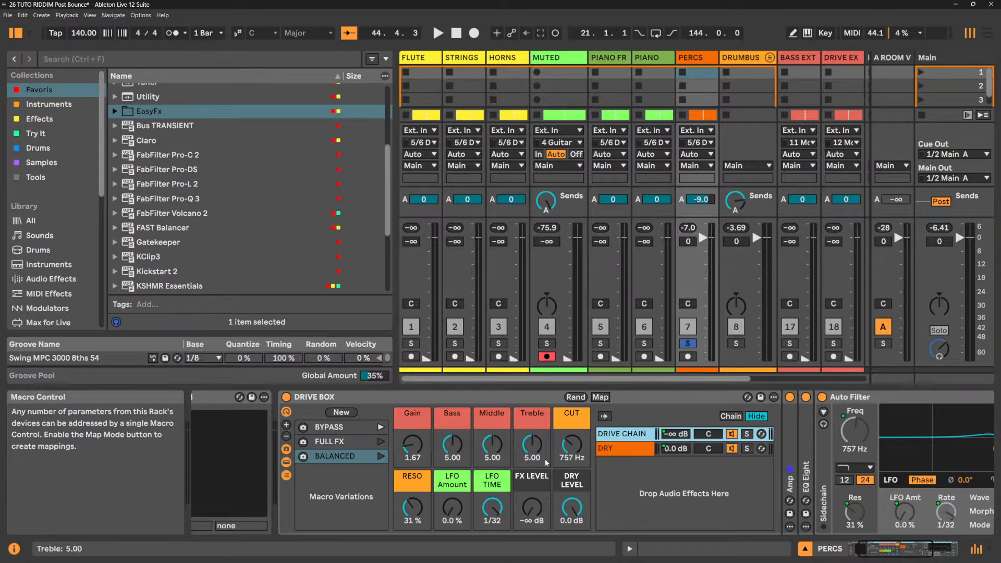
- Exclude the DRY LEVEL macro from variations and lower it to about -14.2 dB
right_click(573, 450)
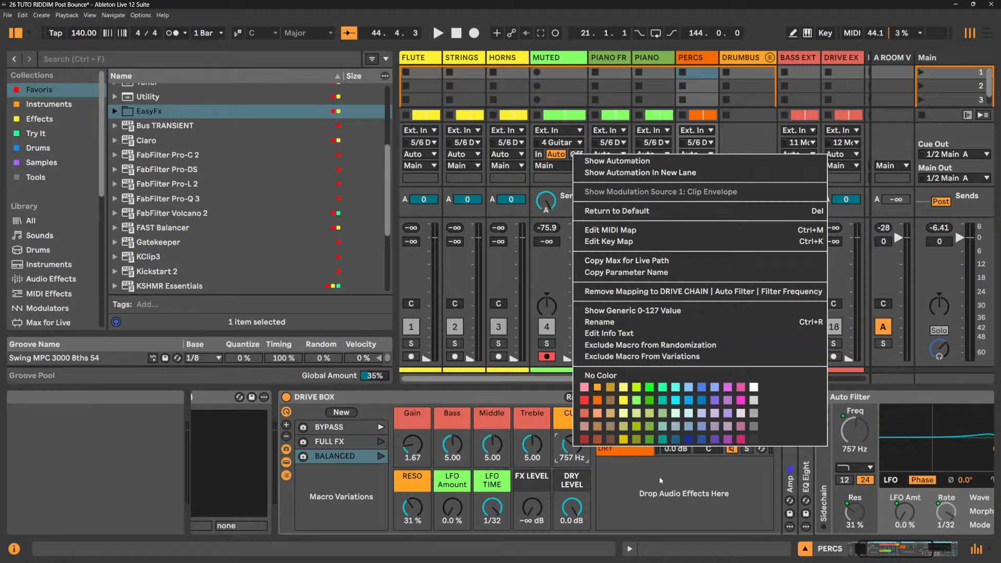
left_click(635, 503)
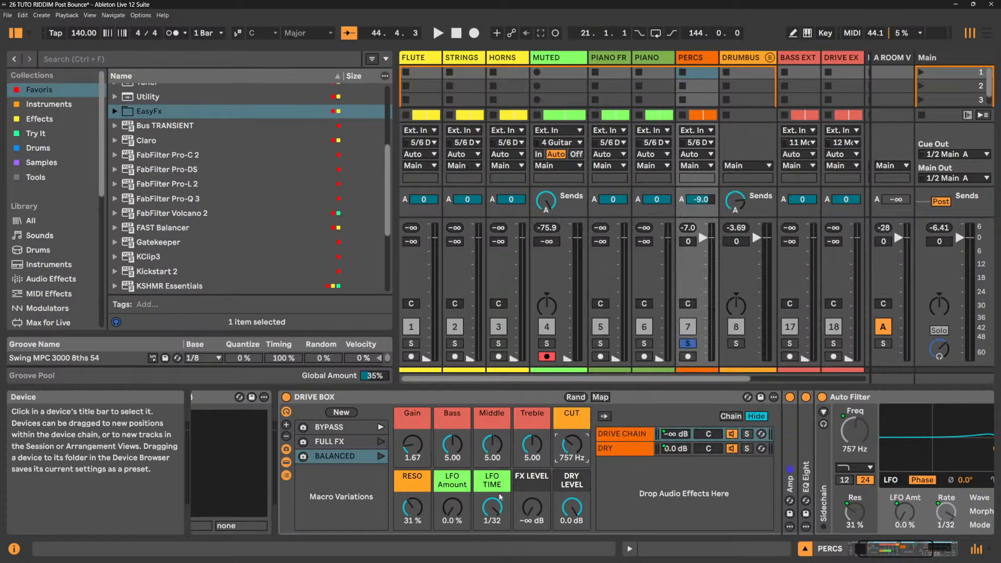
right_click(575, 509)
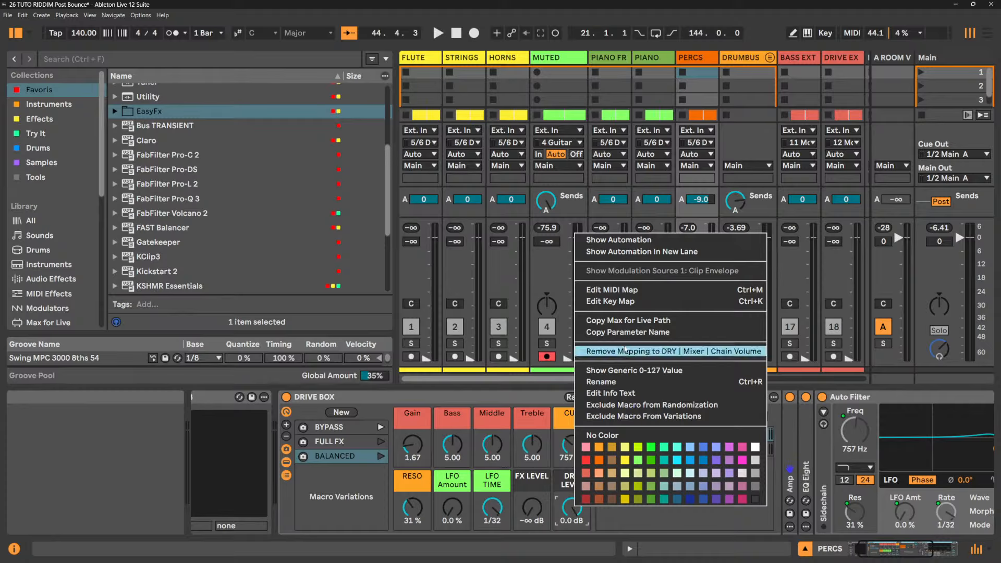
left_click(626, 417)
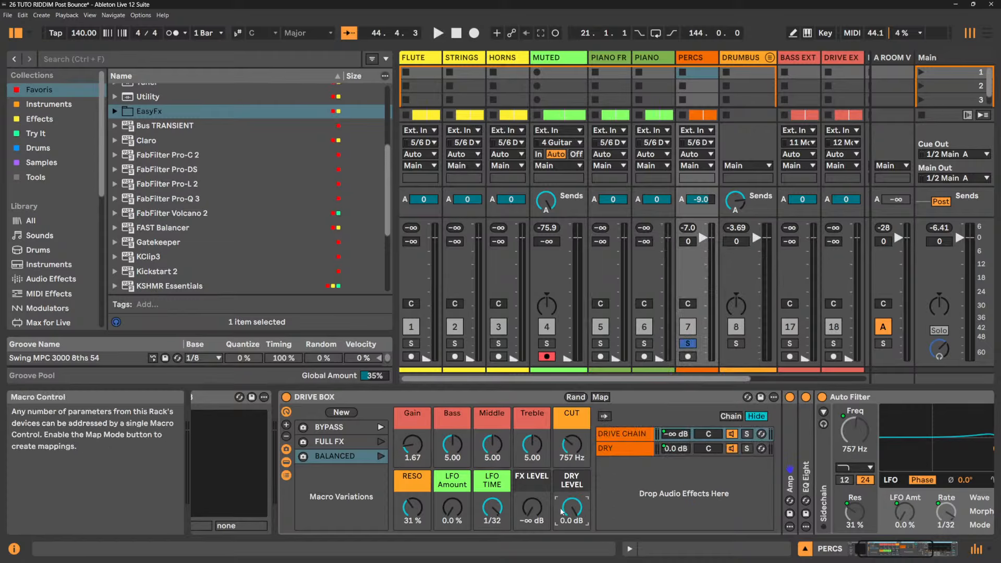
mouse_move(579, 513)
left_mouse_down()
mouse_move(579, 534)
mouse_move(573, 521)
left_mouse_up()
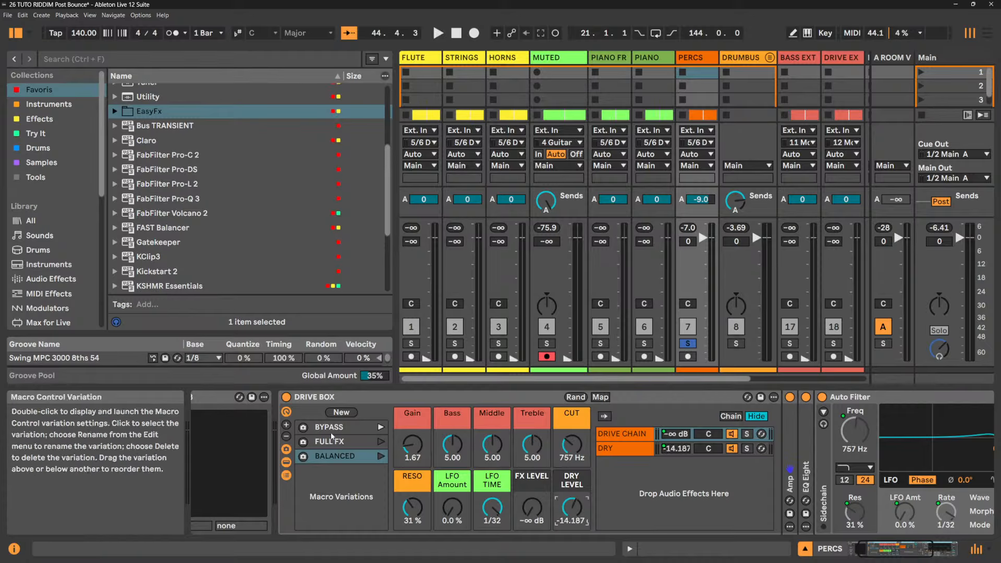
right_click(577, 501)
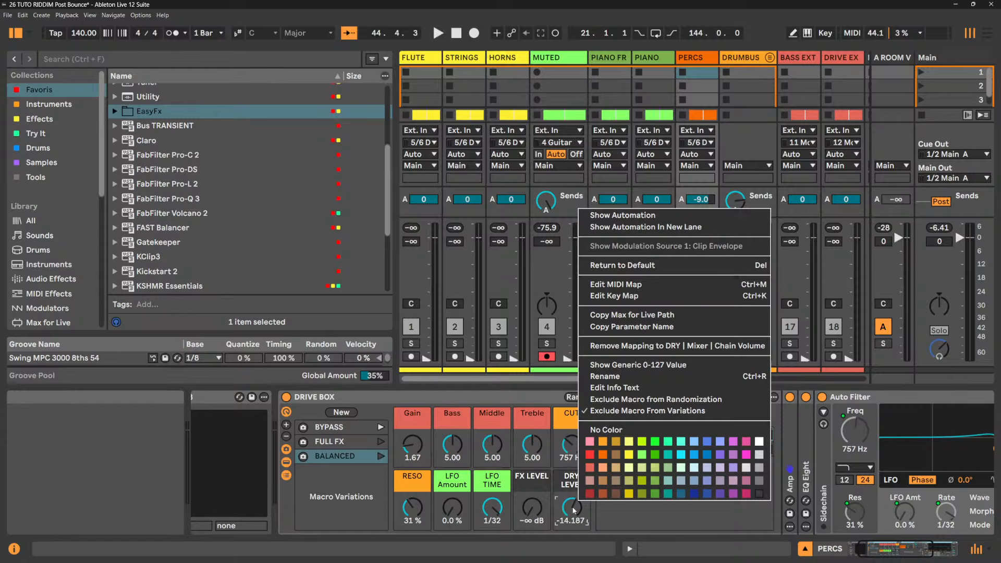
left_click(349, 495)
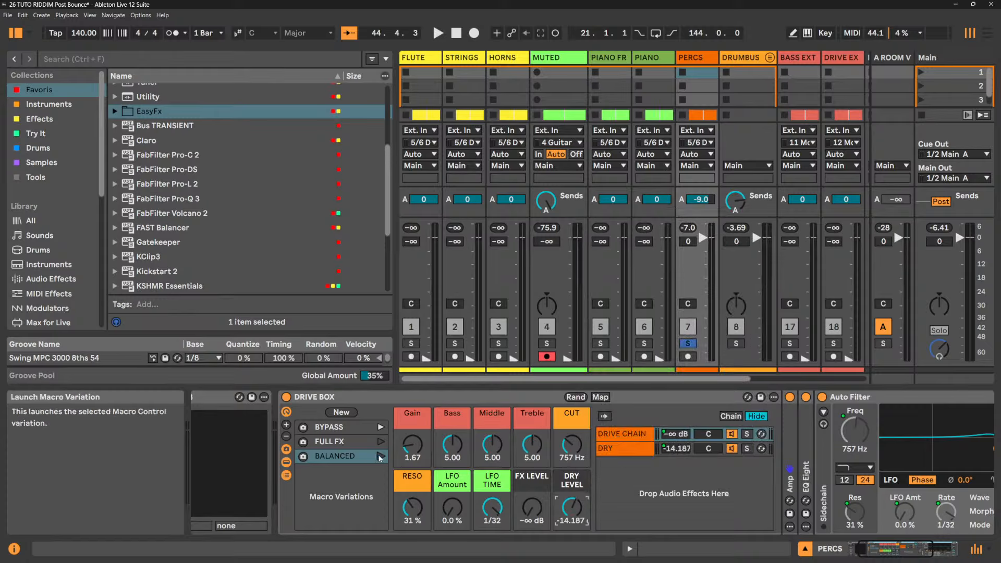
- Switch repeatedly between BALANCED, FULL FX and BYPASS to check how the excluded DRY LEVEL macro responds
left_click(380, 456)
left_click(381, 442)
left_click(382, 427)
left_click(381, 456)
left_click(380, 441)
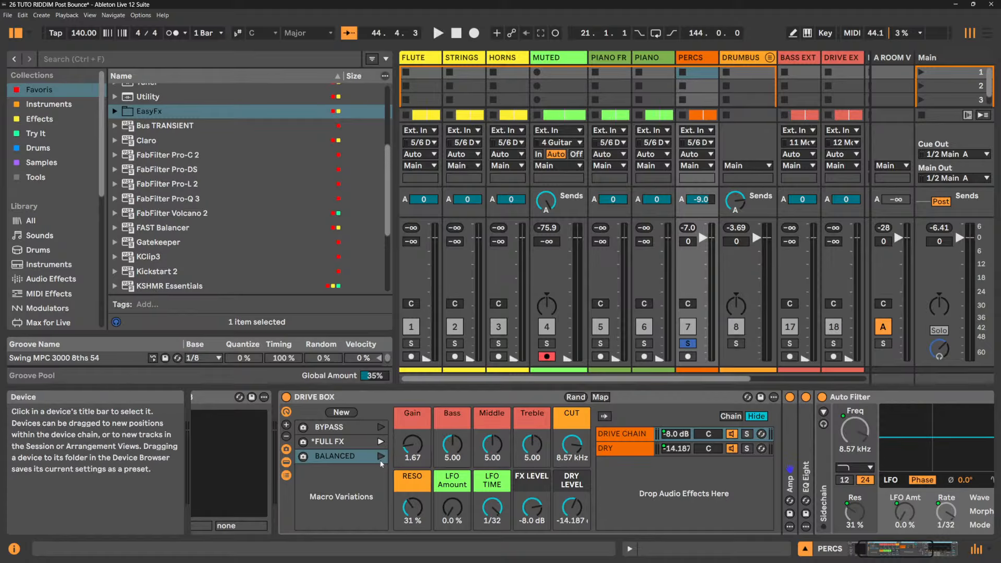
left_click(380, 427)
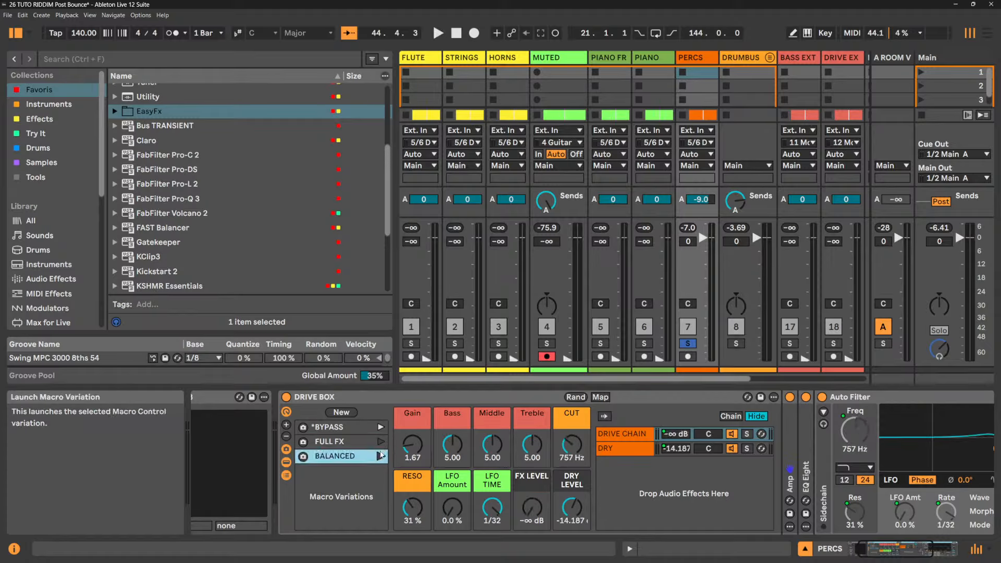
left_click(381, 456)
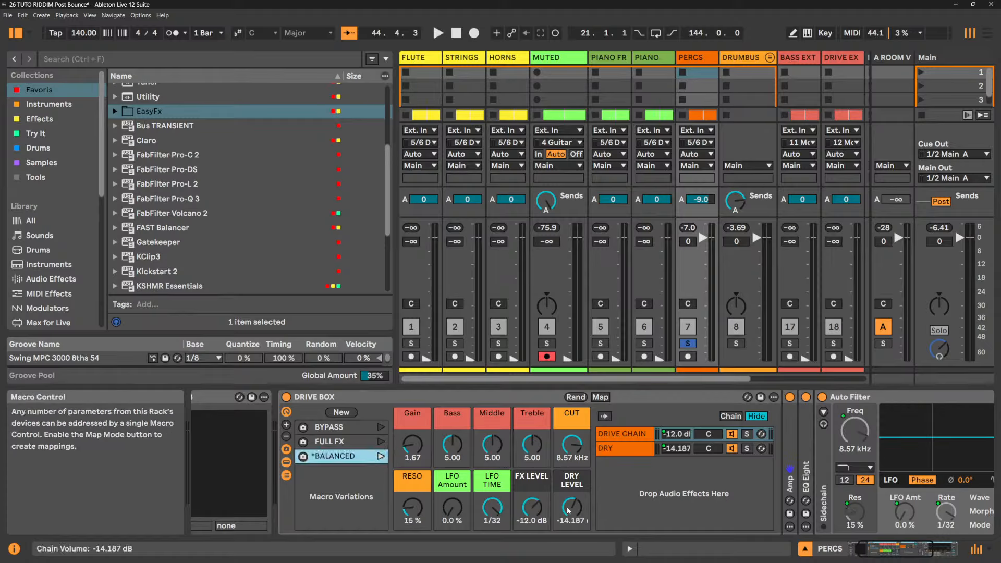
left_click(379, 427)
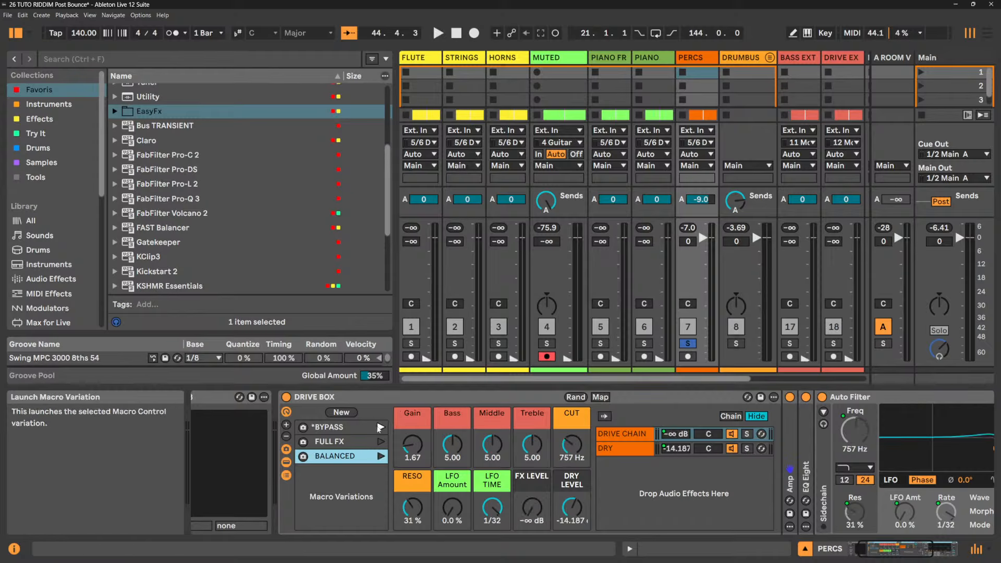
- Include the DRY LEVEL macro in variations again and recall the BYPASS variation
right_click(574, 508)
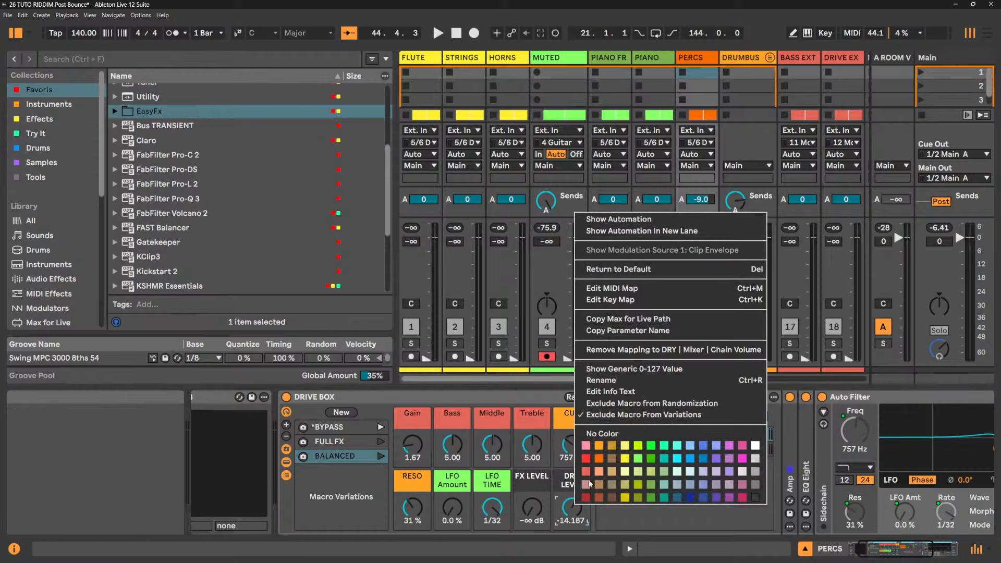
left_click(627, 418)
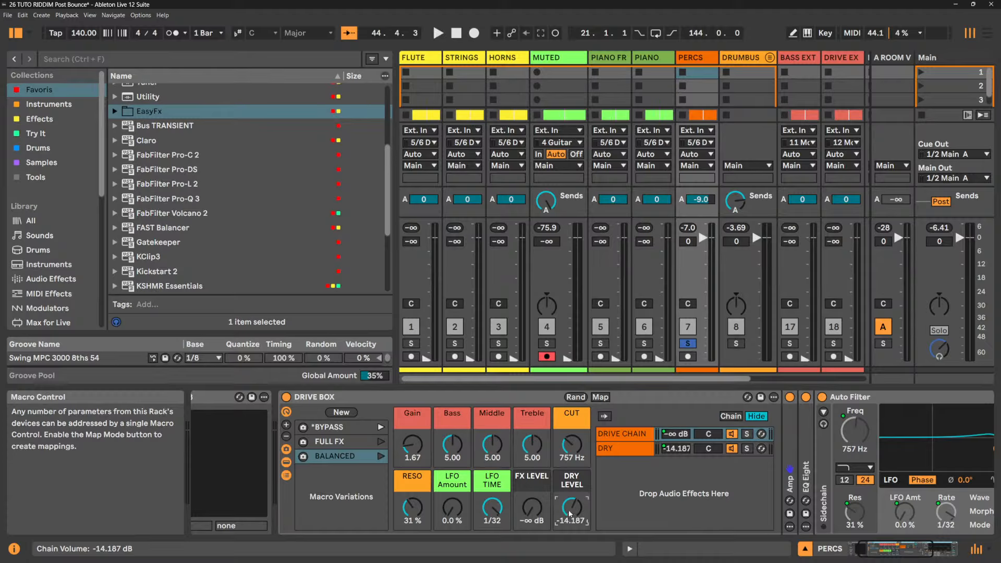
left_click(381, 427)
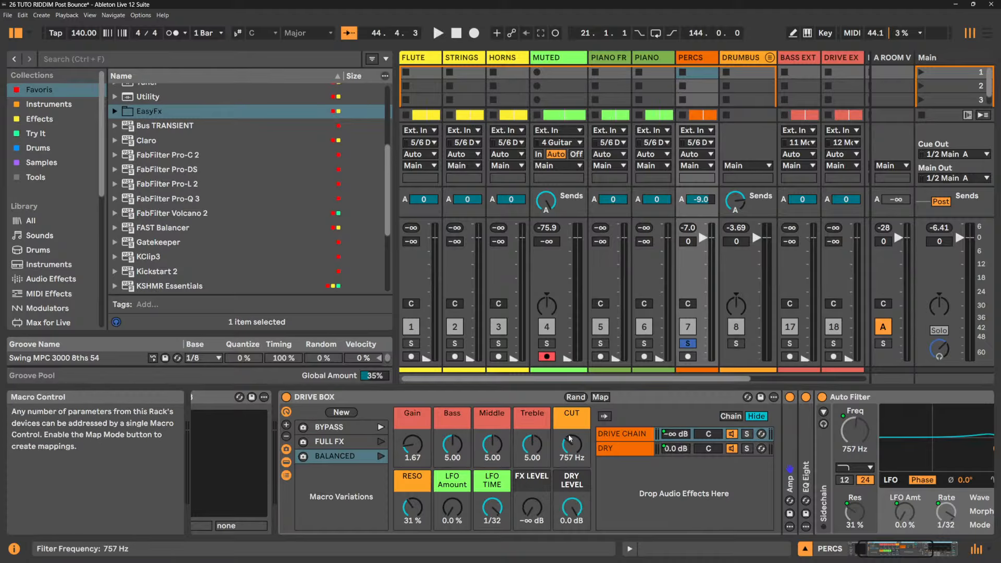
- Exclude the DRY LEVEL and FX LEVEL macros from randomization
right_click(567, 483)
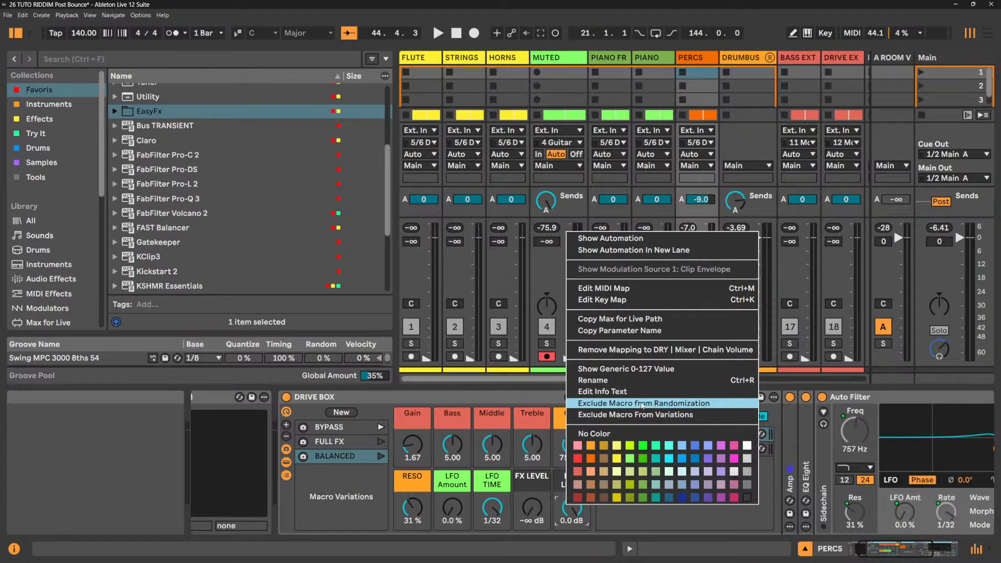
left_click(647, 521)
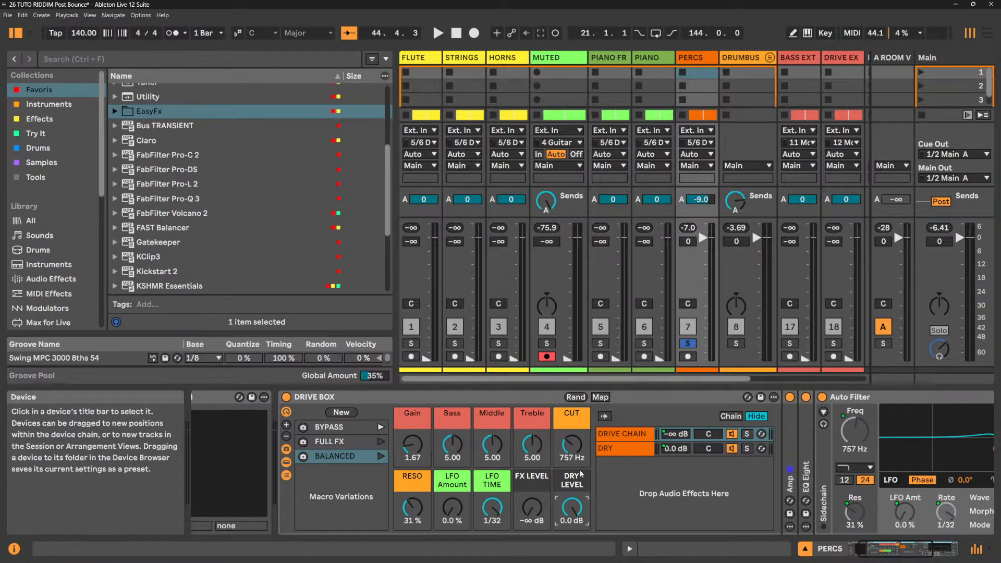
right_click(572, 486)
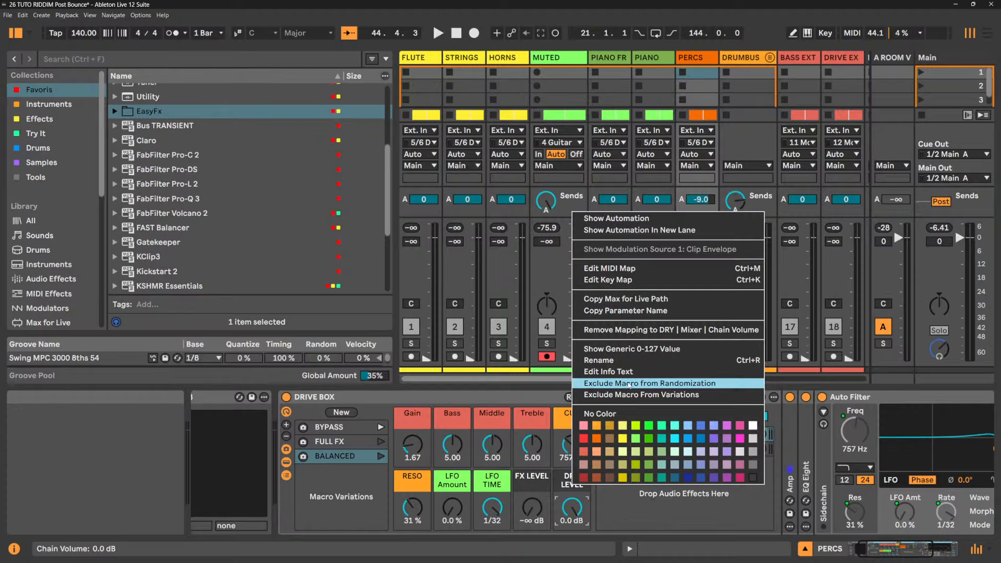
left_click(607, 384)
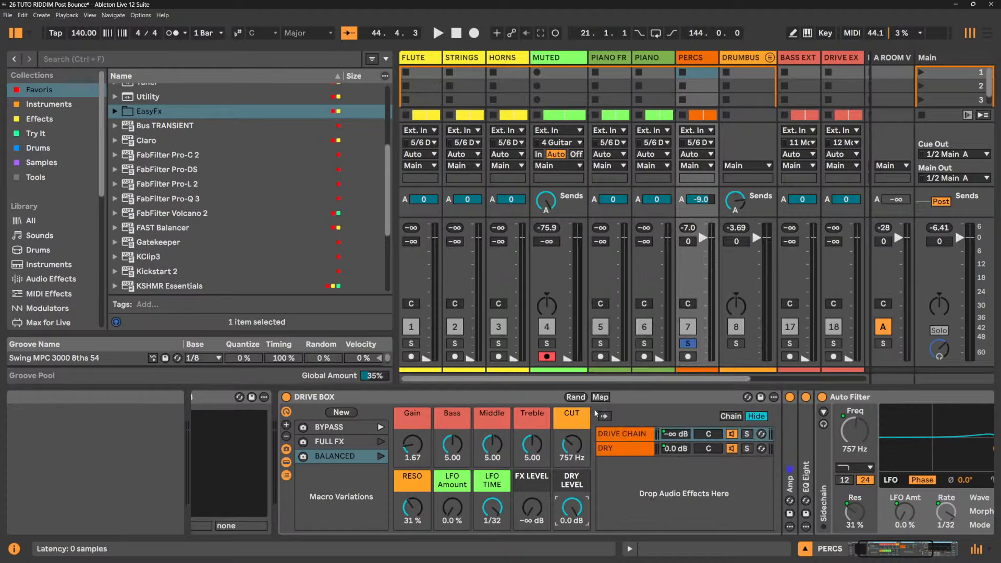
right_click(533, 507)
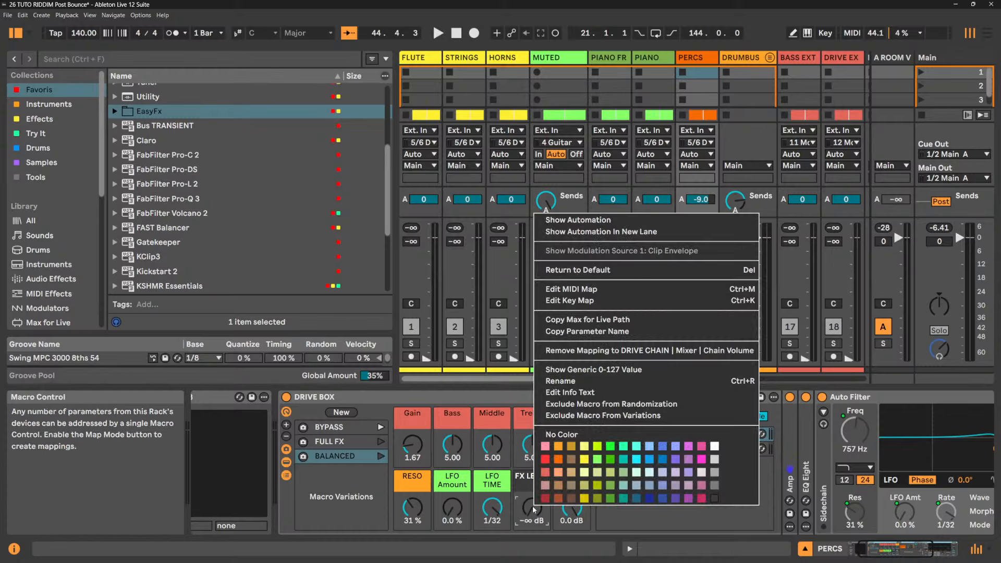
left_click(600, 406)
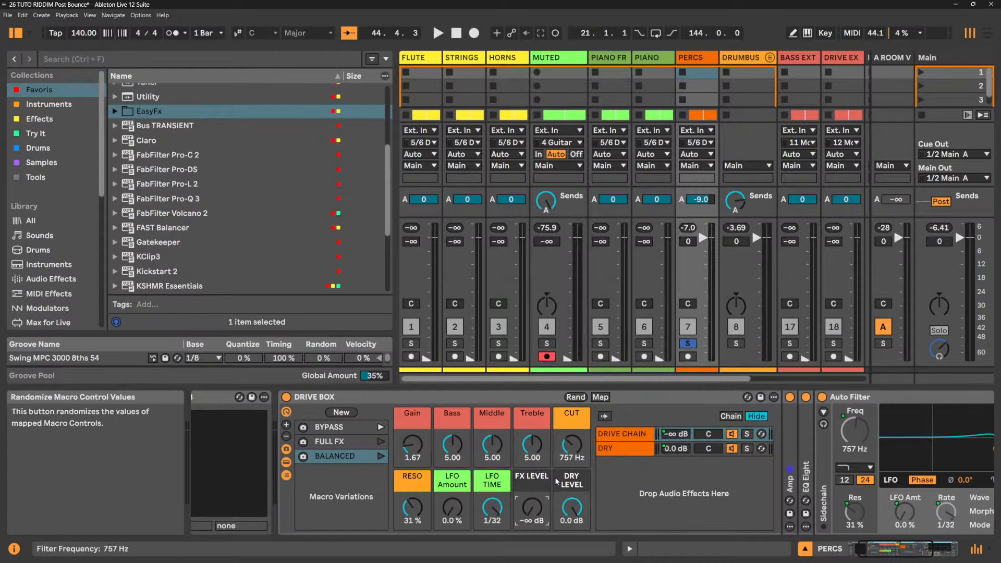
- Set the FX LEVEL macro to -12 dB
left_click(528, 523)
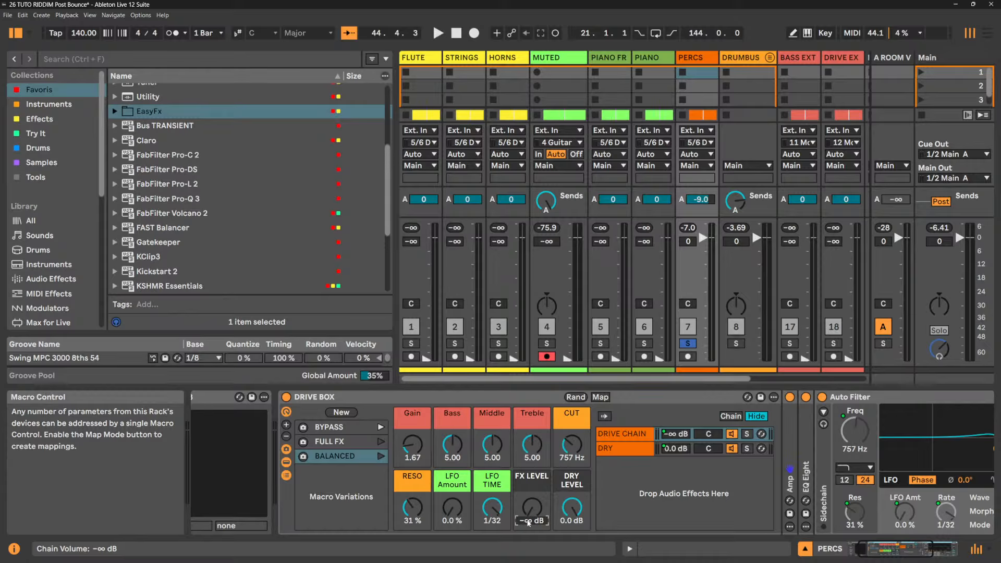
type("-12")
key("Return")
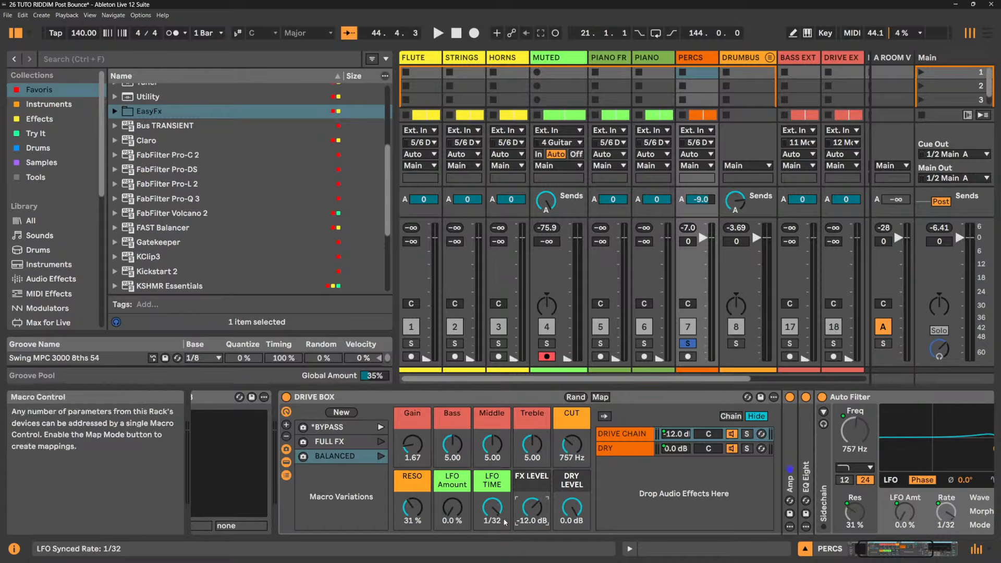
- Randomize the DRIVE BOX macros repeatedly to test the level exclusions, and check the DRY LEVEL macro's exclusion options
left_click(576, 398)
left_click(576, 397)
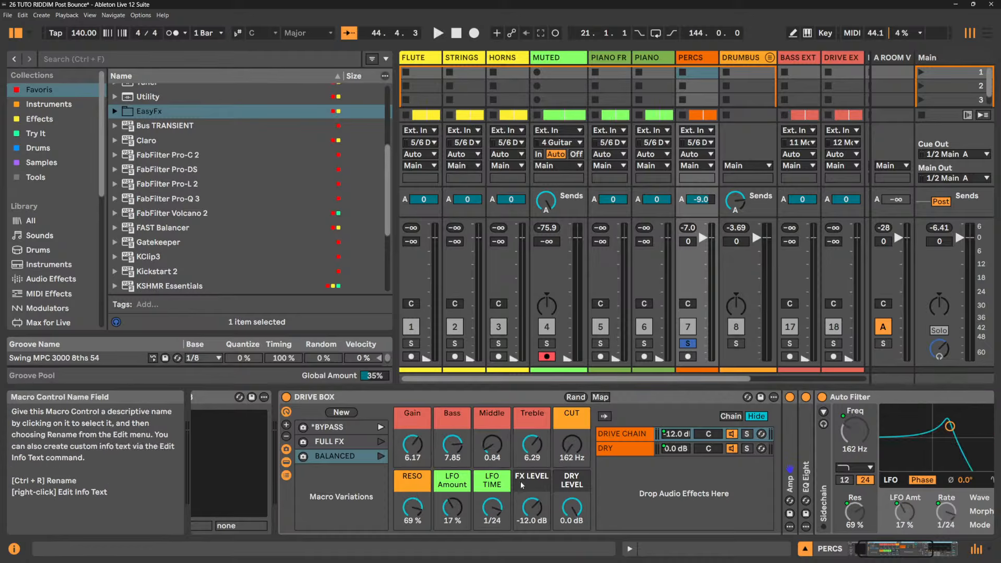
left_click(573, 398)
left_click(572, 400)
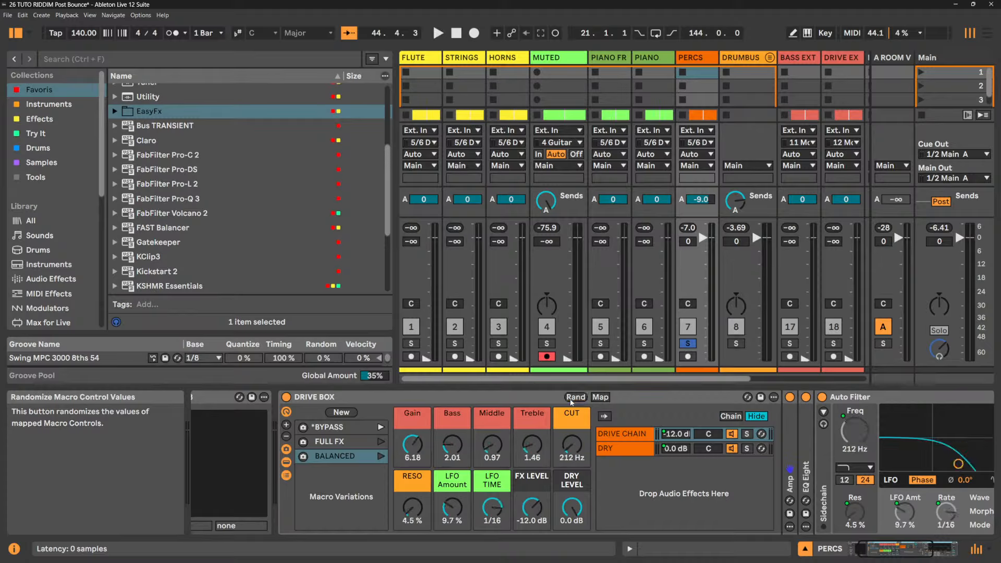
left_click(571, 402)
left_click(571, 403)
left_click(571, 403)
left_click(571, 402)
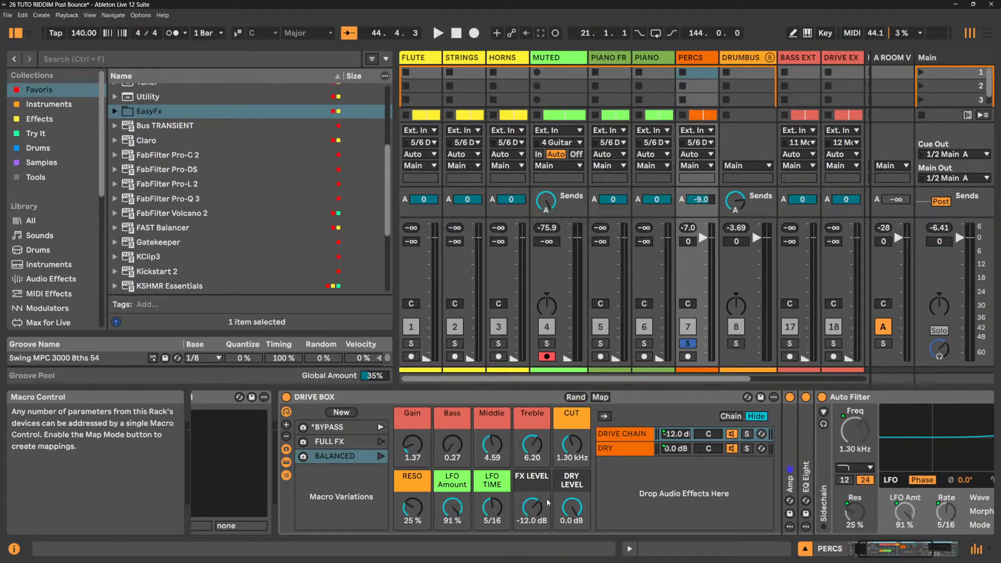
right_click(572, 509)
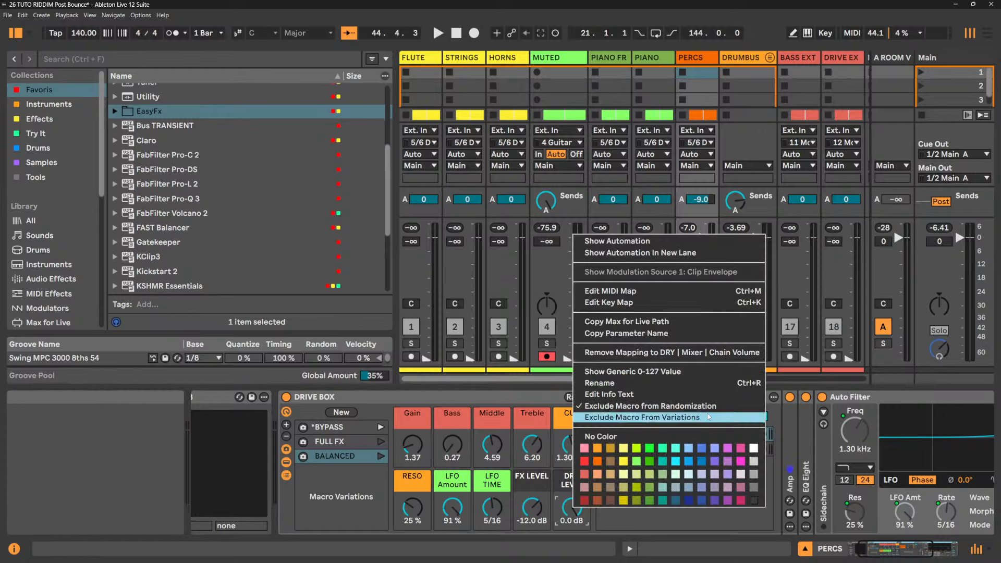
left_click(622, 522)
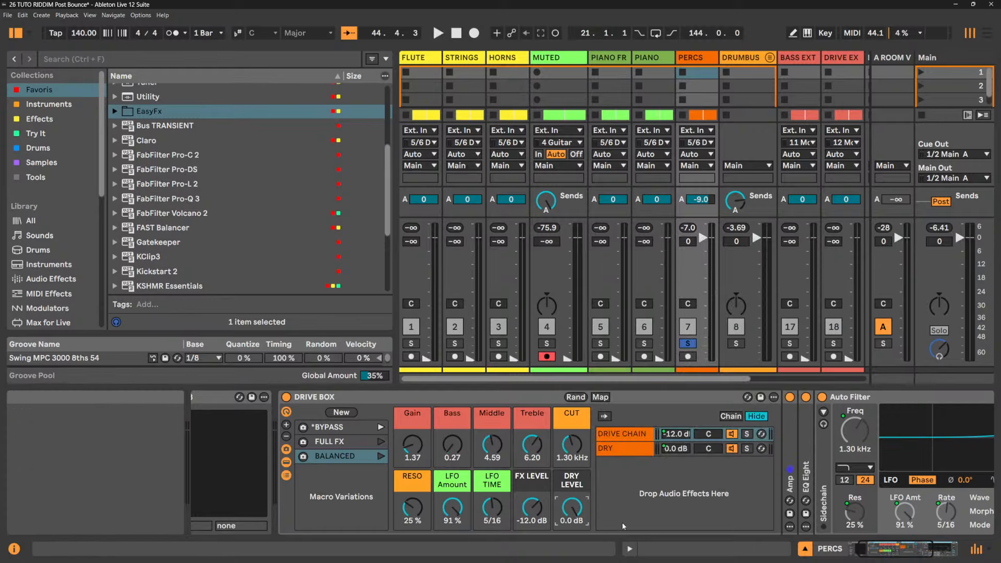
- Recall the BALANCED variation, compare it with BYPASS, and return to BALANCED
left_click(382, 442)
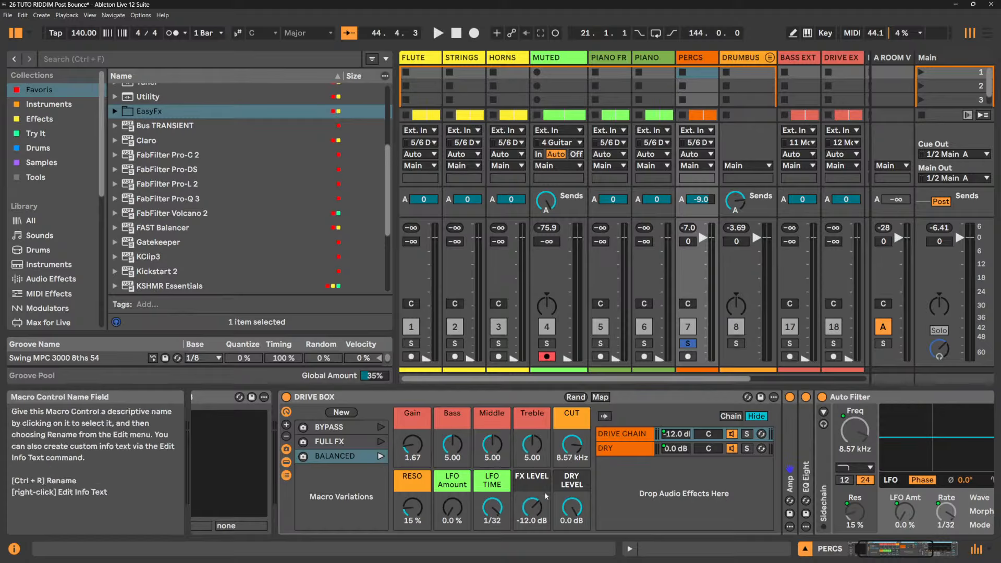
left_click(381, 442)
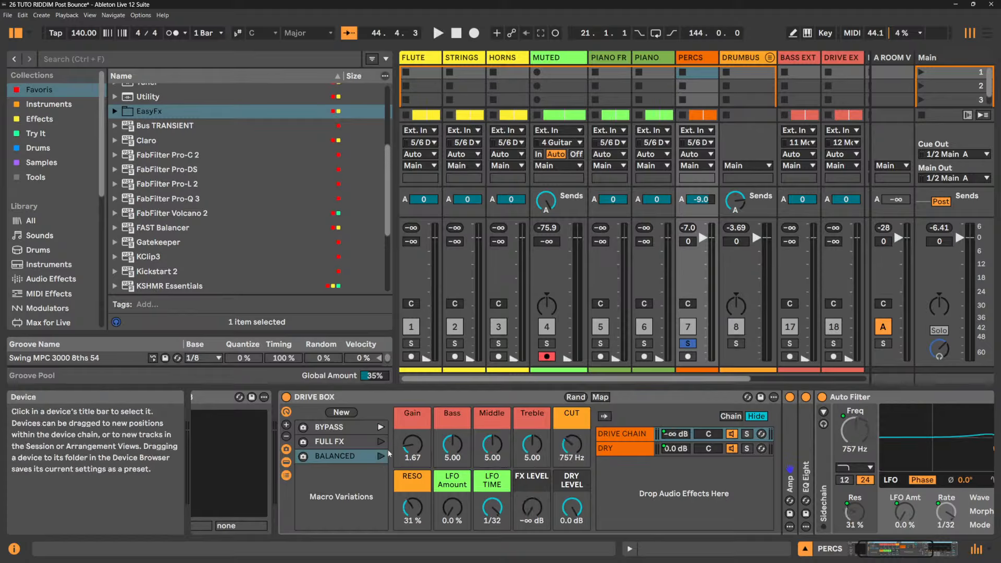
left_click(380, 456)
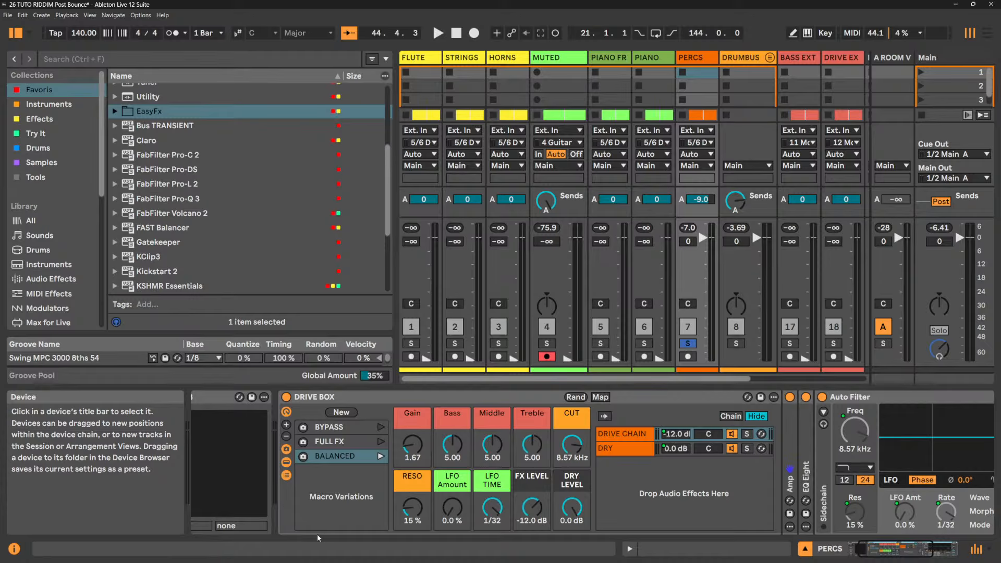
- Randomize the macros while auditioning the track, and adjust CUT to 476 Hz and RESO to 23%
key("space")
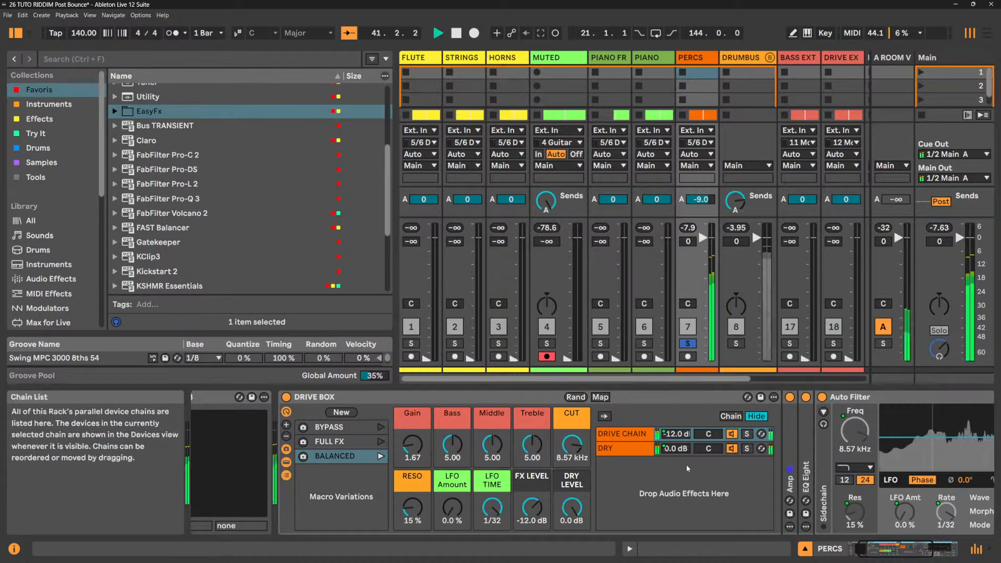
left_click(575, 398)
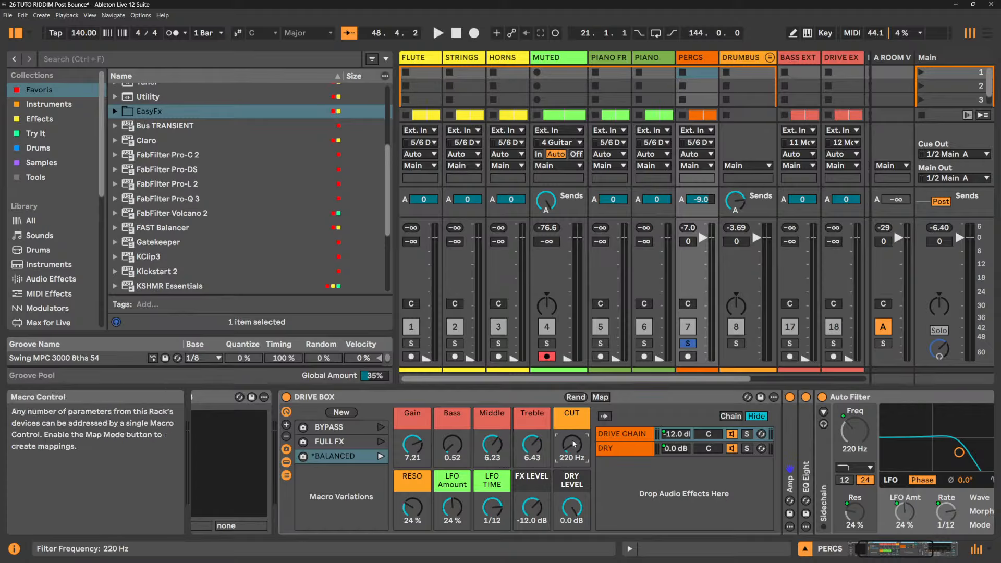
key("space")
left_click_drag(570, 449, 570, 427)
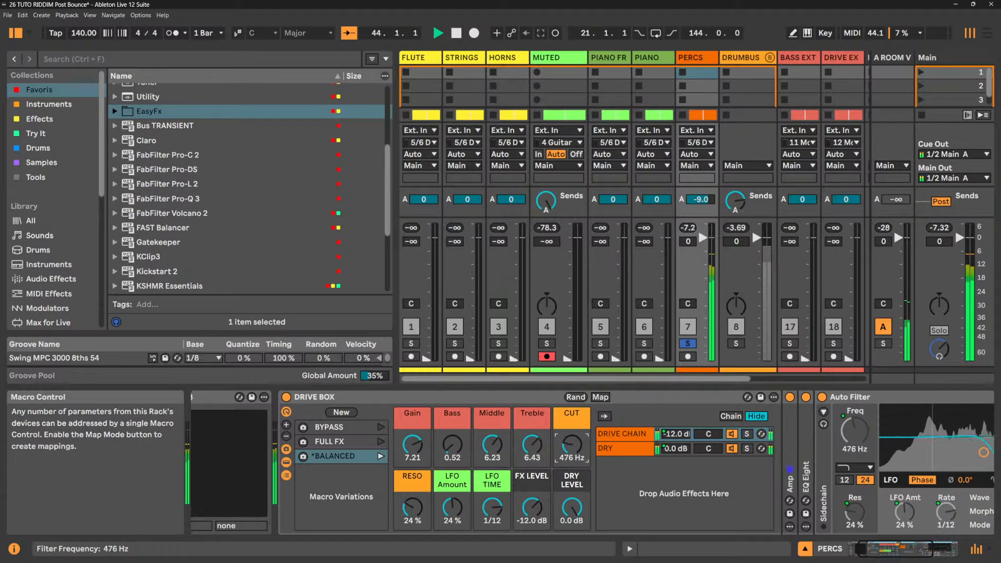
left_click_drag(412, 510, 412, 512)
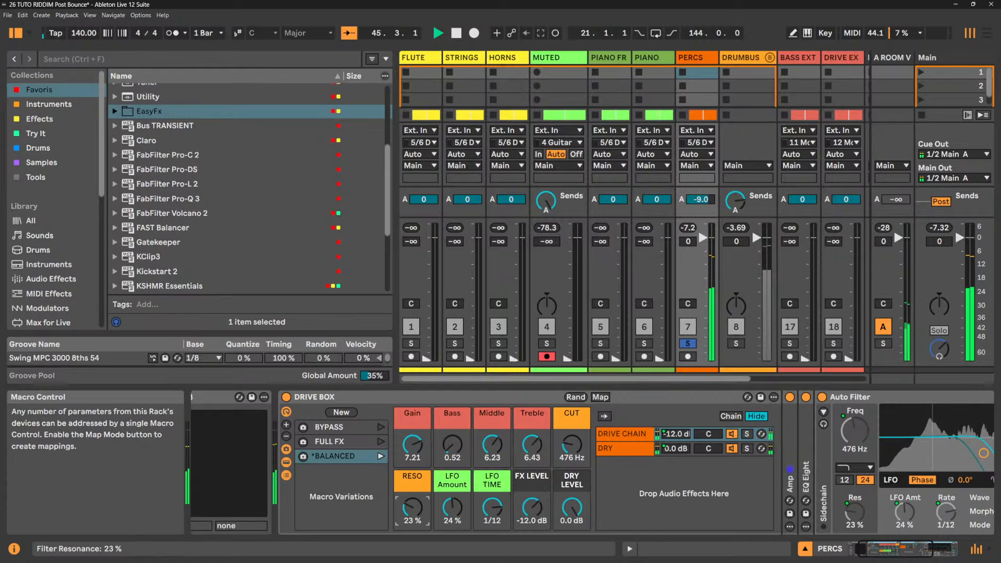
- Move Auto Filter ahead of Amp to audition the changed device order, and put it back after EQ Eight
left_click(899, 398)
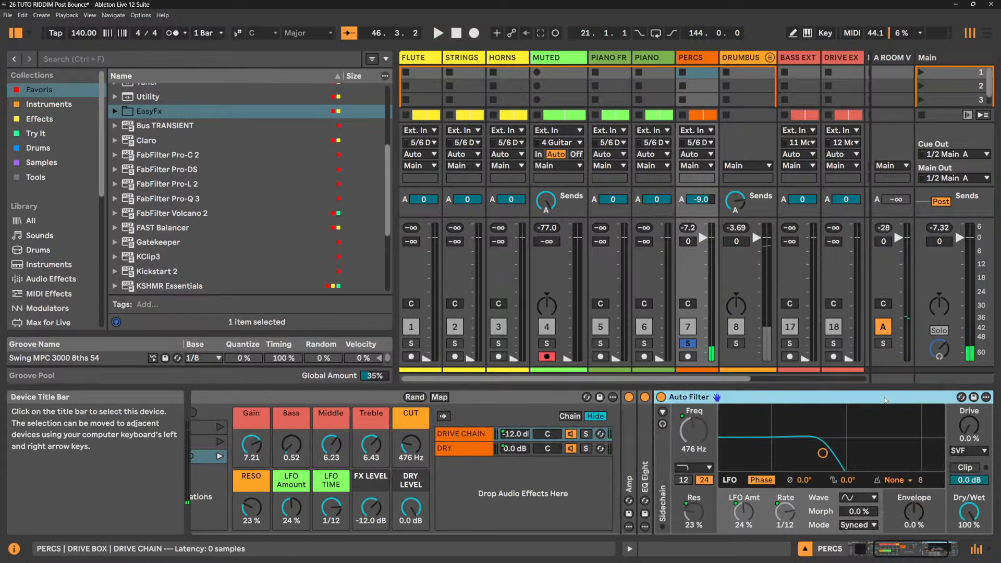
left_click_drag(653, 418, 624, 418)
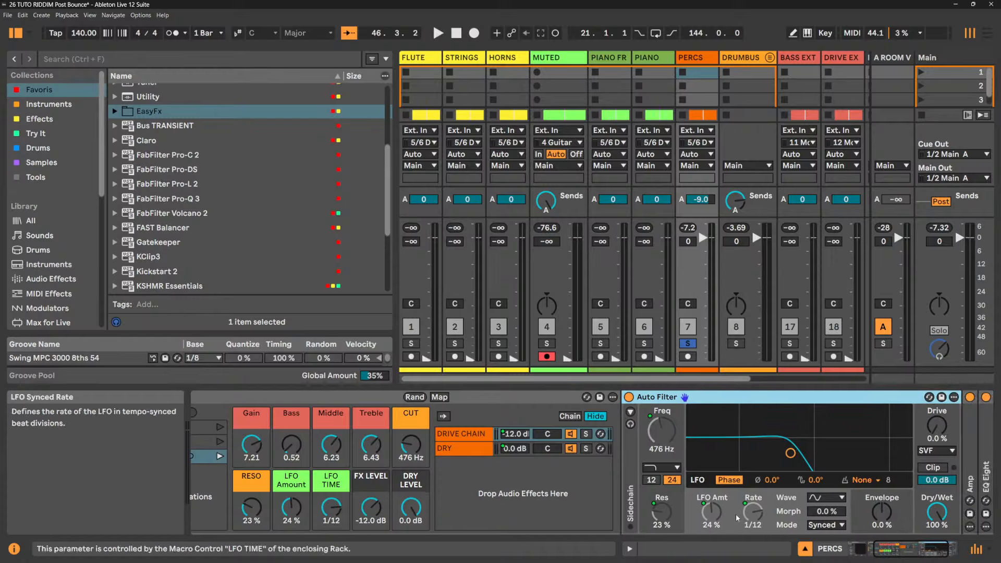
key("space")
left_click(919, 553)
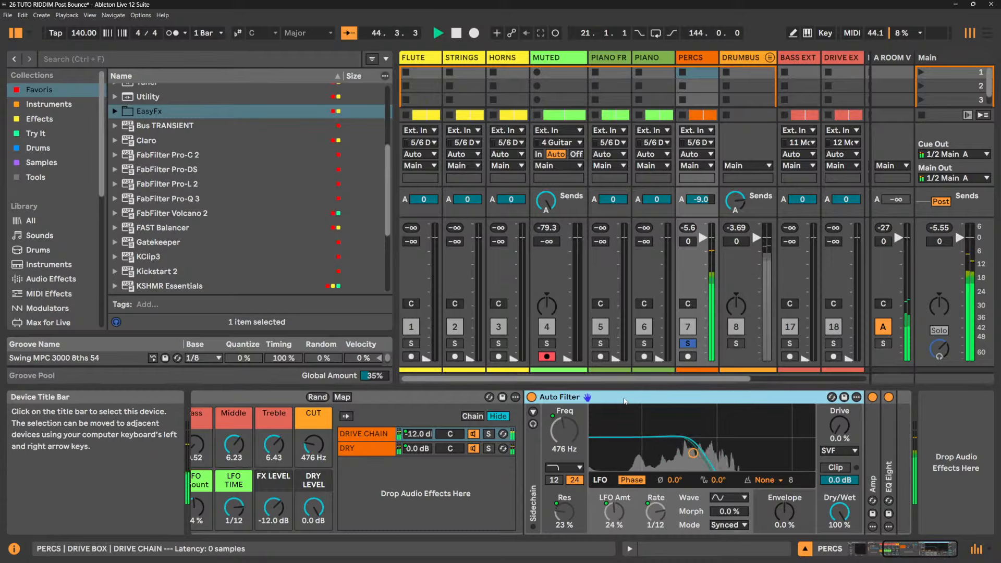
key("space")
left_click_drag(630, 402, 897, 420)
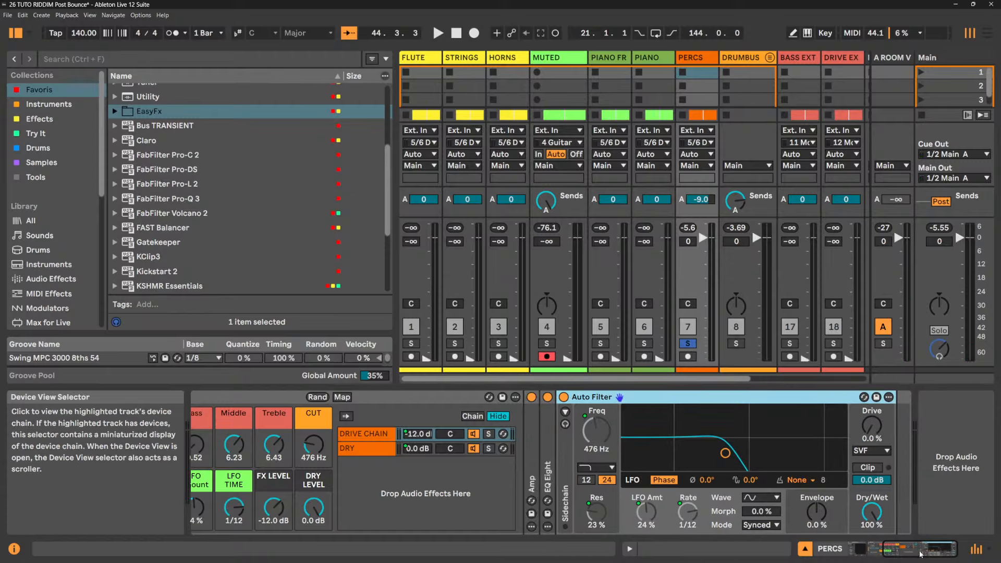
- Set the Treble macro to 6.54 and store the current macro settings as a new variation named FX 1
left_click(899, 556)
key("space")
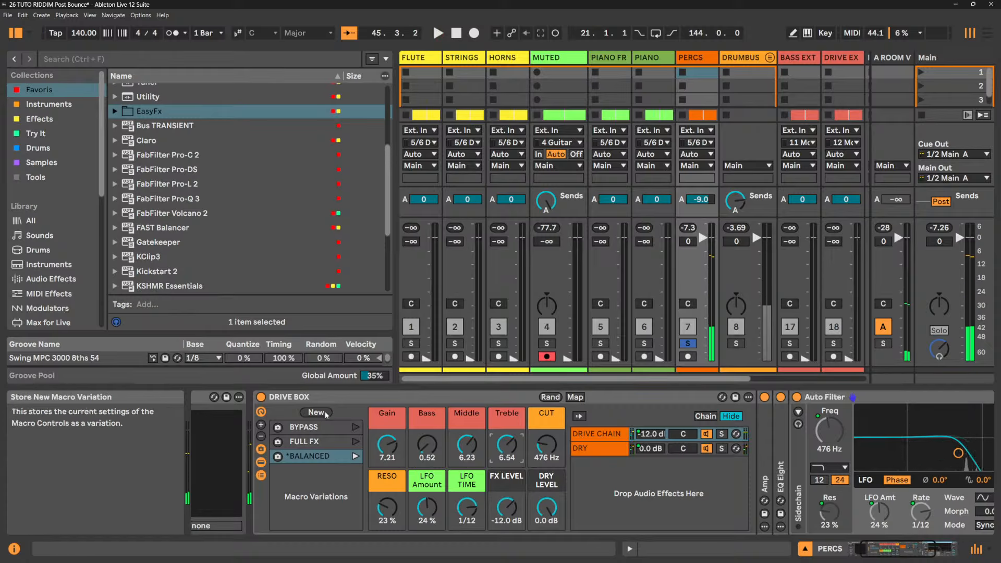
left_click(316, 412)
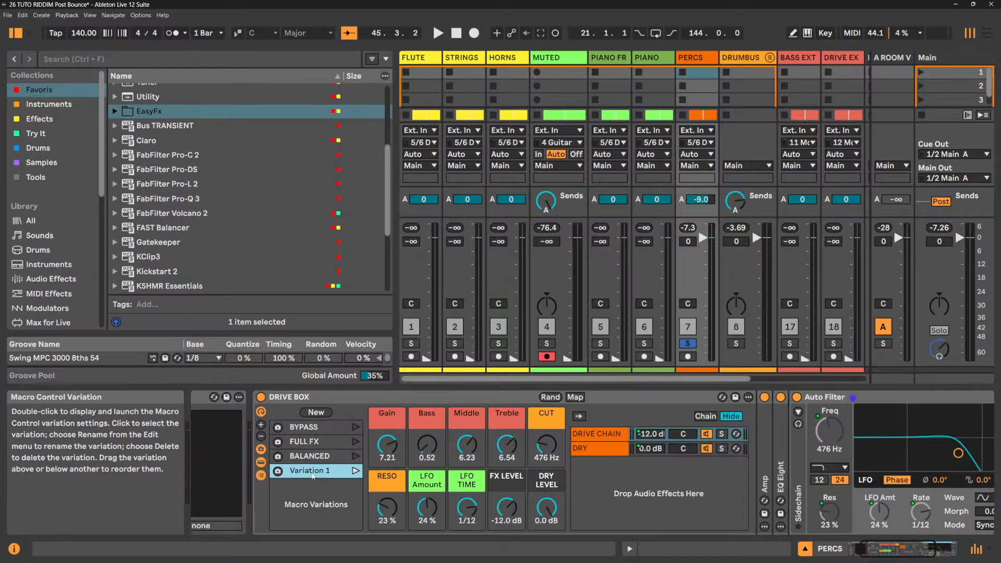
key("ctrl+r")
type("FX")
key("space")
- Randomize the macros repeatedly while auditioning, and return to the randomized settings with CUT at 507 Hz
left_click(551, 397)
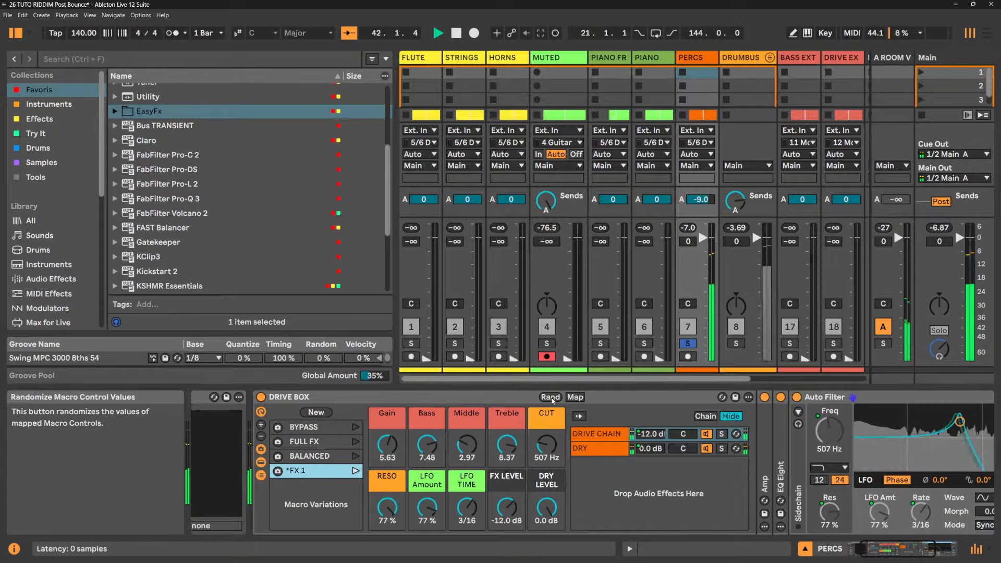
left_click(550, 397)
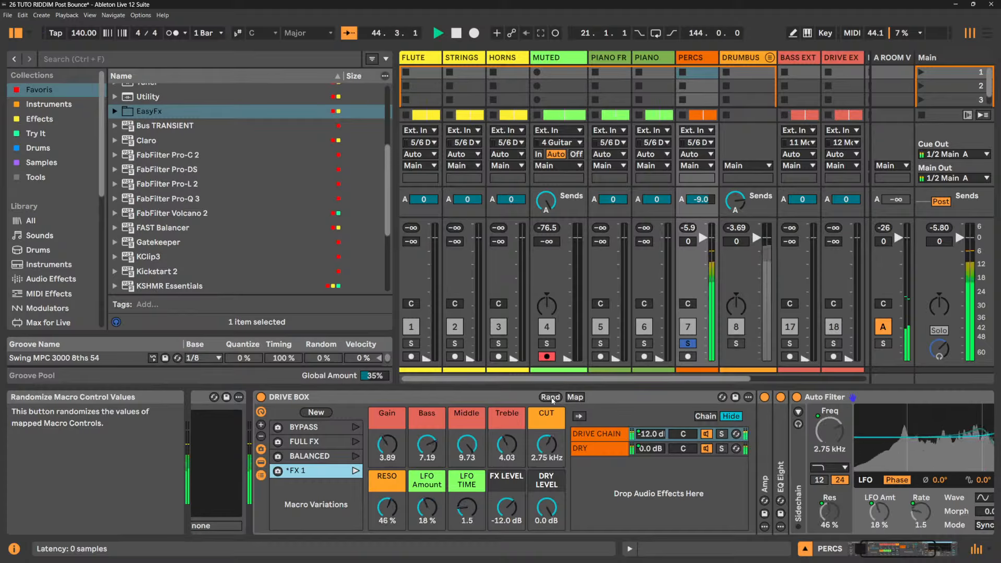
key("space")
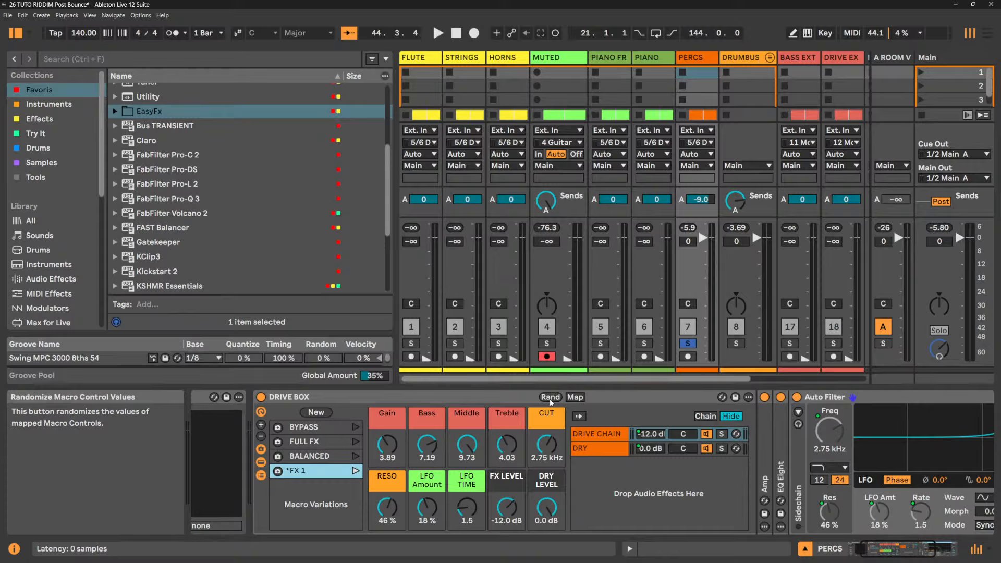
left_click(551, 398)
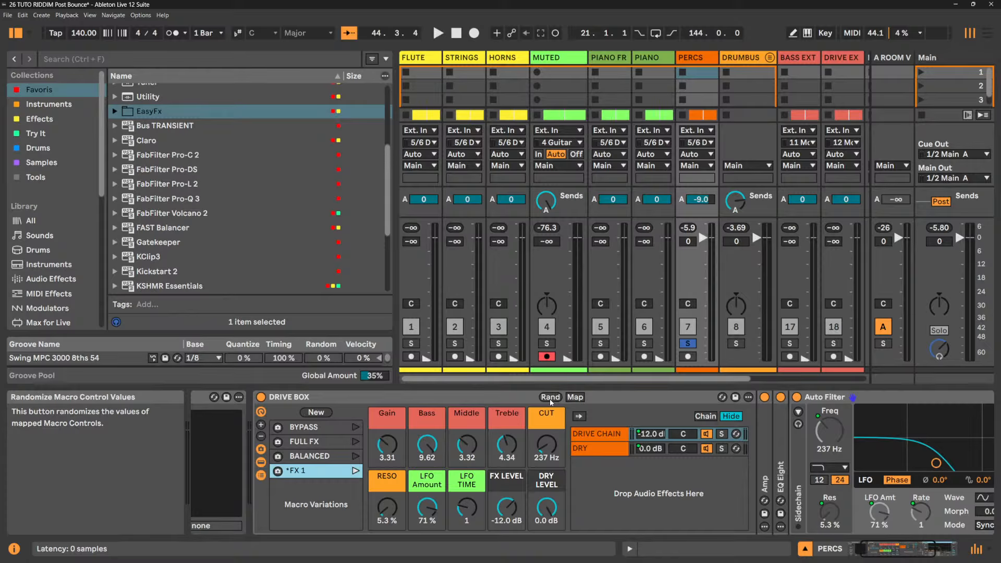
left_click(551, 398)
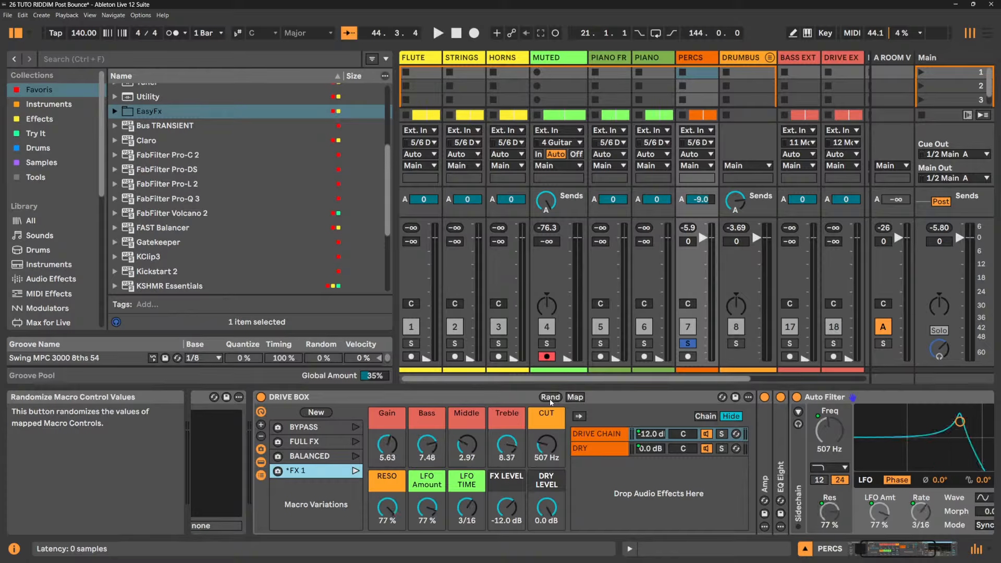
- Set LFO TIME to 1/8, RESO to 44%, CUT to 267 Hz, LFO Amount to 47% and FX LEVEL to about -16.06 dB during playback
key("space")
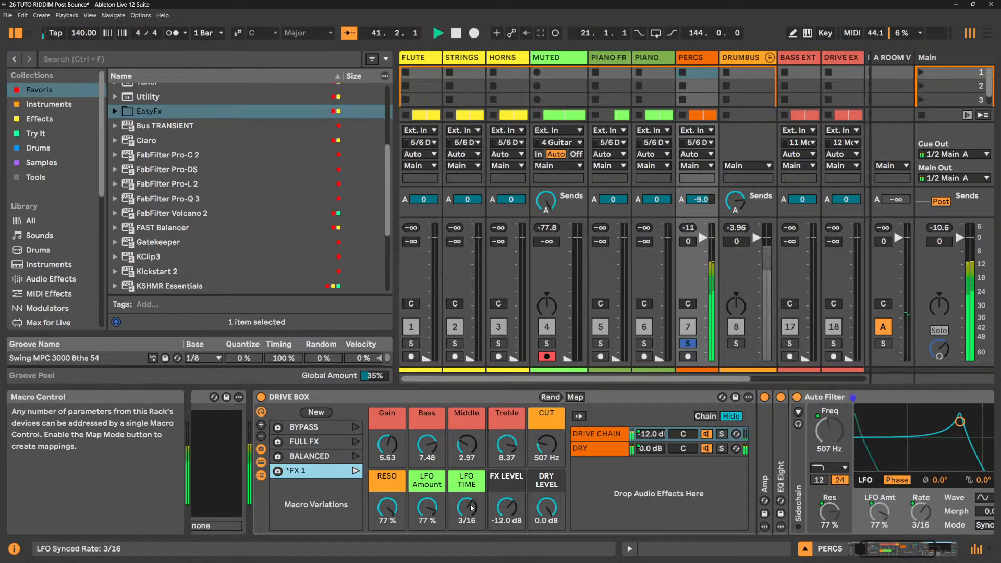
left_click_drag(466, 508, 467, 514)
left_click_drag(387, 508, 387, 521)
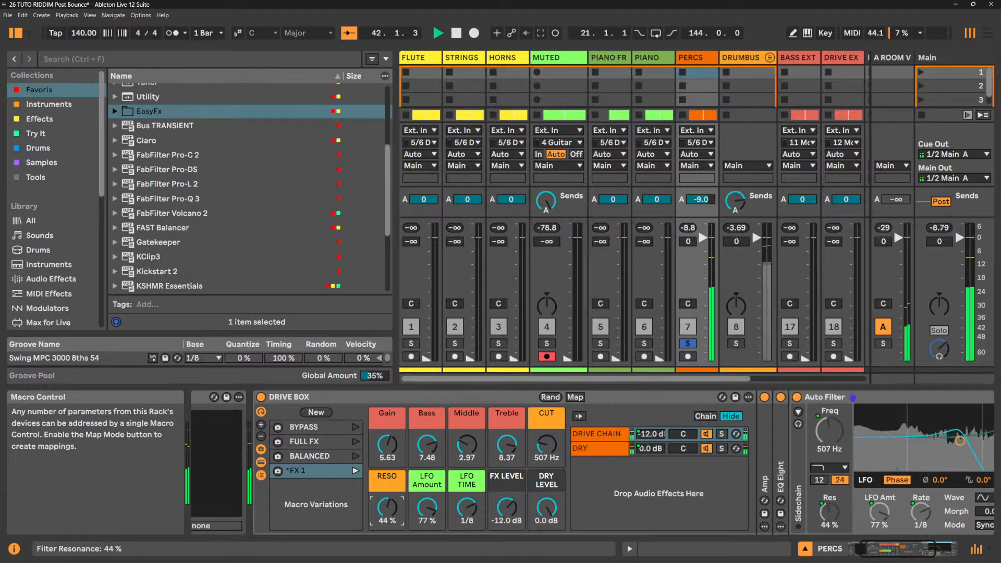
left_click_drag(546, 445, 546, 452)
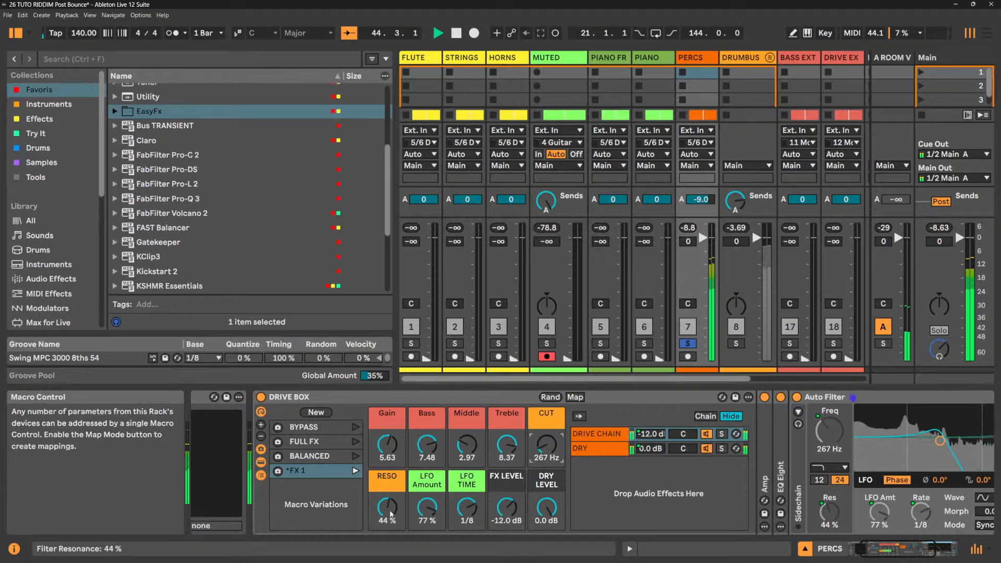
left_click_drag(427, 508, 427, 519)
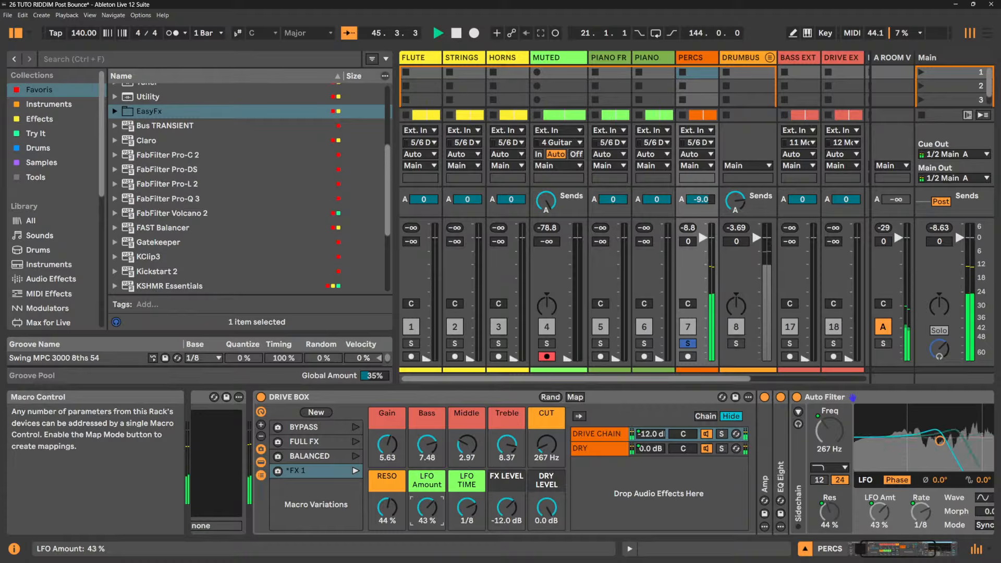
left_click_drag(507, 507, 506, 514)
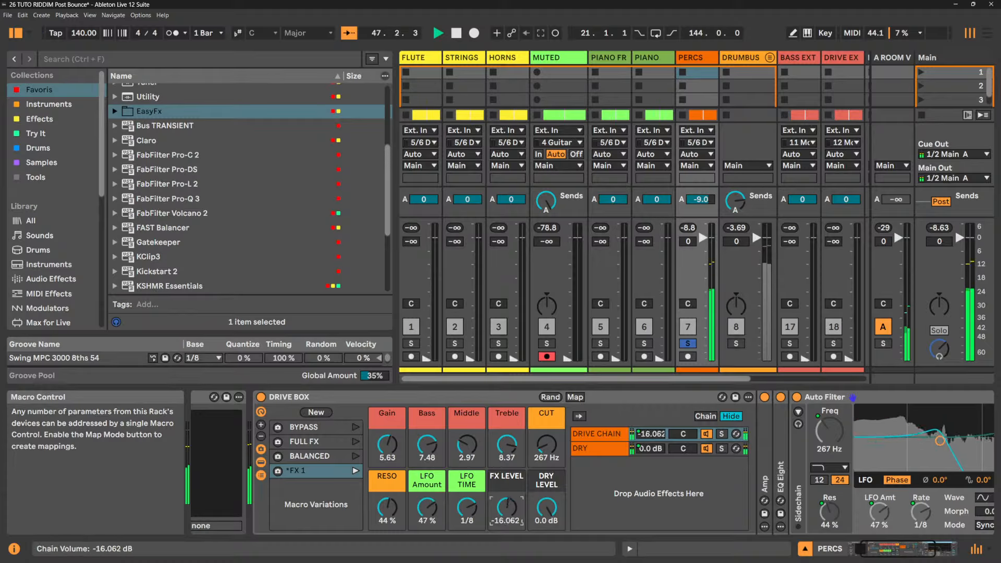
- Store the current macro settings as a new variation named FX 2
left_click(316, 413)
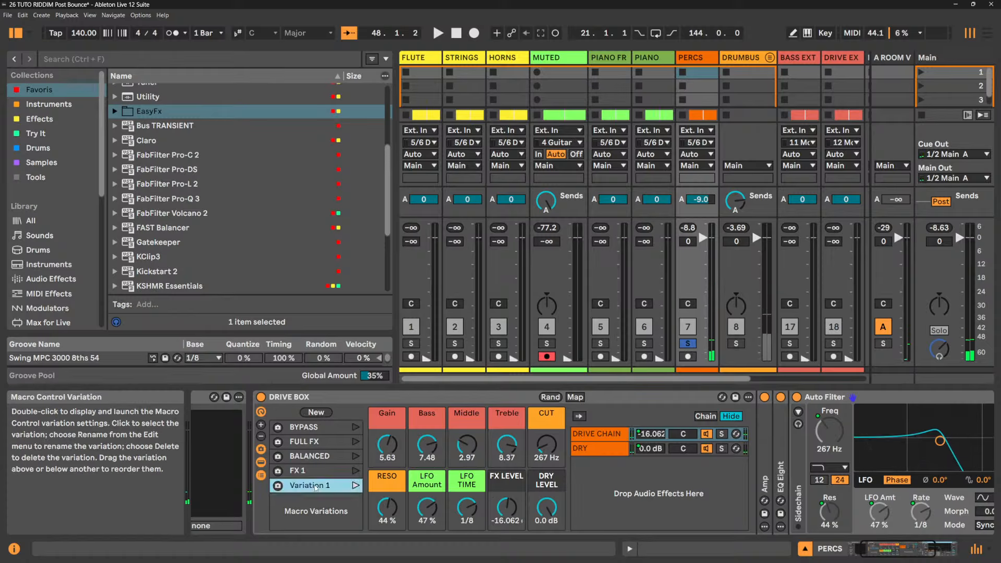
key("ctrl+r")
type("F")
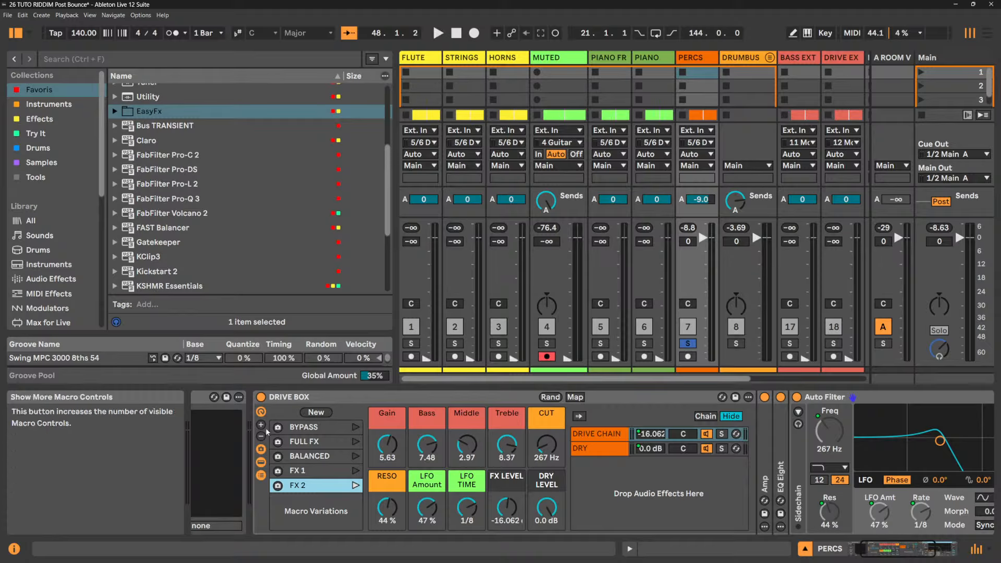
- Hide DRIVE BOX's devices and chain list, and randomize its macros while playing the track
left_click(261, 462)
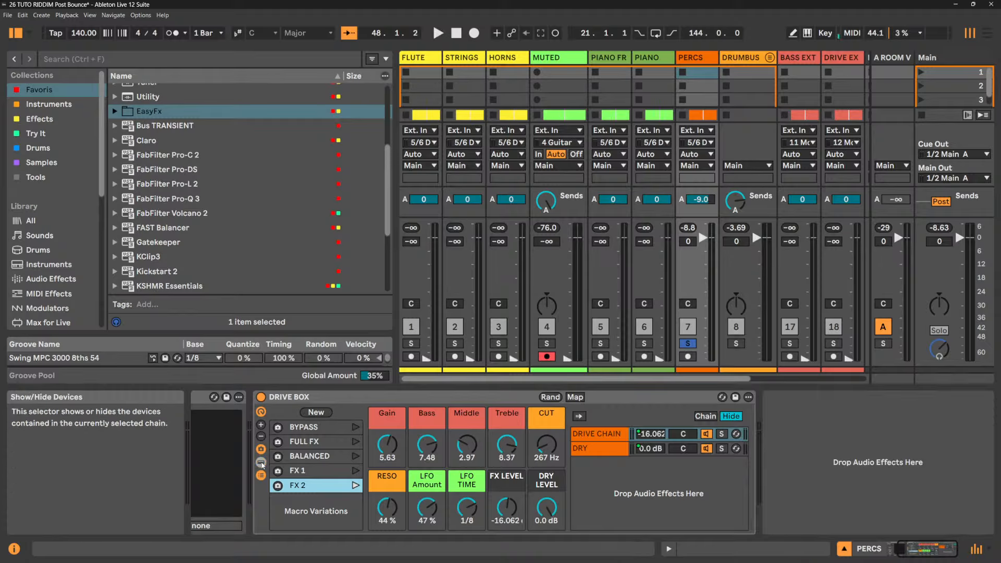
left_click(261, 475)
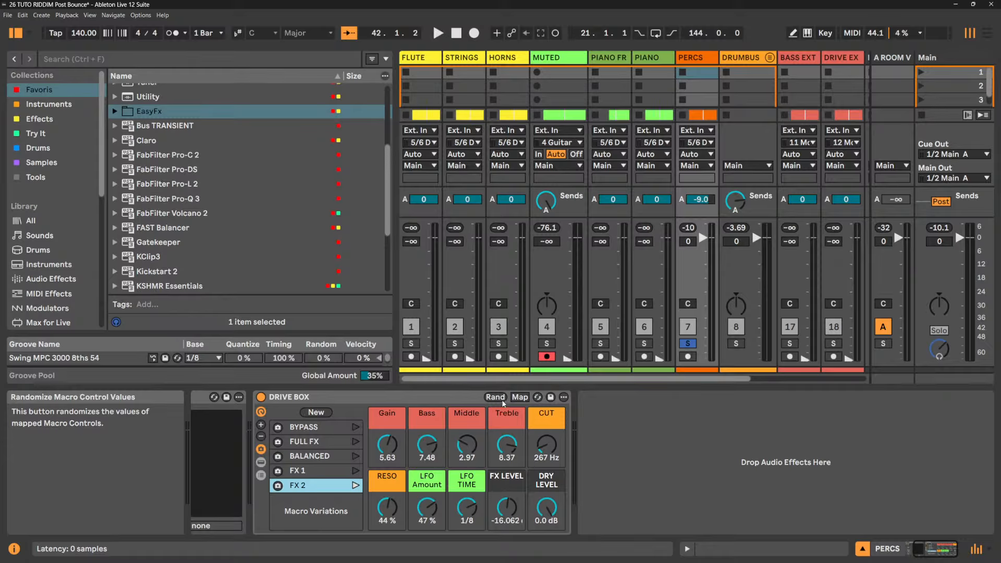
left_click(504, 402)
key("space")
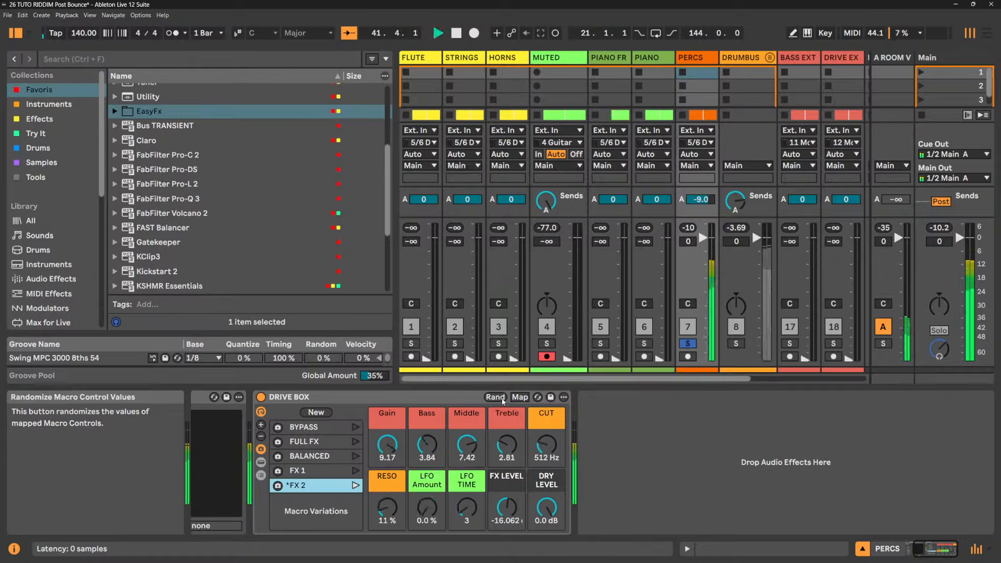
- Randomize DRIVE BOX's macros repeatedly during playback, and lower FX LEVEL to about -23.05 dB
left_click(503, 401)
left_click(496, 397)
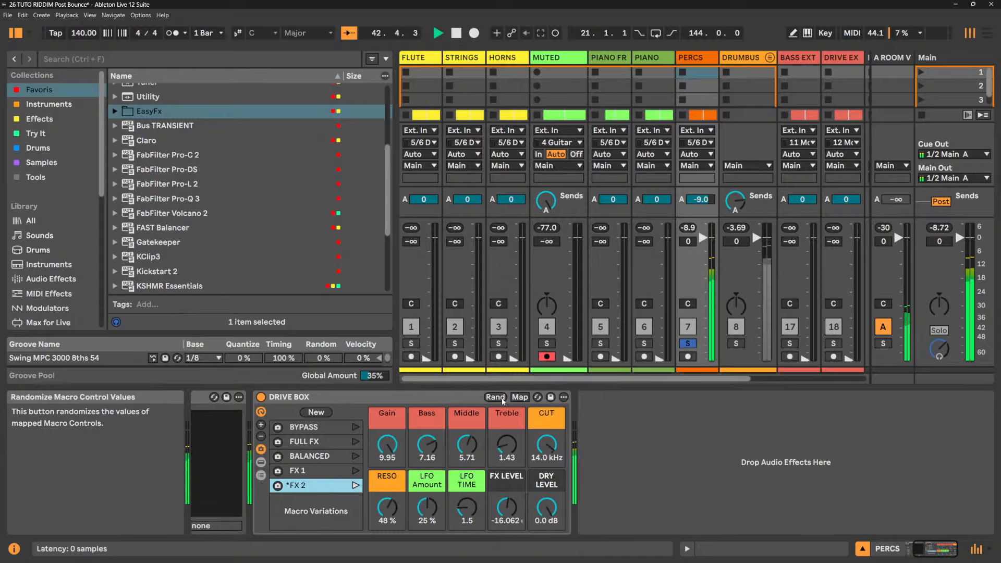
left_click(496, 397)
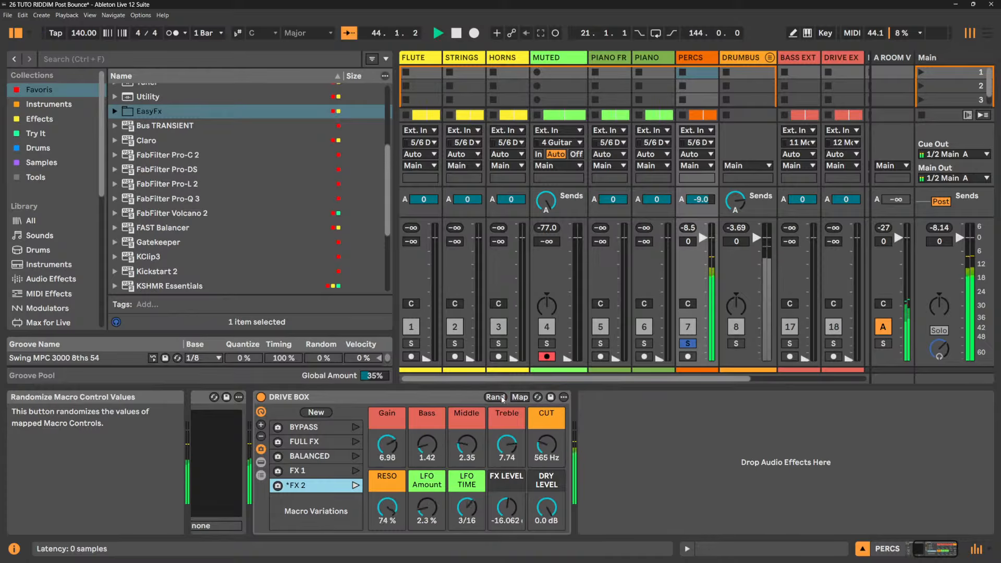
left_click(495, 397)
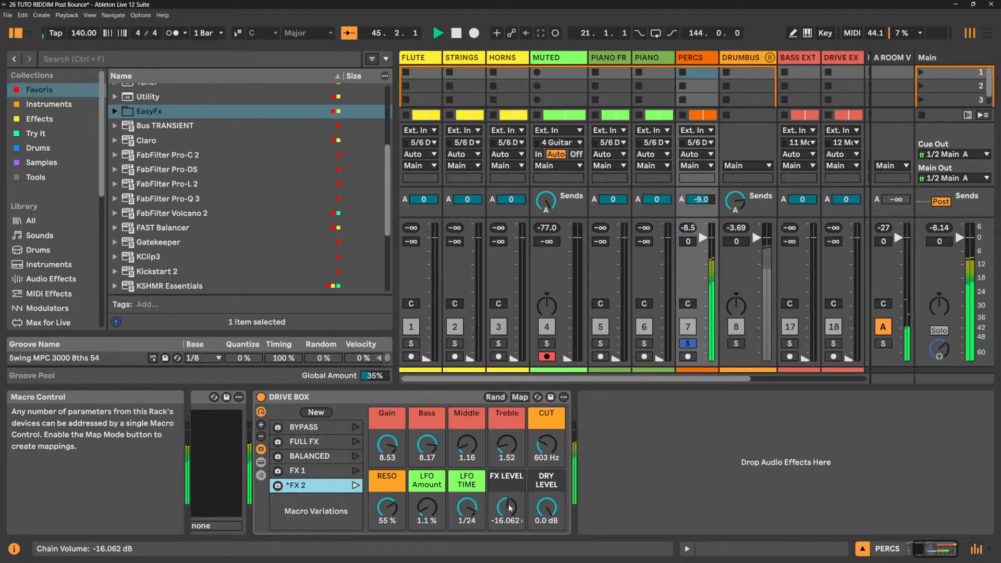
left_click(495, 398)
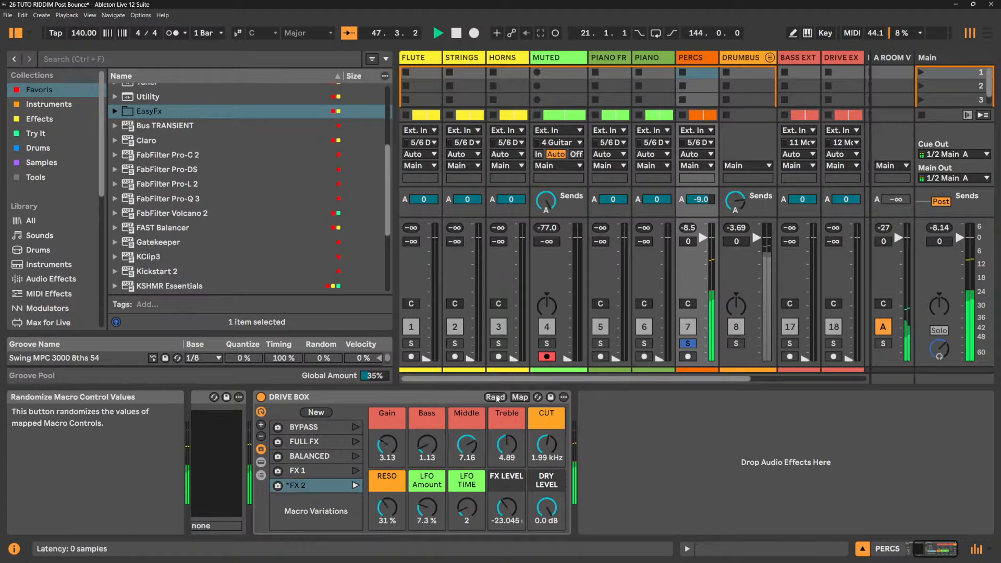
- Try LFO TIME at 1/8 and LFO Amount at 82%, and randomize the macros again until Gain is 7.76 and CUT 4.40 kHz
left_click_drag(467, 507, 427, 513)
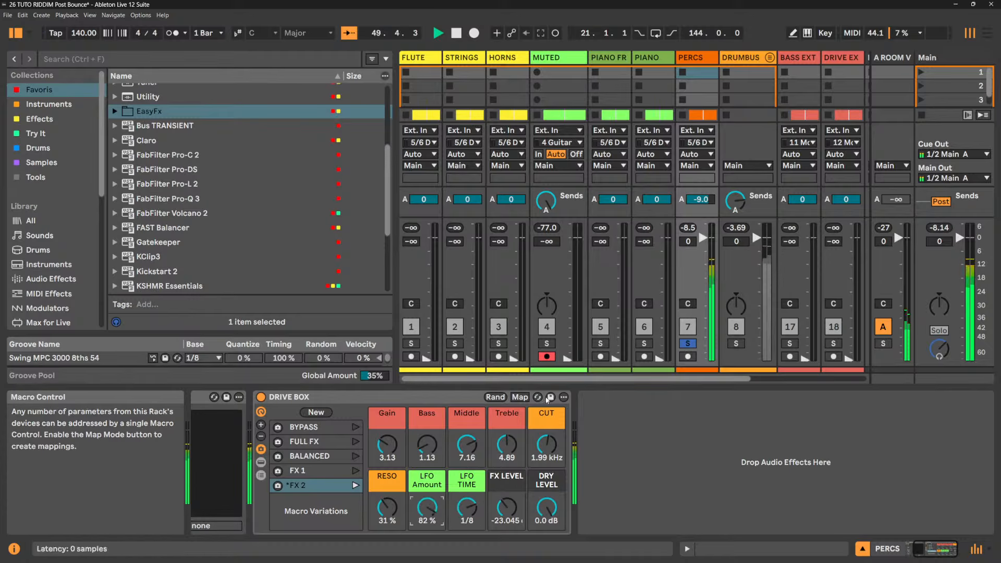
left_click(504, 398)
left_click(502, 399)
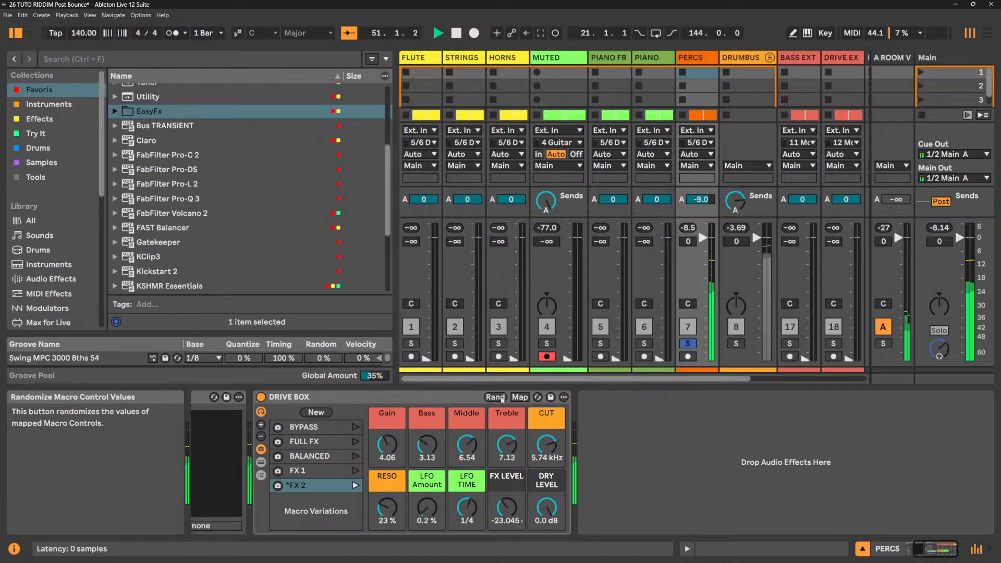
left_click(502, 398)
left_click(503, 399)
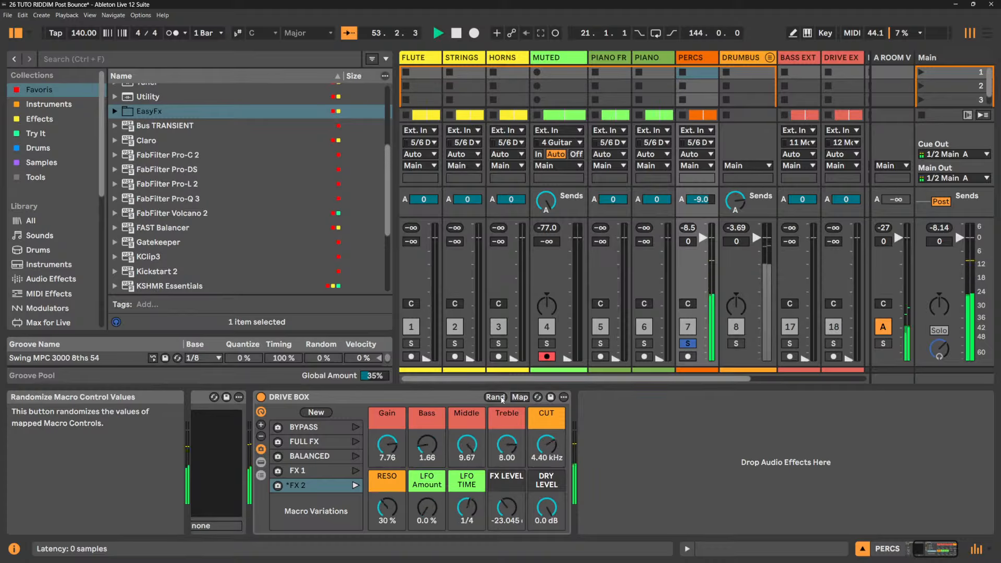
- Play the track with PERCS soloed and unsoloed to compare the effect alone and in the full mix
left_click(688, 344)
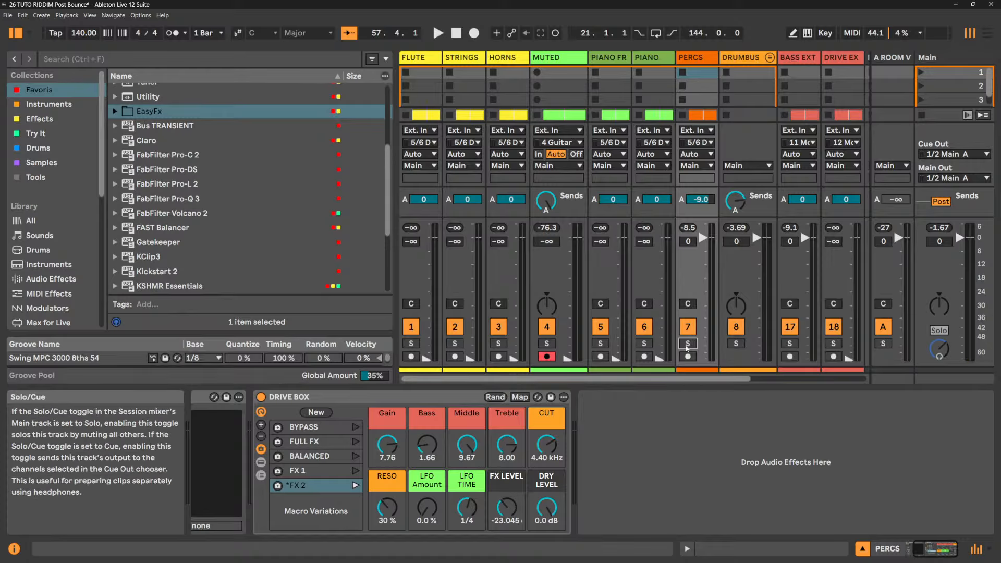
key("space")
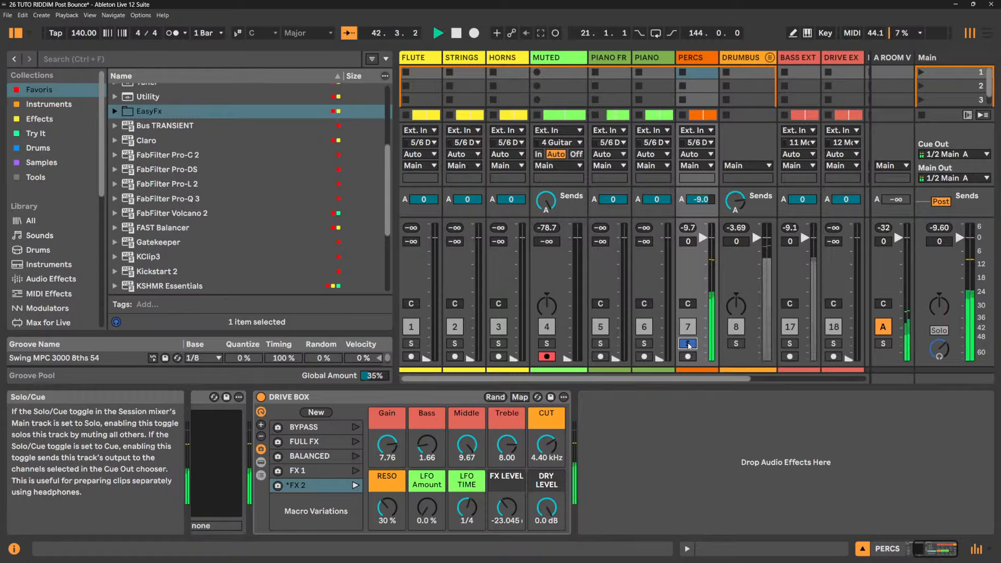
key("space")
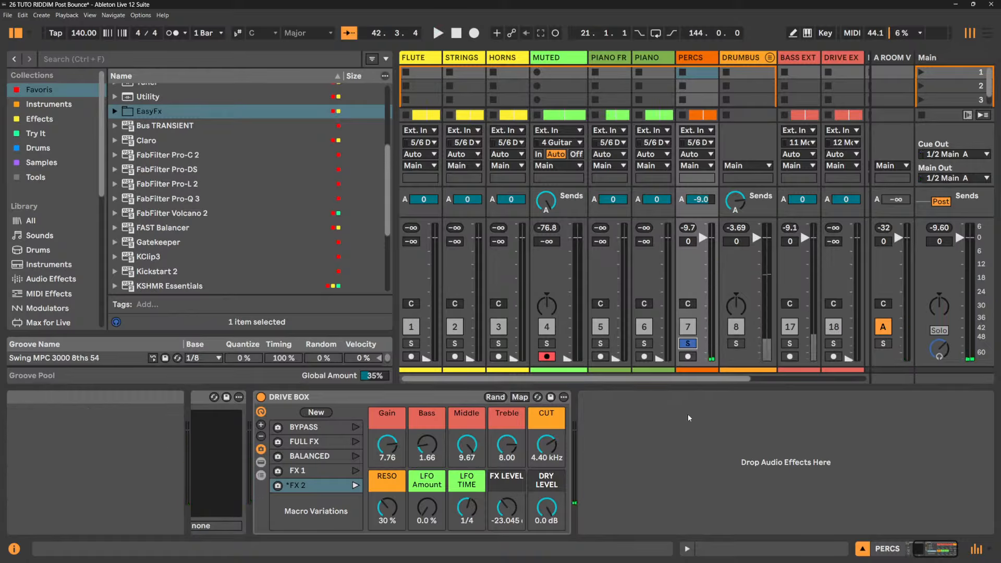
key("space")
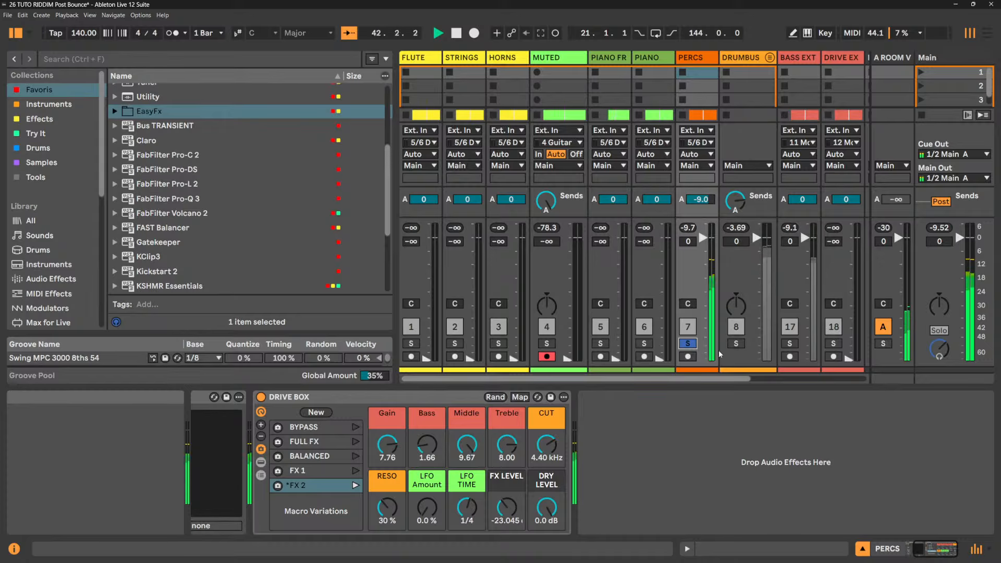
left_click(688, 343)
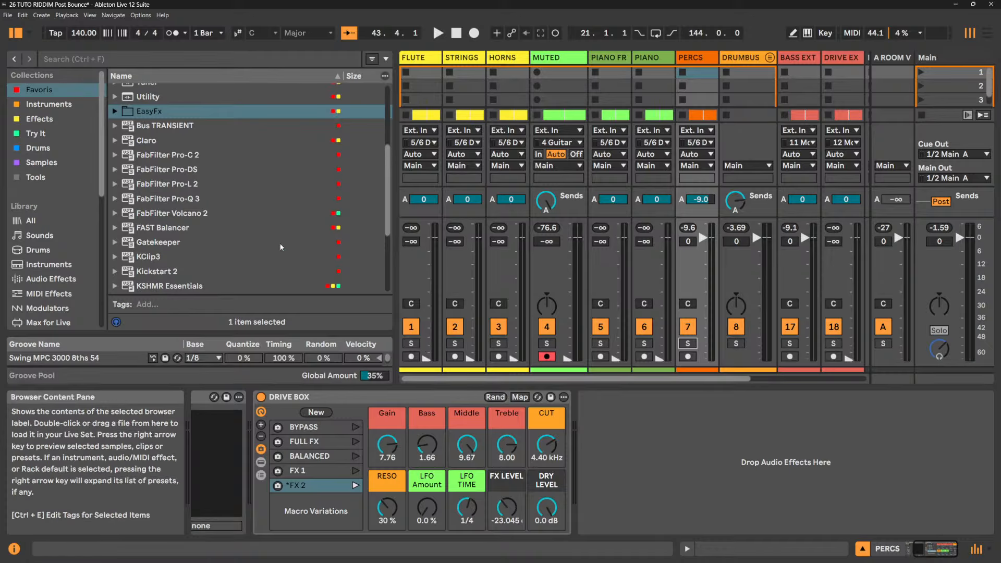
- Show DRIVE BOX's devices and add a Gate after the Auto Filter in DRIVE CHAIN
scroll(281, 247, "up", 5)
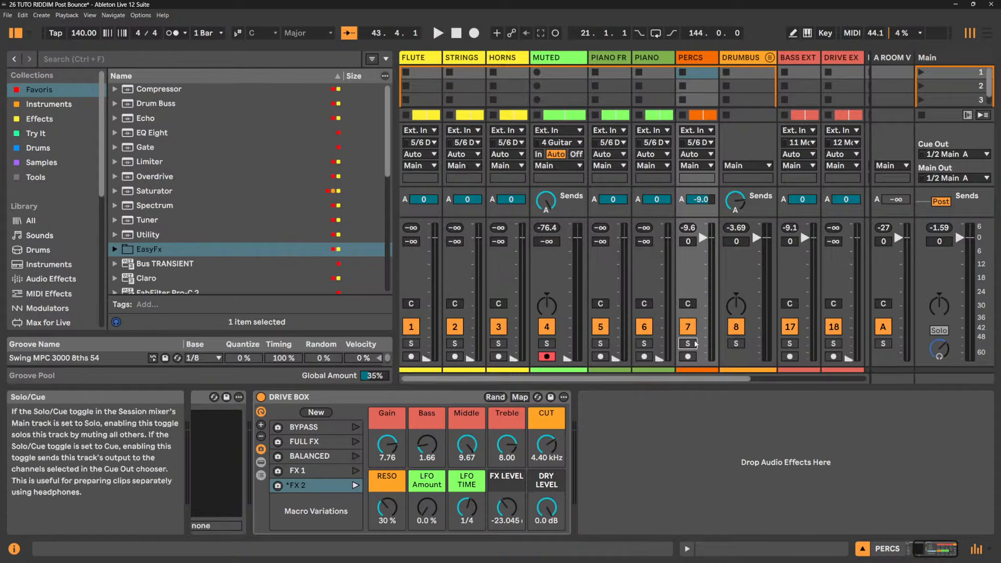
key("space")
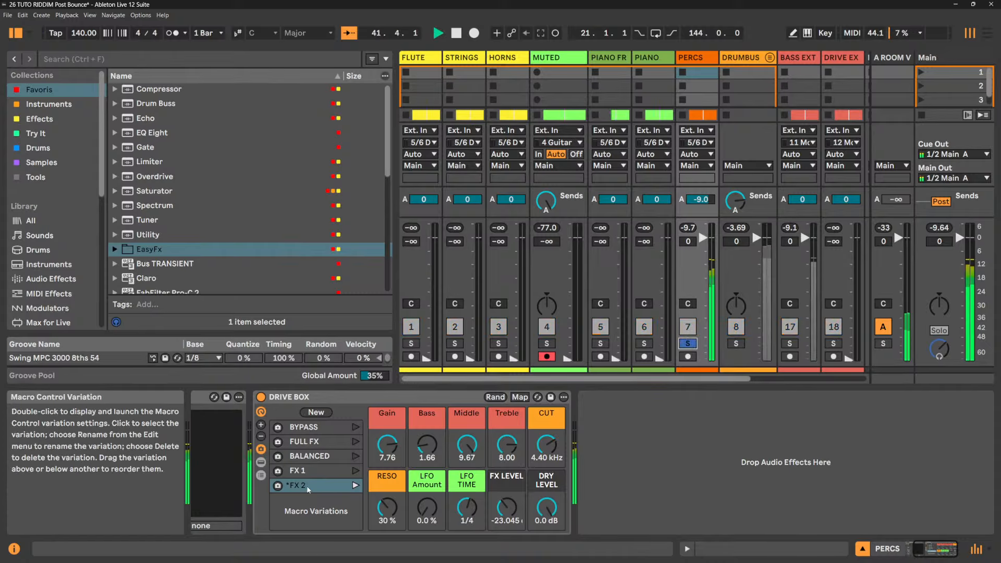
scroll(188, 213, "down", 3)
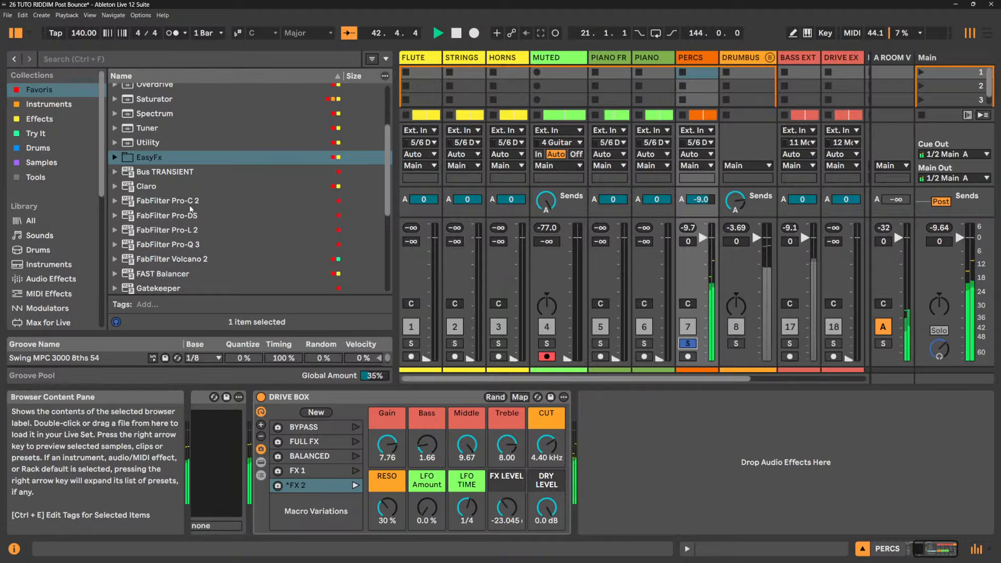
scroll(192, 210, "up", 3)
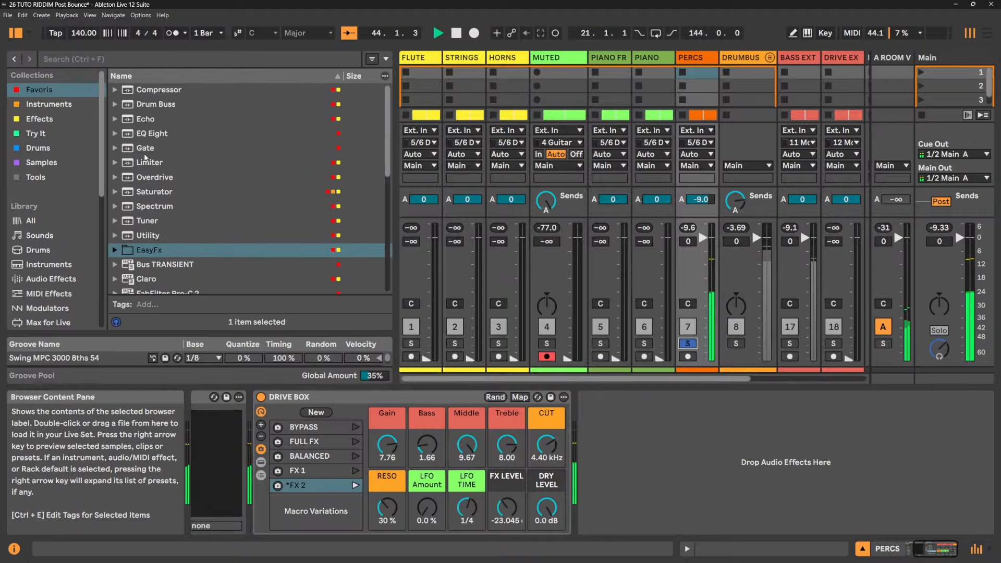
left_click(260, 462)
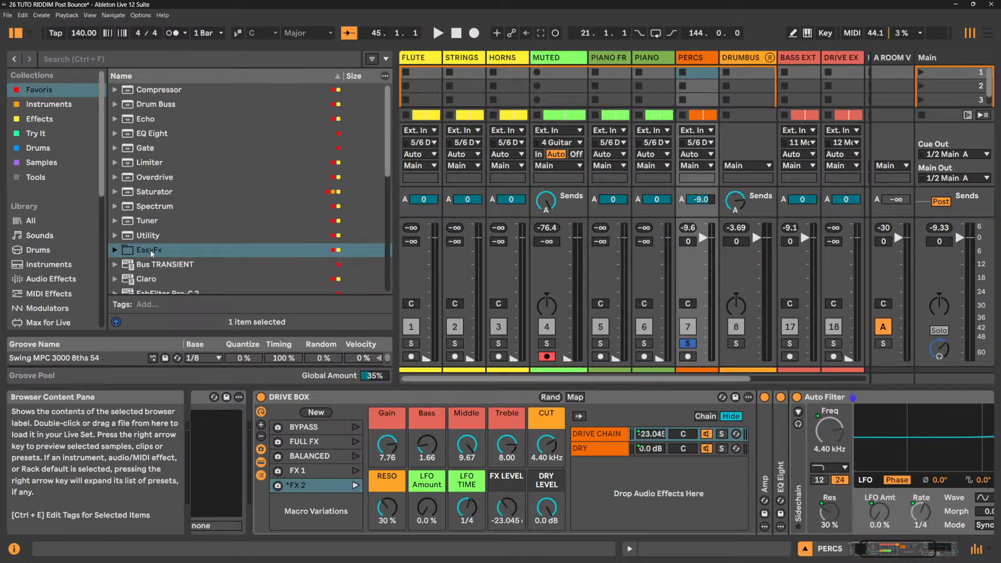
left_click(144, 150)
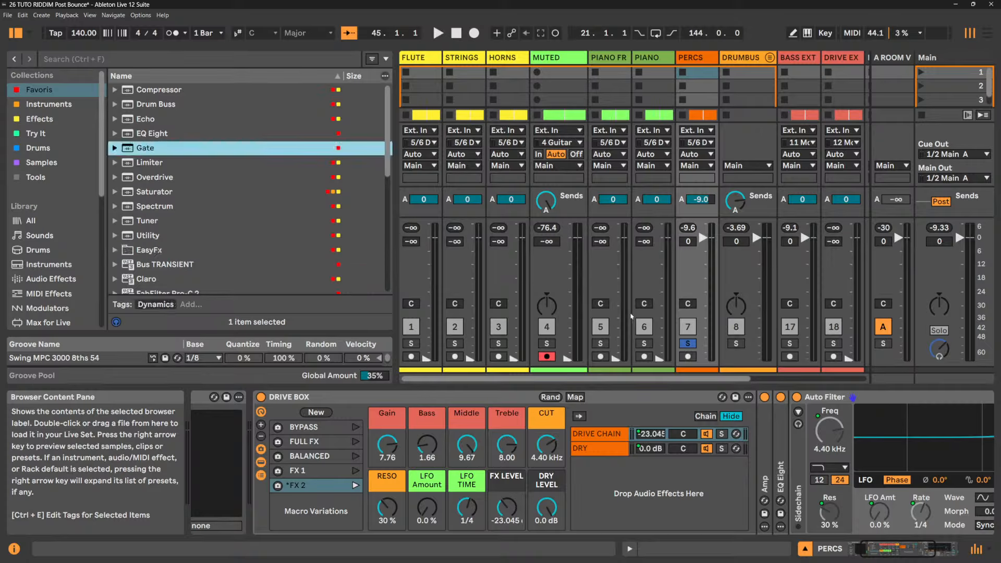
scroll(891, 443, "down", 5)
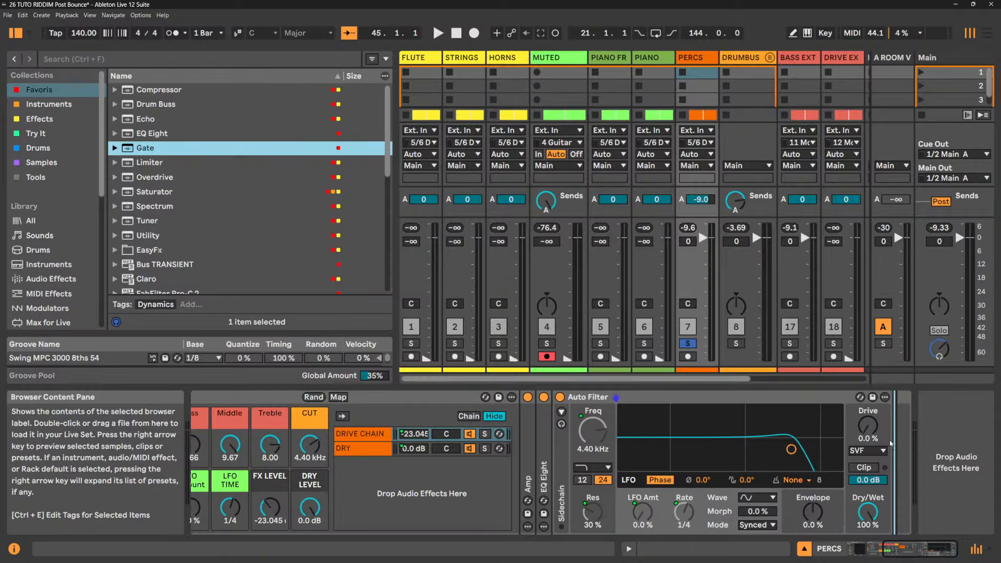
key("Return")
- Open the Gate's sidechain section and enable an external sidechain with PERCS as the source
key("space")
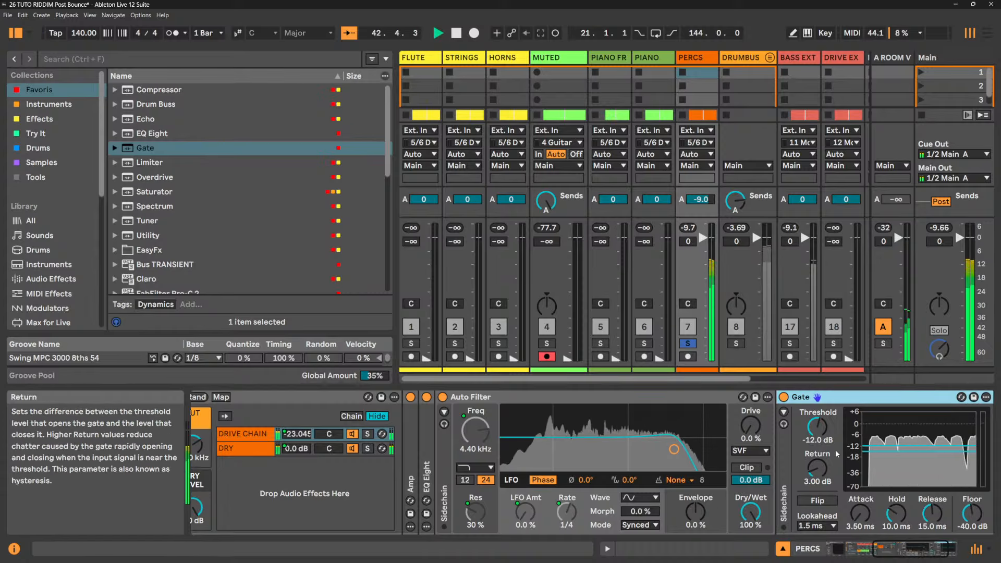
left_click(783, 412)
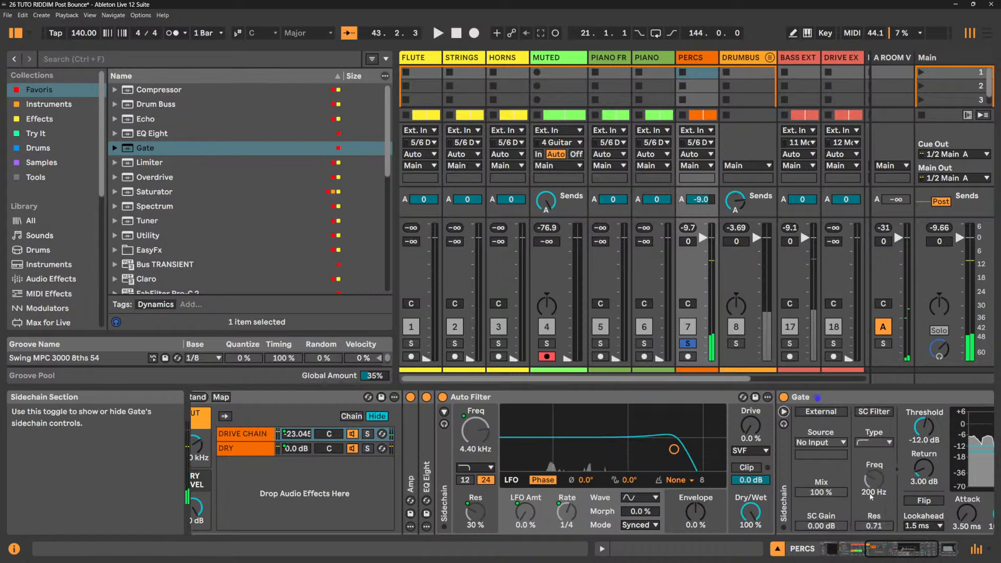
left_click(824, 412)
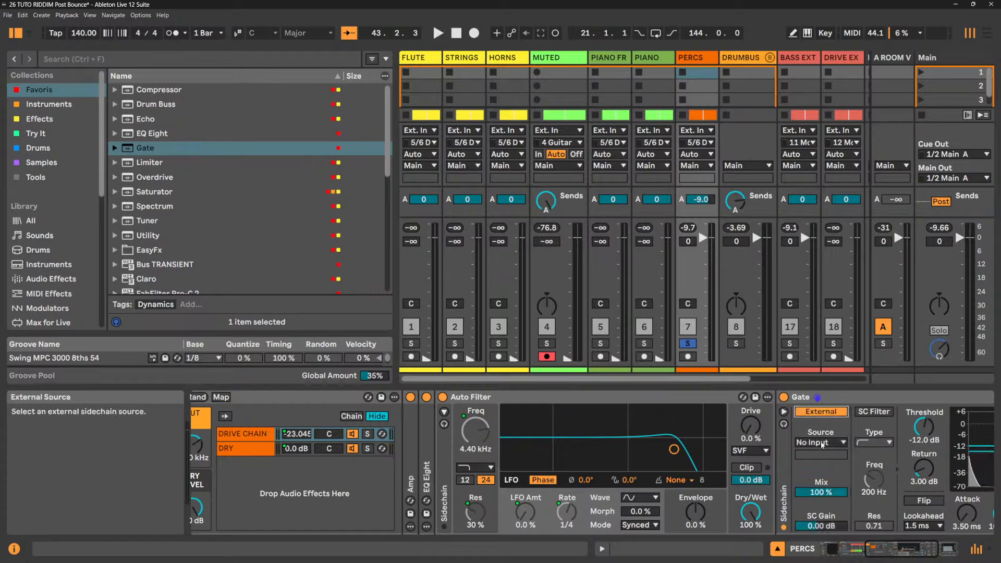
left_click(822, 443)
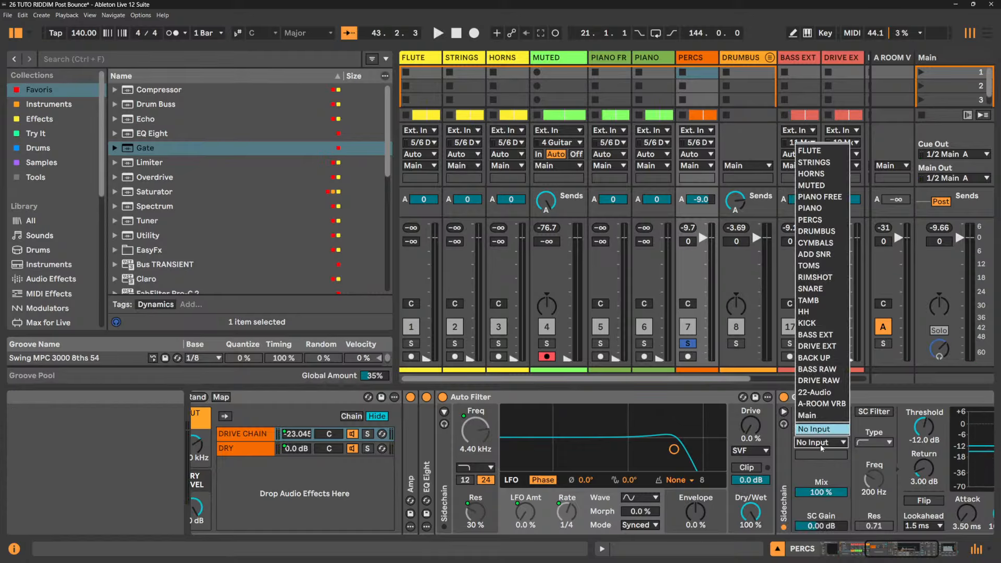
left_click(821, 221)
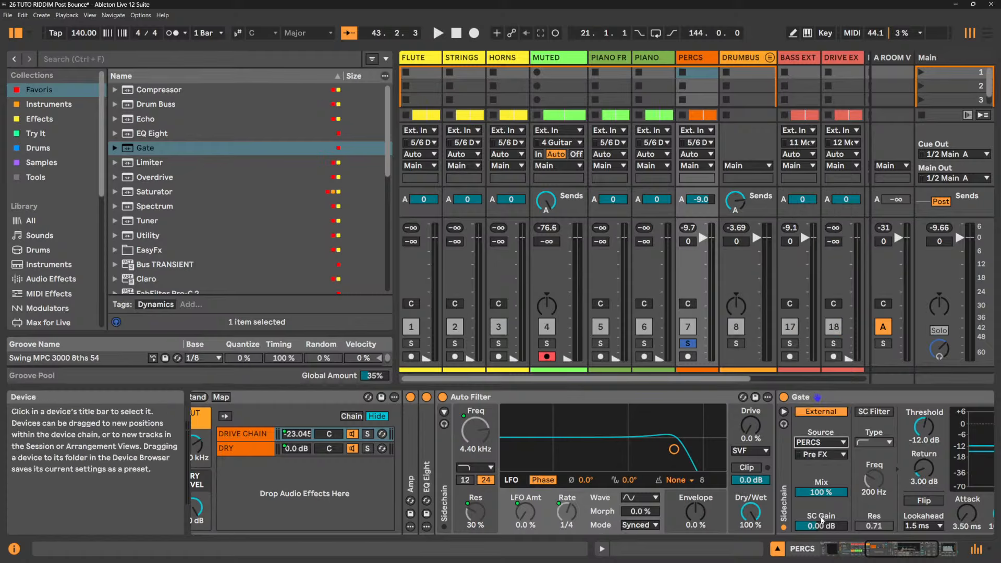
- Audition the sidechained Gate and review its source options, keeping PERCS and Pre FX
left_click(901, 549)
key("space")
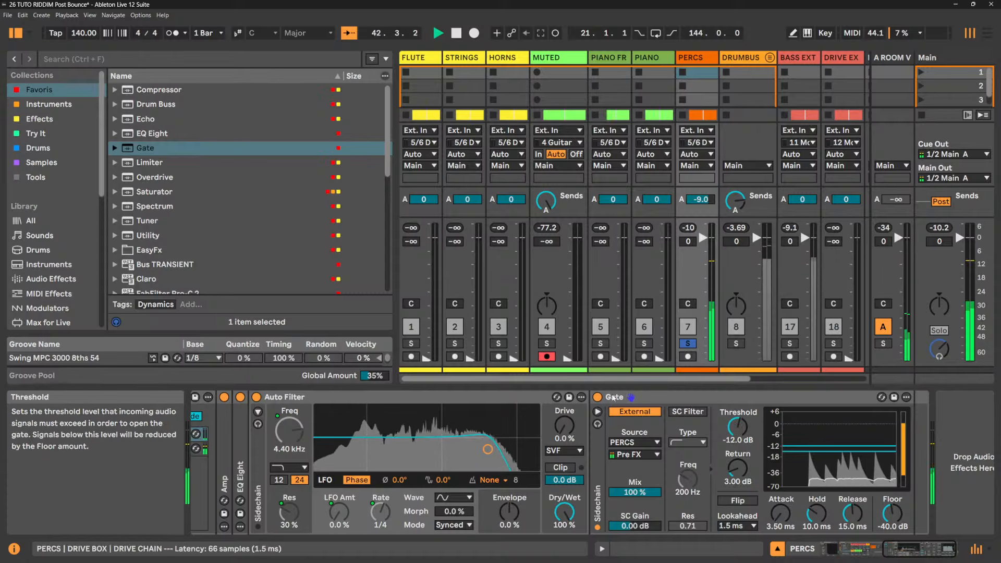
key("space")
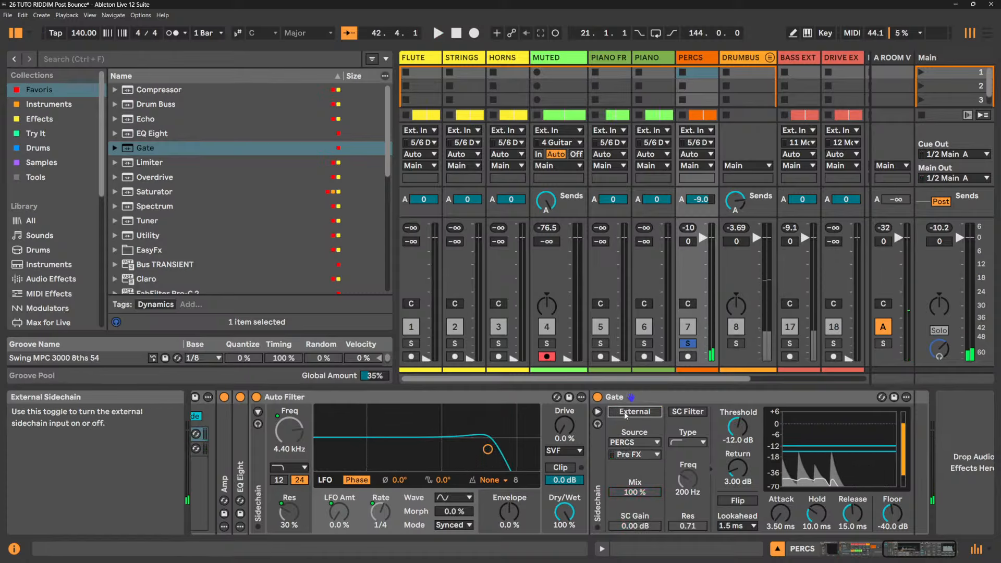
left_click(651, 446)
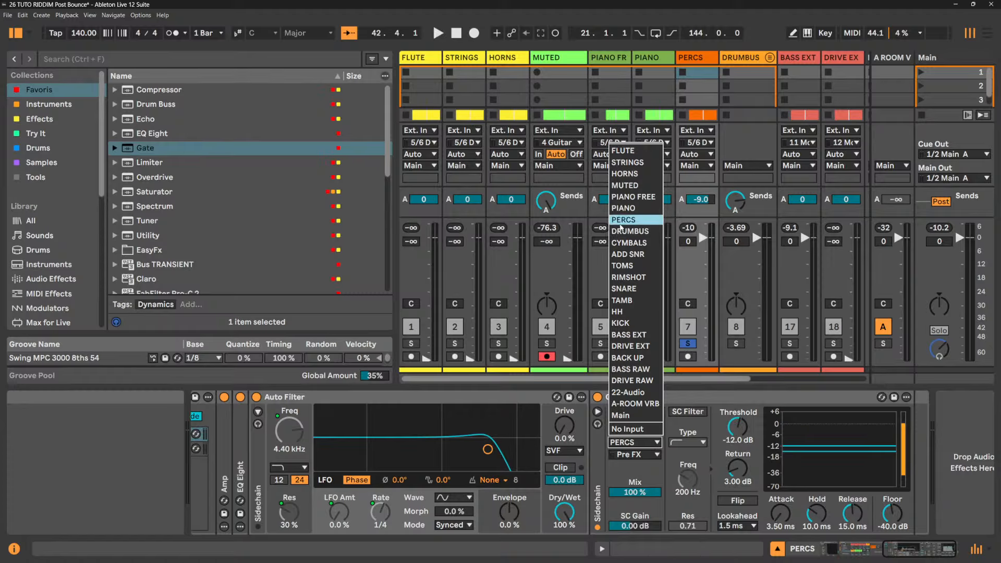
left_click(623, 219)
left_click(631, 457)
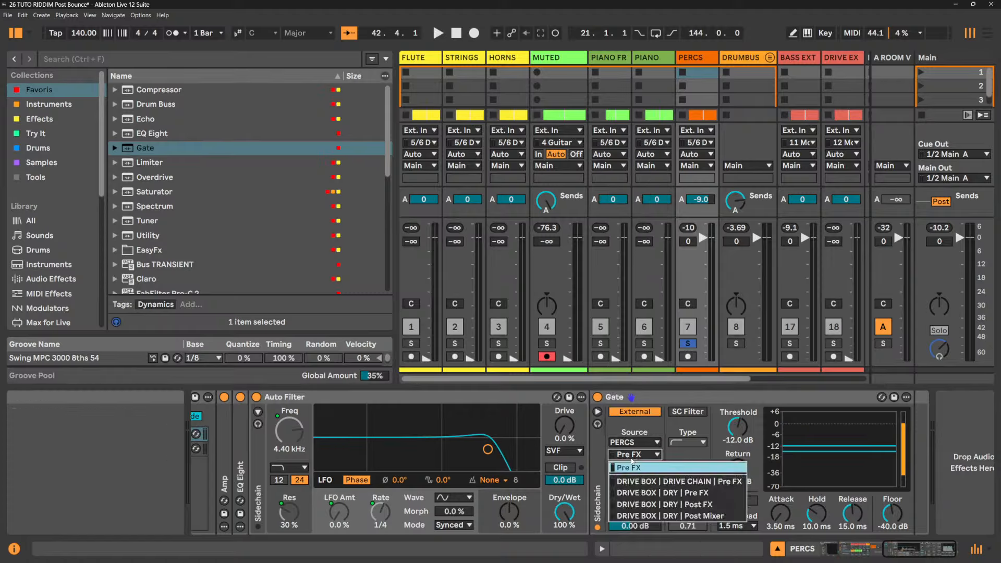
left_click(633, 461)
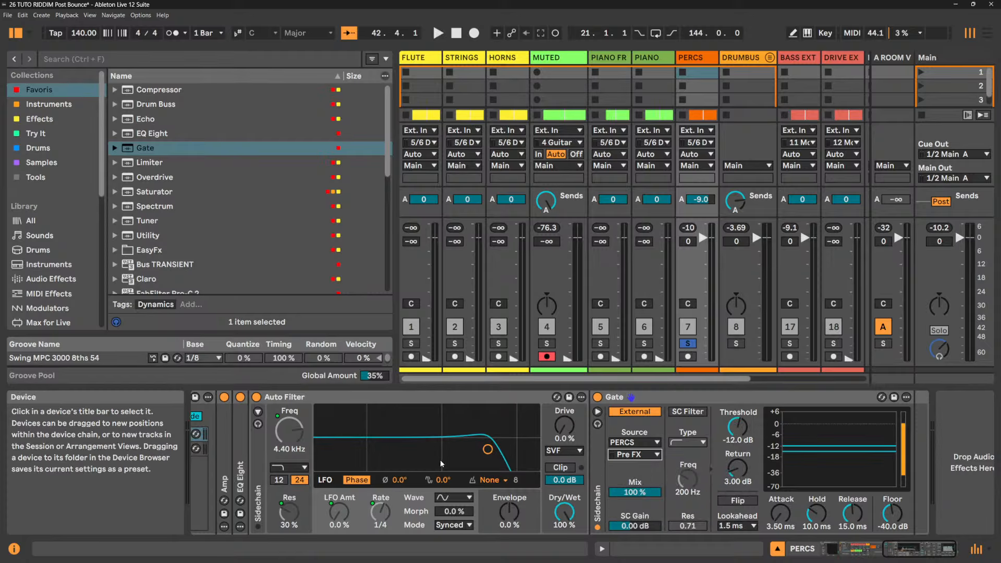
- Set the Gate's Threshold to -27.6 dB and DRY LEVEL to -∞ dB during playback
key("space")
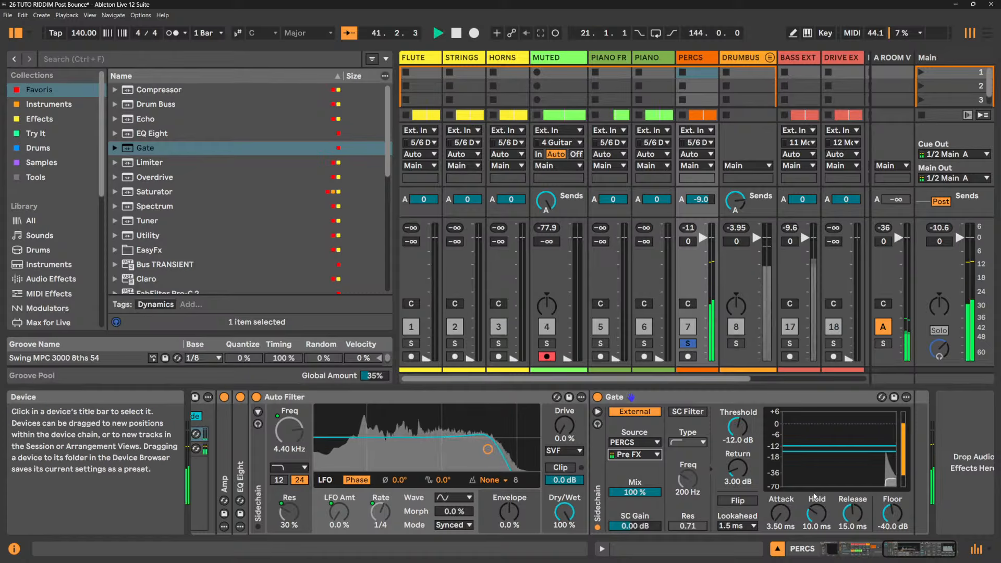
left_click_drag(736, 431, 735, 451)
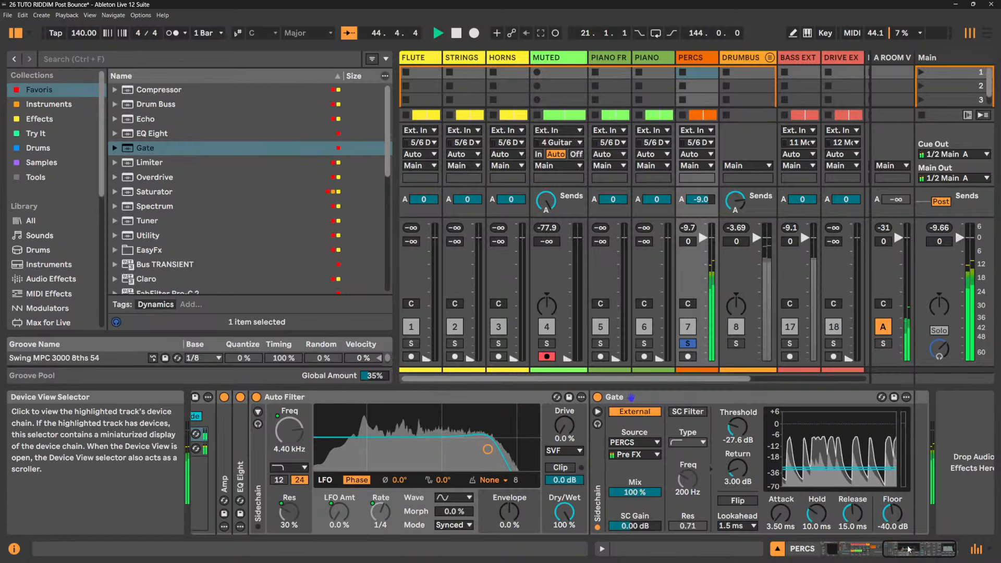
left_click_drag(906, 540, 887, 543)
left_click_drag(202, 511, 202, 557)
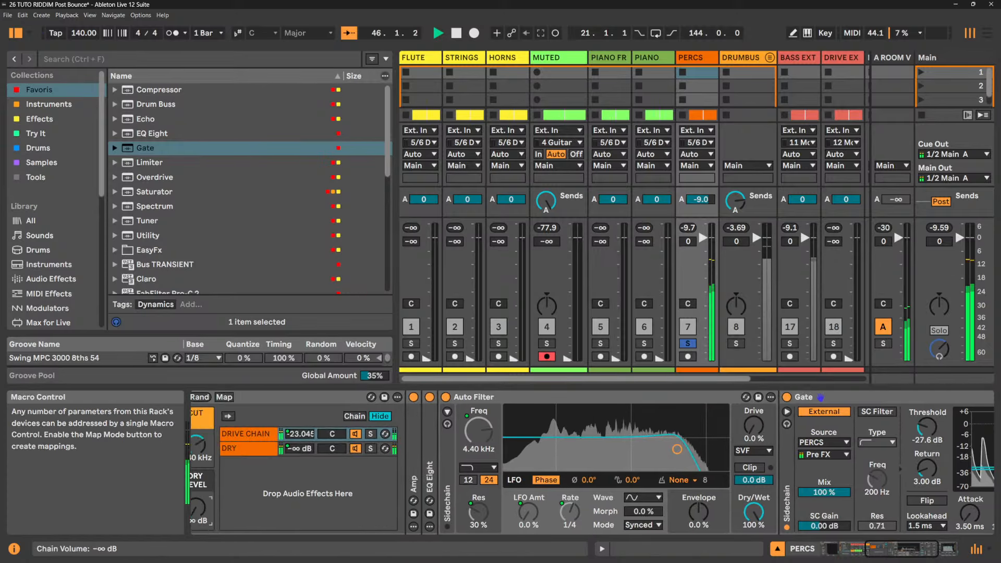
- Bypass and reactivate the Gate during playback to compare the drive signal with and without it
left_click_drag(897, 547, 910, 547)
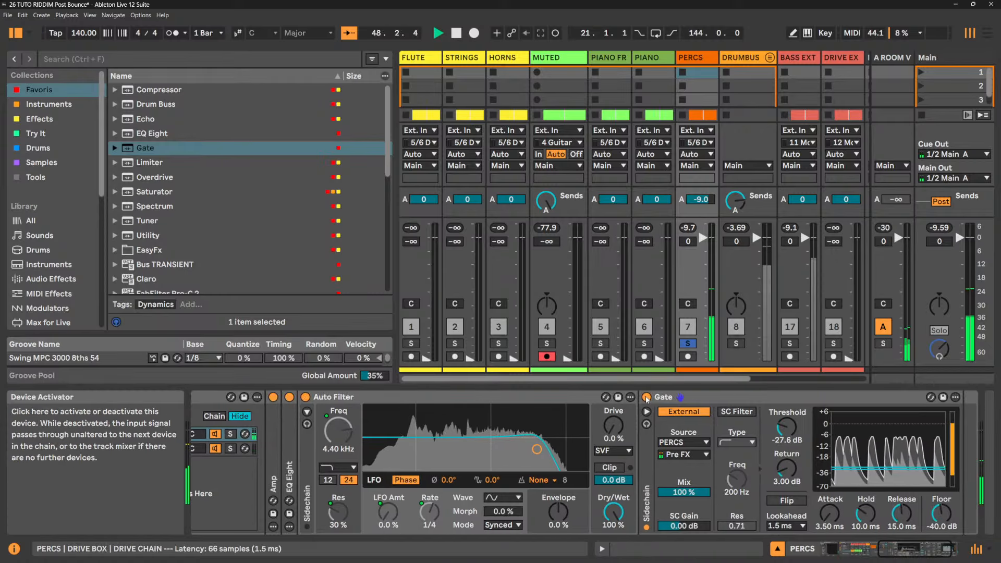
left_click(646, 398)
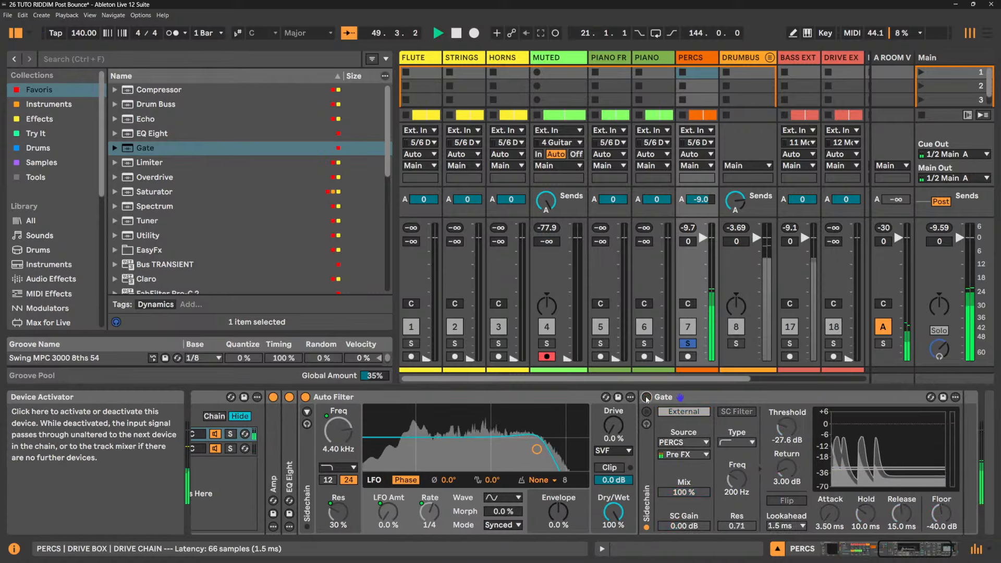
left_click(646, 397)
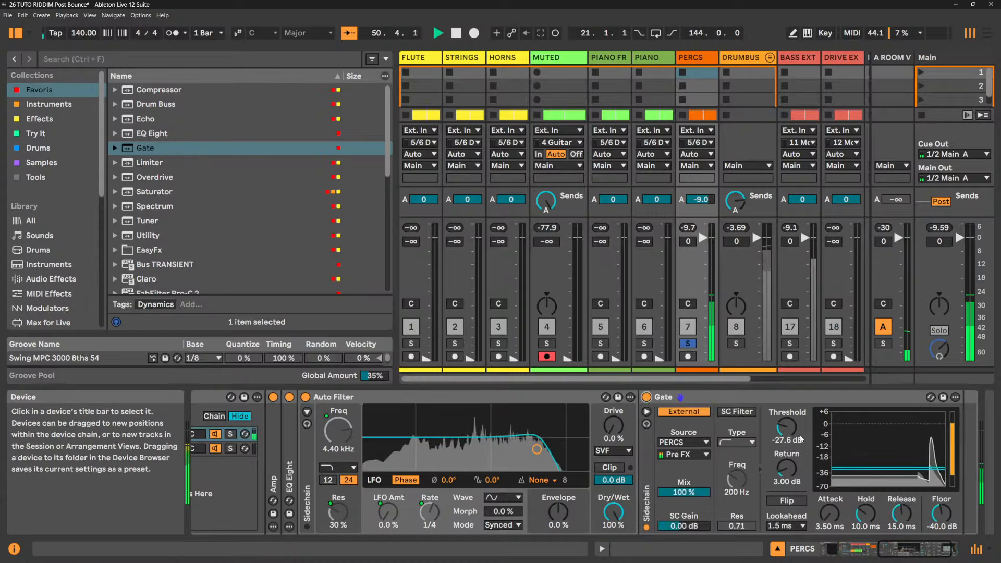
- Set the Gate's Threshold to -22.8 dB, Release to about 42.6 ms and Attack to 0.02 ms during playback
left_click_drag(787, 428, 786, 417)
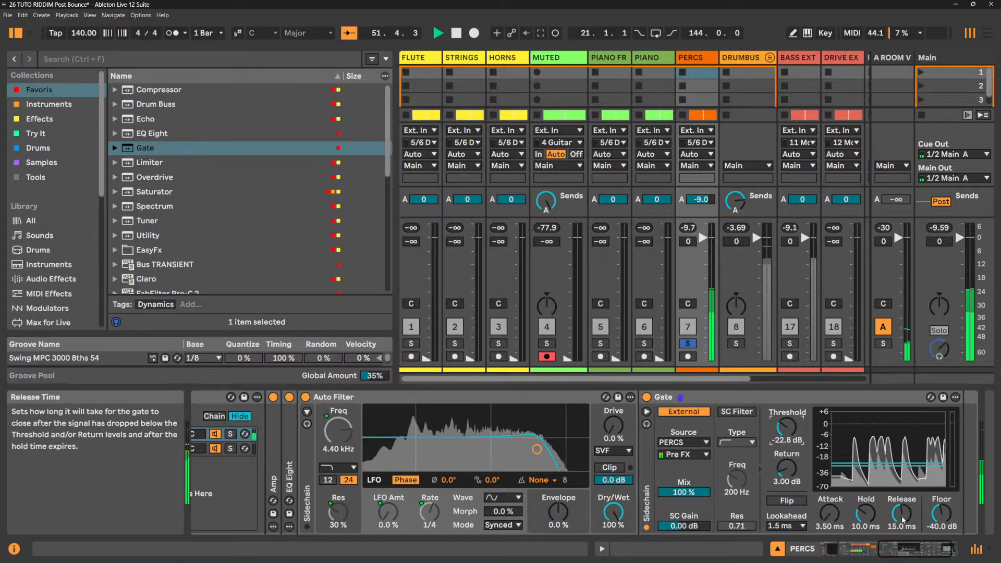
mouse_move(902, 514)
left_mouse_down()
mouse_move(902, 498)
mouse_move(902, 522)
left_mouse_up()
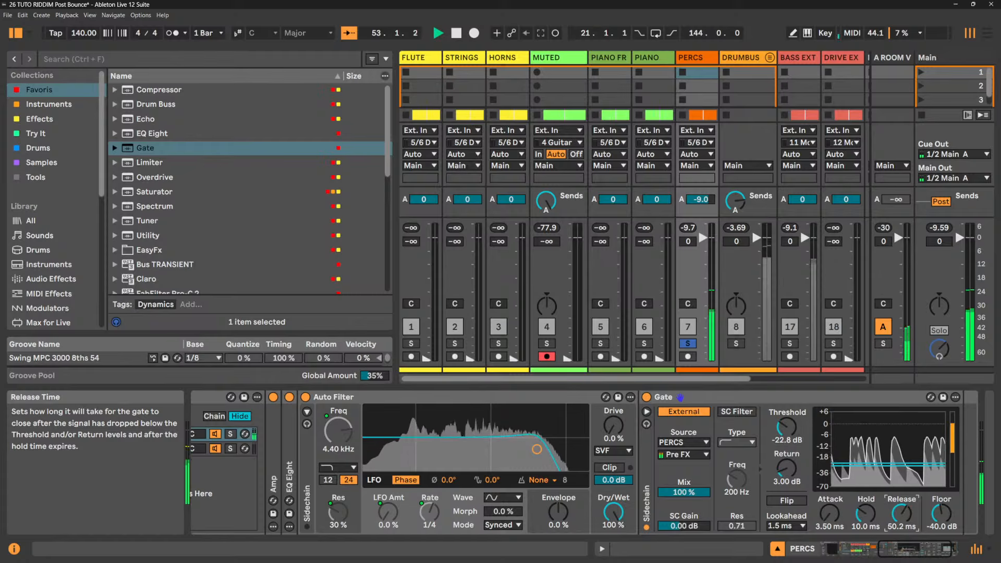
left_click_drag(829, 514, 829, 532)
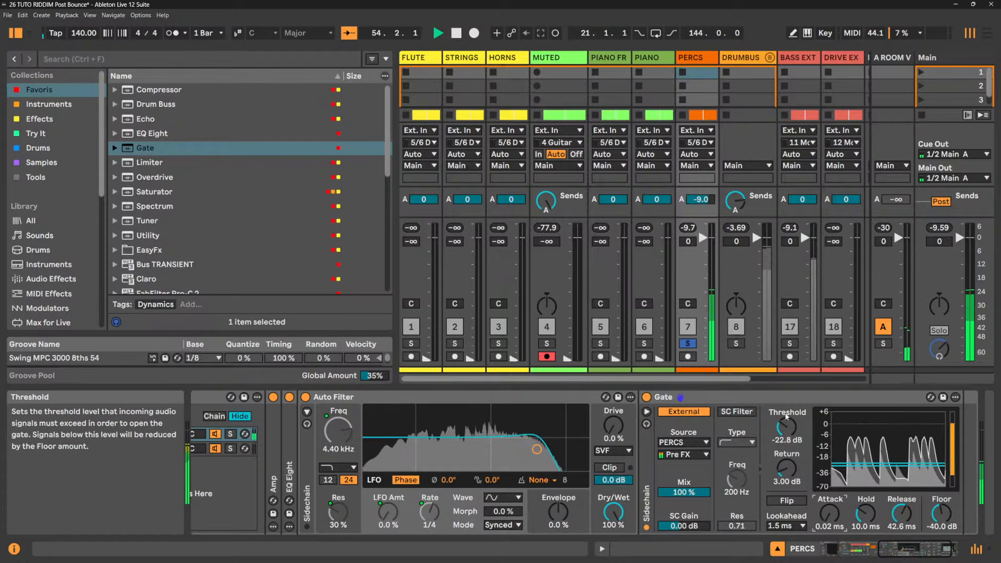
- Move the Gate before the Amp, compare the sound with it bypassed and active, and shorten its Release to 5.51 ms
left_click_drag(789, 400, 270, 439)
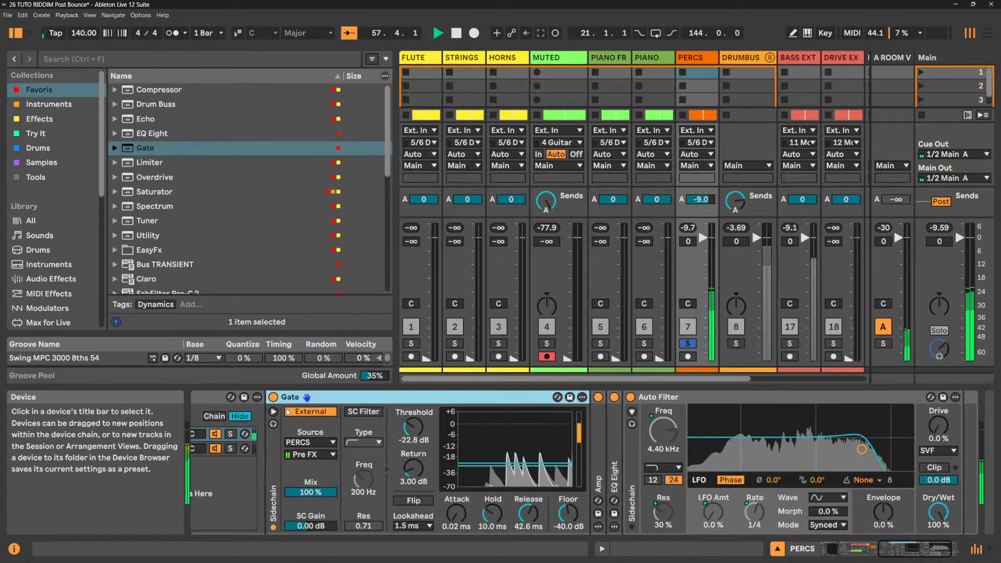
left_click(274, 397)
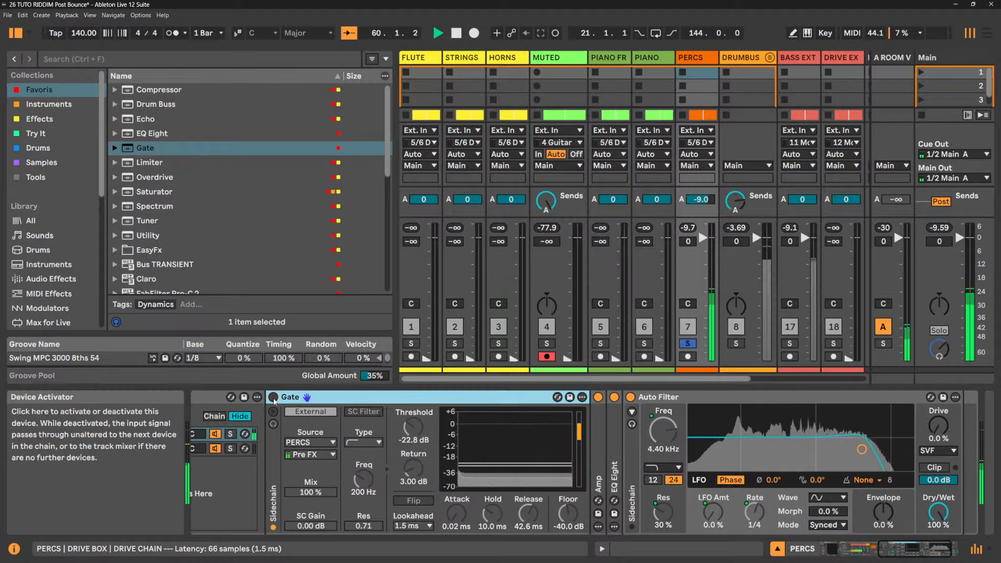
left_click(273, 398)
left_click_drag(529, 513, 529, 539)
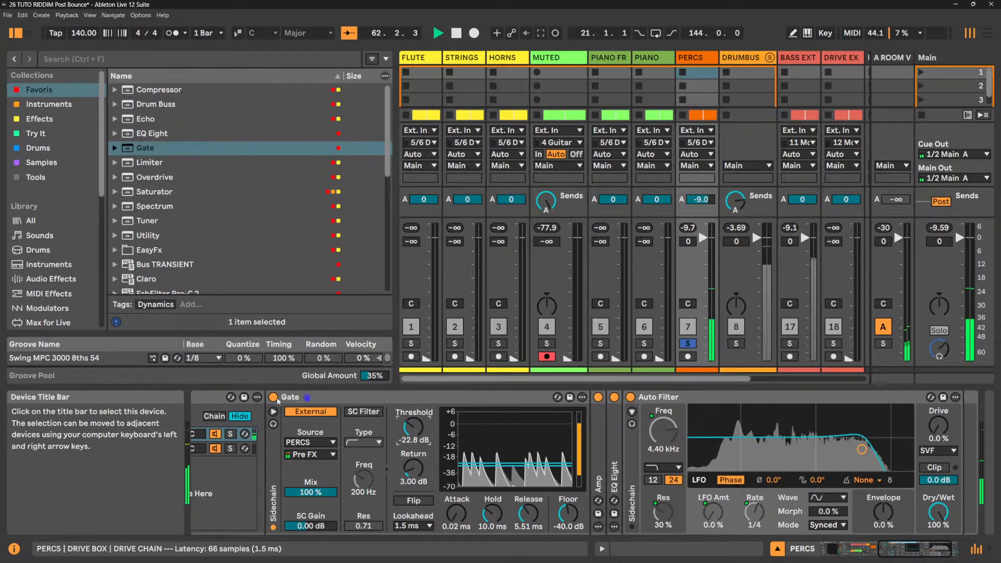
- Deactivate the Gate and delete it from the drive chain
left_click(274, 397)
left_click(348, 399)
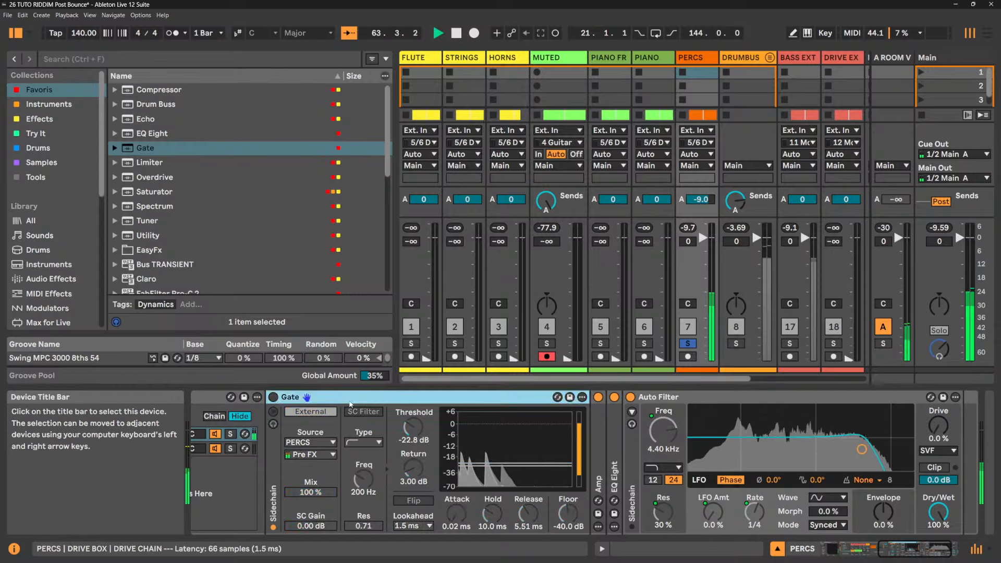
key("Delete")
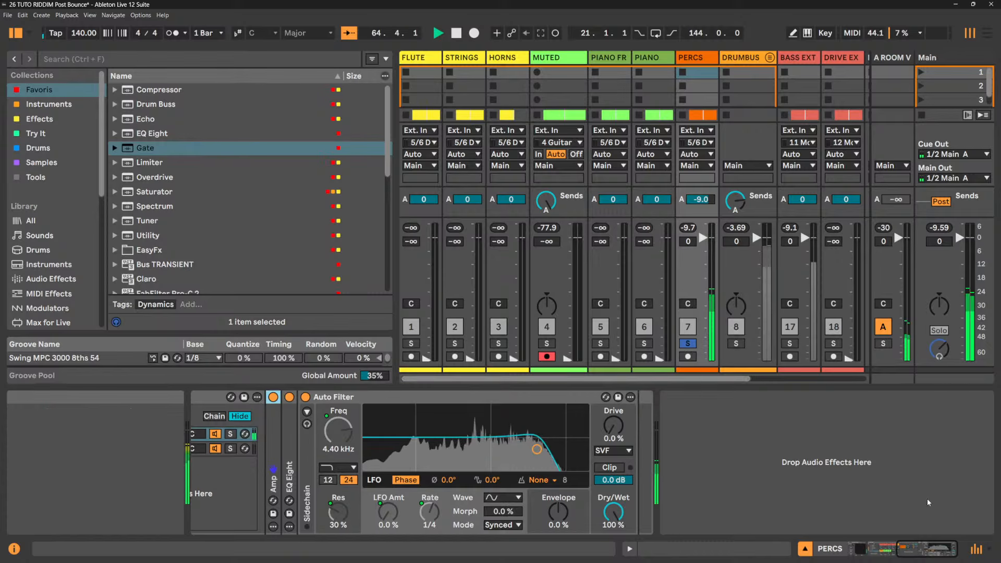
- Store the current DRIVE BOX macro settings as a new variation named OVERDRIVEN
mouse_move(933, 558)
left_click(884, 552)
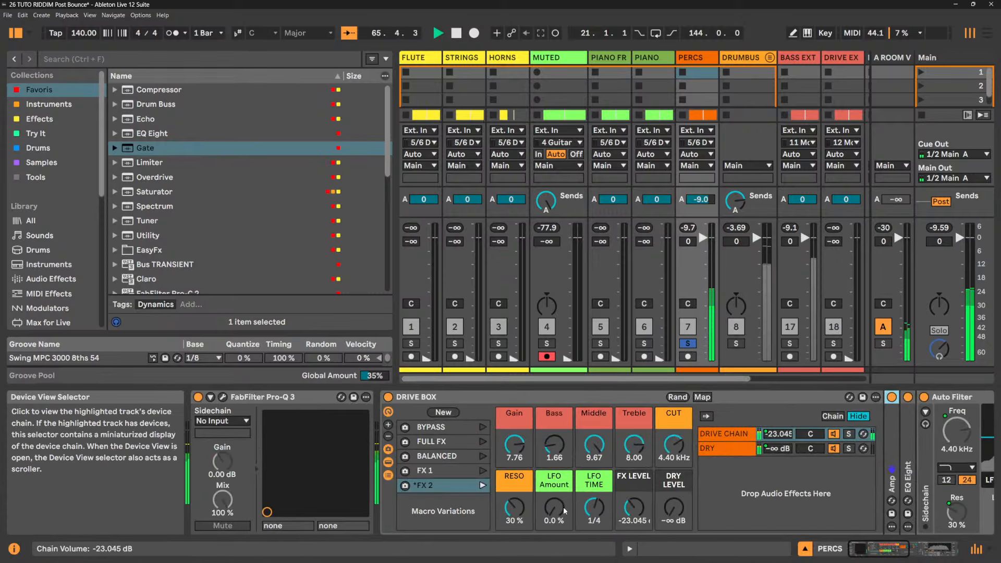
left_click(440, 415)
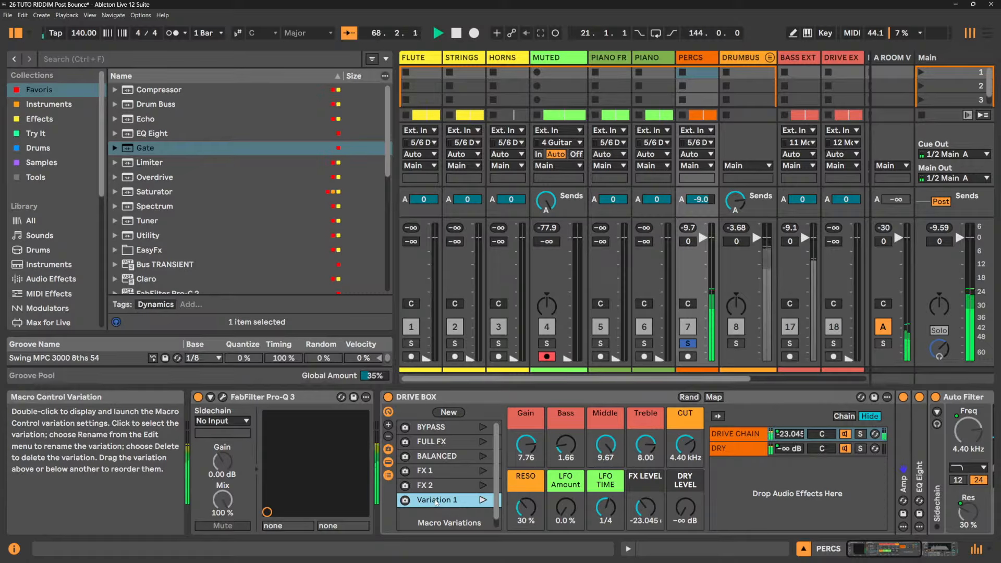
type("OVERDRIVEN")
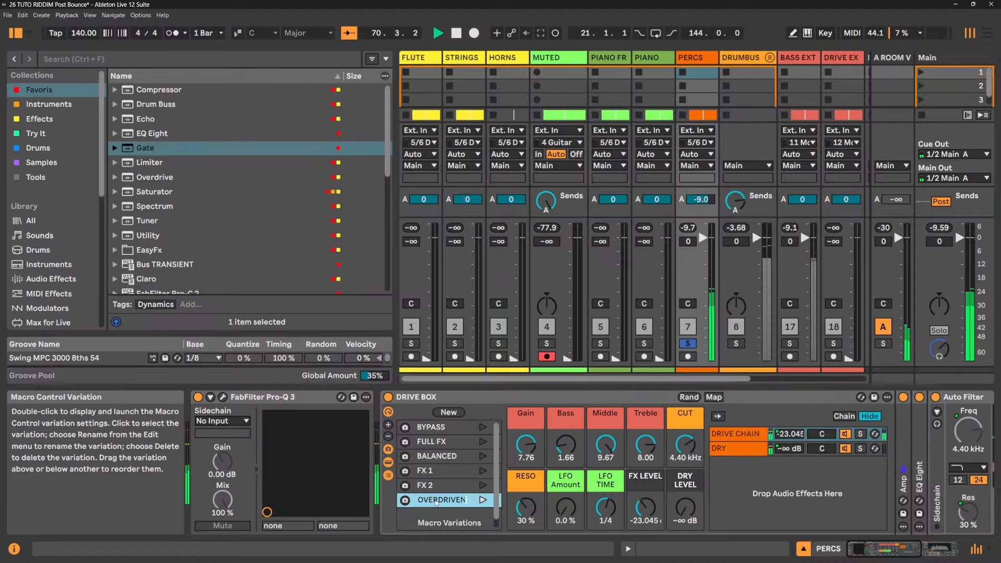
- Unsolo PERCS, set DRY LEVEL to 0.0 dB and FX LEVEL to -18 dB, and overwrite the OVERDRIVEN variation
left_click(688, 343)
left_click_drag(686, 507, 685, 475)
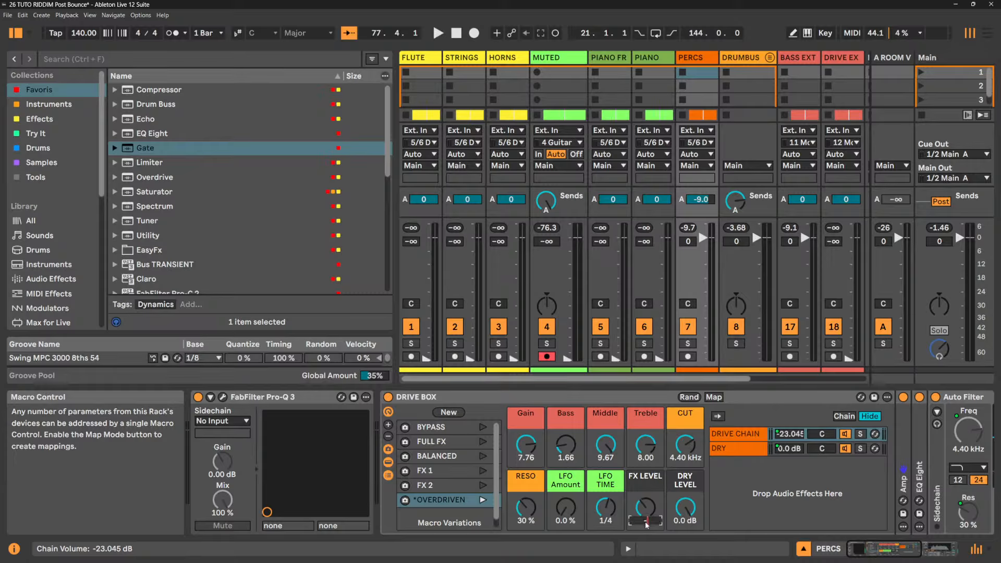
type("-18")
key("Return")
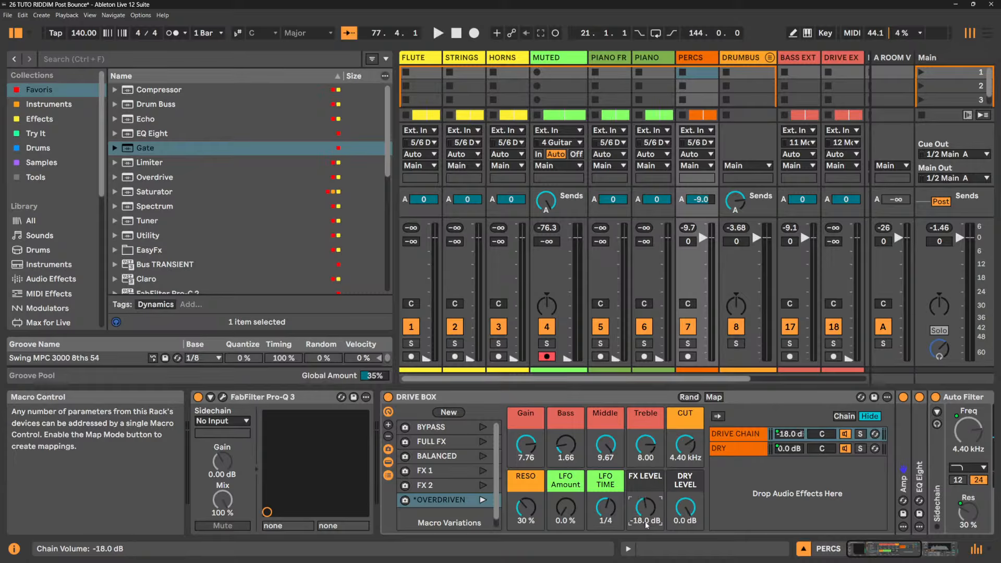
left_click(406, 500)
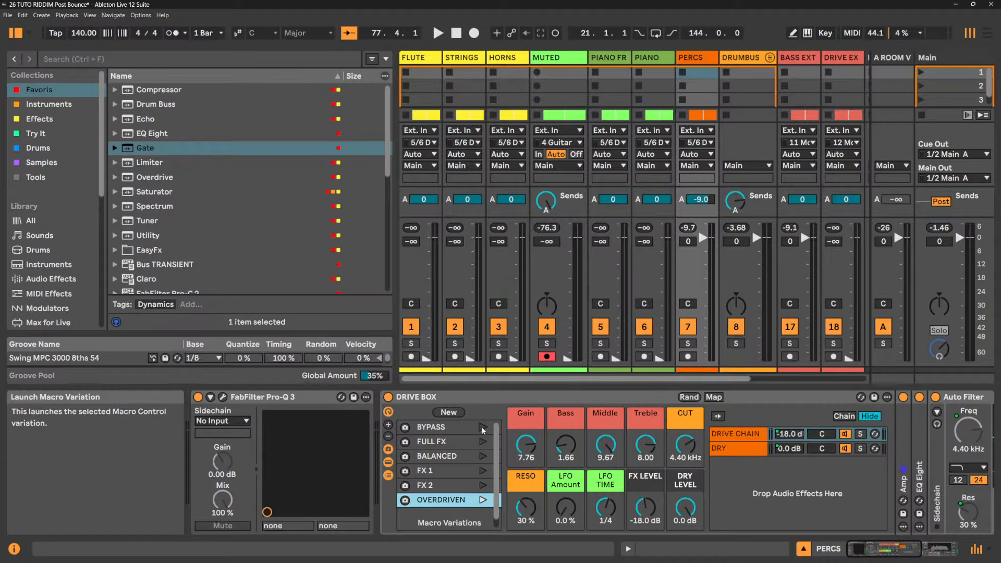
- Launch the FX 2 variation during playback, set CUT to 1.46 kHz and LFO TIME to 1/4, and overwrite the variation
key("space")
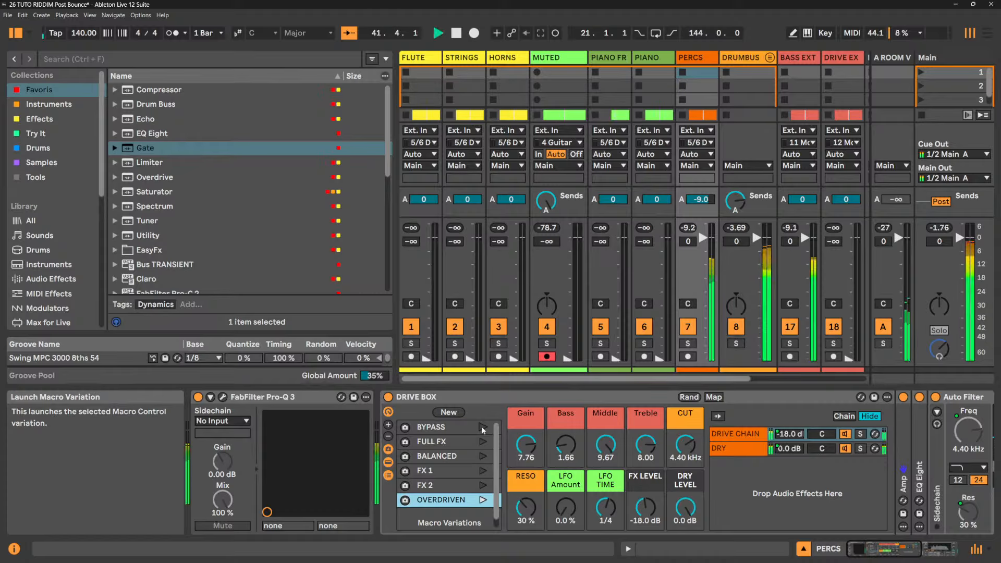
left_click(482, 485)
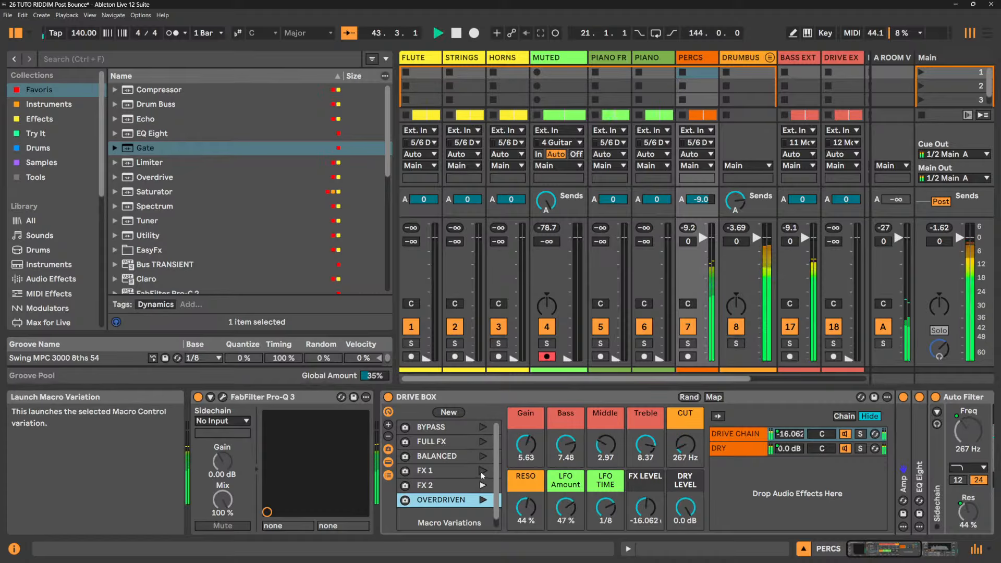
left_click_drag(685, 445, 685, 417)
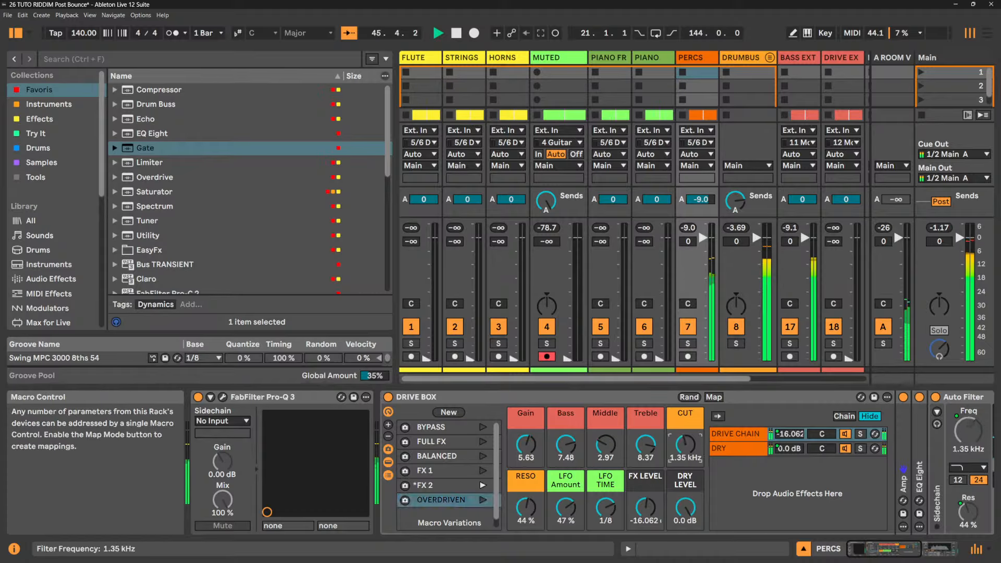
left_click(605, 507)
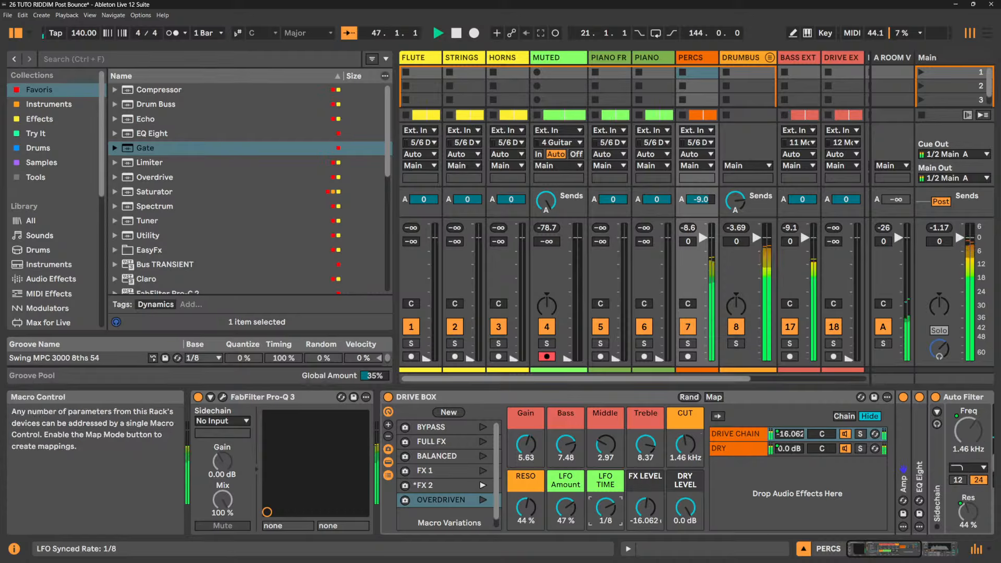
left_click_drag(606, 507, 605, 502)
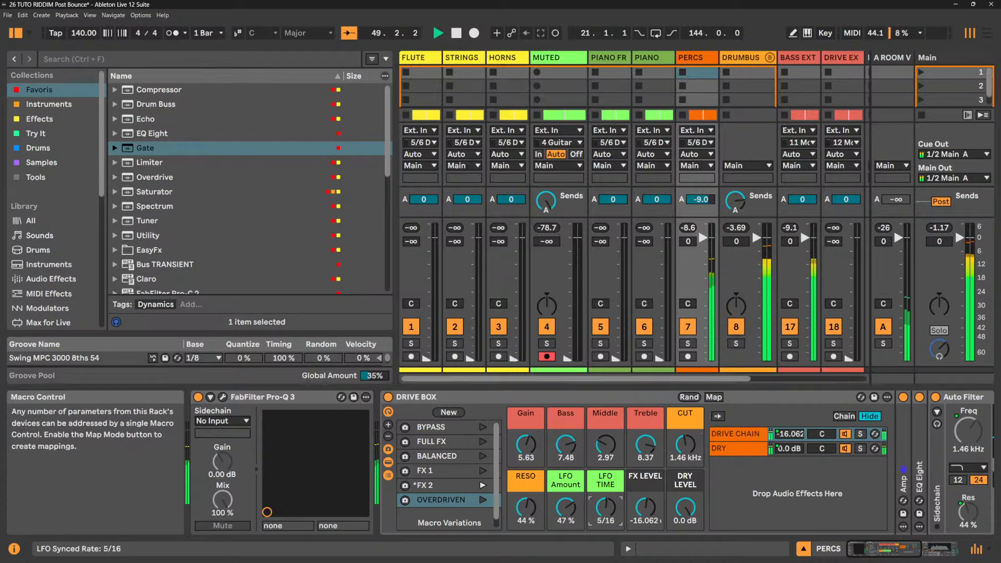
left_click(406, 486)
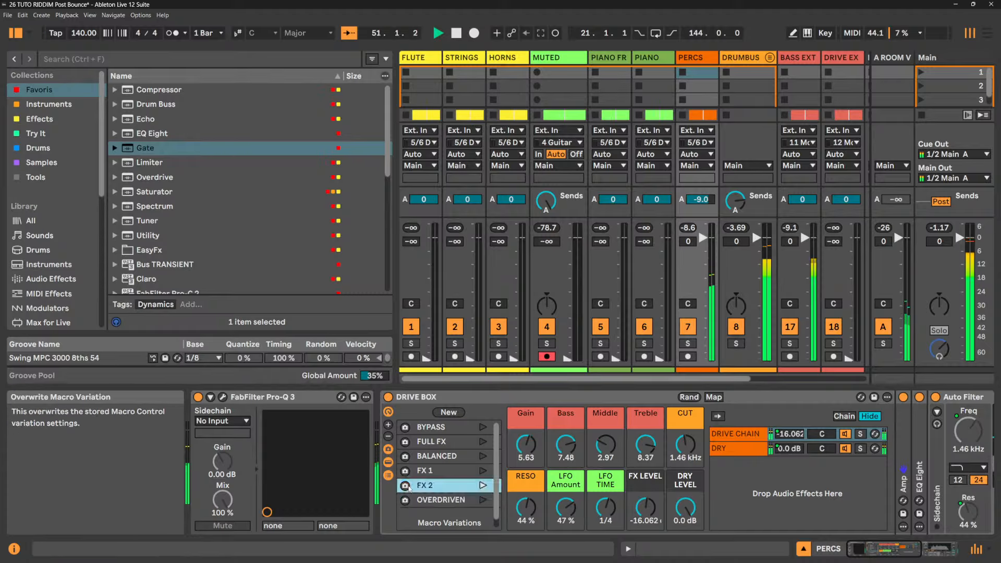
- Launch the FX 1 variation and try FX LEVEL at -13.652 dB with CUT at 700 Hz
left_click(483, 472)
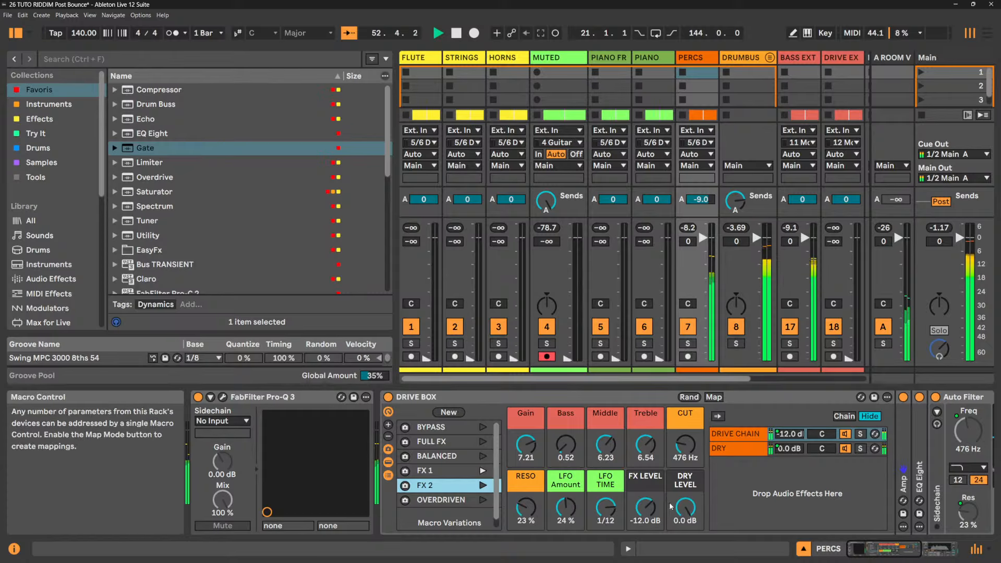
left_click_drag(649, 513, 649, 514)
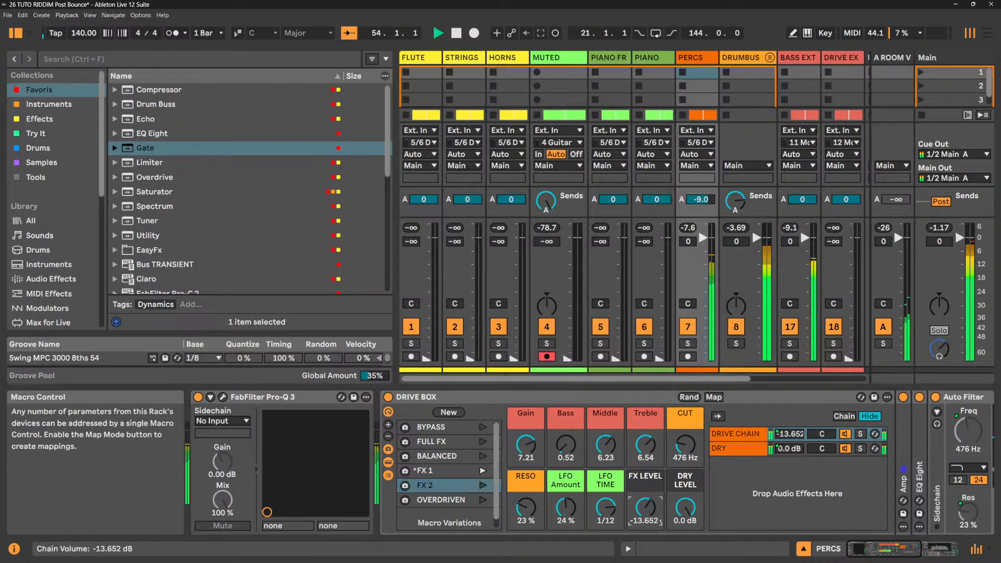
left_click_drag(685, 446, 685, 438)
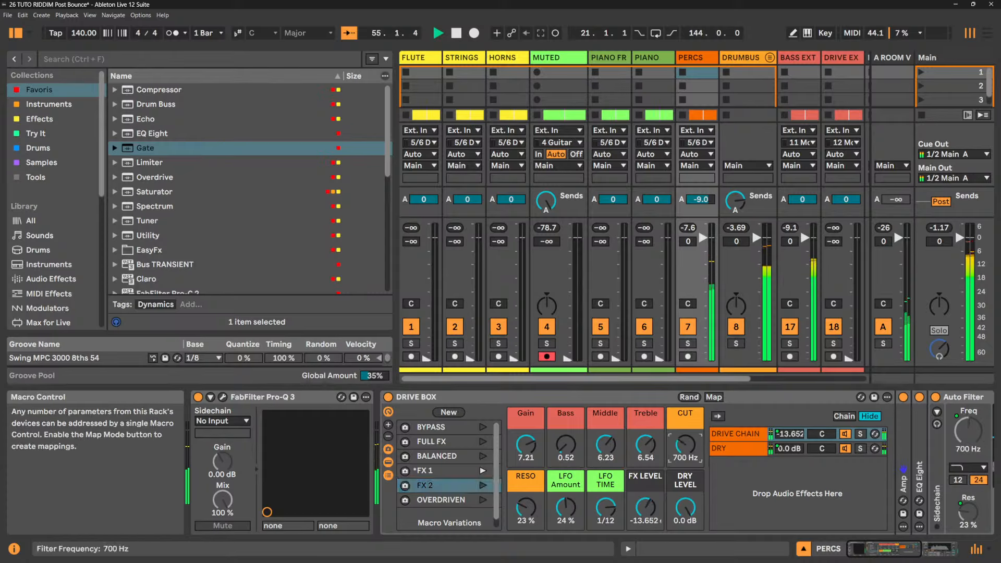
- Audition the BALANCED and FULL FX variations, set Gain to 2.36 for FULL FX and overwrite that variation
left_click(482, 456)
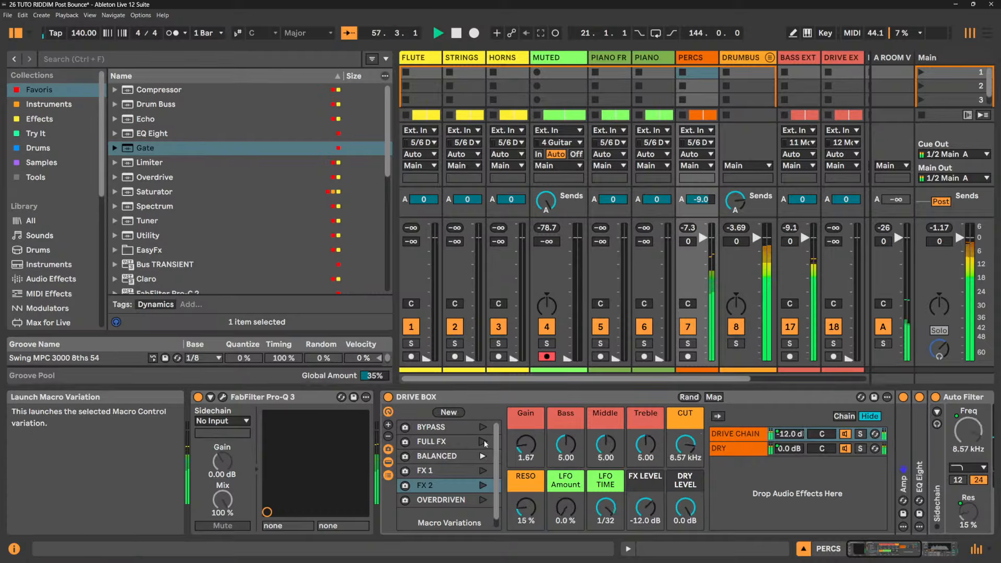
left_click(483, 442)
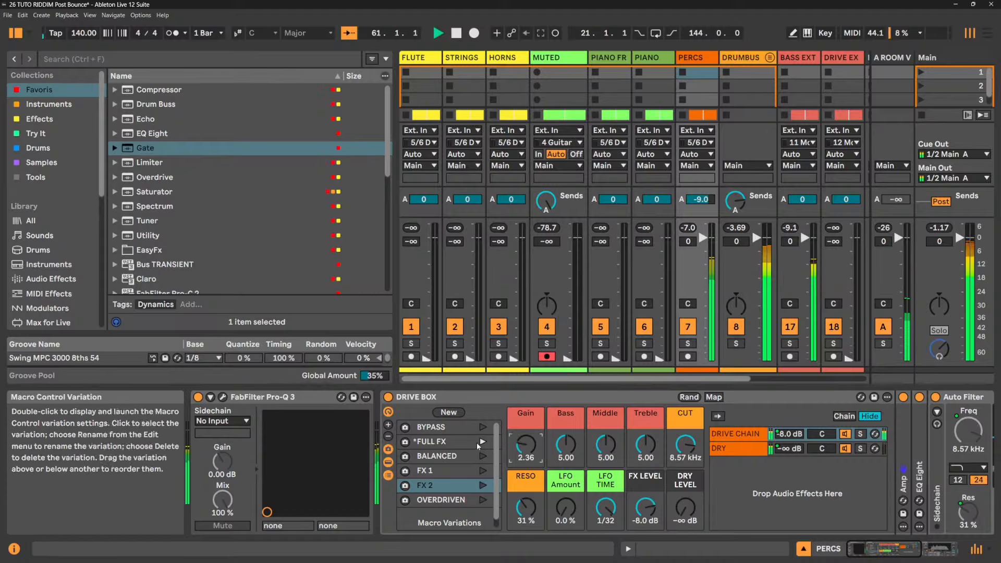
left_click(405, 442)
- Launch the BYPASS variation, solo PERCS and stop playback
left_click(483, 427)
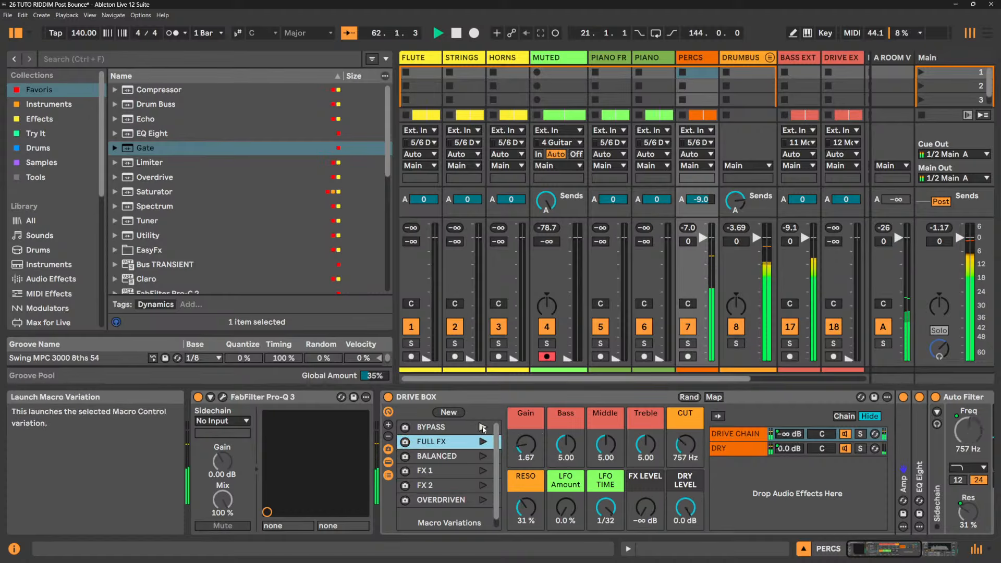
left_click(688, 344)
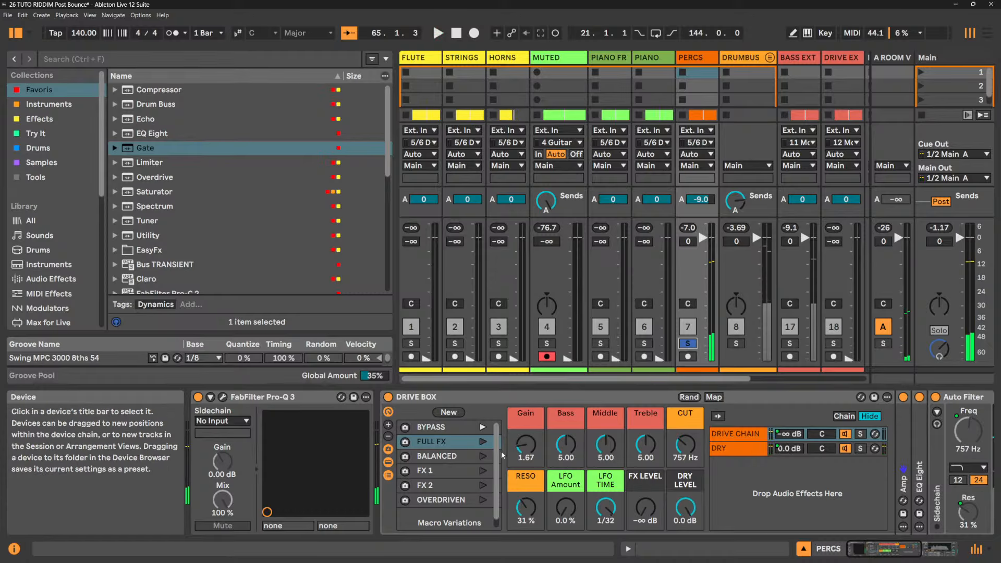
- Reduce the DRIVE BOX's visible macros to Gain only and check the rack's macro mappings
left_click(388, 437)
left_click(388, 437)
left_click(388, 437)
left_click(388, 437)
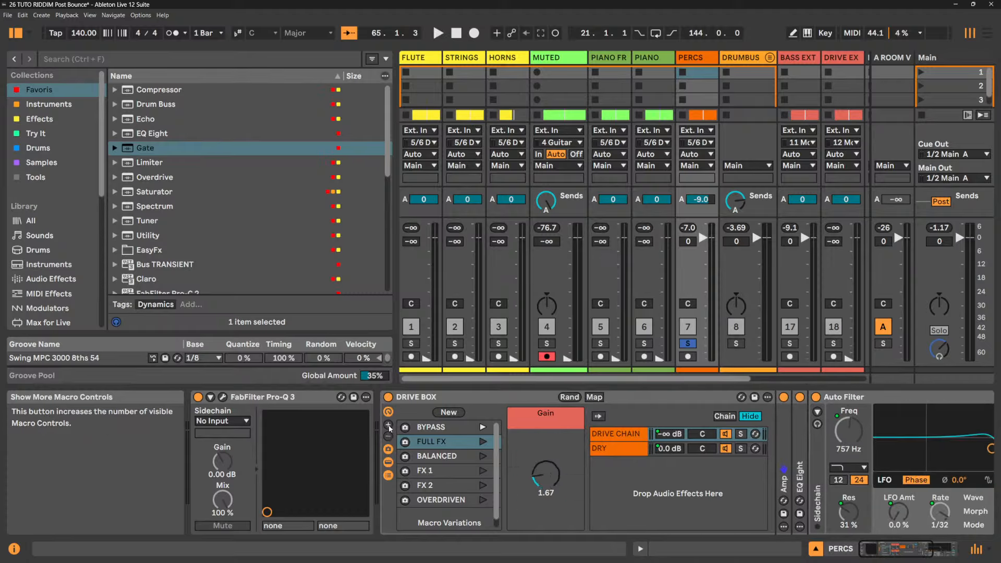
left_click(594, 398)
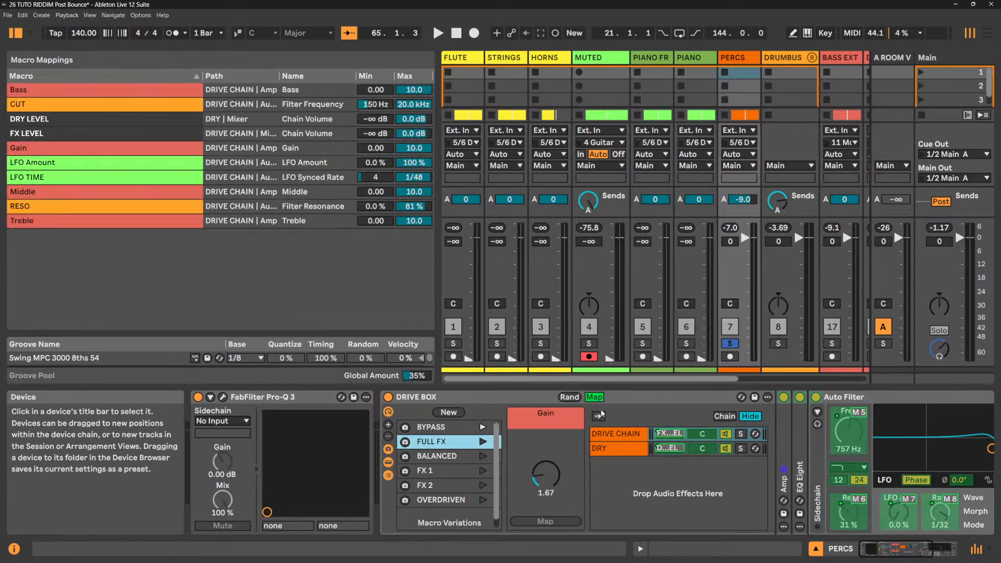
left_click(594, 397)
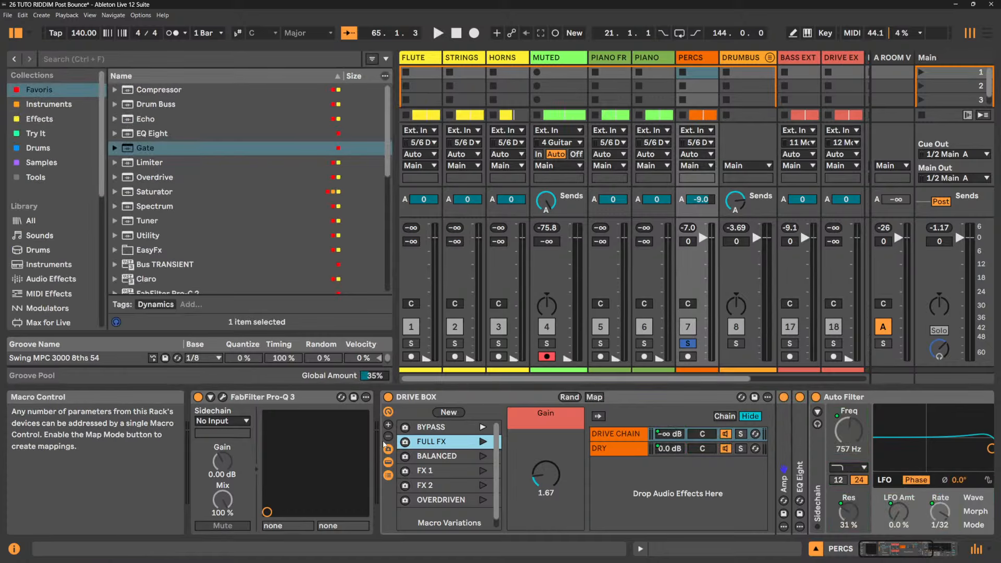
- Expand the DRIVE BOX's visible macros to 16 and reduce them back to ten
left_click(388, 425)
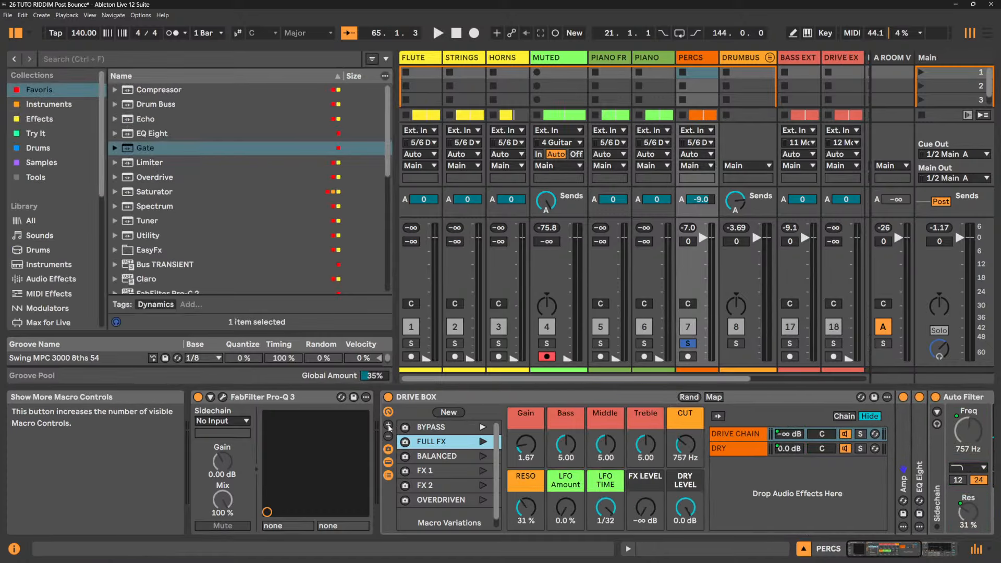
left_click(389, 427)
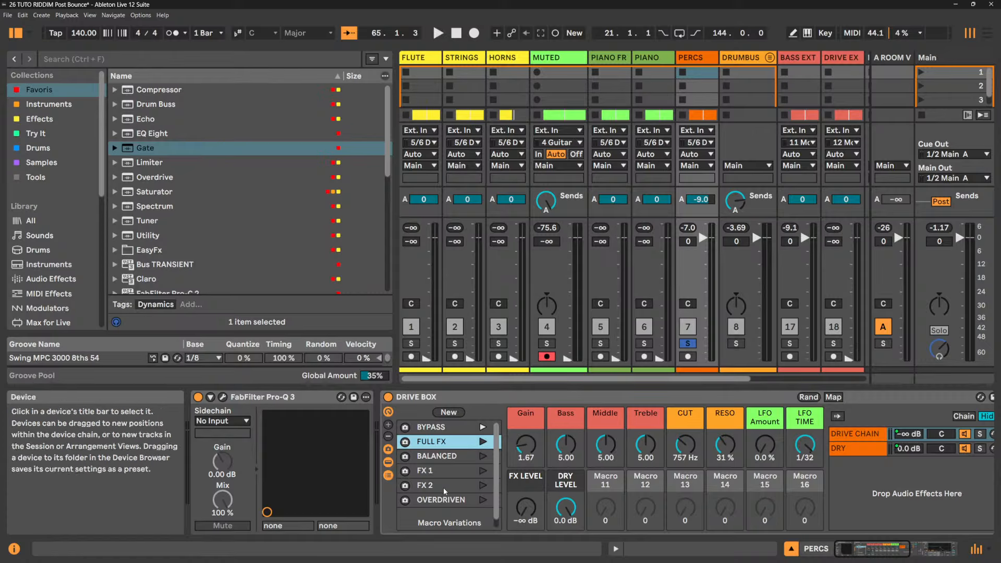
left_click(388, 437)
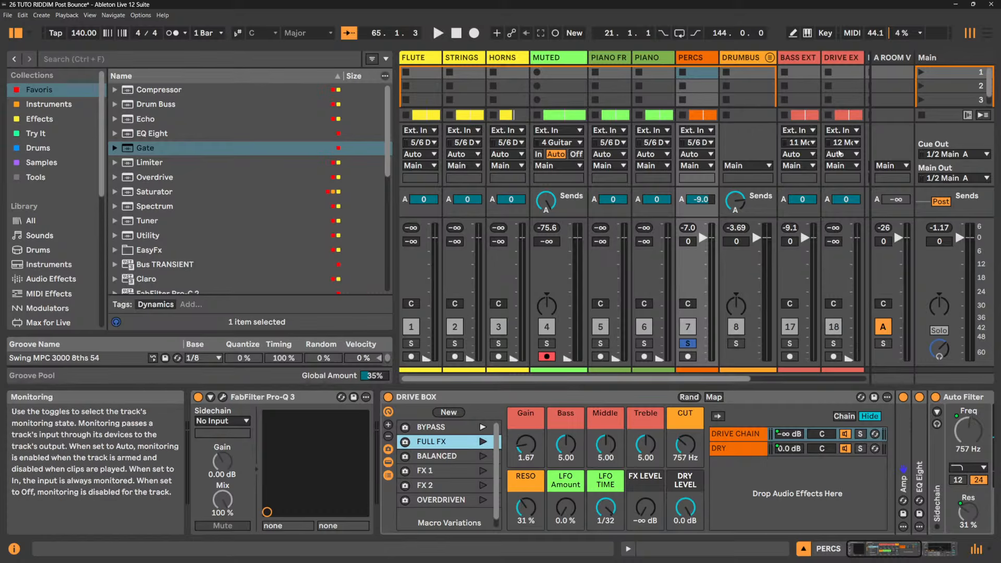
- Open the A-ROOM VRB return track's devices to view the ROOM rack and its macro variations
left_click(891, 58)
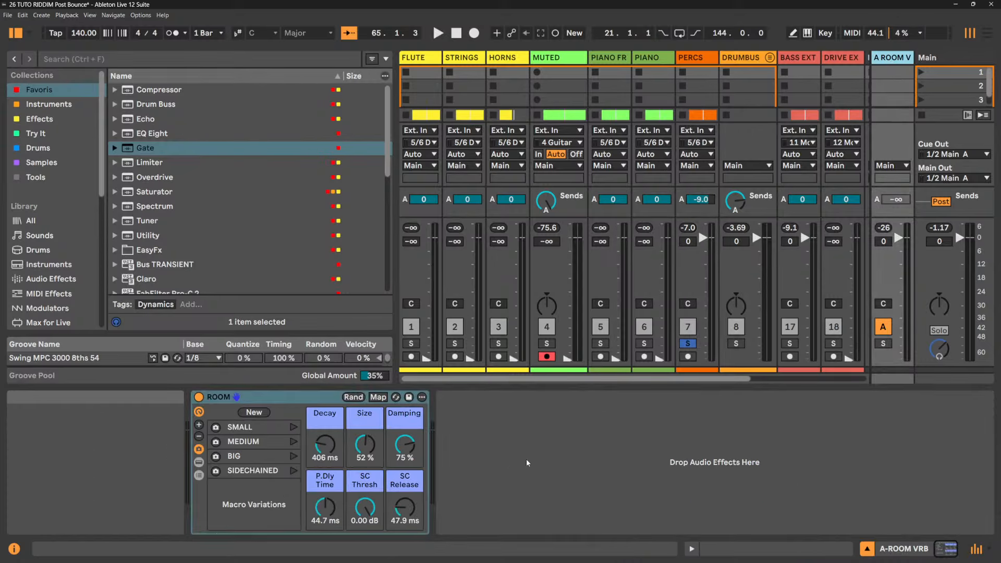
left_click(546, 455)
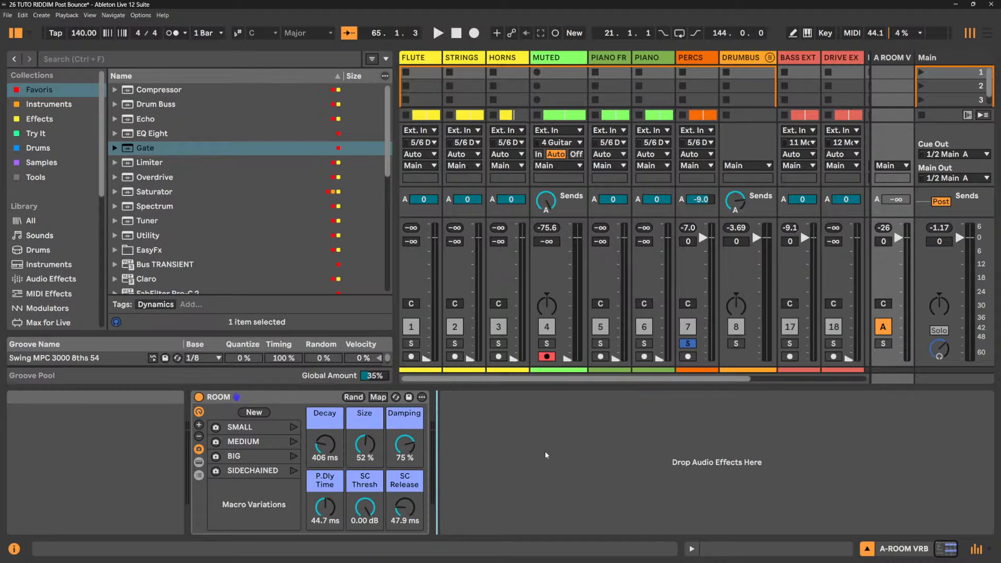
- Select the ROOM rack on the A-ROOM VRB return and show the devices inside it
left_click(291, 398)
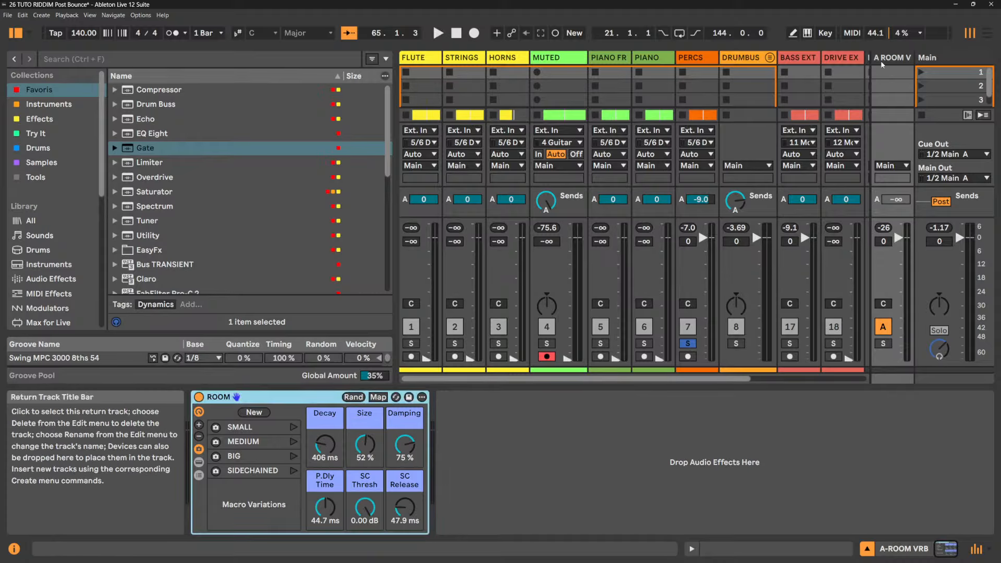
left_click(894, 60)
left_click(283, 399)
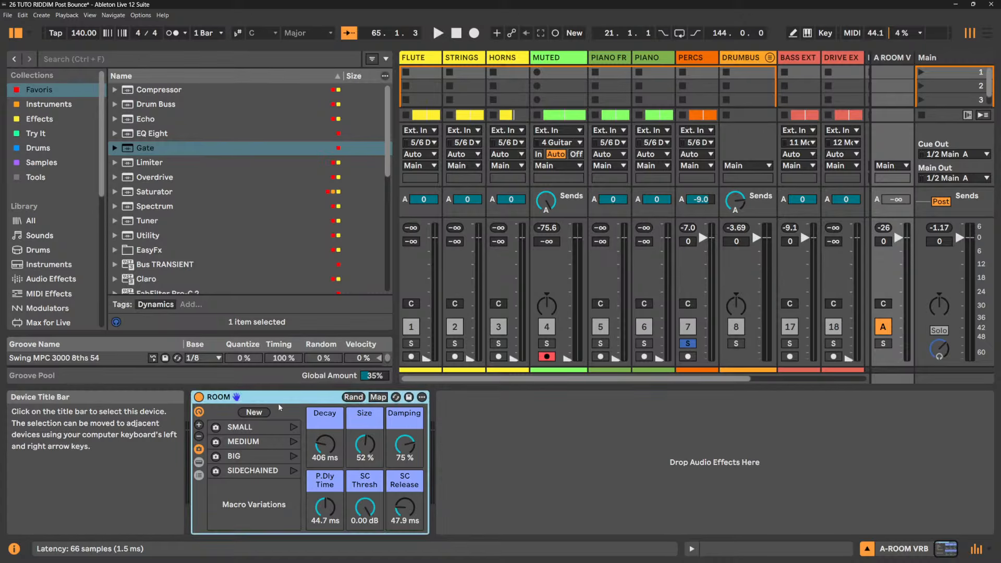
left_click(199, 463)
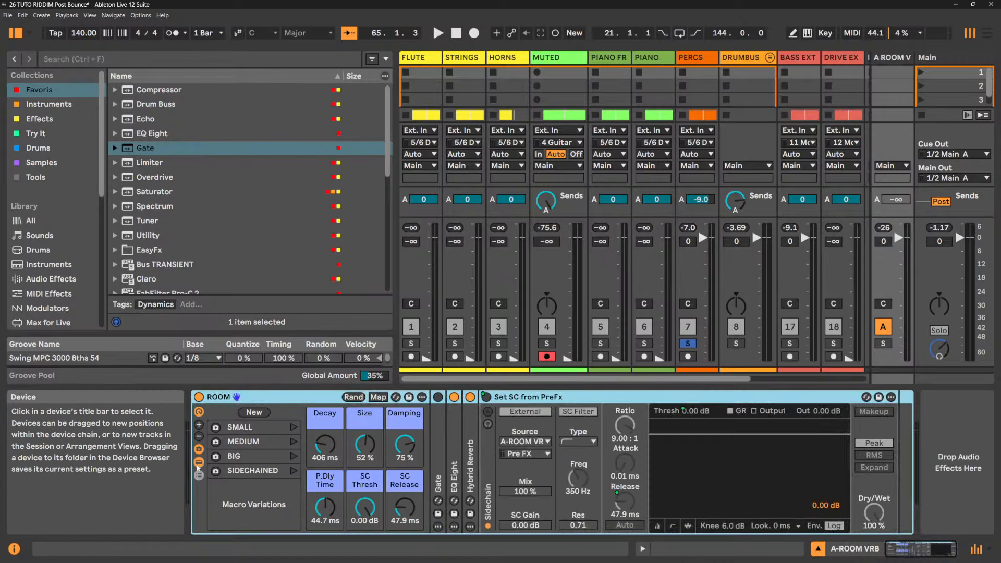
- Unfold the rack's Gate and EQ Eight and lower the EQ's band 1 frequency to 119 Hz
double_click(439, 471)
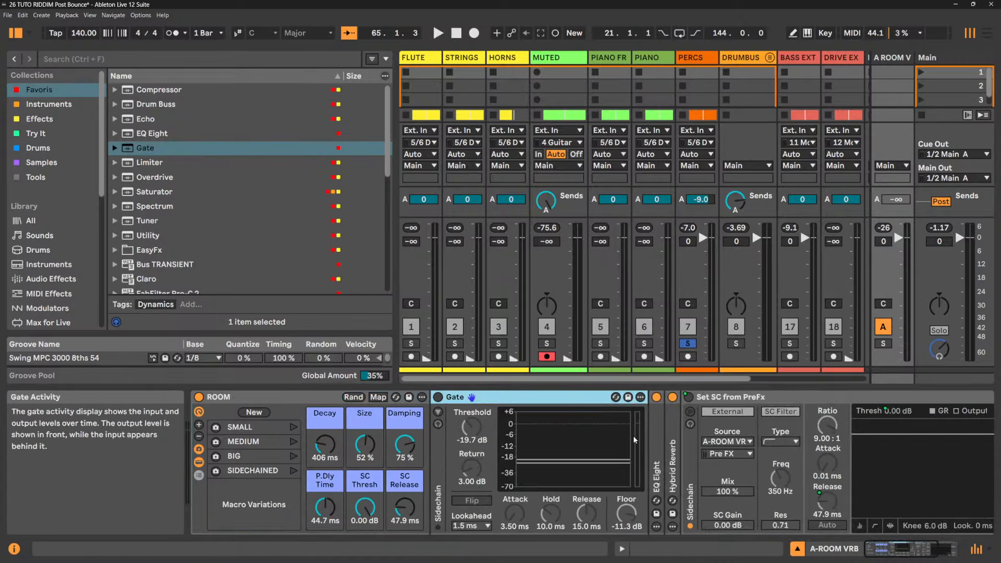
double_click(657, 443)
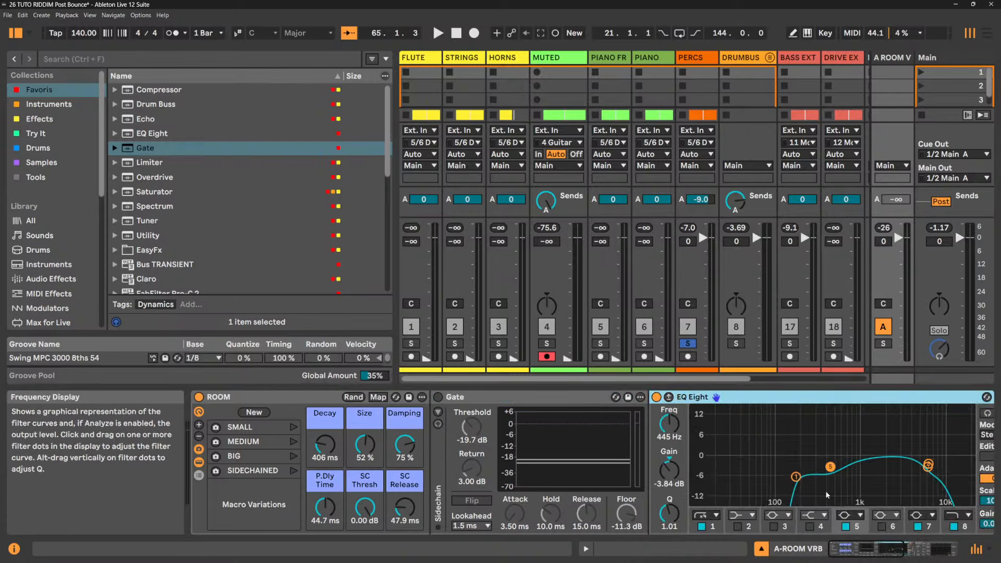
left_click_drag(796, 477, 782, 477)
- Unfold the Hybrid Reverb and inspect the sidechain source choices of the Set SC from PreFx compressor, keeping A-ROOM VRB
left_click_drag(871, 548, 916, 546)
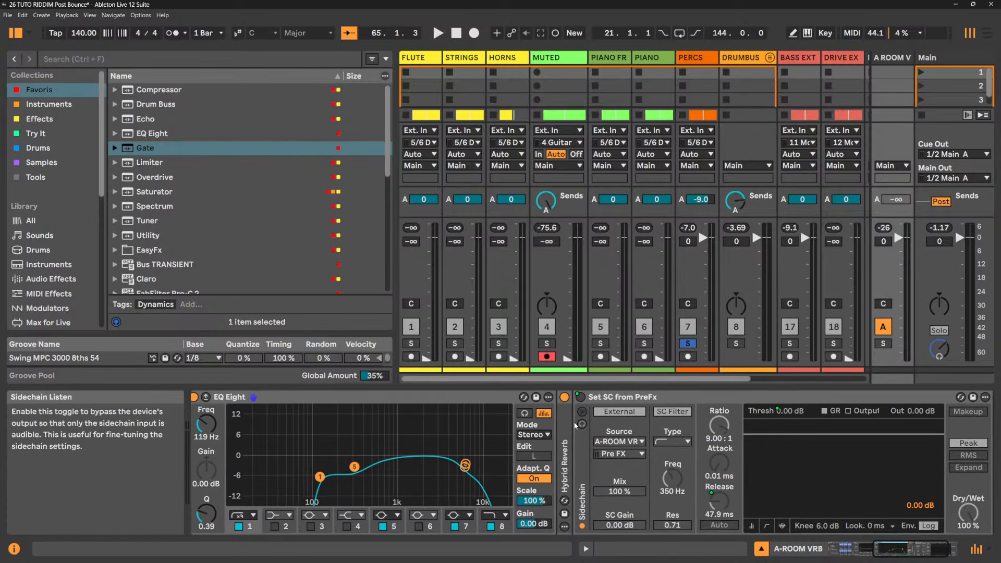
double_click(562, 415)
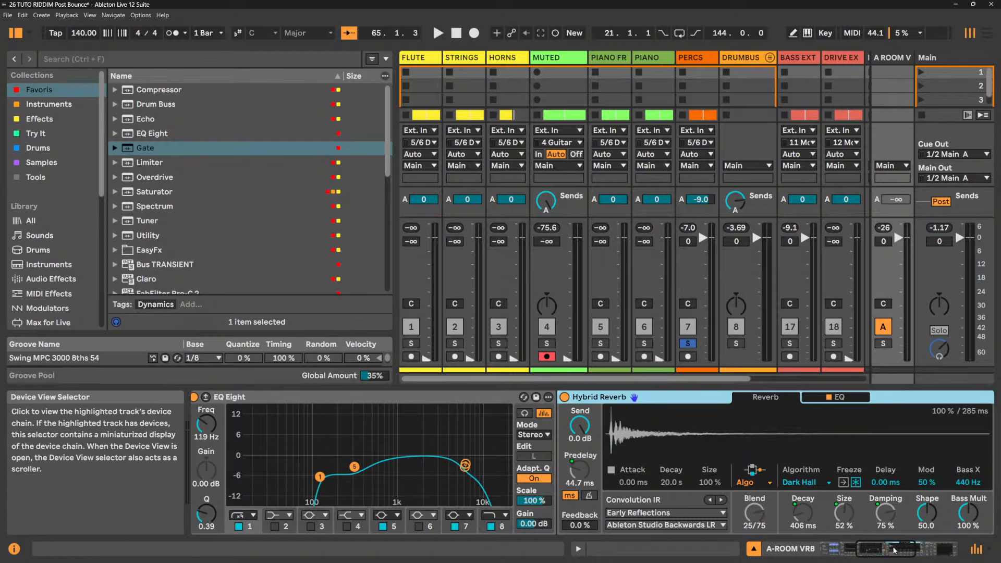
left_click_drag(896, 549, 926, 549)
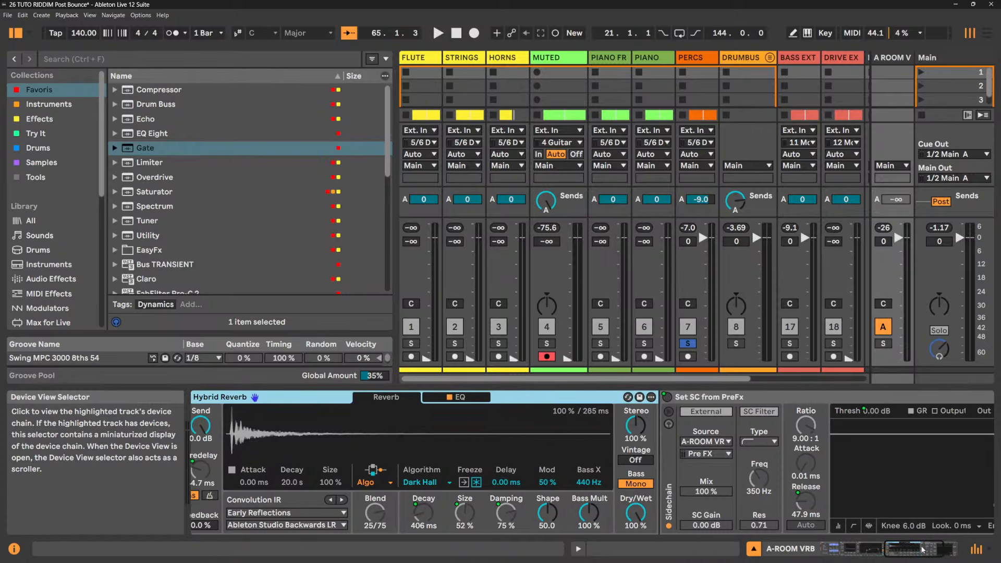
left_click(840, 401)
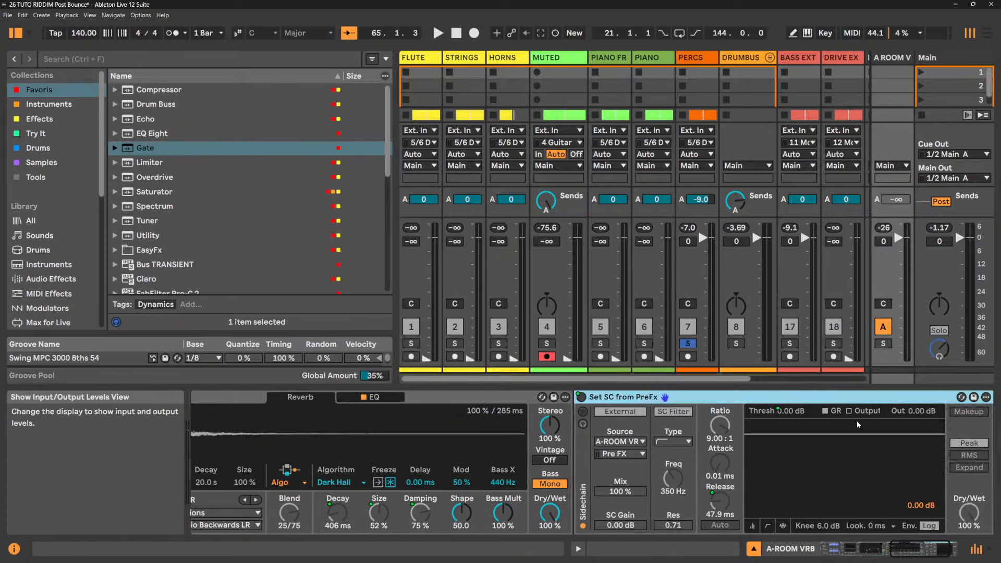
left_click(624, 441)
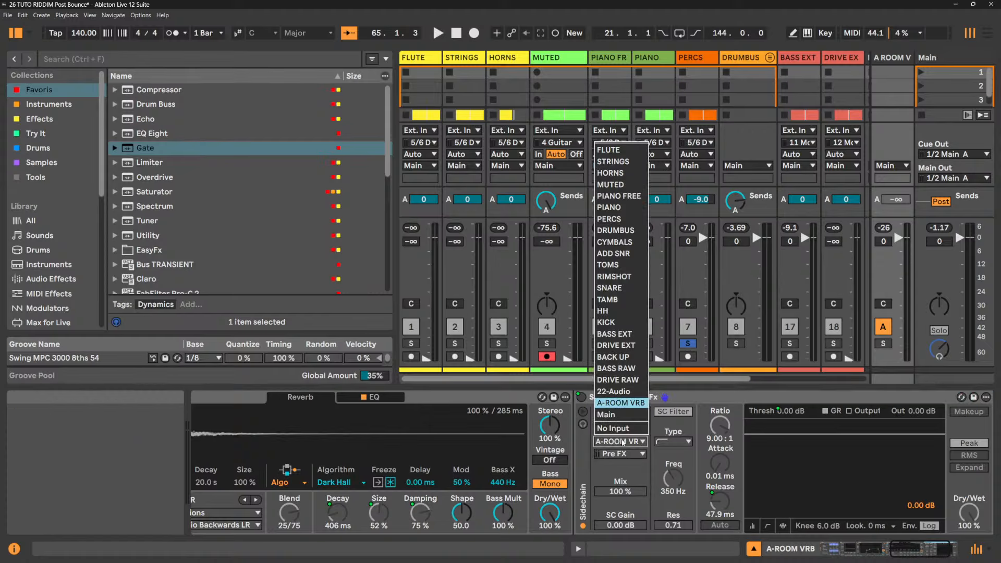
left_click(890, 64)
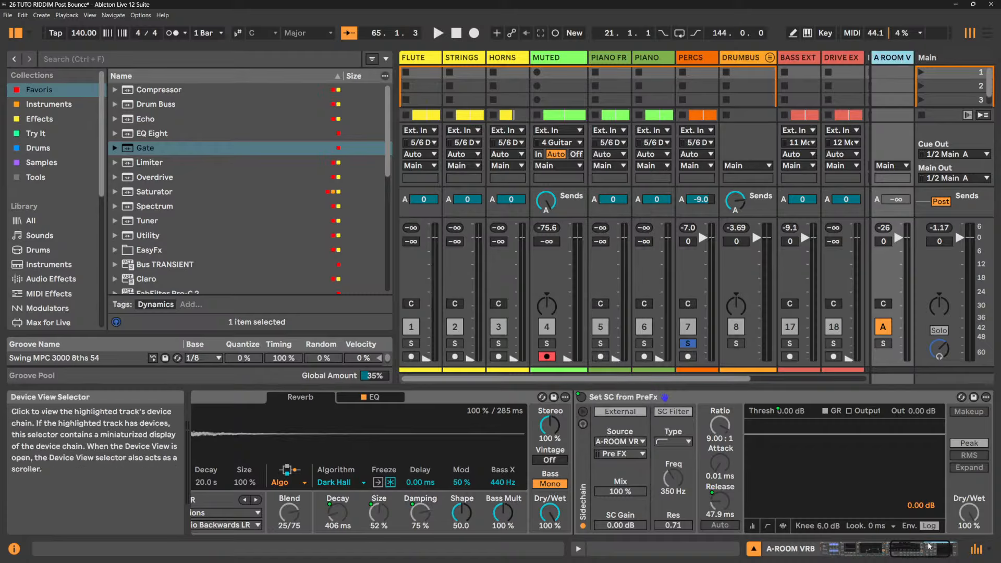
- Solo the A-ROOM VRB return and store the ROOM rack's macro settings as a new variation named TUTORIAL
left_click_drag(925, 549, 844, 550)
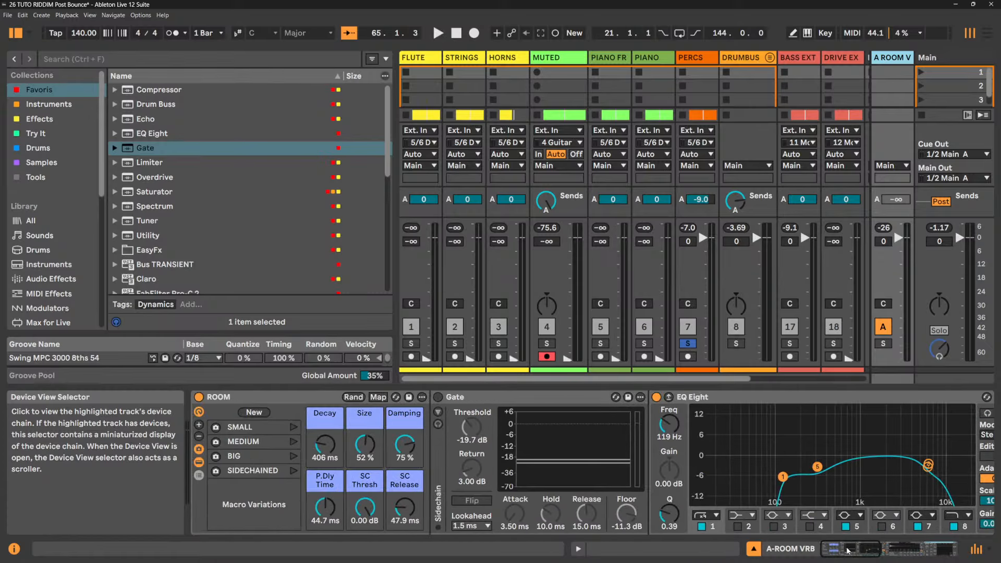
left_click(884, 344)
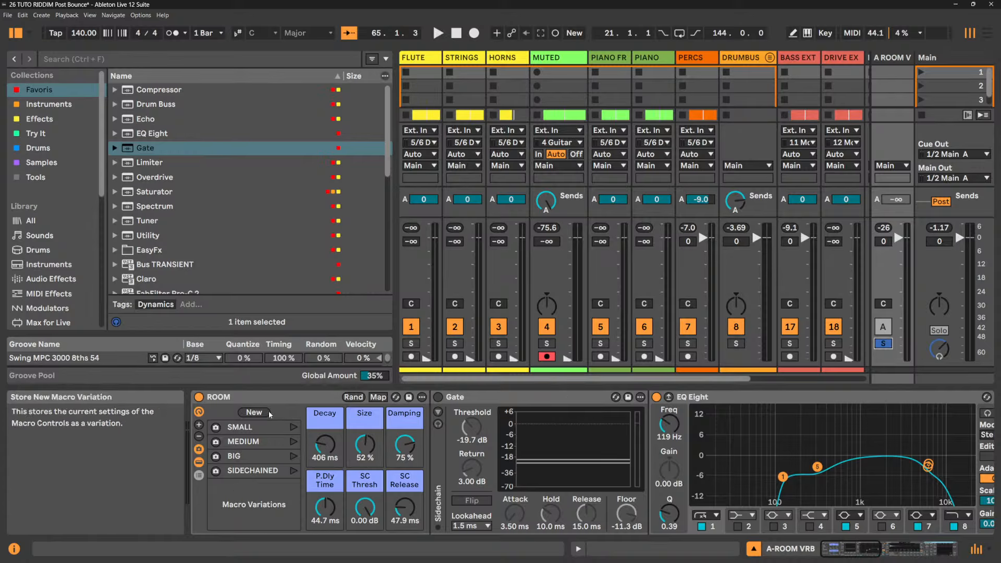
left_click(254, 412)
left_click(262, 490)
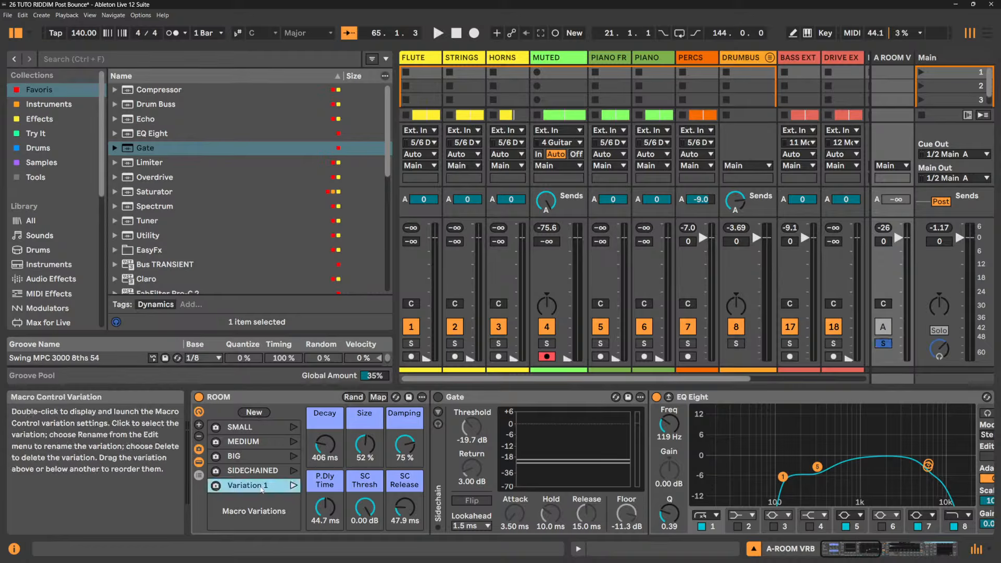
key("ctrl+r")
type("T")
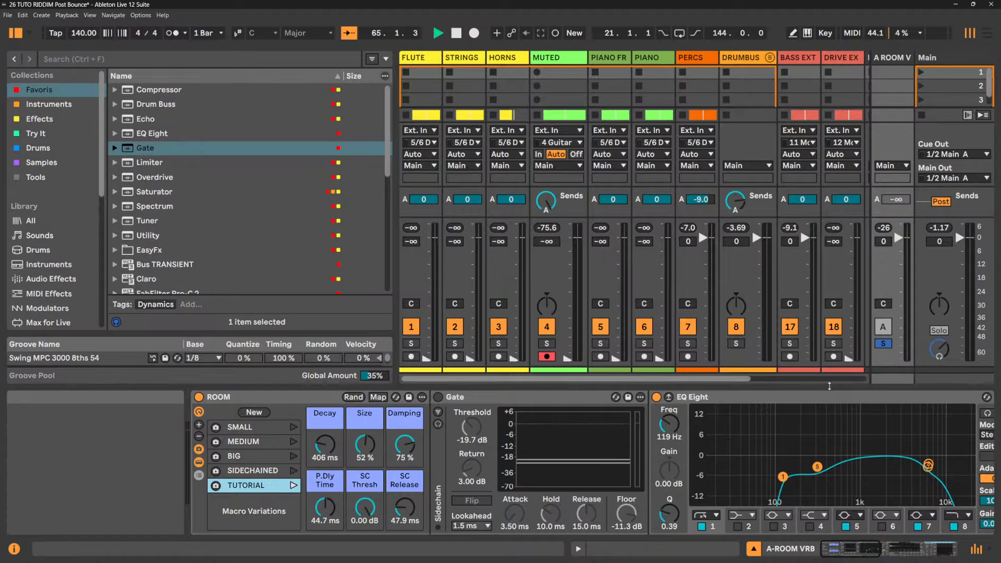
- Play the song while launching the ROOM variations BIG, MEDIUM, SMALL and SIDECHAINED in turn, and stop playback
key("space")
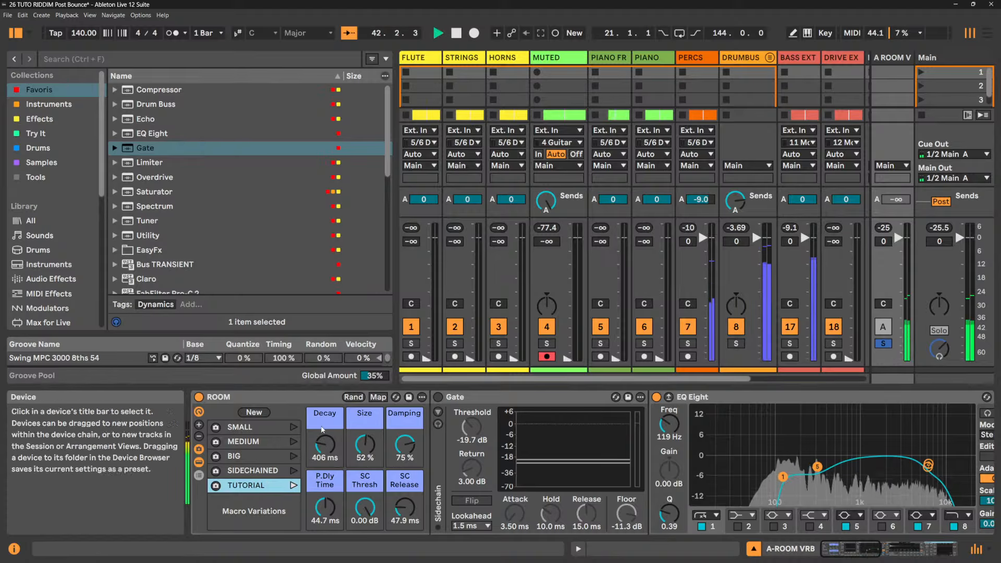
left_click(293, 456)
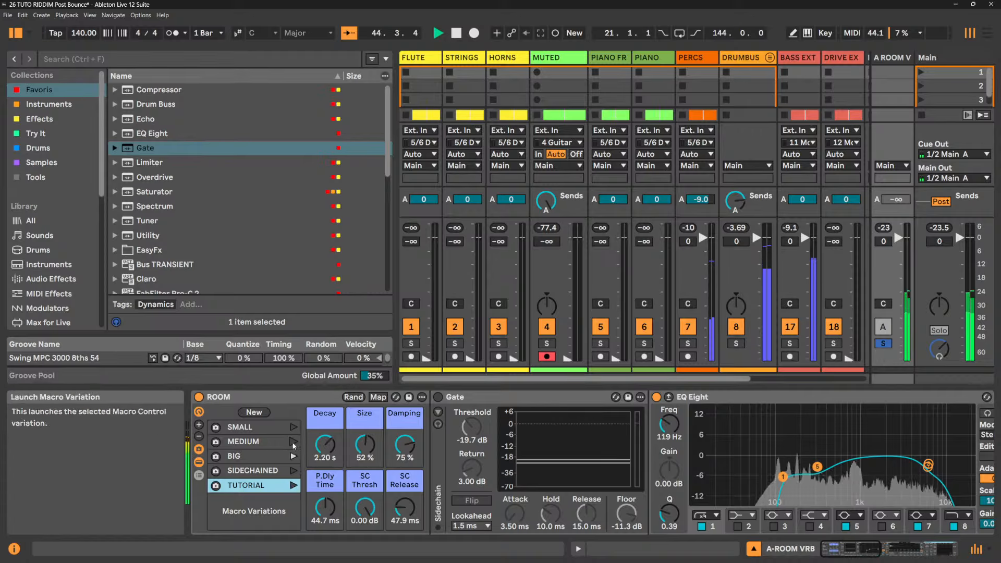
left_click(294, 443)
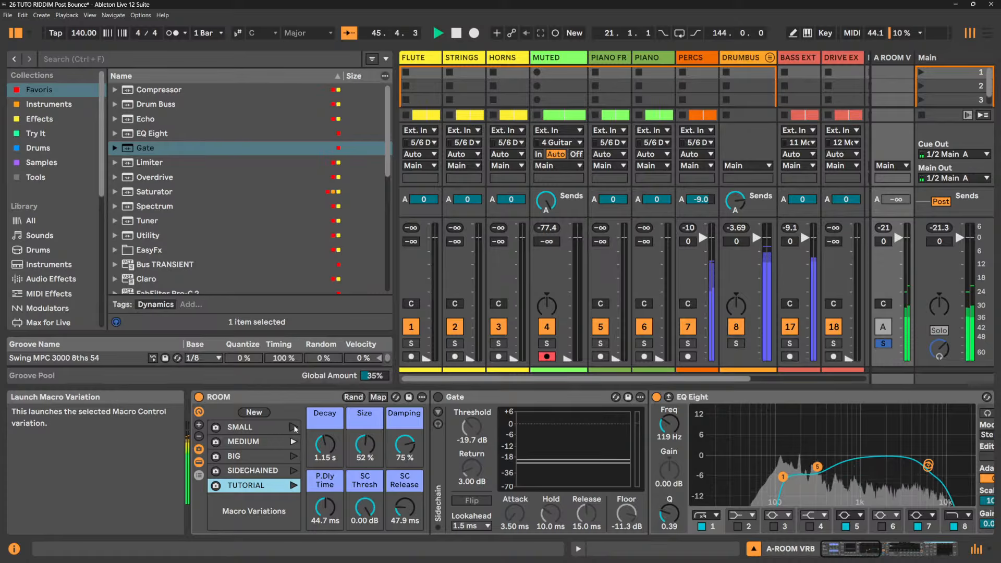
left_click(294, 427)
left_click(293, 471)
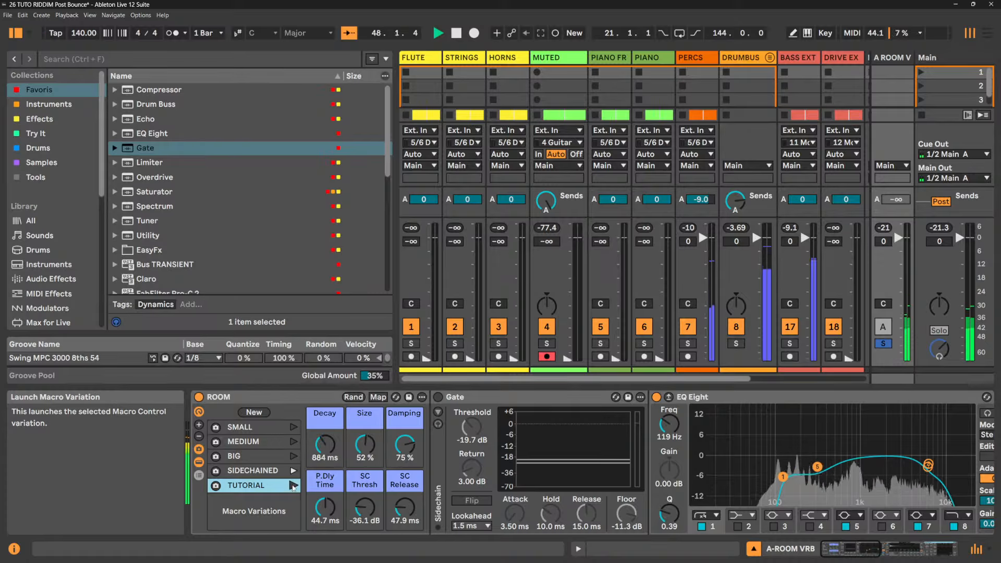
key("space")
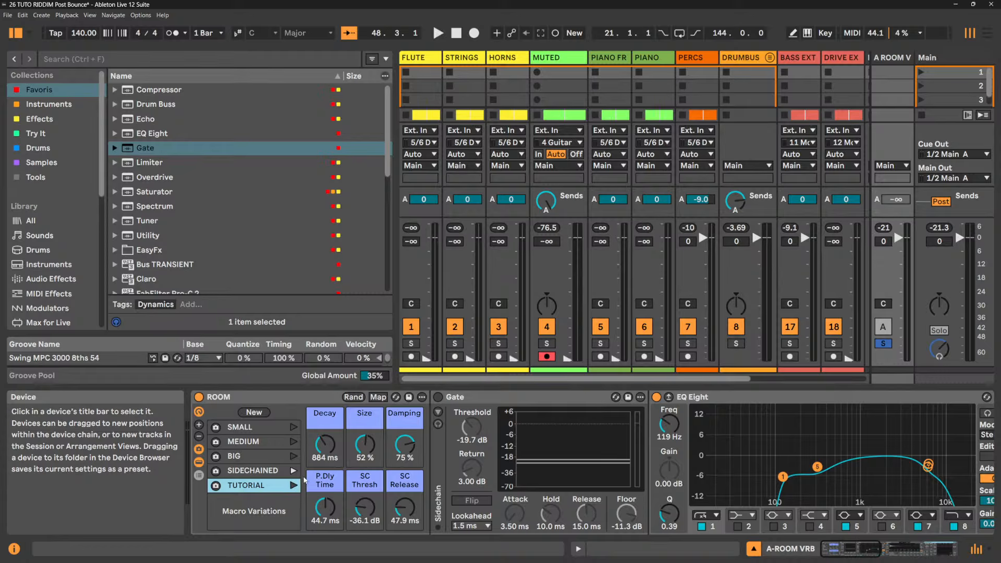
- Resume playback and examine the gain reduction of the Set SC from PreFx compressor
key("space")
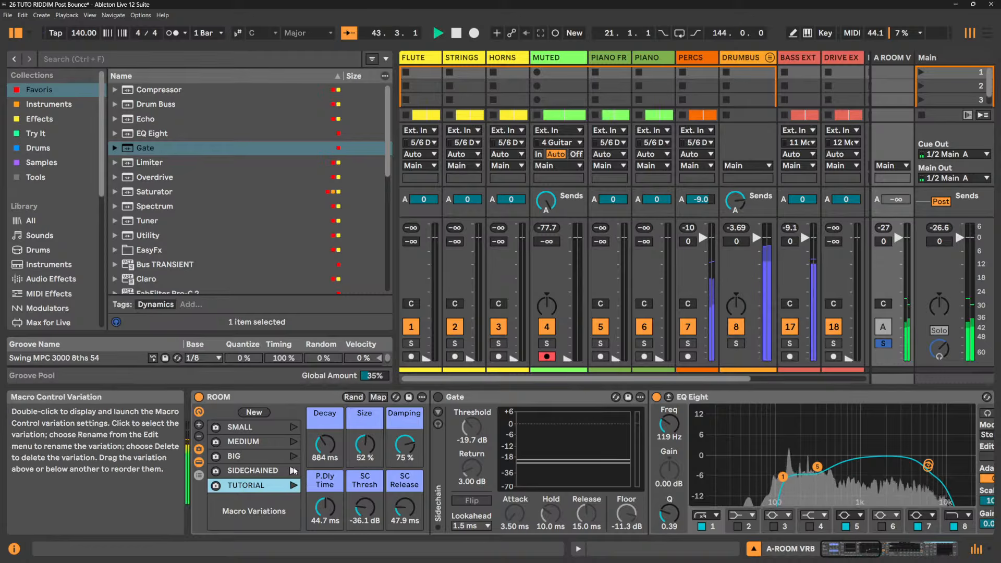
left_click(897, 555)
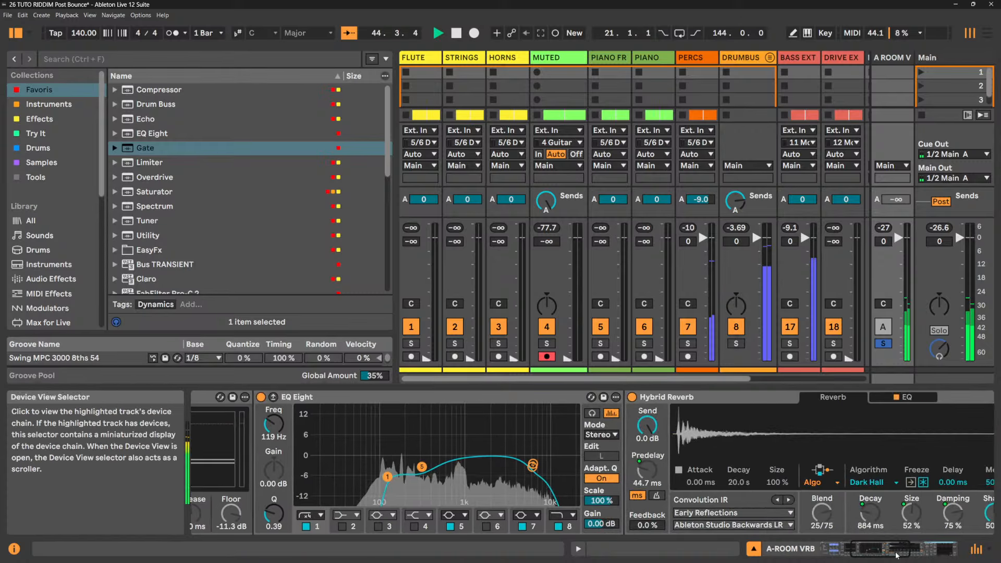
left_click_drag(897, 555, 945, 553)
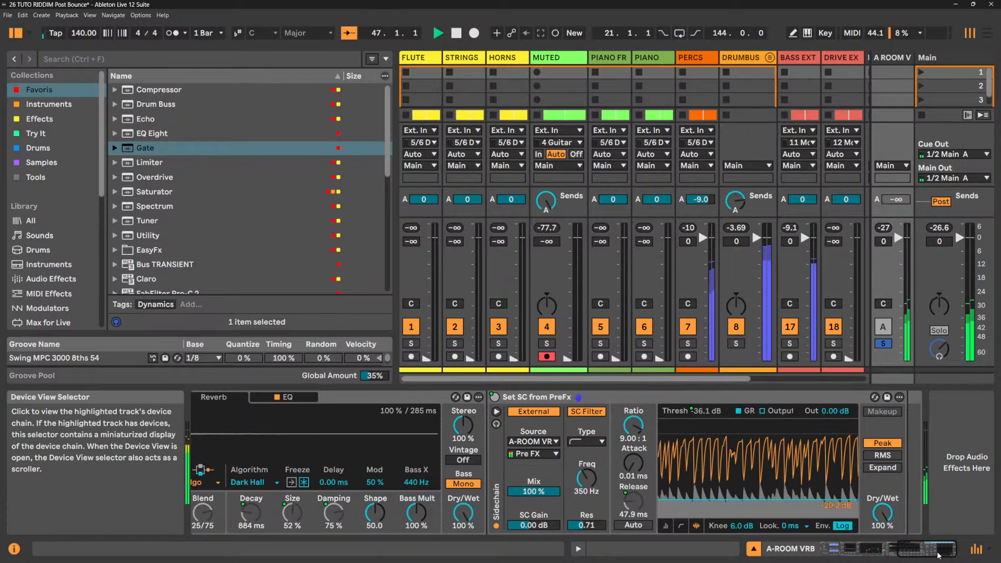
- Set the ROOM rack's SC Thresh macro to -24.7 dB and check the rack's macro mappings
left_click_drag(939, 556, 855, 558)
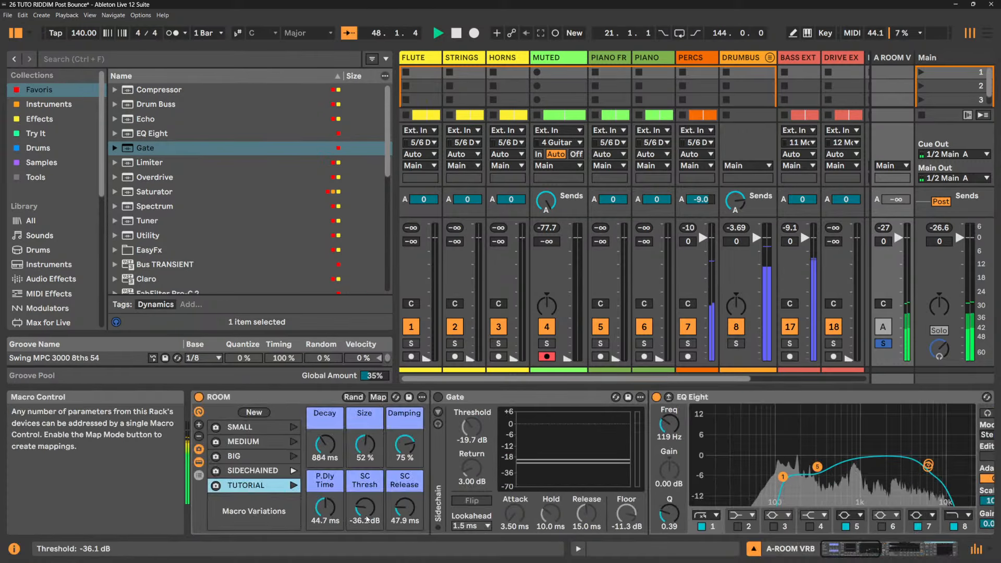
mouse_move(367, 520)
left_mouse_down()
mouse_move(366, 490)
mouse_move(368, 537)
left_mouse_up()
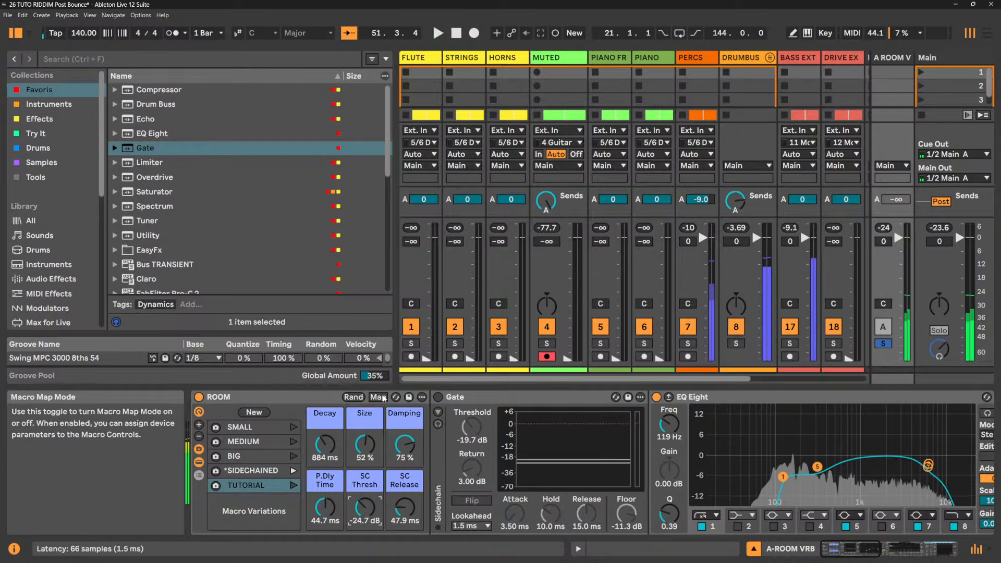
left_click(378, 397)
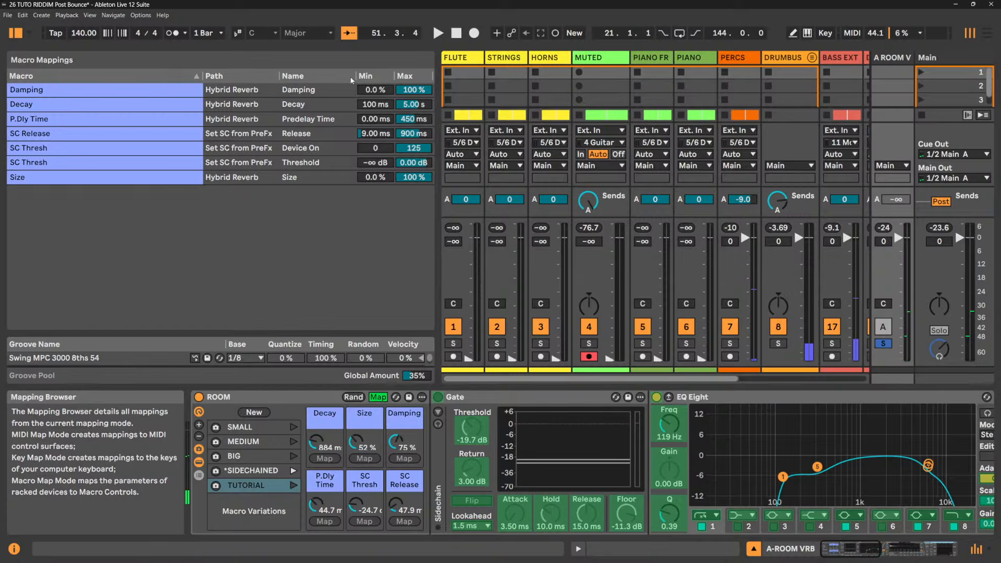
left_click(378, 397)
left_click(274, 402)
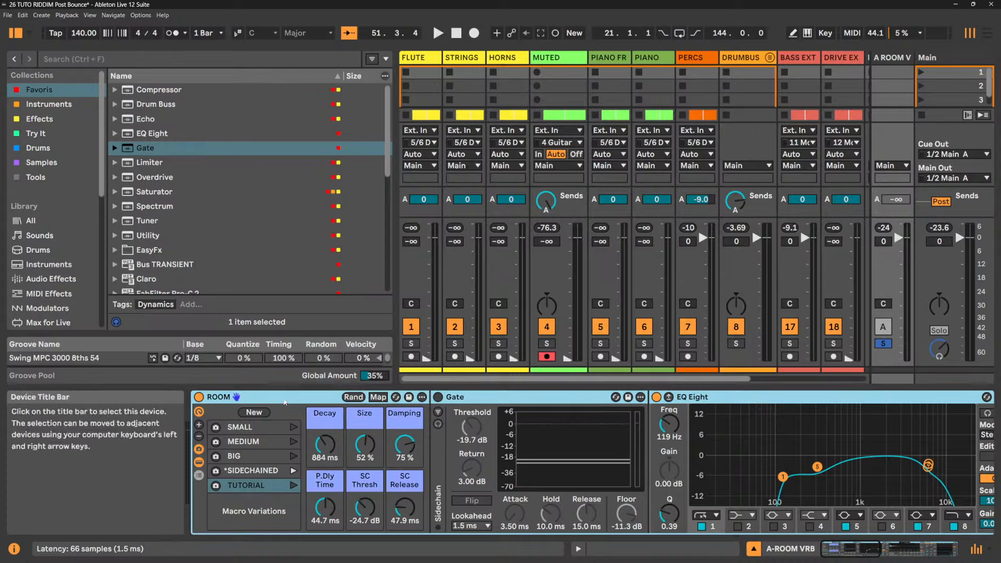
- Open the User Library in the browser to view where custom presets are stored
scroll(70, 229, "down", 2)
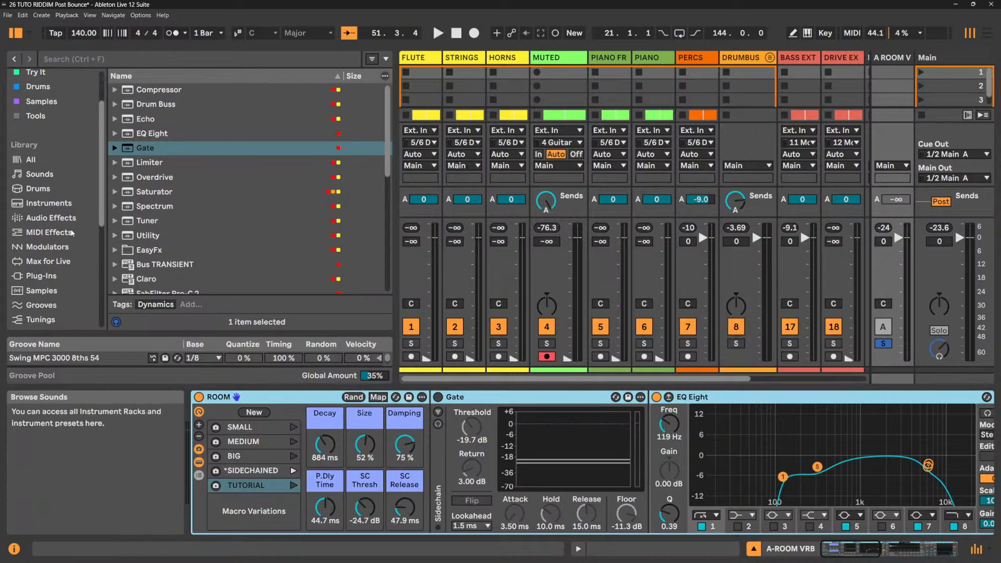
scroll(70, 230, "up", 2)
scroll(71, 229, "down", 4)
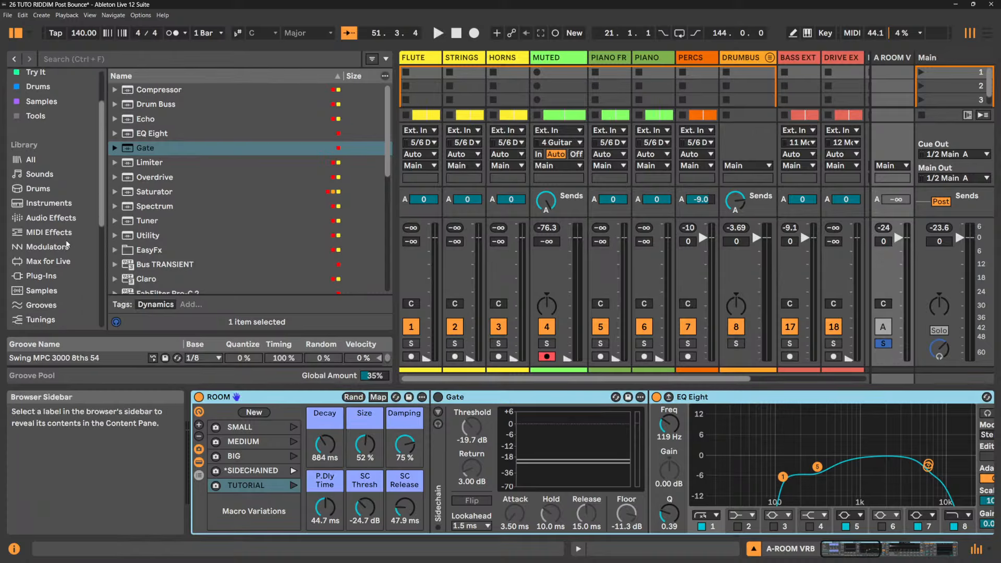
left_click(49, 256)
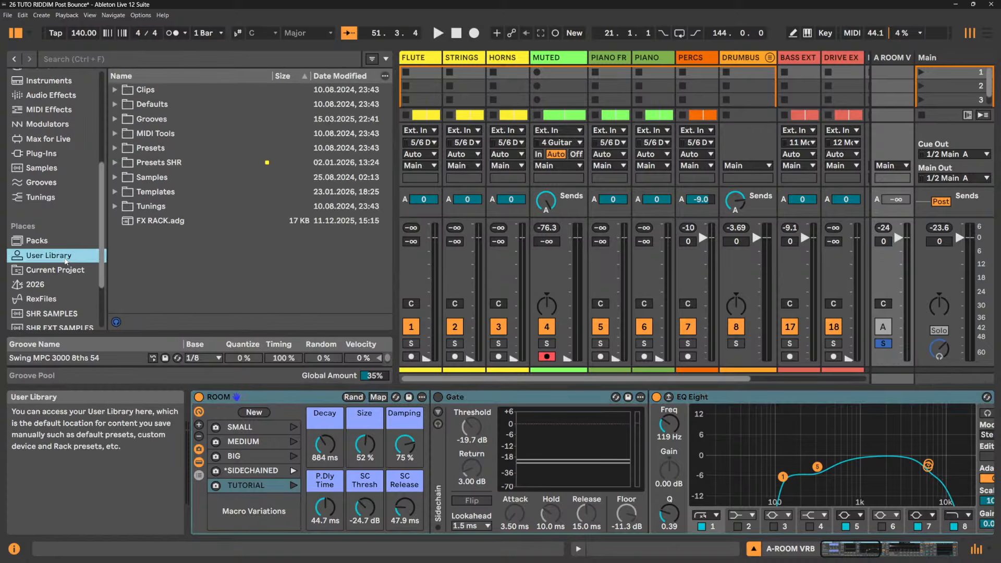
- Open the Favoris collection, expand the EasyFx folder and look through its rack presets
scroll(37, 101, "up", 5)
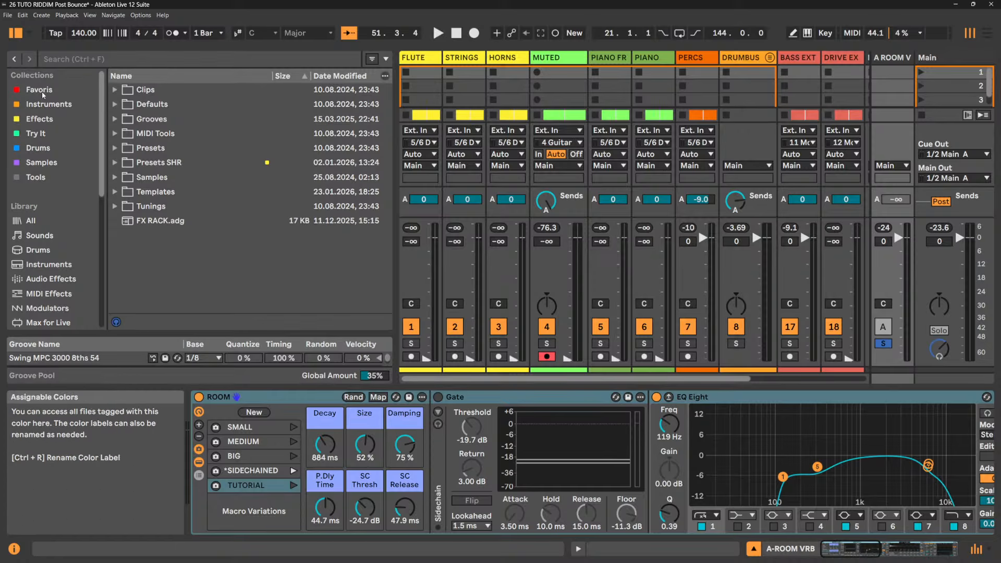
left_click(43, 93)
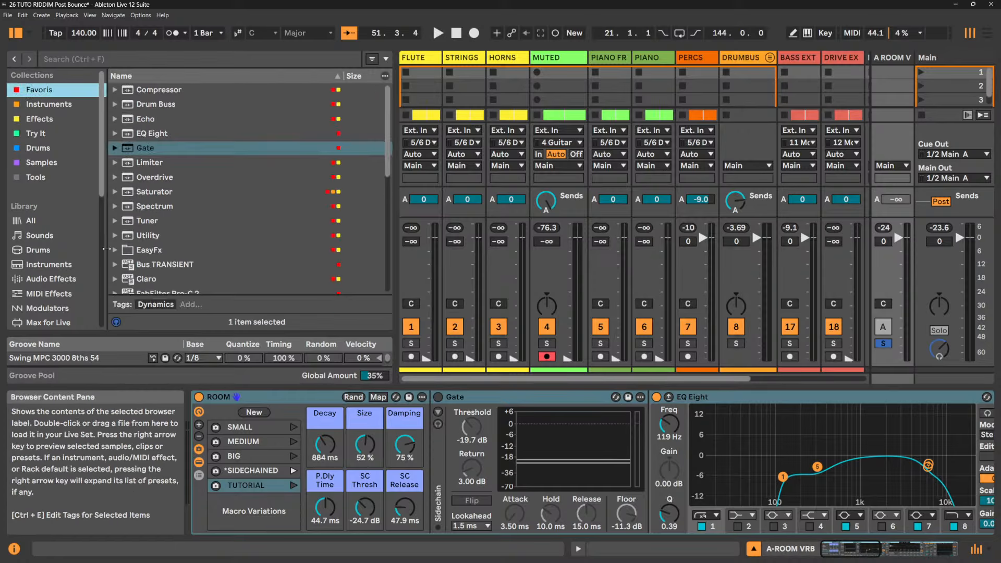
left_click(114, 250)
scroll(227, 151, "down", 4)
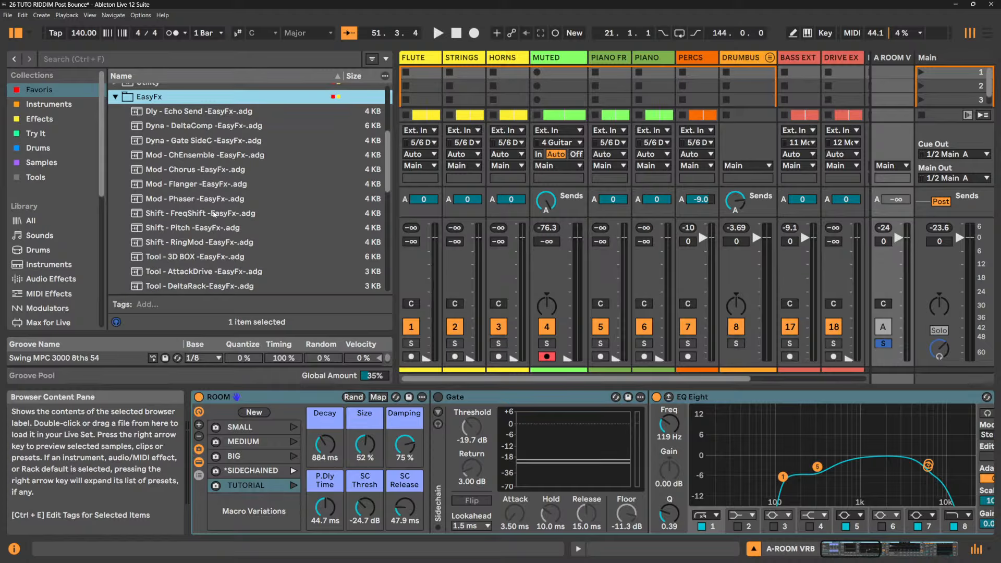
scroll(214, 214, "down", 4)
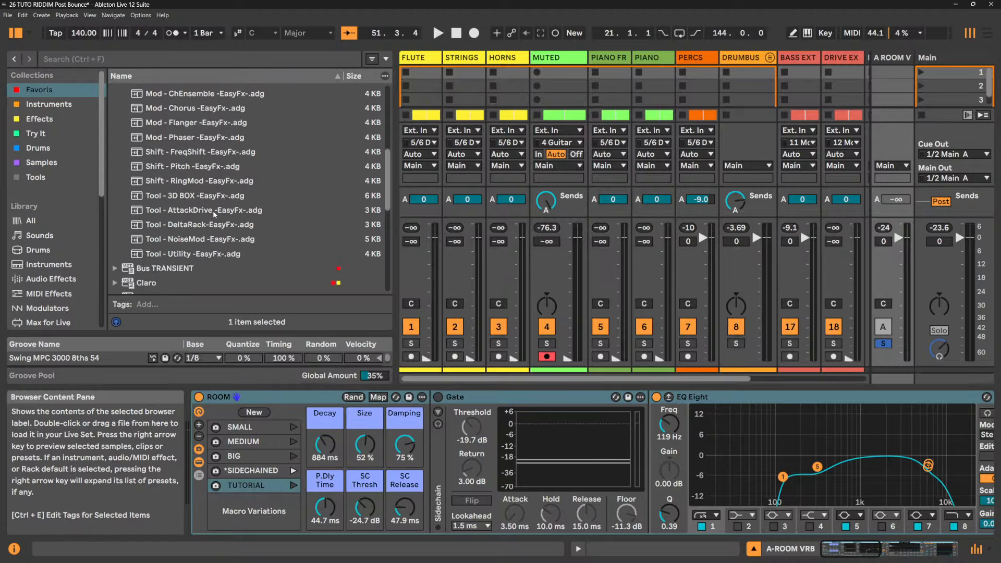
scroll(208, 225, "up", 6)
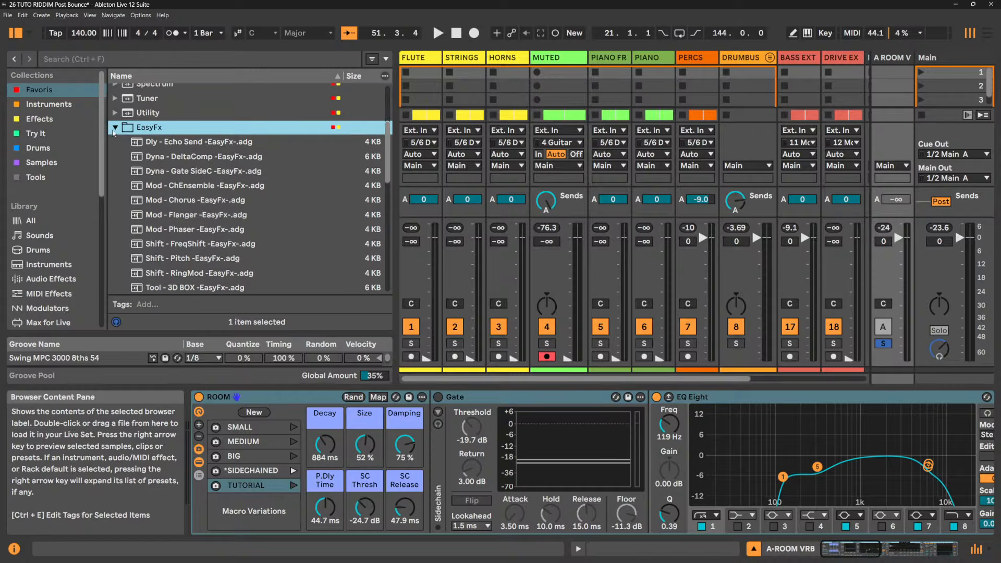
- Collapse the EasyFx folder in the browser and hide the devices inside the ROOM rack
left_click(115, 128)
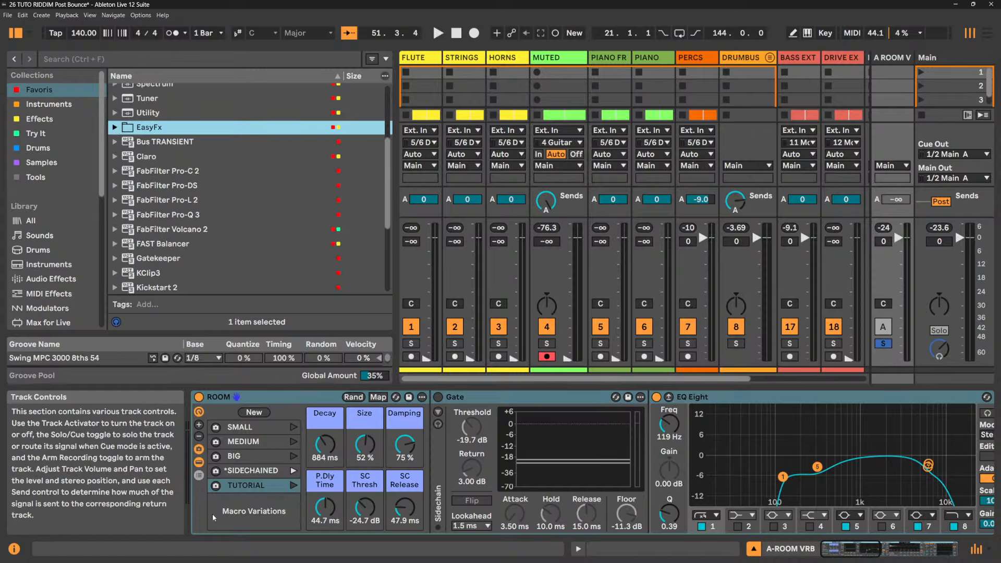
left_click(200, 463)
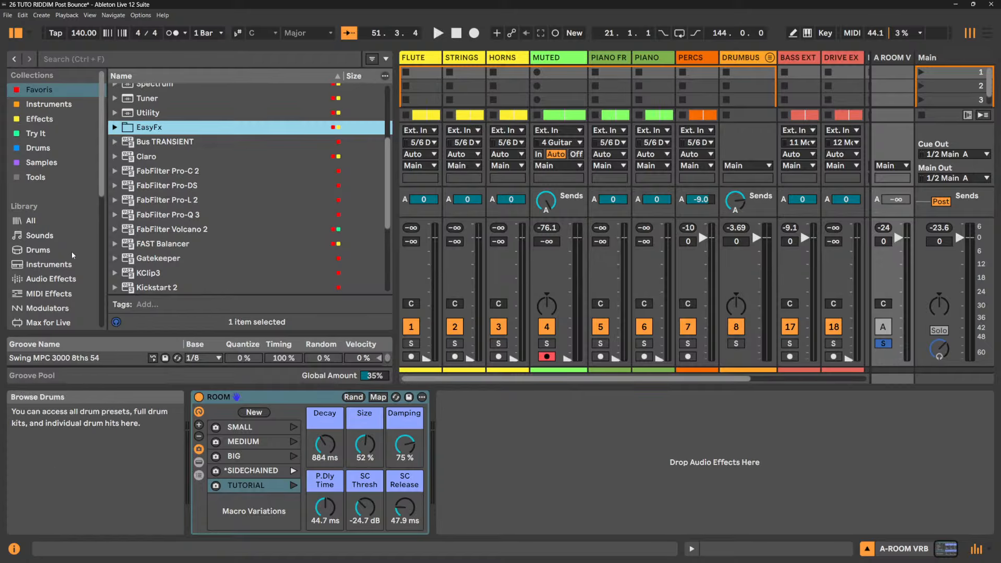
- Show the whole song in the Arrangement with a narrower browser, and fold all the tracks
left_click(986, 33)
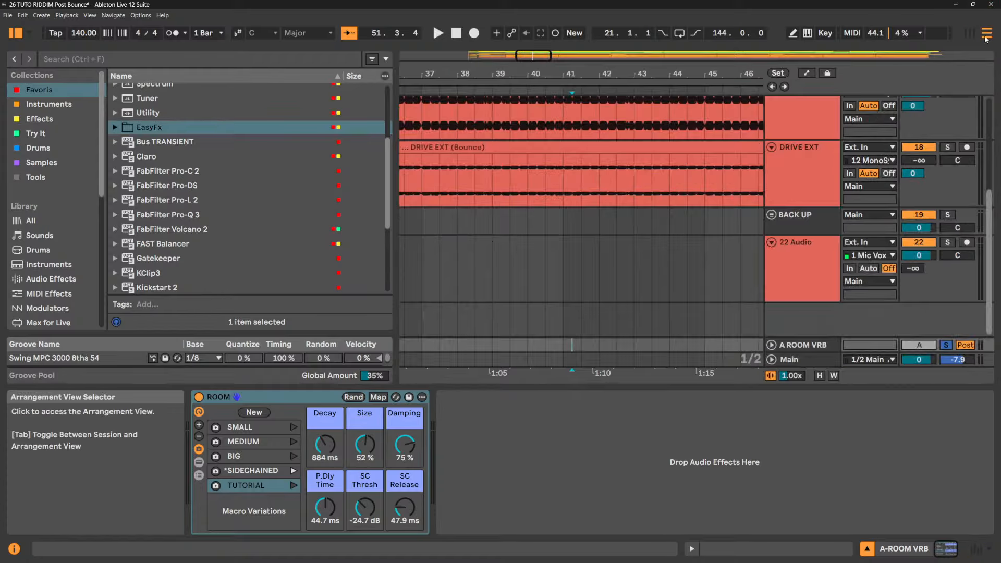
scroll(563, 219, "up", 1)
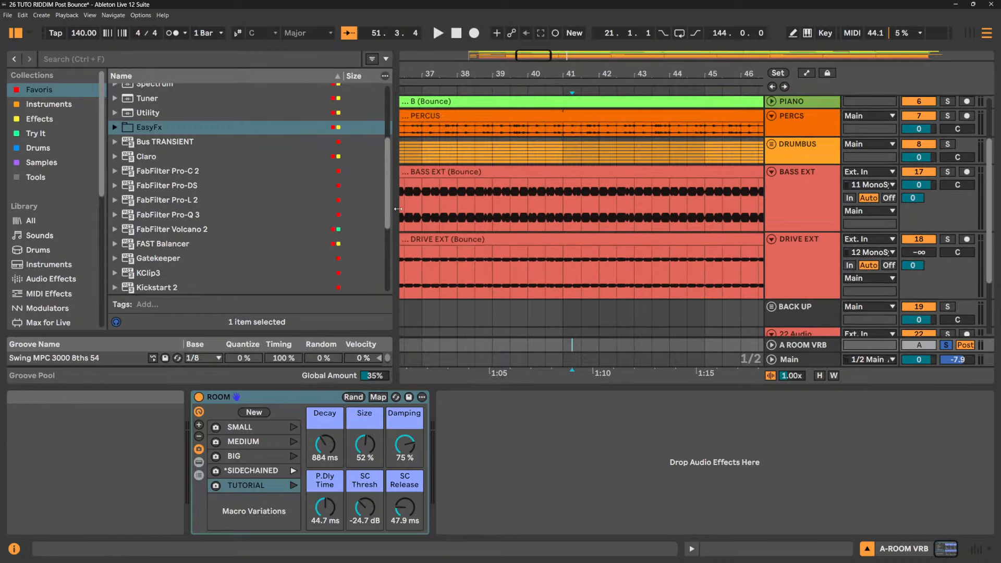
left_click_drag(396, 198, 277, 191)
left_click_drag(463, 74, 464, 11)
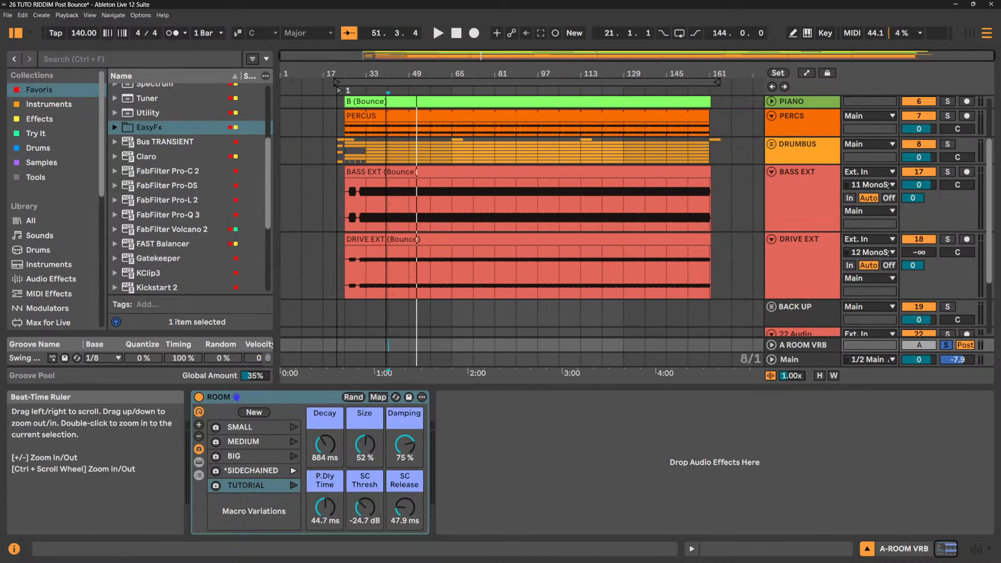
scroll(468, 217, "up", 3)
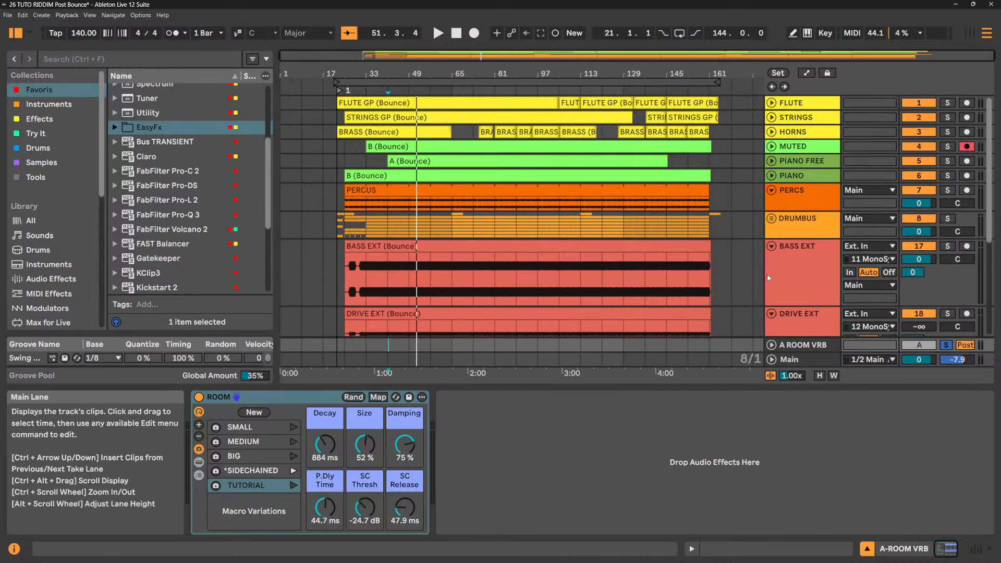
left_click(772, 246, "alt")
- Play the arrangement from bar 22 and turn off solo on the A ROOM VRB return
left_click(341, 212)
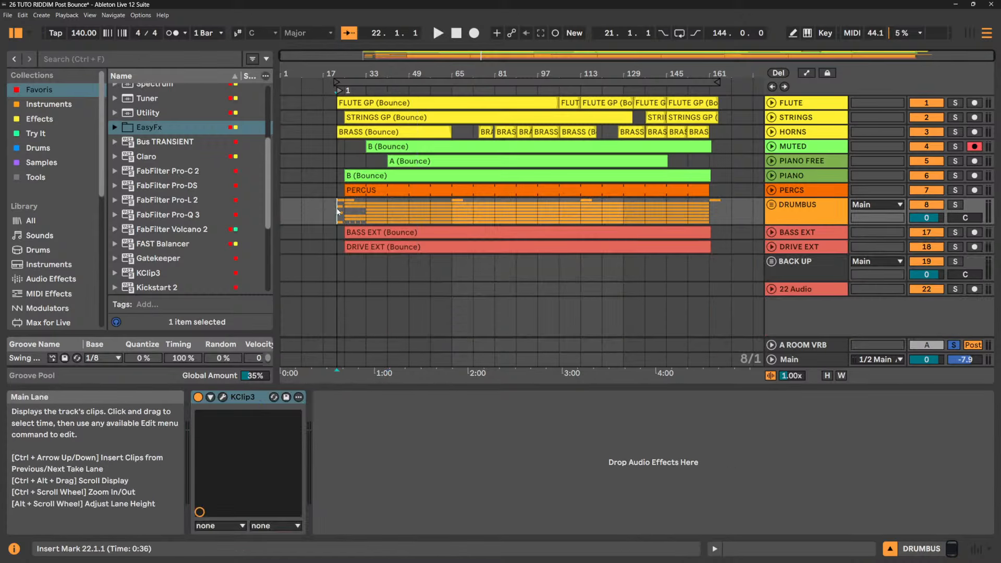
key("space")
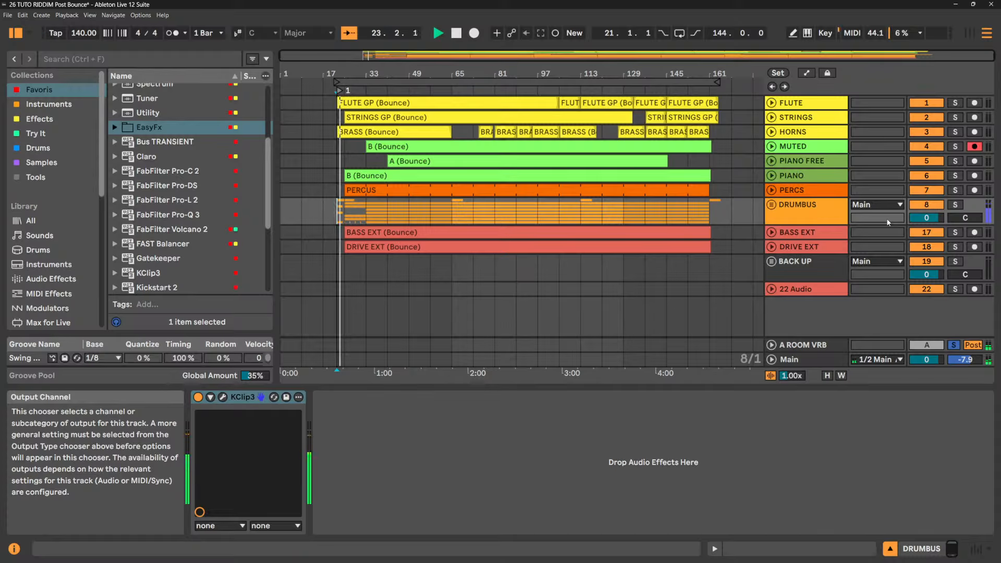
left_click(955, 346)
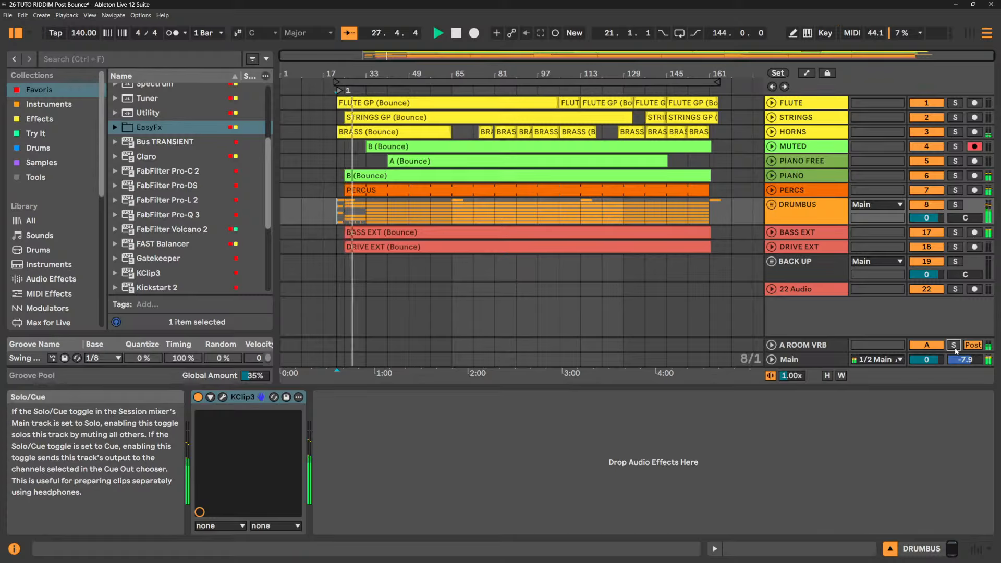
- In Session View, show the PERCS track's devices and browse the Audio Effects library for Audio Effect Rack and Auto Filter
key("Tab")
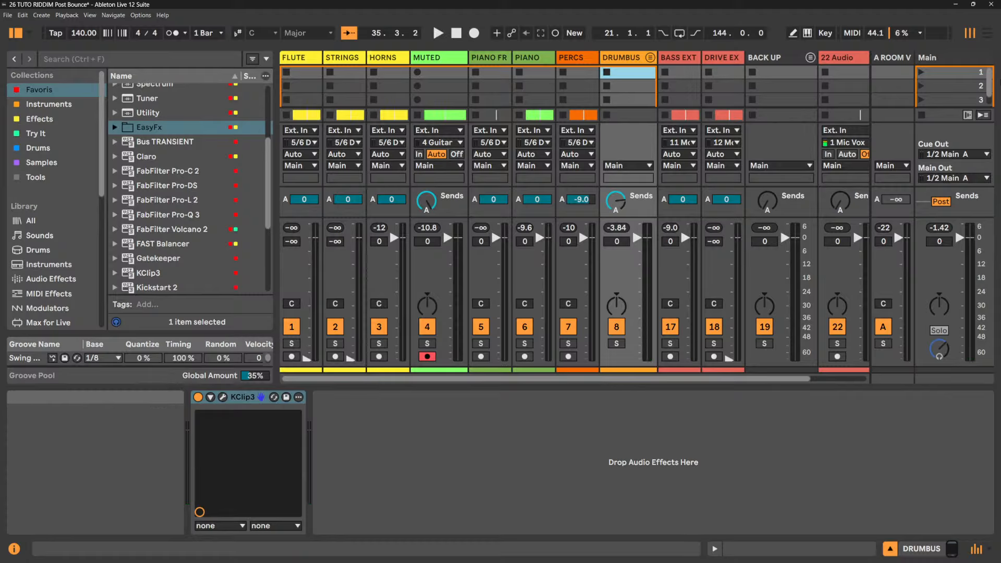
left_click(573, 57)
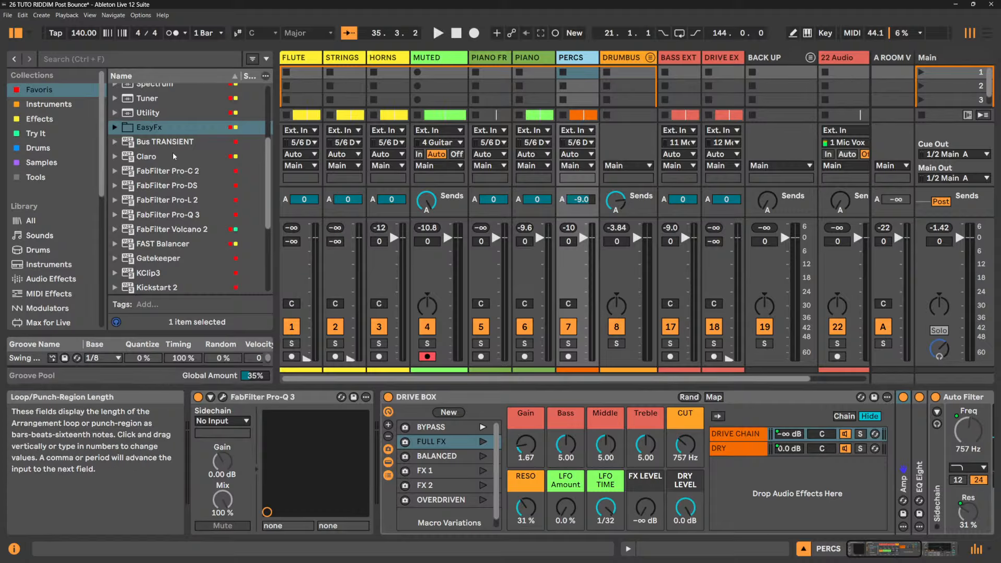
scroll(173, 152, "up", 3)
scroll(174, 152, "up", 2)
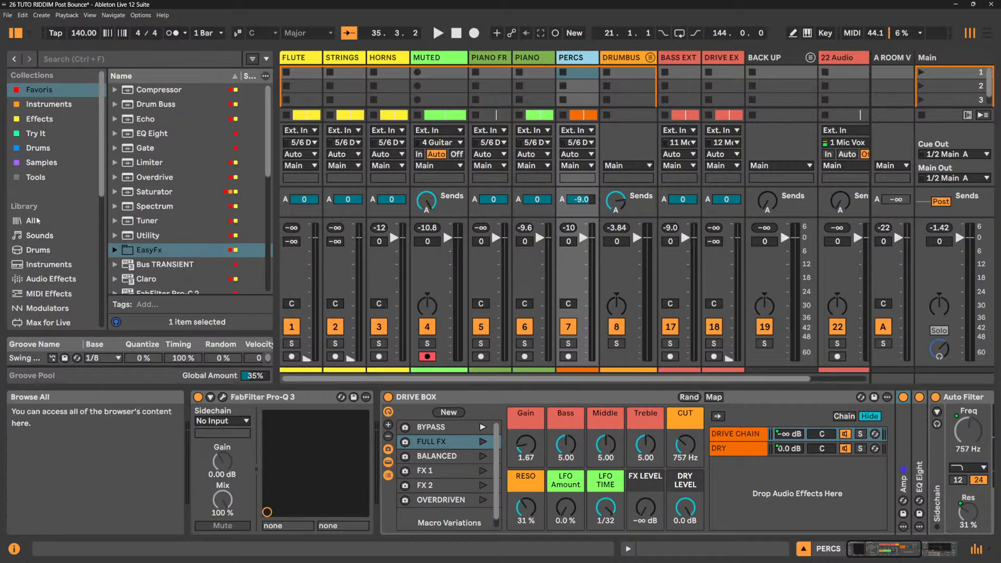
scroll(35, 243, "down", 3)
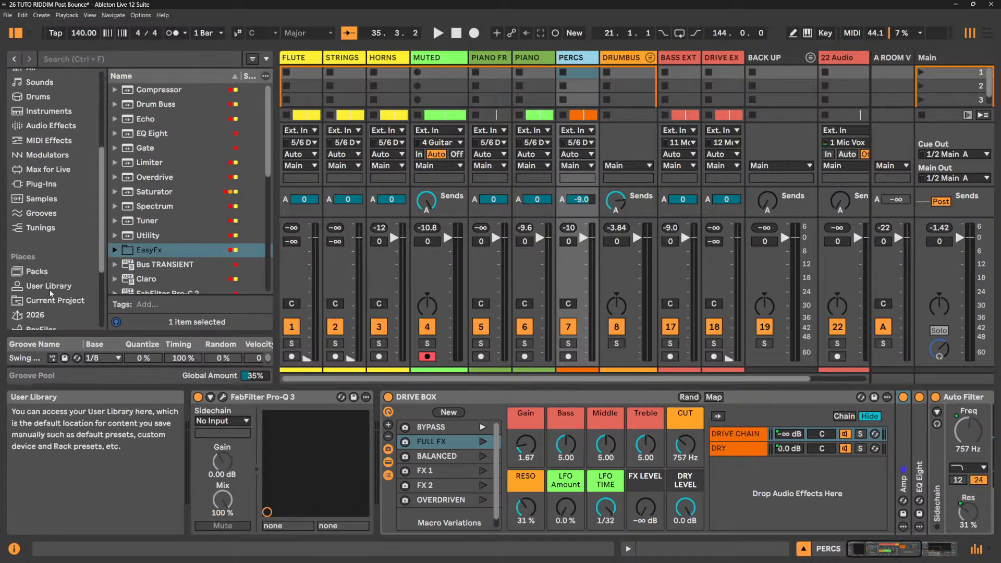
scroll(51, 293, "up", 3)
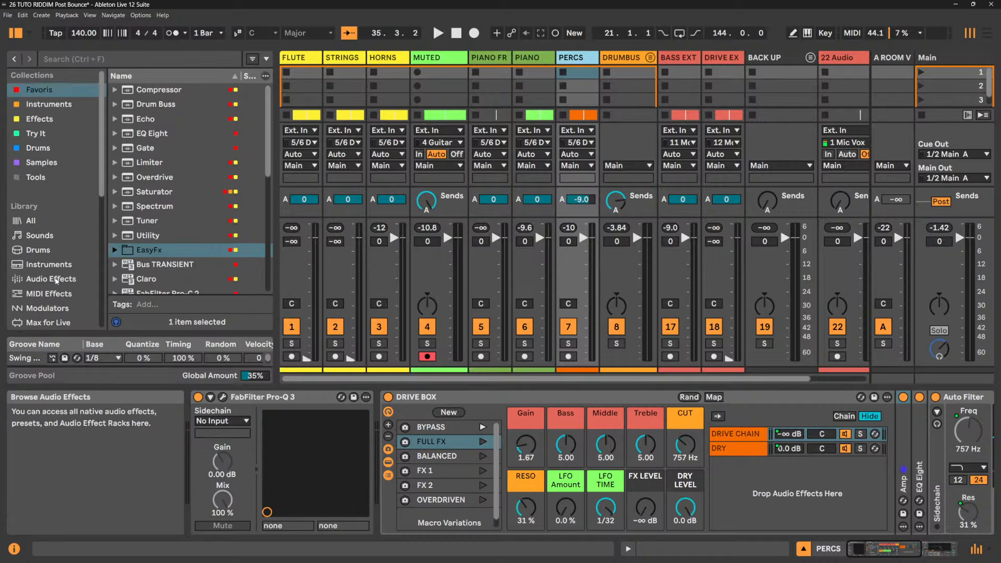
left_click(51, 279)
scroll(213, 212, "up", 4)
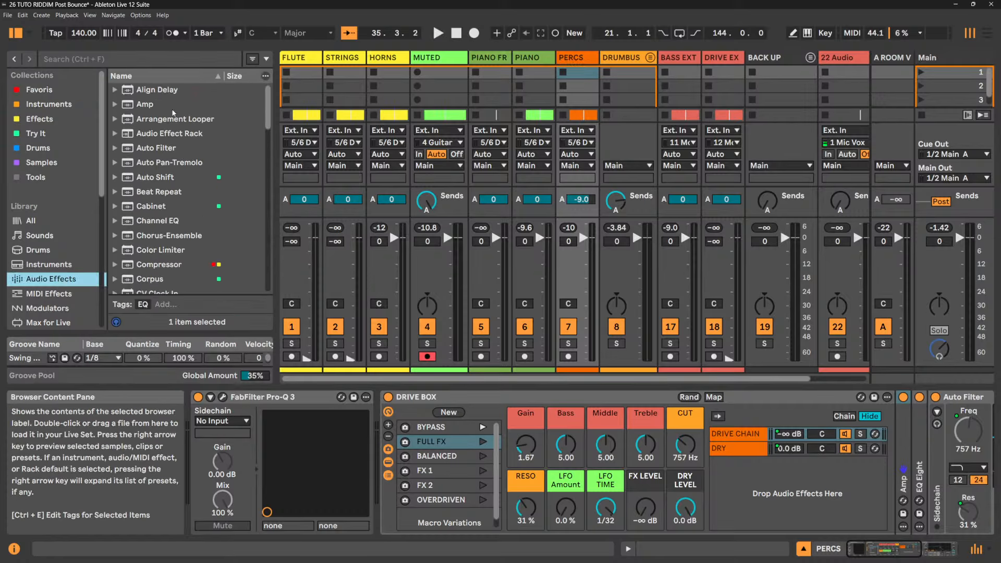
left_click(167, 136)
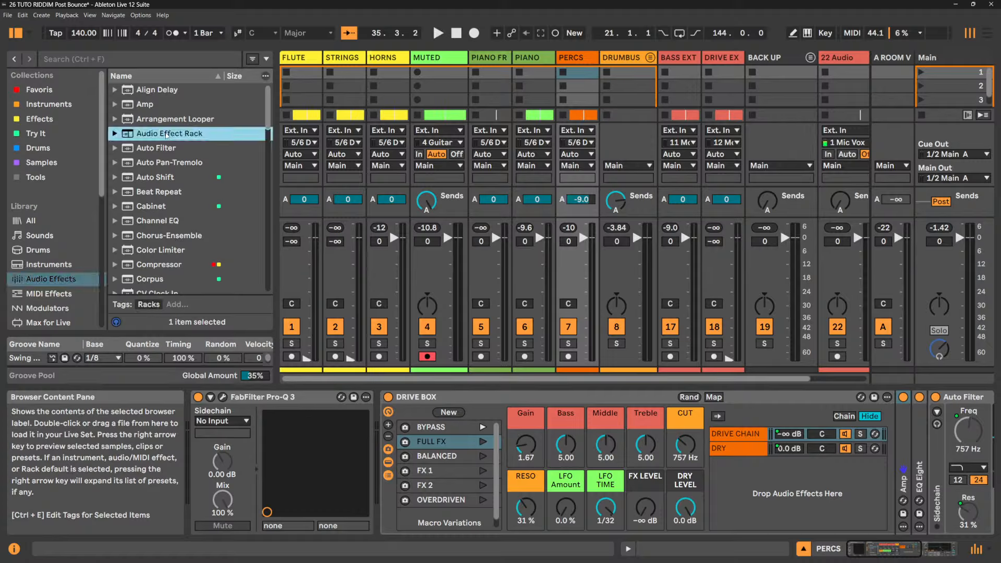
left_click(164, 149)
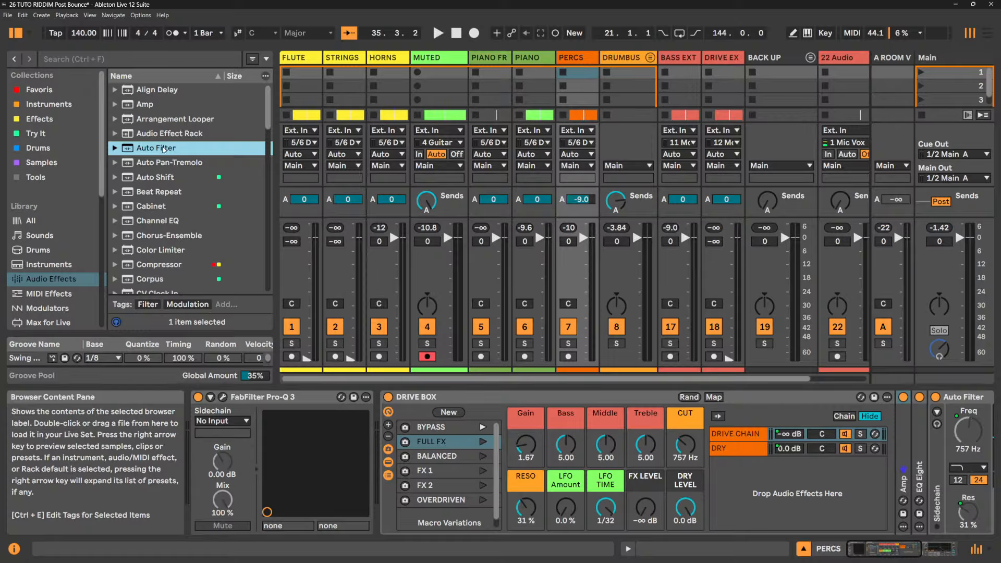
- Play the song from bar 22 and launch the BALANCED macro variation of the DRIVE BOX rack
key("space")
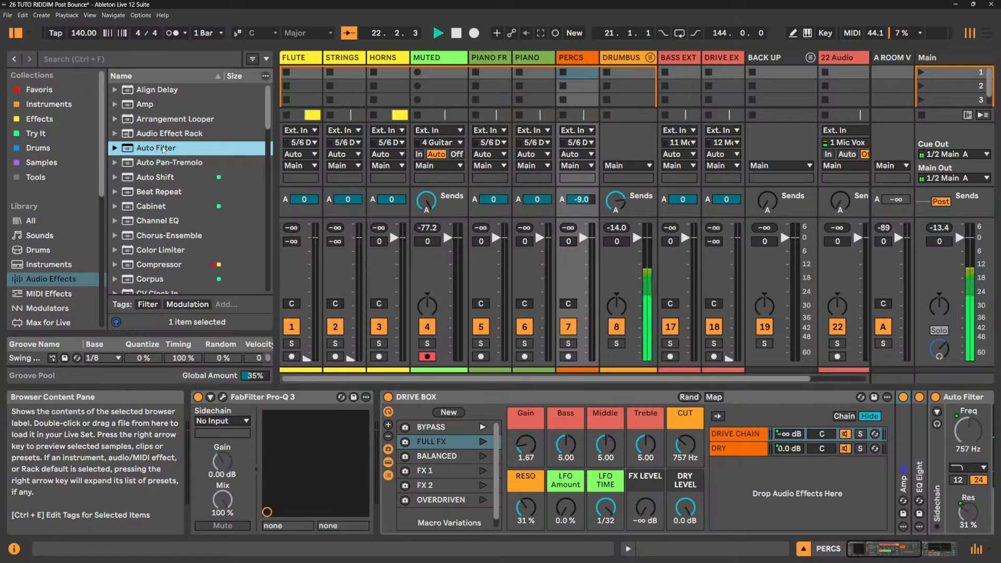
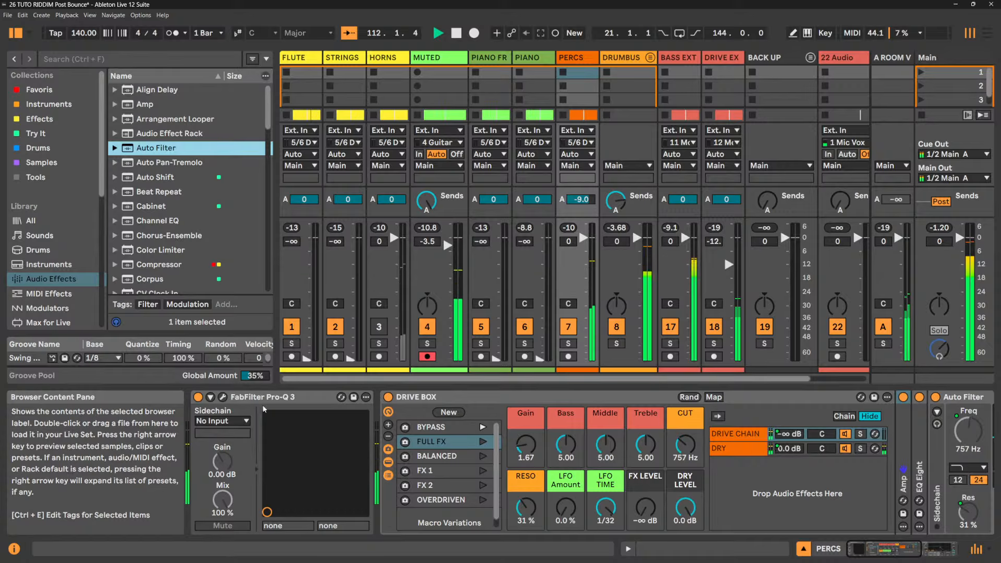
left_click(483, 456)
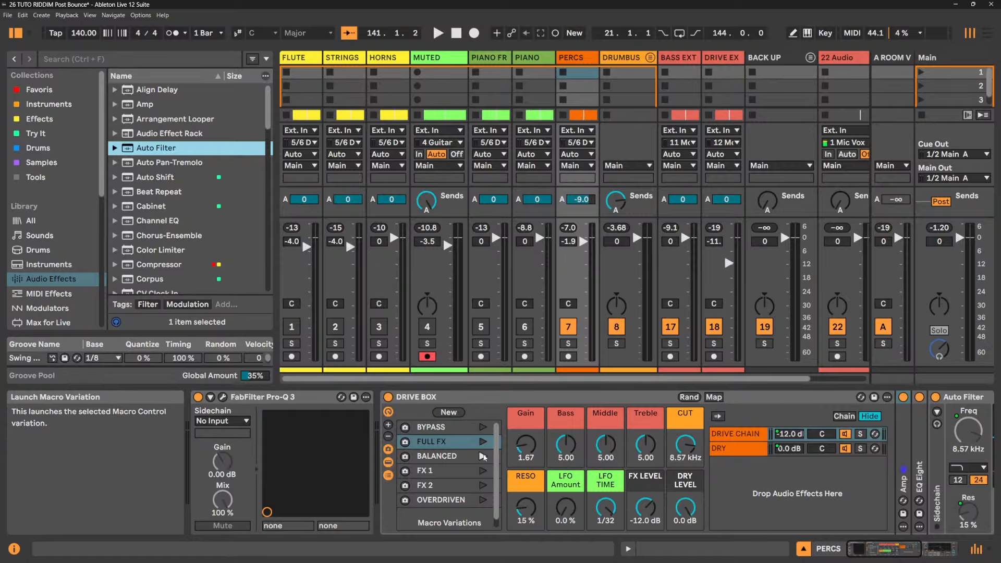
- Look through the MIDI Effects and Modulators categories of the library, and return to Audio Effects
left_click(51, 294)
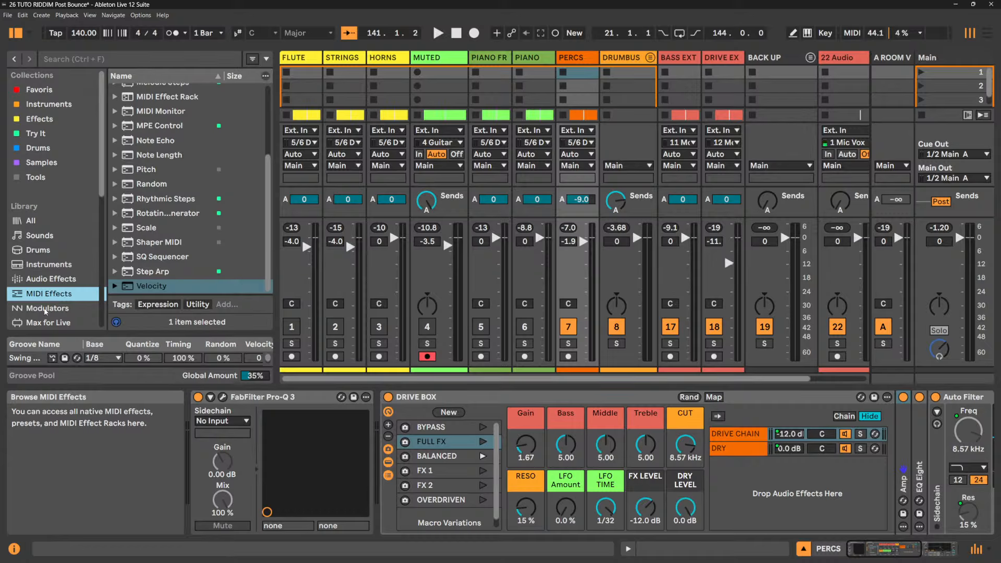
left_click(46, 310)
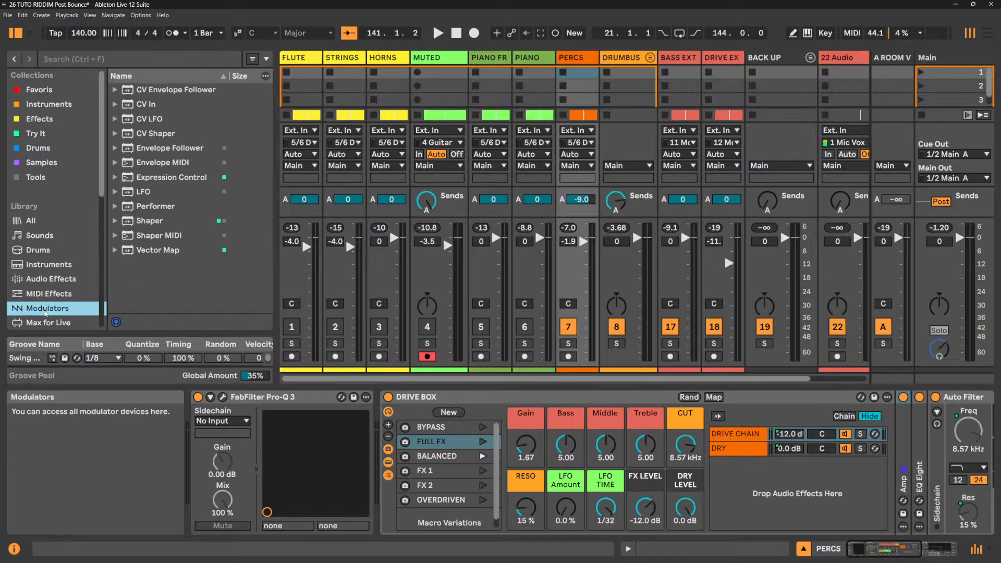
left_click(52, 295)
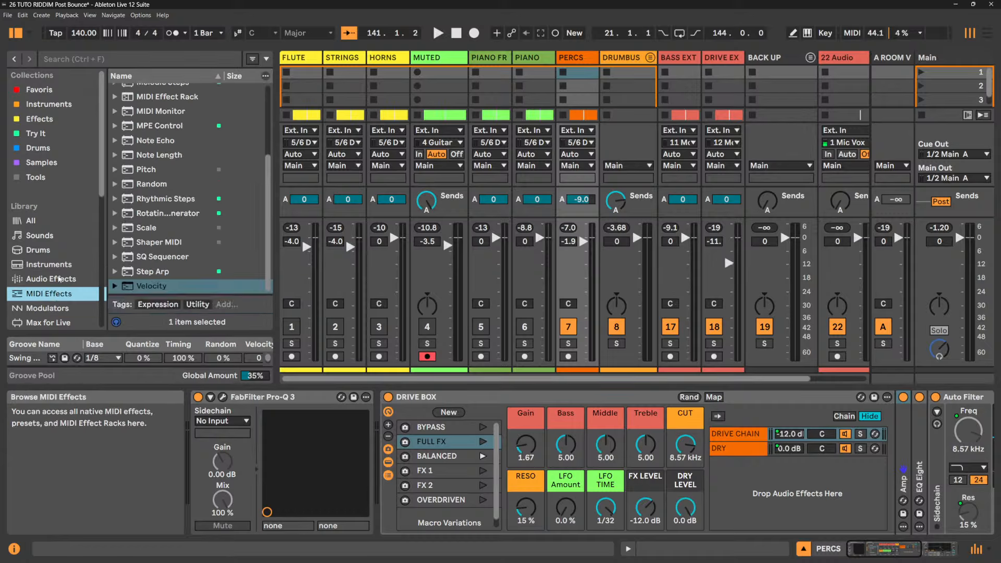
left_click(58, 280)
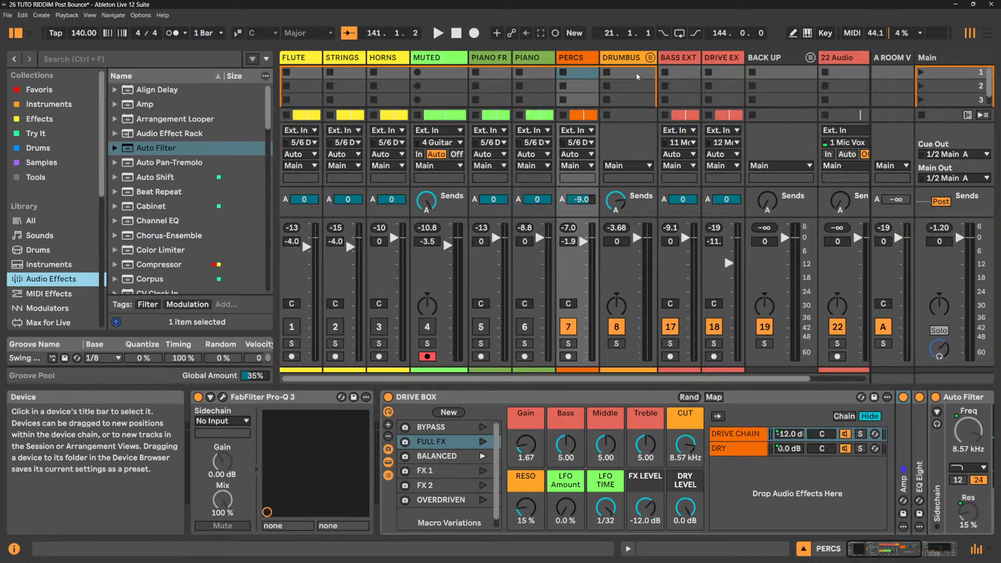
- Solo the DRUMBUS track, add an Auto Filter before KClip3 and audition it during playback
left_click(622, 57)
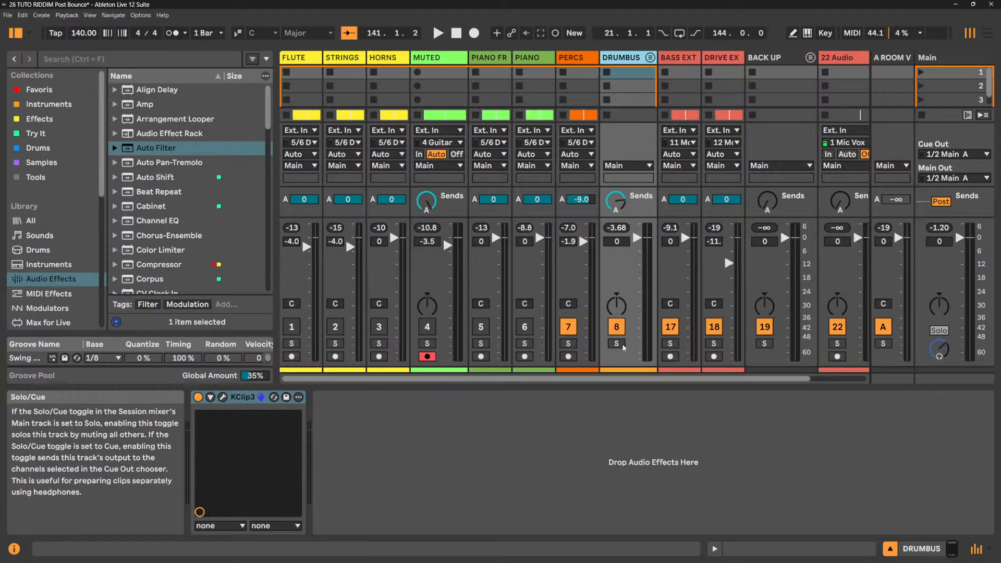
left_click(620, 343)
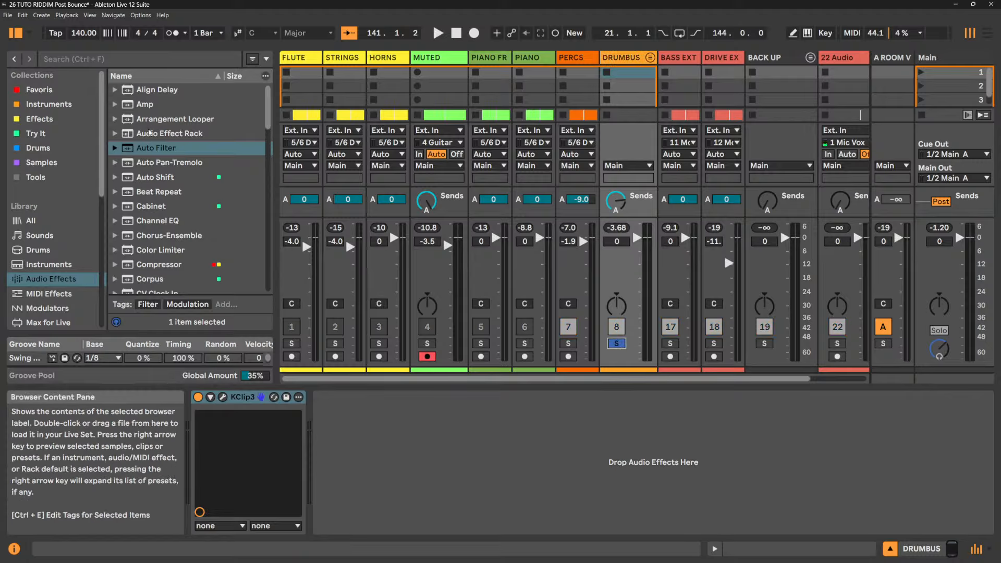
left_click_drag(159, 151, 213, 480)
key("space")
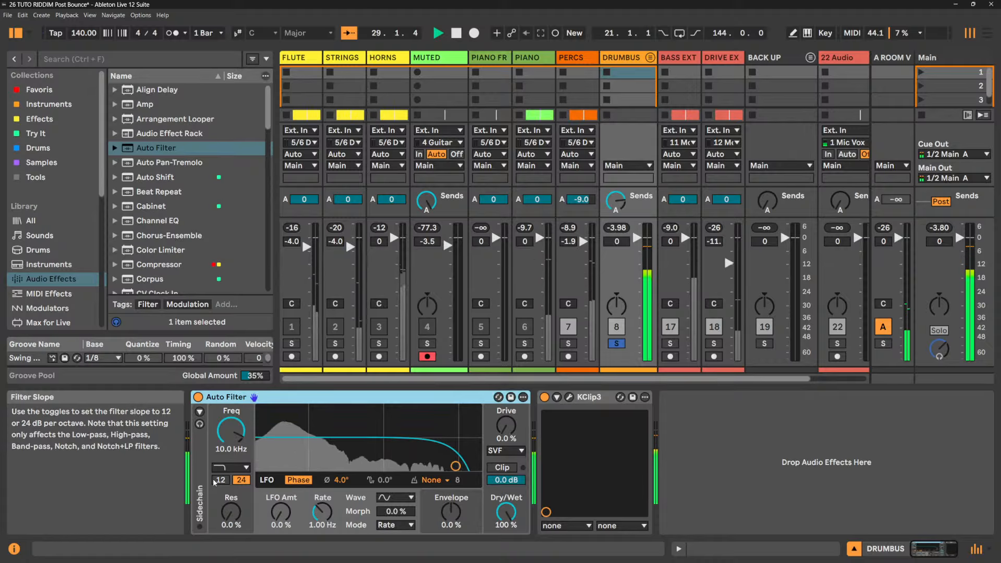
key("space")
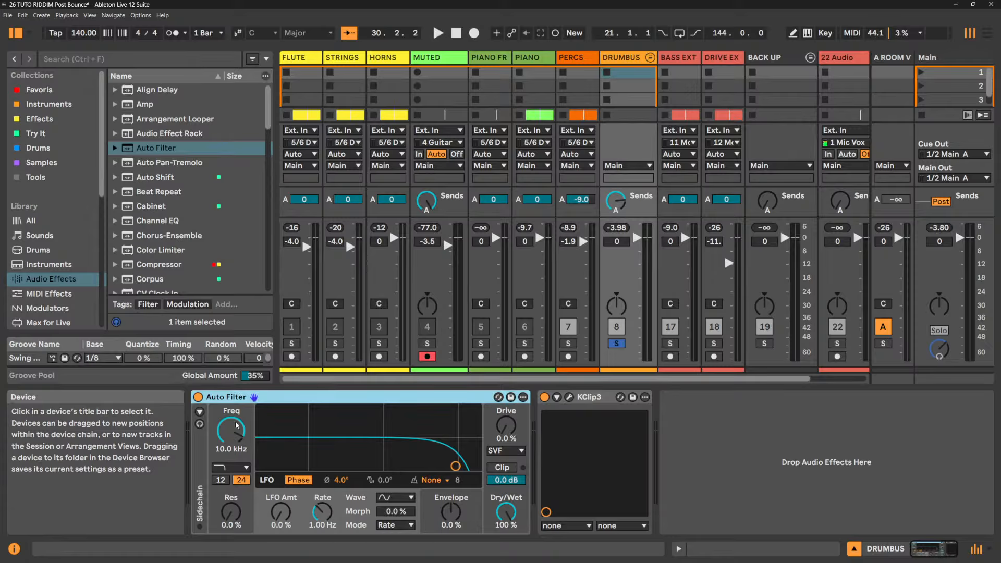
- Set the Auto Filter's cutoff frequency to 20.0 kHz and its slope to 12 dB, and check its sidechain section
left_click_drag(229, 430, 228, 413)
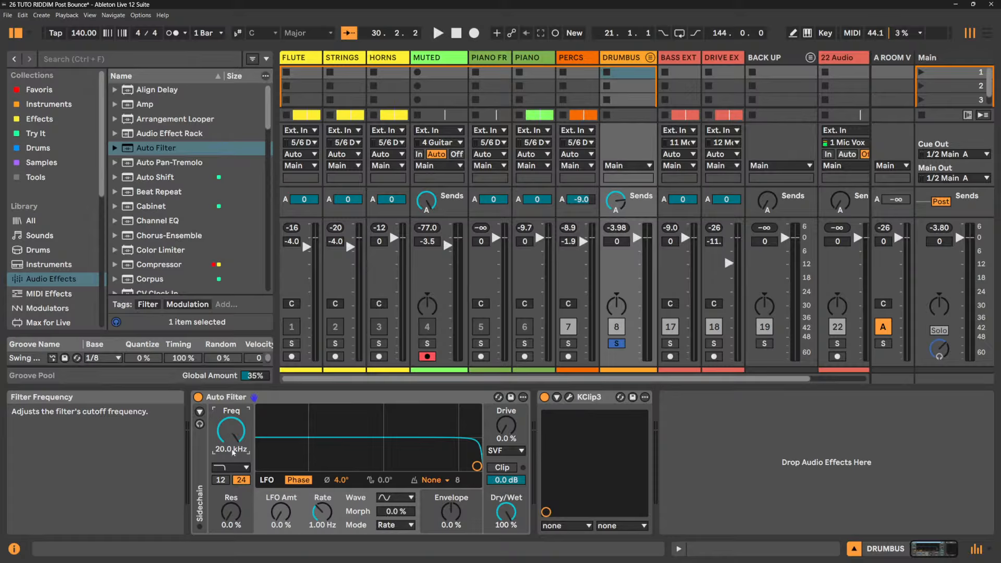
left_click(222, 481)
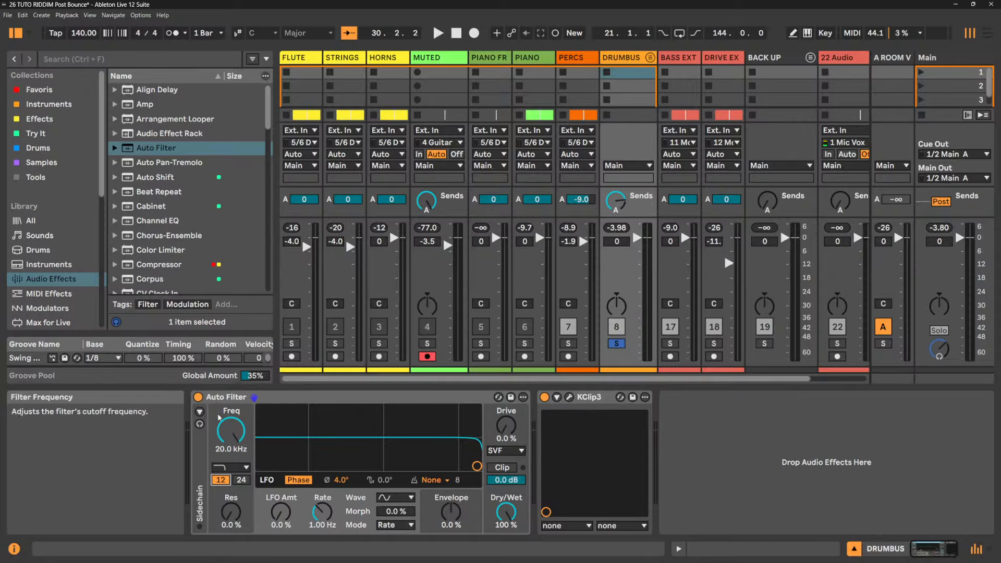
left_click(201, 412)
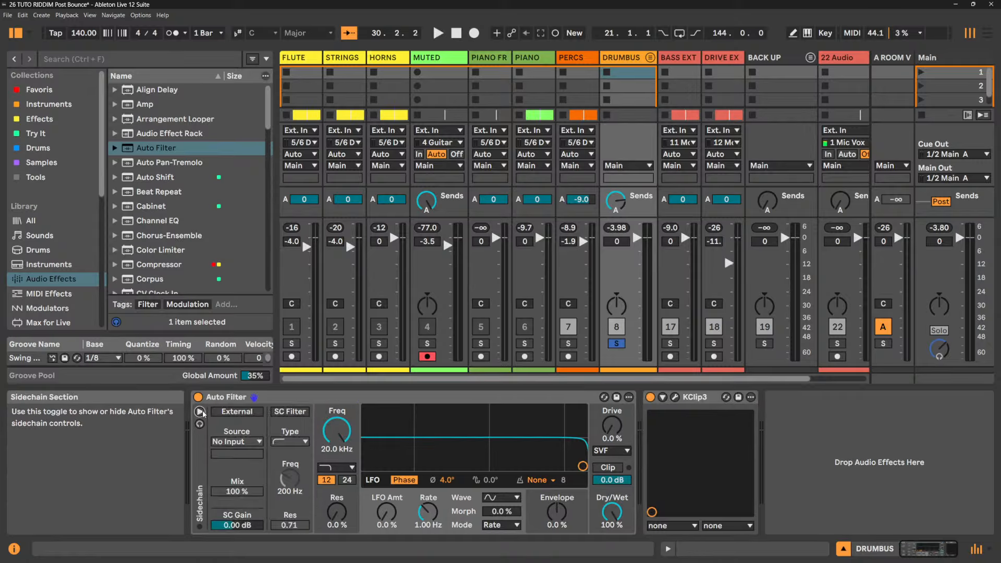
left_click(201, 412)
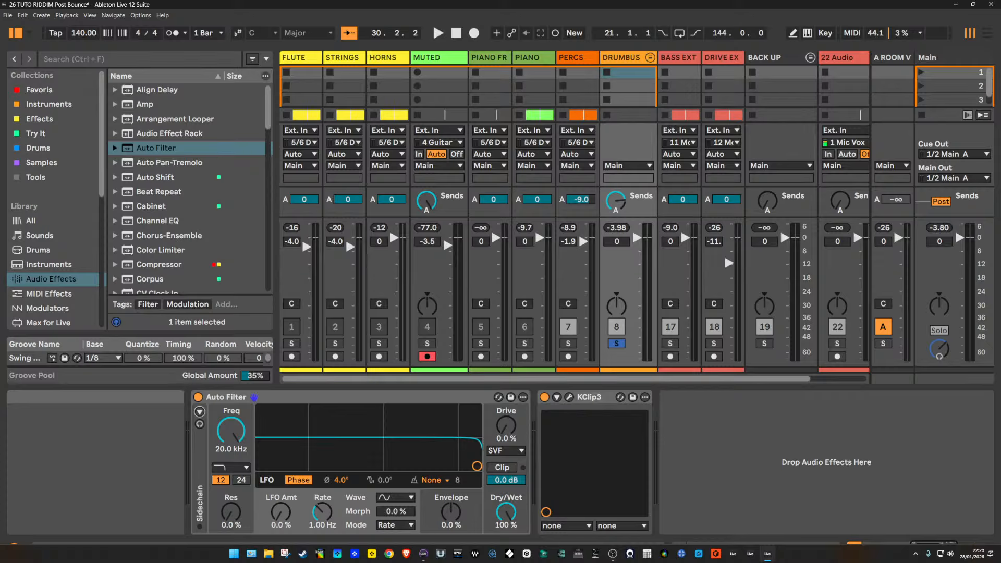
- Save the Auto Filter's current settings as its default preset
right_click(394, 399)
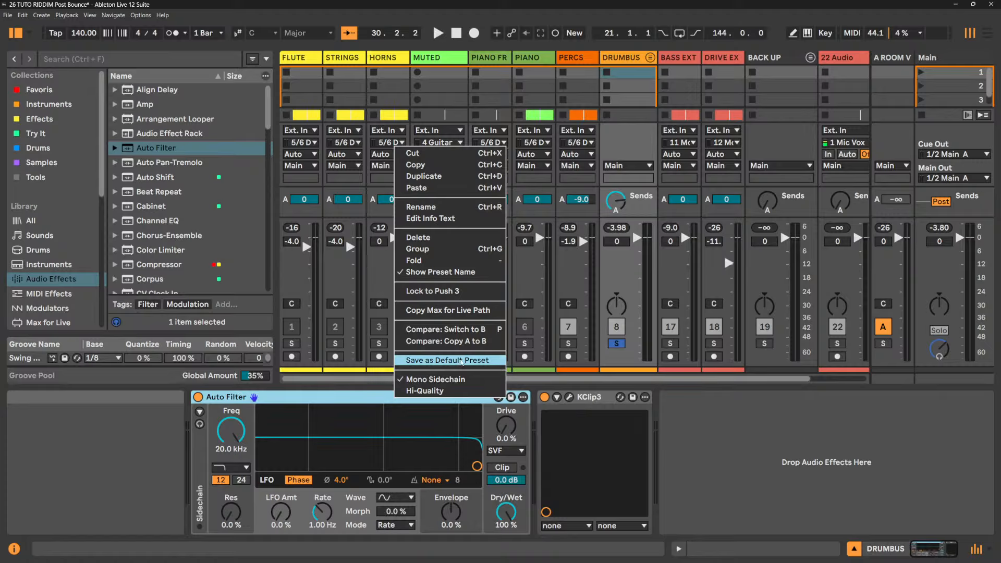
left_click(462, 360)
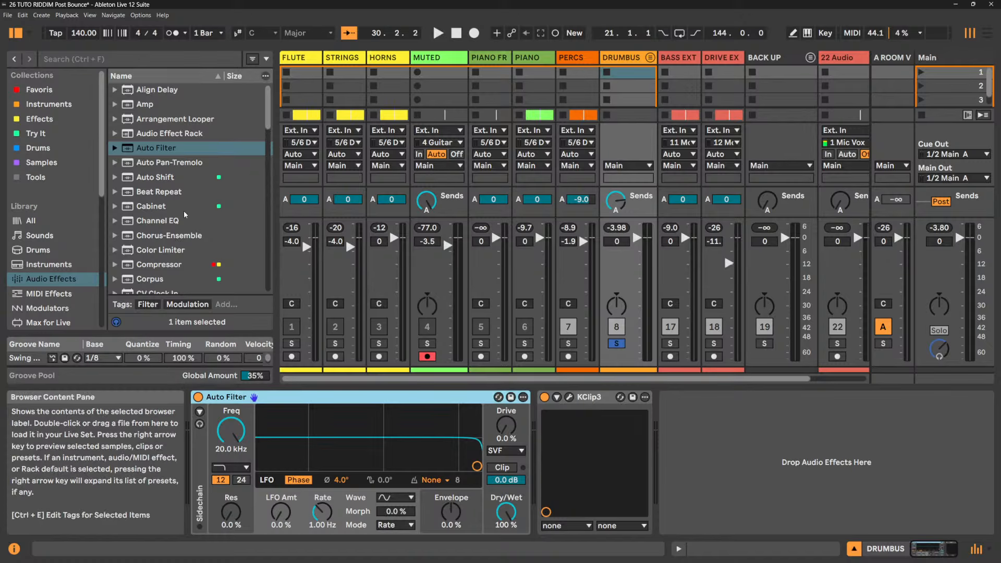
scroll(183, 211, "down", 2)
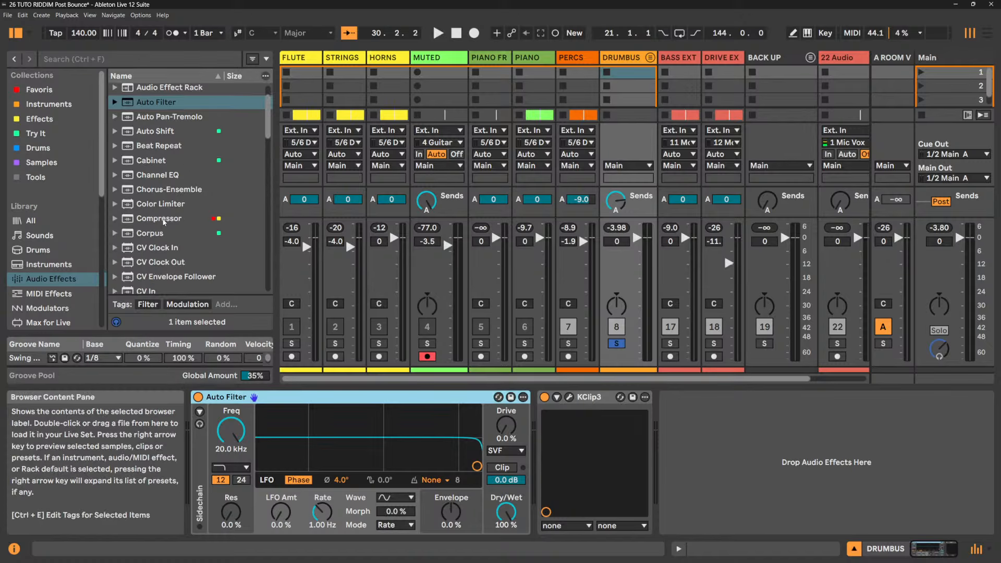
- Insert a Compressor between Auto Filter and KClip3, check its Makeup toggle and default preset option, and delete the device
left_click_drag(163, 222, 472, 458)
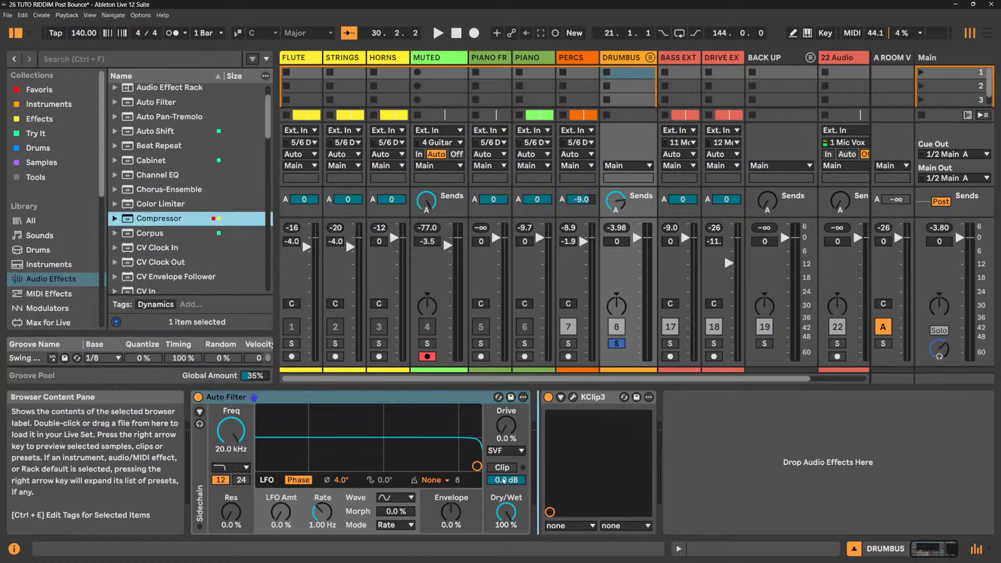
left_click_drag(519, 479, 537, 469)
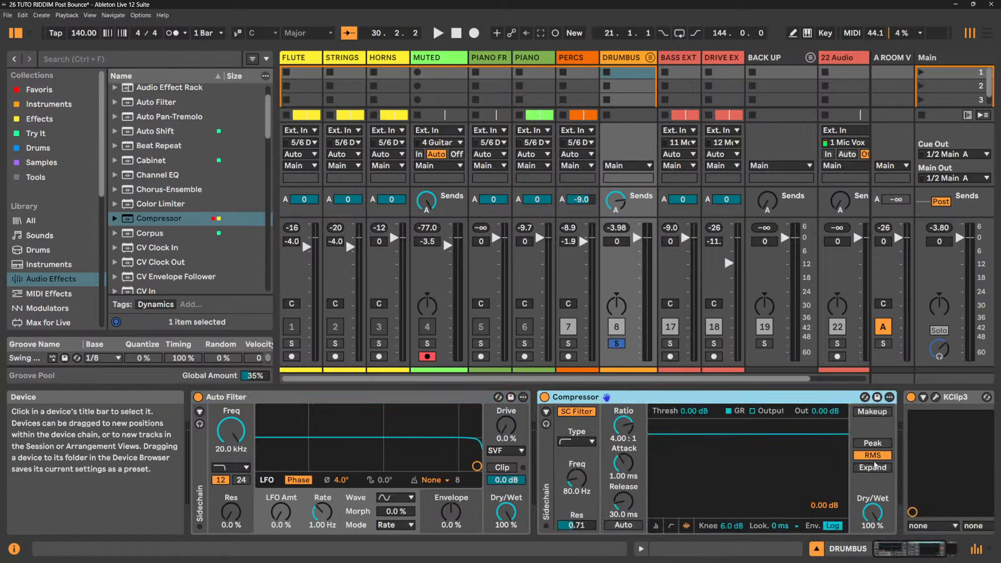
left_click(883, 412)
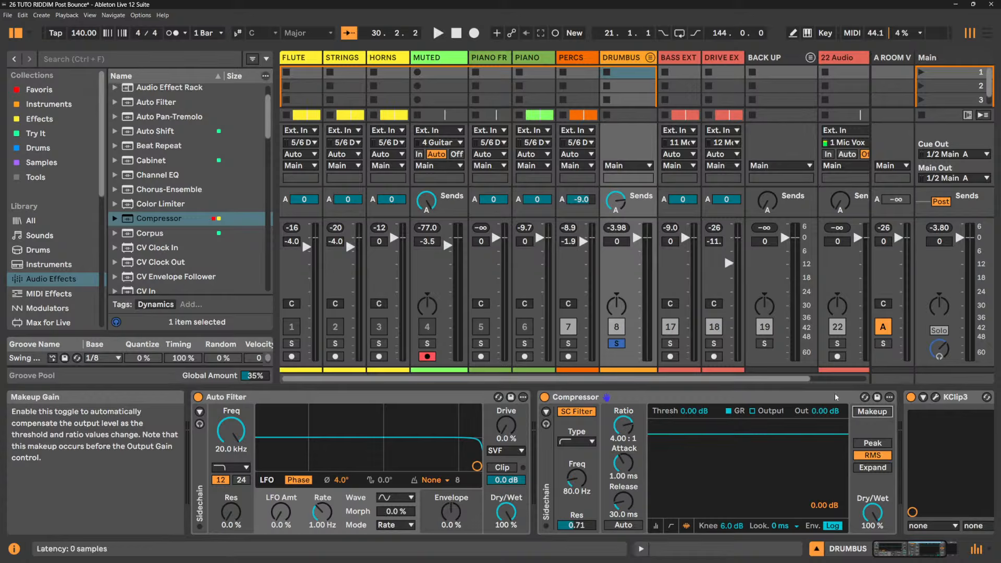
right_click(775, 397)
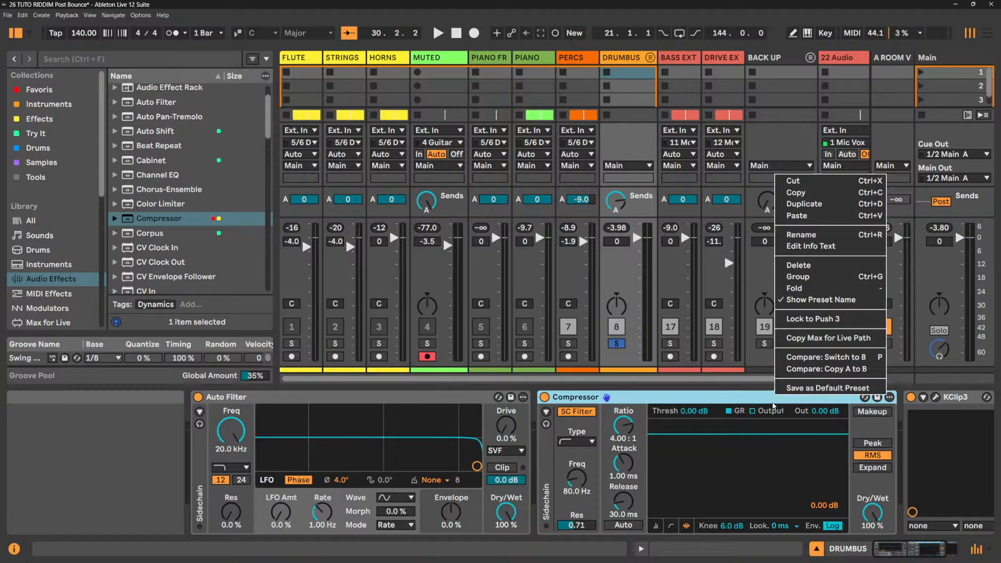
left_click(747, 401)
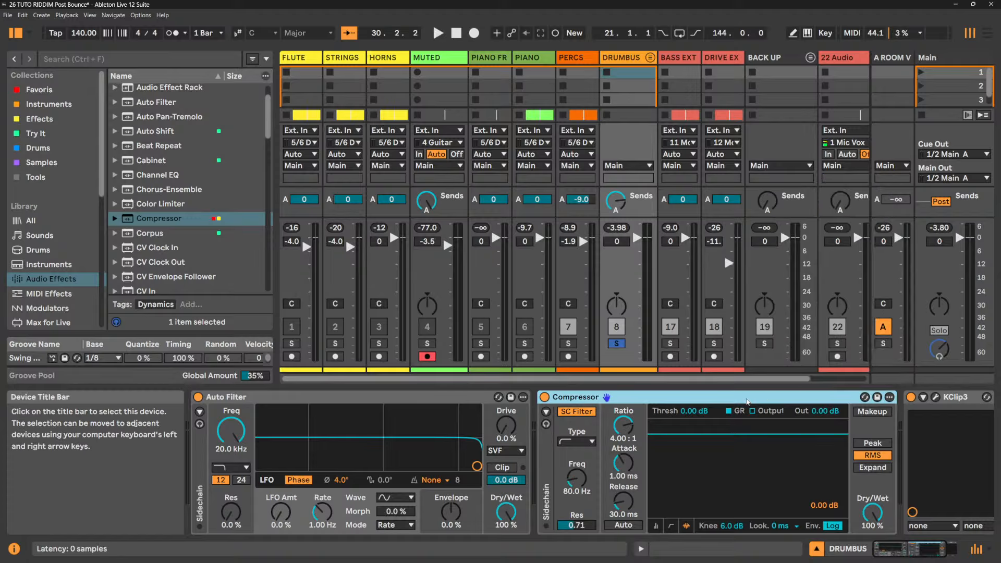
key("Delete")
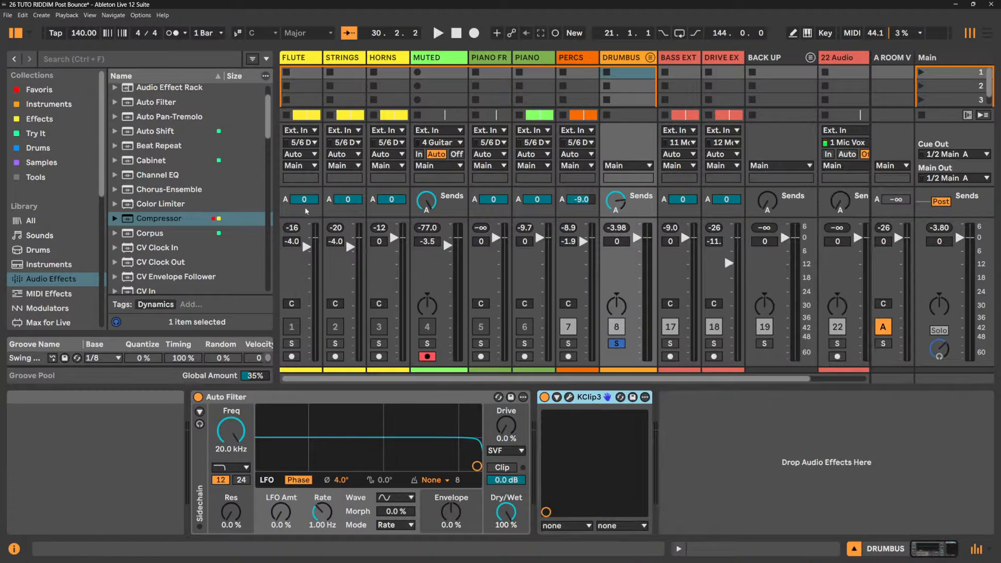
- Load a fresh Compressor at the end of the DRUMBUS chain to check its default Makeup state, and remove it
double_click(162, 222)
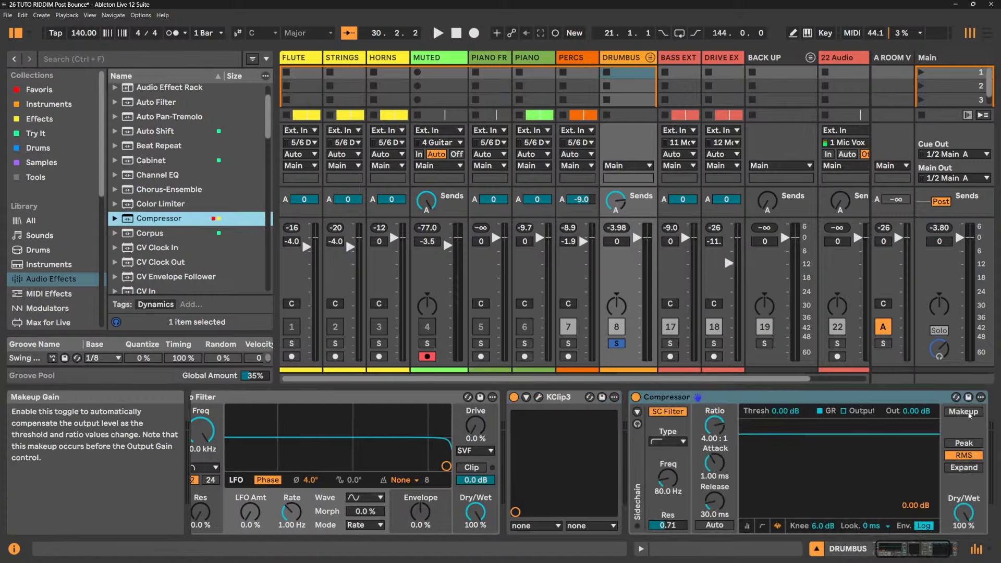
left_click(831, 400)
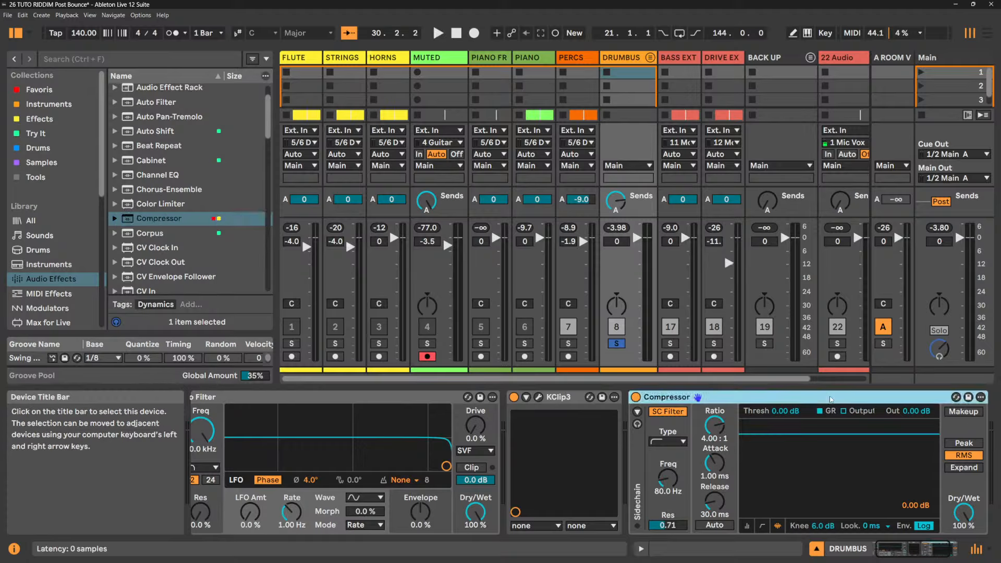
key("Delete")
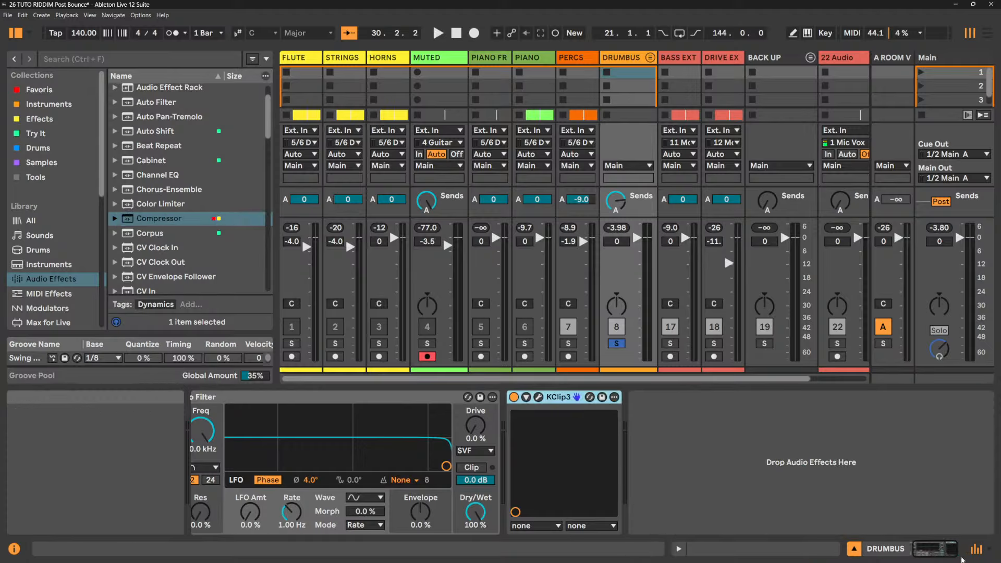
- Audition the Auto Filter during playback by sweeping its cutoff and resonance, ending at 8.79 kHz and 46% with the 24 dB slope
left_click(941, 555)
key("space")
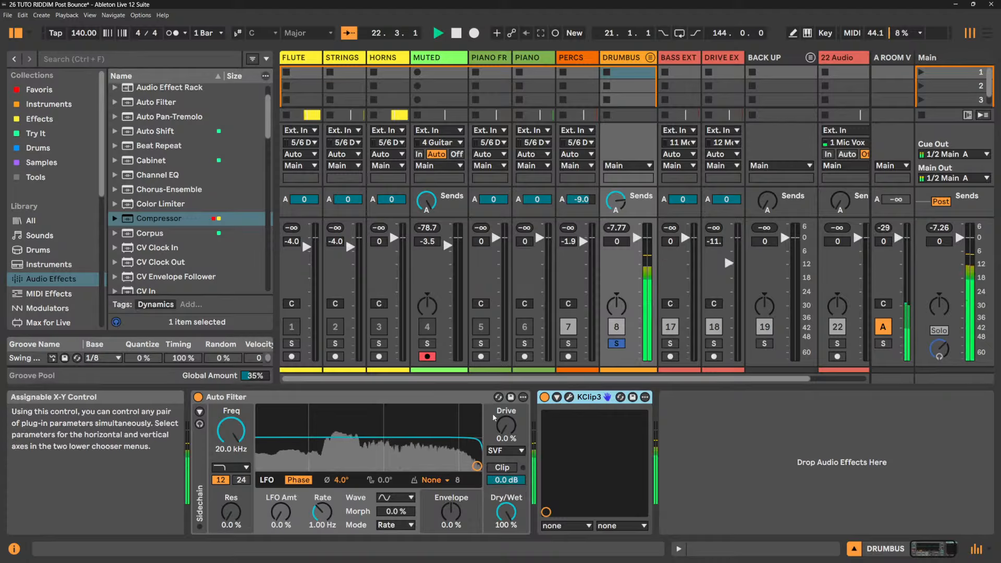
left_click_drag(232, 438, 233, 473)
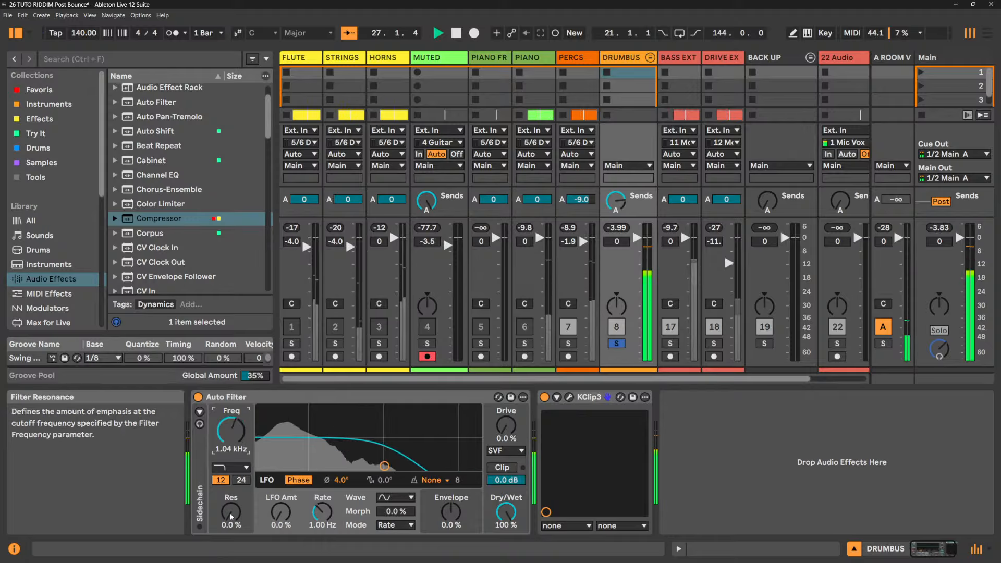
left_click_drag(232, 513, 232, 478)
mouse_move(231, 431)
left_mouse_down()
mouse_move(232, 400)
mouse_move(232, 413)
left_mouse_up()
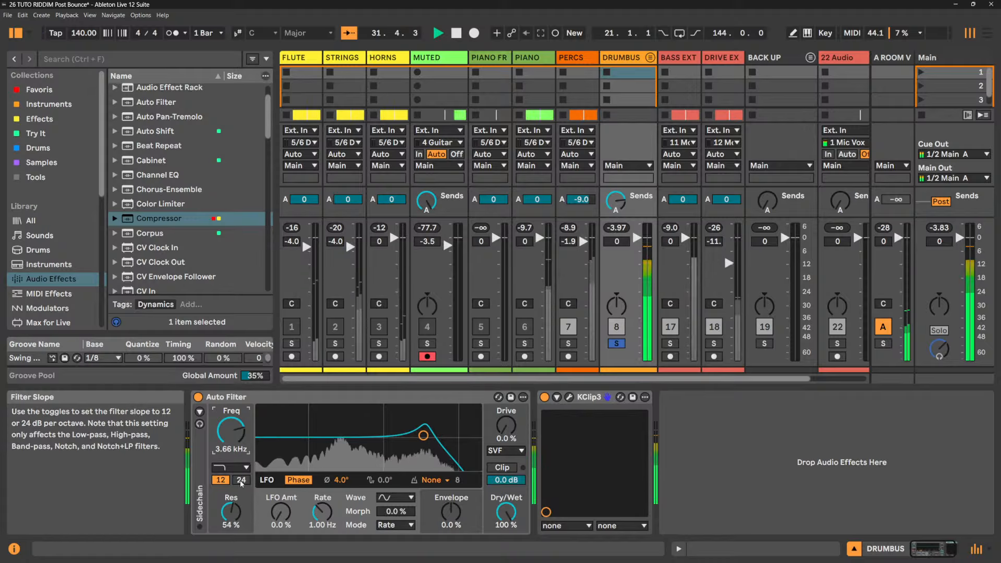
left_click(241, 480)
left_click_drag(231, 430, 231, 454)
left_click_drag(231, 512, 231, 516)
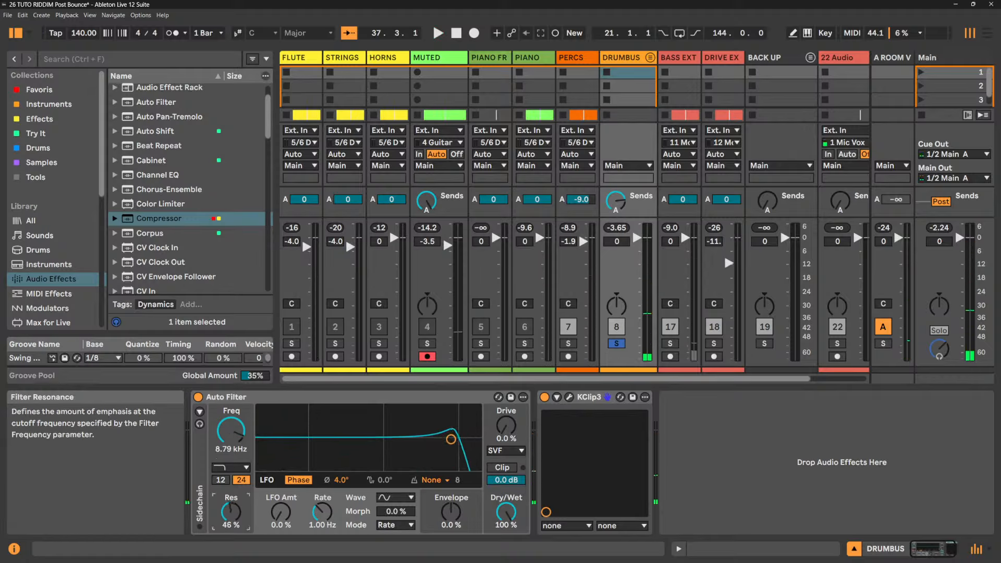
- During playback, lower the DRUMBUS Auto Filter cutoff to 1.22 kHz and raise its LFO amount to 100 %
key("space")
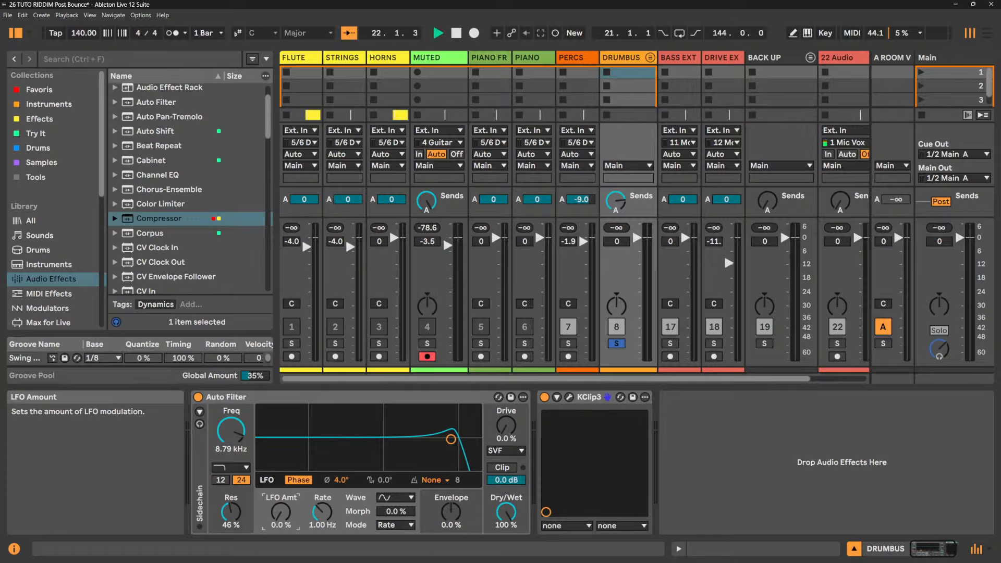
mouse_move(281, 512)
left_mouse_down()
mouse_move(281, 471)
mouse_move(281, 524)
left_mouse_up()
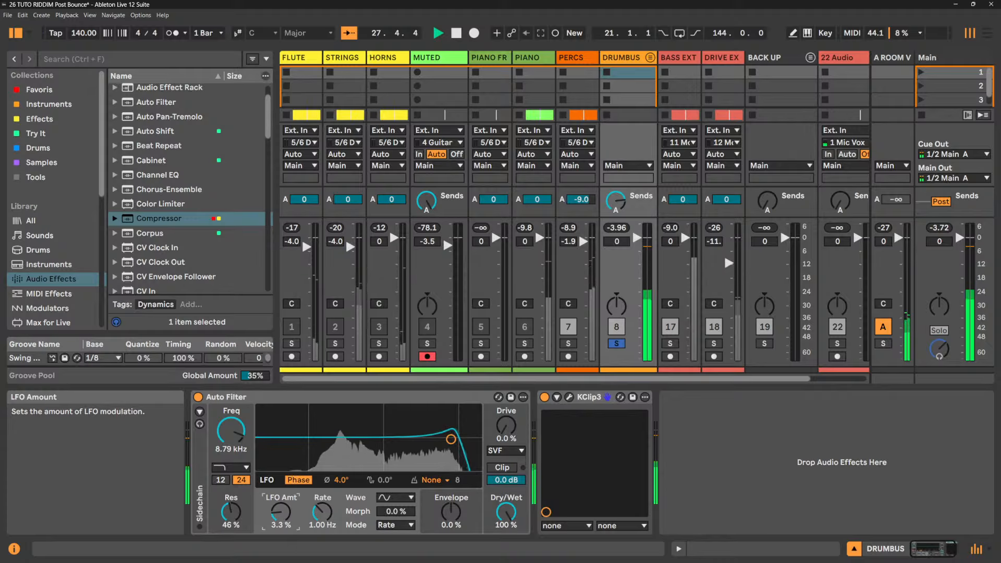
left_click_drag(231, 431, 231, 448)
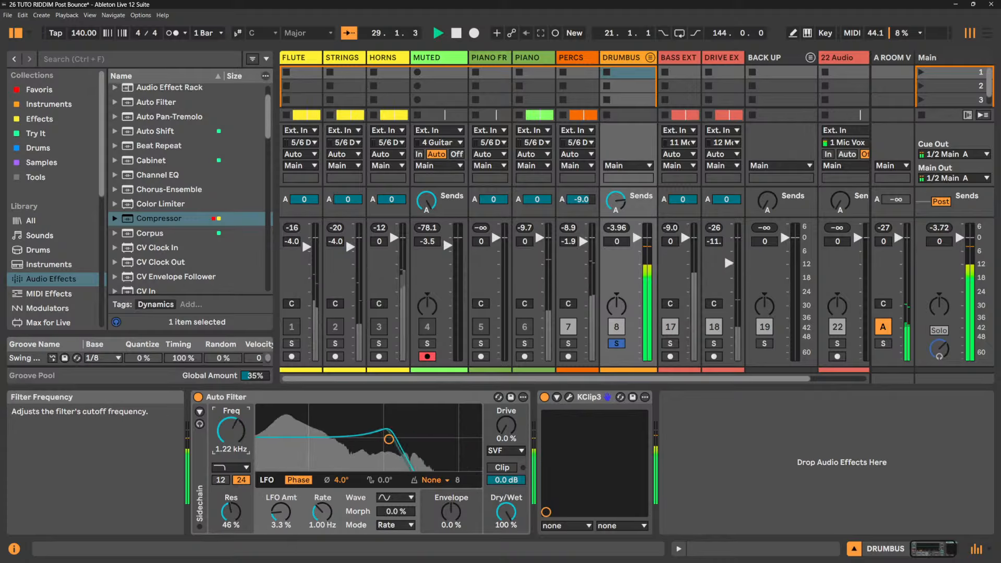
left_click_drag(281, 512, 281, 430)
key("space")
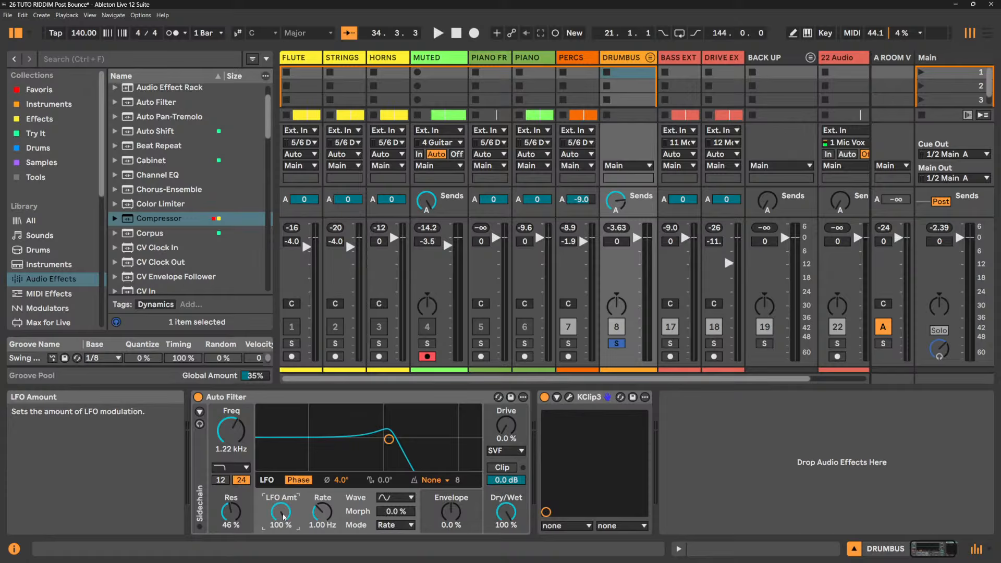
- While playing, set the Auto Filter's LFO amount to 24 %, LFO rate to 10.7 Hz and resonance to 53 %
key("space")
left_click_drag(284, 516, 284, 560)
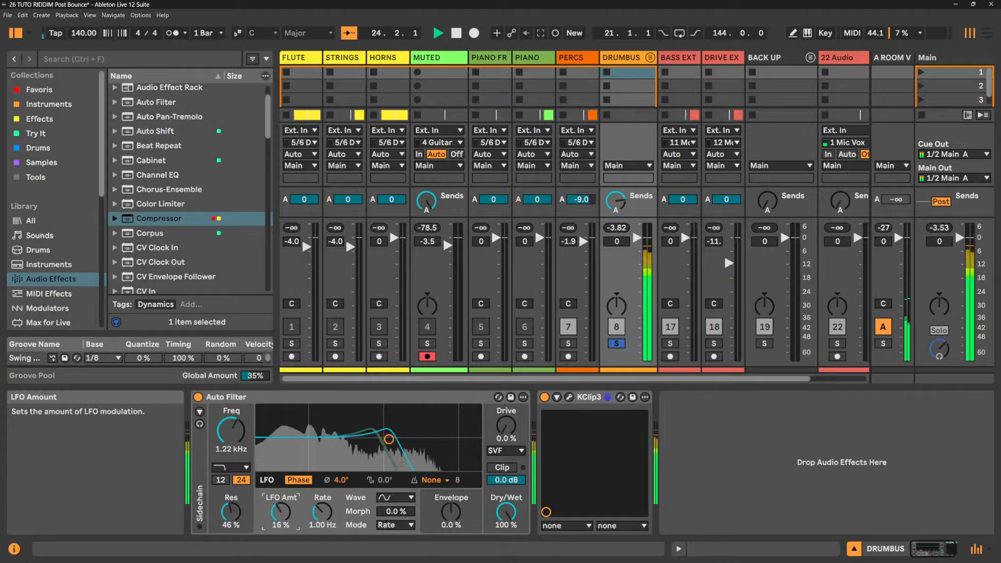
left_click_drag(323, 512, 322, 483)
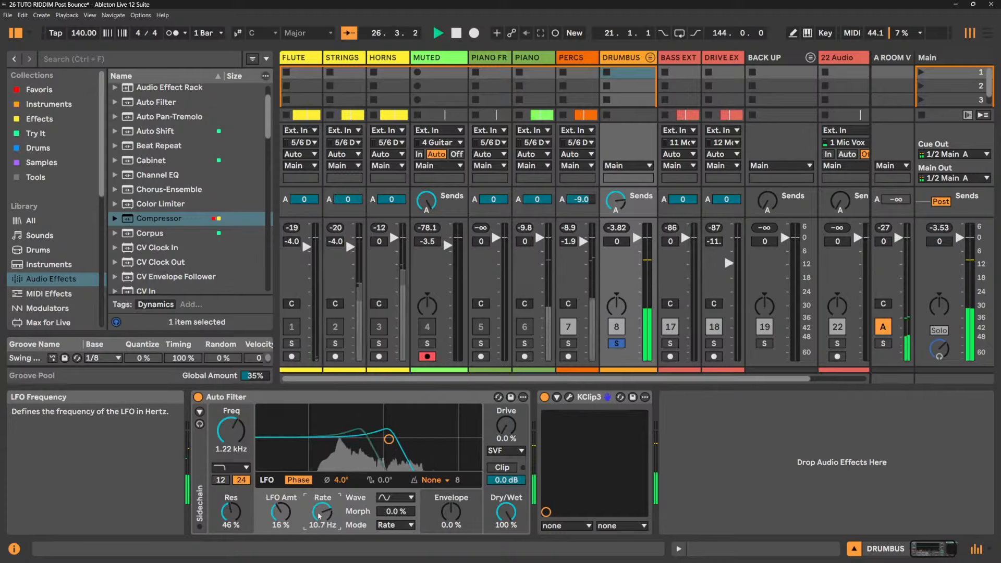
left_click_drag(279, 512, 231, 509)
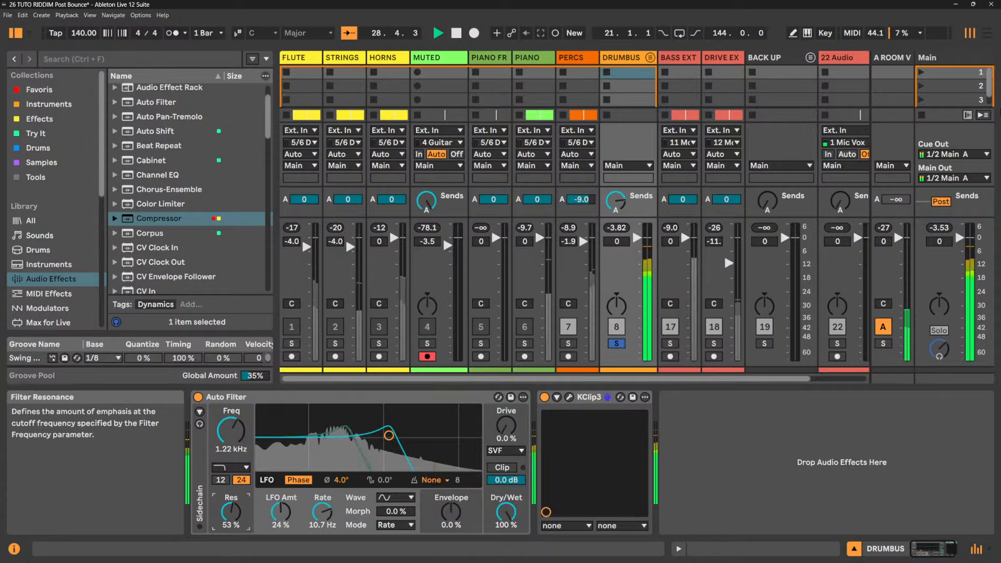
- Switch to the Arrangement View and unfold the DRUMBUS group track
left_click(986, 33)
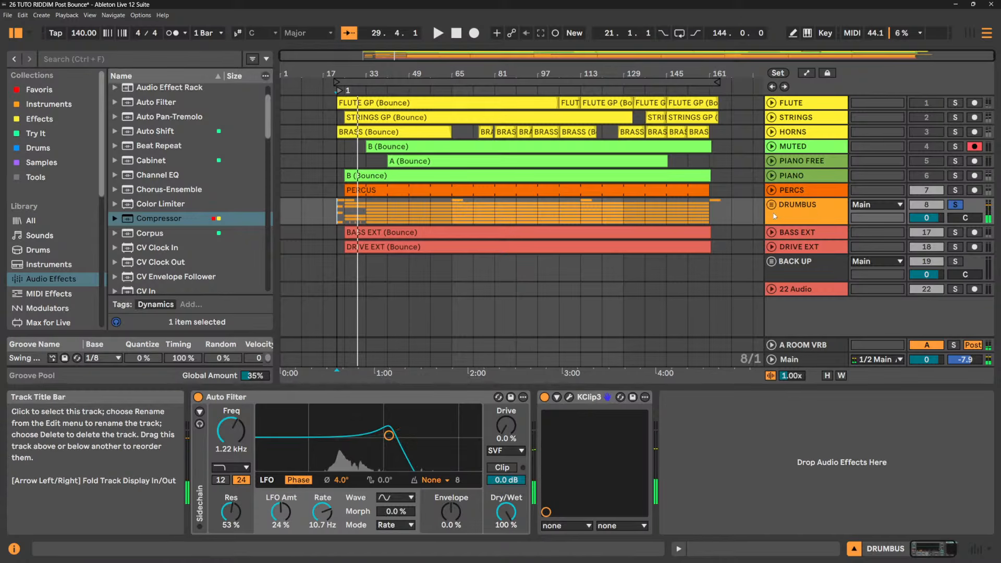
key("Right")
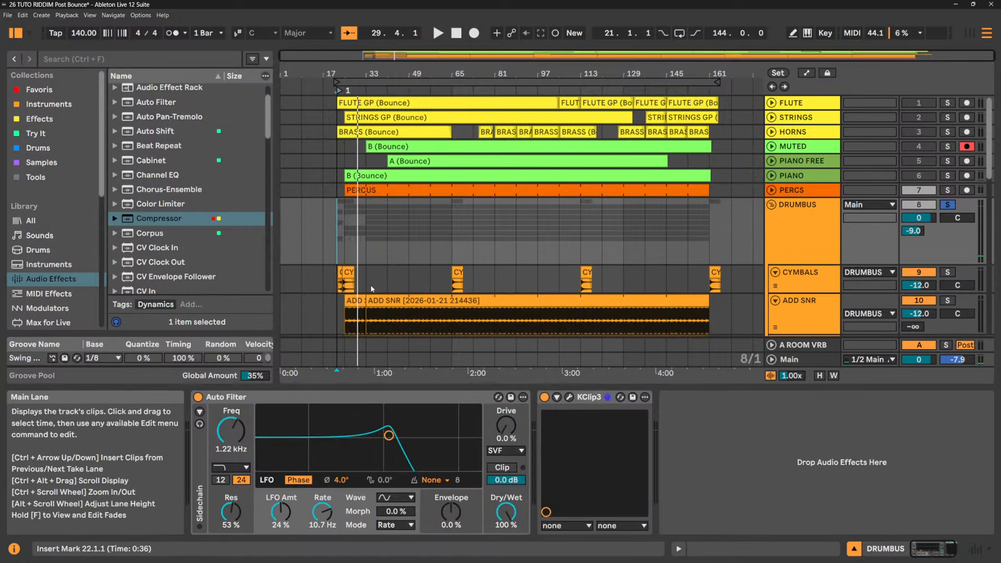
- Play from bar 33 and compare the filtered DRUMBUS with its solo off and on again
left_click(374, 247)
key("space")
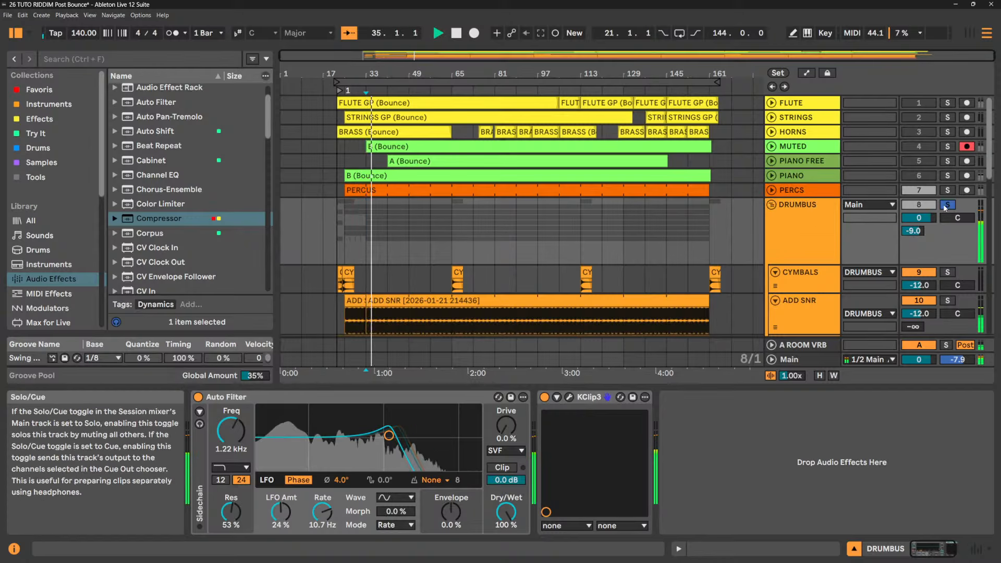
left_click(948, 205)
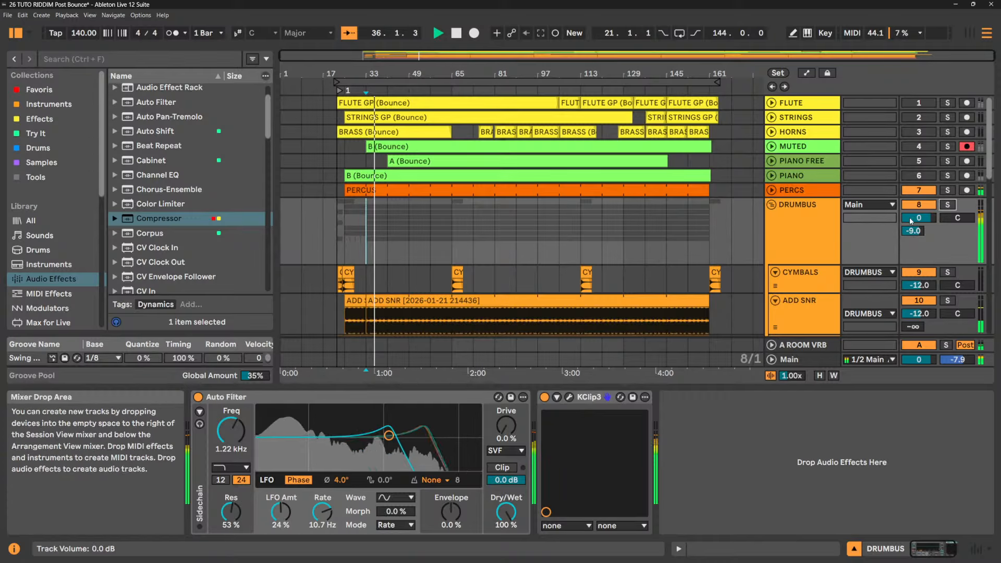
left_click(948, 204)
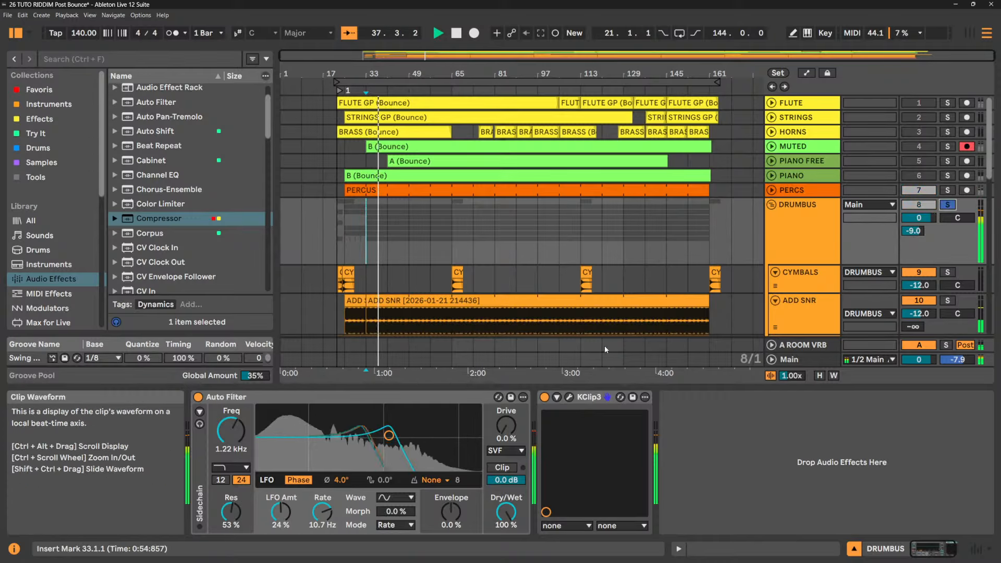
- Change the Auto Filter type to Morph and set its Morph amount to 38 % during playback
left_click(231, 468)
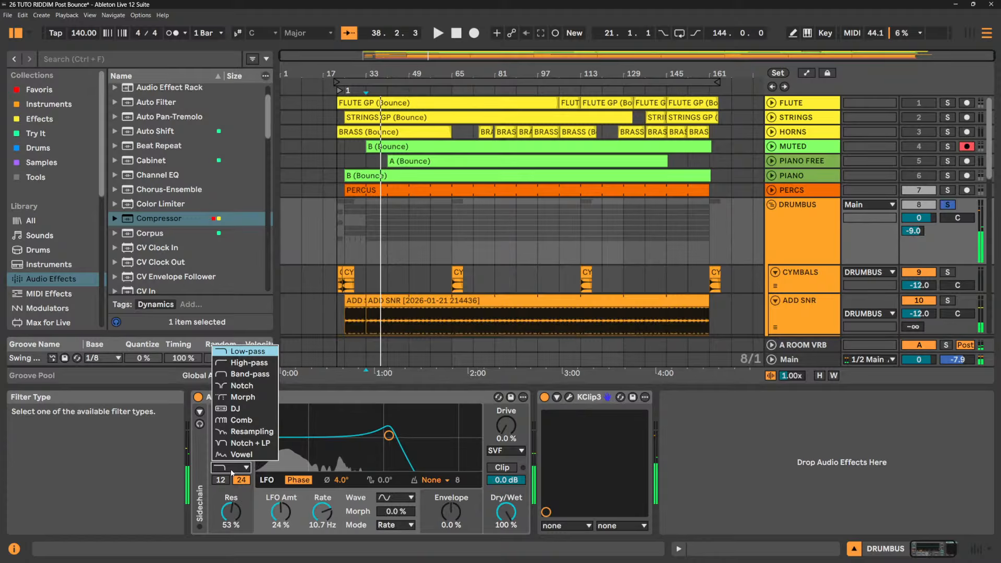
left_click(250, 398)
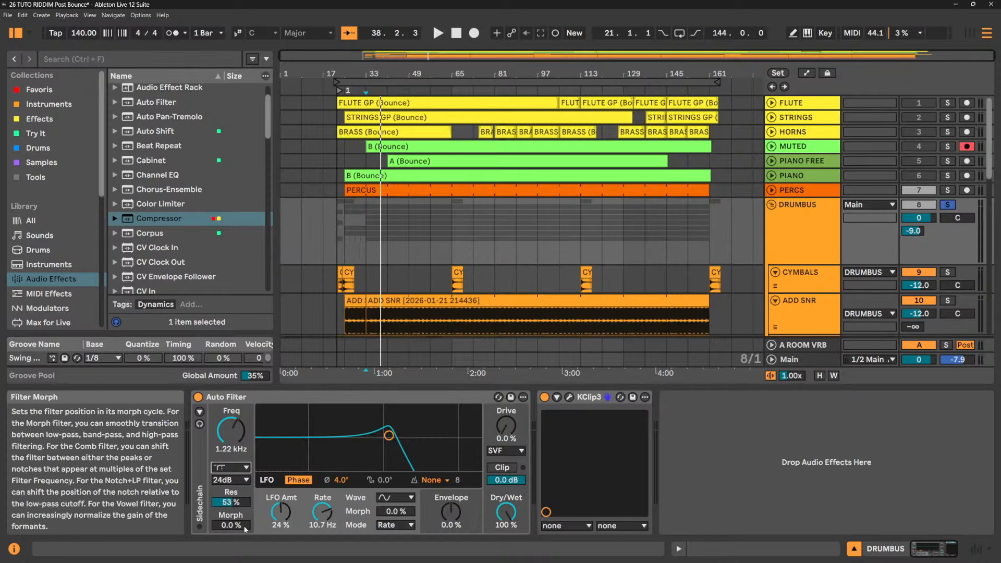
left_click(231, 467)
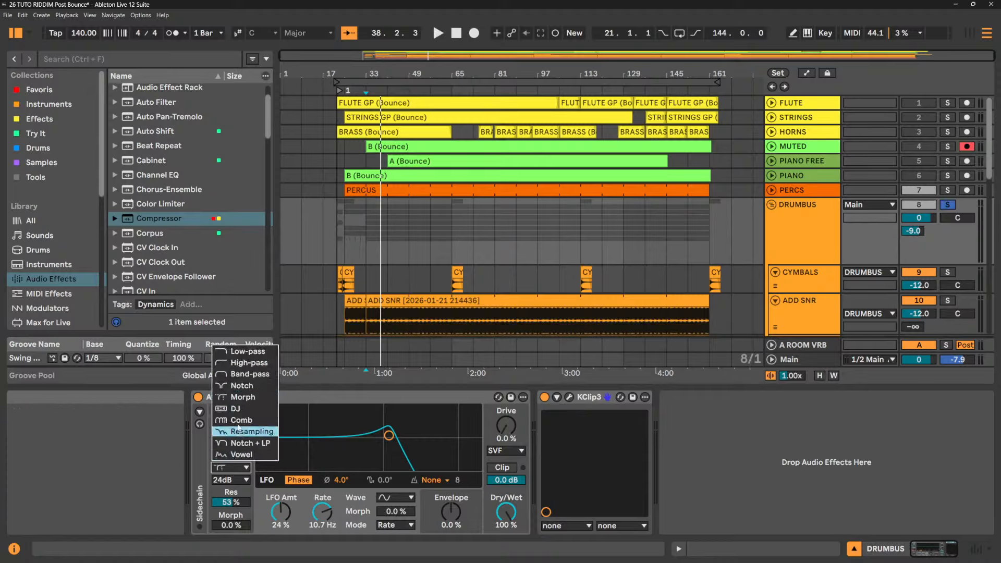
left_click(255, 398)
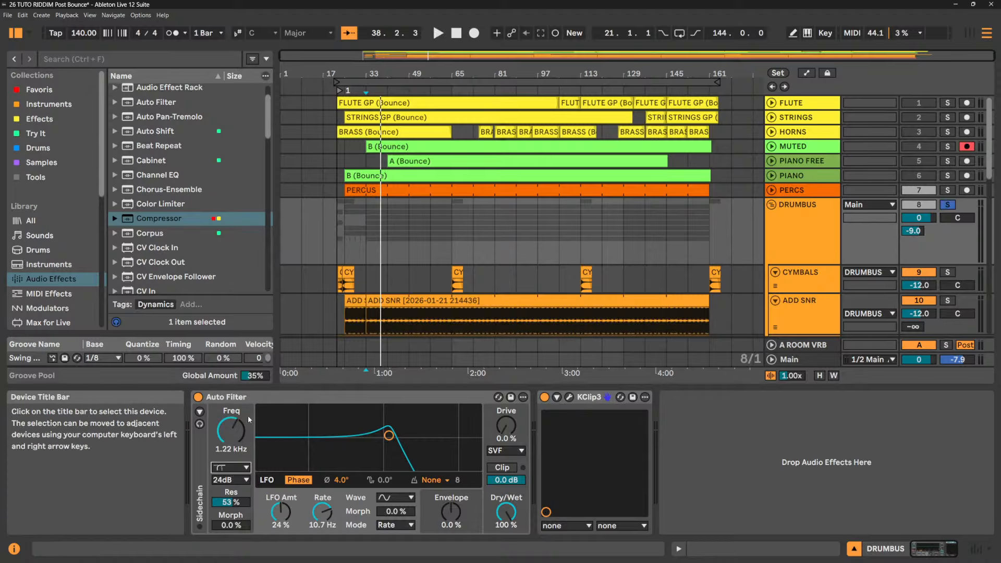
key("space")
mouse_move(234, 526)
left_mouse_down()
mouse_move(234, 479)
mouse_move(234, 526)
mouse_move(234, 486)
mouse_move(234, 507)
left_mouse_up()
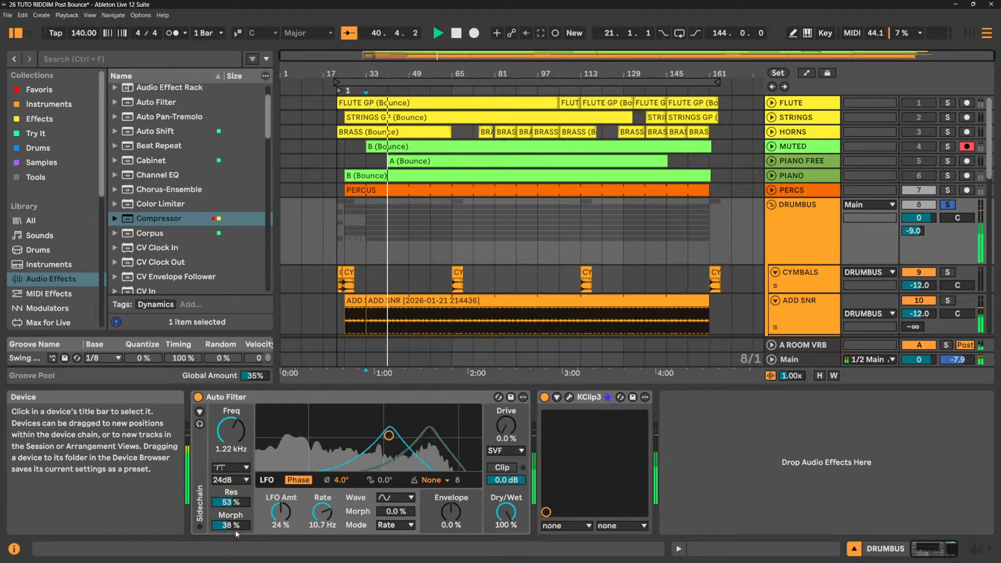
key("space")
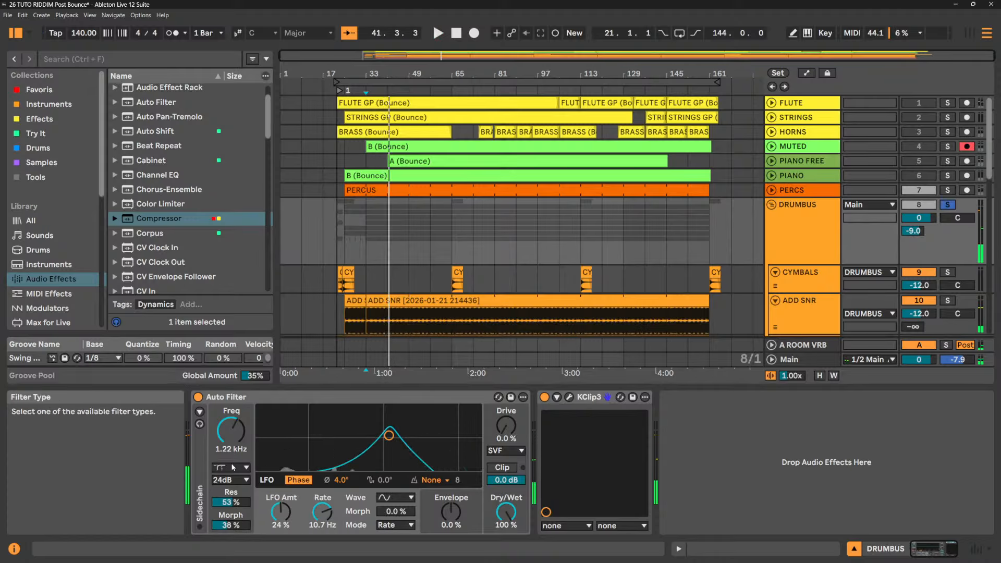
- Change the filter type to DJ and sweep its Control down to -100 % while listening
left_click(229, 468)
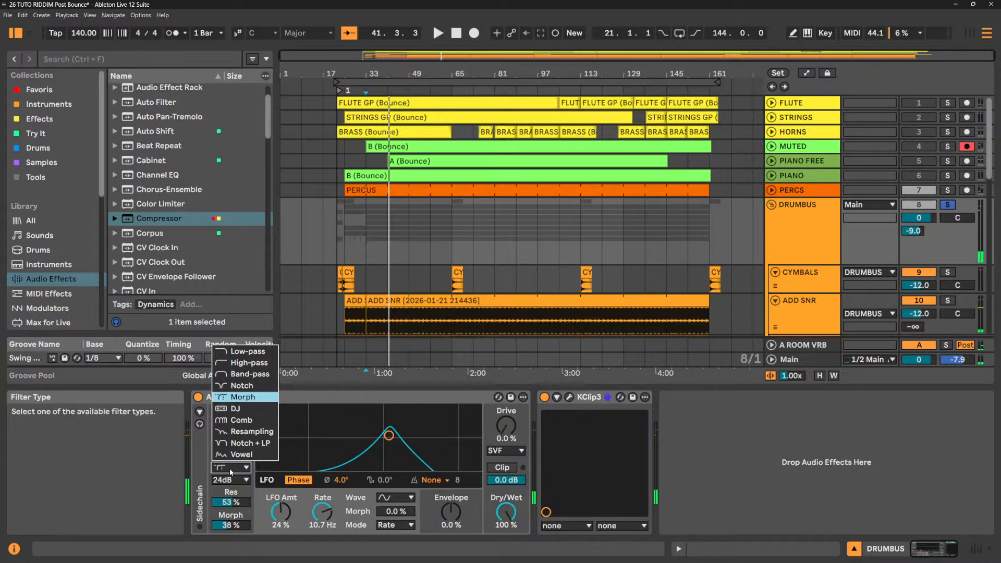
left_click(249, 412)
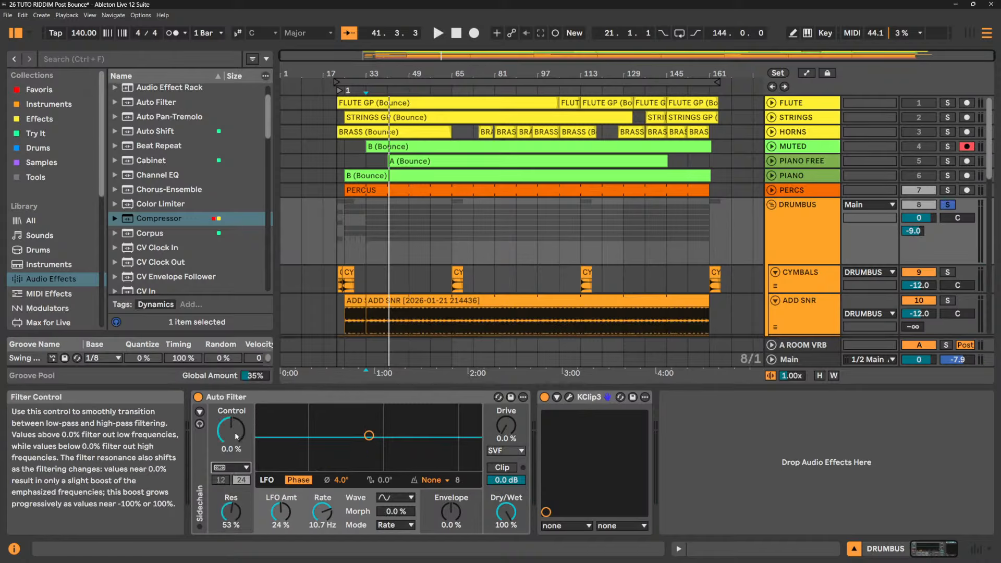
key("space")
left_click_drag(235, 432, 234, 481)
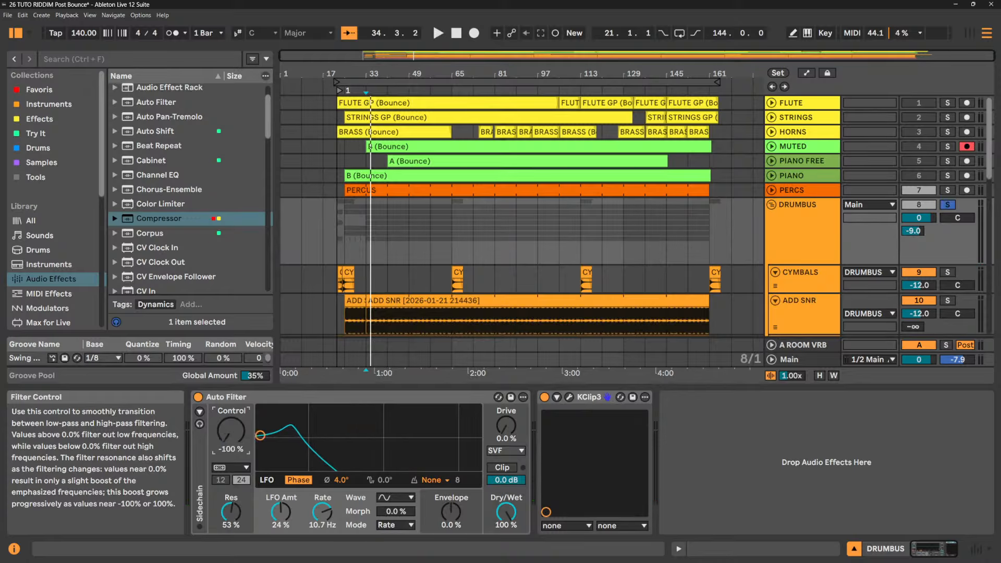
- Set the DJ filter's Control to 76 % and resonance to 21 %, with the LFO at 12 % and 6.43 Hz
key("space")
left_click_drag(231, 430, 231, 350)
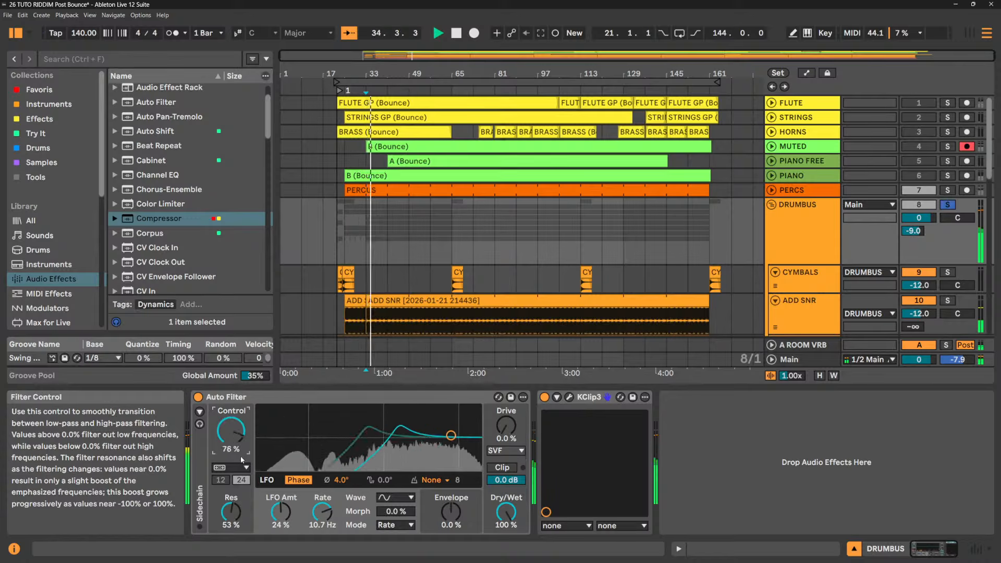
left_click_drag(231, 512, 231, 545)
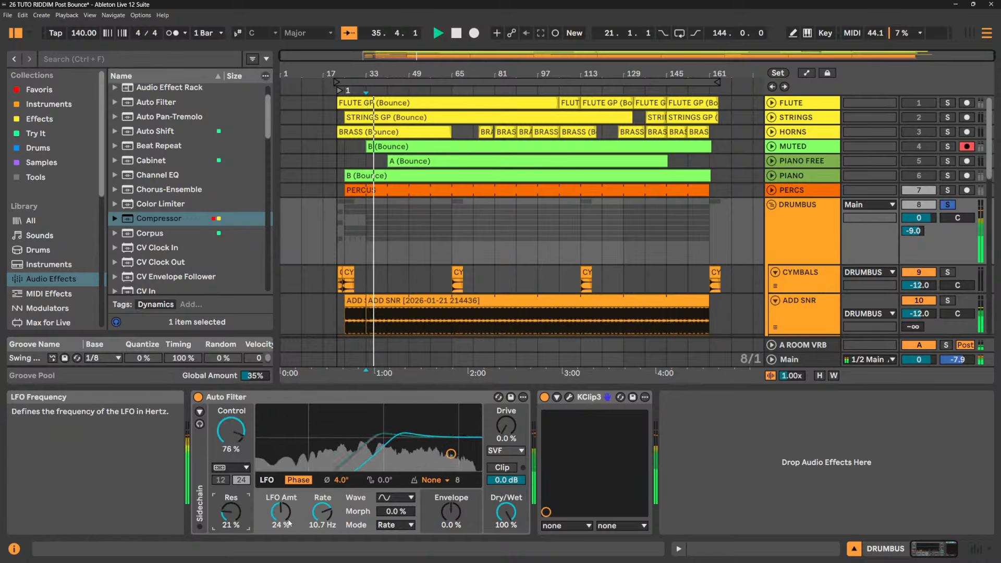
left_click_drag(281, 513, 281, 527)
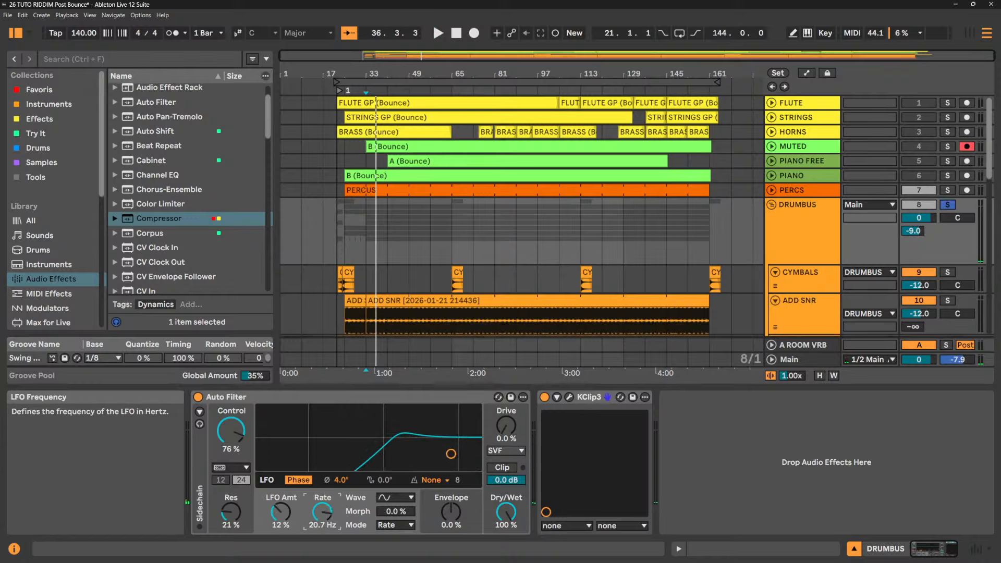
- Try the LFO's Time mode at 2.18 s and settle on Synced mode with a rate of 1.5
left_click(400, 525)
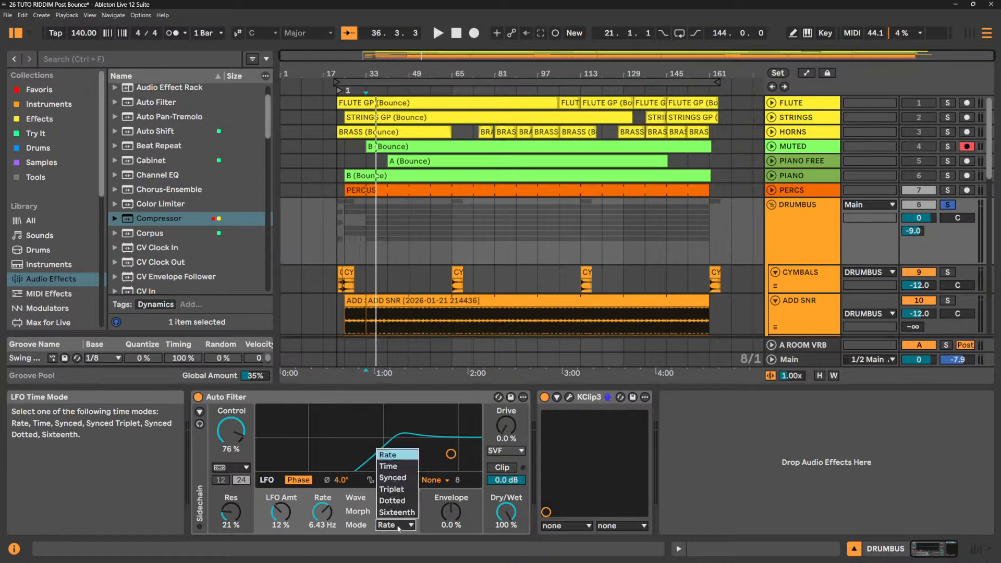
left_click(394, 467)
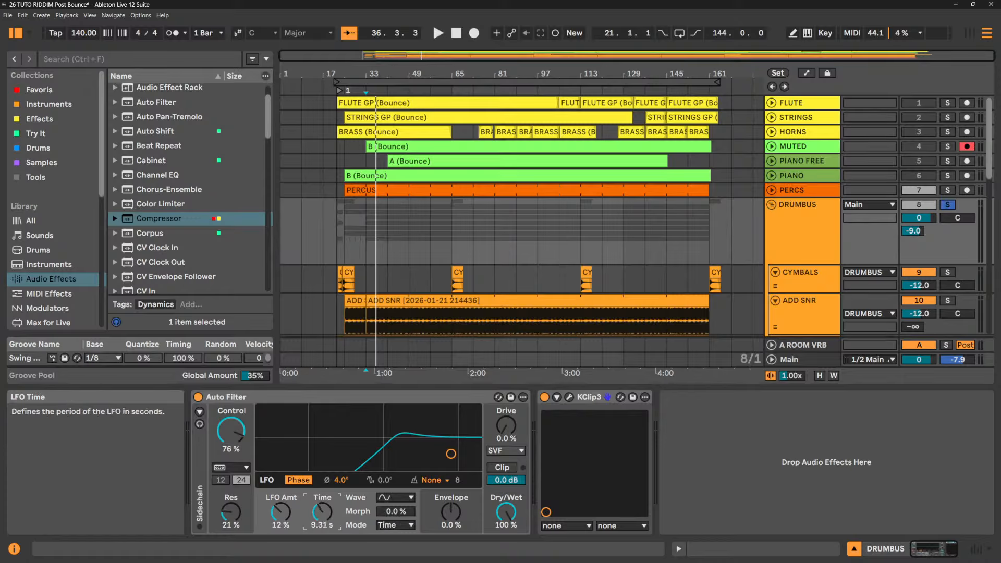
left_click(388, 526)
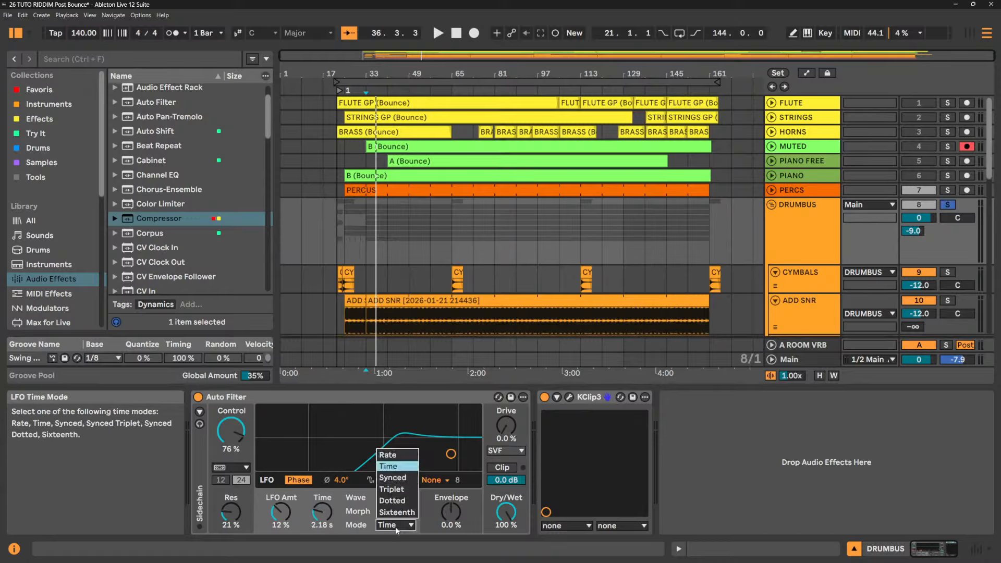
left_click(403, 479)
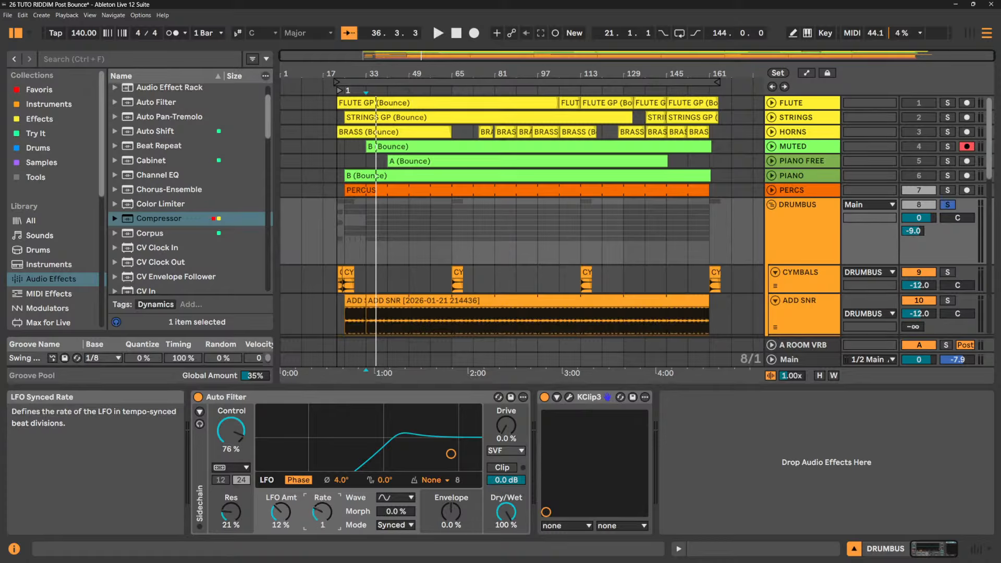
left_click_drag(322, 512, 322, 509)
left_click(395, 525)
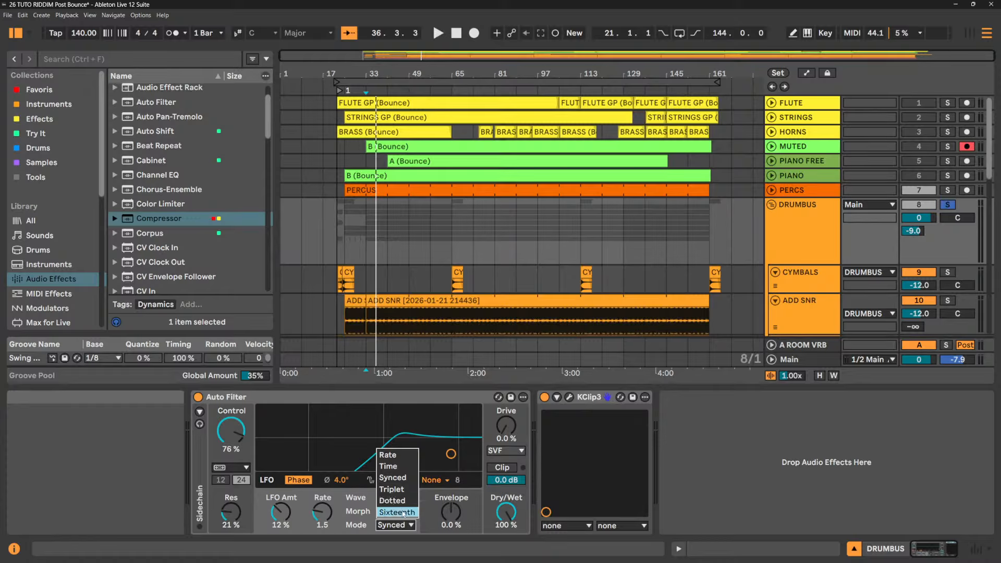
left_click(409, 481)
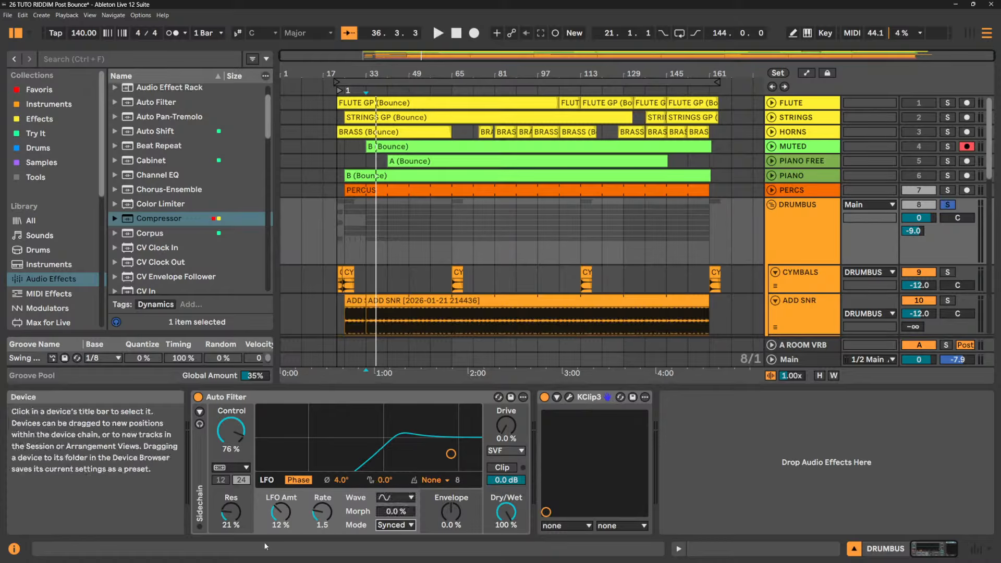
- During playback, set the synced LFO rate to 3 and the DJ filter's Control to 33 %
key("space")
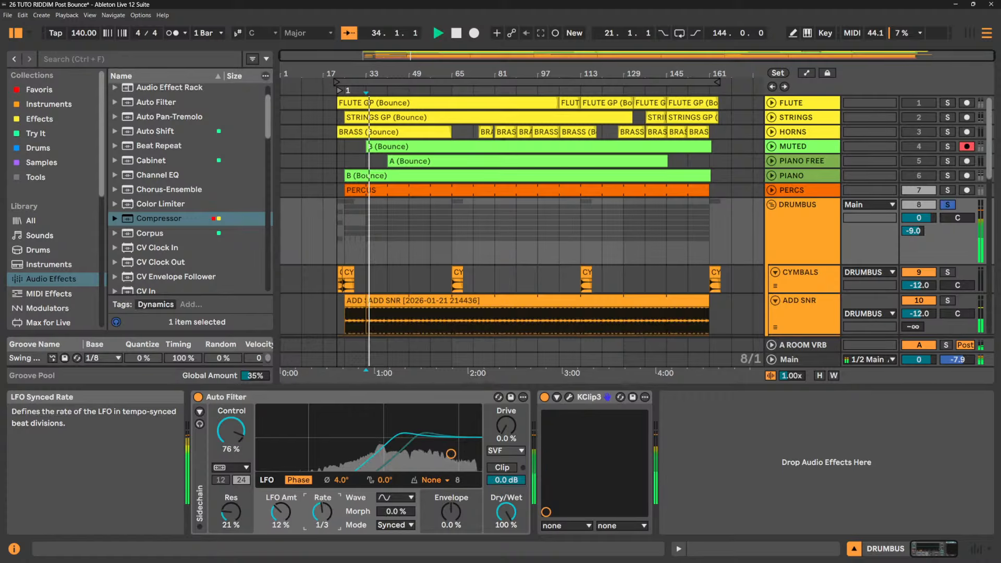
left_click_drag(322, 512, 322, 518)
left_click_drag(231, 431, 231, 521)
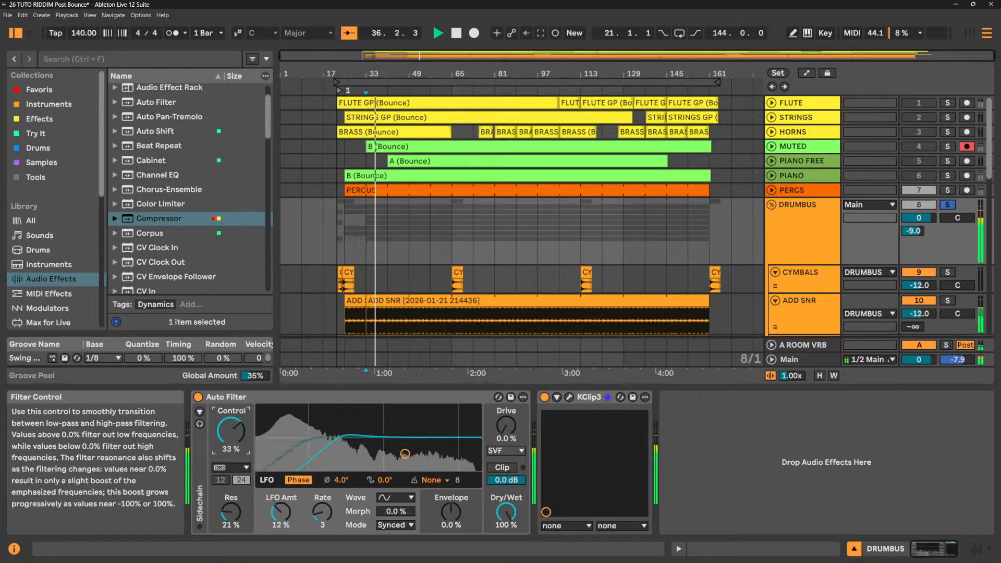
- Change the filter type to Resampling with a 1.89 kHz frequency, 41 % LFO amount and a synced LFO rate of 1
left_click(241, 469)
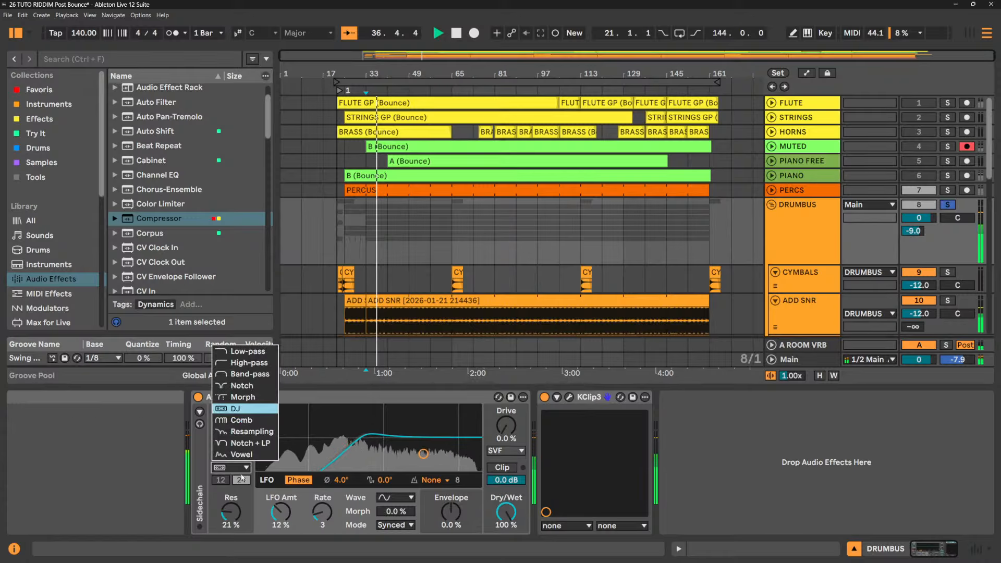
left_click(245, 432)
mouse_move(231, 433)
left_mouse_down()
mouse_move(230, 460)
mouse_move(230, 433)
left_mouse_up()
key("space")
left_click_drag(281, 512, 323, 513)
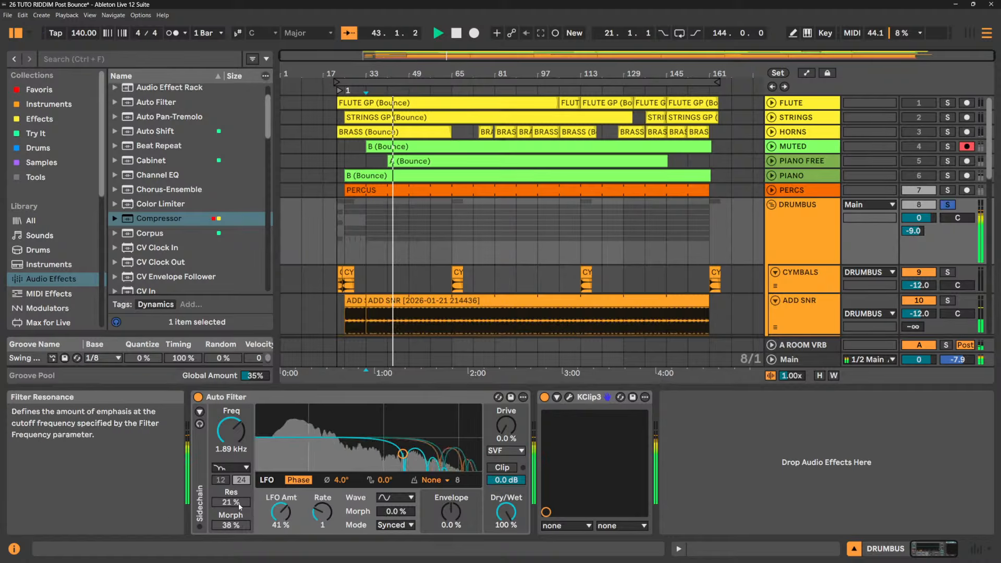
- Change the DRUMBUS Auto Filter's type to Vowel and set Dry/Wet to 80 % during playback
left_click(247, 469)
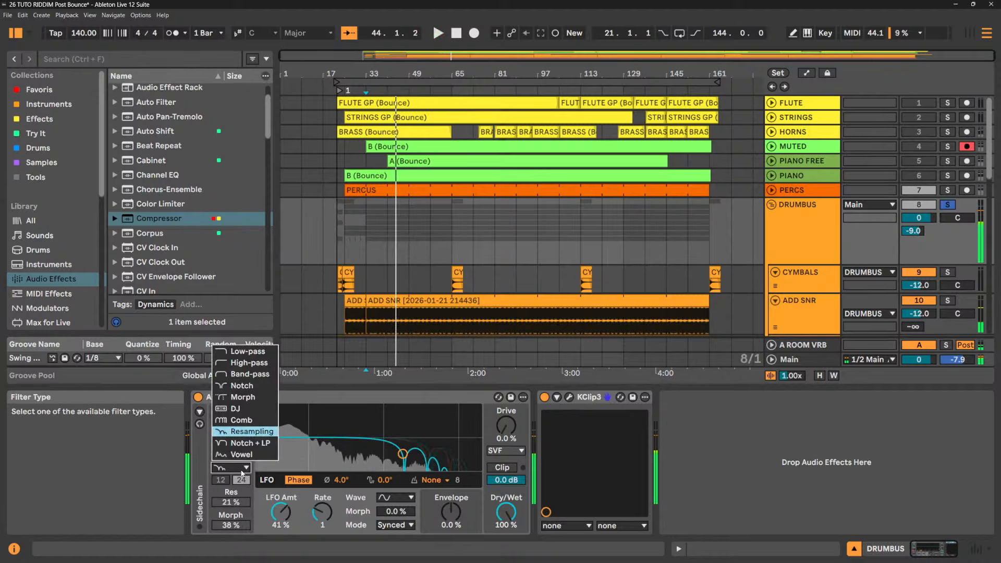
left_click(246, 454)
key("space")
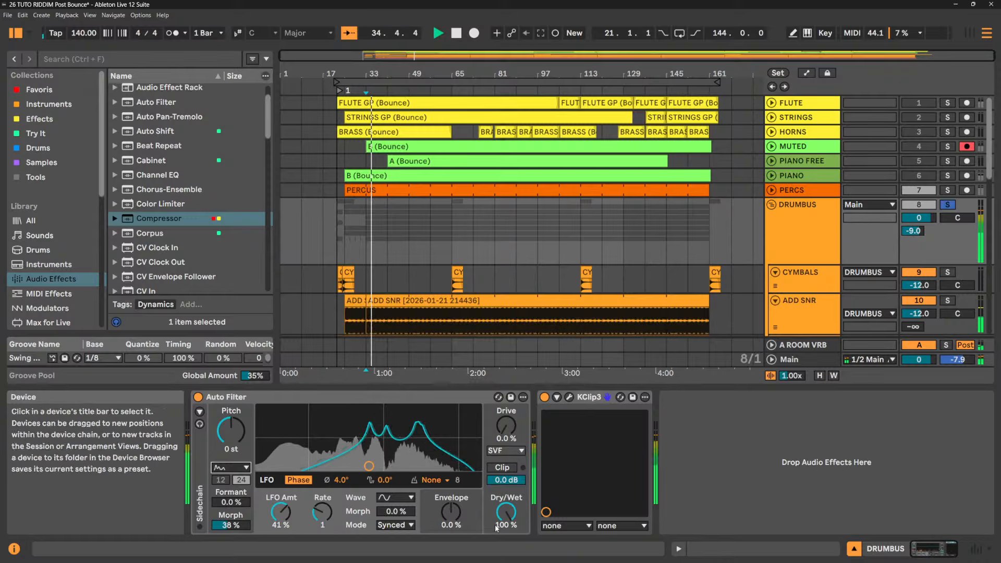
mouse_move(496, 528)
left_mouse_down()
mouse_move(497, 553)
mouse_move(496, 538)
left_mouse_up()
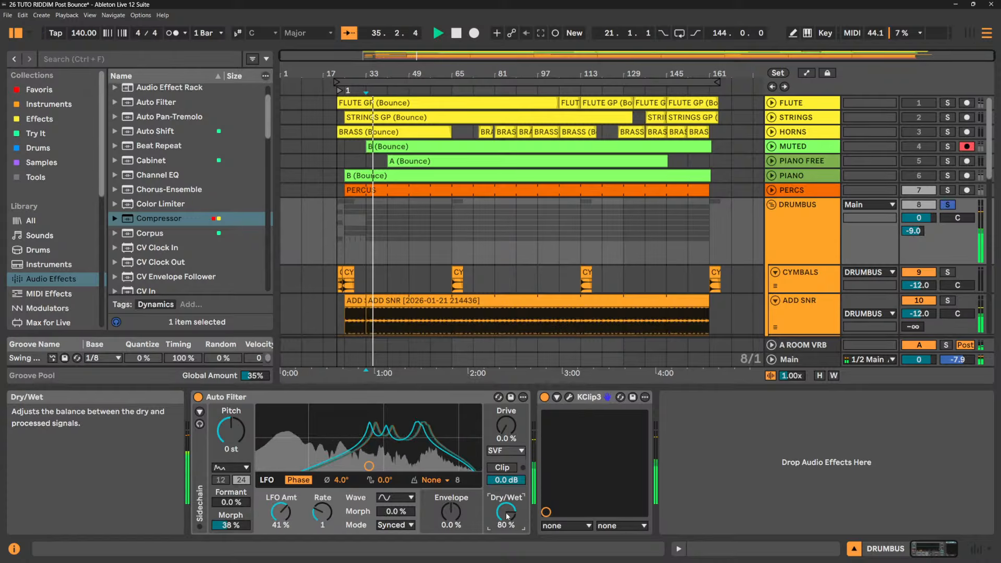
key("space")
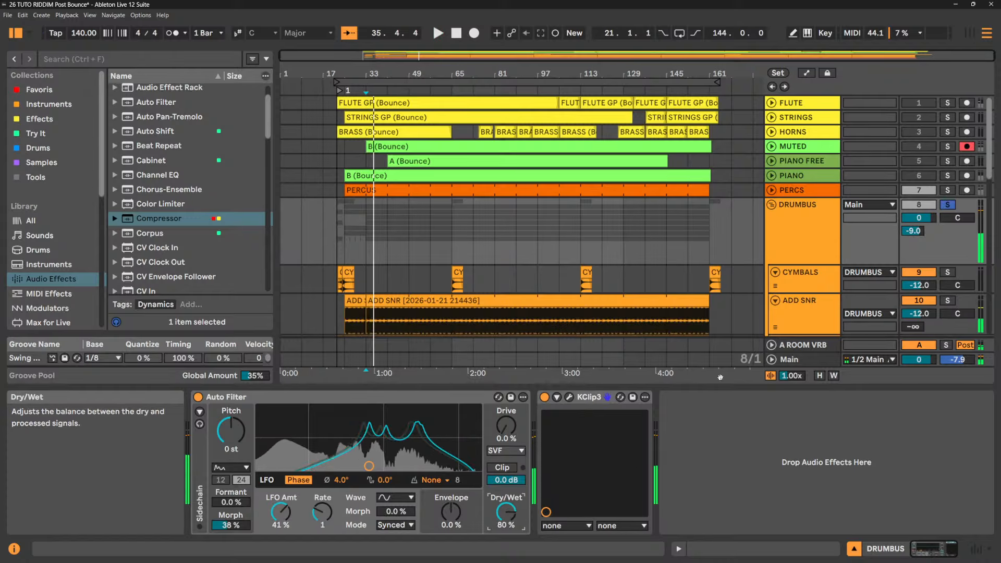
- Copy the Auto Filter from DRUMBUS onto the STRINGS track and solo STRINGS for playback from bar 49
right_click(373, 398)
left_click(412, 168)
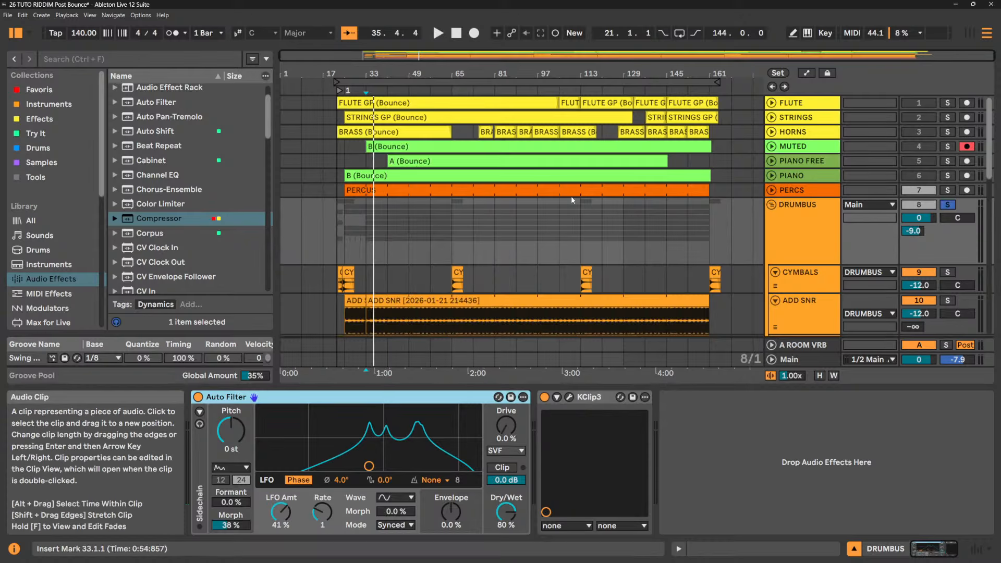
left_click(772, 118)
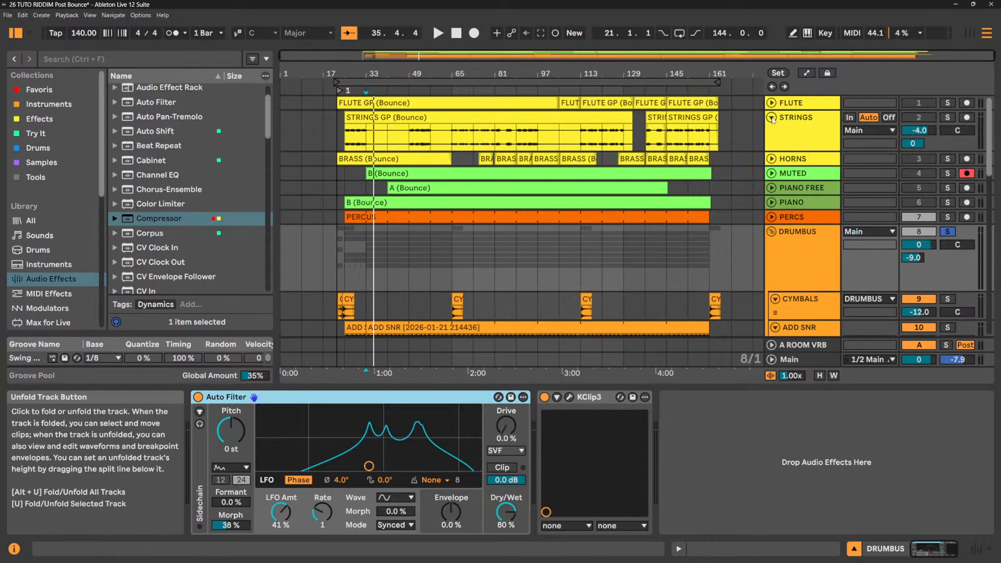
left_click(411, 137)
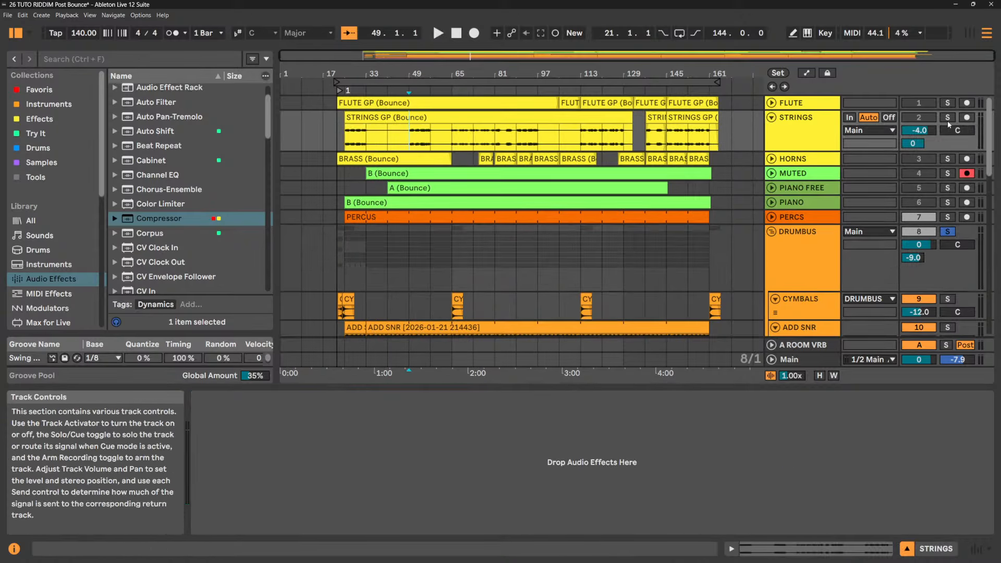
left_click(947, 117)
key("space")
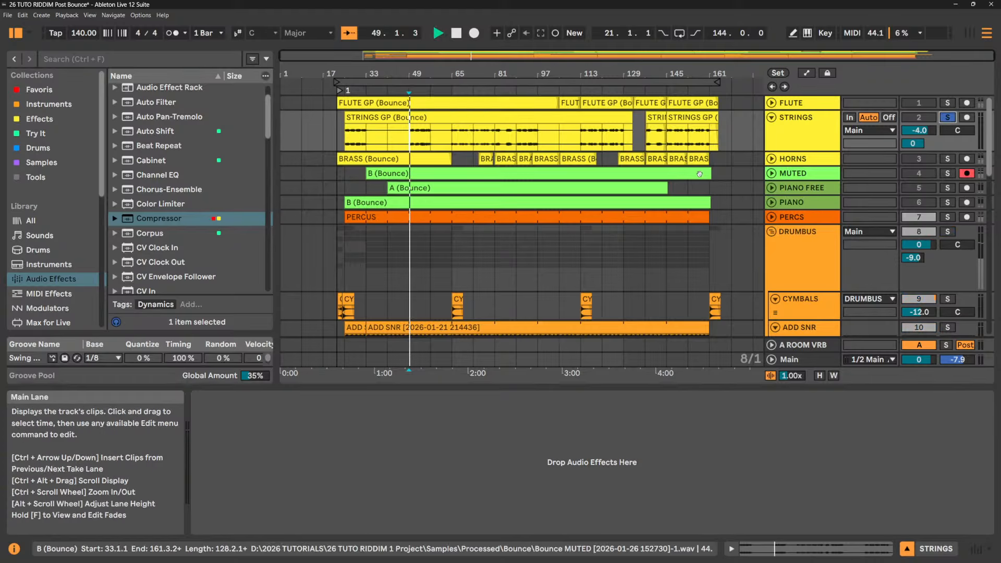
left_click(803, 130)
right_click(408, 412)
left_click(421, 415)
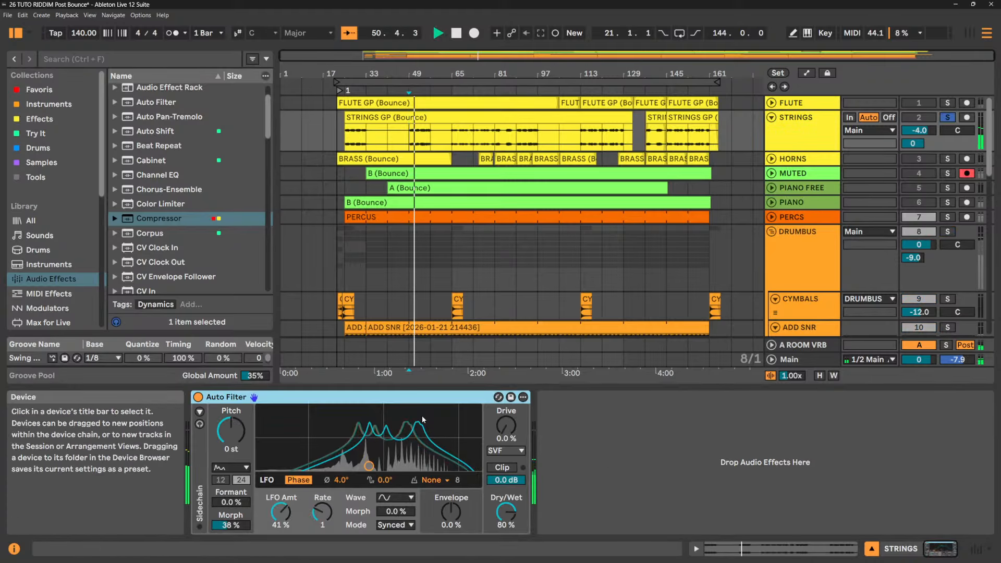
- Set the synced LFO rate of the STRINGS Auto Filter to 1/8 during playback
key("space")
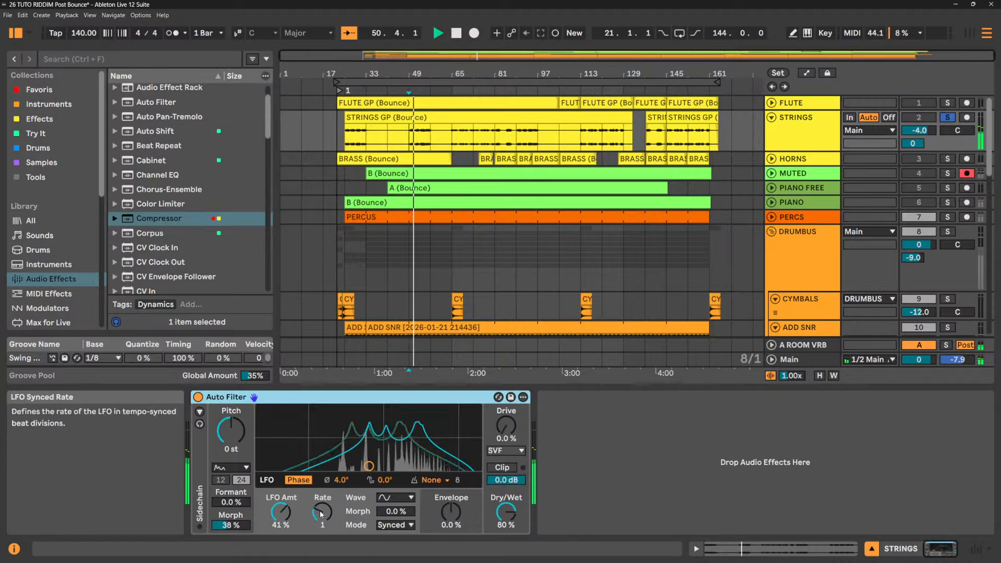
mouse_move(327, 518)
left_mouse_down()
mouse_move(327, 532)
mouse_move(325, 515)
left_mouse_up()
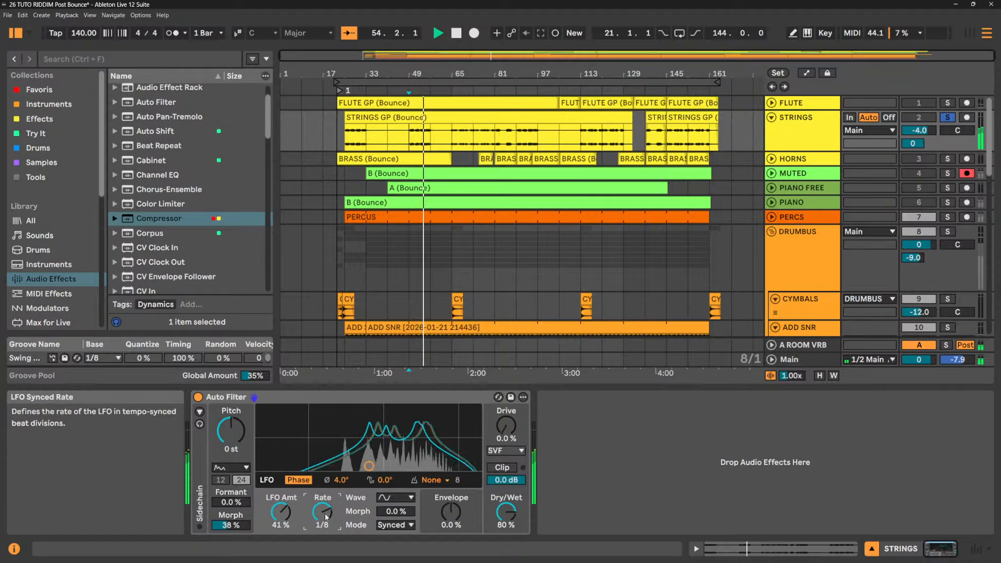
key("space")
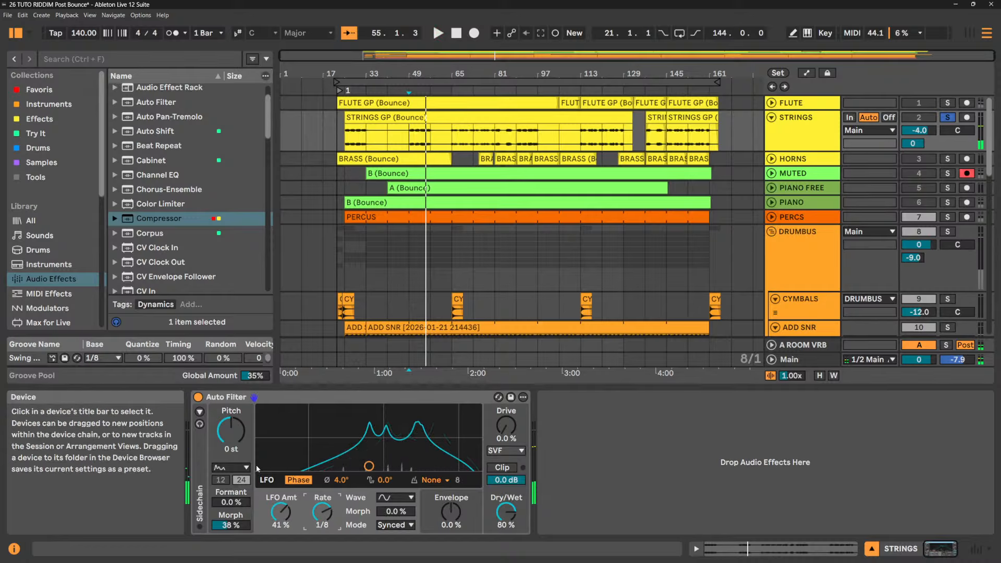
- Try the Drive amount on the STRINGS Auto Filter during playback and return it to 0.0 %
left_click(228, 469)
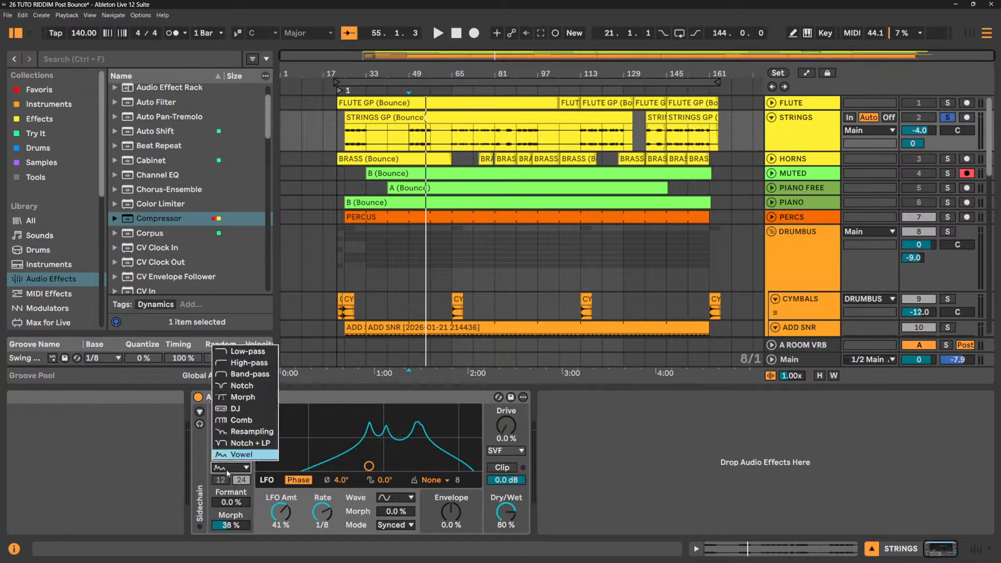
left_click(382, 393)
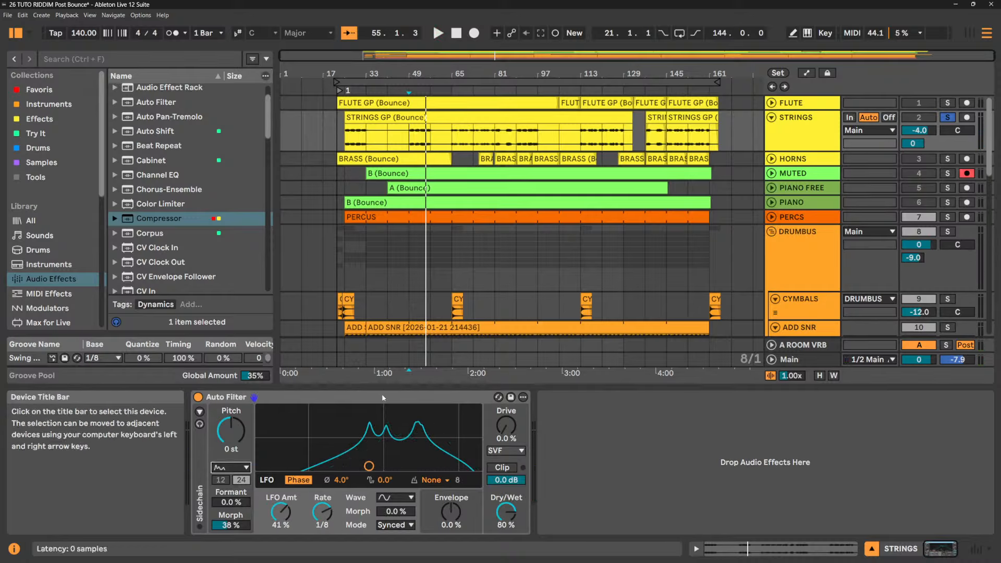
key("space")
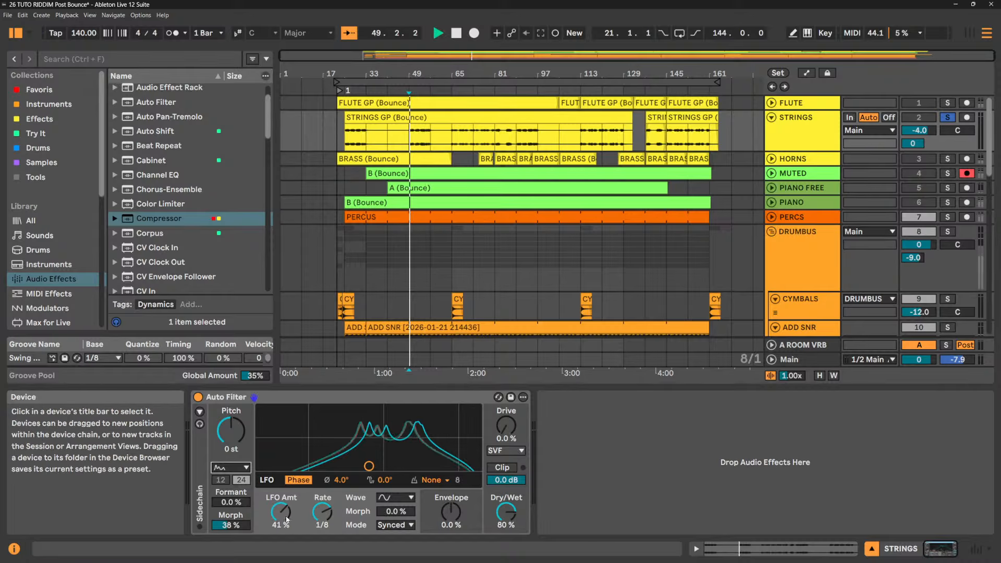
left_click_drag(506, 426, 506, 426)
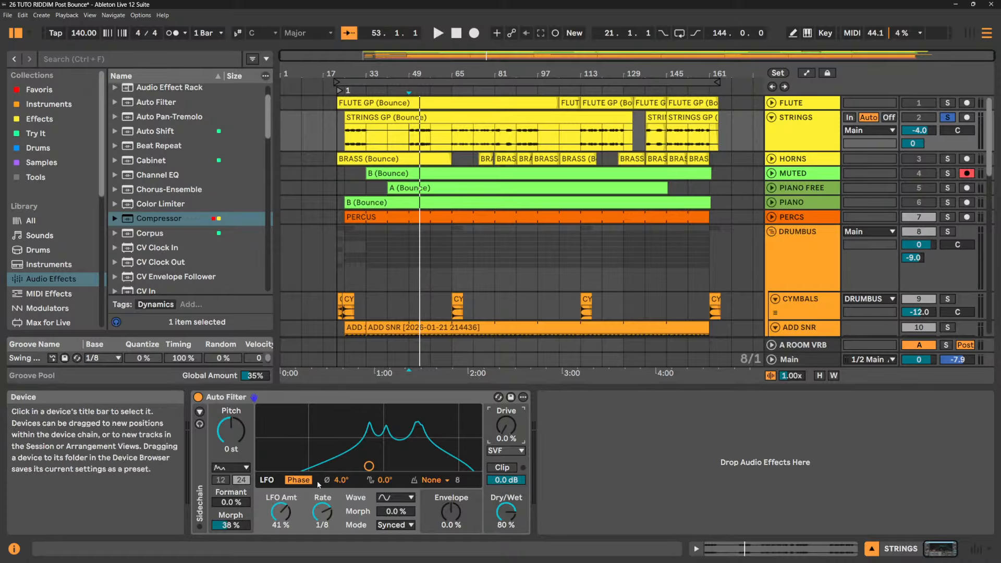
- Try an LFO phase of 34° and settle on 180°, with a synced LFO rate of 2
key("space")
left_click(346, 484)
type("34")
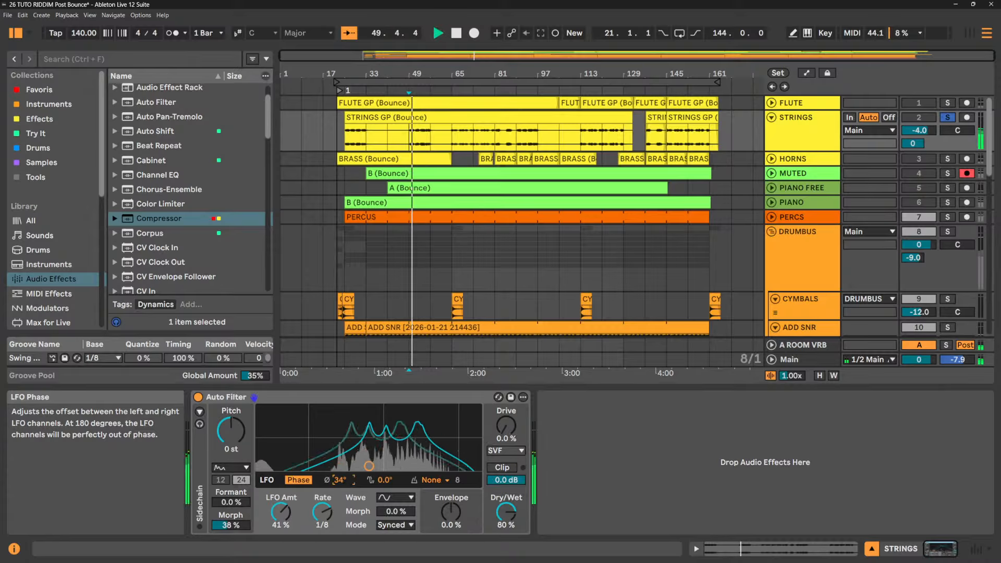
left_click_drag(347, 484, 347, 484)
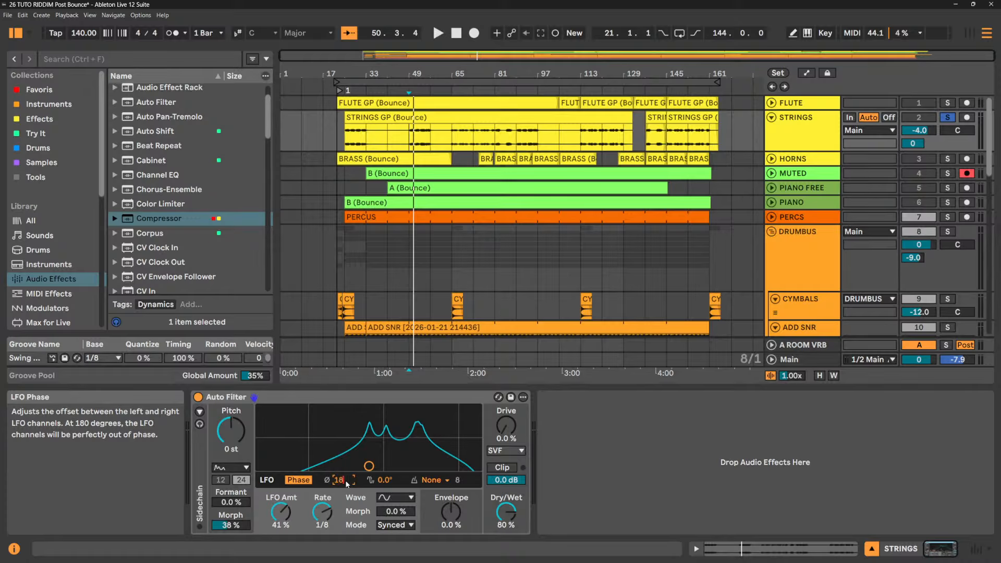
key("space")
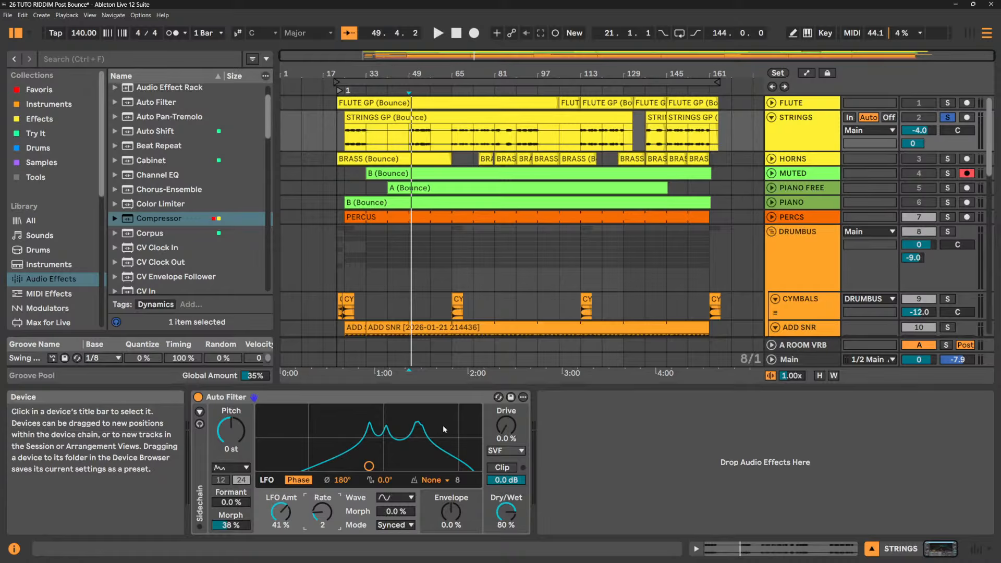
- Audition the Vowel filter with the 180° LFO phase during playback and set the synced LFO rate to 1/8
key("space")
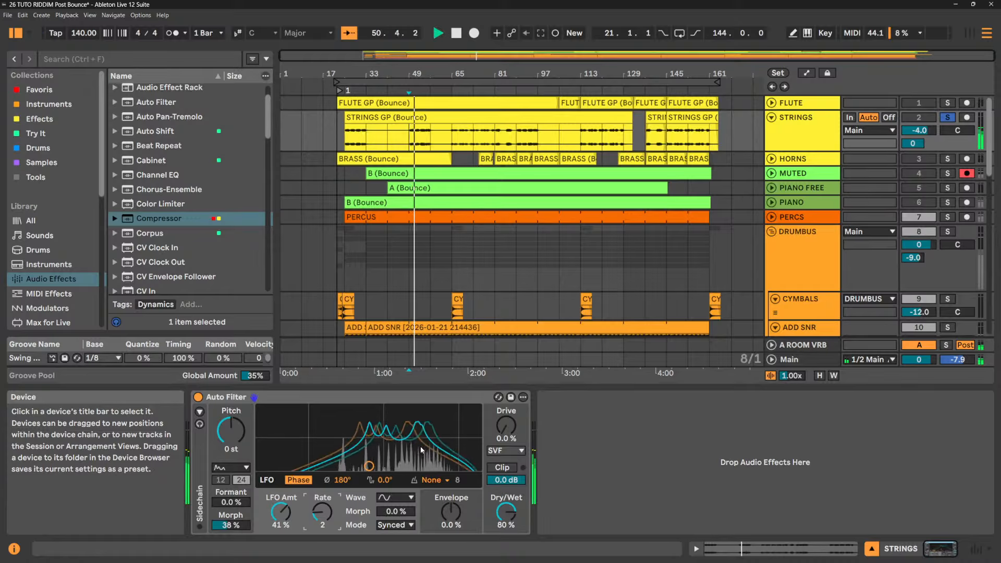
key("space")
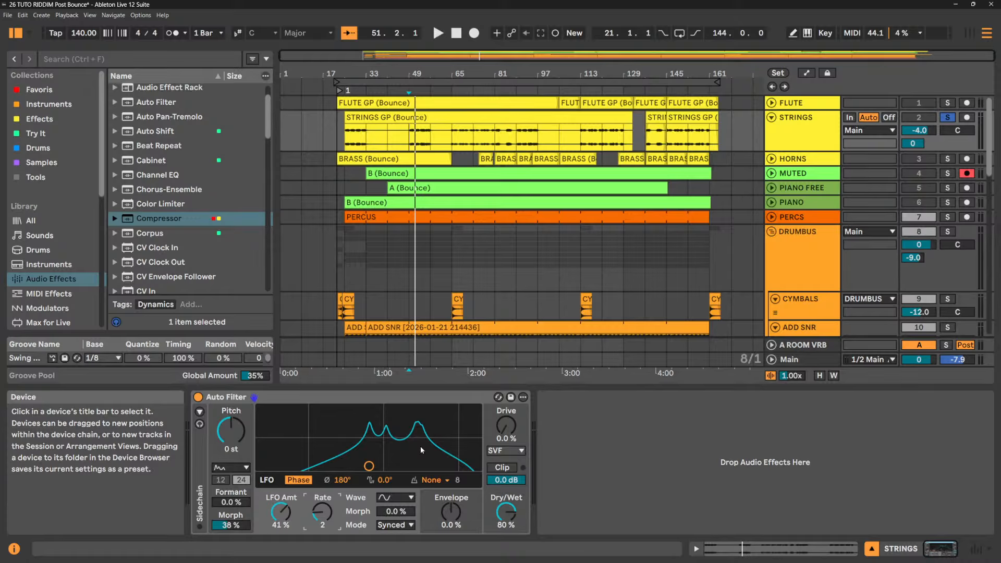
key("space")
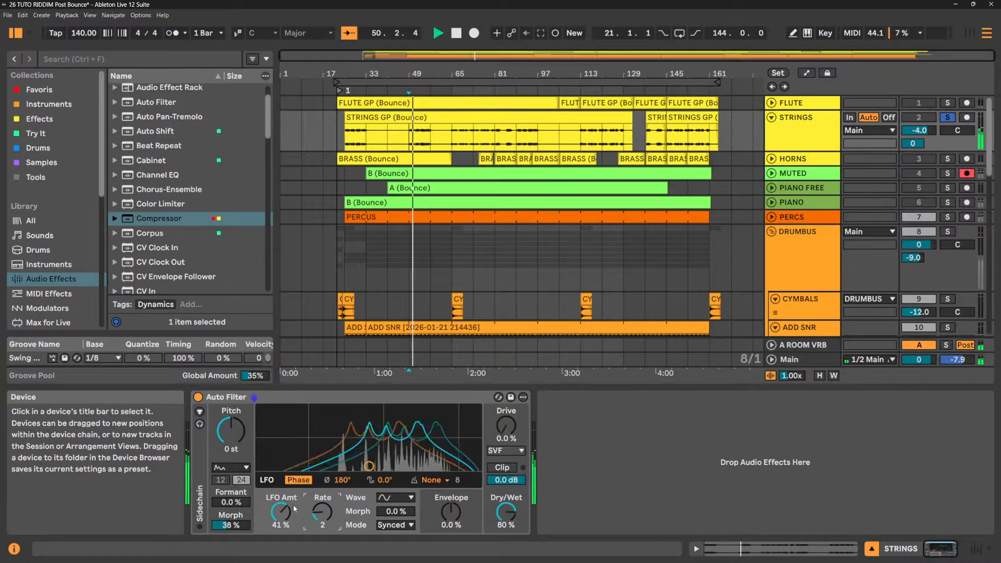
left_click_drag(322, 513, 321, 472)
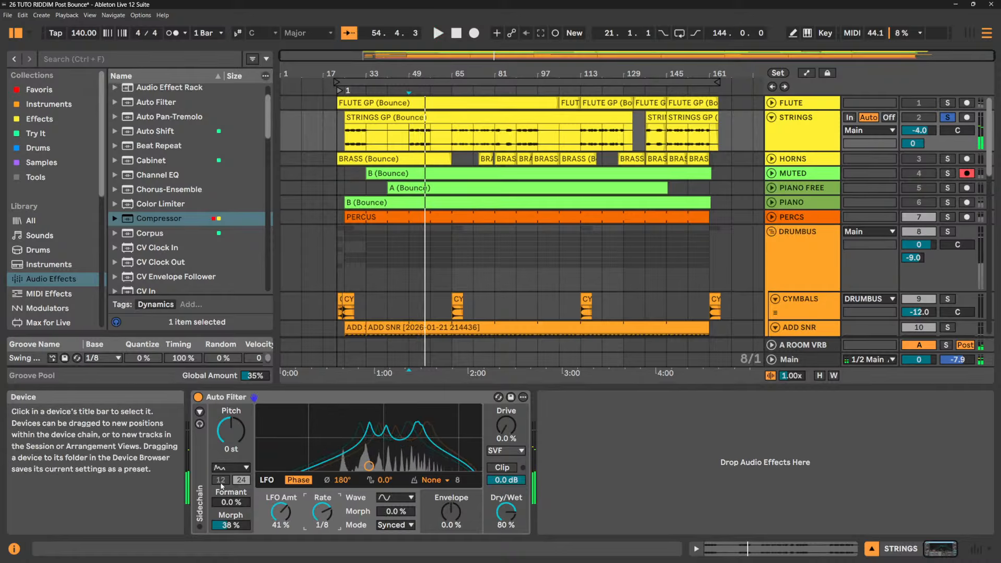
- Change the filter type to Low-pass and set its resonance to 66 % and LFO amount to 17 % during playback
left_click(231, 468)
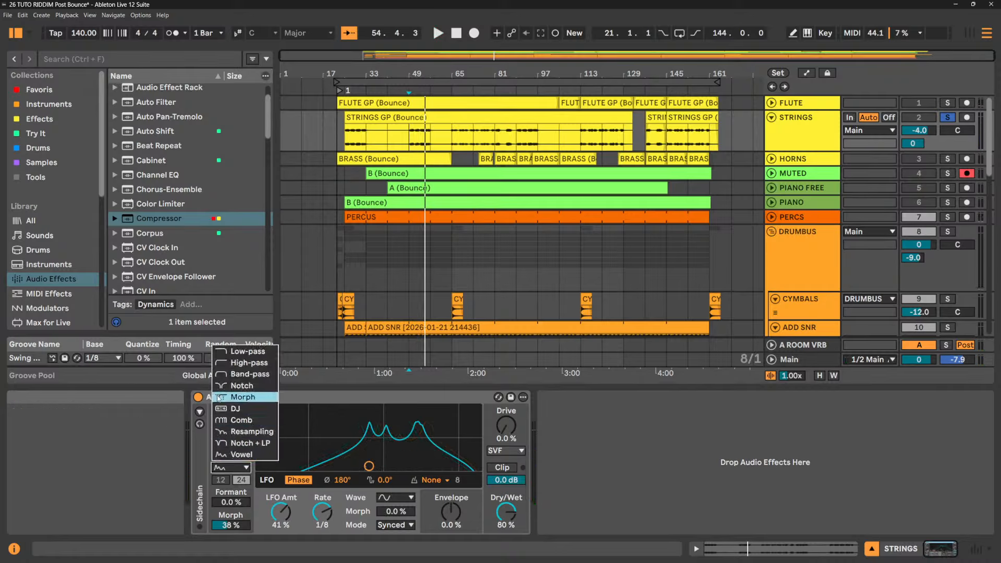
left_click(240, 351)
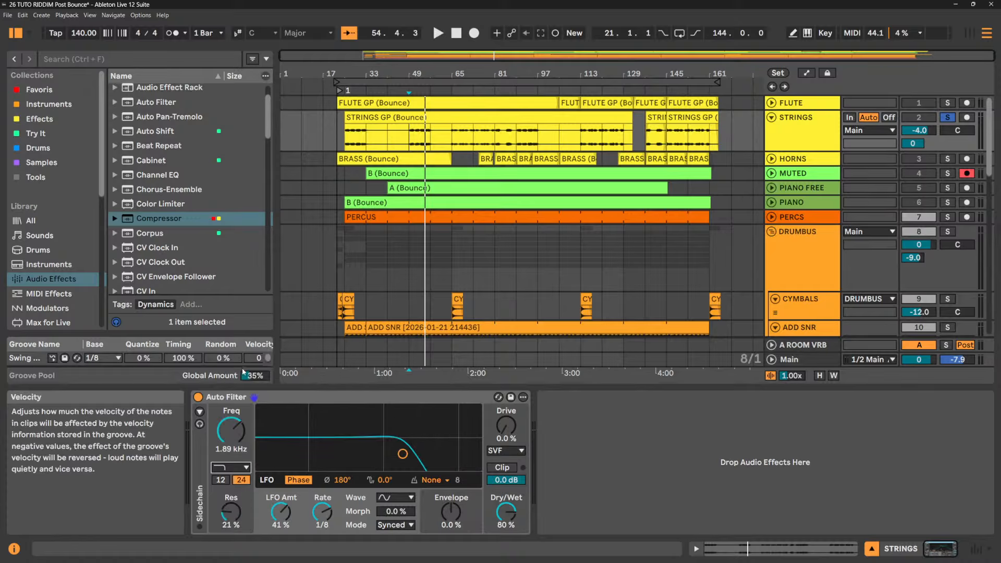
key("space")
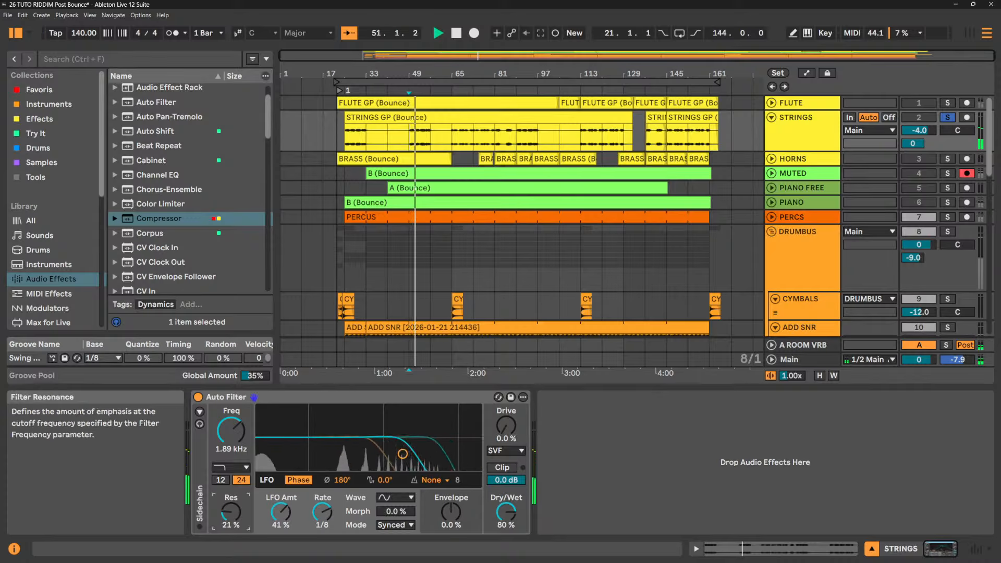
left_click_drag(231, 512, 231, 488)
left_click_drag(280, 512, 281, 524)
key("space")
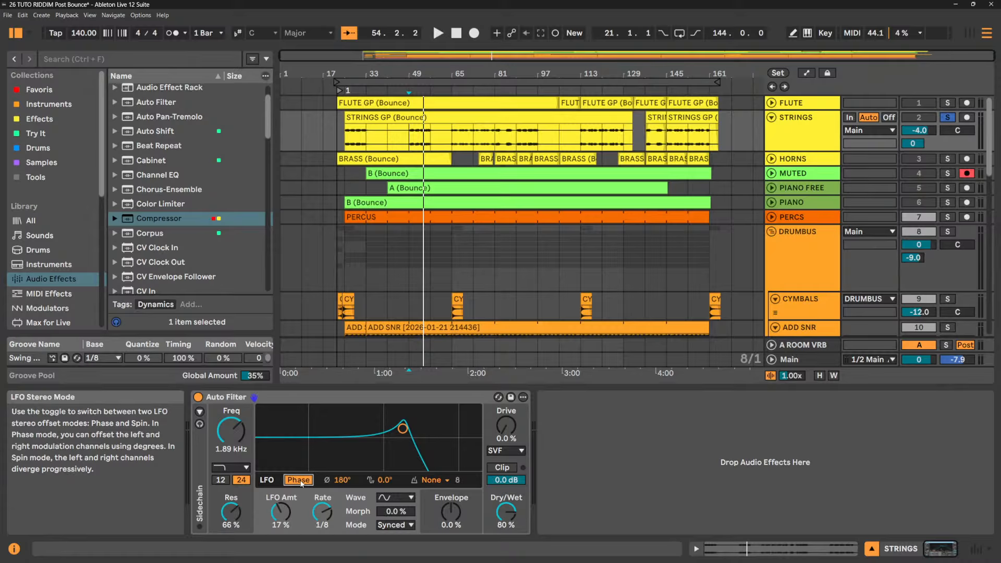
- Switch the LFO stereo mode to Spin, trying 50 % and settling on 31 % during playback
key("space")
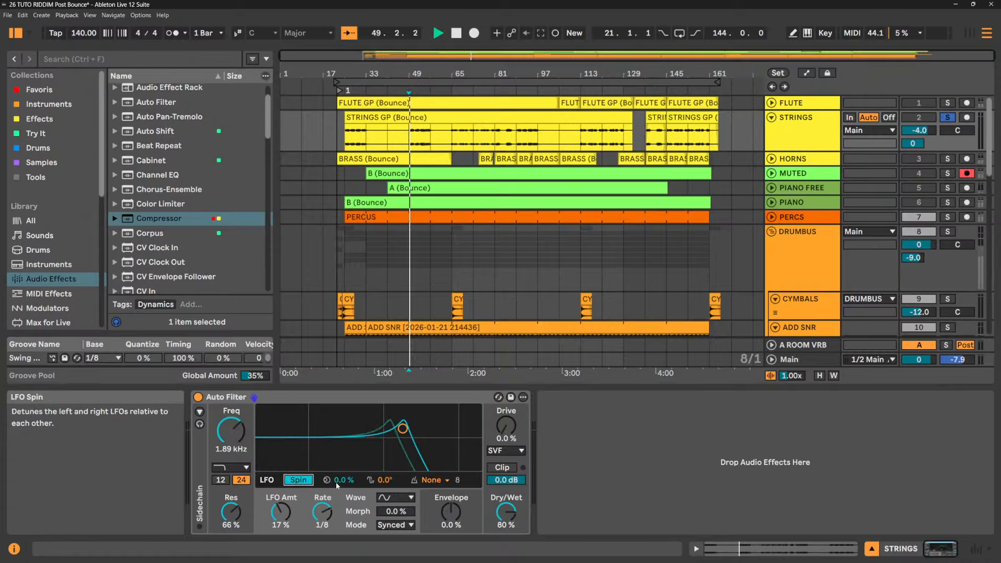
left_click_drag(340, 480, 340, 469)
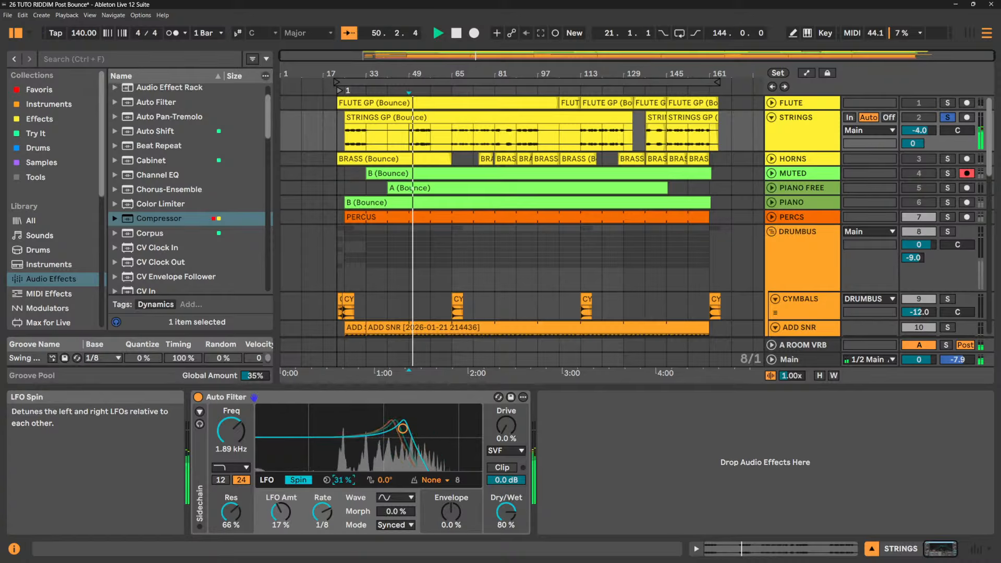
key("space")
left_click(304, 483)
left_click_drag(350, 480, 351, 527)
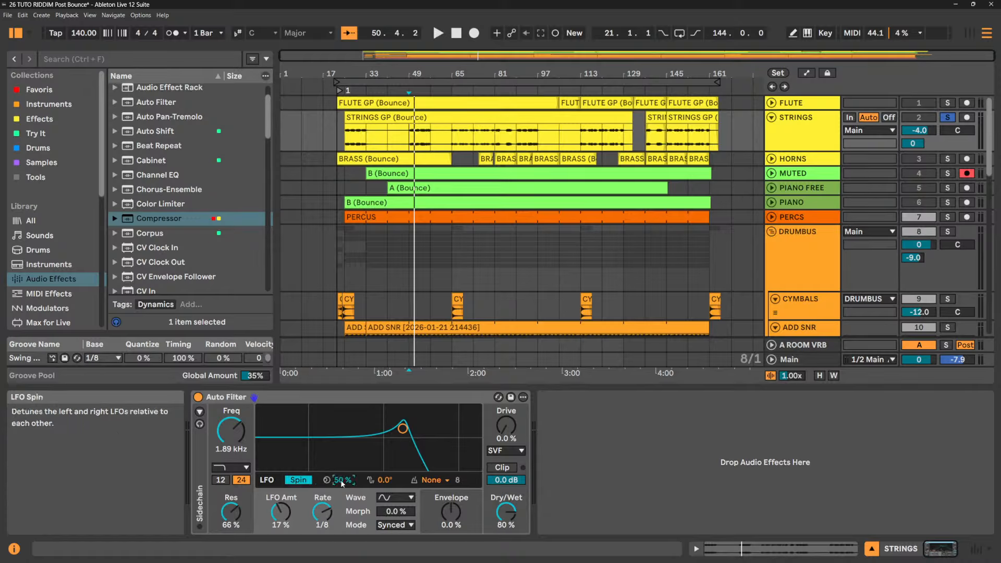
key("space")
left_click_drag(340, 480, 341, 493)
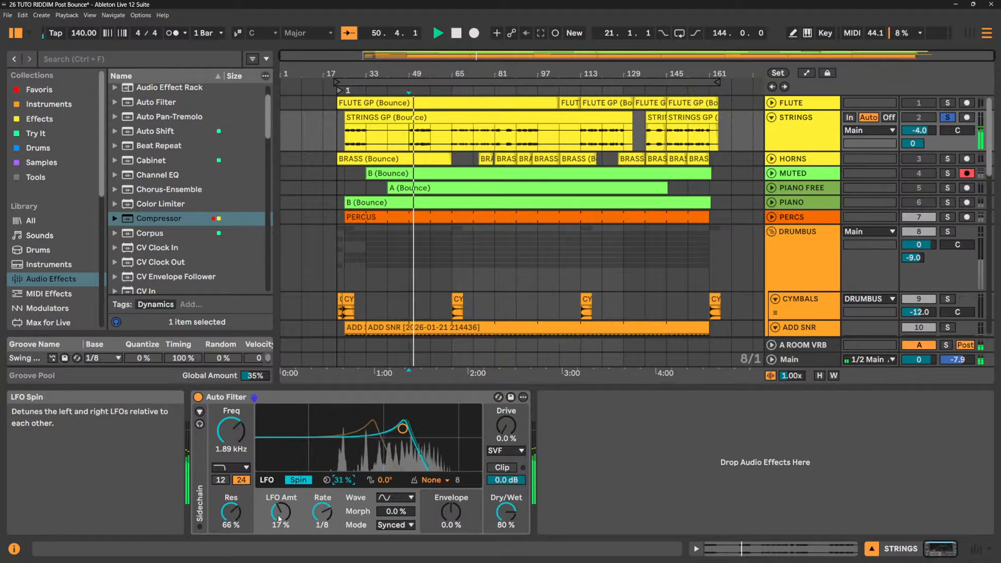
- Set the synced LFO rate to 1 and try LFO phase offsets of 360° and 262°, returning the offset to 0.0°
left_click_drag(322, 513, 322, 498)
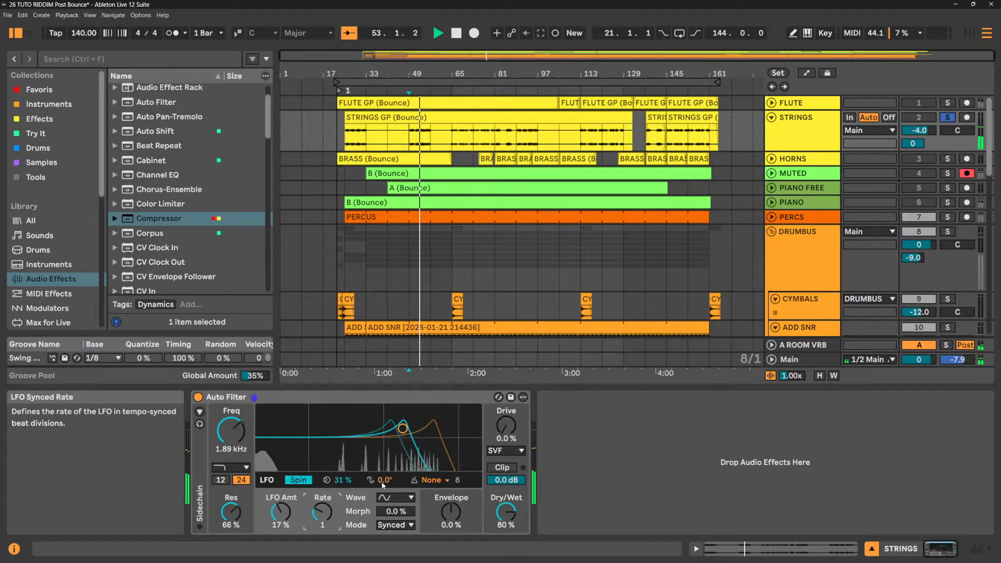
left_click_drag(383, 485, 383, 433)
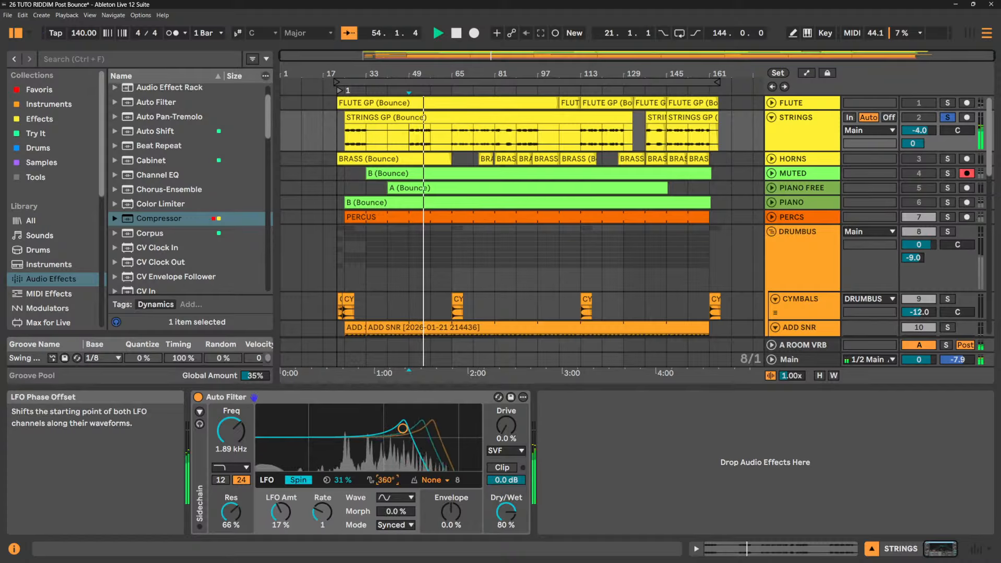
mouse_move(387, 482)
left_mouse_down()
mouse_move(387, 499)
mouse_move(387, 483)
left_mouse_up()
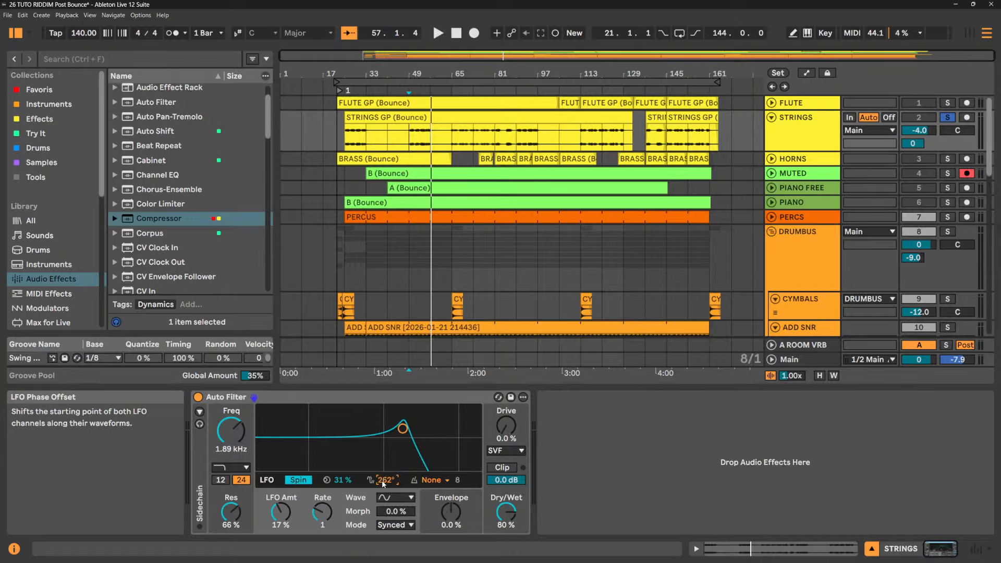
key("space")
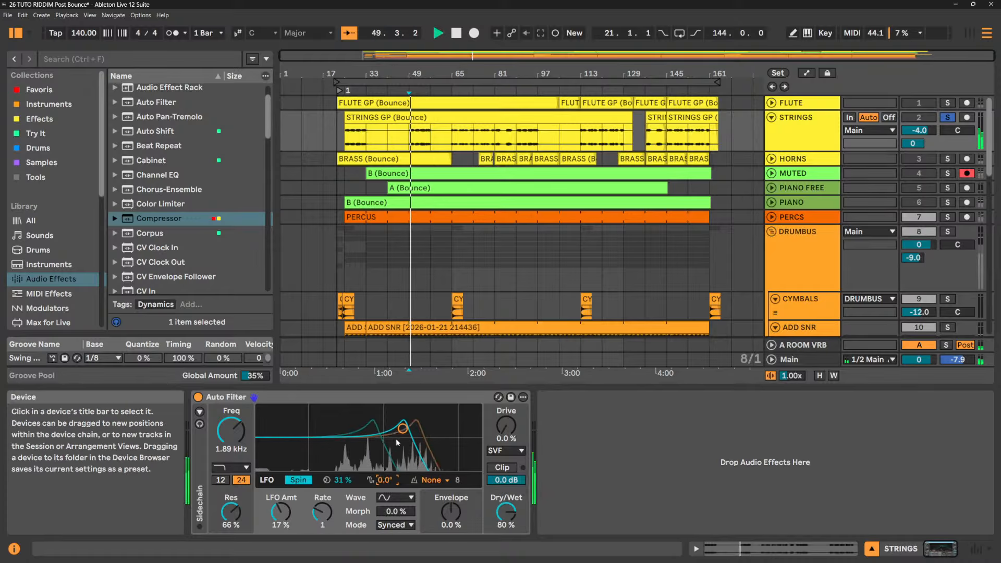
- Reset the LFO spin to 0.0 %, switch the LFO stereo mode back to Phase, and set the LFO amount to 28 %
double_click(342, 480)
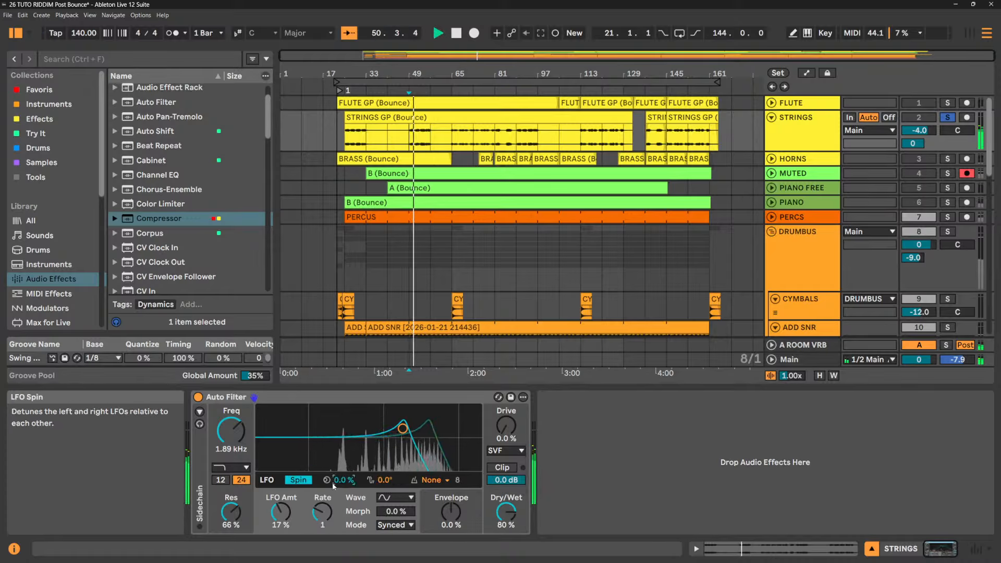
left_click(309, 483)
left_click(309, 483)
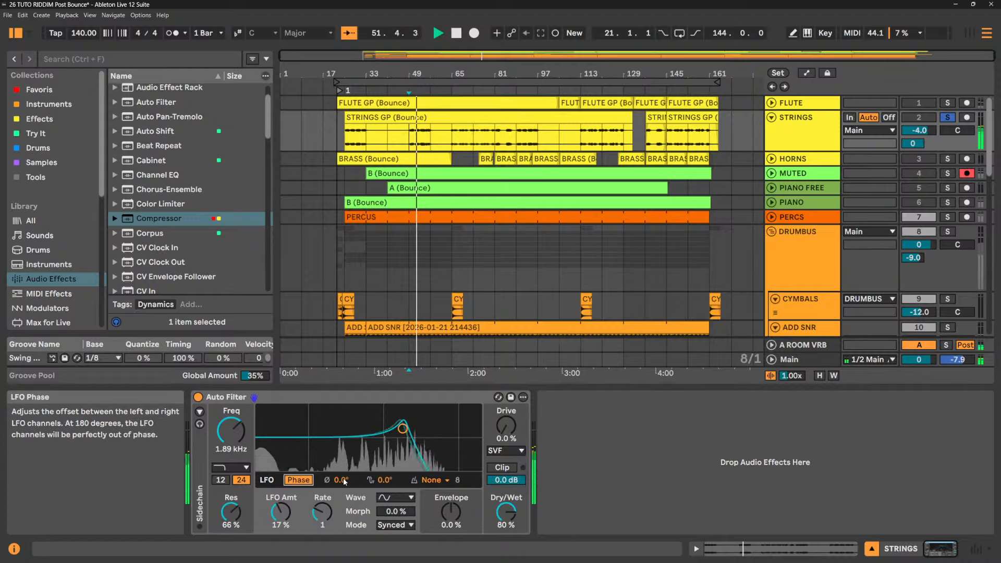
mouse_move(285, 514)
left_mouse_down()
mouse_move(285, 490)
mouse_move(285, 504)
left_mouse_up()
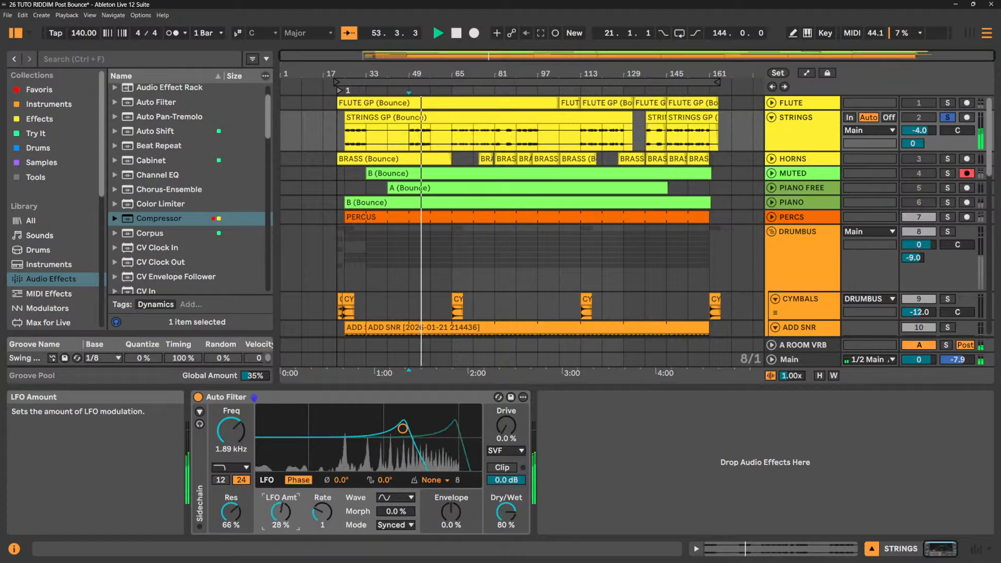
- Try out the LFO phase offset and waveform Morph during playback, returning them to 0.0° and 0.0 %
left_click(385, 480)
left_click_drag(385, 481, 385, 427)
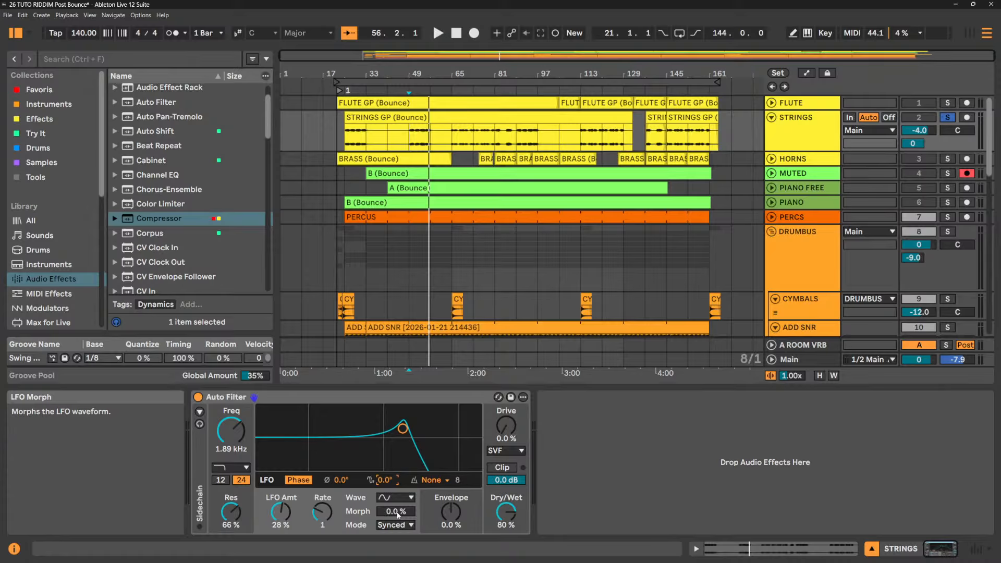
key("space")
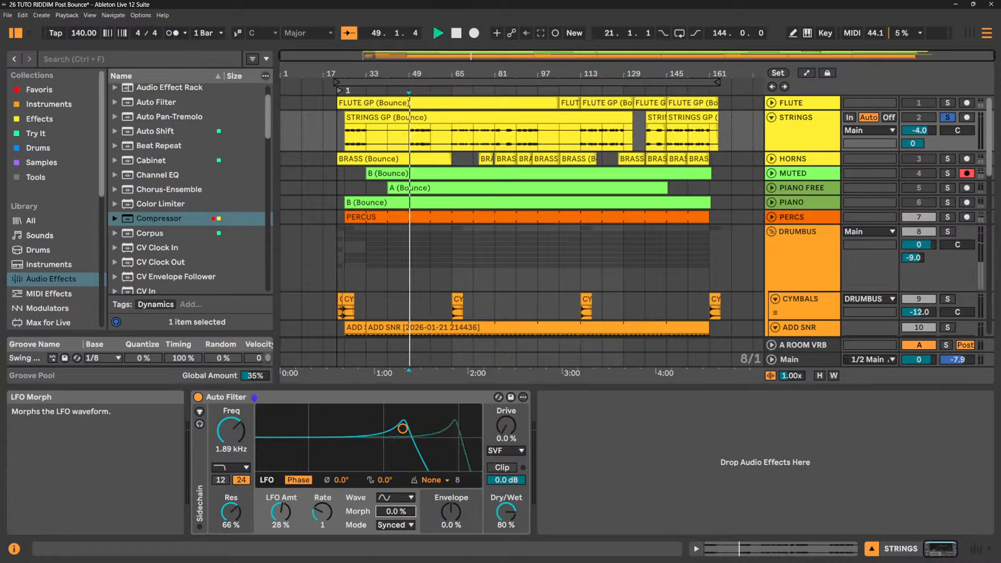
mouse_move(388, 518)
left_mouse_down()
mouse_move(388, 469)
mouse_move(388, 497)
left_mouse_up()
key("space")
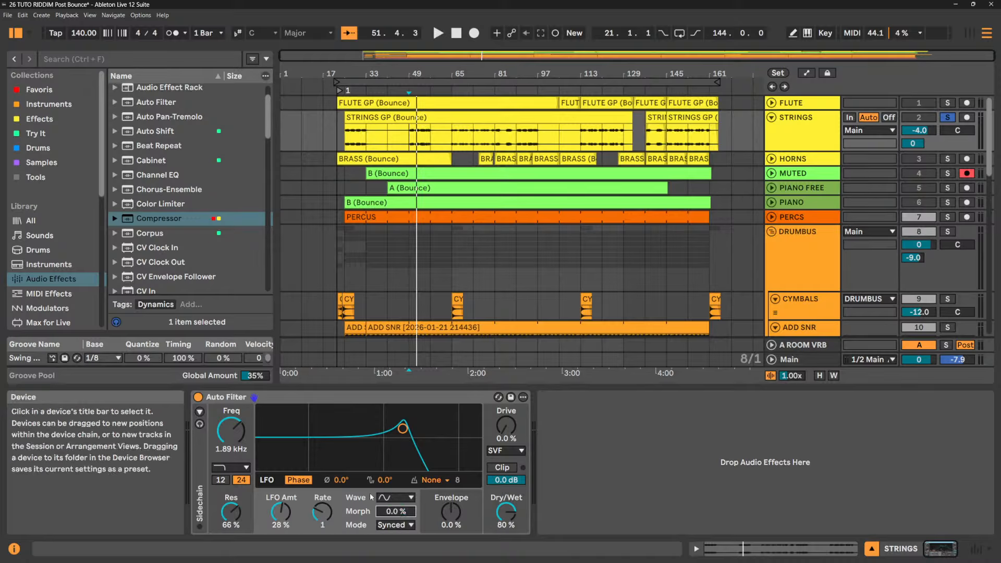
- Audition the S & H LFO waveform with the LFO amount at 34 % and the synced rate at 1/8
left_click(388, 498)
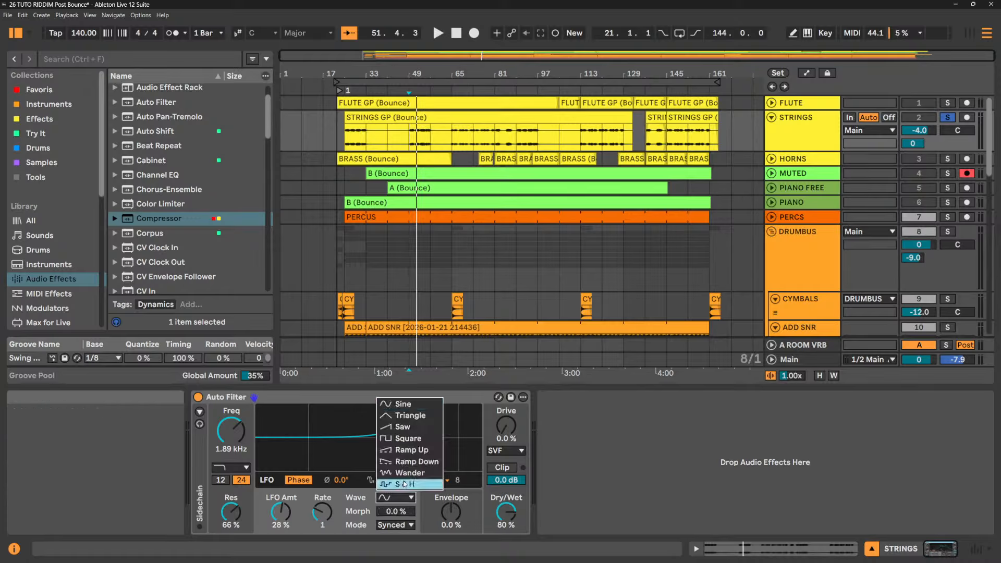
left_click(407, 485)
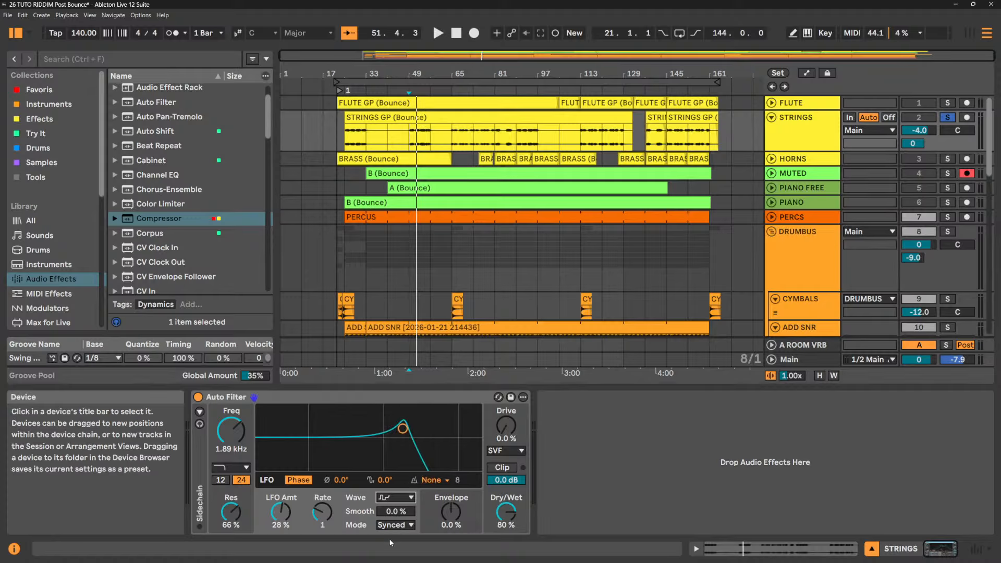
key("space")
left_click_drag(282, 515, 323, 501)
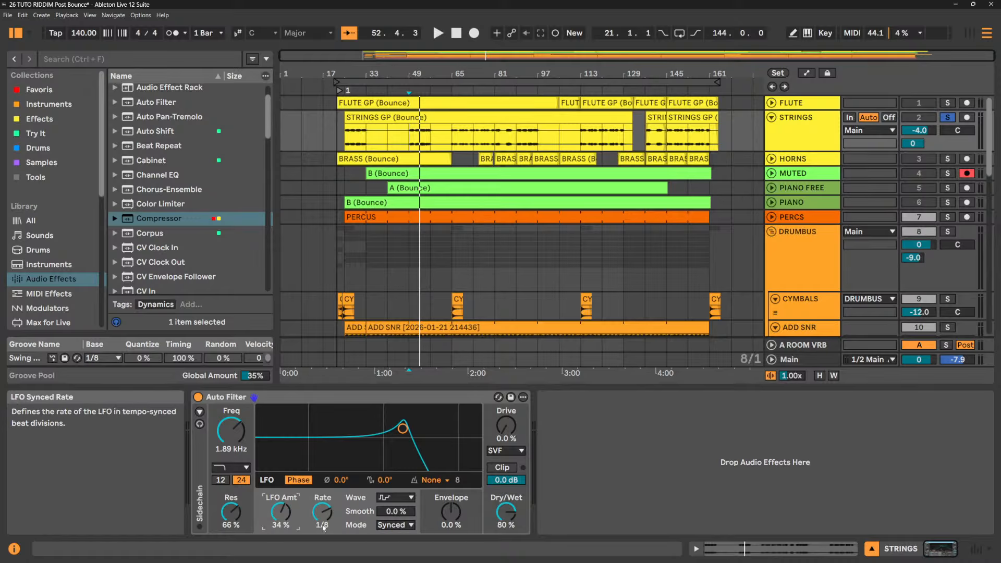
key("space")
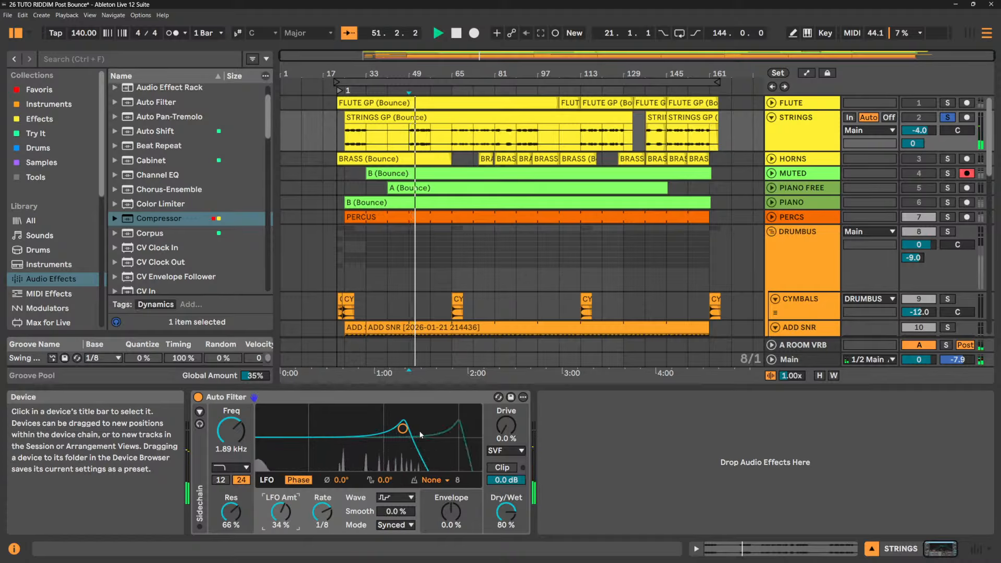
key("space")
- Audition the S & H waveform at a synced rate of 1/4 and change the rate to 1/12
left_click_drag(324, 513, 324, 522)
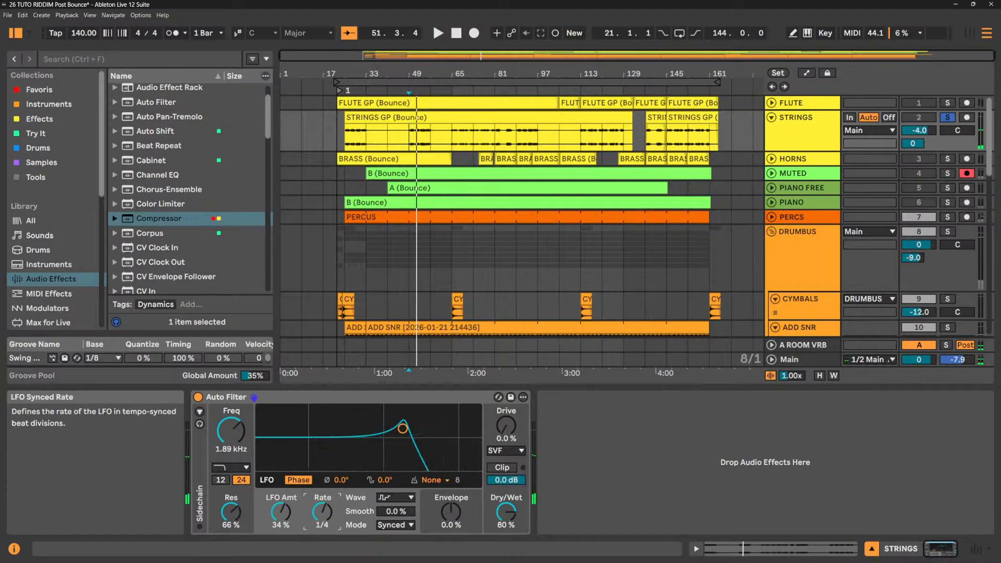
key("space")
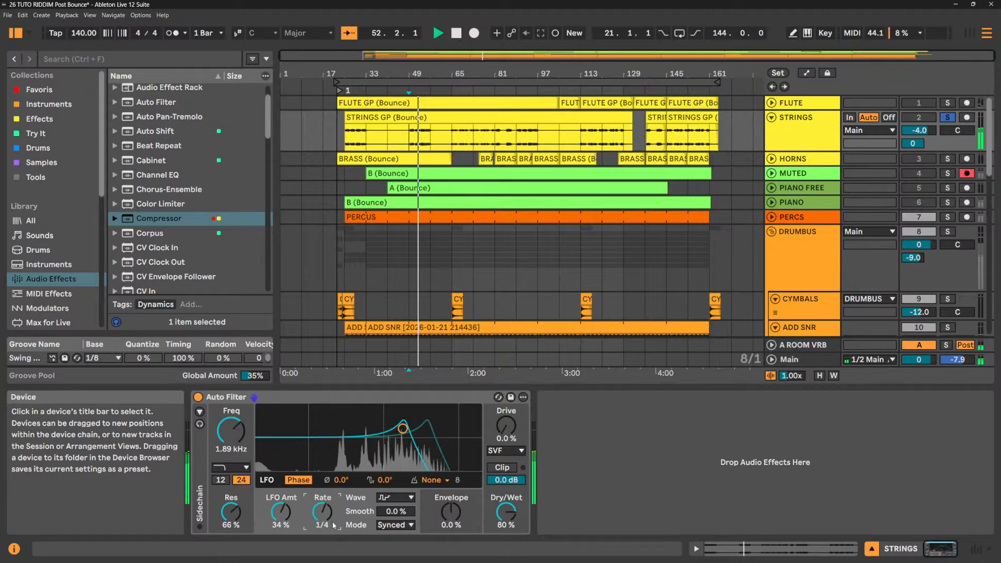
key("space")
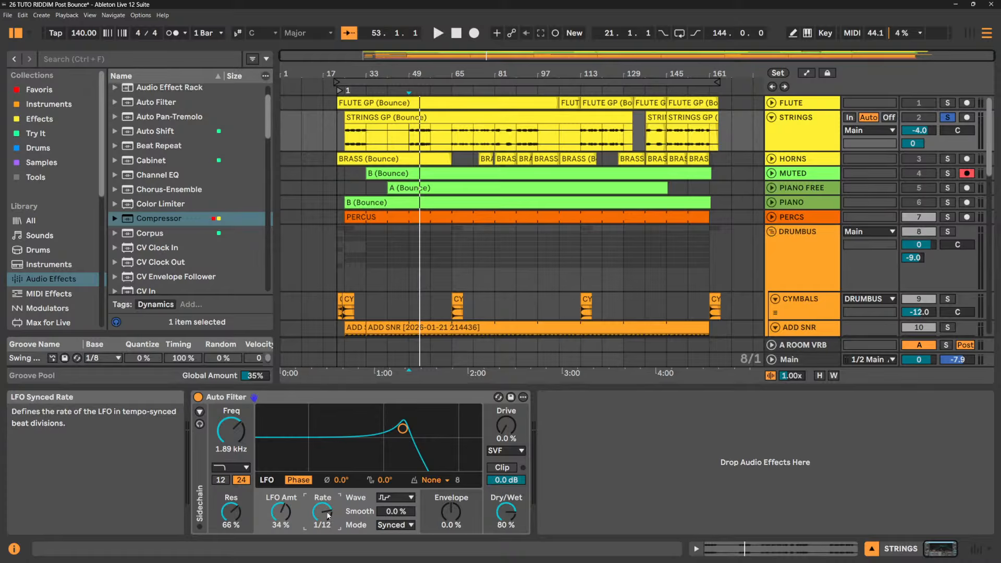
- Set the LFO amount to 16 %, the resonance to 73 % and the filter frequency to 2.11 kHz while auditioning
key("space")
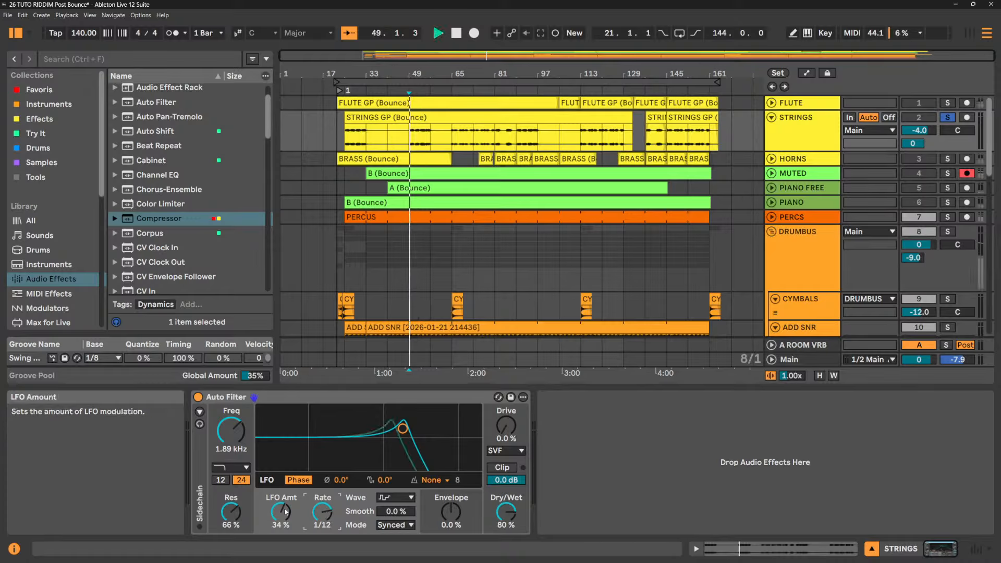
left_click_drag(285, 513, 285, 528)
key("space")
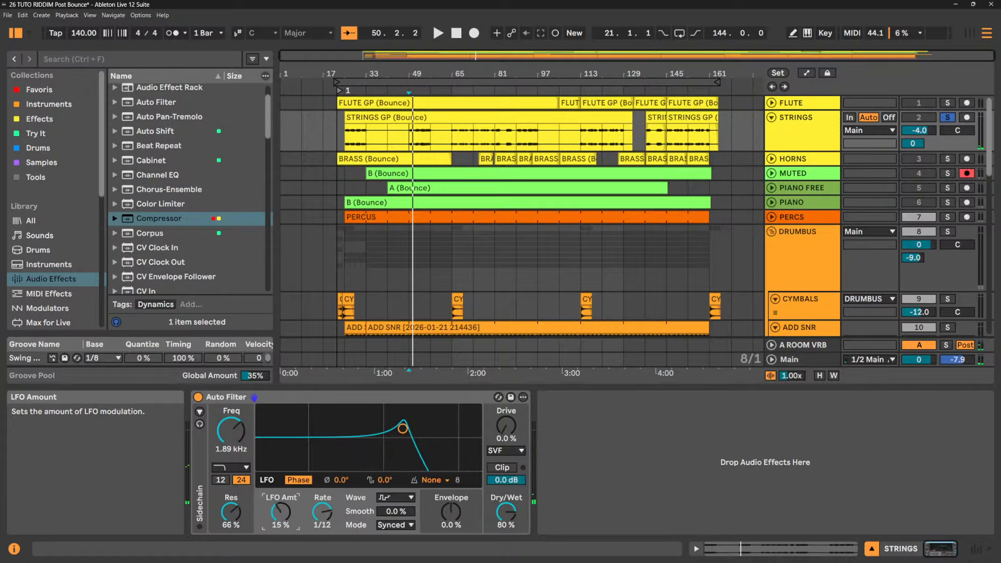
left_click_drag(286, 528, 238, 510)
key("space")
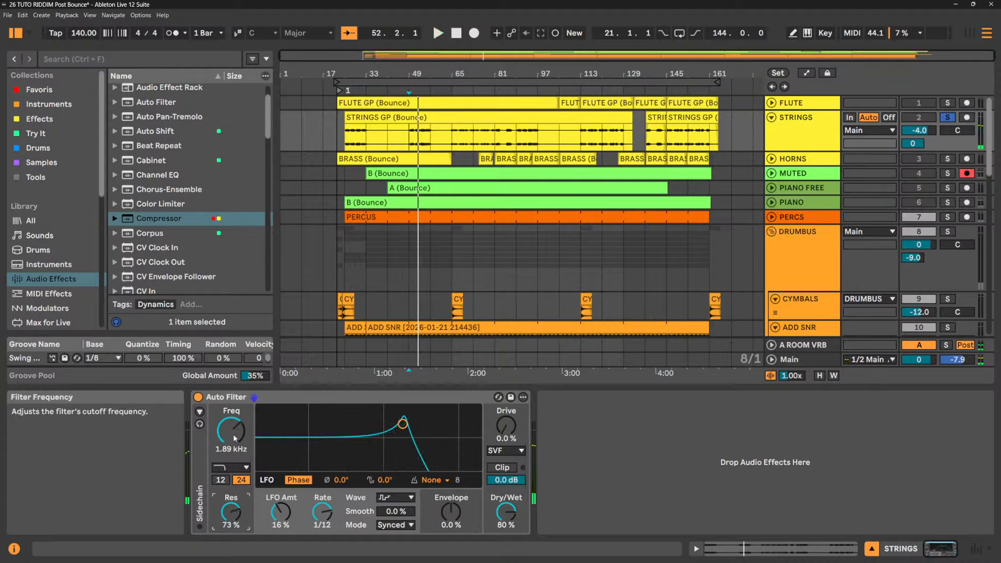
key("space")
mouse_move(235, 436)
left_mouse_down()
mouse_move(235, 459)
mouse_move(235, 435)
left_mouse_up()
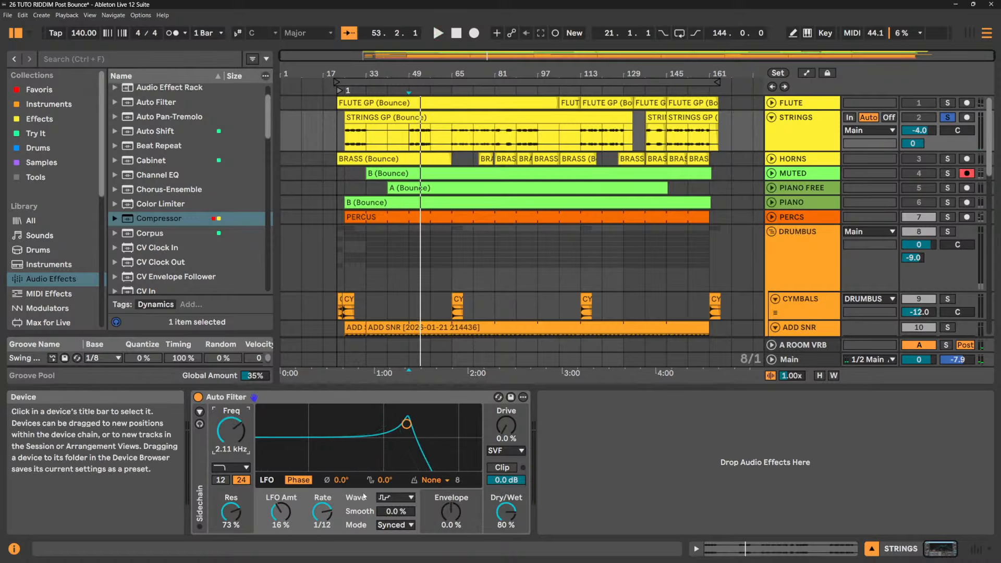
- Audition the Square LFO waveform, settling on a 2.94 kHz filter frequency and a 6.4 % LFO amount
left_click(405, 497)
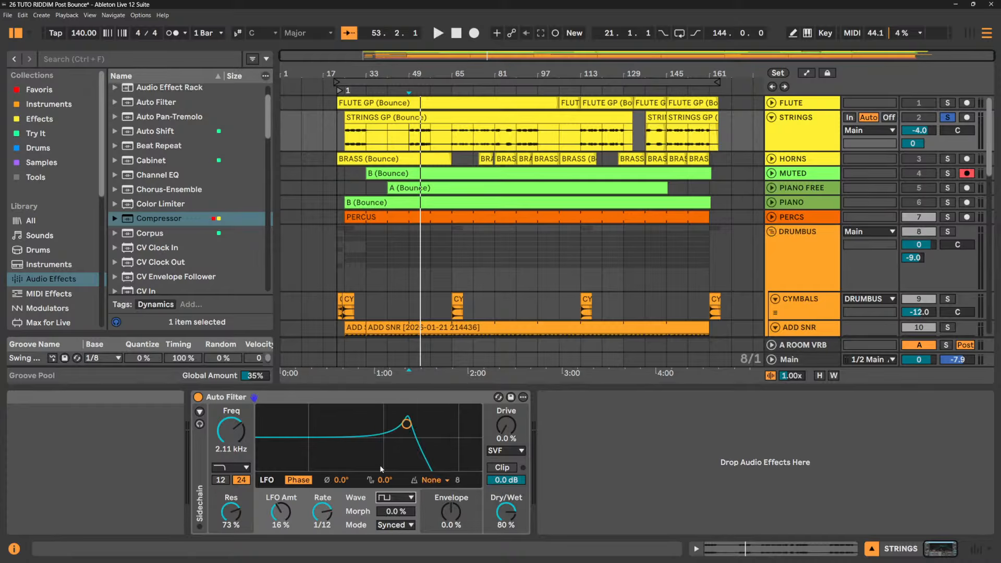
key("space")
left_click_drag(241, 439, 241, 431)
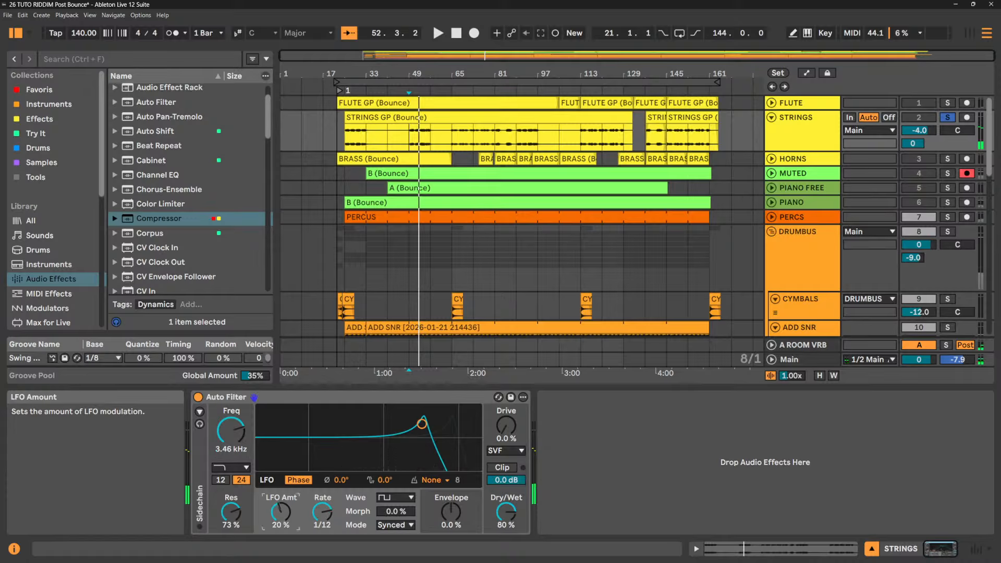
left_click_drag(281, 513, 281, 544)
mouse_move(231, 432)
left_mouse_down()
mouse_move(231, 451)
mouse_move(231, 436)
left_mouse_up()
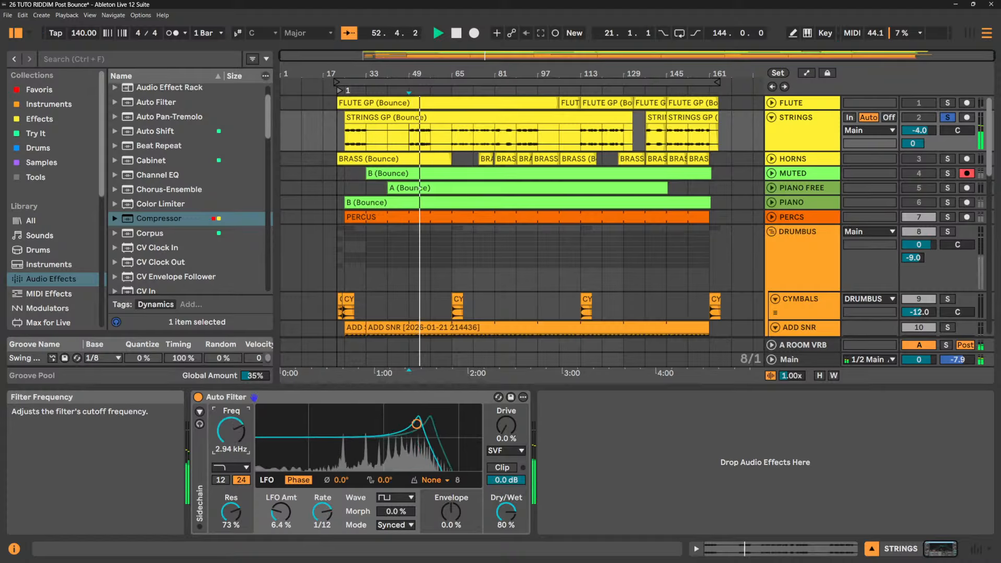
- Return the LFO waveform to S & H, set the LFO amount to 23 %, and sweep the filter frequency down to 1.16 kHz during playback
left_click(394, 497)
left_click(396, 488)
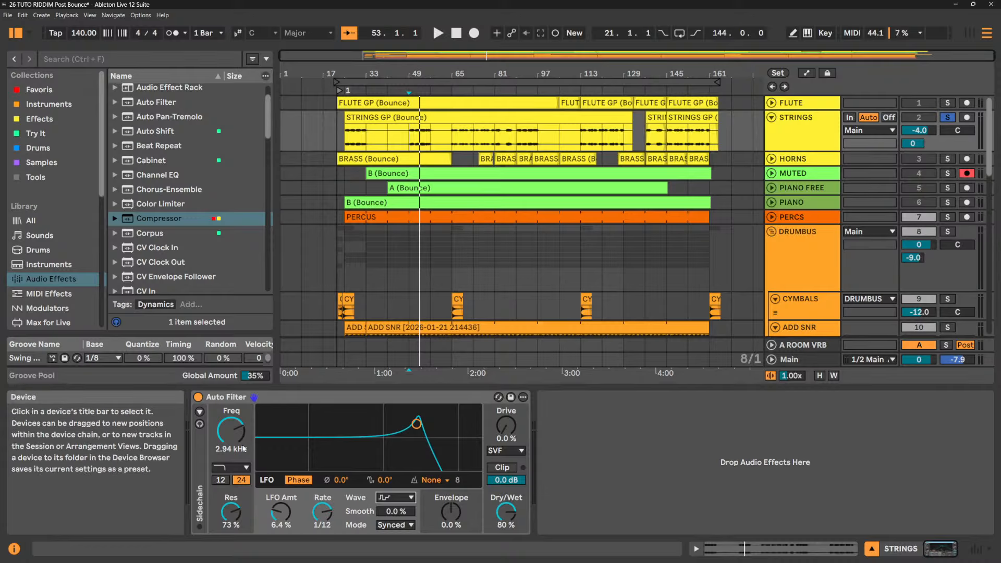
key("space")
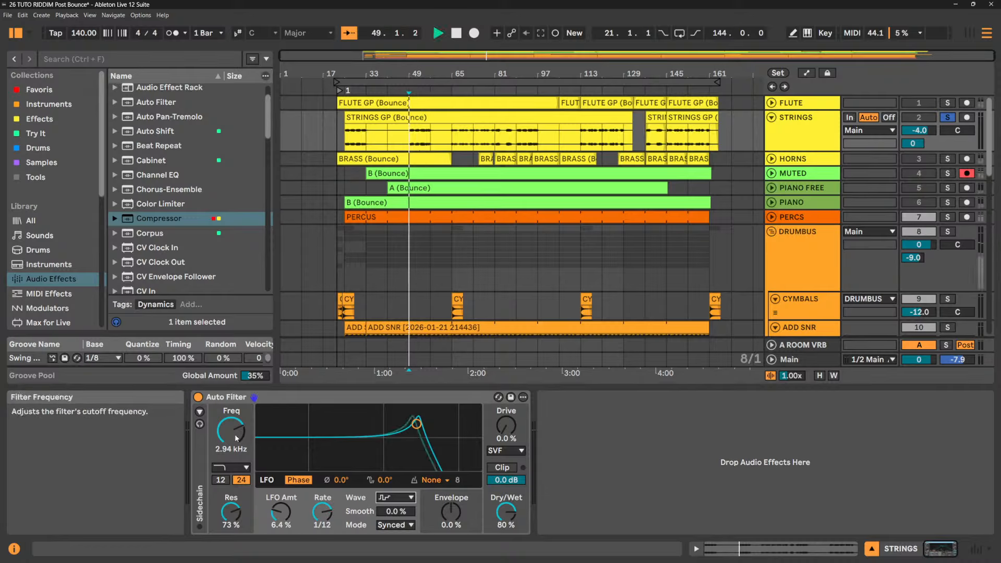
left_click_drag(234, 434, 235, 452)
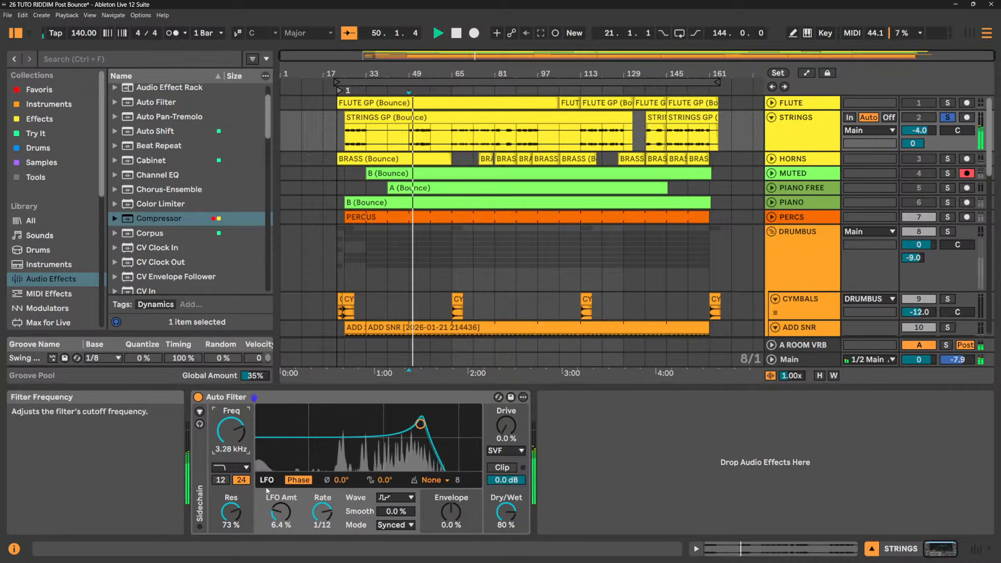
left_click_drag(280, 512, 281, 503)
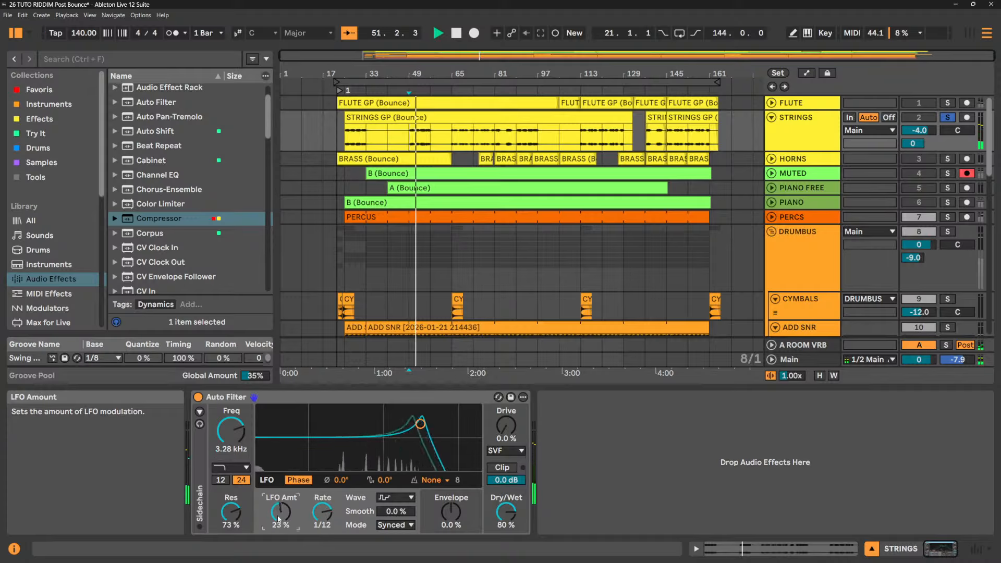
left_click_drag(231, 431, 231, 446)
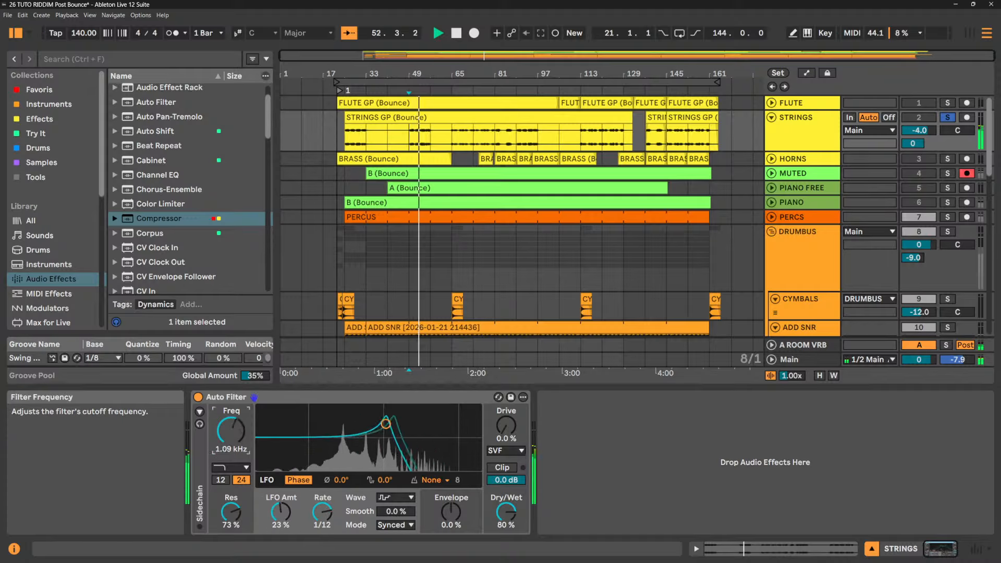
key("space")
- Audition the Wander LFO waveform with resonance at 48 % and synced rate at 3/8, and bring the LFO amount to 0.0 %
left_click(395, 499)
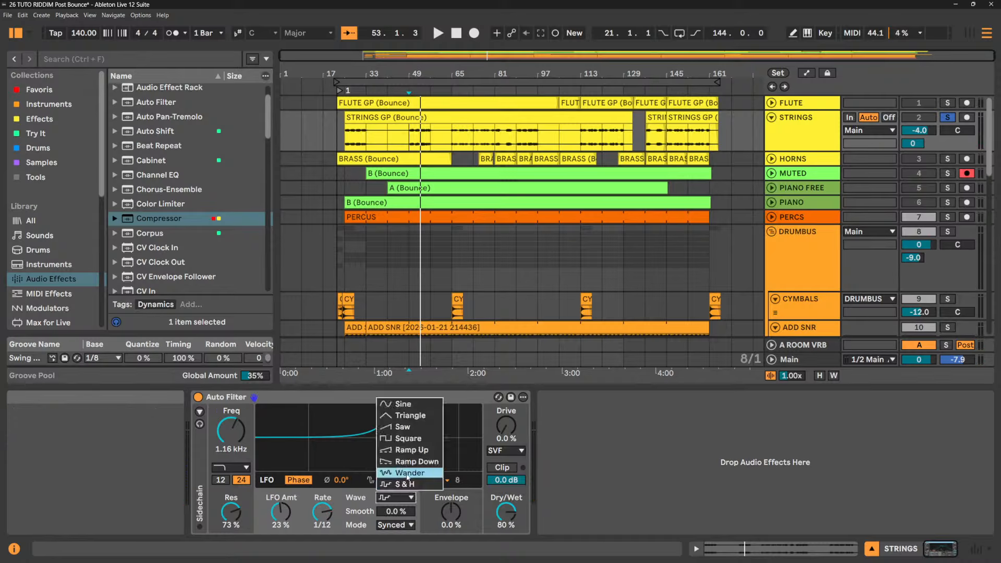
left_click(408, 473)
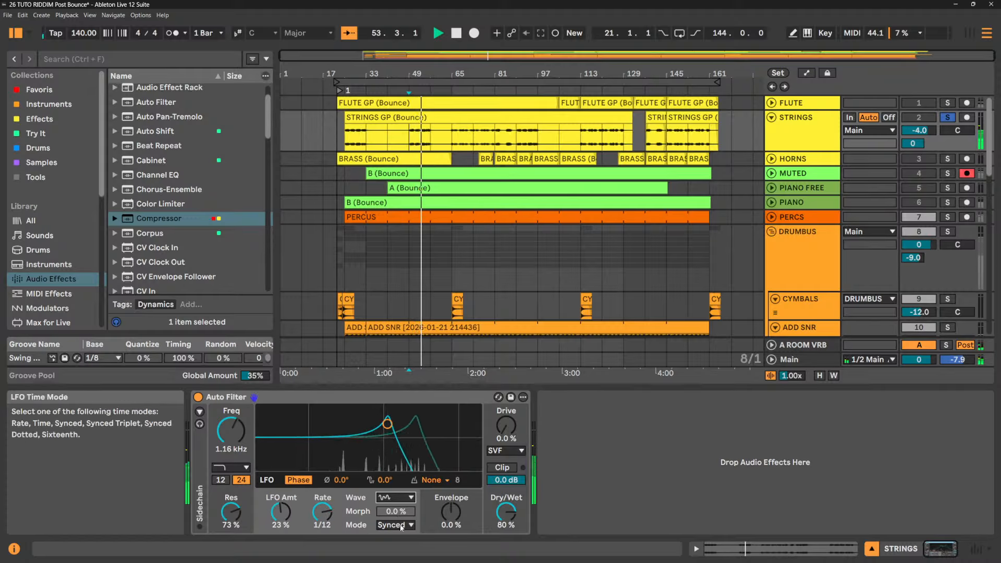
left_click(407, 498)
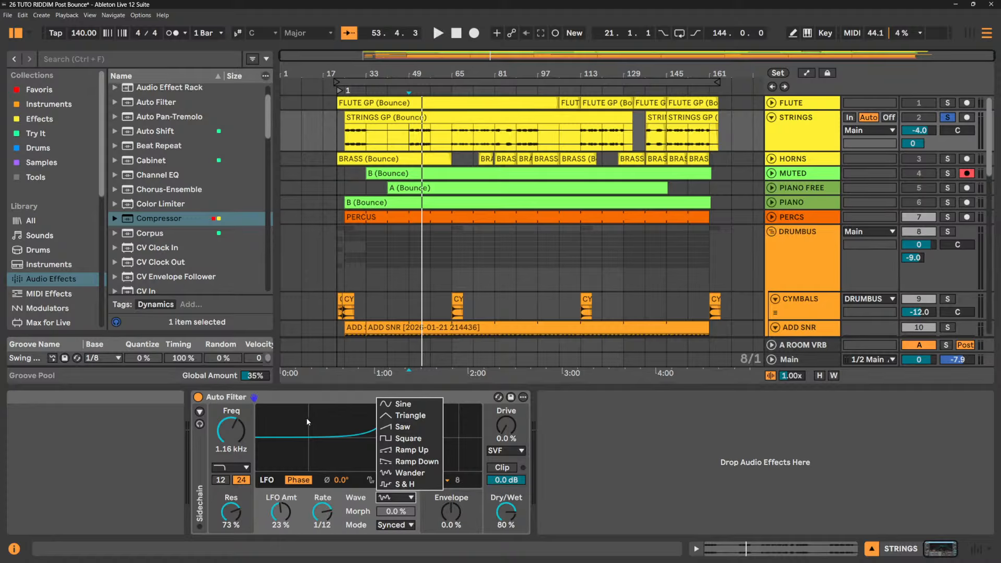
left_click(323, 402)
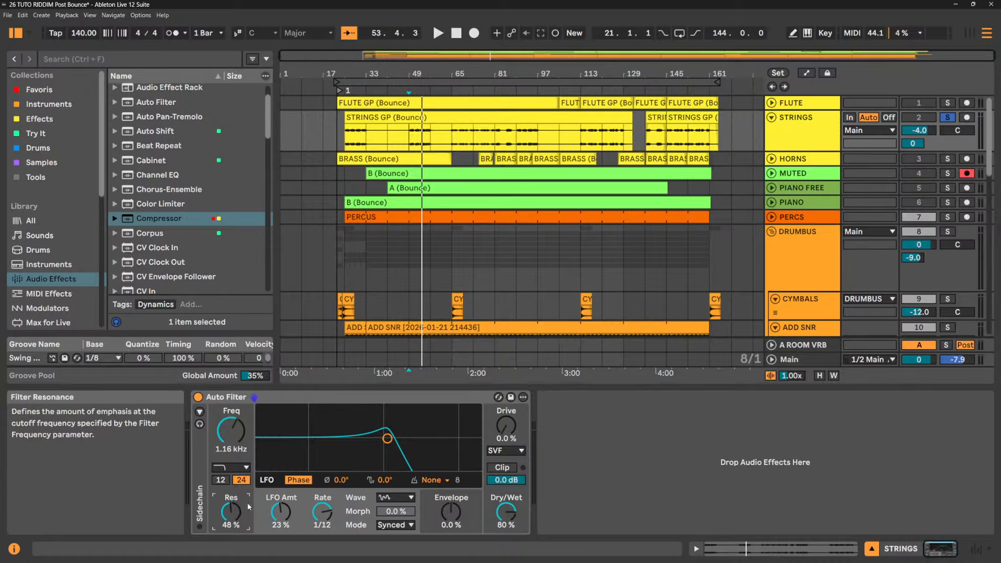
key("space")
left_click_drag(322, 512, 322, 549)
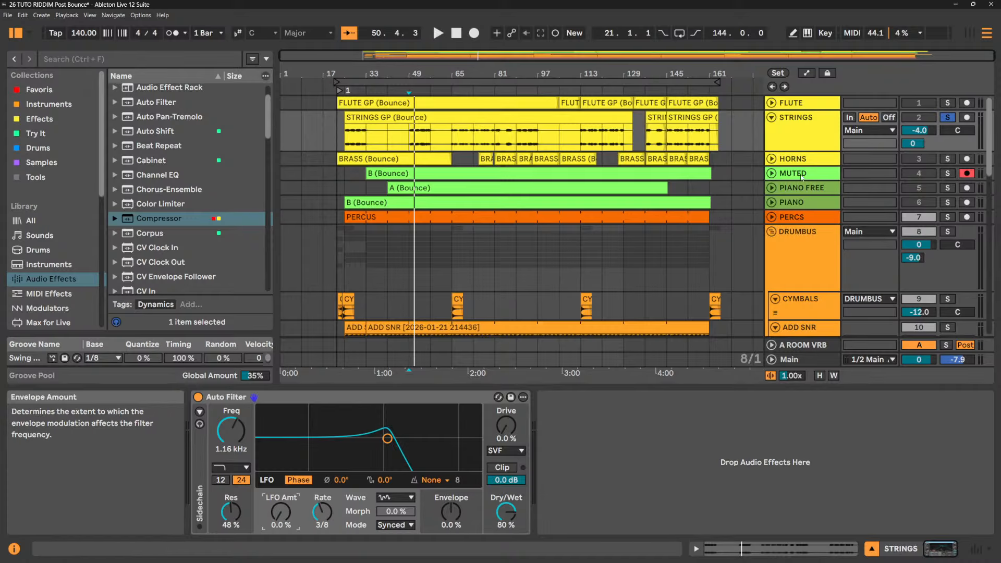
- Enlarge the STRINGS track, show its clip around bars 48–59, and place the playback start at 49.3.1
left_click_drag(797, 150, 797, 282)
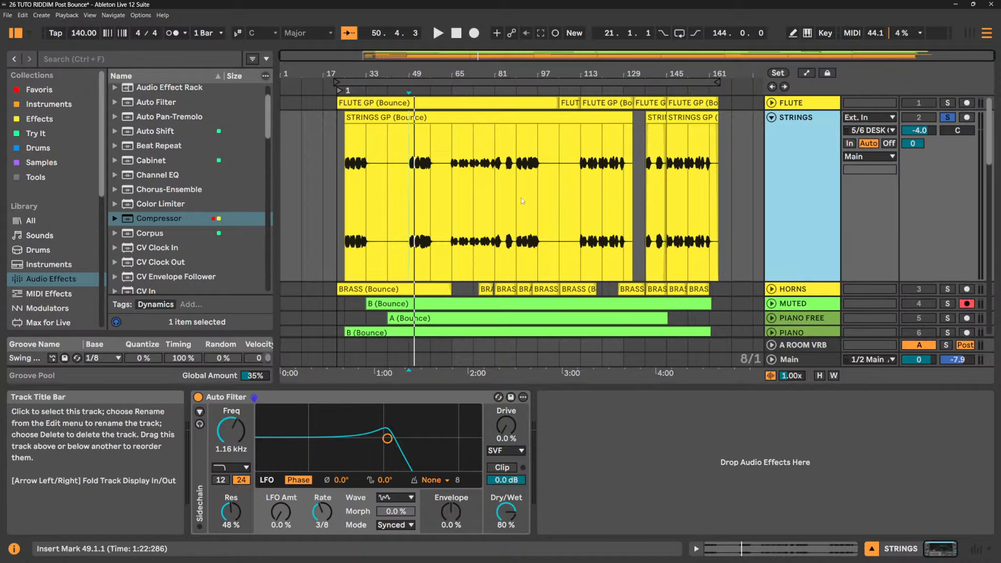
left_click_drag(416, 69, 664, 213)
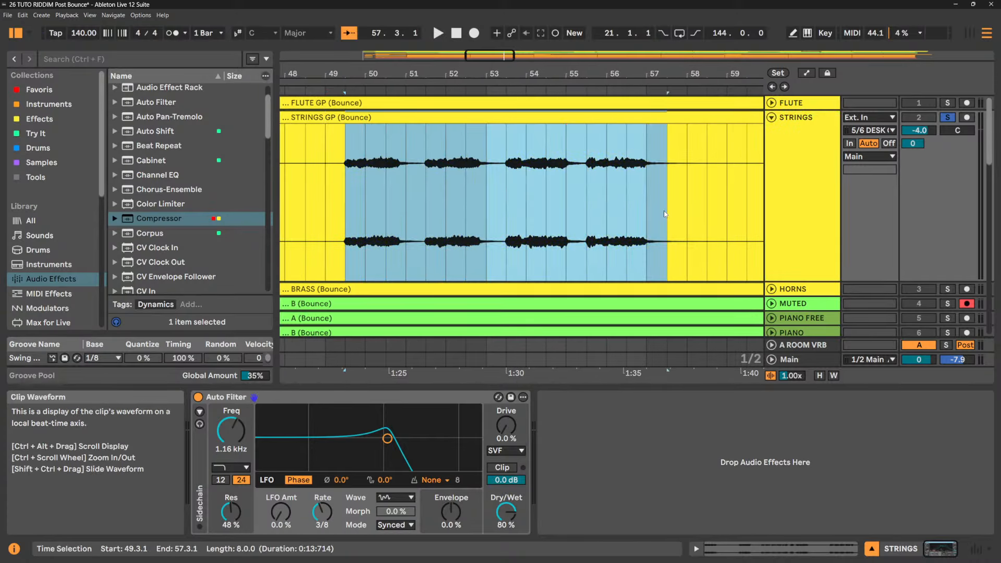
left_click(343, 202)
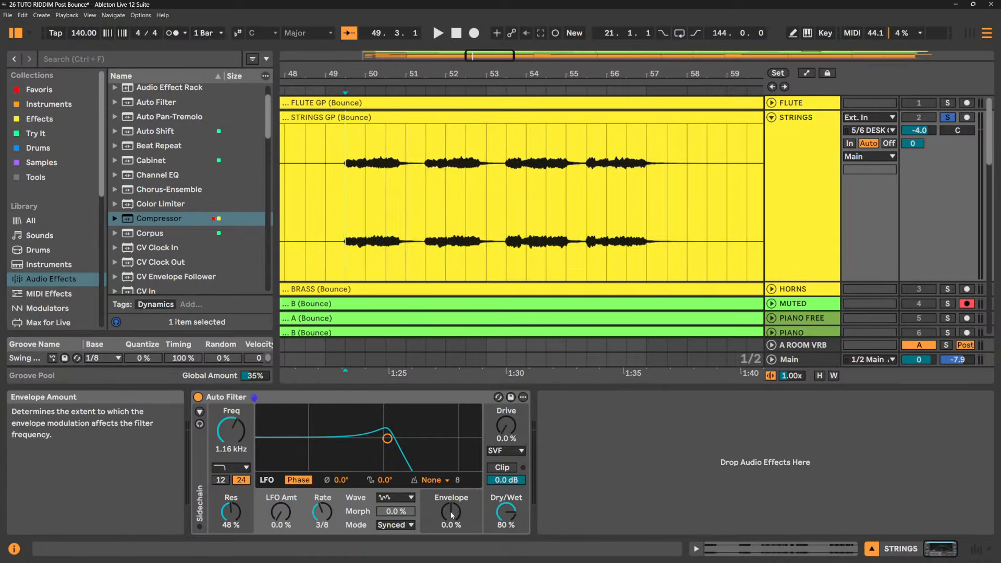
- Set the filter's envelope amount to 63 % and the waveform vertical zoom to 4.45x
left_click_drag(451, 512, 451, 495)
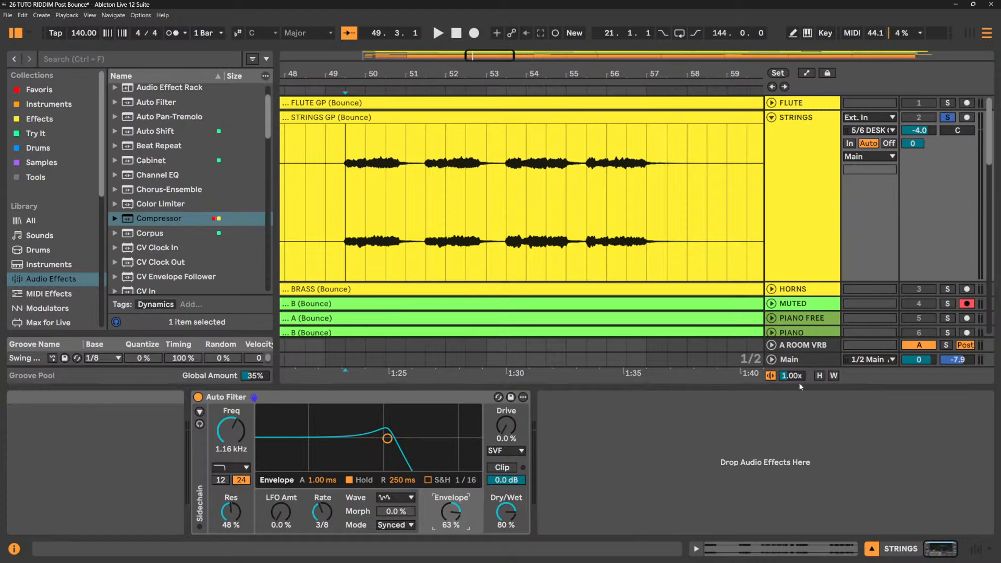
left_click_drag(791, 376, 792, 354)
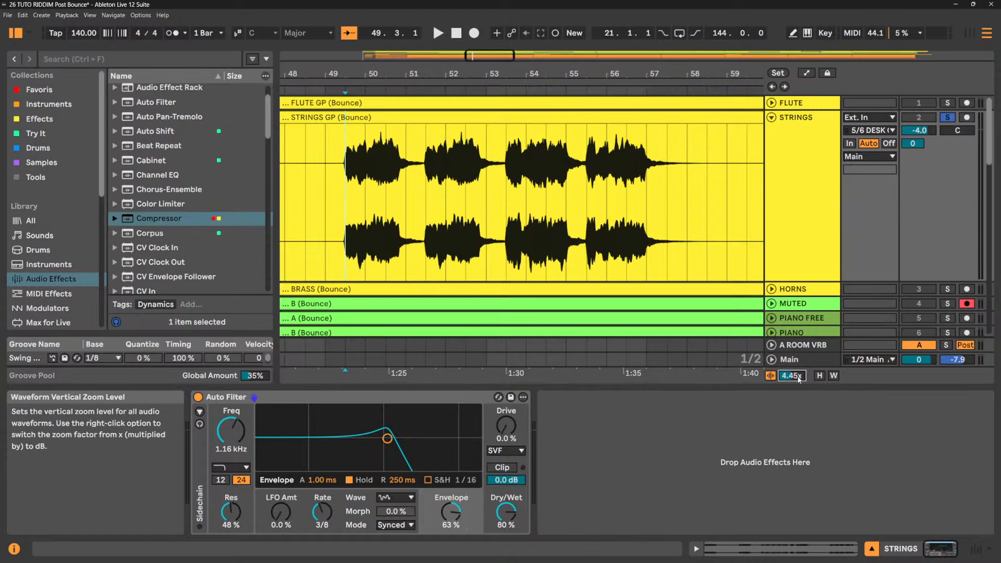
- Audition Auto Filter's envelope amount at 100 % and -100 % on STRINGS, raise the frequency to 4.55 kHz, and bring the envelope to -38 %
key("space")
left_click_drag(452, 513, 451, 491)
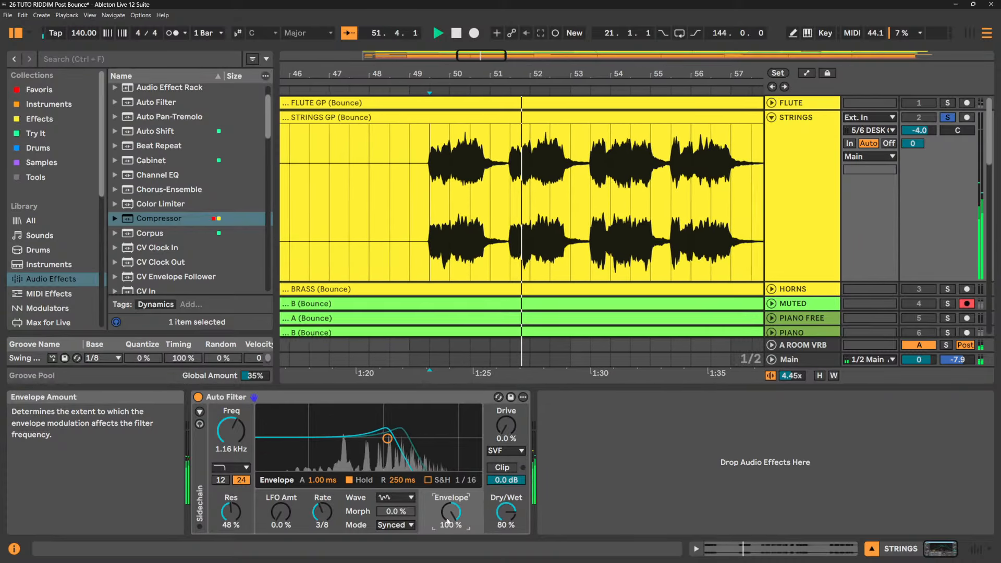
mouse_move(231, 430)
left_mouse_down()
mouse_move(231, 412)
mouse_move(231, 423)
left_mouse_up()
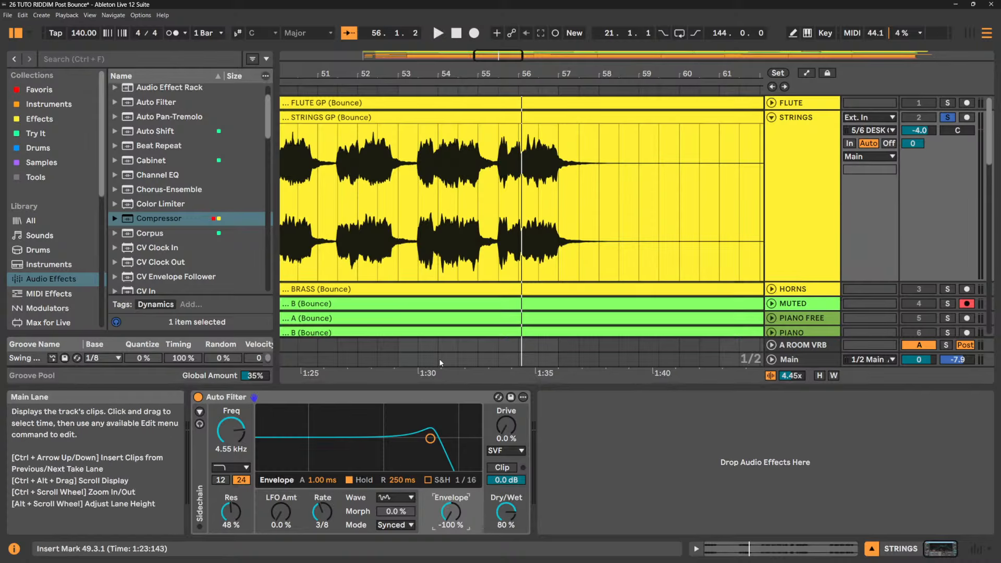
key("space")
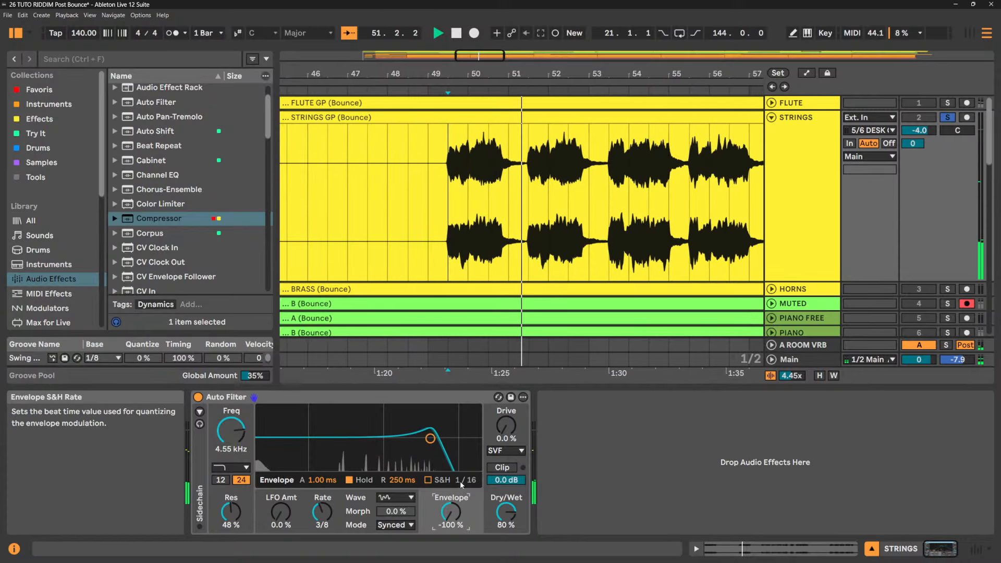
left_click_drag(450, 513, 451, 490)
key("space")
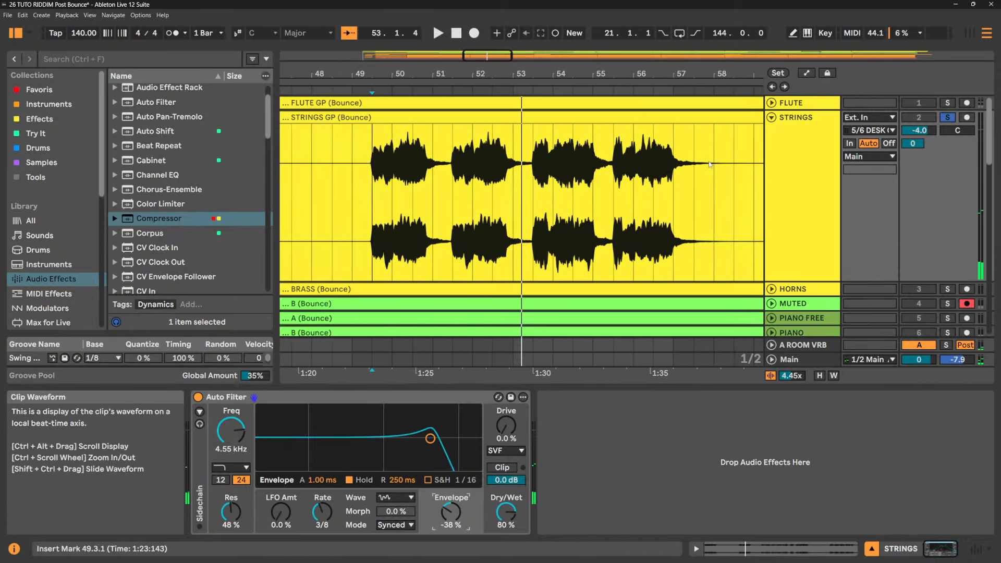
- Move the Auto Filter device from the STRINGS track to the PIANO track and solo PIANO
right_click(353, 398)
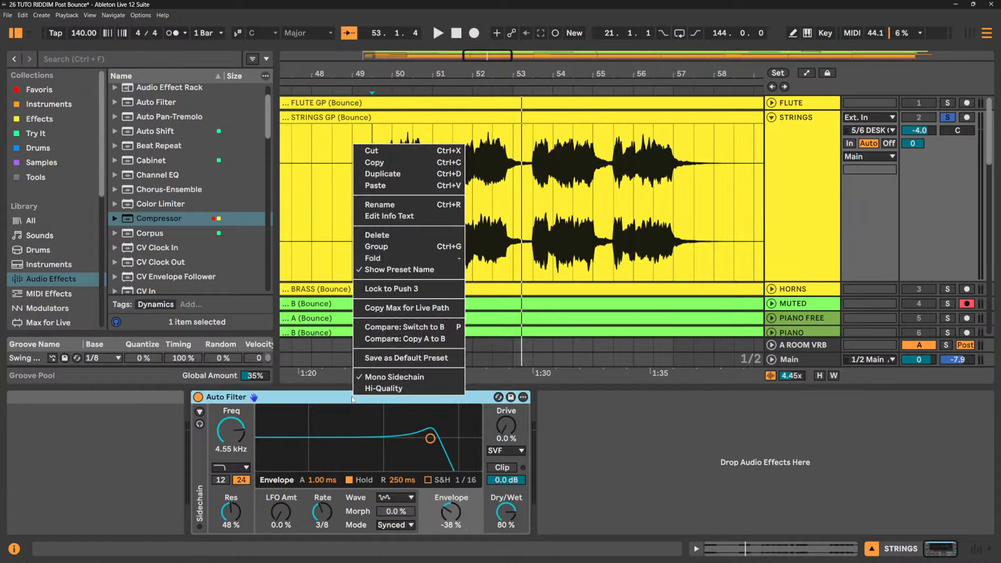
left_click(372, 151)
scroll(819, 298, "down", 3)
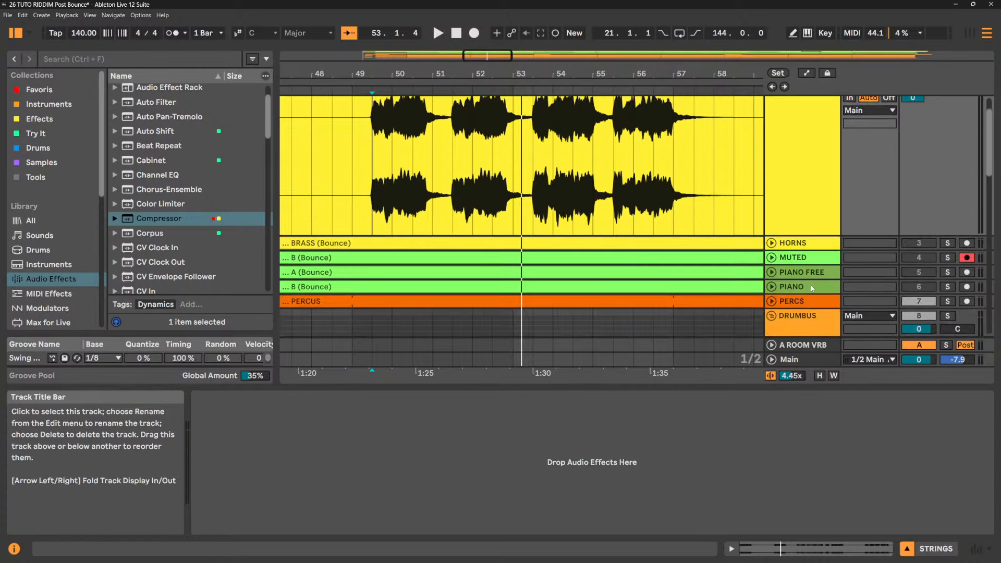
left_click(811, 286)
left_click(947, 286)
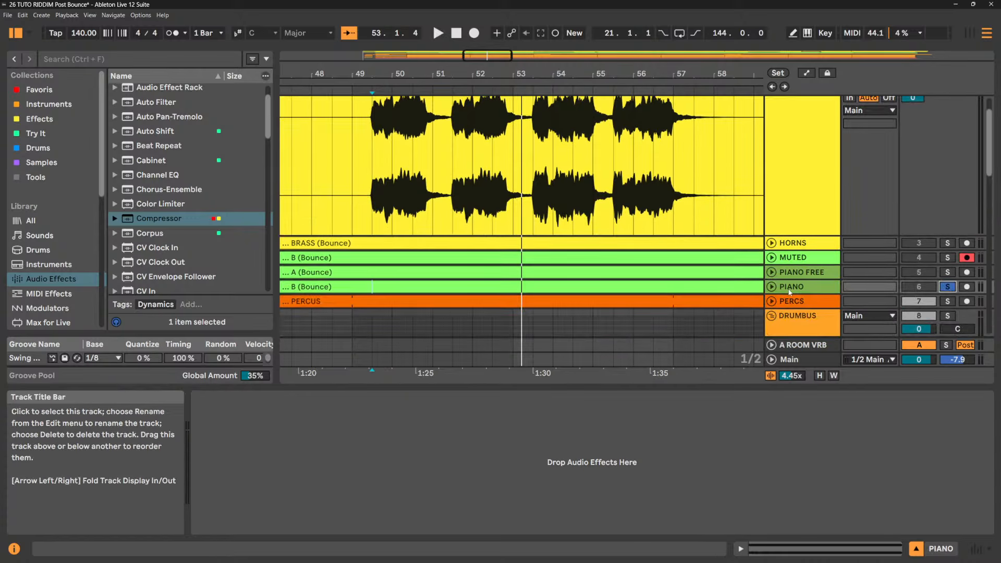
right_click(426, 434)
left_click(452, 439)
- Preview the filtered PIANO track, unfold it, and place the playback start at 50.4.1
key("space")
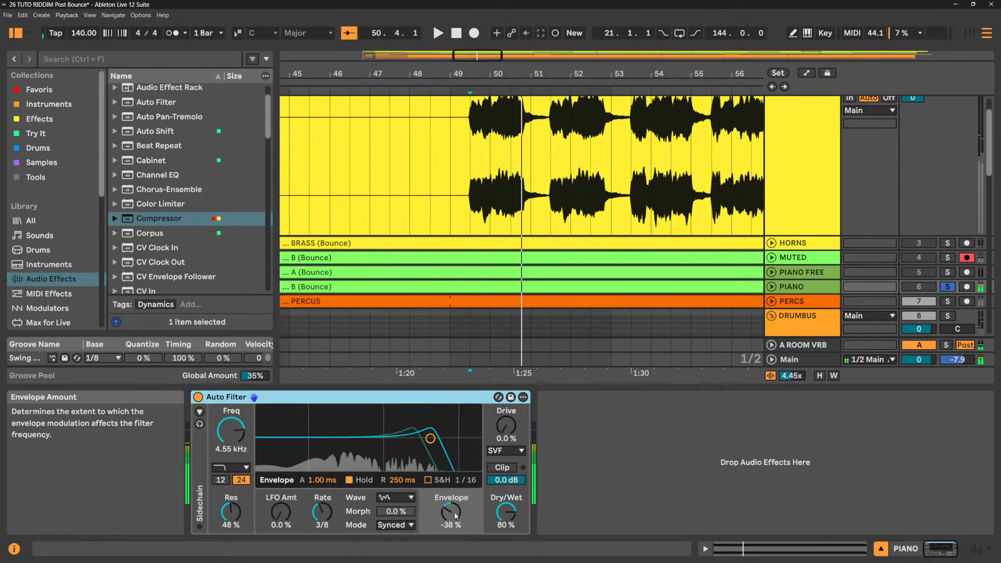
key("space")
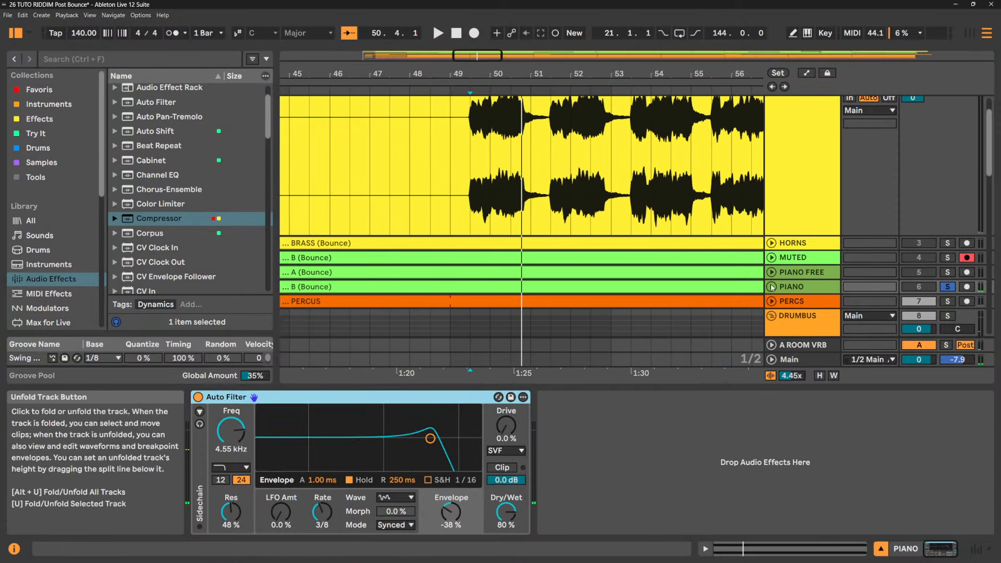
left_click(771, 286)
left_click_drag(521, 71, 511, 307)
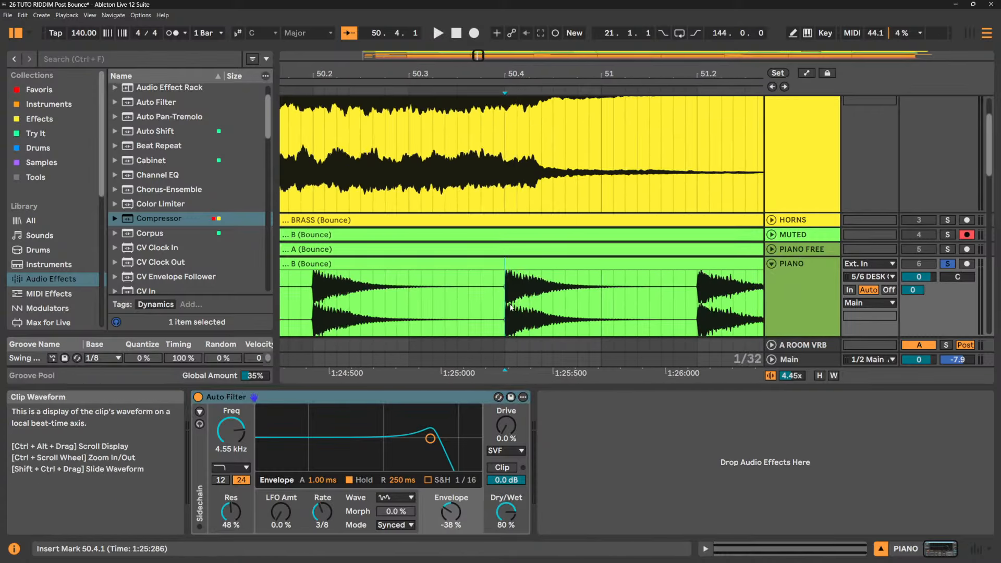
- During playback, set the filter's envelope amount to -95 % and its resonance to 82 %
key("space")
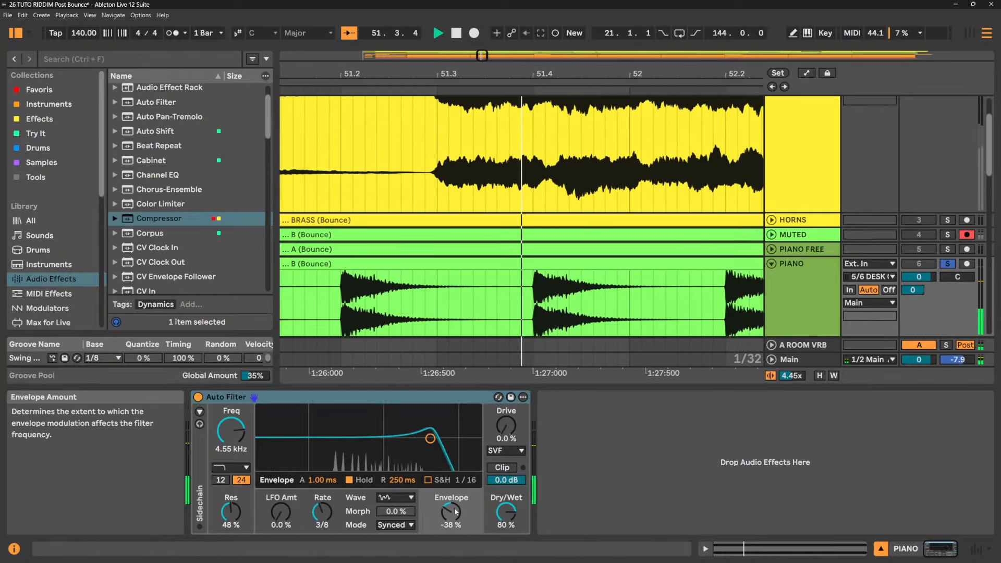
left_click_drag(455, 509, 455, 540)
left_click_drag(233, 505, 233, 472)
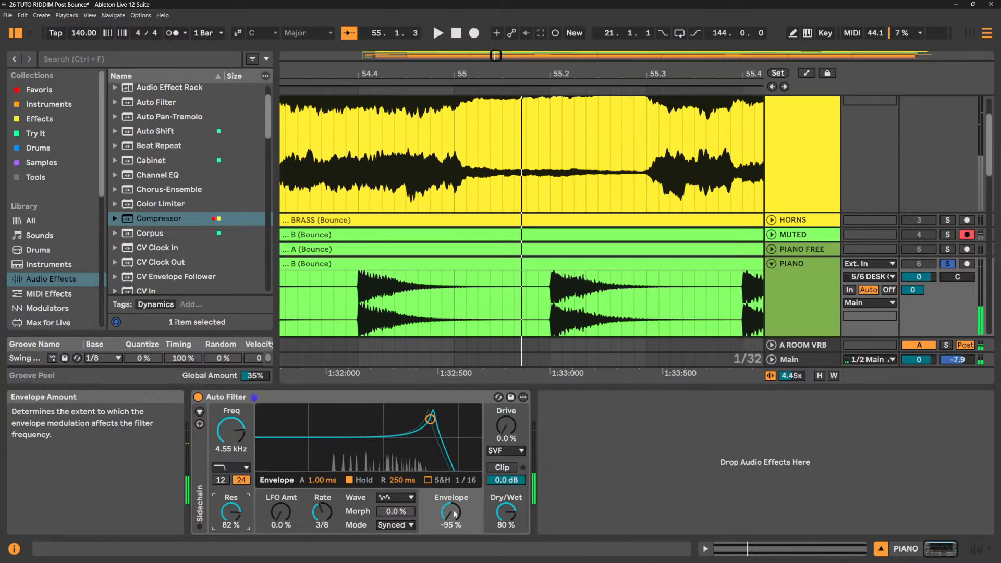
- Audition the envelope amount at 100 % and 83 %, with the filter frequency at 1.36 kHz and resonance at 64 %
key("space")
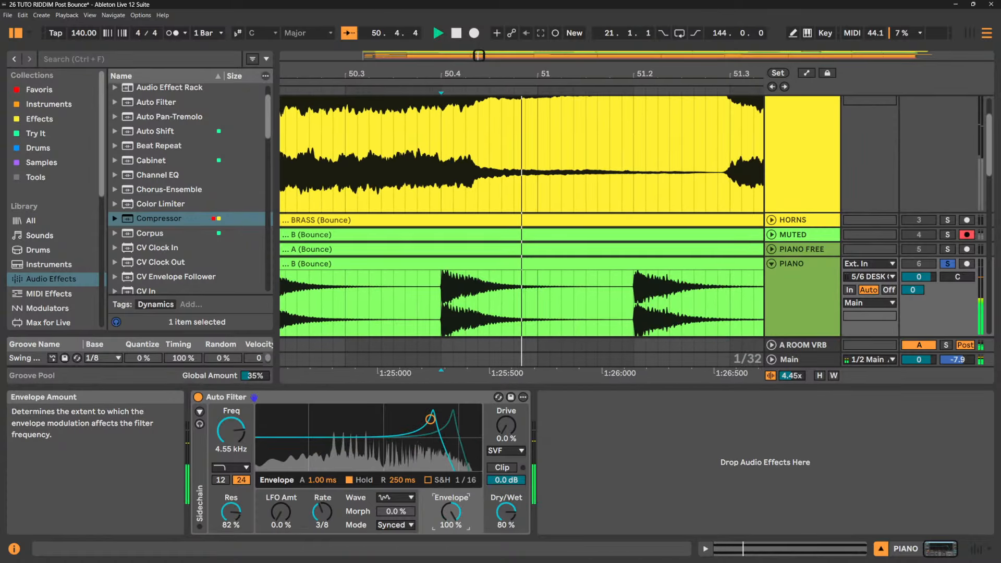
left_click_drag(451, 512, 451, 521)
key("space")
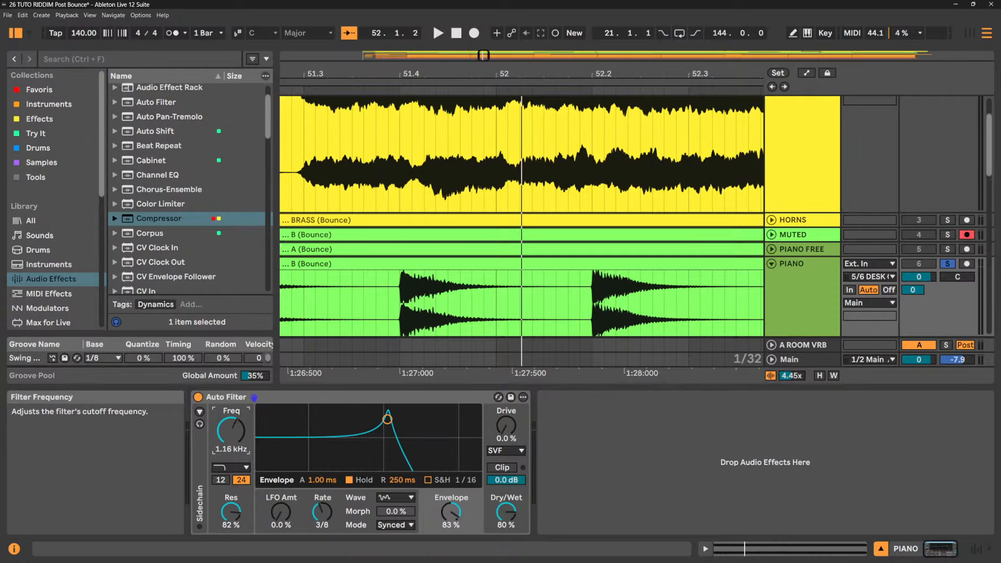
key("space")
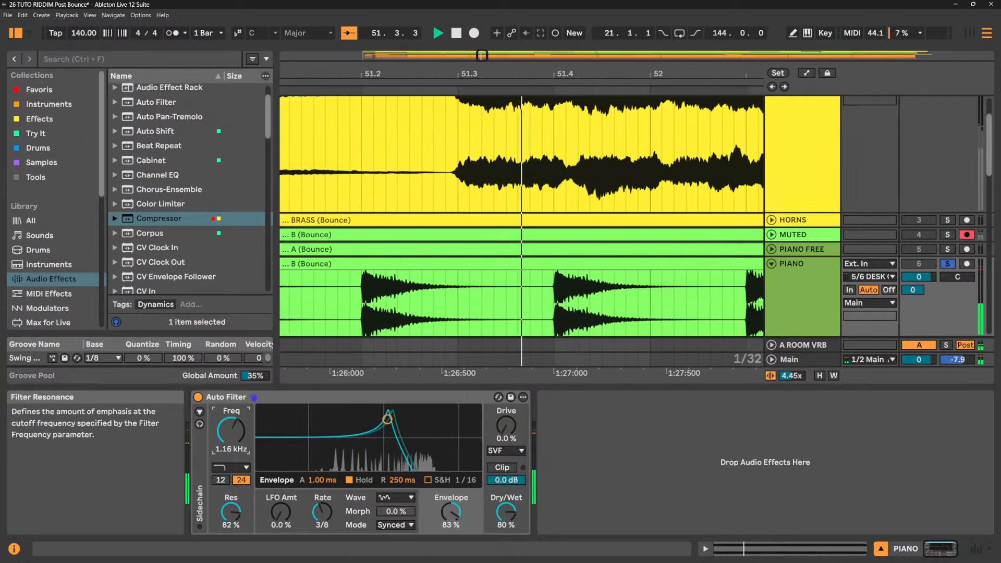
mouse_move(388, 419)
left_mouse_down()
mouse_move(388, 435)
mouse_move(384, 424)
mouse_move(393, 429)
left_mouse_up()
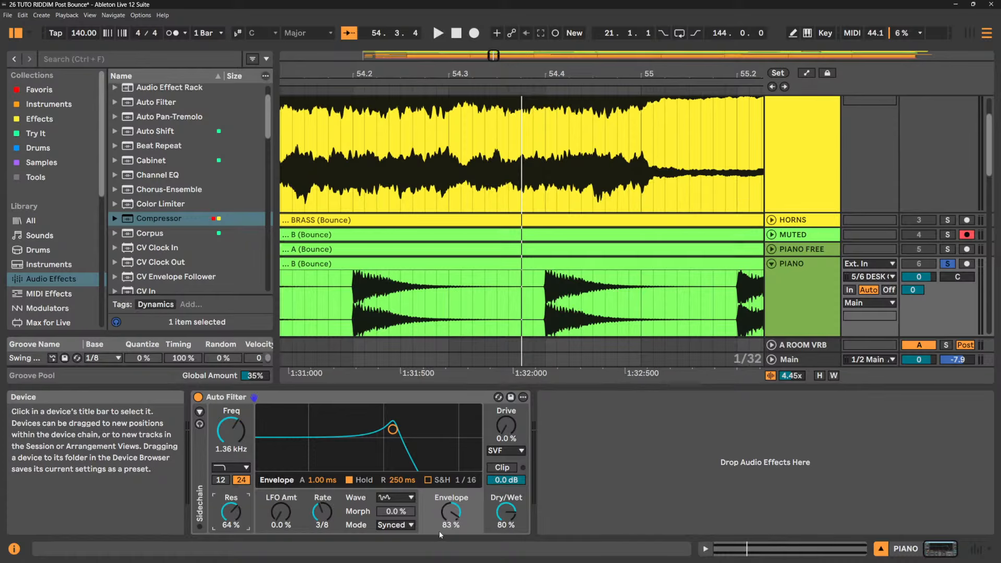
- Set the envelope amount to -68 % and raise the filter frequency to 5.67 kHz while auditioning the piano
key("space")
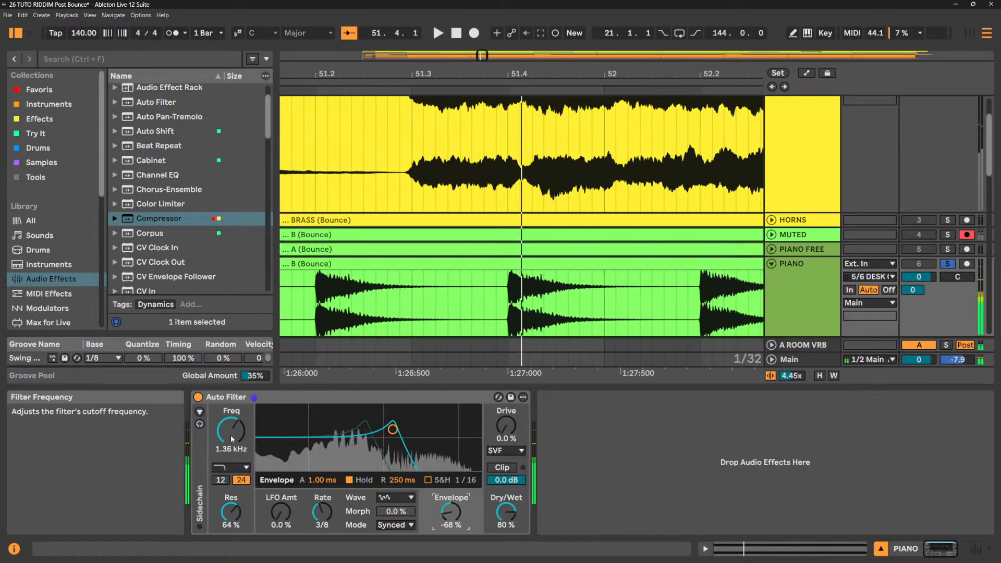
left_click_drag(230, 435, 231, 427)
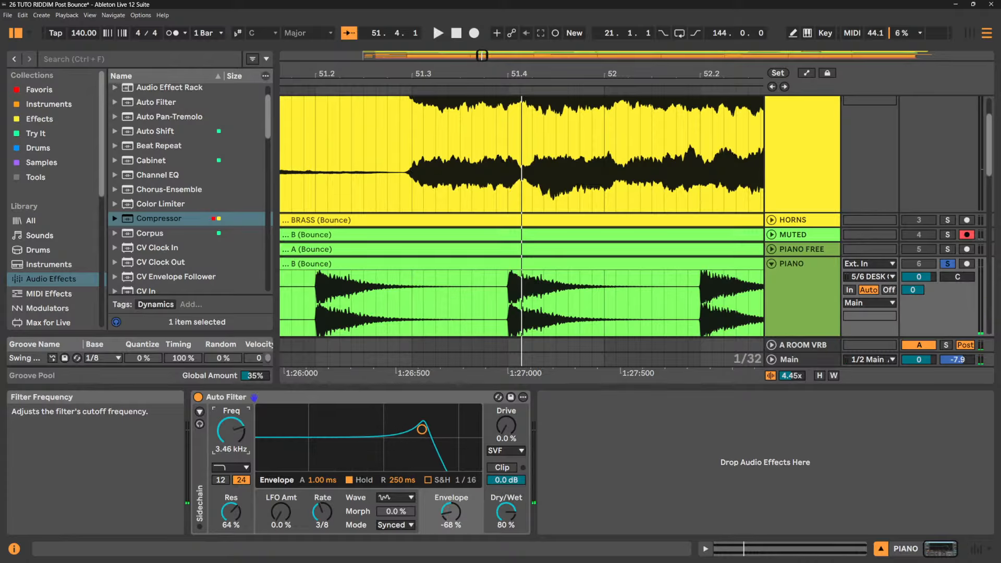
key("space")
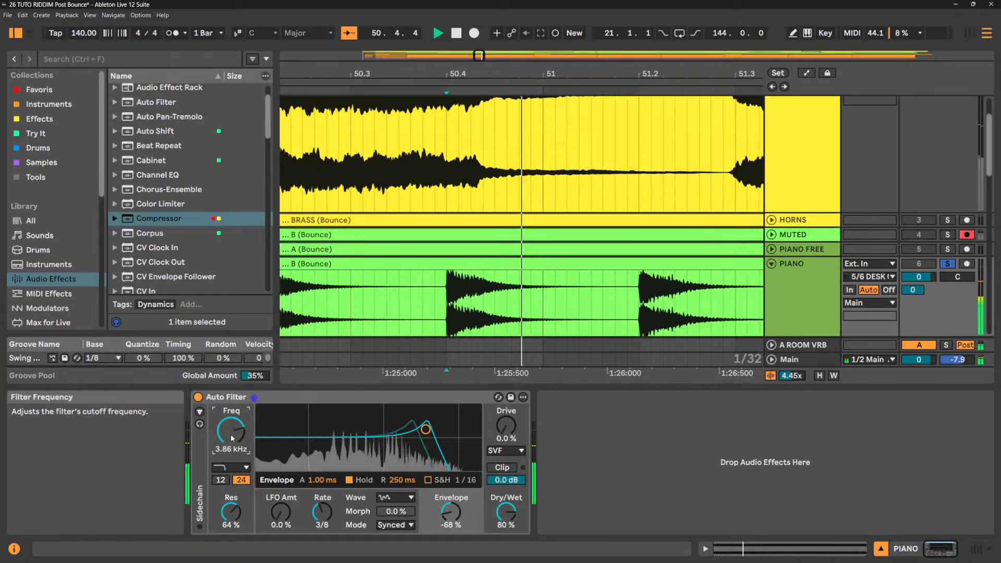
left_click_drag(233, 438, 232, 430)
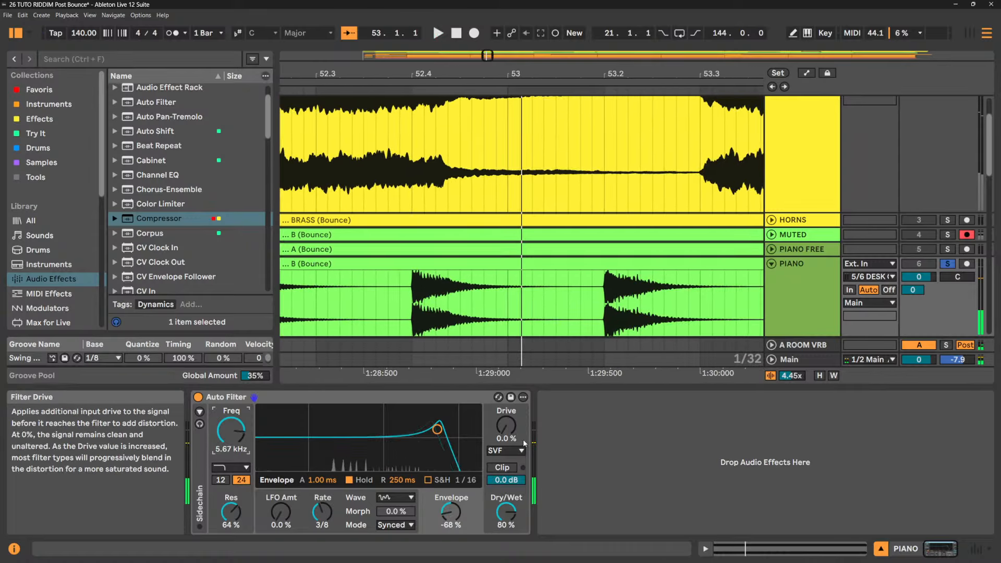
- Enable the filter's soft clipping with 28 % drive and set the envelope amount to -48 % during playback
left_click(514, 470)
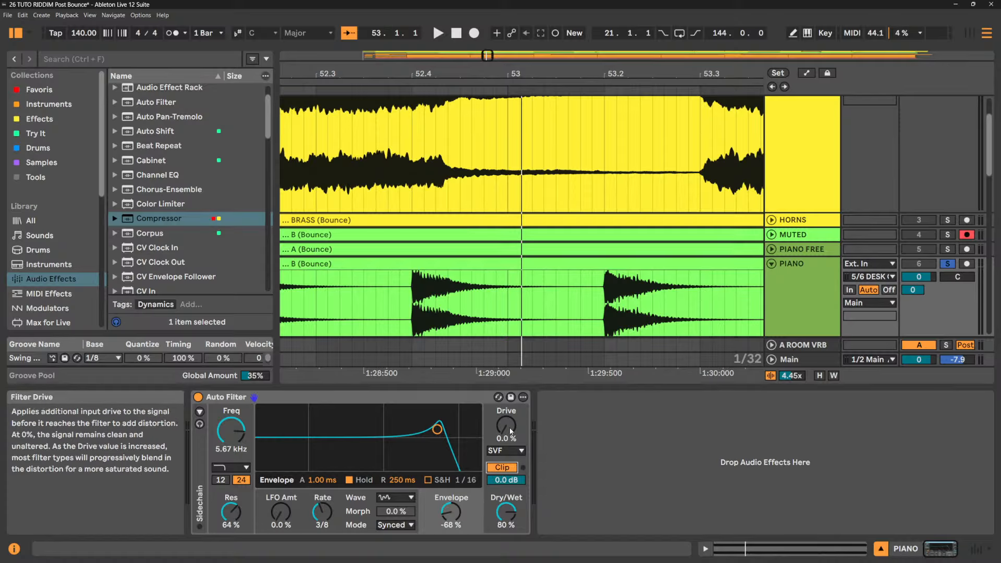
key("space")
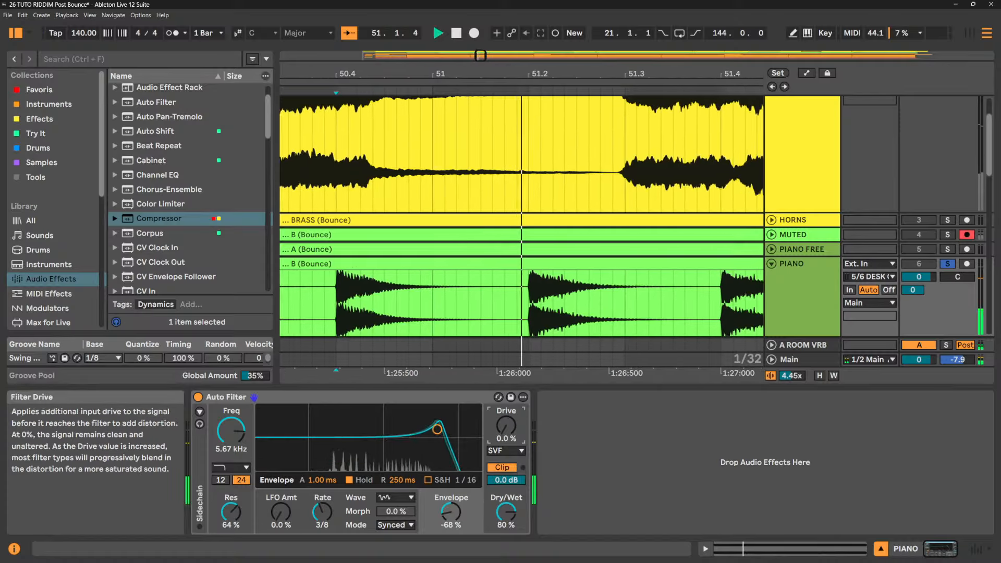
left_click_drag(511, 431, 510, 417)
key("space")
key("space")
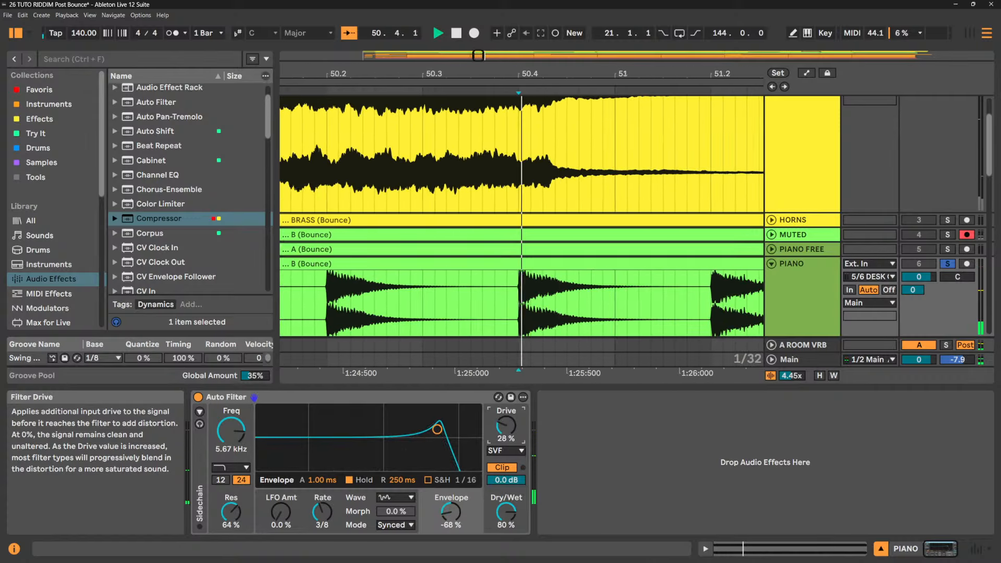
left_click_drag(453, 514, 452, 507)
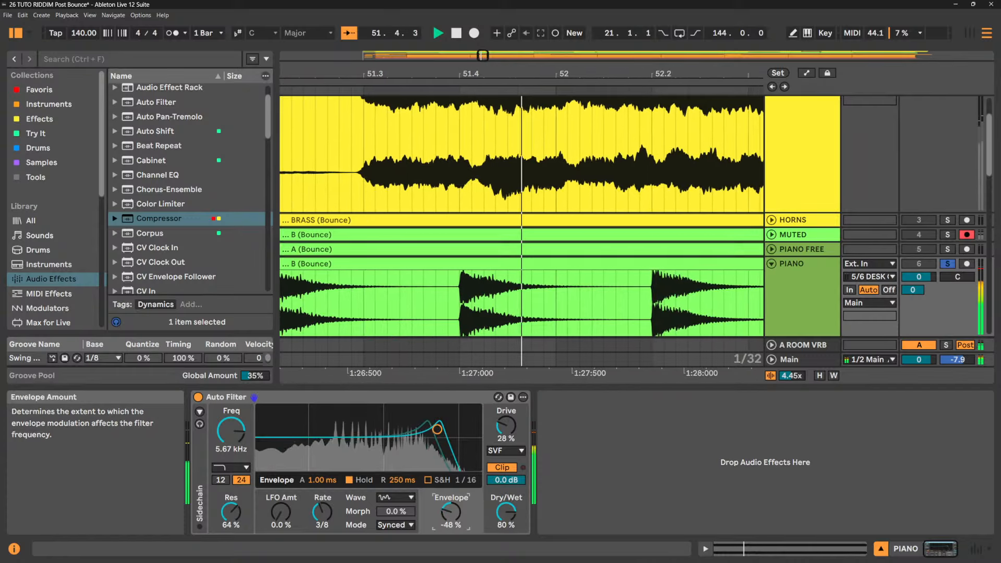
key("space")
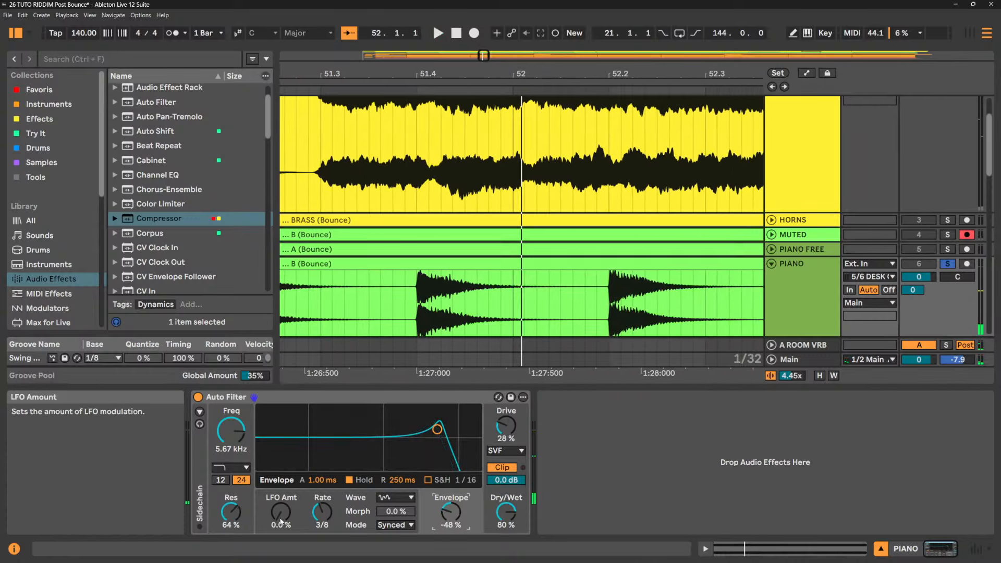
- Combine the envelope with a 33 % LFO amount, setting resonance to 53 % and frequency to 4.08 kHz during playback
left_click_drag(281, 512, 281, 475)
key("space")
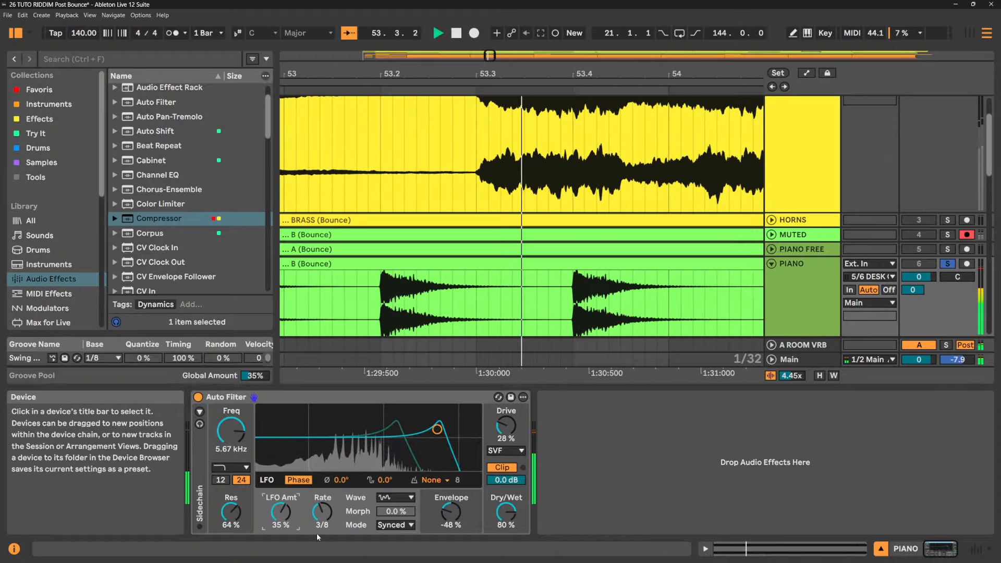
left_click_drag(276, 523, 236, 516)
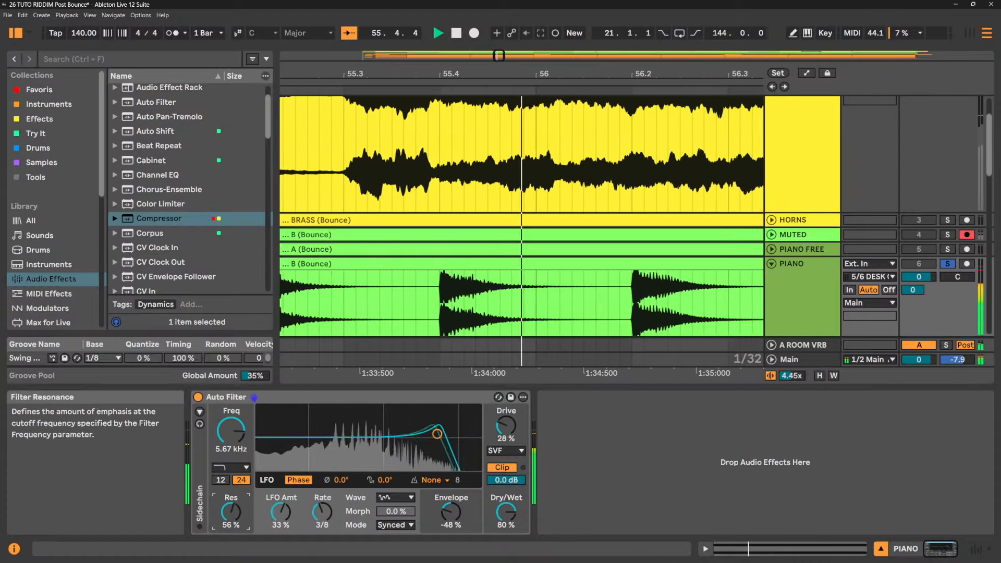
mouse_move(232, 441)
left_mouse_down()
mouse_move(232, 459)
mouse_move(236, 427)
left_mouse_up()
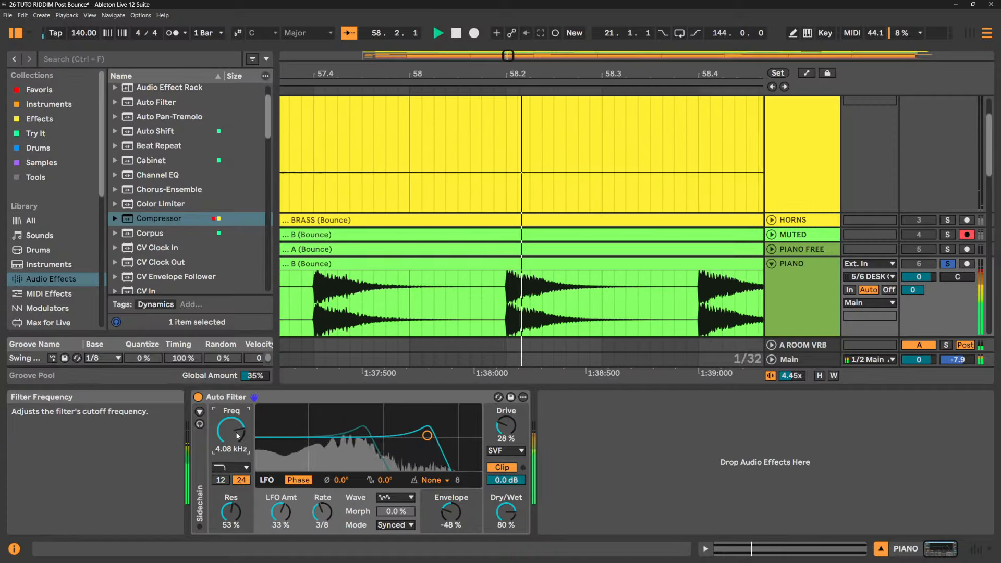
key("space")
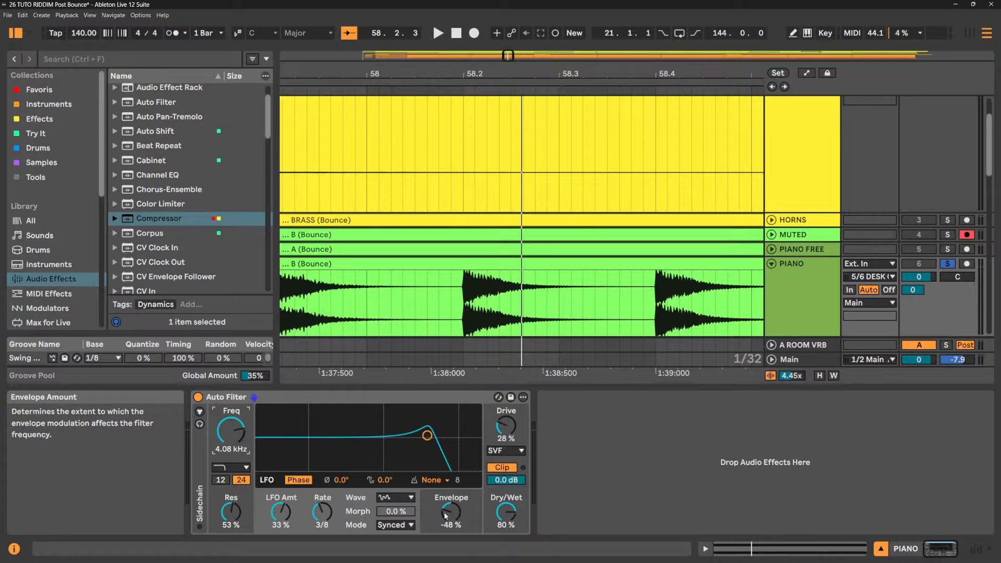
- Play the piano from the start marker again and lower the filter frequency to 1.36 kHz
key("space")
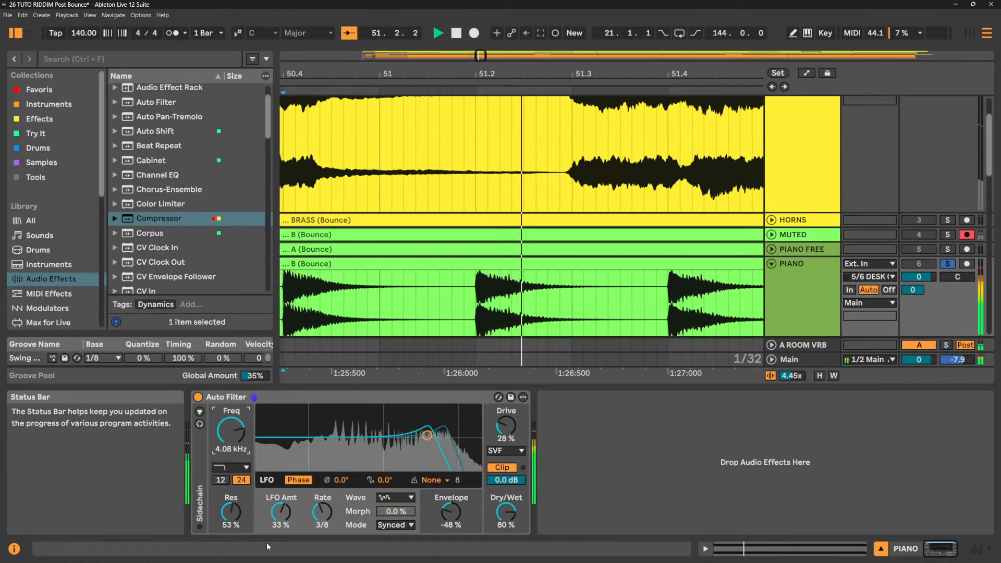
key("space")
key("space")
mouse_move(231, 431)
left_mouse_down()
mouse_move(231, 462)
mouse_move(231, 448)
left_mouse_up()
key("space")
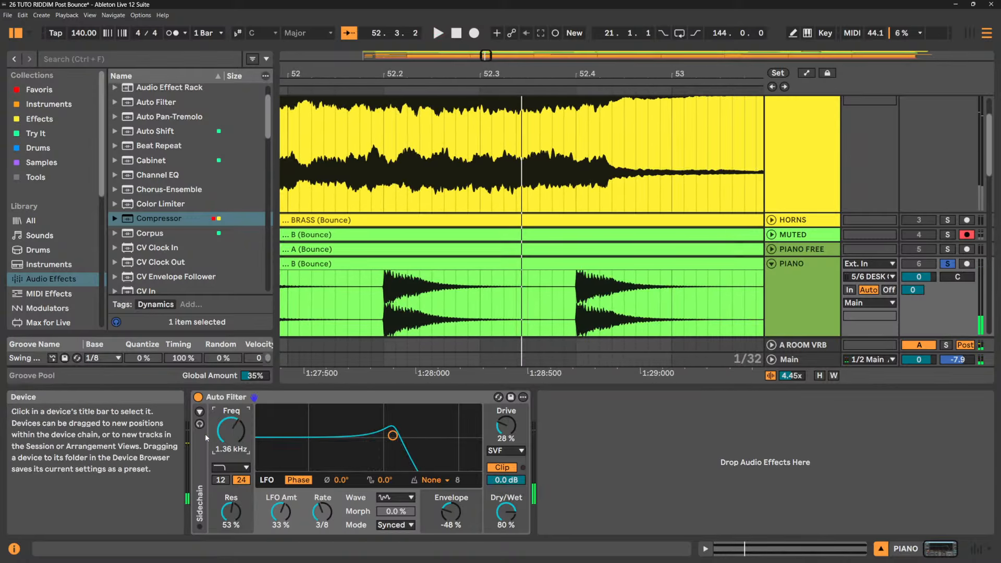
- Show Auto Filter's sidechain settings and enable the sidechain filter
left_click(200, 411)
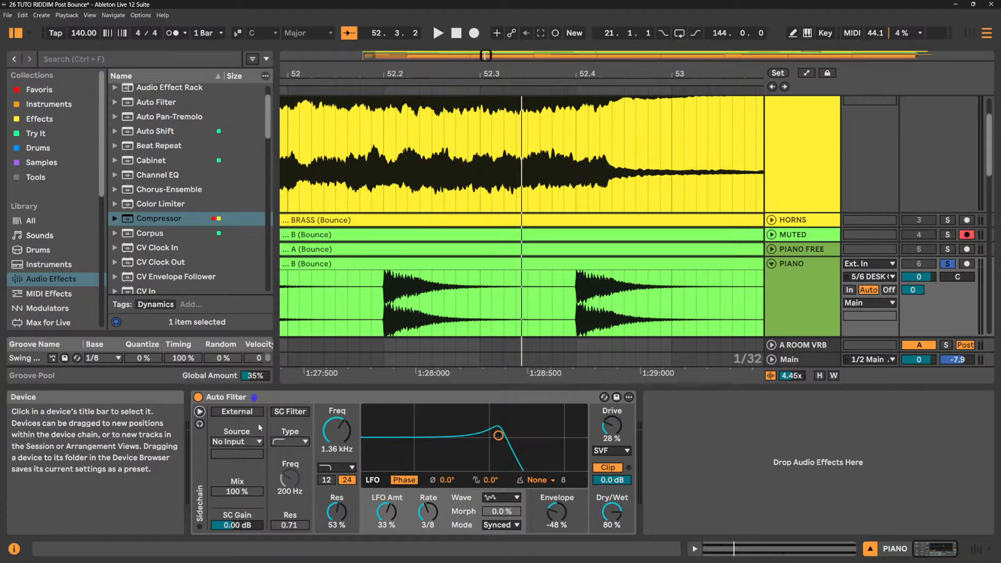
left_click(294, 412)
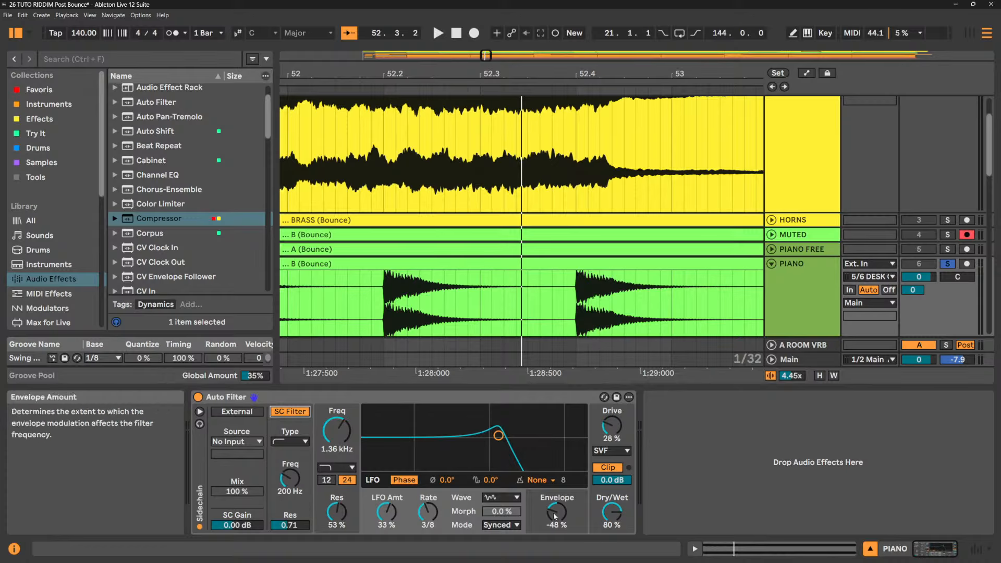
- Cut the Auto Filter device from the PIANO track and bring the STRINGS track into view
right_click(302, 397)
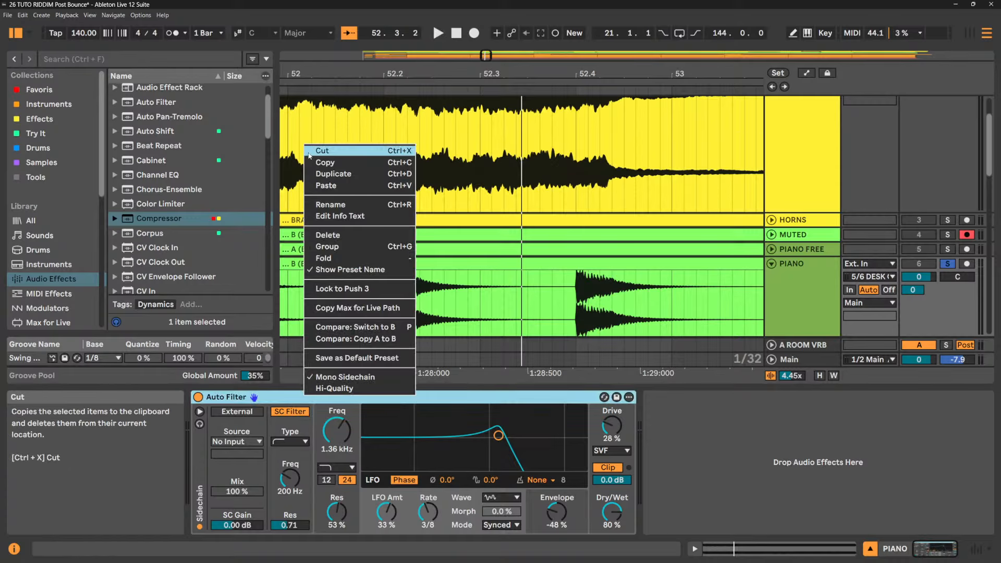
left_click(309, 155)
scroll(834, 157, "up", 2)
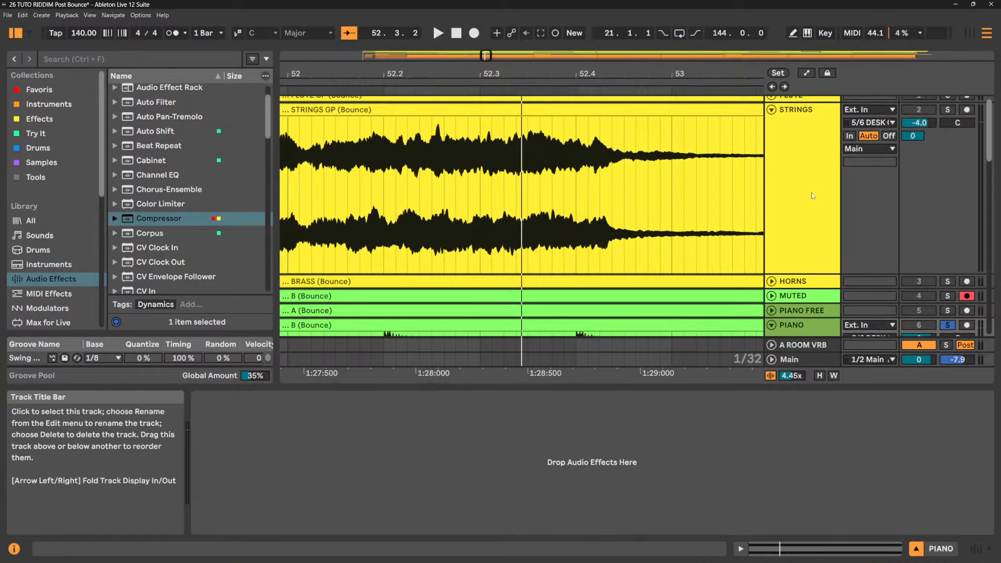
- Paste the Auto Filter device onto the STRINGS track
left_click(806, 176)
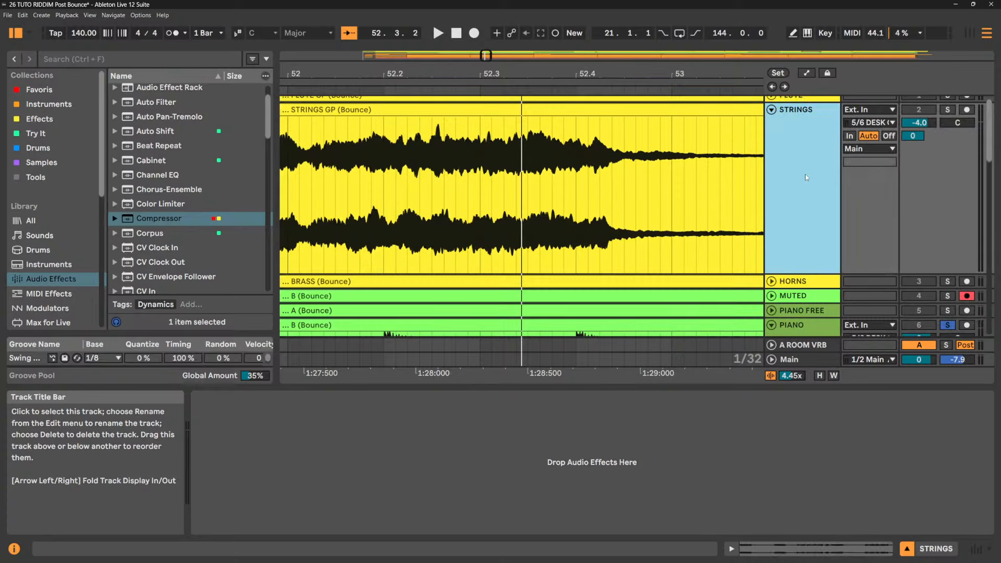
right_click(443, 447)
left_click(472, 455)
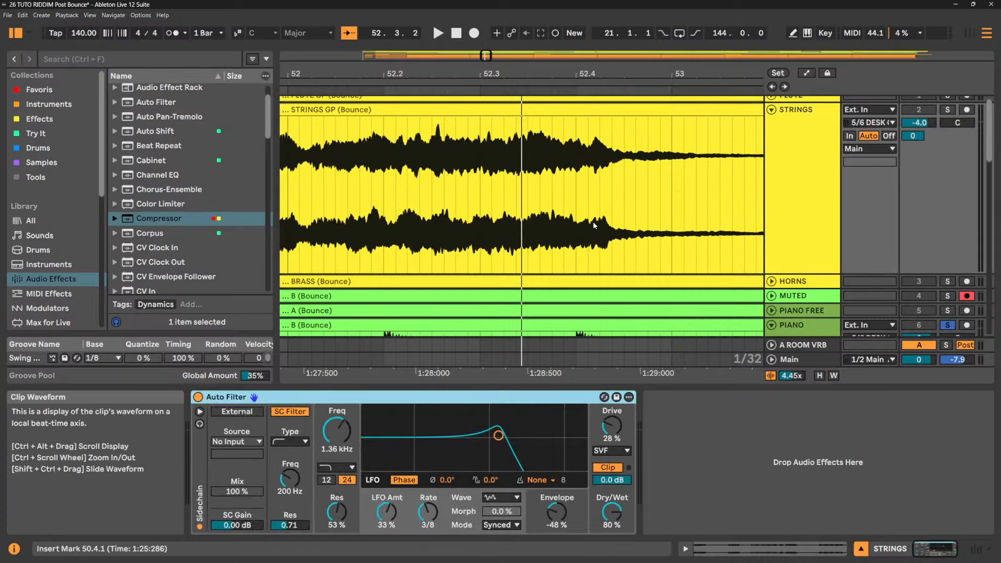
scroll(595, 225, "down", 3)
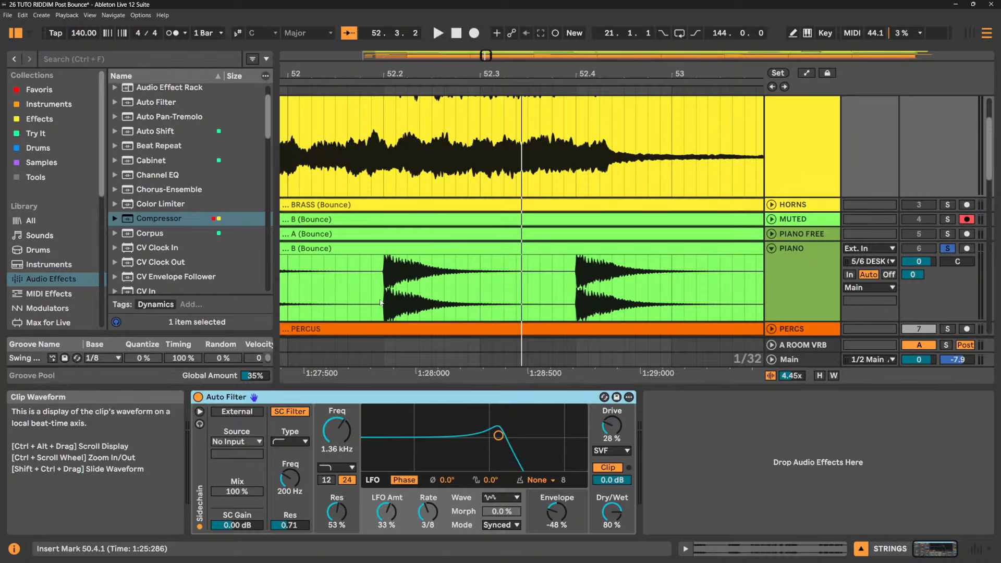
scroll(410, 267, "up", 3)
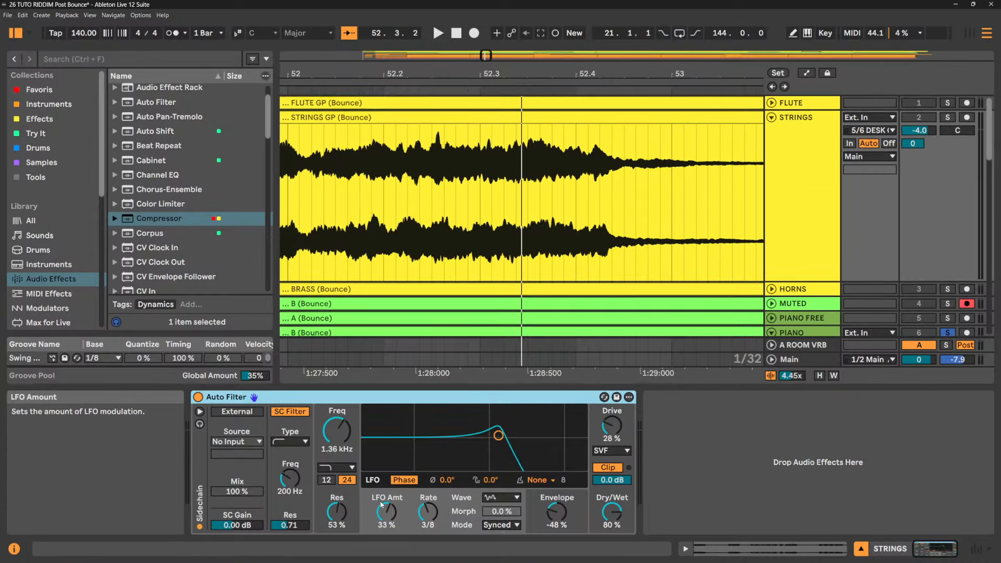
- Solo the STRINGS track and set Auto Filter's LFO amount to 0 % while auditioning the strings
key("space")
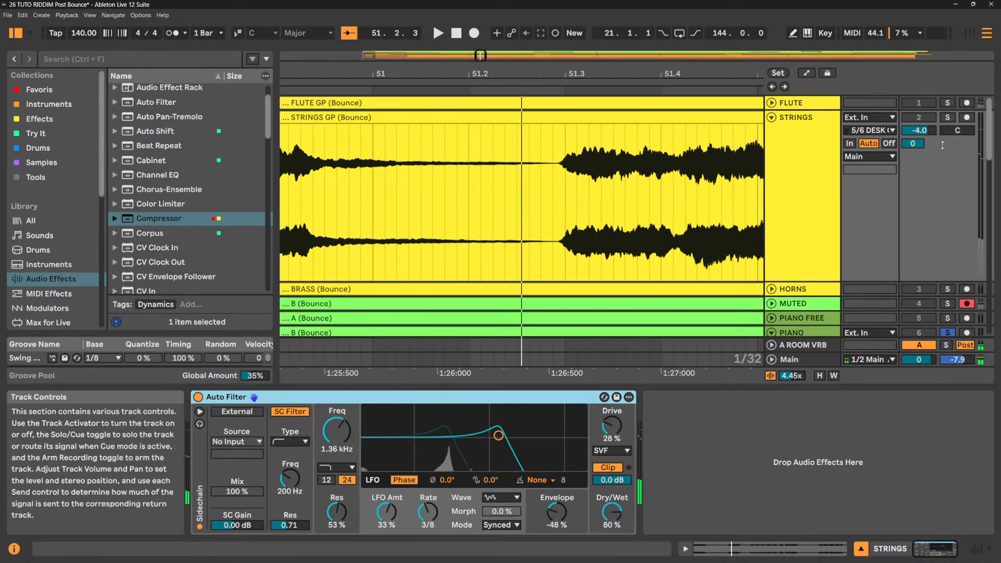
left_click(948, 117)
key("space")
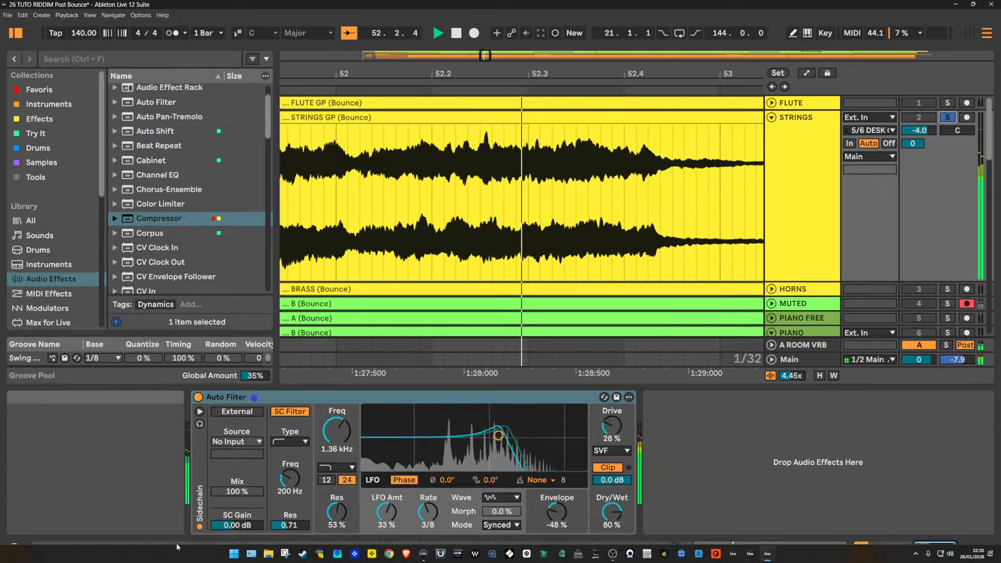
left_click_drag(387, 512, 386, 537)
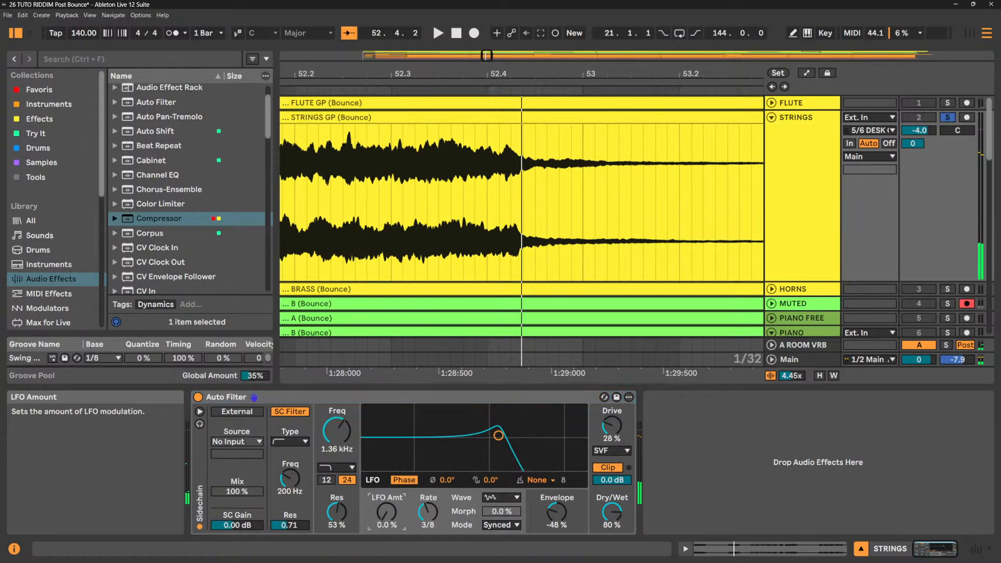
key("space")
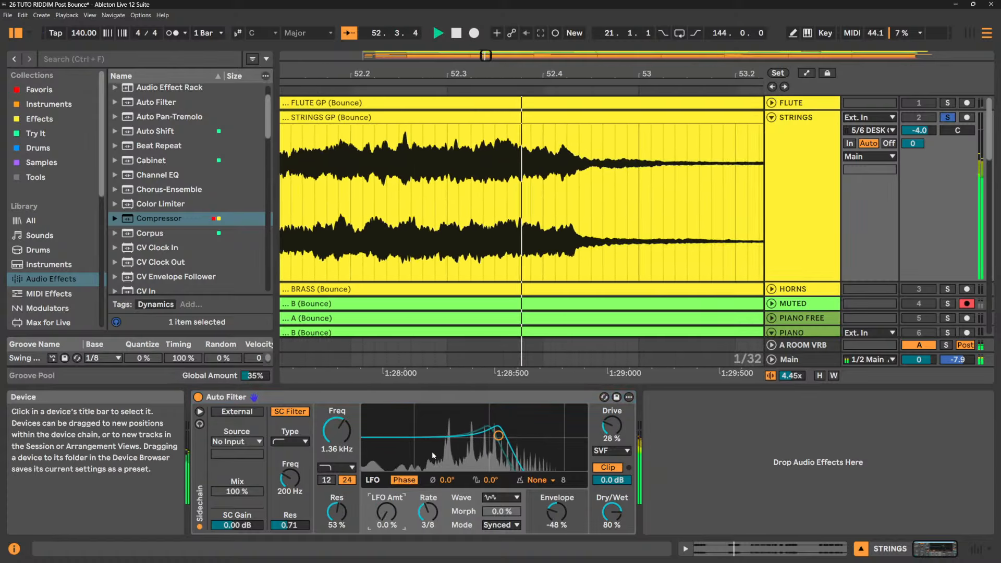
key("space")
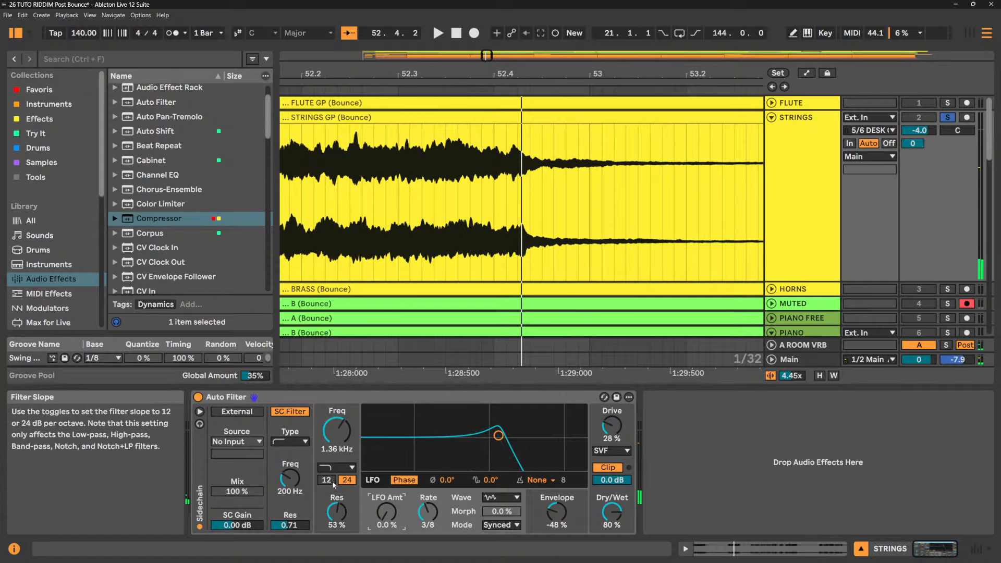
left_click(543, 78)
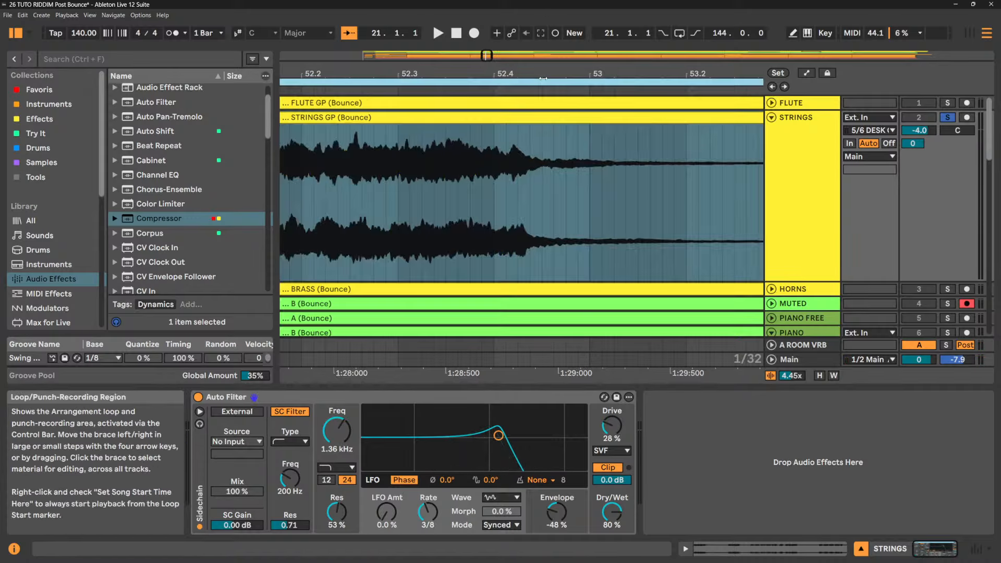
left_click_drag(557, 74, 557, 30)
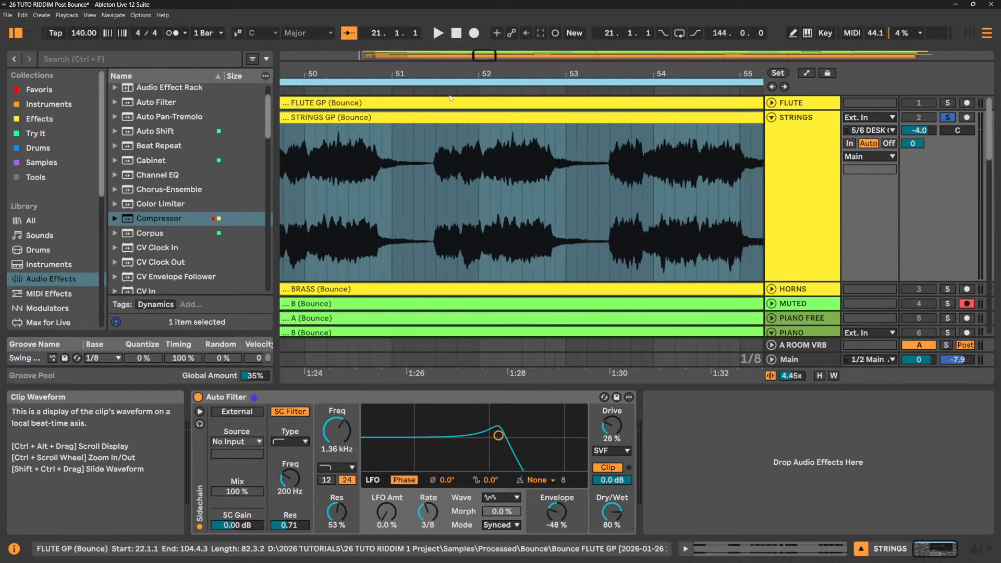
left_click_drag(452, 69, 415, 173)
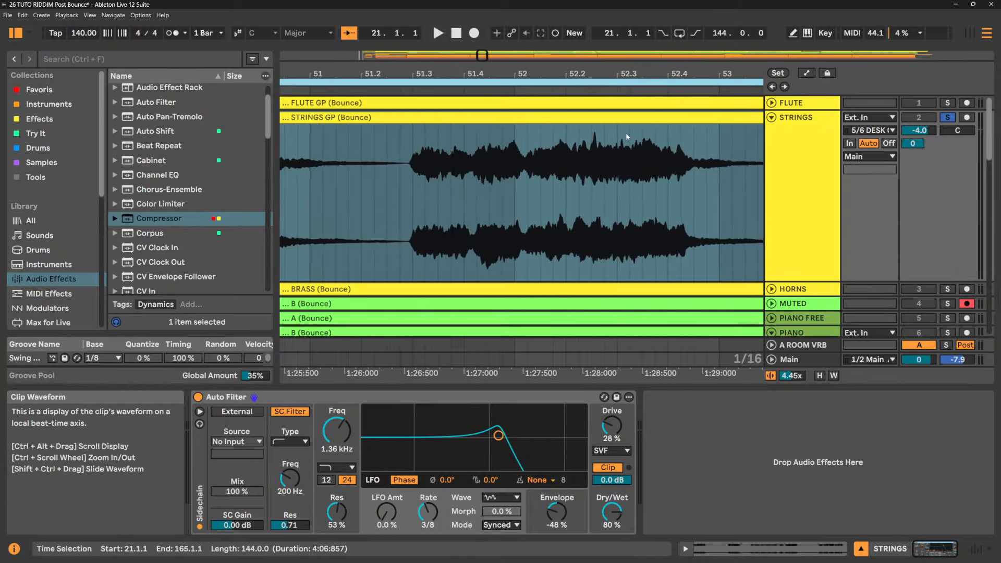
- Toggle Auto Filter's sidechain filter and external sidechain on and off
left_click(300, 412)
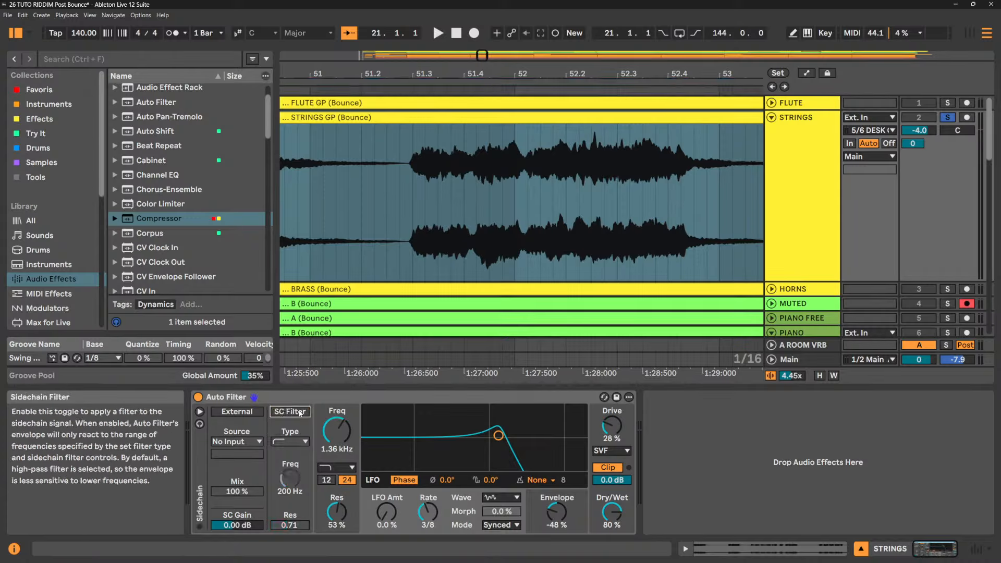
left_click(300, 412)
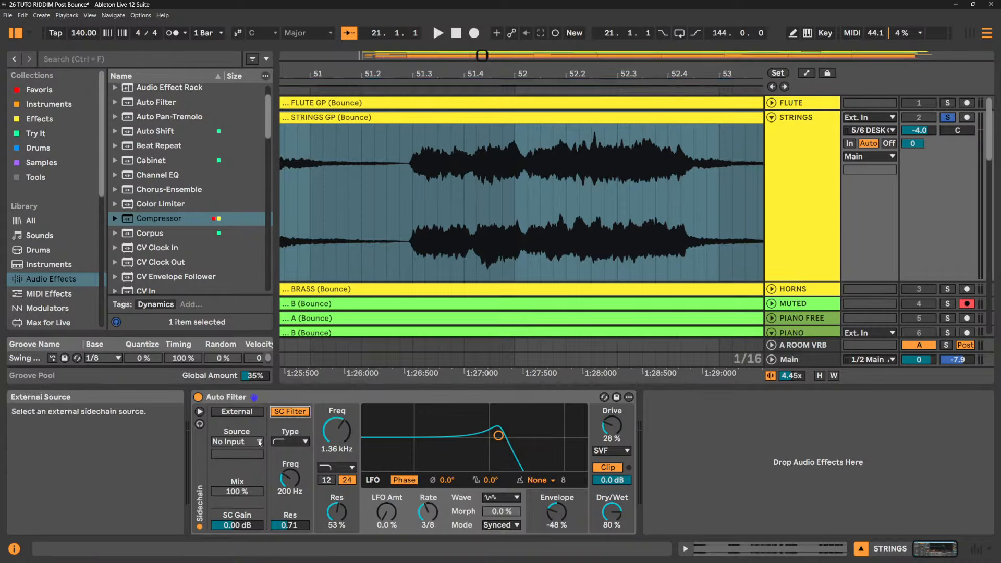
left_click(290, 413)
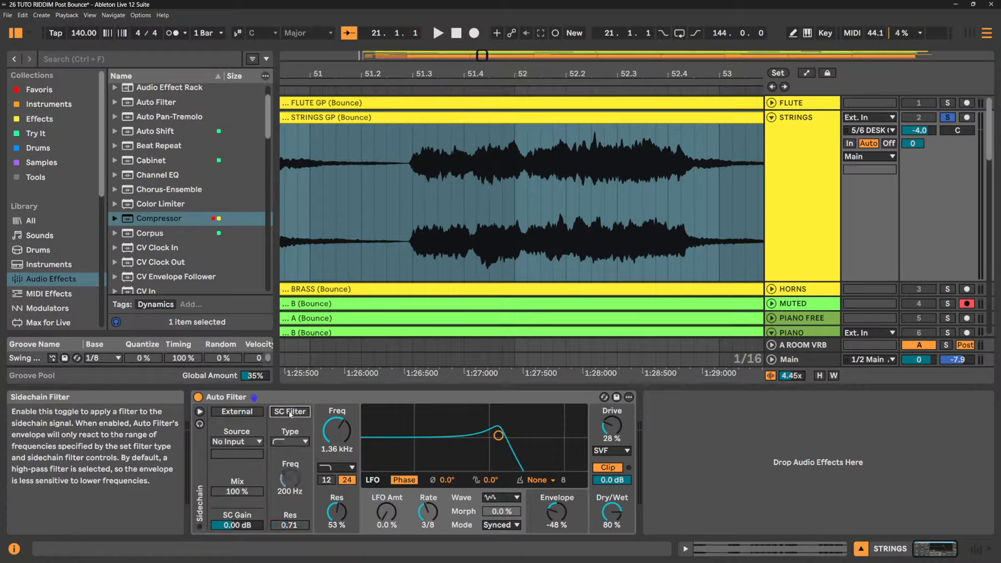
left_click(249, 413)
left_click(249, 413)
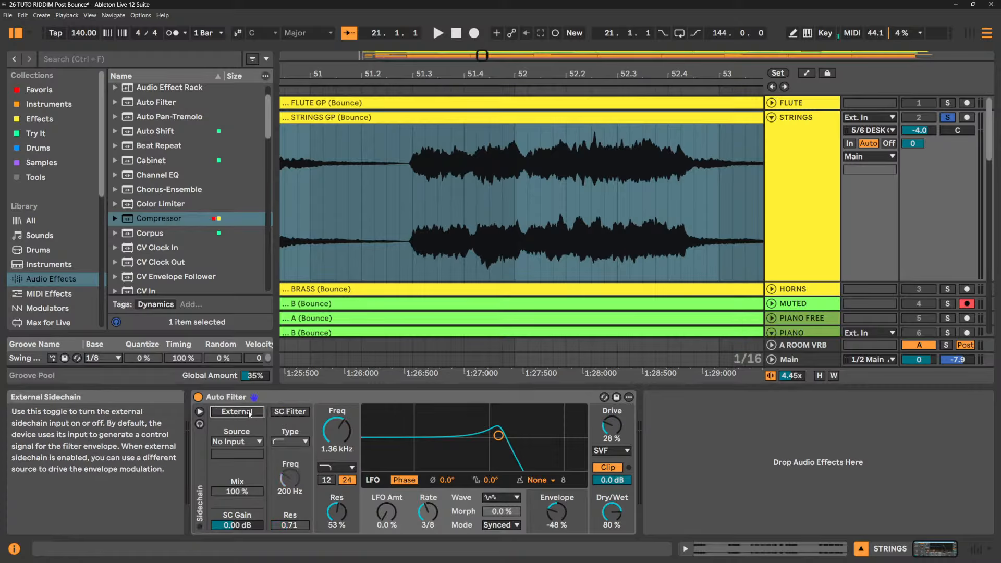
left_click(295, 413)
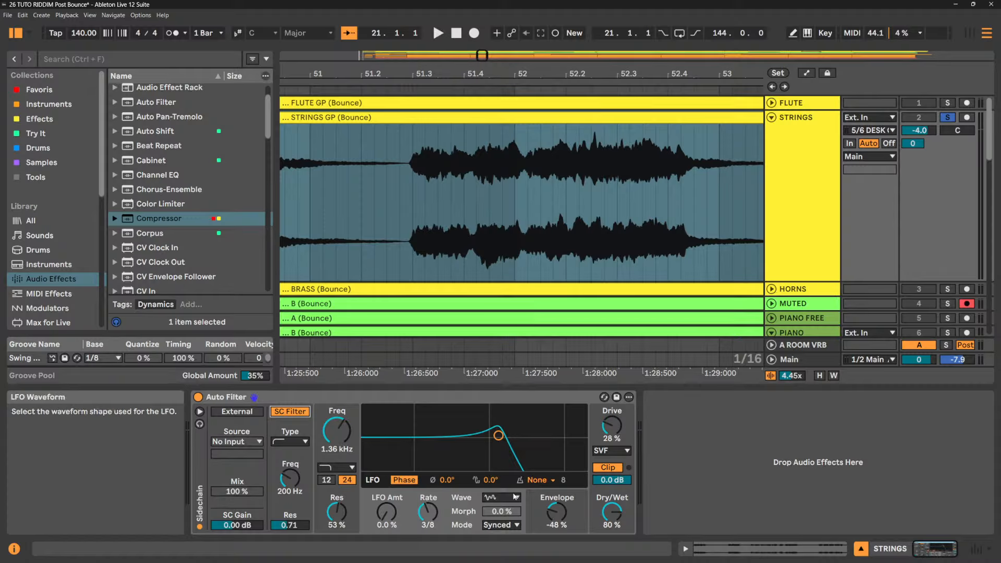
left_click(300, 413)
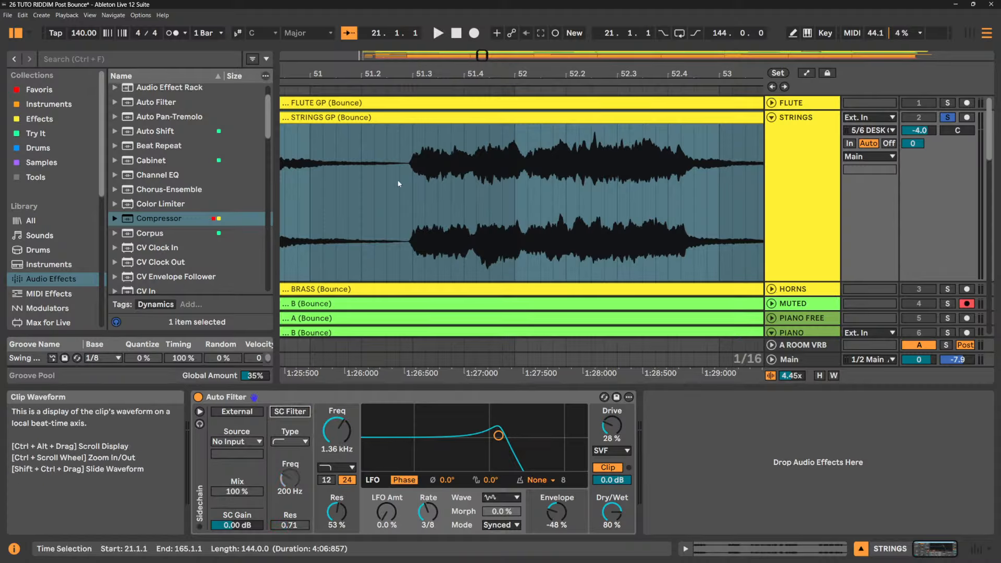
- Select the strings phrase starting at 51.3.1, then enable the sidechain filter and sidechain listening
left_click_drag(415, 185, 698, 182)
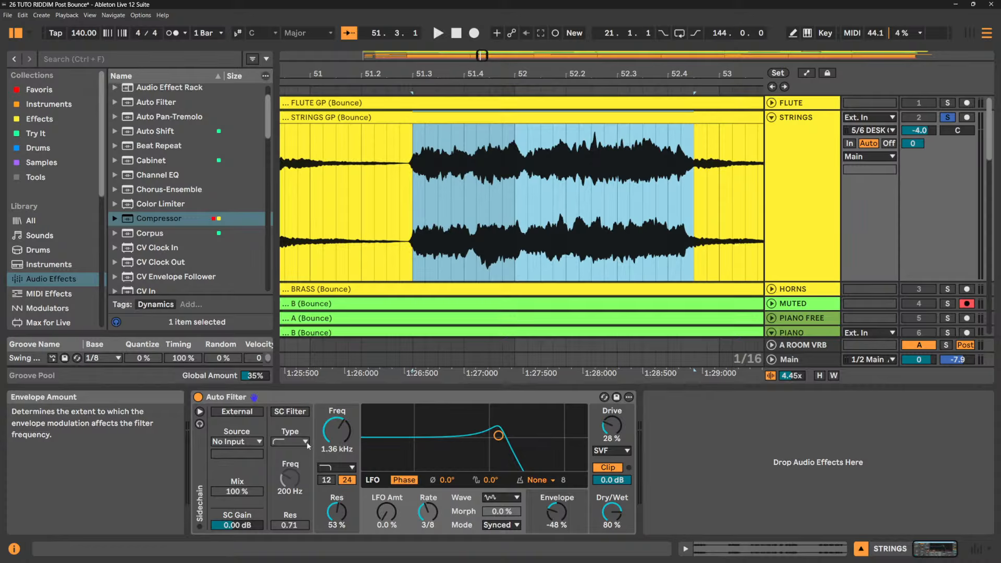
left_click(290, 412)
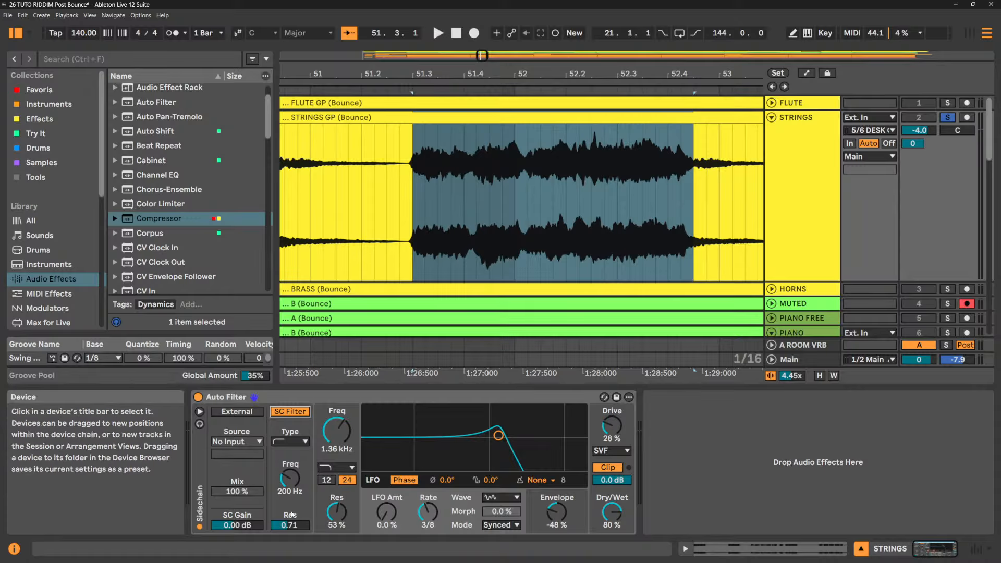
left_click(200, 424)
- Set the main filter to 1.62 kHz with 59 % resonance and raise the sidechain filter frequency to 1.10 kHz during playback
mouse_move(499, 436)
left_mouse_down()
mouse_move(460, 440)
mouse_move(481, 424)
mouse_move(504, 432)
left_mouse_up()
key("space")
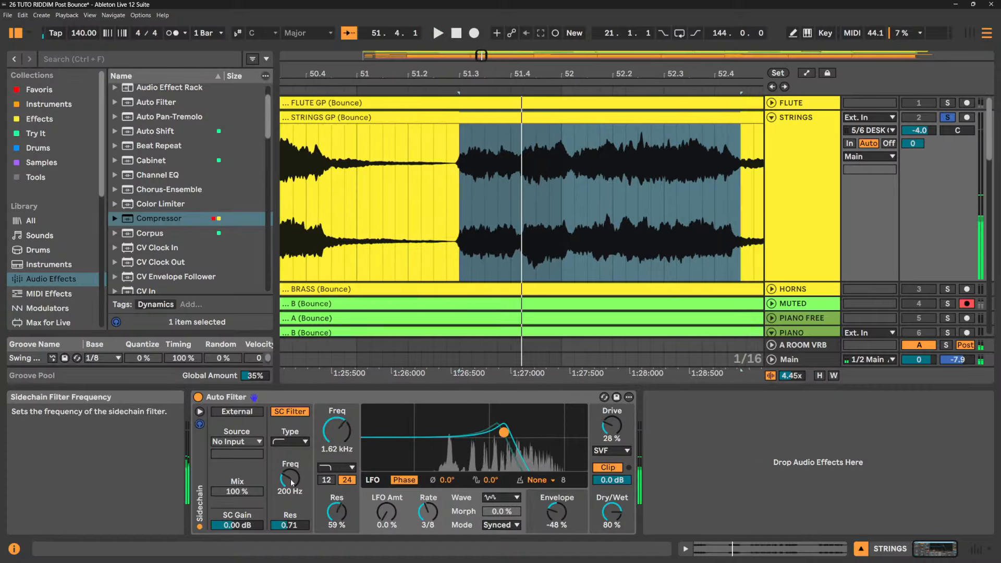
mouse_move(290, 478)
left_mouse_down()
mouse_move(290, 425)
mouse_move(290, 464)
left_mouse_up()
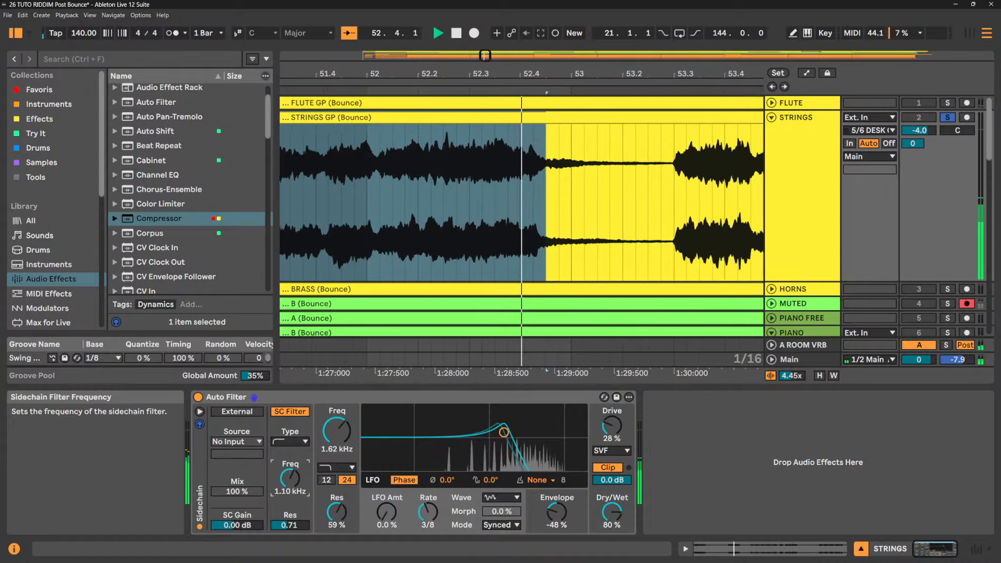
- Choose the low-cut sidechain filter type and tune it by ear to 2.80 kHz with a resonance of 8.26
left_click(295, 442)
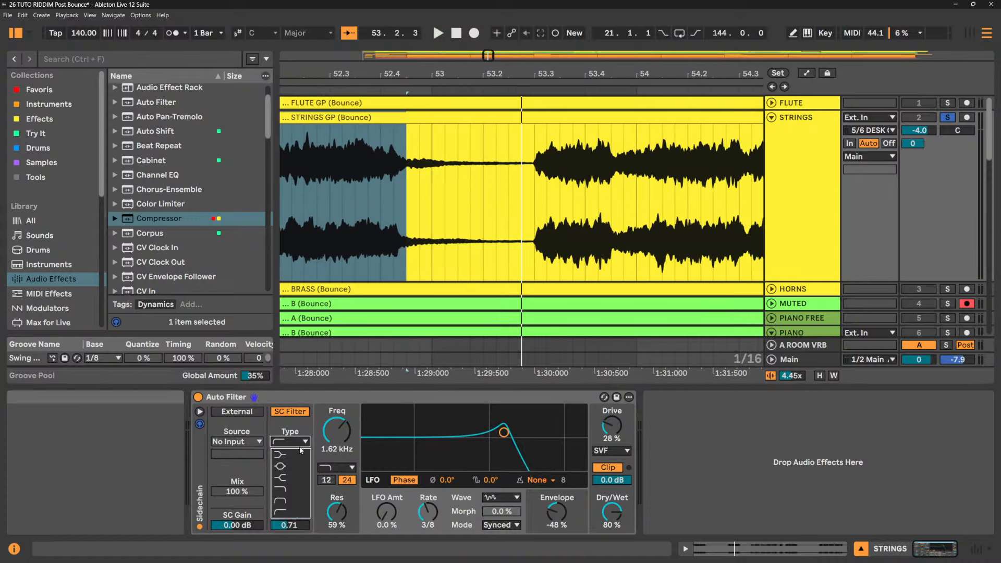
left_click(290, 512)
key("space")
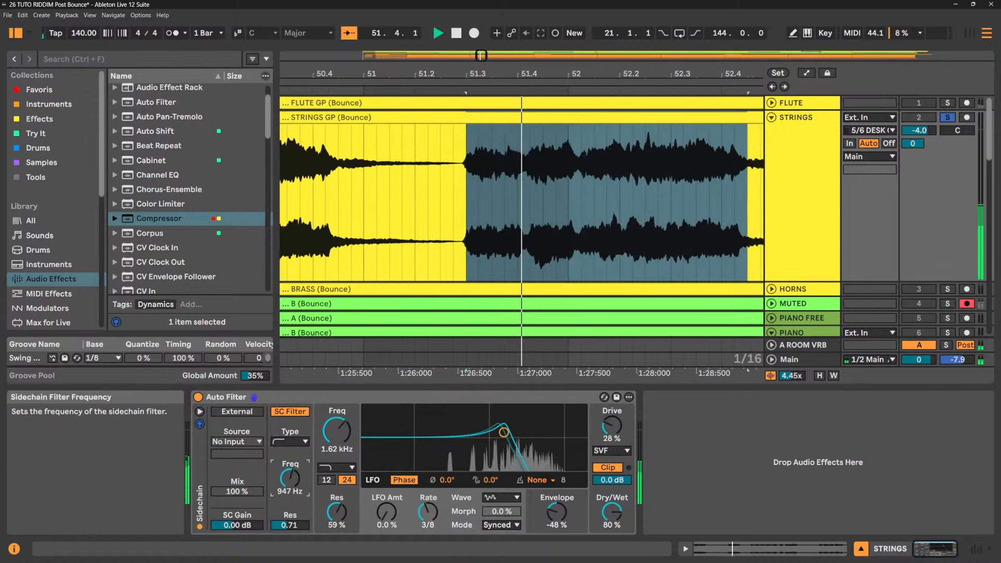
left_click_drag(290, 478, 290, 472)
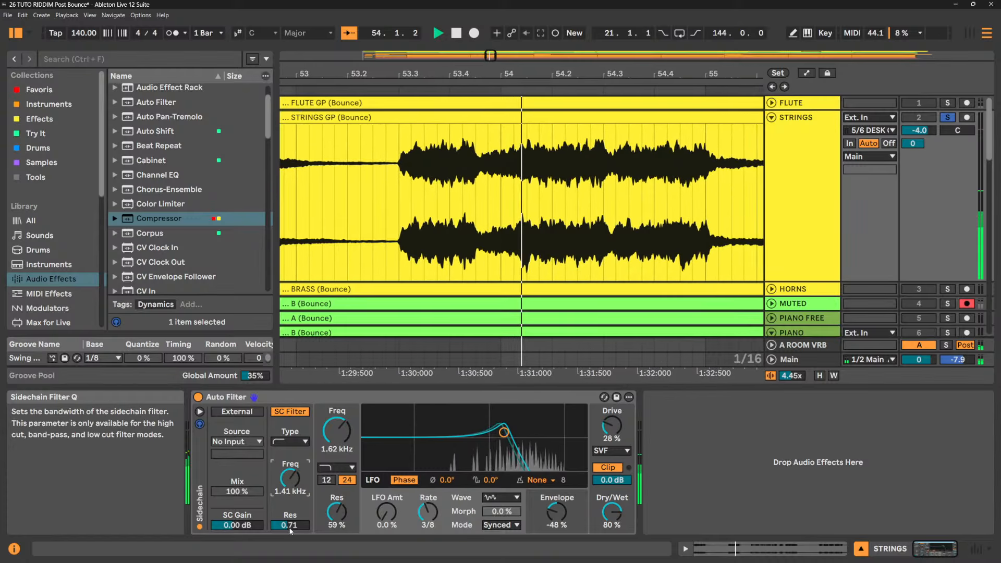
left_click_drag(290, 525, 293, 469)
left_click_drag(290, 526, 290, 529)
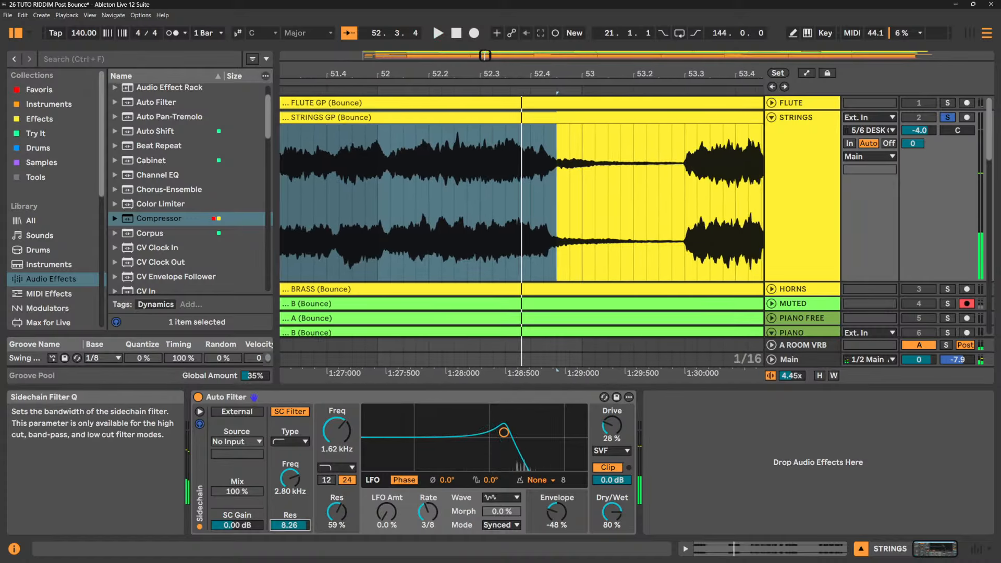
- Turn off sidechain listening and set the envelope amount to -100 %, auditioning the strings phrase
left_click(237, 525)
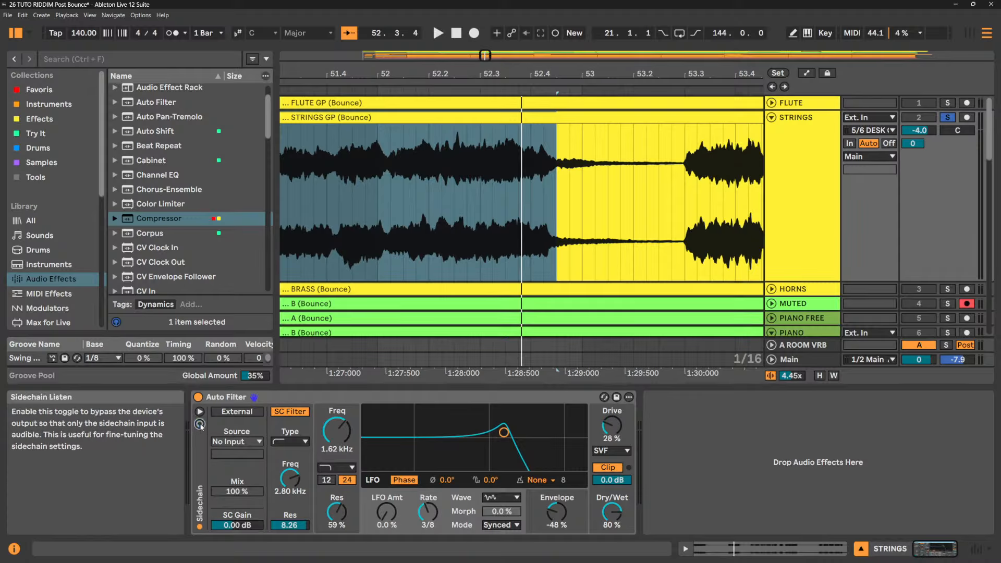
key("space")
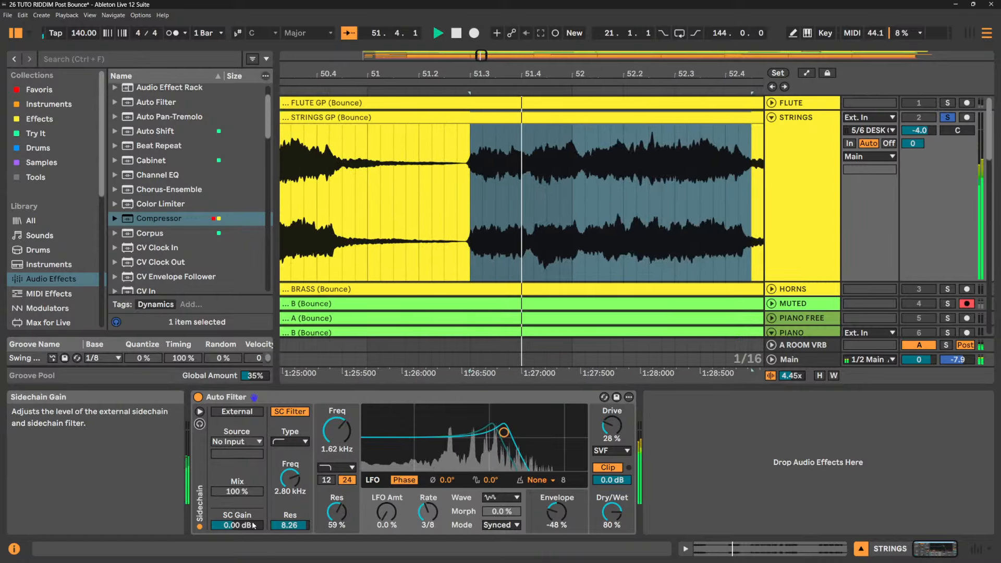
key("space")
left_click_drag(557, 512, 557, 545)
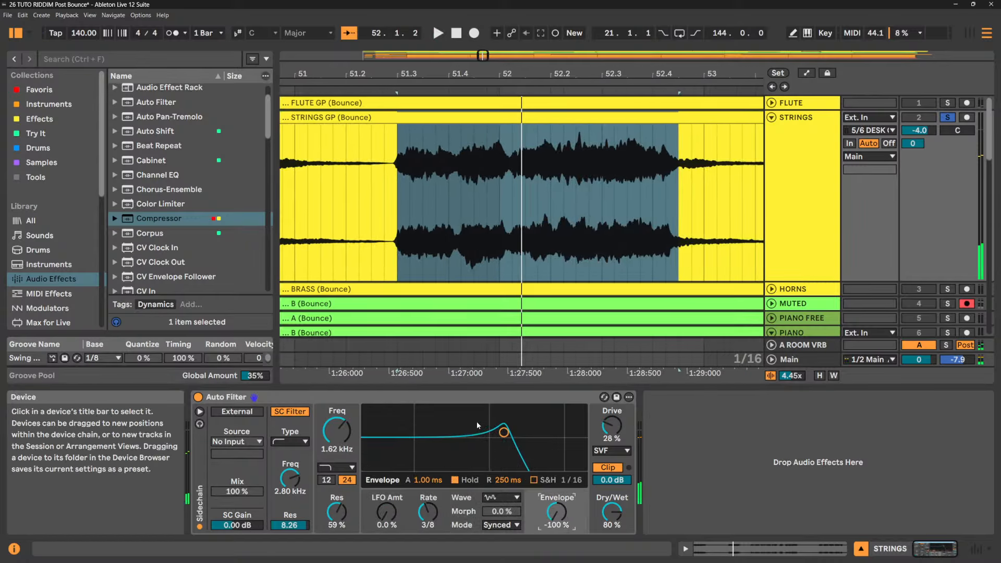
key("space")
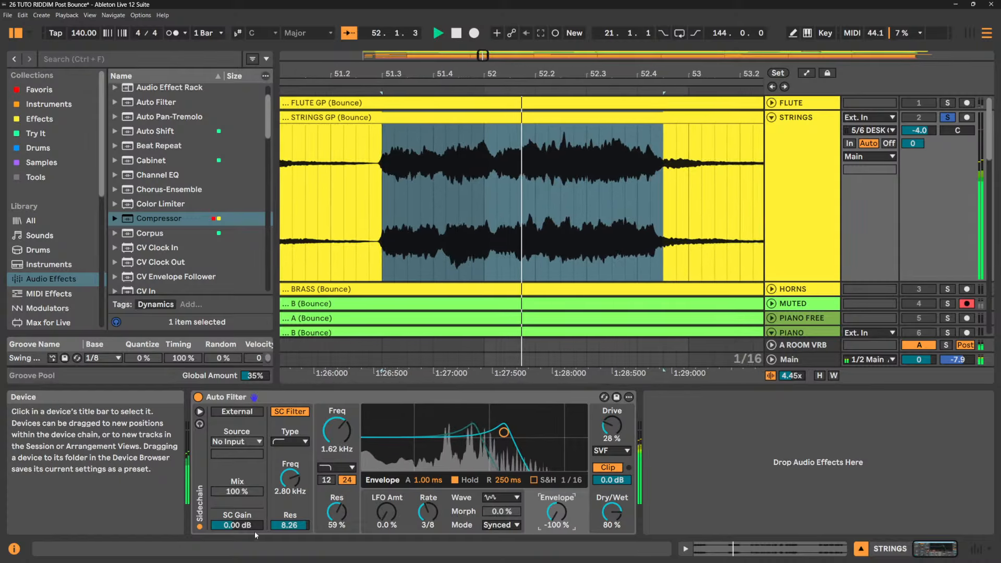
- Raise the sidechain gain to 2.13 dB and set the LFO waveform to Sine
mouse_move(244, 525)
left_mouse_down()
mouse_move(245, 497)
mouse_move(245, 516)
left_mouse_up()
left_click(500, 498)
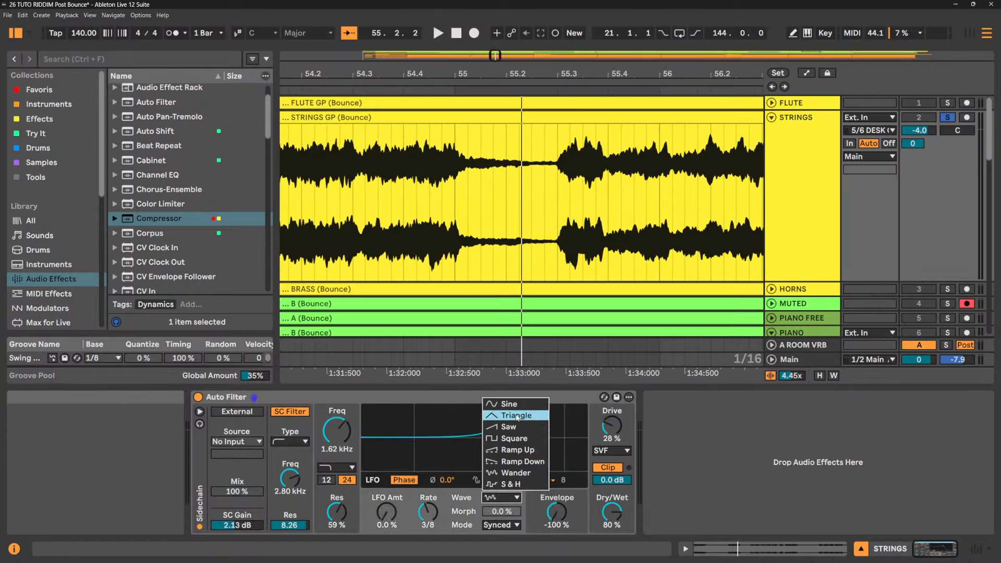
left_click(515, 405)
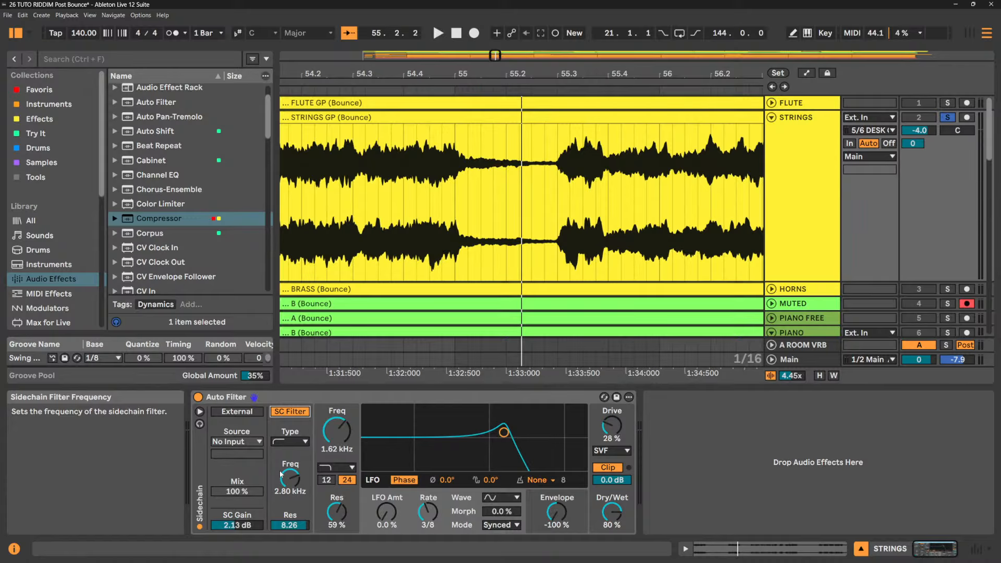
- Reset the envelope amount to 0 %, and turn on the external sidechain with the sidechain filter off
key("space")
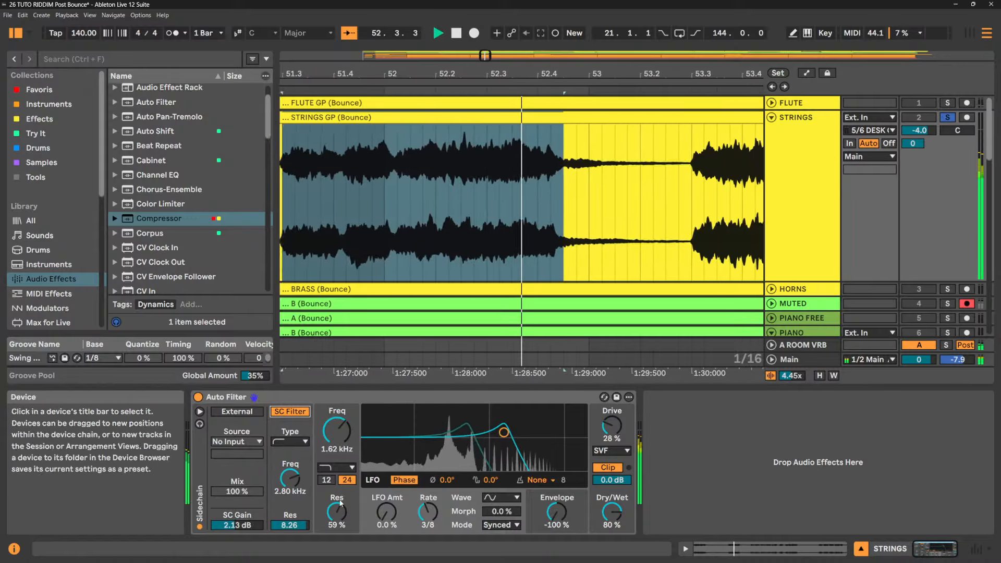
double_click(558, 516)
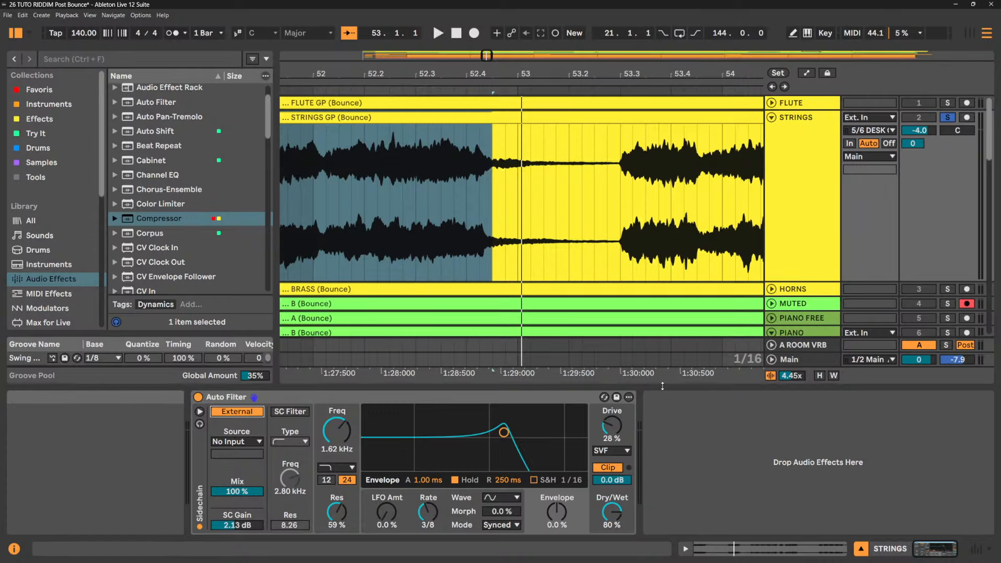
left_click_drag(663, 386, 668, 485)
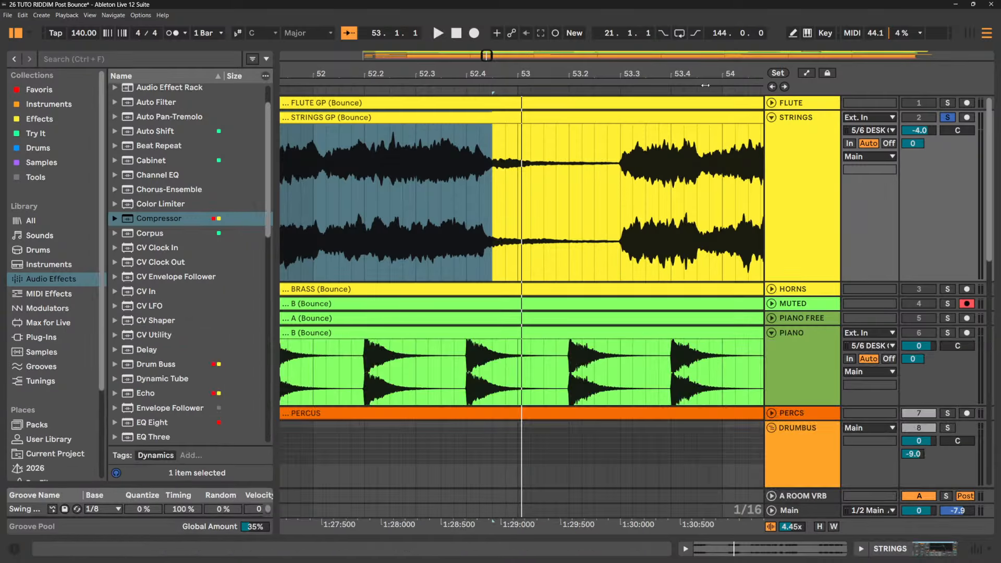
- Unfold the HORNS track, place the playback start at the strings phrase at 49.3, and show the STRINGS track's devices
left_click_drag(685, 72, 419, 73)
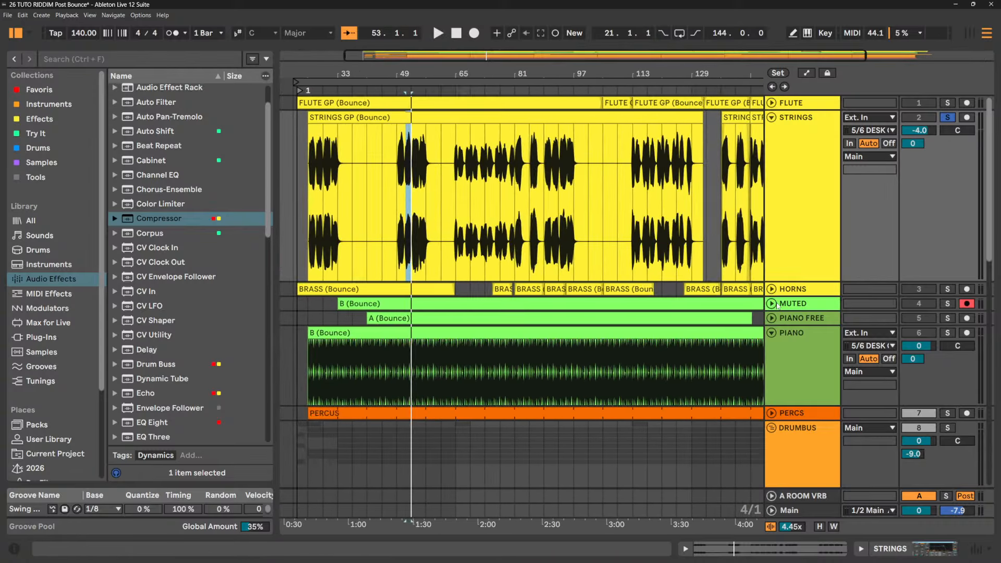
left_click(773, 290)
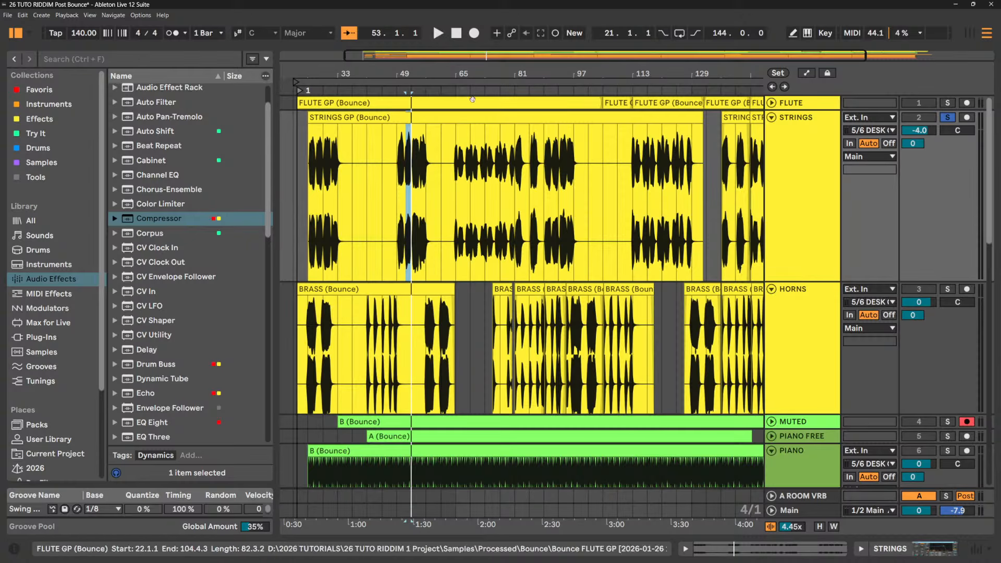
left_click_drag(407, 74, 385, 148)
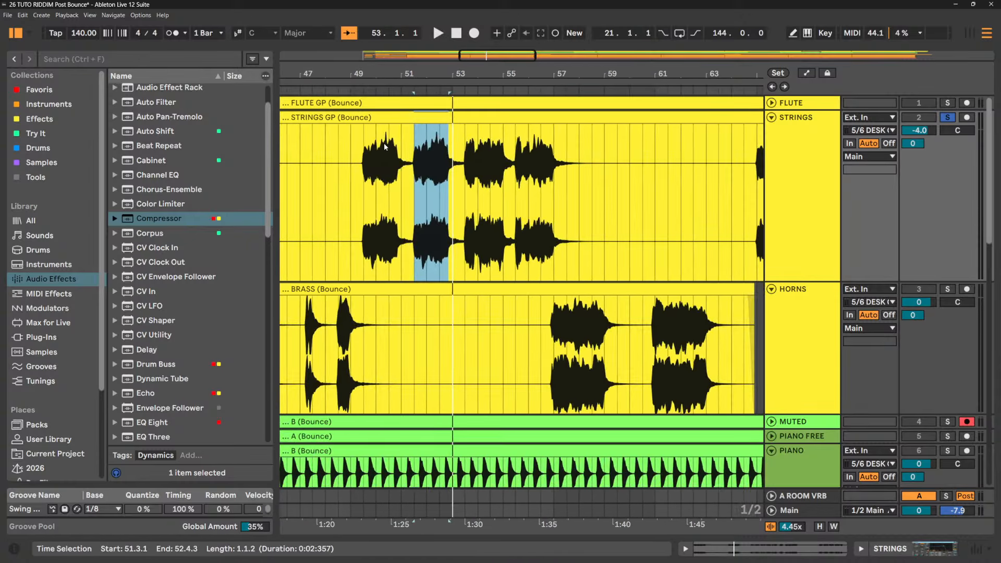
left_click(363, 185)
double_click(796, 137)
key("x")
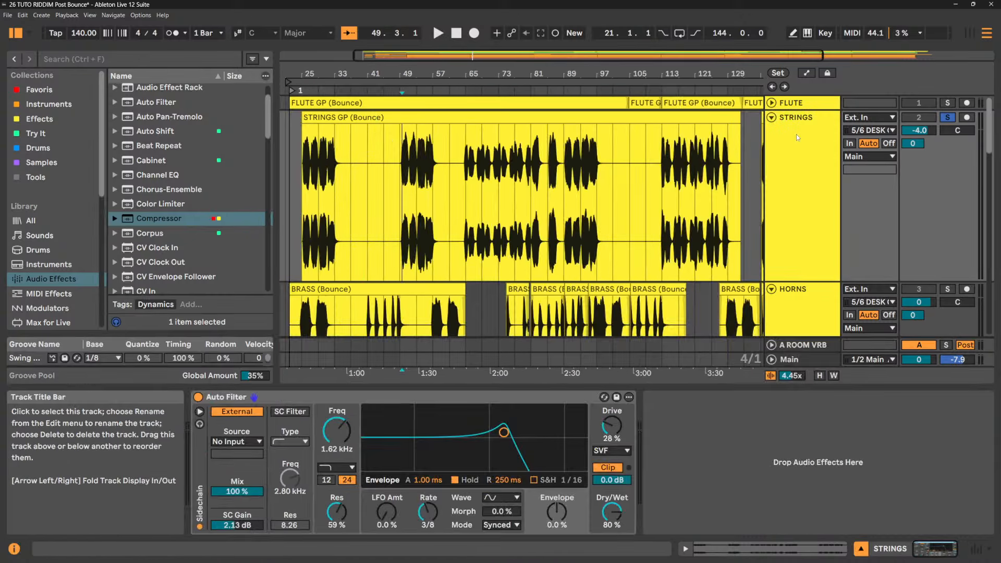
- Set the external sidechain source to KICK, tapped Post FX, and briefly audition it
left_click(237, 442)
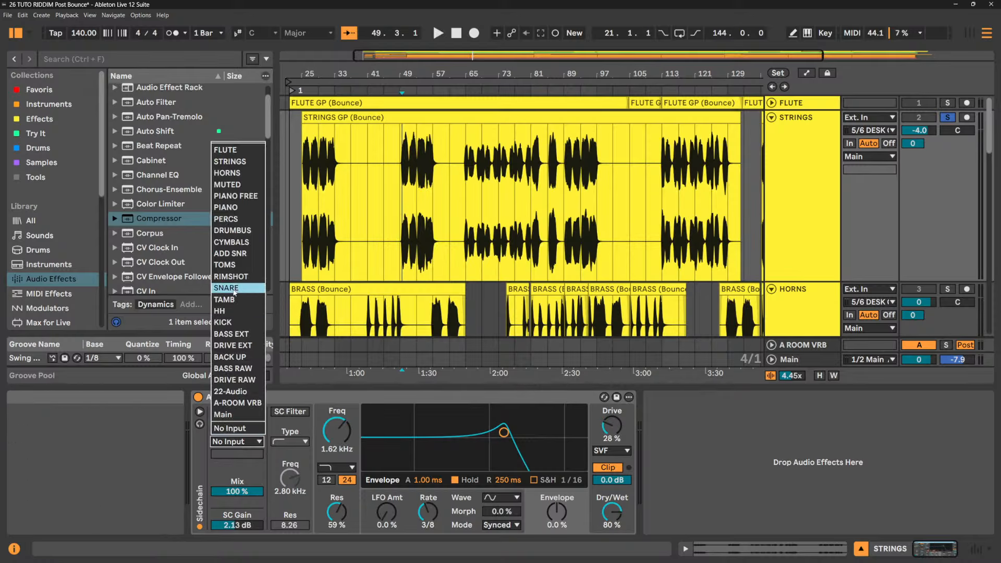
left_click(234, 324)
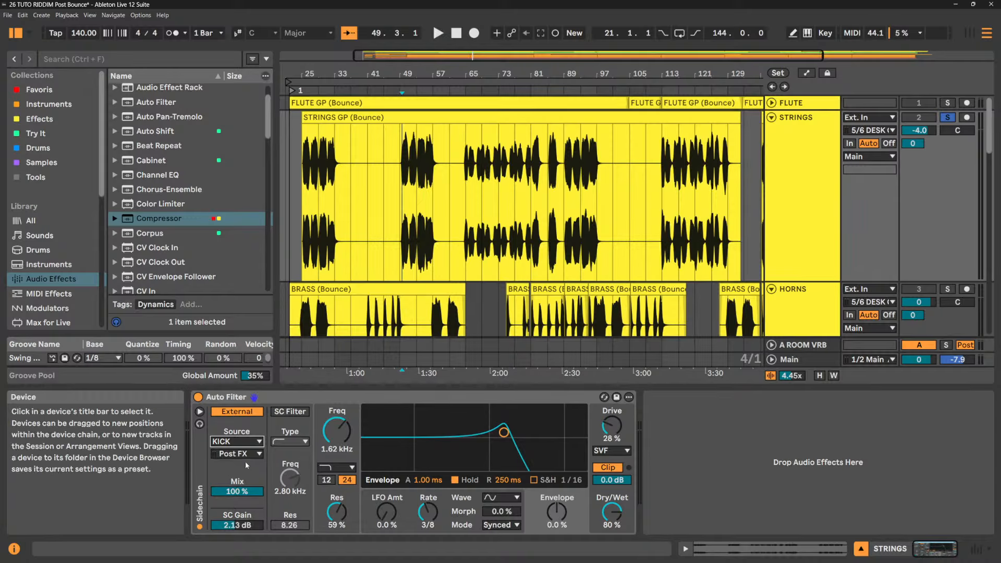
key("space")
key("space")
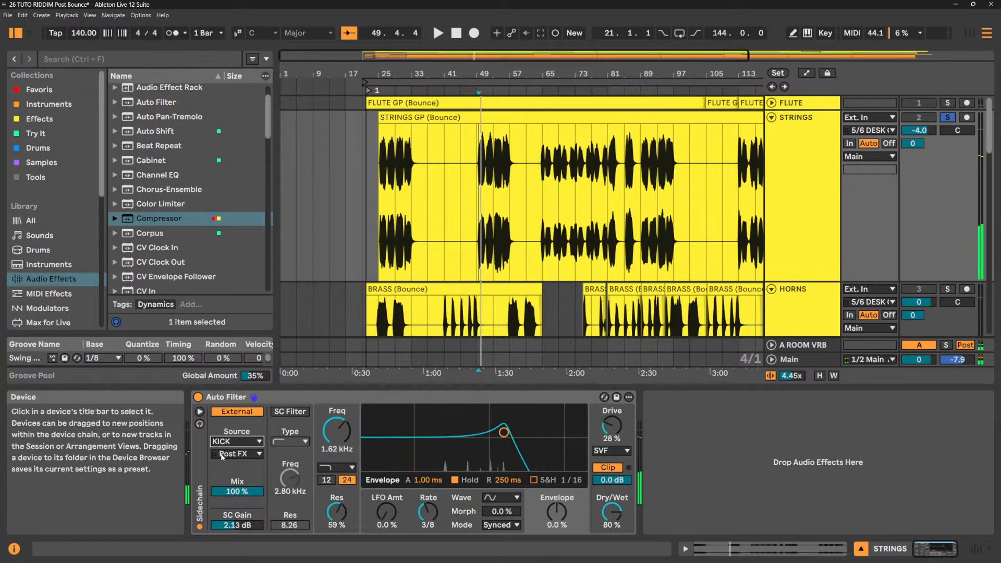
left_click(214, 455)
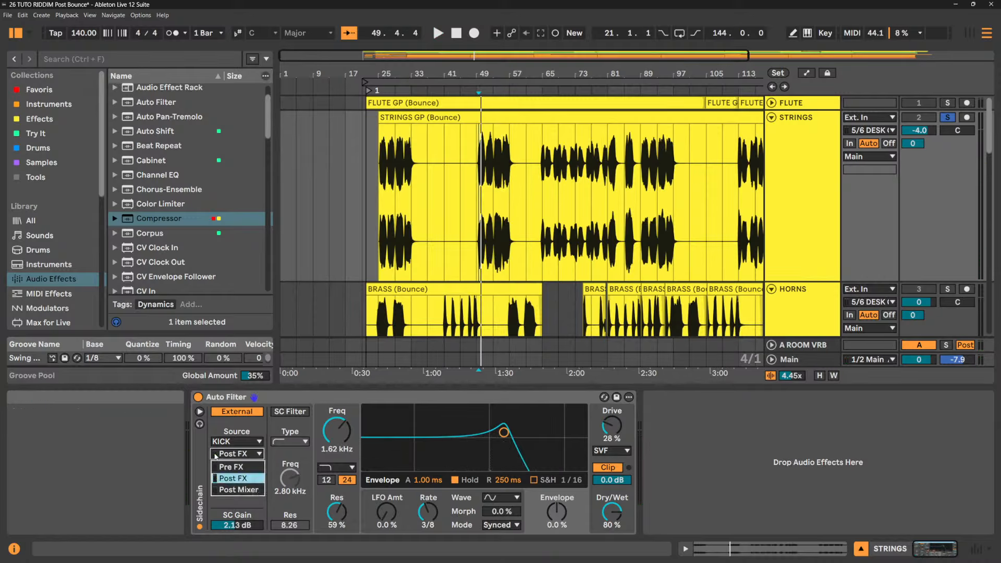
left_click(233, 479)
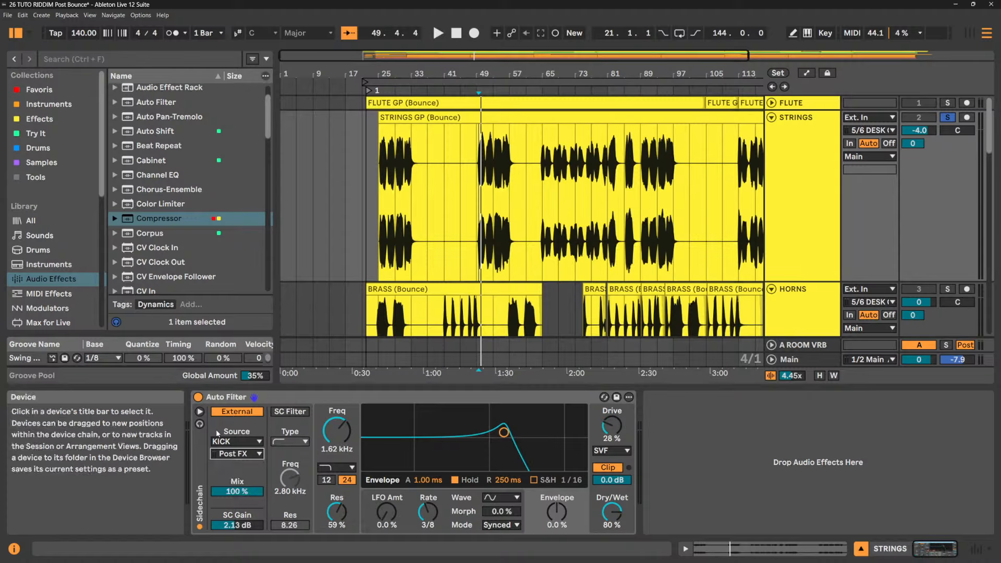
- Listen to the KICK sidechain signal alone, and toggle the sidechain filter and external sidechain on and off
key("space")
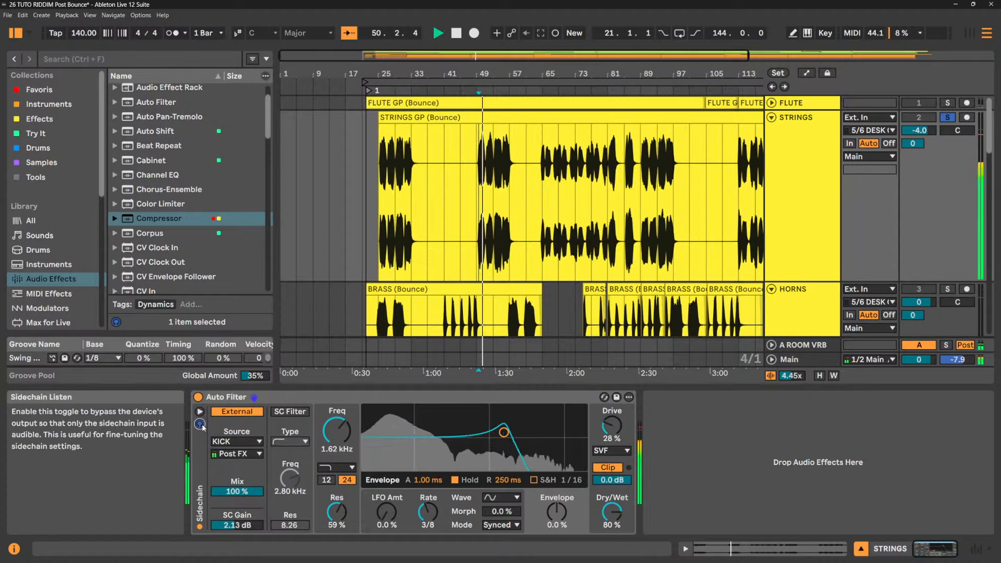
key("space")
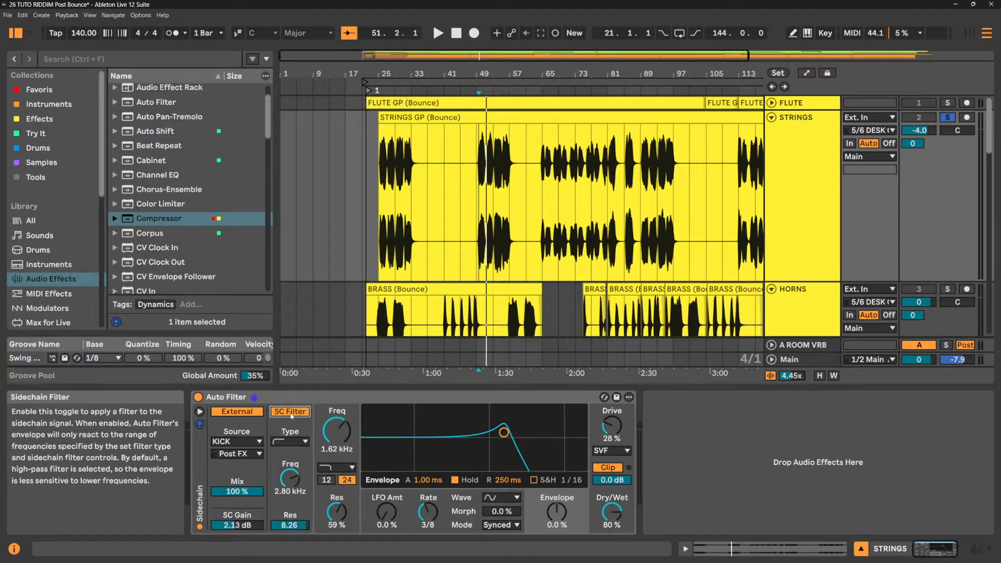
left_click(290, 412)
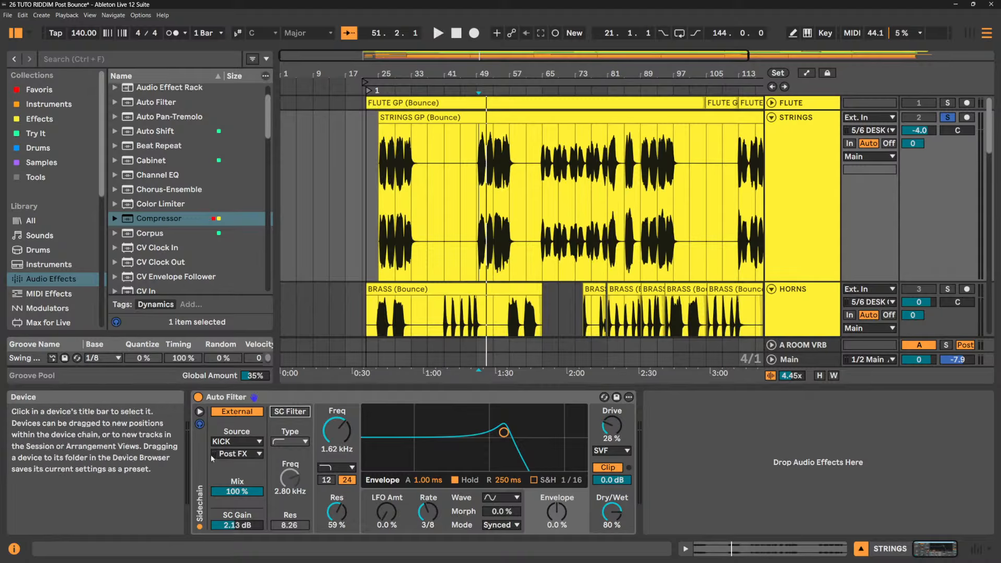
left_click(237, 412)
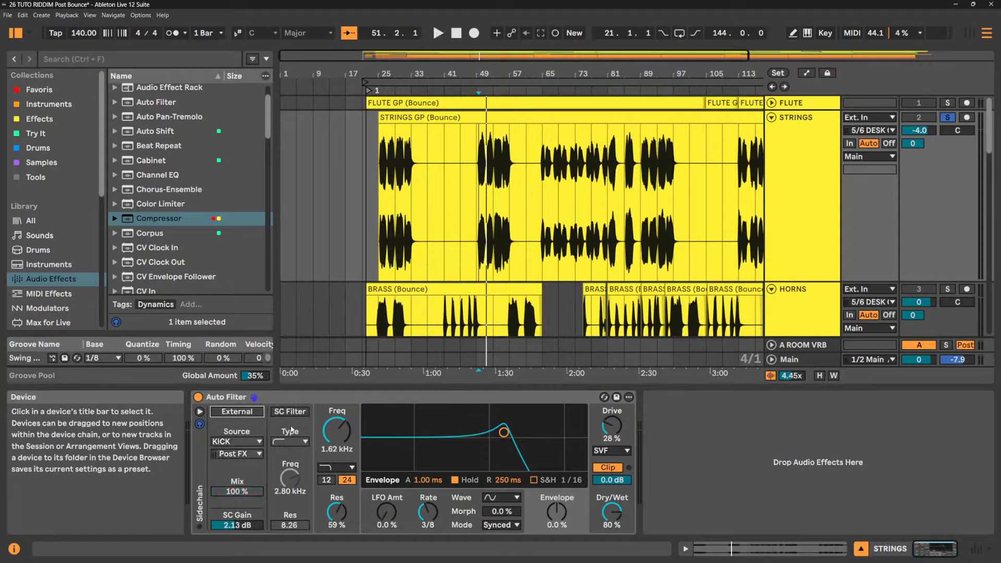
left_click(295, 414)
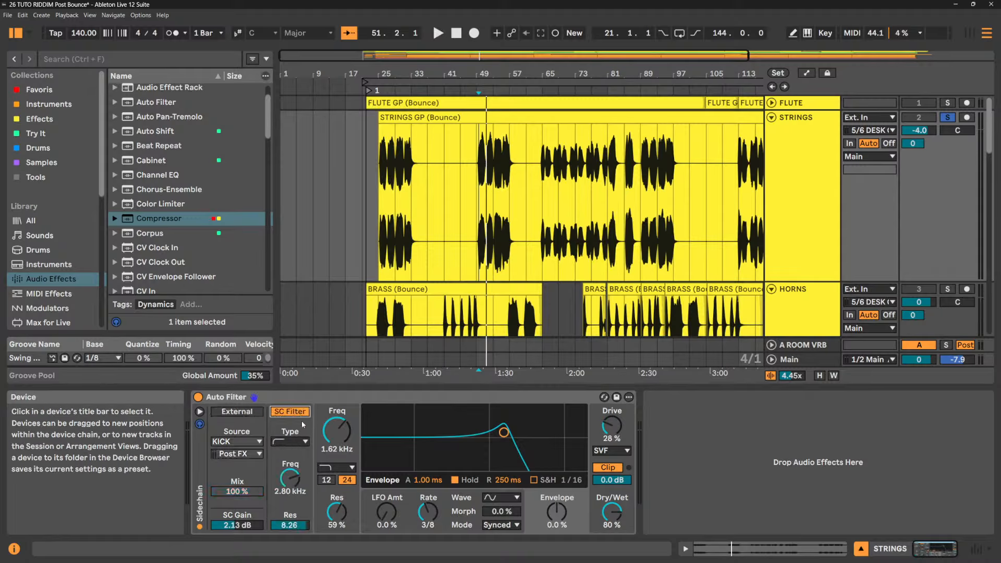
left_click(237, 411)
left_click(290, 412)
- Set the envelope amount to -33 % and the filter frequency to 5.67 kHz, auditioning the strings against the kick
key("space")
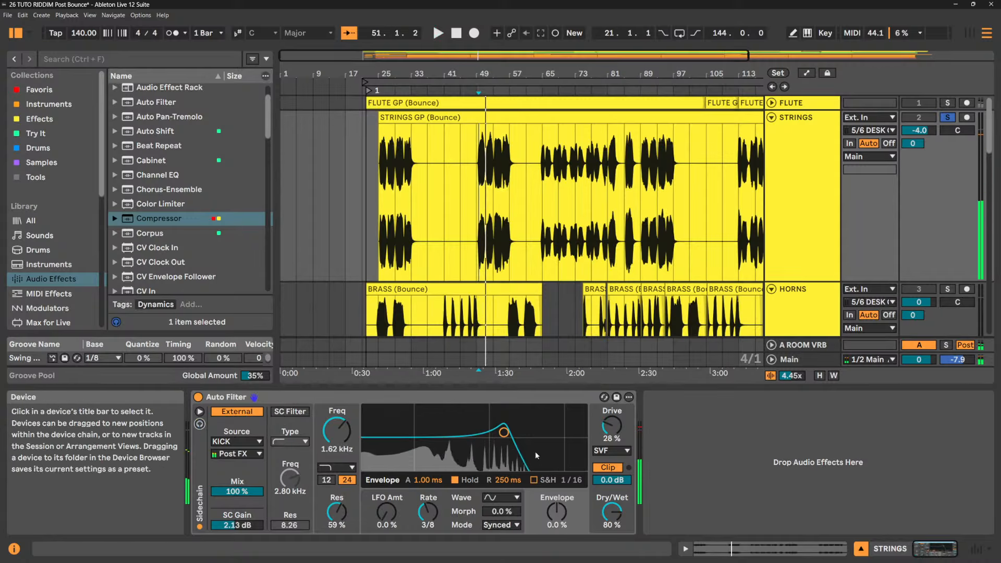
key("space")
mouse_move(557, 513)
left_mouse_down()
mouse_move(557, 499)
mouse_move(557, 529)
mouse_move(557, 514)
left_mouse_up()
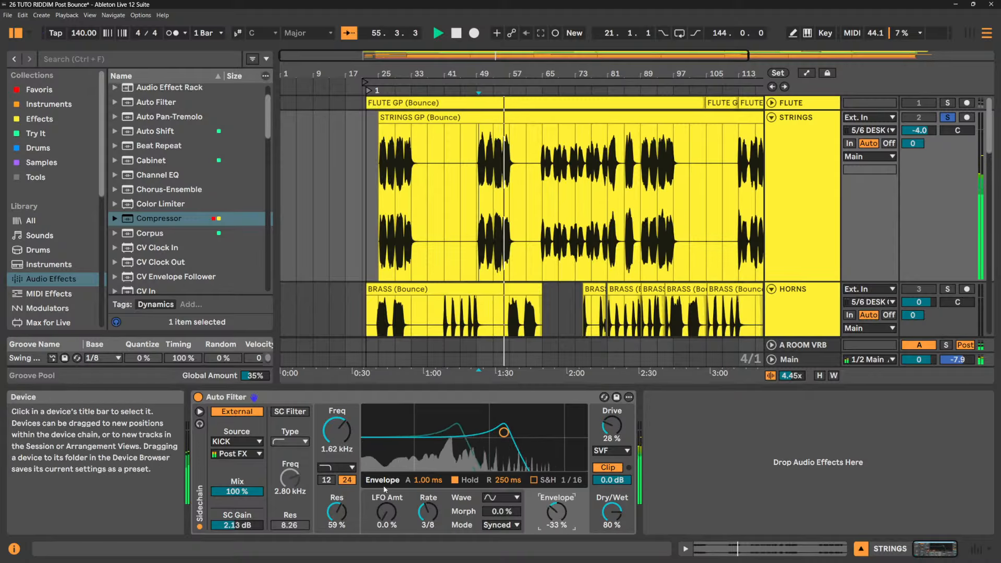
left_click_drag(334, 441, 334, 420)
key("space")
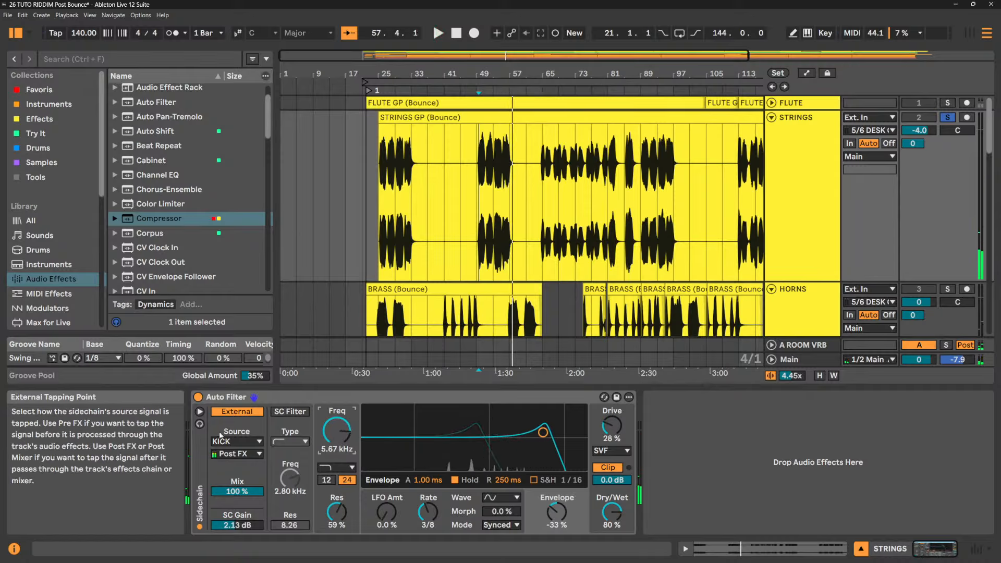
- Switch the external sidechain source to PERCS and raise the sidechain gain to 9.63 dB during playback
left_click(229, 442)
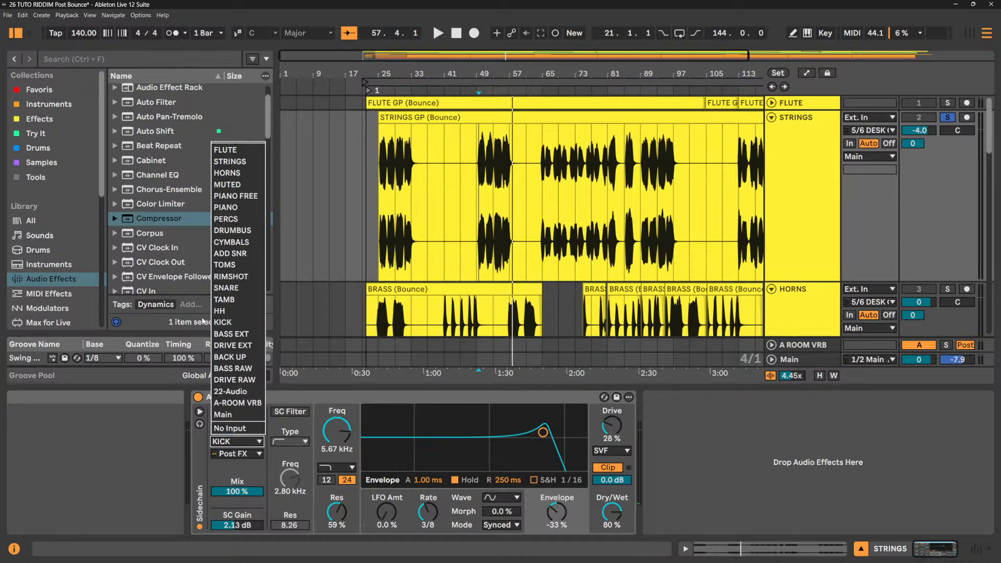
left_click(242, 219)
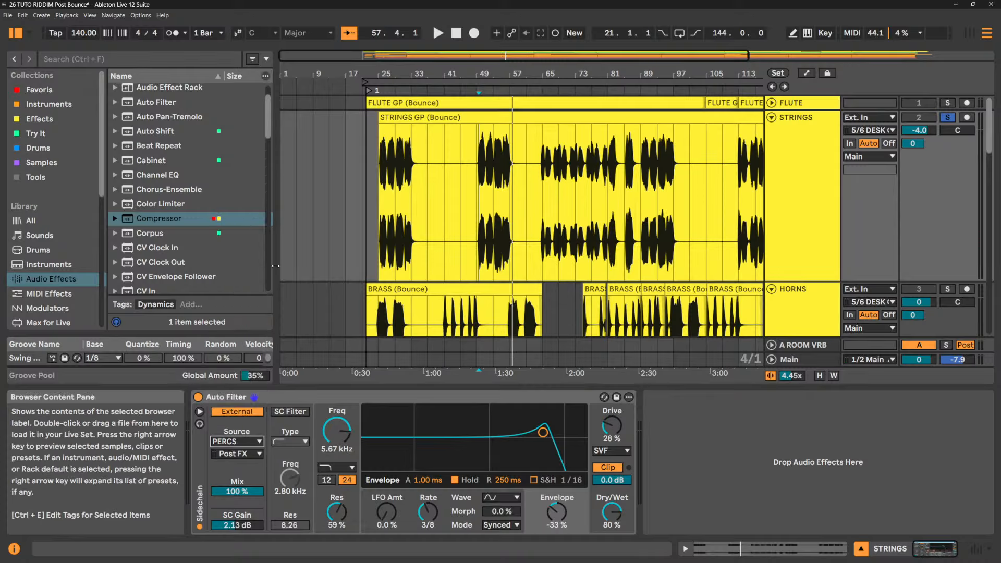
key("space")
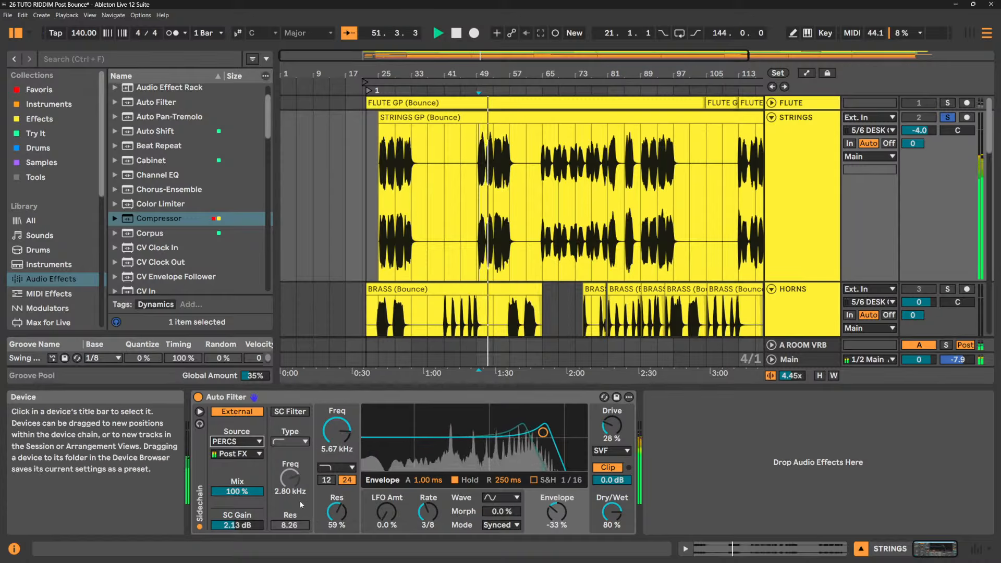
left_click_drag(252, 527, 253, 483)
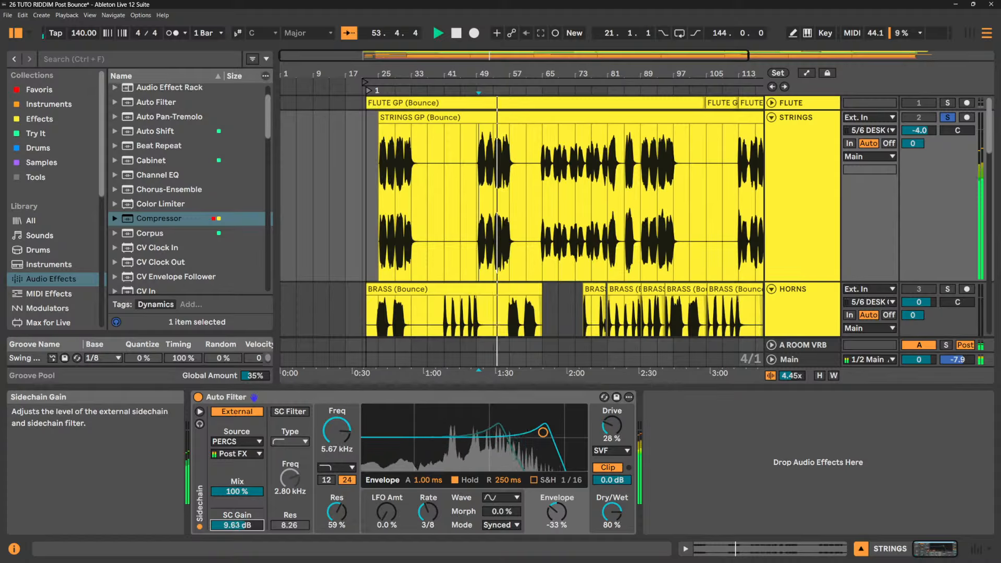
- Set the envelope amount to -46 % and the filter frequency to 6.68 kHz by ear
left_click_drag(557, 512, 556, 520)
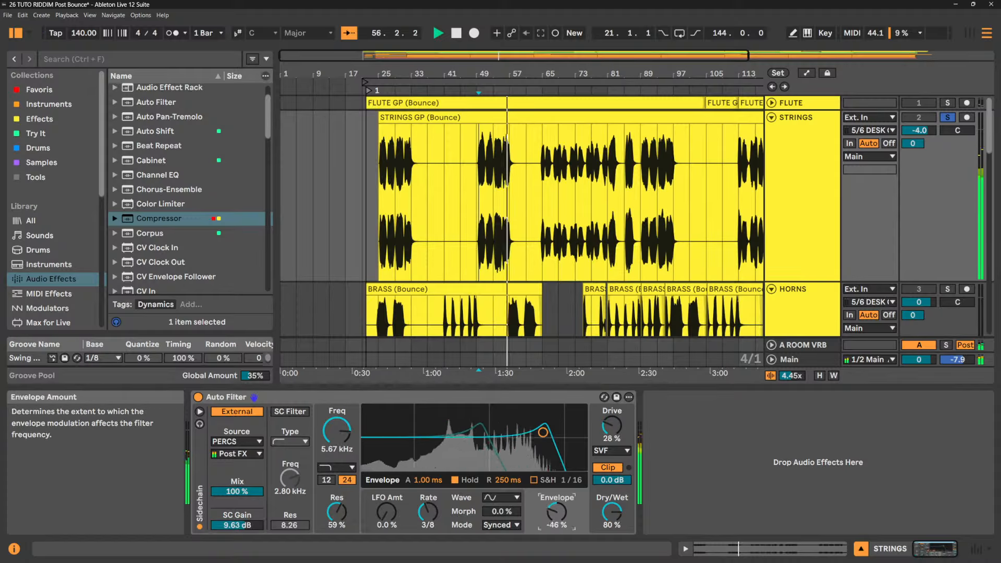
left_click_drag(386, 513, 387, 516)
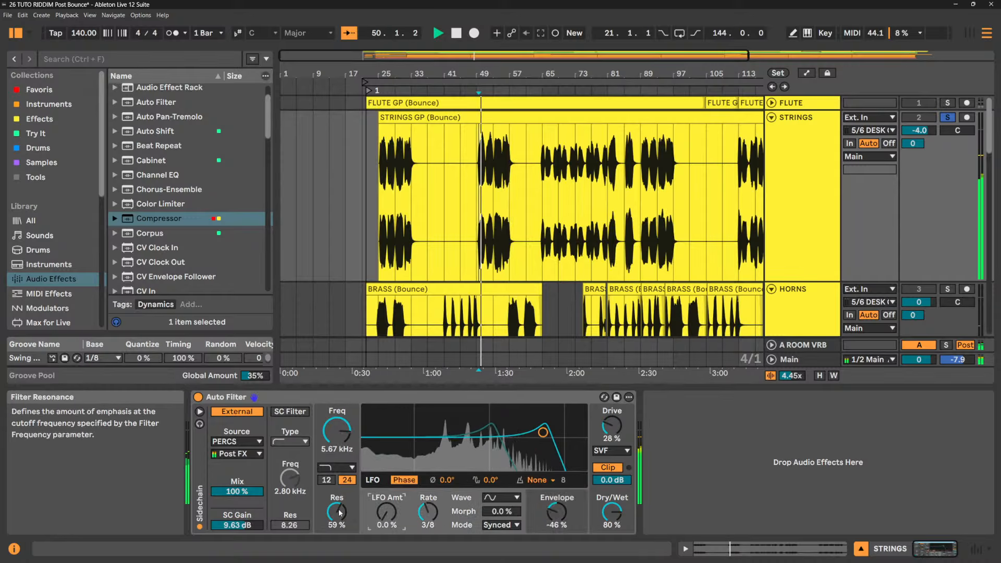
left_click_drag(337, 431, 337, 423)
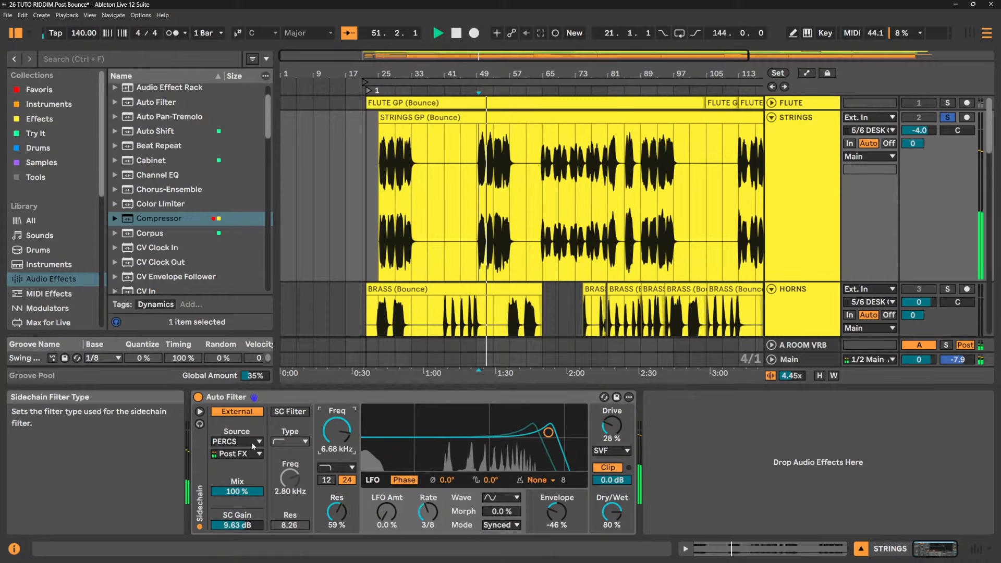
- Switch the external sidechain source to HH and raise the filter frequency to 16.1 kHz during playback
left_click(236, 441)
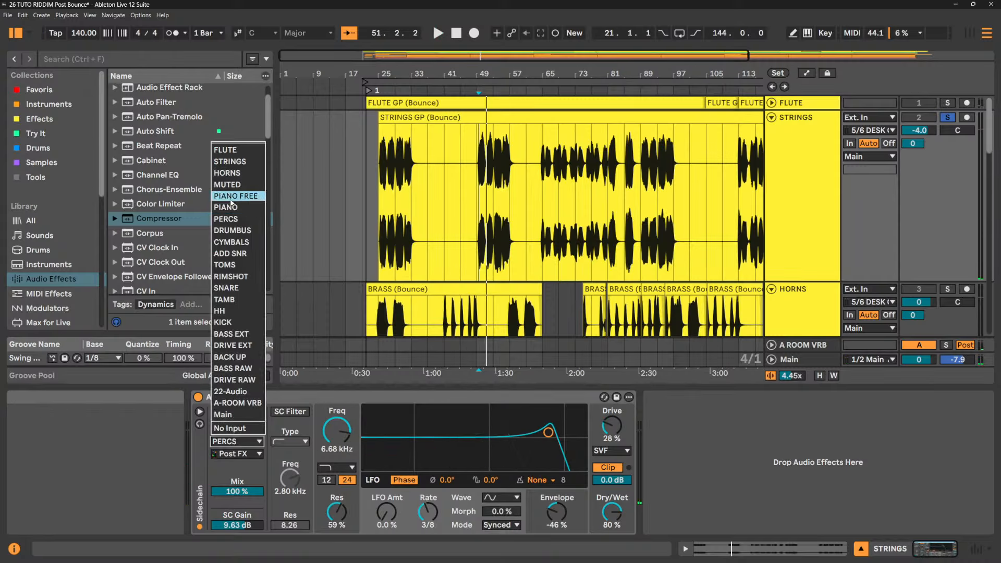
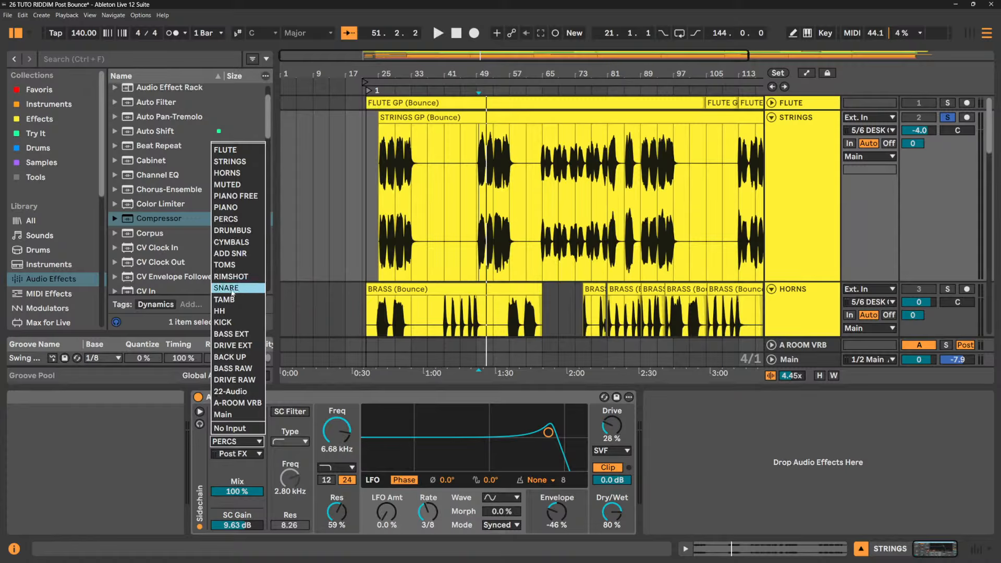
left_click(228, 312)
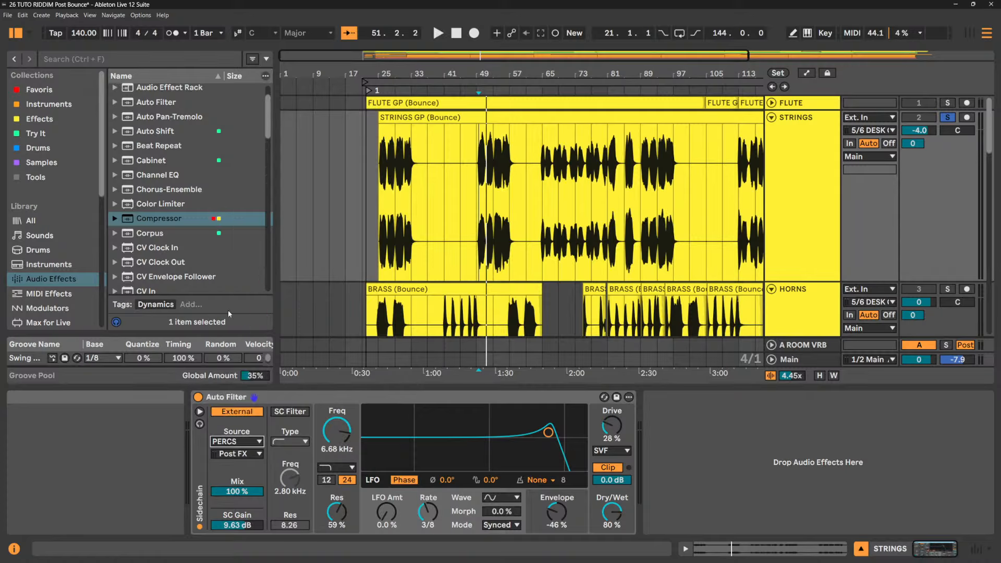
key("space")
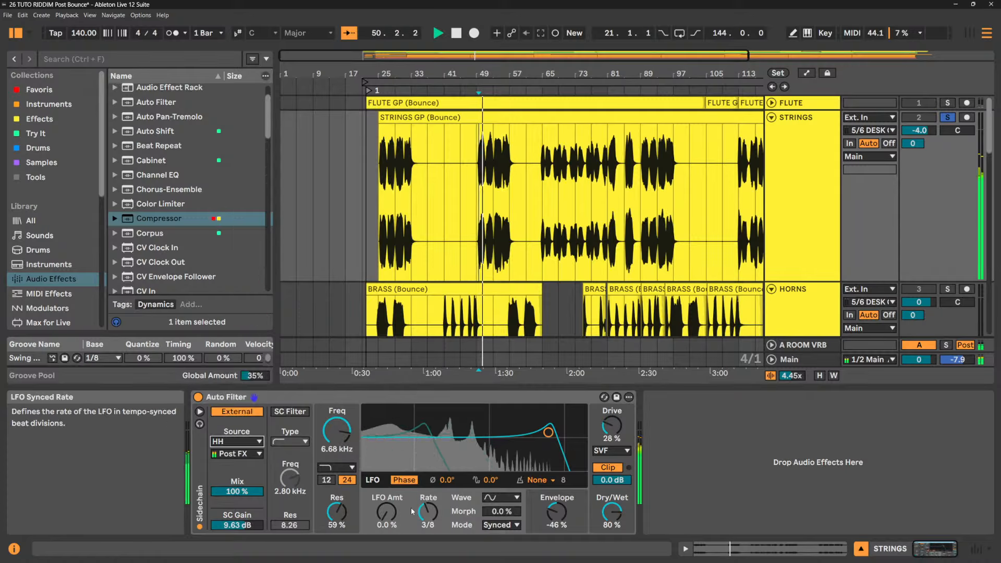
left_click_drag(337, 430, 337, 409)
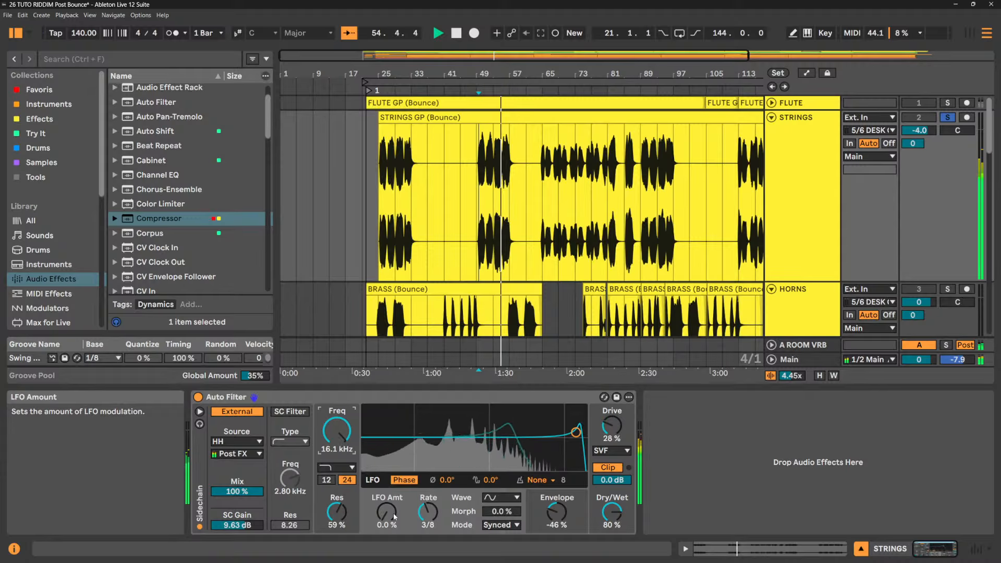
- Set a positive envelope amount of 29 % and lower the filter frequency to 310 Hz by ear
left_click_drag(559, 514, 559, 477)
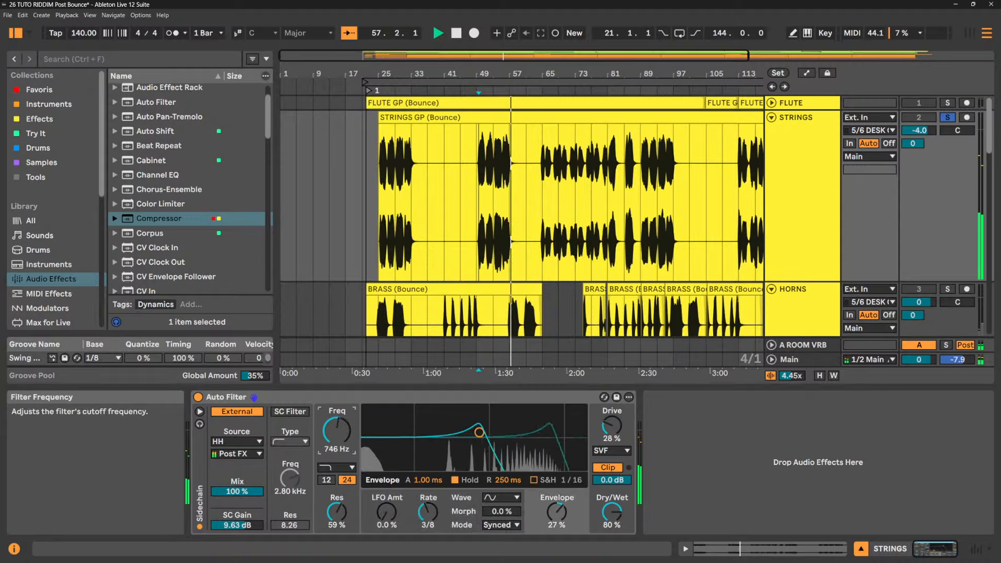
left_click_drag(557, 514, 557, 509)
key("space")
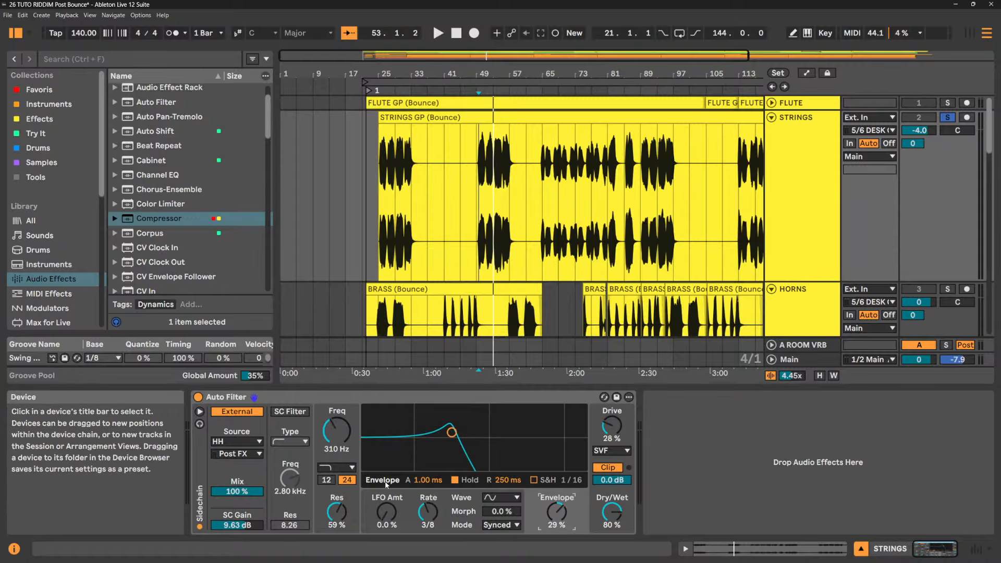
- Review the LFO and envelope settings, and set the external sidechain source back to KICK
left_click(406, 510)
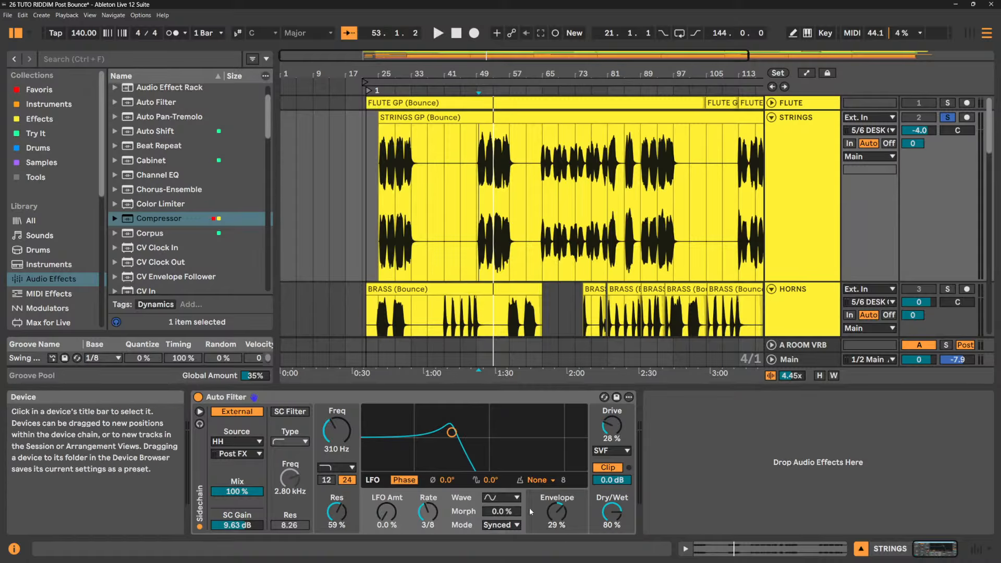
left_click(540, 509)
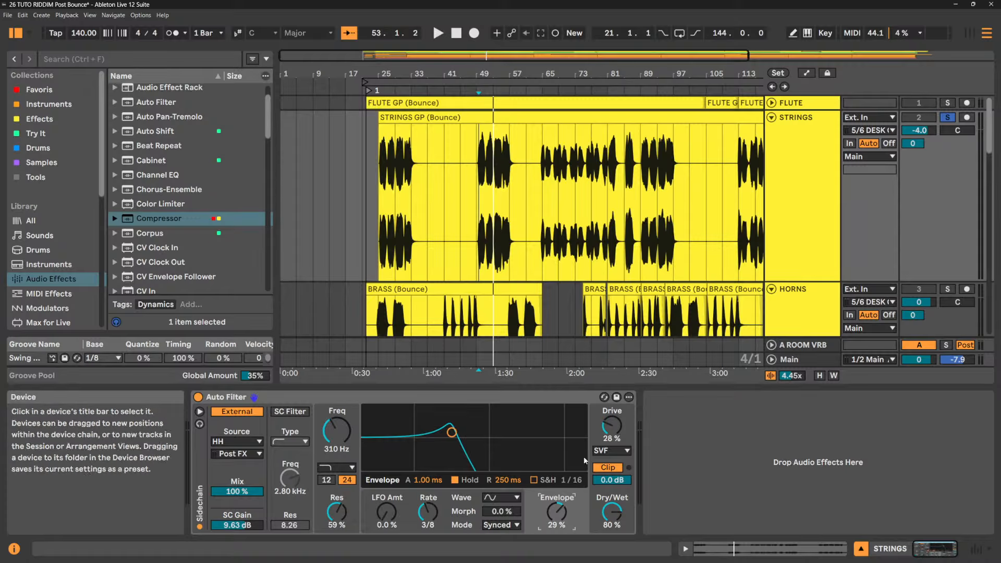
left_click(239, 441)
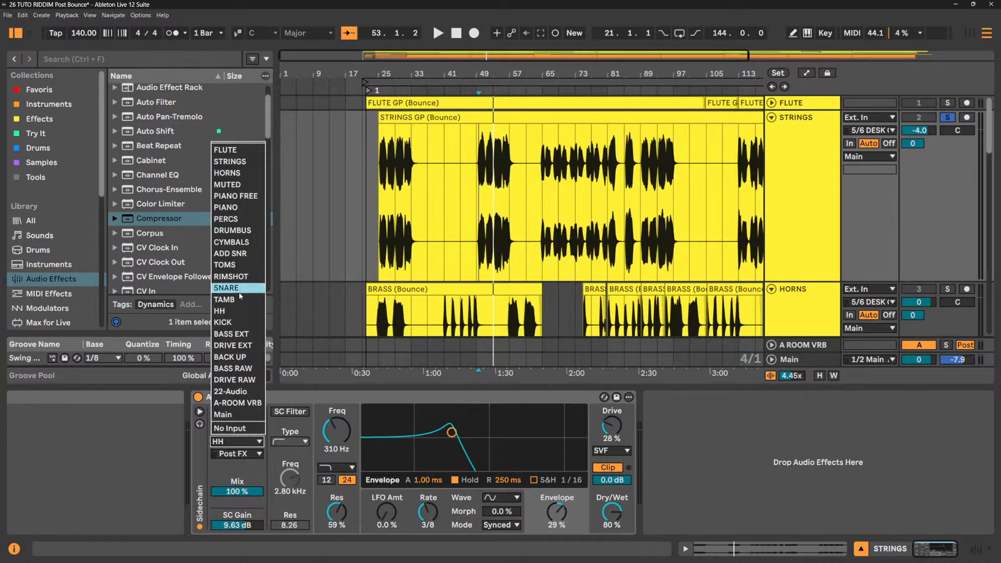
left_click(236, 323)
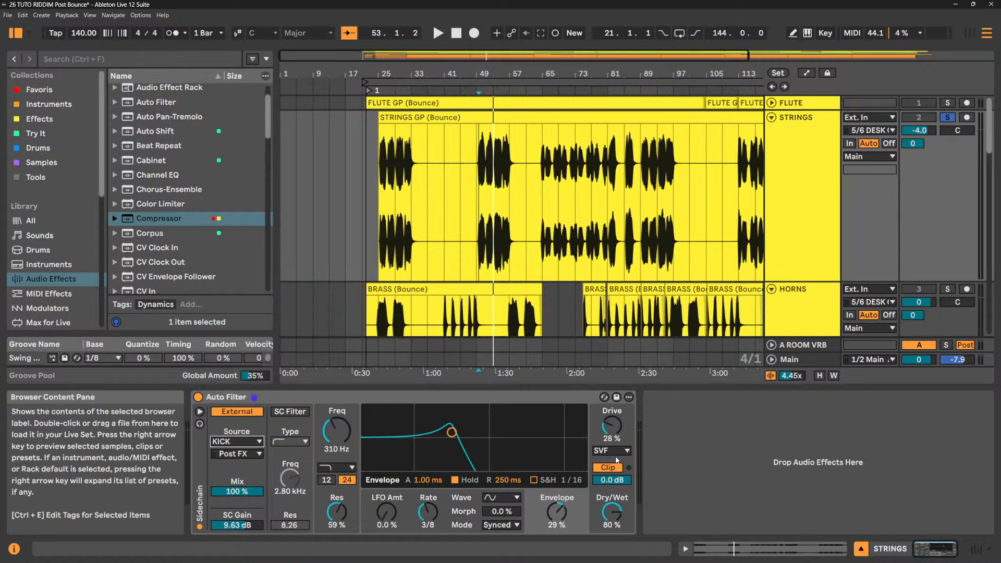
- Audition the strings, raise the filter frequency to 567 Hz, and compare the LFO and envelope settings
key("space")
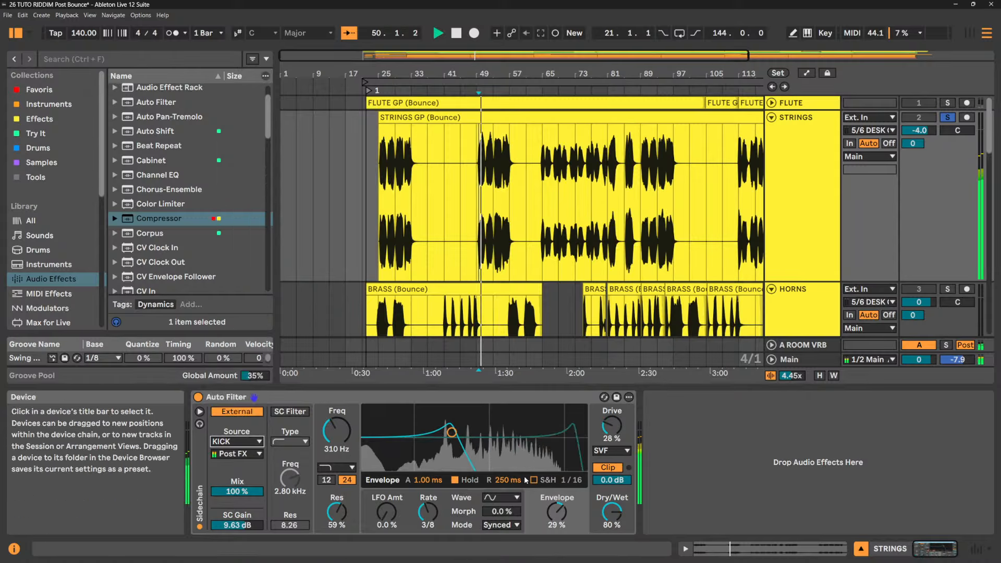
key("space")
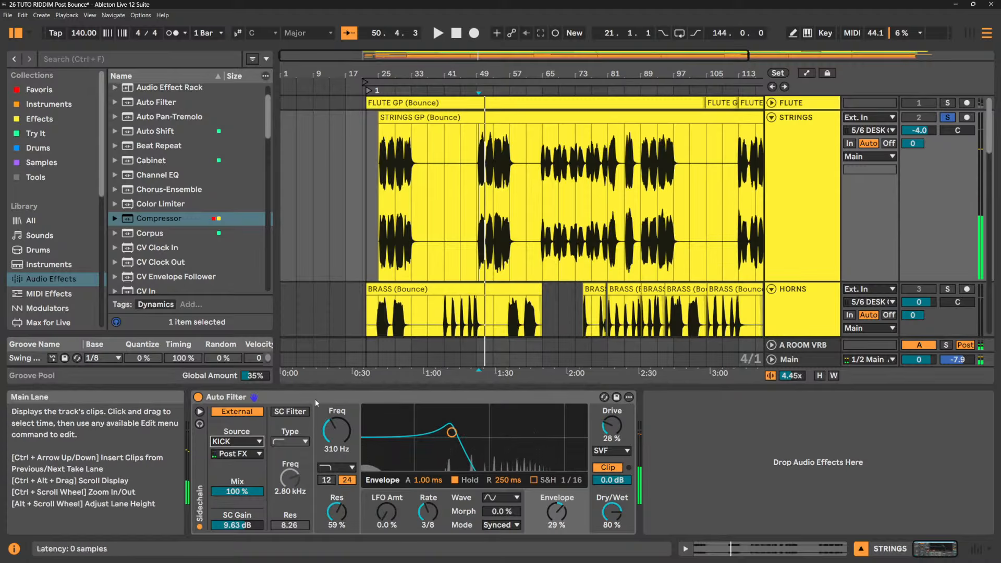
mouse_move(336, 431)
left_mouse_down()
mouse_move(336, 410)
mouse_move(336, 422)
left_mouse_up()
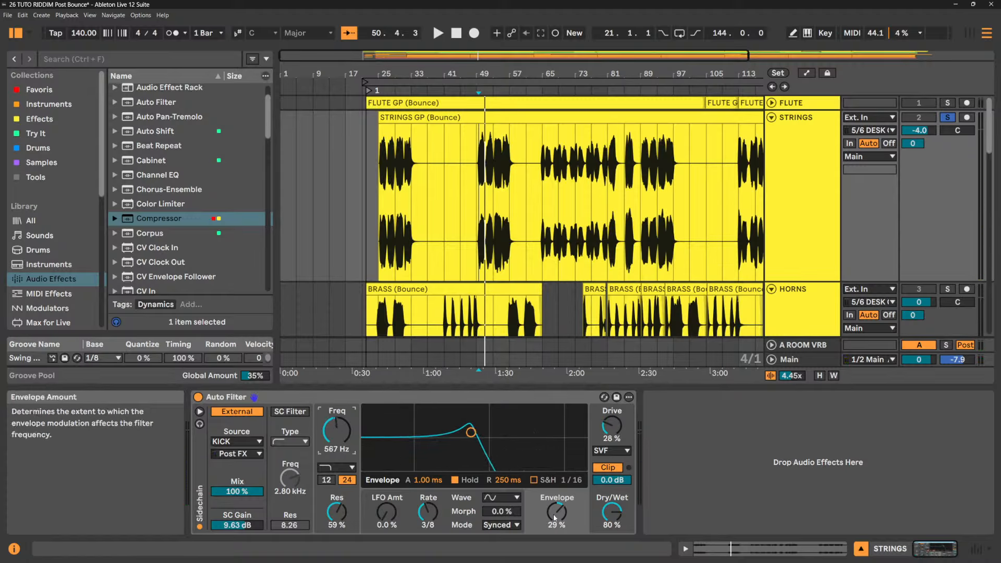
left_click(398, 500)
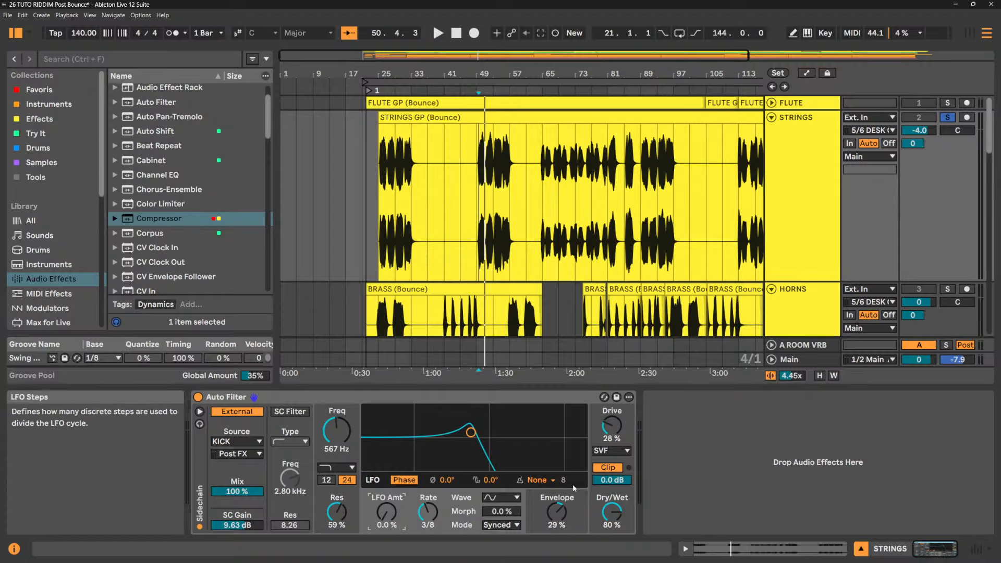
left_click(572, 500)
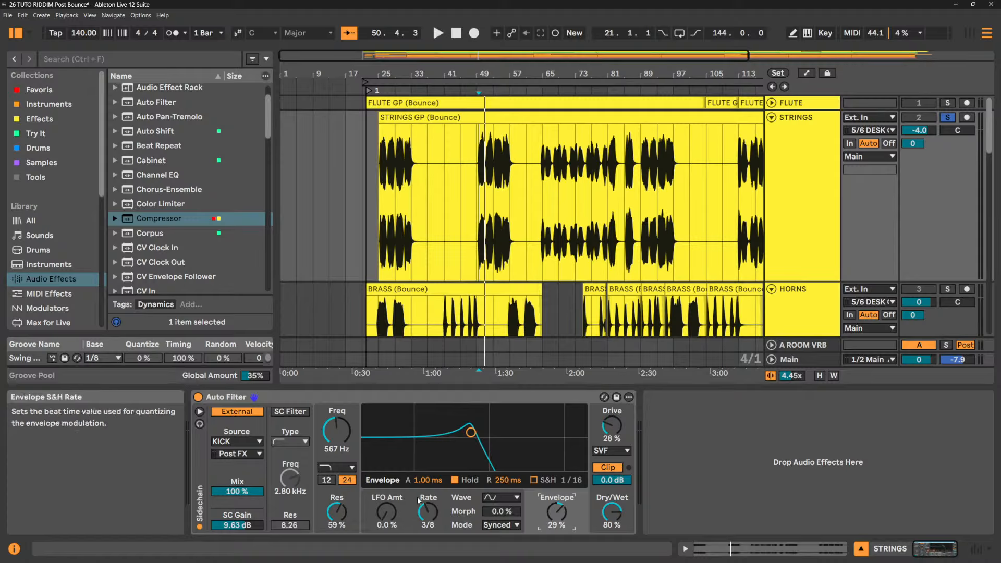
- Lengthen the Auto Filter envelope attack to 72.1 ms by ear, restarting playback to compare
left_click_drag(427, 481, 427, 474)
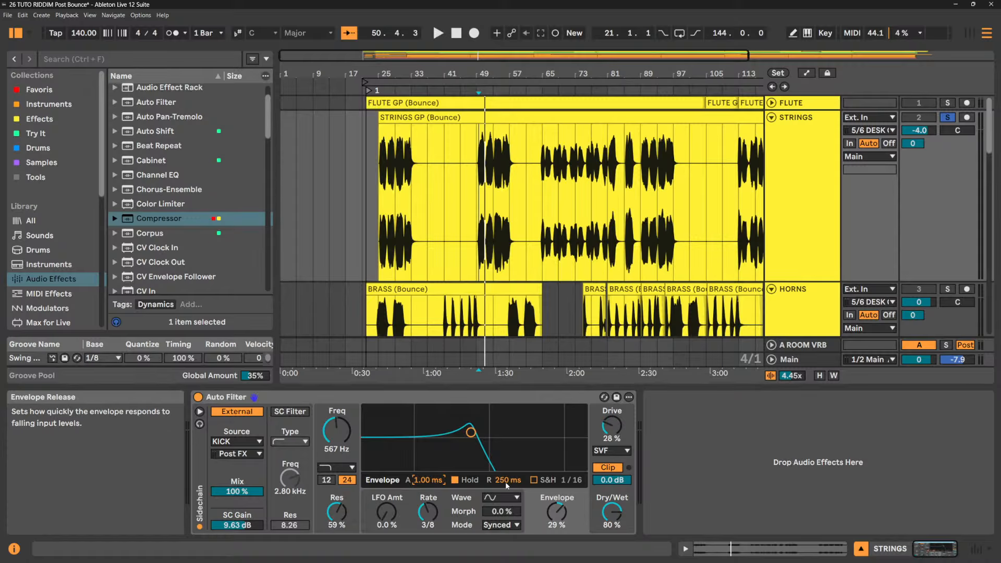
key("space")
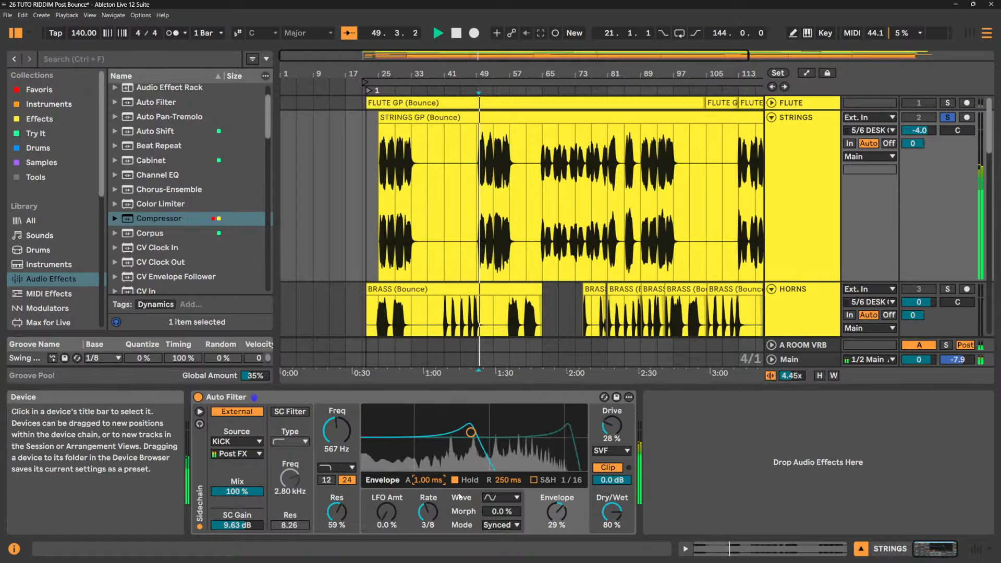
key("space")
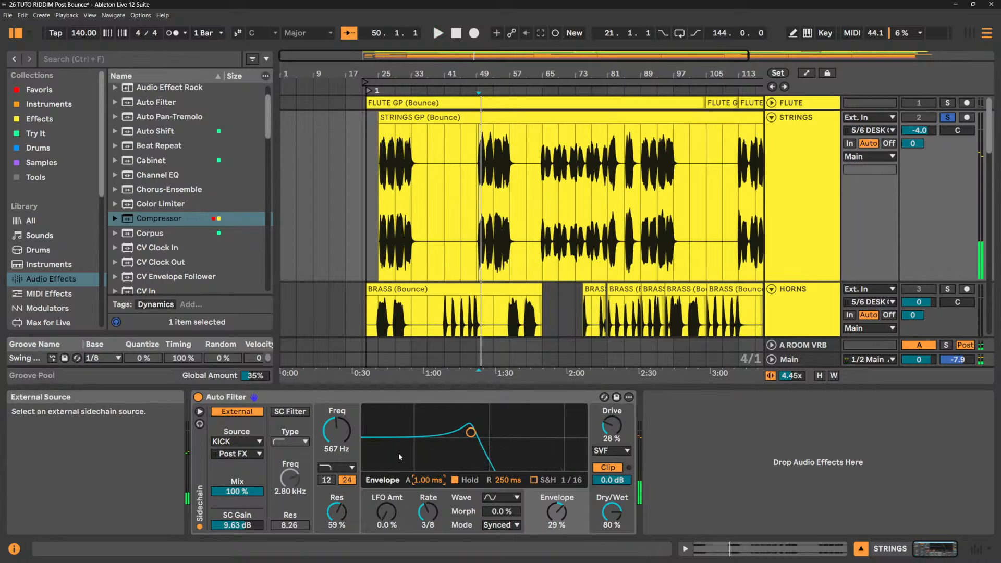
key("space")
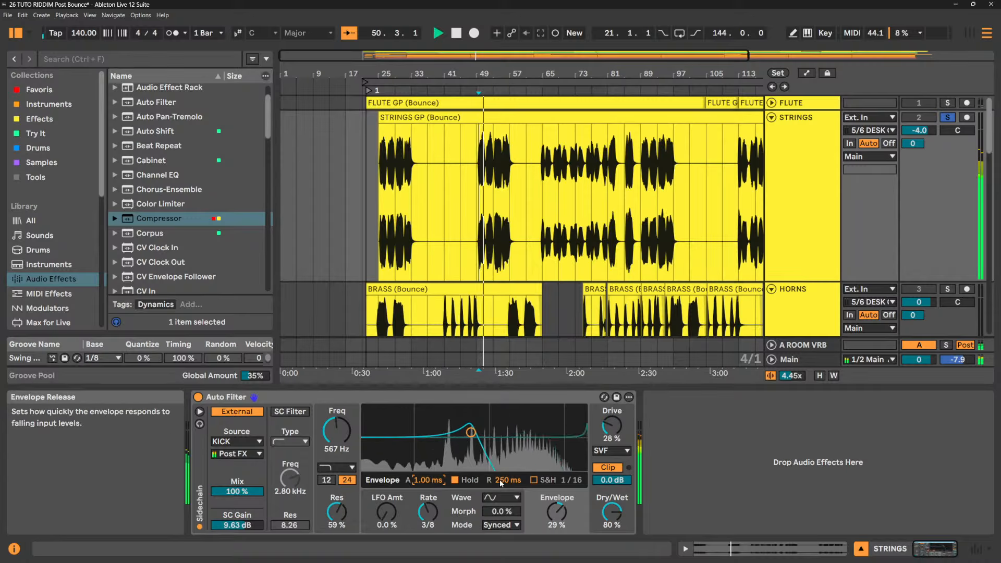
key("space")
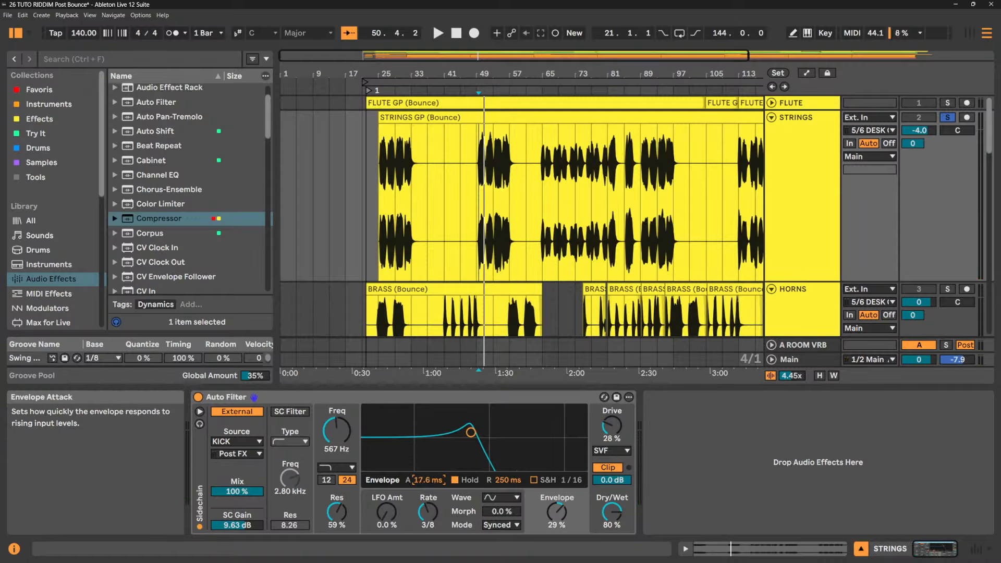
key("space")
left_click_drag(431, 486, 431, 470)
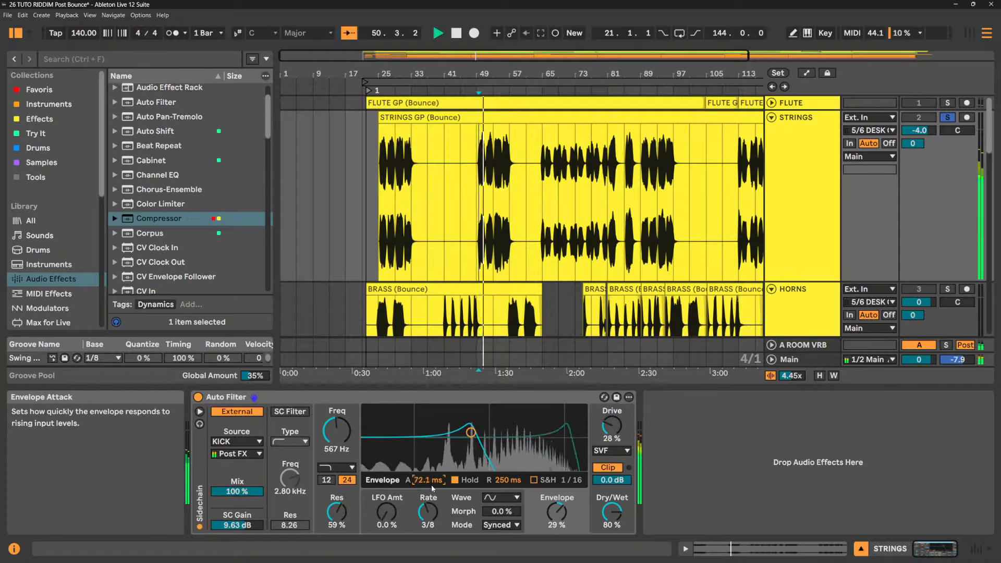
key("space")
- Lower the filter frequency to 152 Hz and raise the envelope attack to 100 ms while auditioning
left_click_drag(337, 431, 337, 451)
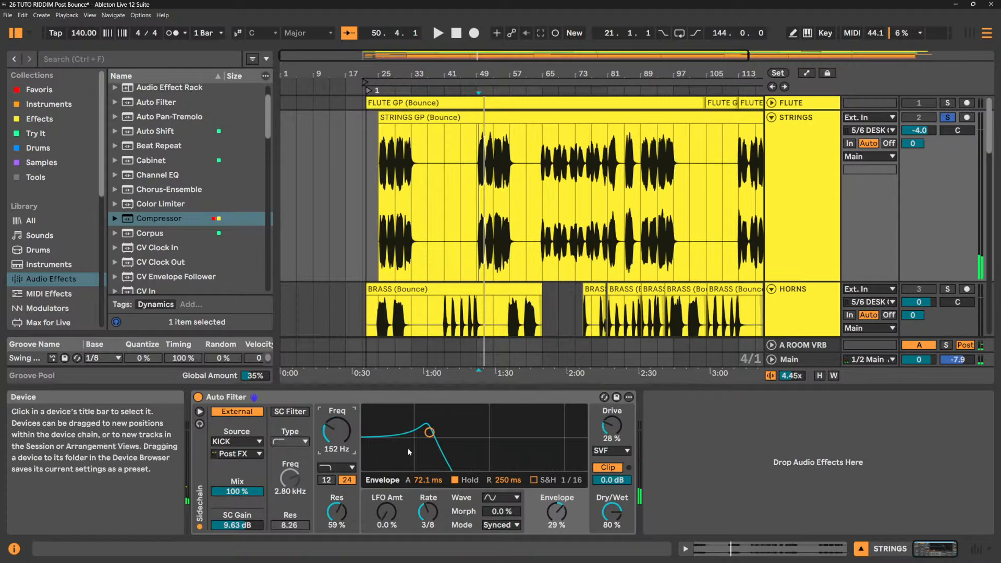
key("space")
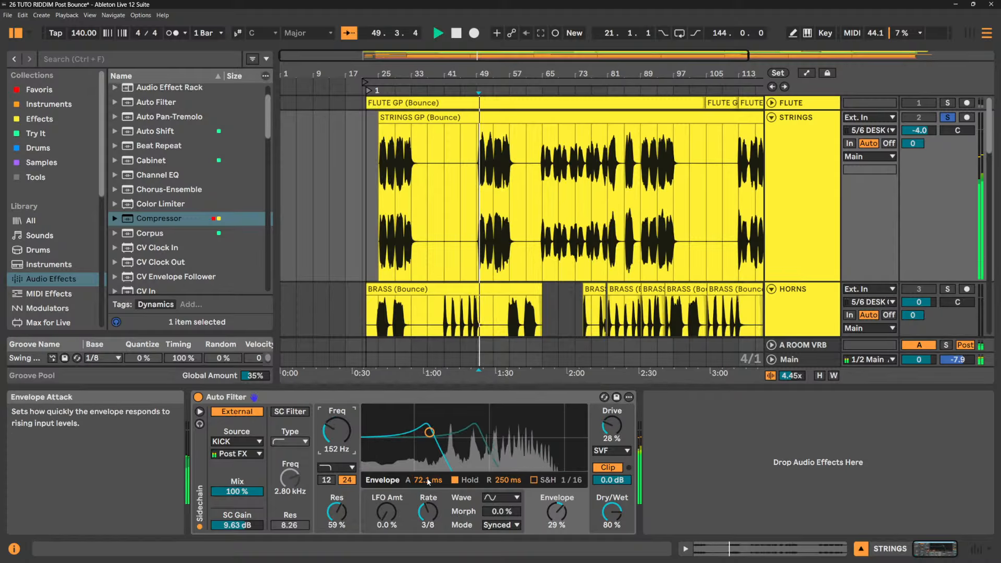
left_click_drag(426, 484, 426, 480)
key("space")
key("space")
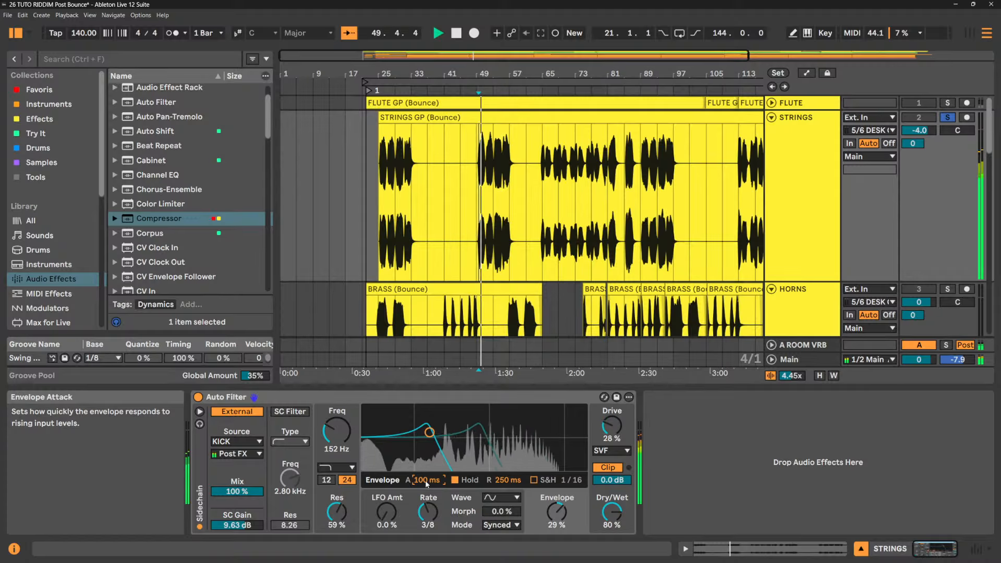
- Shorten the envelope attack to 0.00 ms and audition the strings from the insert mark
left_click_drag(427, 481, 427, 490)
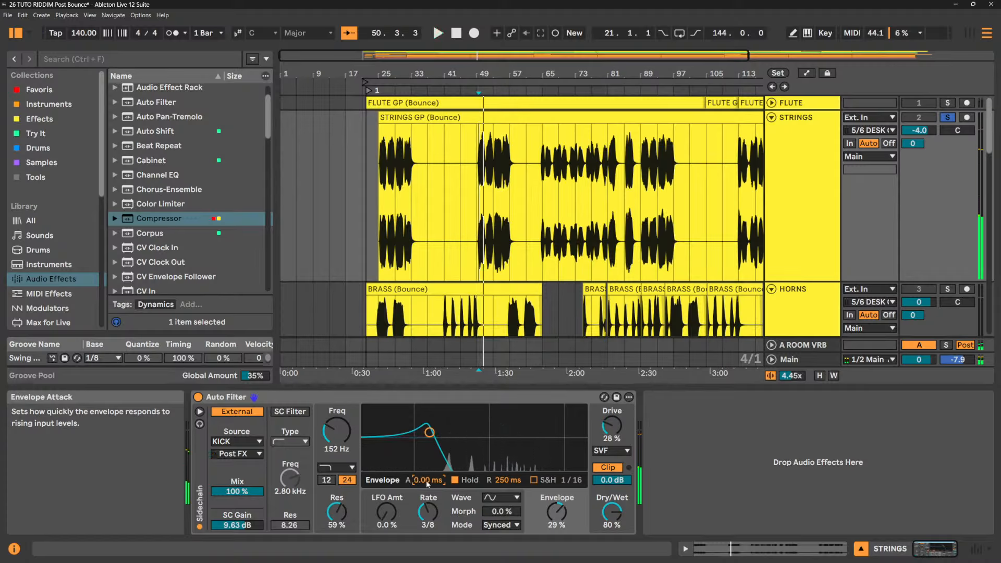
key("space")
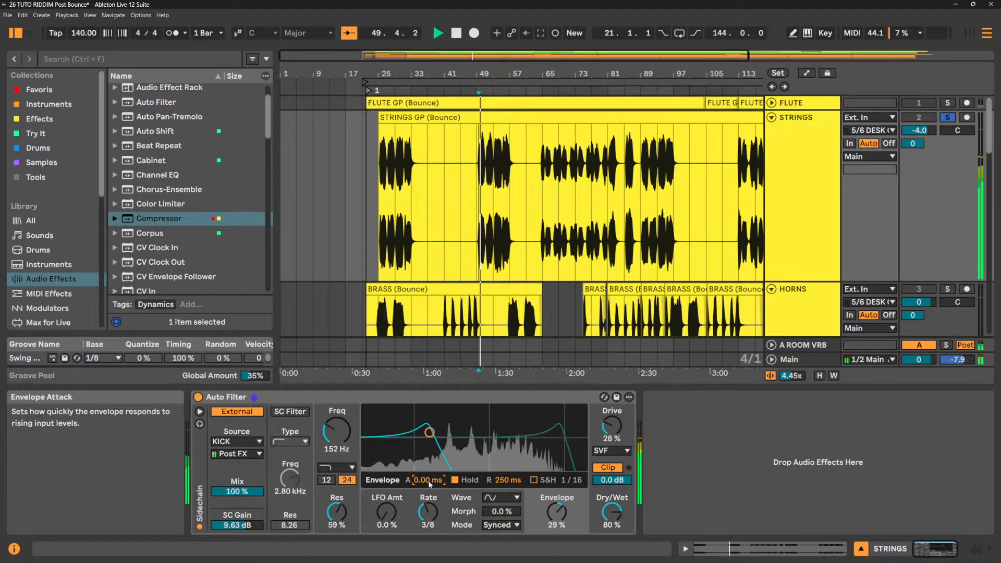
key("space")
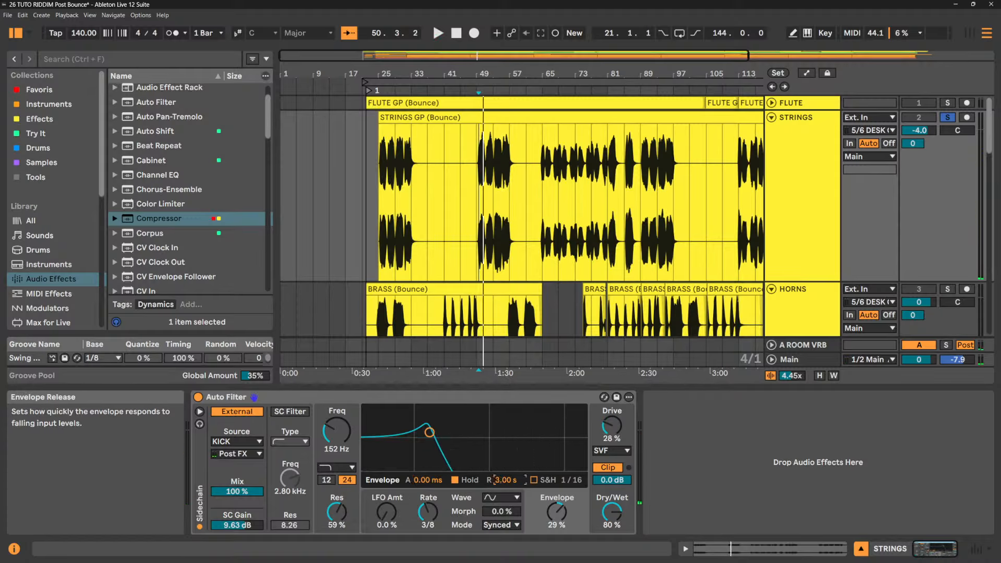
- Try envelope release times between 3.00 s and 2.38 ms during playback, and set the release back to 250 ms
key("space")
left_click_drag(508, 482, 508, 526)
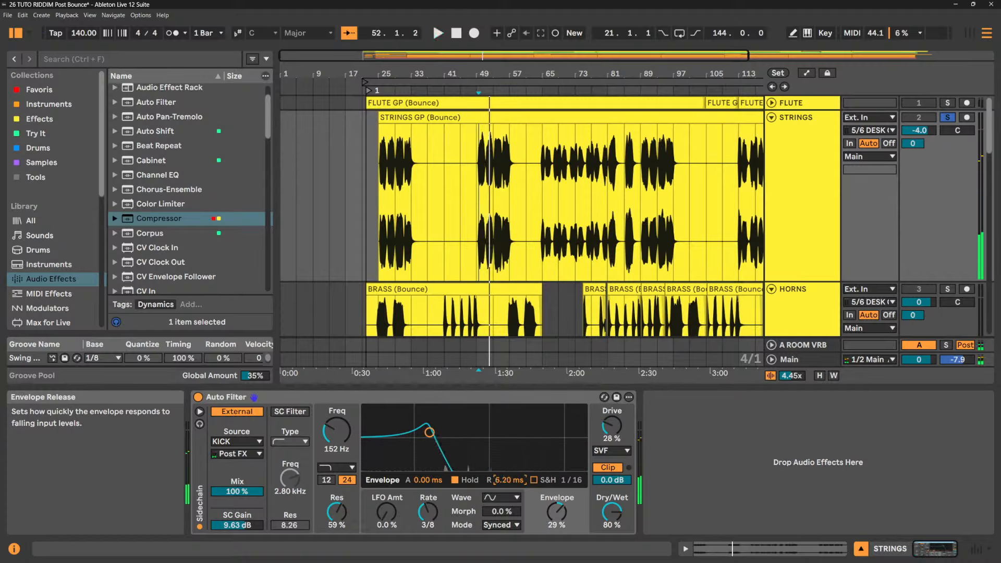
key("space")
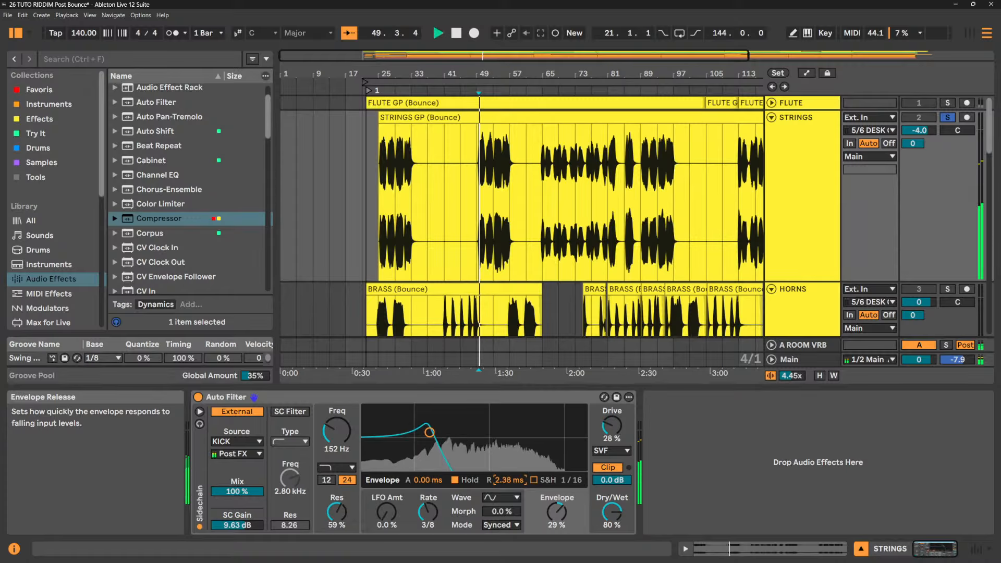
left_click_drag(508, 480, 508, 453)
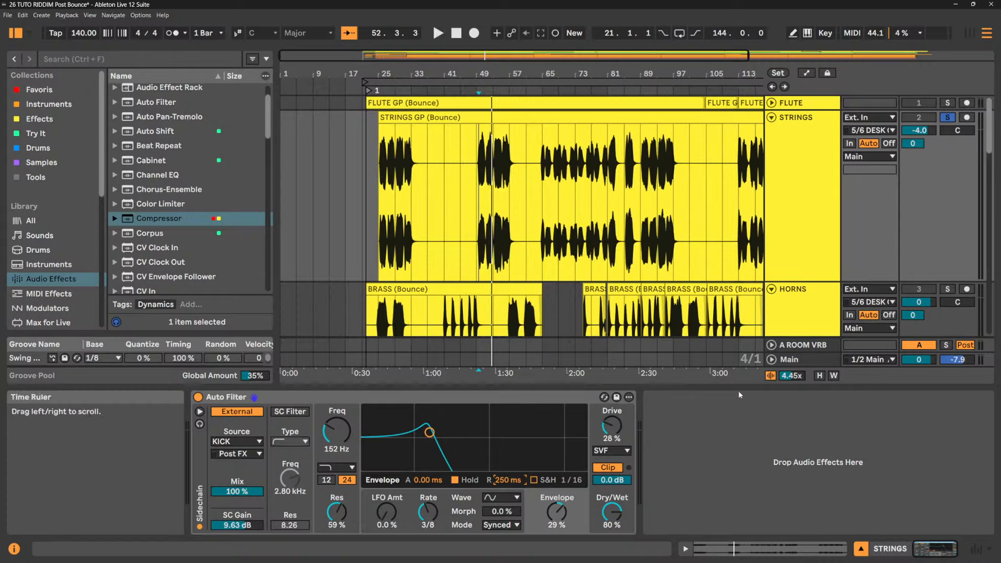
- Set the filter frequency to 161 Hz and reset the sidechain gain to 0.00 dB during playback
key("space")
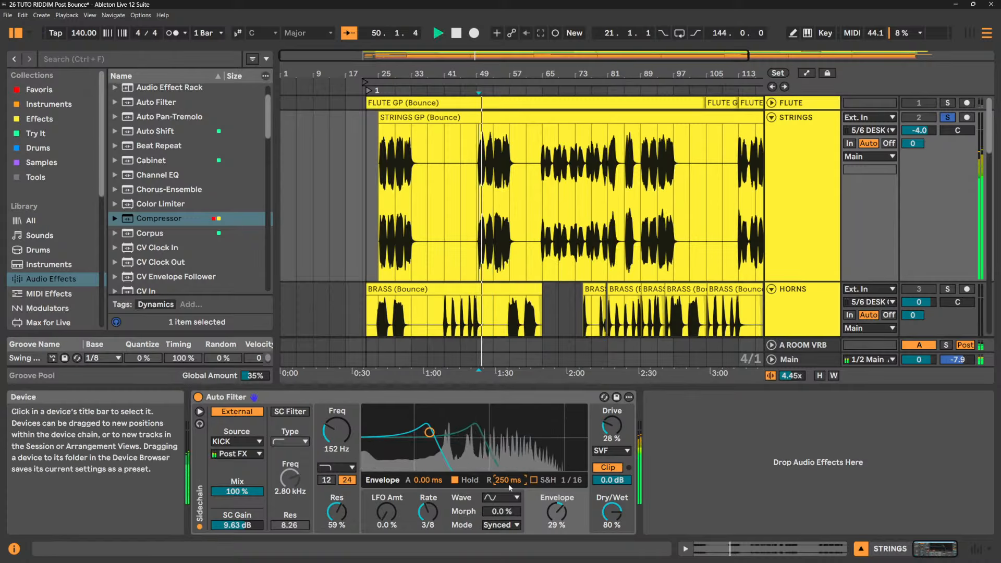
mouse_move(337, 431)
left_mouse_down()
mouse_move(337, 448)
mouse_move(337, 432)
left_mouse_up()
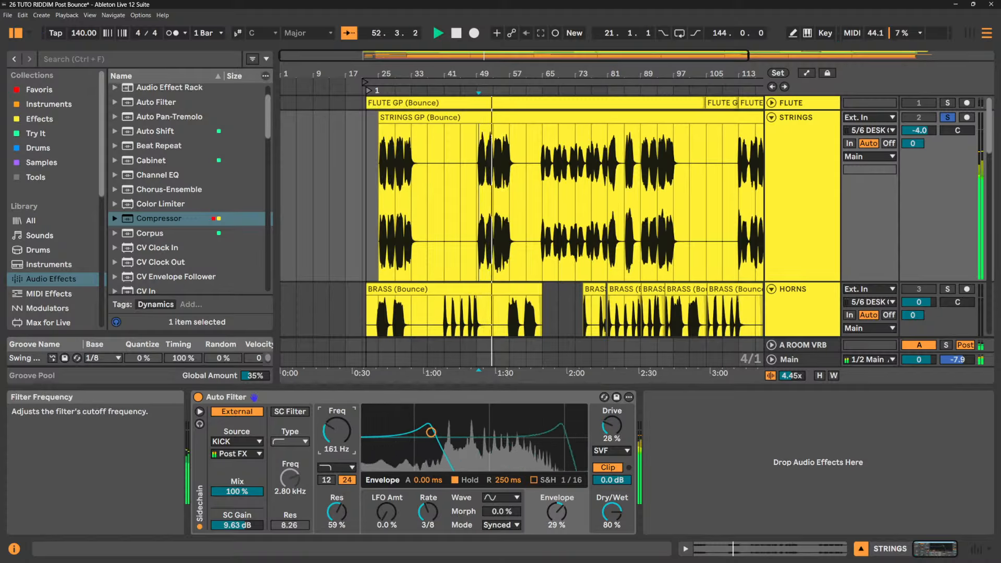
left_click(237, 525)
key("Delete")
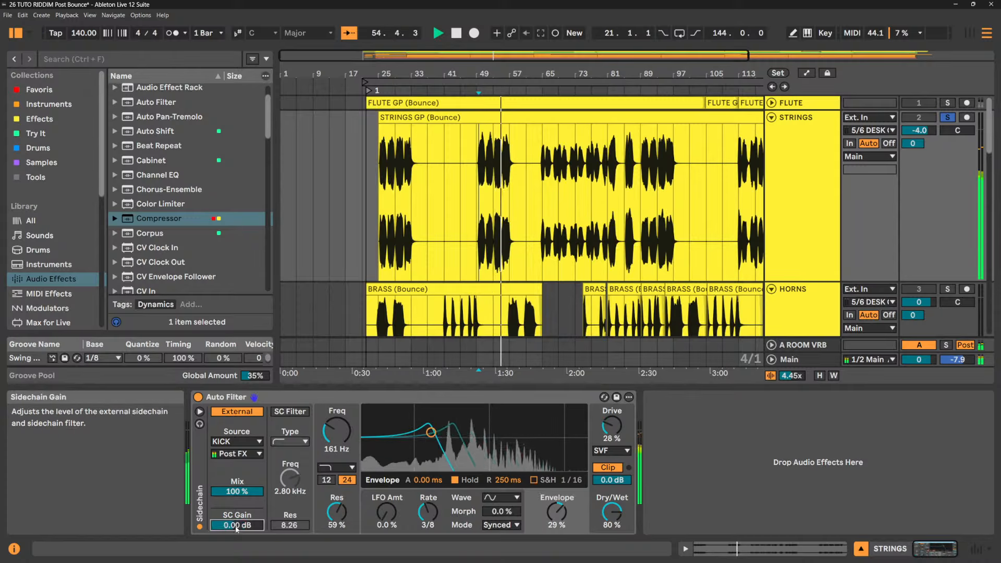
- Raise the envelope amount to 59 % and take the STRINGS track out of solo
left_click_drag(557, 514, 557, 498)
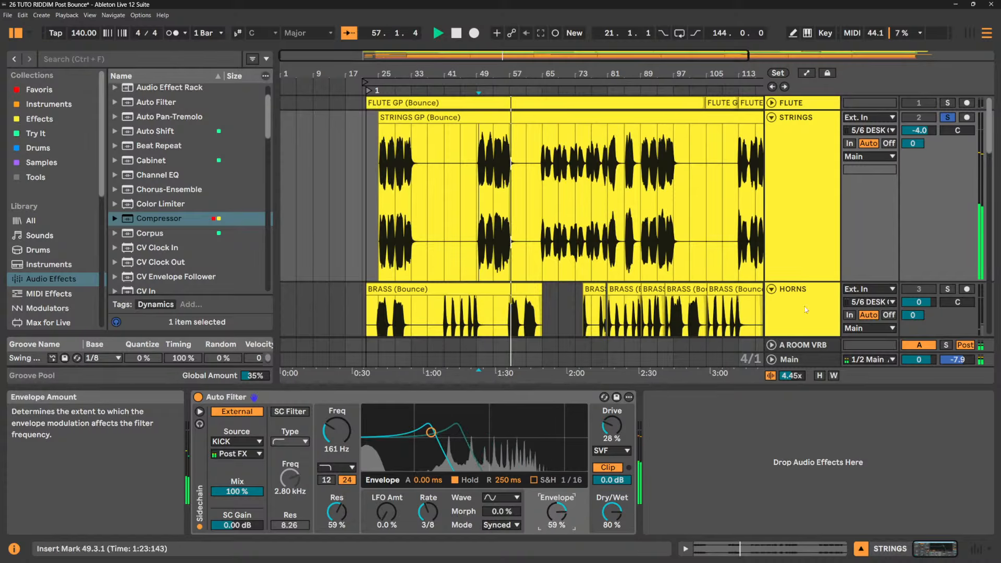
left_click(947, 117)
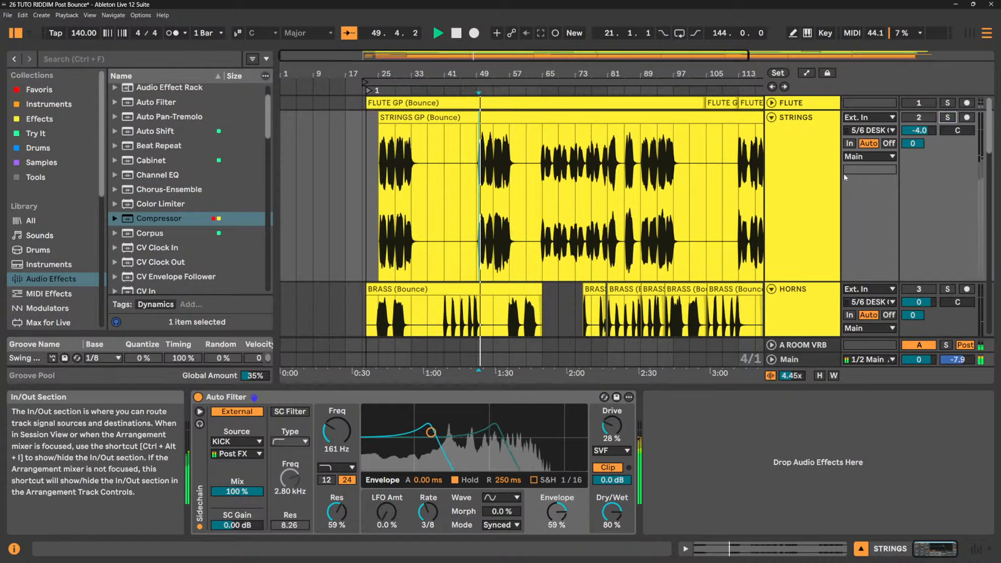
- Delete the Auto Filter from the DRUMBUS track, keeping KClip3
scroll(783, 217, "down", 12)
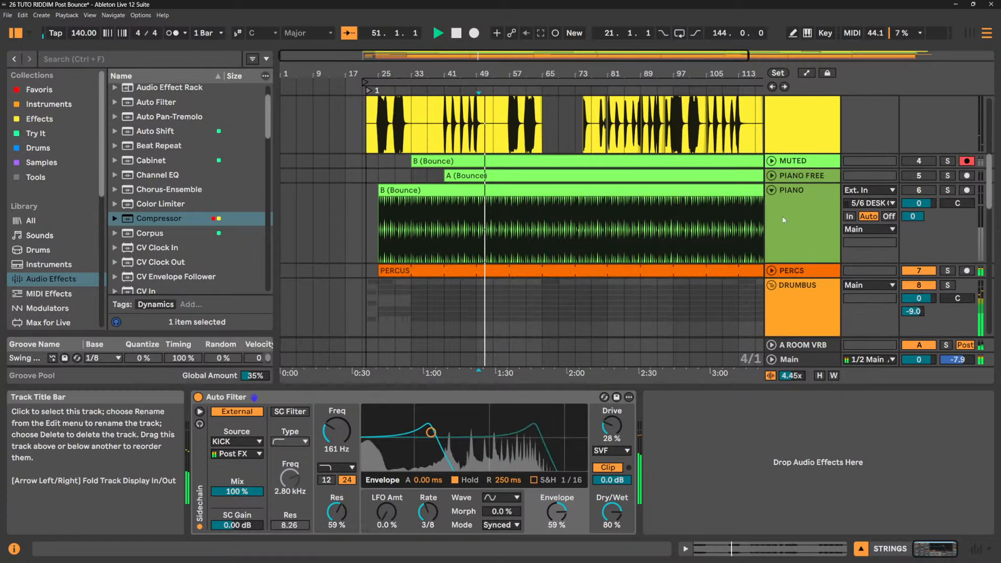
left_click(805, 218)
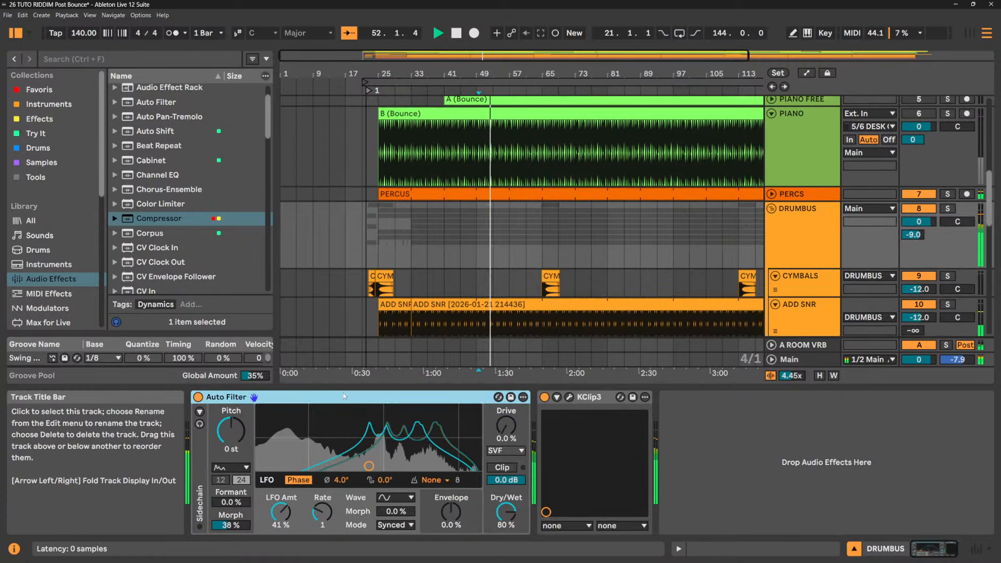
key("Delete")
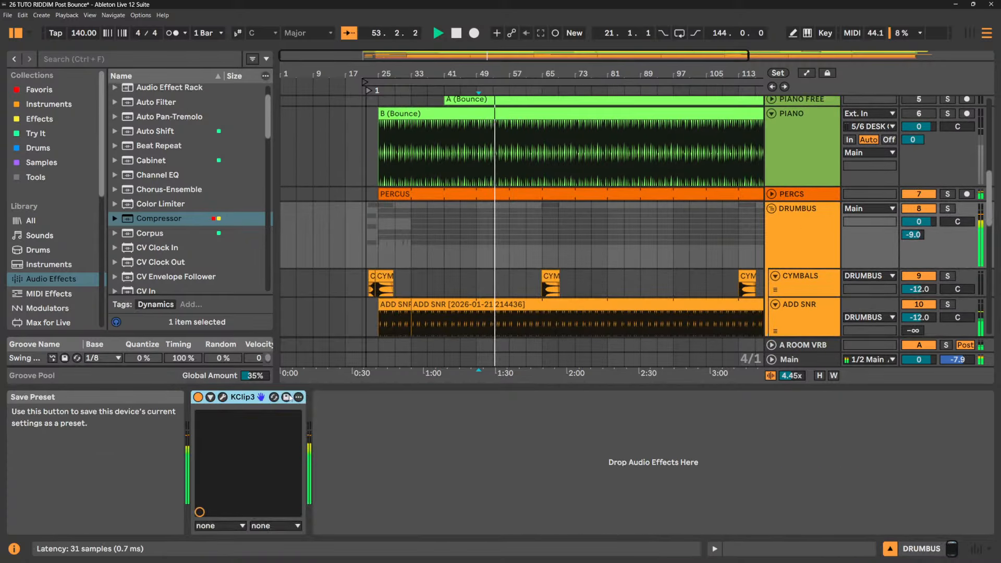
- Reactivate the muted STRINGS track and play it in the full mix from bar 49
scroll(796, 169, "up", 5)
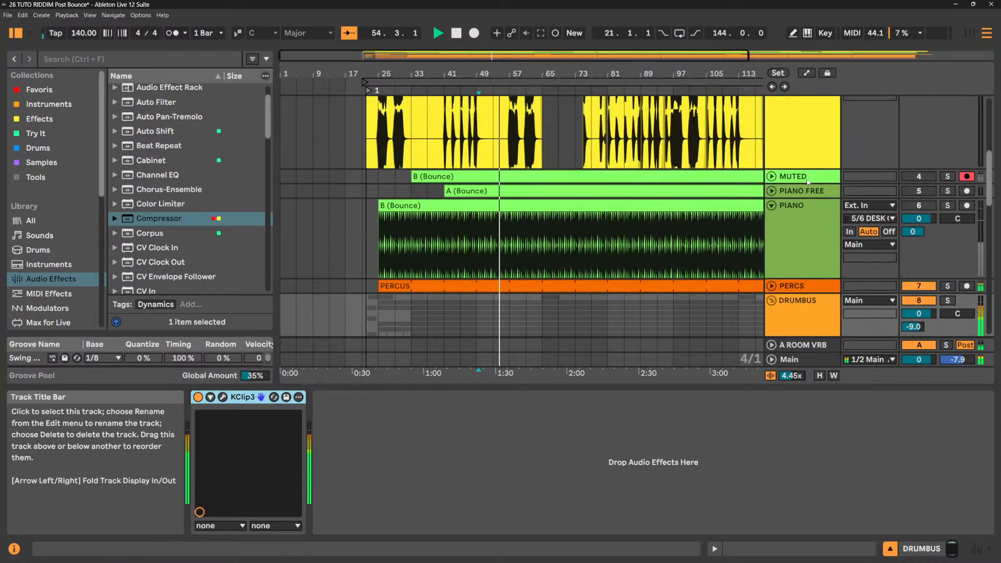
left_click_drag(511, 72, 459, 71)
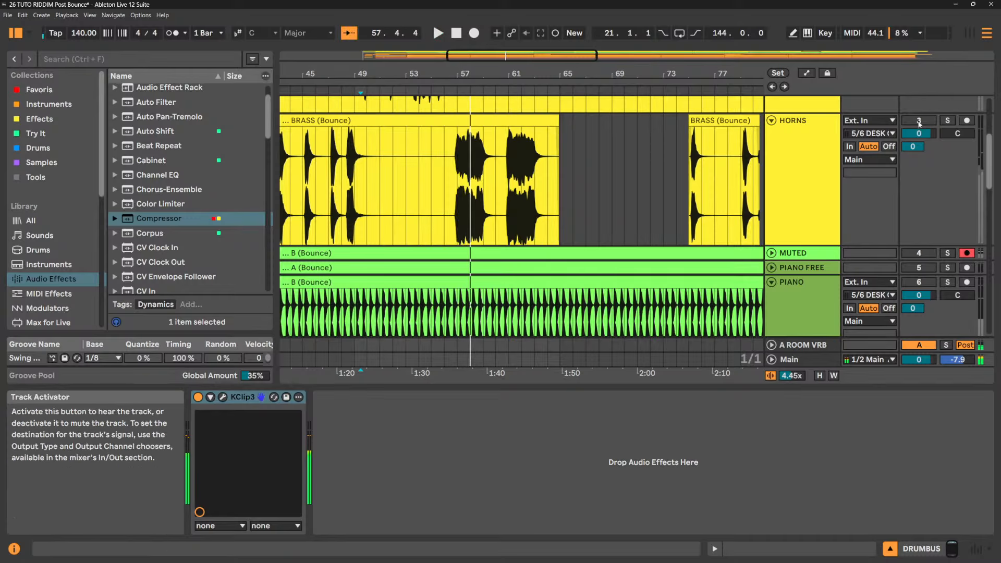
scroll(921, 121, "up", 4)
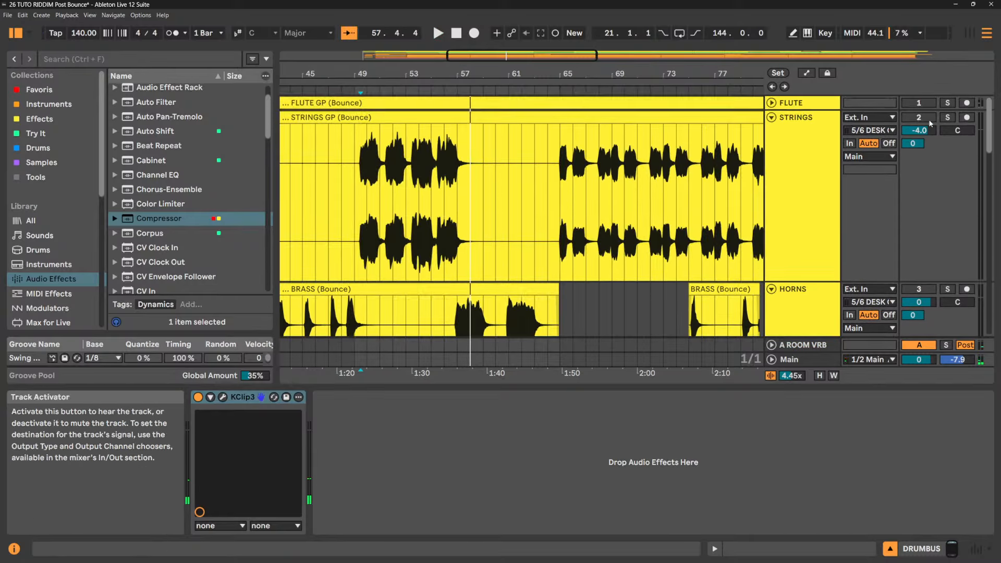
left_click(921, 117)
key("space")
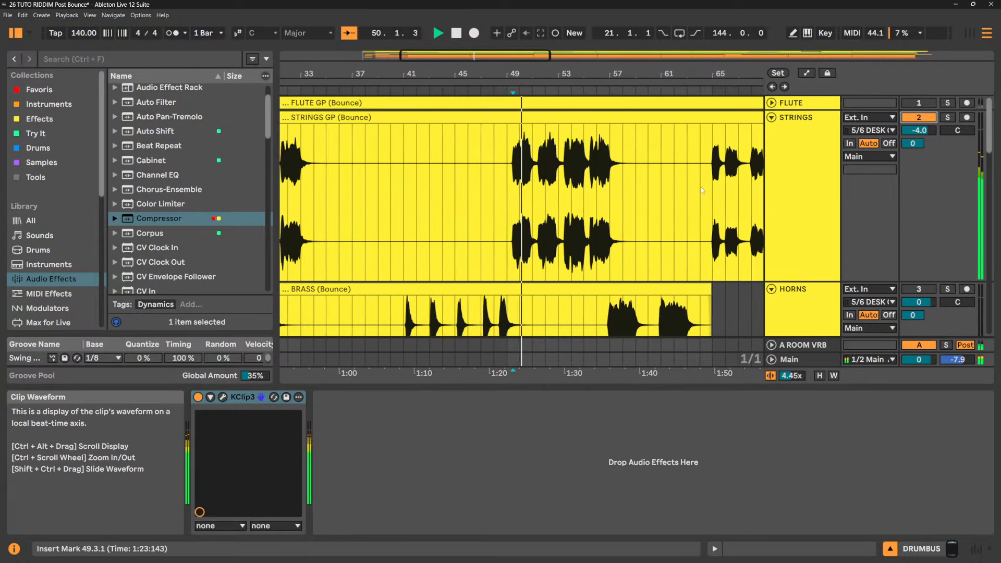
- Change the filter type of the Auto Filter on the STRINGS track to high-pass during playback
left_click(793, 147)
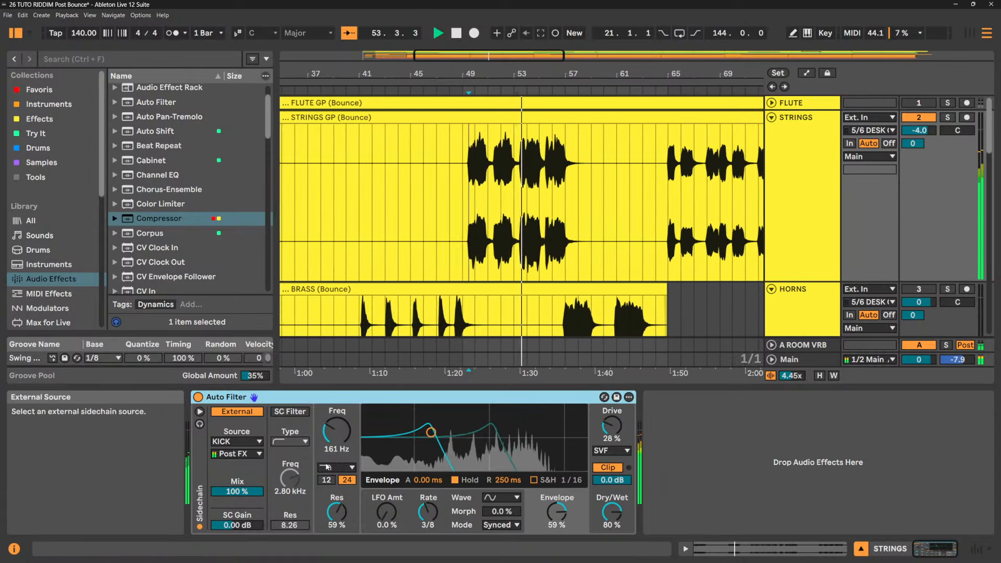
left_click(336, 467)
left_click(356, 363)
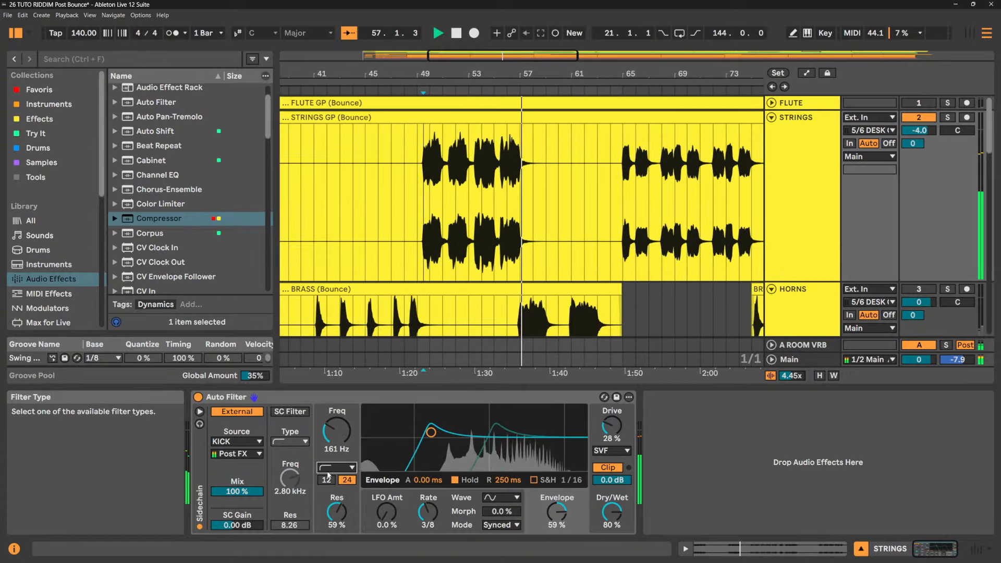
left_click(330, 468)
left_click(345, 363)
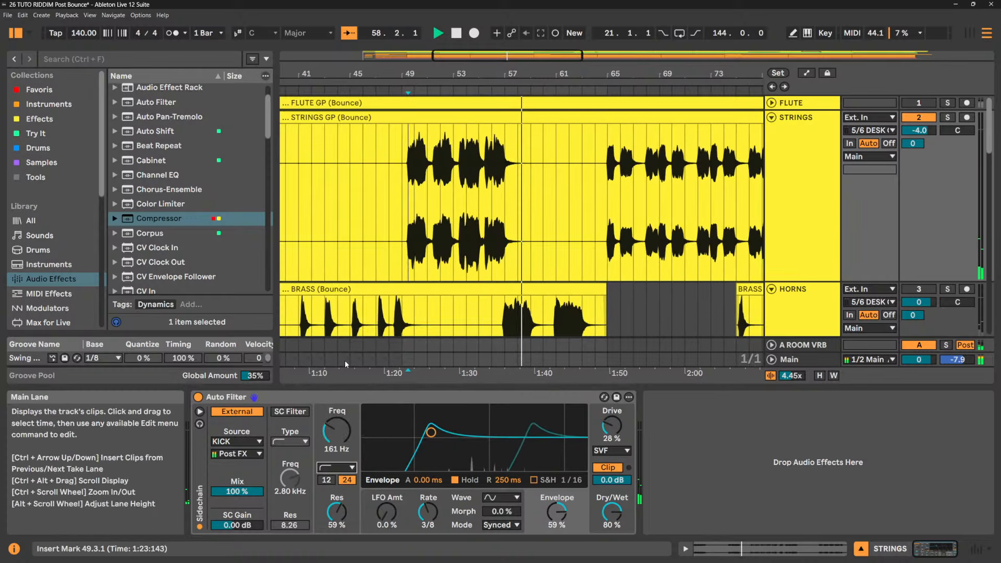
- Switch the STRINGS Auto Filter to low-pass, with a 4.51 kHz cutoff and 27 % resonance
left_click(343, 471)
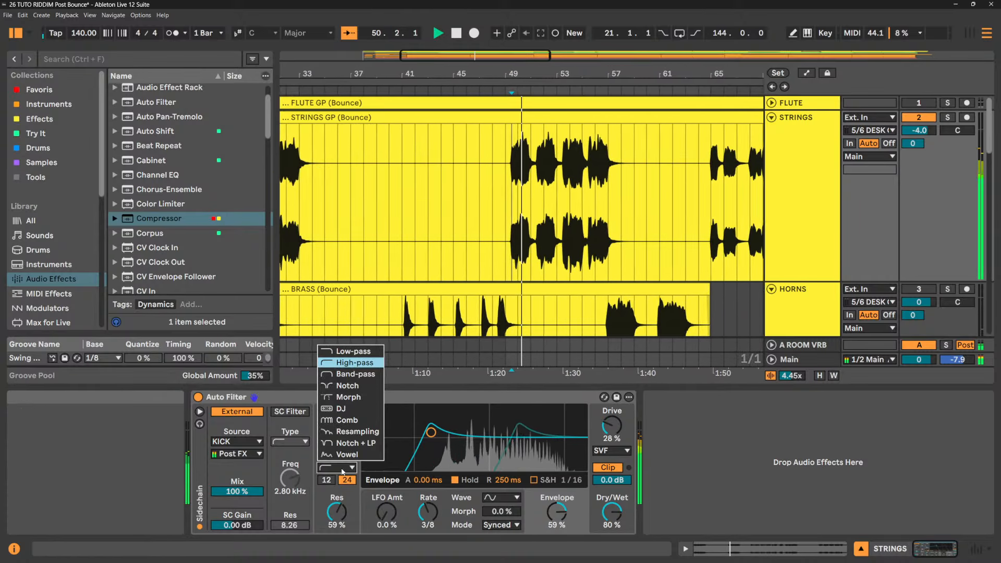
left_click(342, 353)
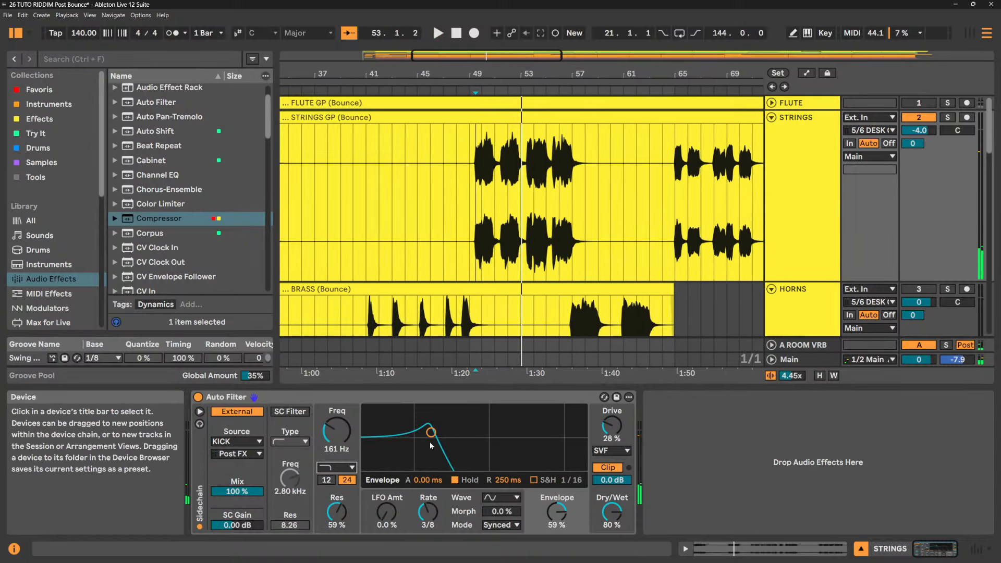
left_click_drag(431, 432, 537, 451)
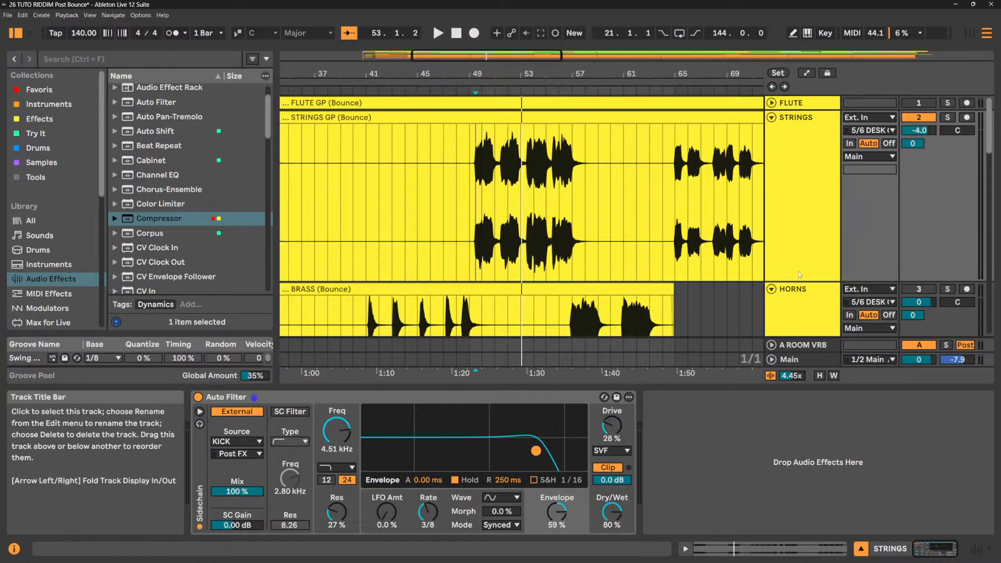
- Reduce the height of the STRINGS track and delete its Auto Filter
left_click_drag(803, 284, 812, 190)
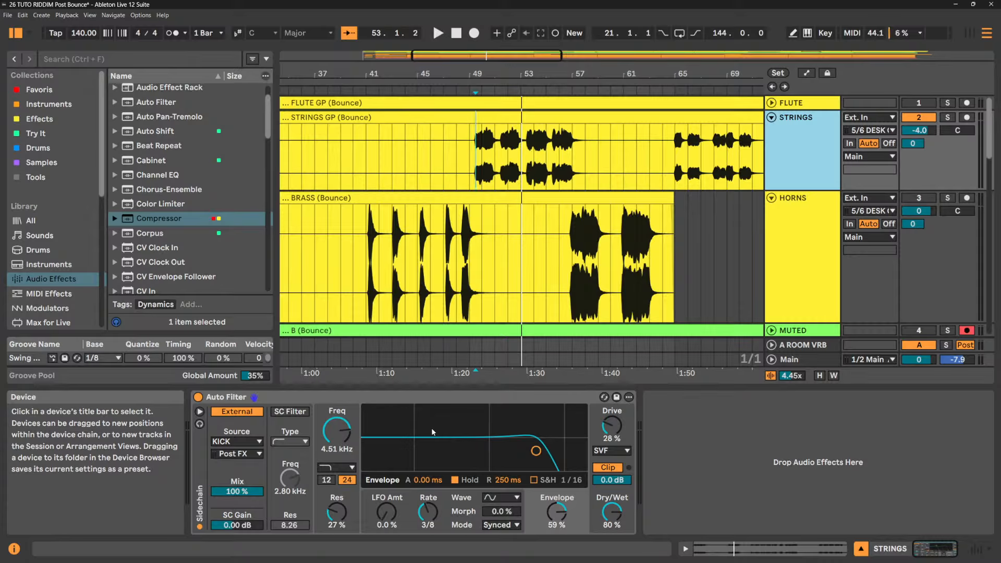
left_click(413, 398)
key("Delete")
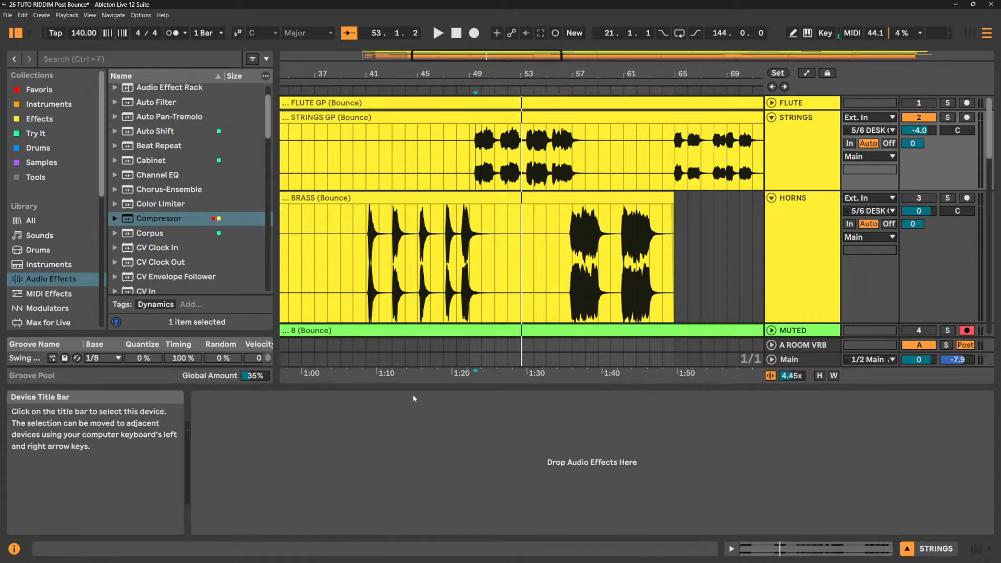
- Activate and solo the HORNS track and play its brass hits from bar 41
left_click(804, 216)
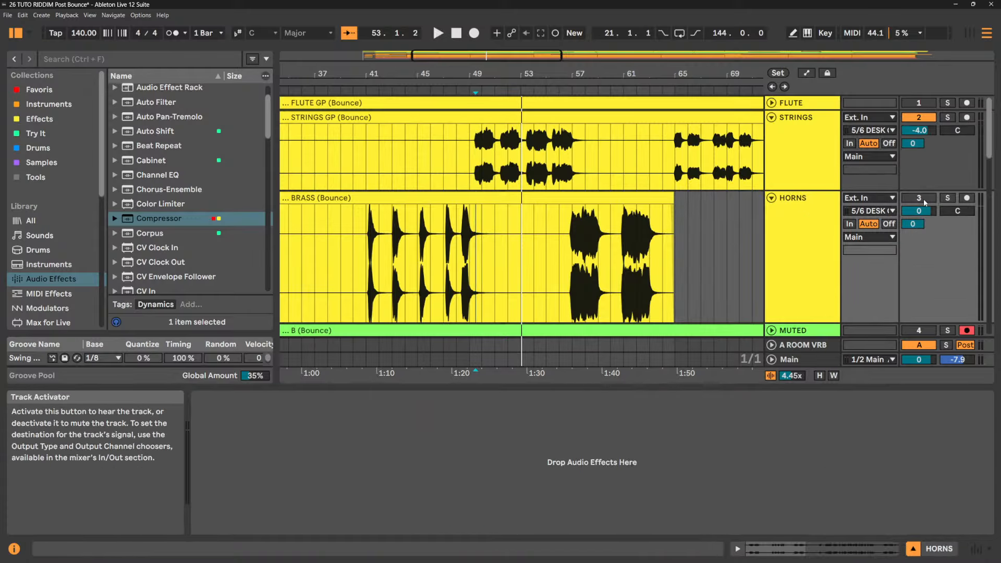
left_click(475, 251)
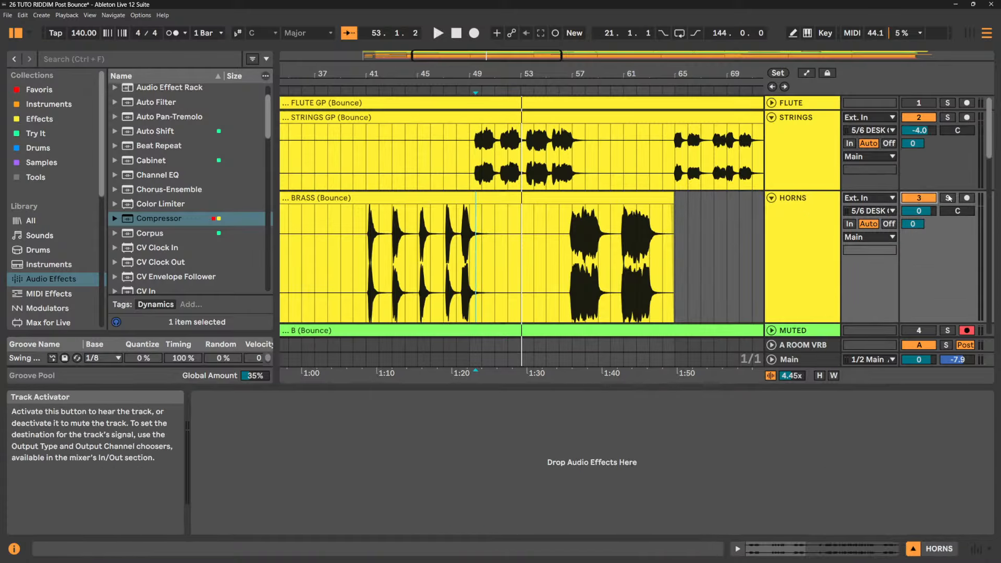
left_click(368, 254)
key("space")
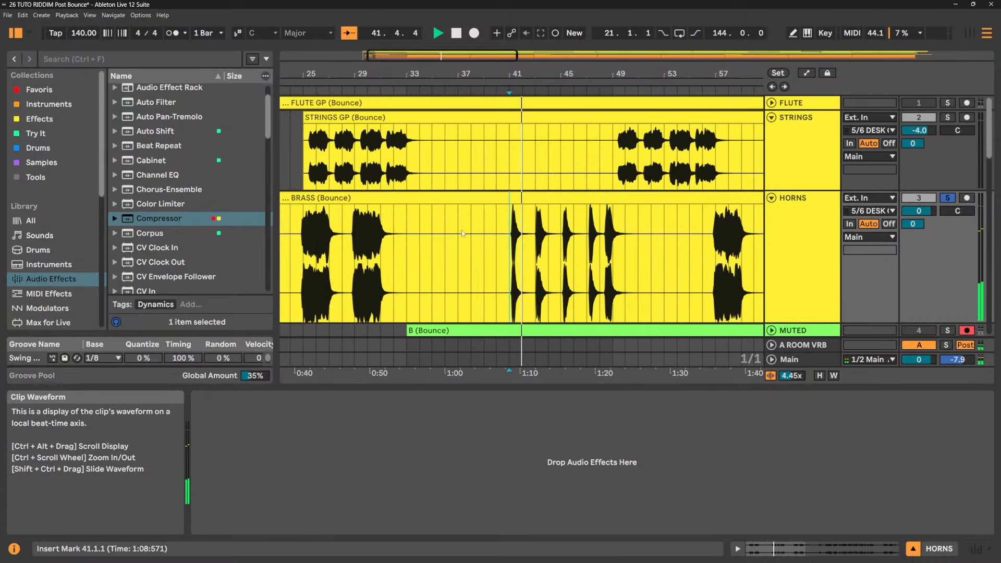
- Audition the soloed brass clip without effects from bars 25, 58 and 41, and stop playback
left_click(301, 255)
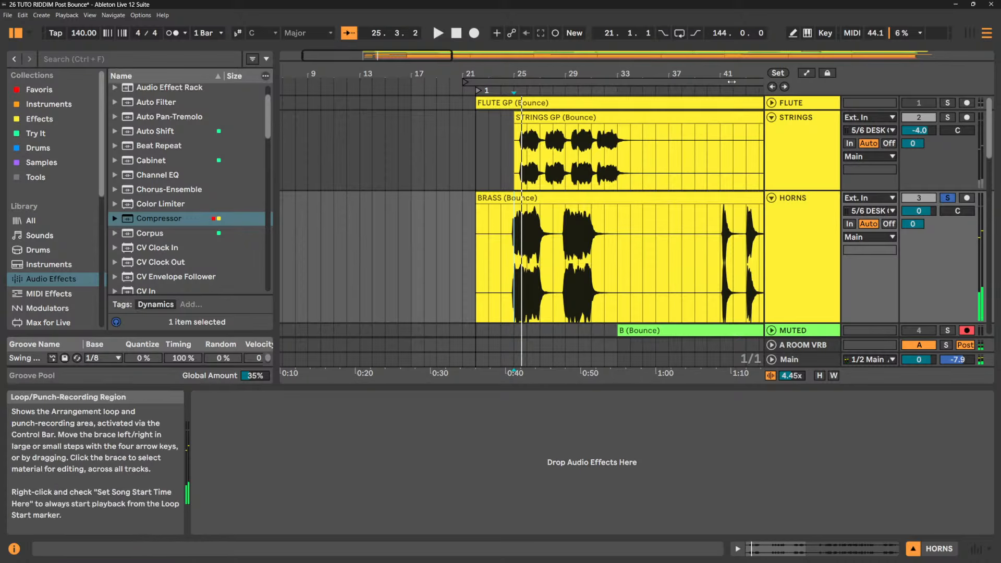
left_click_drag(738, 74, 527, 68)
left_click(709, 239)
key("space")
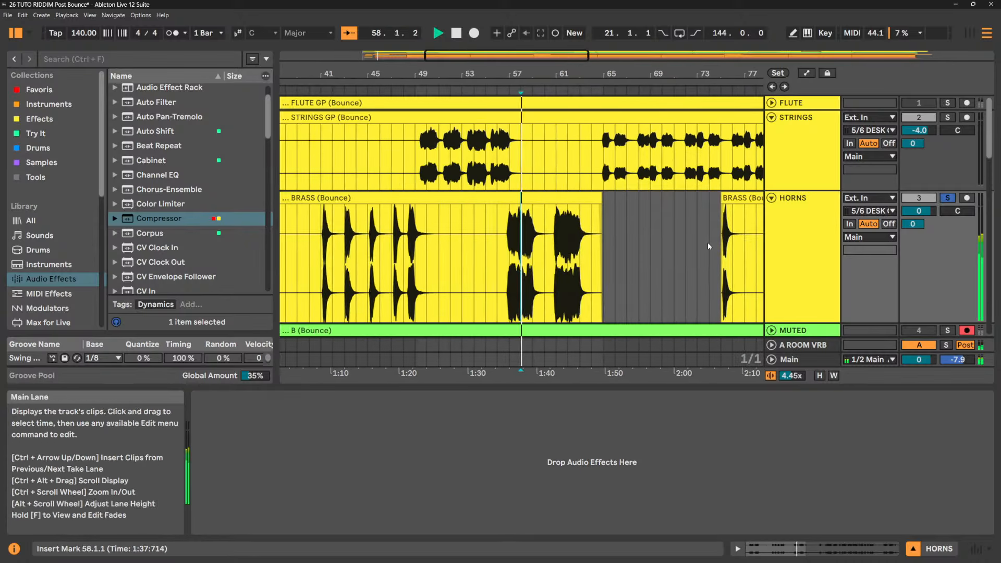
left_click(311, 256)
key("space")
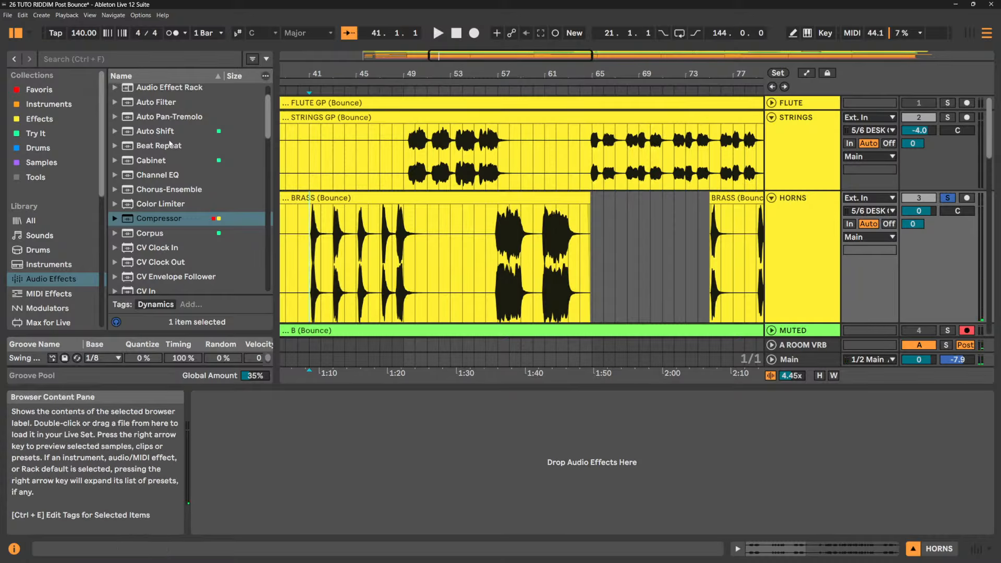
- Add an Auto Filter from the audio effects to the HORNS track and play the brass from bar 41
scroll(158, 182, "up", 2)
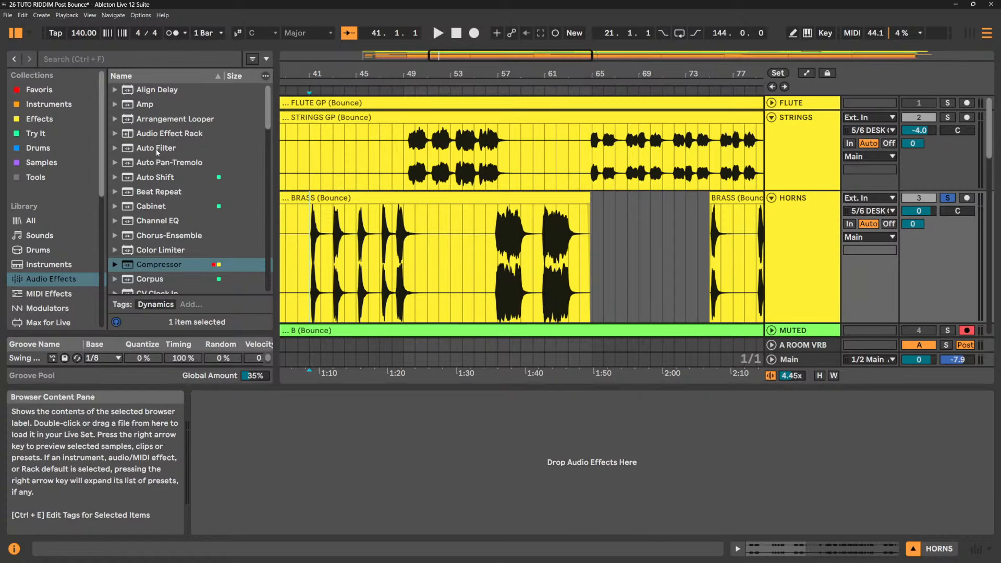
left_click_drag(157, 152, 371, 475)
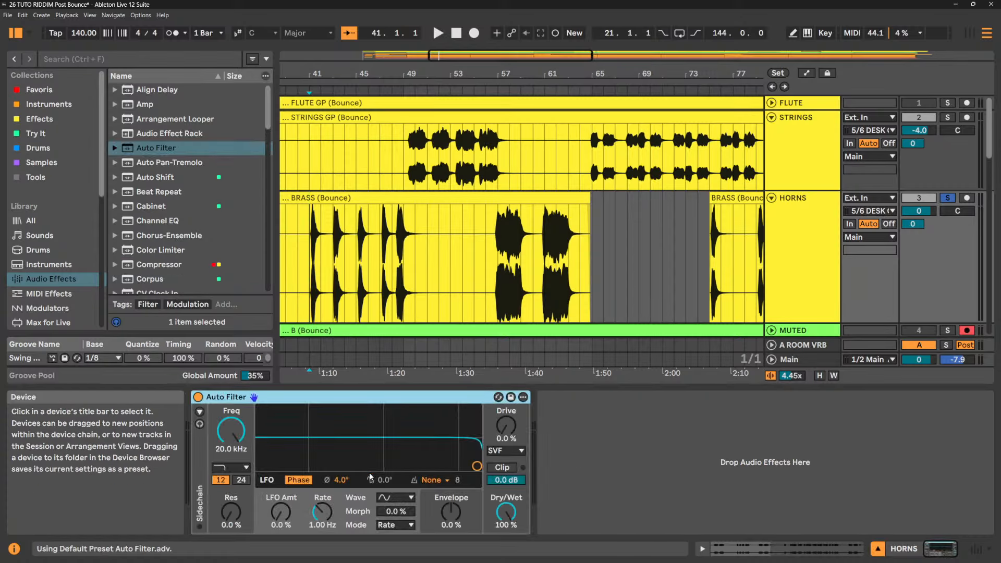
key("space")
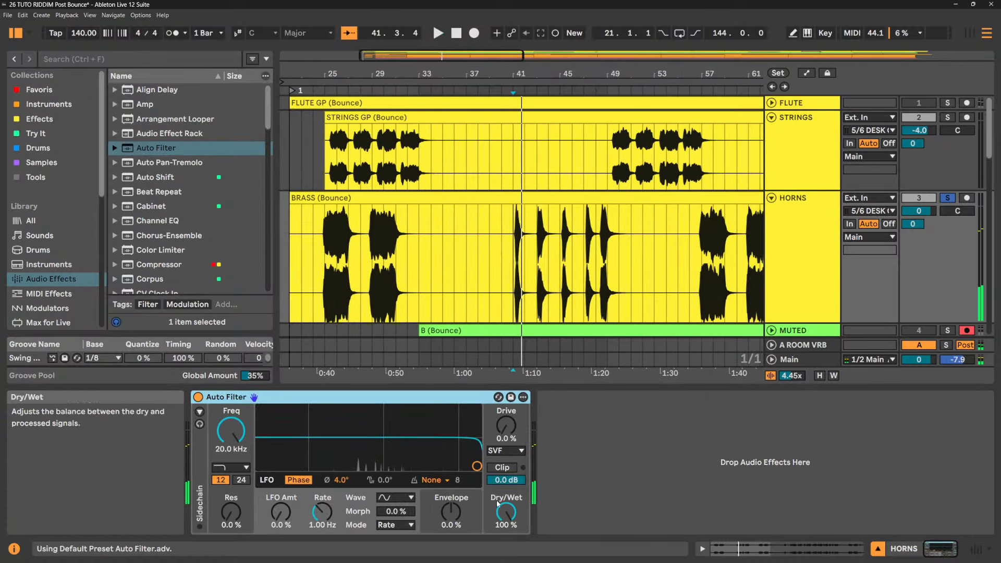
- Set the HORNS Auto Filter to 51 % envelope amount, 2.78 kHz cutoff and 41 % resonance
left_click(451, 512)
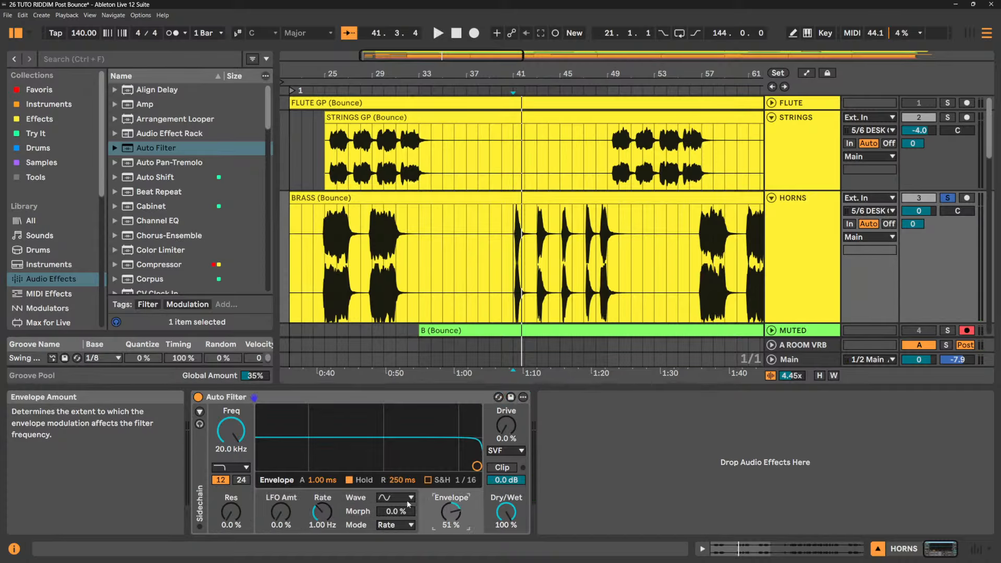
key("space")
left_click_drag(231, 431, 231, 460)
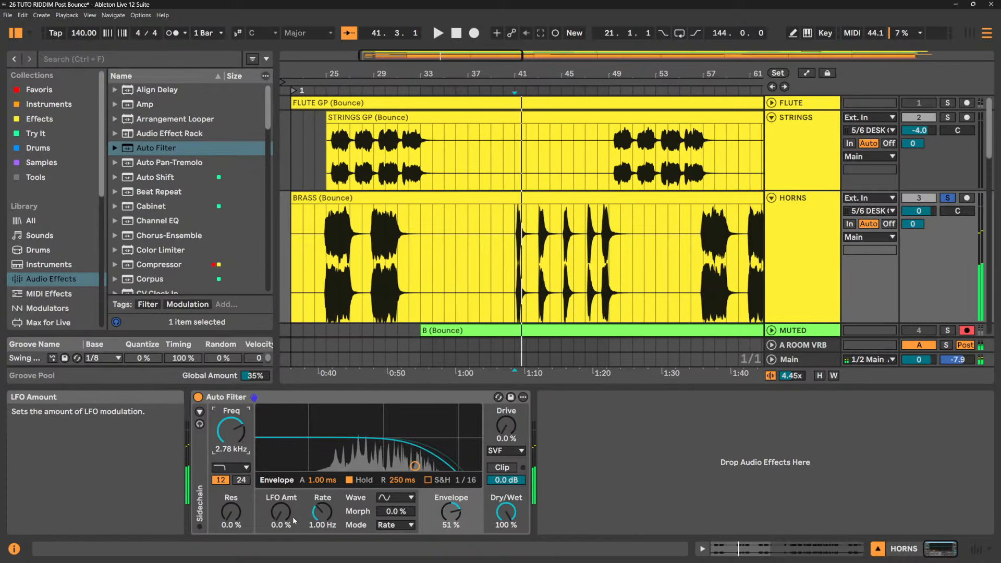
left_click_drag(231, 513, 231, 470)
key("space")
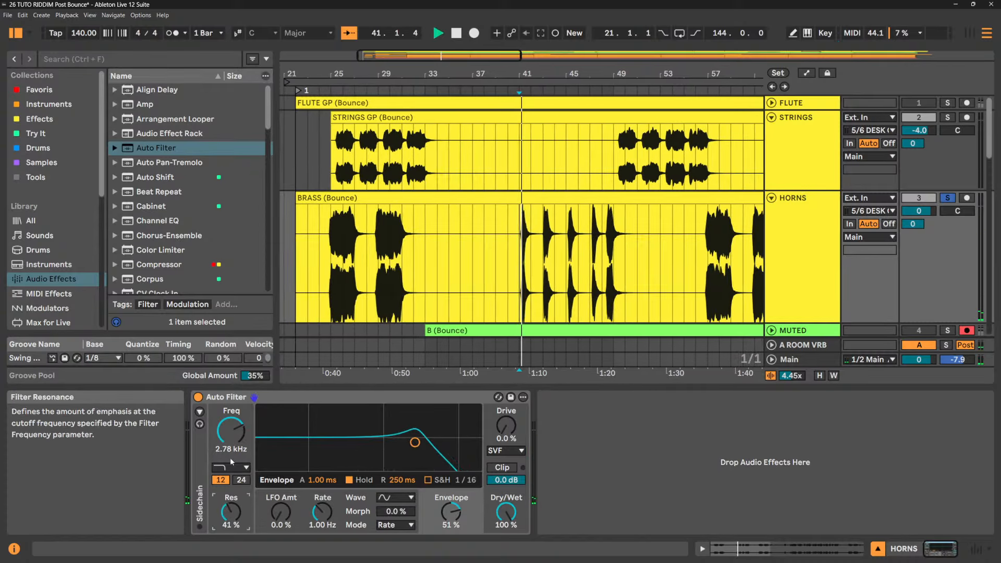
- Replay the soloed brass from bar 41 several times to hear how the envelope moves the filter cutoff
mouse_move(231, 431)
left_mouse_down()
mouse_move(232, 445)
mouse_move(227, 430)
left_mouse_up()
key("space")
key("space")
key("space")
key("space")
key("space")
key("space")
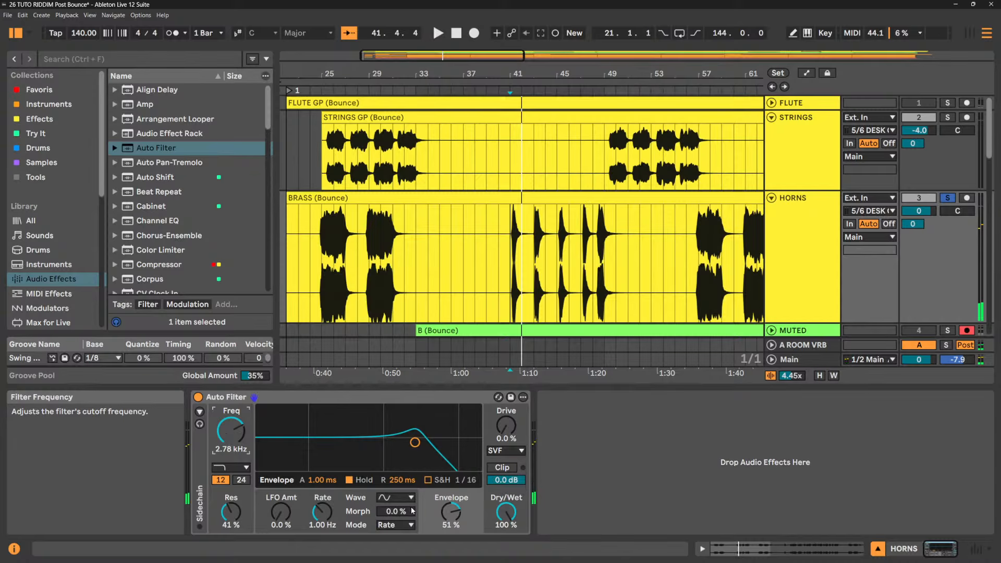
- Raise the HORNS Auto Filter's envelope amount to 75 % and replay the brass hits from bar 41
left_click_drag(451, 513, 452, 517)
key("space")
key("space")
key("space")
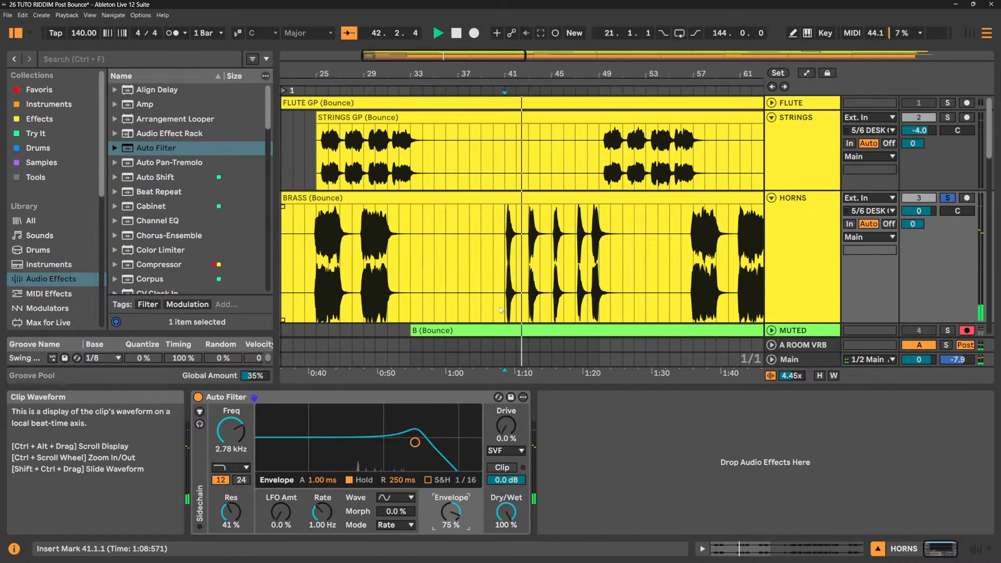
key("space")
key("space")
key("space")
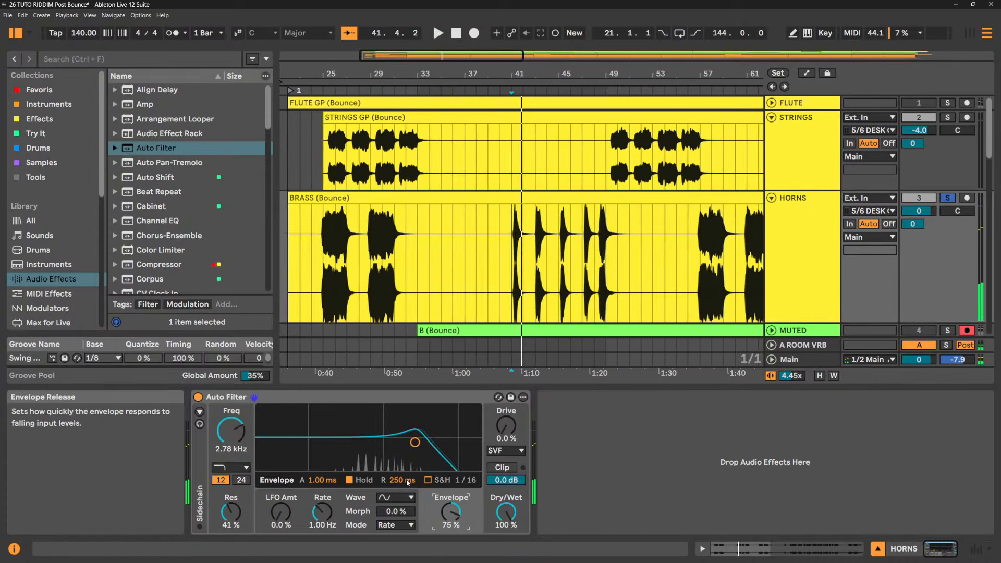
- Try envelope releases of 506 ms and 402 ms on the HORNS Auto Filter while replaying the brass
key("space")
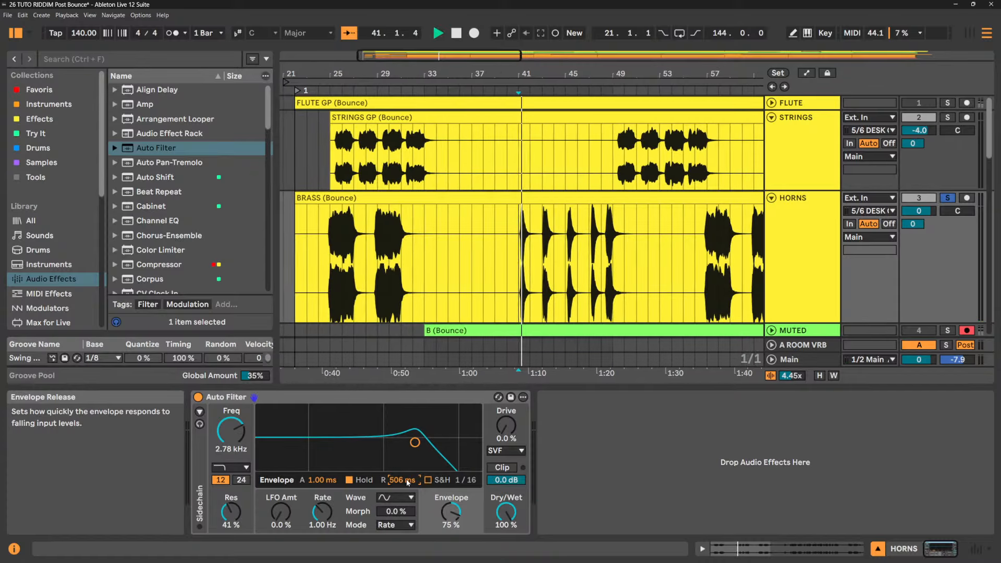
left_click_drag(389, 480, 388, 487)
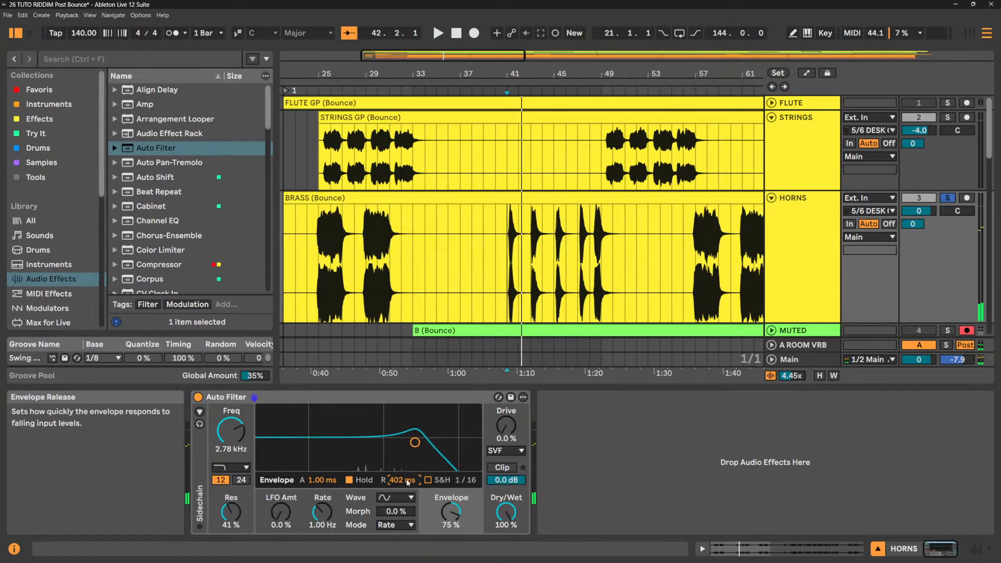
key("space")
key("space")
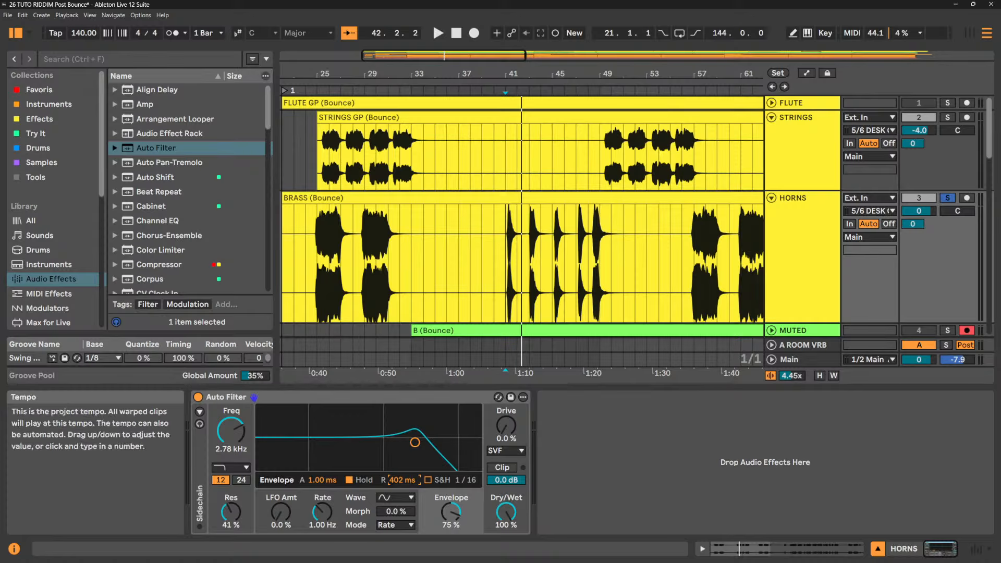
- Look up the note lengths in milliseconds for 140 BPM in the Delay Time Calculator, and close it
mouse_move(486, 561)
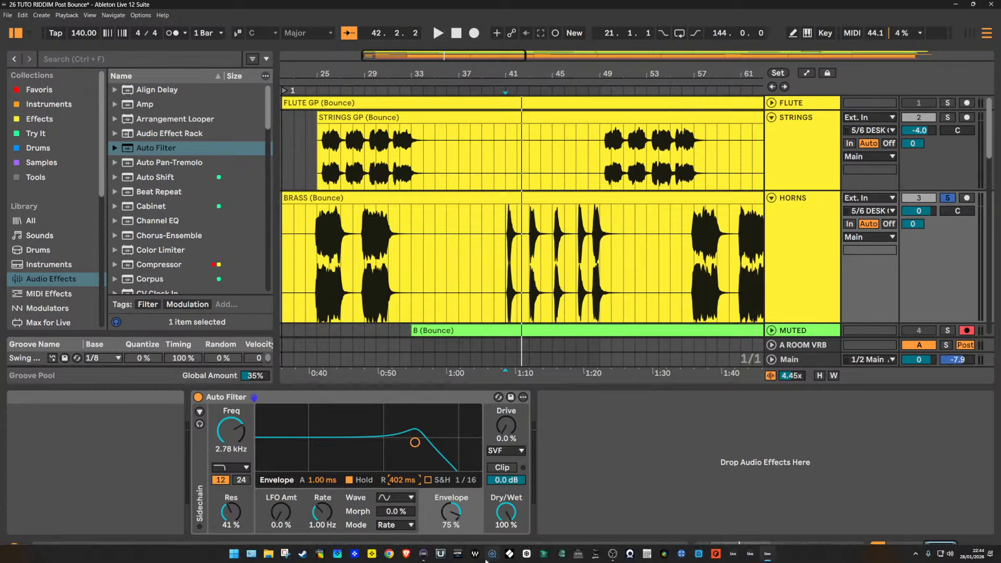
left_click(647, 555)
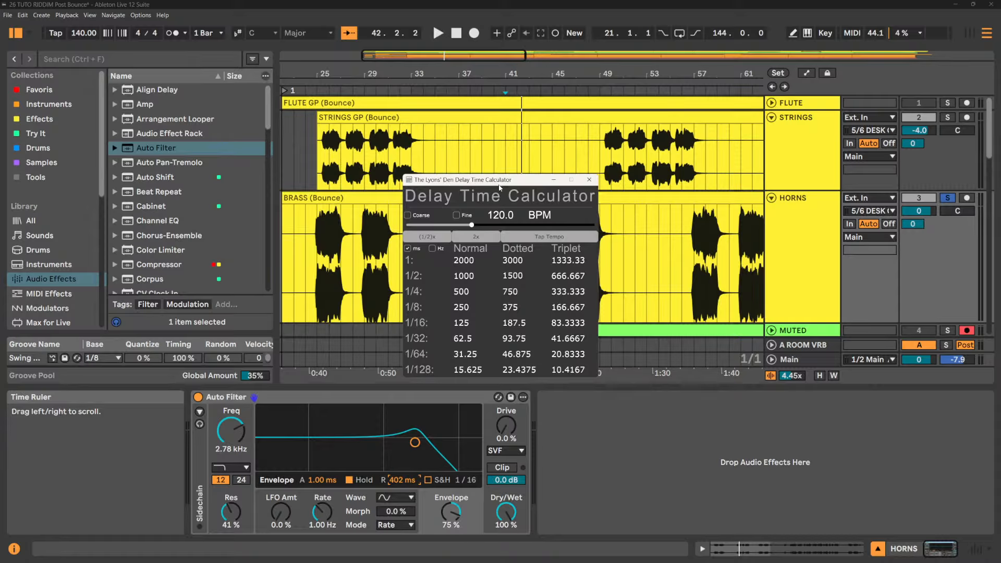
double_click(498, 216)
key("Return")
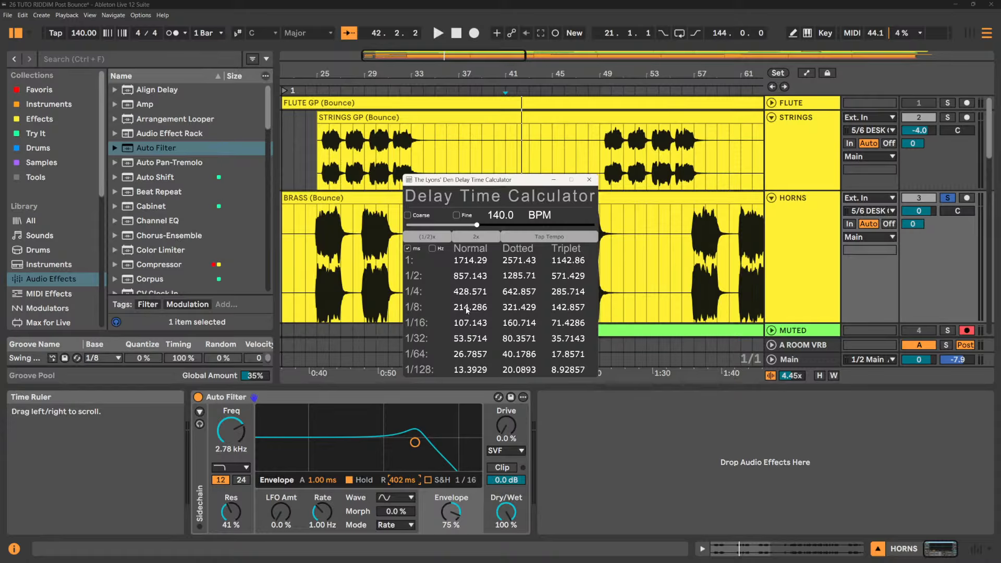
left_click(589, 180)
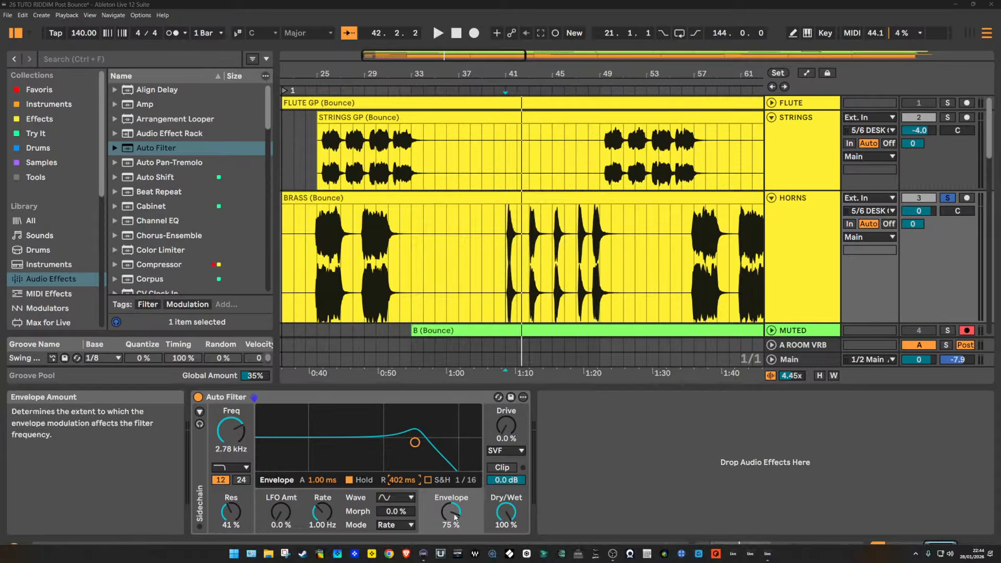
- Compare envelope releases of 428 ms and 214 ms on the playing brass, and settle on 428 ms
left_click_drag(412, 482, 412, 475)
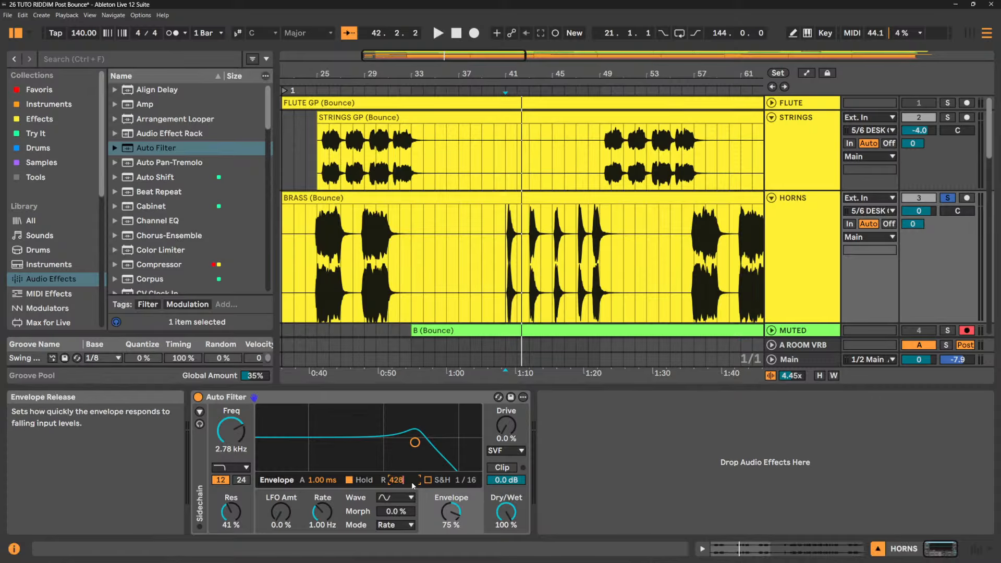
key("space")
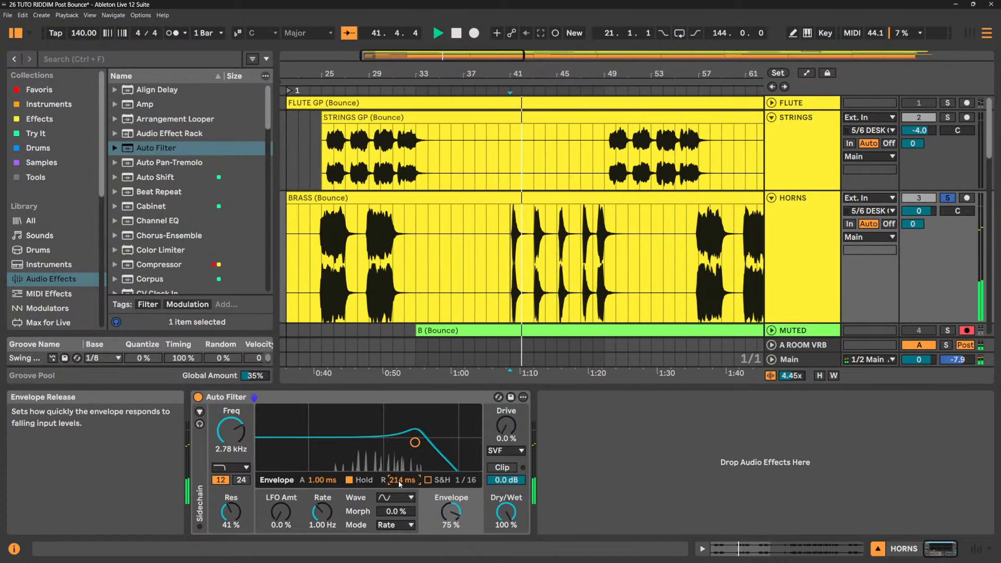
type("28")
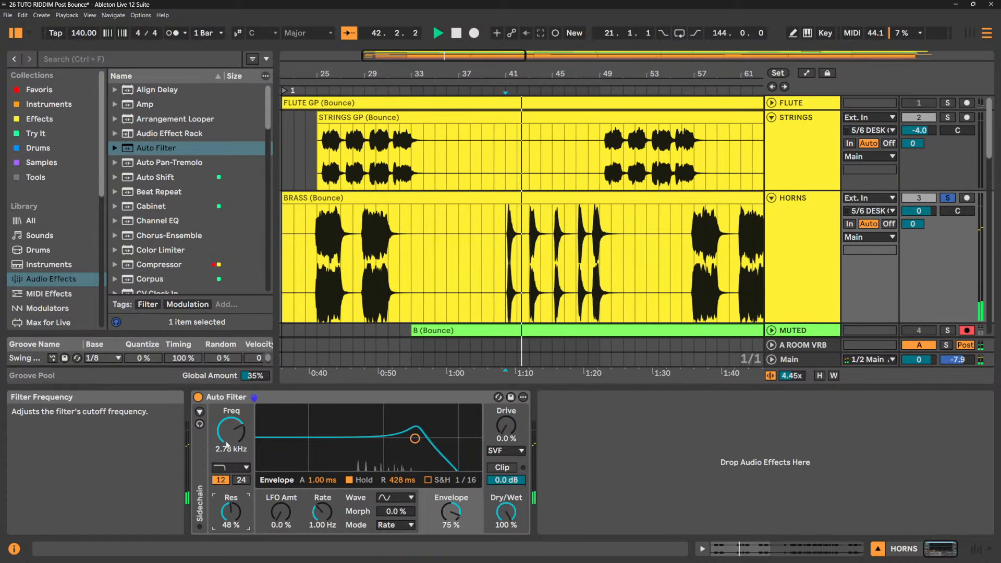
- Set the HORNS Auto Filter to 1.44 kHz cutoff, 41 % resonance and 92 % envelope, and play the brass from bars 41 and 25
left_click_drag(231, 430, 231, 448)
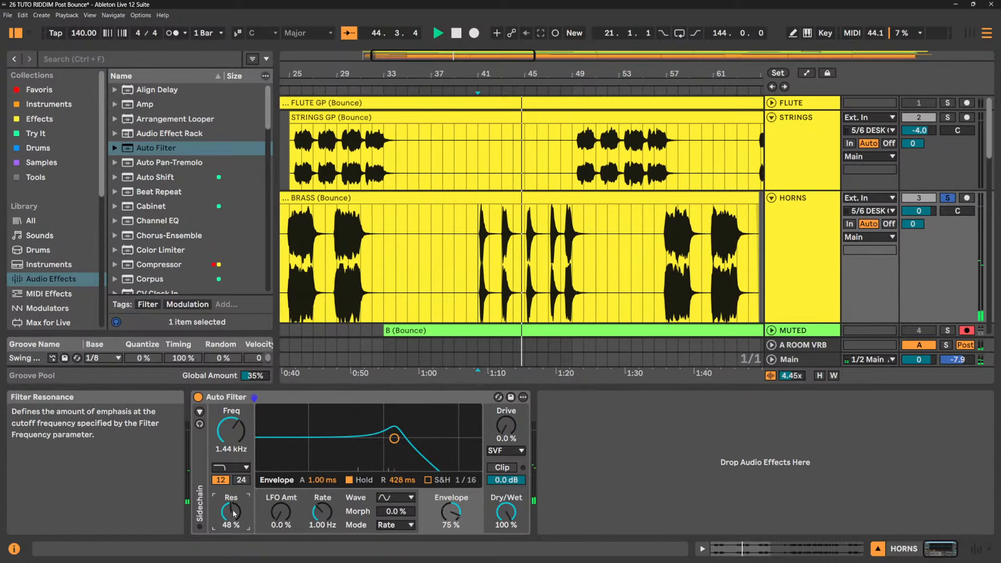
left_click_drag(452, 512, 451, 503)
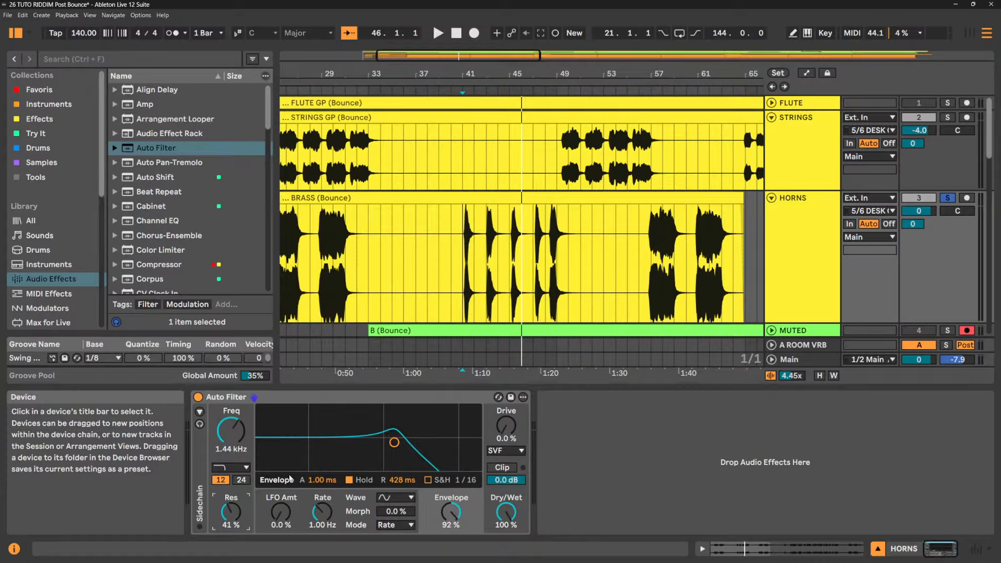
key("space")
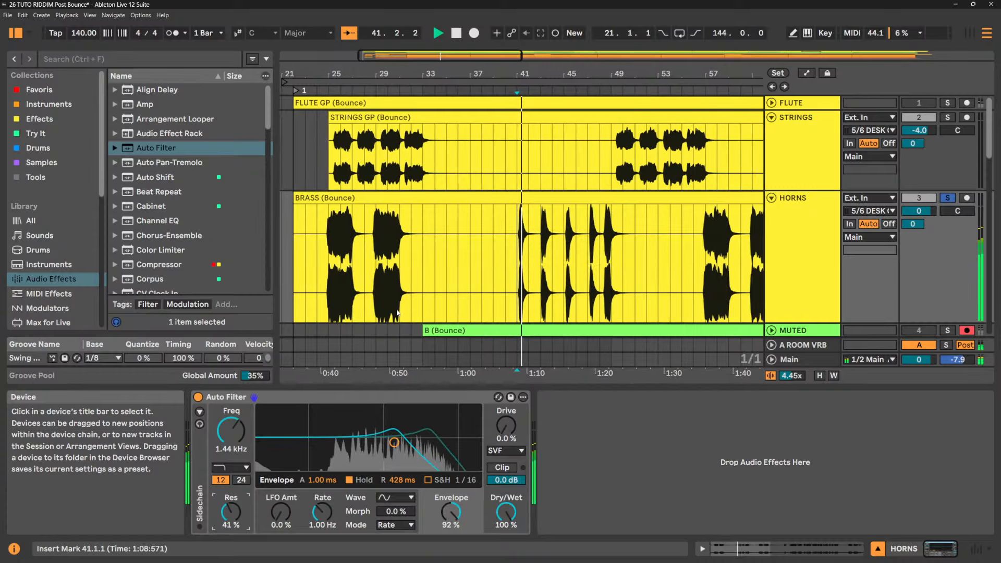
left_click(323, 267)
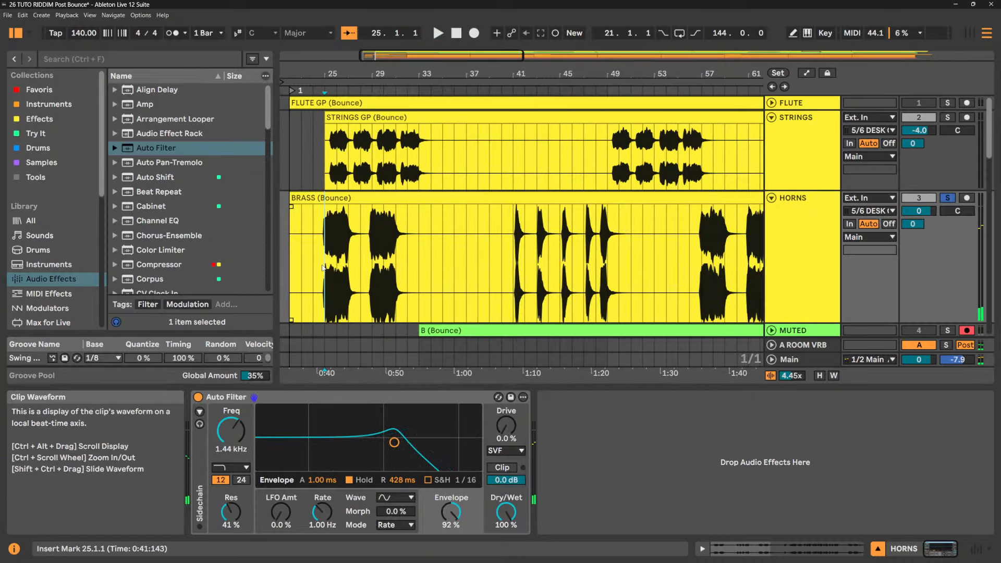
key("space")
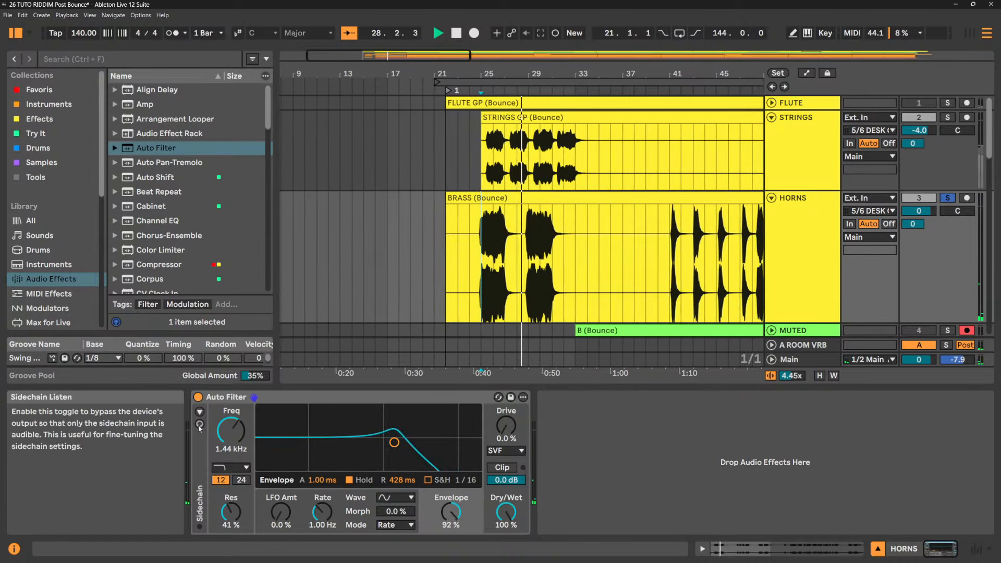
- Show the sidechain controls of the HORNS Auto Filter and raise the cutoff to 2.63 kHz during playback
left_click(200, 413)
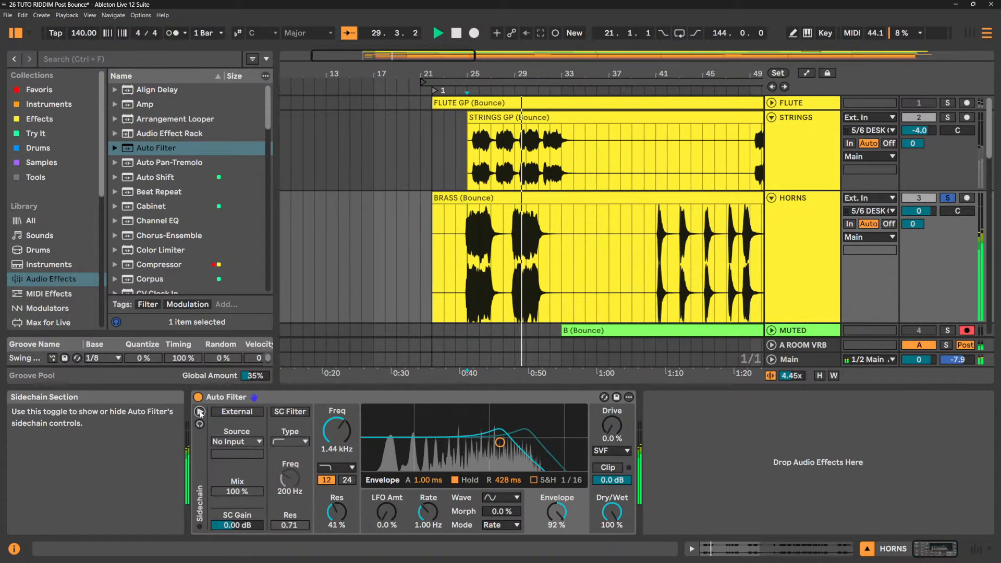
left_click_drag(334, 434, 334, 434)
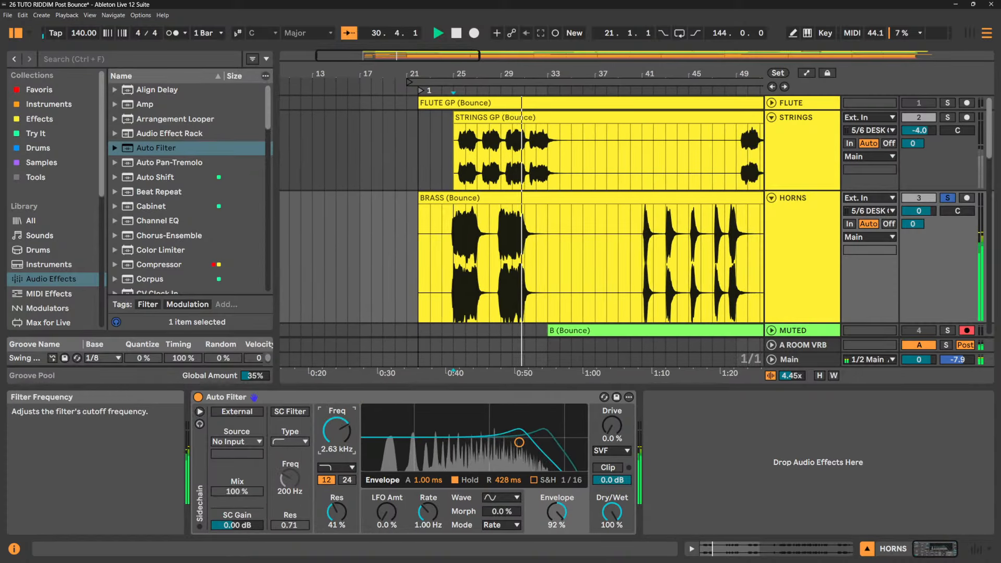
key("space")
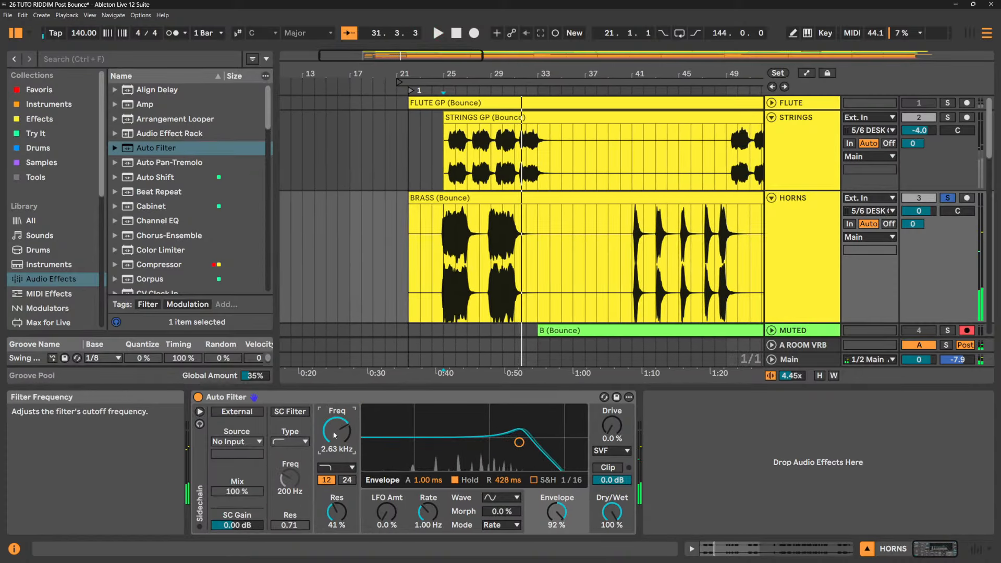
- Enable the sidechain filter on the HORNS Auto Filter and set its sidechain gain to 7.13 dB while playing the brass
left_click(290, 411)
key("space")
left_click_drag(237, 525, 237, 507)
key("space")
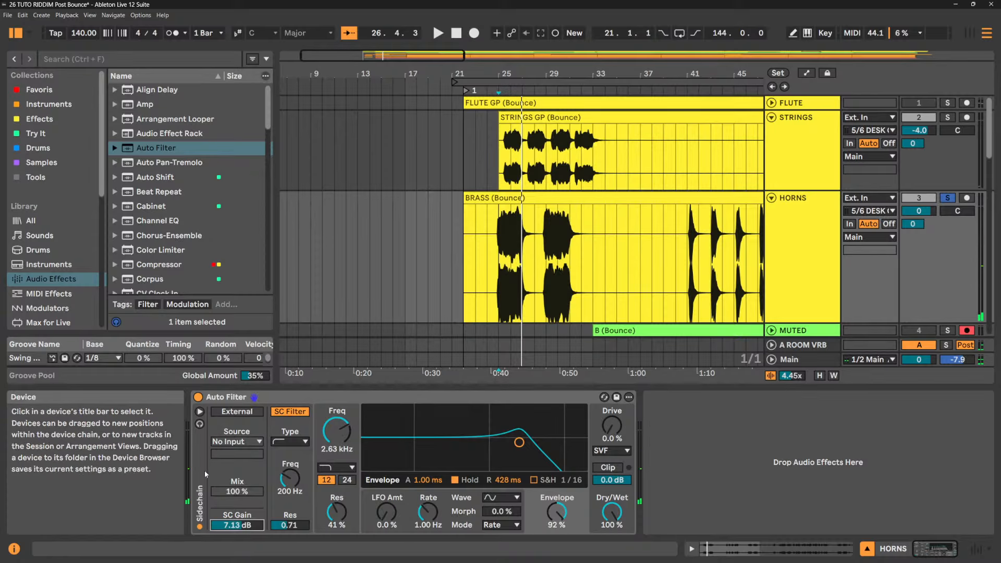
- Listen to the sidechain signal while setting the sidechain filter frequency to 858 Hz and the sidechain gain to 10.3 dB
left_click(199, 425)
key("space")
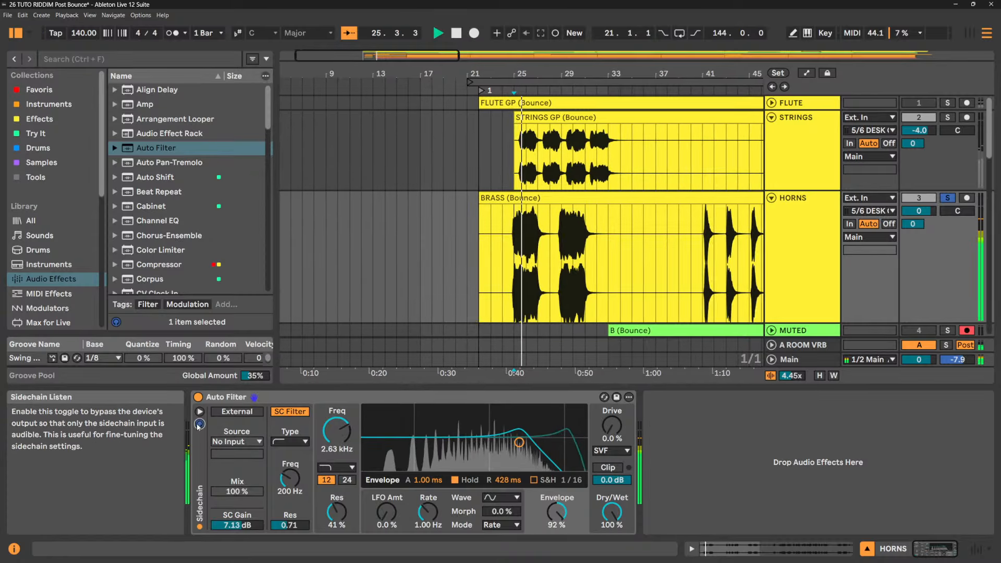
left_click_drag(291, 478, 290, 467)
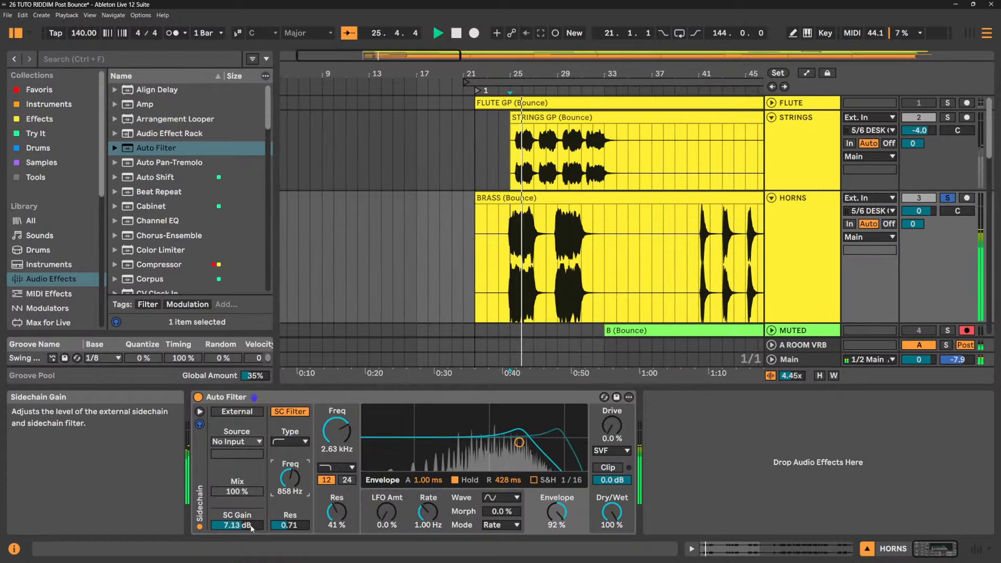
left_click_drag(248, 525, 248, 513)
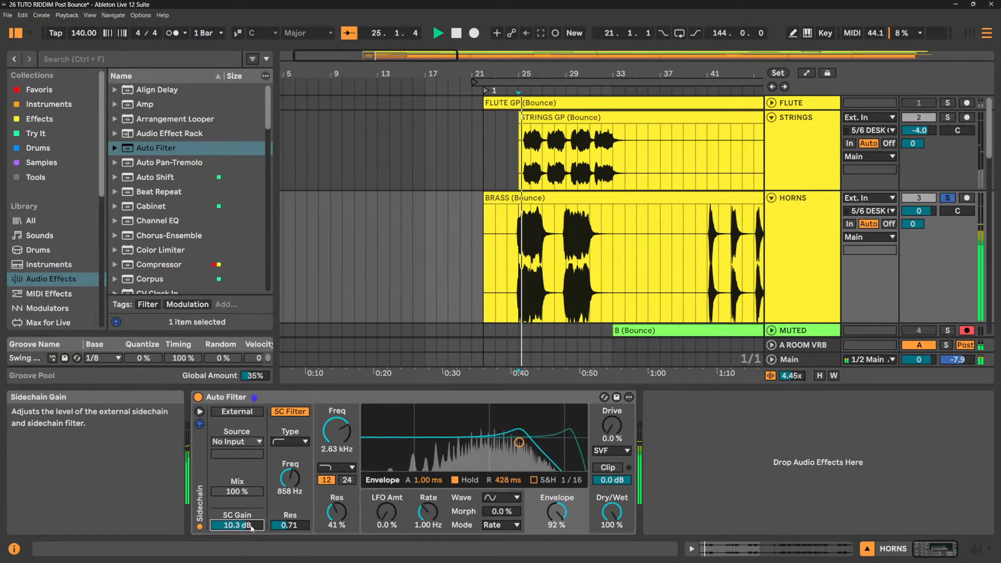
- Reduce the HORNS Auto Filter's envelope amount to 52 % and lower its cutoff to 2.23 kHz, with sidechain listening off
left_click_drag(565, 521, 564, 543)
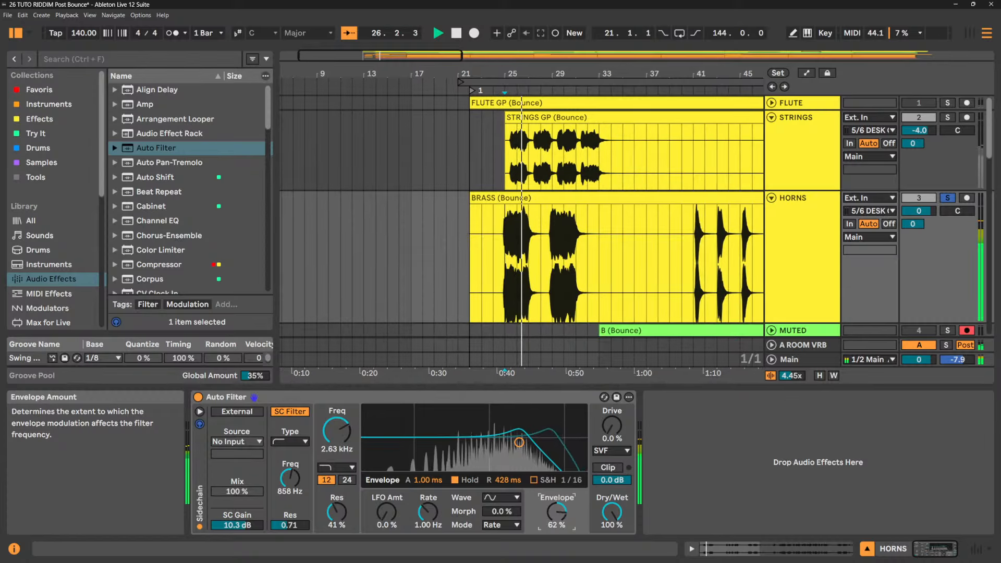
key("space")
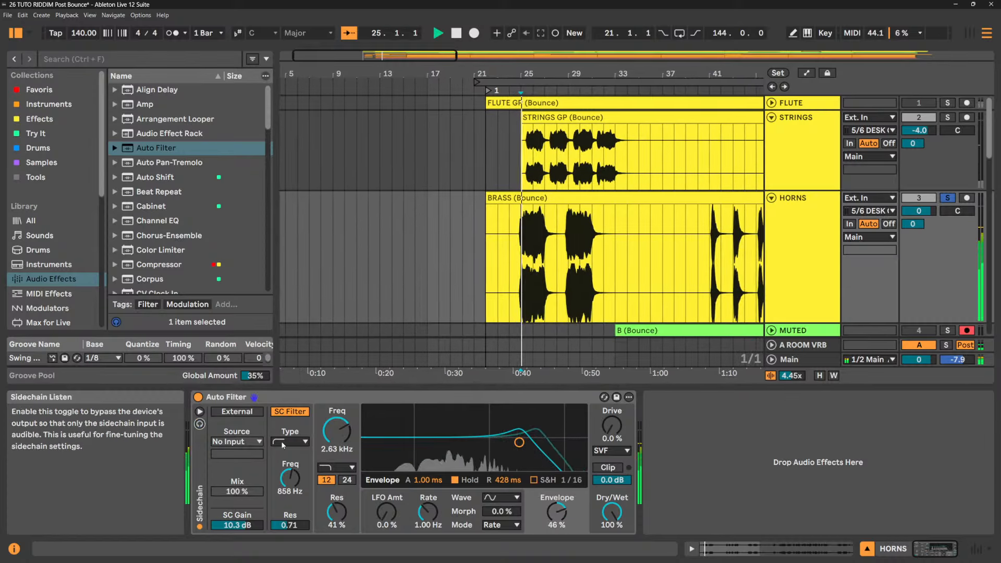
left_click_drag(559, 519, 559, 516)
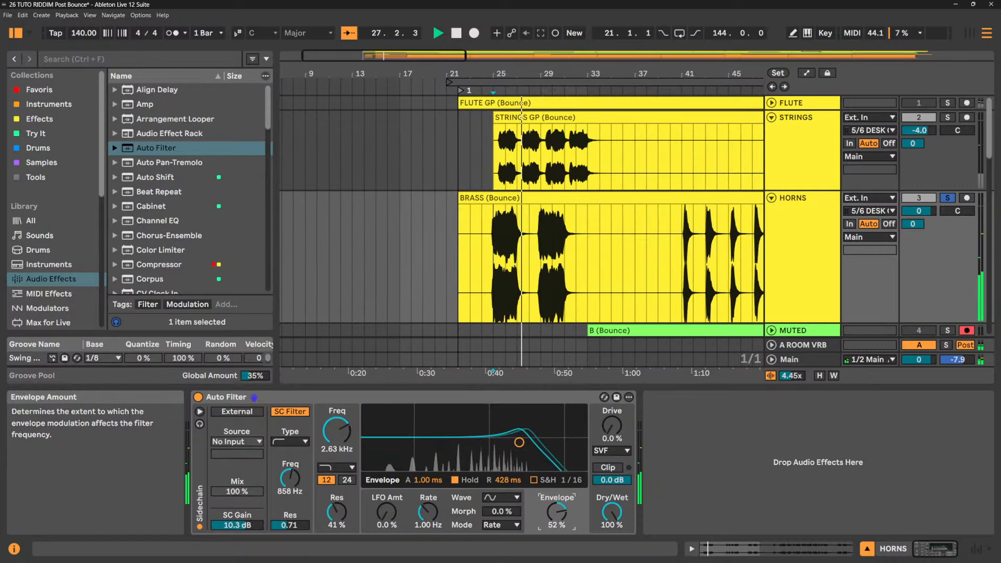
left_click_drag(342, 440, 342, 440)
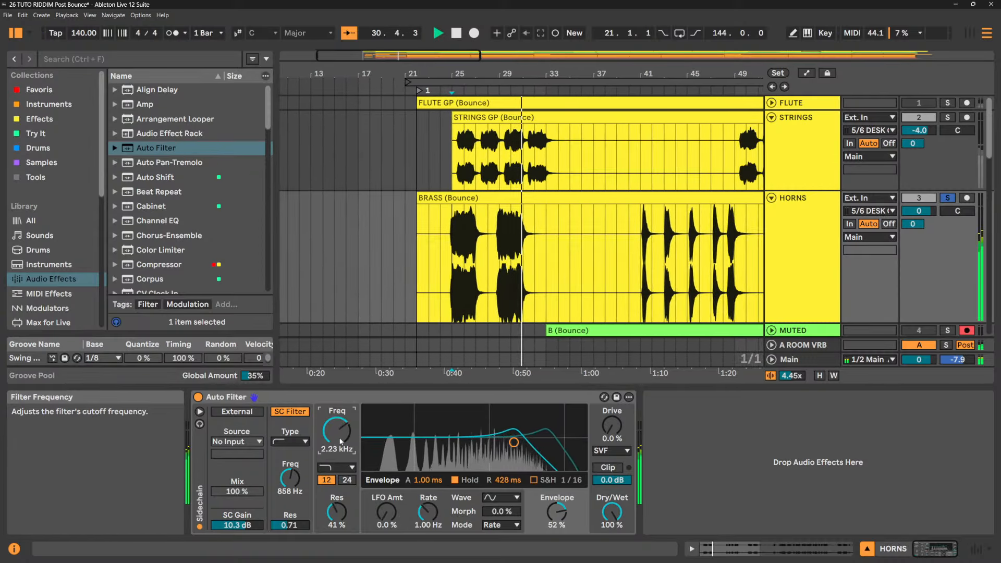
- Compare the brass from bar 25 with the HORNS Auto Filter bypassed and active
left_click(198, 397)
key("space")
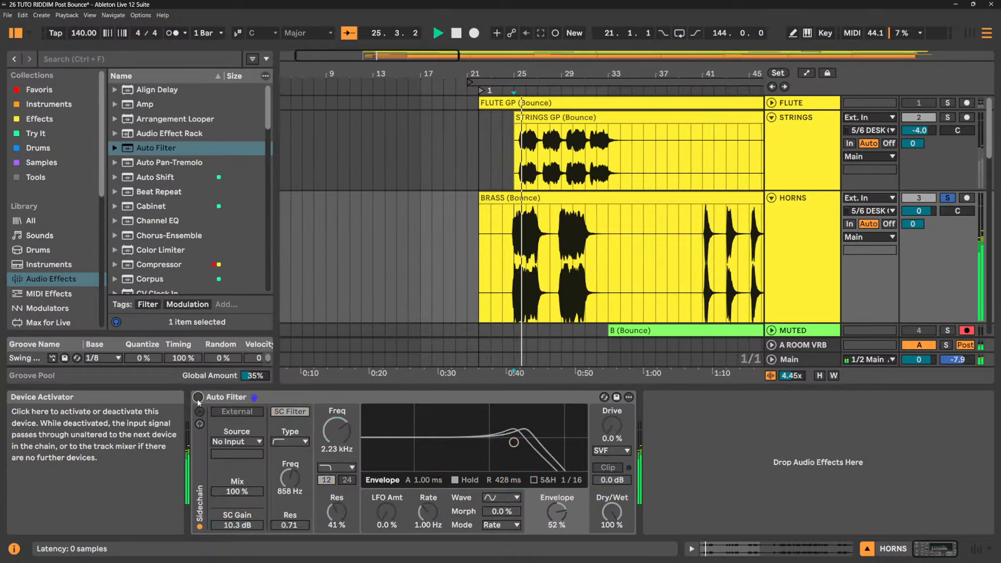
left_click(198, 398)
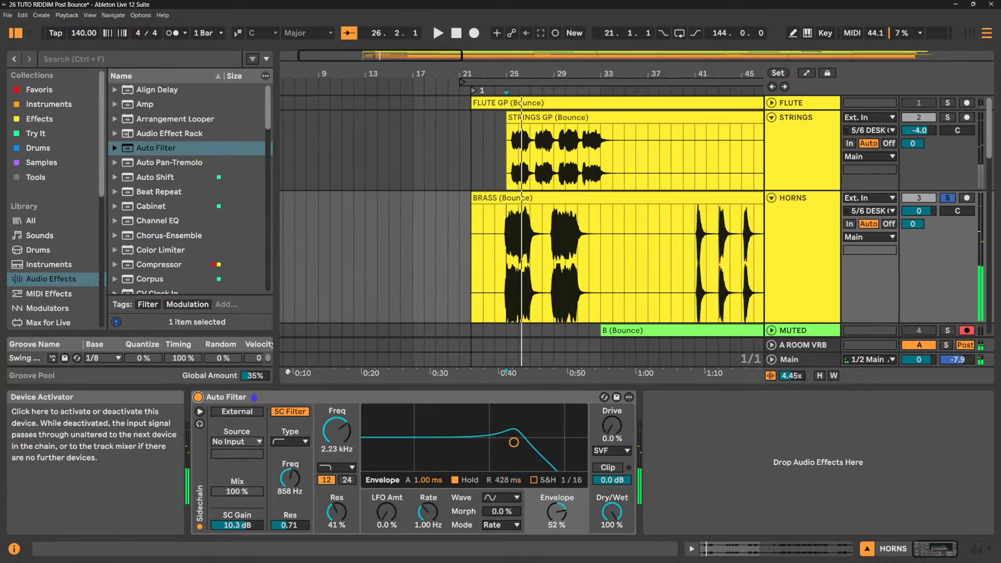
- Play the brass stabs from bar 41, lower the cutoff to 1.36 kHz, and compare HORNS soloed and in the full mix
left_click(691, 274)
key("space")
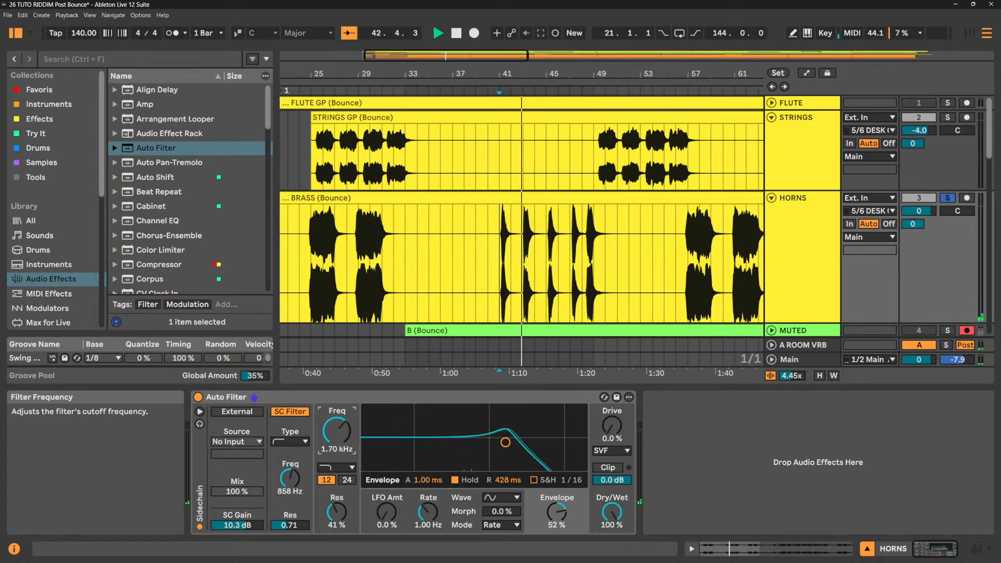
left_click_drag(337, 431, 337, 449)
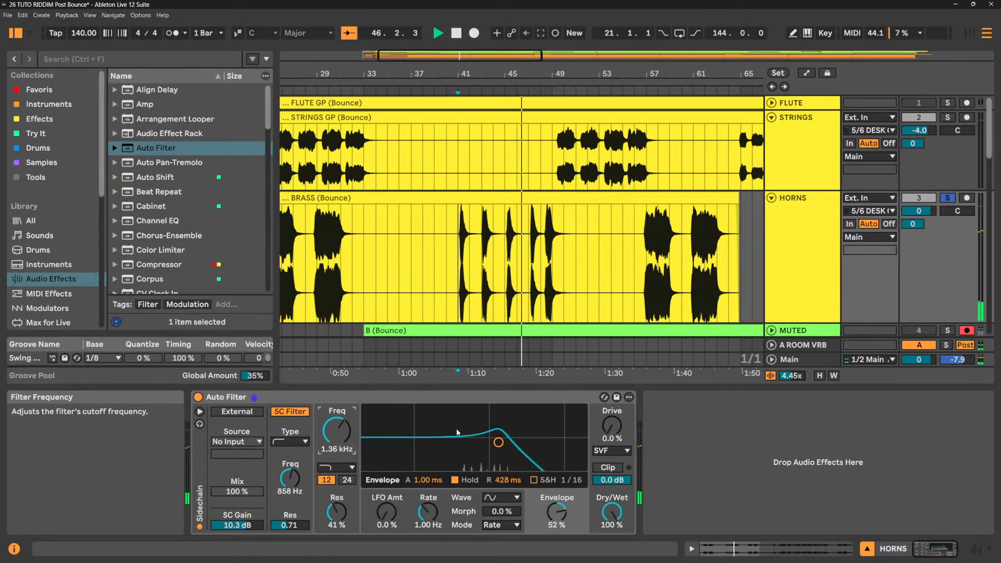
left_click(948, 198)
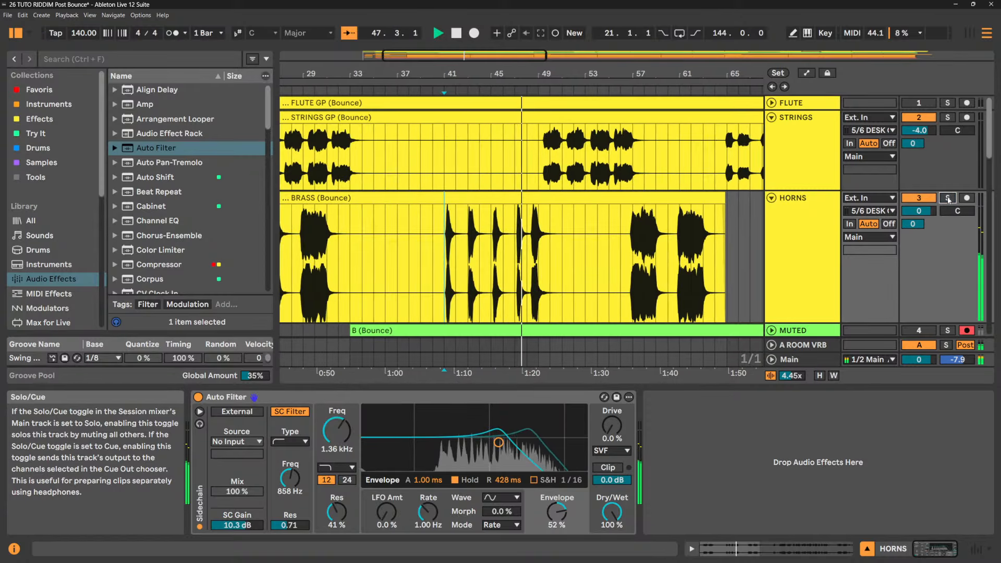
left_click(948, 198)
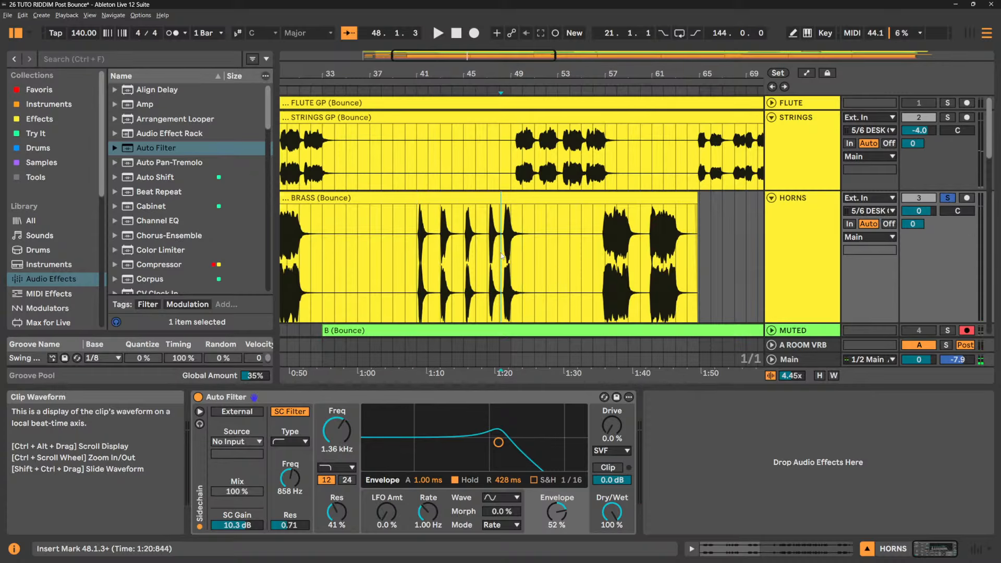
- Replay the brass stab from around bar 48 with the Auto Filter bypassed and re-enabled to compare its tail
left_click(198, 398)
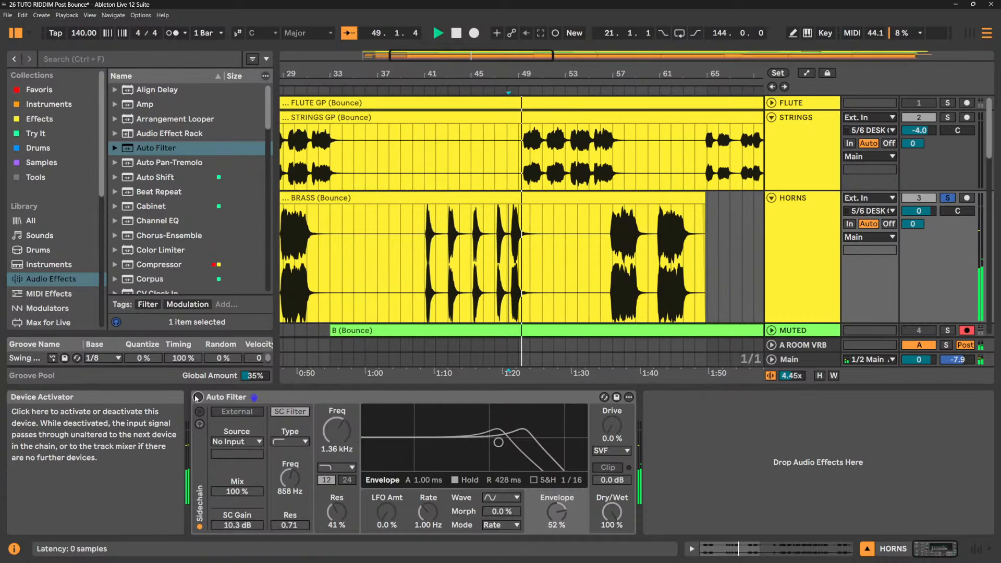
left_click(198, 397)
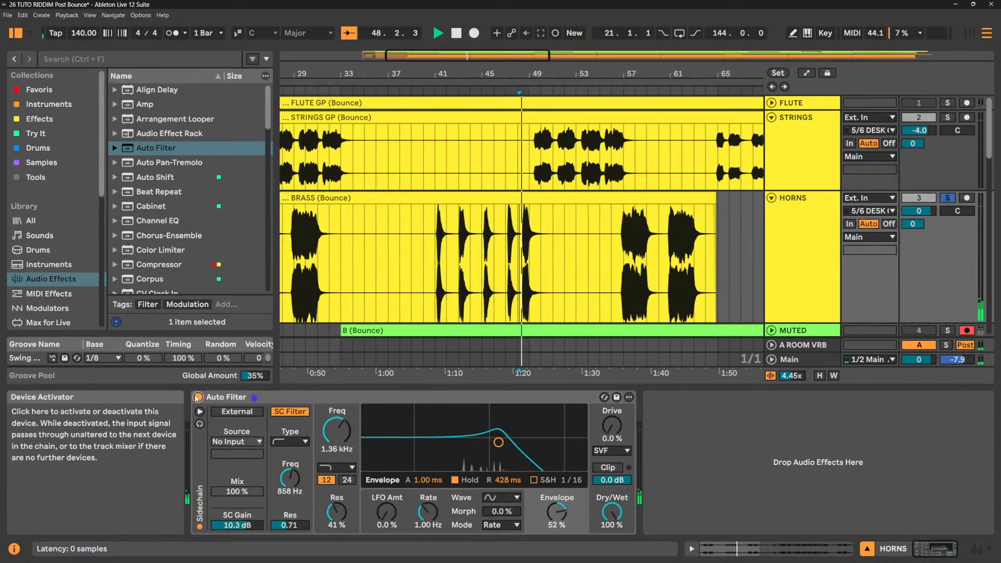
left_click(197, 397)
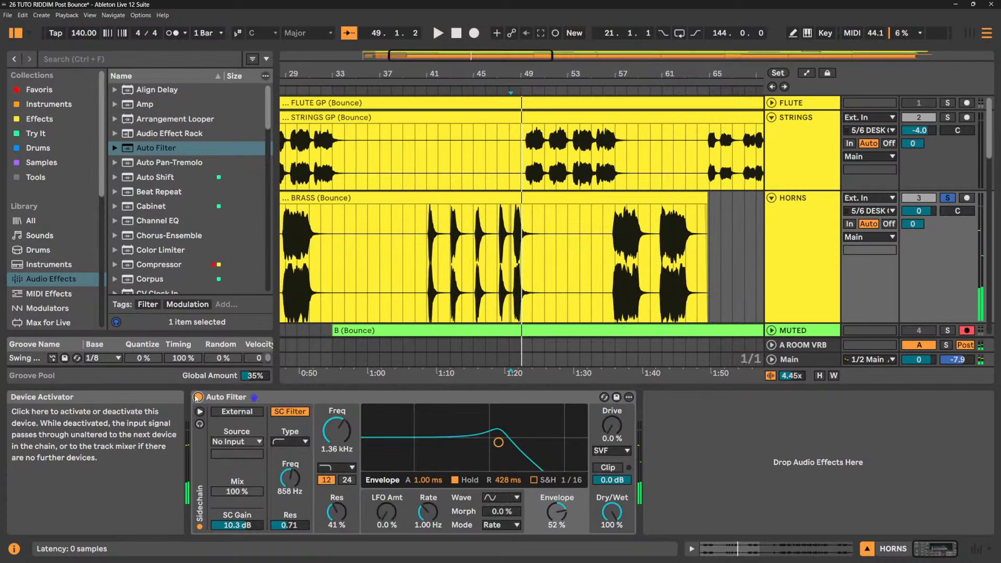
left_click(197, 397)
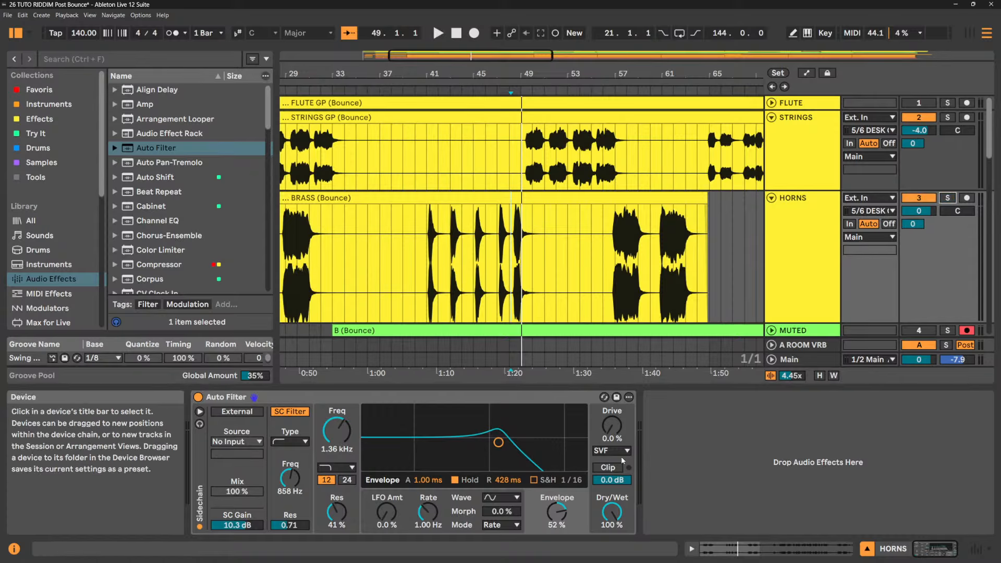
- Play the full mix from around bar 48 with HORNS unsoloed, and solo the FLUTE track
key("space")
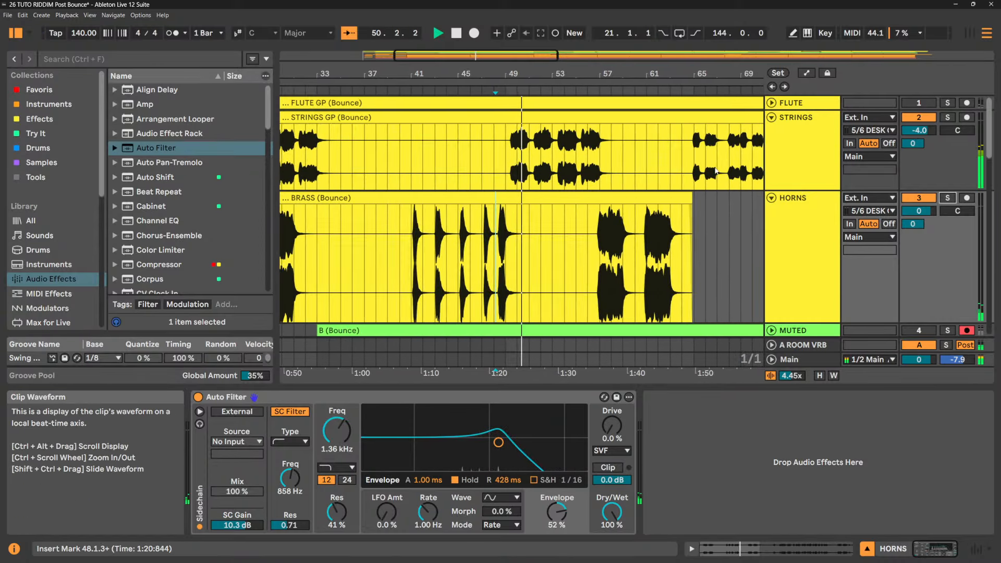
key("space")
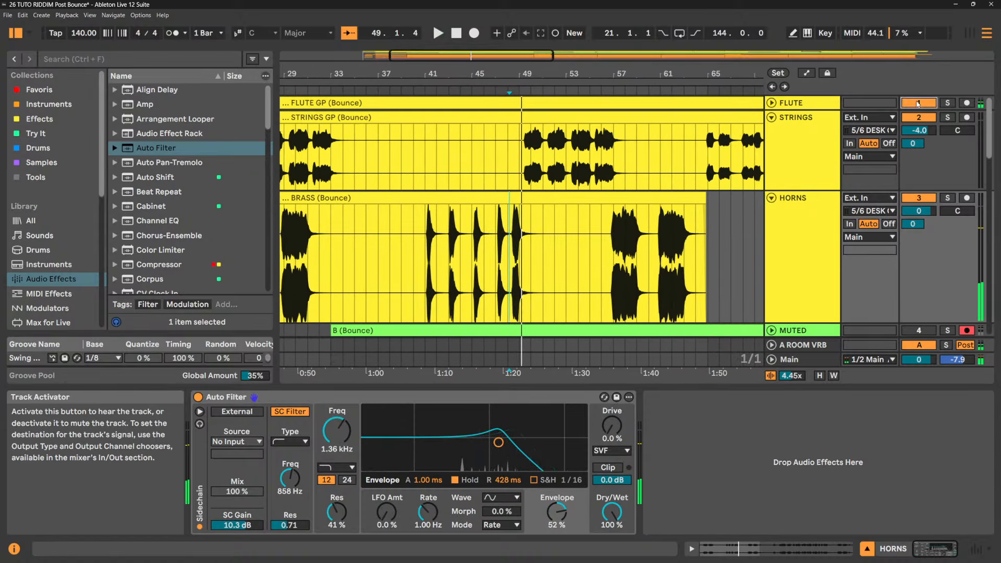
key("space")
left_click(947, 103)
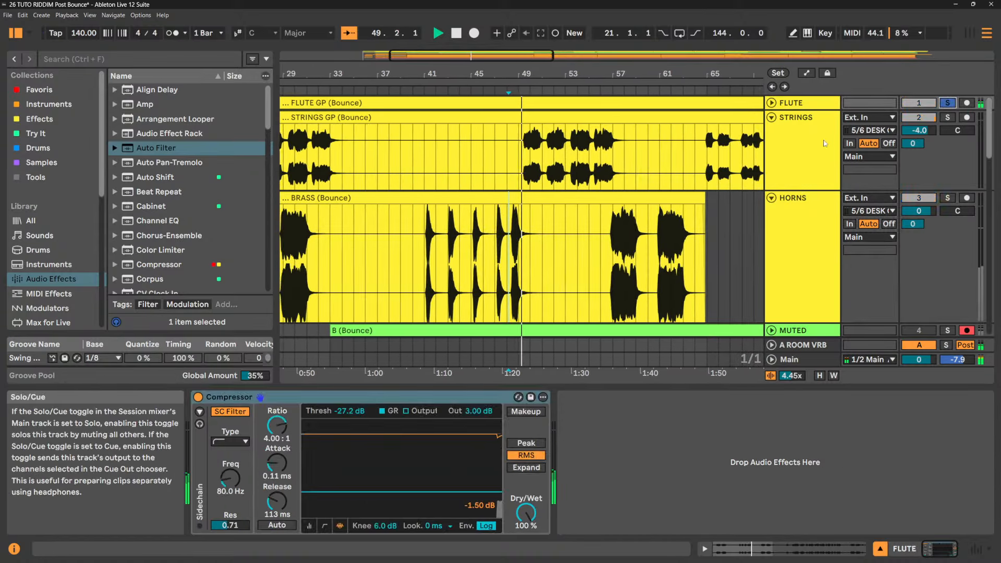
- Fold the STRINGS and HORNS tracks, unfold FLUTE, and listen to the flute from bar 57
left_click(772, 118)
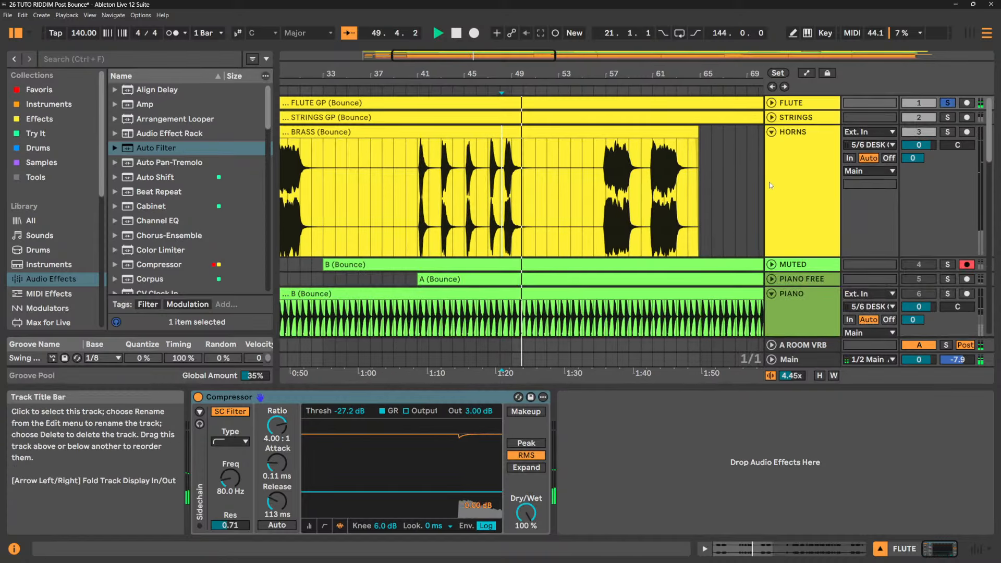
left_click(771, 132)
left_click(771, 103)
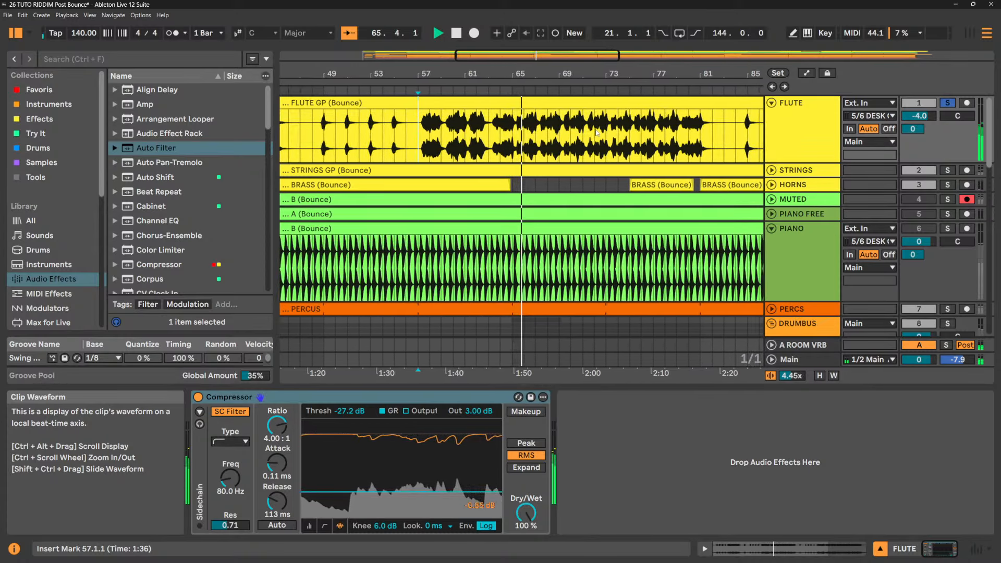
key("space")
- Fold all tracks, unfold only DRIVE EXT, and play it soloed from bar 57 in place of FLUTE
scroll(874, 147, "down", 3)
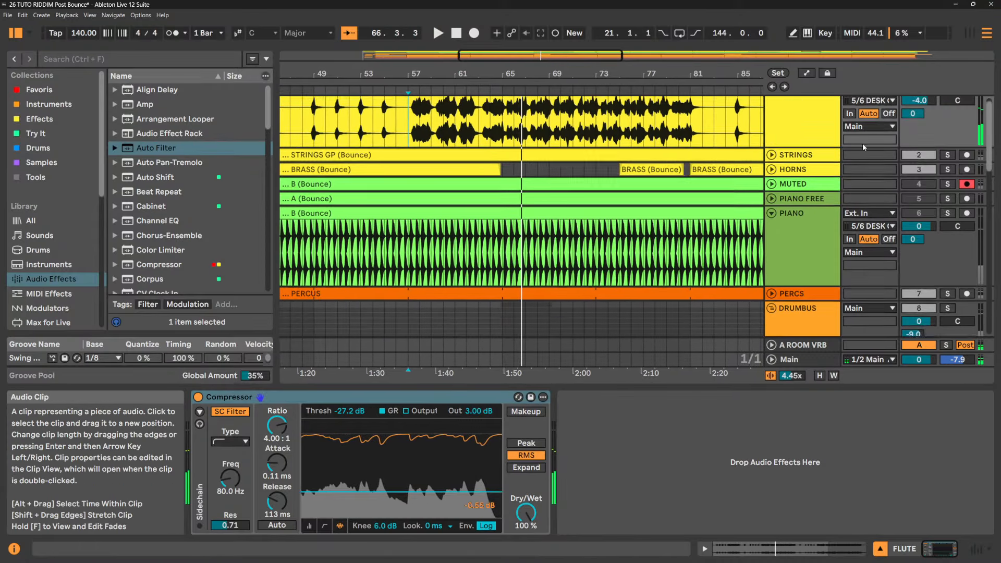
scroll(879, 147, "up", 3)
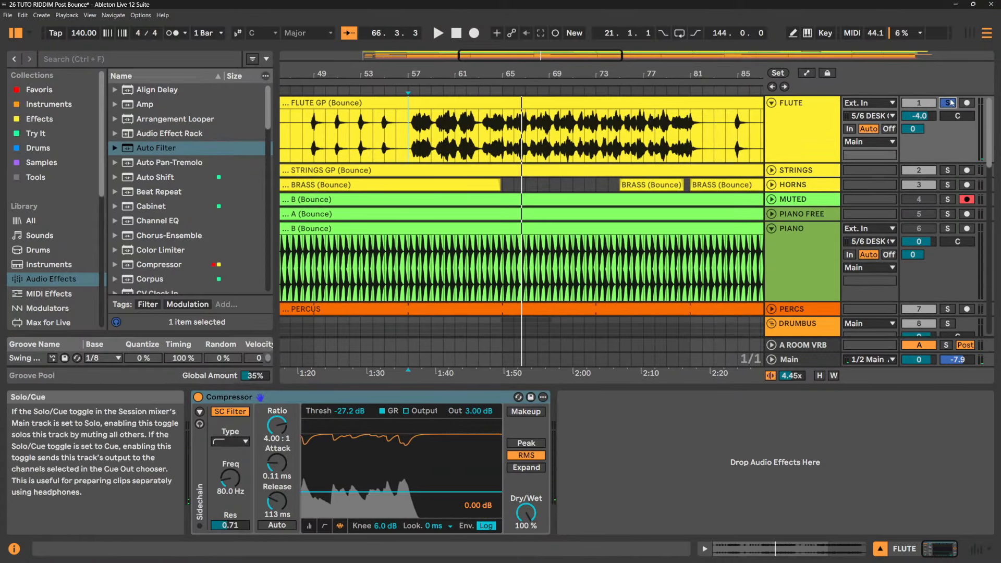
left_click(771, 102, "alt")
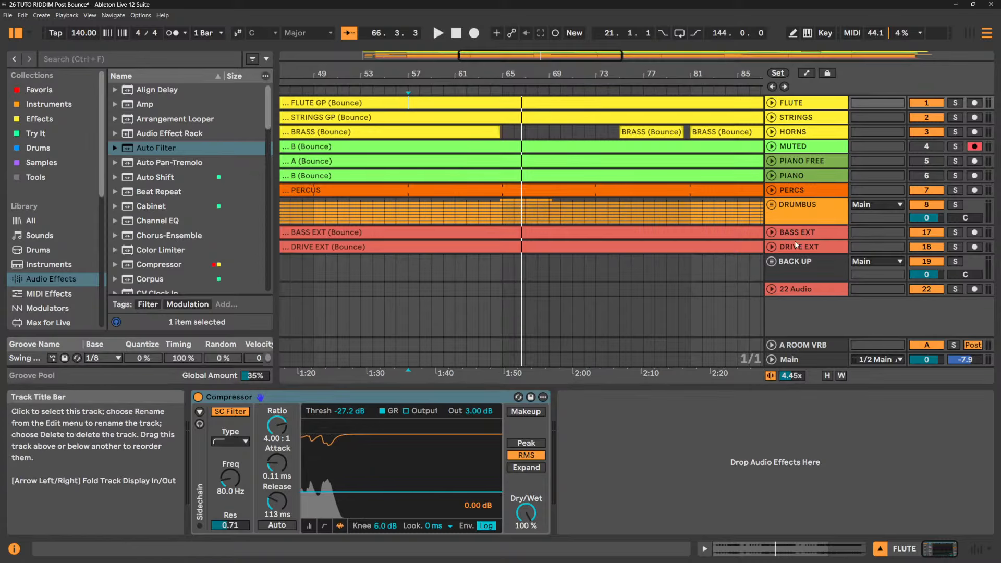
left_click(969, 246)
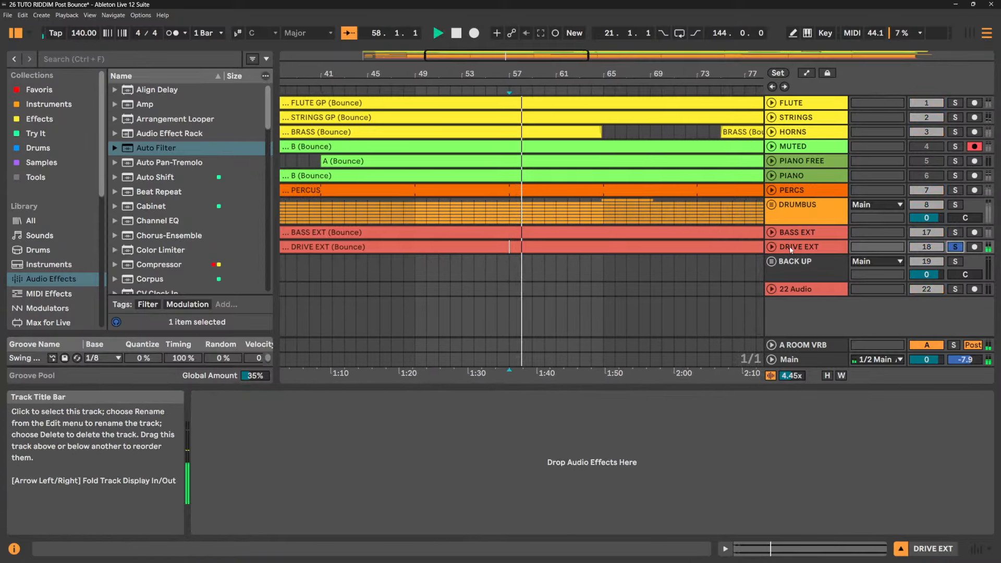
left_click(772, 247)
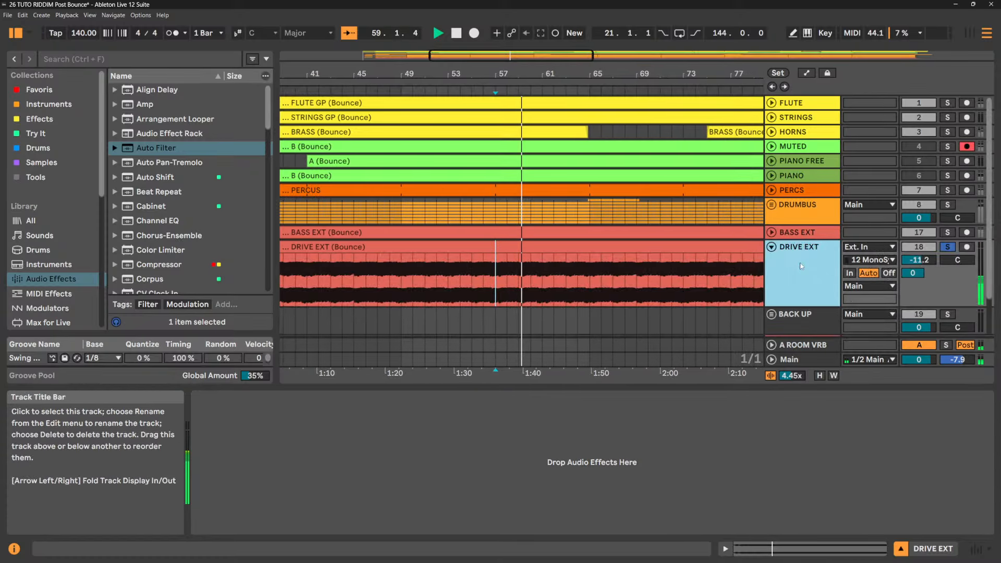
- Copy the Auto Filter from the HORNS track and paste it onto the DRIVE EXT track
left_click(802, 132)
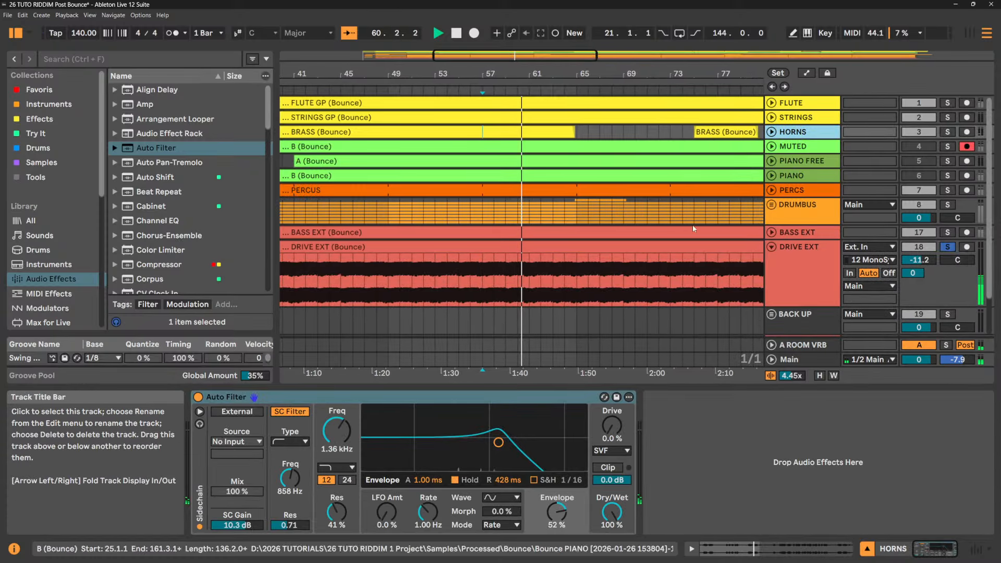
right_click(440, 397)
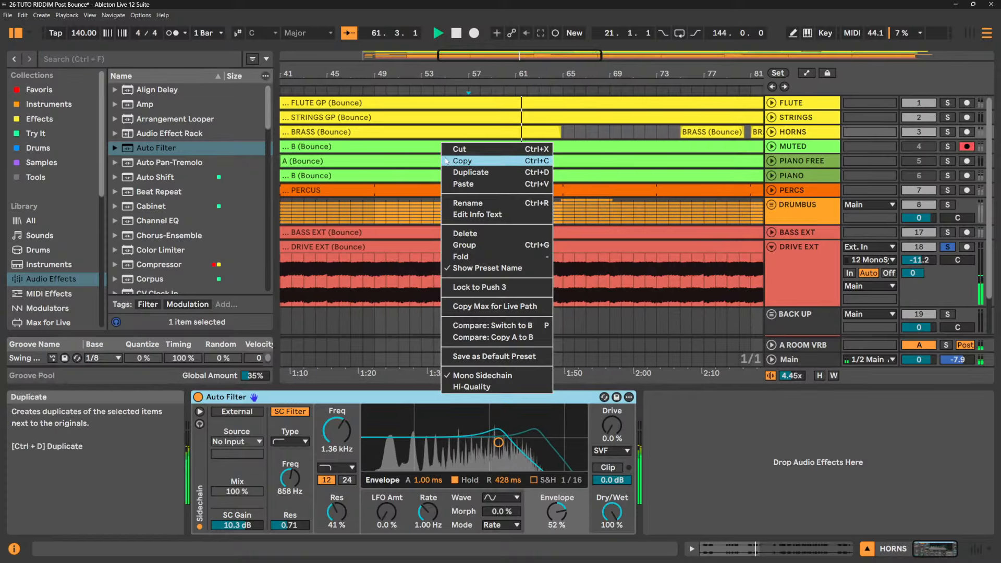
left_click(462, 160)
left_click(795, 271)
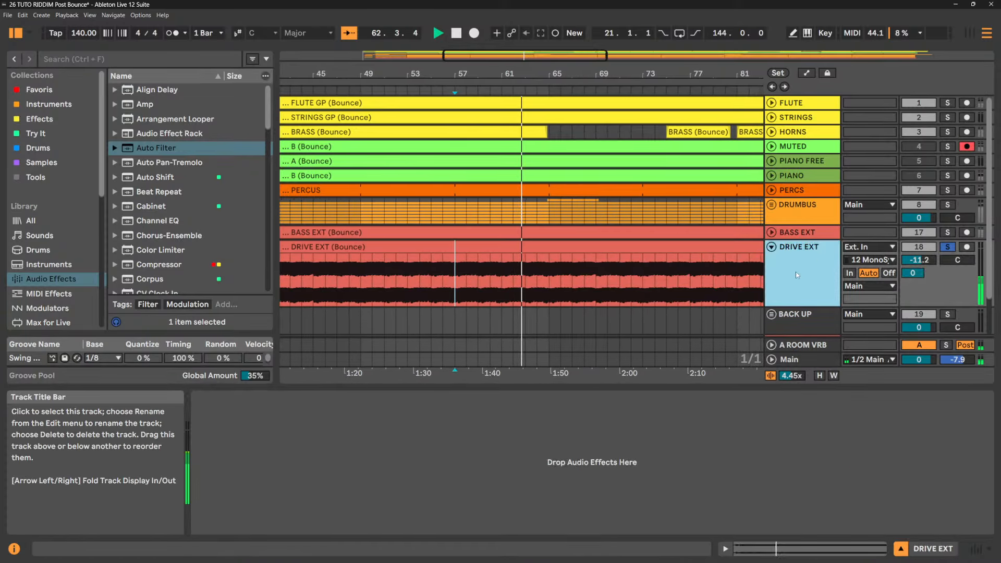
right_click(472, 427)
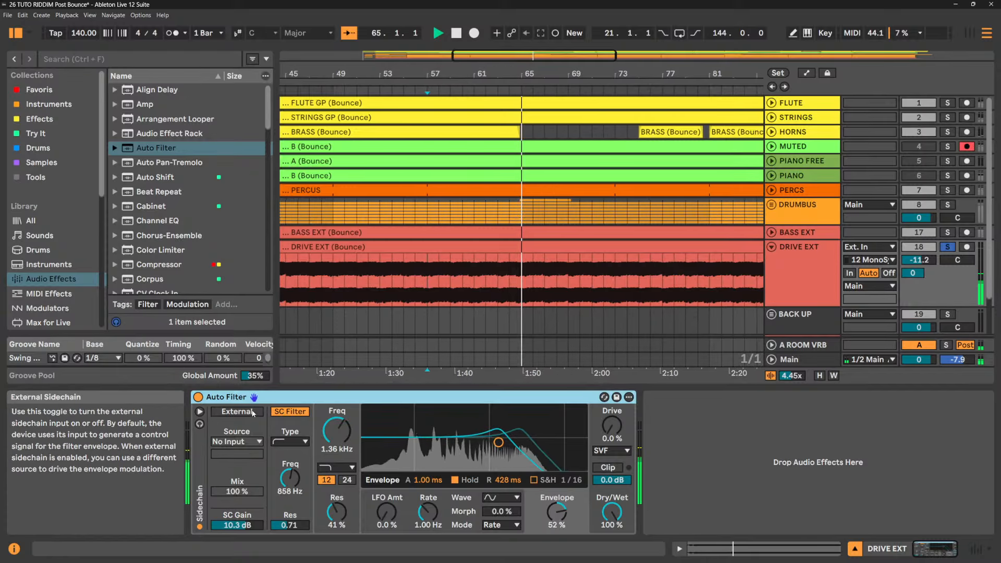
- Sidechain DRIVE EXT's Auto Filter externally from KICK, with the envelope amount at -33% and the cutoff at 6.32 kHz
left_click(237, 442)
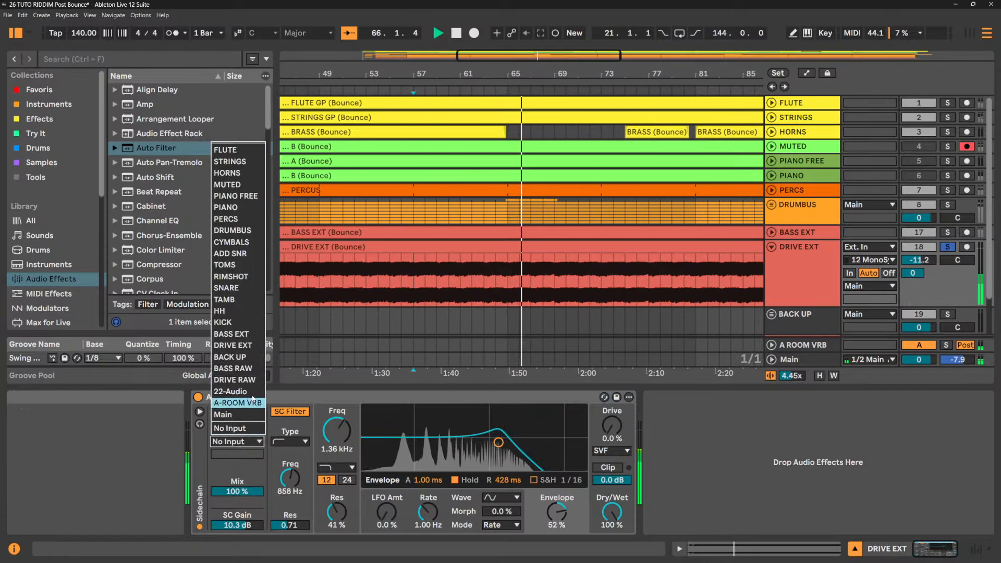
left_click(249, 321)
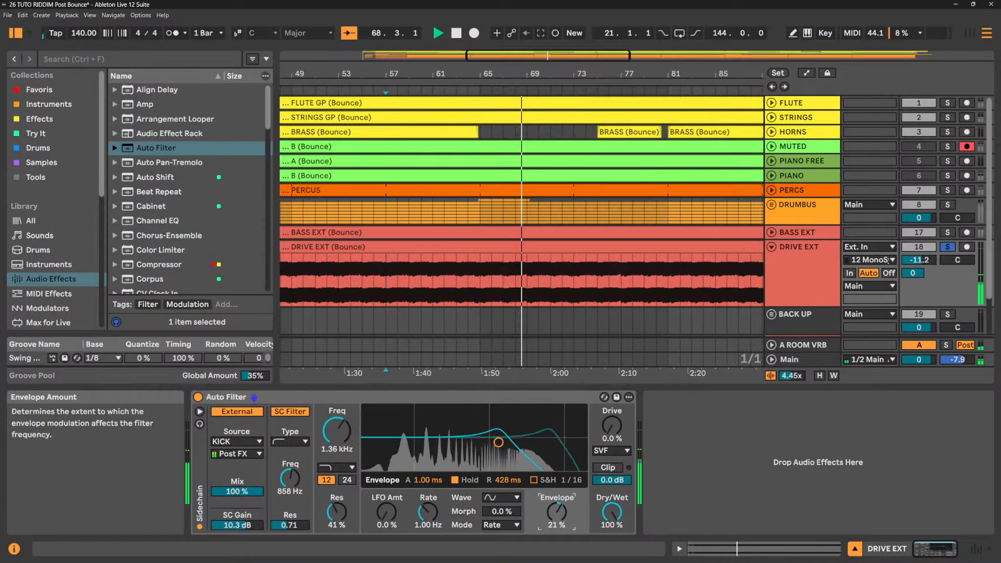
left_click_drag(557, 513, 557, 534)
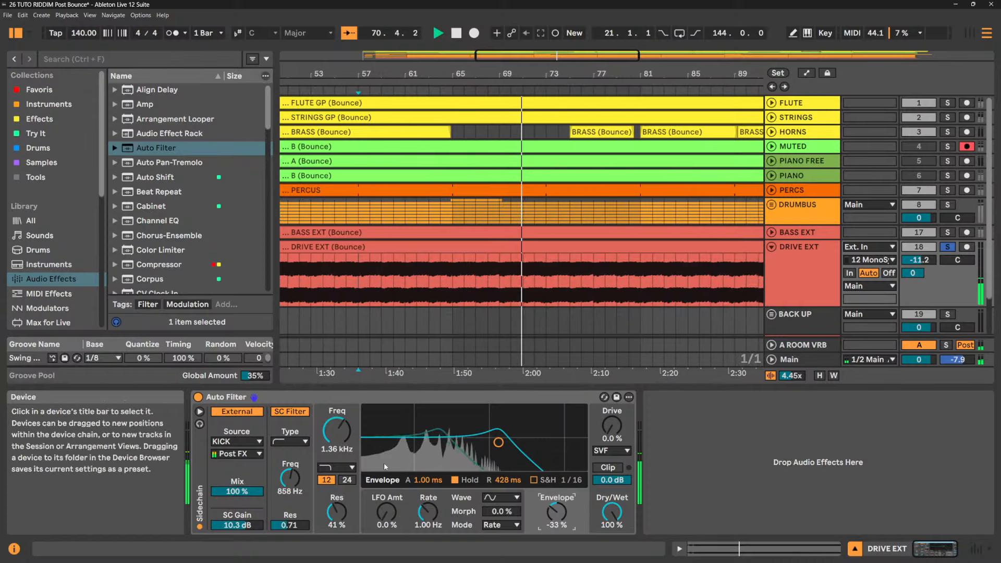
left_click_drag(337, 430, 337, 409)
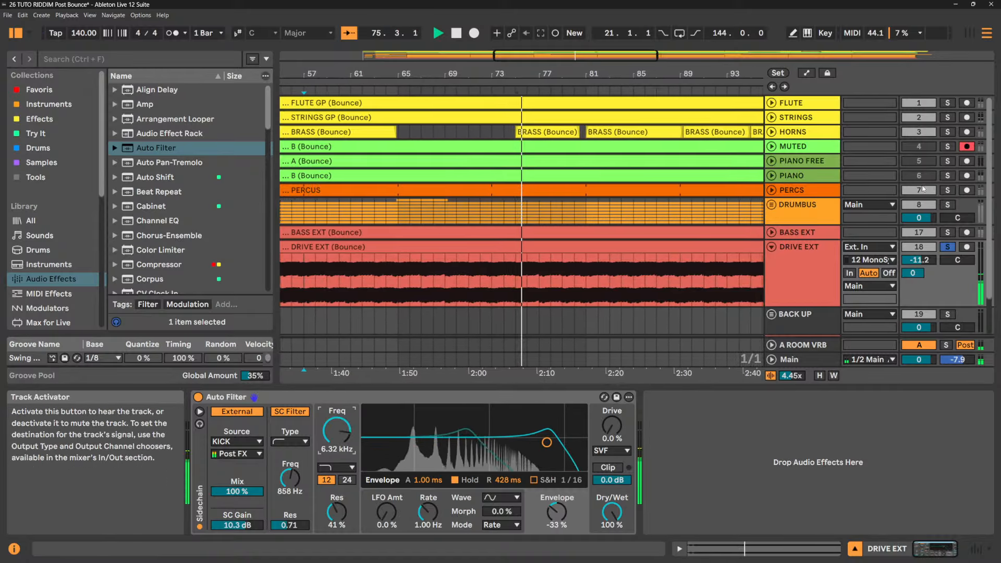
- Solo DRUMBUS together with DRIVE EXT and raise the DRIVE EXT volume to -7.7 dB
left_click(948, 205)
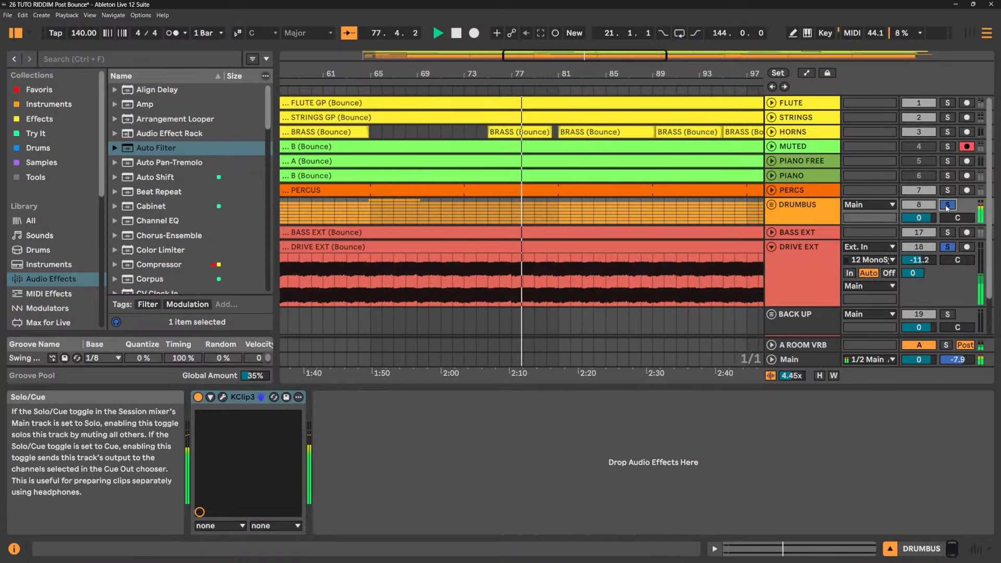
scroll(809, 292, "down", 2)
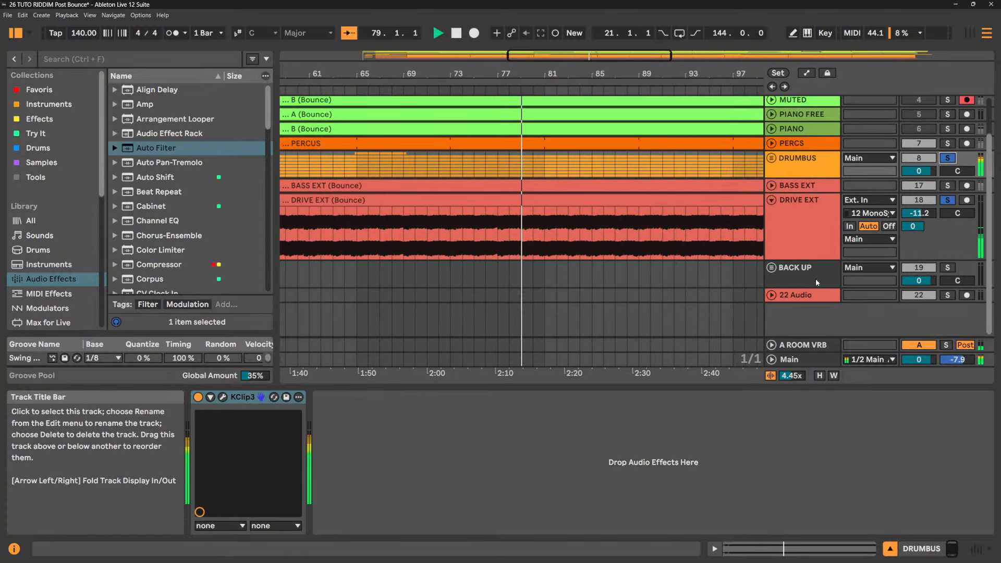
left_click(927, 214)
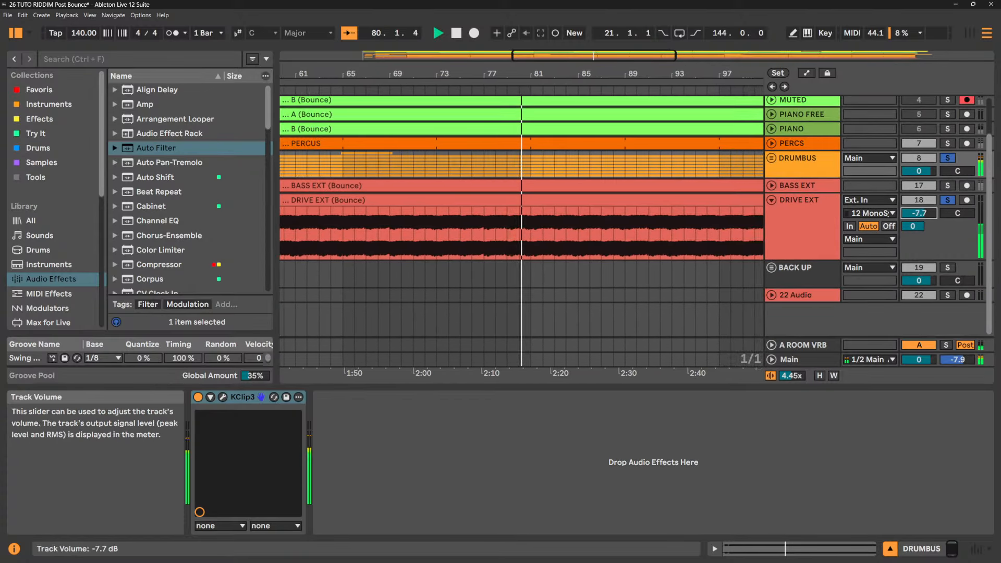
- Set the envelope attack to 0.38 ms and the release to 159 ms in DRIVE EXT's Auto Filter
left_click(793, 215)
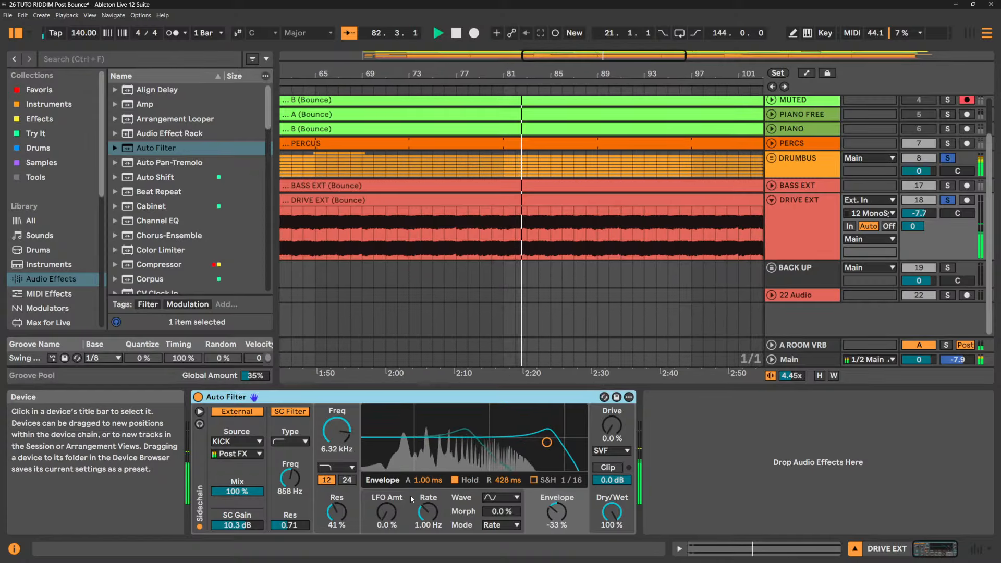
left_click_drag(428, 480, 428, 493)
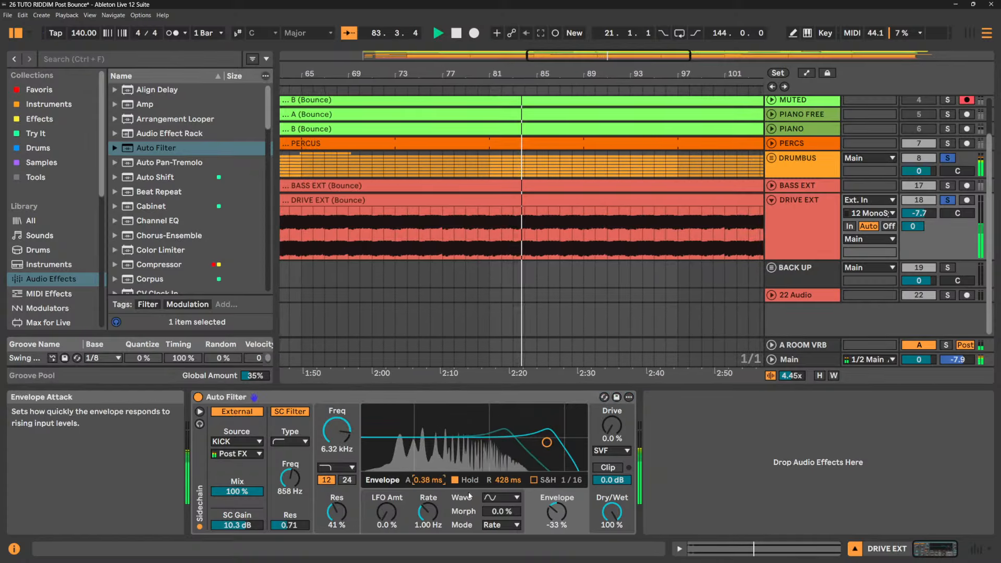
left_click_drag(504, 480, 504, 500)
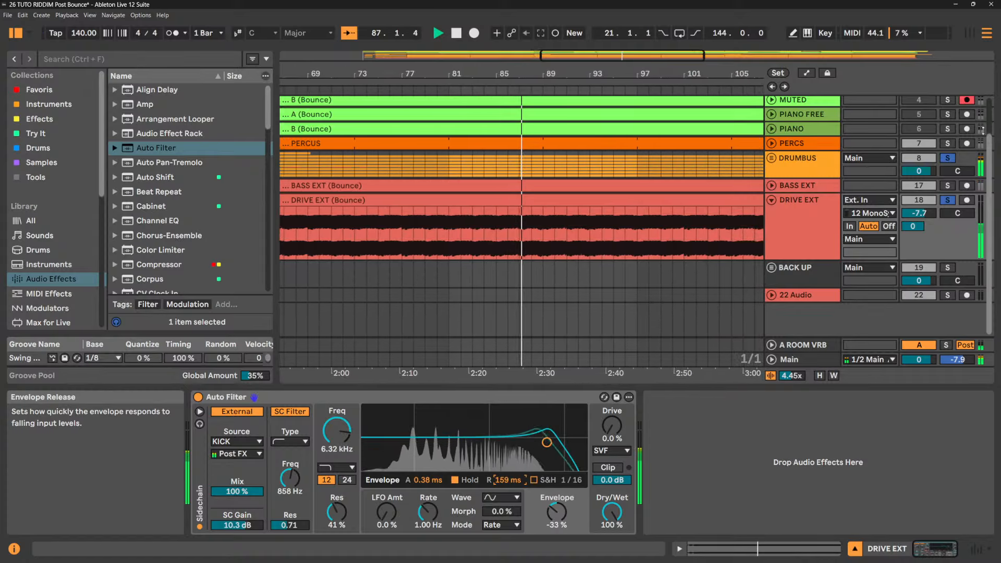
- Set the DRIVE EXT volume to -5.8 dB and add BASS EXT to the soloed tracks
left_click_drag(919, 213, 919, 207)
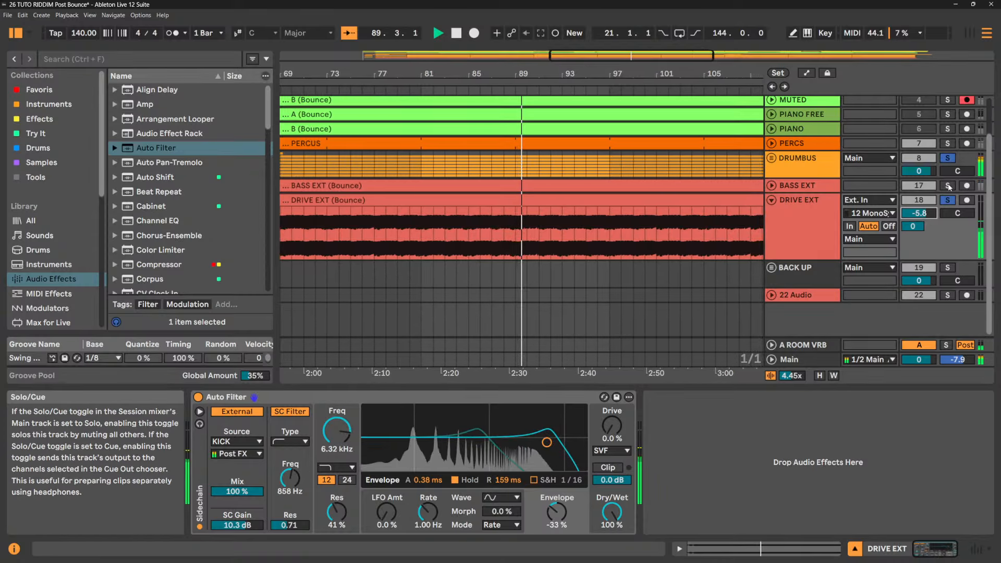
left_click(948, 186)
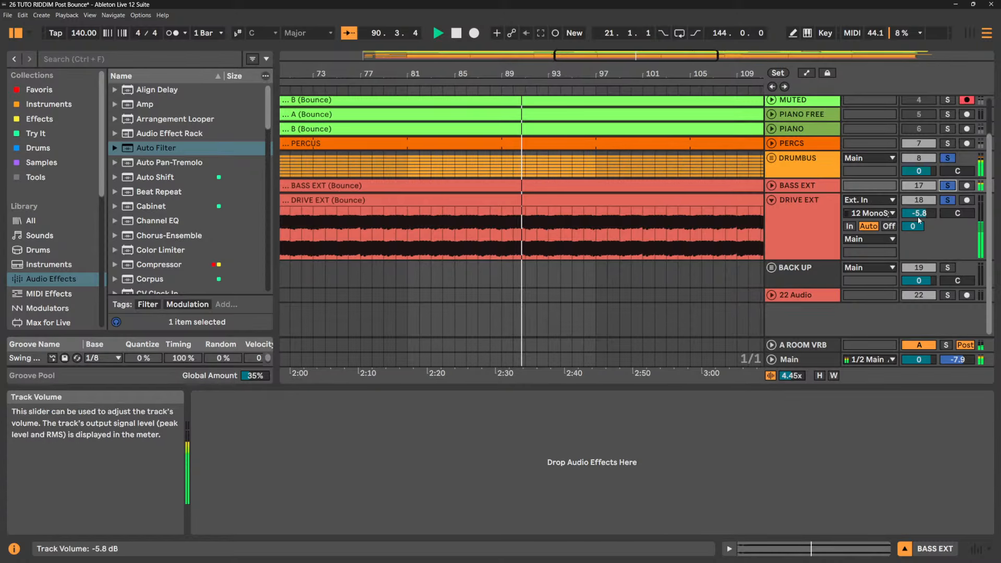
- Audition DRIVE EXT's filter cutoff at 3.10 kHz, replay from bar 57, and set the cutoff to 5.67 kHz
left_click(798, 211)
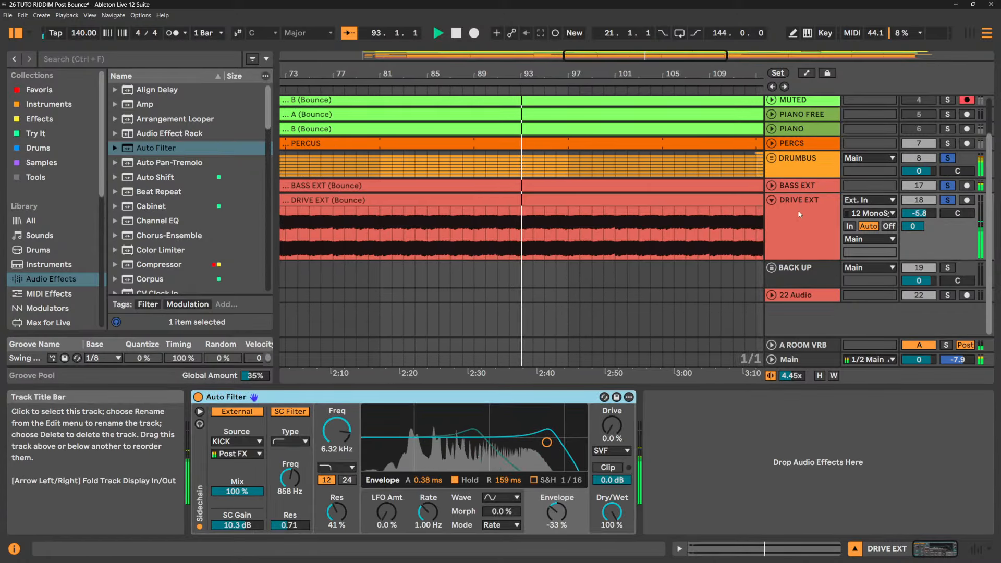
left_click_drag(546, 442, 525, 442)
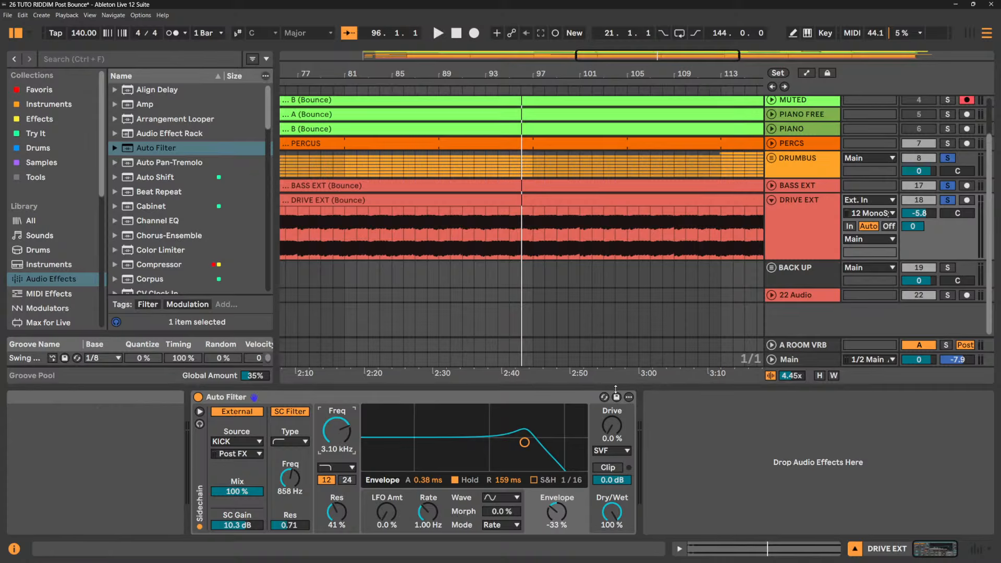
key("space")
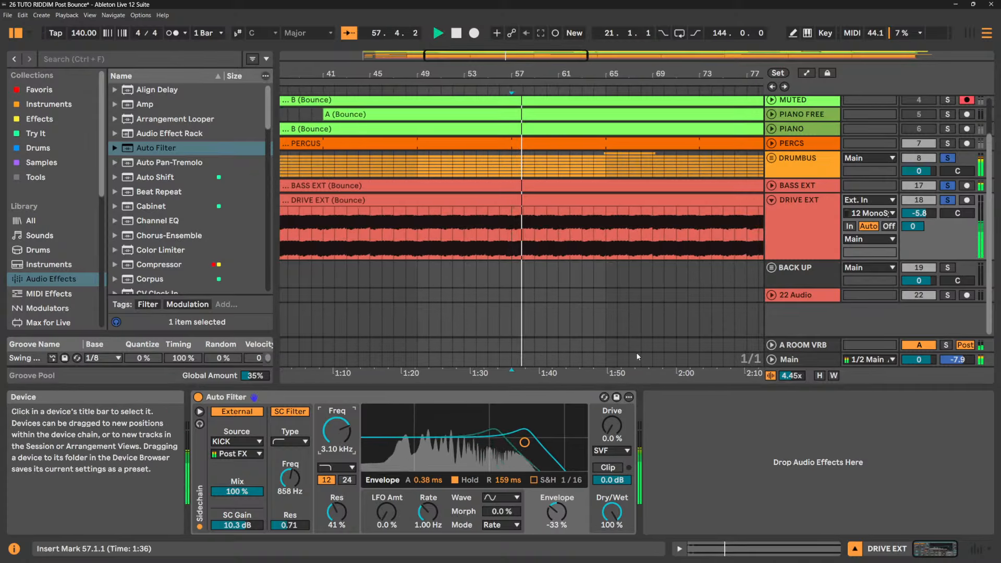
left_click_drag(349, 427, 348, 412)
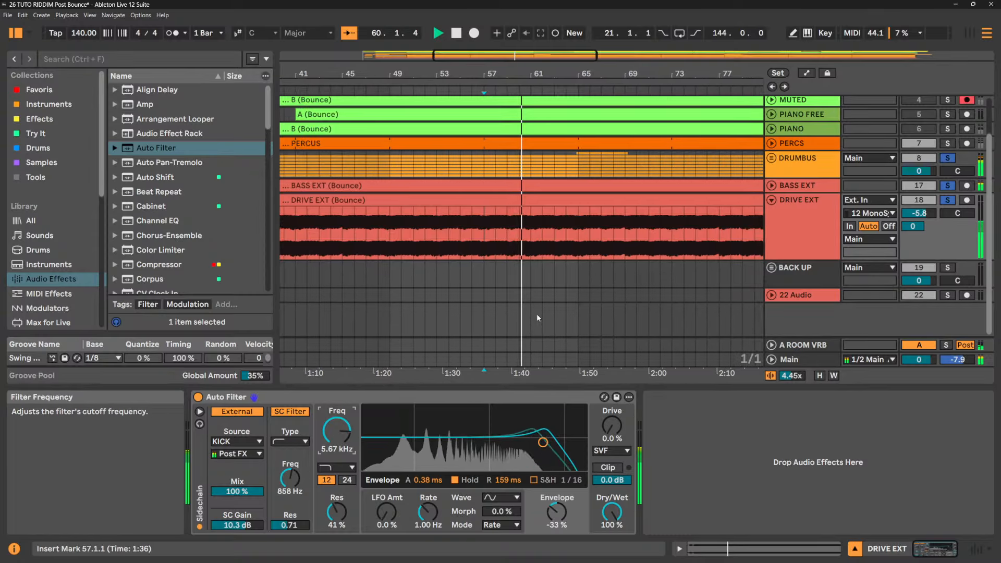
- Solo only DRIVE EXT, compare it with Auto Filter off and on, and replay it briefly from bar 57
left_click(948, 200)
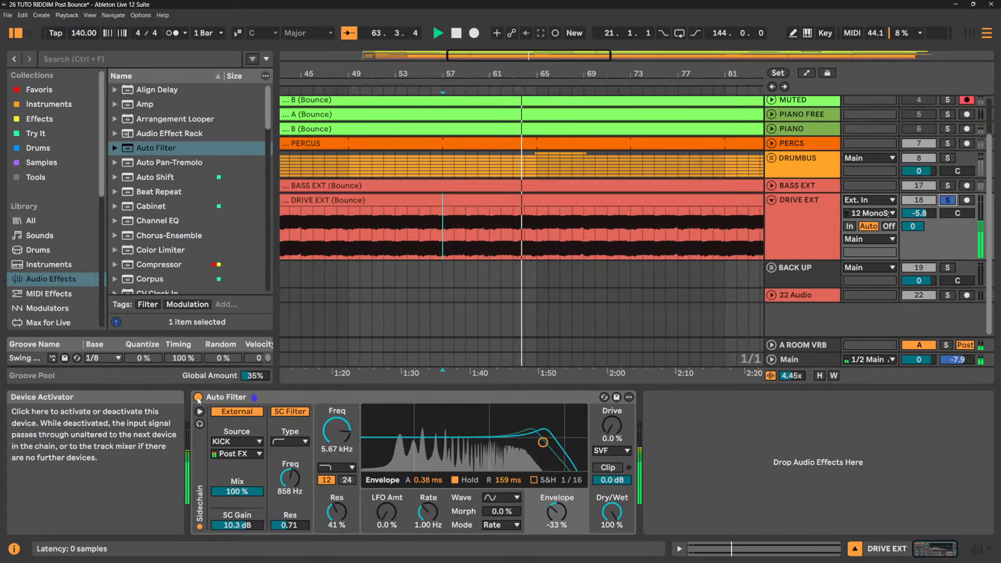
left_click(198, 397)
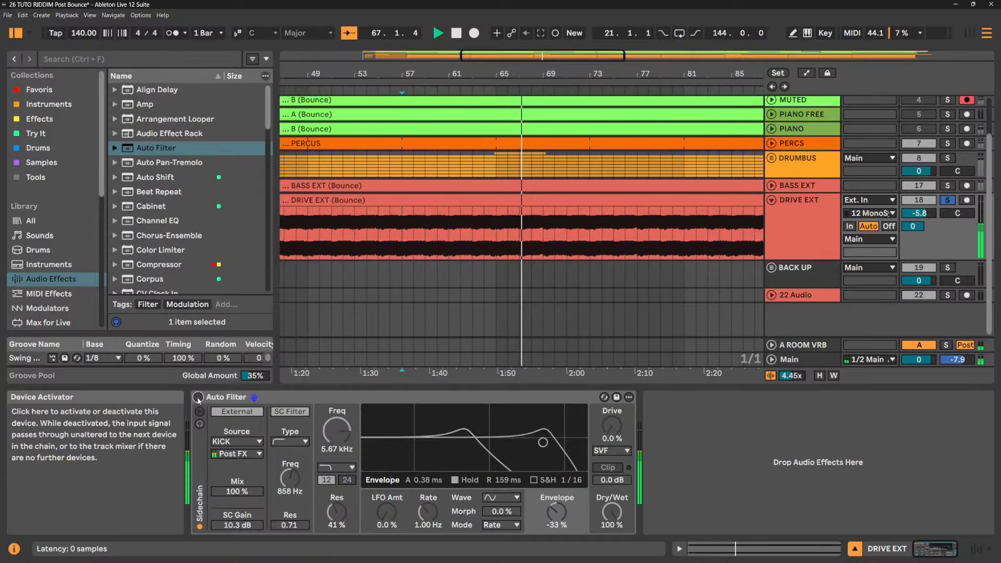
left_click(199, 397)
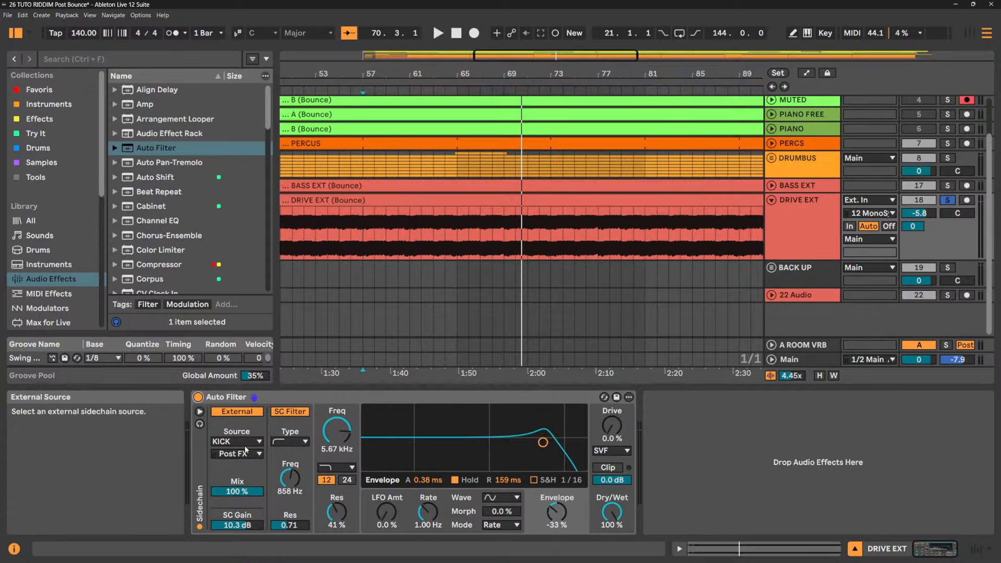
key("space")
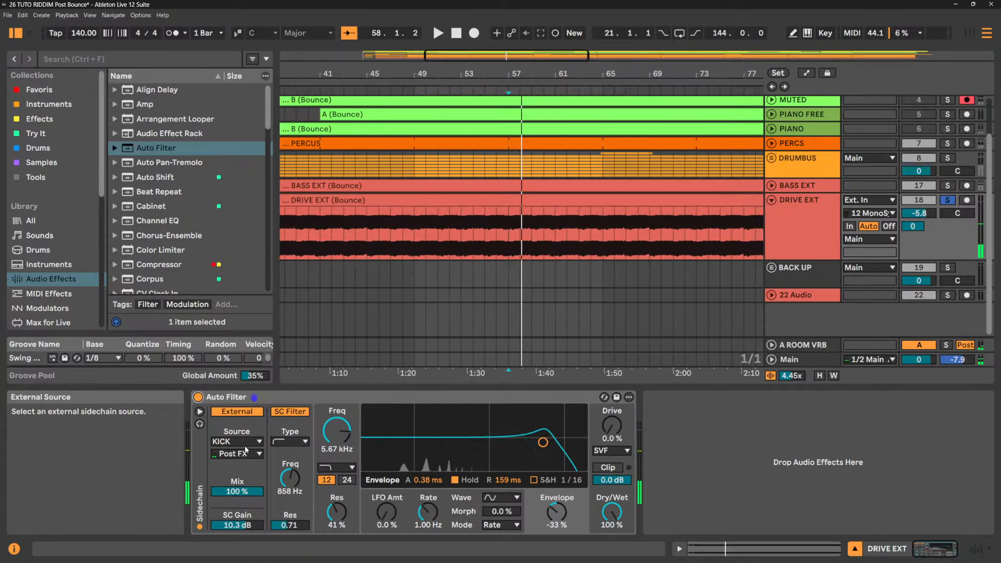
key("space")
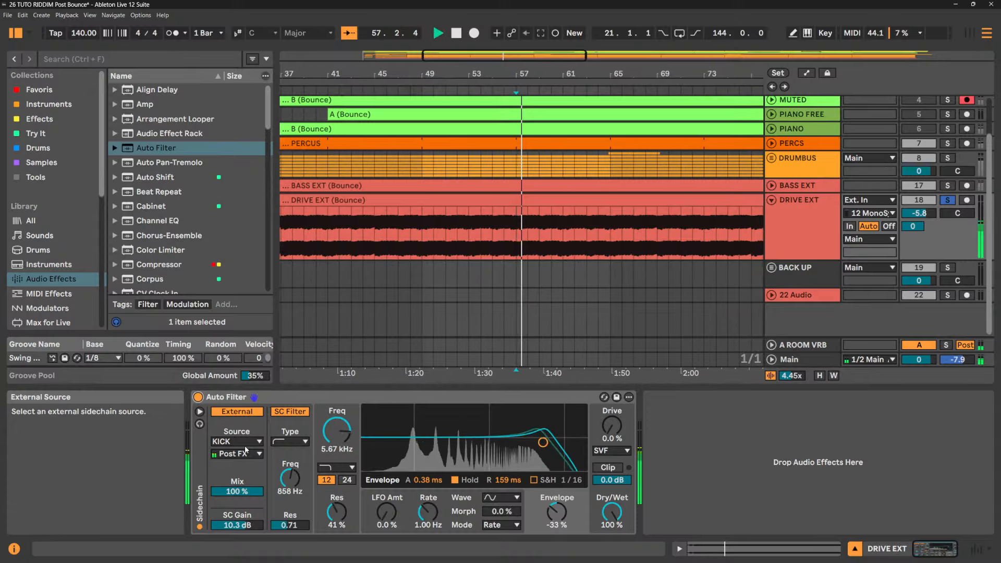
key("space")
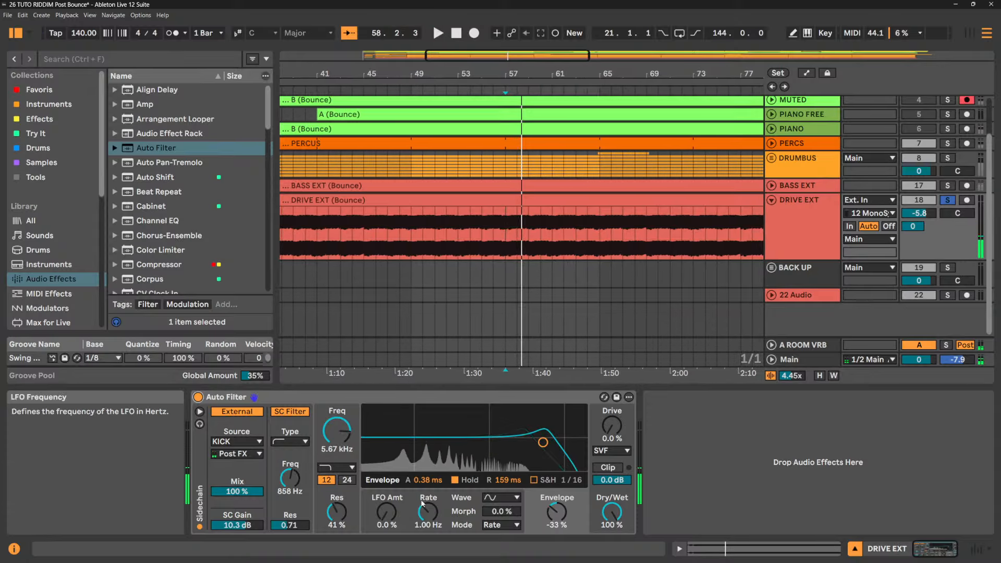
- Switch the LFO to Synced mode with a rate of 1/8 and play DRIVE EXT from bar 57
left_click(501, 525)
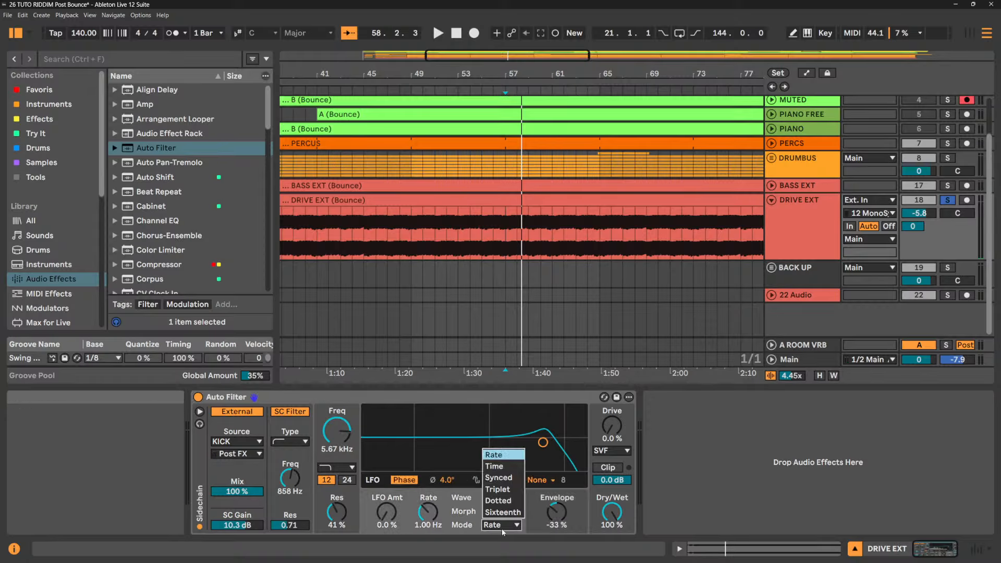
left_click(500, 478)
left_click_drag(428, 513, 387, 535)
key("space")
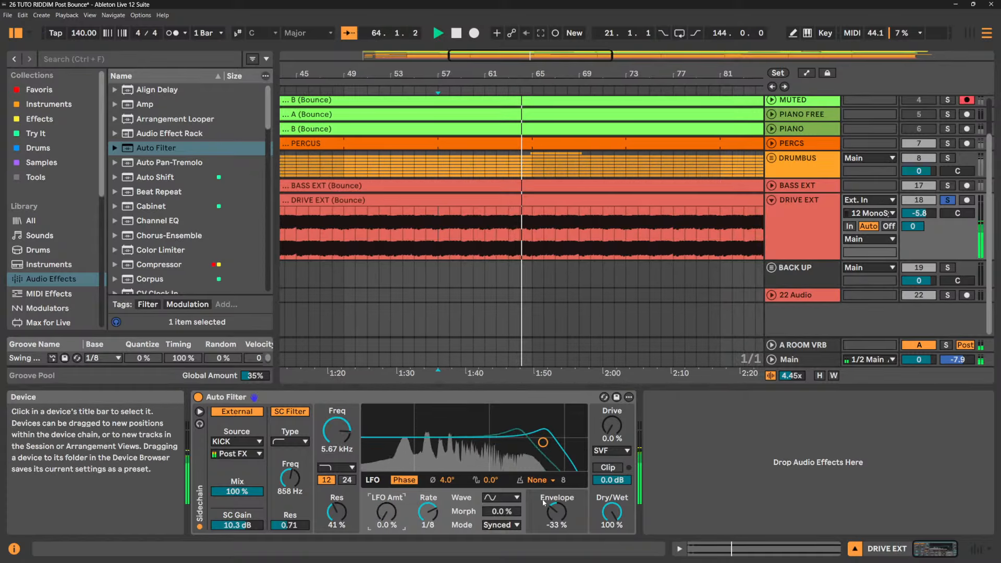
- Set the envelope amount to -59% and the release to 99.3 ms, and compare with Auto Filter off and on
left_click_drag(552, 506, 552, 519)
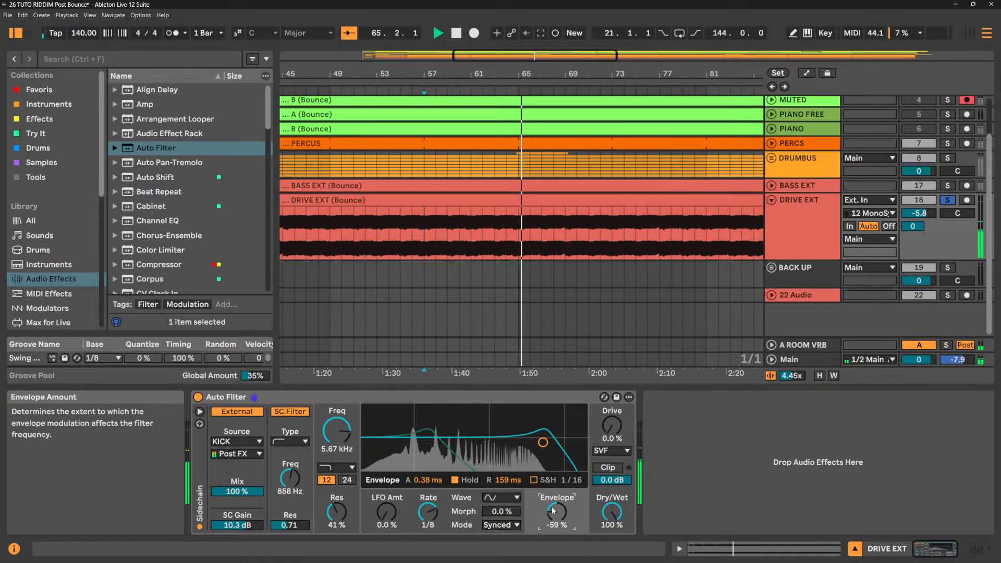
left_click_drag(509, 481, 509, 491)
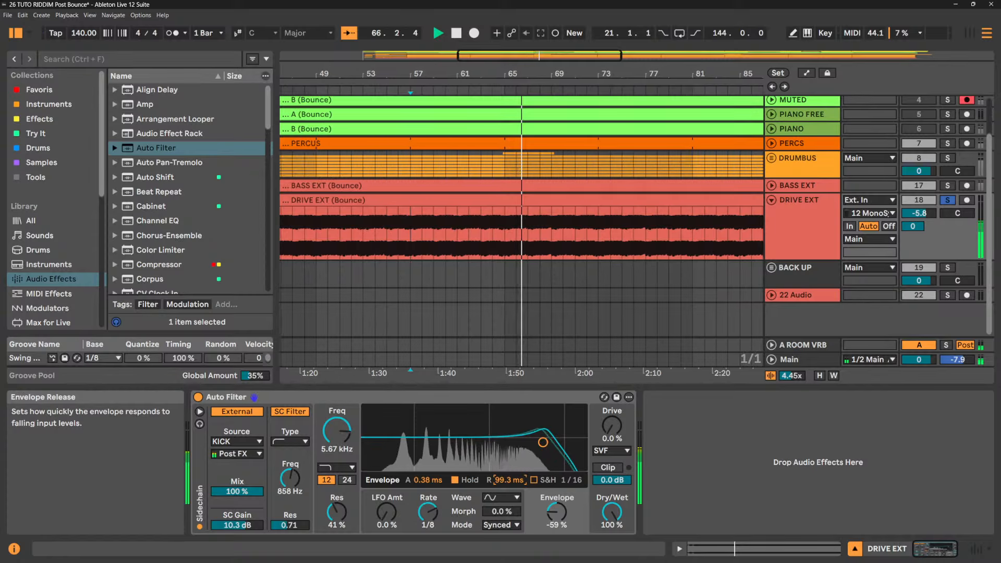
left_click(199, 397)
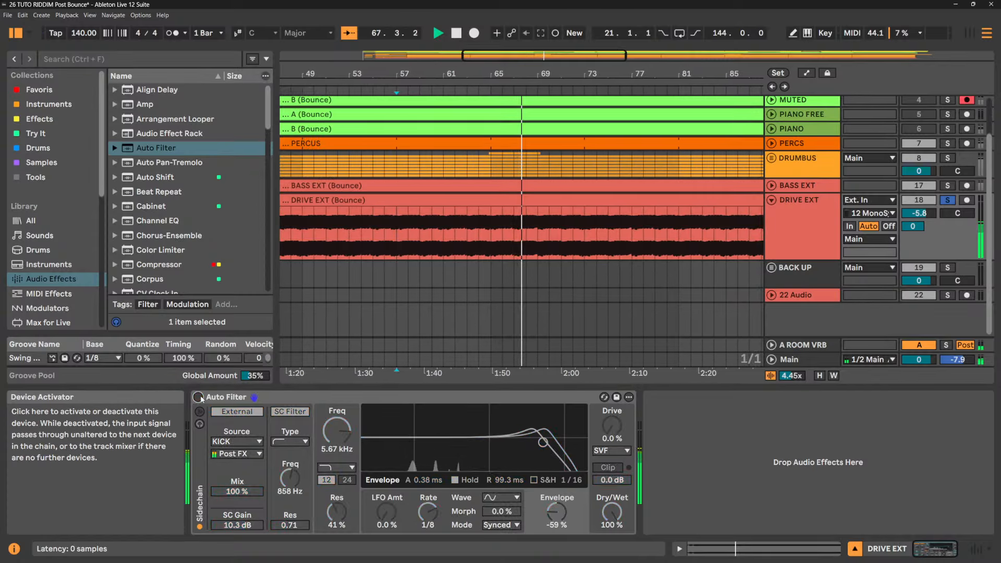
left_click(199, 397)
- Unsolo DRIVE EXT, set its volume to -3.6 dB, and play the mix from bar 57
left_click(948, 200)
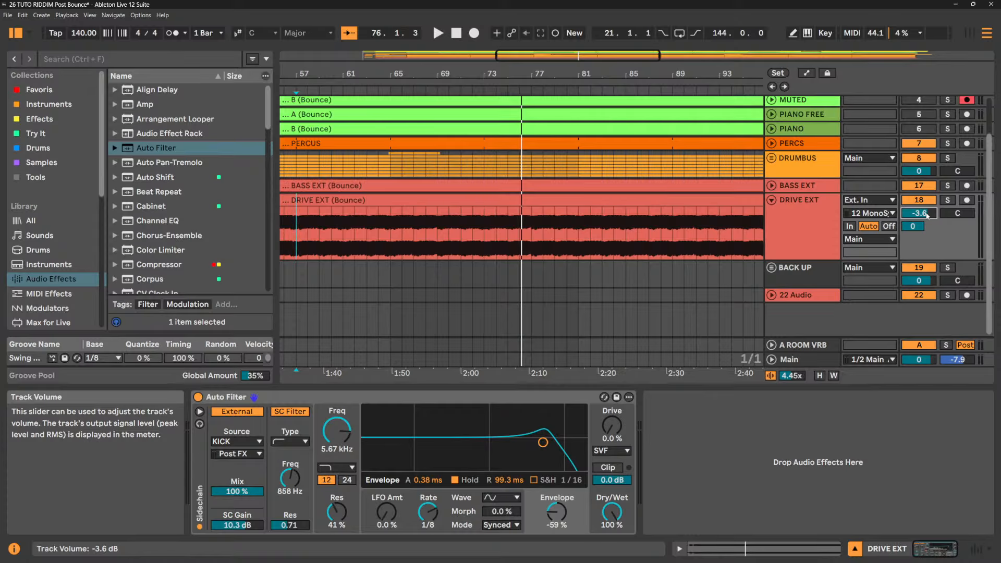
key("space")
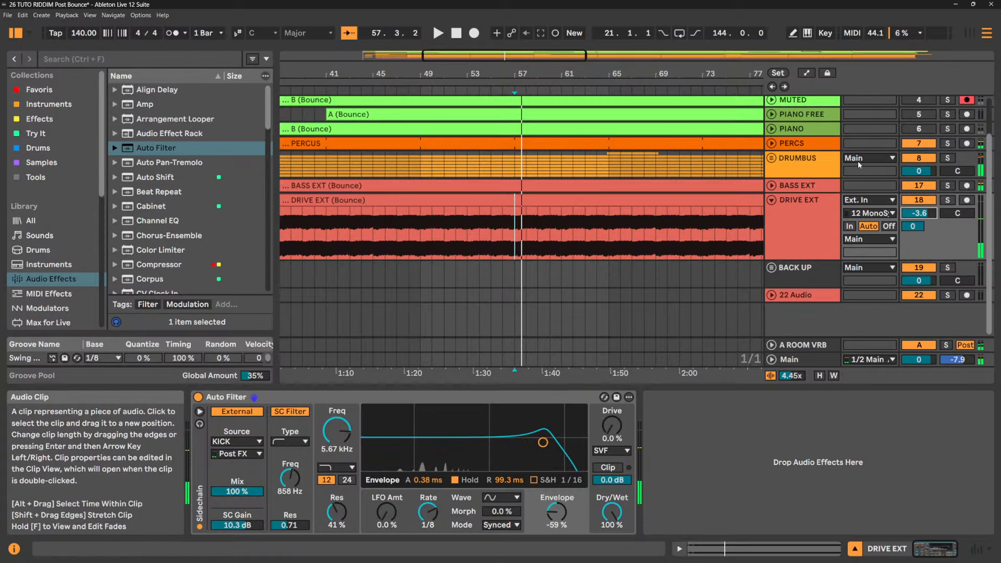
- Fold DRIVE EXT, unfold the FLUTE track, and play it soloed from bar 57
left_click(772, 200)
key("super")
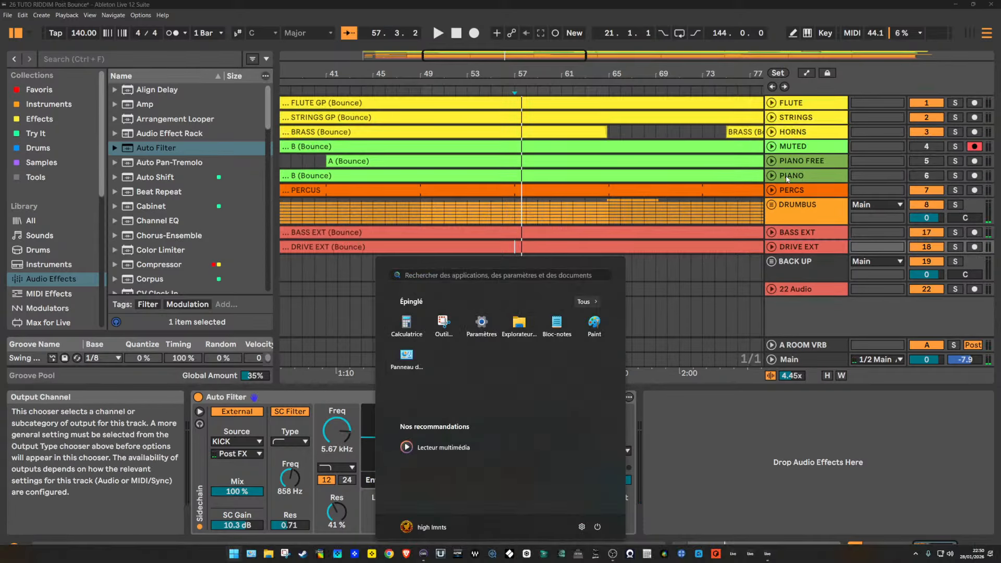
left_click(812, 103)
left_click(773, 103)
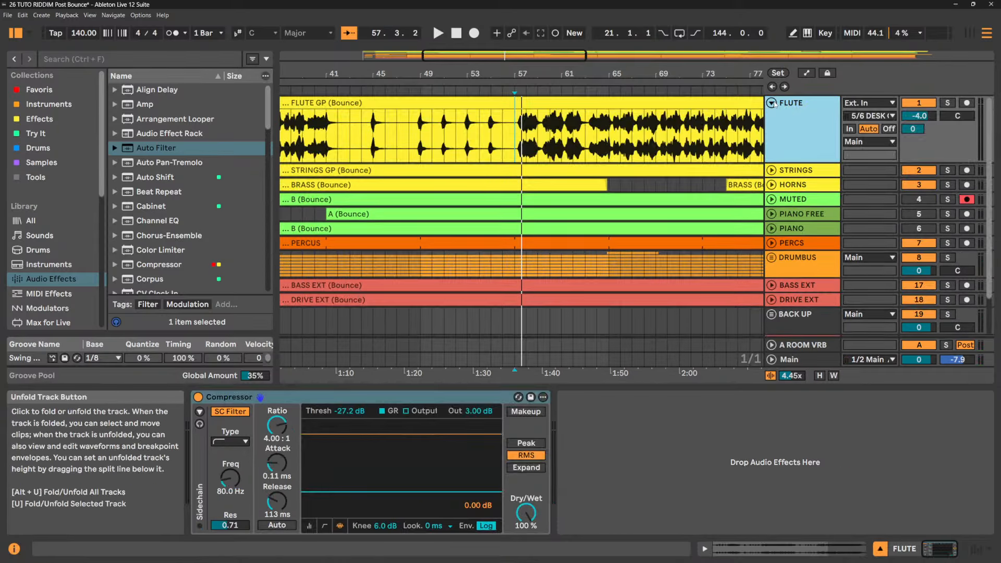
left_click(948, 104)
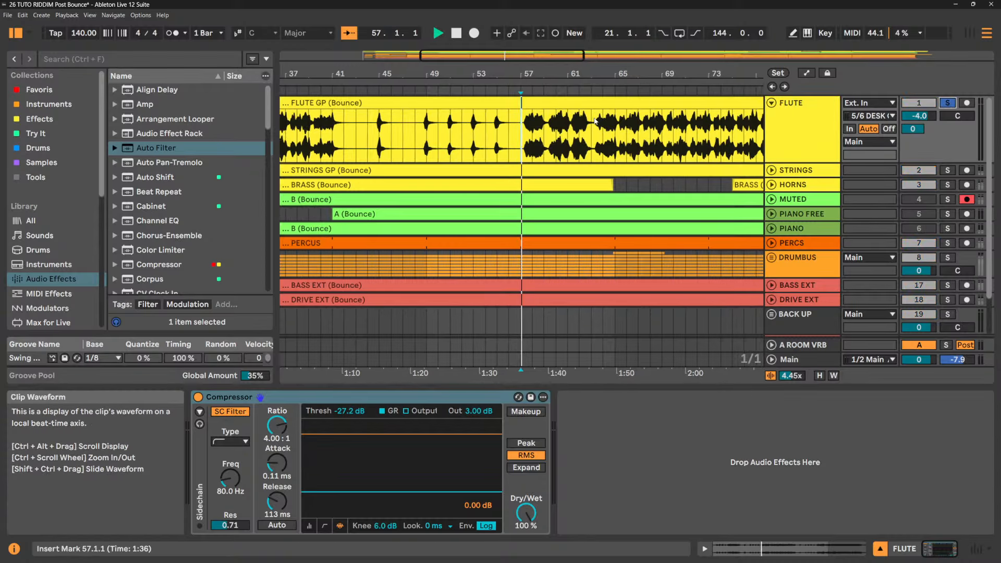
key("space")
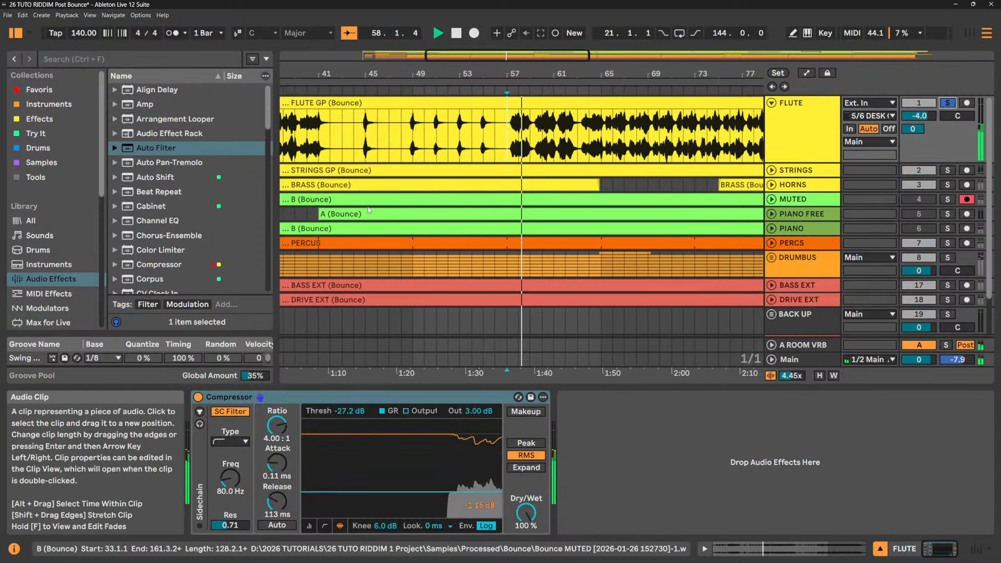
- Add Auto Pan-Tremolo after the Compressor on the FLUTE track and collapse the Compressor
left_click(414, 399)
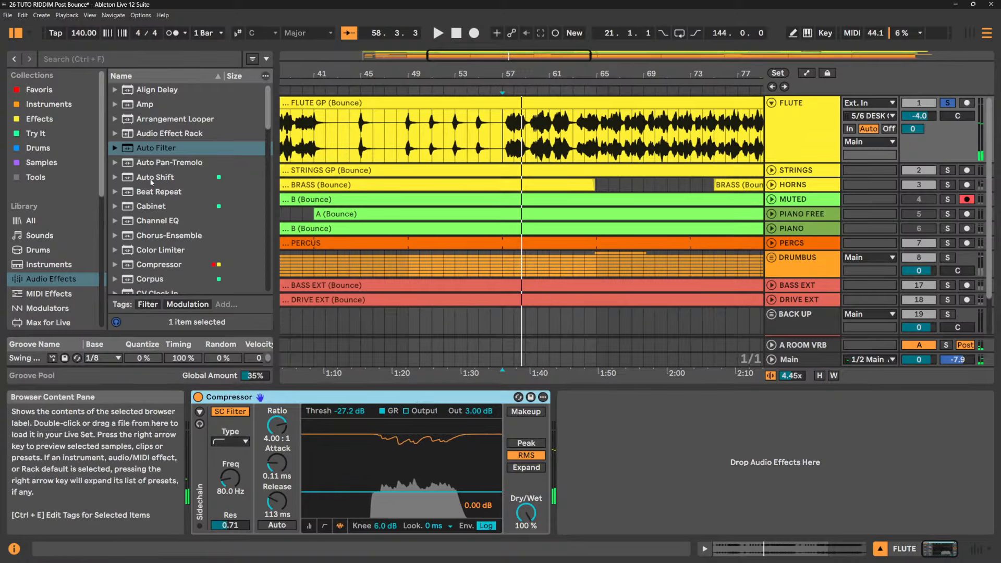
left_click_drag(154, 165, 664, 437)
double_click(349, 402)
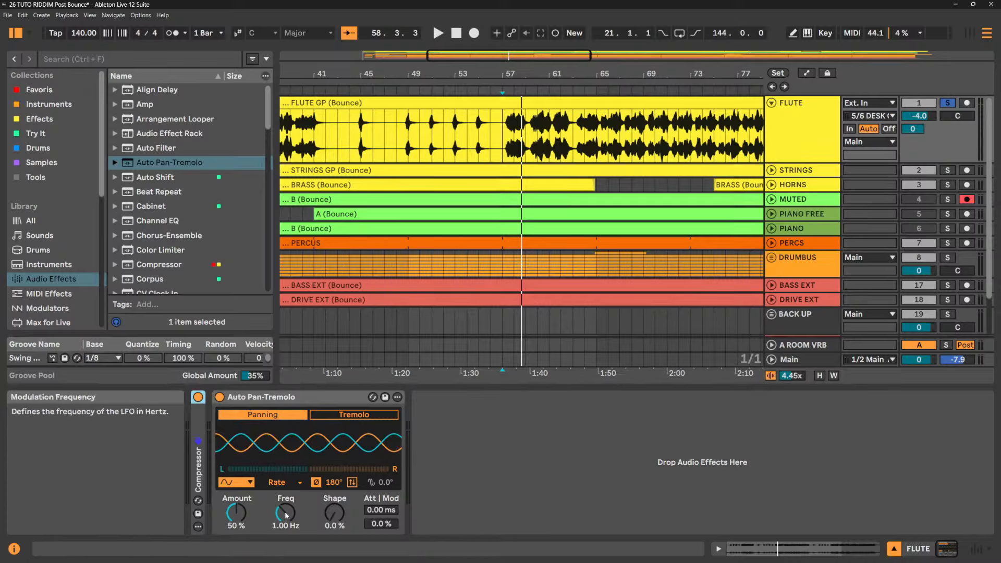
- Try different LFO phase offsets on the FLUTE track's Auto Pan-Tremolo, first 233° and finally 124°
left_click(295, 483)
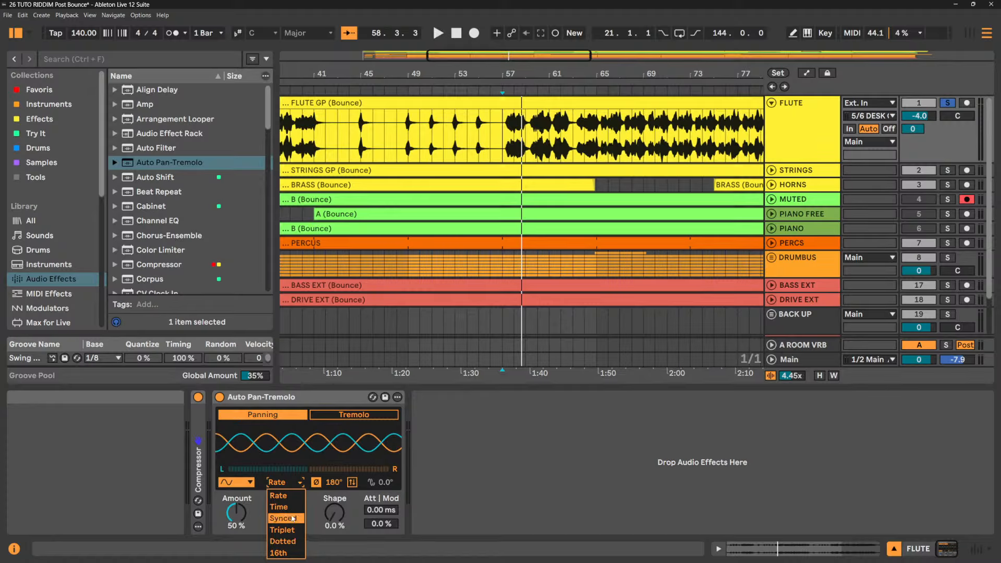
left_click(315, 507)
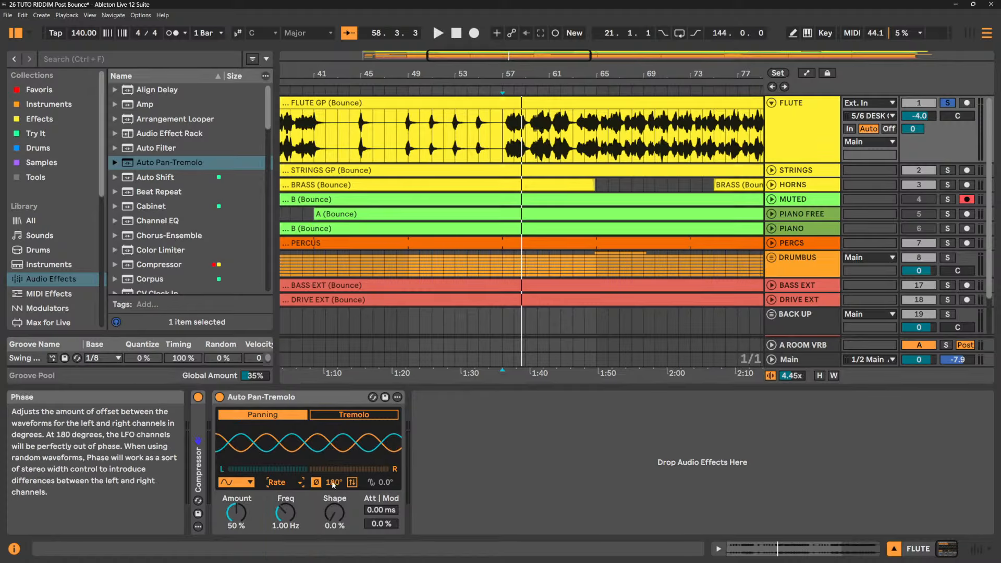
left_click_drag(333, 484, 334, 433)
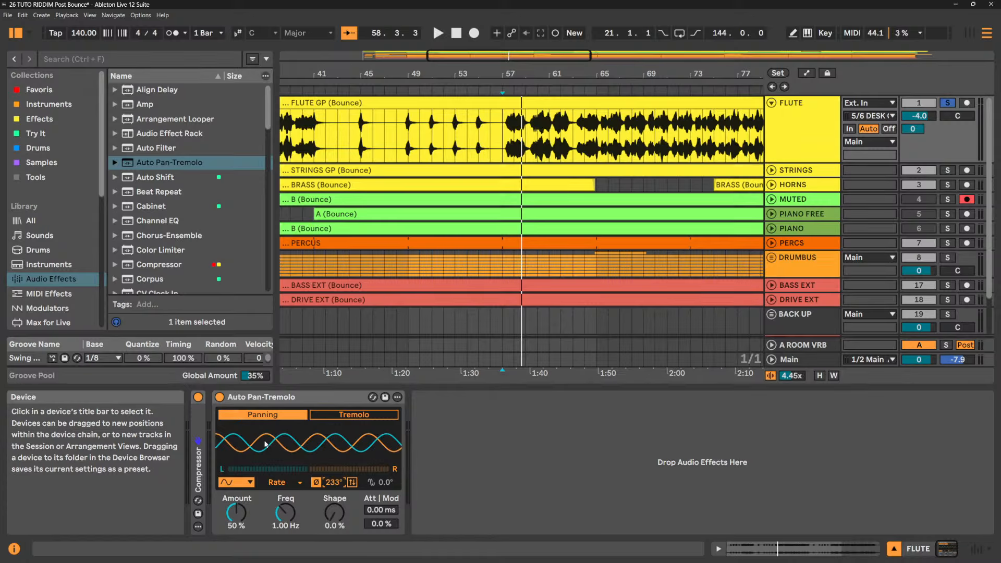
left_click_drag(334, 482, 334, 531)
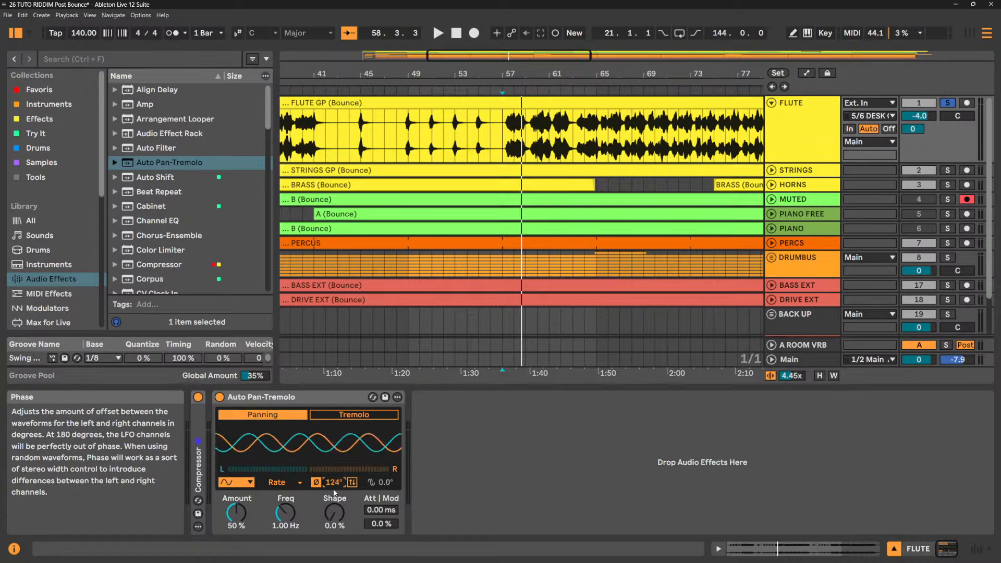
- Review the LFO waveform choices in the DRIVE EXT track's Auto Filter and return to the FLUTE track's devices
left_click(796, 171)
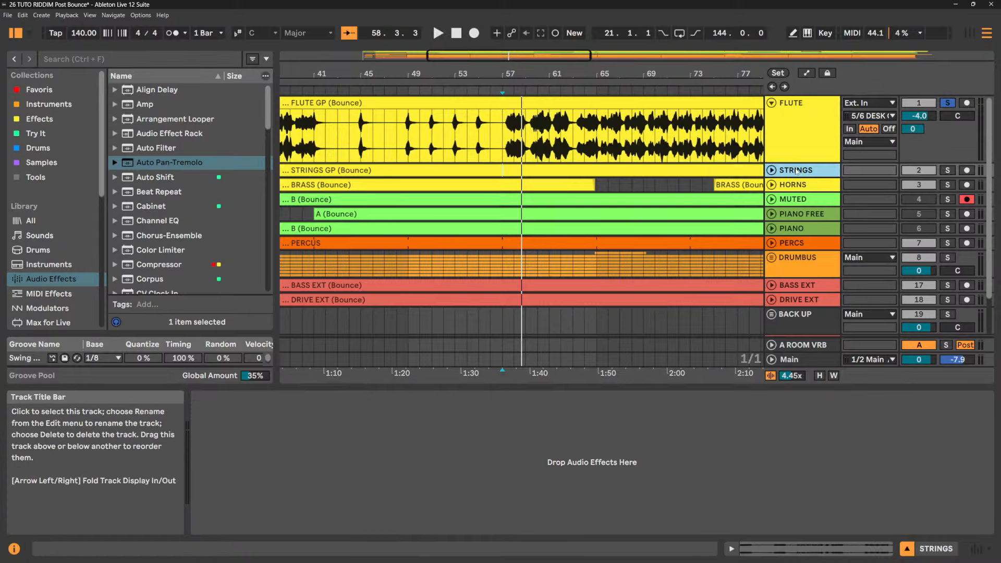
left_click(812, 263)
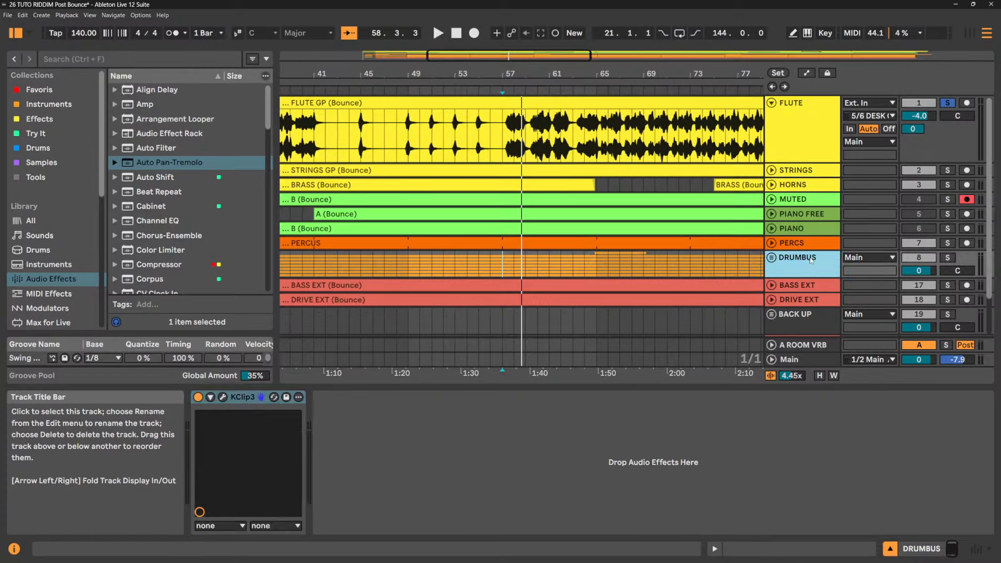
left_click(811, 299)
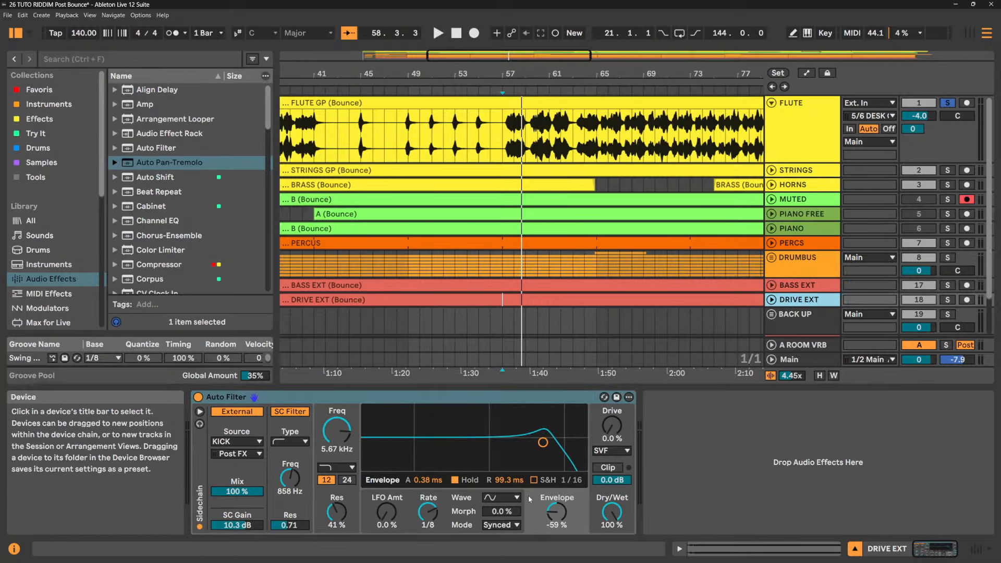
left_click(495, 498)
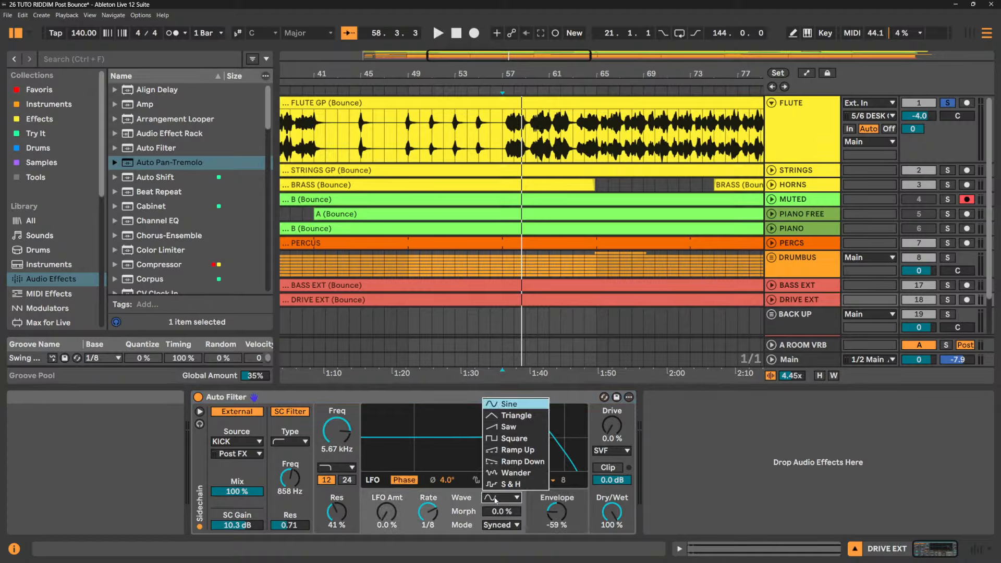
left_click(495, 498)
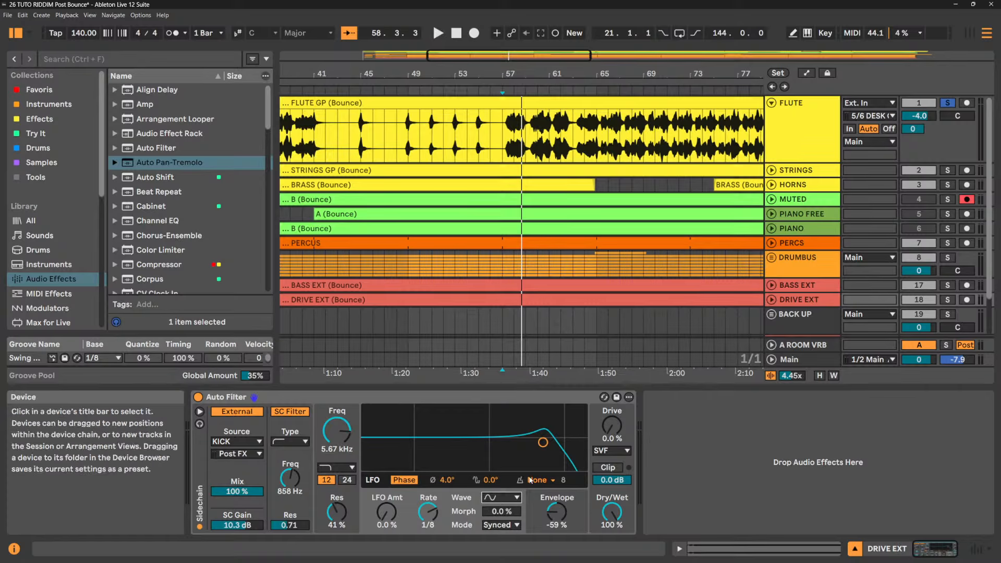
left_click(823, 126)
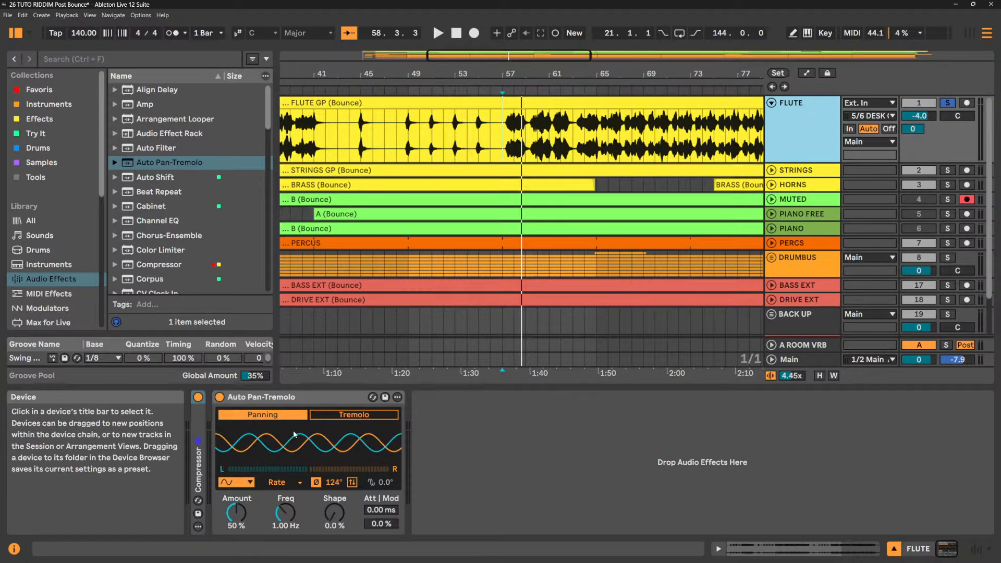
- Try the ramp-up and stepped random LFO waveforms in Auto Pan-Tremolo, returning to sine and resetting the phase to 180°
left_click(237, 482)
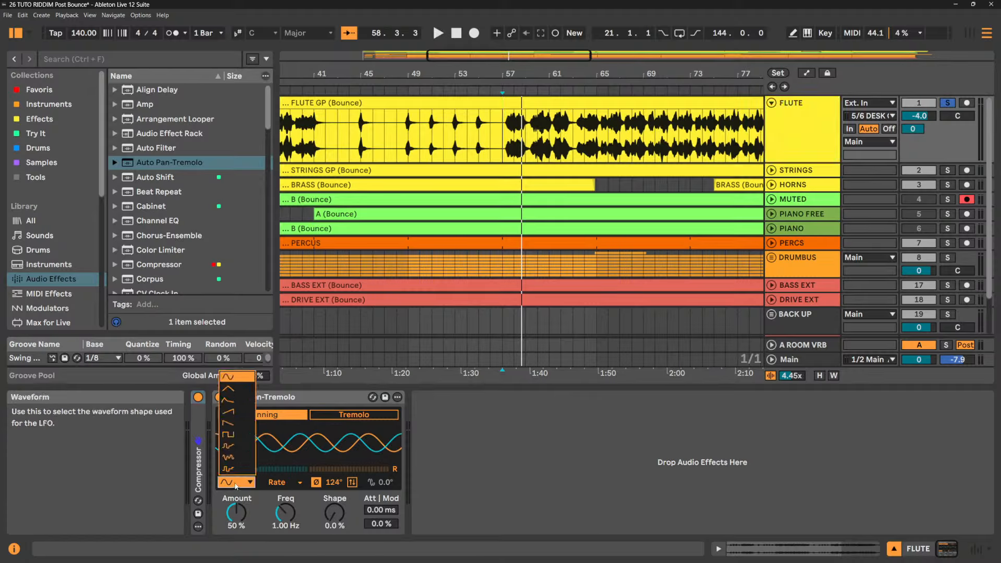
left_click(236, 417)
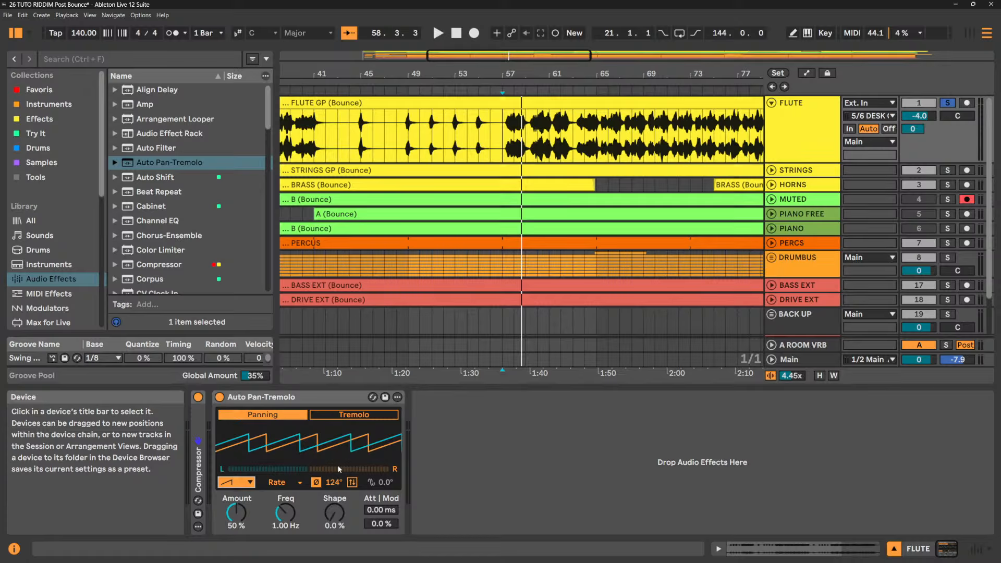
left_click(237, 482)
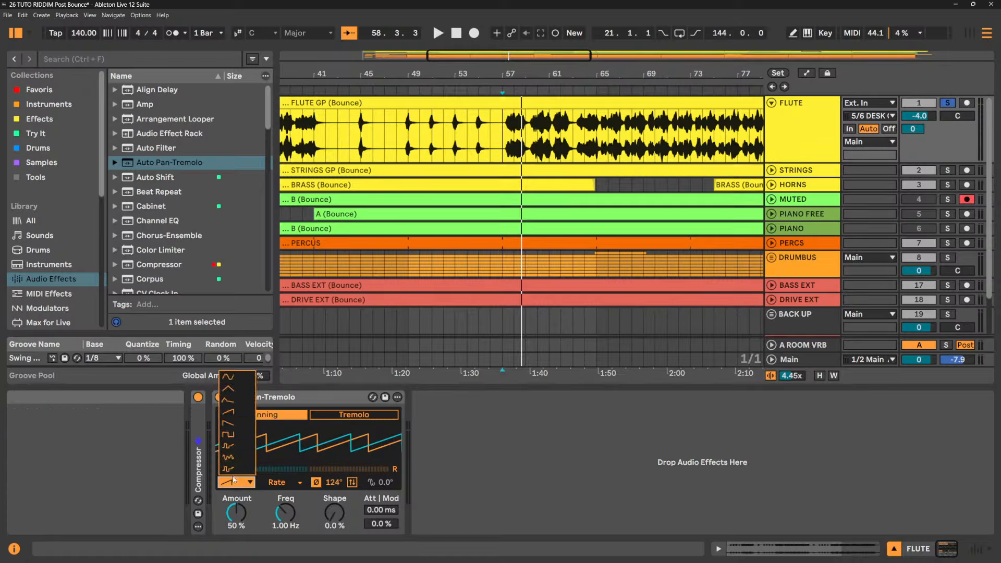
left_click(233, 469)
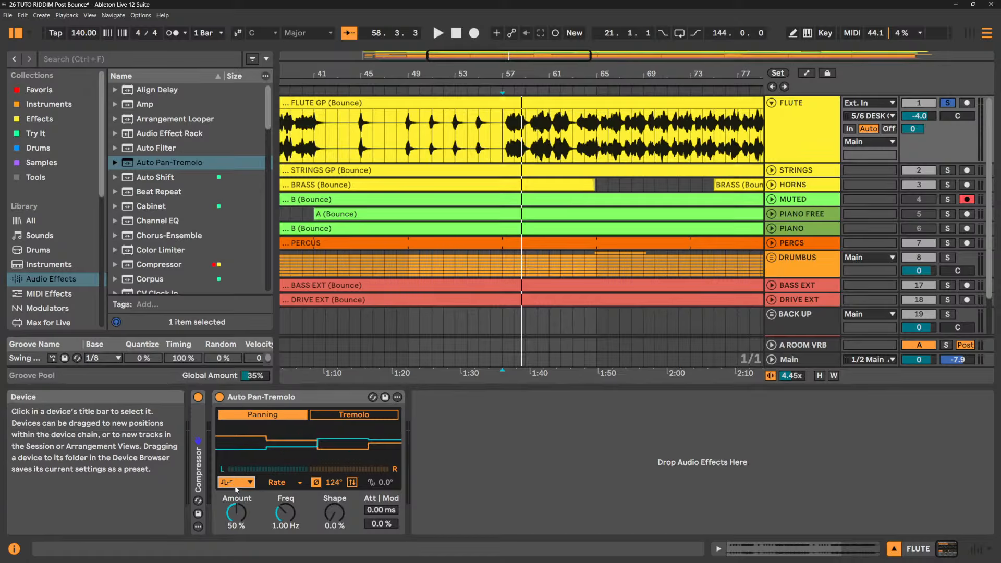
left_click(236, 488)
left_click(235, 375)
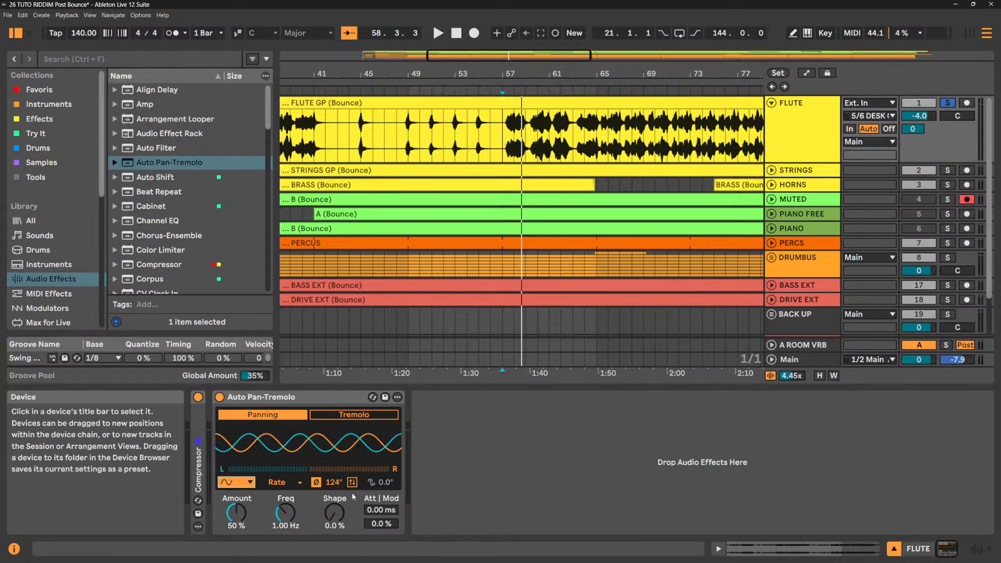
double_click(333, 483)
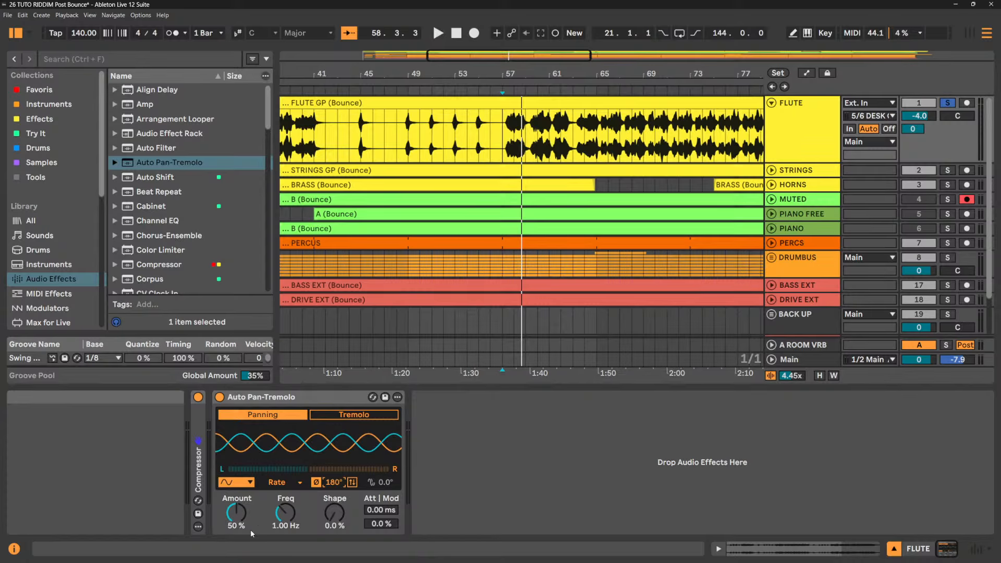
- Play the soloed FLUTE while setting Auto Pan-Tremolo's amount to 100% and its frequency to 11.8 Hz
key("space")
left_click_drag(251, 533, 250, 501)
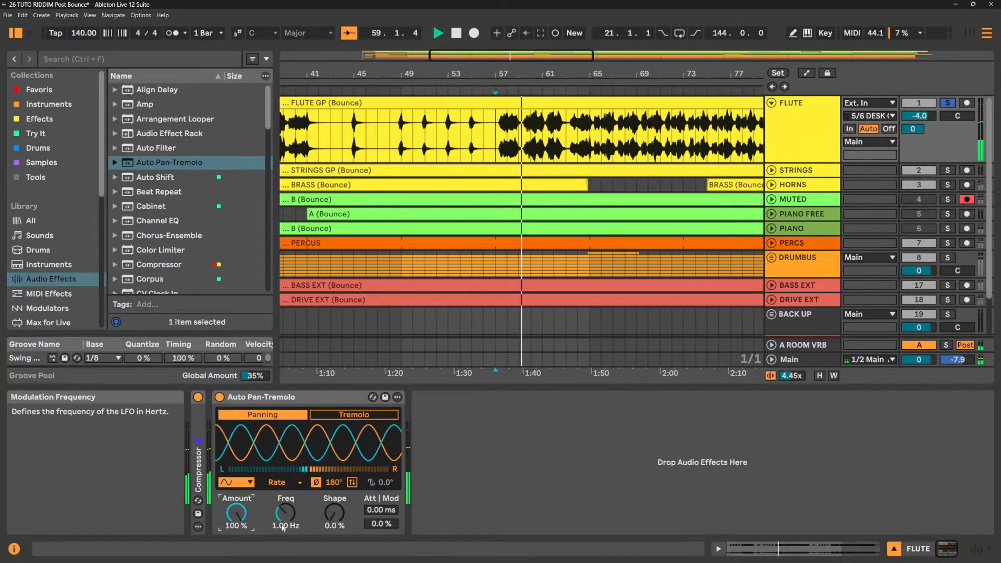
left_click_drag(282, 528, 282, 485)
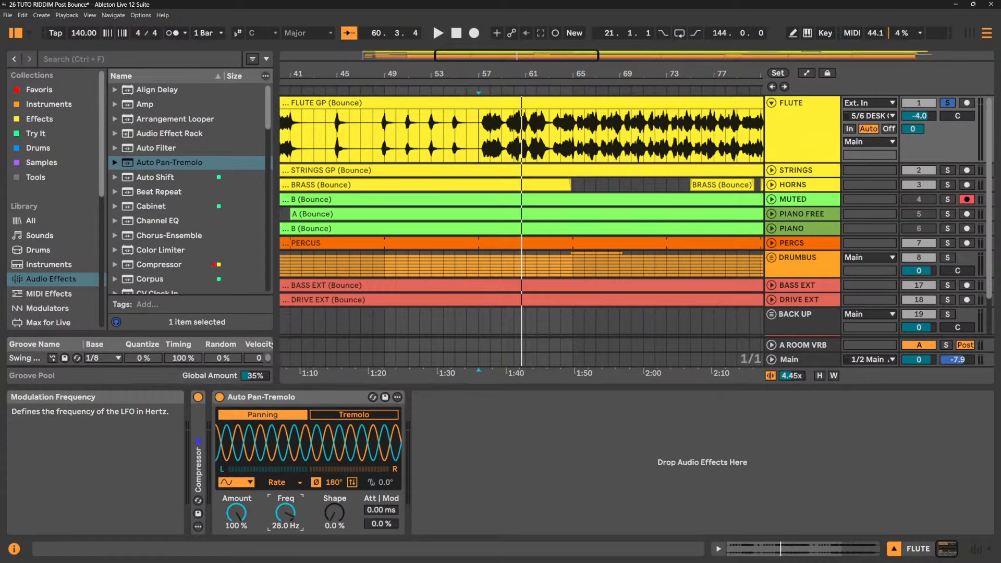
key("space")
mouse_move(285, 514)
left_mouse_down()
mouse_move(285, 527)
mouse_move(286, 514)
left_mouse_up()
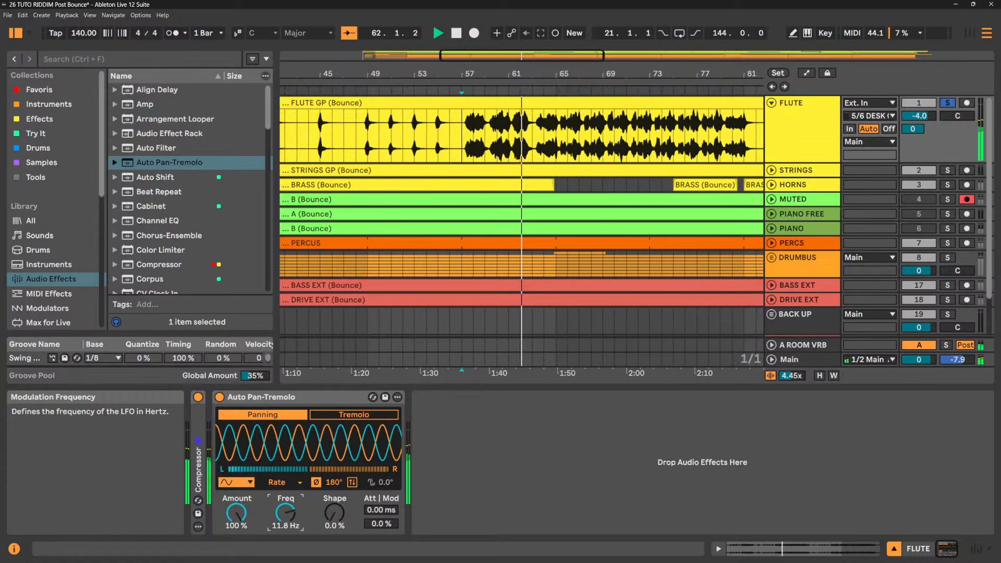
- Try Spin stereo offset at 9.4% during playback and return Auto Pan-Tremolo to Phase mode at 180°
left_click(316, 483)
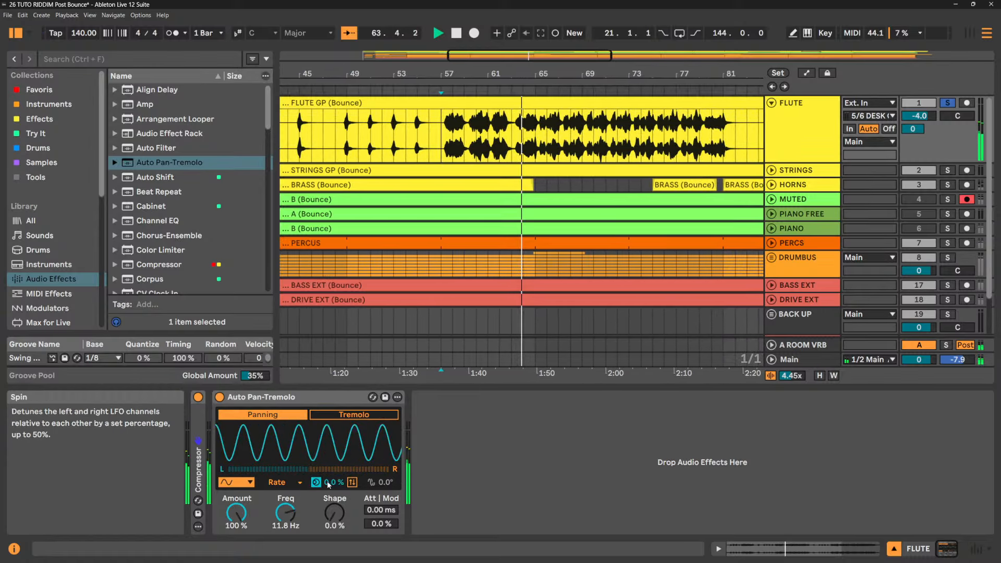
left_click_drag(333, 483, 333, 479)
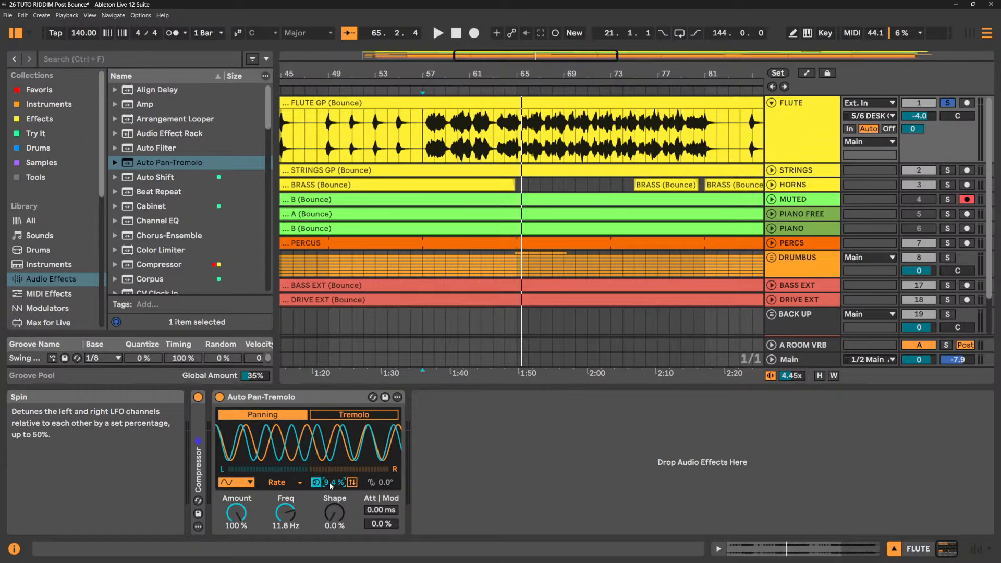
key("space")
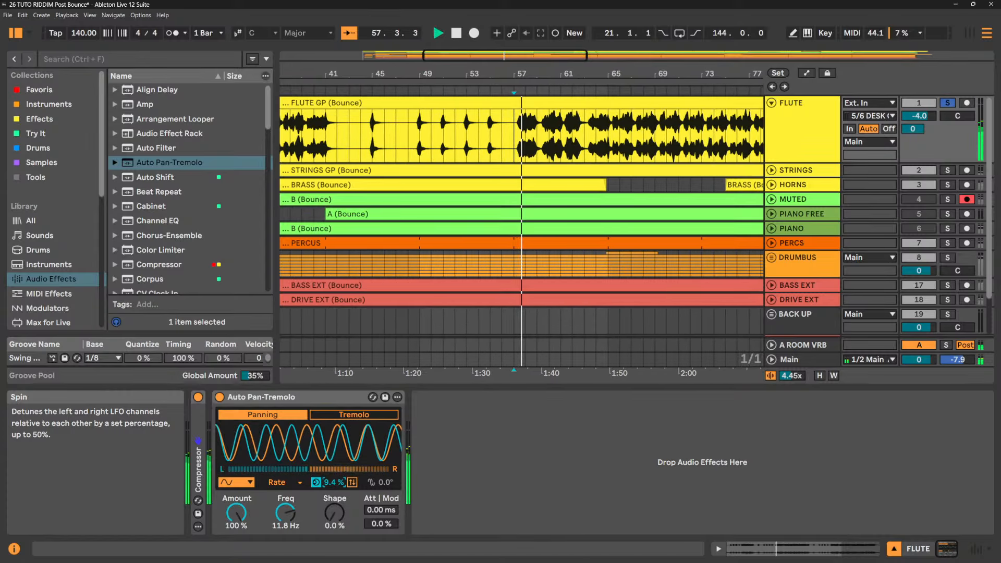
mouse_move(330, 483)
left_mouse_down()
mouse_move(331, 460)
mouse_move(330, 471)
left_mouse_up()
left_click(316, 482)
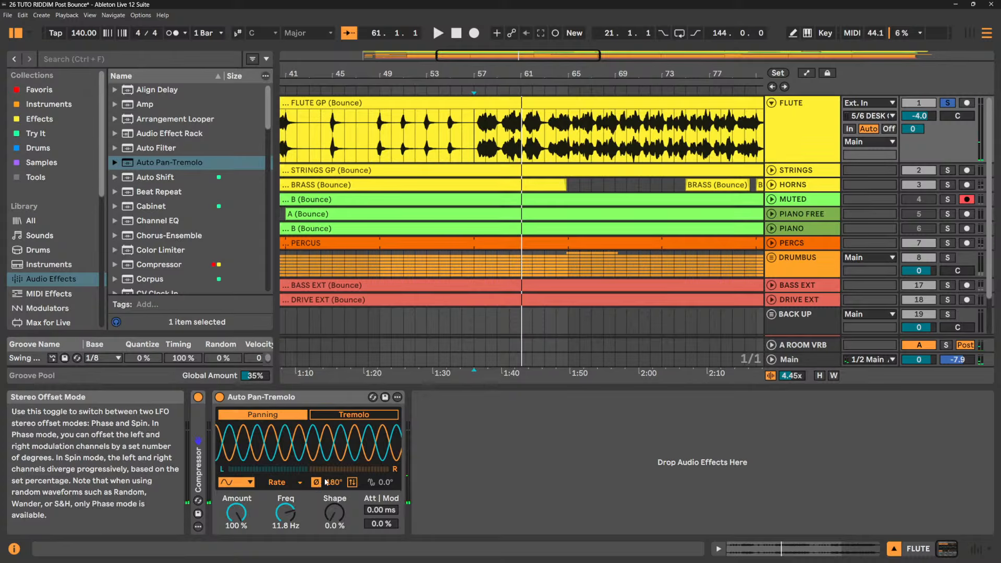
left_click(316, 483)
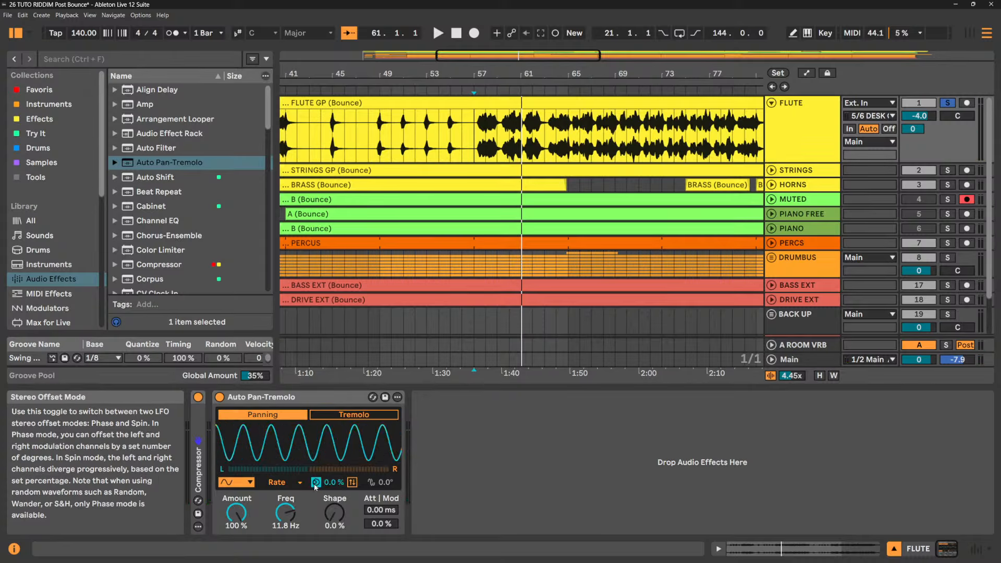
left_click(316, 482)
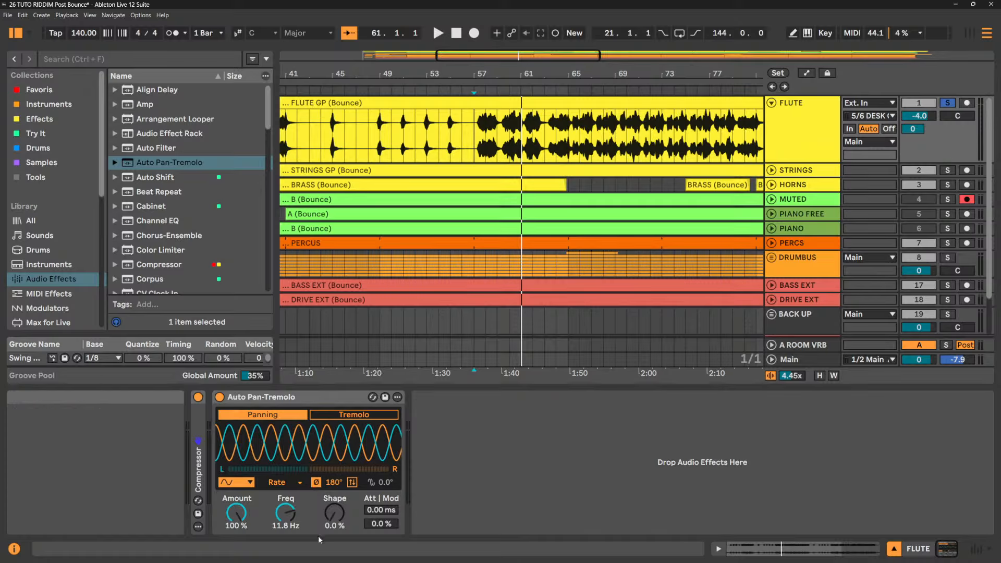
- Play the FLUTE again from bar 57 and lower Auto Pan-Tremolo's frequency to 3.00 Hz
left_click(232, 482)
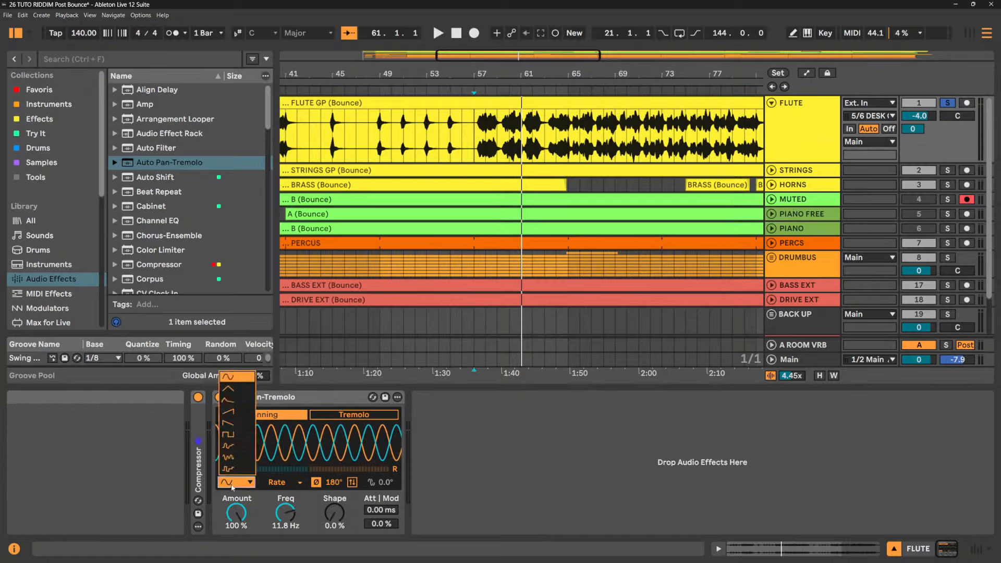
left_click(232, 485)
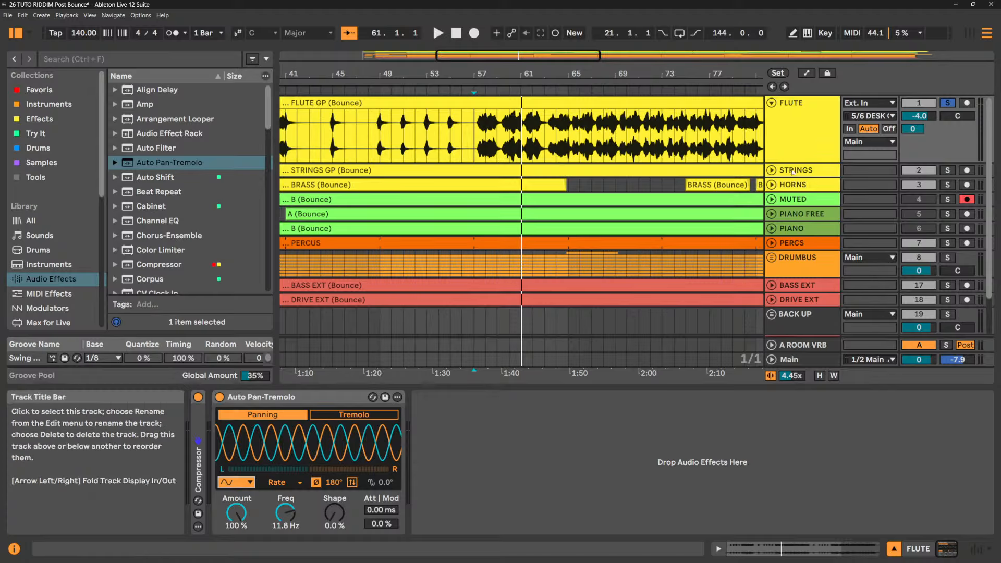
left_click(296, 399)
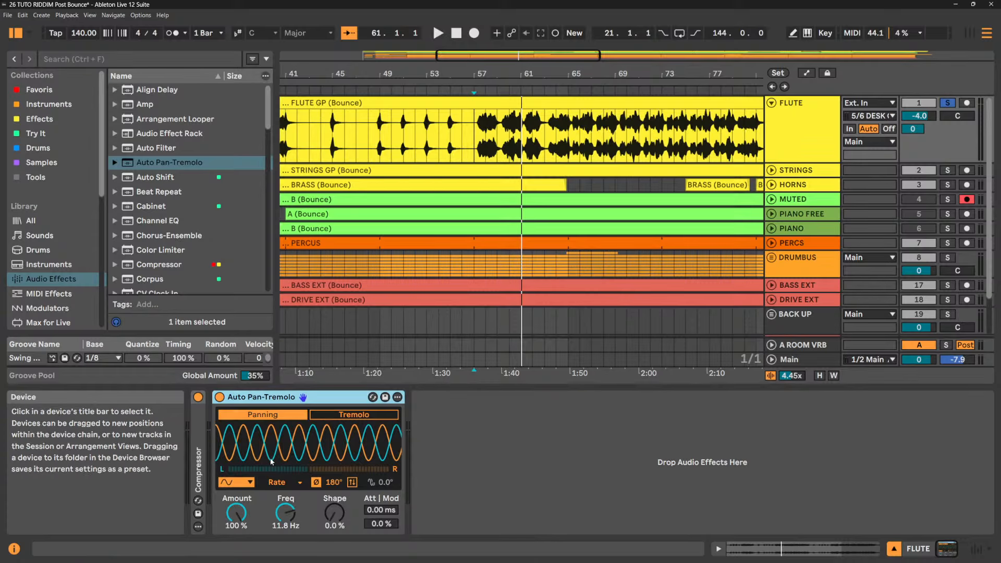
key("space")
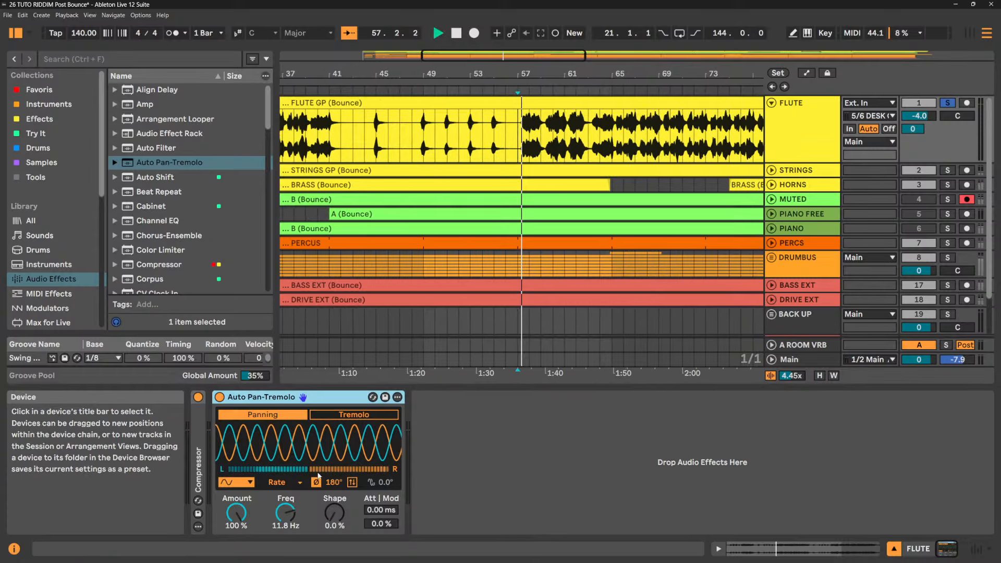
left_click_drag(301, 514, 302, 542)
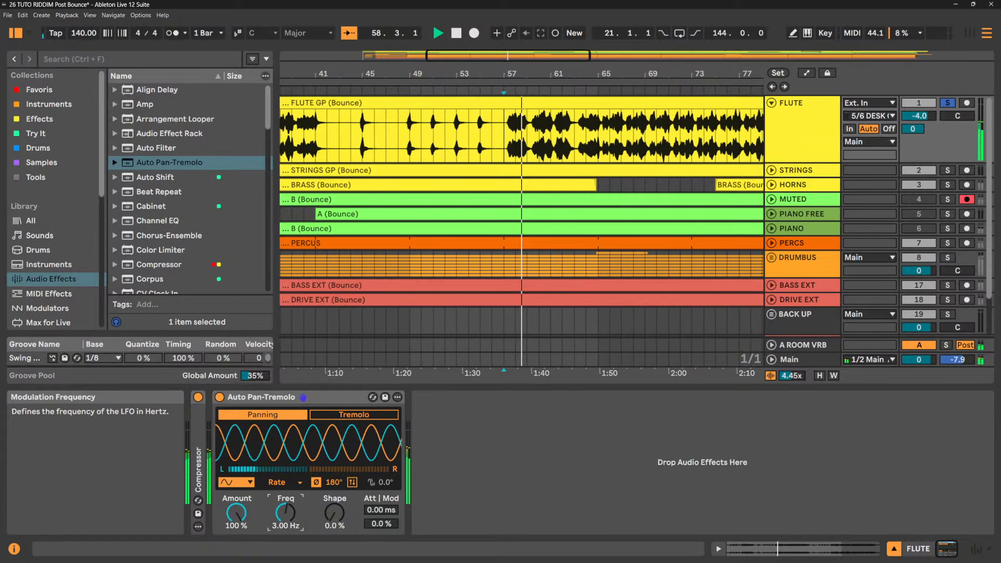
- Switch Auto Pan-Tremolo's LFO to Synced with a rate of 1/12, and set the shape to 79% during playback
left_click(281, 482)
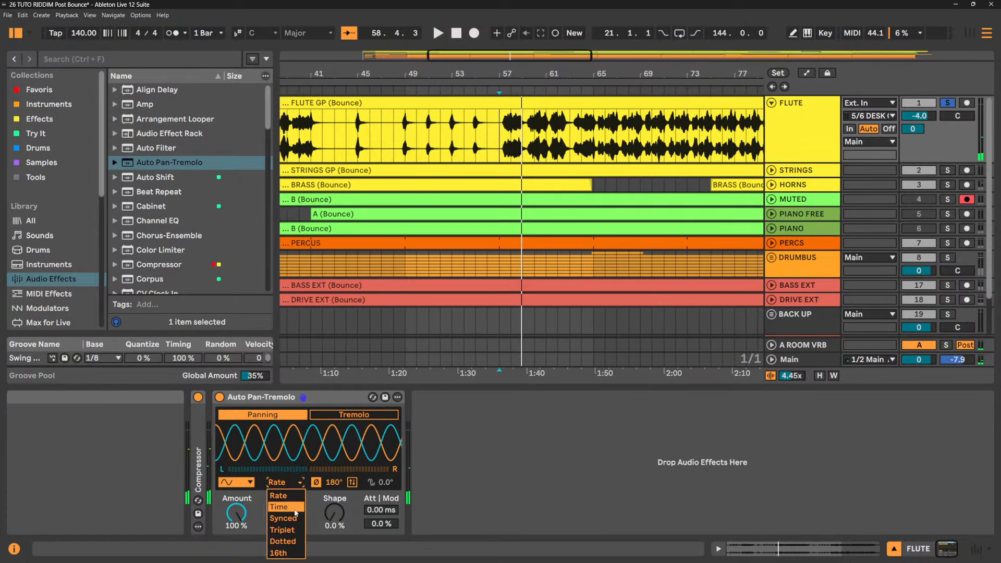
left_click(297, 518)
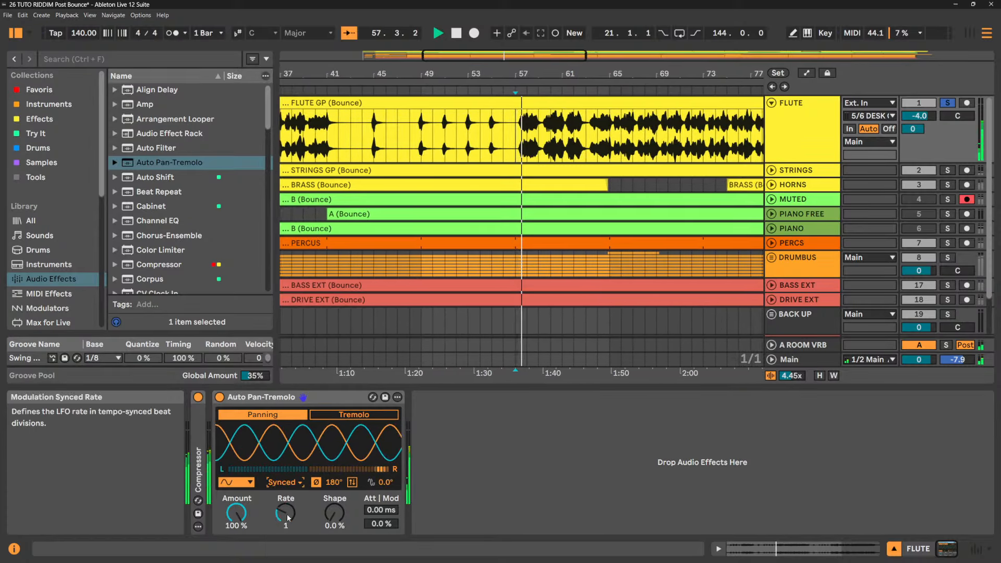
left_click_drag(288, 518, 287, 504)
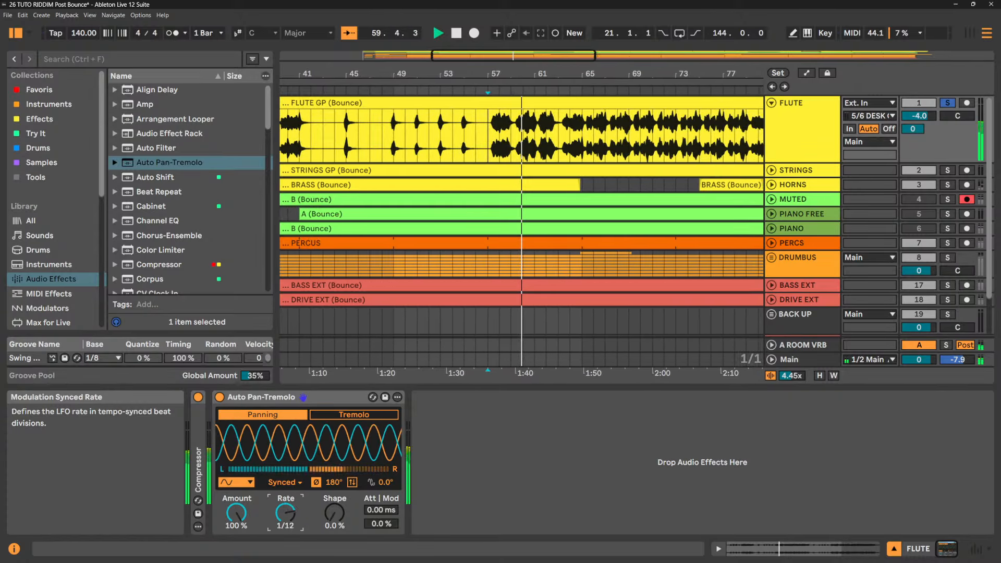
left_click_drag(334, 513, 335, 501)
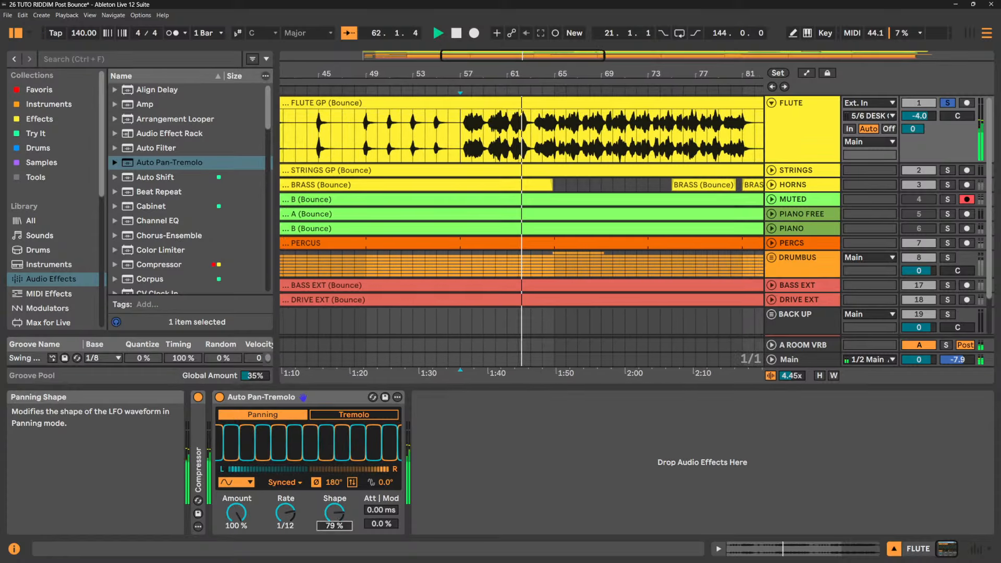
left_click(352, 482)
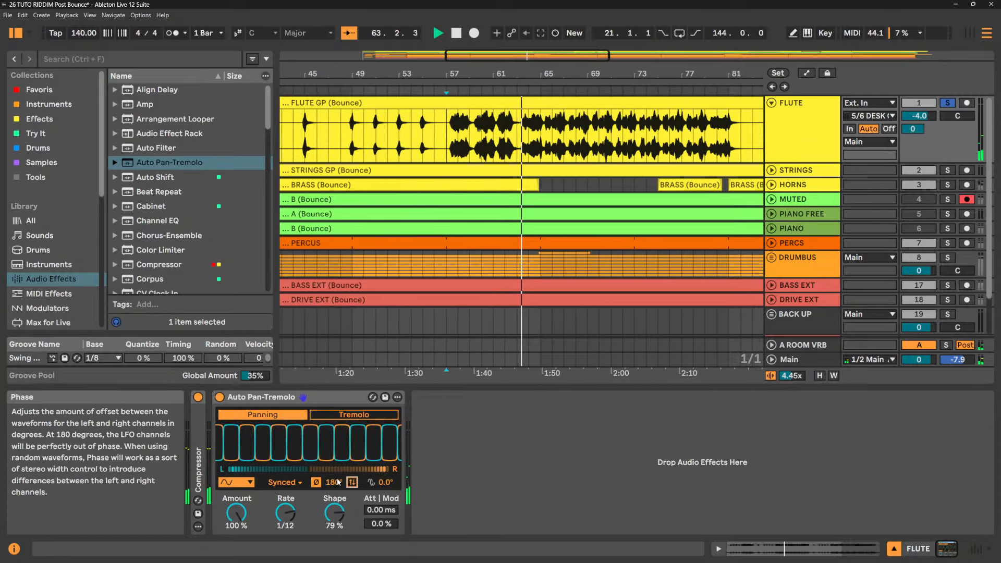
- Try a 290° phase and a shifted phase offset on Auto Pan-Tremolo during playback, and reset them to 180° and 0.0°
left_click_drag(333, 481, 334, 463)
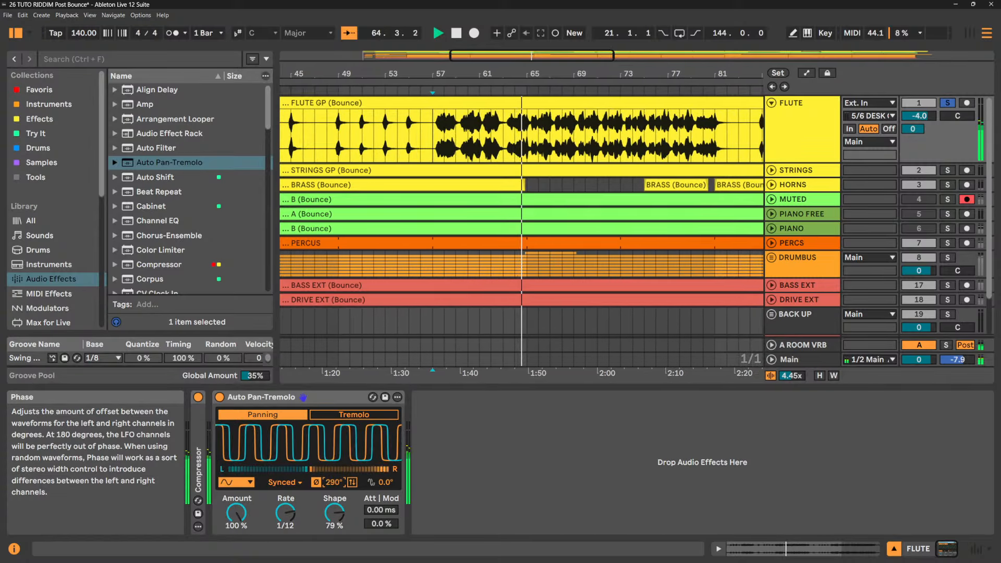
left_click_drag(386, 482, 388, 508)
double_click(386, 483)
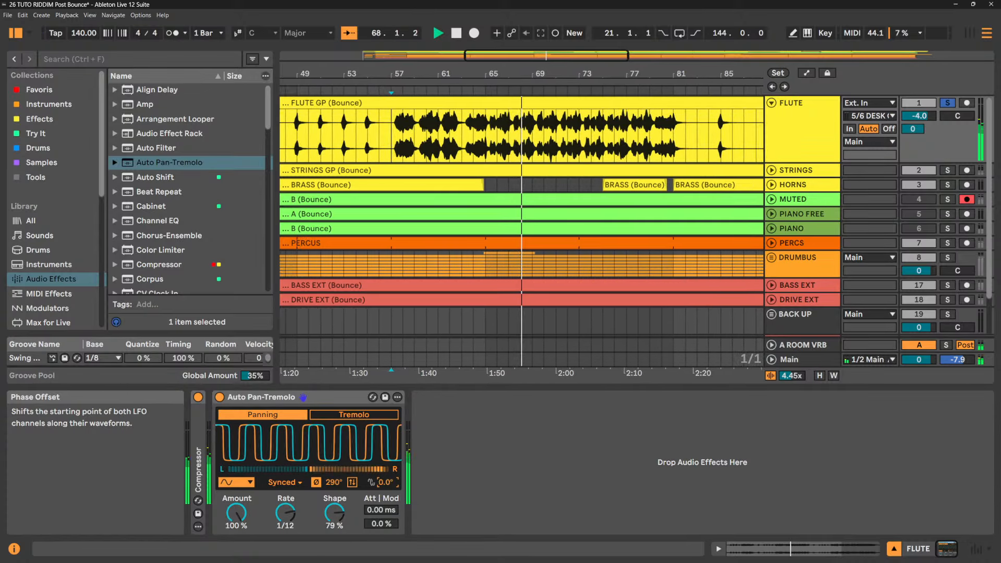
double_click(334, 483)
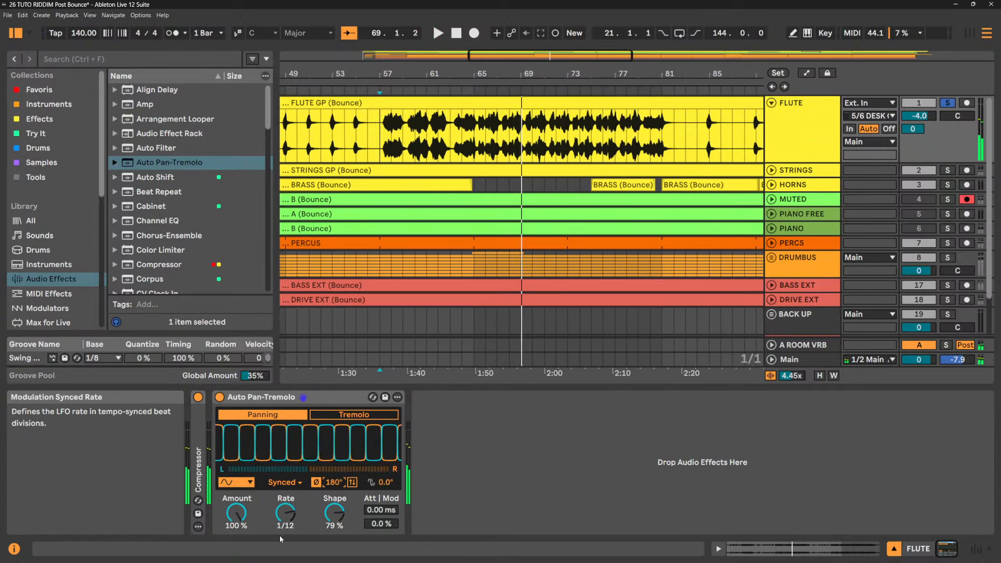
- Reset Auto Pan-Tremolo's shape to 0.0%, lower its amount to 52%, and play the soloed FLUTE from bar 57
double_click(332, 513)
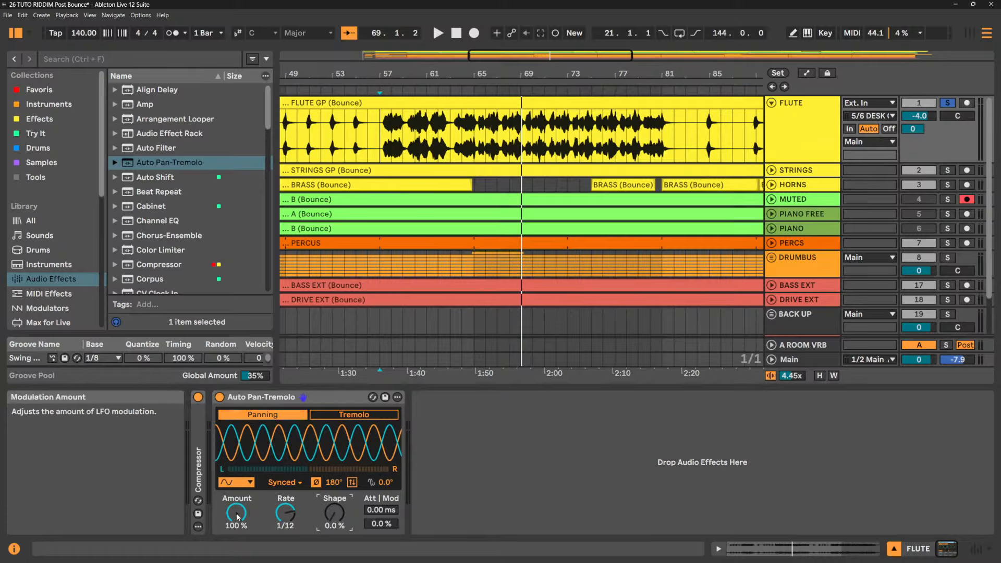
mouse_move(237, 516)
left_mouse_down()
mouse_move(238, 558)
mouse_move(237, 535)
left_mouse_up()
key("space")
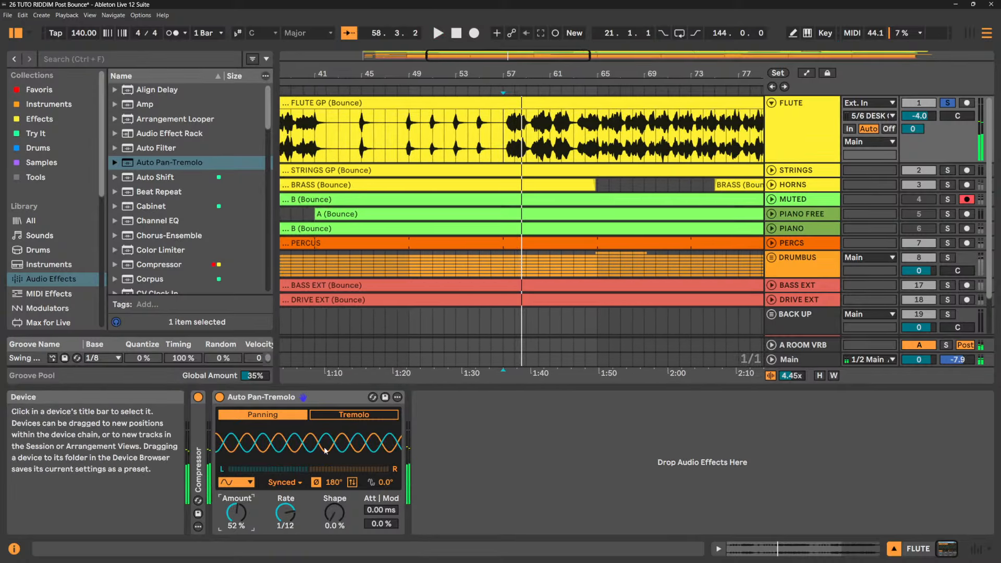
- Set Auto Pan-Tremolo's synced rate to 1/32 and open the choice of LFO rate modes
left_click_drag(285, 512, 285, 501)
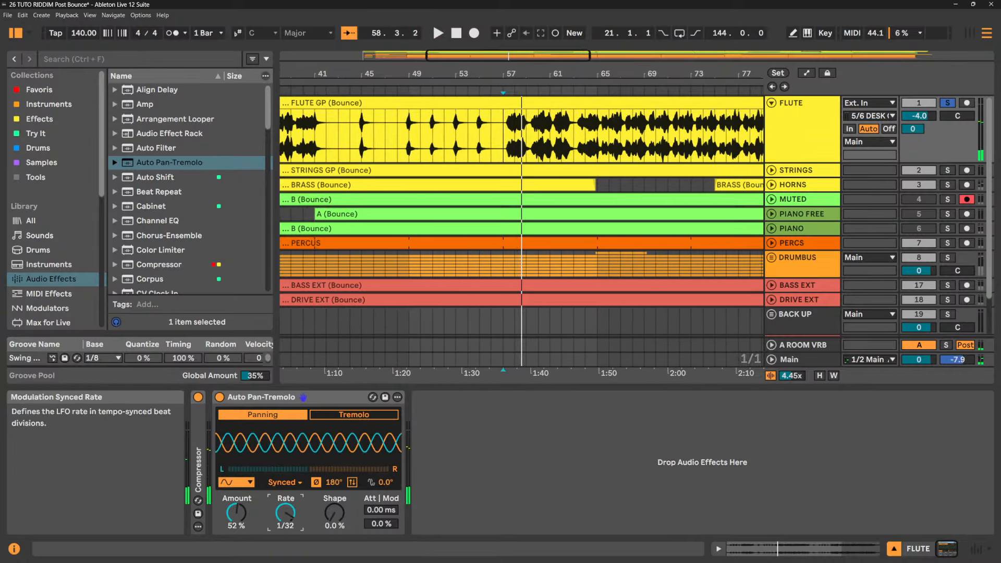
left_click(301, 483)
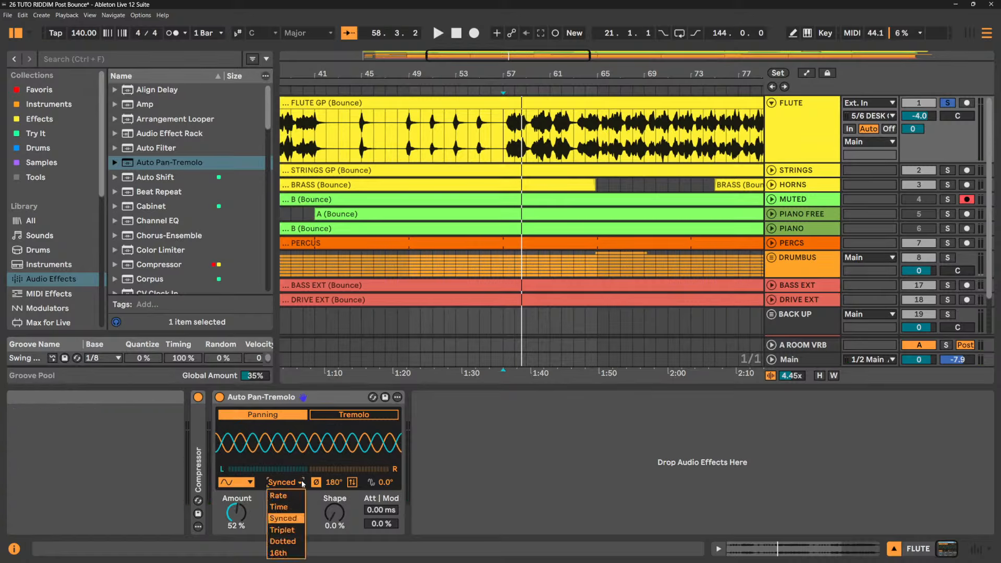
- Set the Auto Pan-Tremolo's time mode to Rate and raise its frequency to 12.4 Hz while playing the flute
left_click(279, 495)
key("space")
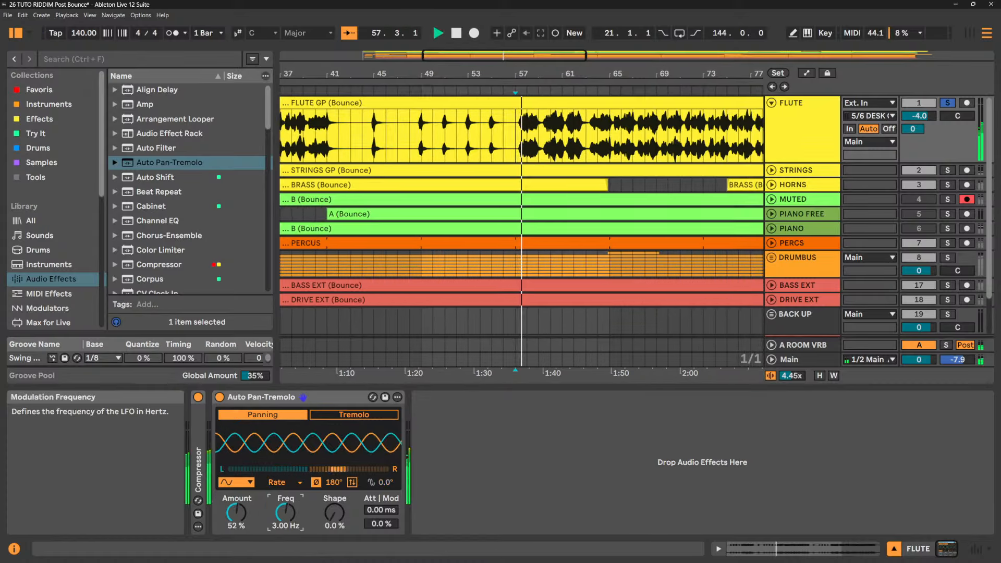
left_click_drag(285, 513, 285, 476)
left_click_drag(236, 513, 285, 525)
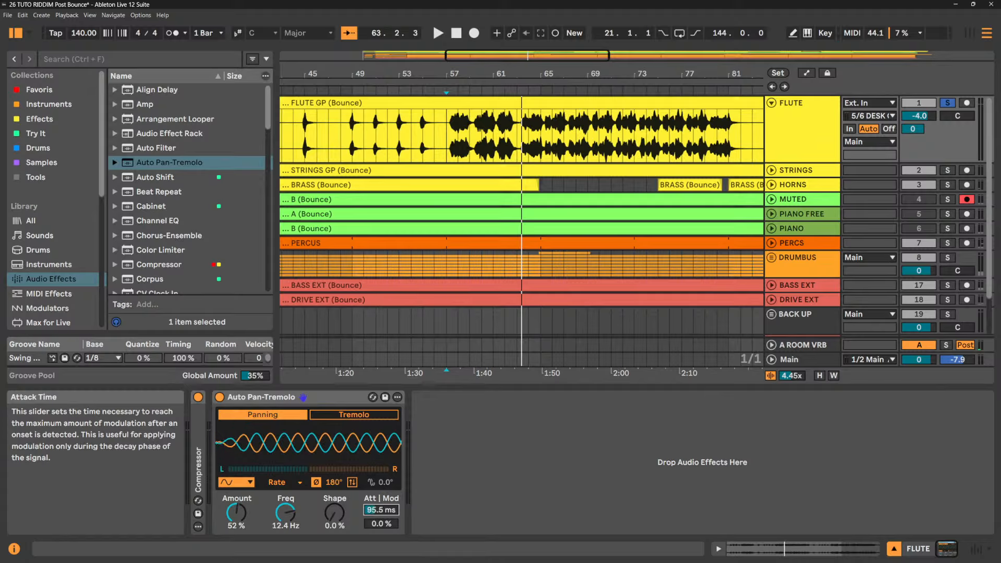
- Try an attack time of about 358 ms on the panning modulation and reset it to 0 ms
mouse_move(381, 510)
left_mouse_down()
mouse_move(382, 483)
mouse_move(388, 520)
left_mouse_up()
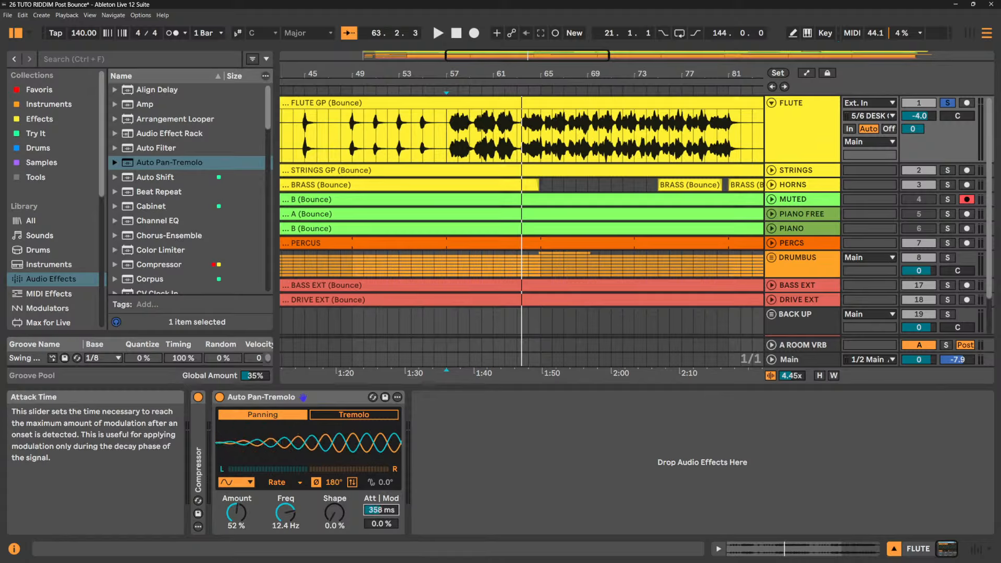
left_click(393, 511)
key("Delete")
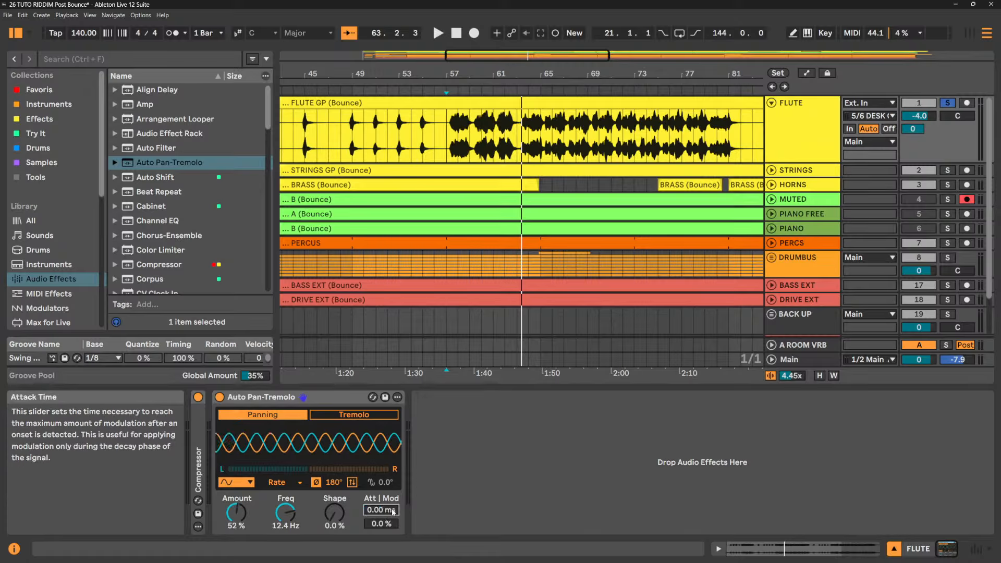
- Raise the panning modulation amount to 57% and audition the flute track
left_click_drag(237, 512, 236, 509)
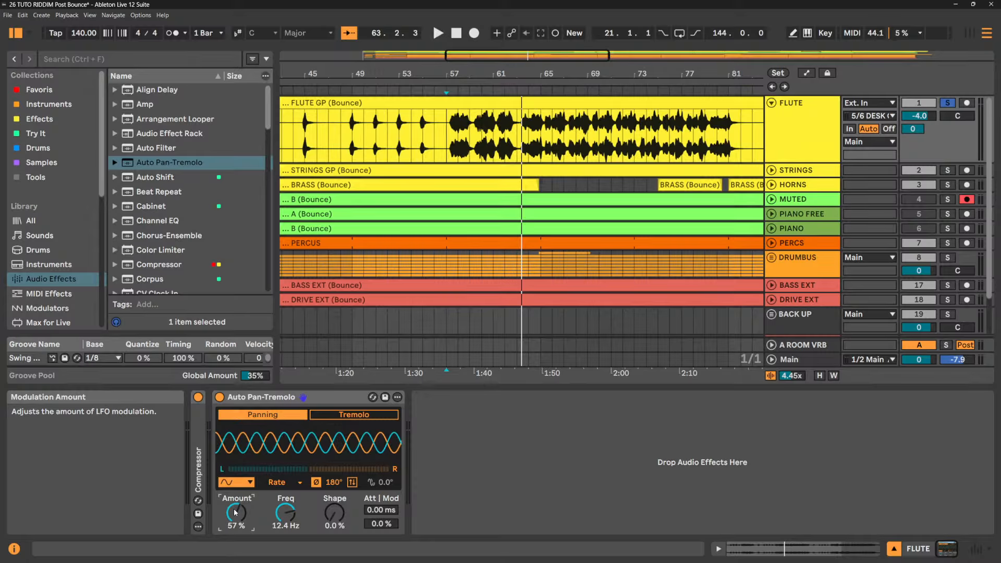
key("space")
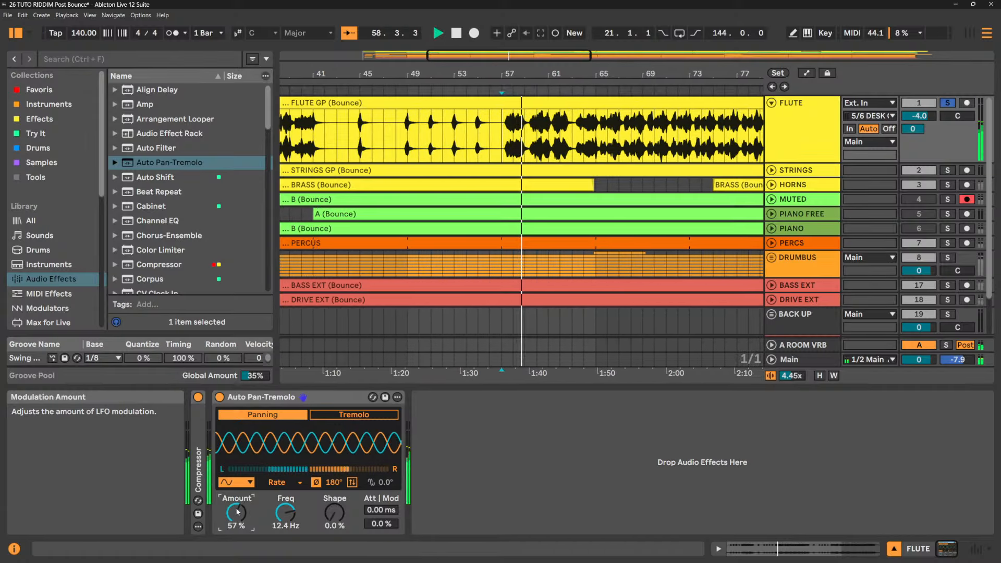
key("space")
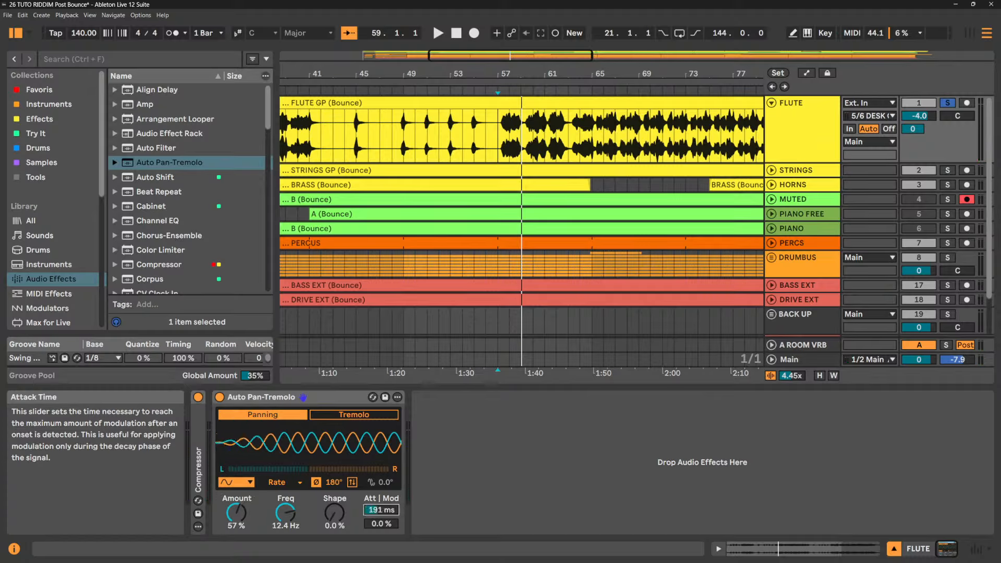
- Set the attack time to 524 ms and the modulation amount to 100%, and audition the flute
left_click_drag(381, 510, 381, 496)
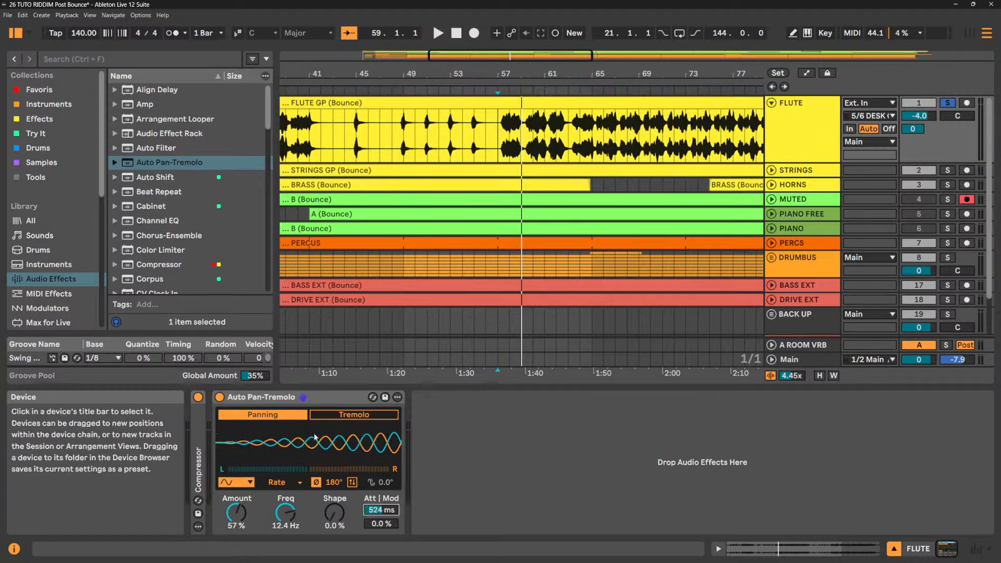
left_click_drag(236, 512, 237, 488)
key("space")
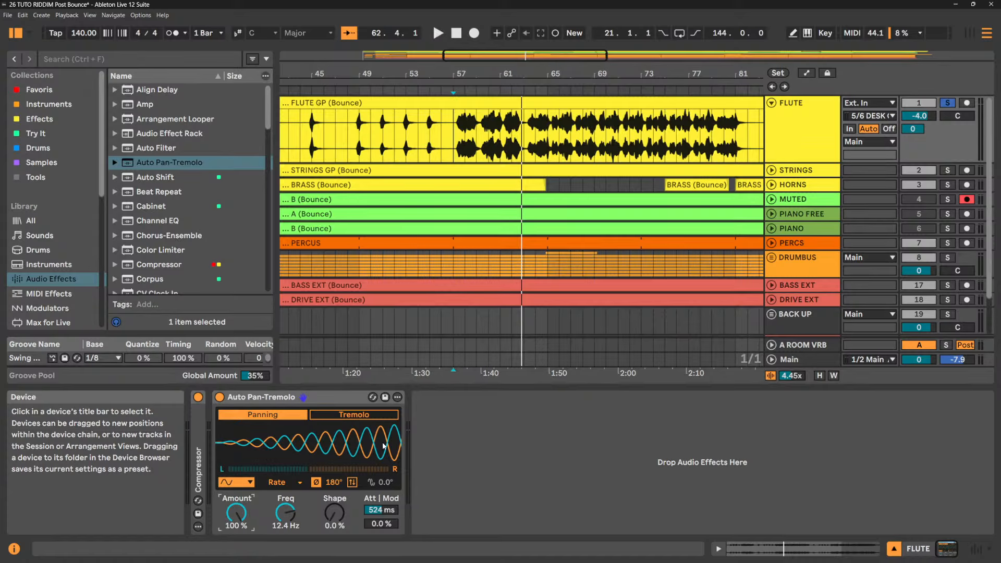
key("space")
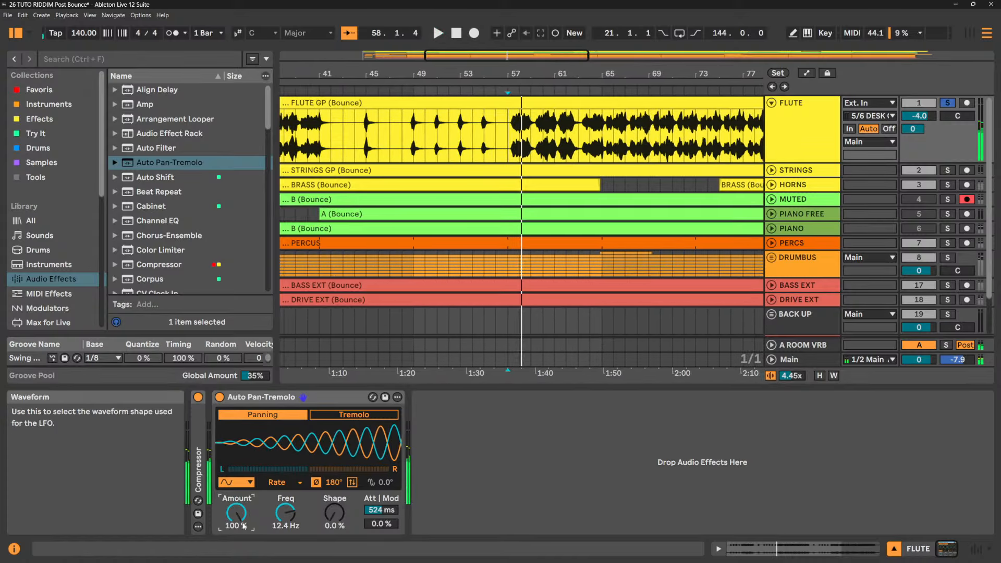
- Reset the frequency to 1.00 Hz and the attack time to 0 ms, set the amount to 100%, and audition the slow panning
left_click_drag(241, 512, 241, 542)
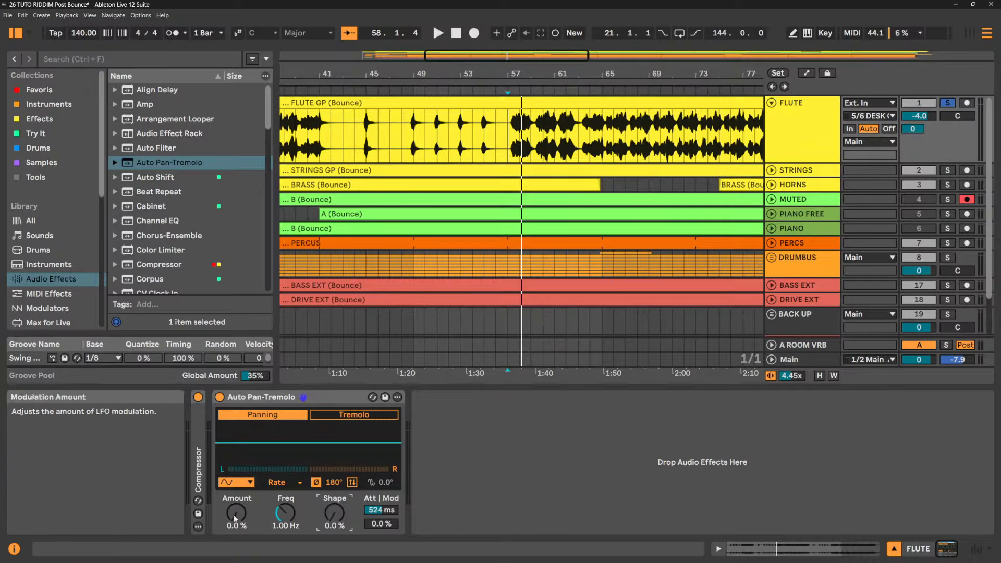
left_click_drag(235, 517, 235, 466)
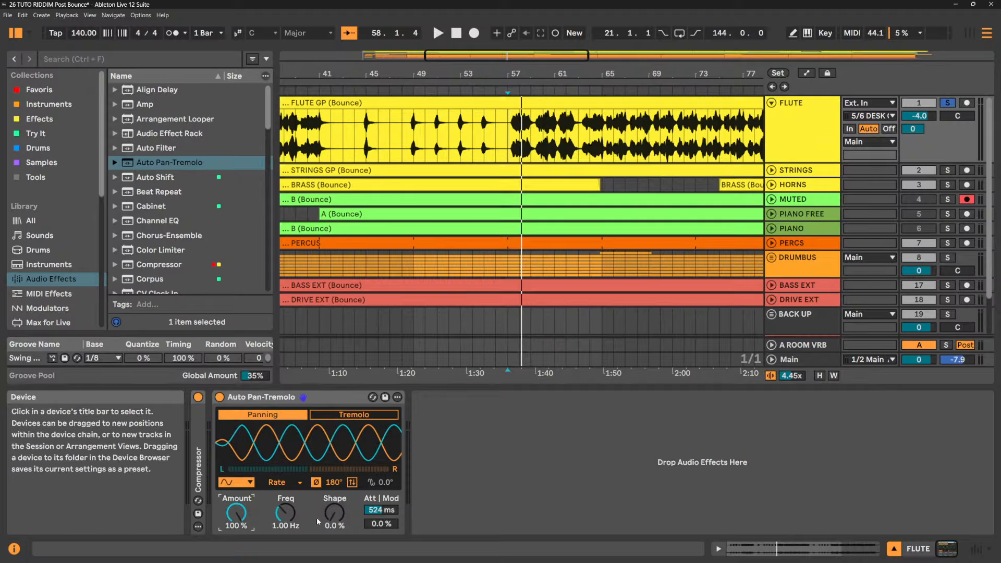
left_click_drag(376, 515, 375, 542)
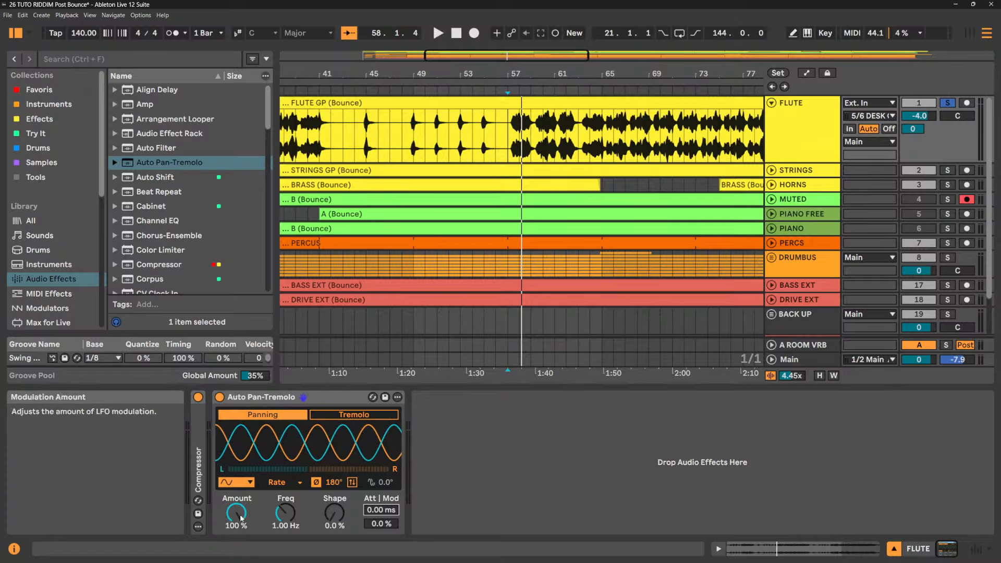
mouse_move(237, 514)
left_mouse_down()
mouse_move(236, 546)
mouse_move(236, 513)
left_mouse_up()
key("space")
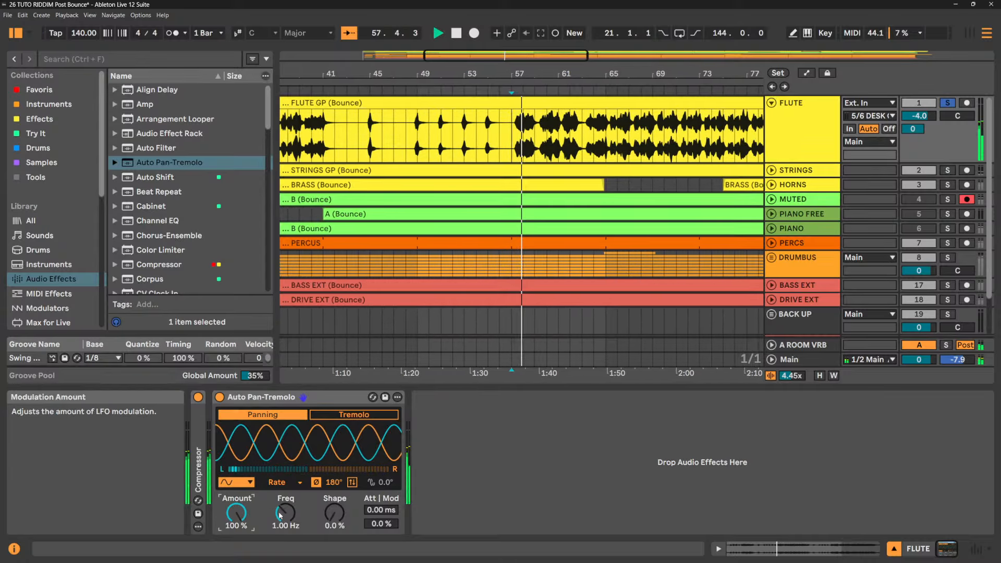
key("space")
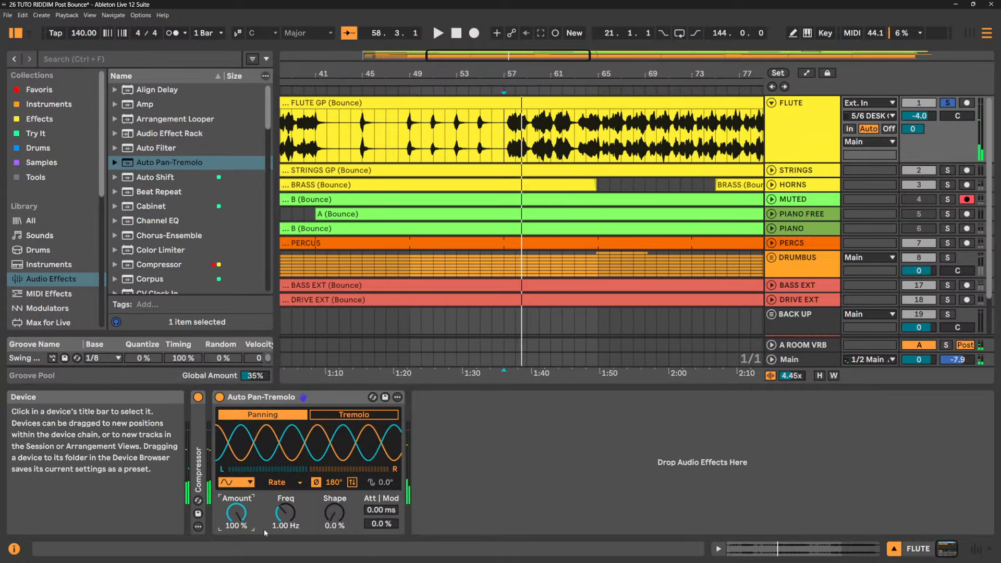
- Set the modulation's time mode to Synced, switch the effect to Tremolo mode, and play the flute
left_click(283, 483)
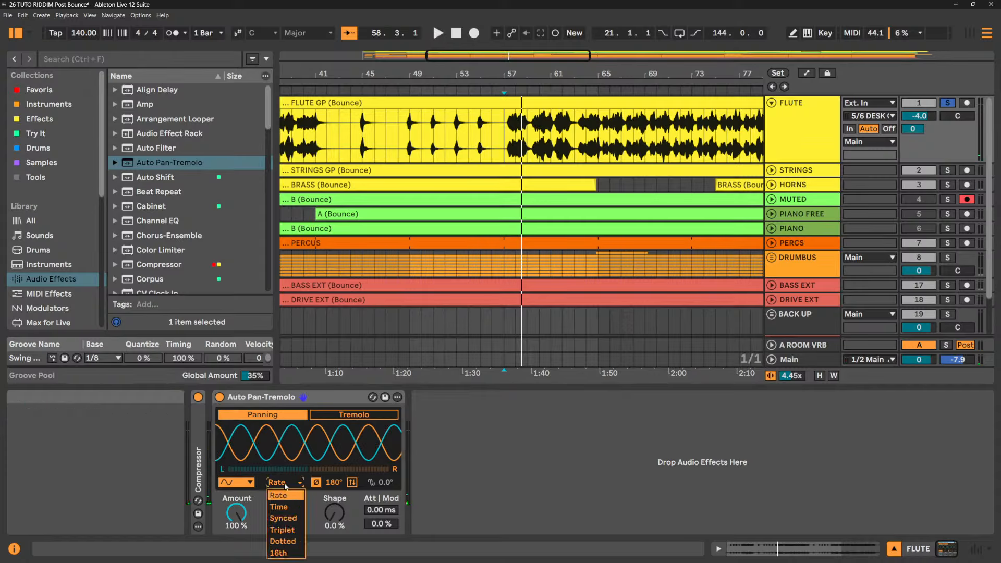
left_click(286, 519)
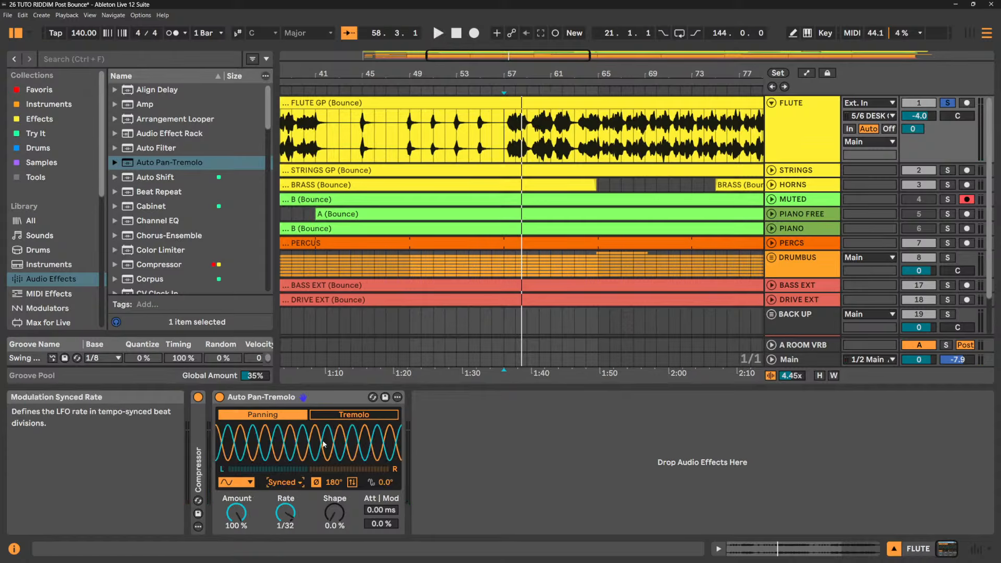
left_click(354, 414)
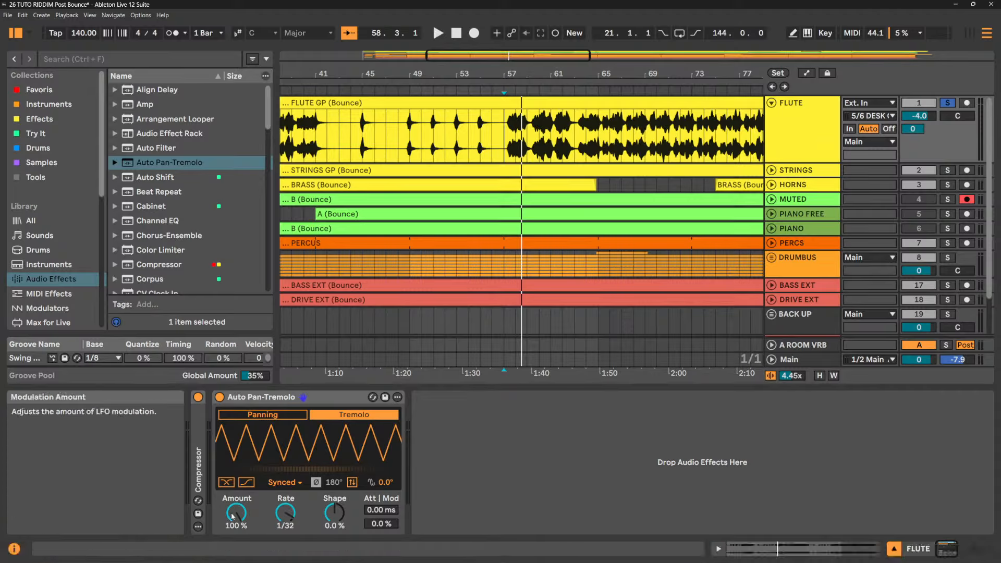
key("space")
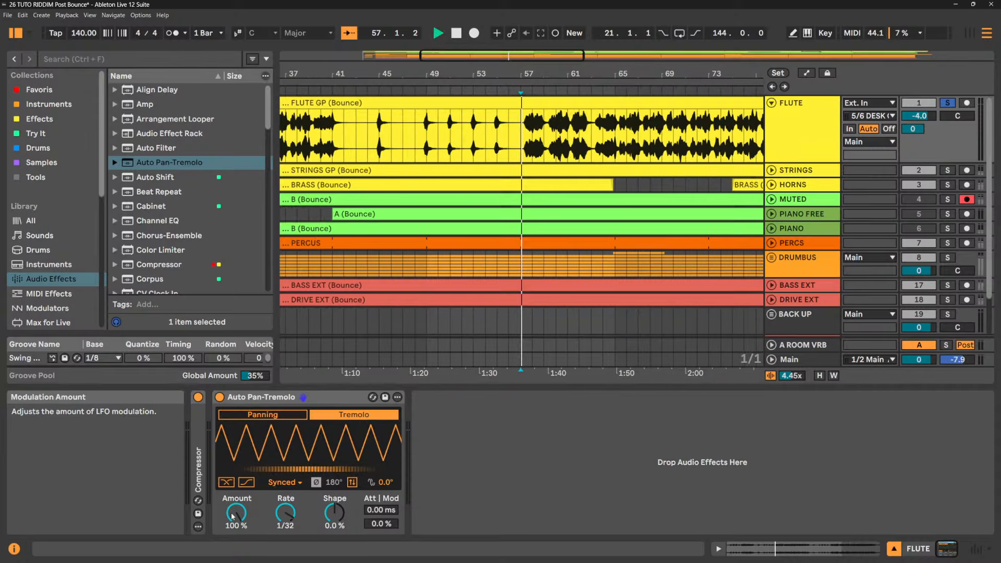
- Set the tremolo shape to 100% and try synced rates of 5/16 and 1/2 during playback
left_click_drag(286, 513, 286, 533)
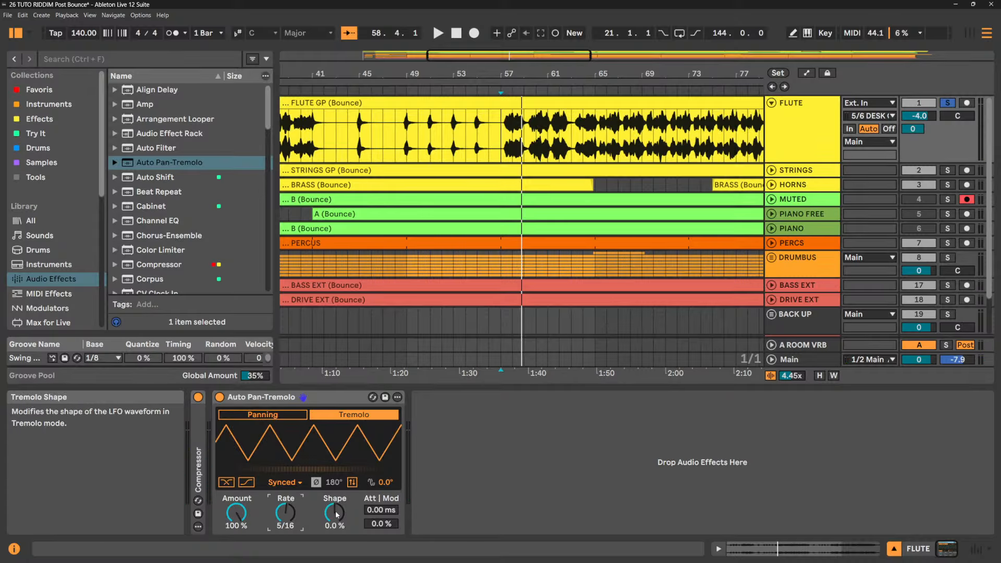
left_click_drag(337, 514, 336, 485)
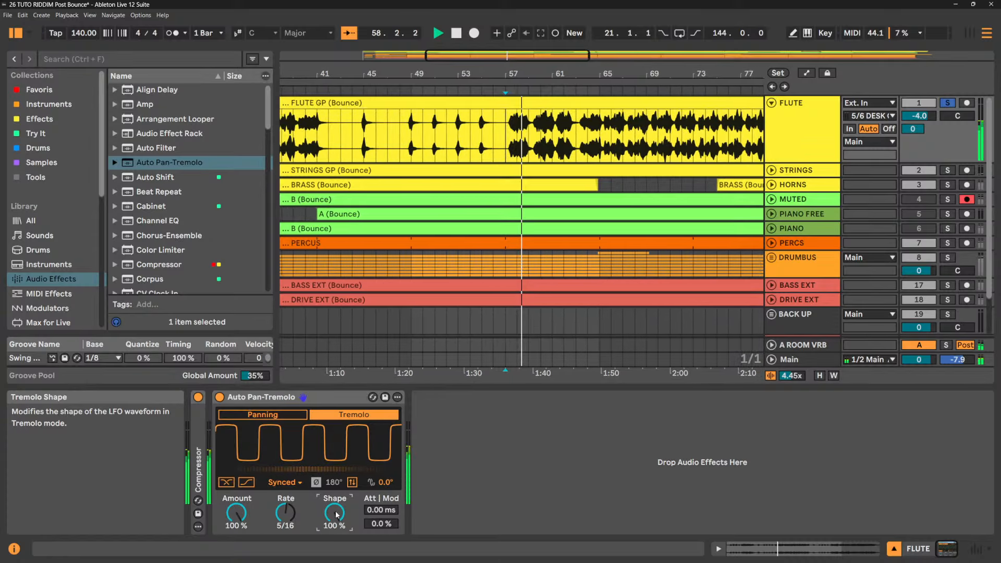
mouse_move(285, 514)
left_mouse_down()
mouse_move(286, 503)
mouse_move(286, 522)
left_mouse_up()
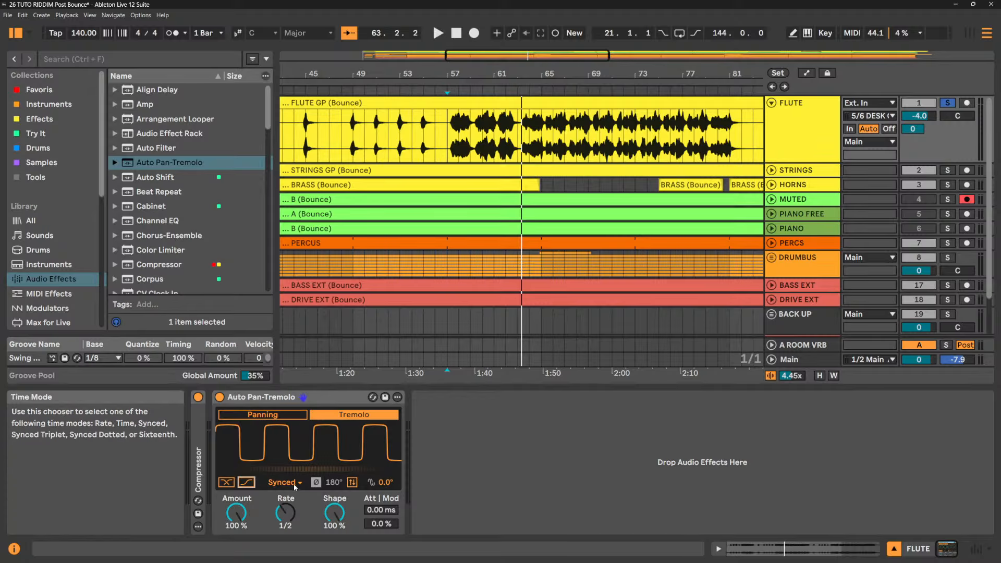
- Give the Panning mode the stepped random waveform and return to Tremolo mode
left_click(262, 415)
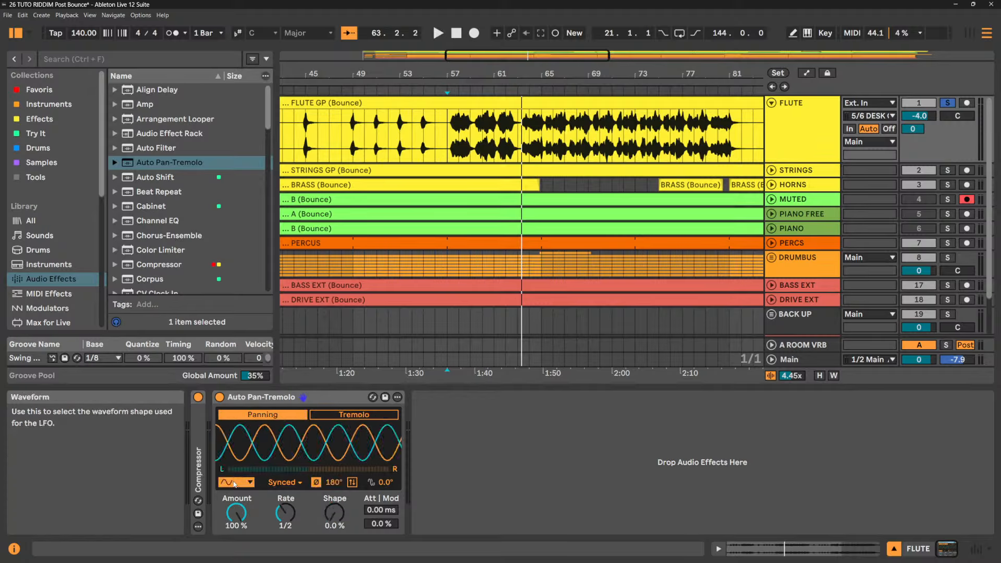
left_click(235, 483)
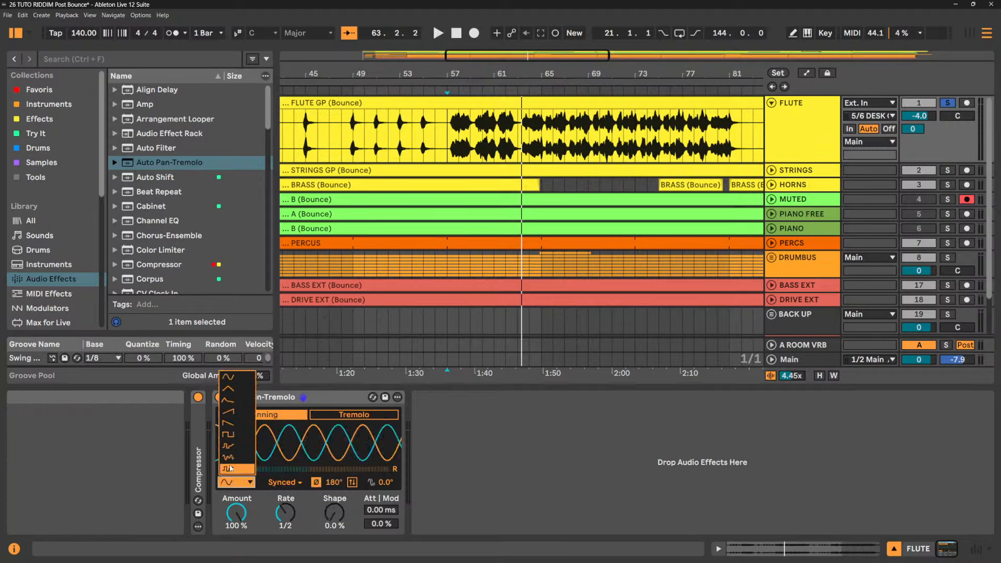
left_click(234, 469)
left_click(354, 415)
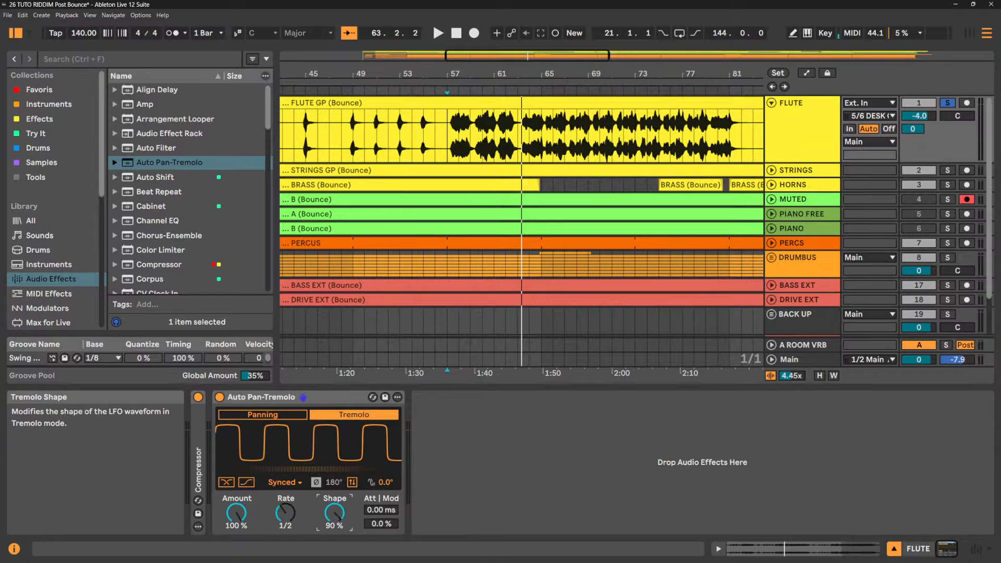
- Keep the tremolo shape at 100% and set its synced rate to 1/12 while auditioning the flute
left_click_drag(334, 513, 334, 506)
key("space")
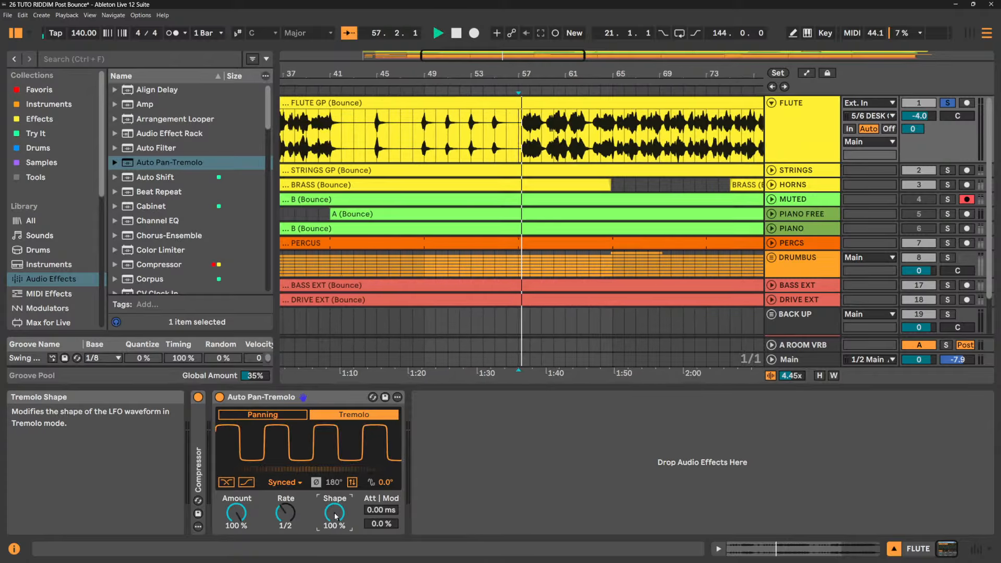
left_click_drag(285, 514, 285, 505)
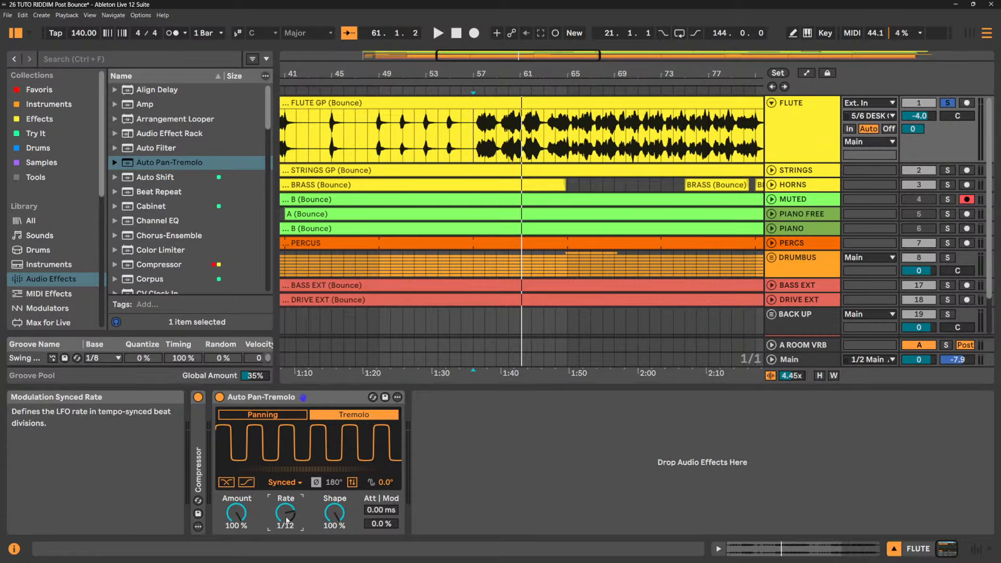
- Play the flute with the tremolo and reduce the modulation amount to 63%
key("space")
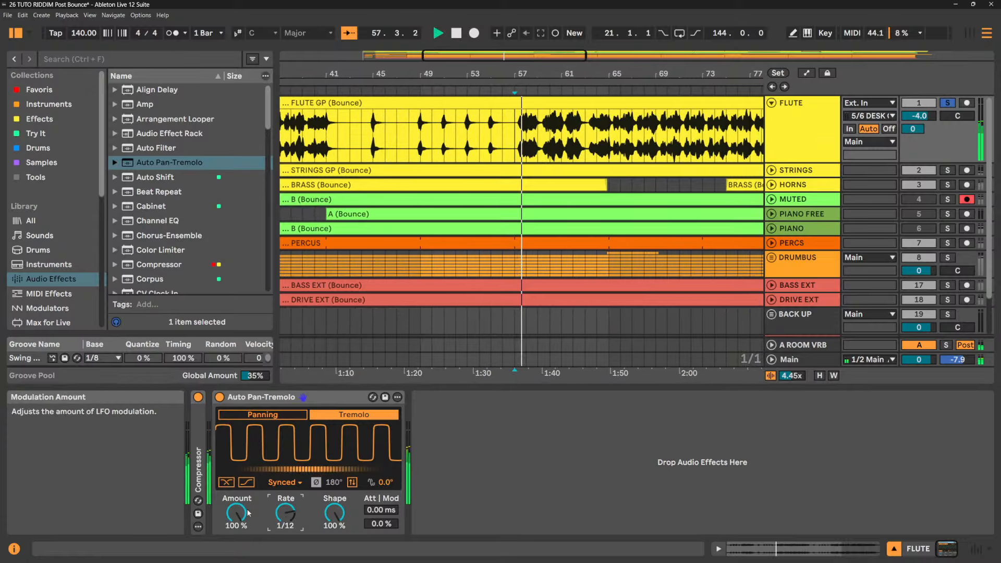
left_click_drag(237, 517, 236, 488)
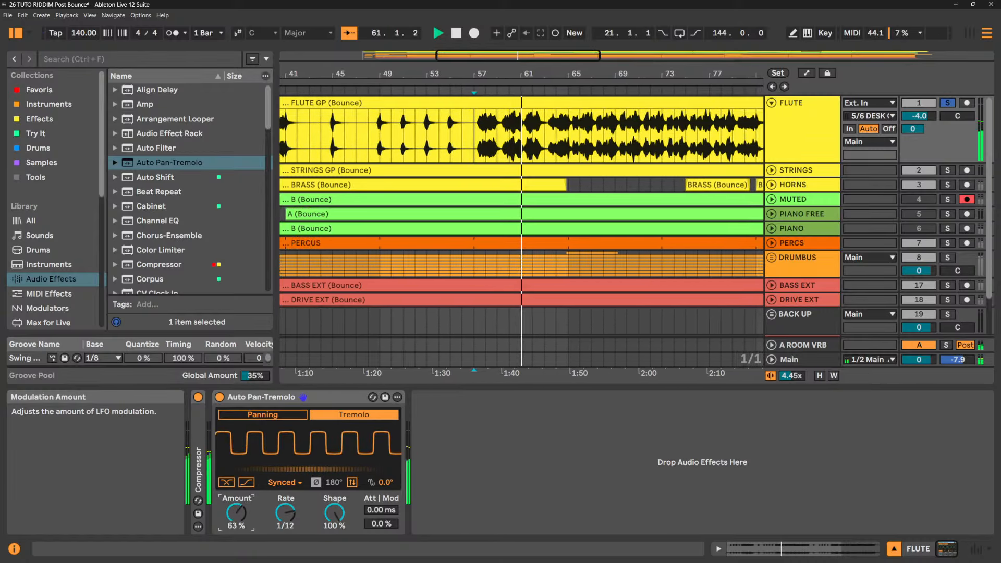
key("space")
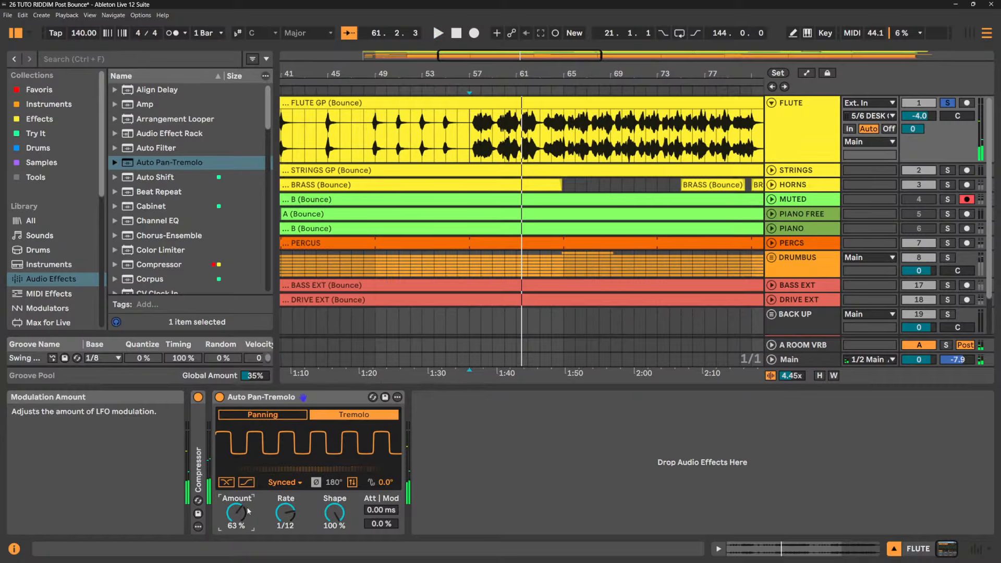
- Switch back to Panning mode and raise the modulation amount to 100% while the flute plays
left_click(283, 416)
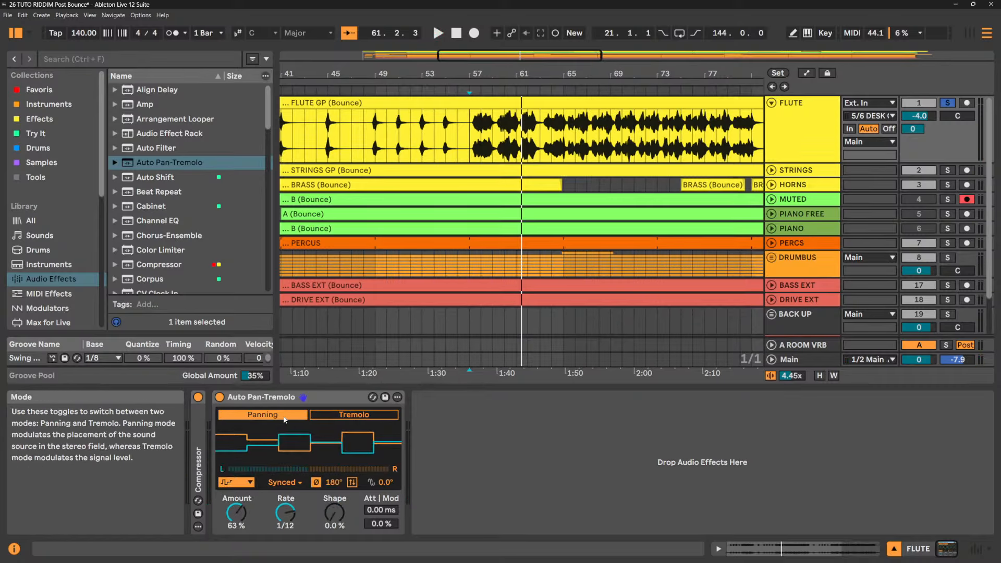
key("space")
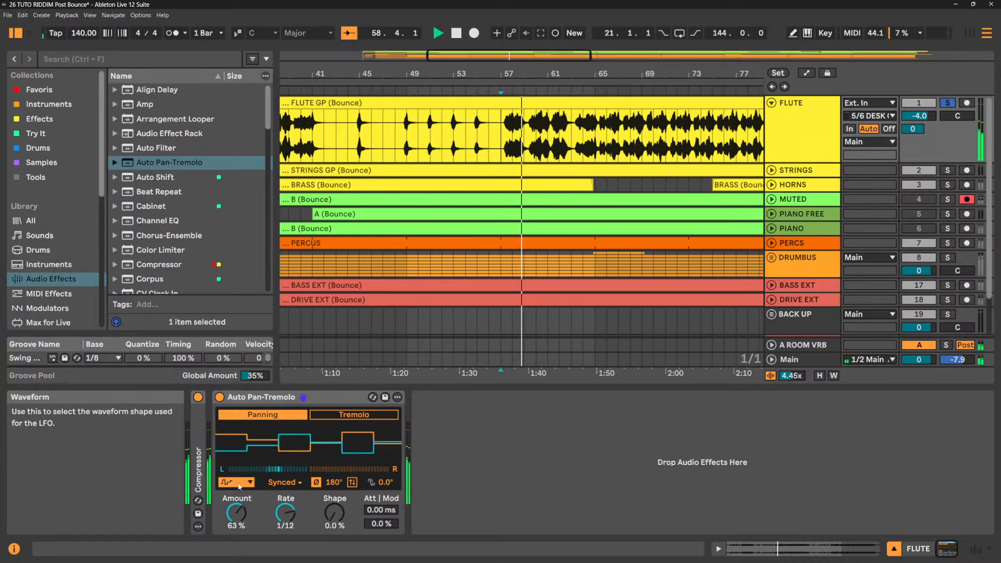
left_click_drag(238, 501, 237, 478)
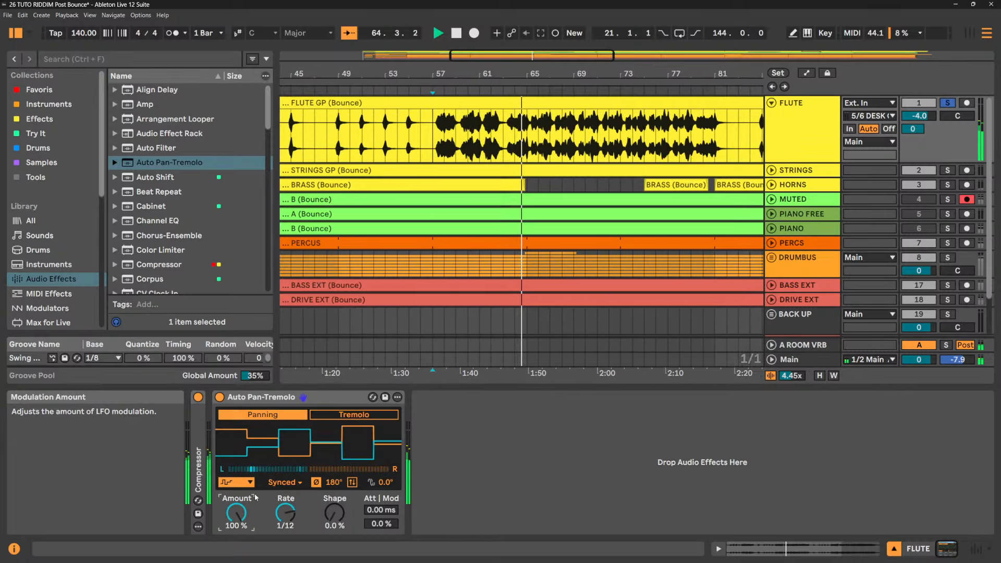
- Change the panning waveform to the smooth random shape and audition it on the flute
left_click(235, 482)
left_click(235, 472)
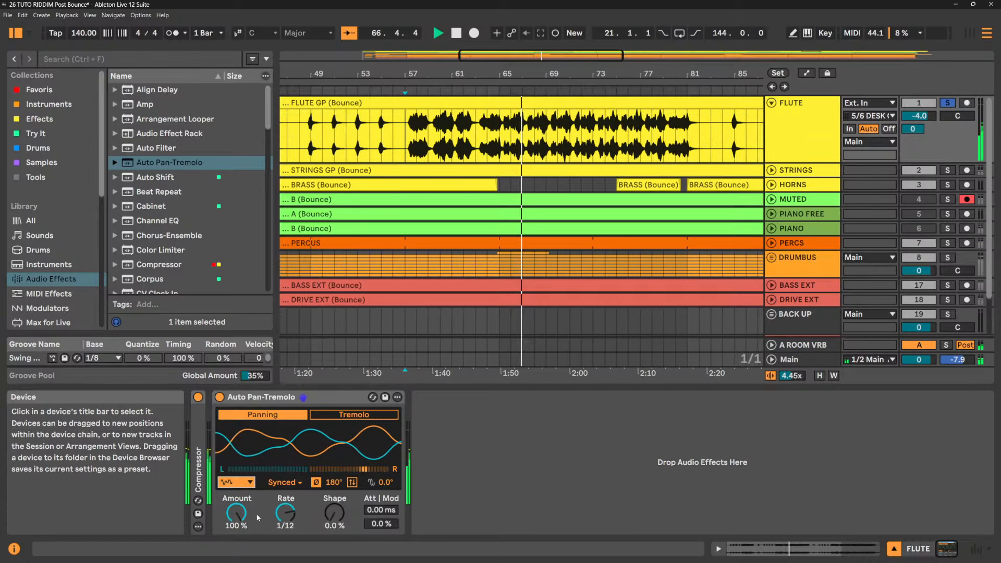
left_click(237, 516)
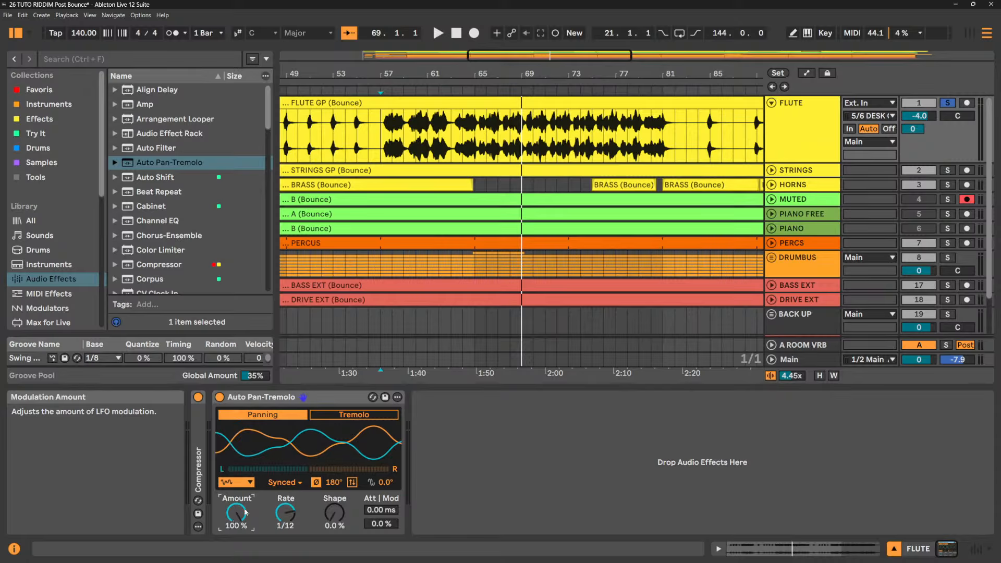
- Lower the panning modulation amount to 56% and audition the flute soloed and within the full mix
left_click_drag(241, 514, 240, 537)
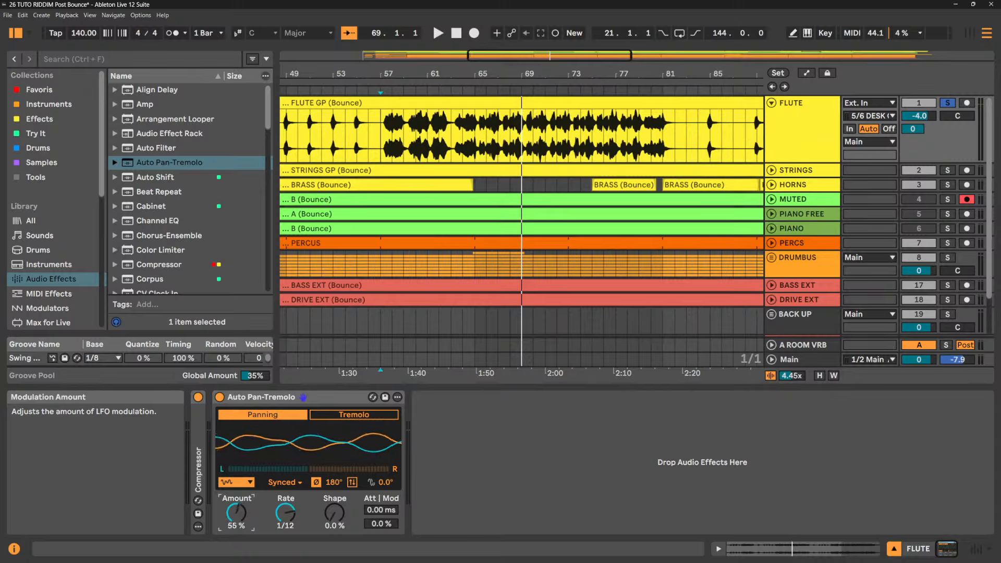
key("space")
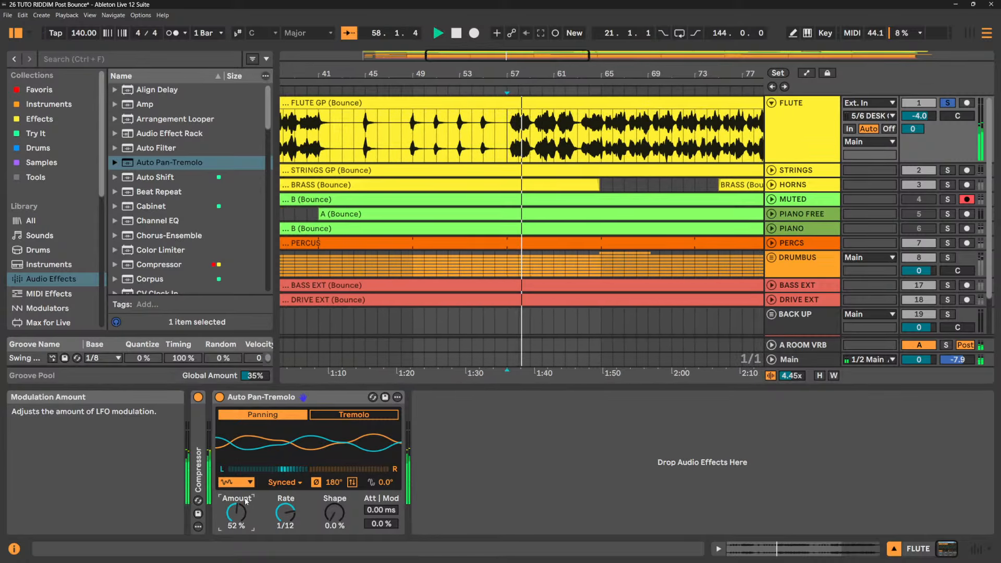
left_click_drag(243, 508, 243, 505)
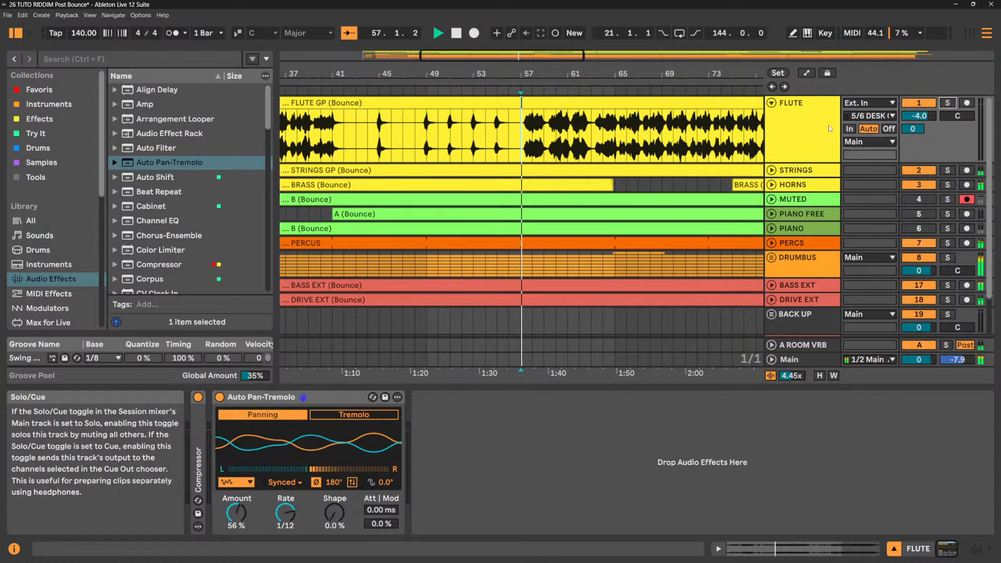
key("space")
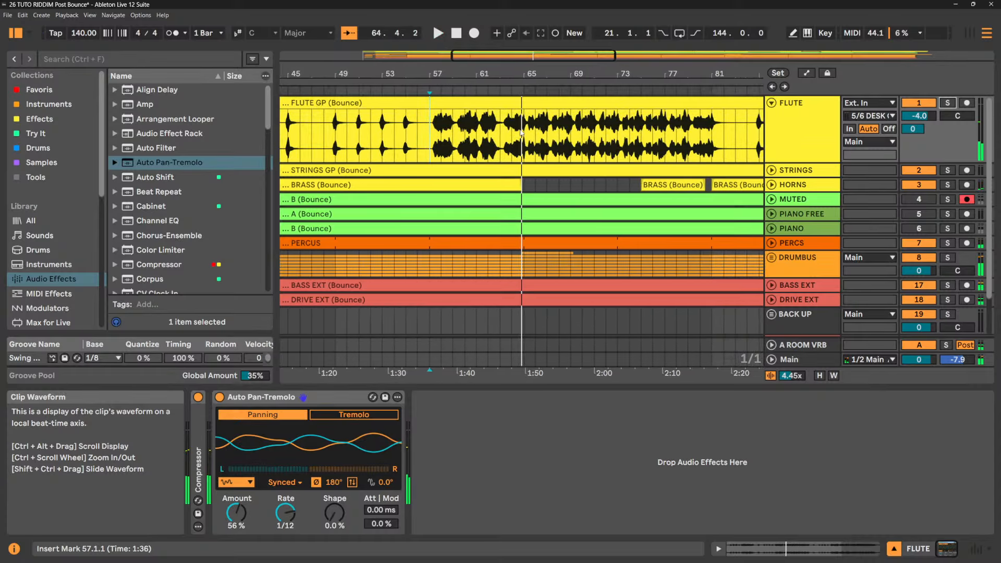
- Add an Auto Shift effect to the flute track and inspect its MIDI input settings
double_click(156, 177)
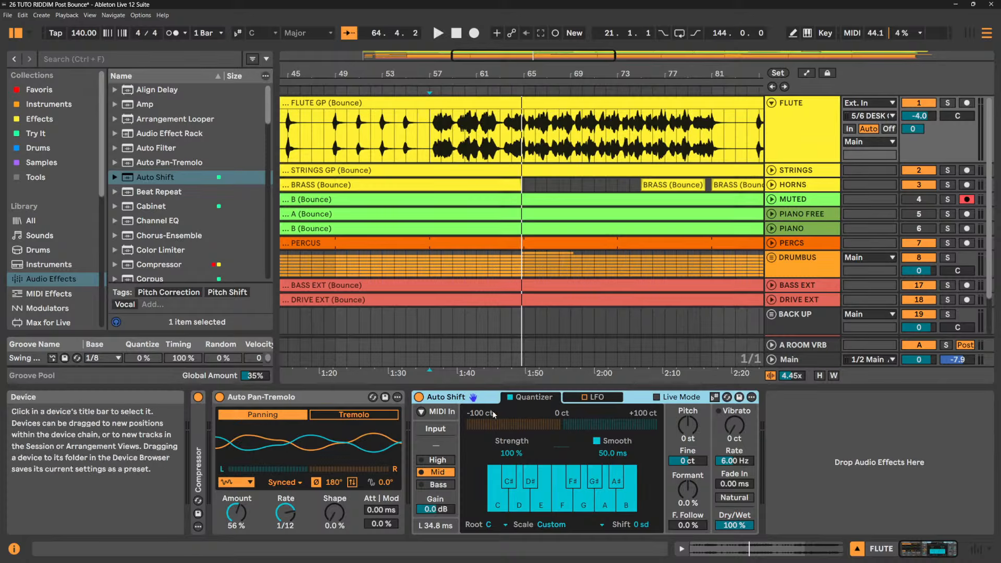
left_click(423, 412)
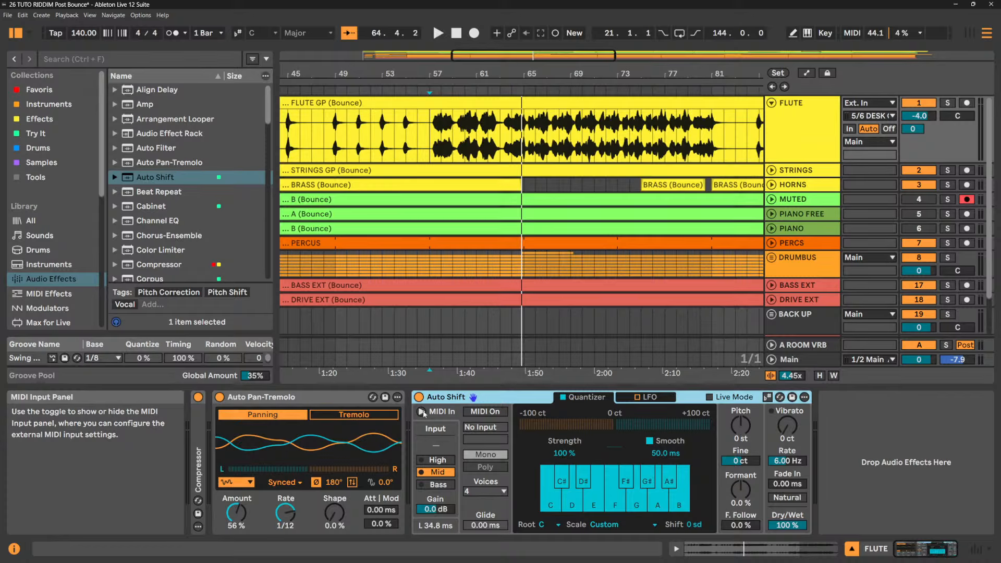
left_click(422, 412)
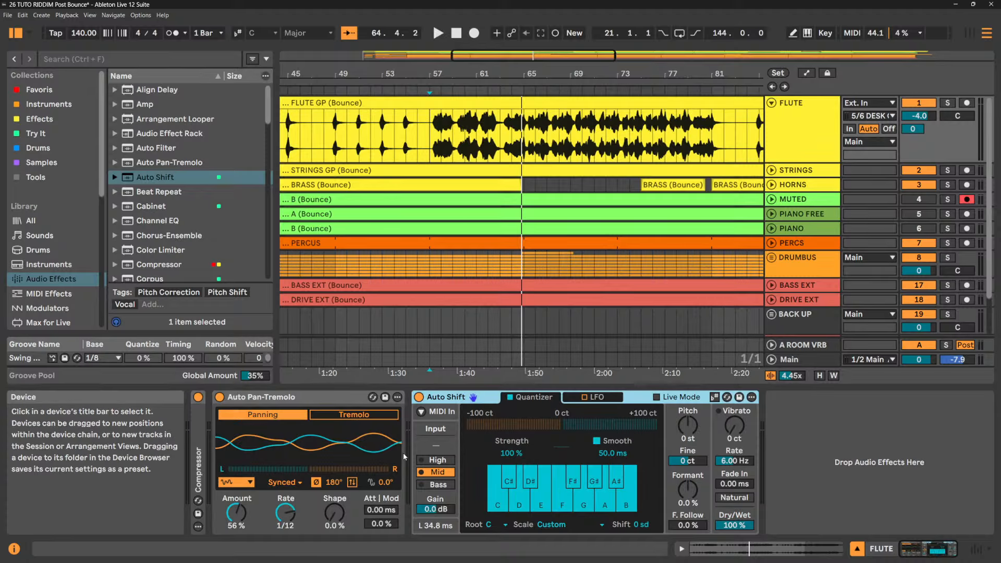
left_click(422, 412)
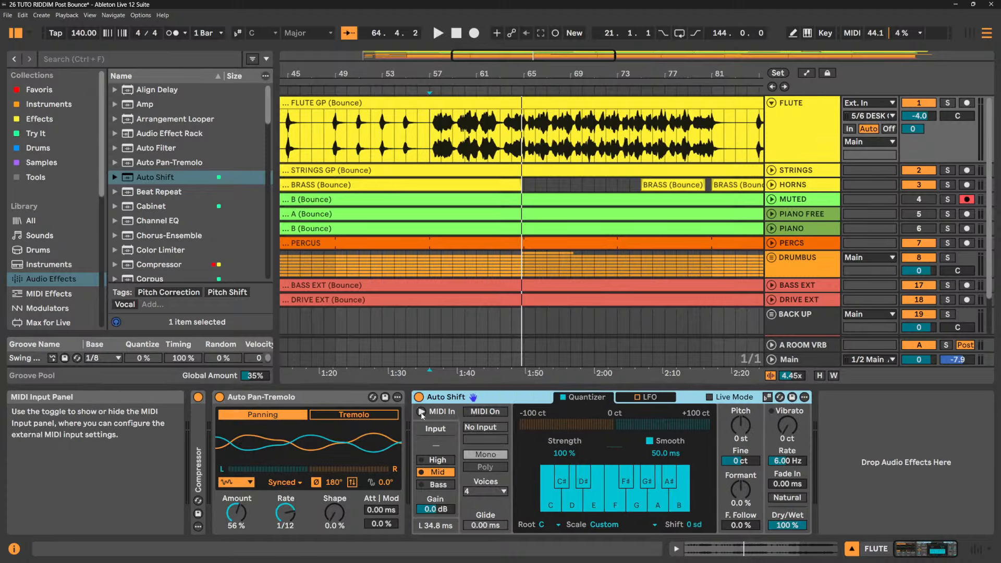
left_click(422, 412)
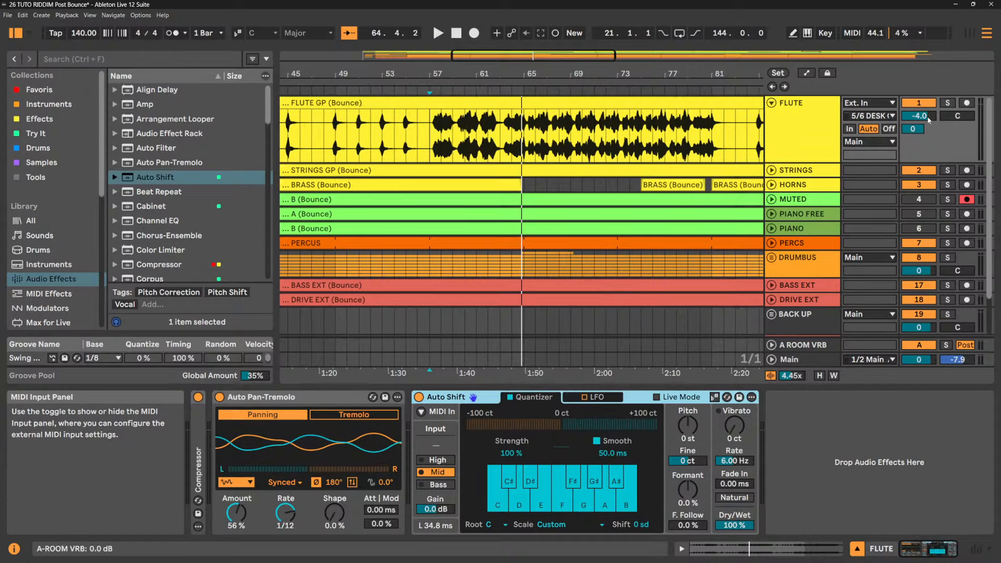
- Solo the flute and audition Auto Shift with the pitch raised to 4 st and smoothing set to 194 ms
left_click(947, 103)
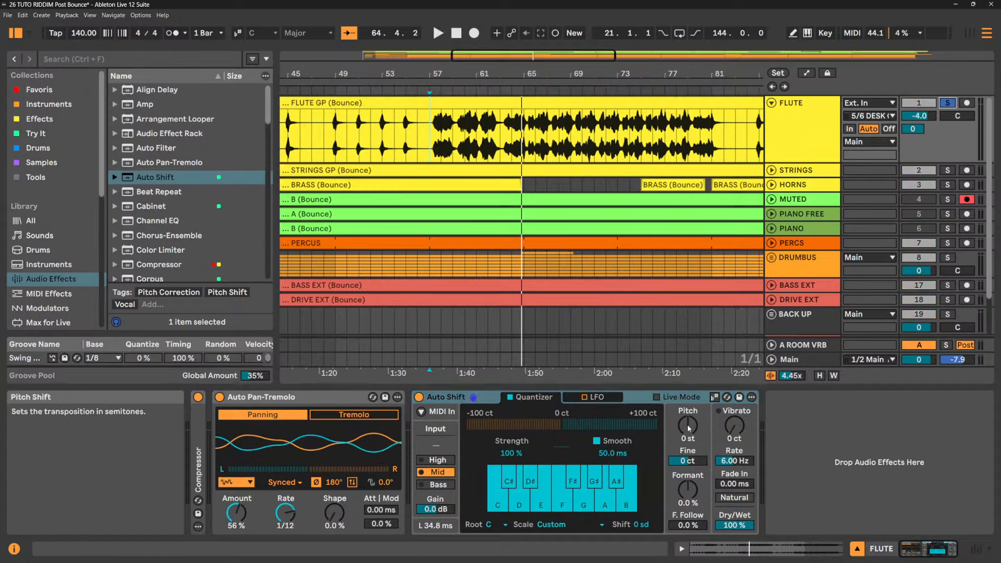
key("space")
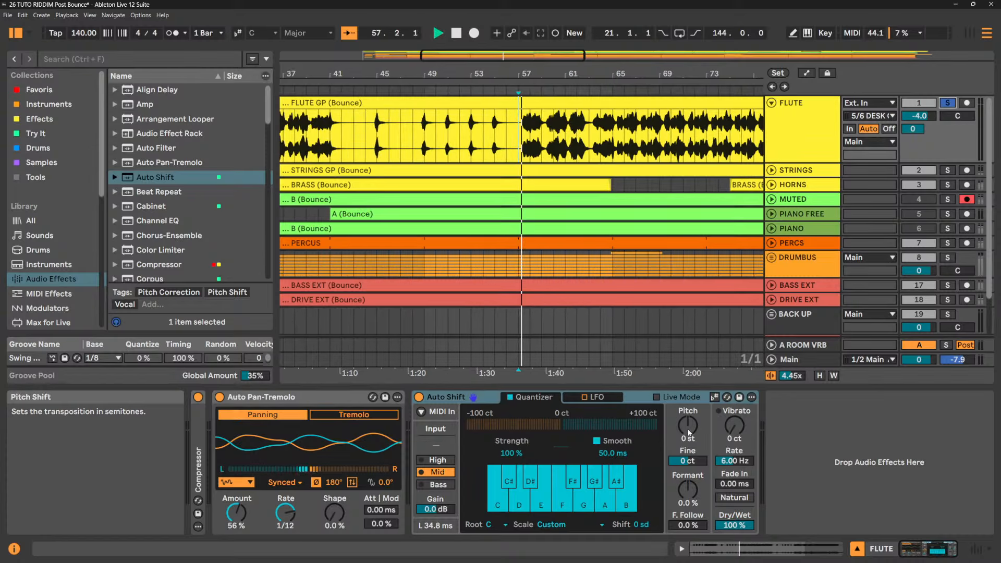
left_click_drag(689, 428, 688, 416)
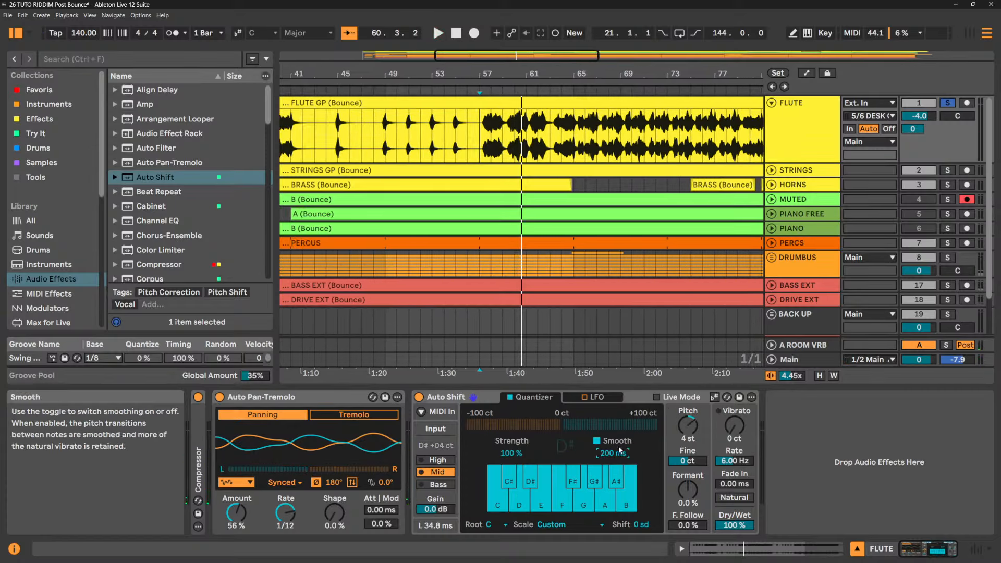
key("space")
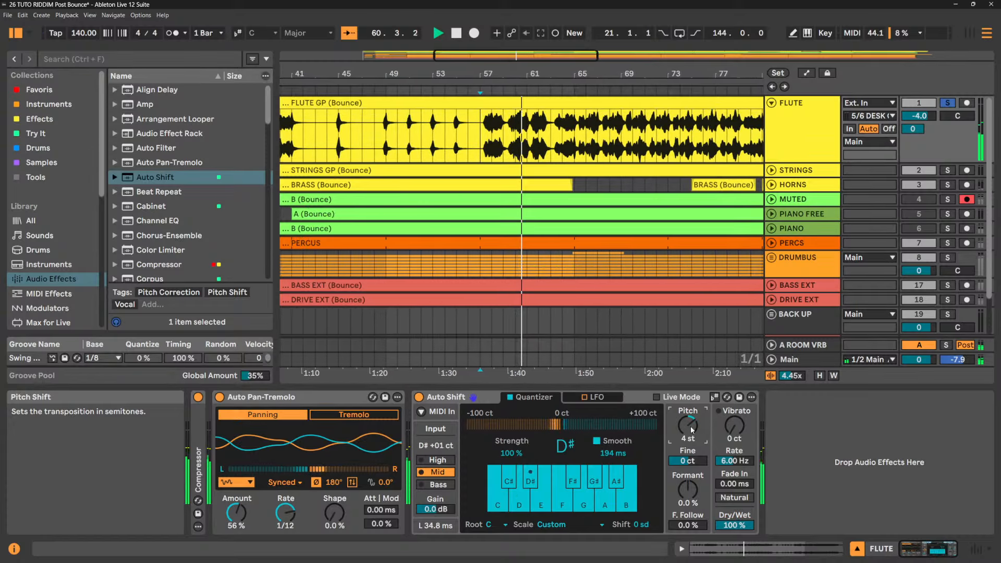
key("space")
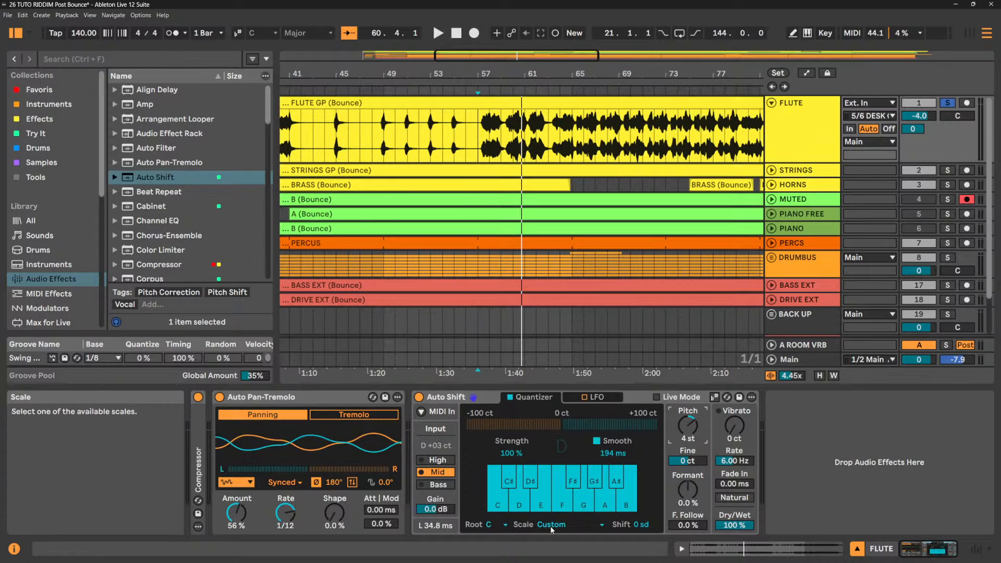
- Solo the BASS EXT track, check its notes during playback with a Tuner from the Favoris collection, and remove the Tuner
scroll(821, 245, "down", 2)
left_click(818, 238)
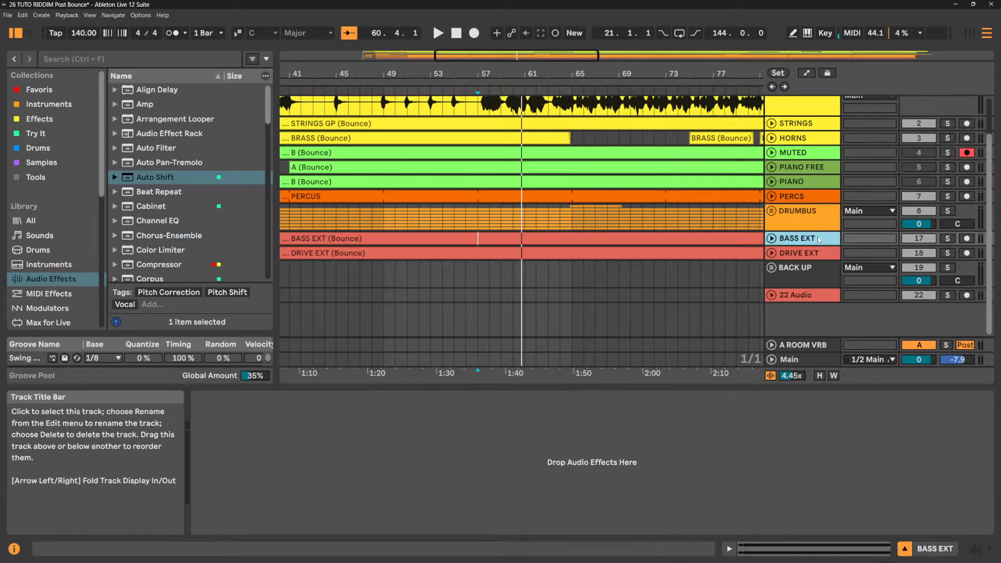
left_click(948, 239)
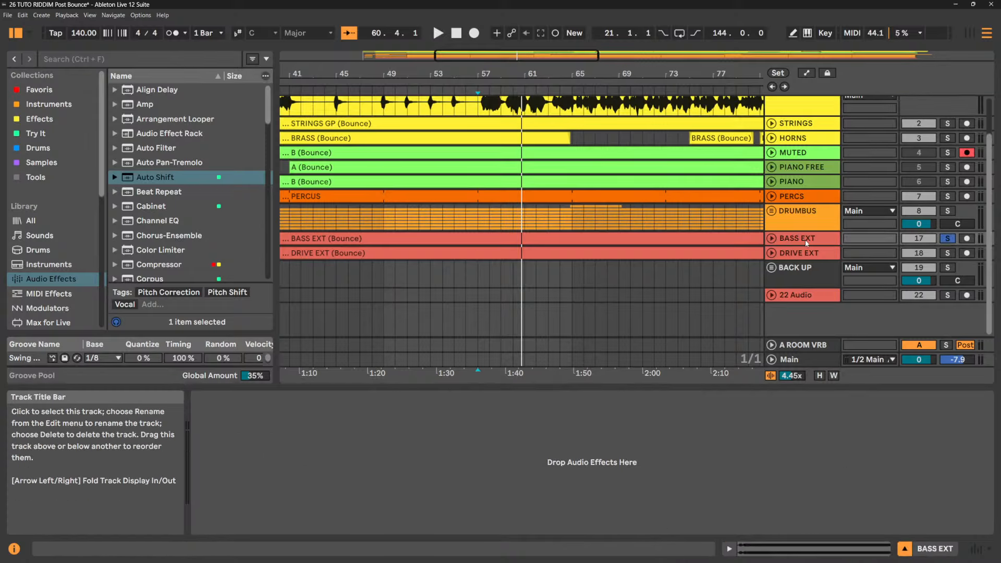
key("space")
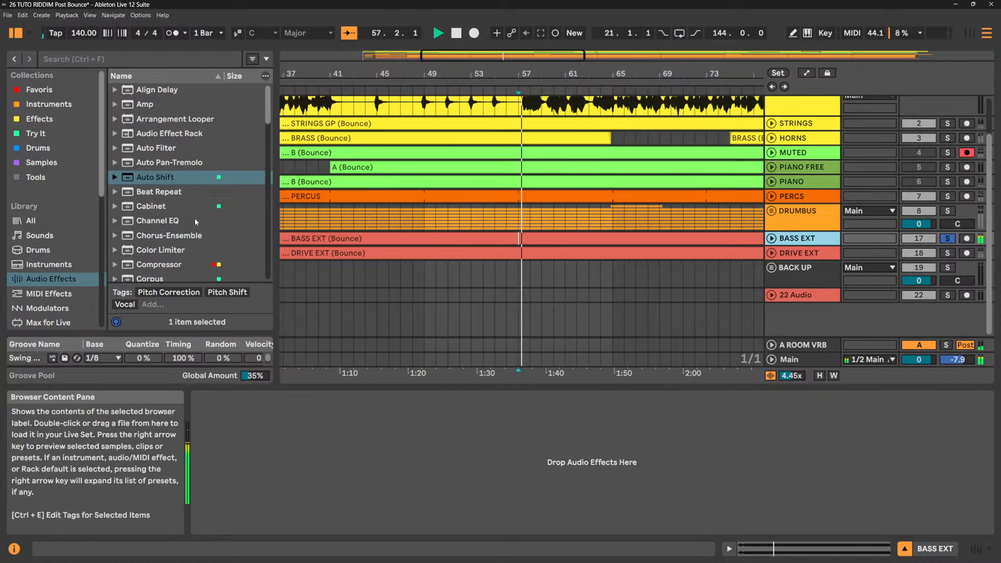
scroll(195, 218, "down", 1)
left_click(38, 90)
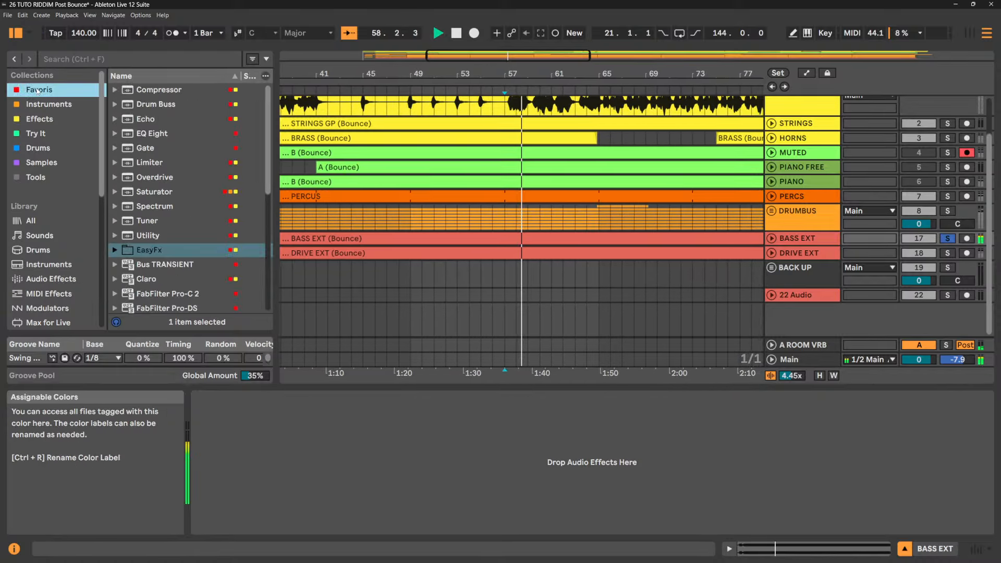
double_click(150, 221)
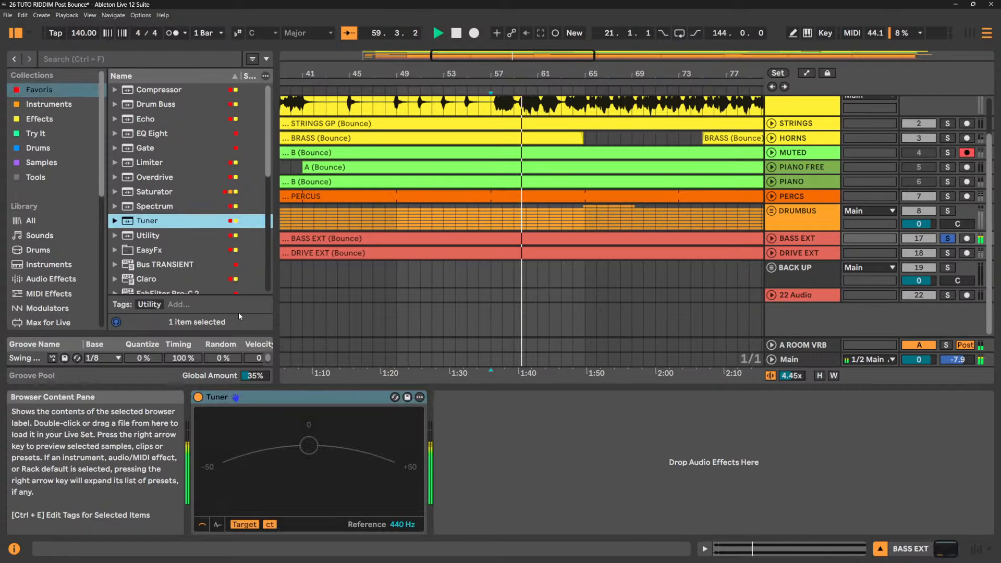
left_click(313, 398)
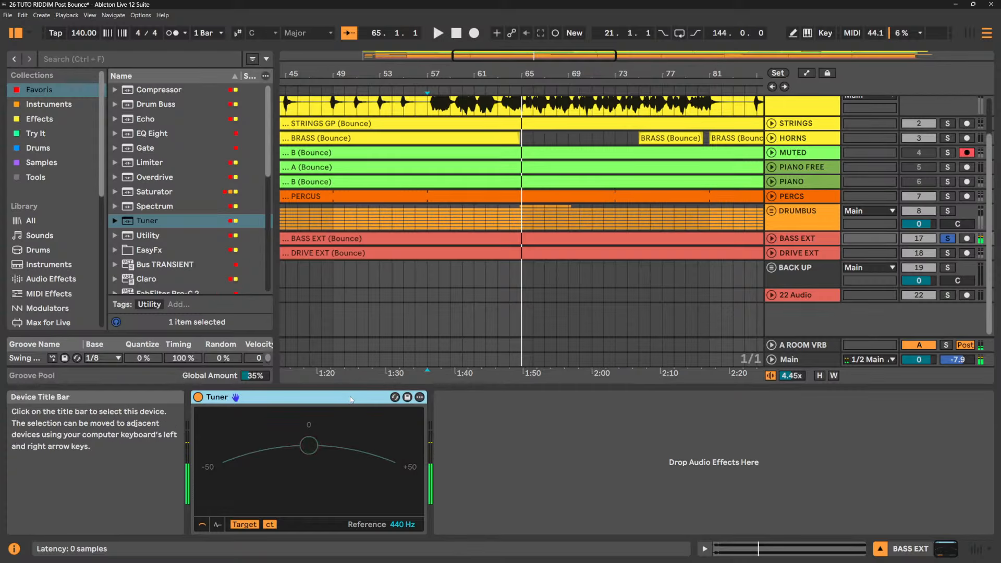
key("Delete")
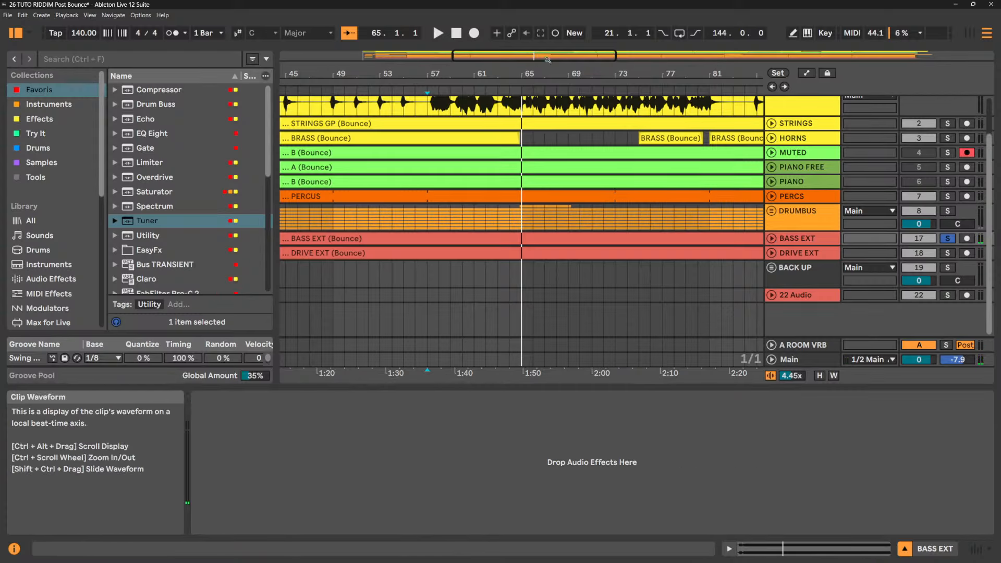
- Return to the FLUTE track, solo it and play it through Auto Shift
scroll(749, 113, "up", 2)
left_click(829, 125)
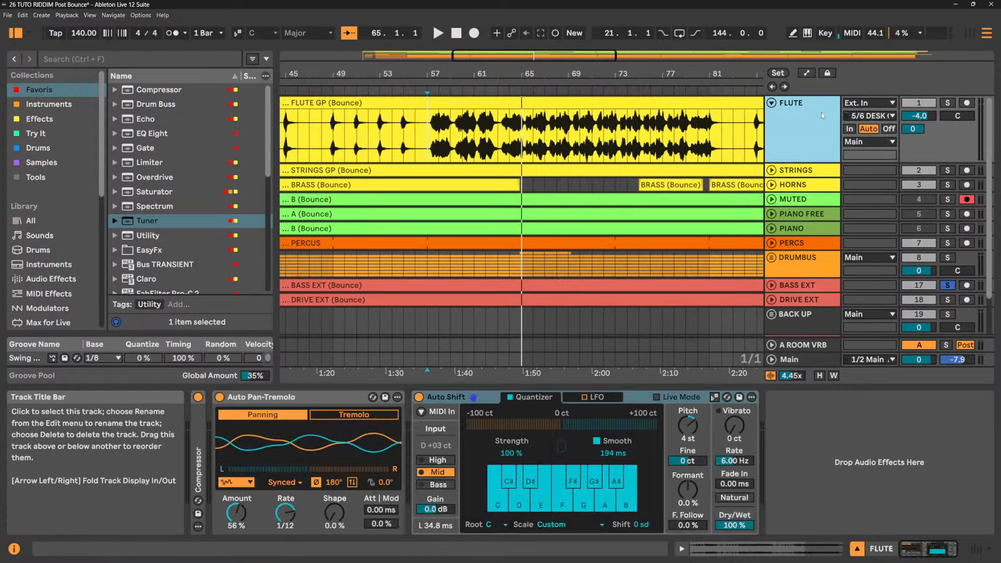
key("space")
left_click(950, 103)
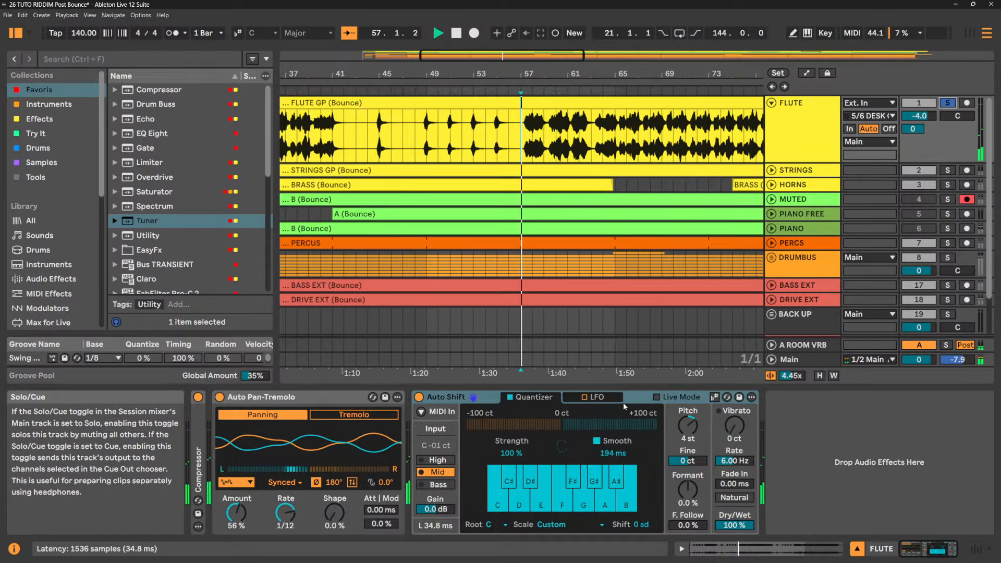
- Set Auto Shift's quantizer to root D with the Minor scale and reset the pitch to 0 st while auditioning the flute
left_click(488, 526)
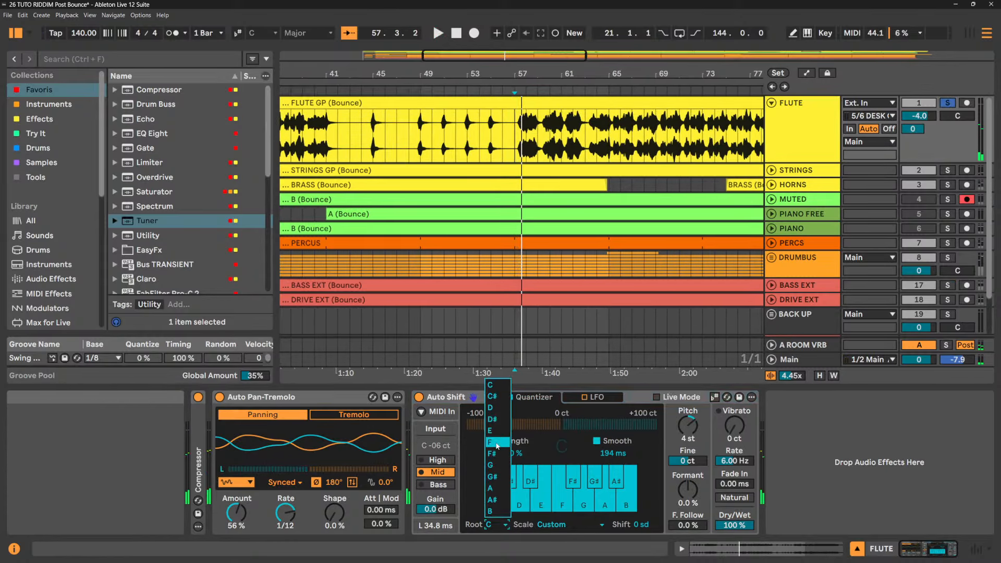
left_click(492, 409)
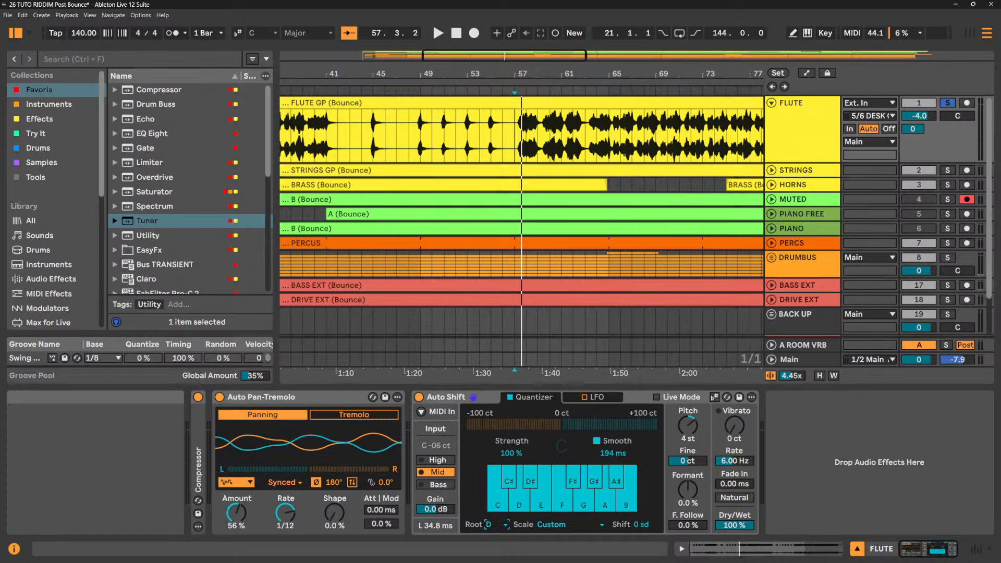
left_click(553, 525)
left_click(550, 132)
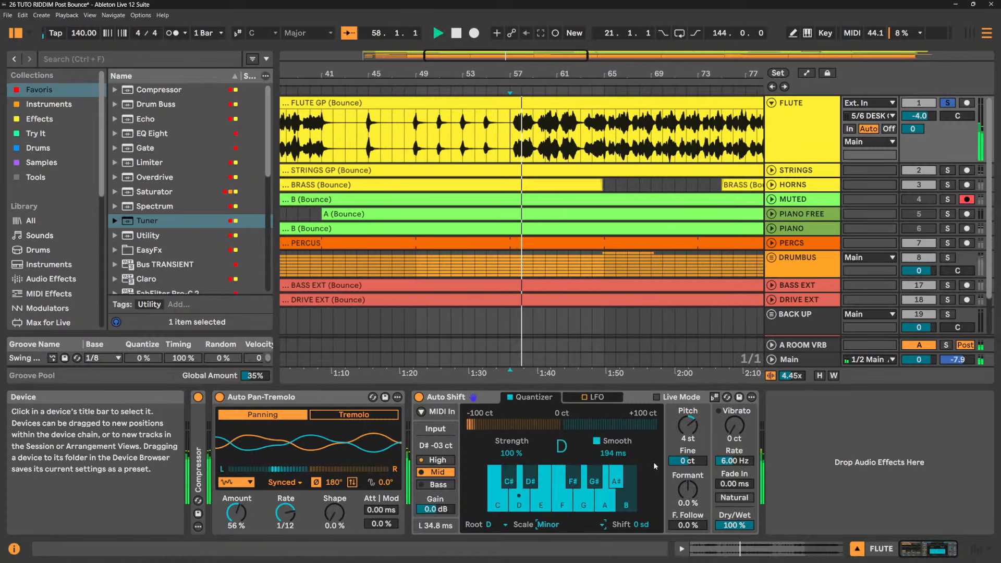
left_click_drag(689, 425, 690, 449)
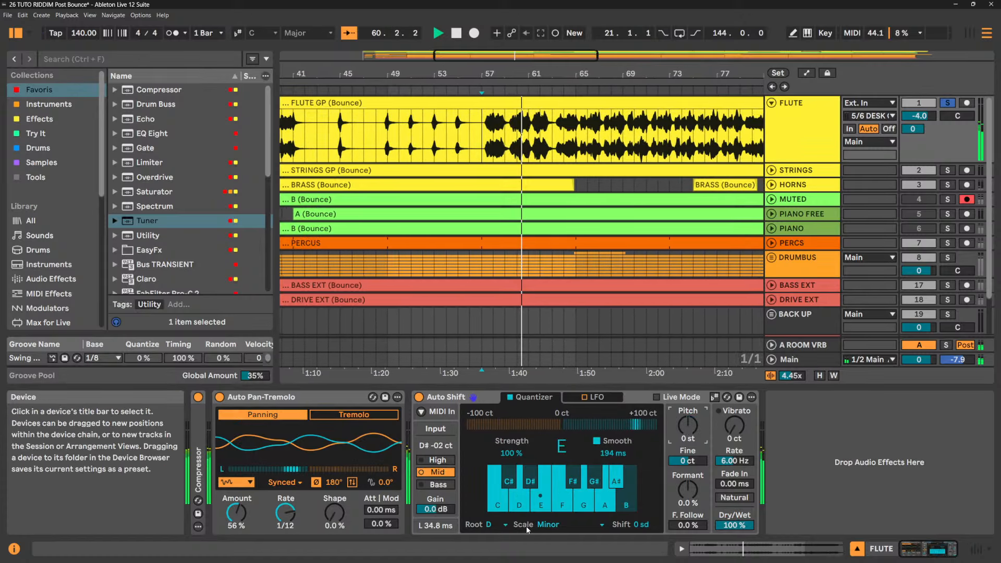
key("space")
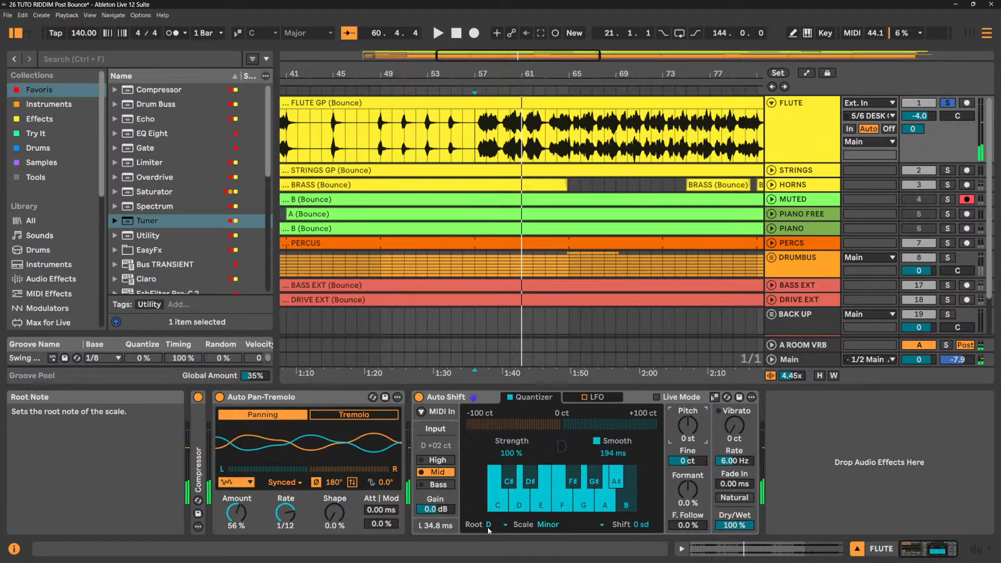
- Try G as the quantizer's root note while keeping the Minor scale
left_click(489, 526)
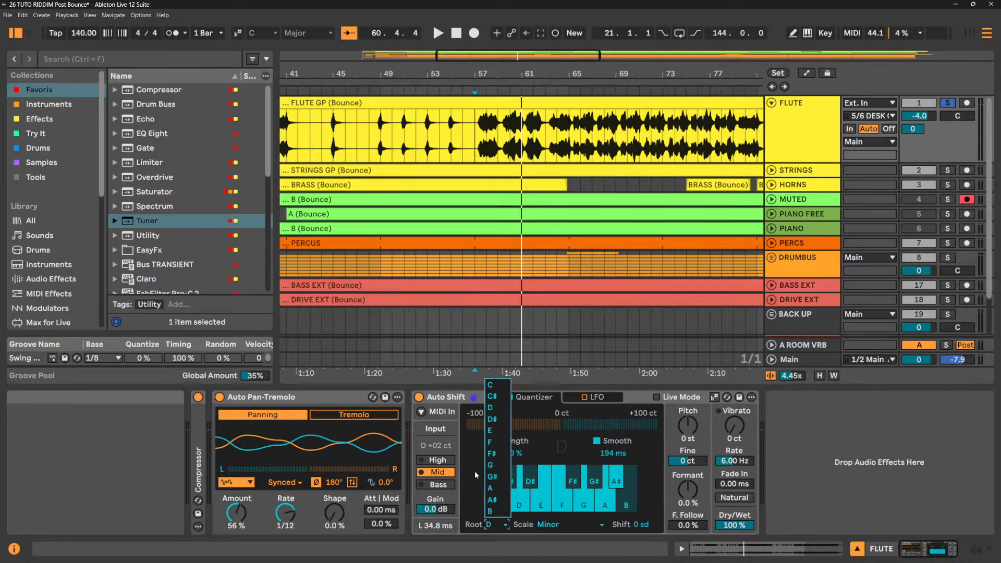
left_click(492, 464)
left_click(545, 525)
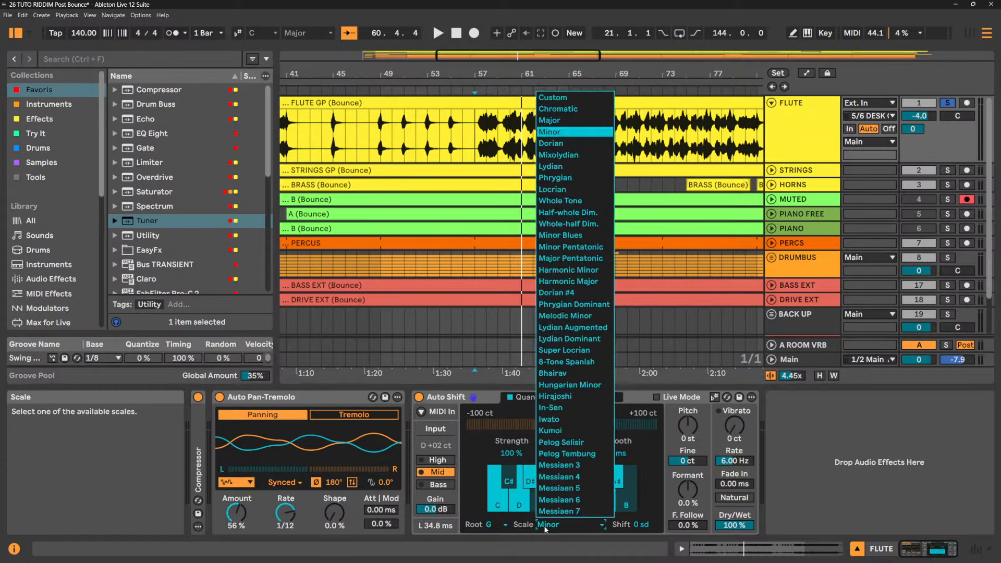
left_click(546, 528)
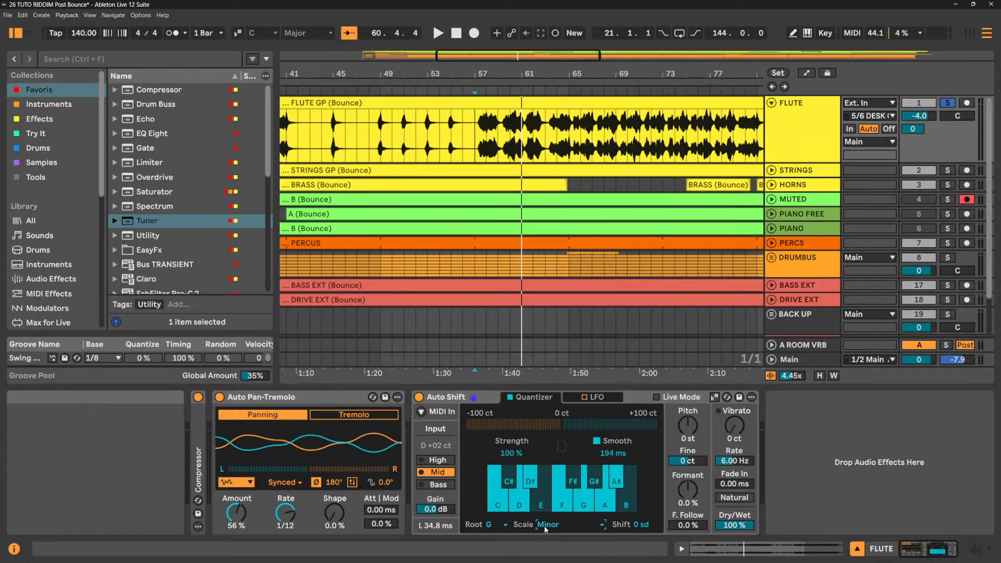
- Set the quantizer's root note to A and audition the pitch-corrected flute
left_click(491, 528)
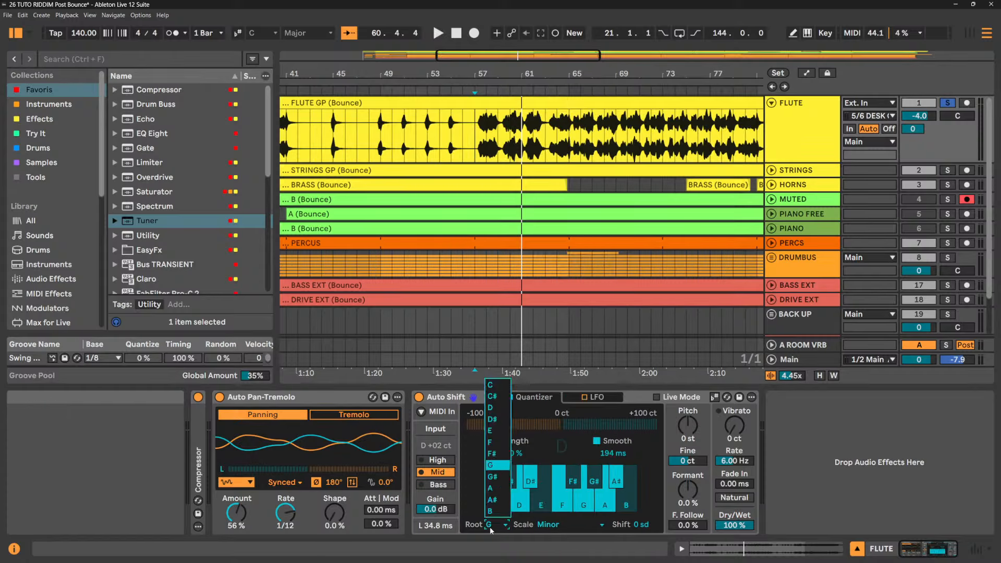
left_click(493, 488)
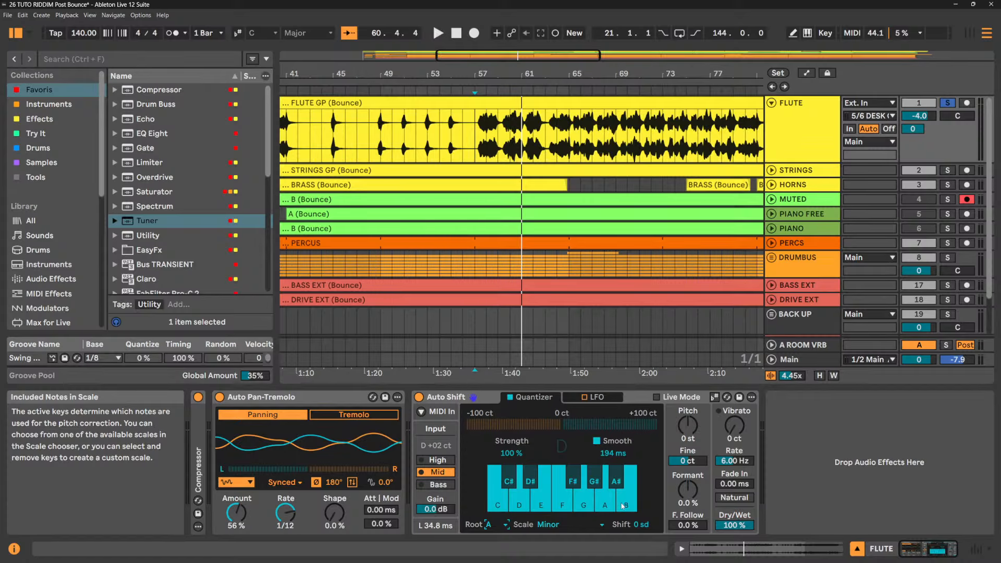
key("space")
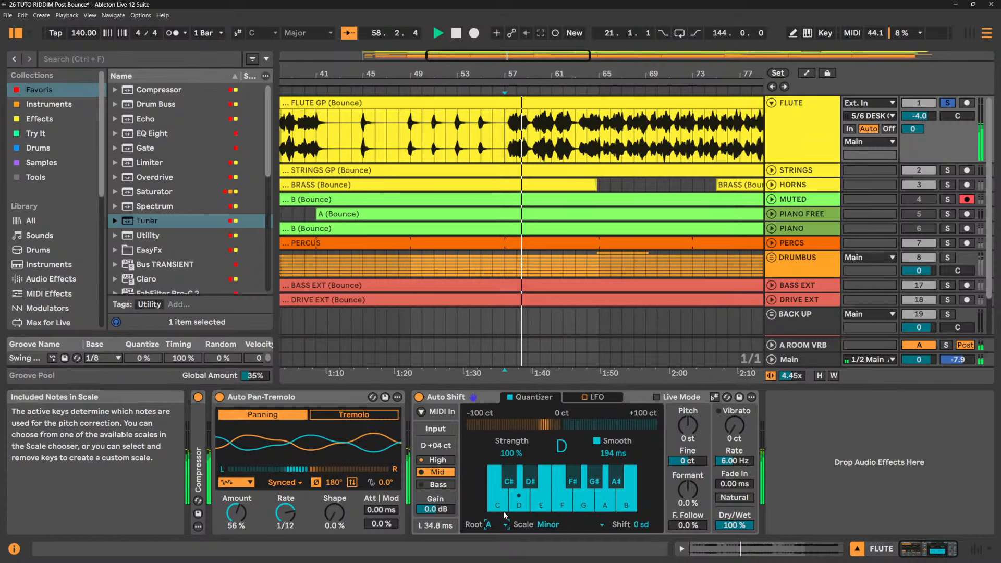
key("space")
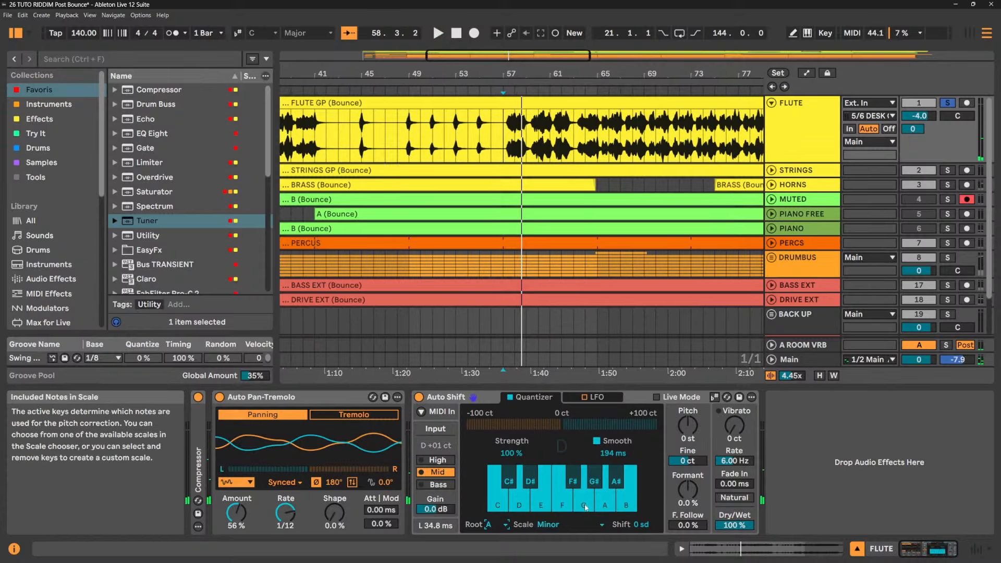
- Try A# as the quantizer's root note with the Minor scale and audition the flute
left_click(490, 525)
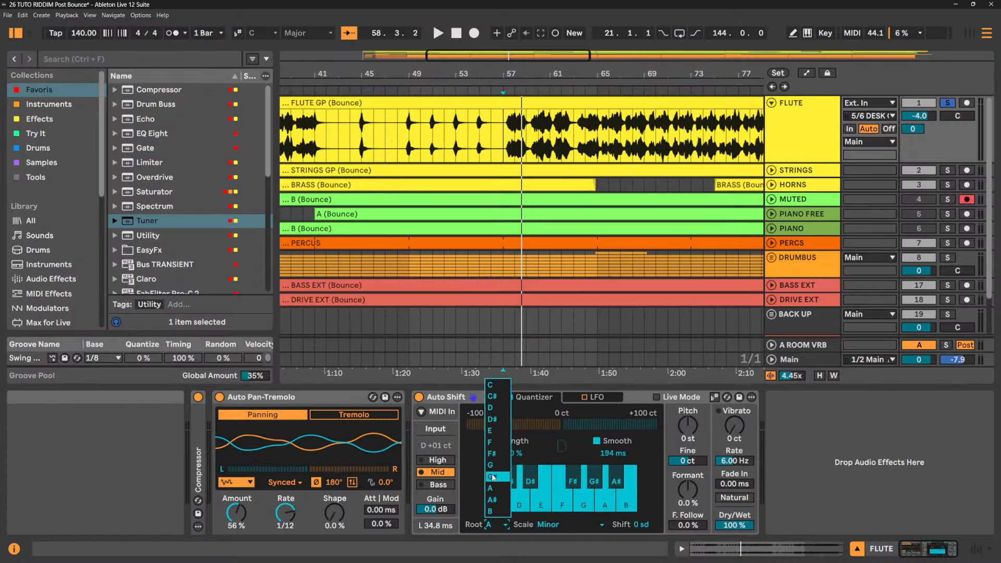
left_click(492, 500)
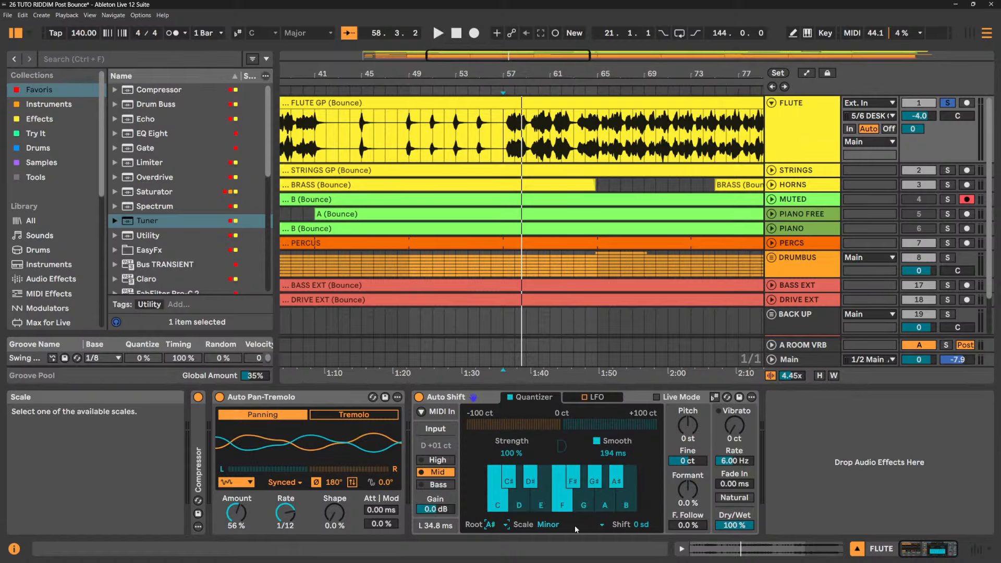
key("space")
key("space")
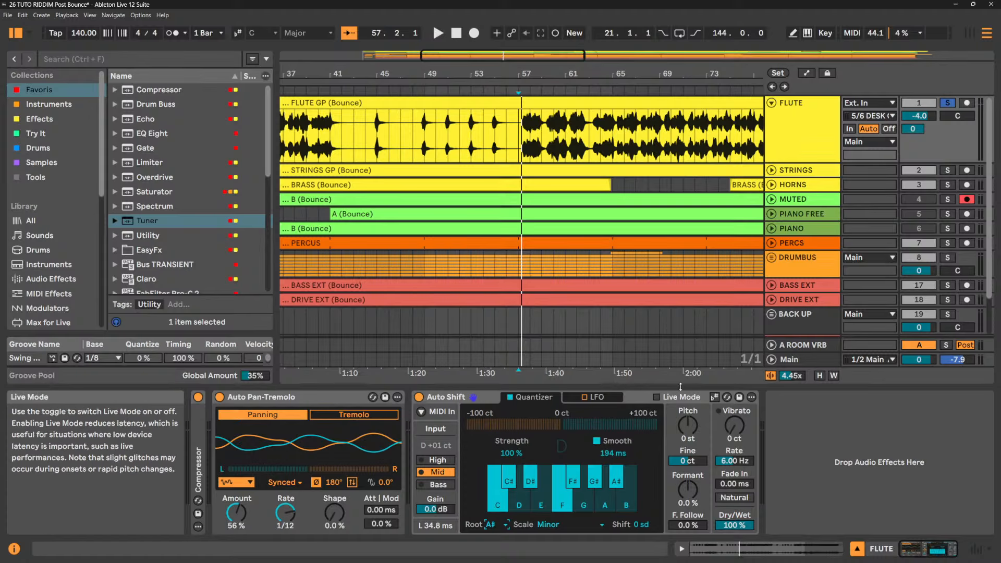
- Make Auto Shift follow the set's current scale, turn on Scale Mode and set the global scale to G Minor
left_click(714, 397)
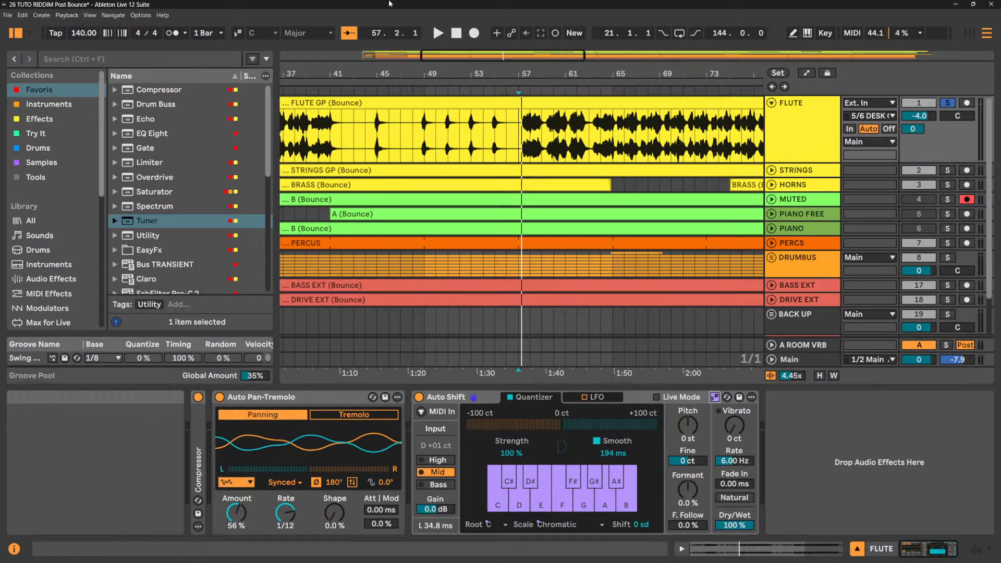
left_click(236, 34)
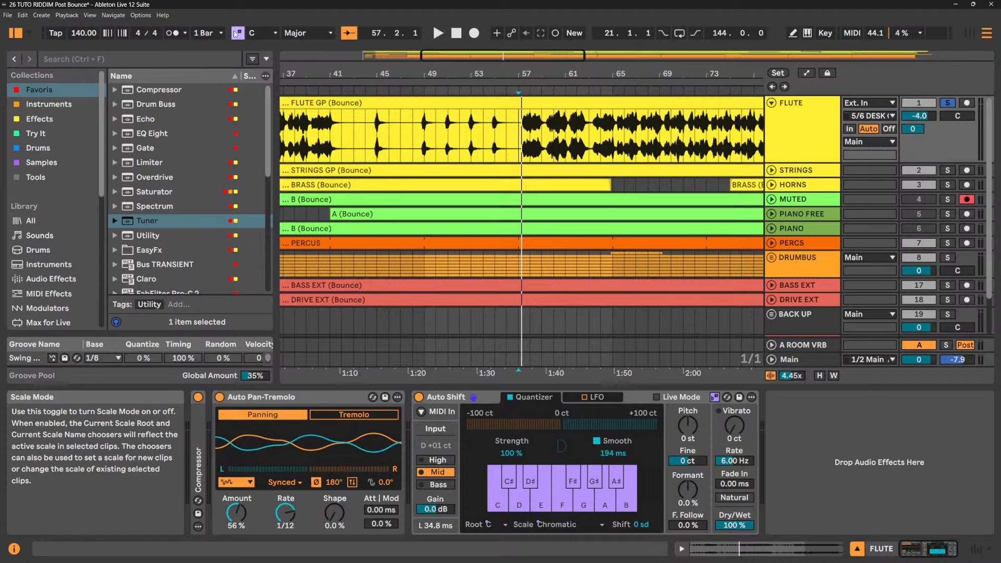
left_click(262, 34)
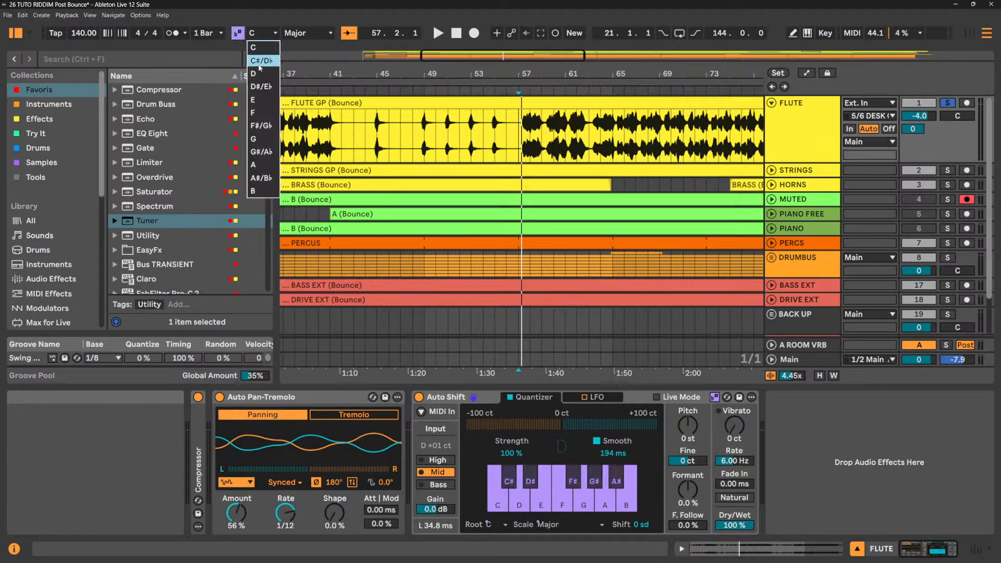
left_click(260, 140)
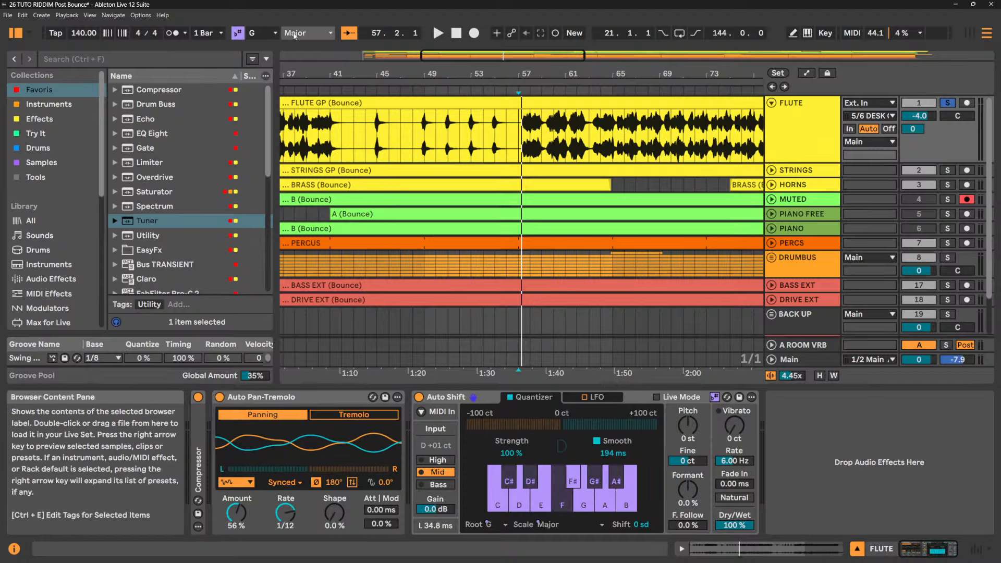
left_click(305, 33)
left_click(300, 45)
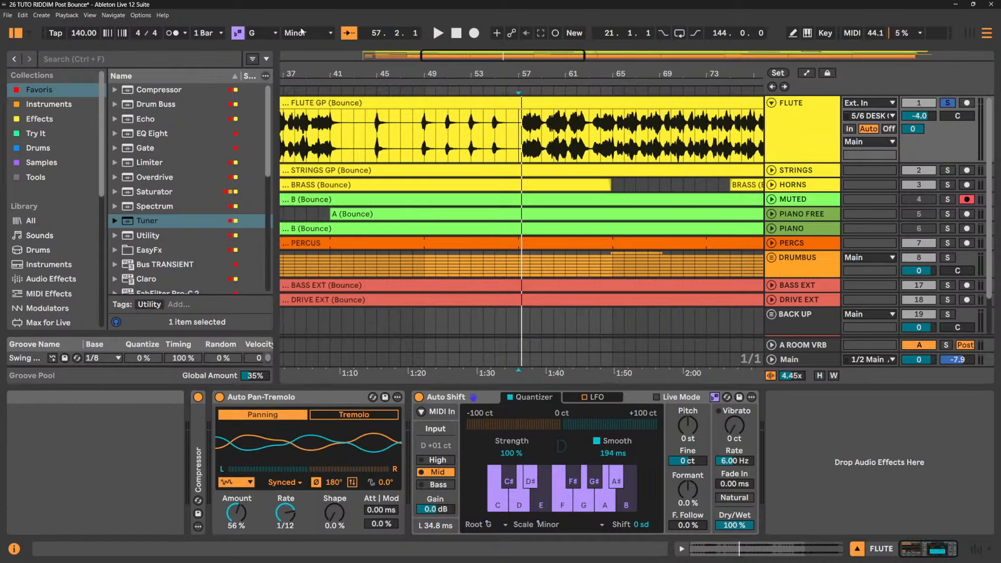
- Unlink Auto Shift from the set's current scale and set its quantizer to root C with the Custom scale
left_click(475, 399)
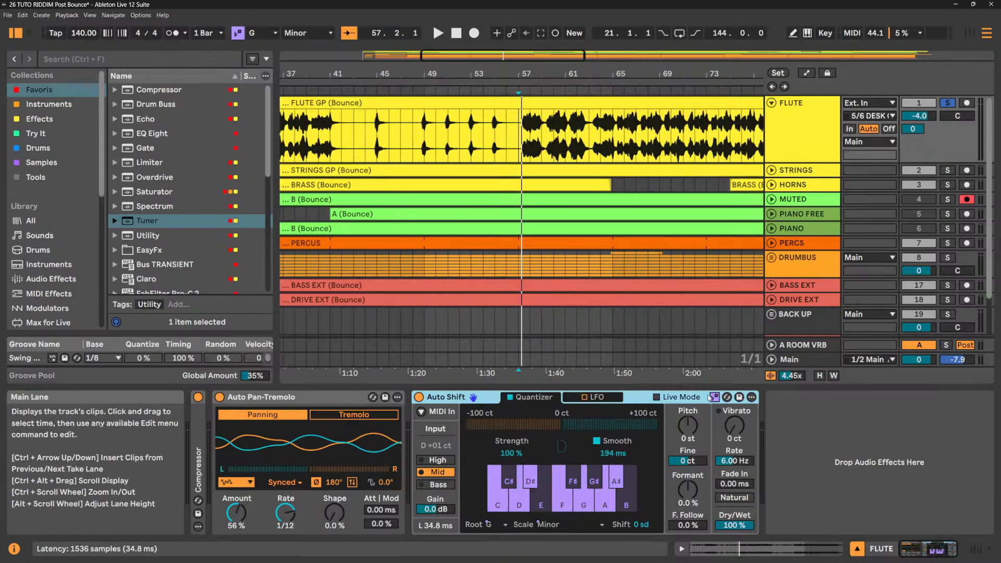
left_click(485, 524)
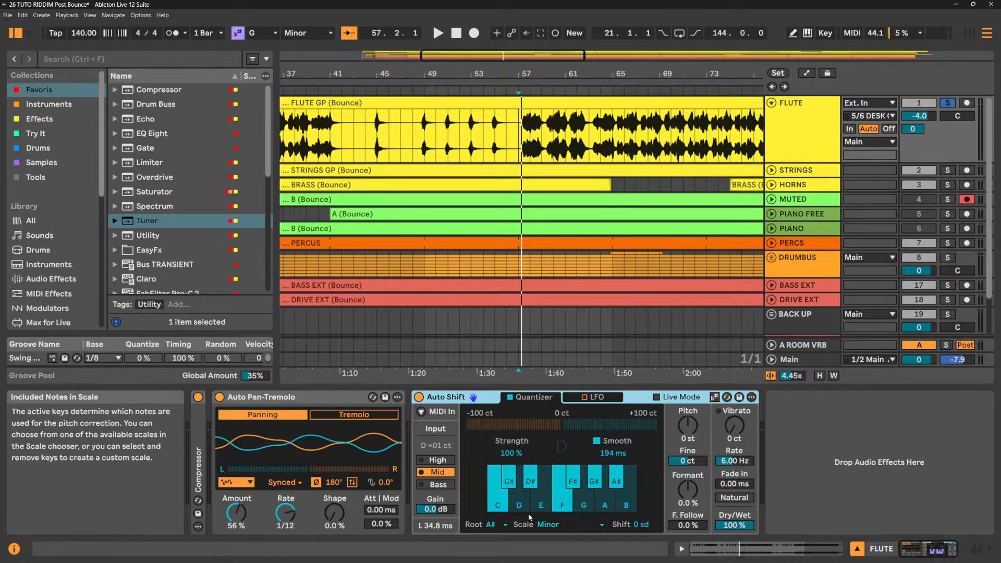
left_click(489, 525)
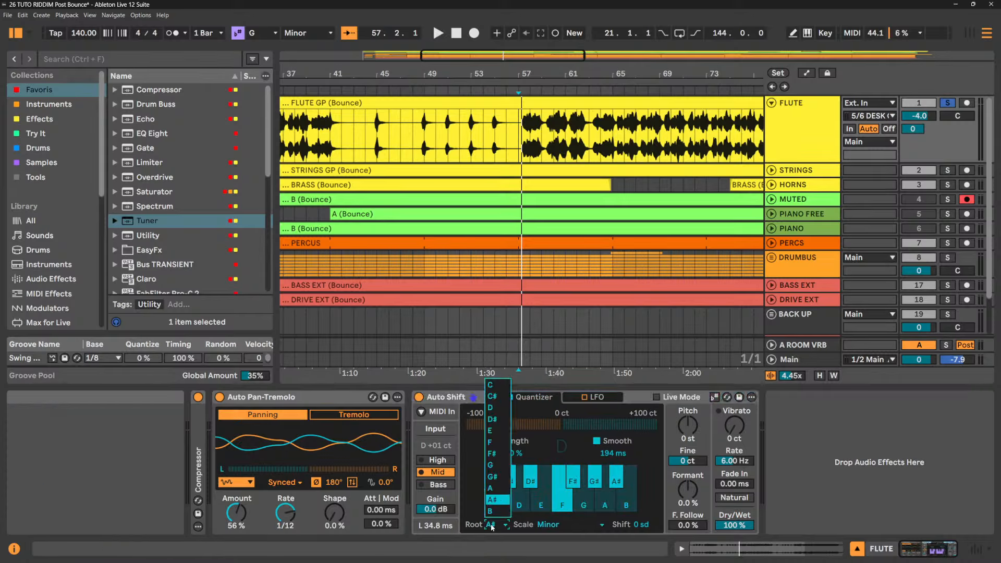
left_click(491, 385)
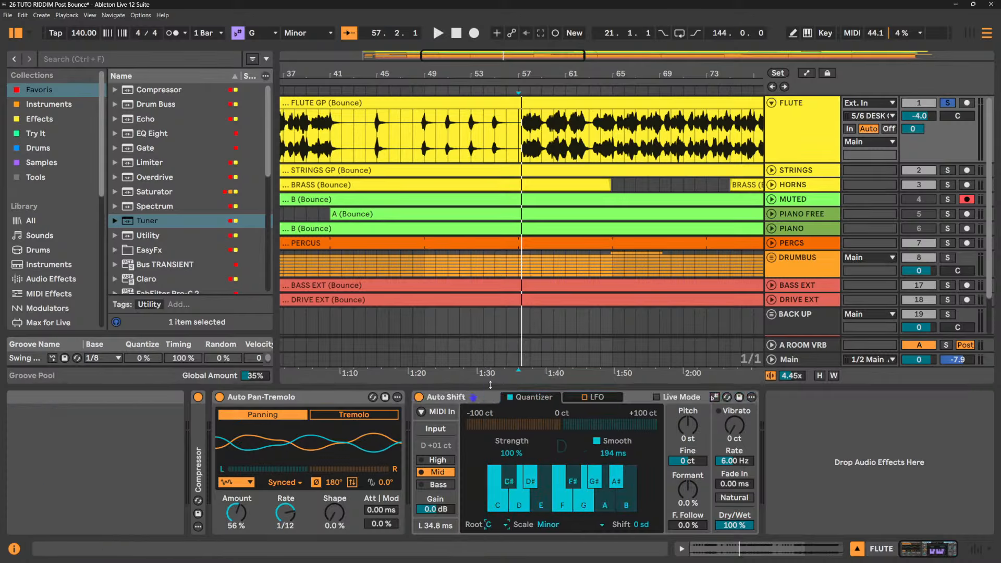
left_click(553, 524)
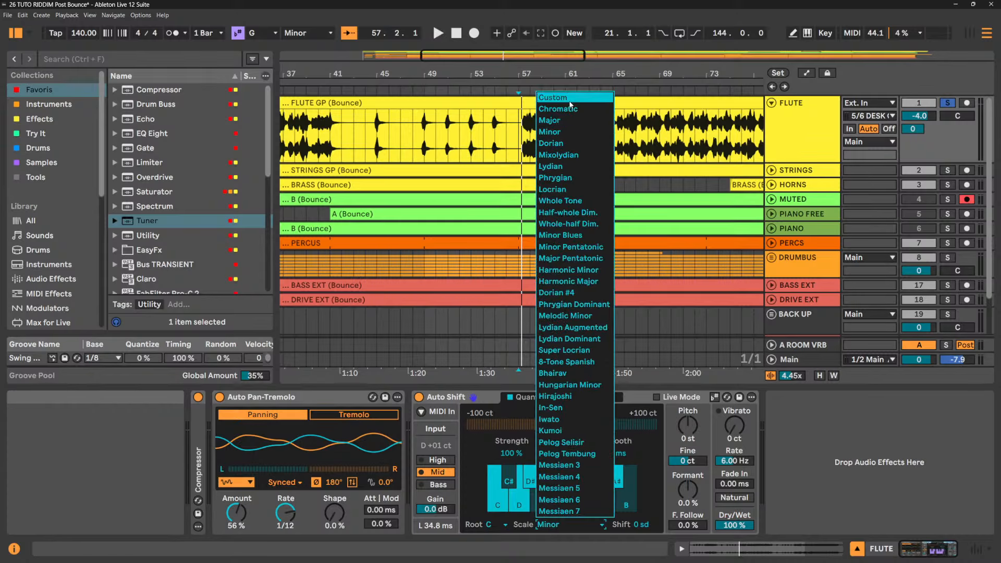
left_click(553, 98)
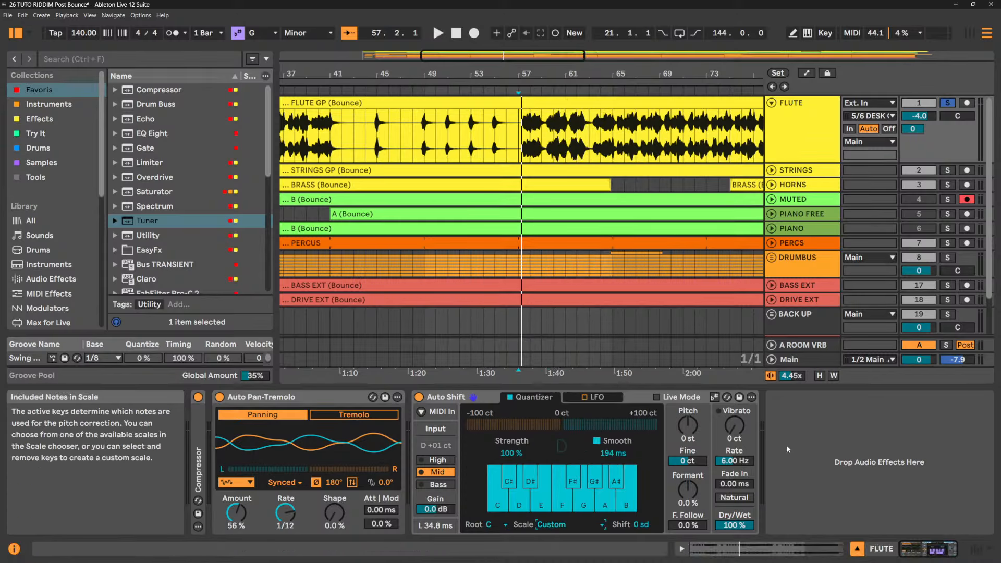
- Audition the flute while raising Auto Shift's pitch to 7 st and lowering its formant to -24 %
key("space")
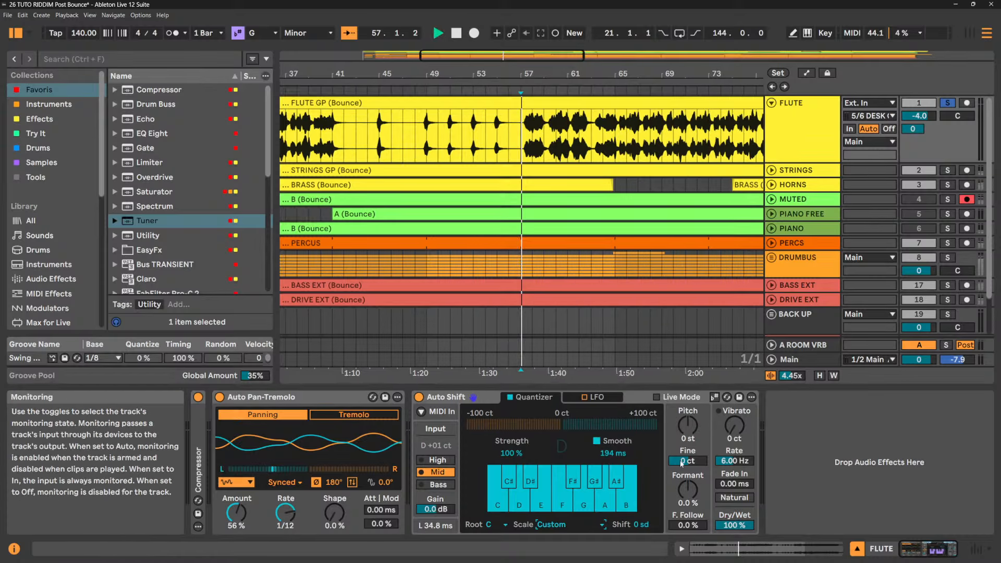
key("space")
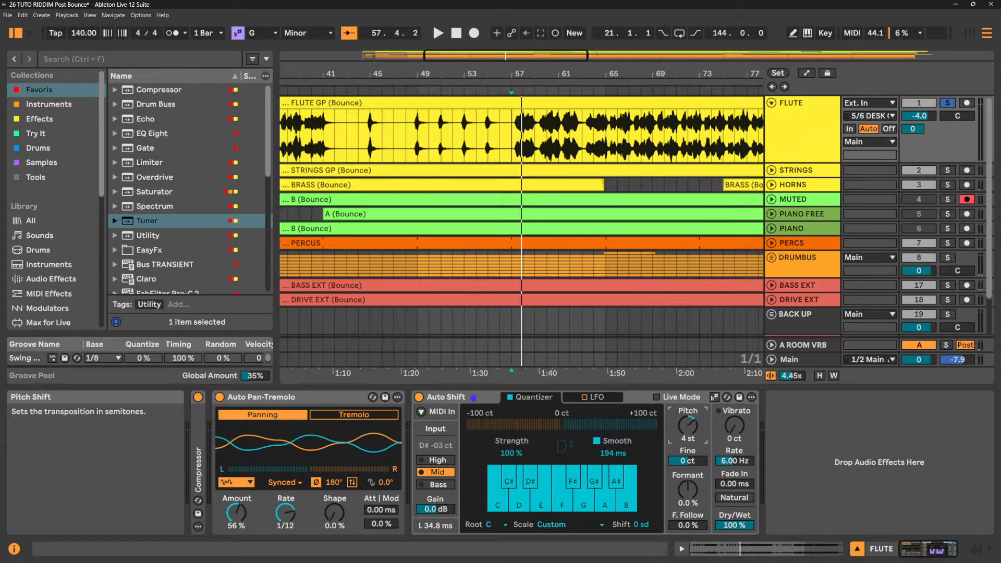
key("space")
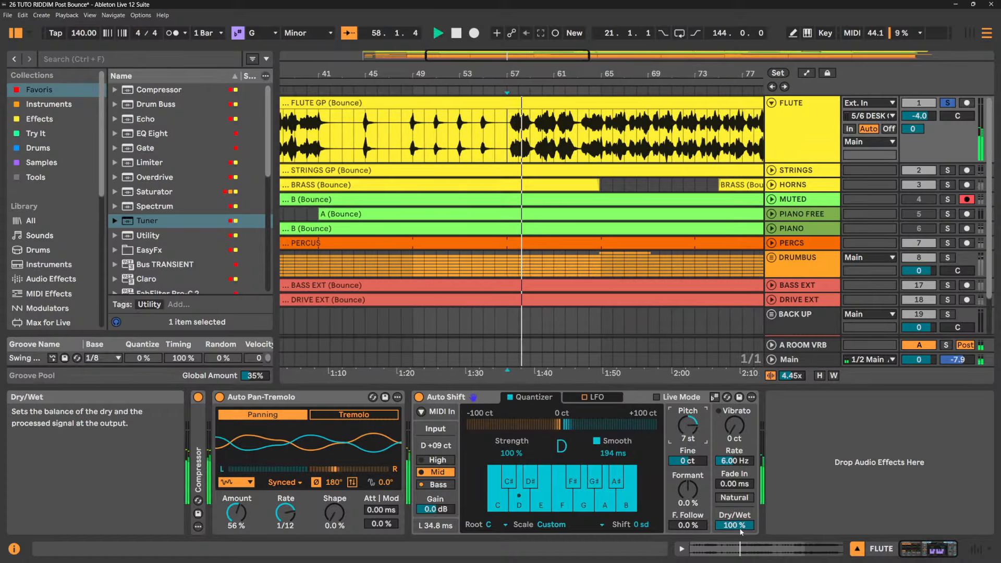
key("space")
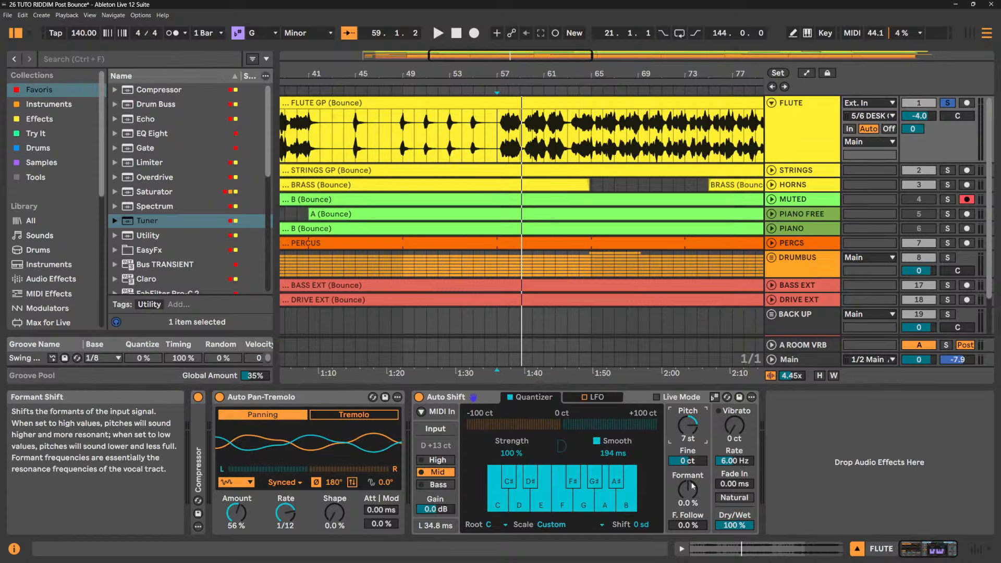
key("space")
mouse_move(688, 492)
left_mouse_down()
mouse_move(687, 513)
mouse_move(688, 477)
mouse_move(688, 525)
mouse_move(682, 487)
left_mouse_up()
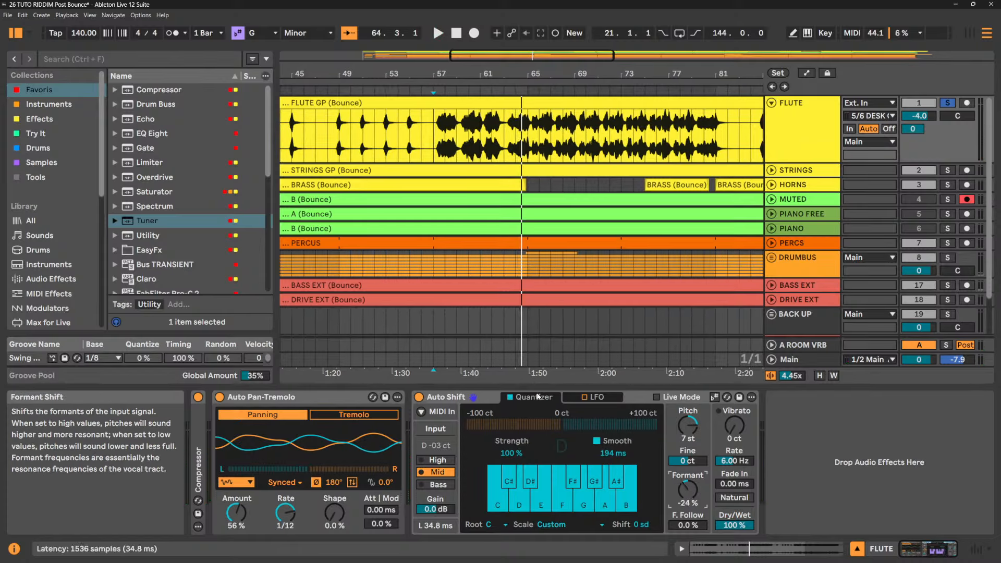
- Move Auto Shift ahead of Auto Pan-Tremolo in the FLUTE track's device chain and audition the new order
left_click(494, 399)
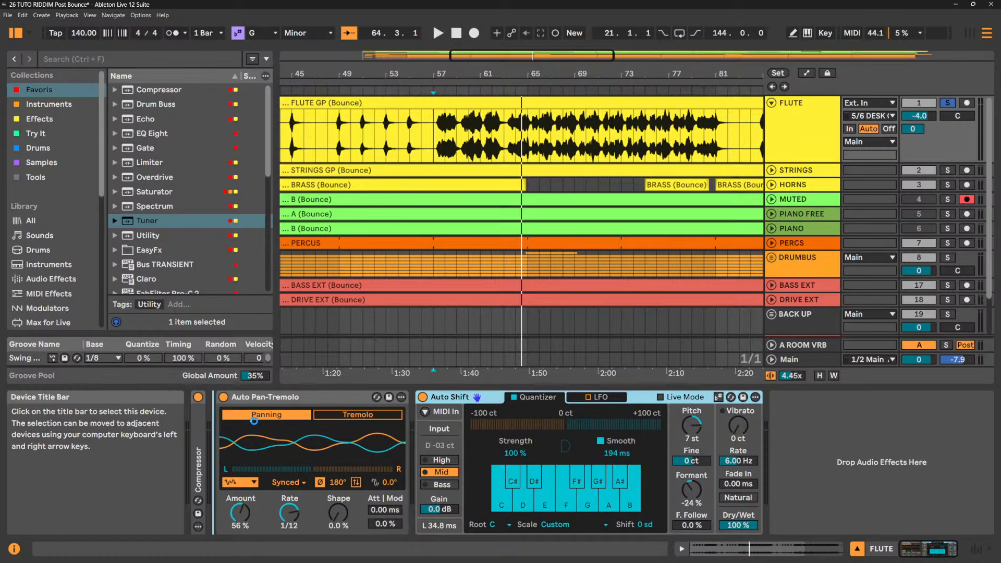
left_click_drag(493, 400, 290, 400)
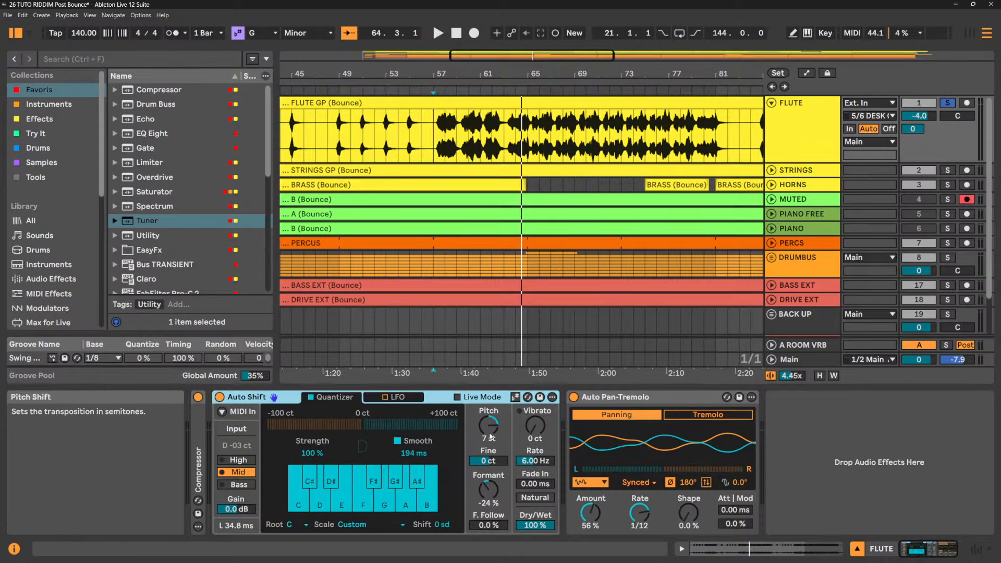
key("space")
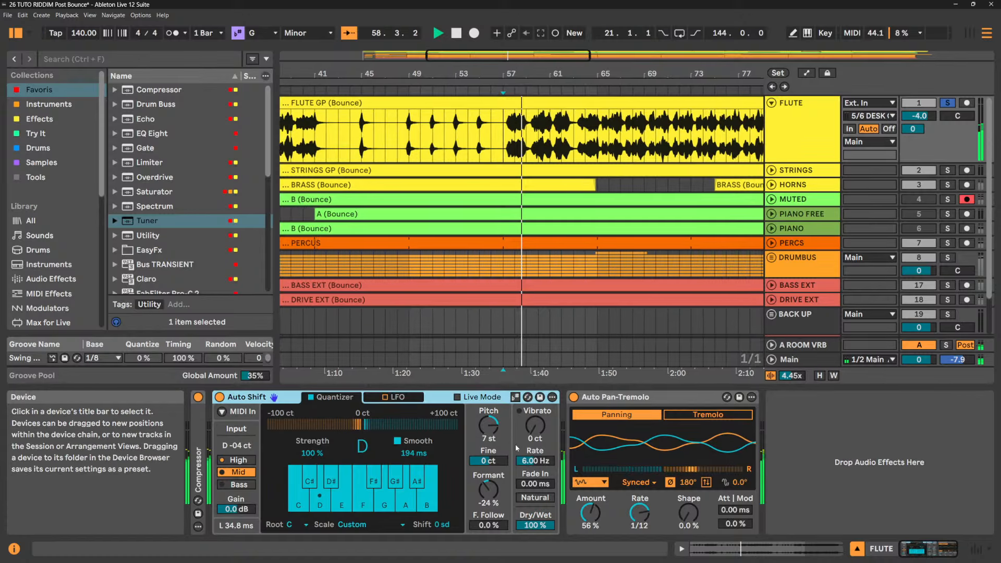
key("space")
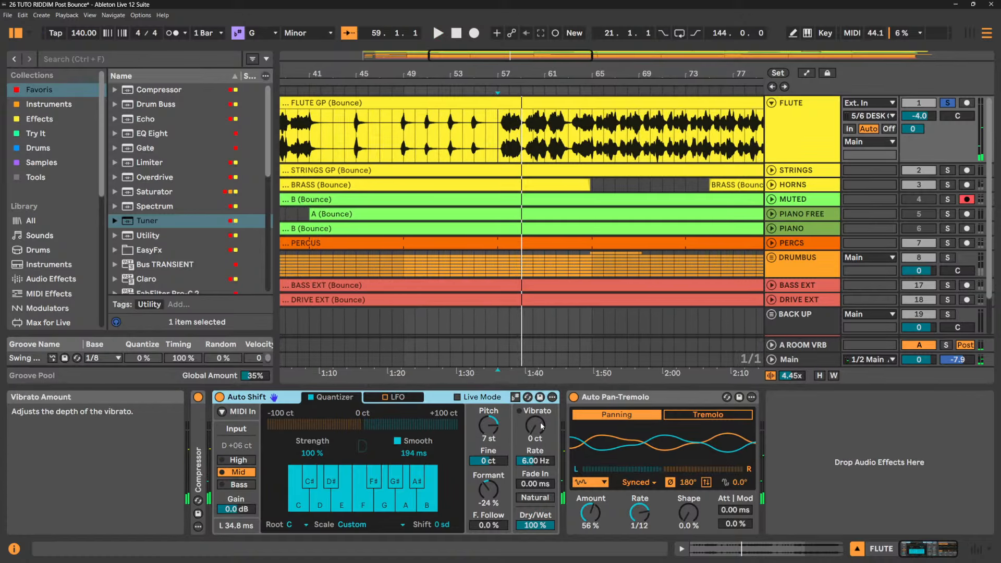
- Set Auto Shift's vibrato amount to 13 ct and its rate to 4.44 Hz while auditioning the flute
mouse_move(539, 432)
left_mouse_down()
mouse_move(535, 401)
mouse_move(535, 428)
left_mouse_up()
key("space")
key("space")
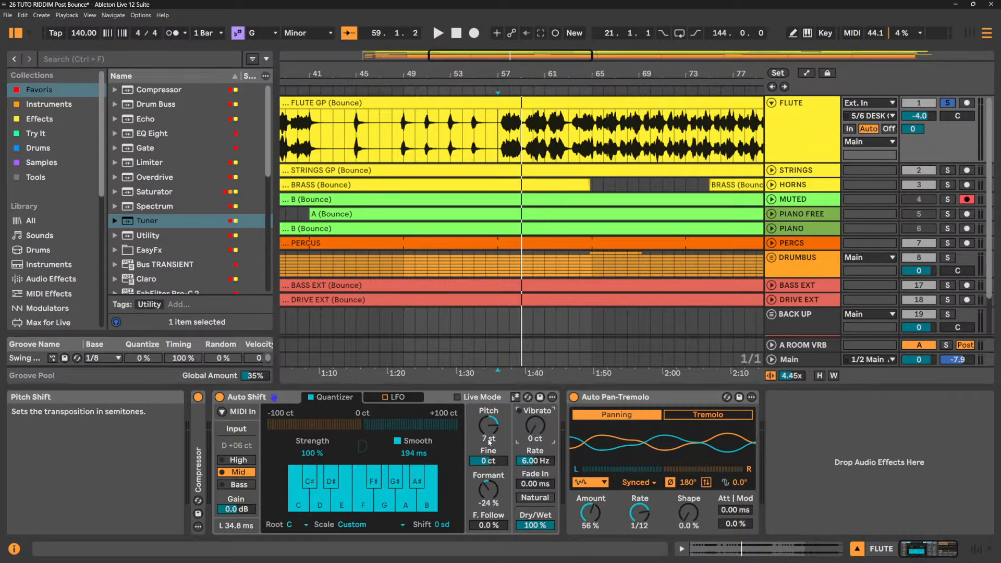
mouse_move(535, 426)
left_mouse_down()
mouse_move(535, 402)
mouse_move(535, 453)
mouse_move(535, 423)
left_mouse_up()
key("space")
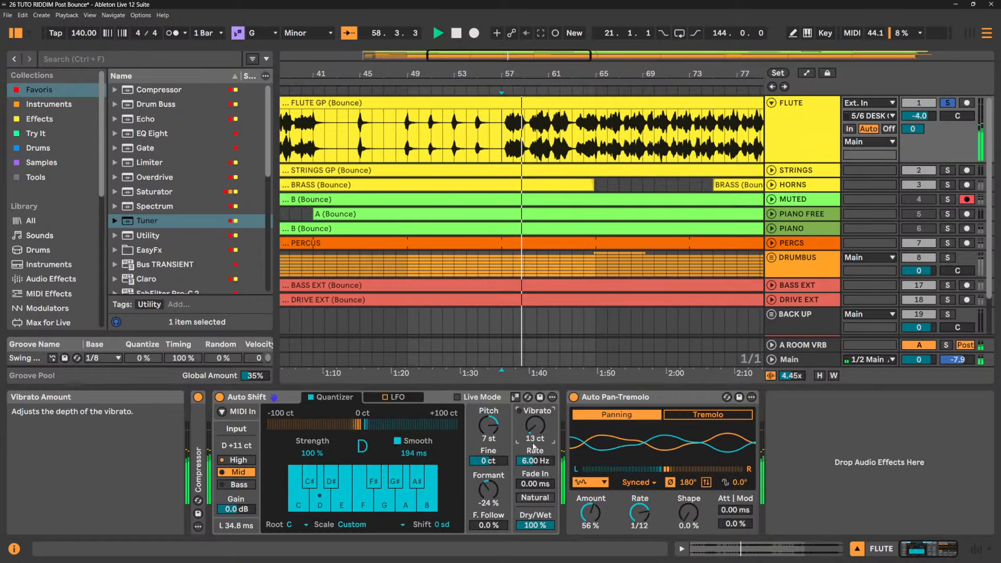
key("space")
left_click(535, 461)
left_click_drag(535, 461, 535, 463)
key("space")
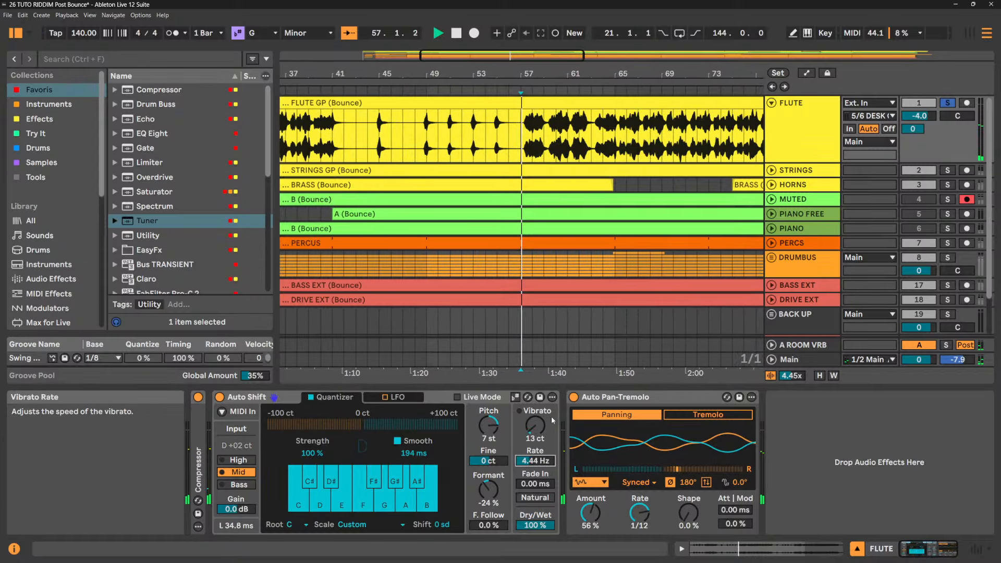
- Adjust the vibrato to an amount of 21 ct and a rate of 4.02 Hz during playback
left_click_drag(536, 426, 537, 398)
mouse_move(541, 462)
left_mouse_down()
mouse_move(542, 436)
mouse_move(542, 467)
left_mouse_up()
left_click_drag(537, 426, 537, 447)
key("space")
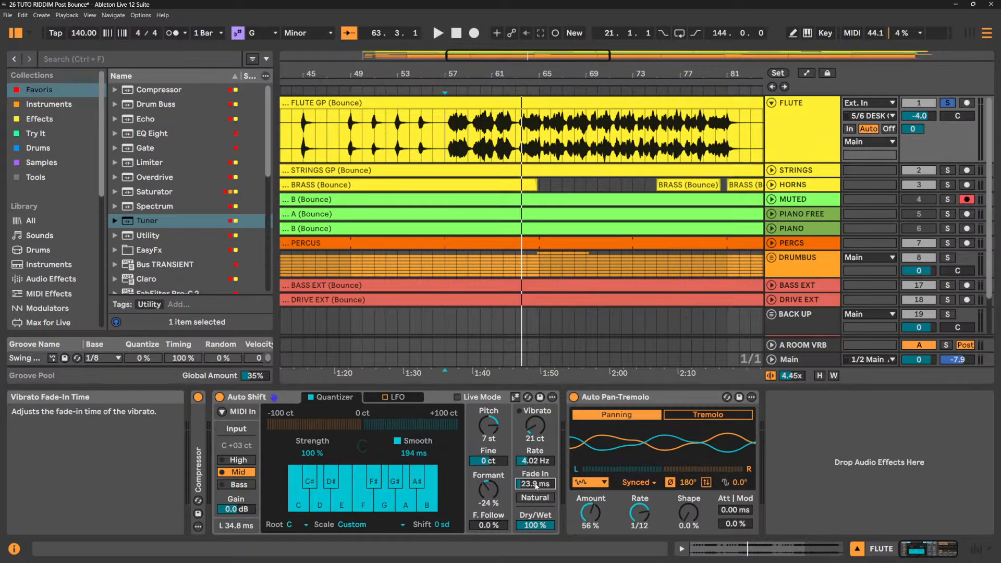
- Lengthen the vibrato's fade-in time to 258 ms and audition the flute
key("space")
left_click_drag(536, 486, 536, 458)
key("space")
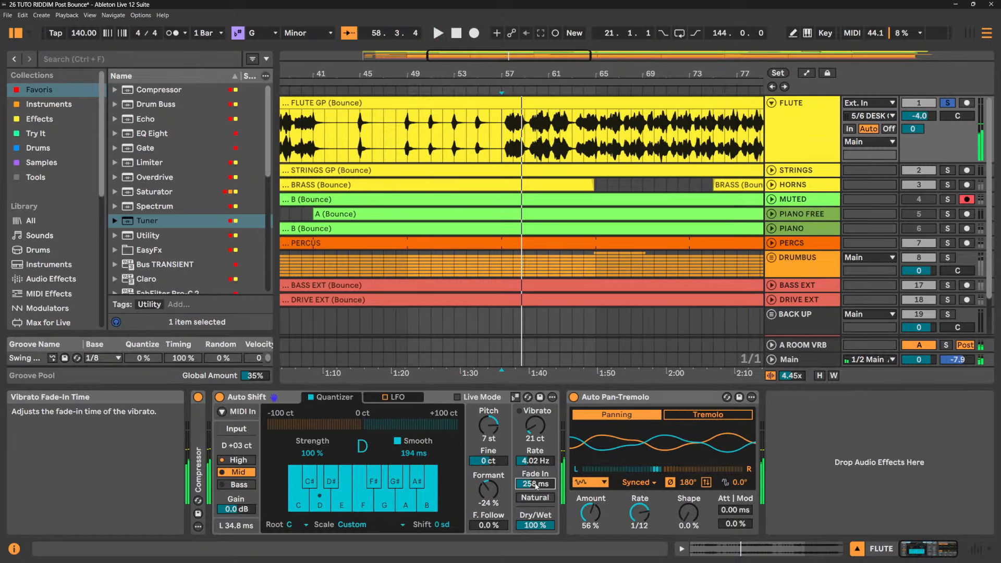
left_click(535, 461)
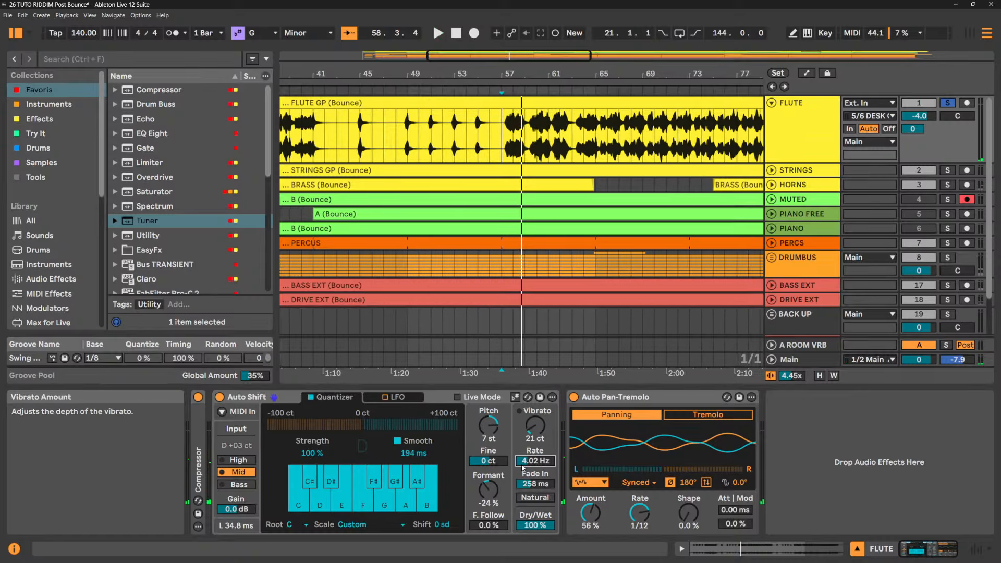
- Compare Auto Shift with the fully dry flute at 0 %, then set its Dry/Wet mix to 39 %
mouse_move(535, 525)
left_mouse_down()
mouse_move(535, 558)
mouse_move(540, 529)
left_mouse_up()
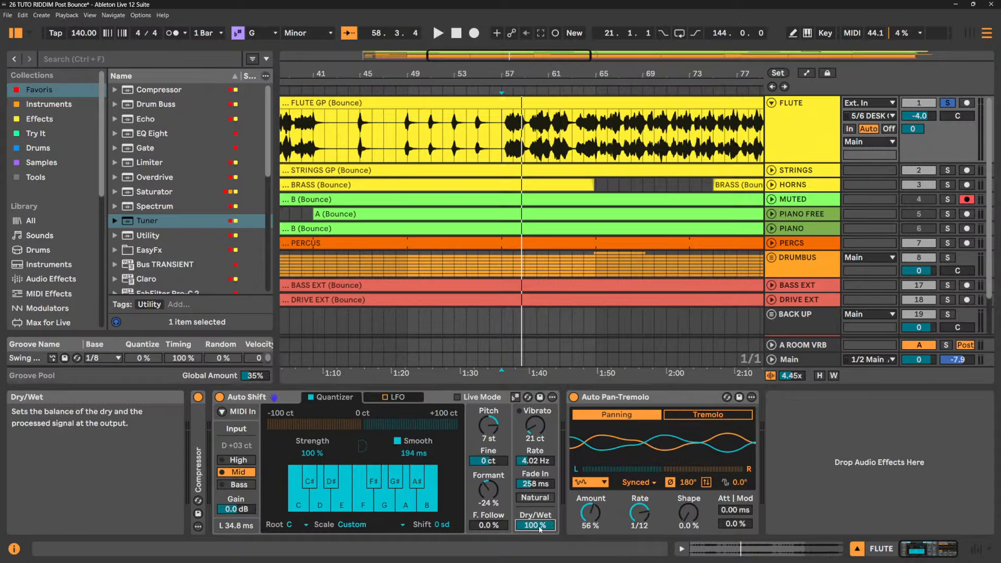
key("space")
left_click_drag(540, 526, 541, 558)
key("space")
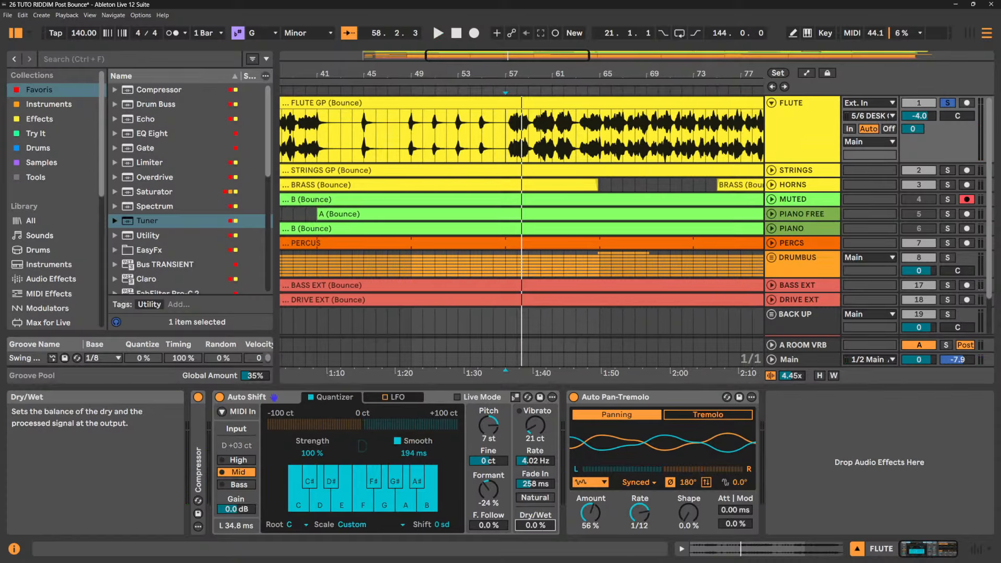
mouse_move(535, 525)
left_mouse_down()
mouse_move(535, 508)
mouse_move(535, 526)
left_mouse_up()
key("space")
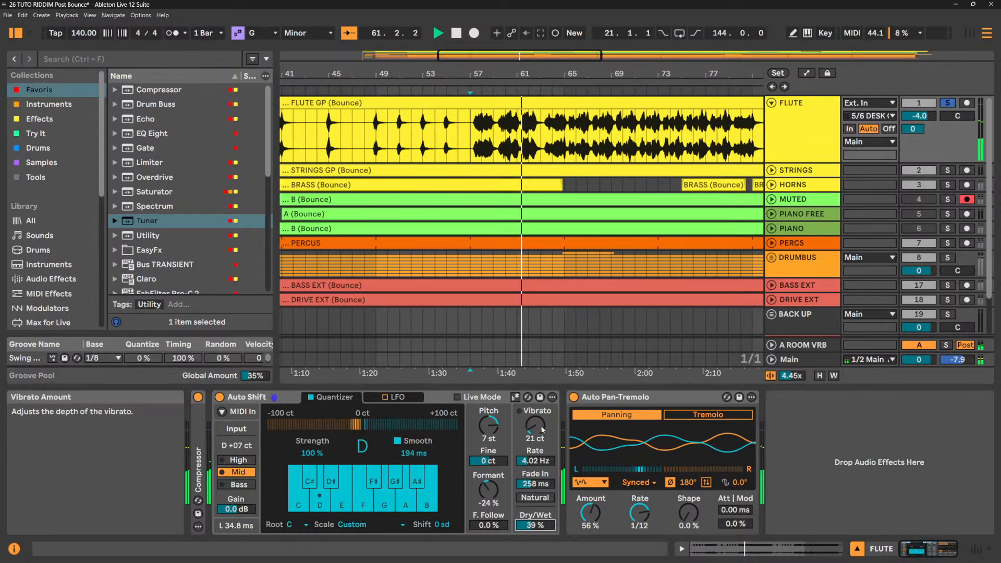
- Retune Auto Shift during playback with vibrato at 13 ct, formant at -9.5 % and quantizer strength at 0 %
left_click_drag(533, 429, 533, 430)
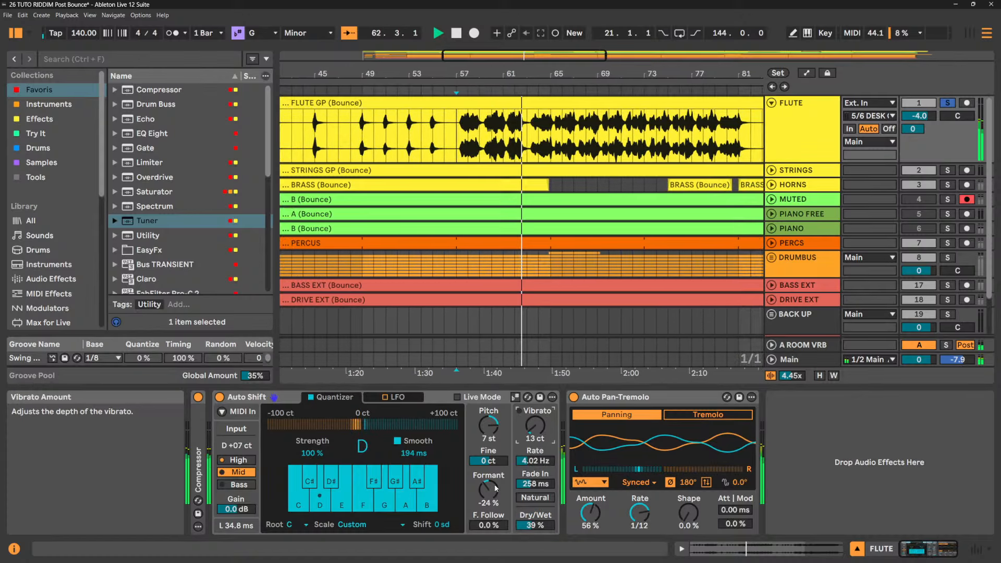
left_click_drag(494, 484, 495, 480)
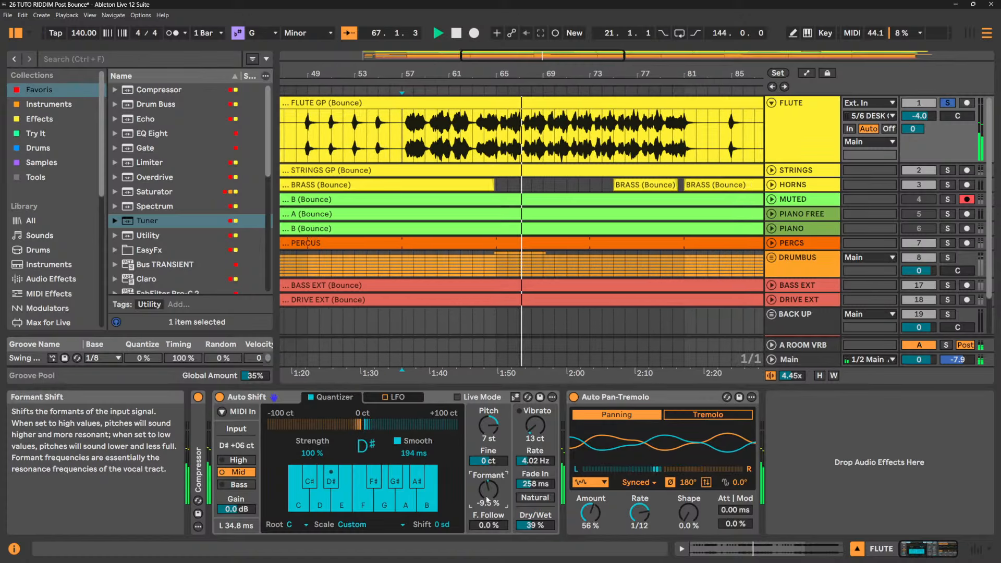
left_click_drag(312, 453, 312, 501)
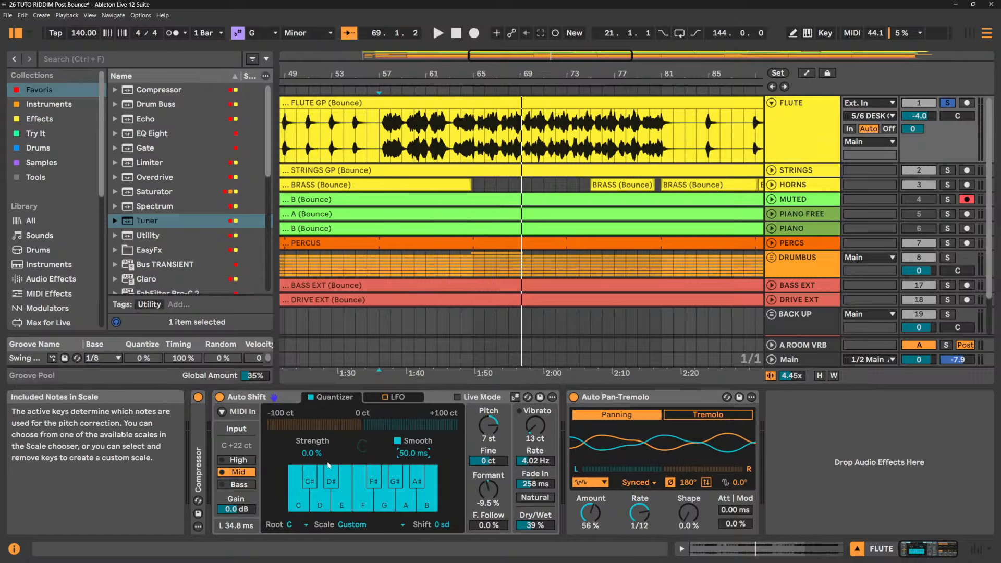
- Try Auto Shift's quantizer strength at 100 %, set it to 40 % during playback, and enable Live Mode
left_click_drag(316, 458, 315, 417)
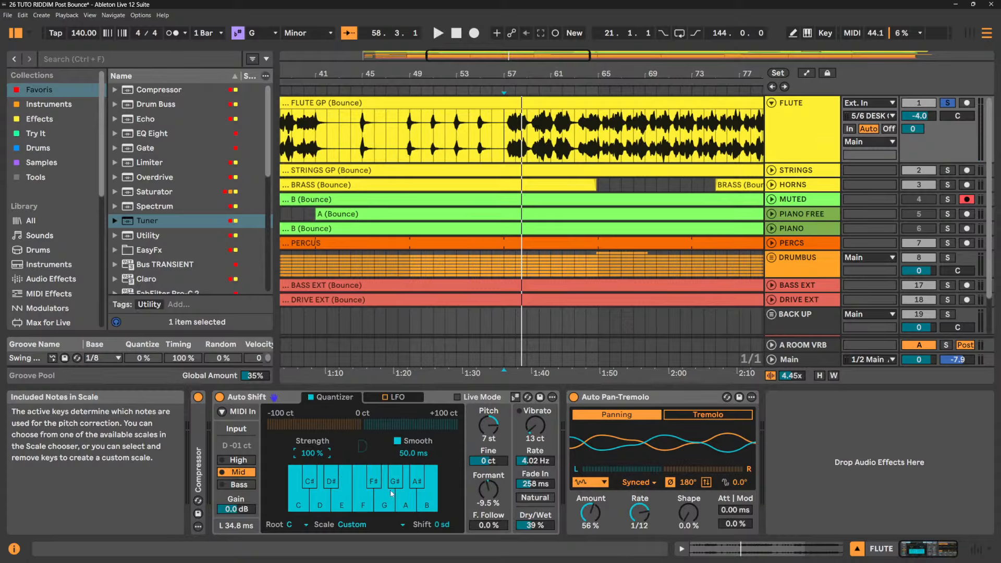
left_click_drag(313, 453, 312, 463)
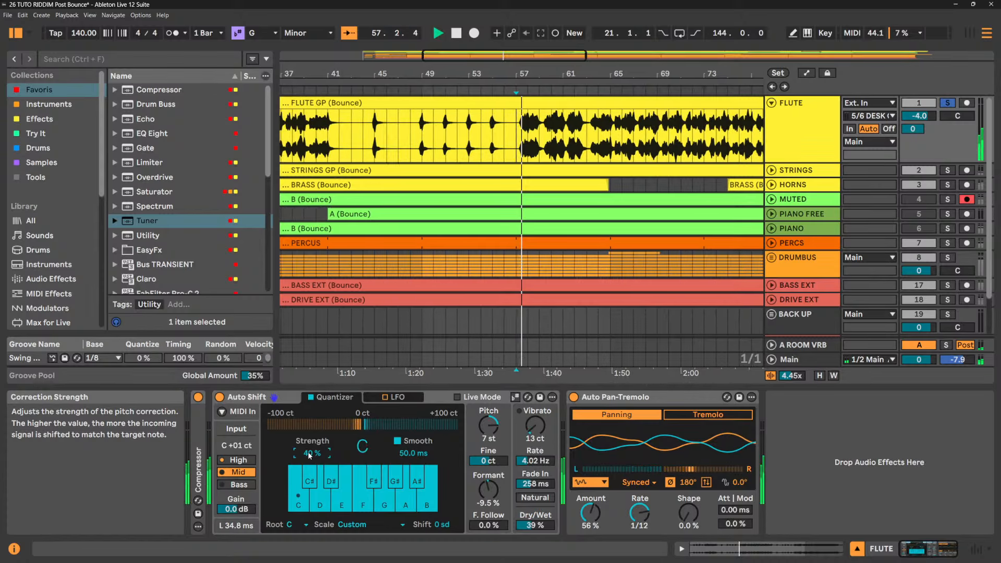
left_click(472, 398)
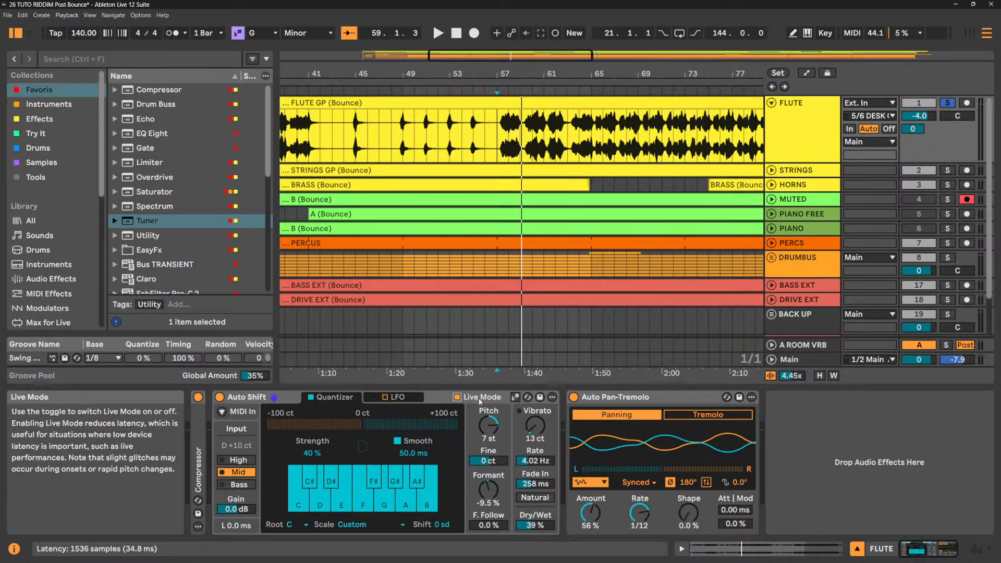
left_click(458, 397)
left_click(483, 399)
key("space")
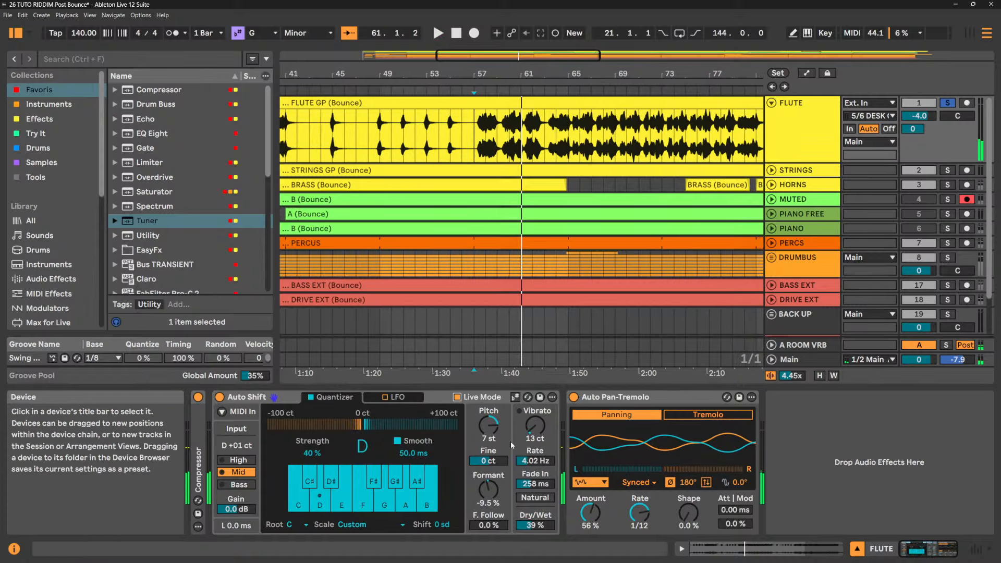
- Reset the vibrato amount to 0 ct and its fade-in to 0 ms, and audition the flute in Live Mode
double_click(534, 427)
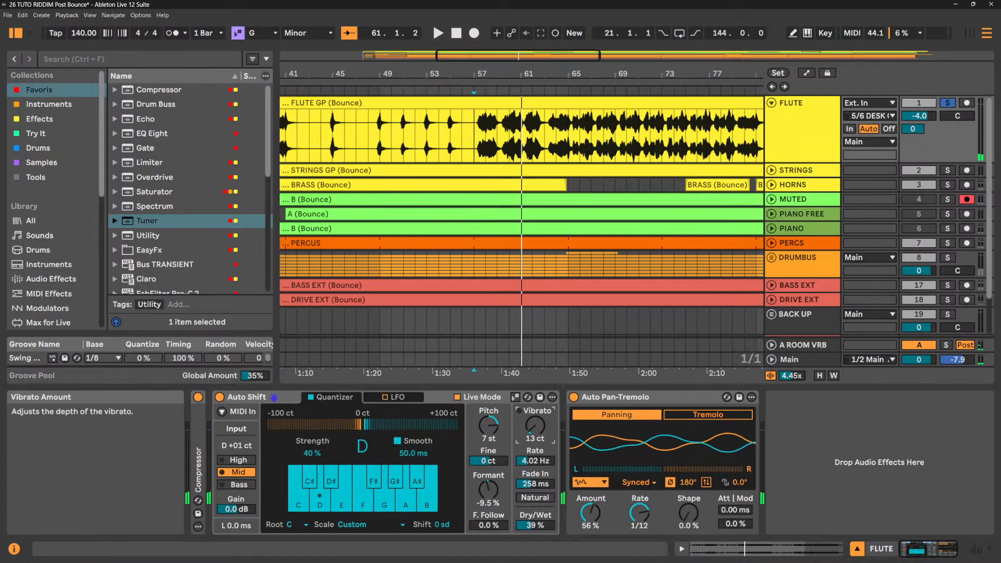
double_click(536, 485)
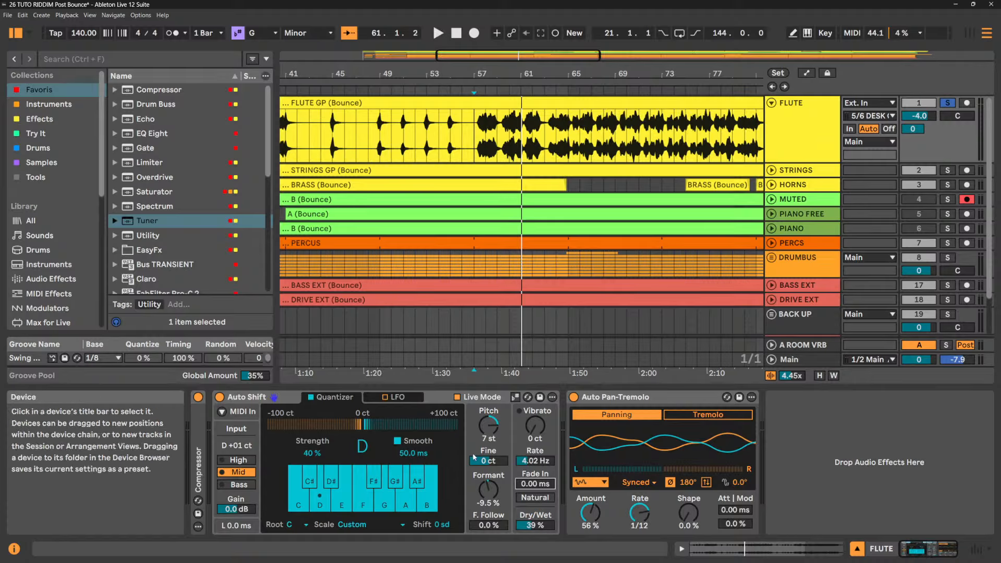
left_click(458, 398)
left_click(457, 398)
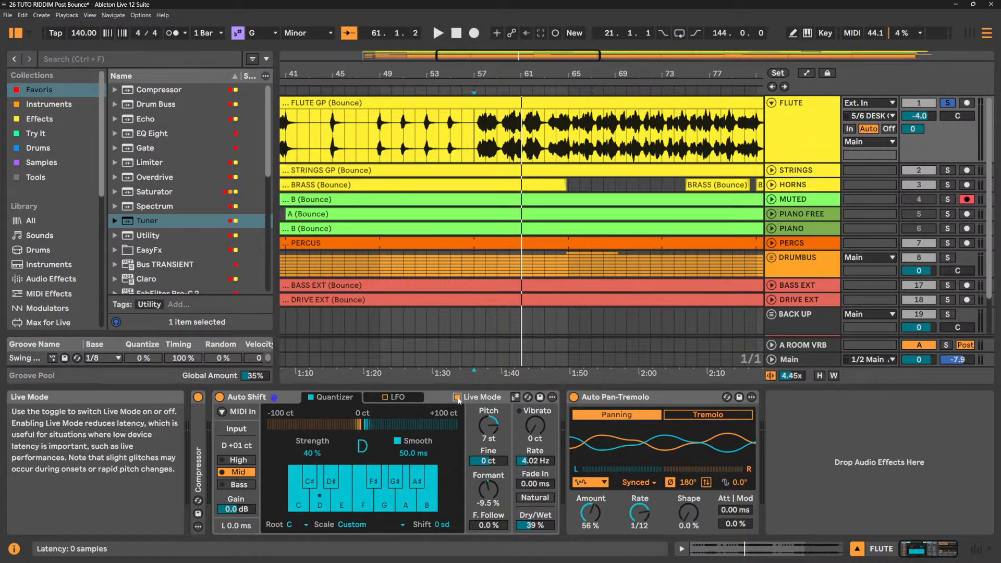
key("space")
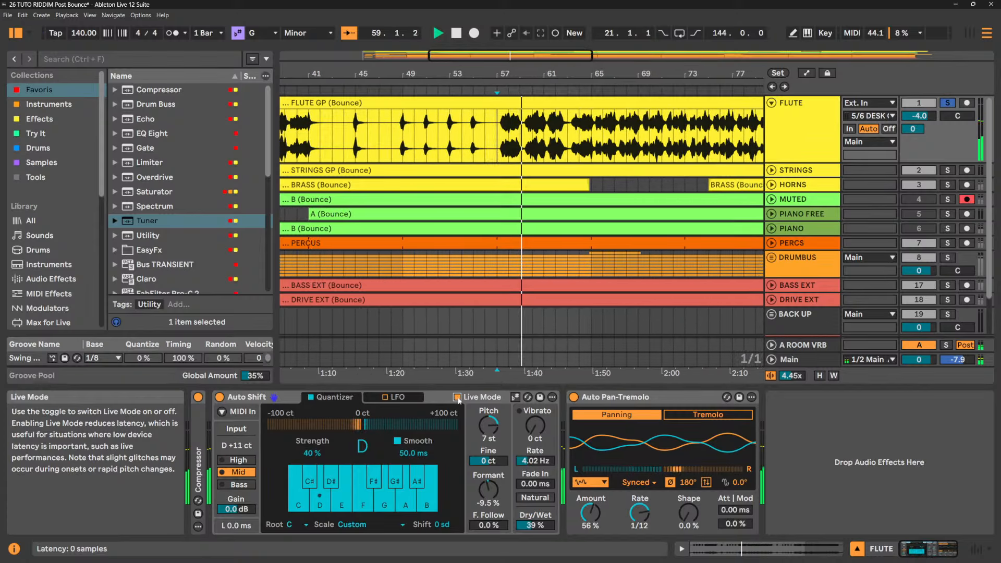
key("space")
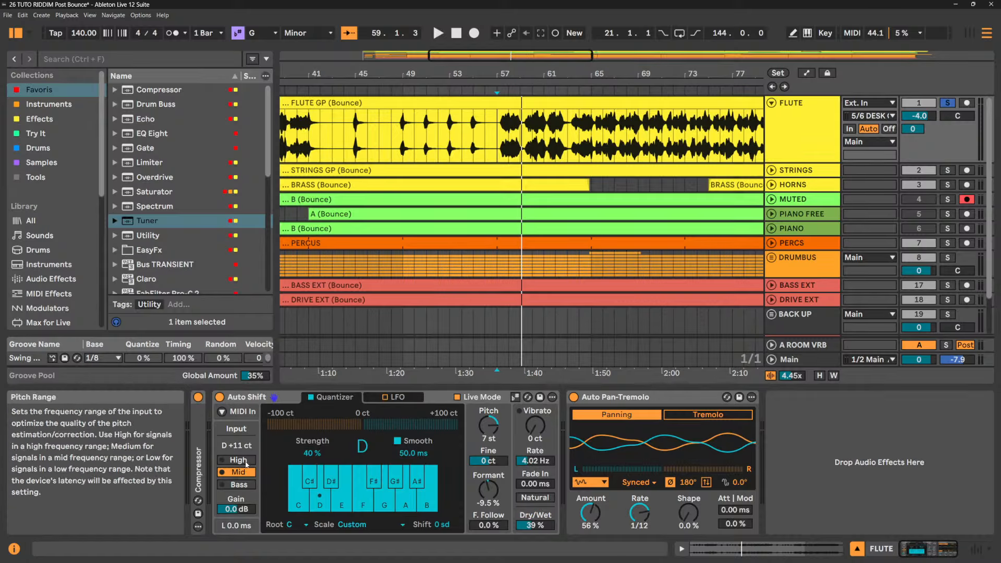
- Examine Auto Shift's MIDI input settings and LFO modulation routing, and return to the quantizer settings
left_click(223, 412)
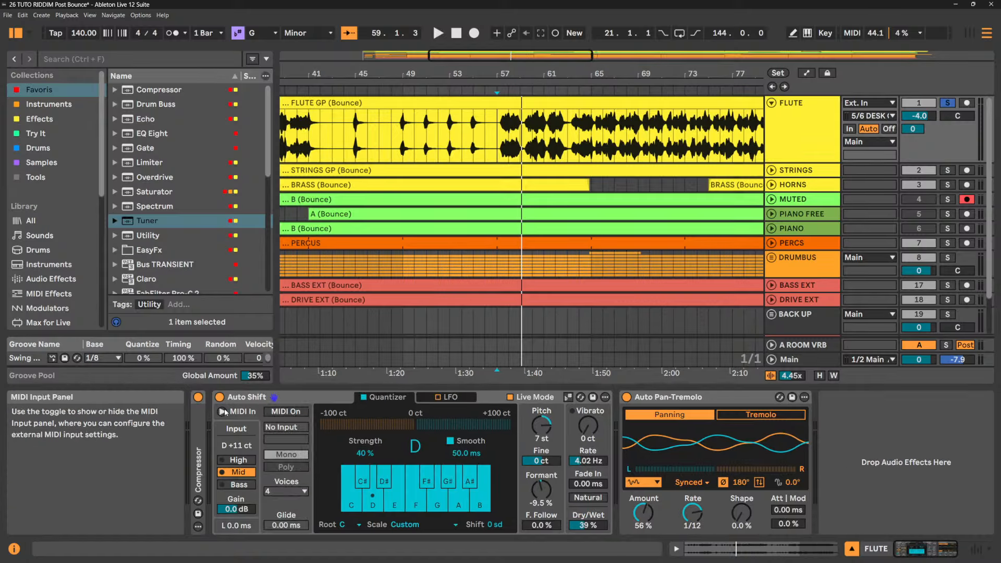
left_click(222, 412)
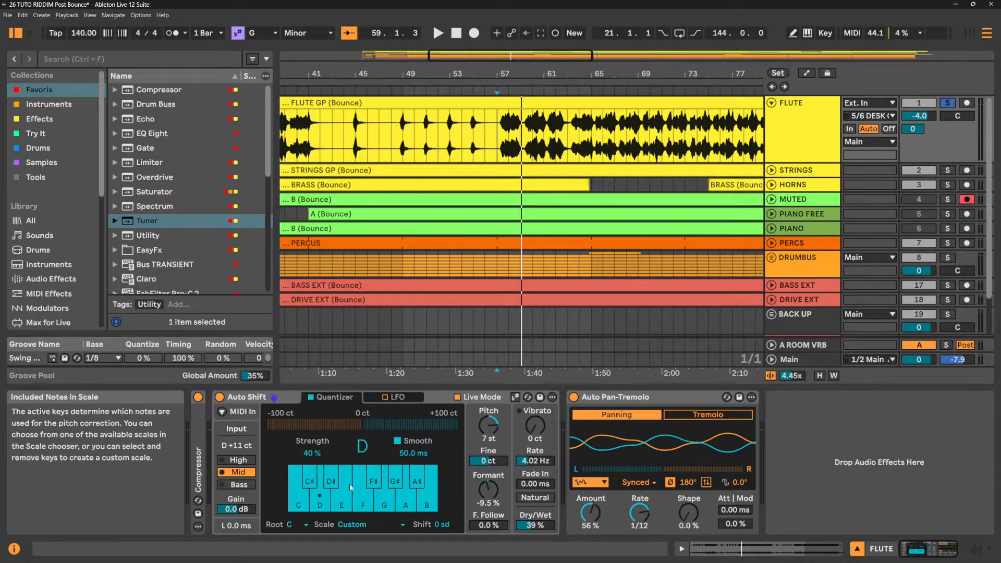
left_click(403, 399)
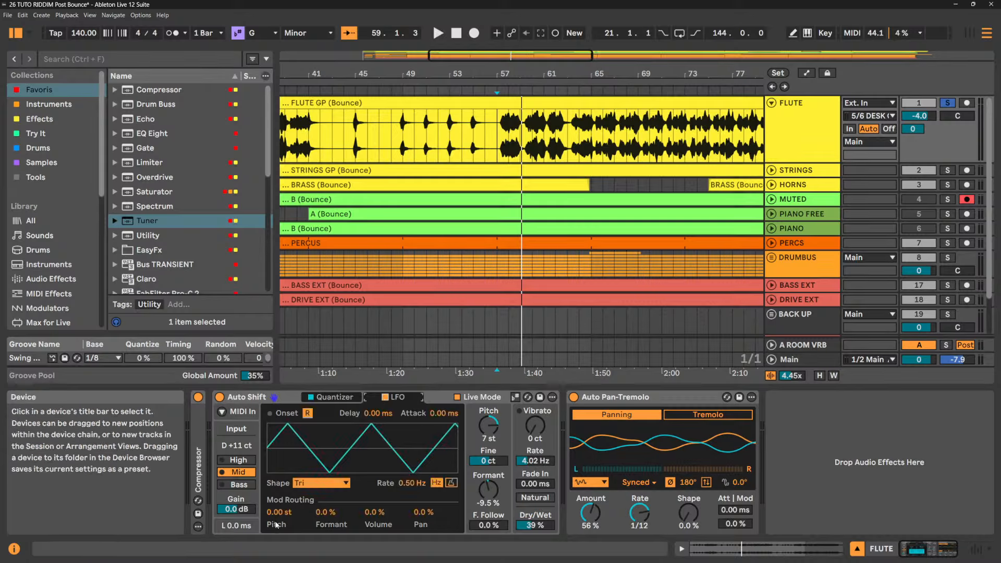
left_click(336, 398)
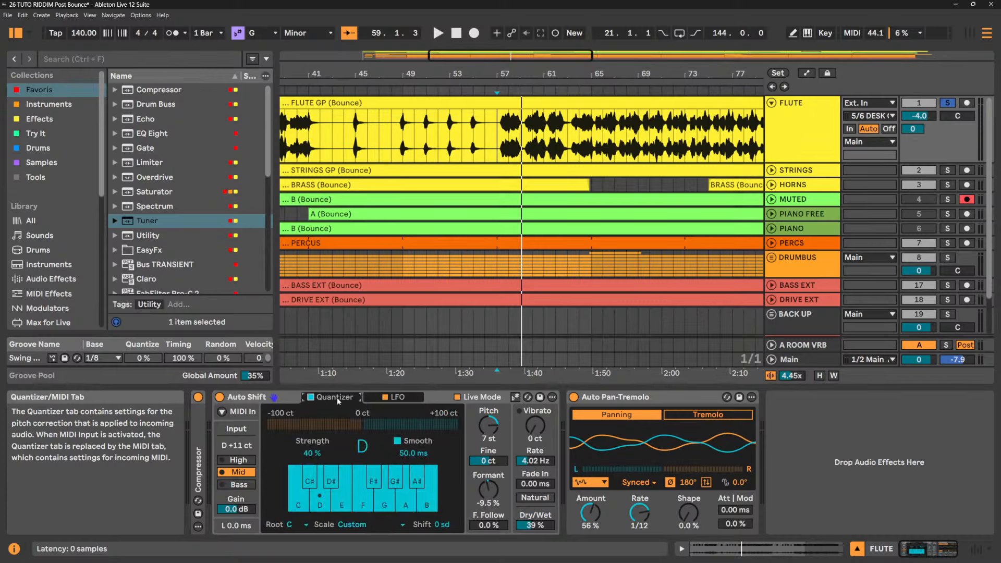
left_click(421, 398)
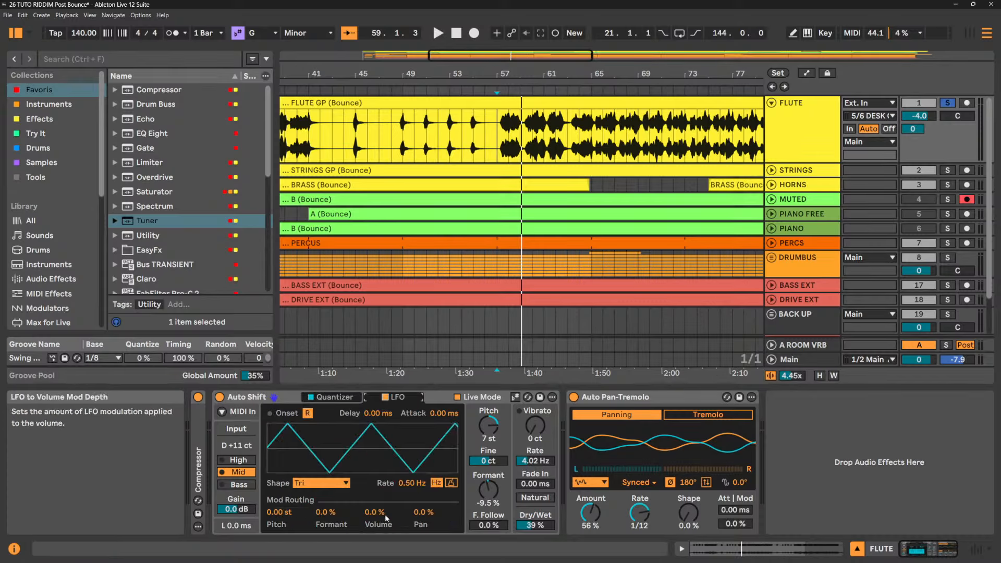
left_click(336, 398)
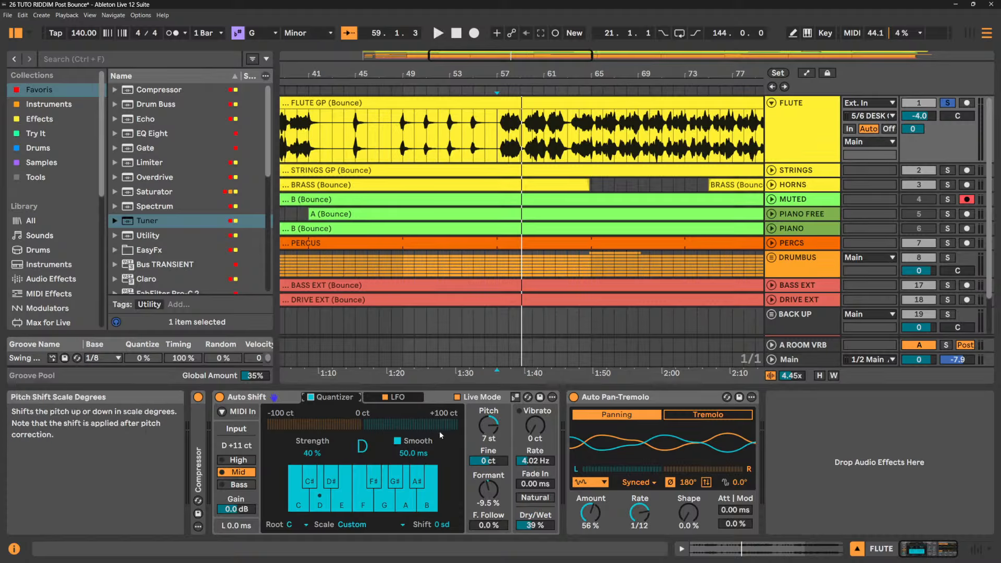
- Compare the soloed flute during playback with Auto Shift enabled and bypassed, leaving the effect enabled
left_click(283, 399)
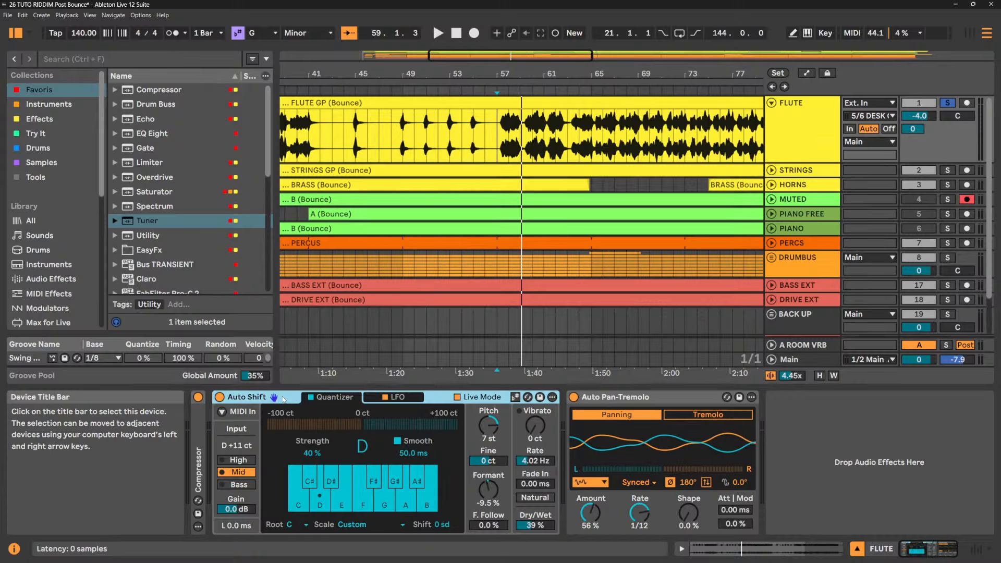
key("space")
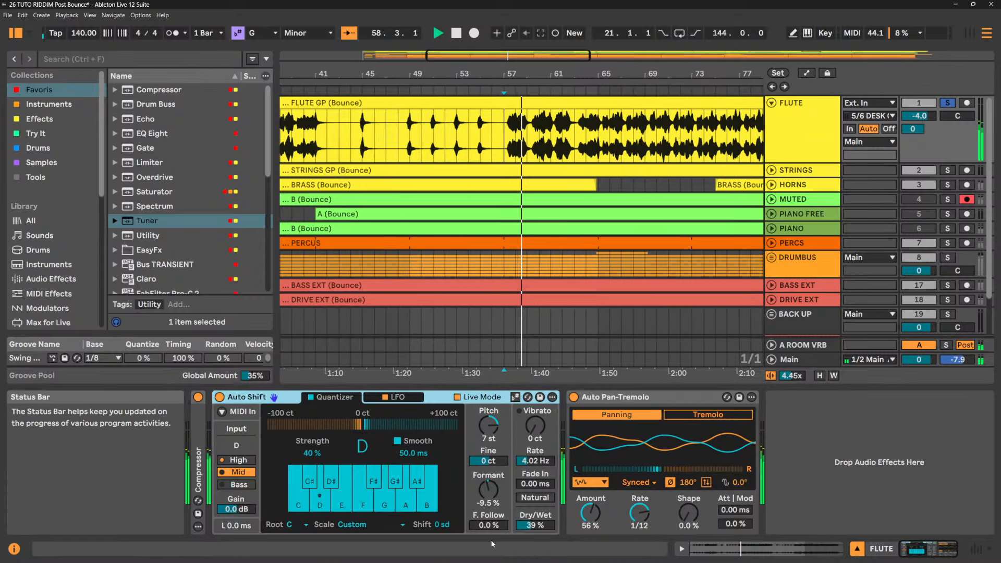
key("space")
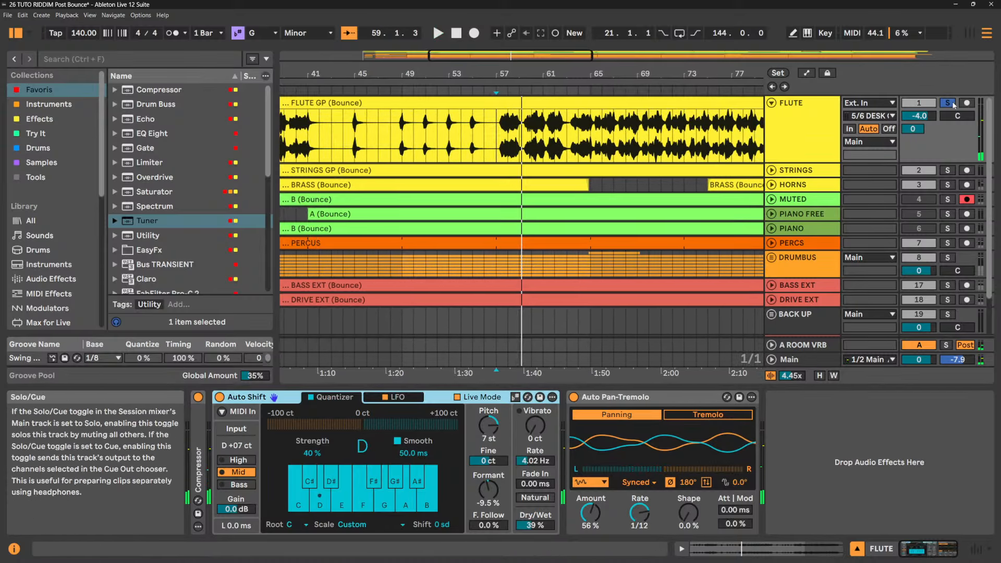
left_click(220, 398)
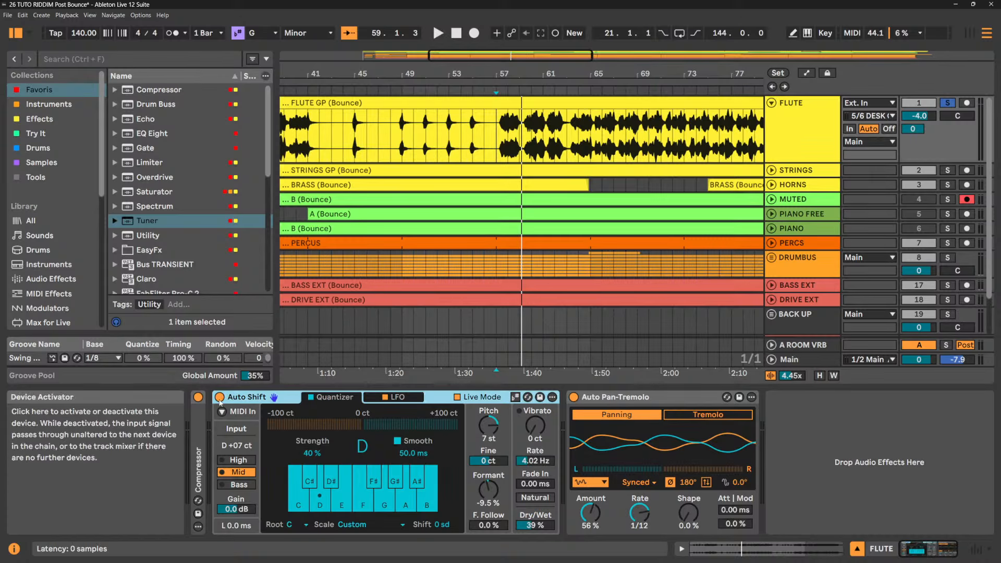
key("space")
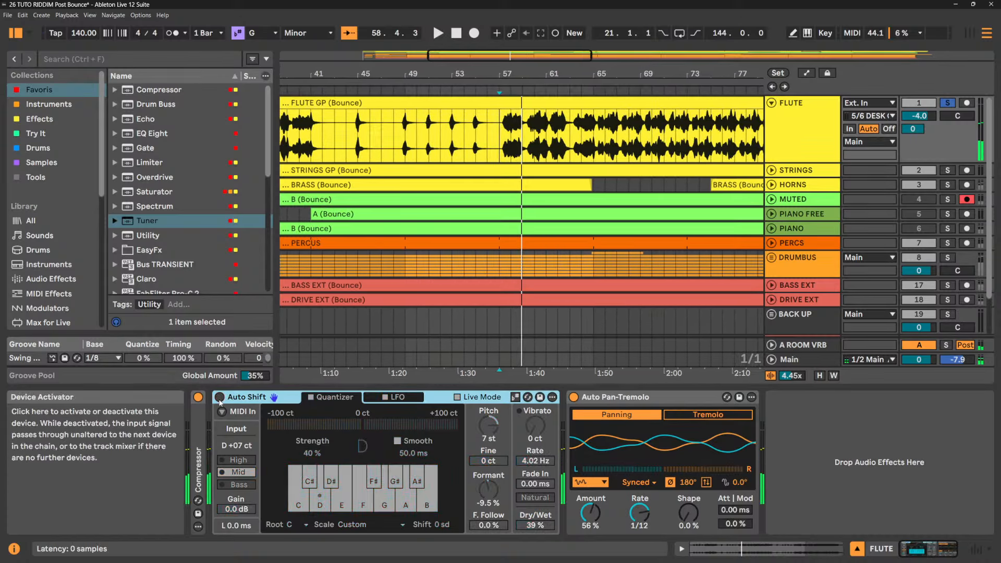
left_click(220, 398)
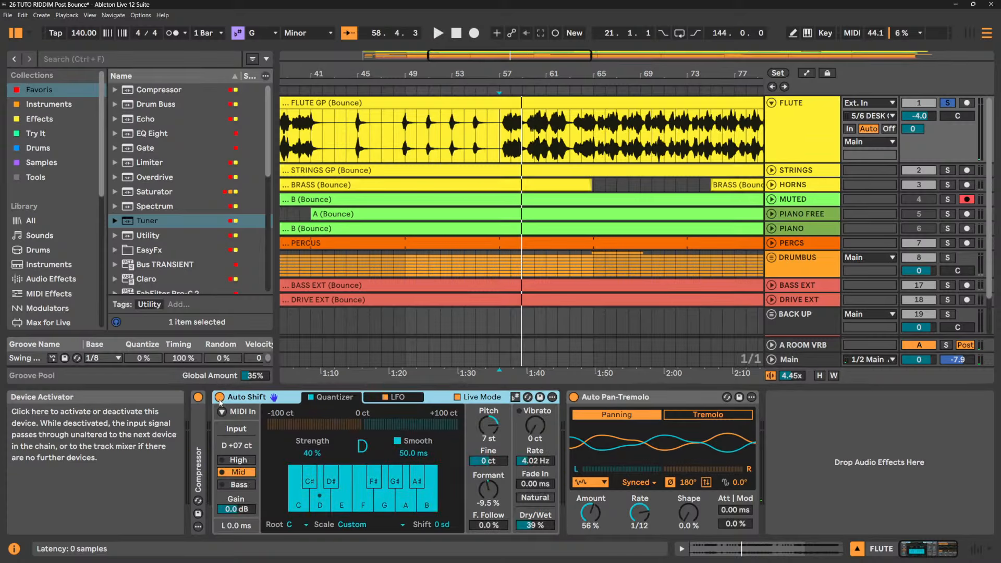
key("space")
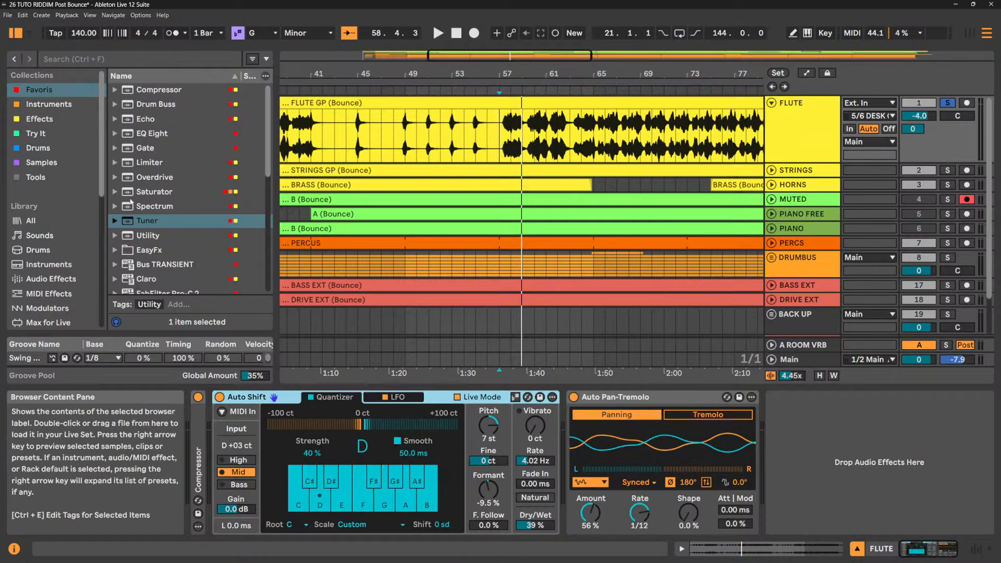
- Show the audio effects library, unsolo the flute during playback, and lower its volume to -5.8 dB in the full mix
left_click(50, 279)
key("space")
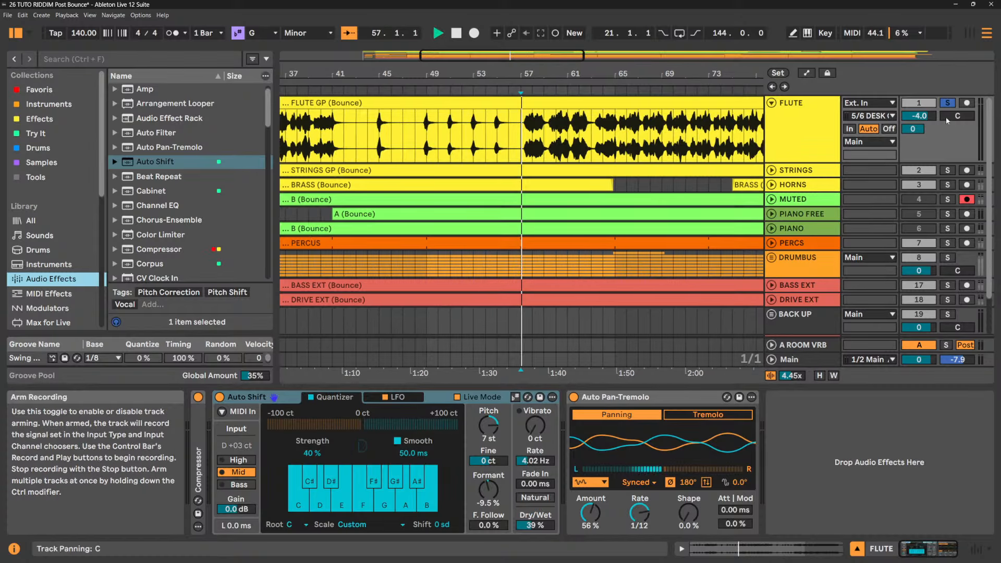
left_click(947, 102)
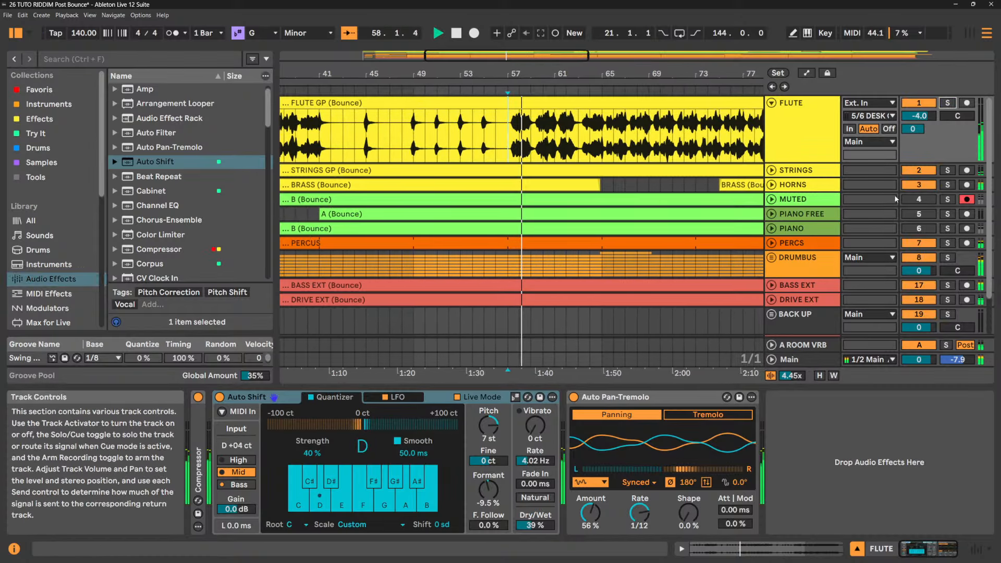
mouse_move(919, 116)
left_mouse_down()
mouse_move(919, 105)
mouse_move(931, 119)
left_mouse_up()
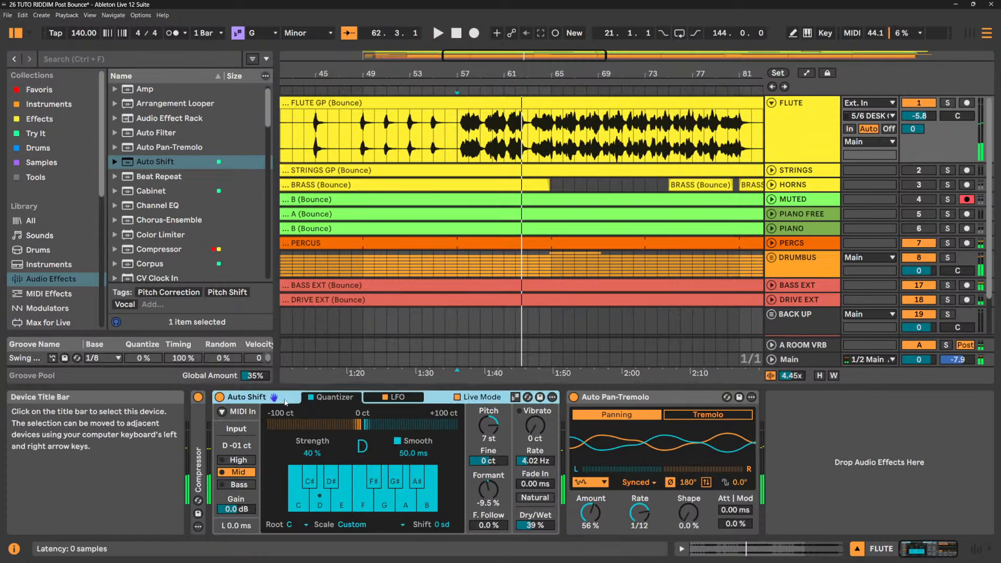
- Delete Auto Shift from the FLUTE track, and solo the DRUMBUS group to audition the drums
key("Delete")
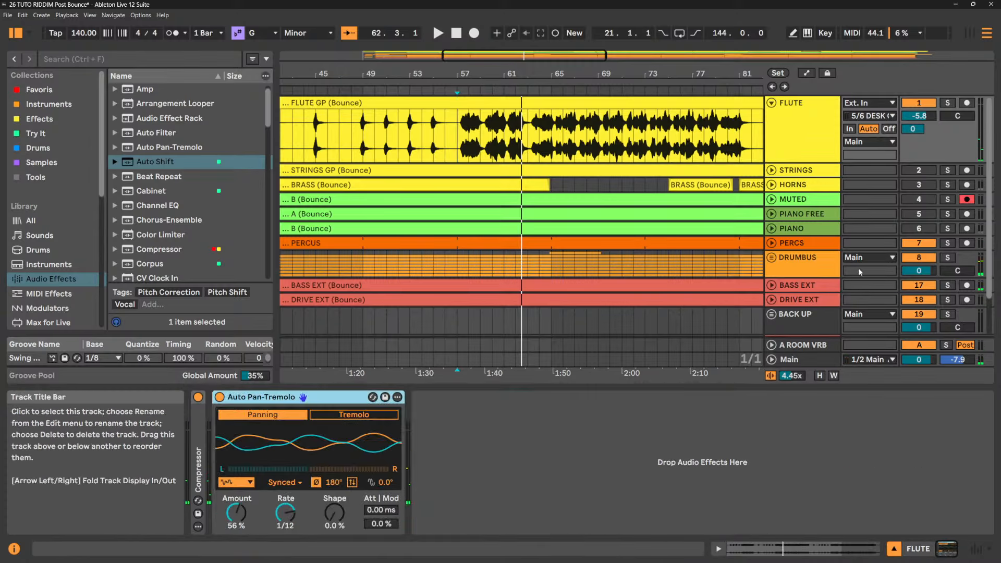
left_click(791, 264)
left_click(947, 258)
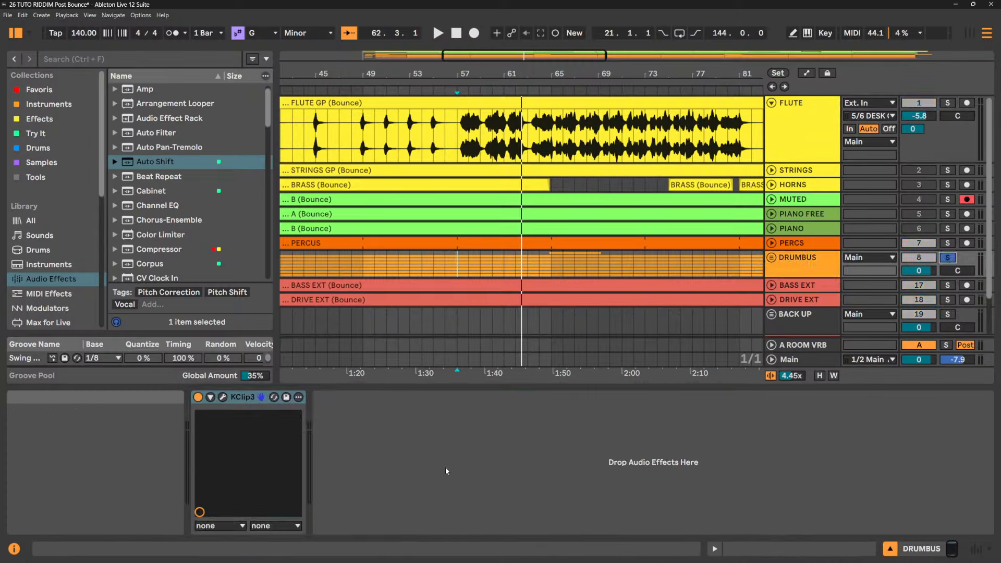
key("space")
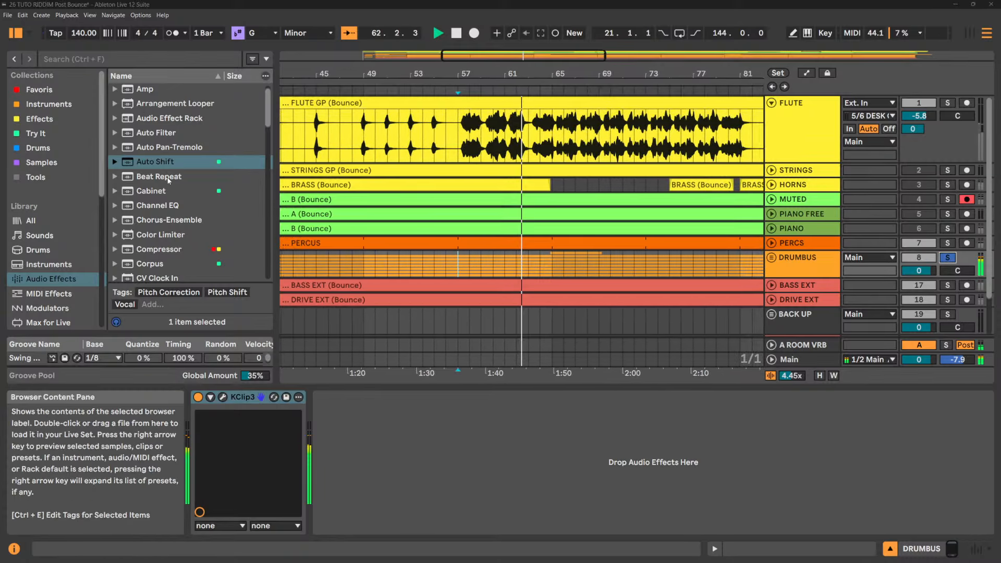
key("space")
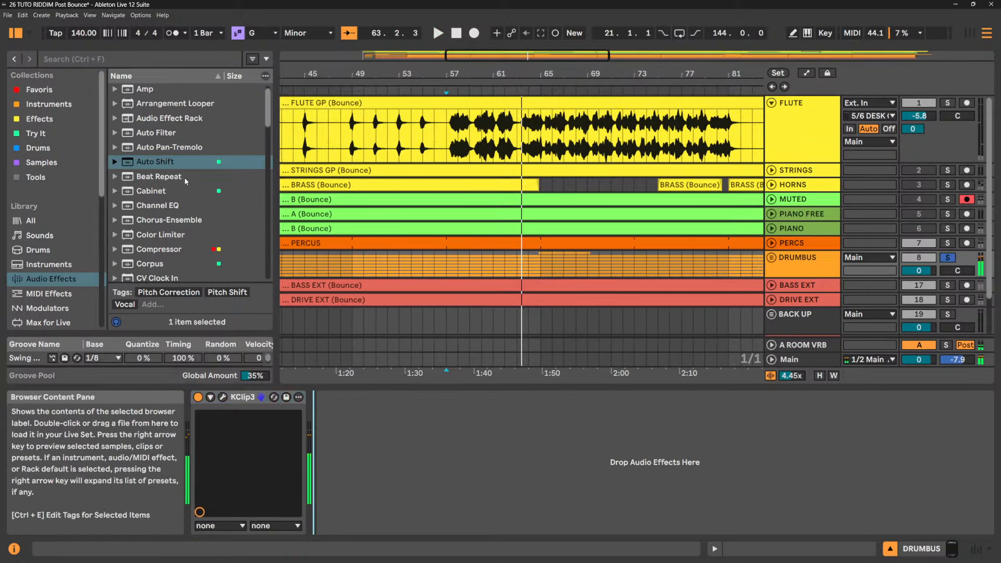
- Add Beat Repeat before KClip3 on the DRUMBUS group and audition its repetitions
left_click_drag(167, 180, 199, 475)
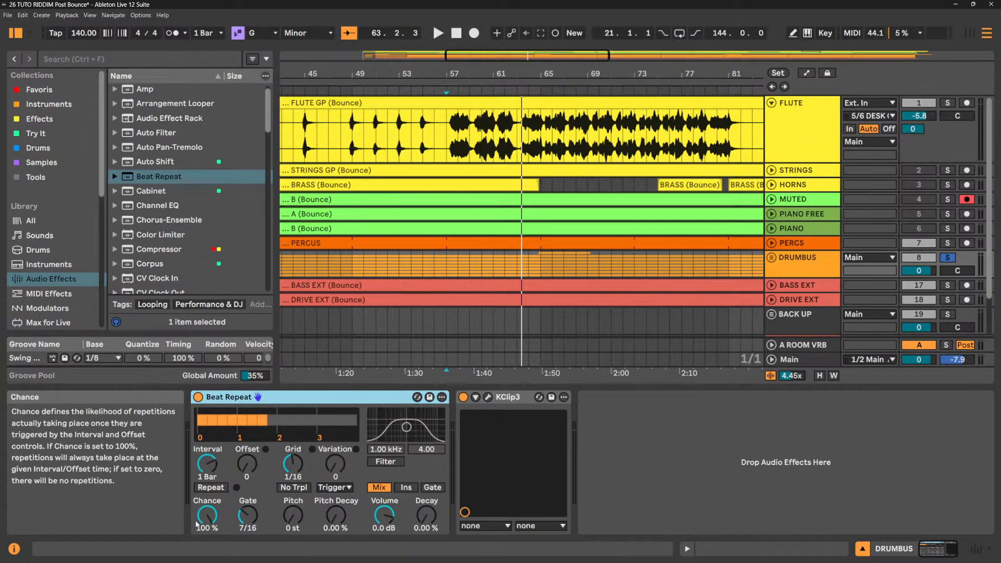
key("space")
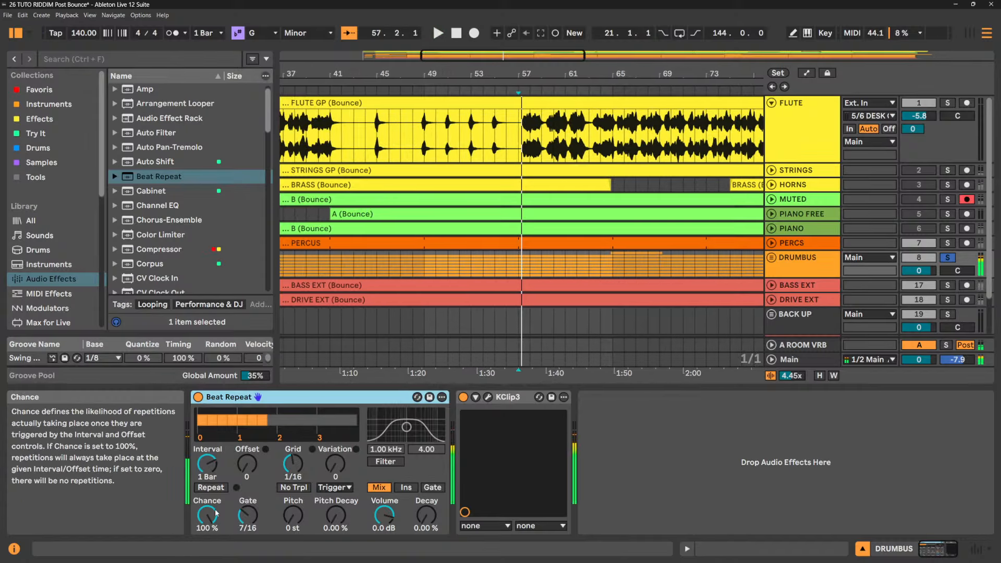
key("space")
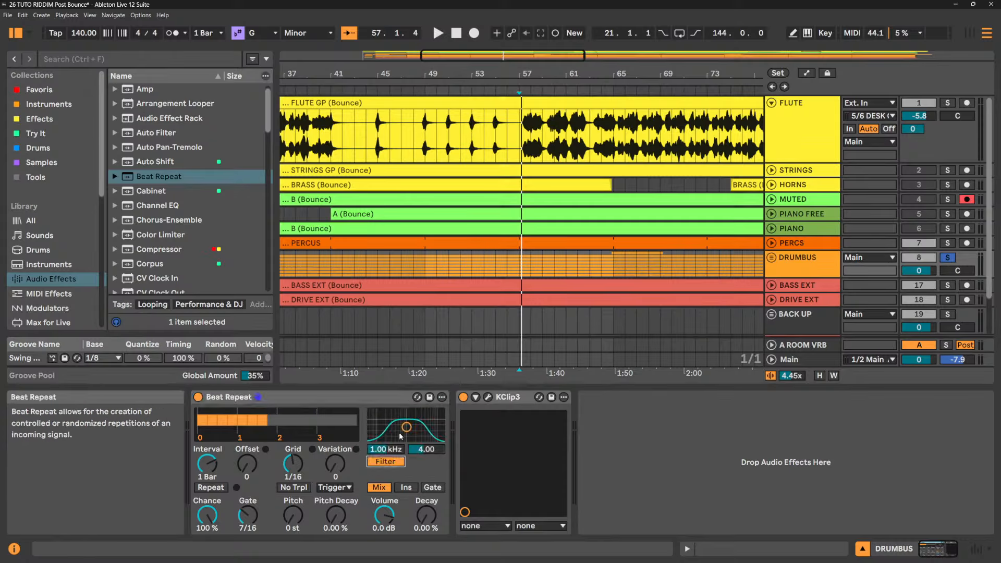
- Tune Beat Repeat's enabled band-pass filter to 3.02 kHz with a bandwidth of 5.81 while auditioning the drums
left_click_drag(406, 427, 422, 430)
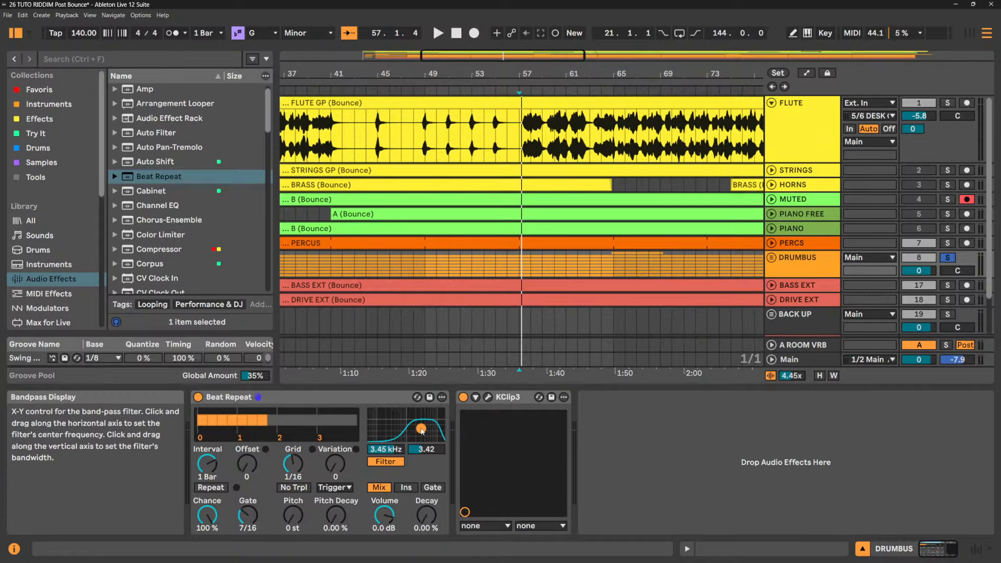
key("space")
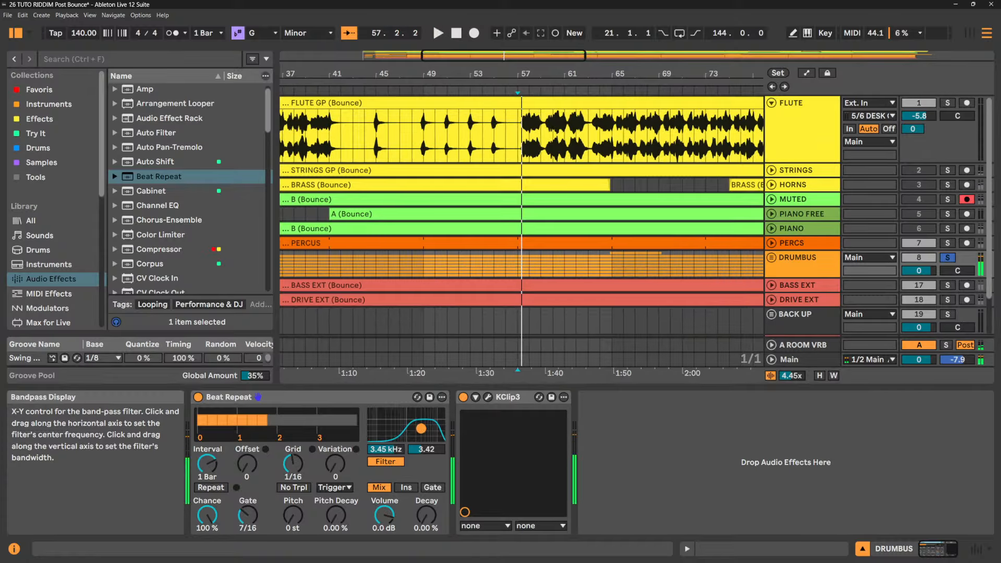
left_click_drag(422, 431, 420, 422)
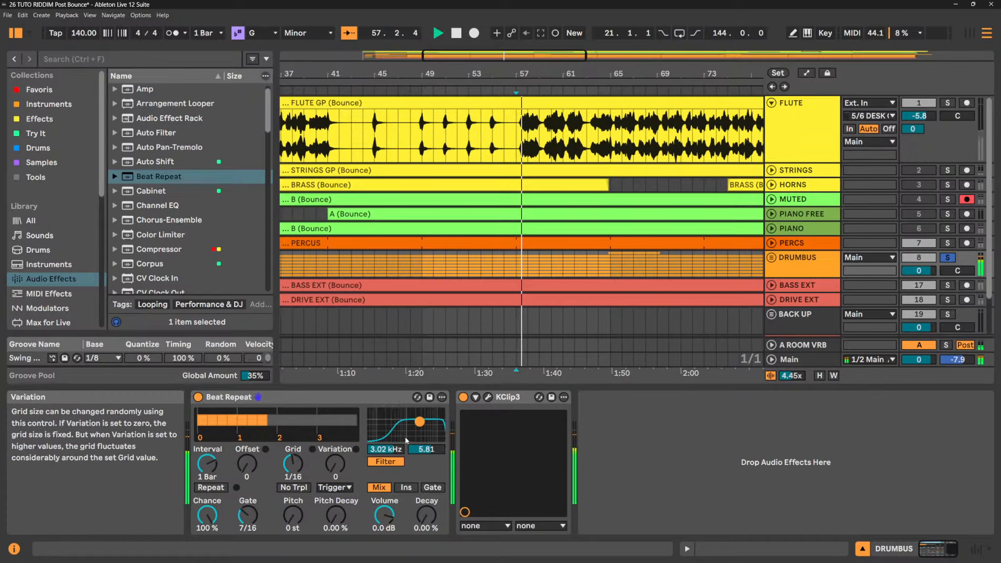
- Set Beat Repeat's offset to 4/16 and its band-pass filter to 3.45 kHz with a bandwidth of 5.55, auditioning the drums
left_click_drag(419, 429, 419, 433)
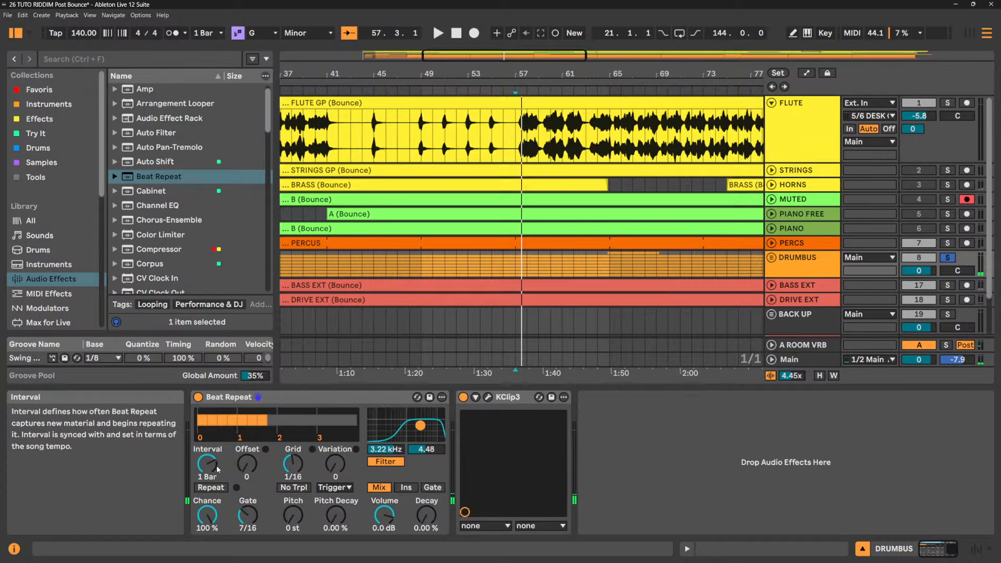
left_click(299, 399)
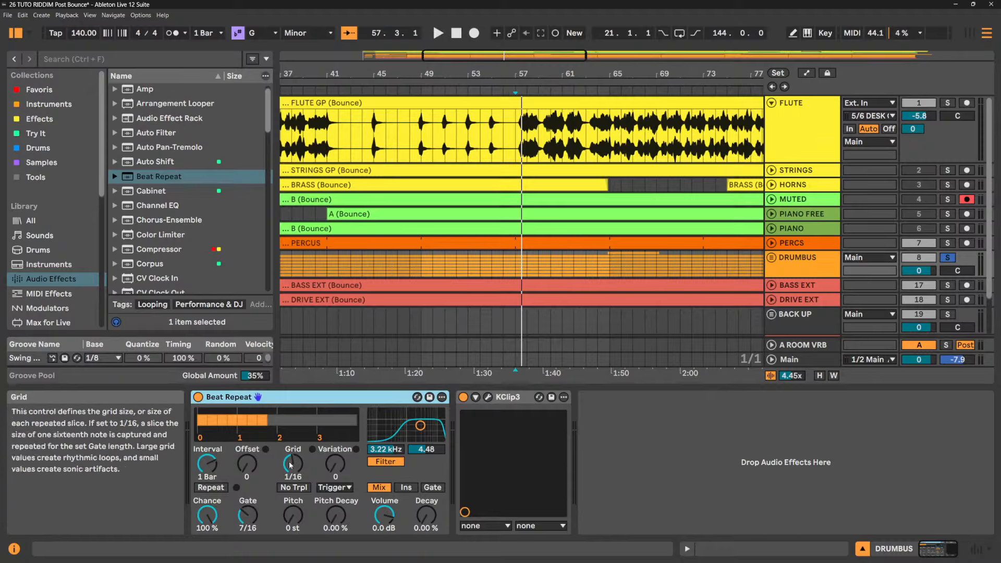
left_click_drag(247, 463, 247, 450)
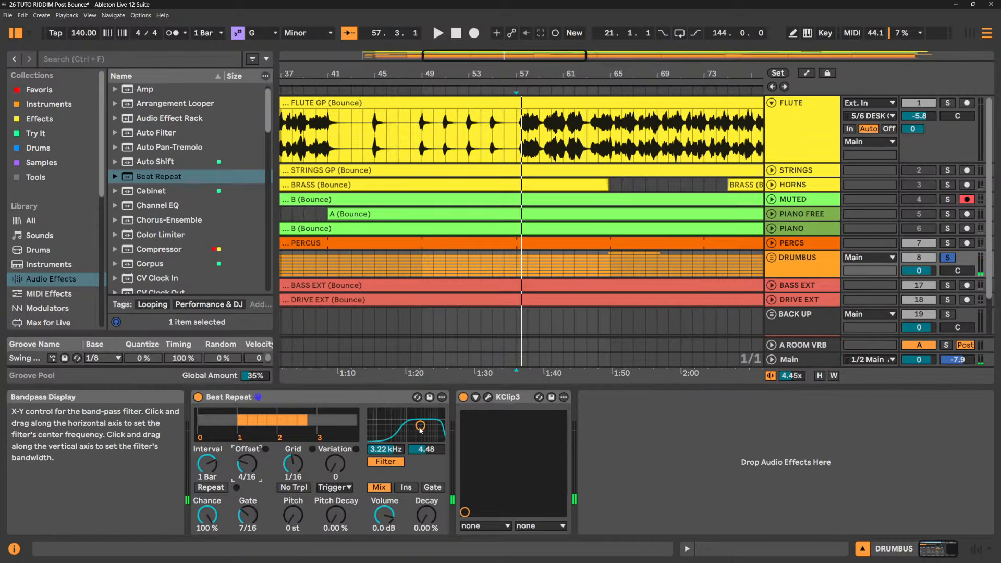
left_click_drag(421, 425, 421, 423)
key("space")
key("space")
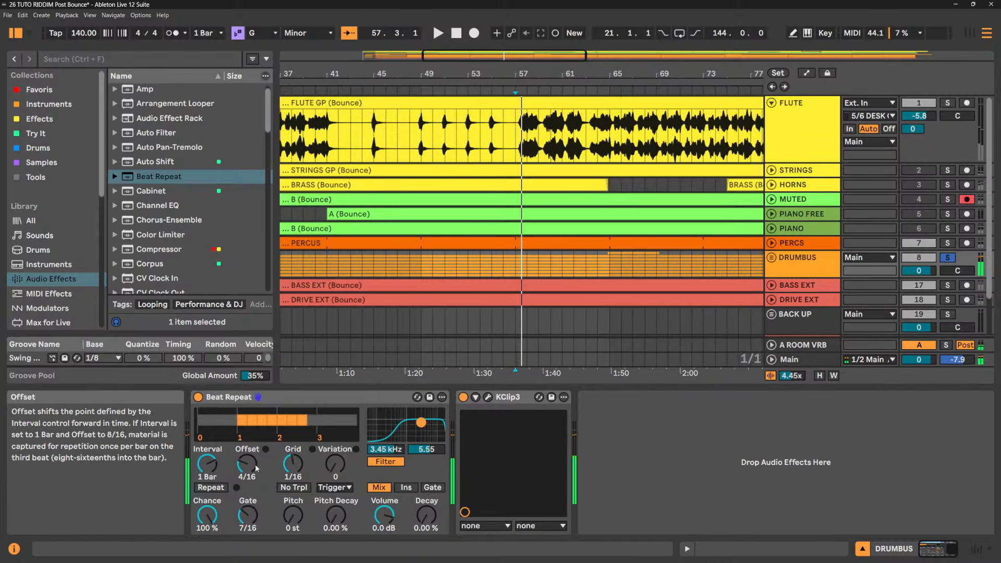
- Return Beat Repeat's offset to 0 and audition the drums with the band-pass filter at 3.02 kHz and a bandwidth of 9.00
left_click_drag(247, 464, 247, 475)
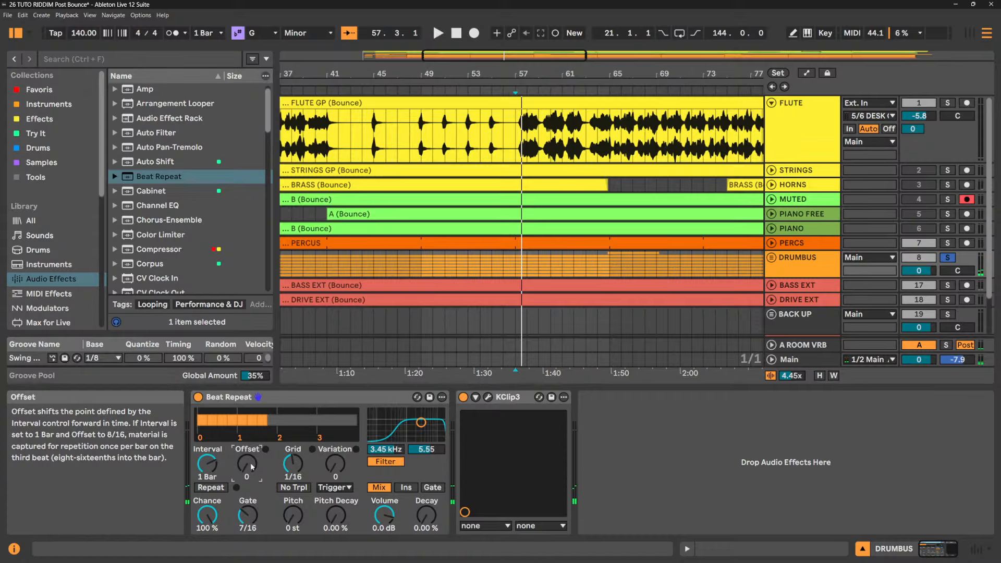
key("space")
key("space")
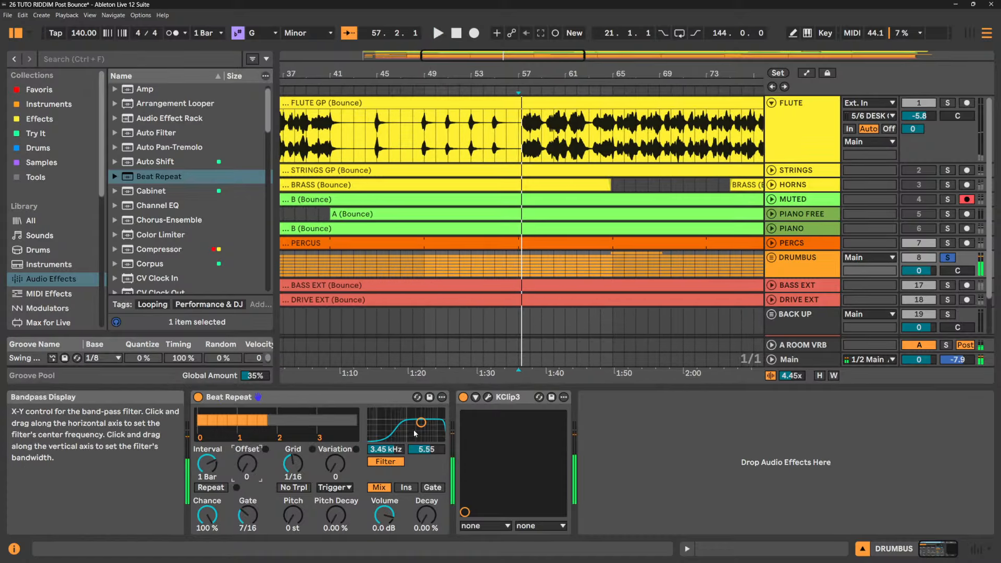
left_click_drag(421, 422, 420, 412)
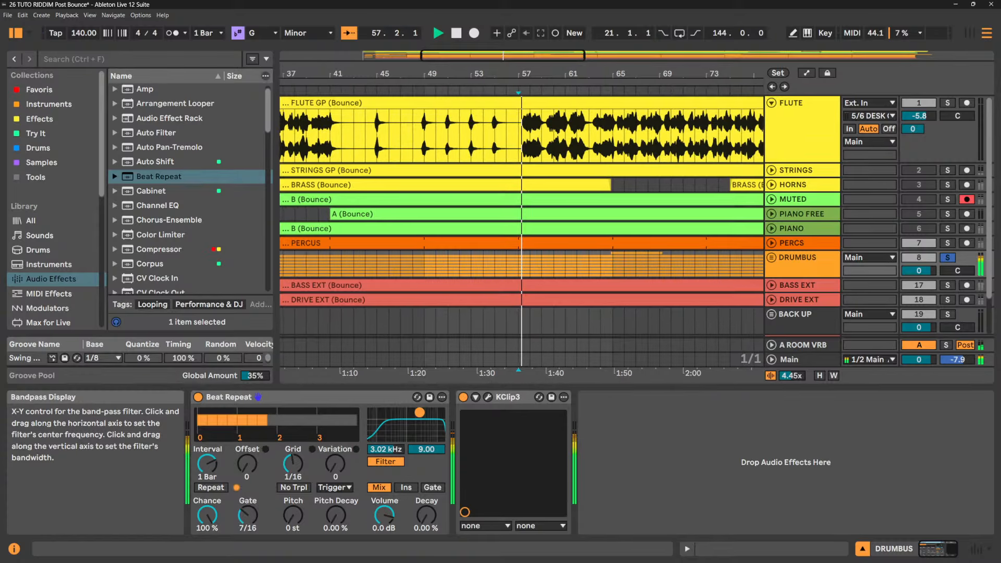
key("space")
- Set Beat Repeat's offset to 8/16 and audition the shifted repetitions
left_click_drag(246, 464, 245, 441)
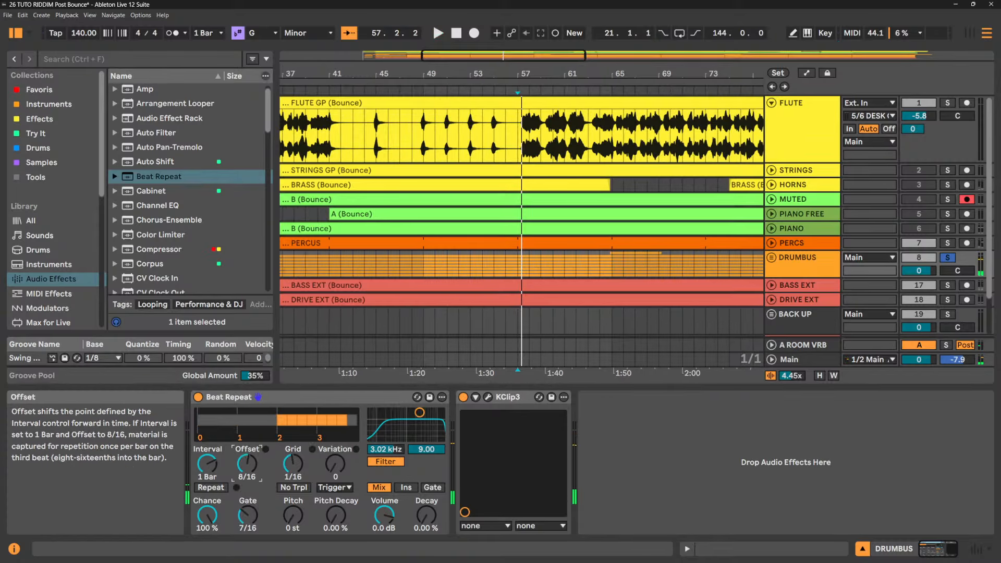
key("space")
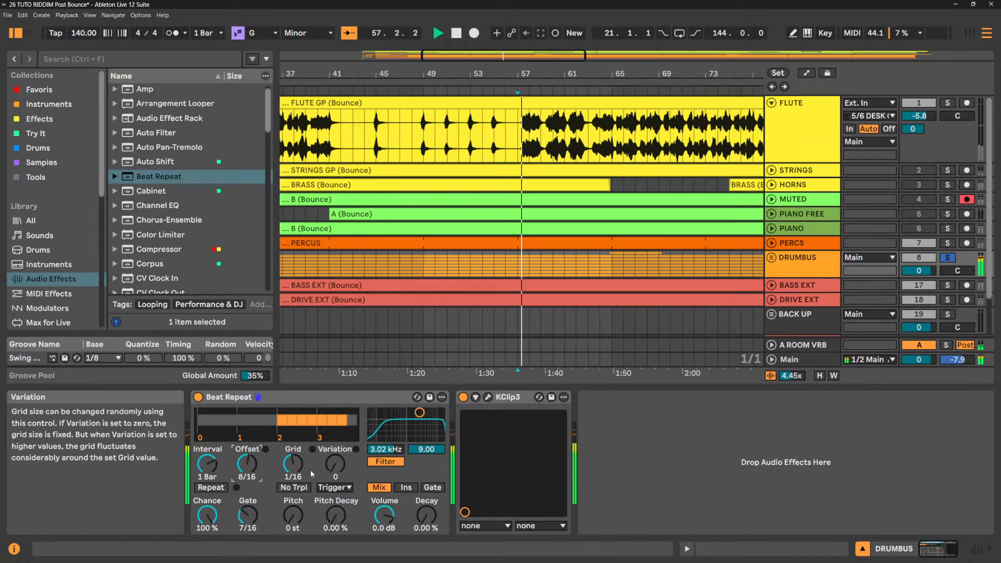
key("space")
- Set Beat Repeat's grid to 1/8 and audition the drums in Mix mode
left_click_drag(309, 472, 293, 444)
key("space")
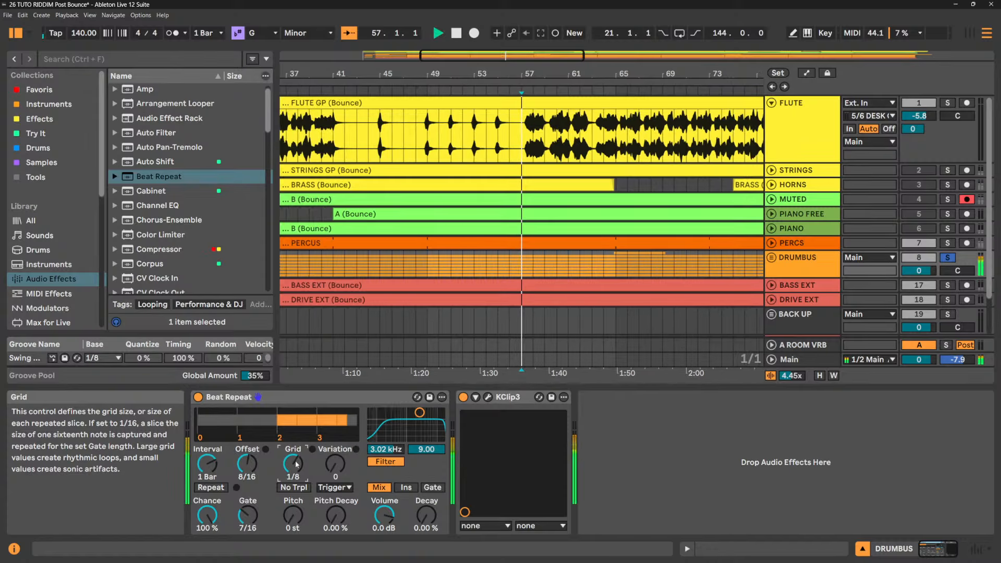
key("space")
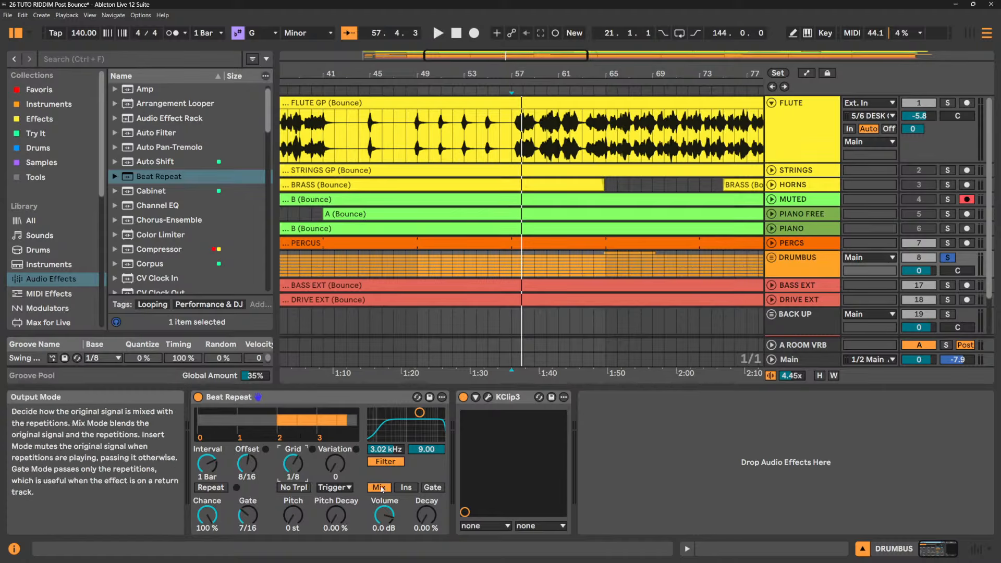
key("space")
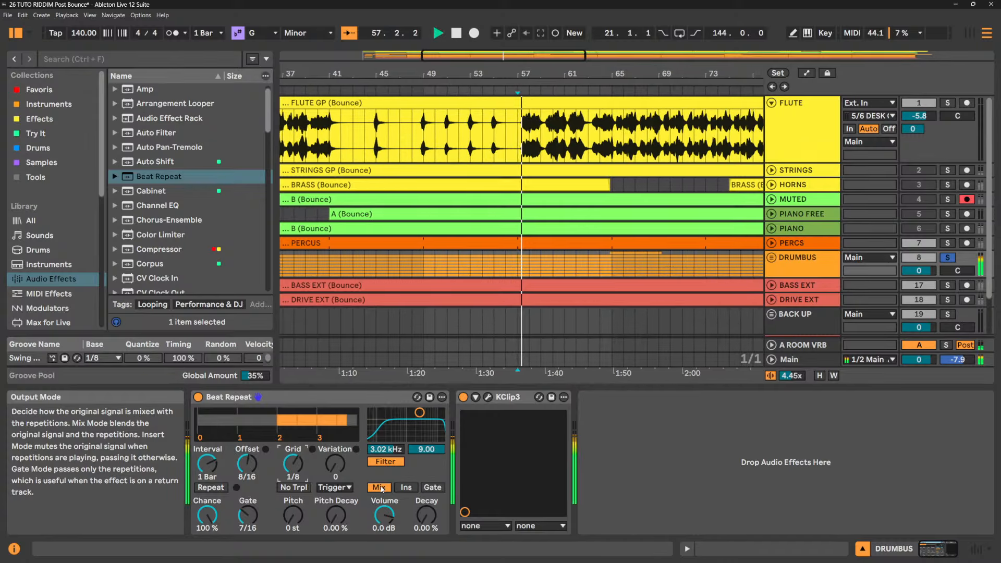
key("space")
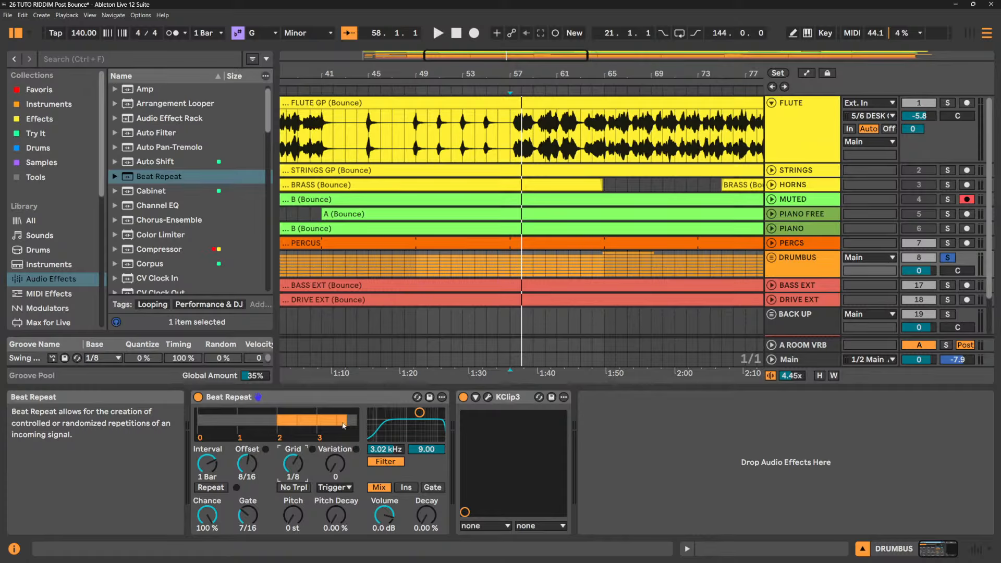
- Audition Beat Repeat in Insert output mode, moving the band-pass filter to 12.1 kHz with a bandwidth of 4.48
left_click(411, 487)
key("space")
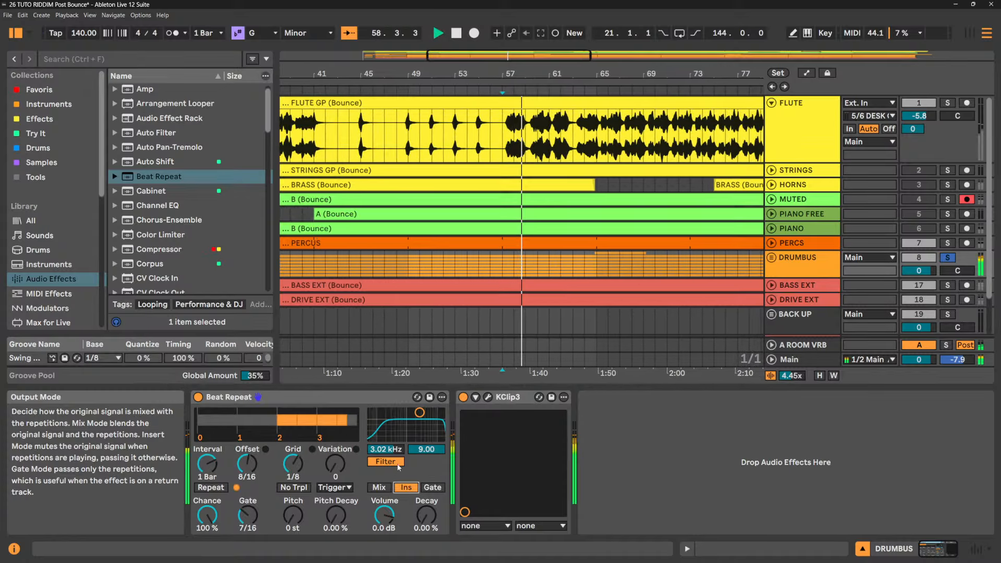
key("space")
left_click_drag(420, 412, 435, 425)
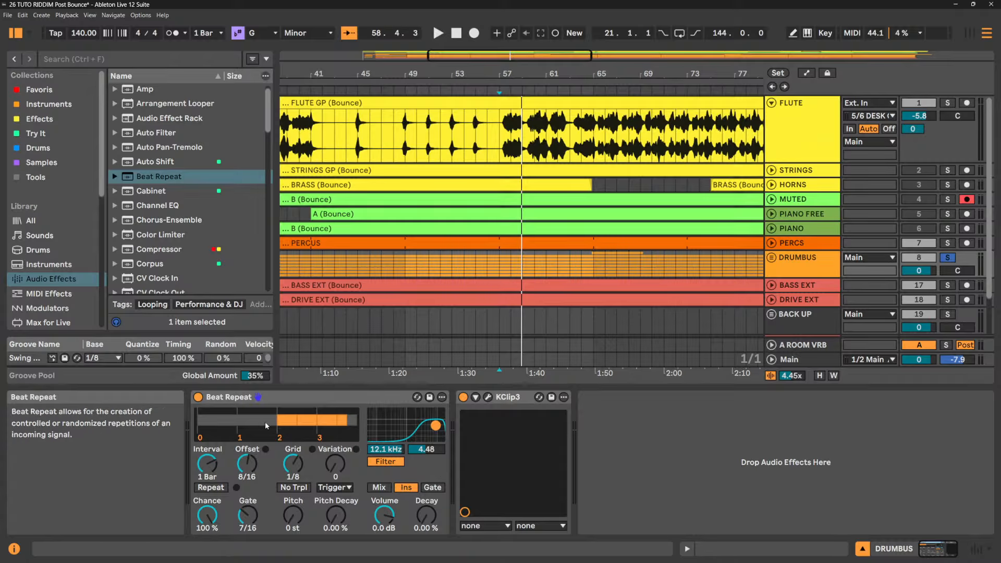
key("space")
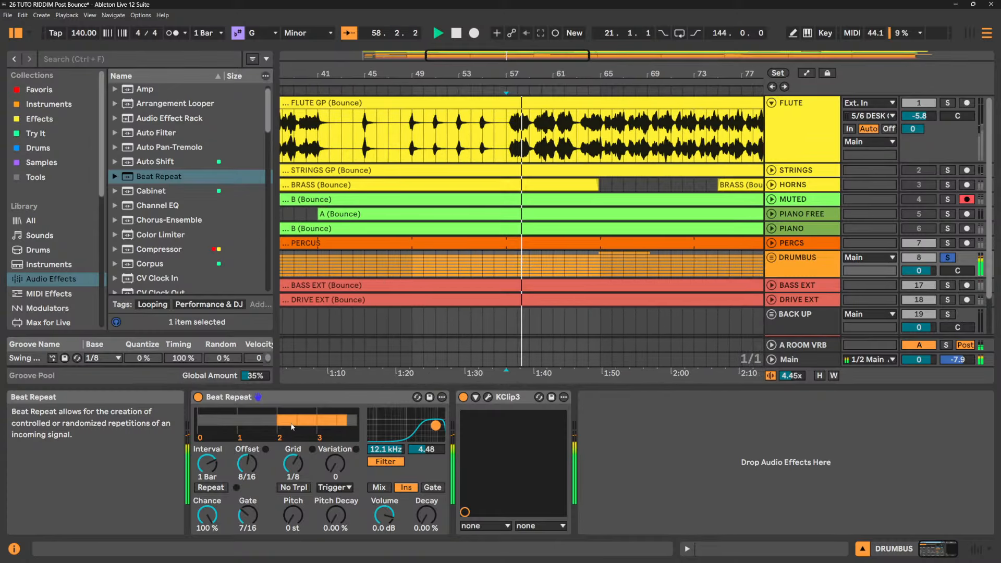
key("space")
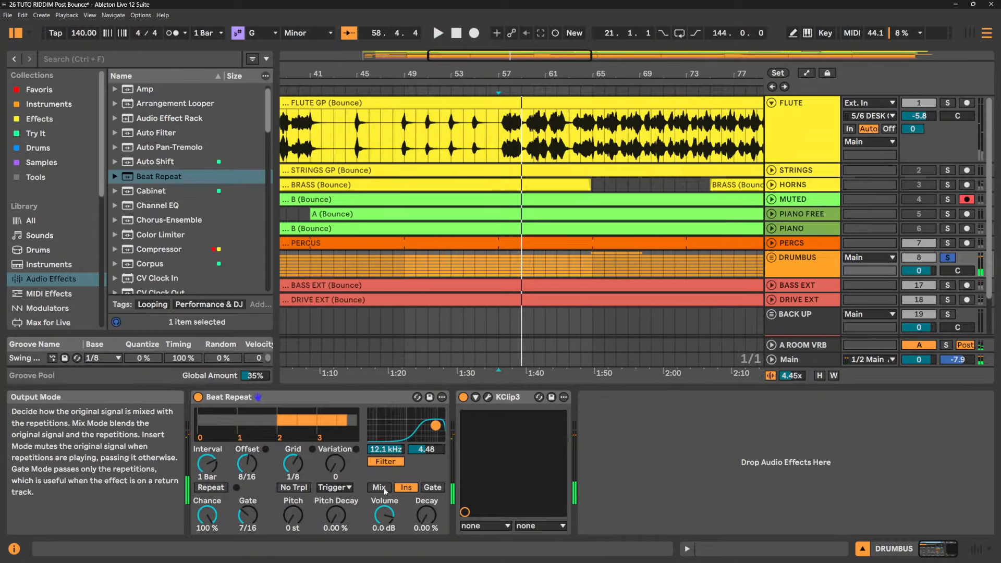
- Switch Beat Repeat's output mode to Mix and audition the drums for comparison
left_click(379, 488)
key("space")
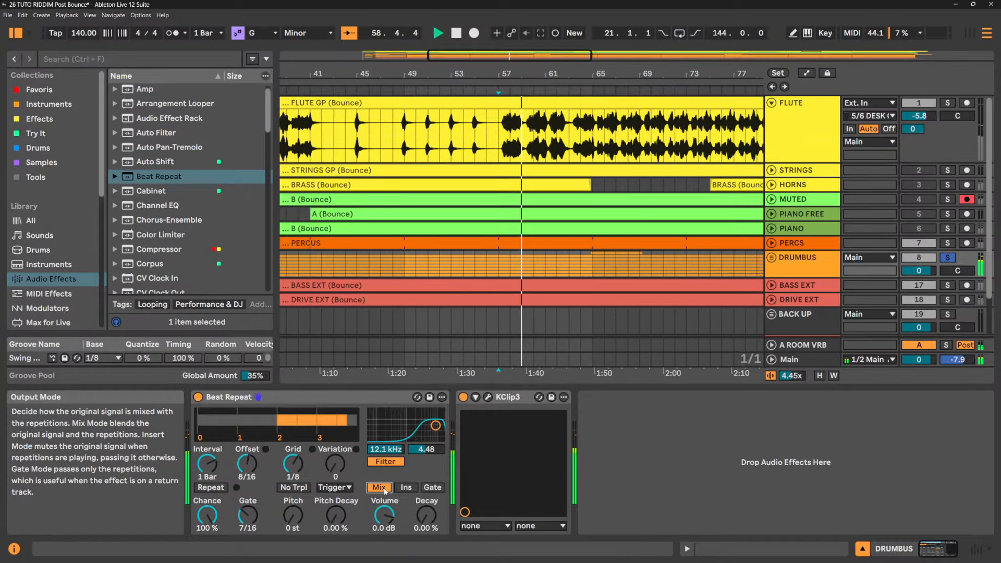
key("space")
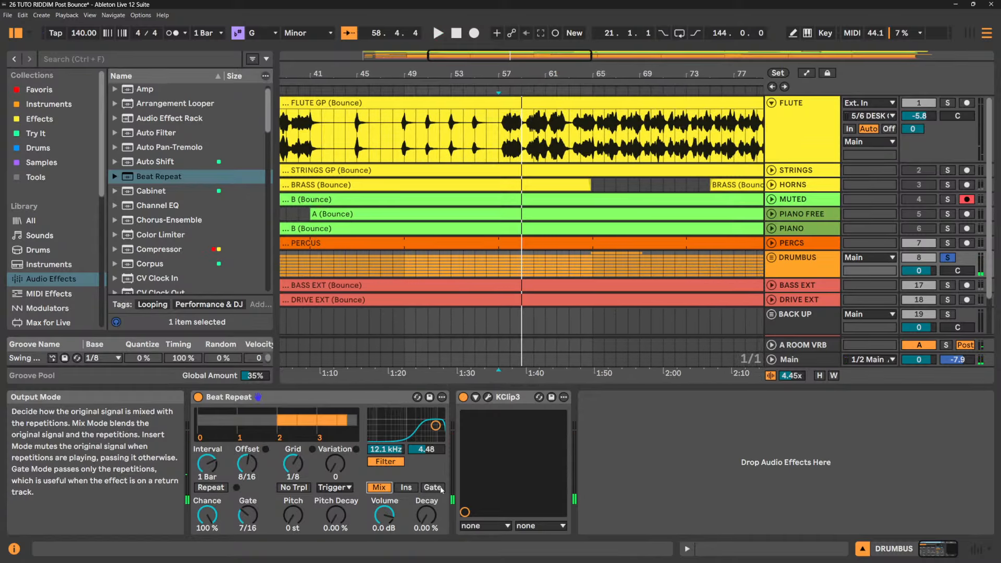
- Audition Beat Repeat in Gate output mode, widening the band-pass filter to a bandwidth of 9.00 at 2.03 kHz
left_click(433, 487)
key("space")
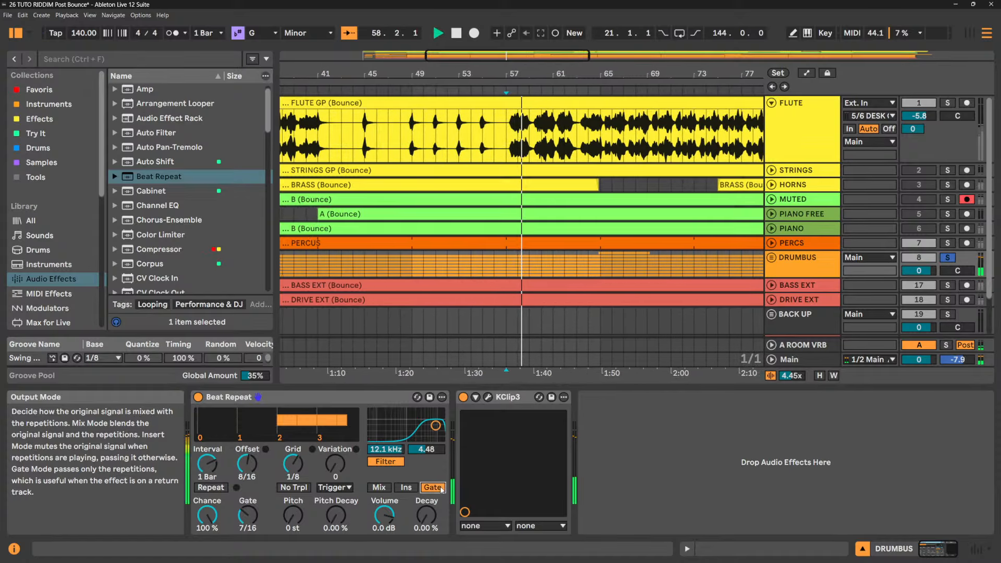
key("space")
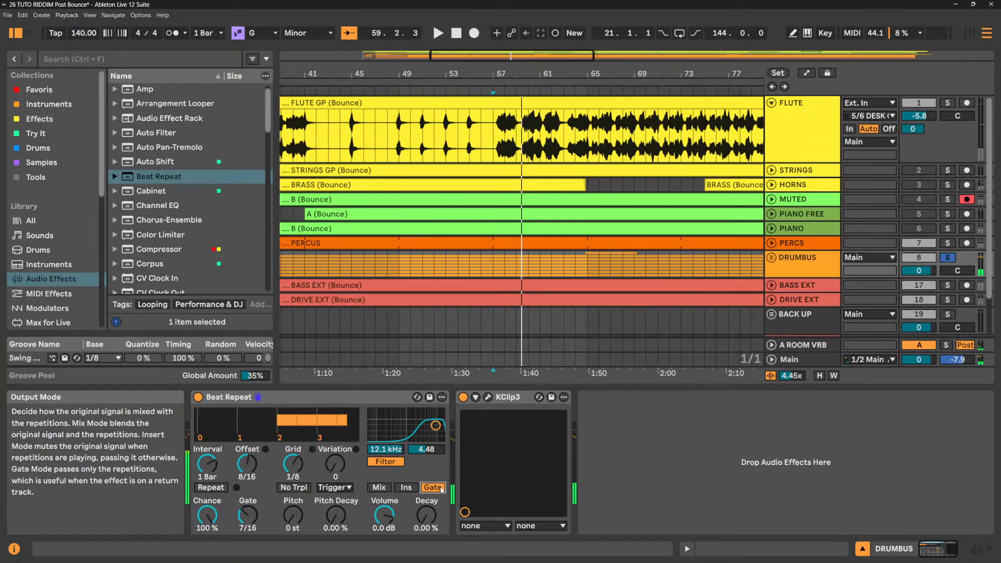
left_click_drag(438, 428, 416, 412)
key("space")
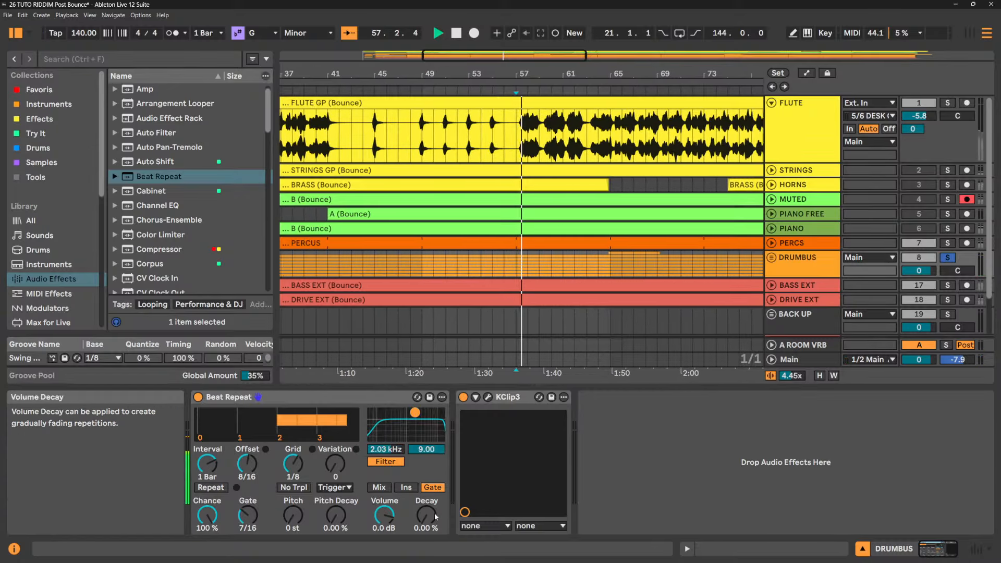
key("space")
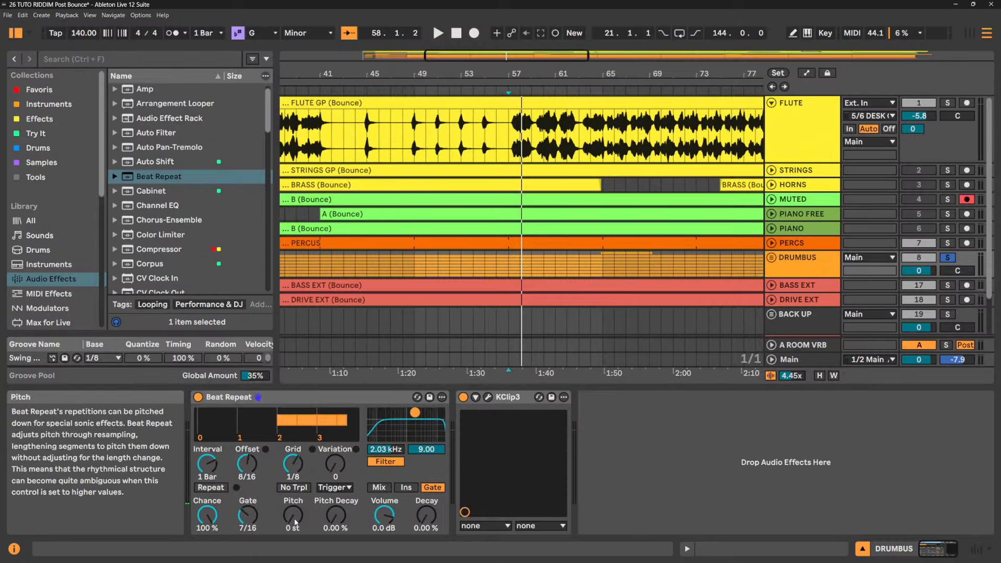
- Set Beat Repeat's grid to 1/16, filter to 5.12 kHz with a bandwidth of 6.88, and output mode to Insert
mouse_move(293, 463)
left_mouse_down()
mouse_move(293, 480)
mouse_move(293, 471)
left_mouse_up()
left_click_drag(415, 413, 426, 419)
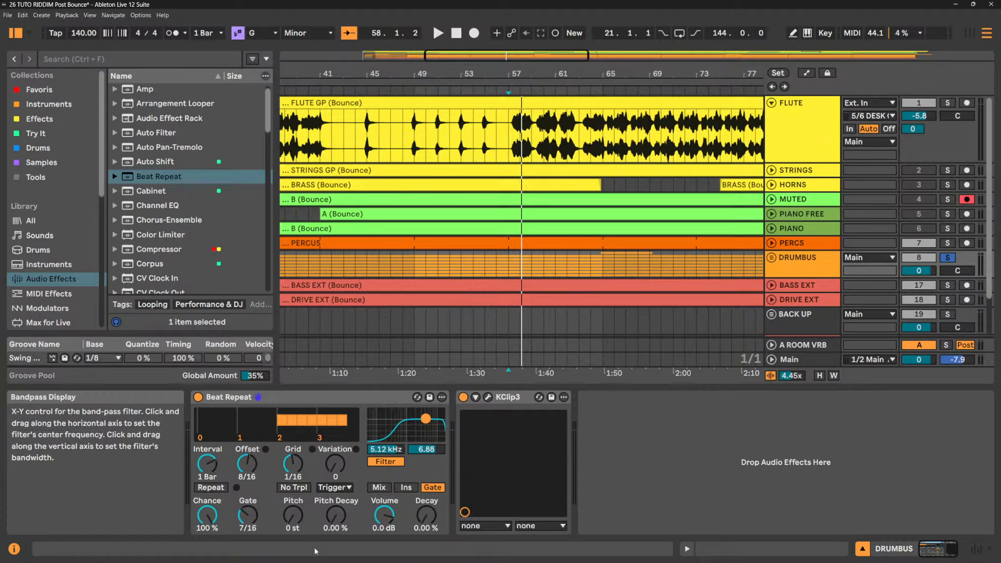
left_click(400, 487)
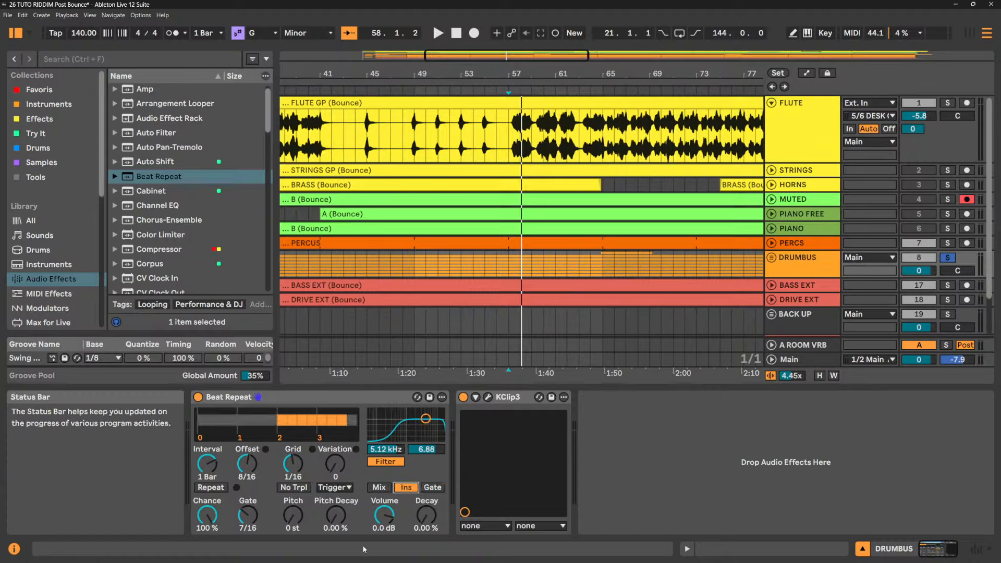
- Audition Beat Repeat's repetitions at pitches between -1 st and -12 st, and reset the pitch to 0 st
left_click_drag(293, 515, 288, 490)
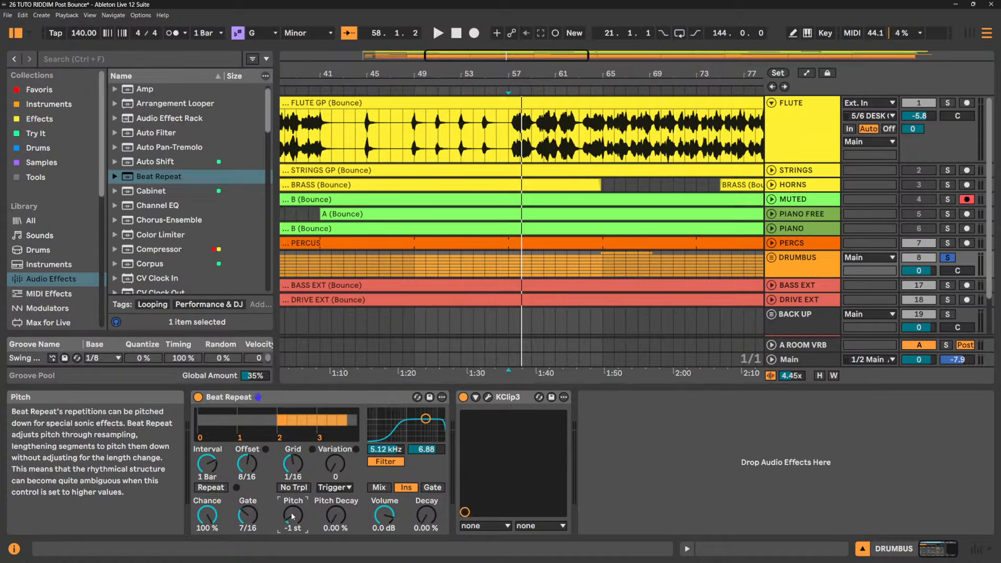
key("space")
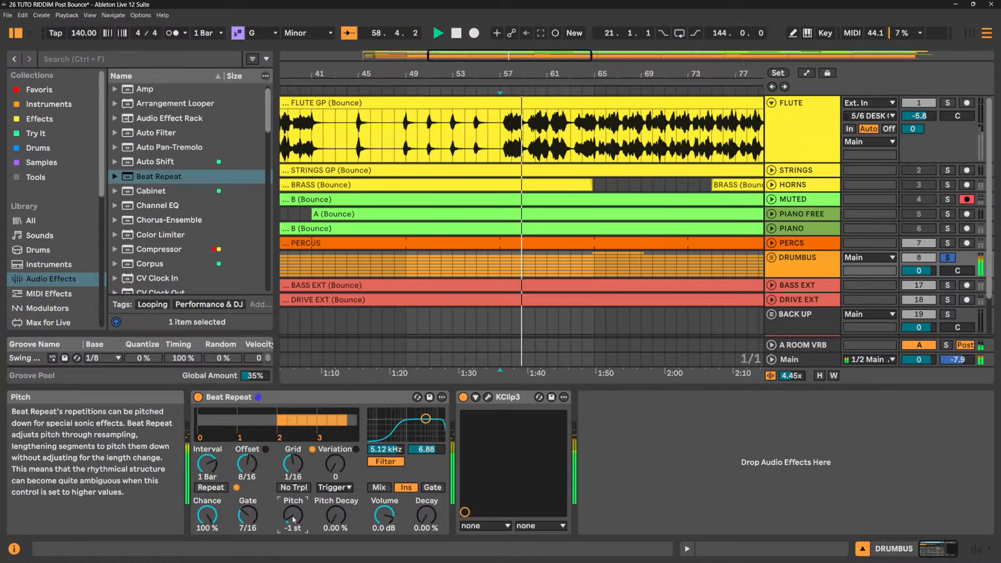
key("space")
left_click_drag(292, 515, 292, 521)
key("space")
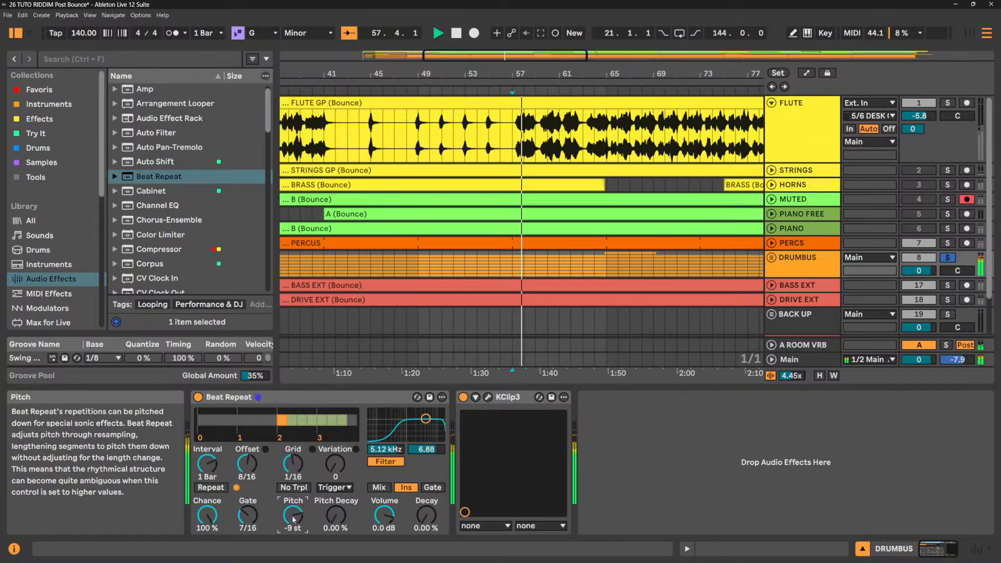
key("space")
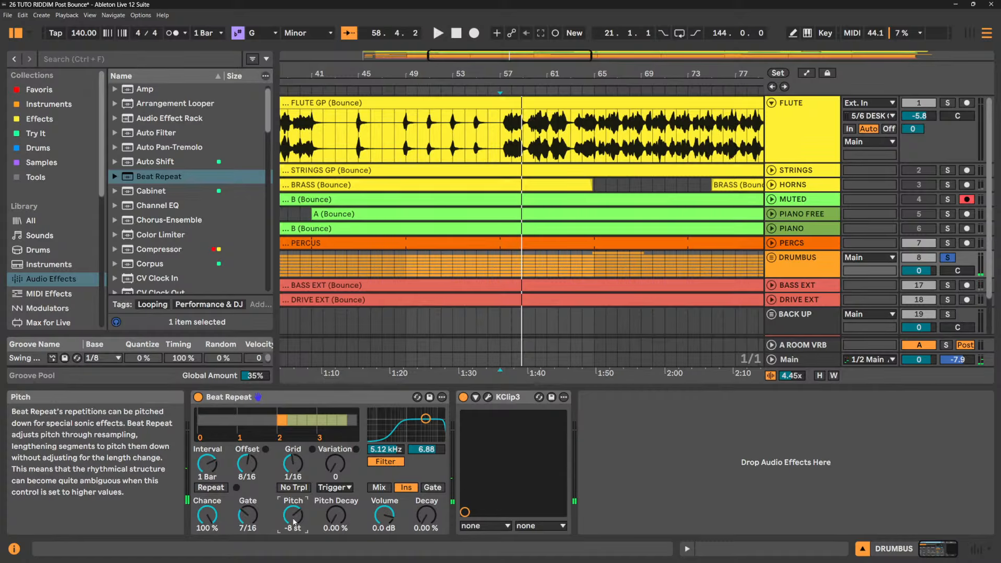
left_click_drag(293, 521, 293, 516)
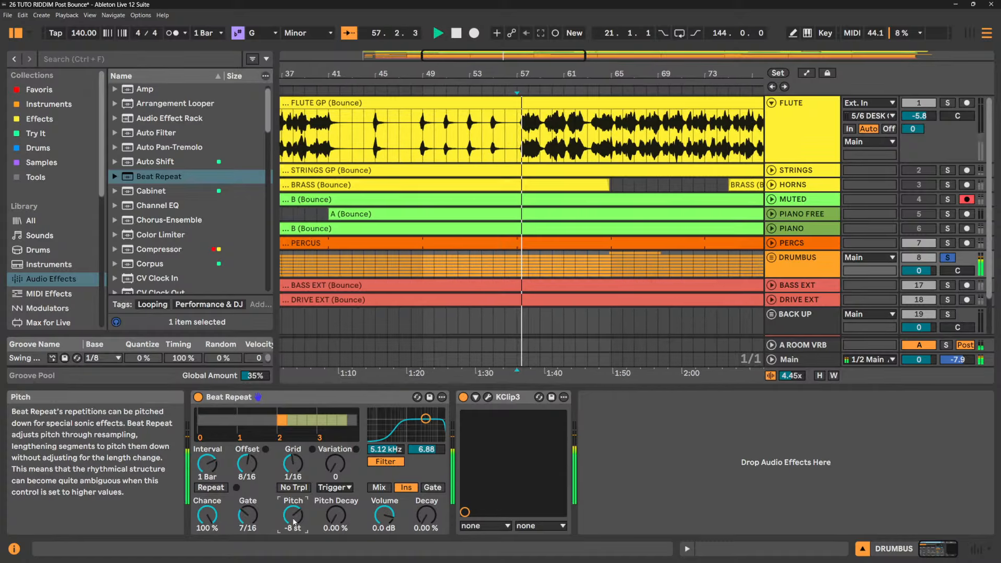
key("space")
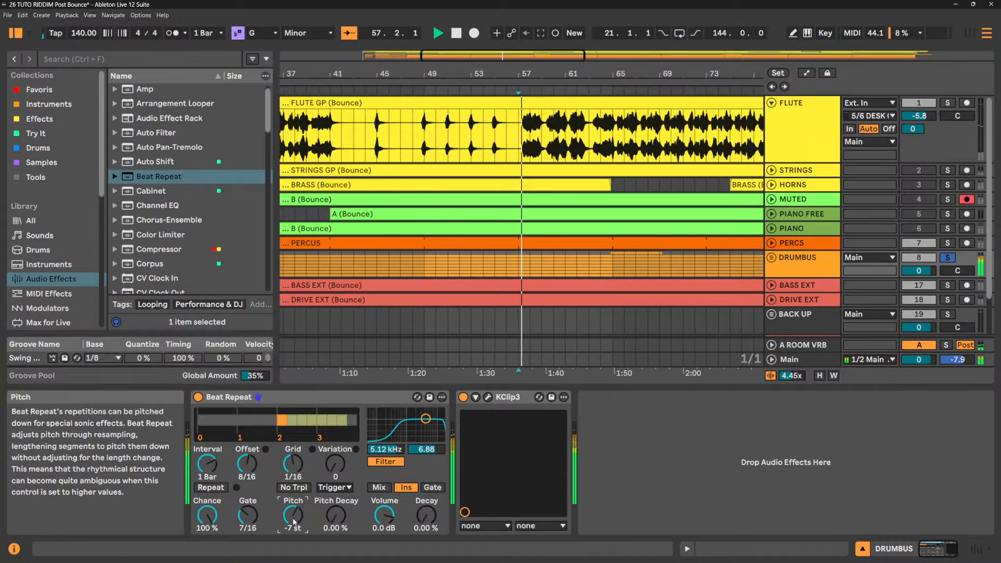
left_click_drag(294, 521, 293, 528)
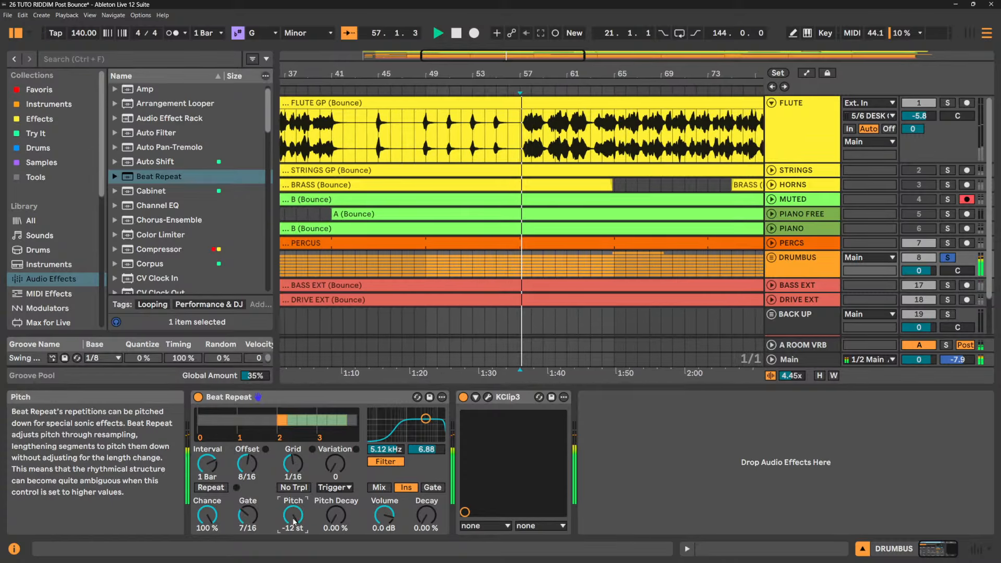
key("Delete")
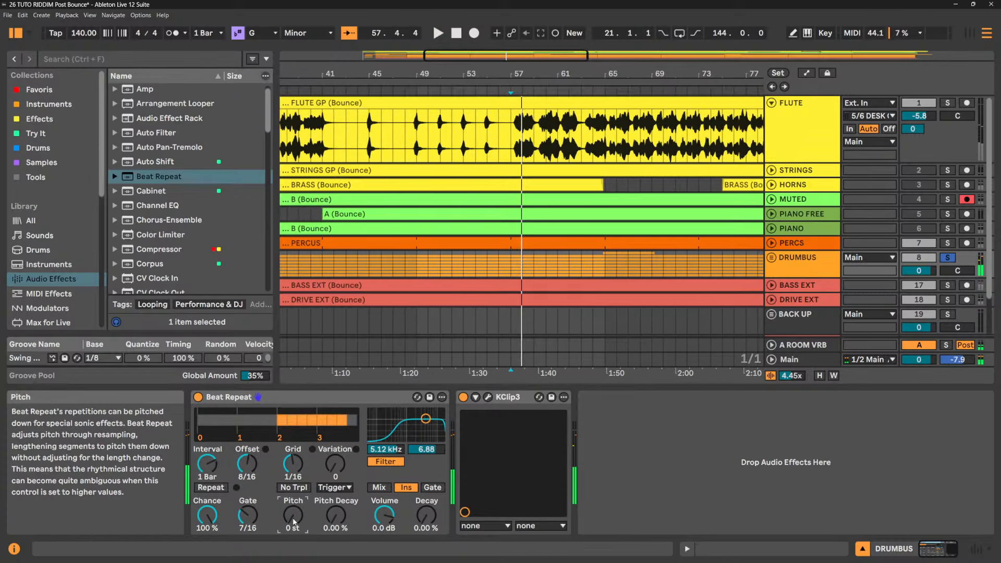
- Set Beat Repeat's pitch decay to 73.0 % and audition the drums
mouse_move(348, 533)
left_mouse_down()
mouse_move(348, 498)
mouse_move(335, 520)
left_mouse_up()
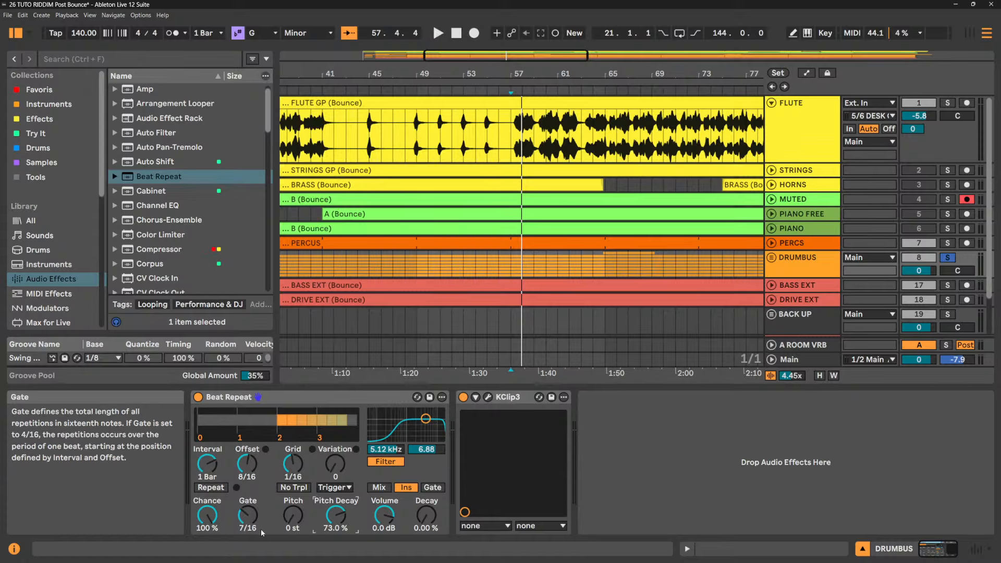
key("space")
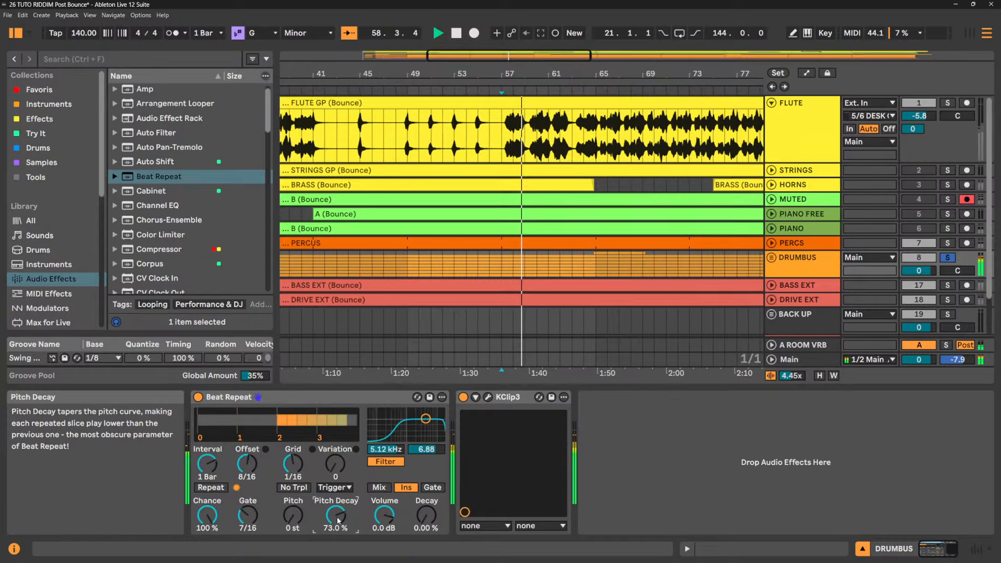
- Stop playback, reset Beat Repeat's pitch decay to 0.00 % and raise the grid variation to 10
key("space")
key("Delete")
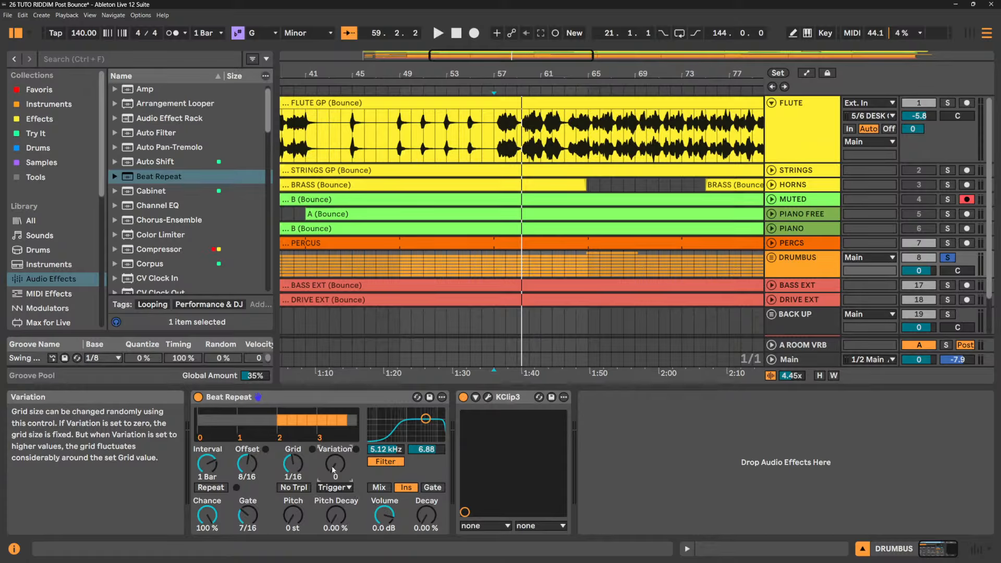
left_click_drag(334, 469, 334, 462)
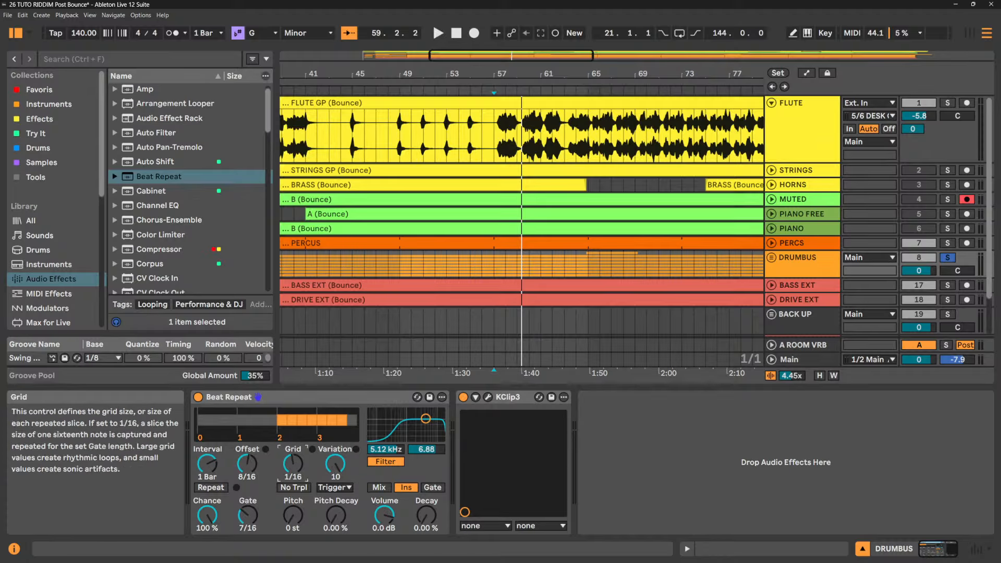
- Sweep Beat Repeat's grid to its extremes, 1/256 and 1 Bar, and return it to 1/16
left_click_drag(293, 463, 293, 480)
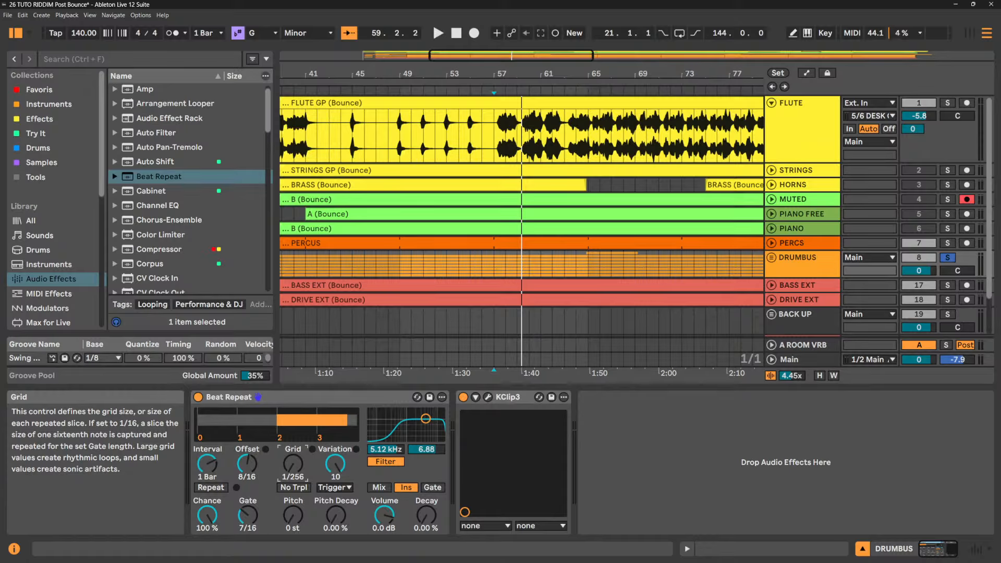
left_click_drag(293, 463, 293, 438)
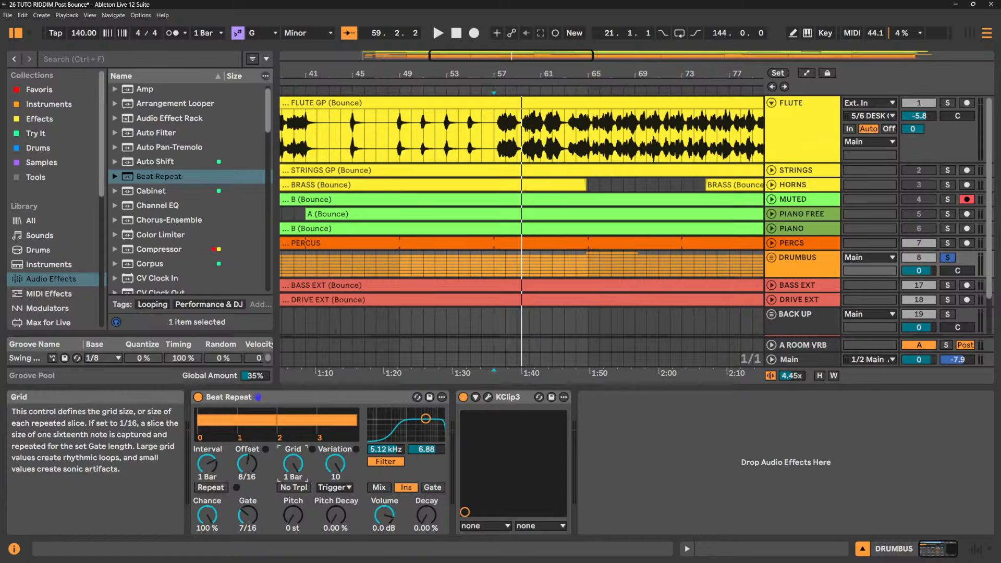
double_click(293, 462)
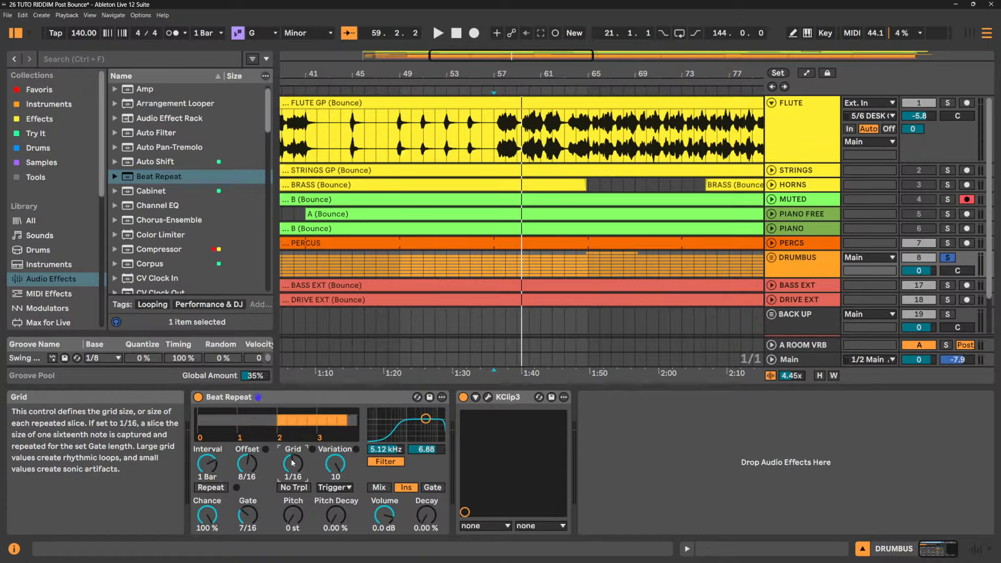
- Audition the drums with variation at 3 and 7, leaving it at 3, and move the filter to 2.83 kHz with a bandwidth of 5.81
double_click(332, 468)
left_click_drag(336, 464, 337, 452)
key("space")
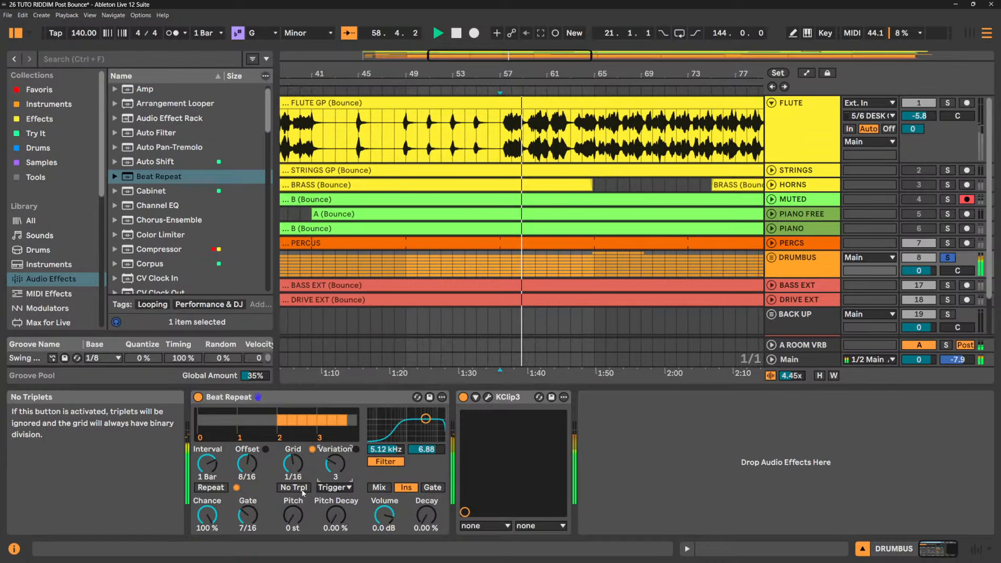
left_click_drag(341, 470, 340, 443)
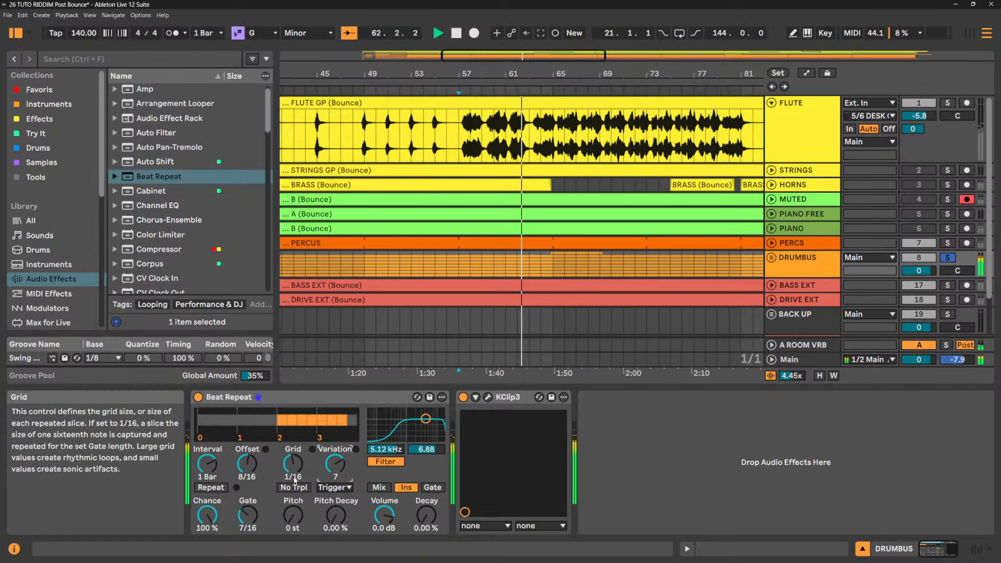
mouse_move(336, 464)
left_mouse_down()
mouse_move(335, 482)
mouse_move(336, 454)
left_mouse_up()
left_click_drag(426, 420, 419, 421)
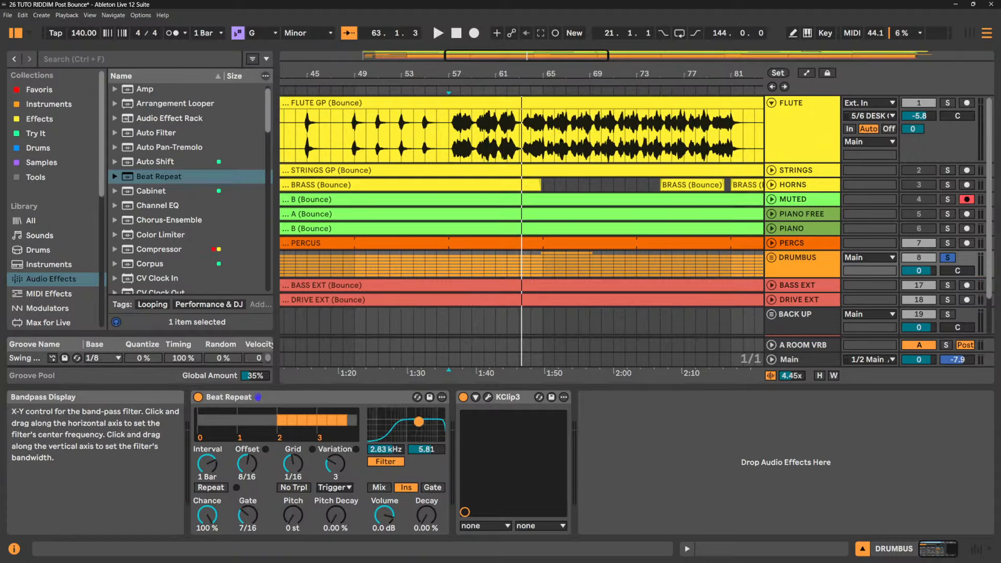
- Switch Beat Repeat's No Triplets option on and back off, and view the variation mode choices without changing the mode
left_click(298, 489)
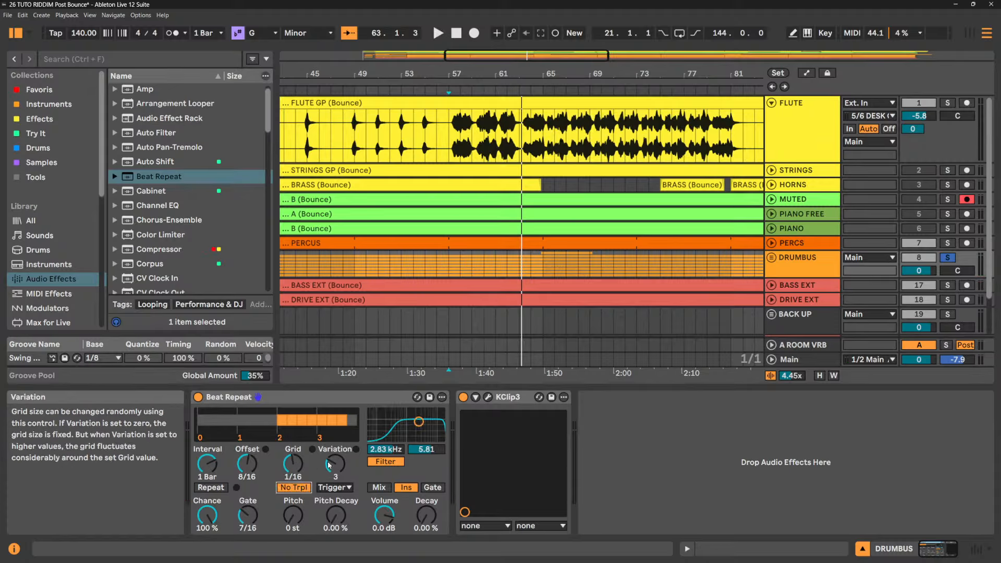
left_click(301, 489)
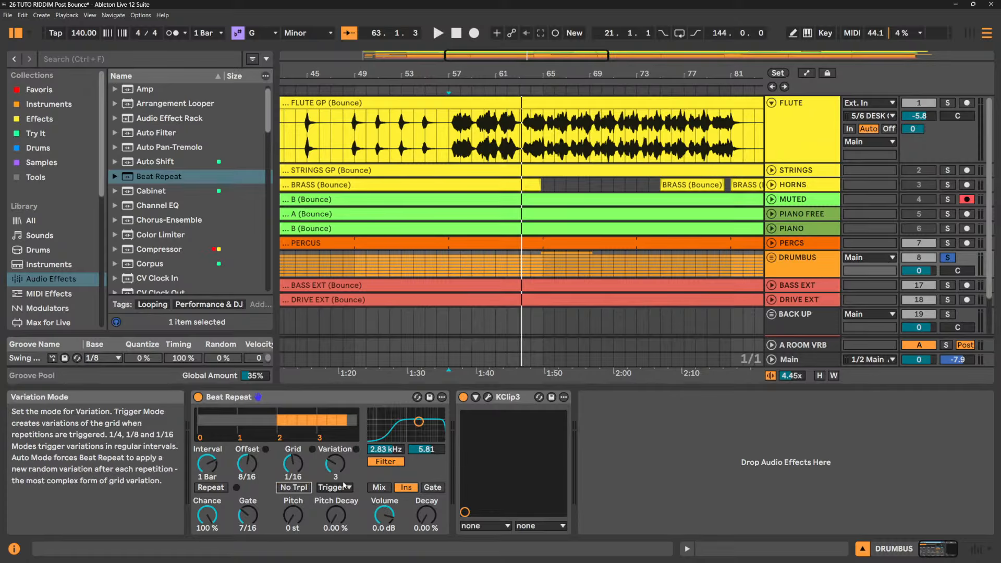
left_click(339, 488)
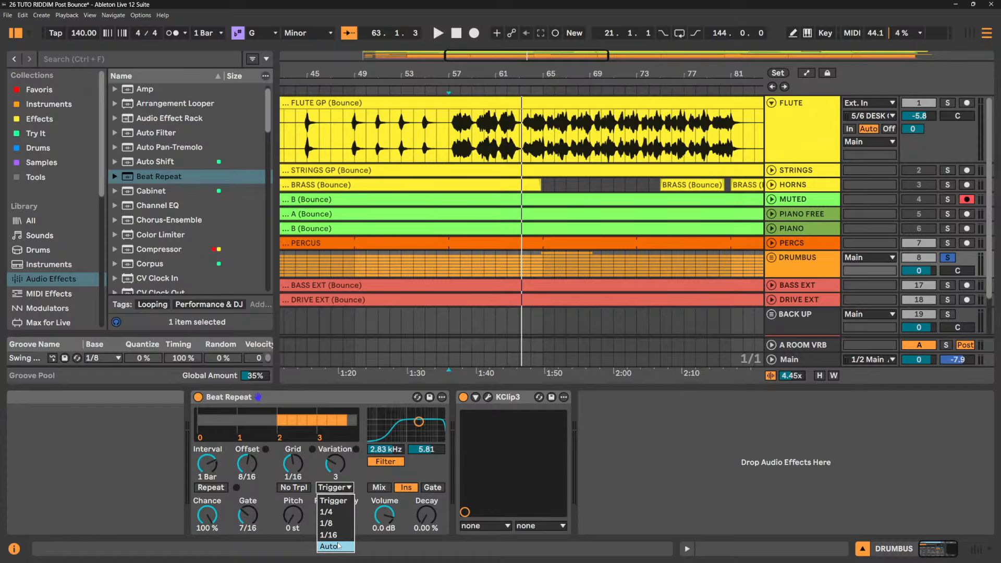
left_click(359, 474)
- Try Beat Repeat with an offset of 0 and a gate of 4 Bar, then set the gate to 4/16 and offset to 8/16
left_click_drag(247, 466, 247, 504)
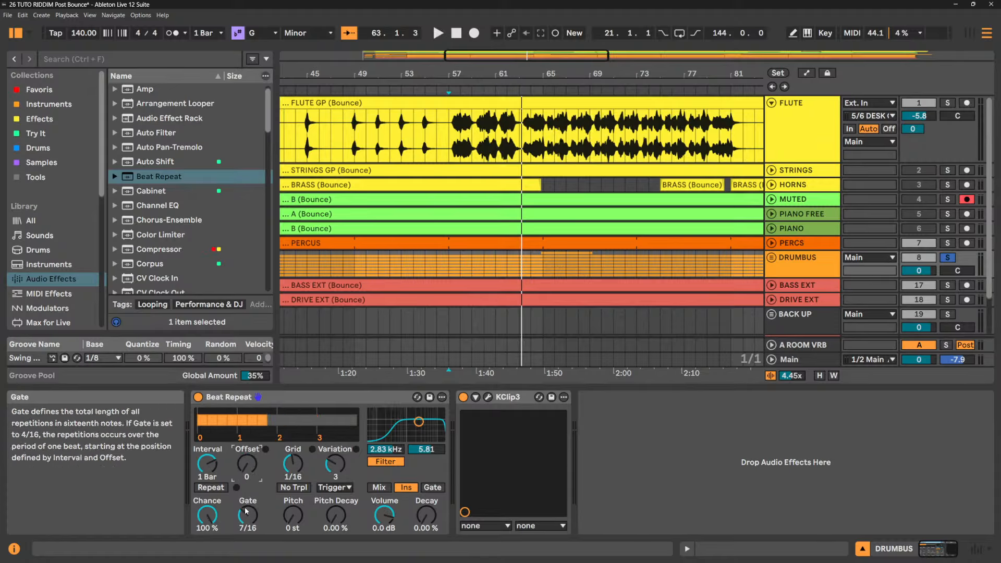
left_click(211, 515)
left_click_drag(247, 519, 246, 485)
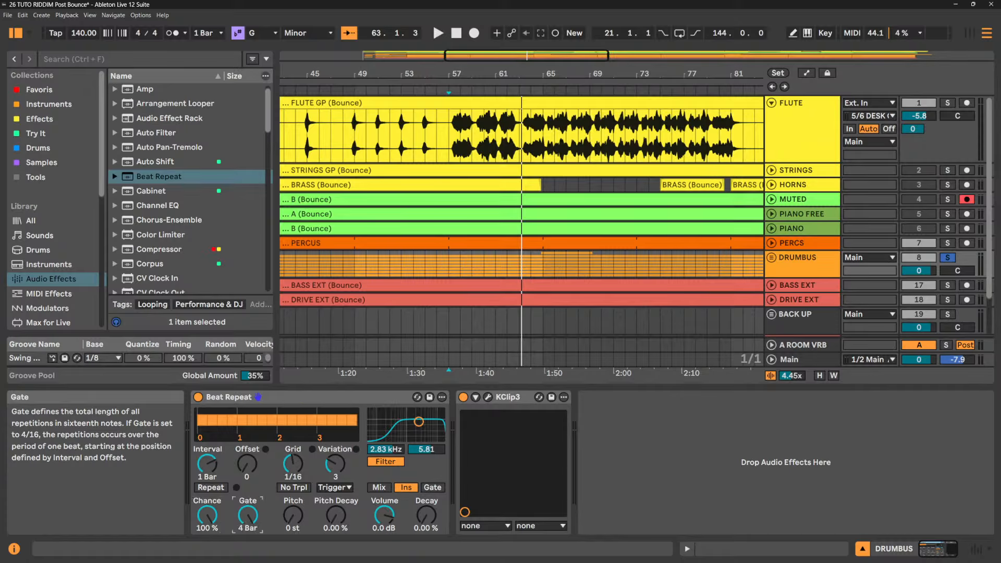
left_click_drag(248, 516, 248, 557)
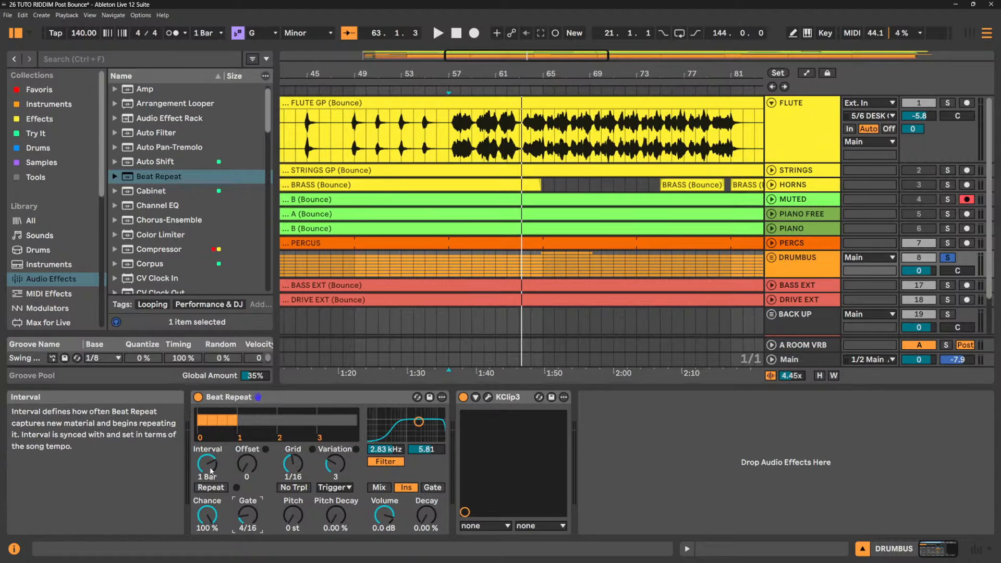
left_click_drag(248, 464, 247, 433)
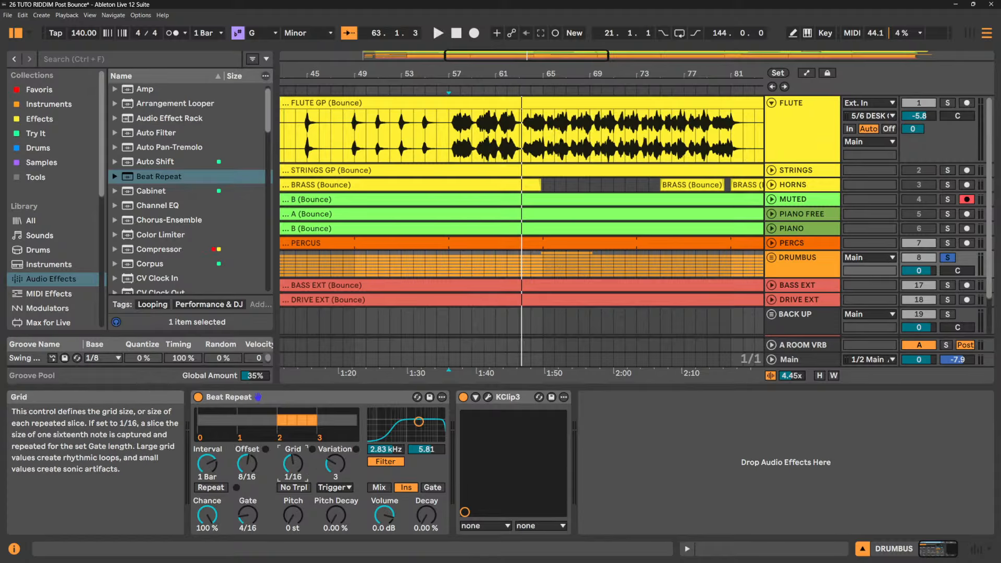
- Set Beat Repeat's grid to 1/12, variation to 4, pitch decay to 17.5 % and gate to 5/16
mouse_move(293, 464)
left_mouse_down()
mouse_move(293, 475)
mouse_move(293, 459)
left_mouse_up()
left_click(335, 470)
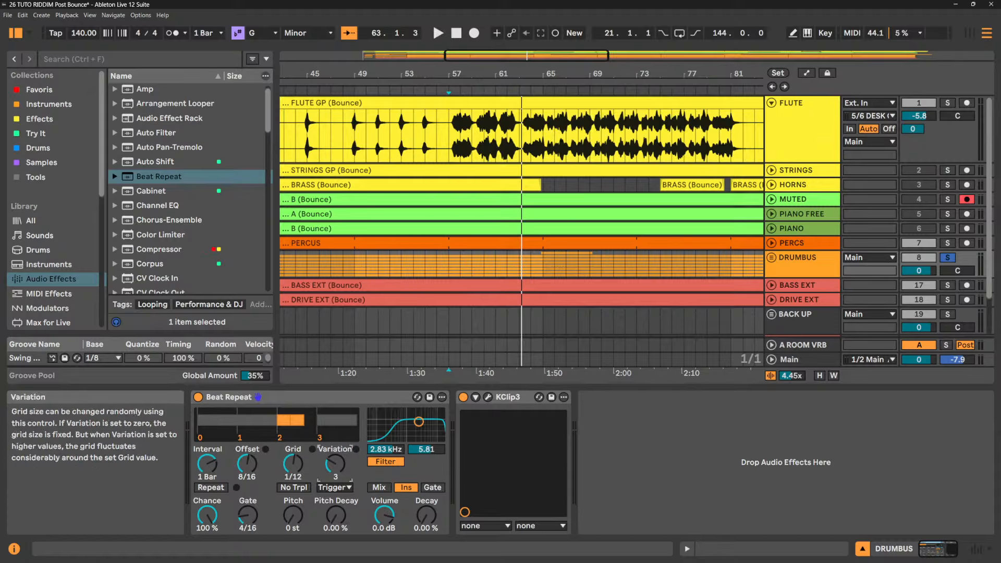
left_click_drag(335, 471, 334, 466)
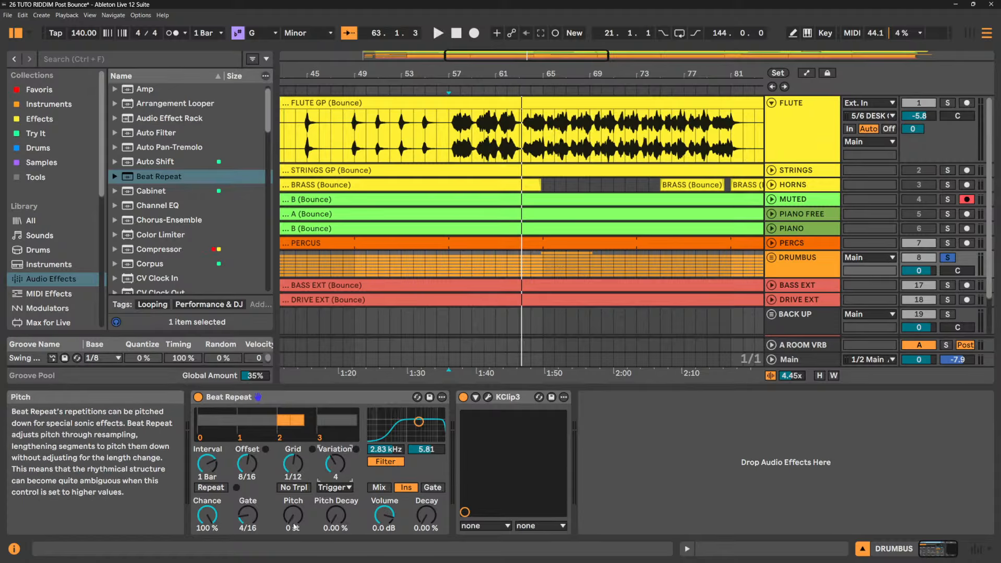
left_click_drag(335, 516, 335, 507)
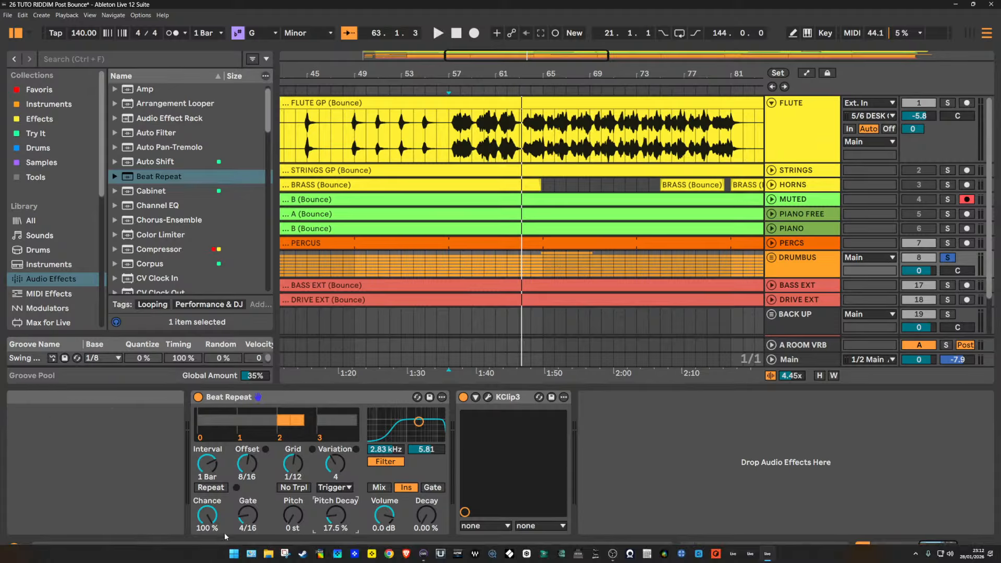
left_click_drag(243, 528, 242, 524)
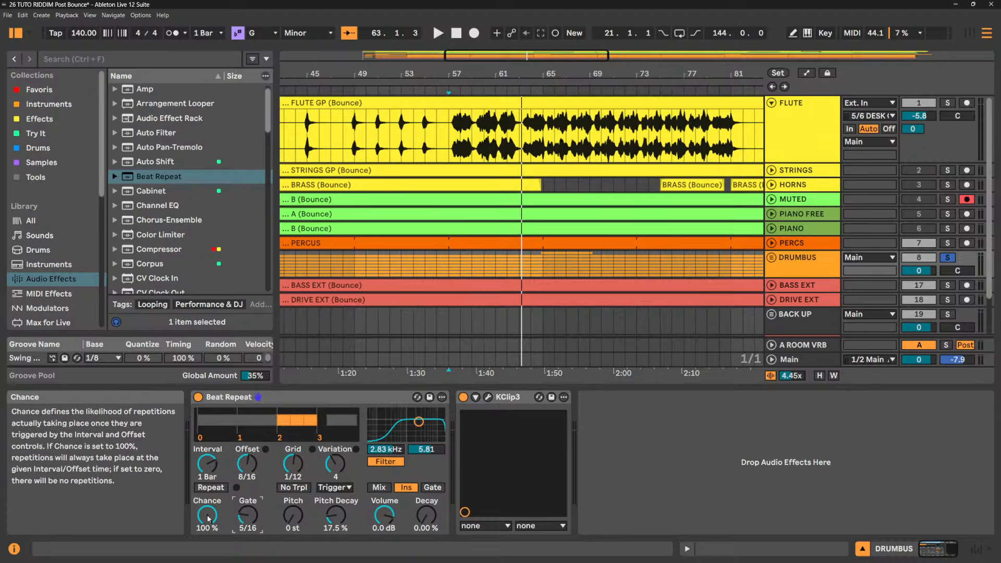
- Set Beat Repeat's chance to 0.00 % and MIDI-map Repeat to note C7 and Grid to CC 56 on channel 3
left_click_drag(209, 516, 209, 547)
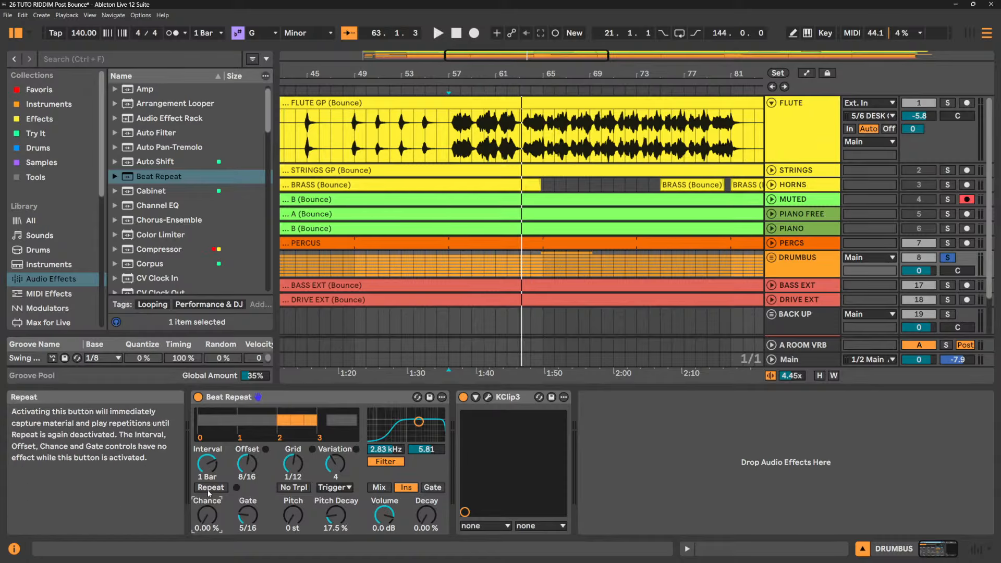
left_click(852, 33)
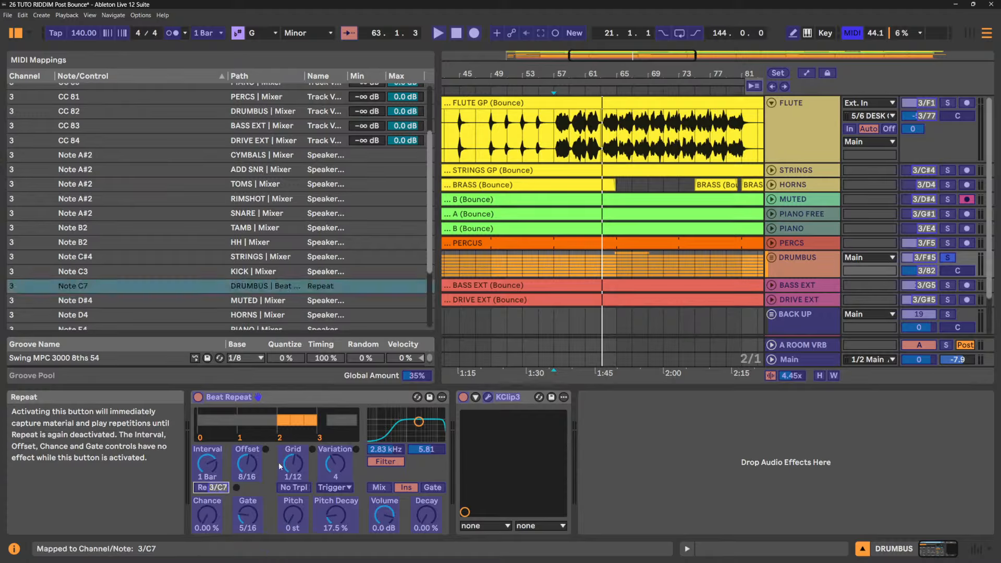
left_click(300, 468)
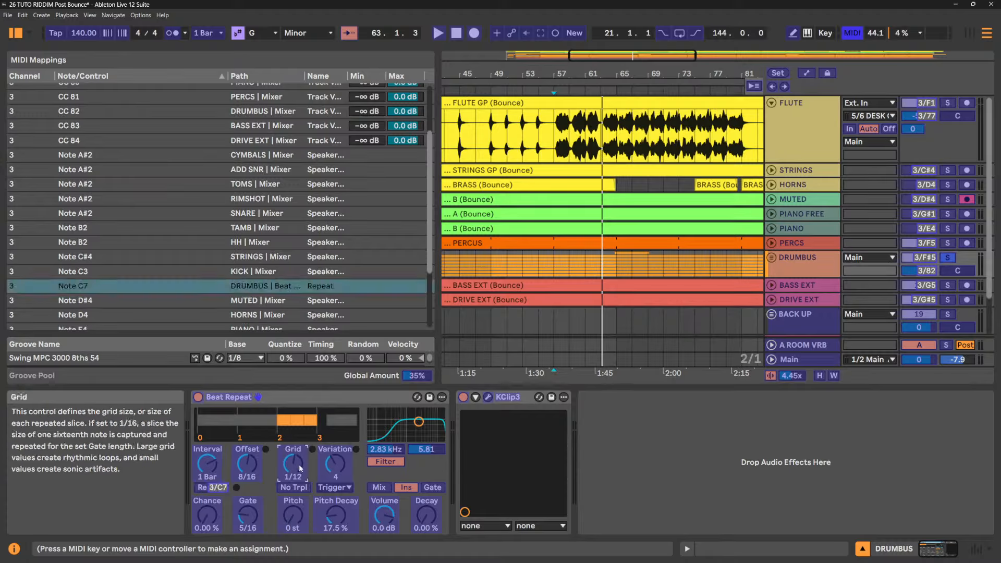
left_click(853, 33)
- Set Beat Repeat's variation to 0 and chance to 100 %, and switch Repeat on and back off
left_click_drag(340, 469, 341, 490)
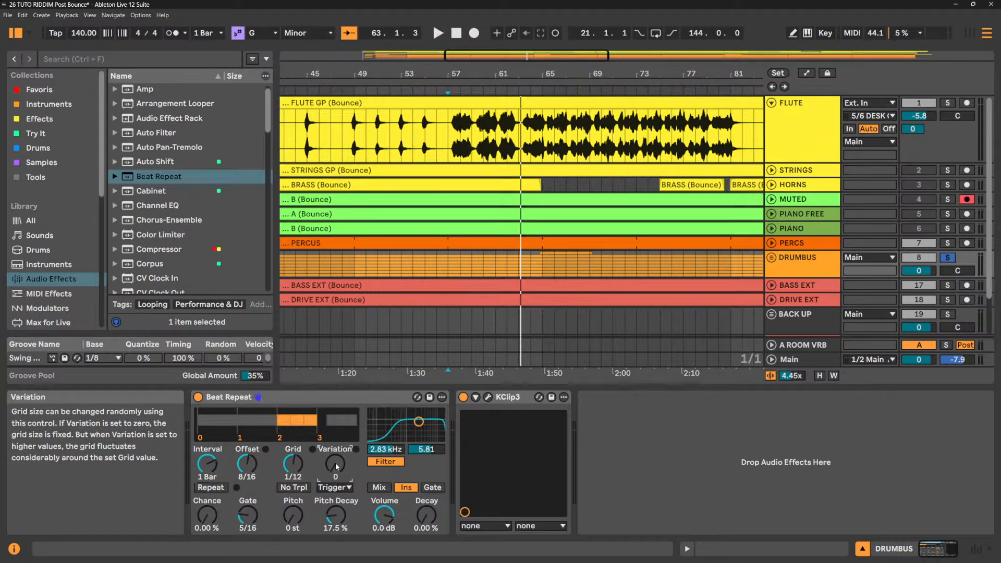
left_click_drag(207, 515, 207, 485)
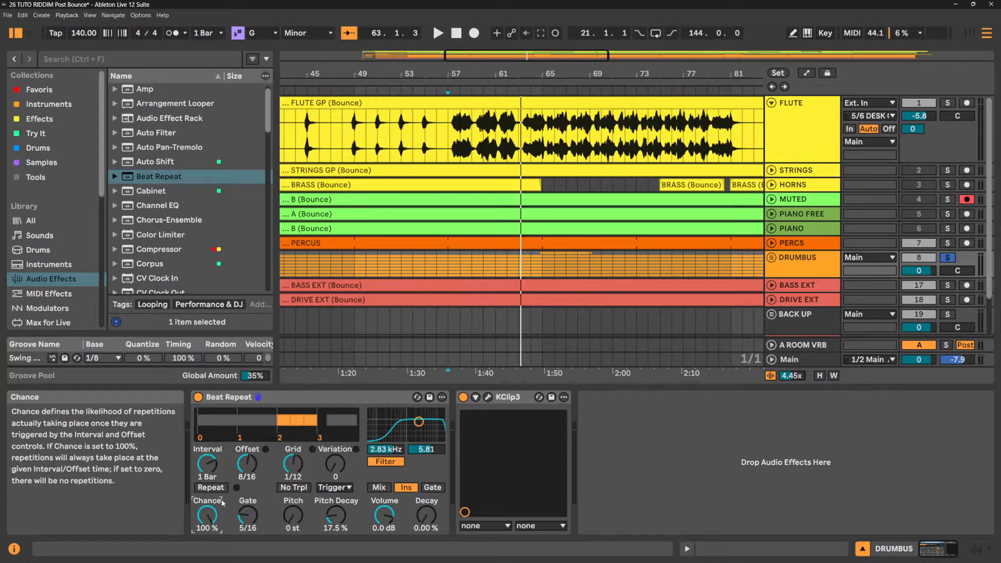
left_click(211, 488)
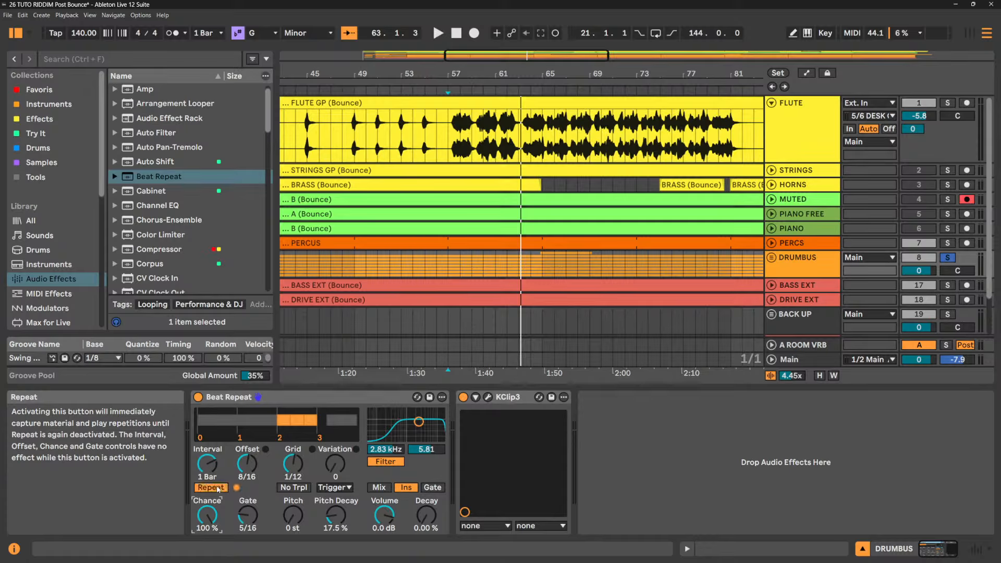
left_click(211, 488)
- Audition the drums while toggling Repeat manually, then stop playback and leave Repeat off
key("space")
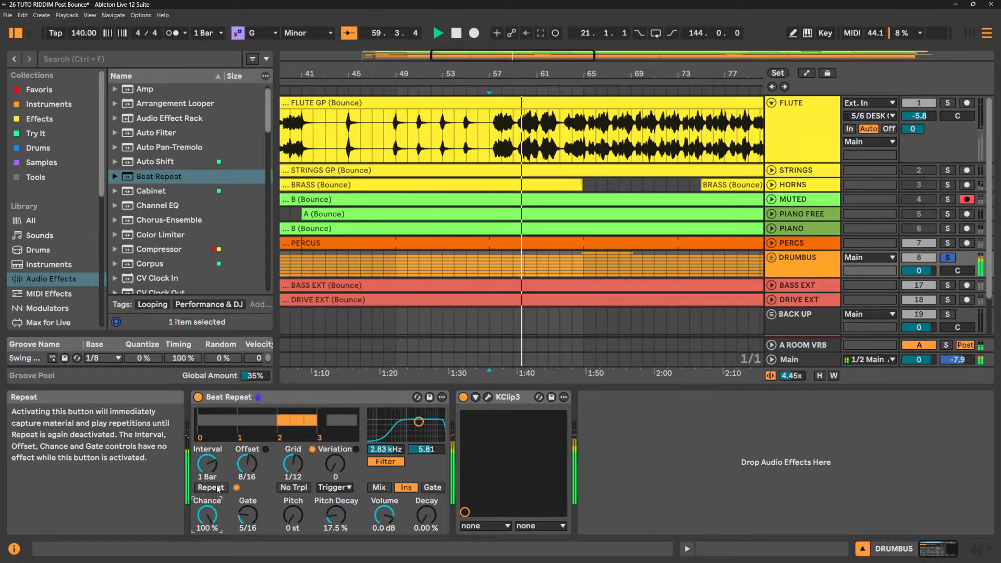
left_click(212, 488)
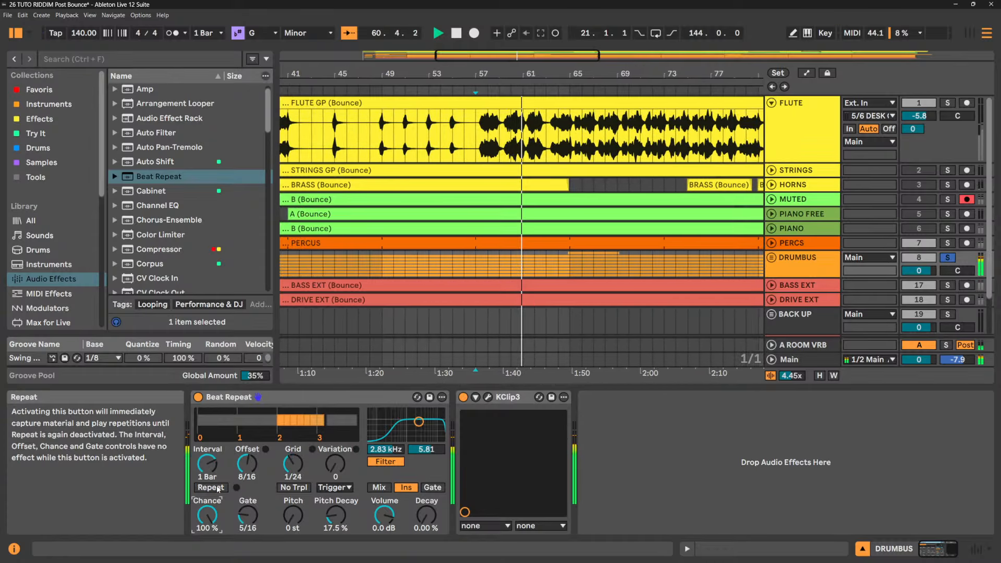
left_click(217, 486)
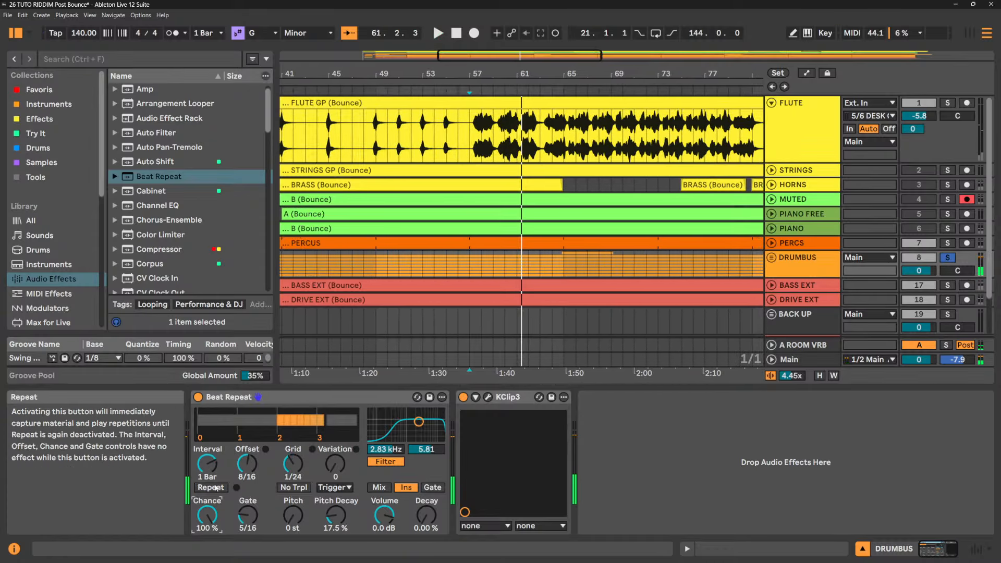
left_click(216, 488)
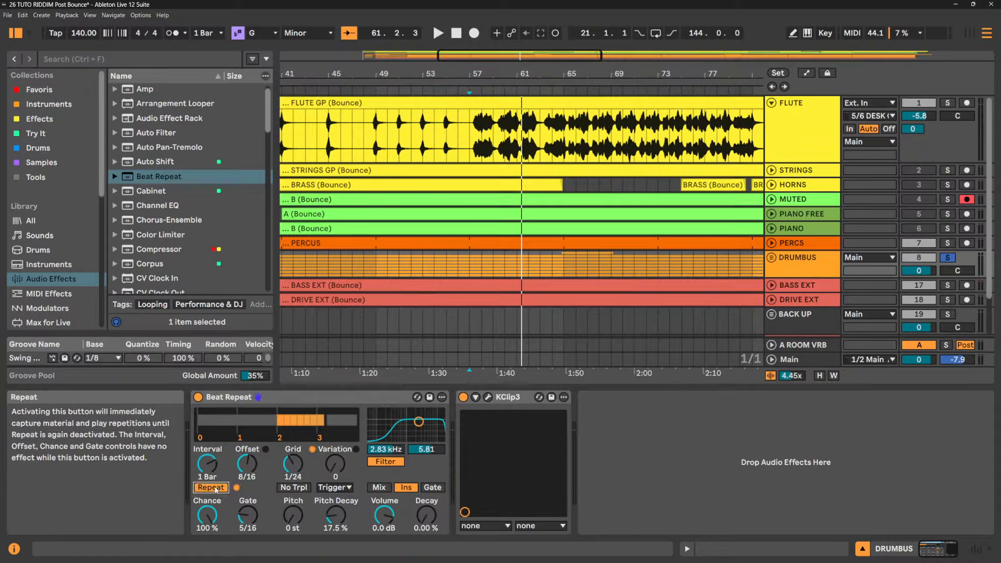
left_click(215, 488)
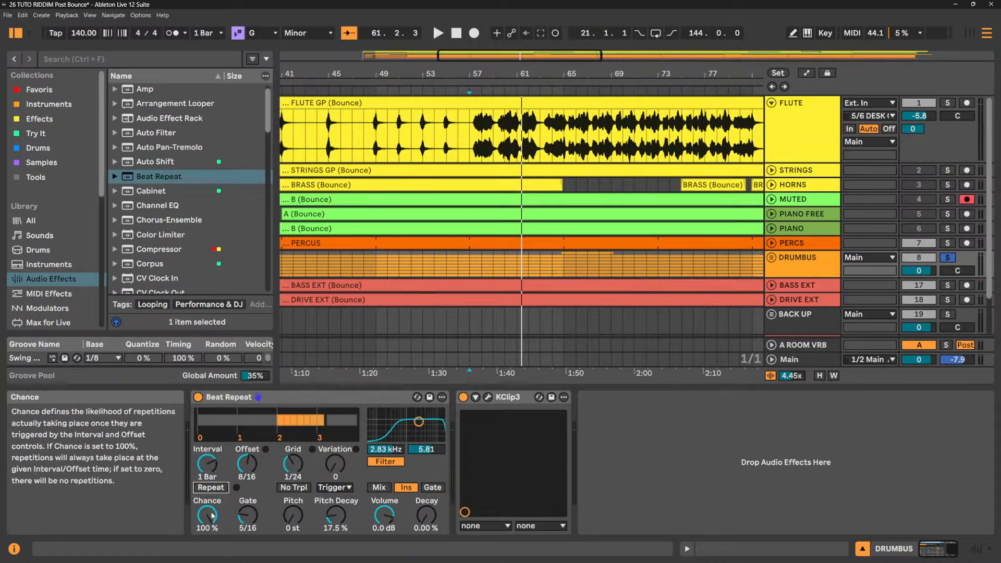
- Set Beat Repeat's chance to 0.00 % and audition the drums with the grid brought to 1/16
left_click_drag(205, 517, 204, 547)
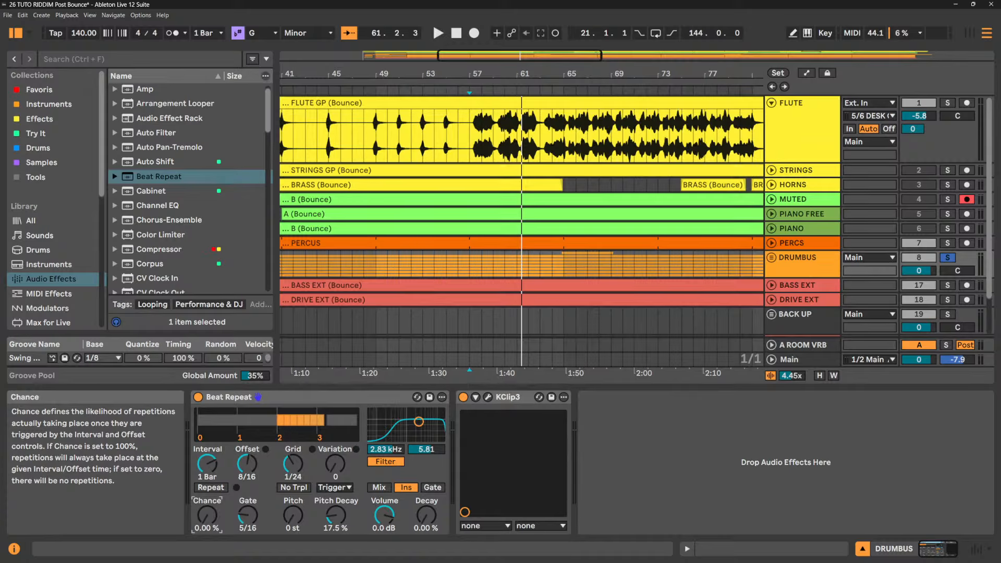
key("space")
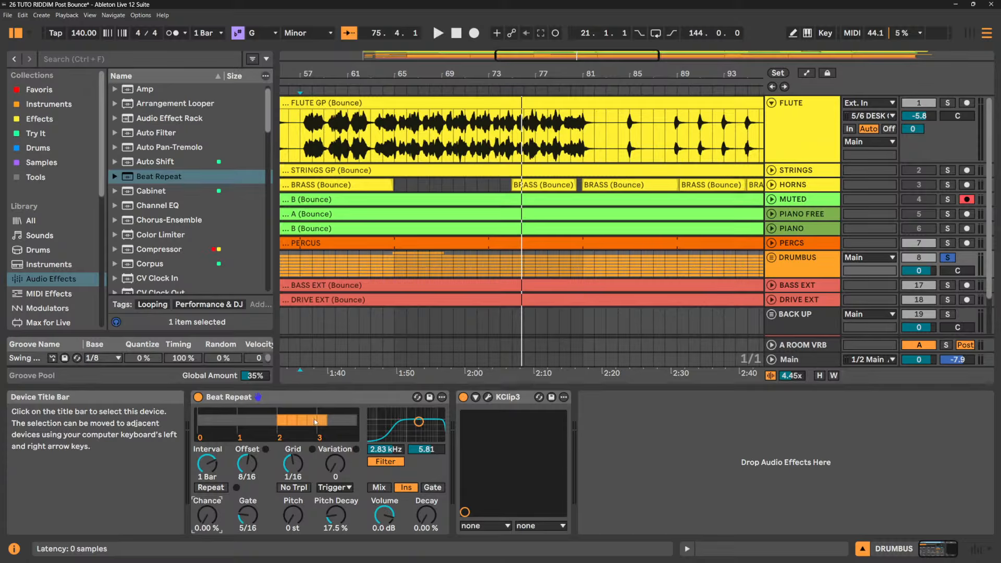
left_click(211, 488)
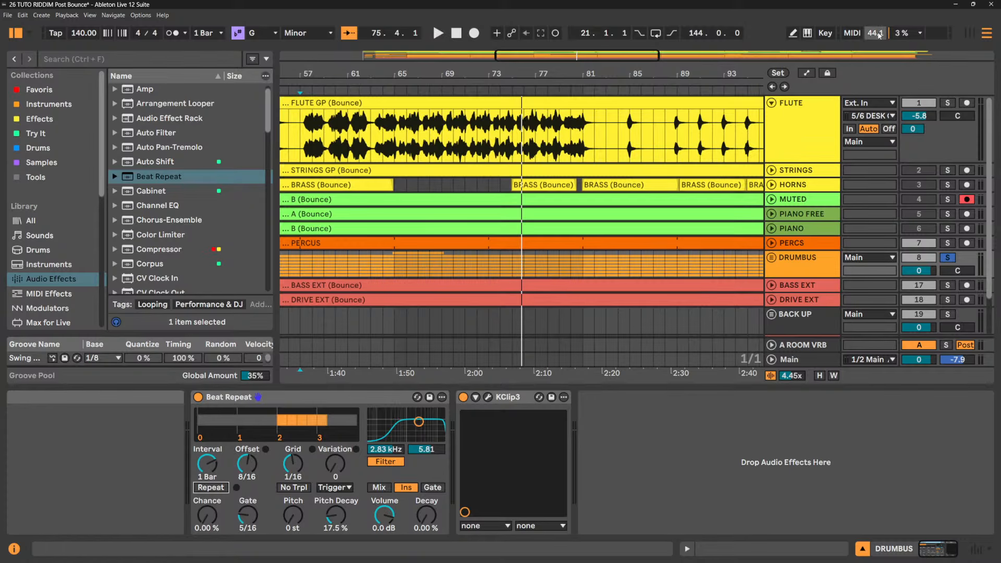
- Remove the MIDI mappings from Beat Repeat's Repeat and Grid controls, and leave MIDI mapping mode
left_click(852, 32)
left_click(203, 488)
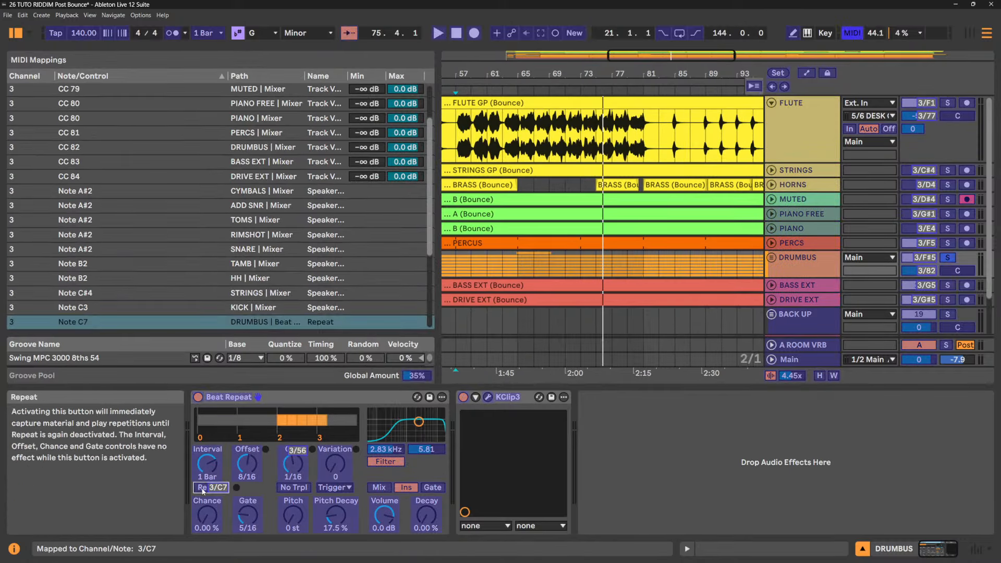
key("Delete")
left_click(293, 463)
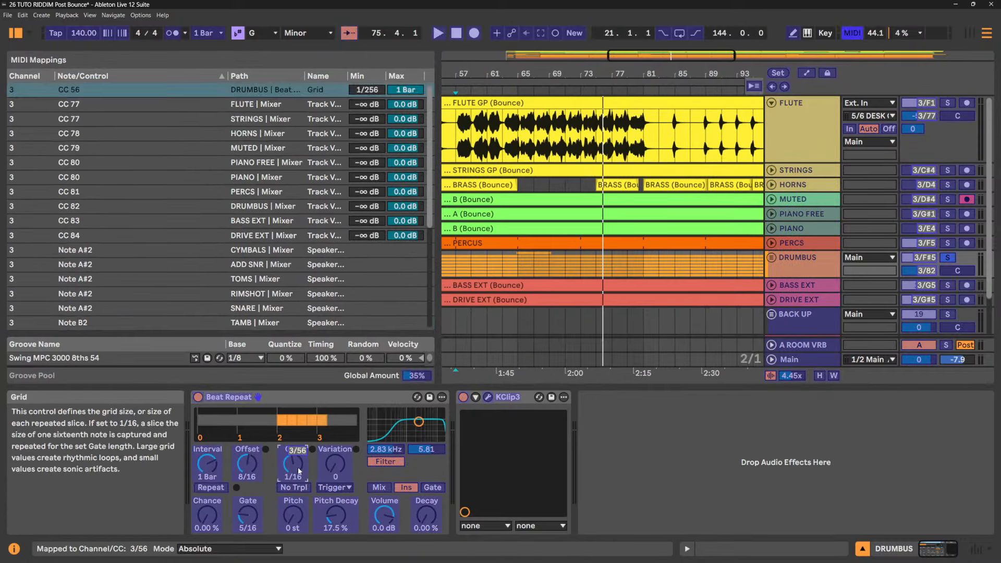
key("Delete")
left_click(852, 32)
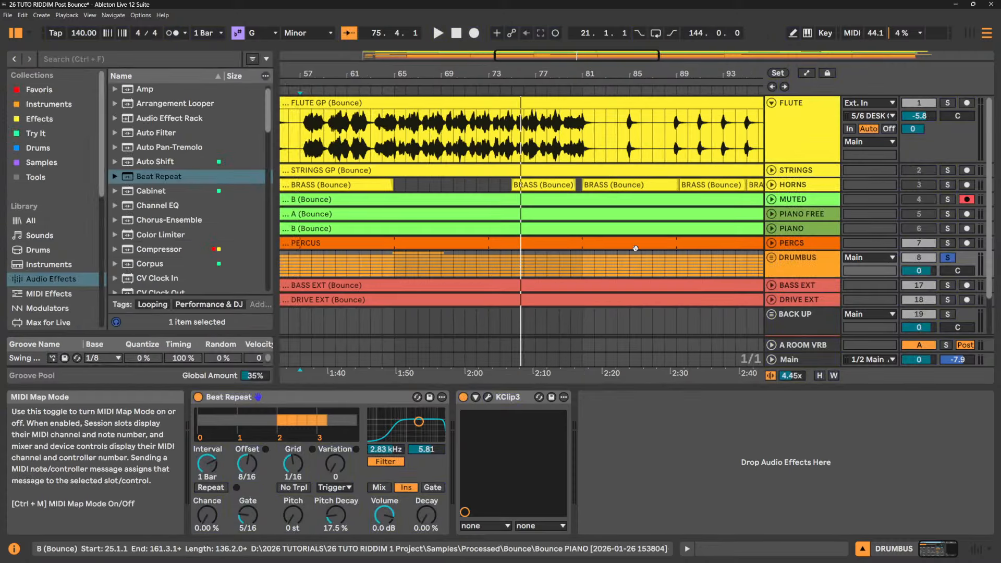
- Set Beat Repeat's variation to 3 and chance to 54.0 %, and audition the drums
left_click_drag(207, 516, 207, 468)
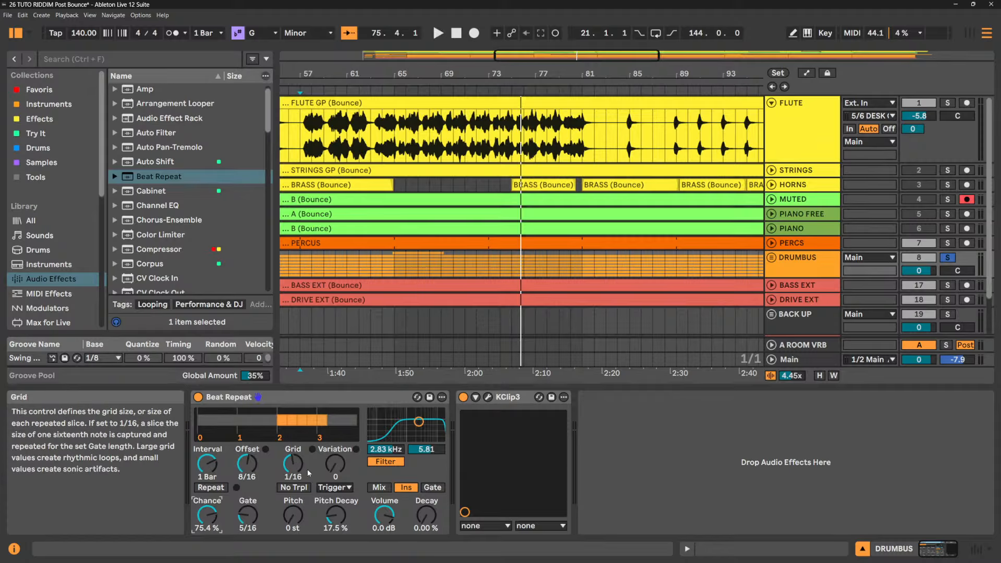
left_click_drag(335, 463, 336, 456)
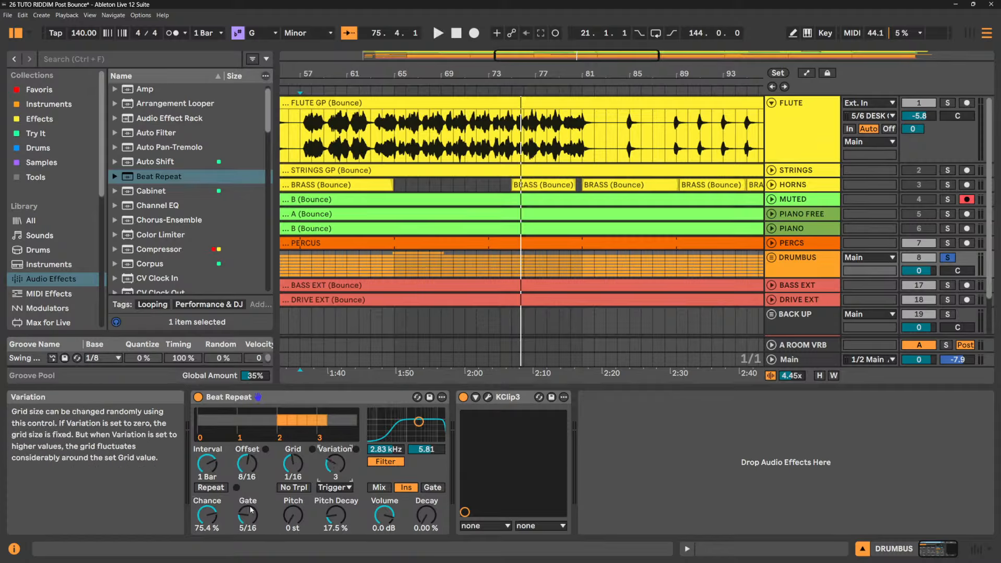
left_click_drag(207, 516, 207, 527)
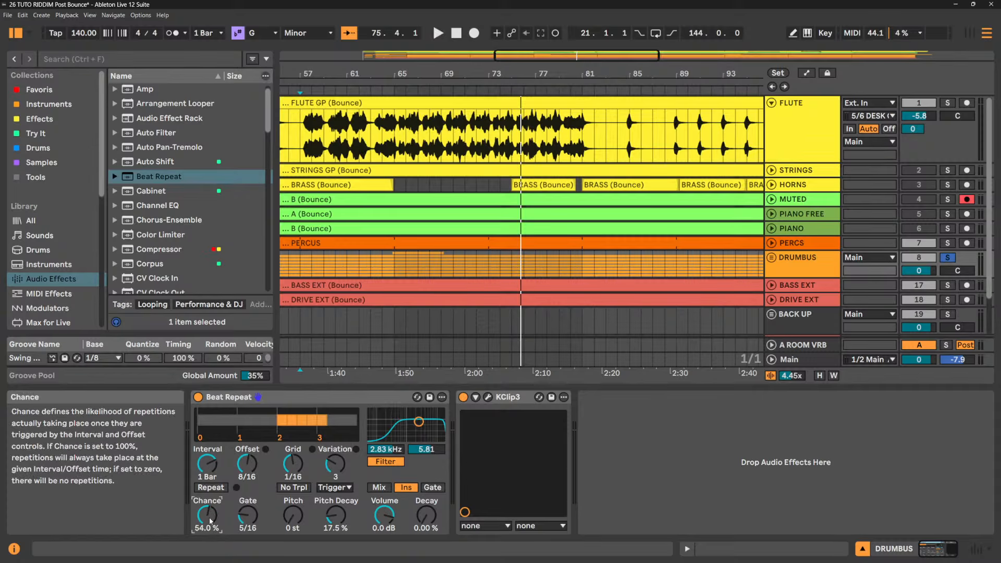
key("space")
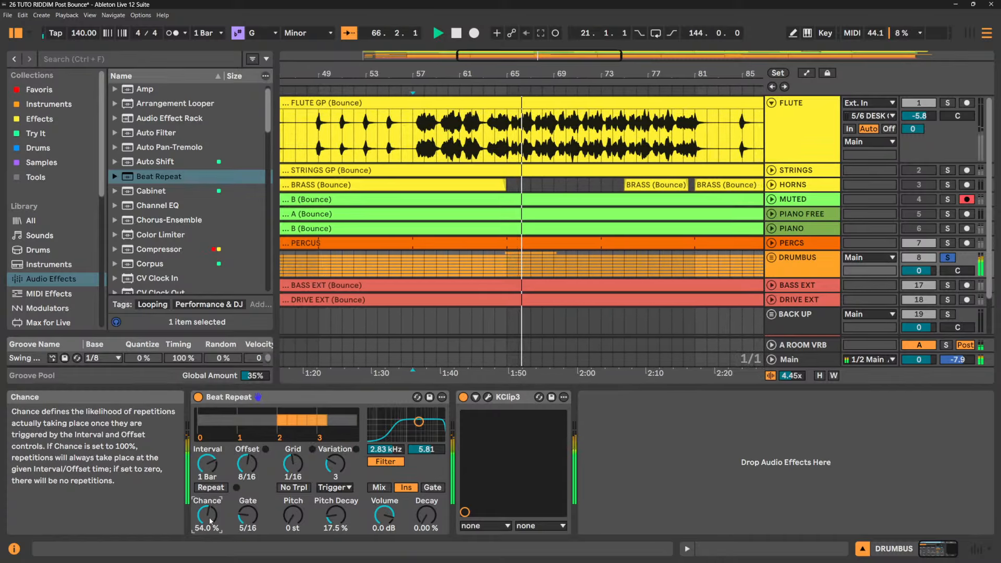
left_click(694, 461)
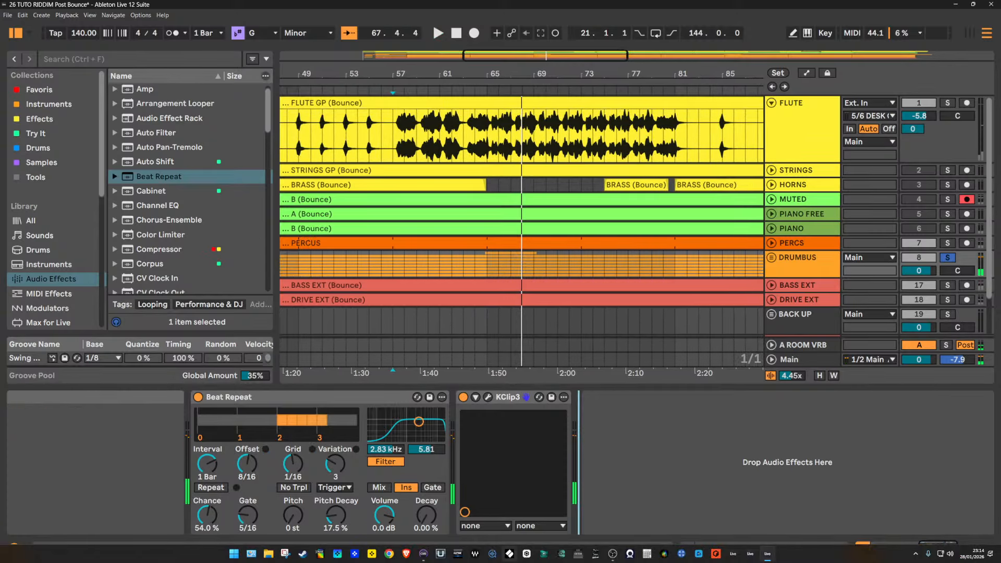
- Switch to the Brave browser, open the Shieldrum Records Patreon page and find the "SHR BeatGrid for Live 11 & 12 - Download Link" post
left_click(406, 556)
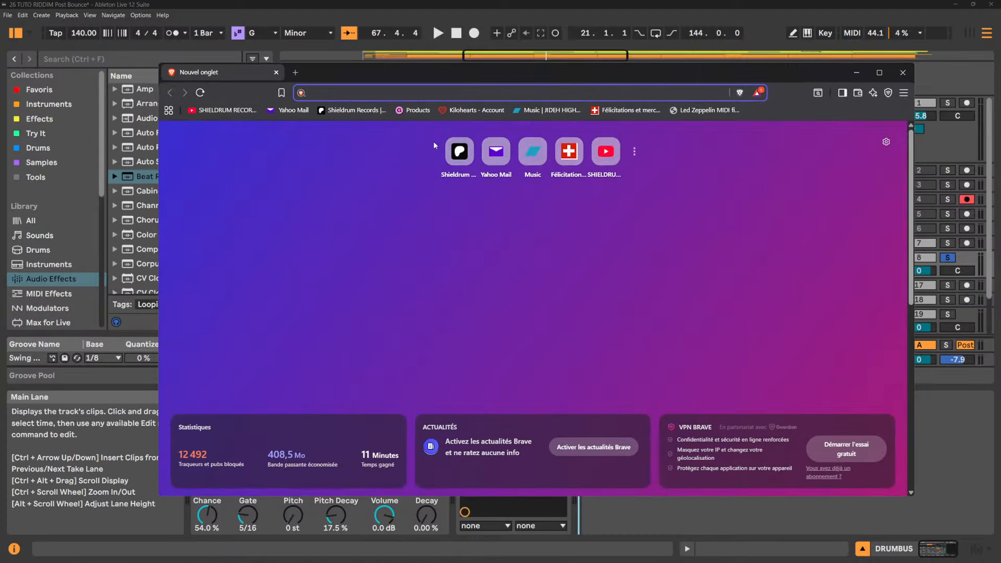
left_click(460, 152)
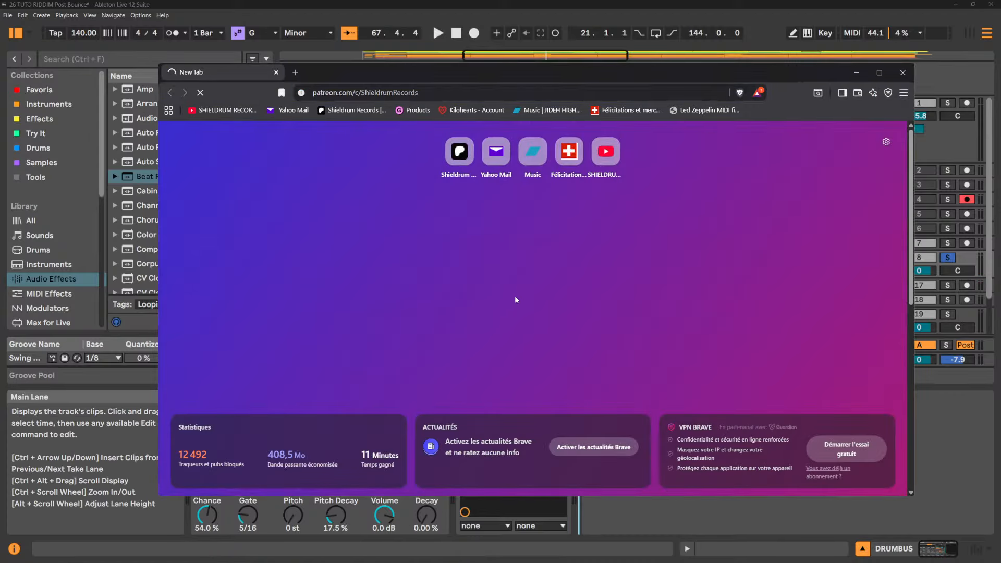
scroll(449, 303, "down", 10)
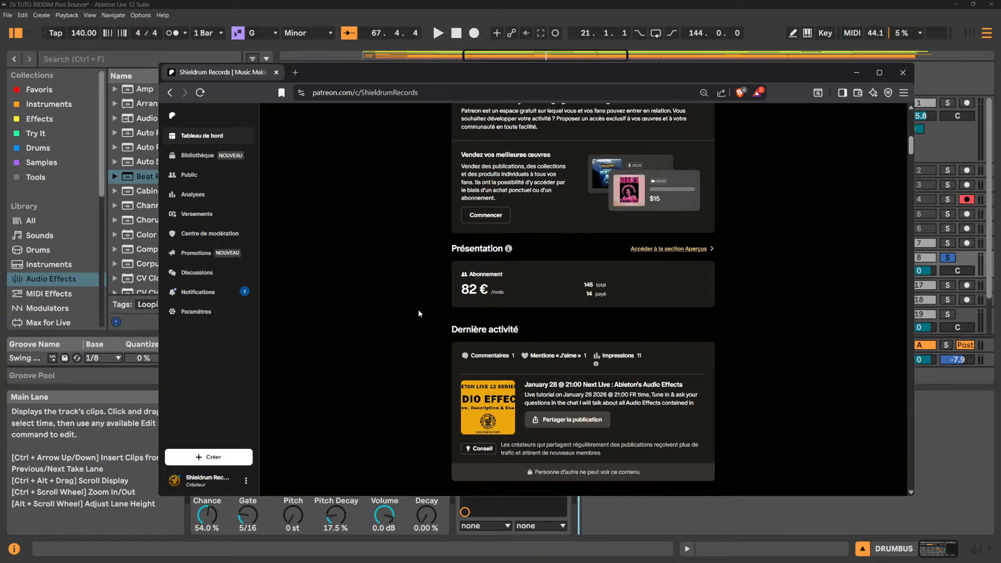
scroll(419, 312, "down", 10)
scroll(419, 309, "down", 10)
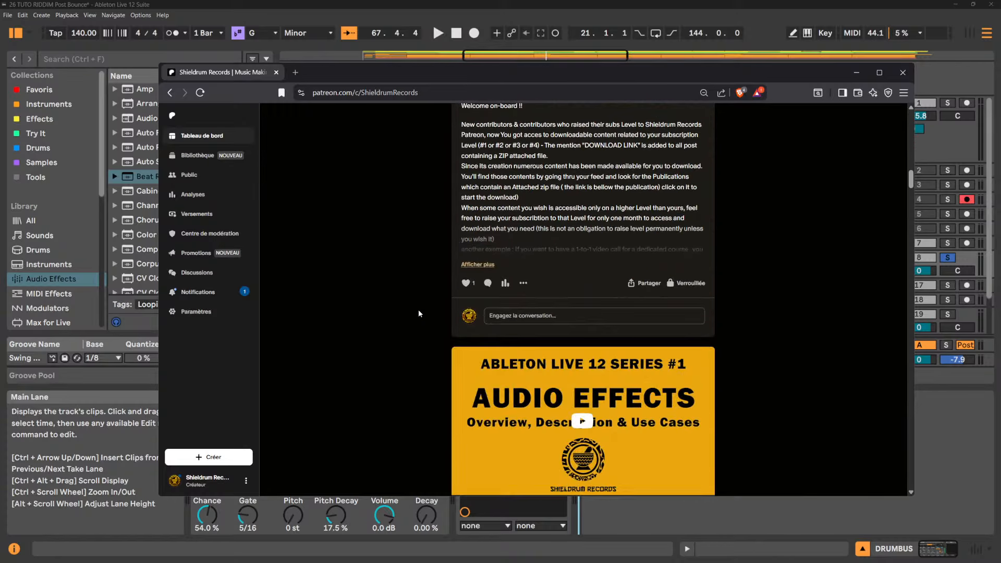
scroll(419, 309, "down", 10)
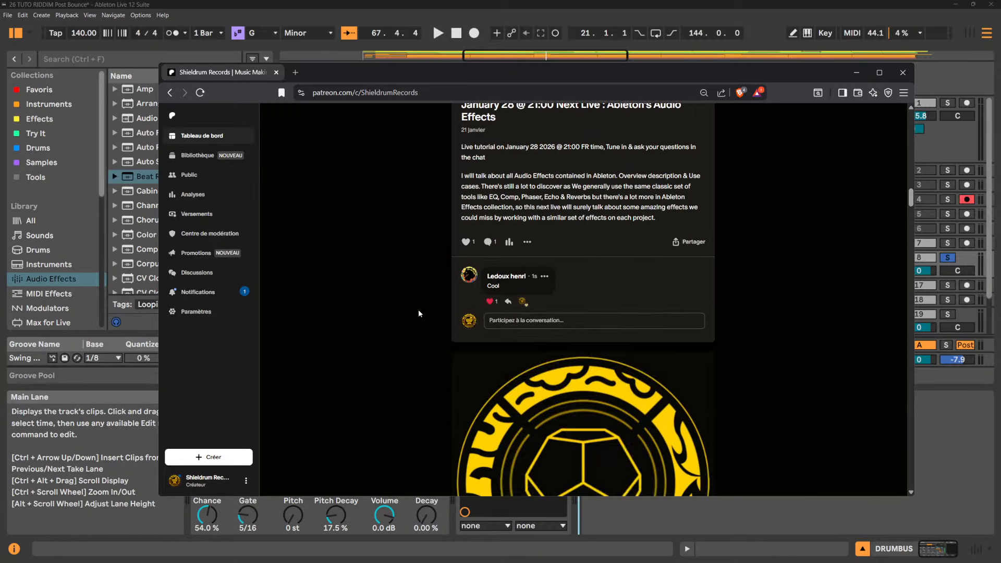
scroll(419, 309, "down", 12)
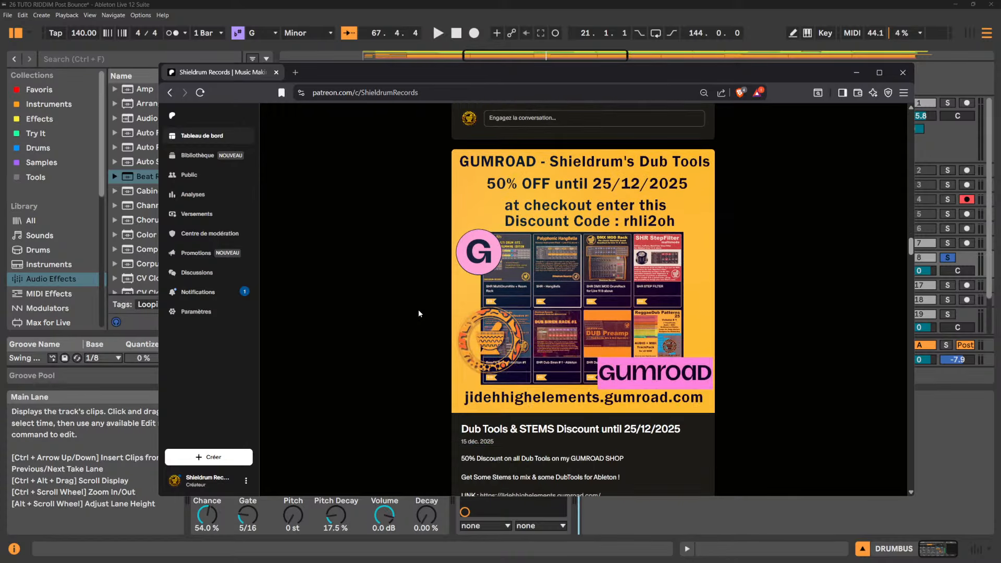
scroll(419, 312, "down", 8)
scroll(418, 313, "down", 5)
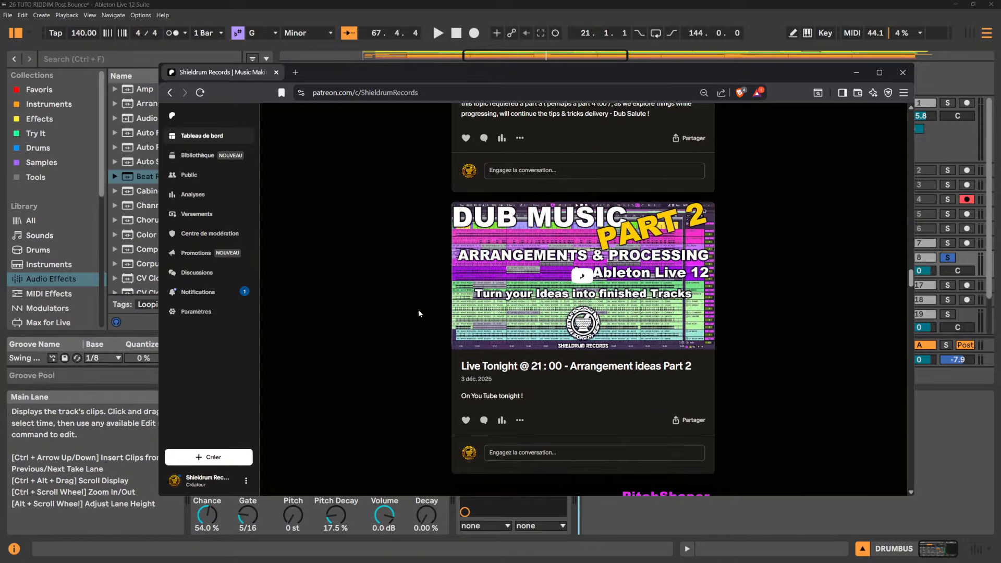
scroll(418, 313, "down", 8)
scroll(418, 314, "down", 10)
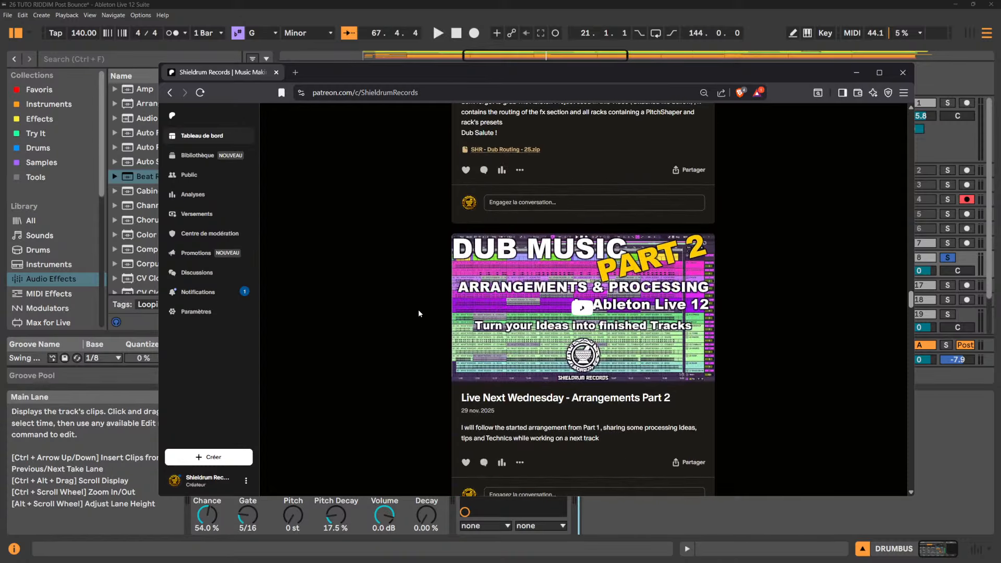
scroll(419, 311, "down", 10)
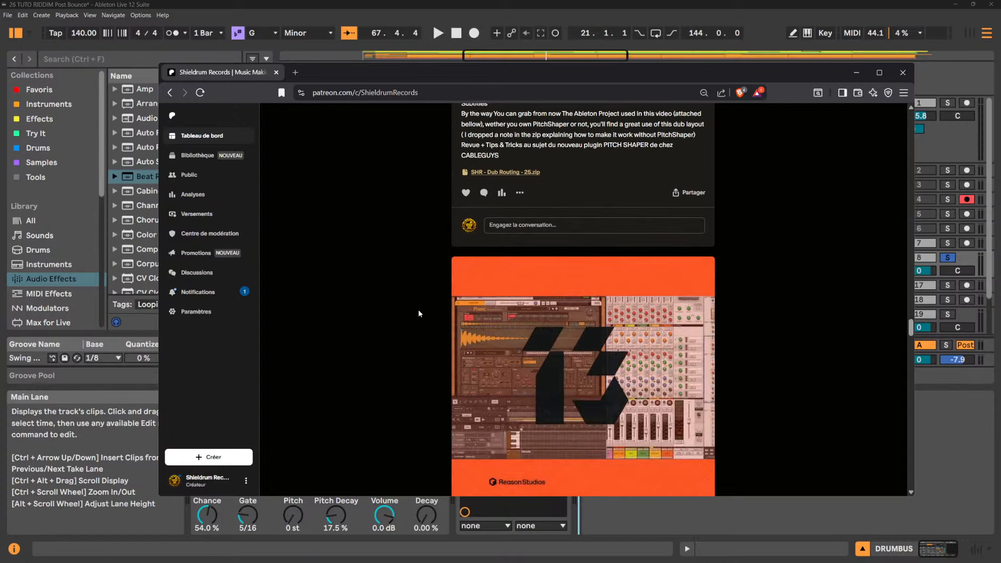
scroll(418, 313, "down", 10)
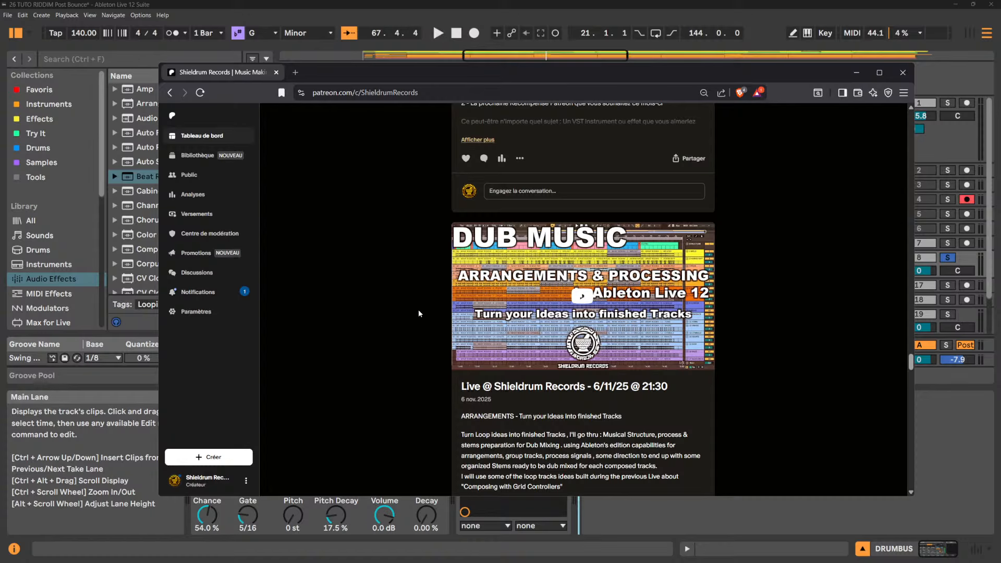
scroll(419, 313, "down", 8)
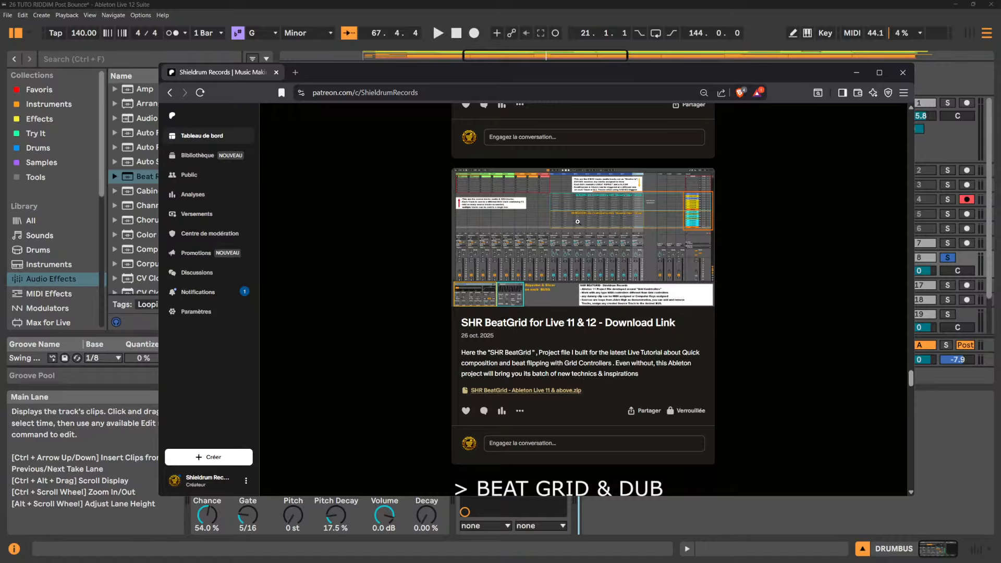
- Edit the SHR BeatGrid post to also give LEVEL #2 paying members access, and publish the change
left_click(521, 412)
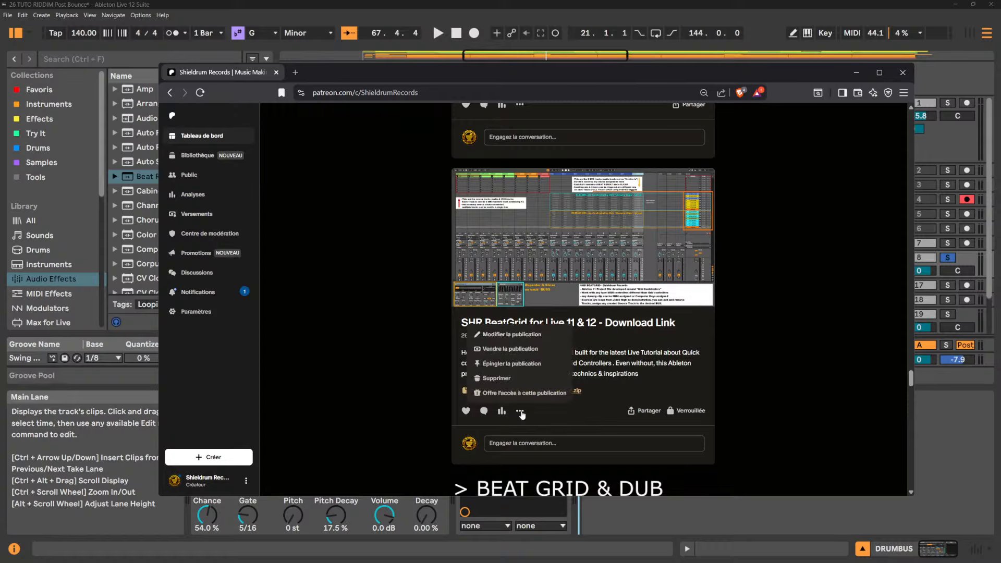
left_click(513, 338)
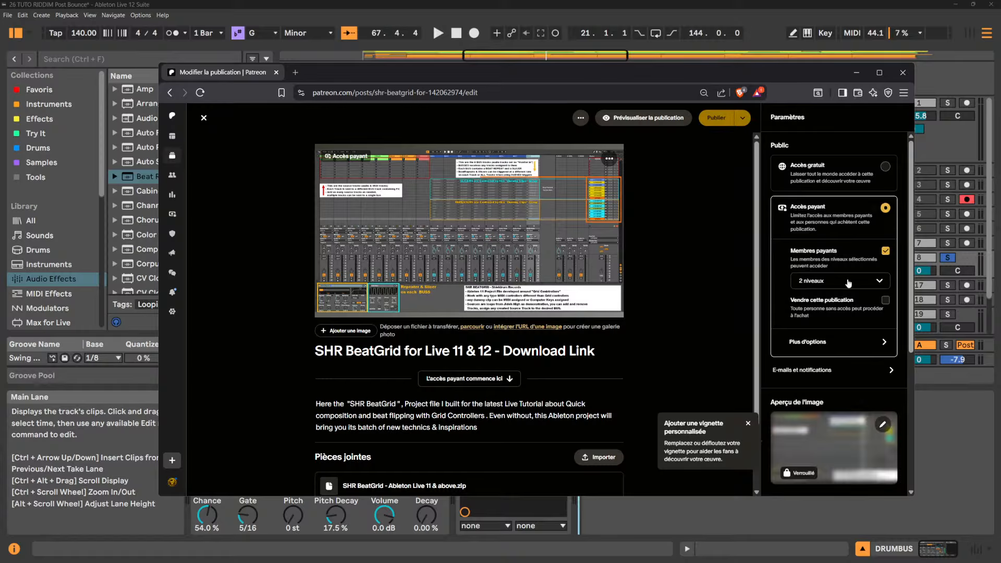
left_click(880, 282)
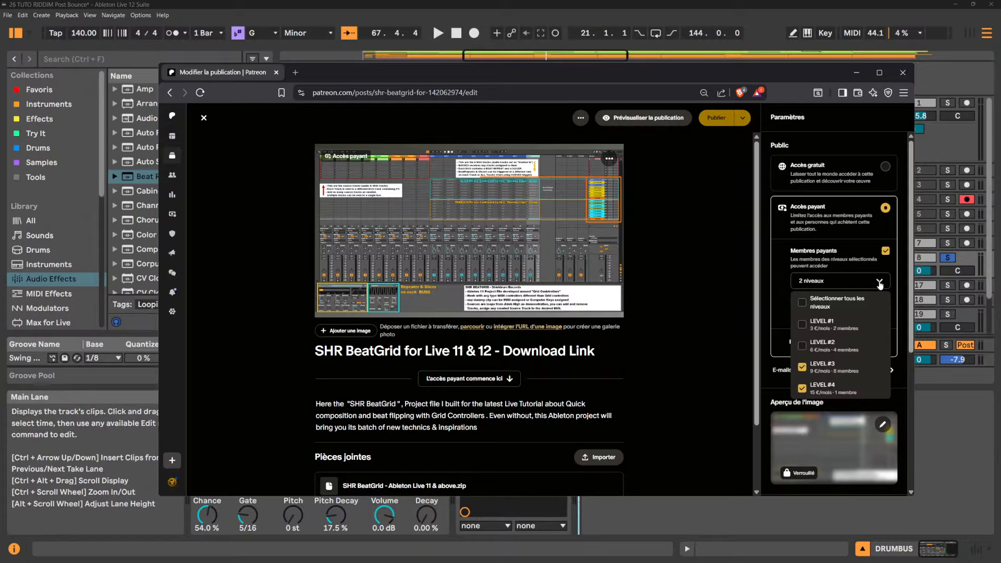
left_click(802, 348)
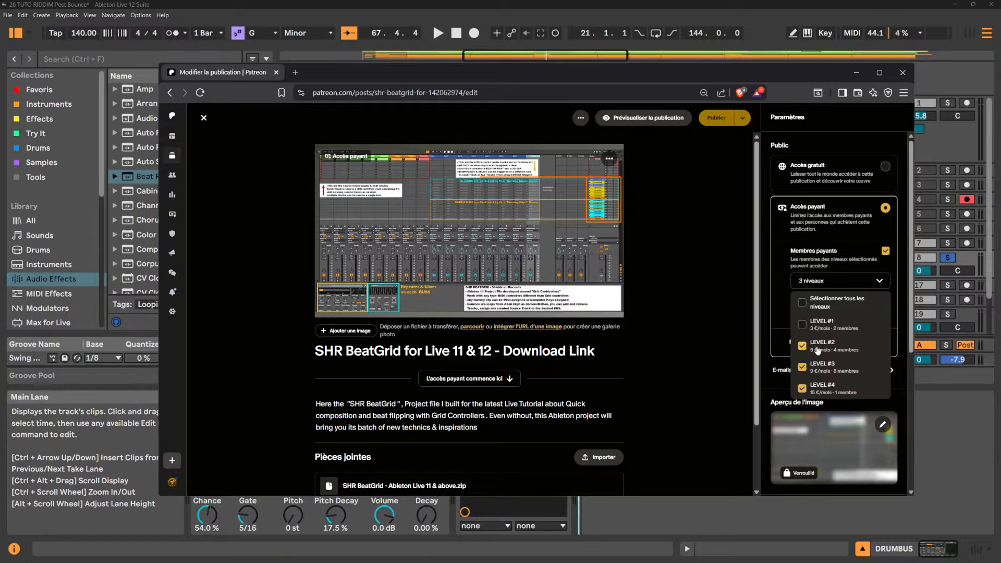
left_click(847, 117)
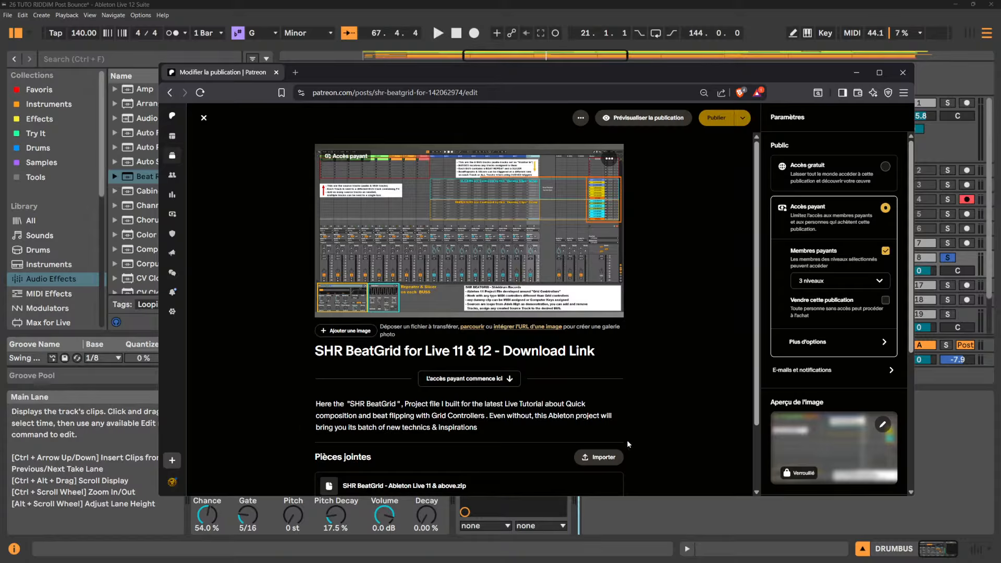
left_click(717, 119)
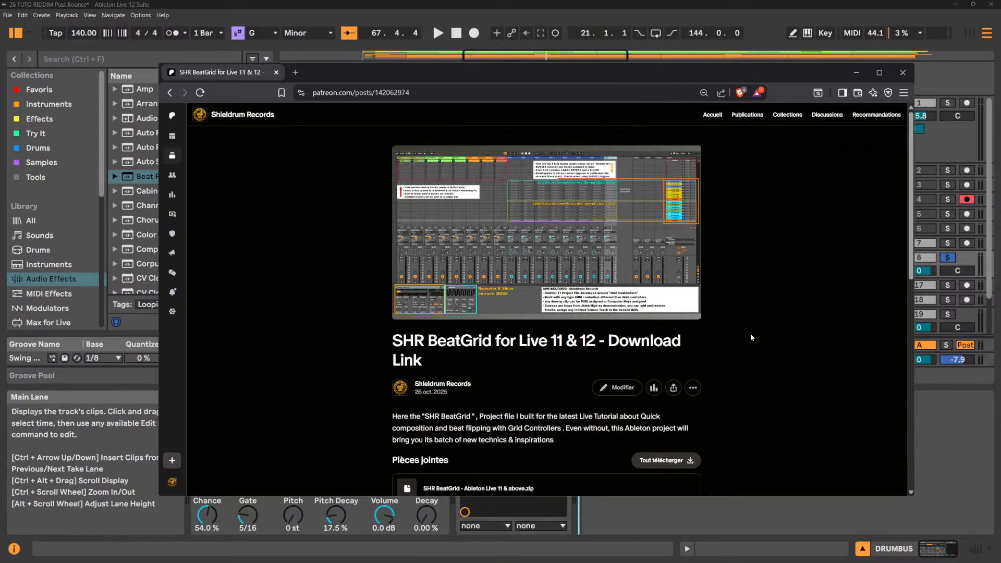
- Examine the enlarged BeatGrid project image in a maximized browser window, then restore the window and close the image
scroll(751, 337, "down", 1)
scroll(751, 338, "up", 1)
left_click(589, 229)
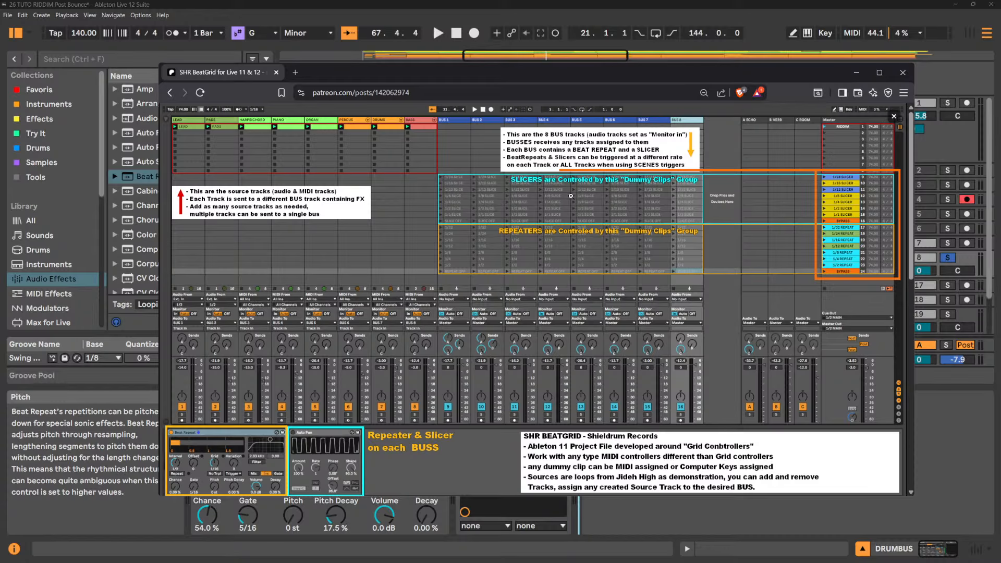
left_click(881, 71)
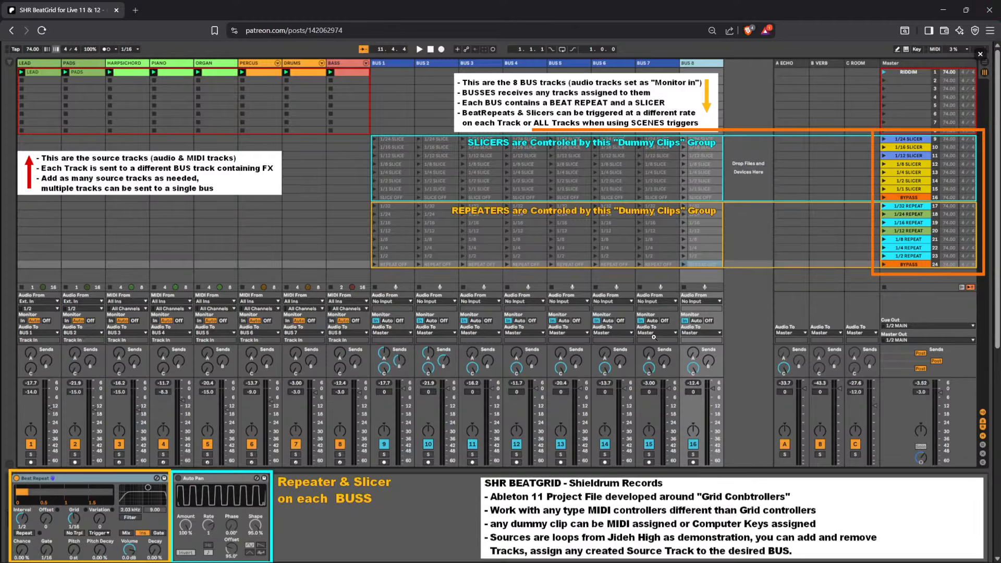
scroll(647, 352, "up", 3)
scroll(649, 346, "down", 5)
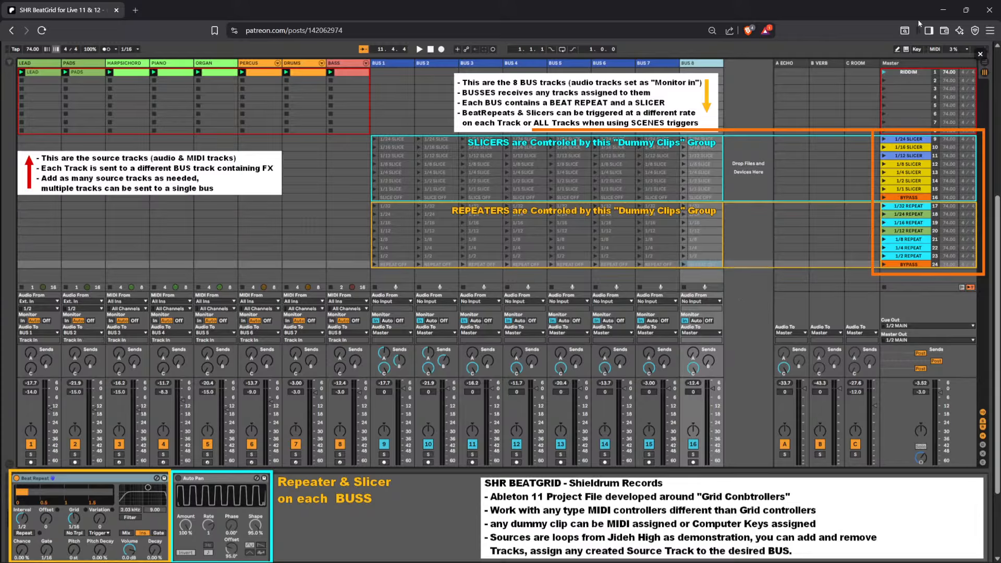
left_click(967, 10)
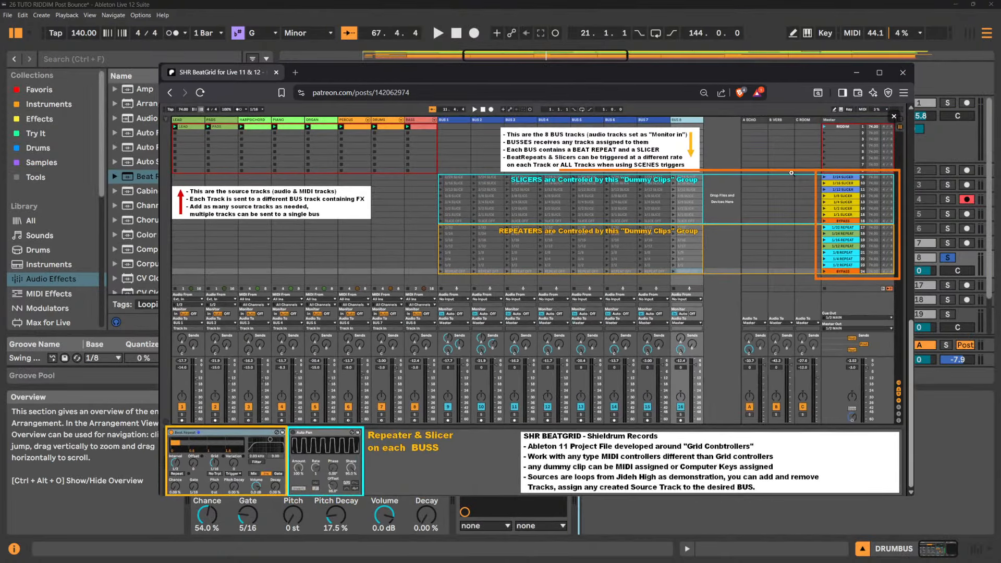
left_click(894, 117)
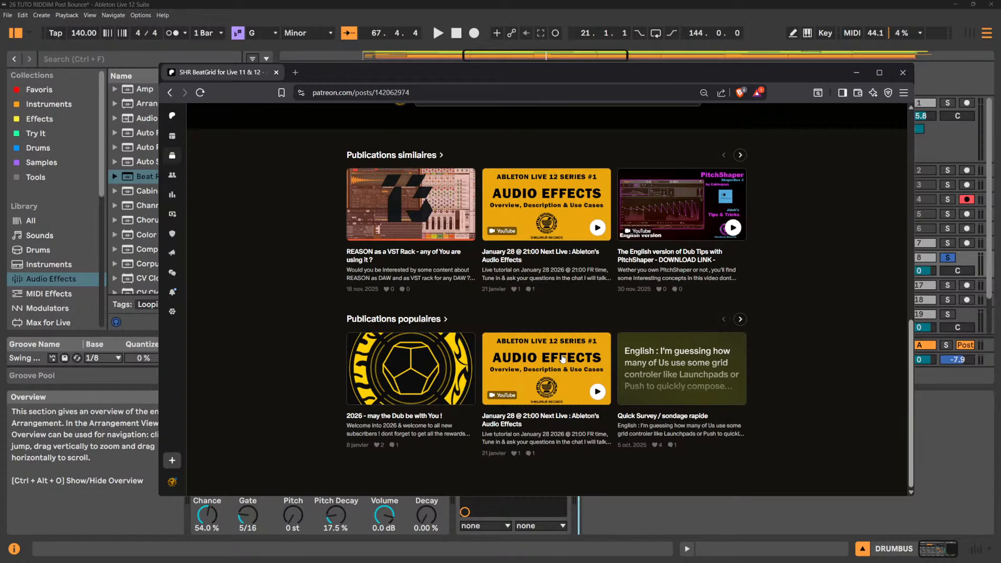
- Review the post's description, attachment and related publications, highlighting "Quick composition and beat flipping" in the text
scroll(719, 328, "up", 15)
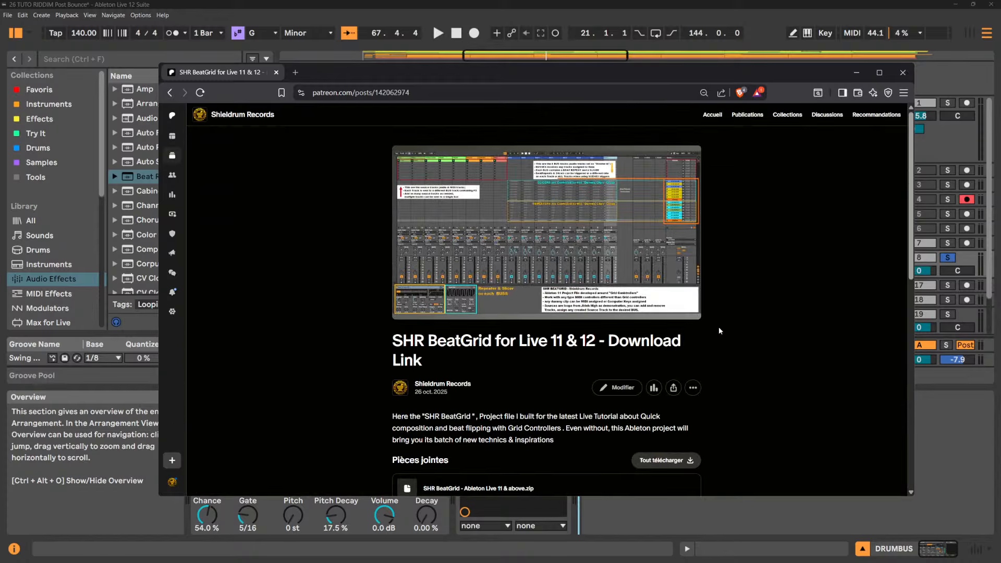
scroll(719, 328, "down", 2)
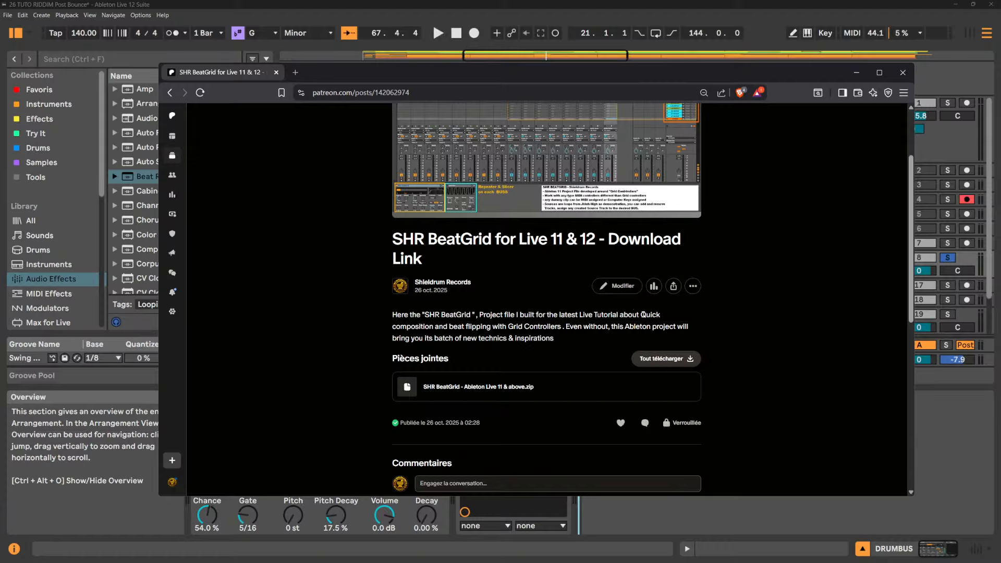
left_click_drag(641, 314, 496, 337)
scroll(361, 300, "down", 5)
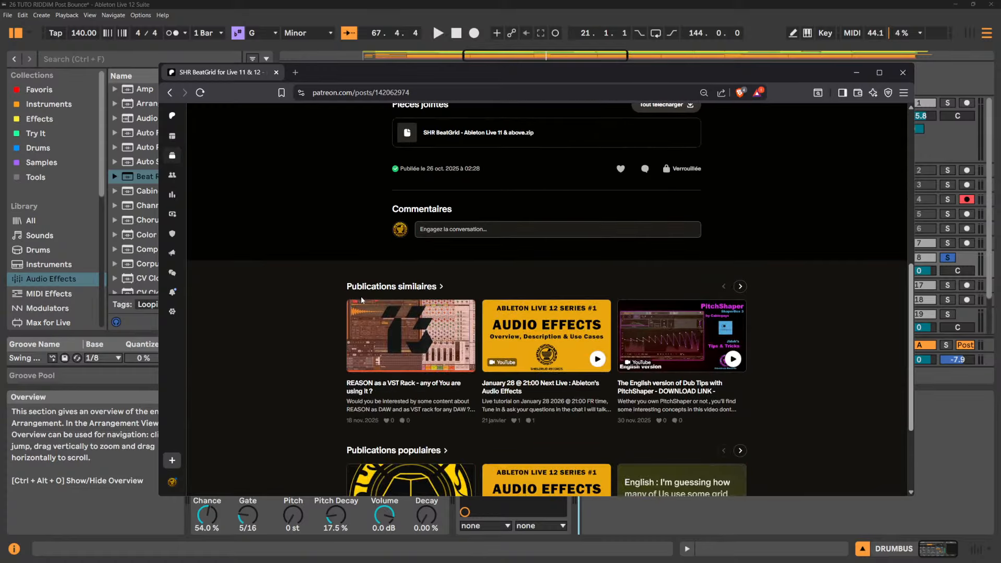
scroll(746, 213, "down", 1)
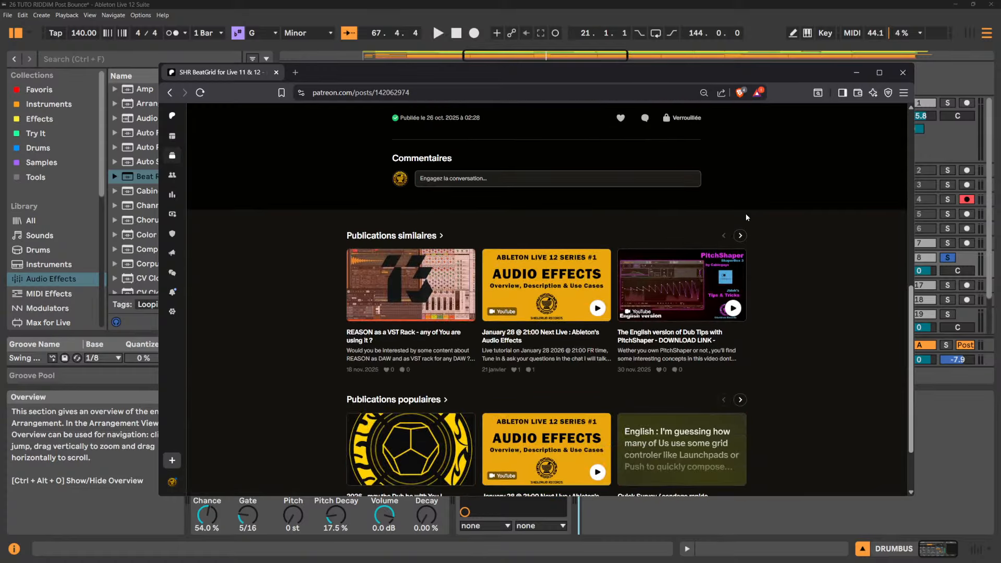
scroll(746, 215, "up", 3)
scroll(745, 216, "up", 4)
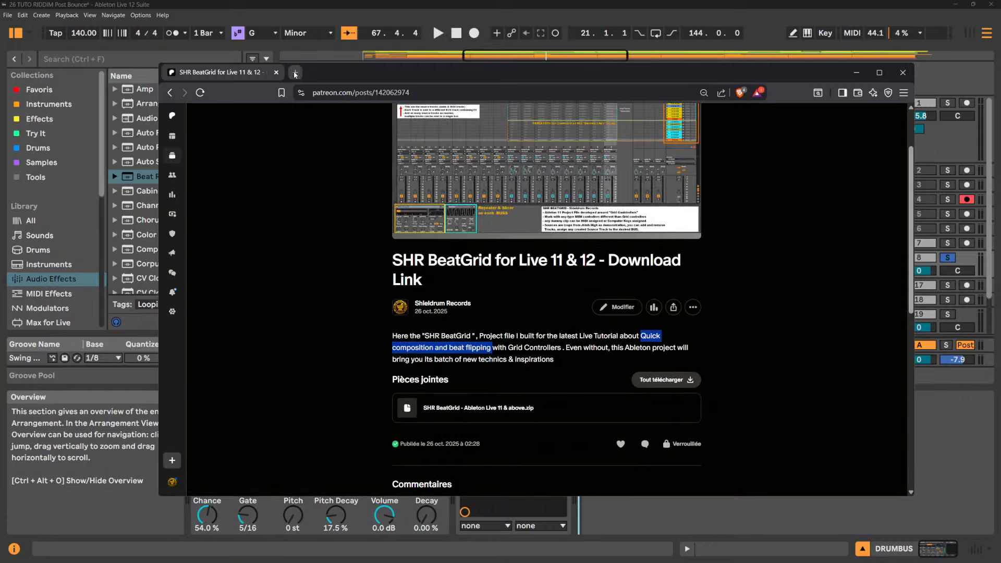
- Return to the Shieldrum Records creator page and find the SHR BeatGrid post among the recent publications
left_click(170, 94)
scroll(300, 264, "down", 6)
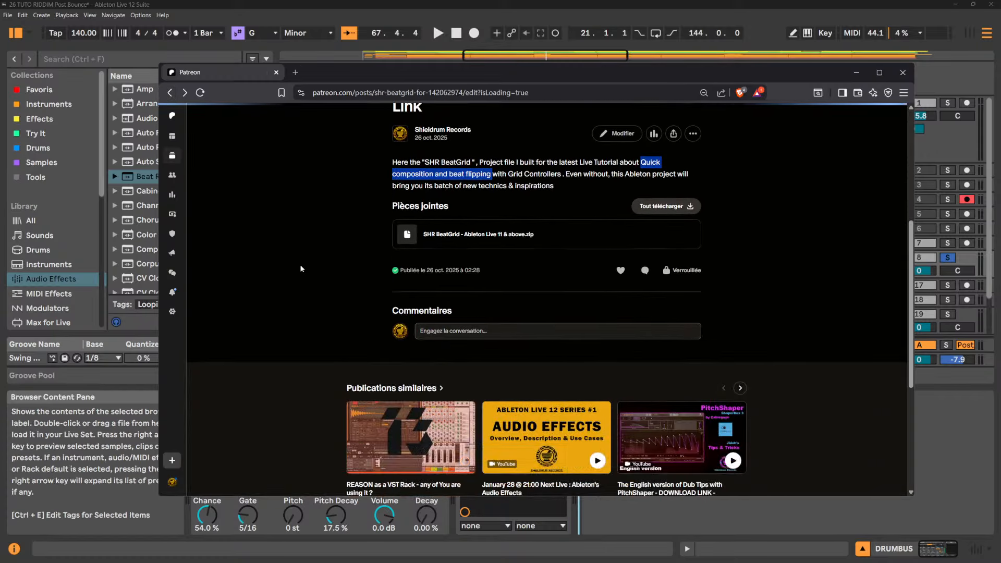
scroll(302, 256, "up", 3)
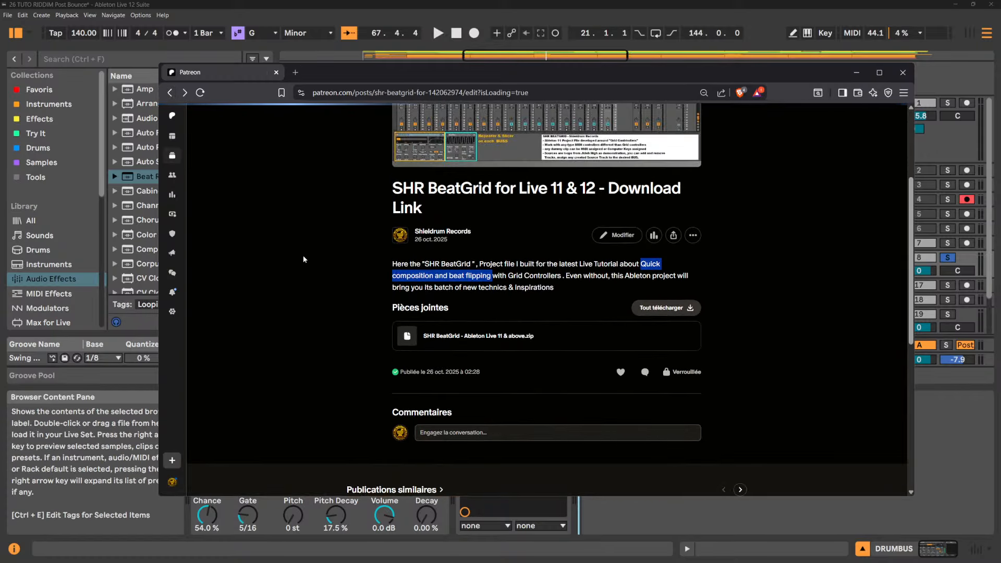
left_click(171, 94)
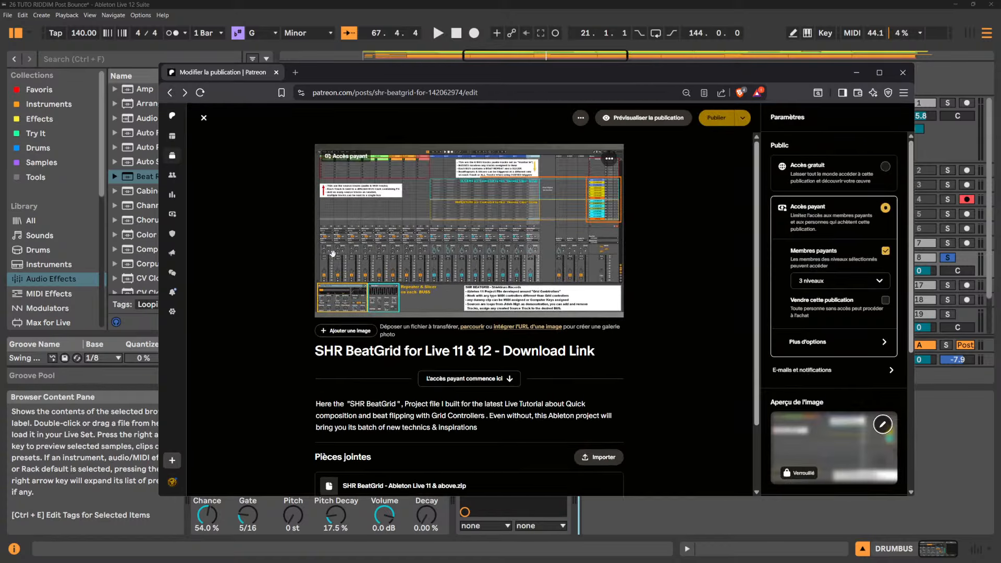
left_click(172, 92)
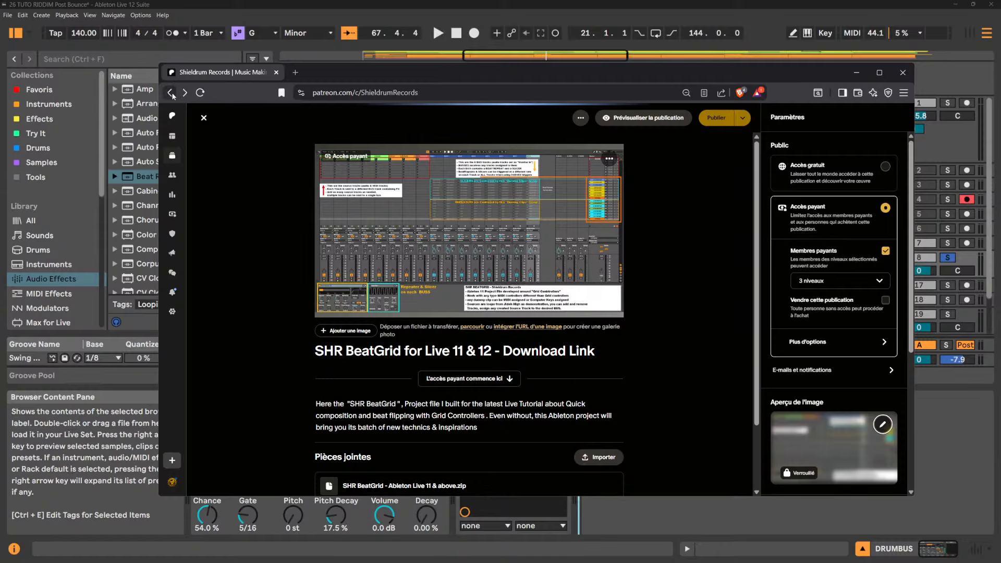
scroll(389, 301, "down", 15)
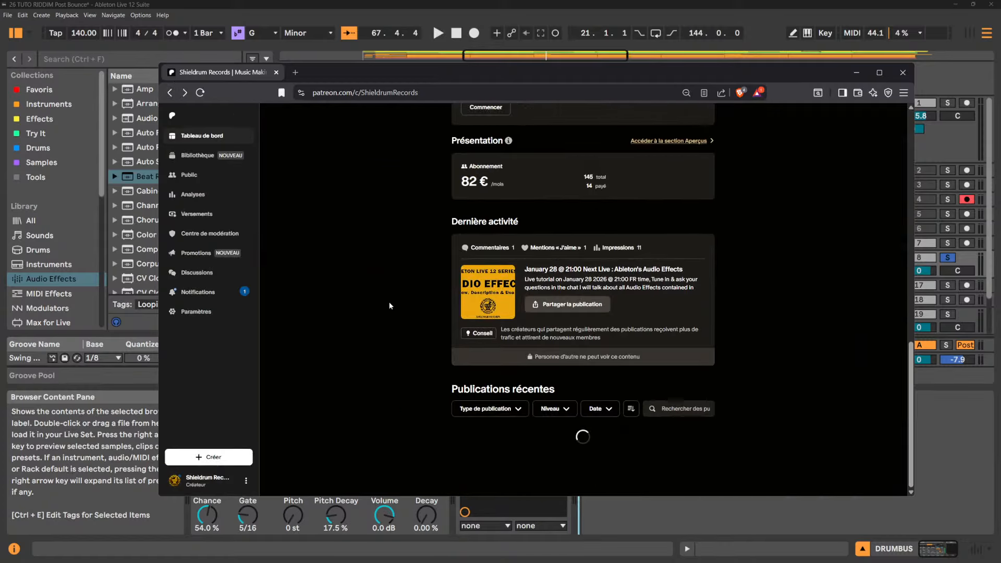
scroll(389, 301, "down", 15)
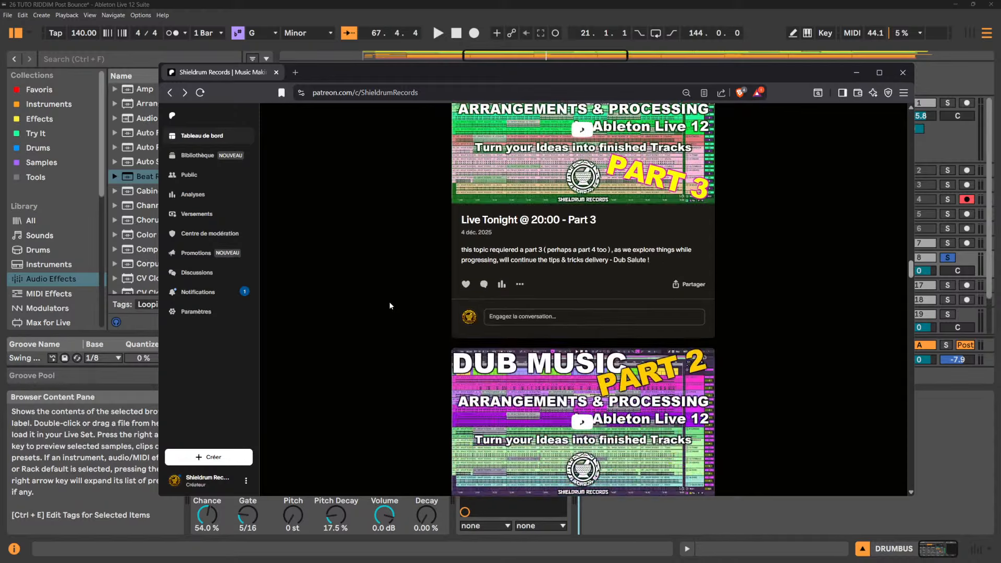
scroll(389, 301, "down", 15)
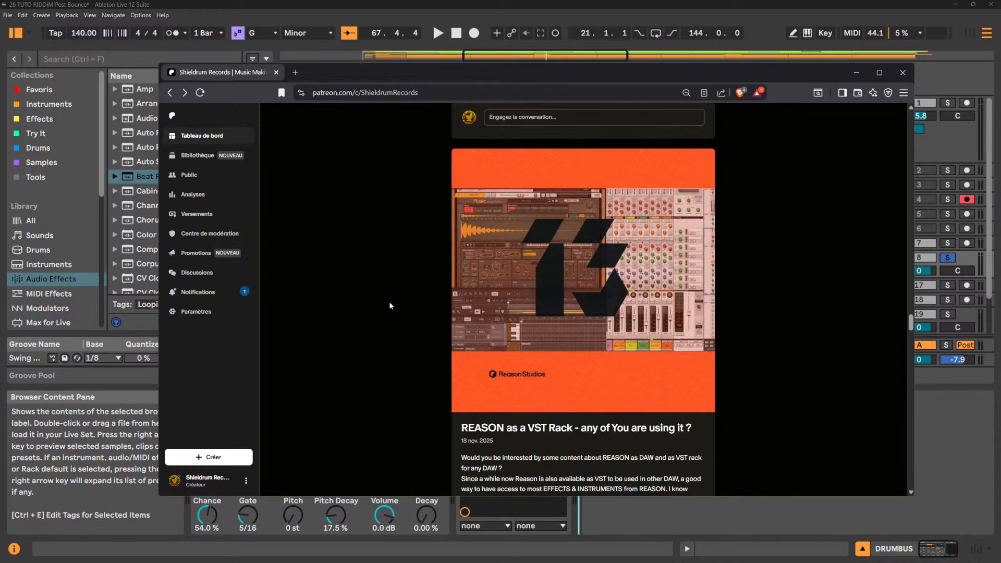
scroll(389, 306, "down", 5)
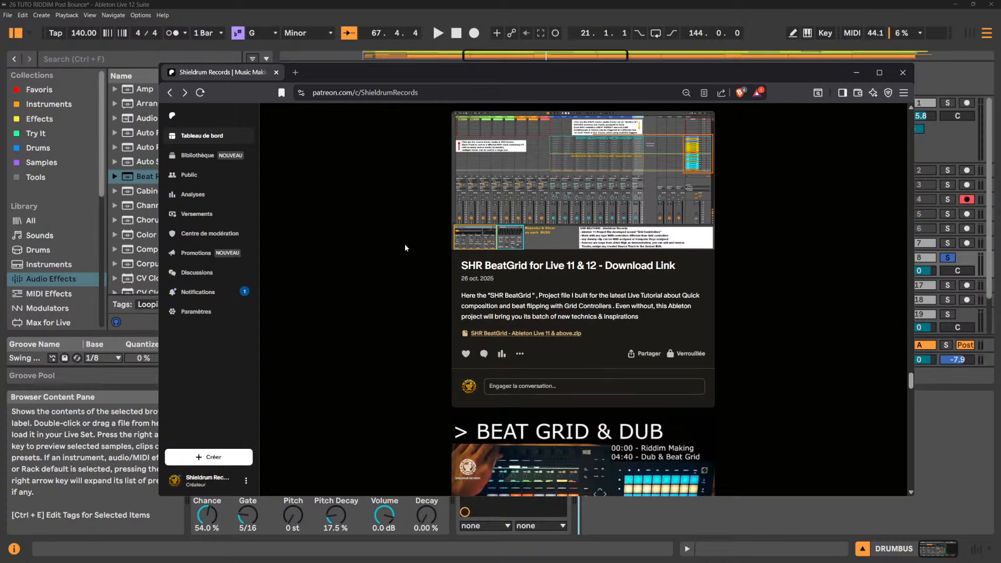
- Review the related Beat Grid & Dub posts, highlighting the title "Grid Controllers Stuff LiveTonight @ 21:30"
scroll(404, 245, "down", 2)
scroll(406, 247, "down", 1)
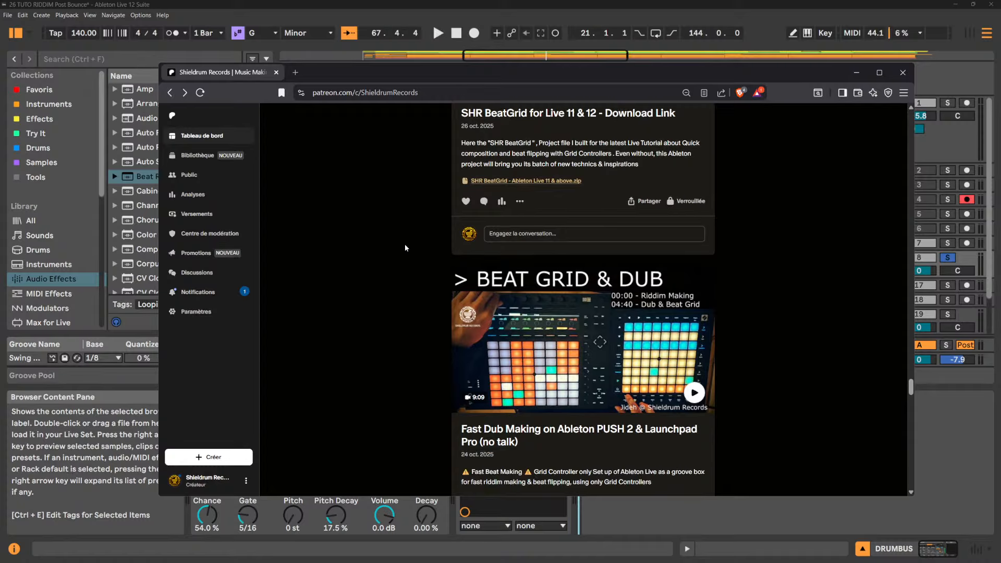
scroll(405, 248, "down", 1)
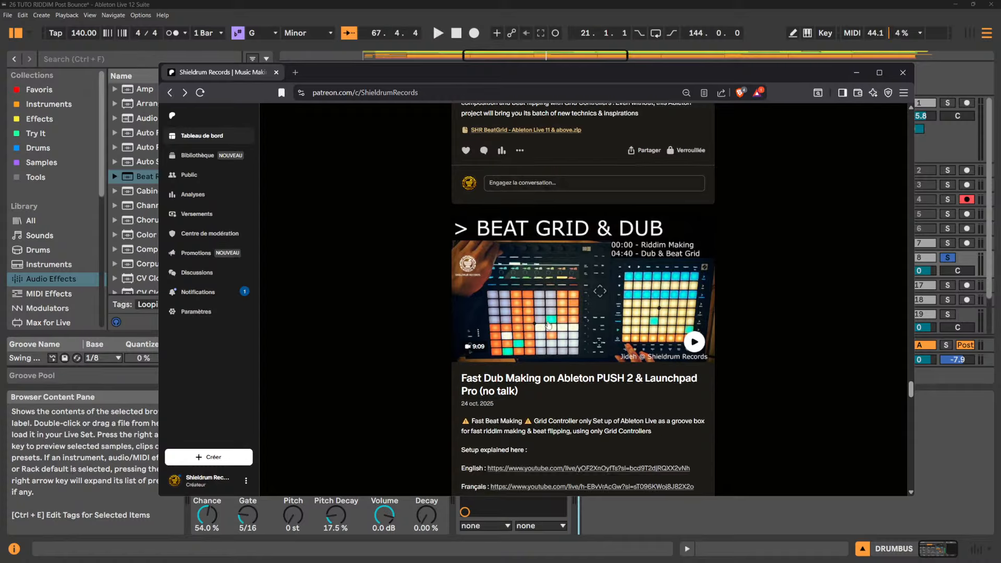
scroll(470, 331, "down", 2)
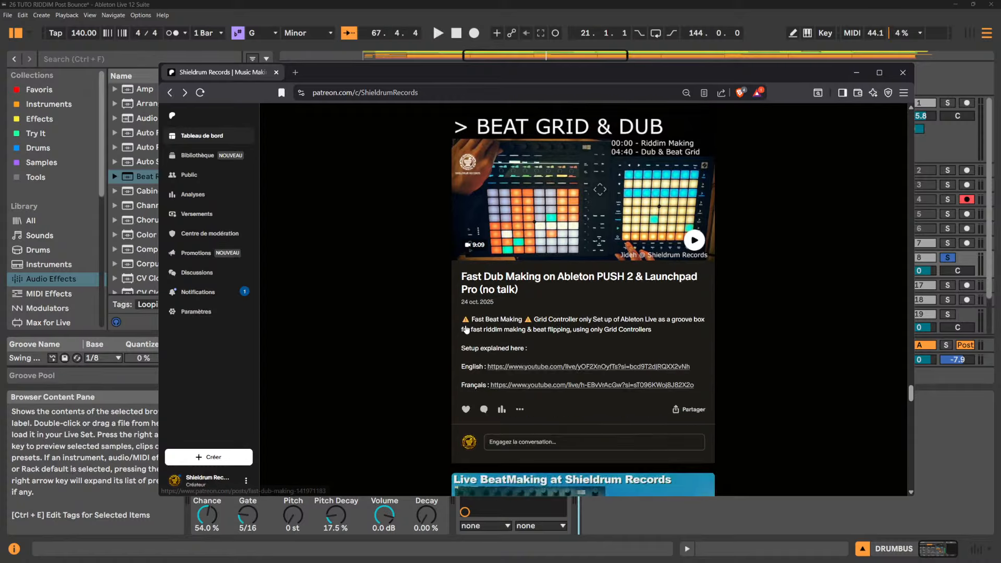
scroll(431, 329, "down", 5)
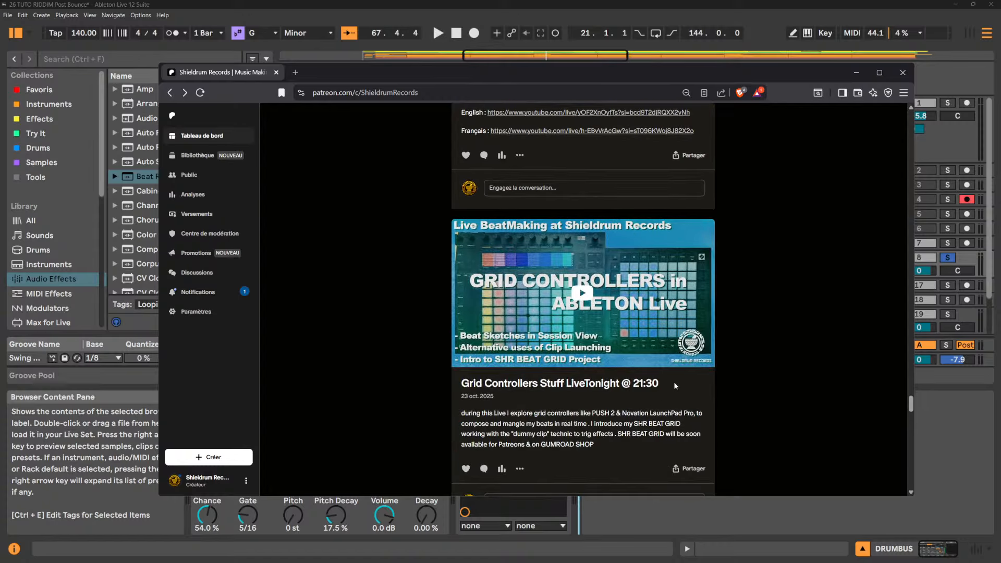
left_click_drag(667, 384, 453, 382)
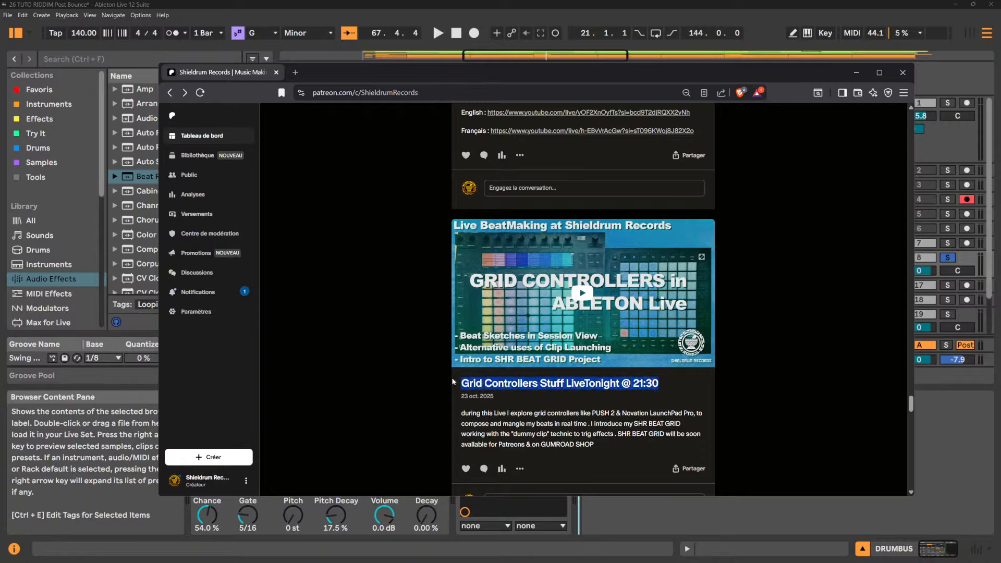
scroll(628, 388, "down", 4)
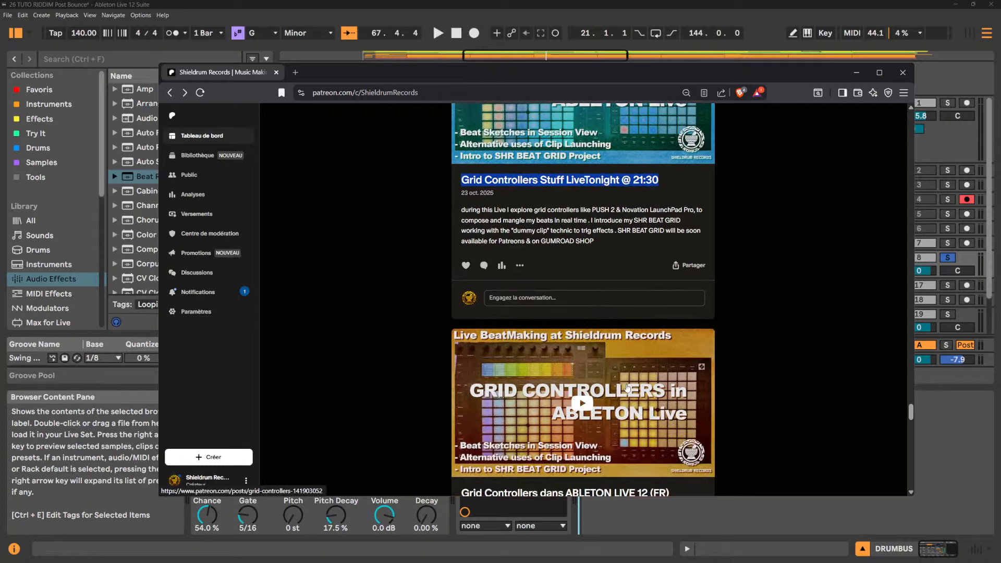
- Find the "Grid Controllers dans ABLETON LIVE 12 (FR)" post and view its video thumbnail in full screen, leaving full screen again
scroll(628, 388, "down", 2)
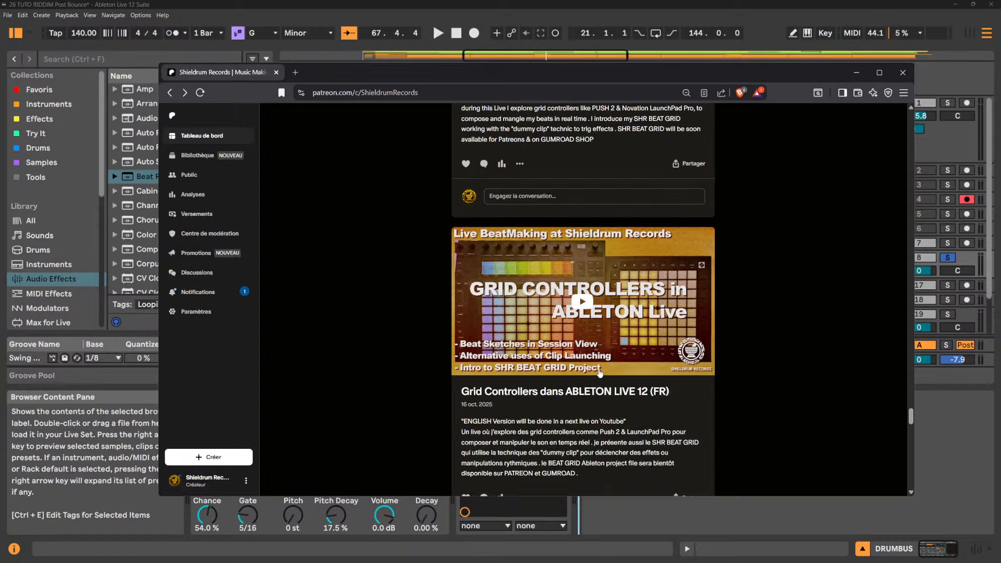
scroll(599, 372, "down", 2)
scroll(579, 328, "up", 1)
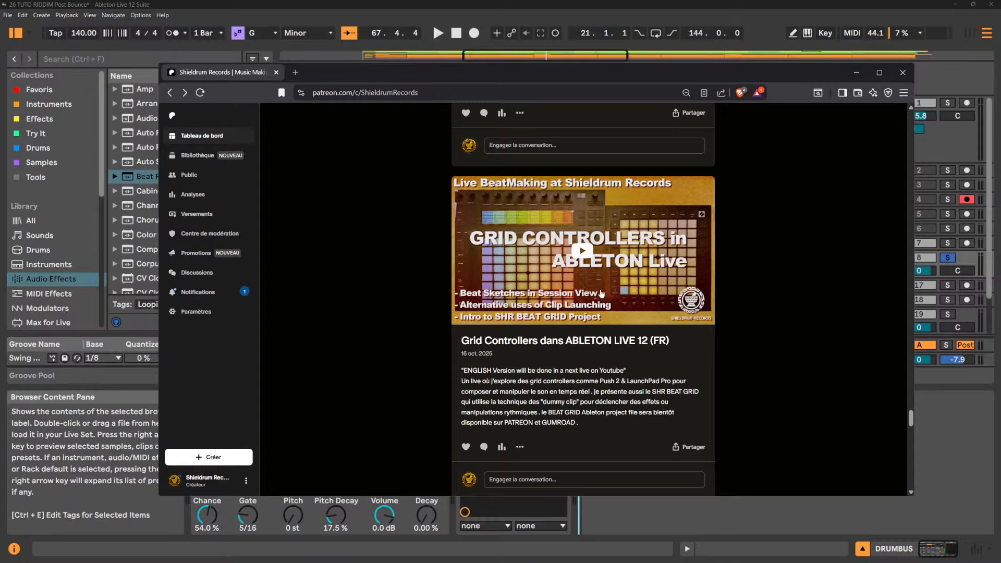
scroll(566, 263, "down", 3)
scroll(579, 256, "up", 3)
left_click(587, 250)
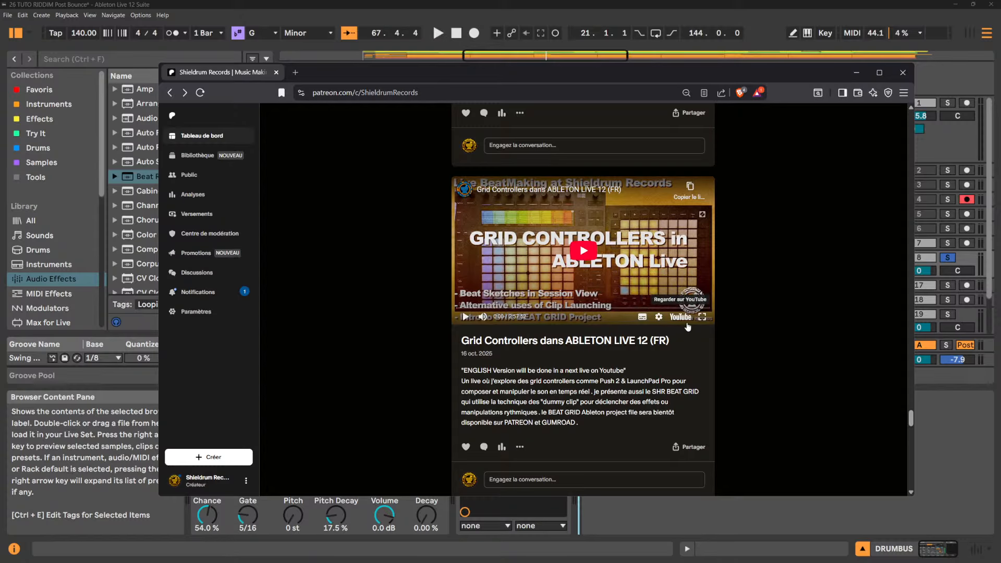
left_click(703, 317)
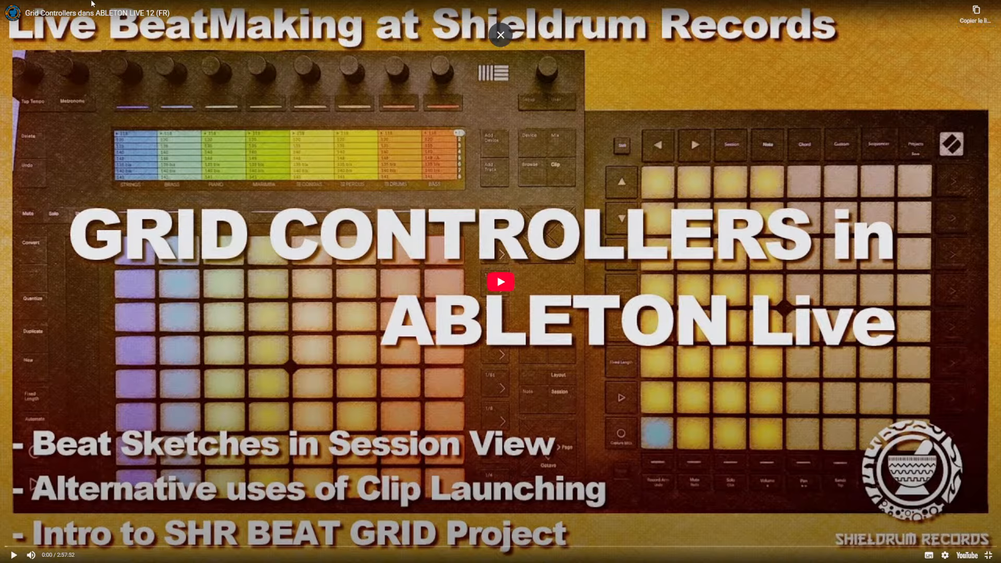
key("Escape")
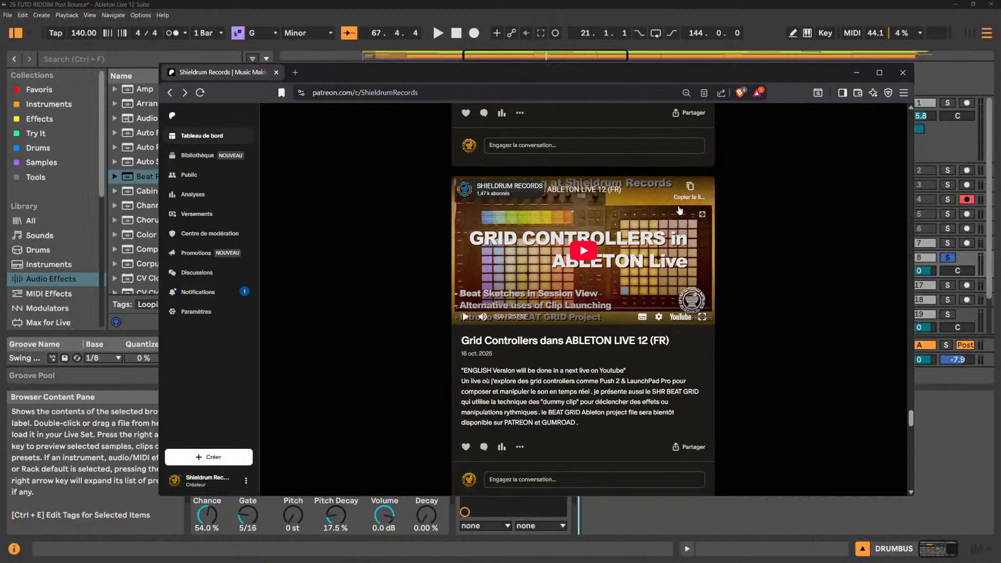
- Watch the French Grid Controllers video briefly on YouTube, pause it, and close both browser pages to return to Ableton Live
left_click(680, 316)
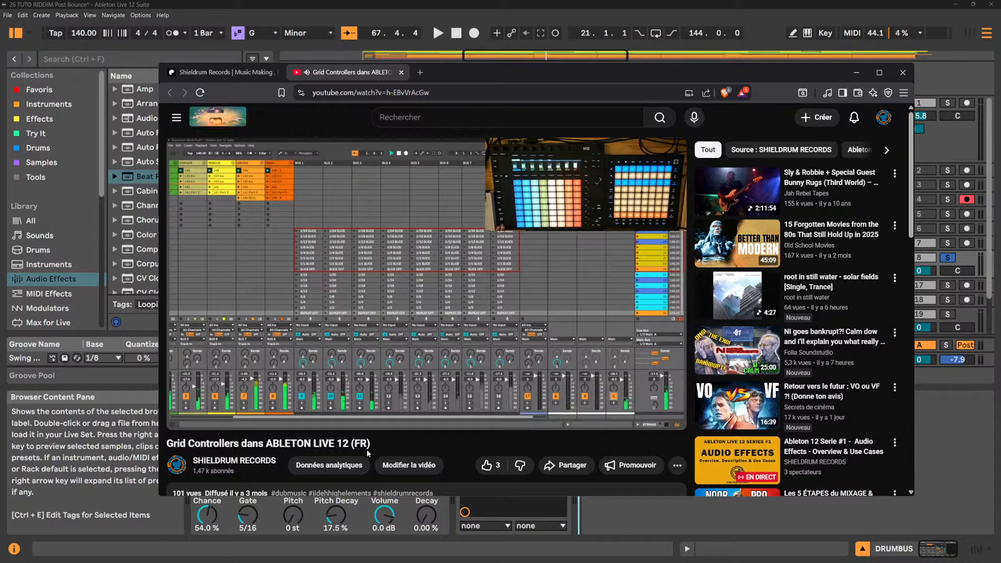
key("space")
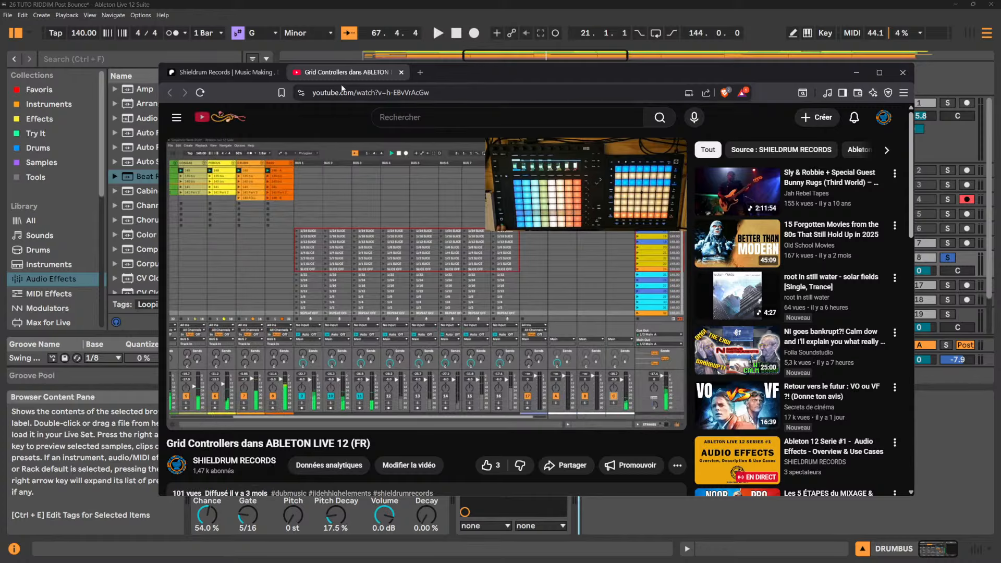
left_click(401, 73)
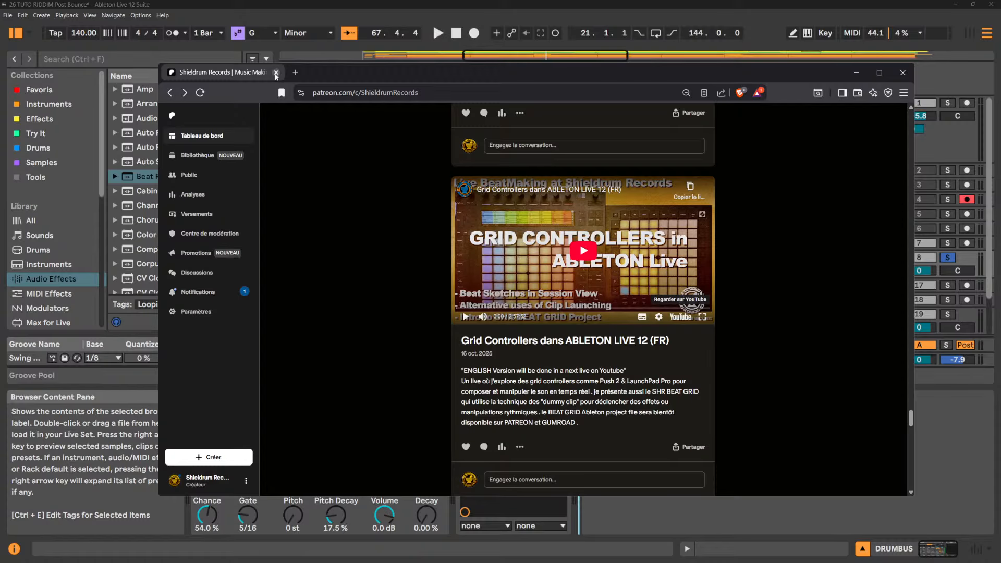
left_click(276, 73)
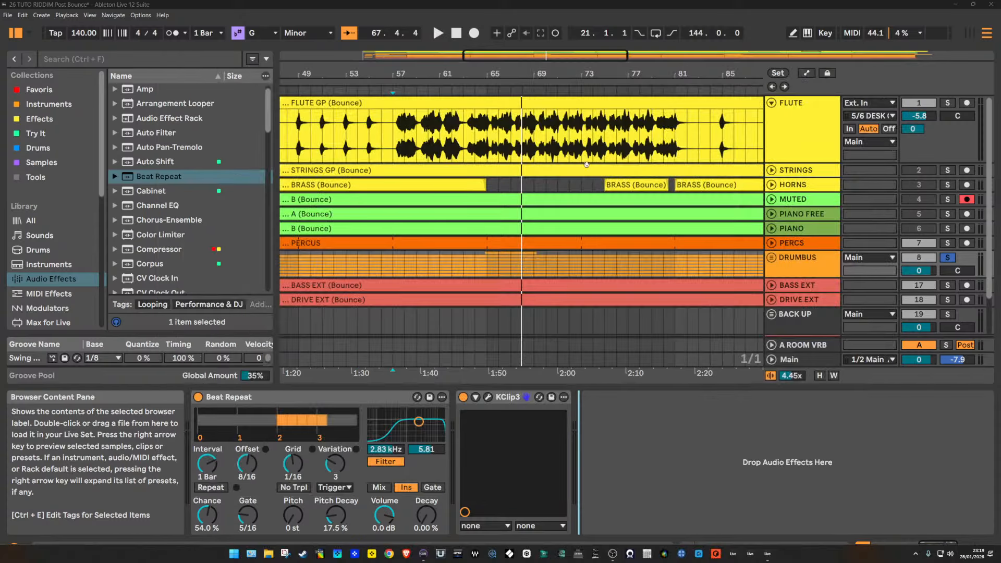
- Delete Beat Repeat from the DRUMBUS track and audition BASS EXT soloed together with the drums
left_click(345, 398)
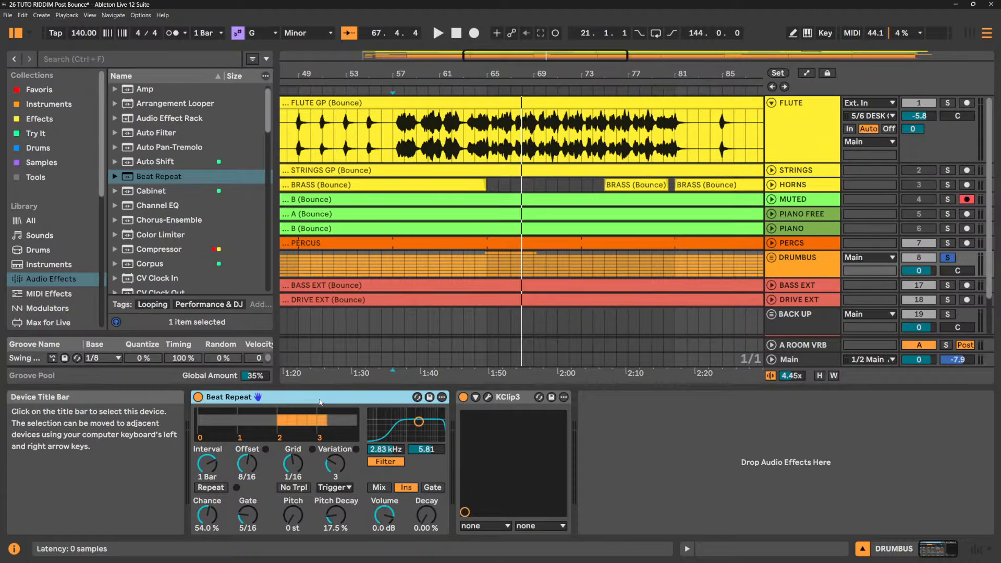
key("Delete")
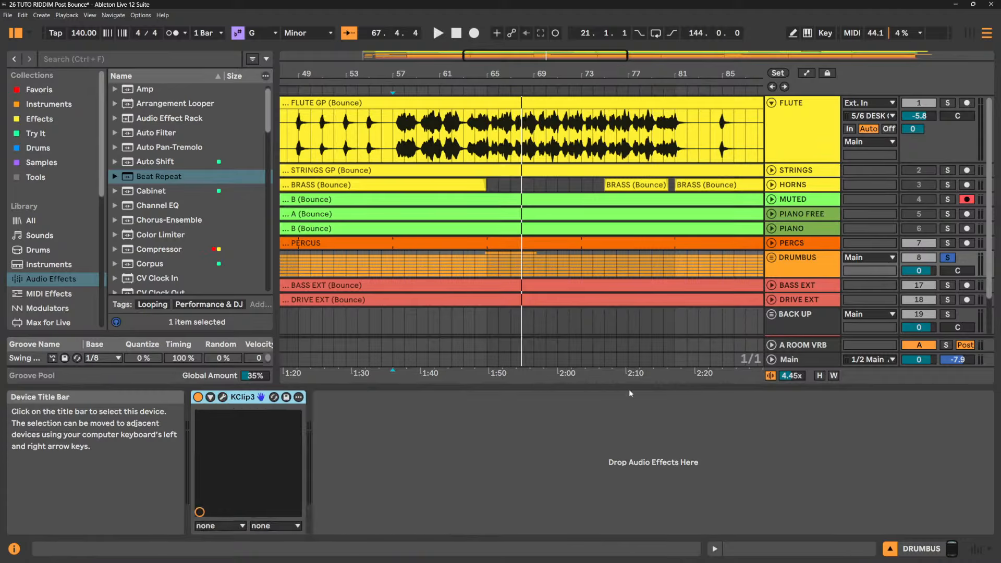
left_click(948, 286)
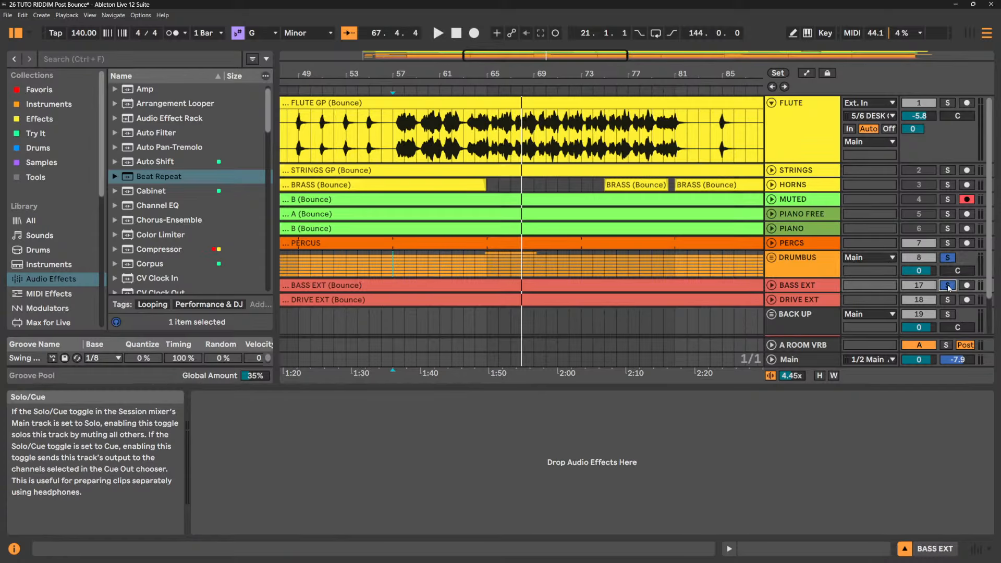
key("space")
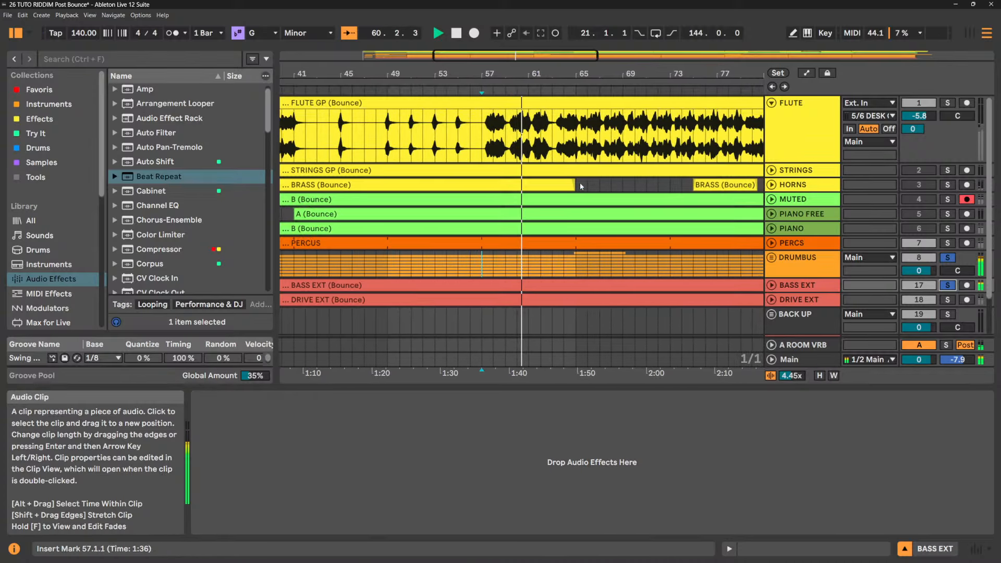
key("space")
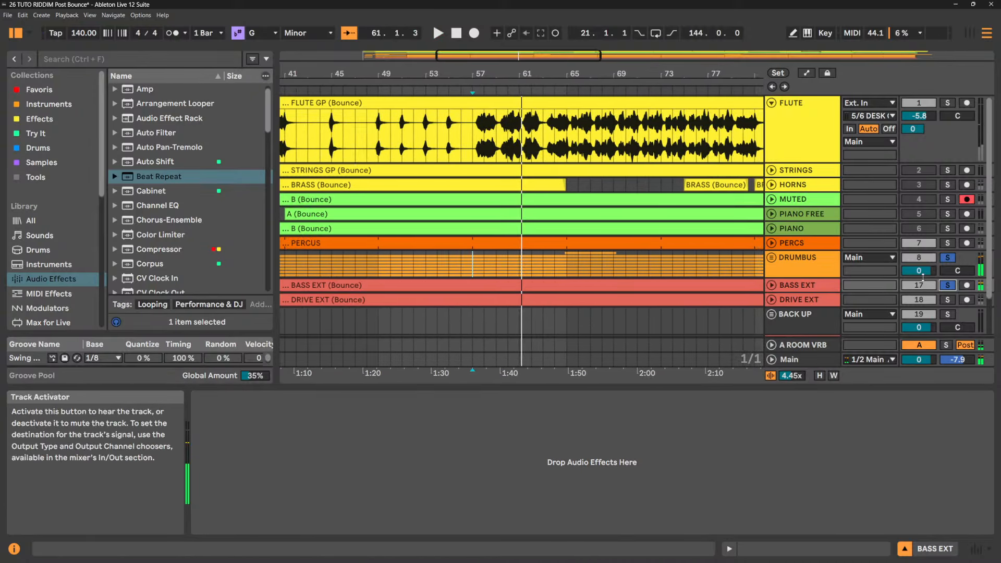
- Add the Cabinet effect to the BASS EXT track and inspect its microphone placement options
left_click(152, 192)
left_click_drag(152, 193, 276, 501)
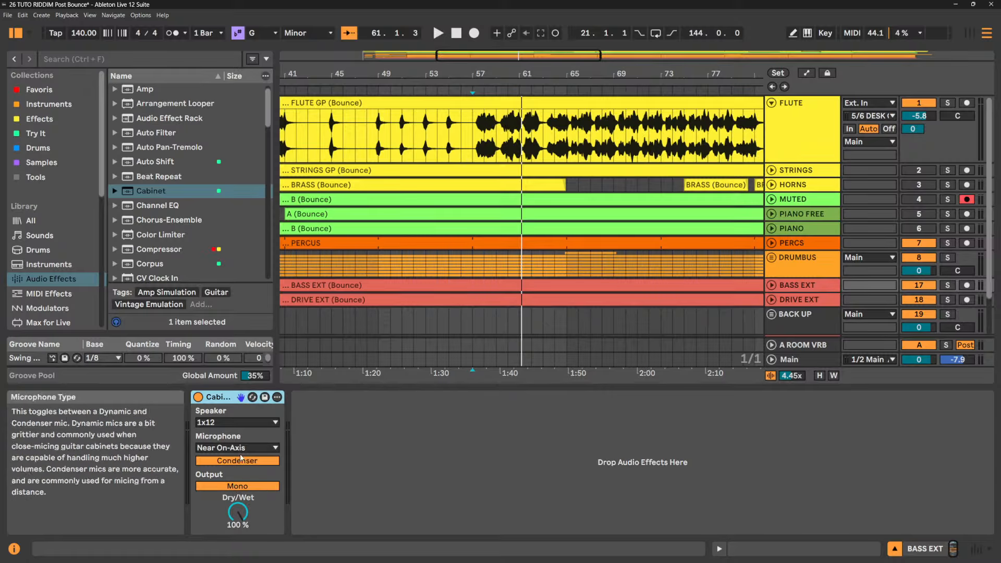
left_click(260, 449)
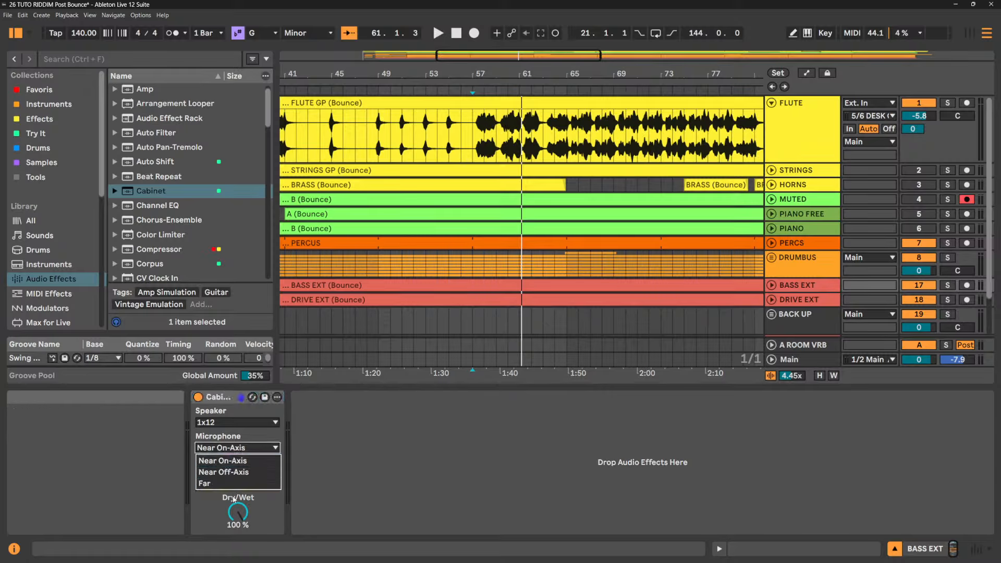
left_click(404, 461)
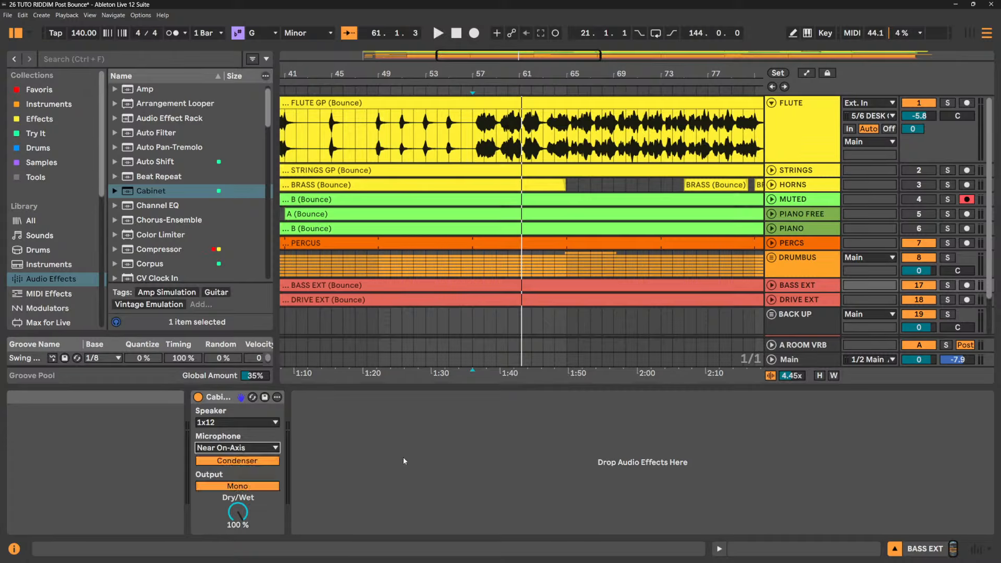
- Move Cabinet from the BASS EXT track to the MUTED track after Amp, with MUTED soloed for playback
right_click(234, 399)
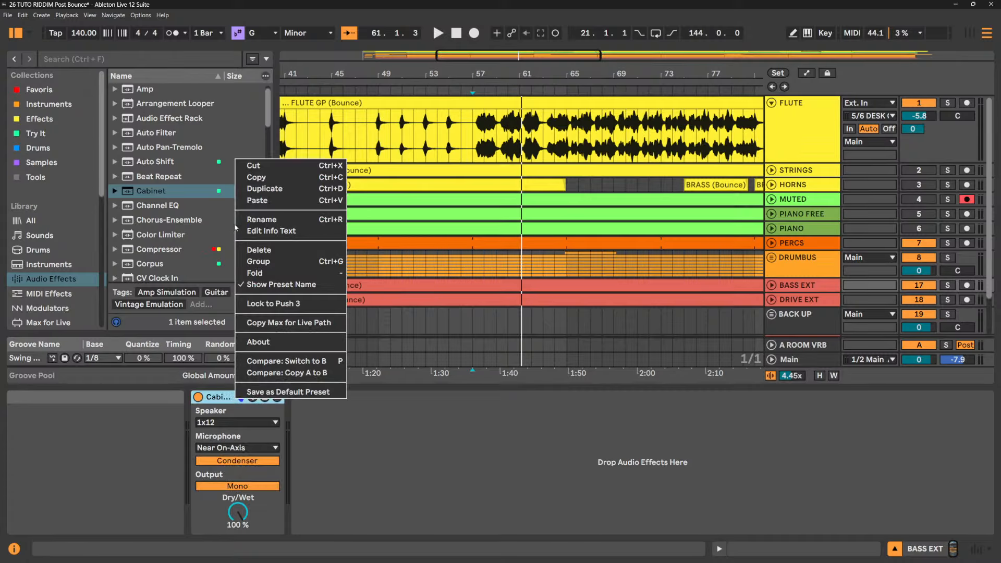
left_click(262, 177)
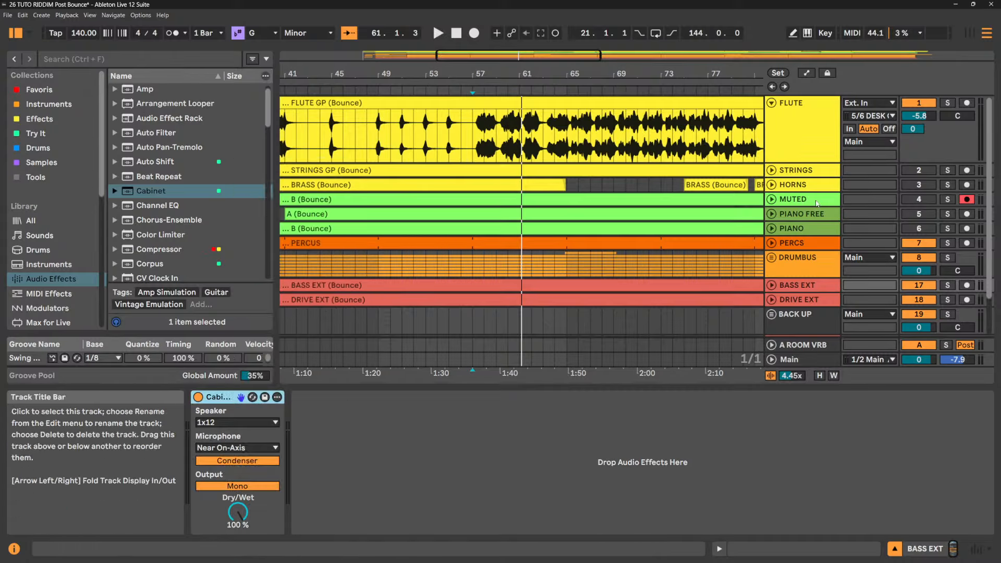
right_click(225, 397)
left_click(242, 159)
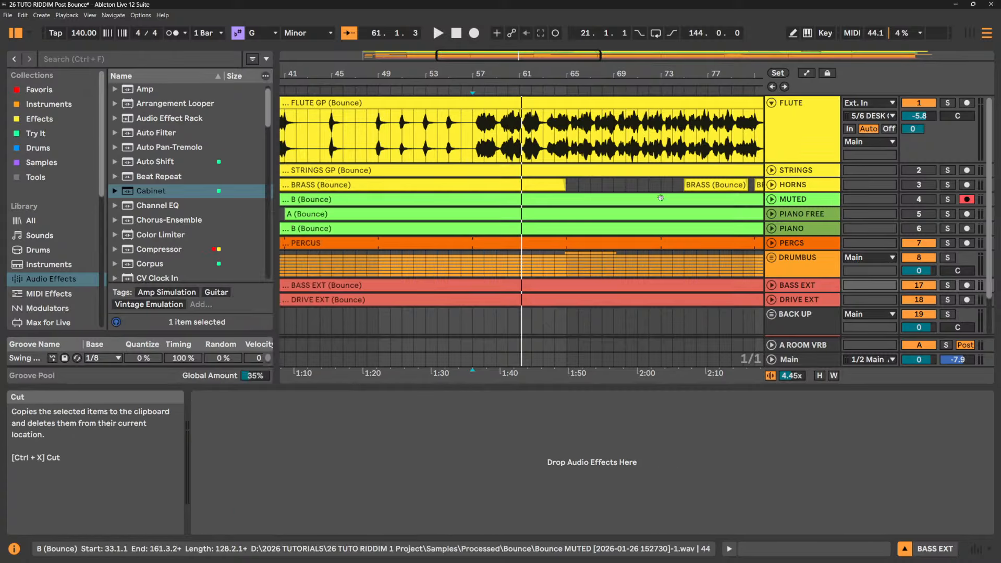
left_click(802, 201)
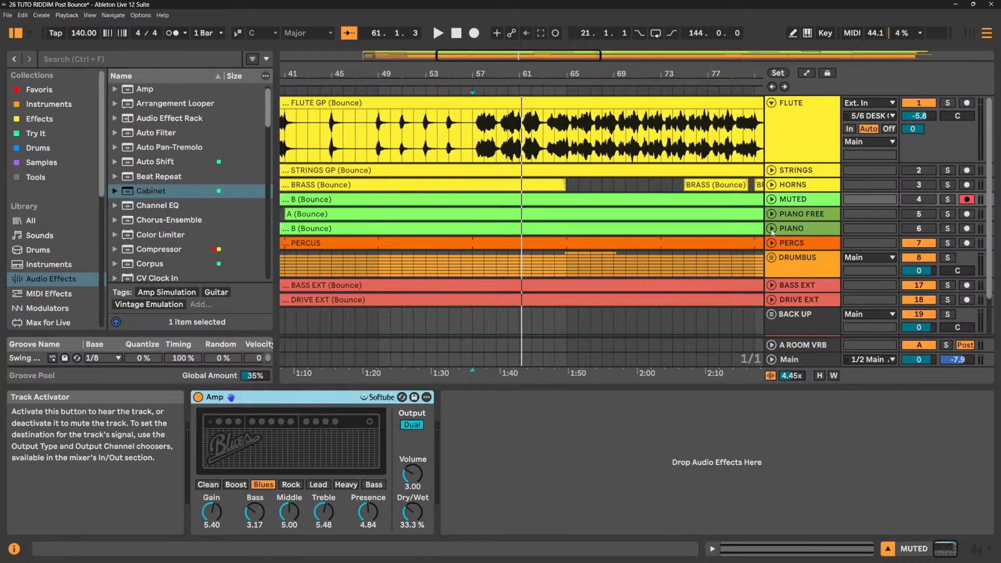
left_click(948, 200)
key("space")
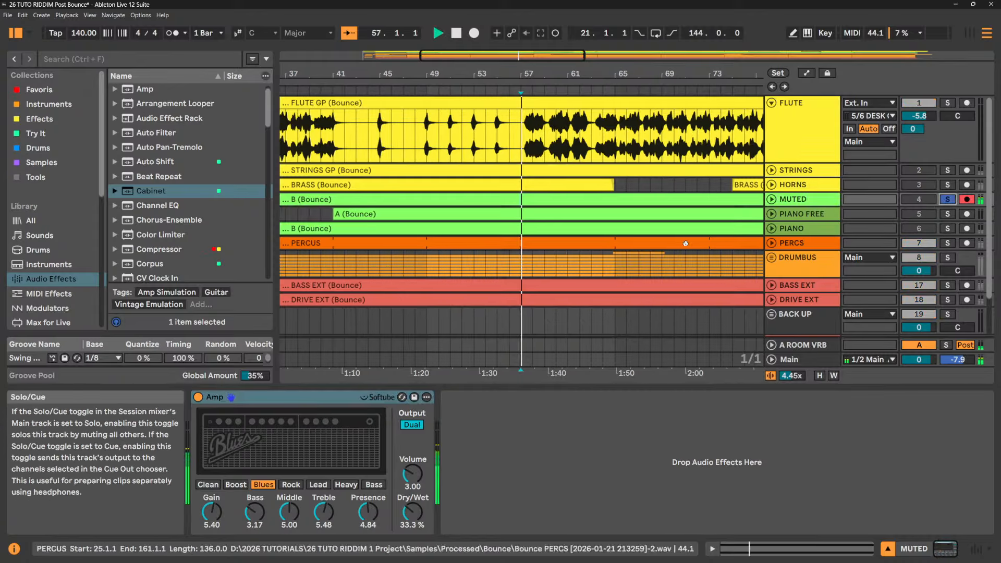
right_click(531, 448)
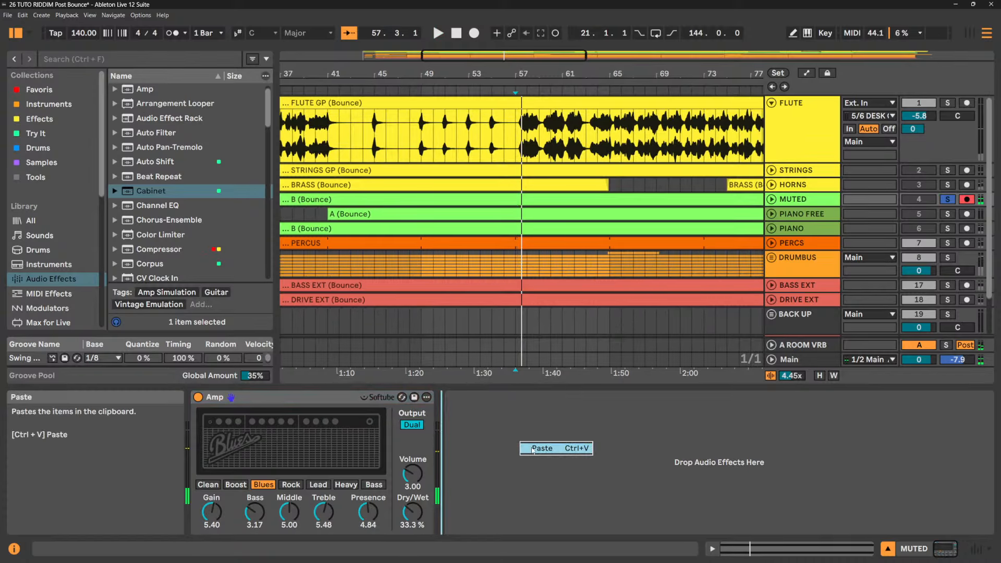
left_click(531, 447)
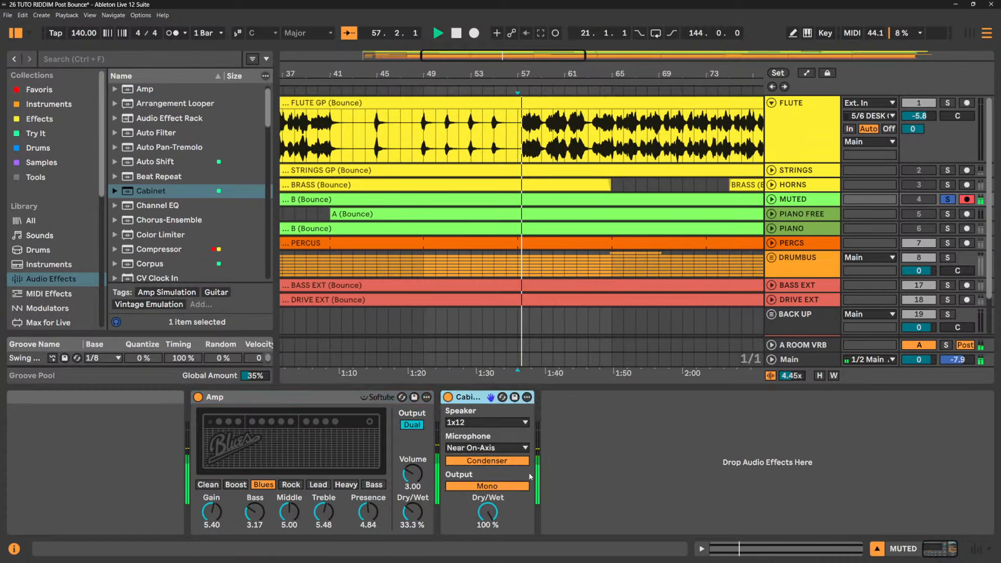
- Set Cabinet's speaker to 4x10 and its microphone position to Far on the MUTED track and listen
left_click(470, 423)
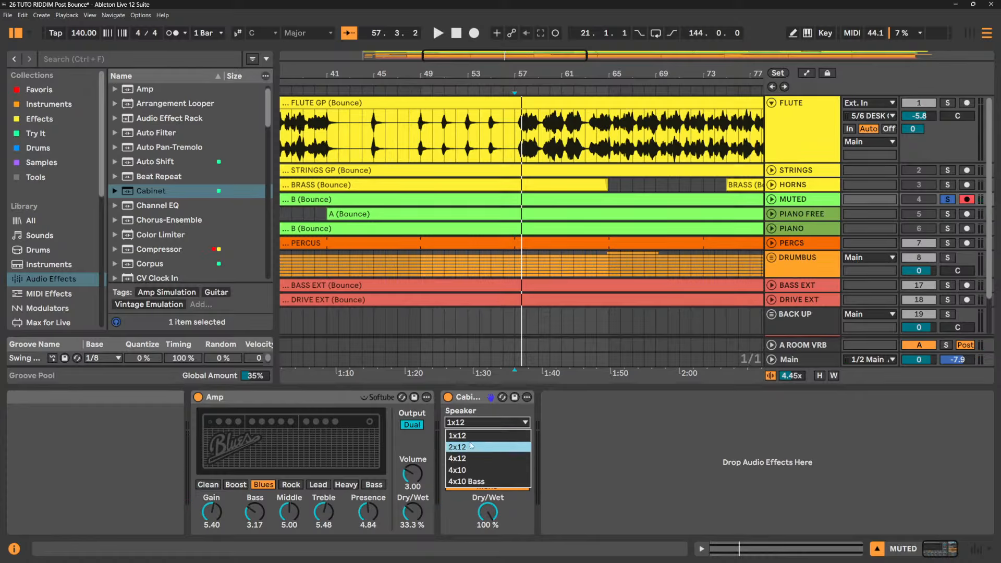
left_click(459, 470)
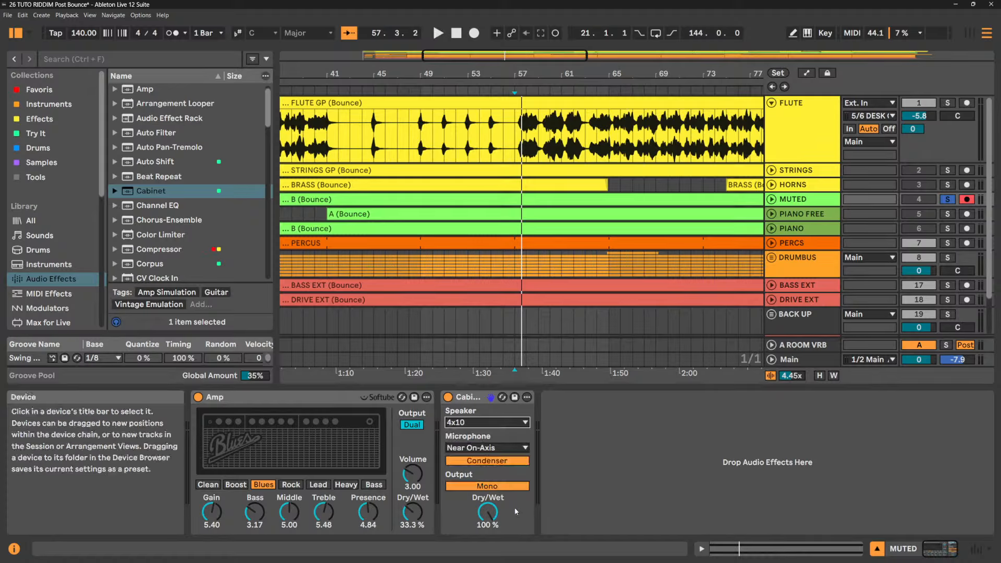
left_click(504, 449)
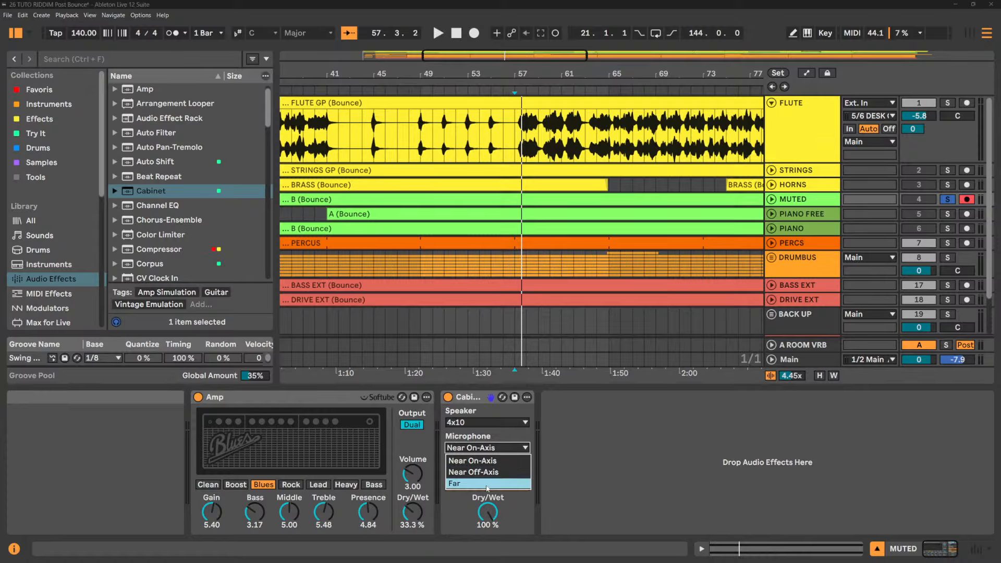
left_click(487, 484)
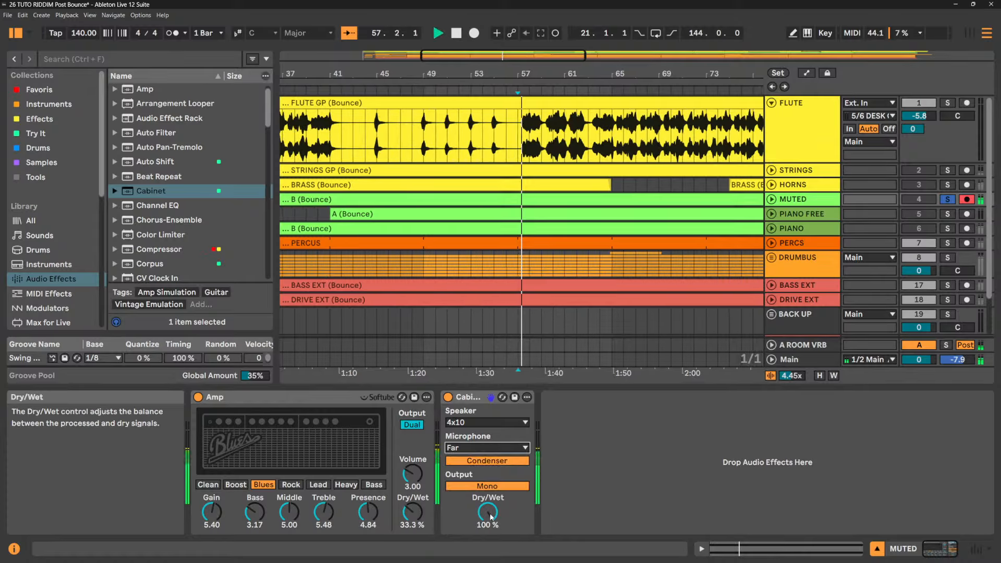
left_click_drag(490, 517, 490, 553)
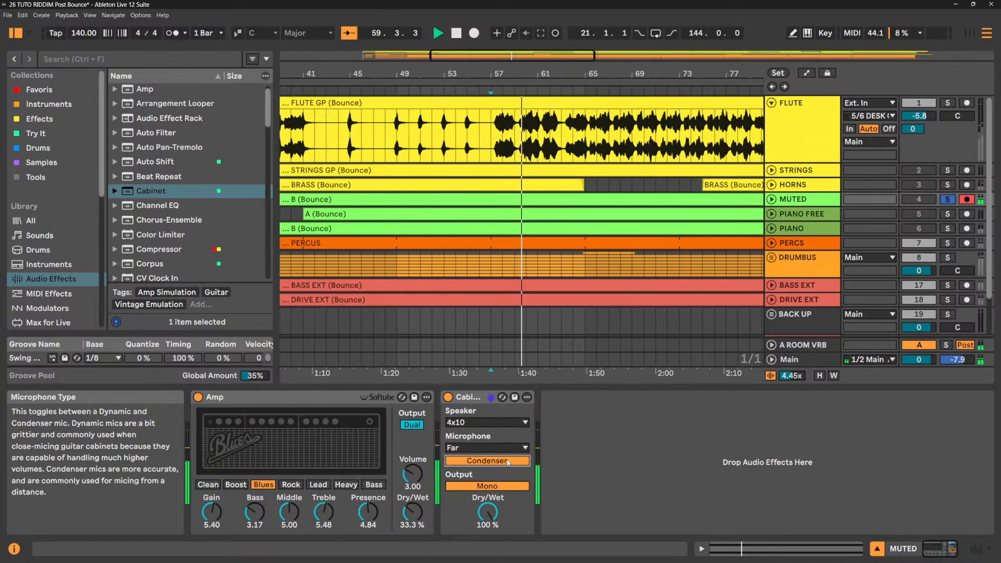
- Switch Cabinet's microphone type to Dynamic and its output to Dual
left_click(485, 461)
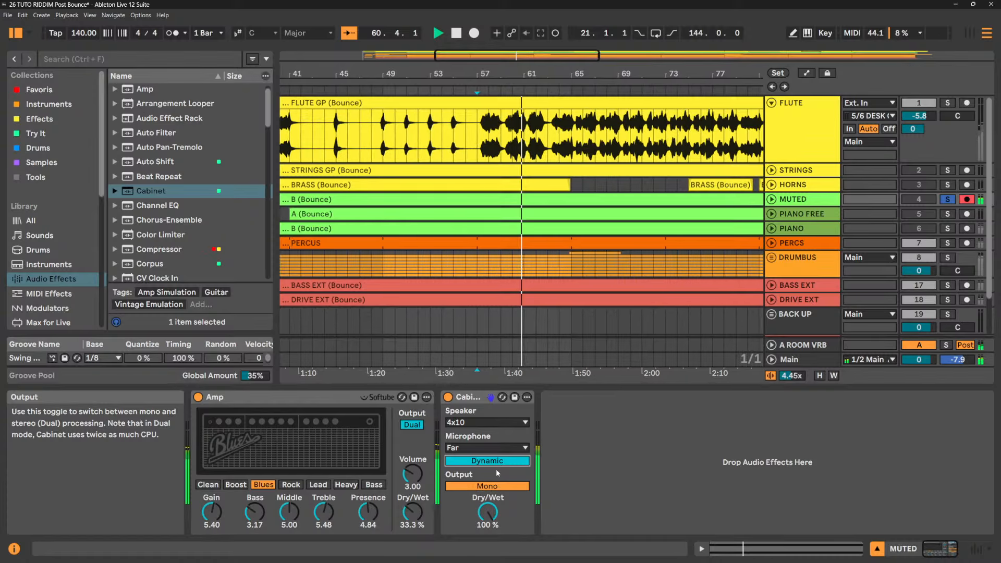
left_click(487, 486)
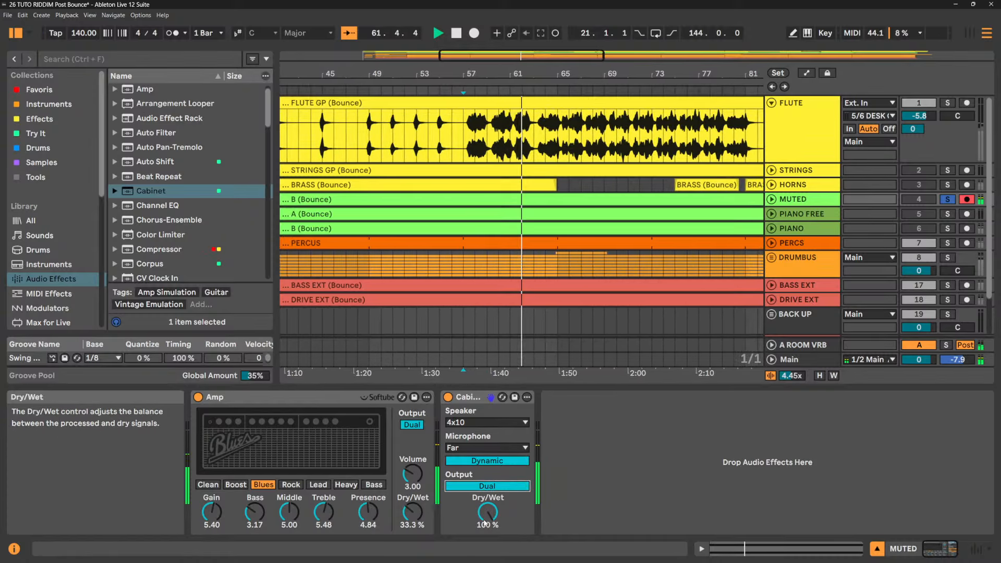
left_click(485, 523)
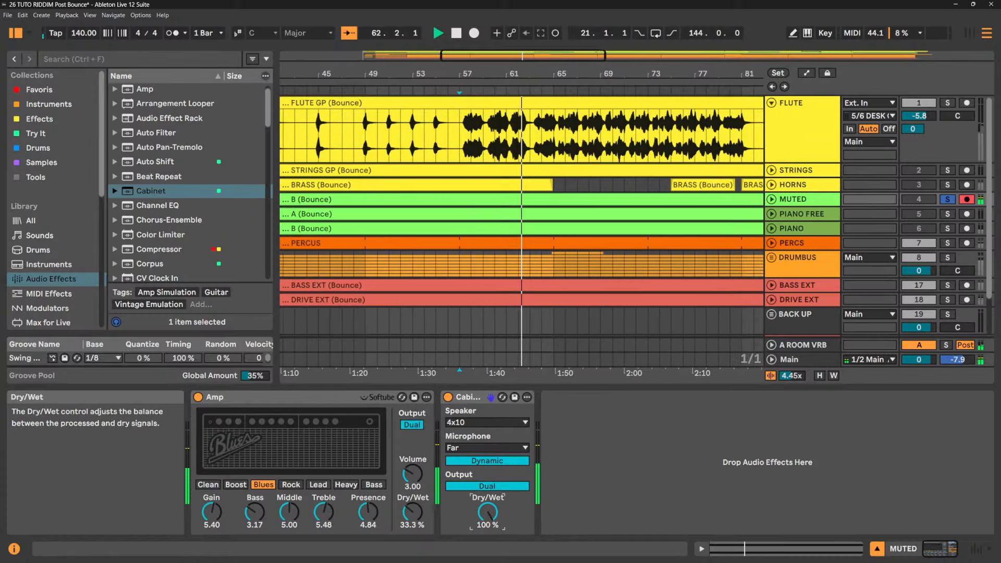
- Set Cabinet's speaker to 1x12, compare the sound with the device off and on, and try different dry/wet amounts
left_click(487, 423)
left_click(472, 433)
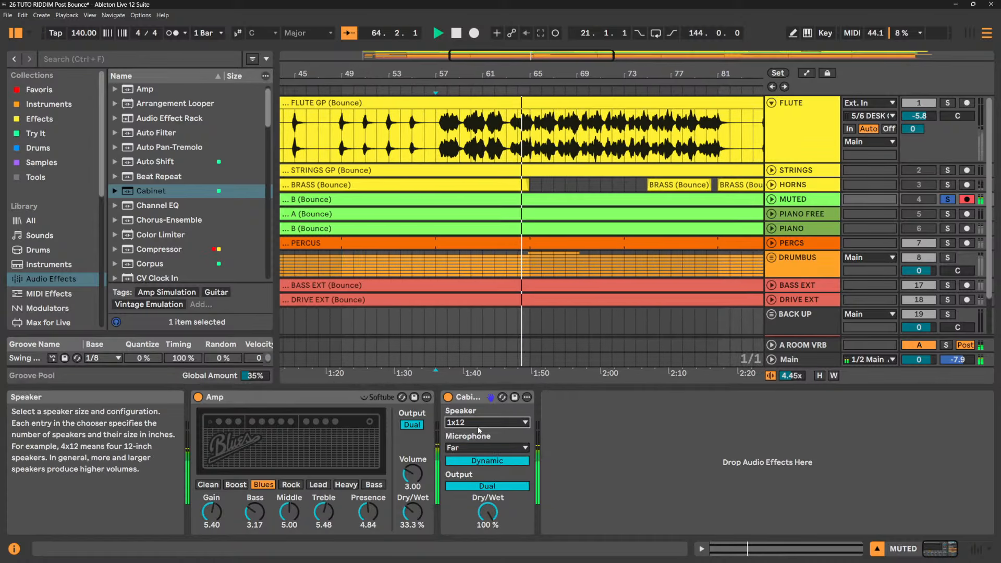
left_click(448, 397)
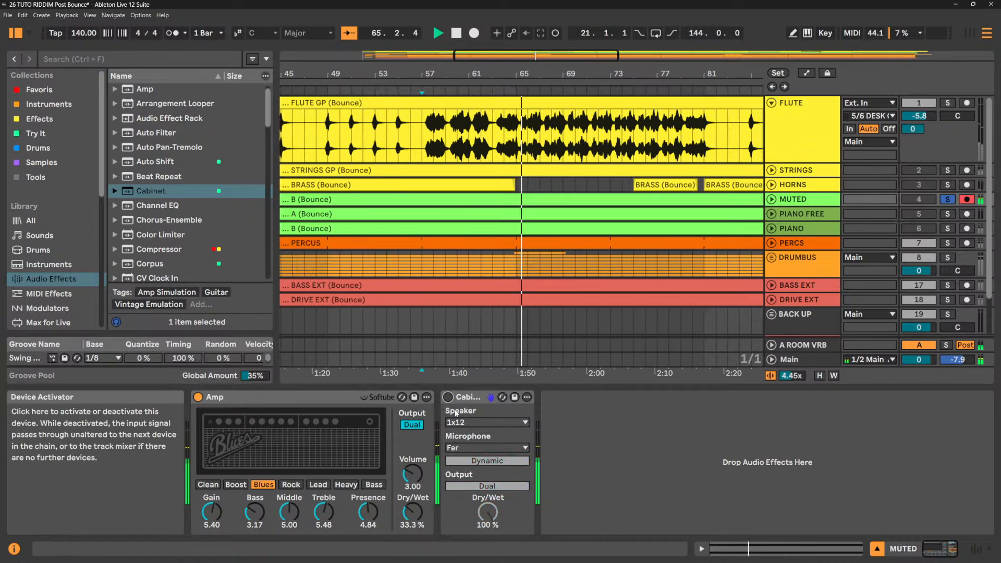
left_click(449, 398)
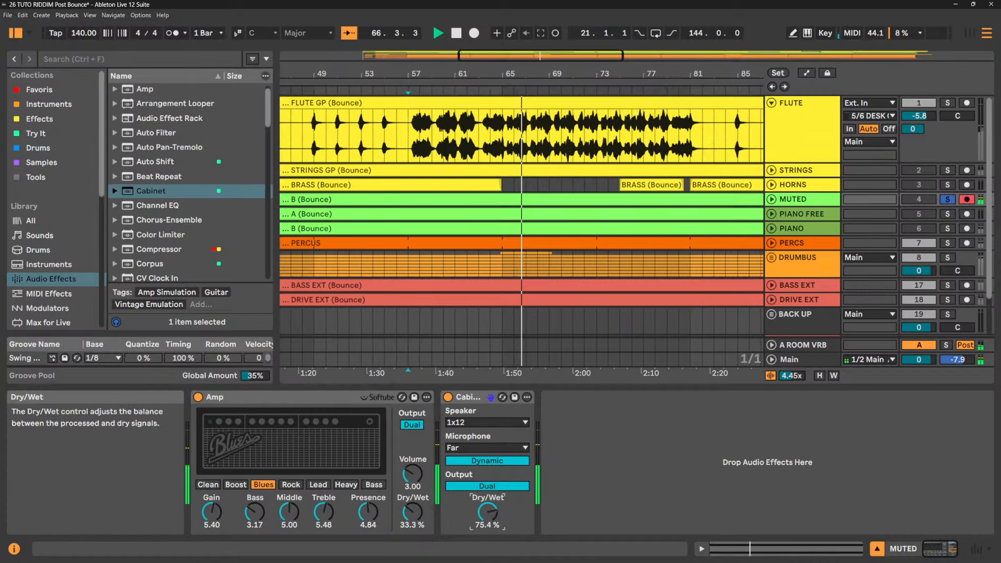
left_click_drag(487, 512, 488, 485)
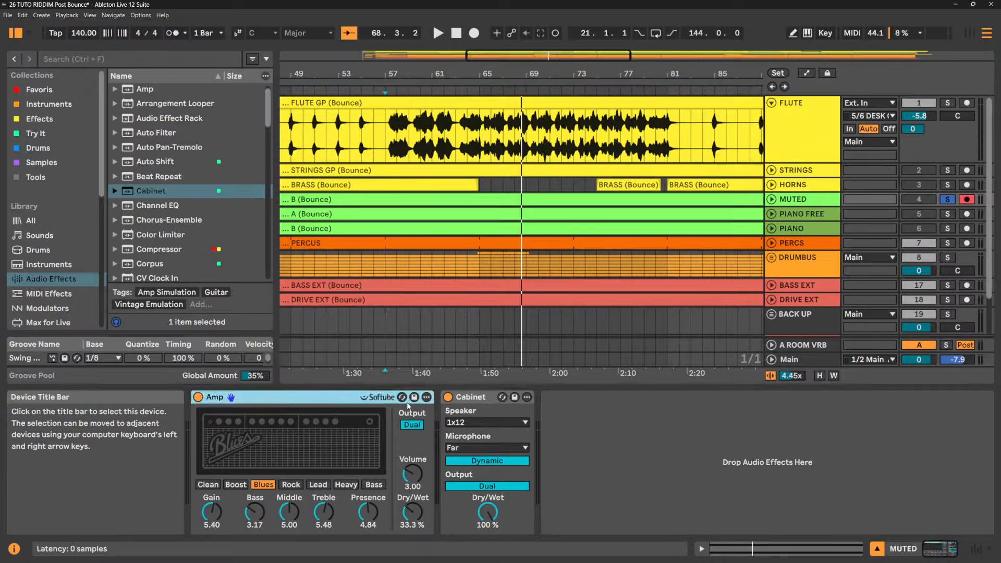
- Compare the MUTED track's sound during playback with Cabinet's dry/wet at 0% and at 100%
left_click(476, 399)
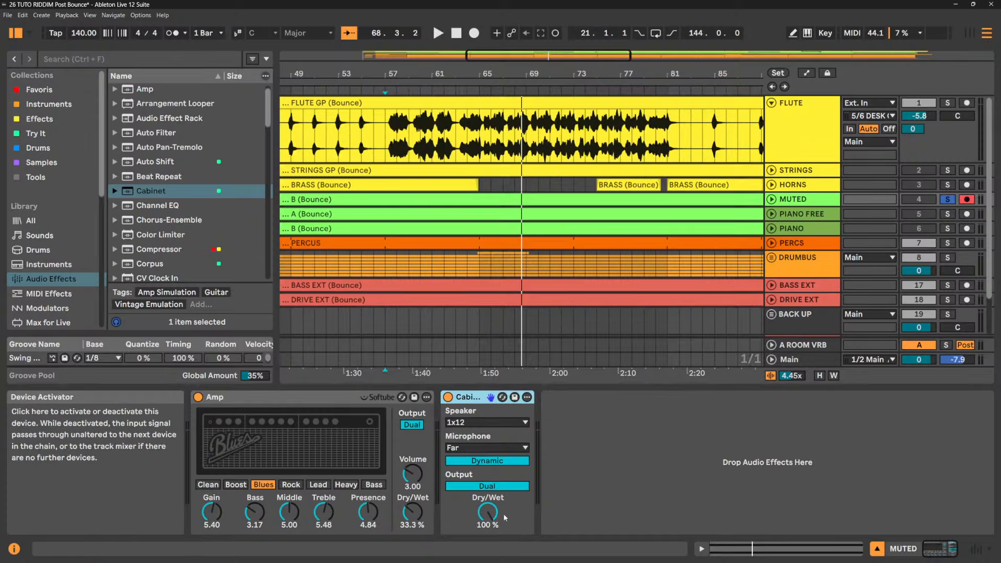
left_click_drag(488, 512, 487, 542)
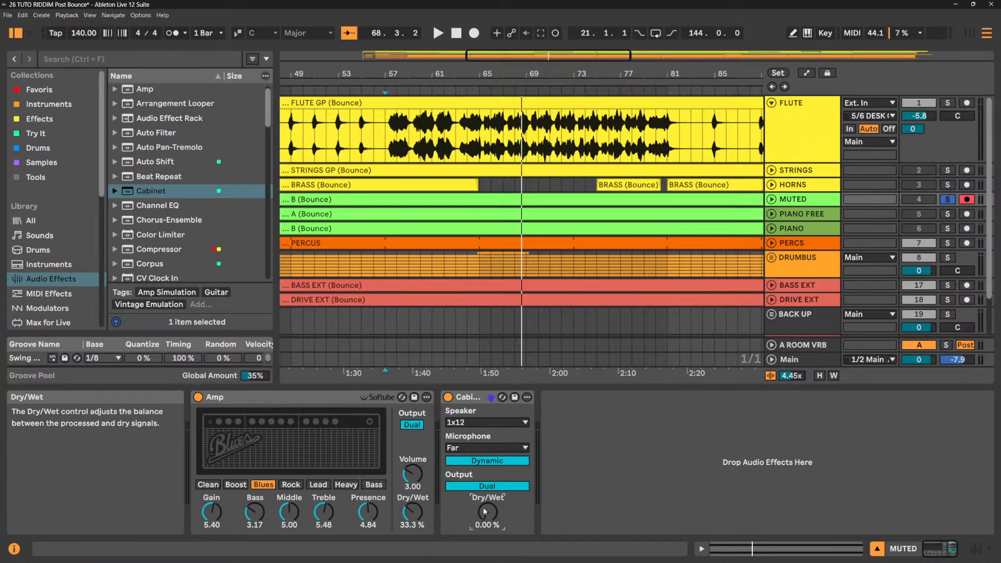
key("space")
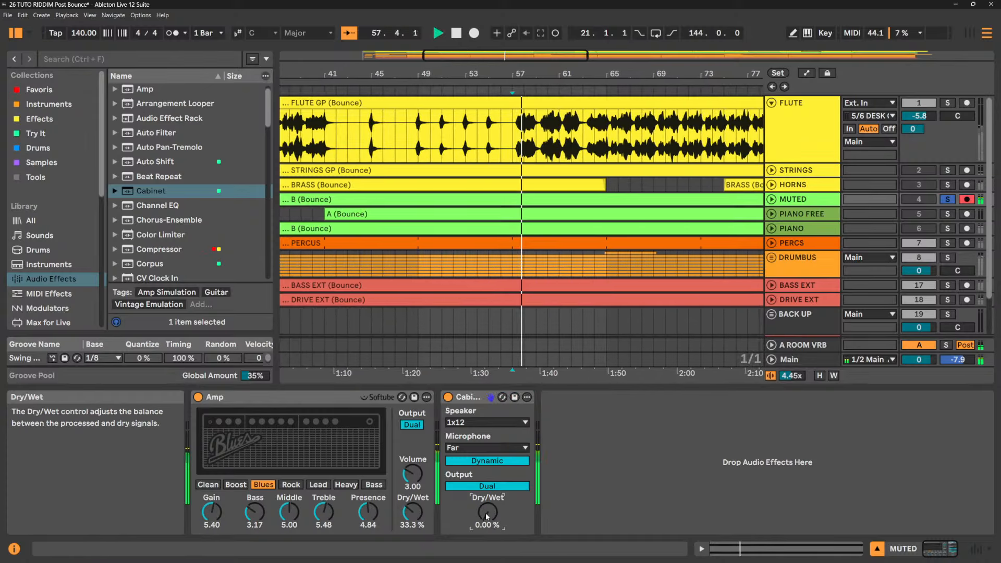
key("space")
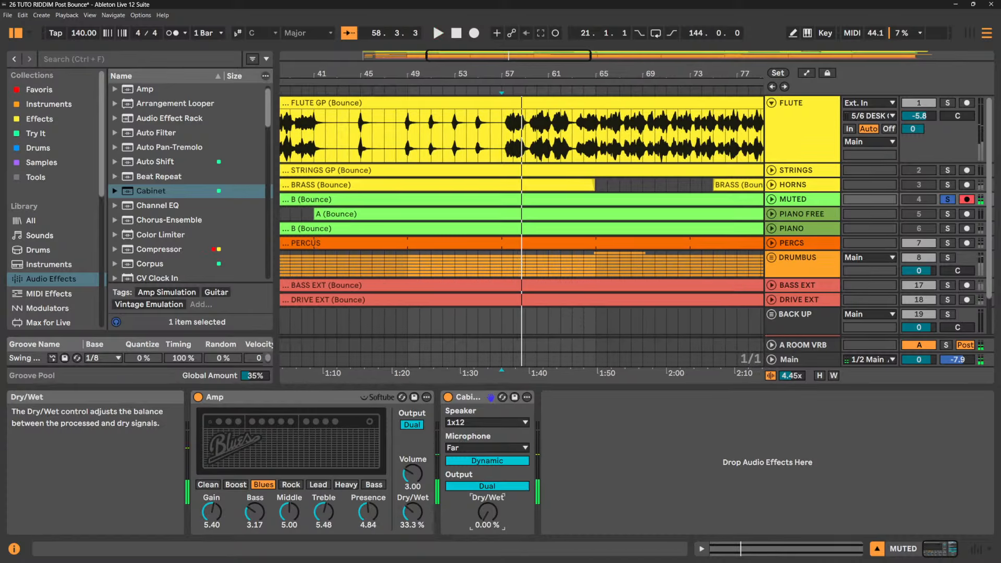
key("space")
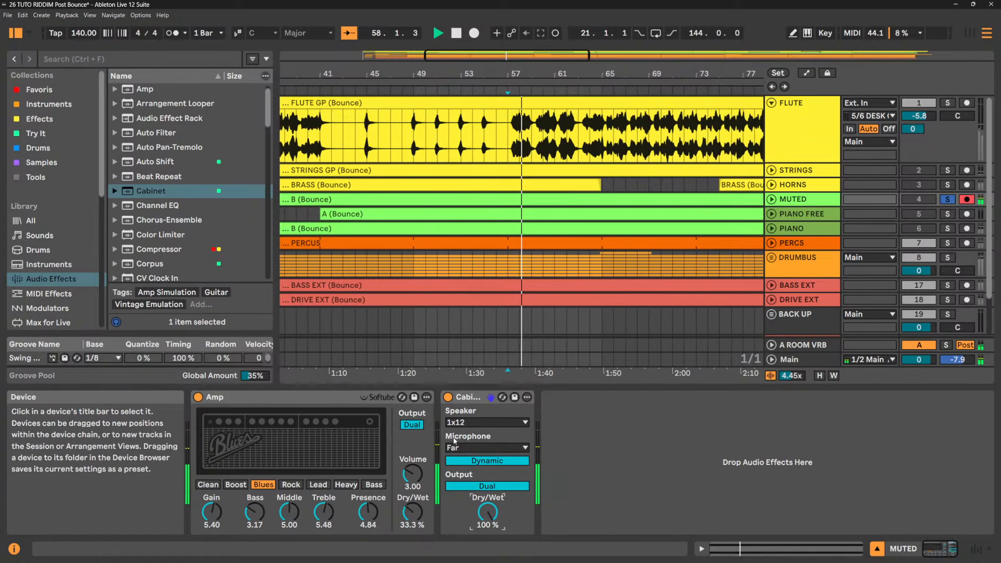
- Set Cabinet's microphone to Near On-Axis with the Condenser type and lower its dry/wet to 88.9%
left_click(473, 447)
left_click(484, 462)
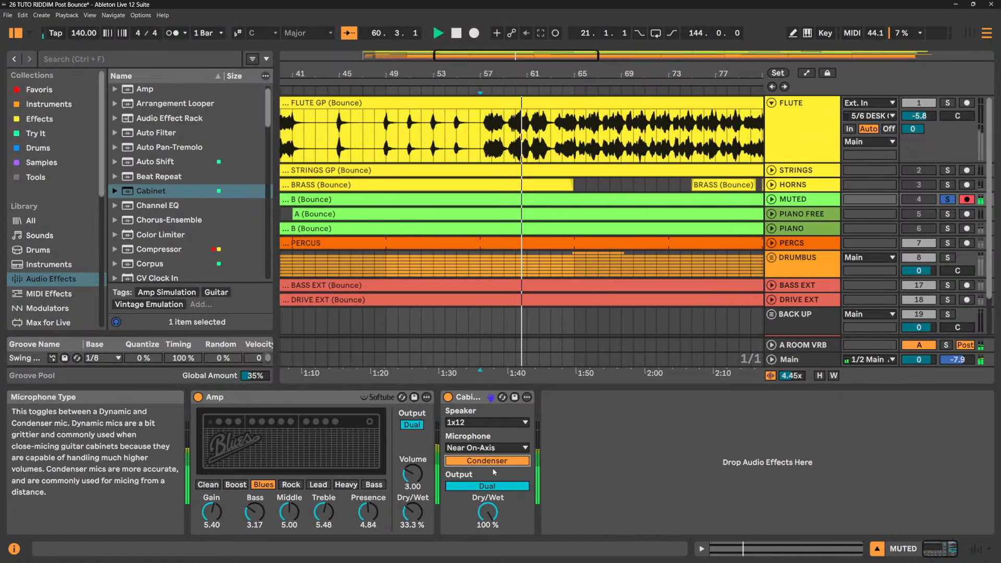
mouse_move(493, 512)
left_mouse_down()
mouse_move(493, 560)
mouse_move(493, 516)
left_mouse_up()
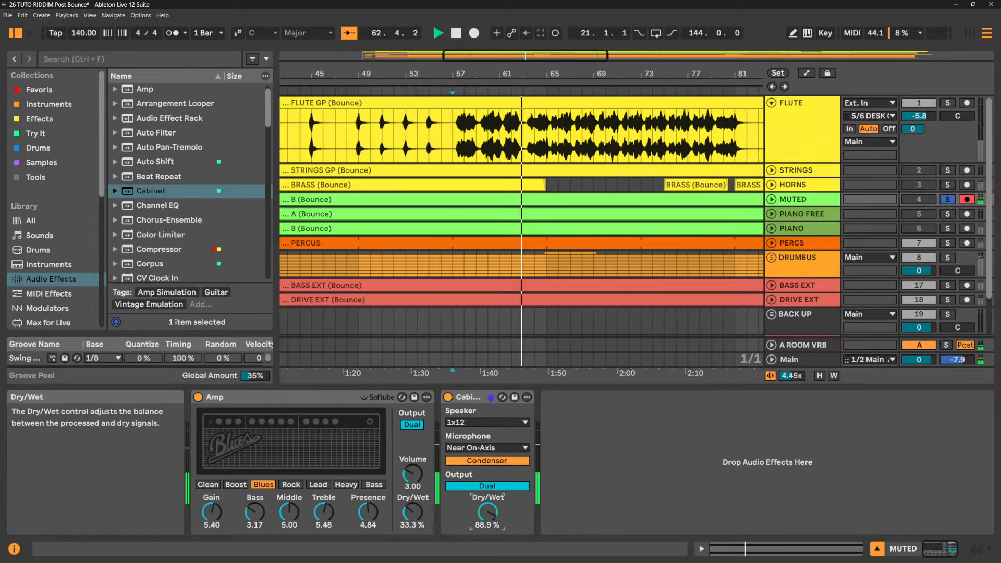
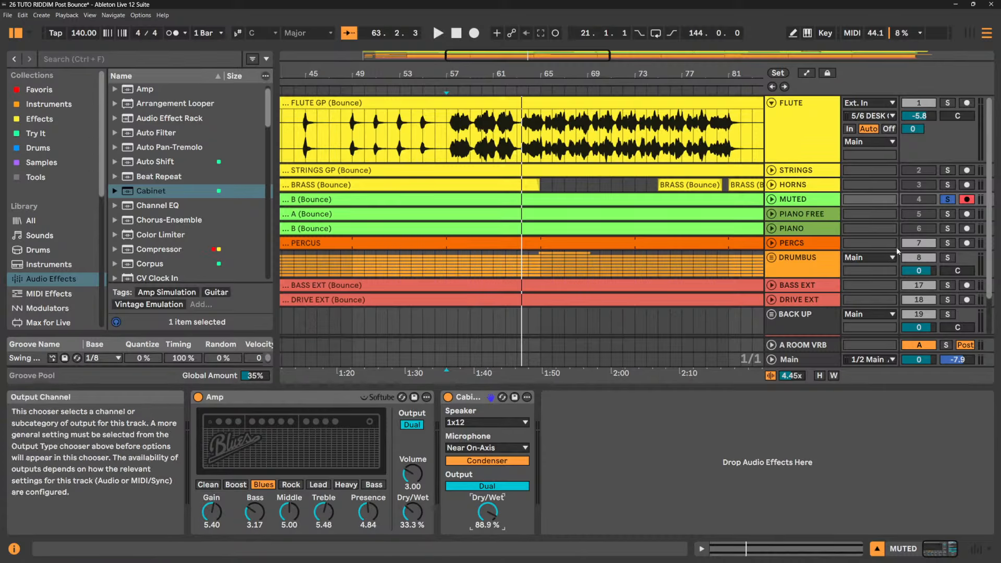
- Solo the PERCS track, unfold it, audition it briefly, and select the track
left_click(948, 244)
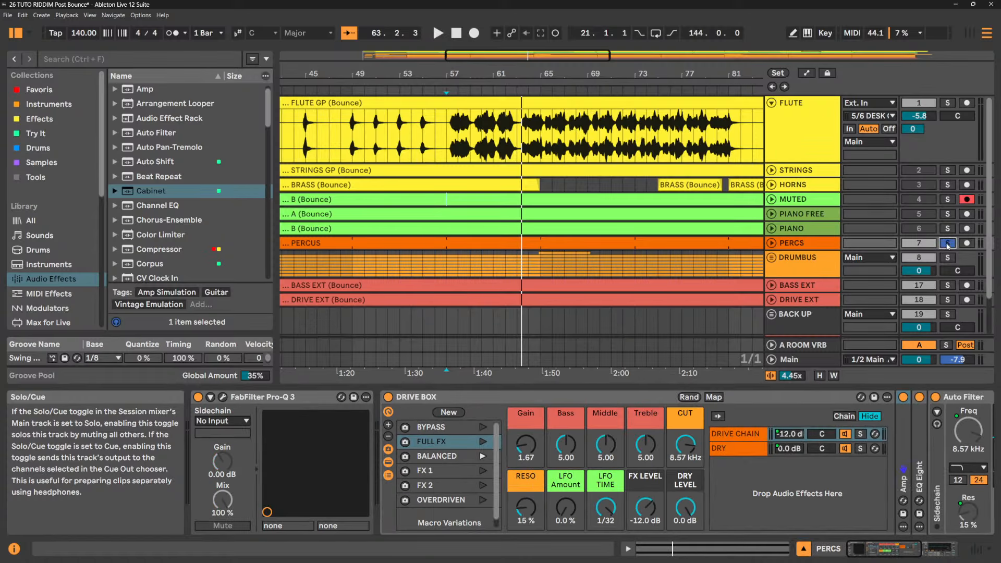
left_click(772, 243)
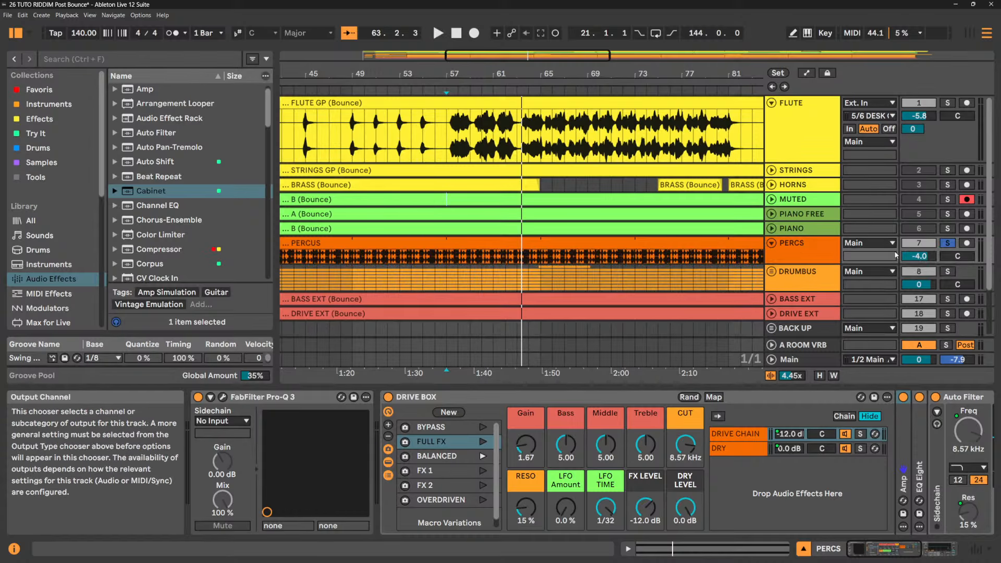
key("space")
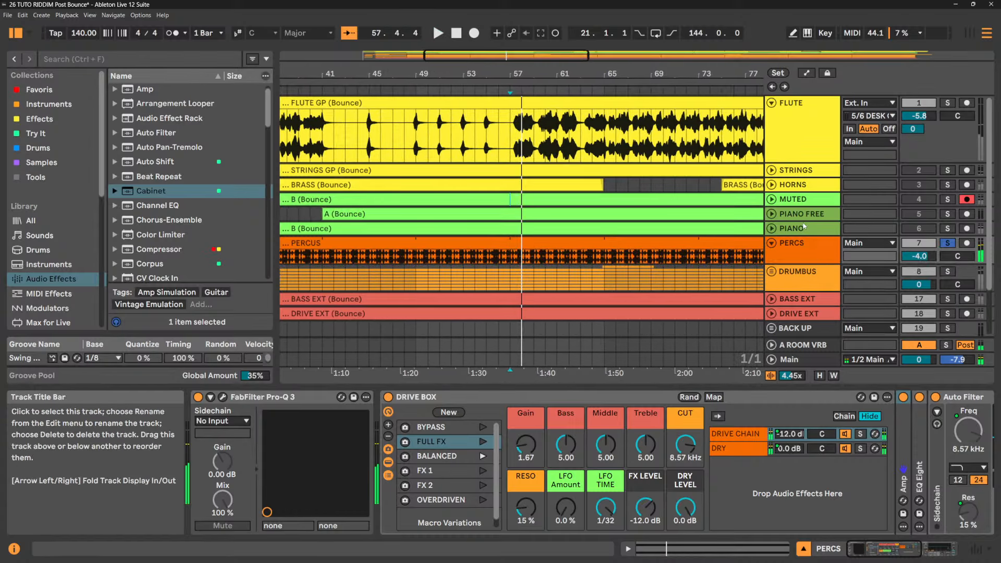
scroll(806, 213, "down", 1)
scroll(806, 216, "up", 1)
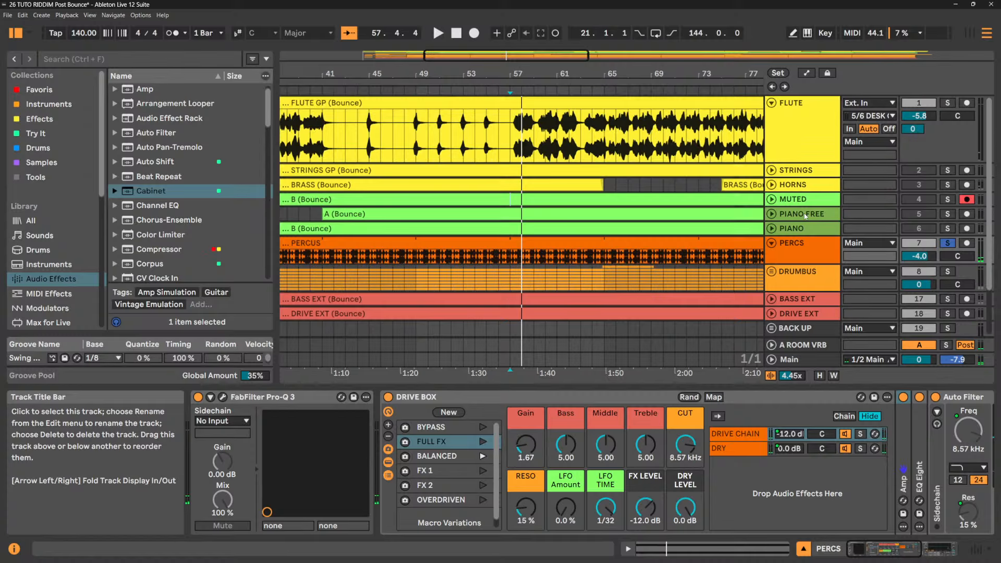
left_click(794, 254)
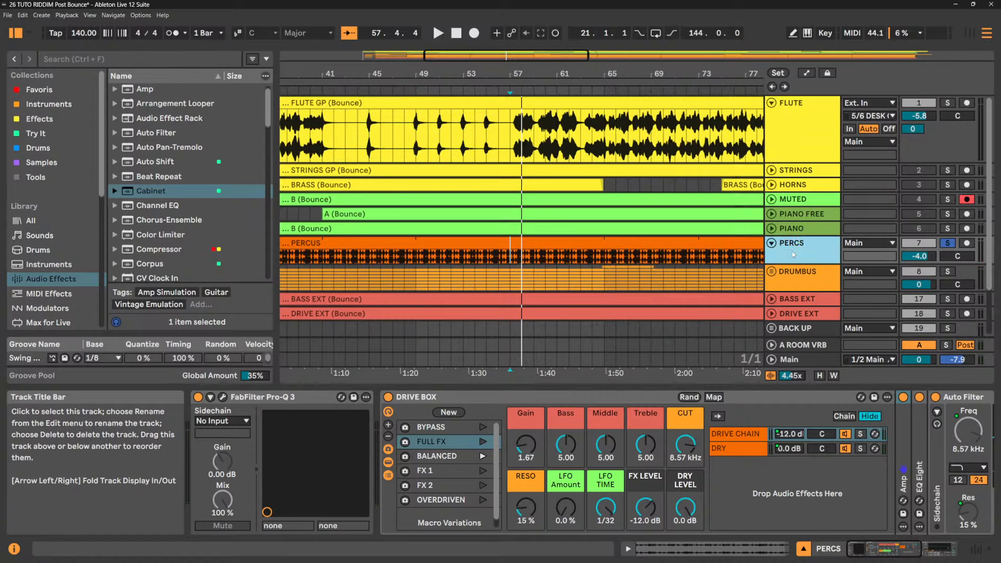
- Add Cabinet to the end of the PERCS device chain after Auto Filter and start playback
left_click_drag(919, 550, 954, 554)
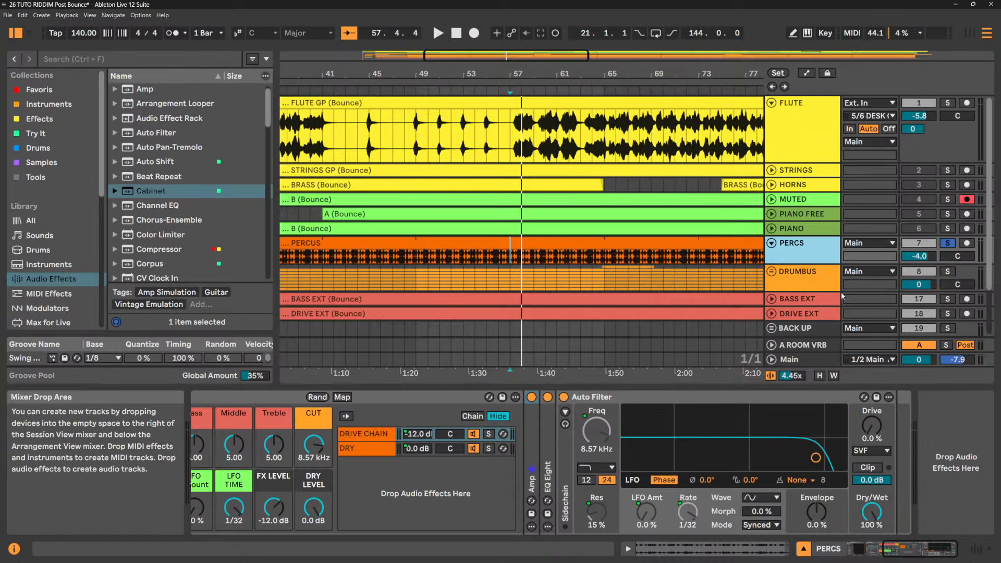
left_click_drag(151, 192, 951, 510)
key("space")
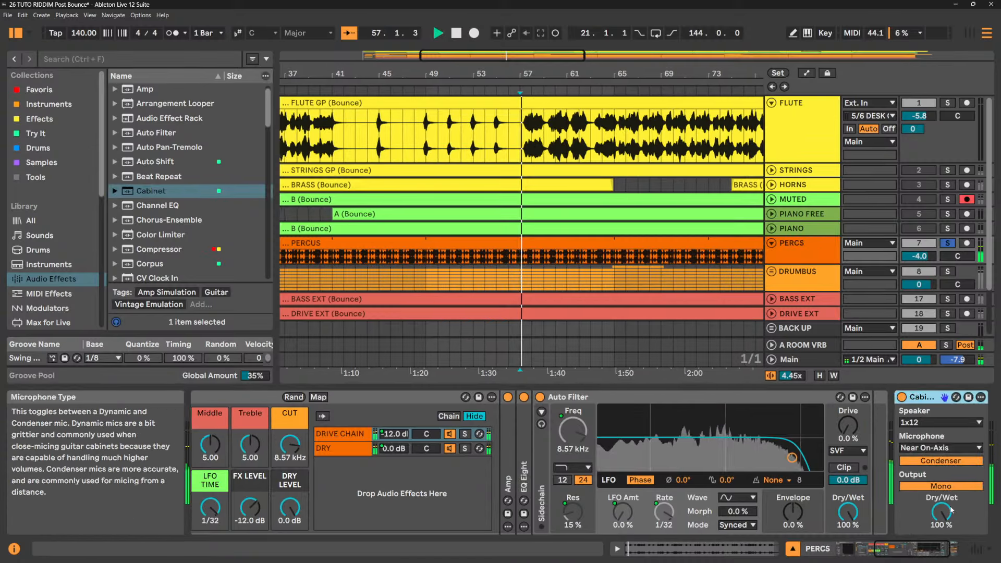
- Set Cabinet on PERCS to a Near Off-Axis Dynamic microphone with Dual output, and lower its dry/wet to 92.1%
left_click(944, 461)
left_click(949, 448)
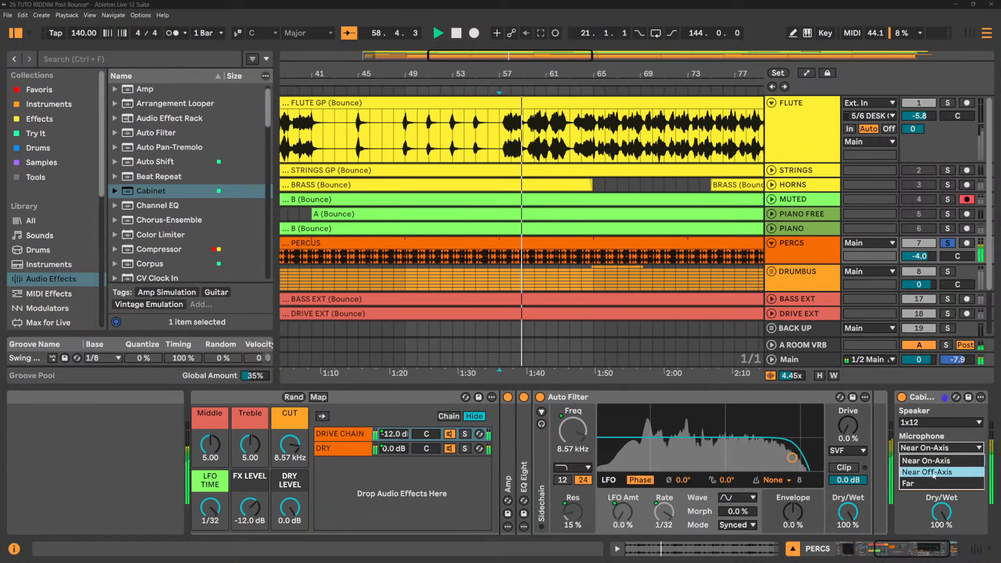
left_click(941, 476)
left_click(945, 486)
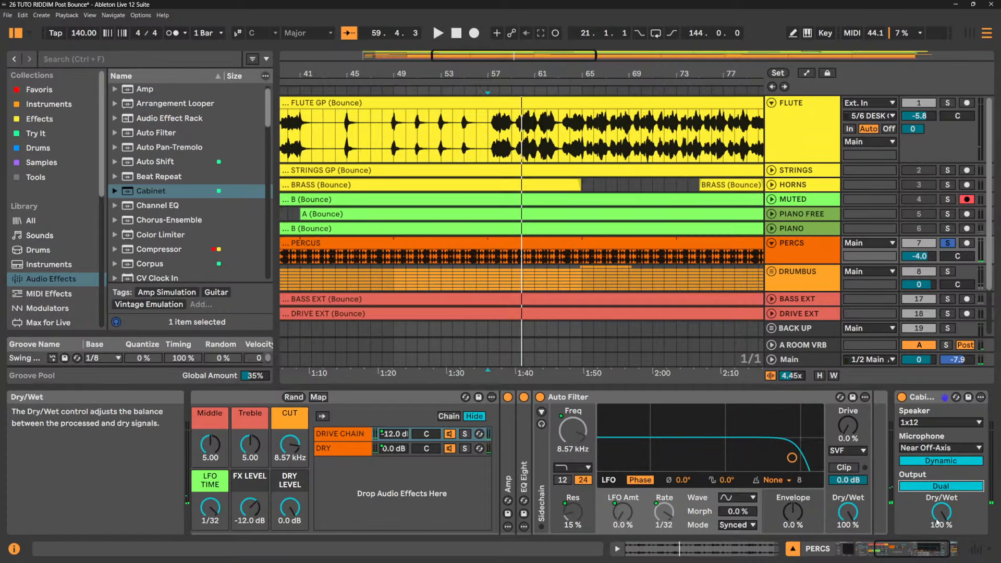
key("space")
mouse_move(942, 516)
left_mouse_down()
mouse_move(942, 537)
mouse_move(942, 528)
left_mouse_up()
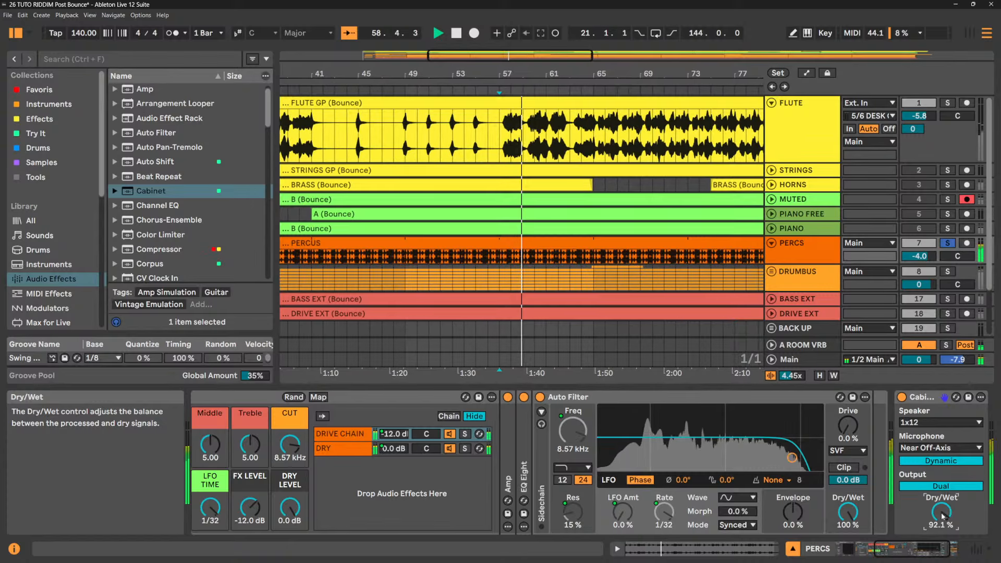
- Try Cabinet's 4x10 Bass speaker, return to 1x12, and choose the Condenser microphone type with Mono output
left_click(941, 422)
left_click(937, 482)
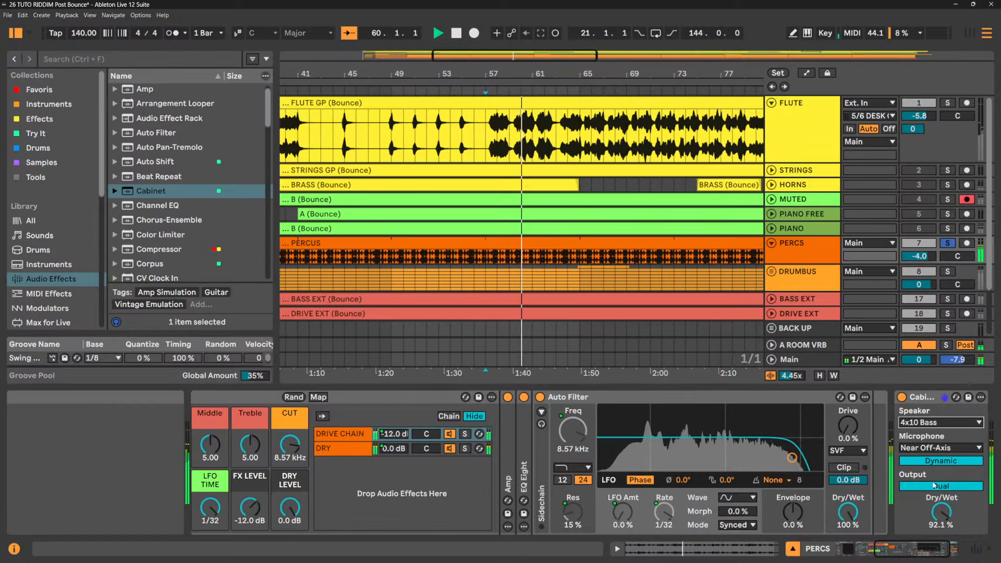
left_click(929, 423)
left_click(939, 438)
left_click(944, 461)
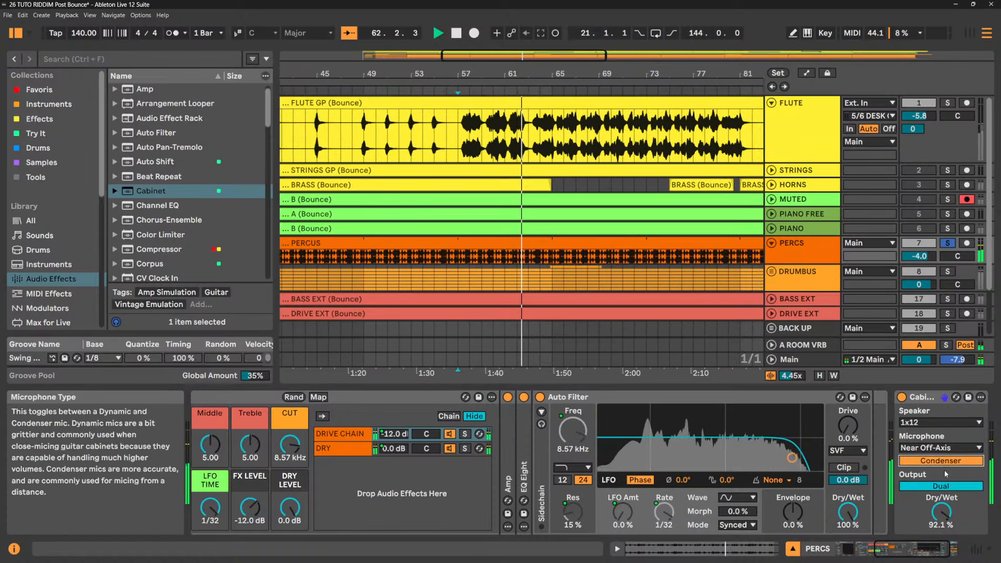
left_click(942, 486)
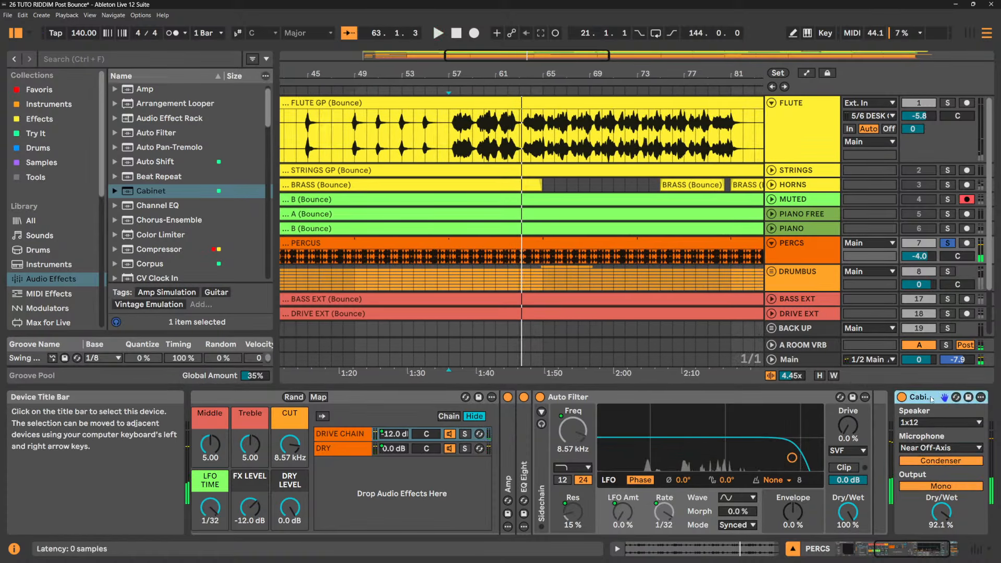
- Select the MUTED track, solo it and start playback
scroll(932, 399, "up", 3)
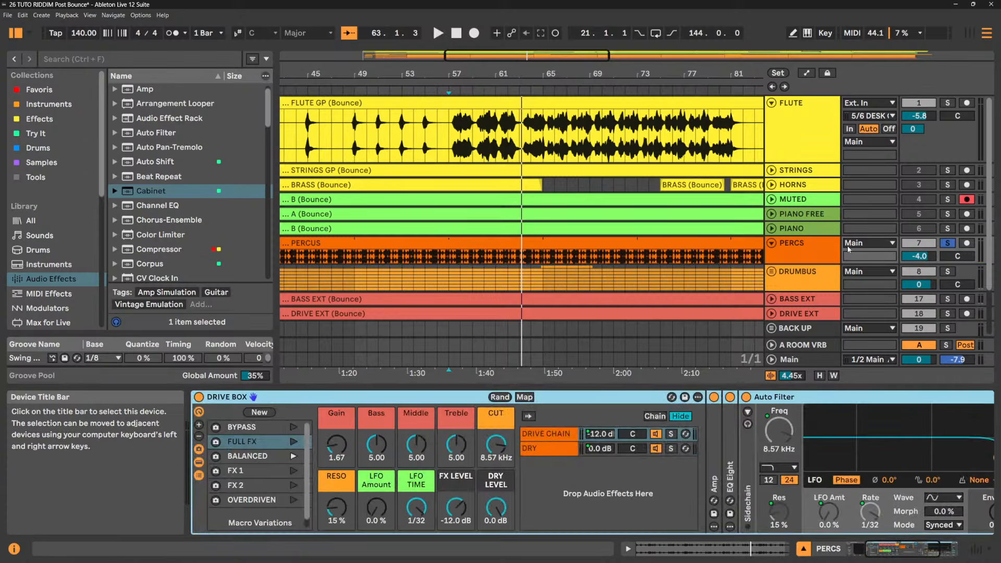
left_click(804, 199)
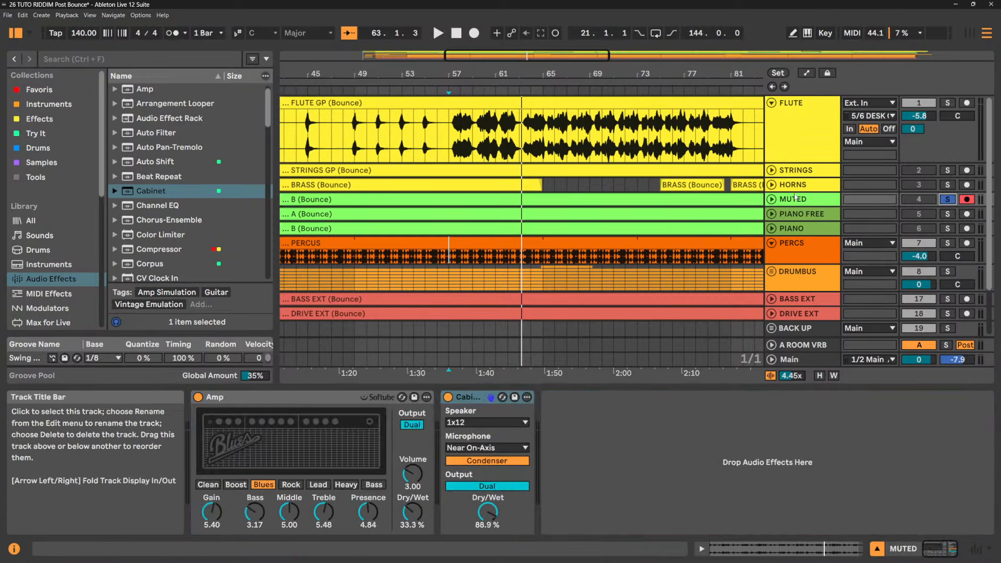
left_click(947, 199)
key("space")
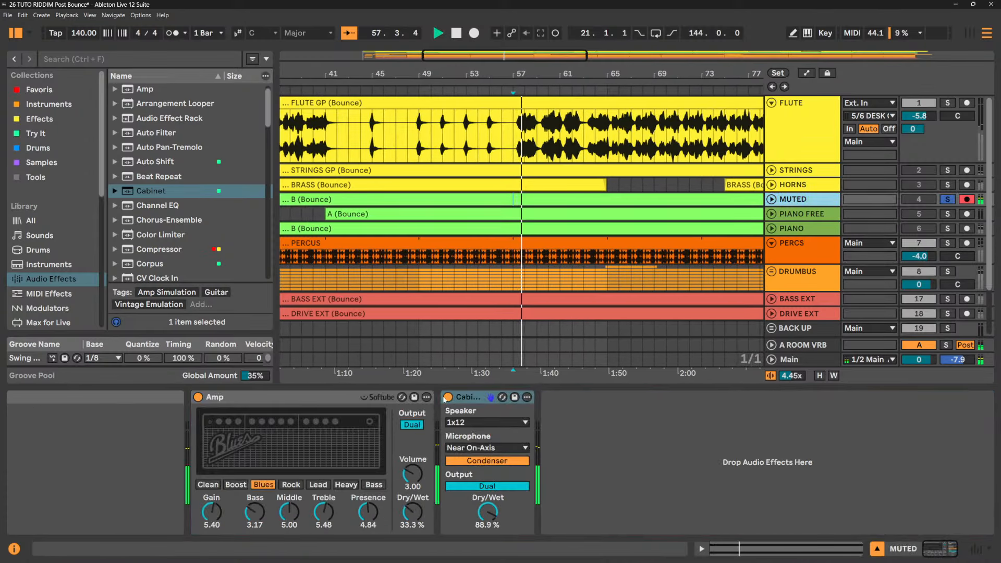
- Compare the MUTED track with Cabinet off and on, and lower Cabinet's dry/wet to 73%
left_click(448, 397)
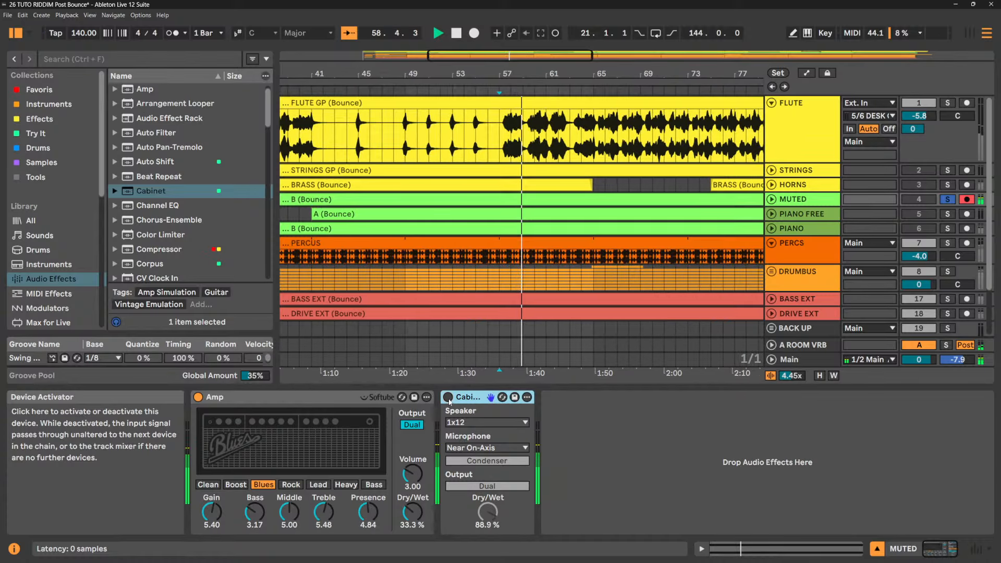
left_click(448, 397)
left_click_drag(490, 521, 490, 538)
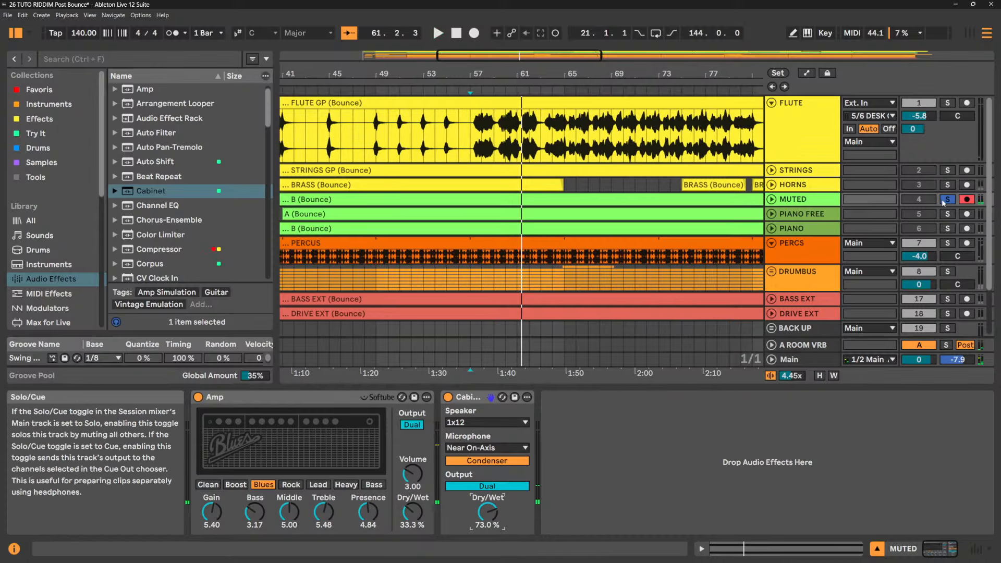
- Unsolo MUTED to hear the full mix, and unfold and solo the DRIVE EXT track
key("space")
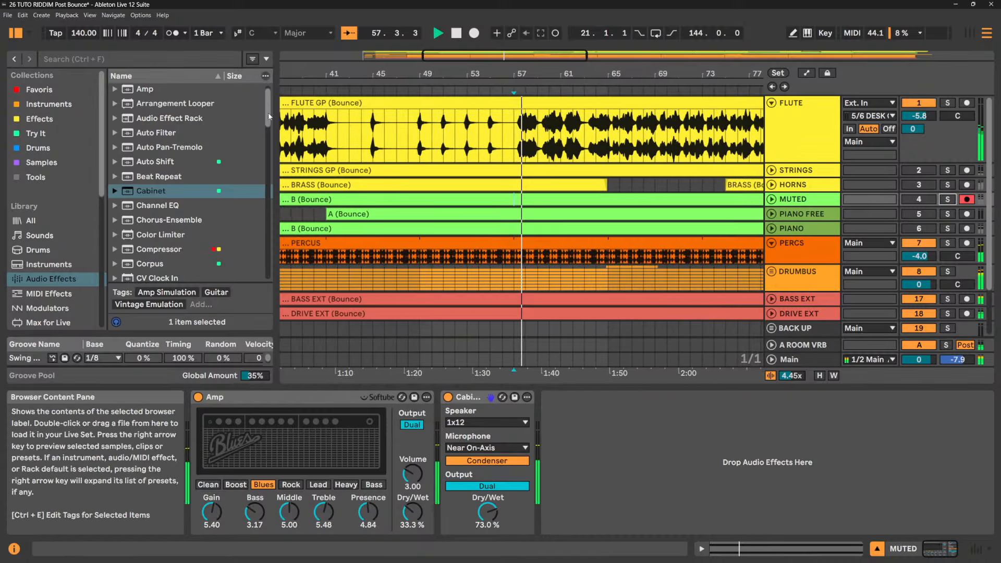
key("ctrl+t")
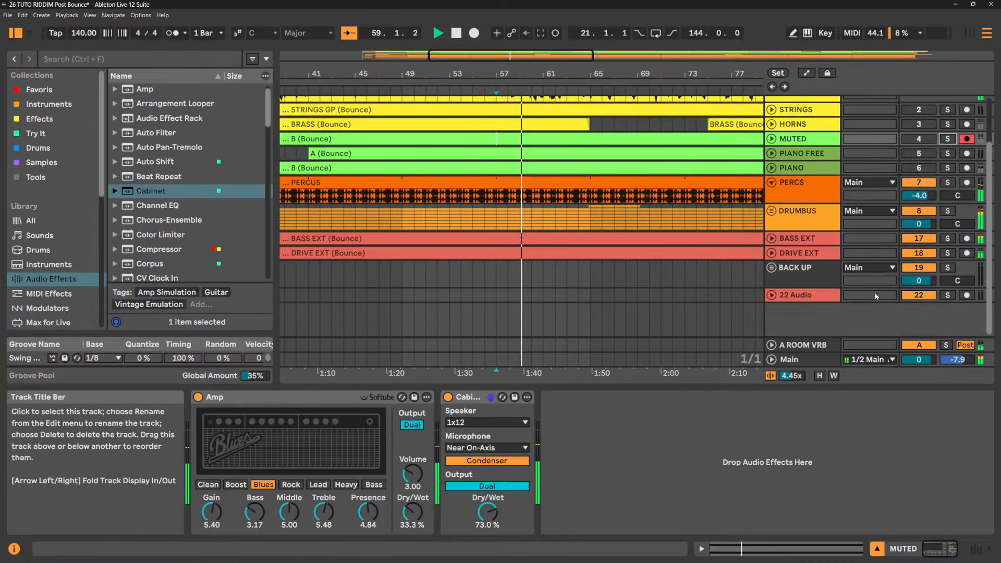
left_click(771, 253)
left_click(948, 253)
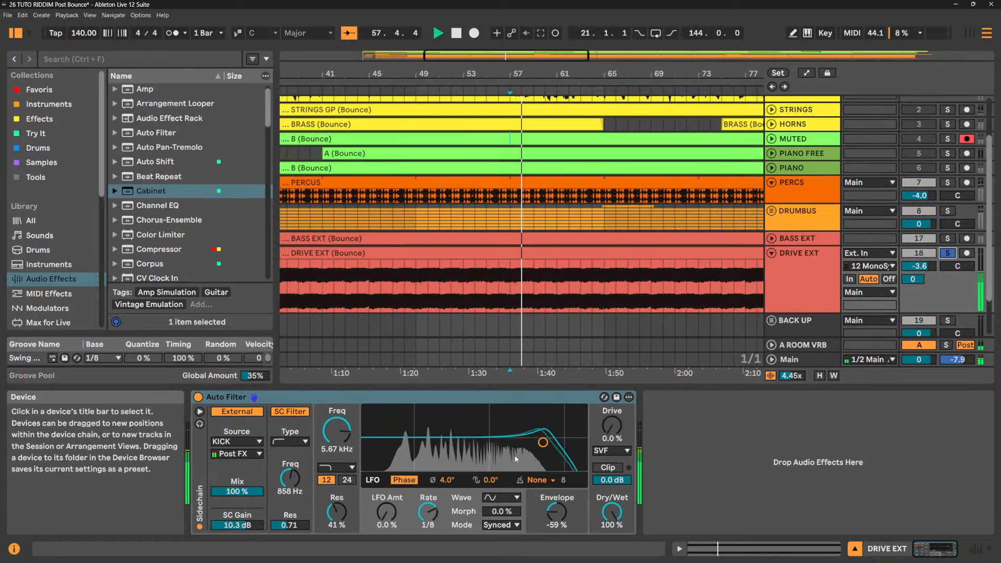
- Deactivate Auto Filter on DRIVE EXT and insert Channel EQ before it, switching its high-pass filter on and off once
left_click(198, 397)
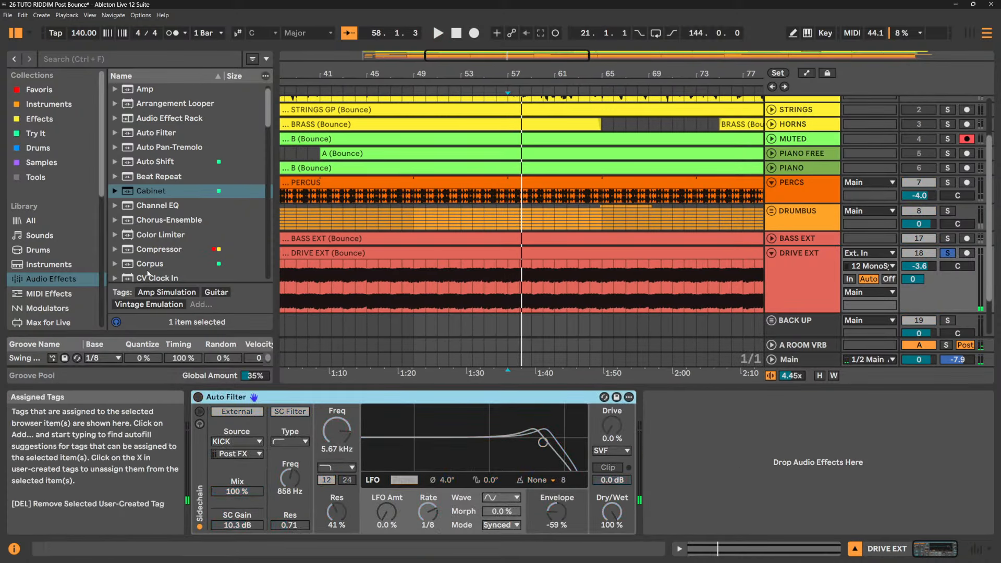
mouse_move(154, 209)
left_mouse_down()
mouse_move(193, 406)
mouse_move(267, 438)
left_mouse_up()
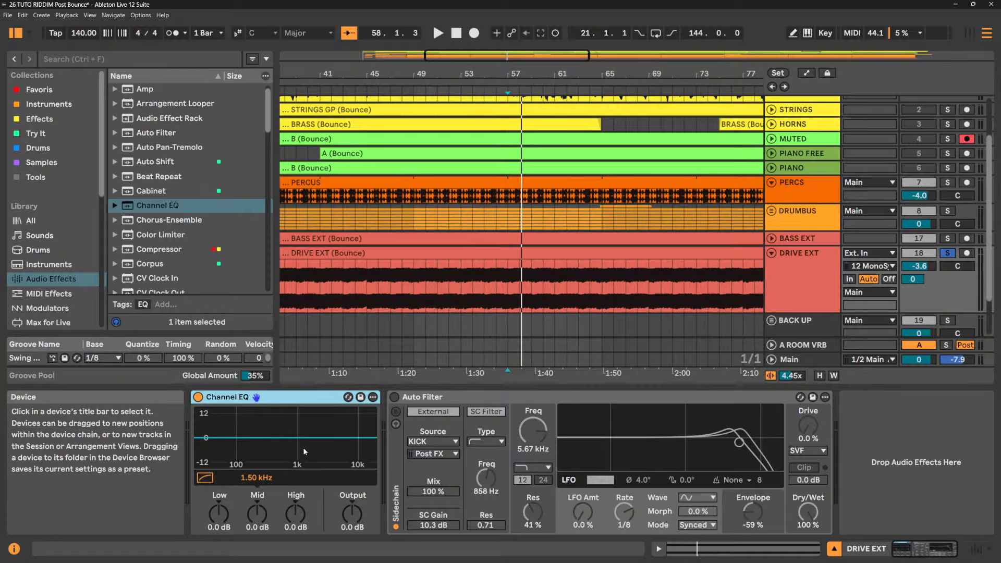
left_click(205, 479)
left_click(205, 478)
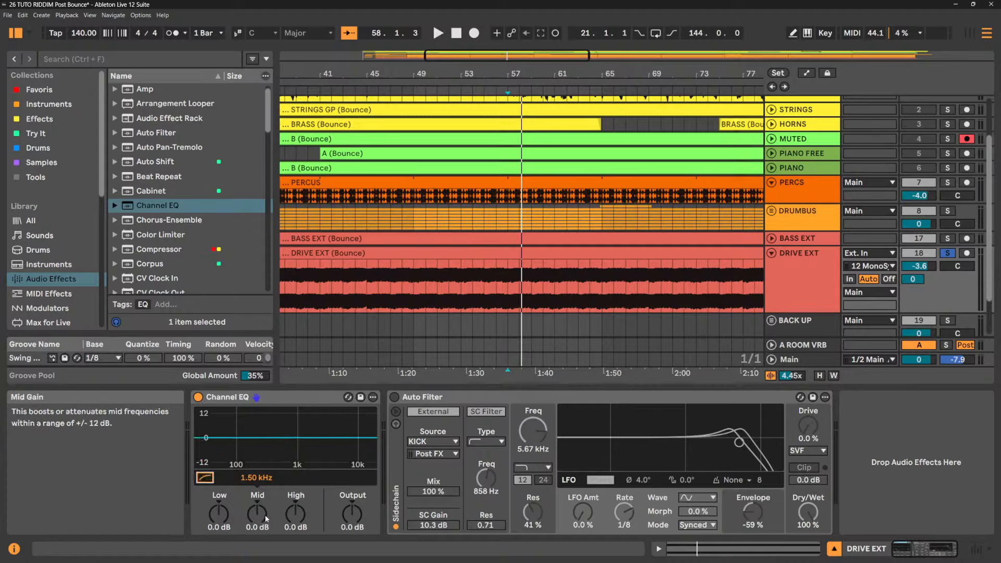
- Try Channel EQ's Mid, High and Low gains across their ranges and reset each to 0 dB
left_click_drag(257, 513, 257, 469)
left_click_drag(257, 513, 257, 553)
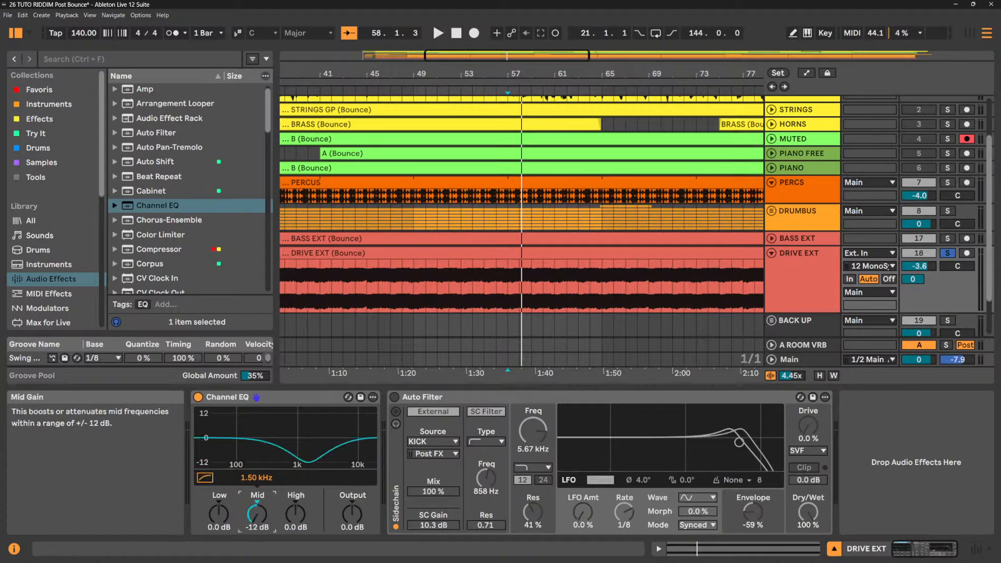
double_click(260, 518)
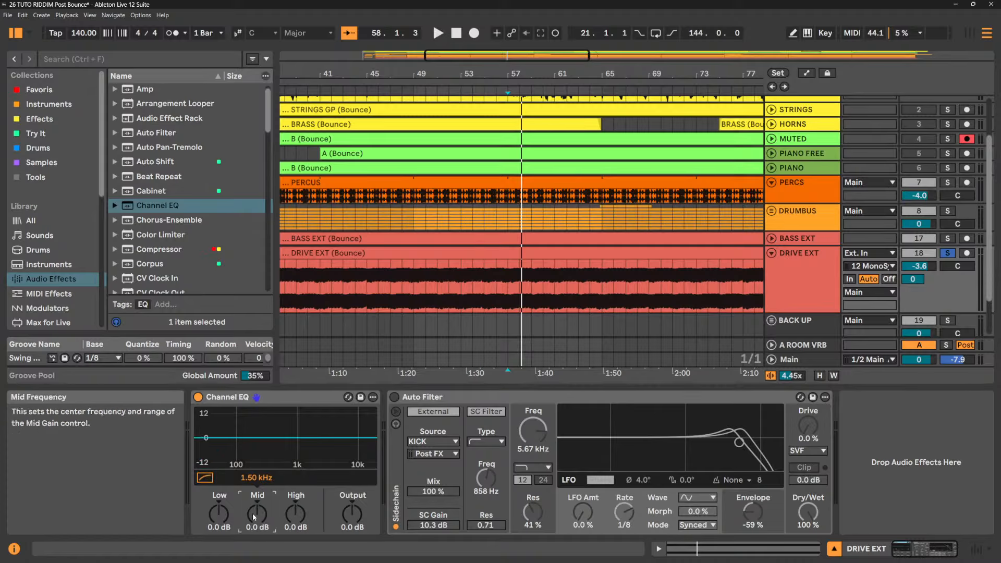
left_click_drag(257, 514, 218, 553)
double_click(257, 515)
double_click(228, 520)
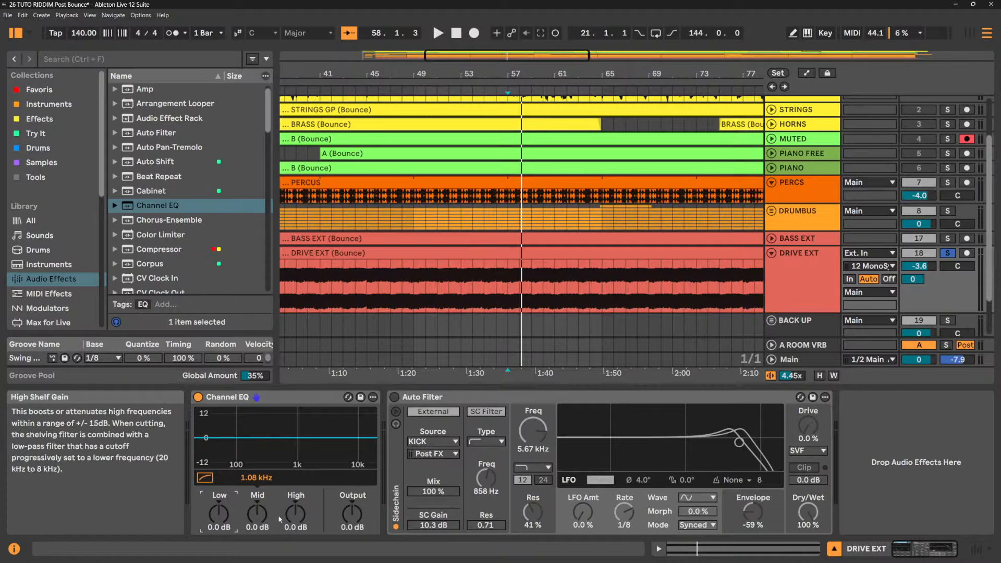
left_click_drag(295, 516, 299, 514)
left_click_drag(218, 514, 218, 552)
double_click(218, 514)
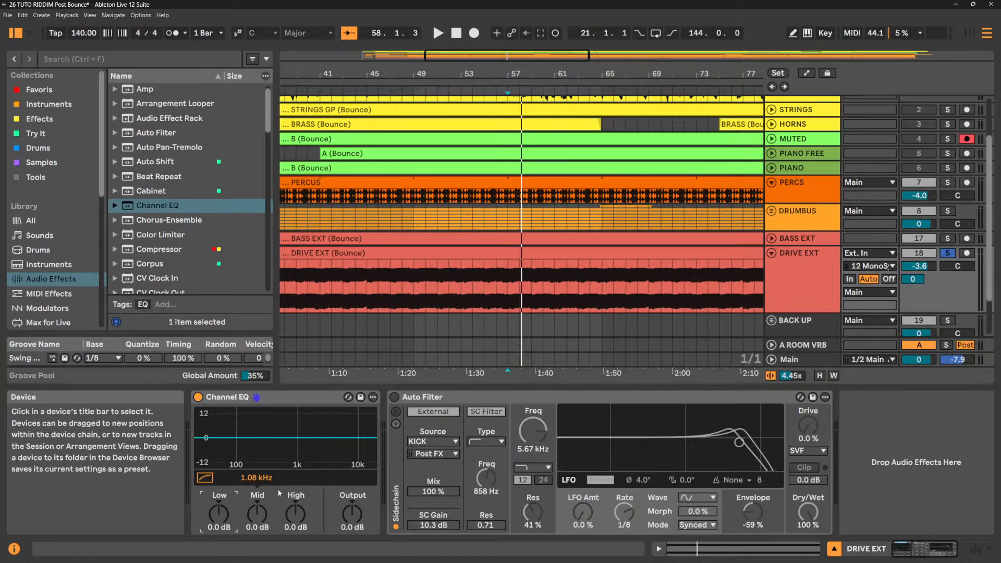
- During playback, set Channel EQ to Low 15 dB, Mid -4.6 dB at 236 Hz and High 8.8 dB, and enable its high-pass filter
key("space")
mouse_move(257, 514)
left_mouse_down()
mouse_move(258, 428)
mouse_move(265, 558)
mouse_move(265, 518)
left_mouse_up()
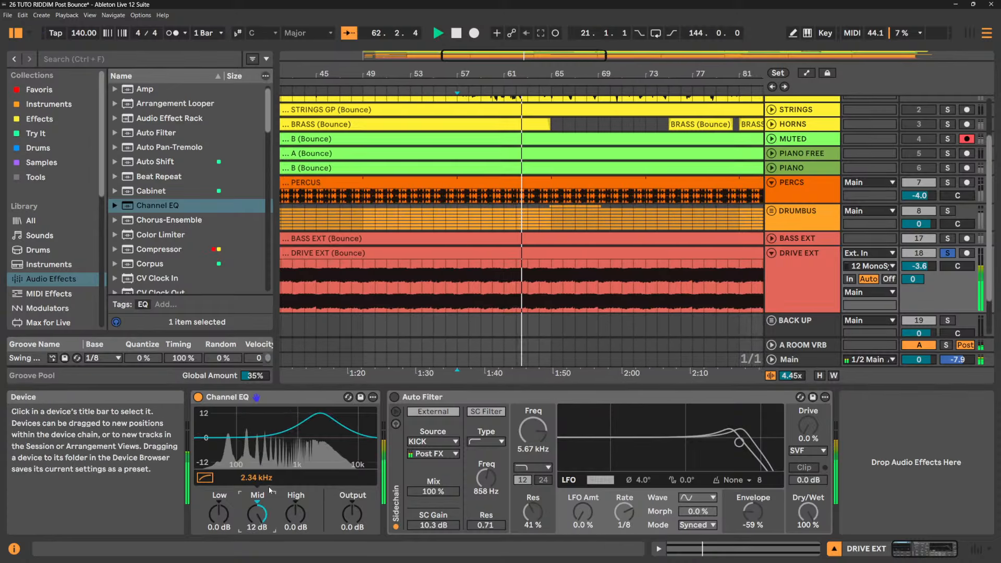
left_click_drag(257, 478, 295, 495)
left_click_drag(226, 518, 227, 496)
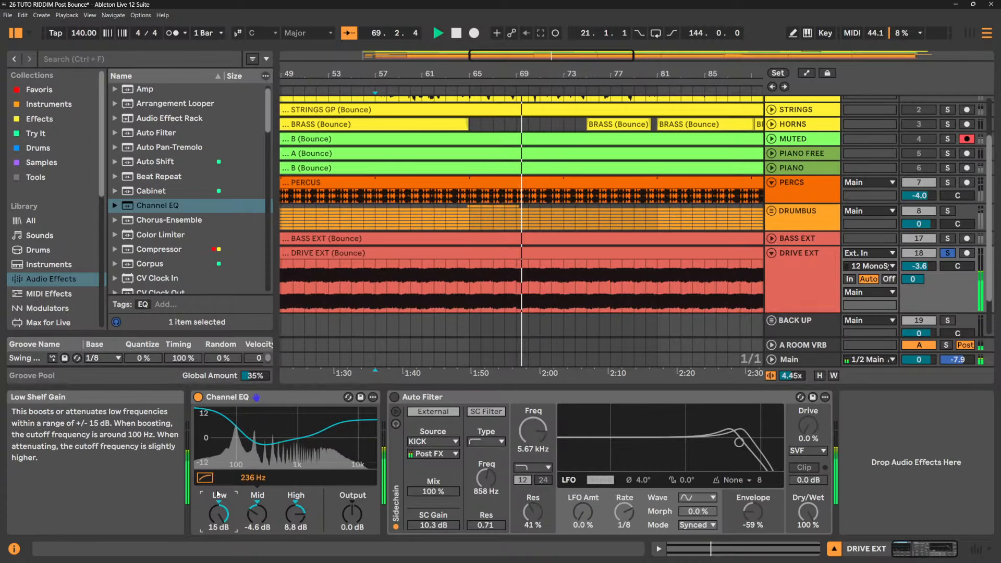
left_click(206, 478)
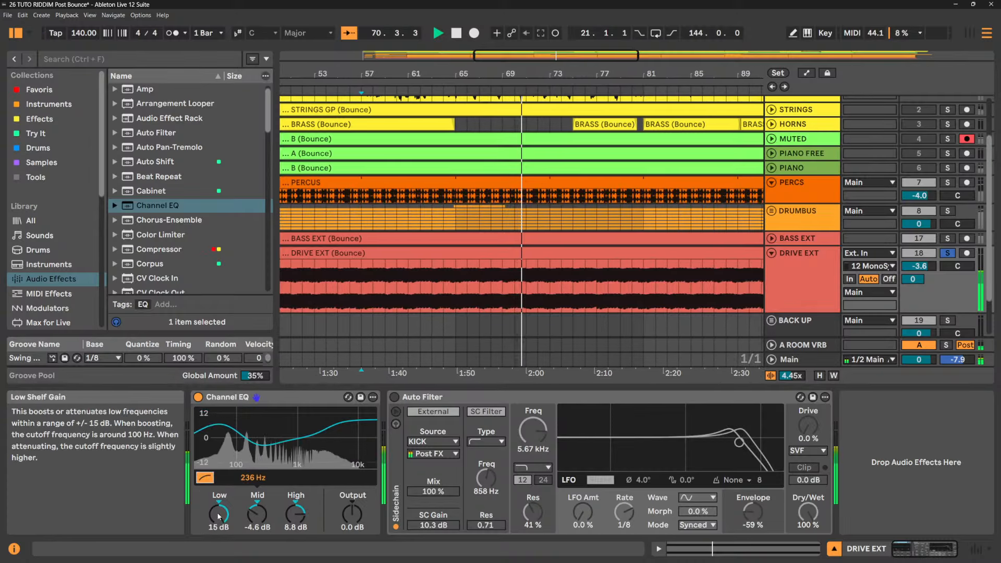
- Compare DRIVE EXT with Channel EQ off and on, and lower the Low gain to 7.9 dB during playback
left_click(197, 398)
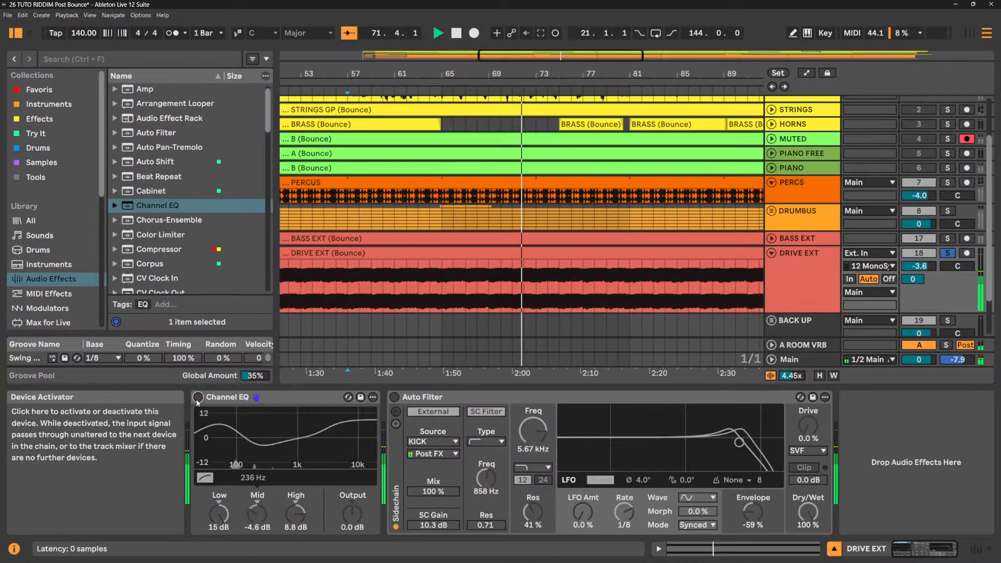
left_click(198, 398)
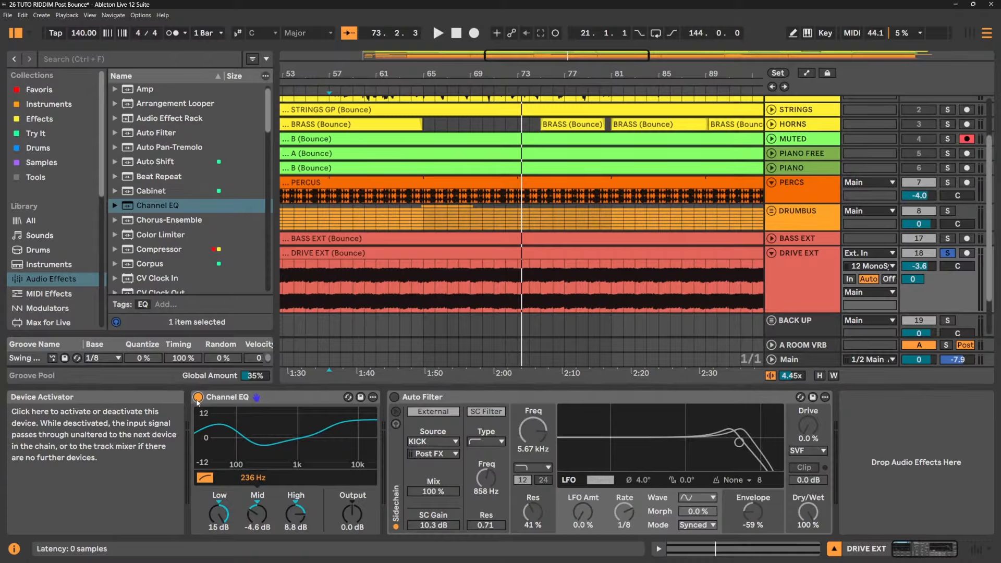
key("space")
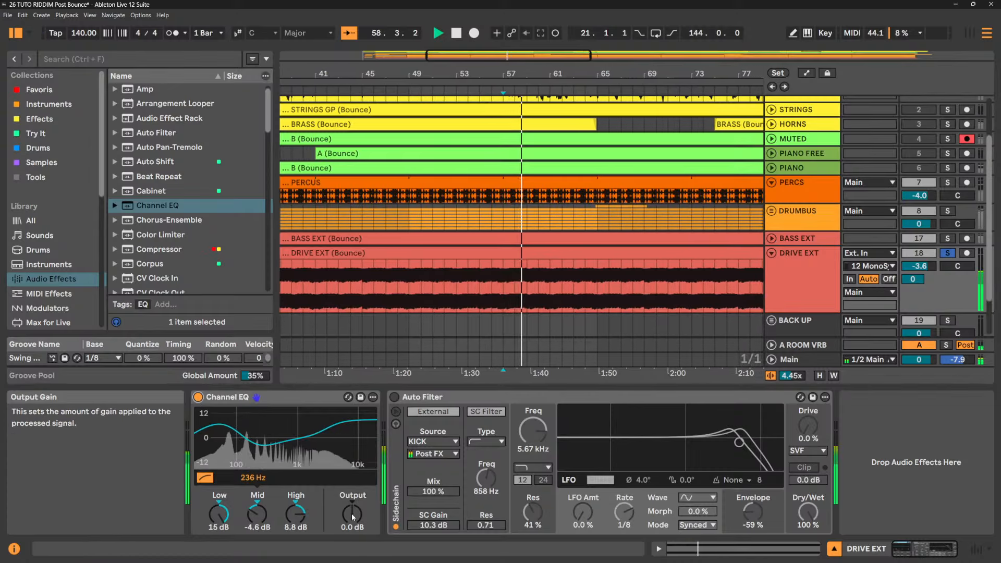
left_click_drag(220, 515, 219, 538)
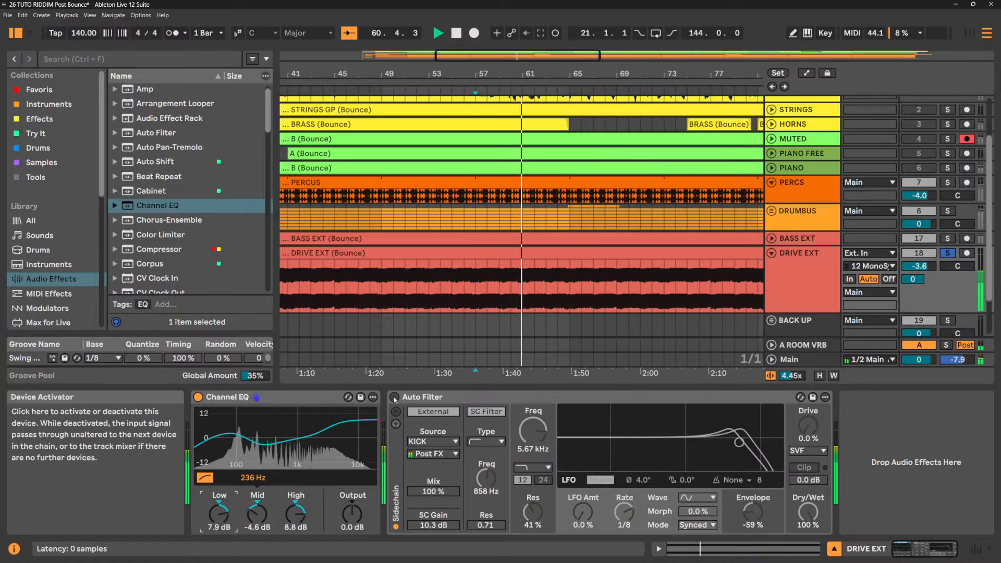
- Reactivate Auto Filter on DRIVE EXT, compare the sound with Channel EQ off and on, and stop playback
left_click(395, 397)
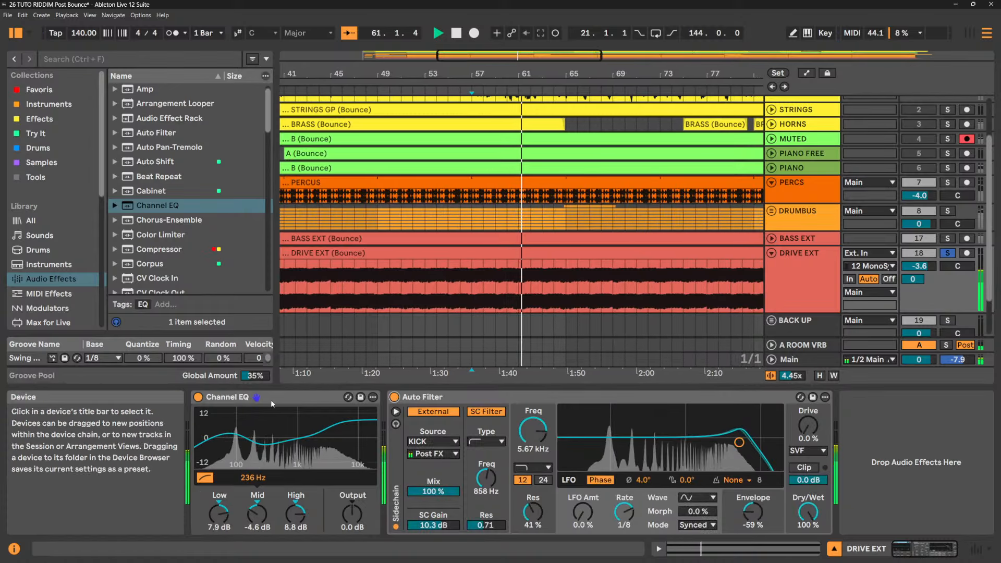
left_click(198, 397)
left_click(199, 397)
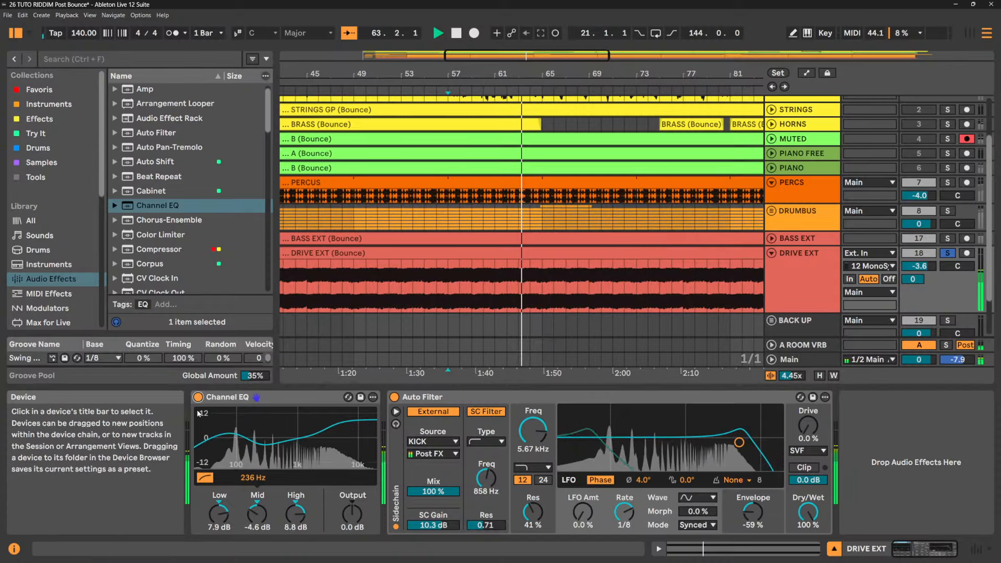
key("space")
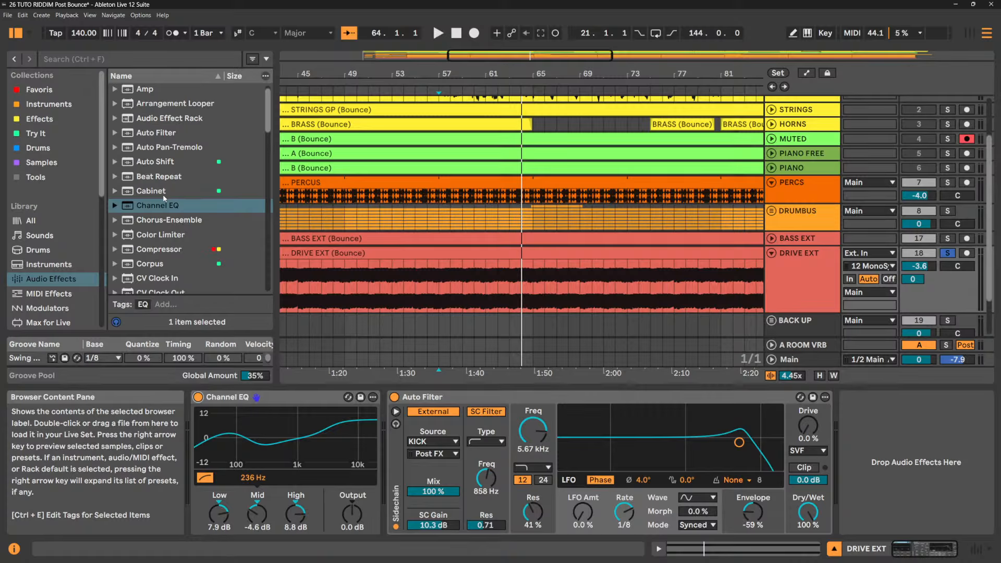
- Deactivate Channel EQ and insert EQ Three between it and Auto Filter on DRIVE EXT
scroll(164, 198, "down", 10)
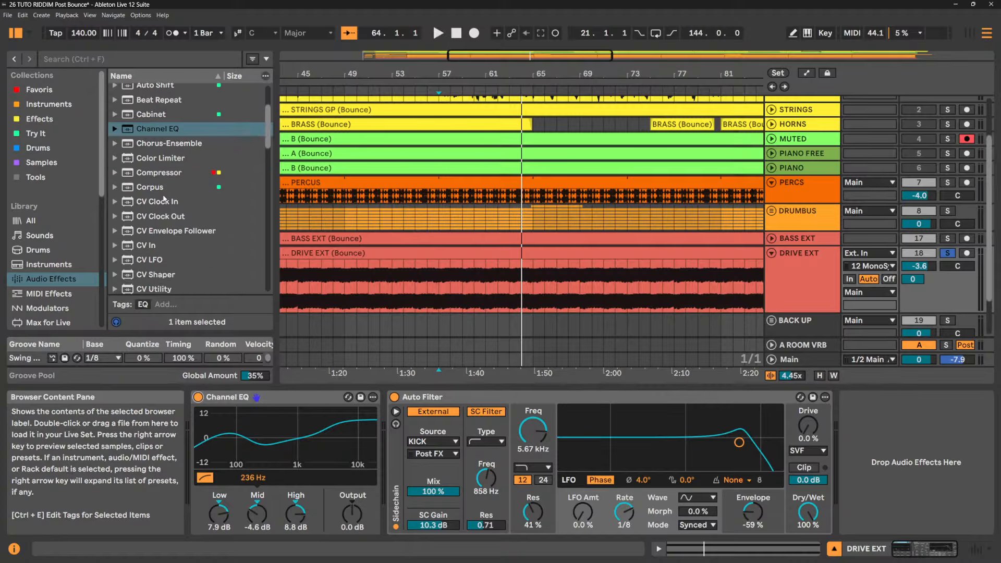
scroll(164, 198, "down", 5)
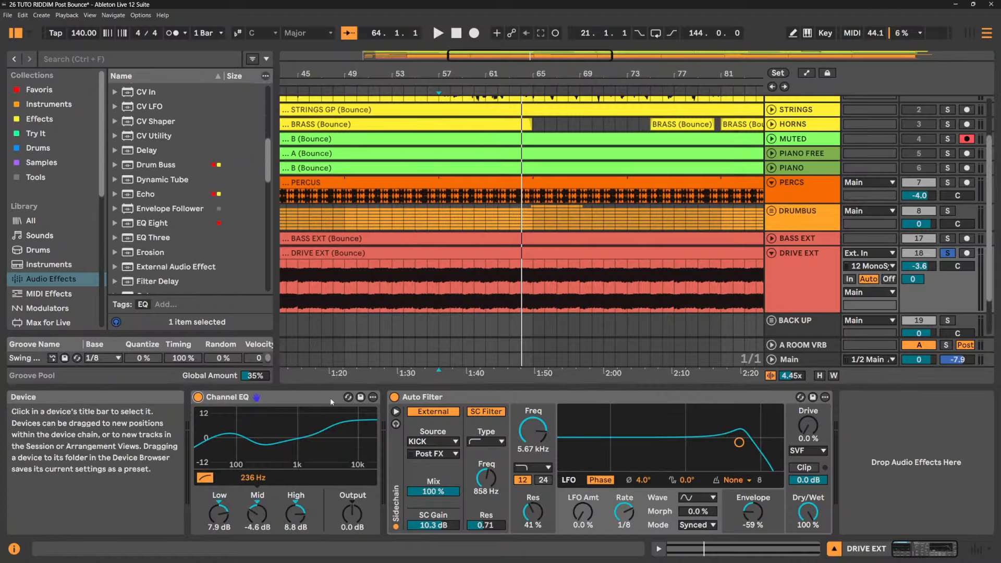
left_click(199, 397)
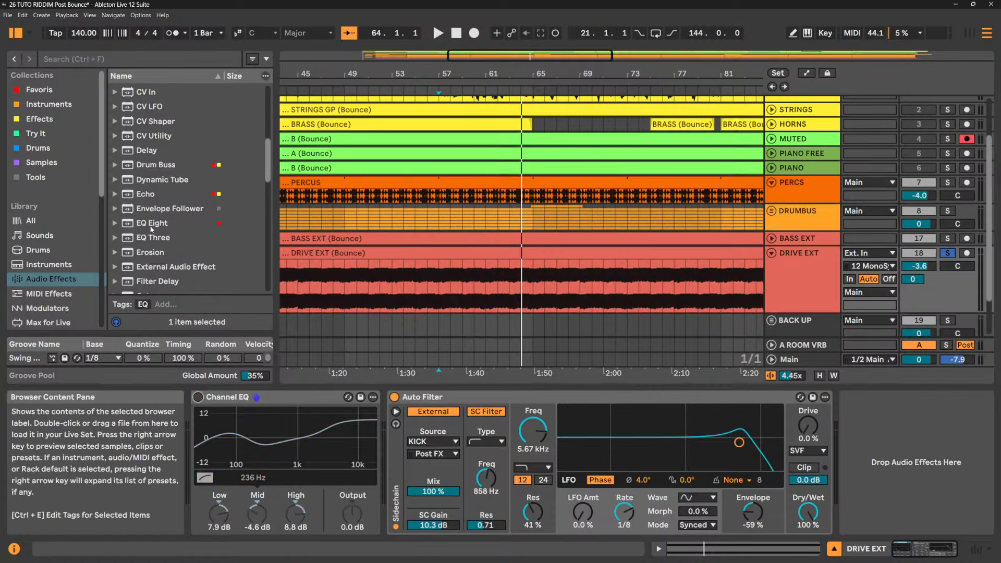
left_click_drag(153, 244, 383, 437)
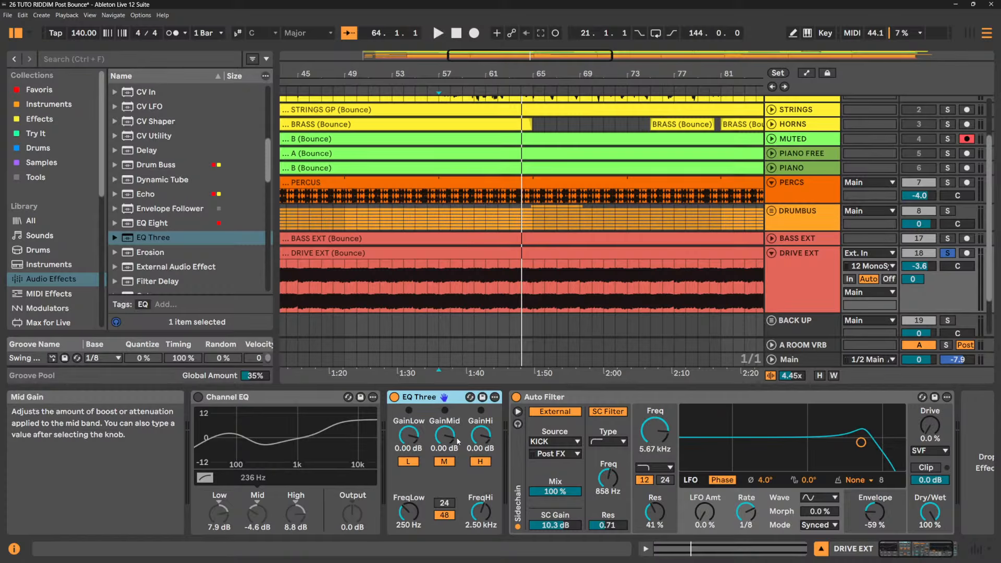
- During playback, cut EQ Three's low, mid and high gains on DRIVE EXT, and reset all three gains to 0 dB
key("space")
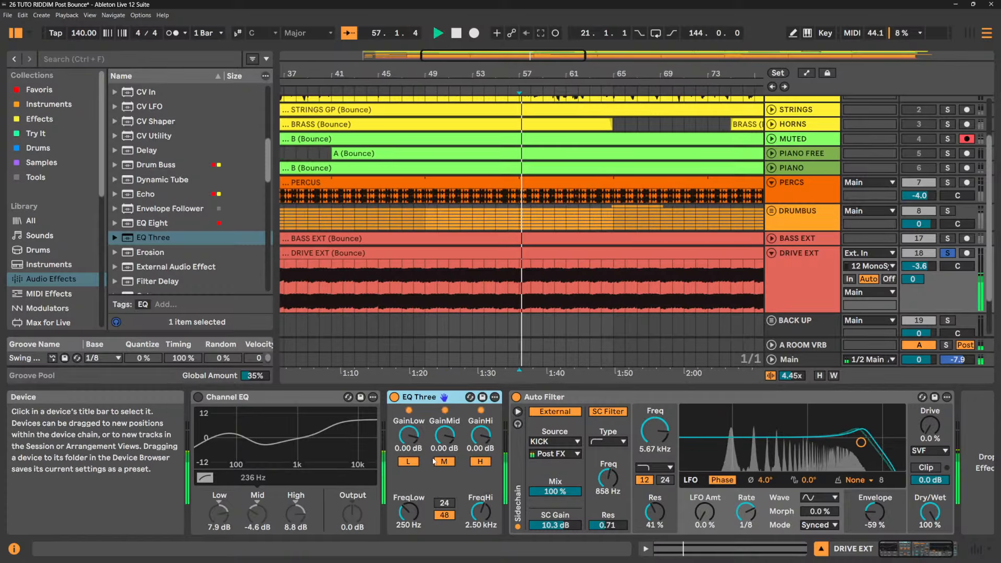
left_click_drag(411, 437, 411, 489)
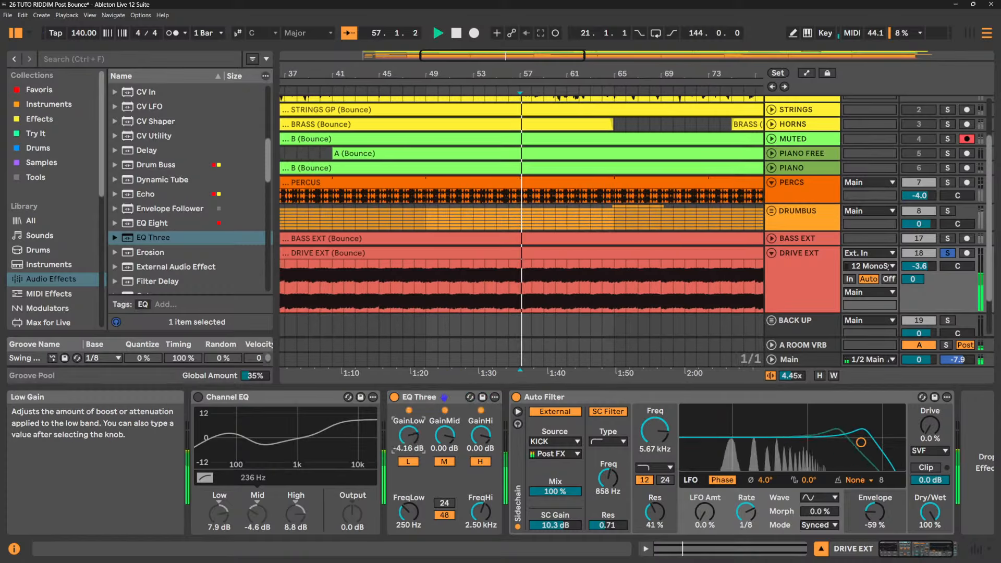
left_click_drag(444, 436, 445, 488)
left_click_drag(487, 439, 487, 490)
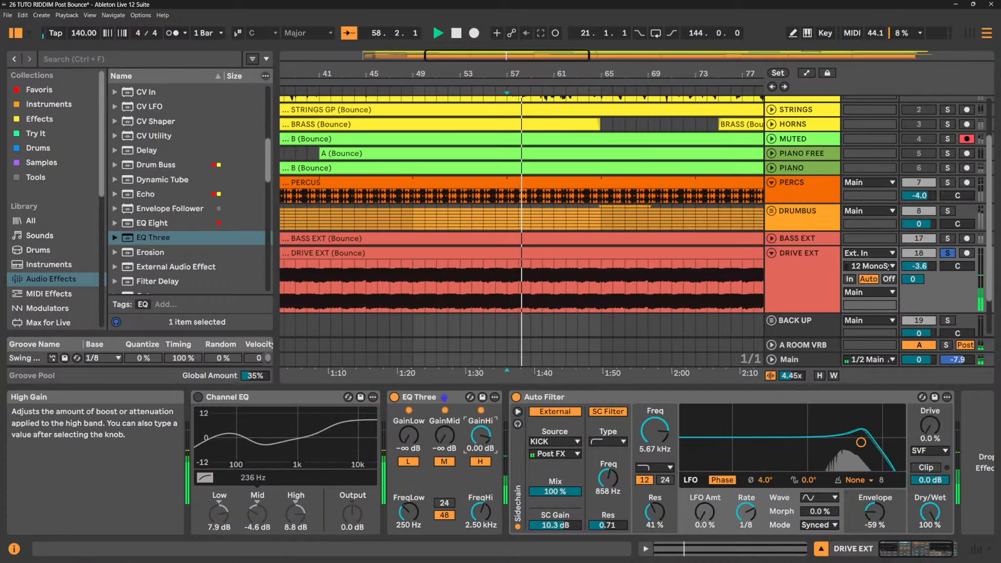
double_click(485, 438)
double_click(446, 437)
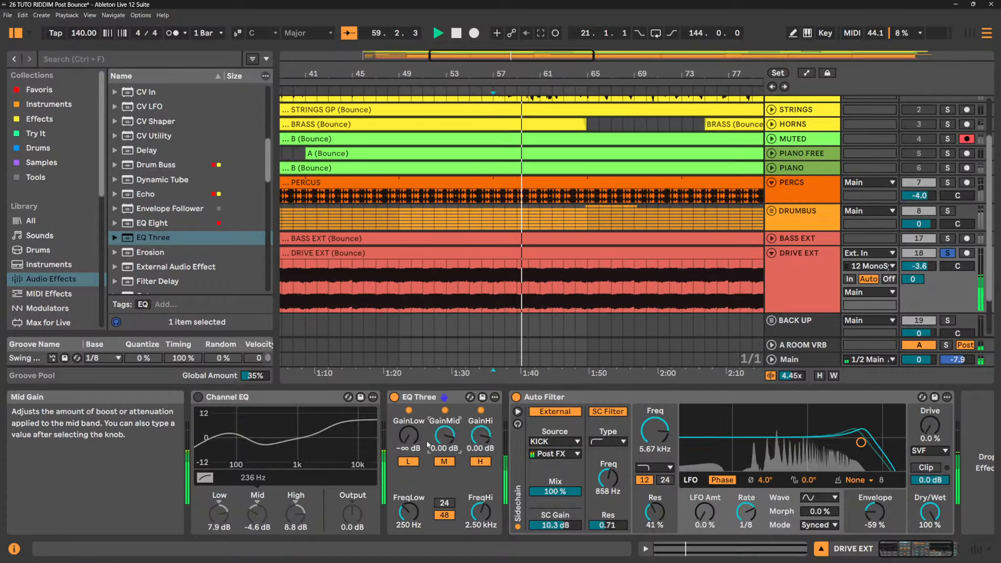
double_click(411, 437)
- Audition DRIVE EXT with EQ Three's low, mid and high bands switched off and back on, and stop playback
left_click(408, 462)
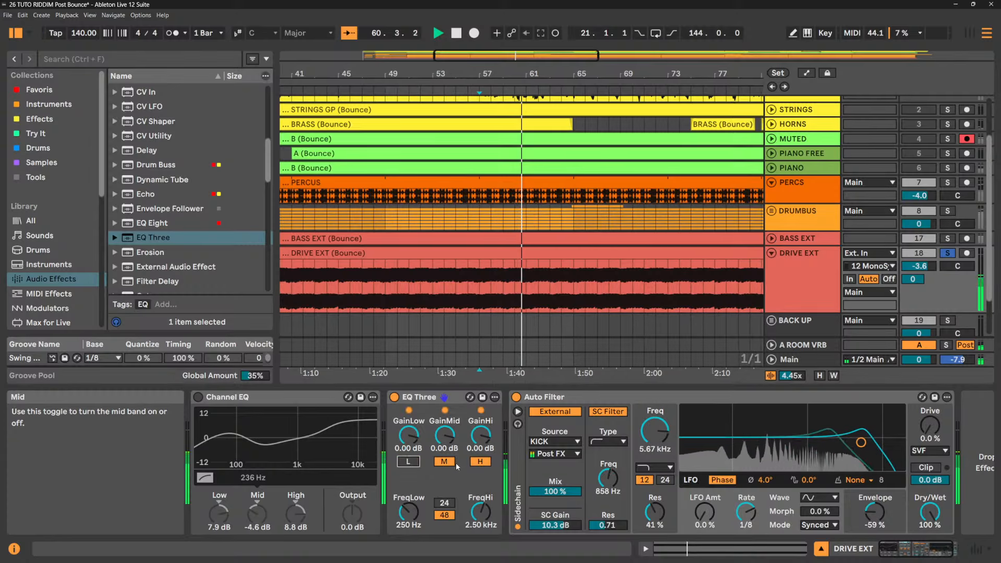
left_click(481, 462)
left_click(444, 461)
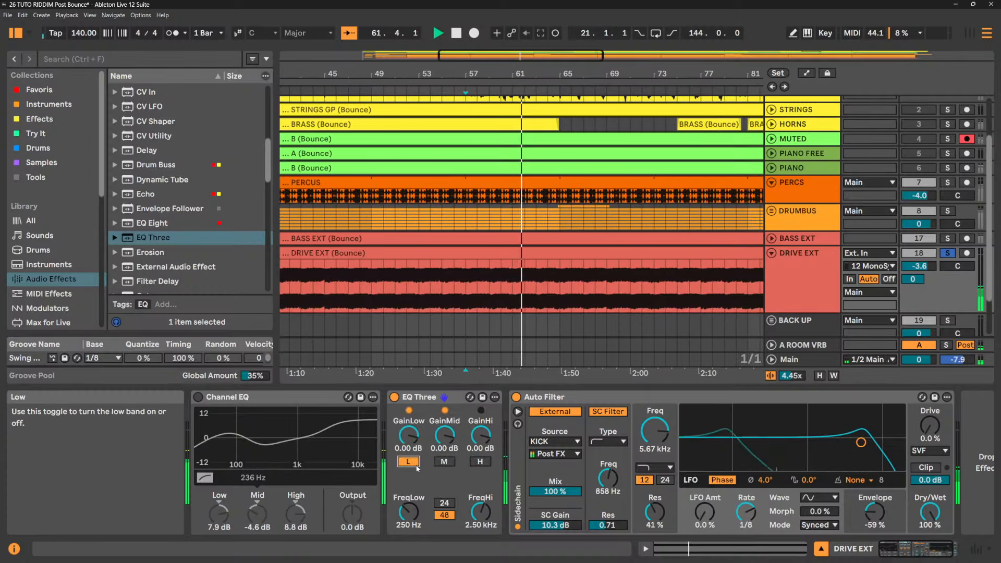
left_click(408, 461)
left_click(444, 462)
left_click(481, 462)
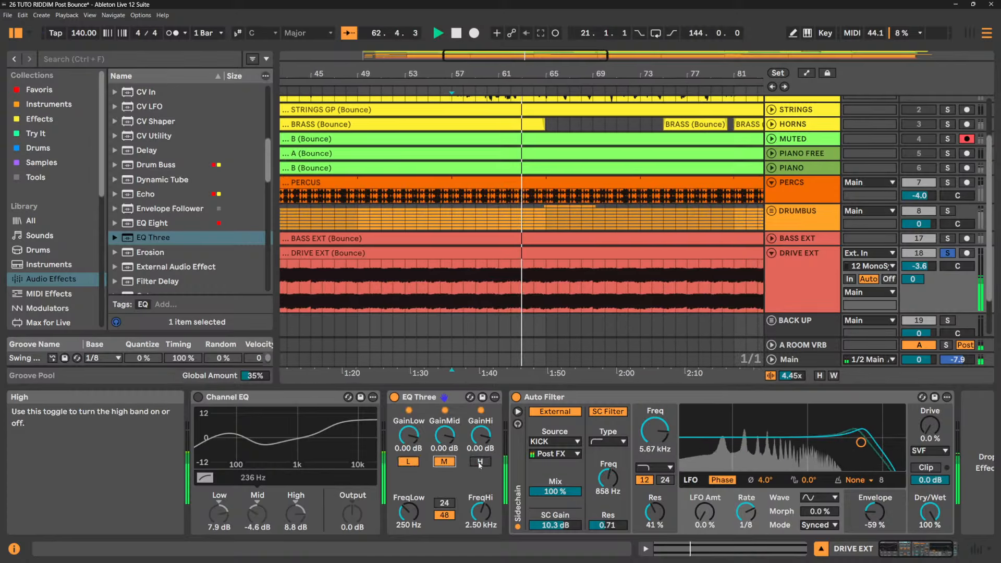
key("space")
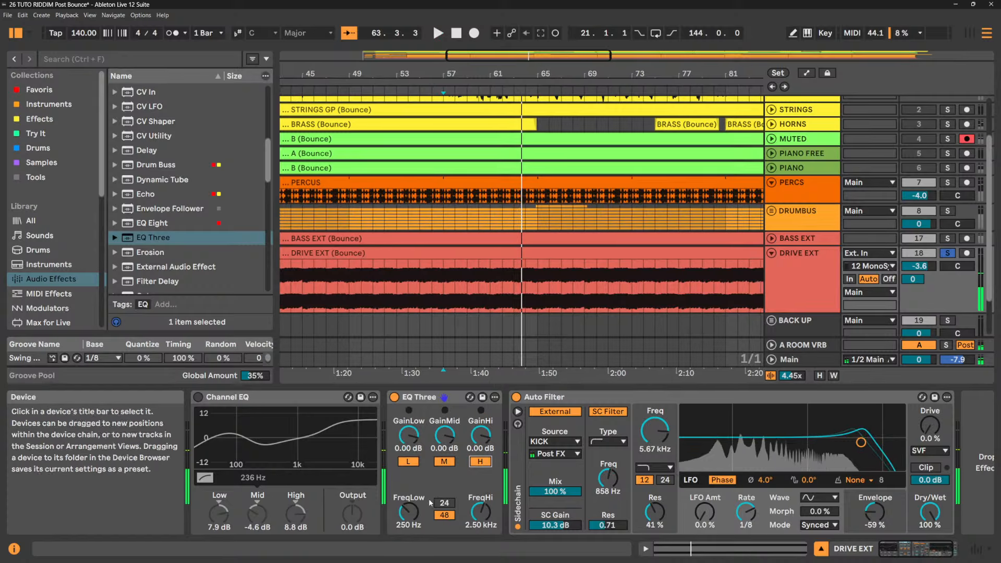
left_click(517, 397)
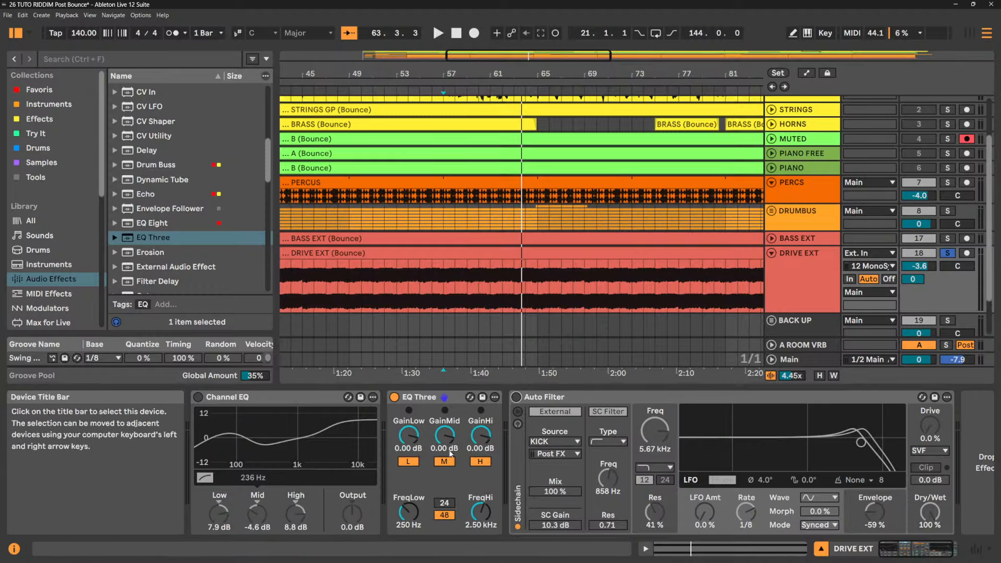
right_click(453, 399)
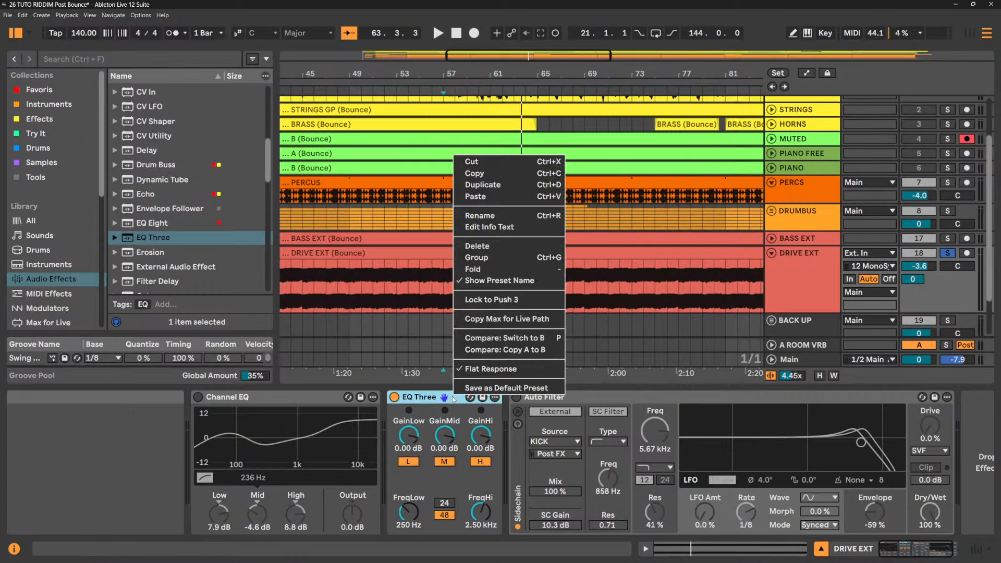
left_click(421, 400)
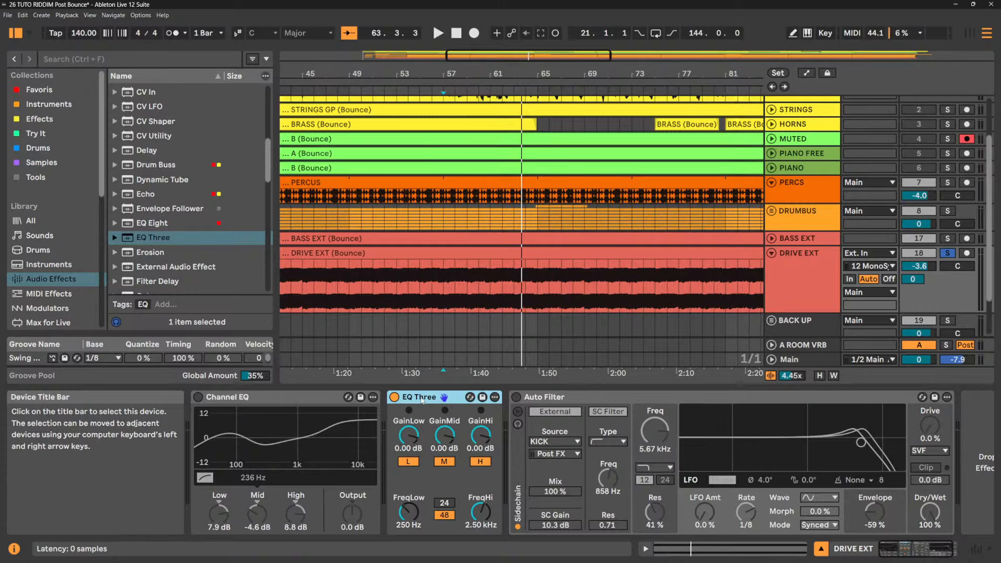
- Play DRIVE EXT while switching EQ Three's bands off and on, unsolo the track, and stop playback
key("space")
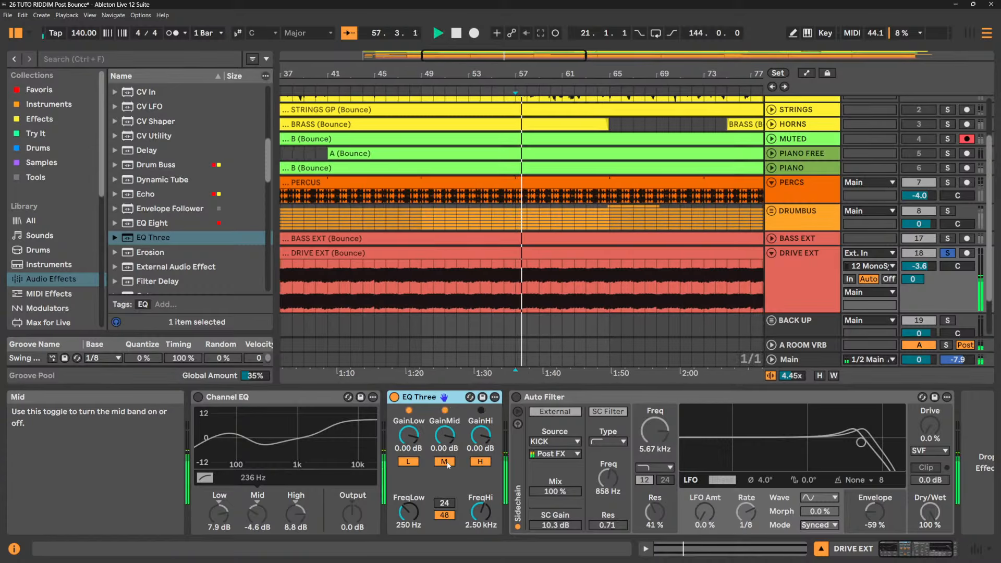
left_click(447, 464)
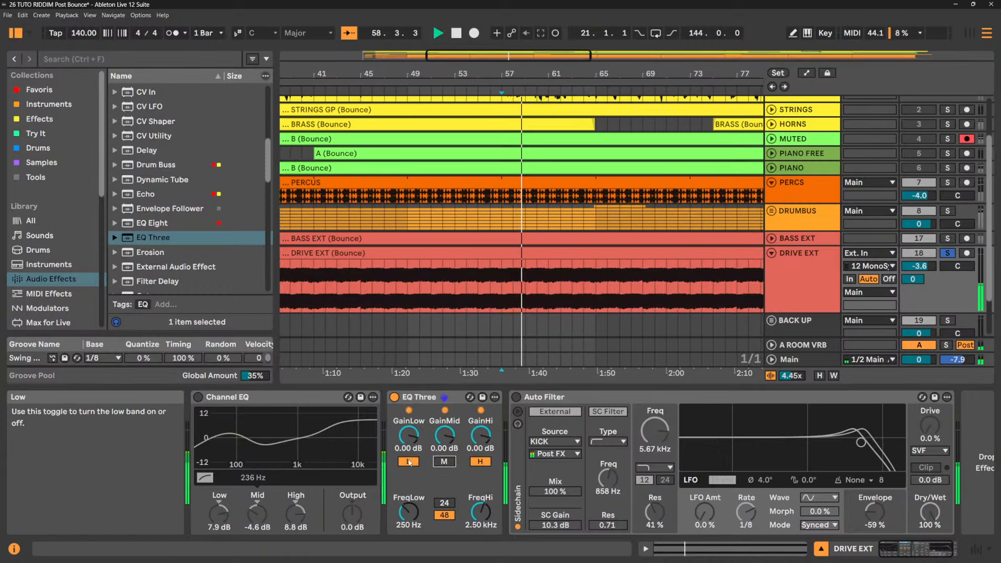
left_click(436, 463)
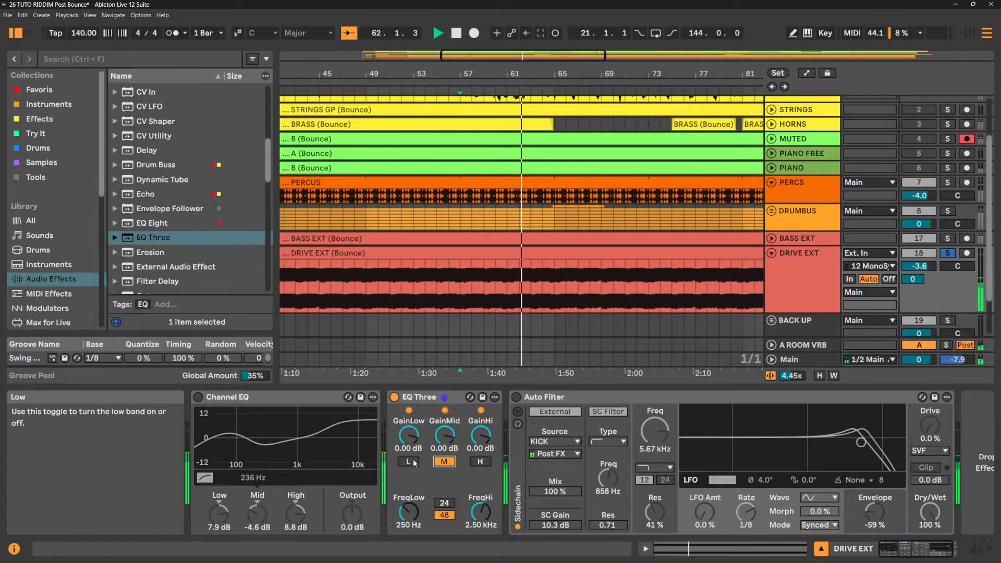
left_click(444, 462)
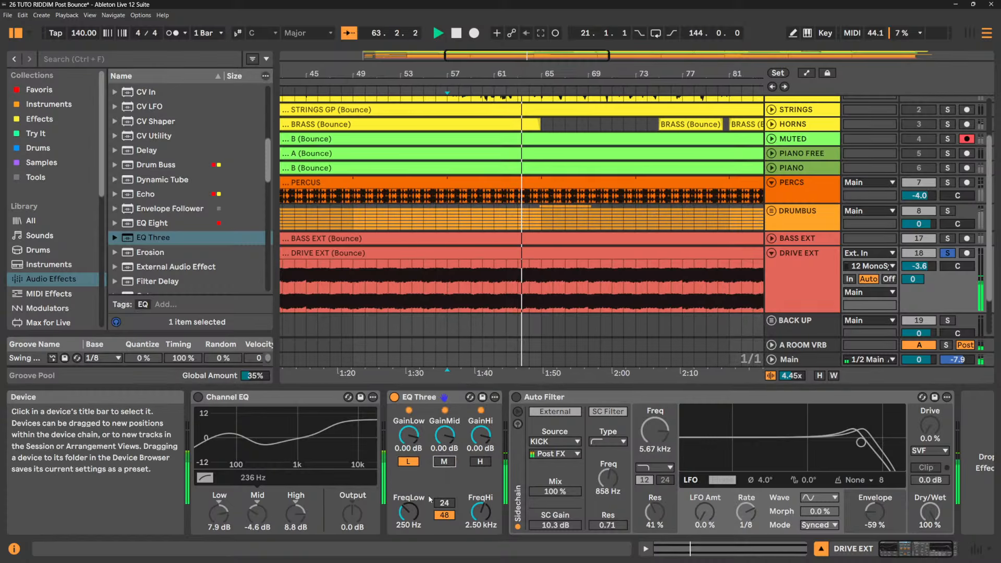
left_click(486, 462)
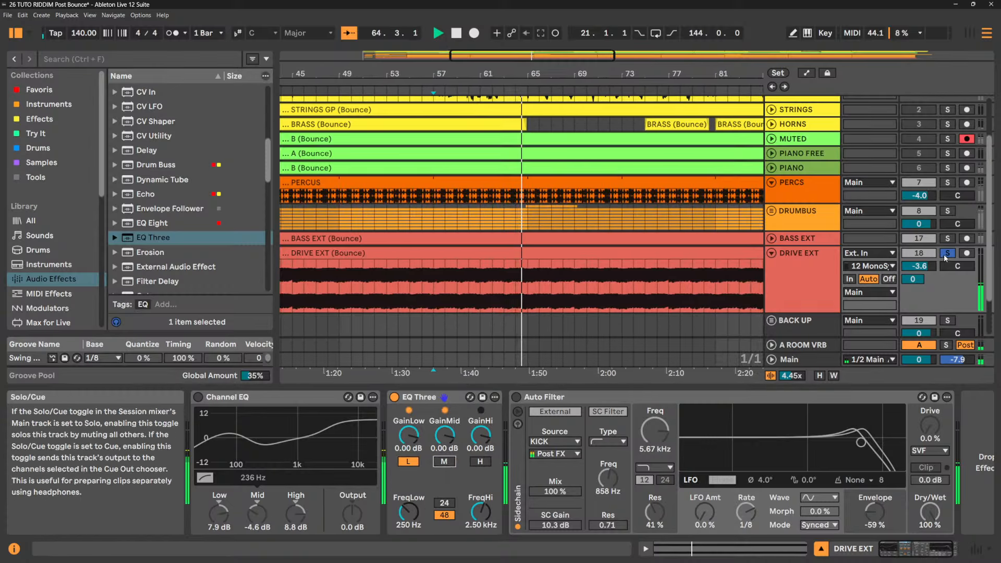
left_click(445, 462)
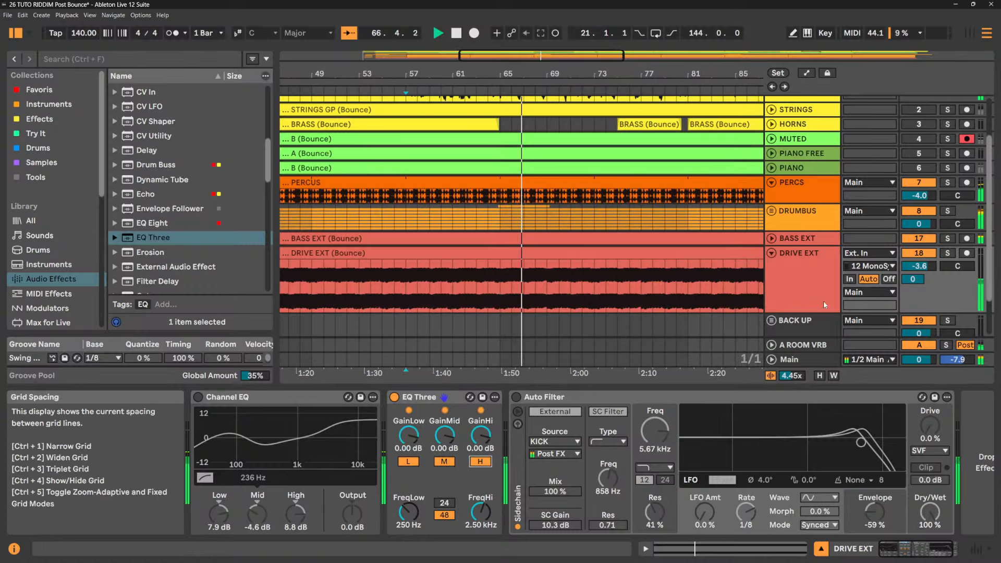
key("space")
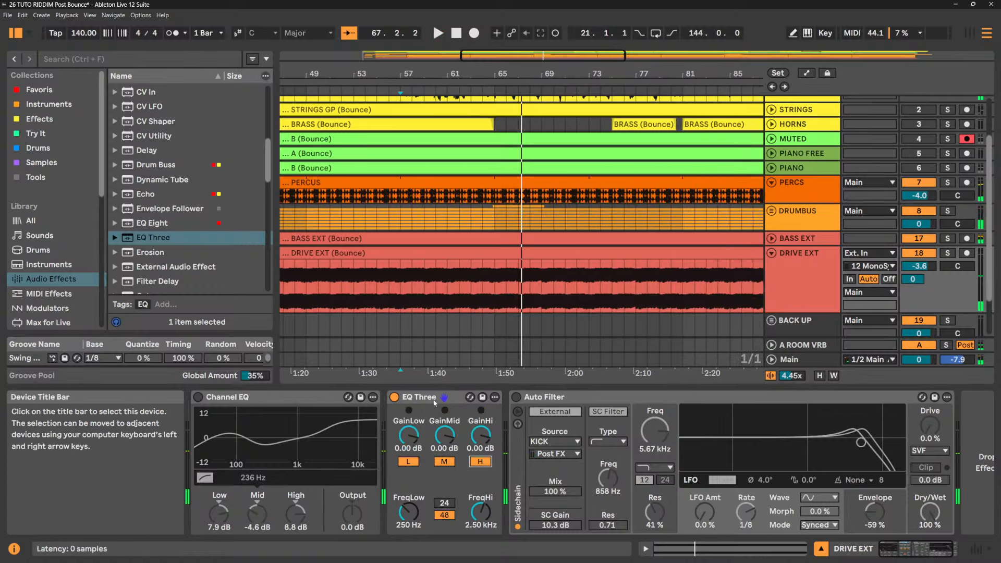
- Move EQ Three from DRIVE EXT to the Main track, placing it before Clipper
left_click_drag(434, 401, 723, 376)
left_click_drag(797, 360, 785, 360)
left_click_drag(156, 444, 197, 443)
- Play the full mix while switching EQ Three's bands off and on, and set FreqLow to 116 Hz
key("space")
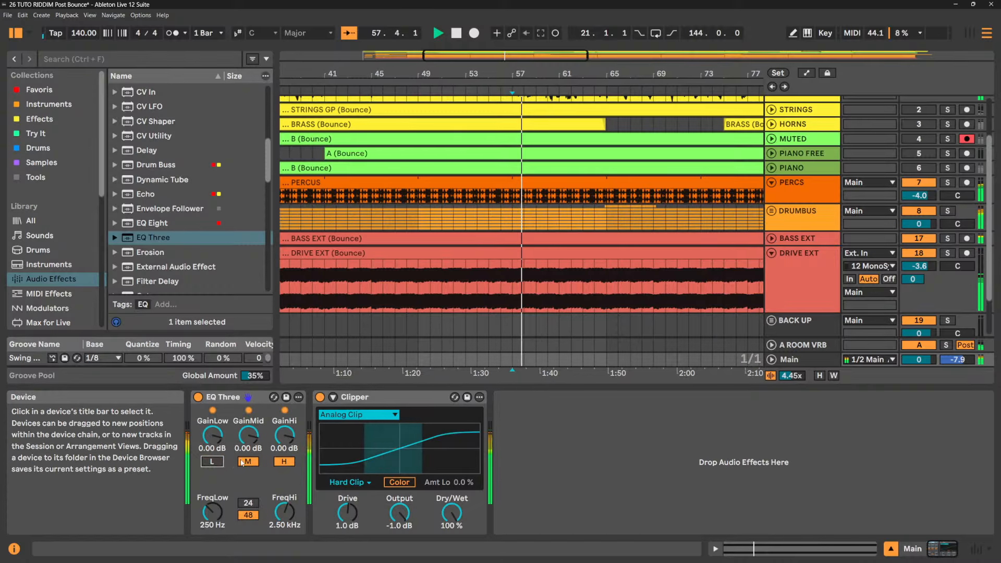
left_click(214, 461)
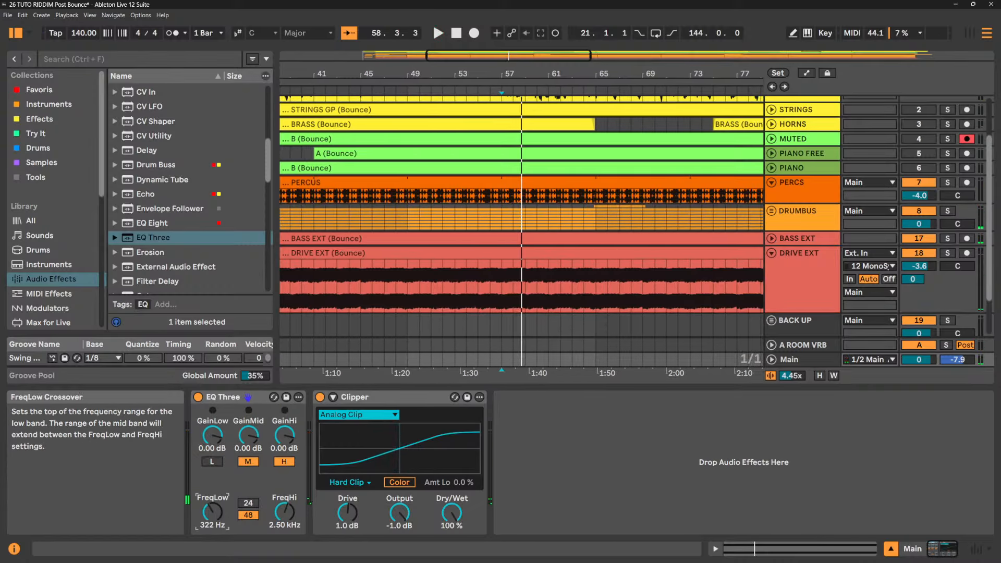
left_click(238, 461)
left_click(212, 462)
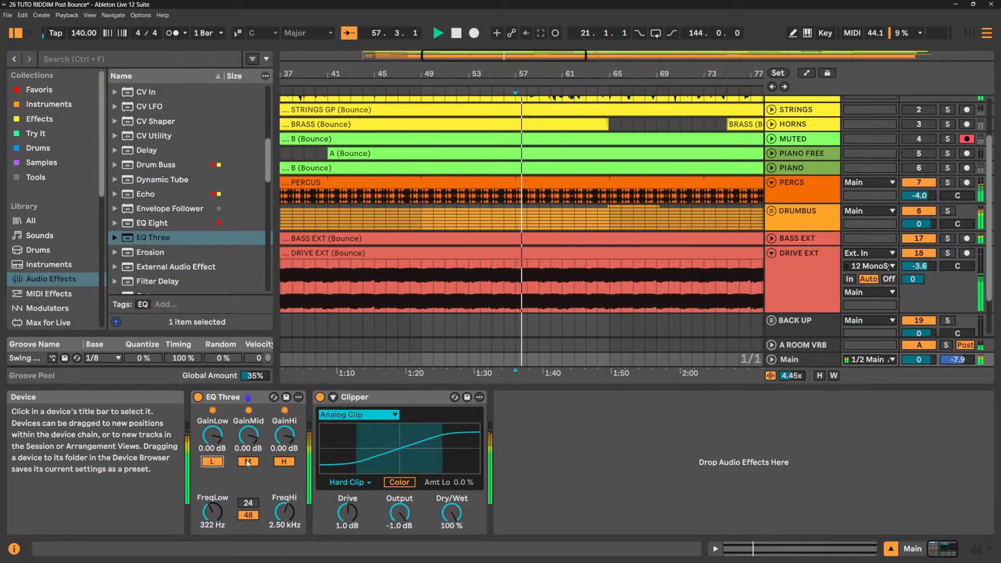
left_click(283, 461)
left_click_drag(212, 512, 213, 530)
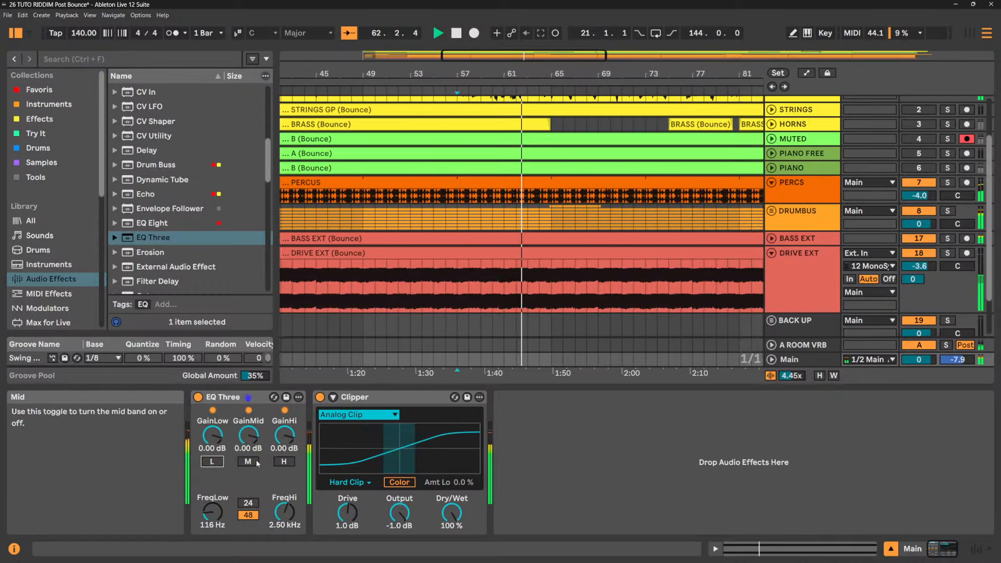
- Isolate EQ Three's mid band on Main and lower the FreqHi crossover to 409 Hz
left_click(211, 462)
left_click(247, 462)
left_click_drag(285, 512, 285, 535)
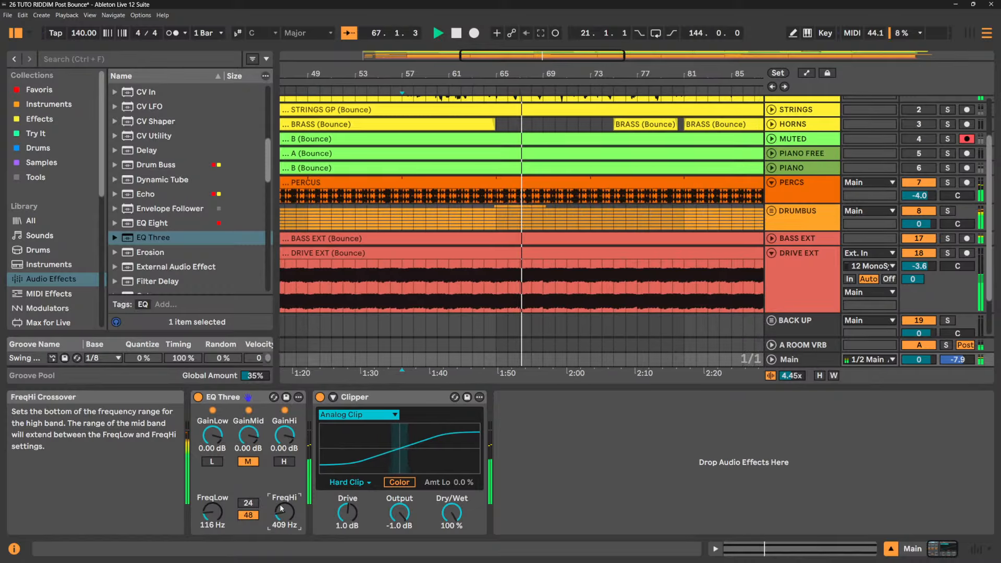
- Enable EQ Three's mid and high bands with the low band off, and set FreqHi to 455 Hz and FreqLow to 100 Hz
left_click(284, 462)
left_click(249, 462)
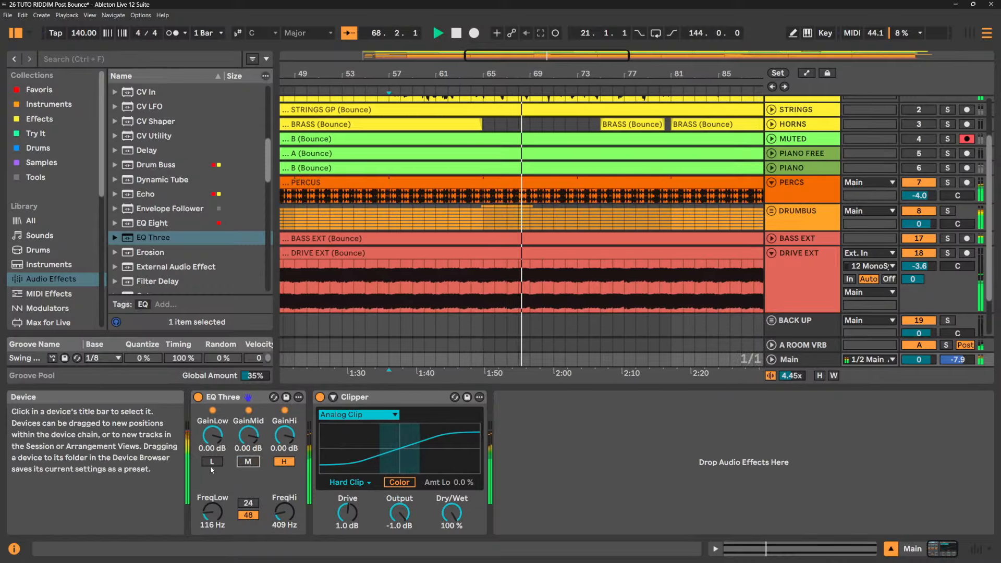
left_click(211, 462)
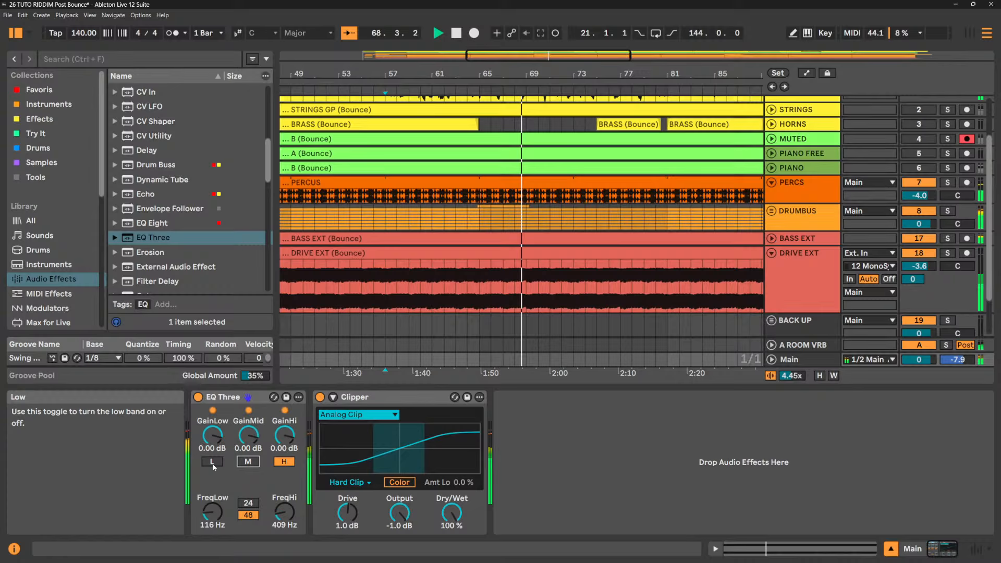
left_click(248, 462)
left_click(217, 463)
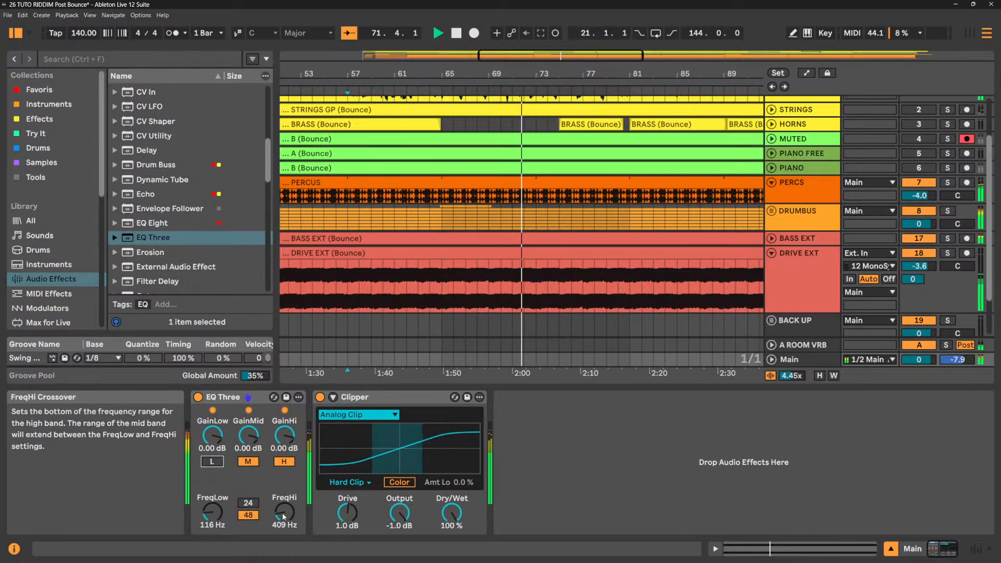
left_click_drag(284, 514, 284, 512)
left_click_drag(213, 513, 213, 515)
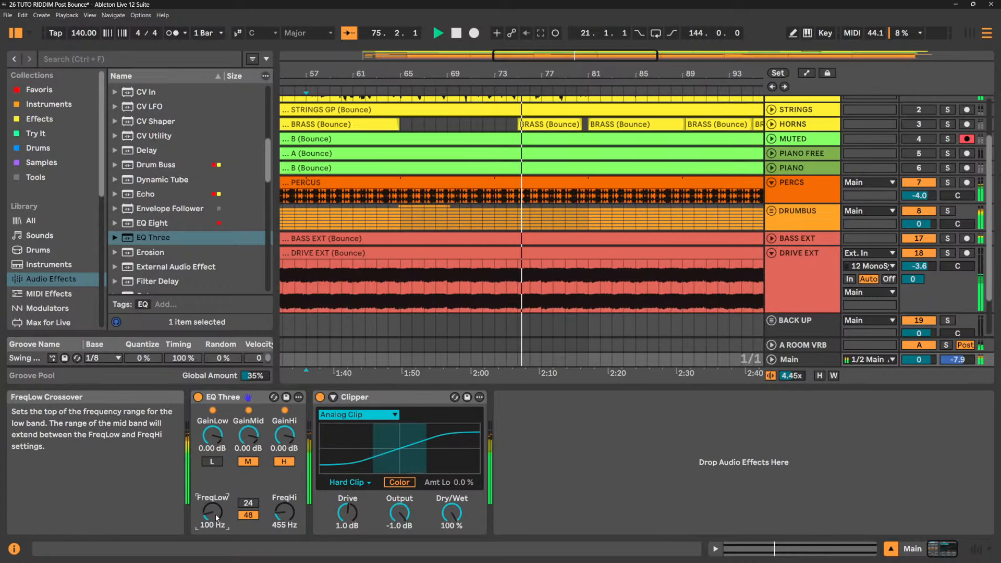
- Compare the mix with EQ Three's bands on and off, leave all three bands enabled, and stop playback
left_click(213, 462)
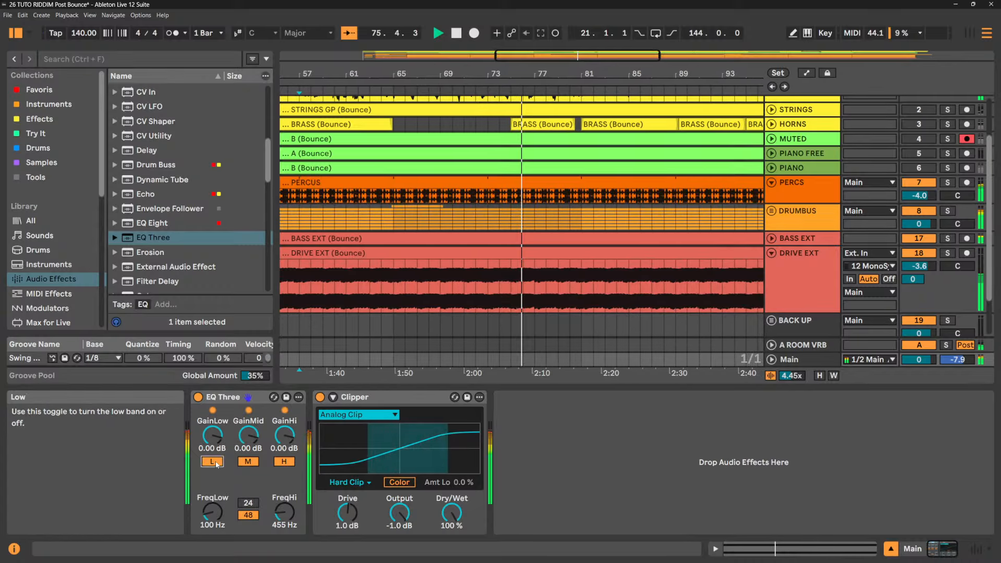
left_click(248, 462)
left_click(284, 462)
left_click(284, 462)
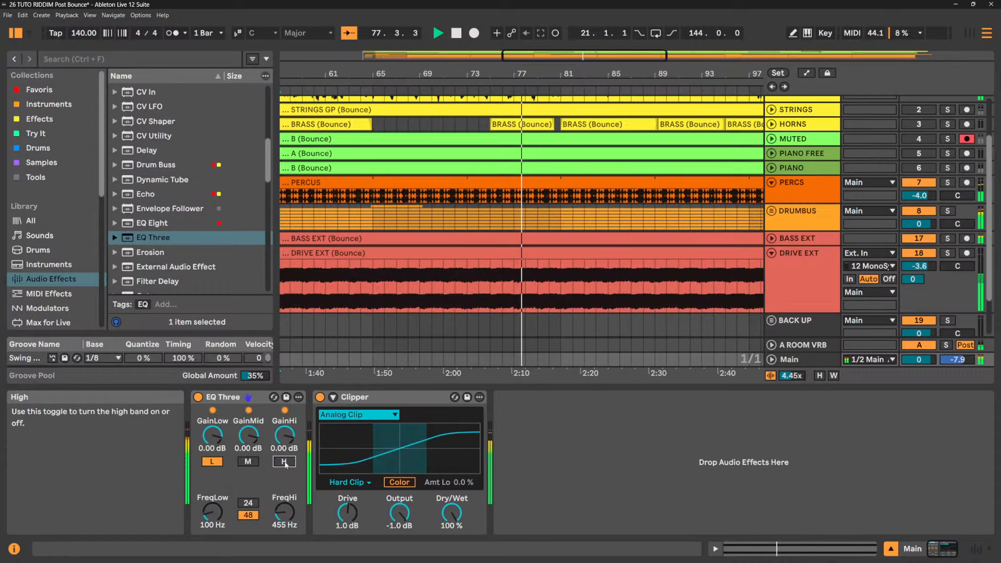
left_click(248, 462)
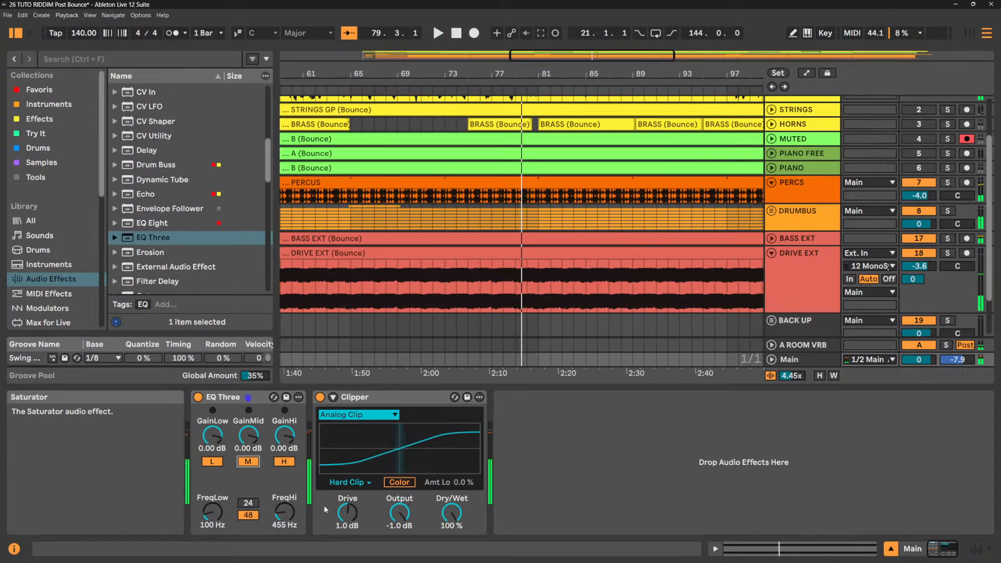
- Switch EQ Three's Flat Response option off and back on
right_click(256, 396)
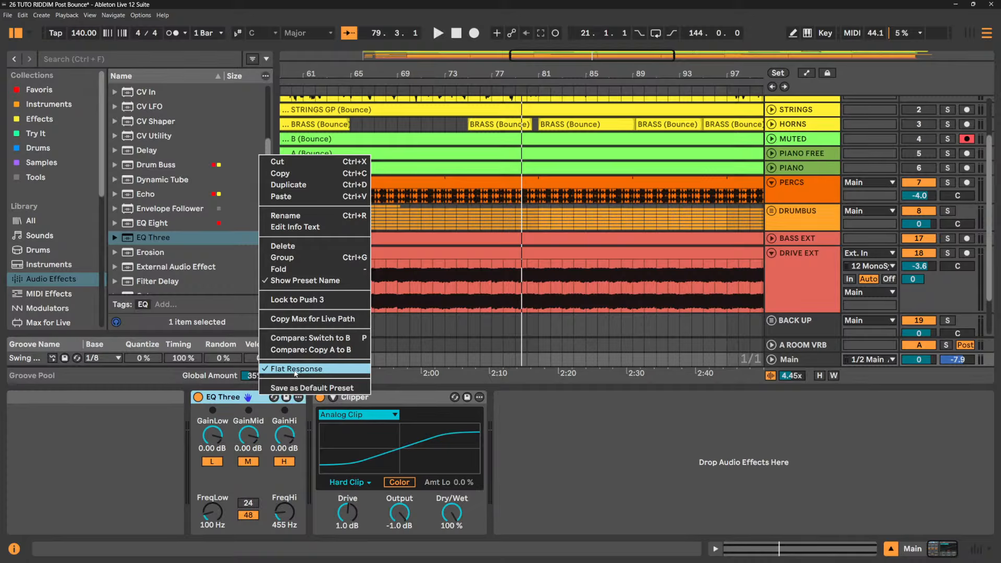
left_click(296, 369)
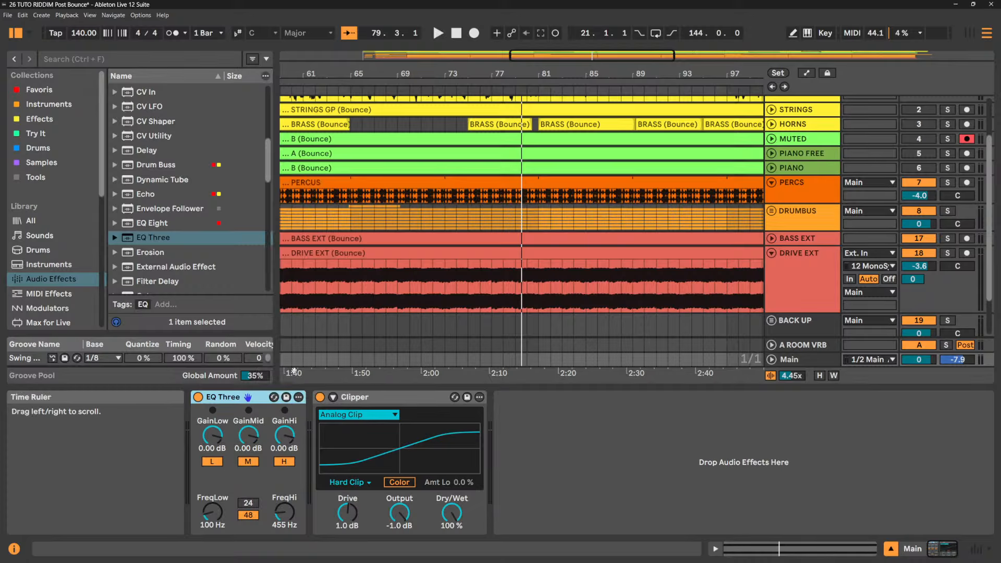
right_click(255, 397)
left_click(292, 368)
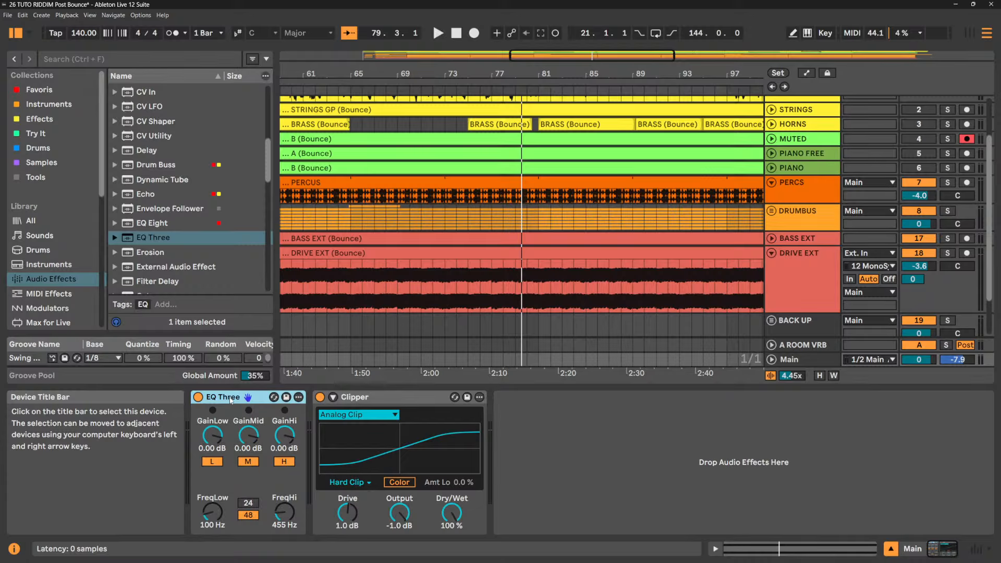
- Group EQ Three on Main into an Audio Effect Rack and show the rack's chain list
key("ctrl+g")
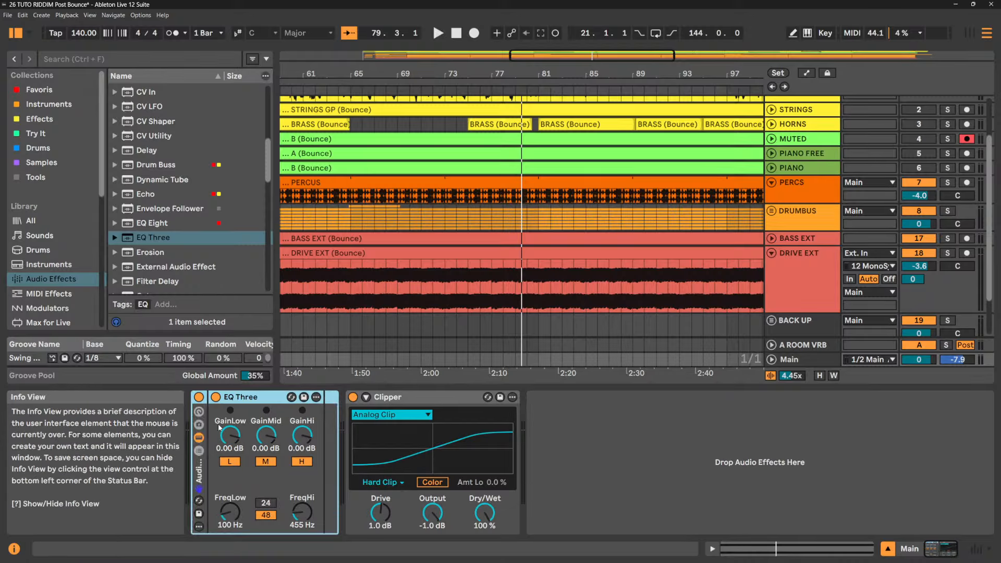
left_click(199, 451)
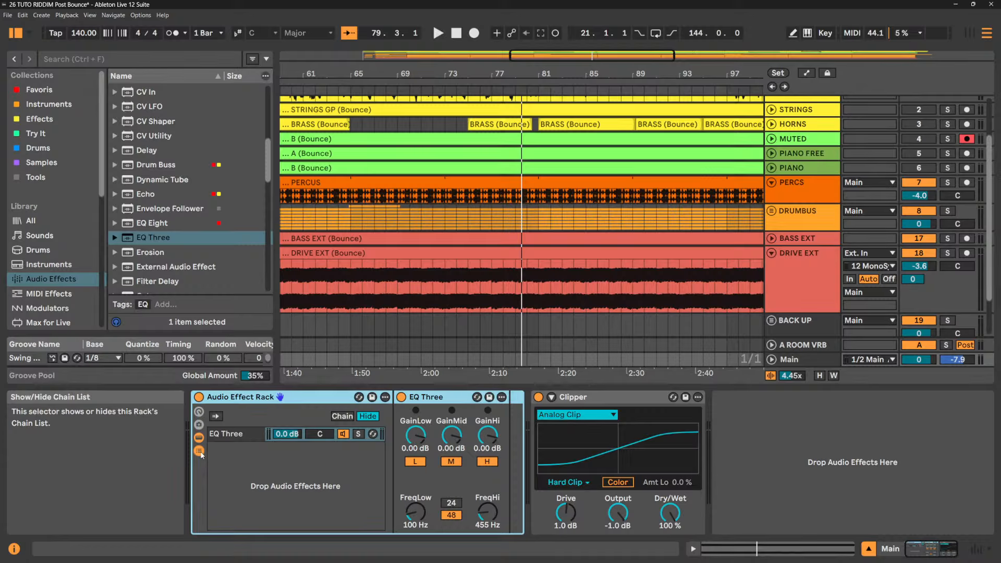
- Add an EQ Eight with its default preset between the Audio Effect Rack and Clipper on Main
right_click(457, 406)
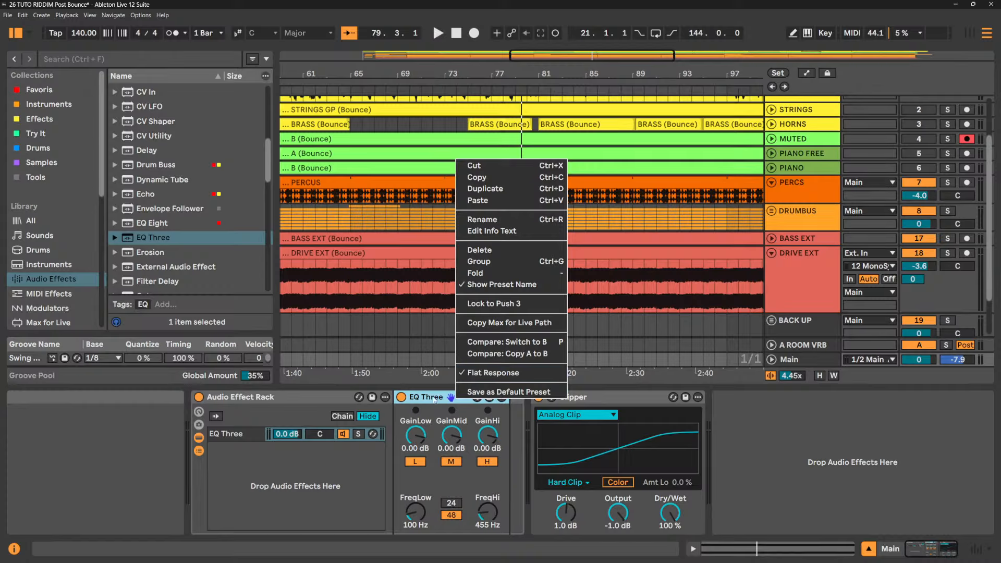
left_click(434, 399)
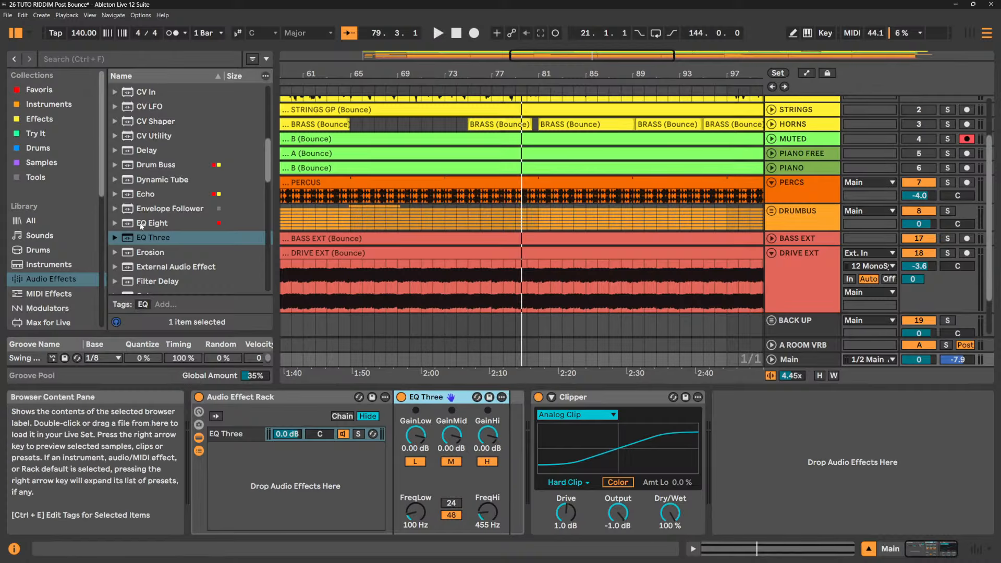
left_click_drag(141, 225, 489, 413)
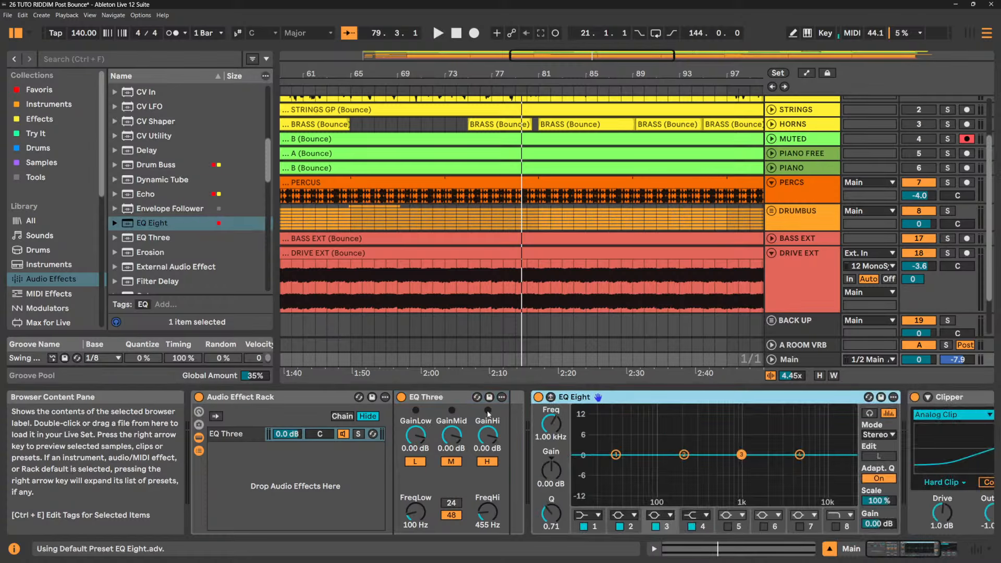
- Add a Channel EQ between the Audio Effect Rack and EQ Eight on Main
scroll(118, 171, "up", 5)
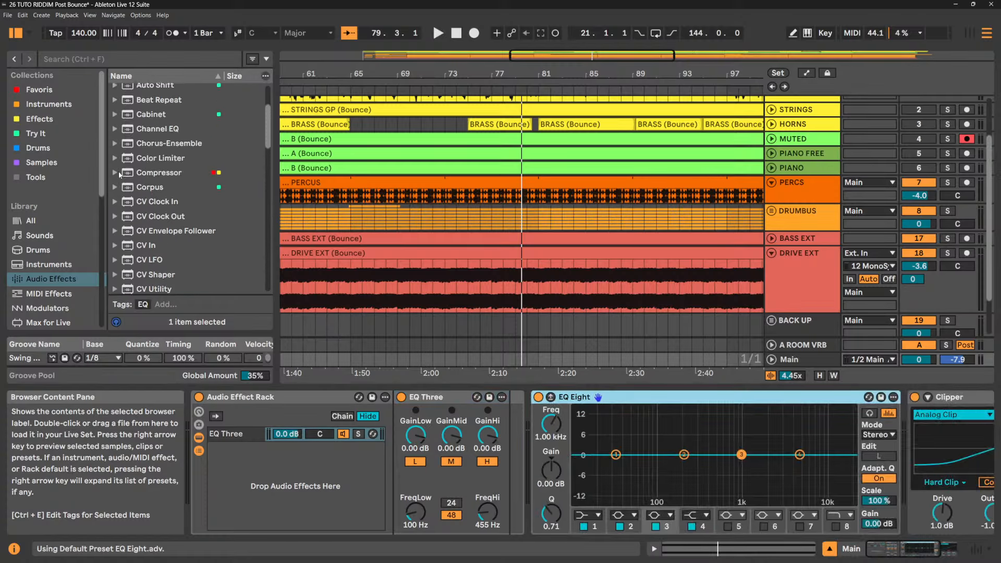
scroll(118, 172, "up", 2)
scroll(193, 175, "down", 1)
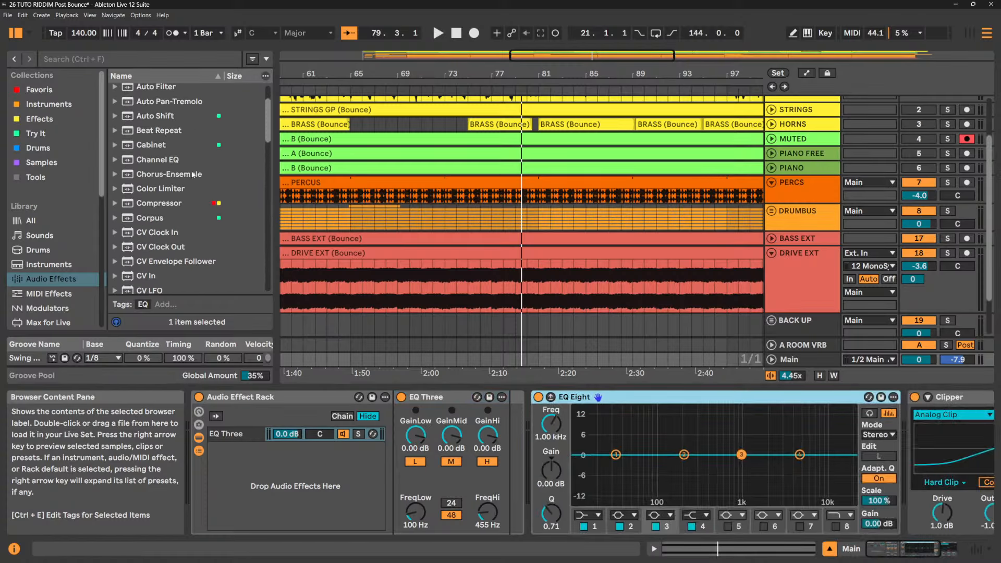
scroll(168, 193, "up", 2)
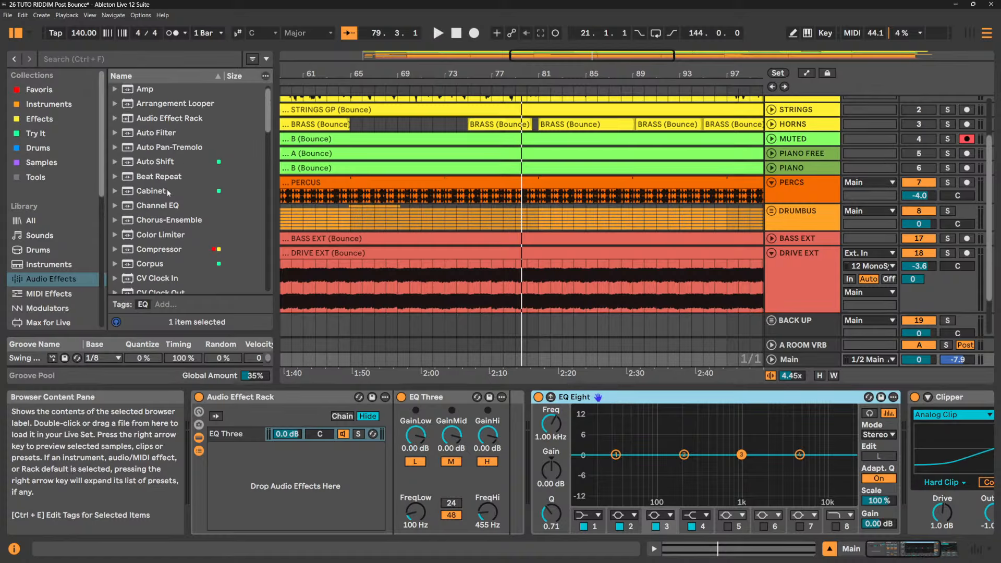
left_click_drag(155, 206, 528, 458)
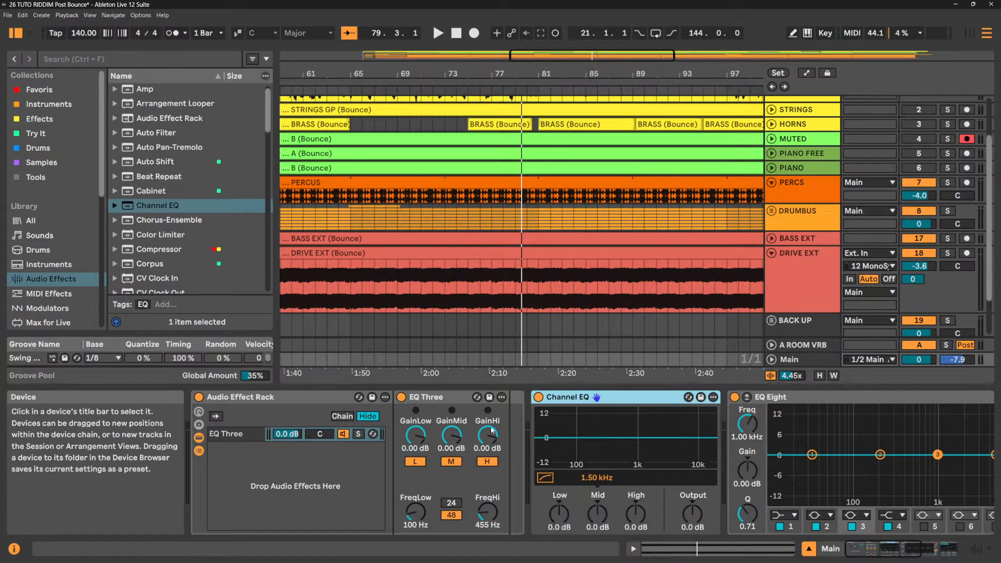
- Raise Channel EQ's mid frequency to 7.50 kHz, cut the mid gain to -8.8 dB, and lower the mid frequency to 327 Hz
scroll(815, 405, "down", 2)
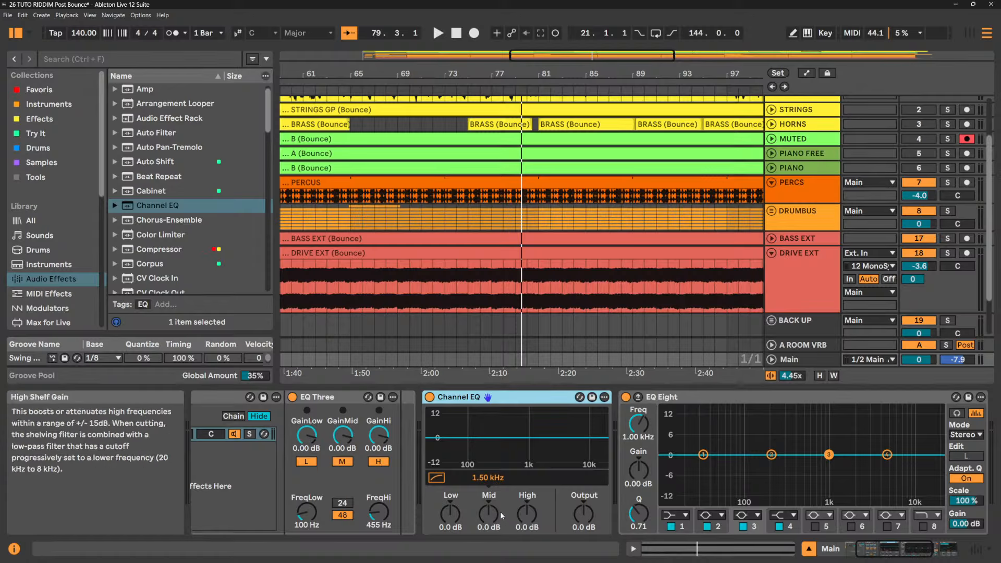
left_click_drag(486, 477, 486, 454)
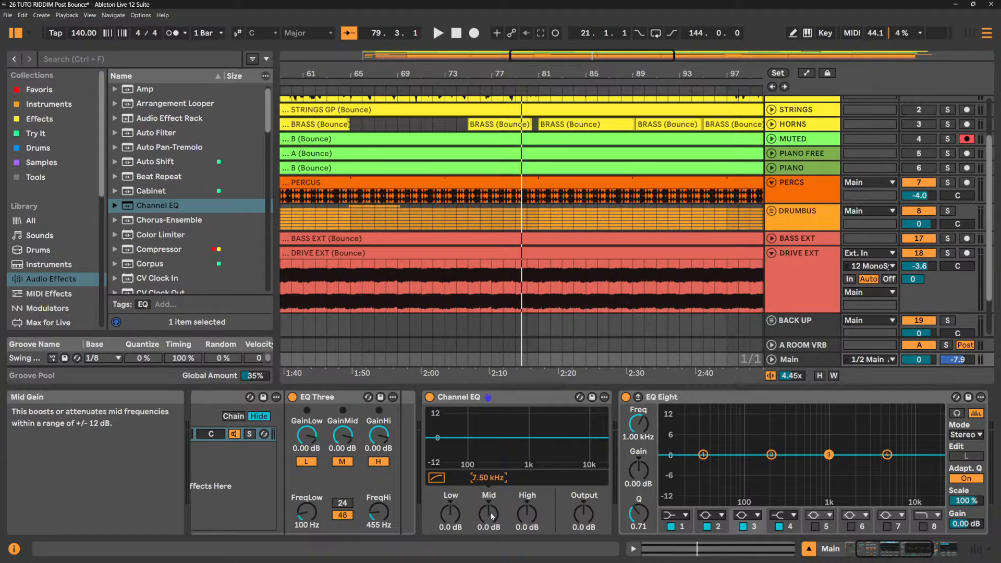
left_click_drag(489, 514, 488, 537)
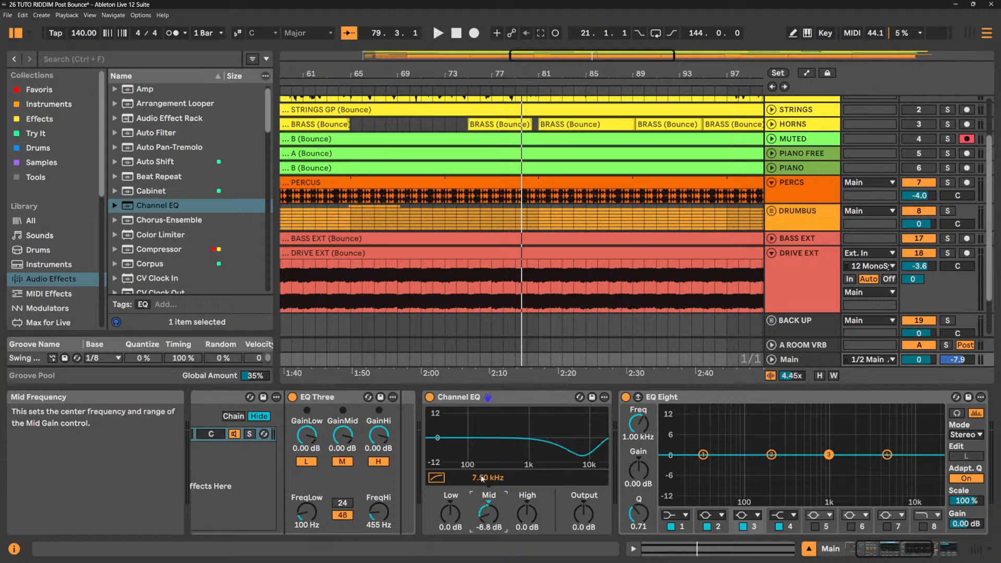
mouse_move(478, 462)
left_mouse_down()
mouse_move(444, 461)
mouse_move(489, 475)
left_mouse_up()
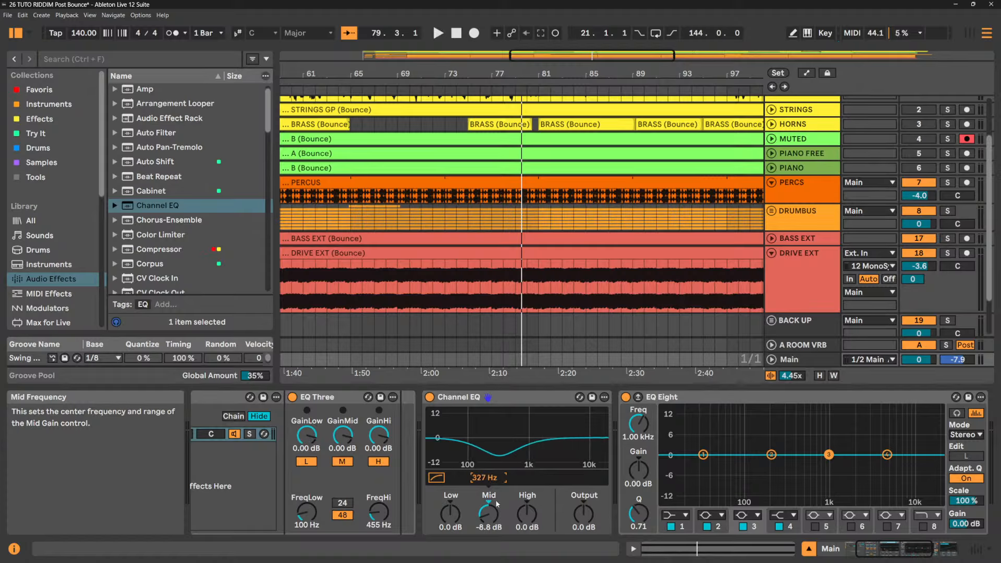
- Reset Channel EQ's mid gain to 0 dB, try a low gain of -15 dB, and reset the low gain to 0 dB
double_click(489, 517)
left_click_drag(451, 517, 451, 555)
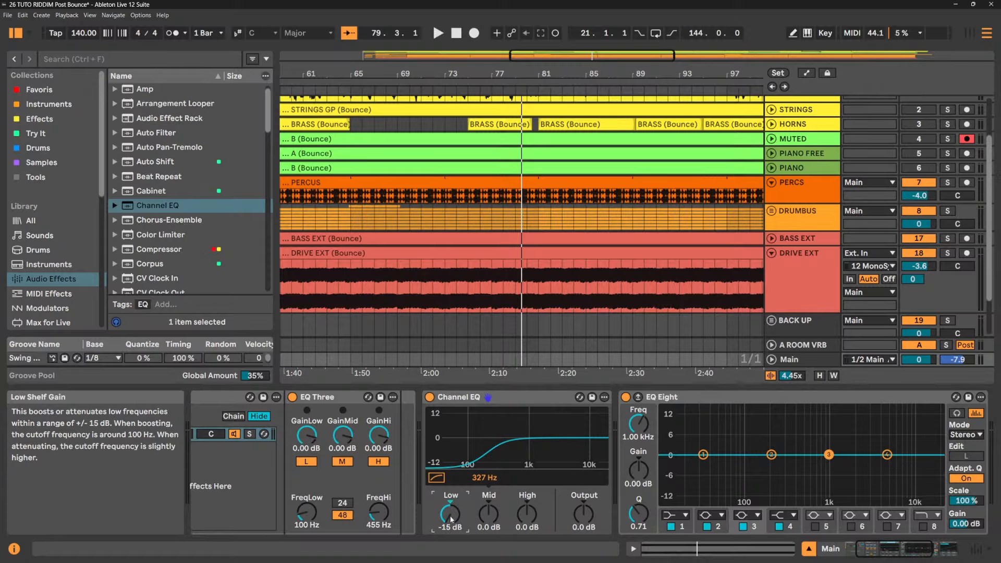
key("Delete")
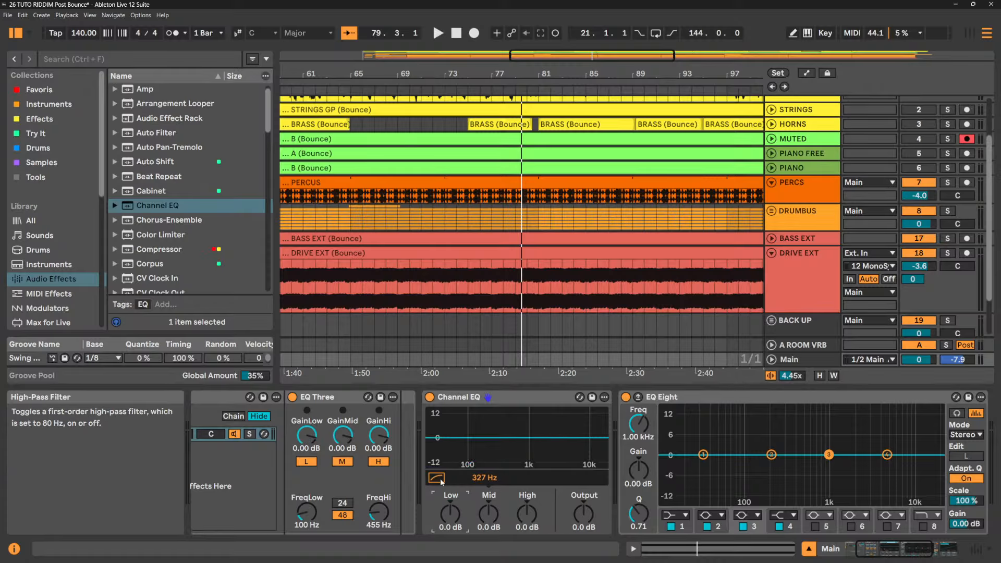
- Switch the Channel EQ's high-pass filter on and back off
left_click(437, 478)
left_click(437, 478)
left_click(532, 522)
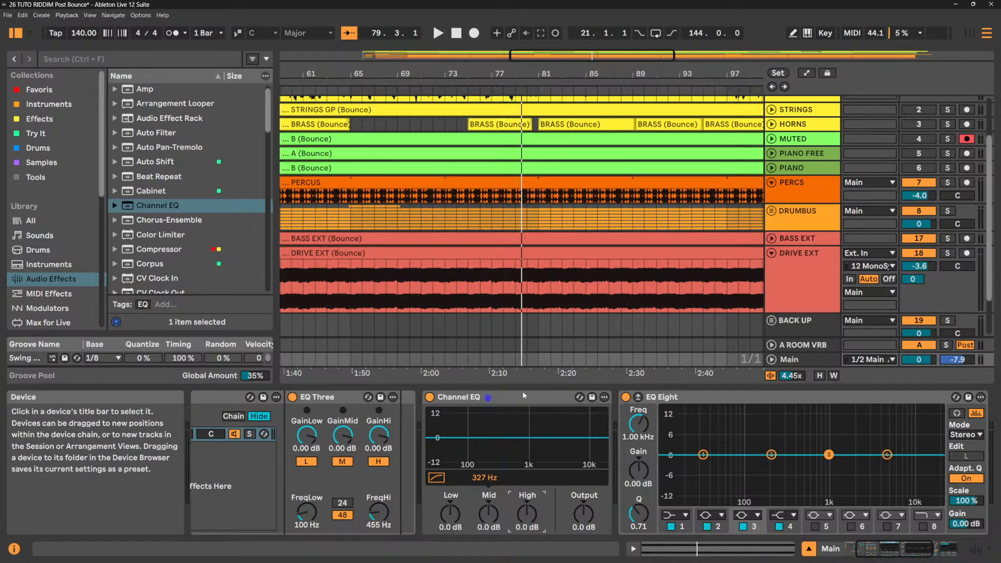
- Turn off EQ Three's mid and high bands with the 48 dB slope, and briefly toggle Channel EQ's high-pass filter for comparison
left_click(353, 397)
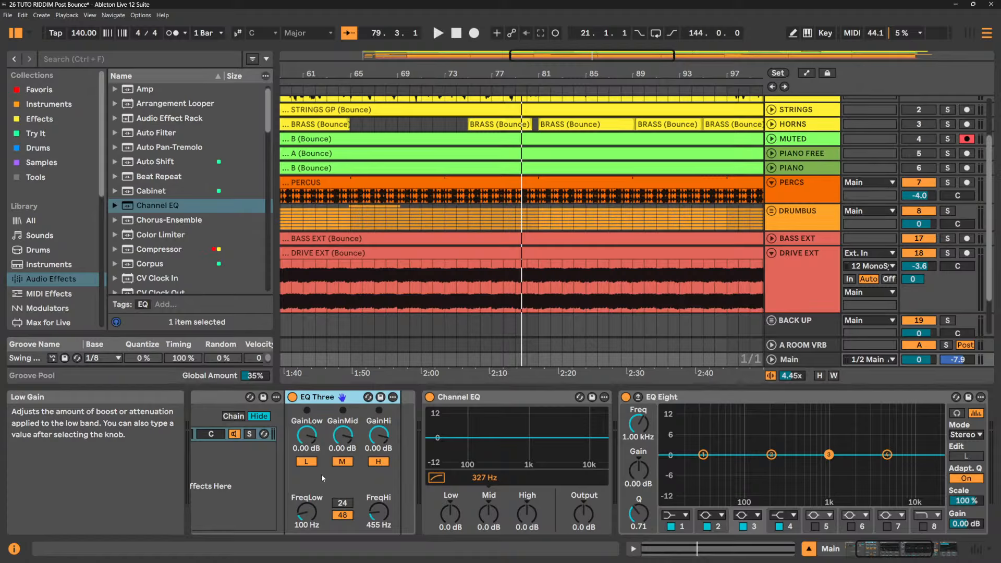
left_click(342, 461)
left_click(379, 461)
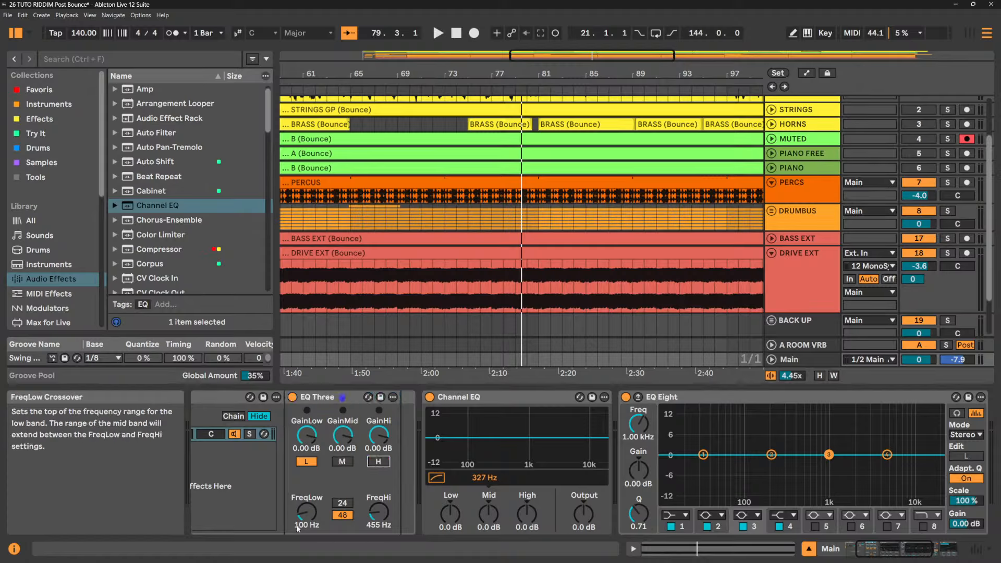
left_click(343, 515)
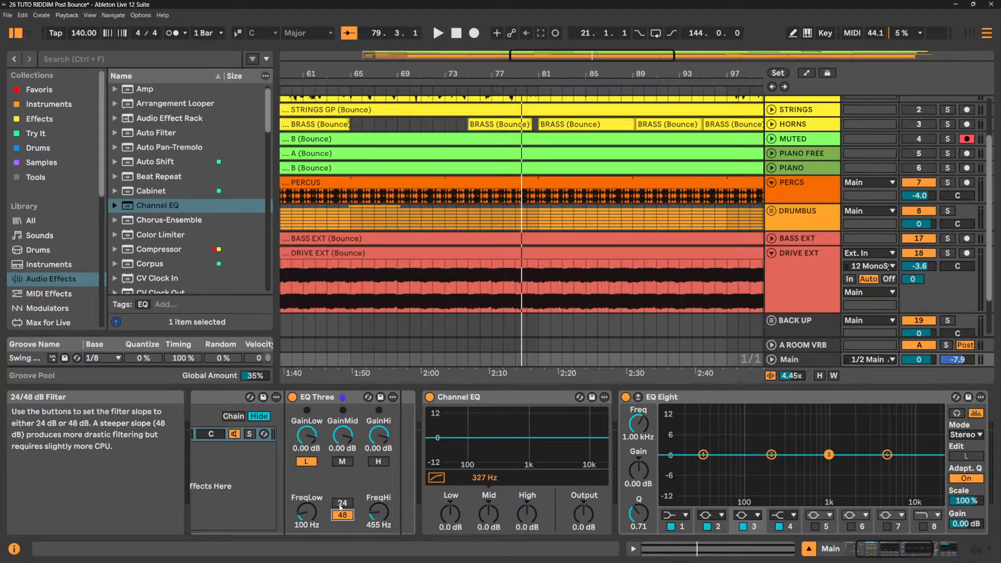
left_click(438, 479)
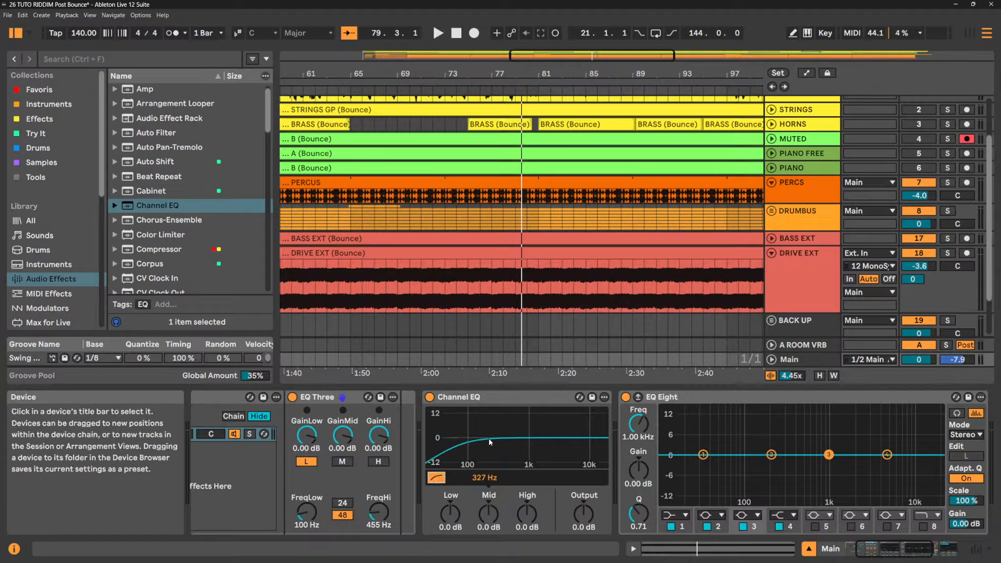
left_click(437, 478)
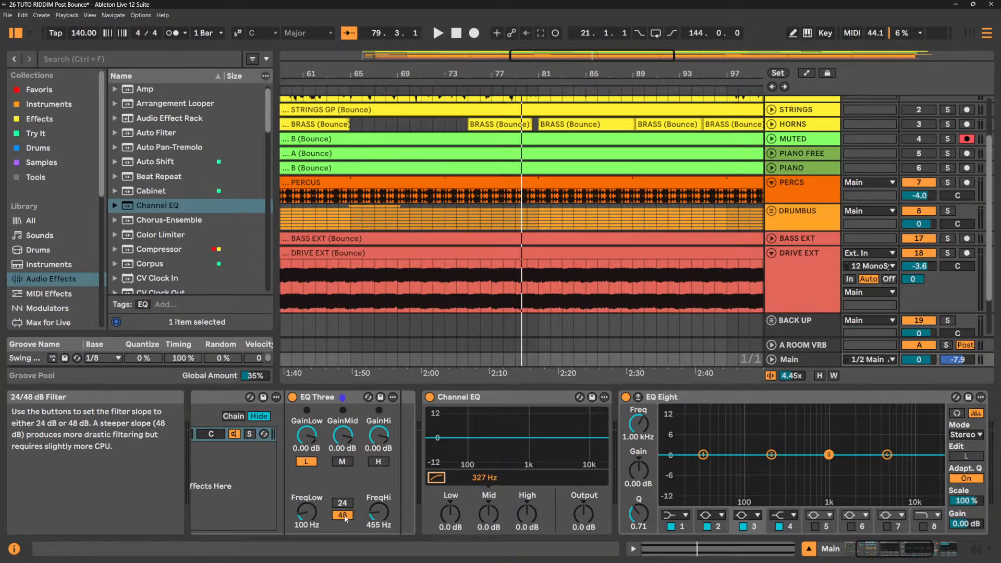
- During playback, re-enable EQ Three's mid and high bands, setting GainLow and GainMid to -2.25 dB and GainHi to -0.98 dB
key("space")
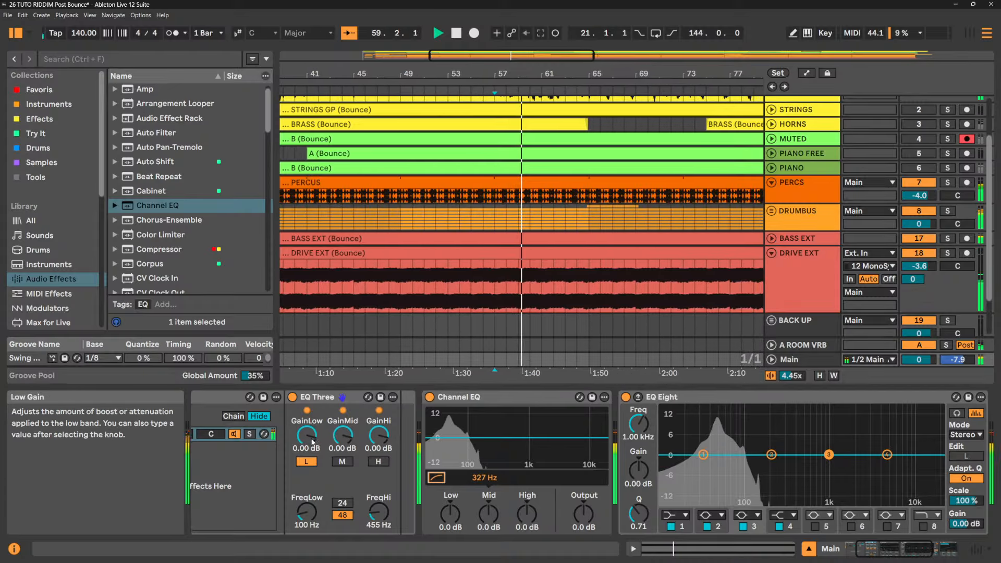
left_click_drag(322, 445, 346, 435)
left_click(343, 462)
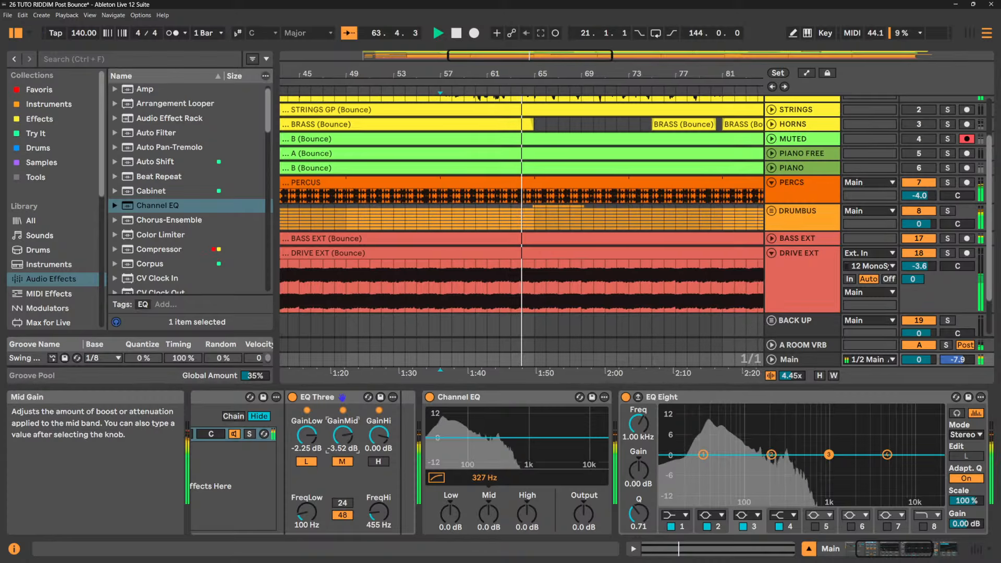
left_click(377, 462)
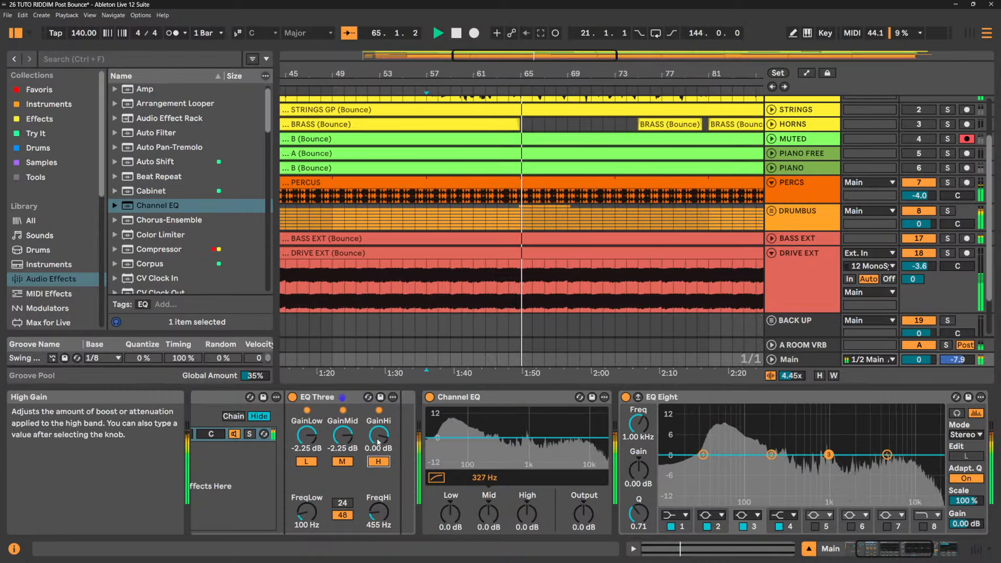
left_click_drag(380, 437, 379, 438)
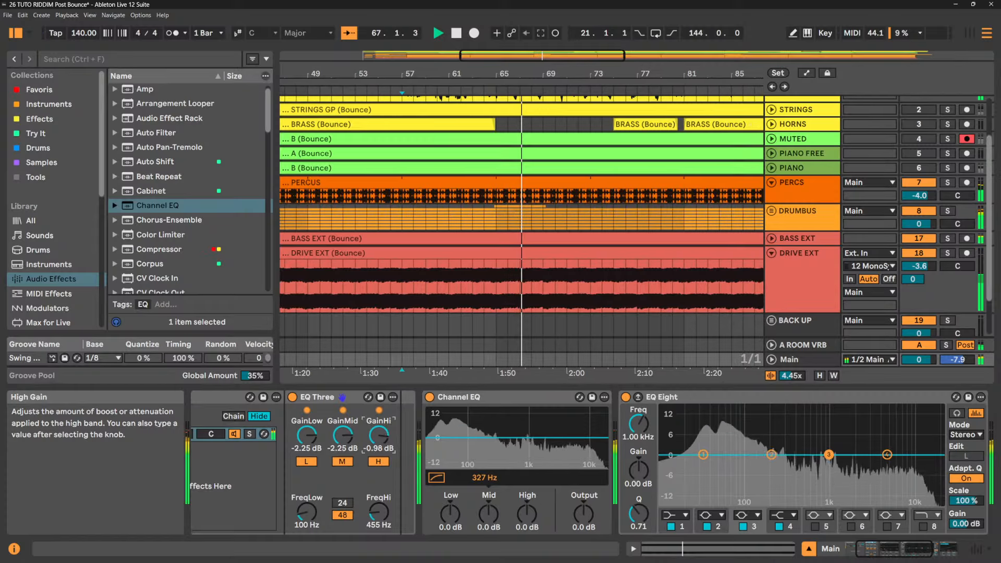
- Bypass EQ Three and delete the Channel EQ from the Main track's device chain
left_click(293, 397)
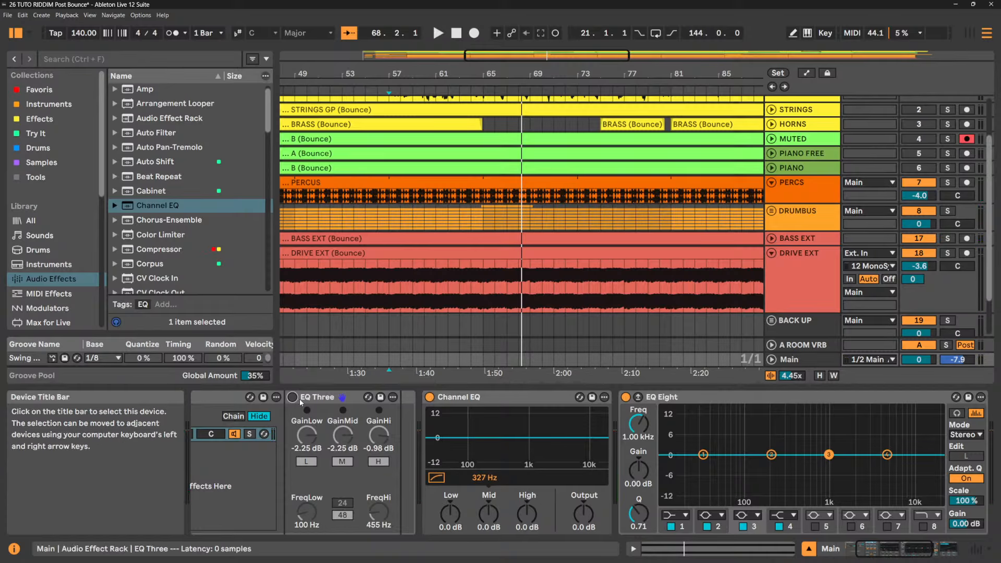
key("space")
left_click(476, 398)
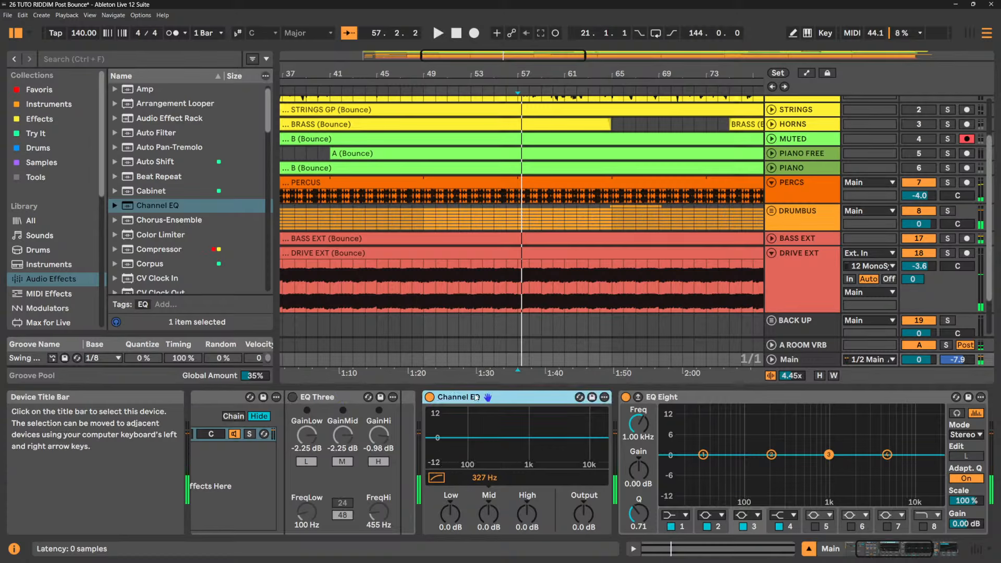
key("Delete")
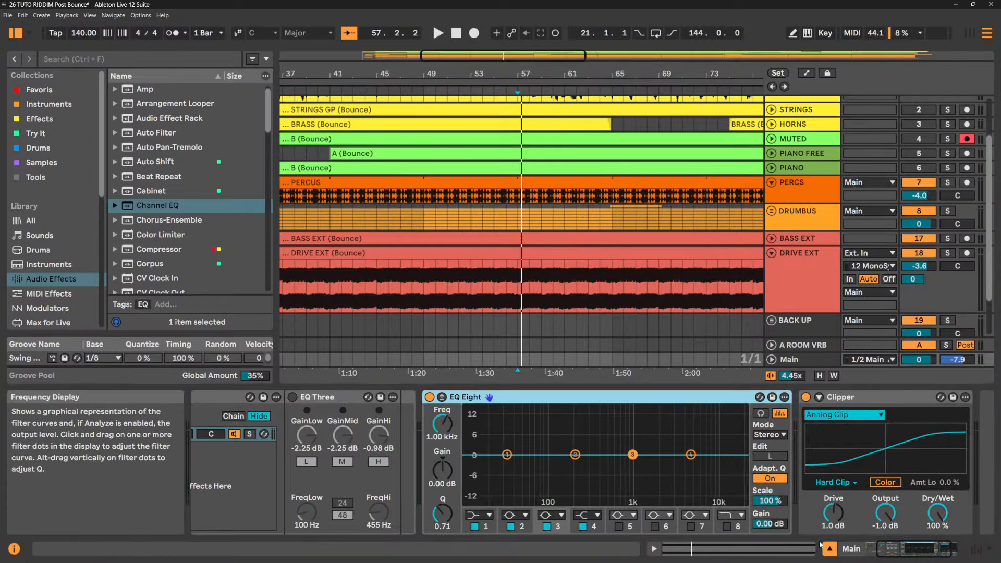
- Play short passages of the mix with EQ Three bypassed and reactivated, leaving the device switched on
left_click(854, 556)
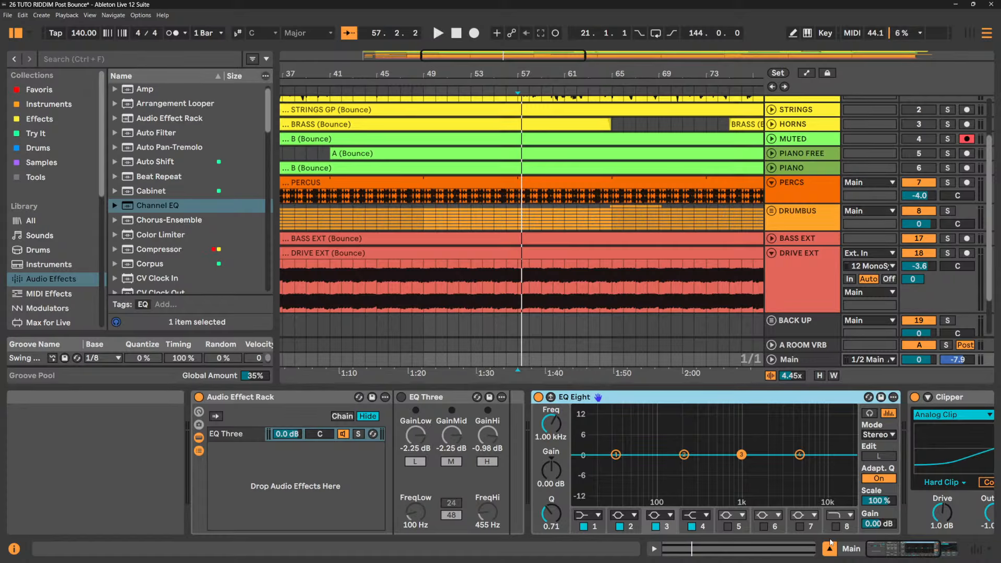
key("space")
key("space")
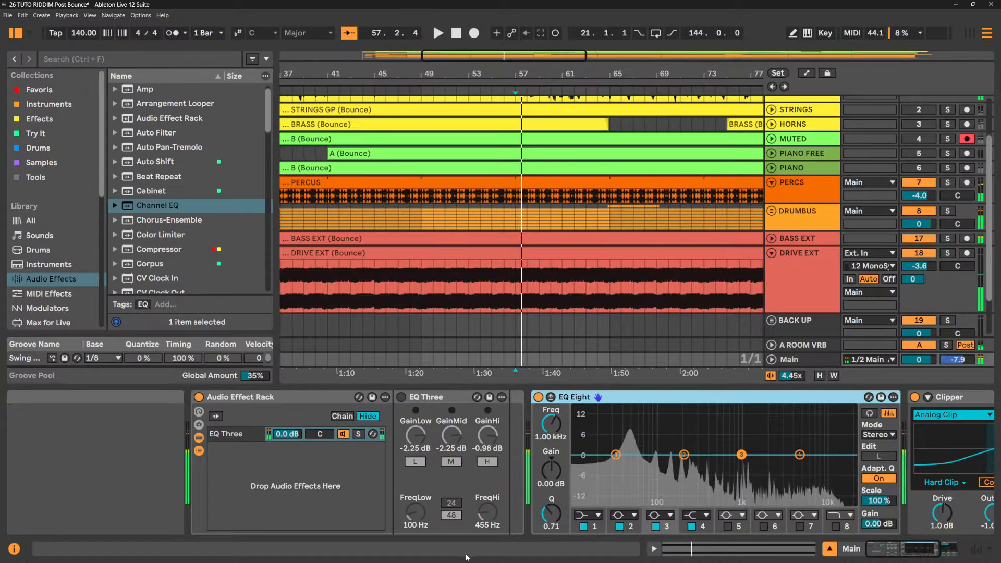
left_click(401, 396)
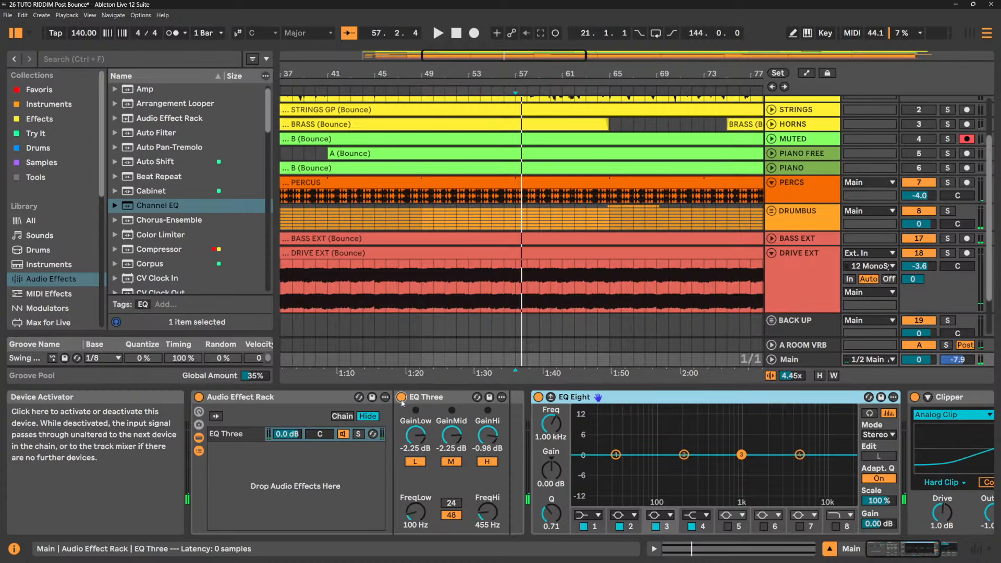
key("space")
key("space")
- Reset EQ Three's low, mid and high gains to 0.00 dB and play the mix
double_click(415, 436)
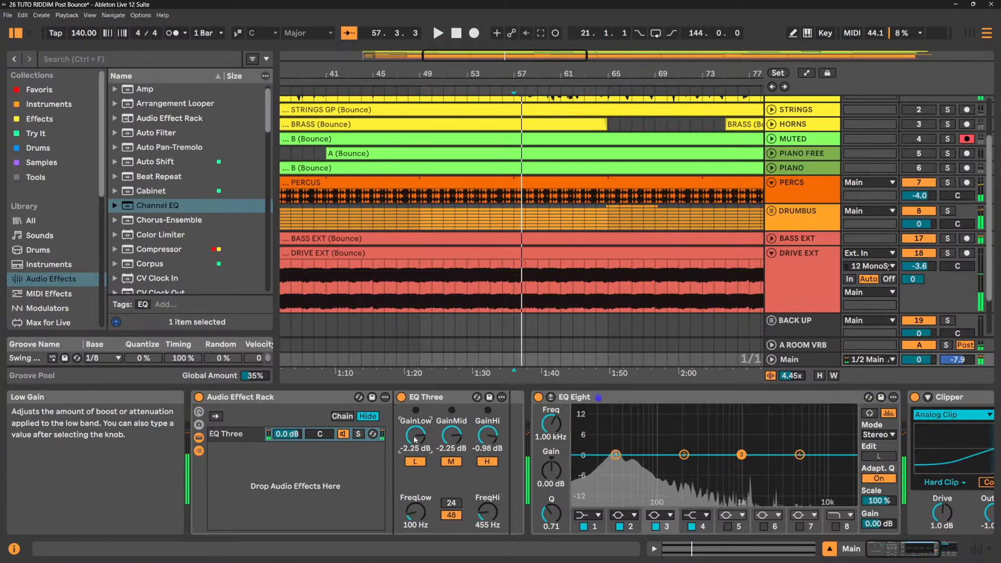
double_click(444, 434)
double_click(490, 438)
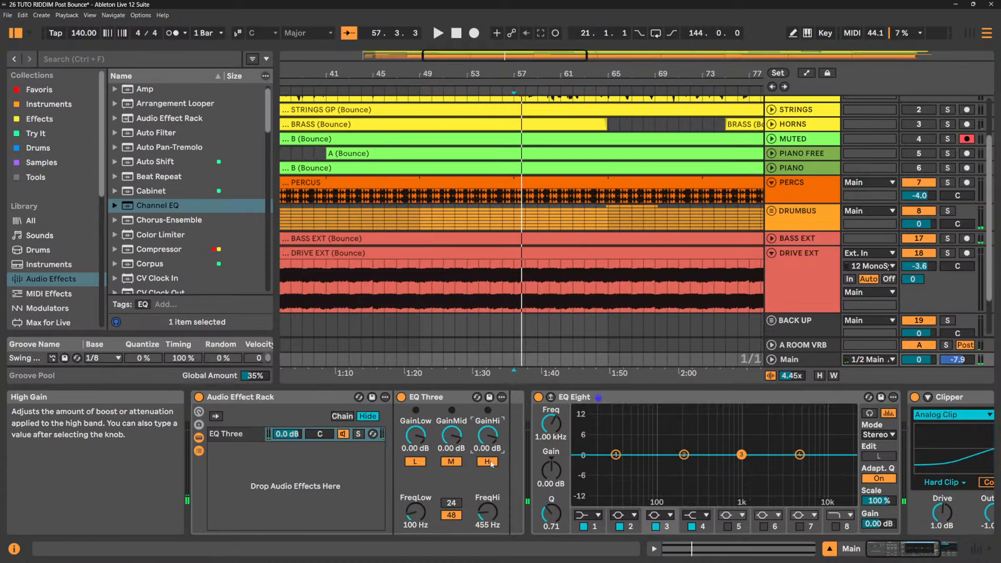
key("space")
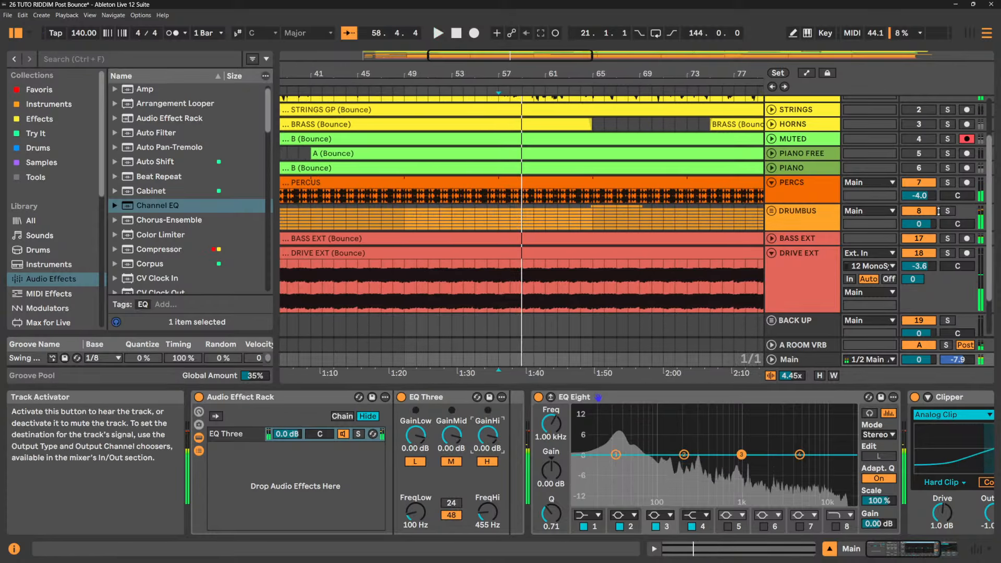
- Solo the DRUMBUS track and cut the Audio Effect Rack from the Main track
left_click(948, 211)
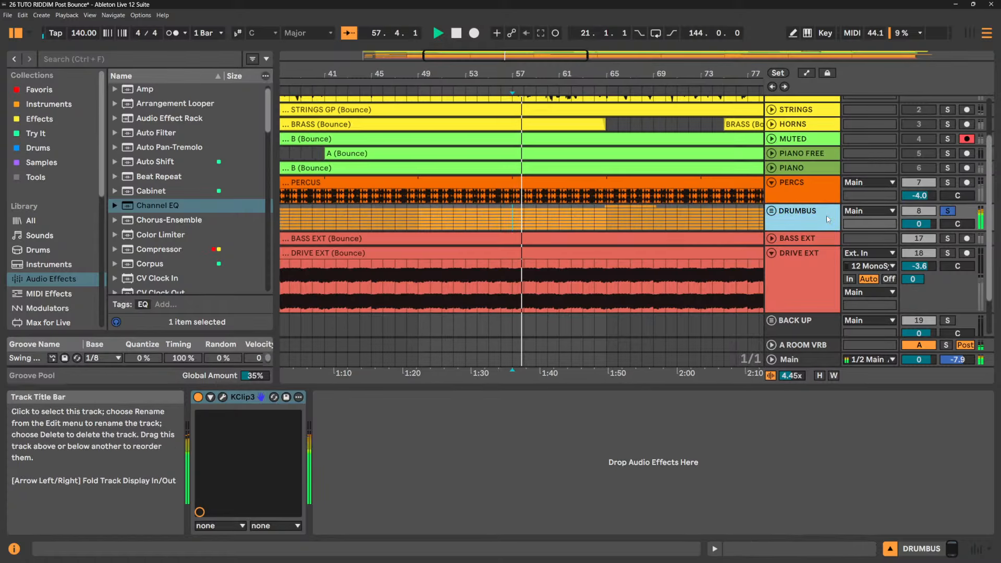
left_click(796, 360)
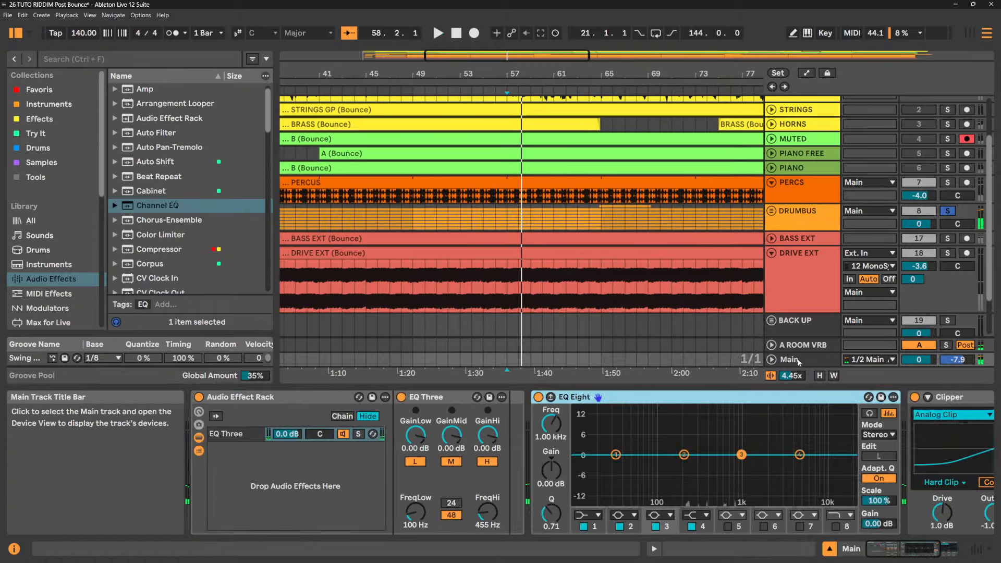
right_click(245, 397)
left_click(276, 205)
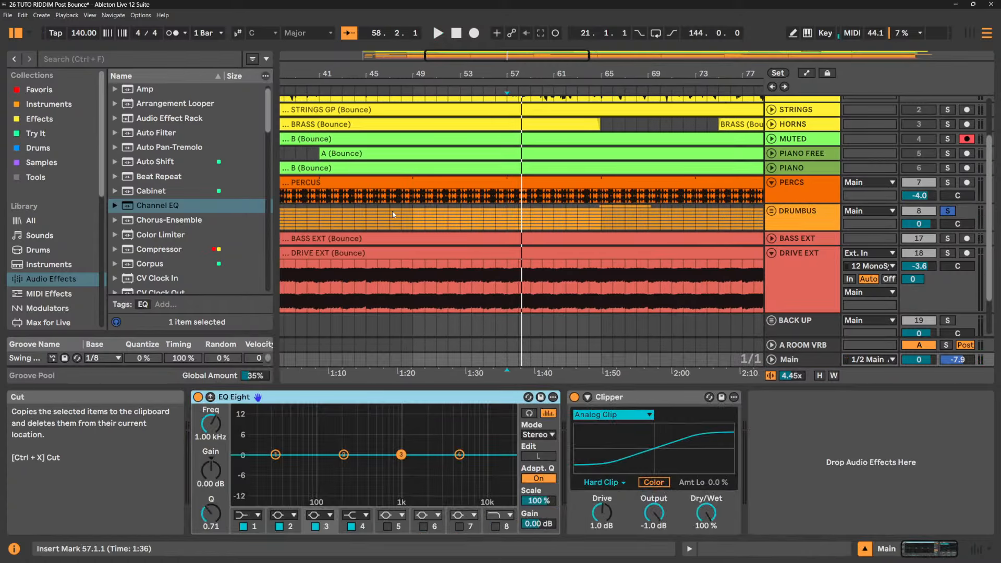
- Paste the Audio Effect Rack onto the DRUMBUS track and place it before KClip3
left_click(800, 216)
right_click(454, 433)
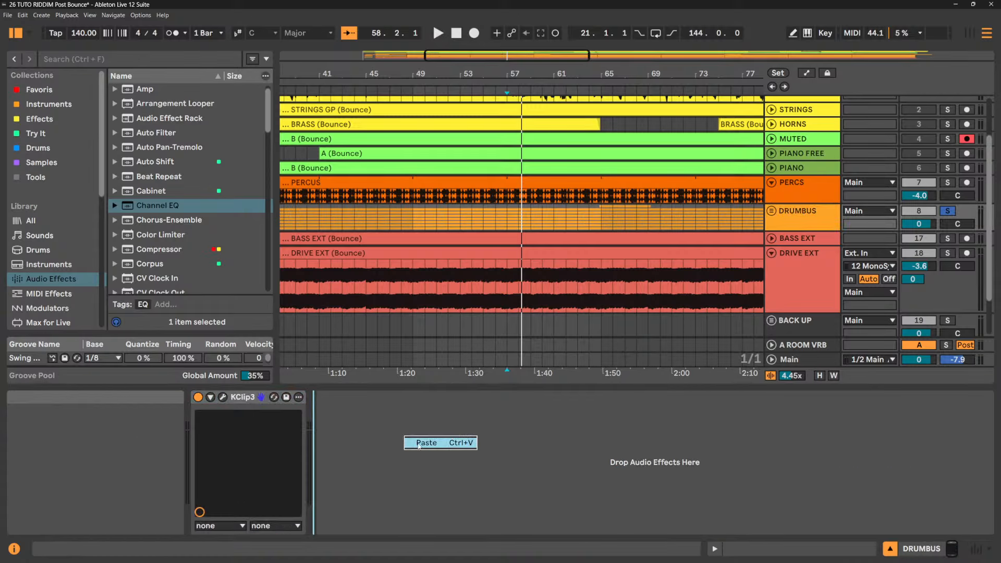
left_click(422, 444)
left_click_drag(433, 394, 209, 407)
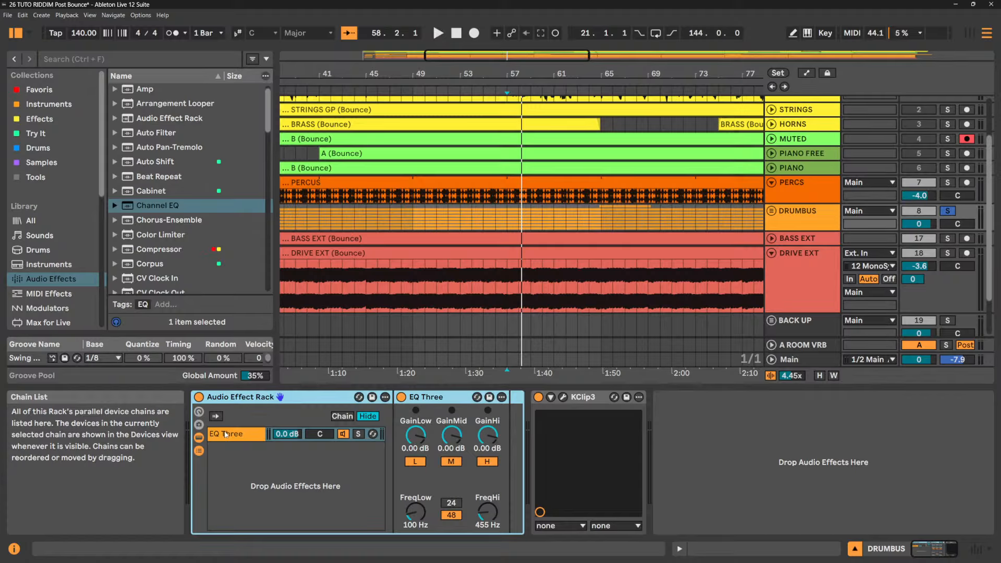
- Isolate the low band of the DRUMBUS EQ Three during playback and set FreqLow to 127 Hz
left_click(225, 434)
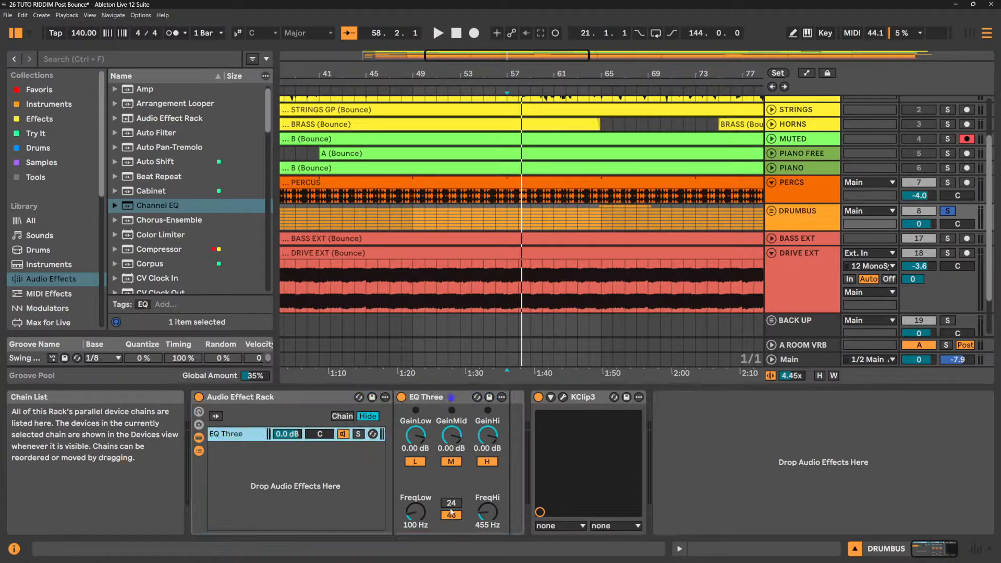
key("space")
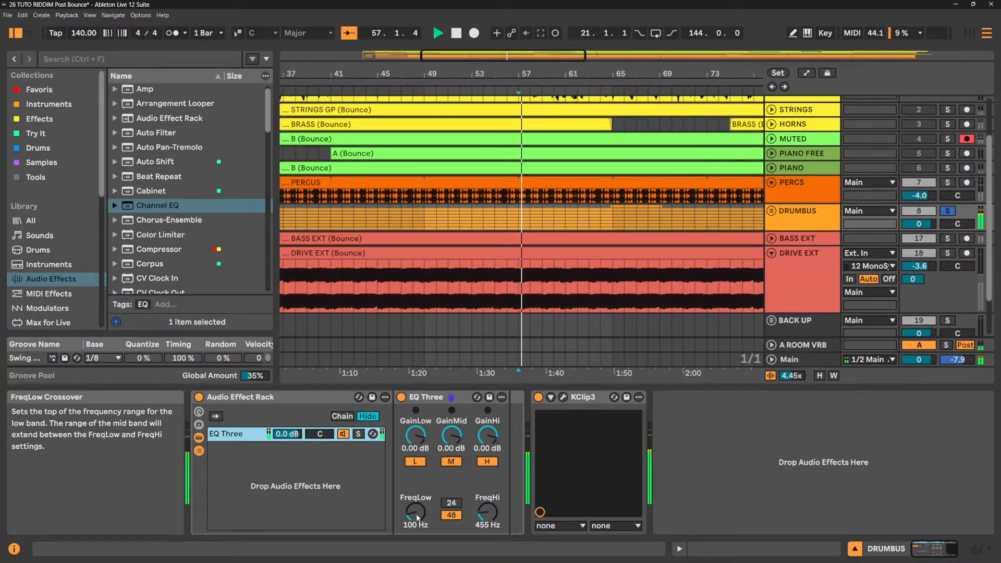
left_click(454, 462)
left_click(487, 461)
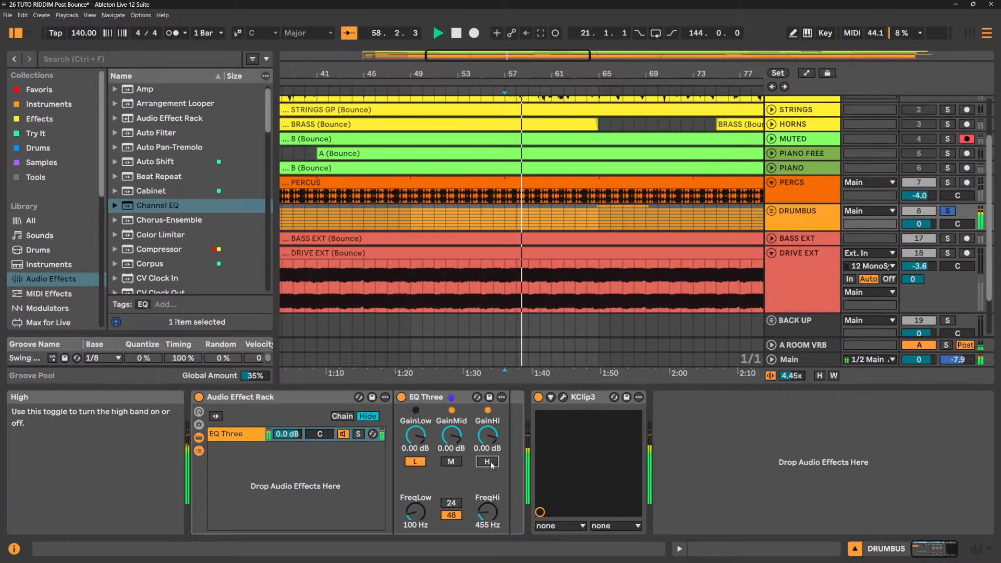
left_click_drag(416, 513, 415, 506)
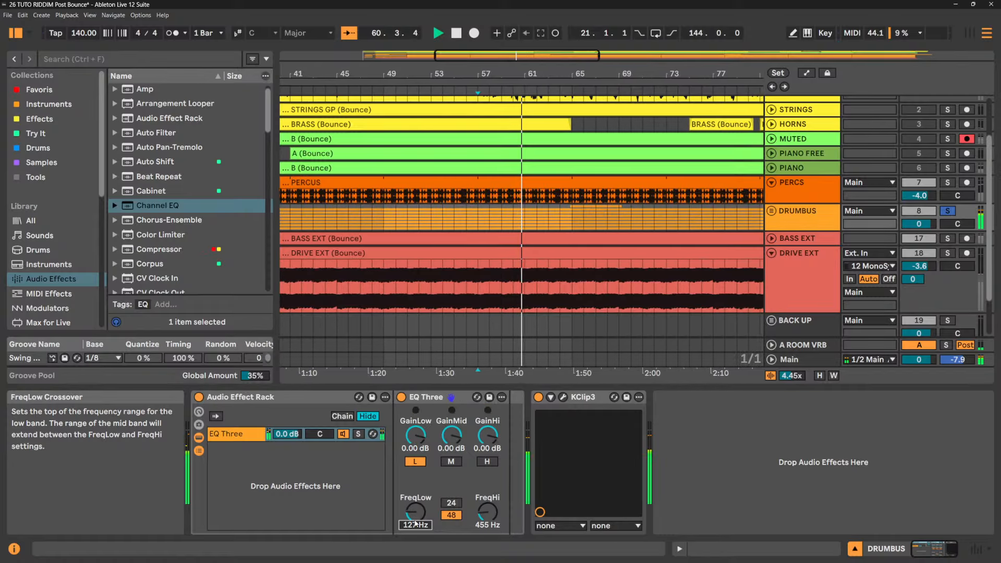
- Isolate EQ Three's mid band and set its crossovers to 201 Hz for FreqLow and 3.24 kHz for FreqHi
left_click(414, 461)
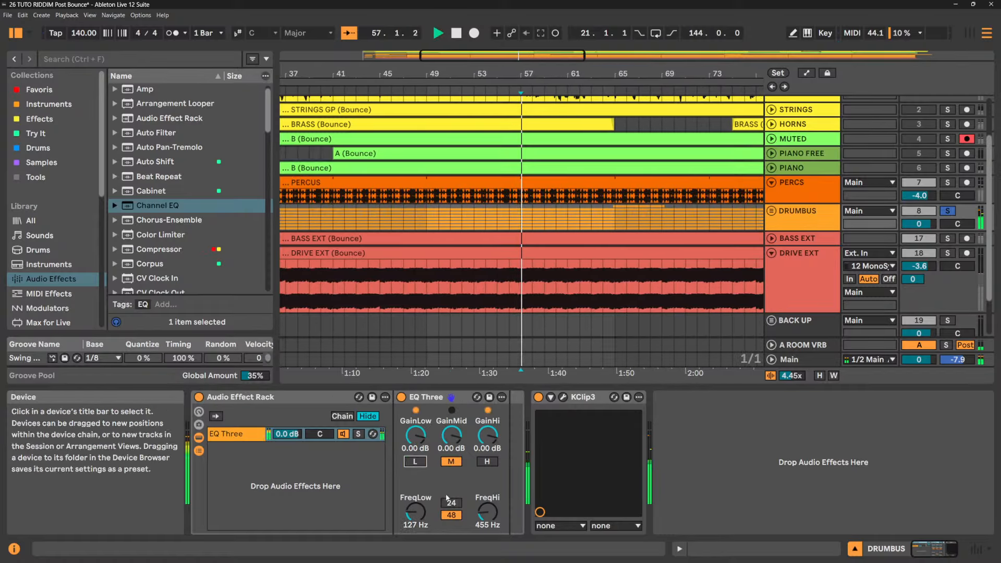
left_click(485, 511)
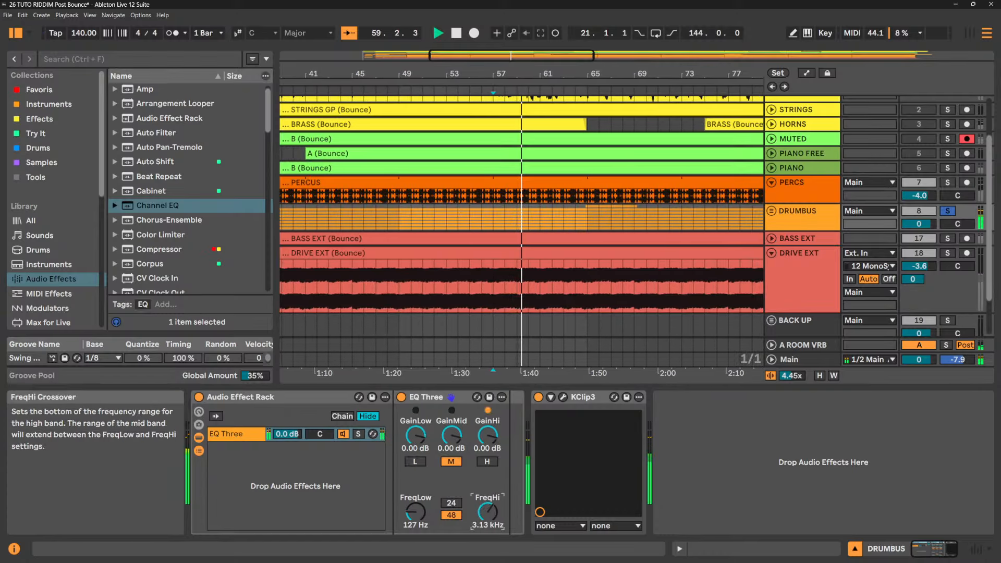
left_click(415, 511)
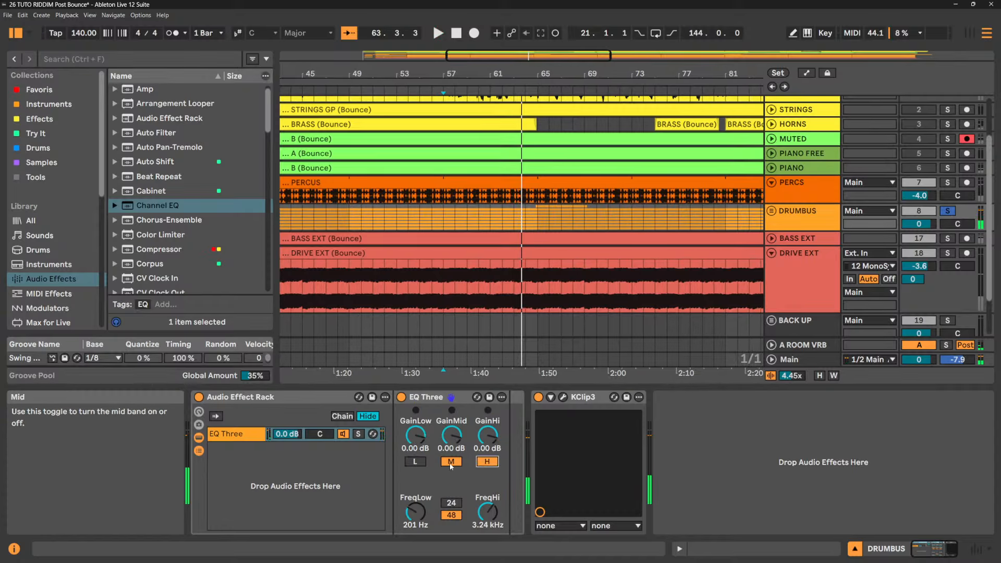
- Raise FreqHi to 3.36 kHz while listening to the high band alone, and turn all three EQ Three bands back on
key("space")
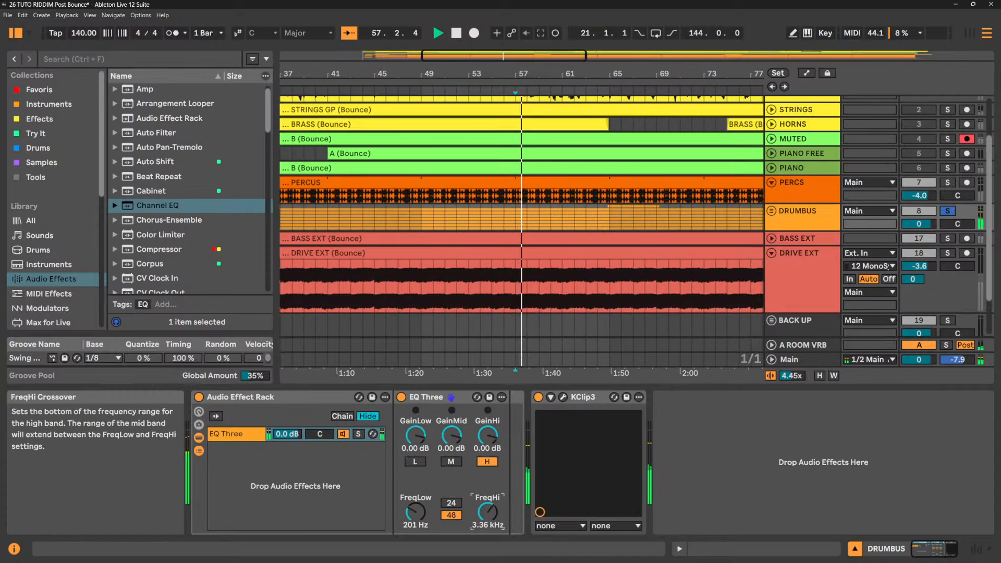
left_click(487, 462)
left_click(451, 462)
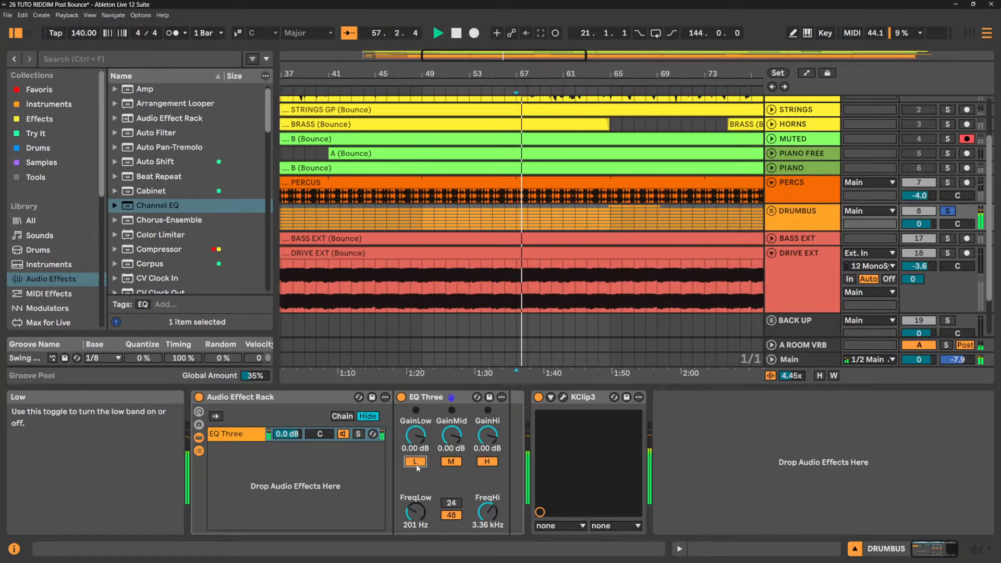
key("space")
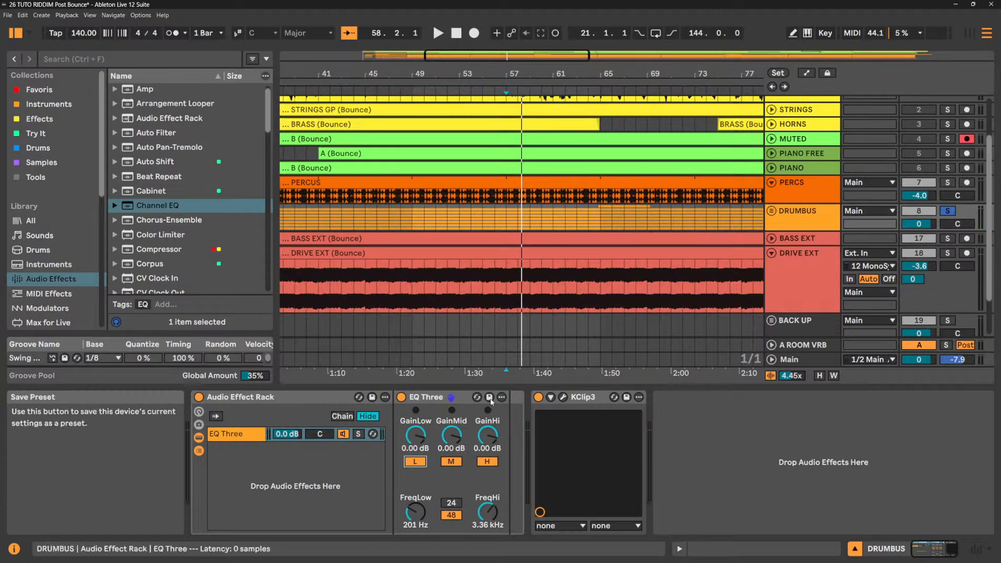
left_click(224, 438)
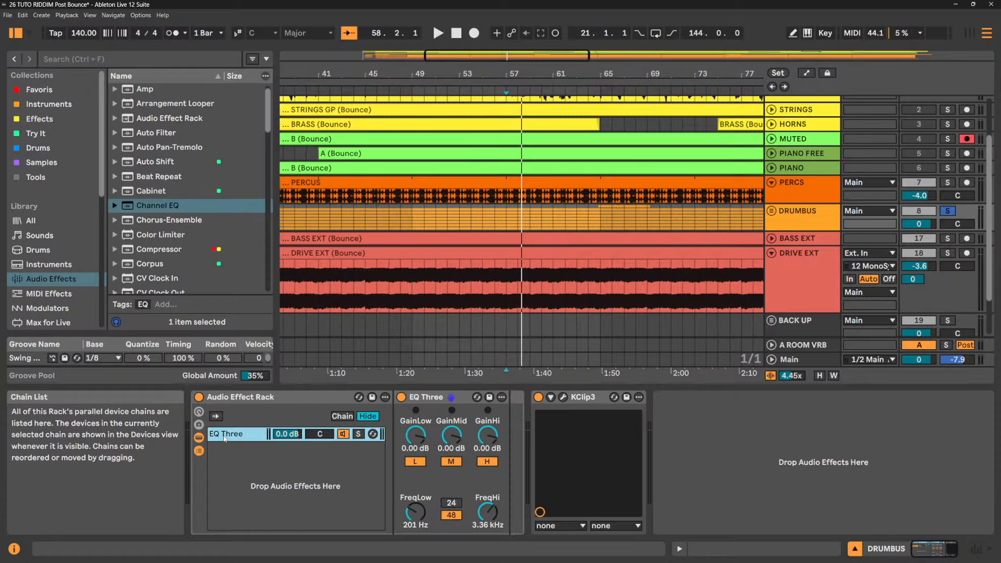
- Duplicate the EQ Three chain twice and rename the three rack chains LO, MID and HI
key("ctrl+d")
key("ctrl+d")
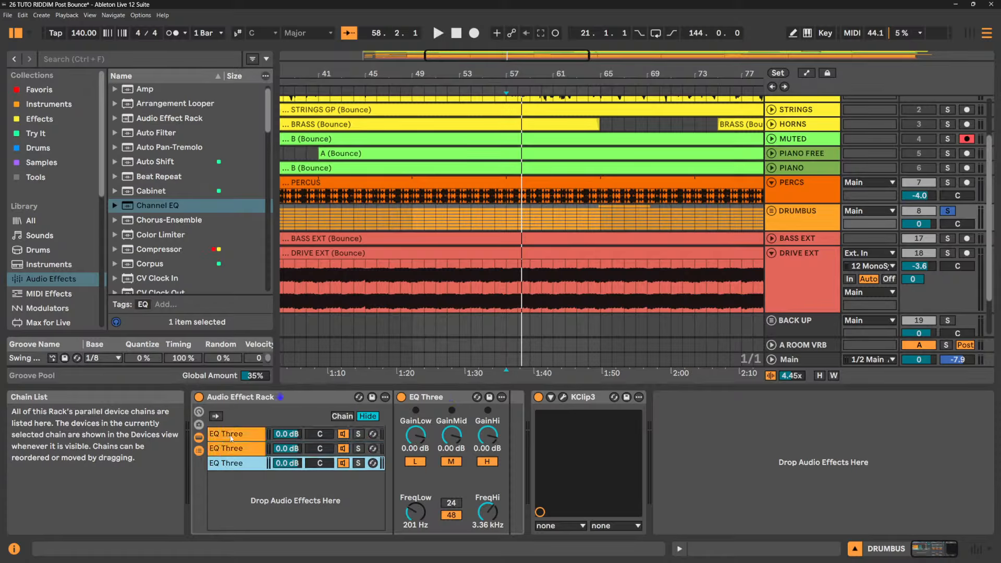
left_click(231, 437)
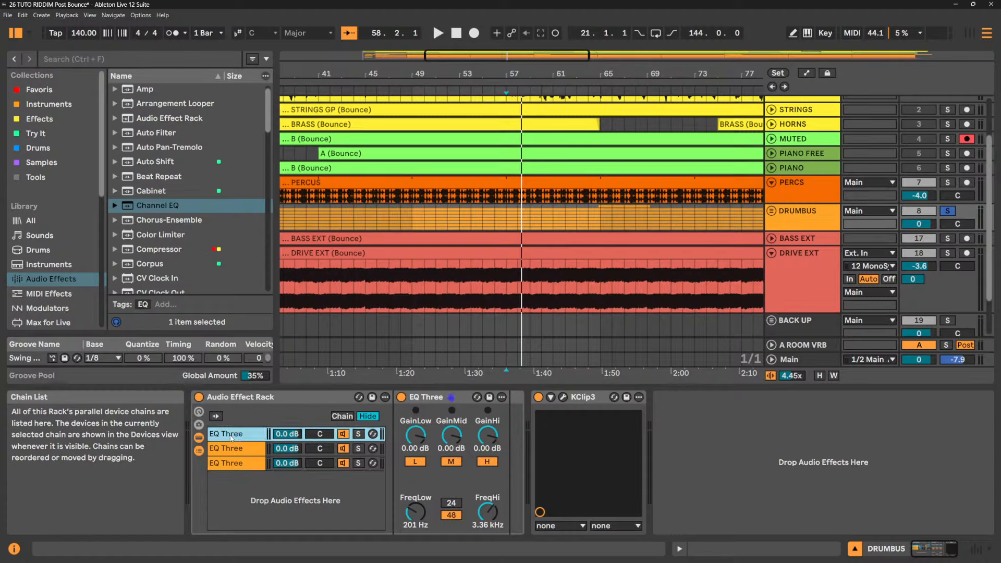
key("super")
type("LOupe")
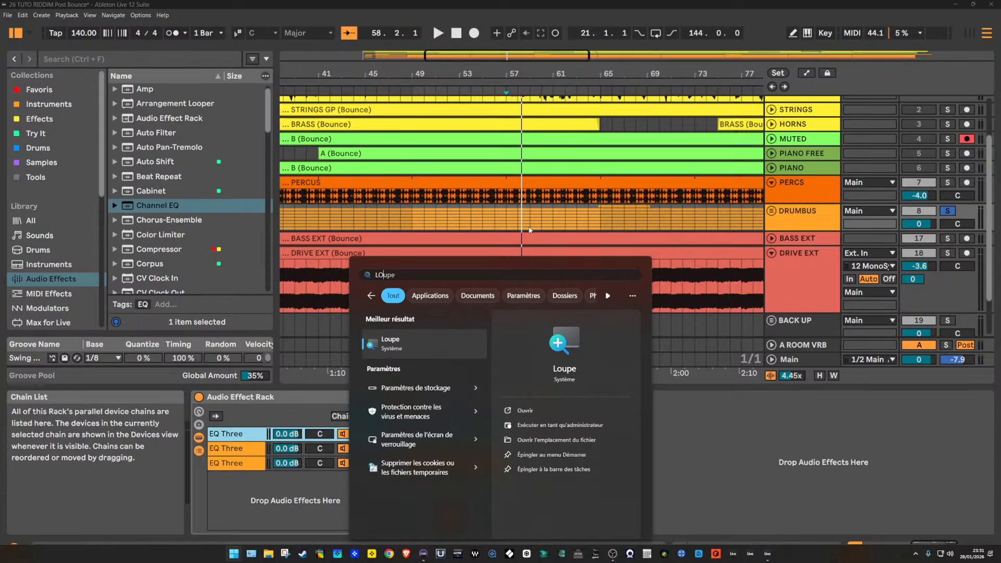
left_click(706, 456)
left_click(243, 436)
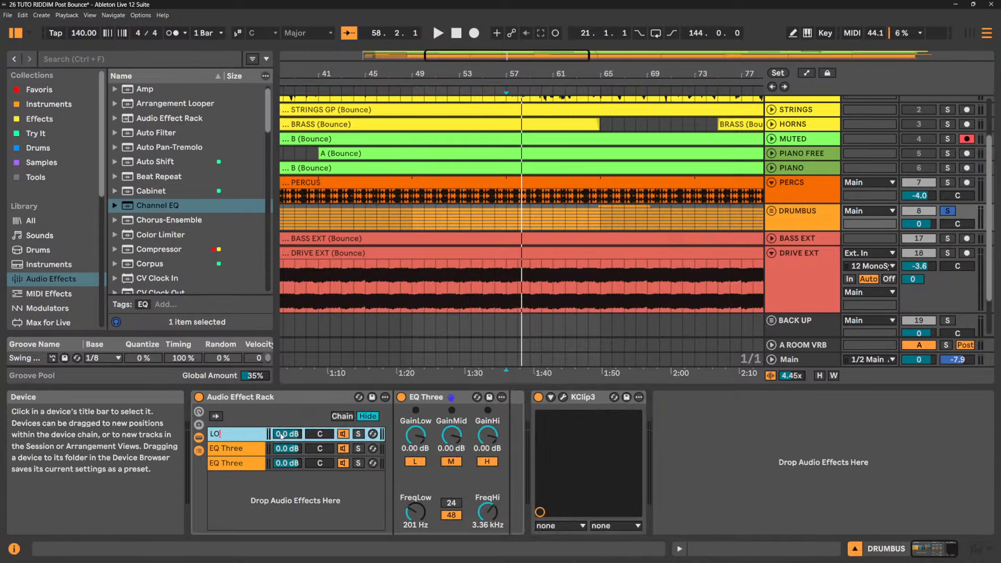
left_click(231, 451)
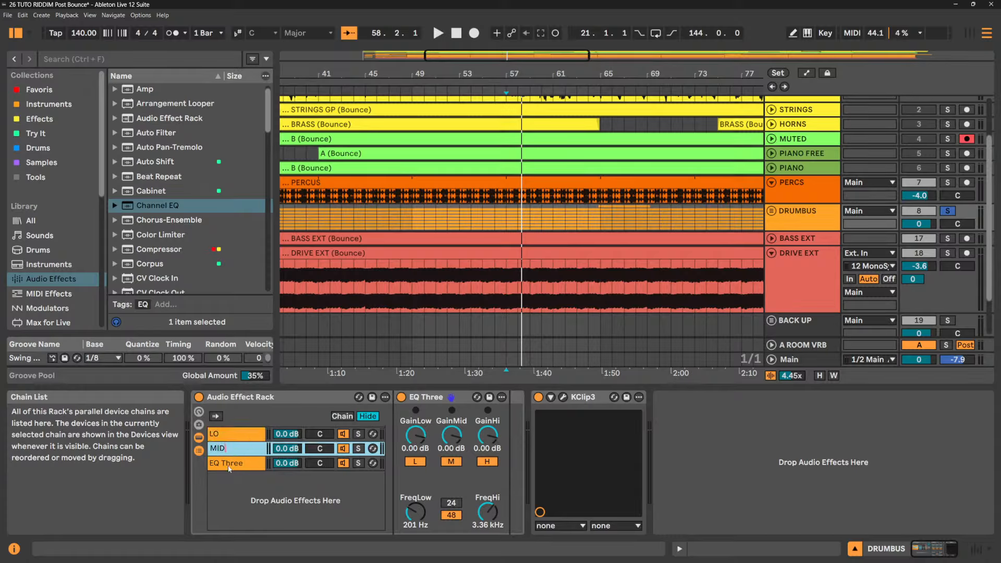
left_click(229, 468)
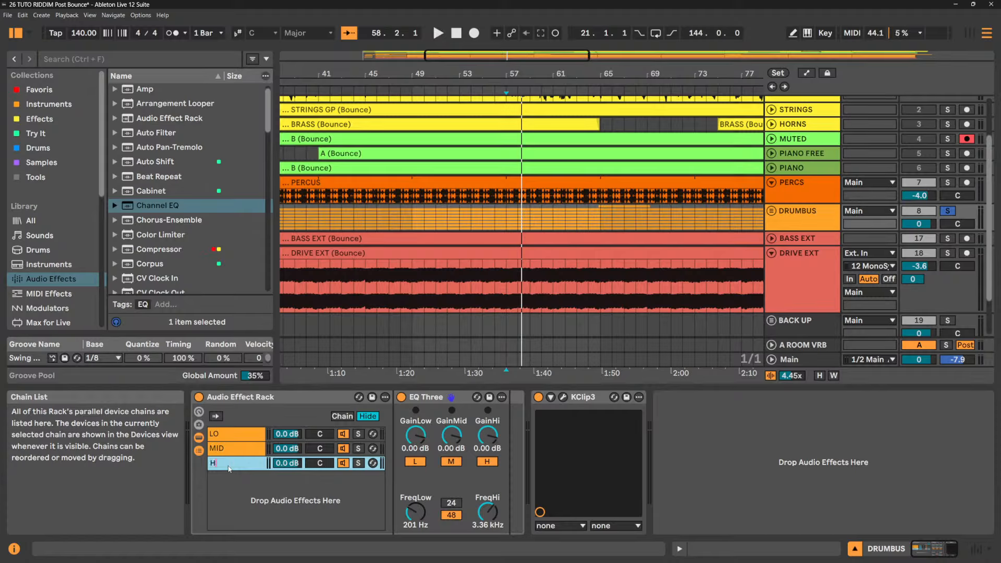
- Turn off the unwanted EQ Three bands so LO passes only lows, MID only mids and HI only highs
left_click(245, 437)
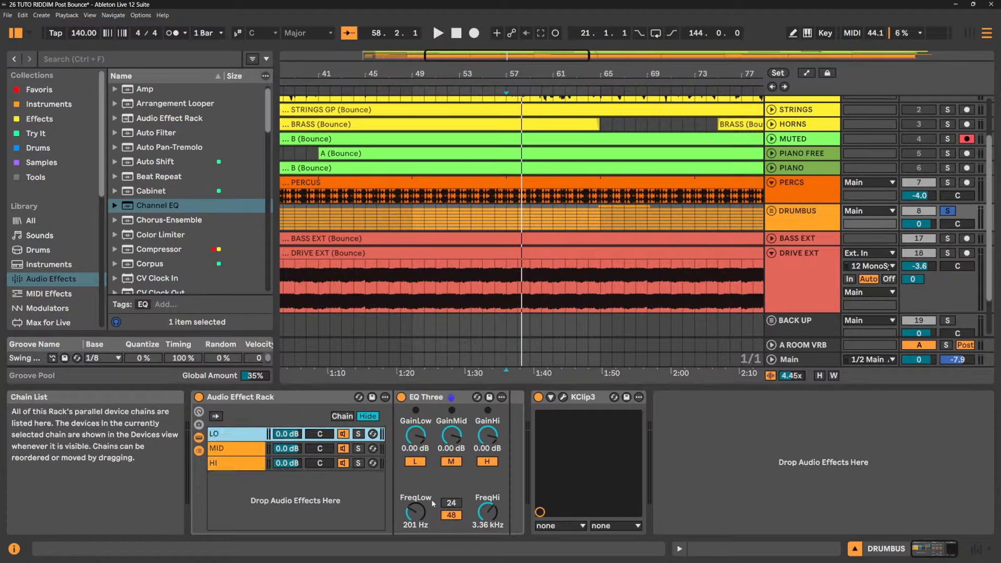
left_click(452, 462)
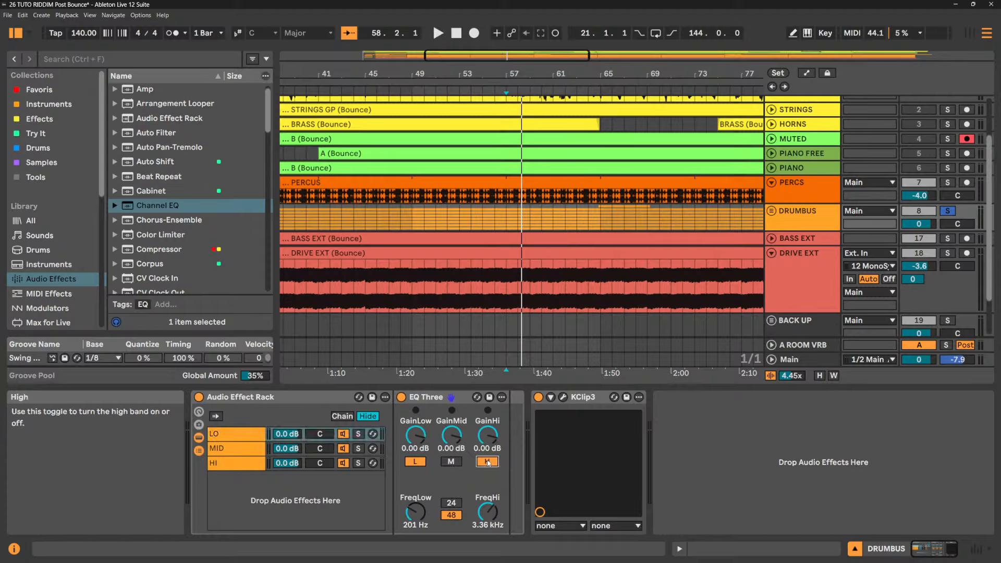
left_click(488, 462)
left_click(254, 453)
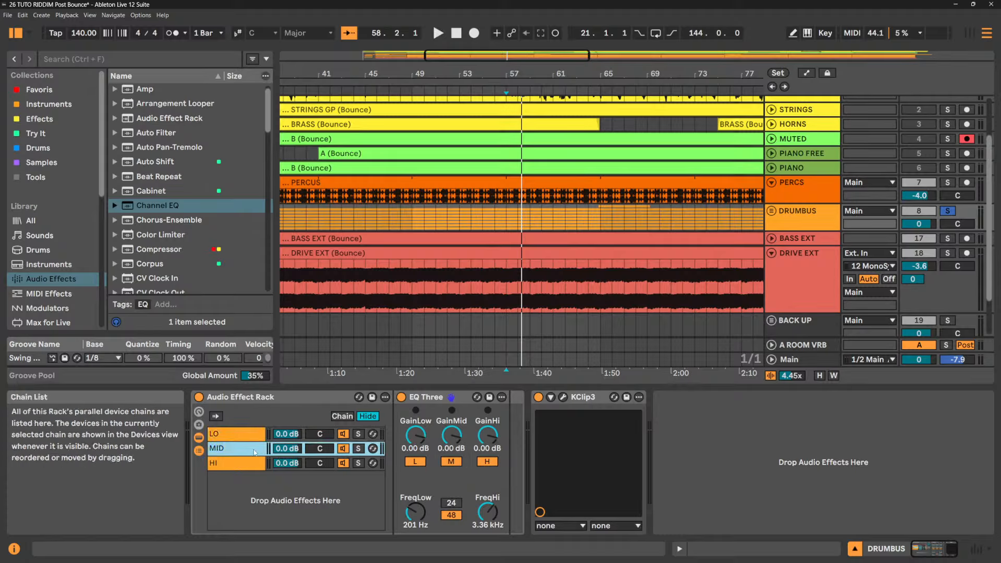
left_click(416, 463)
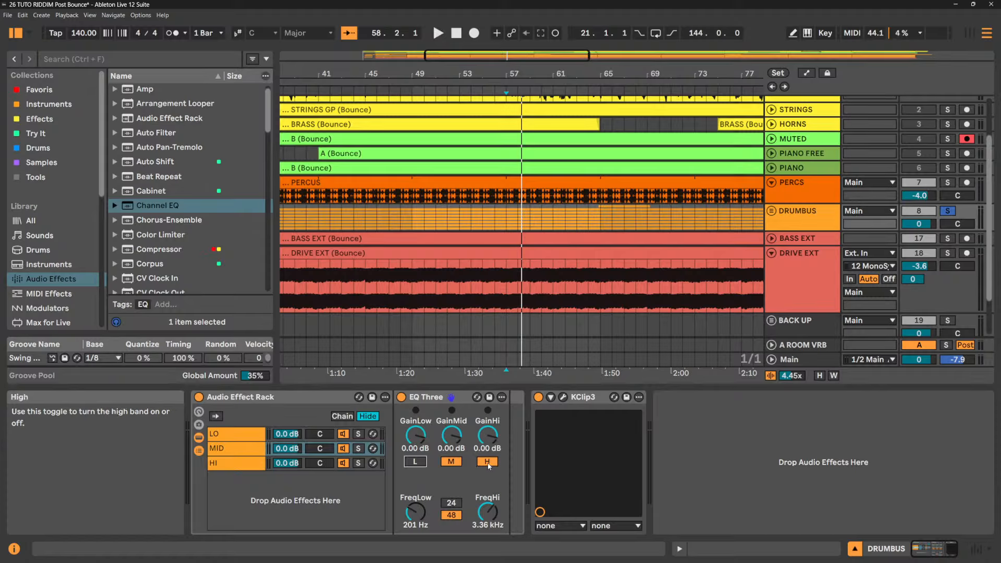
left_click(240, 463)
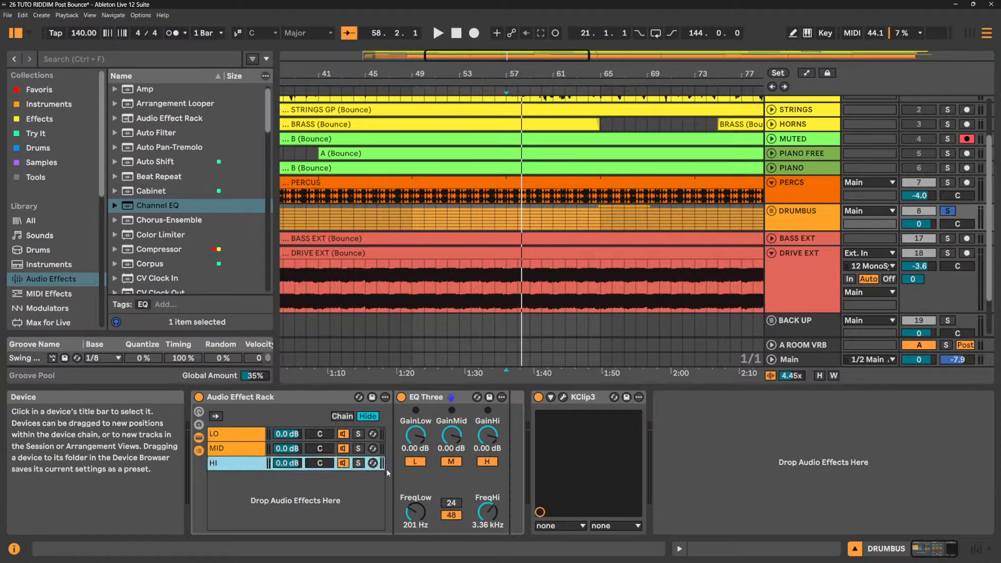
left_click(415, 462)
left_click(451, 462)
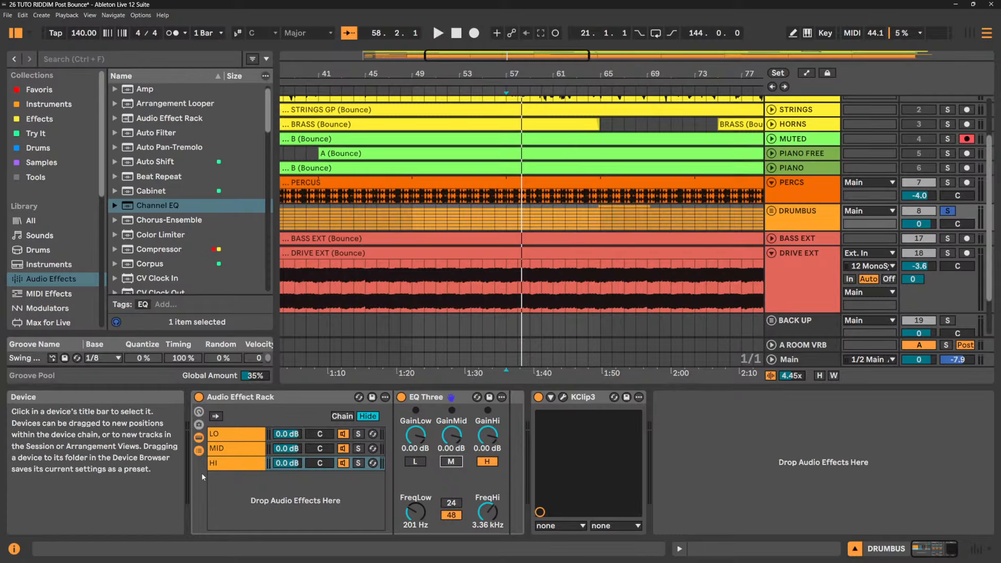
- Play the drum bus while muting the HI, MID and LO chains in turn, and reactivate all three chains
key("space")
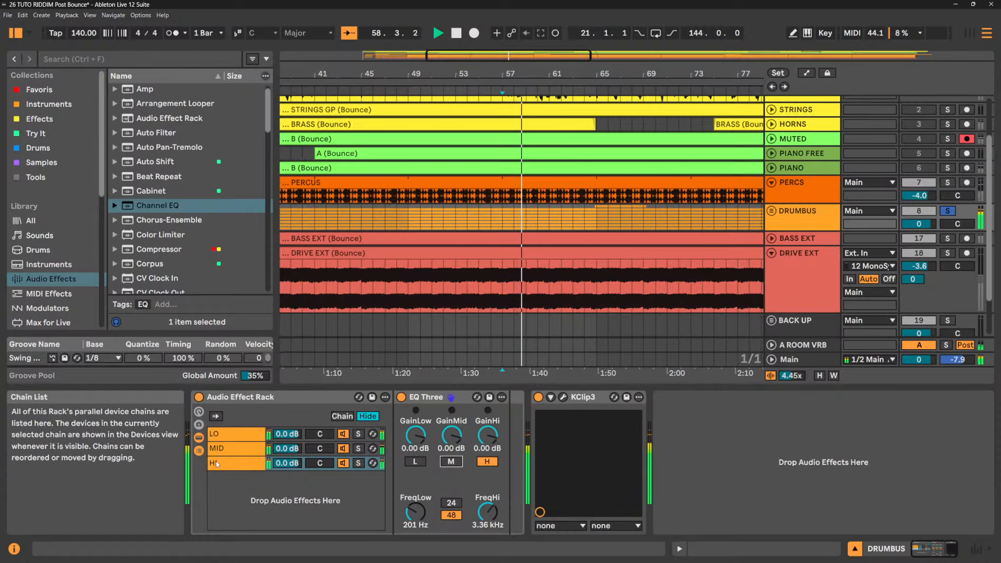
left_click(344, 462)
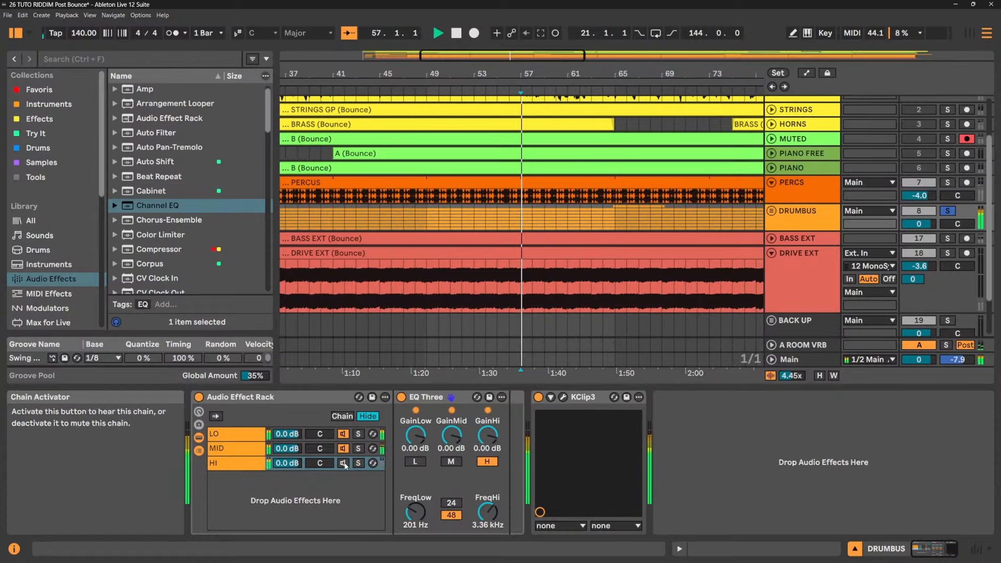
left_click(343, 449)
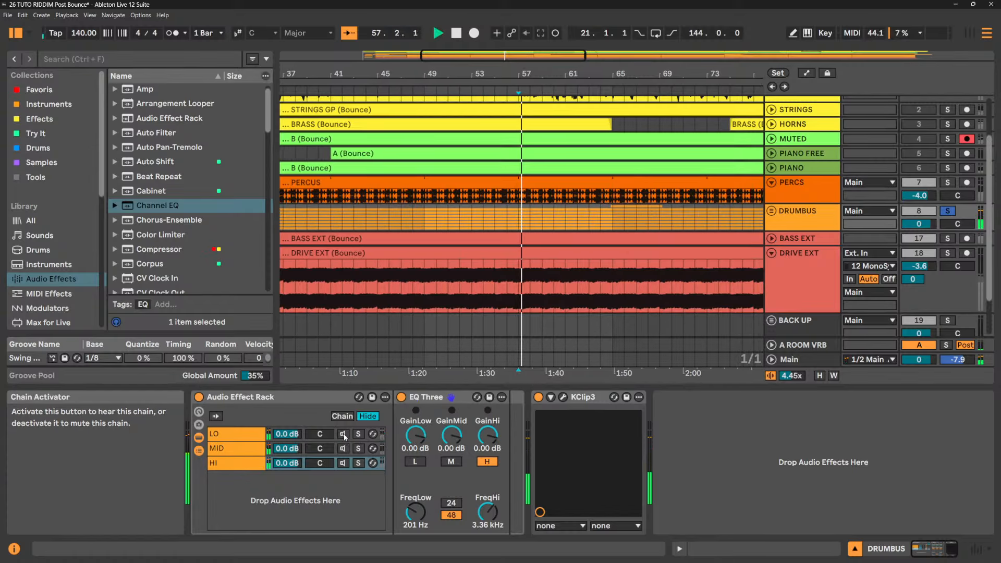
left_click(343, 434)
left_click(344, 449)
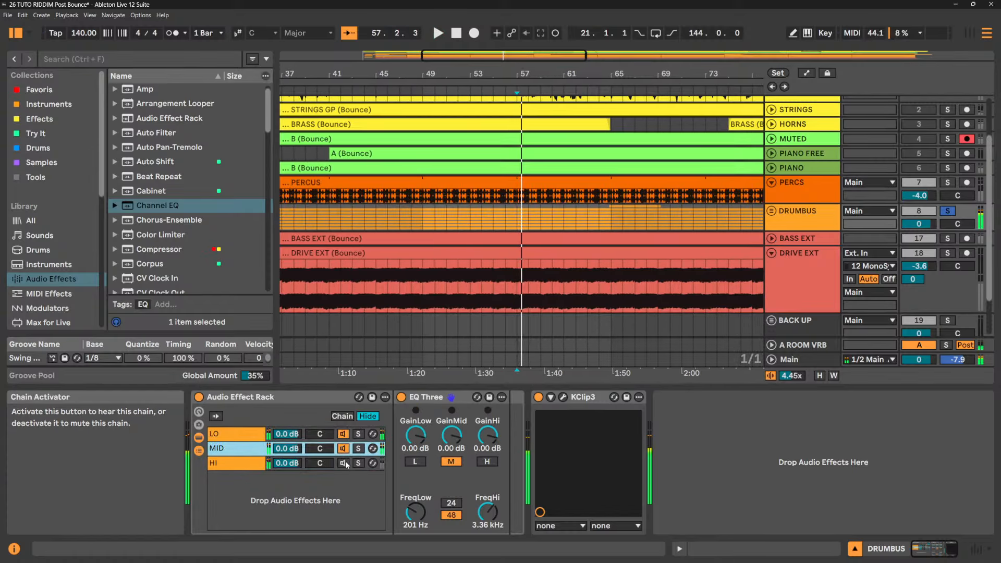
left_click(343, 462)
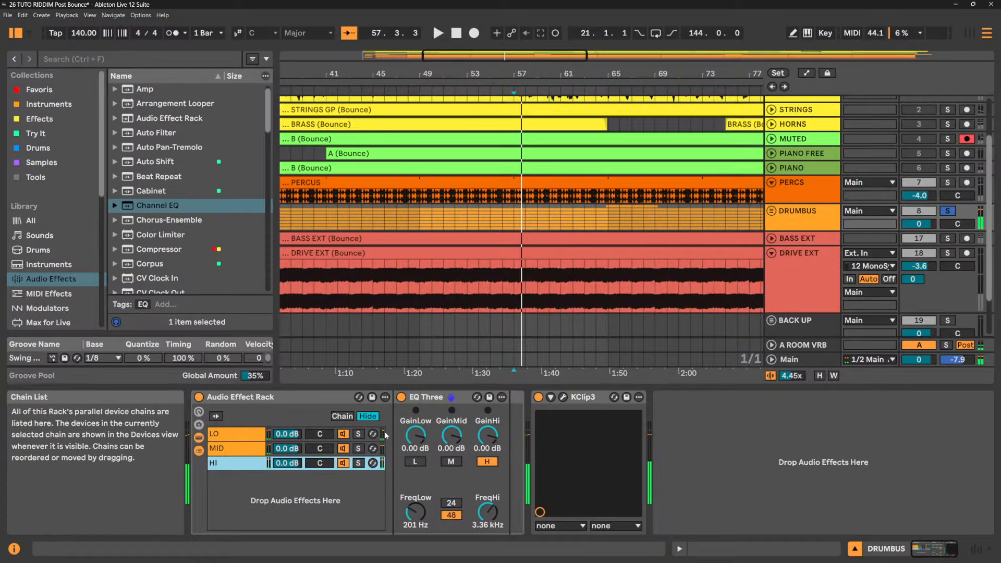
- Go through the LO, MID and HI chains to review the devices in each one
left_click(246, 447)
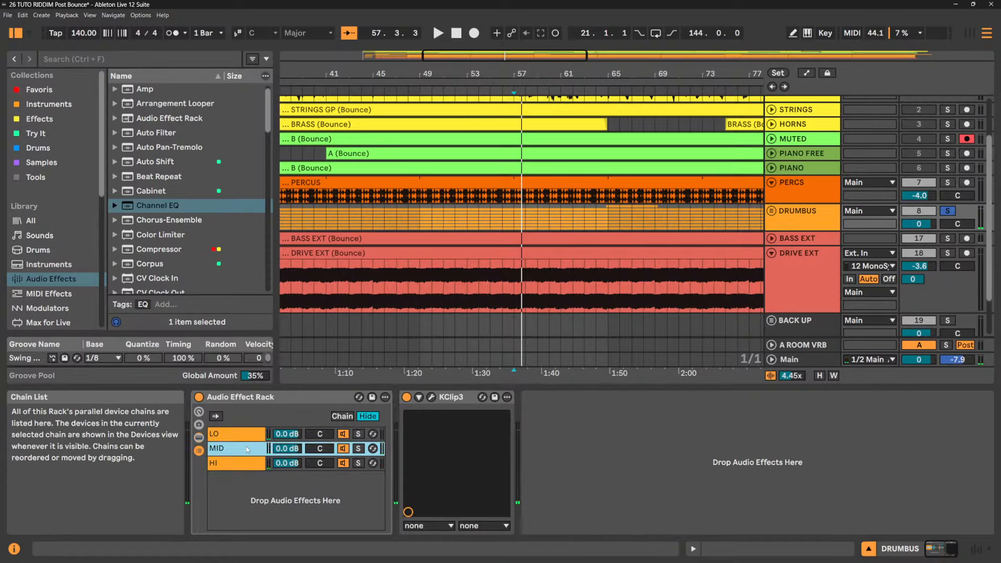
left_click(247, 435)
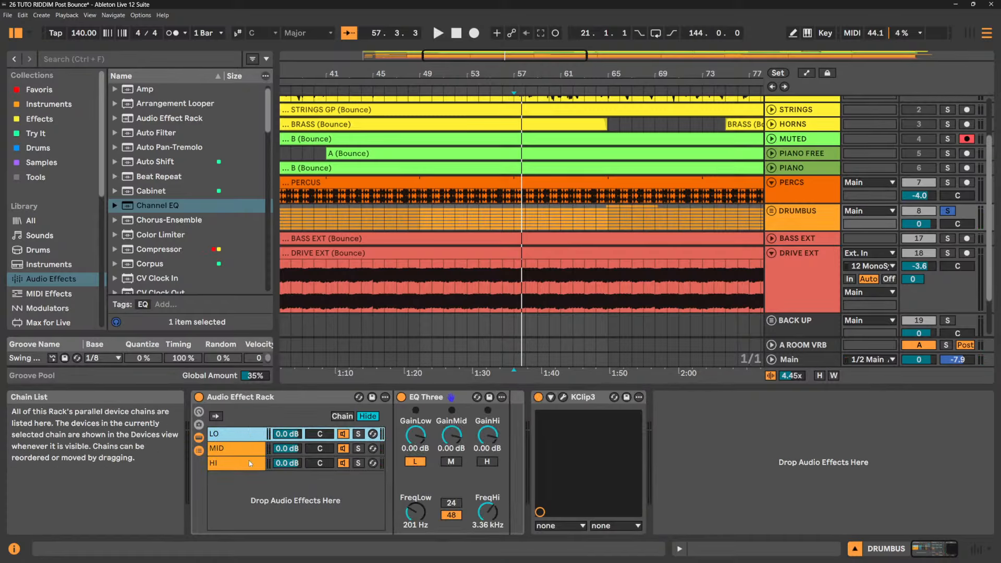
left_click(256, 445)
left_click(252, 462)
left_click(247, 437)
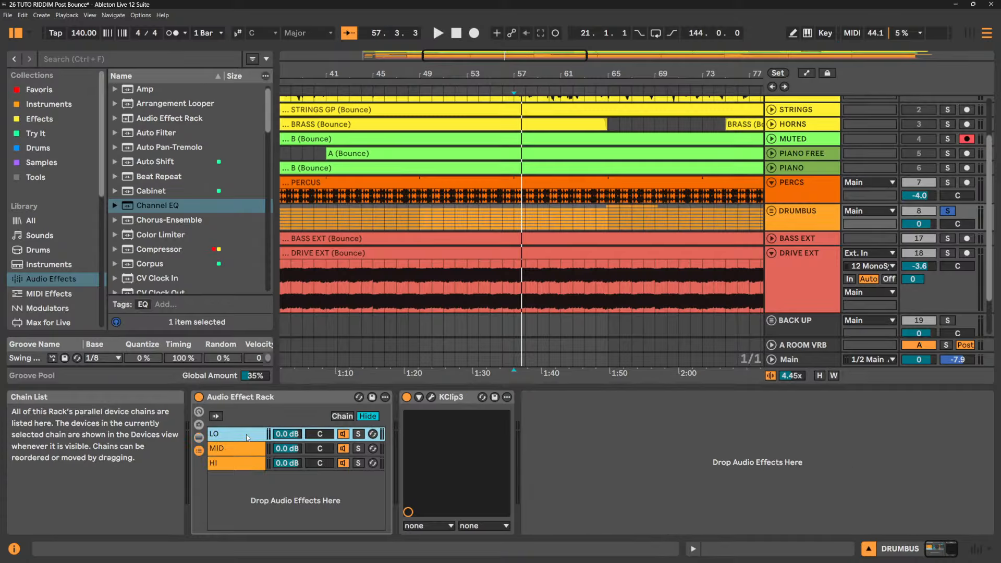
left_click(246, 447)
left_click(246, 459)
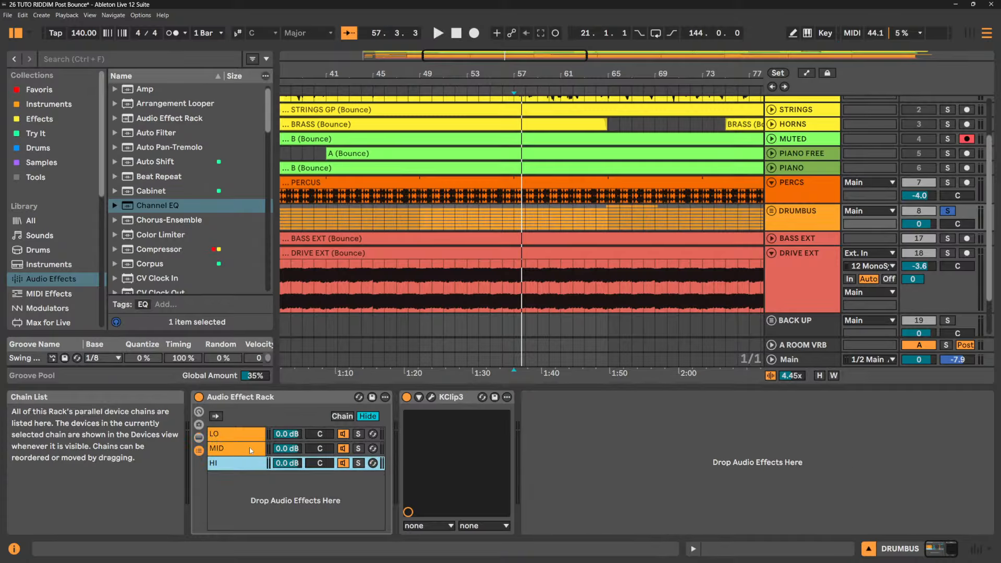
- Add an Auto Filter after the EQ Three on the MID chain
left_click(251, 451)
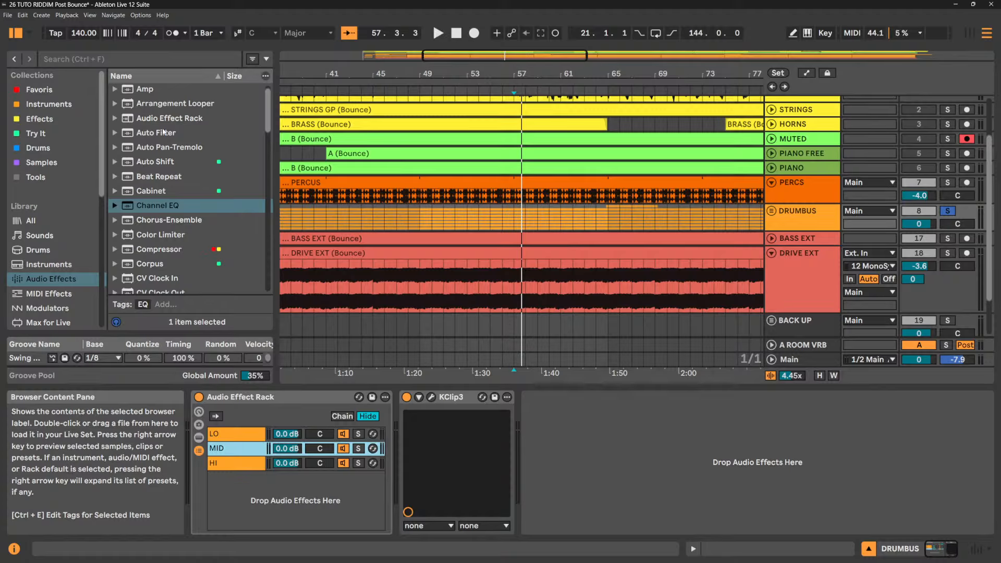
scroll(163, 131, "up", 1)
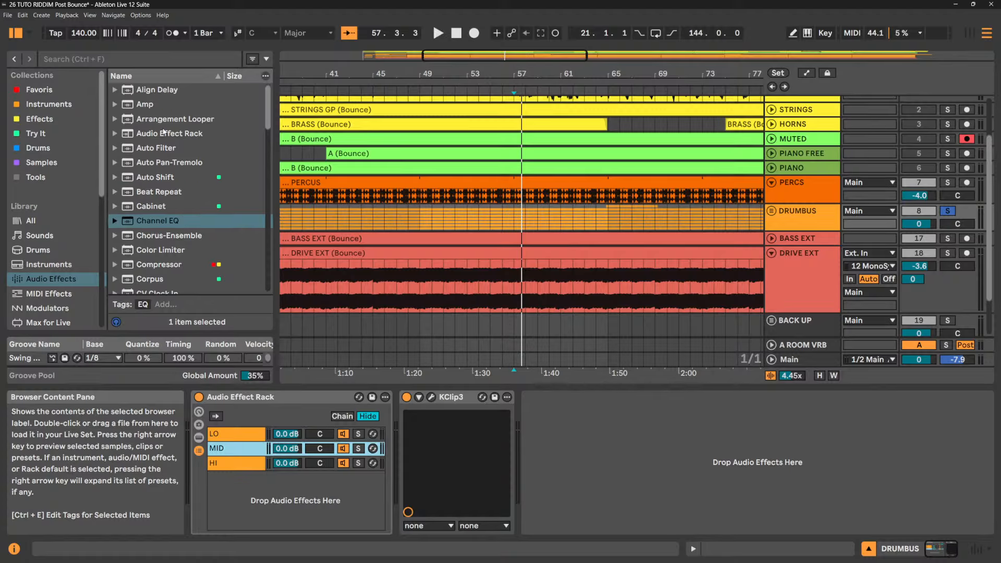
left_click_drag(163, 149, 243, 451)
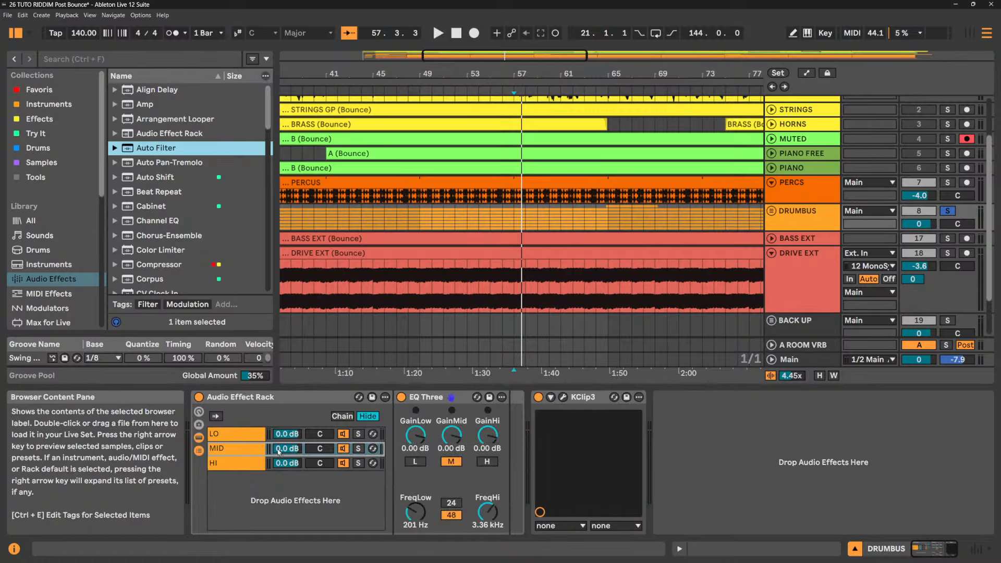
left_click_drag(506, 461, 552, 458)
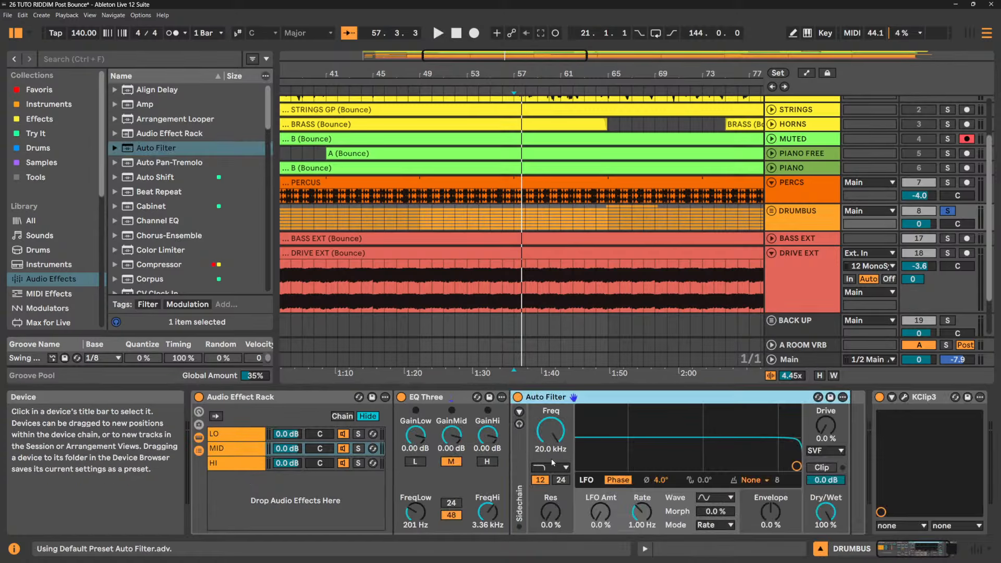
- During playback, set the Auto Filter's LFO amount to 22%, rate to 2.85 Hz, frequency to about 870 Hz, resonance to 78% and dry/wet to 57%
key("space")
left_click_drag(590, 513, 642, 500)
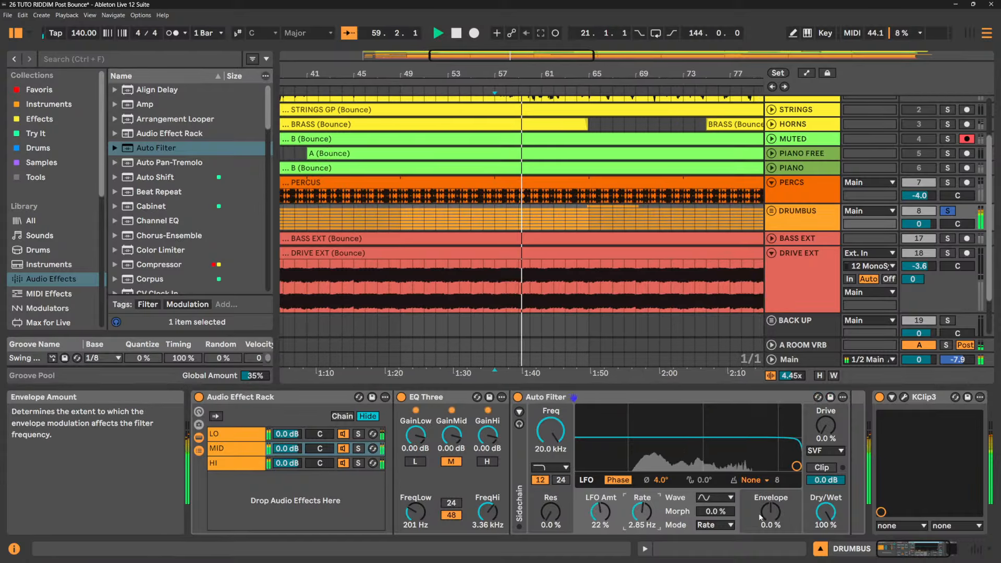
left_click_drag(551, 431, 550, 486)
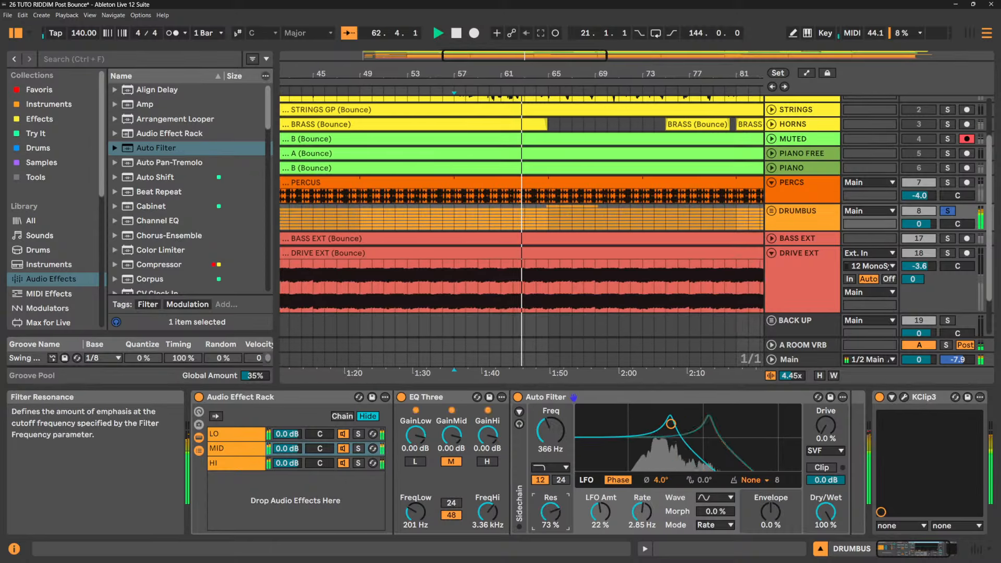
left_click_drag(826, 514, 827, 532)
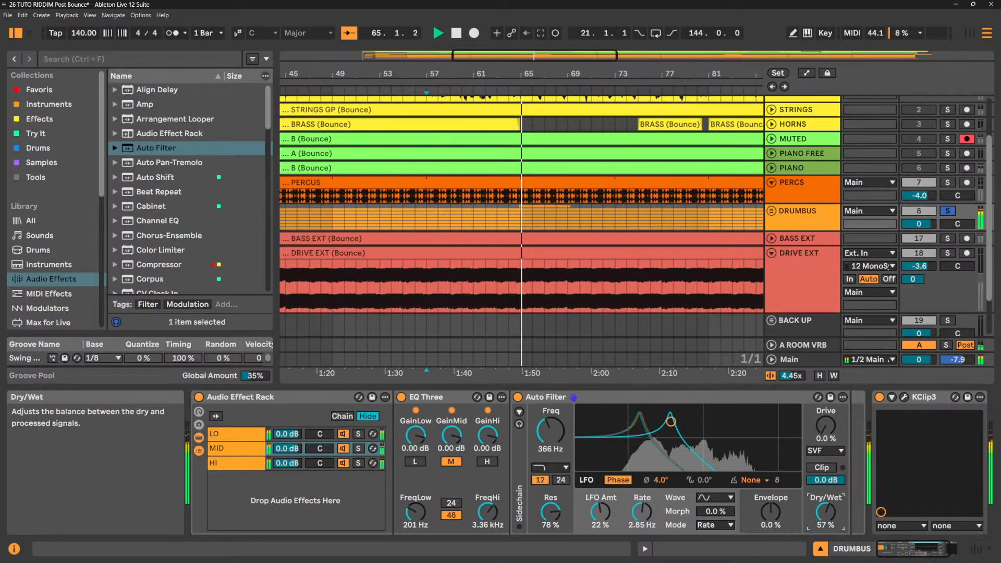
left_click_drag(551, 431, 551, 416)
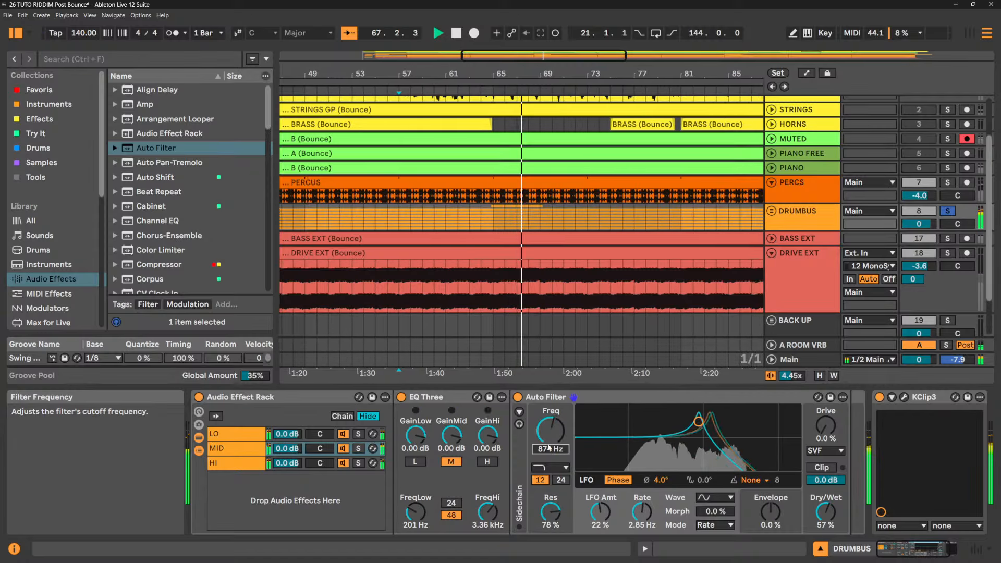
- Add an Overdrive from the favourites collection after the EQ Three on the LO chain
left_click(238, 433)
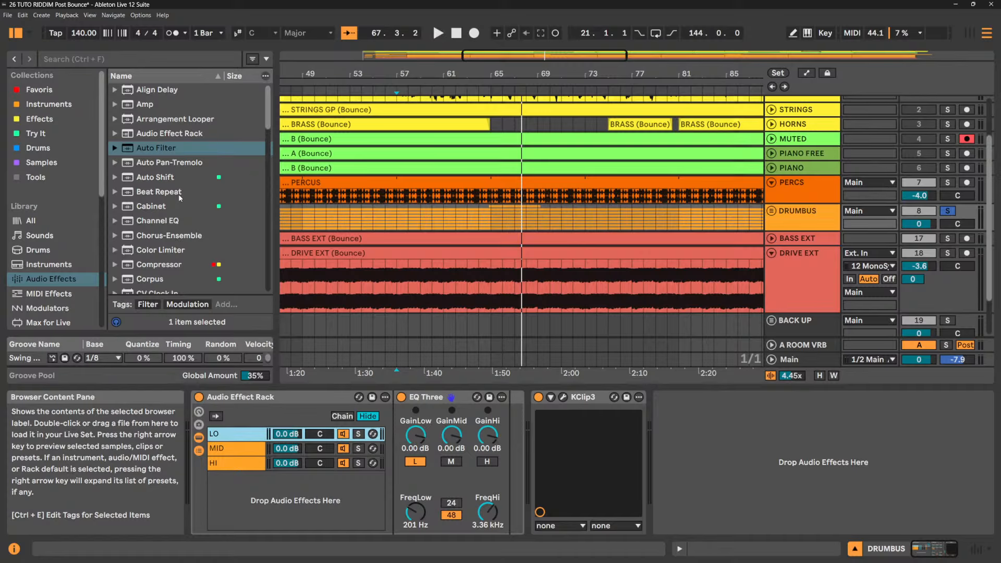
left_click(39, 89)
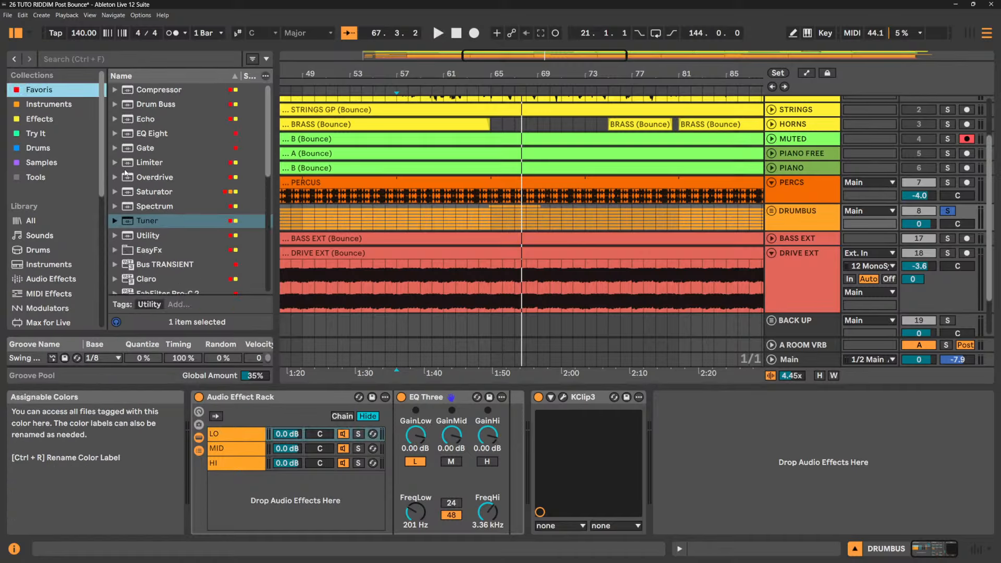
left_click_drag(157, 180, 504, 450)
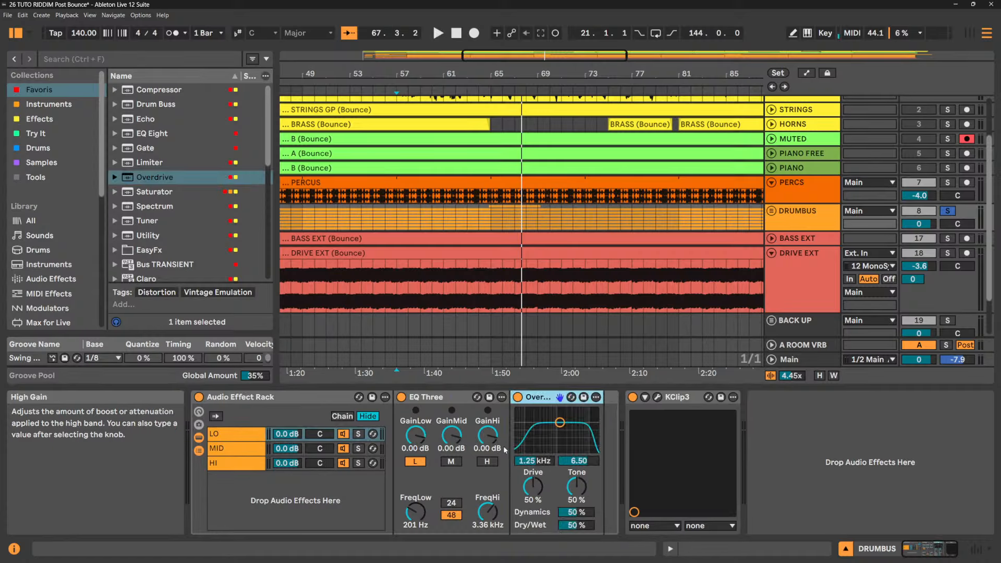
- Solo the LO chain during playback and set its Overdrive to 52% drive, 376 Hz filter frequency, 1.56 bandwidth and 69% tone
left_click(358, 434)
key("space")
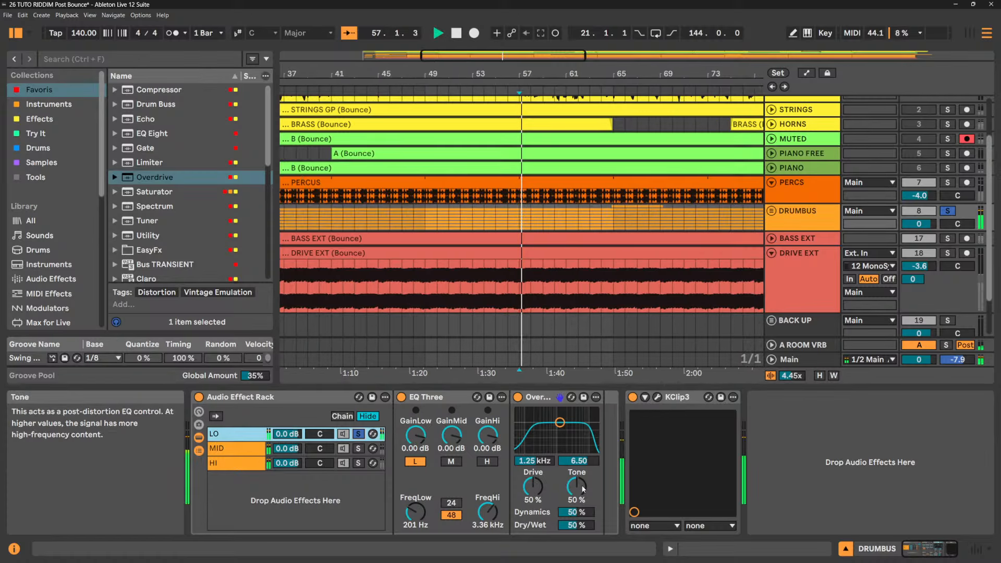
left_click_drag(532, 486, 532, 484)
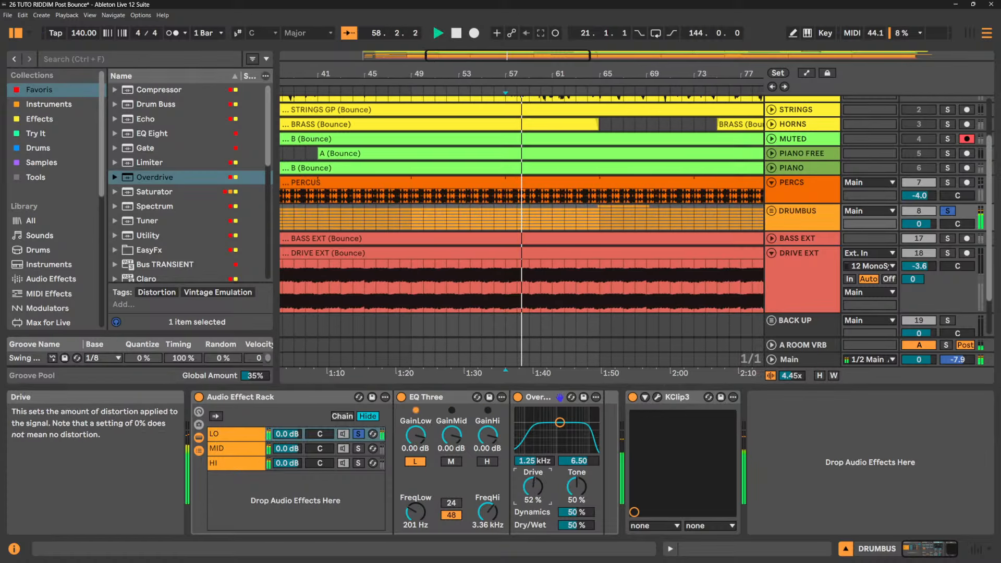
left_click_drag(560, 423, 545, 444)
left_click_drag(570, 485, 570, 449)
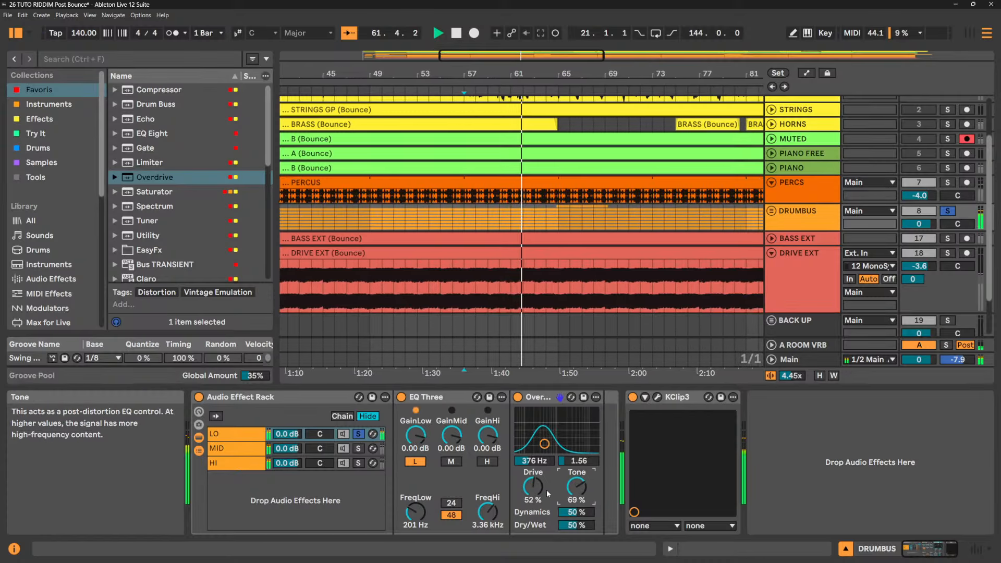
- Set the LO chain's Overdrive to 56% drive, 400 Hz filter frequency, 2.09 bandwidth and 23% dry/wet during playback
left_click_drag(548, 493, 548, 486)
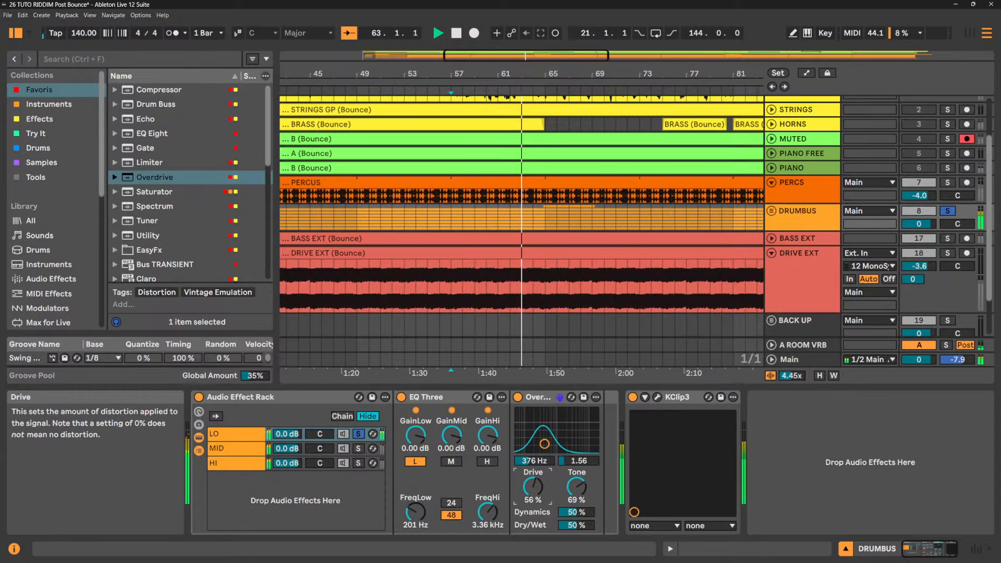
left_click_drag(547, 449, 545, 441)
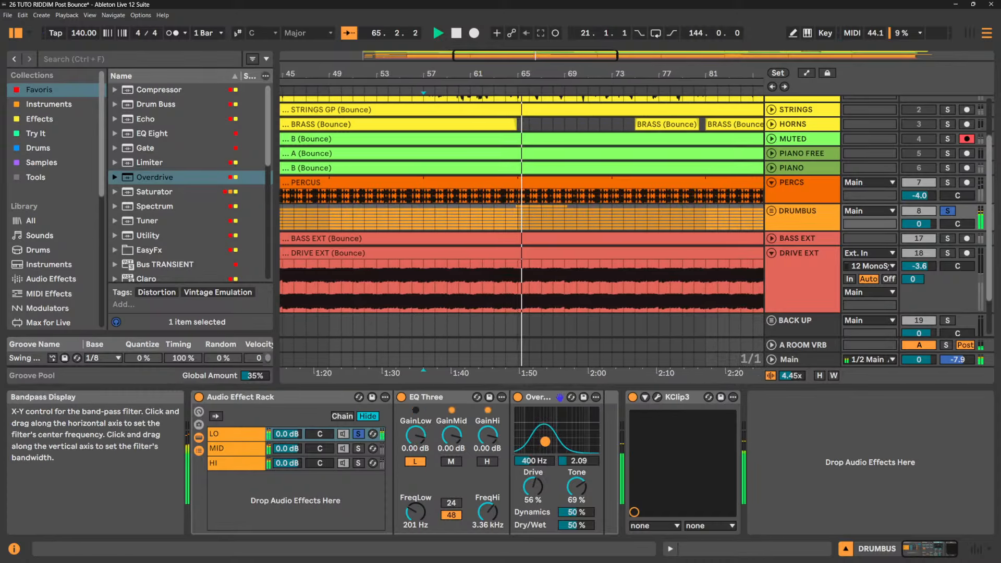
left_click_drag(574, 525, 574, 543)
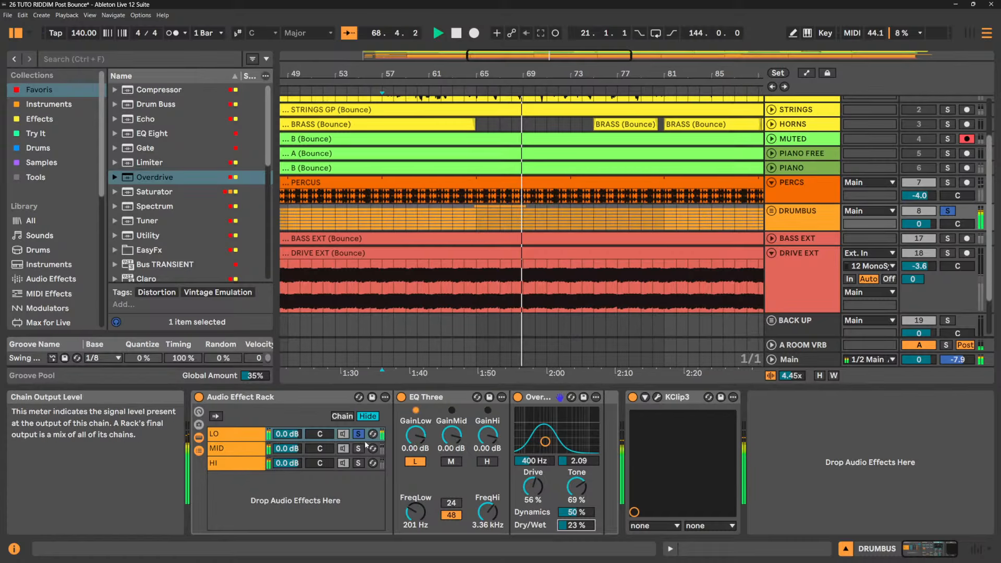
- Add the Mod - Phaser -EasyFx- rack from the EasyFx favourites folder after the EQ Three on the HI chain
left_click(380, 464)
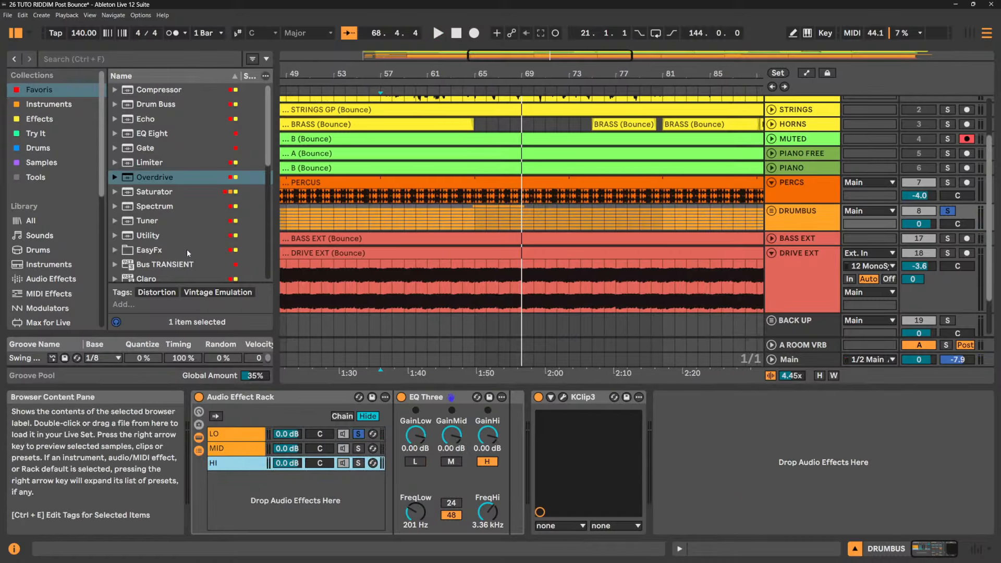
left_click(115, 250)
scroll(163, 211, "down", 5)
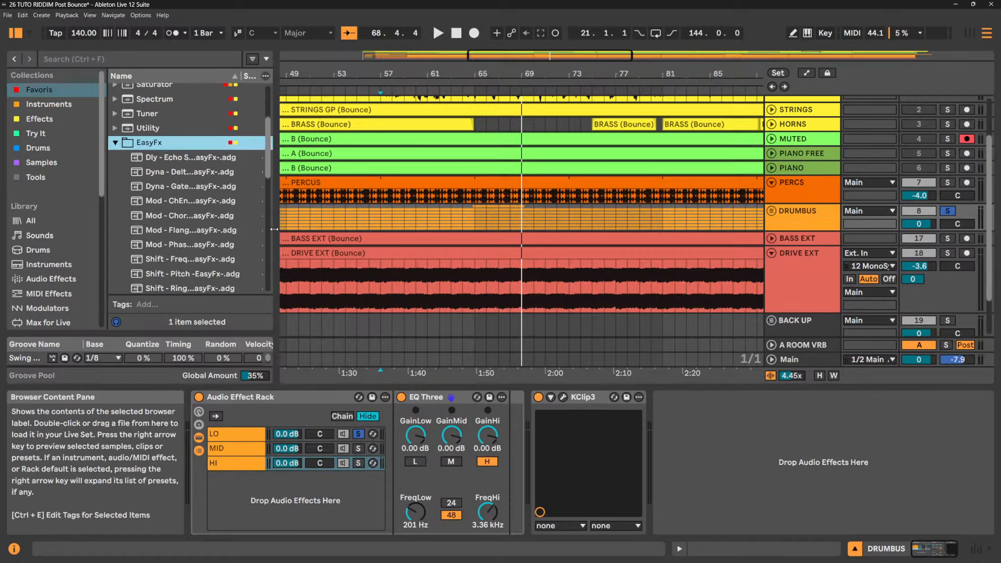
left_click_drag(274, 229, 431, 229)
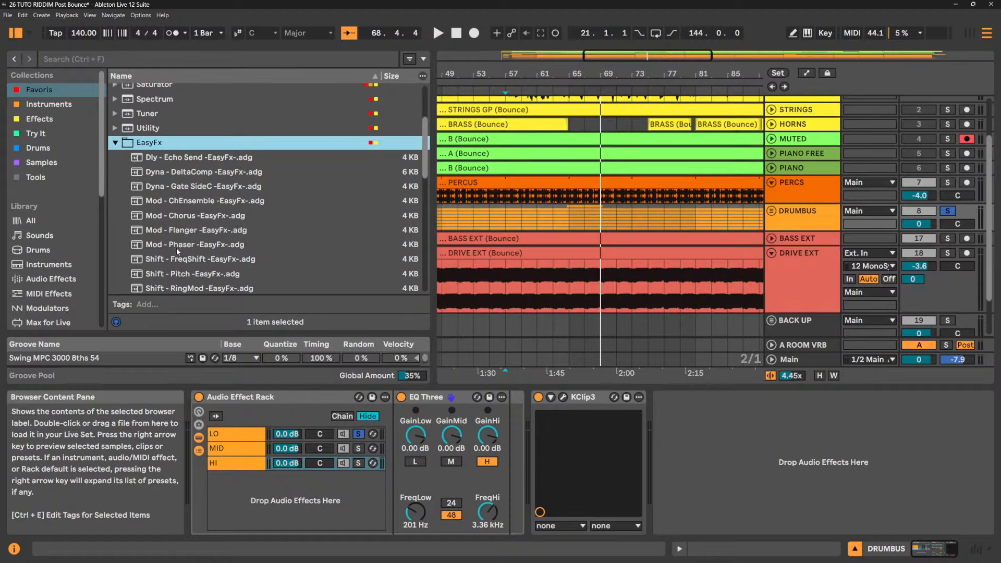
left_click_drag(180, 245, 510, 452)
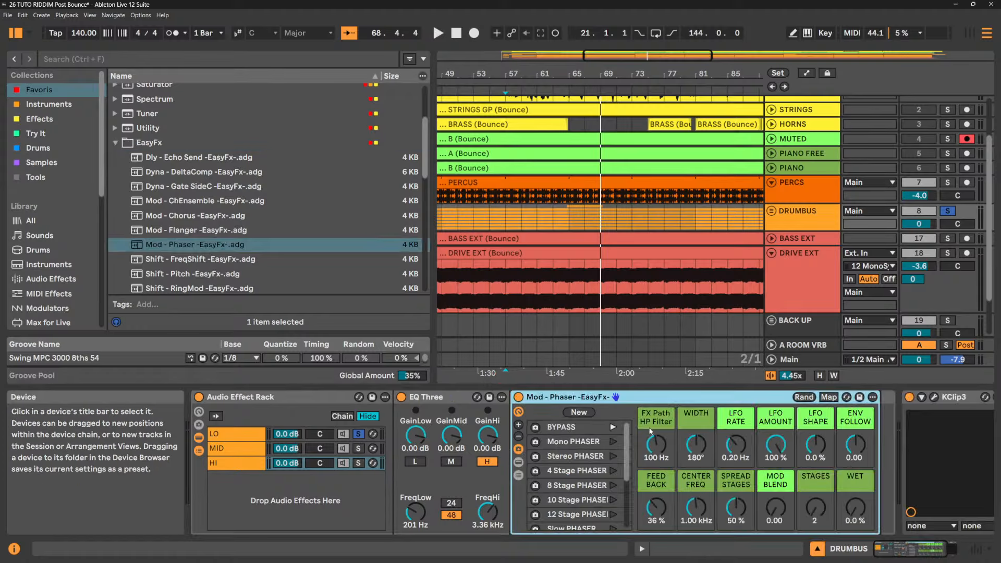
- Solo the HI chain during playback and set its phaser to 100% wet, 18% spread, 0° width, 55% feedback and 3.06 kHz center frequency
left_click(359, 463)
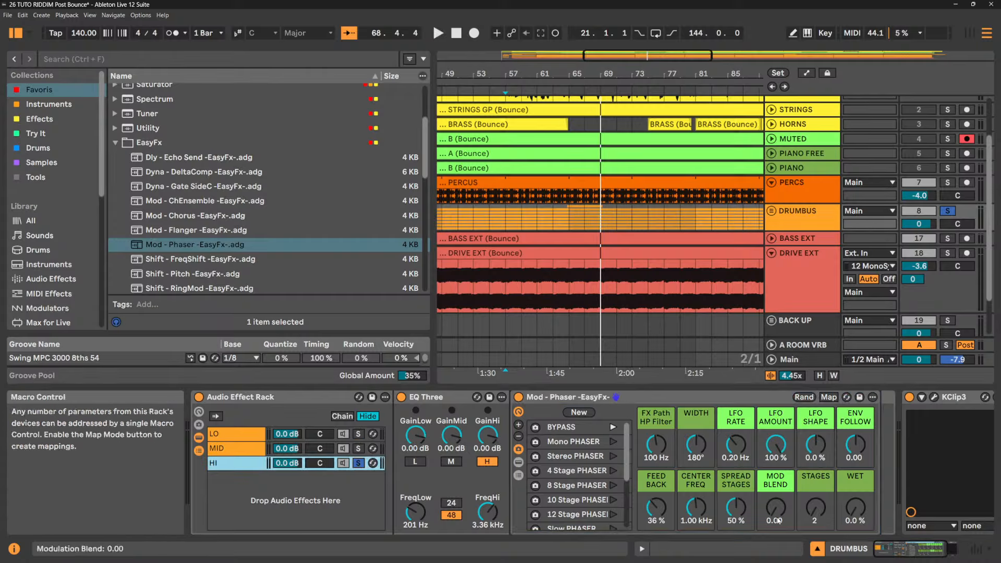
key("space")
left_click_drag(856, 514, 861, 511)
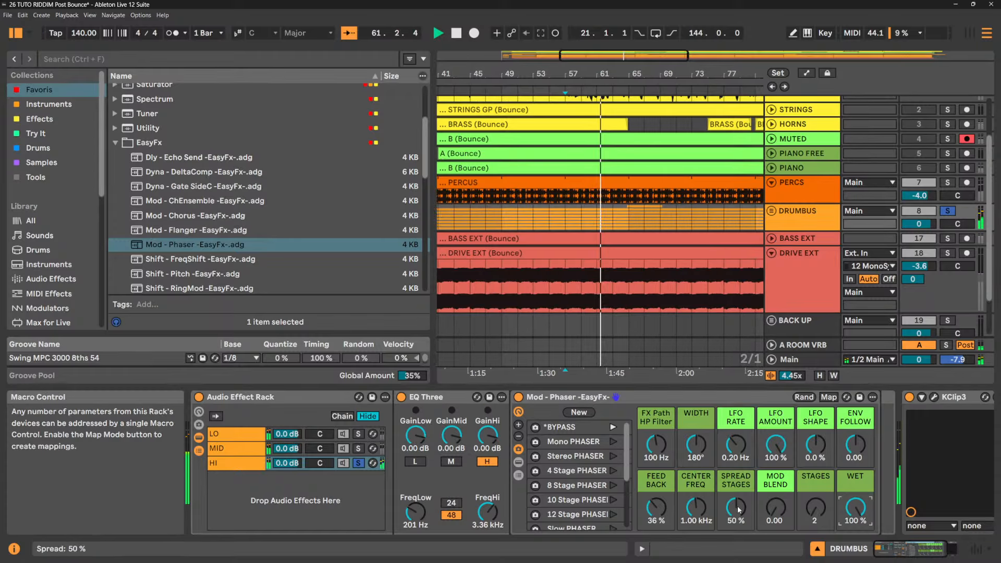
left_click_drag(738, 509, 738, 526)
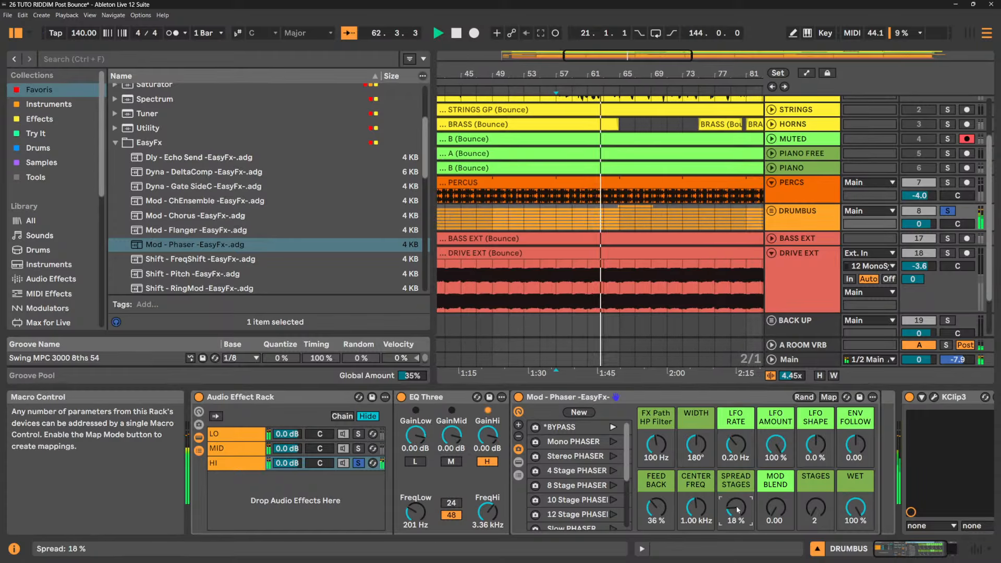
left_click_drag(699, 443, 697, 496)
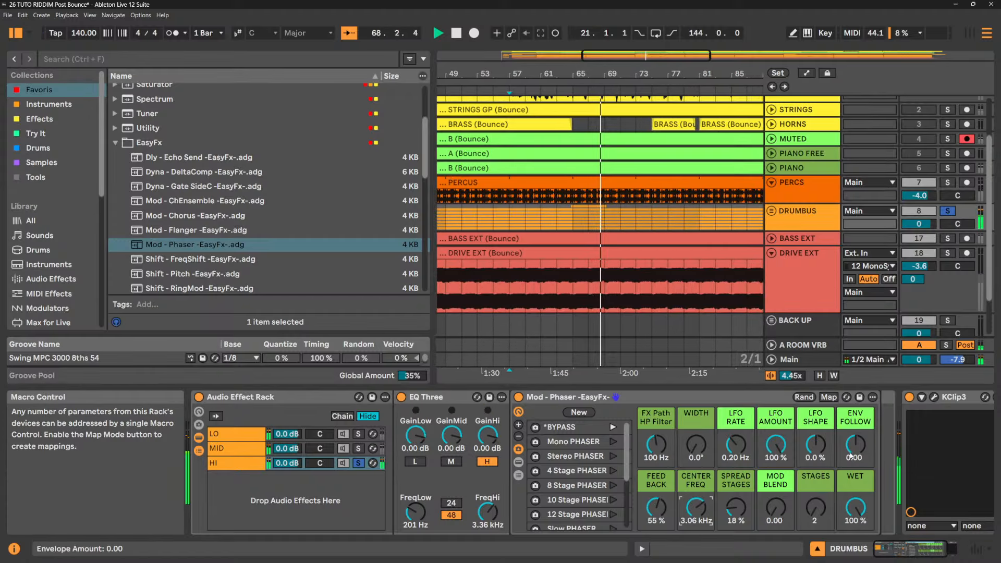
- Set the HI chain's phaser to 74% wet, 12% LFO shape, 60% LFO amount and 0.74 Hz LFO rate
left_click_drag(856, 506, 855, 521)
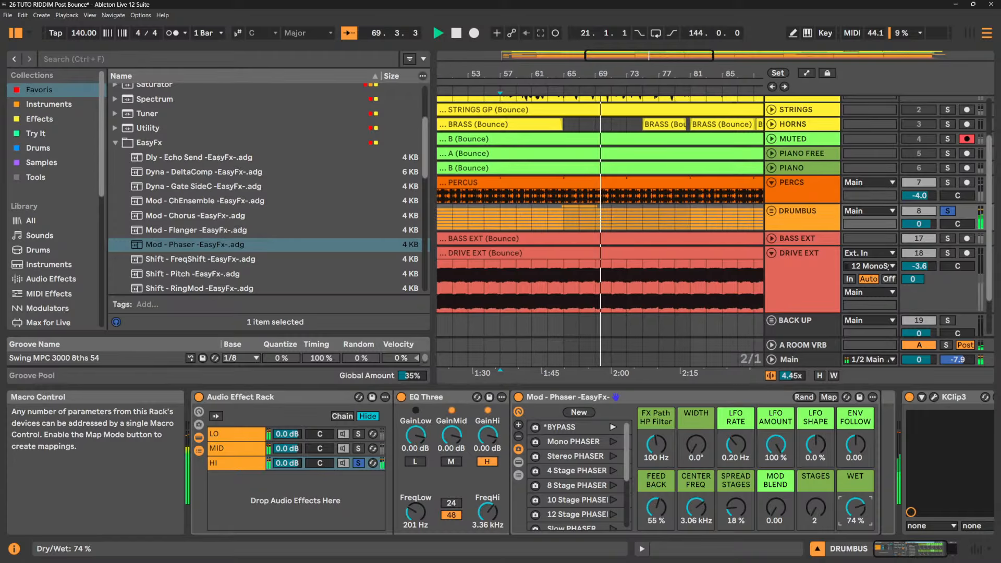
left_click_drag(816, 444, 776, 470)
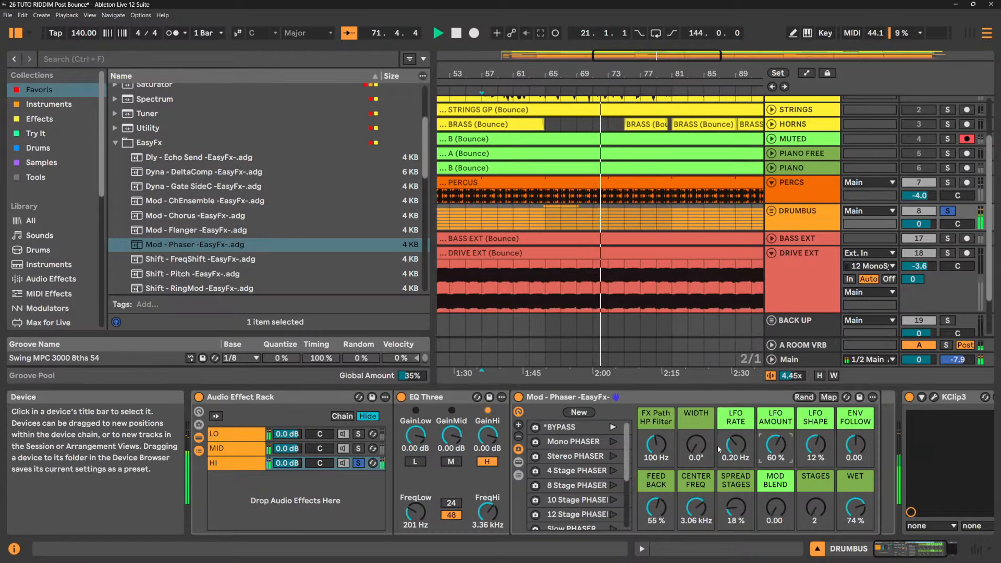
left_click_drag(730, 445, 730, 431)
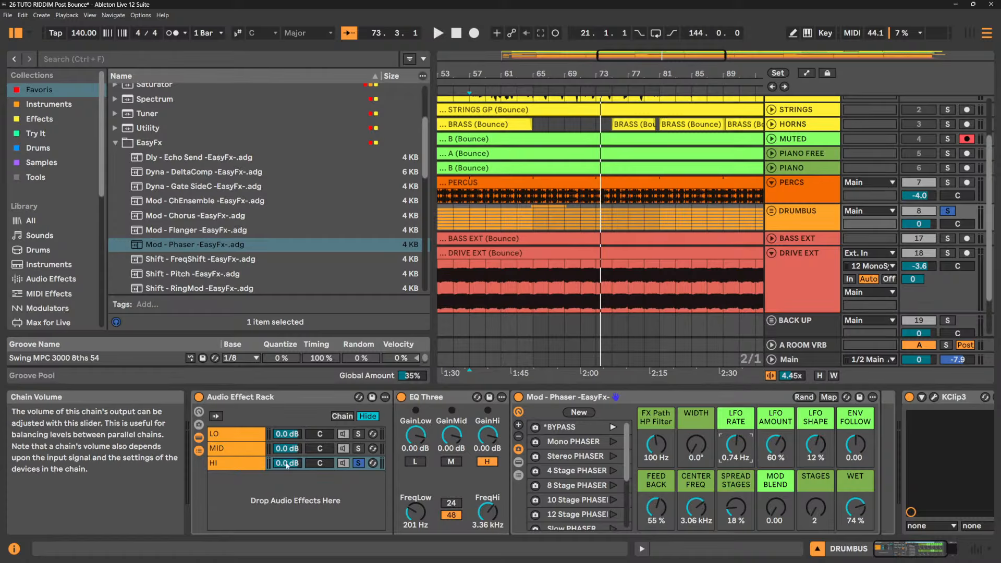
- Review the devices on the HI, MID and LO chains and play the rack with the HI chain unsoloed
left_click(253, 468)
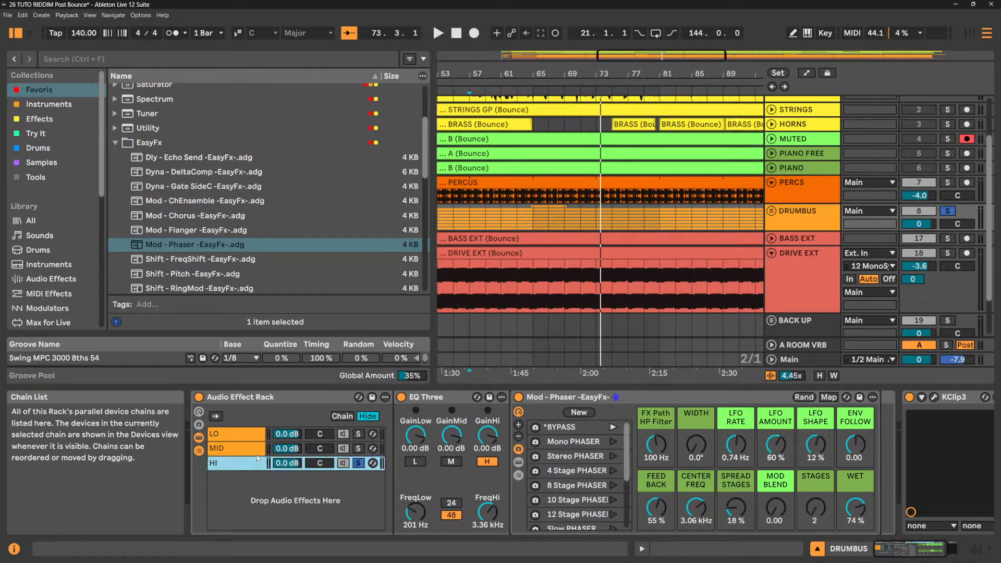
left_click(250, 451)
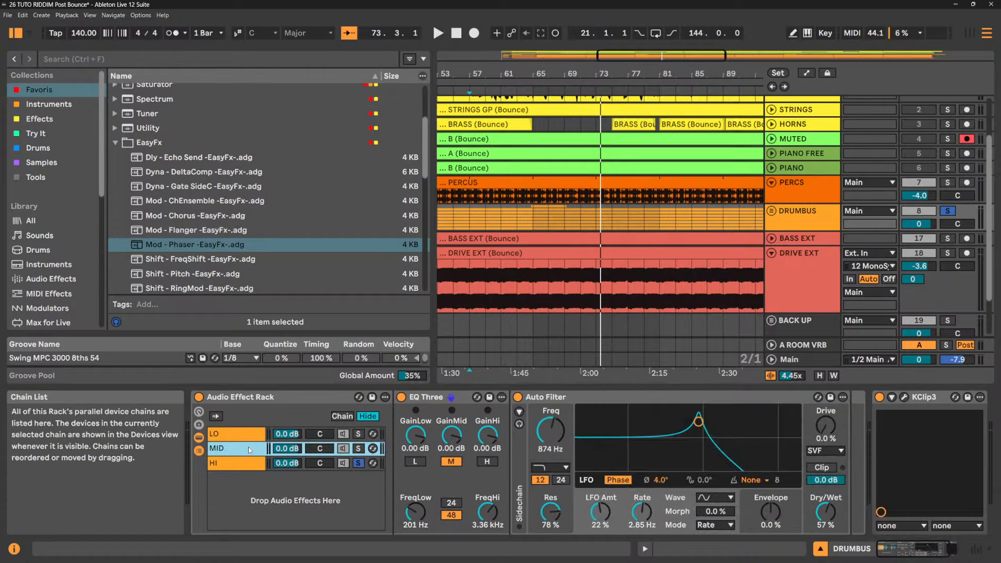
left_click(252, 436)
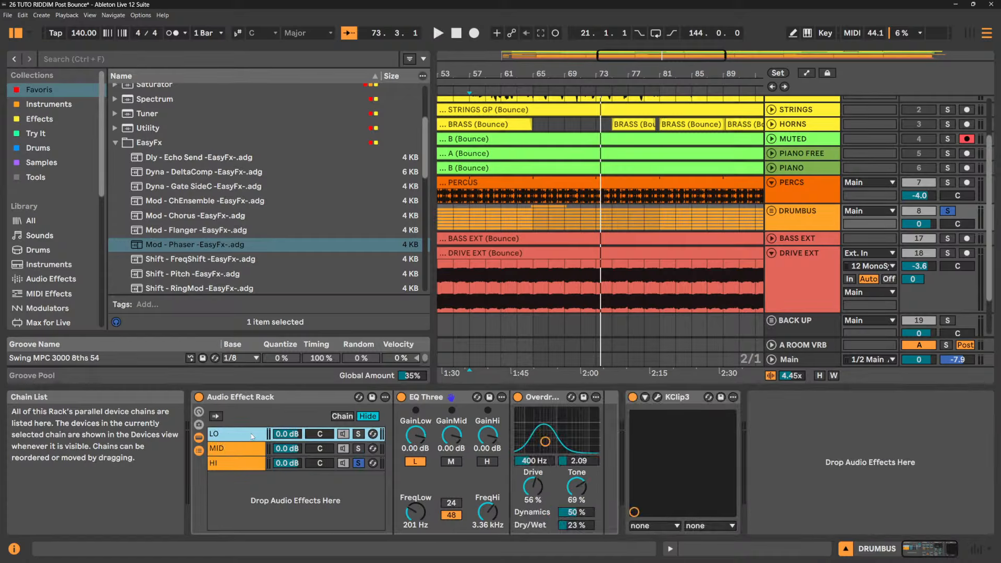
left_click(358, 463)
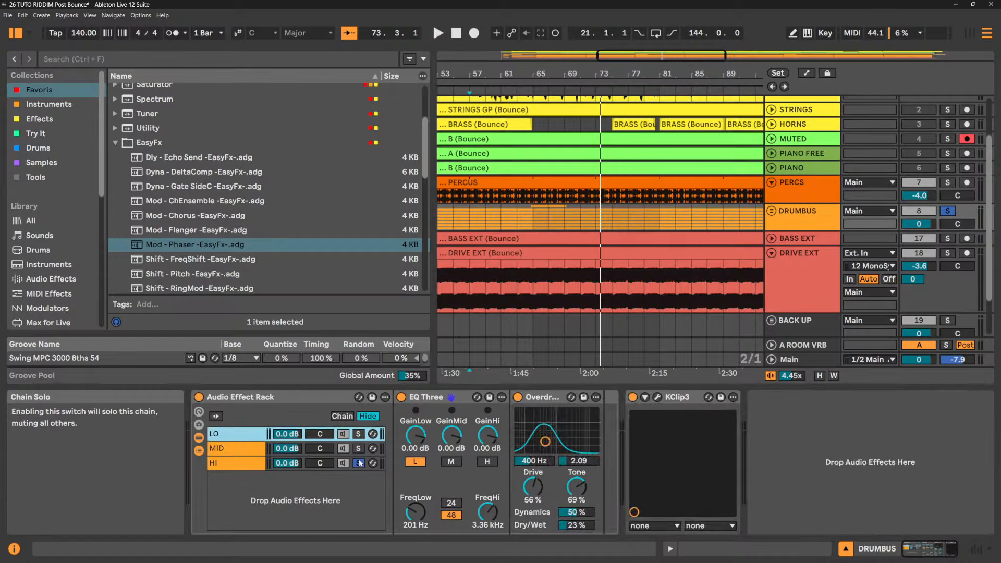
key("space")
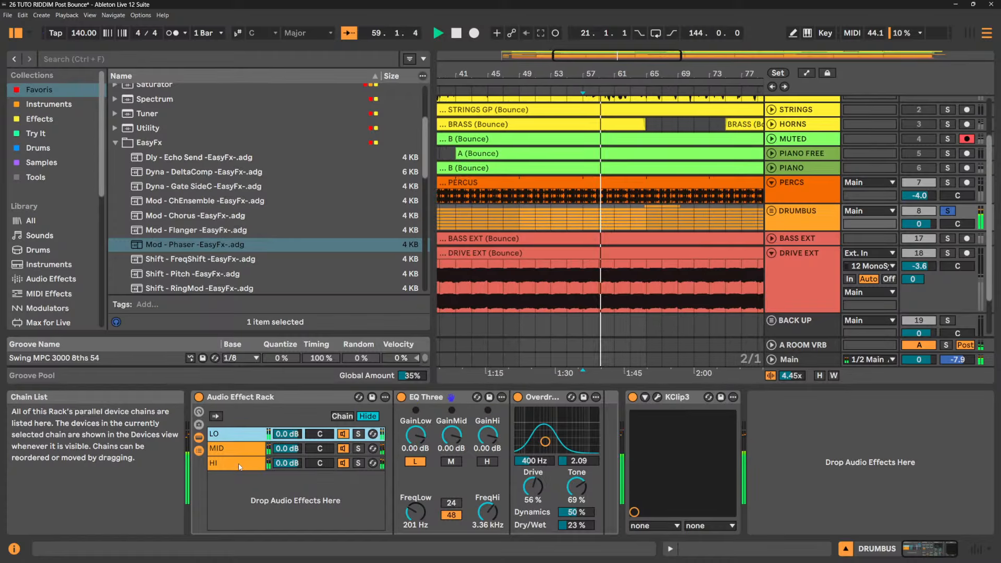
- Lower the MID chain's Auto Filter dry/wet to 41% during playback and stop the playback
left_click(237, 449)
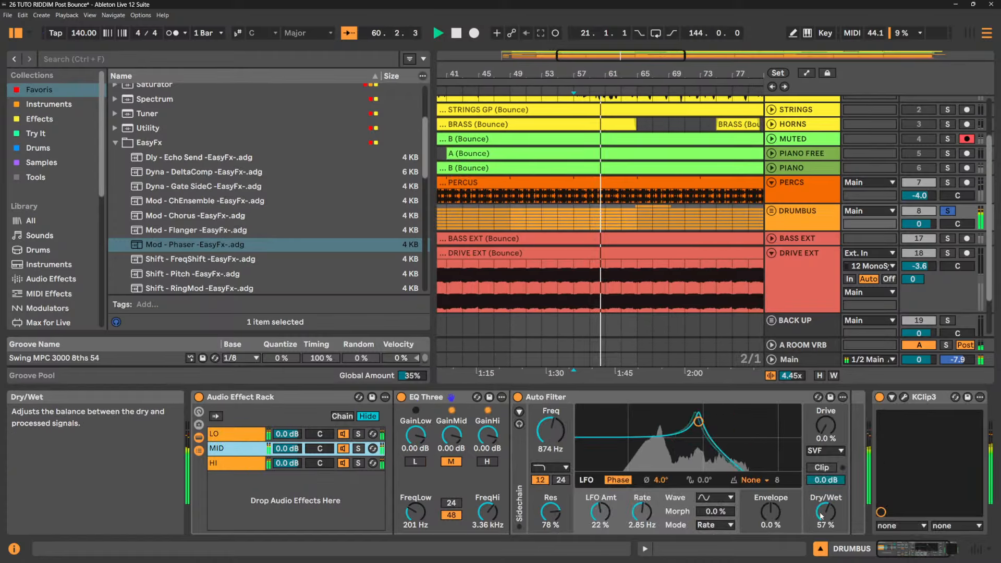
mouse_move(826, 512)
left_mouse_down()
mouse_move(826, 532)
mouse_move(822, 509)
left_mouse_up()
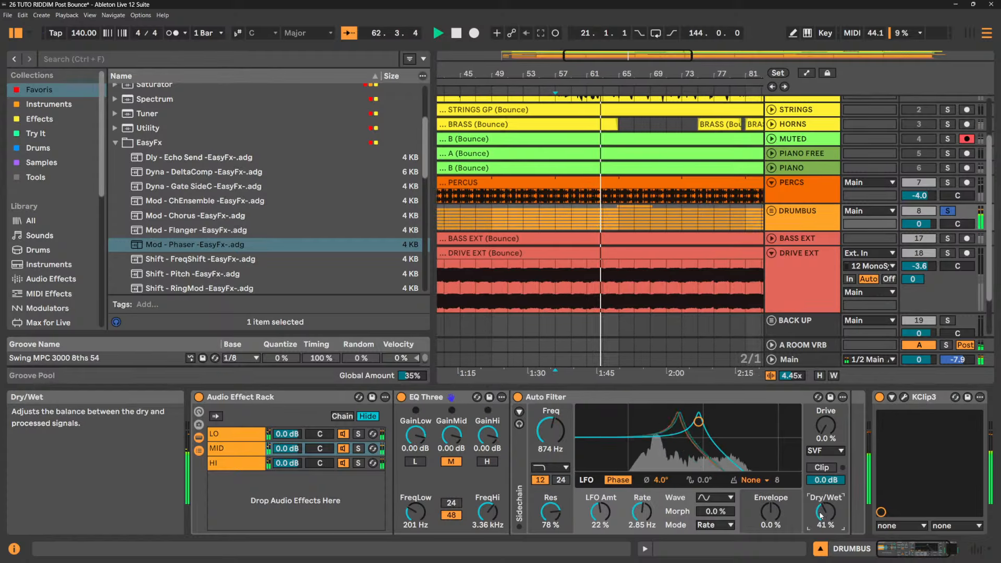
key("space")
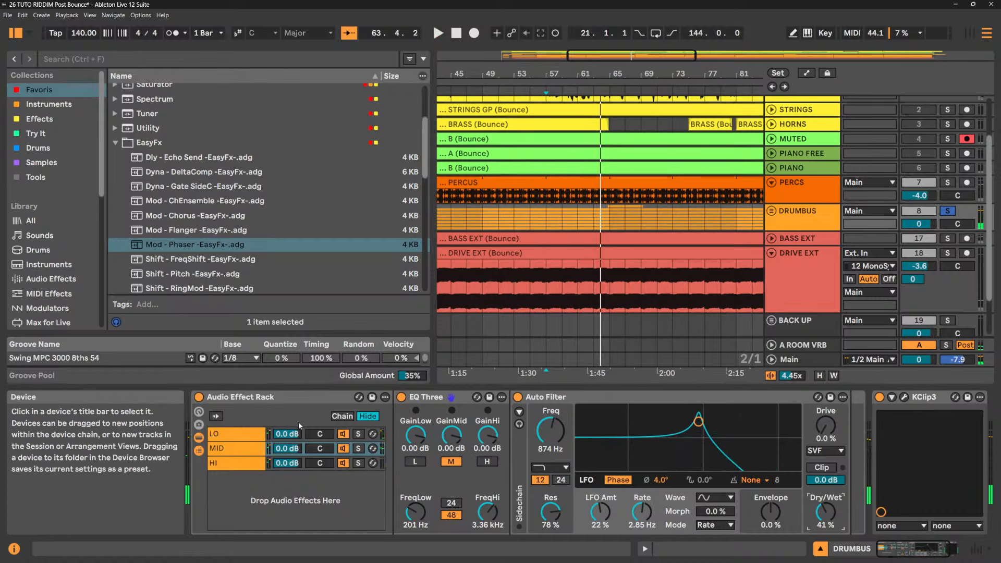
- Examine the Flat Response option of the EQ Three on the MID chain
right_click(464, 398)
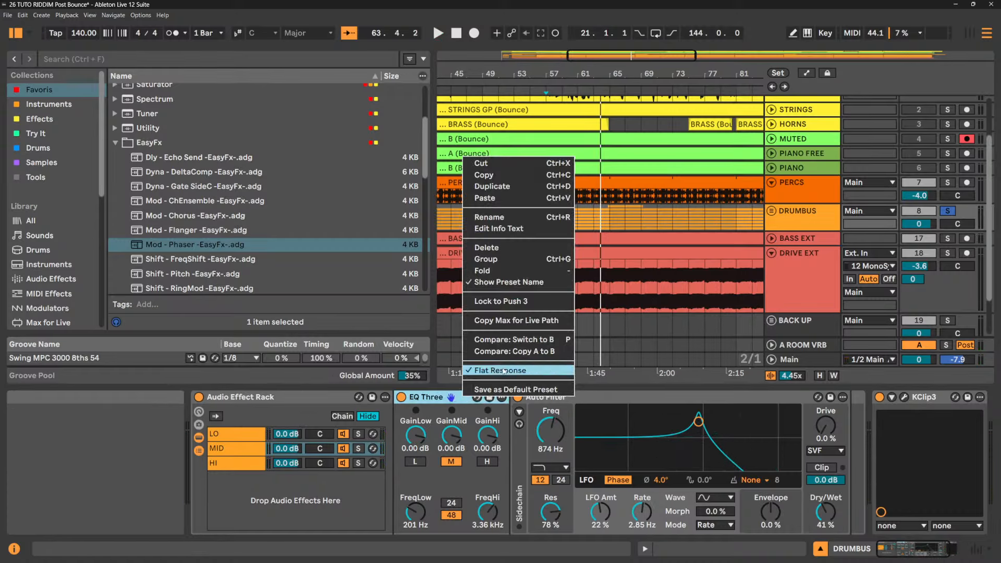
left_click(427, 399)
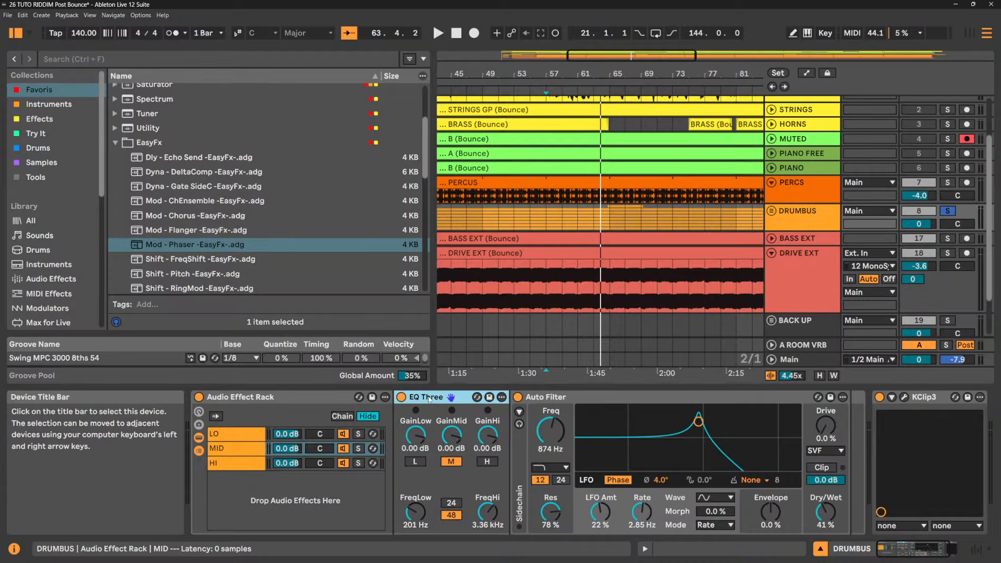
- Delete the Auto Filter from the MID chain, the Overdrive from the LO chain and the phaser rack from the HI chain
left_click(625, 397)
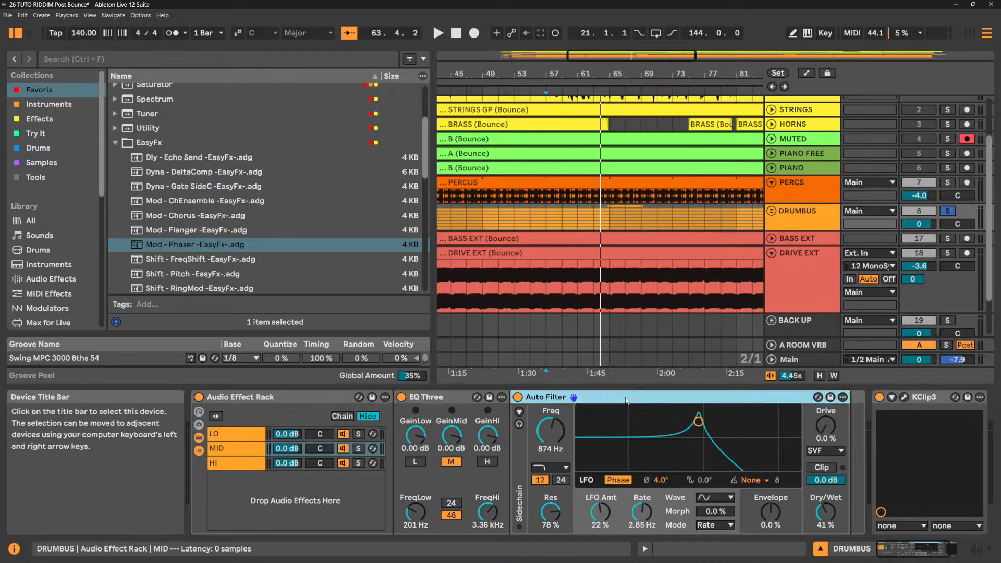
key("Delete")
left_click(238, 434)
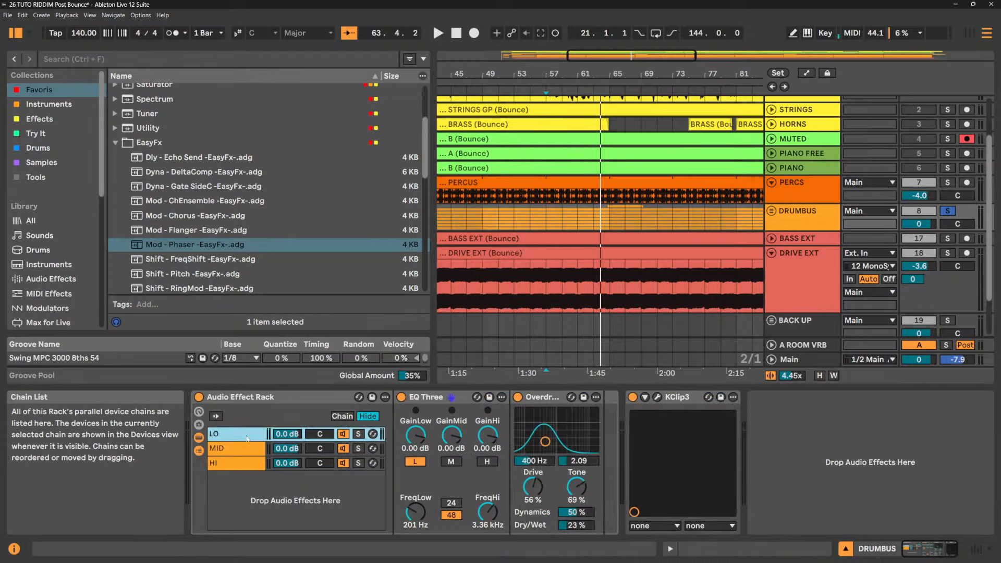
left_click(534, 405)
left_click(248, 464)
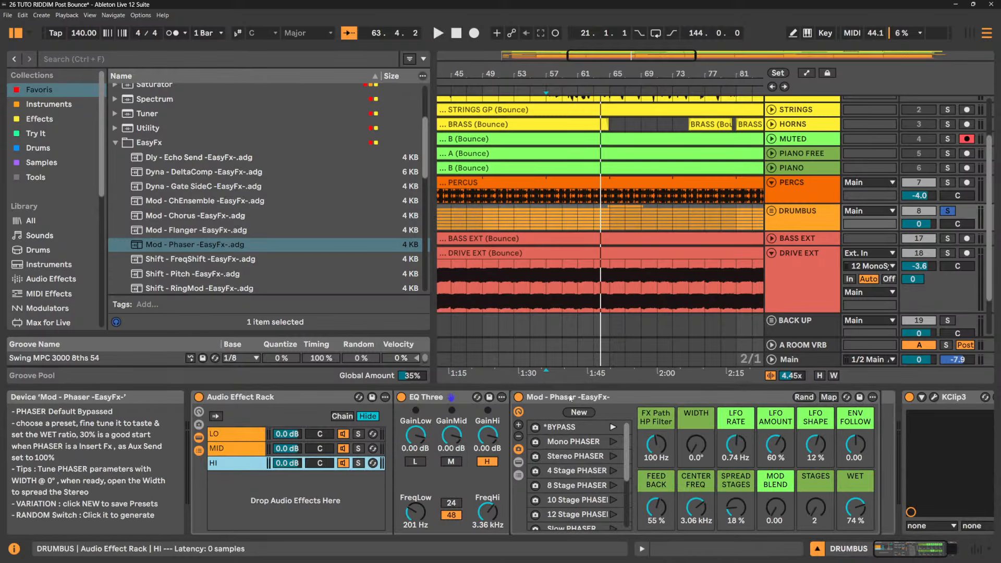
left_click(571, 399)
key("Delete")
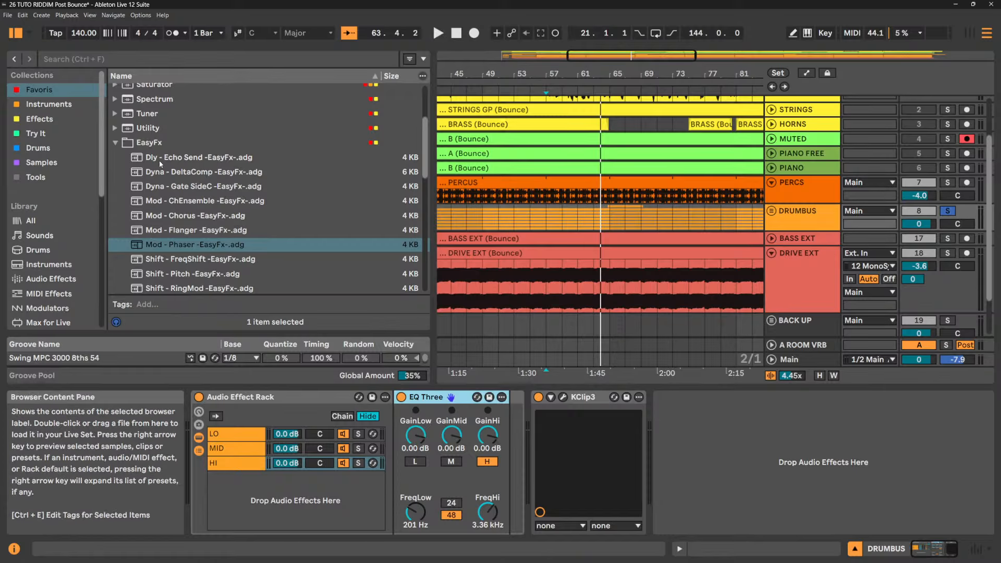
- Add a Beat Repeat from the audio effects library after the EQ Three on the HI chain
left_click(118, 143)
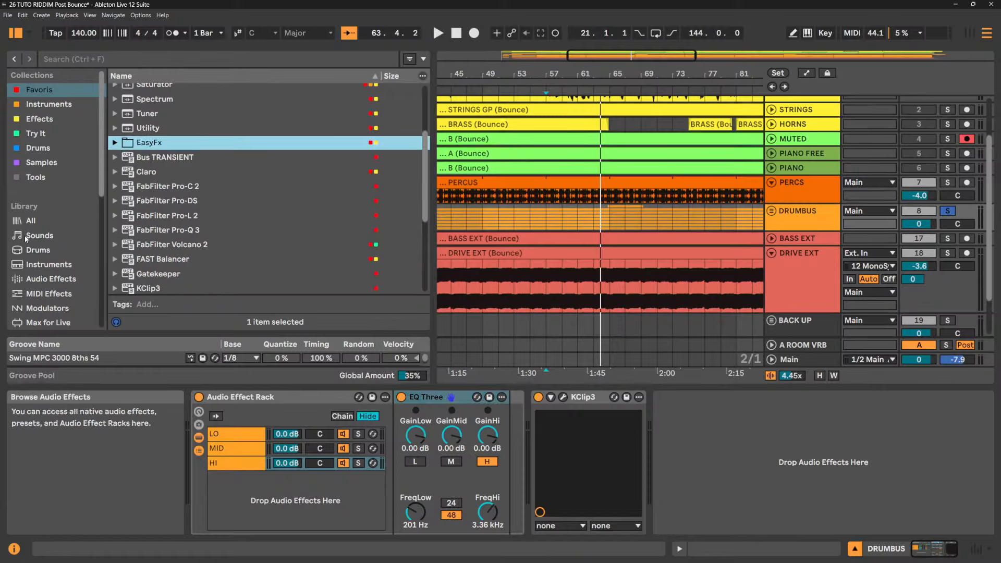
scroll(42, 240, "down", 3)
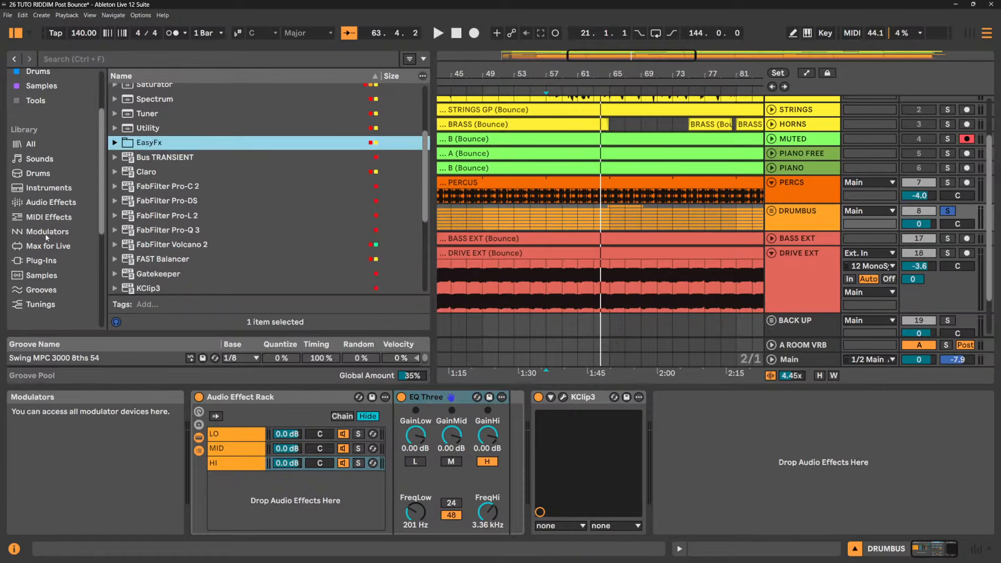
left_click(51, 202)
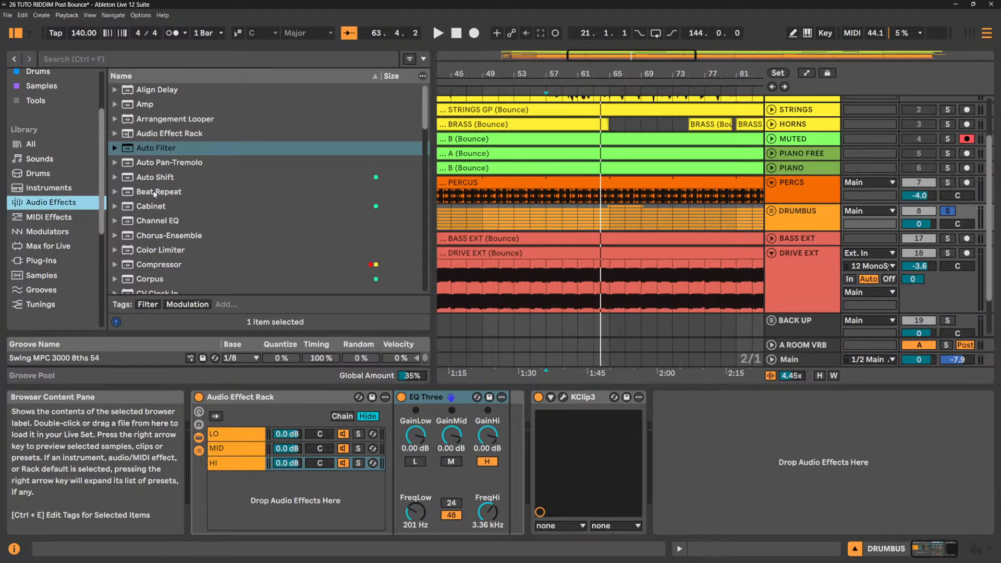
left_click_drag(154, 194, 509, 477)
- Solo the HI chain during playback and set its Beat Repeat offset to 4/16
left_click(358, 463)
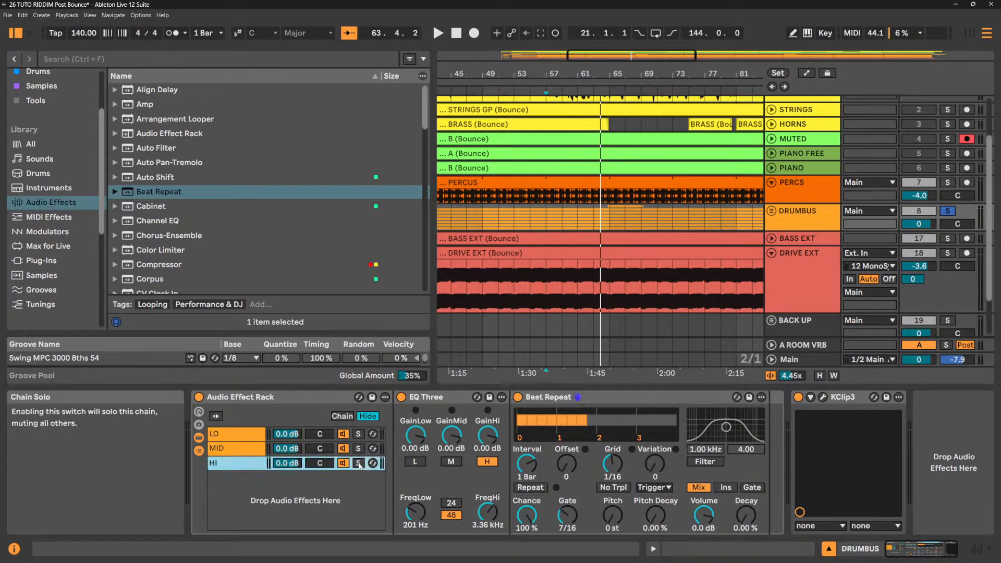
key("space")
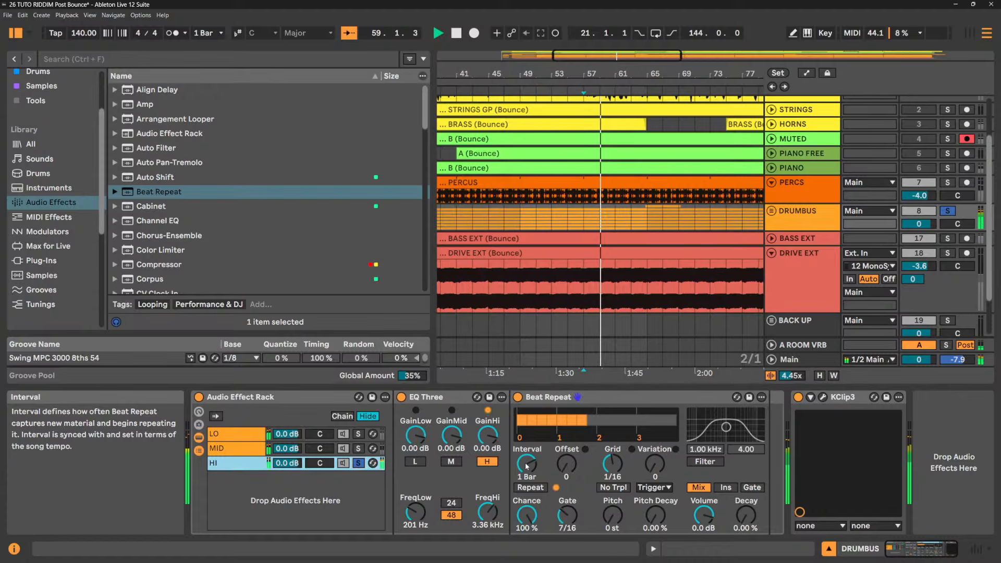
left_click_drag(567, 463, 567, 448)
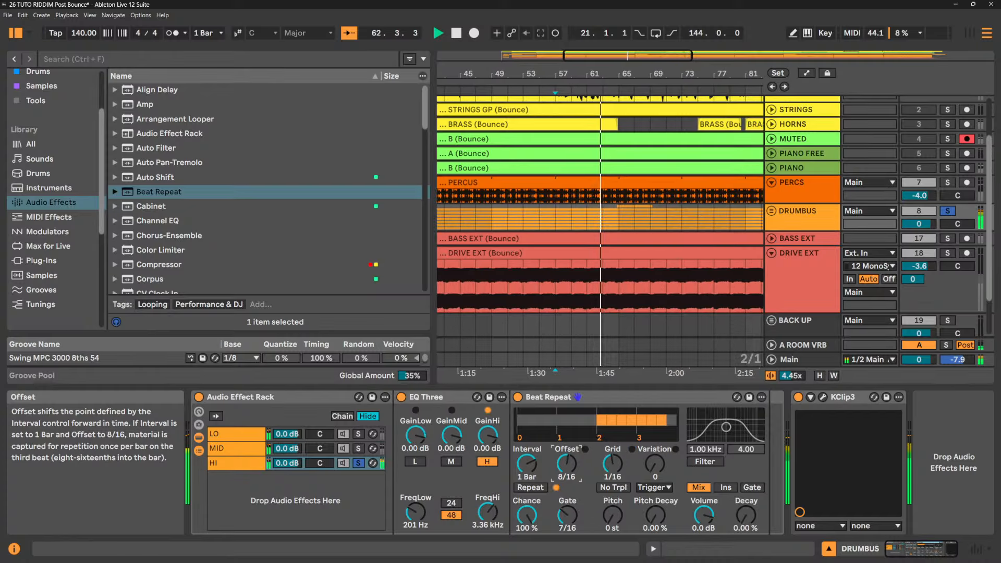
mouse_move(566, 463)
left_mouse_down()
mouse_move(566, 482)
mouse_move(563, 461)
left_mouse_up()
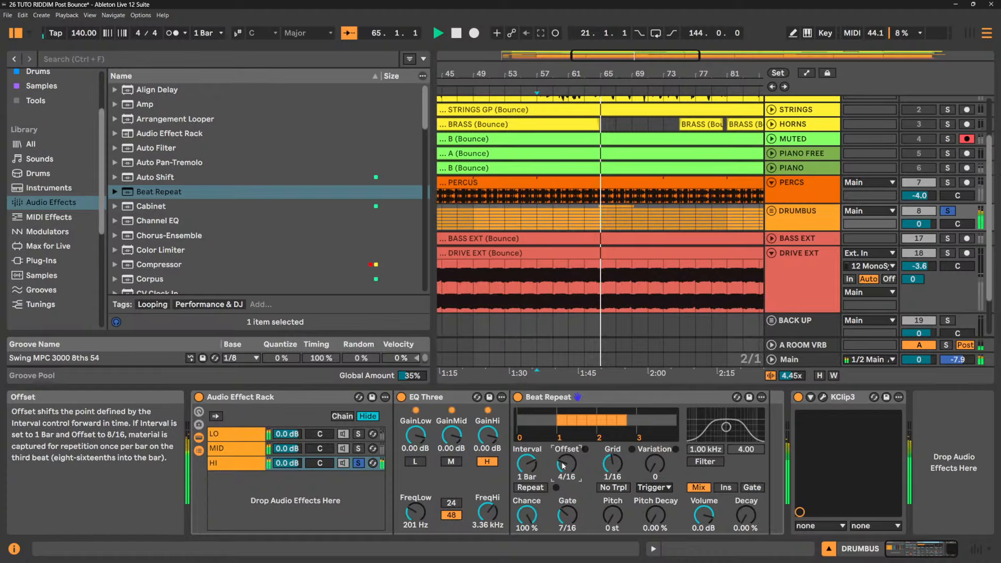
- Set the HI chain's Beat Repeat to a 6/16 gate, Ins output mode and 7.94 % pitch decay, and stop playback
left_click(564, 515)
left_click_drag(567, 515, 567, 519)
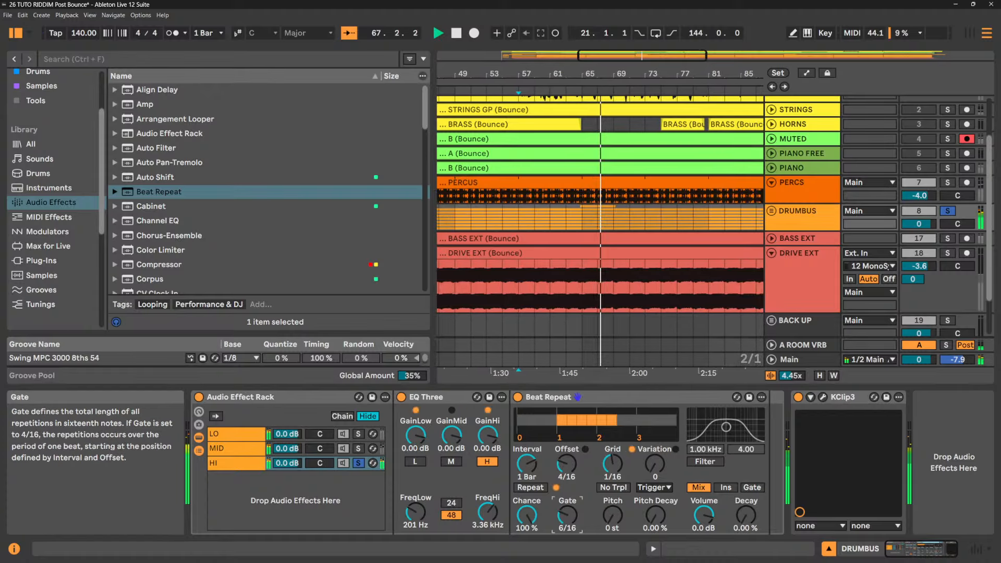
left_click(726, 488)
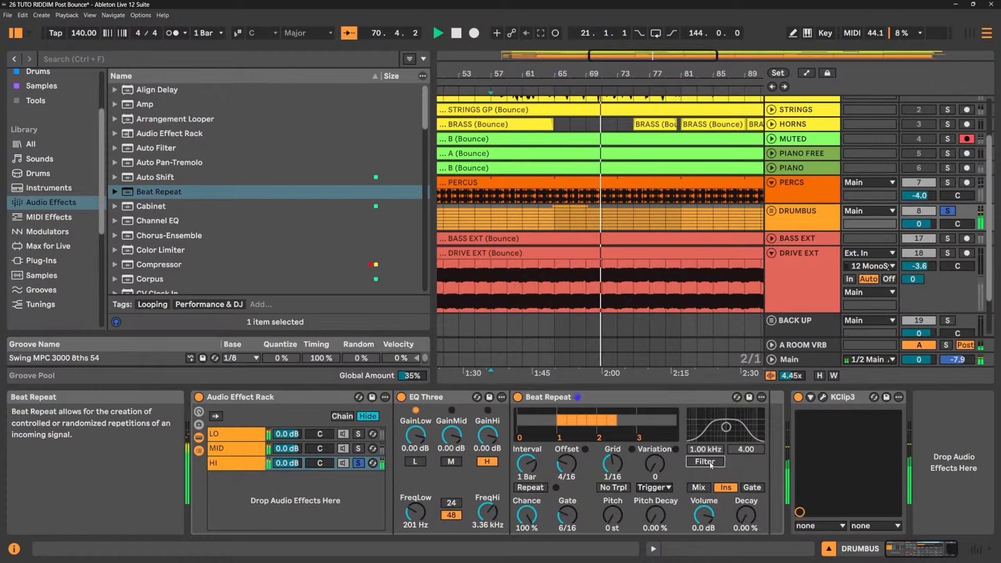
mouse_move(643, 551)
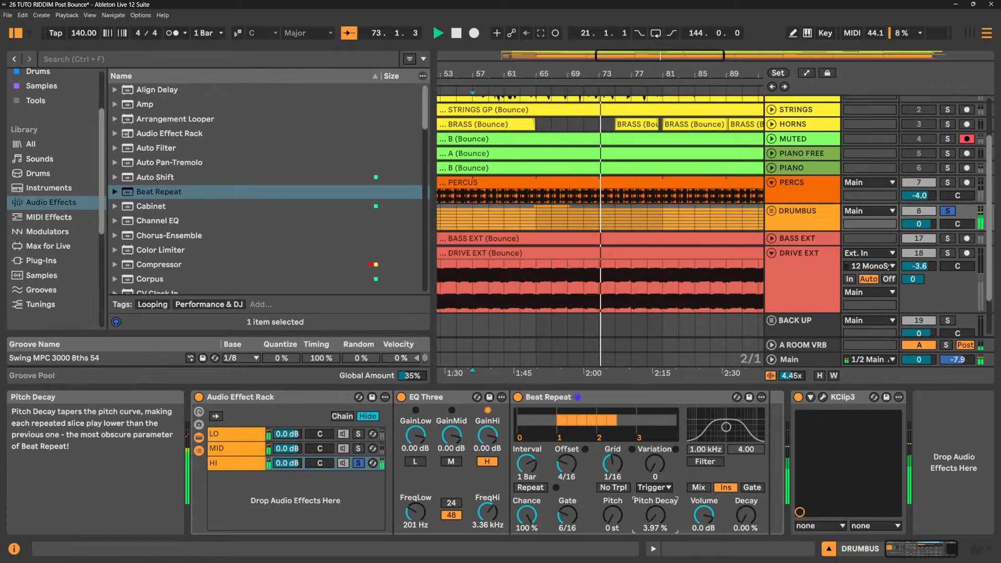
left_click_drag(656, 515, 656, 511)
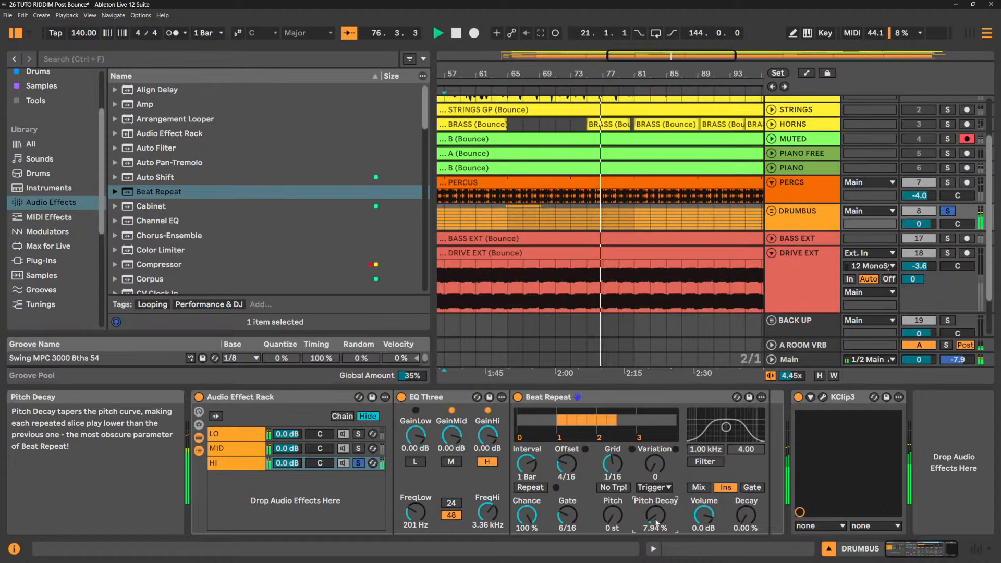
key("space")
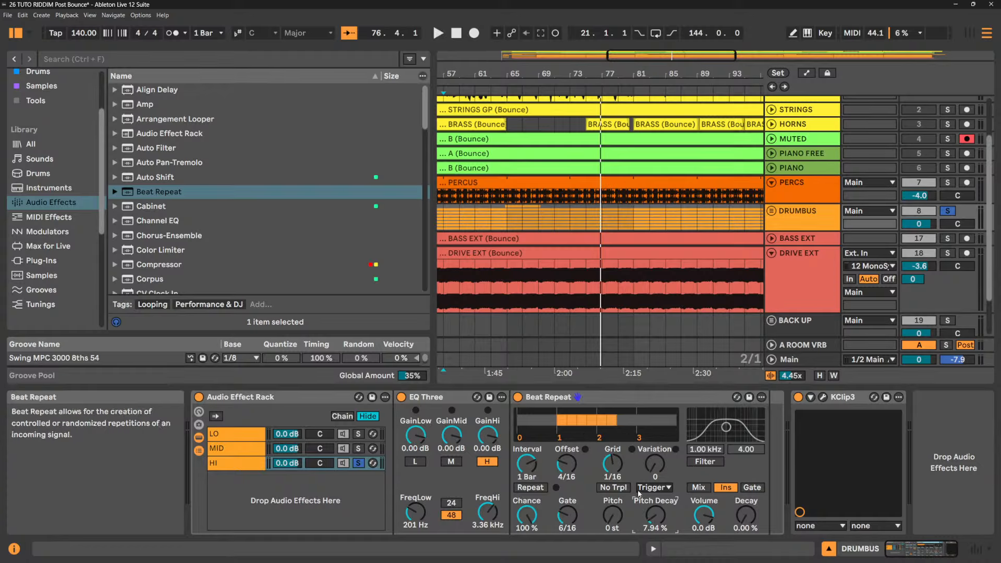
- Copy the HI chain's Beat Repeat into the soloed MID chain, placing it after the EQ Three
left_click(599, 397)
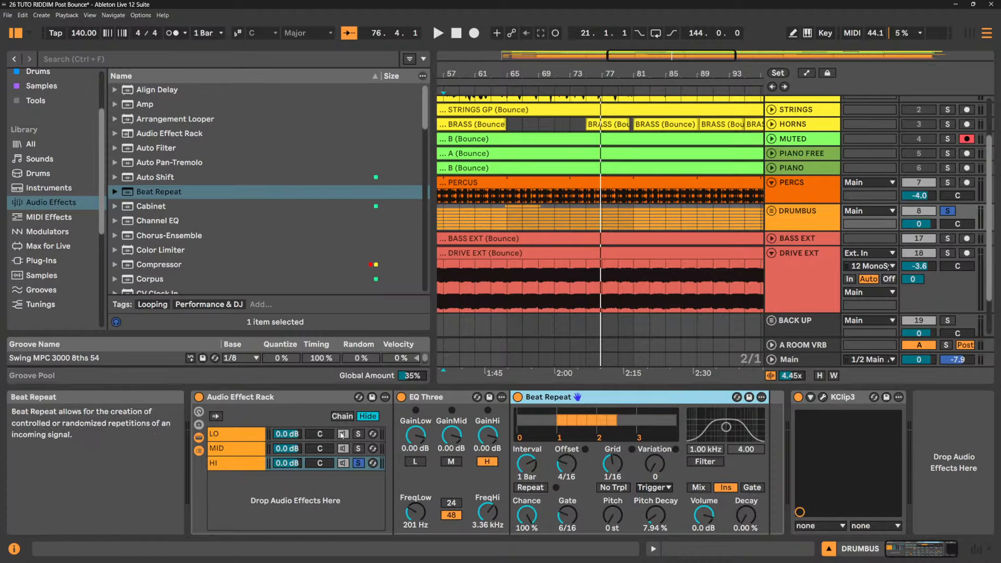
right_click(604, 399)
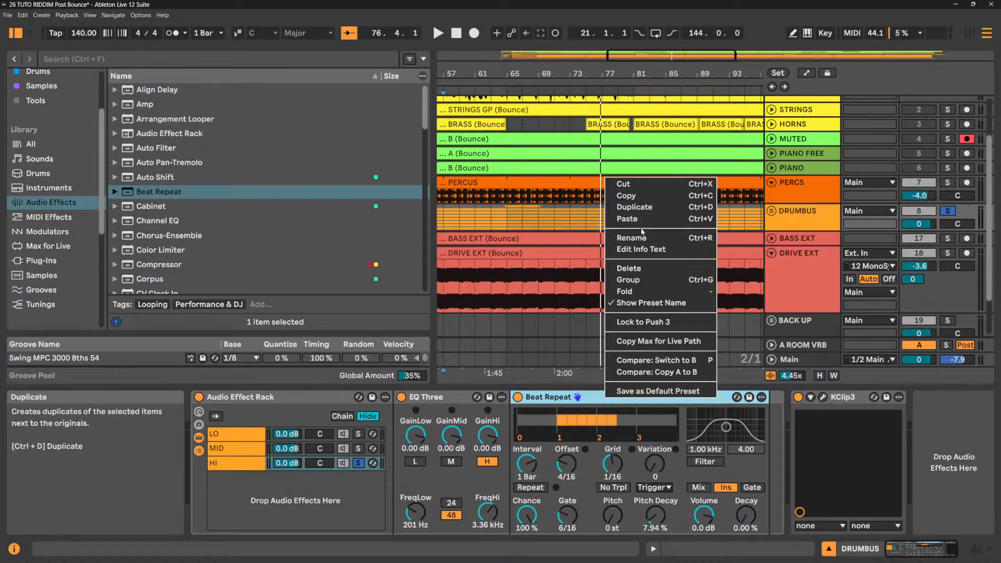
left_click(670, 197)
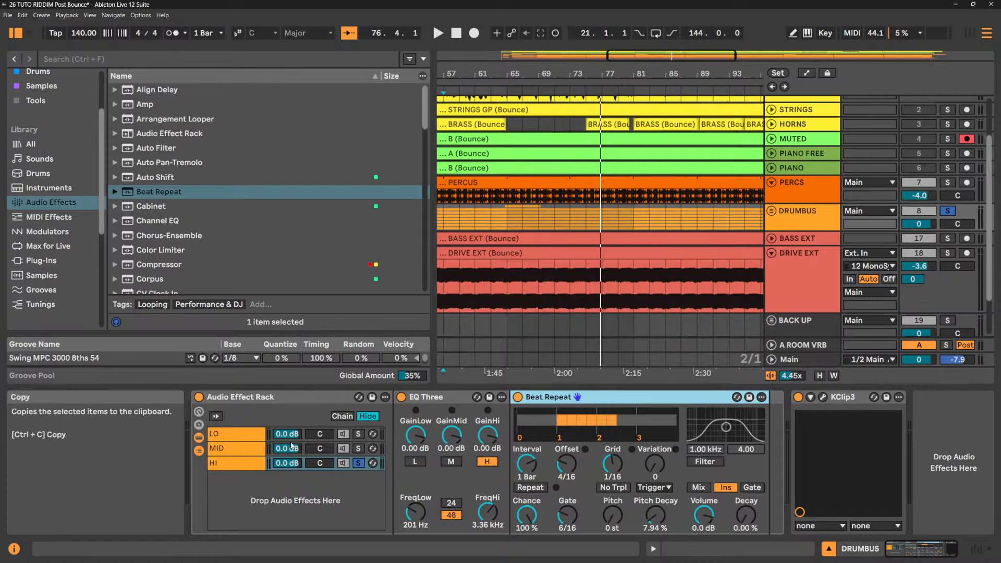
left_click(250, 450)
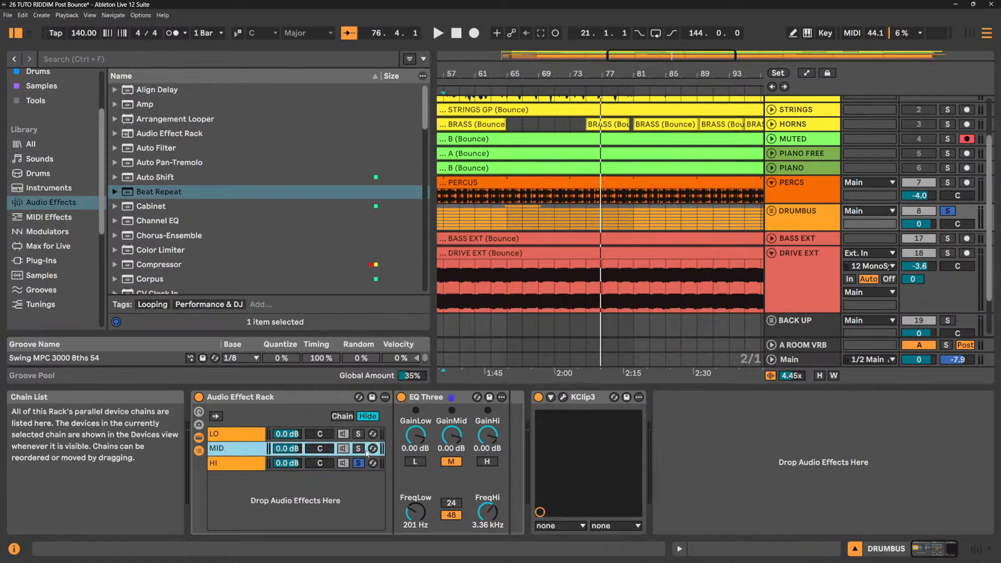
left_click(512, 424)
right_click(512, 424)
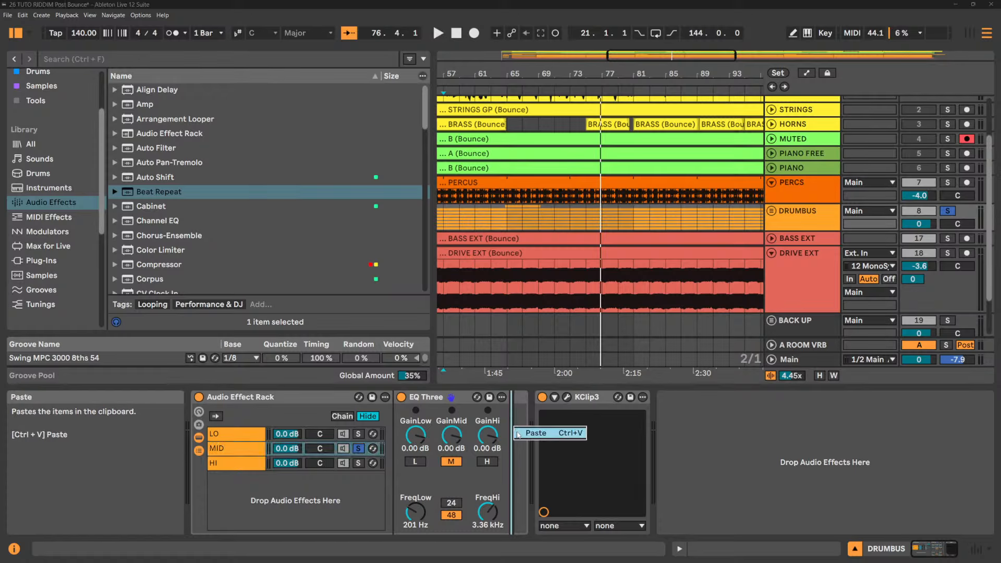
left_click(535, 433)
- During playback, set the MID Beat Repeat's offset to 8/16 and try a 1/8 grid before restoring 1/16
key("space")
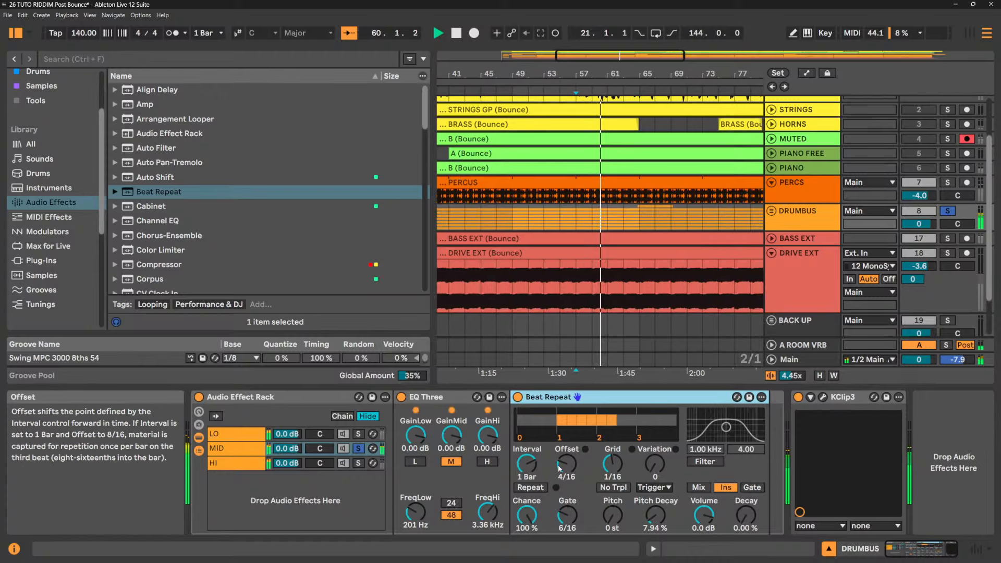
left_click_drag(560, 468, 560, 451)
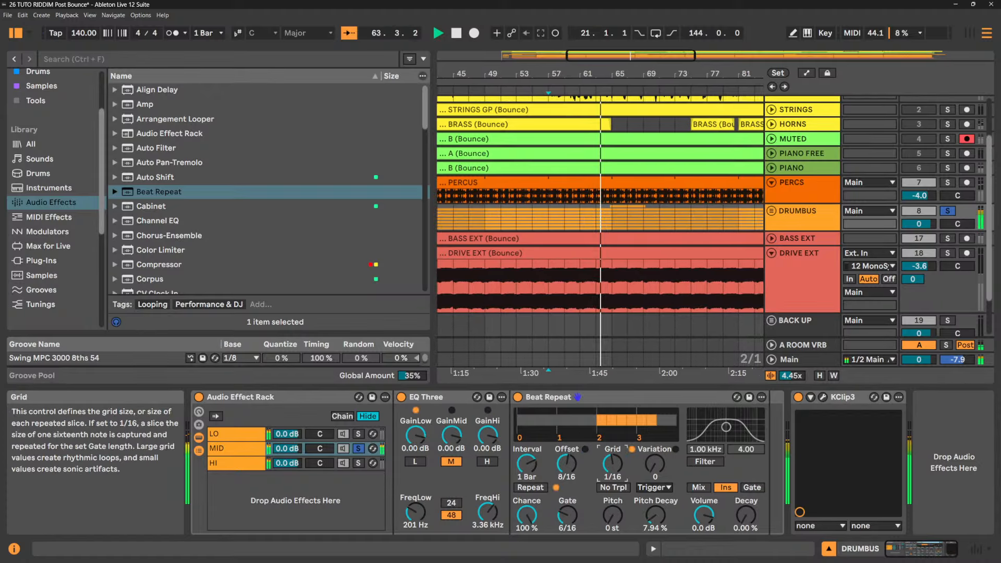
left_click_drag(613, 463, 613, 455)
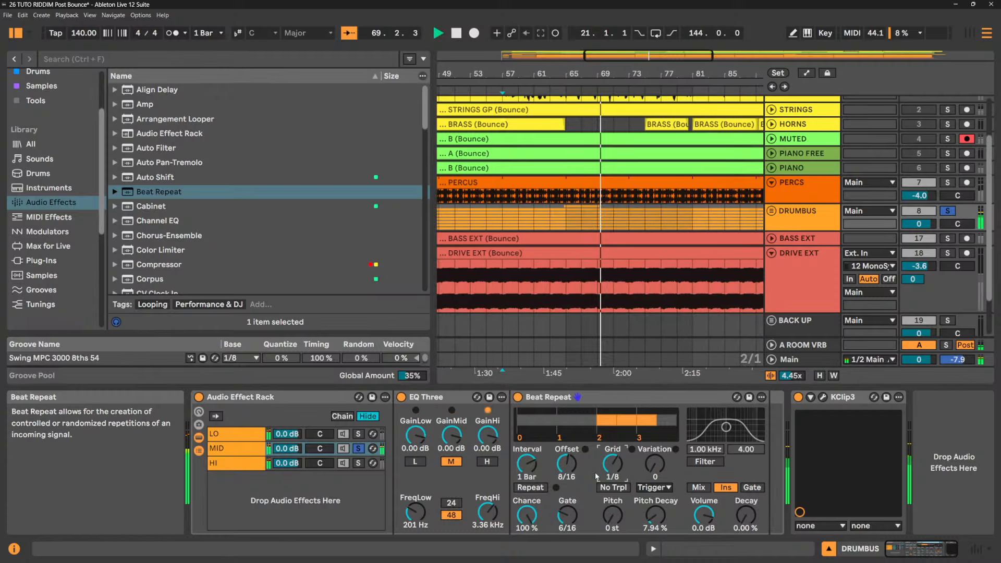
mouse_move(613, 463)
left_mouse_down()
mouse_move(613, 482)
mouse_move(613, 458)
left_mouse_up()
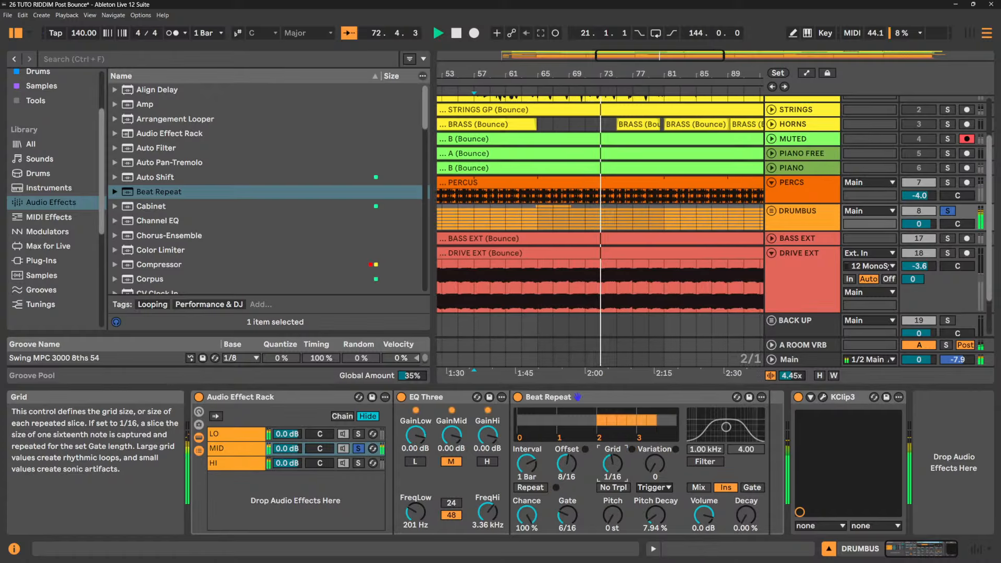
- Set the HI chain's Beat Repeat grid to 1/24 and solo the MID and HI chains together
left_click(358, 463)
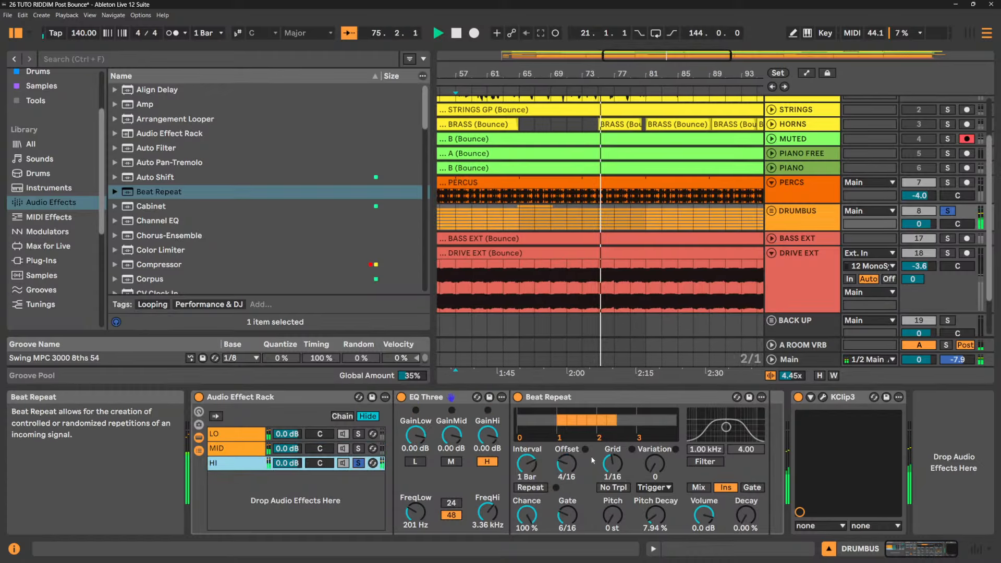
left_click(613, 464)
left_click_drag(613, 464, 613, 468)
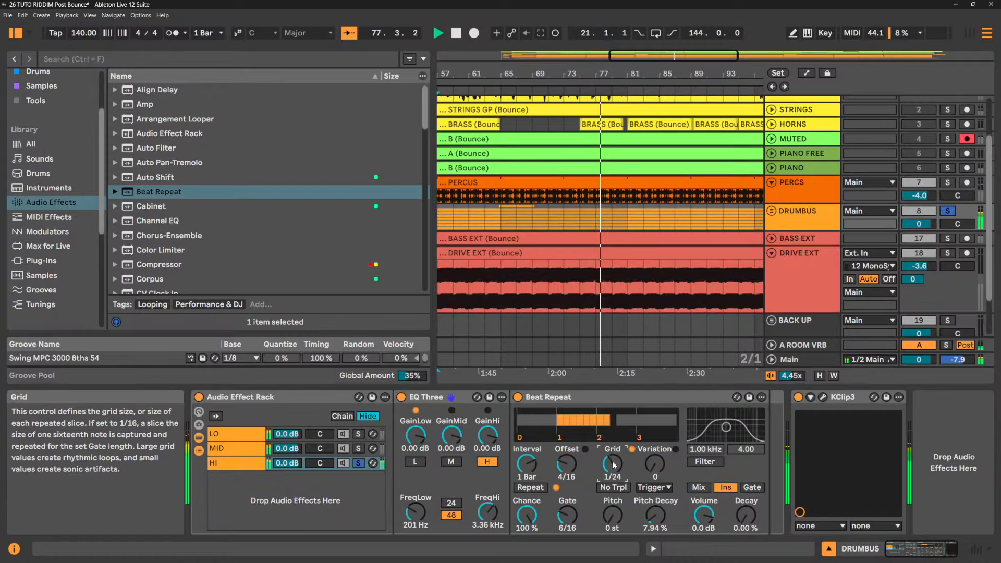
left_click(359, 448)
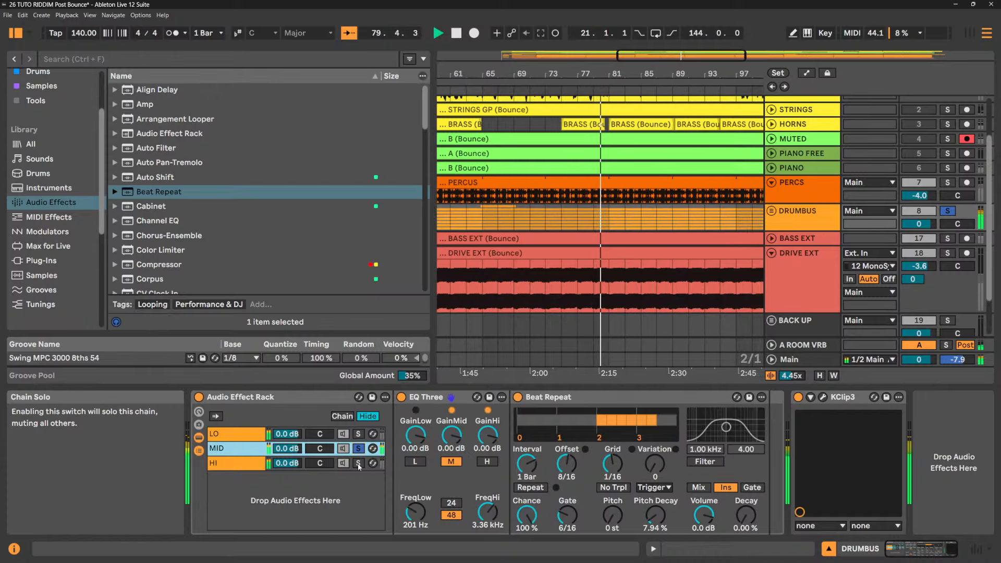
left_click(359, 464, "ctrl")
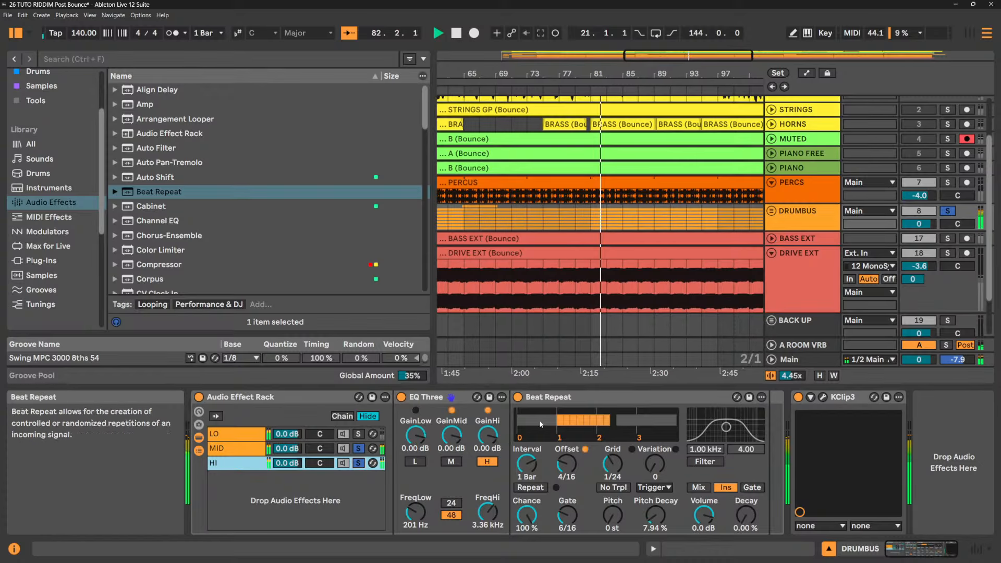
- Copy the HI chain's Beat Repeat into the LO chain after the EQ Three and solo the LO chain
left_click(575, 397)
right_click(576, 398)
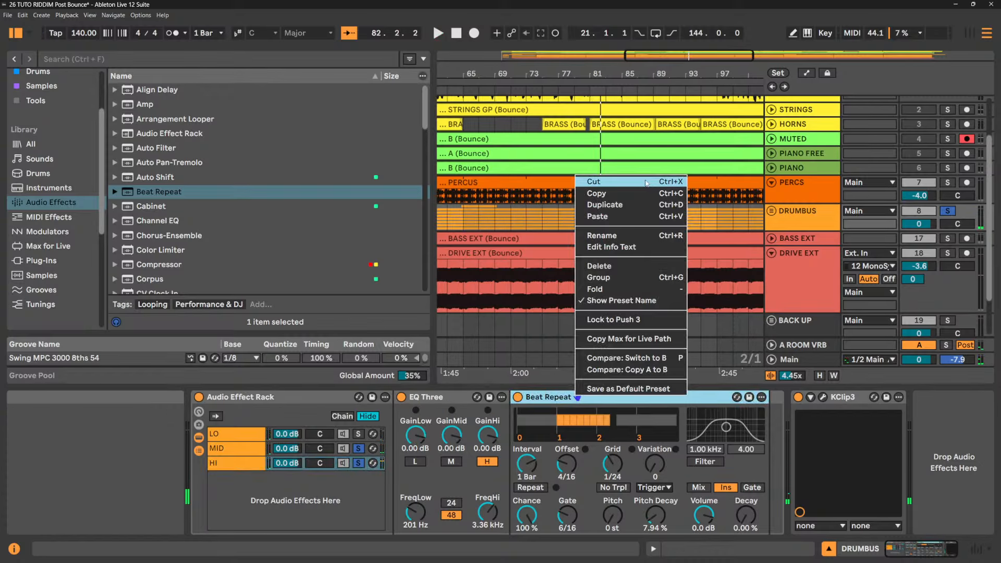
left_click(613, 194)
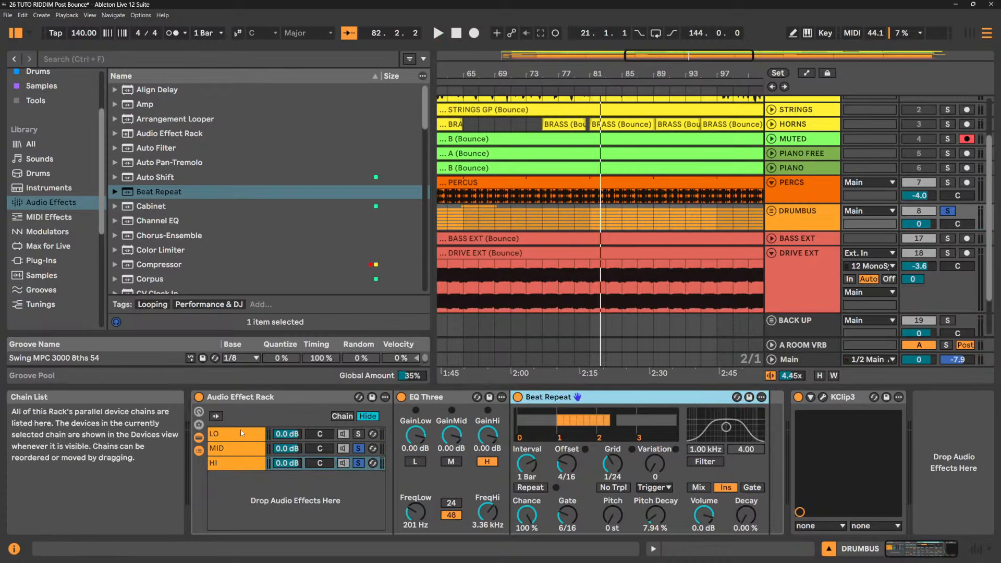
left_click(240, 432)
left_click(359, 434)
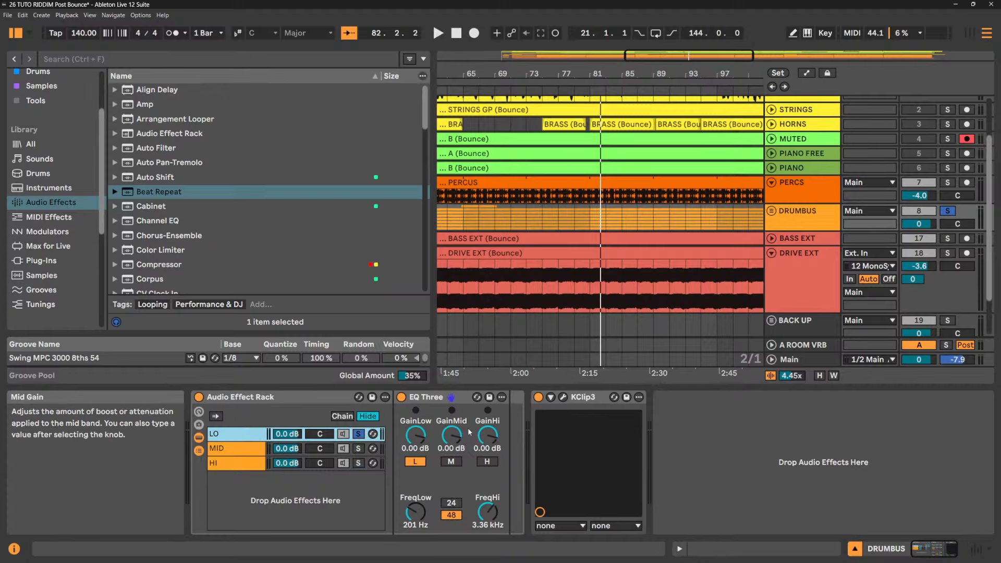
left_click(512, 474)
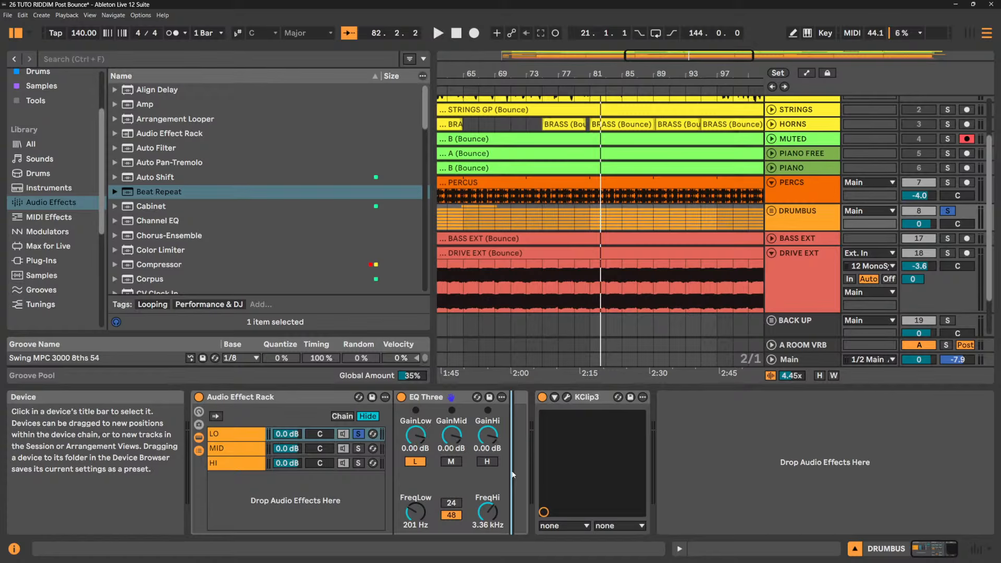
key("ctrl+v")
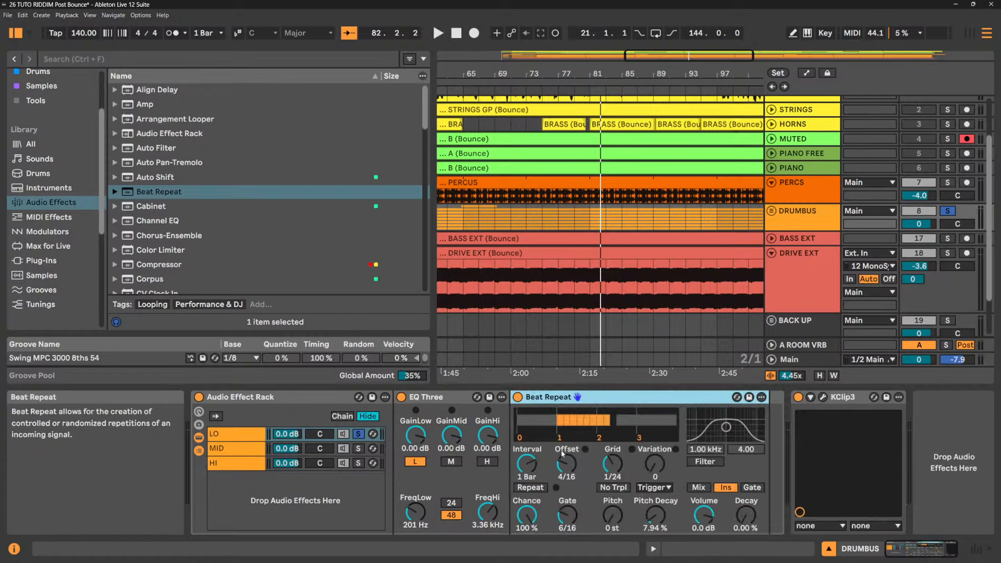
- Set the LO chain's Beat Repeat to a 1/8 grid, 12/16 offset and 8/16 gate while auditioning it
left_click_drag(613, 463, 613, 450)
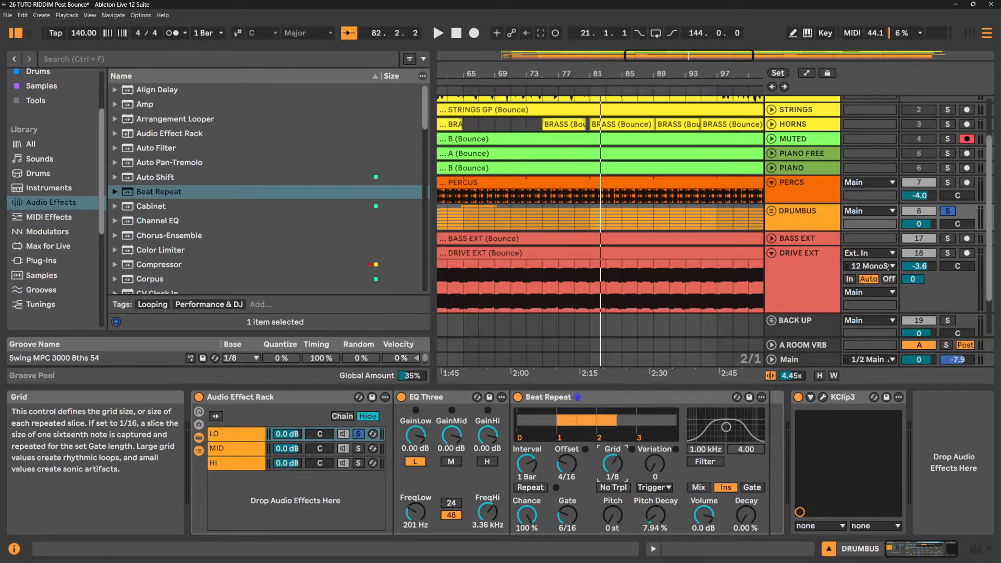
key("space")
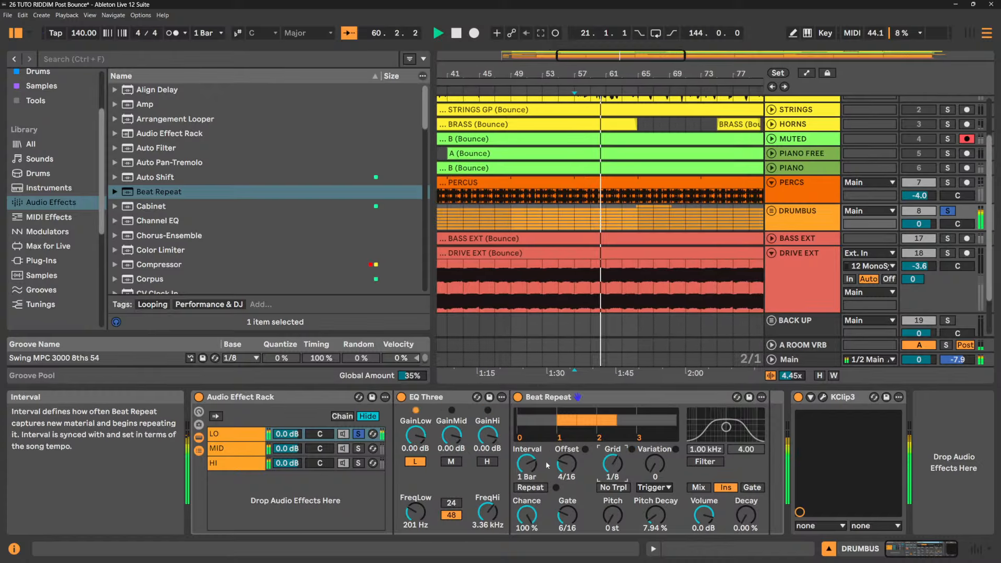
left_click_drag(567, 463, 567, 426)
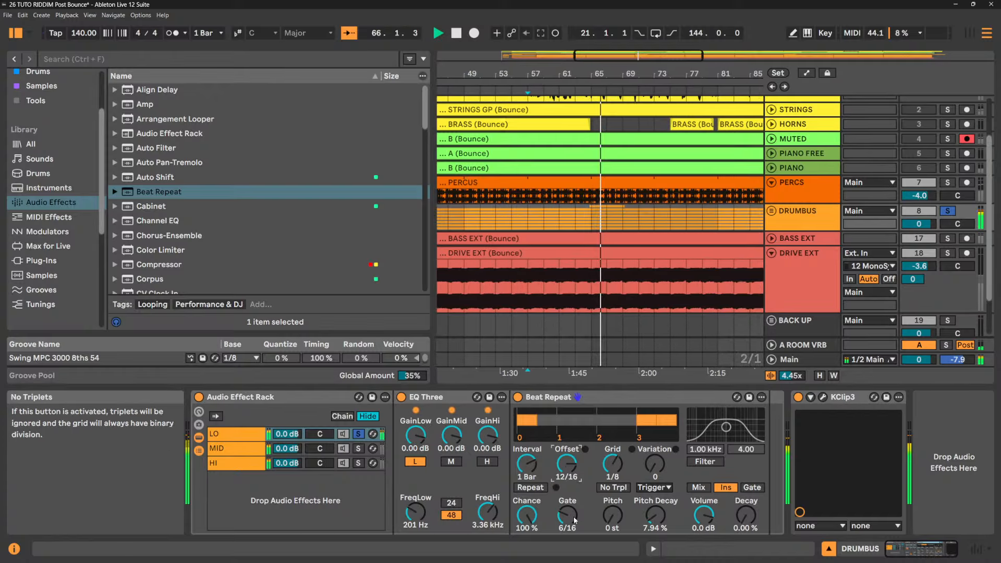
left_click_drag(567, 516, 567, 507)
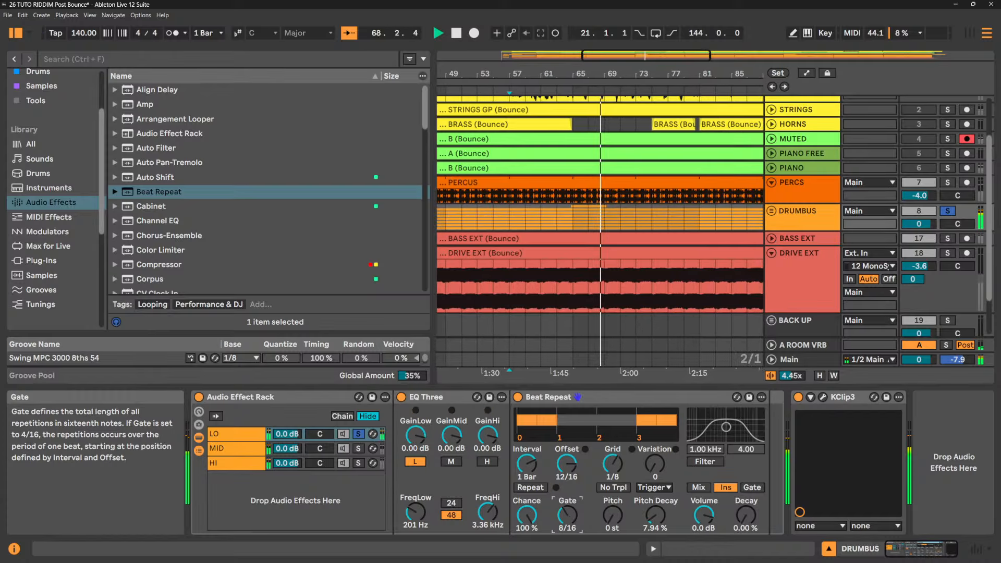
key("space")
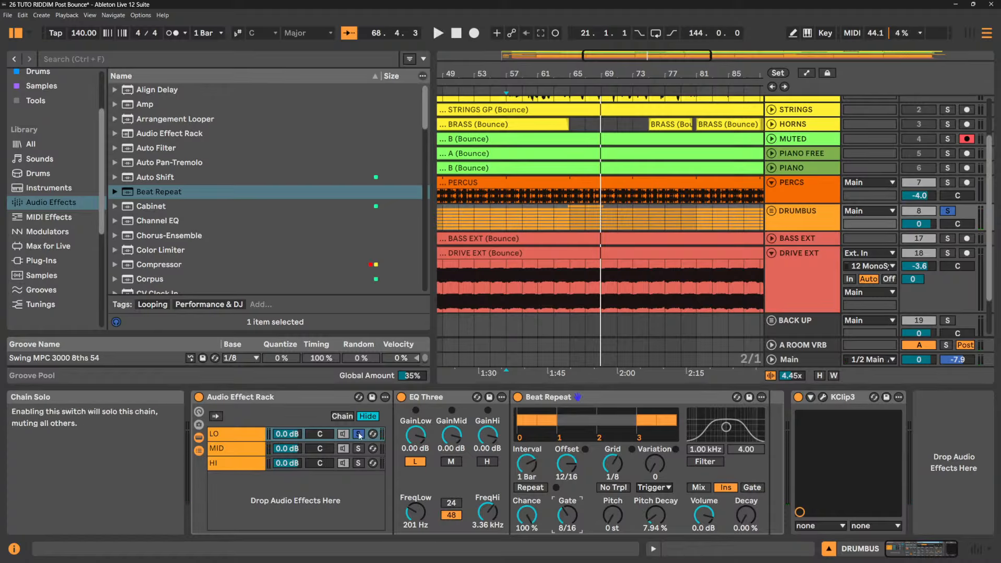
- Play all three chains together and set the Beat Repeat gate to 7/16 on LO and 4/16 on MID
key("space")
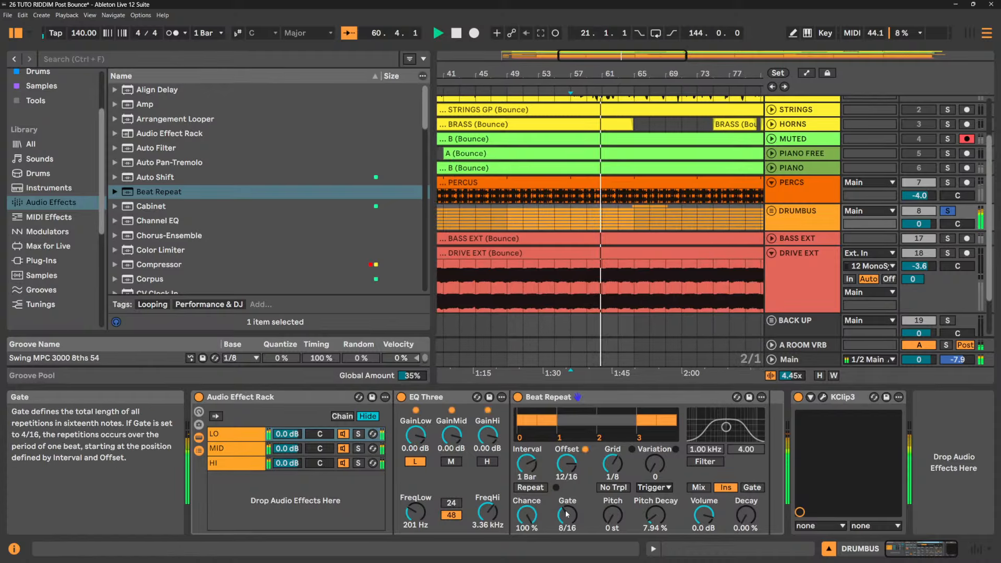
left_click_drag(567, 515, 567, 520)
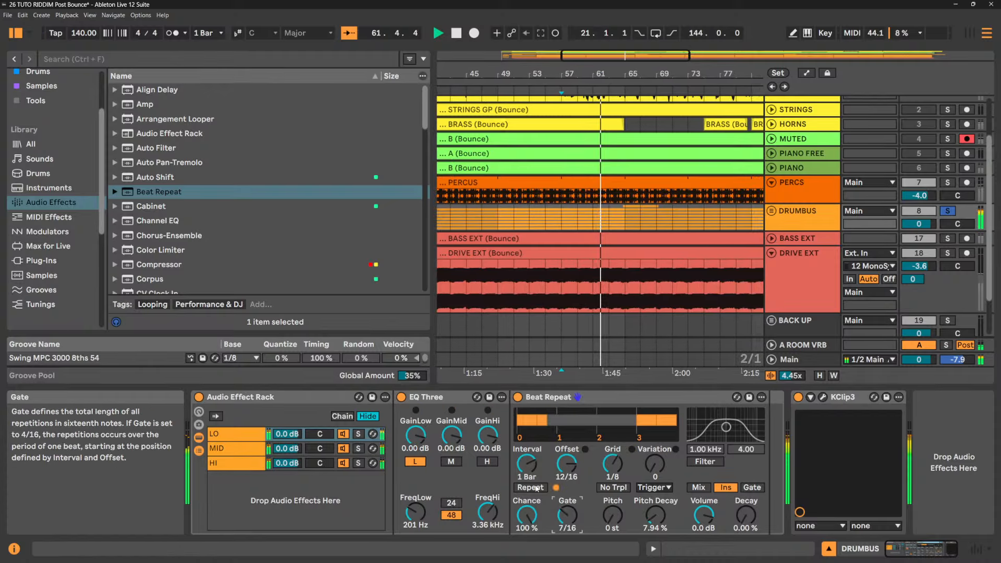
left_click(251, 448)
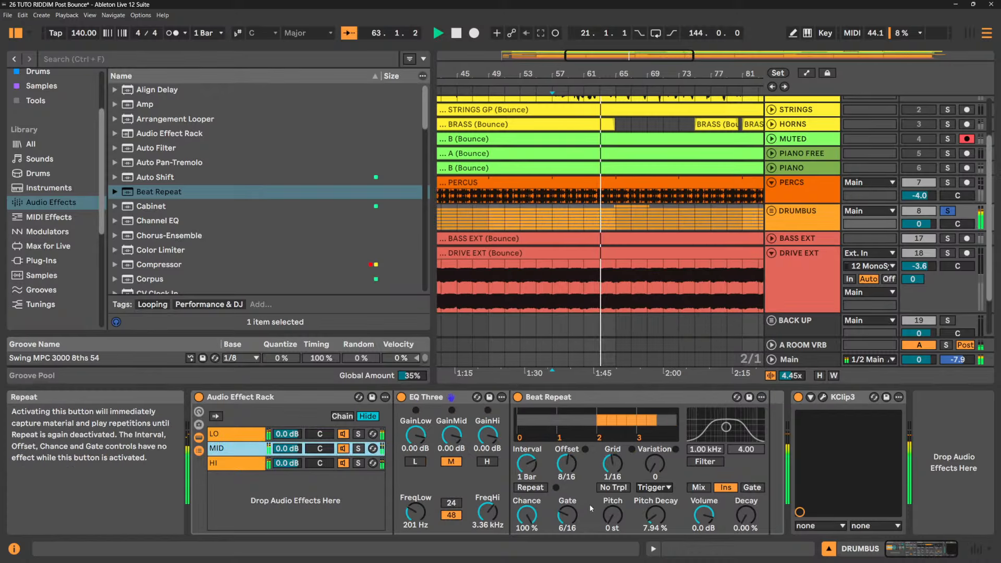
left_click_drag(573, 518, 573, 523)
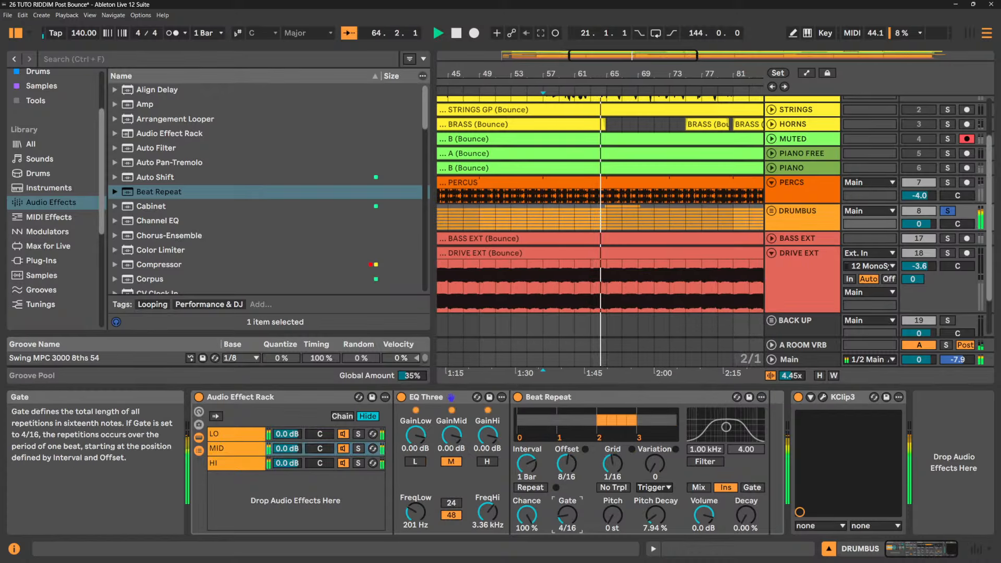
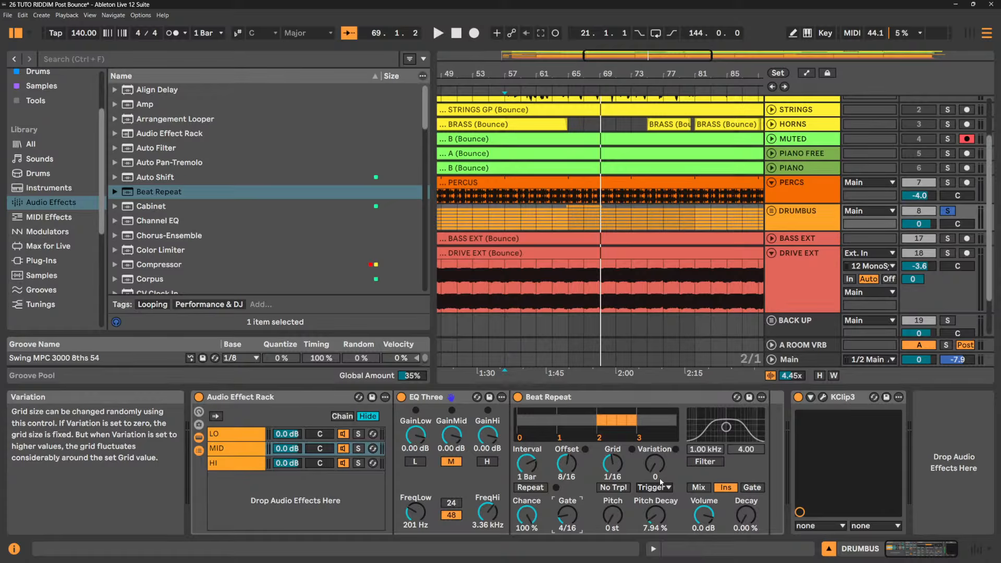
- Set the MID chain's Beat Repeat chance to 60 %
left_click(527, 531)
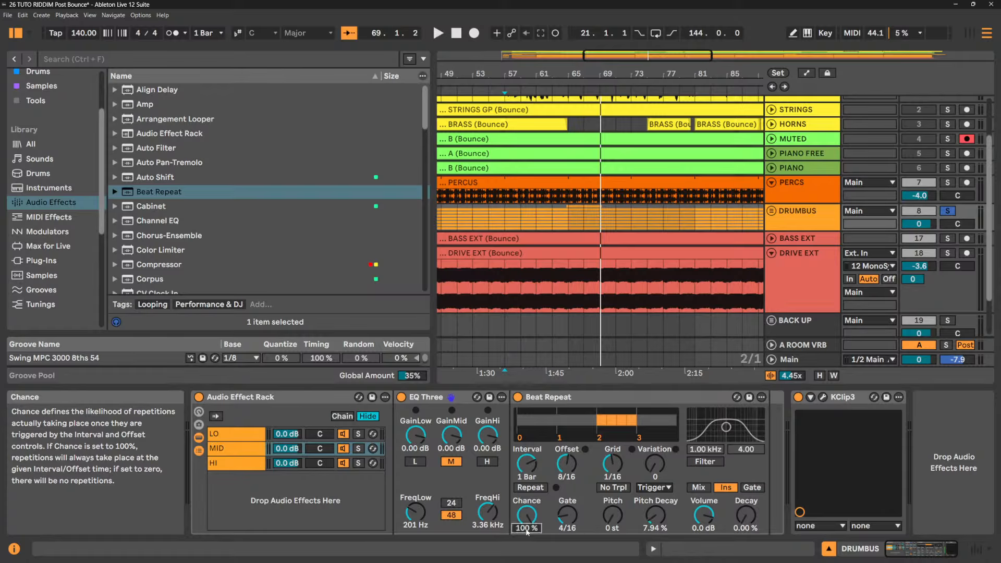
type("60")
key("Return")
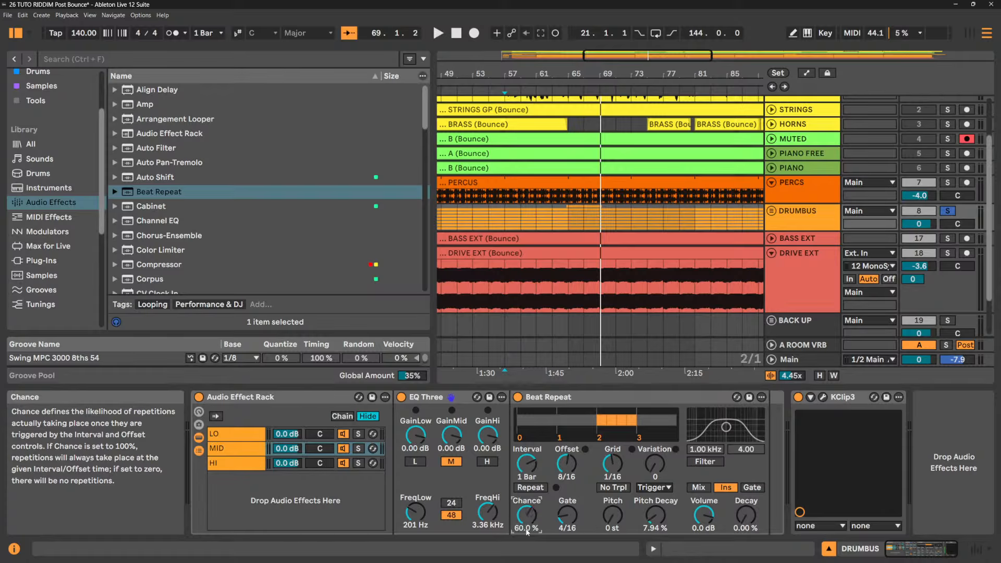
- Check the HI chain's Beat Repeat chance and return the MID chain's Beat Repeat chance to 100 %
left_click(256, 465)
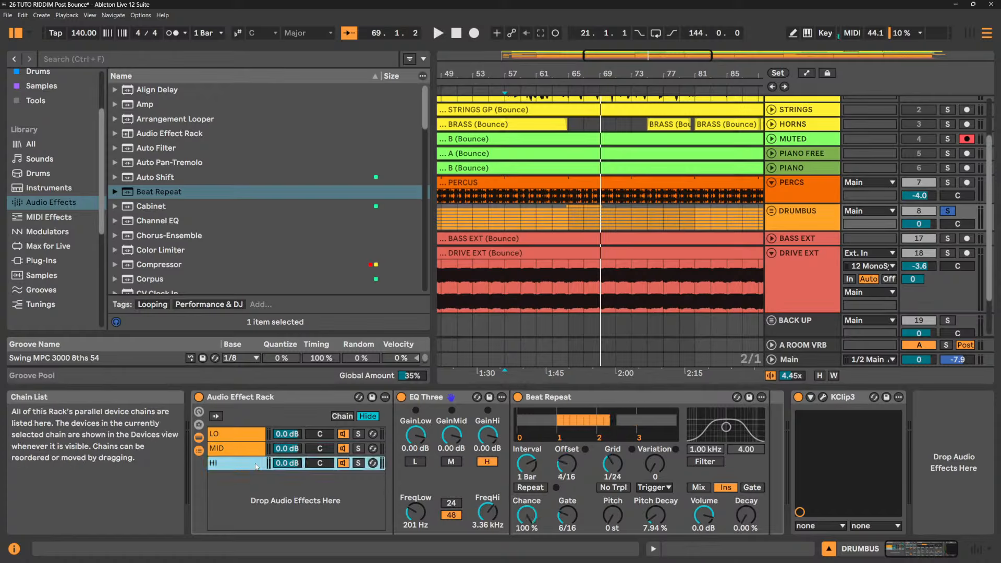
left_click(527, 528)
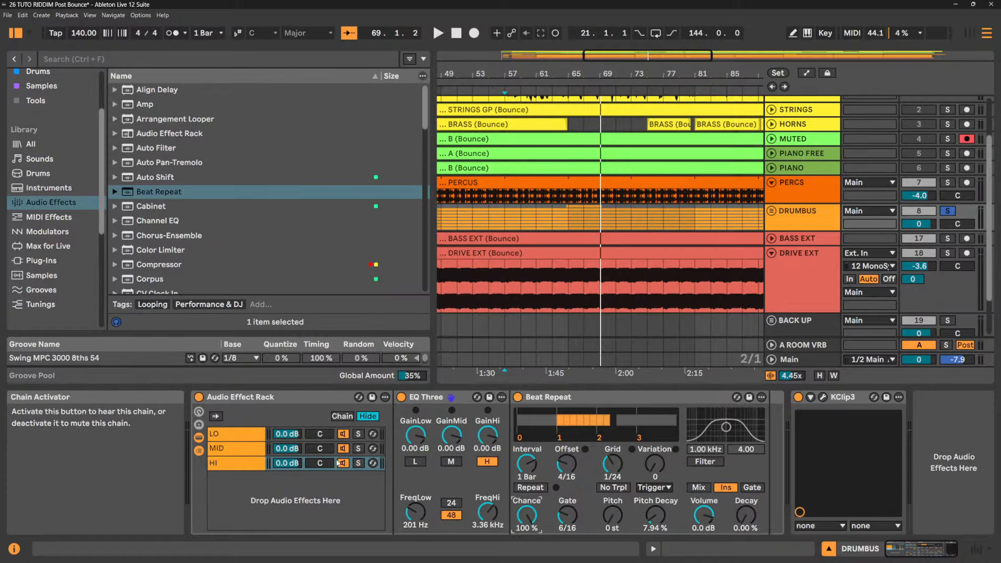
left_click(247, 451)
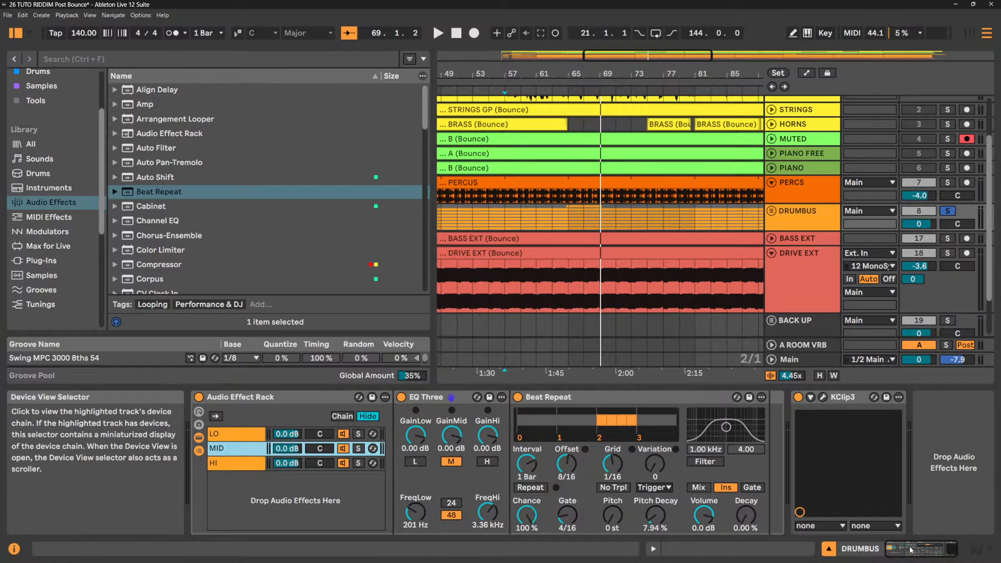
- Show the rack's macro controls, rename the rack 3 BAND REPEATER and briefly play it back
left_click(199, 424)
left_click(250, 399)
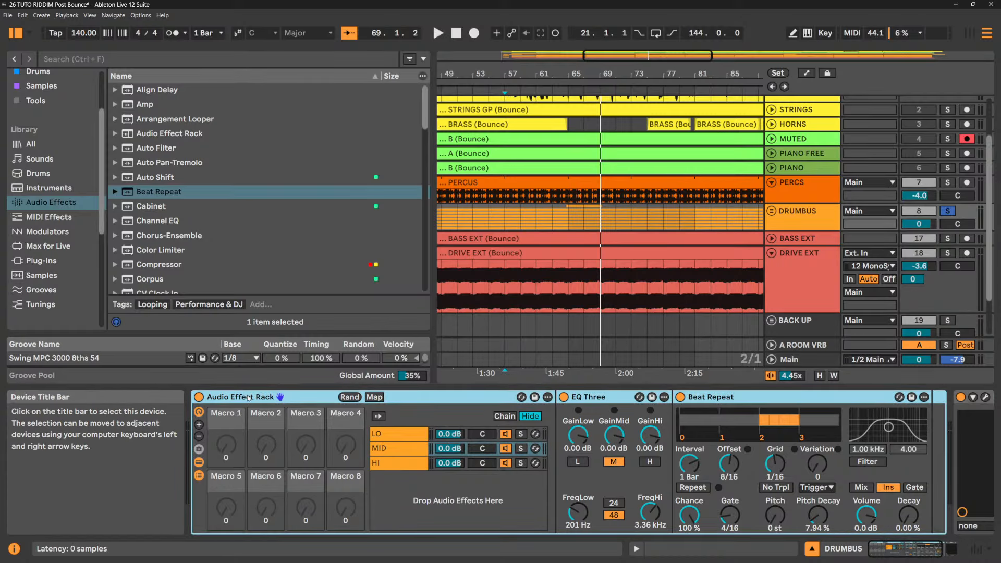
key("ctrl+r")
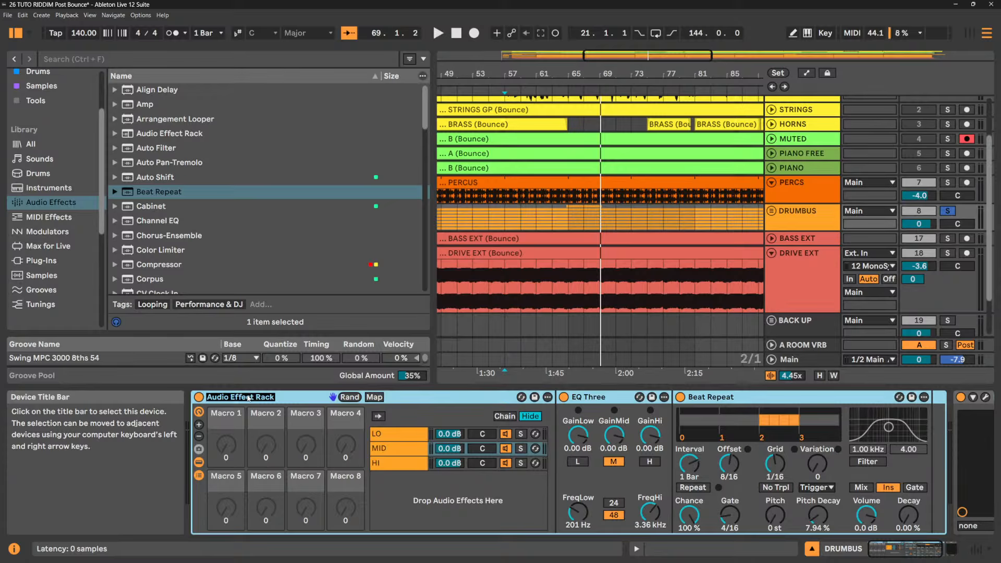
type("3 BAND REPEATER")
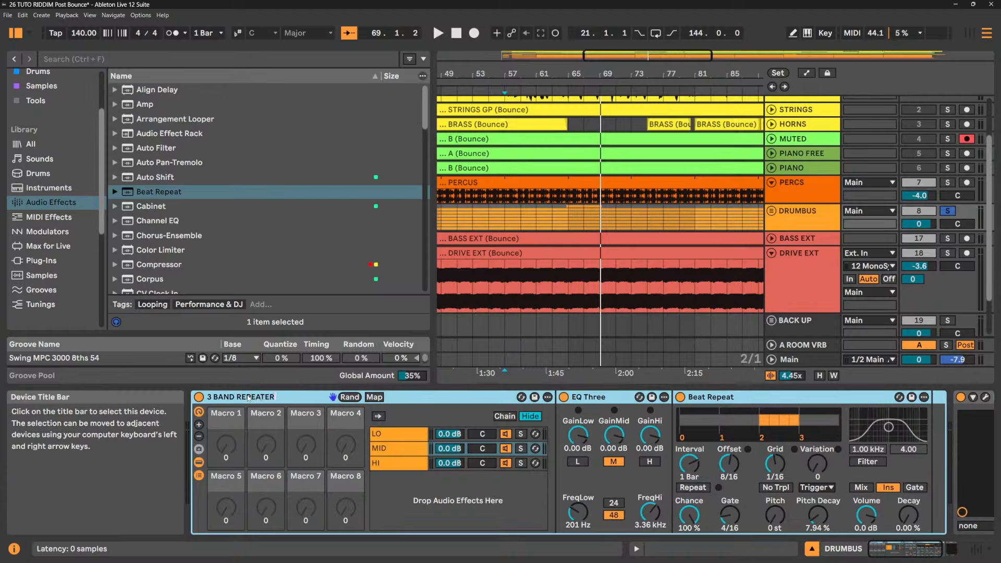
key("space")
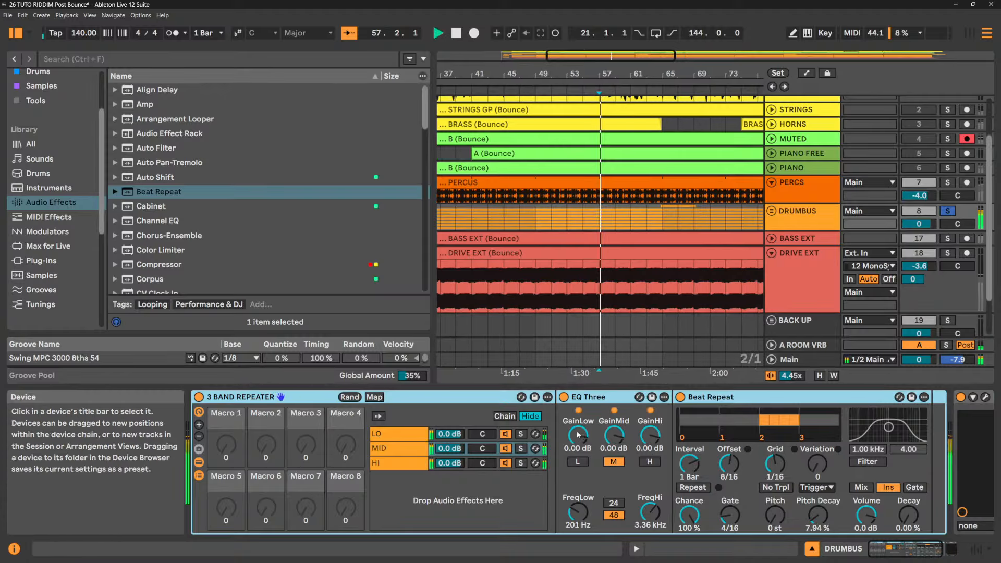
key("space")
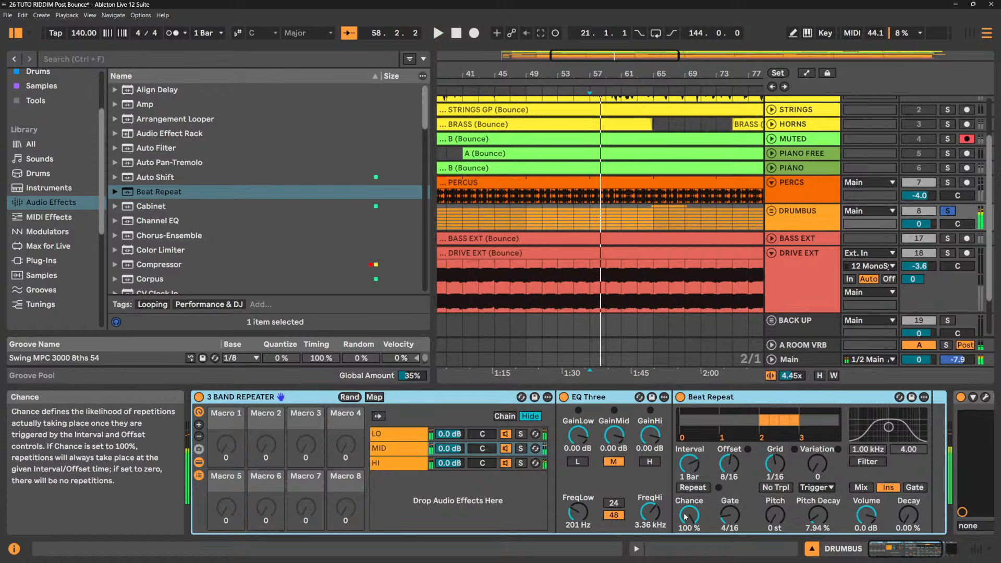
- Map the Beat Repeat Chance of the MID, LO and HI chains to Macro 1 and colour that macro yellow
right_click(689, 517)
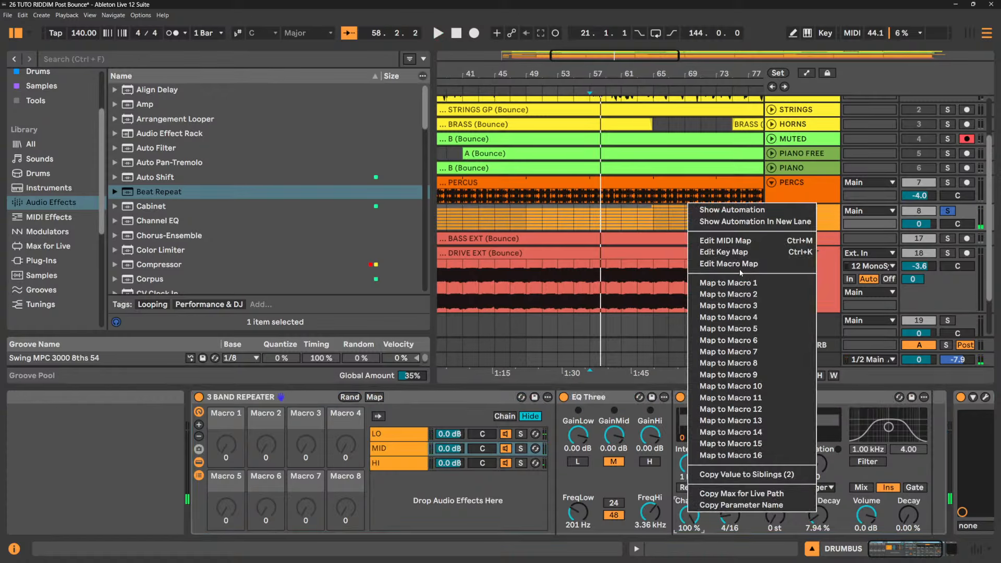
left_click(720, 280)
left_click(399, 433)
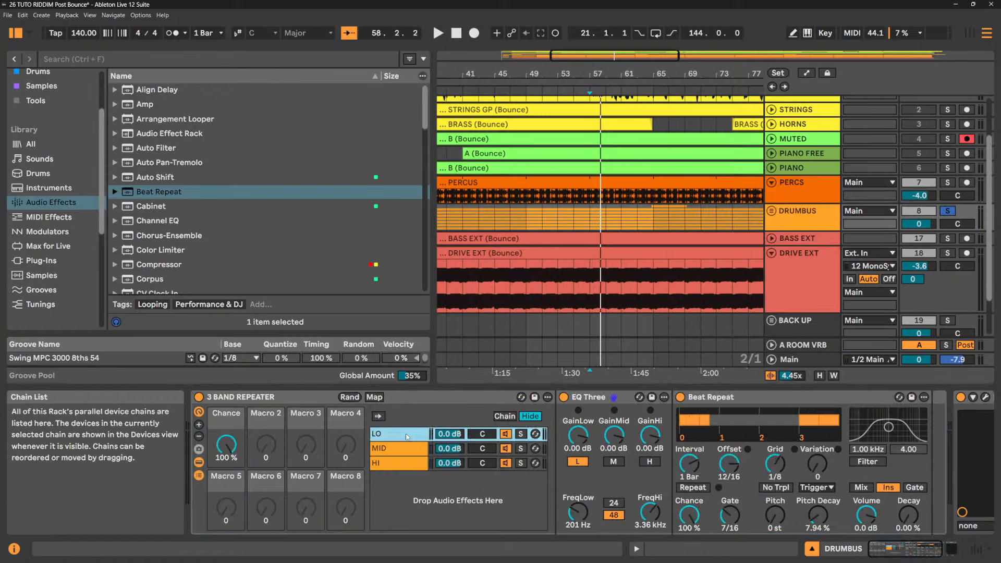
right_click(687, 515)
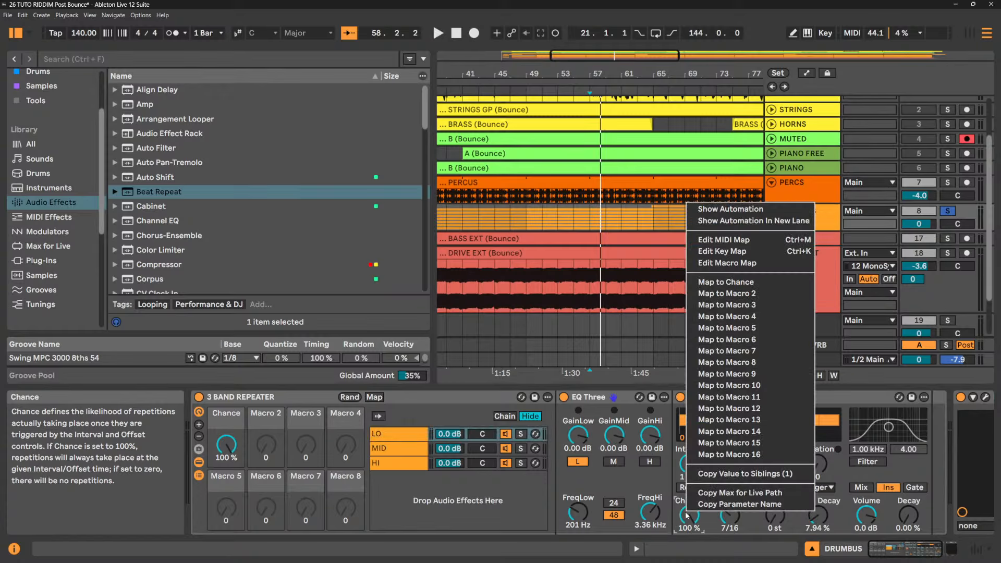
left_click(726, 282)
left_click(408, 458)
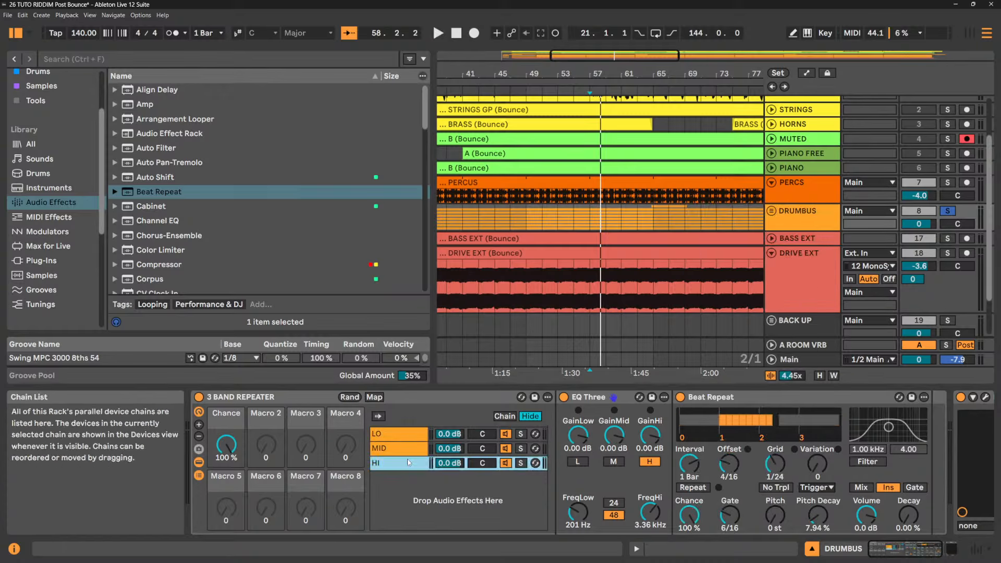
right_click(694, 517)
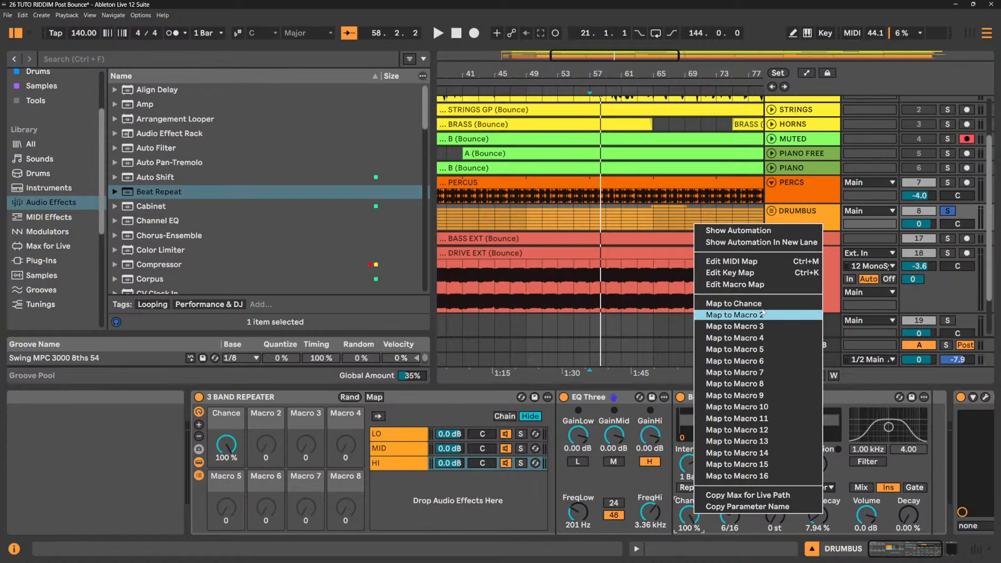
left_click(808, 305)
right_click(225, 418)
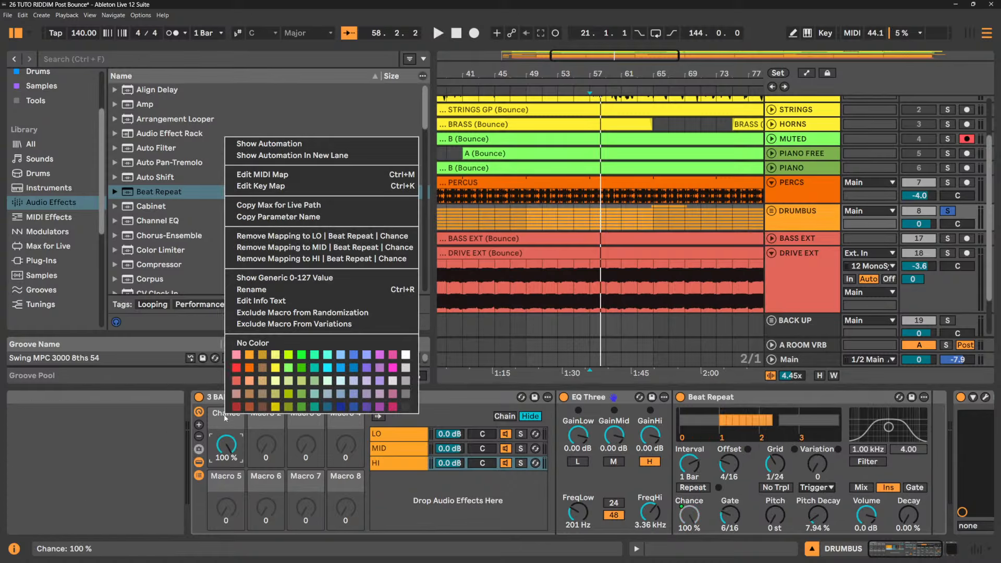
left_click(275, 368)
- Audition the Chance macro at 0 %, 100 % and 41.7 % and check that the HI, MID and LO chains follow it
left_click_drag(233, 449, 233, 485)
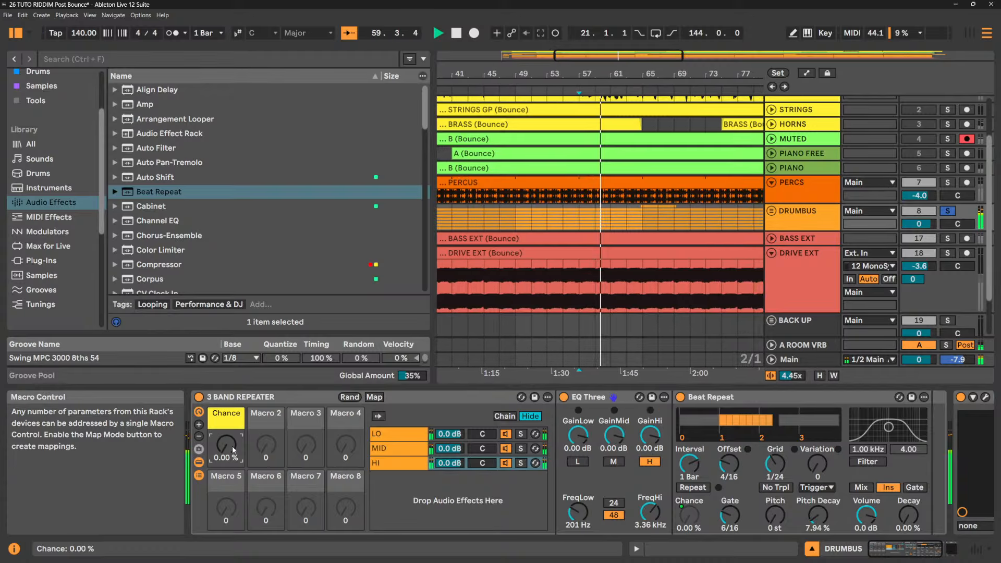
left_click_drag(233, 450, 232, 417)
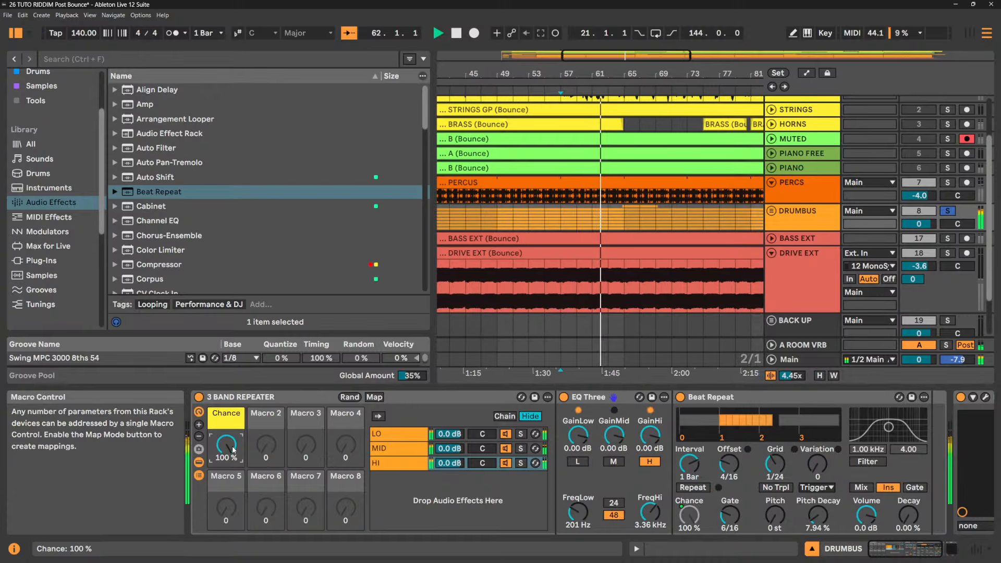
left_click_drag(233, 449, 232, 469)
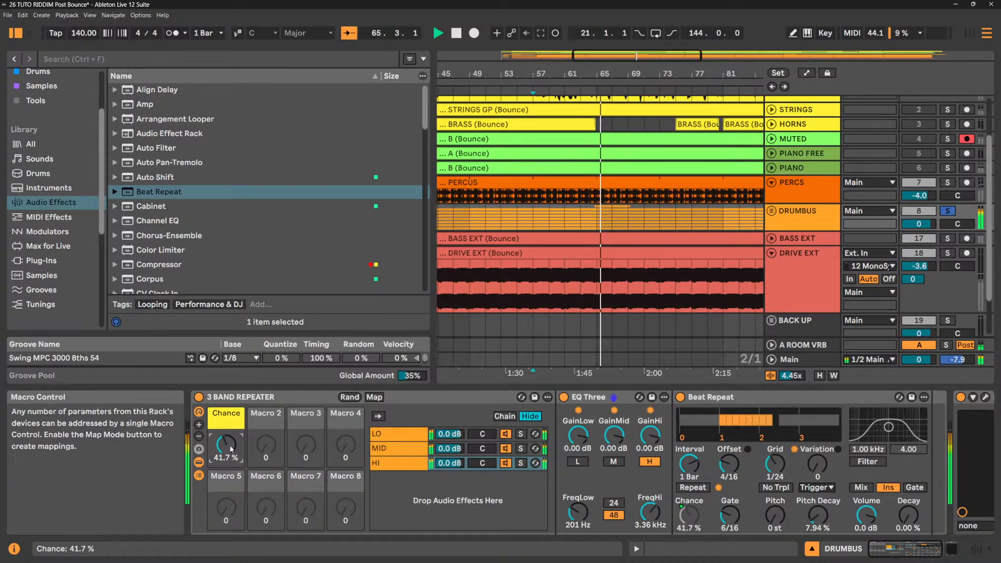
left_click(409, 463)
left_click(410, 450)
left_click(410, 437)
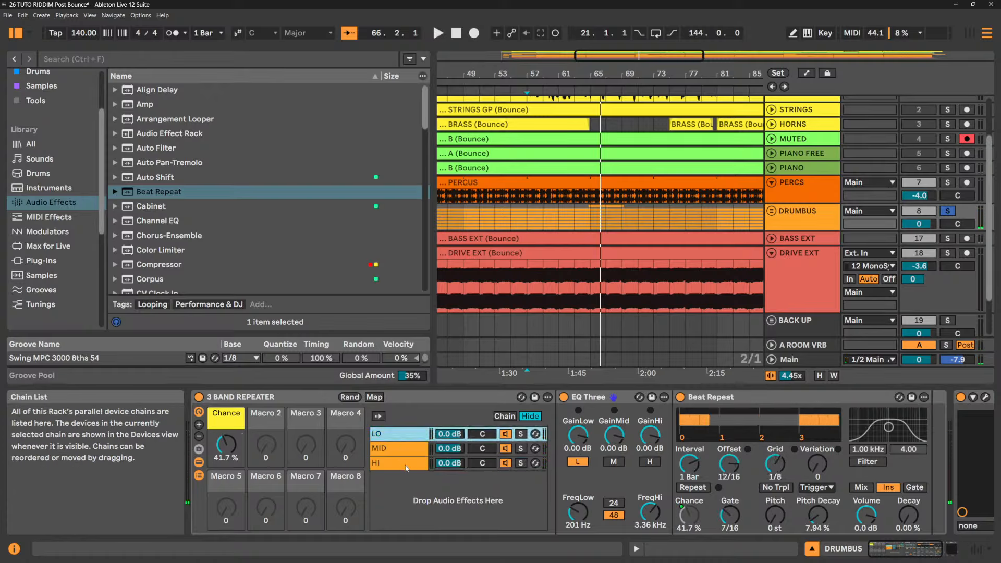
left_click(407, 464)
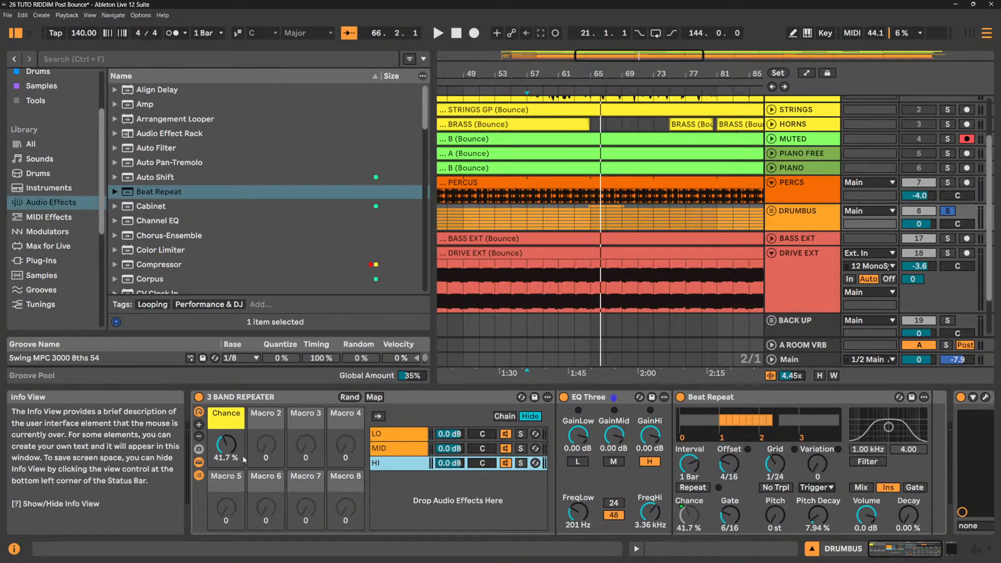
- Sweep the Chance macro up to 100 %, bring it to 52 % and audition it down to 48 %
left_click_drag(226, 453, 226, 412)
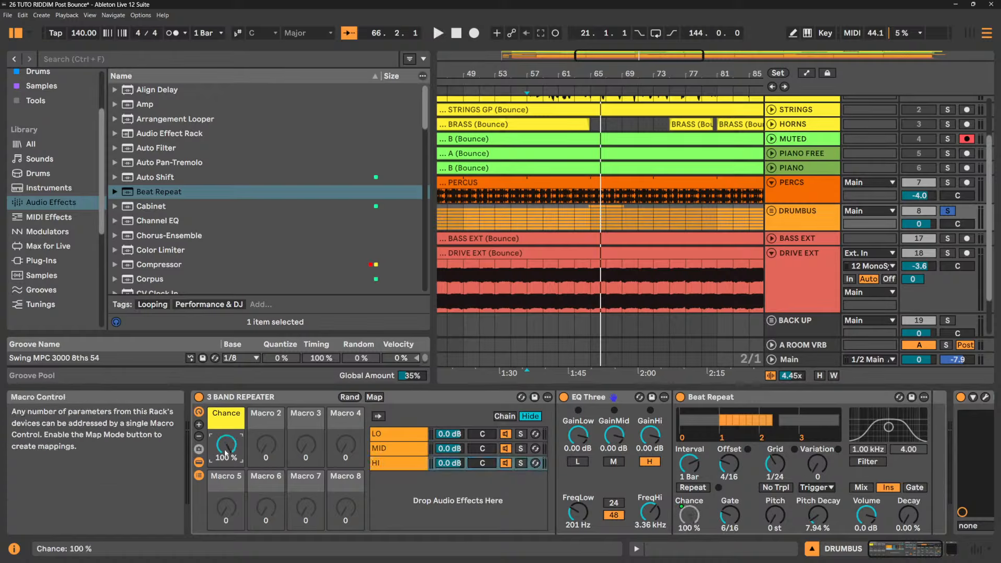
left_click_drag(226, 412, 225, 445)
key("space")
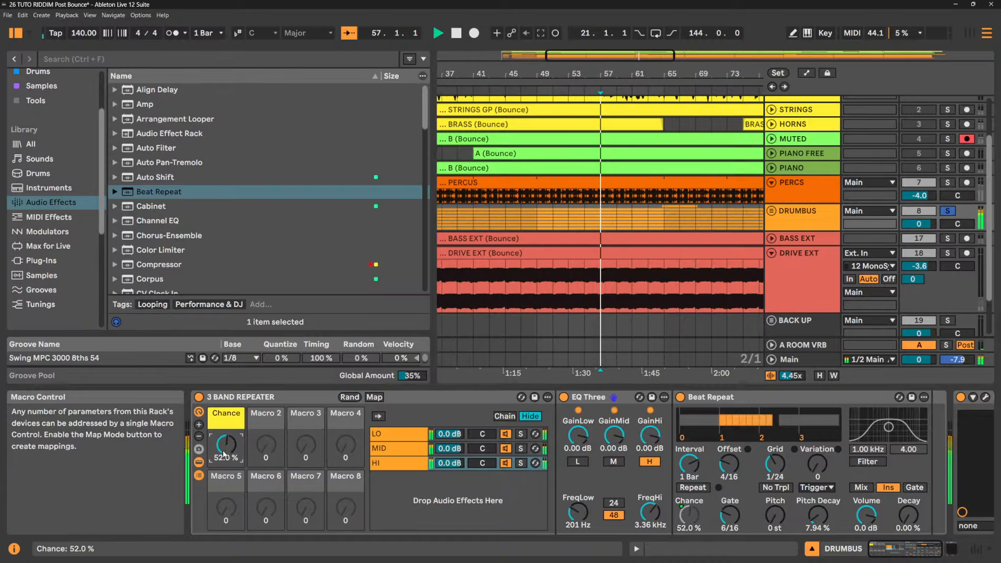
left_click_drag(224, 447, 224, 449)
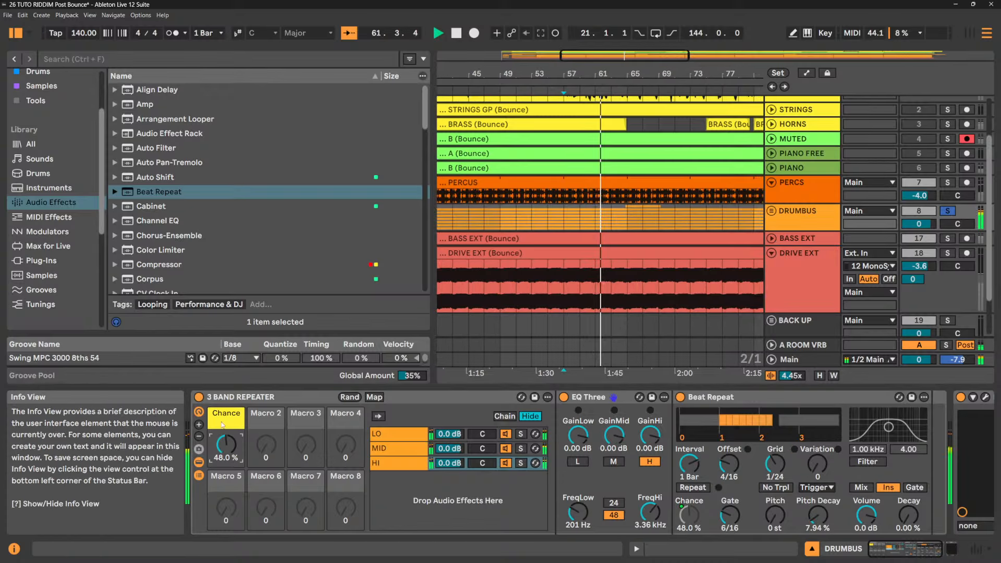
- Try a 1/6 grid on the LO chain's Beat Repeat, restore 1/8, and set the Chance macro to 100 %
left_click(399, 433)
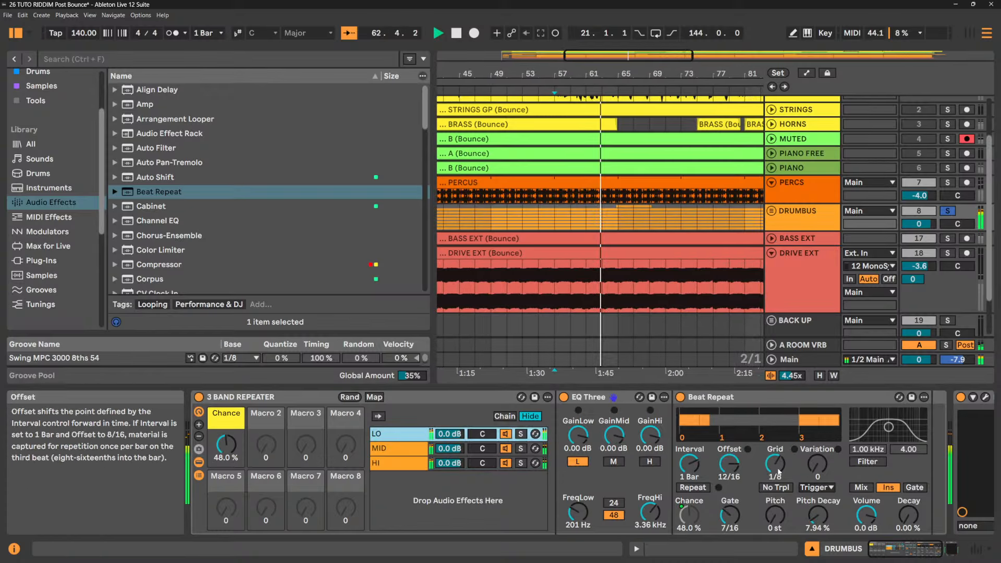
left_click_drag(780, 463, 780, 459)
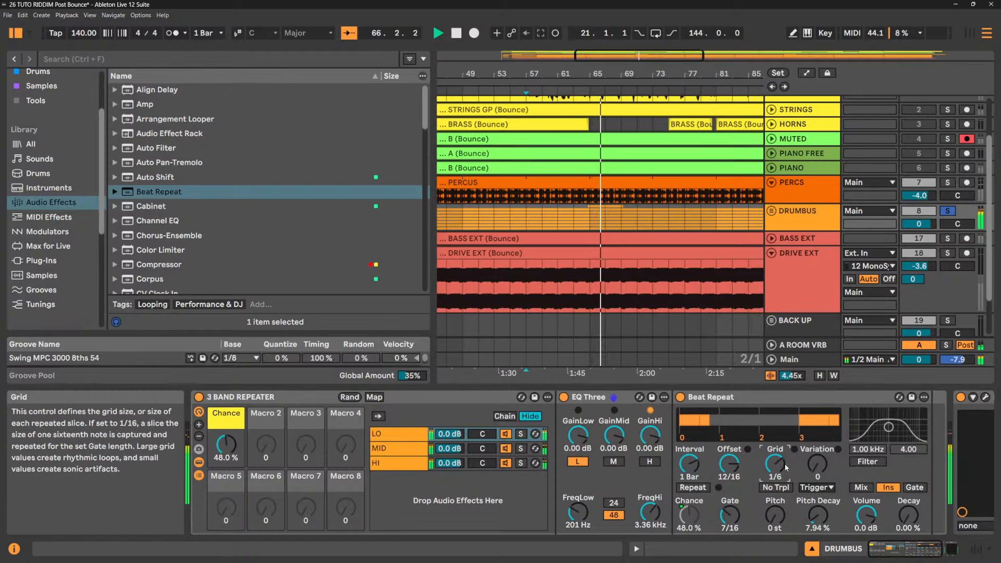
left_click_drag(781, 462, 781, 466)
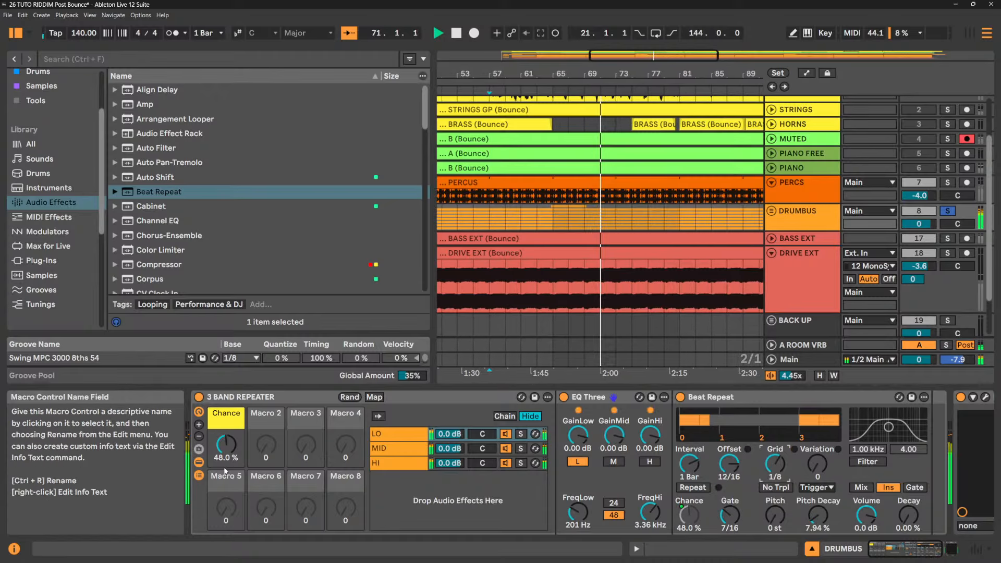
left_click_drag(234, 458, 233, 425)
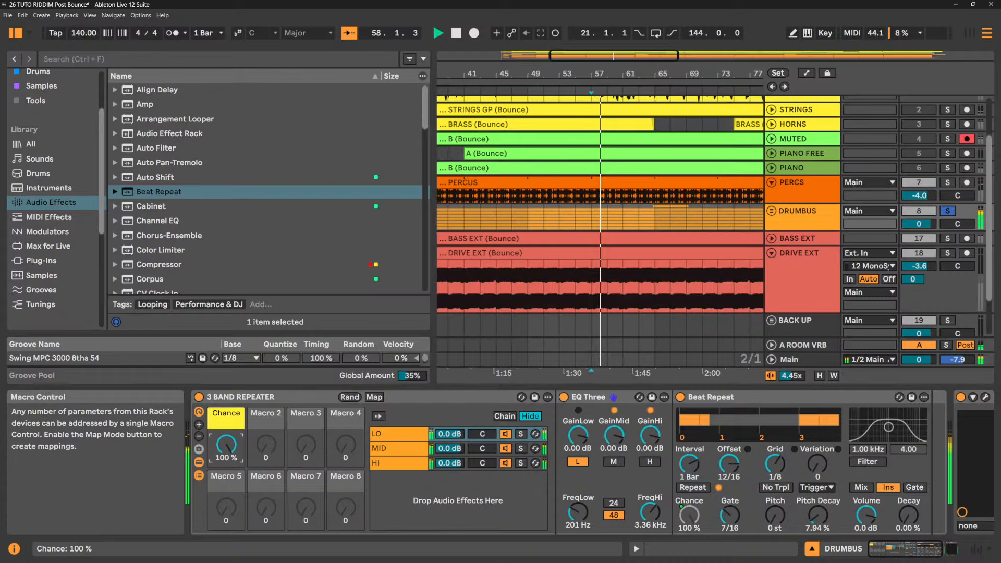
key("space")
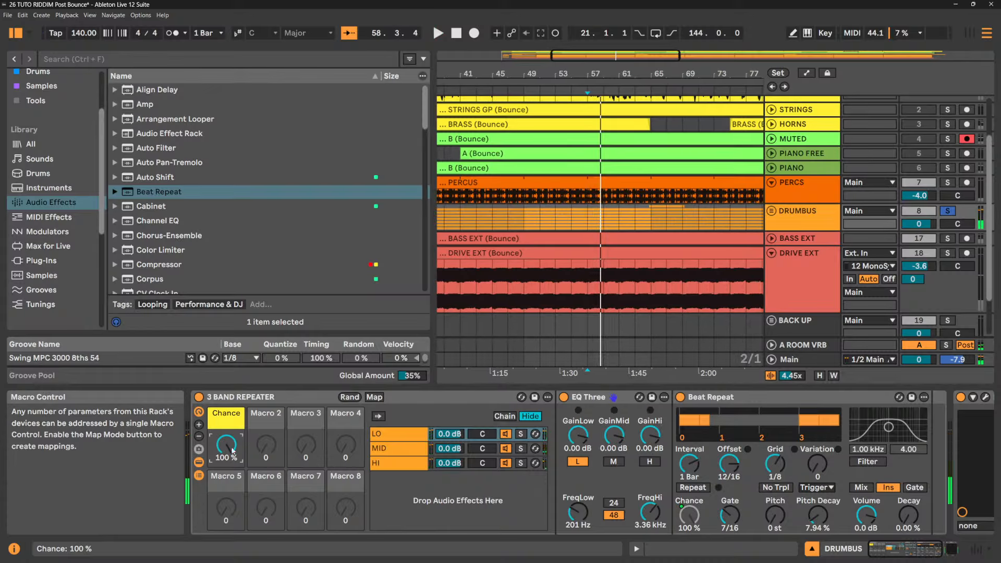
- Map the Beat Repeat Grid of the LO chain to Macro 2, the MID chain to Macro 3 and the HI chain to Macro 4
left_click(401, 436)
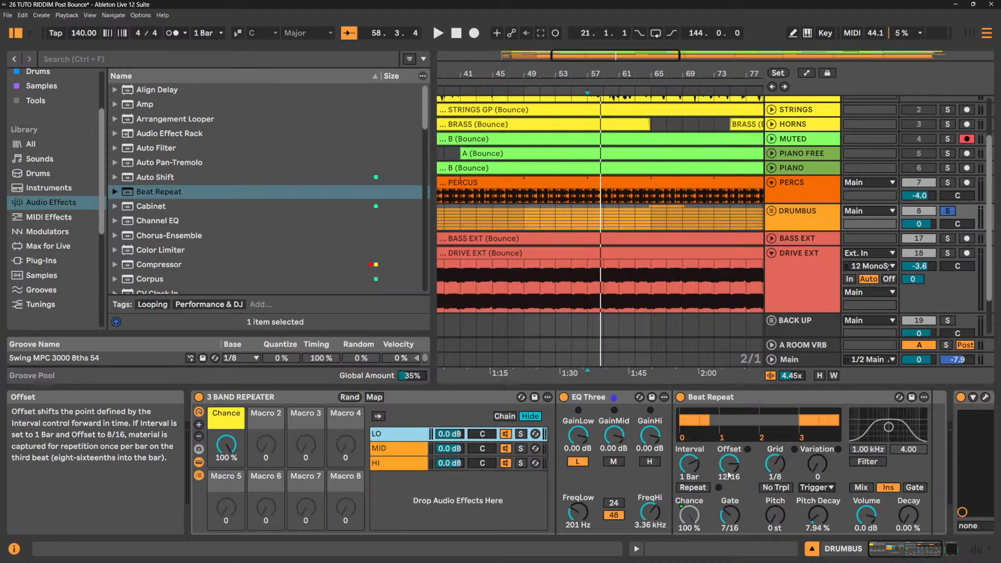
right_click(780, 465)
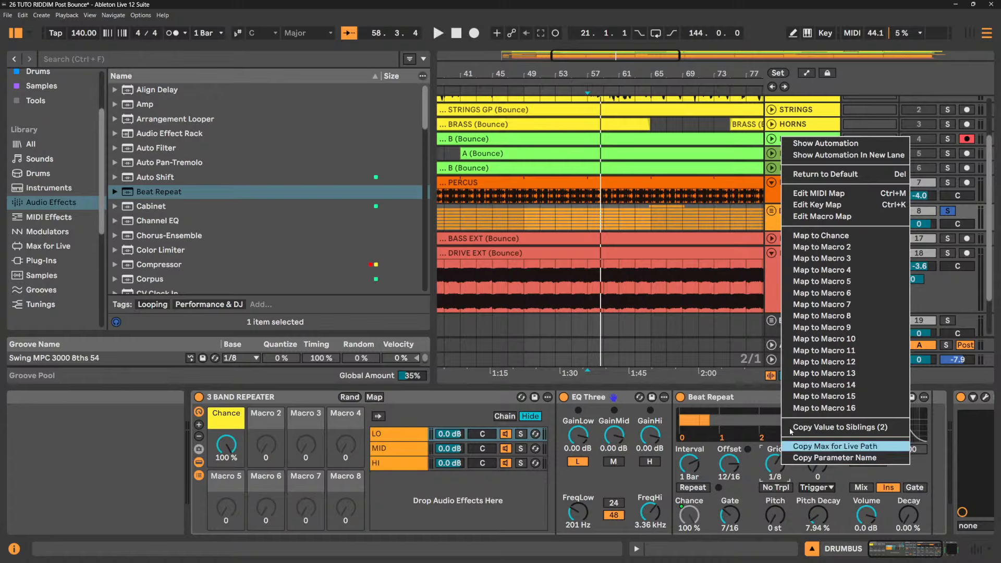
left_click(855, 248)
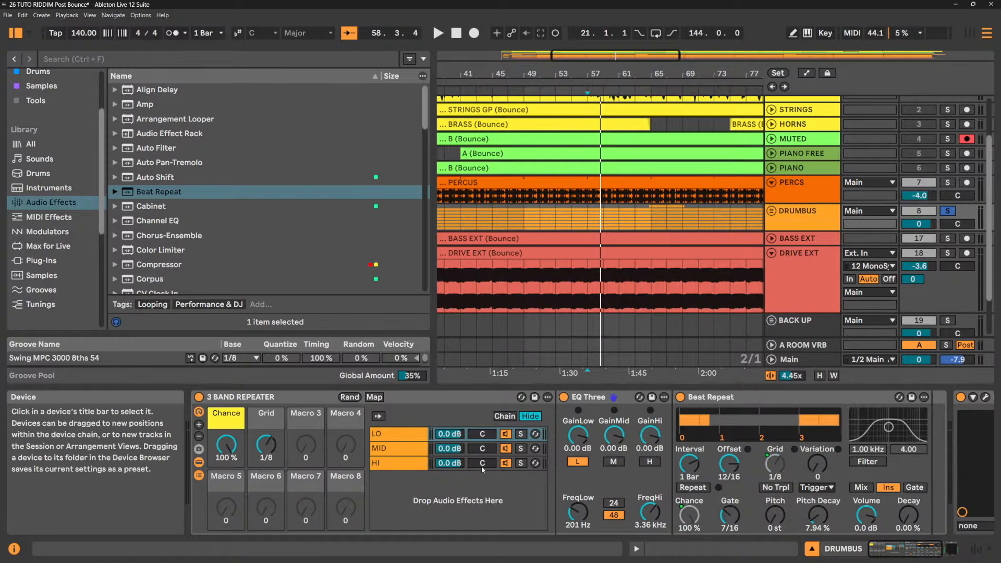
left_click(402, 448)
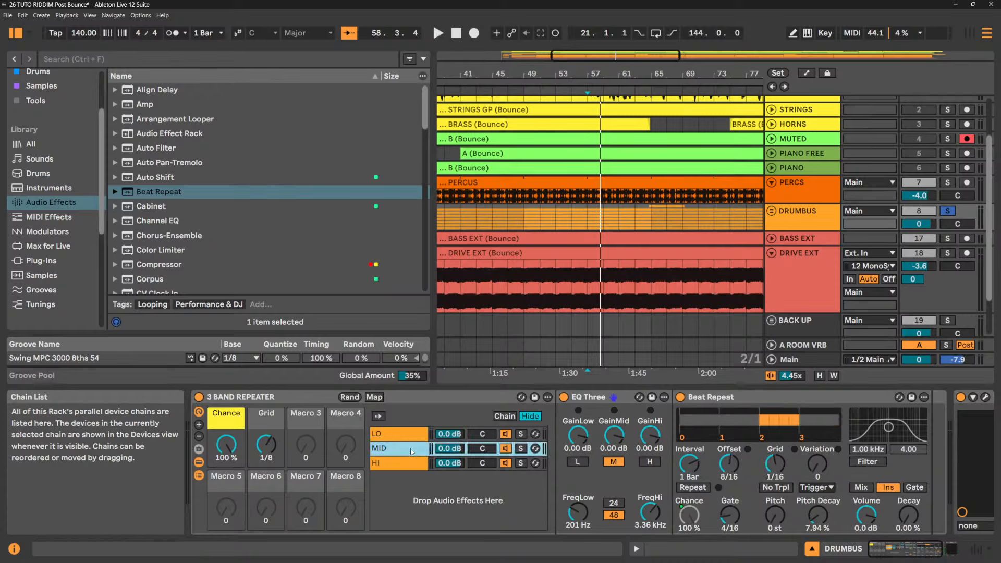
right_click(776, 463)
left_click(824, 259)
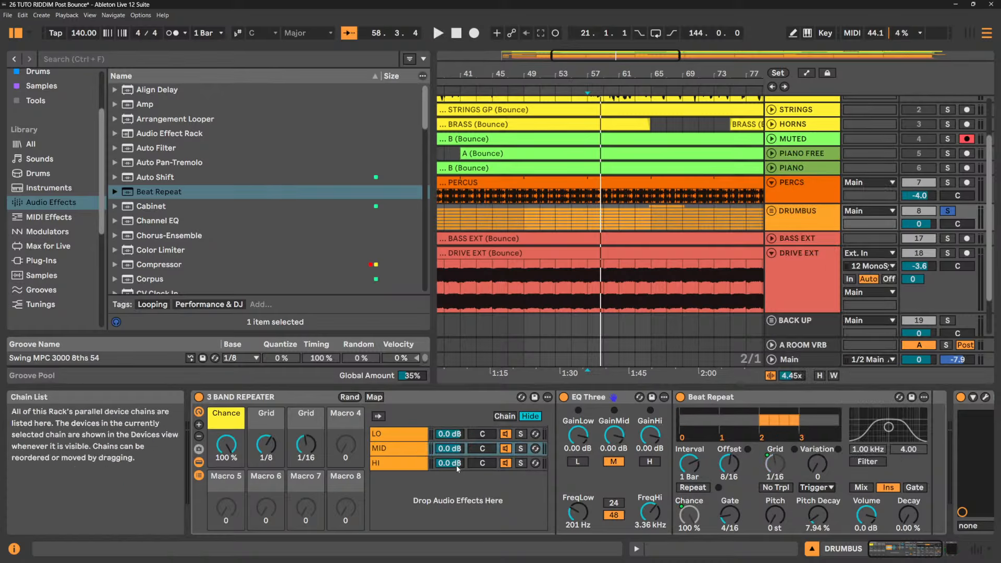
left_click(401, 467)
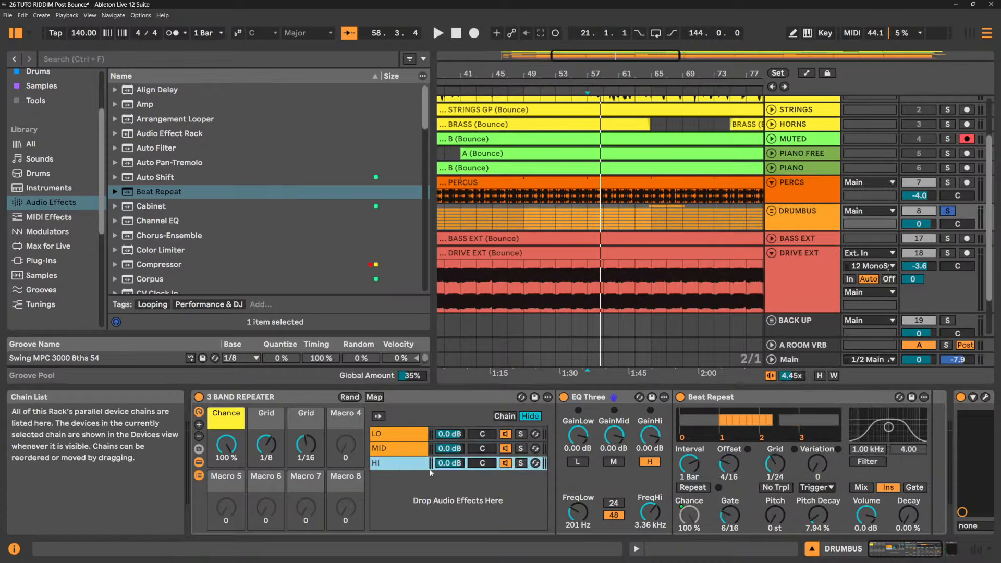
right_click(777, 463)
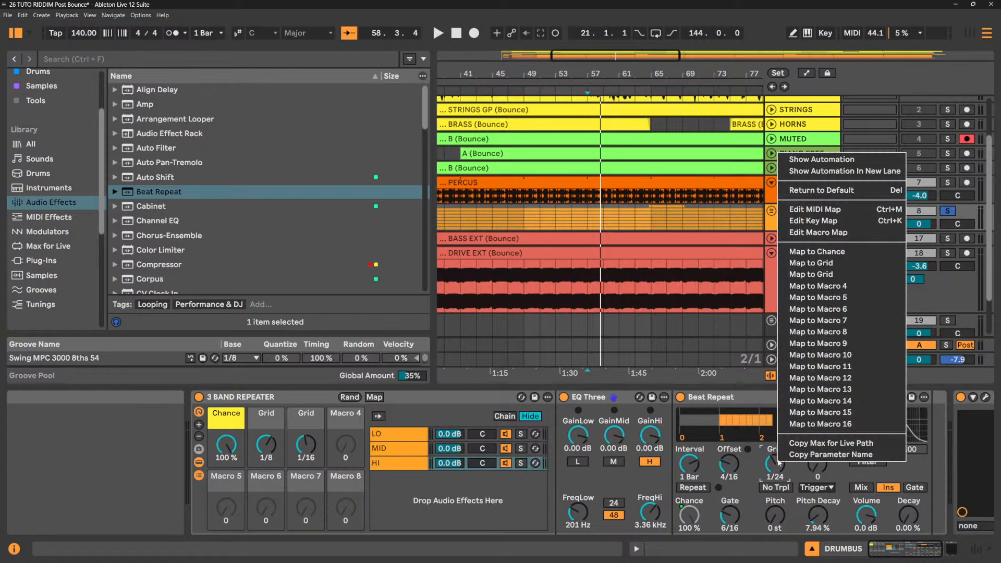
left_click(824, 285)
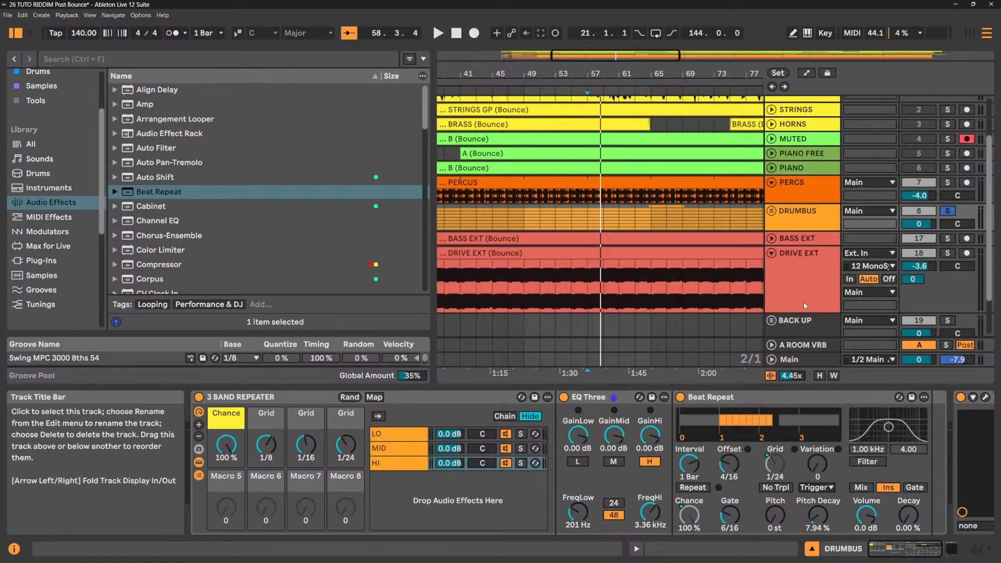
- Rename the three Grid macros of the 3 BAND REPEATER rack to LO GRID, MID GRID and HI GRID
double_click(264, 415)
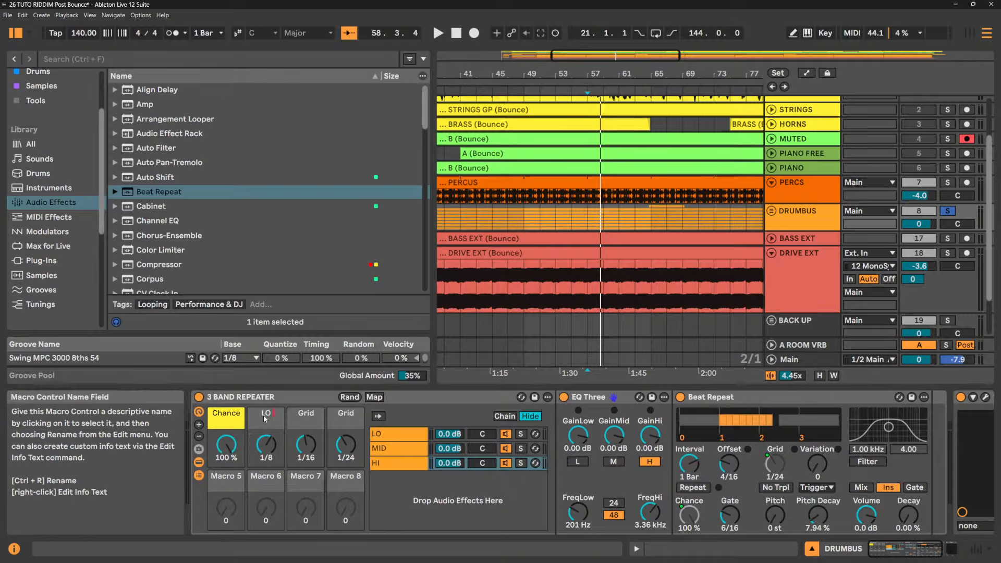
type("LO GRID")
key("Tab")
type("MID GRID")
key("Tab")
type("HI GRI")
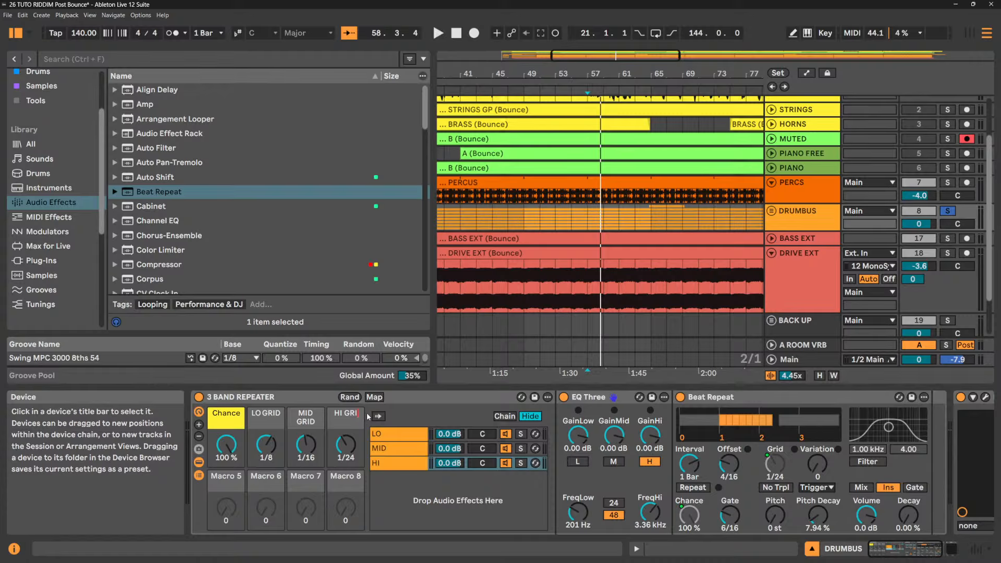
type("D")
key("Return")
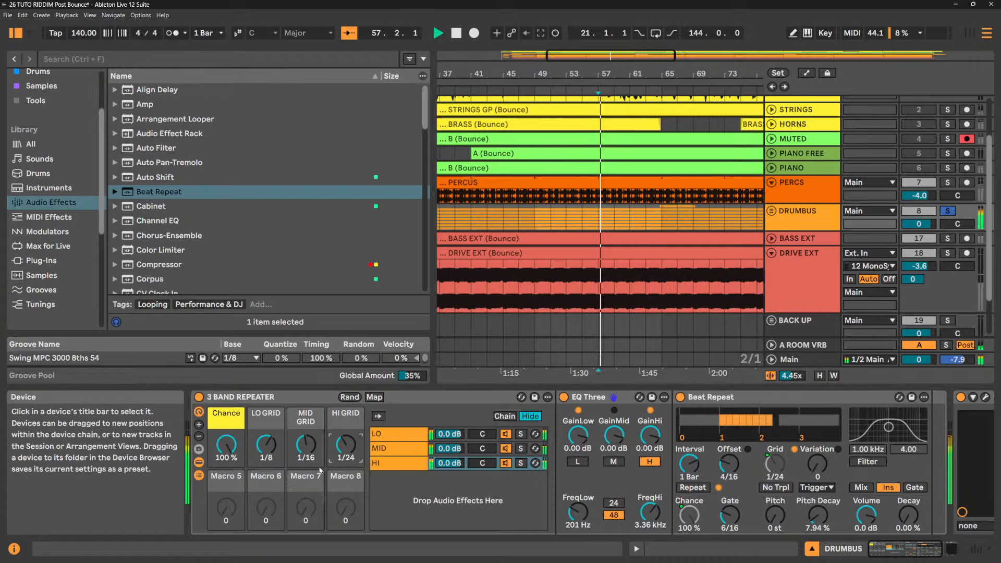
- Stop playback and reduce the rack's visible macro controls to four
key("space")
left_click(198, 437)
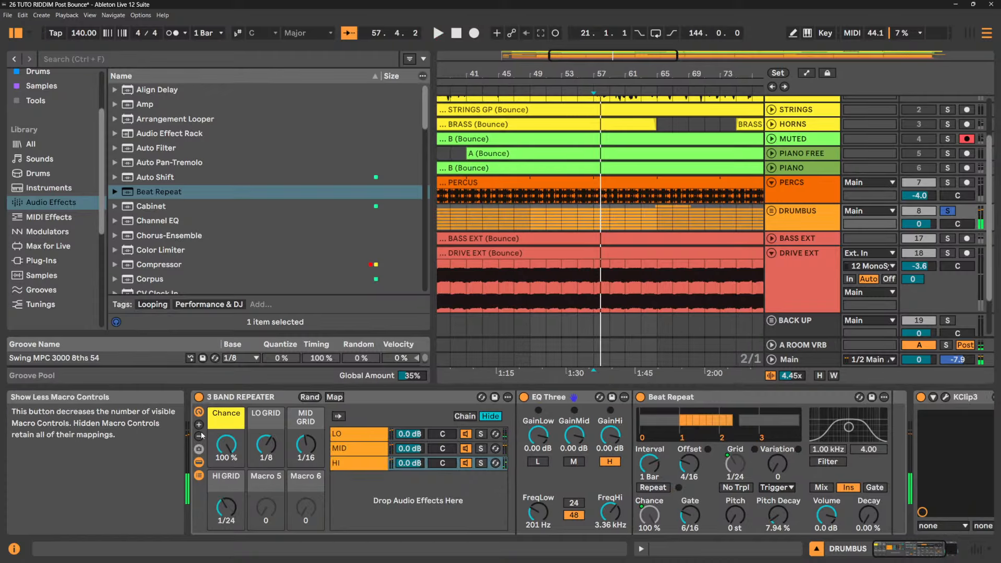
left_click(198, 436)
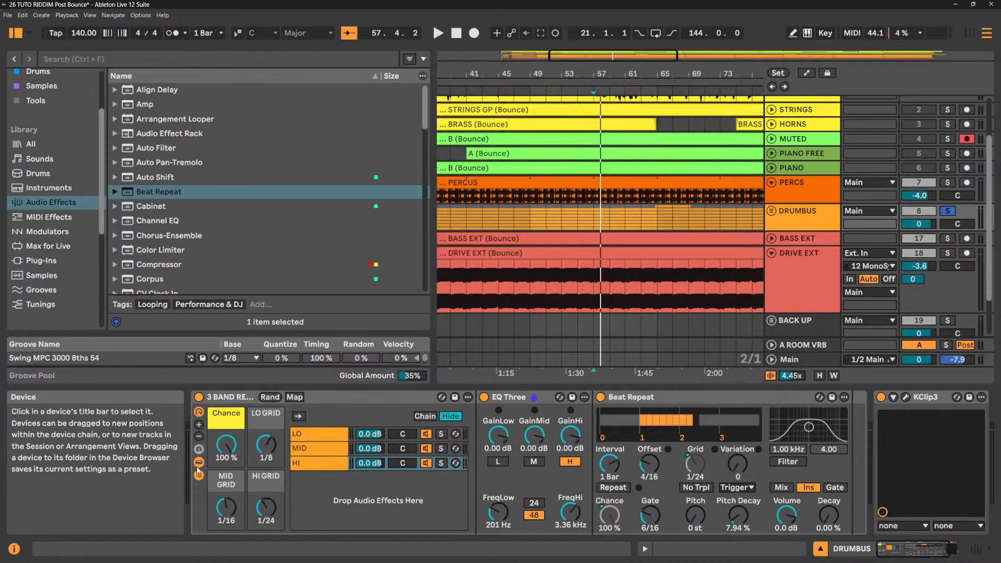
- Audition the macros, trying LO GRID at 1/32, then set LO GRID and HI GRID to 1/16, MID GRID to 1/24 and Chance to 39.4 %
key("space")
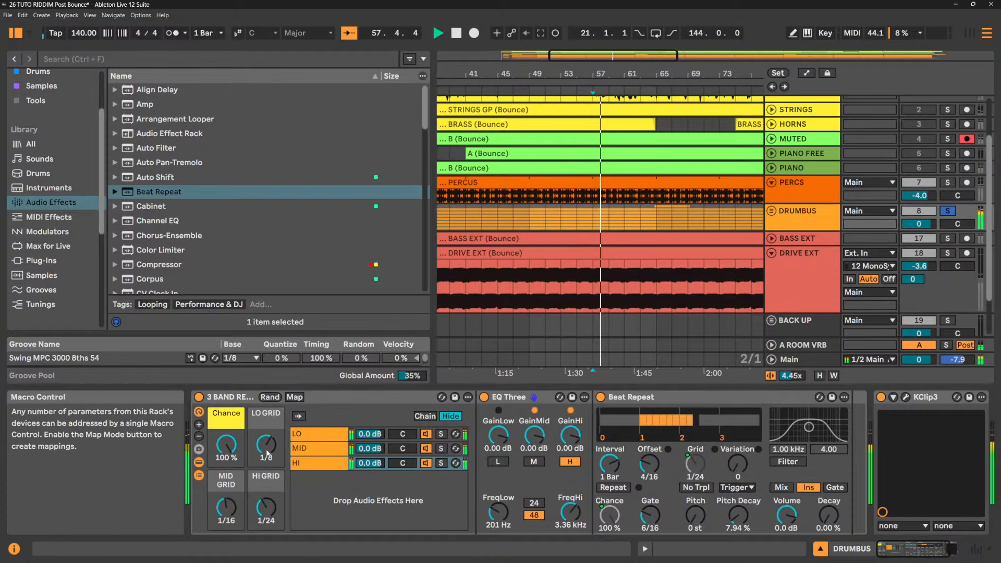
mouse_move(266, 446)
left_mouse_down()
mouse_move(266, 427)
mouse_move(266, 474)
mouse_move(266, 441)
left_mouse_up()
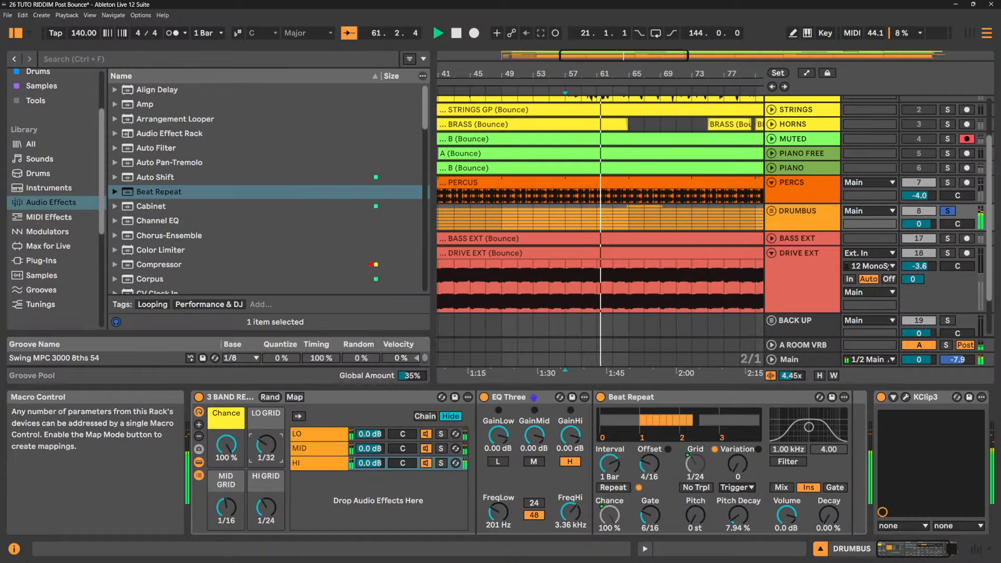
left_click_drag(266, 441, 266, 437)
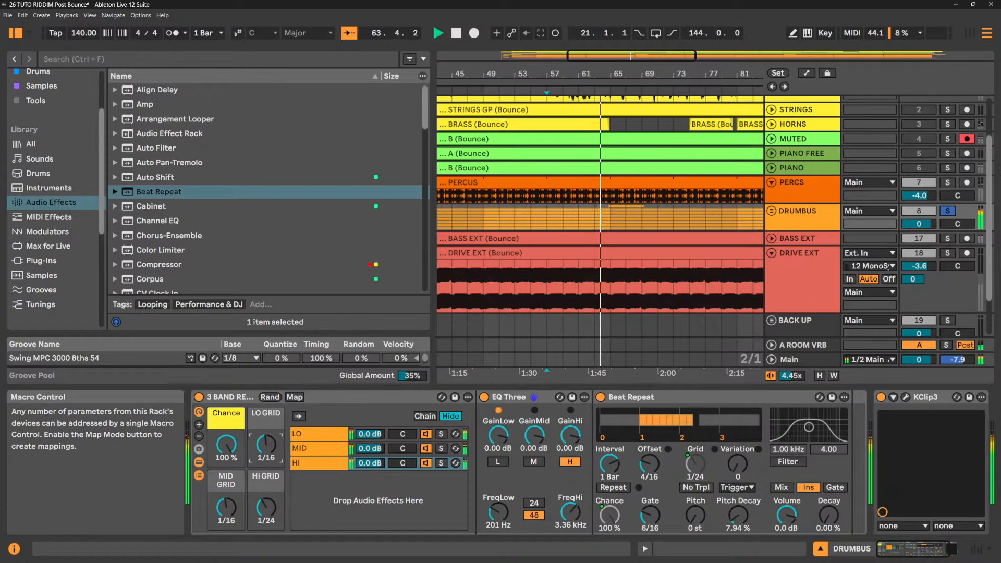
mouse_move(226, 444)
left_mouse_down()
mouse_move(227, 469)
mouse_move(227, 443)
left_mouse_up()
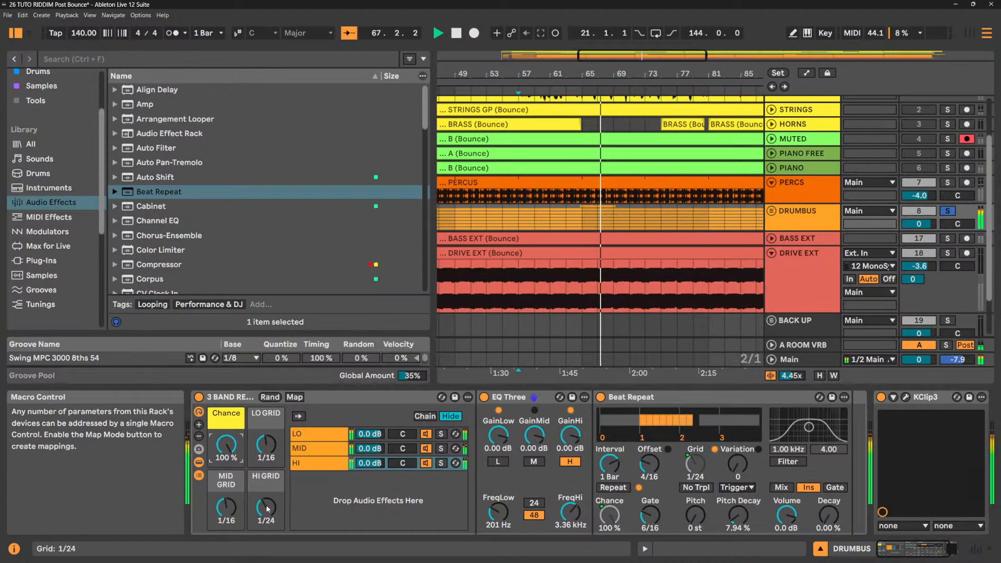
left_click_drag(266, 507, 230, 515)
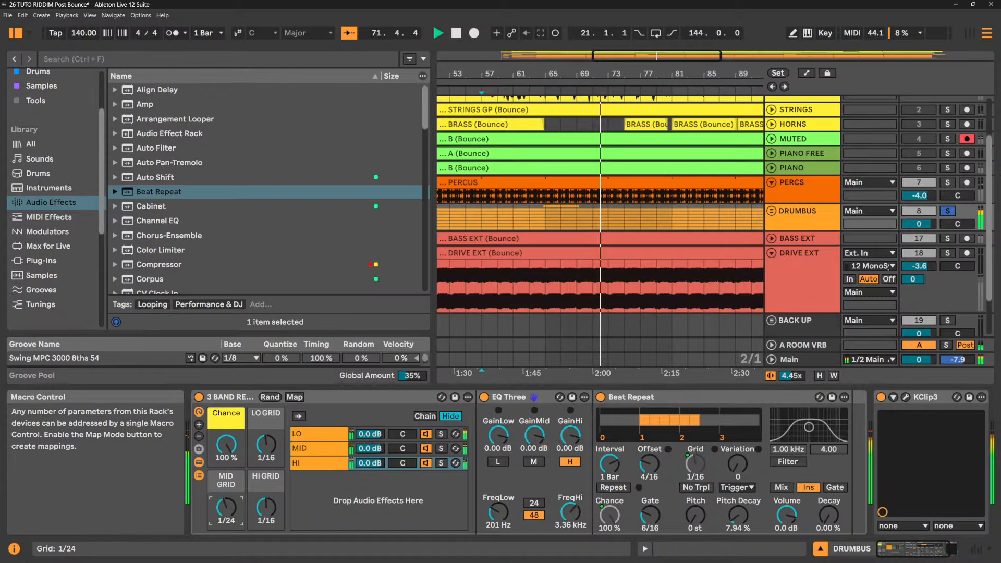
left_click_drag(226, 444, 226, 465)
key("space")
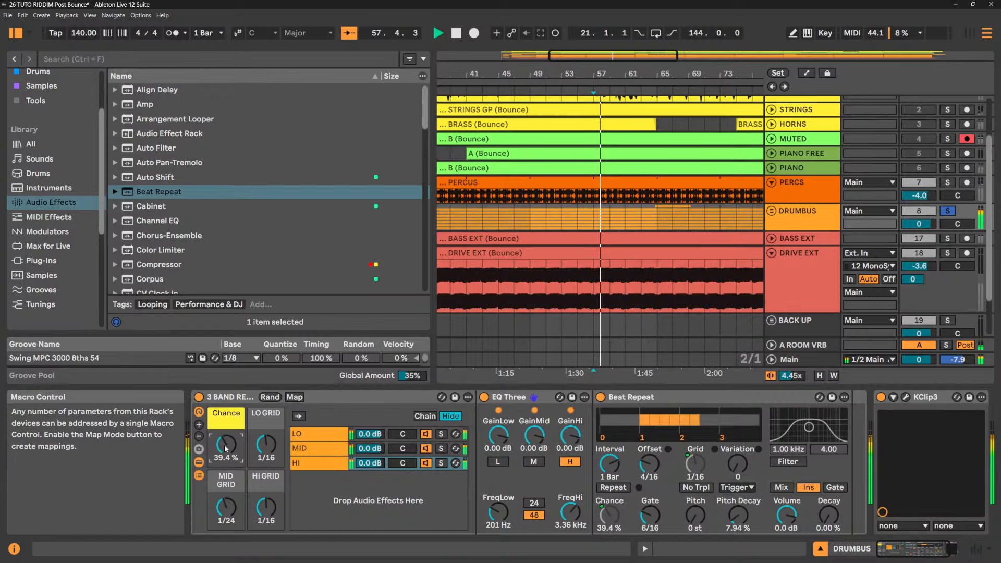
- Set the LO chain's Beat Repeat Gate to 6/16 and show eight macro controls on the rack
left_click(199, 425)
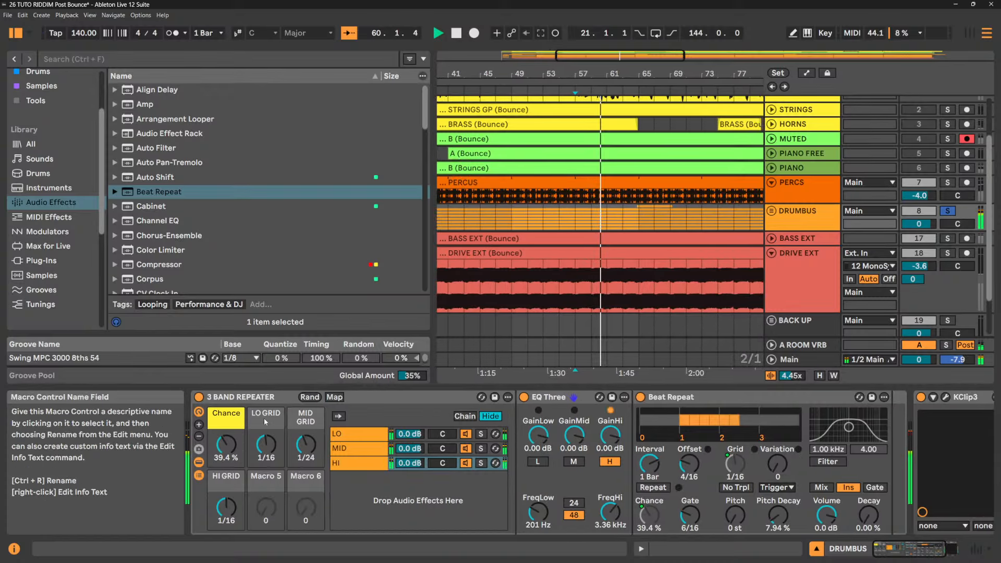
left_click(361, 429)
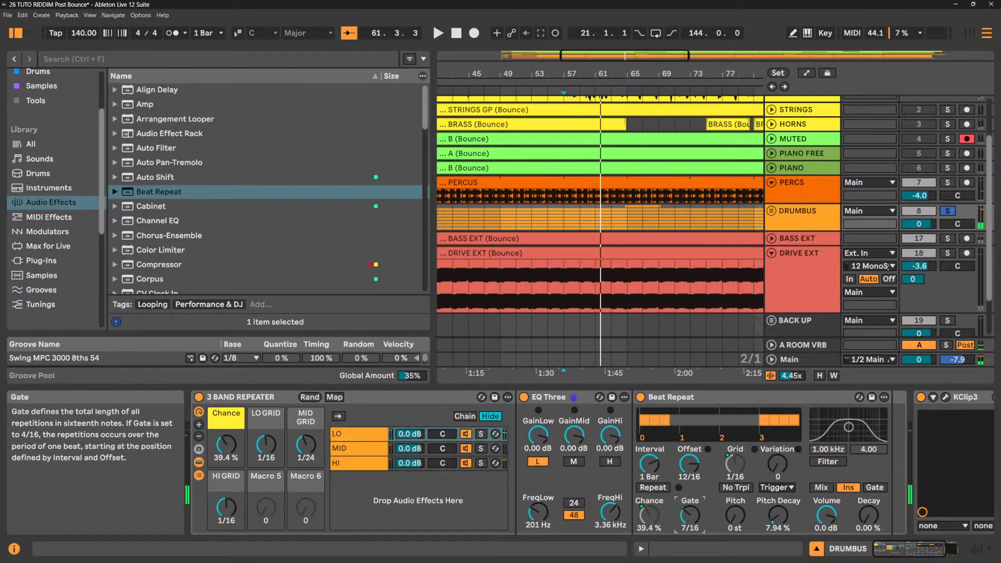
left_click_drag(690, 515, 690, 519)
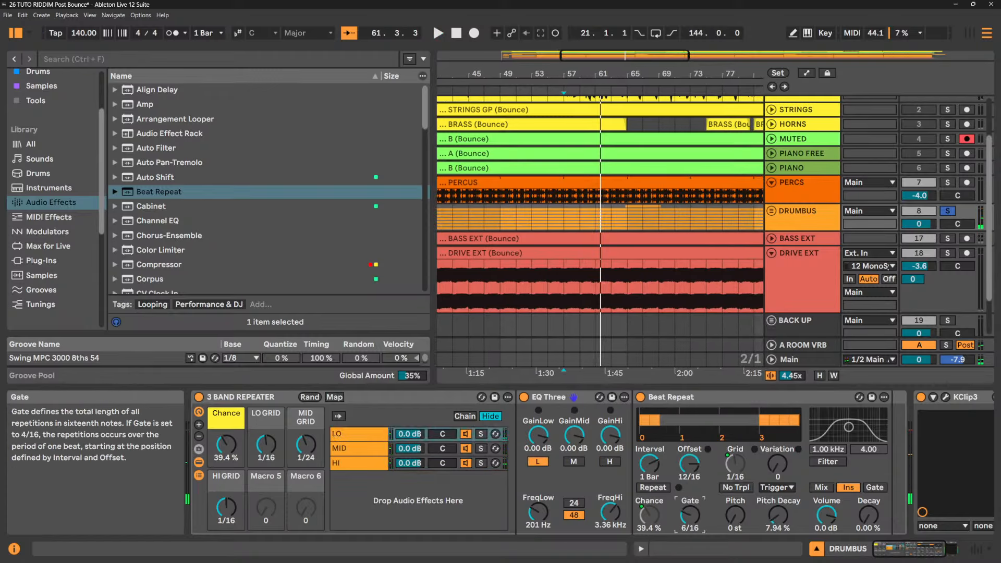
left_click(199, 425)
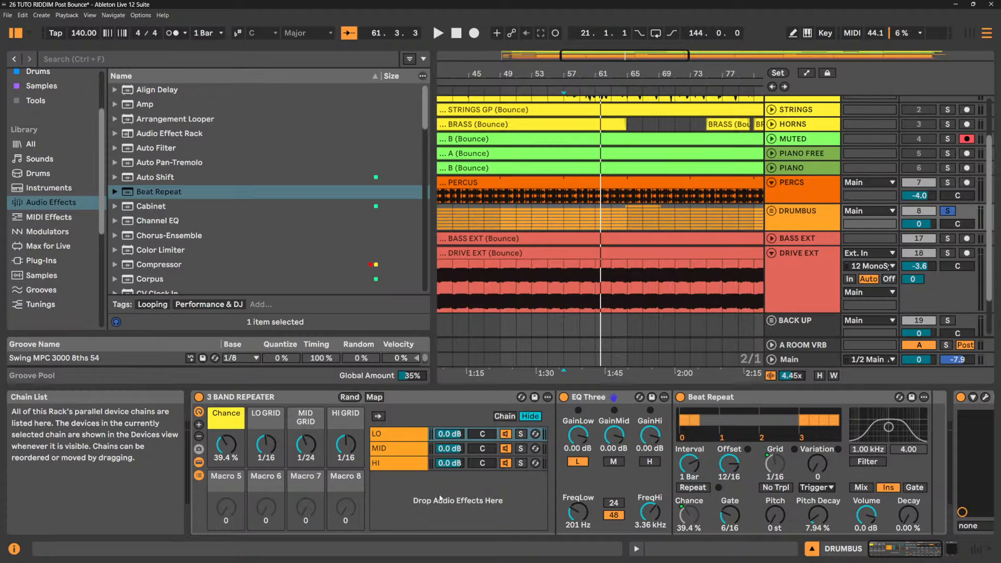
- Color the LO GRID, MID GRID and HI GRID macros orange
right_click(266, 444)
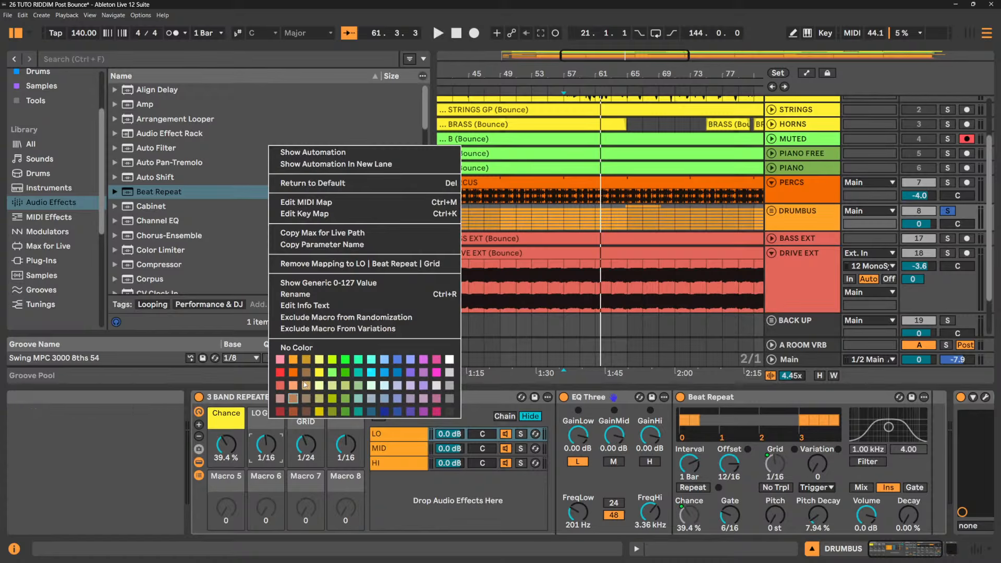
left_click(291, 361)
right_click(298, 421)
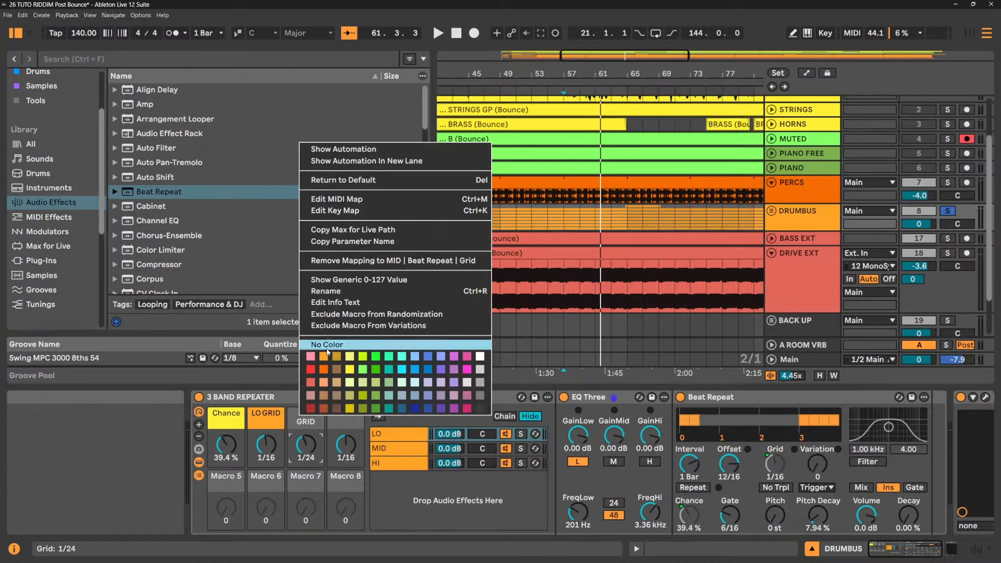
left_click(324, 359)
right_click(339, 421)
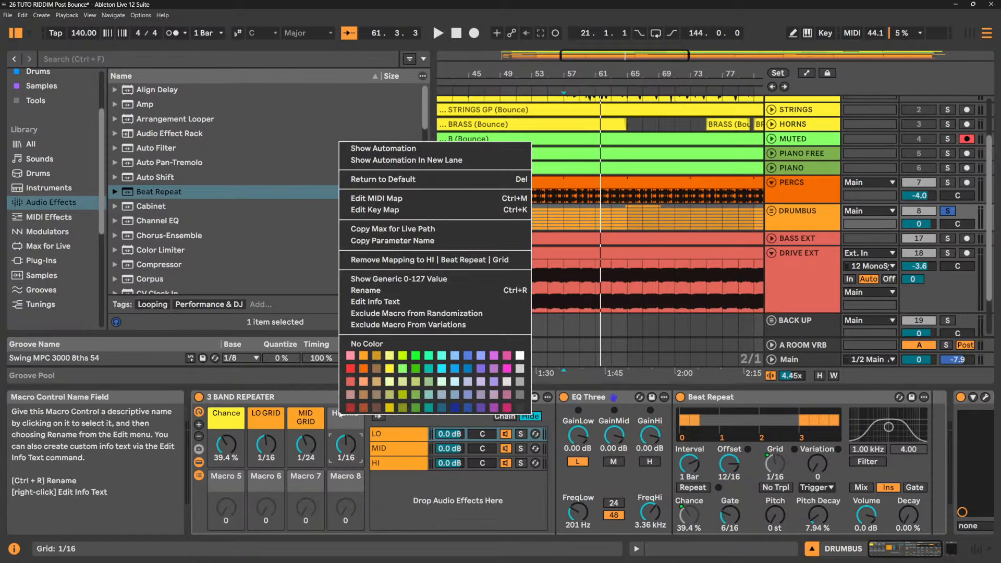
left_click(363, 358)
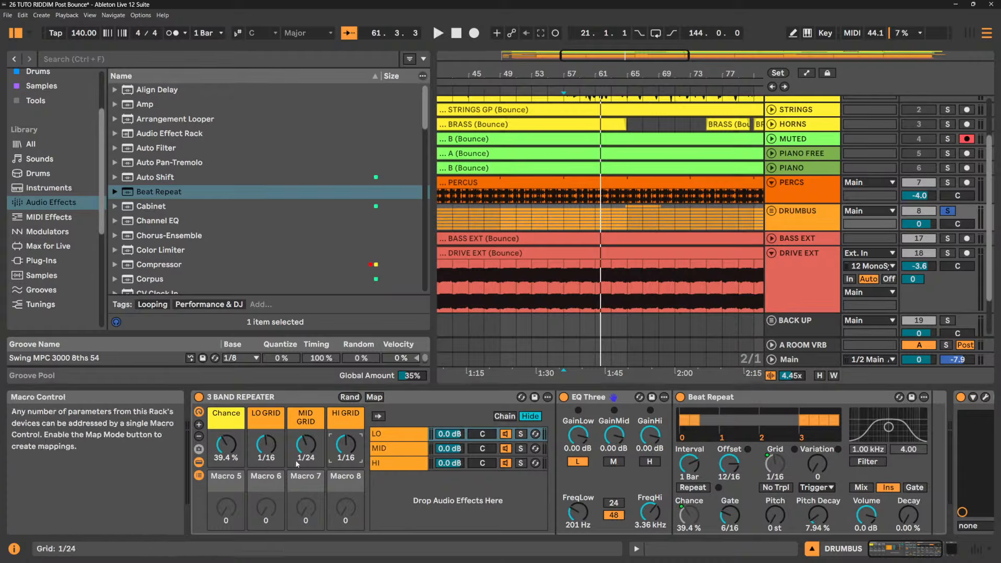
- During playback, set the Chance macro to 47.2 % and the LO GRID macro to 1/8
key("space")
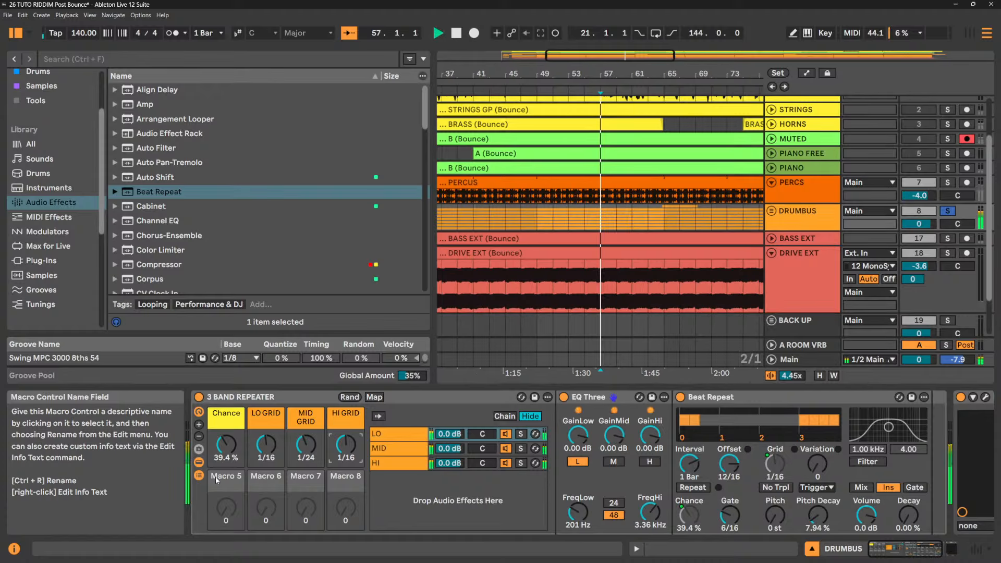
left_click_drag(226, 448, 226, 445)
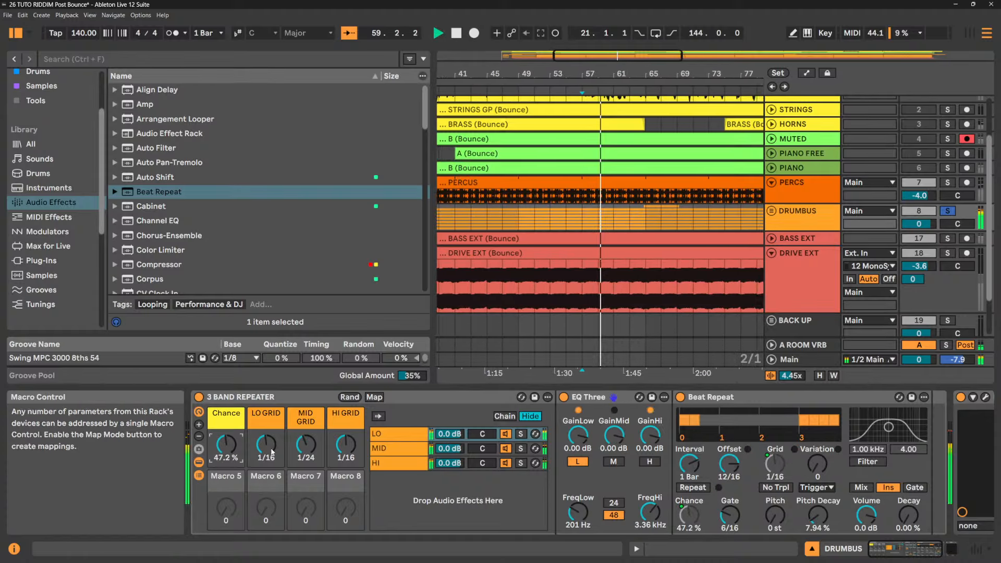
left_click_drag(267, 449, 266, 440)
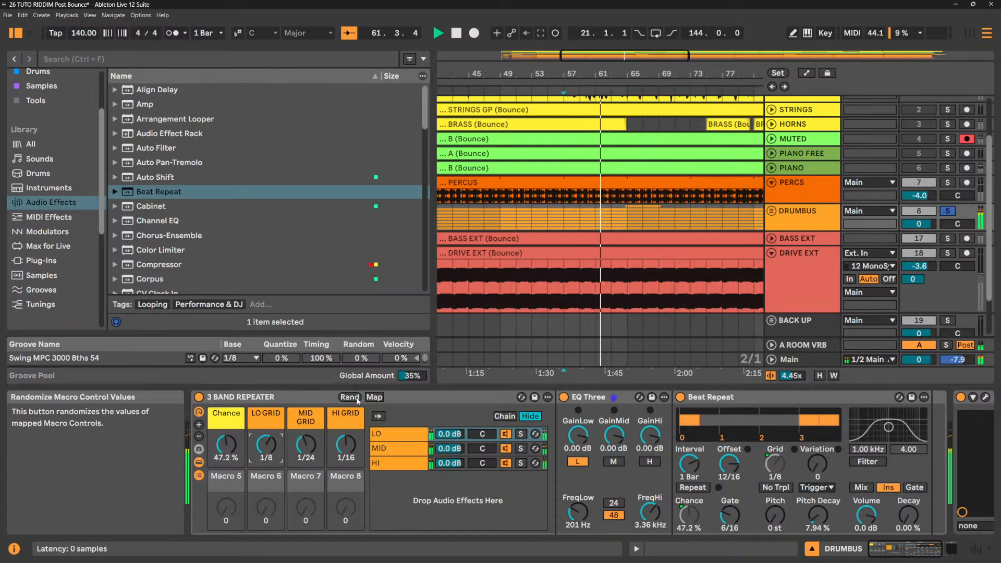
- Limit the HI, LO and MID Grid macro mappings to a minimum of 1/48 and a maximum of 1/2, and play the result
left_click(374, 397)
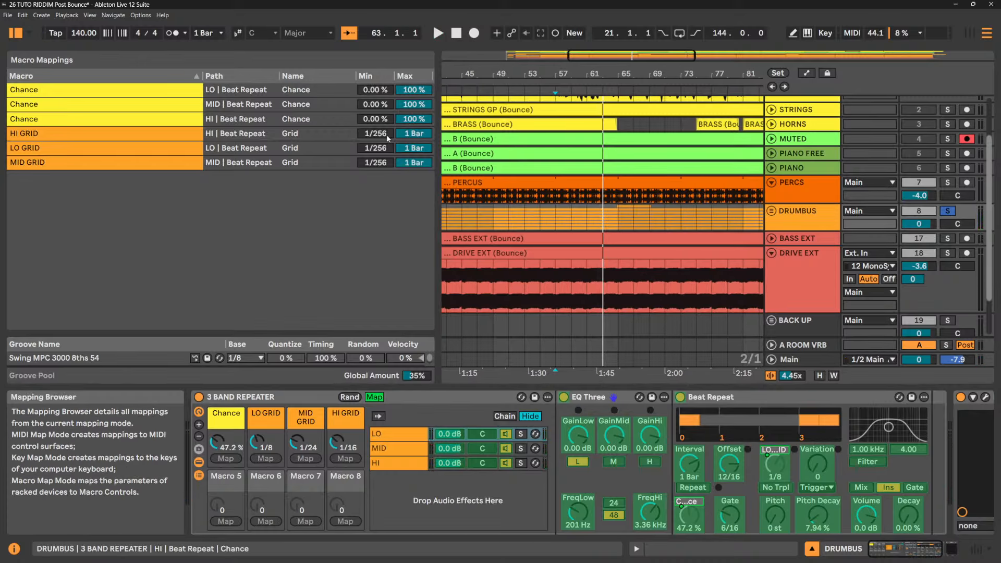
left_click_drag(384, 137, 384, 128)
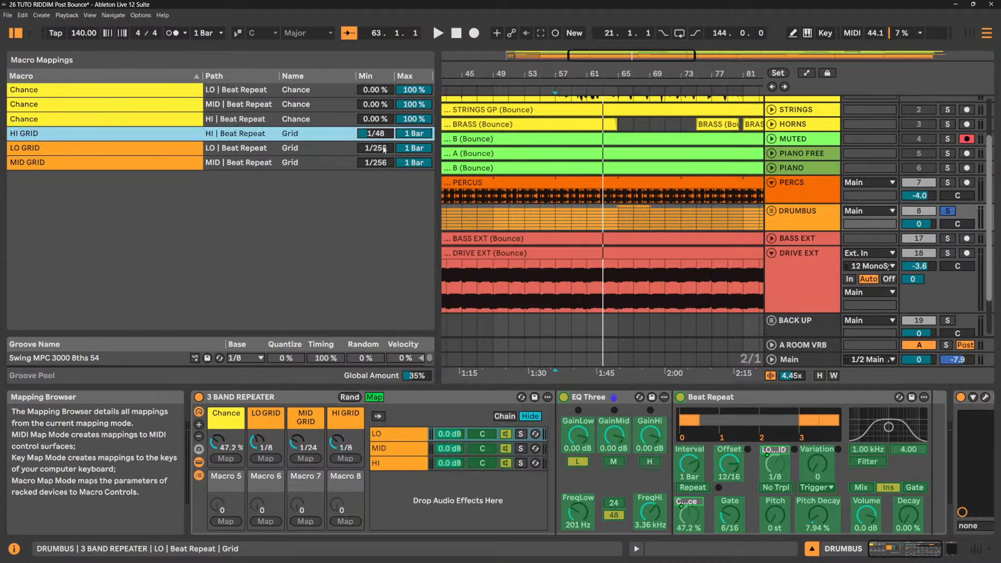
left_click_drag(376, 148, 375, 133)
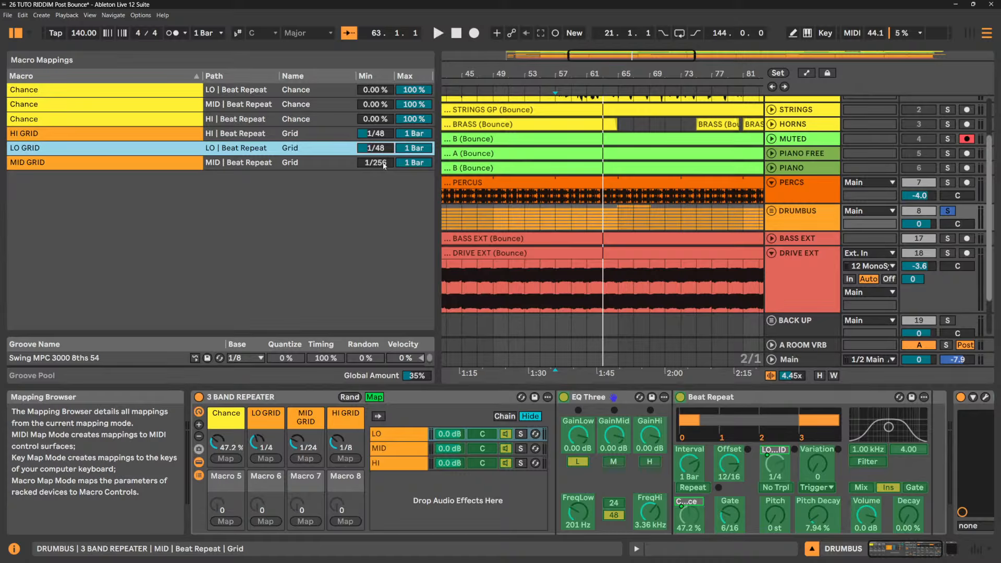
left_click_drag(384, 162, 384, 151)
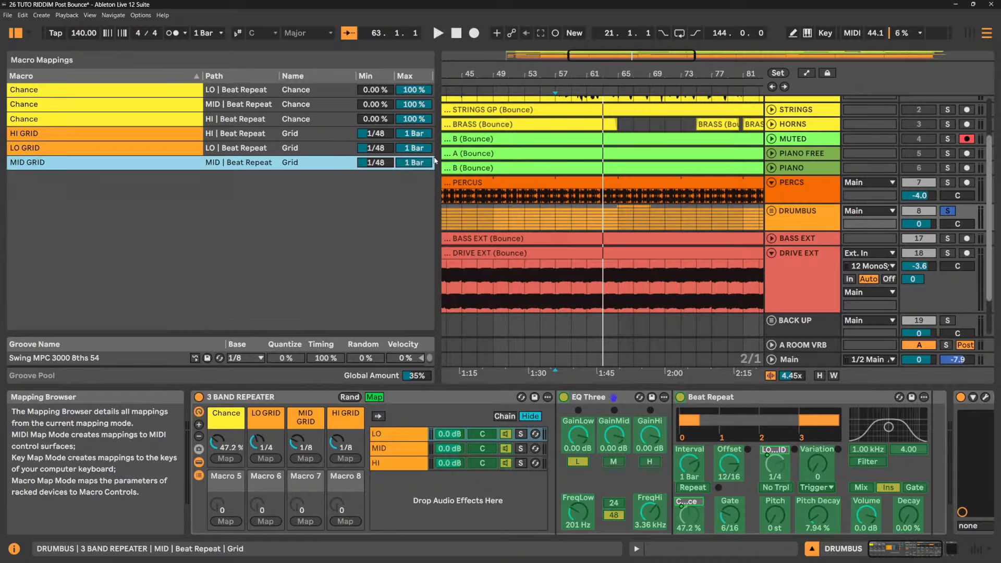
mouse_move(423, 151)
left_mouse_down()
mouse_move(422, 167)
mouse_move(422, 138)
left_mouse_up()
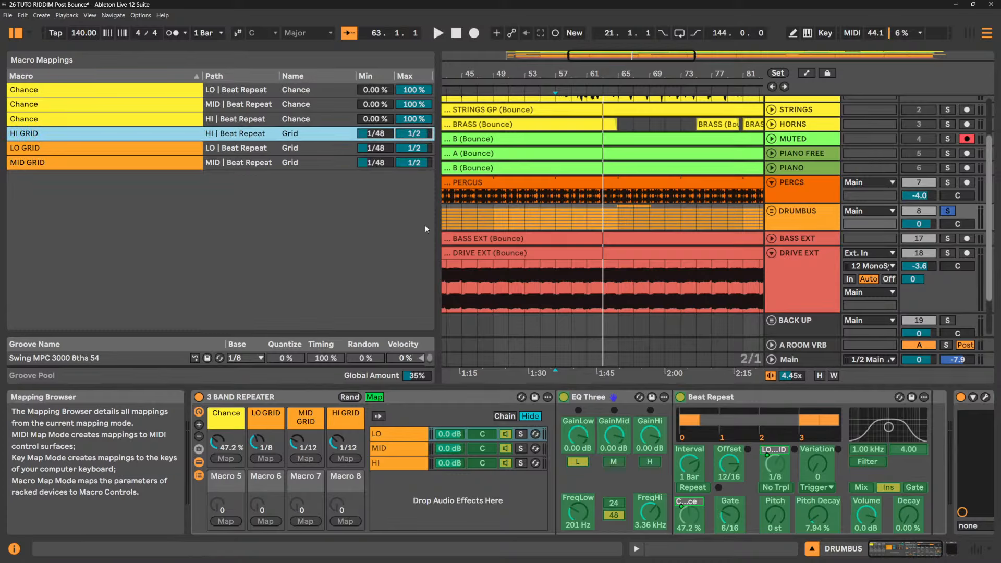
left_click(374, 398)
key("space")
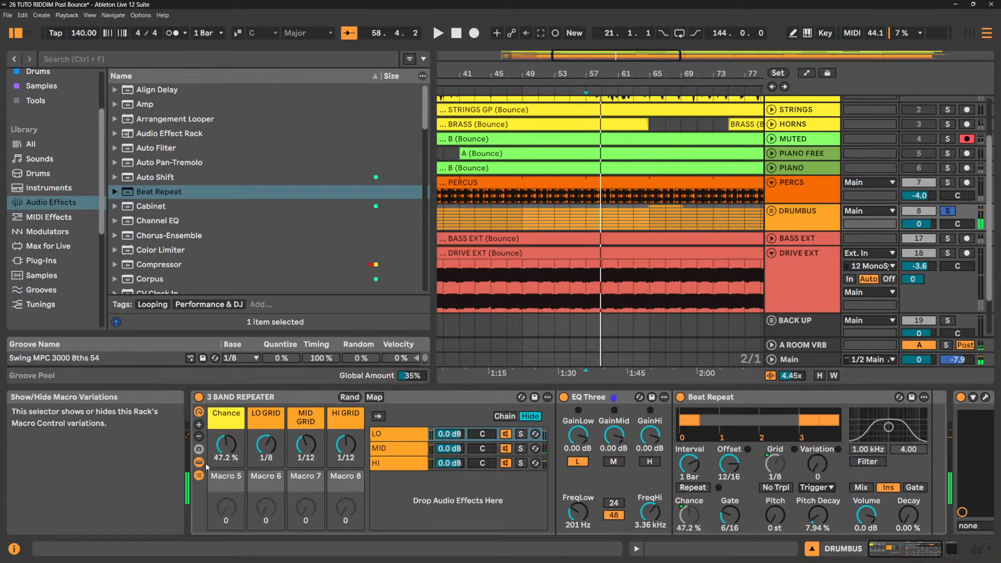
- Show the rack's macro variations, set the Chance macro to 0 % and exclude it from randomization
left_click(199, 449)
double_click(322, 449)
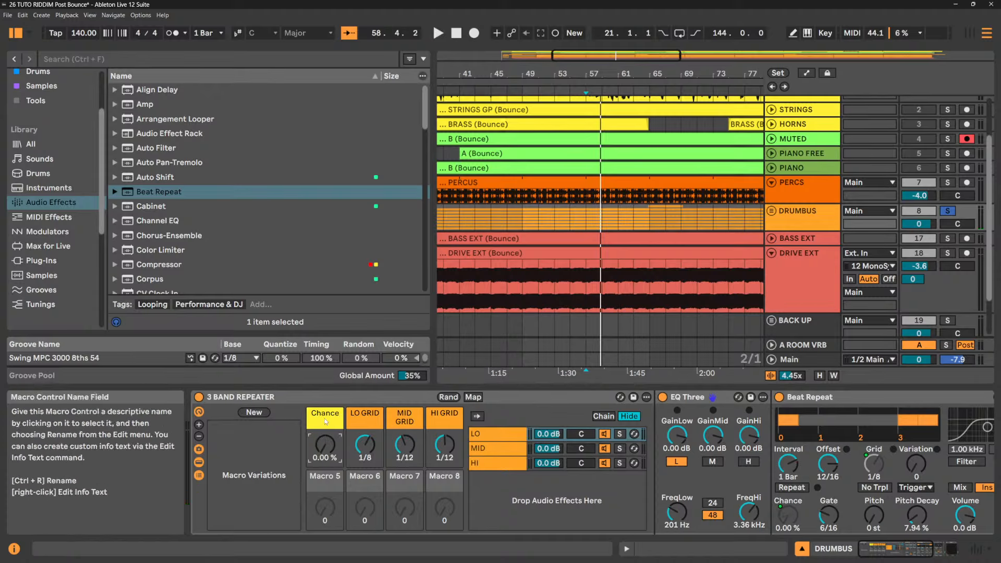
right_click(331, 451)
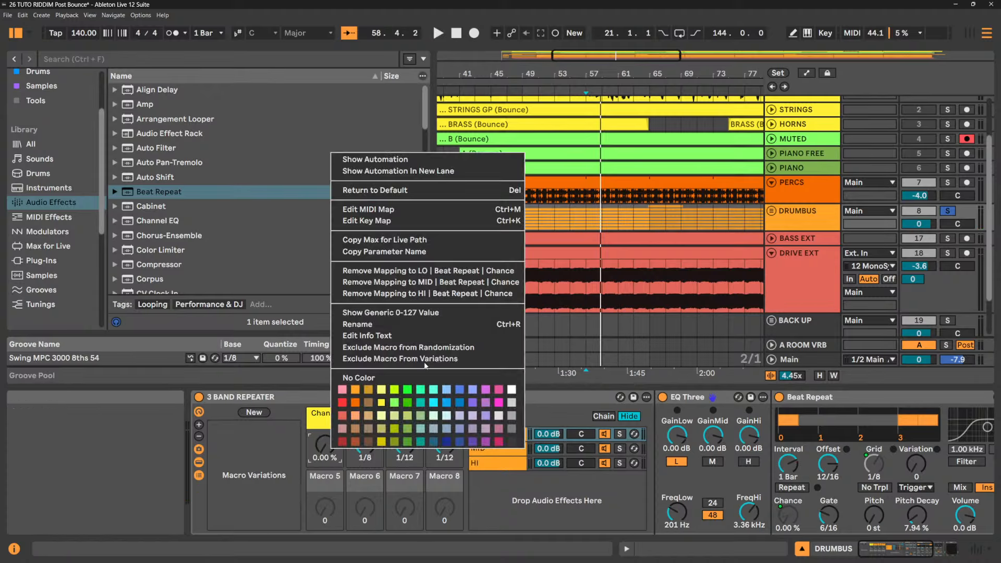
left_click(457, 352)
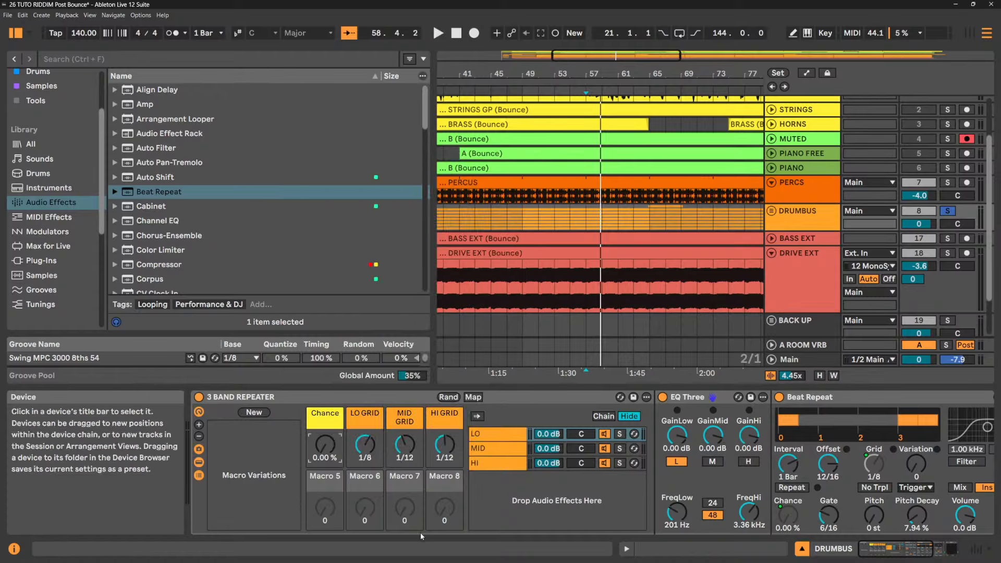
- Randomize the grid macros several times, raising the Chance macro to 100 % during playback
left_click(448, 397)
left_click(448, 398)
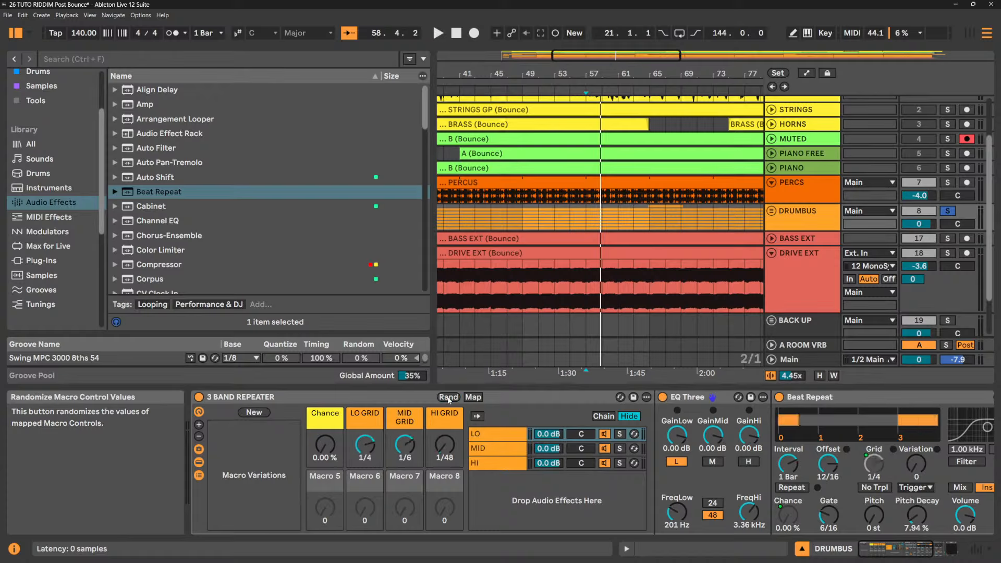
left_click(449, 397)
key("space")
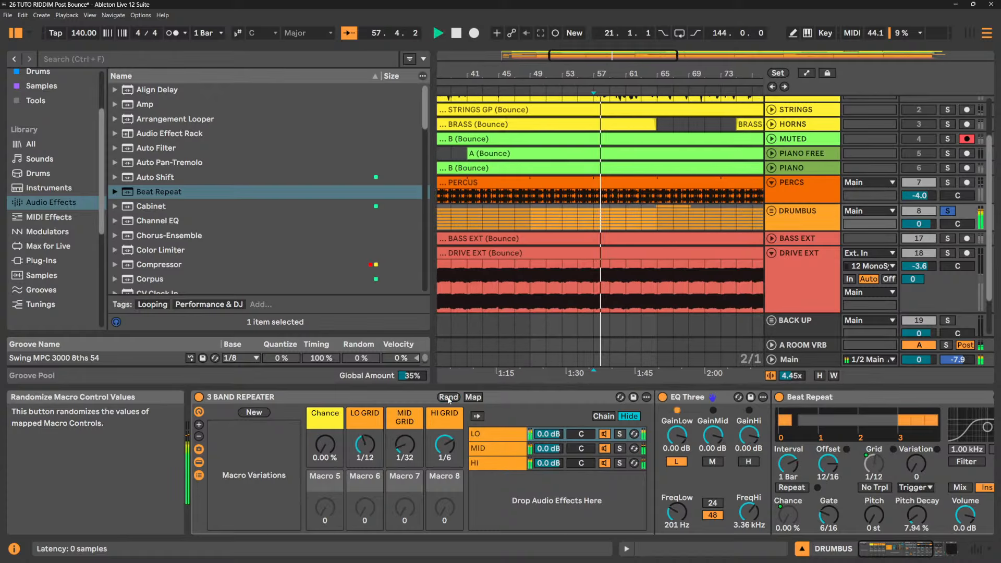
mouse_move(328, 450)
left_mouse_down()
mouse_move(329, 423)
mouse_move(331, 454)
left_mouse_up()
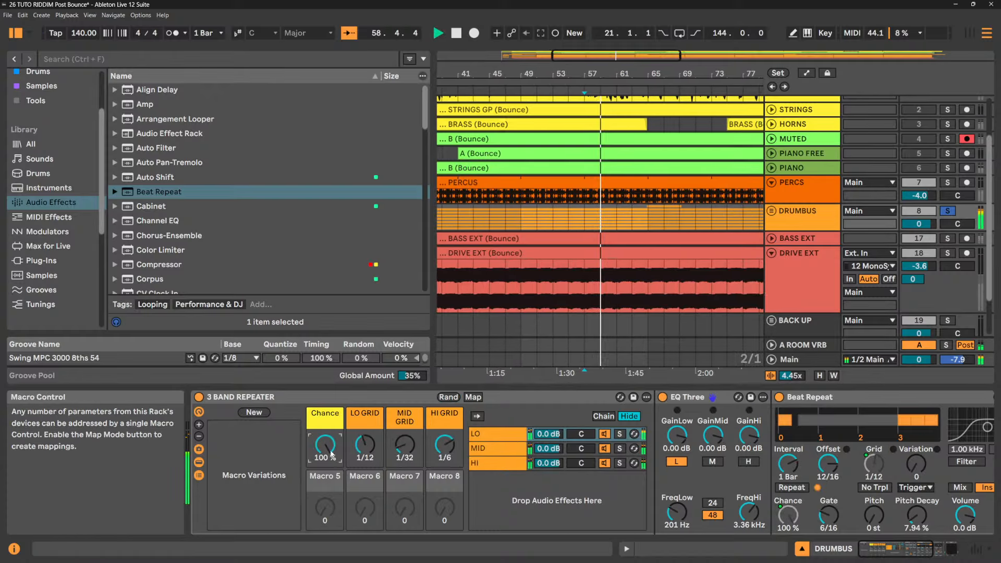
left_click(448, 397)
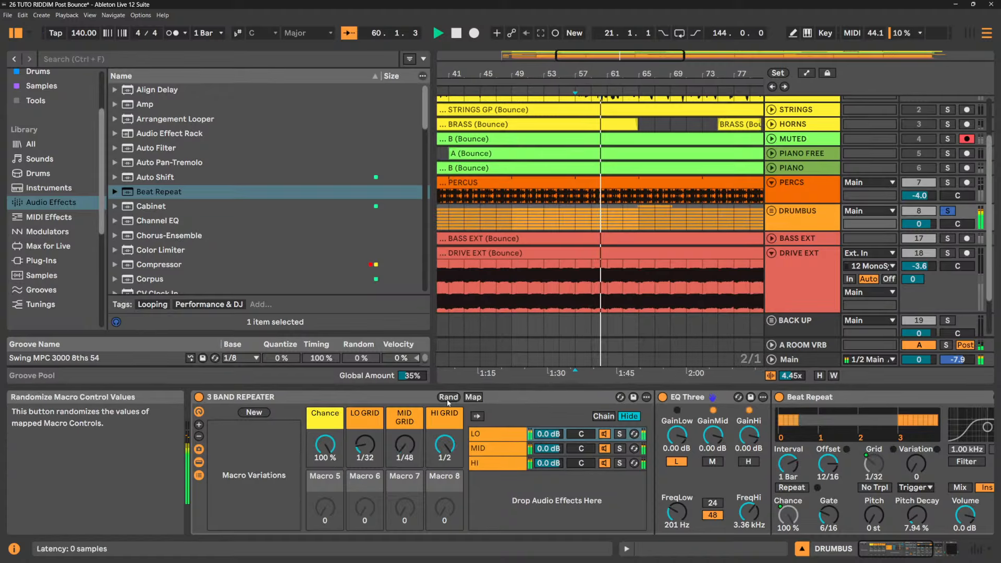
- Randomize the rack's macros repeatedly during playback, storing the settings as four new macro variations
left_click(448, 399)
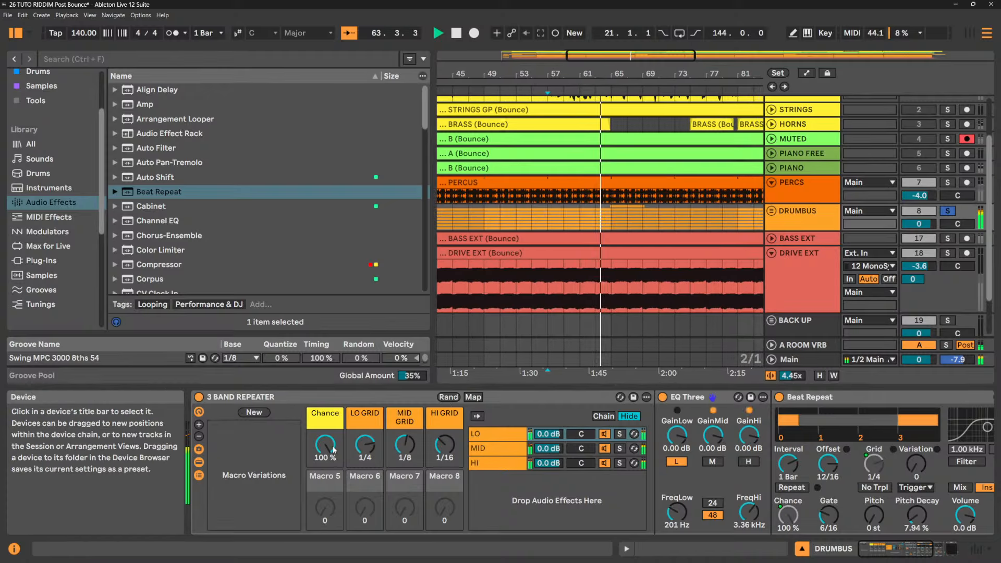
left_click(253, 413)
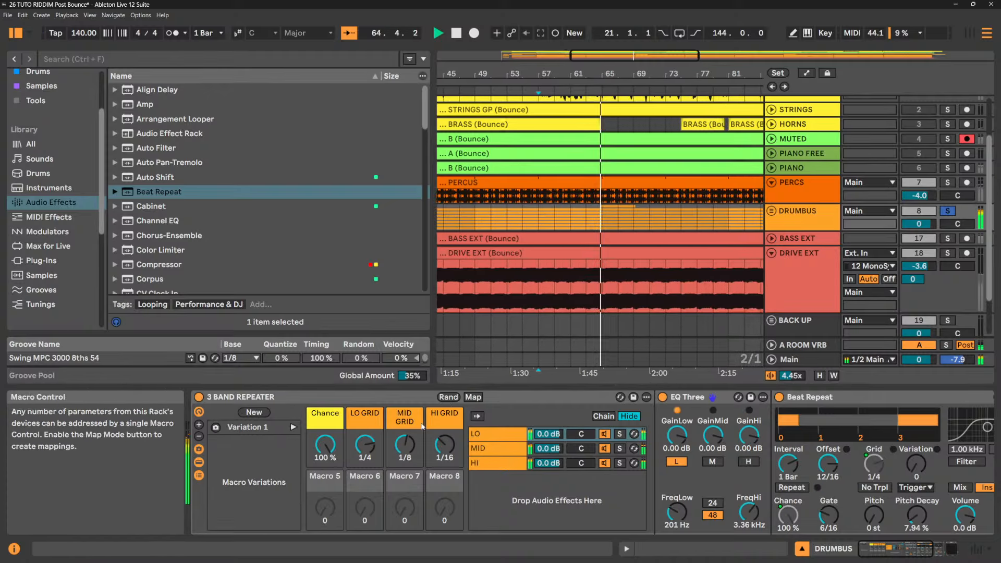
left_click(449, 398)
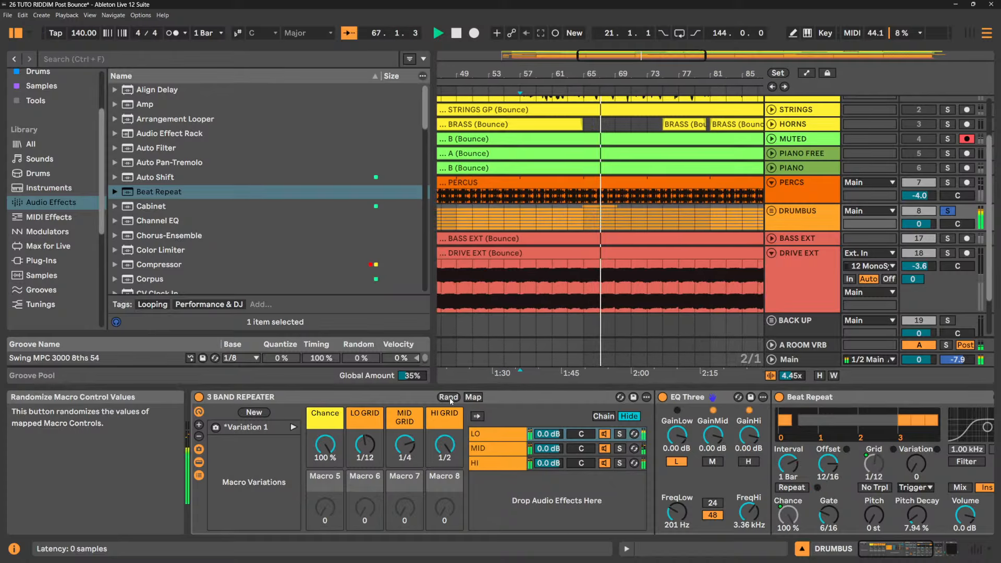
left_click(254, 413)
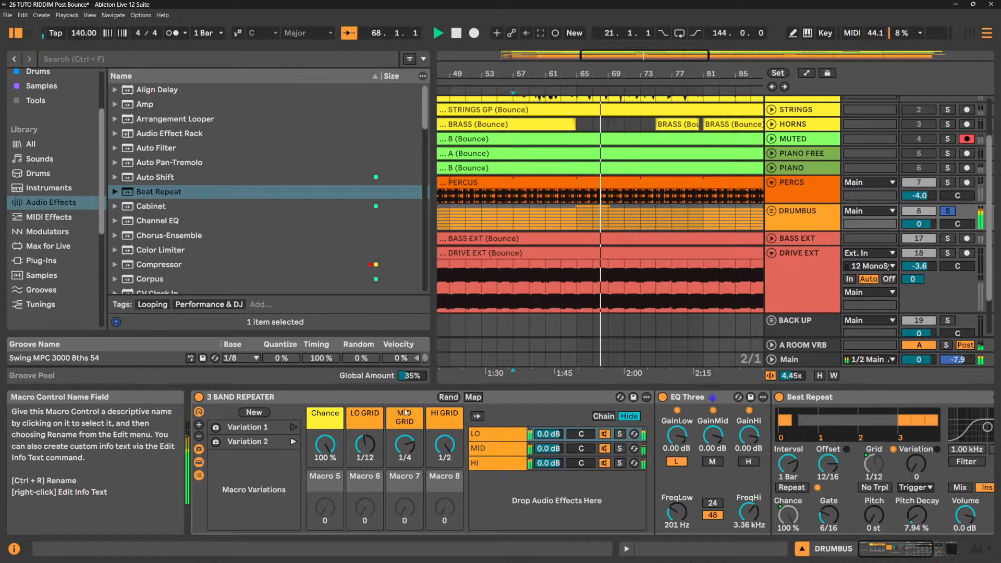
left_click(449, 398)
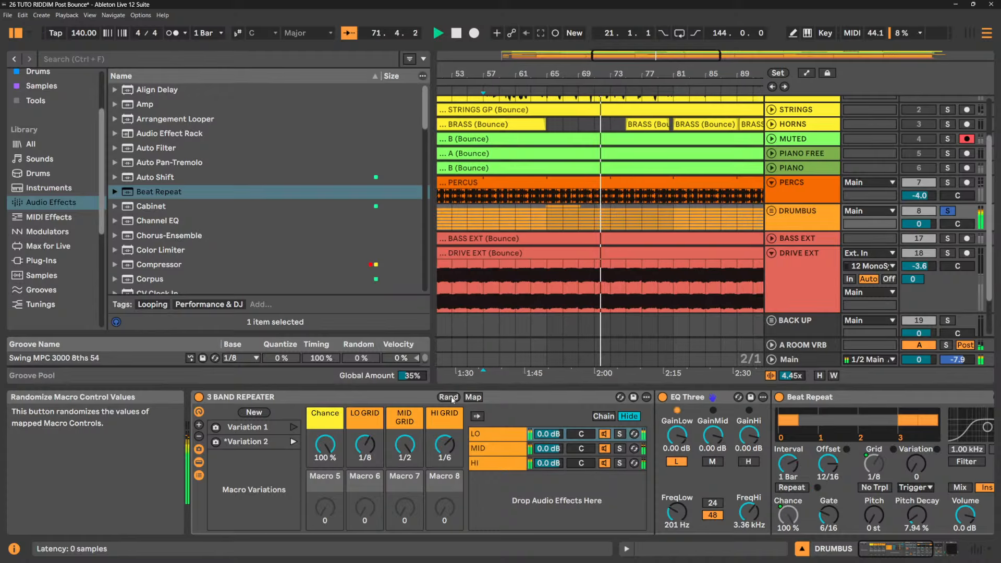
left_click(263, 413)
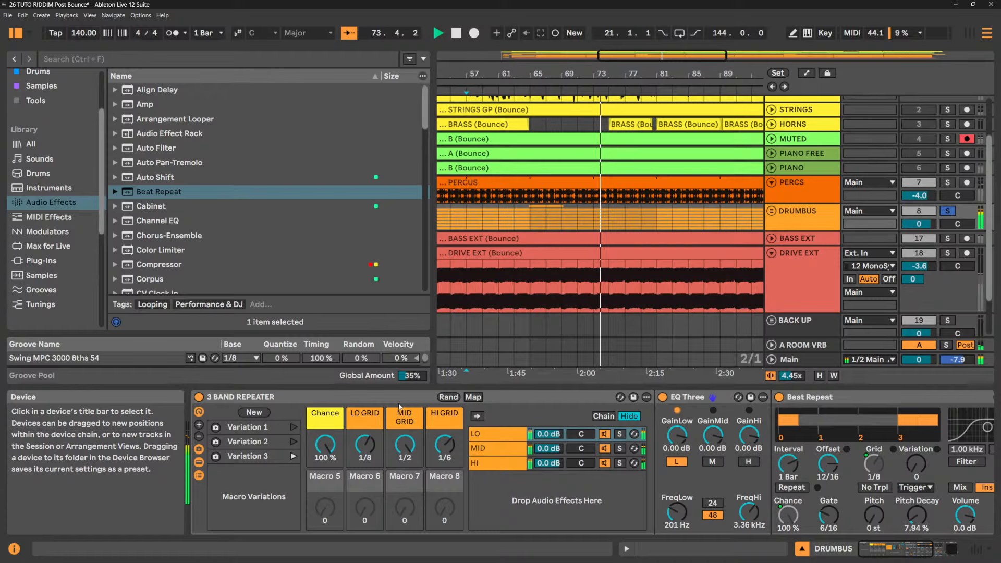
left_click(448, 399)
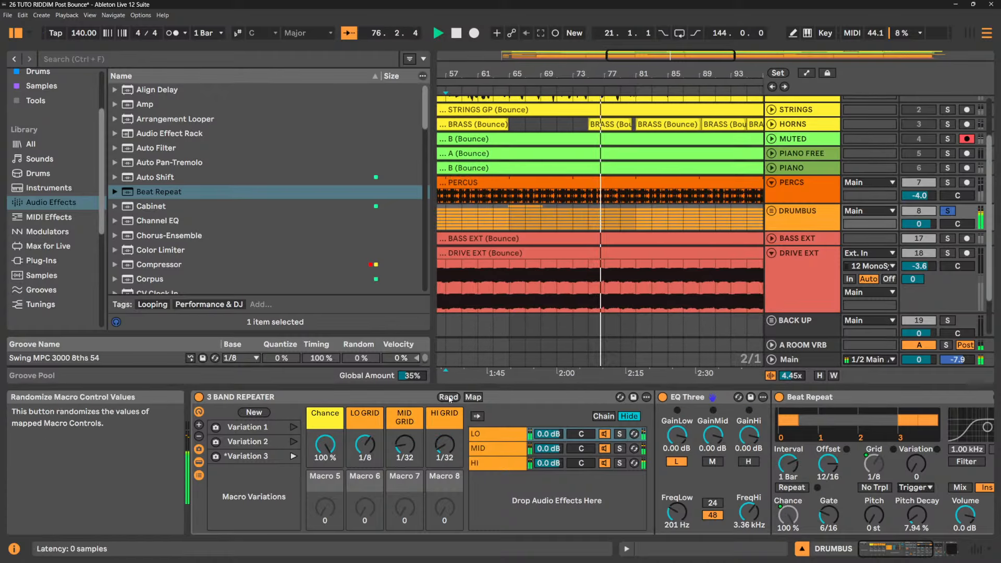
left_click(448, 398)
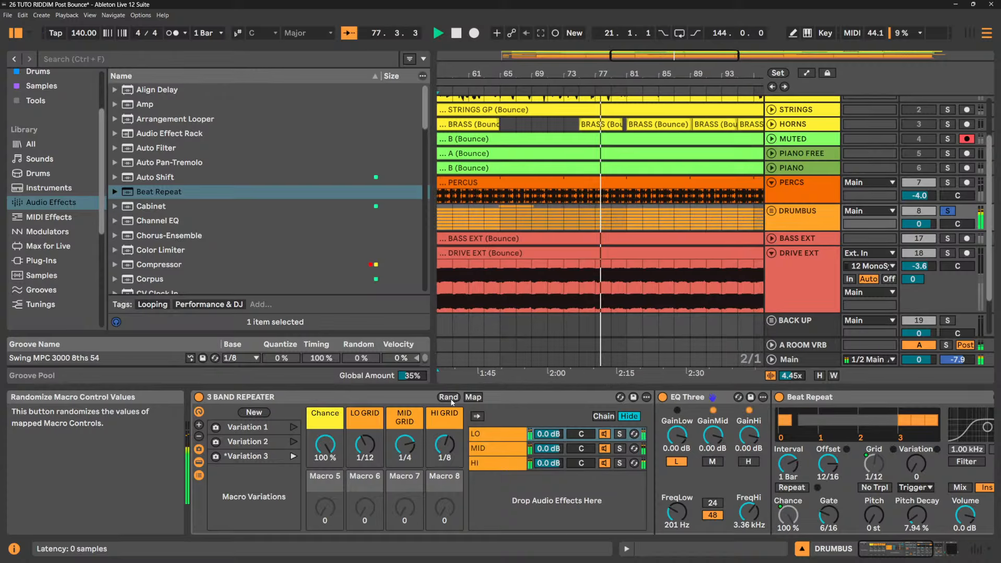
left_click(255, 413)
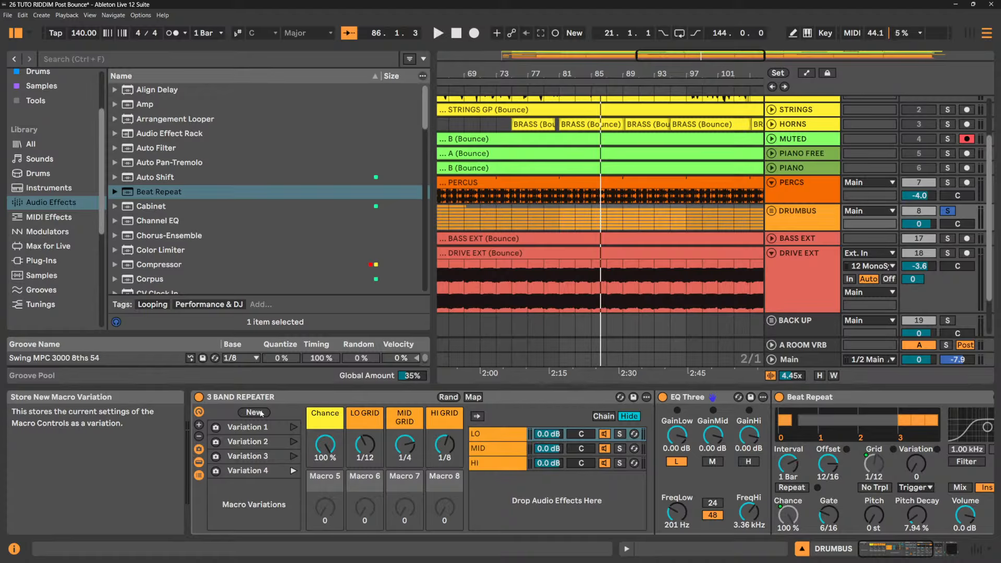
- Play the fourth macro variation, then launch and audition Variation 3, Variation 2 and Variation 1 in turn
key("space")
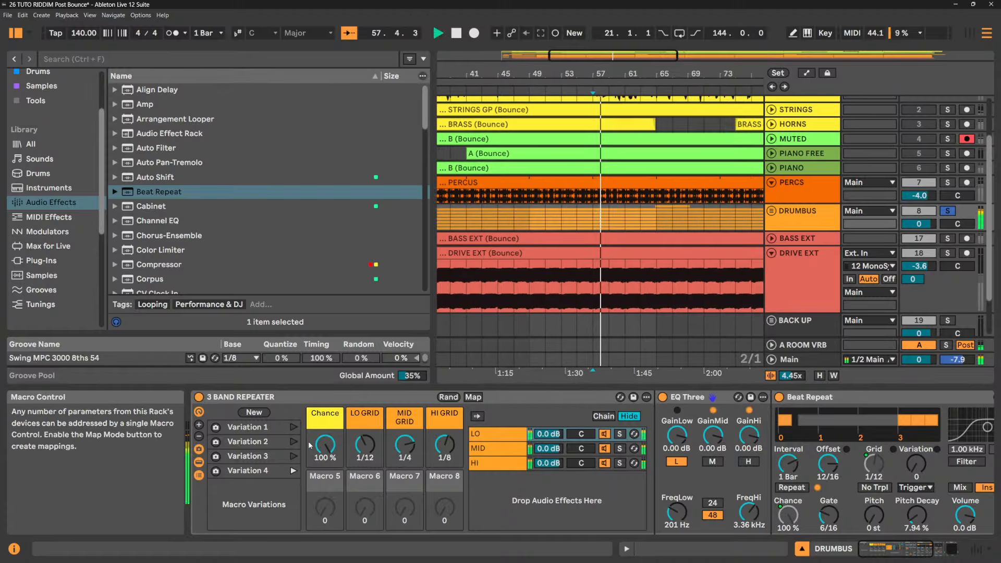
key("space")
left_click(293, 456)
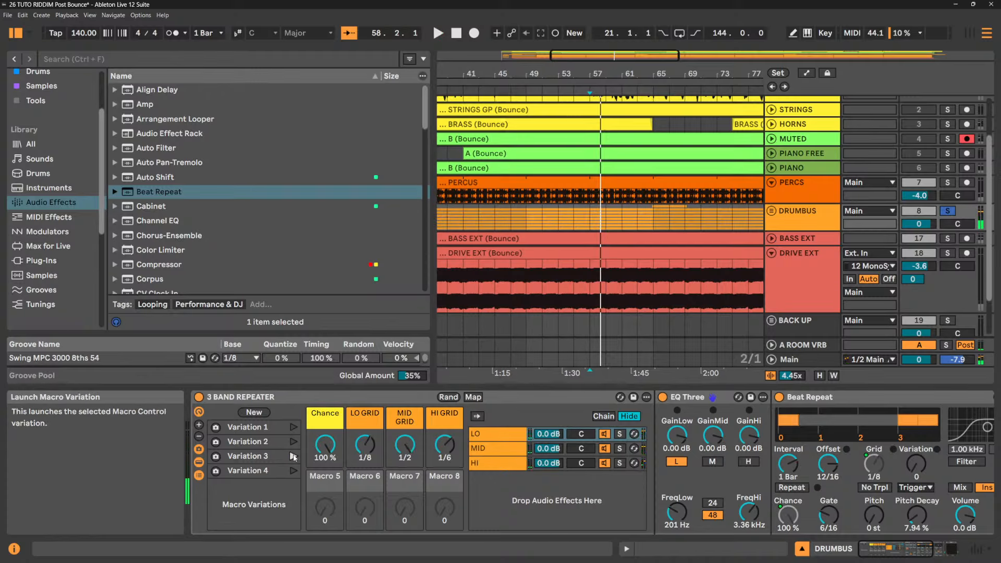
key("space")
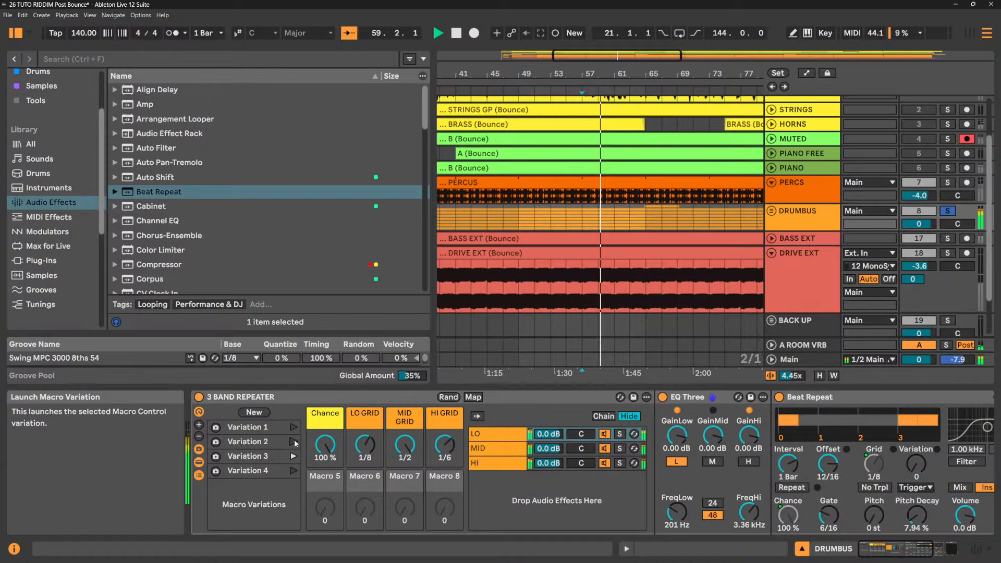
key("space")
left_click(294, 442)
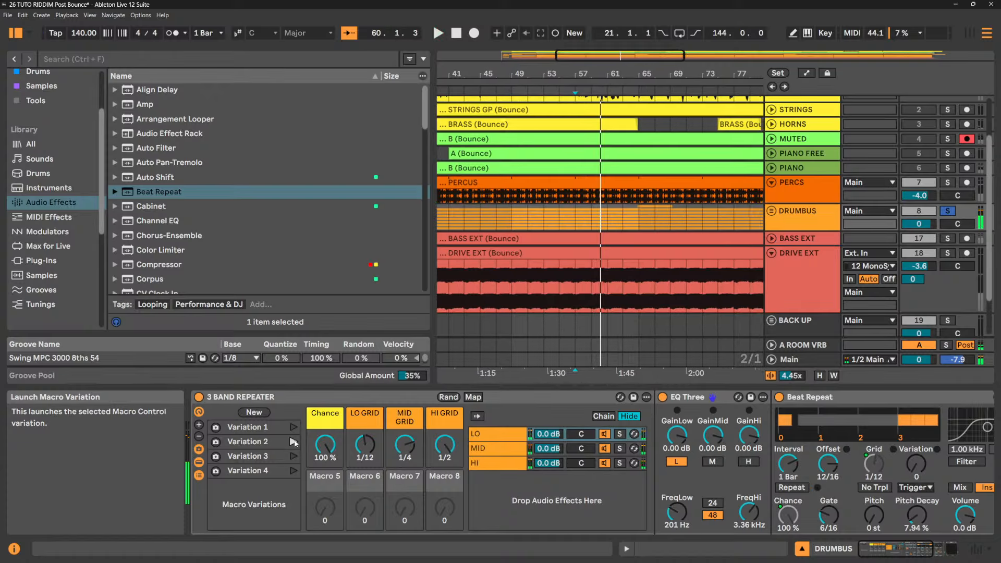
key("space")
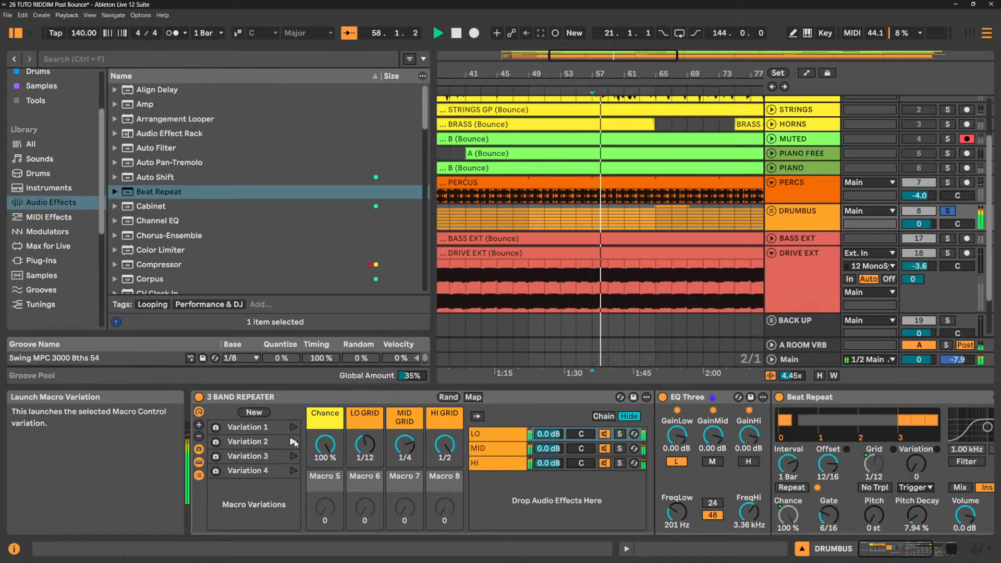
key("space")
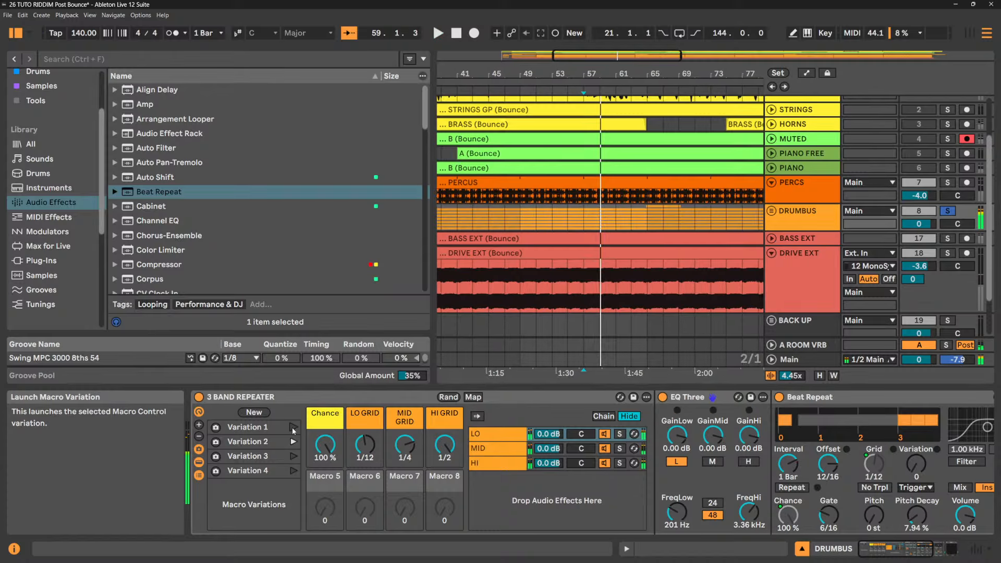
left_click(293, 431)
key("space")
key("space")
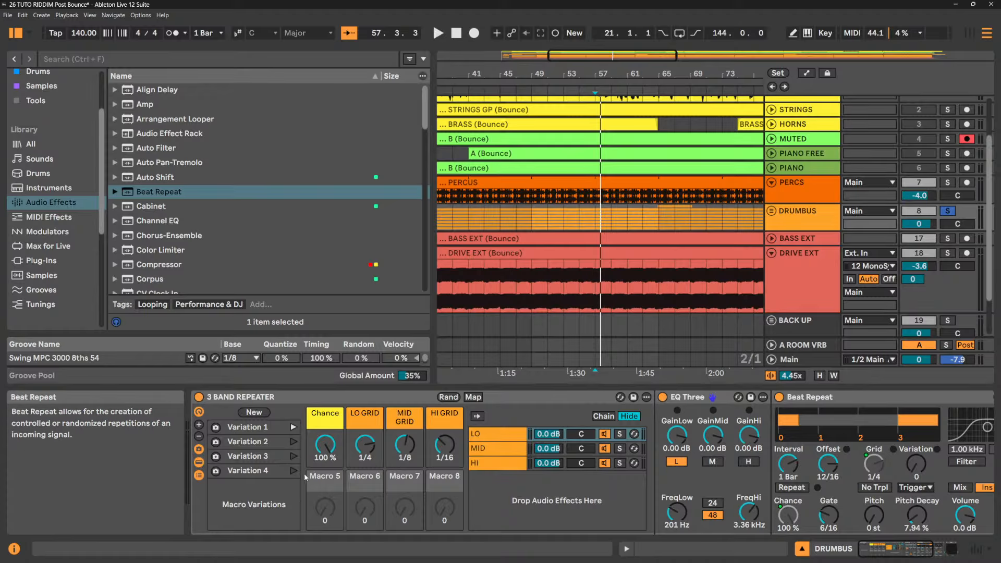
- Hide the devices and chain list of the 3 BAND REPEATER rack
left_click(198, 463)
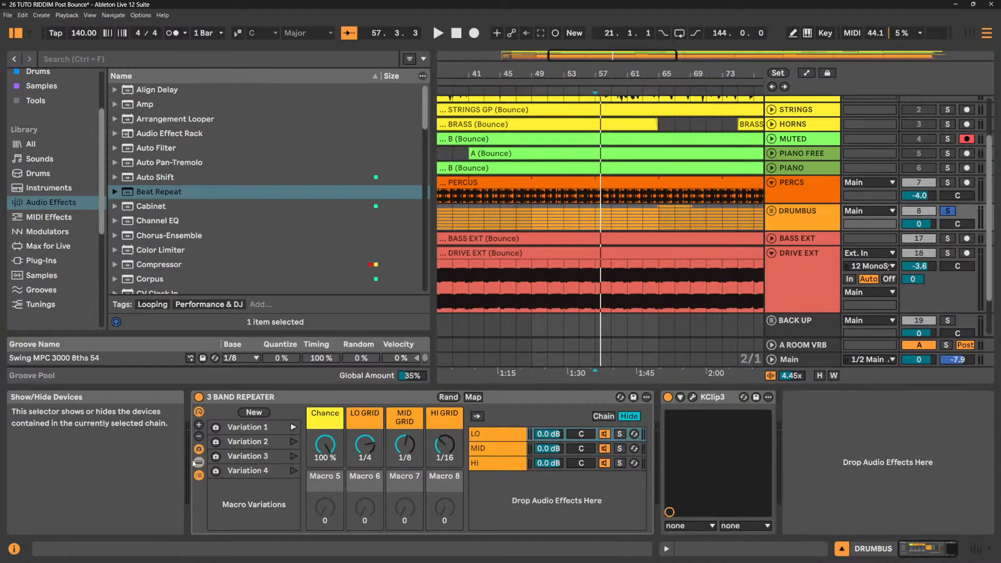
left_click(199, 475)
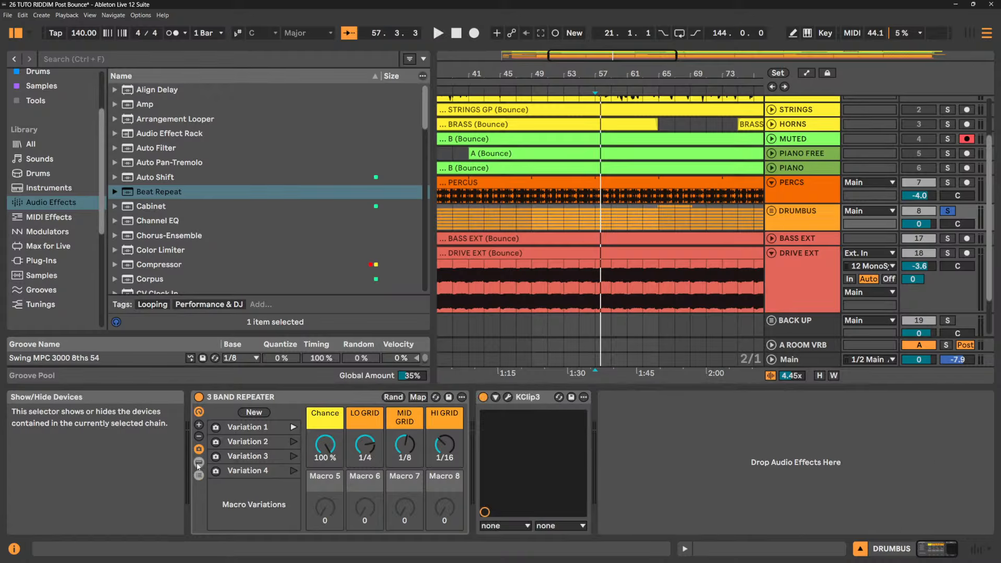
right_click(267, 398)
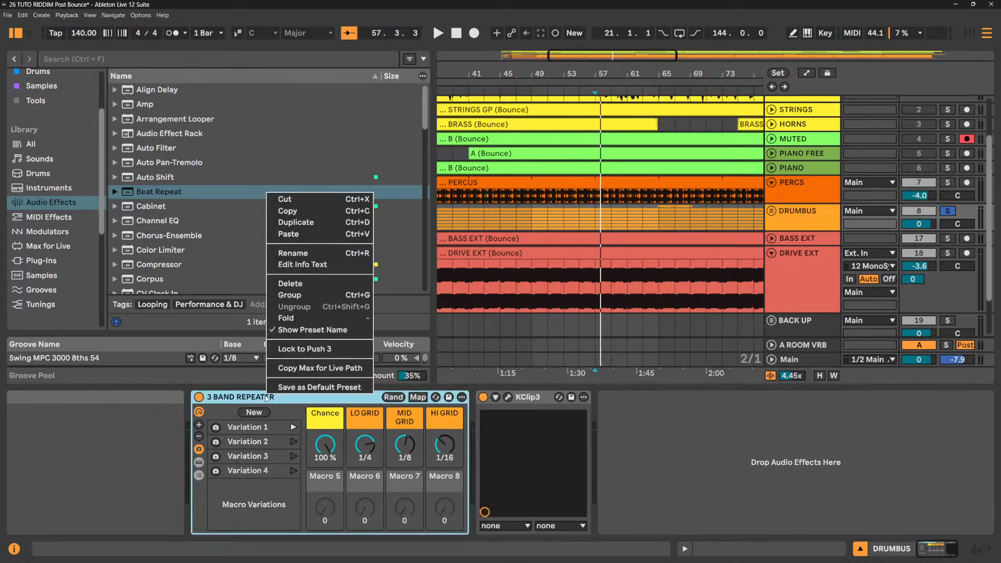
left_click(235, 399)
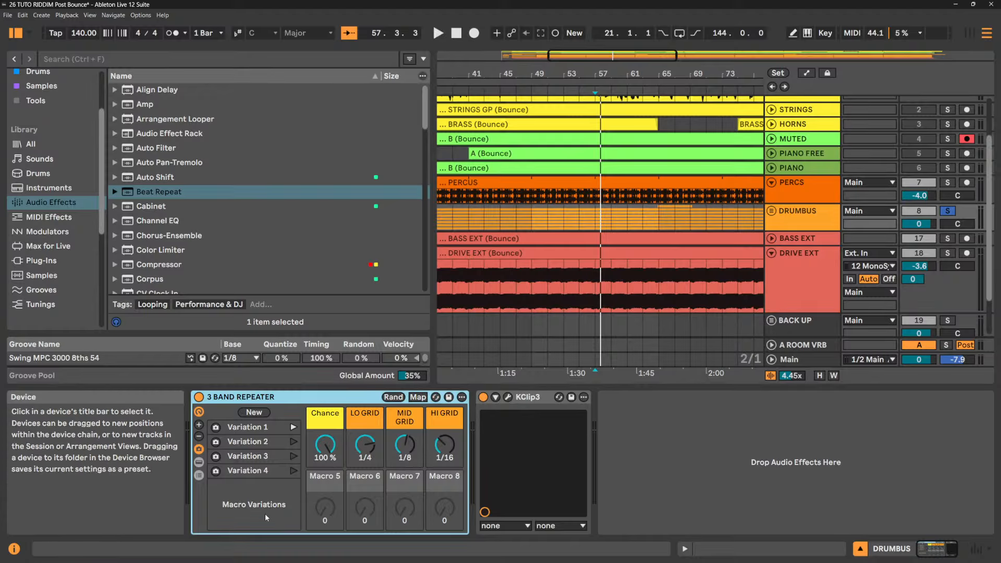
- Store a new macro variation with Chance at 0 %, move it above Variation 1 and rename it BYPASS
double_click(328, 444)
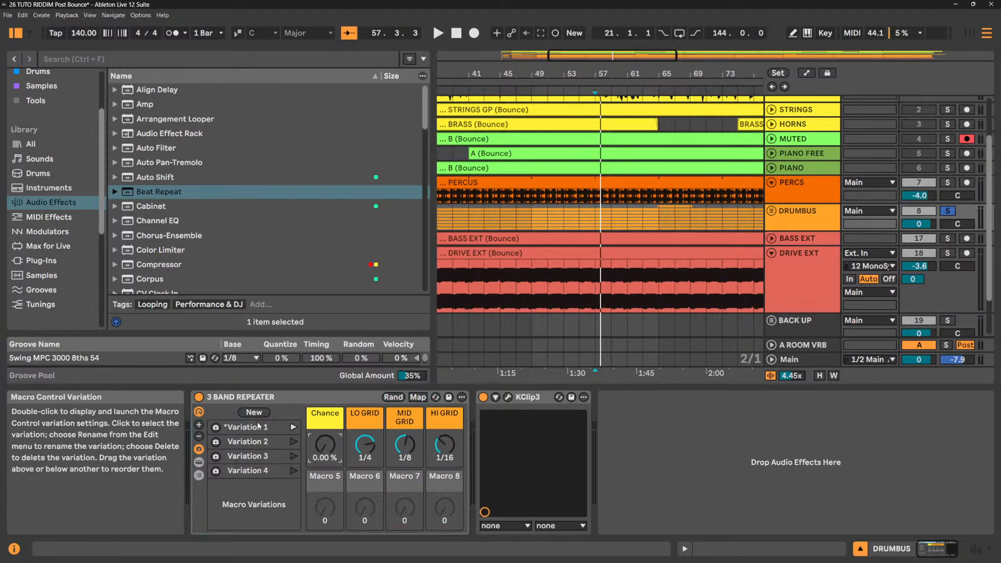
left_click(255, 413)
left_click_drag(251, 485, 263, 427)
left_click(262, 428)
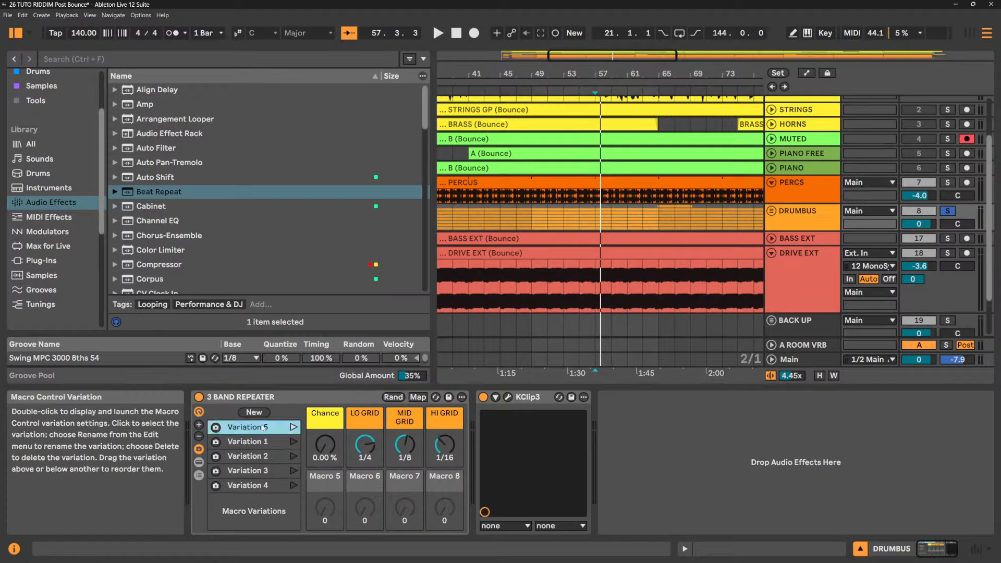
key("ctrl+r")
type("BYPASS")
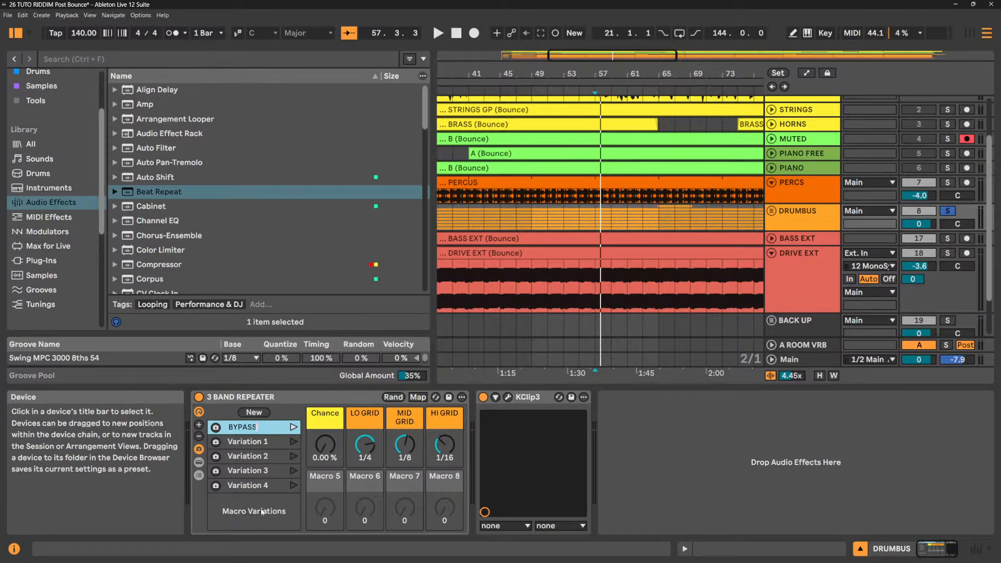
key("Return")
- Start playback from the BYPASS variation and launch Variations 1 to 4 in turn
key("space")
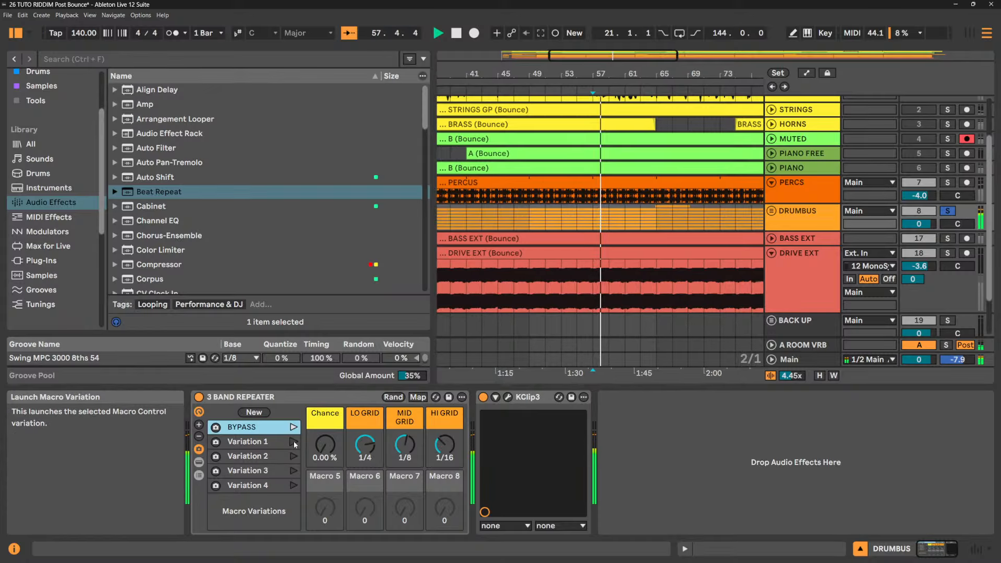
left_click(294, 443)
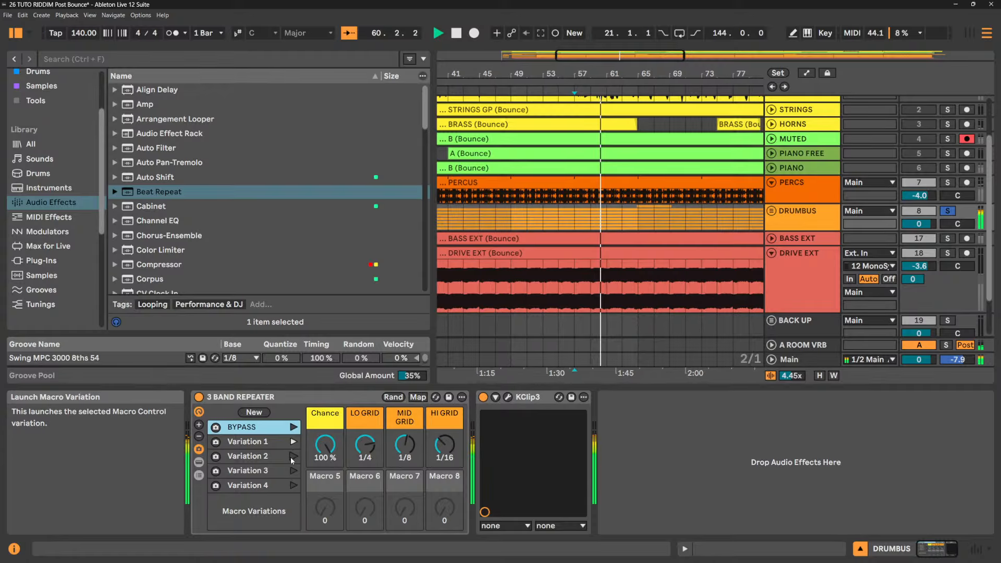
left_click(293, 456)
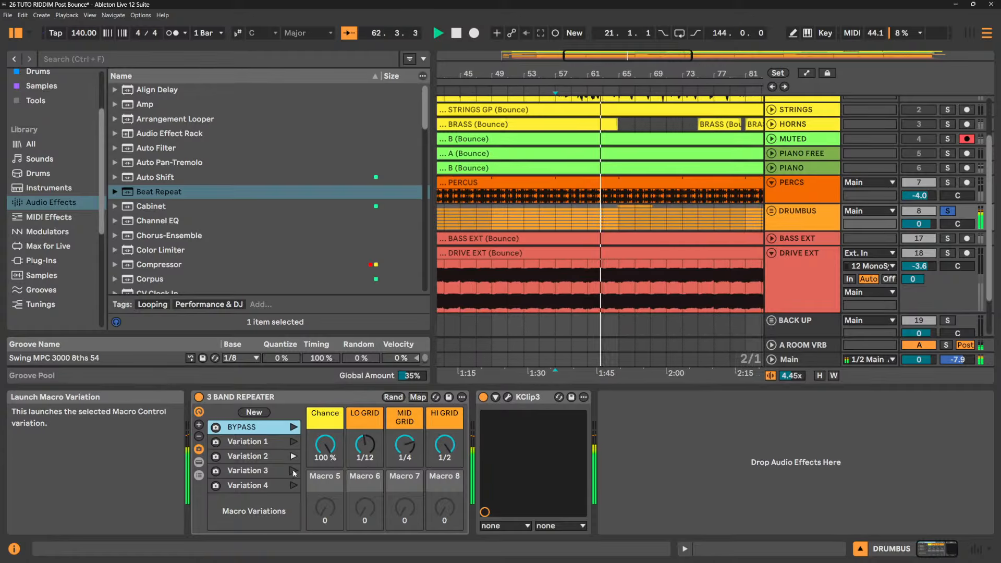
left_click(293, 472)
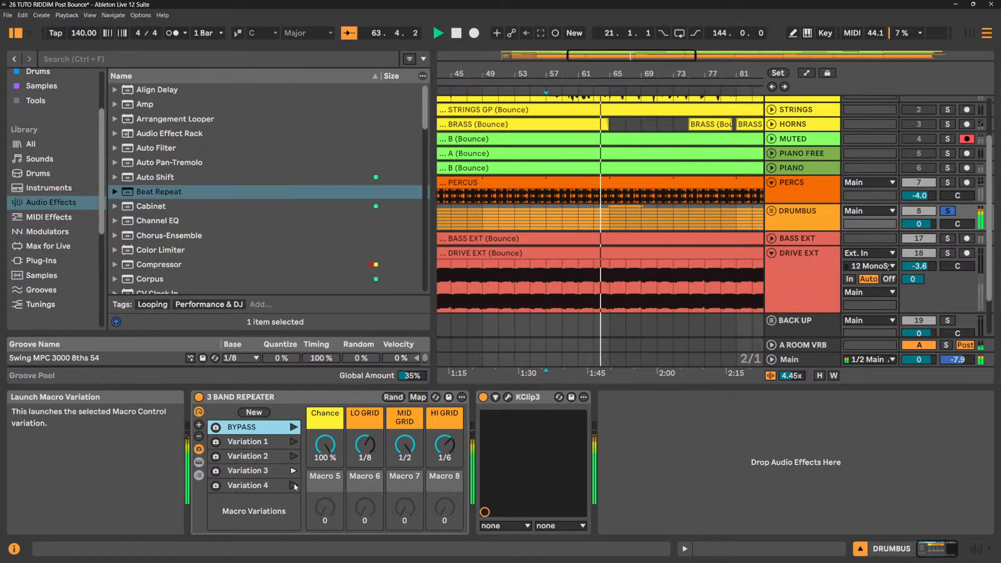
left_click(293, 485)
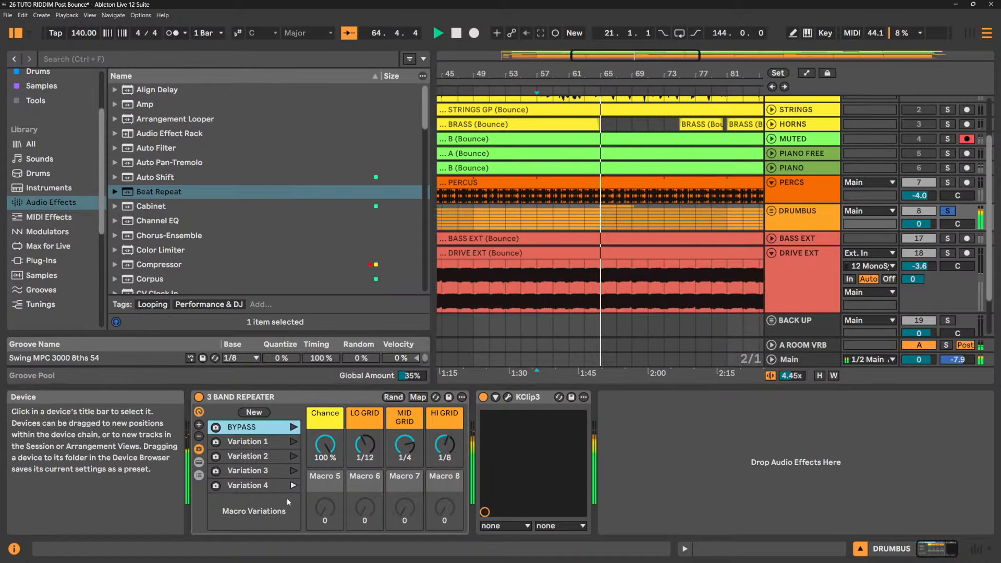
key("space")
- Set the Chance macro to 50 %, store it as a new variation and place it directly below Variation 1
left_click(276, 444)
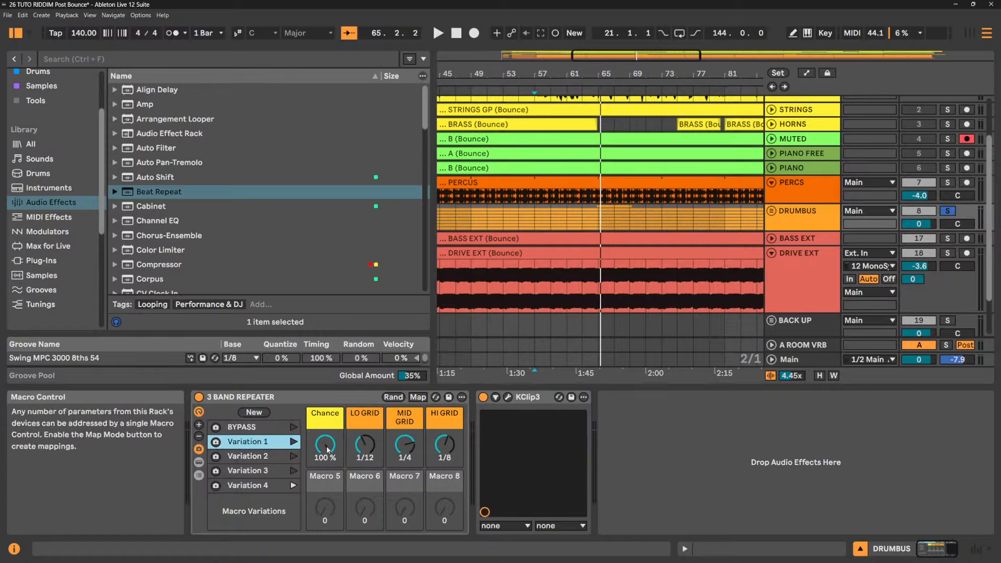
left_click_drag(328, 449, 328, 455)
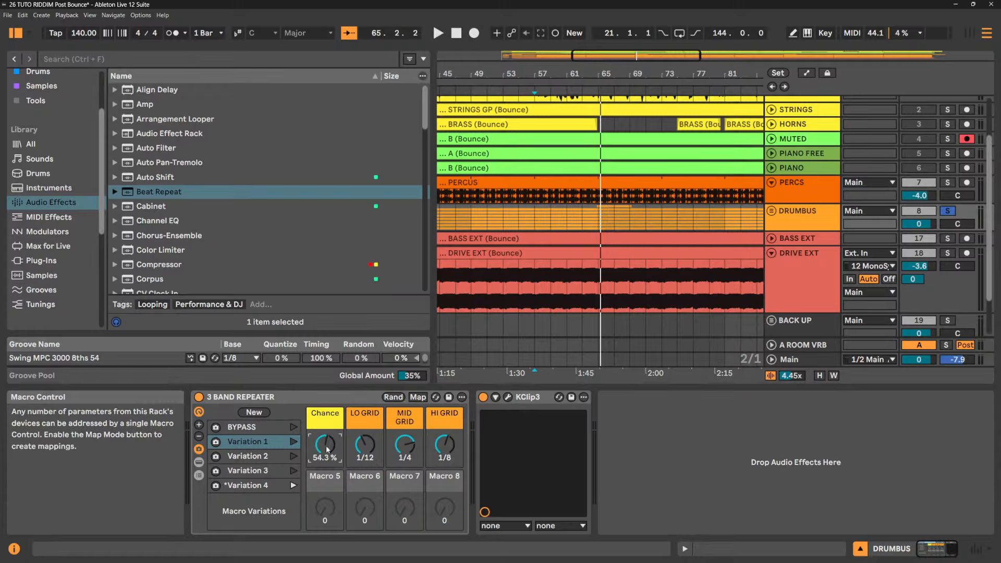
type("6")
left_click(253, 412)
left_click_drag(265, 466, 271, 460)
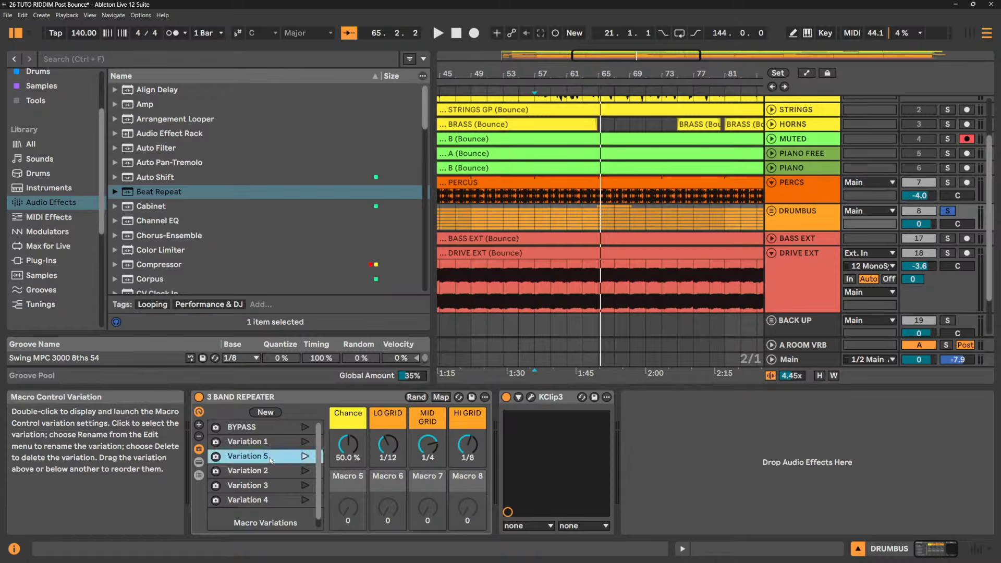
- Rename the 50 % chance variation as Variation 1 Chance and play the result
key("ctrl+r")
double_click(266, 456)
type("1 Chance")
key("Return")
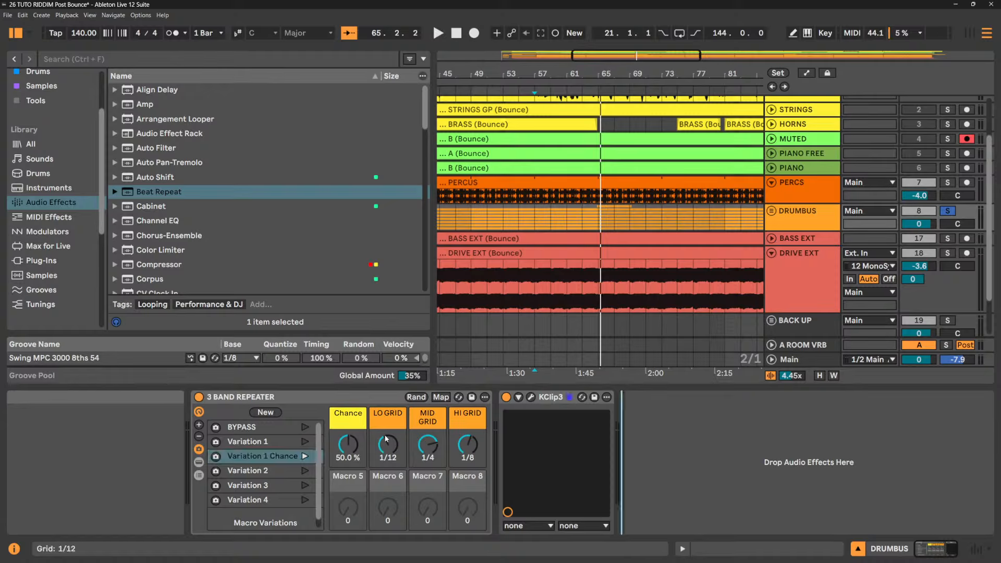
key("space")
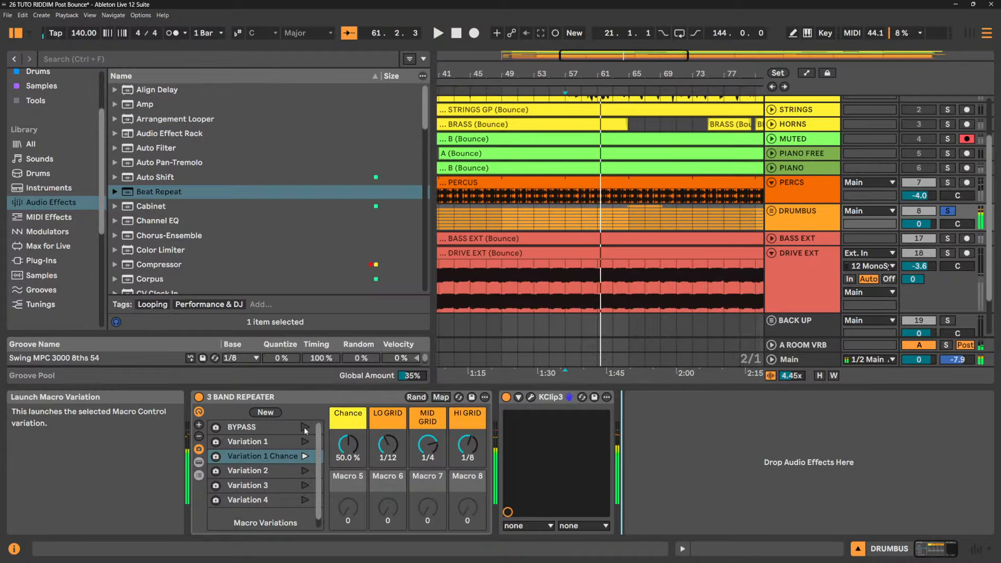
- Launch the BYPASS variation and copy the 3 BAND REPEATER rack
left_click(305, 428)
right_click(313, 399)
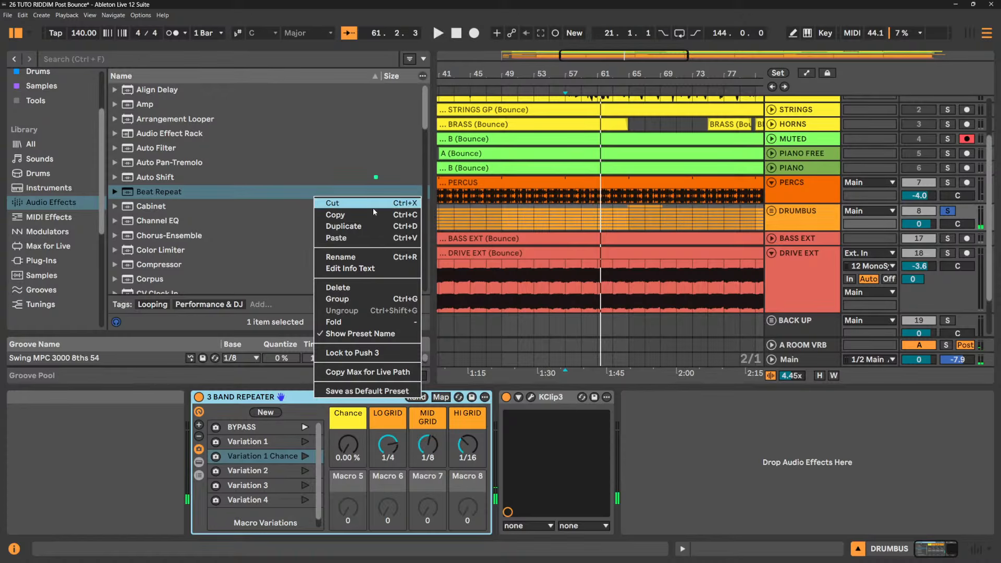
left_click(358, 217)
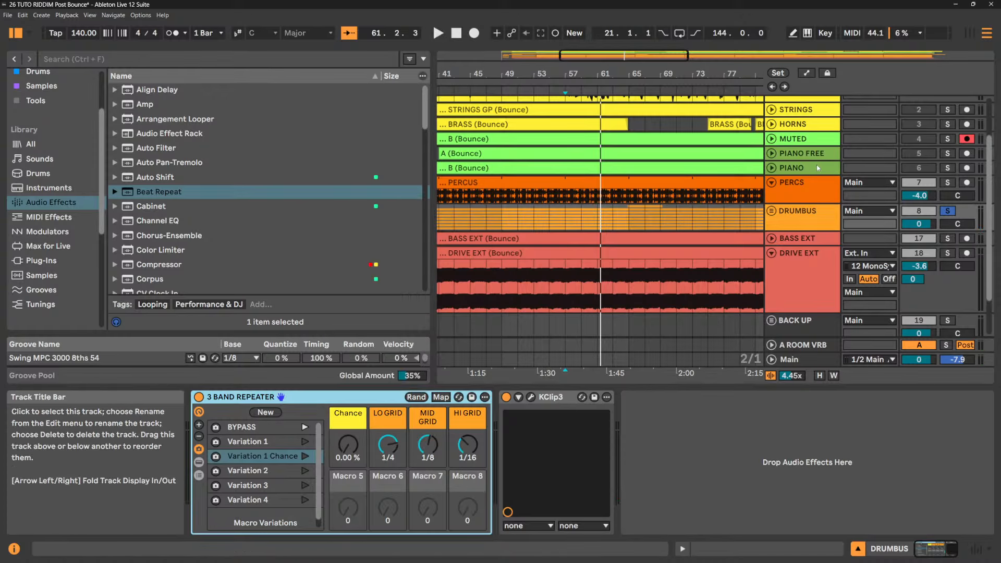
- Solo and unfold the HORNS track and set the playback start at 56.3.1, just ahead of the brass hit at bar 57
scroll(816, 165, "up", 2)
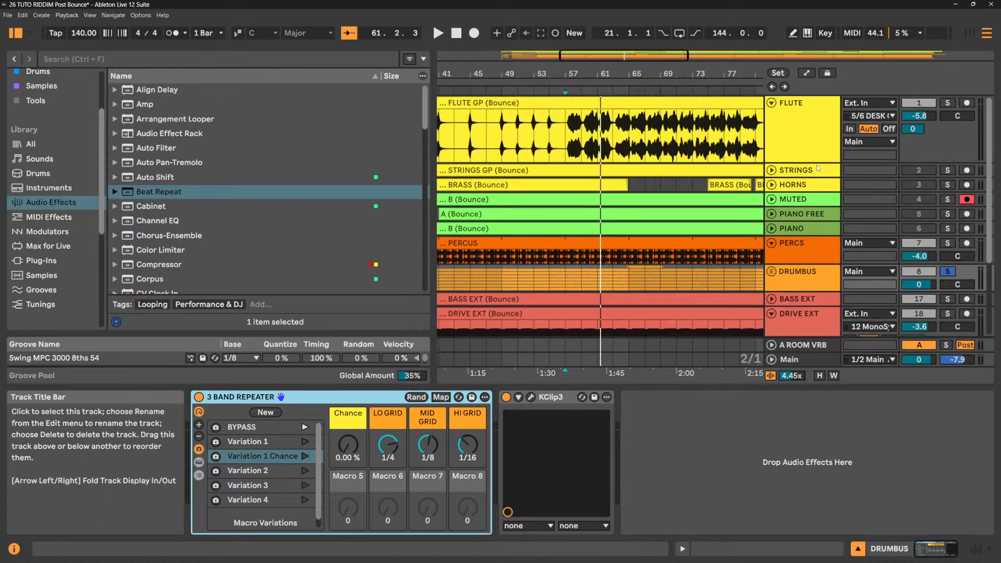
left_click(942, 185)
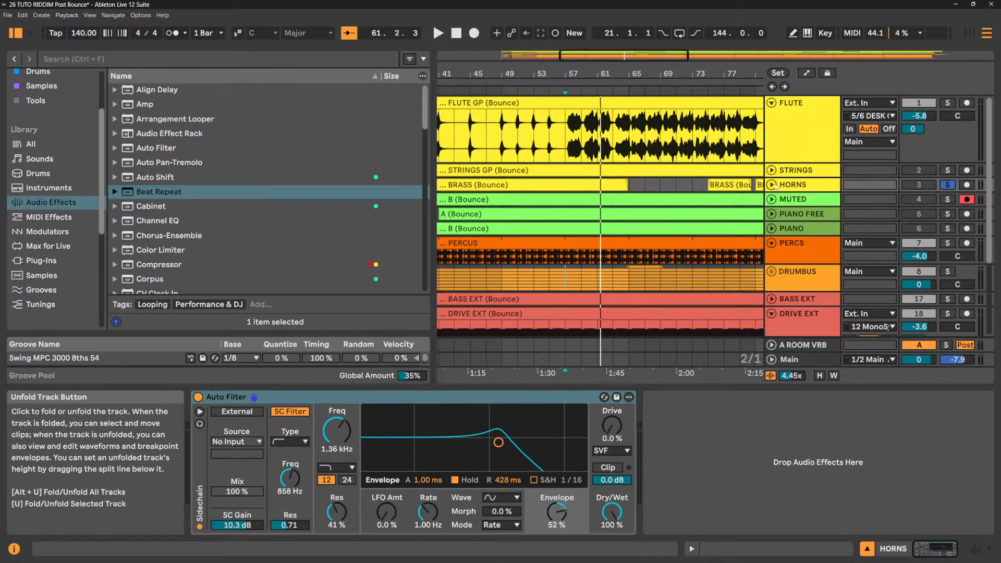
left_click(774, 185)
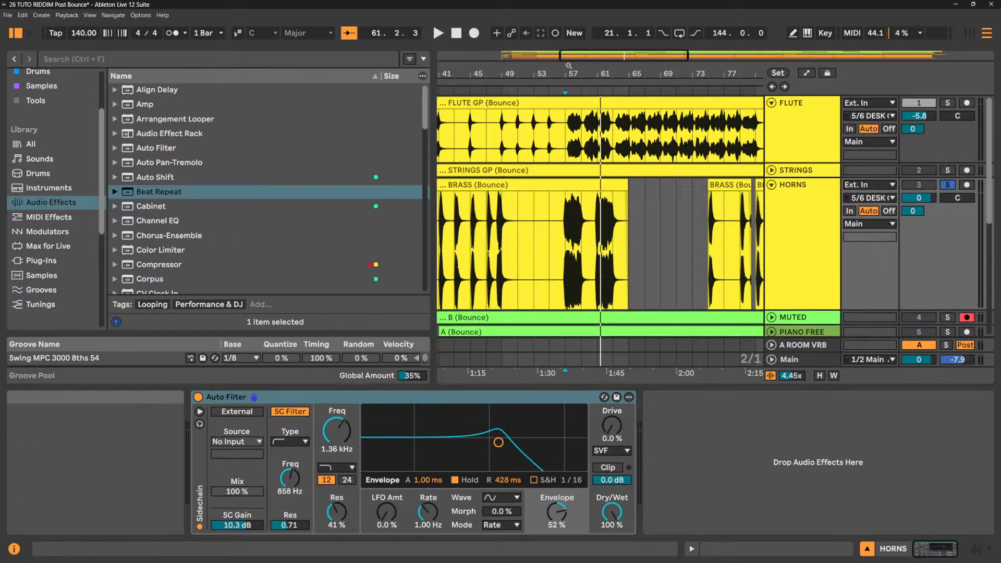
left_click_drag(569, 65, 490, 230)
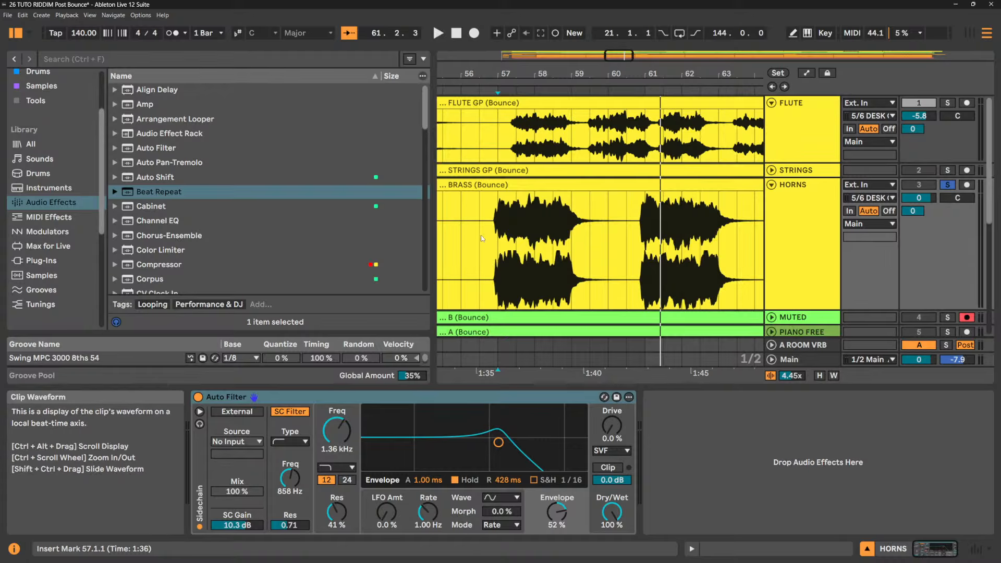
left_click(481, 238)
- Paste the copied 3 BAND REPEATER rack after the Auto Filter on the HORNS track
left_click(791, 213)
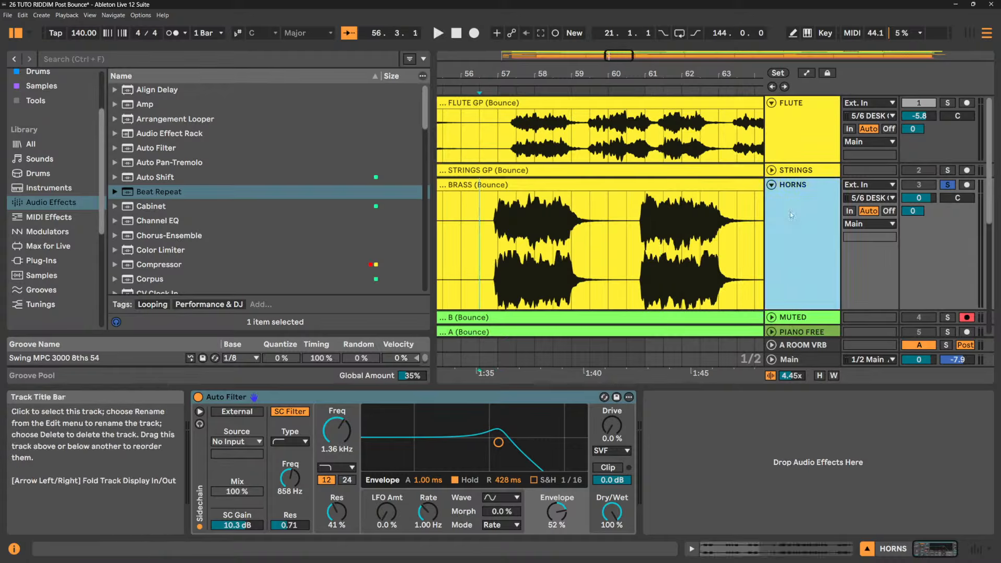
right_click(744, 455)
left_click(766, 462)
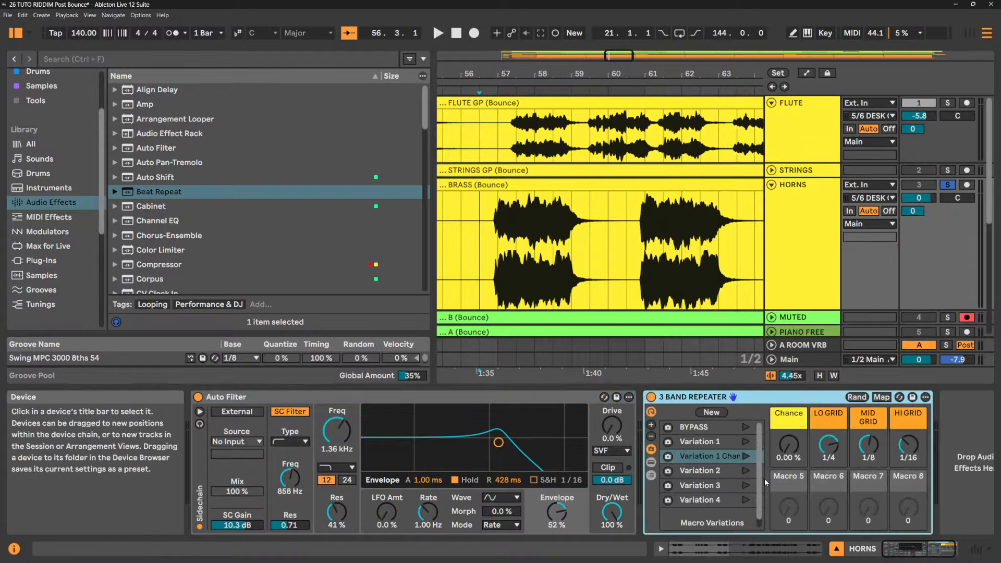
left_click_drag(922, 557, 941, 553)
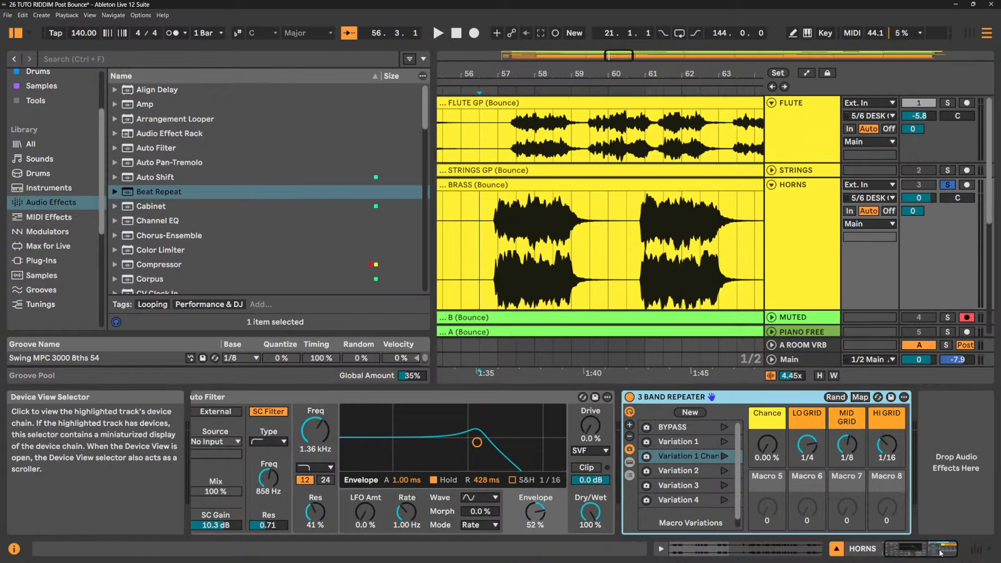
- Play the soloed HORNS through the rack, launching Variation 1 and Variation 3, and unsolo the track
key("space")
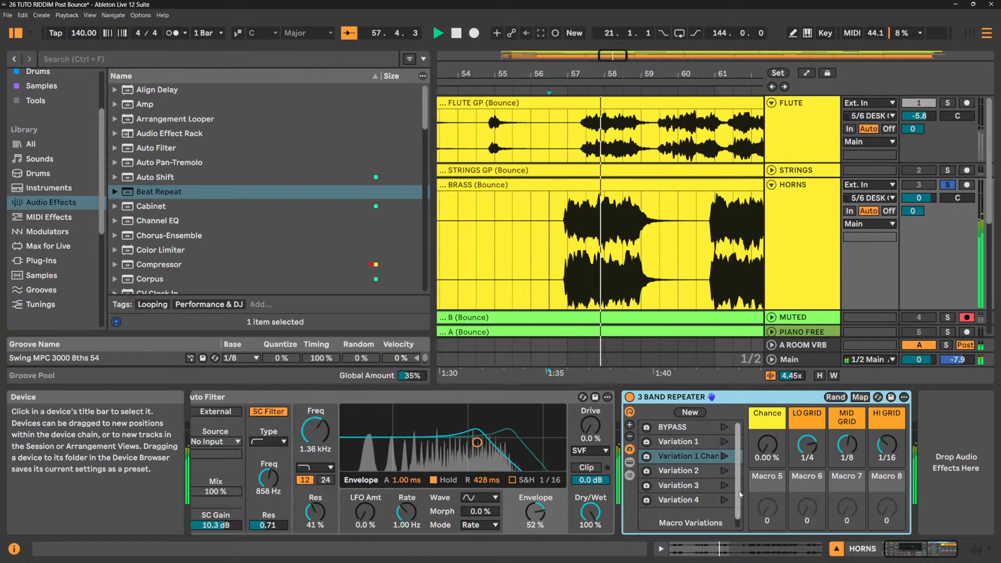
left_click(724, 443)
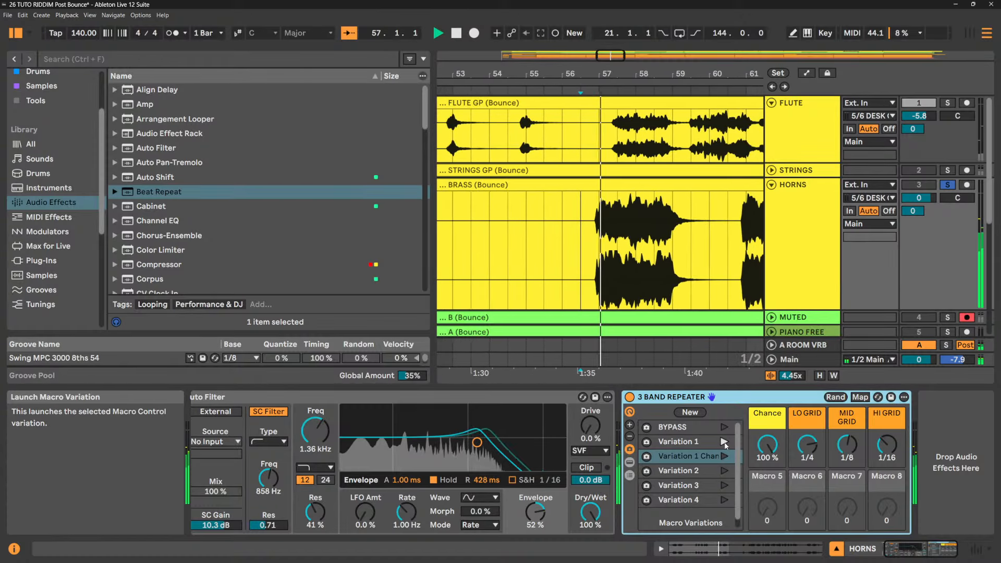
left_click(724, 486)
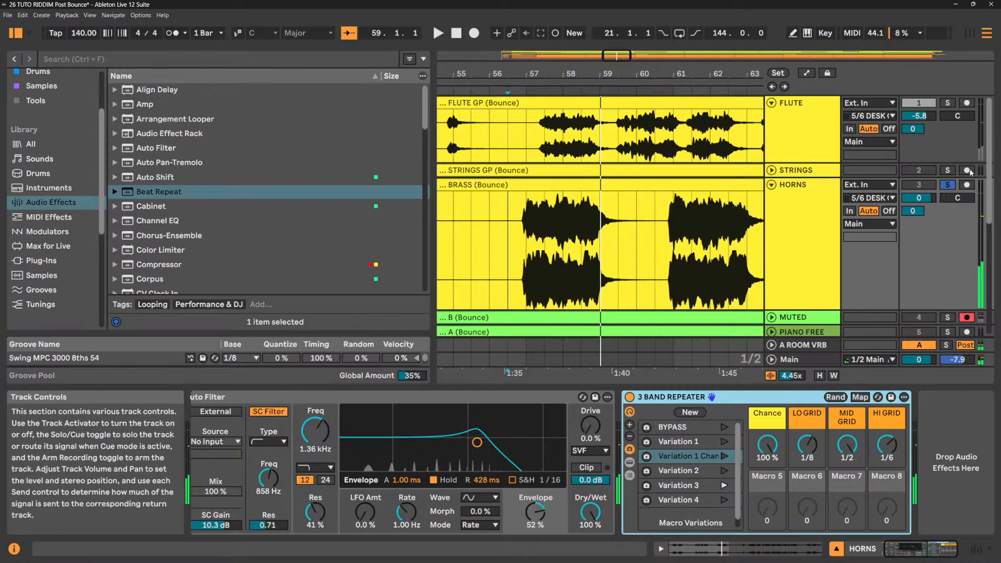
left_click(947, 184)
- Cut the 3 BAND REPEATER rack from the HORNS track and paste it onto the PIANO track
scroll(802, 245, "down", 3)
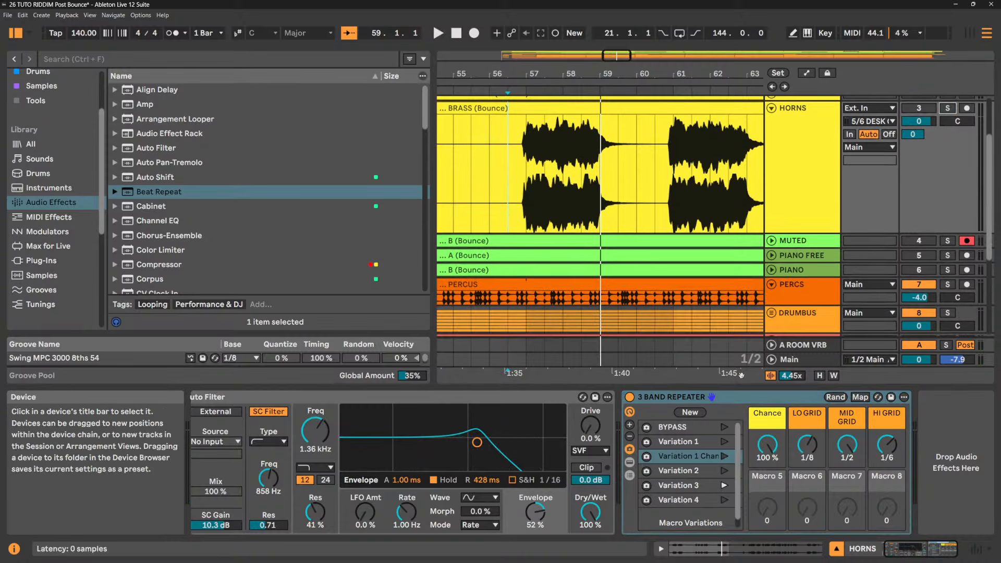
right_click(766, 395)
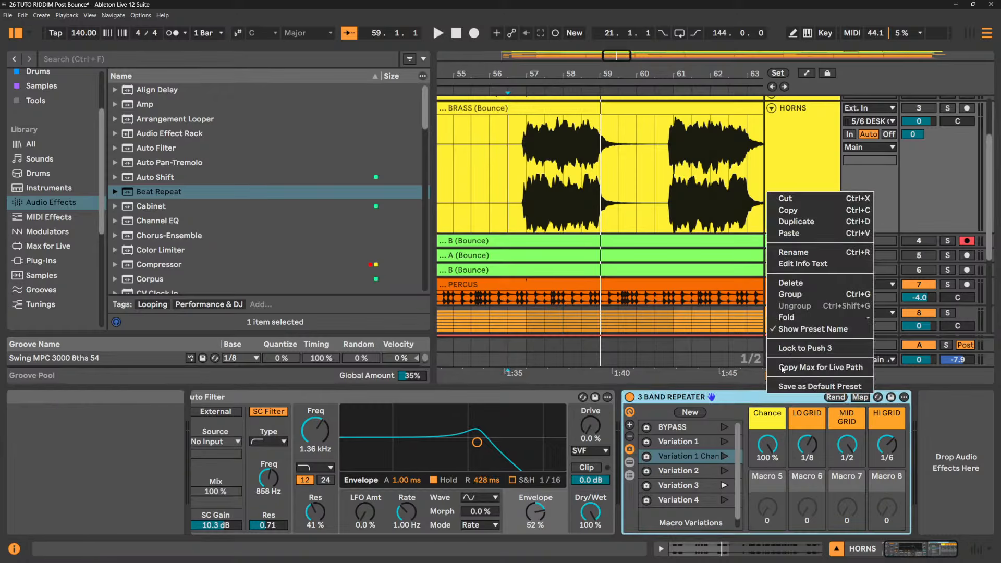
left_click(786, 198)
left_click(806, 272)
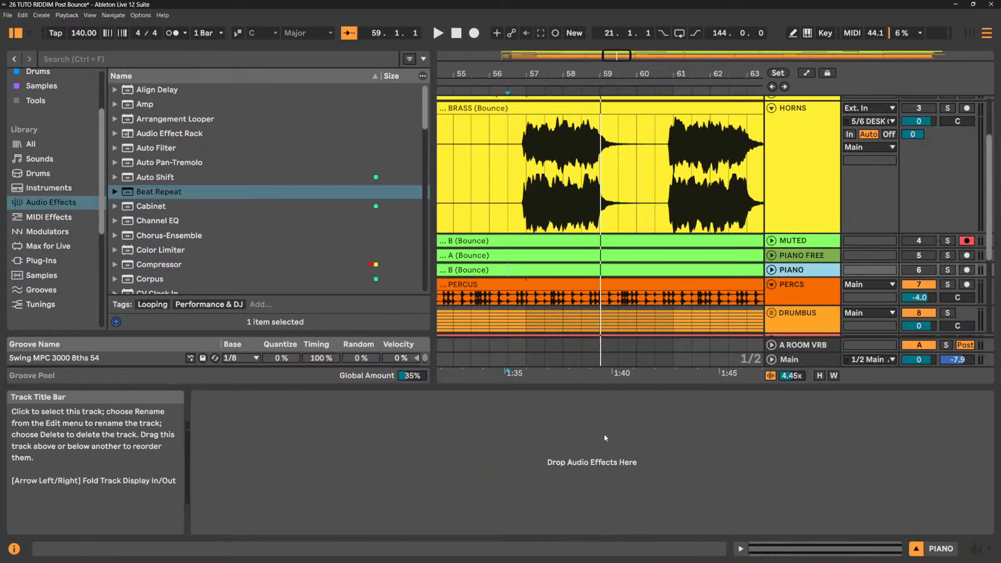
right_click(604, 433)
left_click(590, 445)
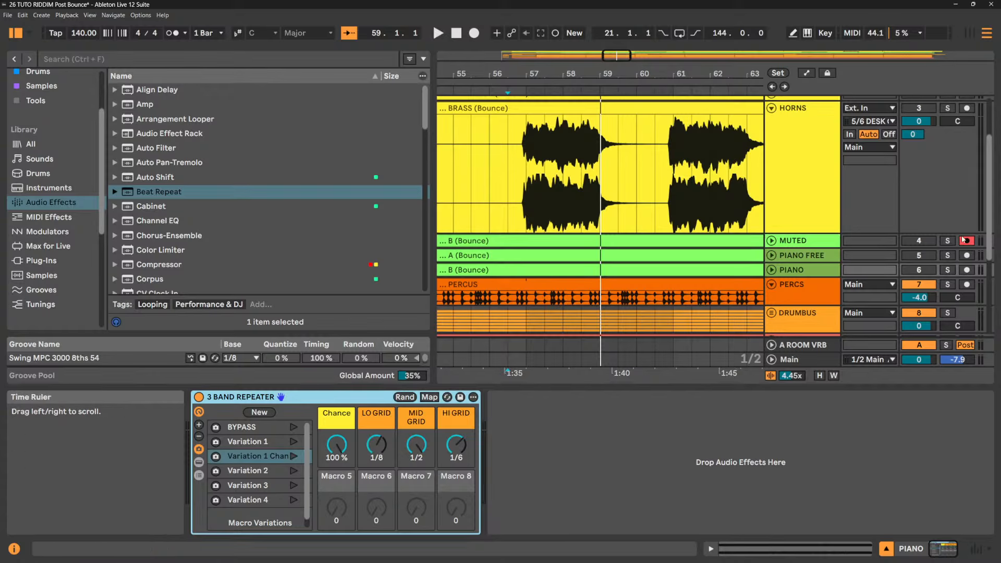
- Solo the PIANO track, start playback and show the rack's chain list
left_click(949, 270)
key("space")
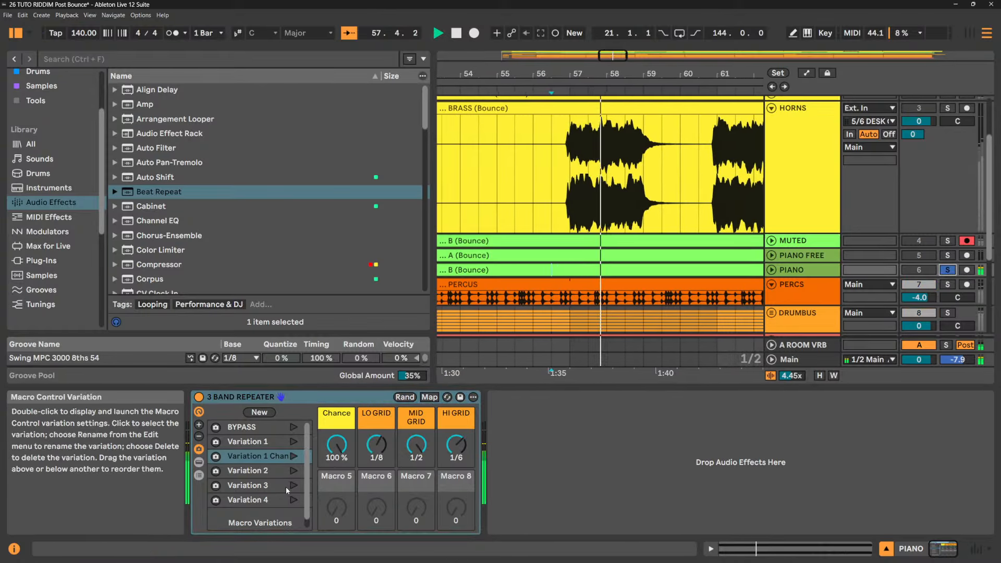
left_click(199, 477)
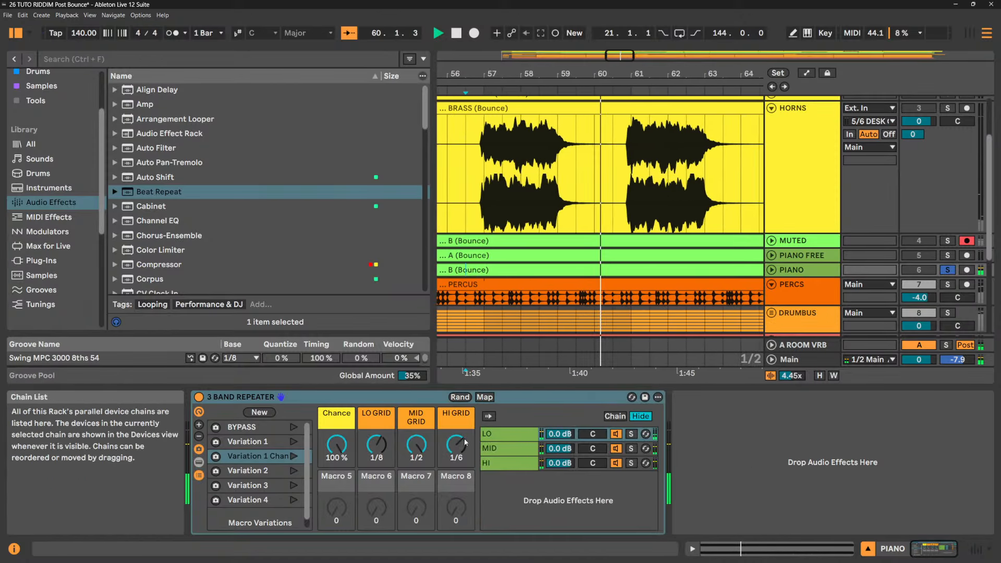
- Set the Beat Repeat Offset to 0 in the LO, MID and HI chains while the piano plays
left_click(509, 434)
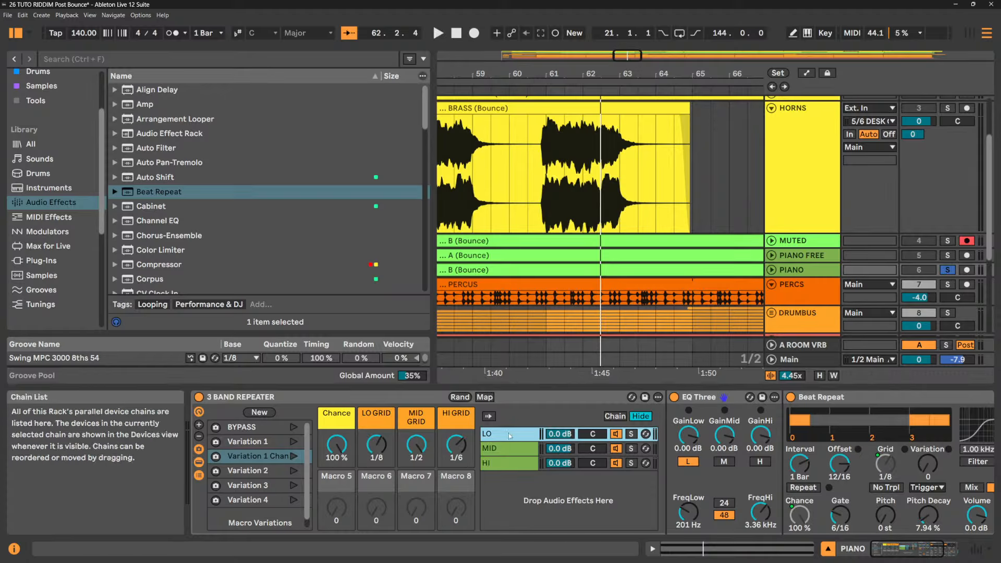
key("space")
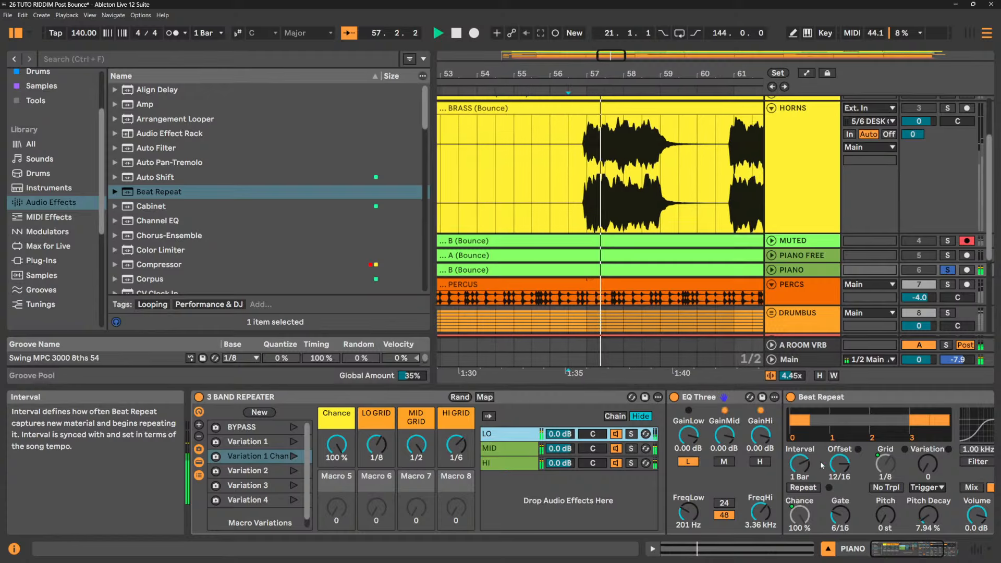
left_click_drag(840, 464, 839, 516)
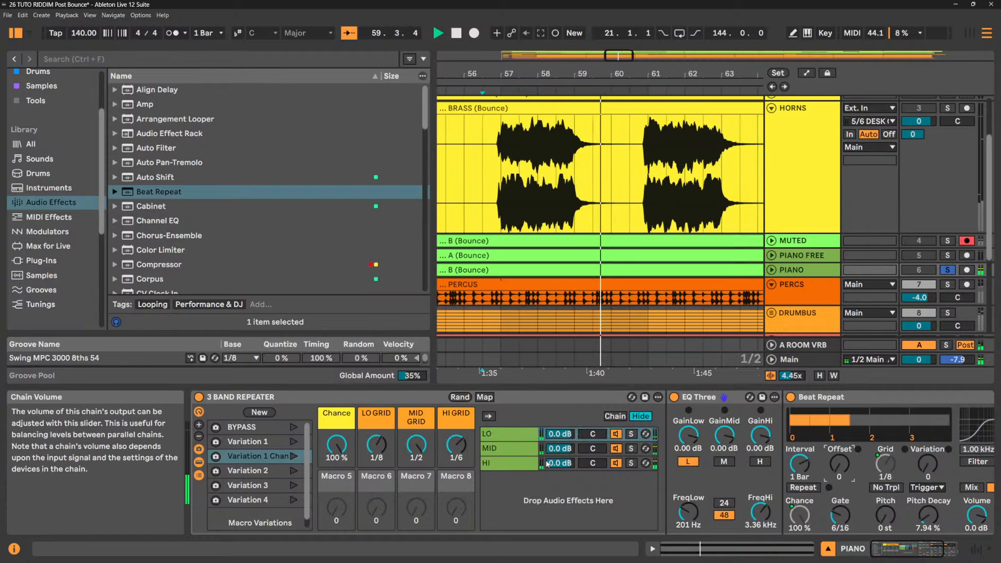
left_click_drag(826, 466, 839, 485)
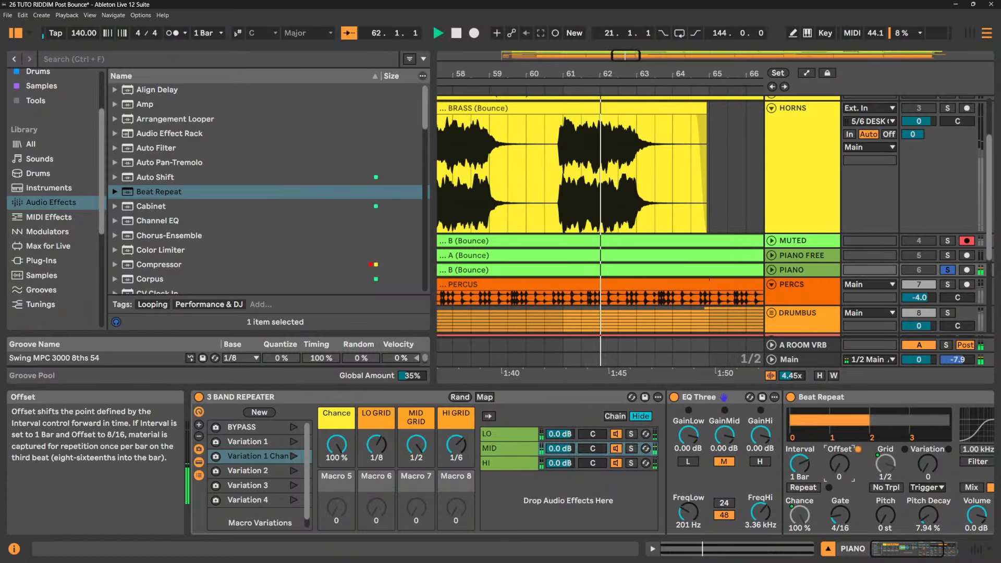
left_click(524, 467)
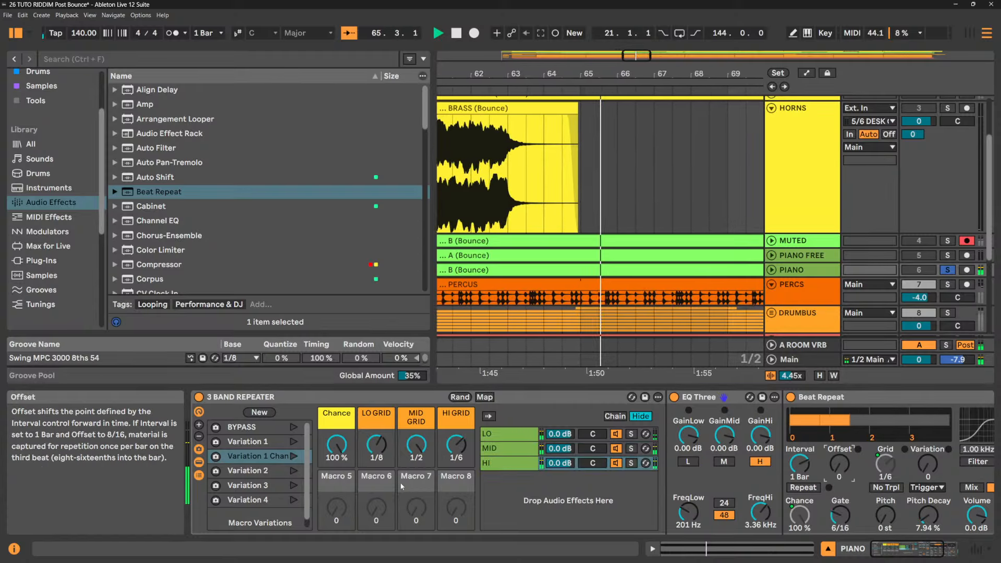
- Set the Chance macro to 66.9 % and the Beat Repeat Gate to 8/16 in the HI, MID and LO chains
left_click_drag(336, 444, 336, 452)
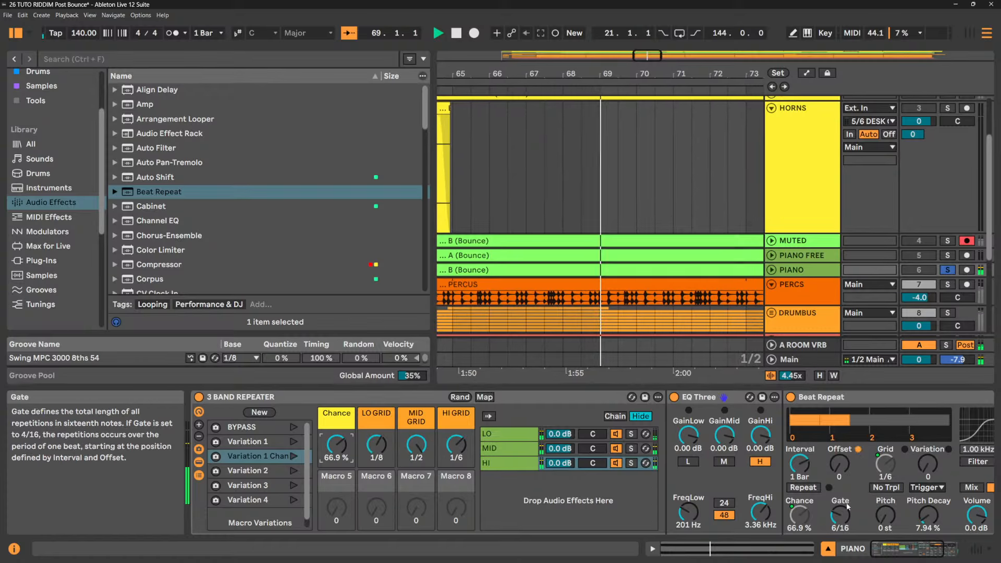
left_click_drag(840, 515, 840, 510)
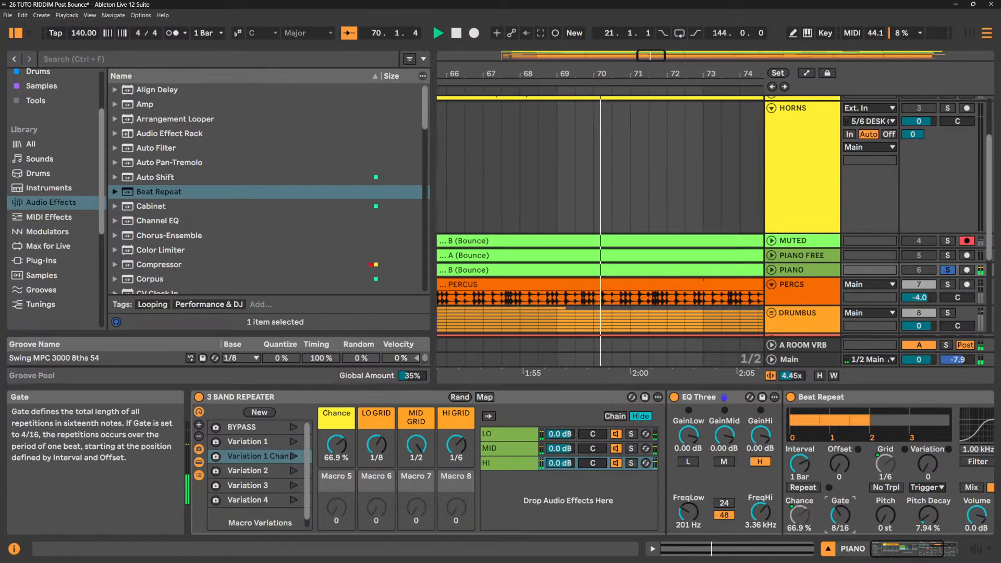
left_click(521, 449)
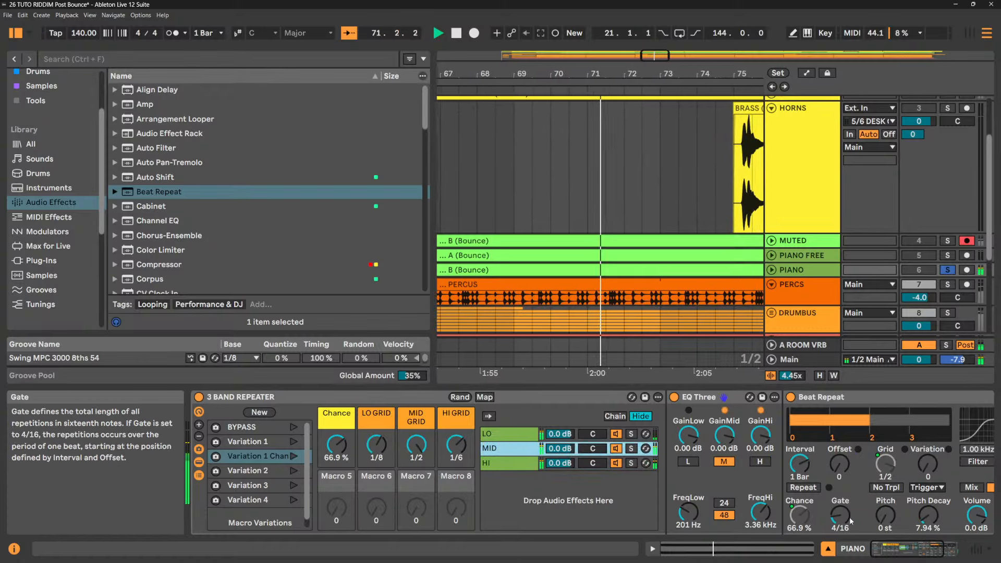
left_click_drag(840, 515, 840, 510)
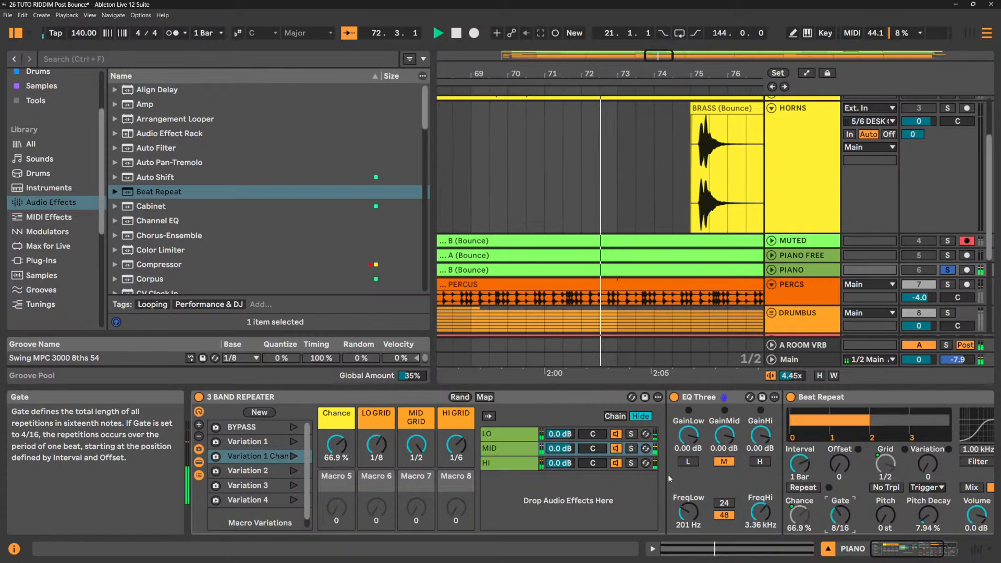
left_click(511, 434)
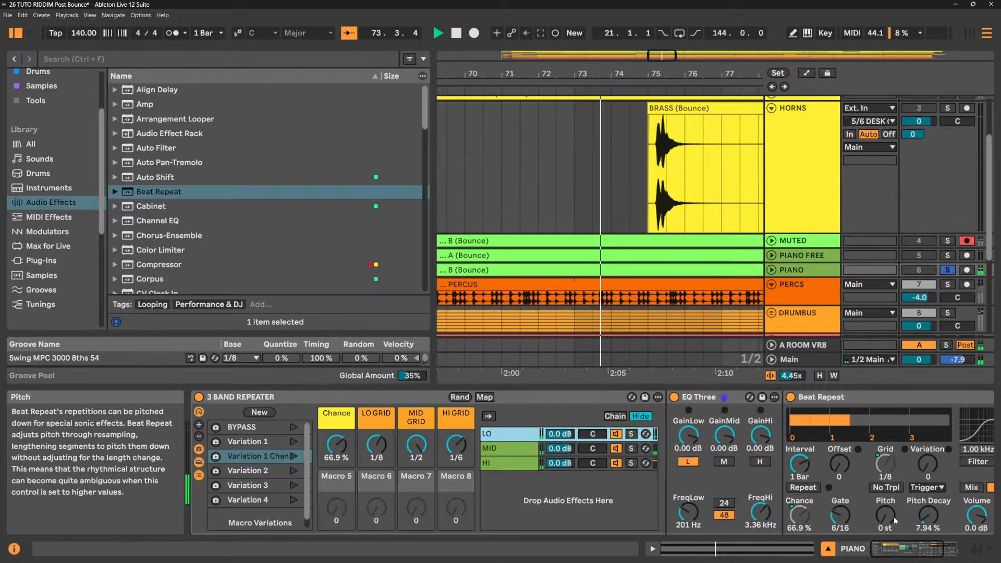
left_click_drag(841, 515, 840, 515)
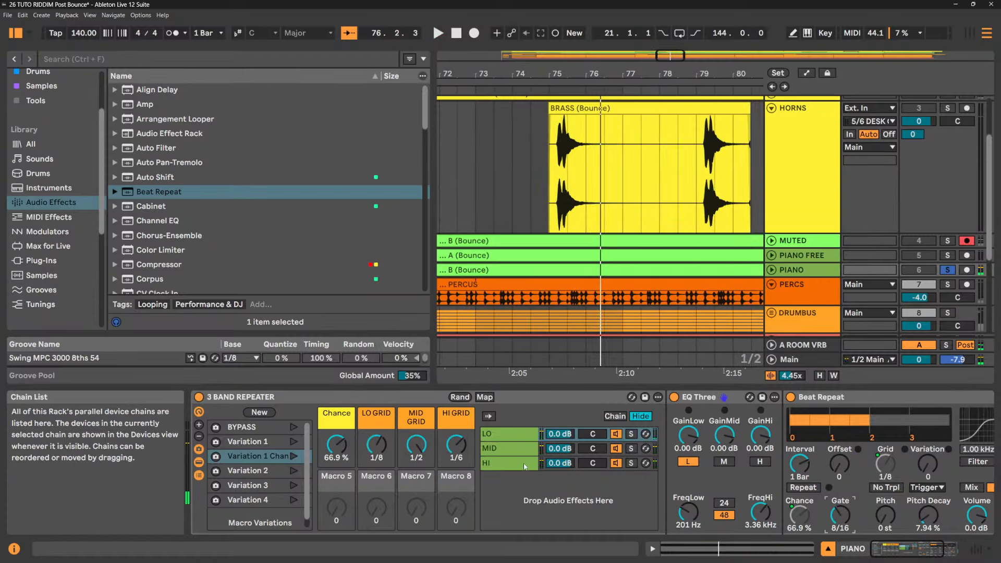
- Replay the piano from the start mark and set the HI chain's Beat Repeat Offset to 8/16
left_click(492, 467)
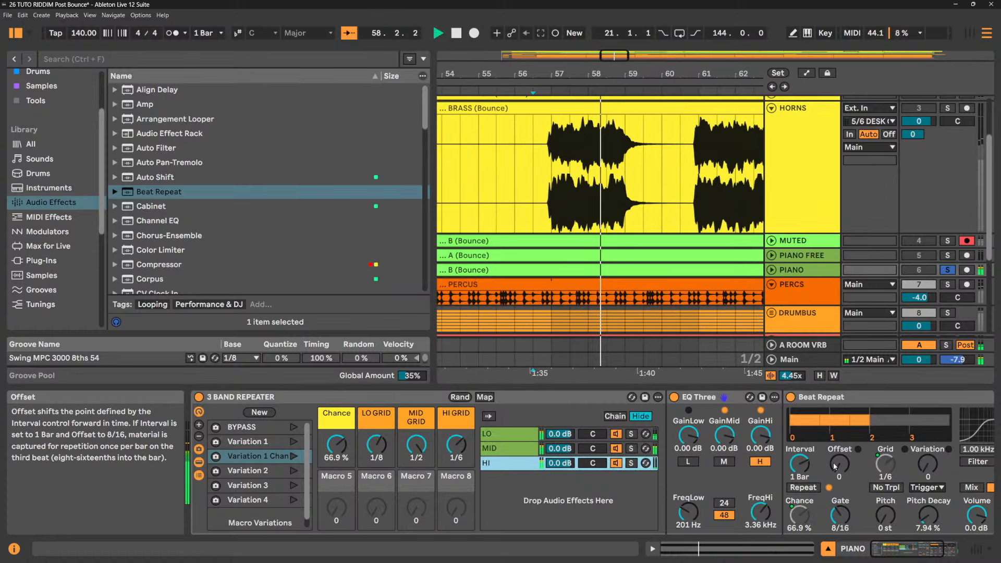
left_click_drag(834, 462, 833, 436)
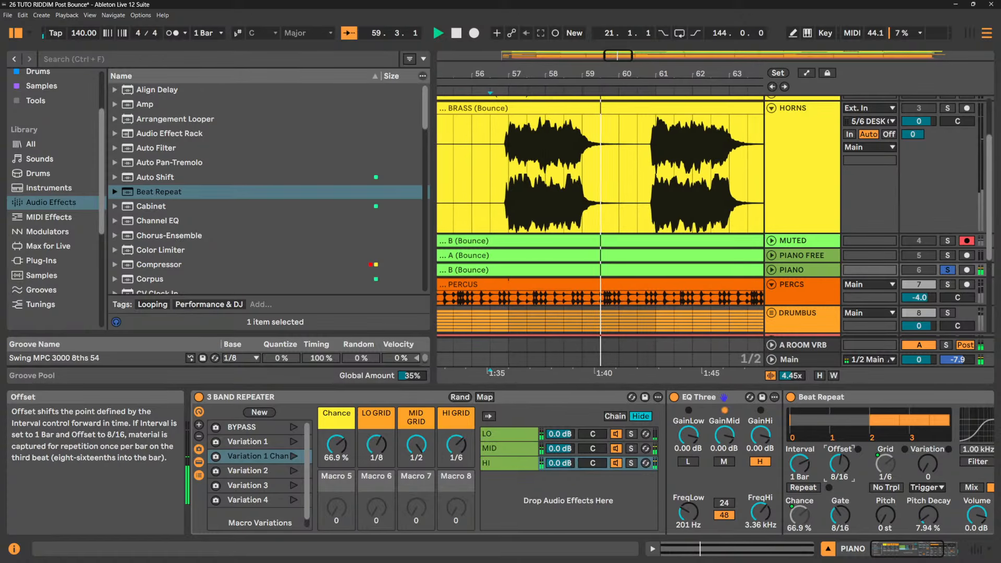
- Set the Chance macro to 100 % and the LO GRID macro to 1/4
left_click_drag(337, 445, 337, 425)
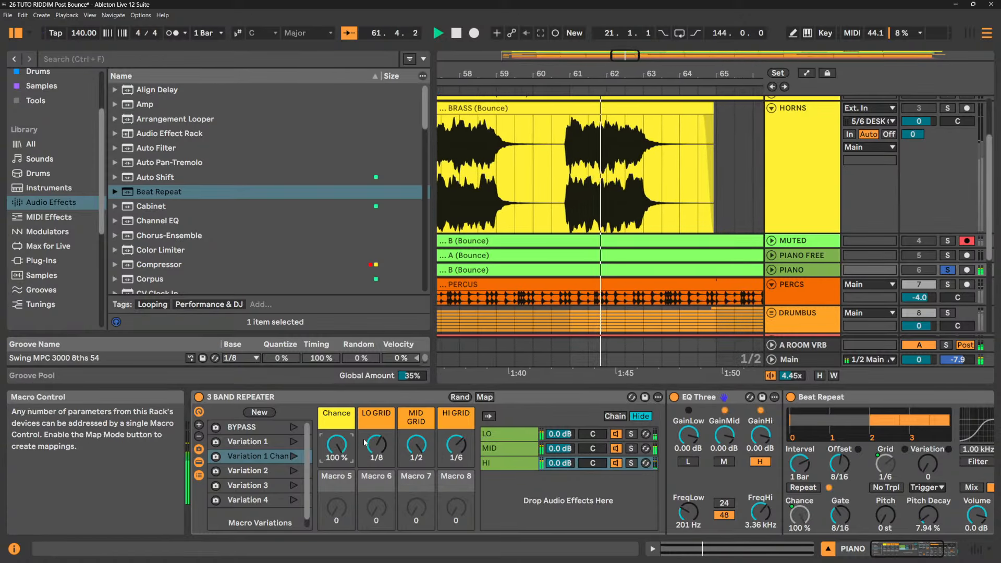
left_click_drag(377, 445, 376, 433)
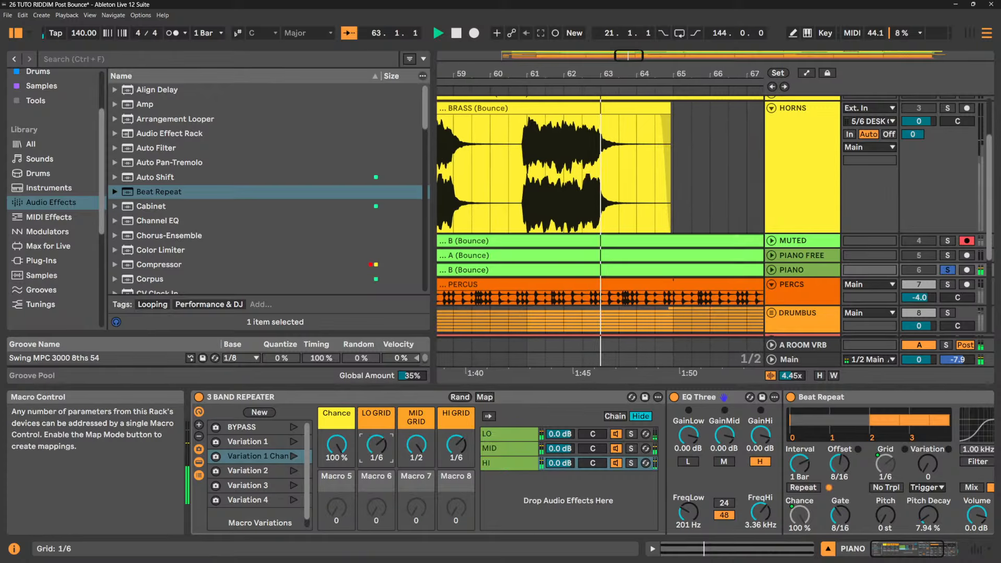
left_click(457, 445)
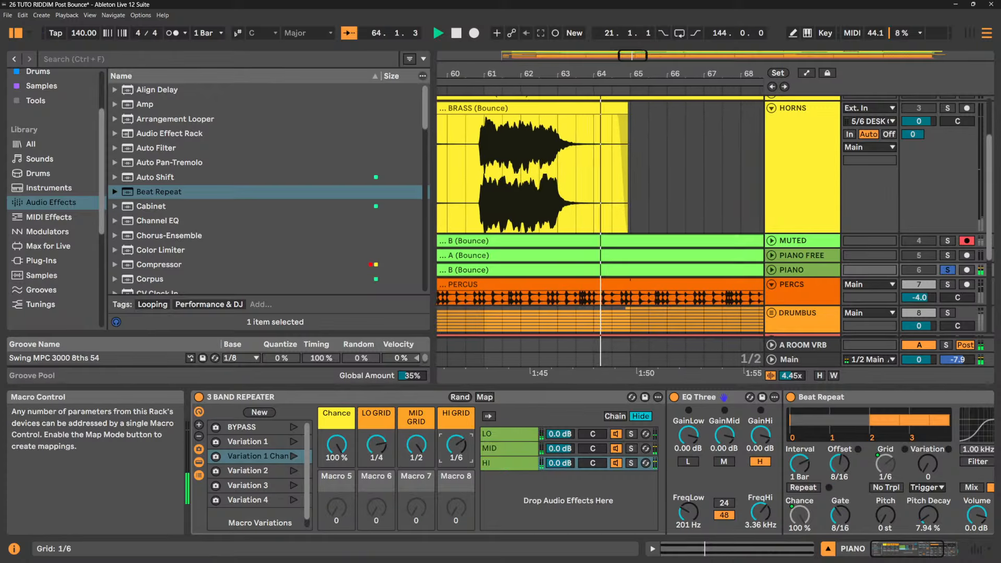
- Set the MID chain's Beat Repeat Offset to 4/16 and select the LO chain
left_click(517, 451)
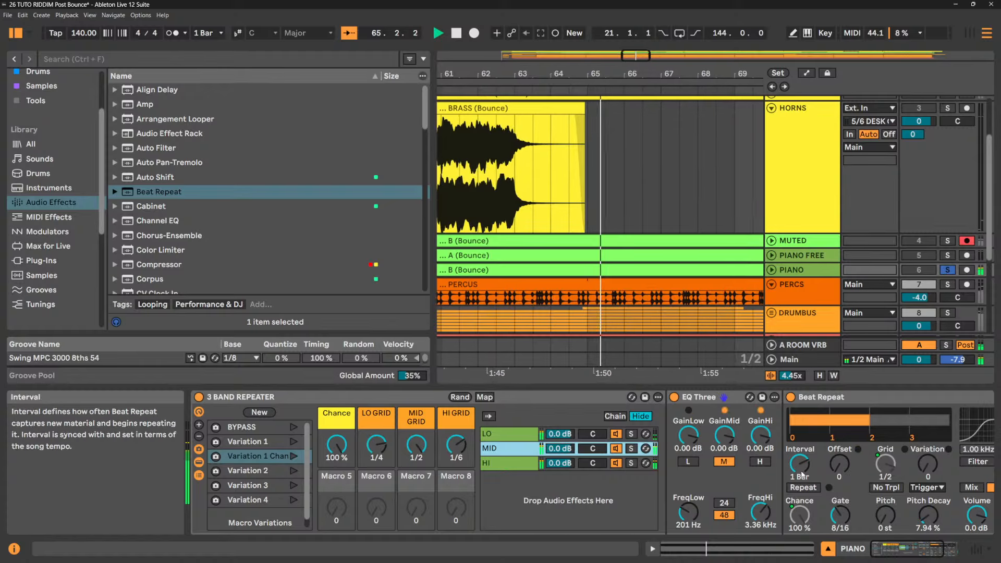
mouse_move(846, 465)
left_mouse_down()
mouse_move(846, 445)
mouse_move(846, 457)
left_mouse_up()
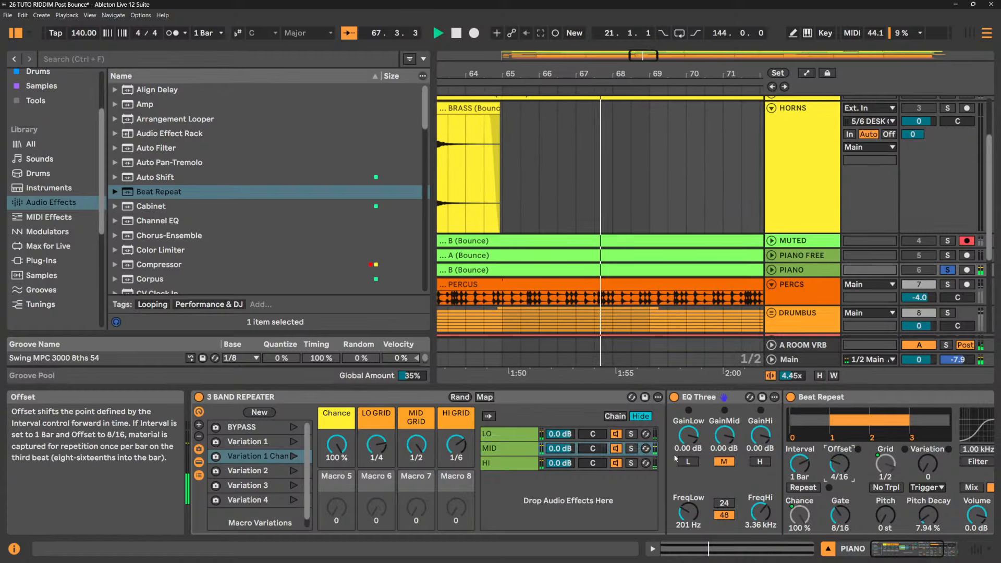
left_click(517, 434)
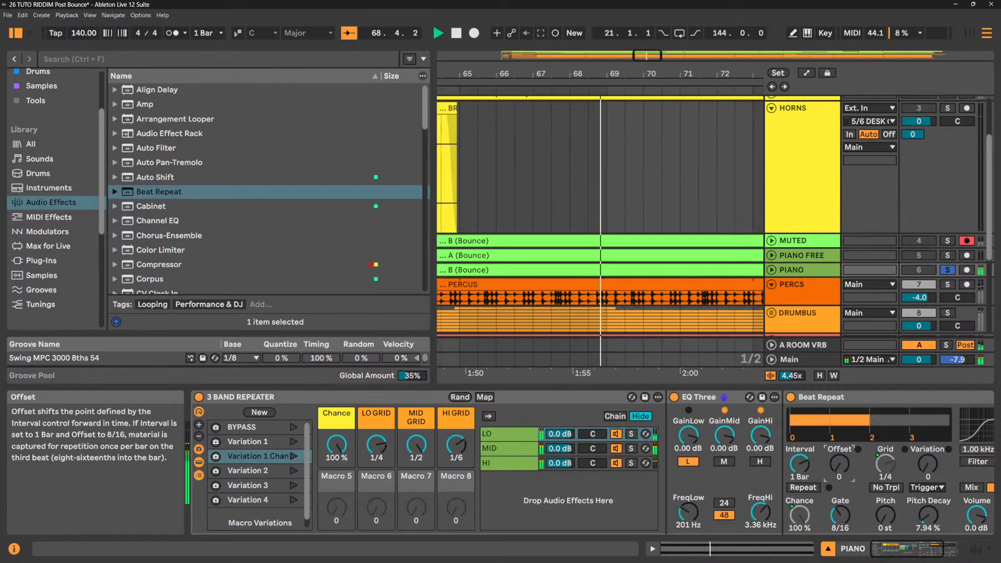
- Set the HI chain's Beat Repeat Offset to 4/16, the HI GRID macro to 1/12 and the MID GRID macro to 1/8
left_click(509, 462)
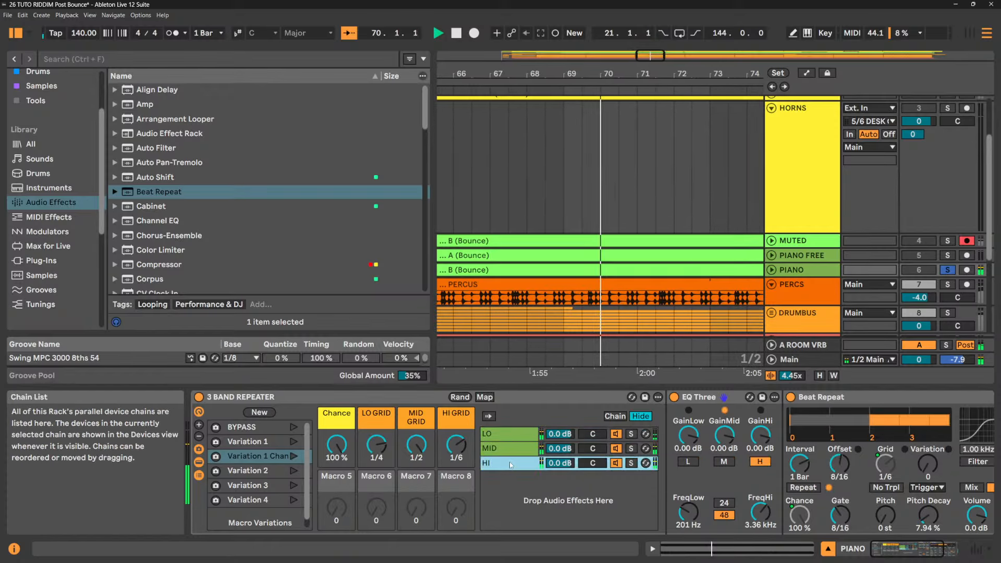
left_click_drag(839, 463, 840, 471)
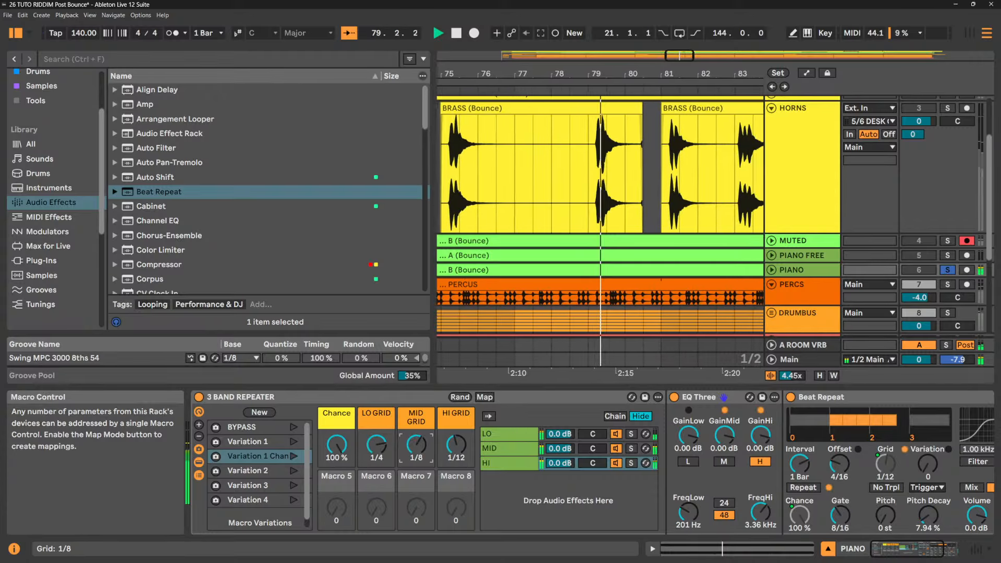
left_click_drag(381, 447, 381, 441)
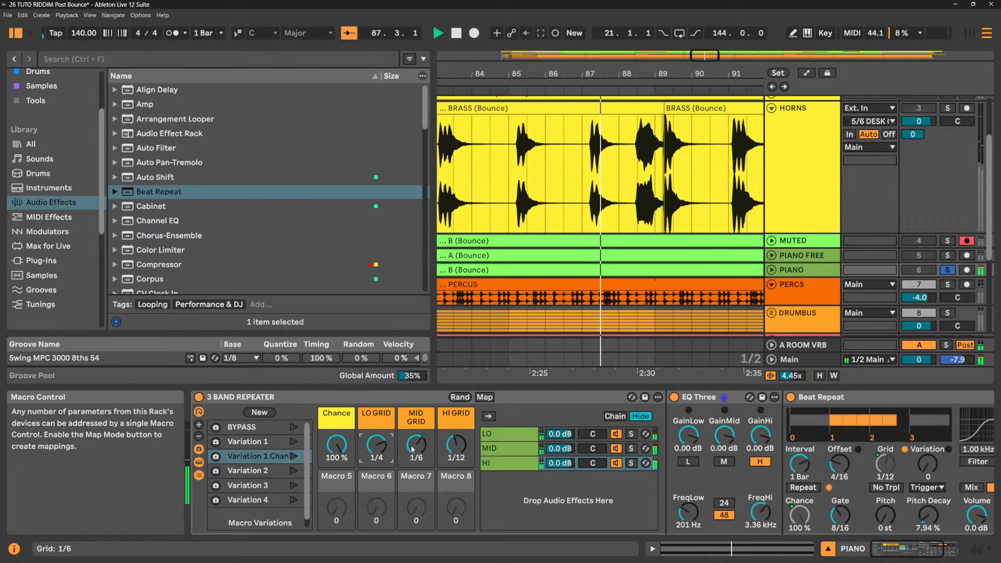
mouse_move(416, 444)
left_mouse_down()
mouse_move(417, 459)
mouse_move(416, 447)
left_mouse_up()
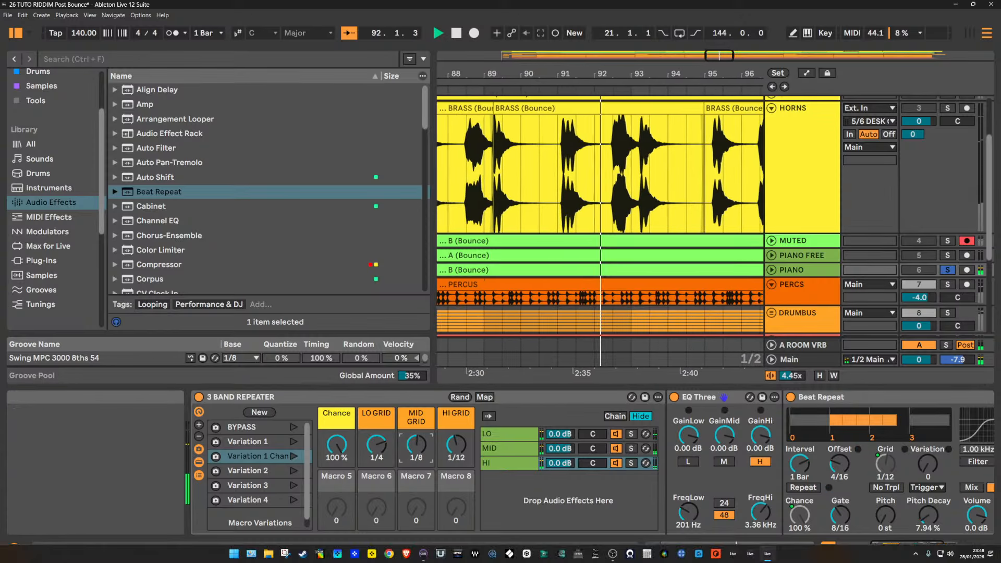
- Reset the Beat Repeat Pitch Decay to 0 % in the MID and LO chains
double_click(928, 516)
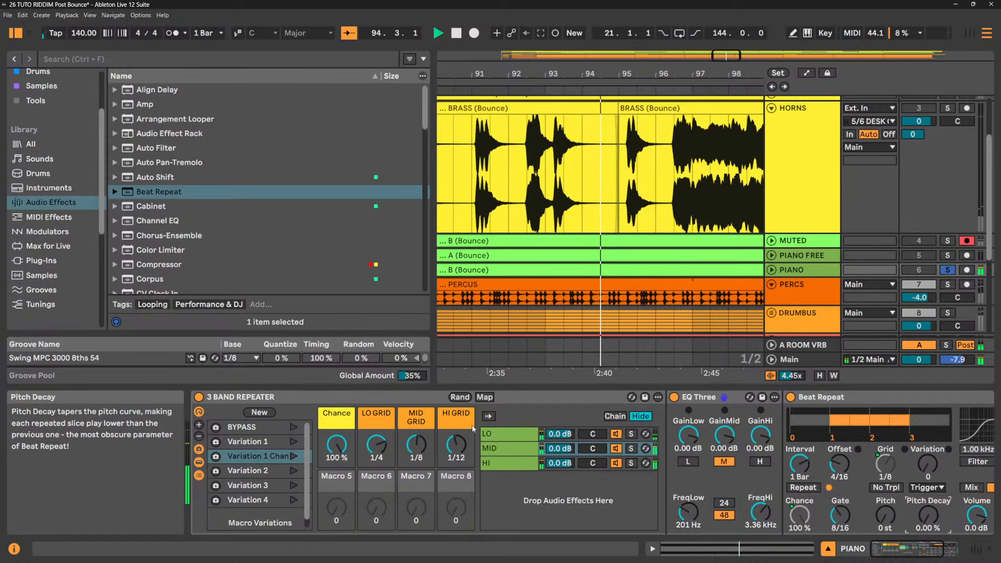
left_click(523, 435)
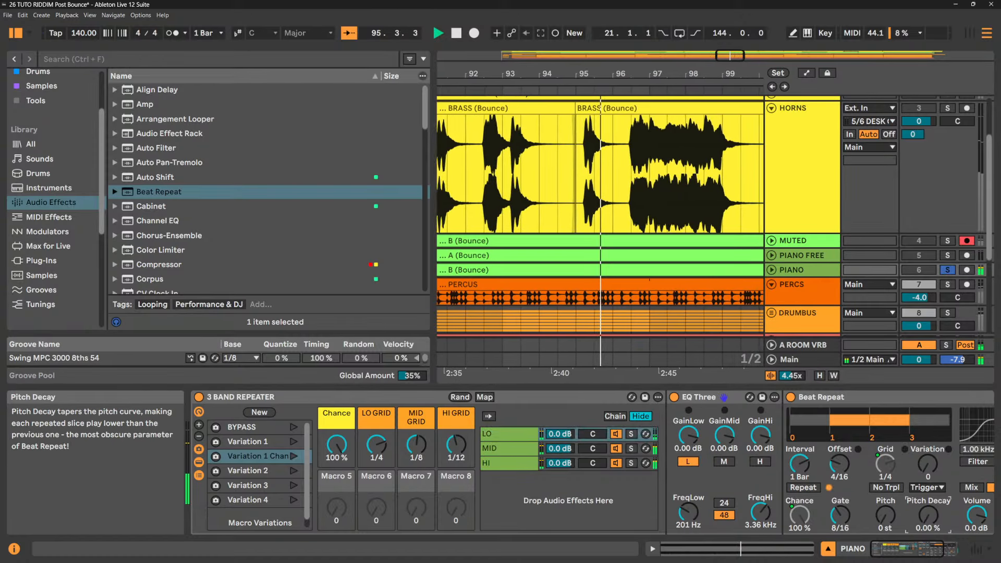
double_click(930, 526)
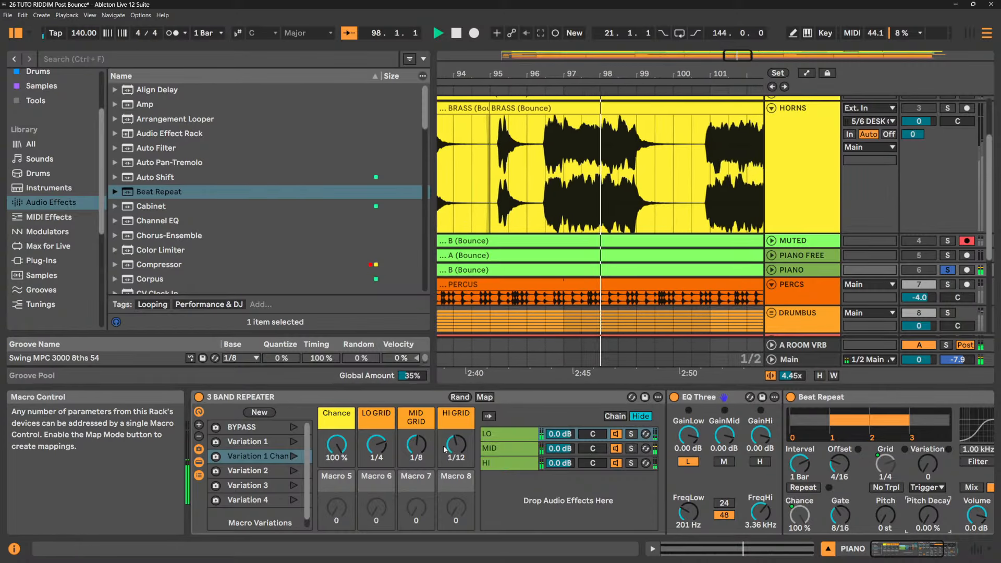
- Set the HI GRID macro to 1/8, the MID GRID macro to 1/12 and the Chance macro to 37.0 %
left_click_drag(457, 446, 432, 465)
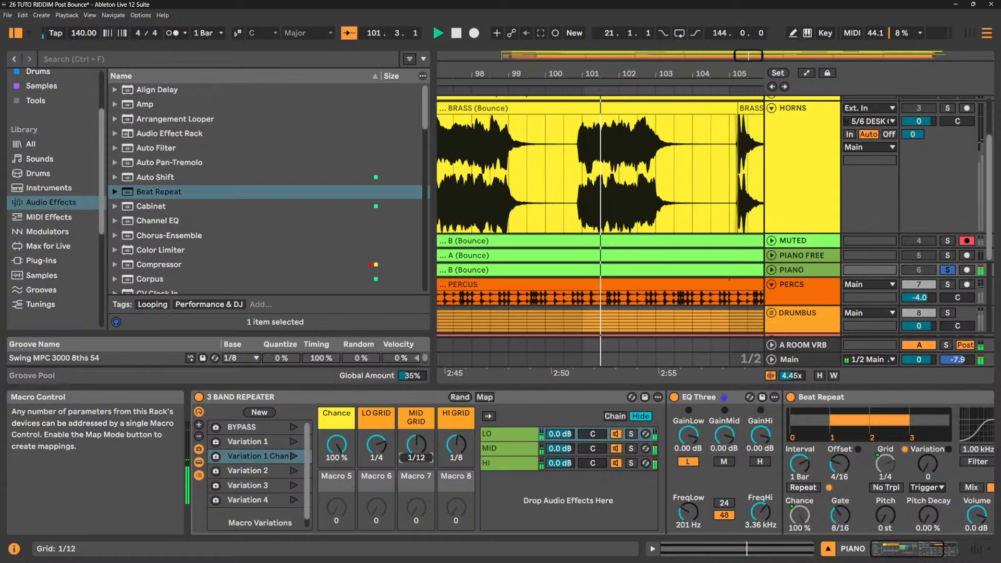
left_click_drag(336, 444, 337, 483)
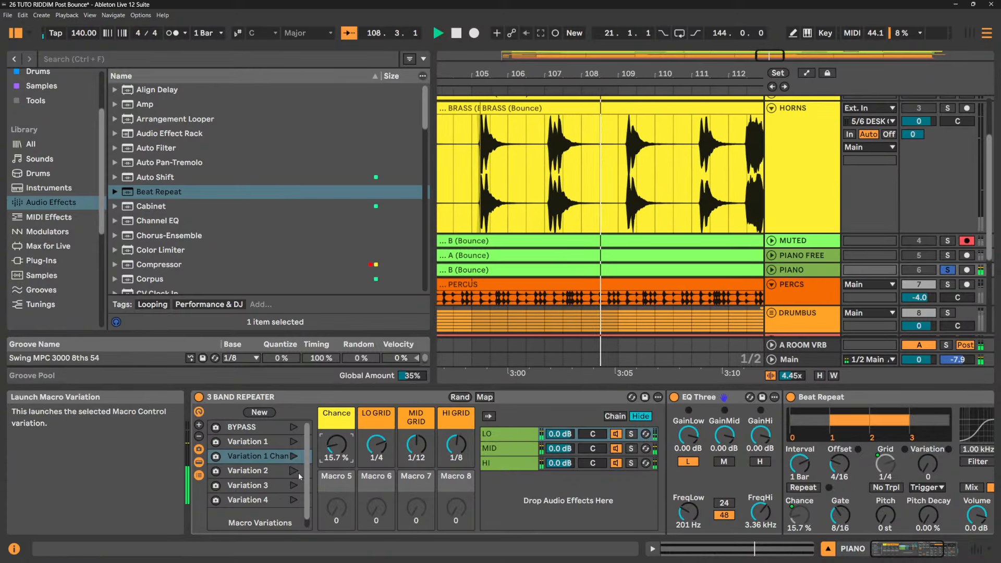
left_click_drag(337, 446, 337, 436)
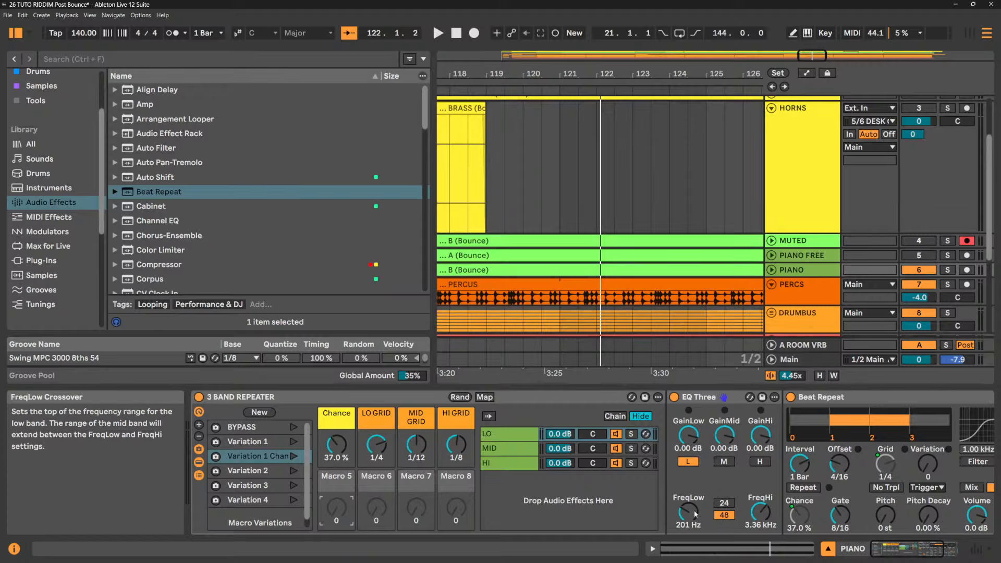
- Map the EQ Three FreqLow crossover of all three chains to Macro 5 and colour that macro orange
left_click(532, 437)
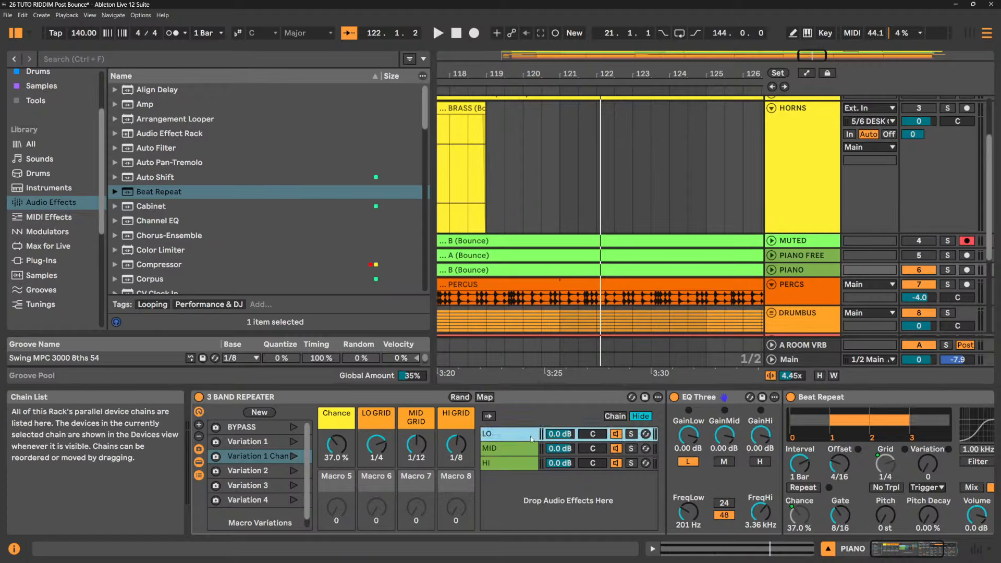
right_click(693, 514)
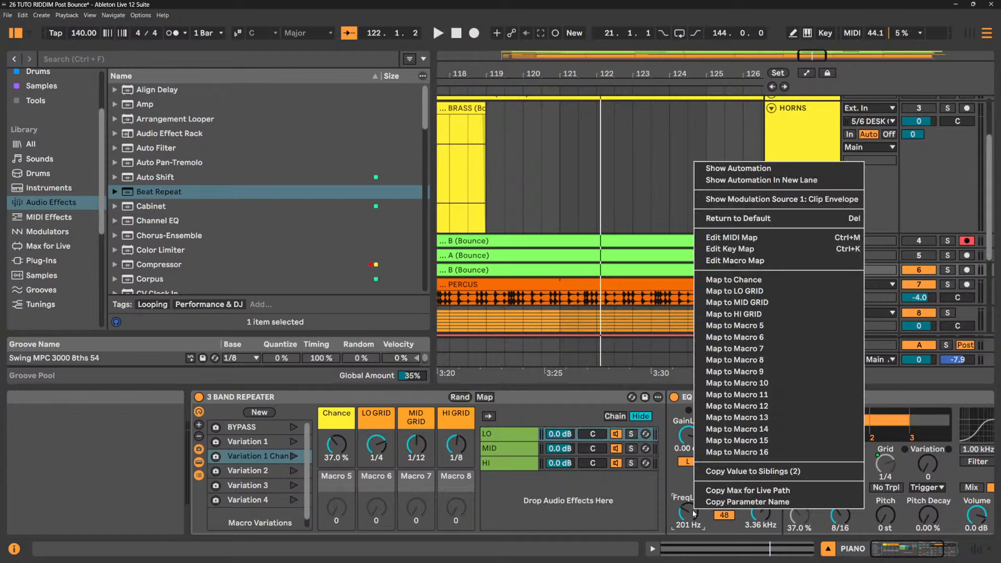
left_click(774, 329)
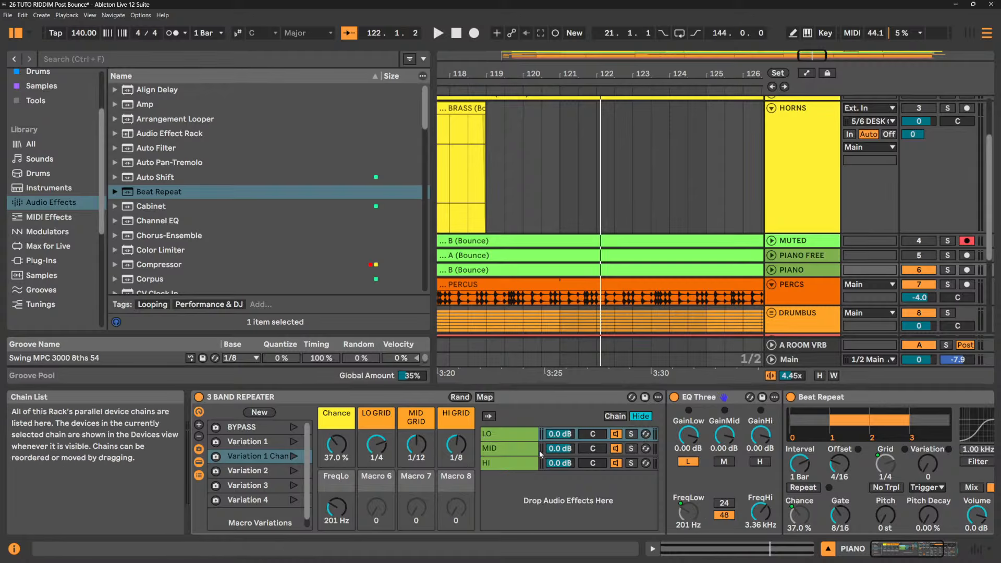
right_click(684, 512)
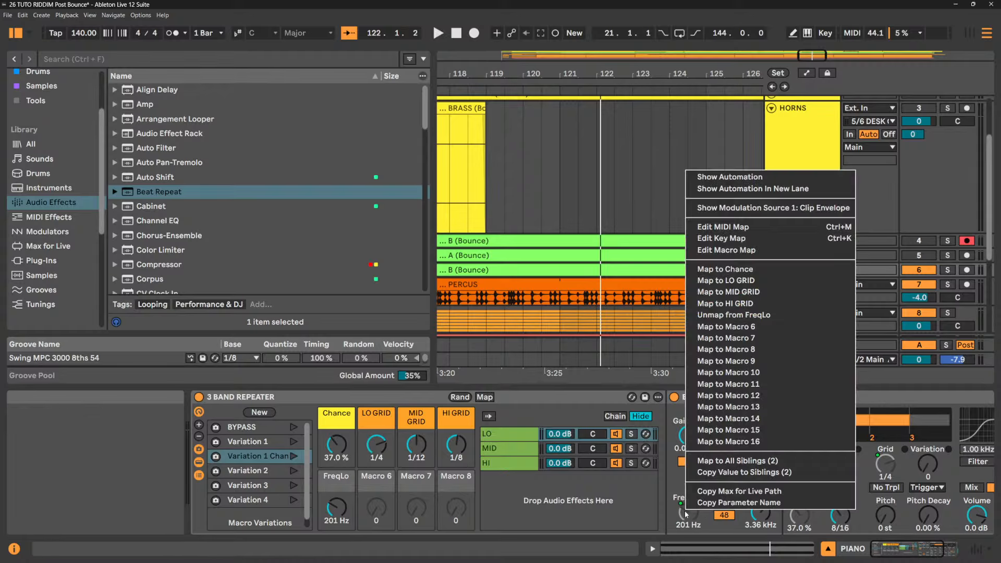
left_click(751, 461)
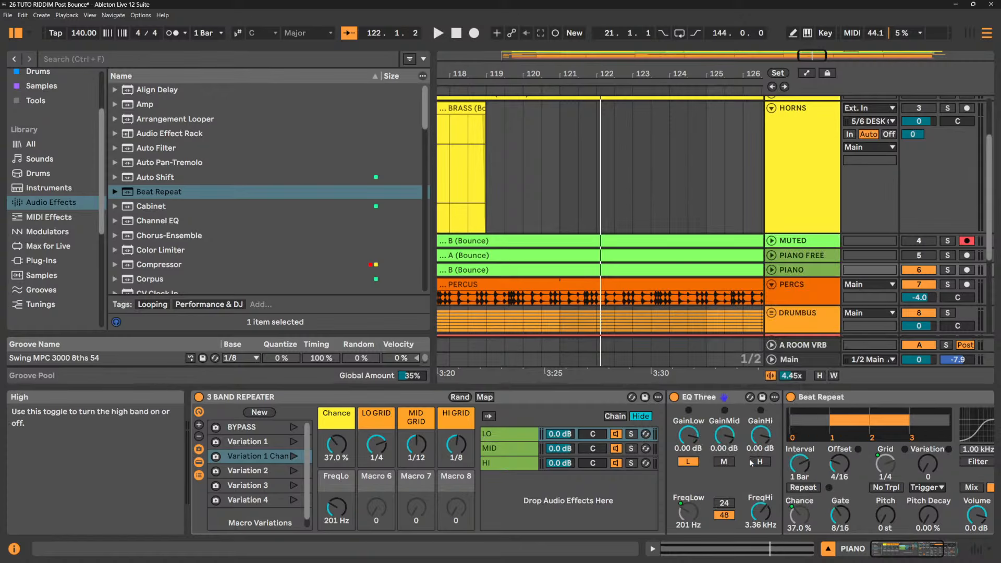
right_click(329, 483)
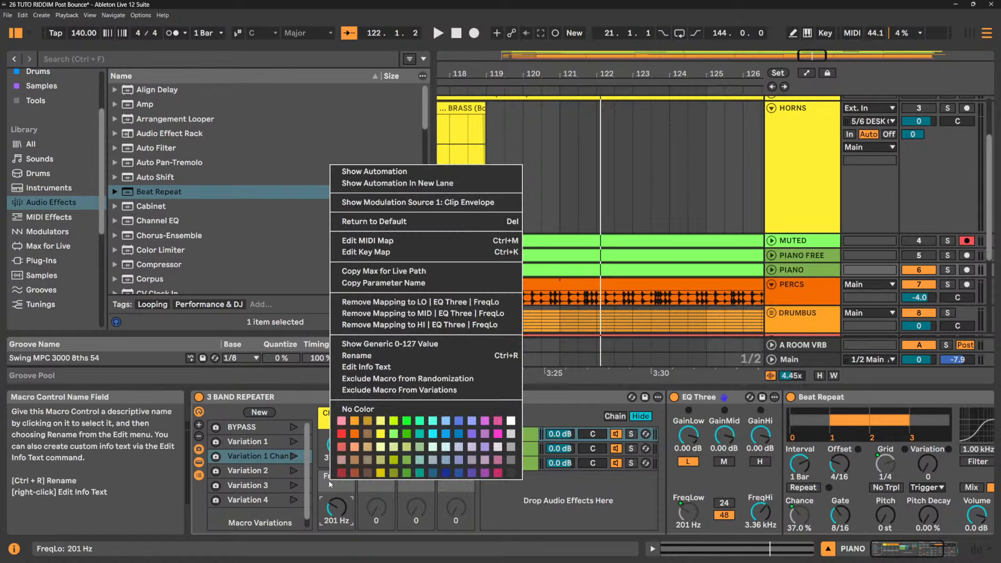
left_click(354, 421)
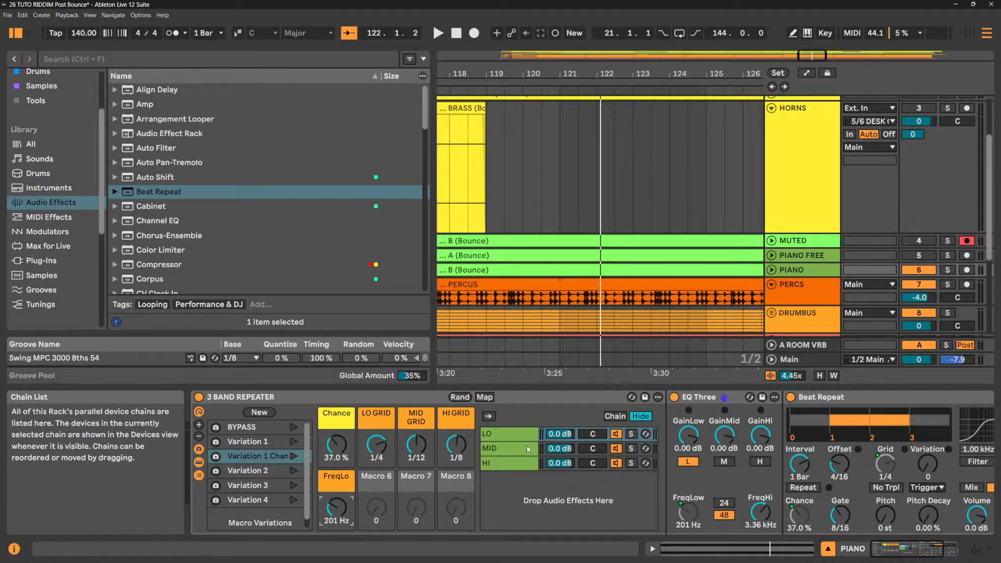
- Rename the LO chain's EQ Three as lo
left_click(526, 466)
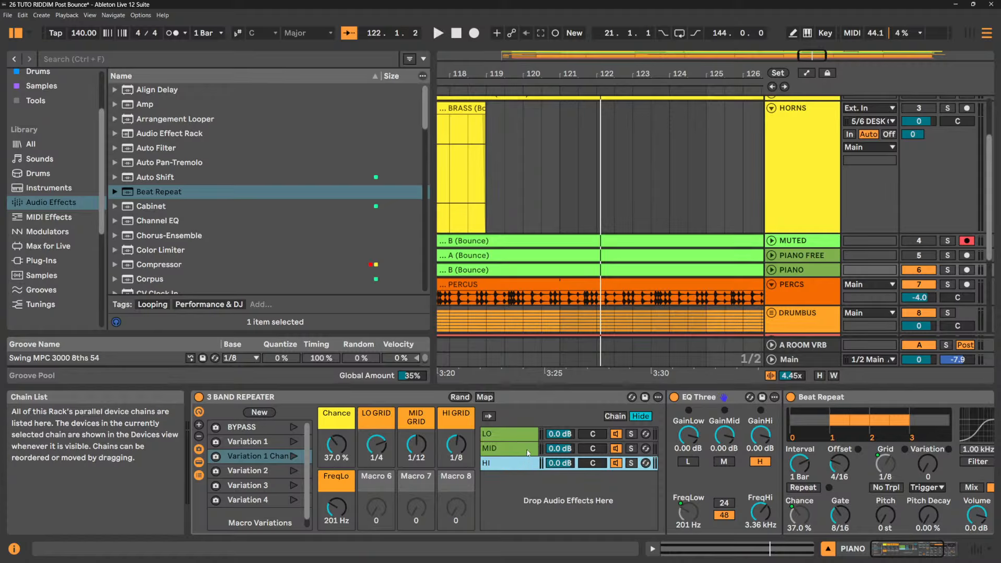
left_click(529, 448)
left_click(532, 436)
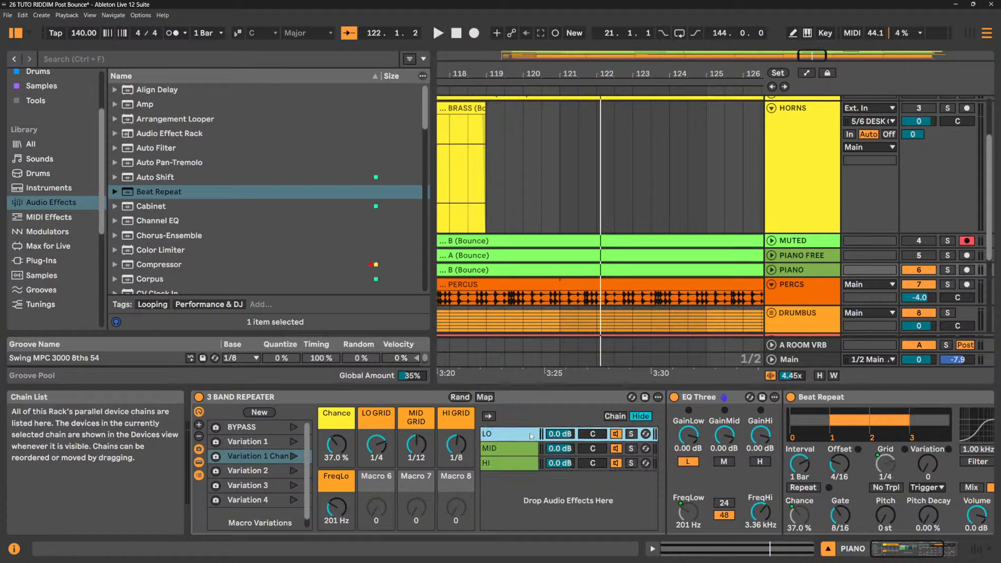
left_click(703, 398)
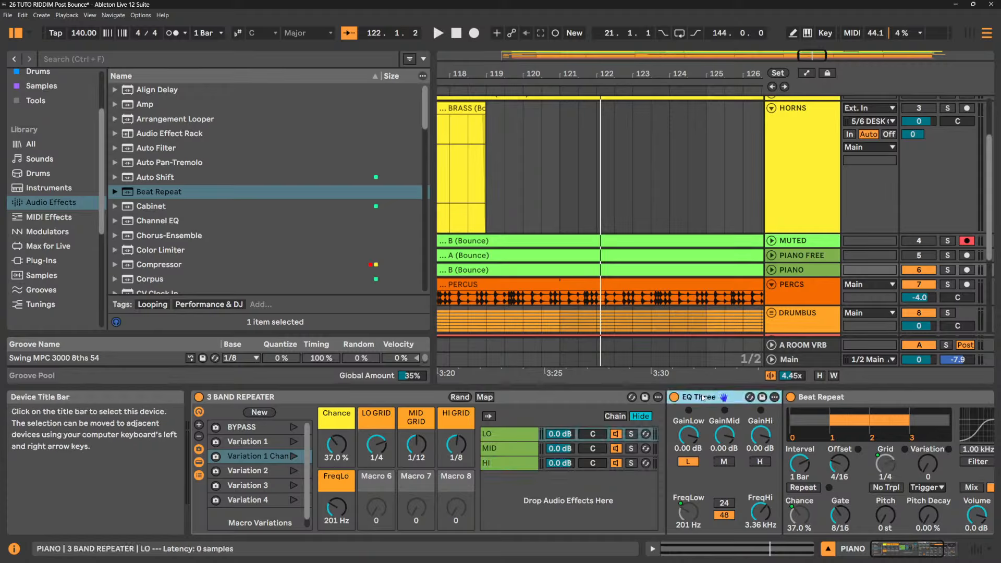
key("ctrl+r")
type("lo")
key("Return")
- Rename the MID chain's EQ Three as mid
left_click(511, 448)
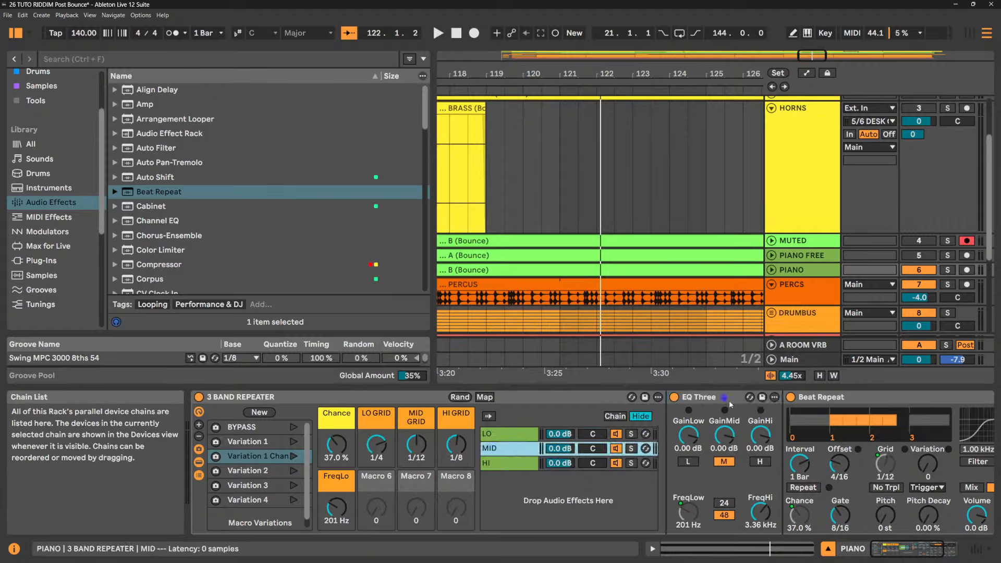
left_click(695, 398)
key("ctrl+r")
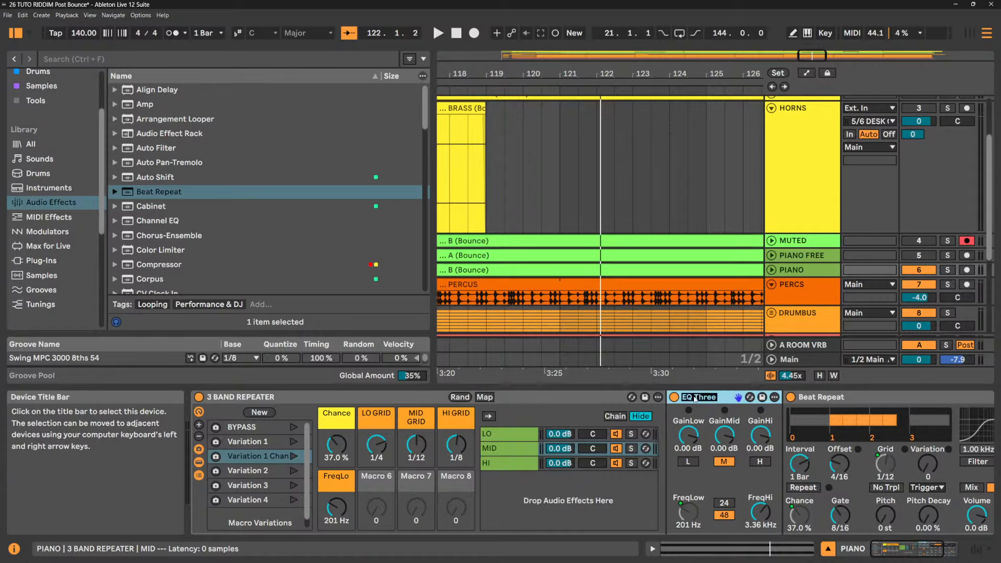
type("mid")
key("Return")
- Rename the HI chain's EQ Three as hi
left_click(508, 464)
left_click(698, 399)
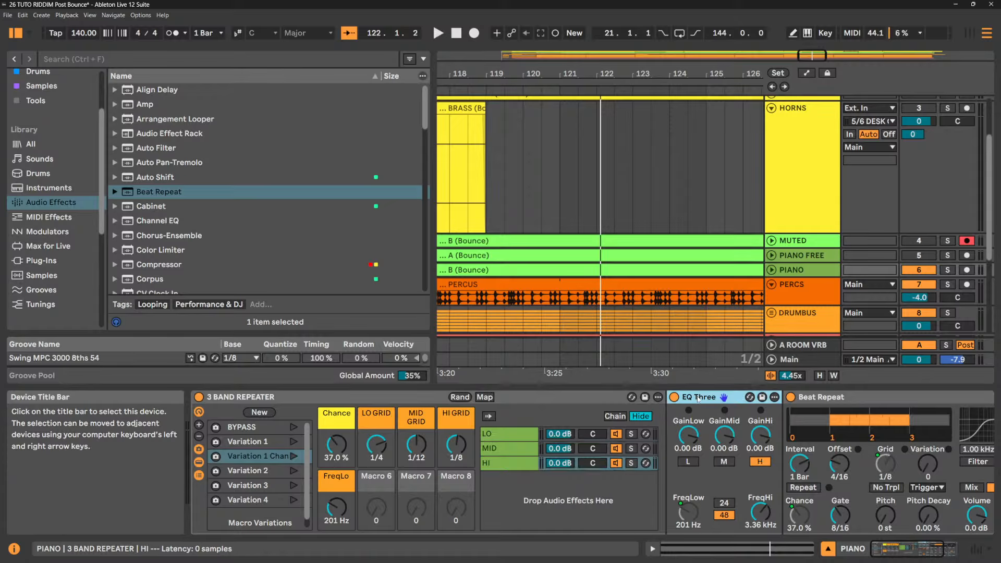
key("ctrl+r")
type("hi")
key("Return")
- Play the track briefly and map the FreqHi crossover of the LO chain's EQ to Macro 6
key("space")
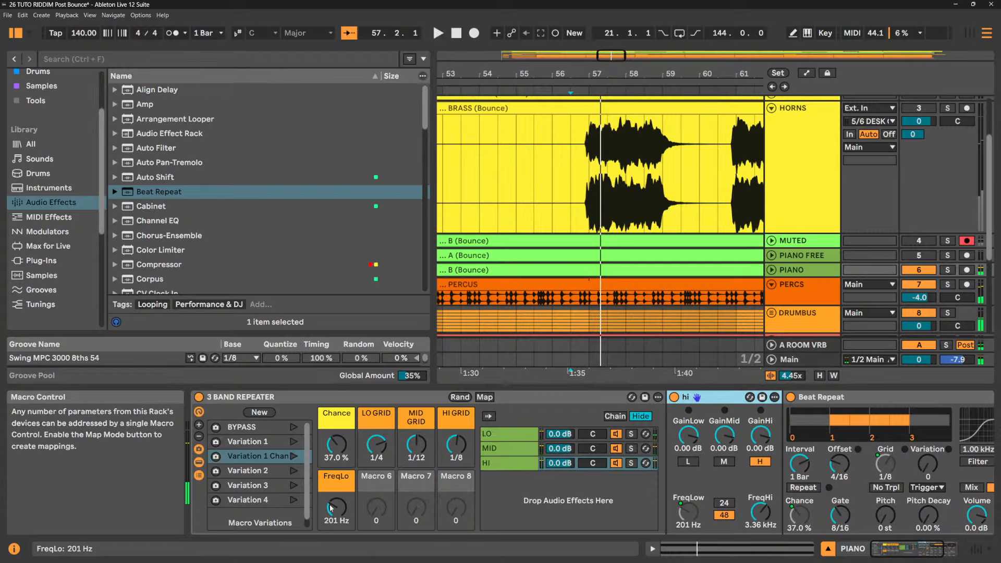
left_click(514, 432)
right_click(769, 512)
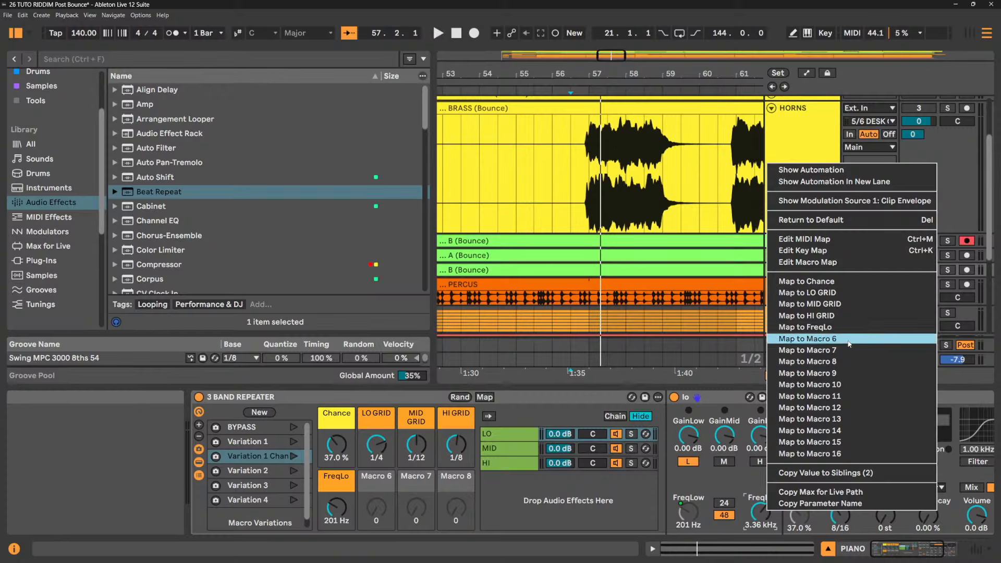
left_click(808, 339)
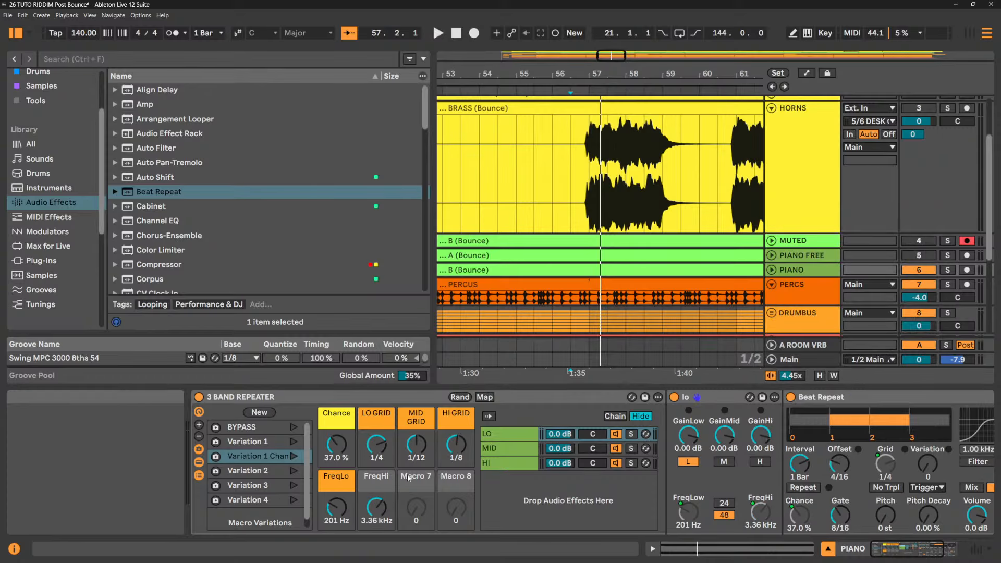
- Colour the FreqHi and FreqLo macros the same light red
right_click(380, 482)
left_click(390, 449)
right_click(346, 483)
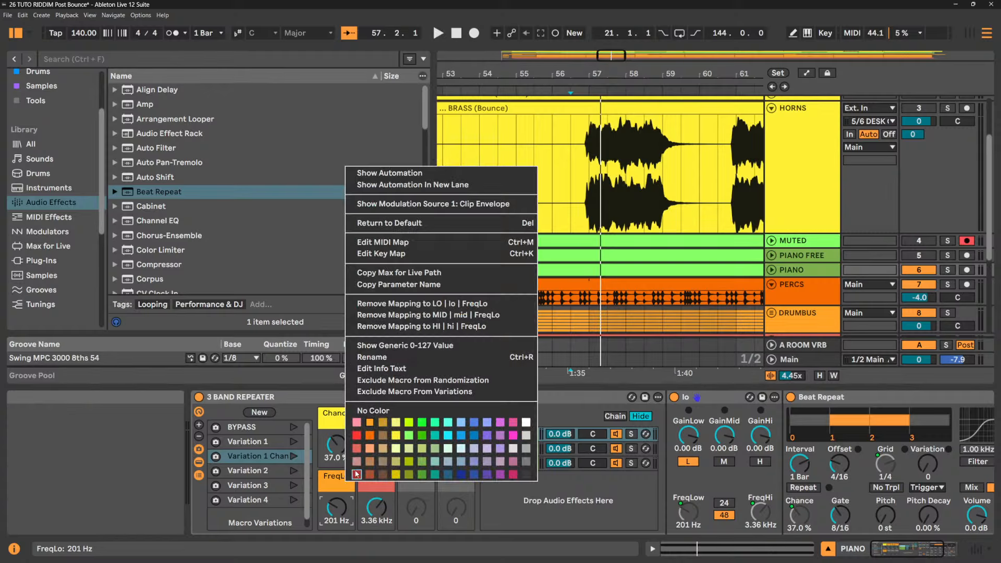
left_click(357, 448)
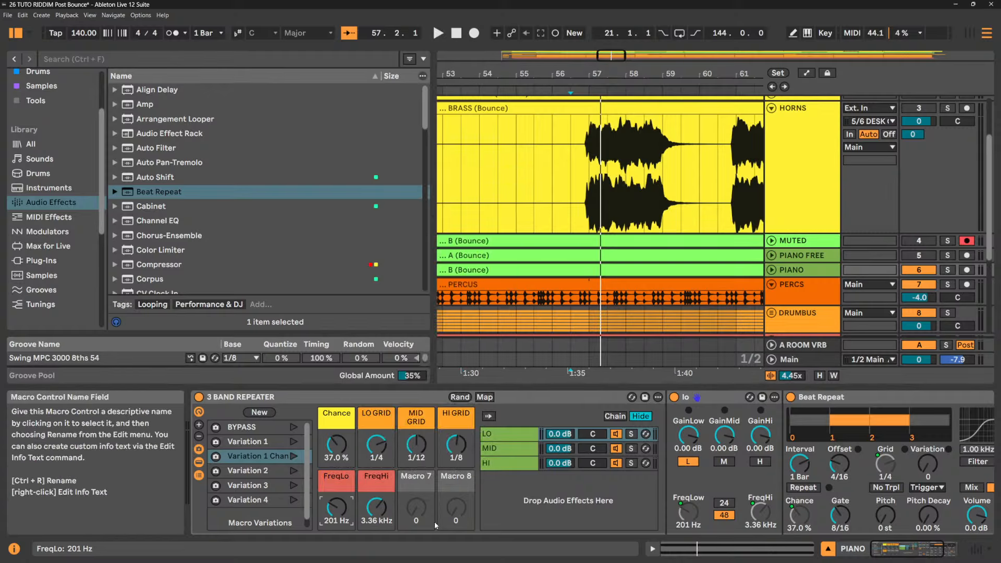
- Play the track briefly and rename the FreqLo macro as lo-mid X-over
key("space")
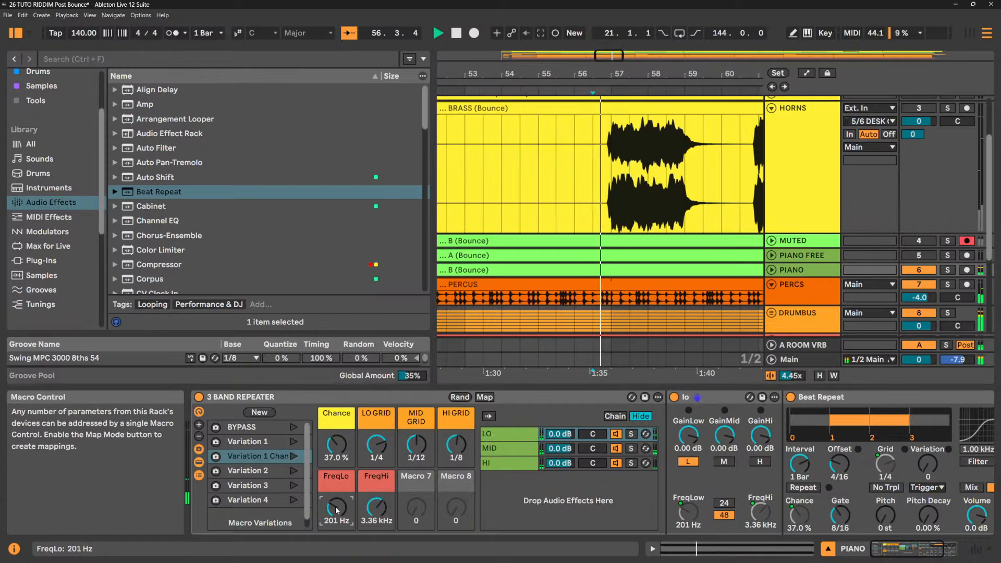
key("space")
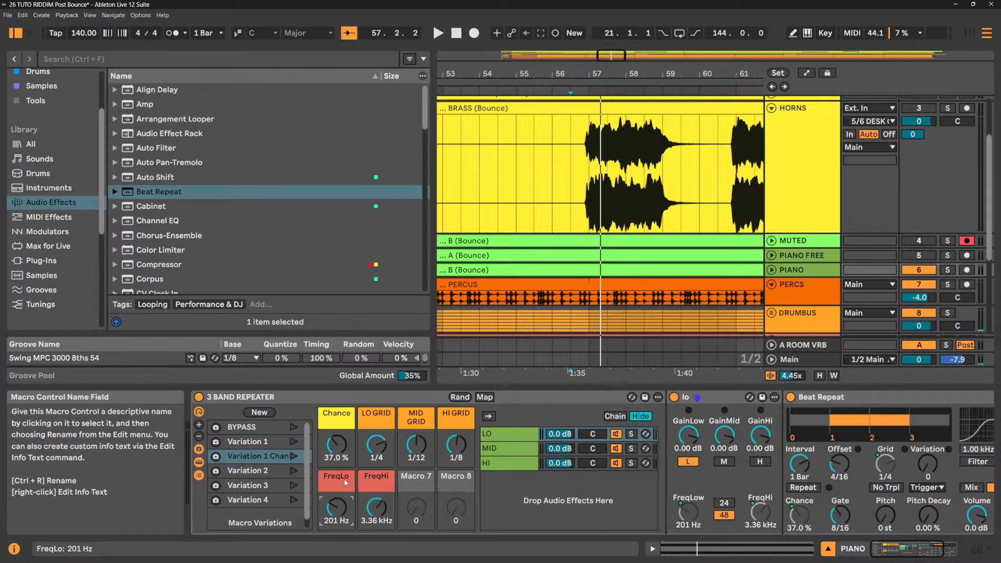
key("ctrl+r")
type("lo-mid X-over")
left_click_drag(352, 490, 322, 485)
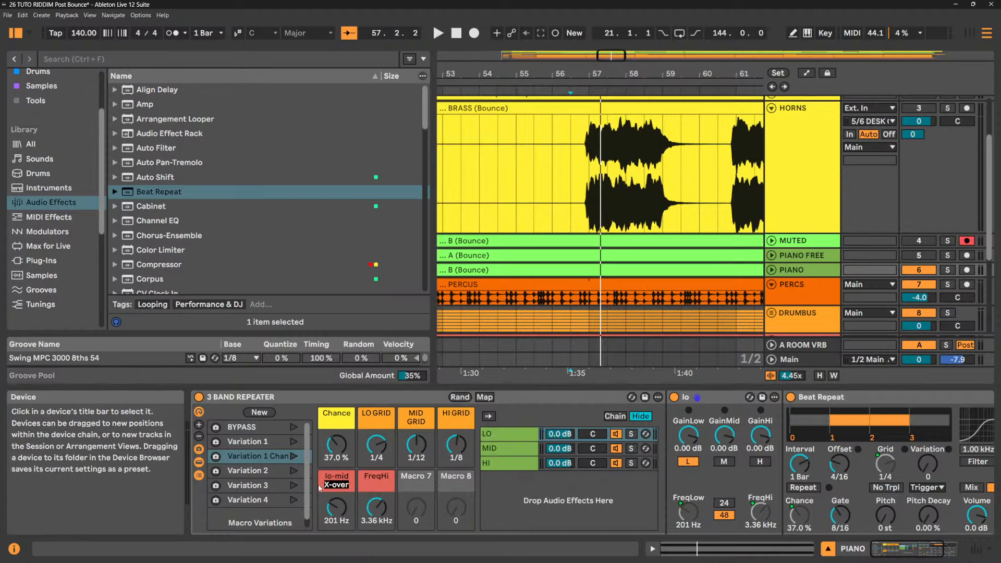
- Rename the FreqHi macro as mid-hi X-over
left_click(386, 482)
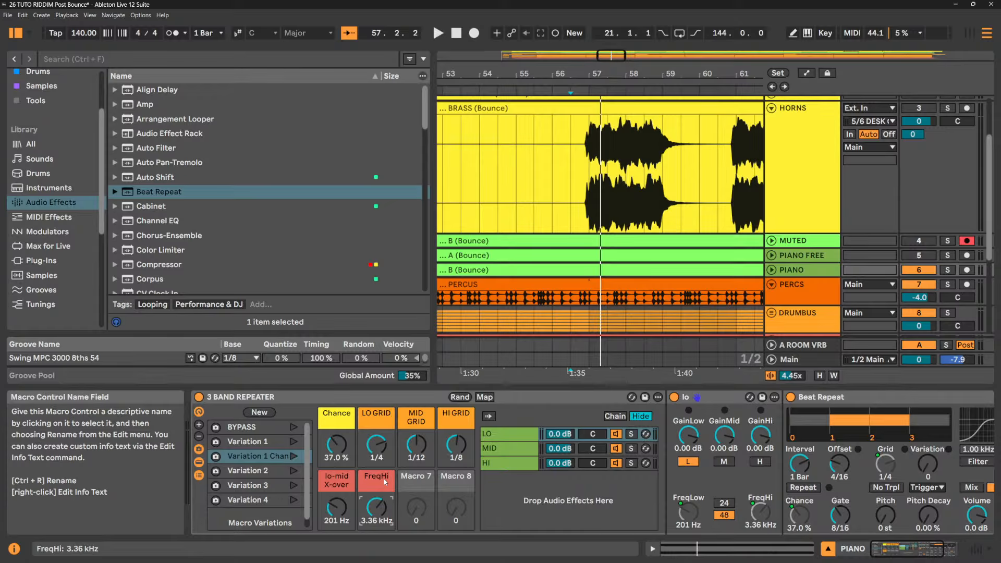
key("ctrl+r")
type("mid-hi X-over")
left_click(338, 482)
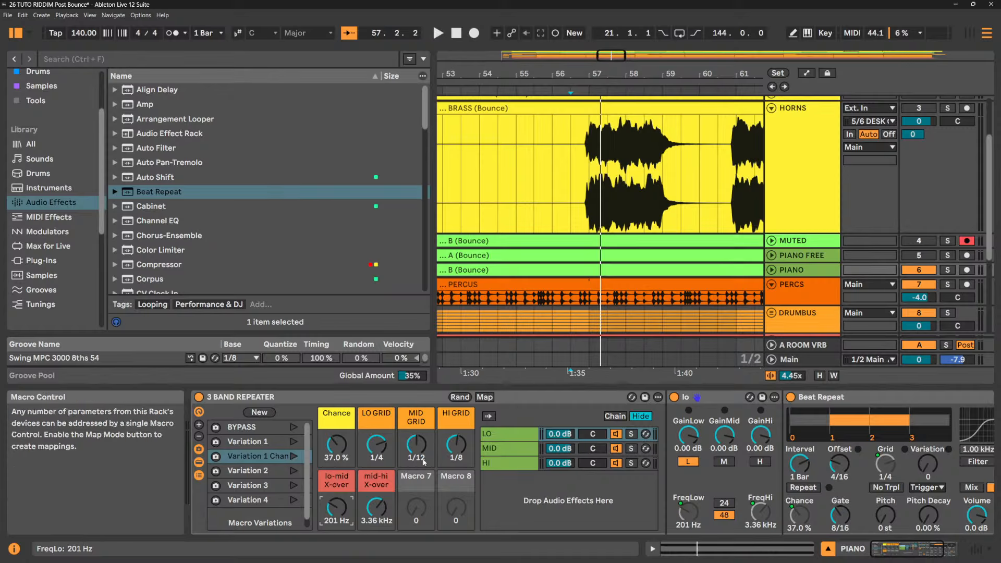
- During playback, set the mid-hi X-over macro to 1.10 kHz and the lo-mid X-over macro to 74.5 Hz
key("space")
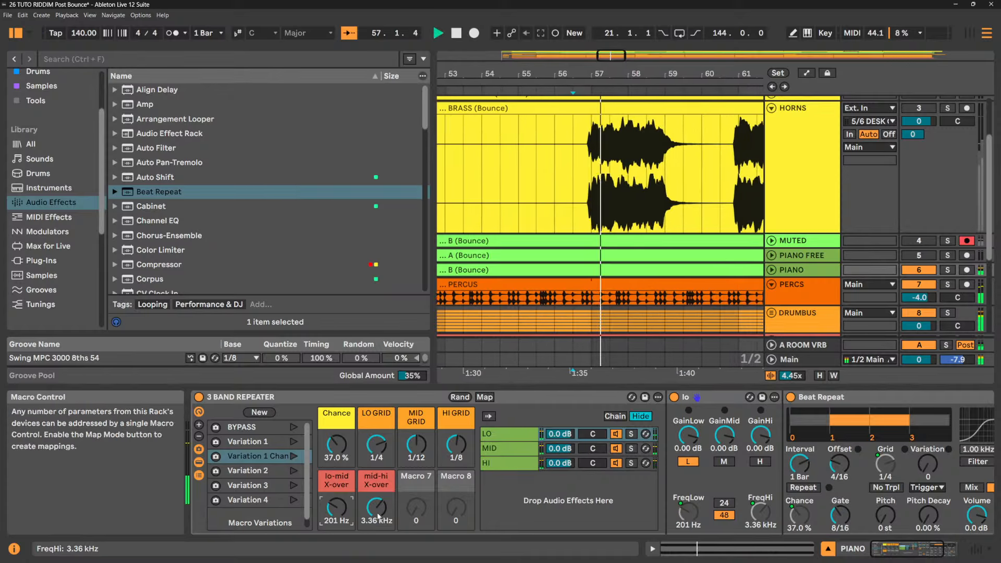
left_click(376, 508)
left_click_drag(377, 508, 351, 519)
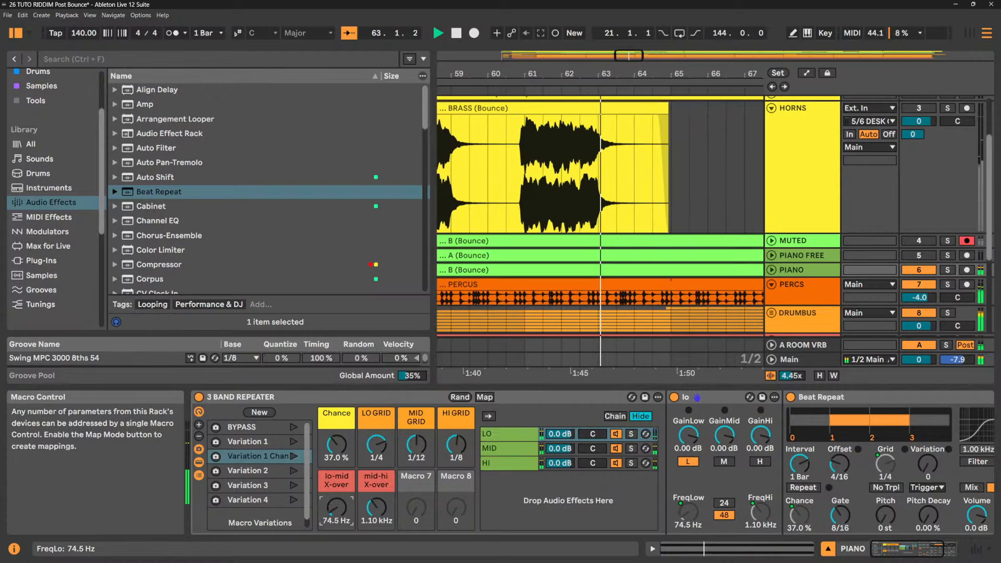
- Set the crossovers to 250 Hz and 4.85 kHz with Chance at 100 %, and store these settings as a new macro variation
left_click_drag(351, 519, 377, 489)
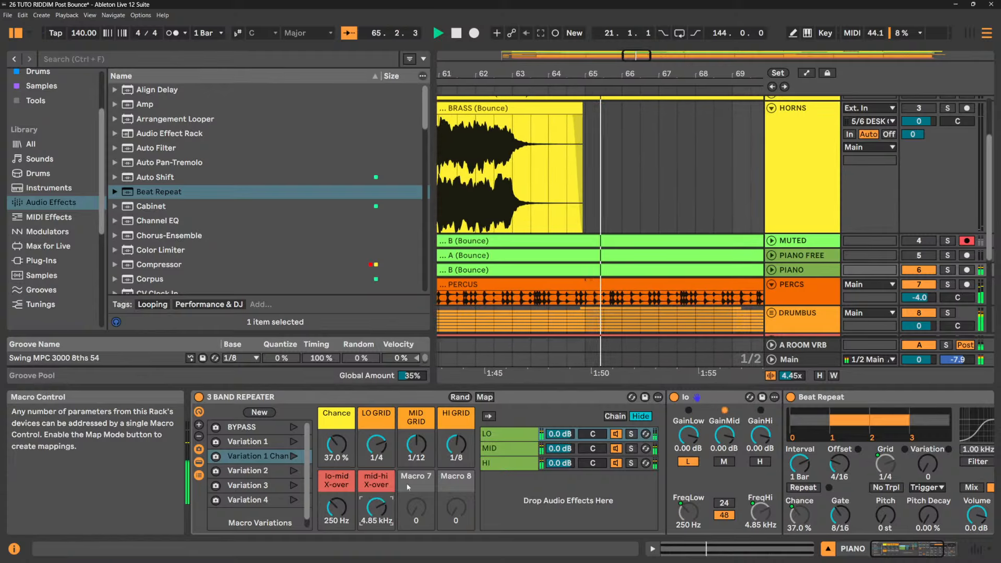
left_click_drag(336, 445, 337, 404)
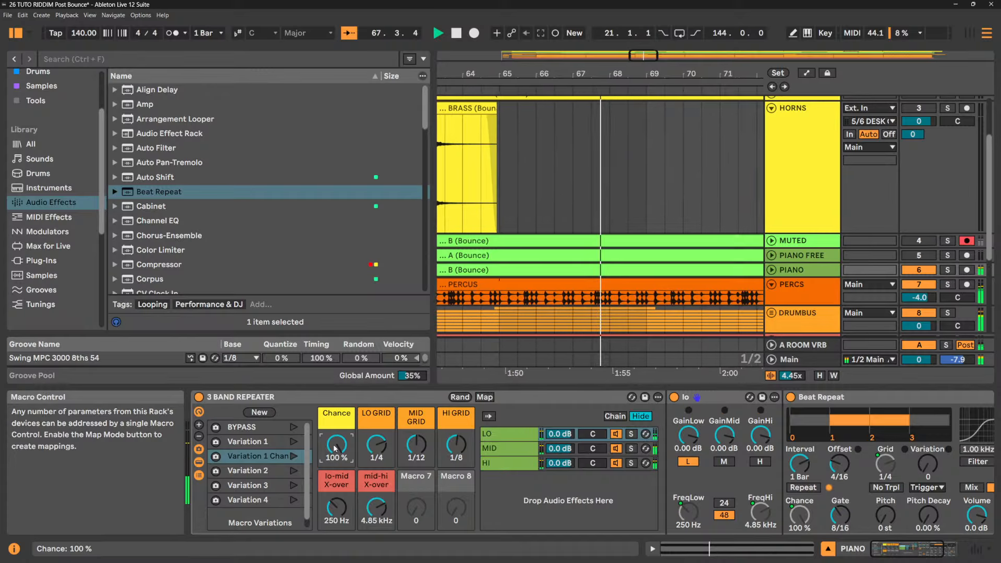
left_click(258, 412)
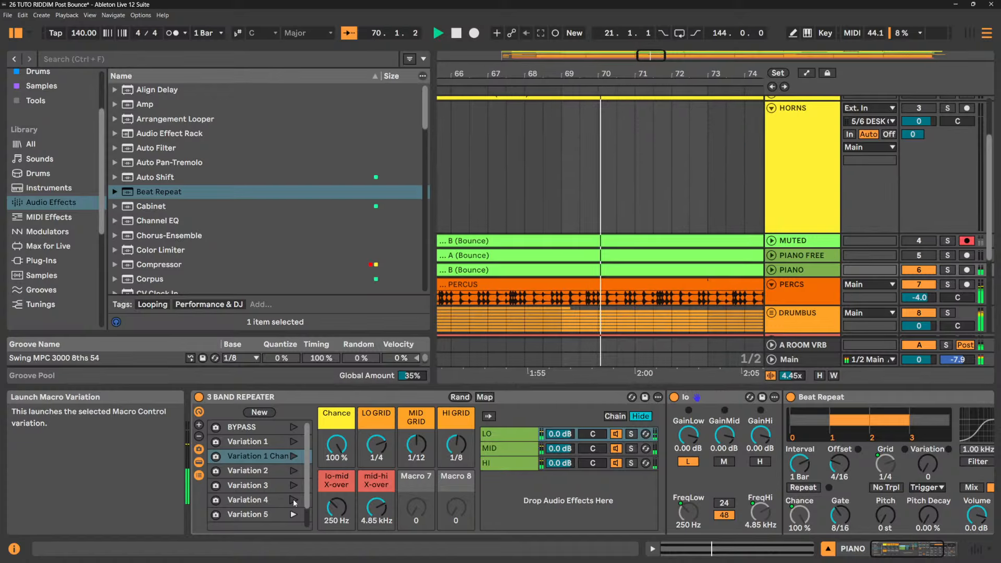
- Audition Variation 4, Variation 3, Variation 1 and BYPASS during playback, and return to Variation 5
left_click(294, 499)
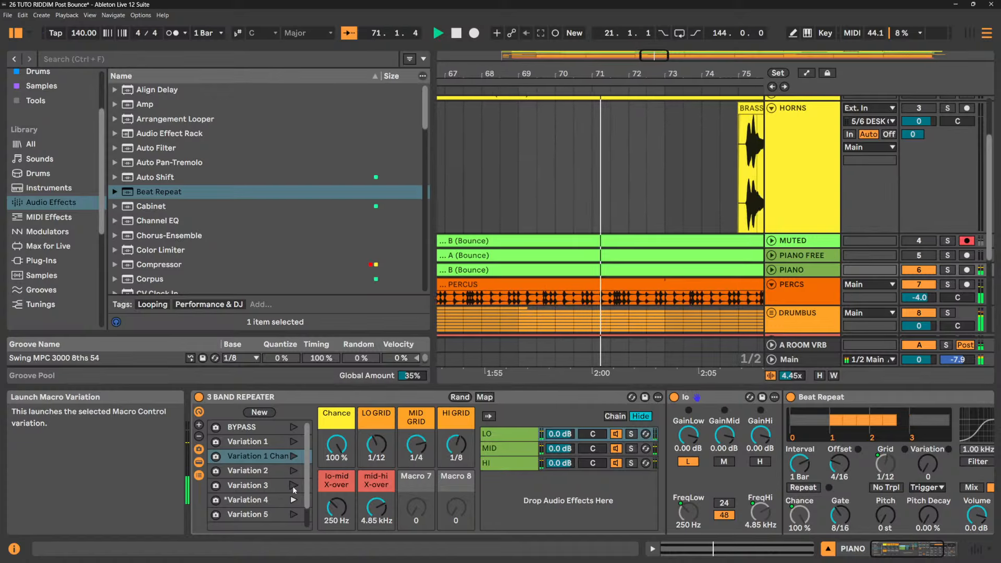
left_click(294, 486)
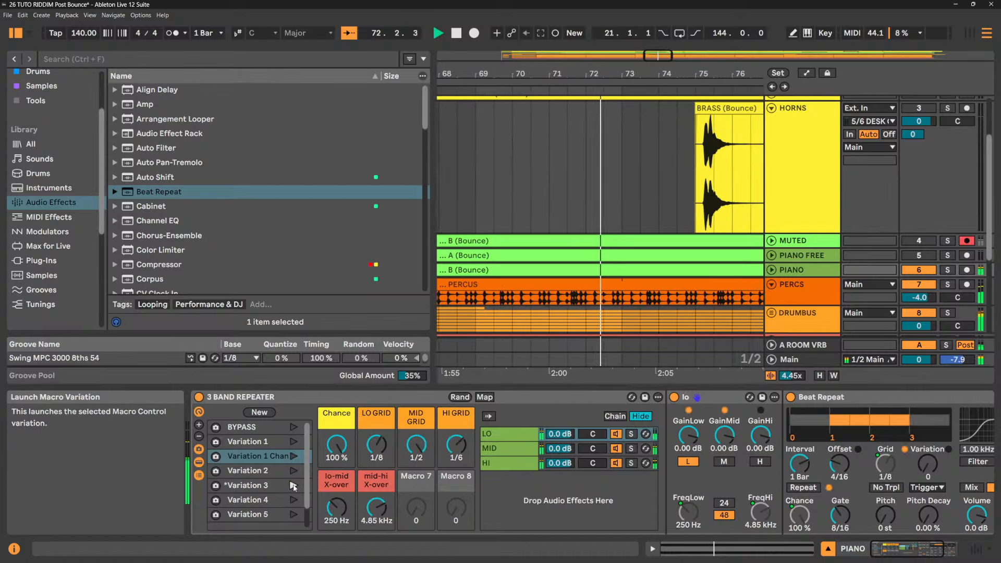
left_click(293, 442)
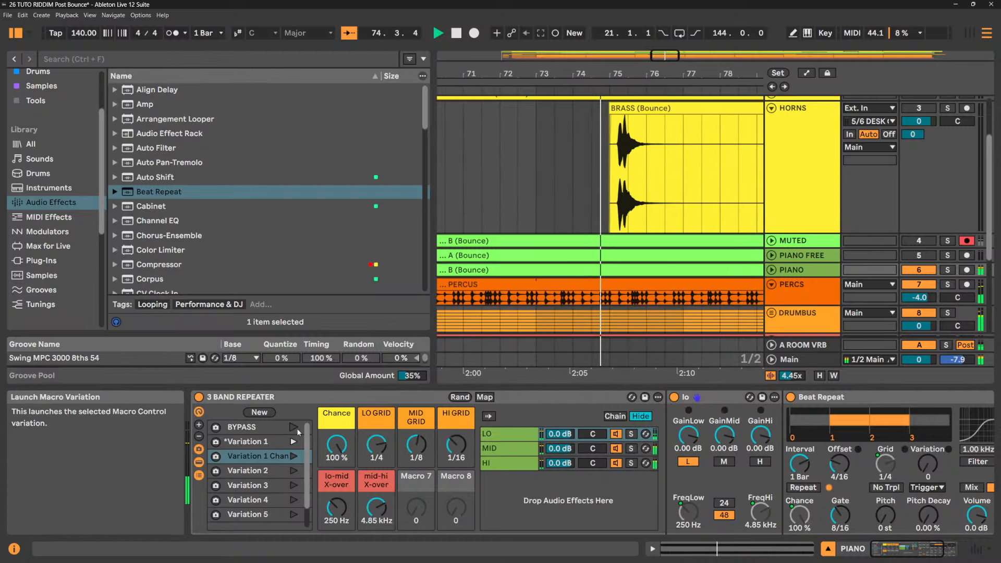
left_click(293, 427)
left_click(294, 441)
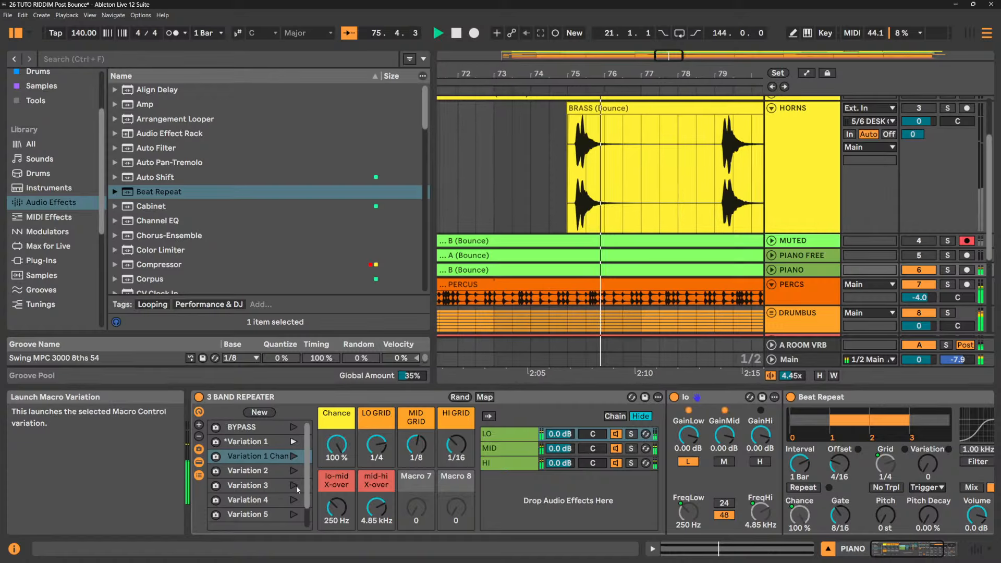
left_click(293, 514)
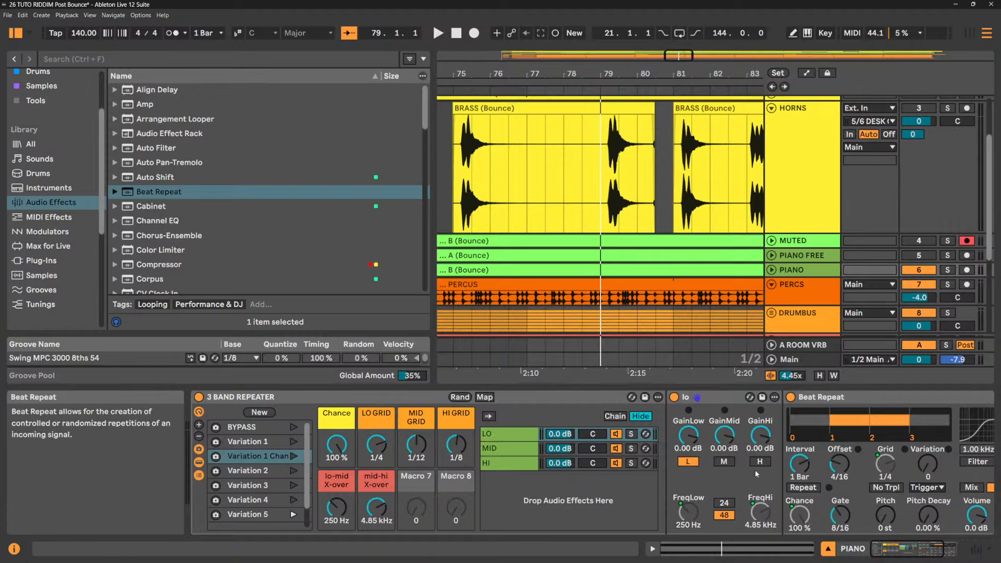
- Hide the PIANO repeater rack's devices and rename the rack as Delight Rack - 3BandRepeater
left_click(198, 476)
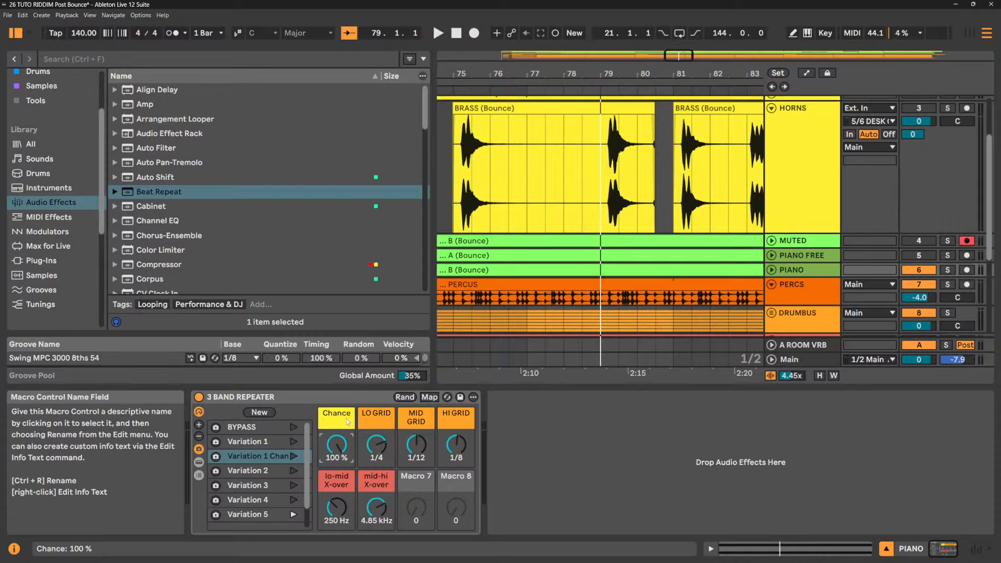
key("space")
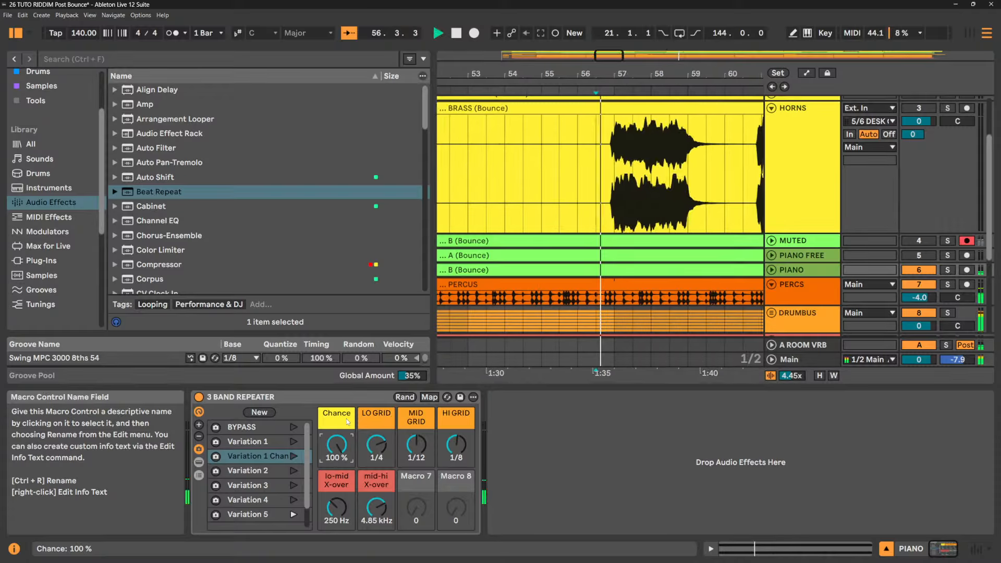
left_click(264, 397)
key("space")
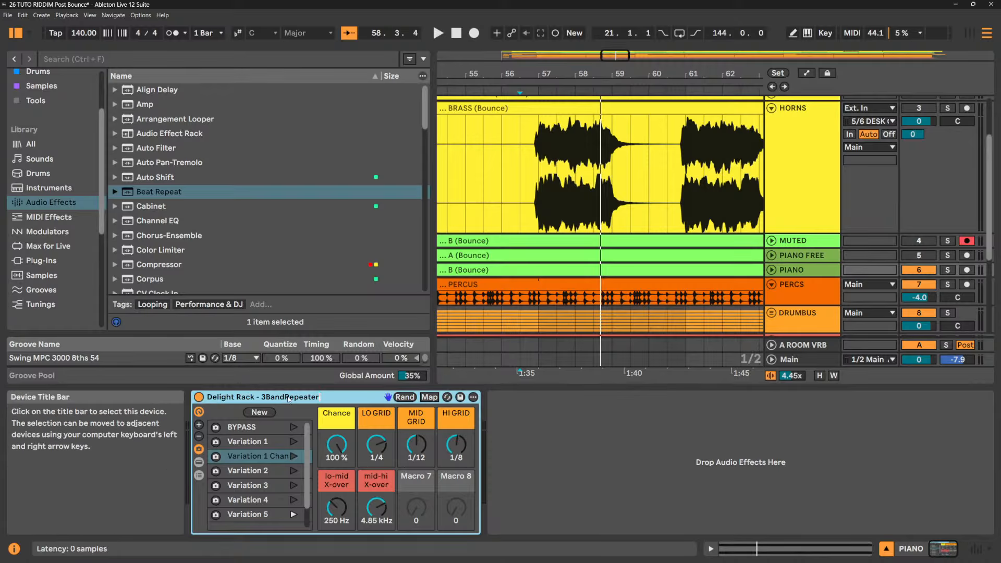
left_click(546, 429)
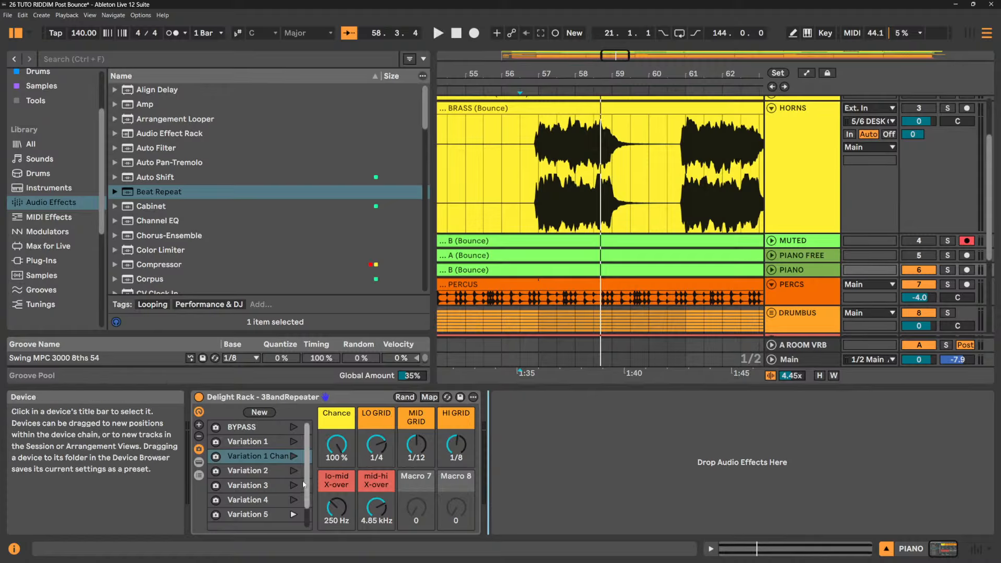
scroll(307, 498, "down", 2)
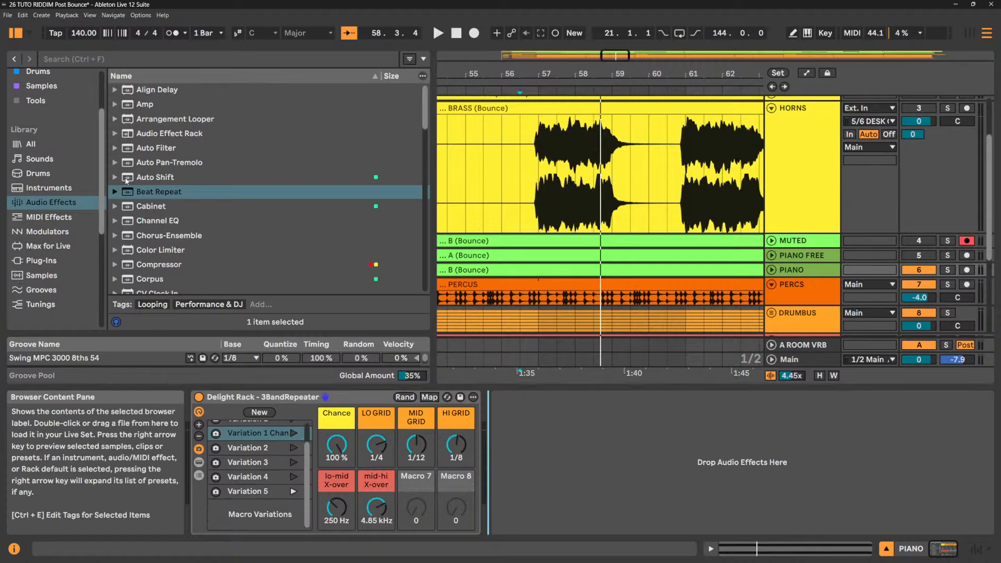
left_click(52, 202)
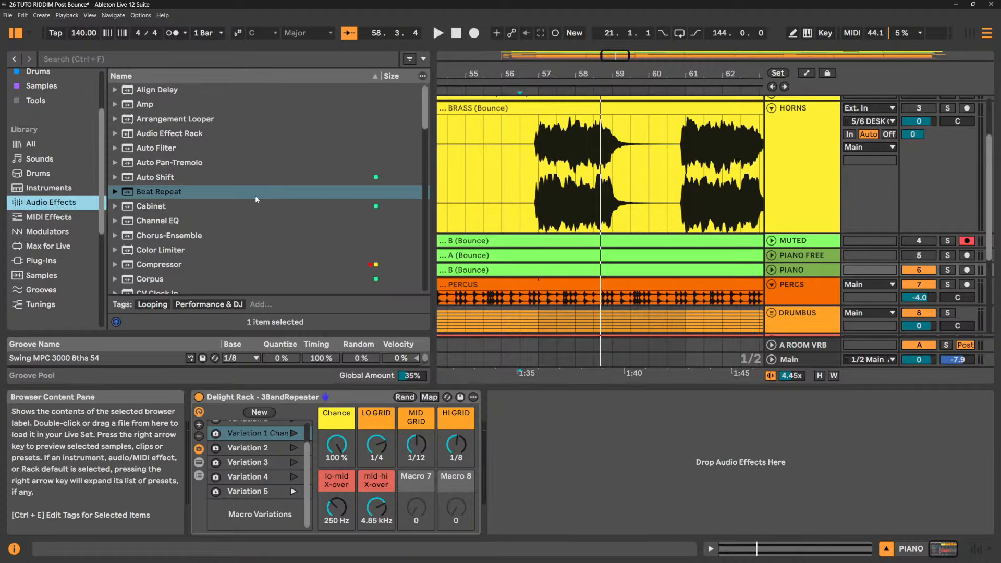
scroll(255, 195, "down", 1)
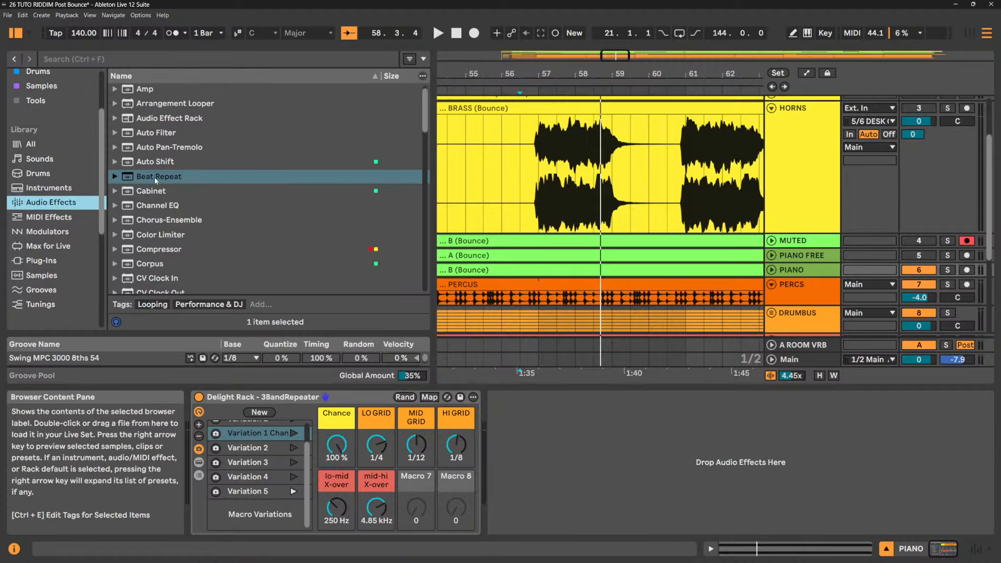
left_click(147, 192)
left_click(163, 206)
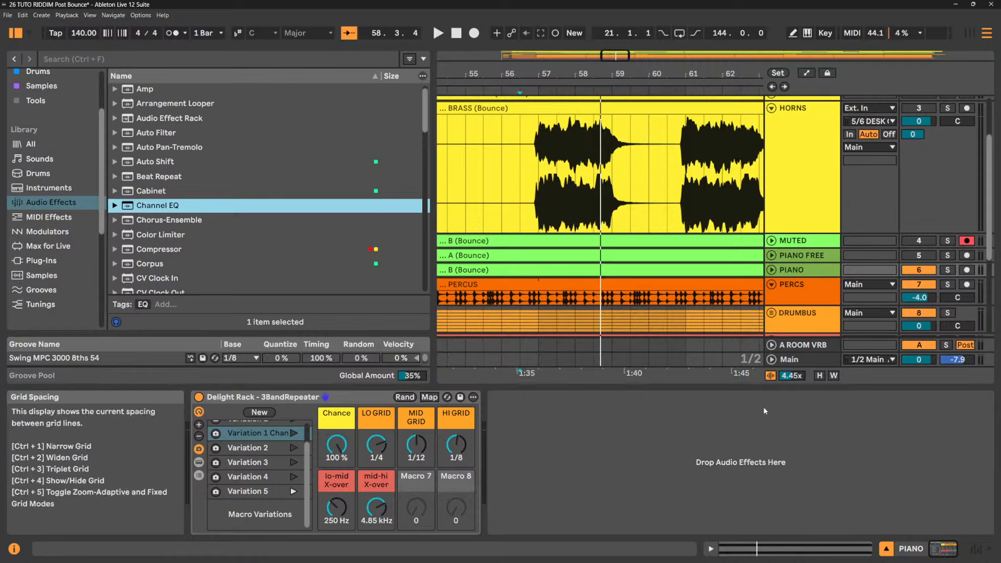
- Show the PERCS track's device chain and hide the devices inside its DRIVE BOX rack
left_click(802, 272)
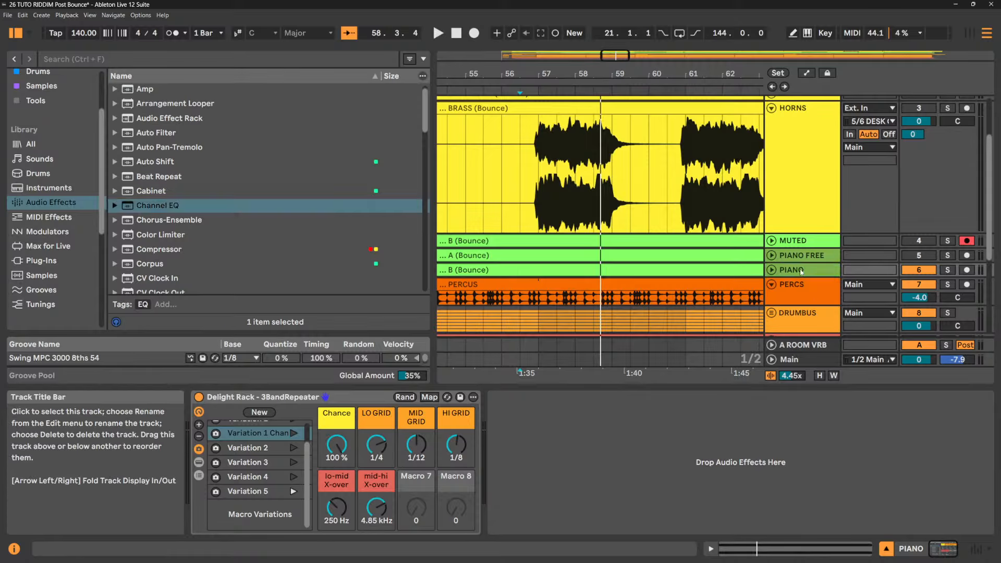
left_click(802, 286)
left_click(806, 320)
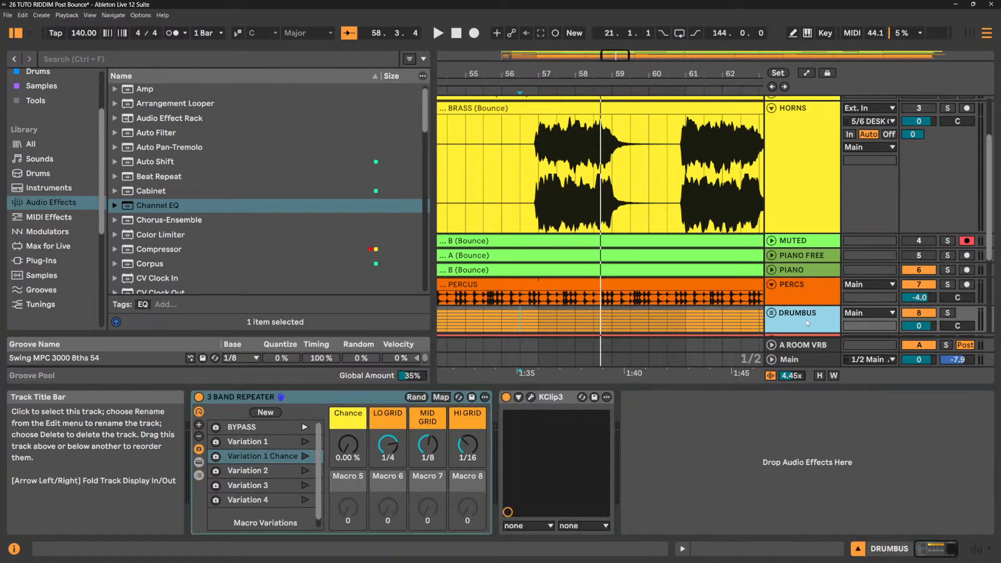
left_click(812, 293)
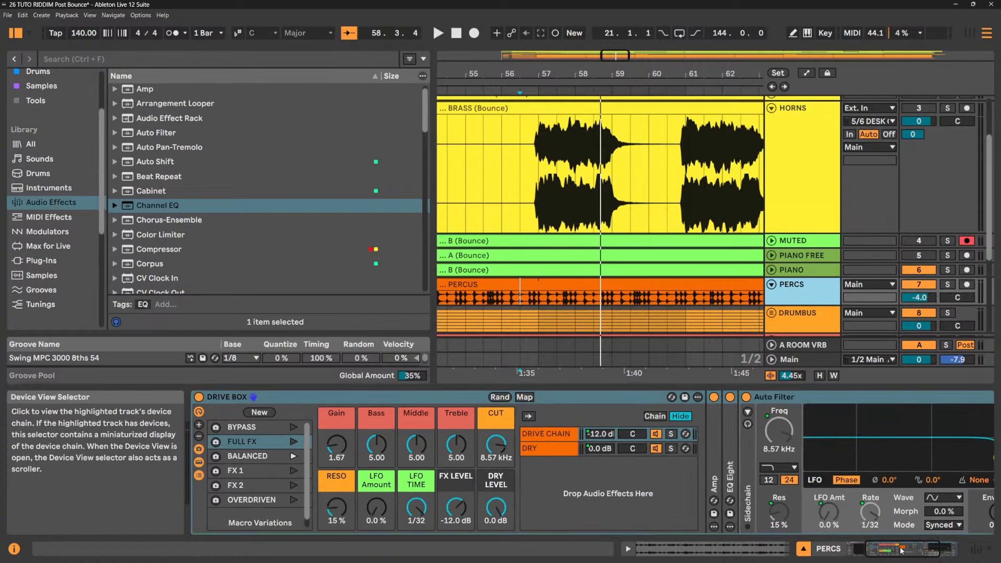
left_click_drag(901, 551, 862, 562)
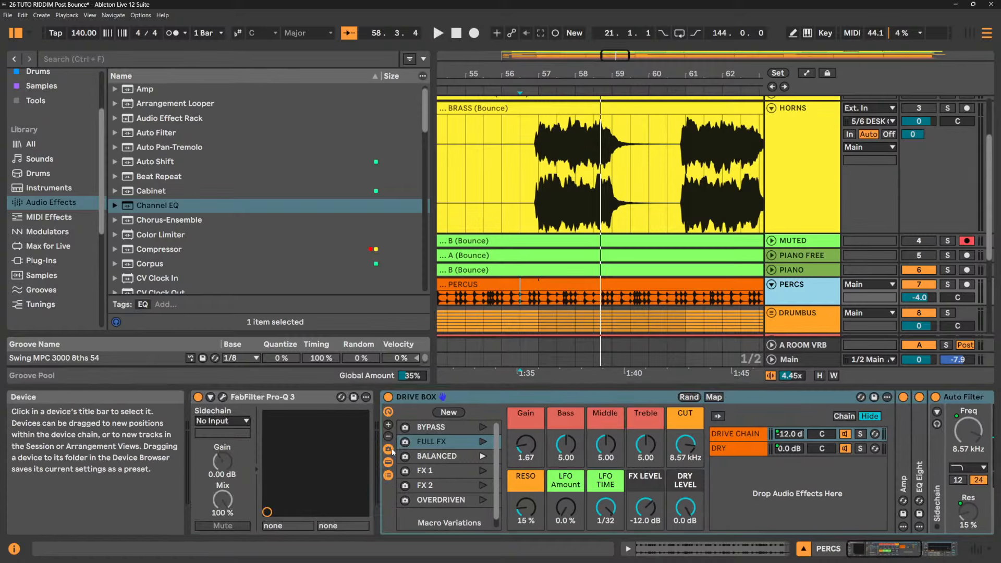
left_click(388, 475)
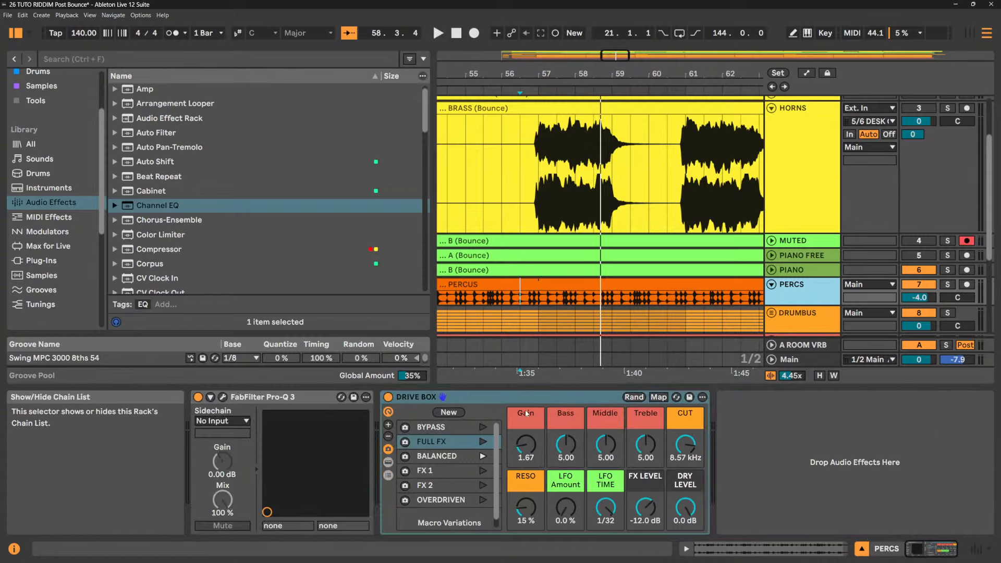
- Copy the 3 BAND REPEATER rack from DRUMBUS and paste it after DRIVE BOX on the PERCS track
scroll(796, 296, "down", 2)
left_click(809, 272)
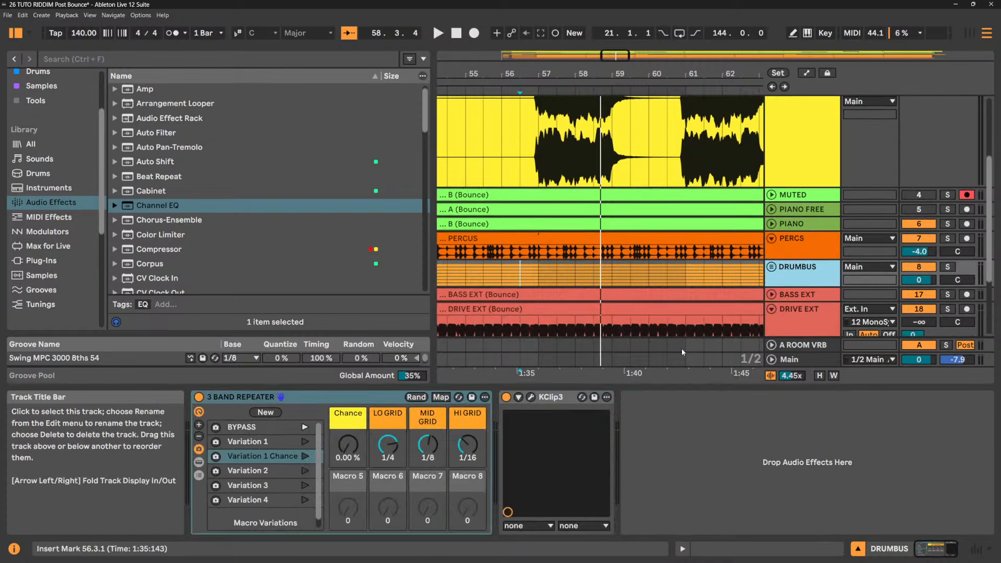
left_click(297, 397)
right_click(297, 397)
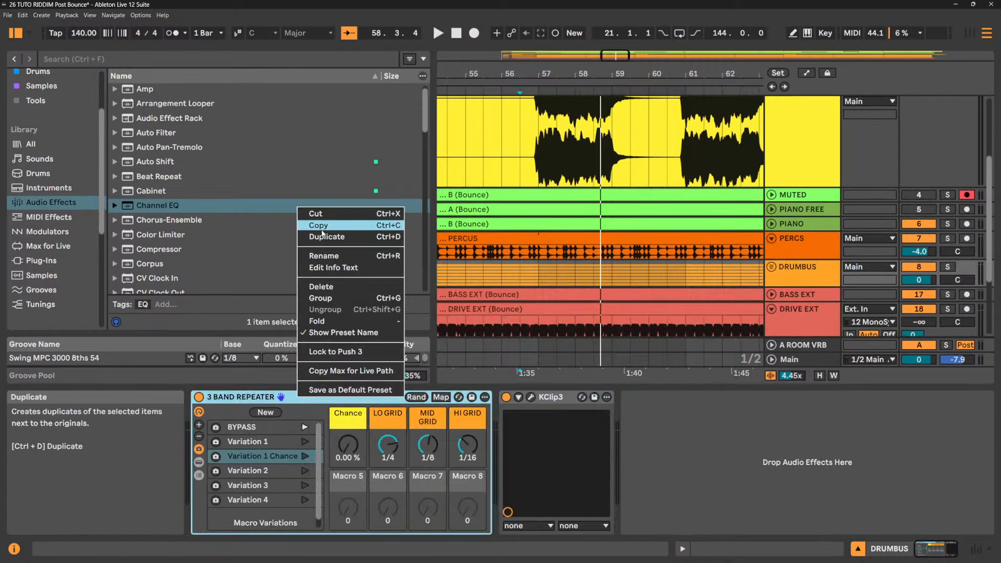
left_click(394, 250)
left_click(795, 246)
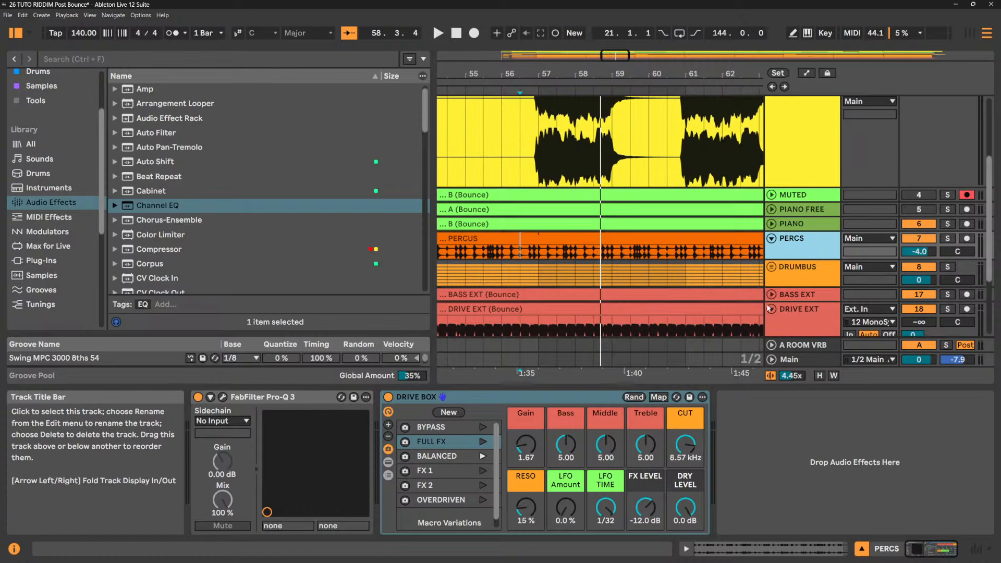
right_click(788, 433)
left_click(796, 438)
- Play the track, set the PERCS repeater's Chance to 100 % and solo the PERCS track
key("space")
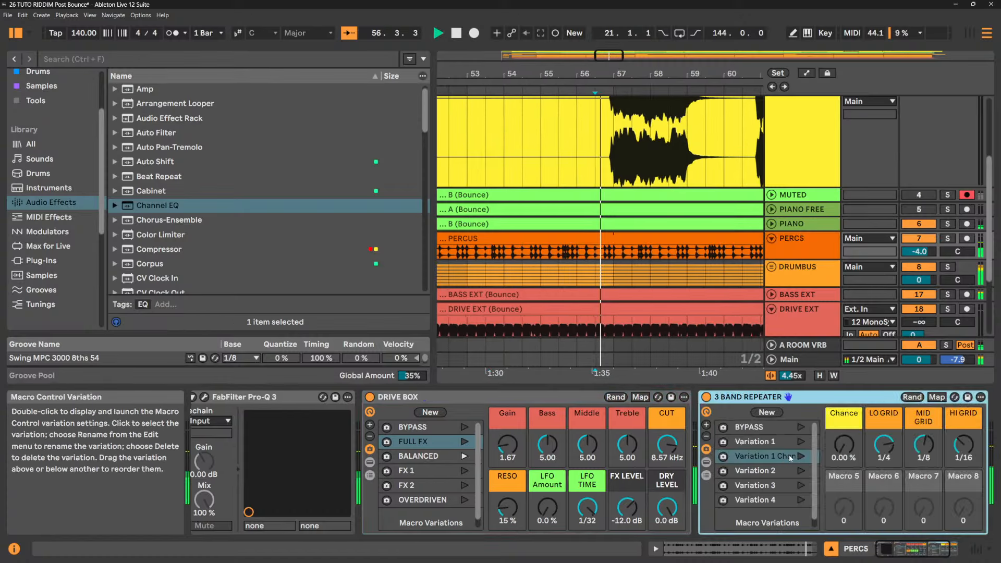
left_click_drag(850, 455, 850, 365)
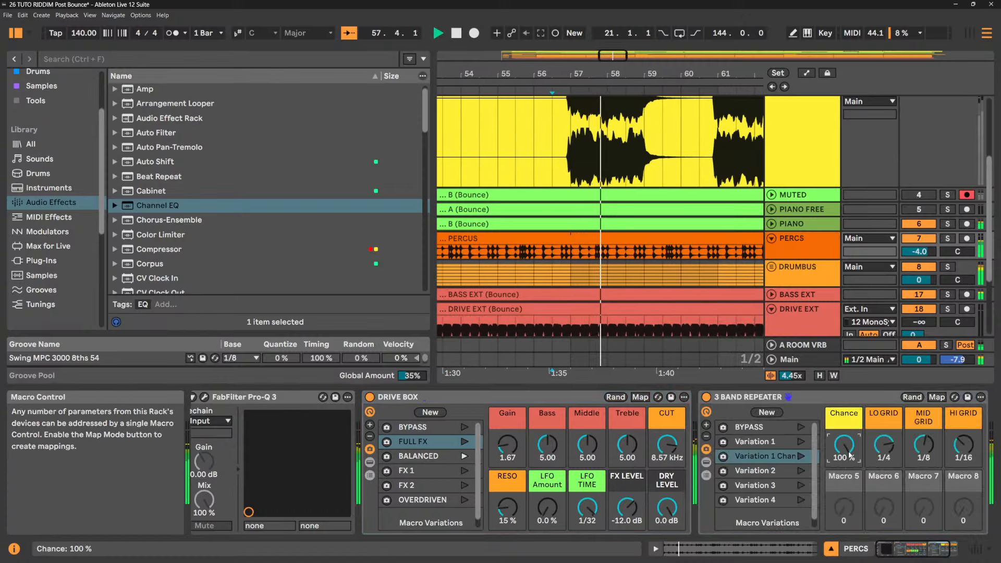
left_click(948, 239)
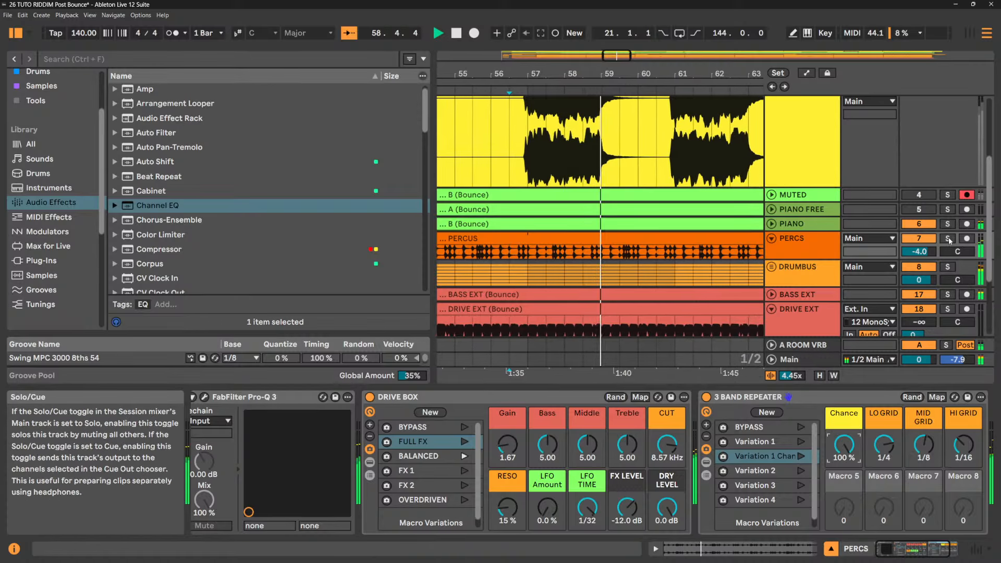
left_click(806, 224)
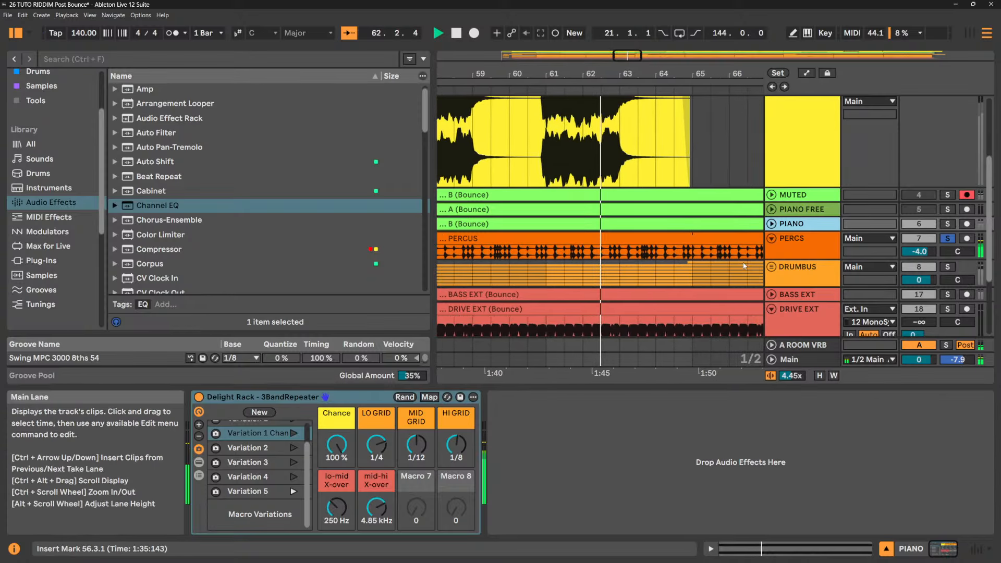
left_click(808, 238)
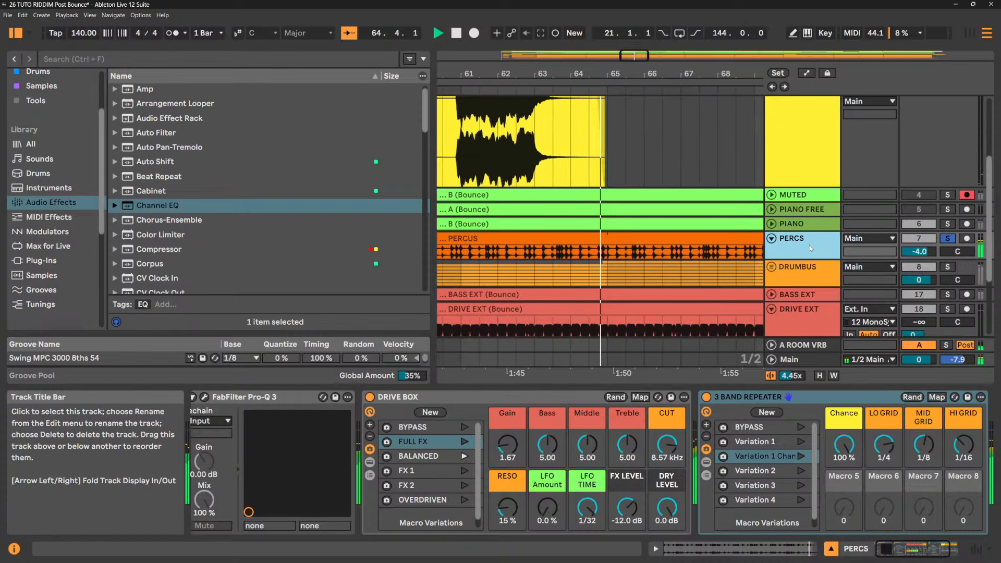
- Copy the name Delight Rack - 3BandRepeater from the PIANO rack and rename the repeater rack on DRUMBUS with it
left_click(815, 137)
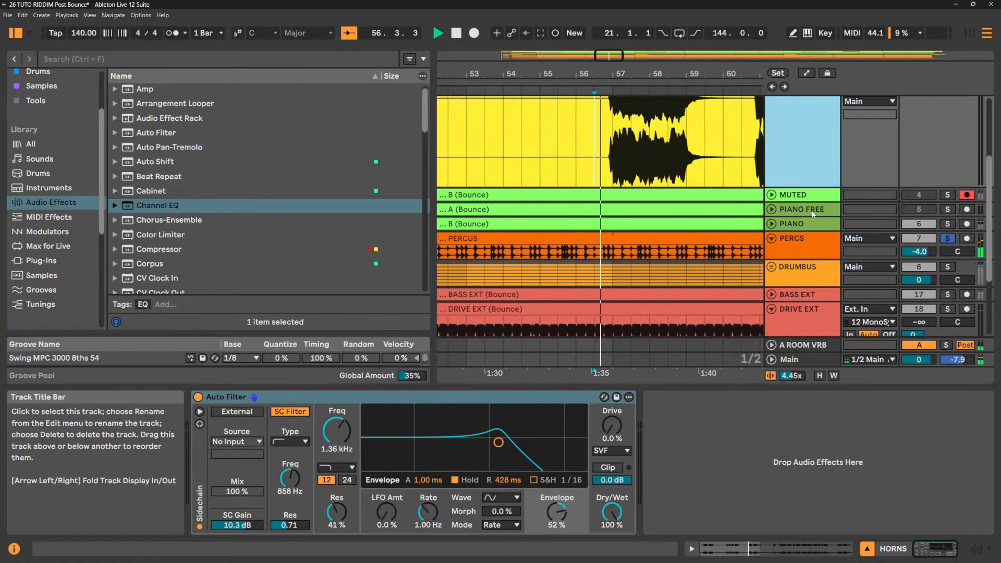
left_click(810, 227)
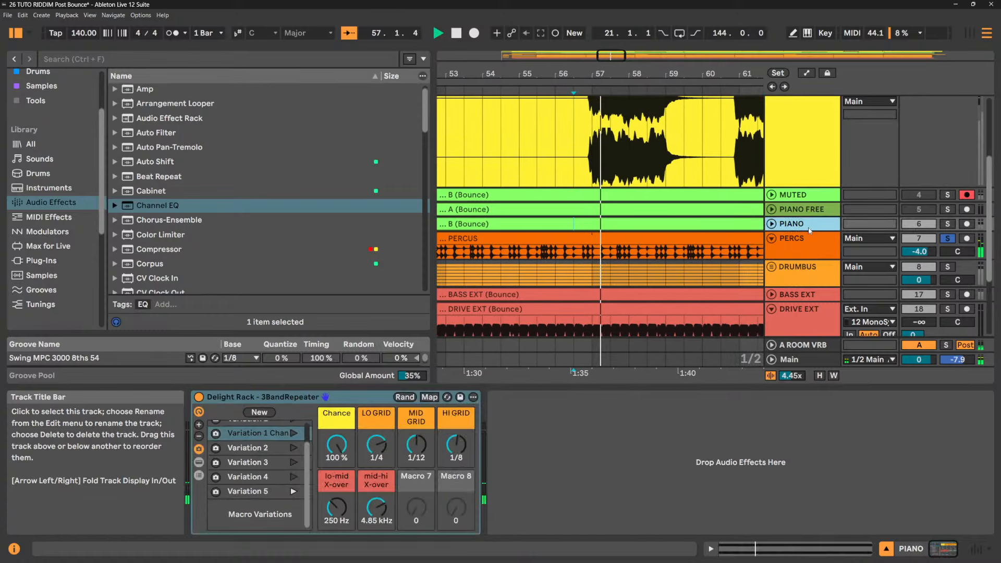
left_click(293, 397)
key("ctrl+r")
key("ctrl+c")
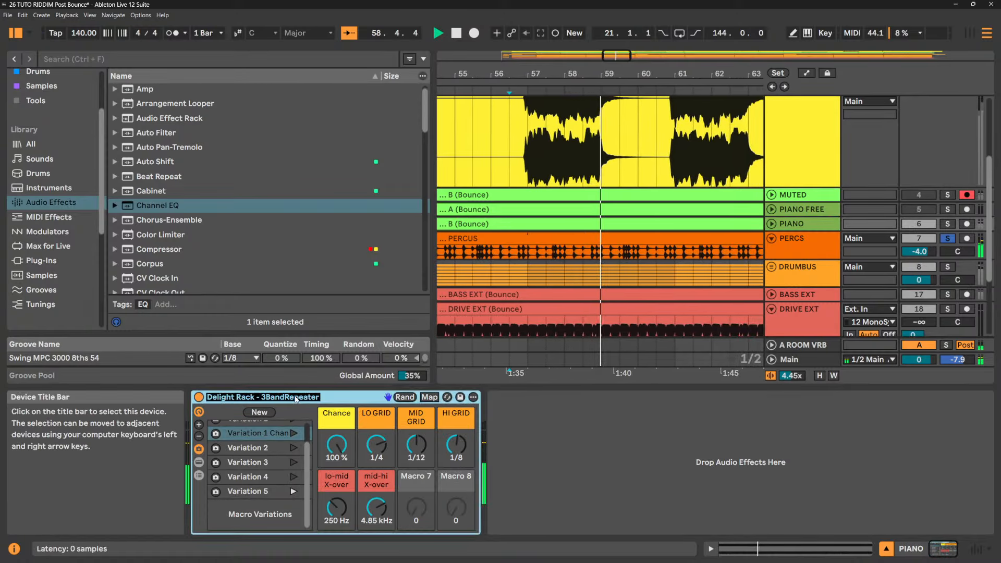
left_click(794, 273)
left_click(248, 399)
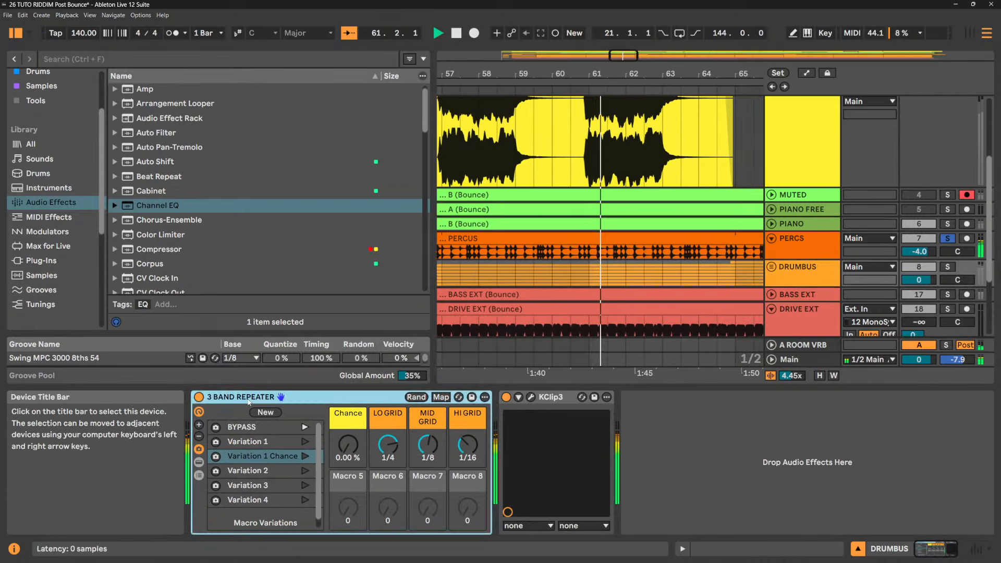
key("ctrl+r")
key("ctrl+v")
key("Return")
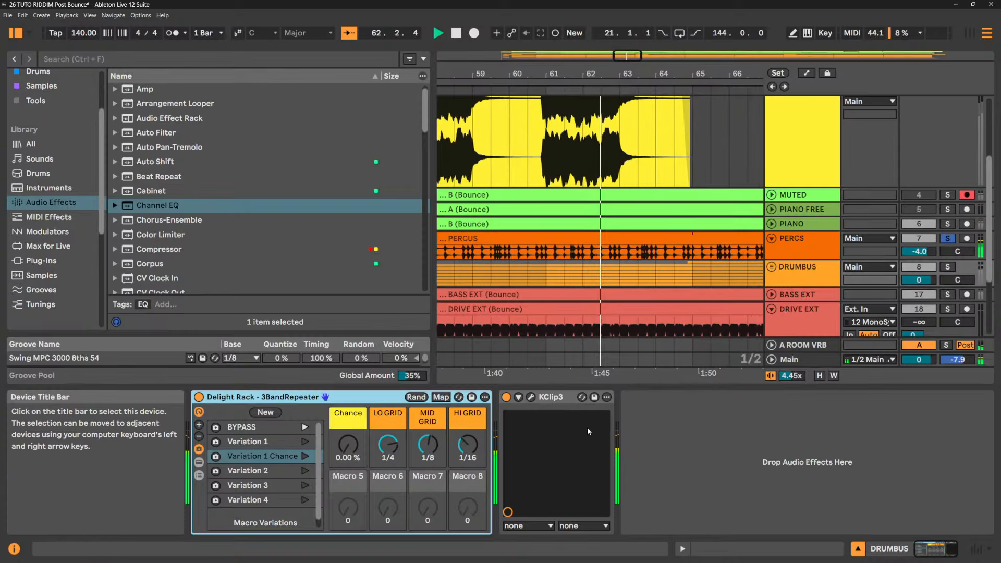
left_click(739, 440)
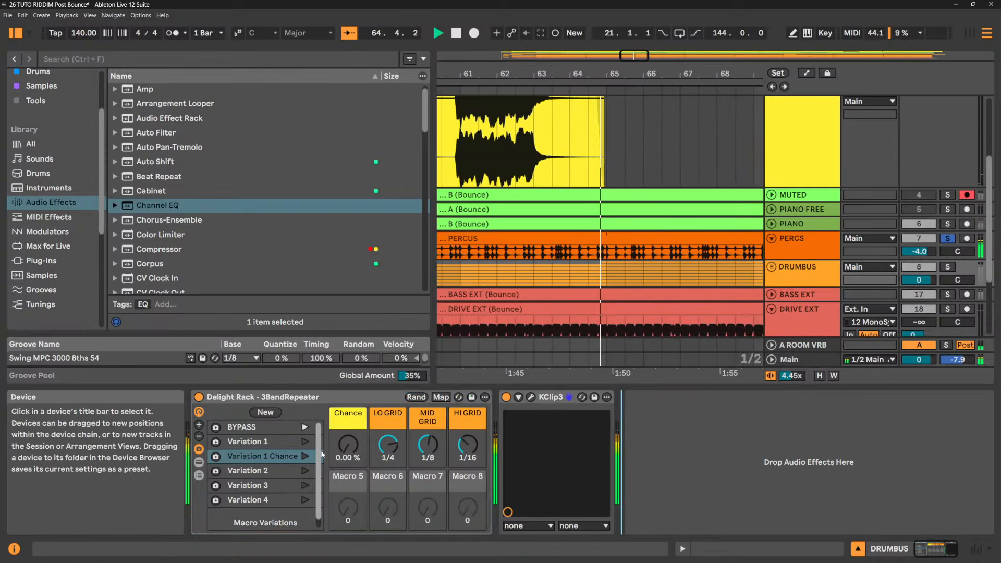
- Audition the DRUMBUS repeater with its Chance at 100 % and return the macro to 0 %
left_click(348, 445)
left_click_drag(348, 444, 348, 366)
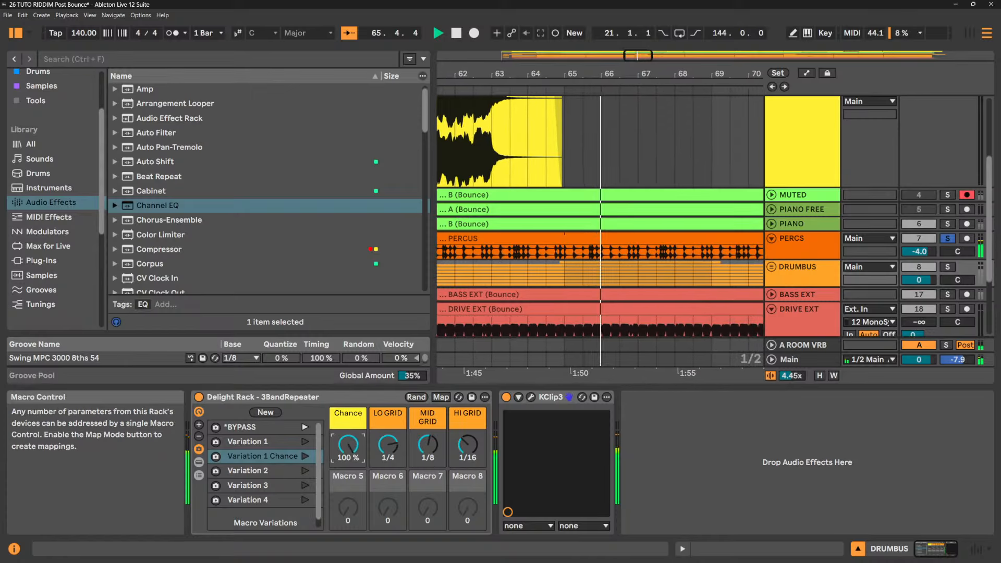
left_click_drag(348, 444, 348, 523)
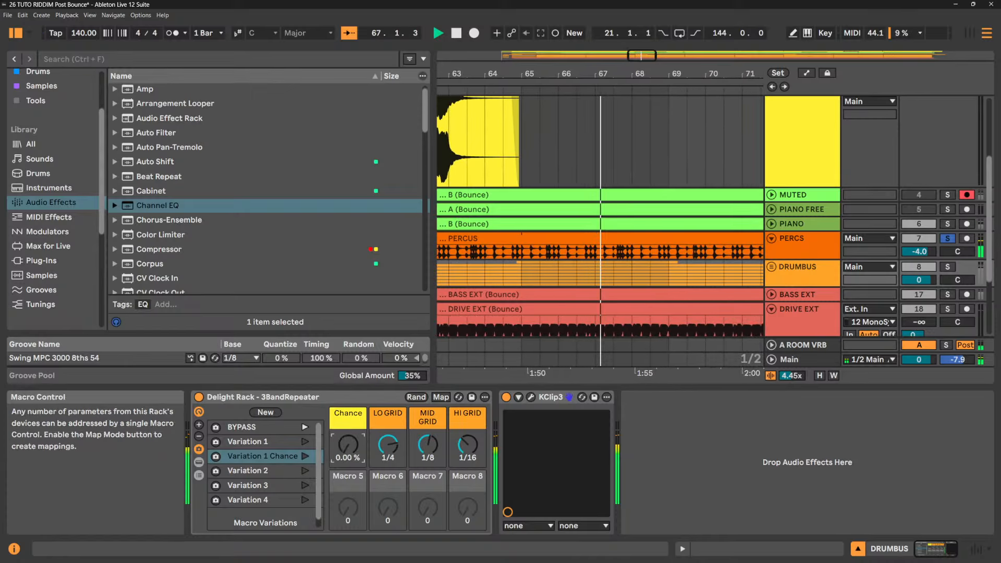
- Select the PERCS track and compare the FULL FX and BALANCED variations of its DRIVE BOX rack
left_click(811, 240)
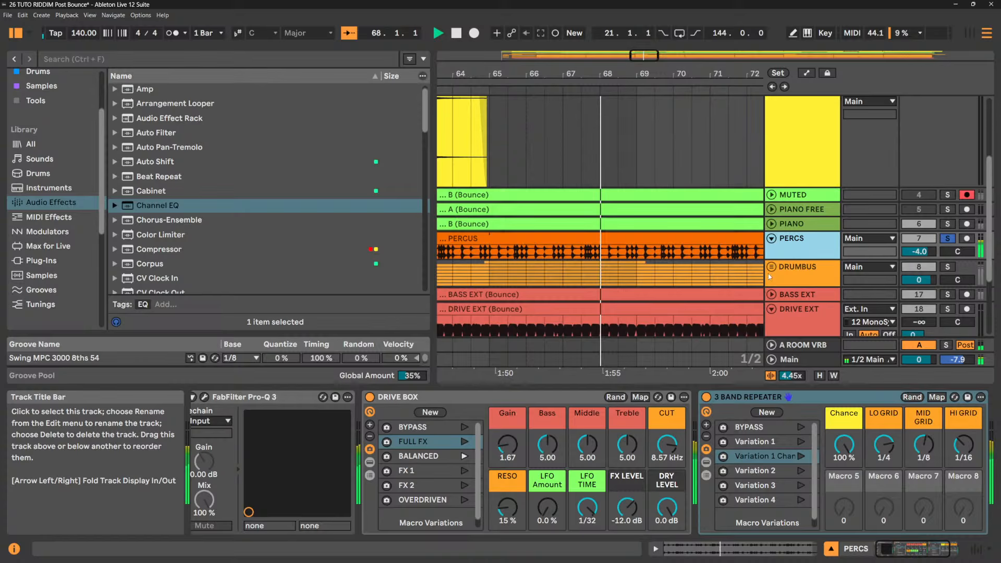
left_click(465, 443)
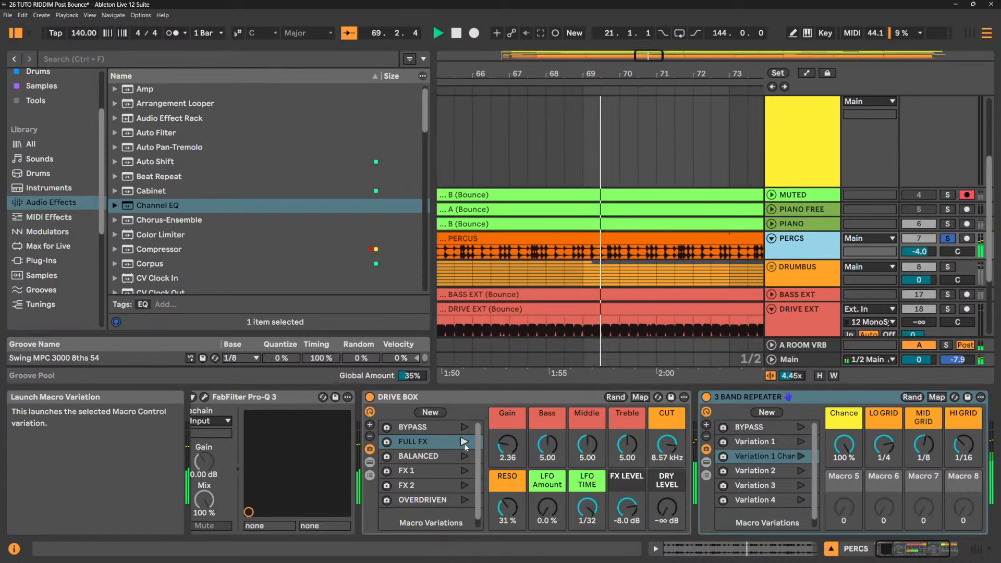
left_click(464, 456)
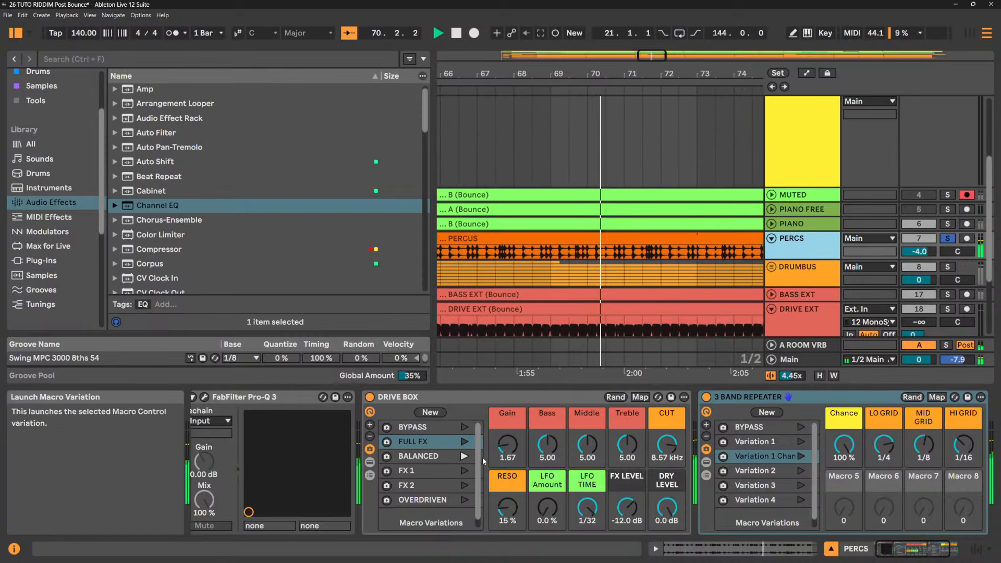
- Audition Variations 2, 1, 3 and 4 of the 3 BAND REPEATER rack on the PERCS track
left_click(800, 470)
left_click(801, 443)
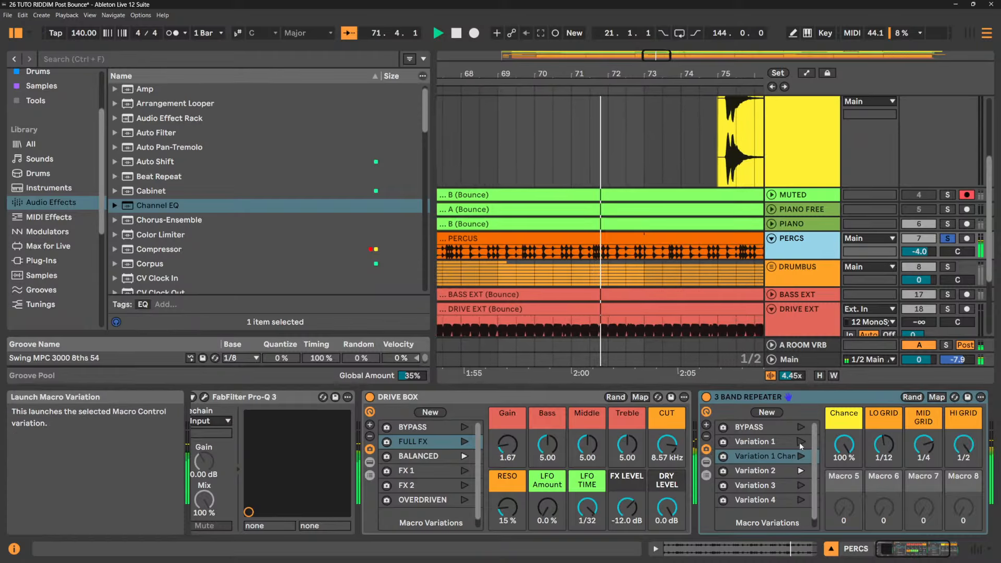
left_click(801, 486)
left_click(800, 500)
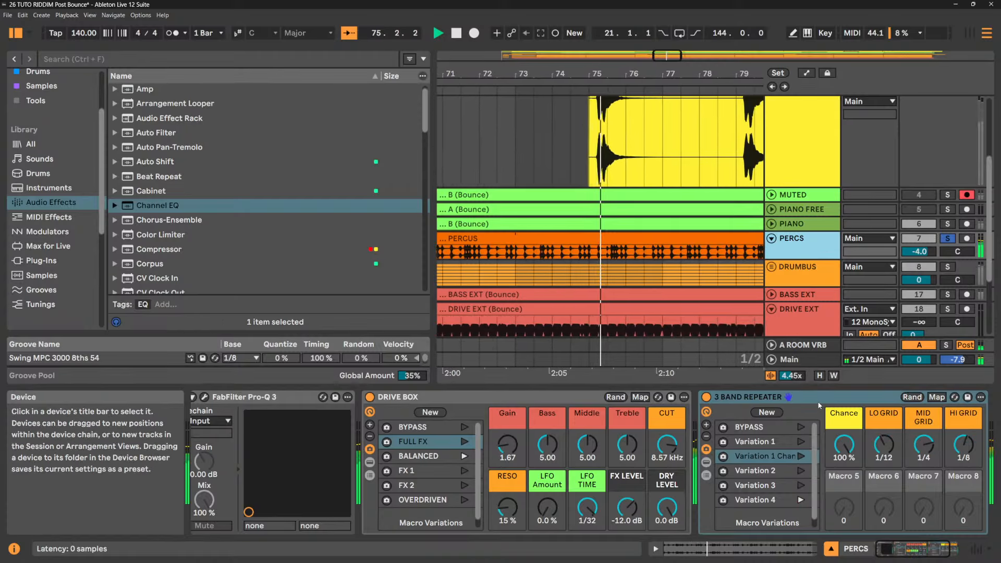
- Delete the 3 BAND REPEATER rack from PERCS and copy the Delight Rack - 3BandRepeater from the PIANO track
left_click(842, 399)
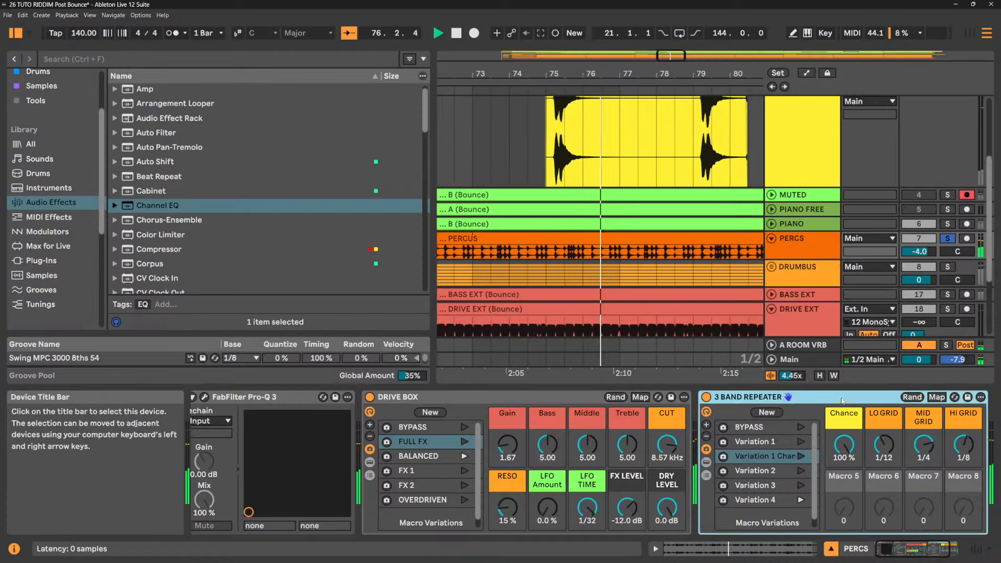
key("Delete")
left_click(795, 146)
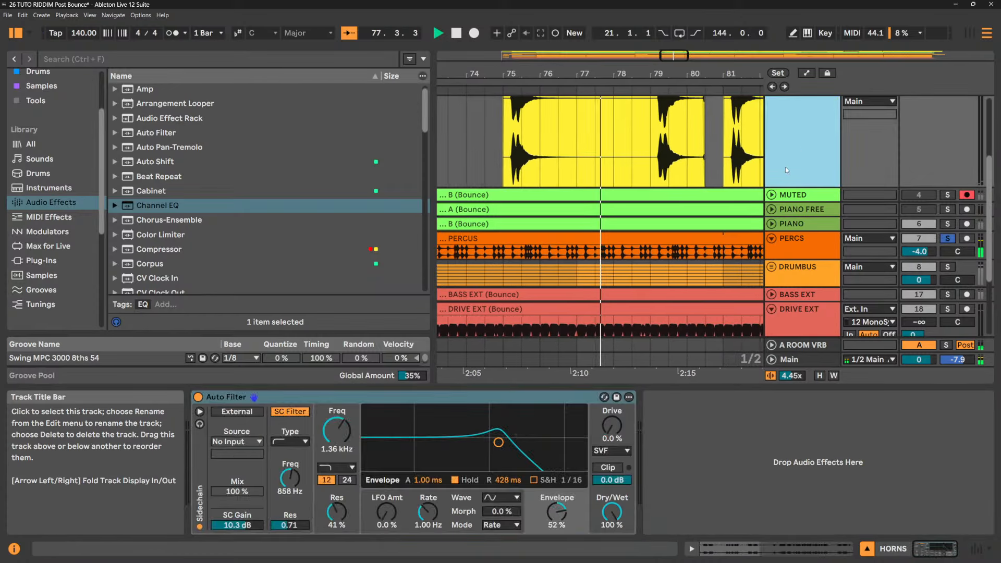
left_click(813, 224)
right_click(366, 398)
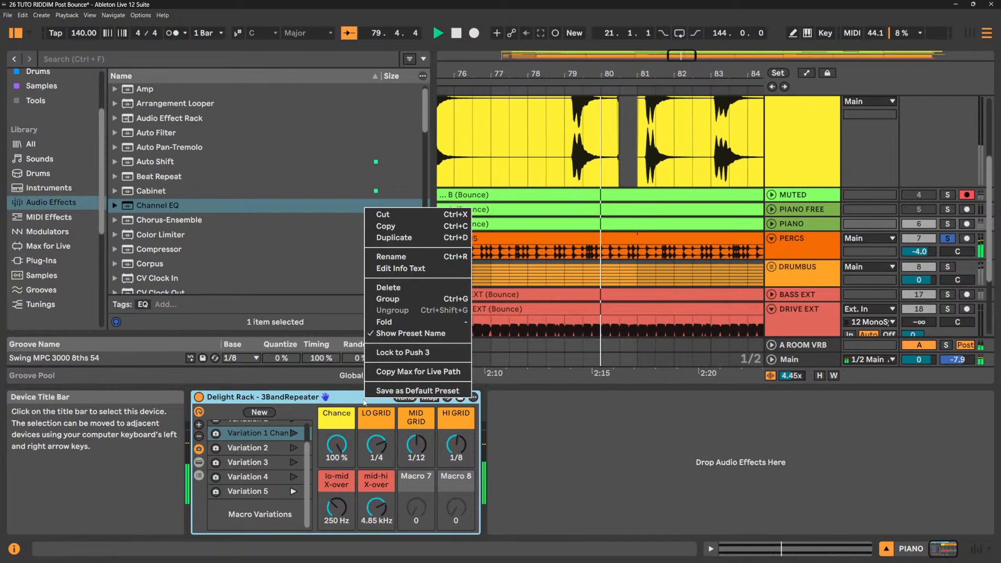
left_click(383, 228)
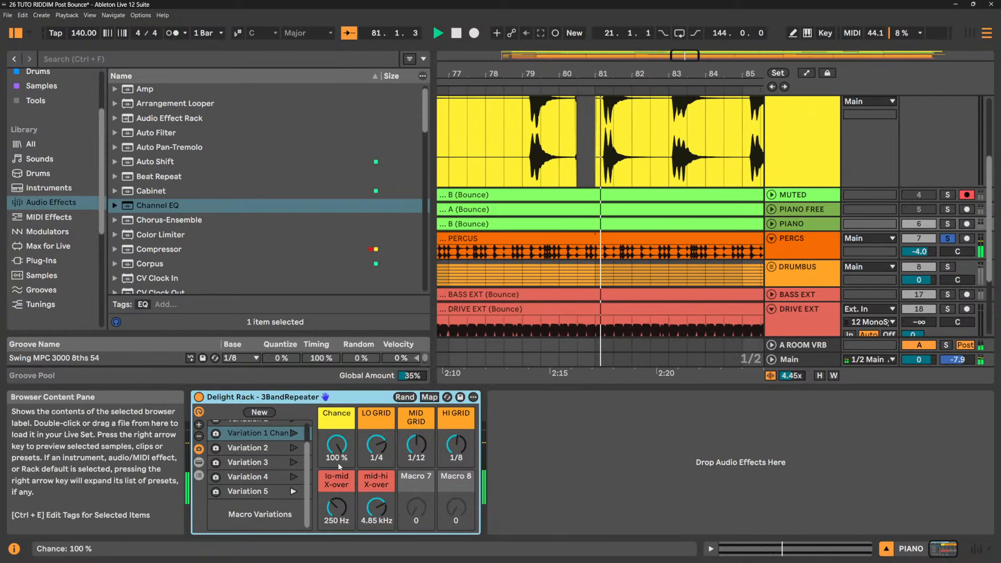
- Set the PIANO repeater's Chance to 0 % and launch its BYPASS variation
left_click_drag(337, 445, 337, 521)
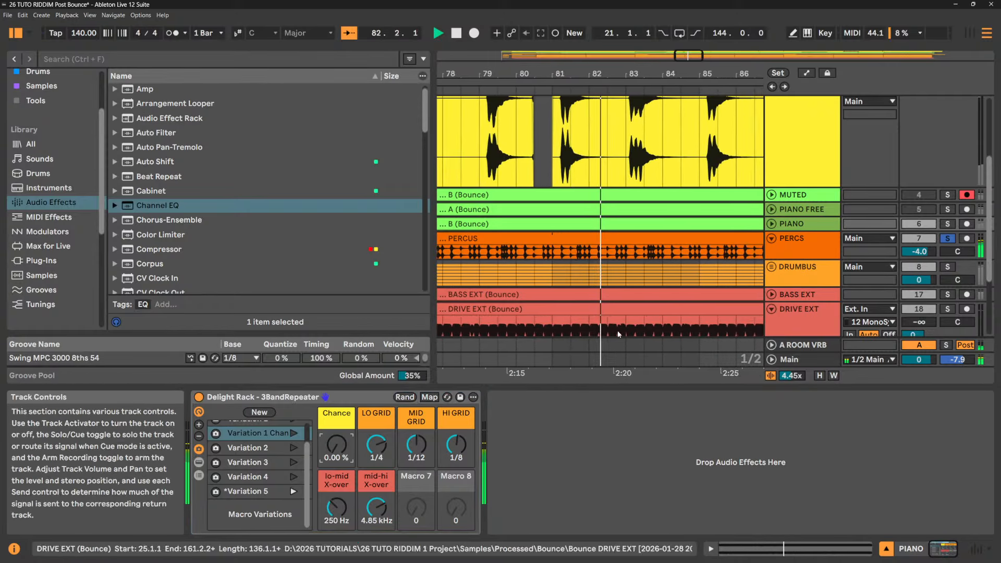
scroll(257, 457, "up", 2)
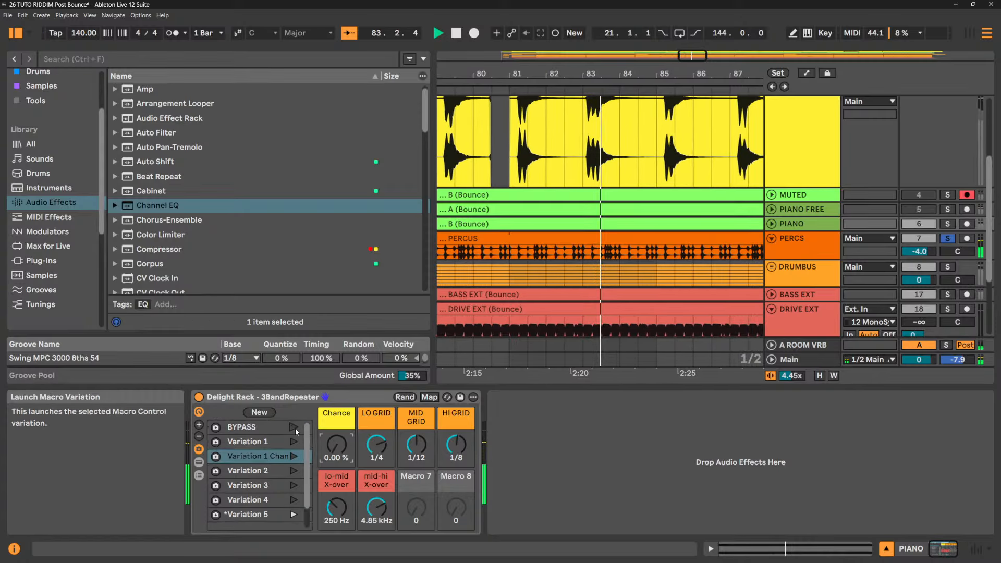
left_click(295, 427)
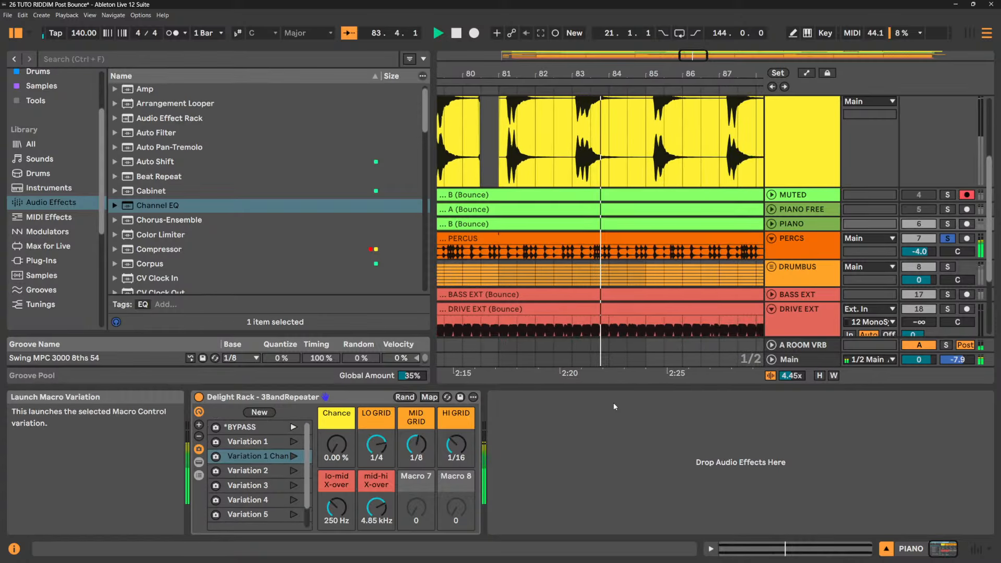
- Paste the copied Delight Rack - 3BandRepeater after DRIVE BOX on the PERCS track
left_click(803, 243)
right_click(776, 444)
left_click(782, 447)
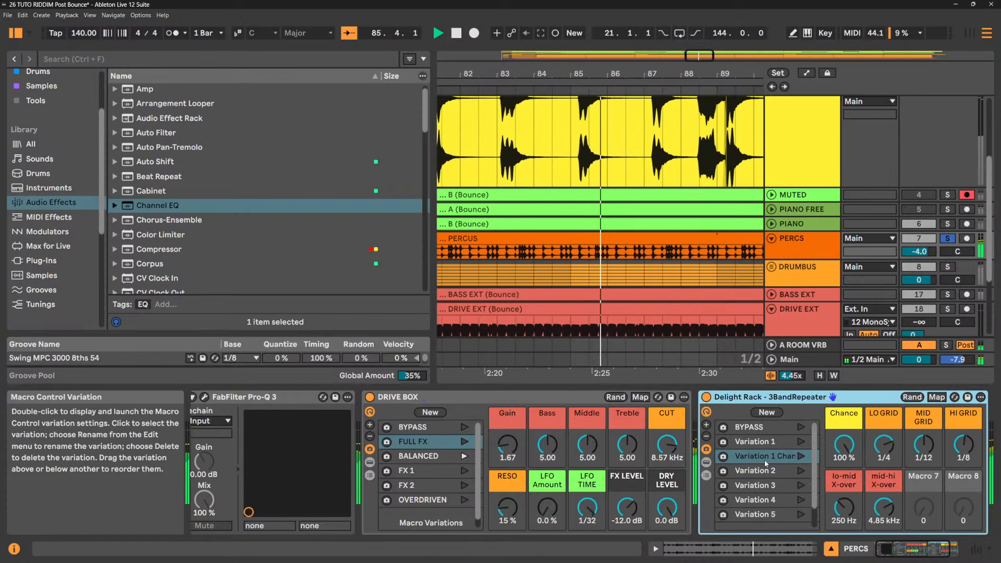
- Launch Variation 1 in the PERCS repeater and set mid-hi X-over to about 2.66 kHz and lo-mid X-over to about 354 Hz
left_click(802, 441)
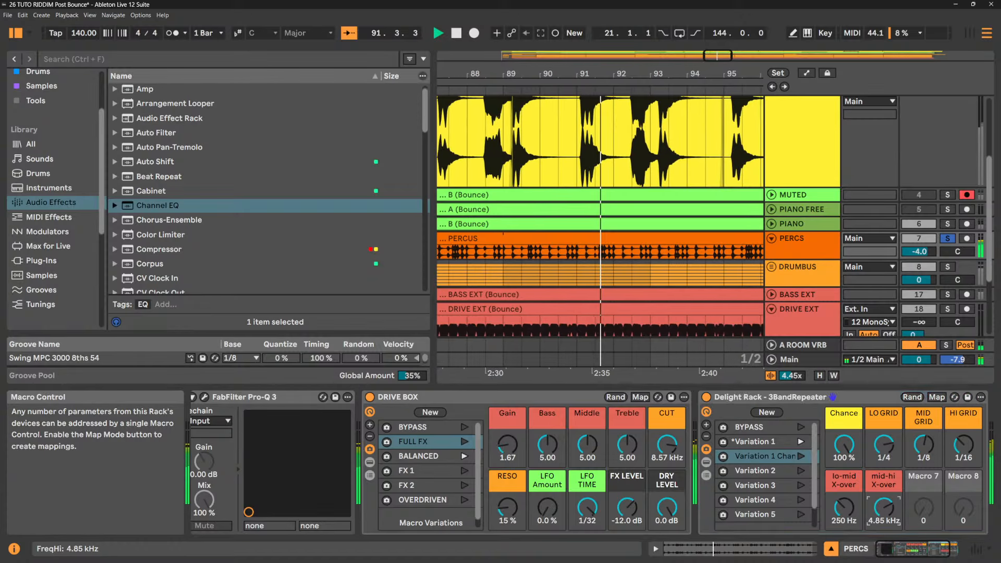
left_click_drag(884, 507, 844, 517)
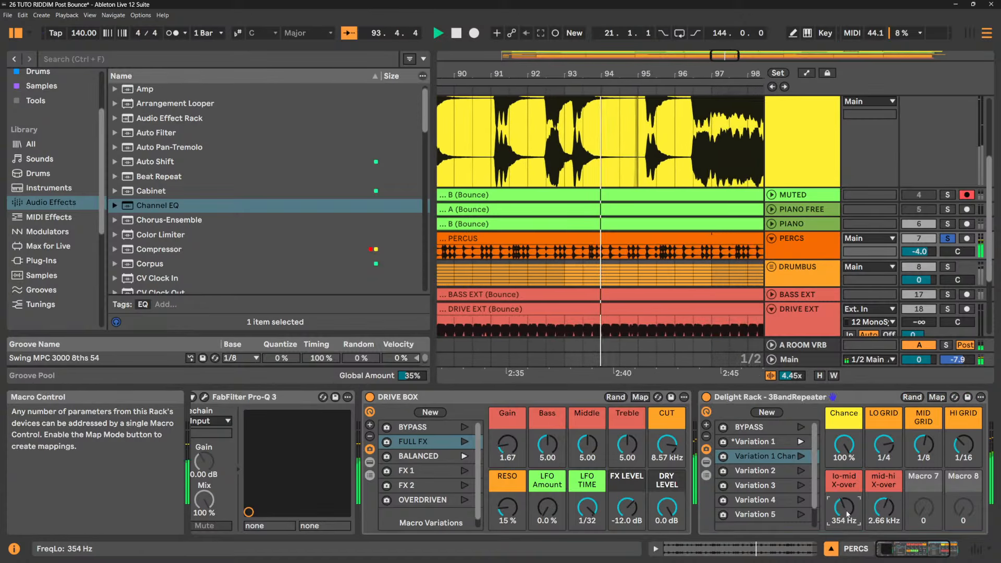
- Show the chain list of the PERCS repeater rack and increase its visible macro controls to ten
left_click_drag(926, 549, 939, 549)
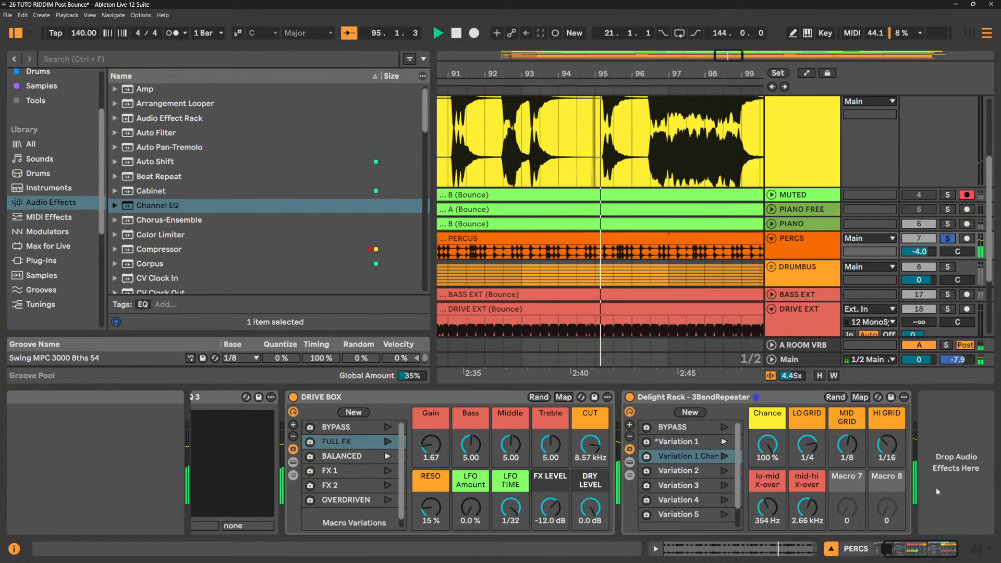
left_click(630, 475)
left_click_drag(888, 549, 911, 550)
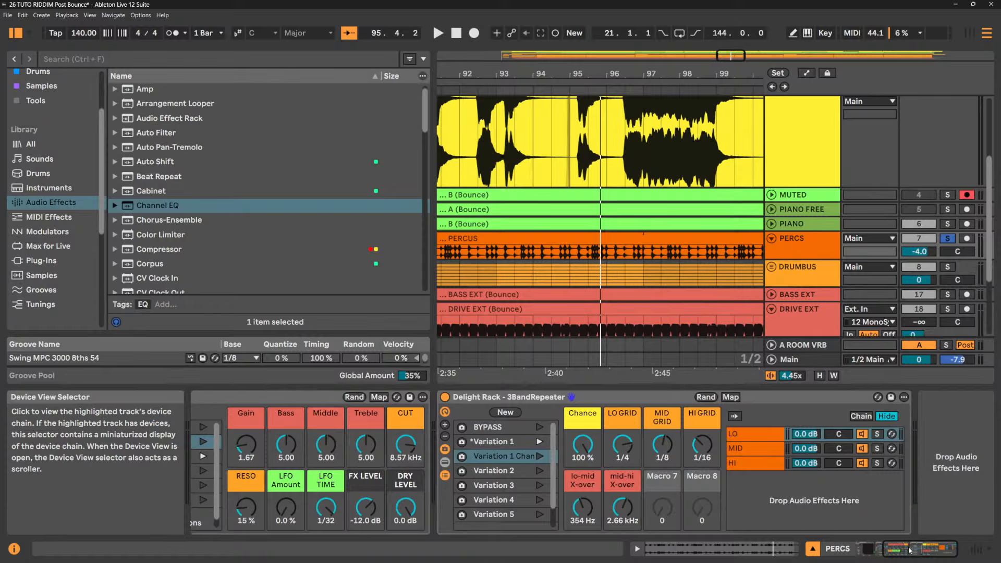
left_click(445, 425)
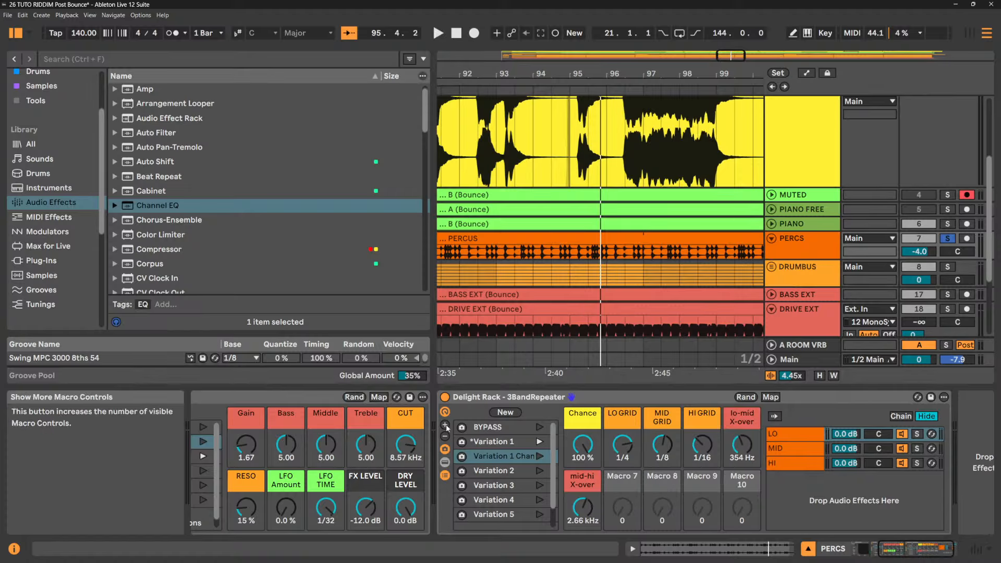
- Map the chain volumes of LO, MID and HI to Macro 7, Macro 8 and Macro 9 respectively
right_click(805, 437)
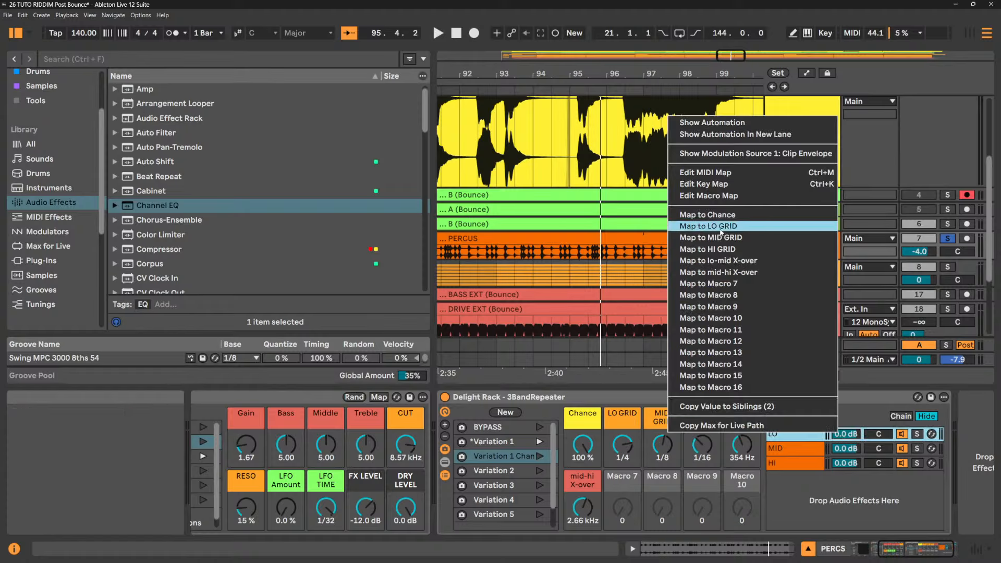
left_click(734, 284)
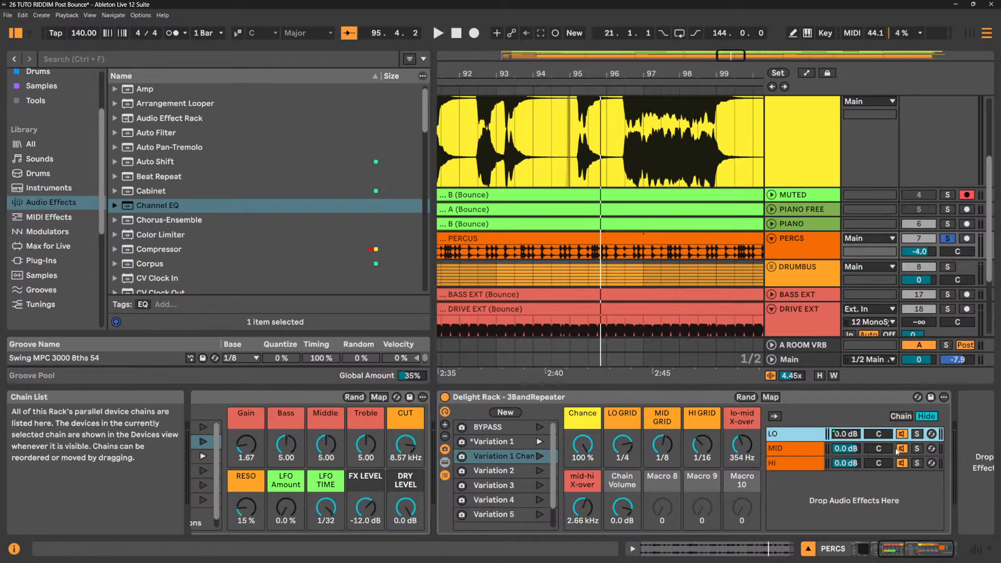
right_click(850, 450)
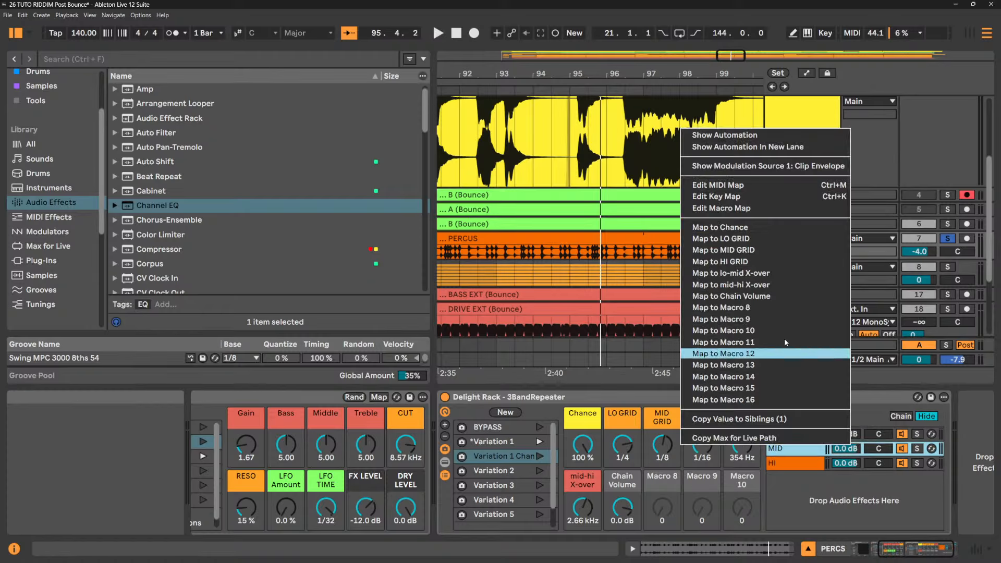
left_click(760, 310)
right_click(843, 463)
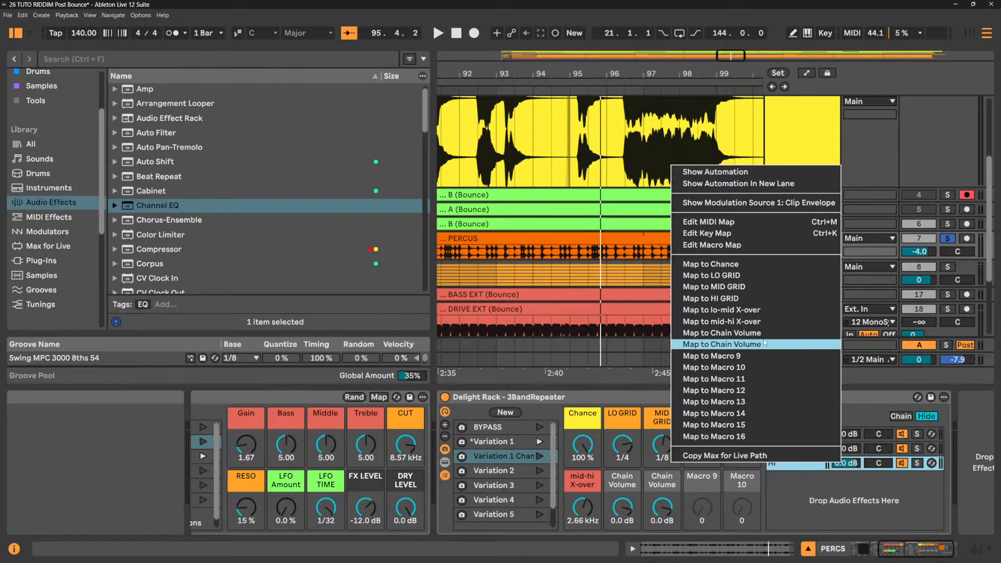
left_click(757, 356)
- Rename the three Chain Volume macros as lo level, mid level and hi level
left_click(632, 486)
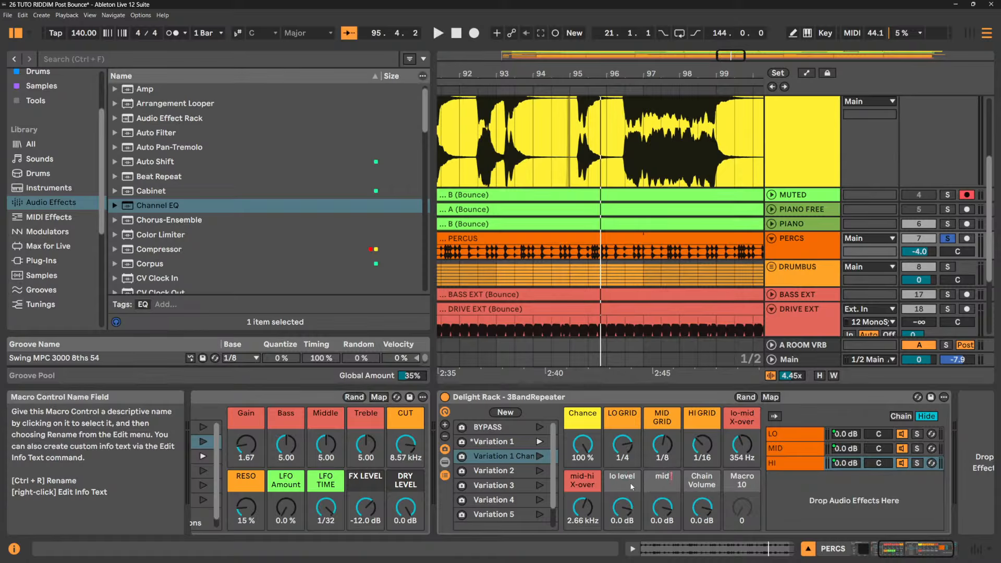
key("ctrl+r")
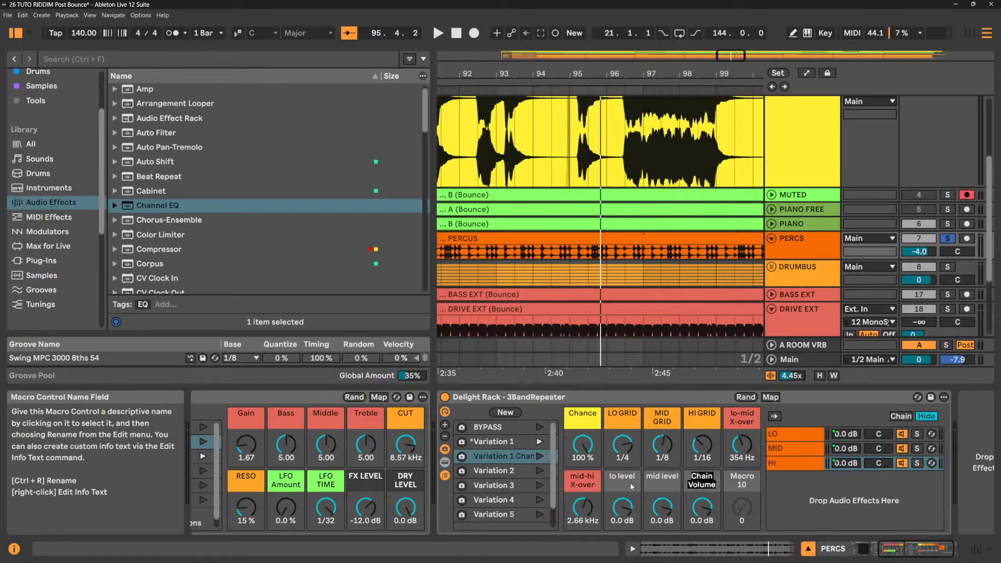
type("hi level")
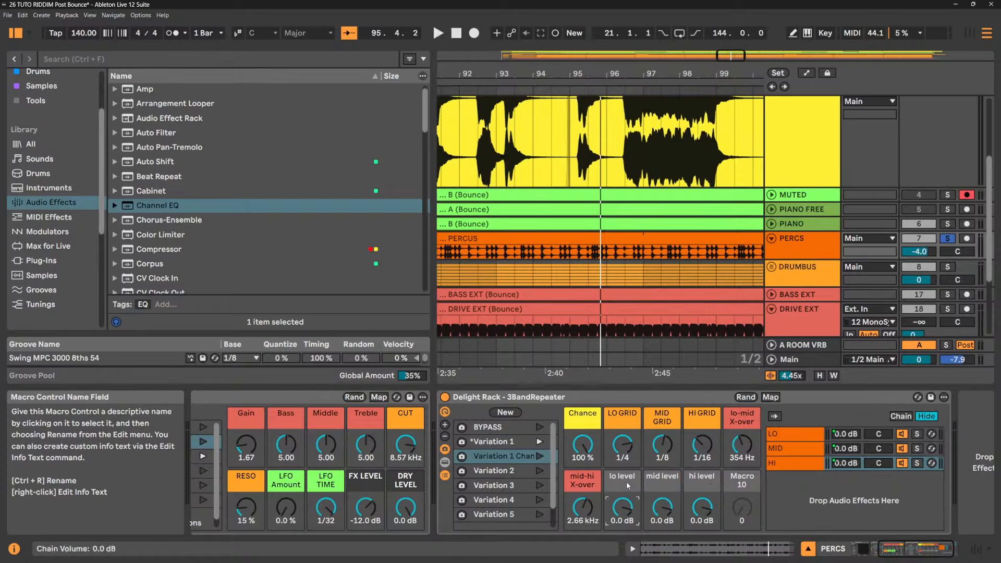
- Color the lo level, mid level and hi level macros orange
right_click(627, 483)
left_click(651, 435)
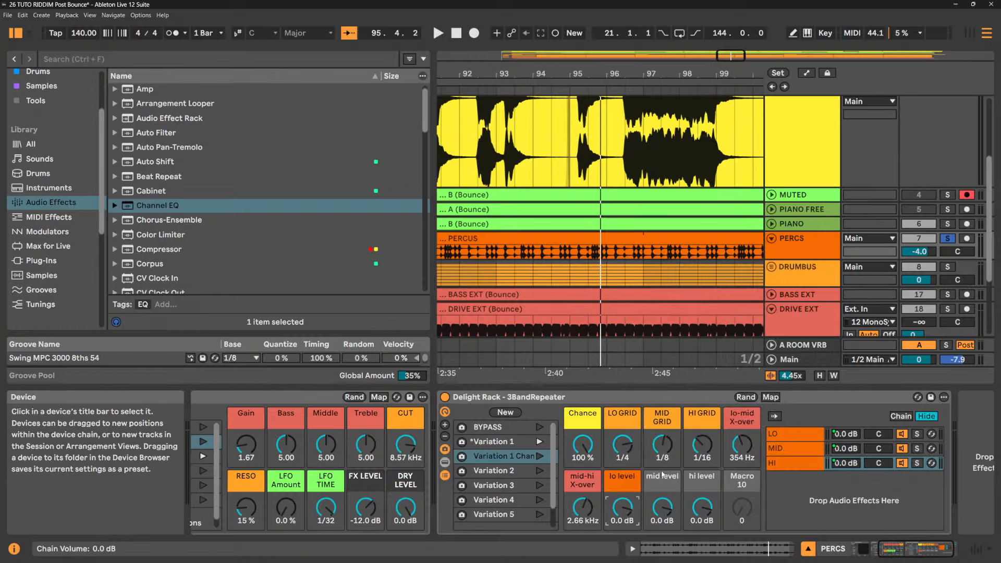
right_click(663, 480)
left_click(688, 434)
right_click(691, 481)
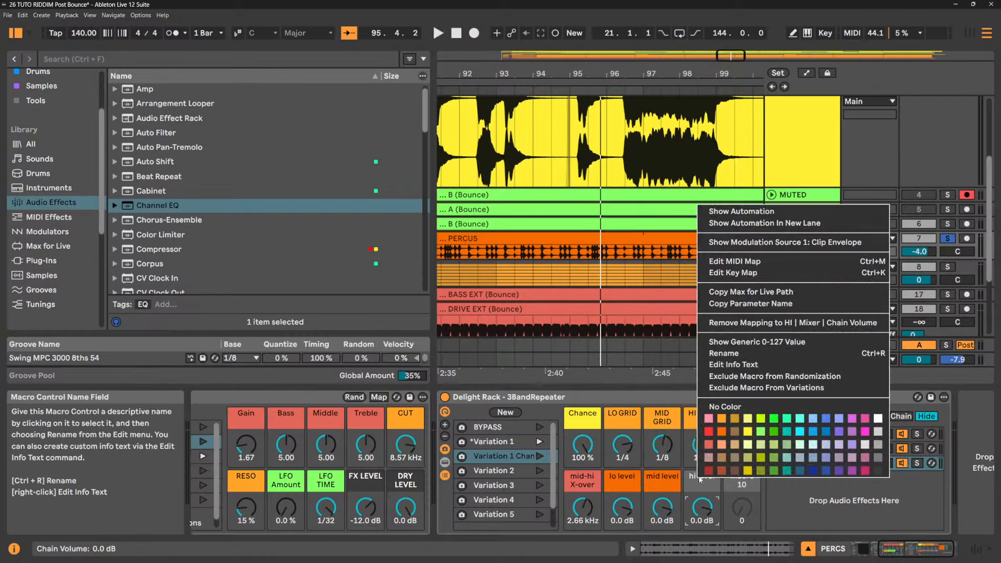
left_click(720, 435)
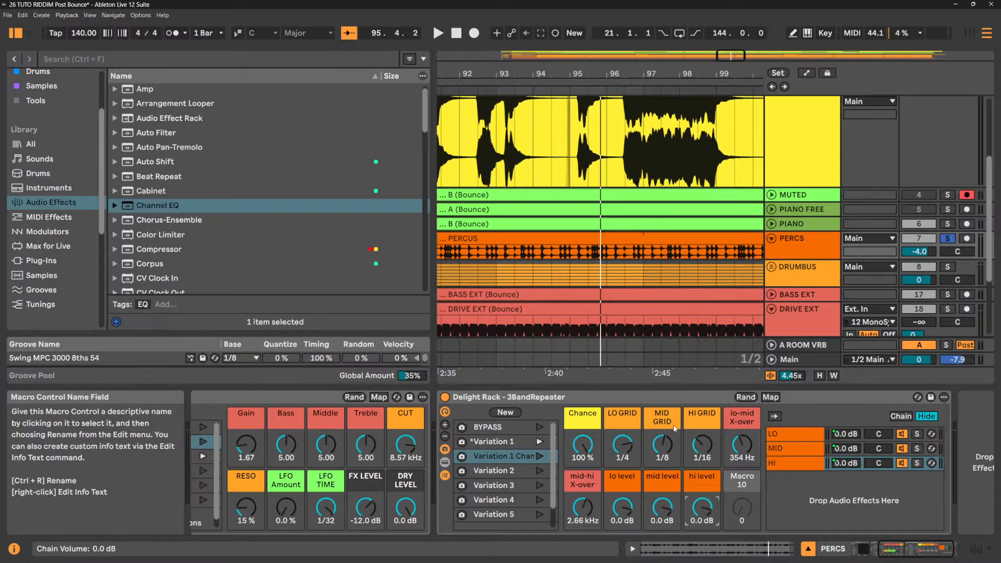
- Play the soloed PERCS track and isolate its low band by lowering the mid level and hi level macros to −∞ dB
mouse_move(579, 561)
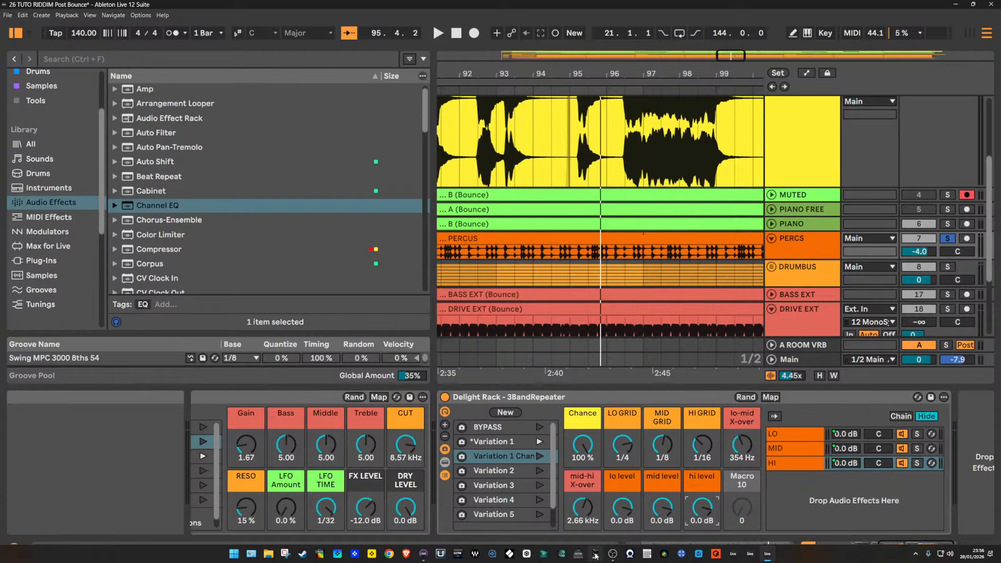
key("space")
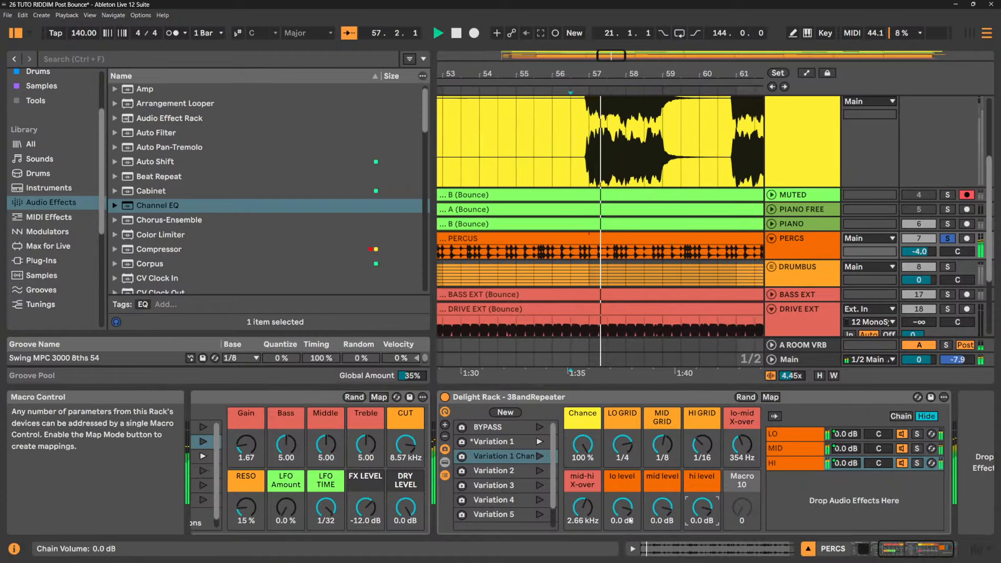
left_click_drag(648, 518, 648, 558)
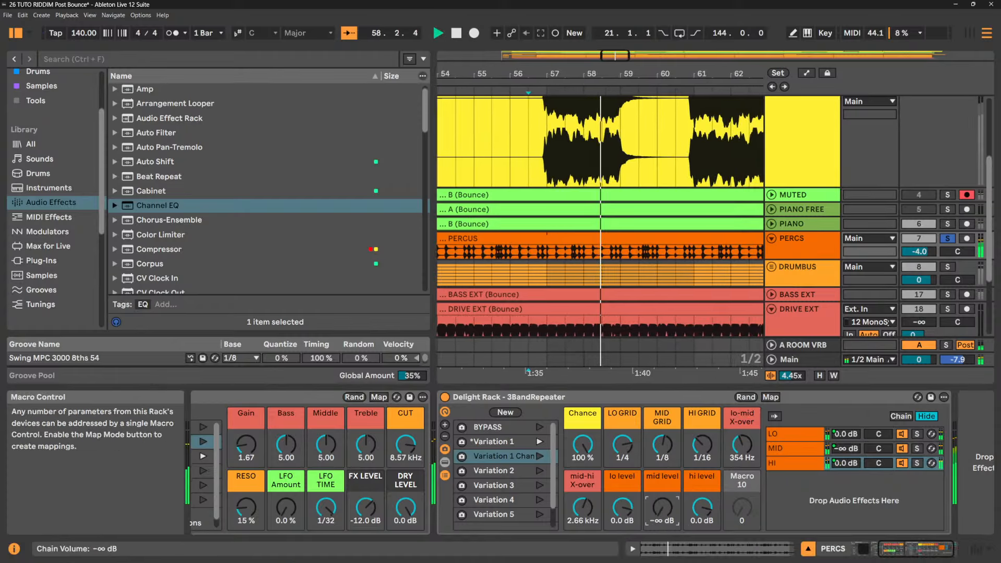
left_click_drag(706, 508, 706, 547)
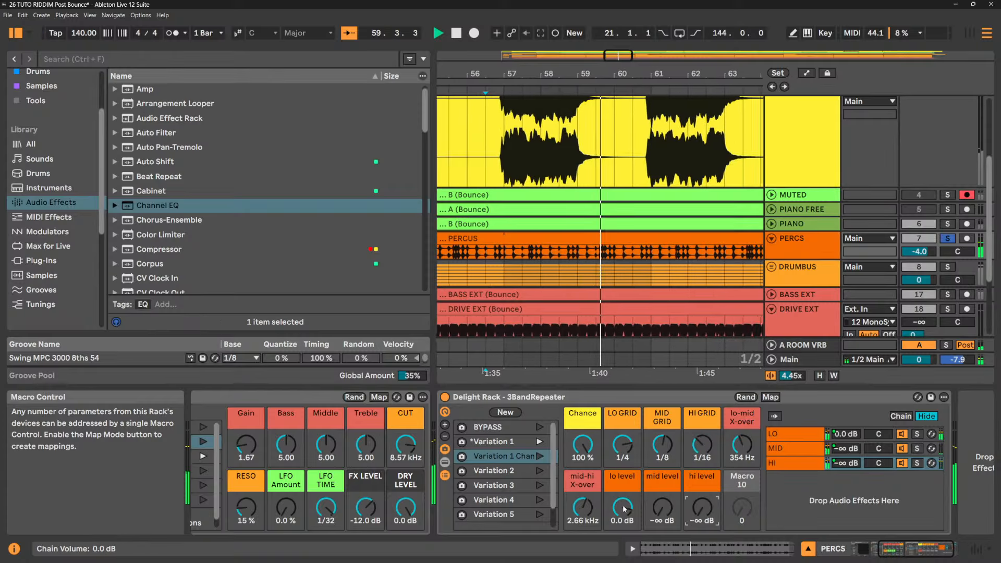
- Set the lo level macro to 6.0 dB, mid level to 0.0 dB and hi level to 0.332 dB, and stop playback
left_click_drag(623, 509, 622, 496)
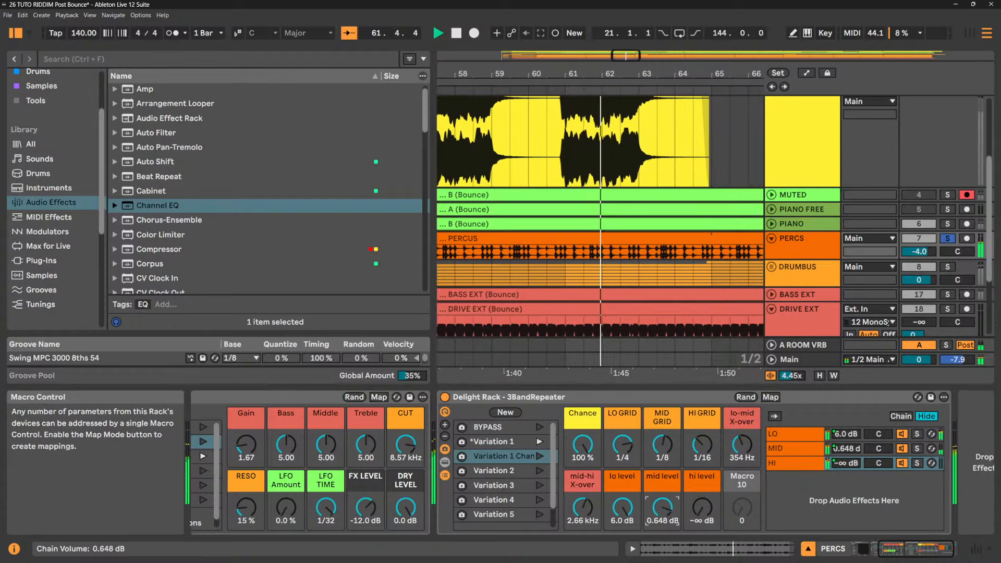
left_click_drag(661, 509, 693, 498)
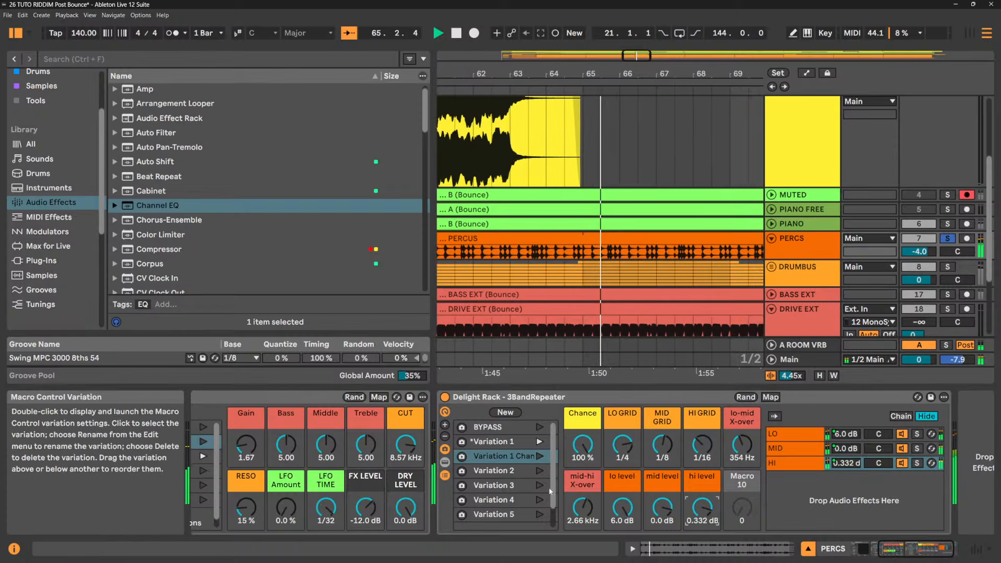
key("space")
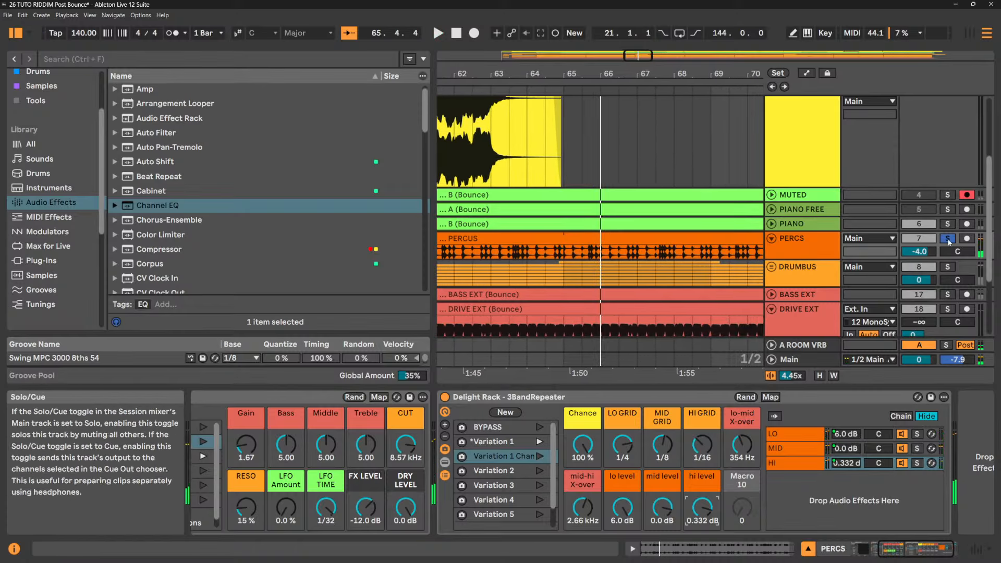
- Unsolo PERCS and reset its track volume to 0 dB while the full mix plays
left_click(948, 239)
key("space")
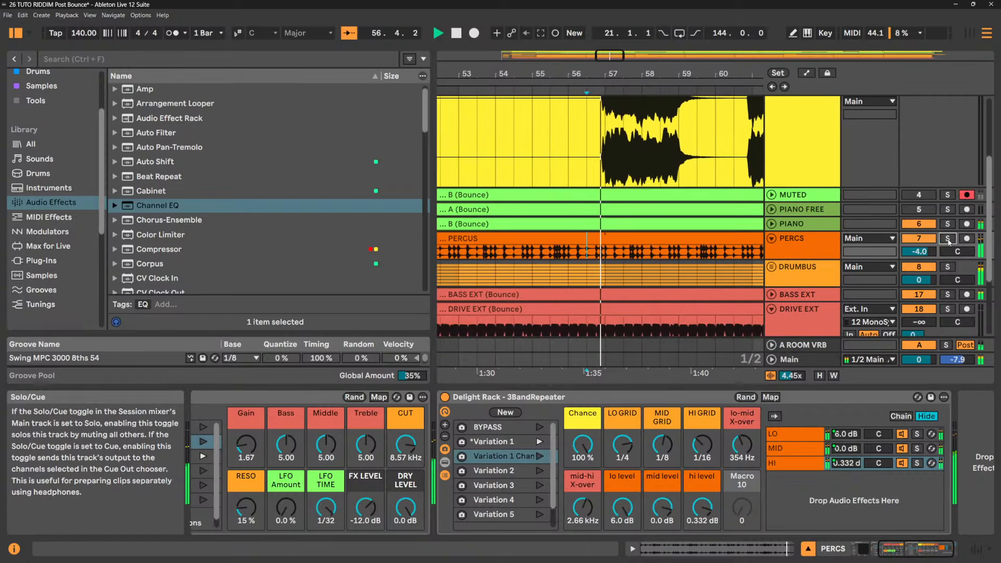
double_click(914, 255)
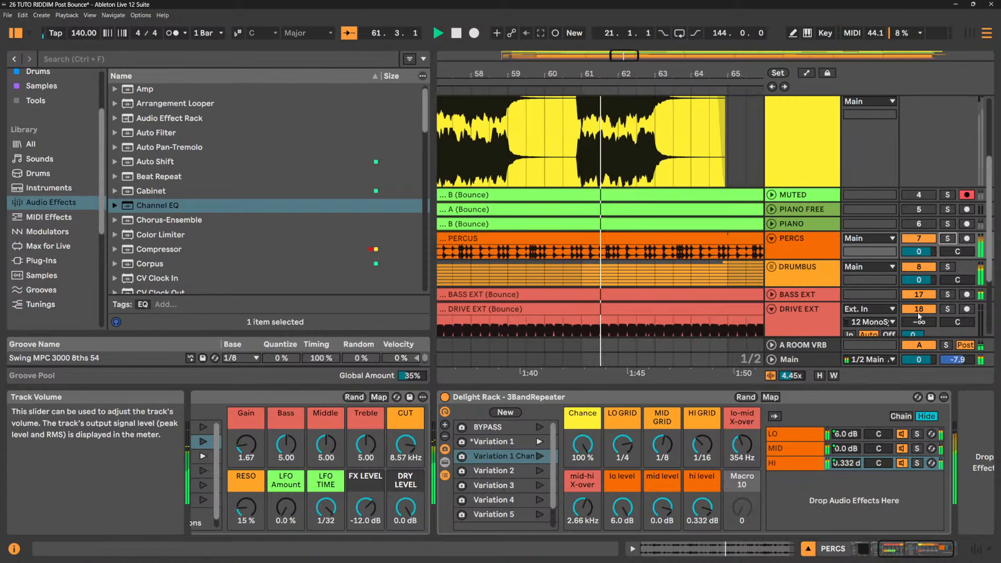
- Launch Variation 3, show twelve macro controls, and set lo-mid X-over to 395 Hz and mid-hi X-over to 3.40 kHz
left_click(540, 485)
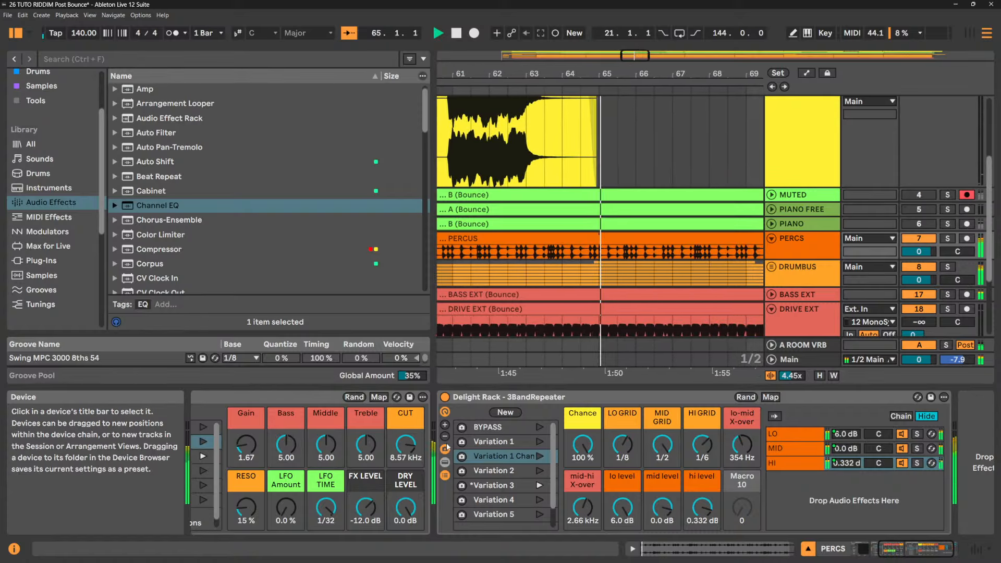
left_click(445, 425)
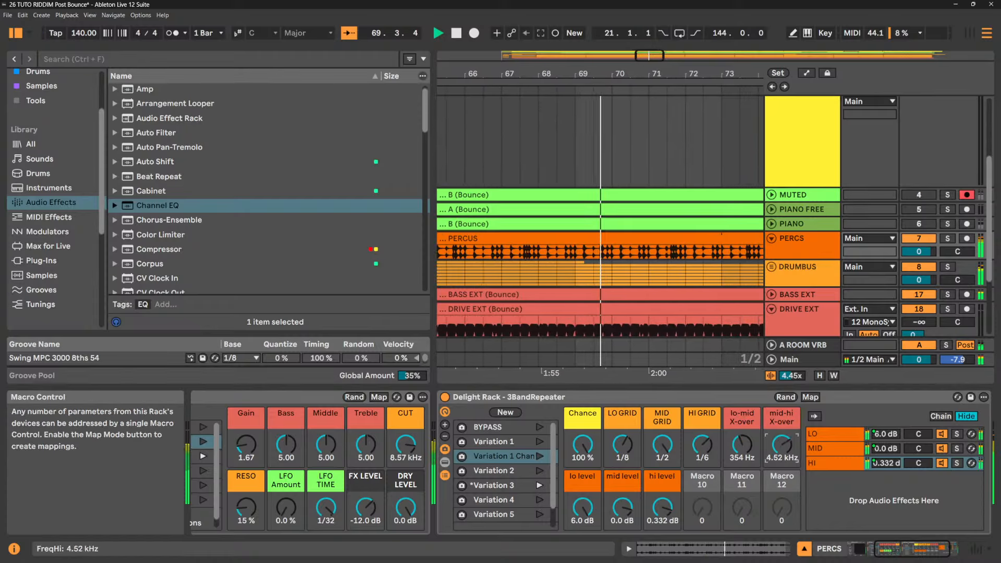
left_click_drag(783, 443, 743, 442)
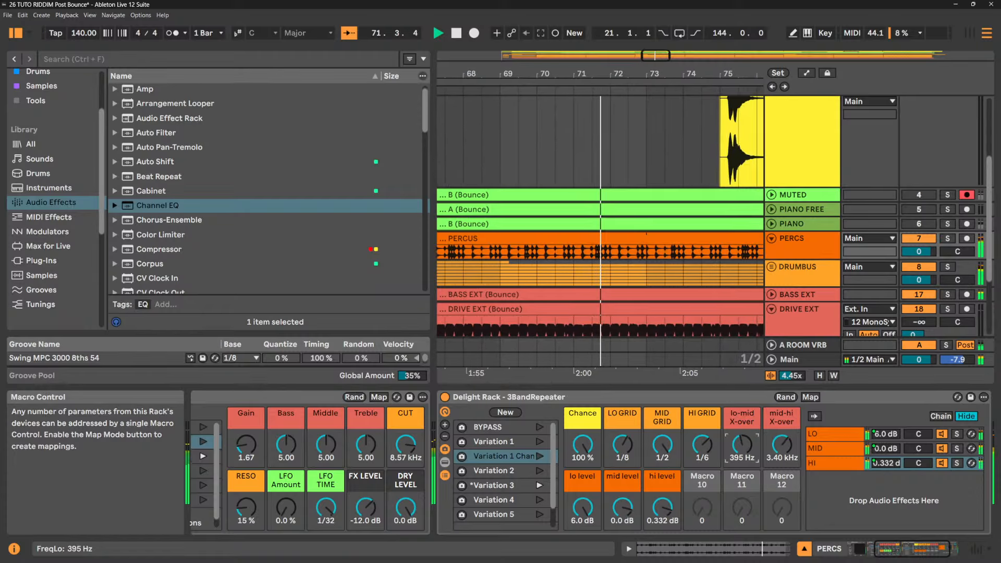
- Launch Variation 4, set the lo-mid crossover to 1.17 kHz, and set the low, mid and high levels to 2.538, -2.187 and 2.538 dB
left_click(542, 501)
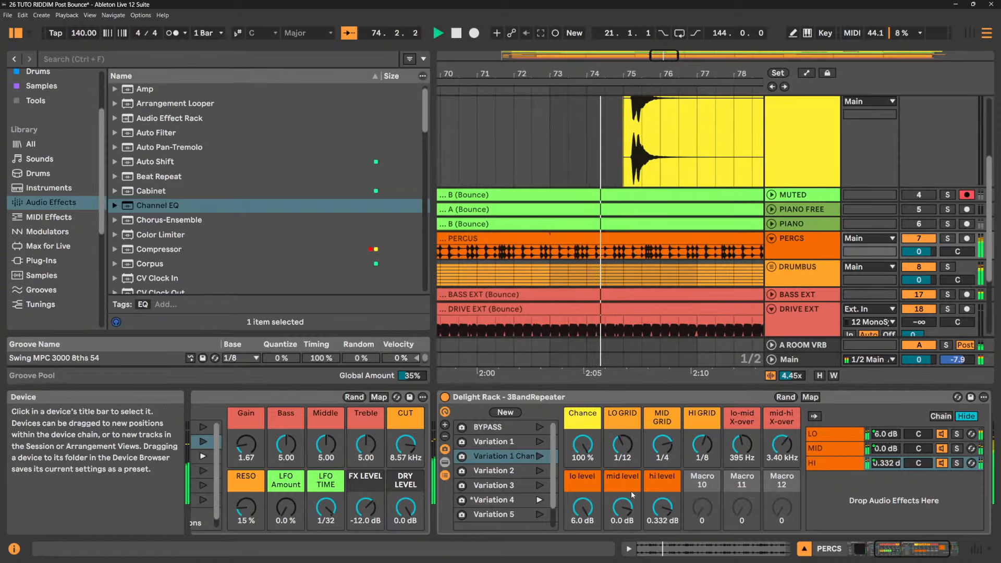
left_click_drag(758, 454, 758, 432)
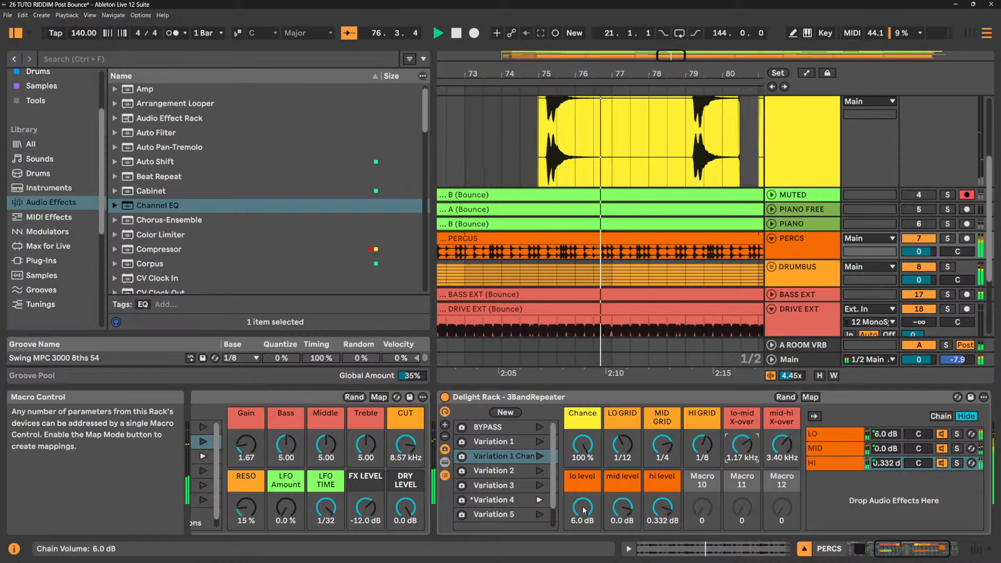
left_click_drag(583, 506, 626, 524)
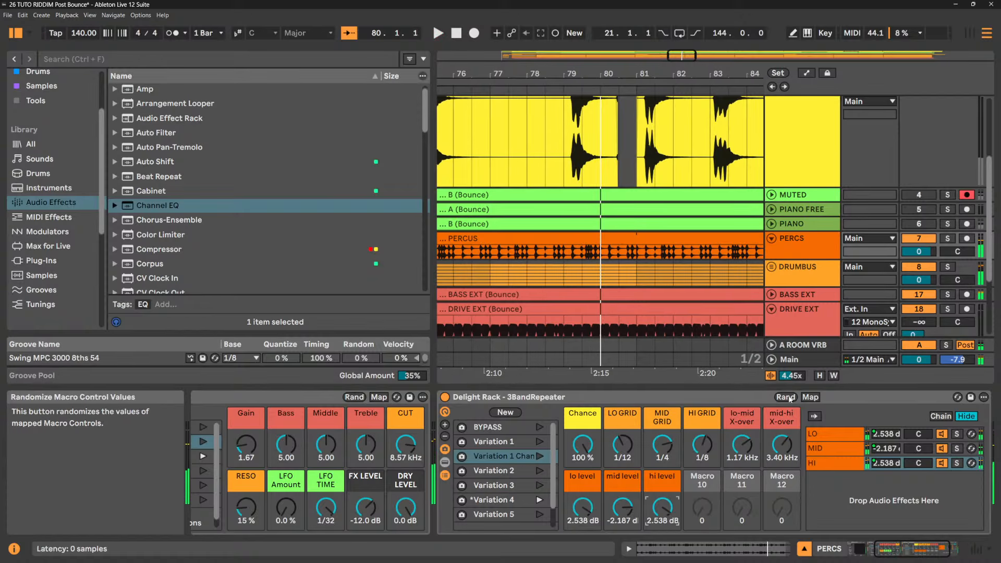
- Randomize the 3BandRepeater rack's macros repeatedly and audition the results on the PERCS track during playback
left_click(790, 399)
left_click(790, 399)
left_click(790, 399)
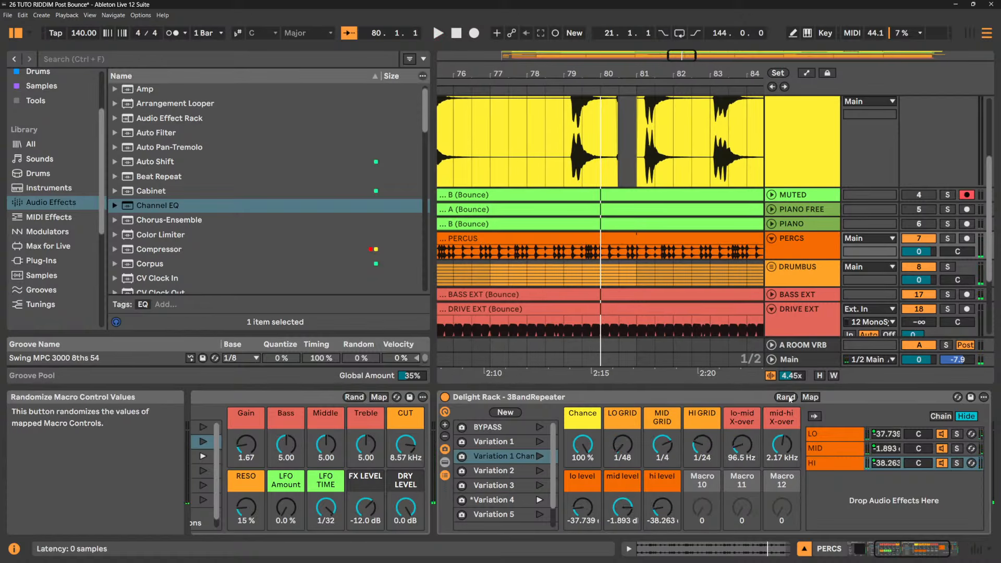
left_click(790, 398)
key("space")
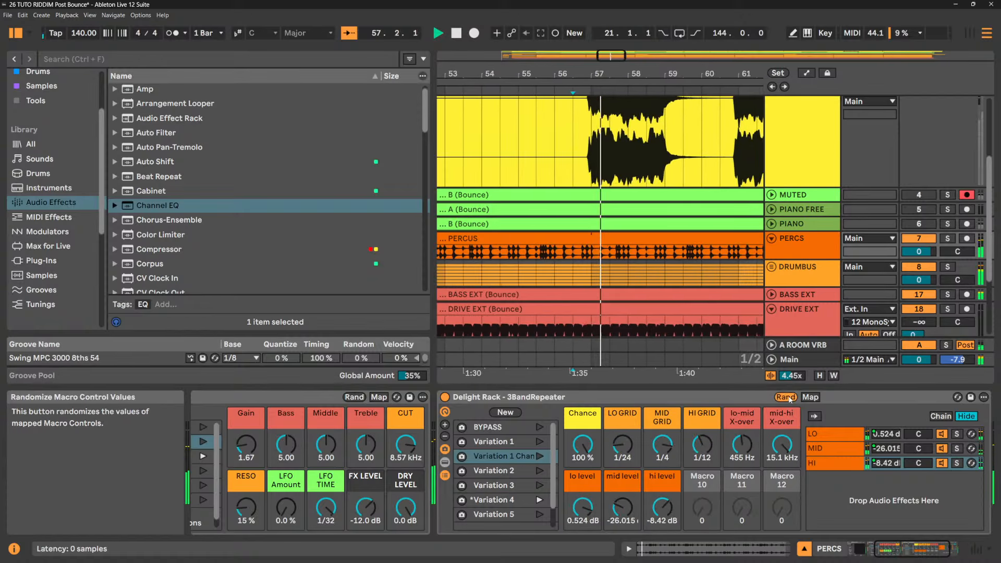
left_click(790, 398)
left_click(790, 399)
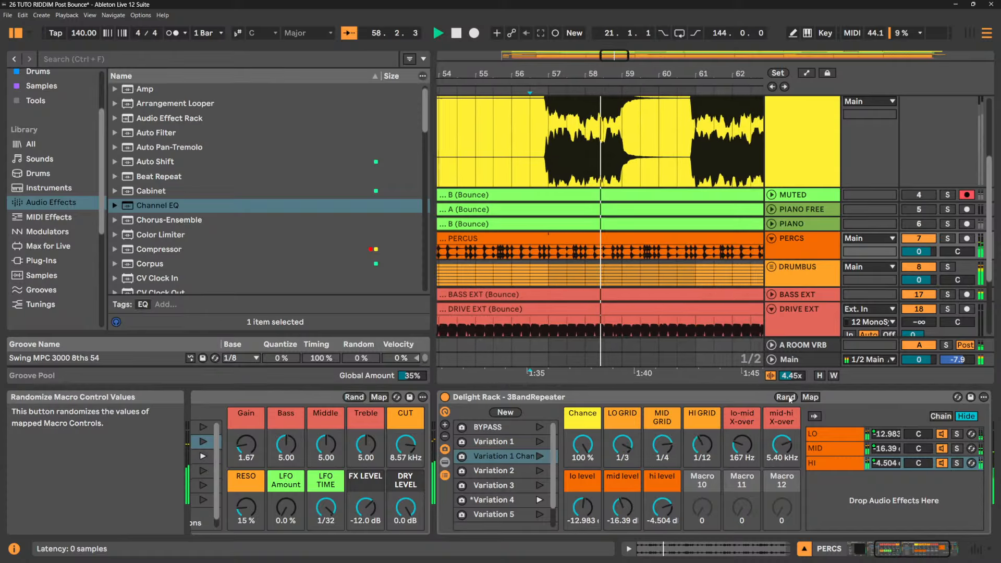
left_click(790, 399)
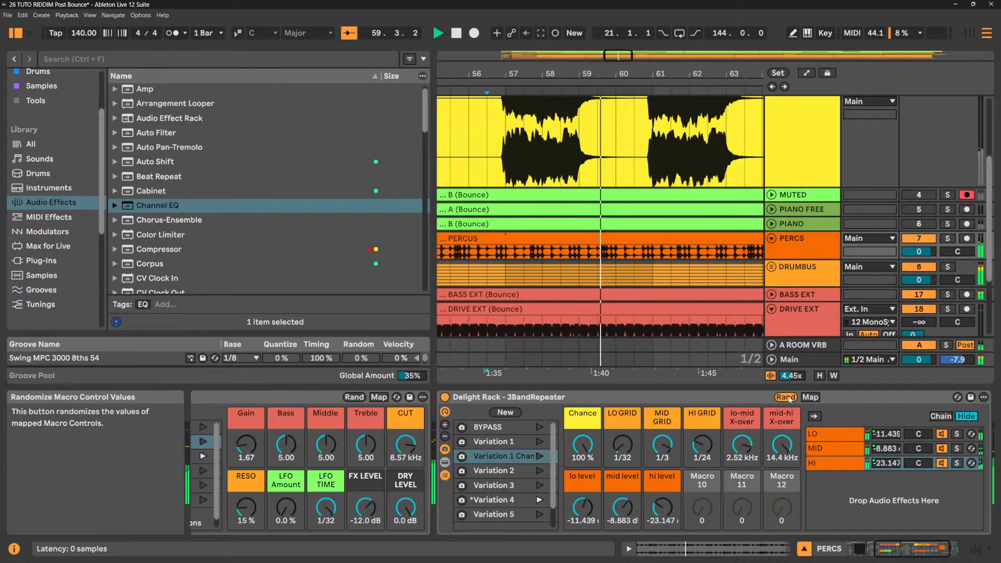
left_click(790, 399)
left_click(790, 398)
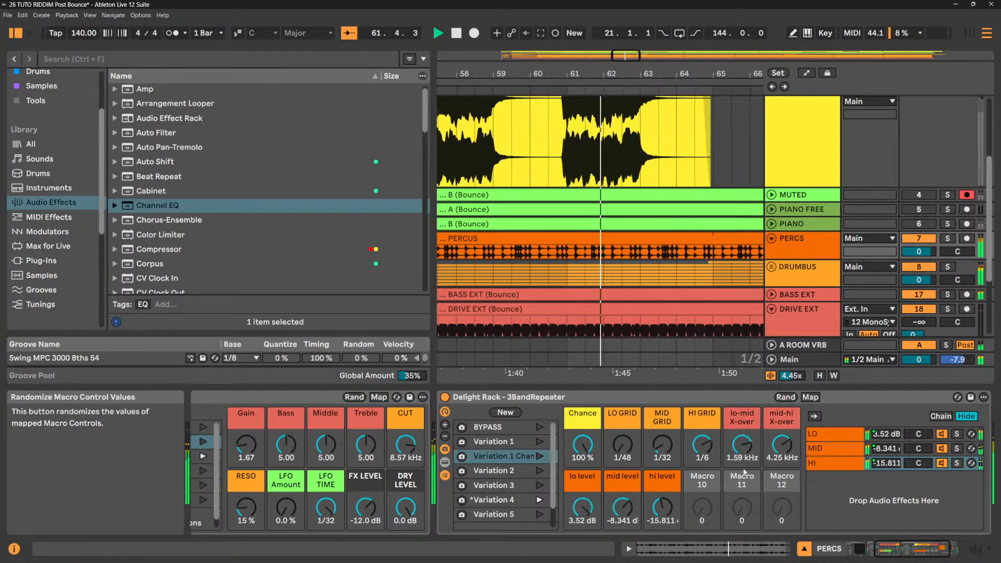
key("space")
- Exclude the lo-mid and mid-hi crossover macros from randomization and set them to 200 Hz and 4.00 kHz
left_click_drag(742, 445, 743, 461)
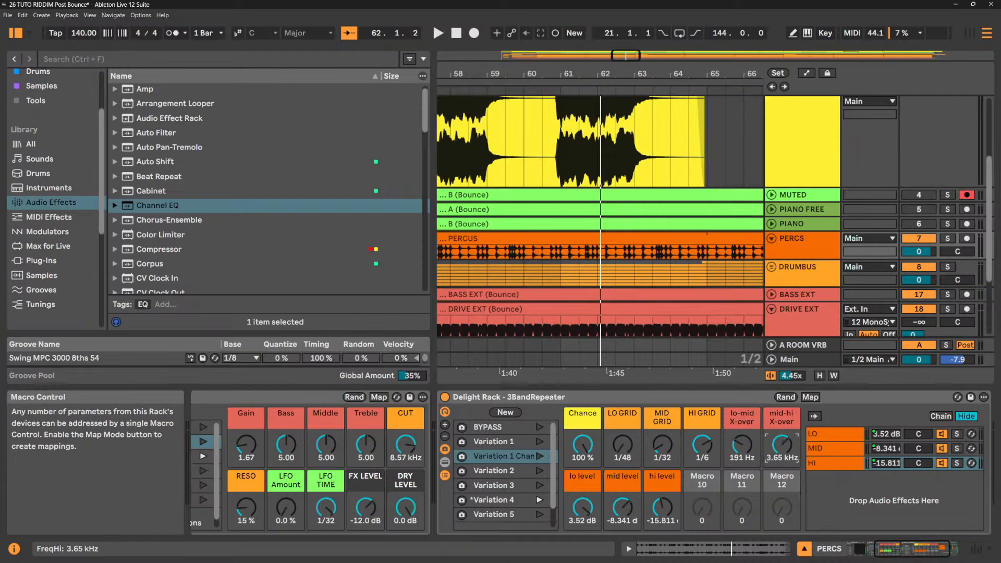
right_click(782, 447)
left_click(829, 346)
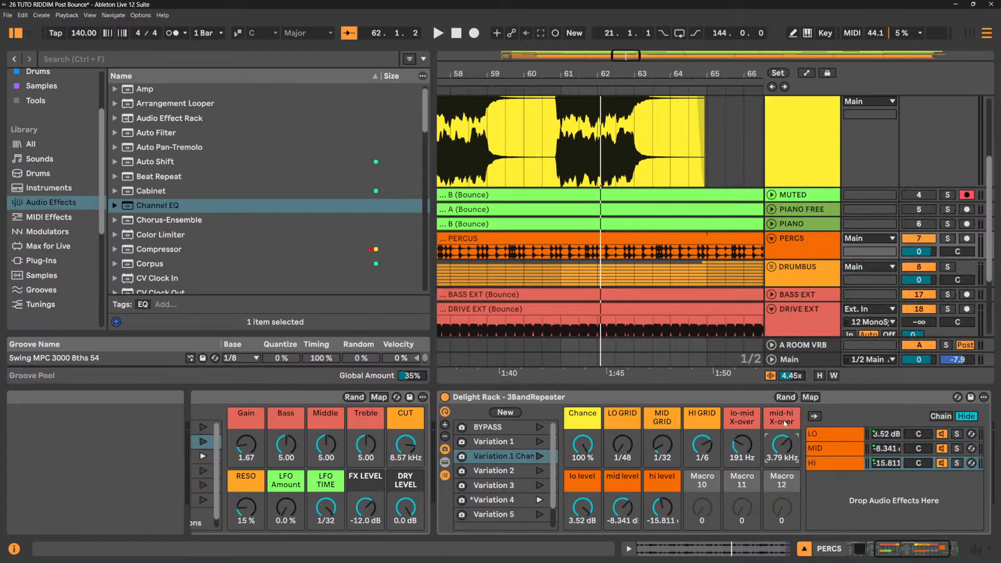
right_click(744, 444)
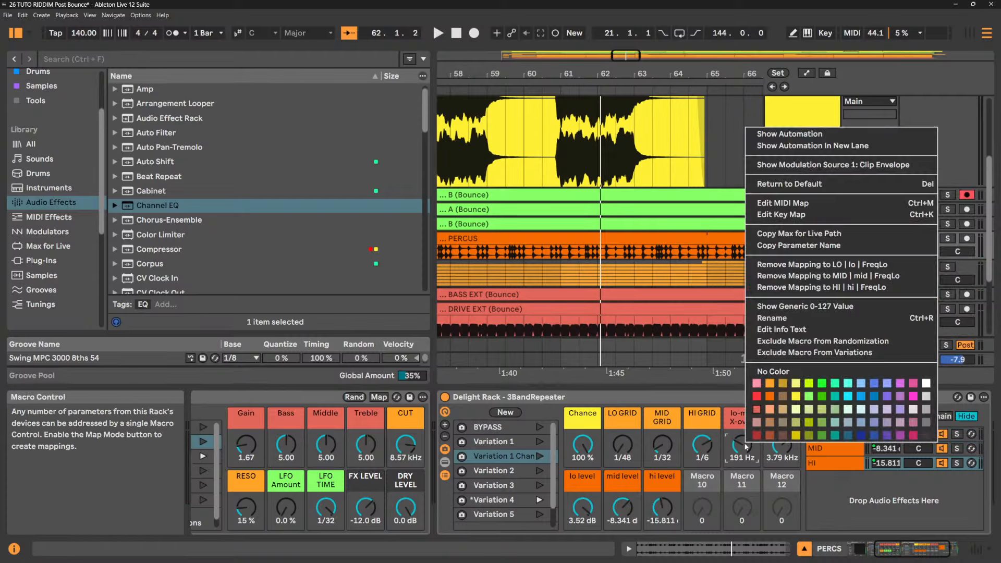
left_click(852, 346)
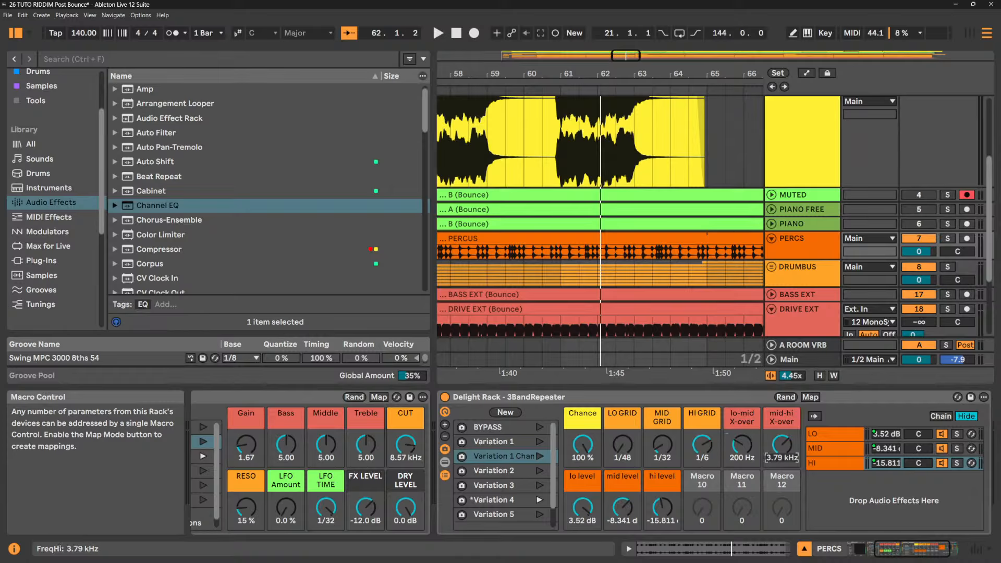
left_click(784, 458)
key("space")
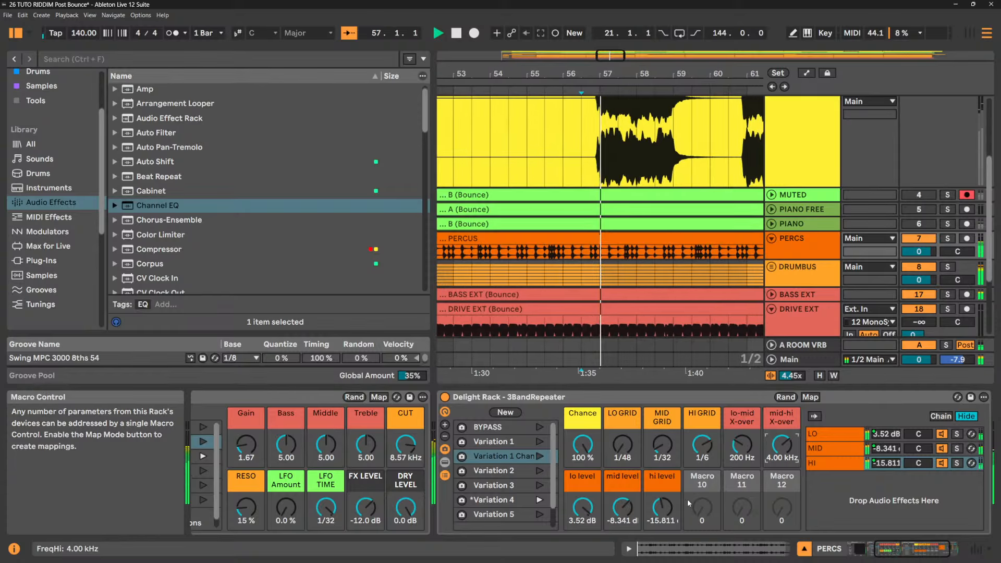
- Reset the rack's low, mid and high level macros to 0.0 dB
double_click(621, 512)
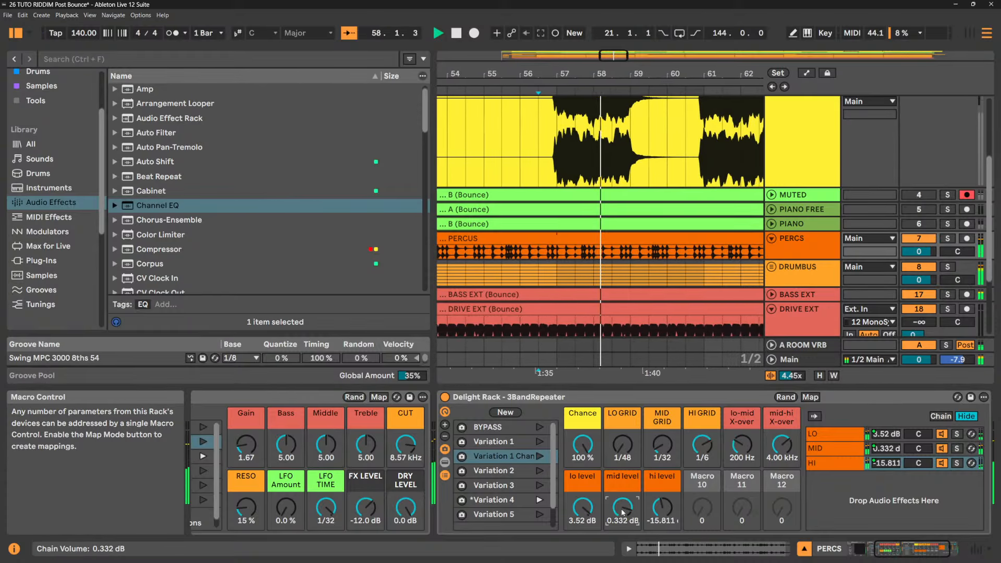
left_click(583, 513)
double_click(583, 511)
left_click(662, 510)
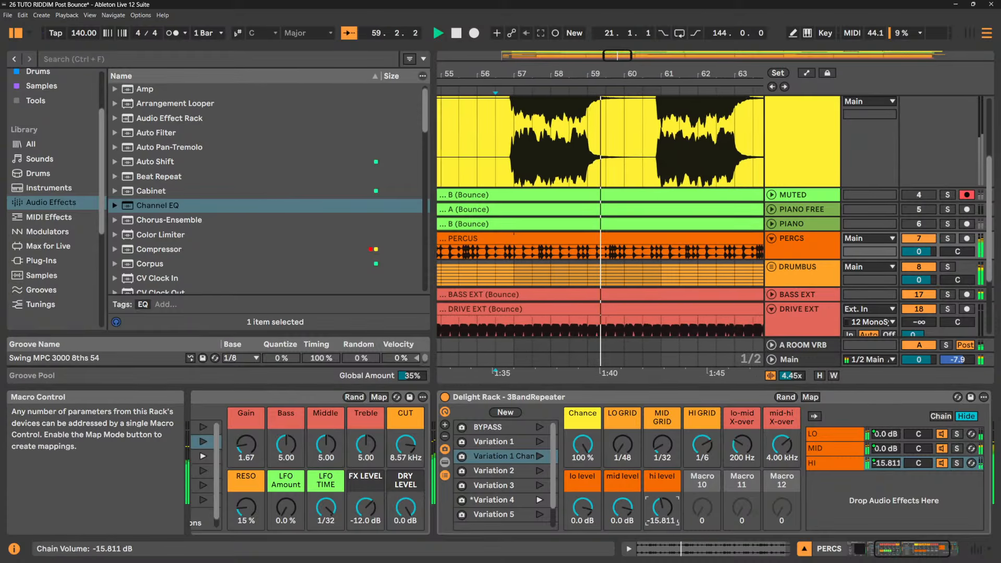
double_click(663, 510)
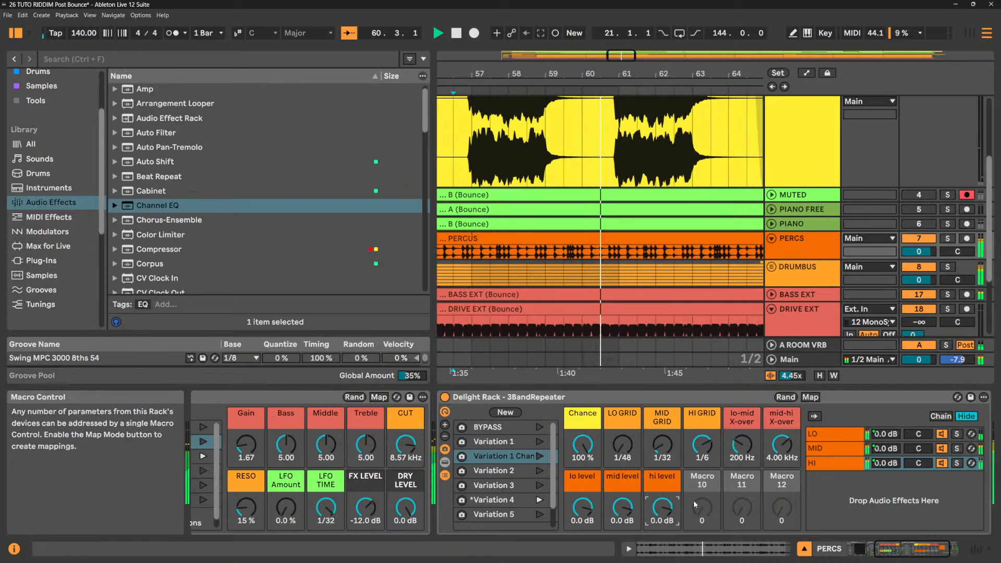
- Exclude the low, mid and high level macros from randomization
right_click(582, 509)
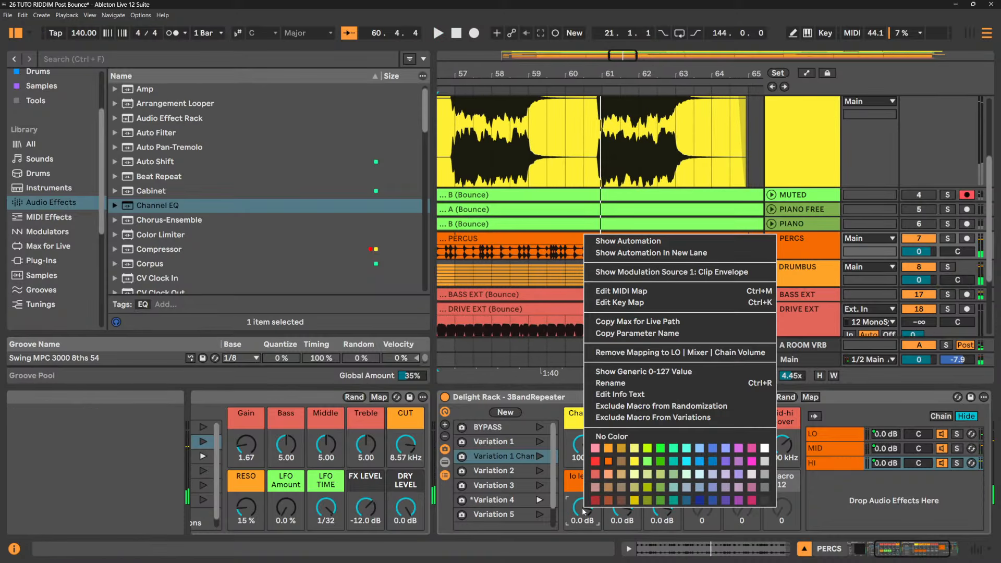
left_click(700, 411)
right_click(627, 512)
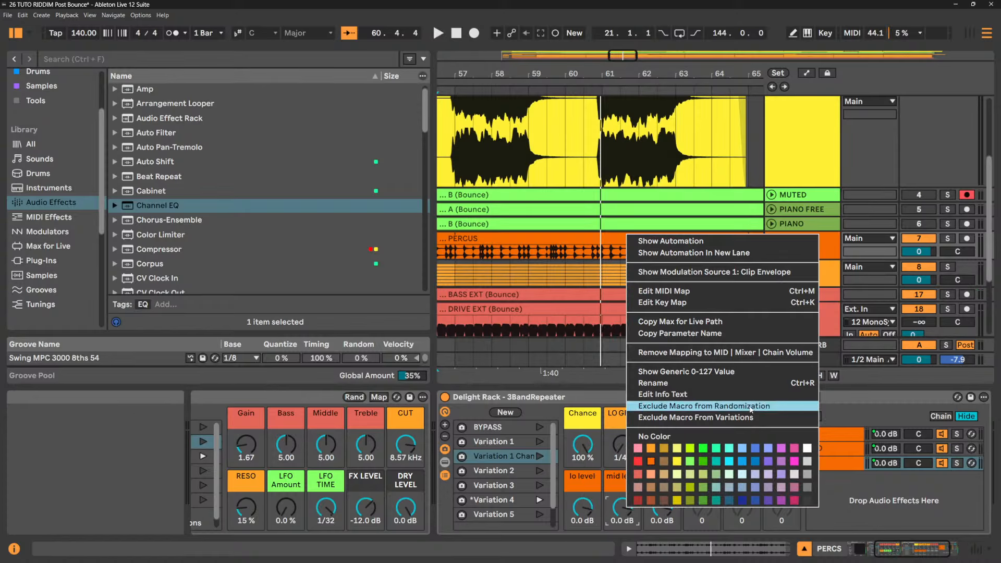
left_click(704, 406)
right_click(663, 512)
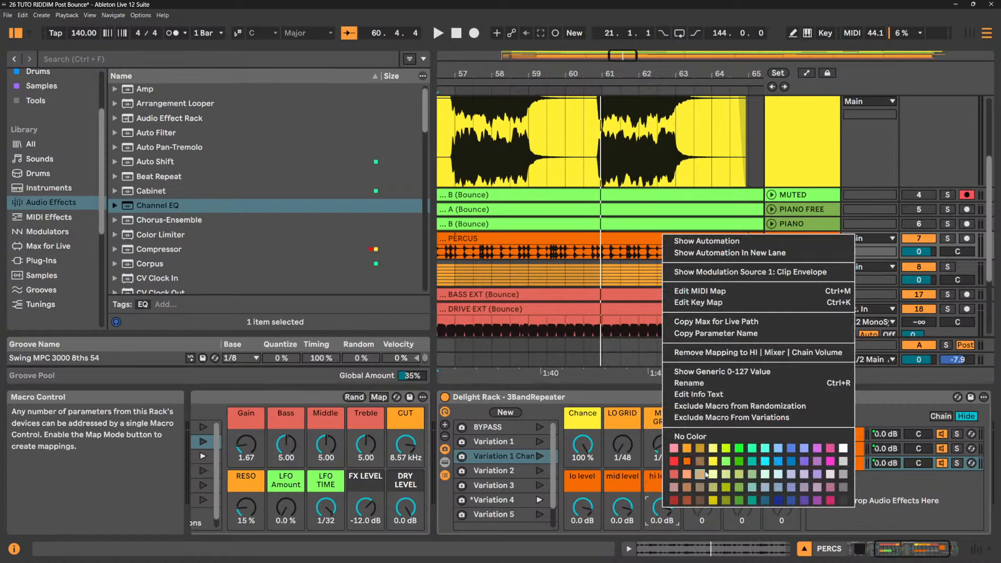
left_click(777, 406)
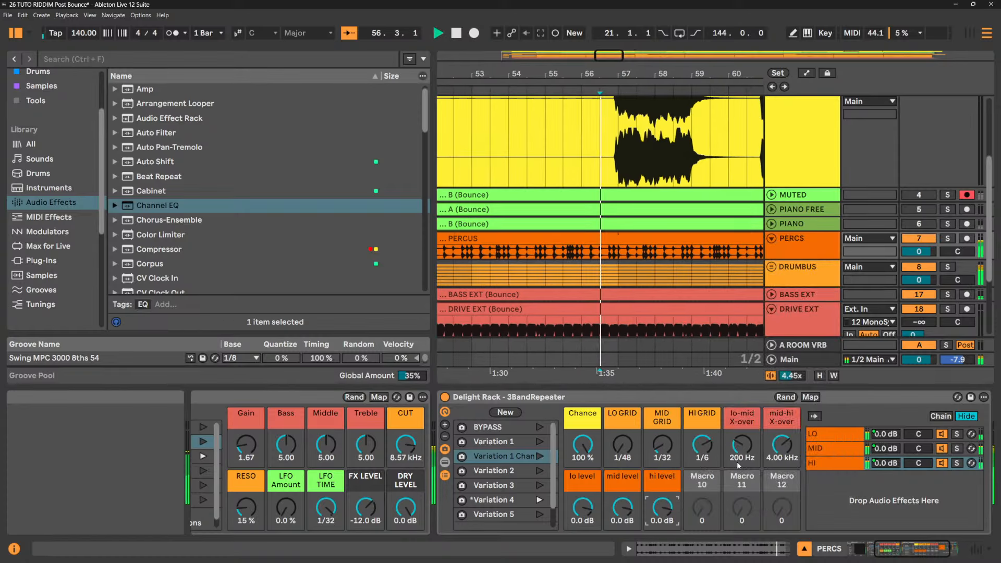
- Test the randomization exclusions by randomizing the remaining macros three times during playback
left_click(784, 397)
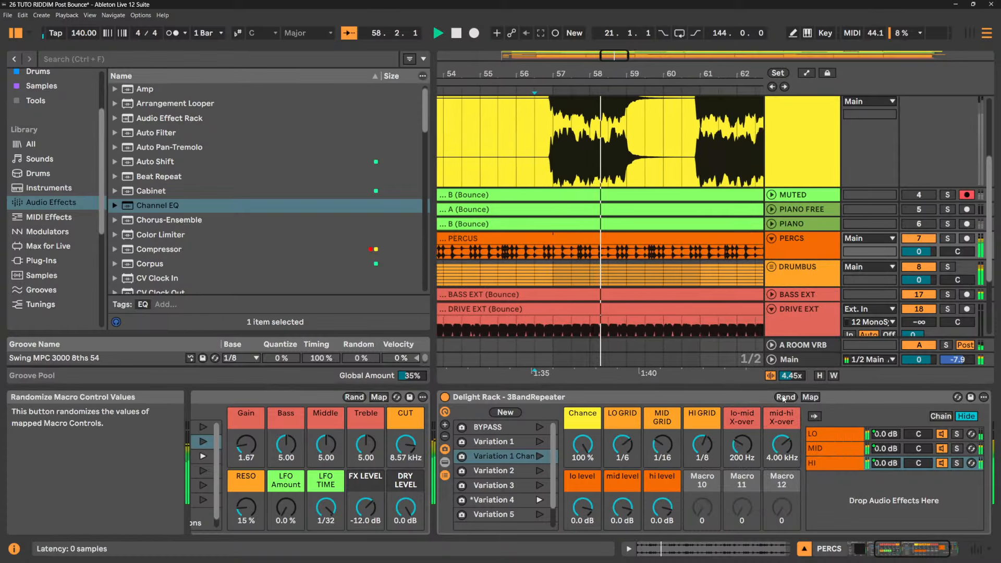
left_click(785, 397)
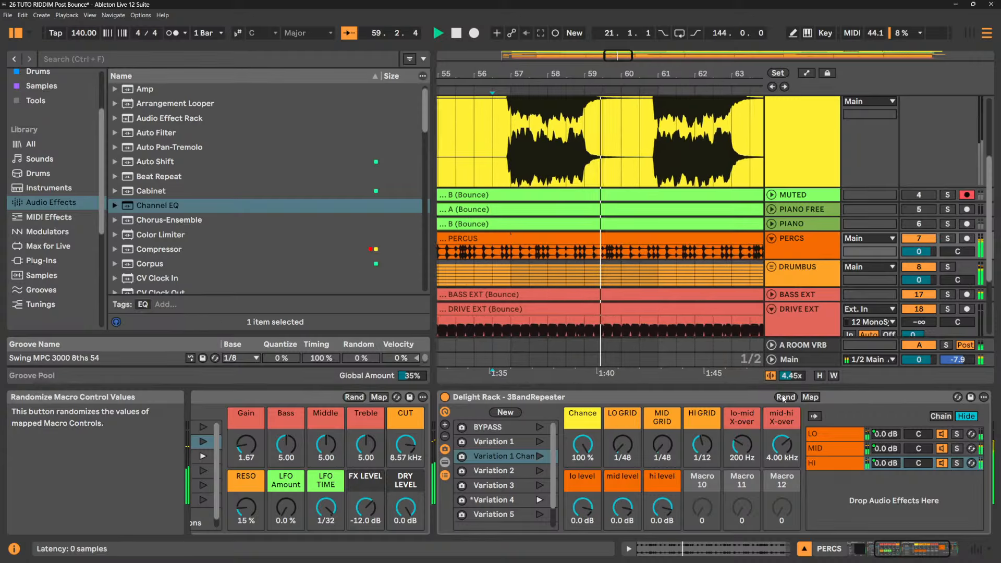
left_click(785, 398)
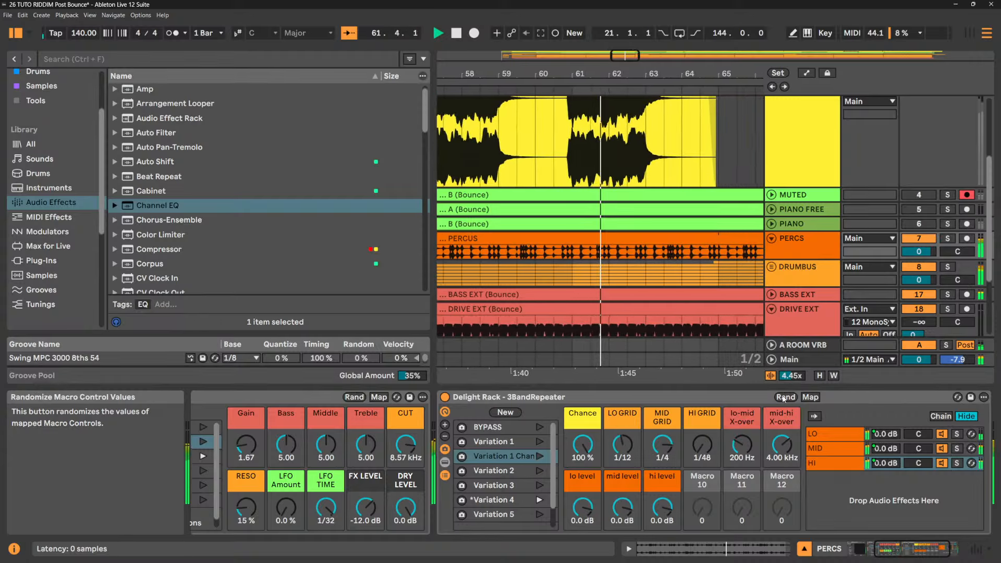
- Audition Variation 5, switch to Variation 1 and randomize its macros twice
left_click(539, 514)
left_click(541, 442)
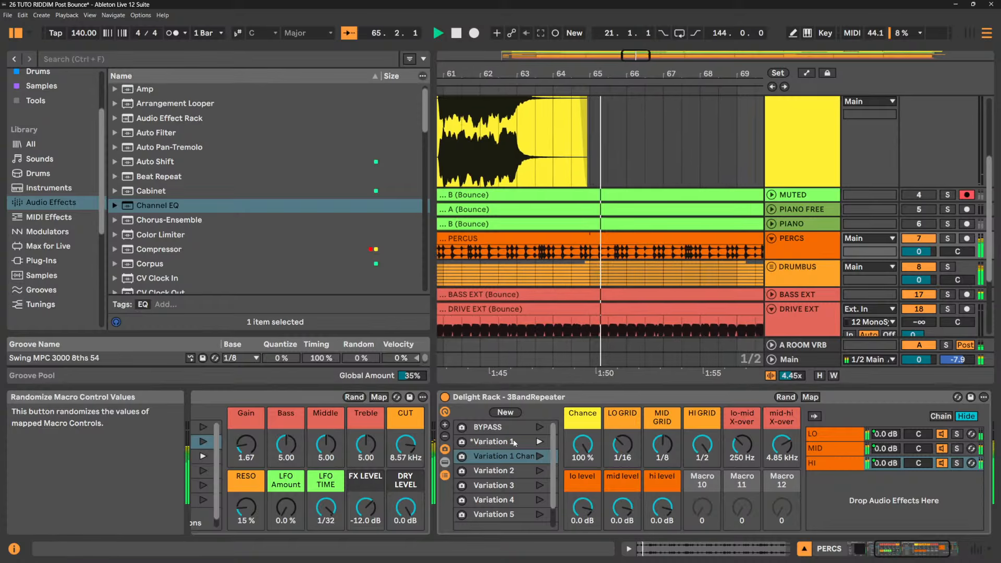
left_click(786, 397)
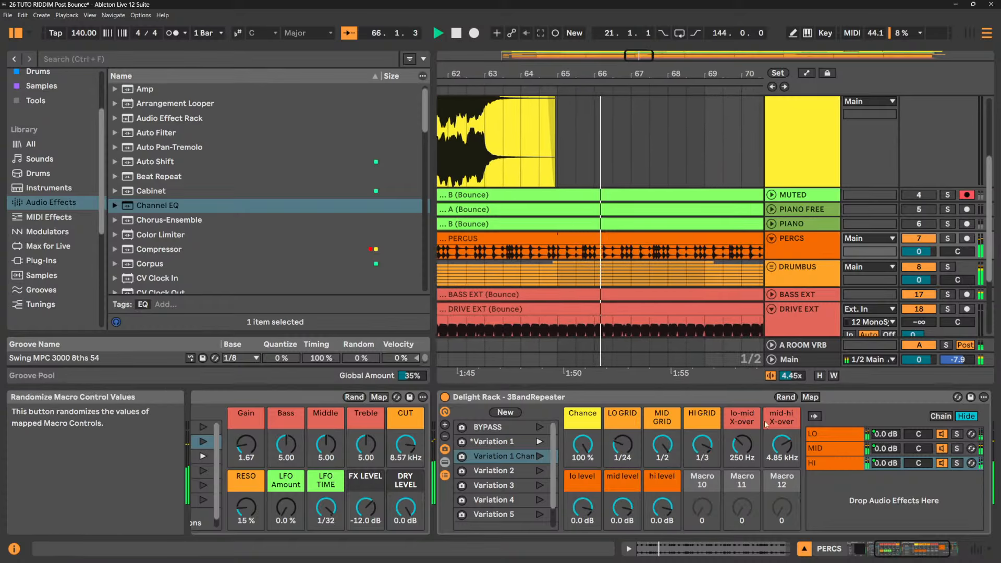
left_click(791, 399)
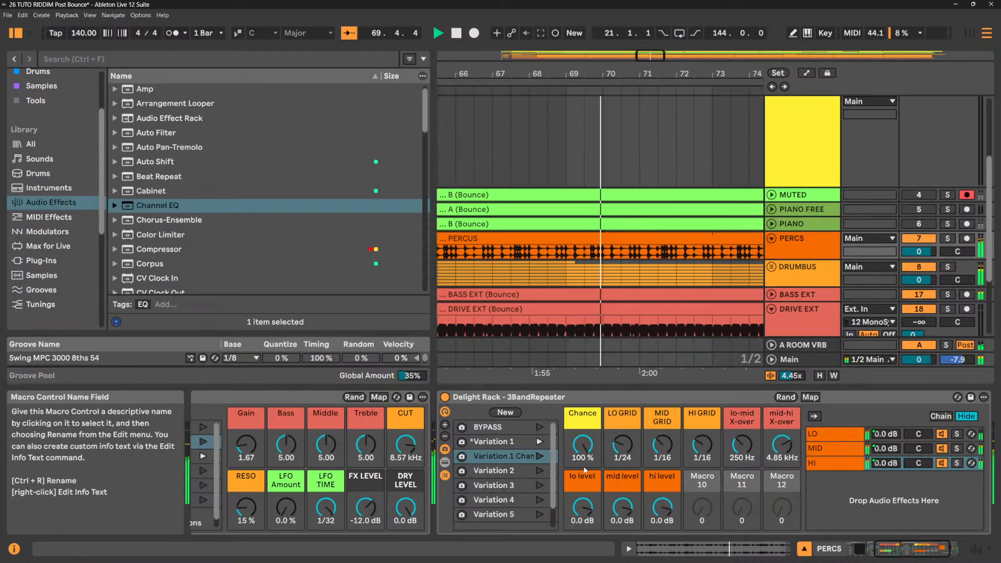
- Set Chance to 46.5 %, HI GRID to 1/8 and the mid-hi crossover to 2.00 kHz
left_click_drag(583, 445, 583, 454)
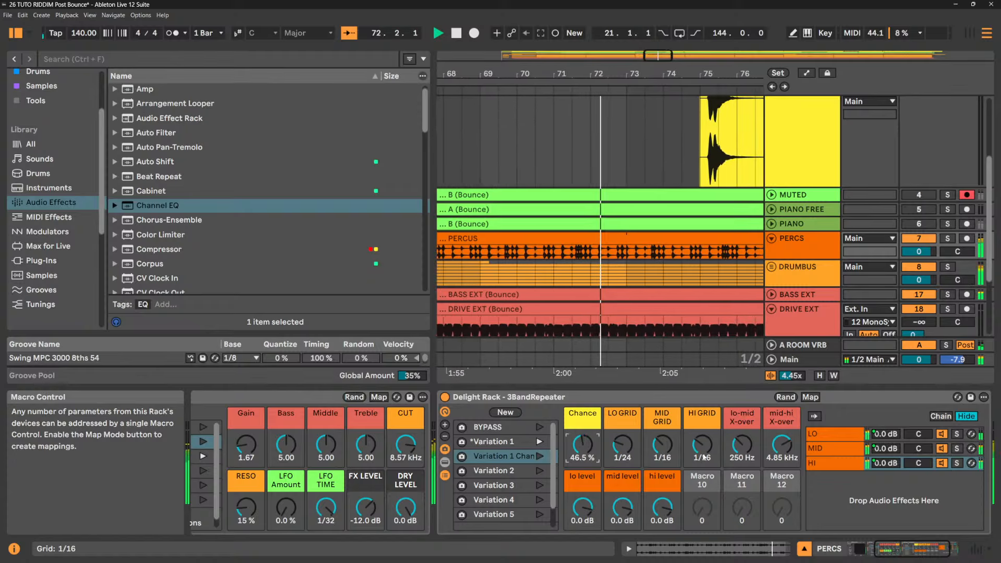
left_click_drag(703, 445, 703, 441)
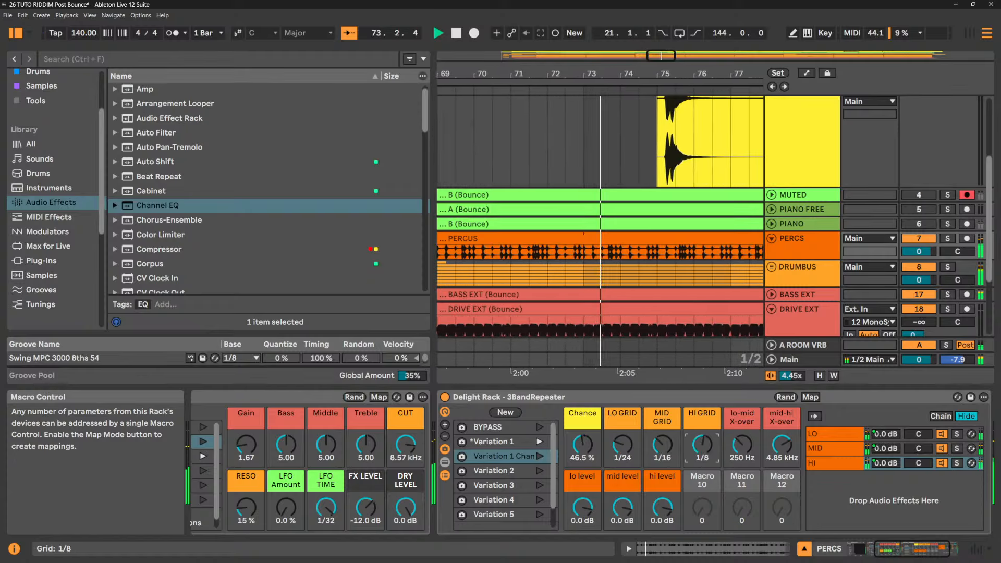
left_click_drag(781, 445, 781, 467)
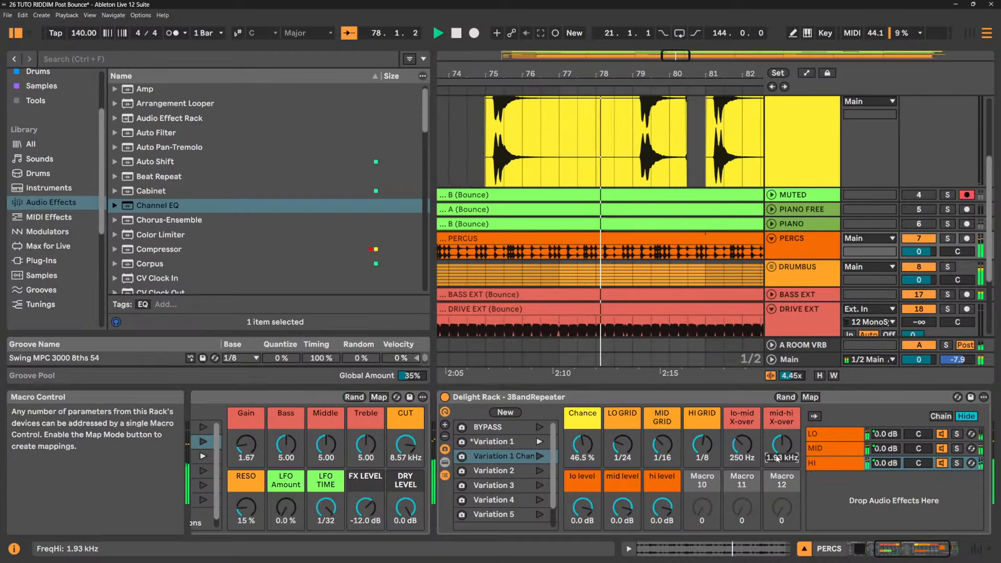
type("300")
key("Return")
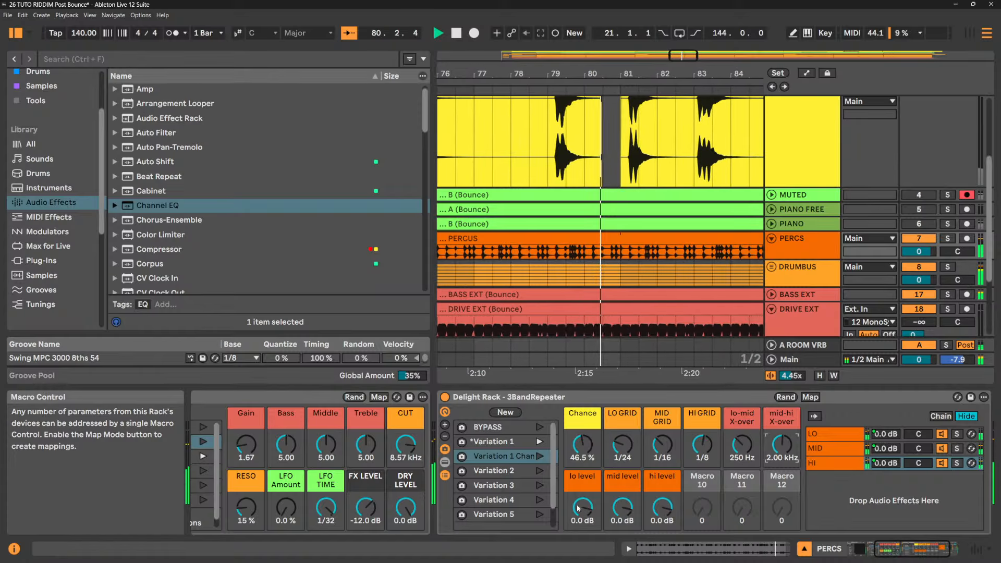
- Launch the rack's BYPASS variation and hide its chain list
left_click(539, 427)
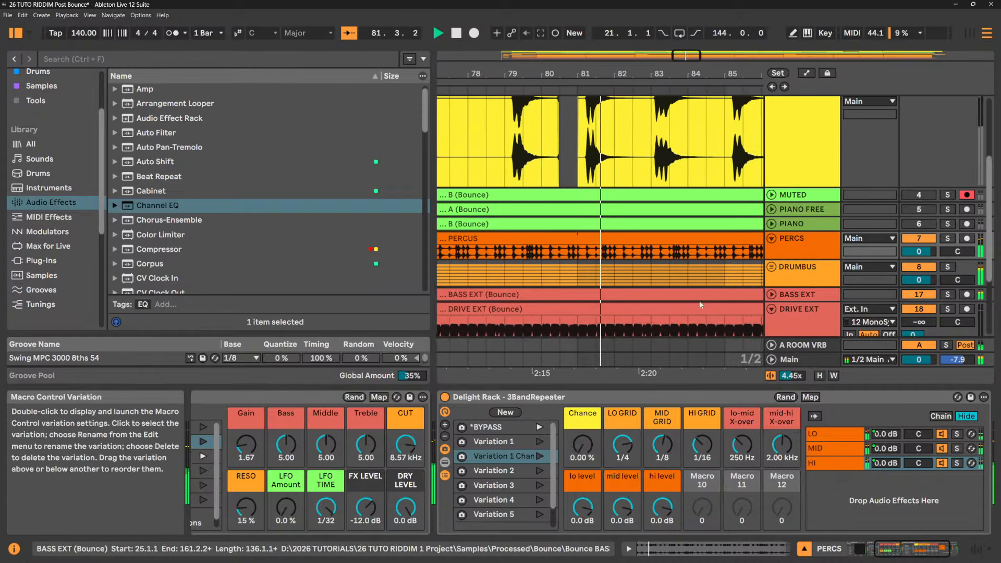
left_click(445, 476)
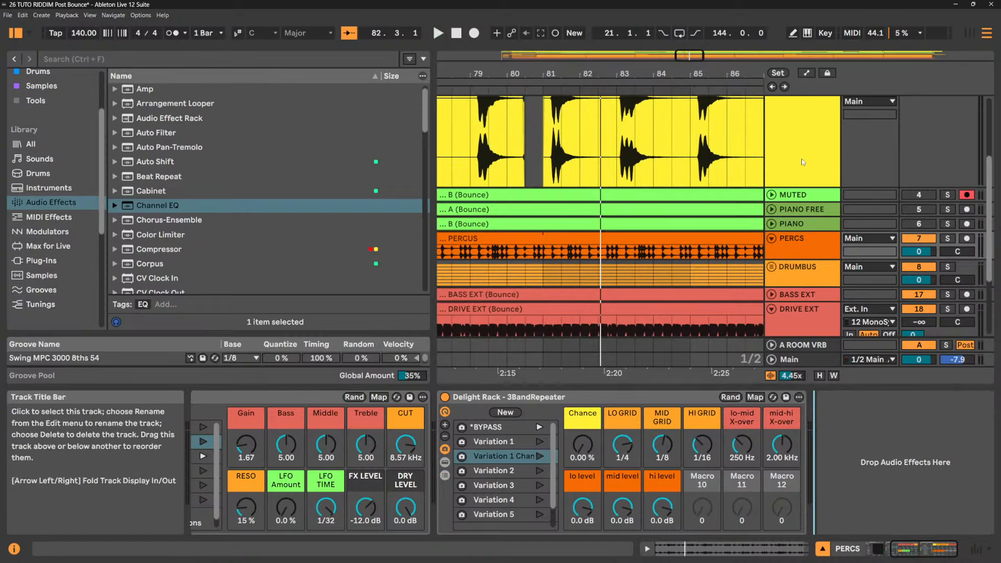
- Fold all the tracks and reactivate the muted tracks from STRINGS through PIANO
scroll(795, 153, "up", 3)
left_click(772, 139, "alt")
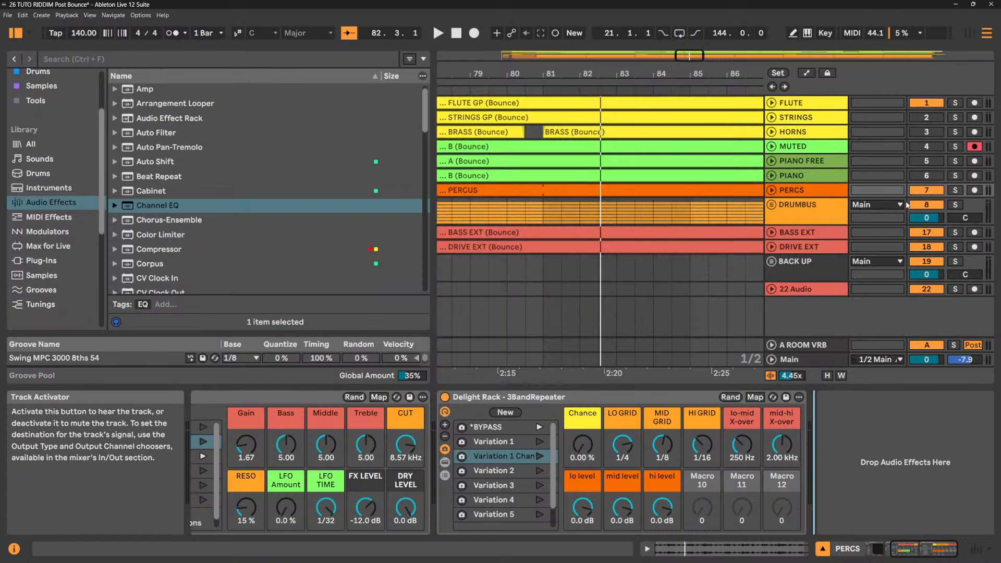
left_click(828, 119)
left_click(814, 177, "shift")
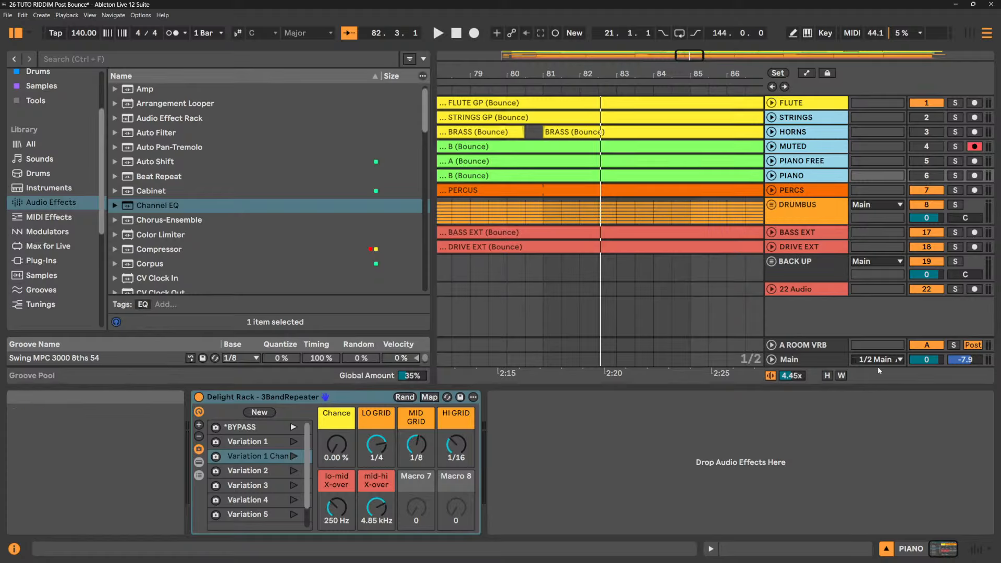
left_click(611, 442)
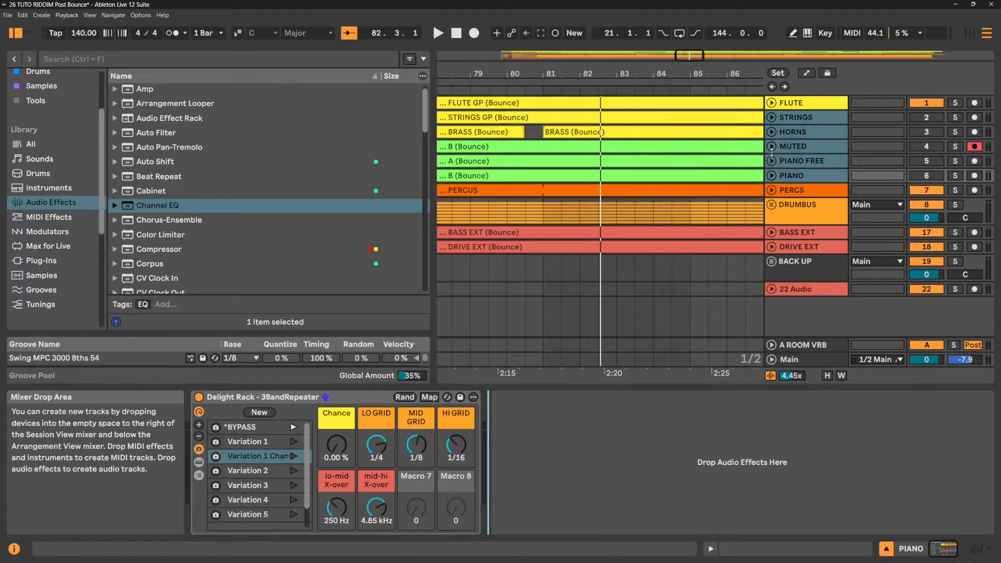
left_click(831, 132)
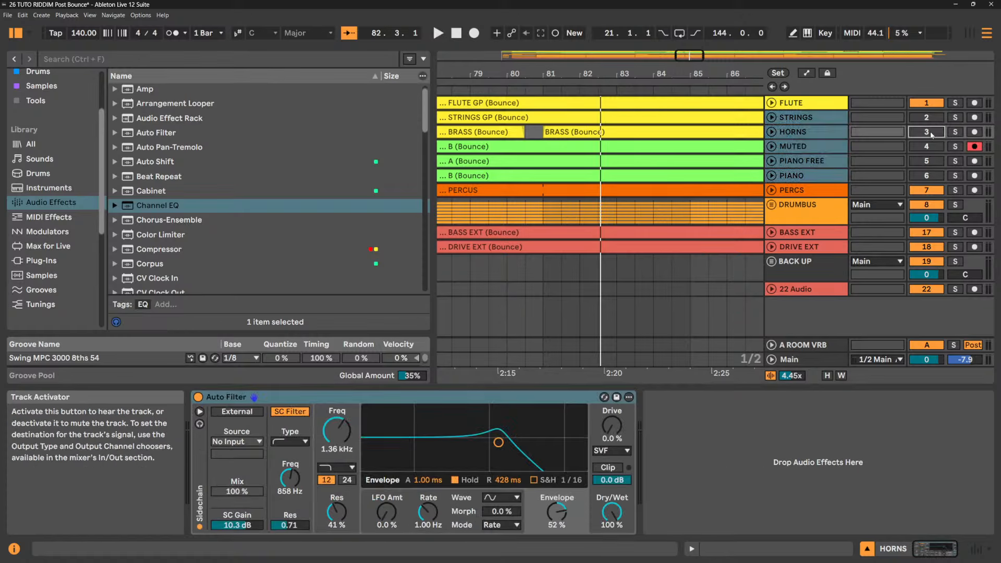
left_click(821, 103)
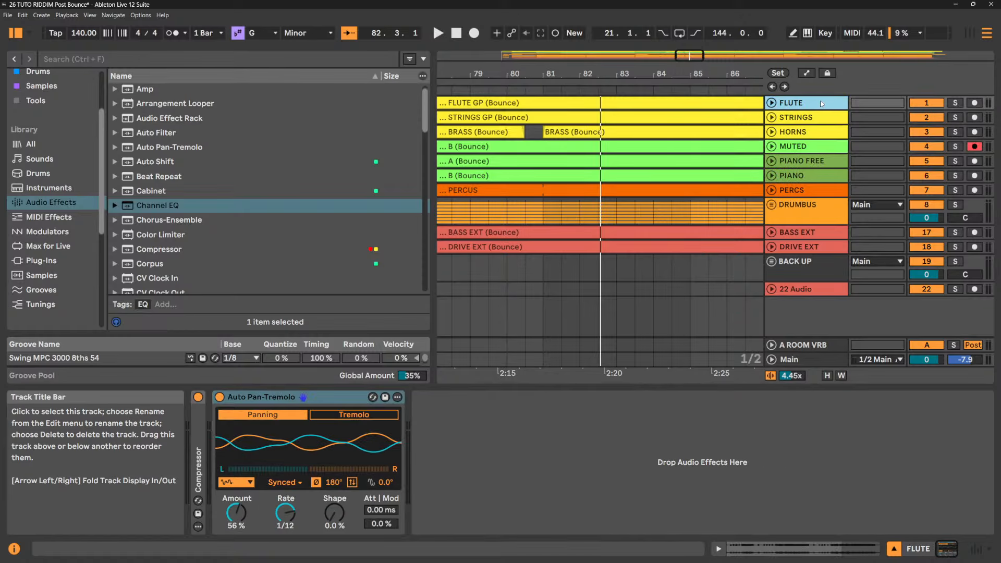
- Solo and unfold the HORNS track, and play its brass part from around bar 56
left_click(818, 135)
key("space")
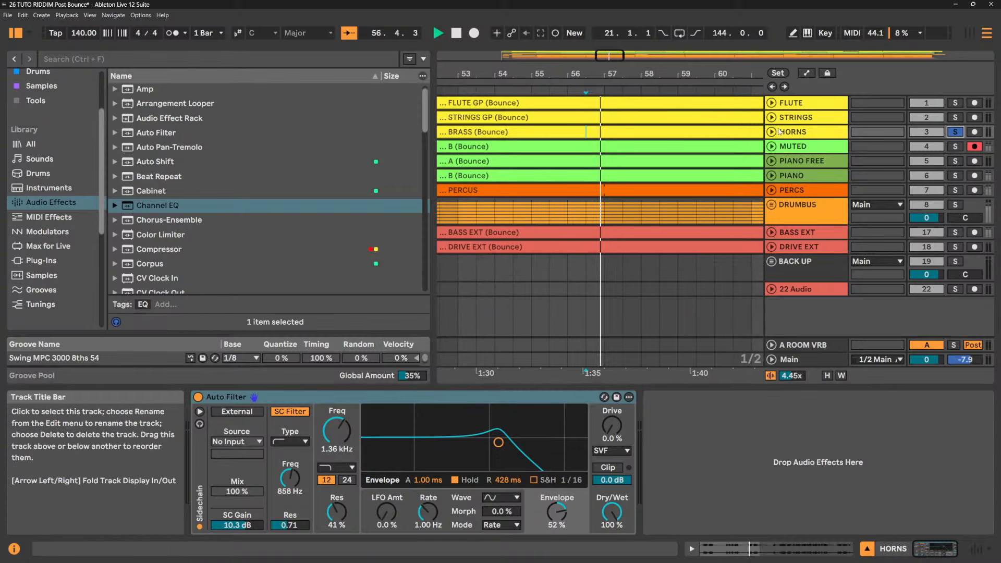
left_click(772, 132)
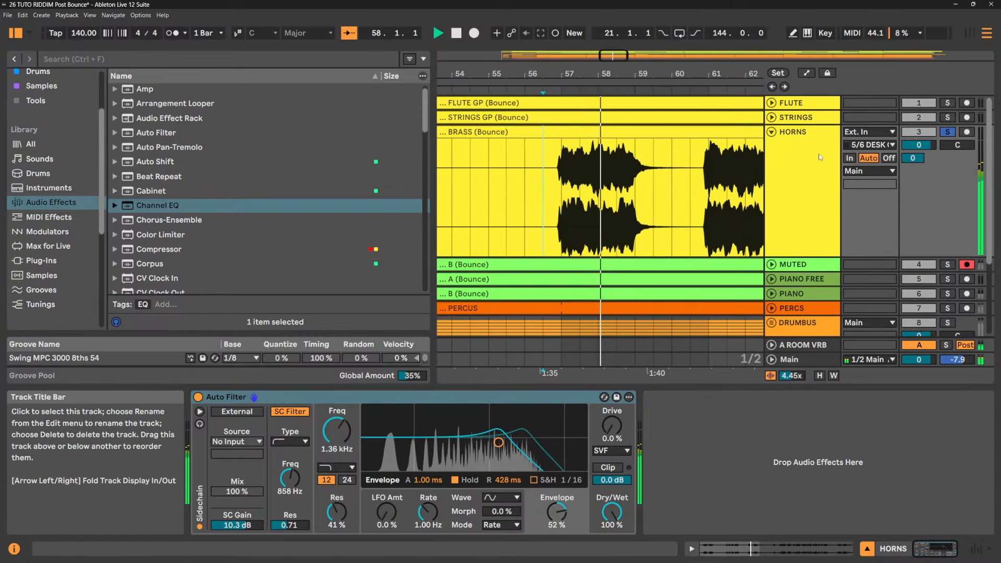
key("space")
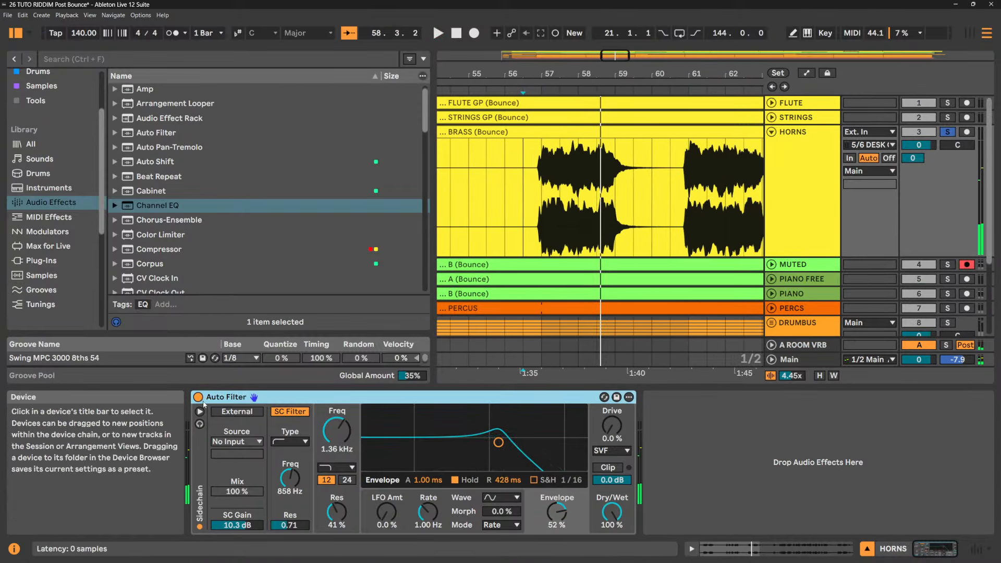
- Turn off the Auto Filter on the HORNS track and add a Chorus-Ensemble effect after it
left_click(198, 397)
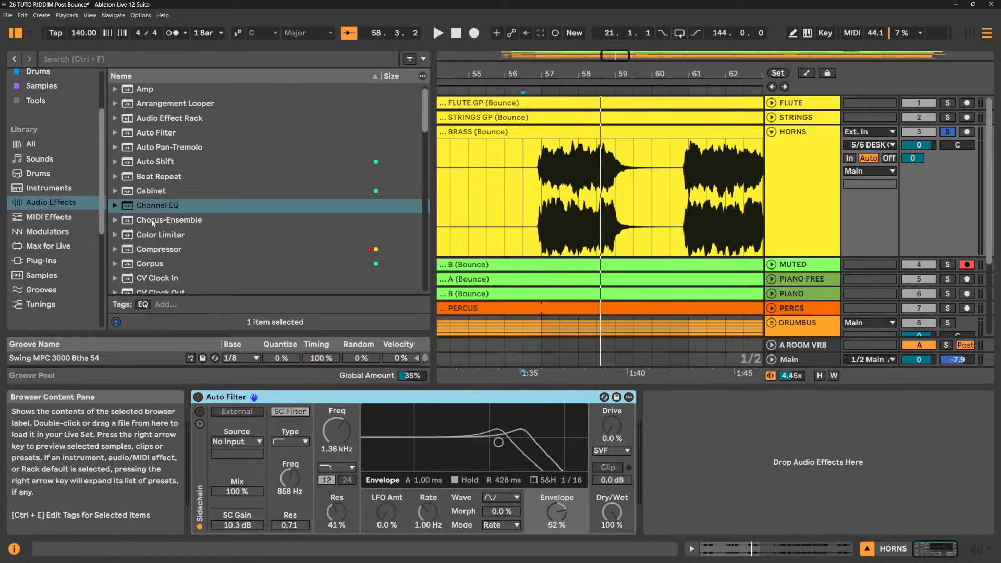
left_click_drag(153, 222, 673, 435)
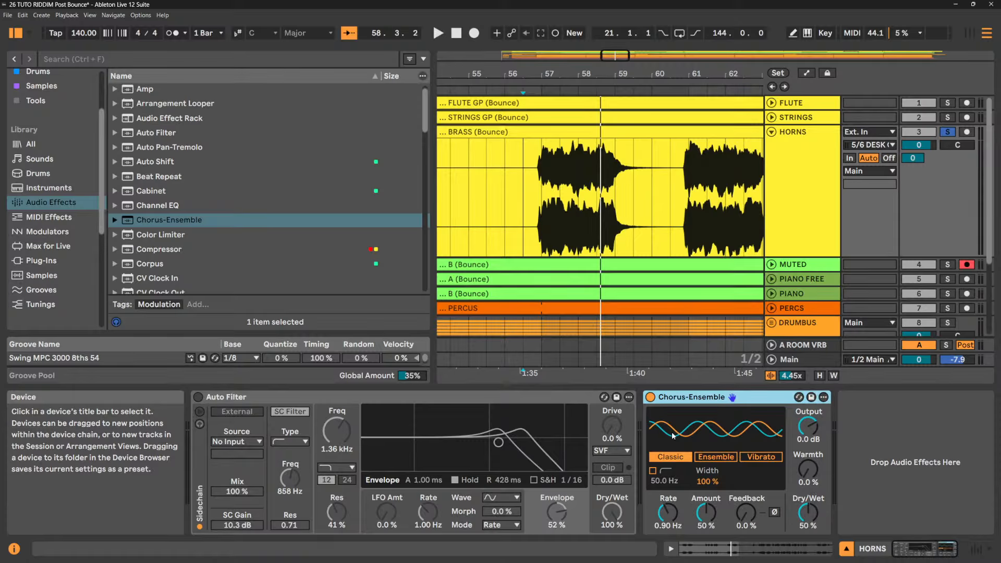
scroll(217, 134, "up", 1)
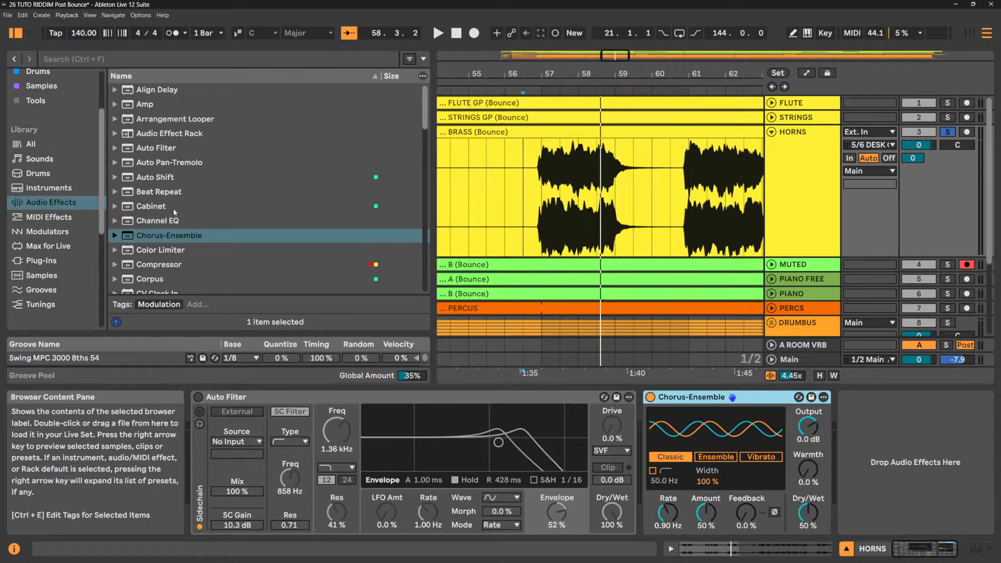
scroll(174, 208, "down", 4)
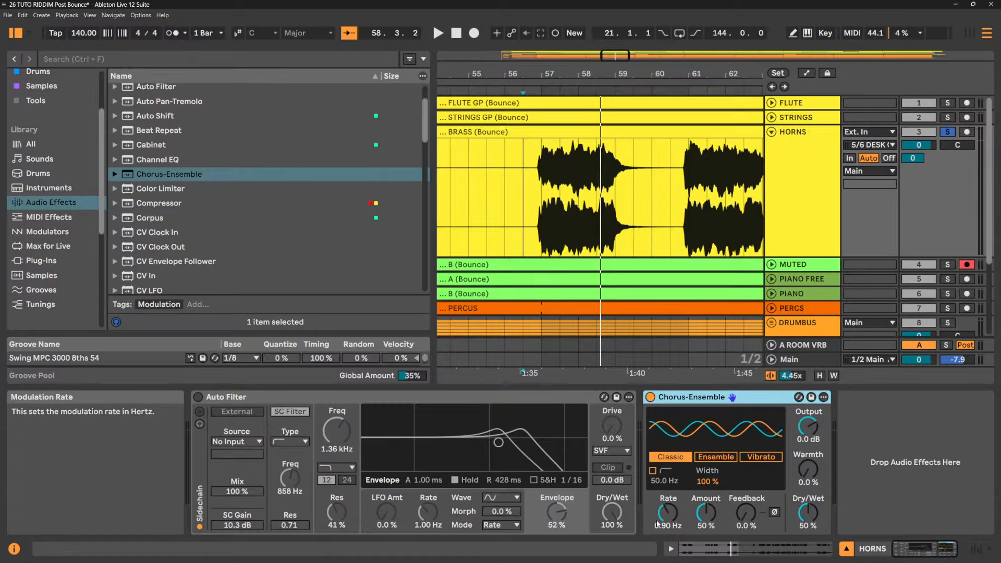
- Try the chorus Rate at 0.10 Hz and 7.00 Hz, set it to 0.99 Hz and play the horns
mouse_move(669, 513)
left_mouse_down()
mouse_move(669, 459)
mouse_move(669, 516)
left_mouse_up()
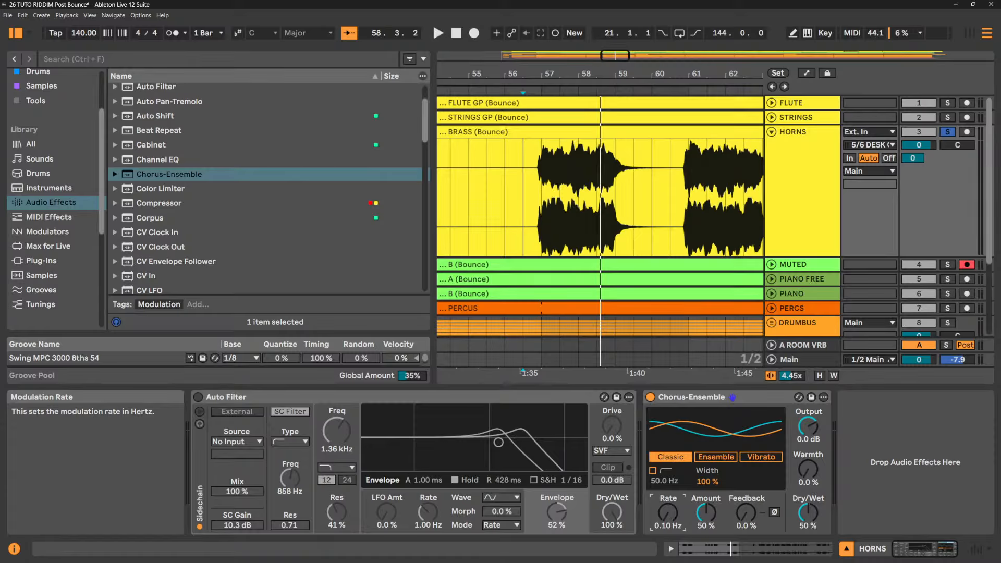
left_click_drag(668, 513, 669, 488)
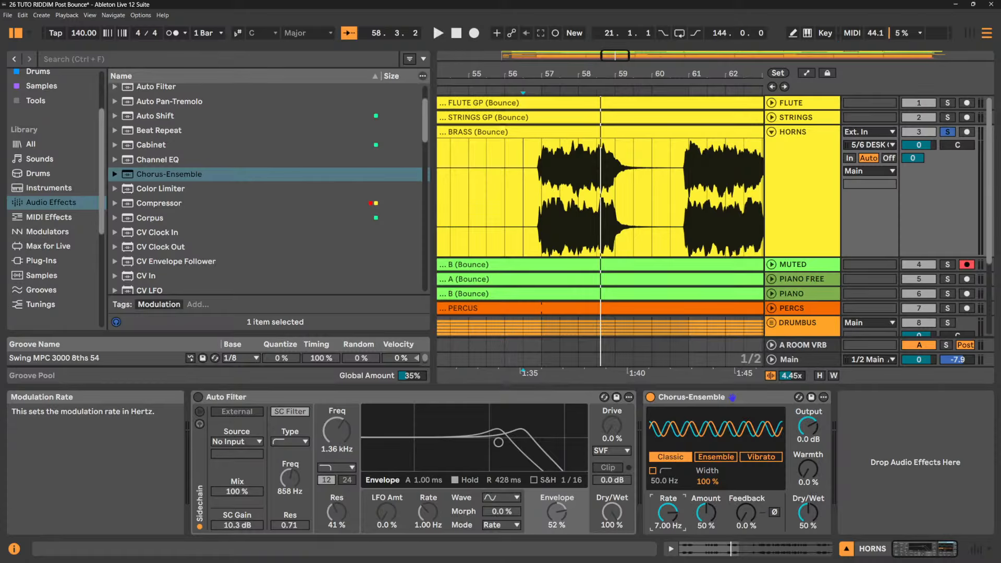
left_click_drag(669, 524, 669, 534)
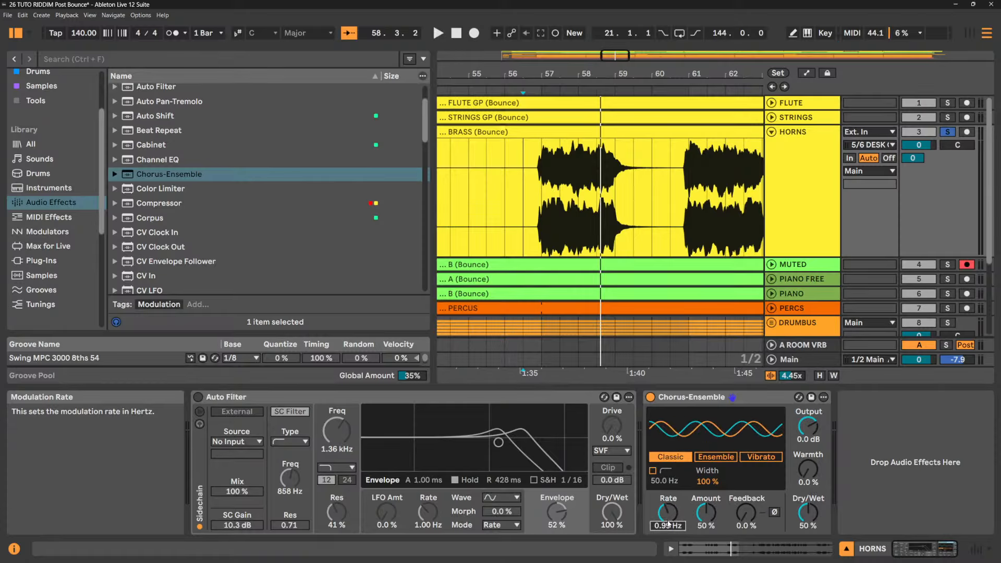
key("space")
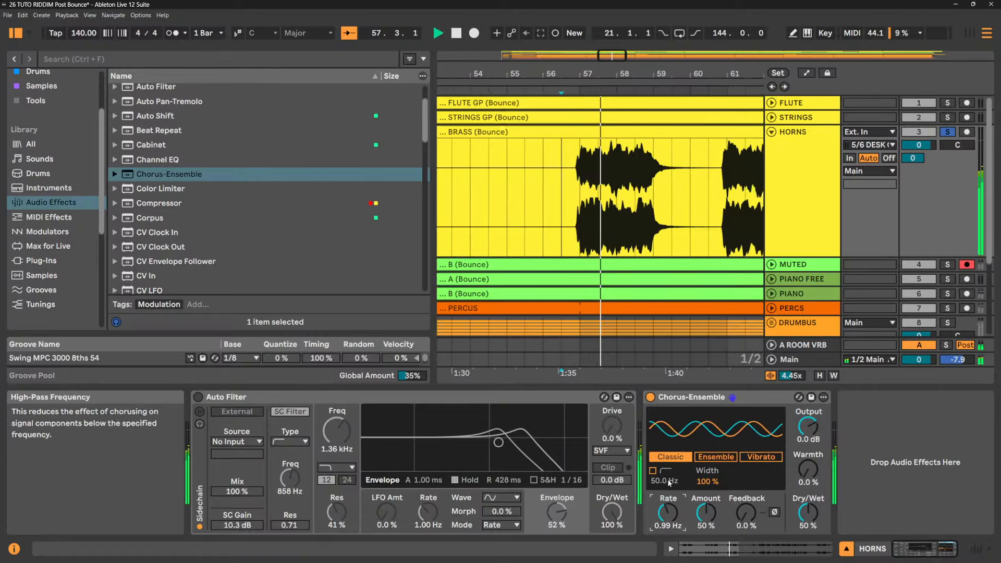
key("space")
- Enable the chorus high-pass filter at 139 Hz and resume playback of the horns
left_click(652, 471)
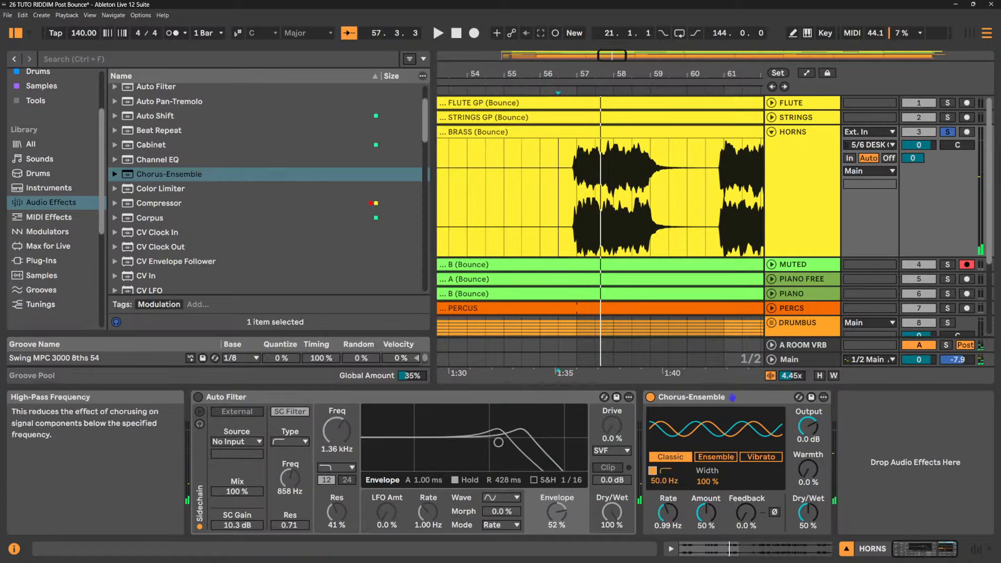
mouse_move(664, 481)
left_mouse_down()
mouse_move(665, 464)
mouse_move(661, 478)
left_mouse_up()
left_click(653, 471)
key("space")
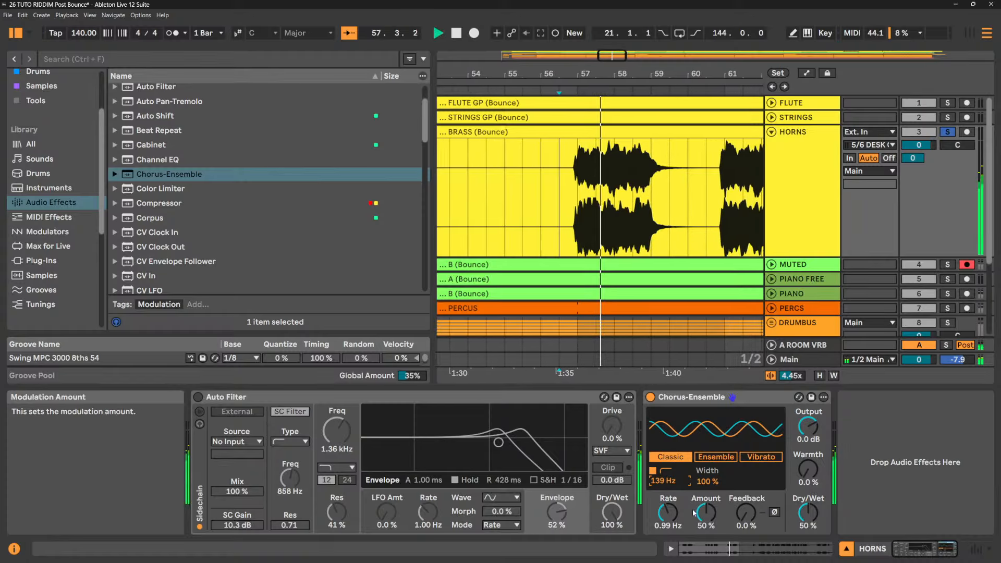
- Audition the chorus with Rate at 9.87 Hz and Feedback at 76 %, and stop playback
left_click_drag(674, 513, 674, 485)
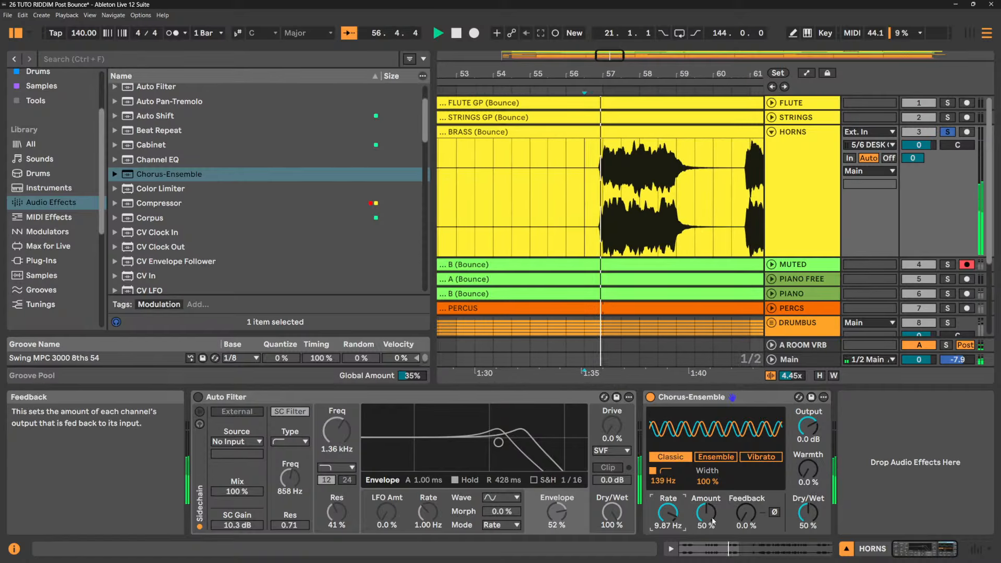
left_click_drag(746, 513, 746, 487)
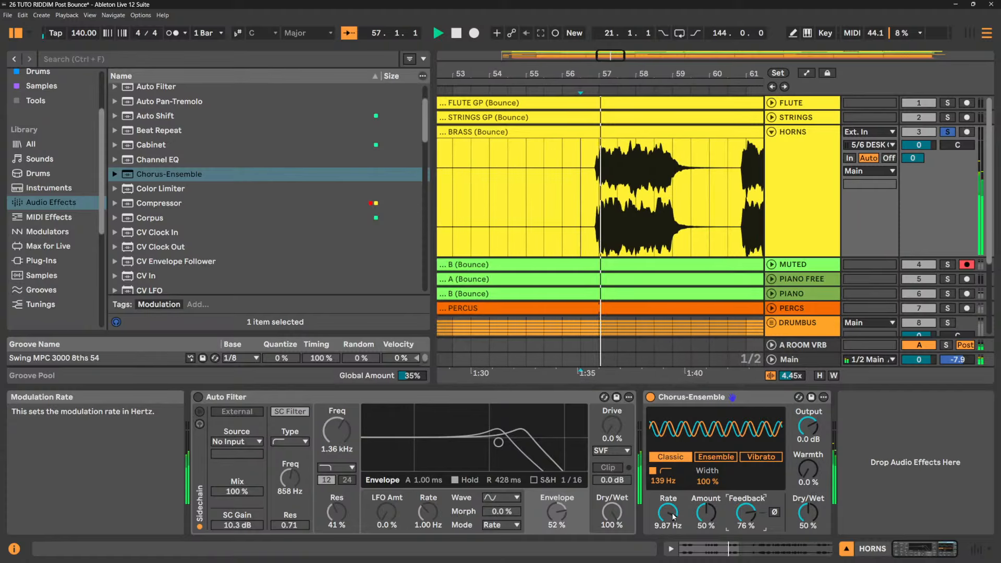
key("space")
- Lower the chorus Rate to 0.48 Hz, play the horns and adjust the Rate to 0.88 Hz
left_click_drag(671, 512, 672, 535)
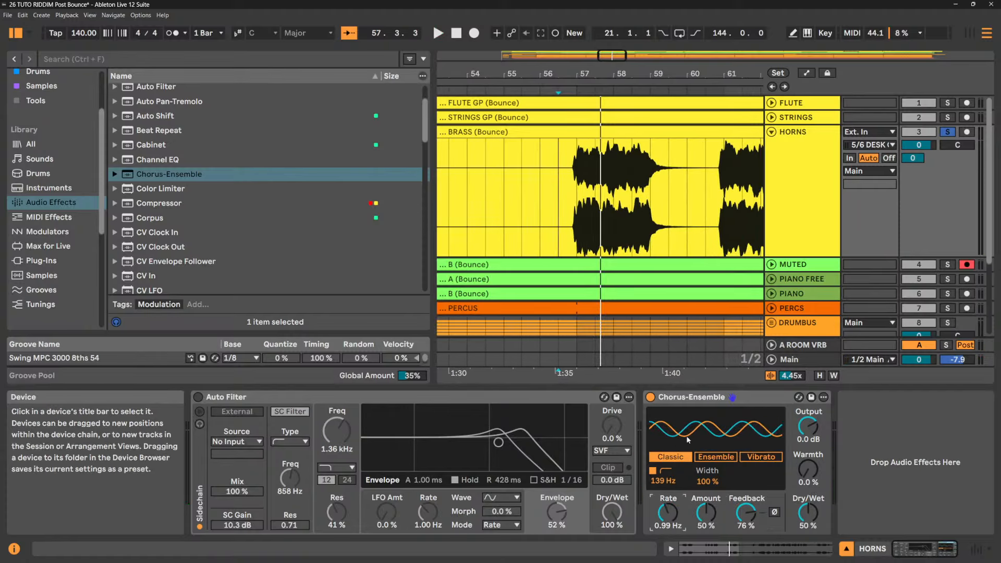
left_click_drag(671, 512, 671, 521)
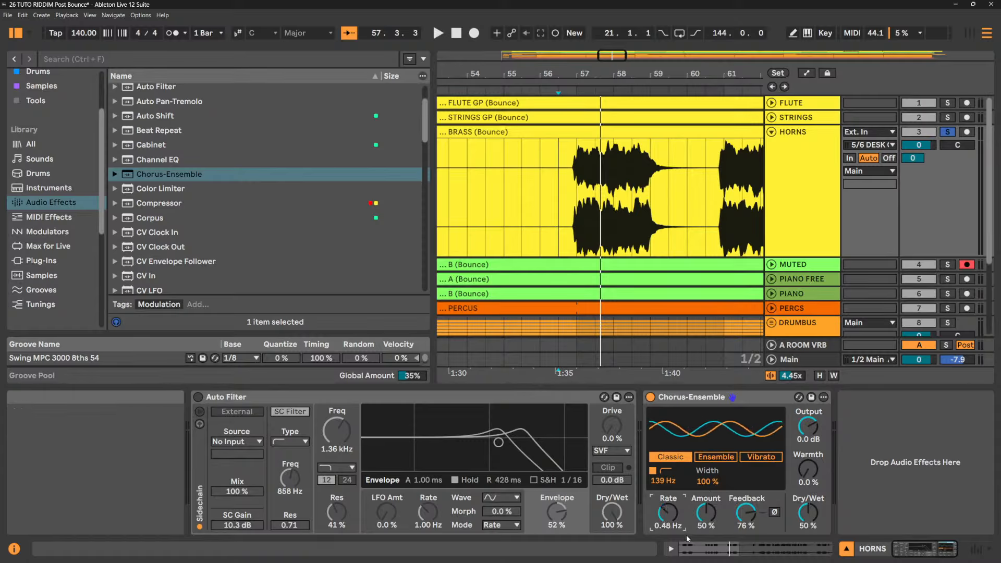
key("space")
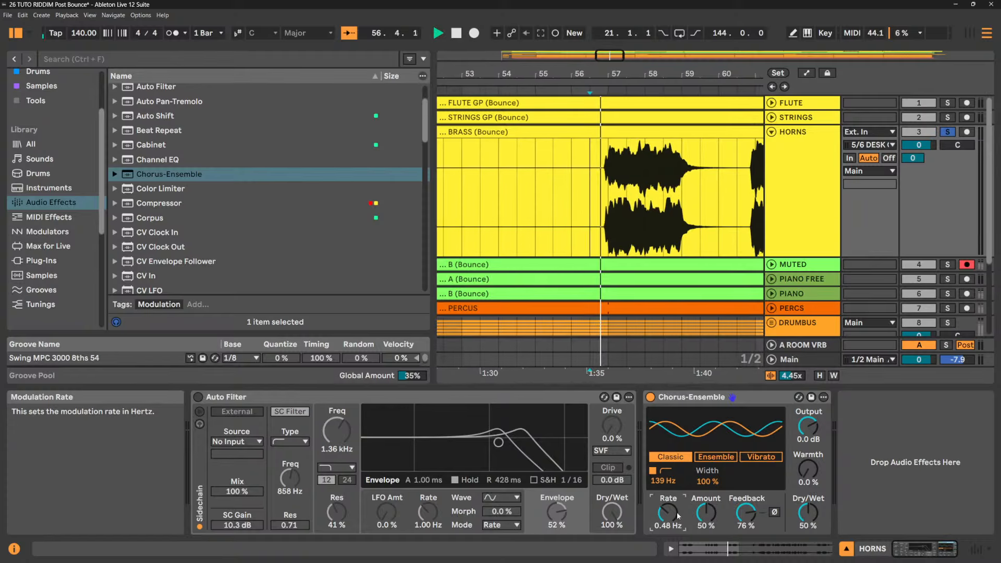
mouse_move(674, 516)
left_mouse_down()
mouse_move(668, 504)
mouse_move(668, 514)
left_mouse_up()
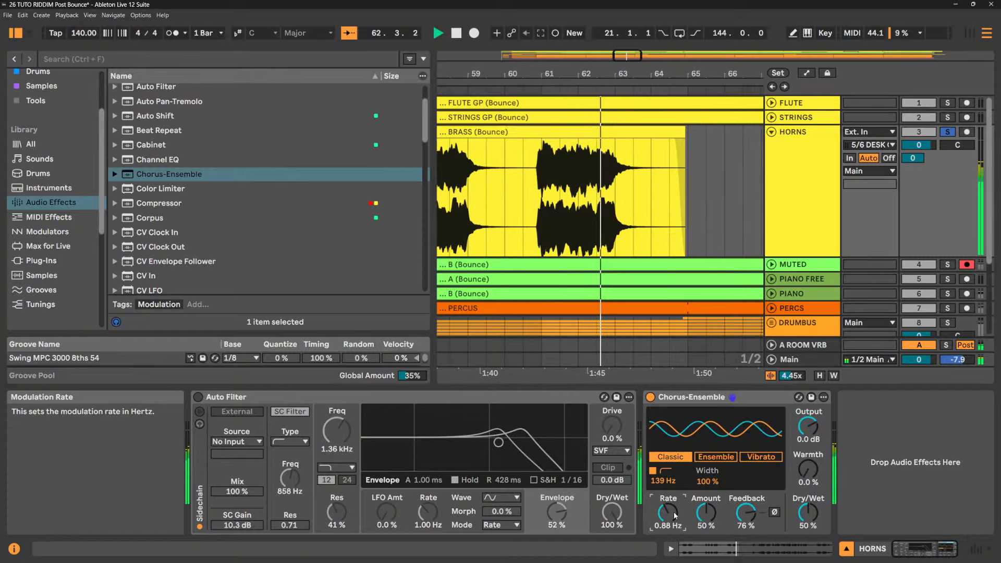
- Audition the chorus with Width at 0 %, and reset Width to 100 %
left_click_drag(712, 481, 712, 517)
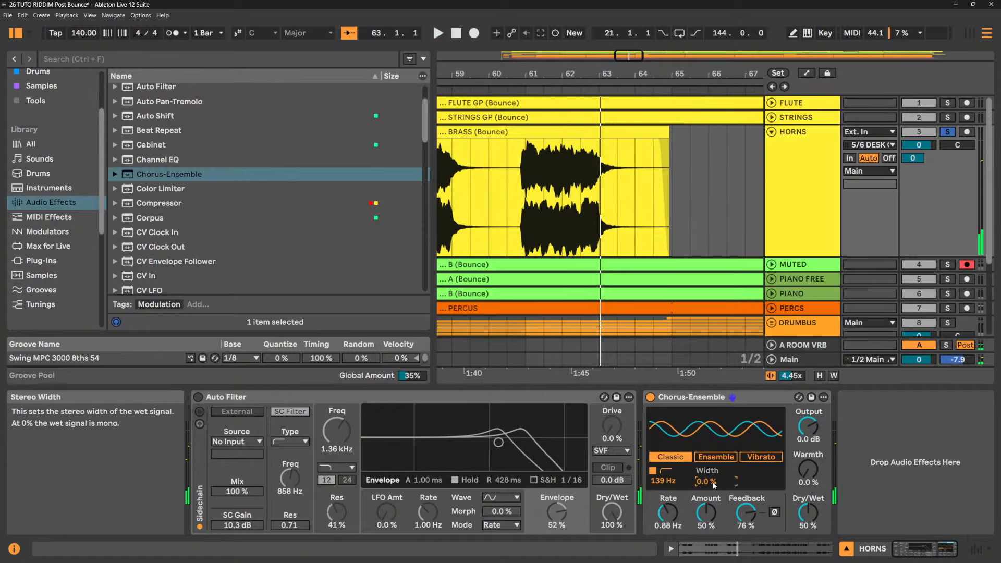
key("space")
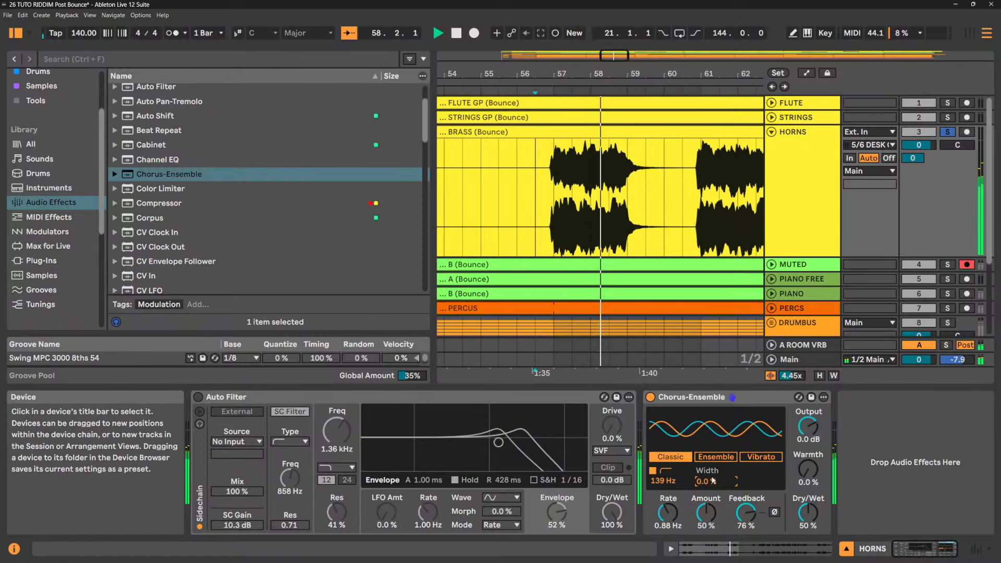
double_click(707, 481)
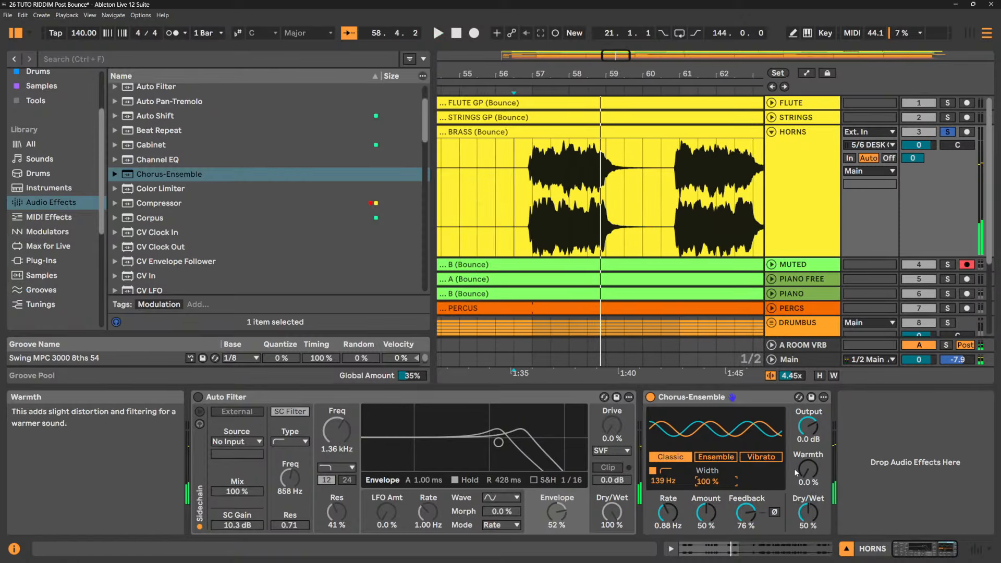
- Set the chorus Warmth to 31 %, try Dry/Wet at 100 %, and settle it at 40 % while playing the horns
key("space")
left_click_drag(808, 469, 808, 453)
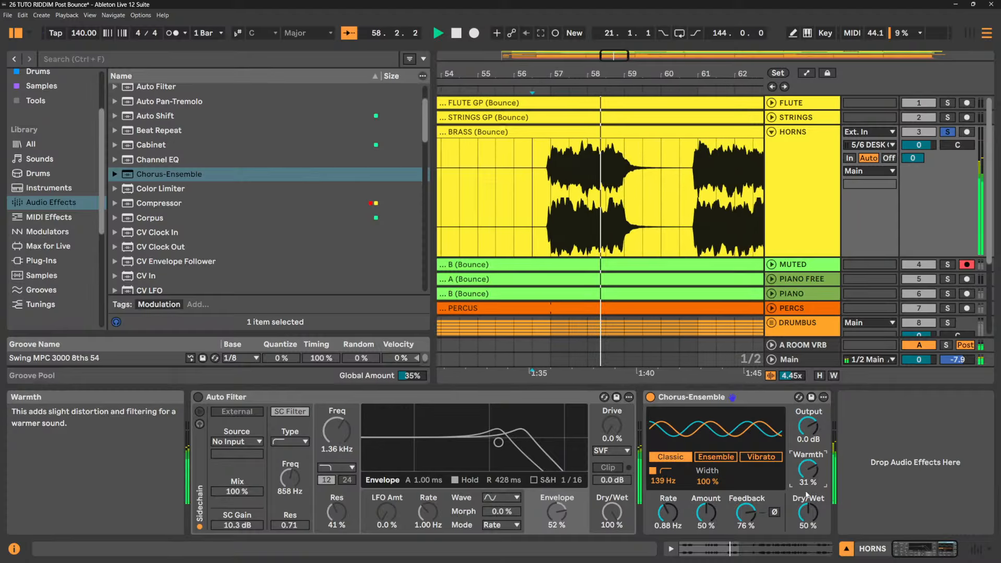
double_click(809, 513)
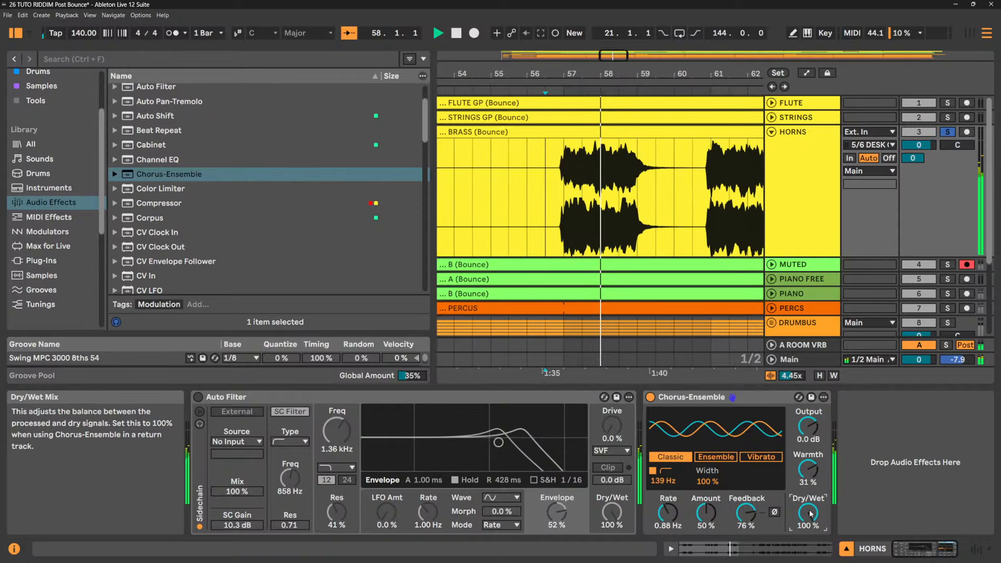
mouse_move(811, 514)
left_mouse_down()
mouse_move(811, 542)
mouse_move(808, 496)
left_mouse_up()
key("space")
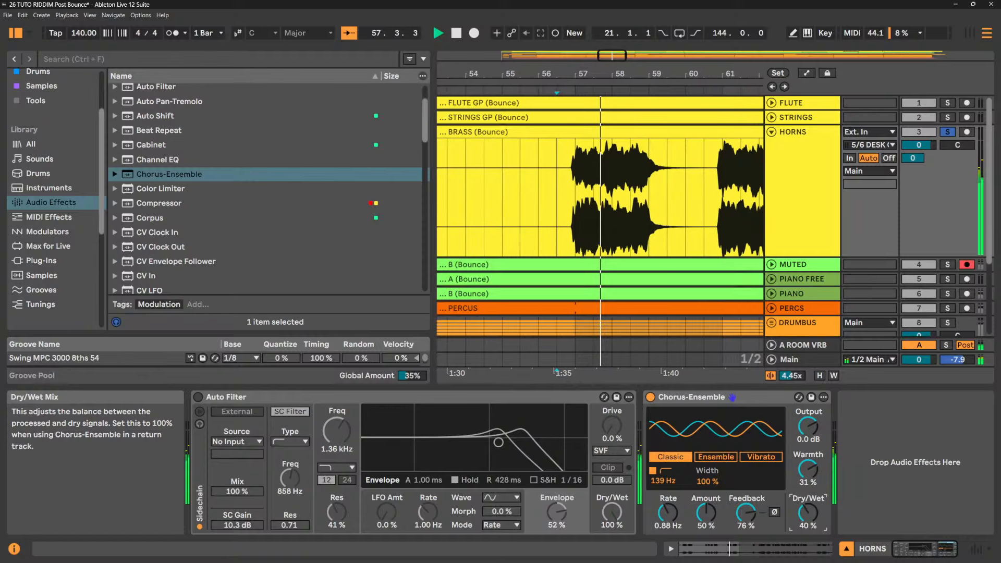
- Set the chorus Feedback to 60 %, Amount to 42 % and Rate to 0.62 Hz, and replay the horns
left_click_drag(746, 513, 746, 514)
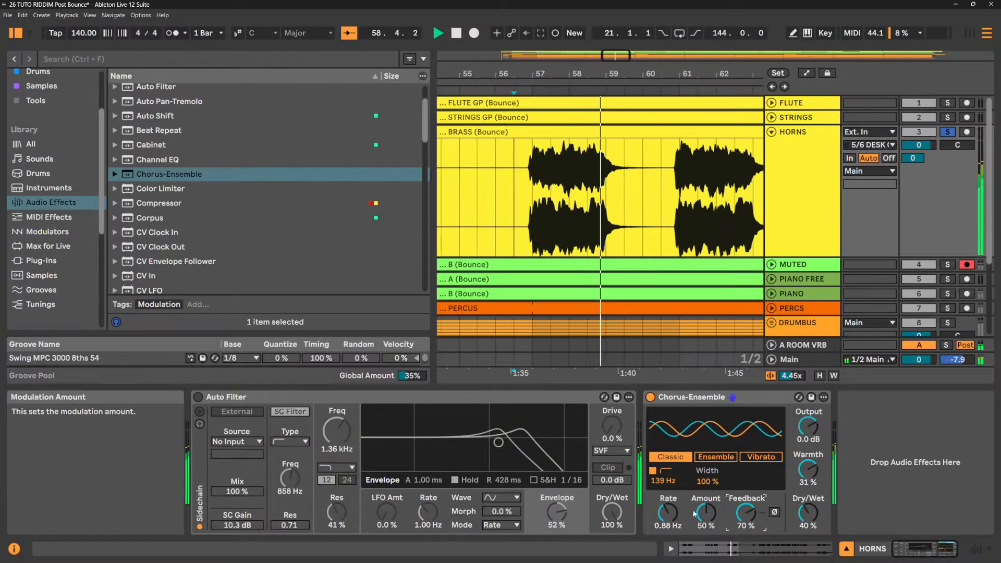
mouse_move(668, 513)
left_mouse_down()
mouse_move(707, 521)
mouse_move(669, 515)
left_mouse_up()
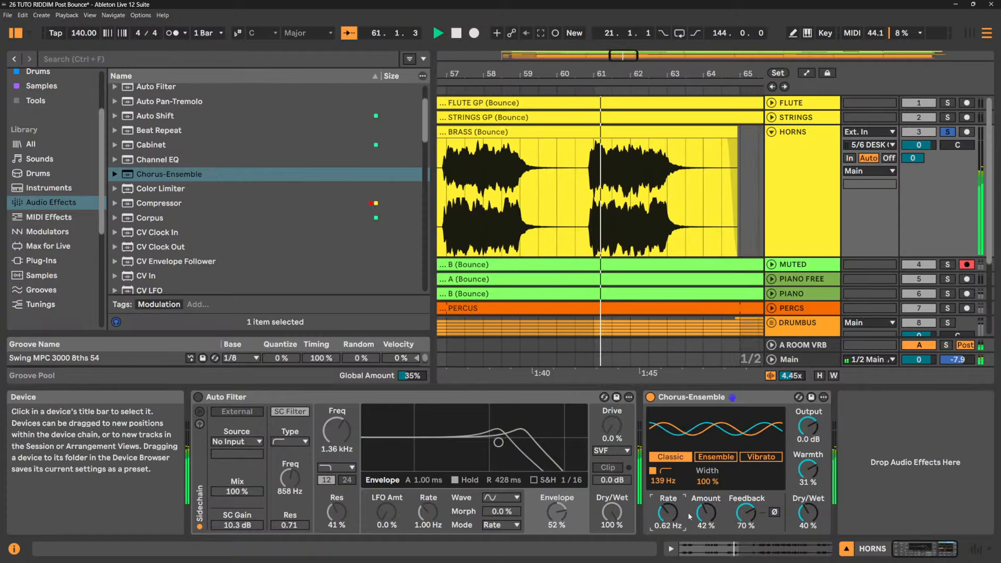
mouse_move(746, 513)
left_mouse_down()
mouse_move(747, 498)
mouse_move(745, 516)
left_mouse_up()
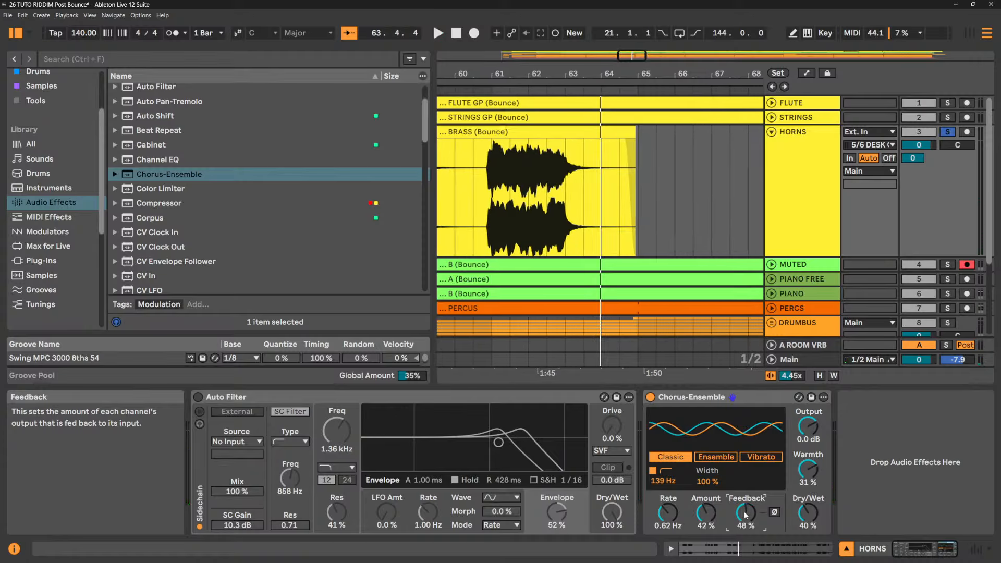
left_click_drag(745, 515, 746, 508)
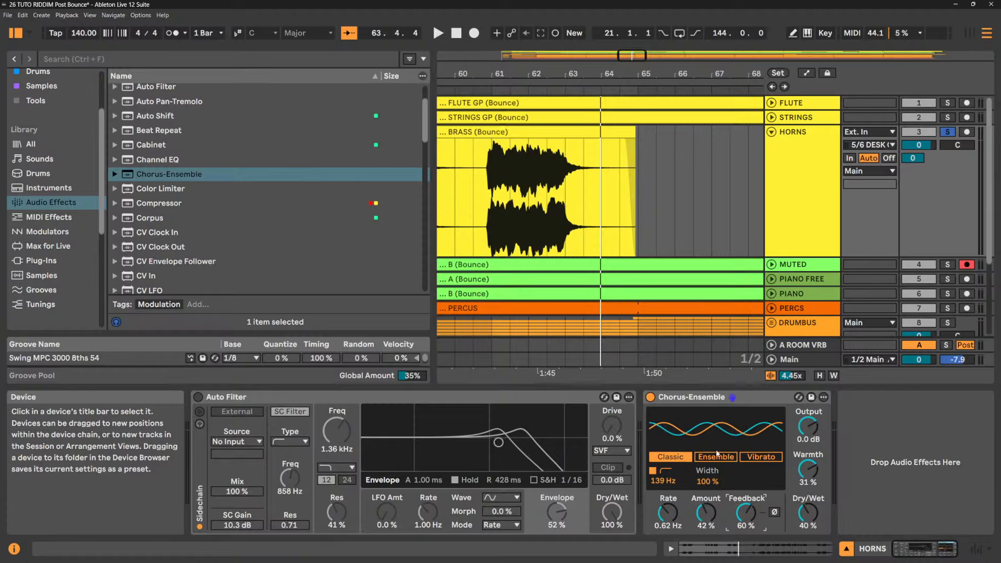
key("space")
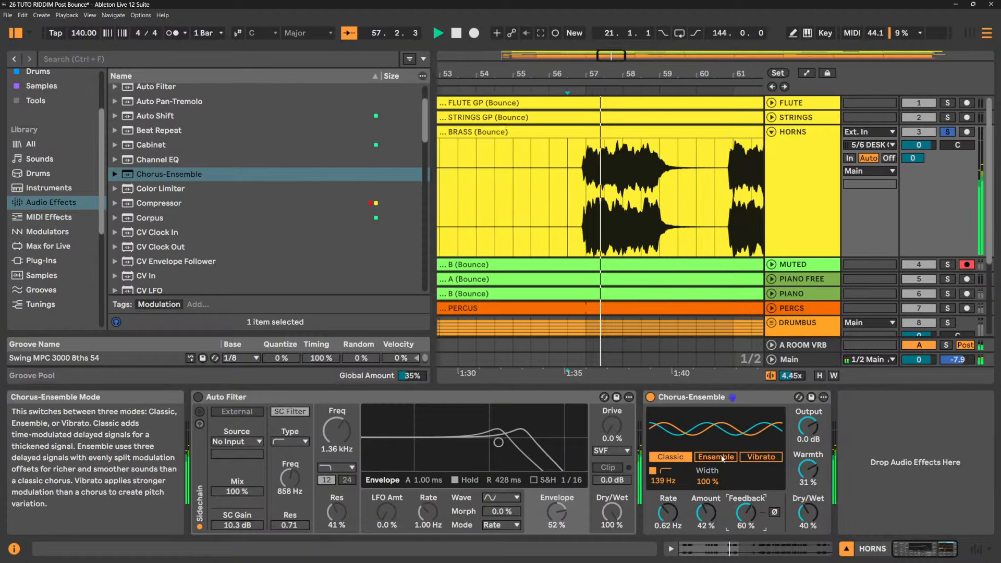
- Switch the chorus to Ensemble mode, set Amount to 94 %, and lower the Rate to 0.48 Hz while playing the horns
key("space")
left_click(722, 459)
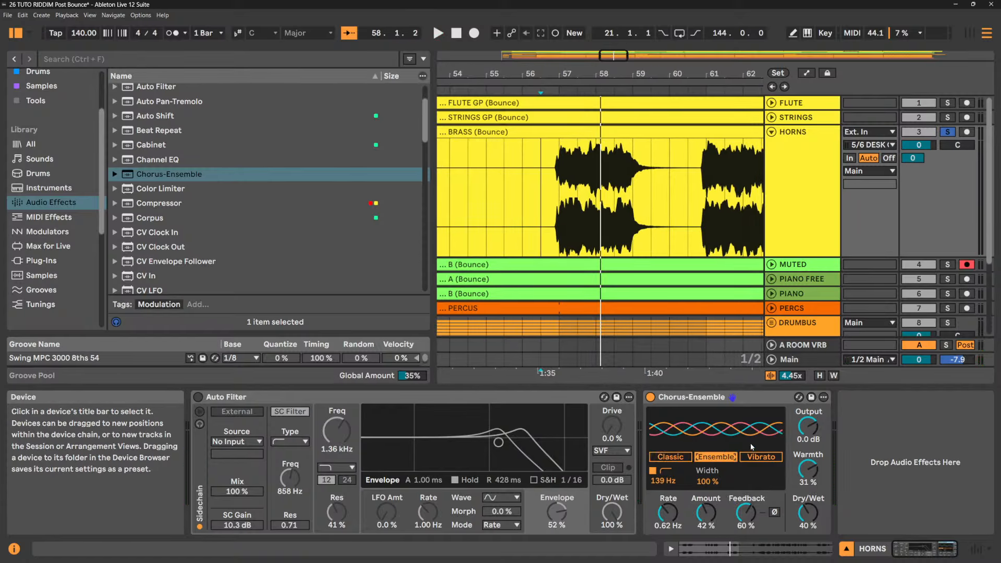
key("space")
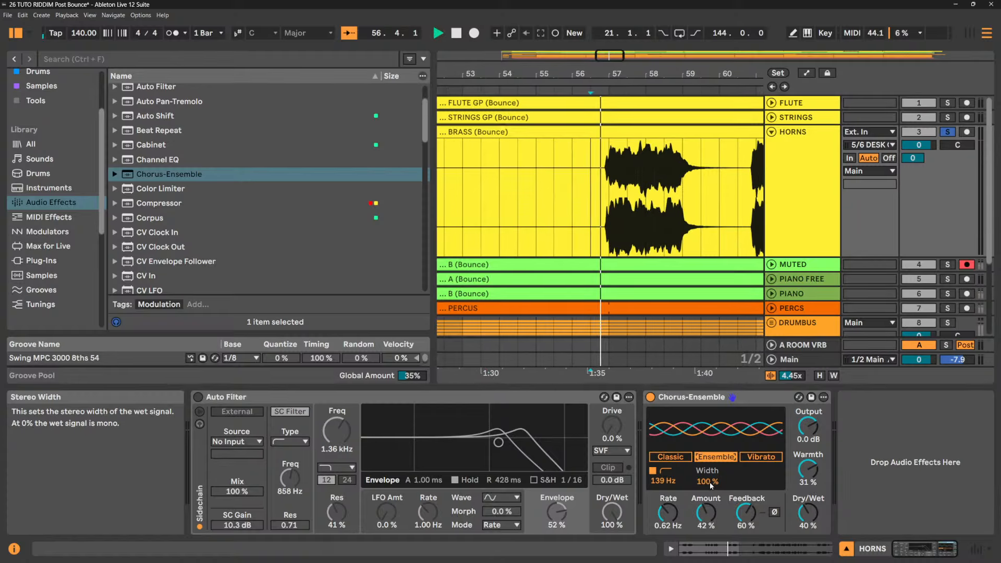
left_click_drag(706, 513, 706, 473)
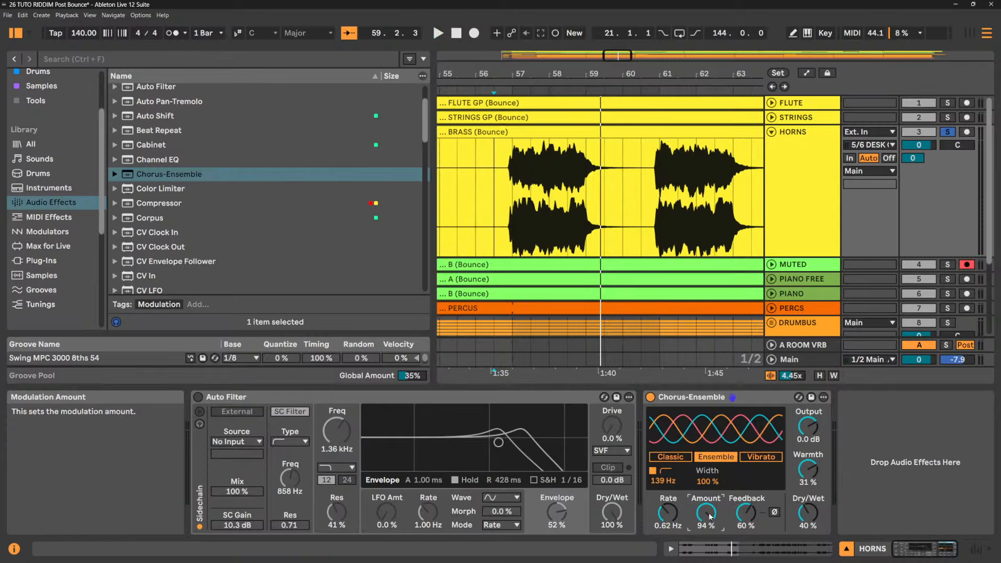
key("space")
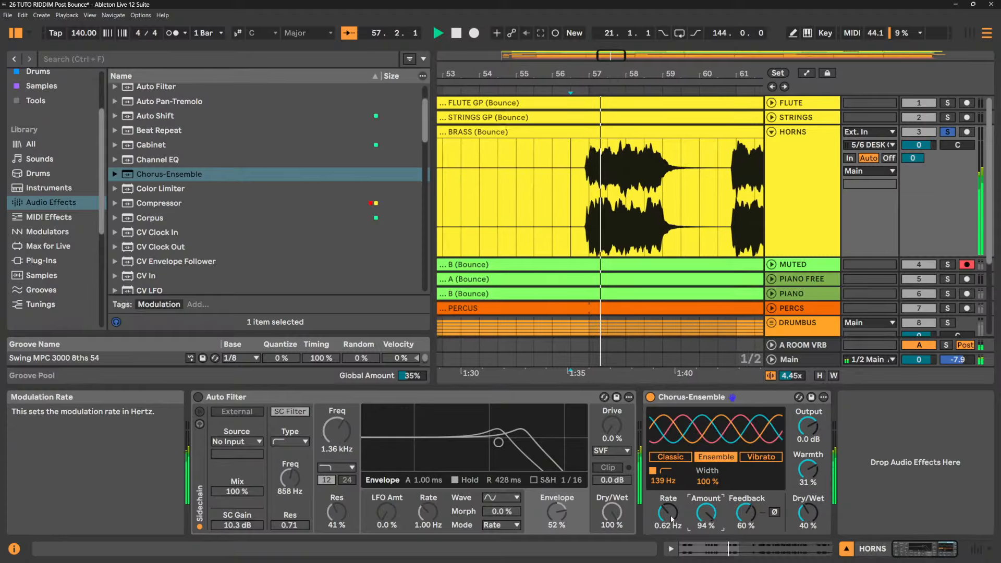
mouse_move(672, 519)
left_mouse_down()
mouse_move(671, 501)
mouse_move(672, 528)
left_mouse_up()
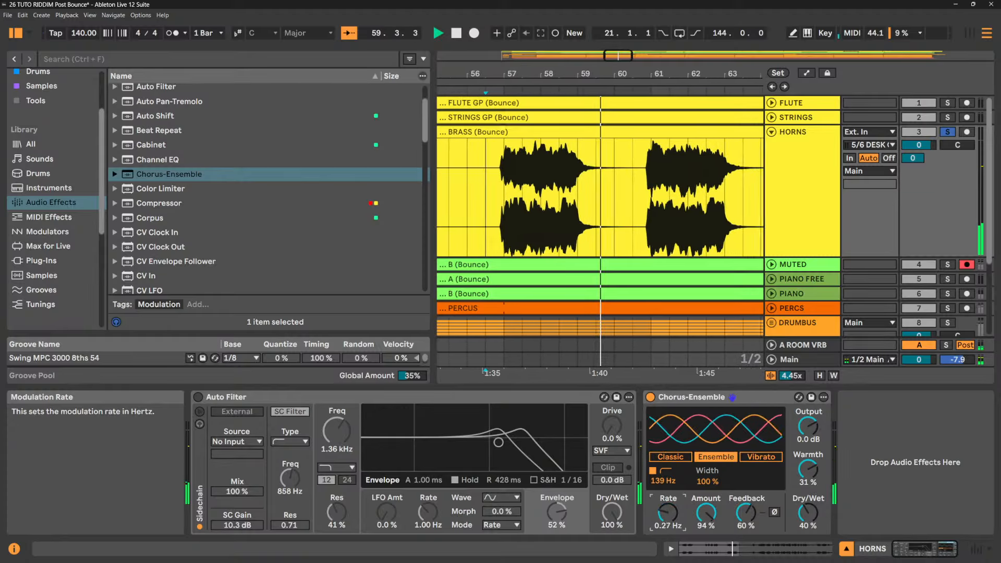
- Switch the chorus to Vibrato mode and play the horns several times to hear the pitch modulation
left_click(759, 457)
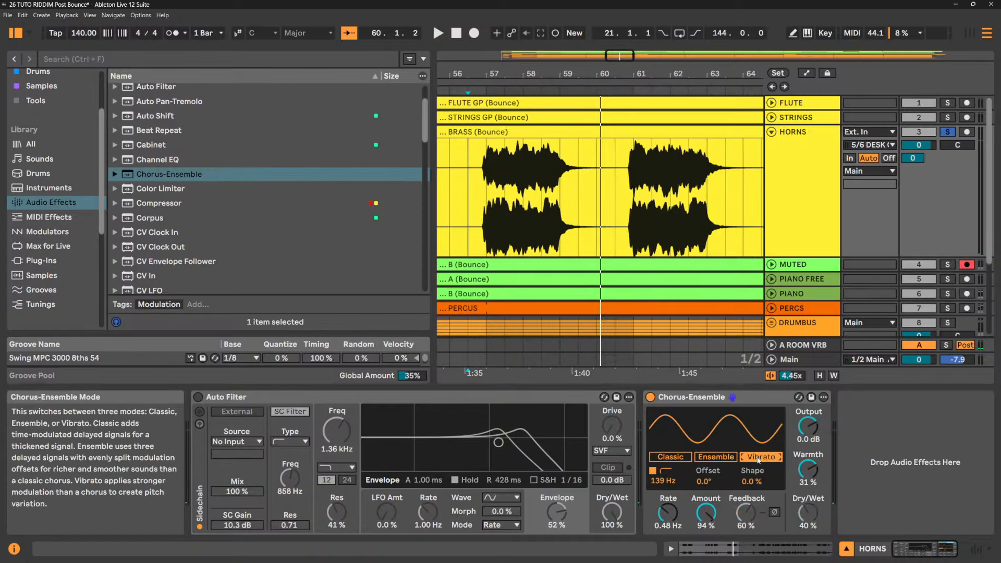
key("space")
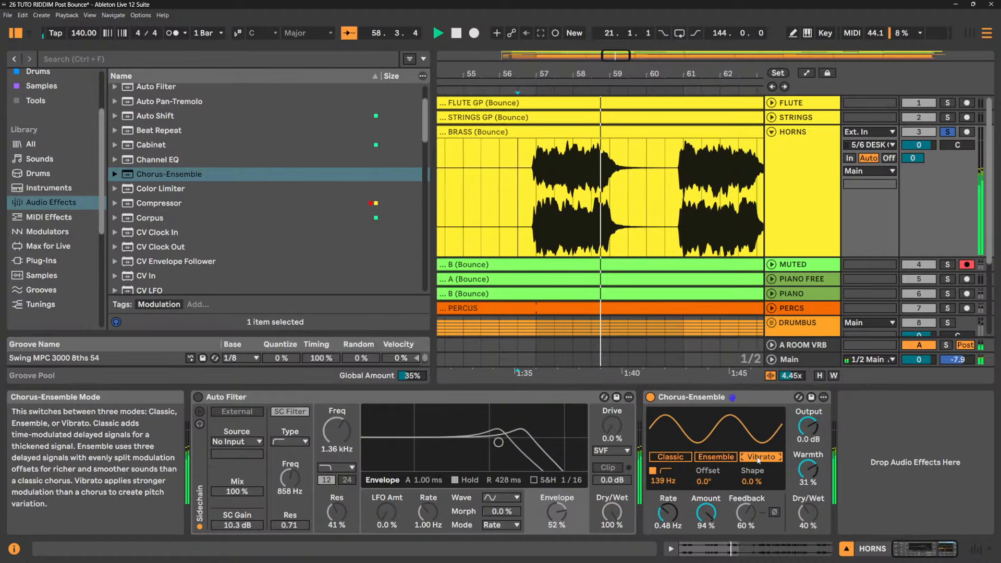
key("space")
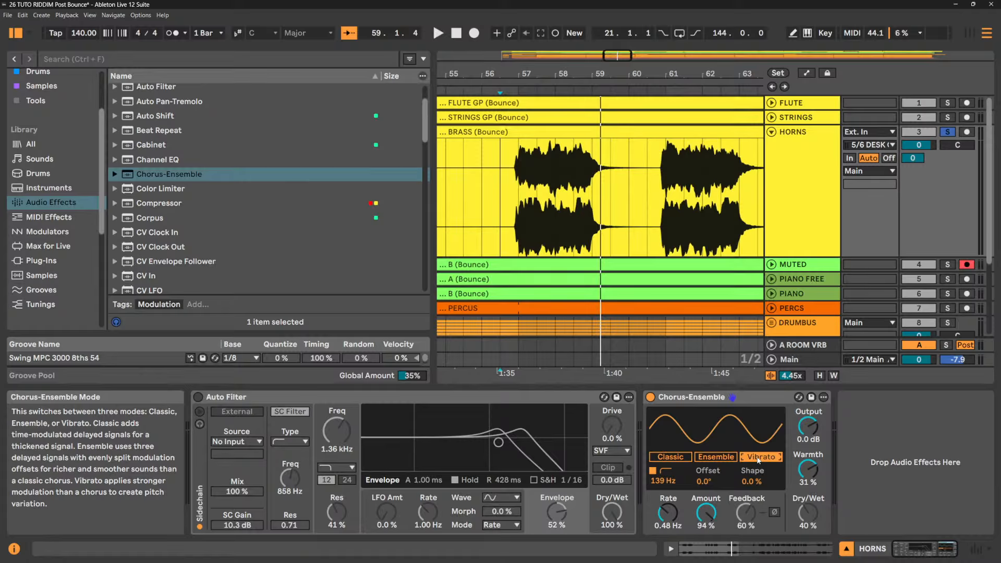
key("space")
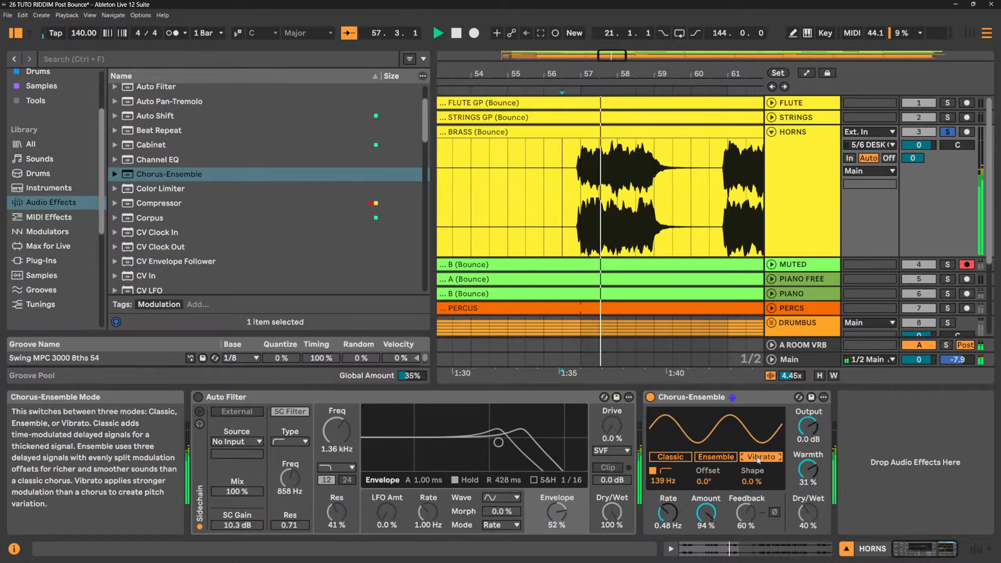
key("space")
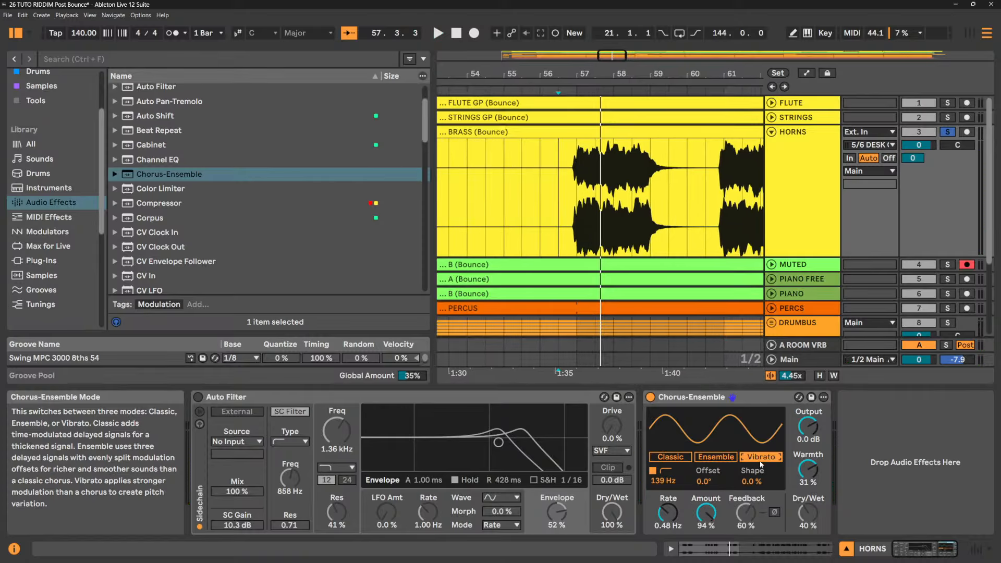
key("space")
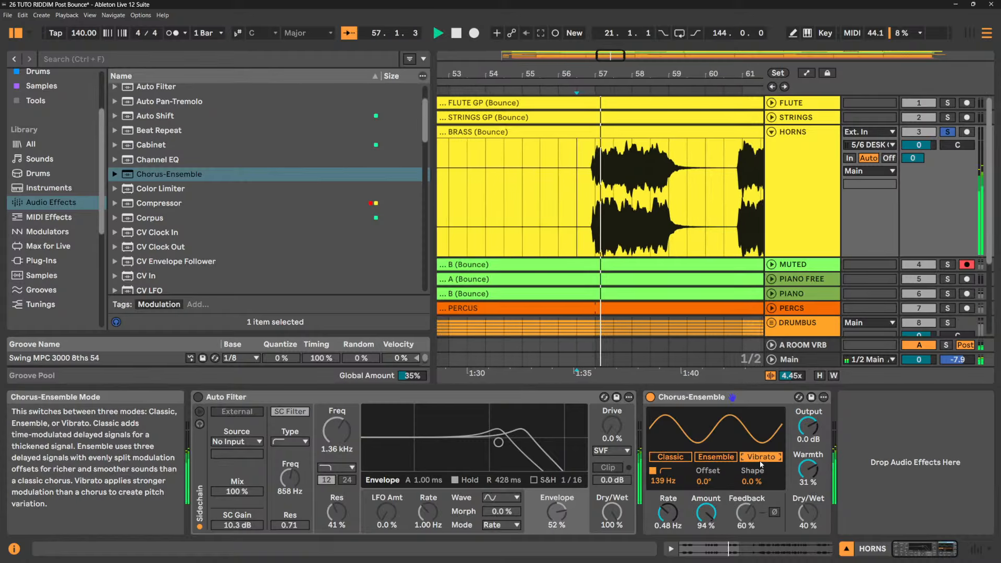
key("space")
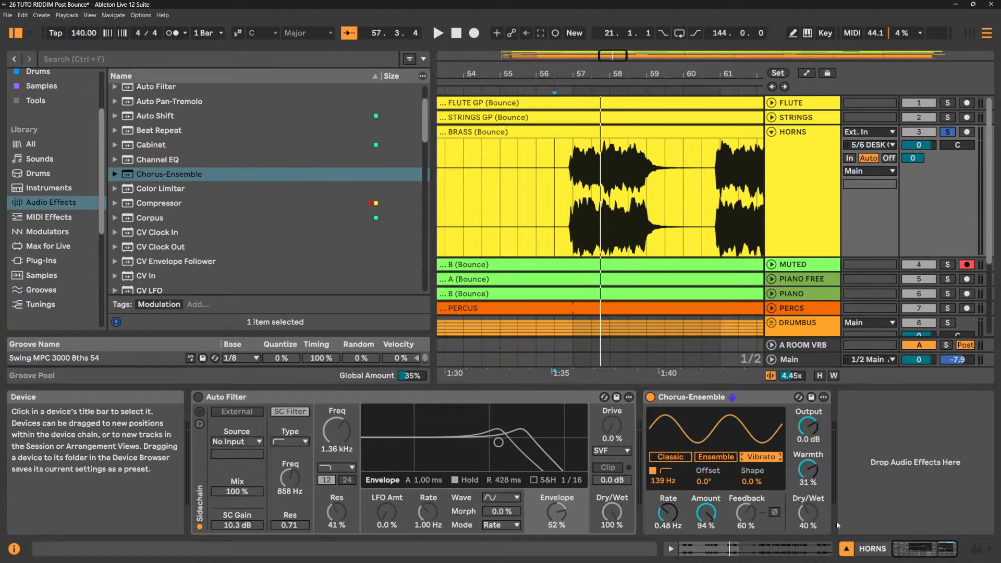
- Audition the vibrato with Offset at 93° on the horns, and reset the Offset to 0°
key("space")
left_click_drag(701, 489, 701, 441)
key("space")
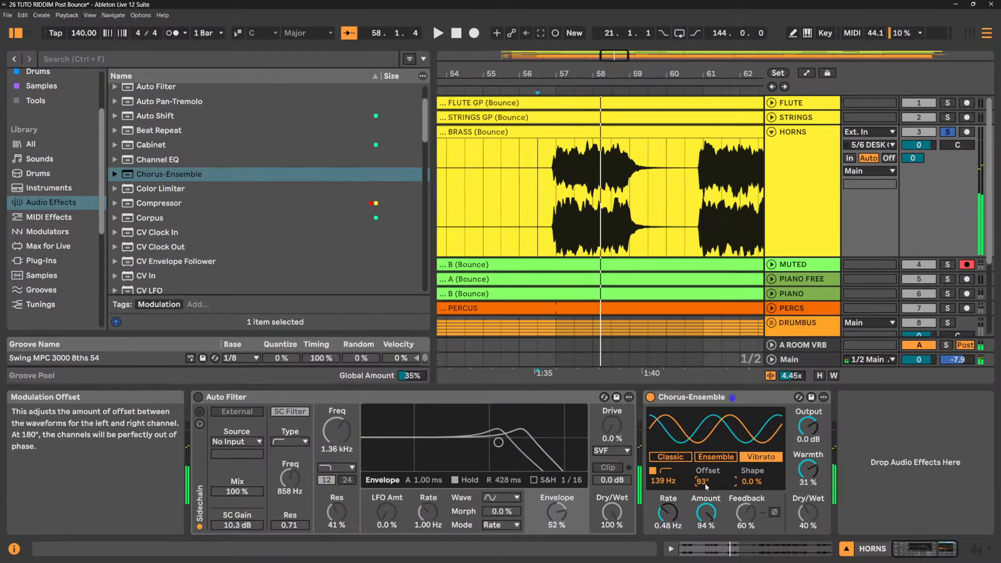
key("Delete")
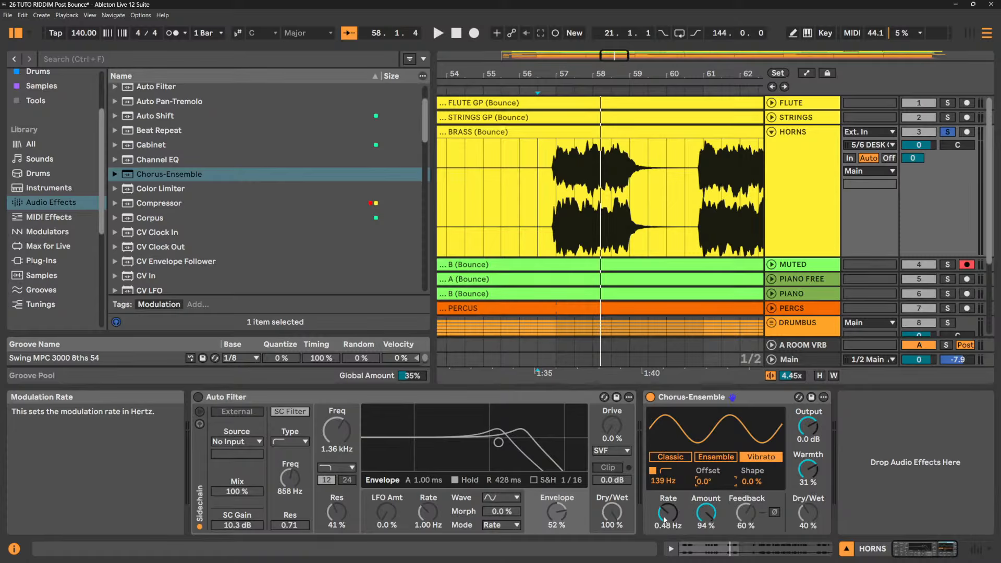
left_click_drag(699, 476, 699, 446)
- Try the vibrato Amount at 0 %, and raise it to 20 % while replaying the horns
key("space")
left_click_drag(706, 513, 707, 559)
key("space")
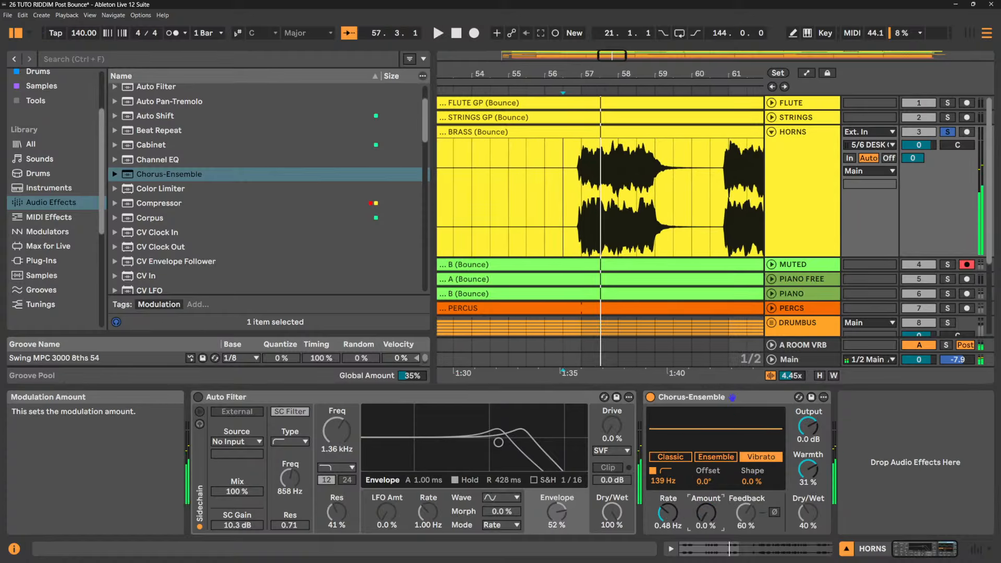
key("space")
mouse_move(707, 513)
left_mouse_down()
mouse_move(706, 501)
mouse_move(710, 520)
left_mouse_up()
key("space")
key("space")
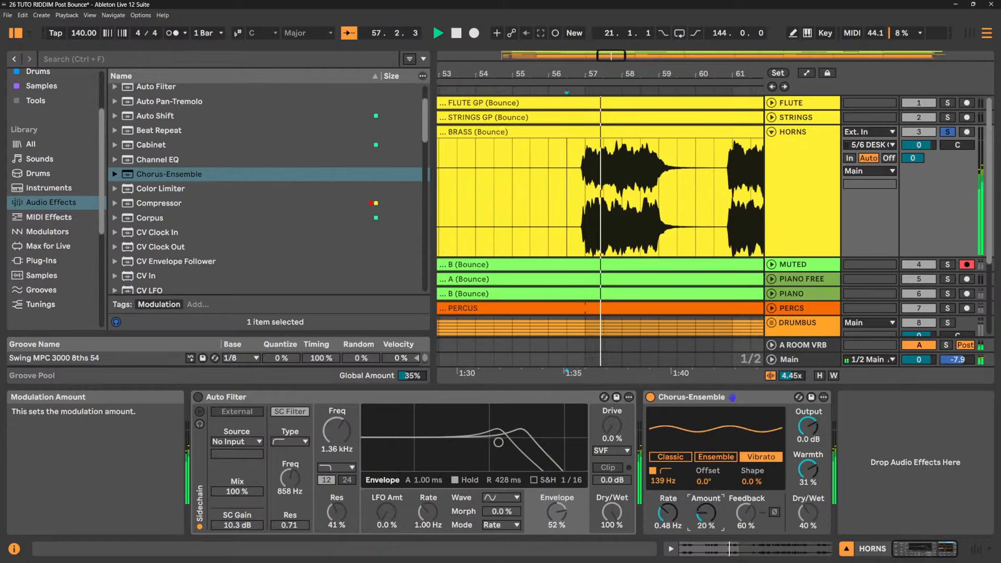
key("space")
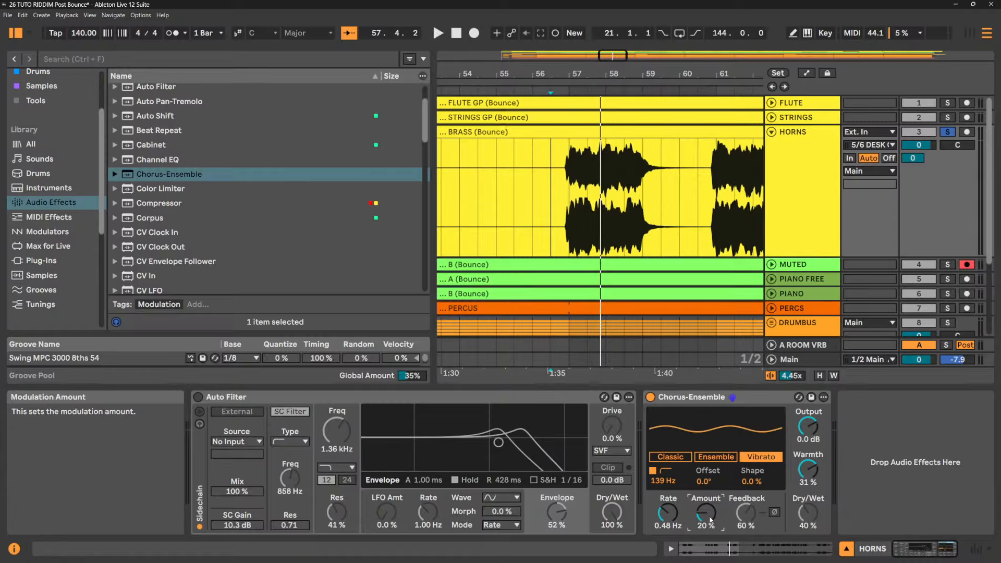
- Lower the vibrato Amount to 17 % and set the Offset to 180° while playing the horns
key("space")
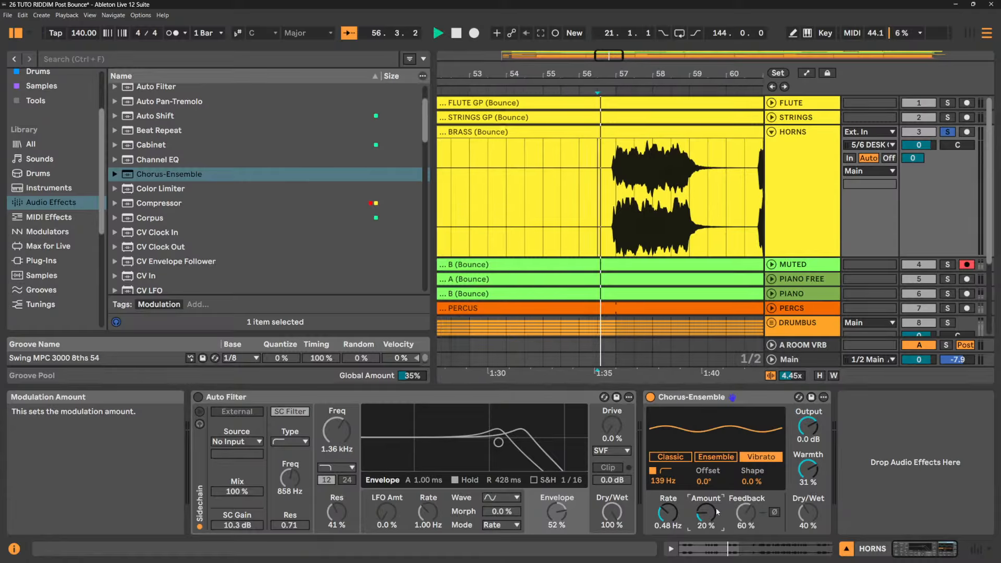
mouse_move(693, 514)
left_mouse_down()
mouse_move(693, 489)
mouse_move(693, 516)
left_mouse_up()
key("space")
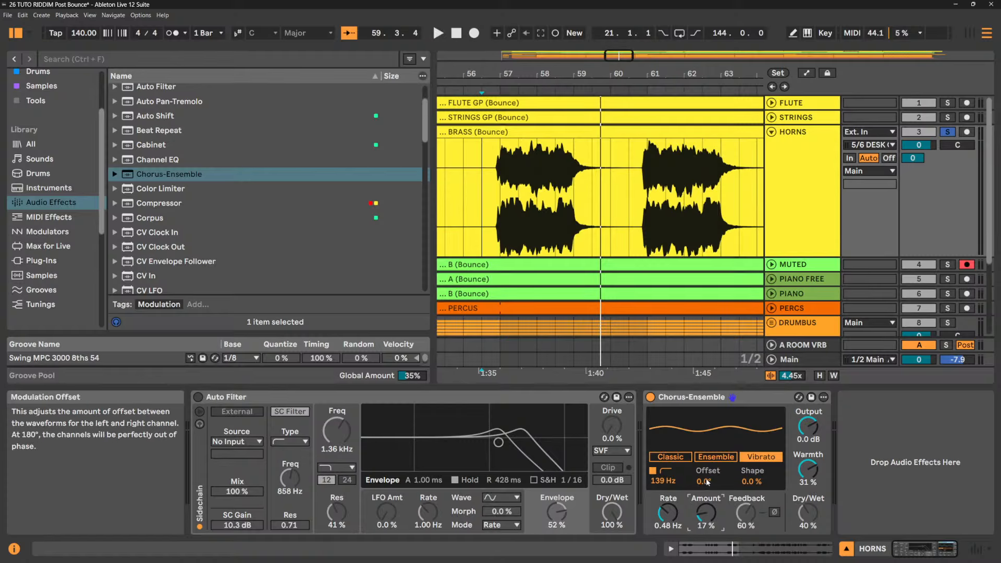
key("space")
left_click_drag(705, 481, 705, 440)
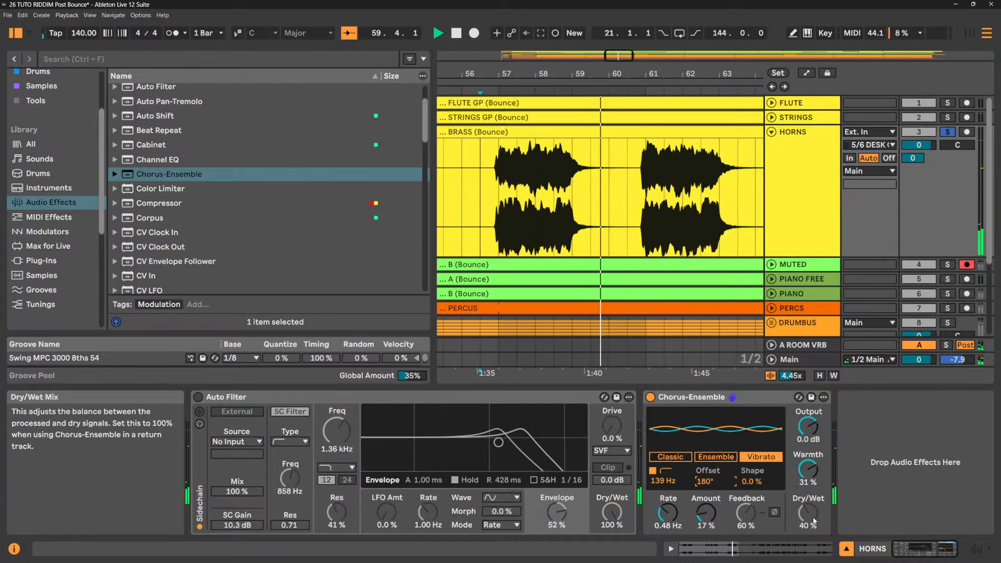
- Compare Ensemble and Classic modes on the horns with Dry/Wet at 60 %, and settle Dry/Wet at 56 %
left_click(725, 456)
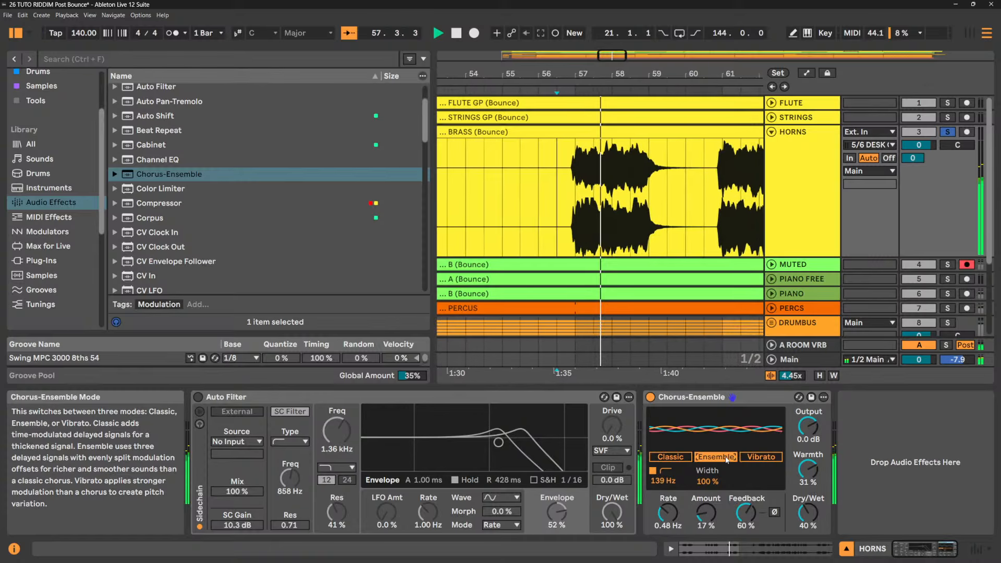
left_click_drag(801, 515, 802, 500)
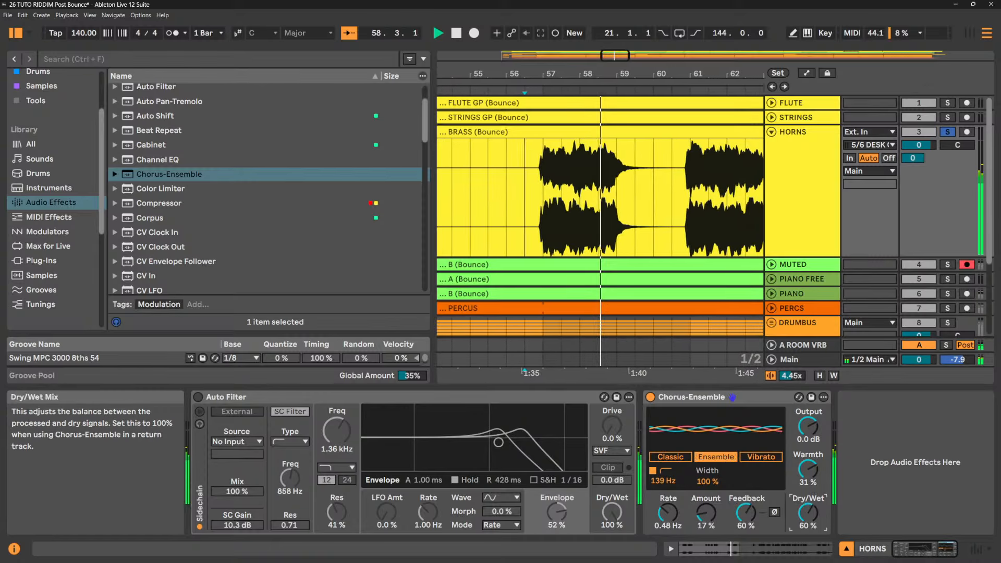
left_click(667, 457)
key("space")
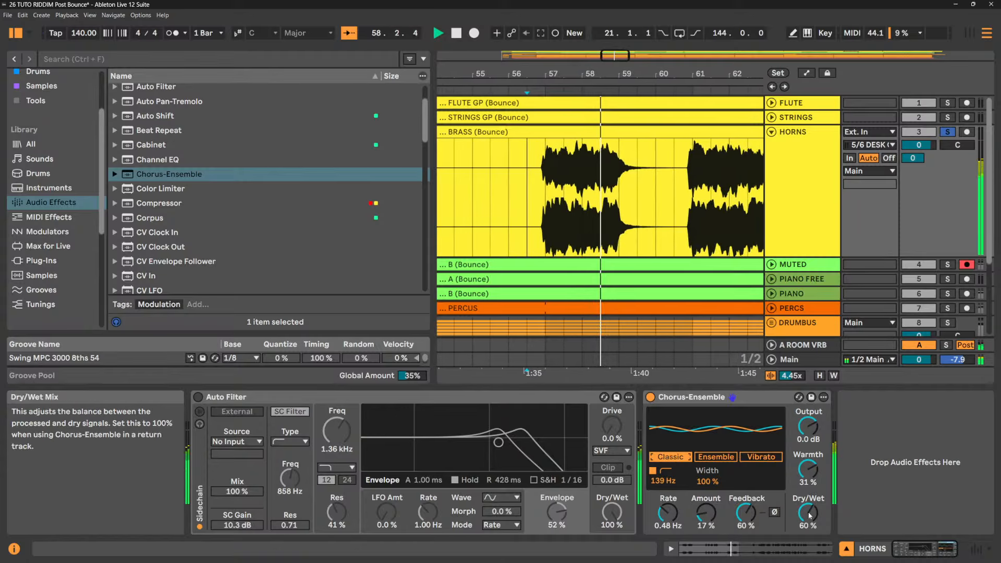
left_click_drag(808, 513, 808, 518)
key("space")
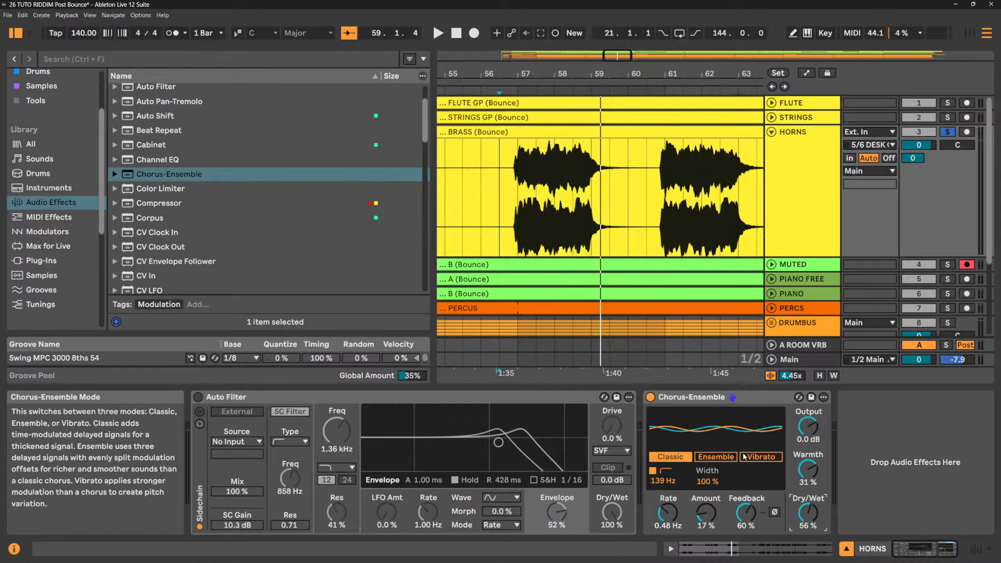
- Replay the horns and switch the chorus from Classic to Ensemble mode
key("space")
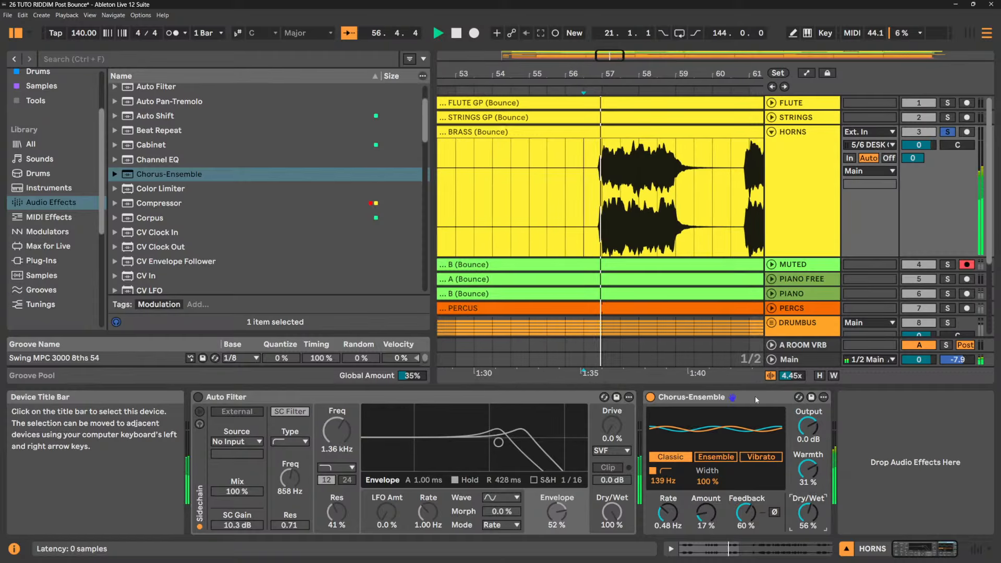
left_click(723, 455)
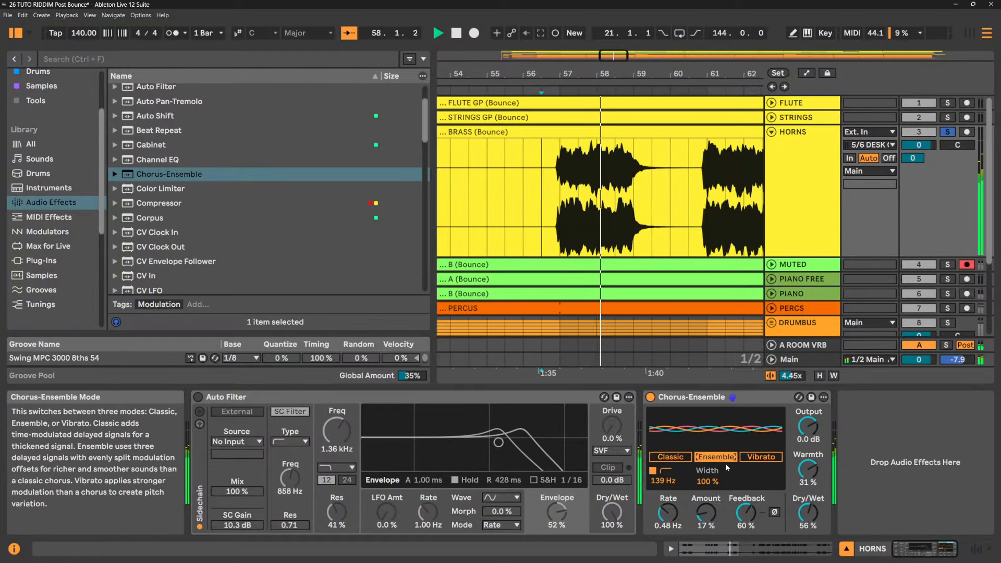
key("space")
- Copy the Chorus-Ensemble from HORNS to the soloed PIANO track and place it before the Delight Rack - 3BandRepeater
right_click(754, 404)
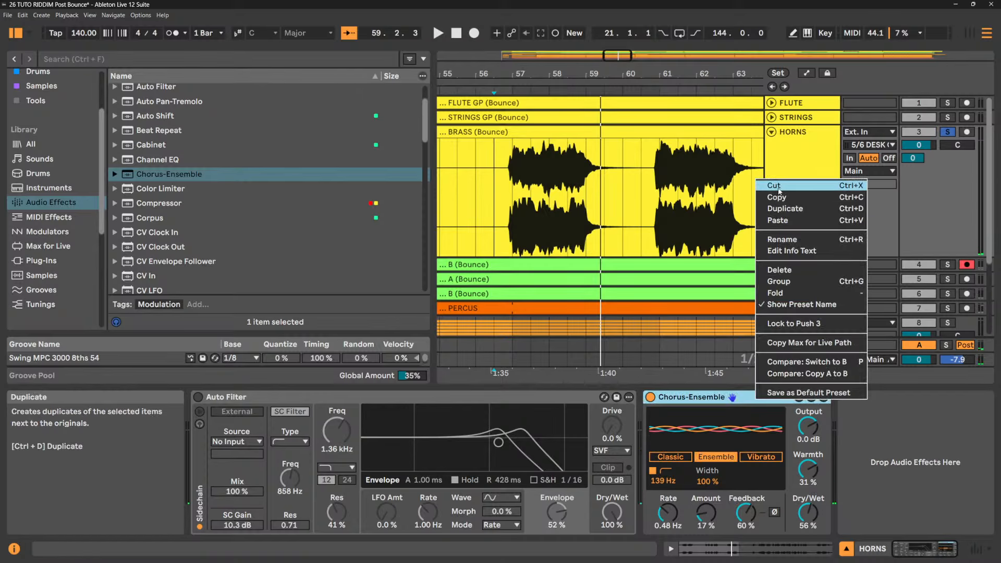
left_click(777, 197)
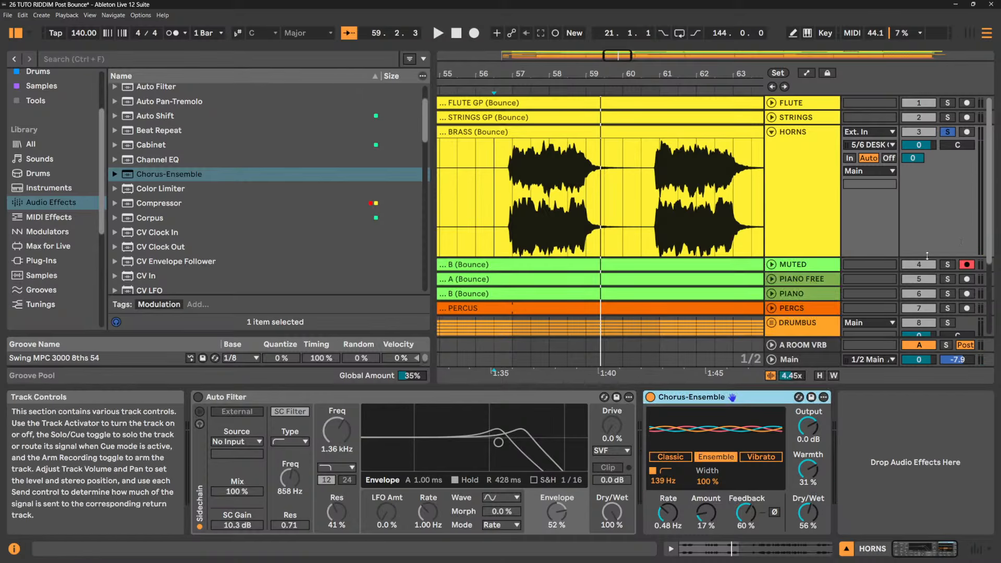
left_click(814, 291)
left_click(949, 293)
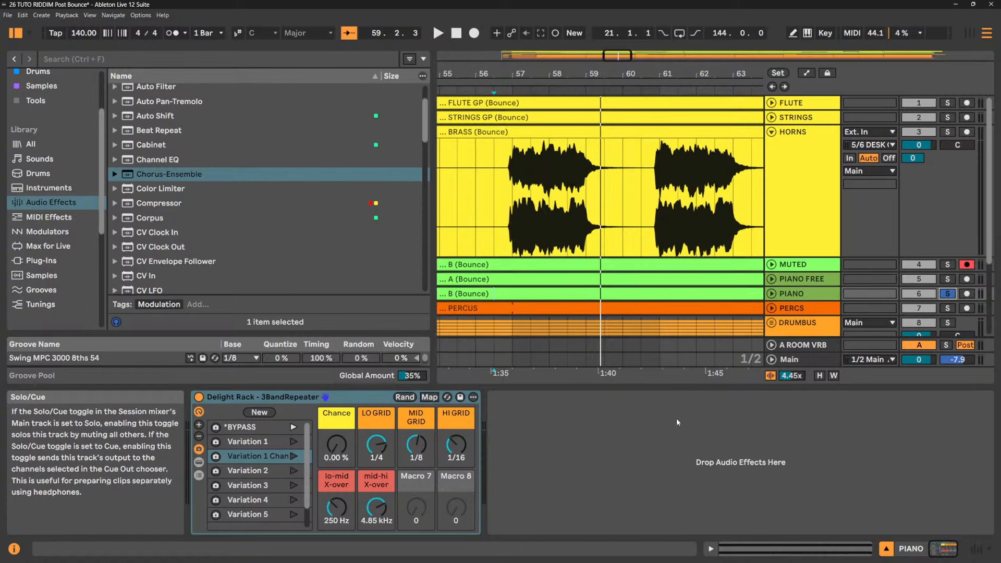
key("space")
right_click(559, 431)
left_click(569, 437)
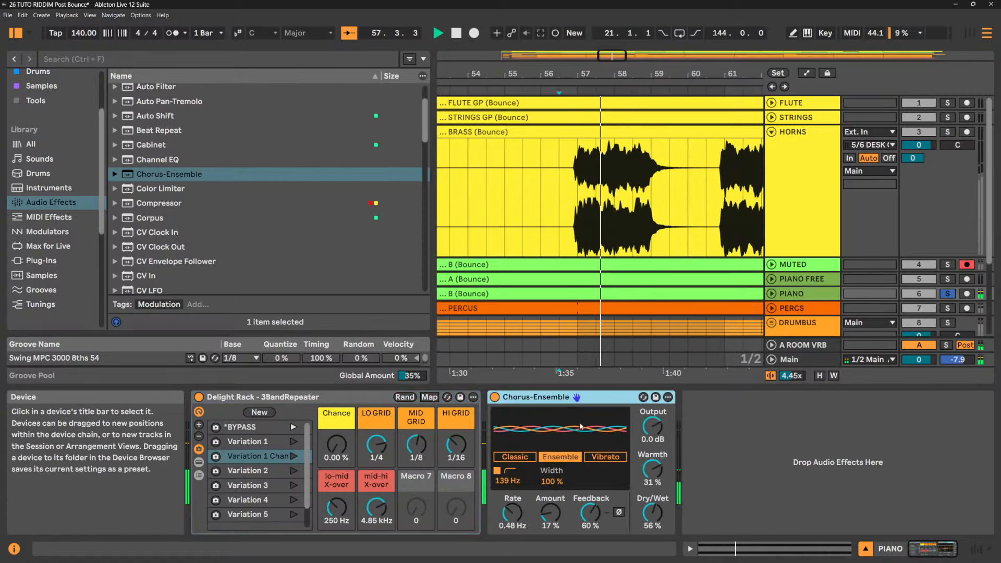
left_click_drag(245, 407, 245, 409)
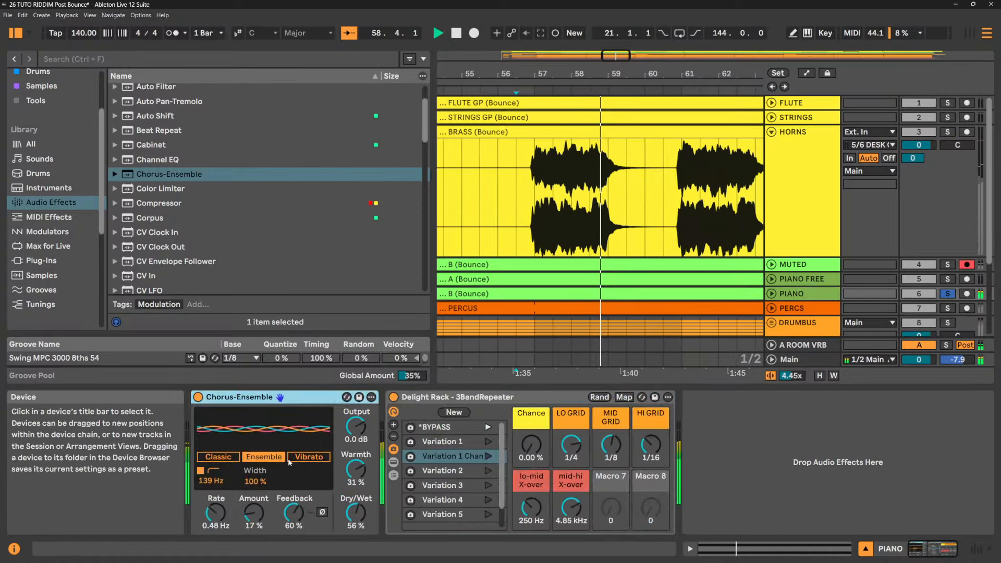
- Set the piano chorus to Classic mode with Rate 0.23 Hz, Feedback 46 % and Dry/Wet 41 %, and play the piano
left_click(233, 457)
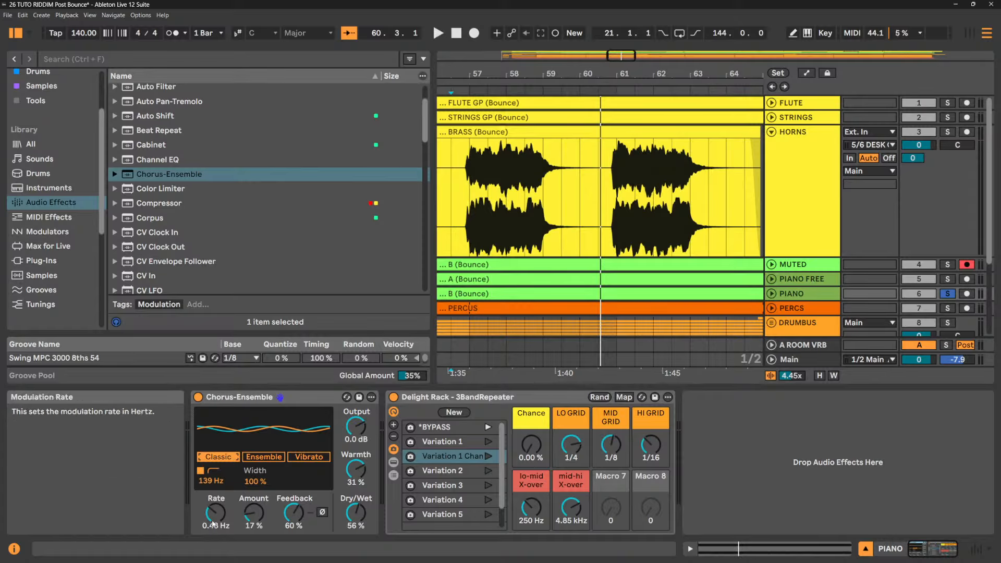
left_click_drag(219, 514, 355, 510)
left_click(356, 513)
key("space")
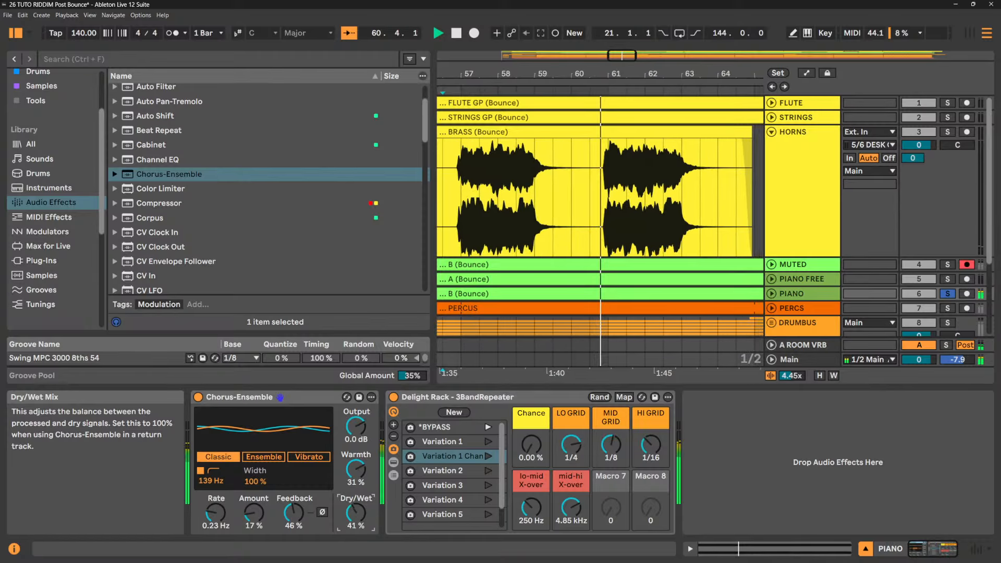
- Compare the piano with the chorus off and on, and lower its Dry/Wet to 29 %
left_click(198, 397)
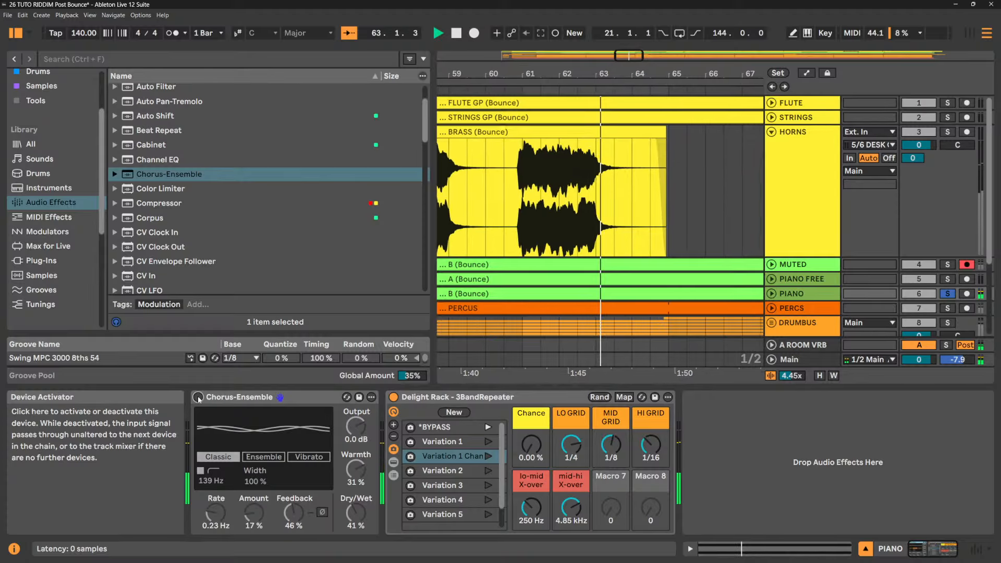
left_click(198, 397)
left_click_drag(355, 520, 354, 525)
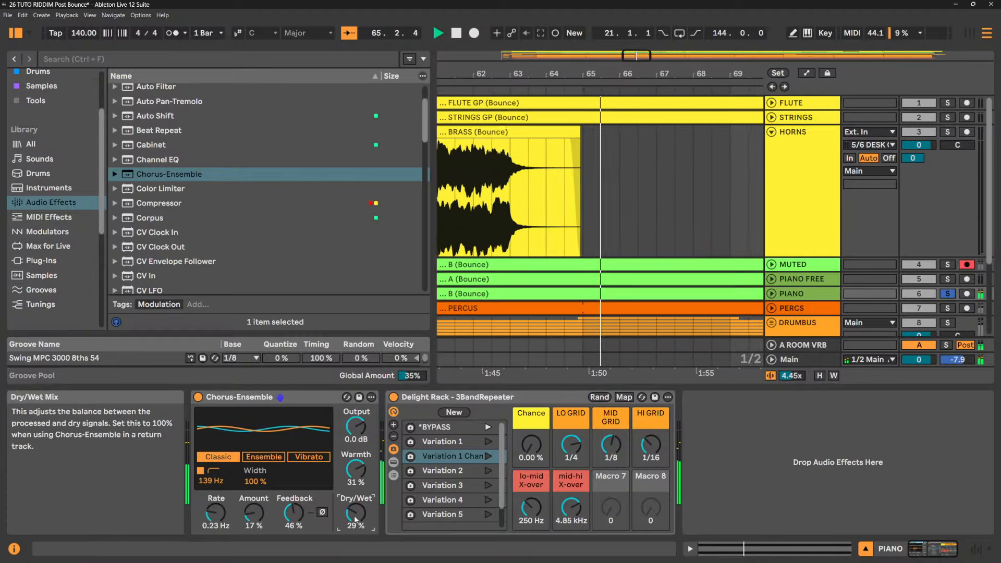
- Unsolo the PIANO track and stop playback, then reduce the HORNS track height and narrow the browser
left_click(954, 295)
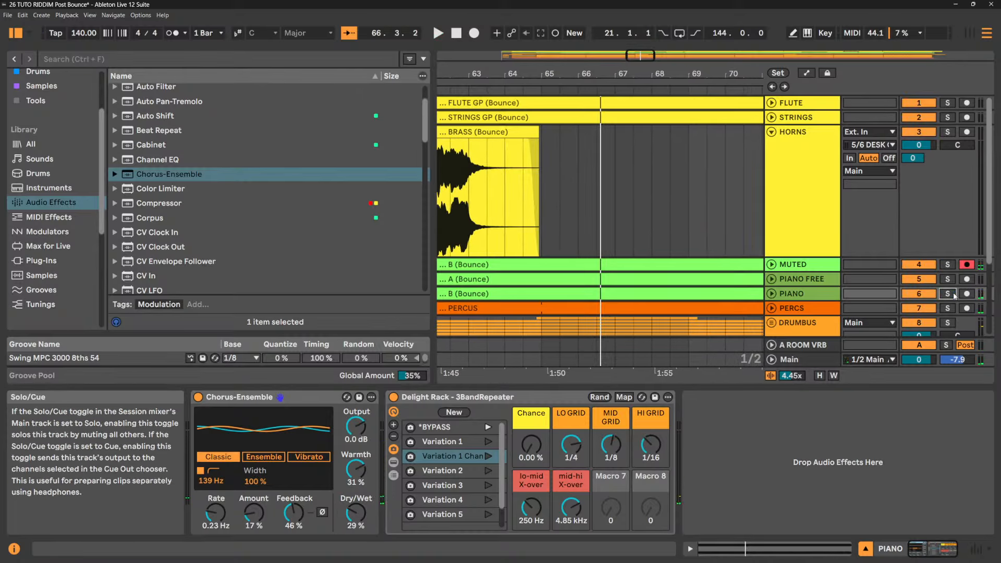
key("space")
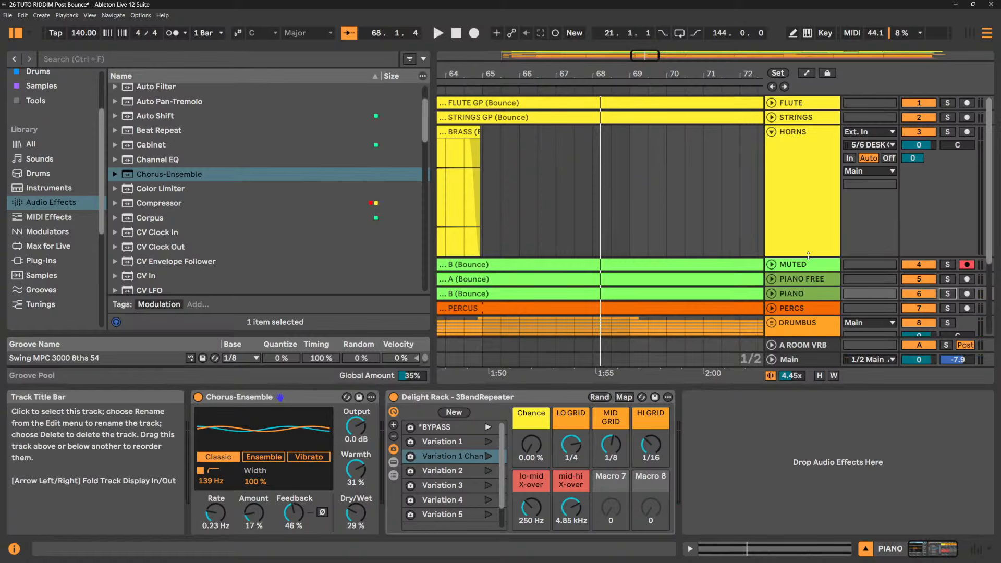
left_click_drag(808, 255, 819, 180)
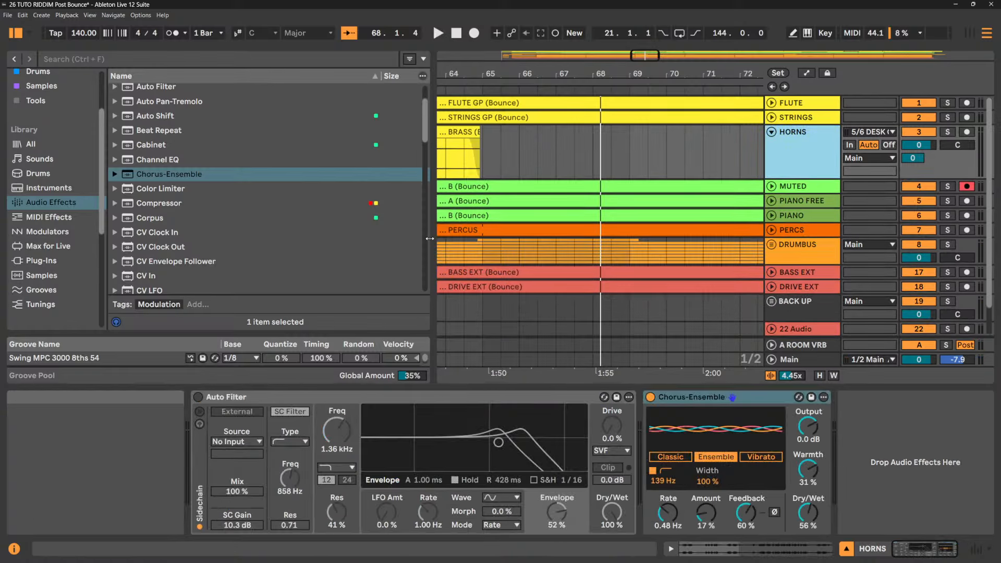
mouse_move(429, 238)
left_mouse_down()
mouse_move(240, 236)
mouse_move(265, 236)
left_mouse_up()
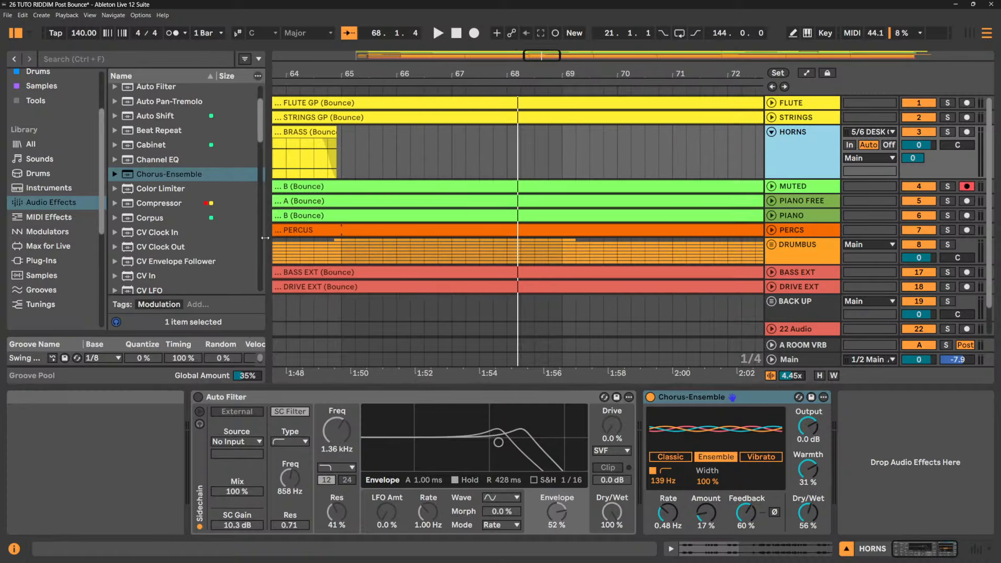
- Play the full mix, switch the Auto Filter on HORNS back on, and hide the device view
left_click(868, 431)
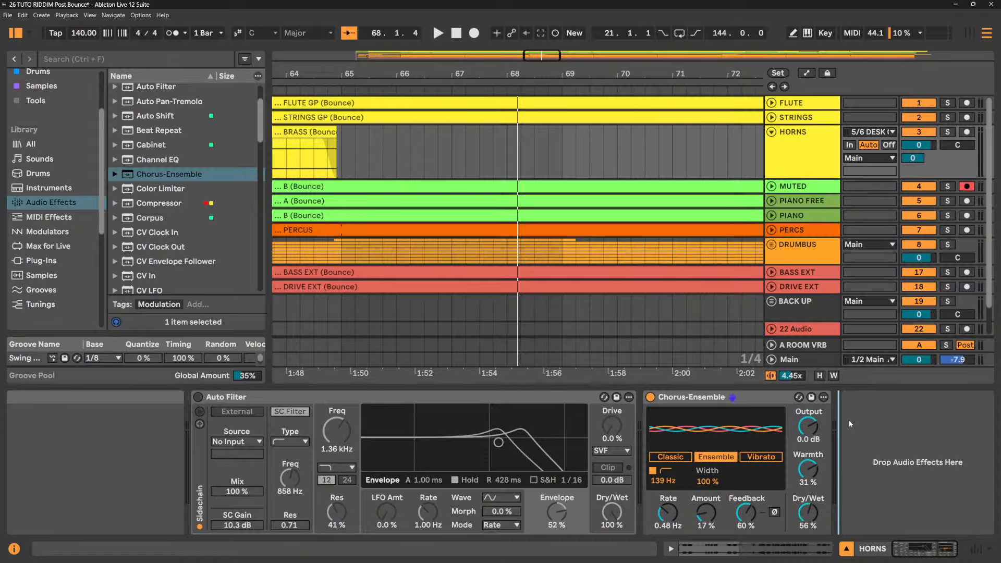
key("space")
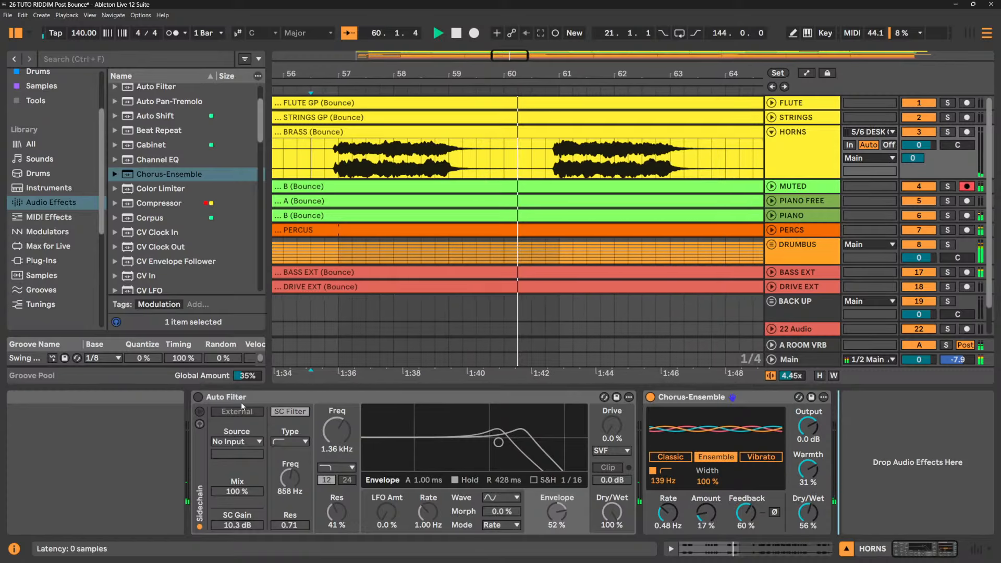
left_click(199, 398)
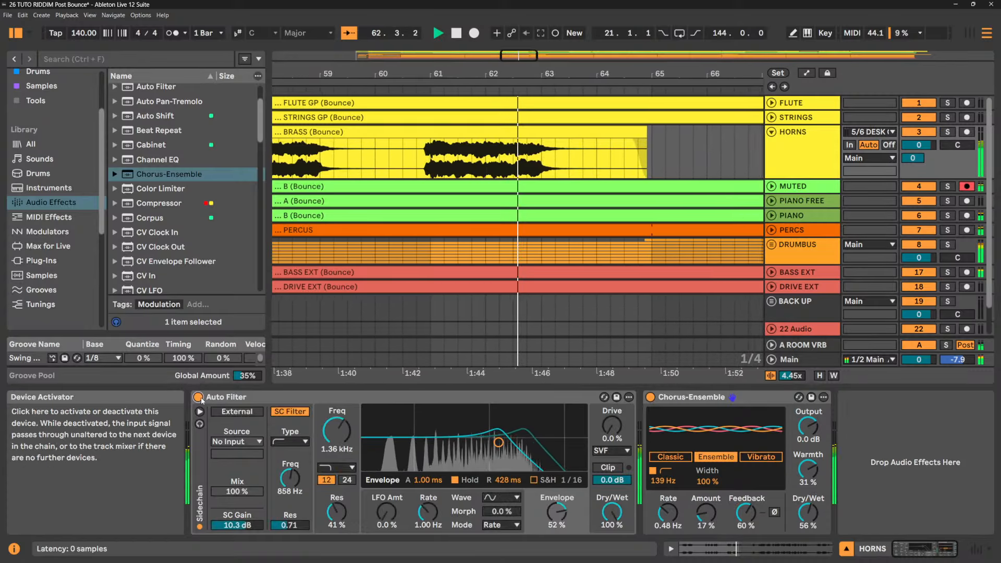
key("space")
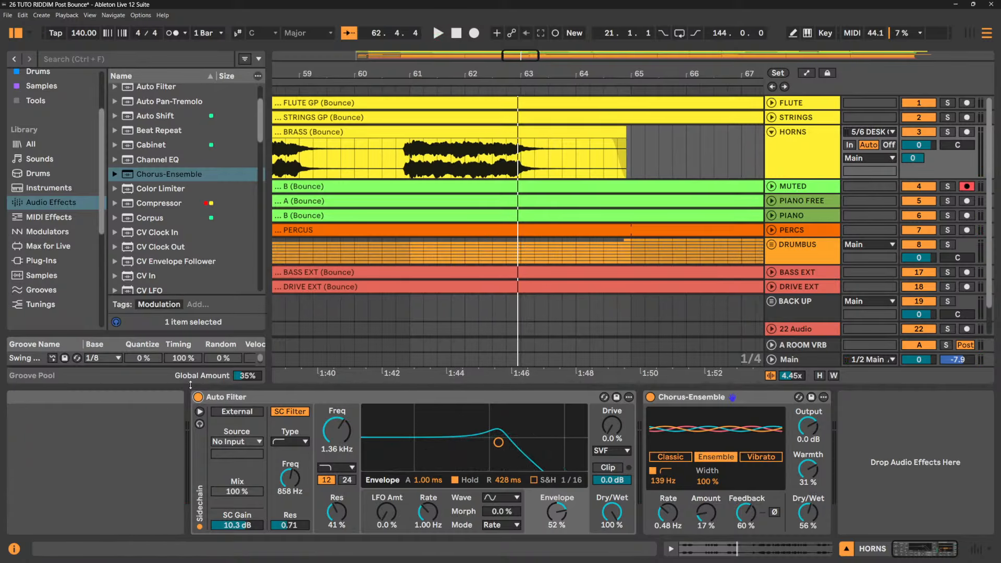
key("ctrl+alt+l")
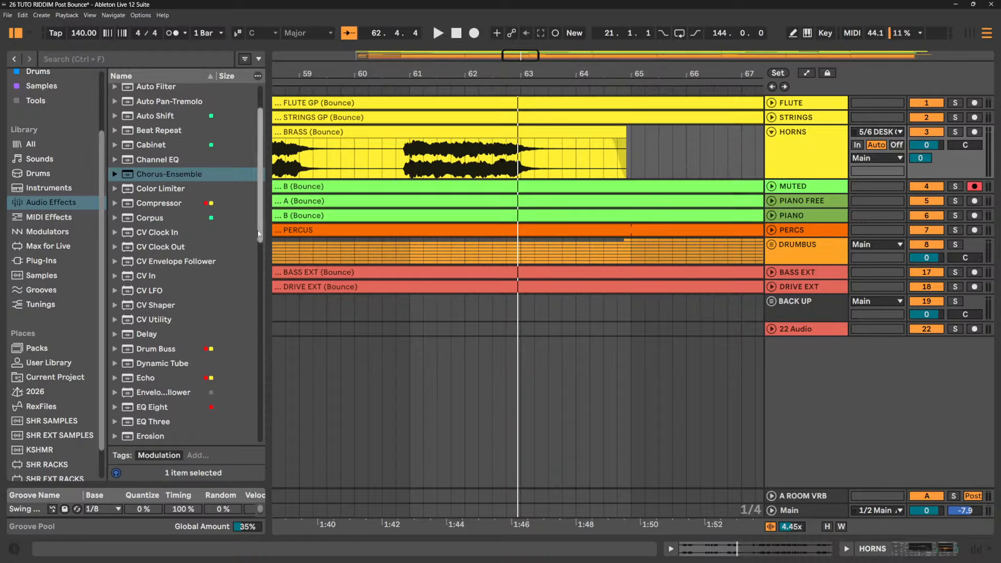
scroll(264, 231, "up", 1)
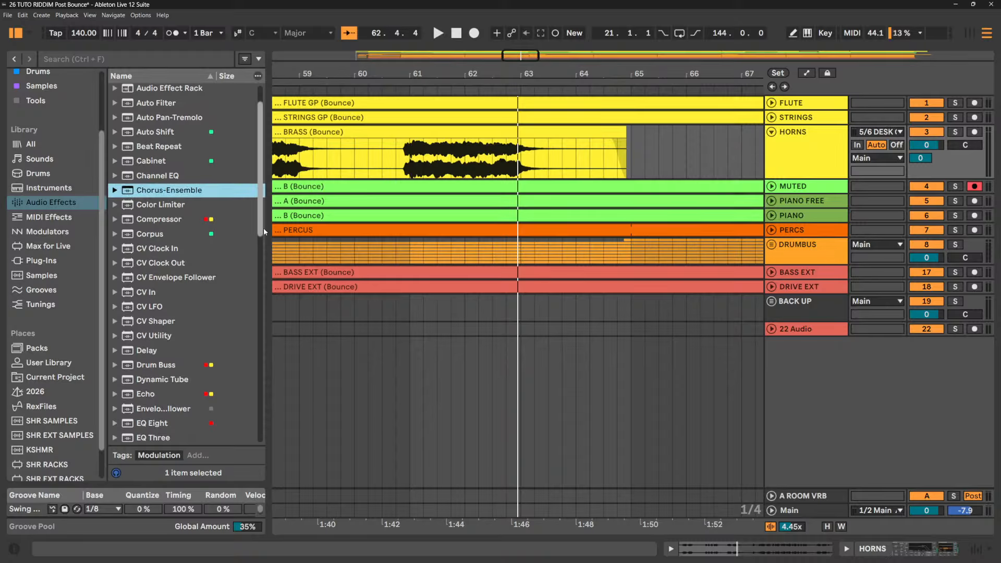
scroll(264, 228, "down", 1)
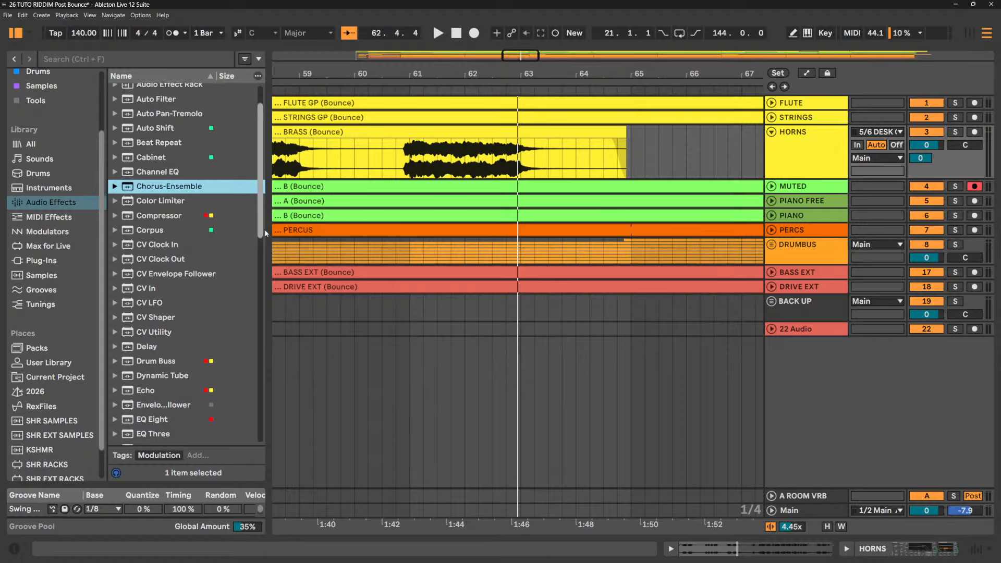
scroll(265, 229, "down", 1)
scroll(269, 235, "up", 1)
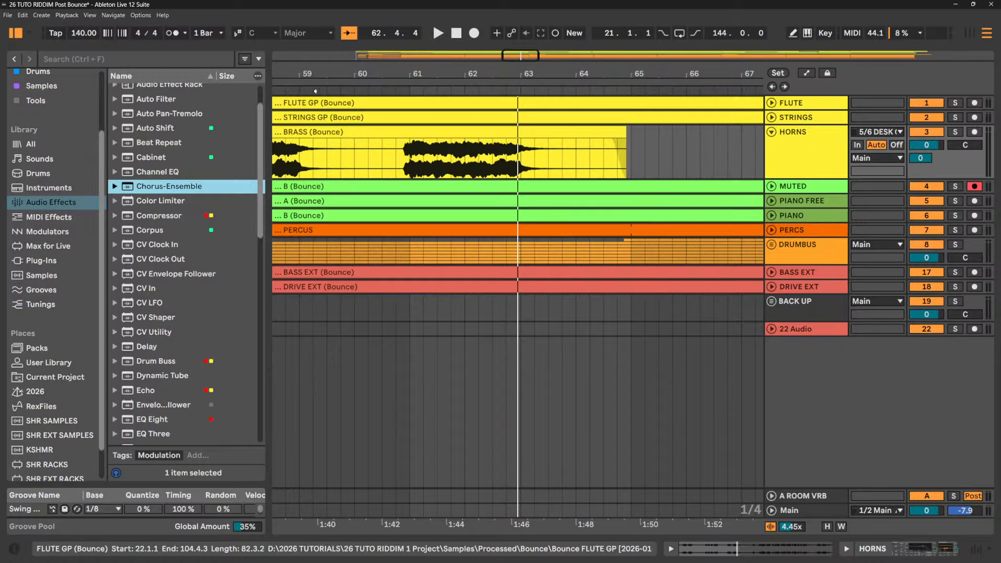
- Place the insert marker at bar 57 on HORNS, then unfold the DRUMBUS group to examine its tracks and fold it again
left_click_drag(374, 73, 374, 52)
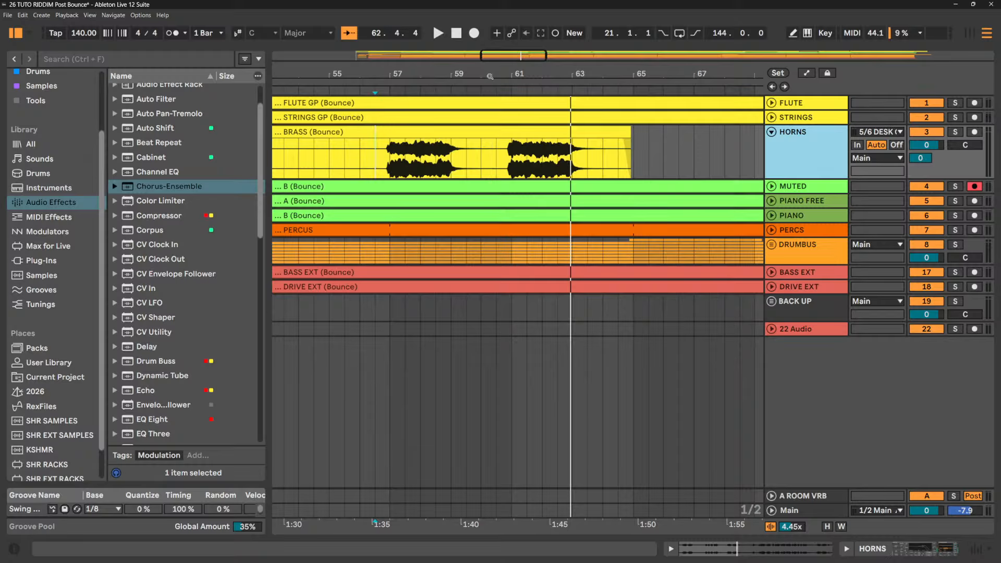
left_click(390, 165)
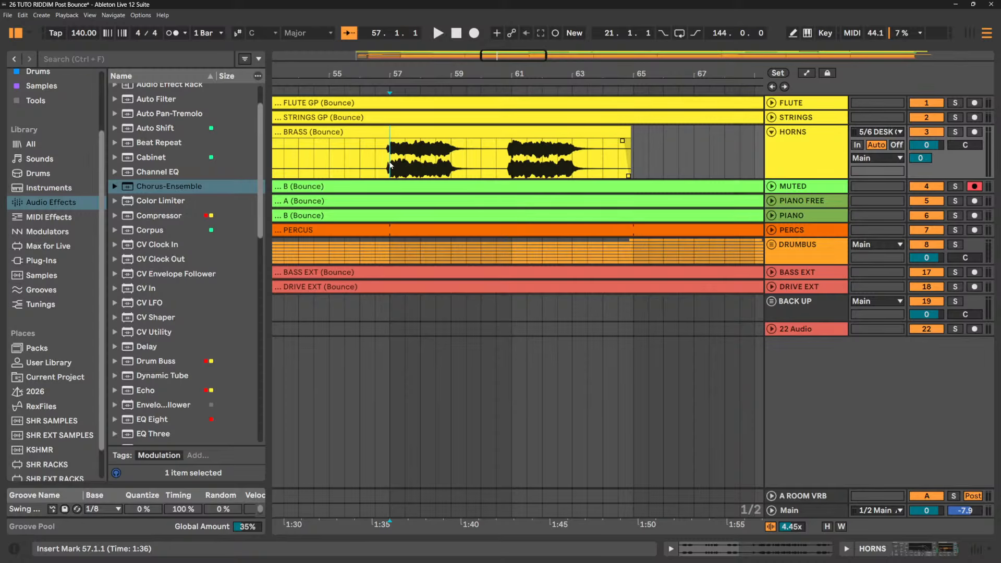
left_click(772, 245)
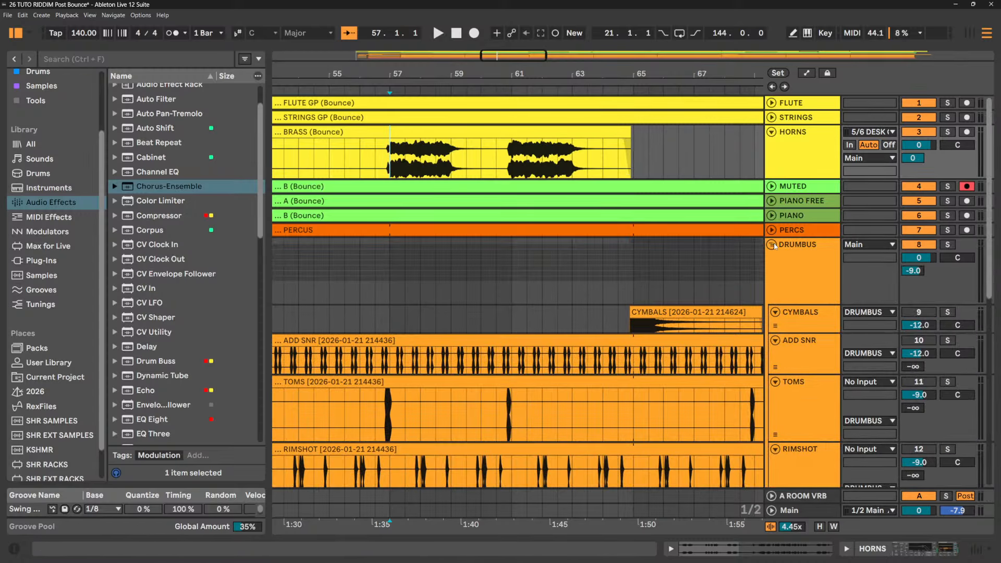
left_click(773, 245)
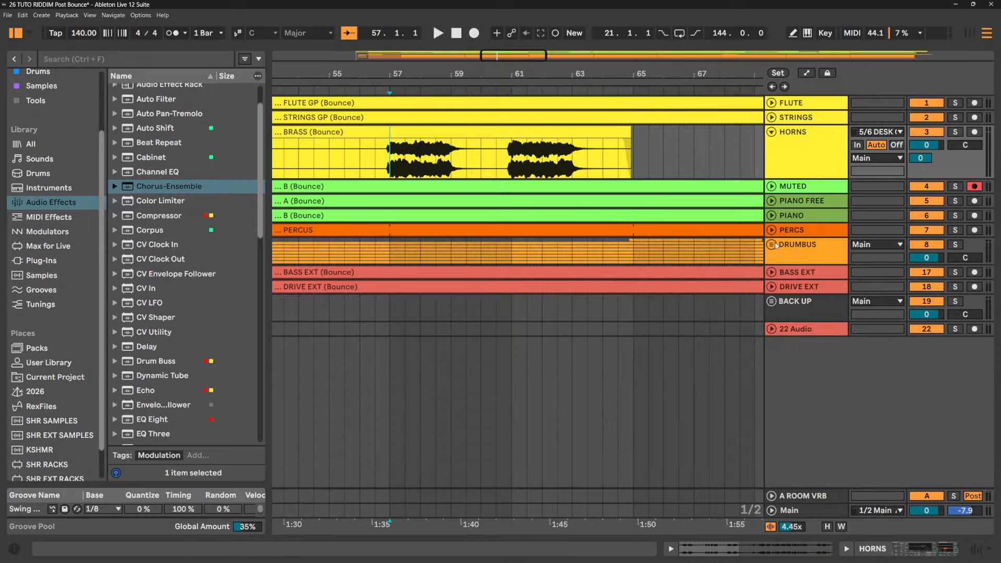
left_click(773, 245)
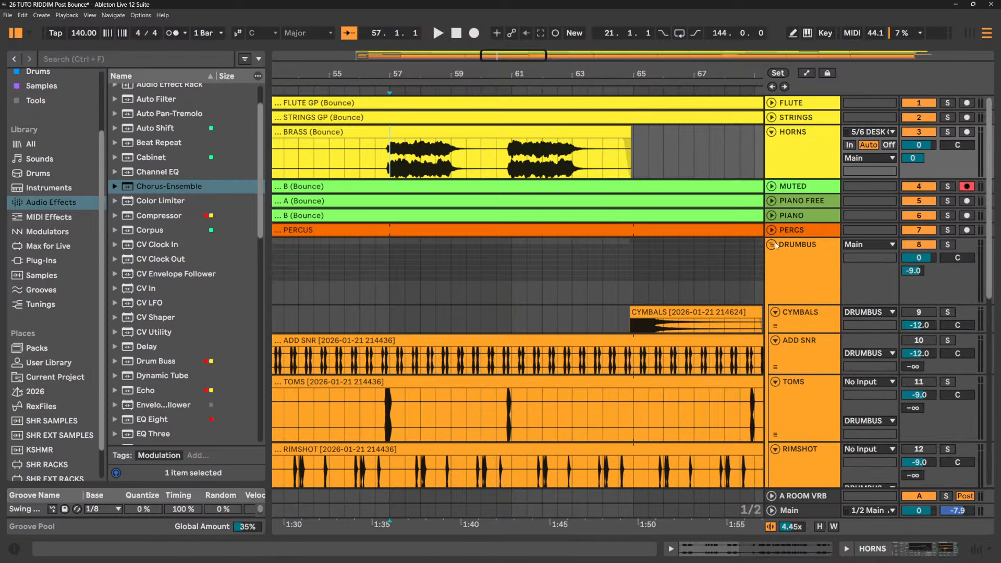
left_click(772, 244)
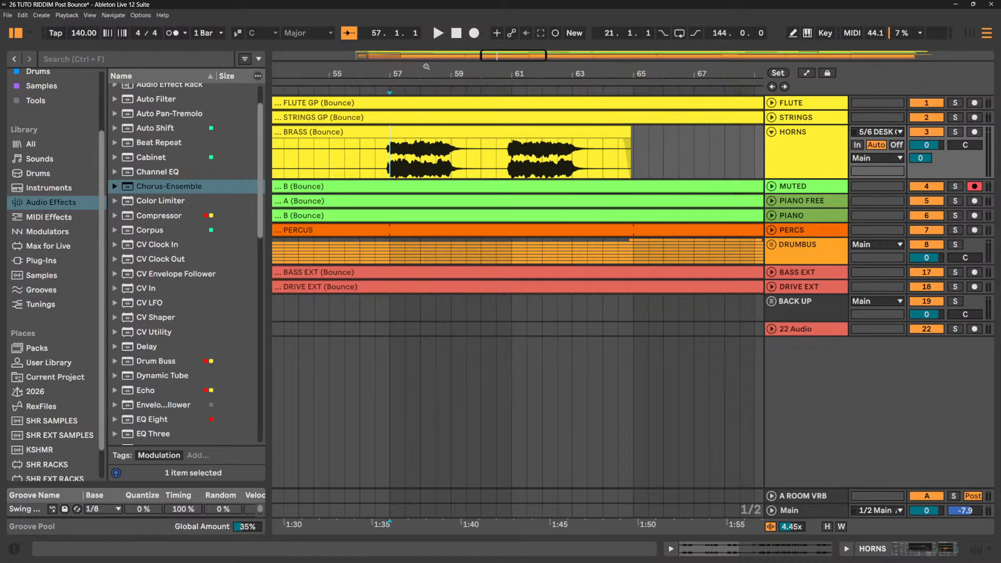
- Place the insert marker on the DRUMBUS group at bar 22, where the arrangement starts
left_click_drag(431, 72, 571, 36)
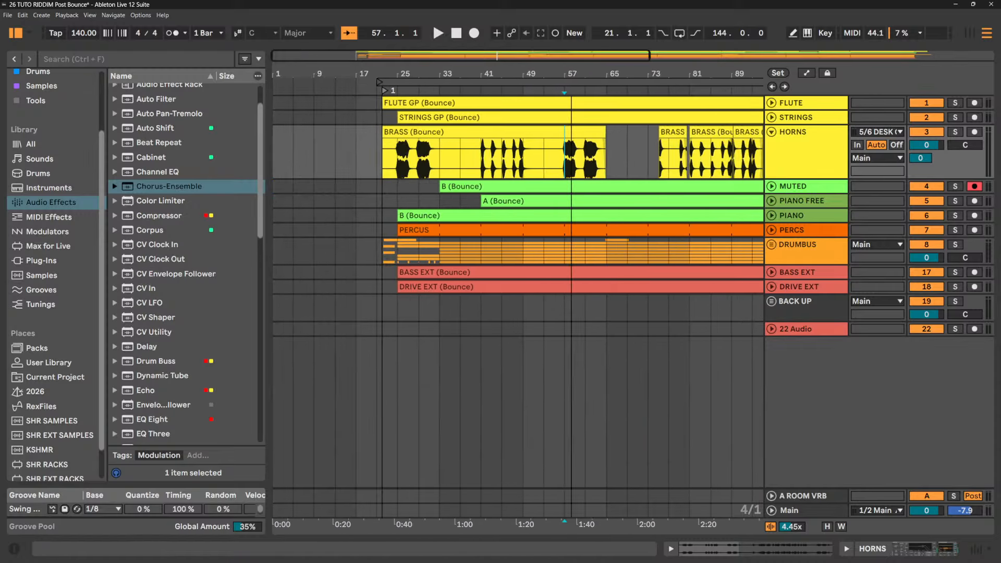
mouse_move(382, 78)
left_mouse_down()
mouse_move(380, 136)
mouse_move(374, 82)
left_mouse_up()
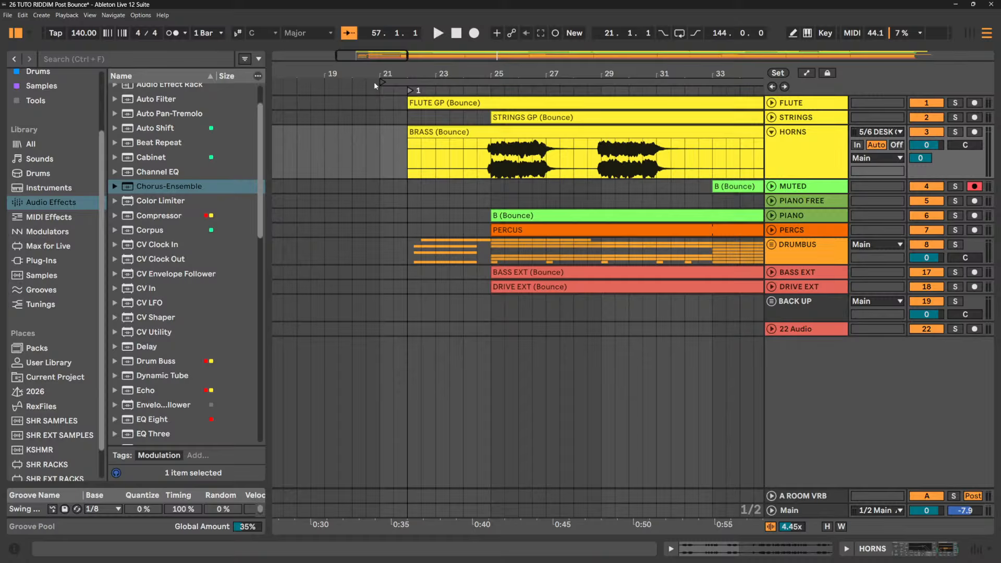
left_click(408, 244)
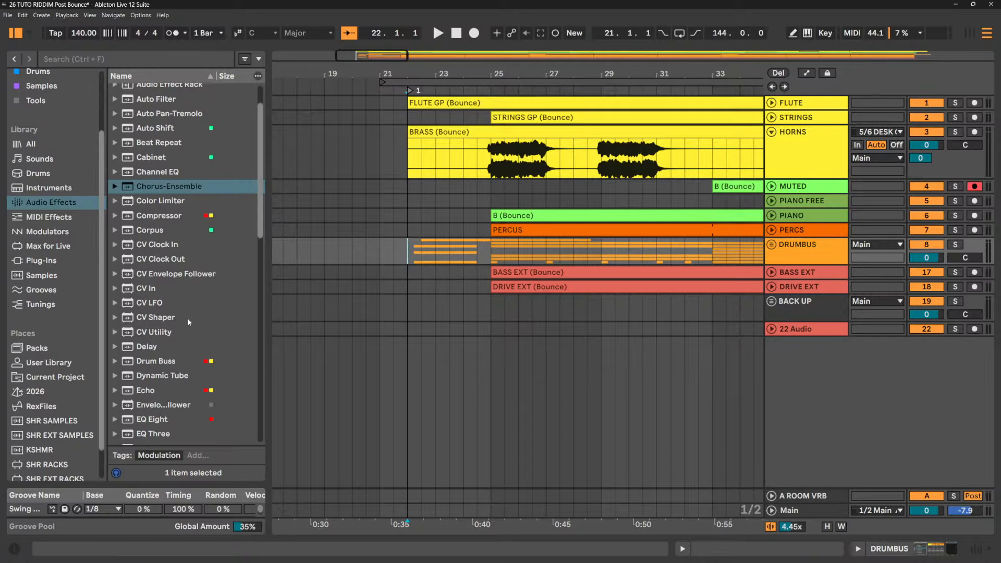
- Look through the MIDI Effects list, then locate Color Limiter among the Audio Effects
left_click(61, 218)
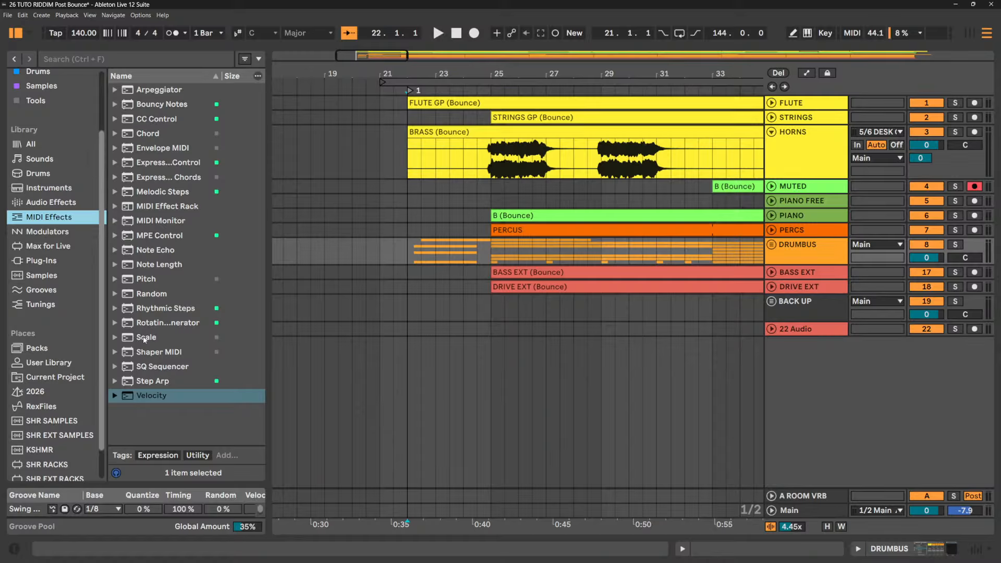
left_click(54, 205)
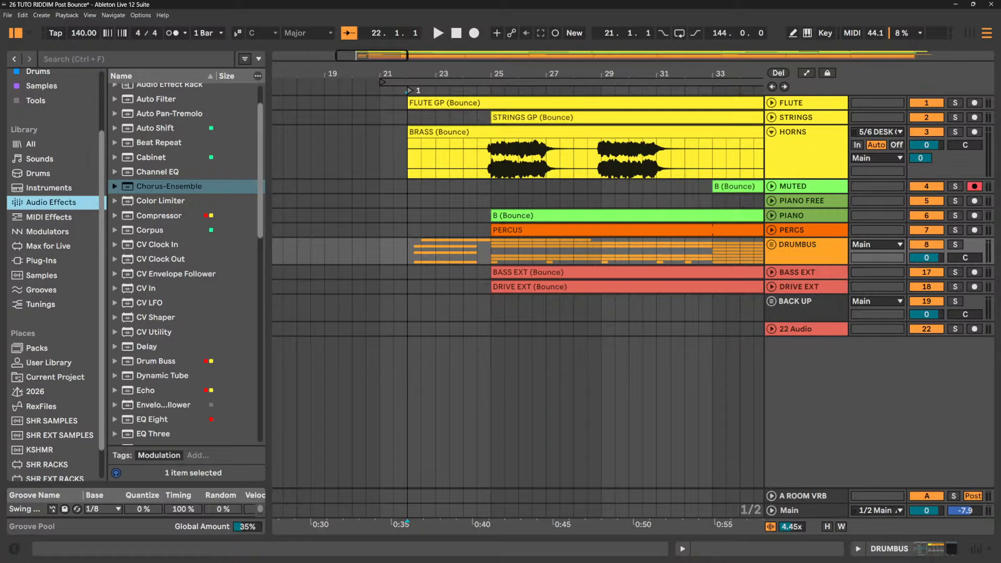
left_click(154, 204)
left_click_drag(259, 142, 273, 124)
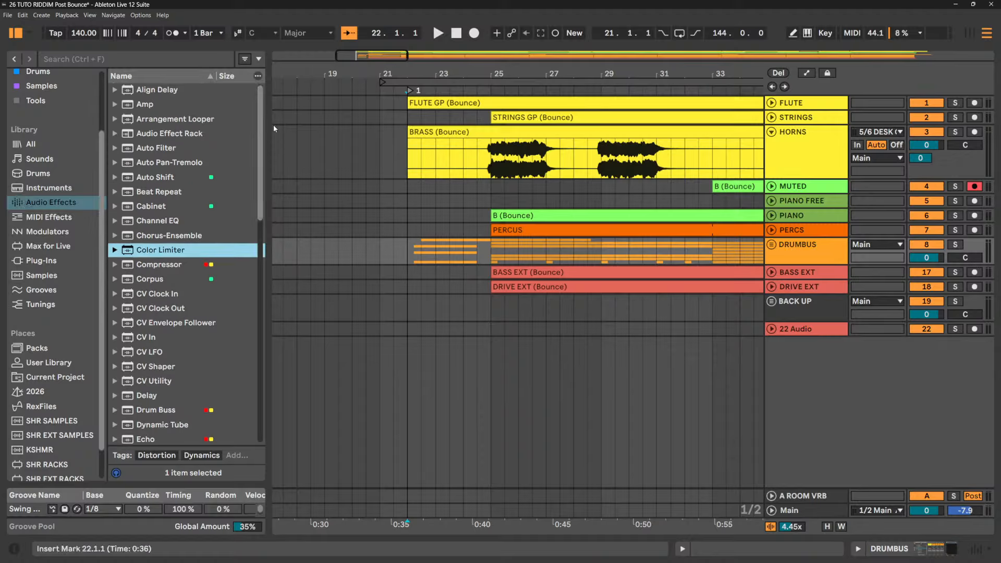
- Solo DRUMBUS and insert a Color Limiter between its Delight Rack - 3BandRepeater and KClip3
left_click(955, 245)
double_click(828, 252)
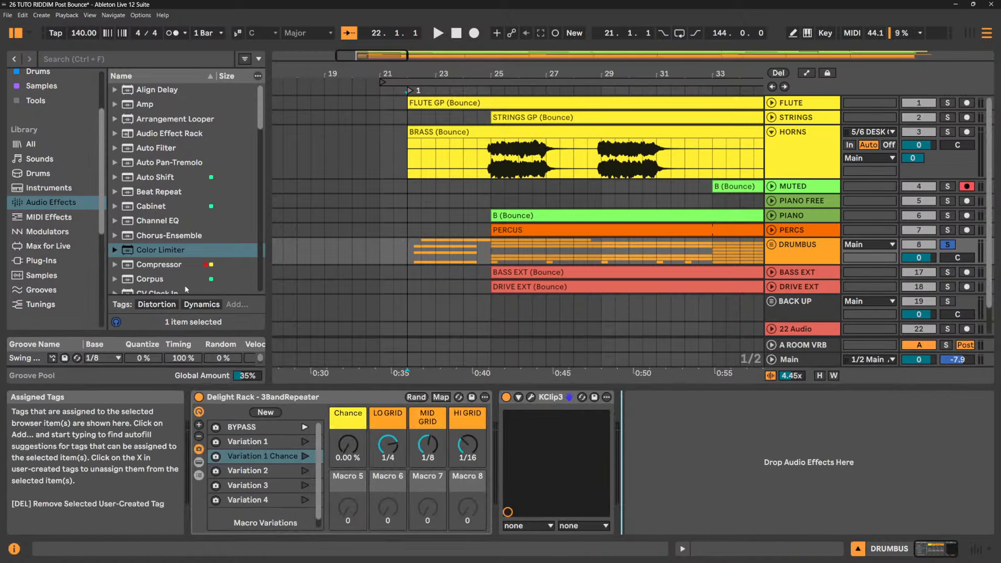
left_click(176, 251)
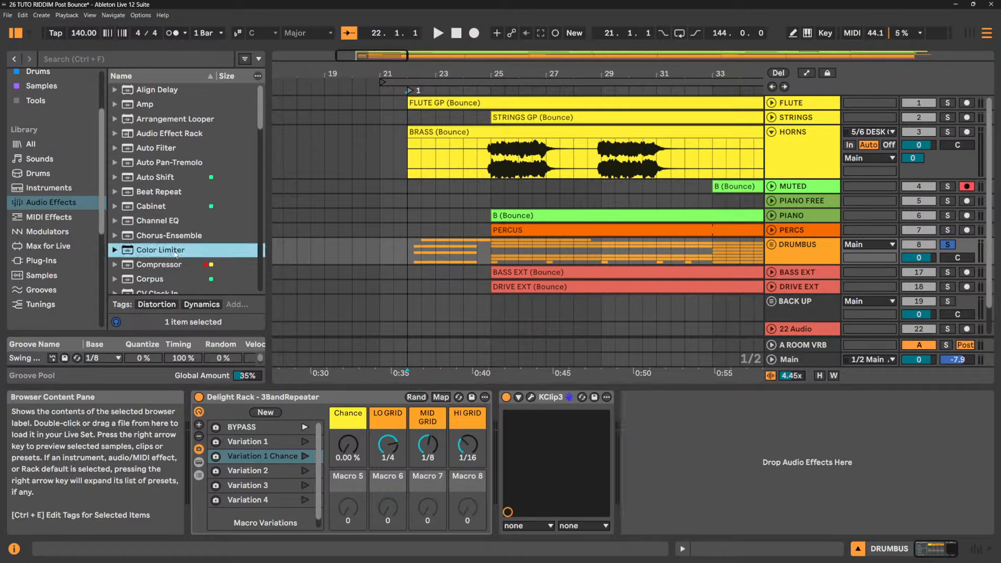
left_click_drag(482, 380, 496, 418)
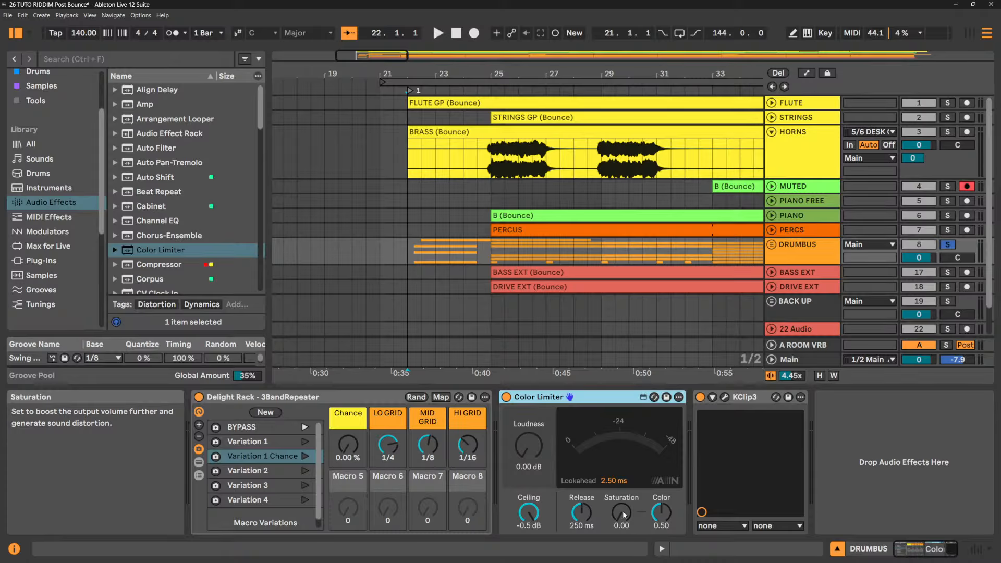
- Play the drums while setting the Color Limiter's Ceiling to -3.0 dB and Loudness to 12.09 dB
key("space")
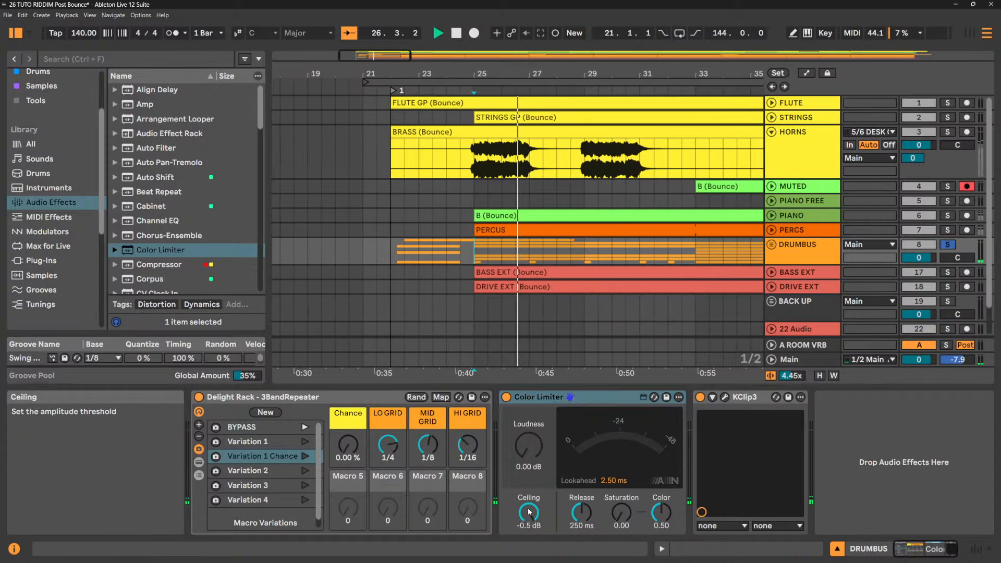
mouse_move(524, 516)
left_mouse_down()
mouse_move(523, 545)
mouse_move(524, 522)
left_mouse_up()
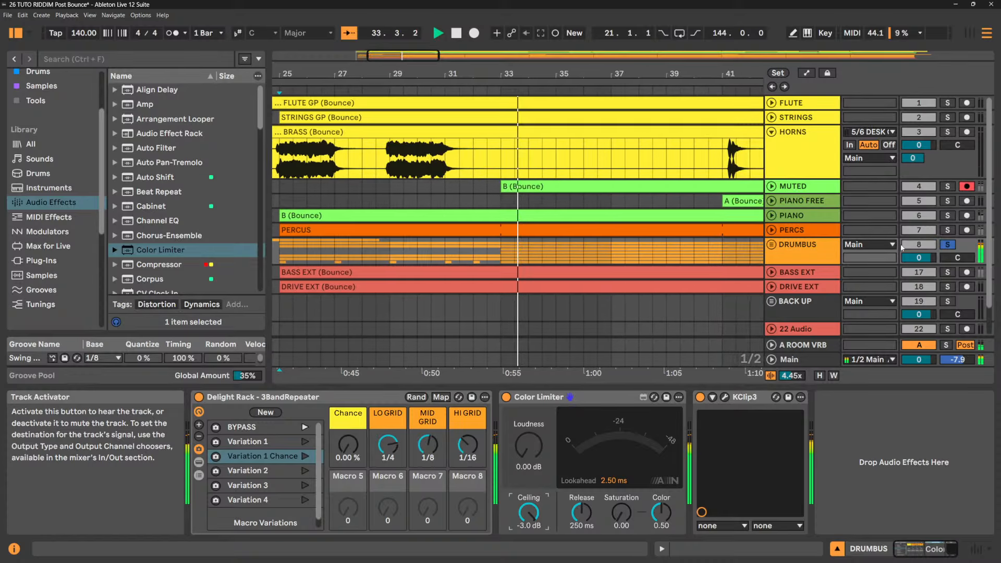
left_click_drag(529, 446, 529, 423)
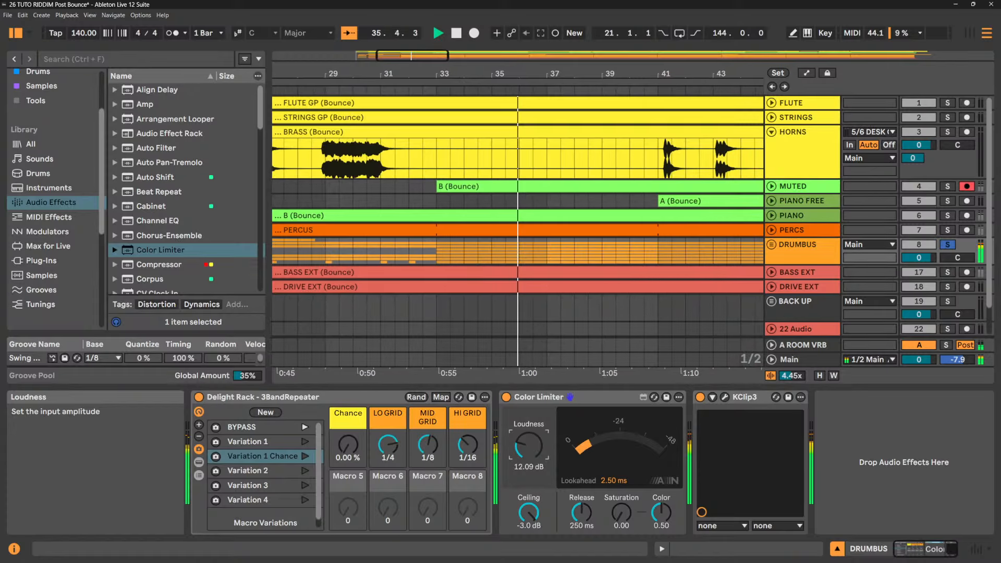
key("space")
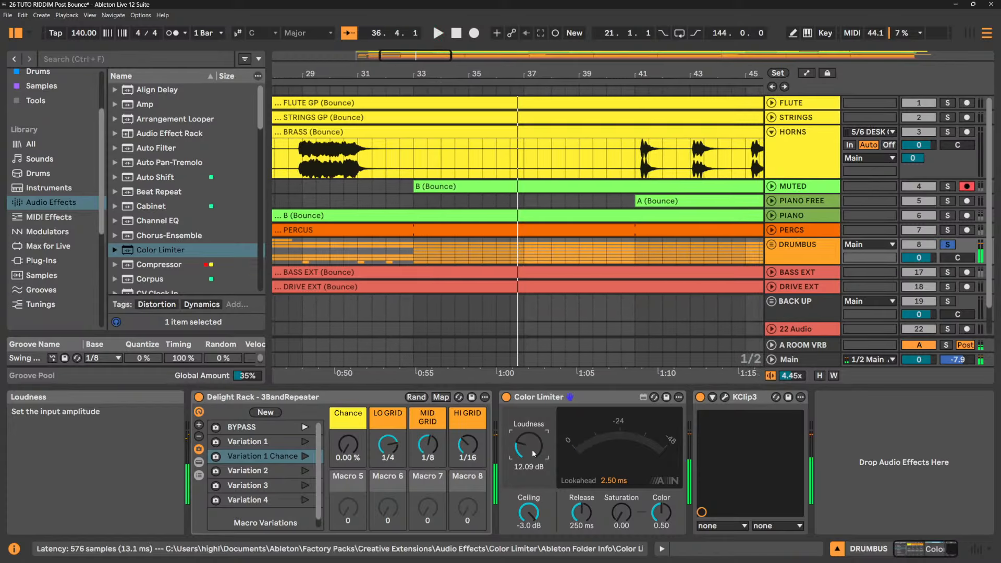
- Replay the drums and set the Color Limiter's Loudness to 14.74 dB, Ceiling to -13 dB and Saturation to 1.00
key("space")
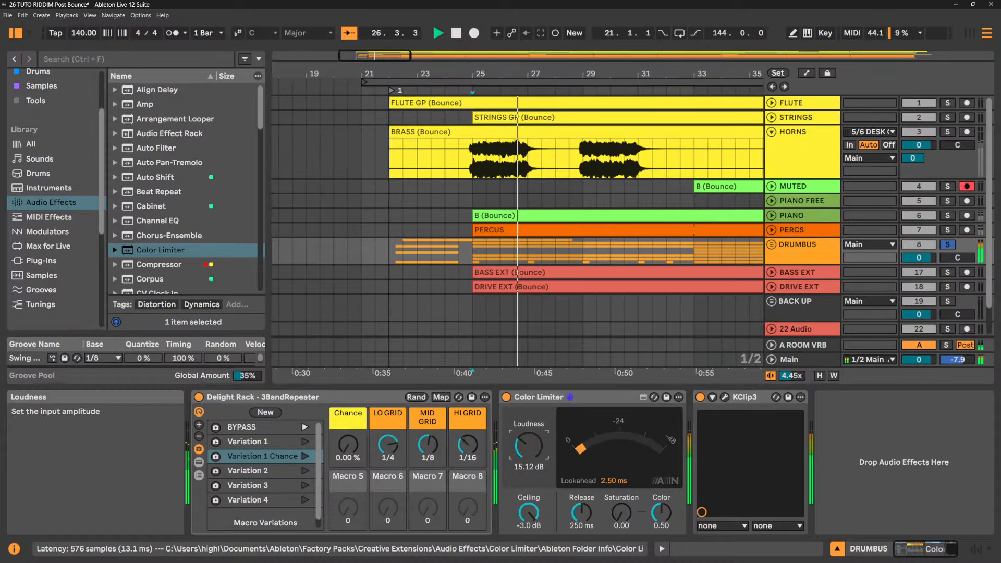
left_click_drag(622, 513, 621, 455)
mouse_move(529, 513)
left_mouse_down()
mouse_move(529, 544)
mouse_move(529, 528)
left_mouse_up()
left_click_drag(620, 517, 619, 469)
- Try a Release of 2.48 ms on the Color Limiter, then raise it to 328 ms while replaying the drums
left_click_drag(582, 513, 582, 558)
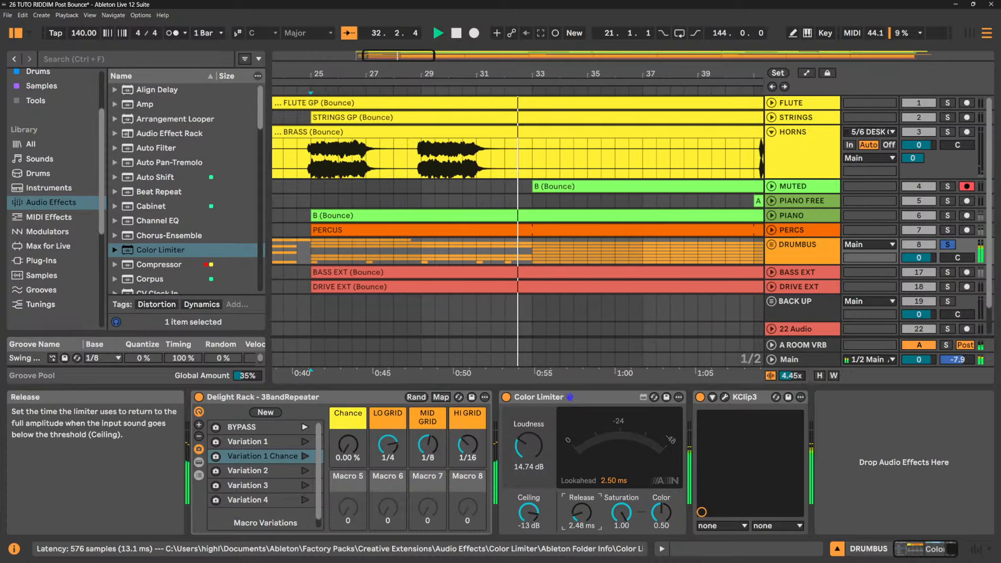
left_click_drag(582, 513, 581, 488)
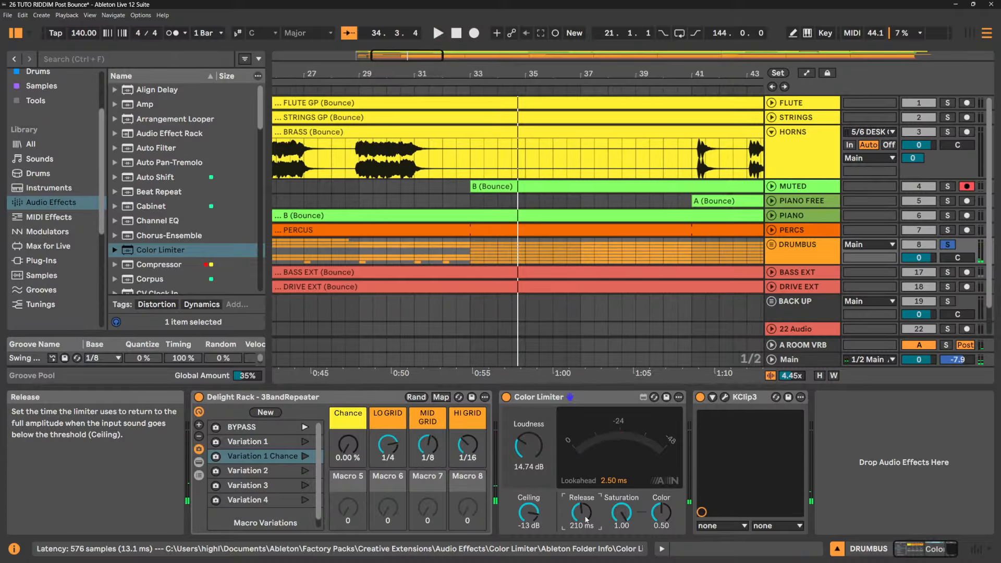
key("space")
left_click_drag(585, 519, 585, 514)
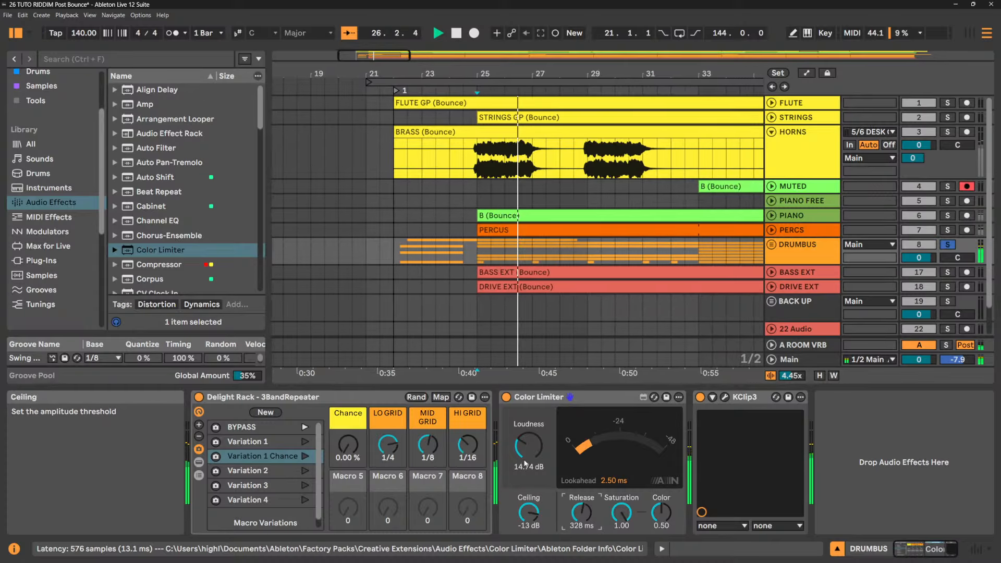
- With the drums playing, set the Color Limiter's Loudness to 6.05 dB, Release to 0.07 ms, Color to 0.74 and Saturation to 0.16
left_click_drag(528, 446, 528, 453)
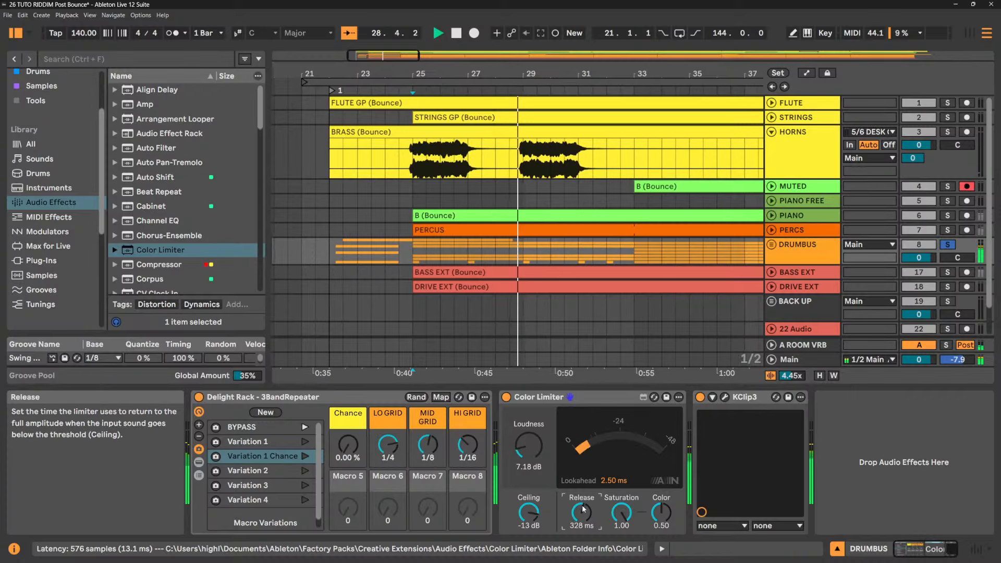
left_click_drag(582, 505, 582, 532)
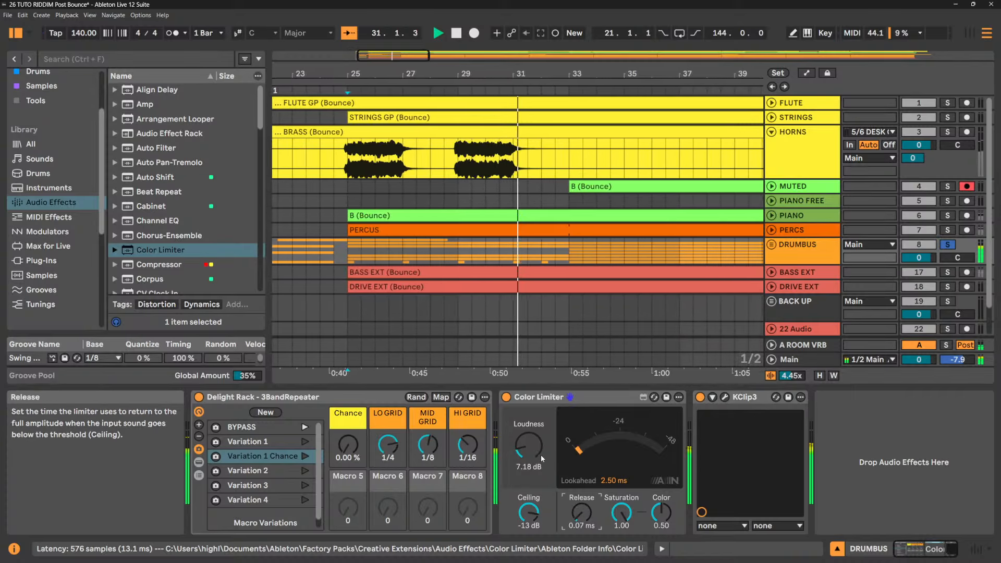
left_click_drag(535, 449, 535, 454)
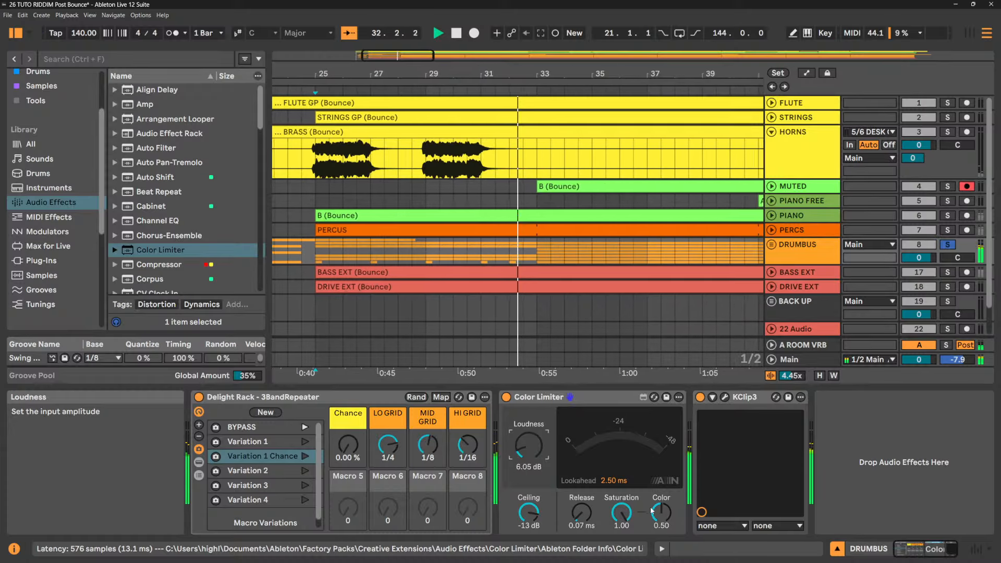
left_click_drag(652, 512, 662, 474)
left_click_drag(621, 518, 620, 559)
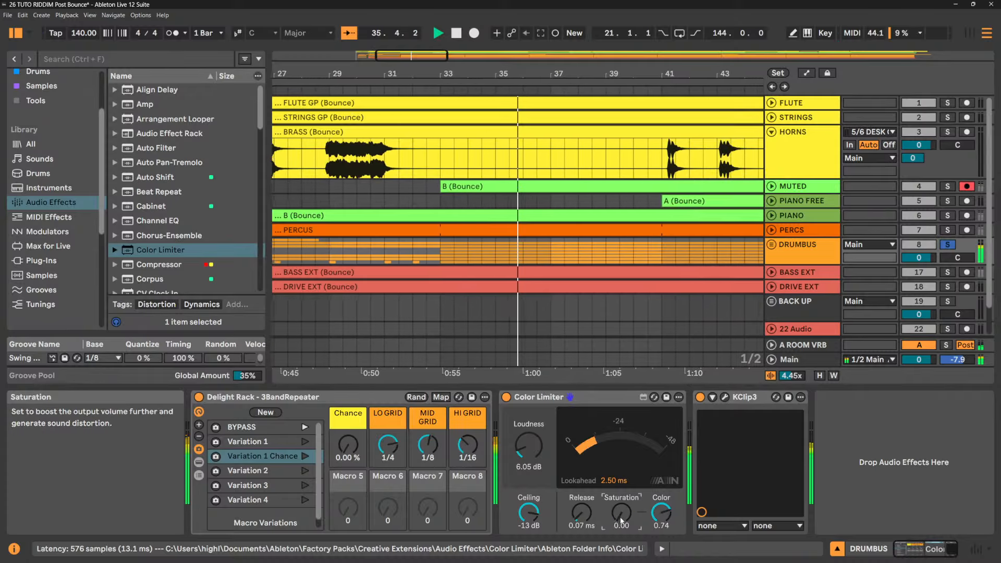
mouse_move(621, 520)
left_mouse_down()
mouse_move(620, 505)
mouse_move(620, 513)
left_mouse_up()
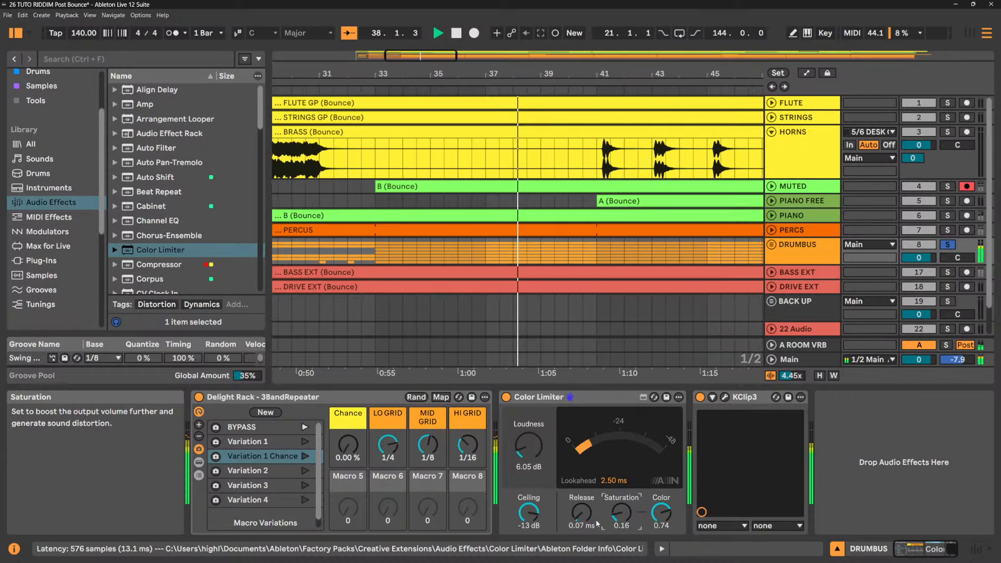
left_click(530, 520)
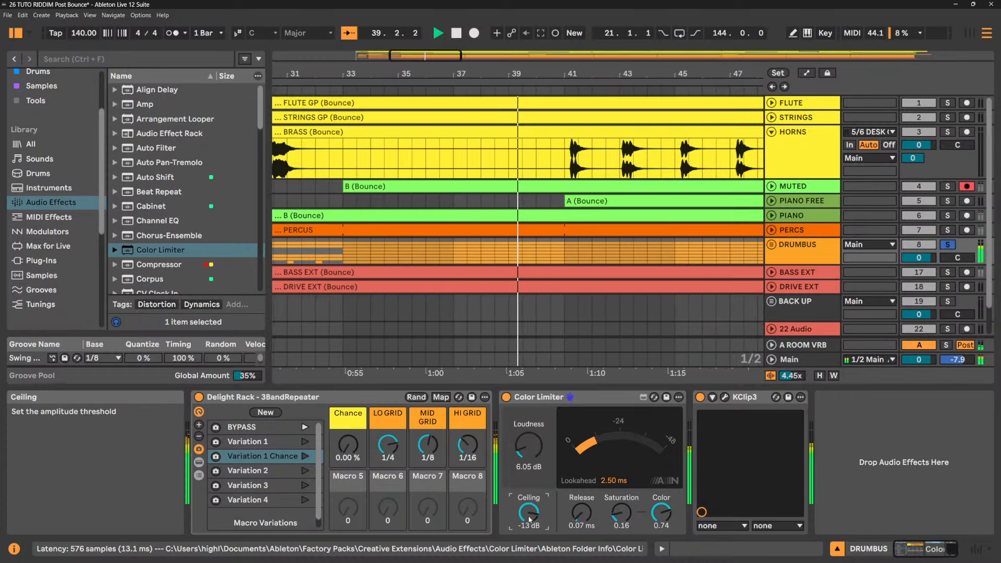
- Switch to the Session mixer and compare DRUMBUS levels with the Color Limiter bypassed and active
key("Tab")
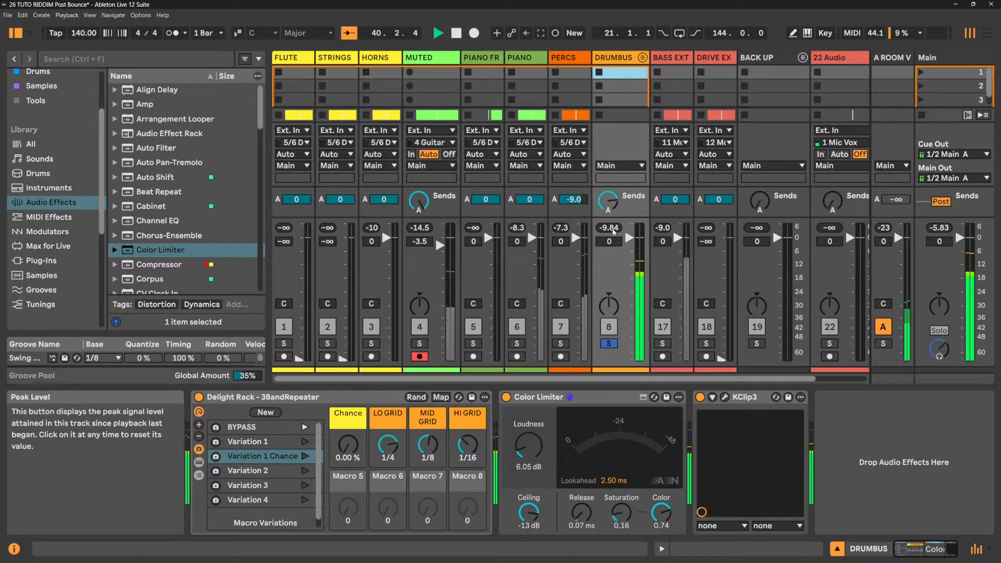
left_click(506, 398)
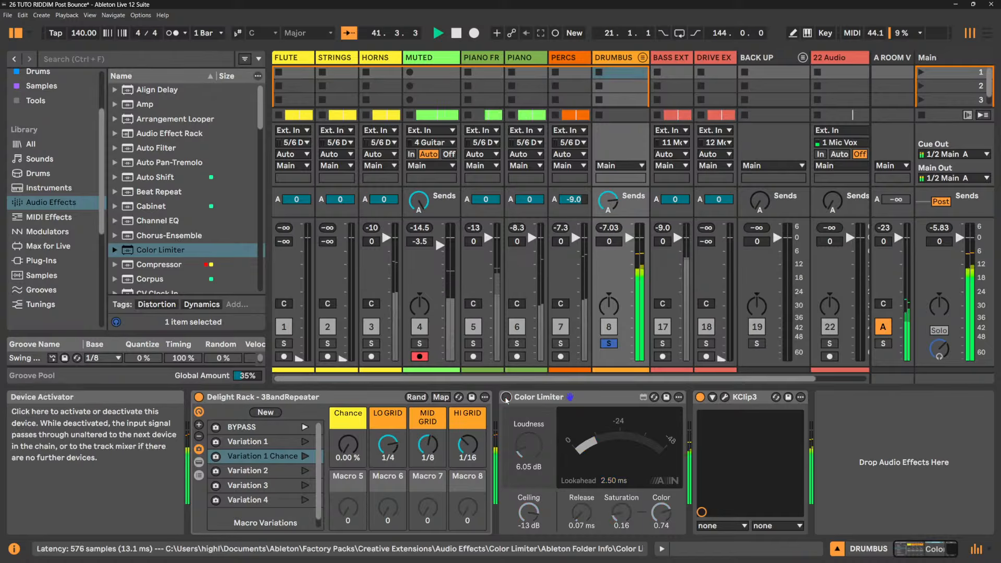
left_click(506, 397)
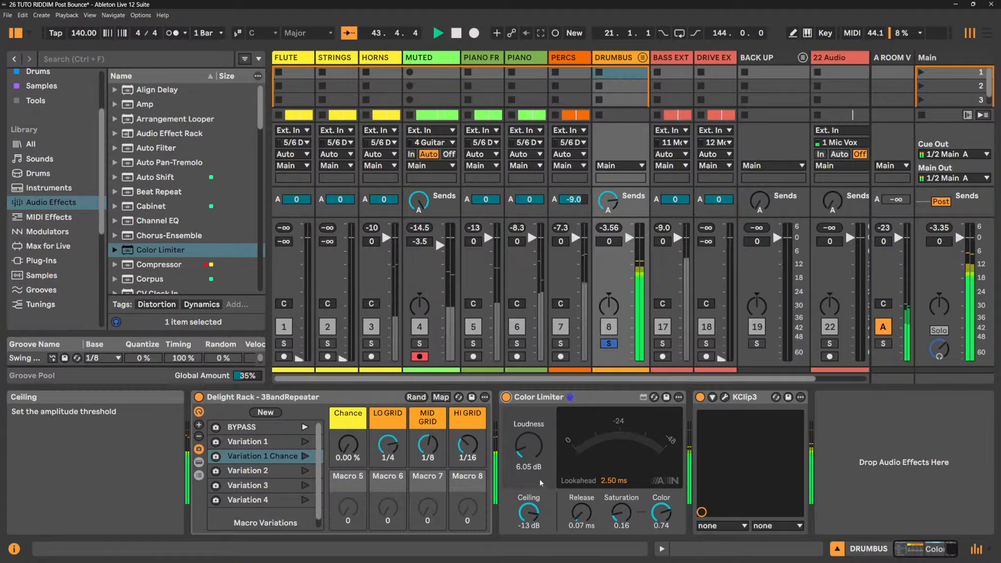
- Set the Color Limiter's Loudness to 2.27 dB, Release to 5.45 ms, Saturation to 0.17 and Color to 0.71, stopping playback
left_click_drag(528, 446, 534, 461)
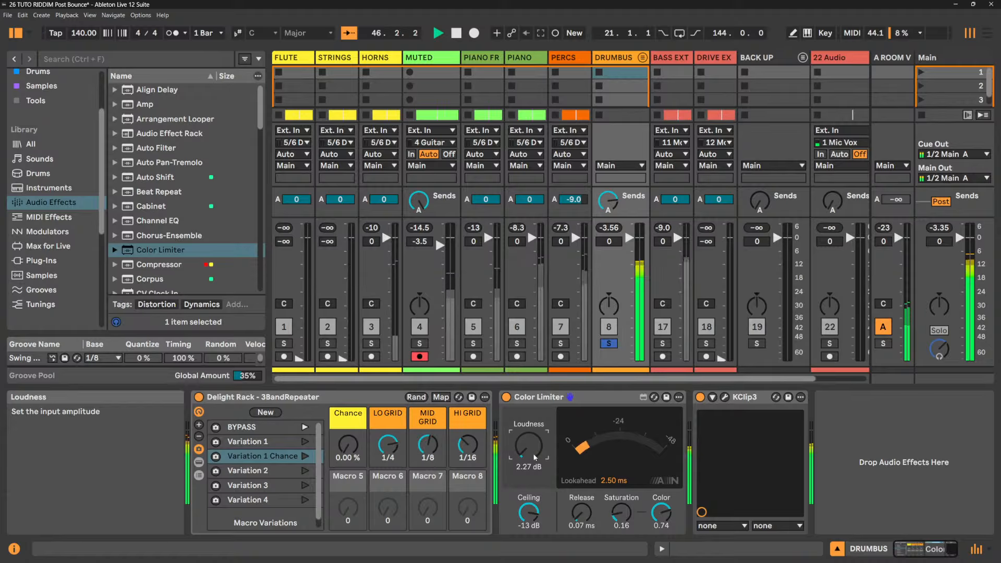
left_click_drag(621, 514, 586, 522)
key("space")
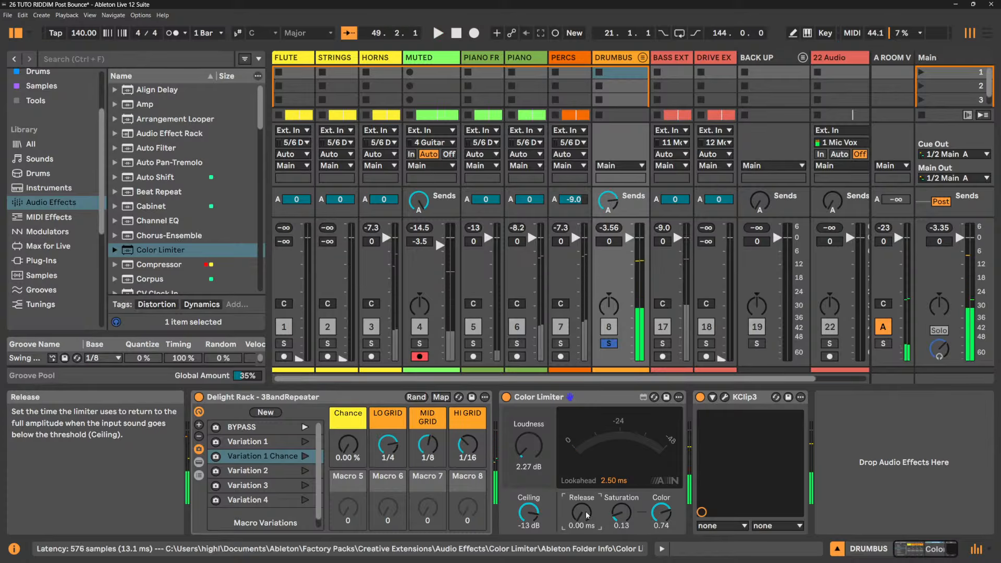
left_click_drag(586, 515, 587, 509)
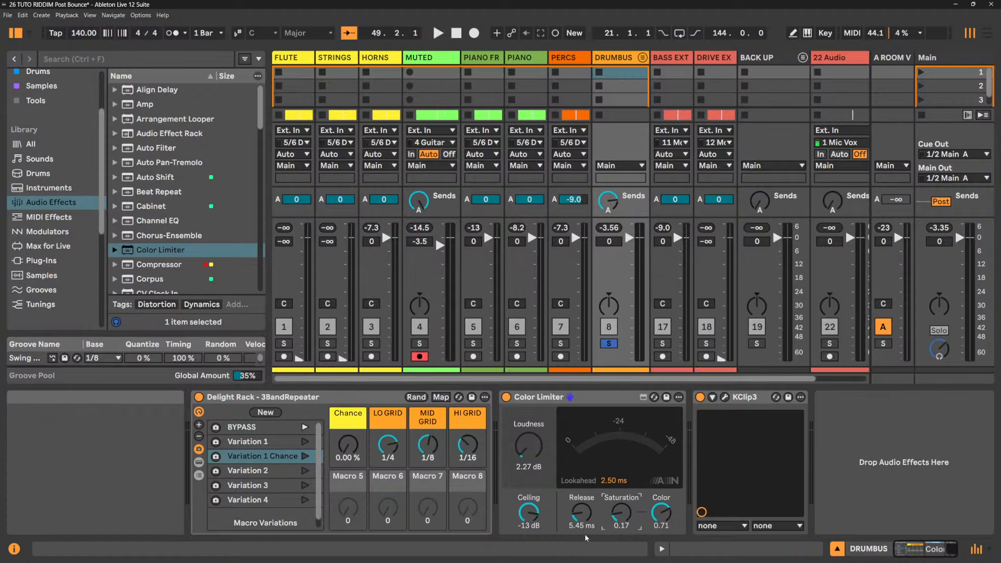
- Replay the drums, compare them with the Color Limiter bypassed and active, and lower its Loudness to 1.89 dB
key("space")
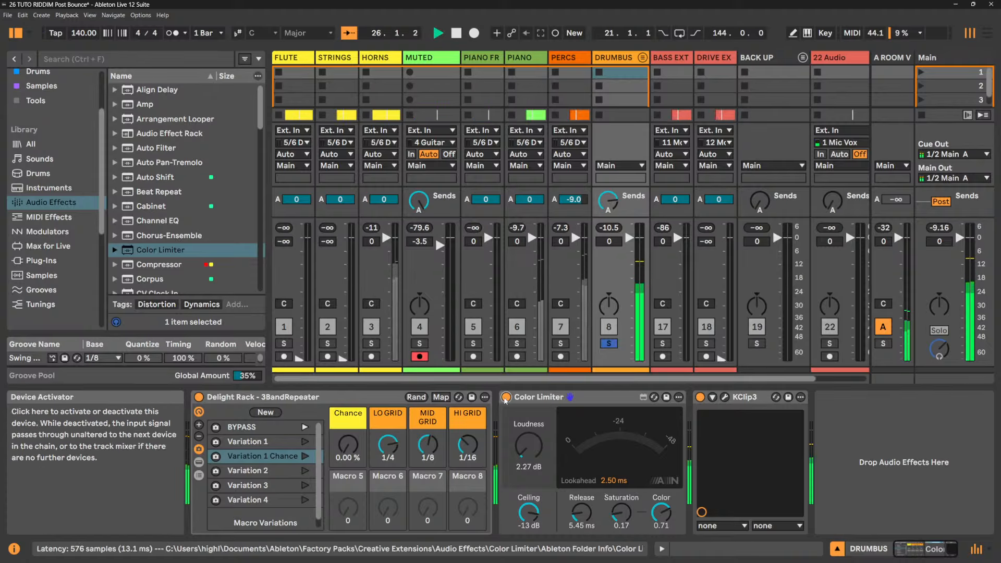
left_click(505, 398)
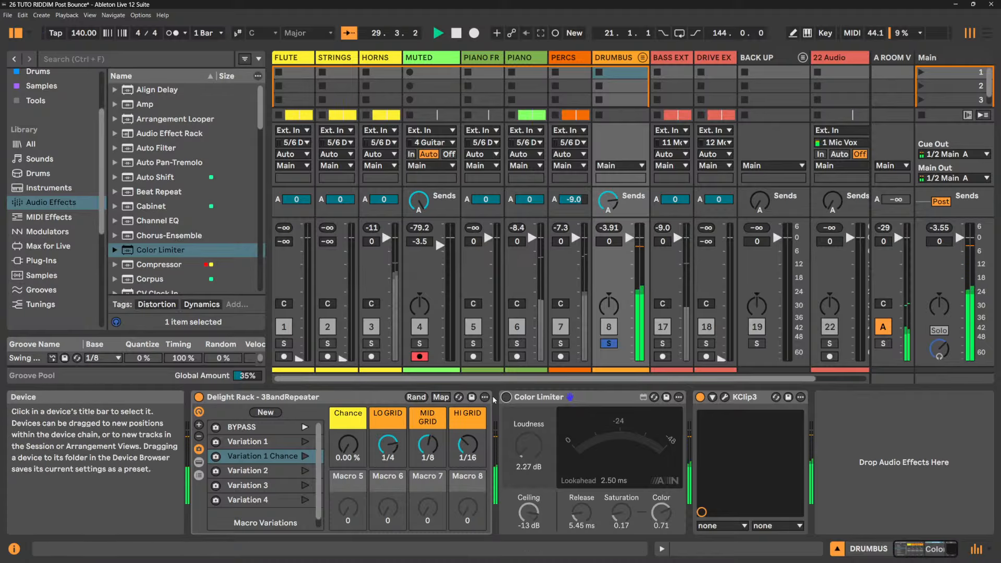
left_click(509, 399)
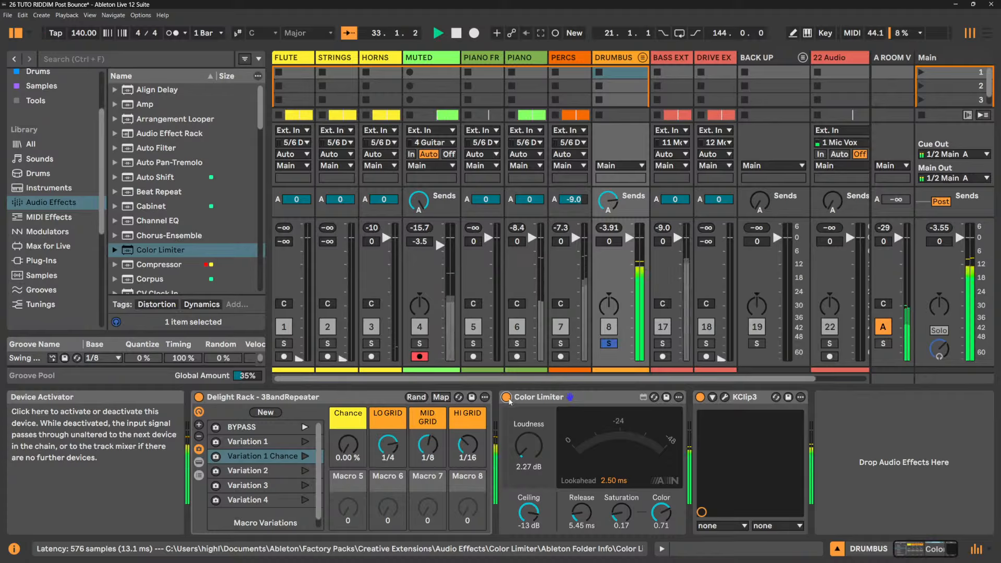
left_click(509, 399)
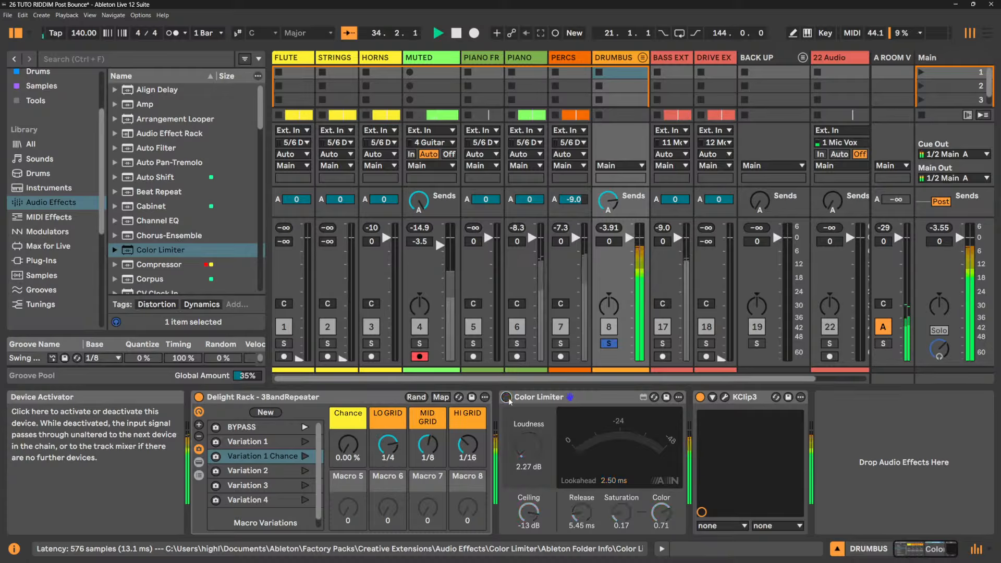
left_click(506, 398)
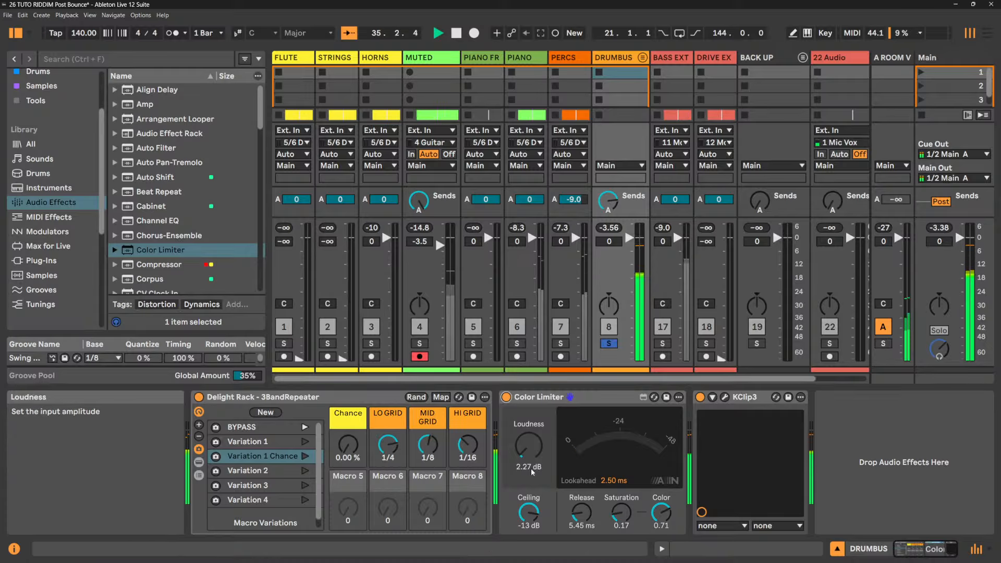
left_click_drag(527, 459, 528, 466)
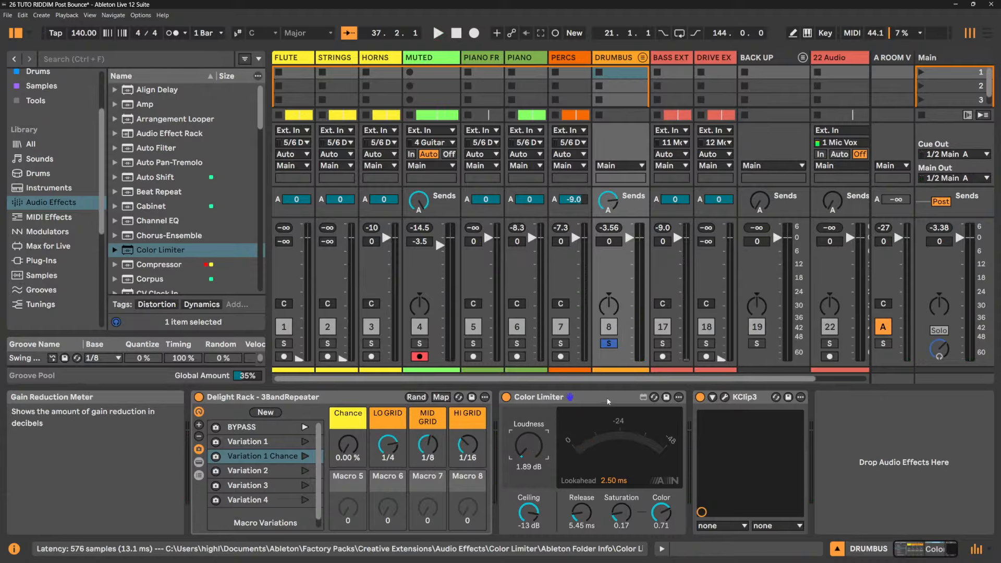
- Group the Color Limiter on DRUMBUS into an Audio Effect Rack and show the rack's chain list
left_click(608, 401)
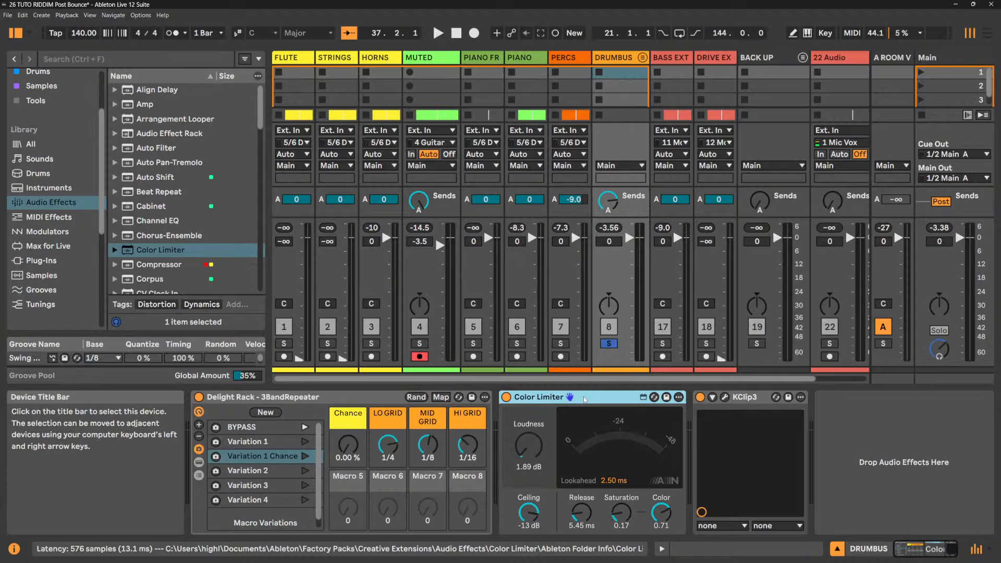
key("ctrl+g")
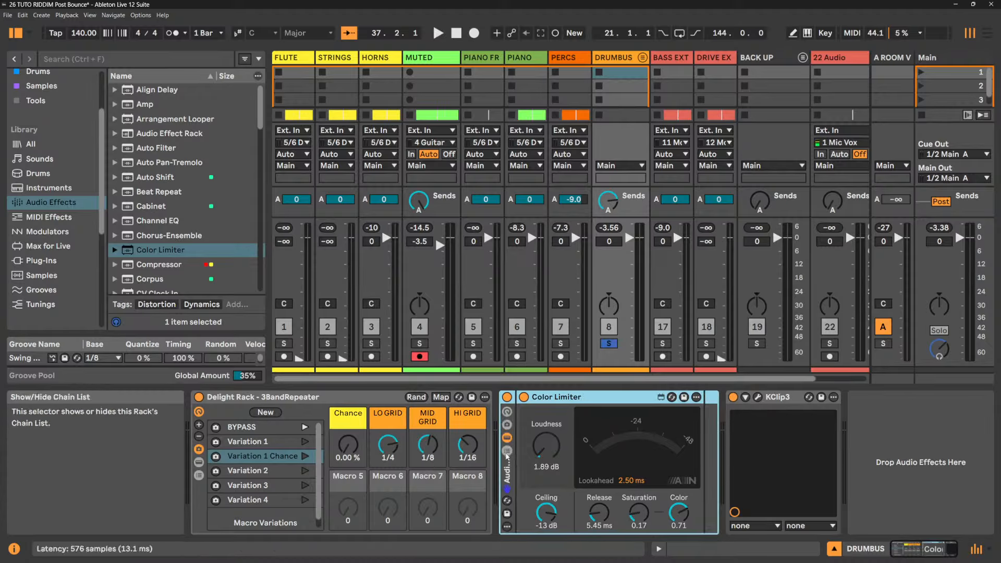
left_click(507, 451)
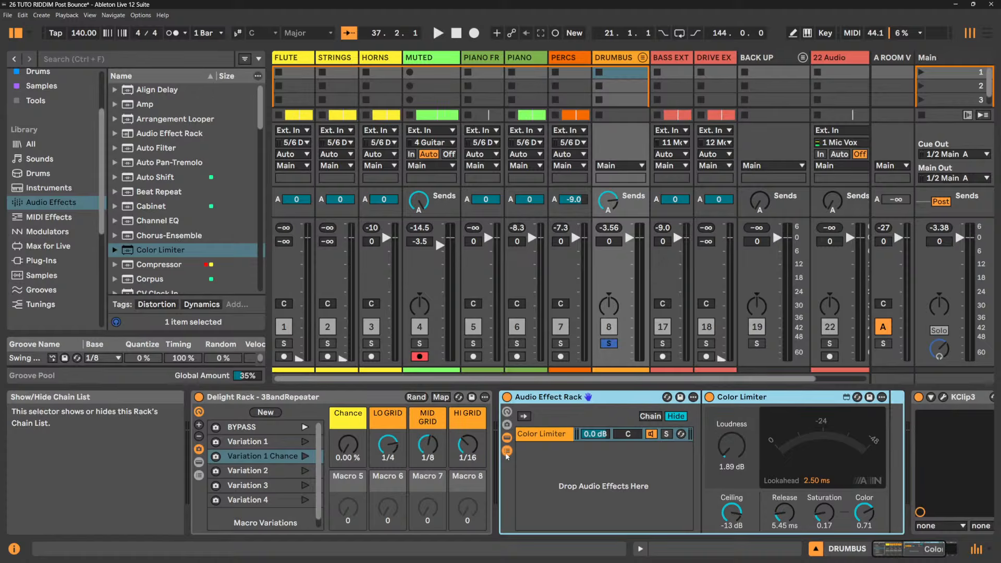
- Create a second chain in the rack and load Align Delay on it, parallel to the Color Limiter chain
right_click(576, 460)
left_click(600, 487)
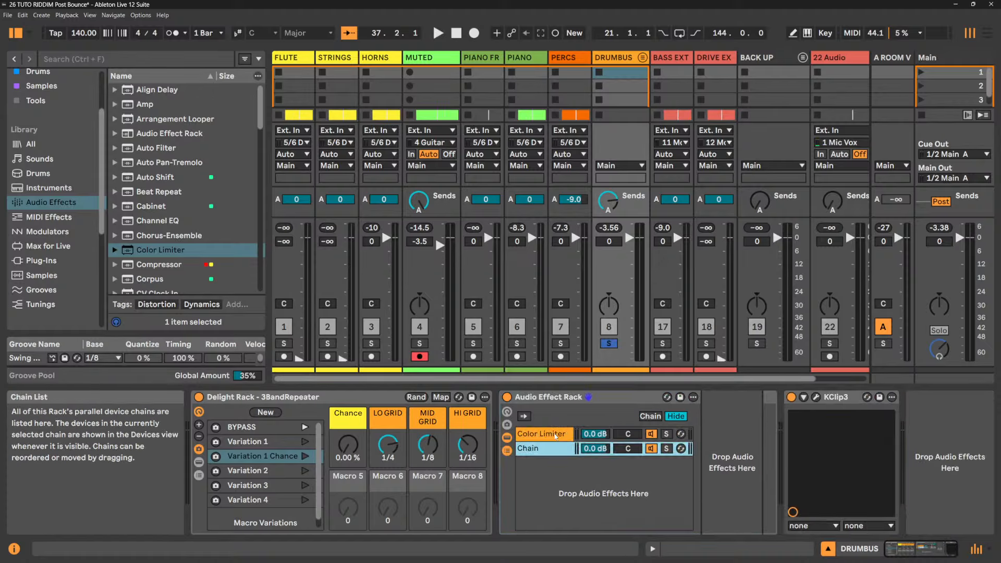
left_click(556, 436)
left_click(552, 452)
left_click_drag(162, 93, 548, 453)
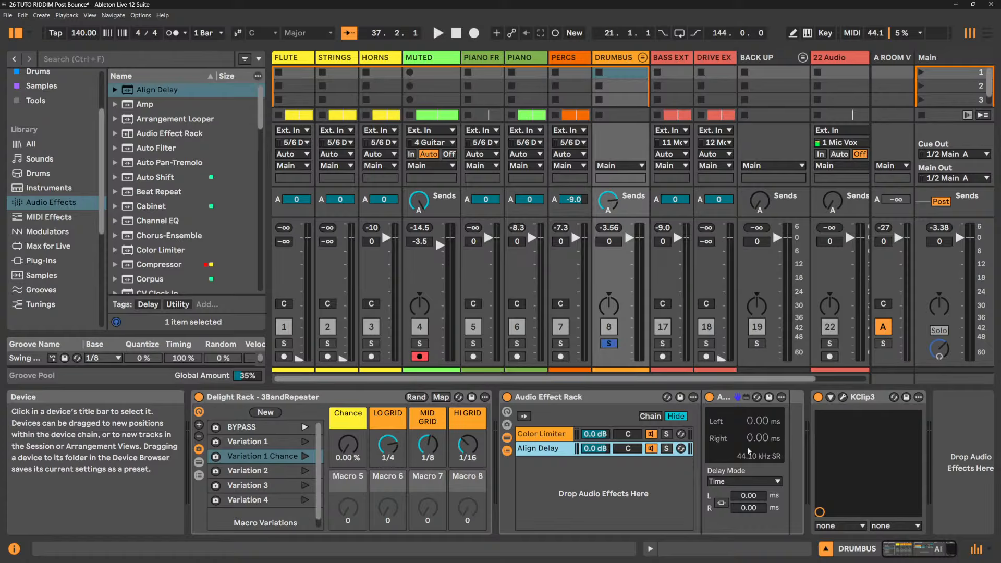
left_click(554, 436)
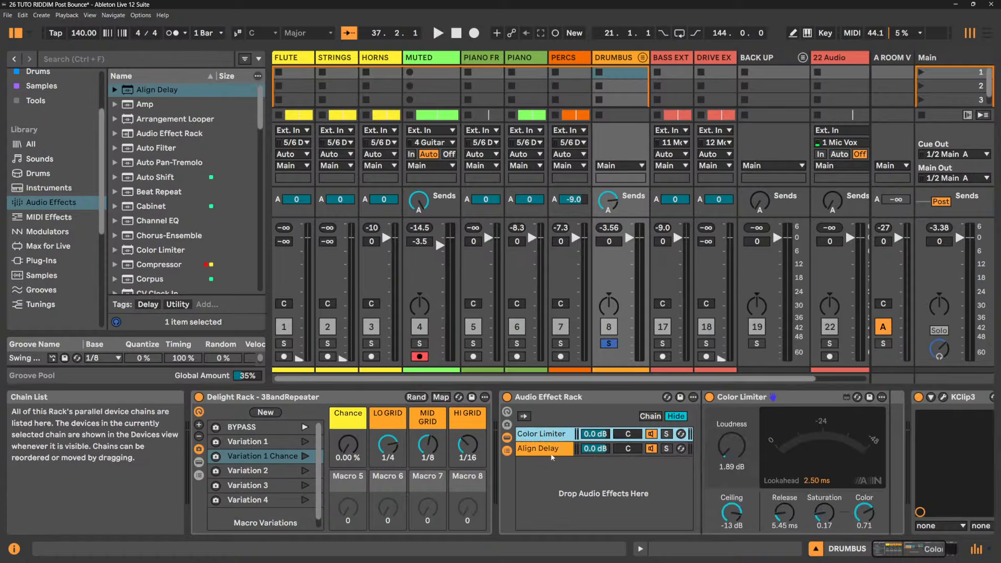
left_click(554, 450)
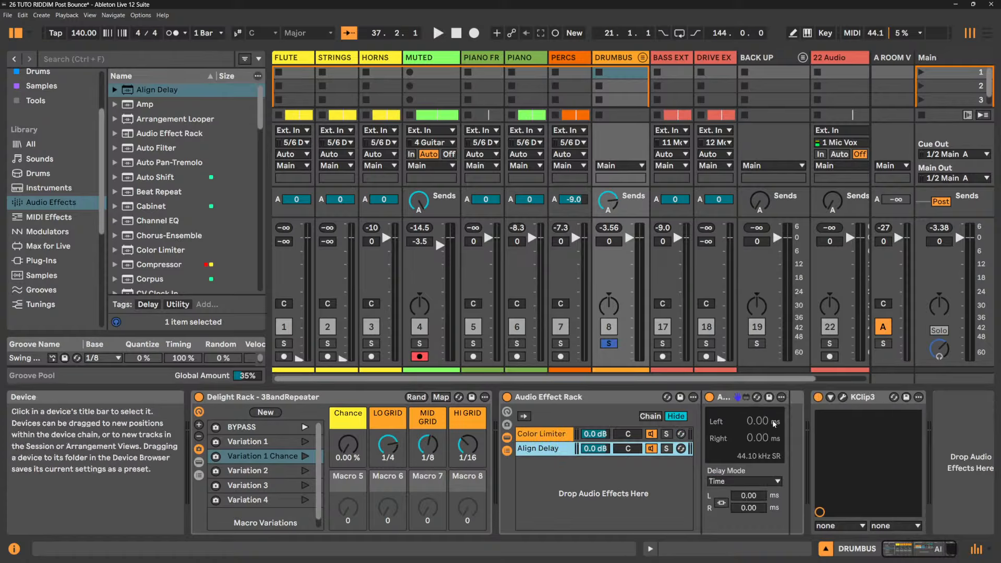
- Set the Align Delay's Delay Mode to Distance with feet as the unit
left_click(774, 481)
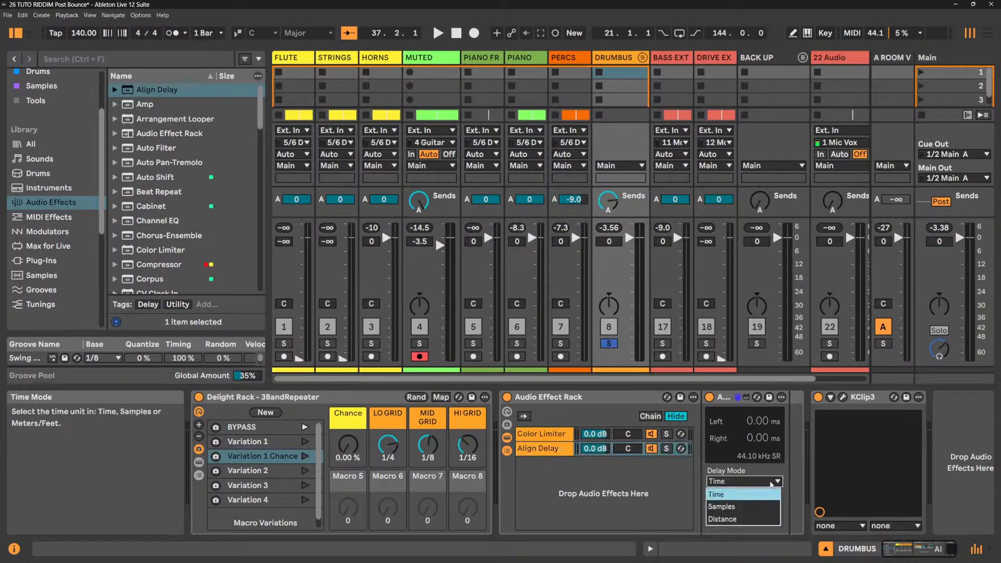
left_click(745, 519)
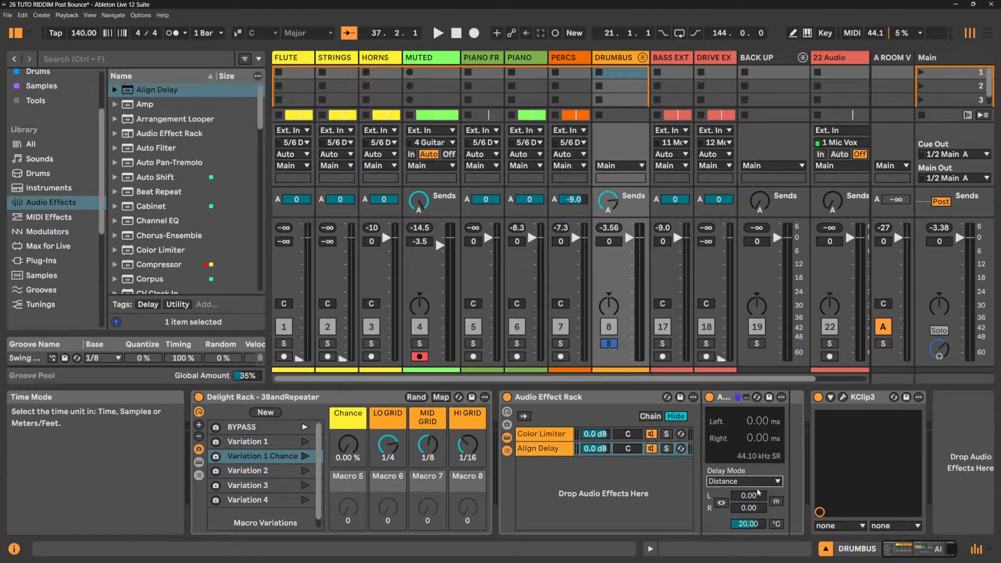
left_click(776, 501)
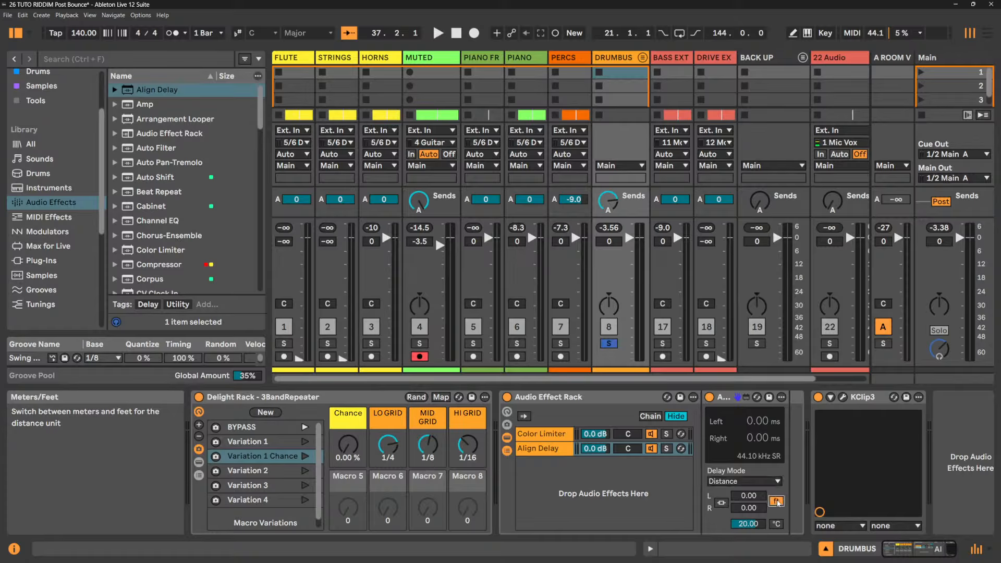
- Play the drums with Align Delay in Time mode, setting the left delay to 24.61 ms and the right to 13.12 ms
key("space")
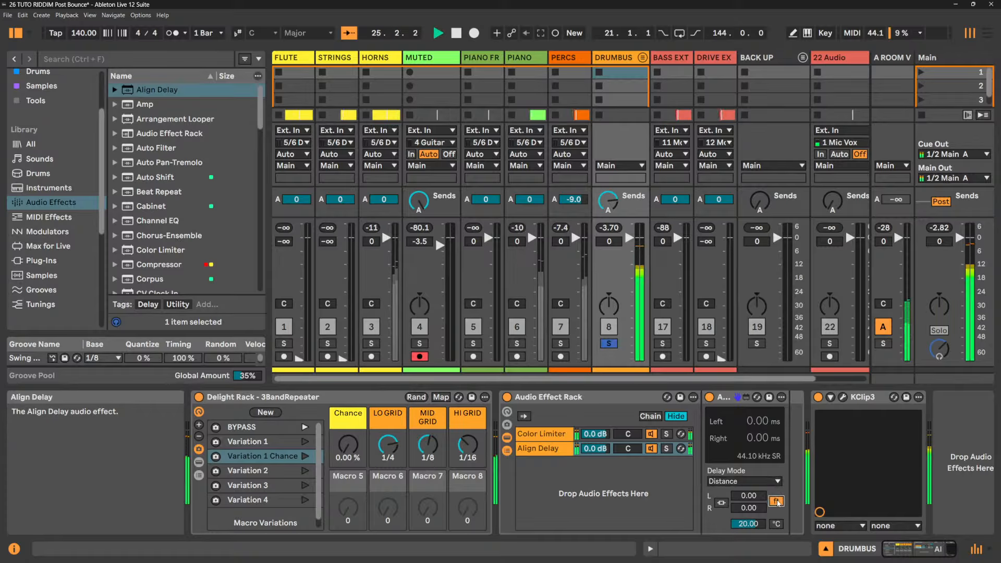
left_click(743, 481)
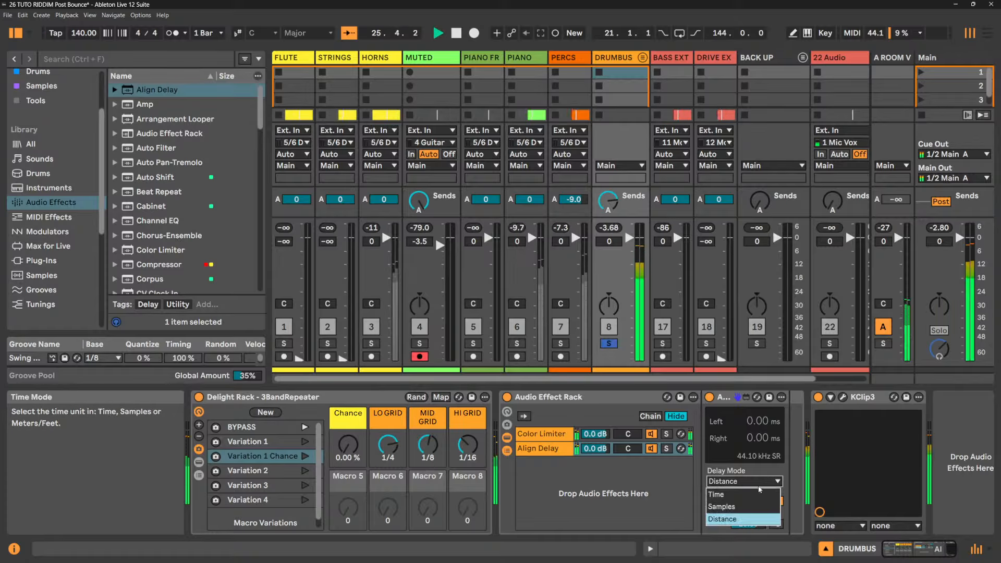
left_click(751, 496)
left_click_drag(758, 495, 757, 468)
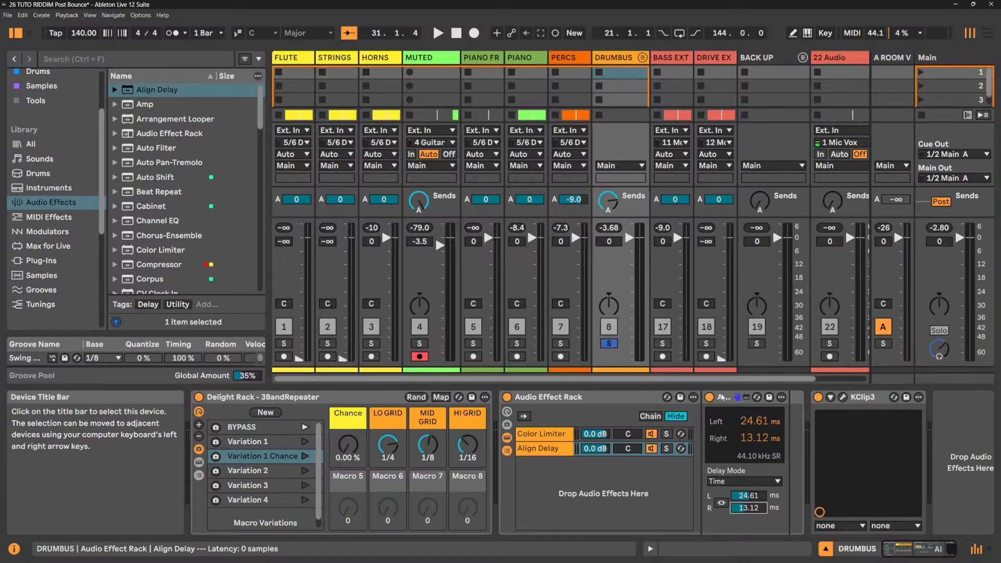
- Delete the Align Delay chain from the DRUMBUS Audio Effect Rack
left_click(549, 451)
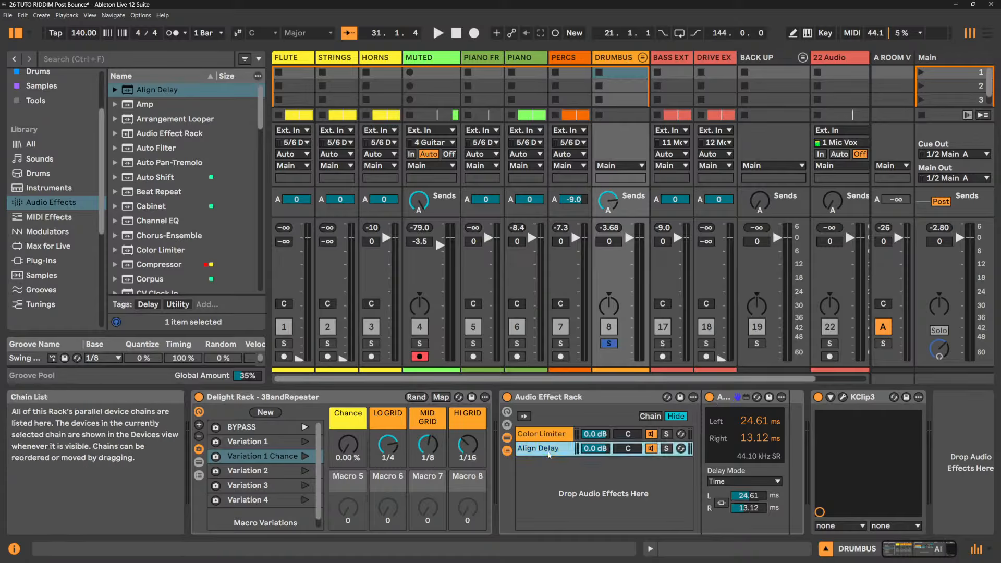
key("Delete")
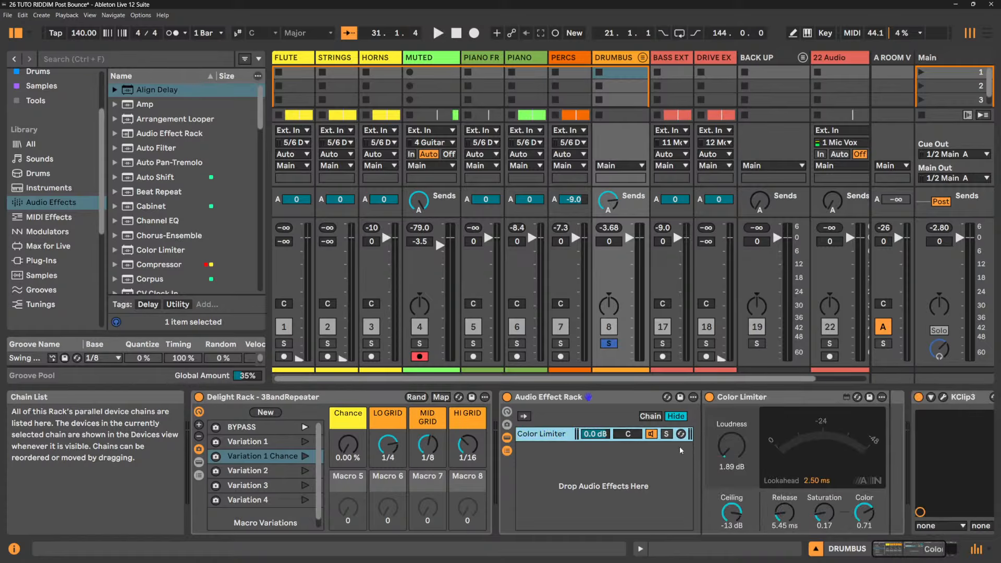
- Unsolo DRUMBUS and solo the PERCS track instead
left_click(609, 343)
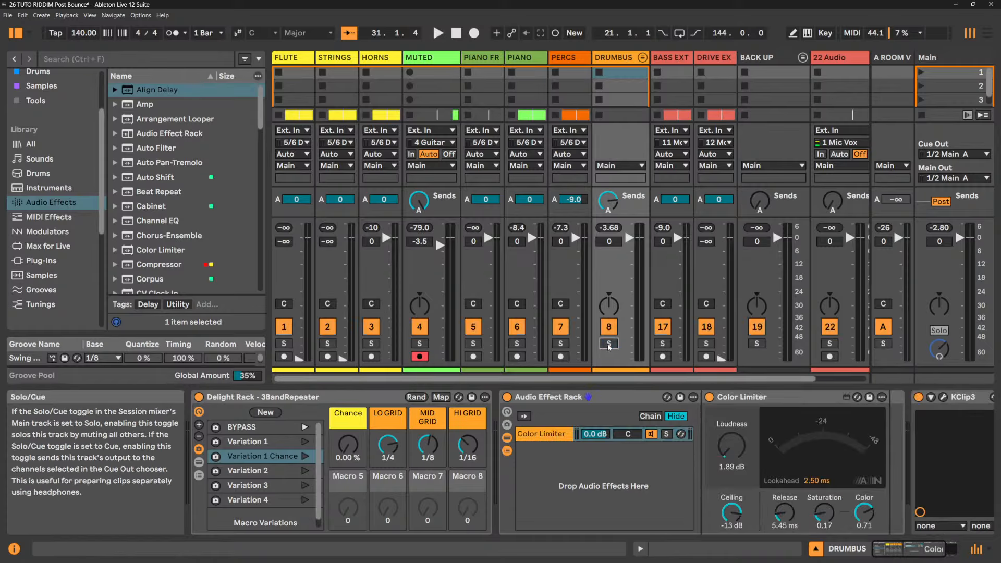
left_click(561, 344)
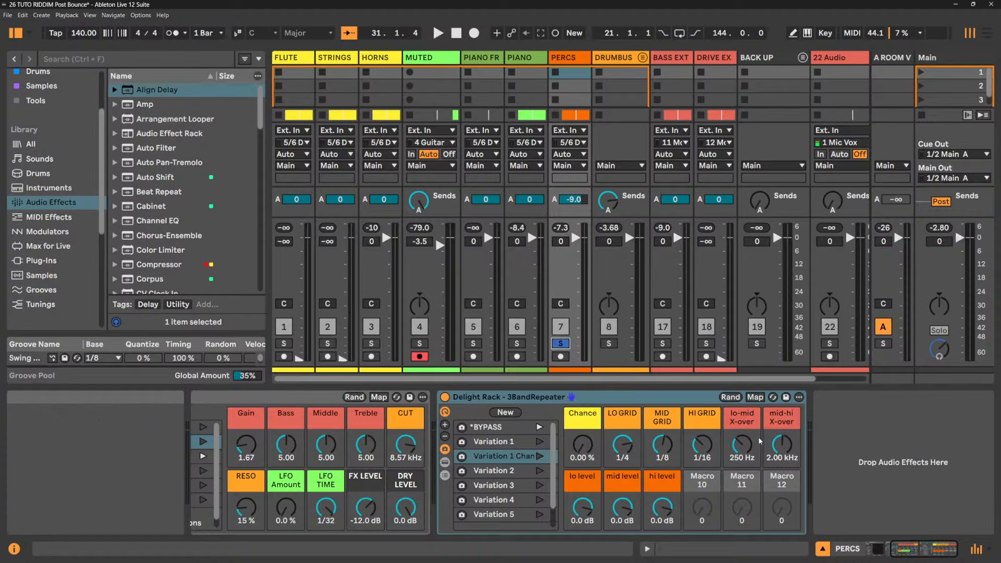
- Add Align Delay at the end of the PERCS chain and play it with the left delay at 4.19 ms and right at 6.75 ms
left_click_drag(167, 96, 833, 433)
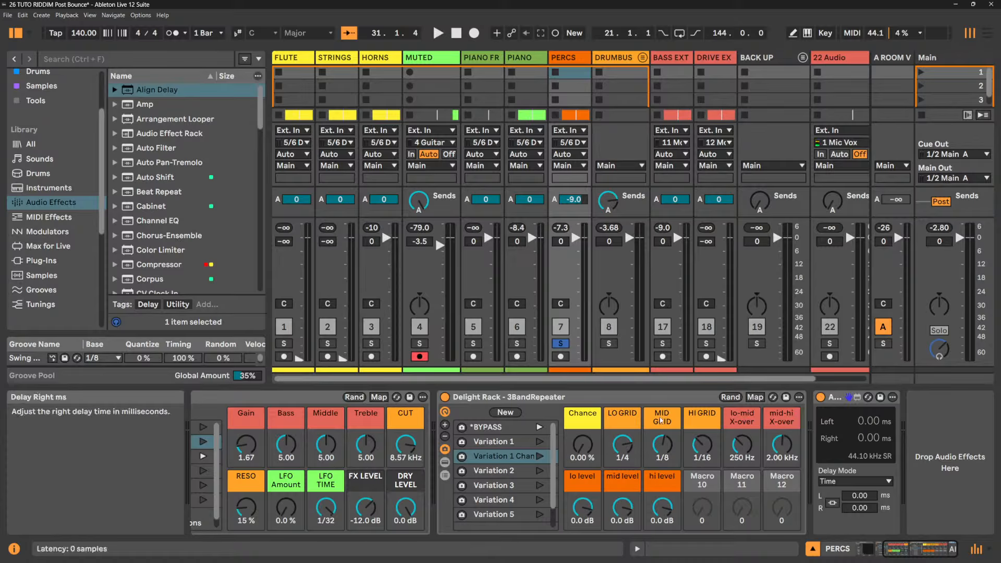
key("space")
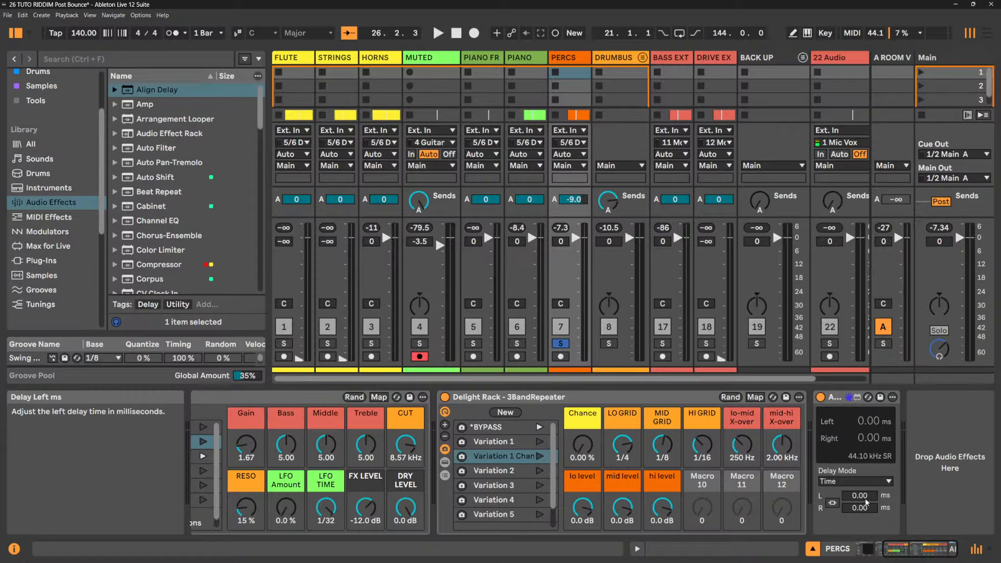
mouse_move(867, 499)
left_mouse_down()
mouse_move(867, 475)
mouse_move(866, 496)
left_mouse_up()
key("space")
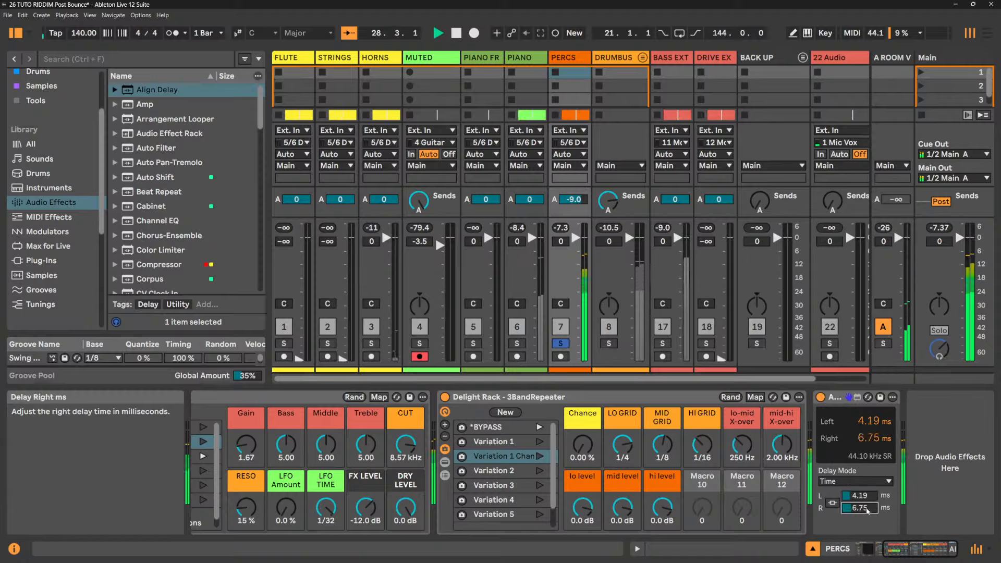
- Link the Align Delay's left and right channels, raise the delay to 100 ms, lower it to 79.17 ms and play
left_click(834, 504)
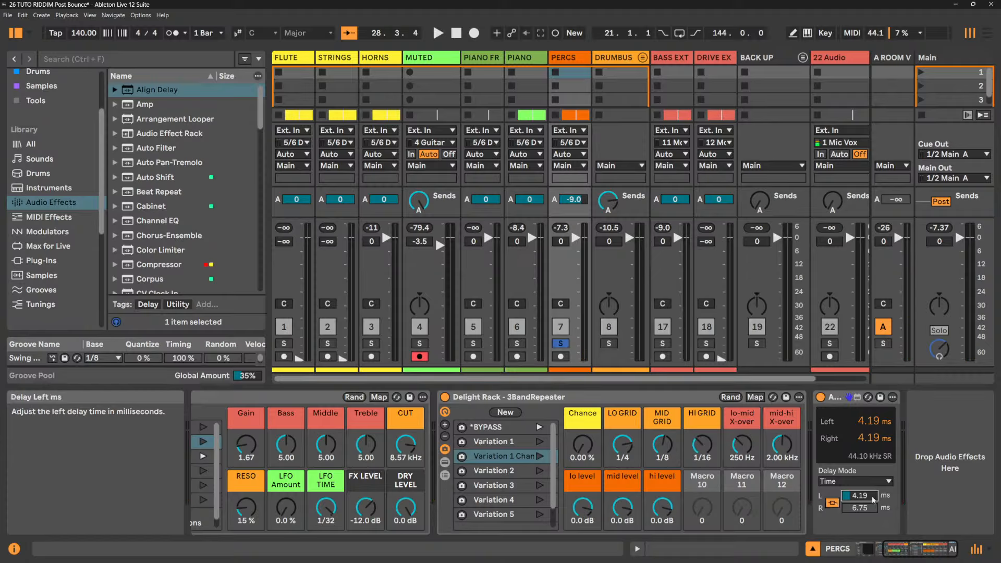
left_click_drag(860, 496, 860, 443)
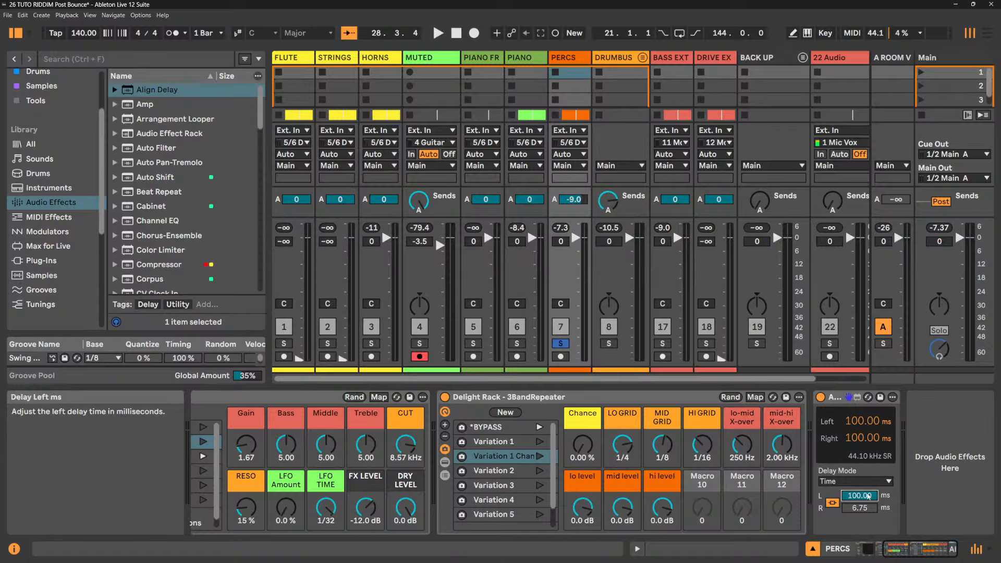
mouse_move(861, 497)
left_mouse_down()
mouse_move(861, 527)
mouse_move(861, 479)
left_mouse_up()
key("space")
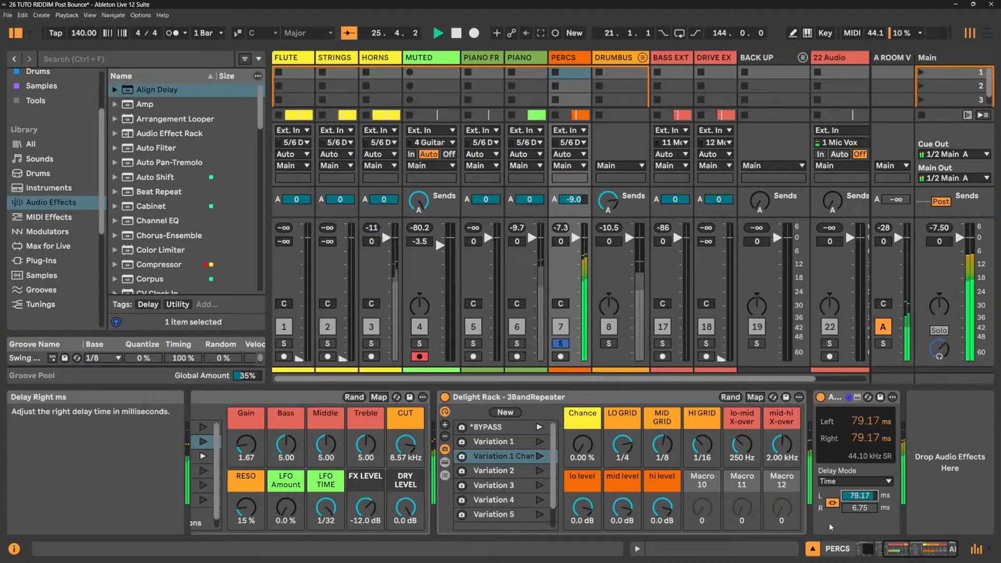
- Unlink the Align Delay channels, bring the left delay to 0.00 ms and the right to 0.01 ms, and stop playback
left_click(833, 502)
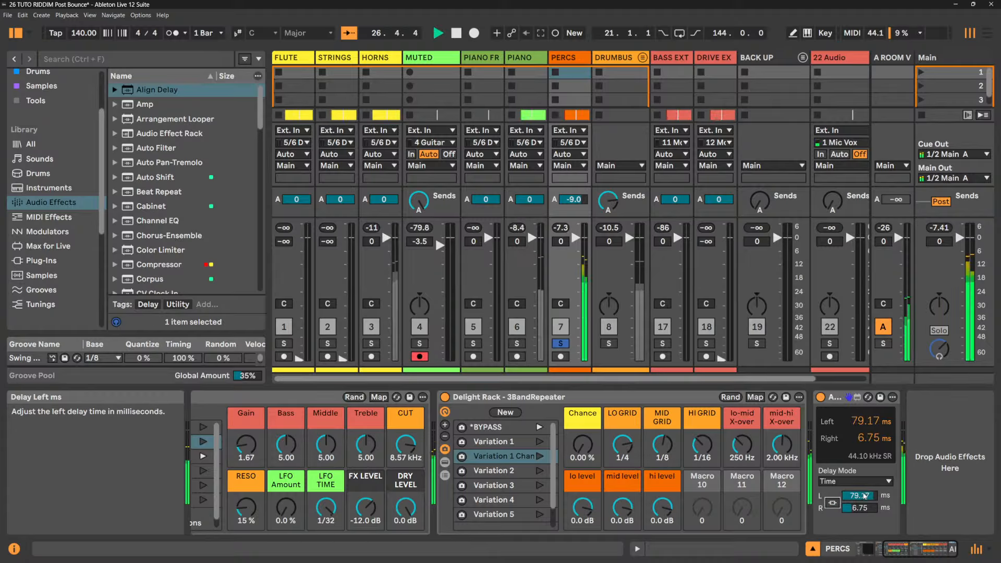
mouse_move(864, 498)
left_mouse_down()
mouse_move(865, 544)
mouse_move(859, 490)
mouse_move(859, 507)
left_mouse_up()
key("space")
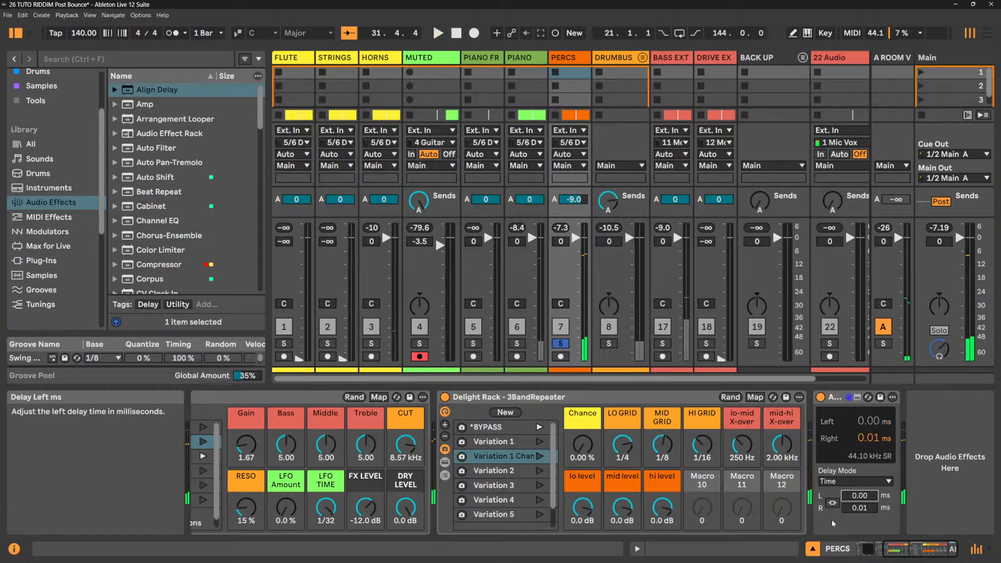
- Switch the Align Delay's Delay Mode from Time to Samples
left_click(871, 482)
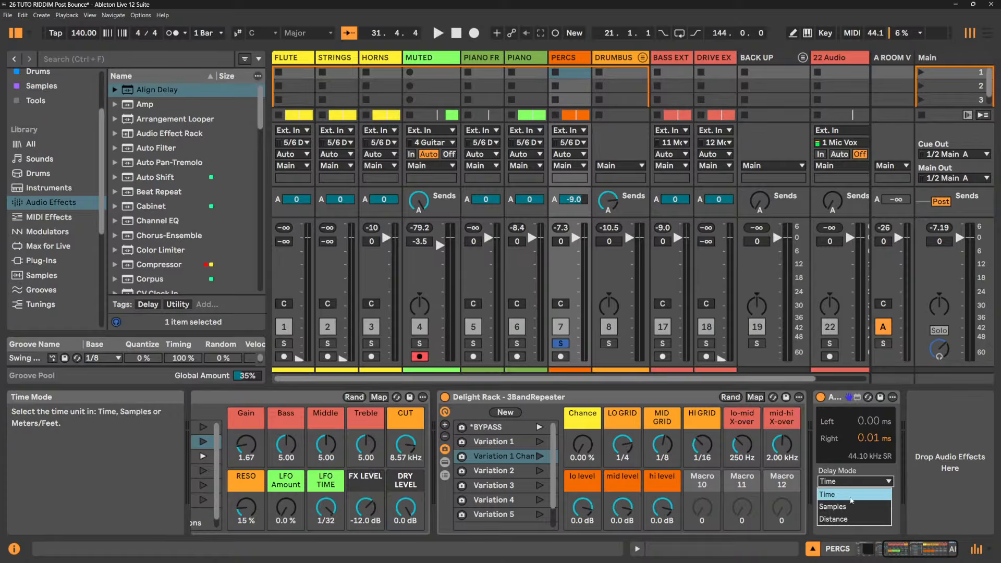
left_click(861, 493)
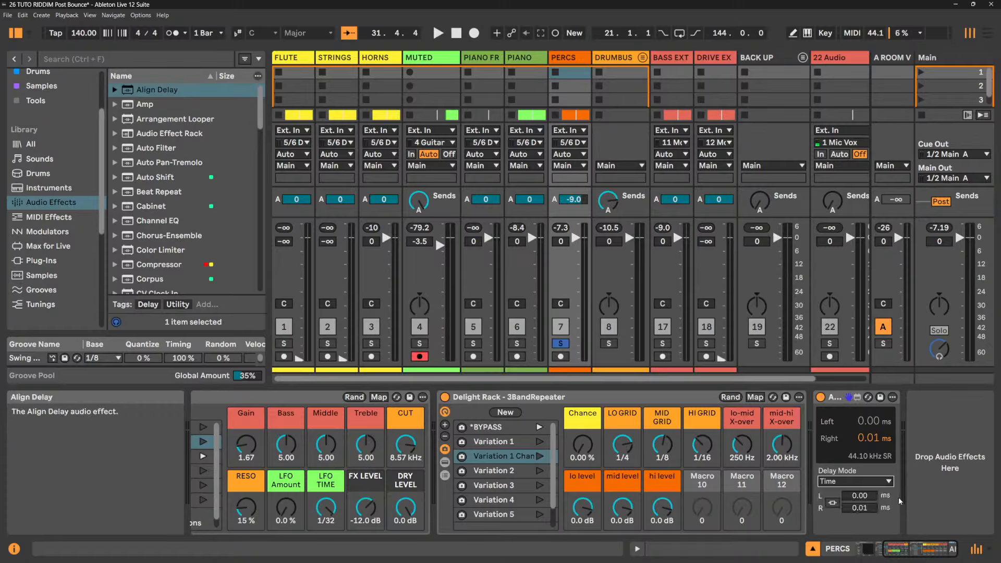
left_click(860, 508)
left_click(855, 482)
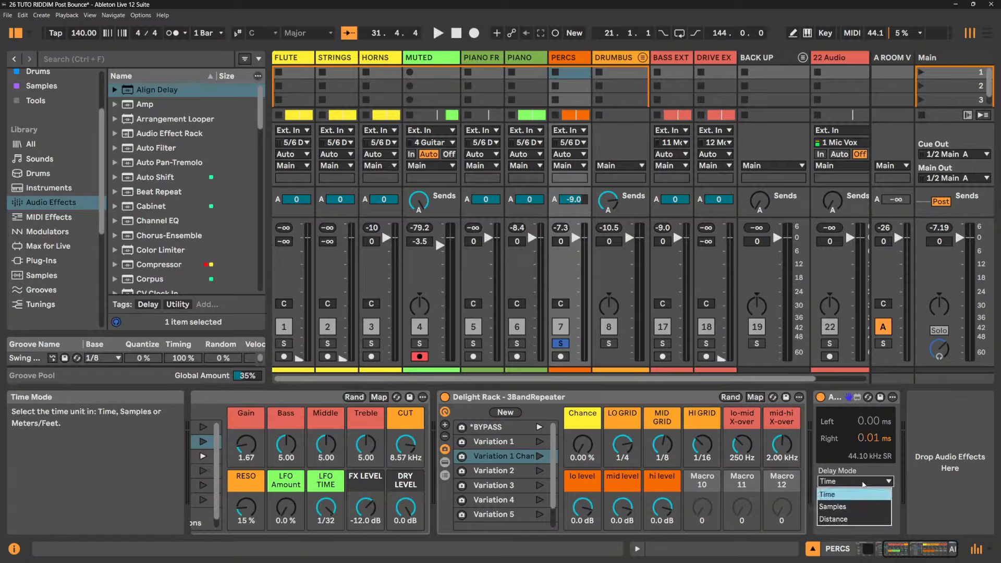
left_click(854, 505)
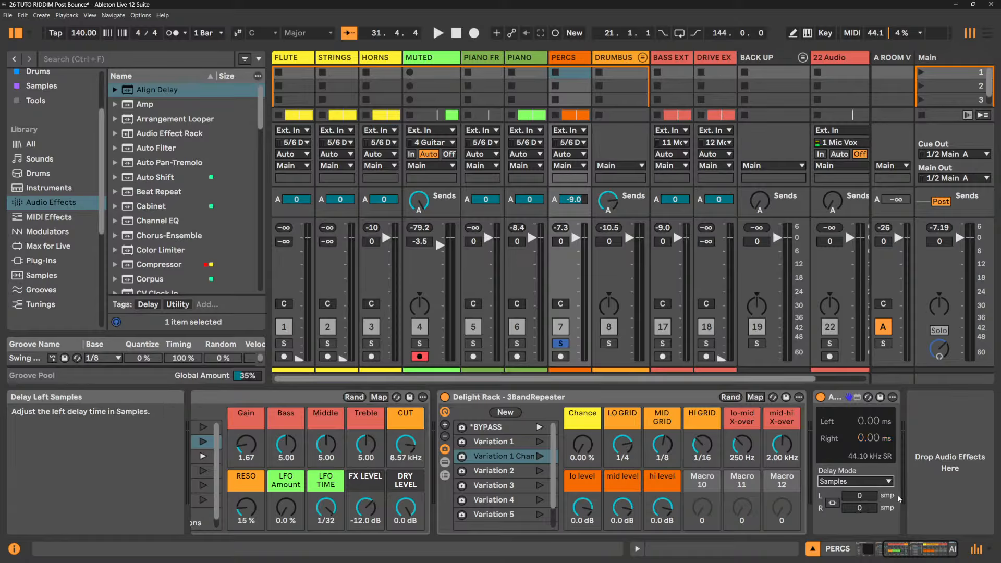
- Set the Align Delay's Delay Mode to Distance in meters and link the left and right delays
left_click(886, 485)
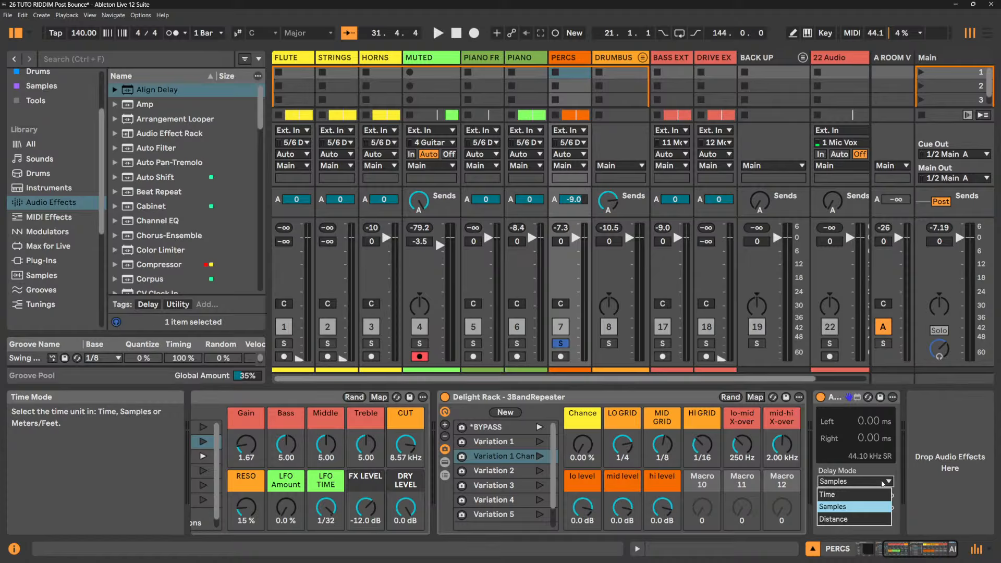
left_click(854, 517)
left_click(891, 503)
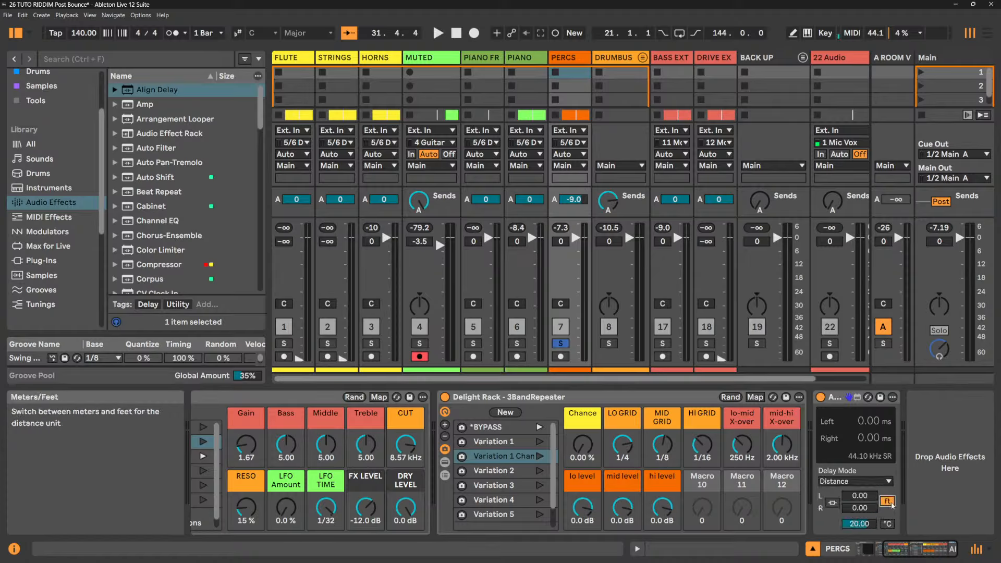
left_click(892, 502)
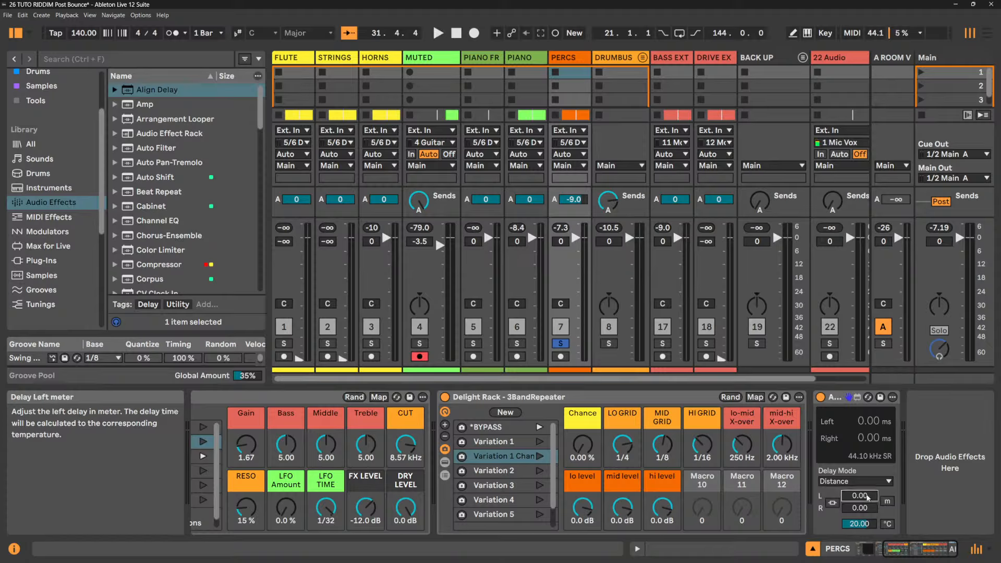
left_click(832, 503)
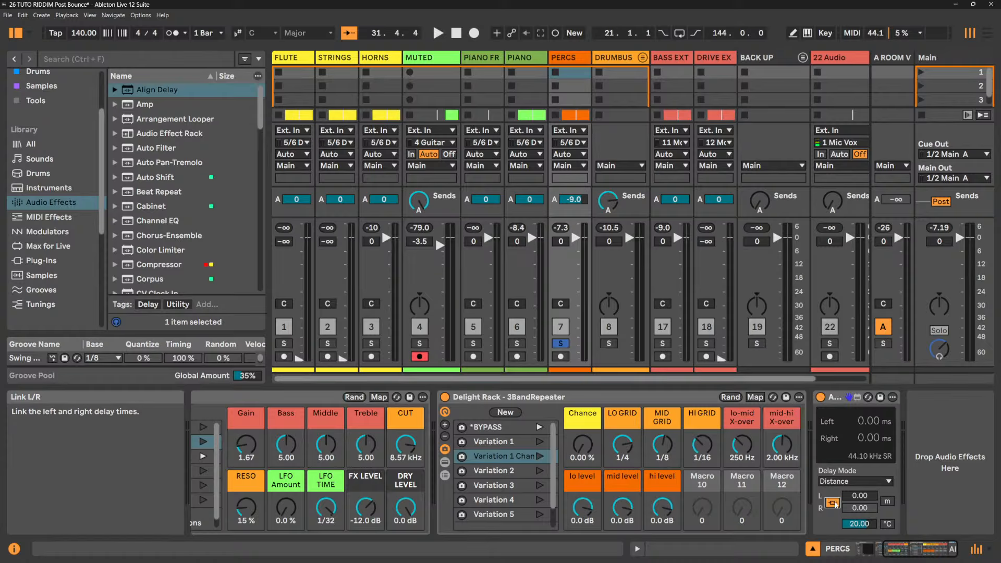
- Unsolo PERCS and mute the PIANO and HORNS tracks while playing, keeping PERCS active
left_click(563, 345)
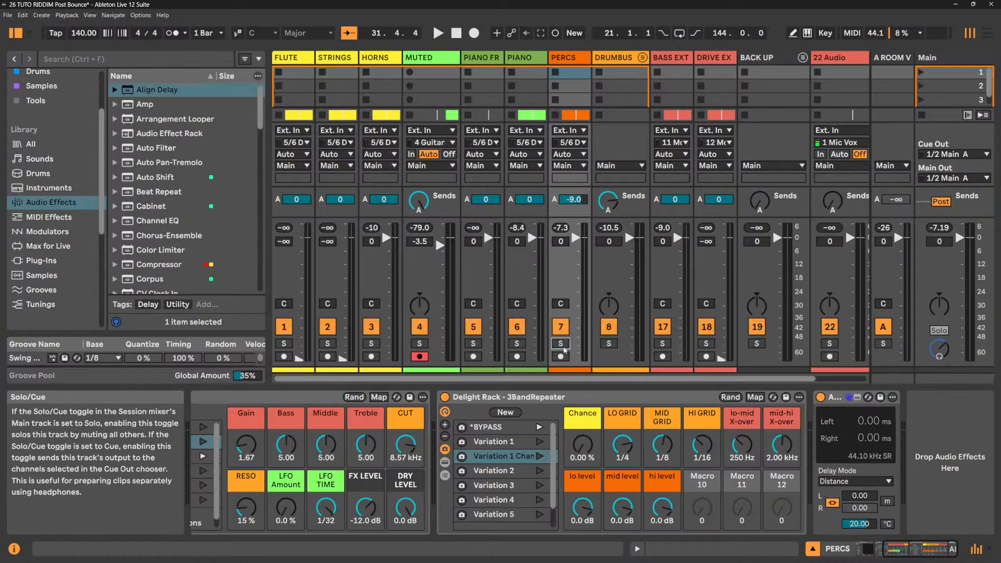
key("space")
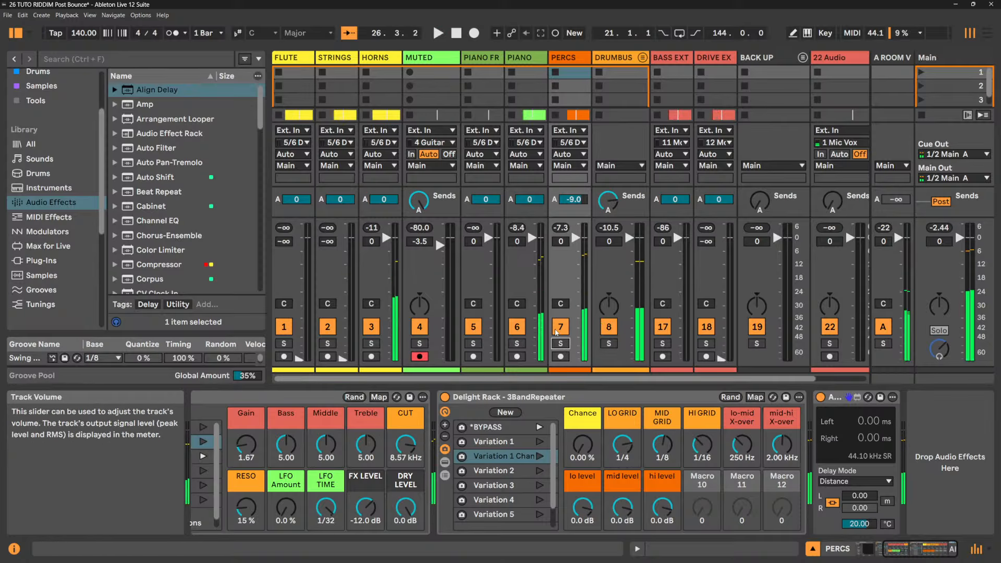
left_click(561, 327)
left_click(517, 327)
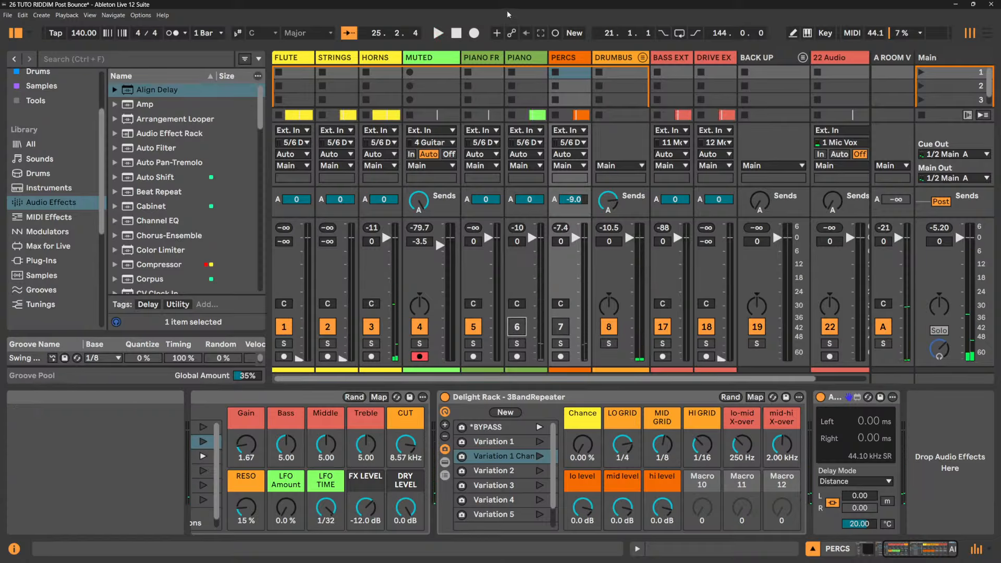
left_click(562, 327)
key("space")
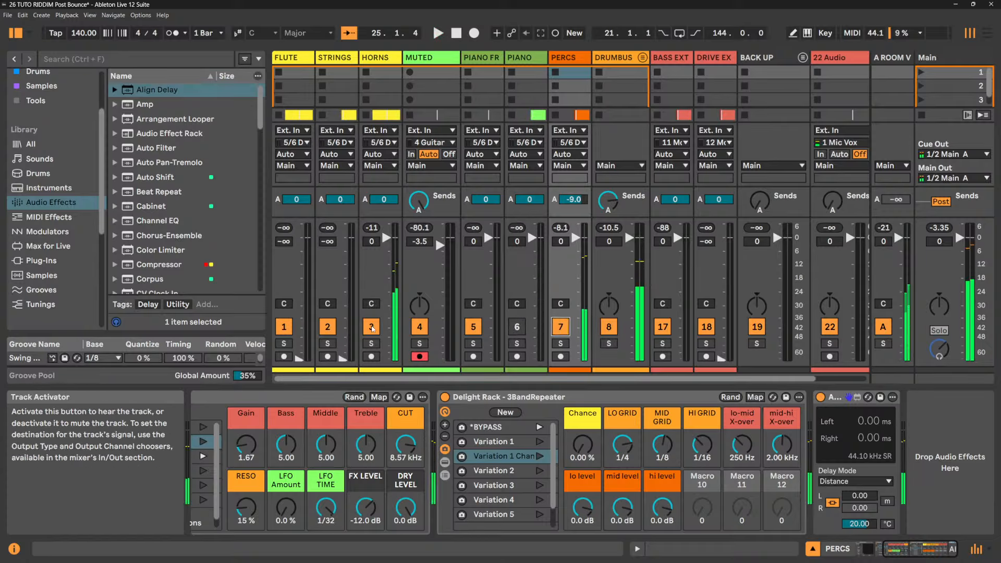
left_click(372, 327)
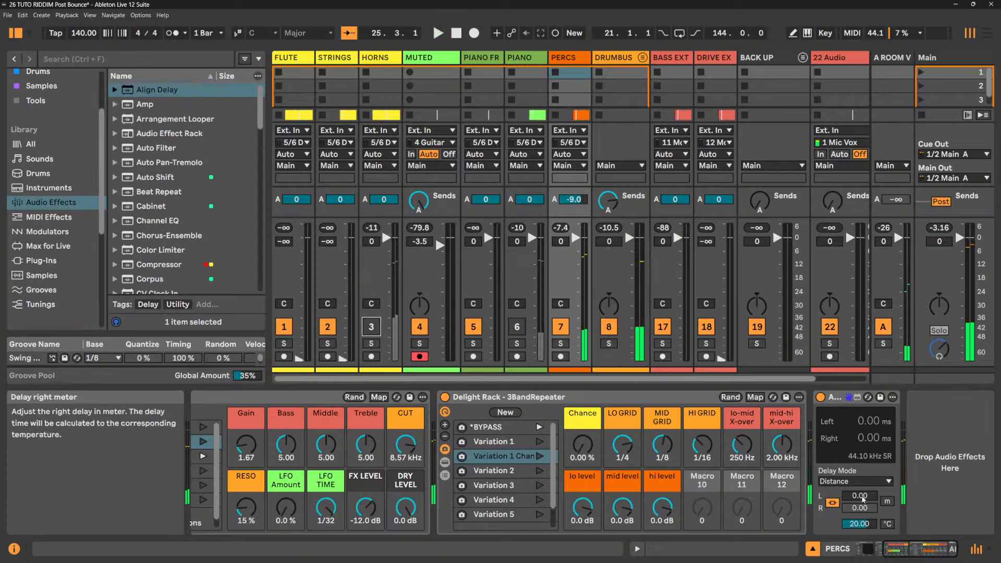
- Set the linked Align Delay distance to 3.28 m and raise its temperature to 118.22 °F
left_click_drag(863, 498, 863, 477)
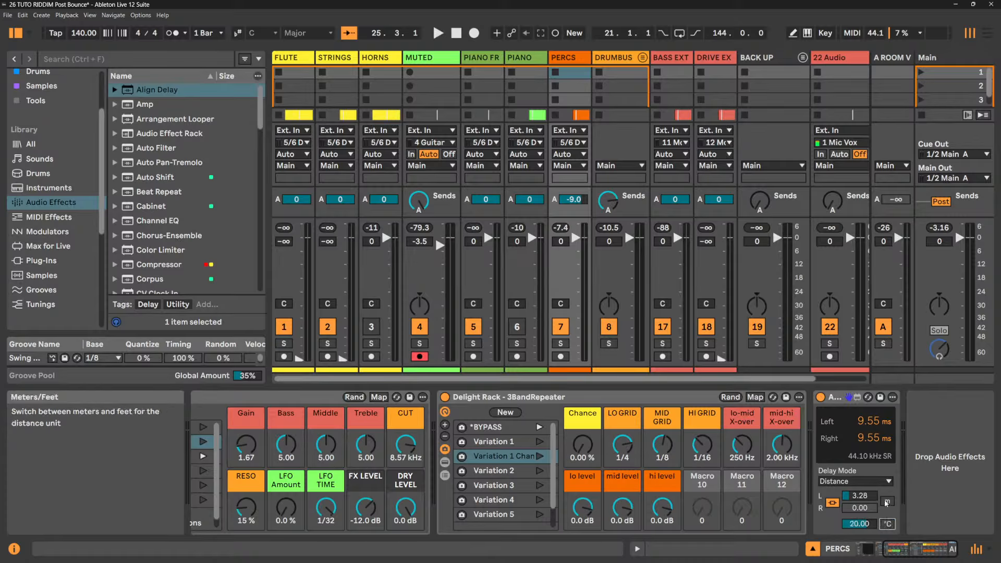
left_click(888, 524)
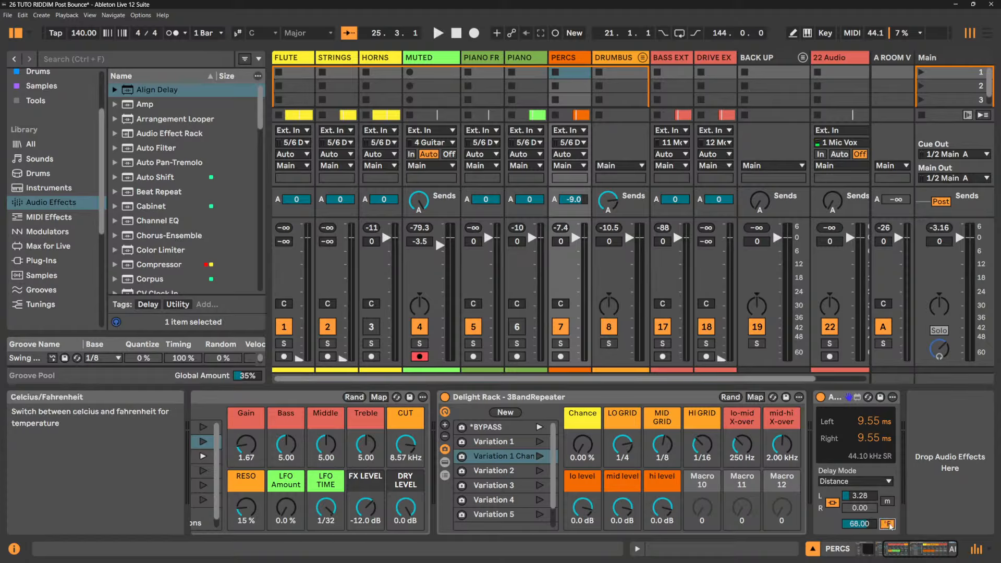
mouse_move(865, 523)
left_mouse_down()
mouse_move(865, 491)
mouse_move(865, 517)
left_mouse_up()
type("140")
key("Return")
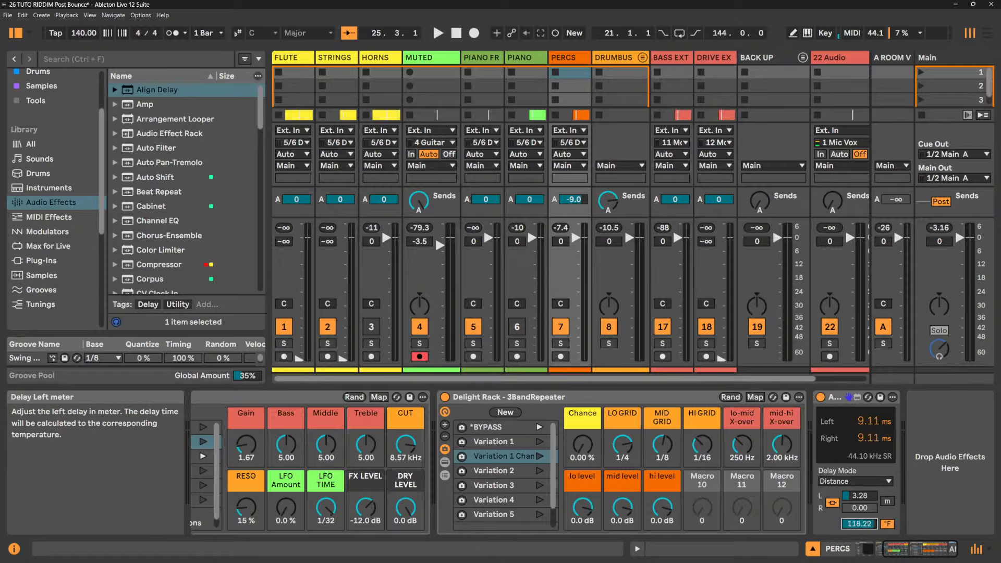
- Lower the Align Delay's temperature to -19.29 °C and set the left distance to 2 m
left_click_drag(865, 524, 866, 561)
left_click(887, 523)
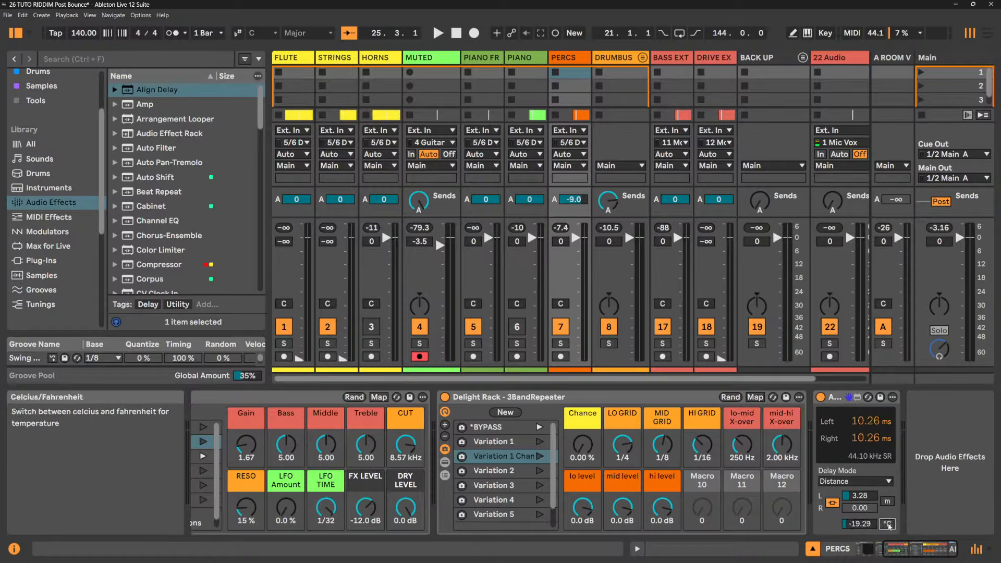
left_click(867, 497)
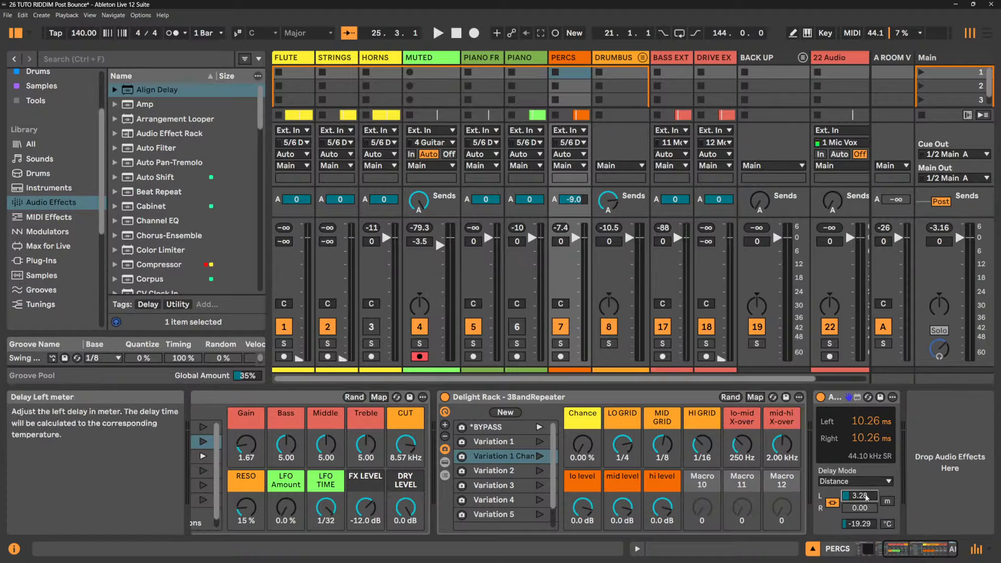
type("2")
key("Return")
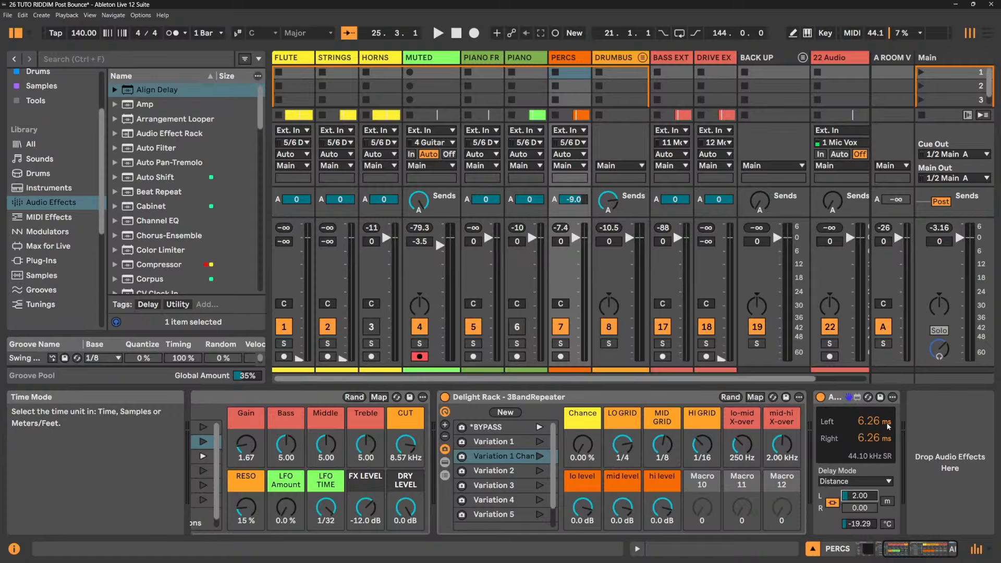
- Reset the Align Delay's temperature to 20 °C, trying the Fahrenheit unit and returning to Celsius
double_click(859, 525)
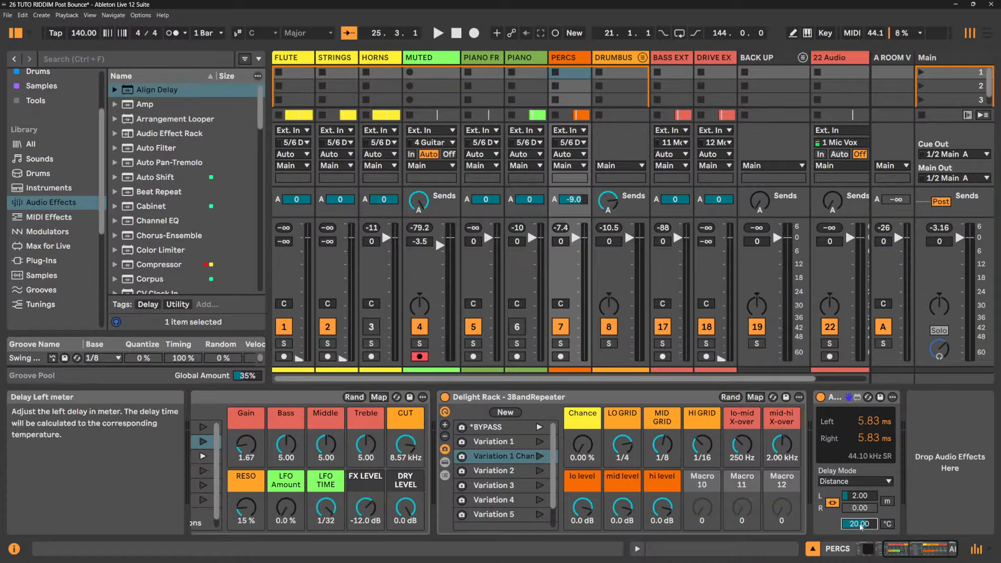
left_click_drag(861, 527, 861, 516)
left_click_drag(861, 523, 861, 514)
left_click(887, 524)
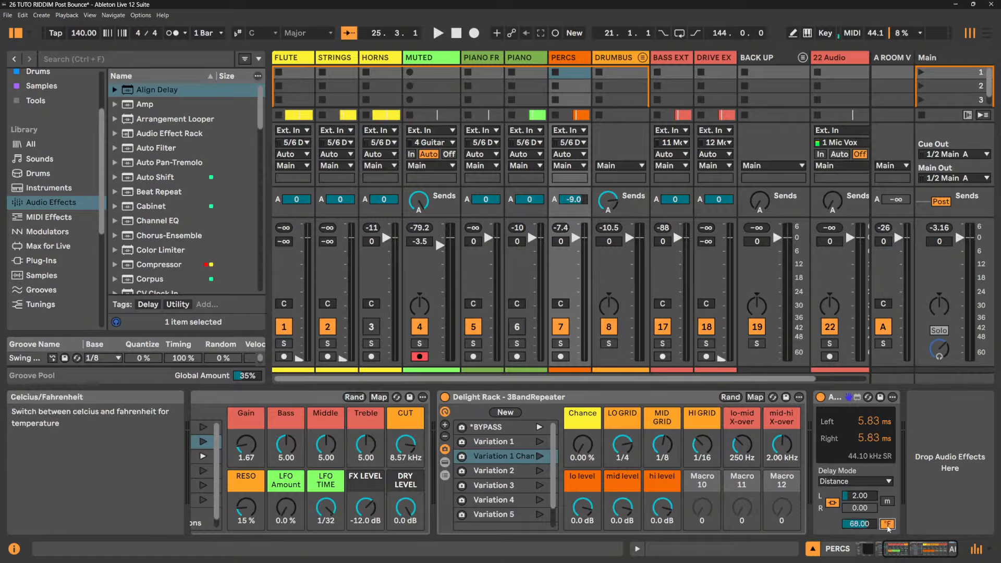
left_click(888, 524)
- Switch the distance unit to feet, link both channels, audition the delay at 39.38 ft, and set it to 15 ft
left_click(887, 501)
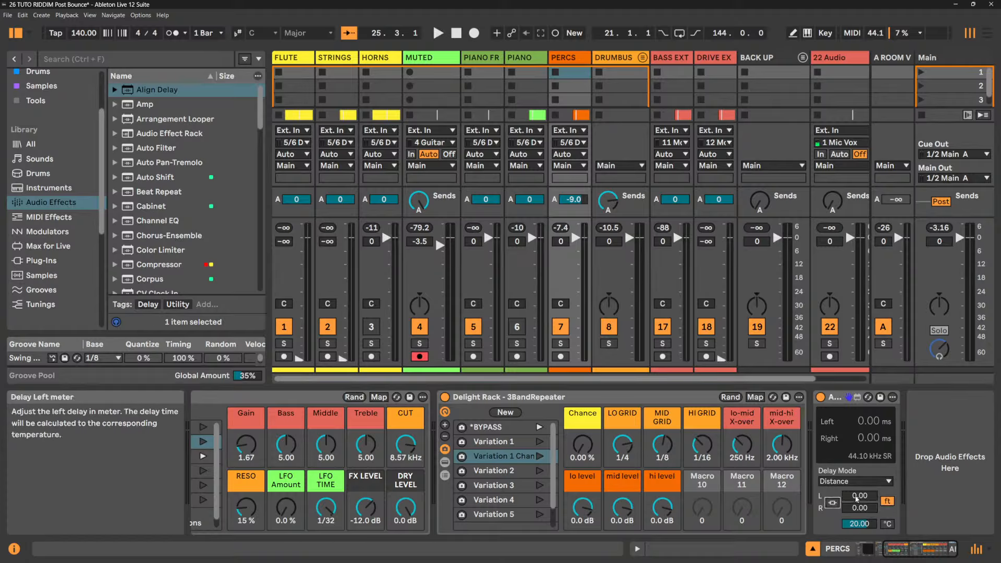
key("space")
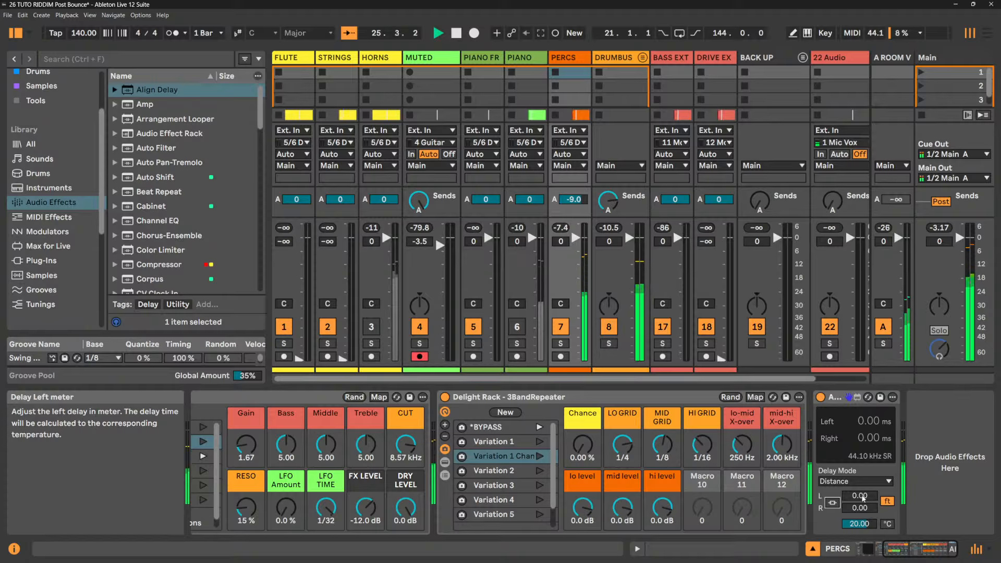
left_click(833, 503)
mouse_move(861, 498)
left_mouse_down()
mouse_move(861, 447)
mouse_move(861, 496)
left_mouse_up()
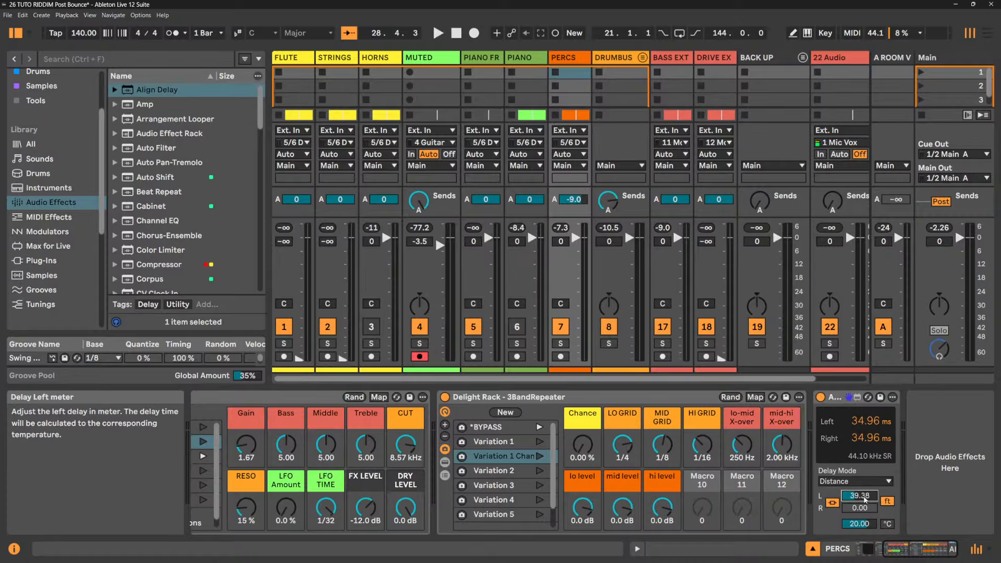
type("15")
key("Return")
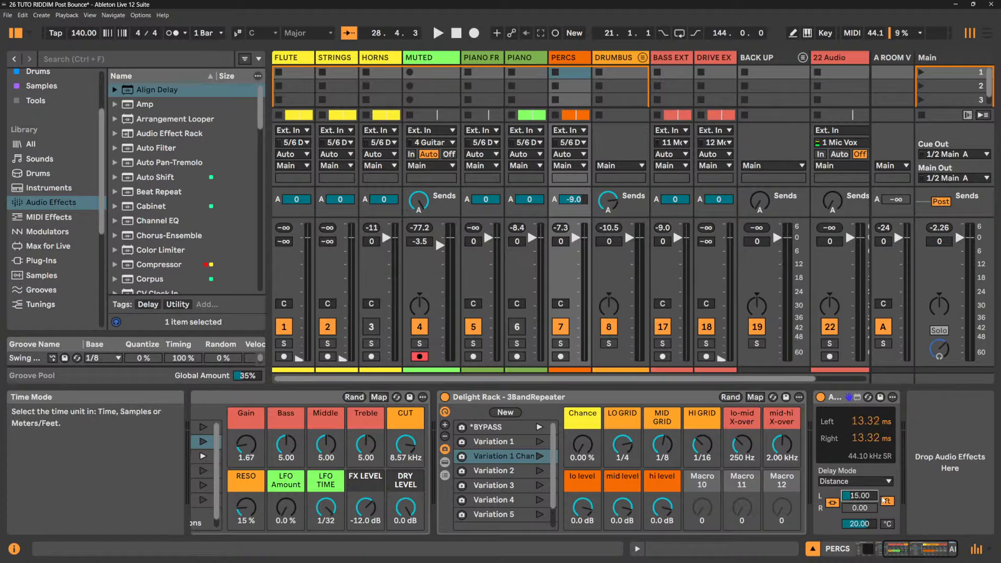
- Switch the Align Delay's distance unit to meters and set the left distance to 15 m
left_click(887, 501)
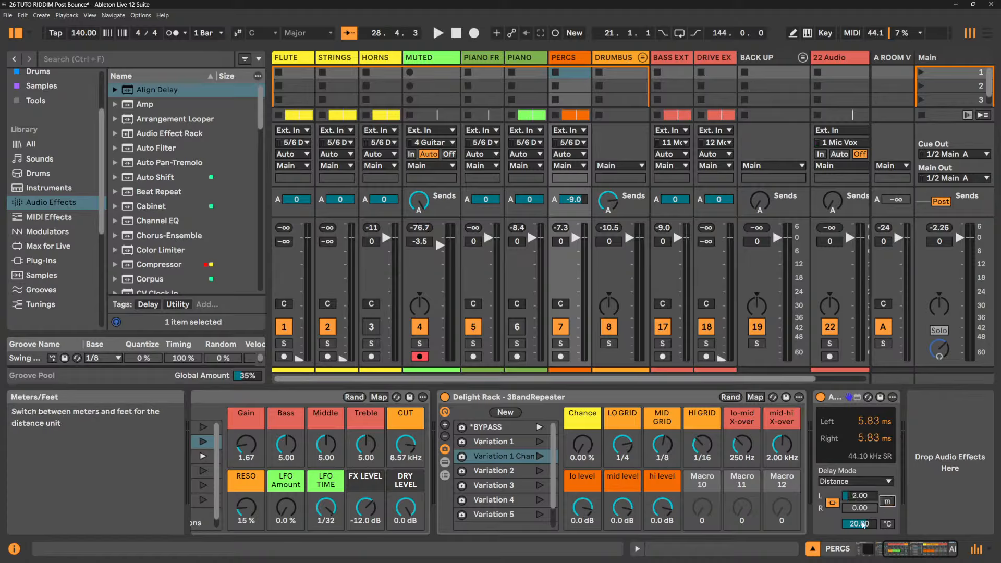
left_click(866, 496)
type("15")
key("Return")
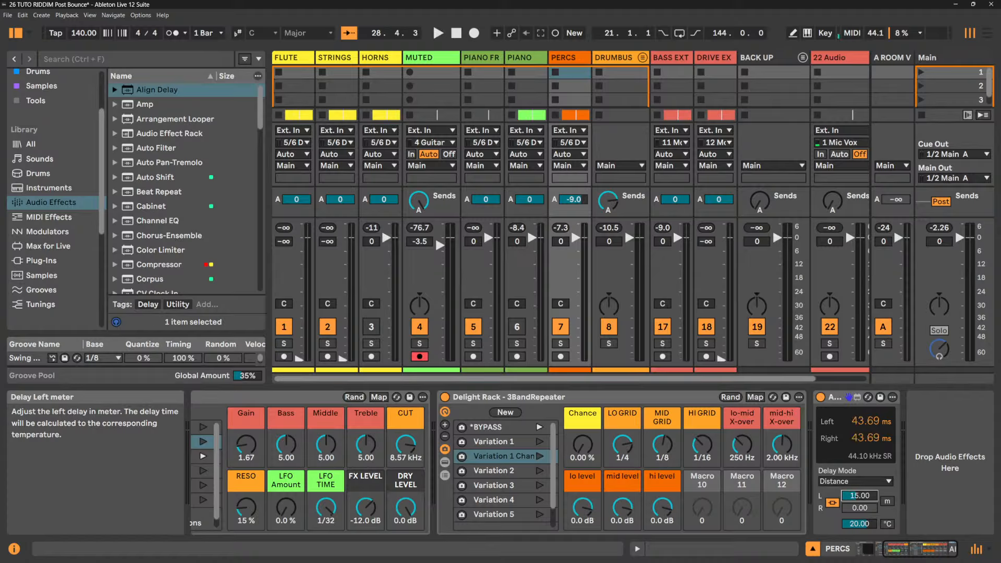
- Set the Align Delay's left distance to 100 m, then reset it to 0 m
type("100")
key("Return")
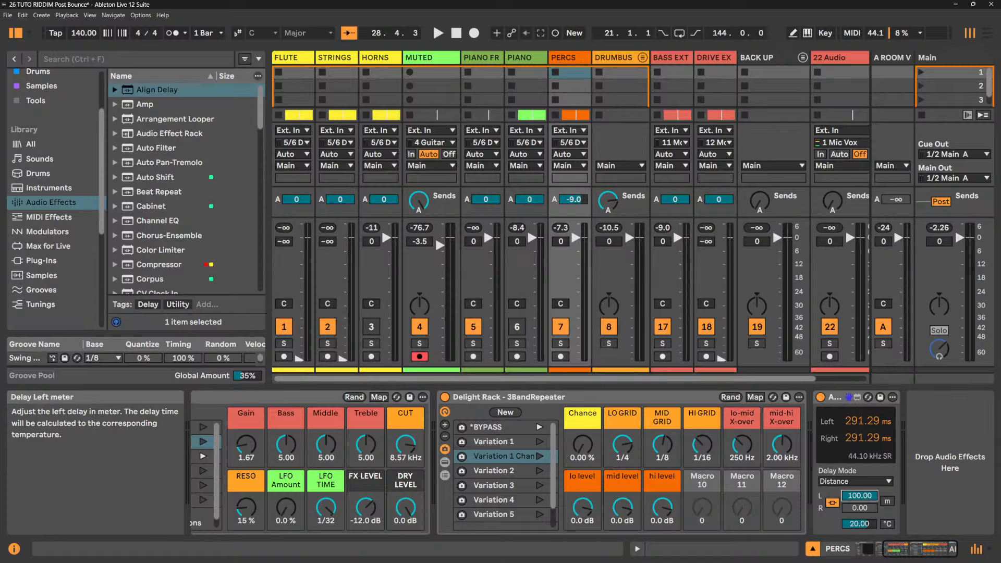
double_click(866, 497)
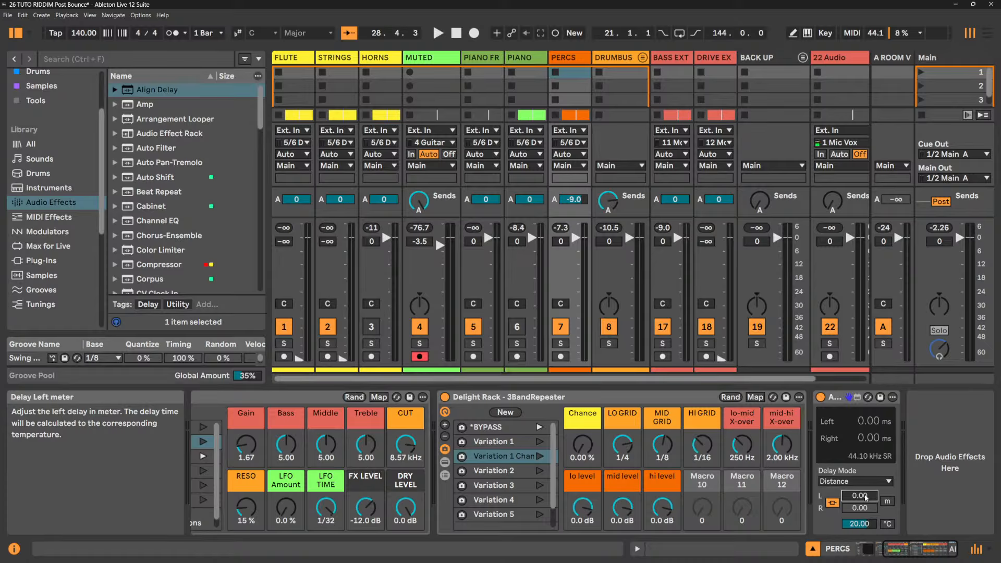
left_click(926, 445)
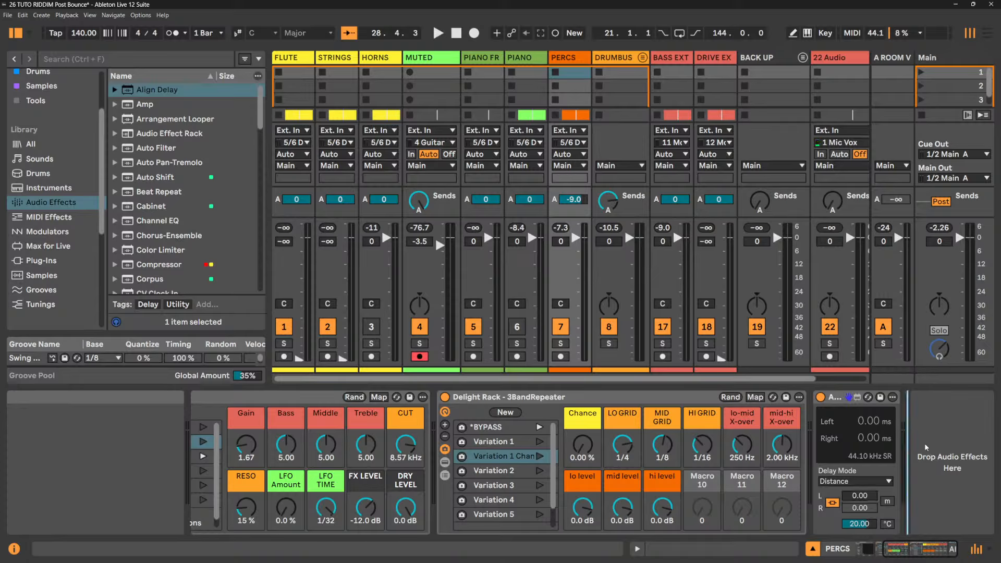
- Try Align Delay left distances of 25 m and 50 m, ending at 60 m
left_click(838, 400)
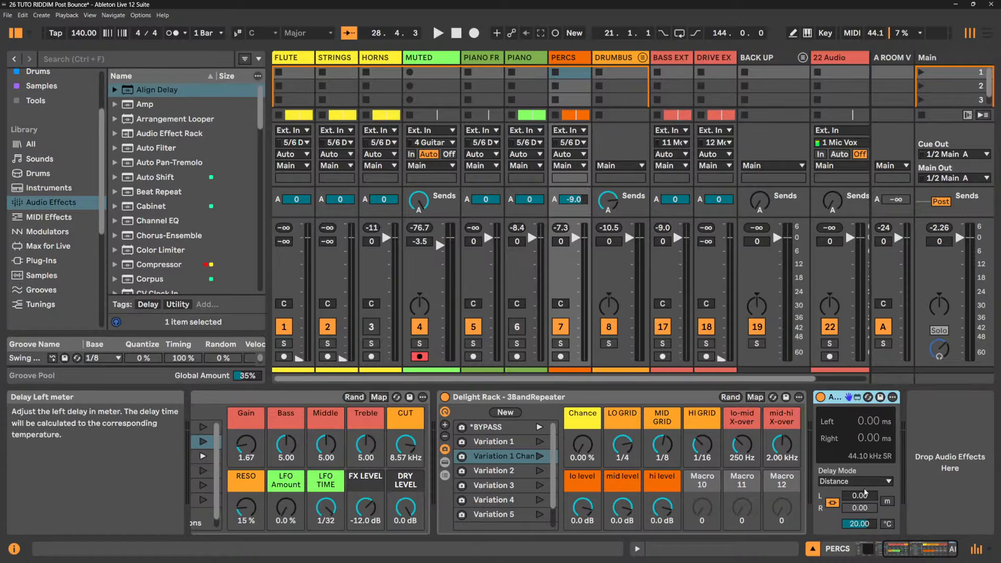
left_click_drag(866, 497, 866, 485)
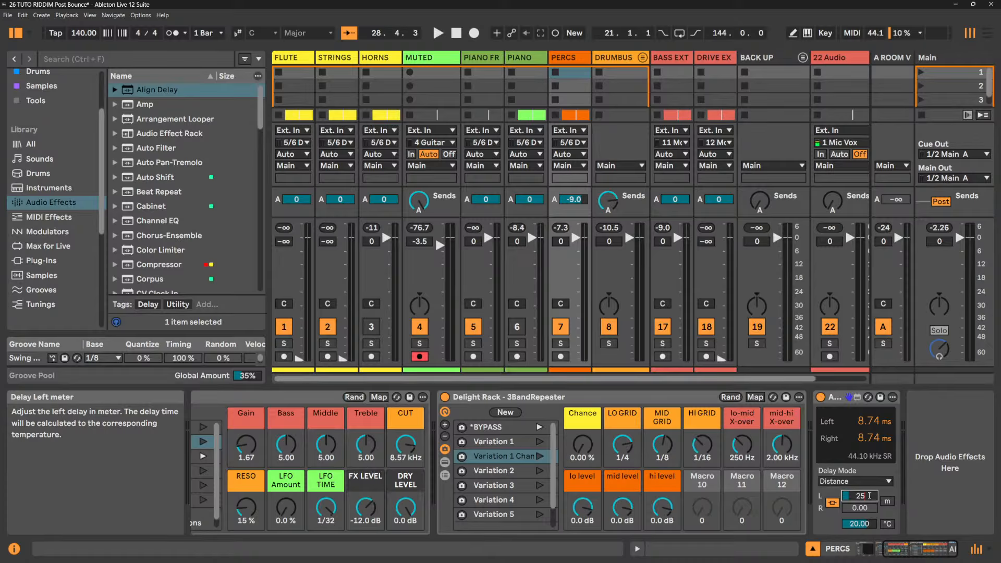
type("25")
key("Return")
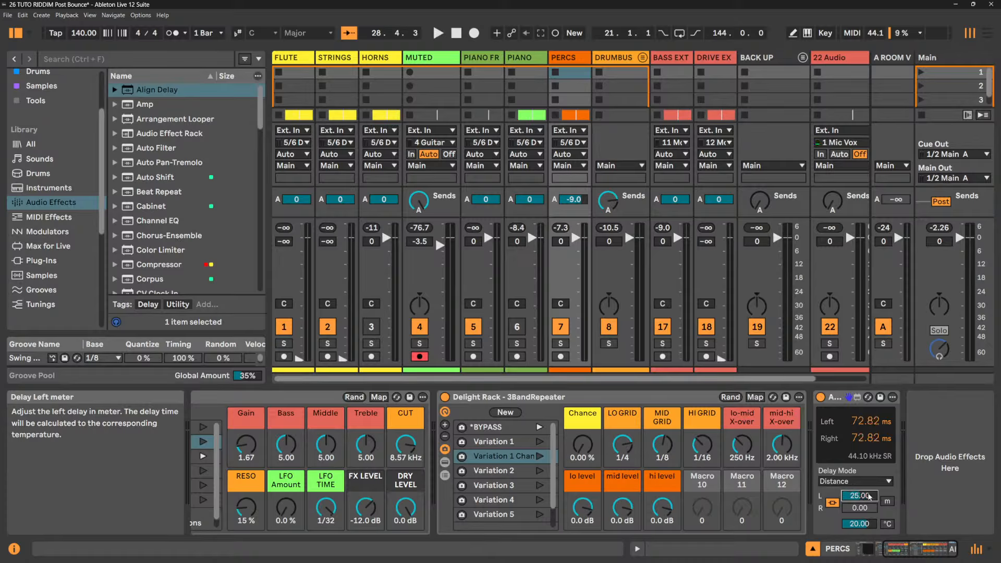
type("50")
key("Return")
type("60")
key("Return")
- Try a temperature of -20 °C on the Align Delay and reset it to 20 °C
left_click(859, 524)
type("-20")
key("Return")
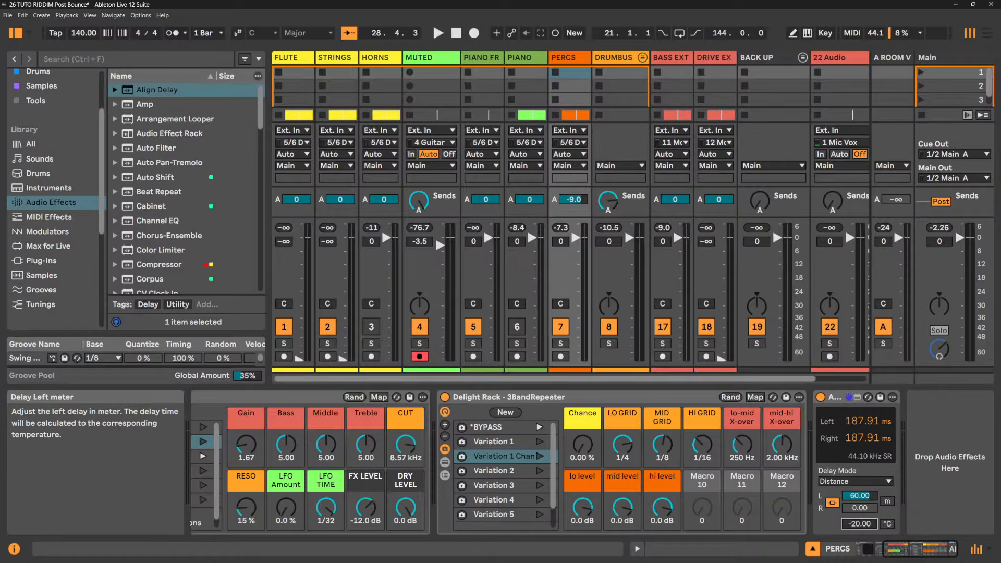
double_click(859, 525)
left_click_drag(859, 525, 859, 556)
double_click(862, 526)
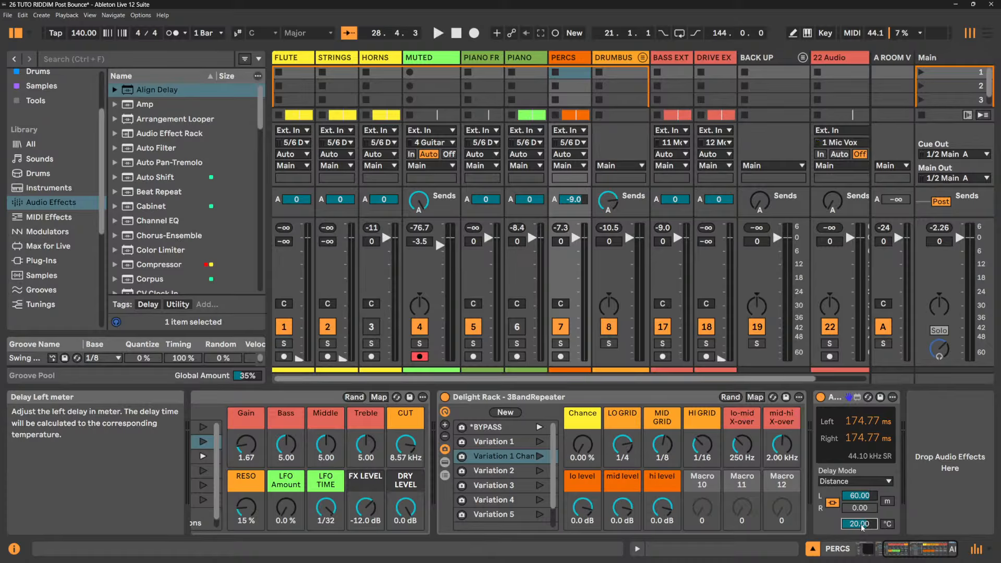
- Try the Align Delay's temperature extremes, including 140 °F in Fahrenheit, and return it to 20 °C
left_click_drag(862, 526, 862, 495)
left_click_drag(862, 496, 862, 527)
left_click(888, 525)
left_click_drag(869, 525, 870, 496)
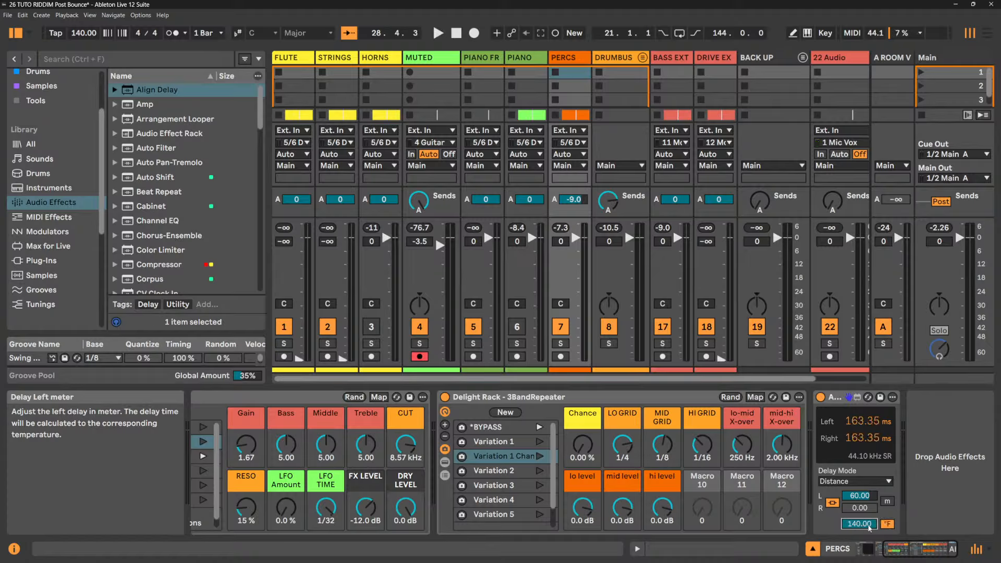
left_click(888, 524)
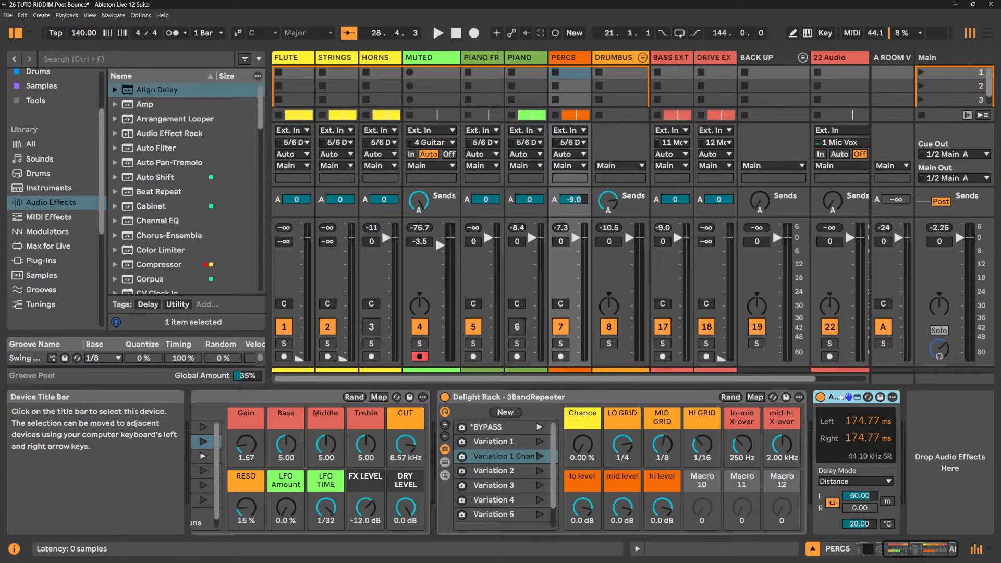
- Delete the Align Delay from the PERCS track and add a Compressor at the end of its device chain
key("Delete")
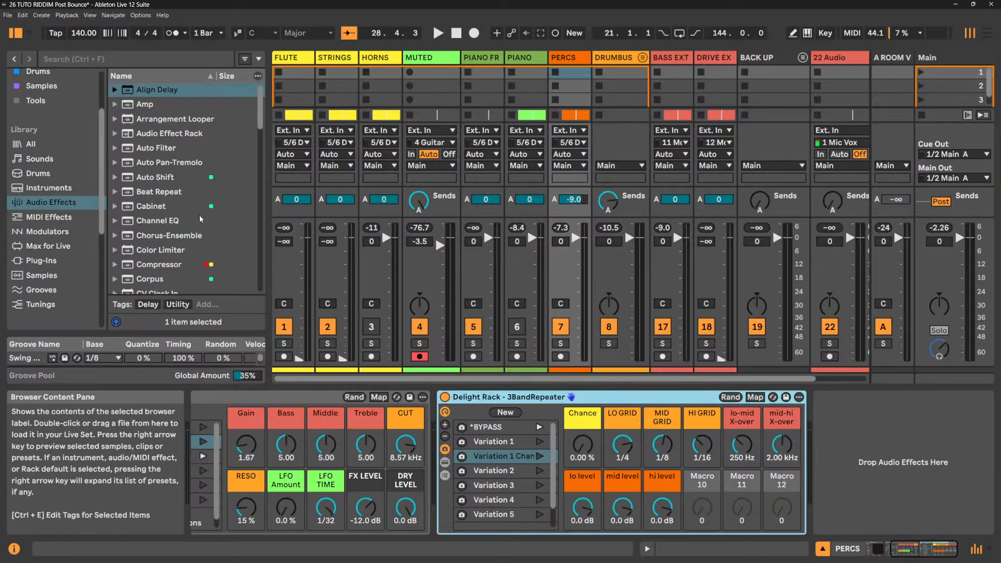
scroll(168, 243, "down", 1)
scroll(168, 241, "down", 1)
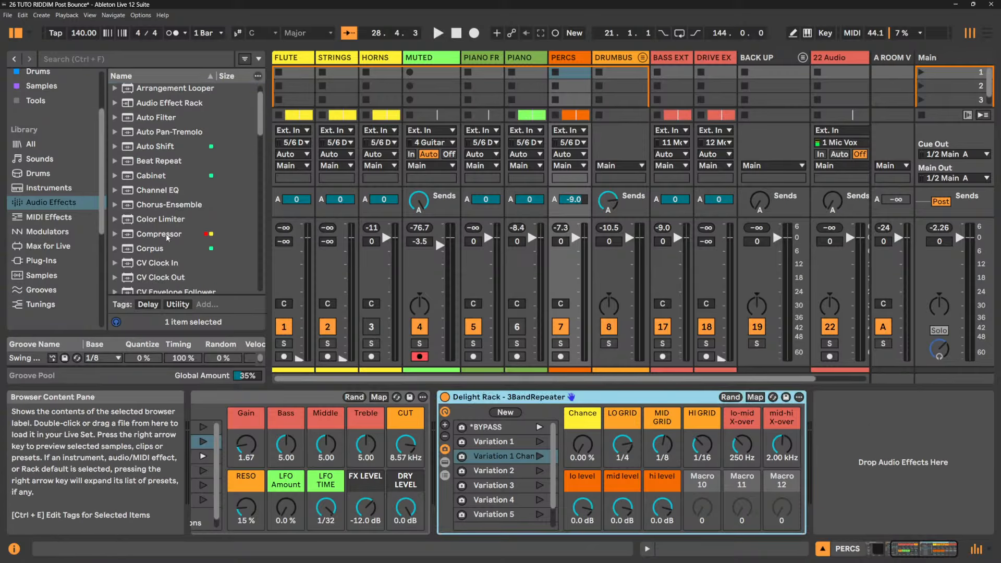
left_click(173, 240)
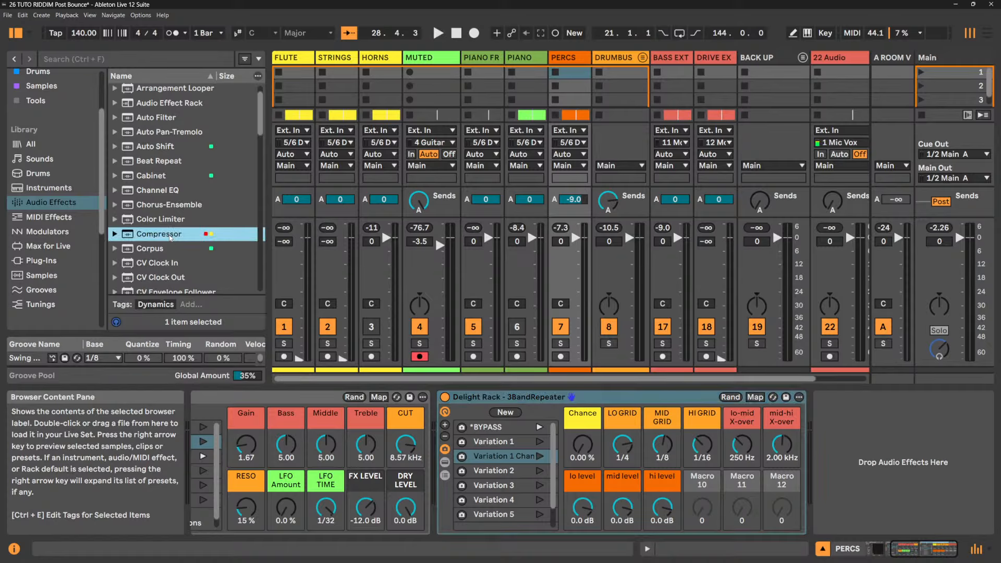
left_click_drag(172, 238, 883, 437)
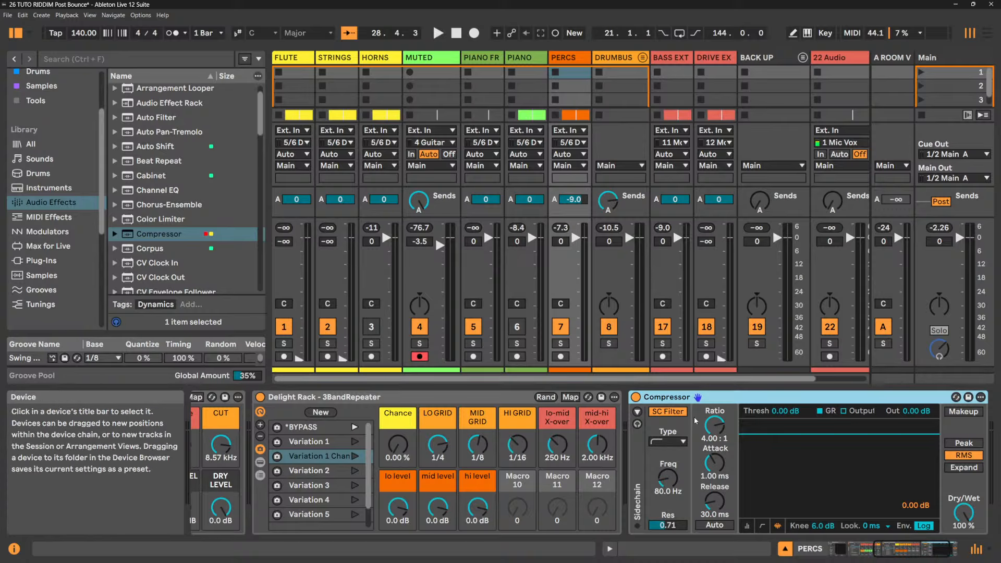
- Play the song through the Compressor, trying Peak mode and returning to RMS mode
key("space")
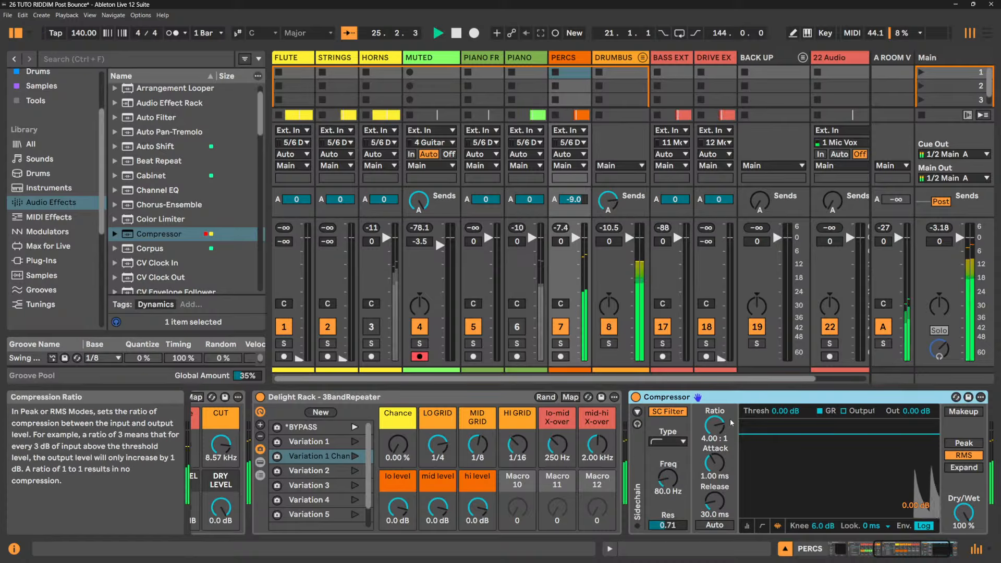
key("space")
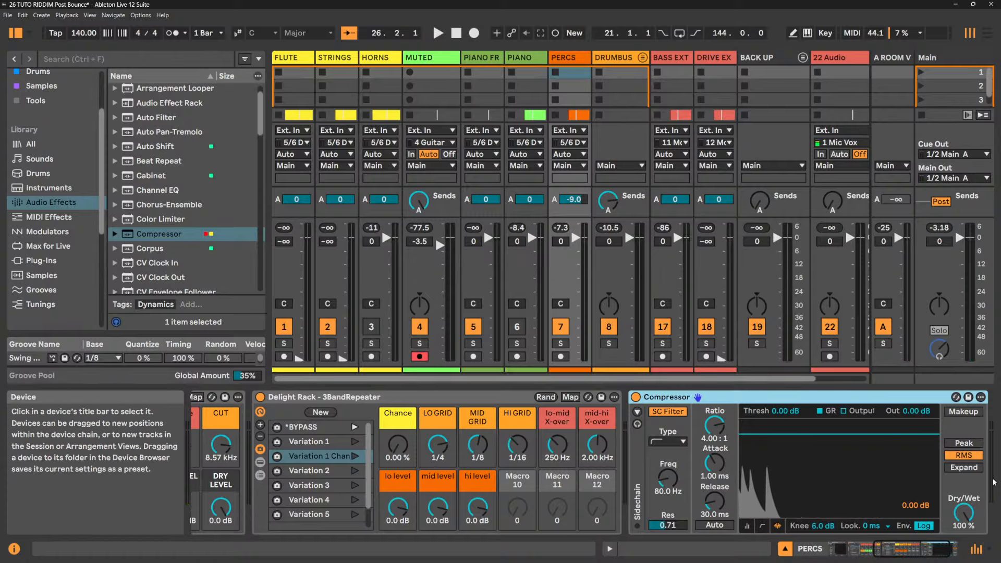
left_click(964, 442)
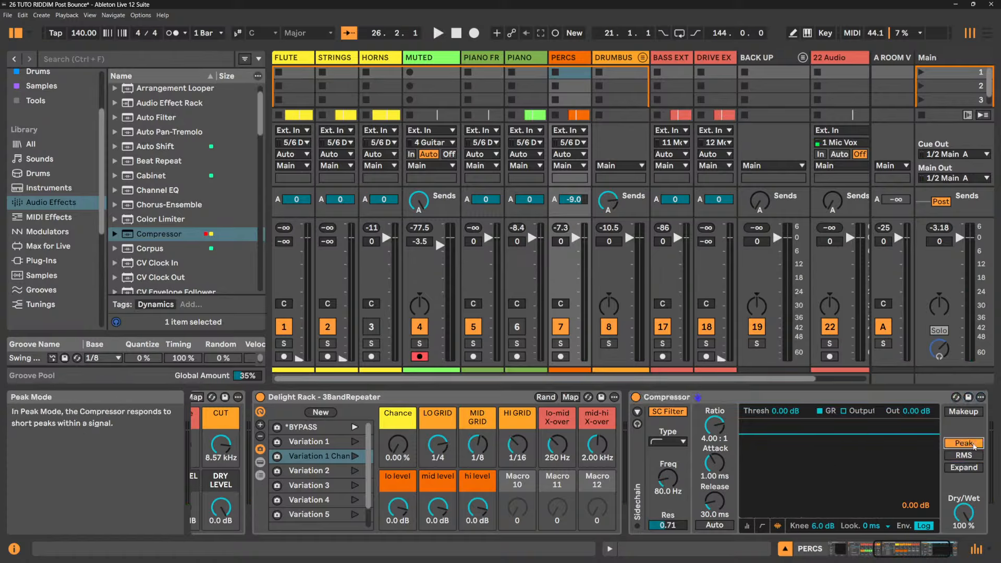
key("space")
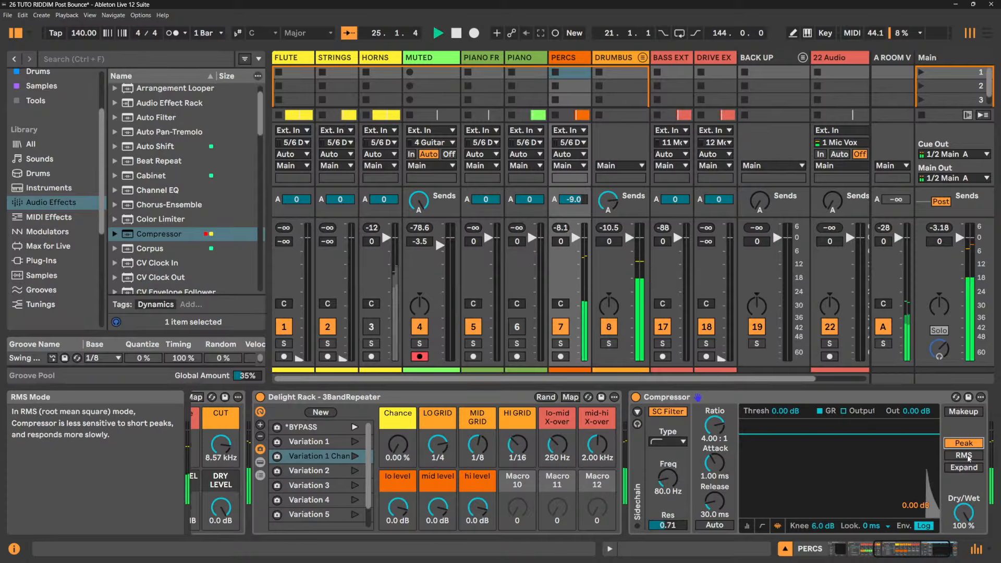
left_click(966, 455)
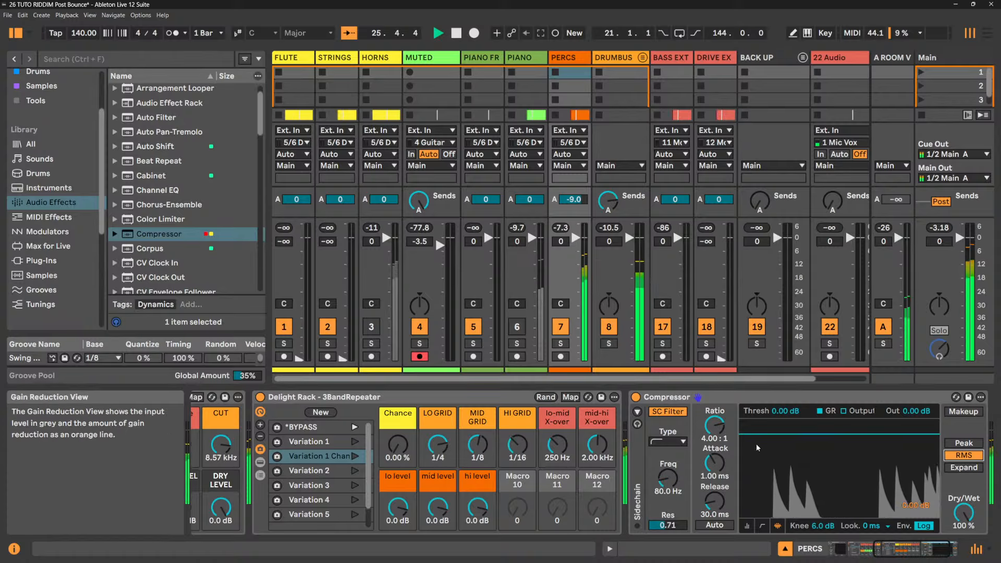
- Lower the Compressor's threshold to -33.1 dB and audition it in Peak mode with the BASS EXT track muted
left_click_drag(786, 416, 787, 468)
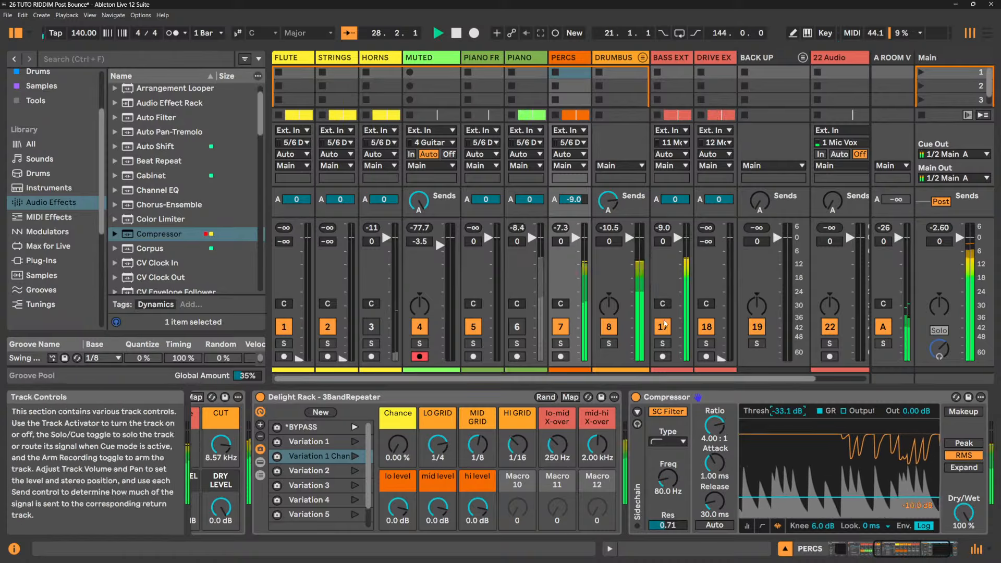
left_click(662, 328)
left_click(662, 328)
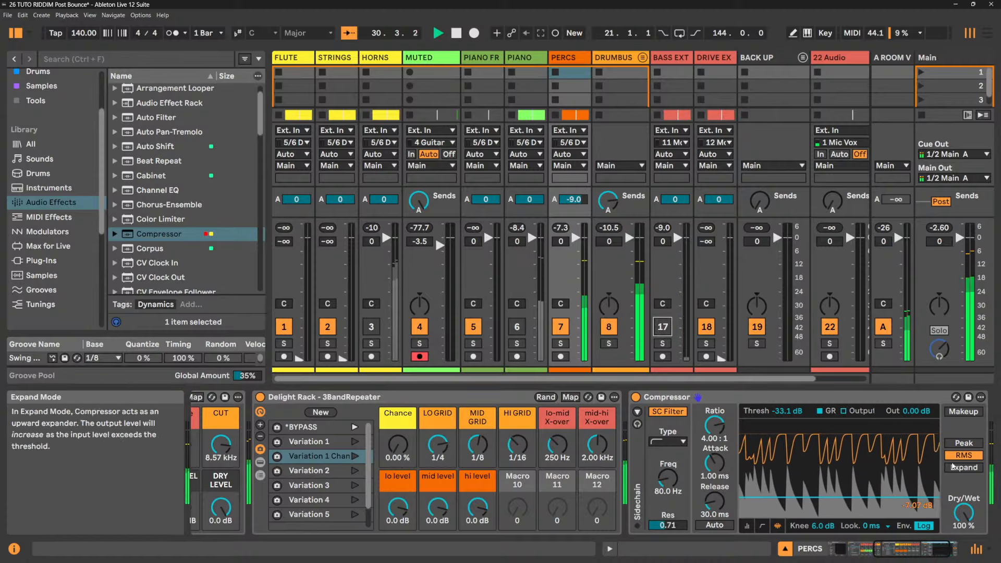
left_click(964, 444)
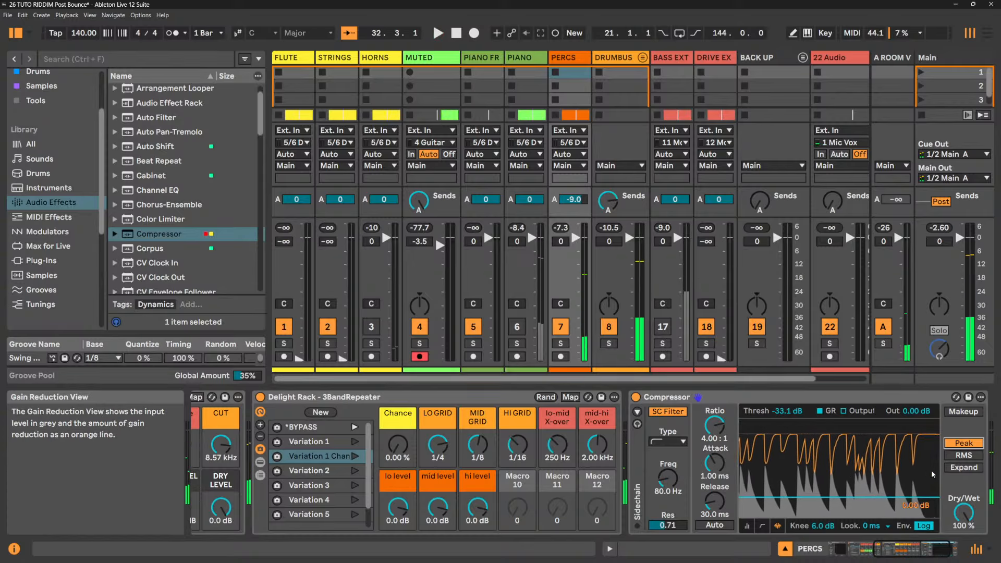
key("space")
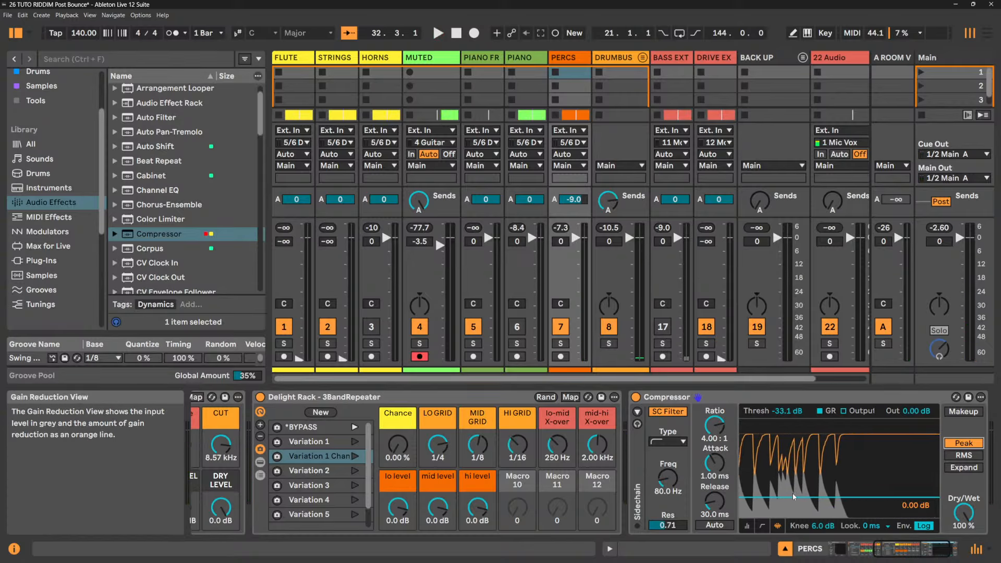
- Raise the Compressor's threshold to -15.9 dB and audition it in RMS mode
left_click_drag(786, 412, 785, 388)
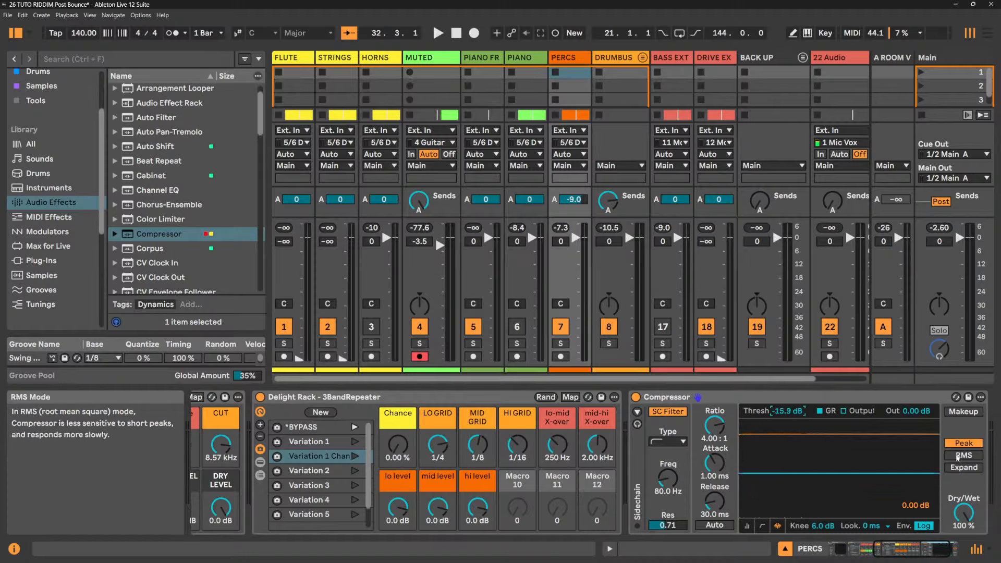
left_click(957, 457)
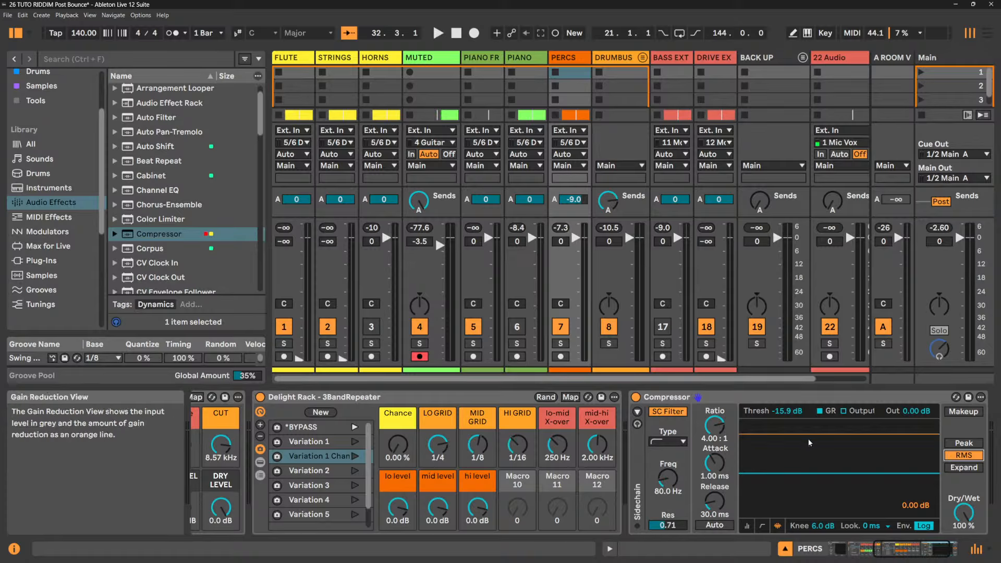
key("space")
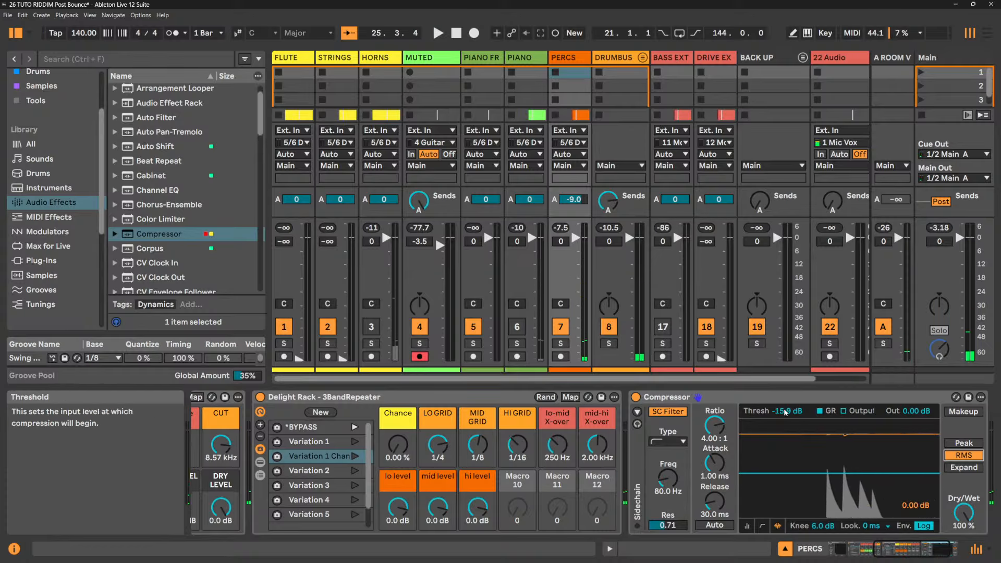
- Solo PERCS and push the Compressor to threshold -inf dB, ratio inf:1, attack 0.01 ms and release 73.9 ms
left_click_drag(784, 412, 784, 475)
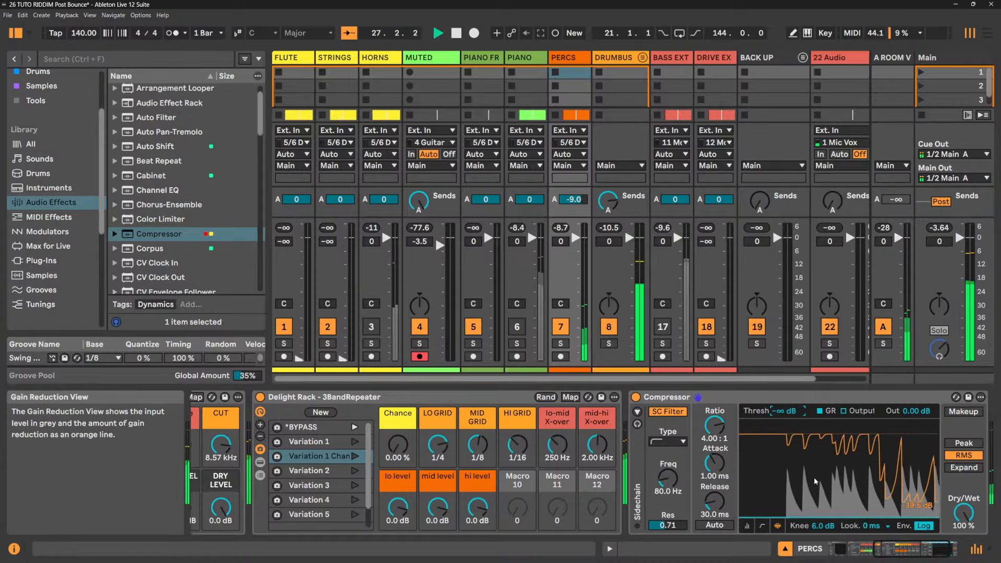
left_click(561, 343)
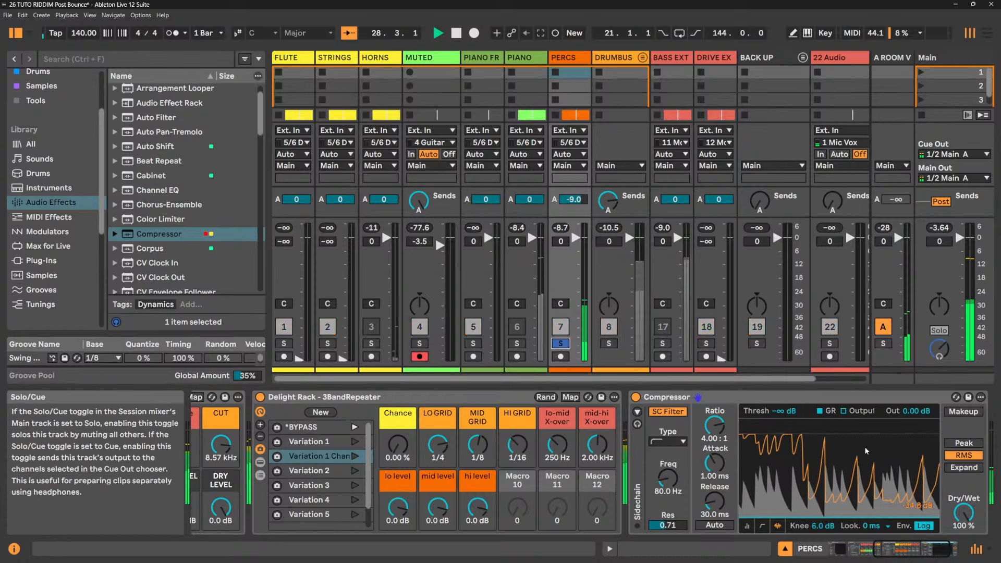
left_click_drag(715, 425, 715, 401)
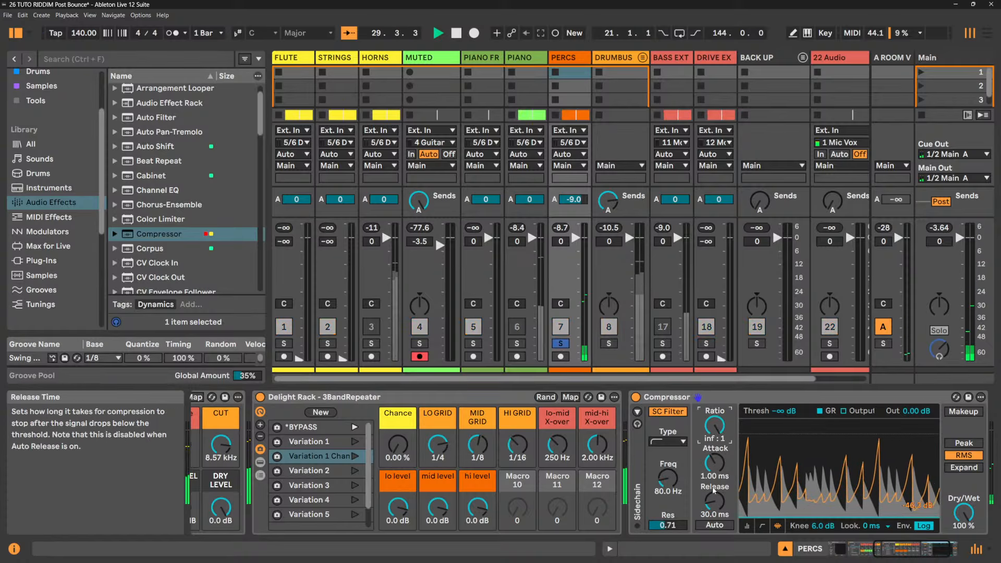
left_click_drag(715, 463, 715, 488)
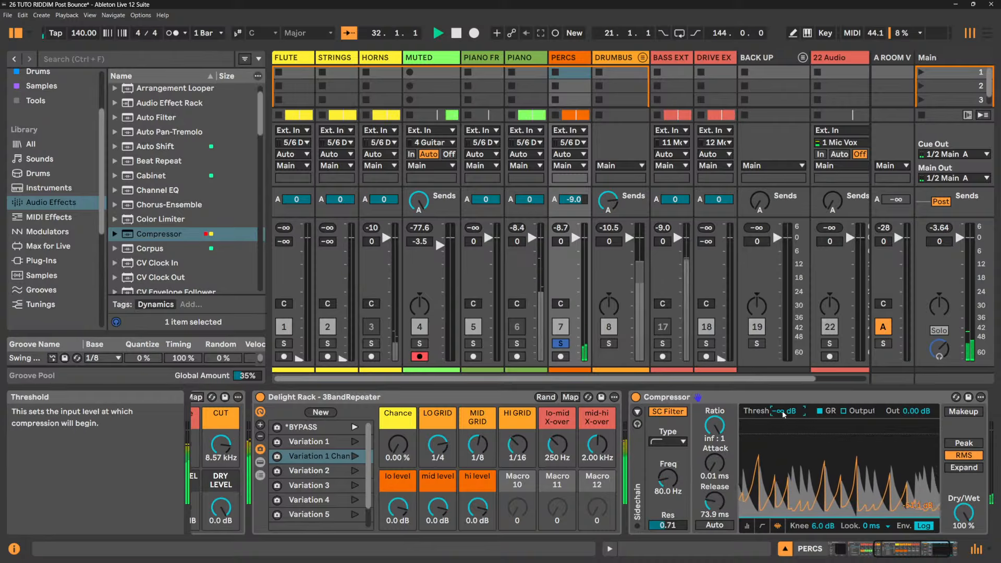
left_click(705, 481)
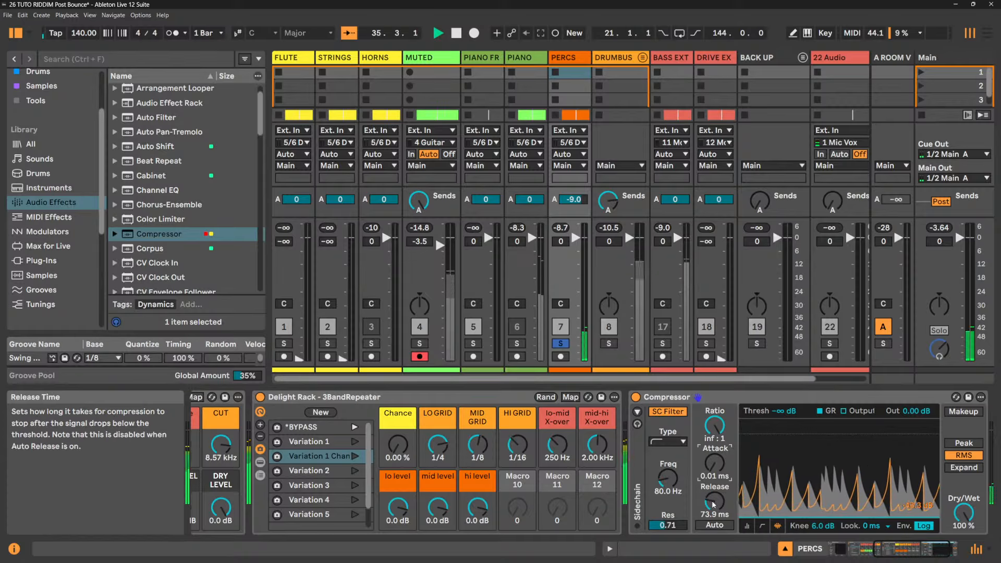
- Reset the Compressor's threshold to 0 dB, stop playback, and set a 50 ms release with Peak mode
left_click(778, 415)
double_click(777, 413)
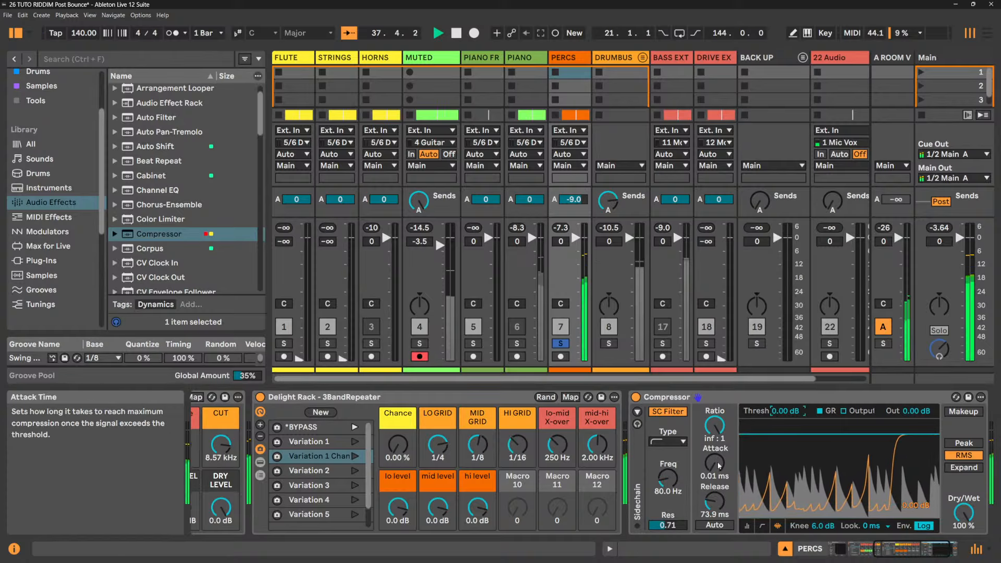
key("space")
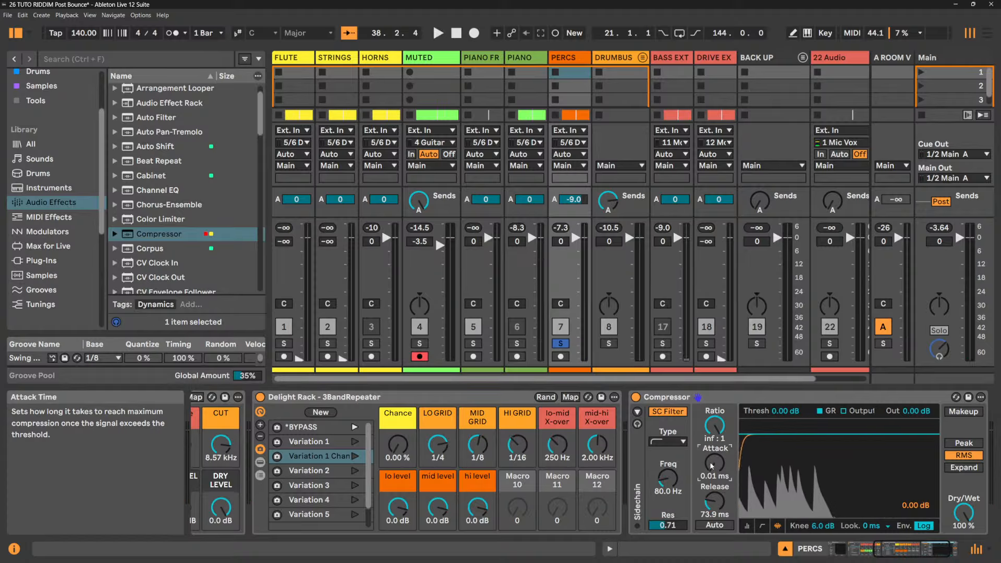
left_click(714, 463)
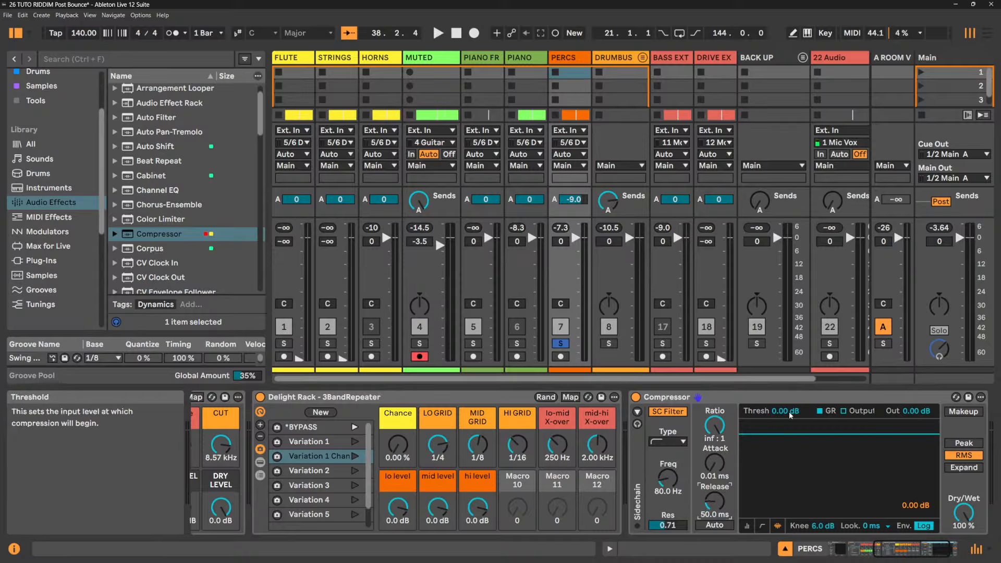
left_click(964, 443)
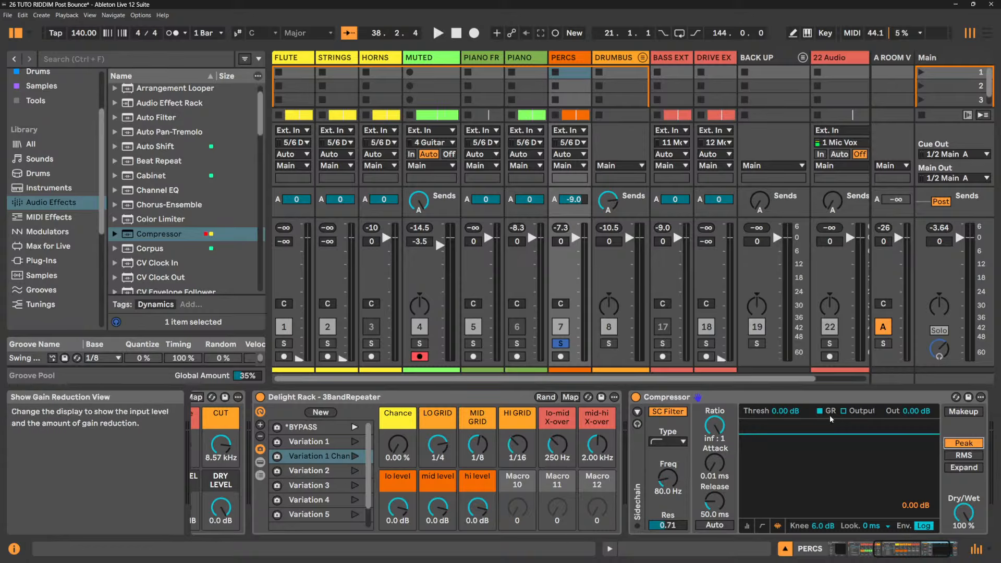
- Play PERCS with the Compressor's threshold at -25.1 dB and output gain at 6.19 dB, comparing it bypassed and active
key("space")
left_click_drag(788, 415, 788, 459)
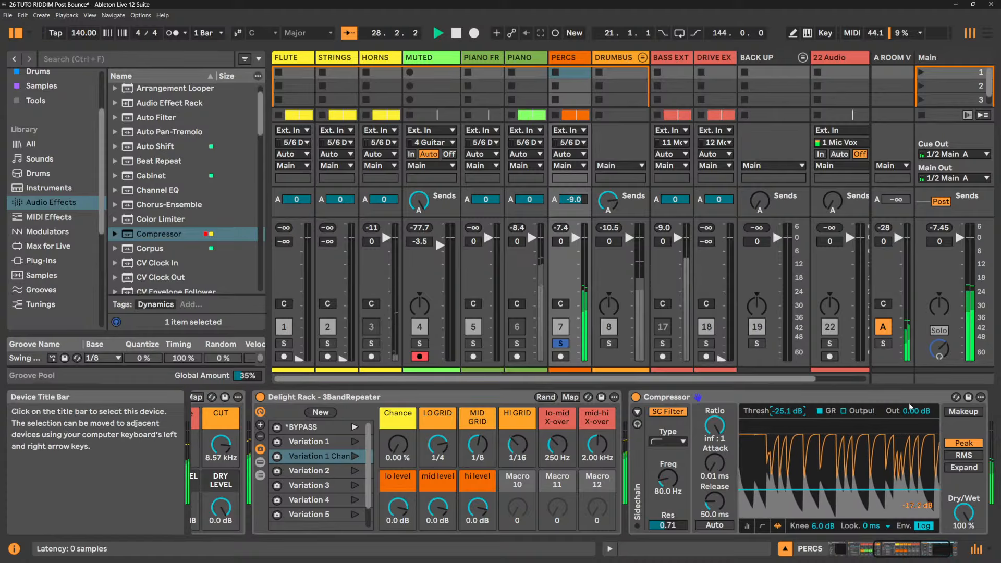
left_click_drag(911, 412, 911, 392)
left_click(637, 398)
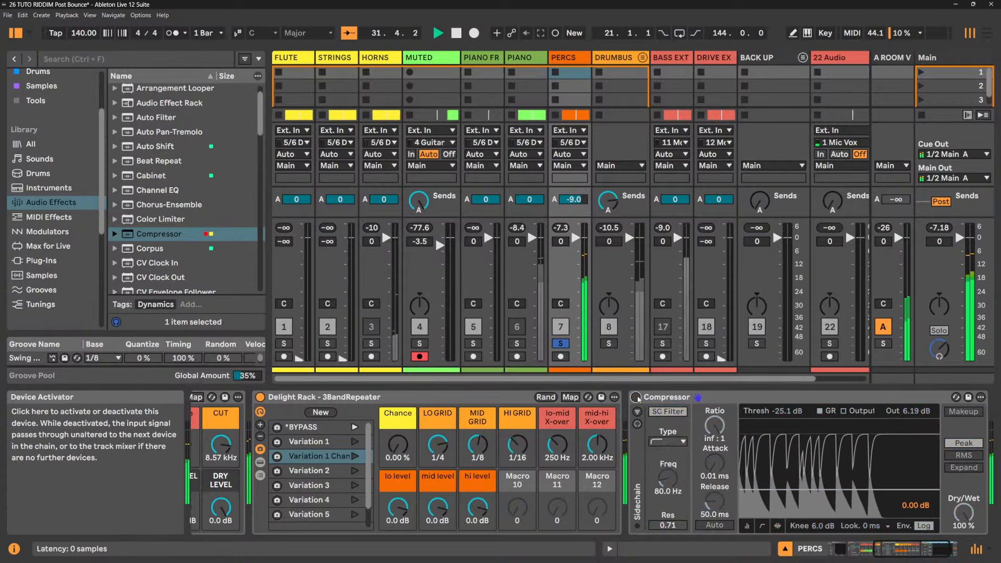
left_click(636, 397)
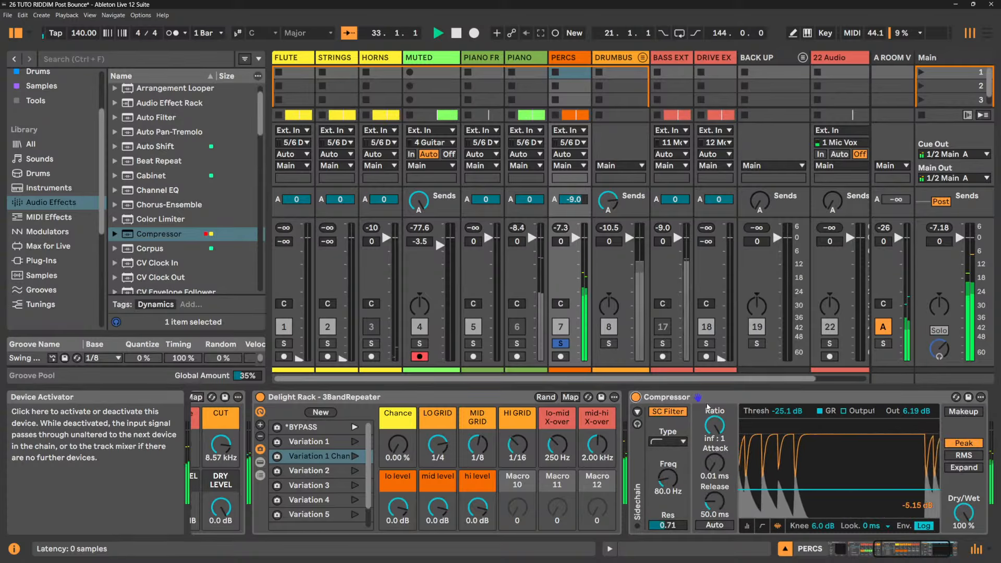
- Reset the Compressor's output gain to 0 dB and audition PERCS briefly
left_click(910, 411)
key("Delete")
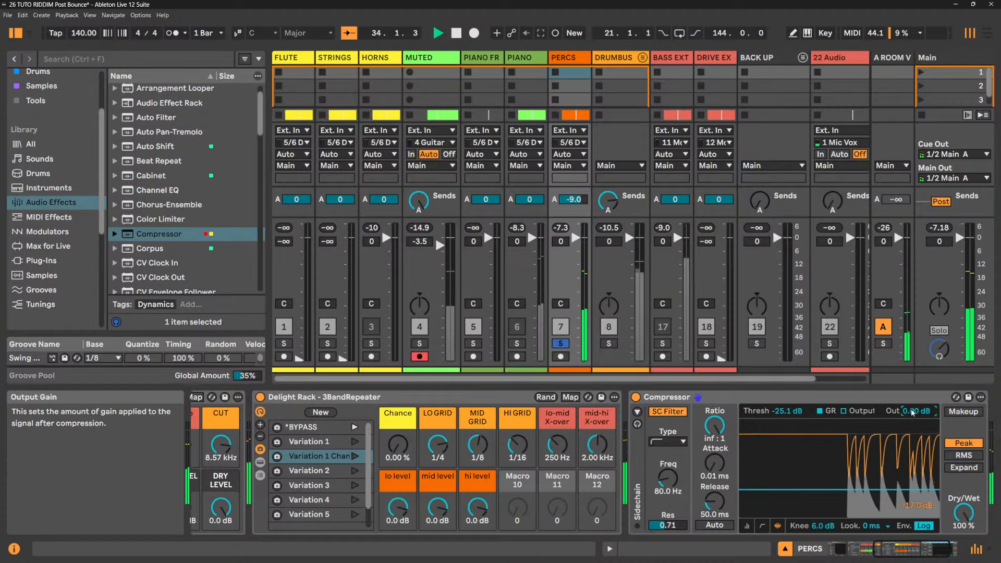
key("space")
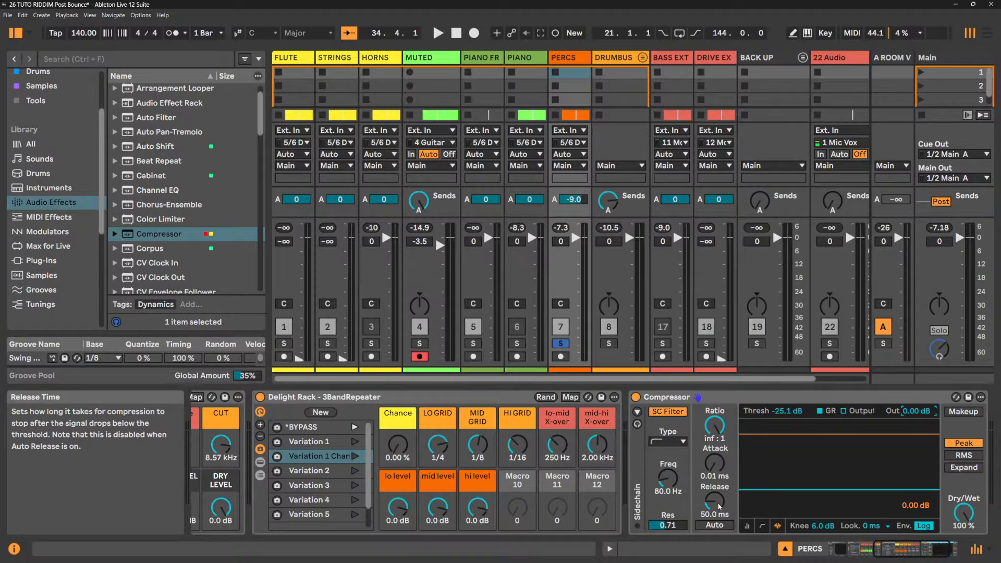
key("space")
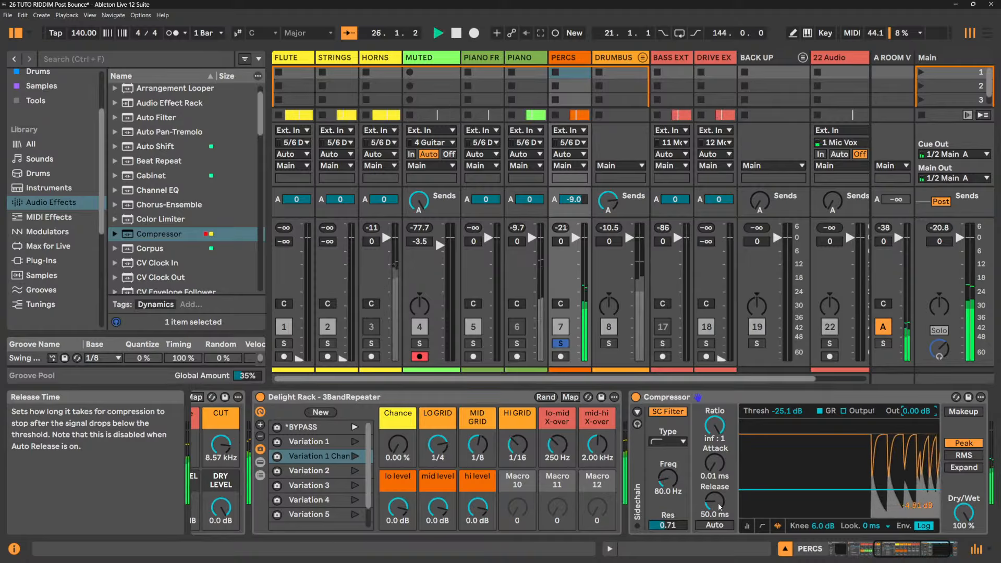
key("space")
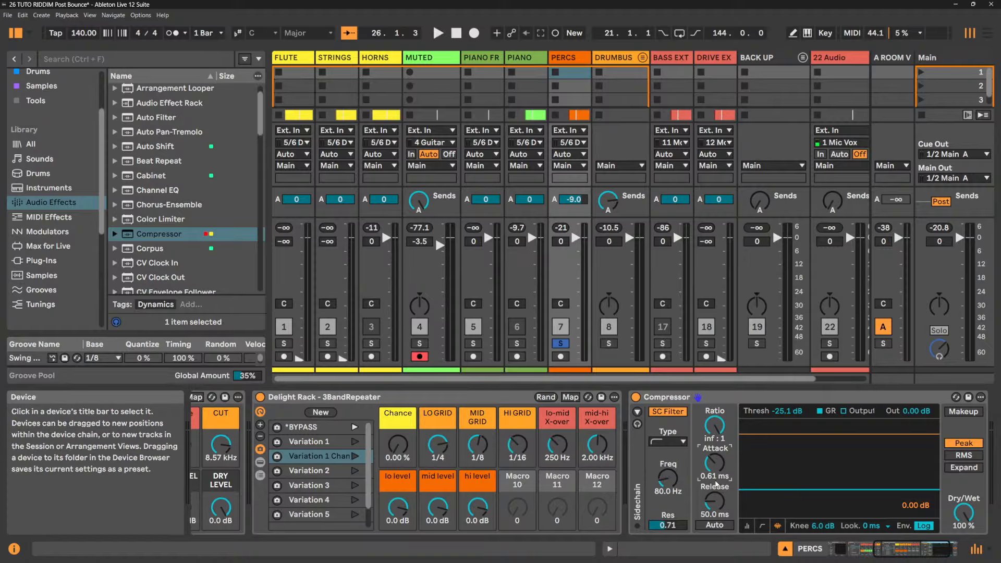
- Lower the Compressor's threshold to -48.3 dB and audition attack times of 27.4, 31.1 and 34.0 ms on PERCS
left_click_drag(715, 464, 716, 455)
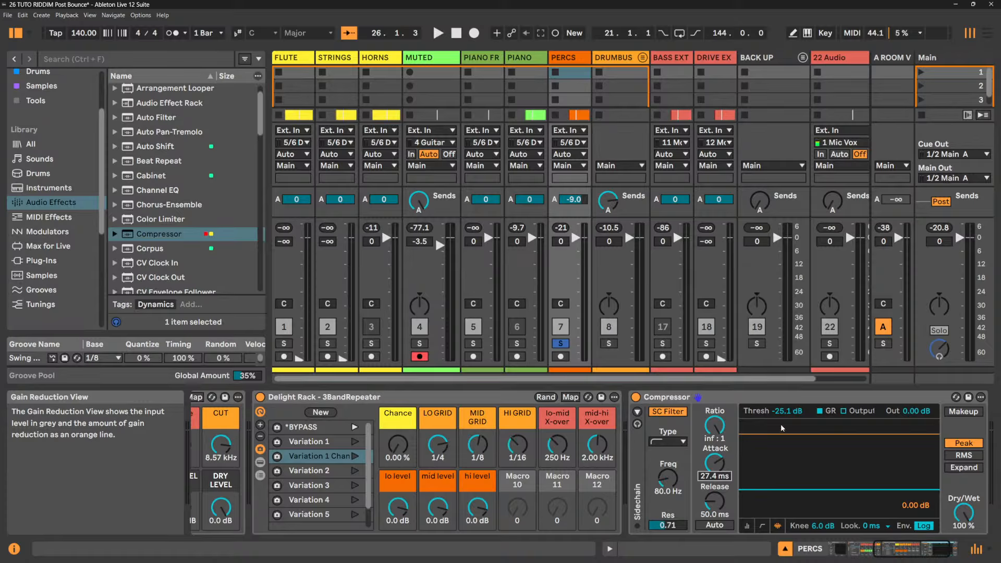
key("space")
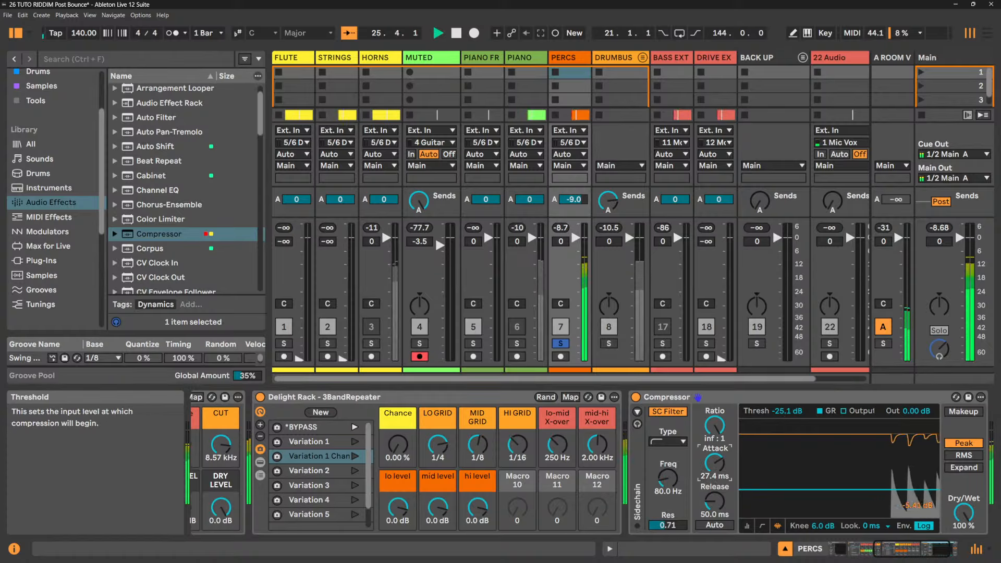
left_click_drag(785, 412, 782, 418)
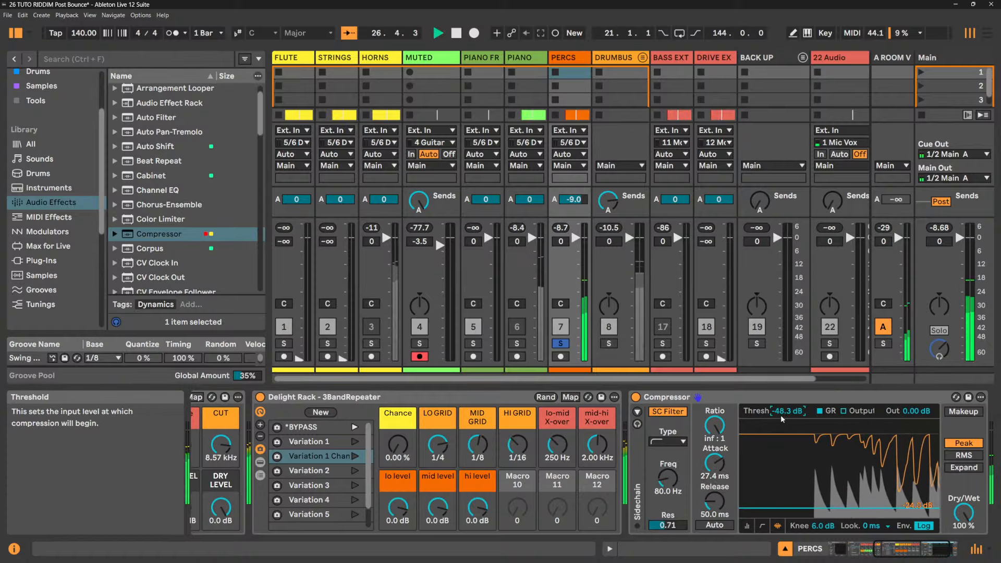
left_click_drag(715, 463, 715, 460)
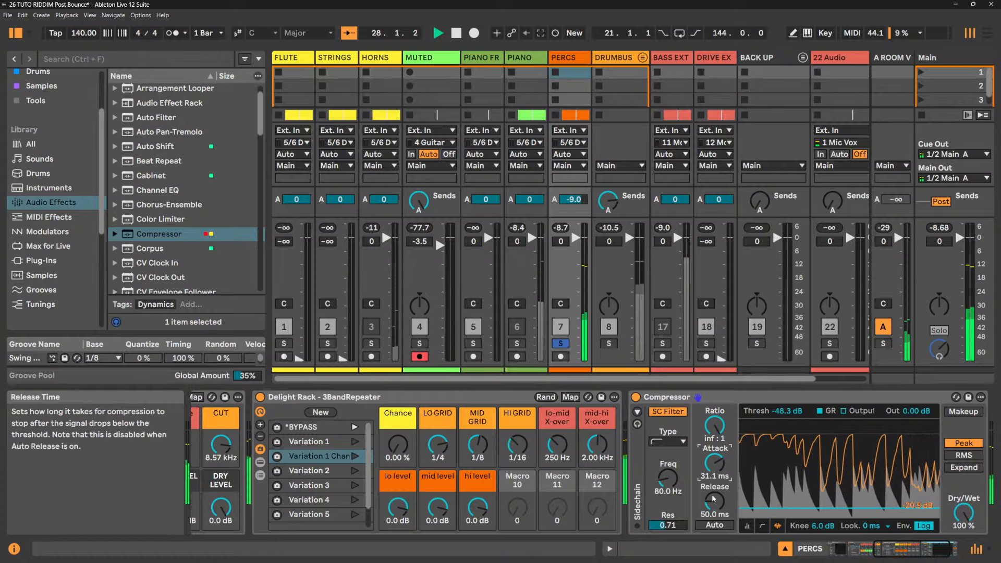
left_click(787, 411)
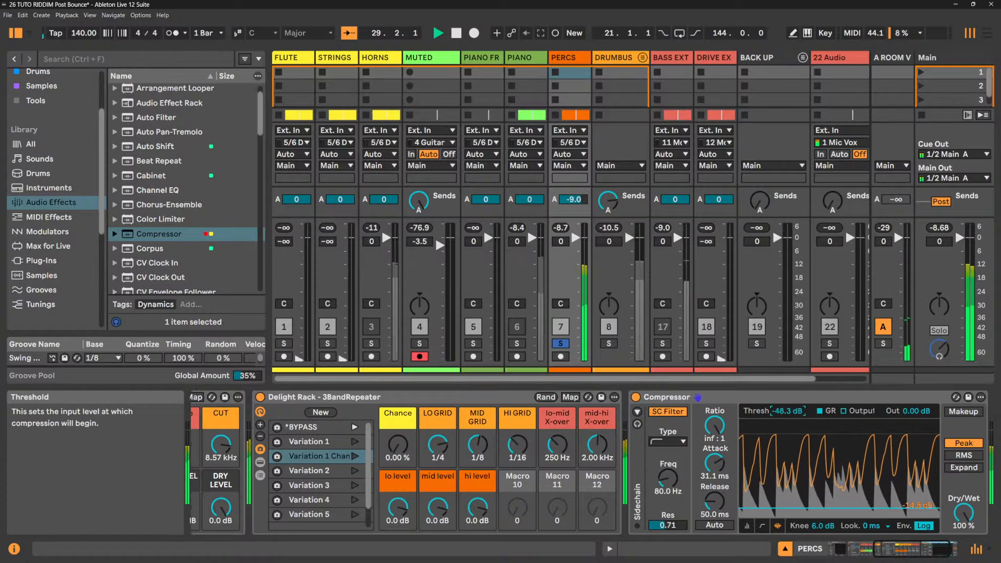
left_click_drag(786, 411, 786, 412)
mouse_move(714, 463)
left_mouse_down()
mouse_move(714, 452)
mouse_move(714, 461)
left_mouse_up()
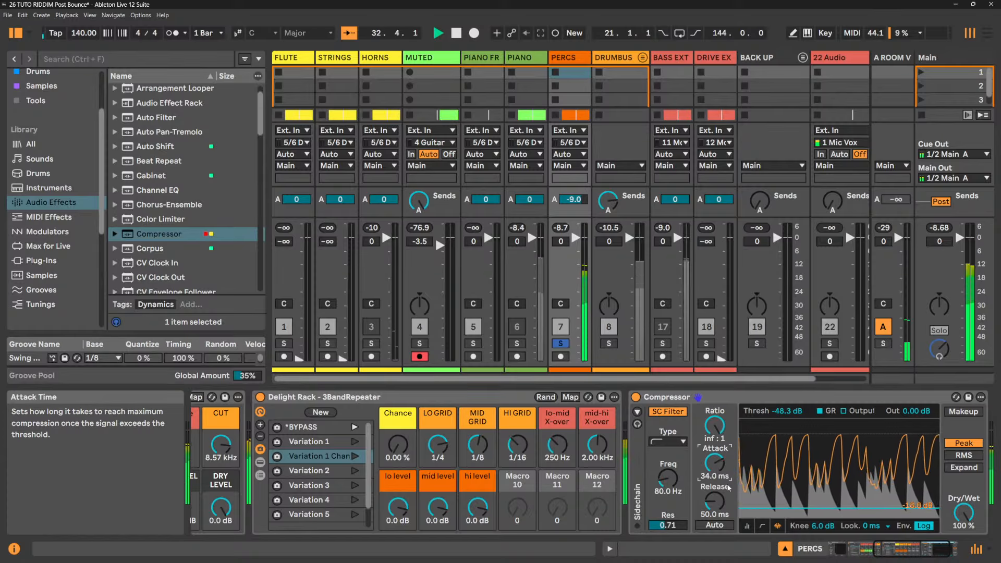
- Raise the Compressor's threshold to -33.1 dB and compare the sound with the device bypassed and active
left_click_drag(787, 411, 787, 394)
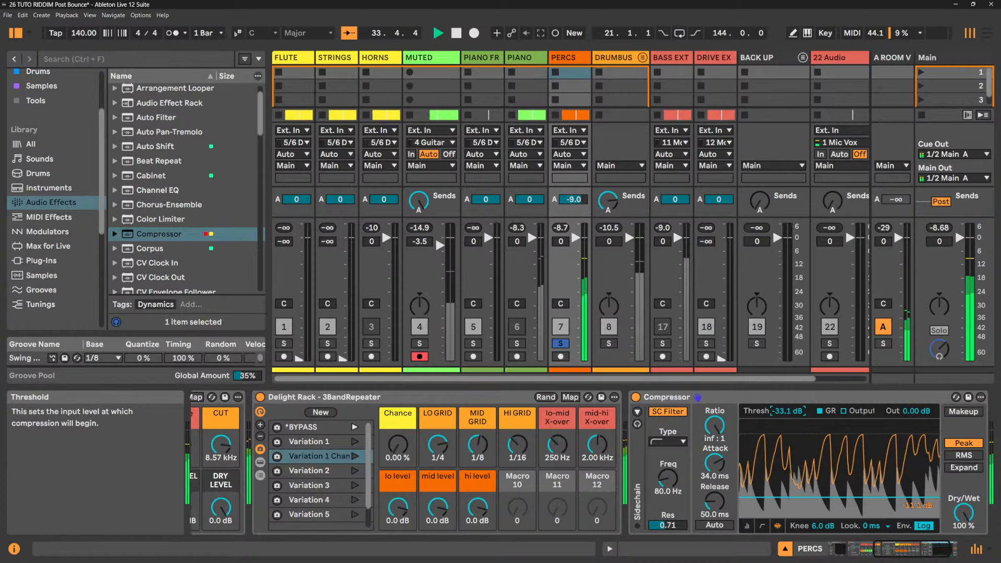
left_click(636, 398)
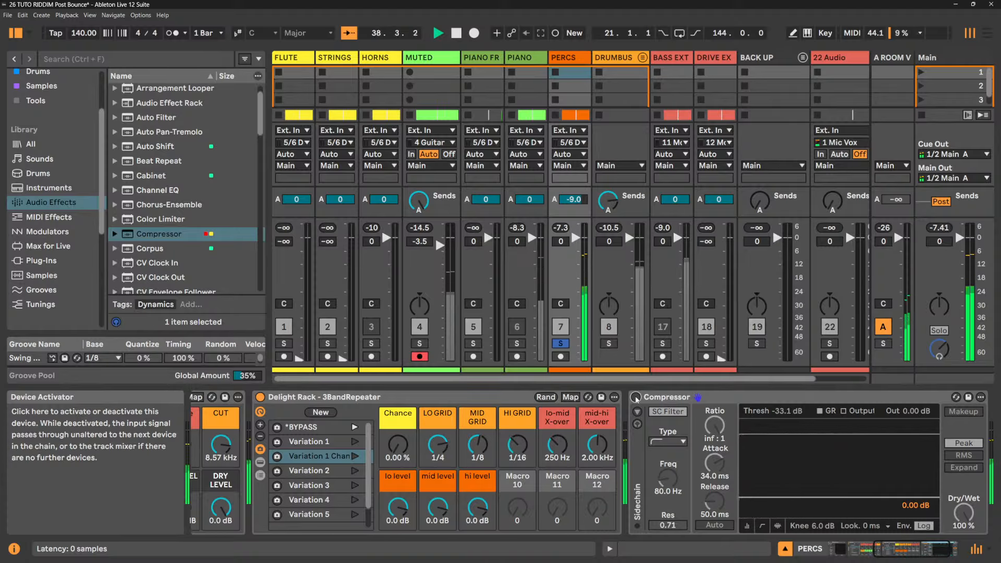
left_click(637, 398)
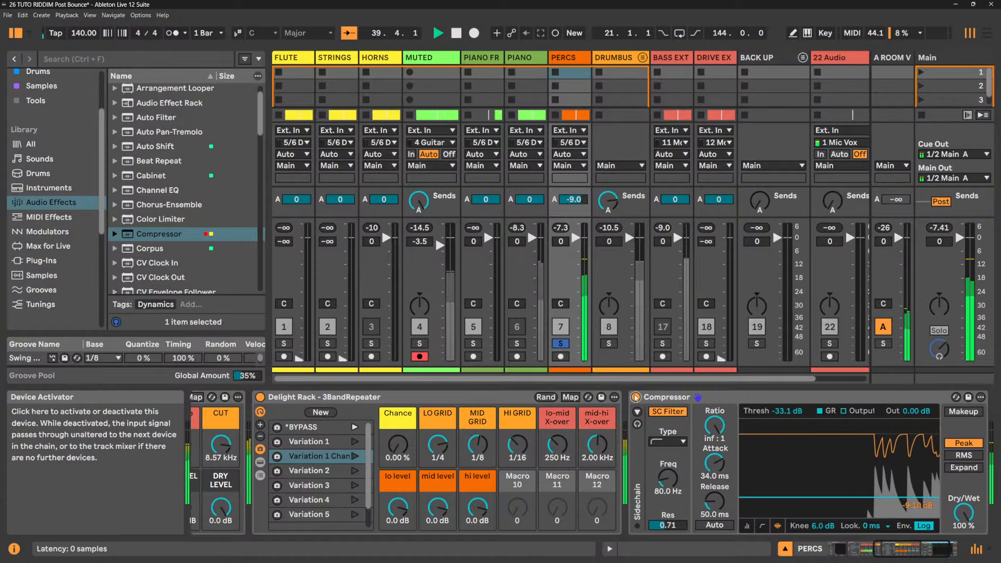
- Shorten the release to 5.32 ms with Auto Release enabled, set attack 40.8 ms and release 10.2 ms, and stop playback
mouse_move(714, 502)
left_mouse_down()
mouse_move(714, 513)
mouse_move(714, 485)
mouse_move(715, 518)
left_mouse_up()
left_click(714, 525)
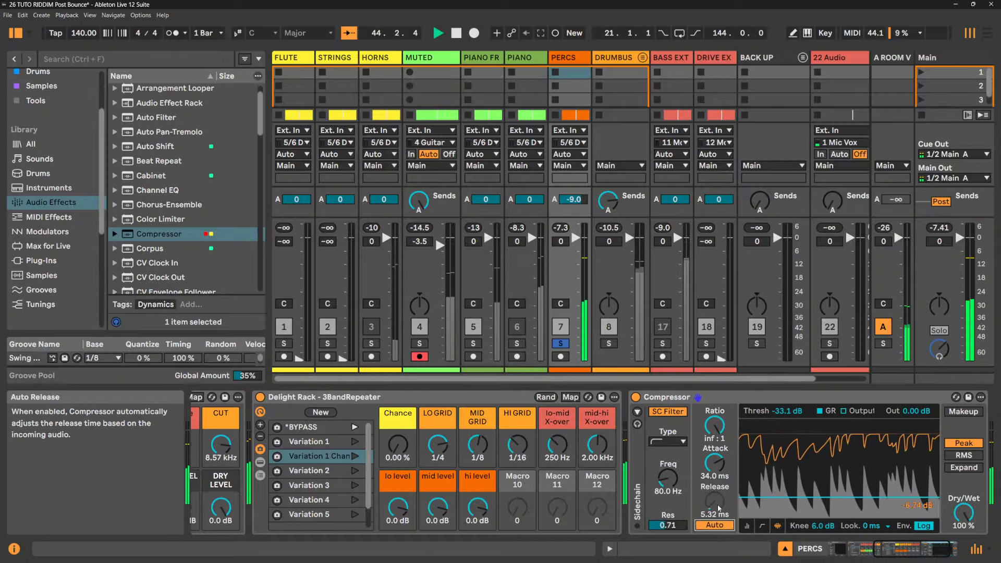
left_click_drag(715, 467, 715, 464)
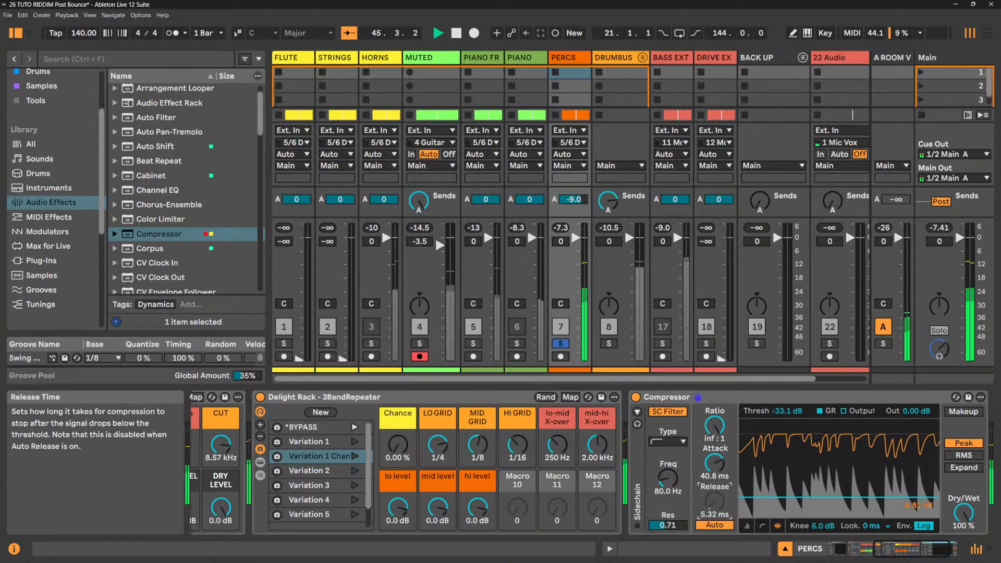
left_click_drag(713, 507, 713, 500)
key("space")
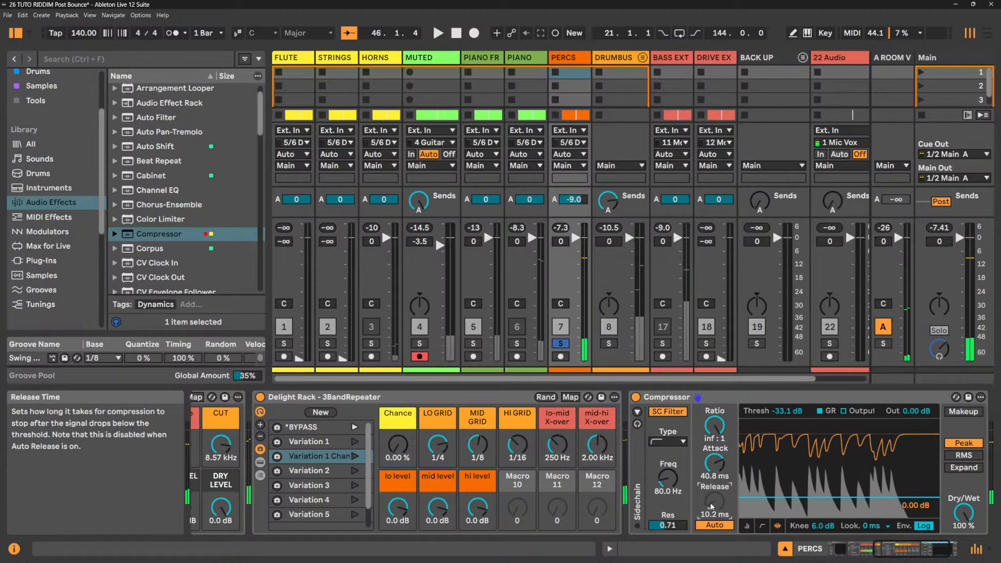
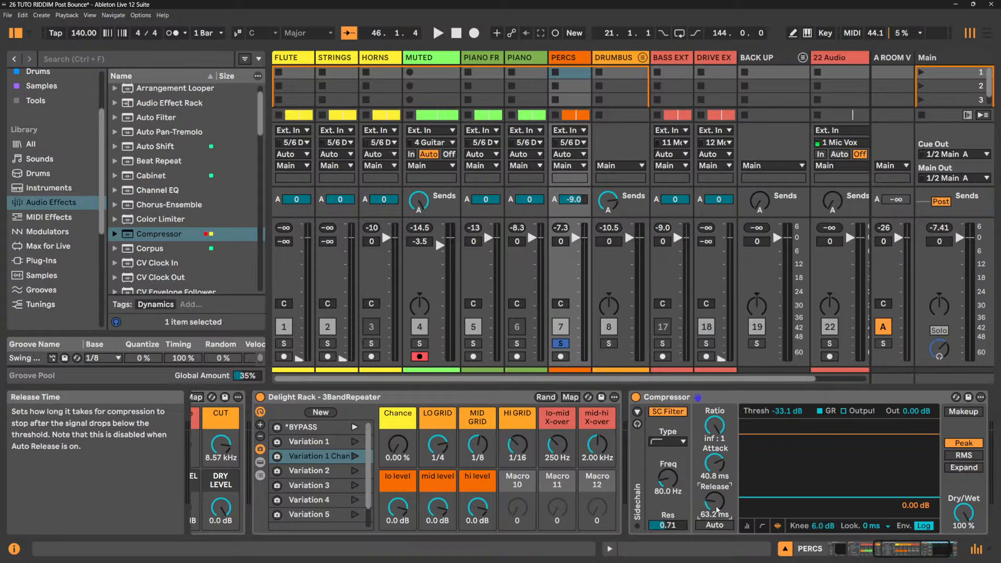
- Show the Compressor's output levels during playback, and set the attack to 0.02 ms and release to 85.7 ms
key("space")
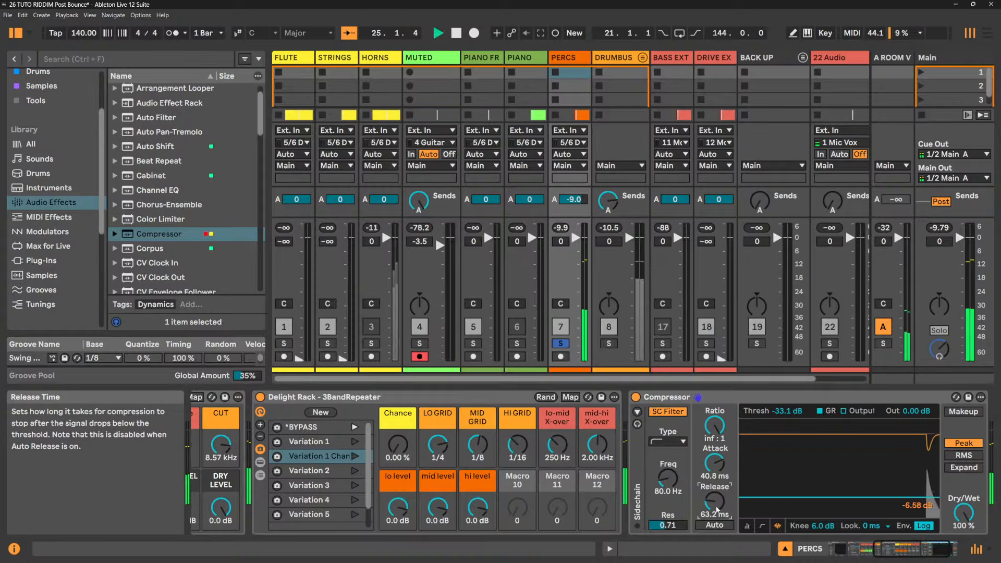
left_click(844, 411)
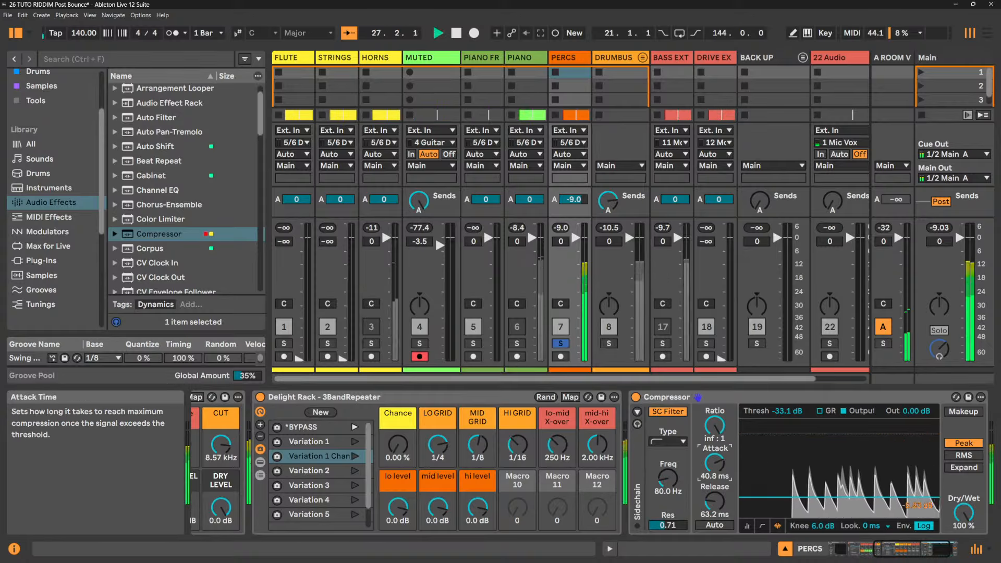
key("space")
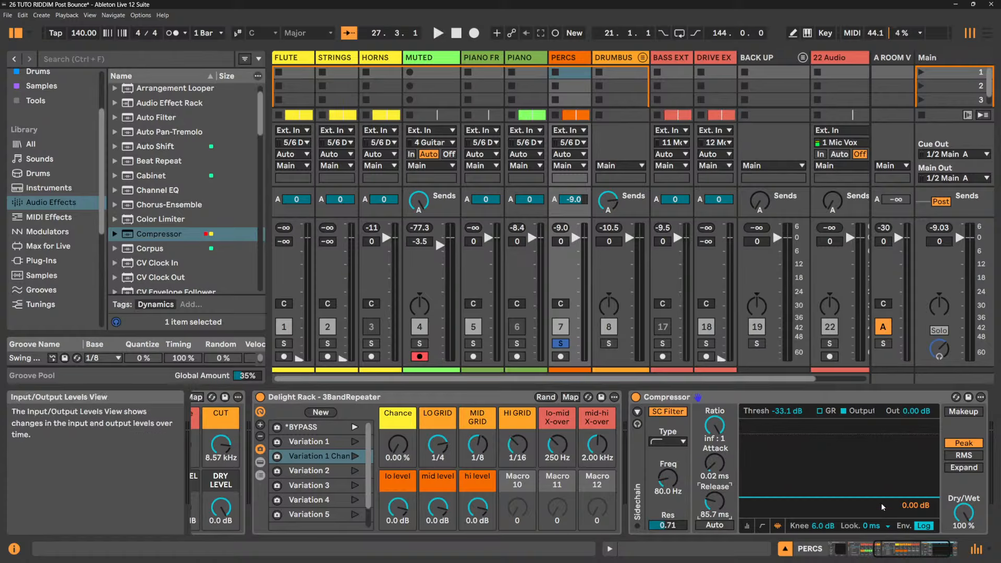
- Raise the Compressor's threshold to -17.1 dB during playback and switch its display back to gain reduction
key("space")
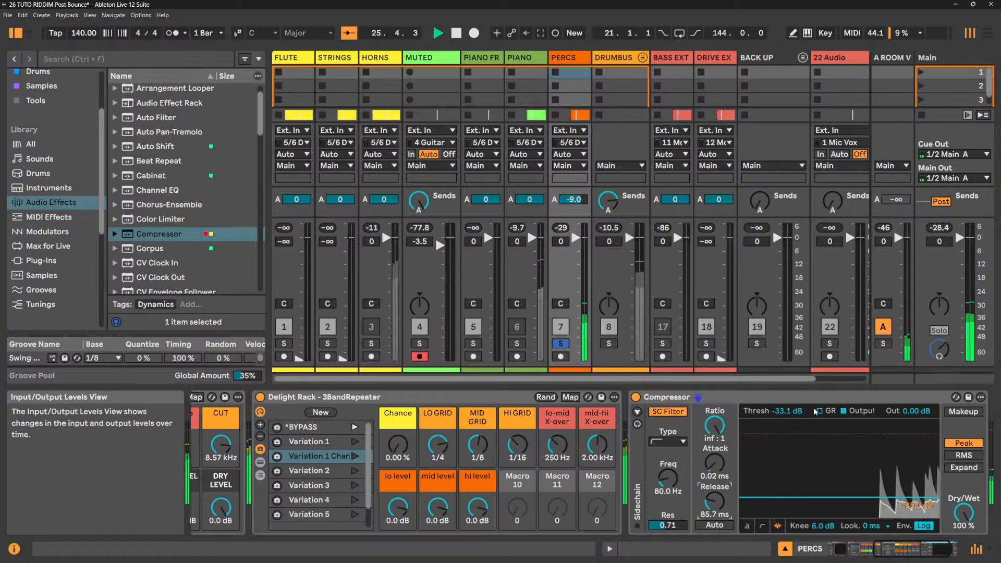
left_click_drag(786, 410, 786, 370)
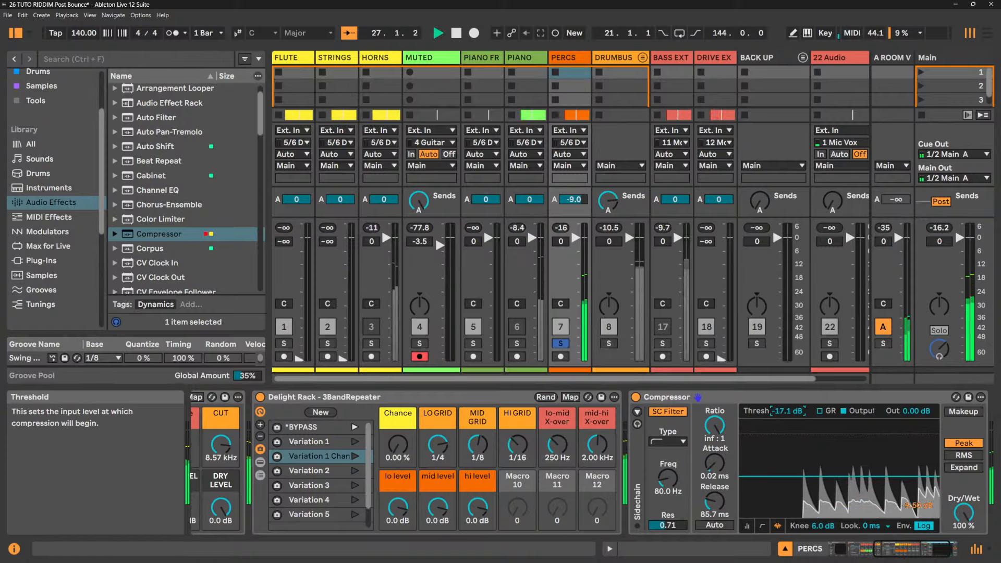
left_click(818, 412)
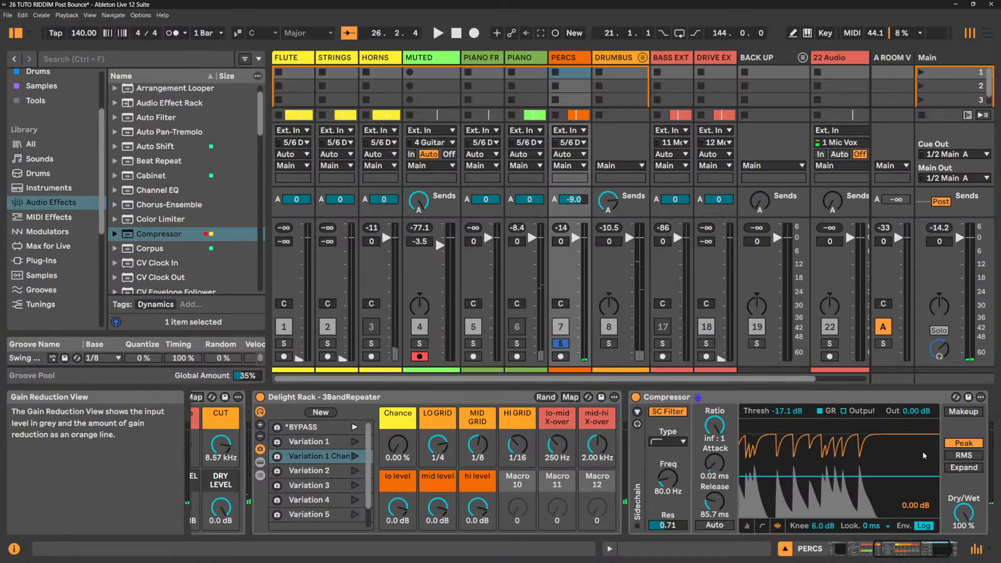
- Lengthen the Compressor's release to 113 ms and audition PERCS in short playback bursts
left_click_drag(714, 502, 714, 493)
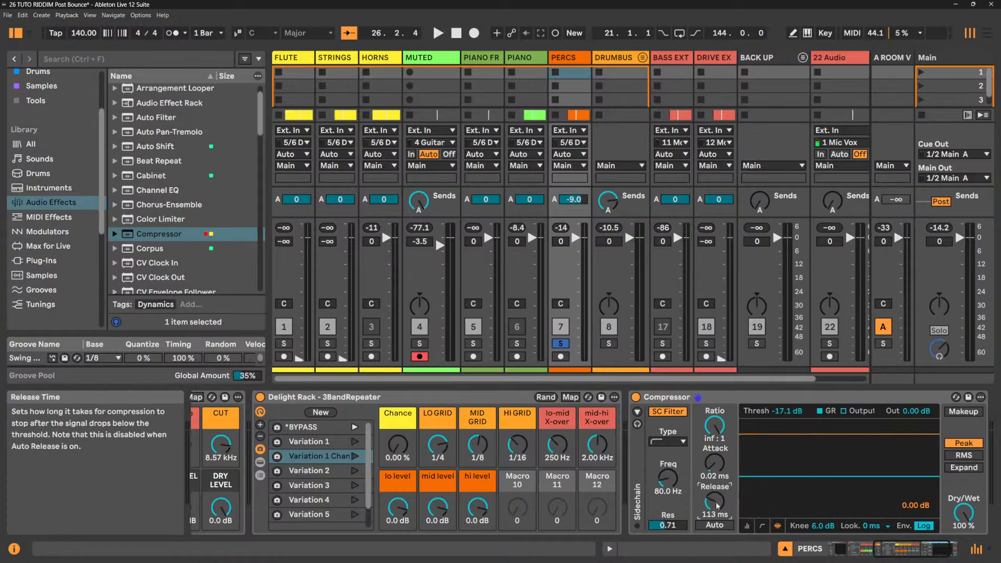
key("space")
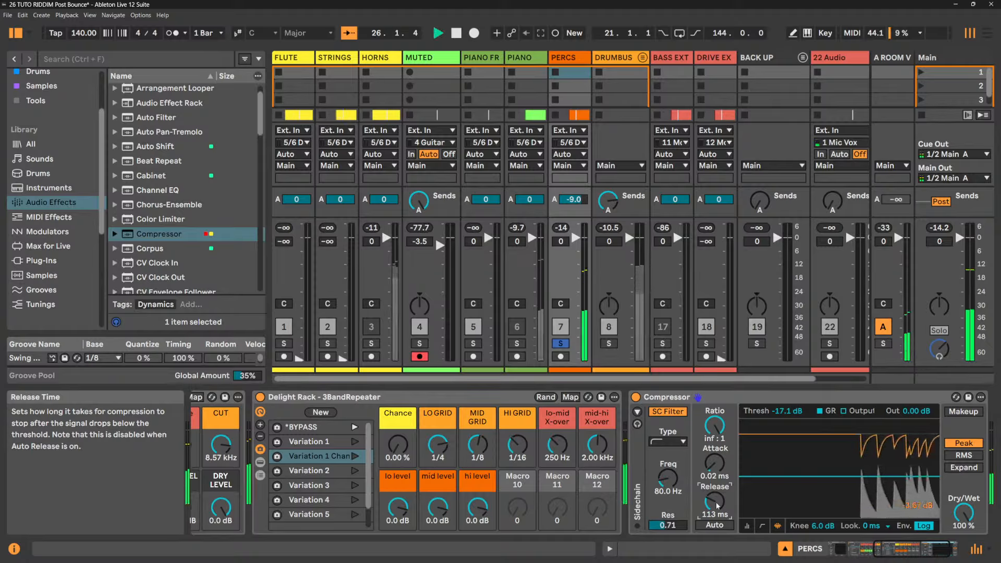
key("space")
key("space")
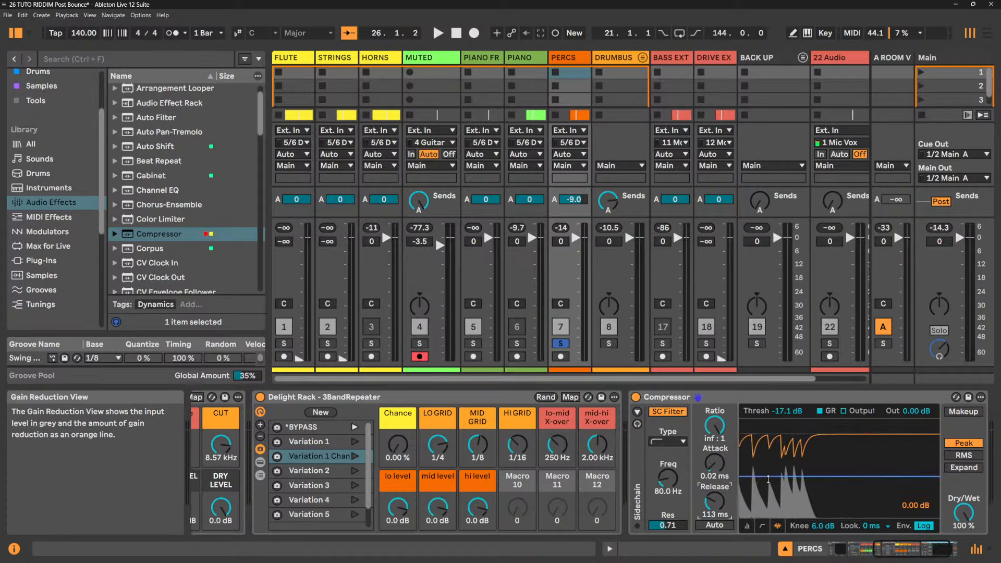
- Lower the Compressor's threshold to -32.2 dB during playback, and bring it back up to -17.7 dB
key("space")
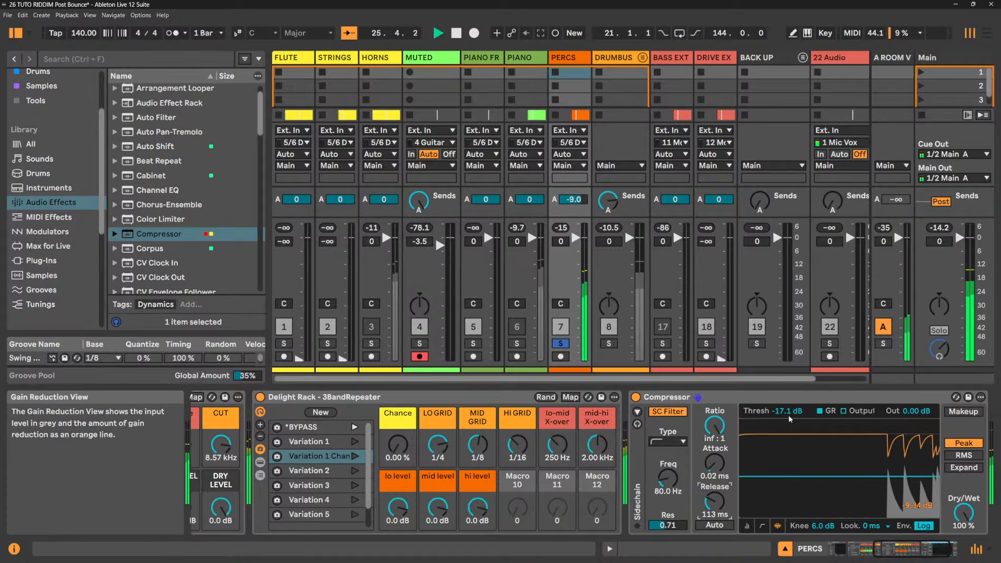
left_click_drag(787, 411, 787, 459)
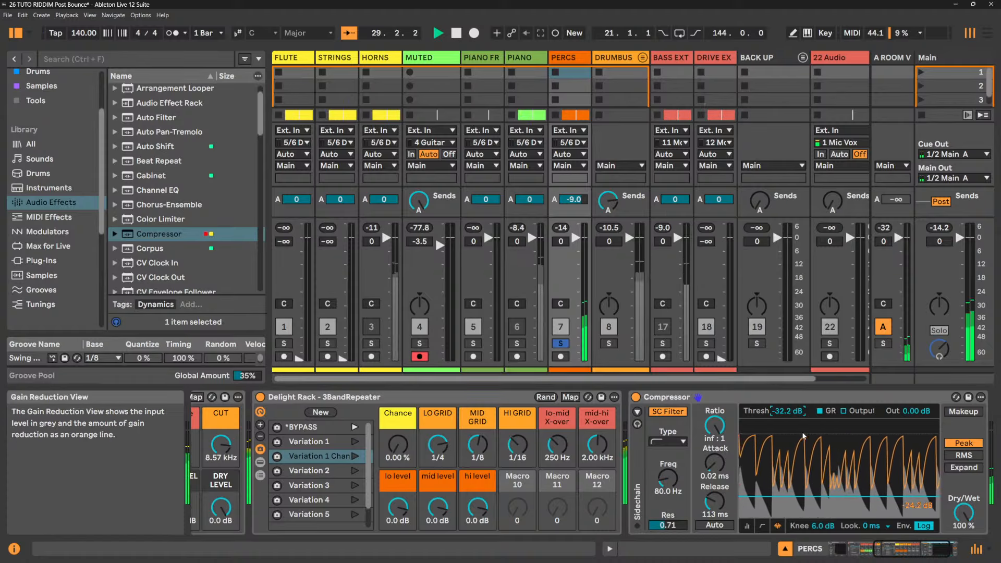
left_click_drag(786, 414, 786, 362)
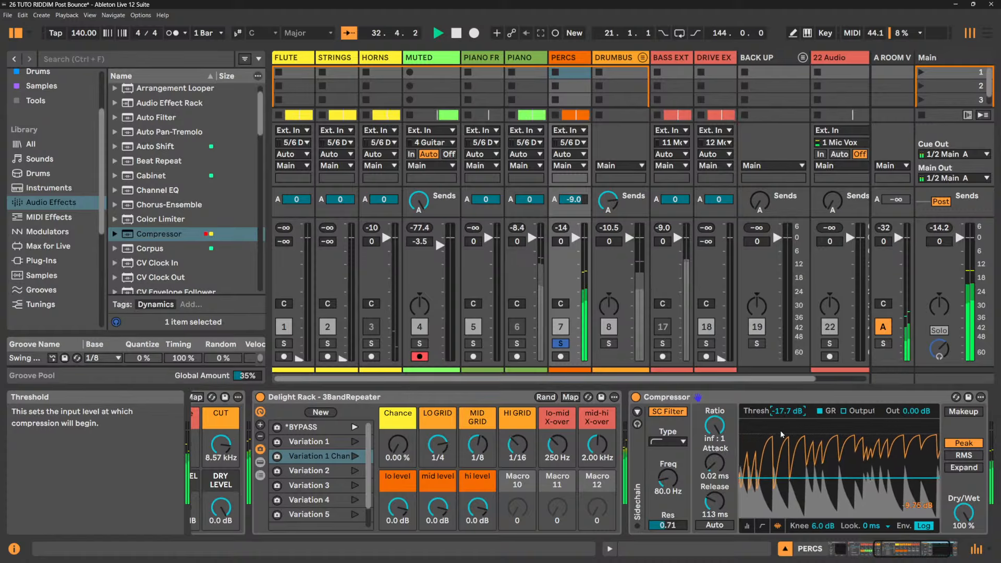
- Shorten the Compressor's release to 1.00 ms, raise it to 1.35 ms while listening, and stop playback
left_click_drag(715, 502, 715, 545)
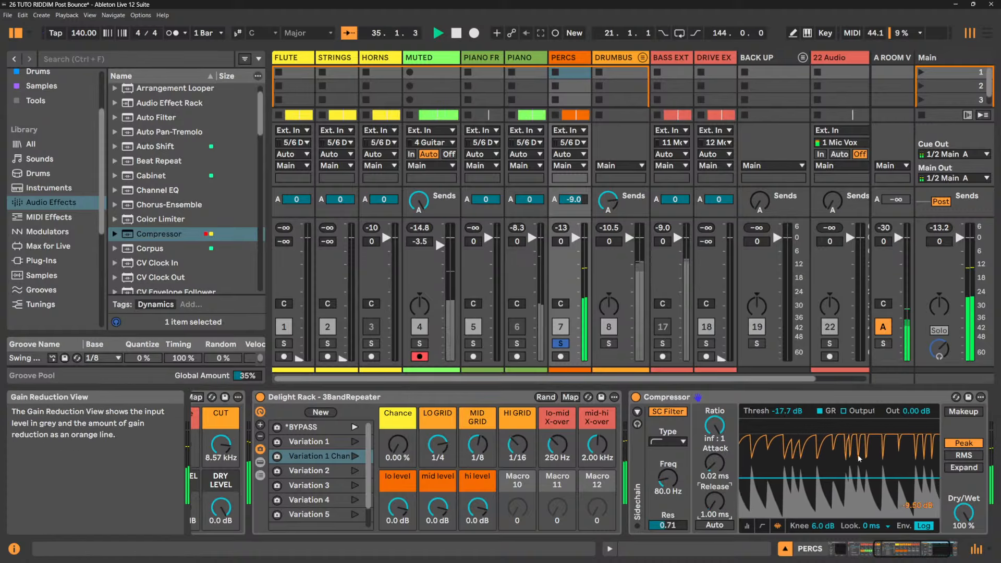
mouse_move(715, 502)
left_mouse_down()
mouse_move(715, 459)
mouse_move(715, 483)
left_mouse_up()
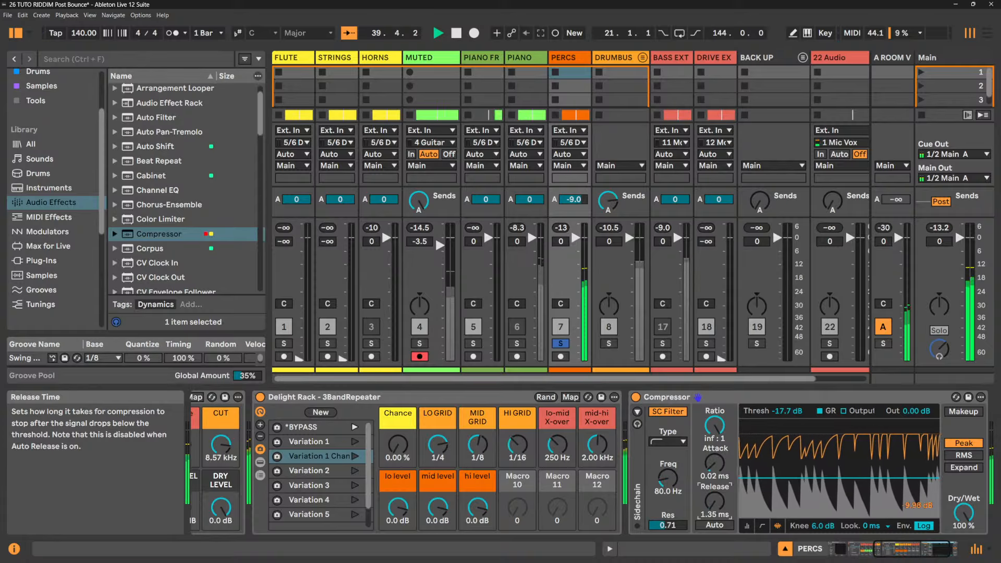
key("space")
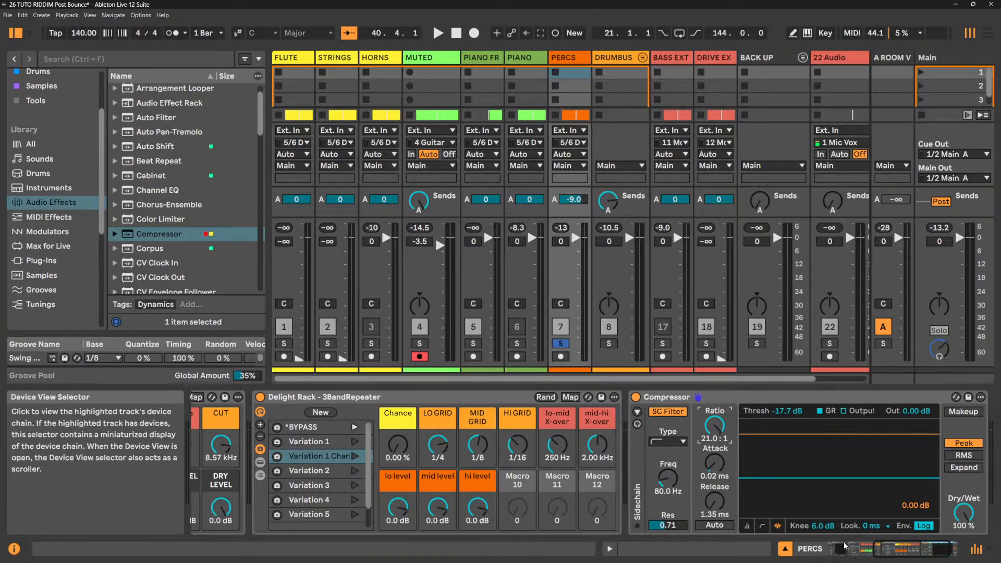
- Audition PERCS in short playback bursts with the Compressor's 1.35 ms release
key("space")
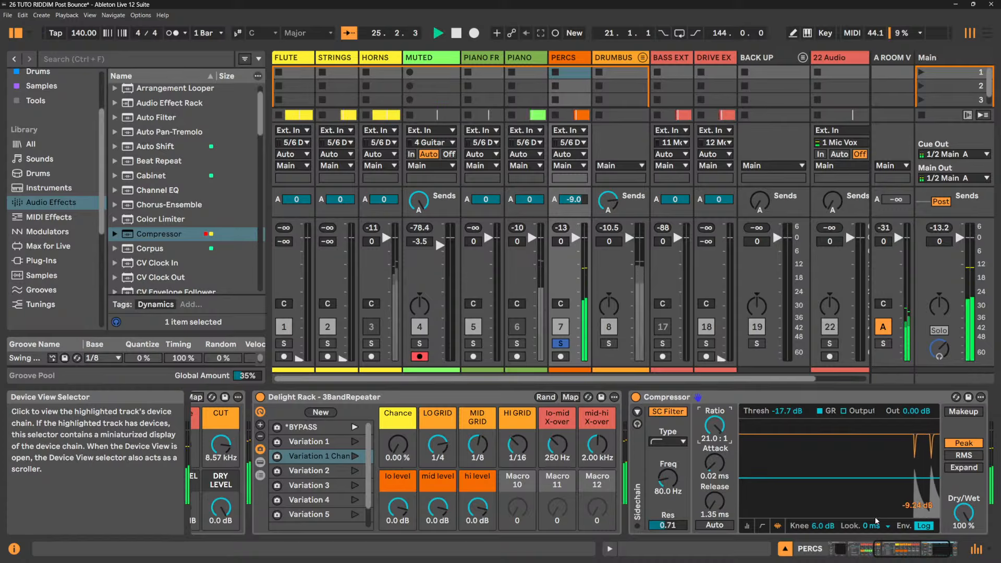
key("space")
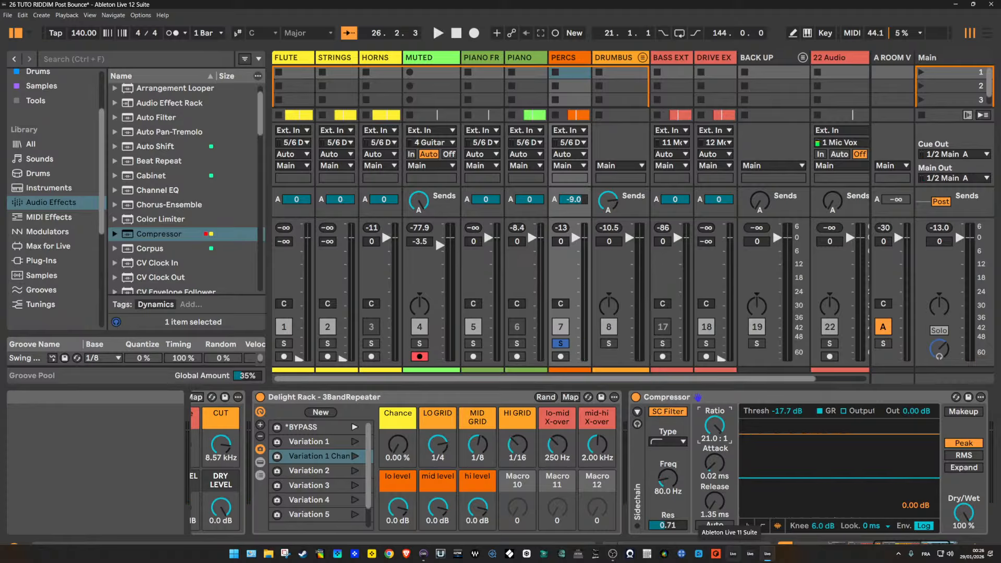
key("space")
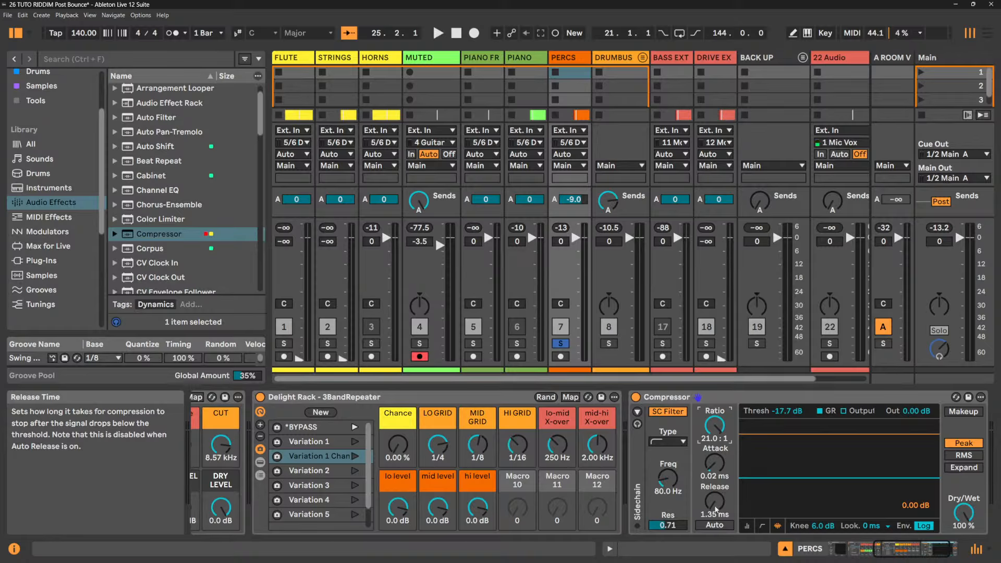
- Lengthen the Compressor's release to 106 ms during playback, and fine-tune it to 113 ms
key("space")
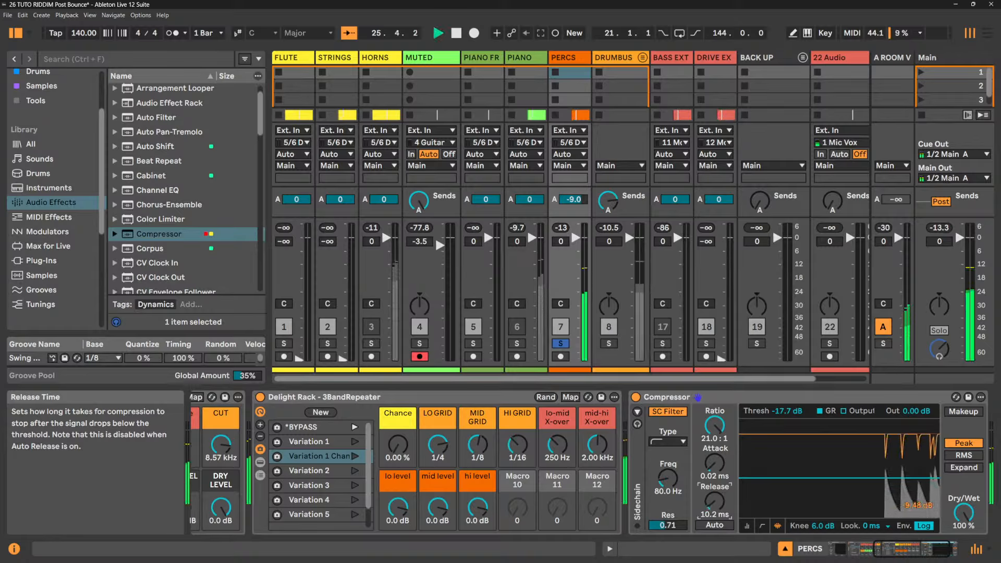
left_click_drag(715, 510, 716, 473)
key("space")
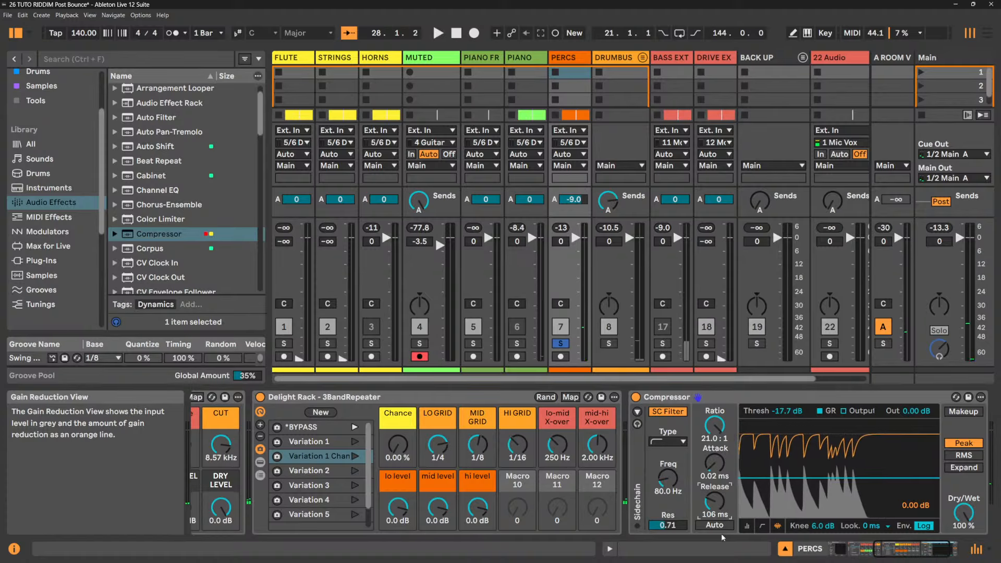
key("space")
left_click_drag(715, 503, 715, 502)
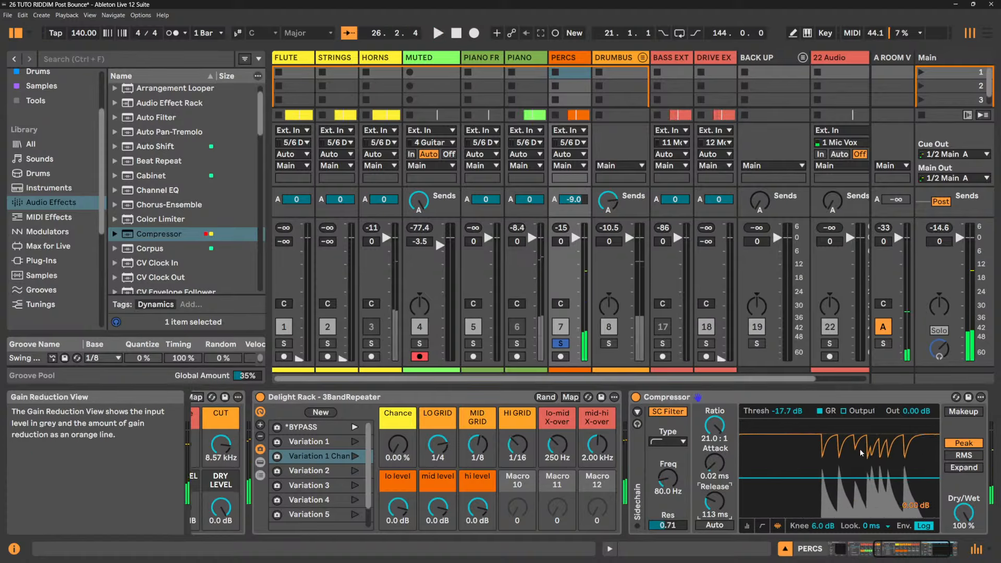
- Compare the Compressor's transfer curve and collapsed meter views, and return to the gain reduction view
left_click(762, 525)
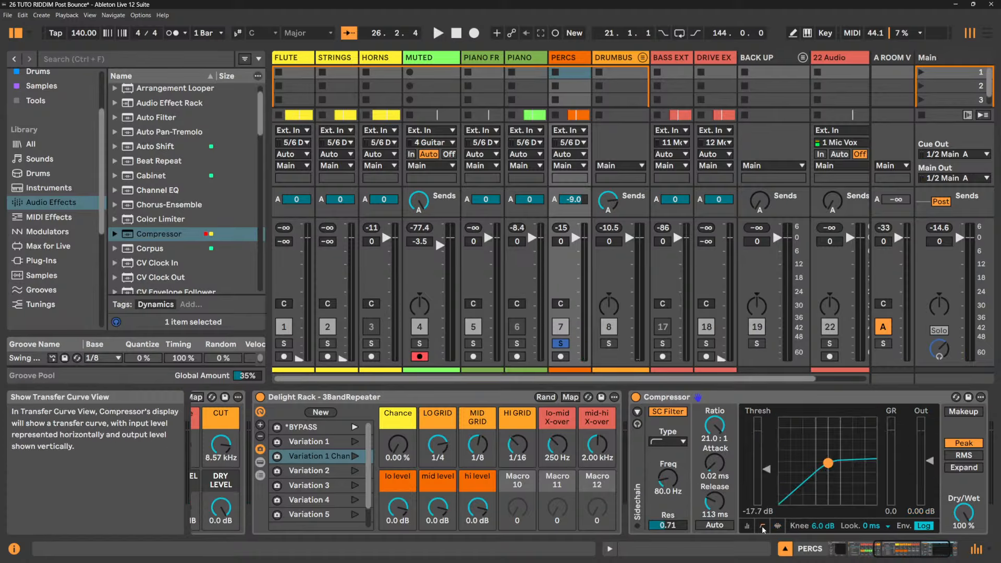
left_click(754, 527)
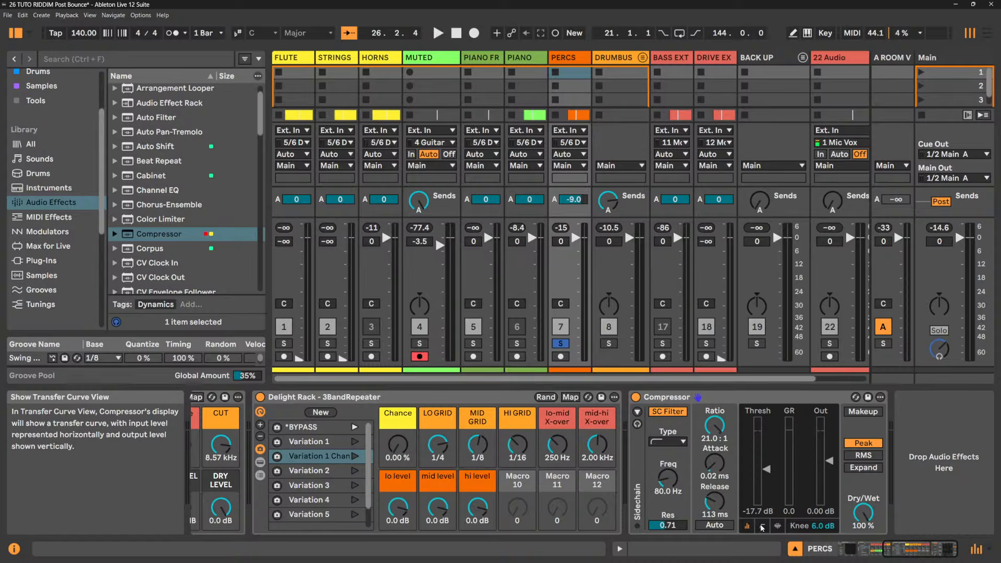
left_click(777, 526)
left_click(777, 526)
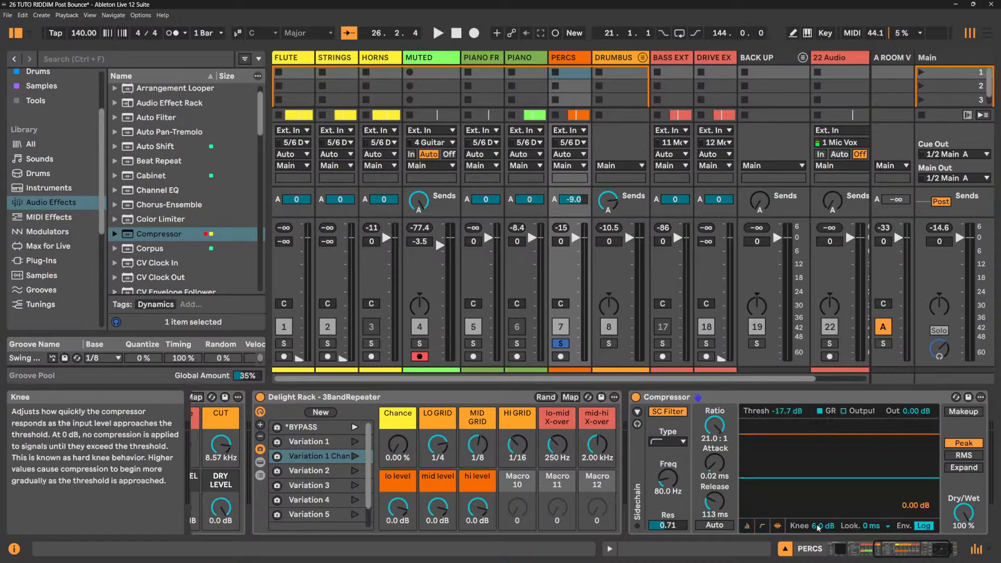
- In the transfer curve view, lower the Compressor's ratio to 11.5 : 1, and try an 18 dB knee before restoring 6.0 dB
left_click(763, 525)
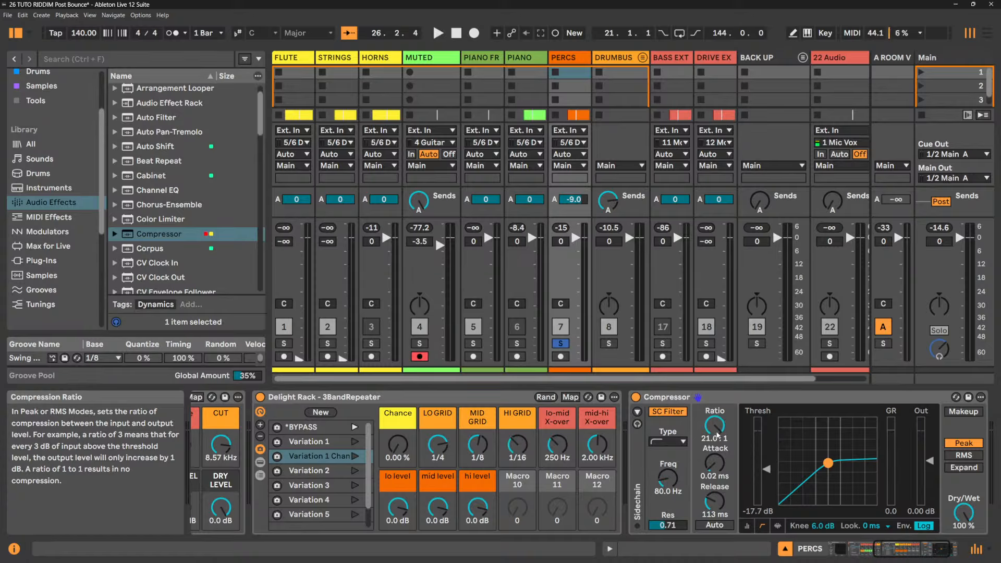
left_click_drag(718, 435, 717, 445)
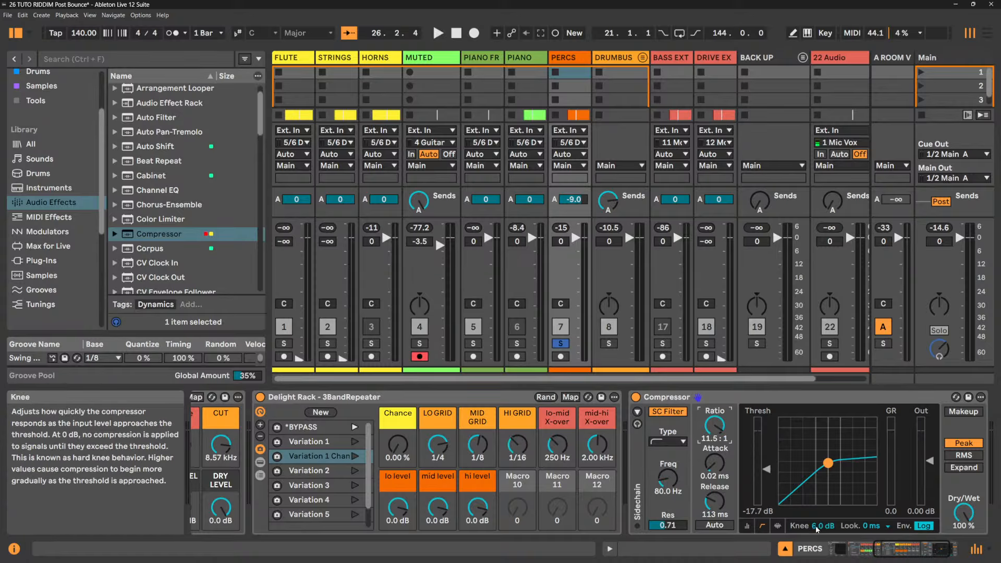
left_click_drag(817, 528, 816, 513)
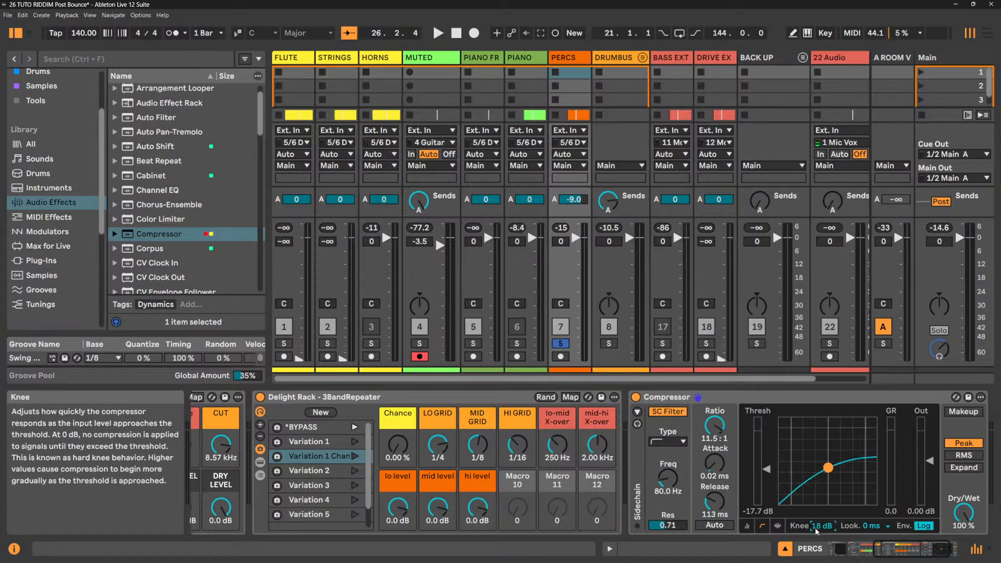
mouse_move(817, 528)
left_mouse_down()
mouse_move(817, 548)
mouse_move(817, 517)
left_mouse_up()
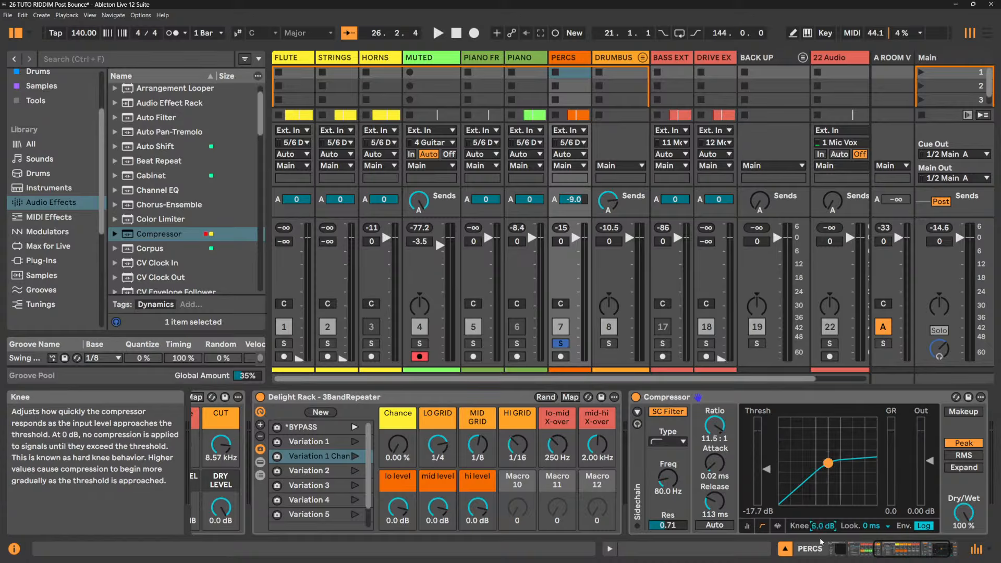
- Set the Compressor's lookahead to 10 ms and return it to 0 ms
left_click(878, 526)
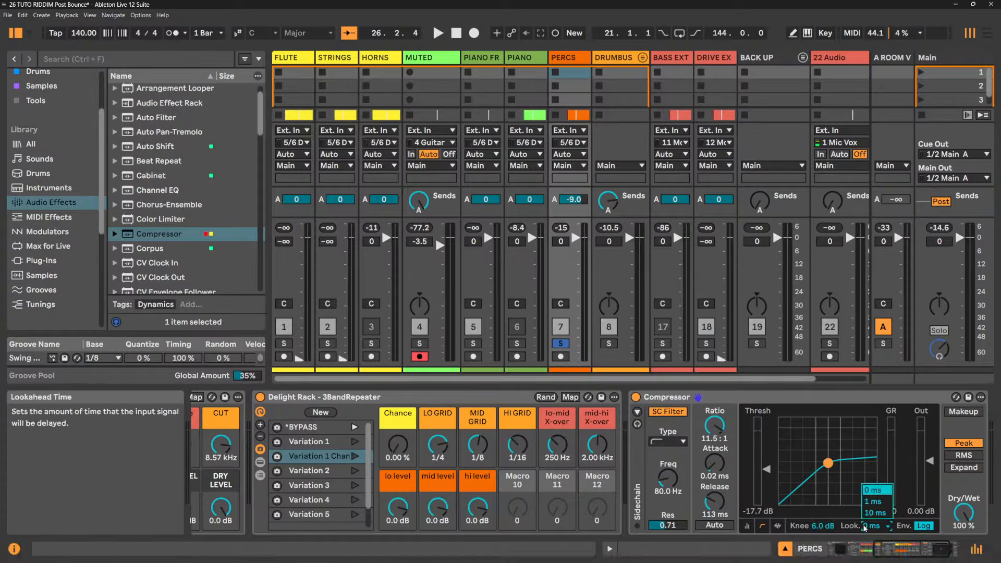
left_click(876, 515)
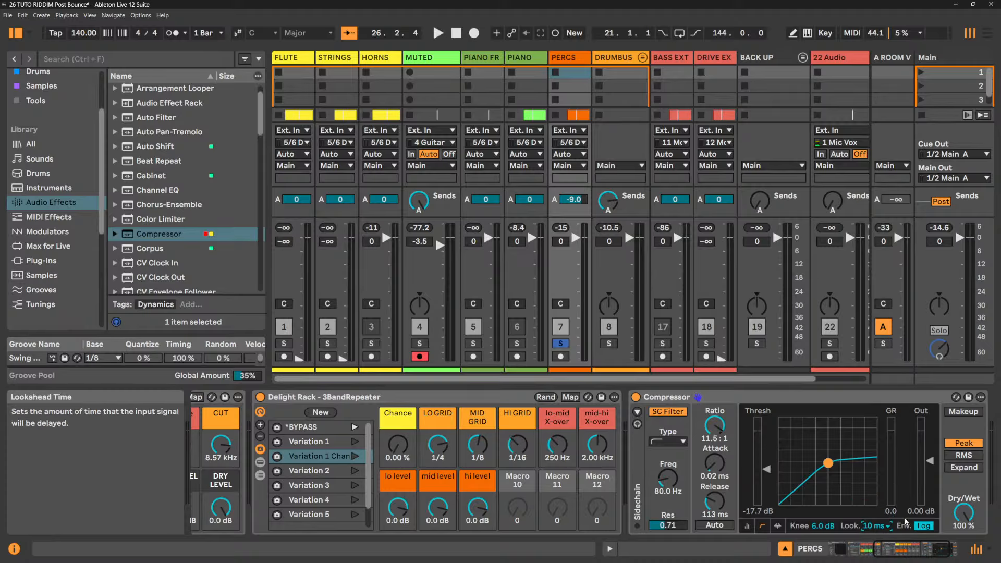
left_click(879, 528)
left_click(873, 490)
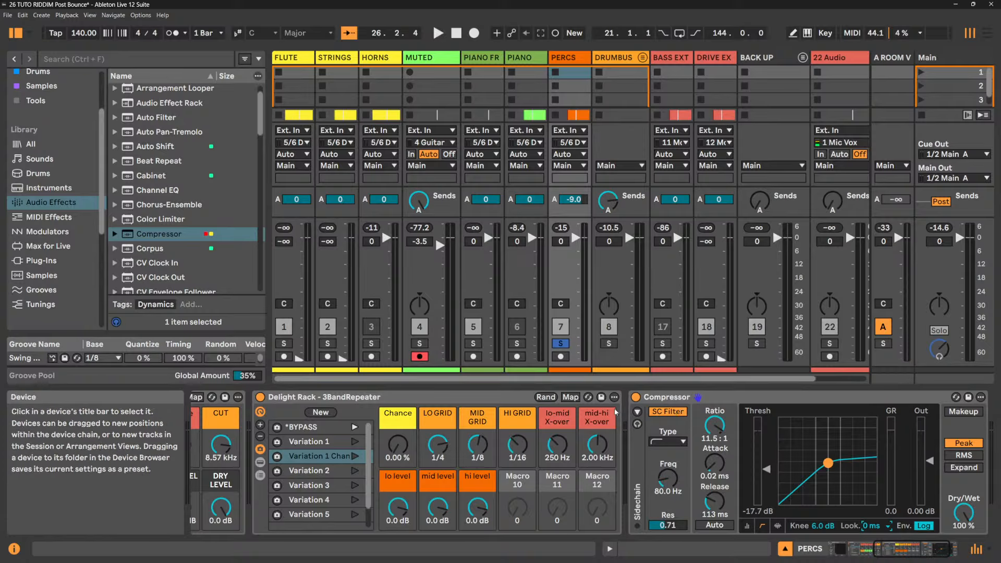
- Enable the Compressor's external sidechain, inspect the available source tracks without choosing one, and fold the sidechain section away
left_click(638, 411)
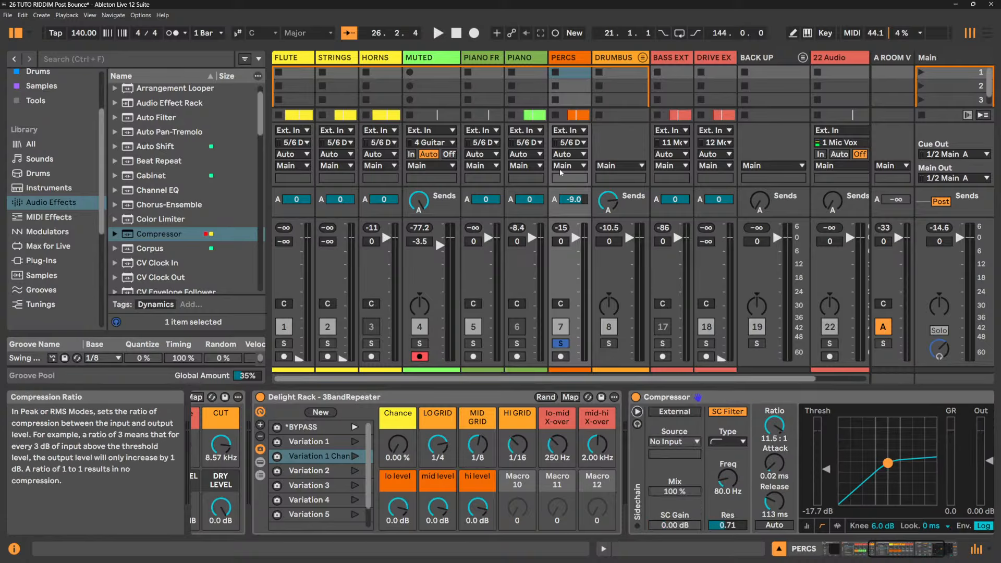
left_click(674, 412)
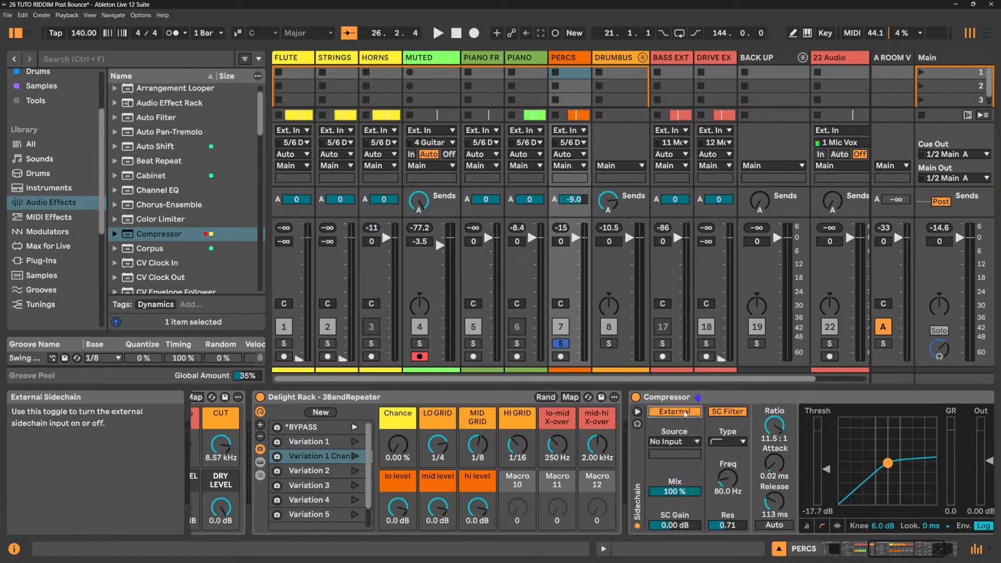
left_click(674, 442)
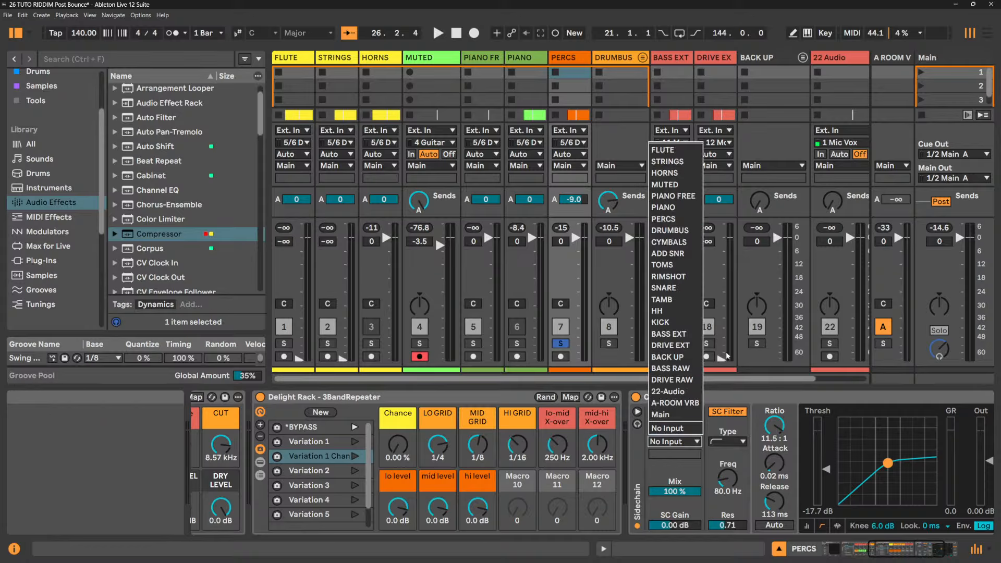
left_click(751, 401)
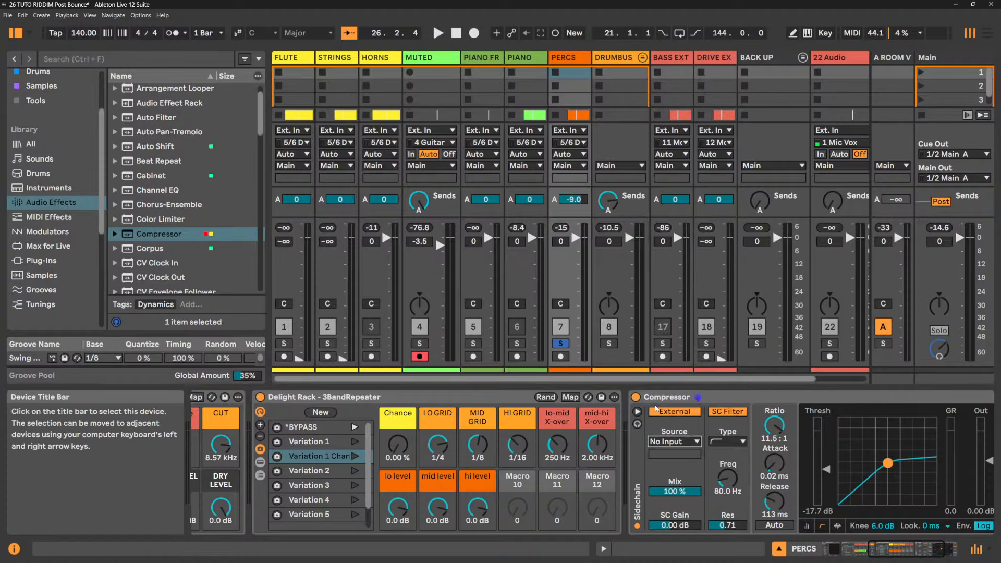
left_click(638, 412)
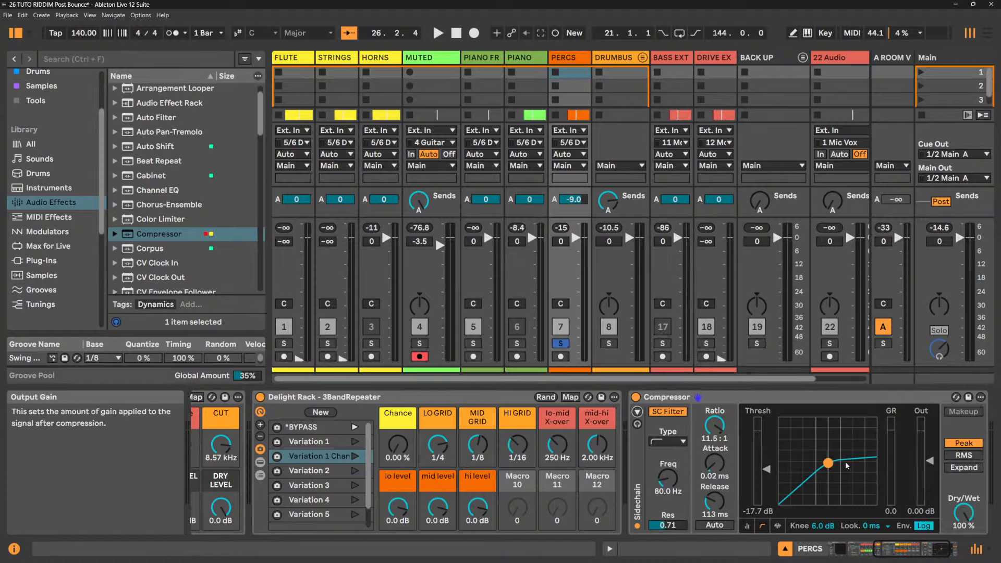
left_click(637, 412)
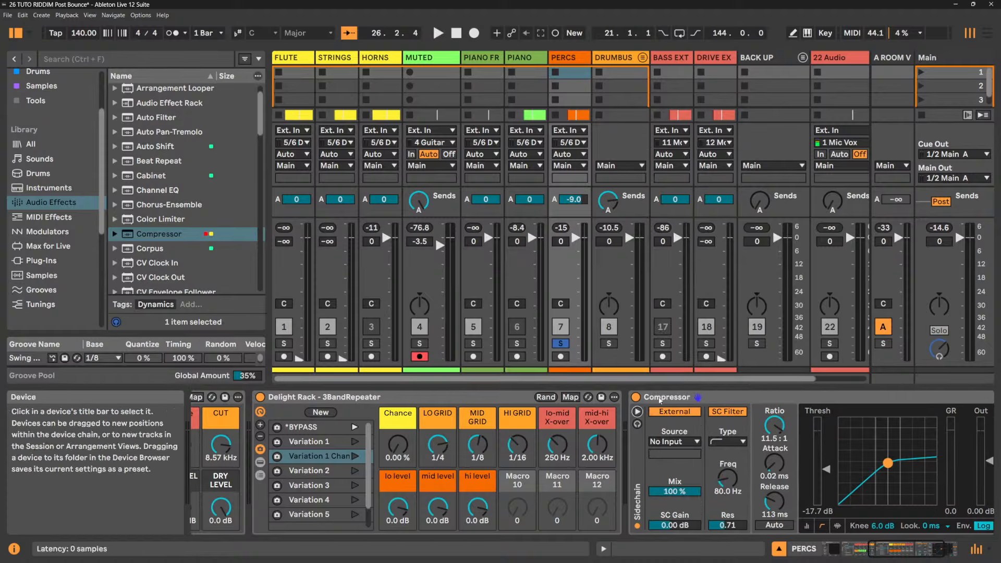
left_click(637, 412)
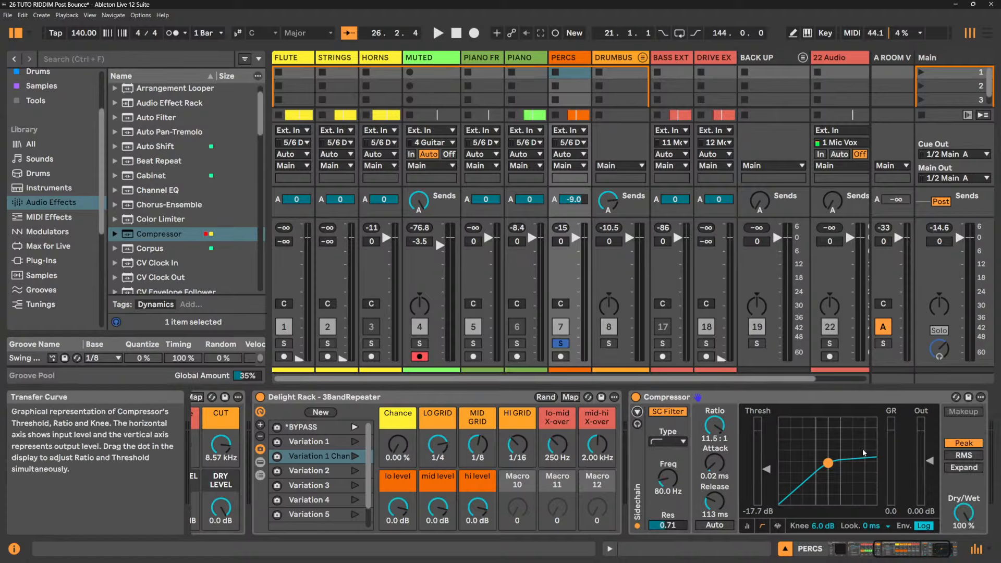
- Delete the Compressor from the PERCS track and save the Live Set
left_click(767, 400)
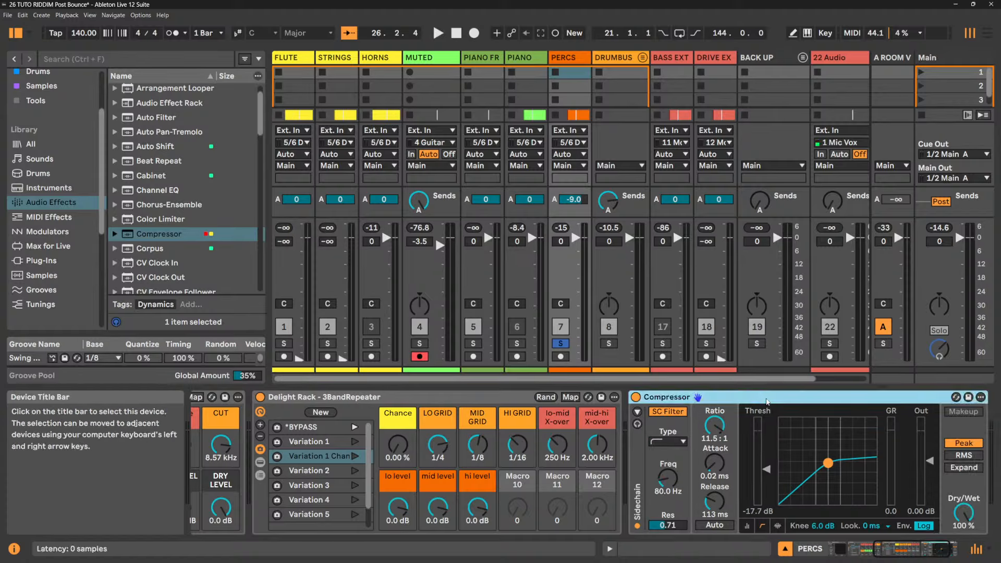
key("Delete")
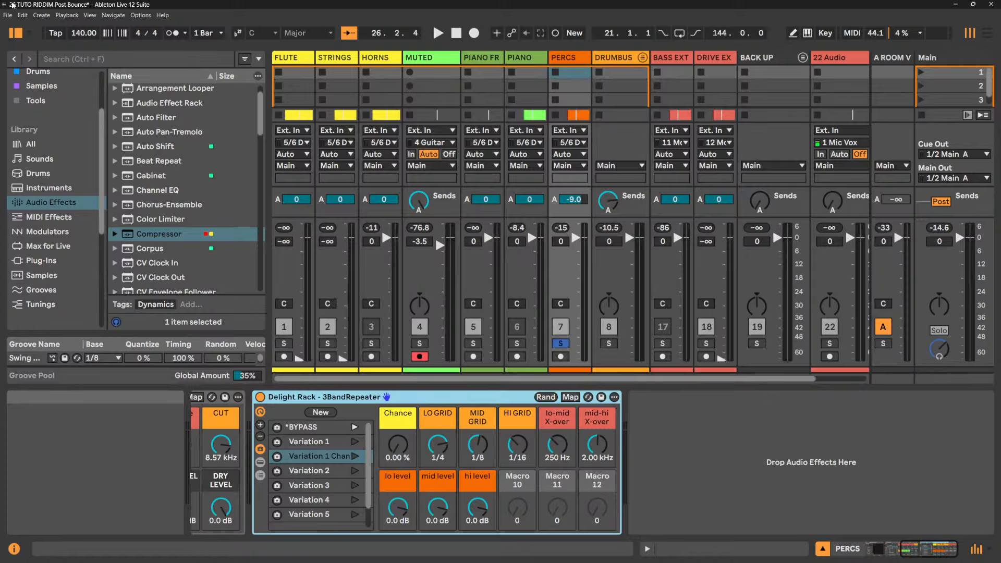
left_click(9, 16)
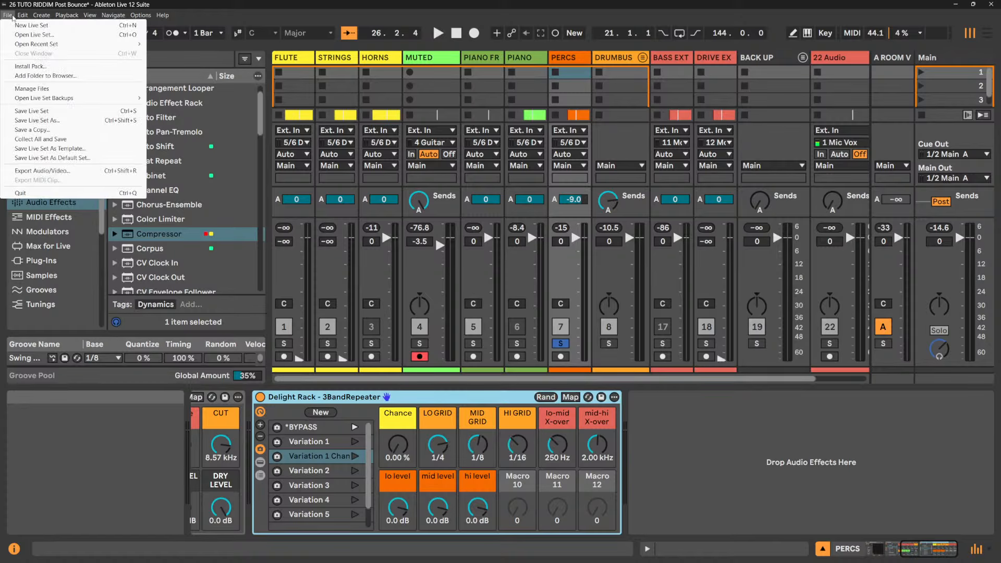
mouse_move(110, 47)
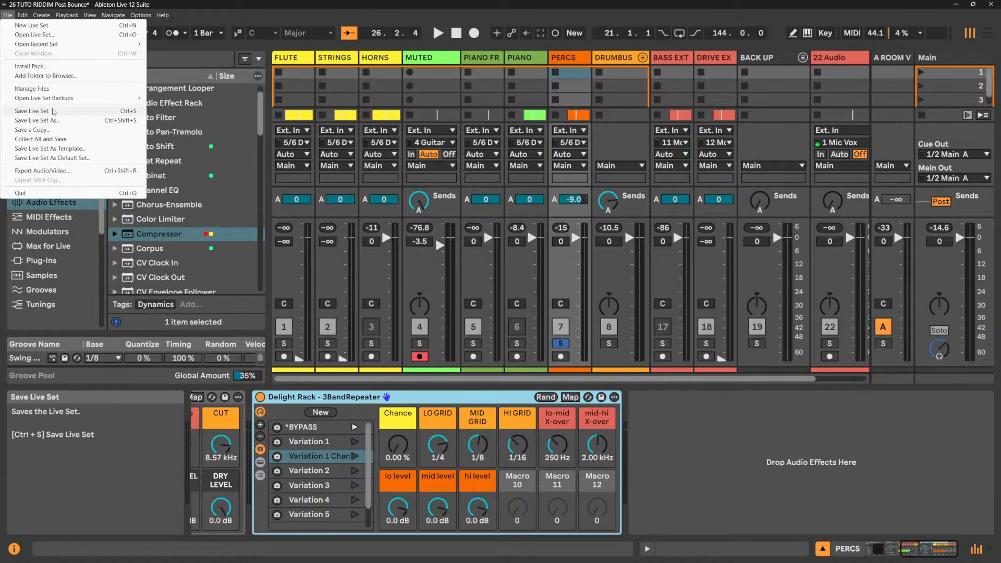
left_click(54, 111)
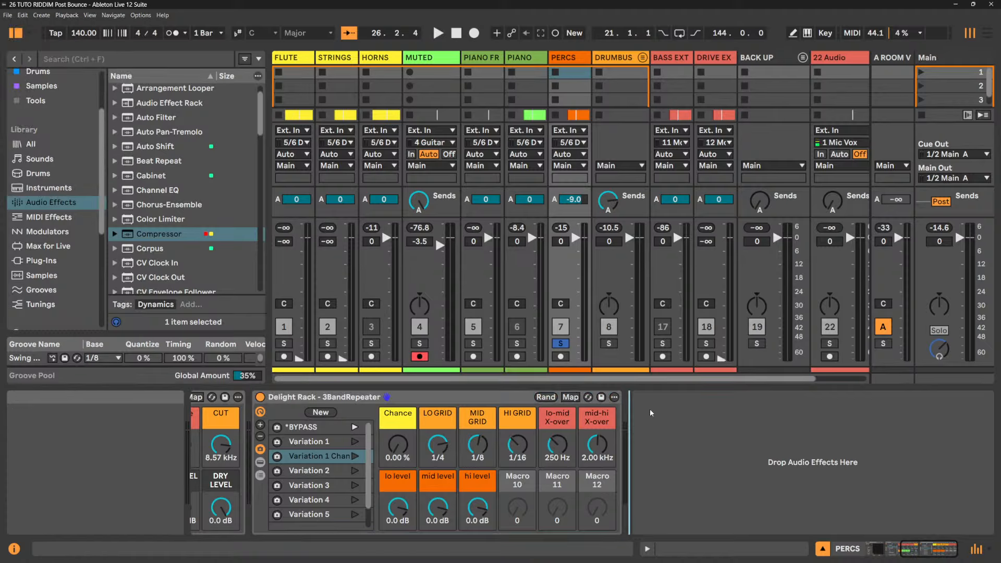
- Unsolo PERCS and reactivate the HORNS, PIANO and BASS EXT tracks
left_click(561, 343)
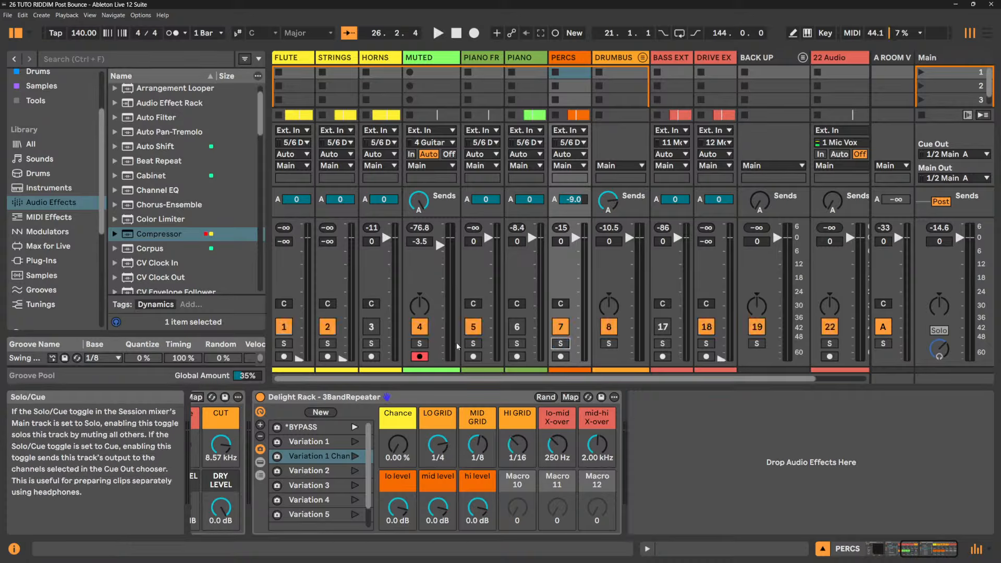
left_click(372, 326)
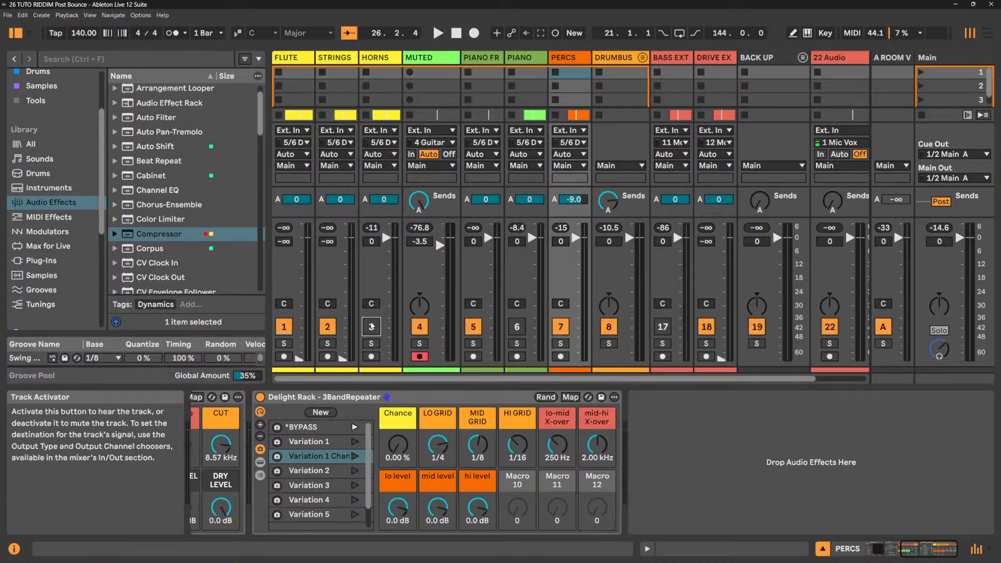
left_click(517, 327)
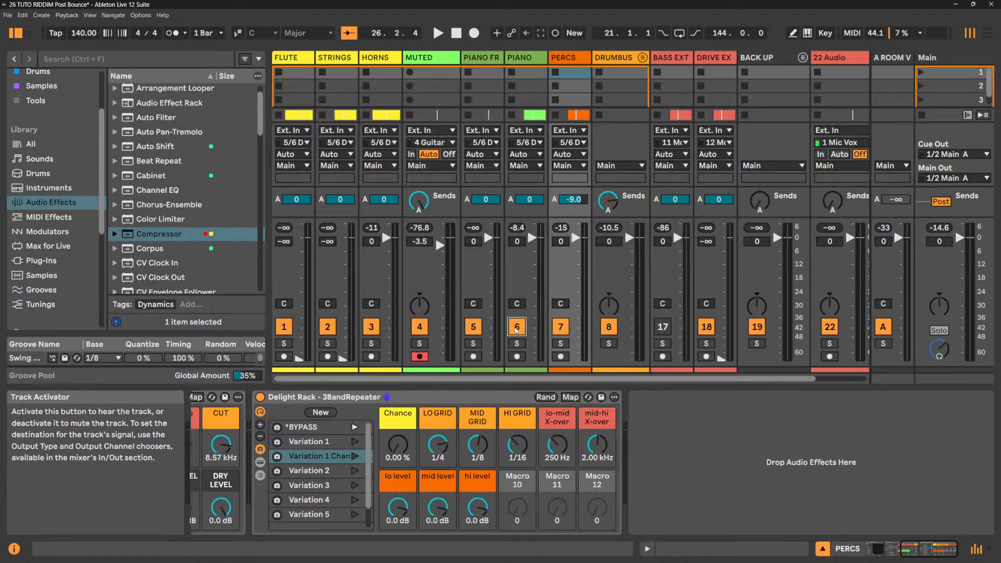
left_click(662, 326)
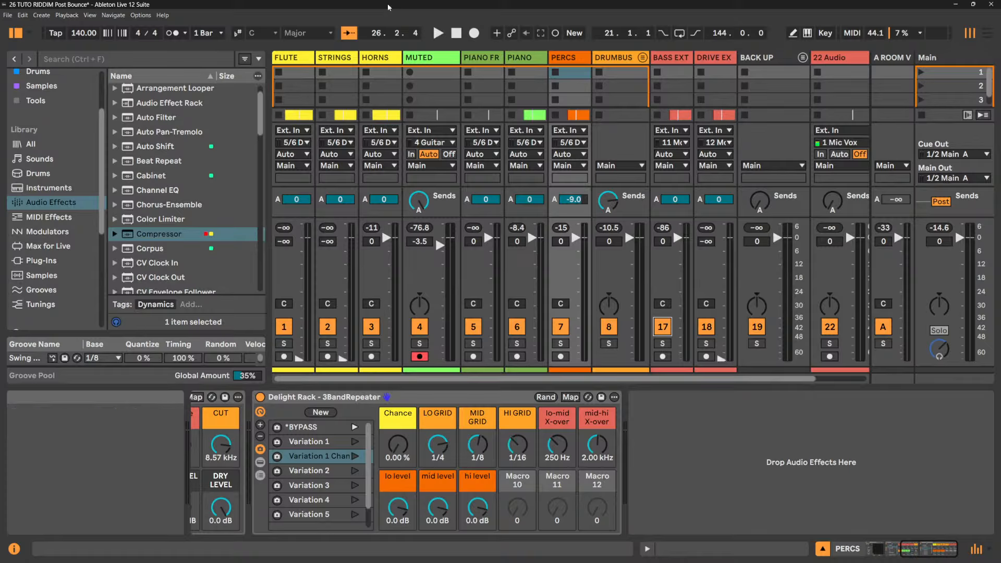
- Reset the DRIVE EXT track's volume to 0.0 dB
left_click(687, 427)
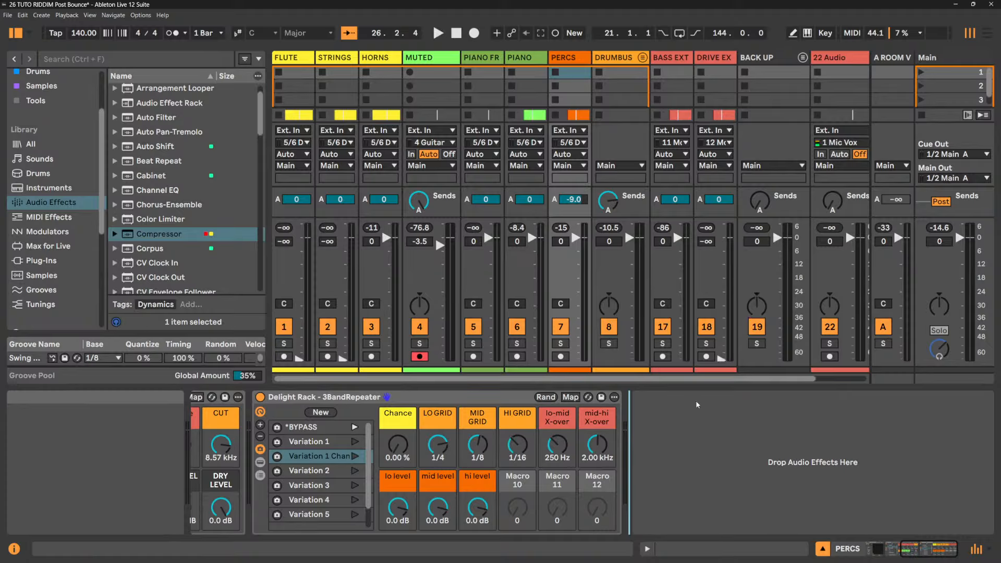
double_click(723, 359)
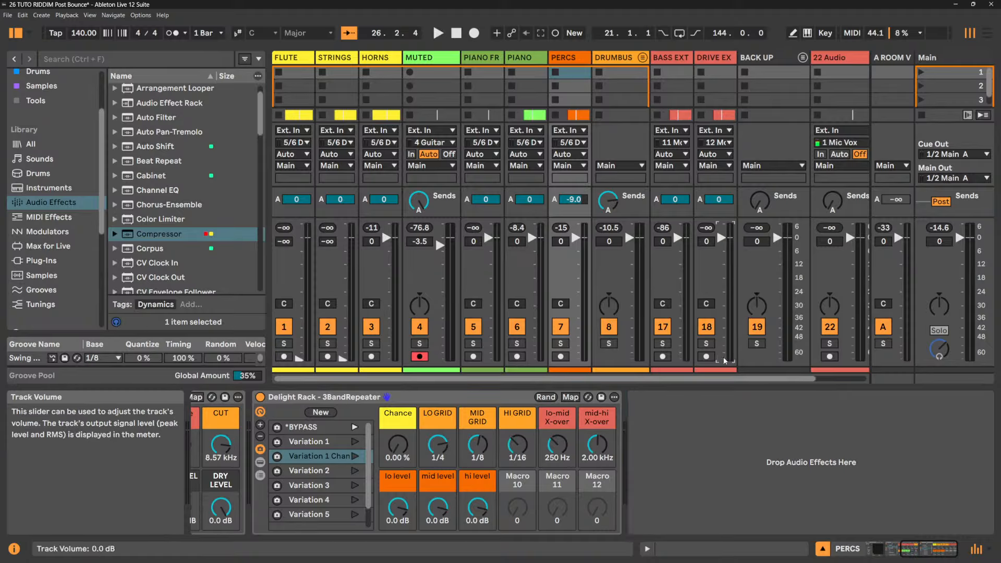
left_click(742, 446)
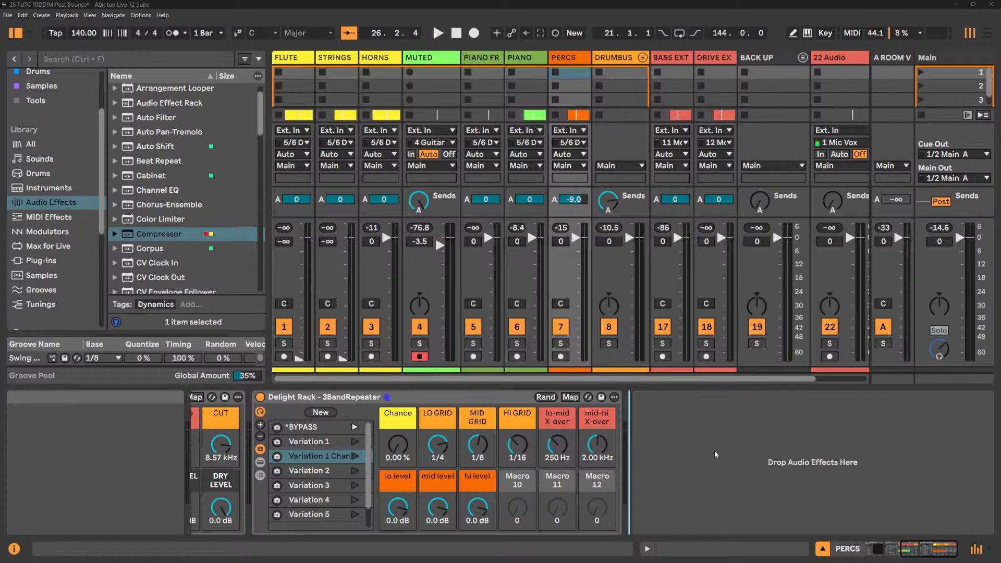
- Locate Auto Shift in the audio effects list and briefly unfold and fold its presets
left_click_drag(922, 554, 915, 554)
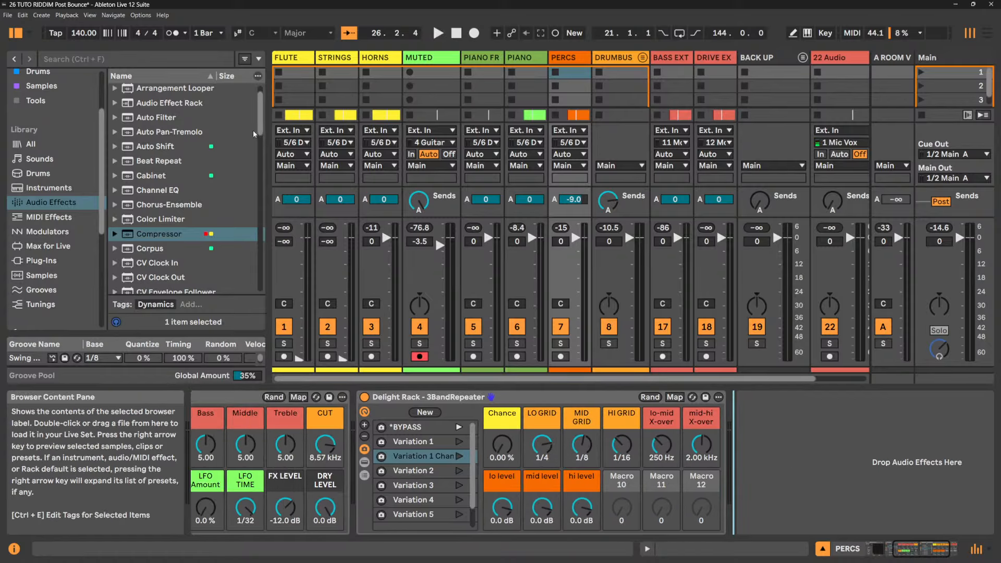
left_click_drag(261, 125, 265, 115)
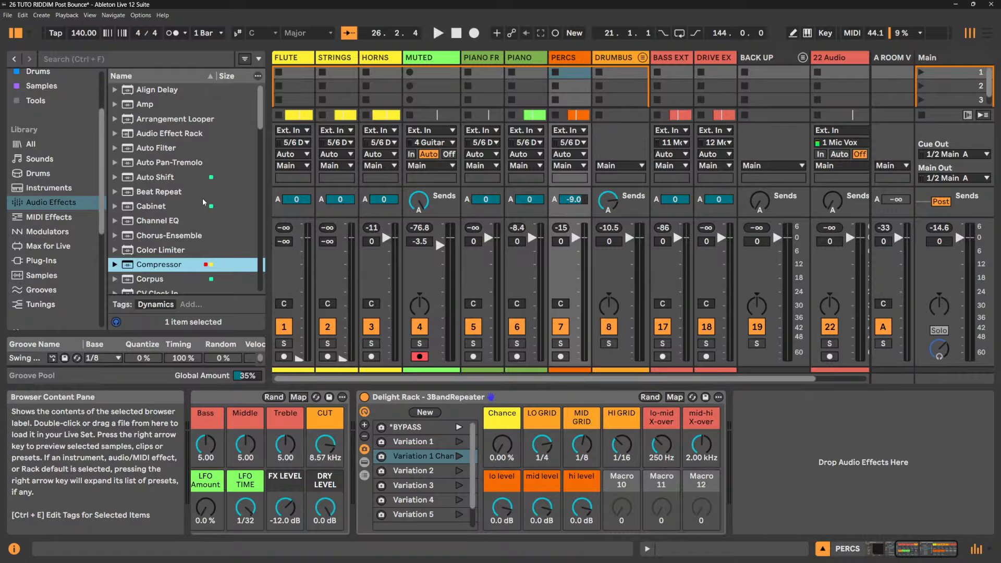
scroll(147, 195, "down", 2)
scroll(147, 195, "up", 2)
left_click(115, 177)
left_click(115, 178)
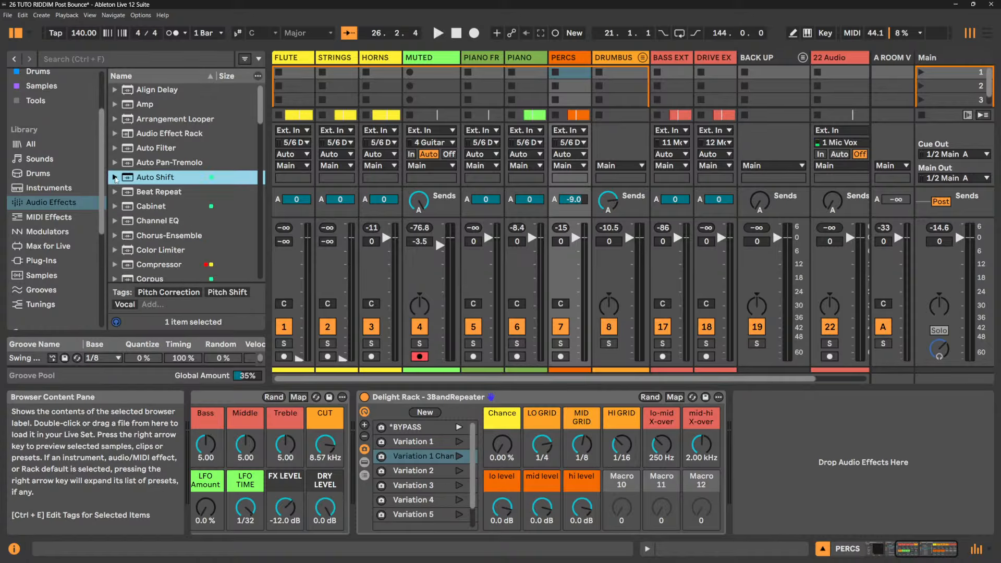
- Switch to the Brave browser and open the Shieldrum Records YouTube channel's live streams page
mouse_move(630, 561)
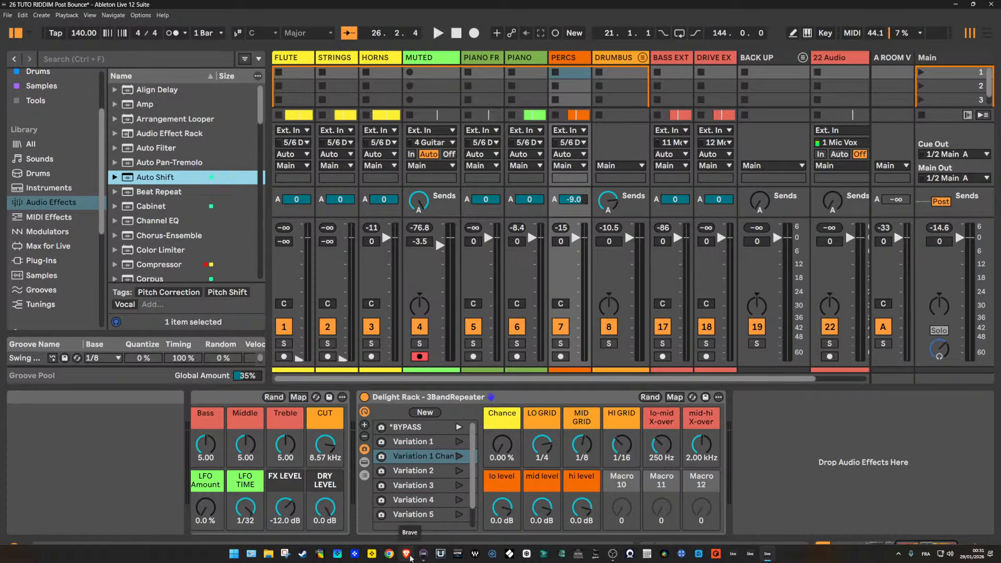
left_click(407, 555)
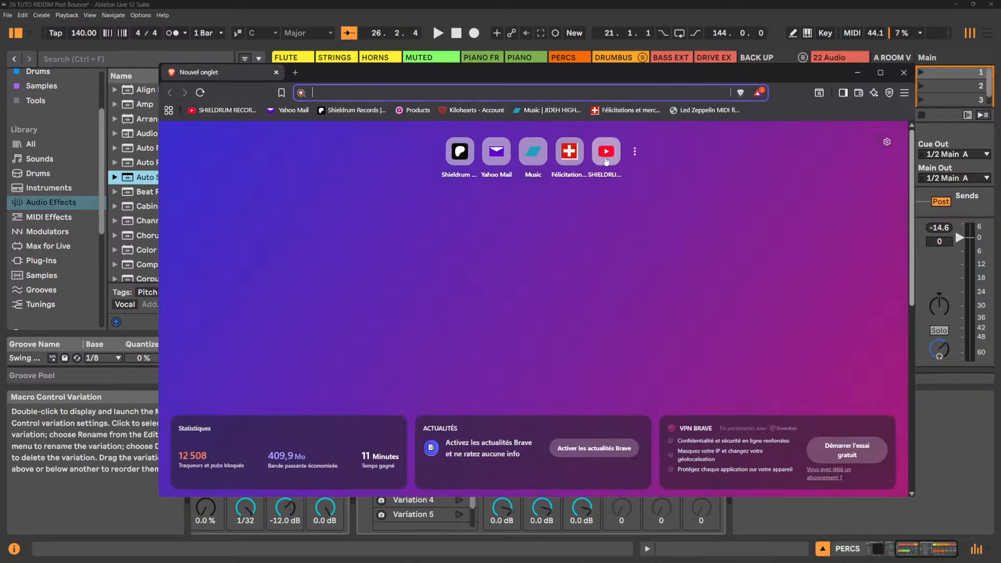
left_click(606, 161)
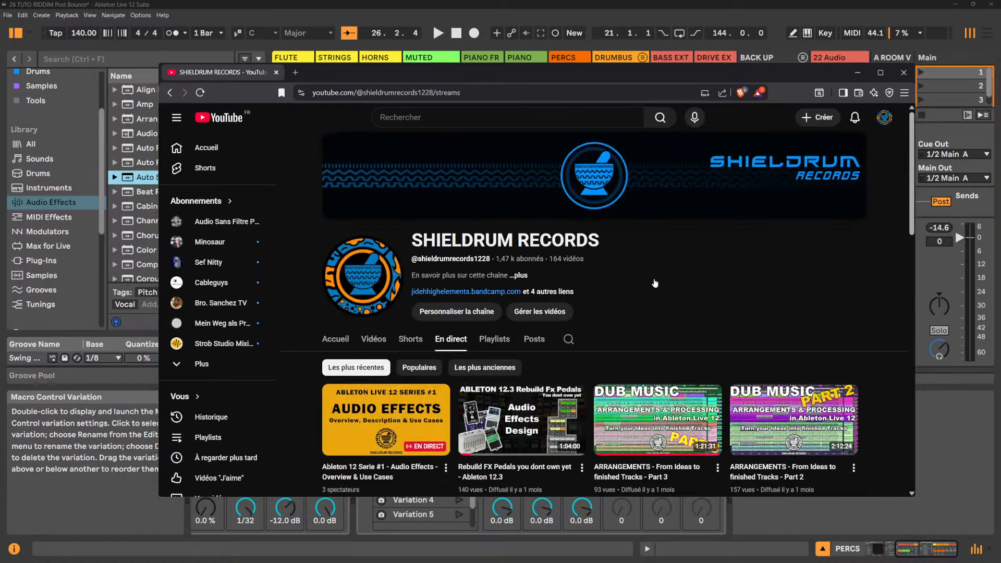
- Find the stream "Ableton Live 12.1 New Features - Deep Dive #1" among the channel's past lives, open it and pause playback
scroll(655, 283, "down", 2)
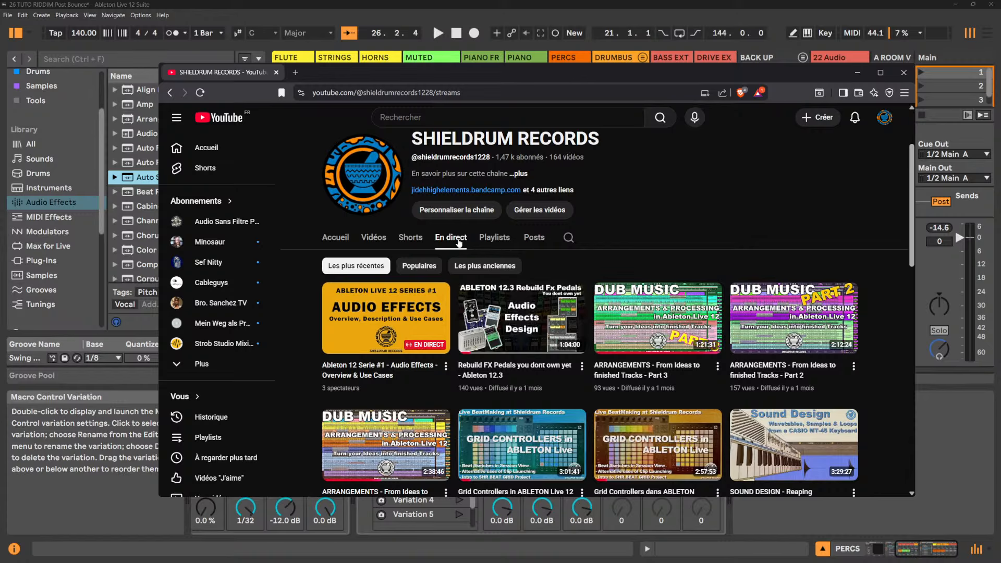
scroll(459, 239, "up", 2)
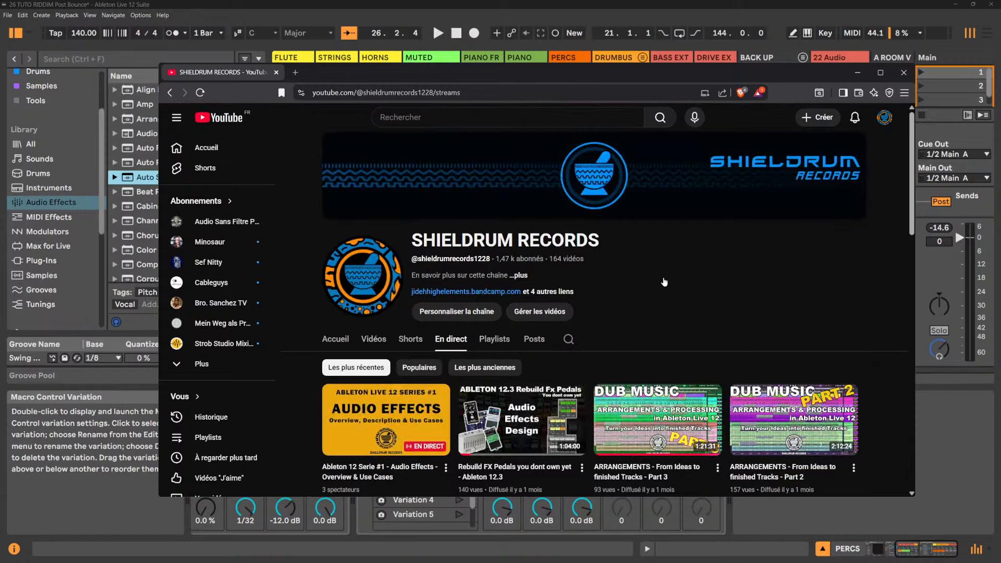
scroll(664, 282, "down", 2)
scroll(664, 281, "down", 4)
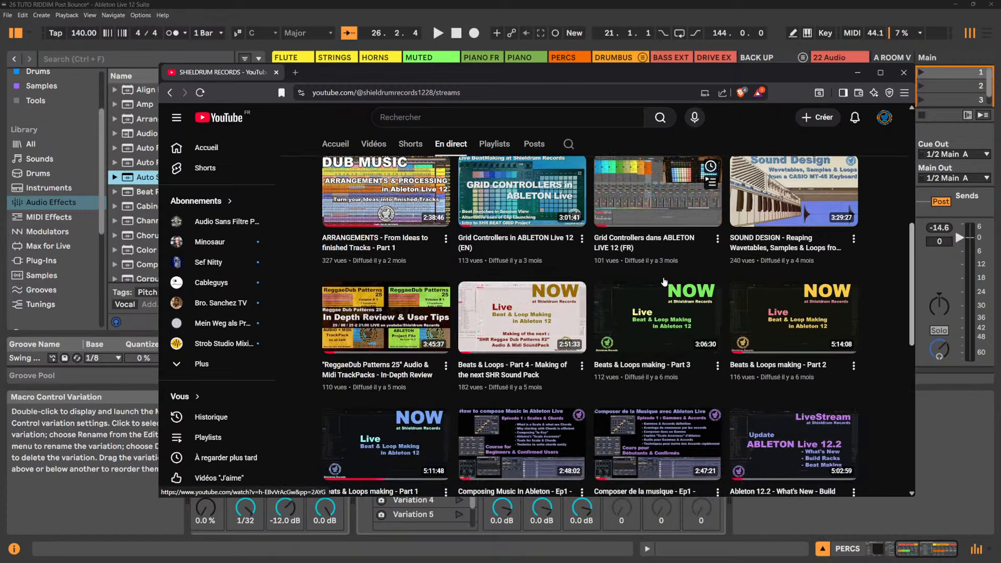
scroll(662, 281, "down", 2)
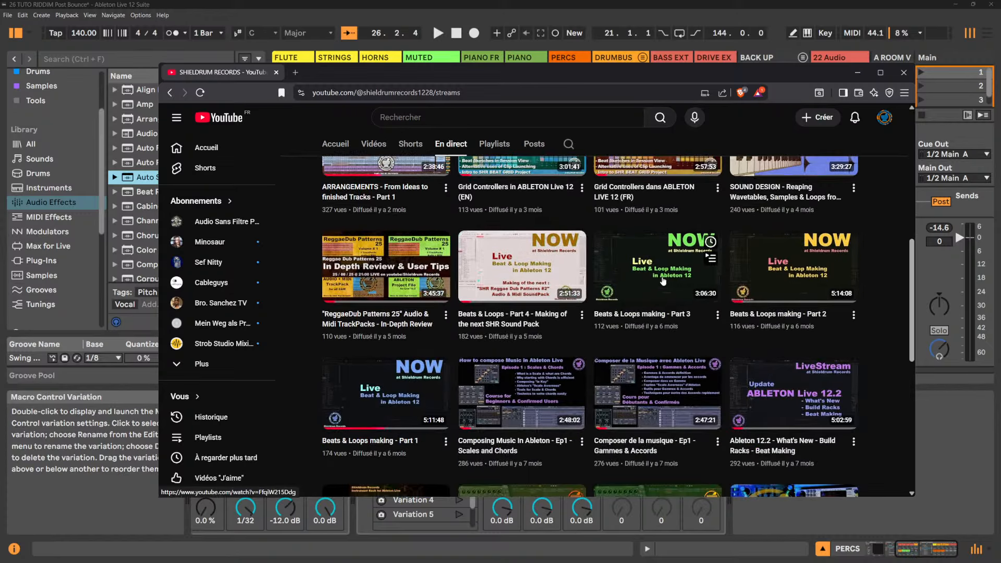
scroll(664, 282, "down", 1)
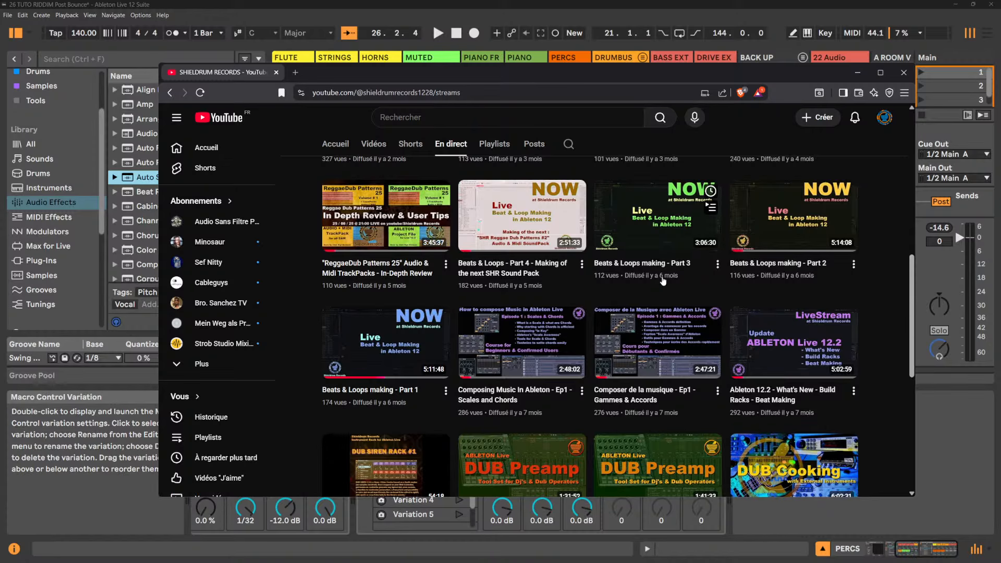
scroll(663, 281, "down", 2)
scroll(662, 281, "down", 2)
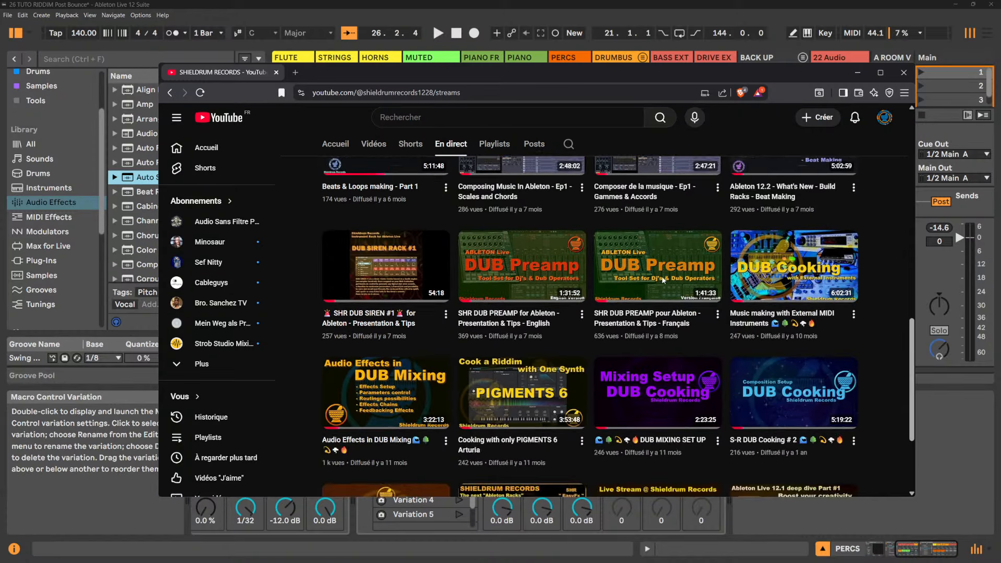
scroll(662, 279, "down", 3)
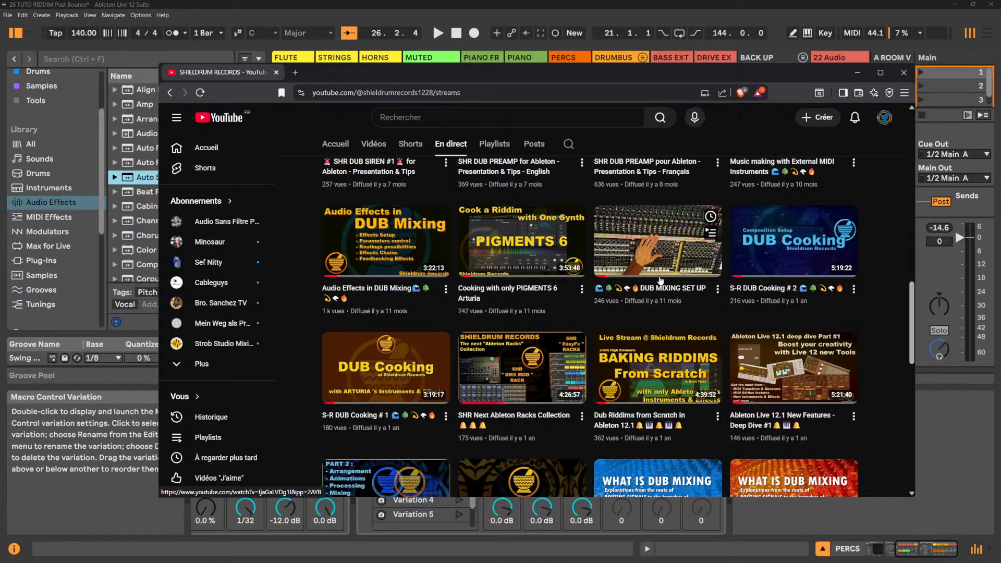
scroll(661, 280, "down", 1)
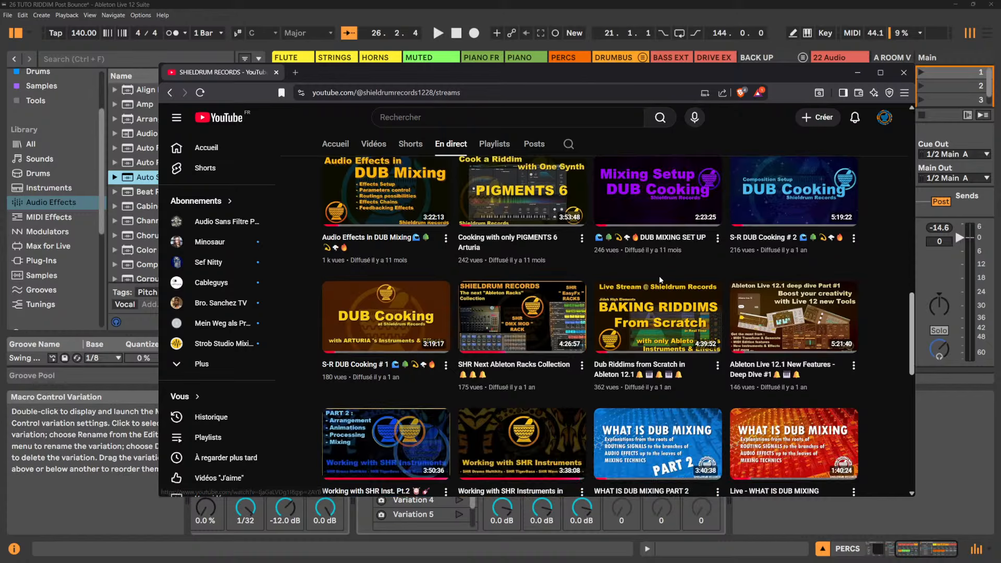
left_click(797, 332)
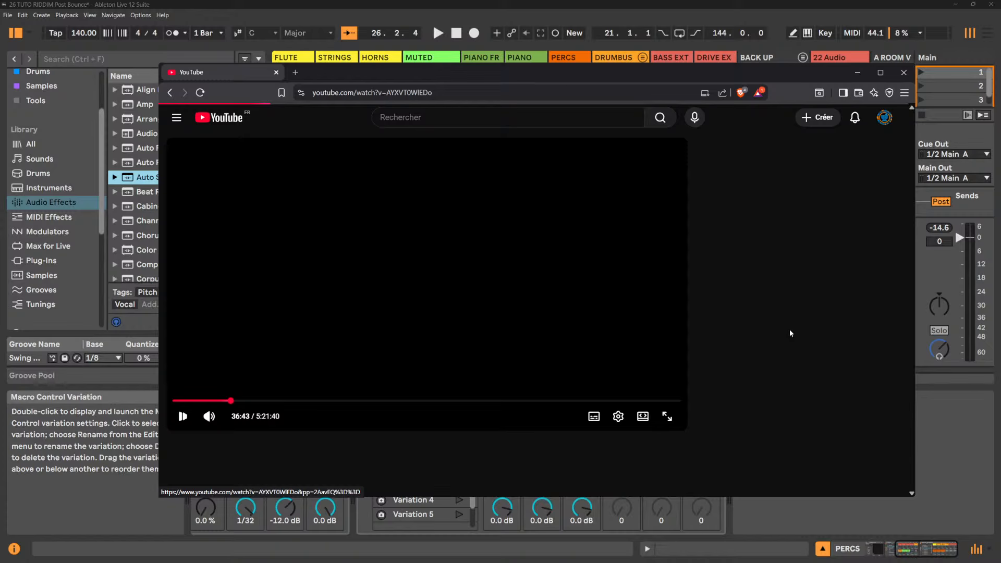
left_click(183, 417)
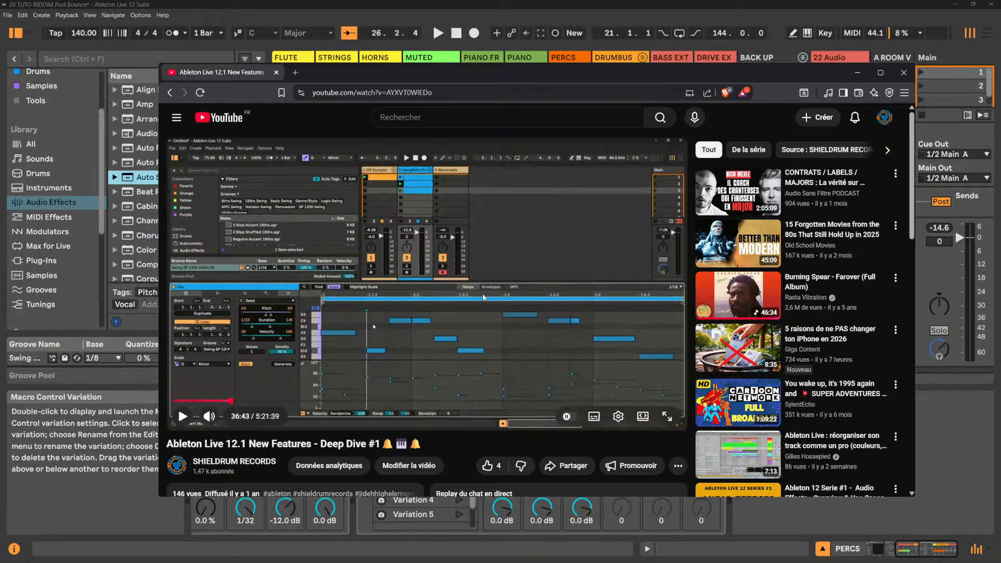
- Examine the stream's comments and expand its full description to review the covered topics and links
scroll(481, 303, "down", 3)
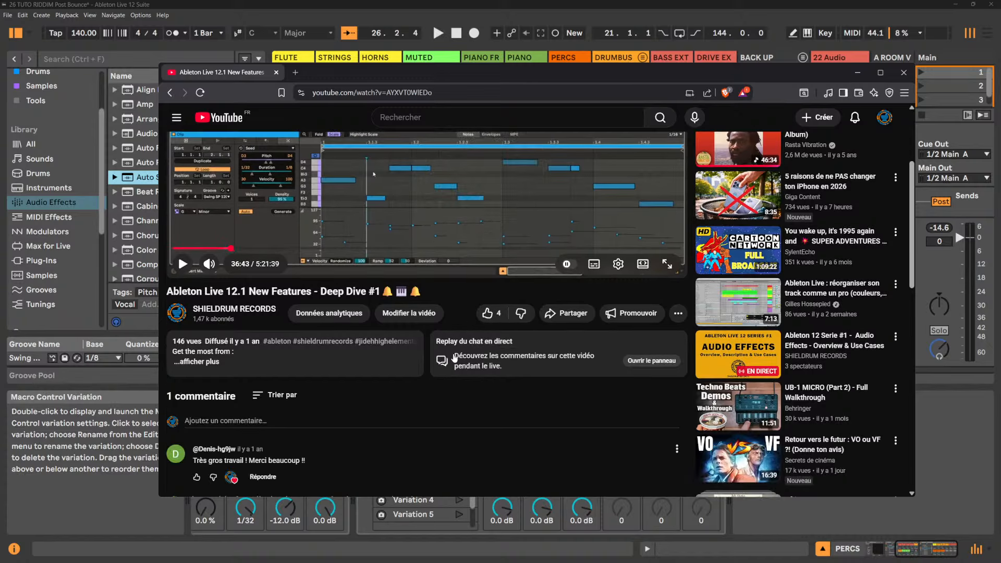
scroll(288, 422, "down", 1)
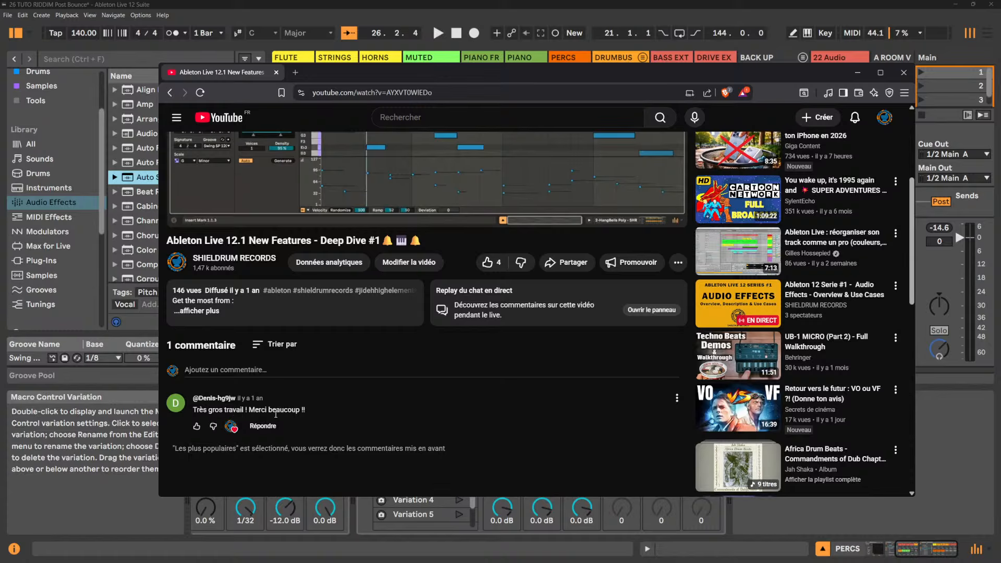
scroll(322, 414, "up", 2)
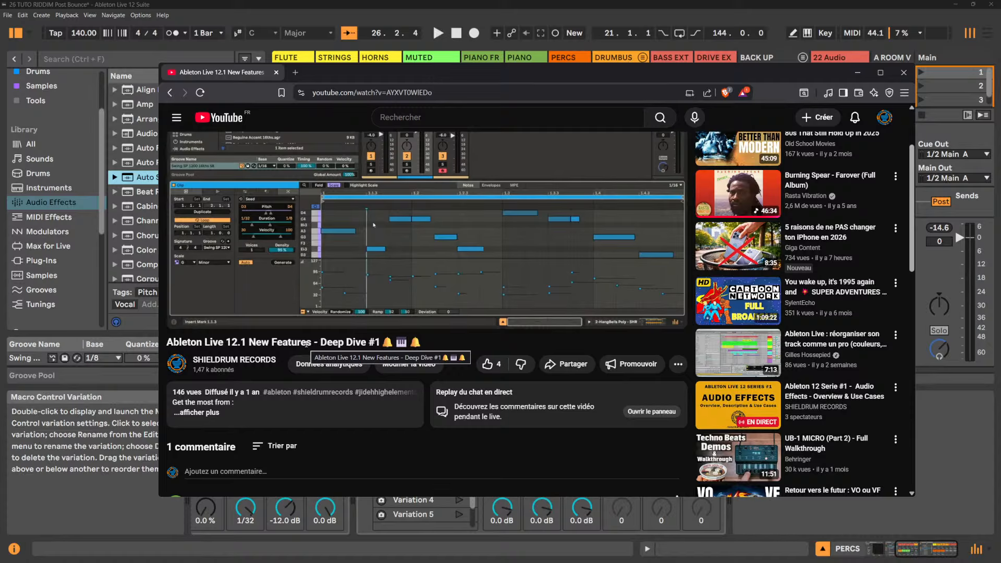
scroll(306, 344, "up", 2)
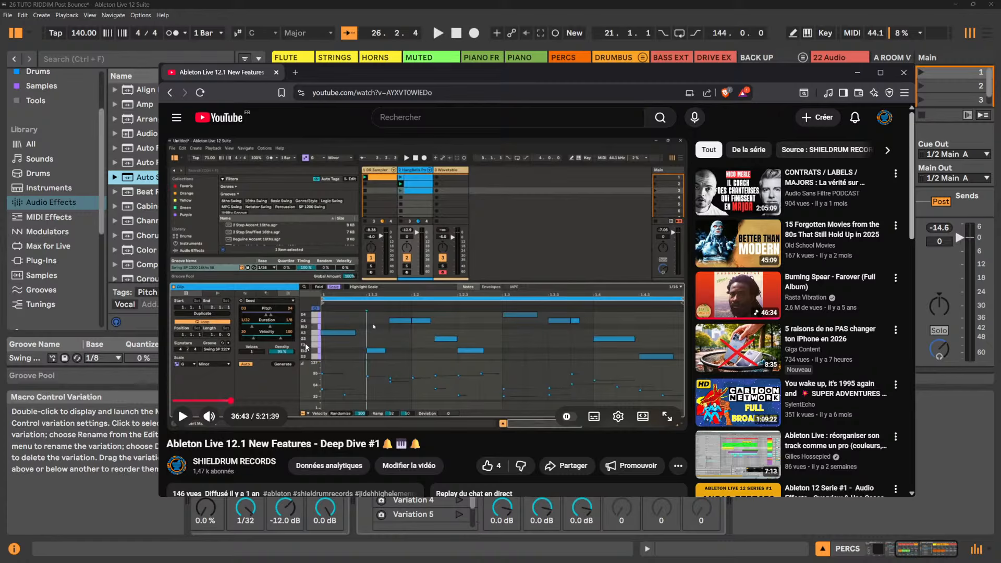
scroll(306, 345, "down", 5)
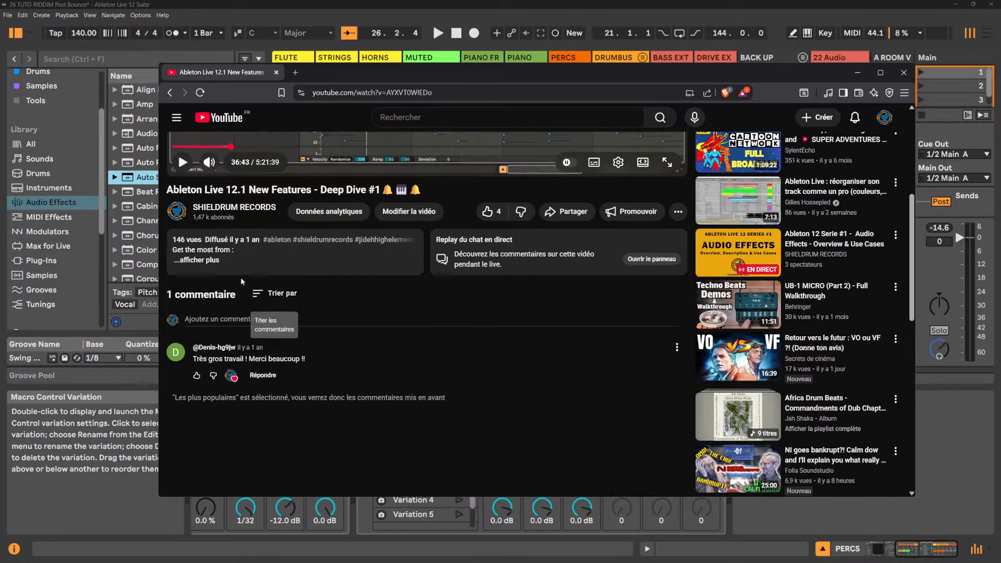
left_click(197, 260)
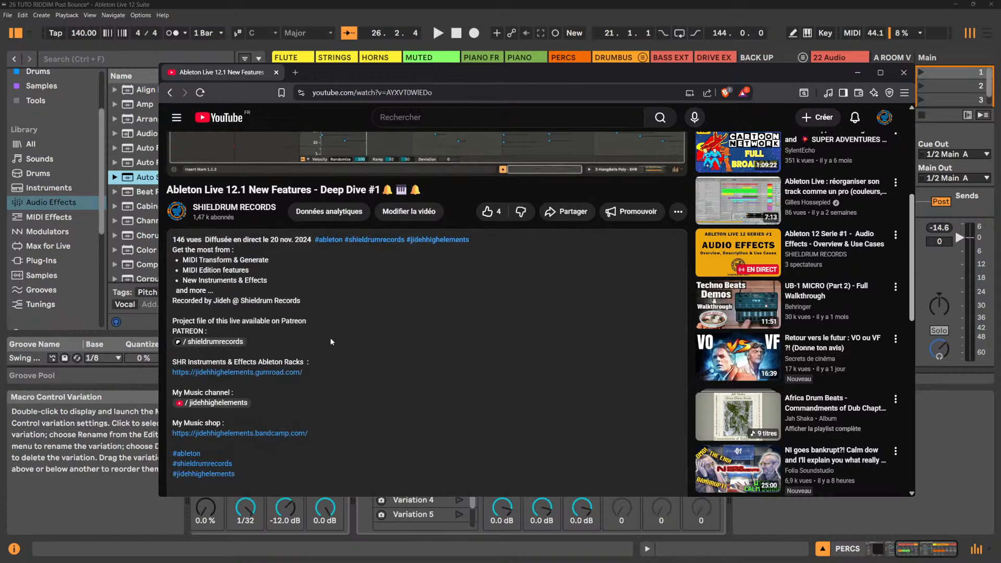
scroll(331, 332, "down", 5)
scroll(334, 326, "up", 9)
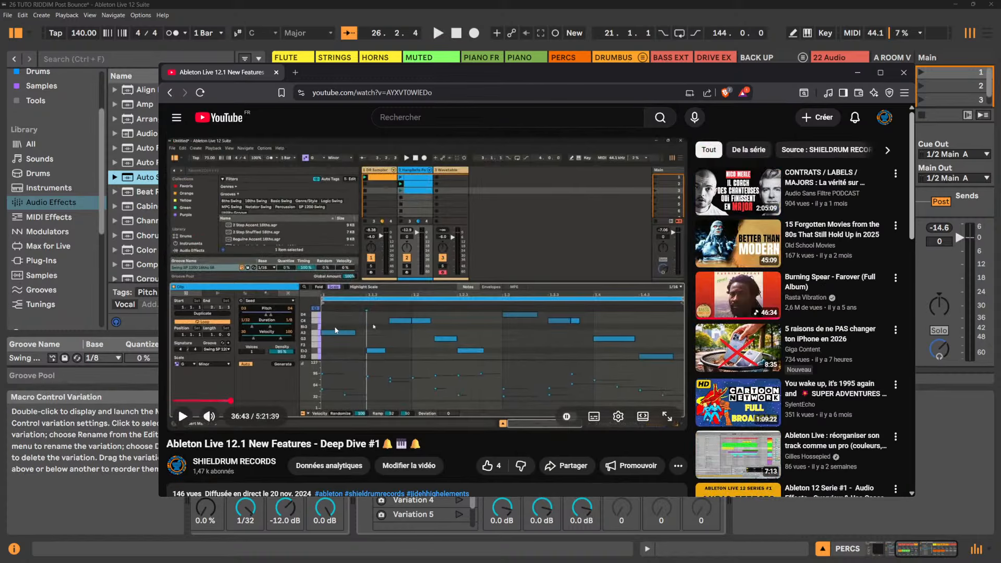
scroll(335, 330, "down", 1)
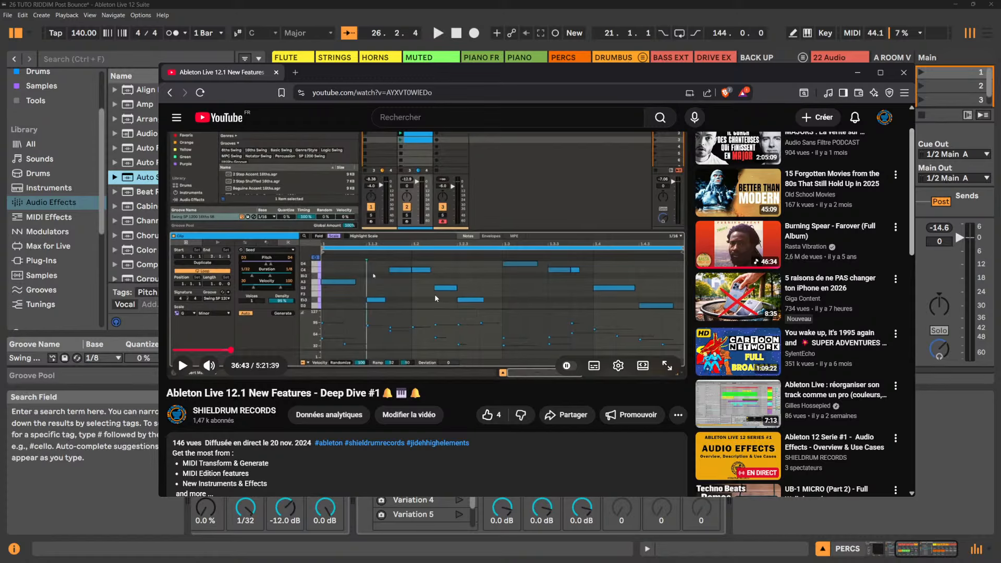
- Go back to the channel's live streams, look through the list, and close the browser window
left_click(170, 93)
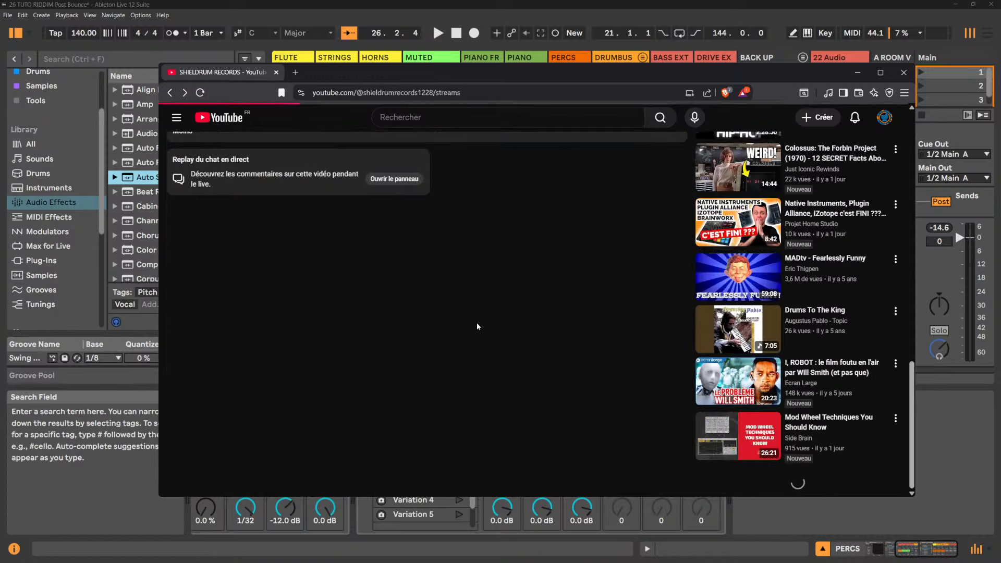
scroll(595, 370, "down", 3)
scroll(603, 377, "down", 6)
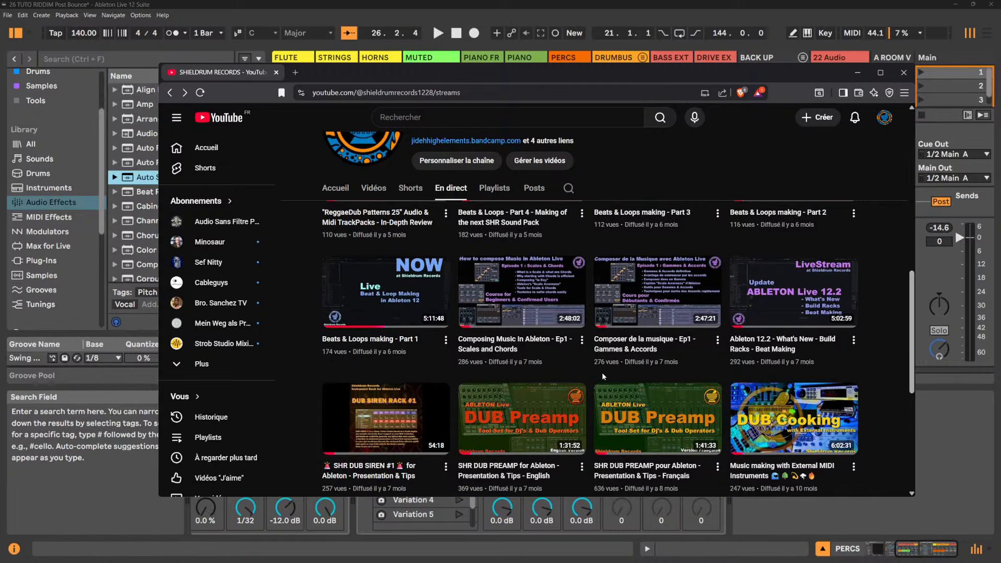
left_click(902, 74)
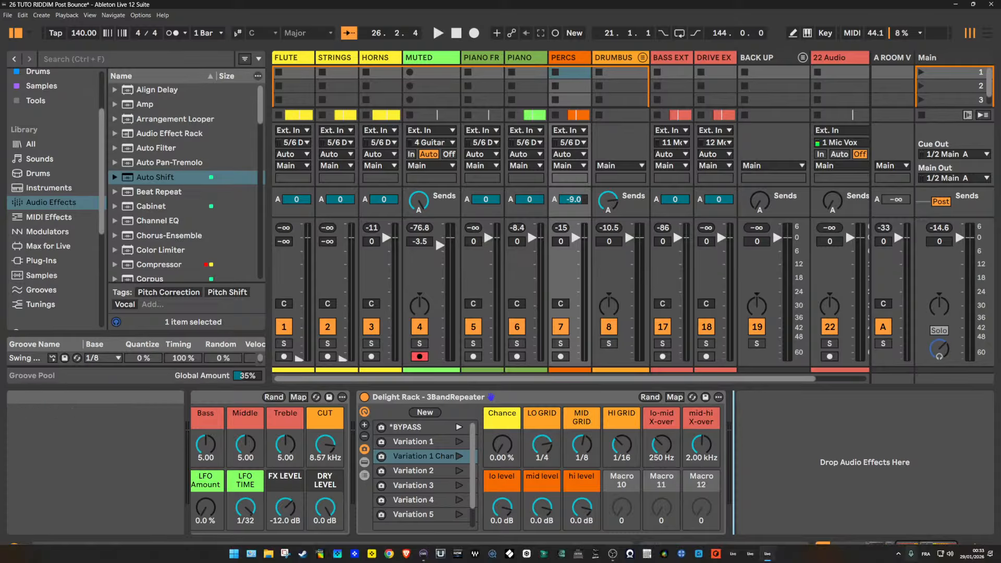
- Show the Arrangement View in Live, select the BRASS (Bounce) clip on the HORNS track and start playback
left_click(879, 557)
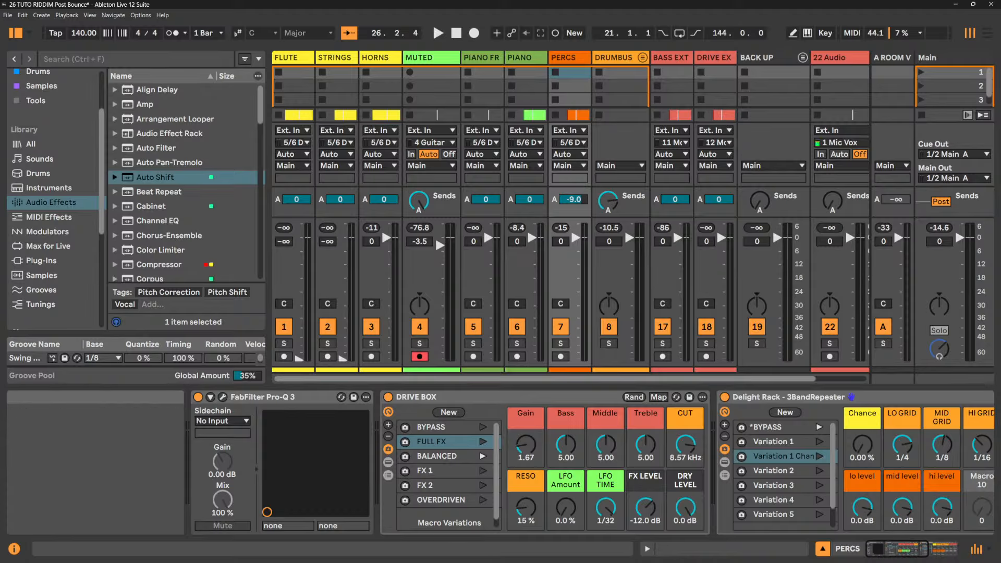
left_click(988, 33)
left_click(355, 132)
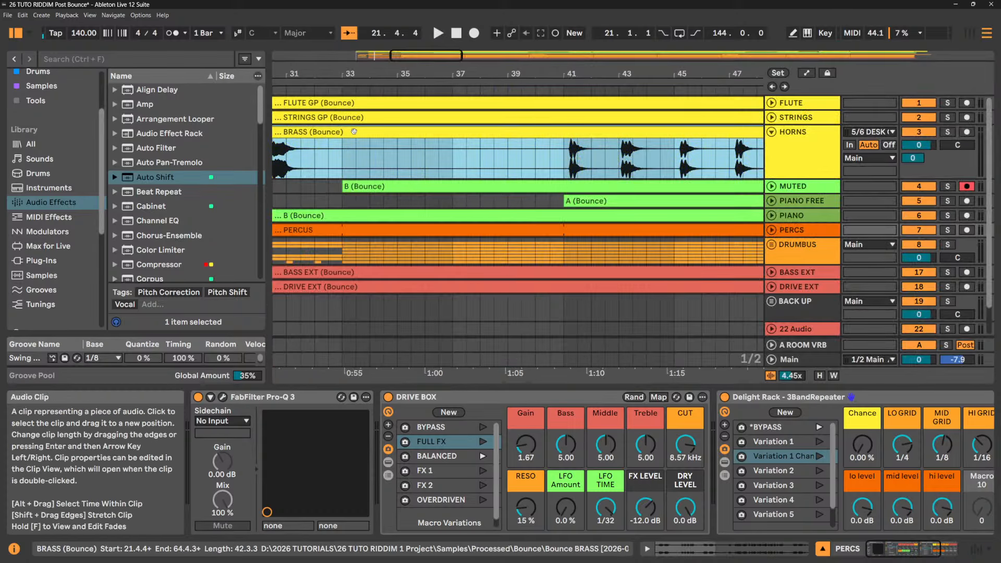
key("space")
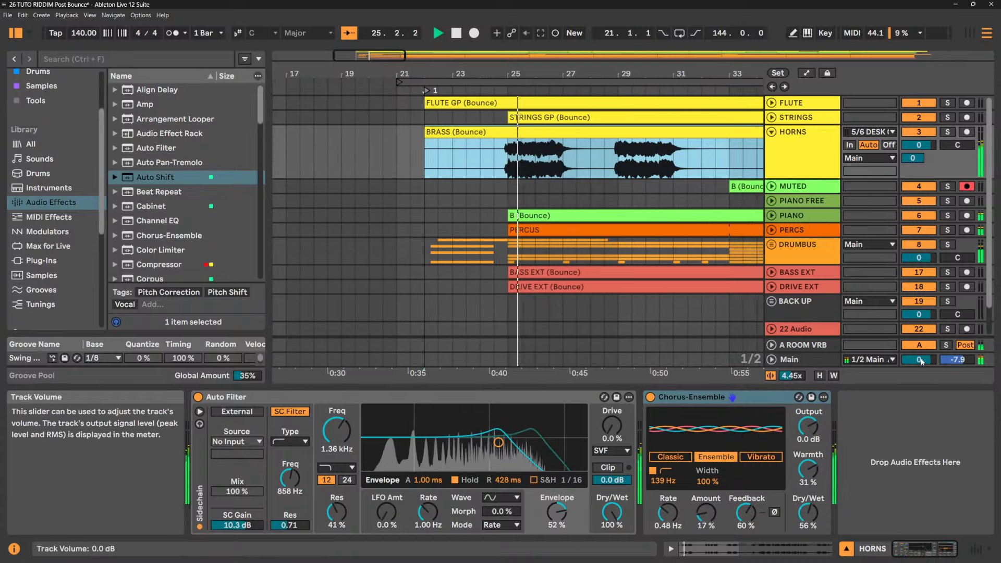
- Delete the Audio Effect Rack containing the Color Limiter from the DRUMBUS track
left_click(815, 248)
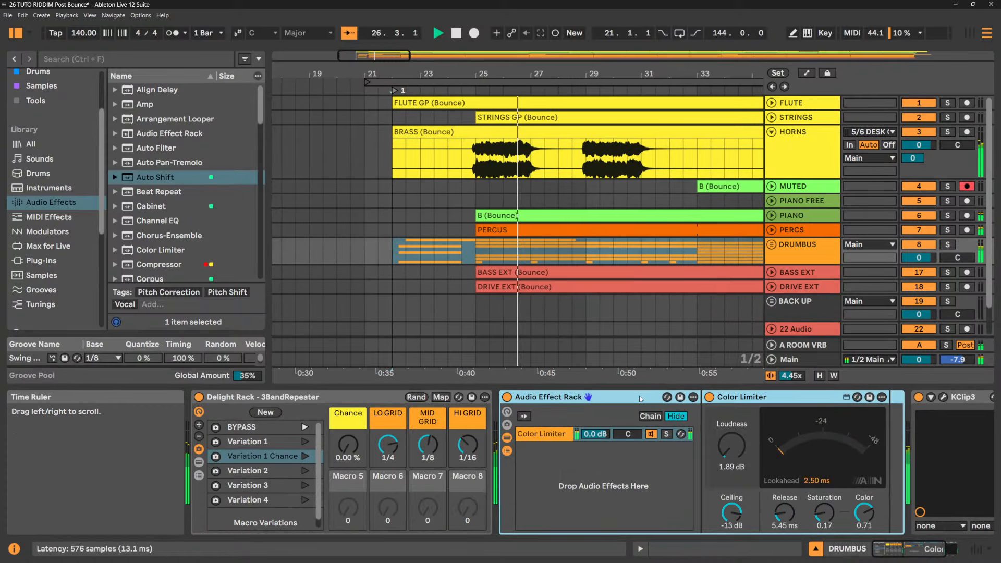
key("Delete")
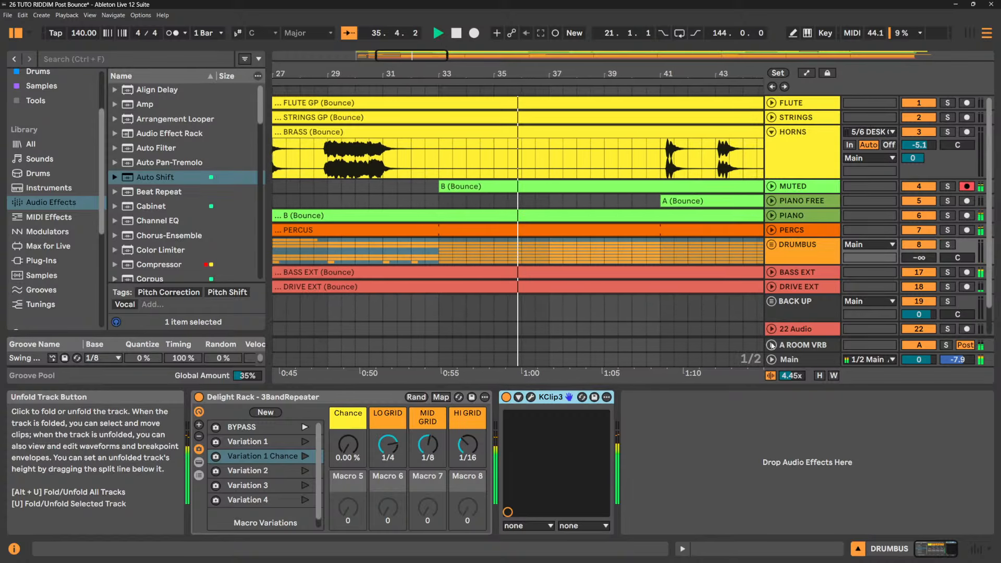
- Play the song in Session View and narrow the browser to give the mixer more room
key("Tab")
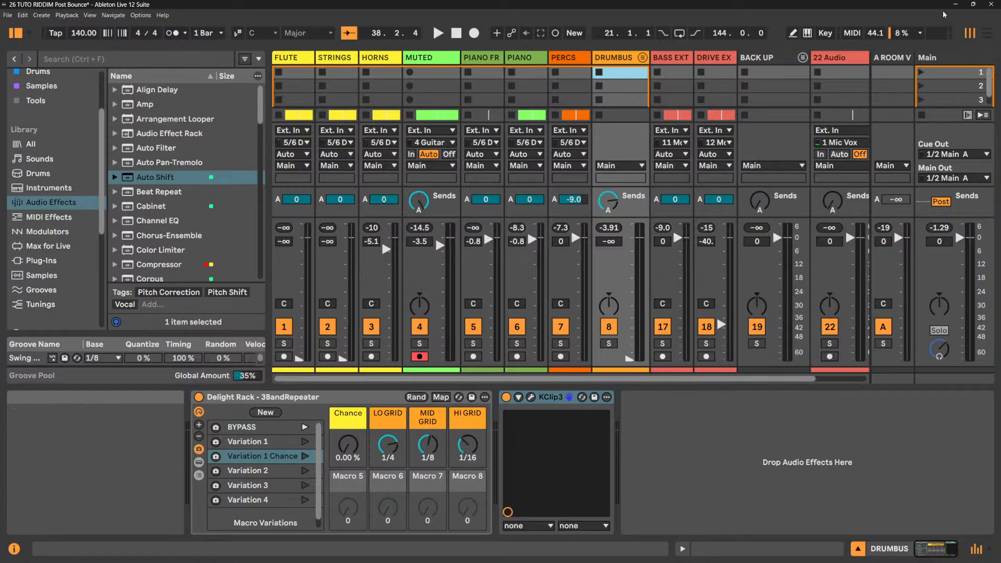
key("space")
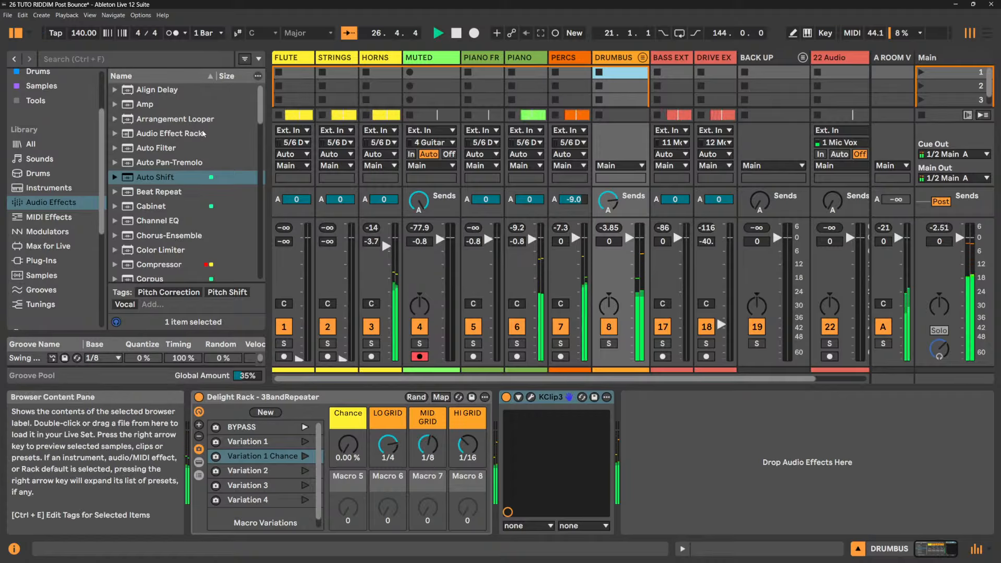
left_click_drag(266, 185, 163, 182)
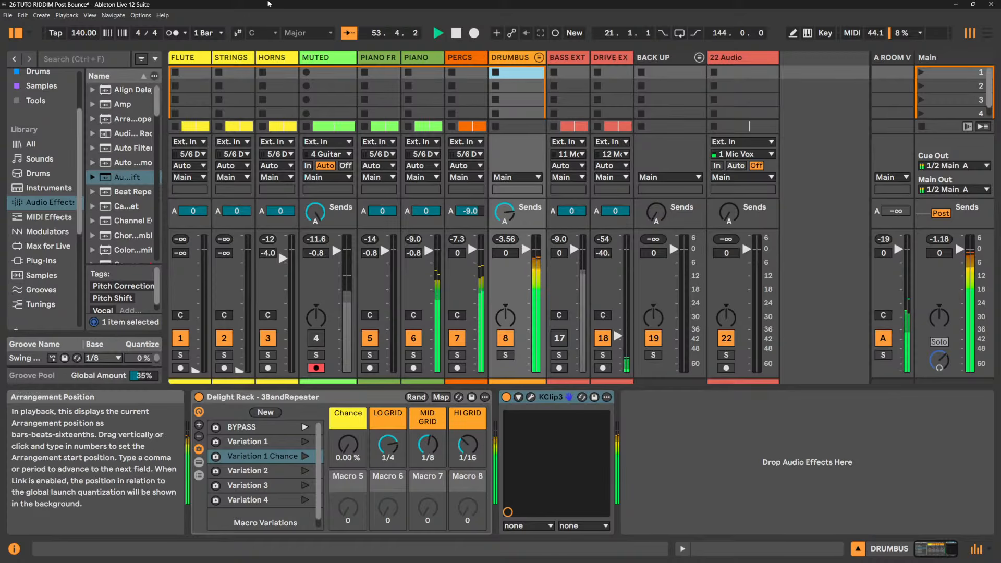
- Reopen the recent Live Set "26 TUTO RIDDIM Post Bounce", saving the current changes
left_click(7, 15)
mouse_move(78, 44)
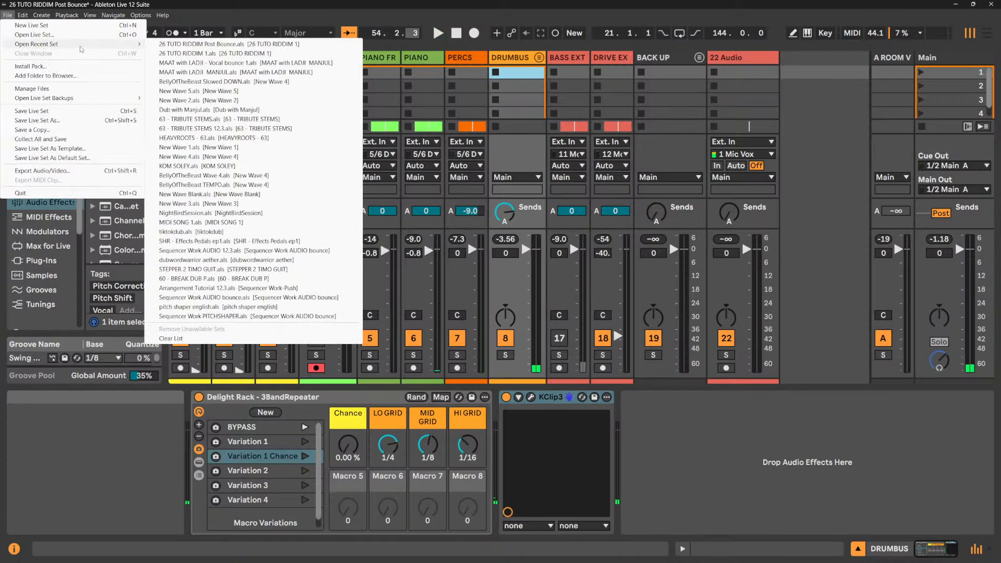
left_click(215, 45)
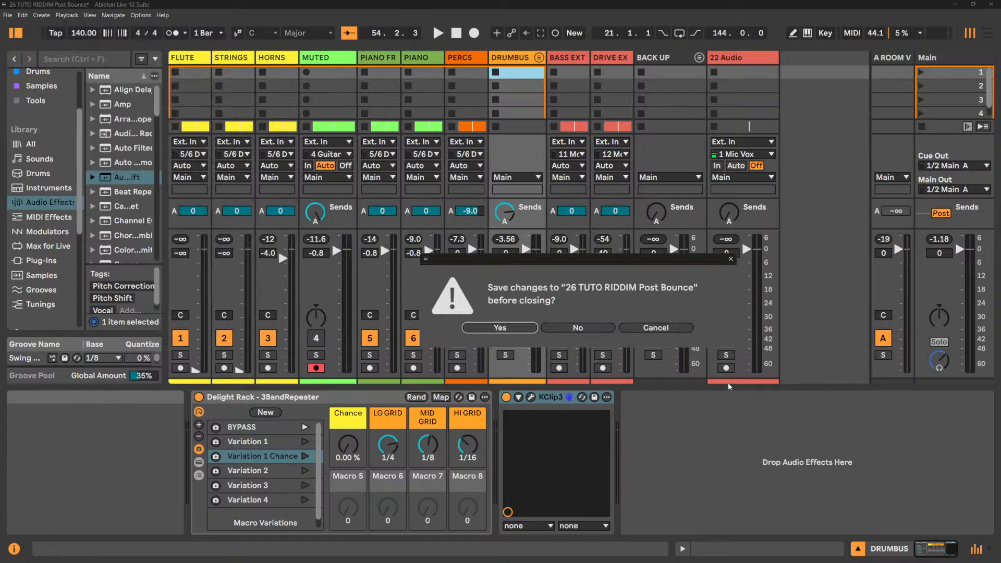
left_click(500, 328)
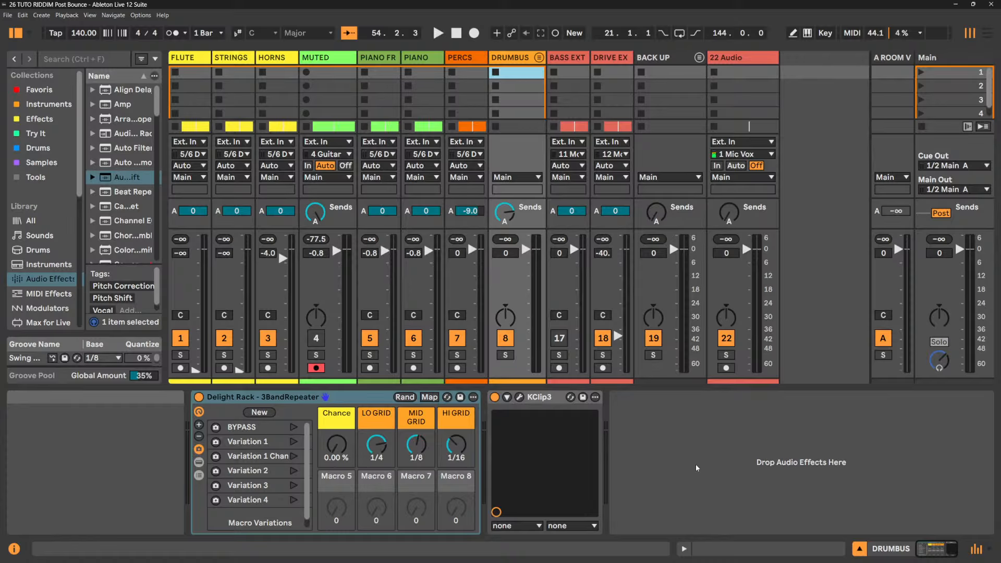
- Switch to the web browser and look through the most recent live streams on the SHIELDRUM RECORDS channel
mouse_move(688, 562)
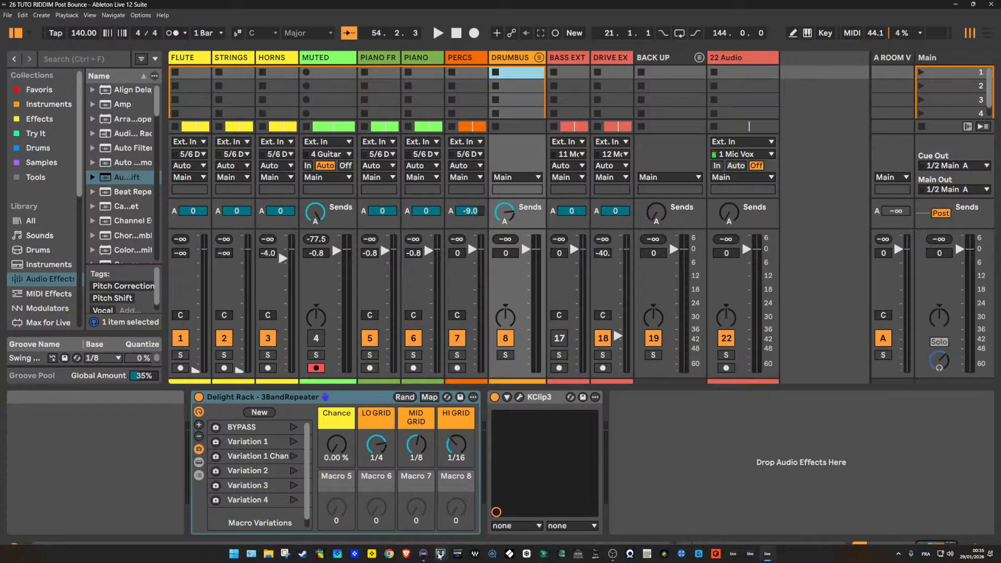
mouse_move(422, 557)
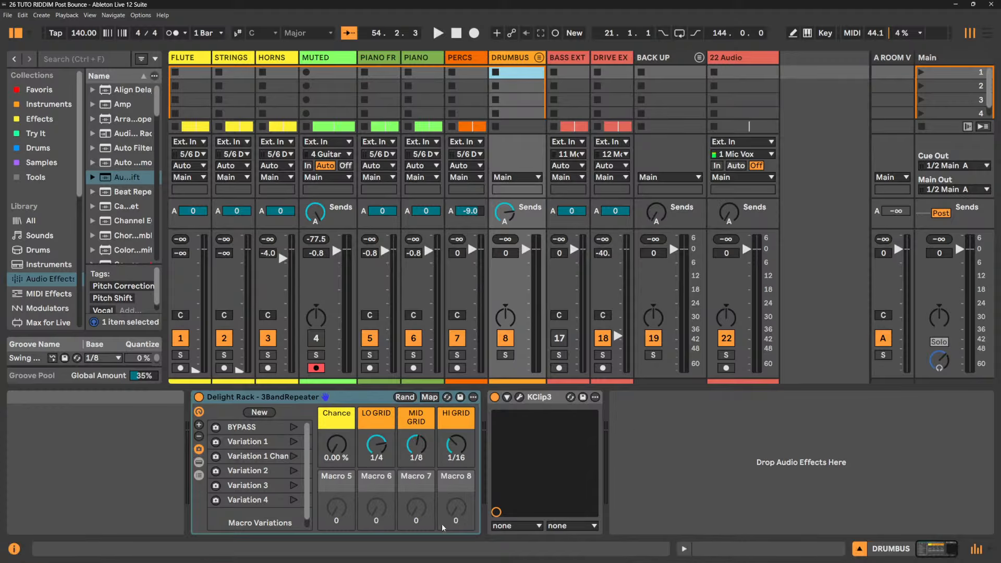
left_click(406, 557)
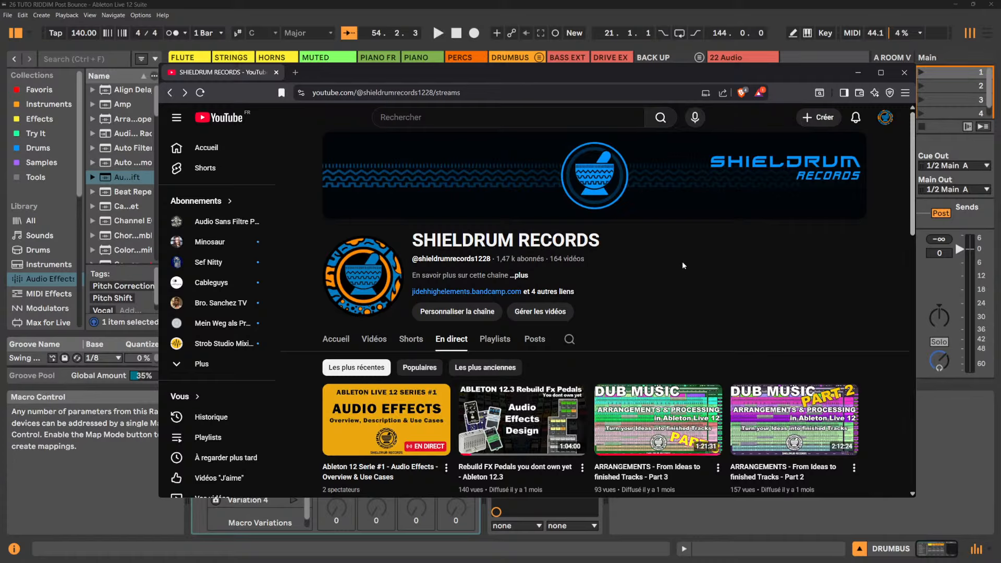
scroll(684, 266, "down", 4)
scroll(684, 266, "up", 1)
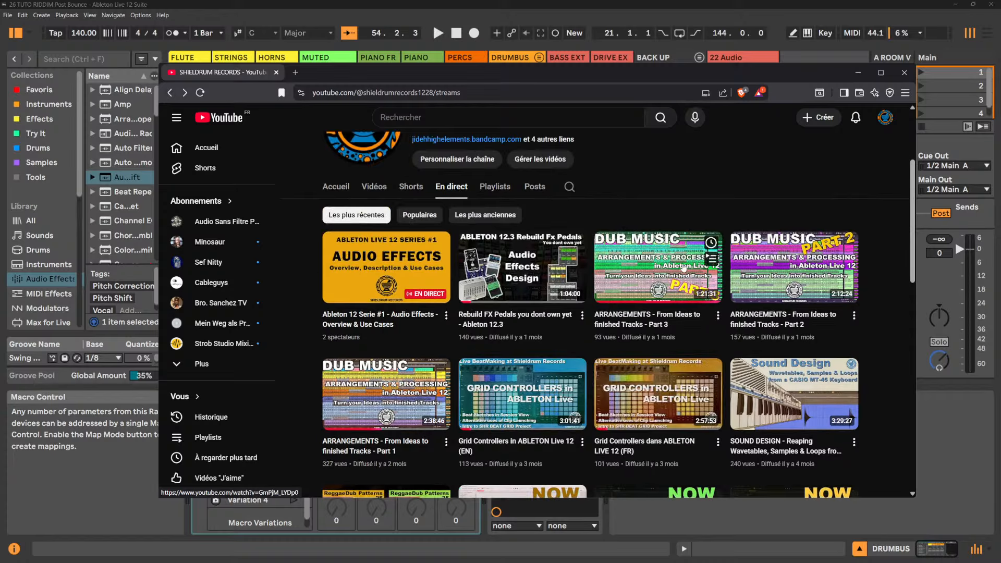
scroll(684, 267, "down", 3)
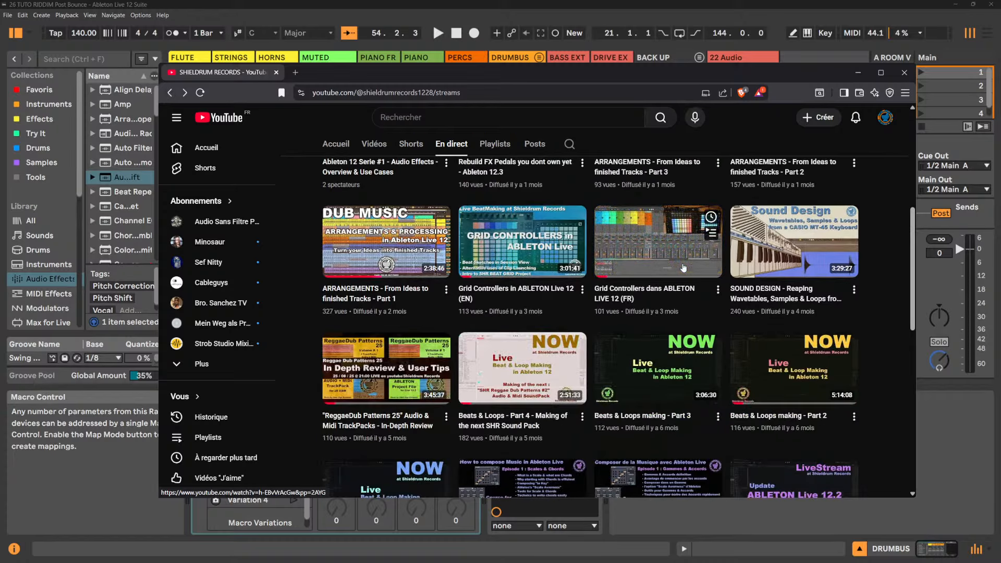
scroll(579, 316, "down", 2)
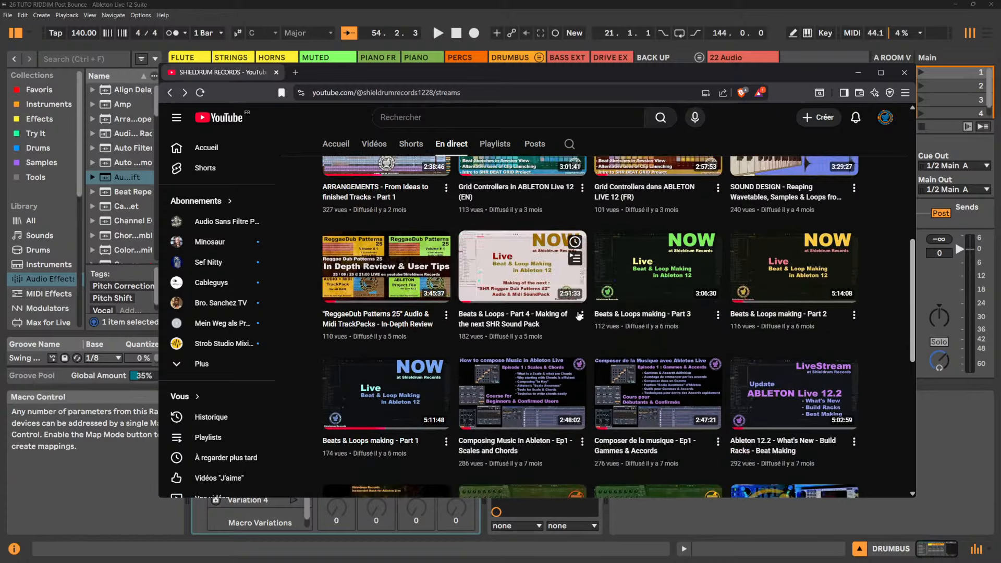
scroll(718, 360, "down", 1)
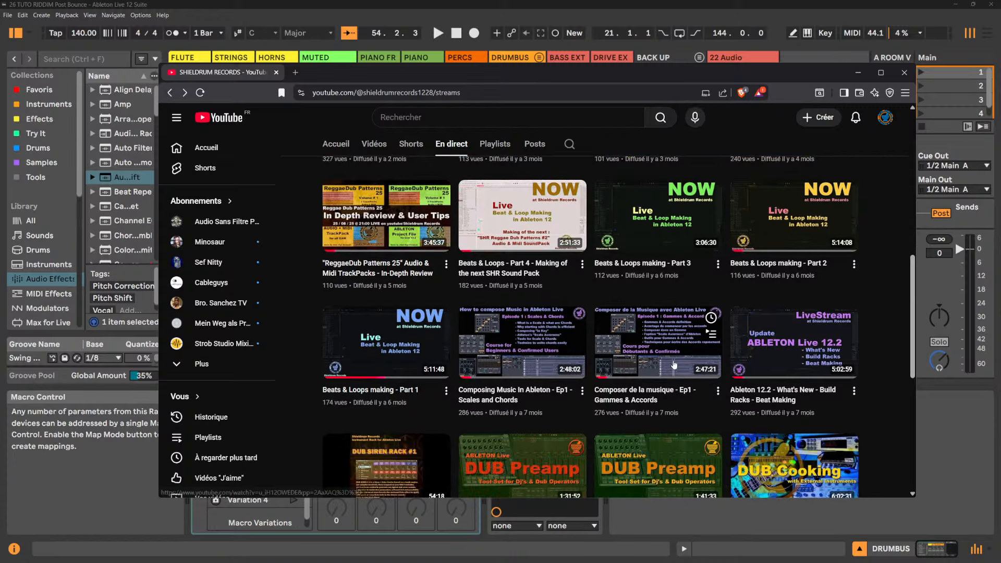
scroll(452, 342, "down", 2)
scroll(450, 346, "up", 2)
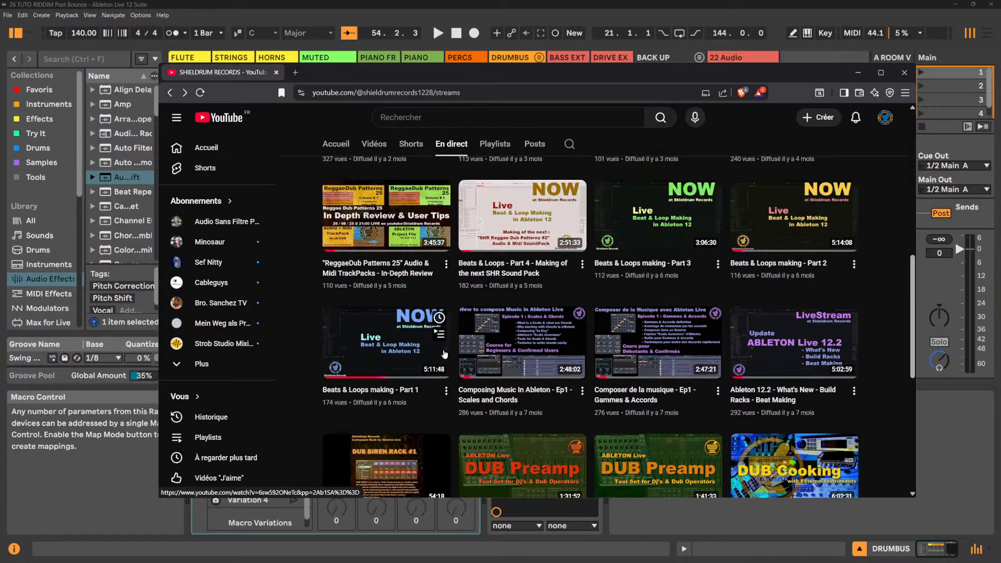
scroll(445, 354, "up", 2)
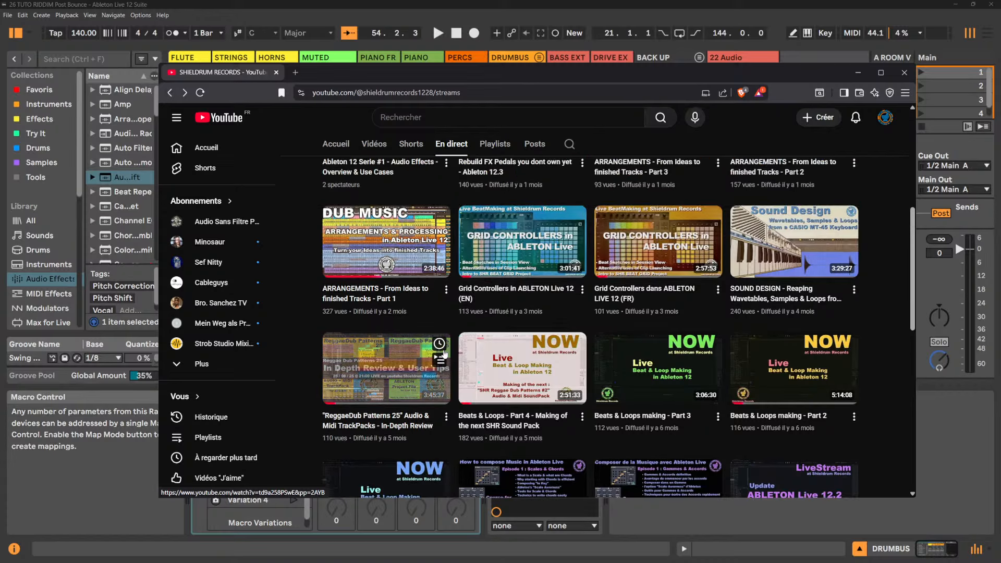
scroll(445, 355, "up", 3)
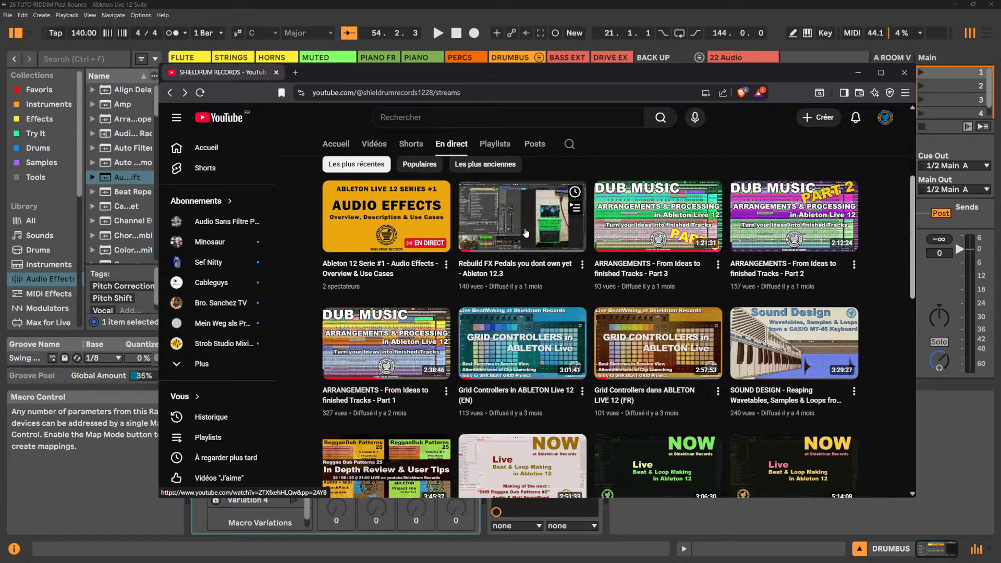
- Look over the older composing, DUB Preamp and DUB Cooking streams, and return to the newest streams
scroll(528, 345, "down", 10)
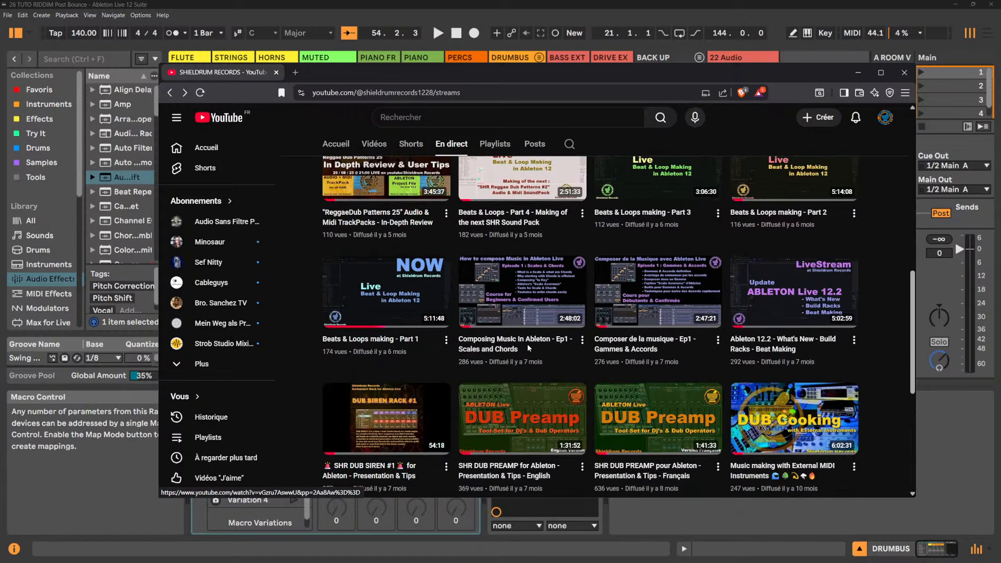
scroll(528, 347, "up", 2)
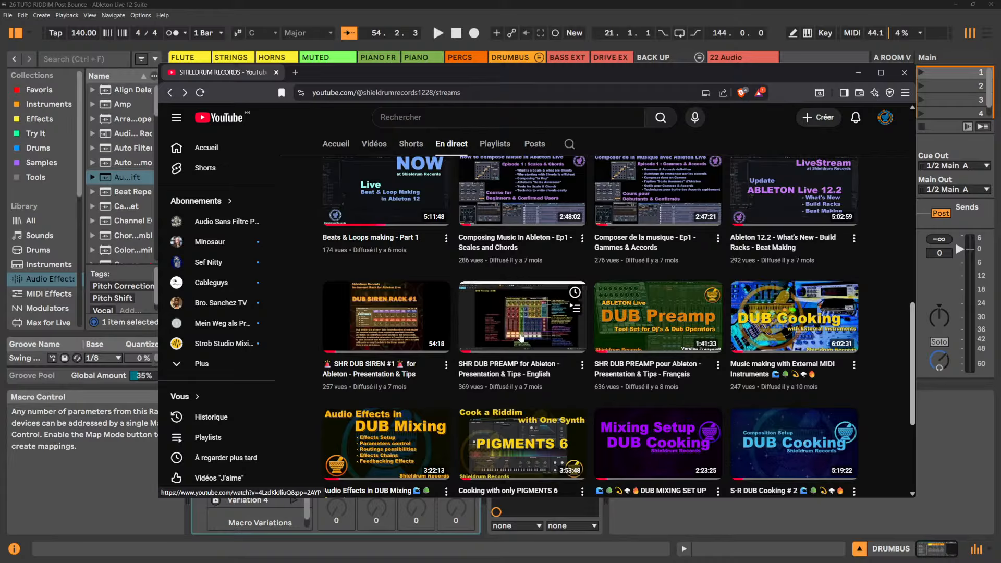
scroll(521, 338, "up", 1)
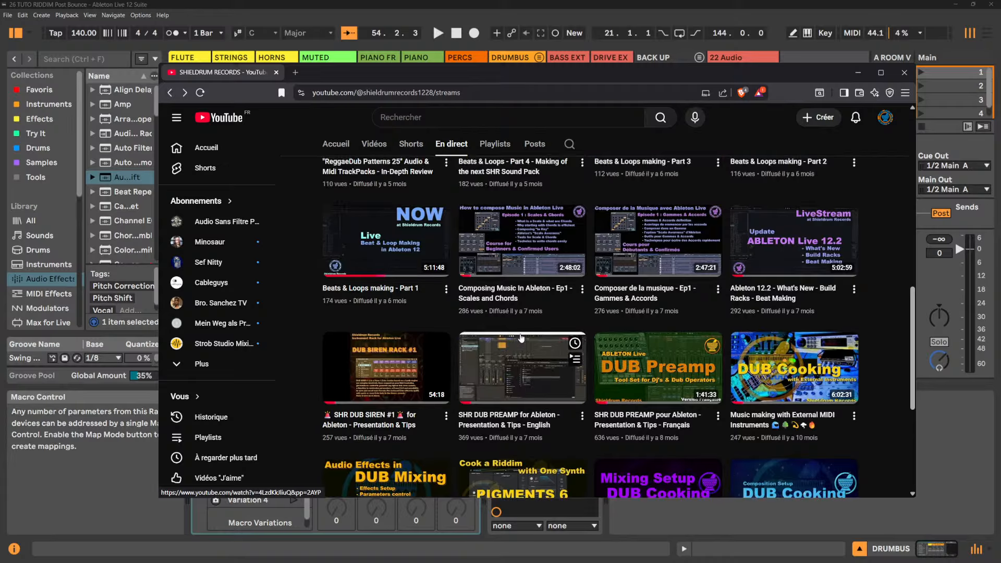
scroll(518, 262, "up", 2)
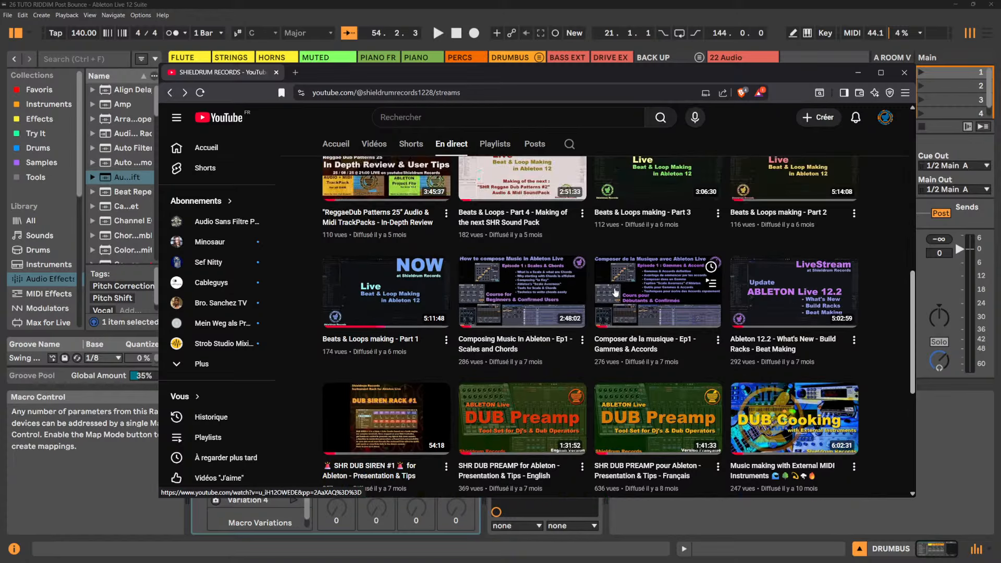
scroll(573, 292, "down", 7)
scroll(612, 301, "up", 5)
scroll(612, 301, "up", 4)
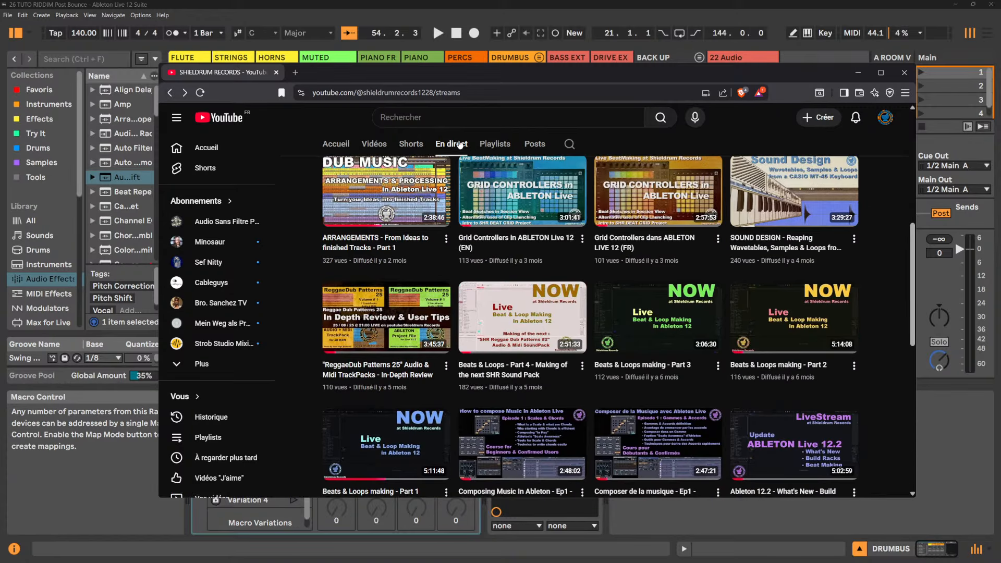
scroll(576, 188, "up", 4)
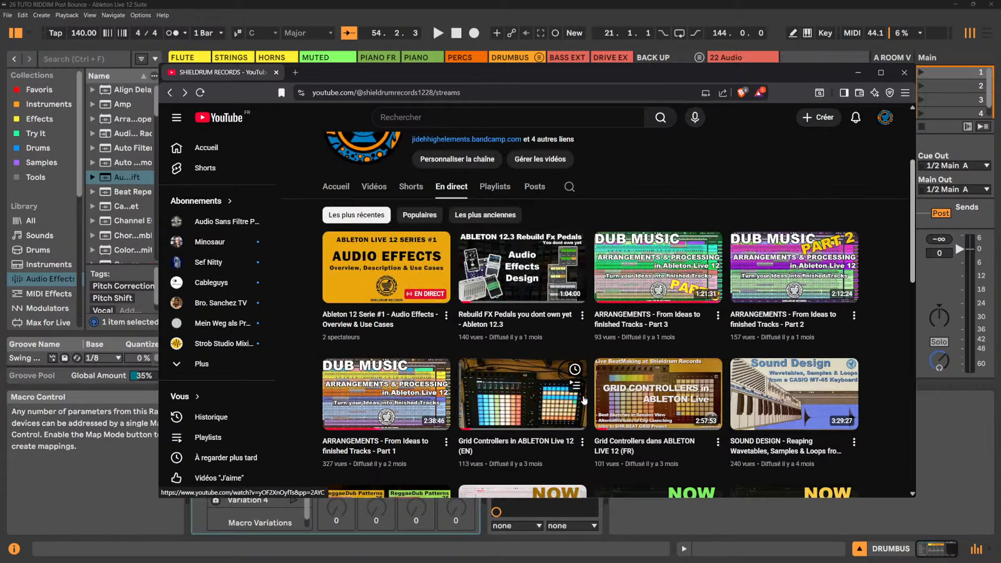
- Look through the channel's uploaded videos and its playlists
left_click(374, 187)
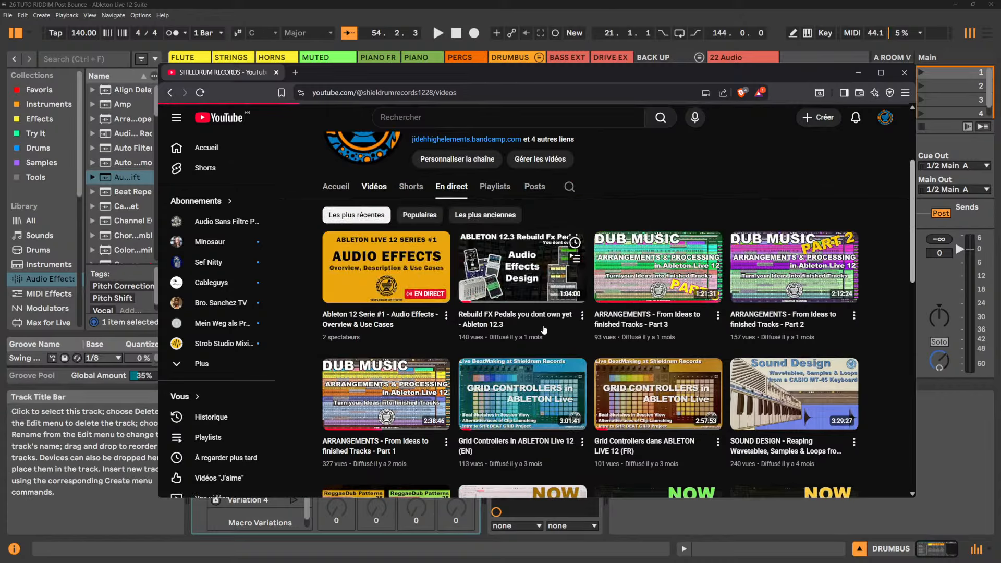
scroll(640, 329, "down", 4)
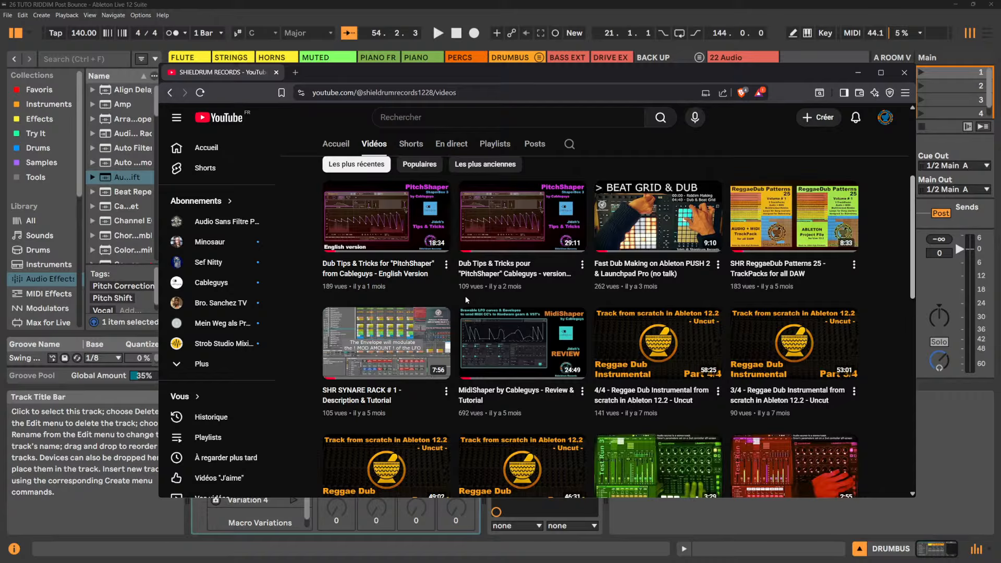
scroll(411, 318, "up", 3)
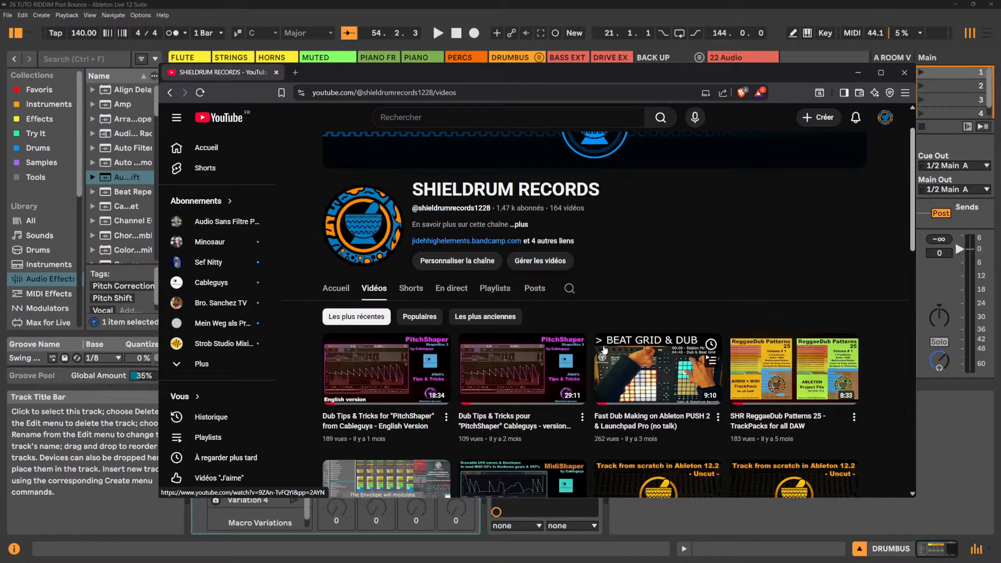
left_click(498, 288)
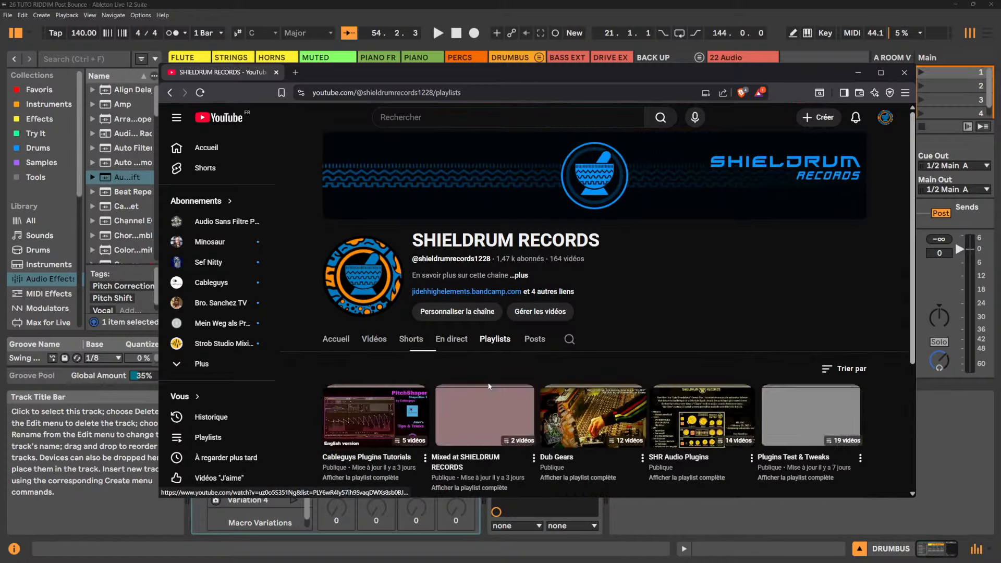
scroll(713, 276, "down", 3)
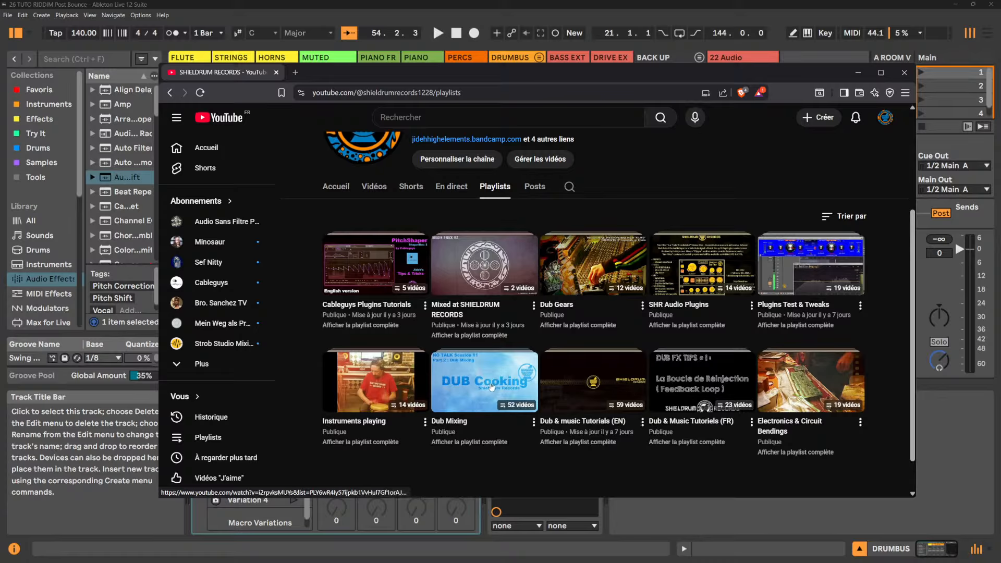
- Reopen the channel's live streams and look from the newest through Beats & Loops, DUB Preamp and DUB Cooking to the SHR Instruments streams
left_click(455, 196)
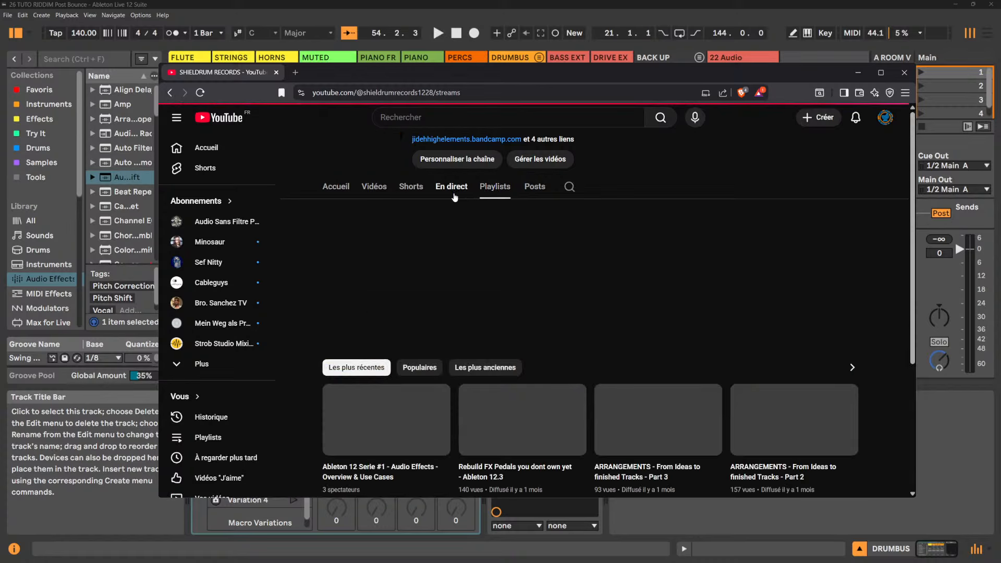
scroll(688, 453, "down", 3)
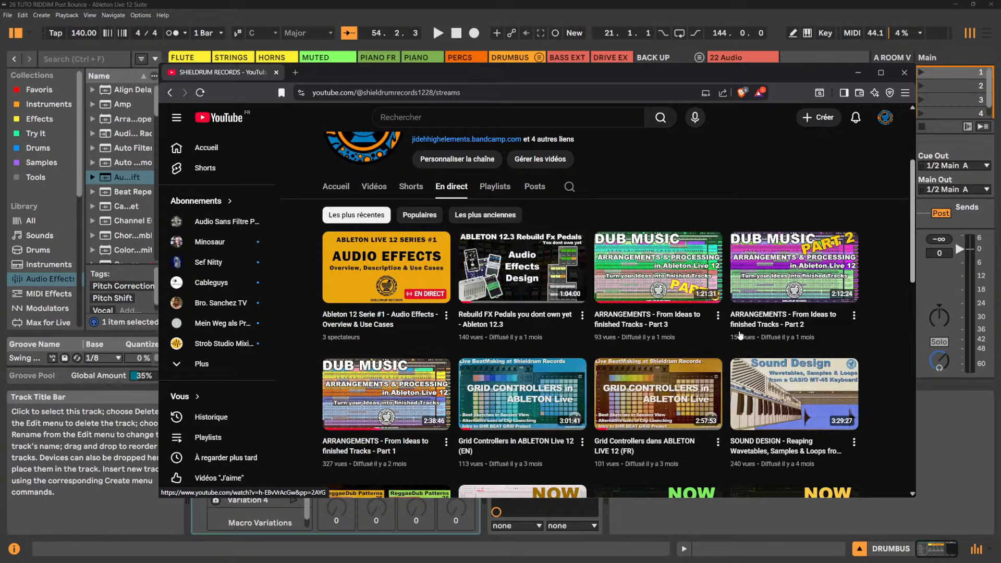
scroll(744, 334, "down", 5)
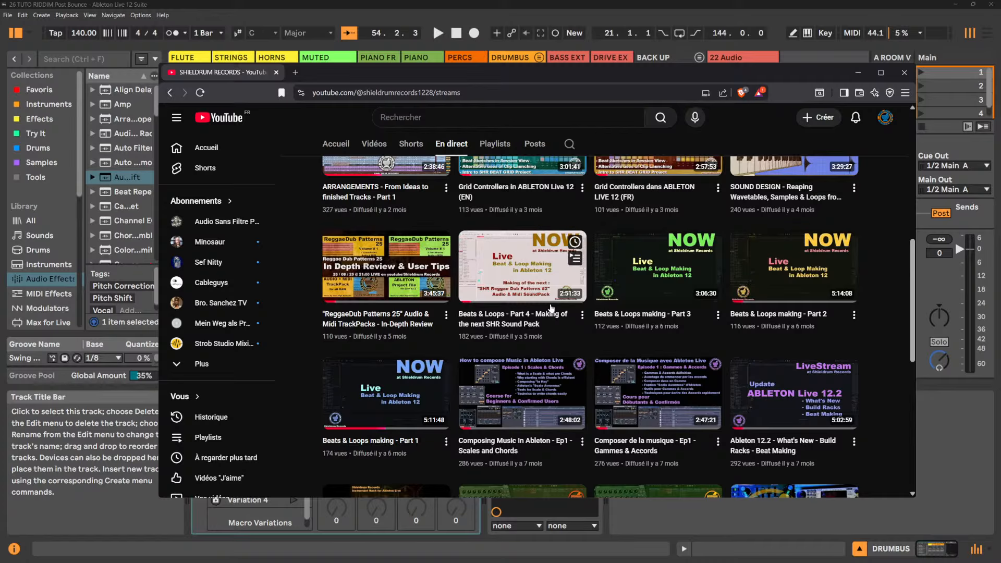
mouse_move(532, 307)
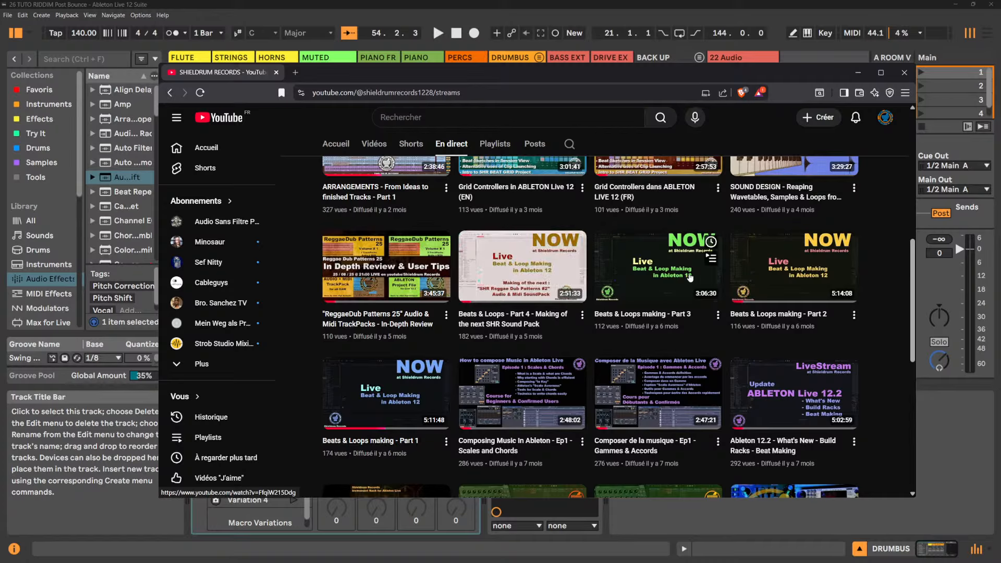
mouse_move(509, 408)
scroll(508, 407, "down", 4)
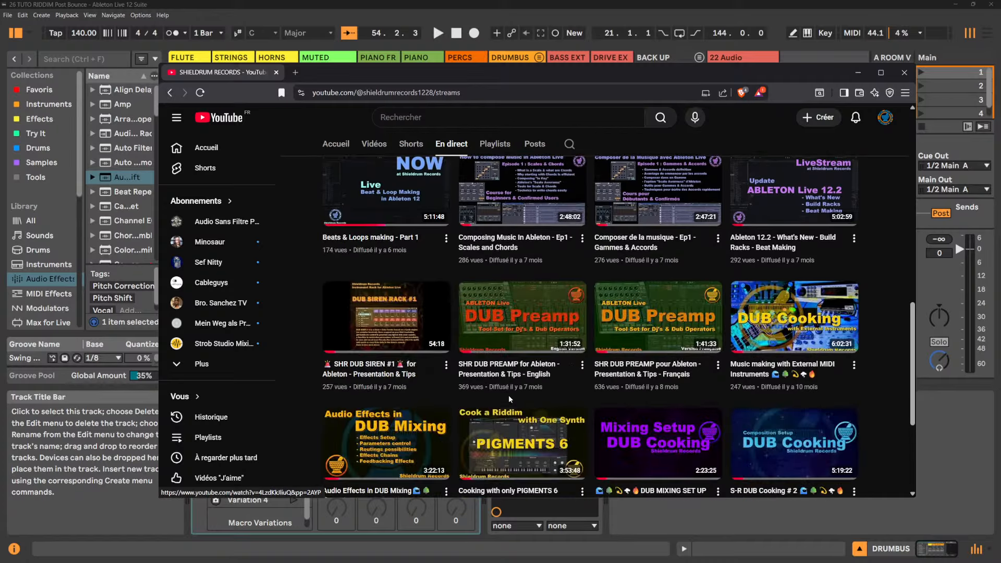
scroll(509, 402, "down", 4)
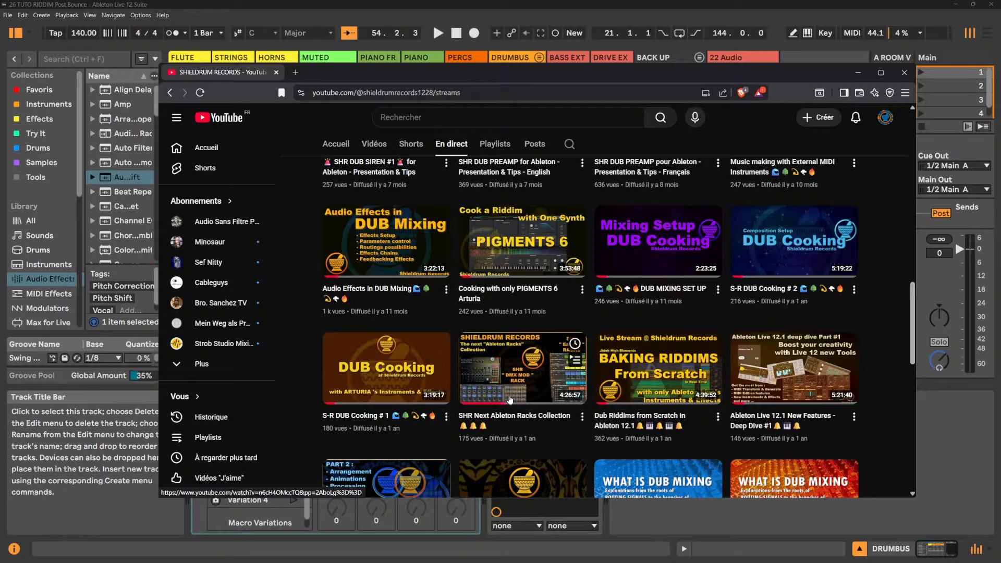
scroll(518, 394, "down", 4)
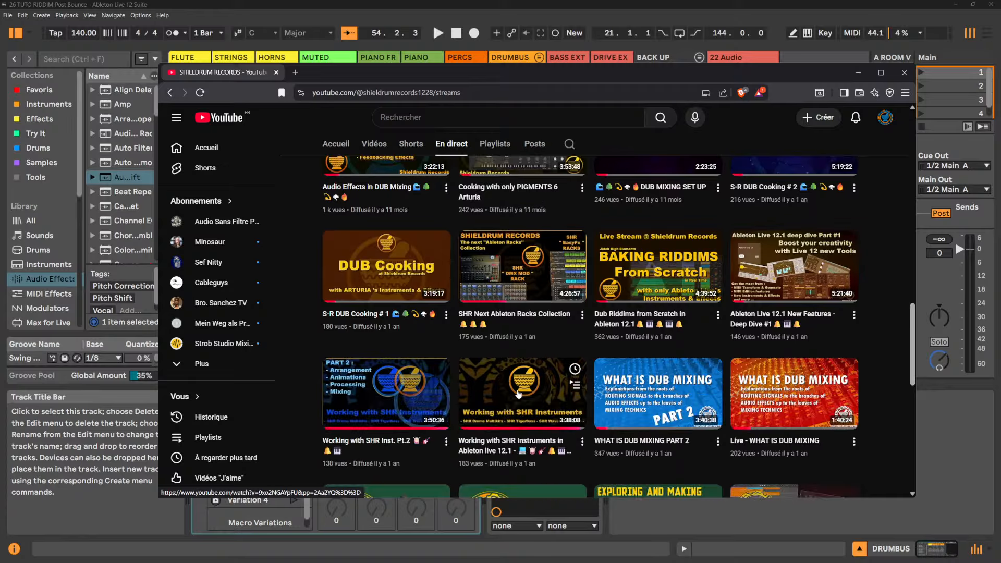
- Look over the older dub mixing, riddim cooking and audio tools streams, and return past the composing streams to the newest ones
scroll(519, 394, "up", 3)
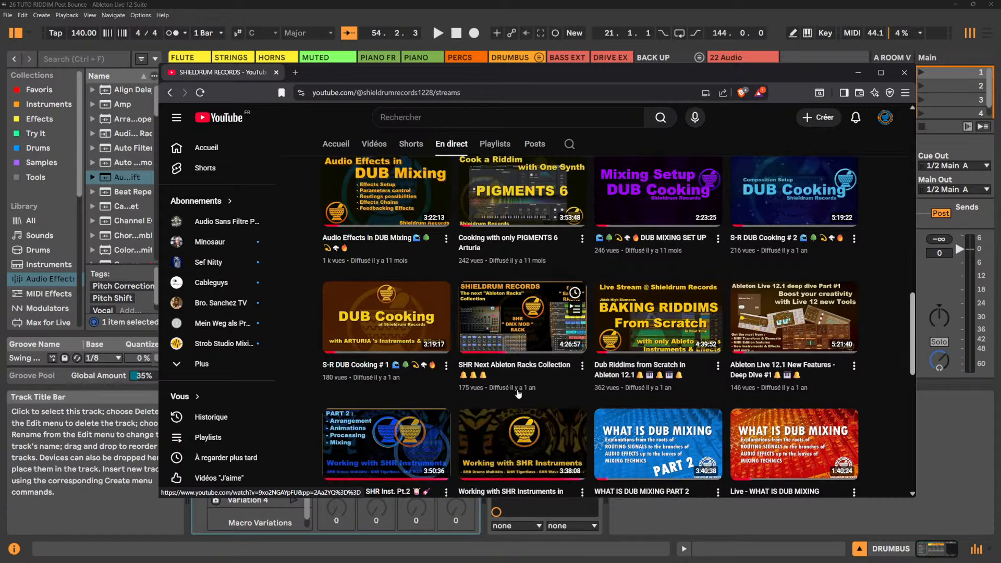
scroll(519, 395, "up", 3)
scroll(519, 395, "down", 1)
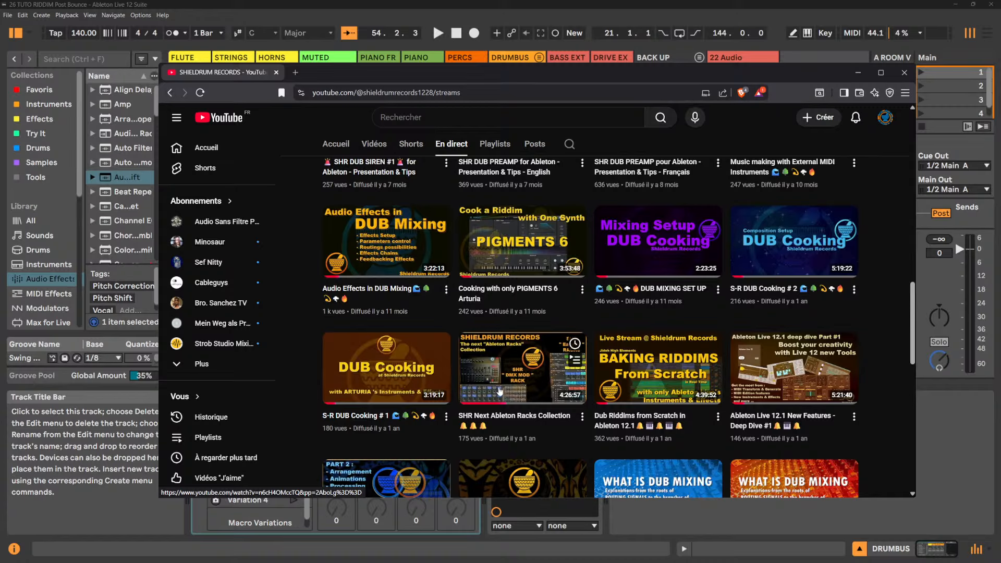
scroll(771, 318, "down", 3)
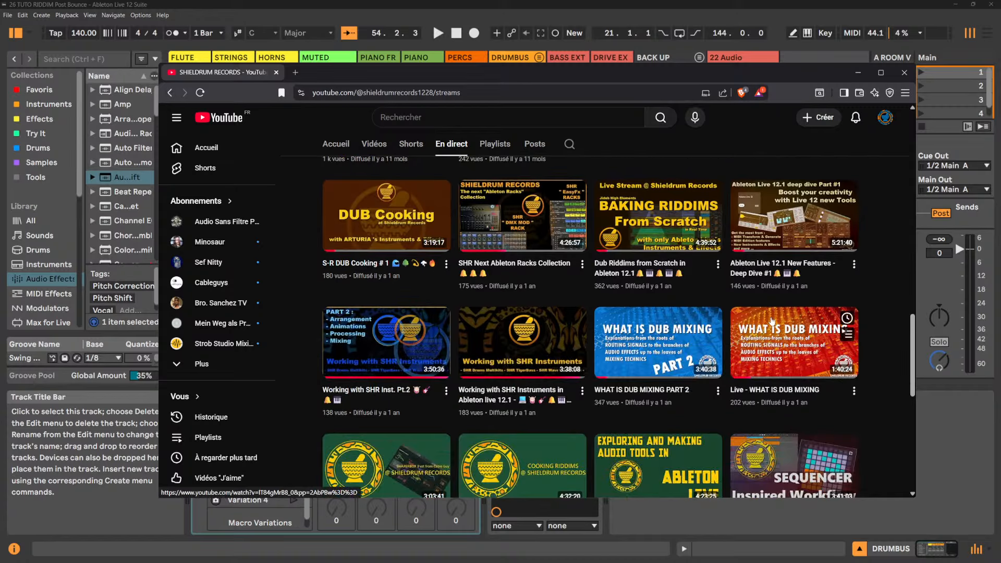
scroll(772, 320, "down", 3)
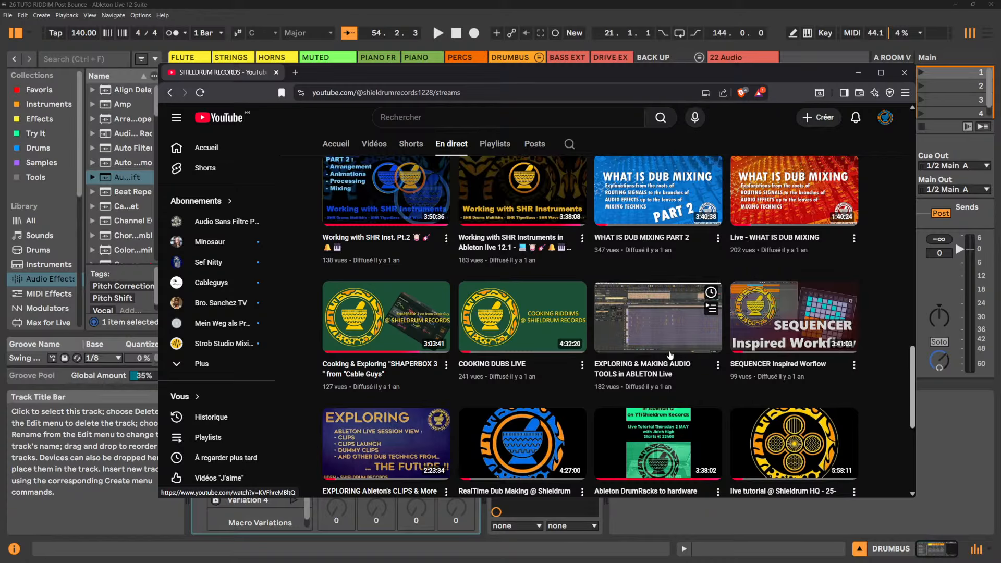
scroll(669, 352, "up", 4)
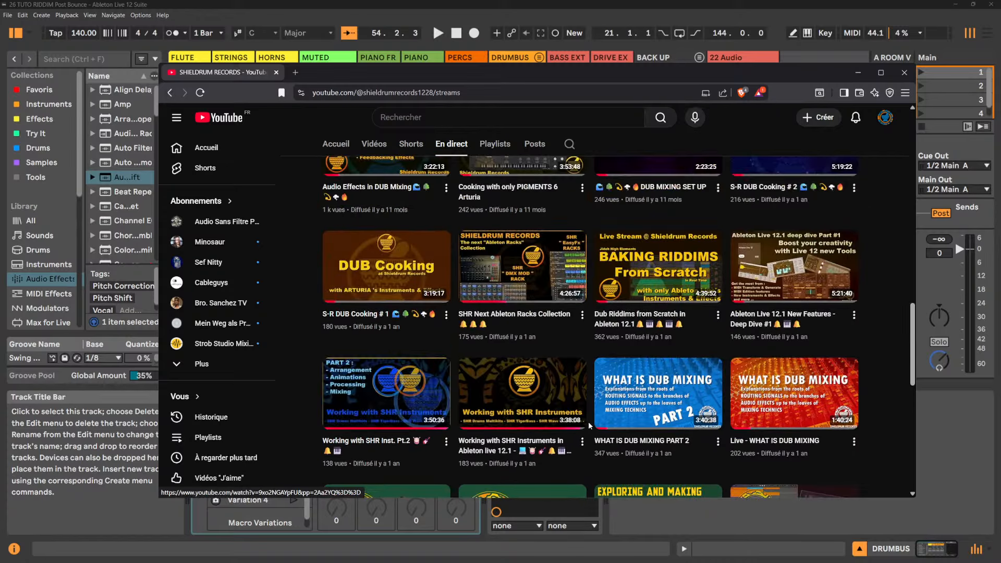
scroll(590, 425, "up", 5)
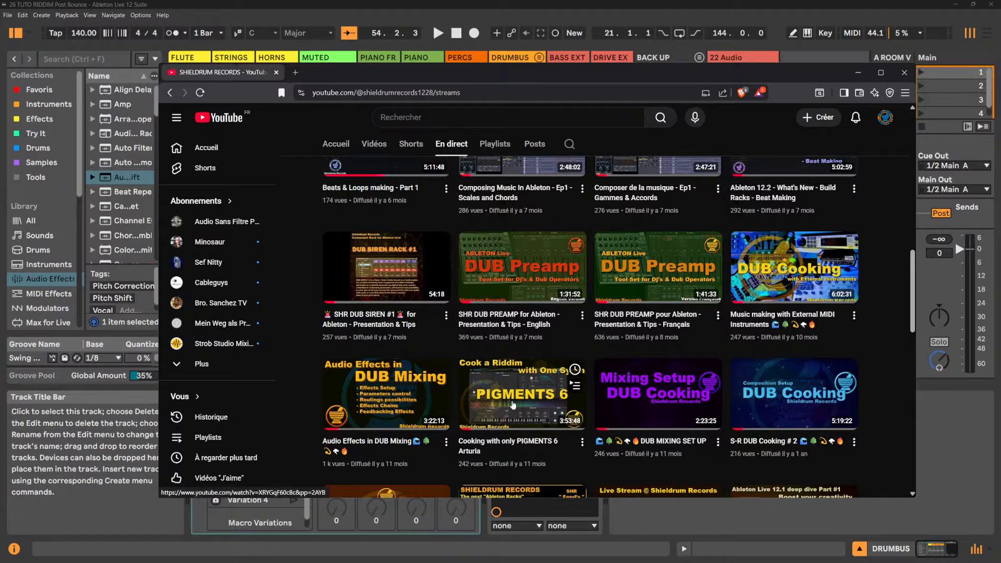
scroll(513, 405, "up", 1)
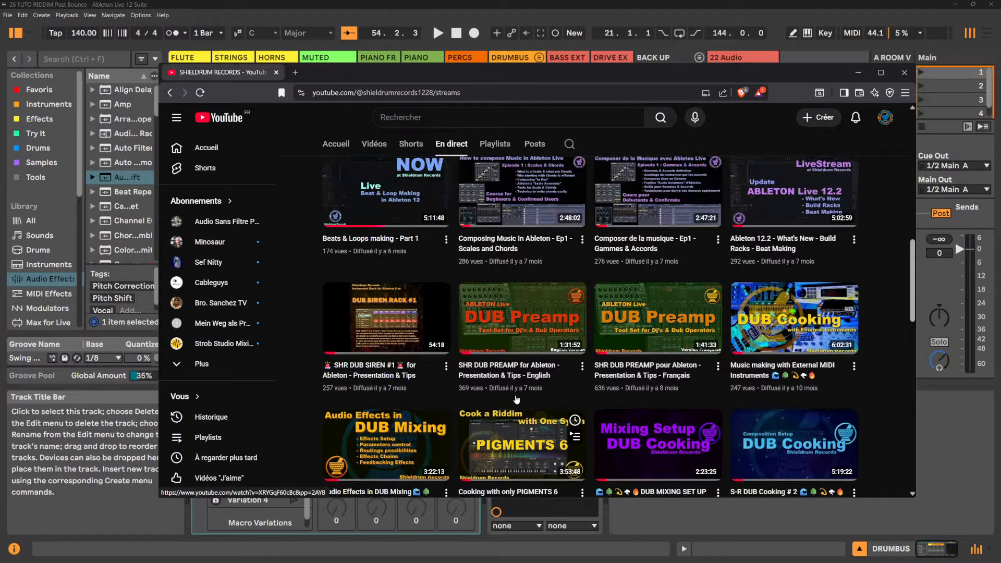
scroll(514, 402, "down", 6)
scroll(515, 396, "up", 7)
scroll(515, 395, "up", 3)
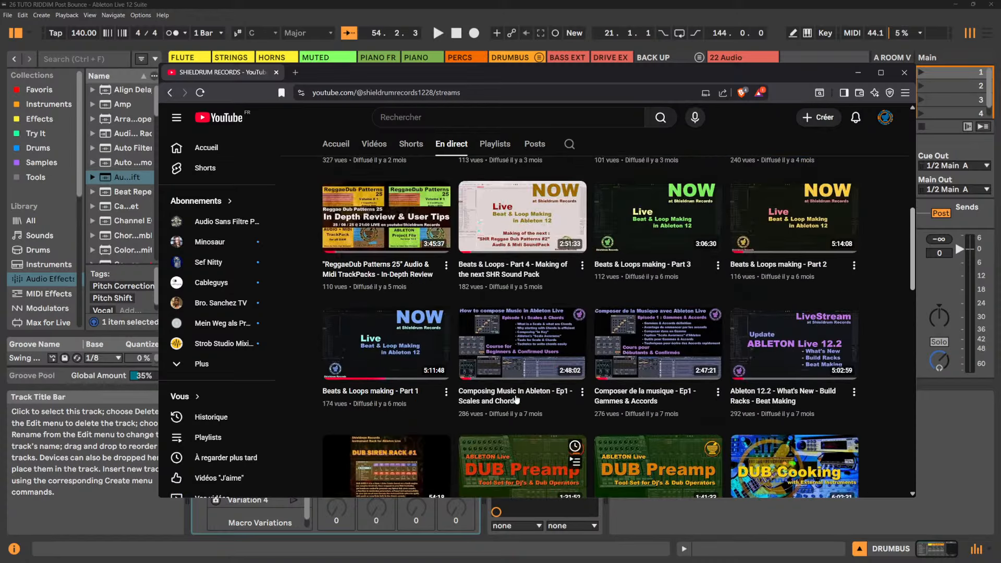
scroll(517, 399, "up", 4)
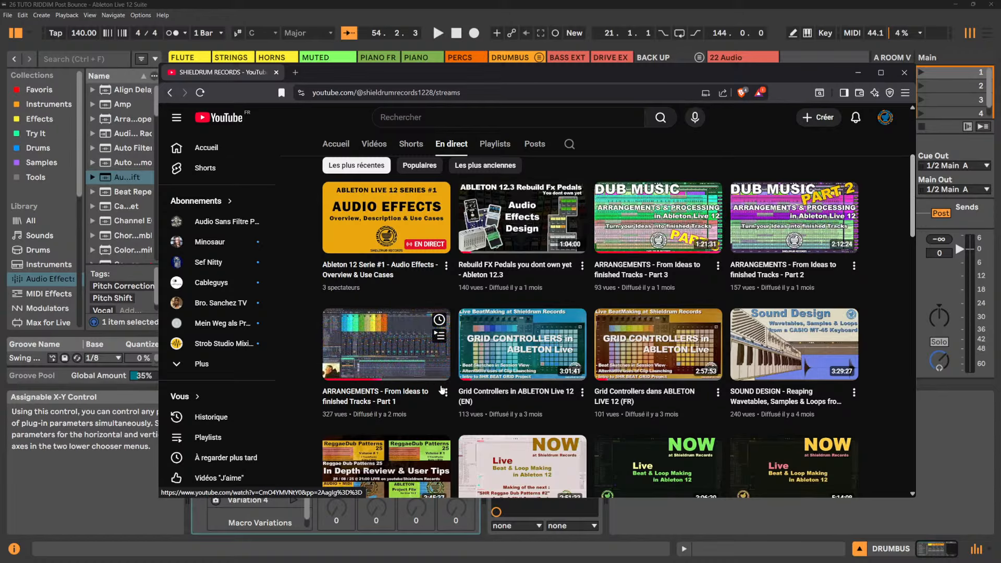
- Look down the live streams to the oldest one, return to the channel header, and close the browser to get back to Ableton Live
scroll(443, 390, "down", 15)
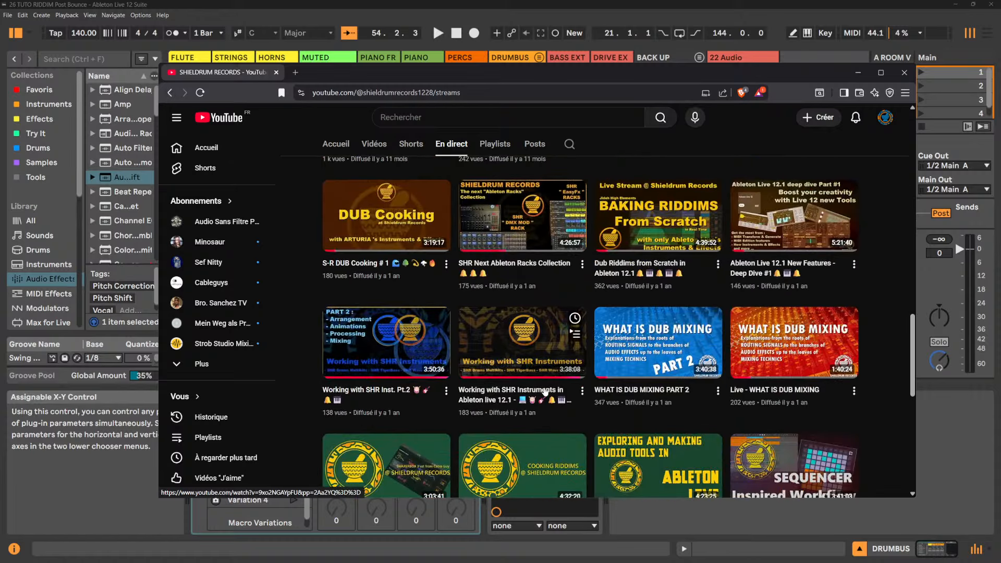
scroll(544, 391, "down", 8)
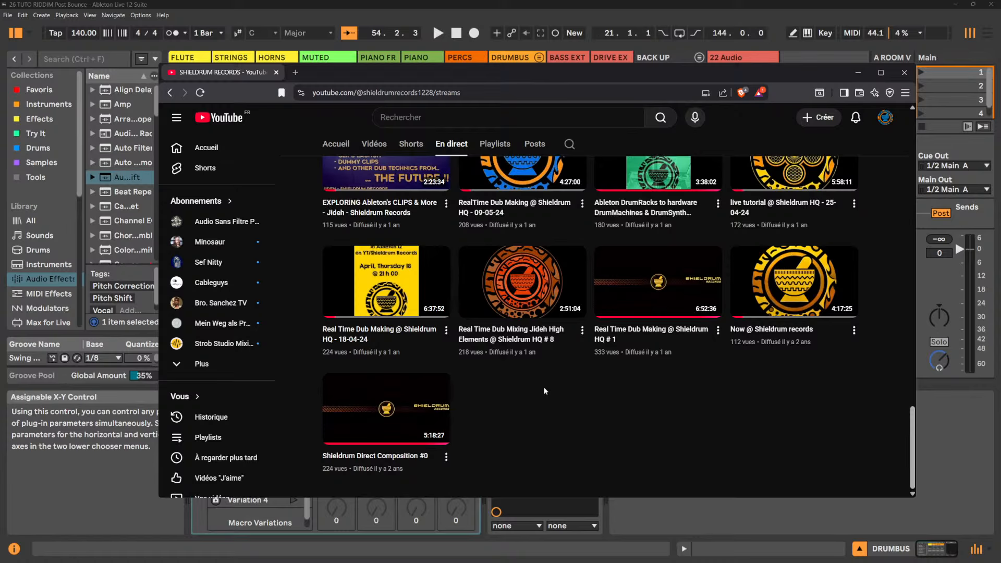
scroll(544, 391, "up", 20)
scroll(544, 387, "up", 2)
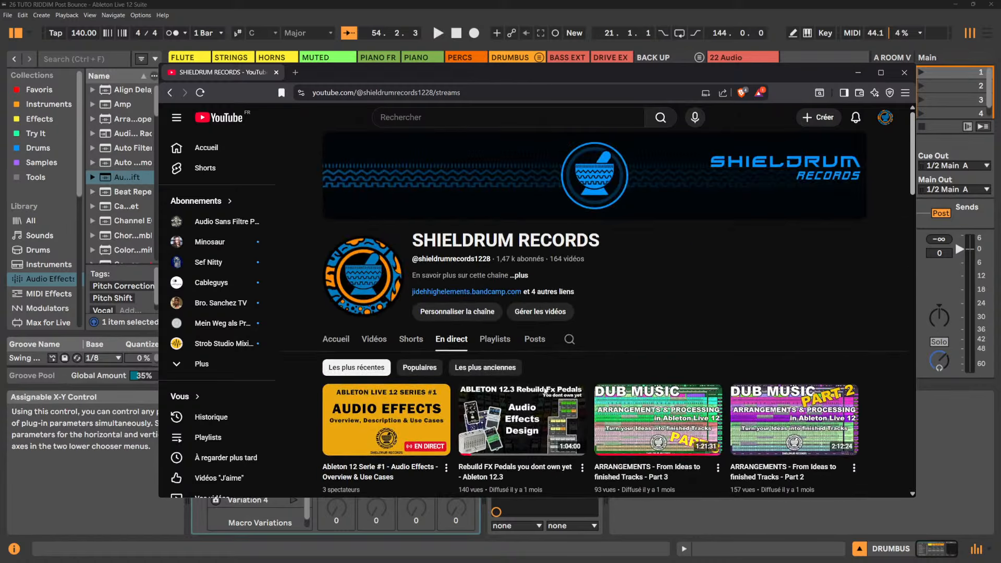
left_click(903, 74)
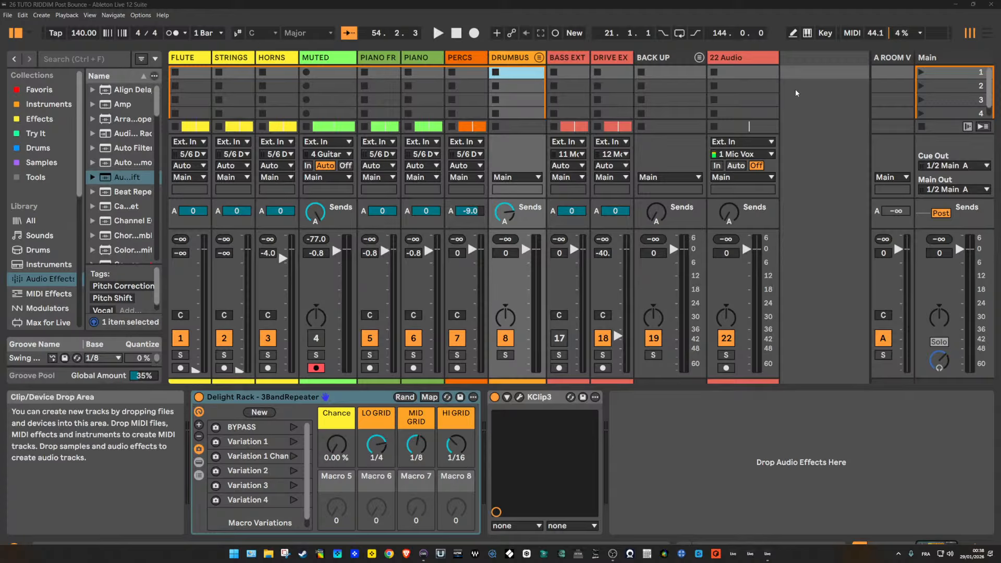